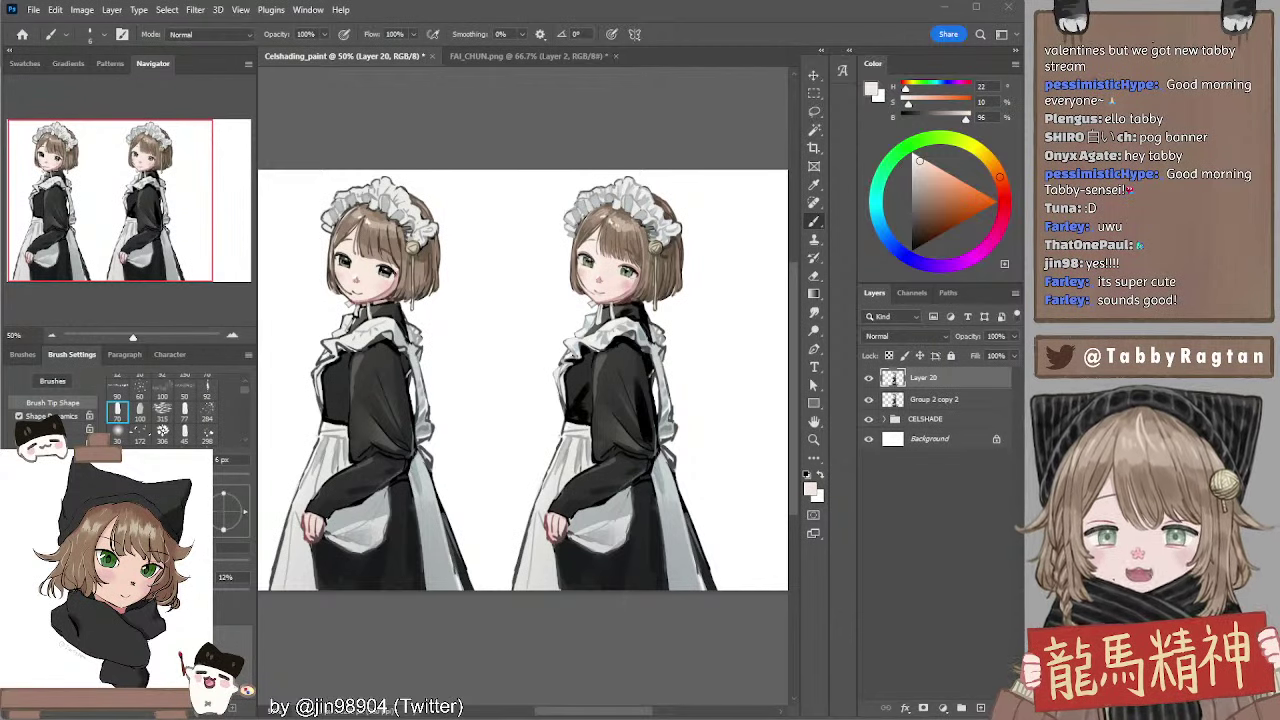
# View the FAI_CHUN.png banner artwork, make its Layer 1 active, and return to the Celshading_paint document
pyautogui.click(497, 60)
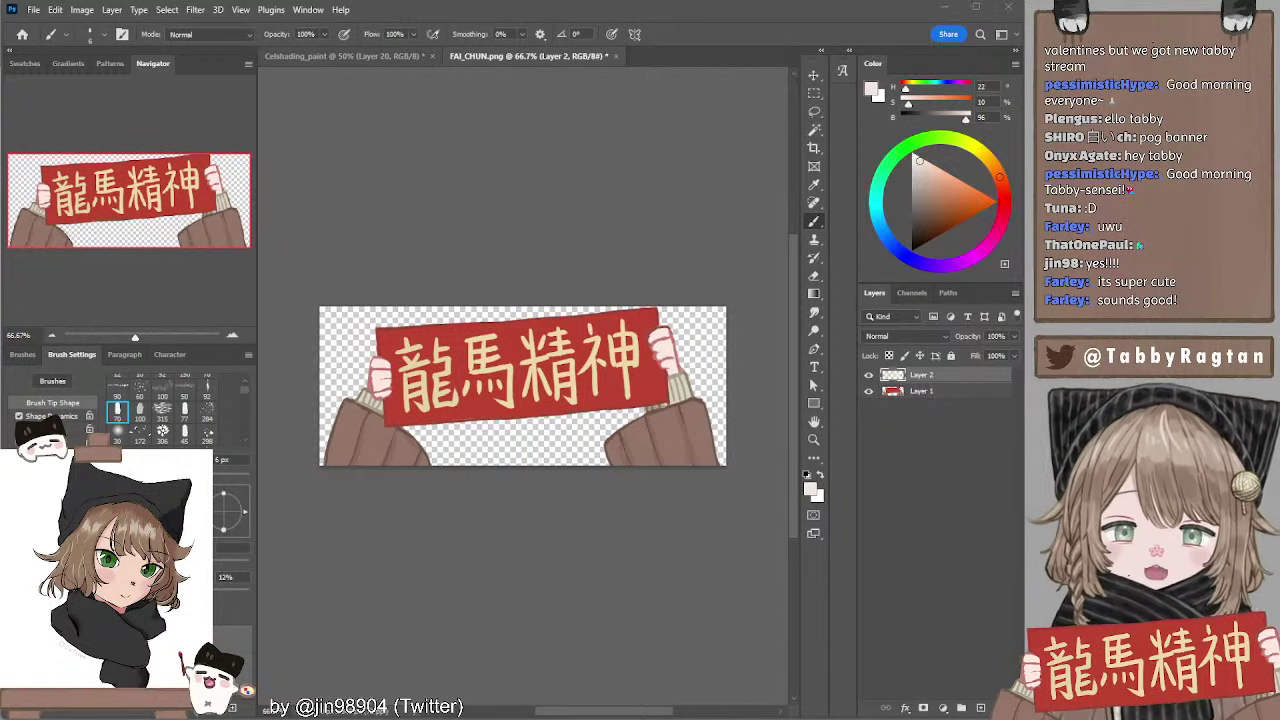
pyautogui.click(417, 58)
pyautogui.click(525, 56)
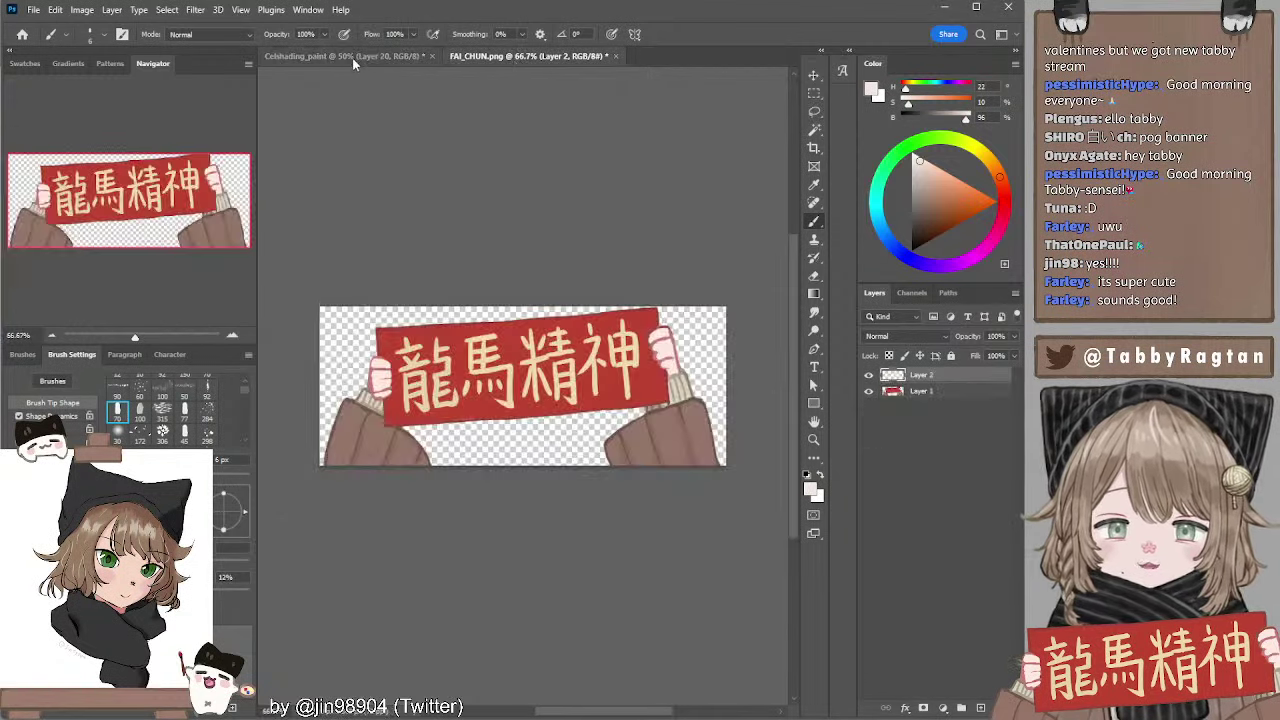
pyautogui.click(921, 399)
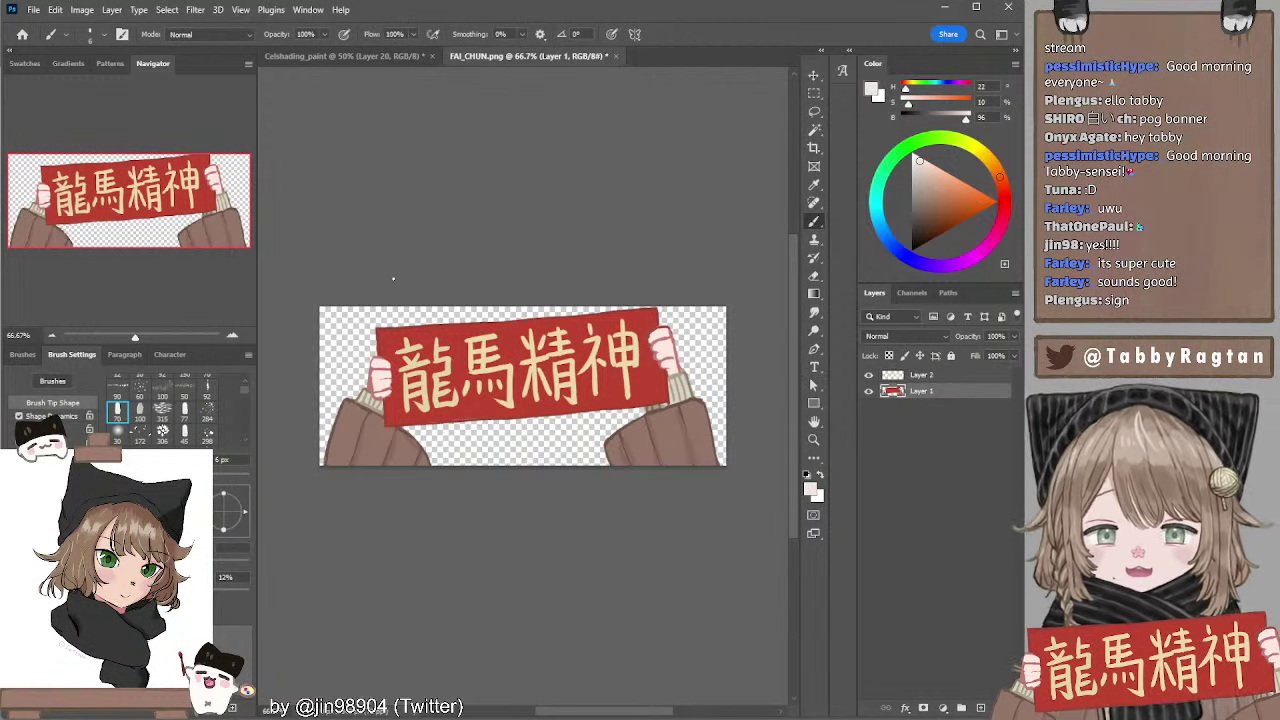
pyautogui.click(345, 56)
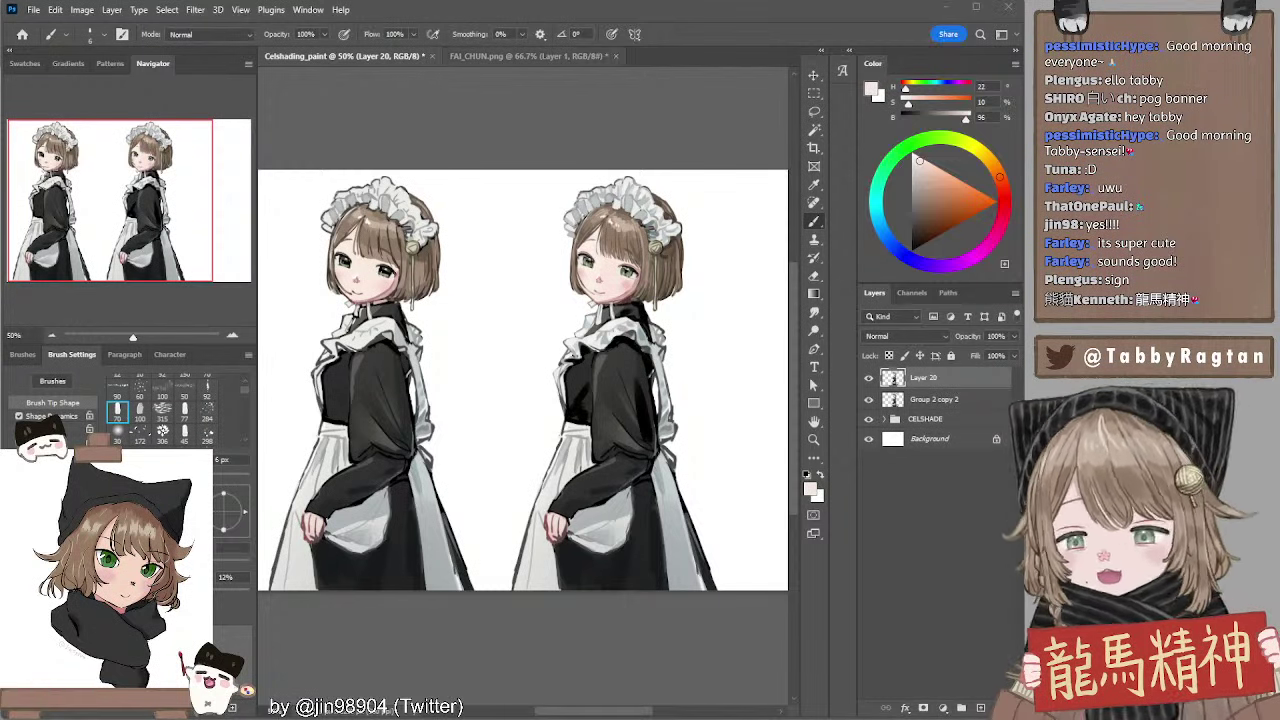
pyautogui.click(455, 56)
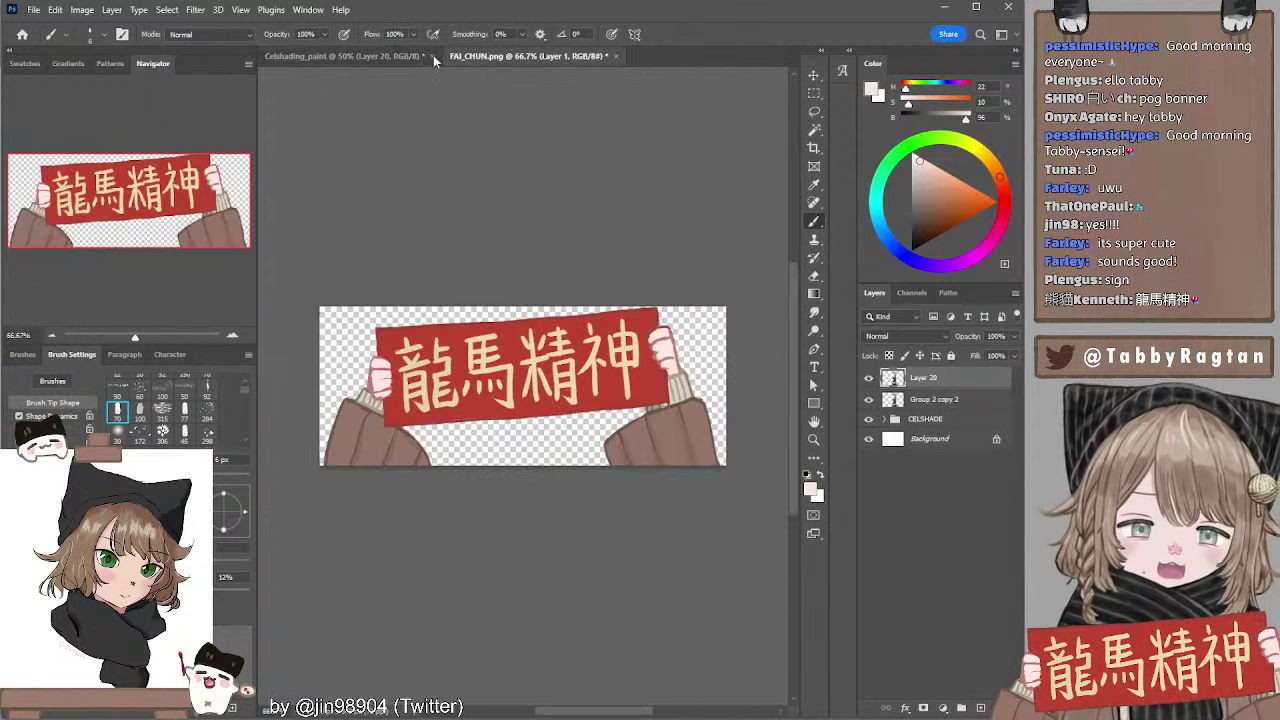
pyautogui.click(408, 58)
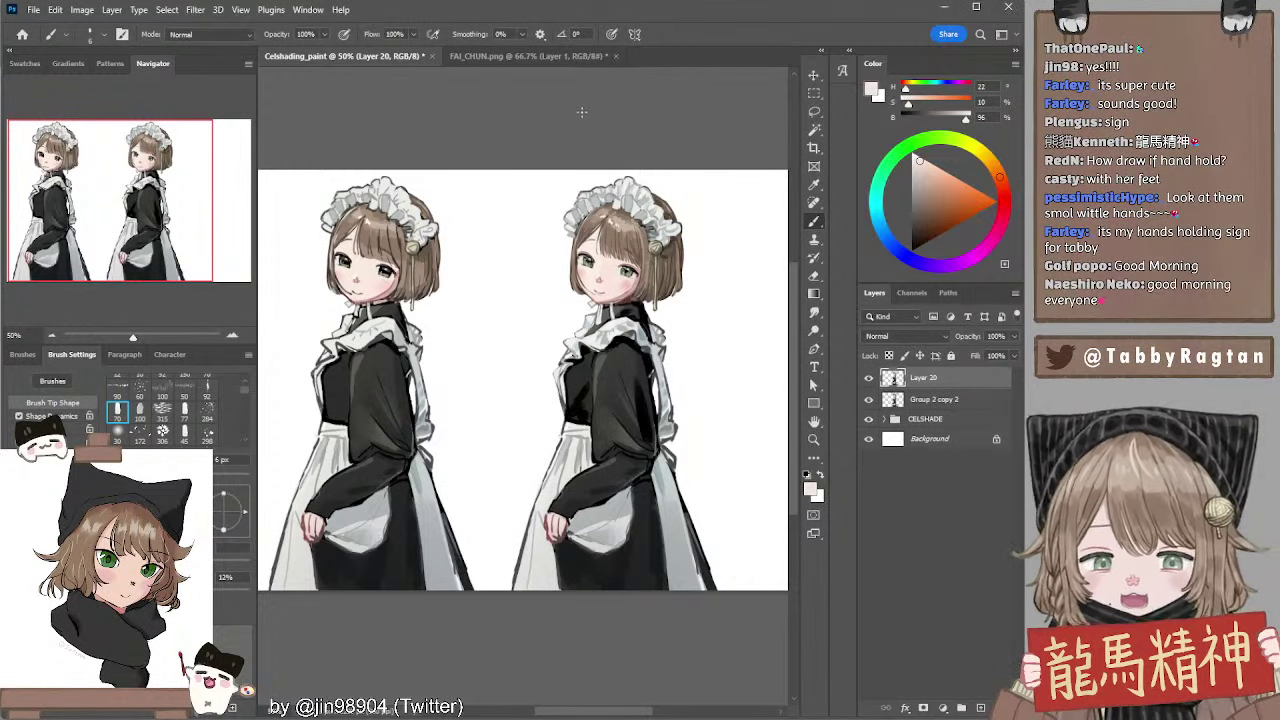
# Expand the CELSHADE group and toggle the painted figure above it off and back on for comparison
pyautogui.moveTo(431, 204); pyautogui.dragTo(478, 180)
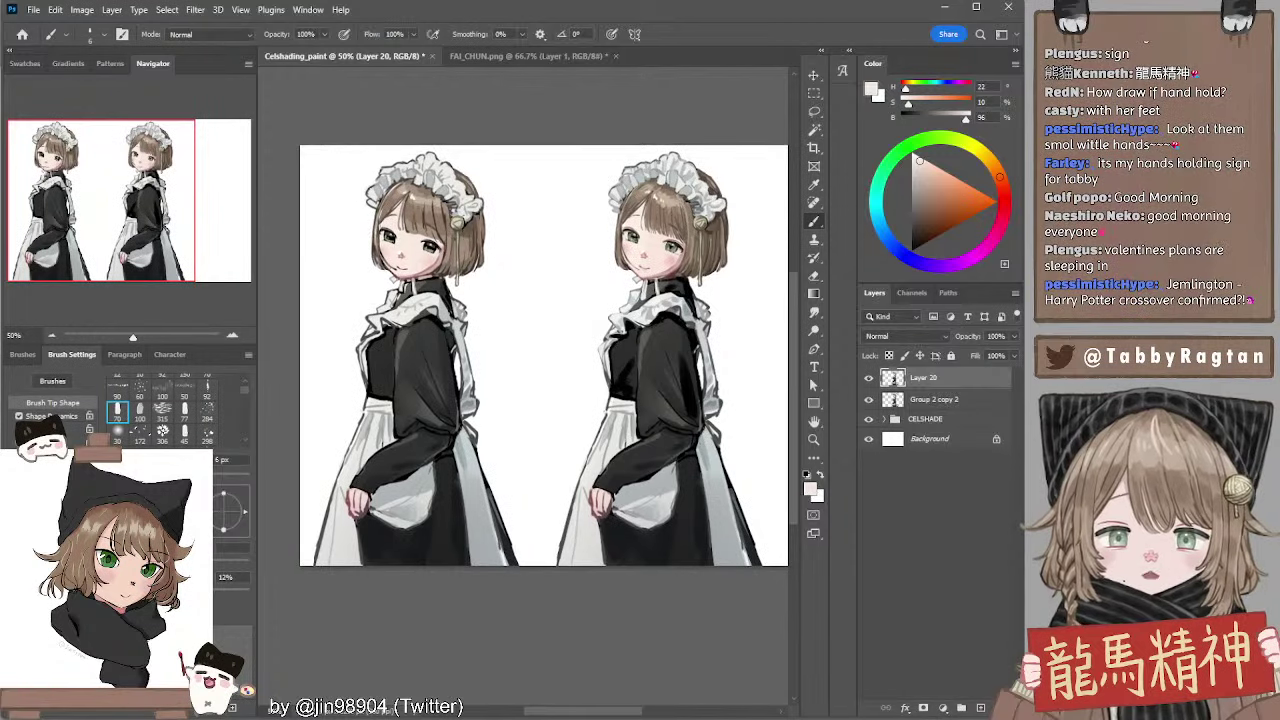
pyautogui.click(884, 419)
pyautogui.click(868, 399)
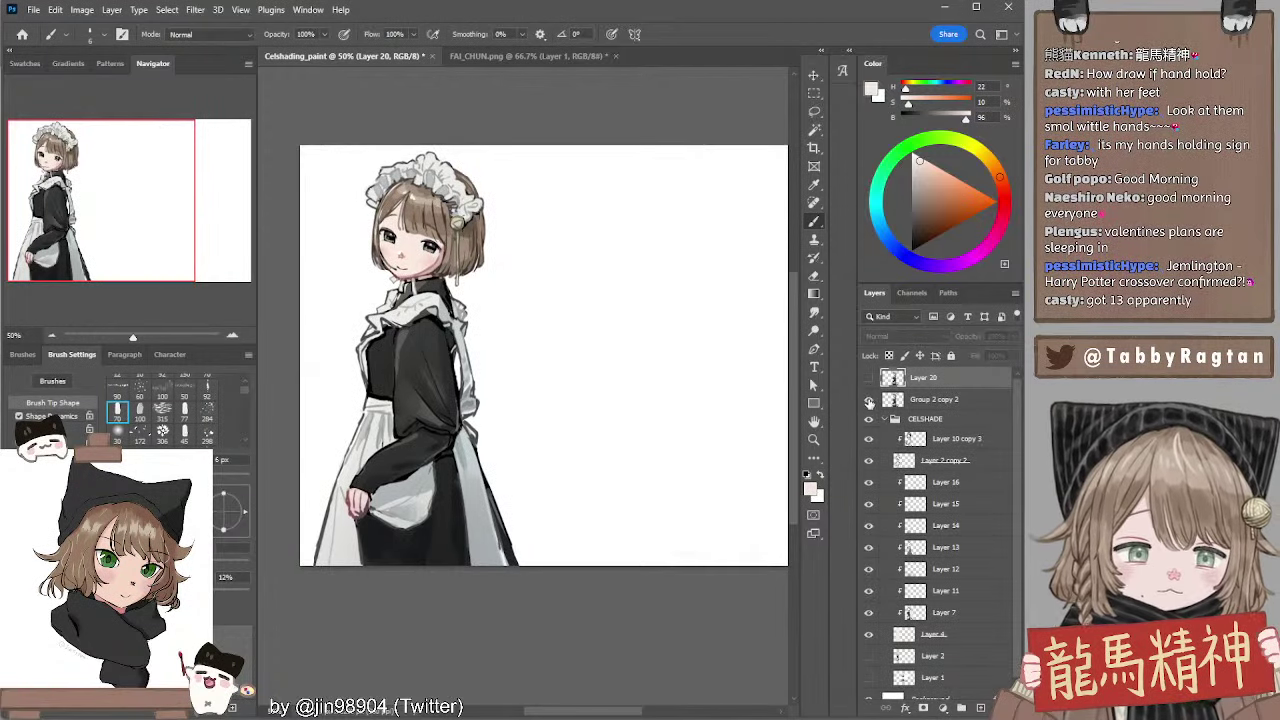
pyautogui.click(868, 399)
pyautogui.scroll(-1, 888, 497)
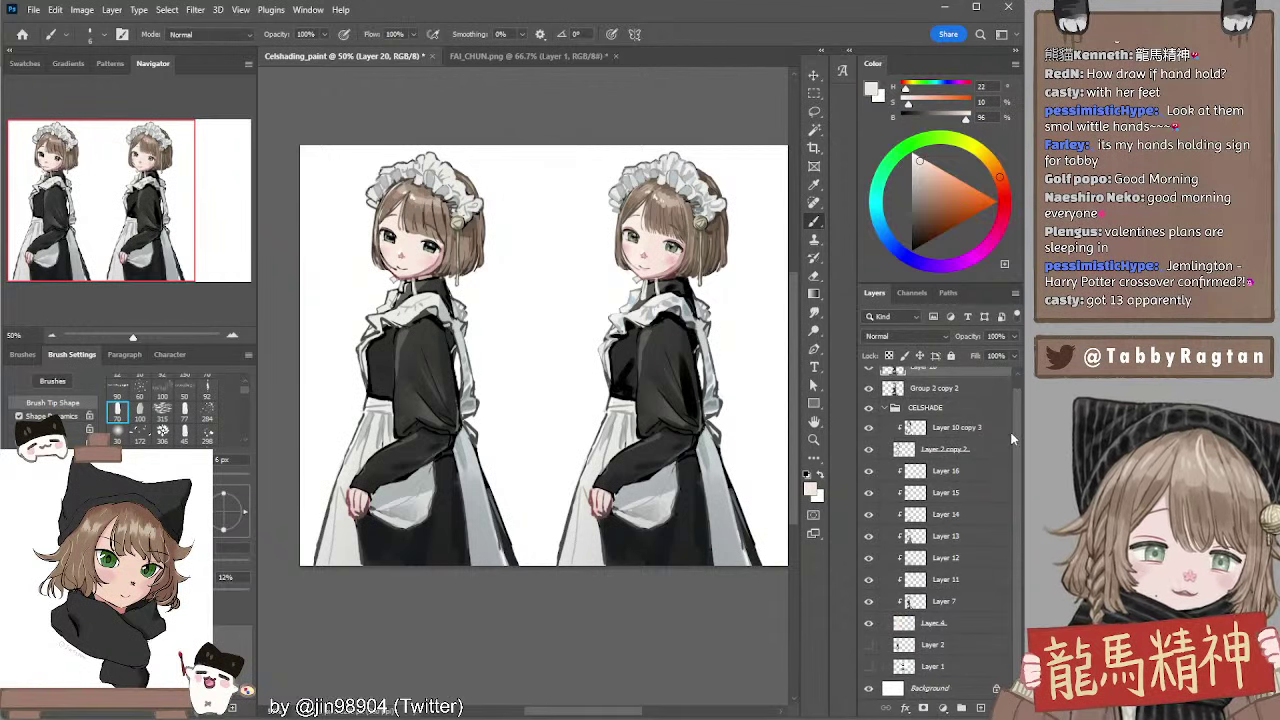
# Hide the clipped shading layers from Layer 16 down to Layer 11 in the CELSHADE group
pyautogui.click(869, 472)
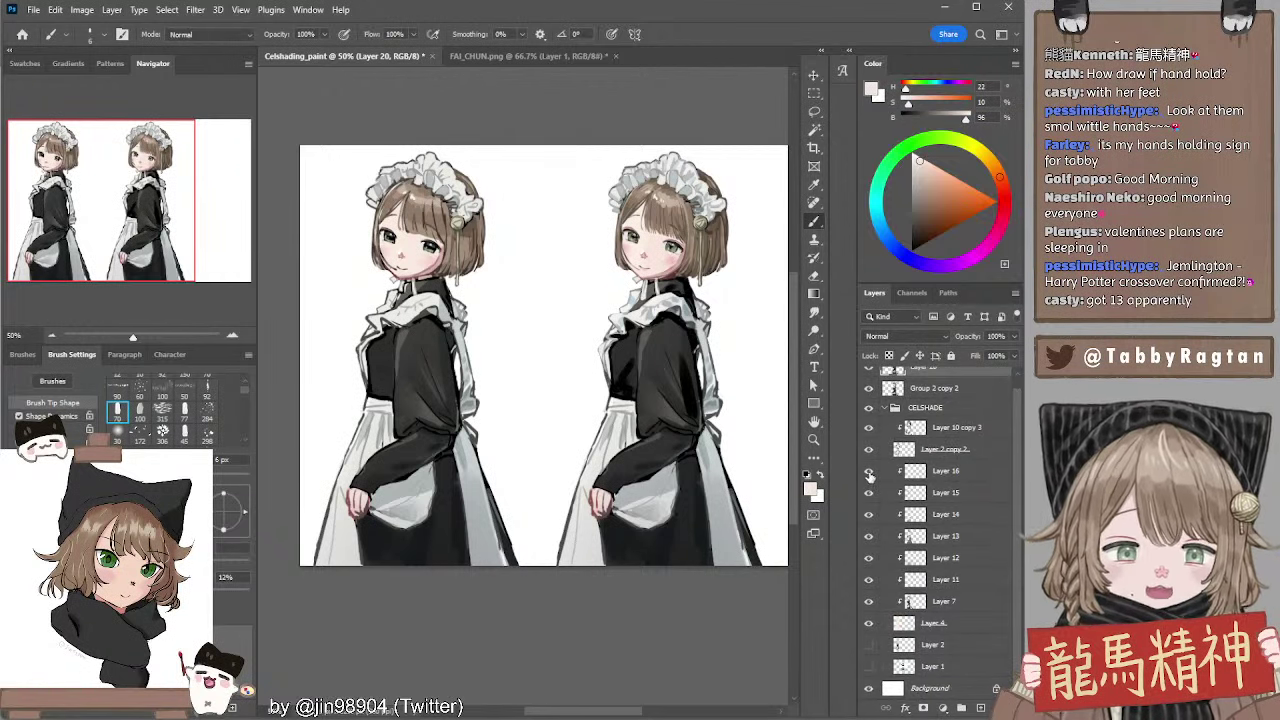
pyautogui.moveTo(868, 492); pyautogui.dragTo(868, 558)
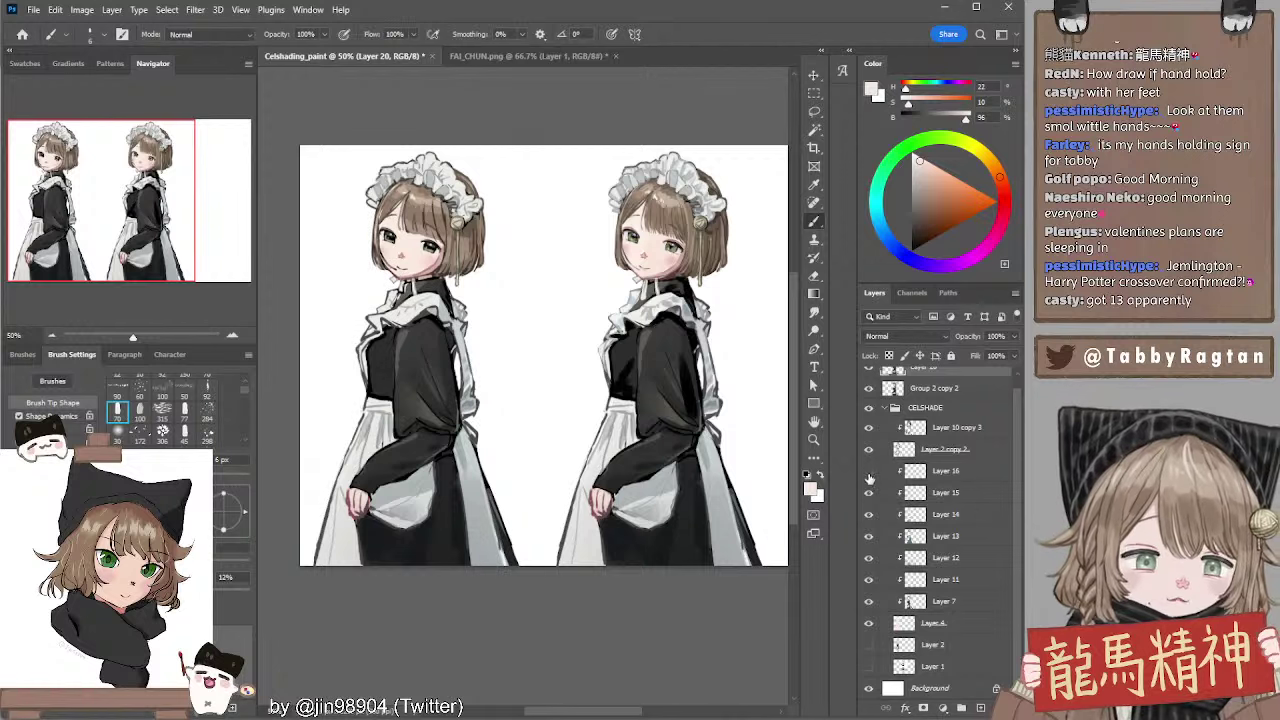
pyautogui.click(869, 579)
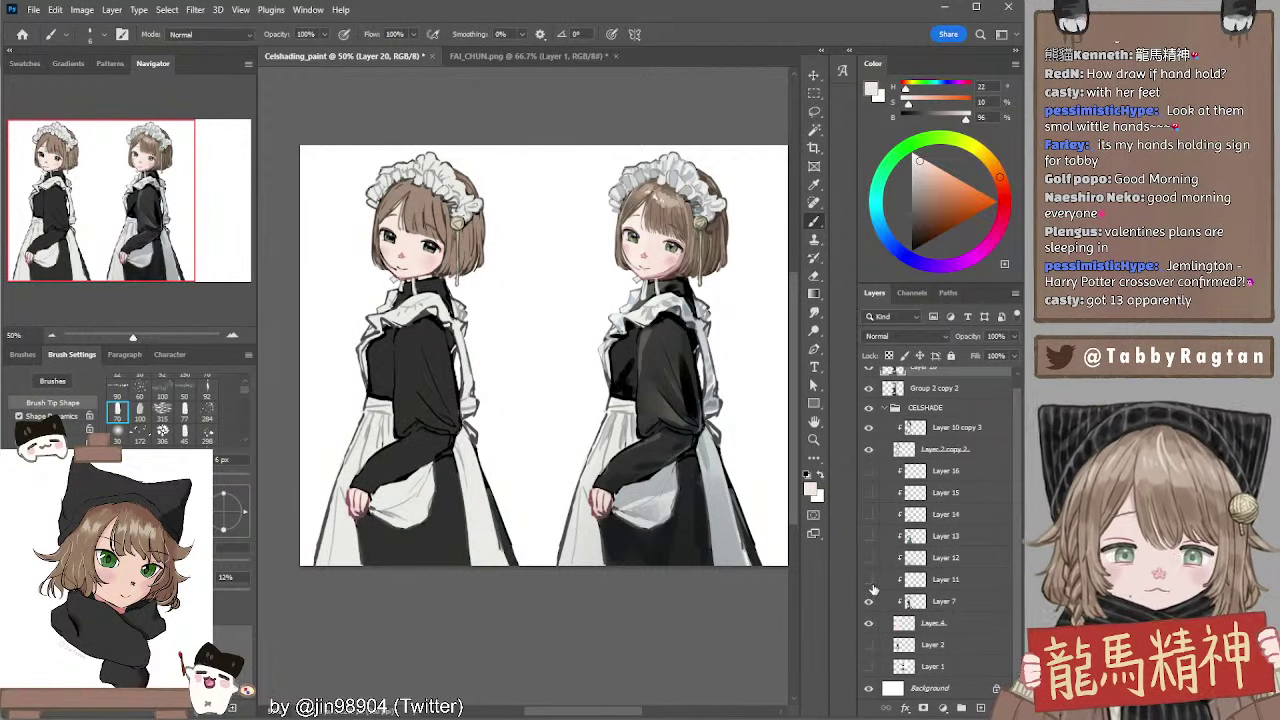
# Show Layers 11 through 16 again from bottom to top to review the shading build-up, and collapse the CELSHADE group
pyautogui.click(869, 579)
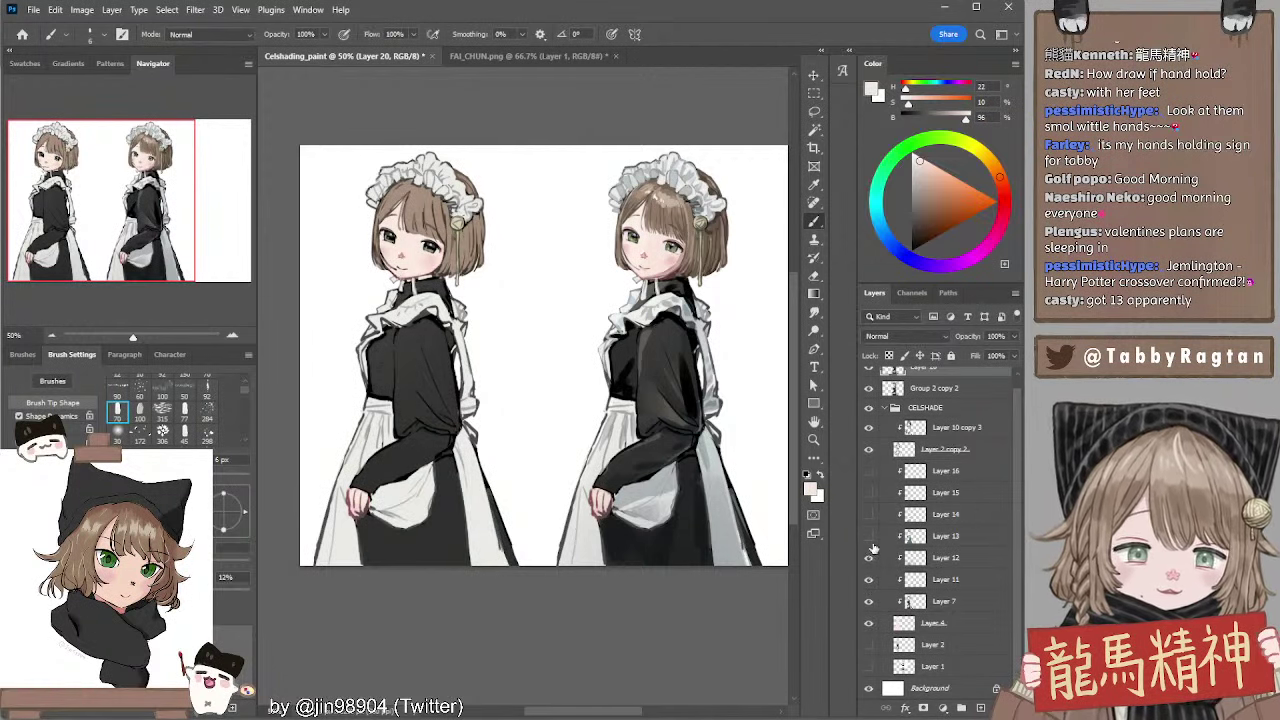
pyautogui.click(869, 557)
pyautogui.click(868, 536)
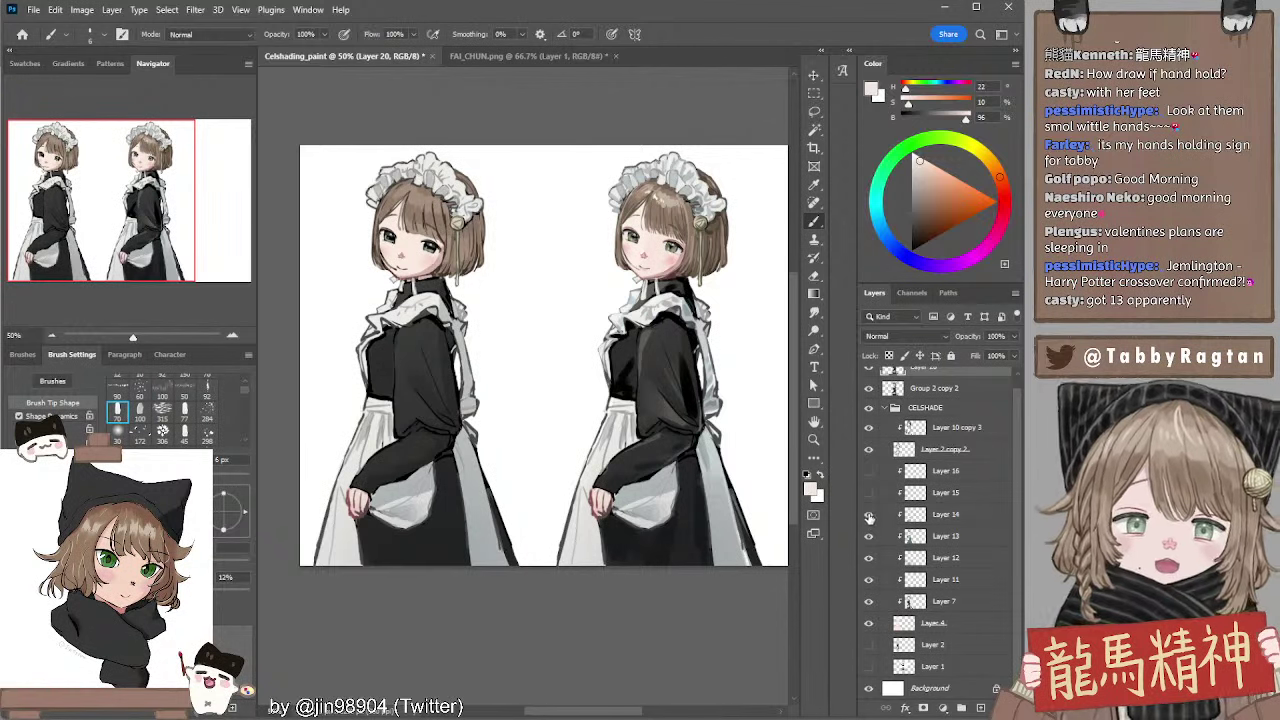
pyautogui.click(868, 514)
pyautogui.click(868, 492)
pyautogui.click(868, 470)
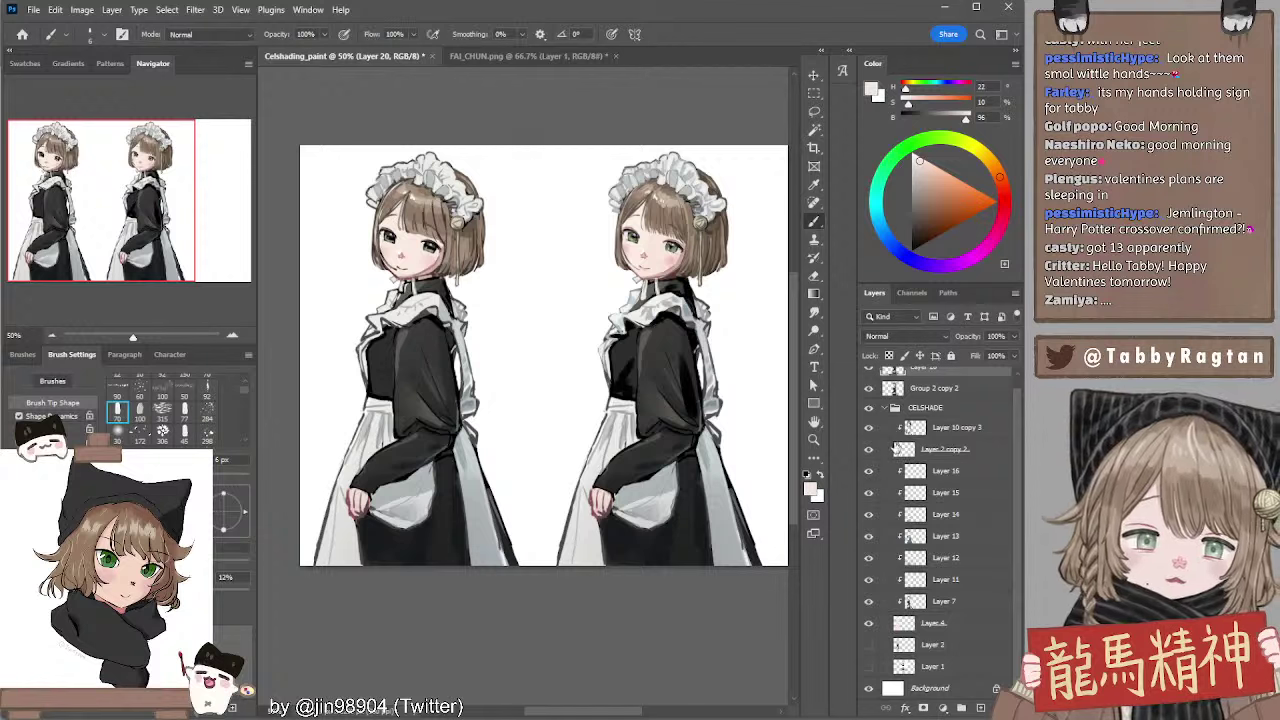
pyautogui.click(892, 408)
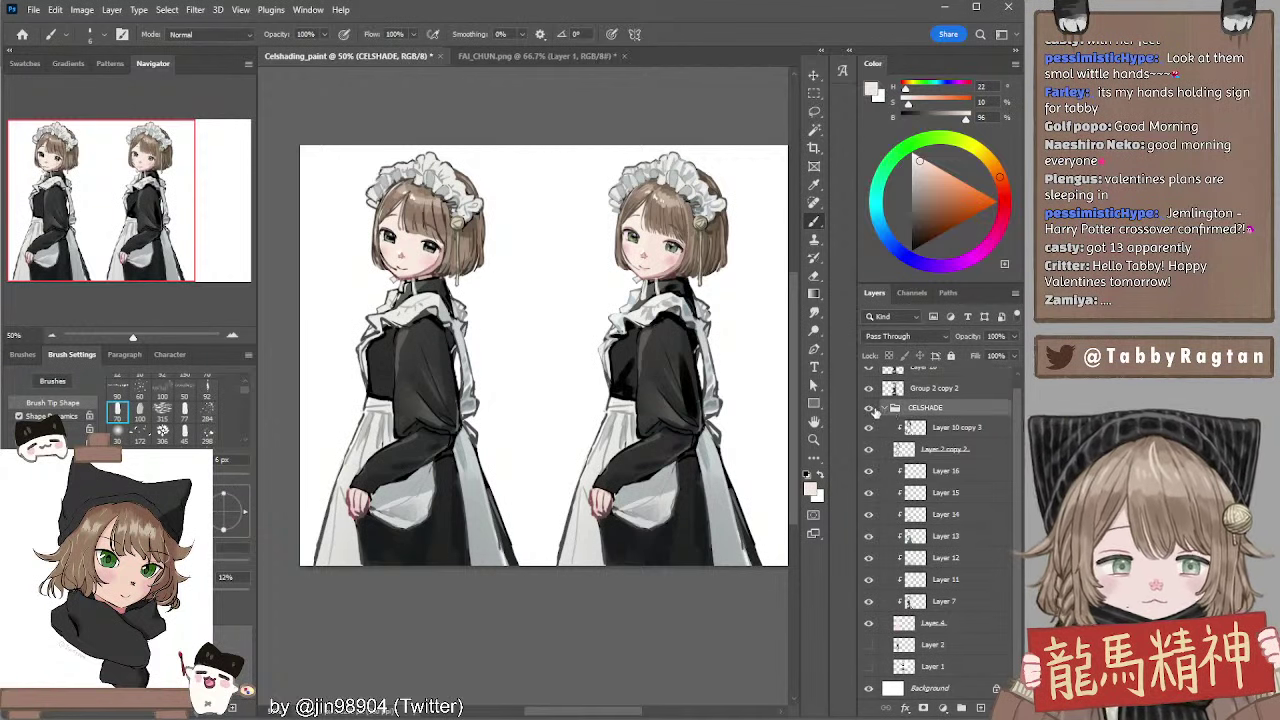
pyautogui.click(884, 408)
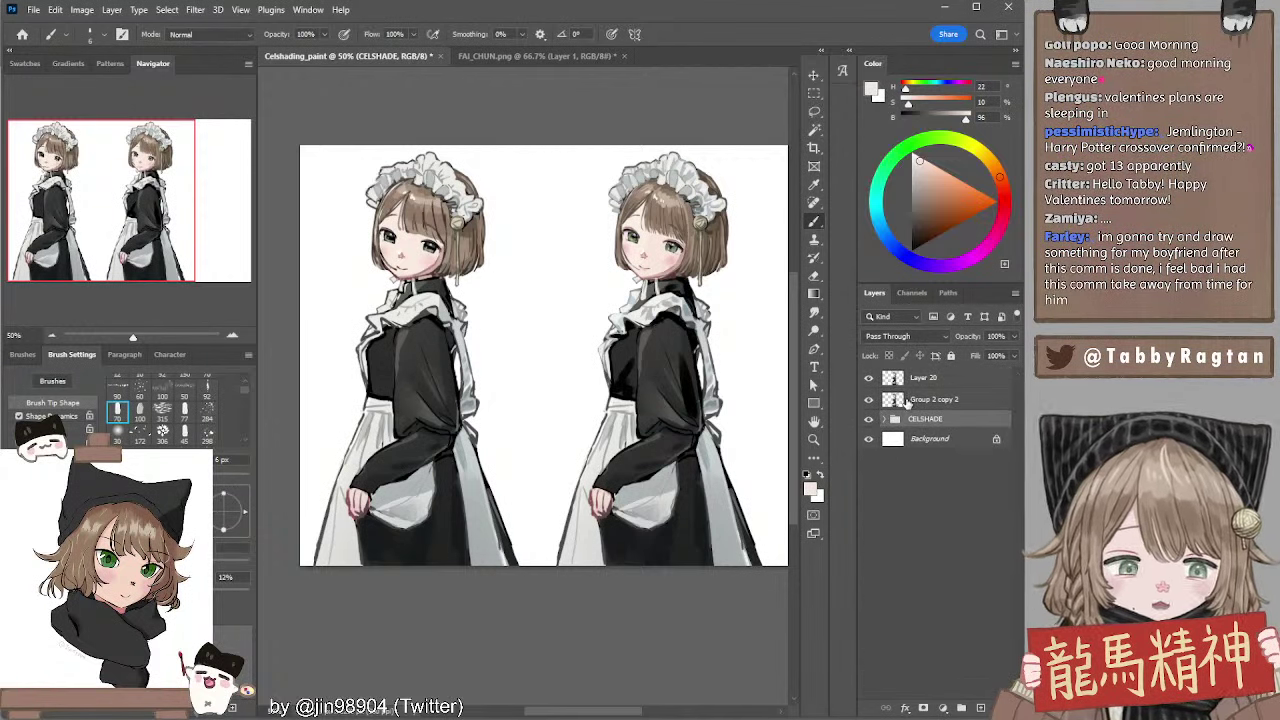
# Make the Group 2 copy 2 layer active and examine both maid figures side by side at 66.67% zoom
pyautogui.click(913, 402)
pyautogui.moveTo(648, 496); pyautogui.dragTo(639, 505)
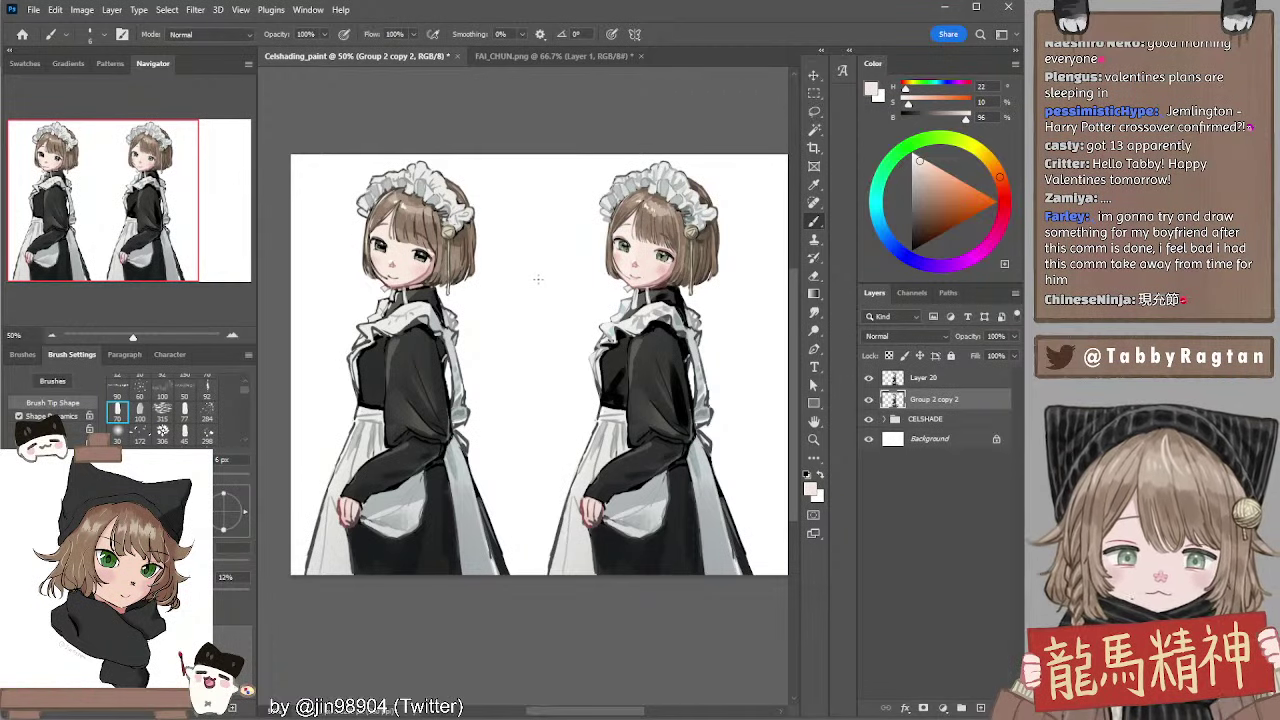
pyautogui.click(240, 334)
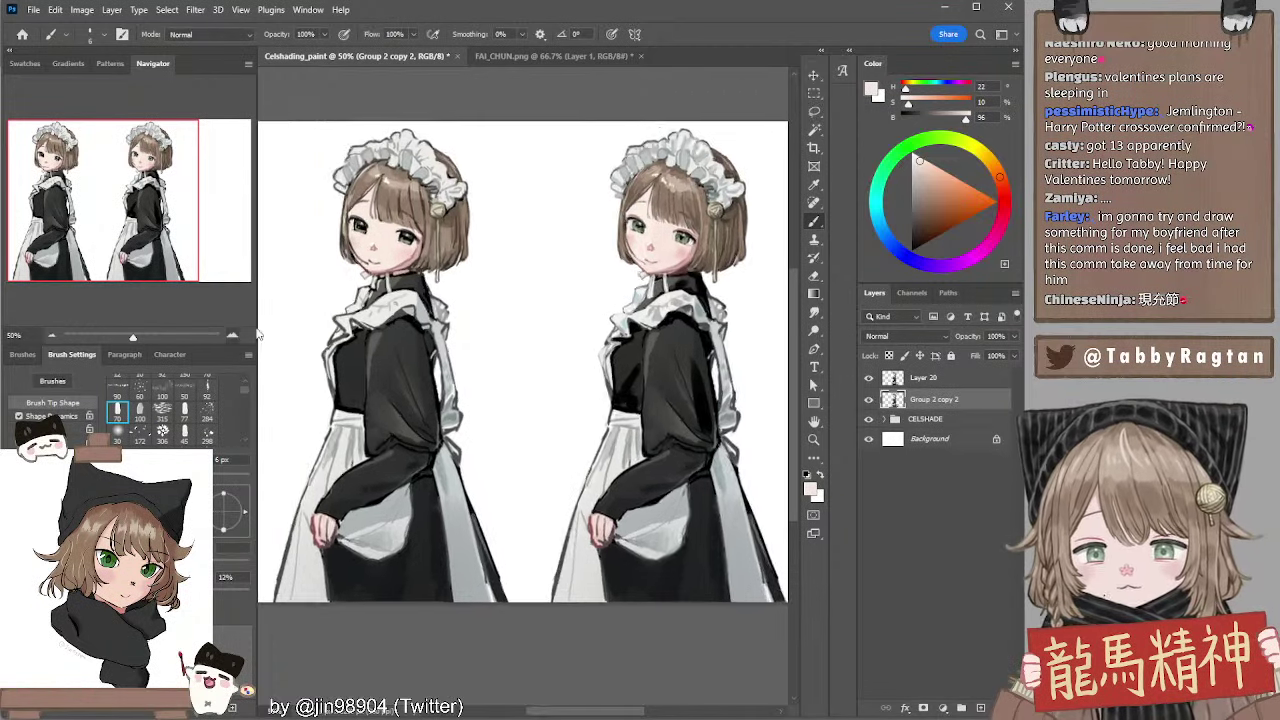
pyautogui.moveTo(500, 277); pyautogui.dragTo(501, 305)
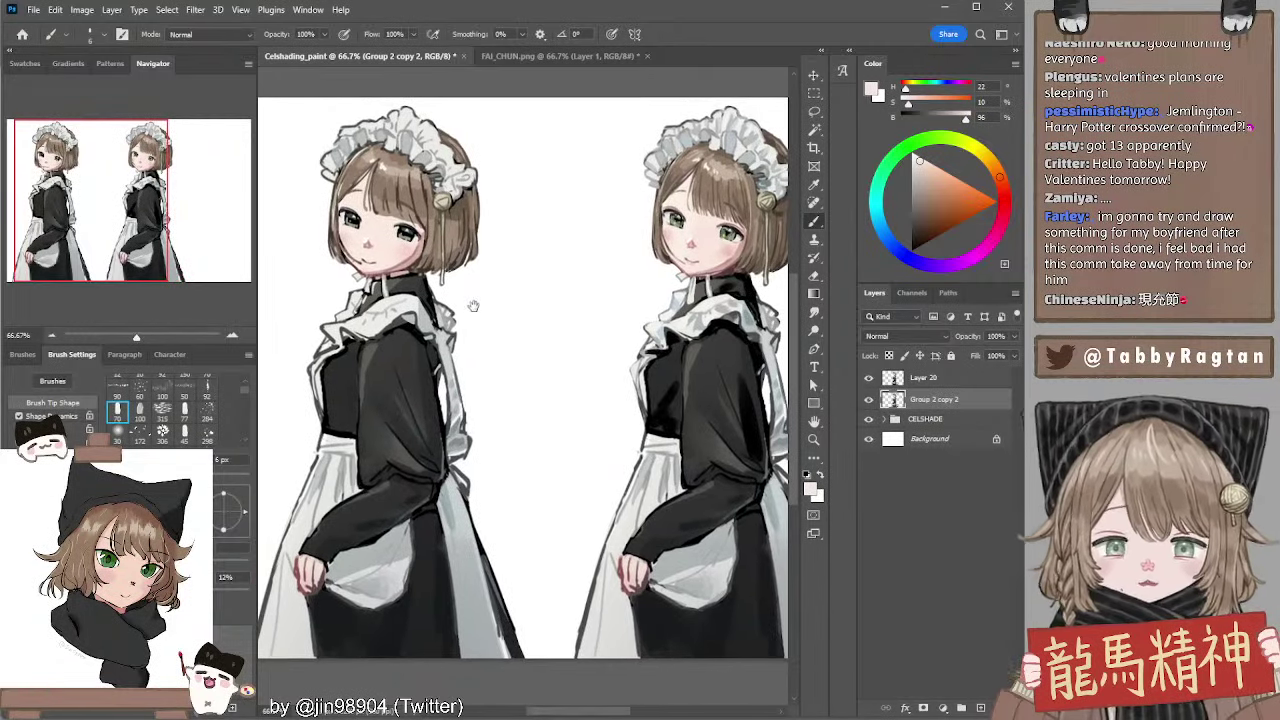
pyautogui.moveTo(483, 296)
pyautogui.mouseDown()
pyautogui.moveTo(463, 289)
pyautogui.moveTo(475, 298)
pyautogui.mouseUp()
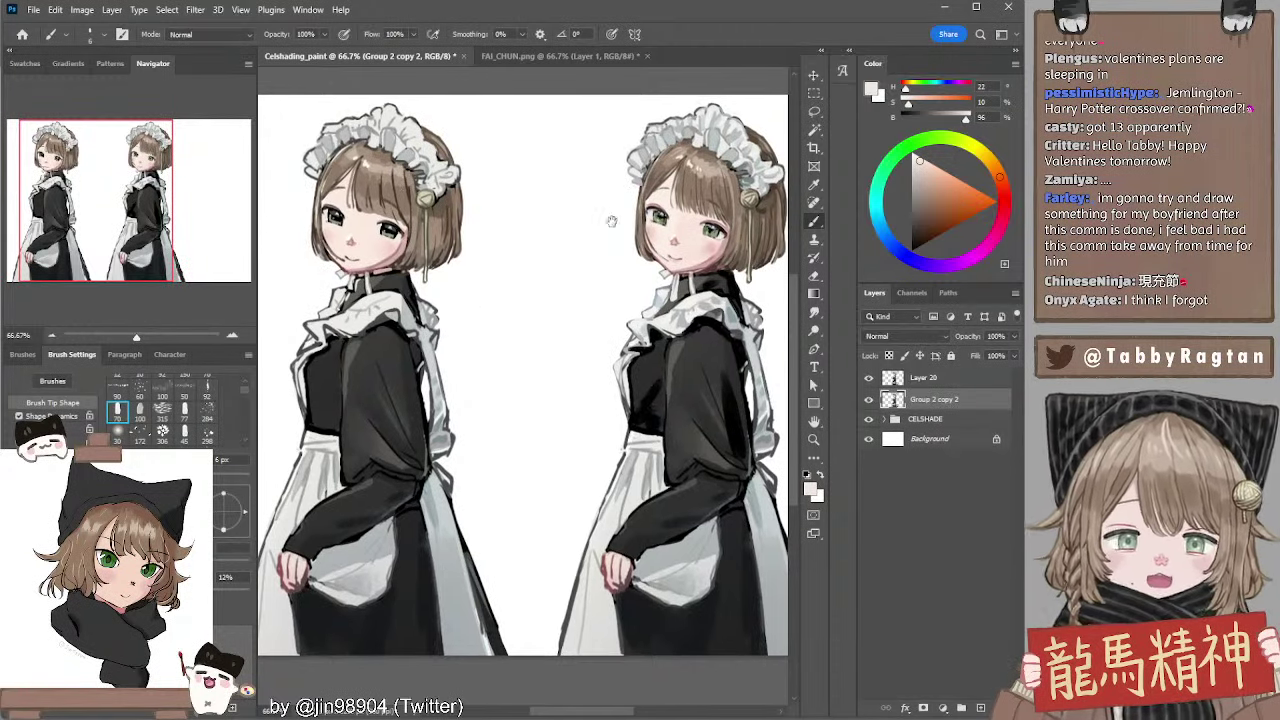
pyautogui.moveTo(611, 221); pyautogui.dragTo(558, 230)
pyautogui.moveTo(542, 182); pyautogui.dragTo(594, 174)
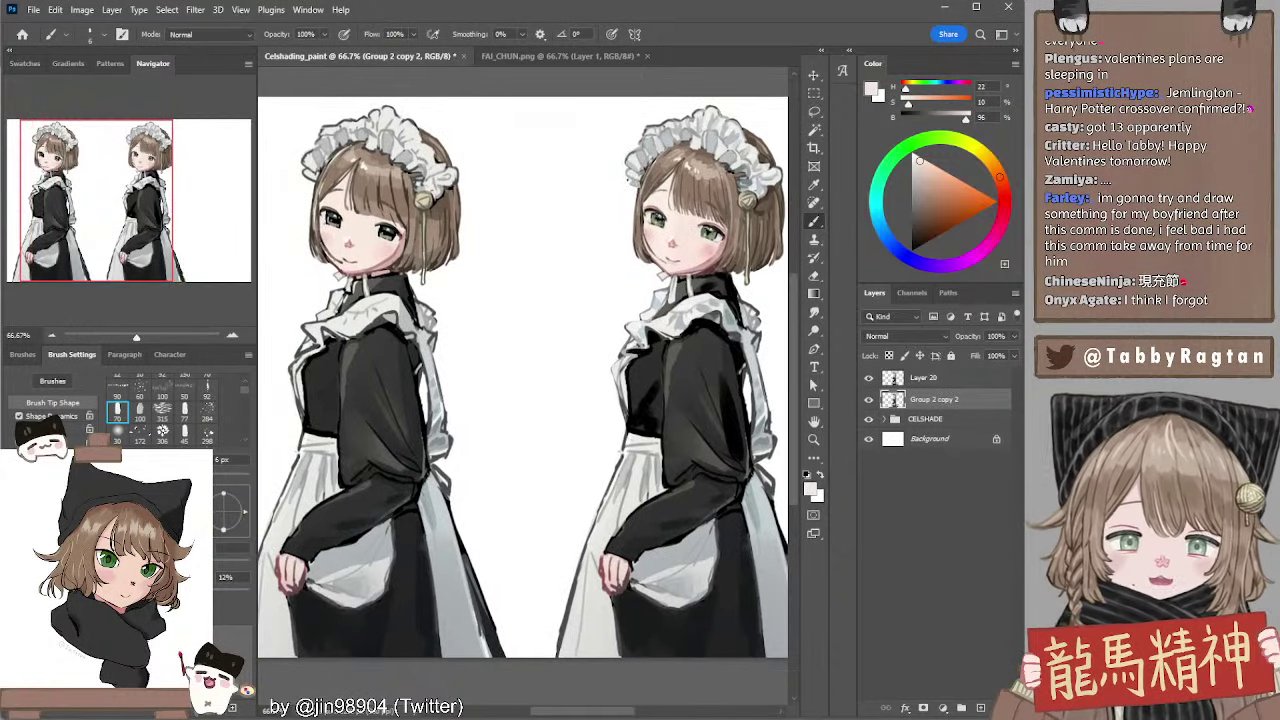
# Hide the Group 2 copy 2 layer and make Layer 20 the active layer
pyautogui.click(868, 399)
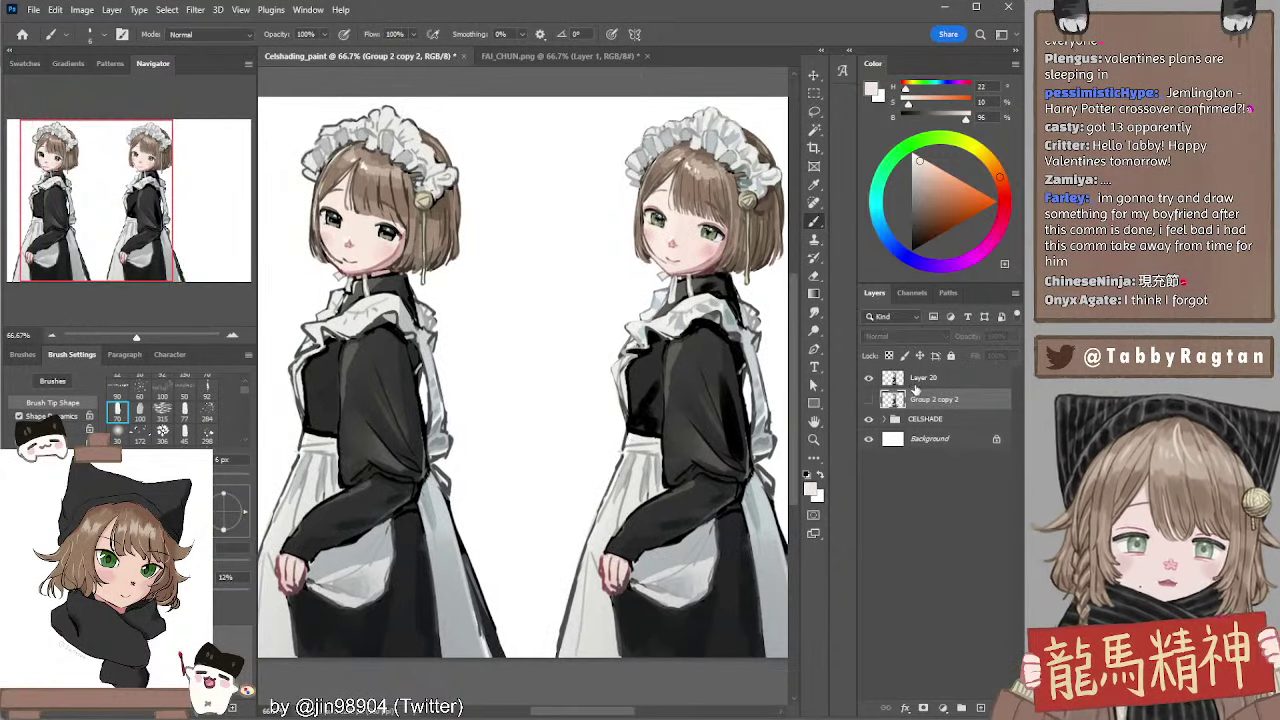
pyautogui.click(915, 380)
pyautogui.moveTo(494, 206)
pyautogui.mouseDown()
pyautogui.moveTo(517, 207)
pyautogui.moveTo(509, 217)
pyautogui.moveTo(502, 204)
pyautogui.mouseUp()
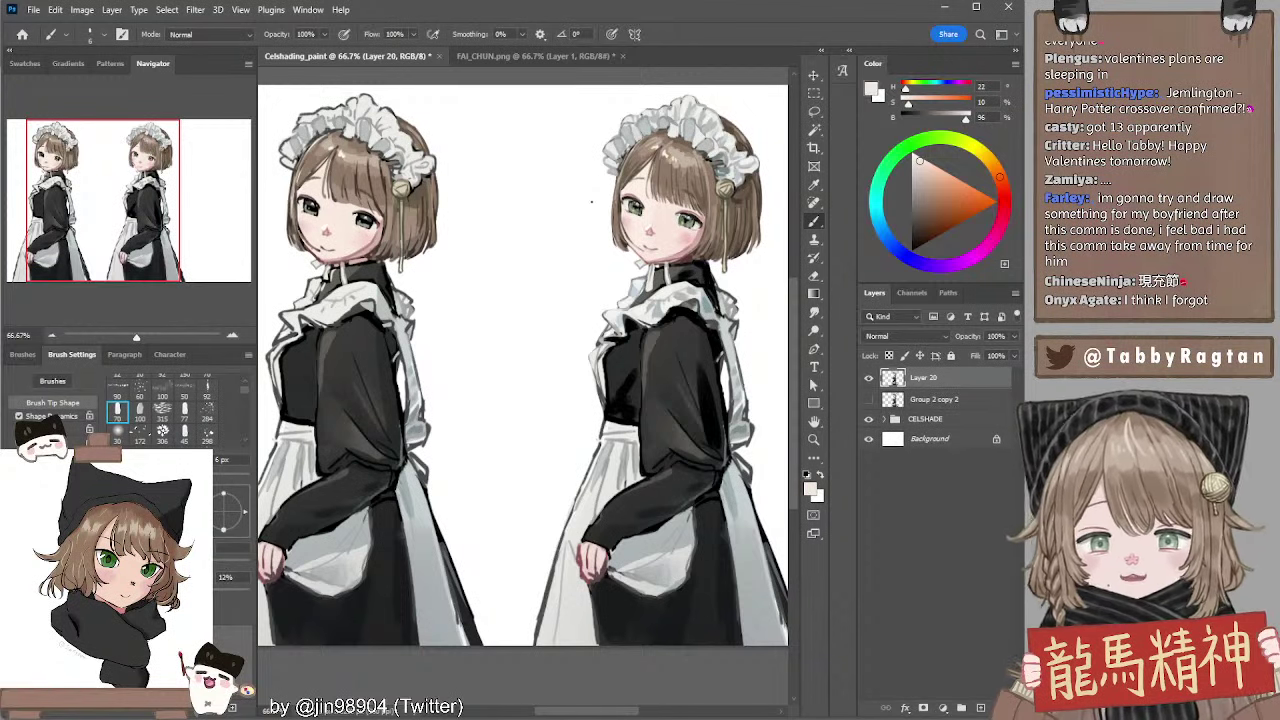
pyautogui.moveTo(685, 175)
pyautogui.mouseDown()
pyautogui.moveTo(660, 183)
pyautogui.moveTo(682, 181)
pyautogui.mouseUp()
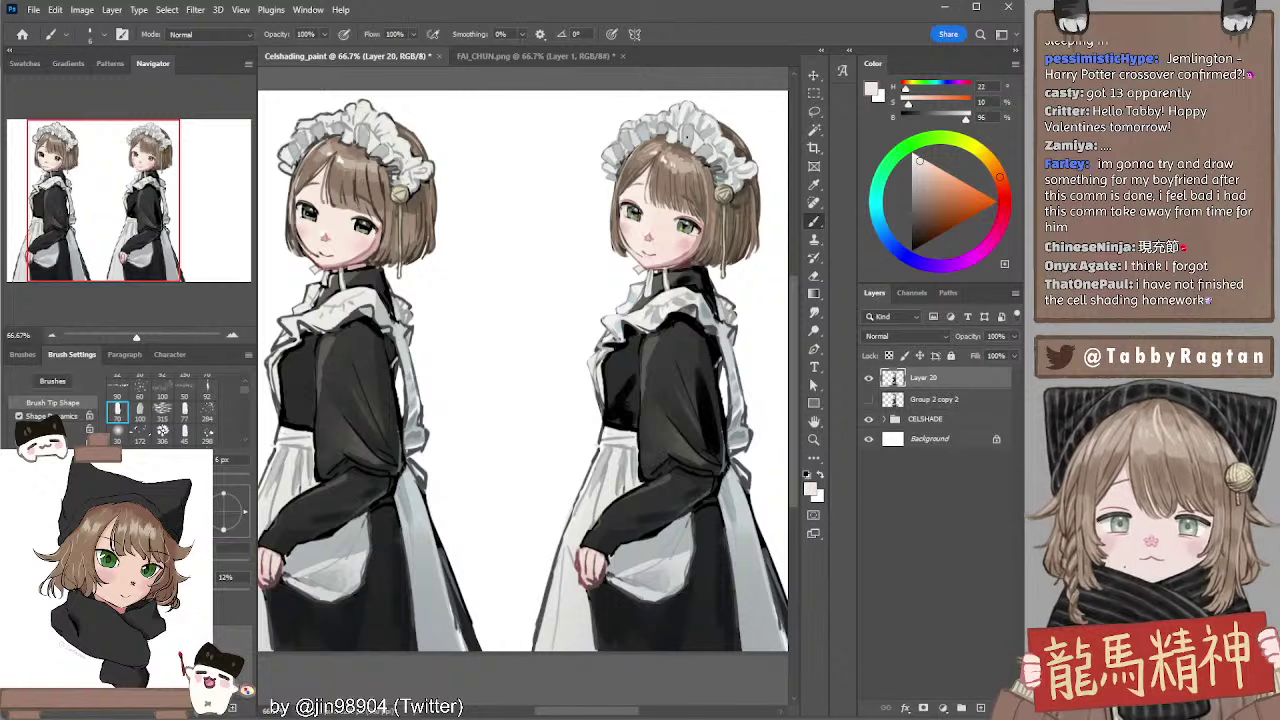
# Paint shading on the right figure's headdress frills on Layer 20, using sampled light grey and brush sizes of 15 and 10 px
pyautogui.keyDown('alt'); pyautogui.click(692, 144); pyautogui.keyUp('alt')
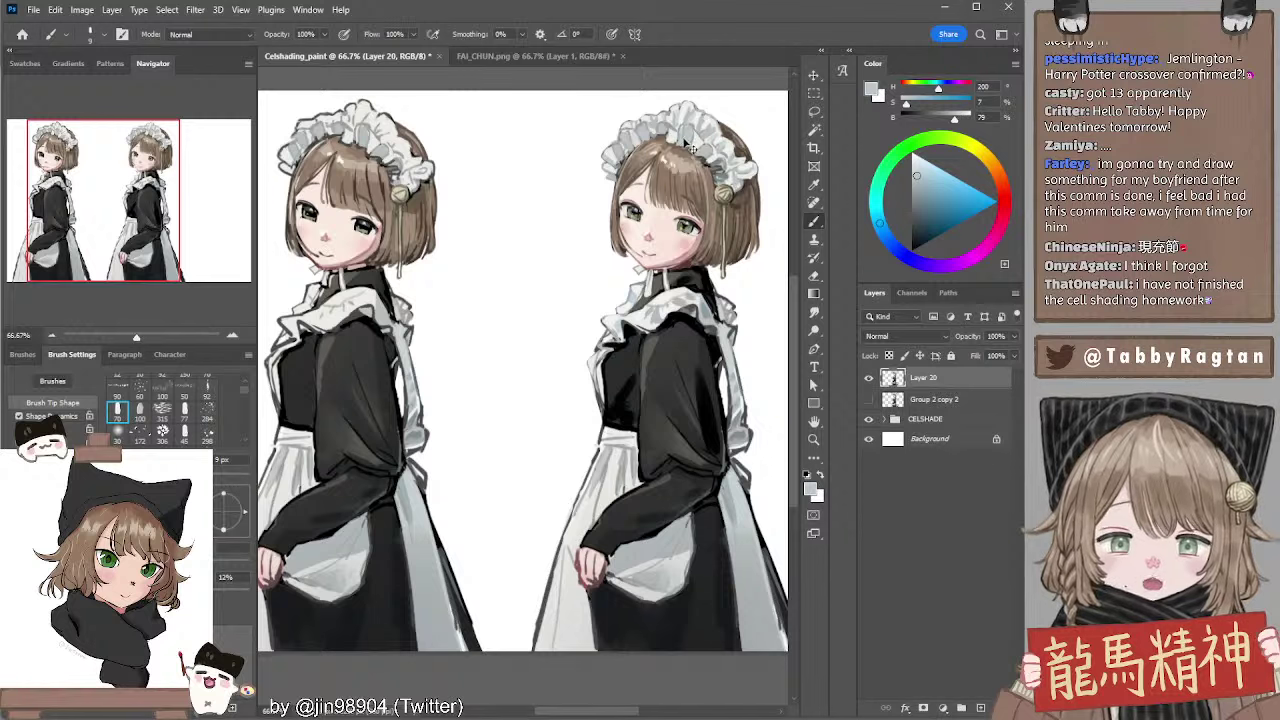
pyautogui.hotkey('ctrl', 'z')
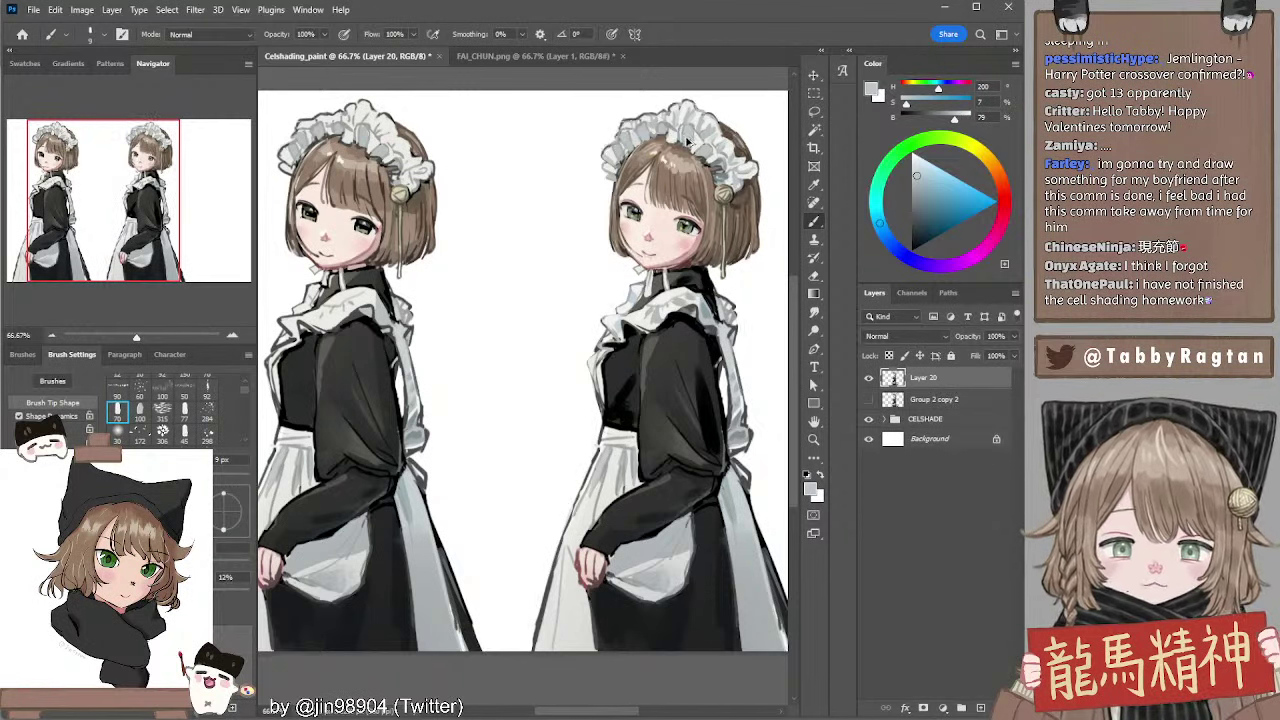
pyautogui.hotkey('ctrl', ',')
pyautogui.keyDown('alt'); pyautogui.click(687, 131); pyautogui.keyUp('alt')
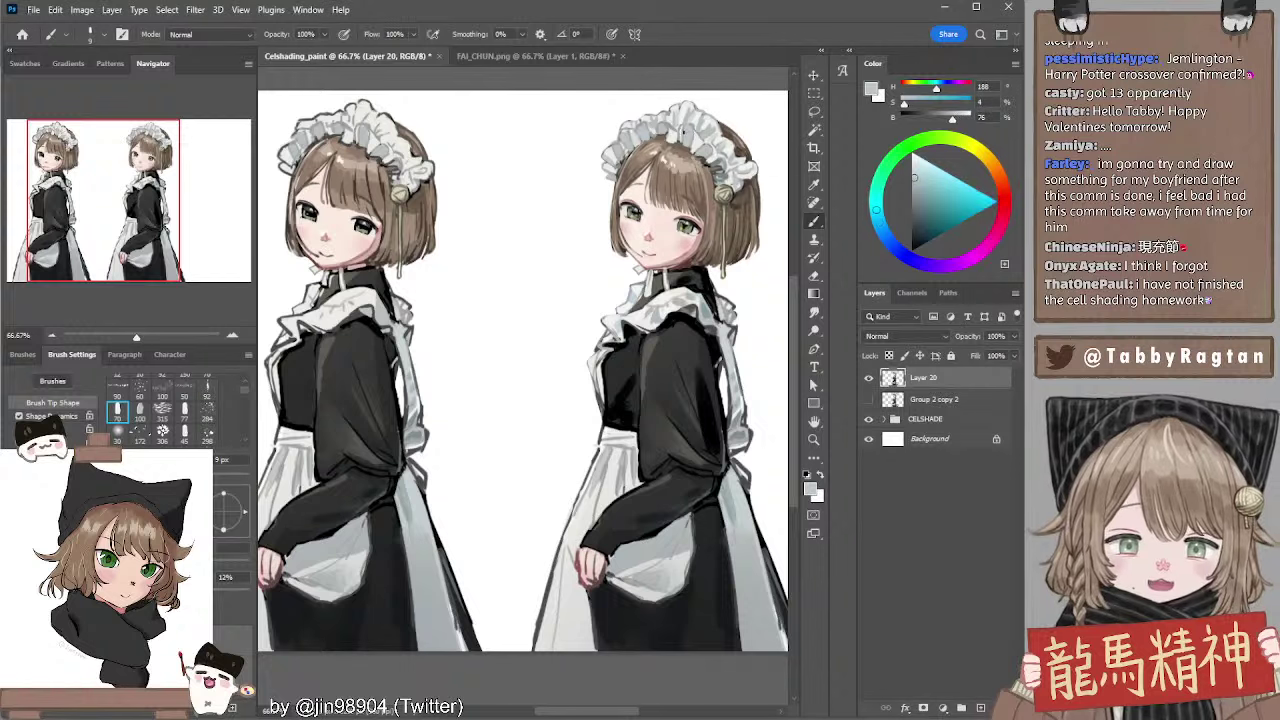
pyautogui.press(']')
pyautogui.press(']')
pyautogui.moveTo(680, 145); pyautogui.dragTo(683, 136)
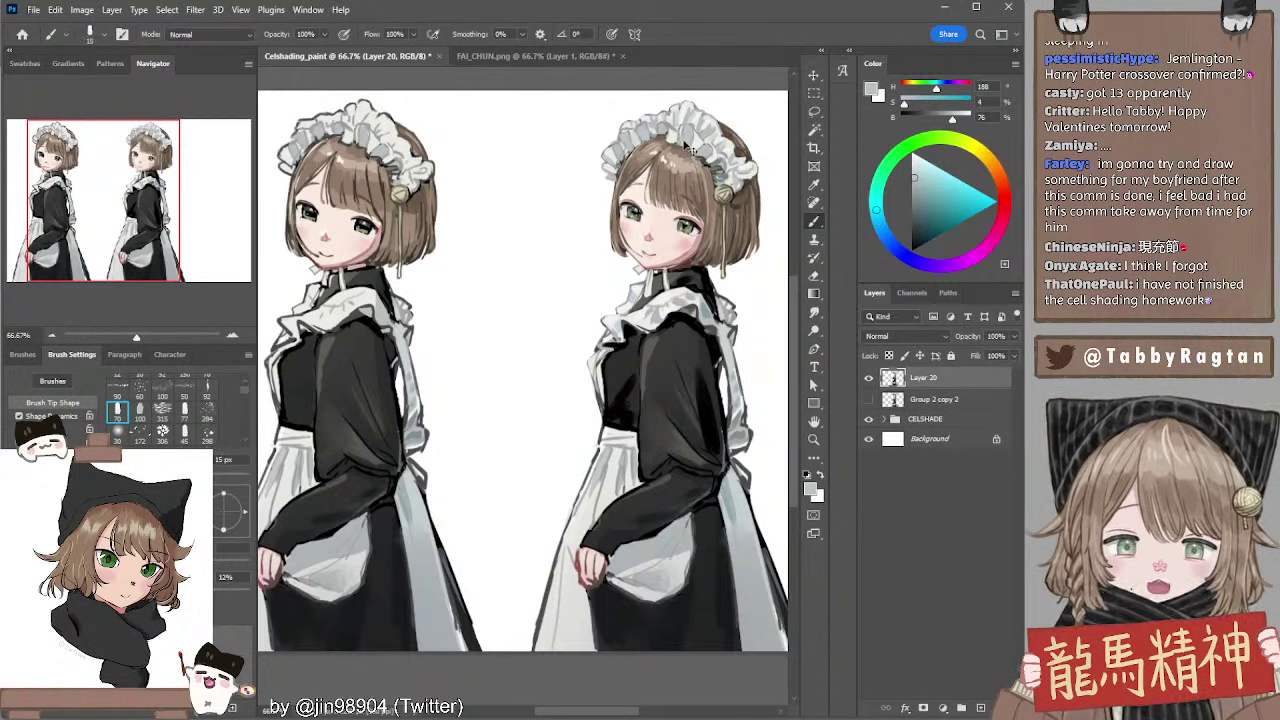
pyautogui.press('[')
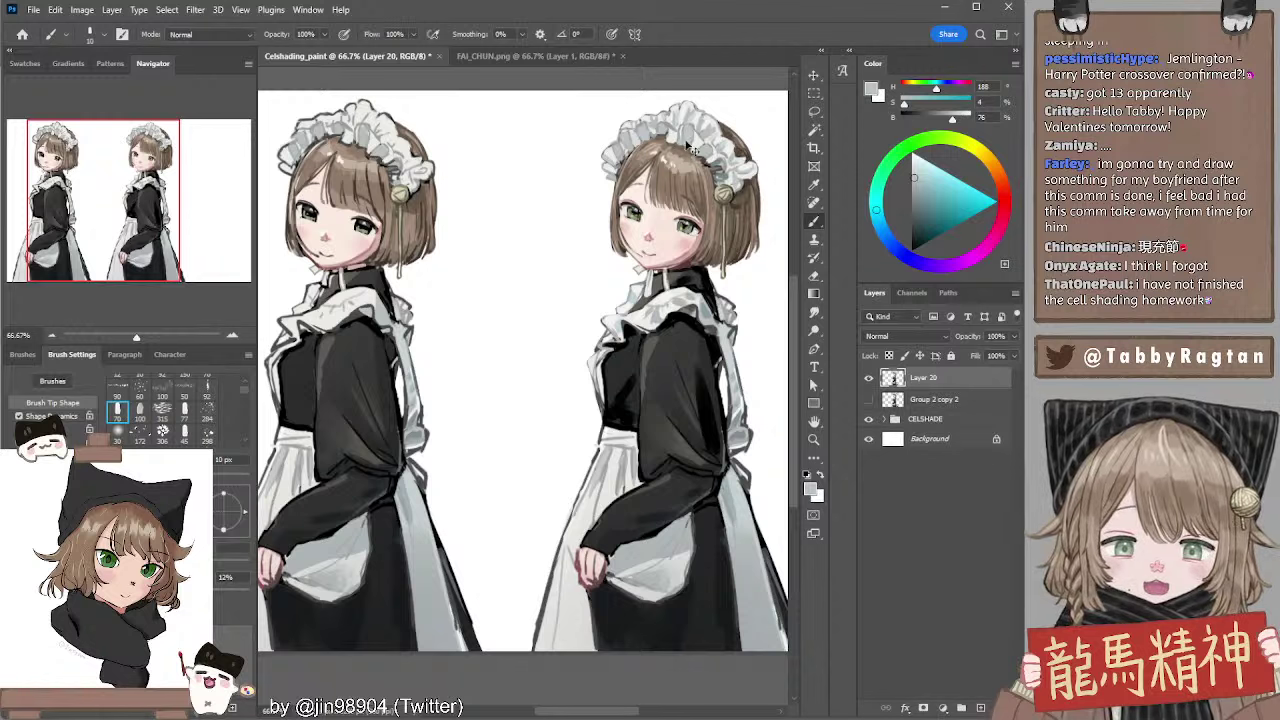
pyautogui.moveTo(706, 145); pyautogui.dragTo(665, 154)
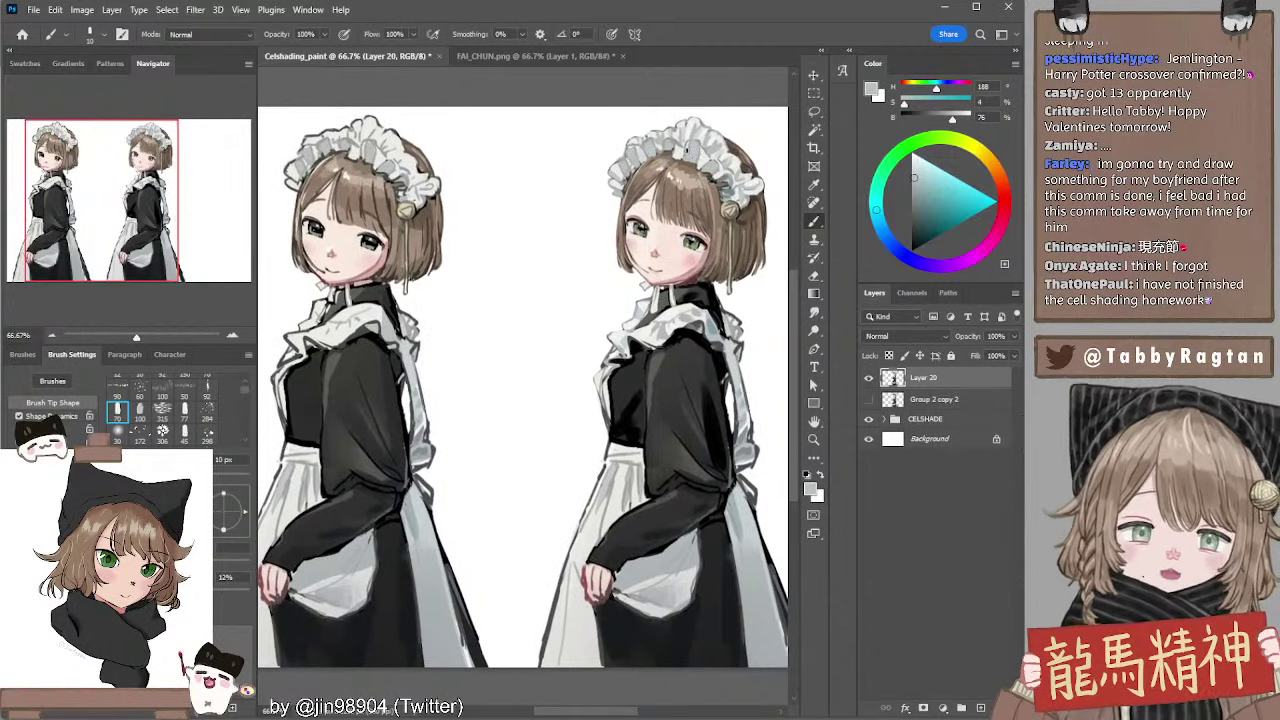
pyautogui.moveTo(486, 246)
pyautogui.mouseDown()
pyautogui.moveTo(500, 235)
pyautogui.moveTo(486, 224)
pyautogui.mouseUp()
pyautogui.moveTo(692, 167); pyautogui.dragTo(624, 176)
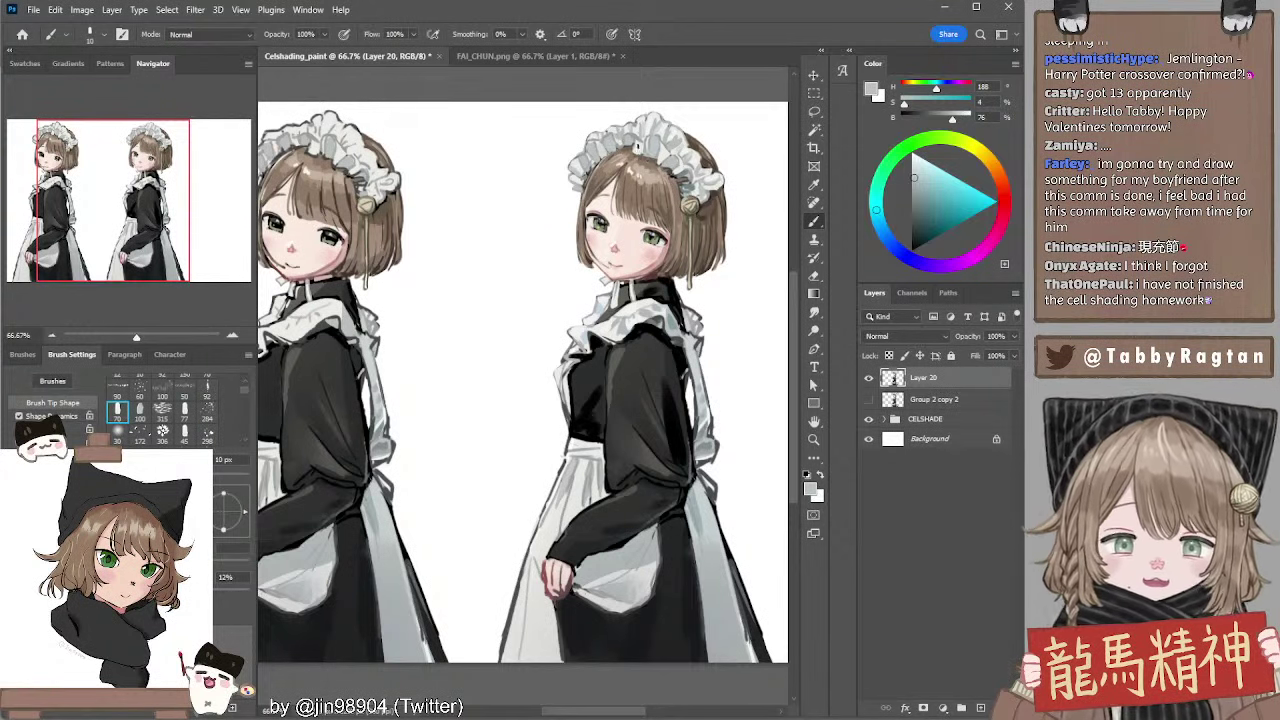
# Refine the right figure's headdress frills and the hairline beneath them on Layer 20, using sampled off-white and brown
pyautogui.keyDown('alt'); pyautogui.click(645, 143); pyautogui.keyUp('alt')
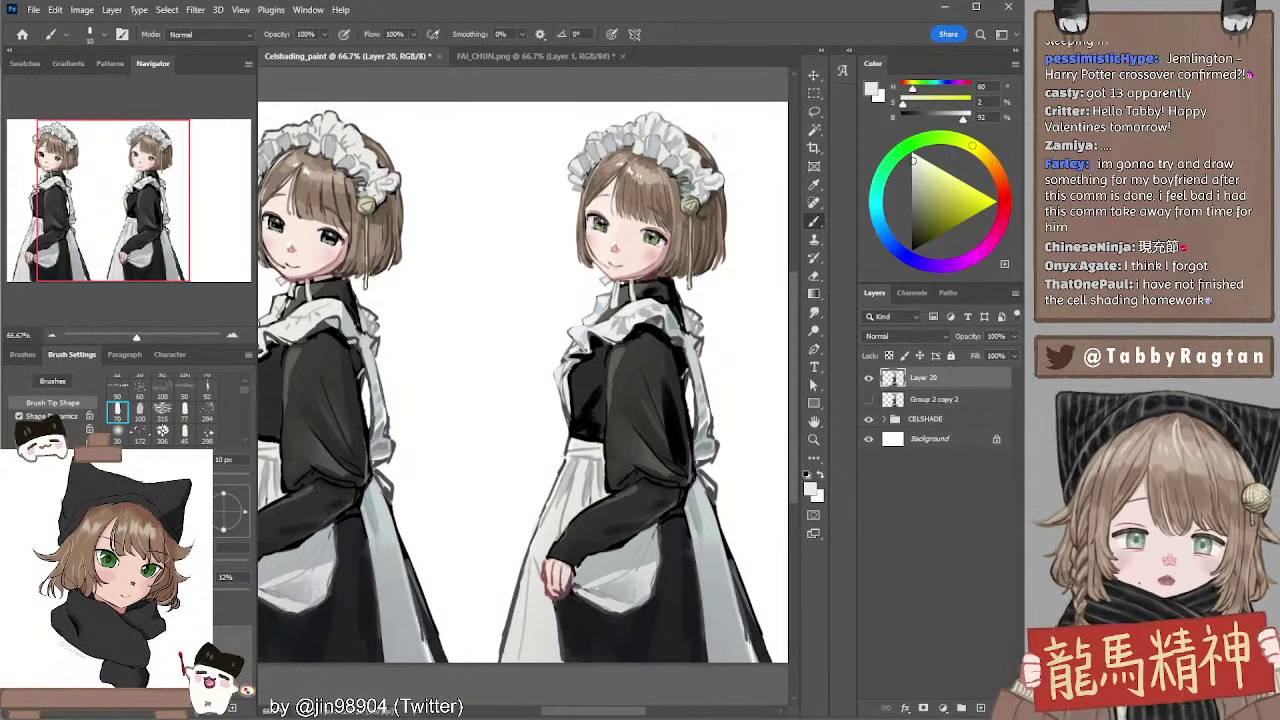
pyautogui.moveTo(619, 148)
pyautogui.mouseDown()
pyautogui.moveTo(703, 130)
pyautogui.moveTo(691, 130)
pyautogui.moveTo(692, 156)
pyautogui.moveTo(671, 149)
pyautogui.mouseUp()
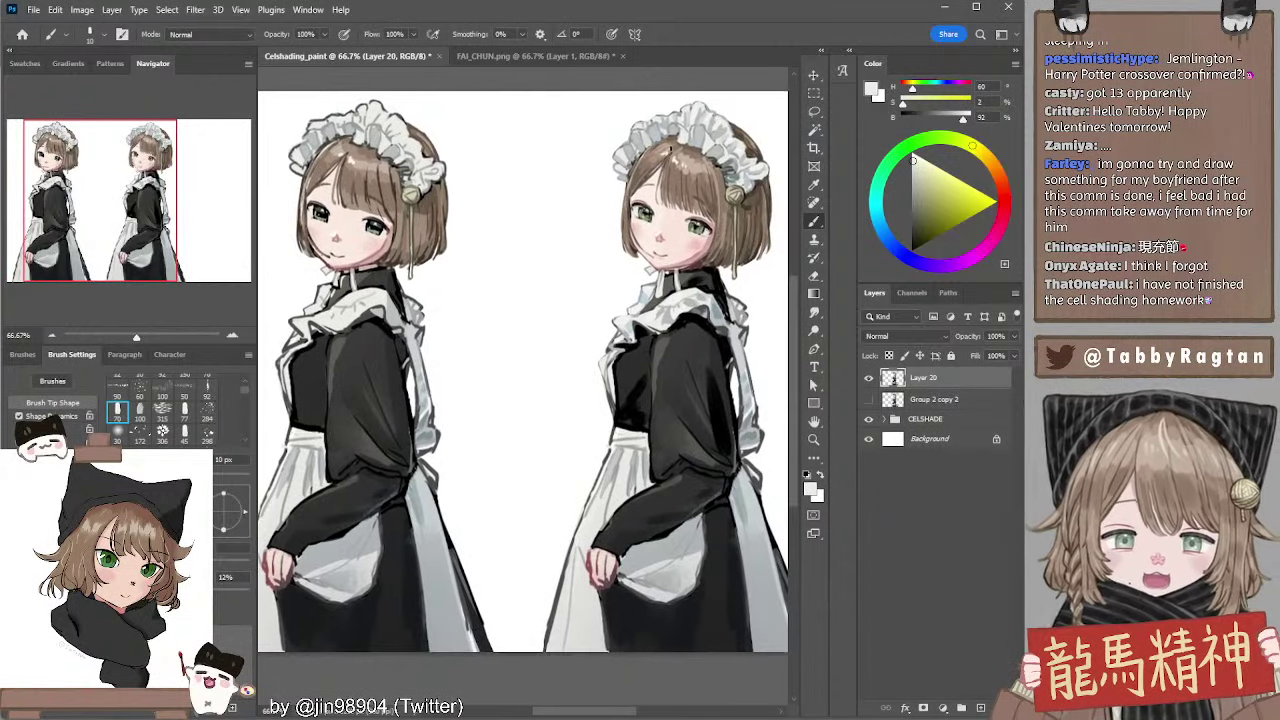
pyautogui.keyDown('alt'); pyautogui.click(677, 138); pyautogui.keyUp('alt')
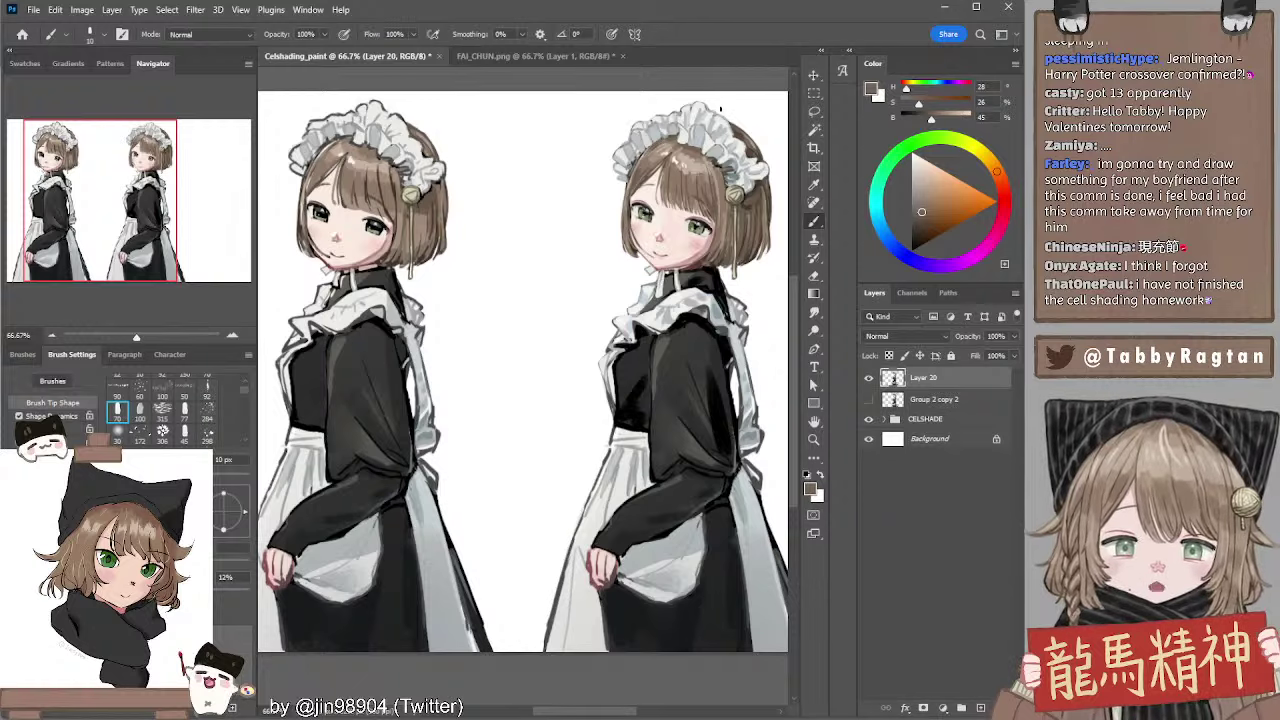
pyautogui.moveTo(607, 204)
pyautogui.mouseDown()
pyautogui.moveTo(606, 192)
pyautogui.moveTo(659, 180)
pyautogui.moveTo(607, 201)
pyautogui.mouseUp()
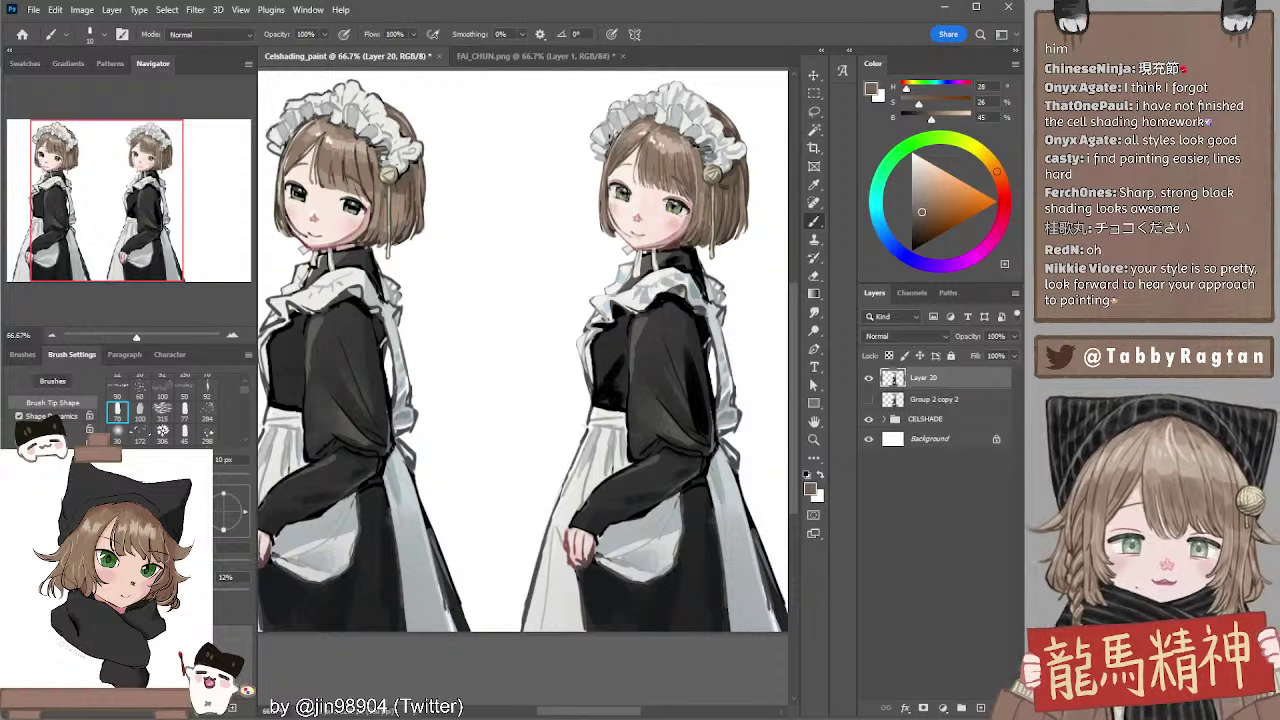
# Shade the outer frills of the right figure's headdress on Layer 20 with a 9 px brush, using sampled off-white and light grey
pyautogui.keyDown('alt'); pyautogui.click(615, 128); pyautogui.keyUp('alt')
pyautogui.moveTo(925, 188); pyautogui.dragTo(922, 206)
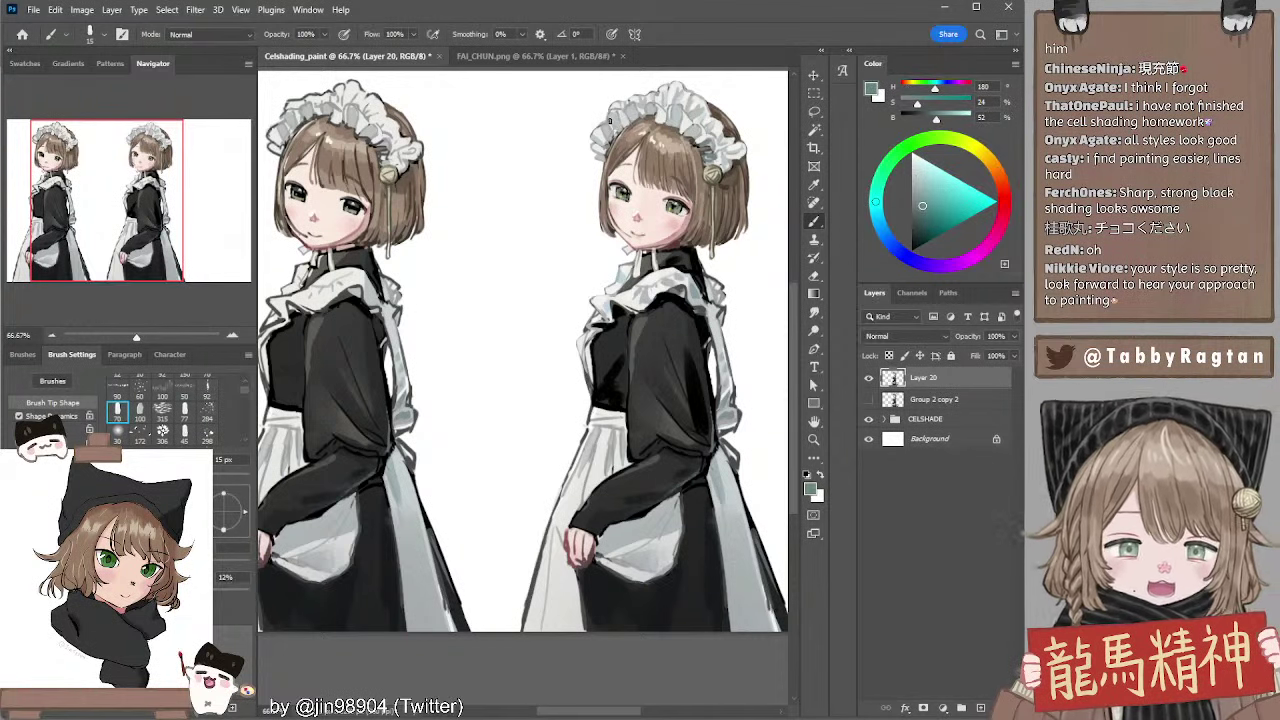
pyautogui.press('[')
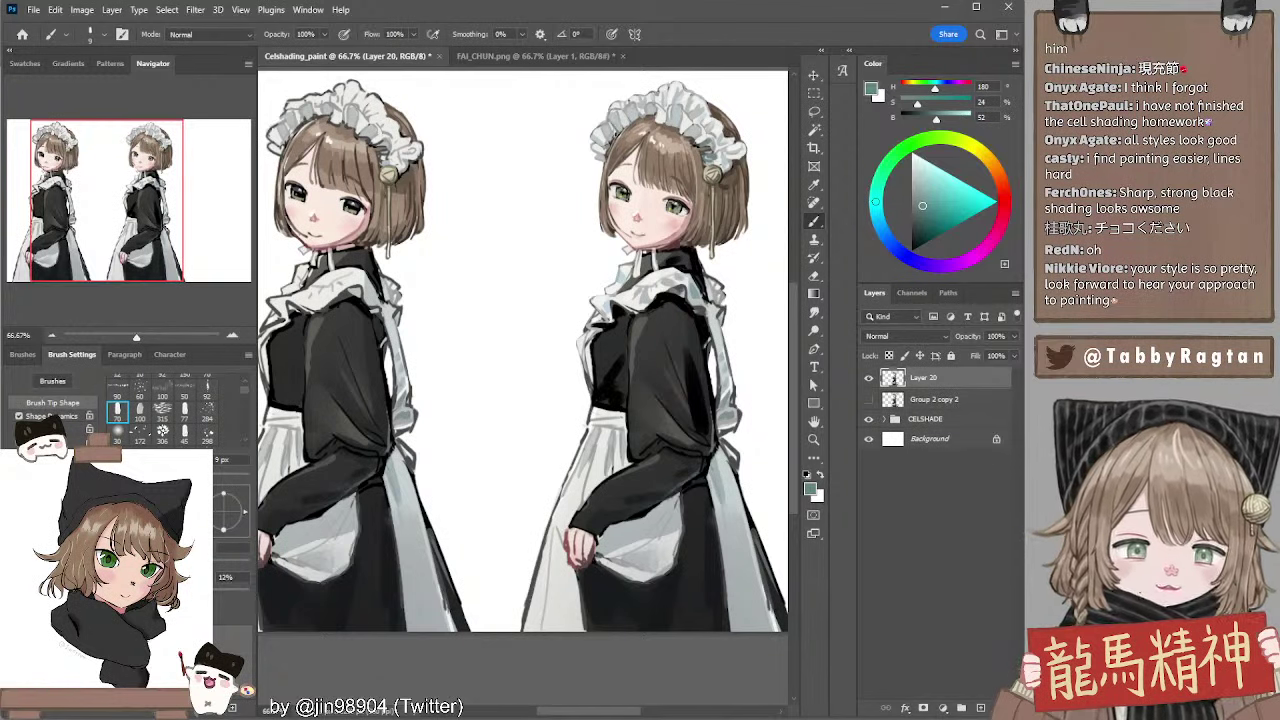
pyautogui.keyDown('alt'); pyautogui.click(614, 132); pyautogui.keyUp('alt')
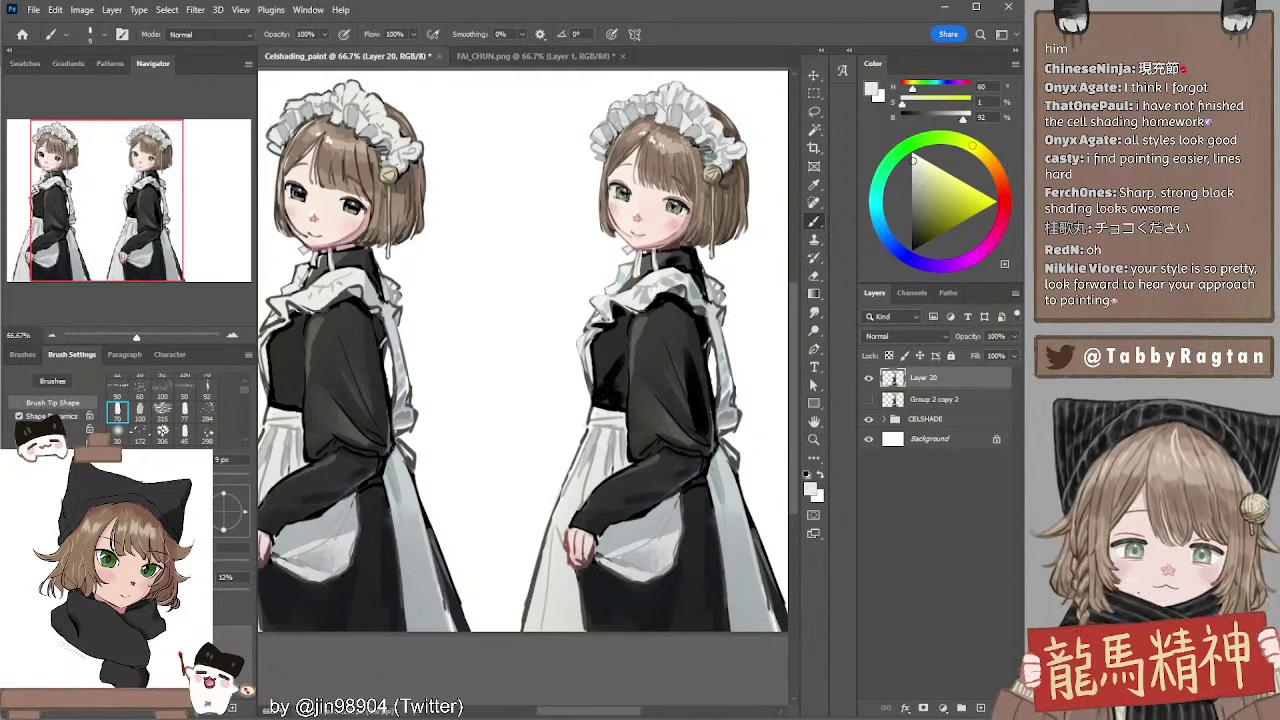
pyautogui.keyDown('alt'); pyautogui.click(609, 131); pyautogui.keyUp('alt')
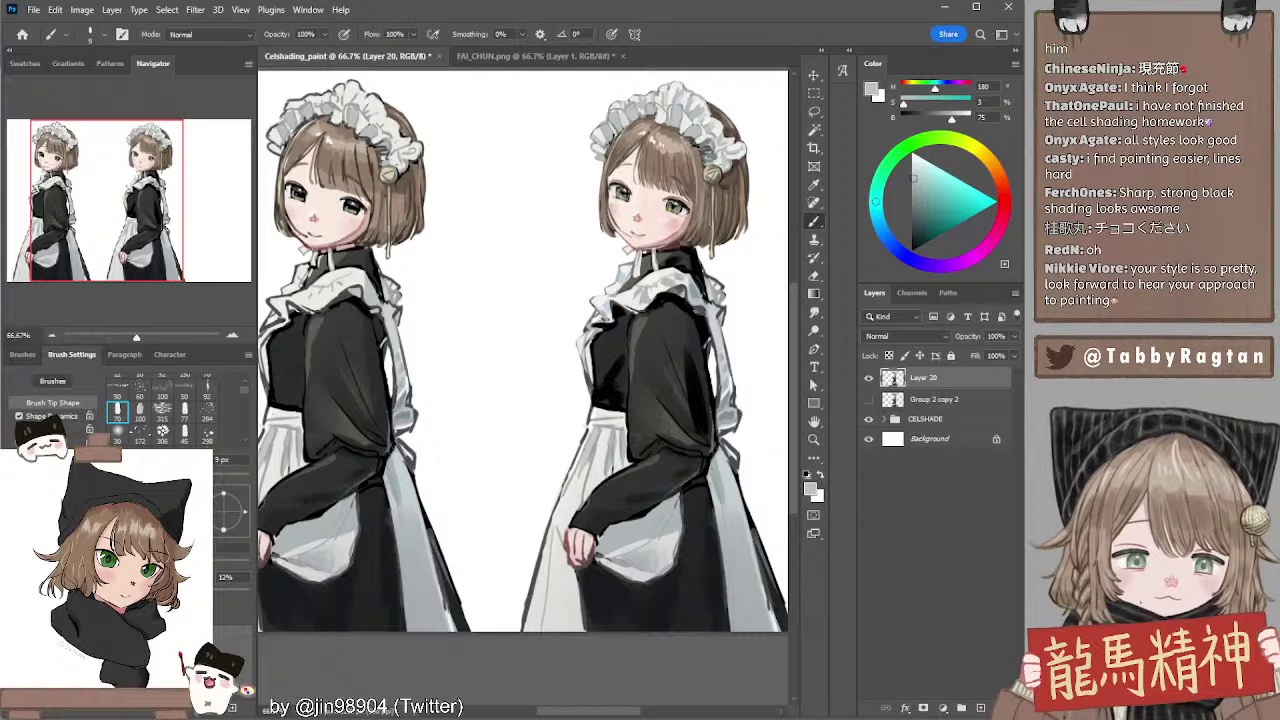
# Hide Layer 20 and toggle the Group 2 copy 2 layer to compare the two versions
pyautogui.moveTo(671, 193)
pyautogui.mouseDown()
pyautogui.moveTo(701, 185)
pyautogui.moveTo(692, 200)
pyautogui.mouseUp()
pyautogui.scroll(2, 612, 318)
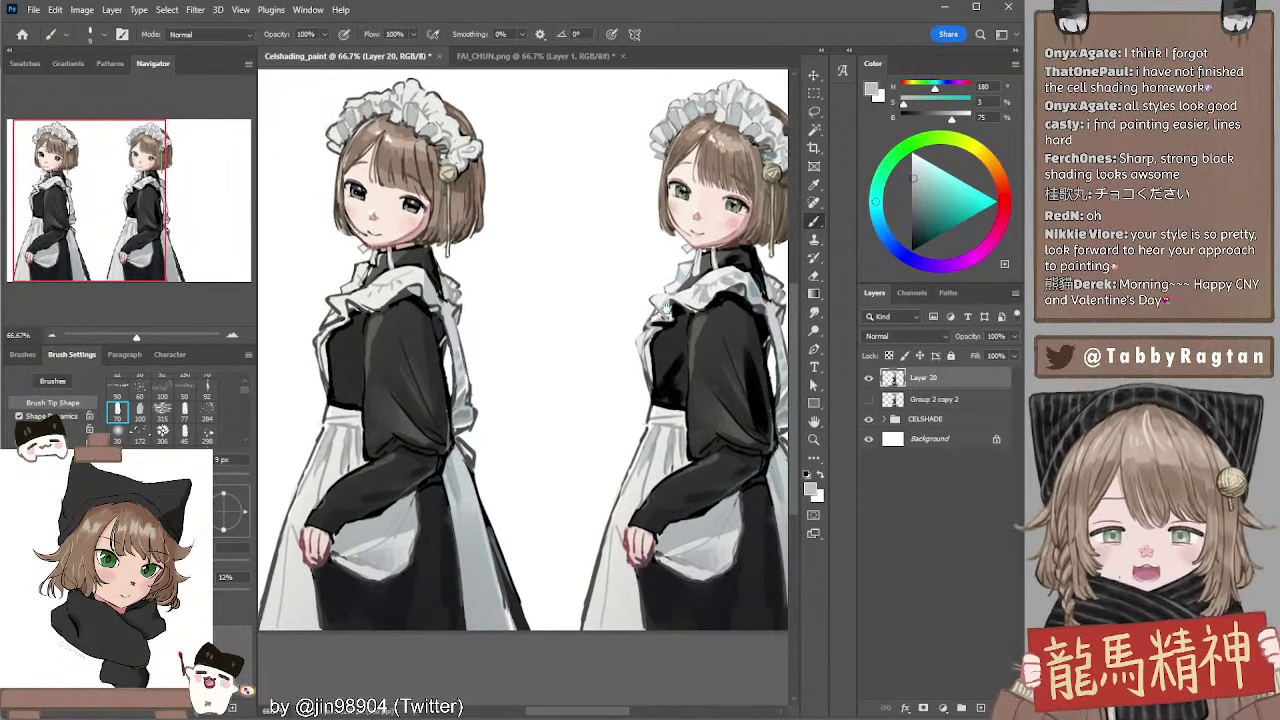
pyautogui.scroll(2, 680, 290)
pyautogui.moveTo(680, 286); pyautogui.dragTo(661, 290)
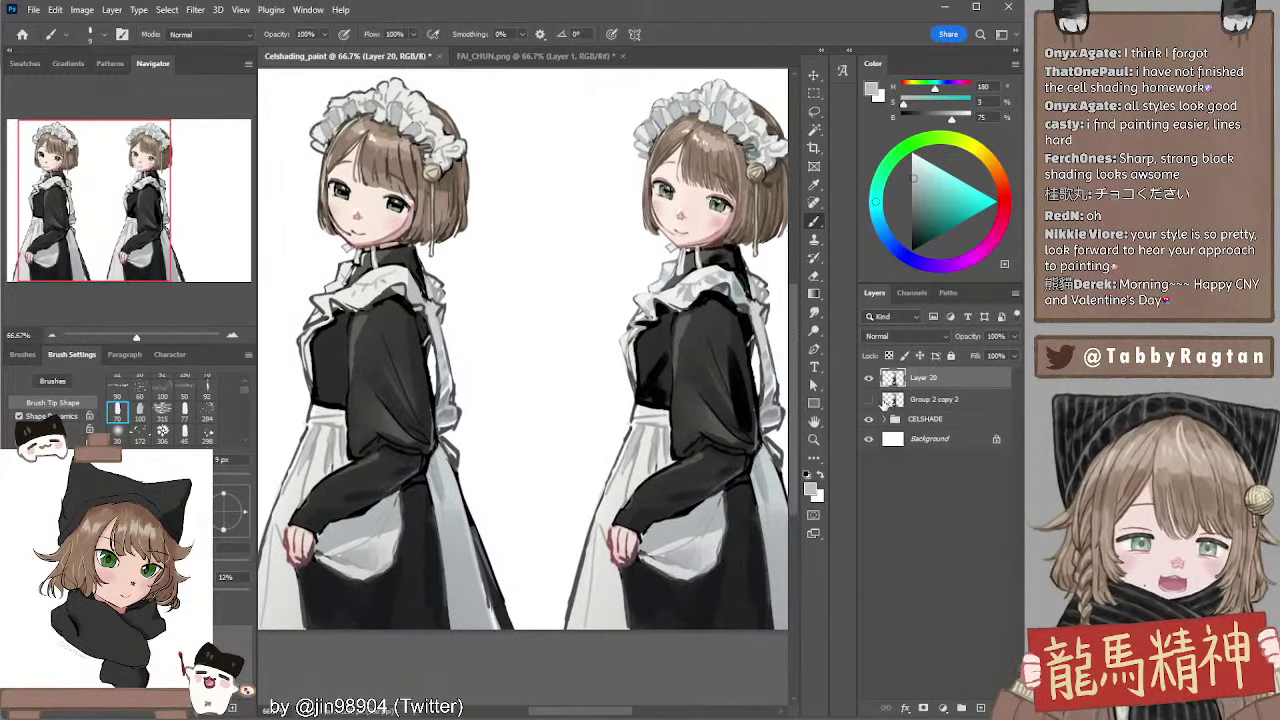
pyautogui.moveTo(697, 337); pyautogui.dragTo(639, 391)
pyautogui.click(868, 378)
pyautogui.click(868, 399)
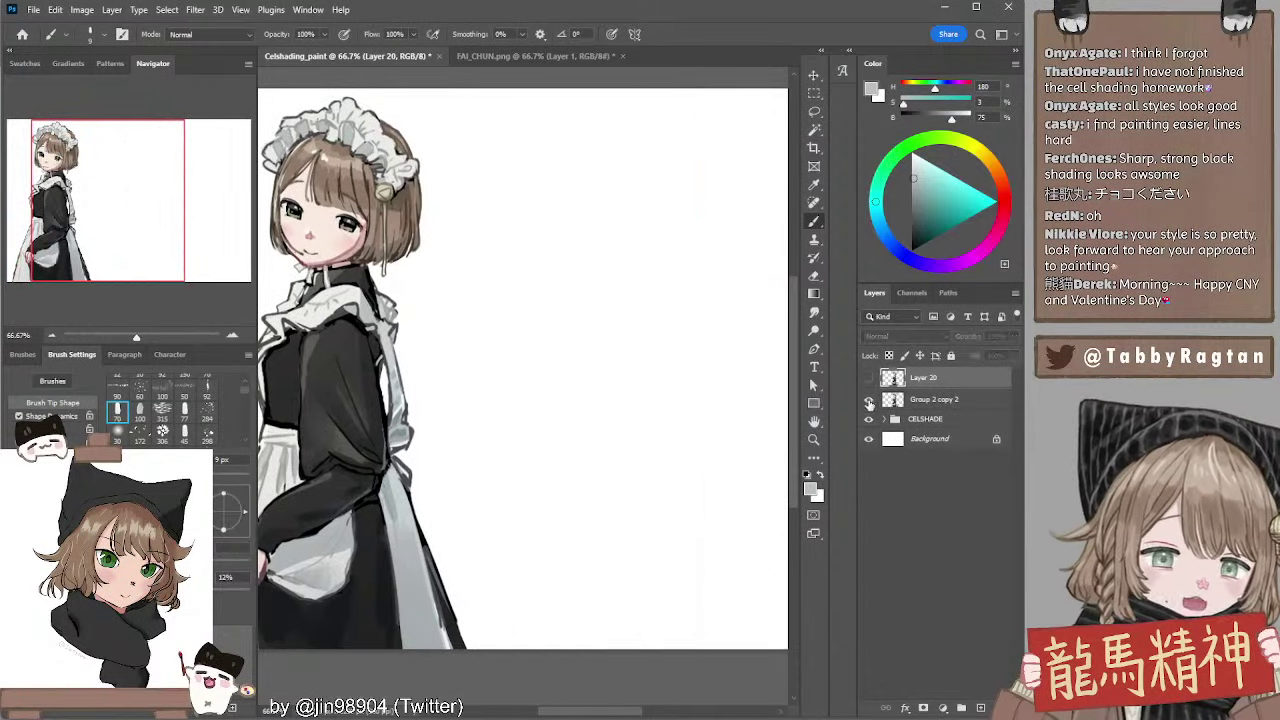
pyautogui.click(868, 399)
# Show Layer 20, move its figure to the canvas's right end beside the other two, and make the Group 2 copy 2 layer active
pyautogui.moveTo(697, 377); pyautogui.dragTo(498, 352)
pyautogui.click(868, 378)
pyautogui.moveTo(445, 290); pyautogui.dragTo(627, 305)
pyautogui.moveTo(595, 360); pyautogui.dragTo(672, 329)
pyautogui.keyDown('ctrl'); pyautogui.click(428, 236); pyautogui.keyUp('ctrl')
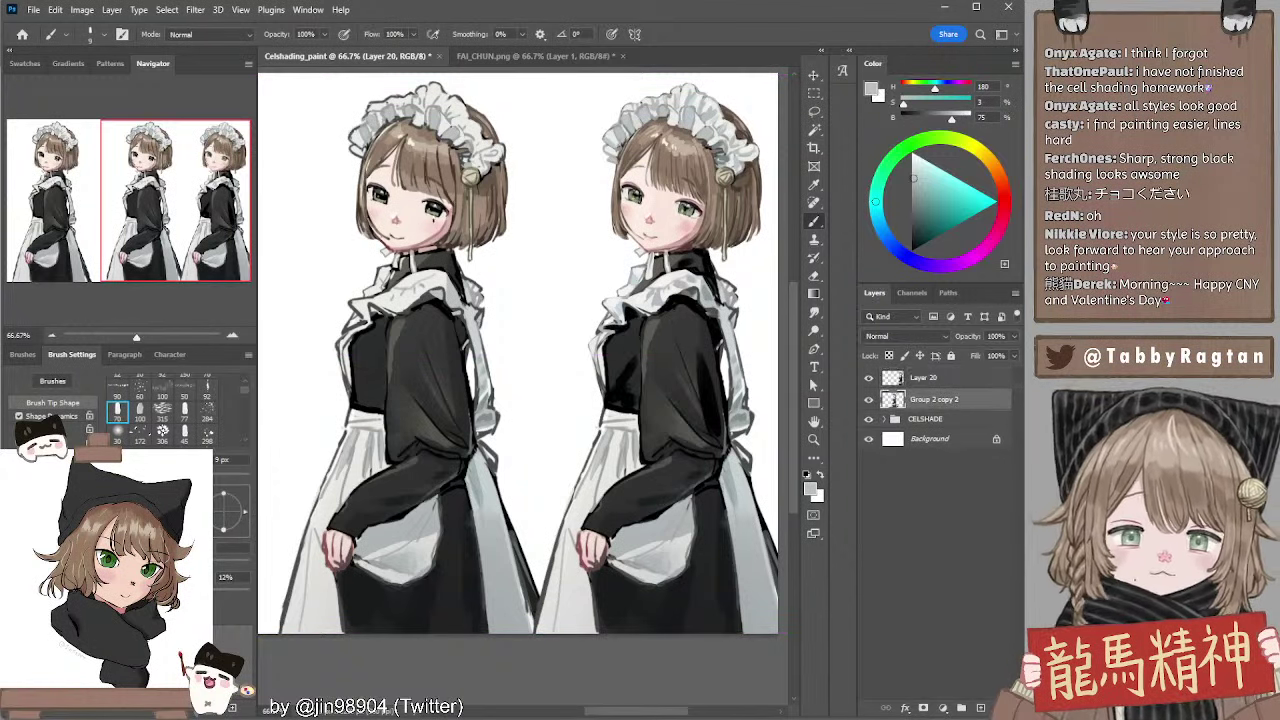
# Identify the left figure's shading layers by selecting Layer 7 and Layer 13 from the artwork, and collapse the CELSHADE group
pyautogui.moveTo(360, 222); pyautogui.dragTo(513, 217)
pyautogui.moveTo(413, 222); pyautogui.dragTo(546, 232)
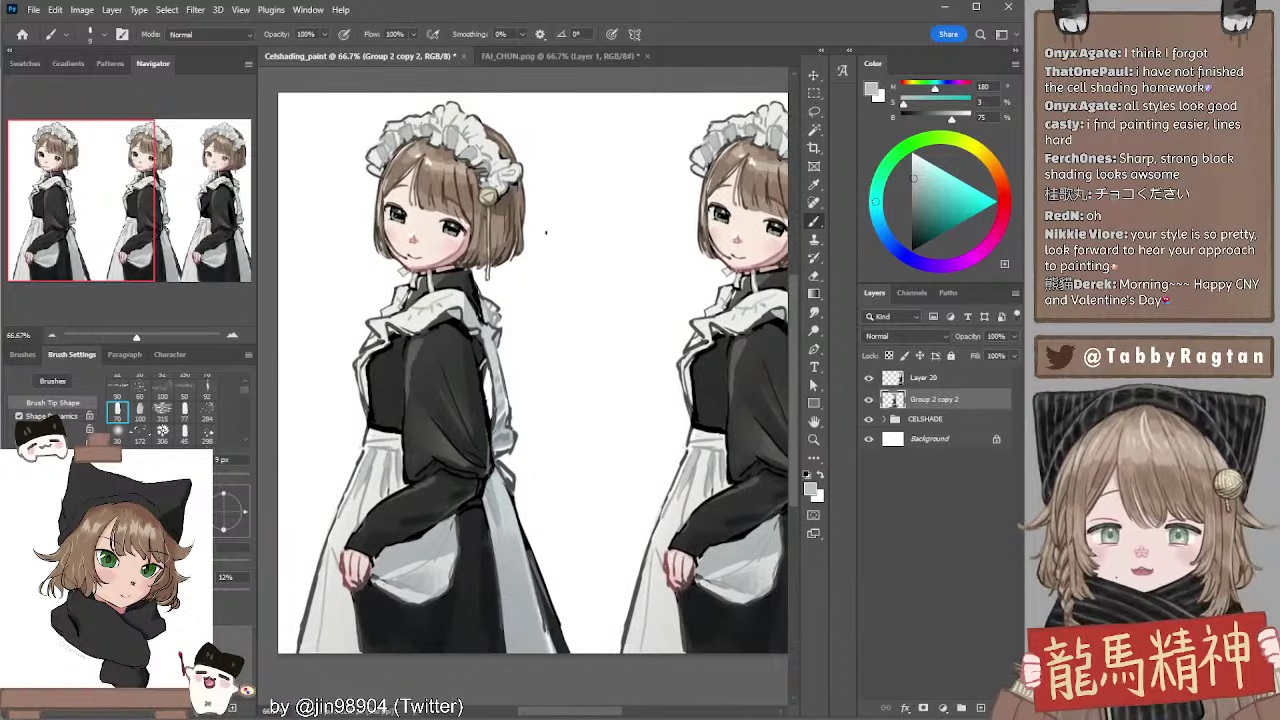
pyautogui.keyDown('ctrl'); pyautogui.click(508, 236); pyautogui.keyUp('ctrl')
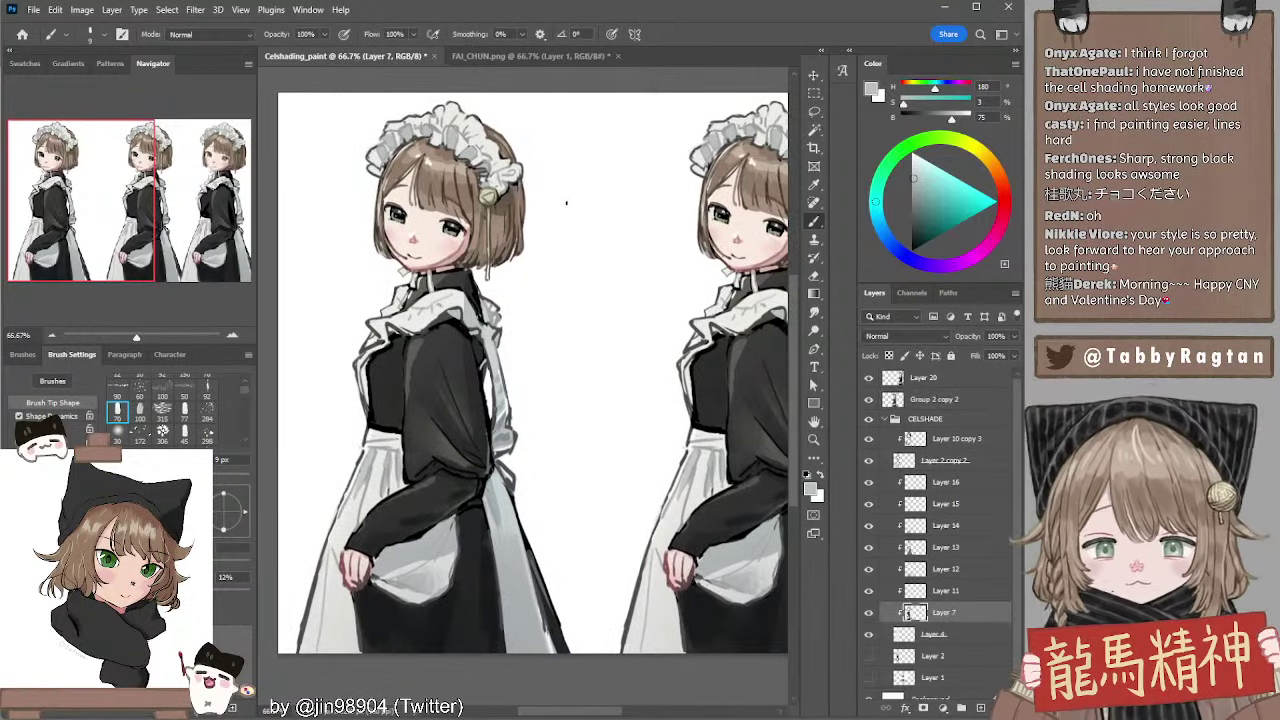
pyautogui.click(882, 419)
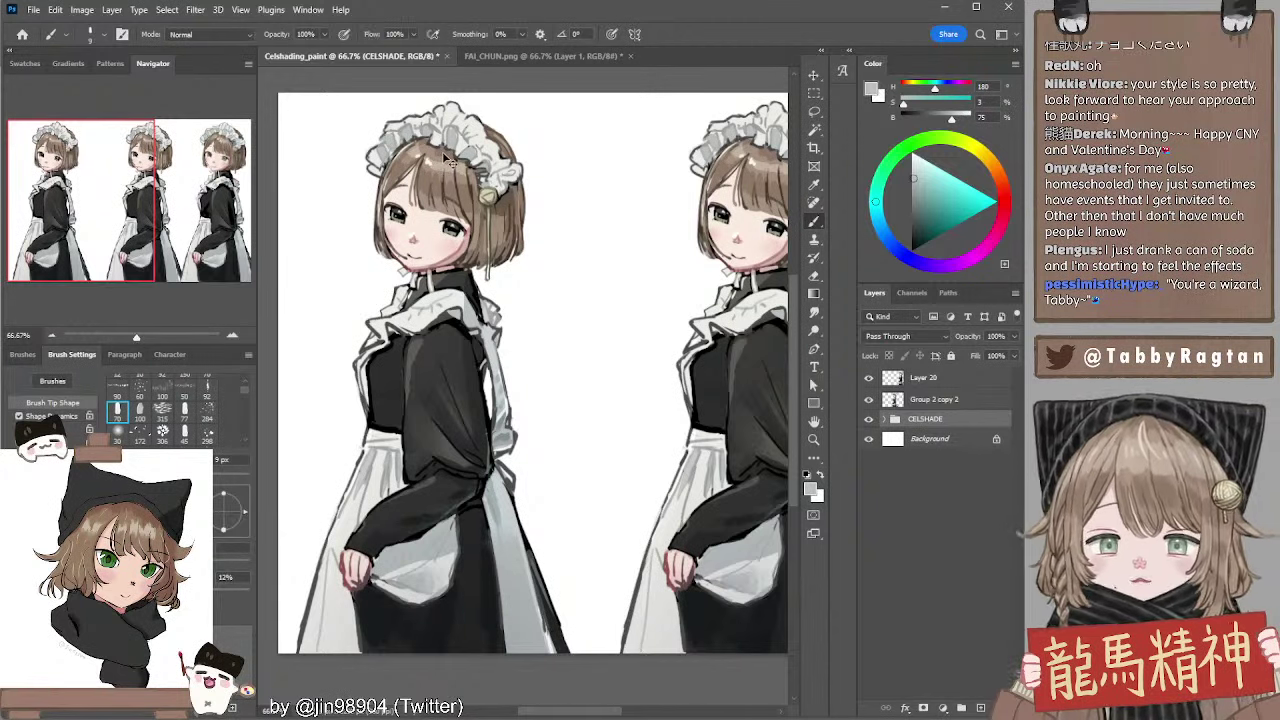
pyautogui.keyDown('ctrl'); pyautogui.click(450, 160); pyautogui.keyUp('ctrl')
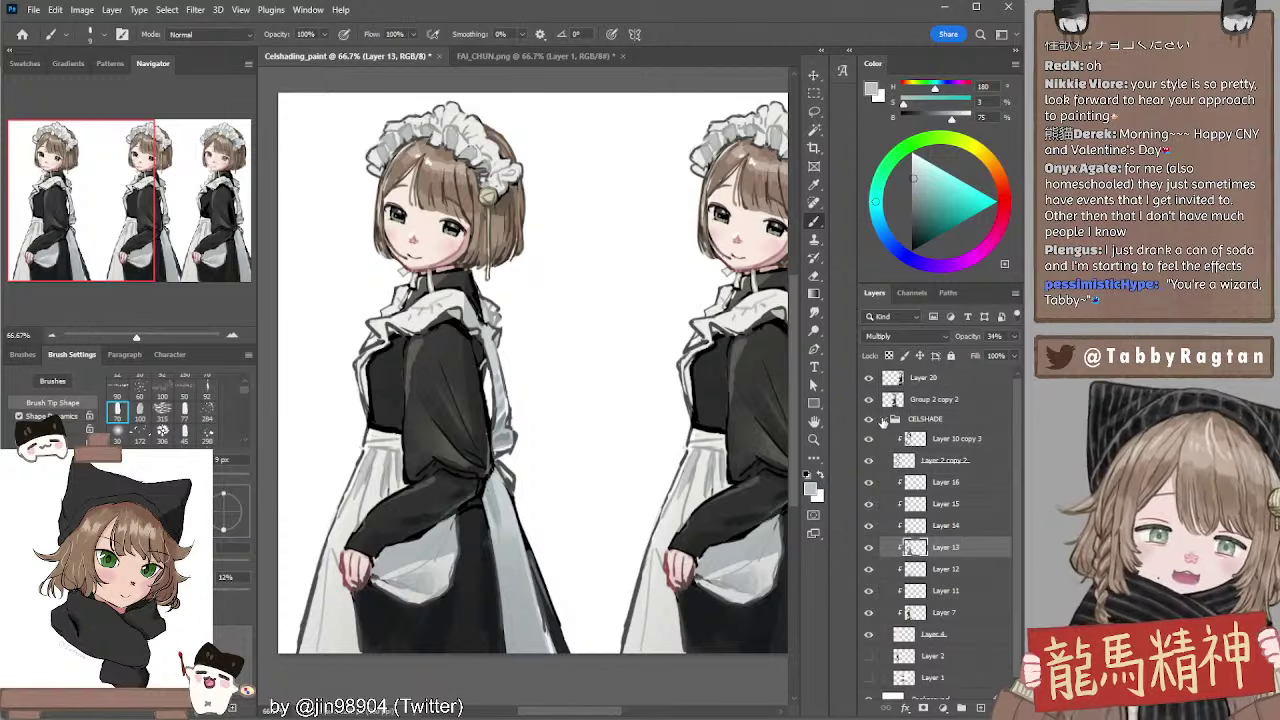
pyautogui.click(884, 420)
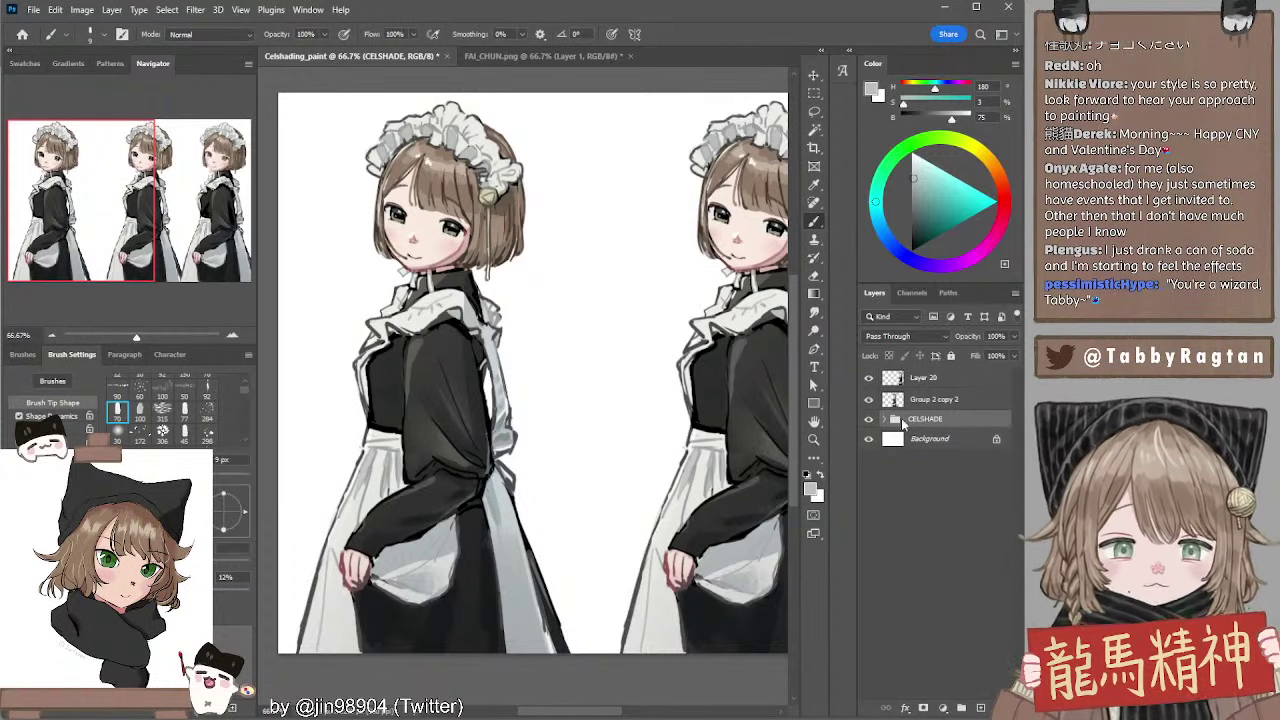
# Duplicate the CELSHADE group beneath the original, hide the original, and leave the duplicate group collapsed
pyautogui.moveTo(925, 421); pyautogui.dragTo(918, 436)
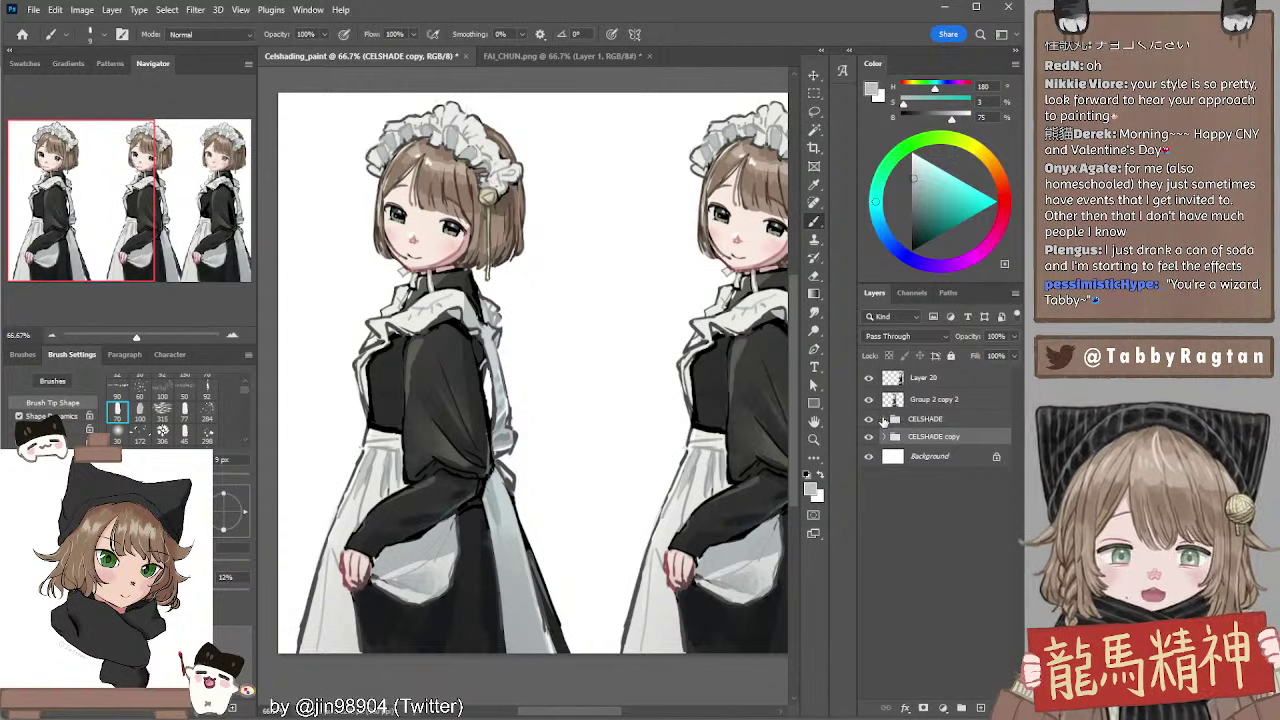
pyautogui.click(868, 419)
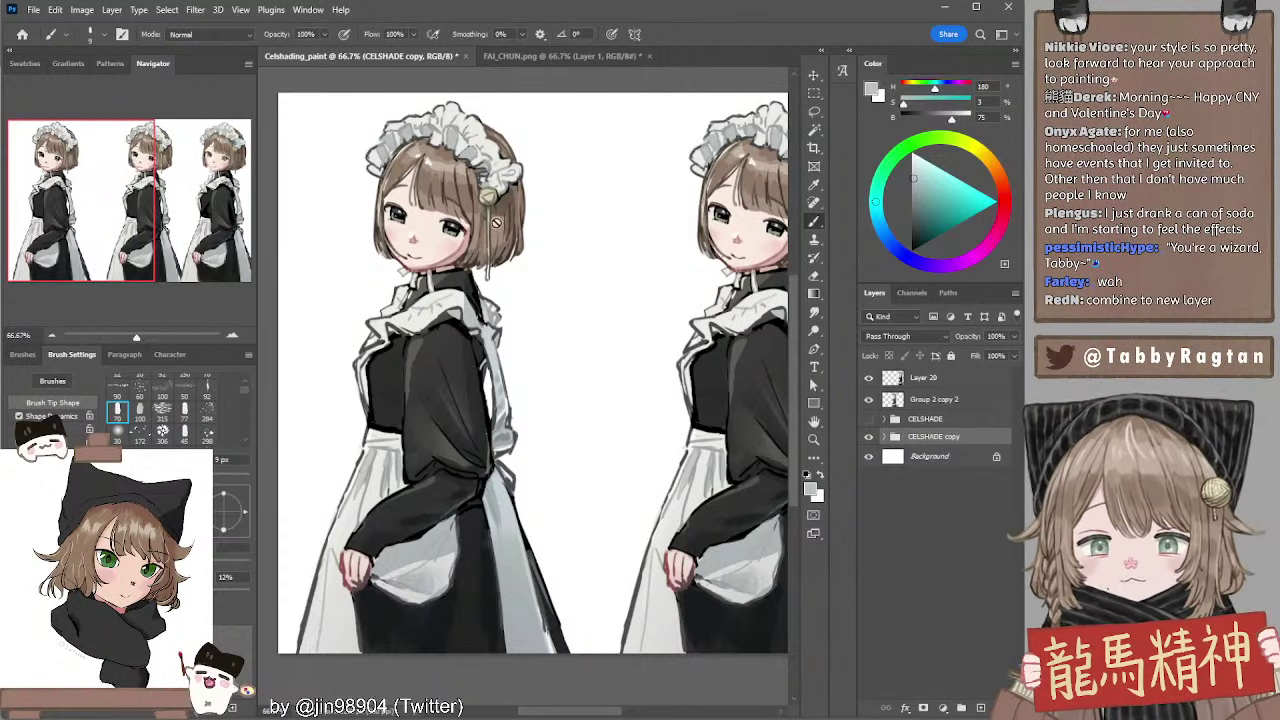
pyautogui.keyDown('ctrl'); pyautogui.click(501, 200); pyautogui.keyUp('ctrl')
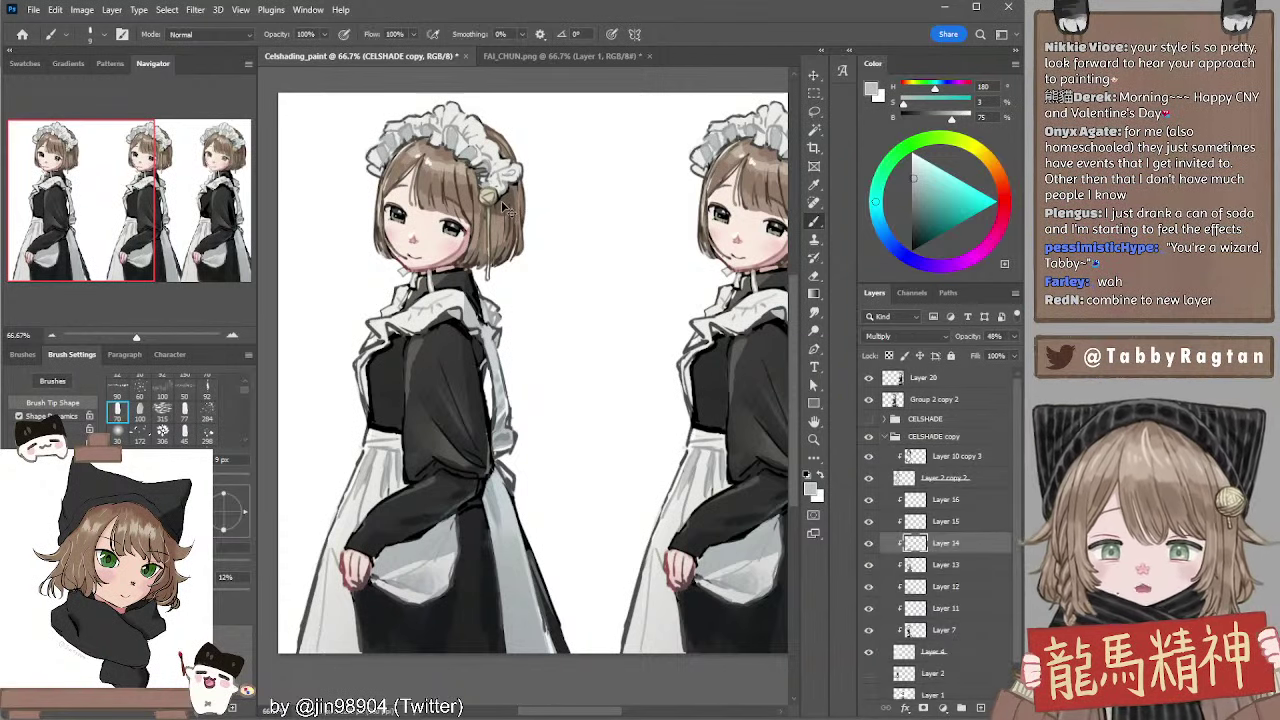
pyautogui.click(886, 438)
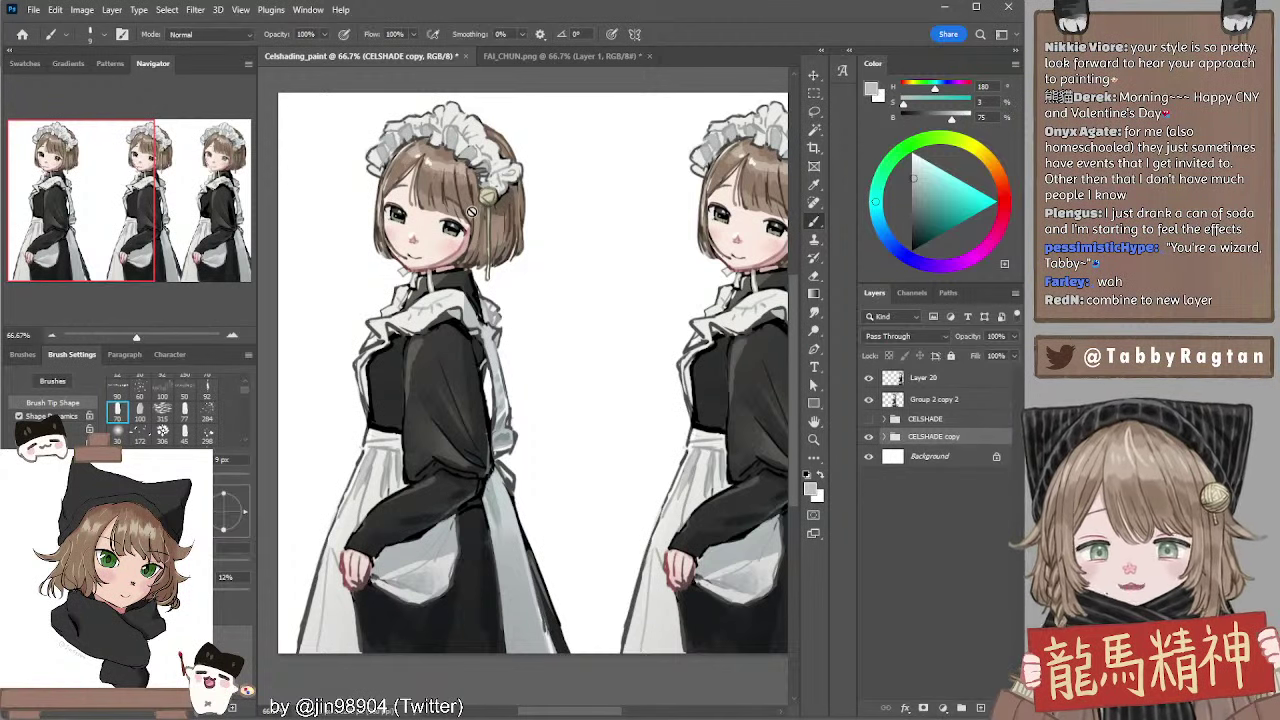
pyautogui.keyDown('ctrl'); pyautogui.click(482, 222); pyautogui.keyUp('ctrl')
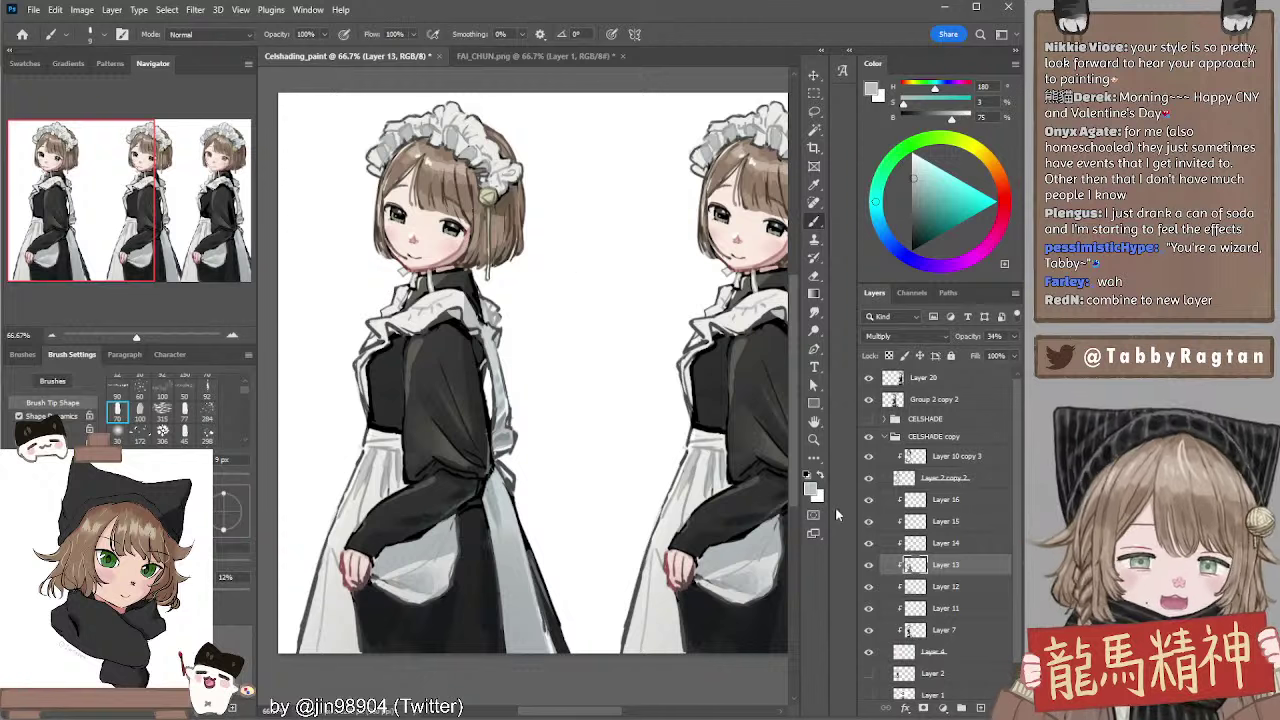
pyautogui.click(885, 438)
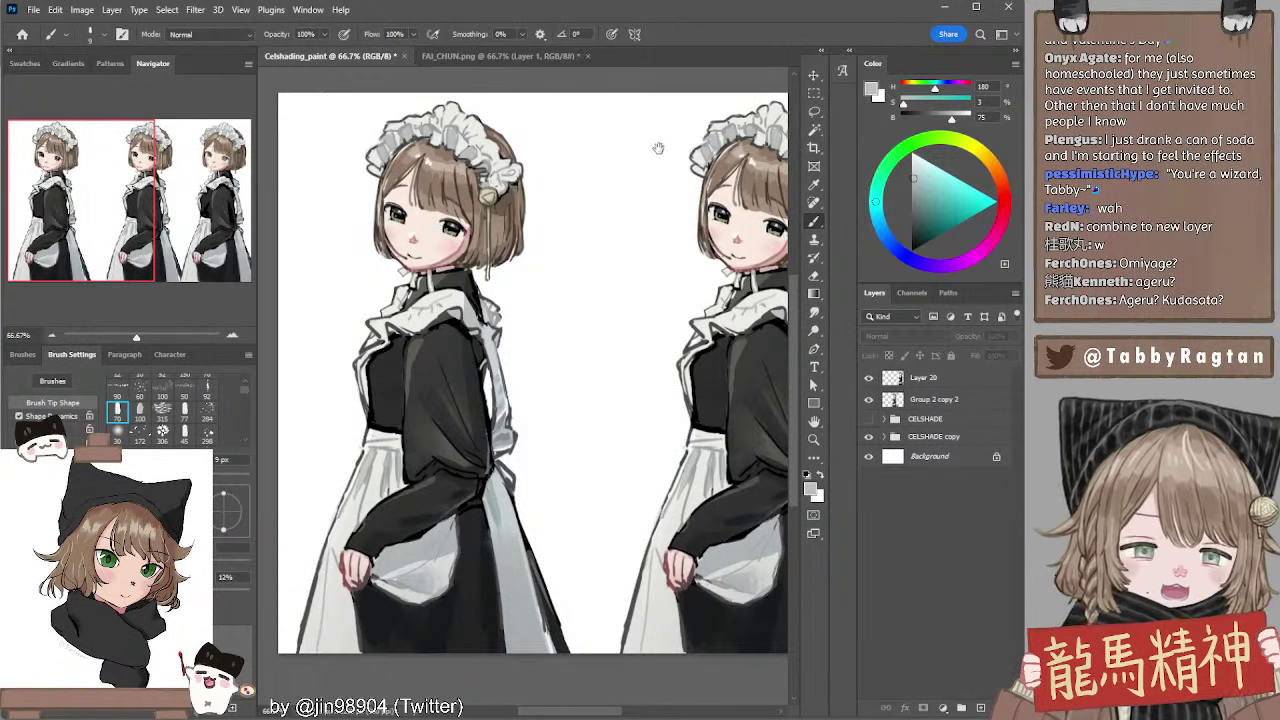
# Duplicate the hidden CELSHADE group again, show the duplicate, and merge it into a single layer
pyautogui.moveTo(657, 143); pyautogui.dragTo(624, 125)
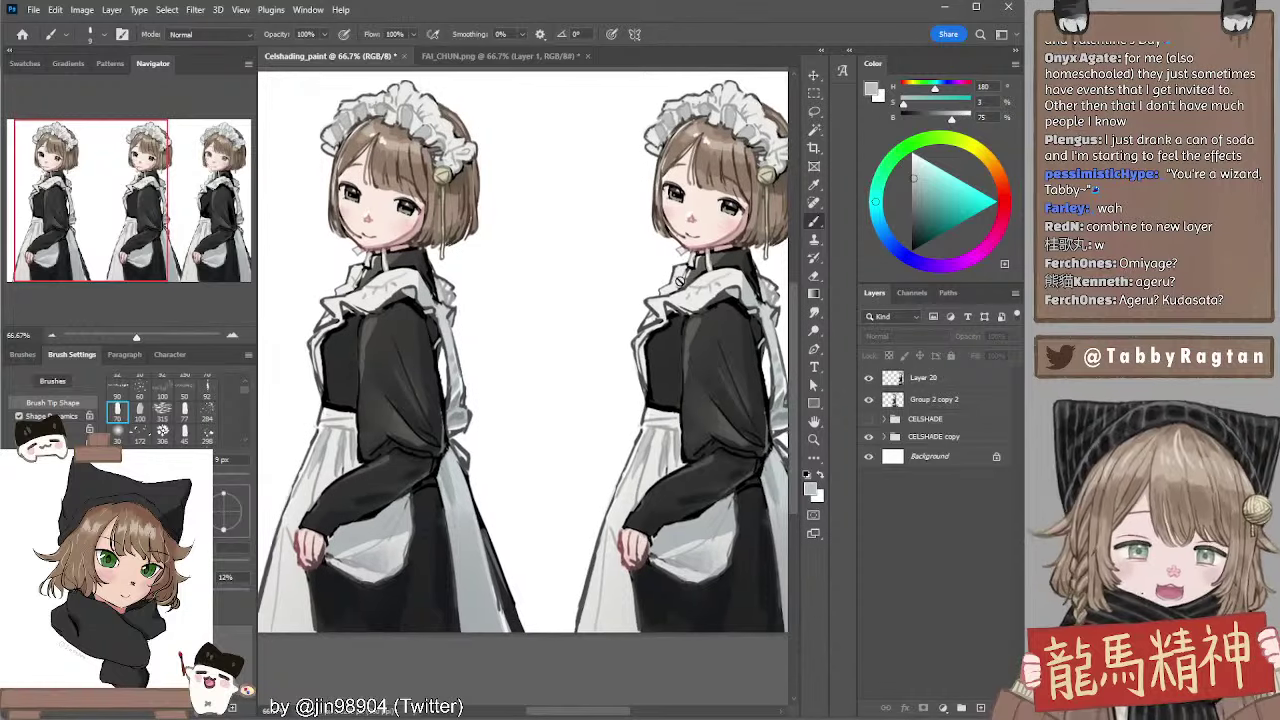
pyautogui.click(903, 420)
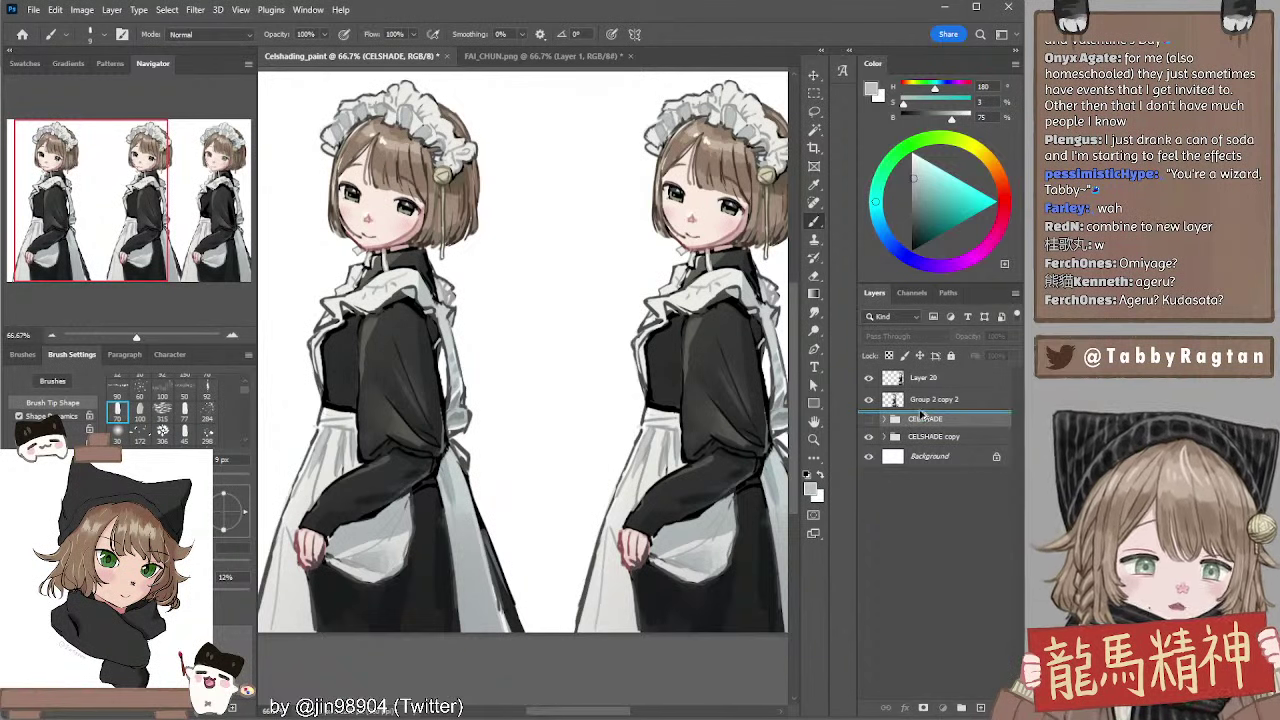
pyautogui.hotkey('ctrl', 'j')
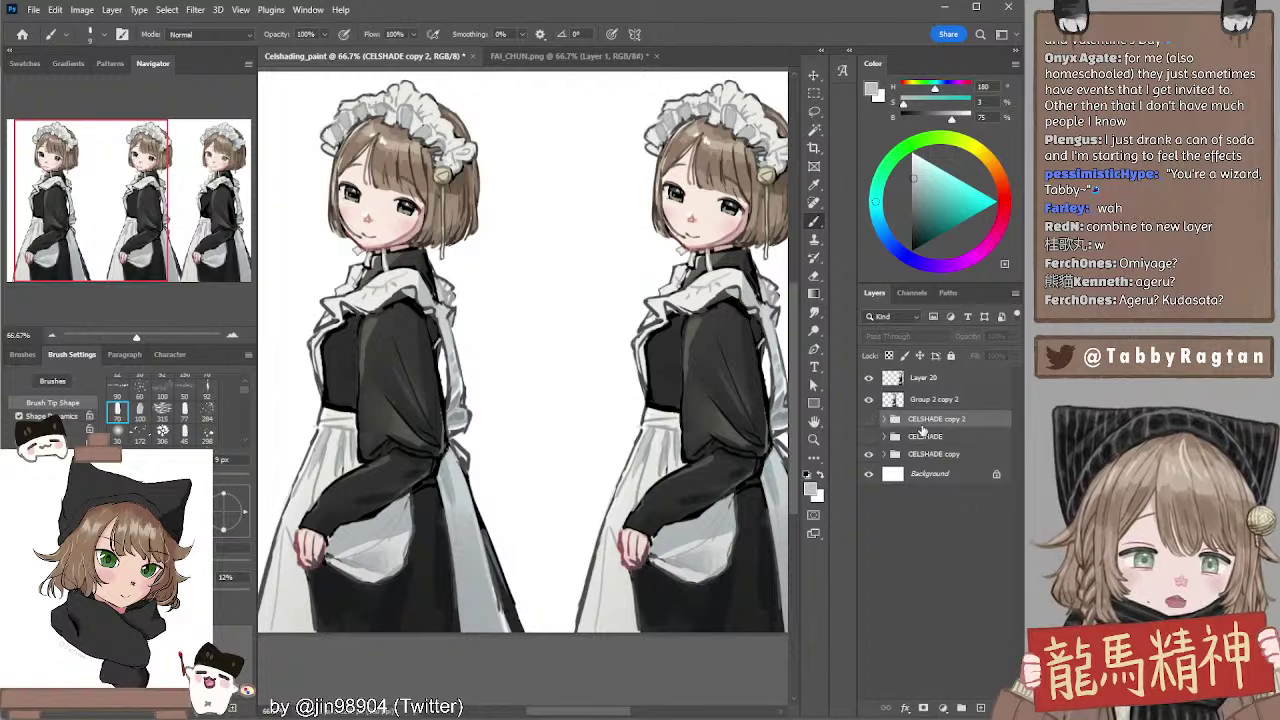
pyautogui.click(869, 420)
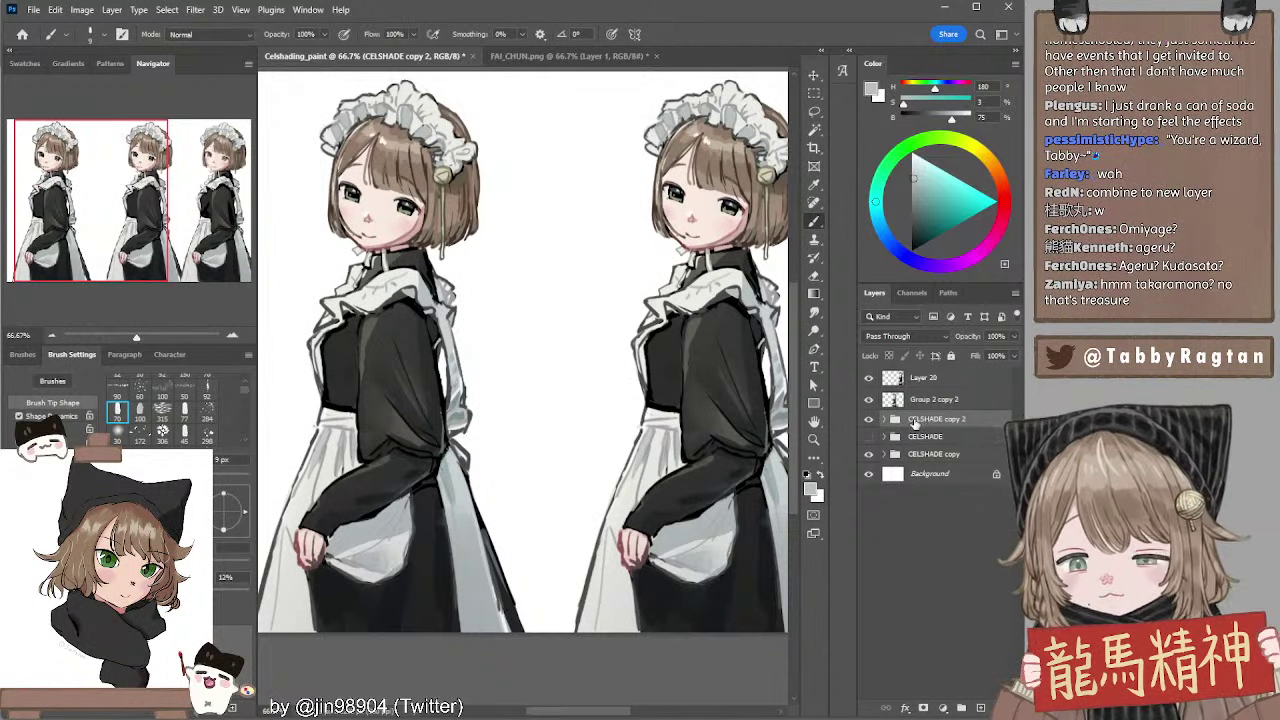
pyautogui.hotkey('ctrl', 'e')
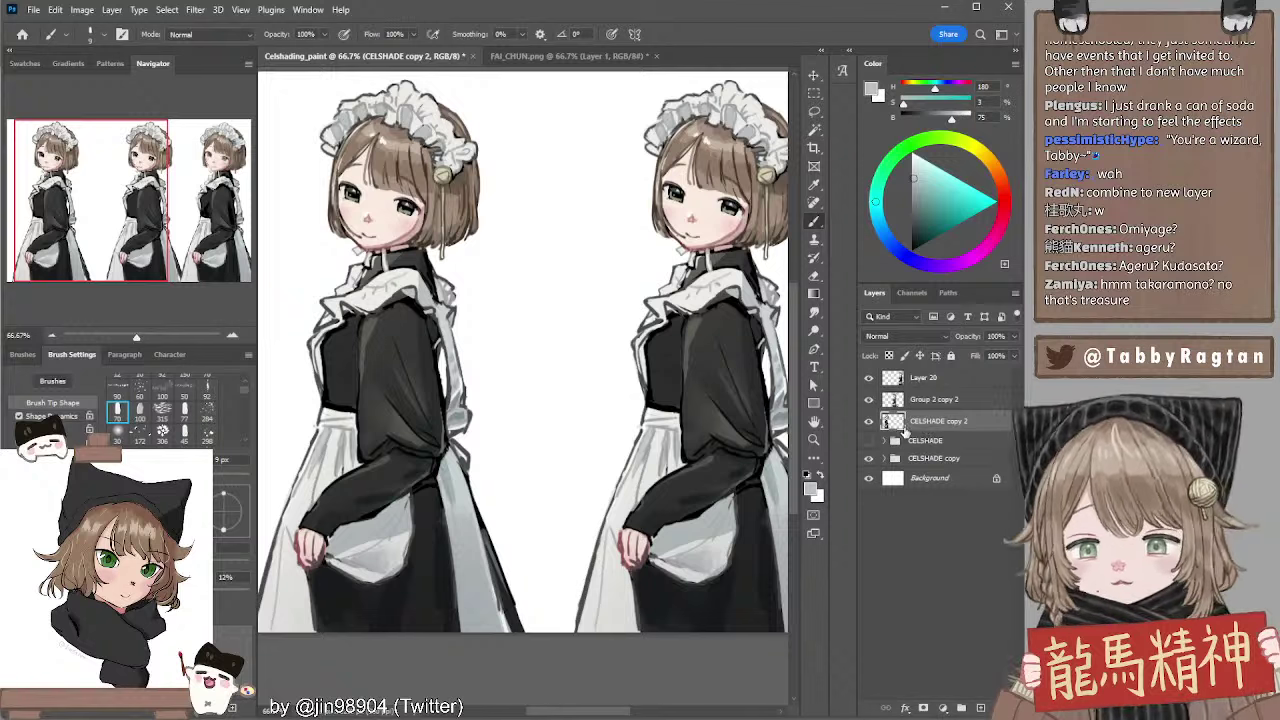
# Toggle the merged cel-shade layer's visibility to check it, and delete that layer
pyautogui.click(869, 422)
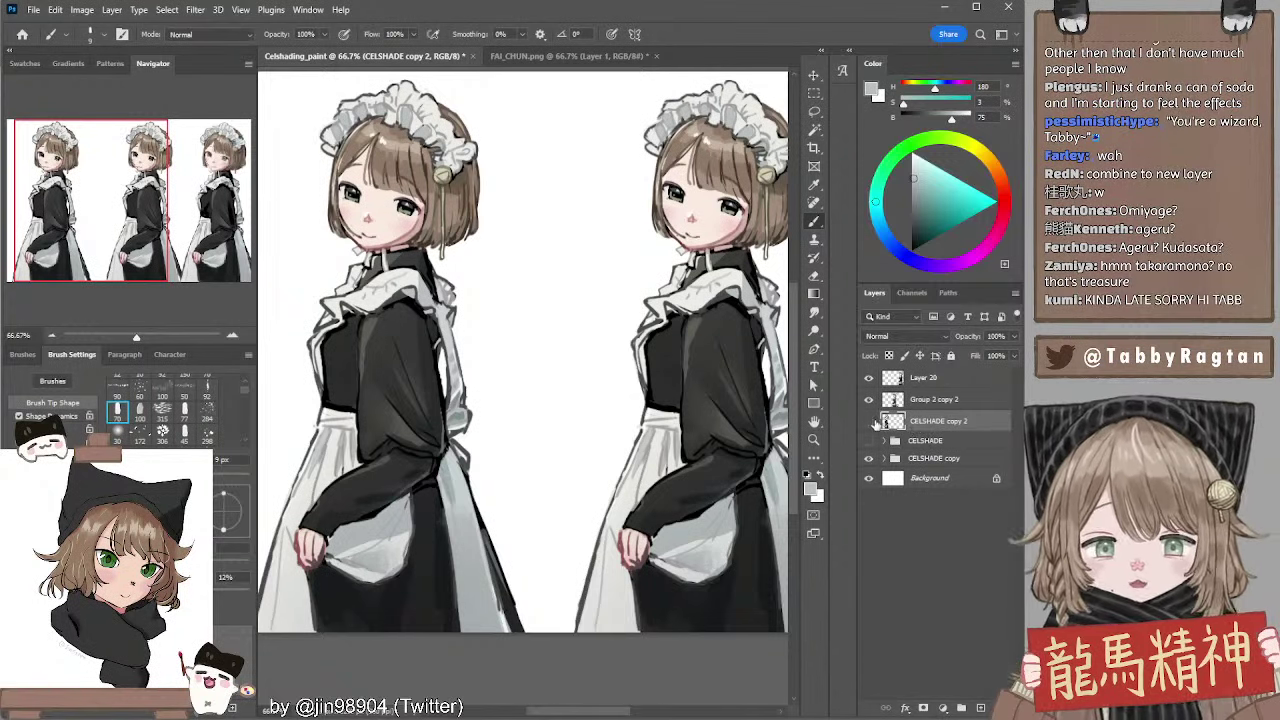
pyautogui.click(869, 422)
pyautogui.click(869, 422)
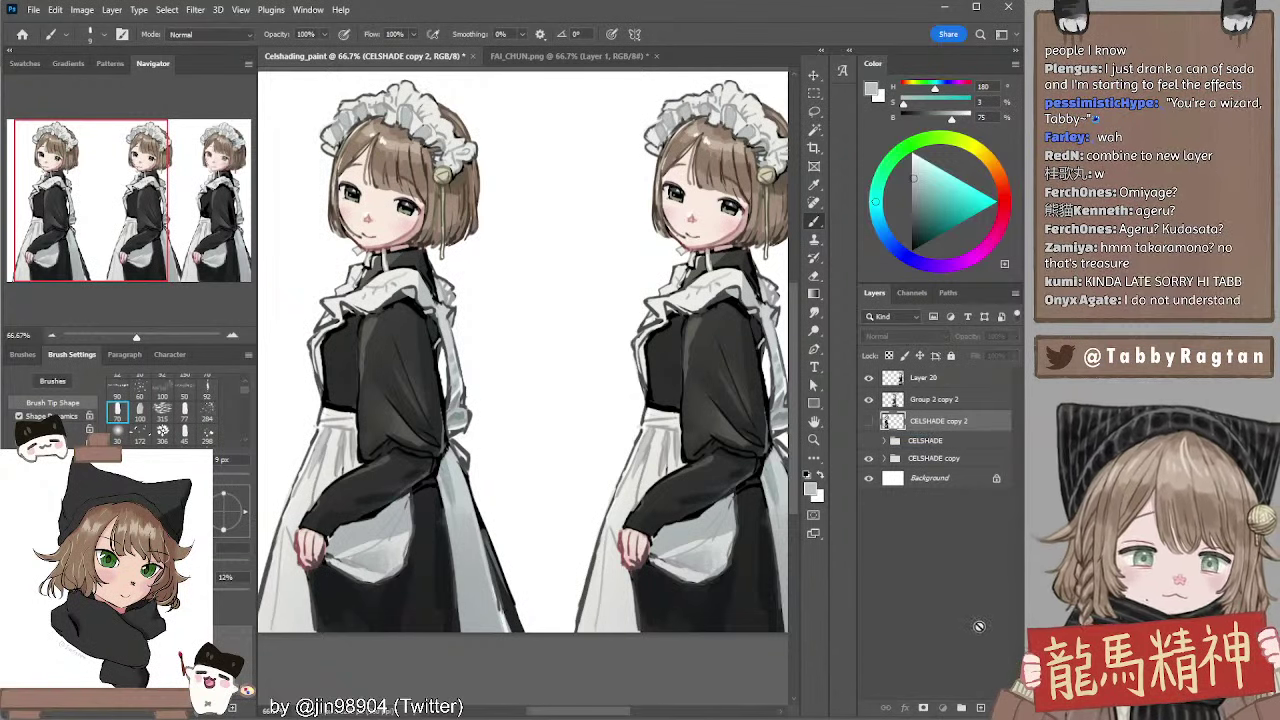
pyautogui.press('Delete')
# Hide and show the Group 2 copy 2 layer to check the middle figure, and make that layer active
pyautogui.click(869, 400)
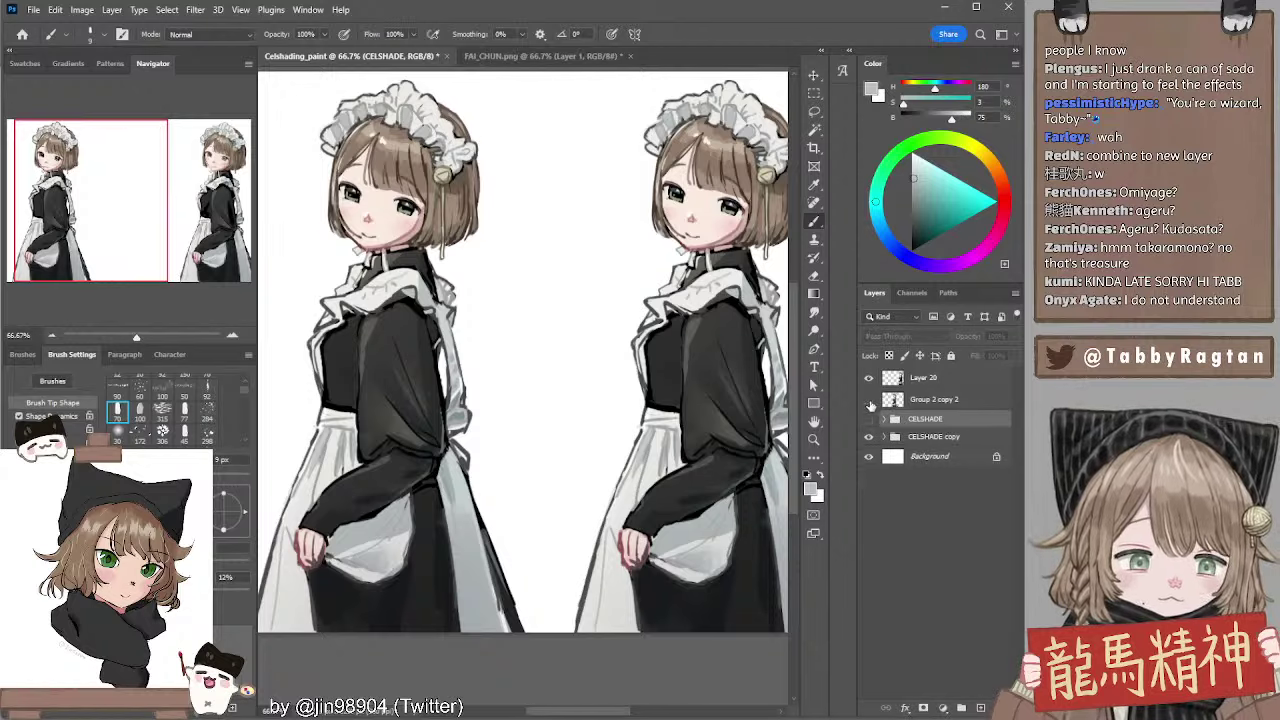
pyautogui.click(869, 400)
pyautogui.moveTo(639, 239)
pyautogui.mouseDown()
pyautogui.moveTo(506, 249)
pyautogui.moveTo(554, 226)
pyautogui.moveTo(588, 254)
pyautogui.moveTo(340, 250)
pyautogui.moveTo(355, 246)
pyautogui.mouseUp()
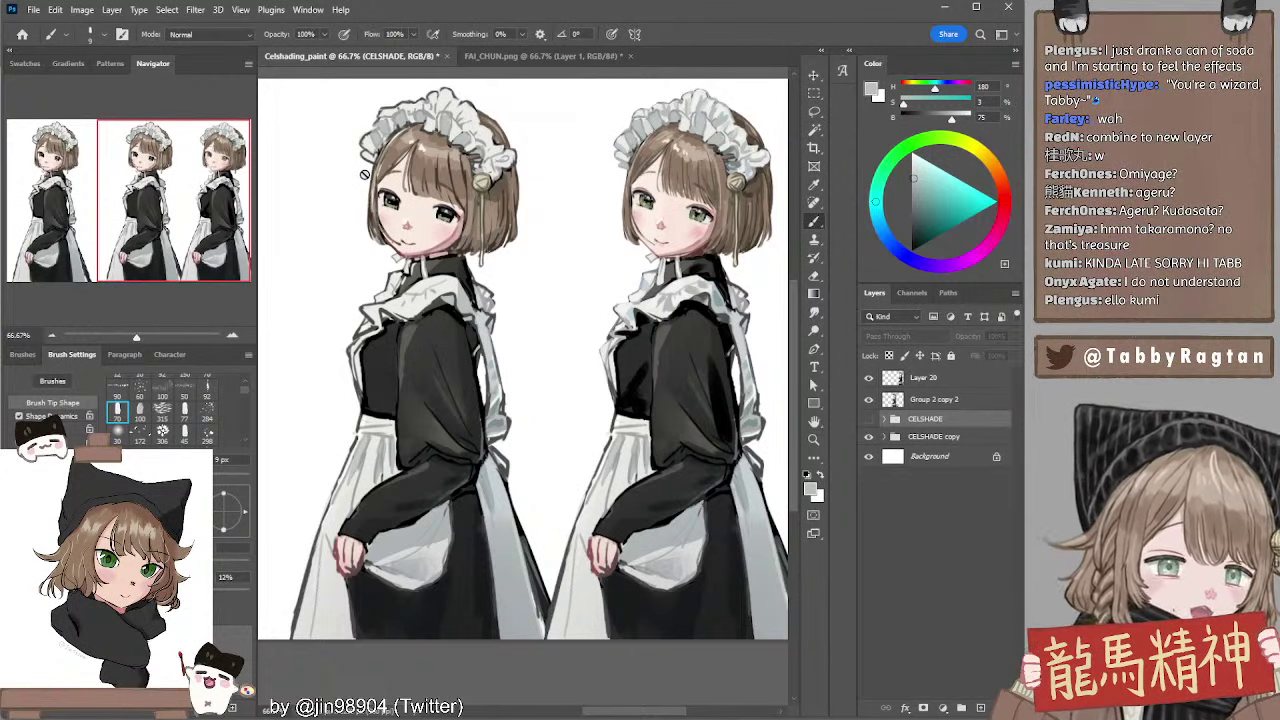
pyautogui.hotkey('alt', ']')
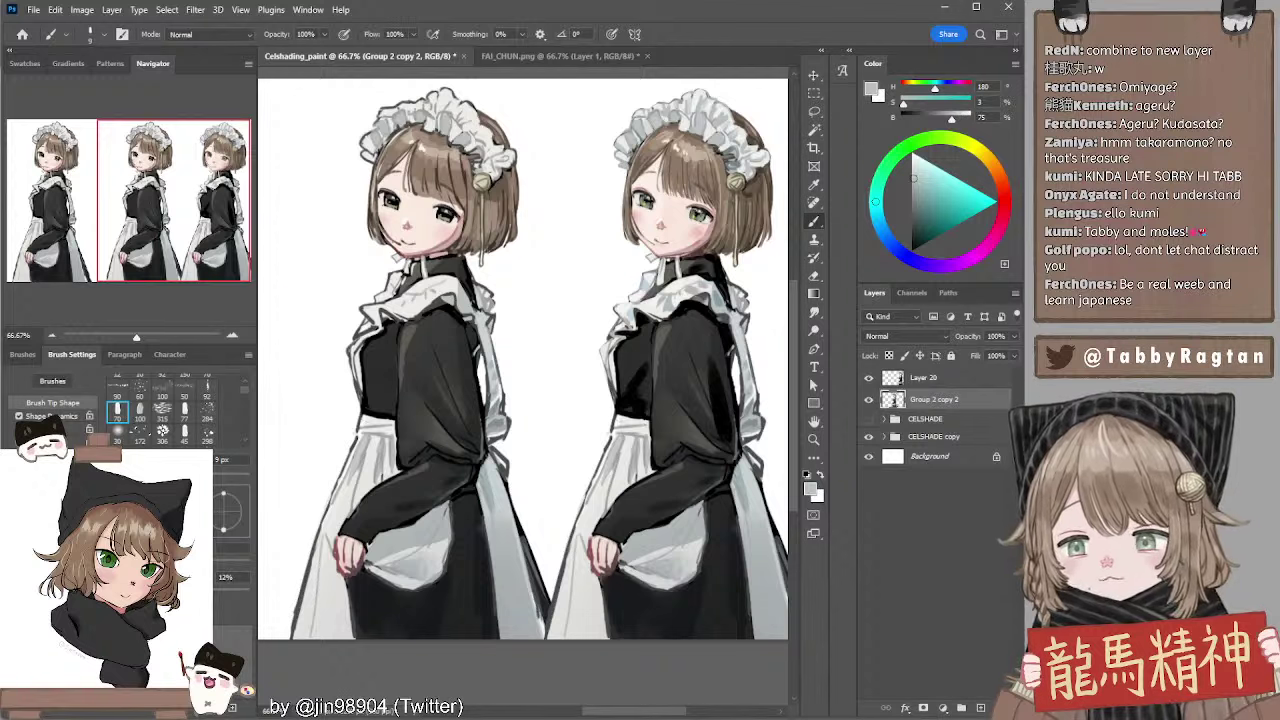
# Paint over the middle figure's fringe and face with sampled skin and brown hair tones, enlarging the brush to 15 px
pyautogui.keyDown('alt'); pyautogui.click(412, 190); pyautogui.keyUp('alt')
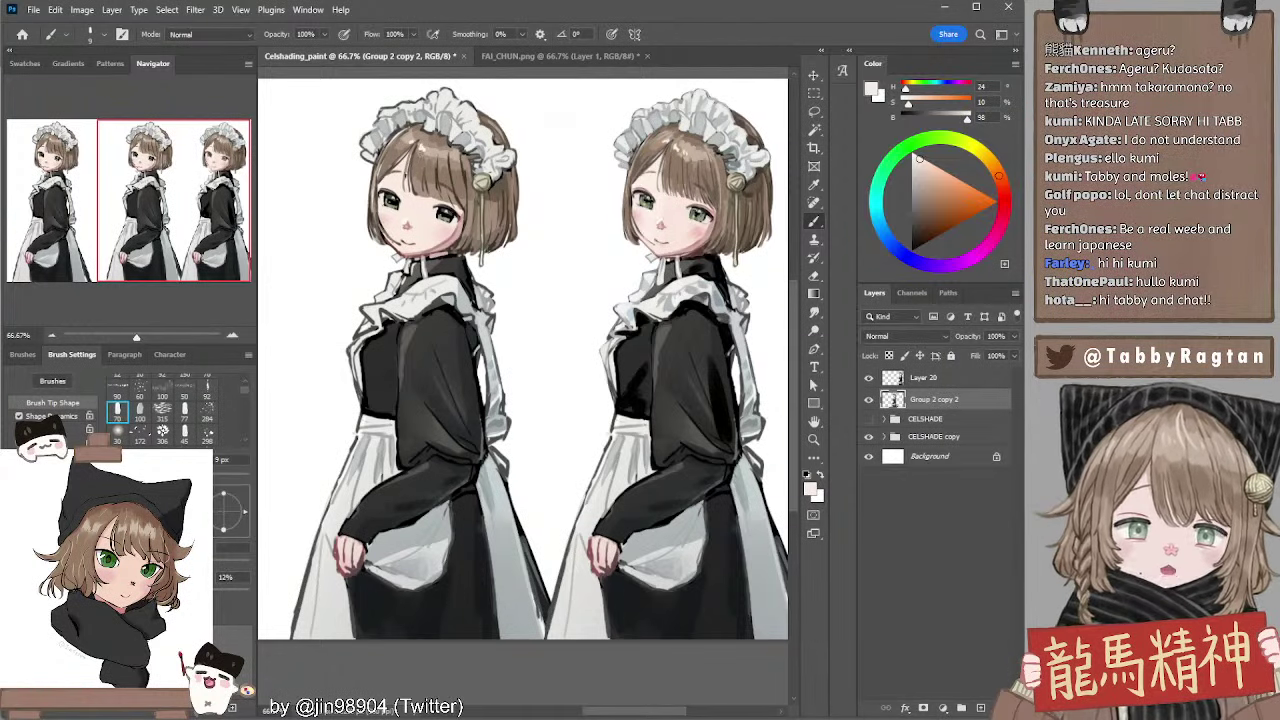
pyautogui.keyDown('alt'); pyautogui.click(417, 159); pyautogui.keyUp('alt')
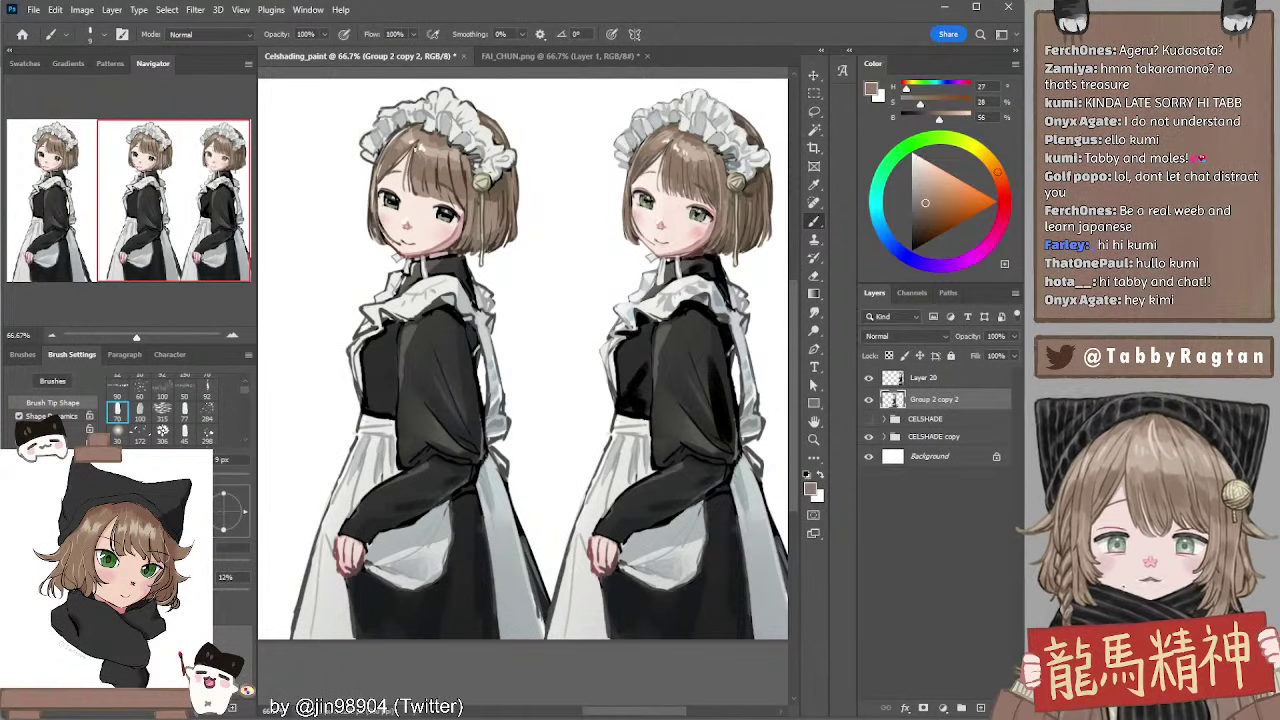
pyautogui.press(']')
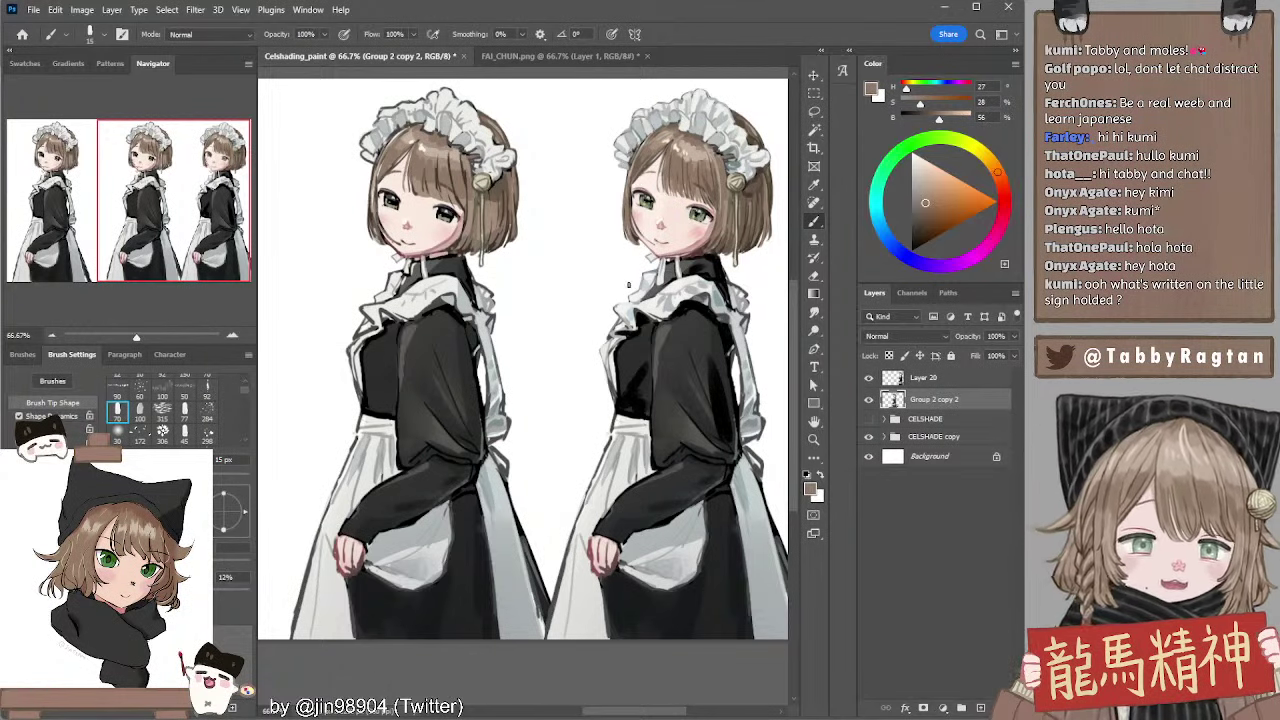
pyautogui.moveTo(564, 400)
pyautogui.mouseDown()
pyautogui.moveTo(474, 405)
pyautogui.moveTo(574, 408)
pyautogui.mouseUp()
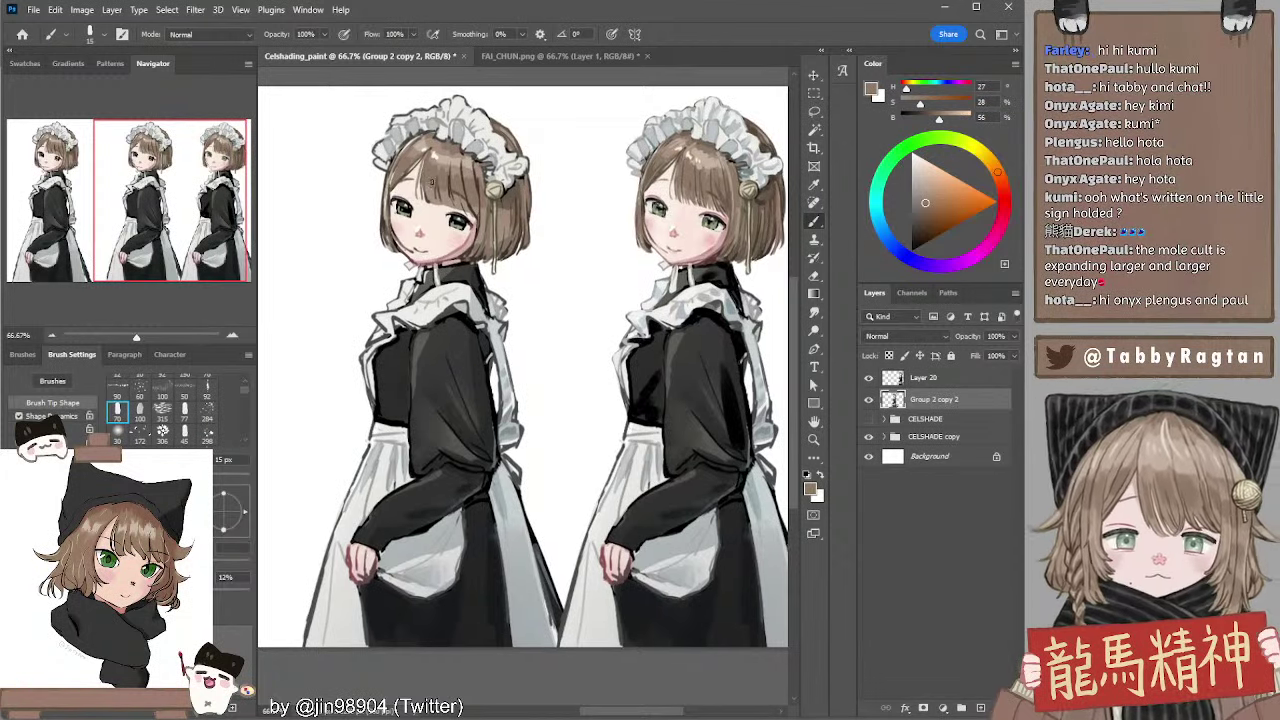
pyautogui.keyDown('alt'); pyautogui.click(432, 200); pyautogui.keyUp('alt')
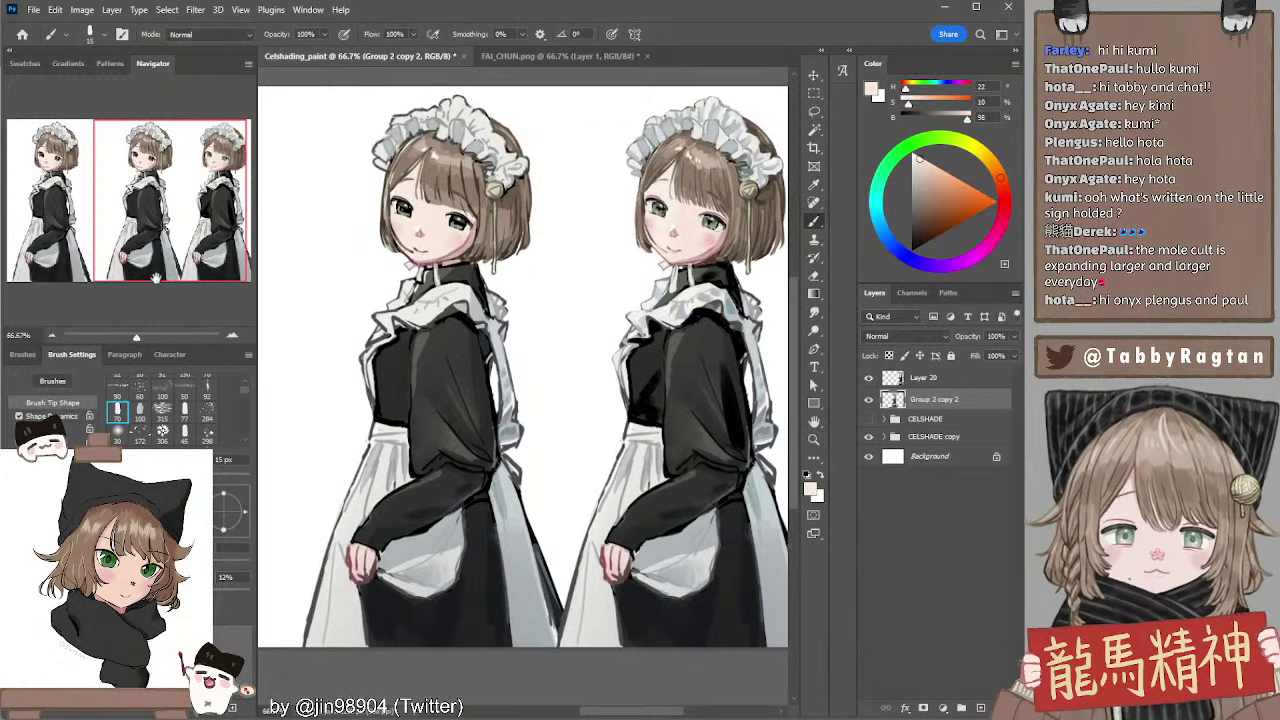
# Soften the line work around the middle figure's eyes with a muted pink, reducing the brush to 9 px and 7 px
pyautogui.hotkey('ctrl', '+')
pyautogui.moveTo(369, 177); pyautogui.dragTo(350, 289)
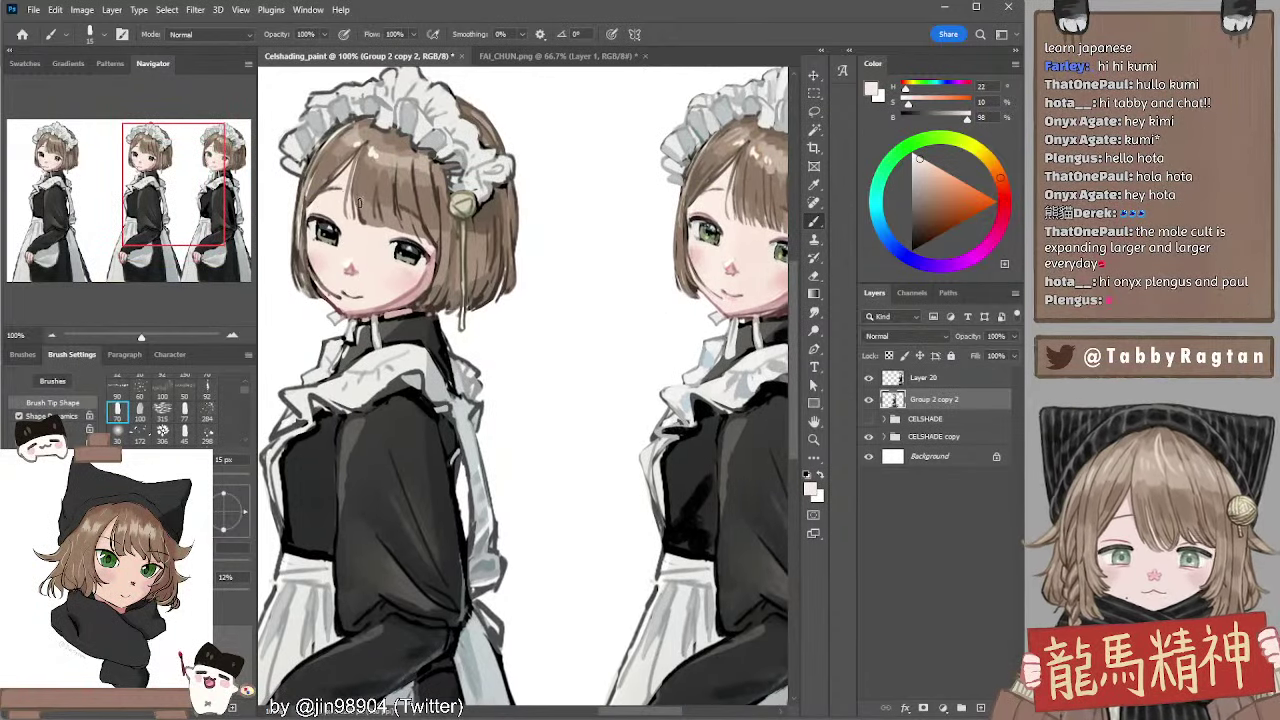
pyautogui.keyDown('alt'); pyautogui.click(708, 206); pyautogui.keyUp('alt')
pyautogui.press('[')
pyautogui.press('[')
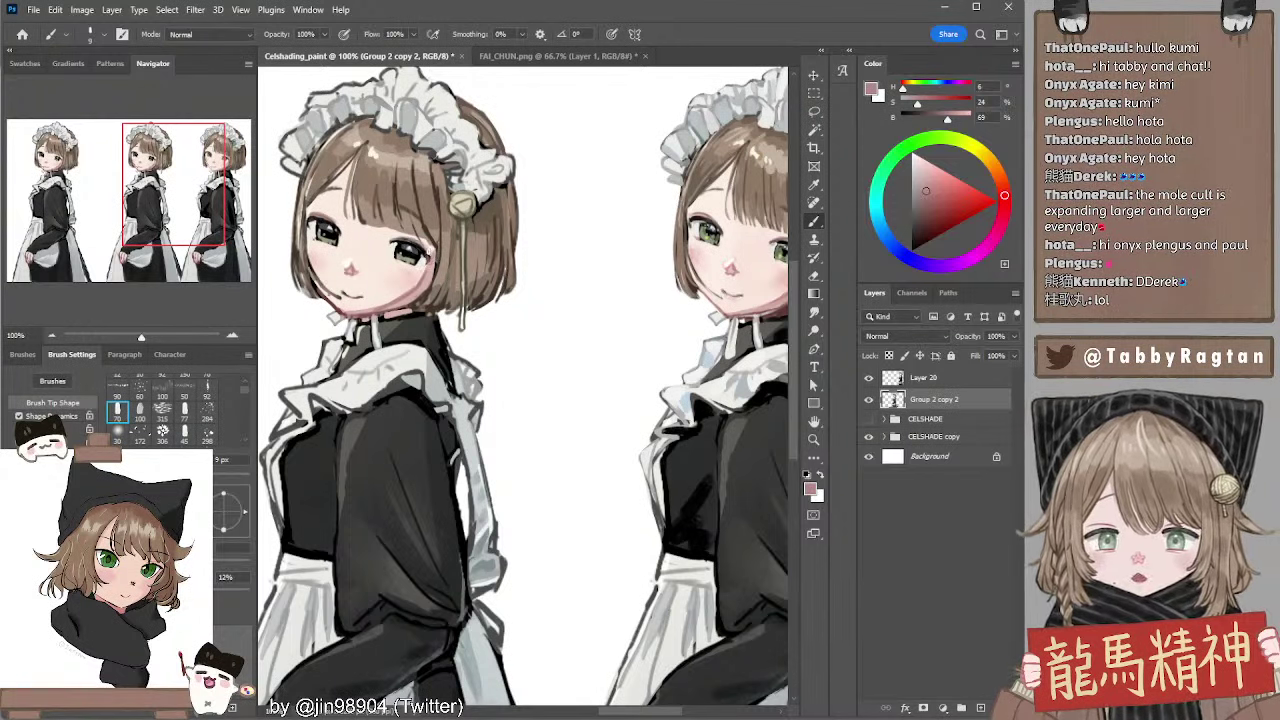
pyautogui.moveTo(408, 240); pyautogui.dragTo(425, 246)
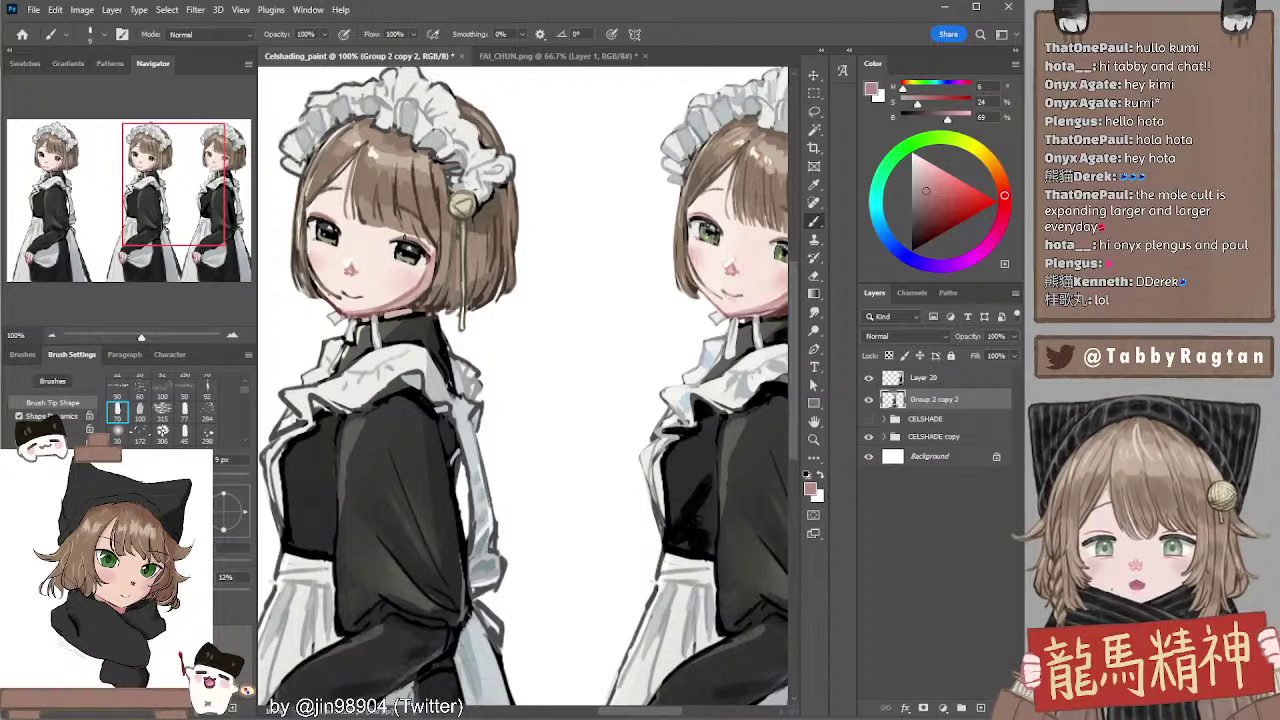
pyautogui.press('[')
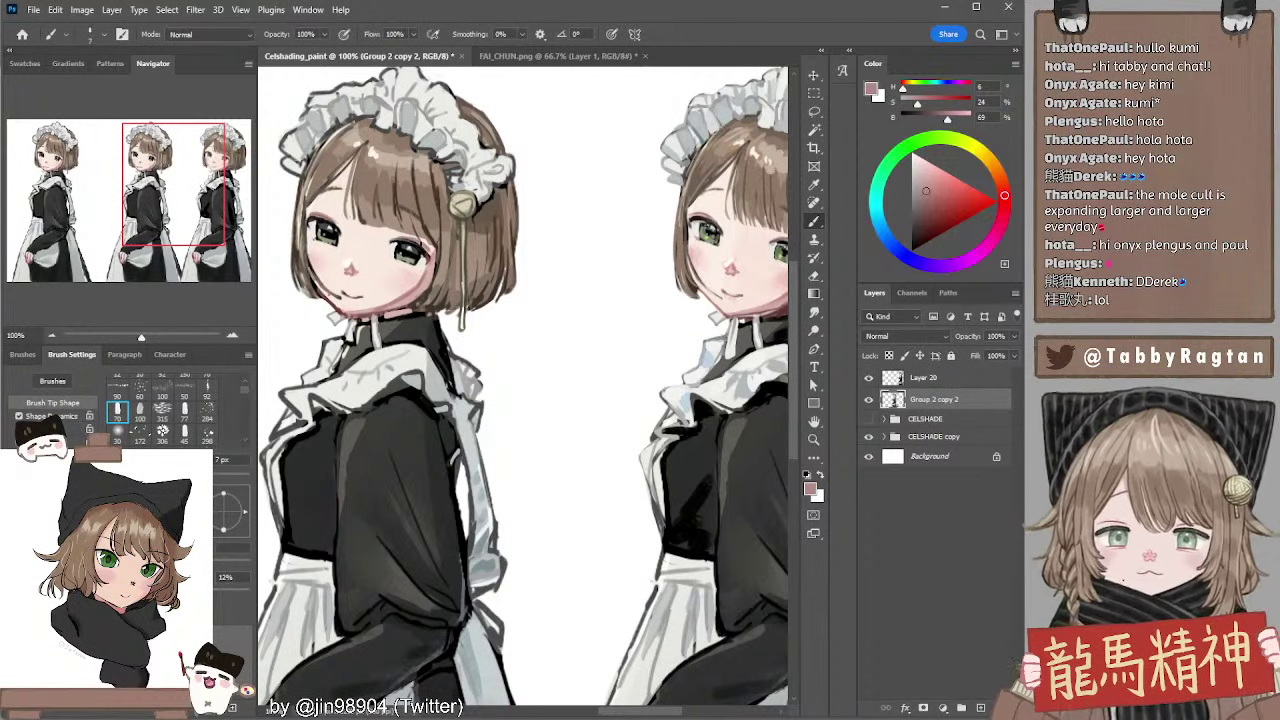
# Refine the middle figure's eyes with sampled near-black, pink, grey and off-white tones, using a 7 to 8 px brush
pyautogui.keyDown('alt'); pyautogui.click(318, 216); pyautogui.keyUp('alt')
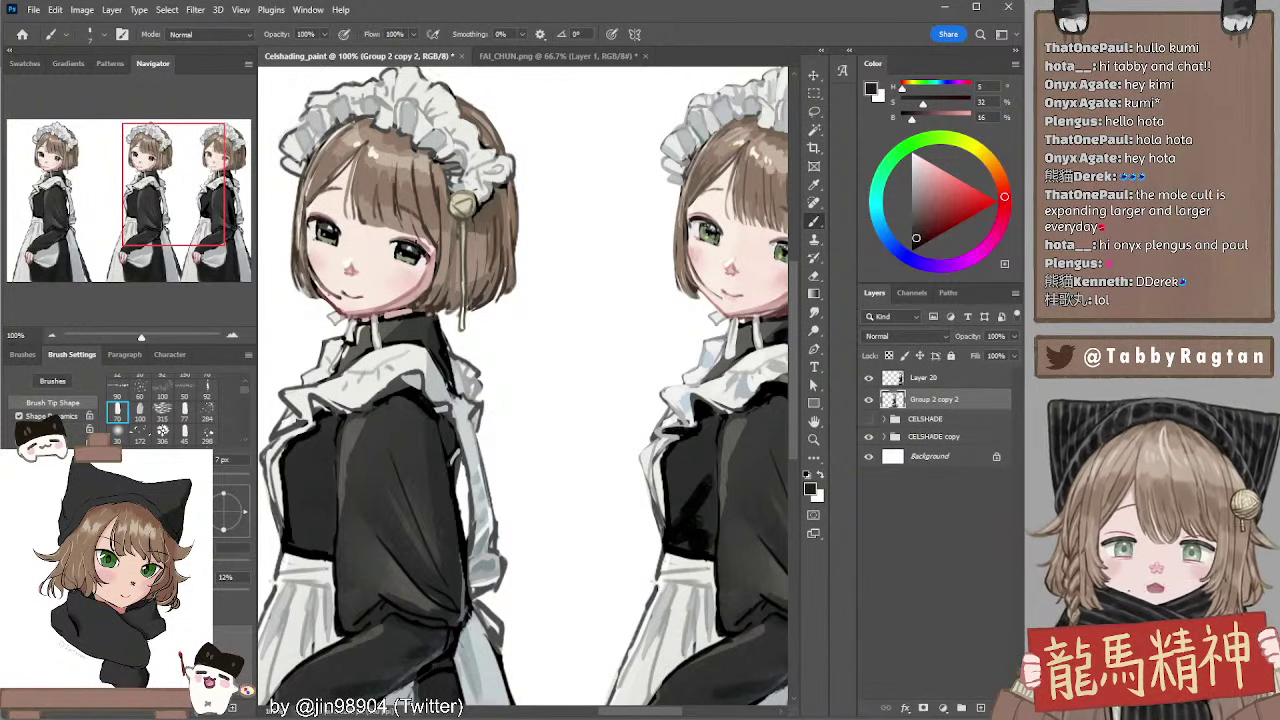
pyautogui.keyDown('alt'); pyautogui.click(420, 234); pyautogui.keyUp('alt')
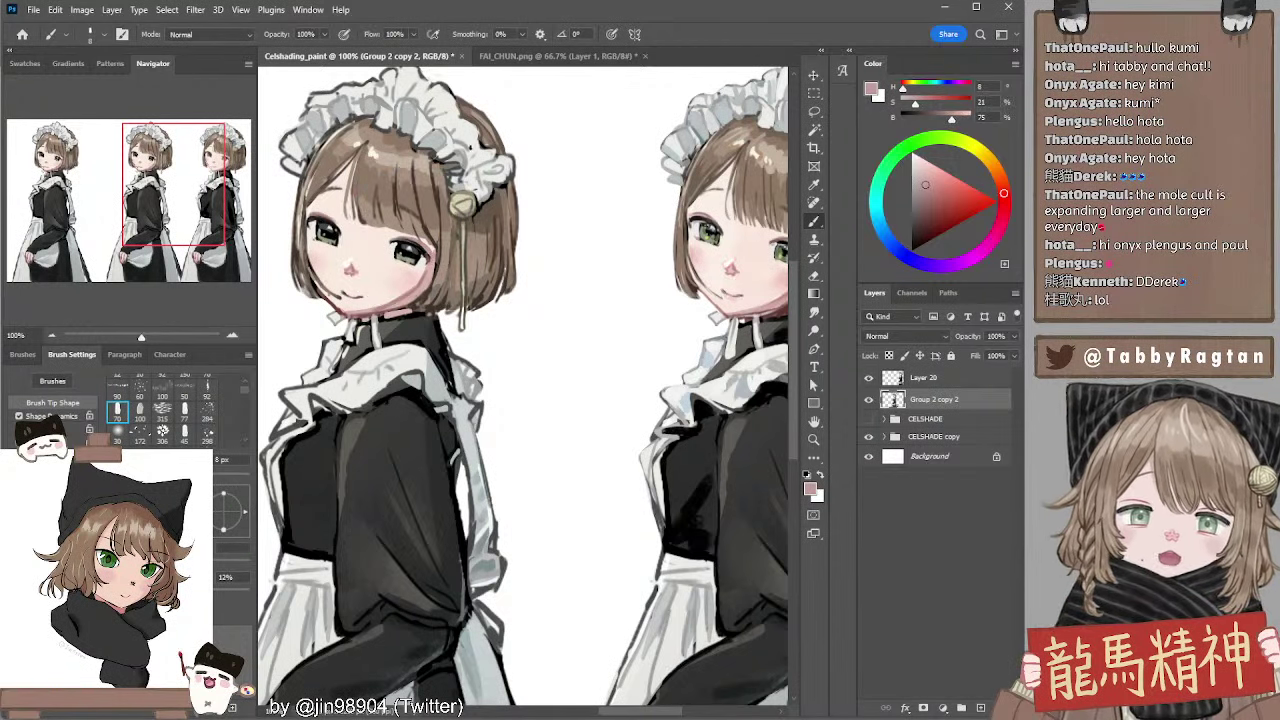
pyautogui.moveTo(439, 168); pyautogui.dragTo(435, 169)
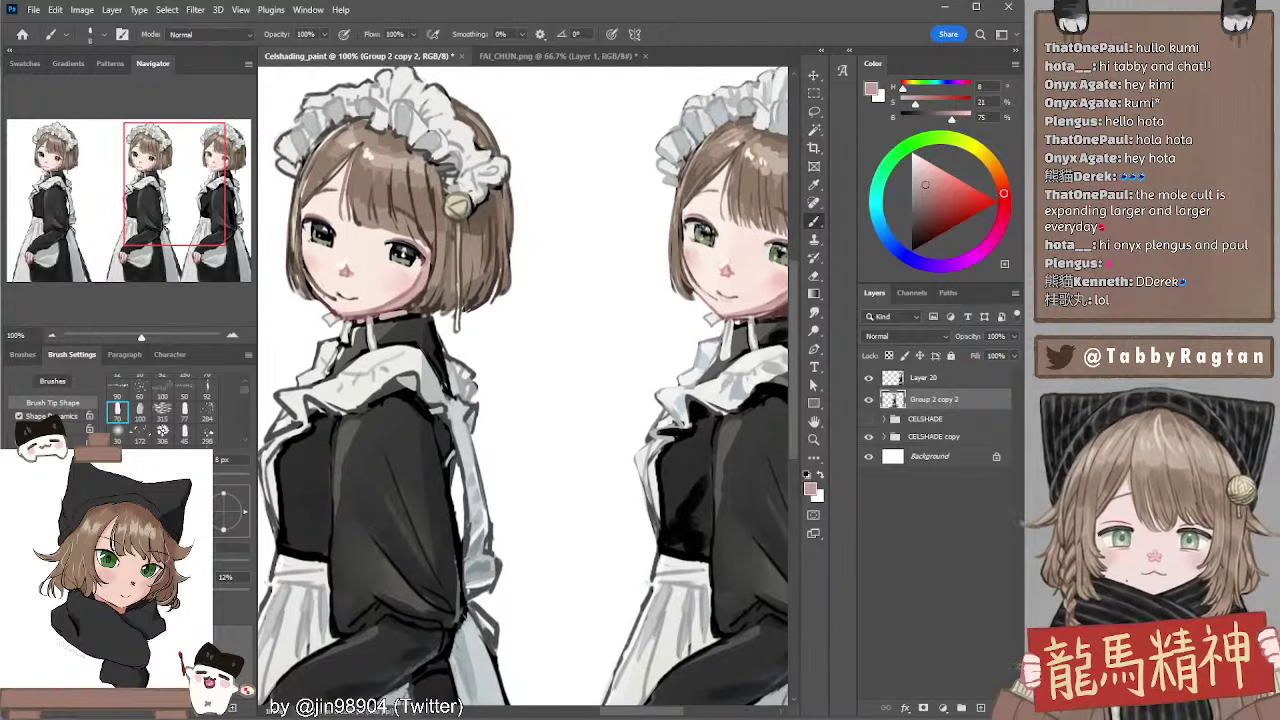
pyautogui.keyDown('alt'); pyautogui.click(401, 244); pyautogui.keyUp('alt')
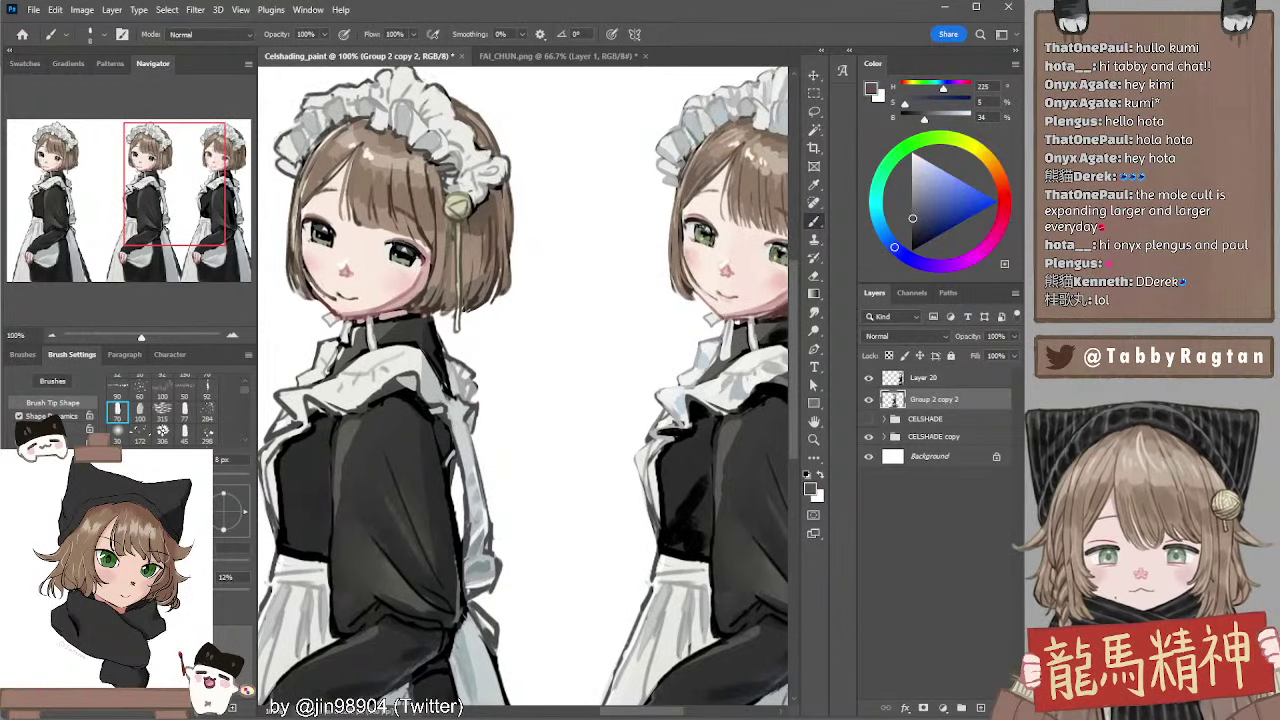
pyautogui.keyDown('alt'); pyautogui.click(405, 240); pyautogui.keyUp('alt')
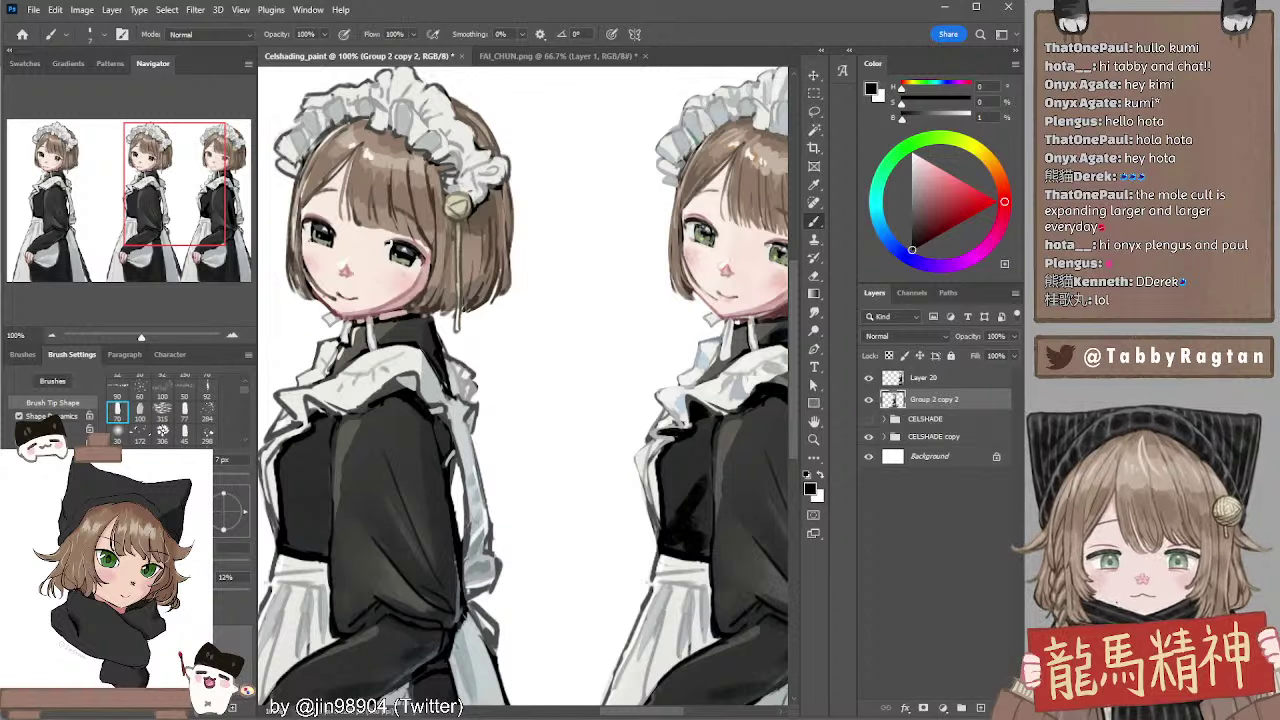
pyautogui.keyDown('alt'); pyautogui.click(390, 247); pyautogui.keyUp('alt')
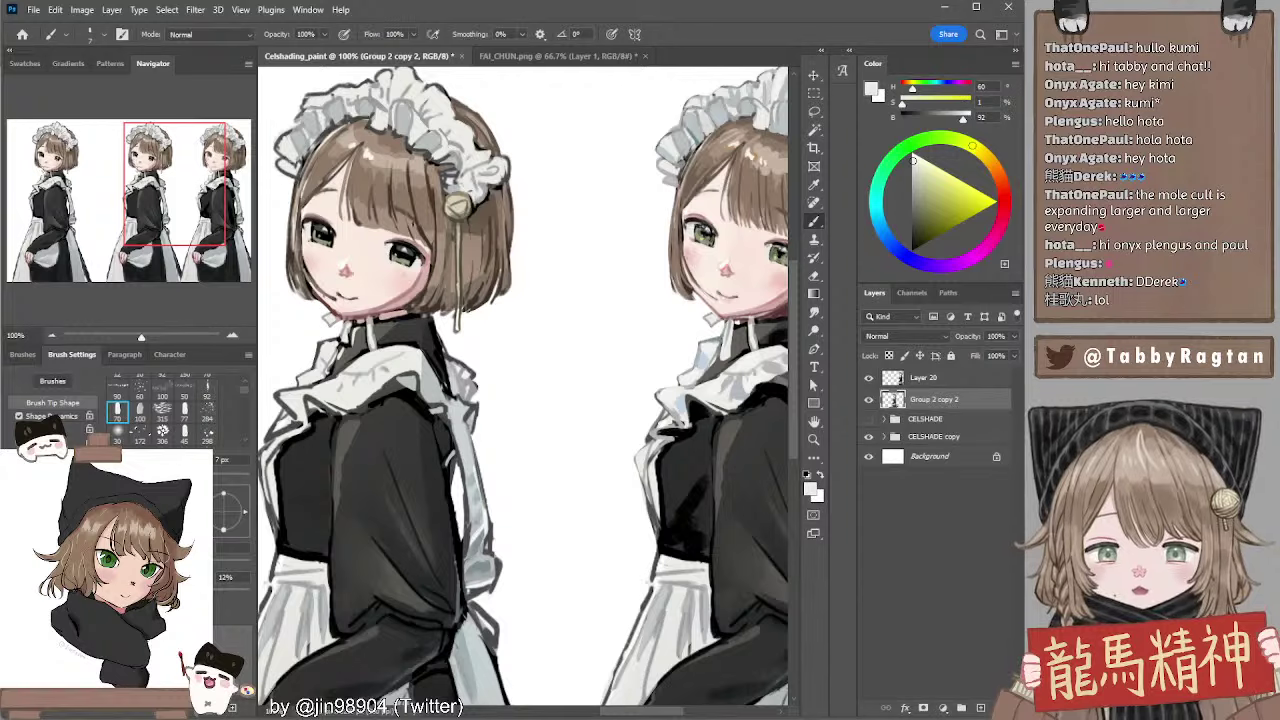
pyautogui.moveTo(401, 226); pyautogui.dragTo(431, 230)
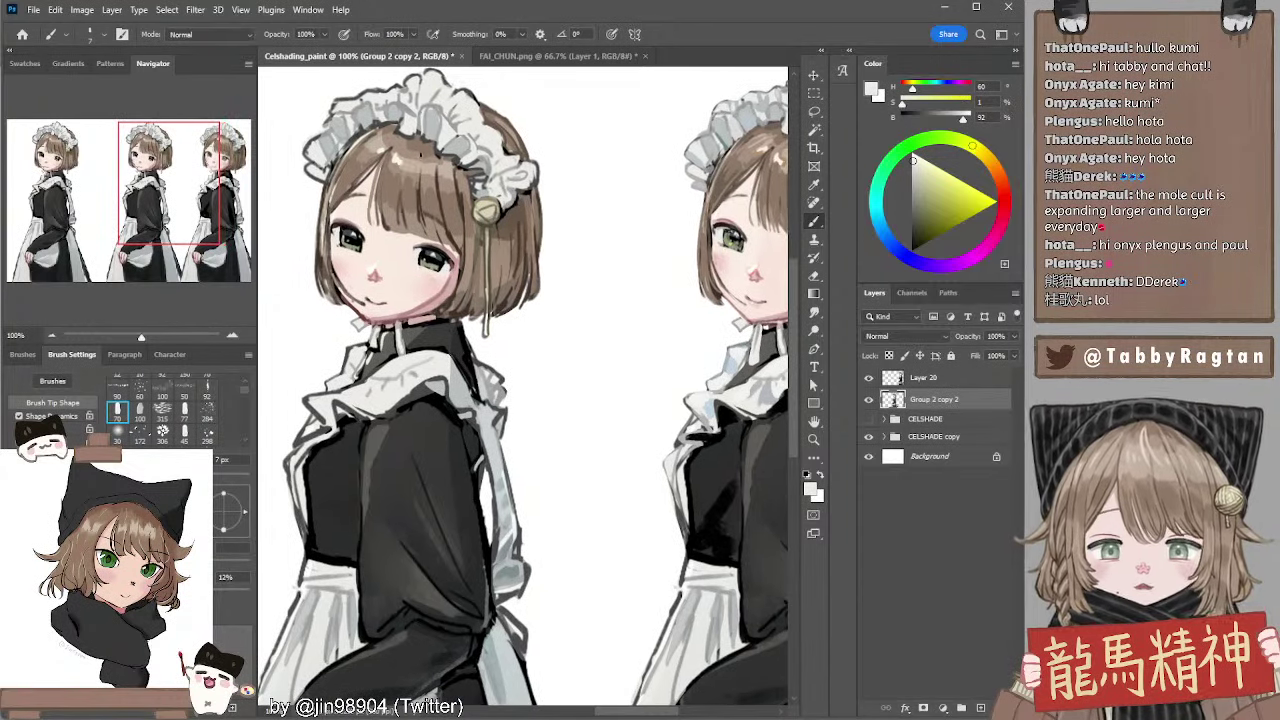
# Repaint the hair beneath the middle figure's headdress with sampled browns at 9 px, and sample the frill's off-white
pyautogui.keyDown('alt'); pyautogui.click(397, 127); pyautogui.keyUp('alt')
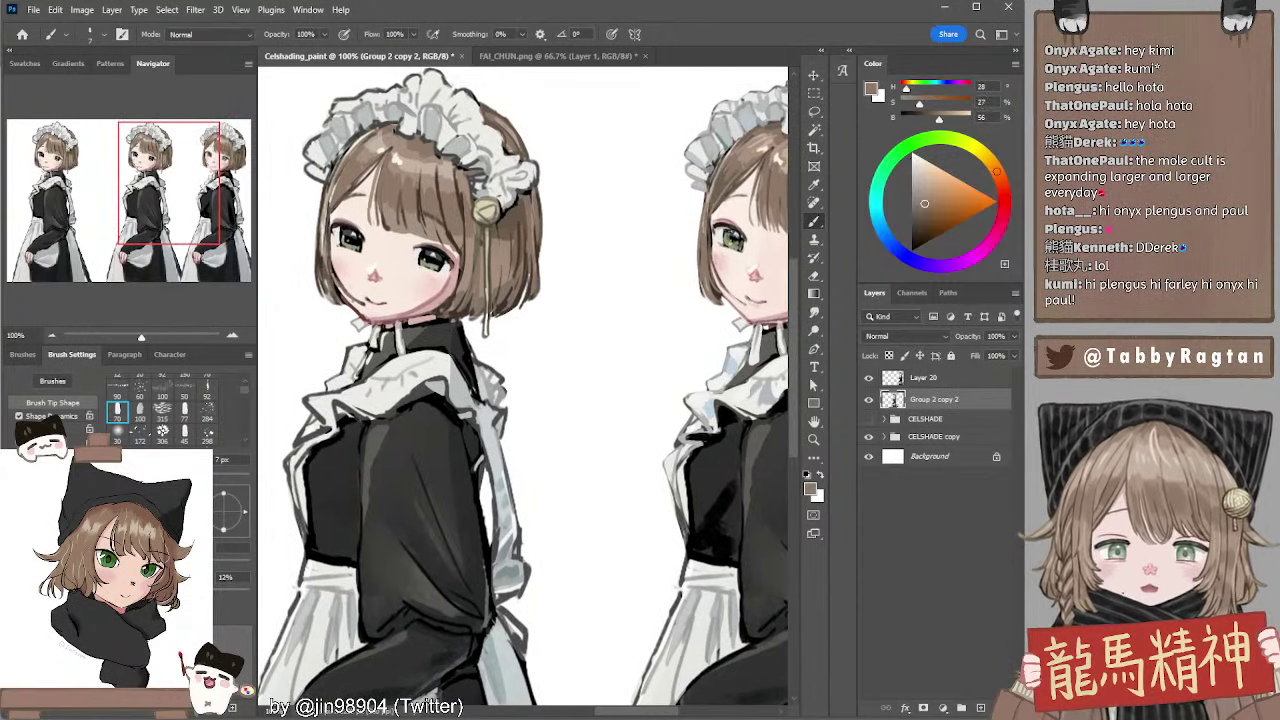
pyautogui.keyDown('alt'); pyautogui.click(396, 134); pyautogui.keyUp('alt')
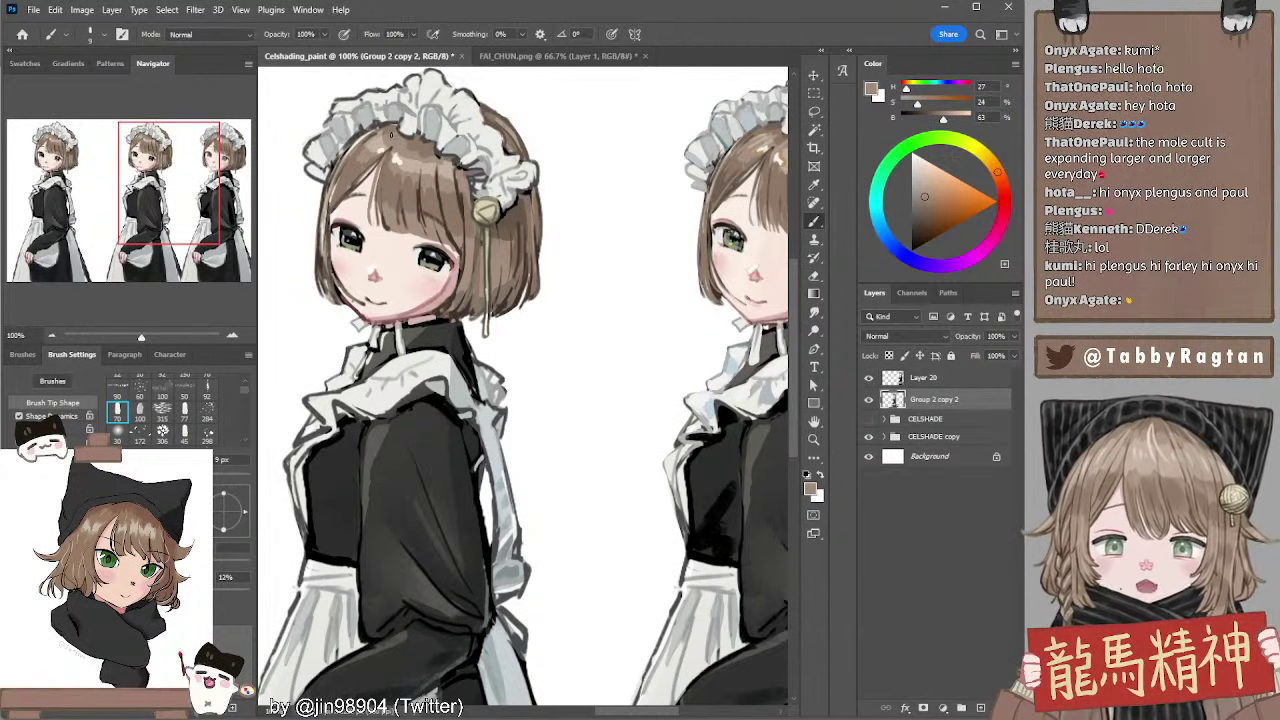
pyautogui.moveTo(452, 169); pyautogui.dragTo(446, 192)
pyautogui.moveTo(445, 185); pyautogui.dragTo(448, 204)
pyautogui.keyDown('alt'); pyautogui.click(324, 167); pyautogui.keyUp('alt')
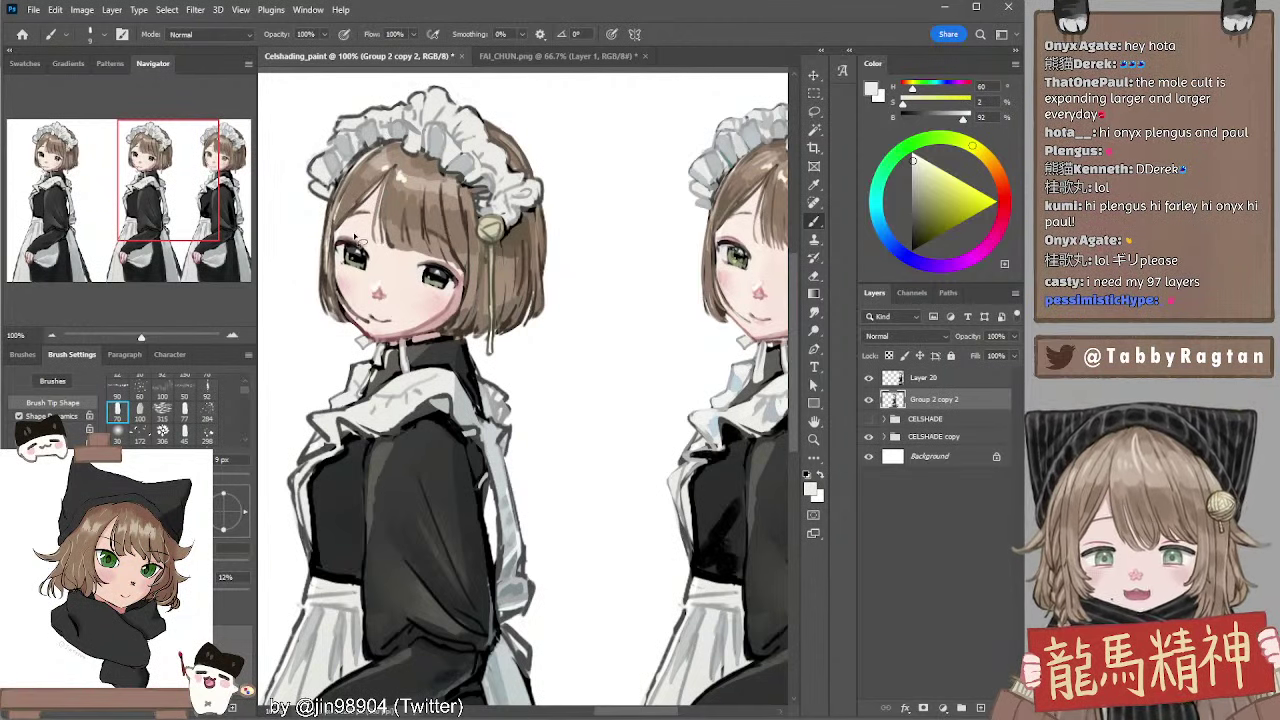
# Blend the crown and fringe of the middle figure's hair with sampled mid and light browns, using a 10 to 15 px brush
pyautogui.press('l')
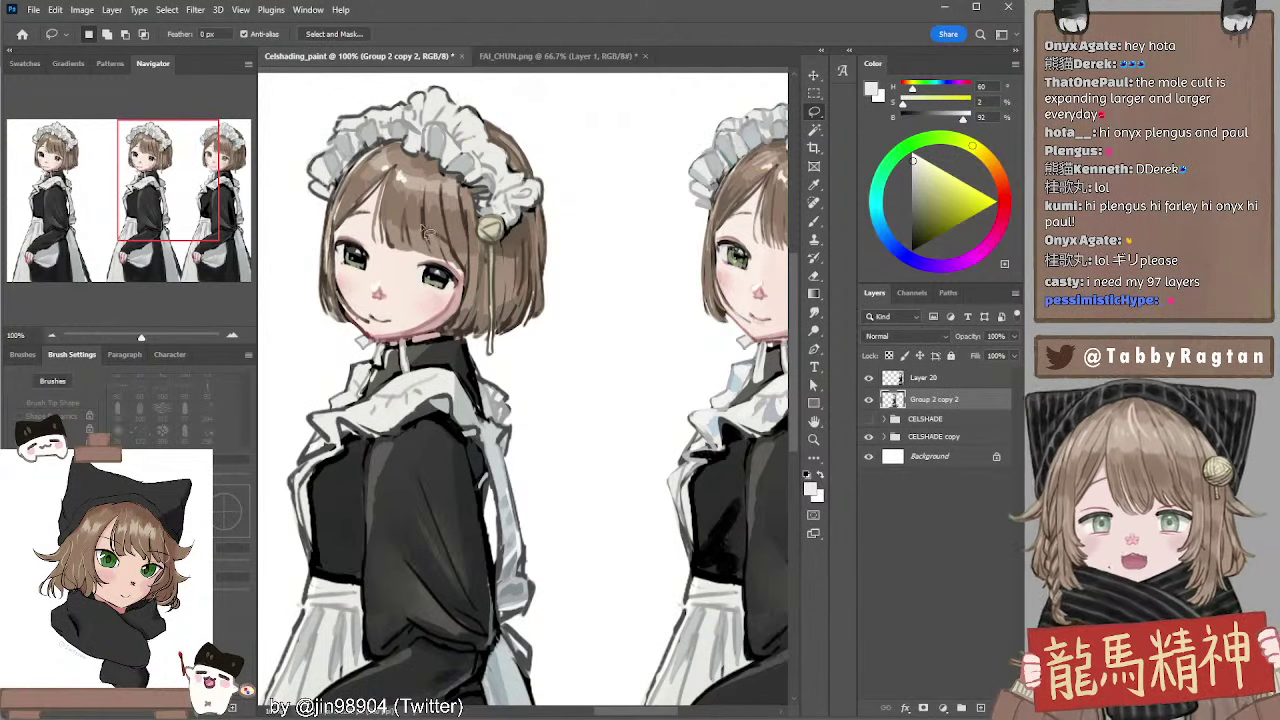
pyautogui.press('b')
pyautogui.keyDown('alt'); pyautogui.click(392, 178); pyautogui.keyUp('alt')
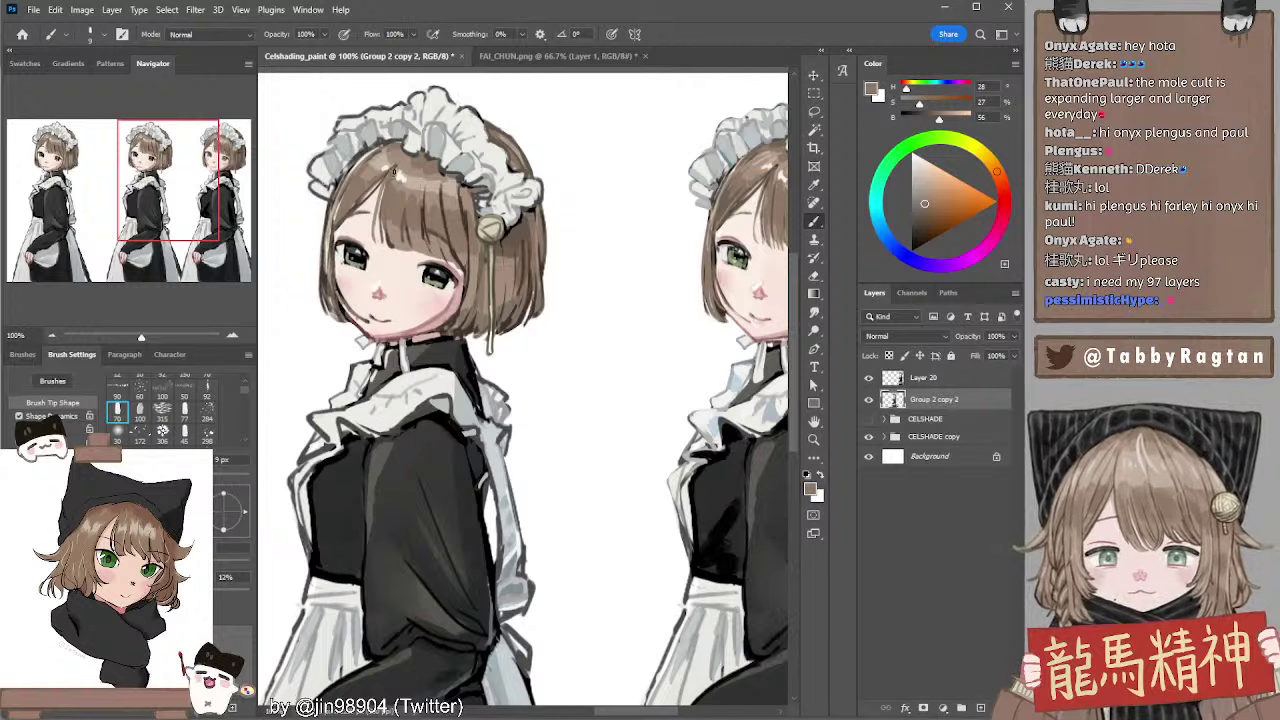
pyautogui.keyDown('alt'); pyautogui.click(406, 166); pyautogui.keyUp('alt')
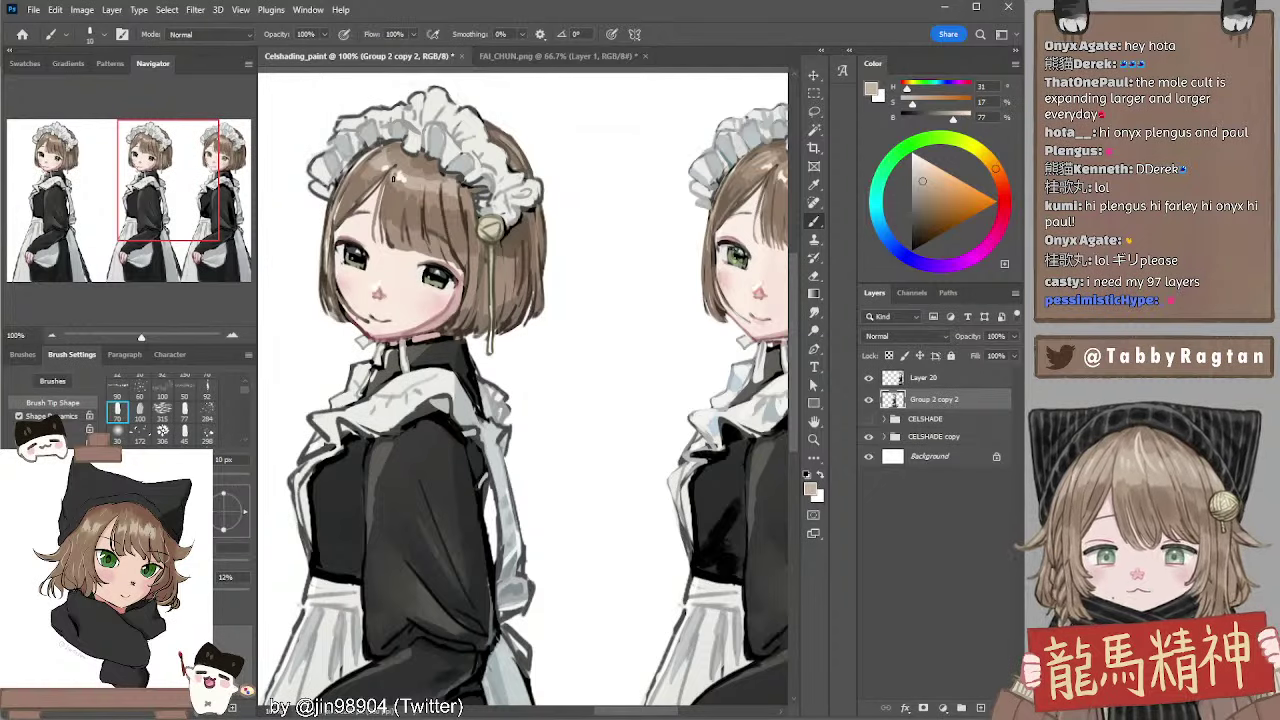
pyautogui.keyDown('alt'); pyautogui.click(396, 164); pyautogui.keyUp('alt')
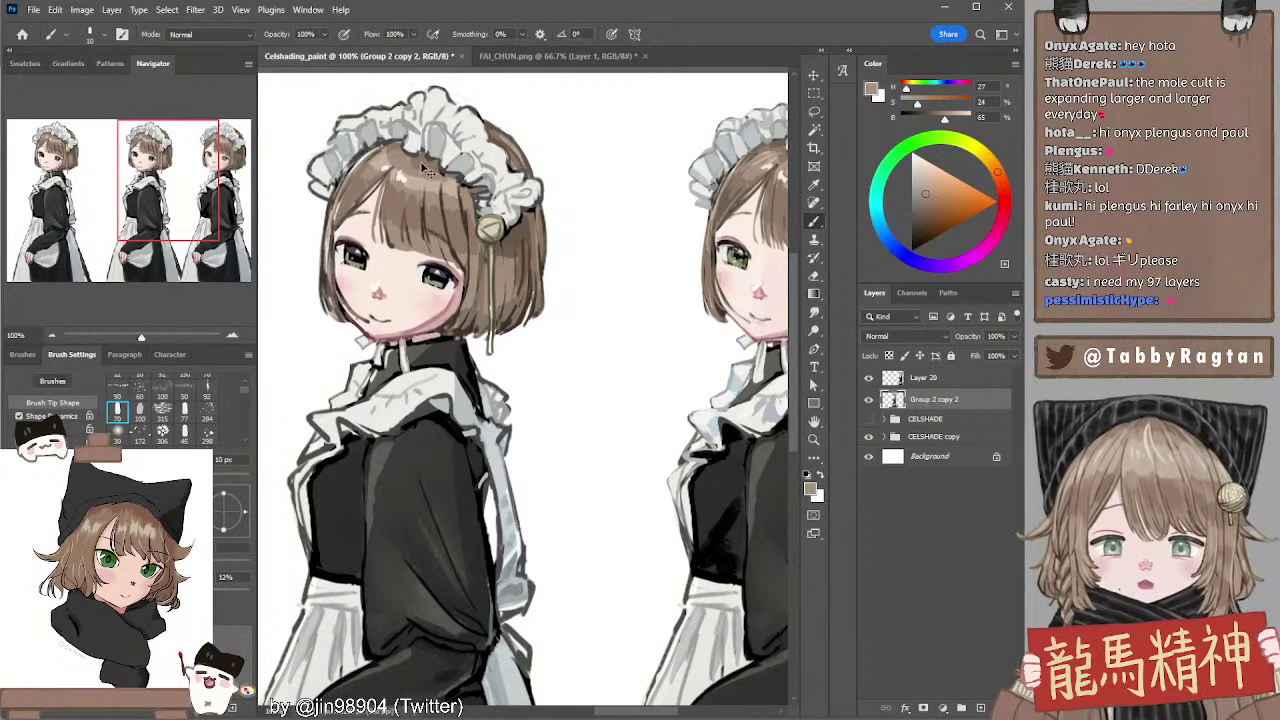
pyautogui.keyDown('alt'); pyautogui.click(419, 160); pyautogui.keyUp('alt')
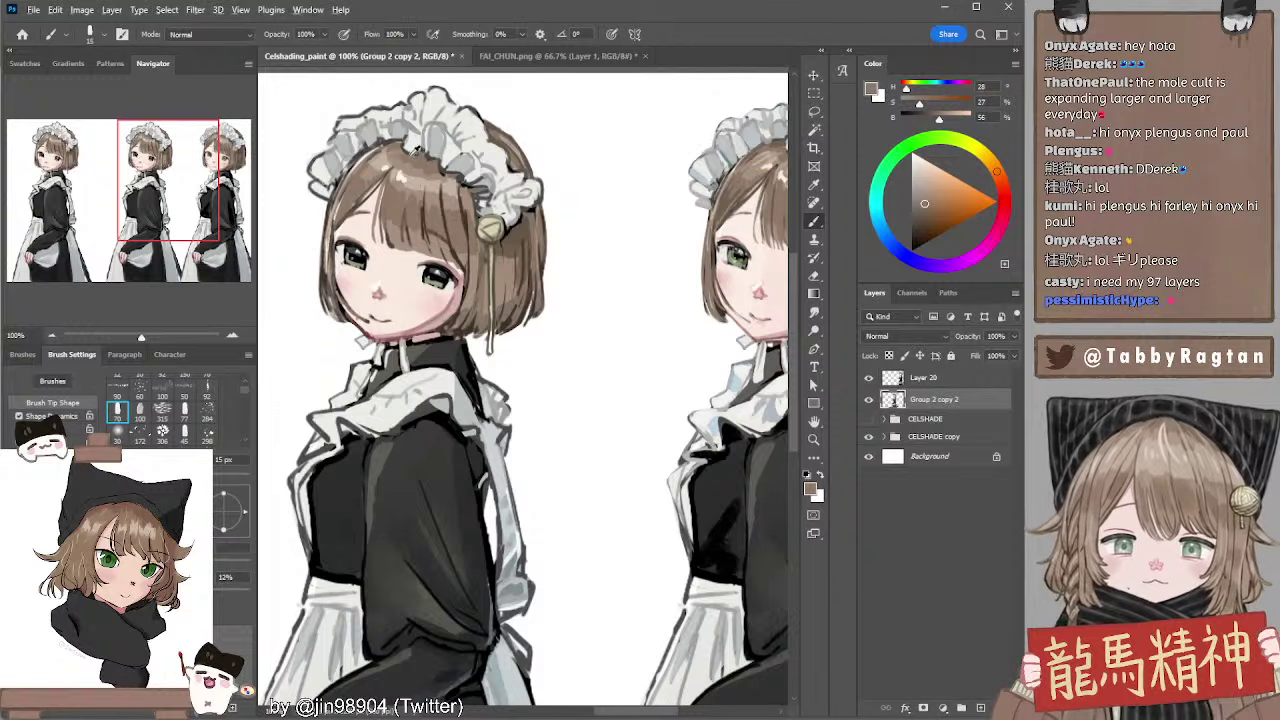
pyautogui.press('[')
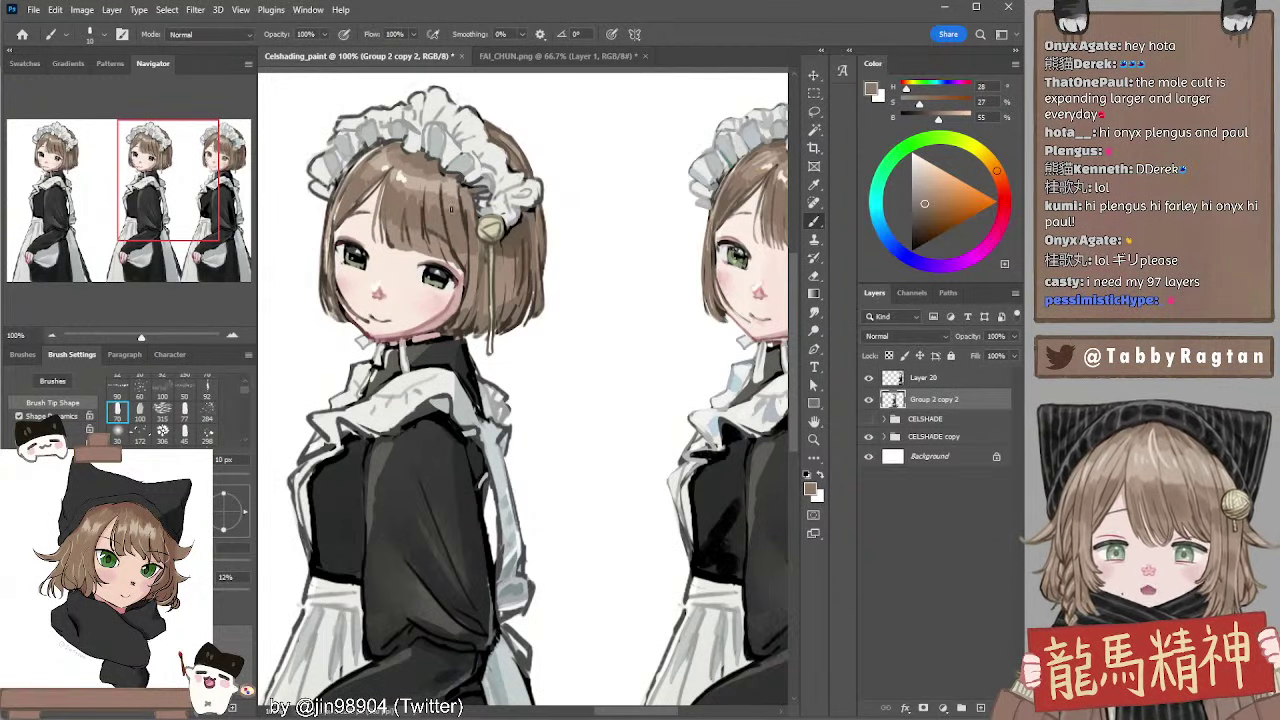
pyautogui.moveTo(407, 199); pyautogui.dragTo(421, 197)
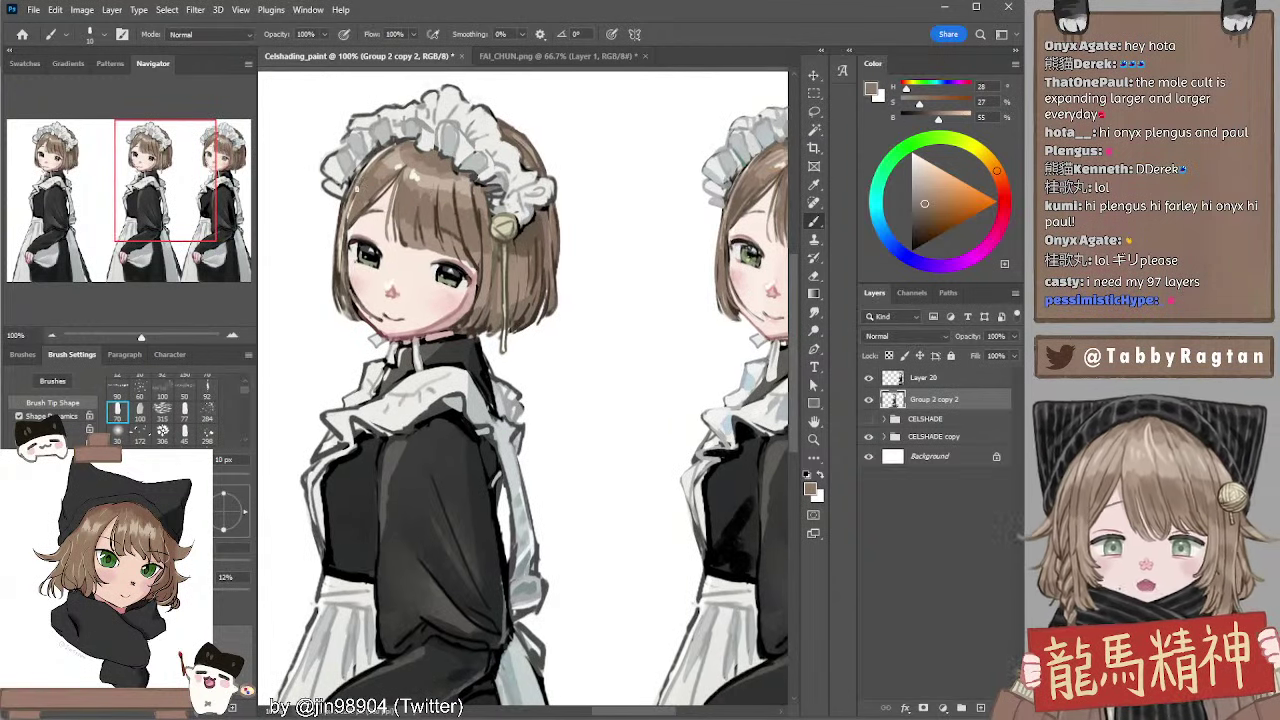
# Add fine reddish accents around the middle figure's eyes from a sampled muted pink, reducing the brush to 5 px
pyautogui.scroll(-1, 355, 180)
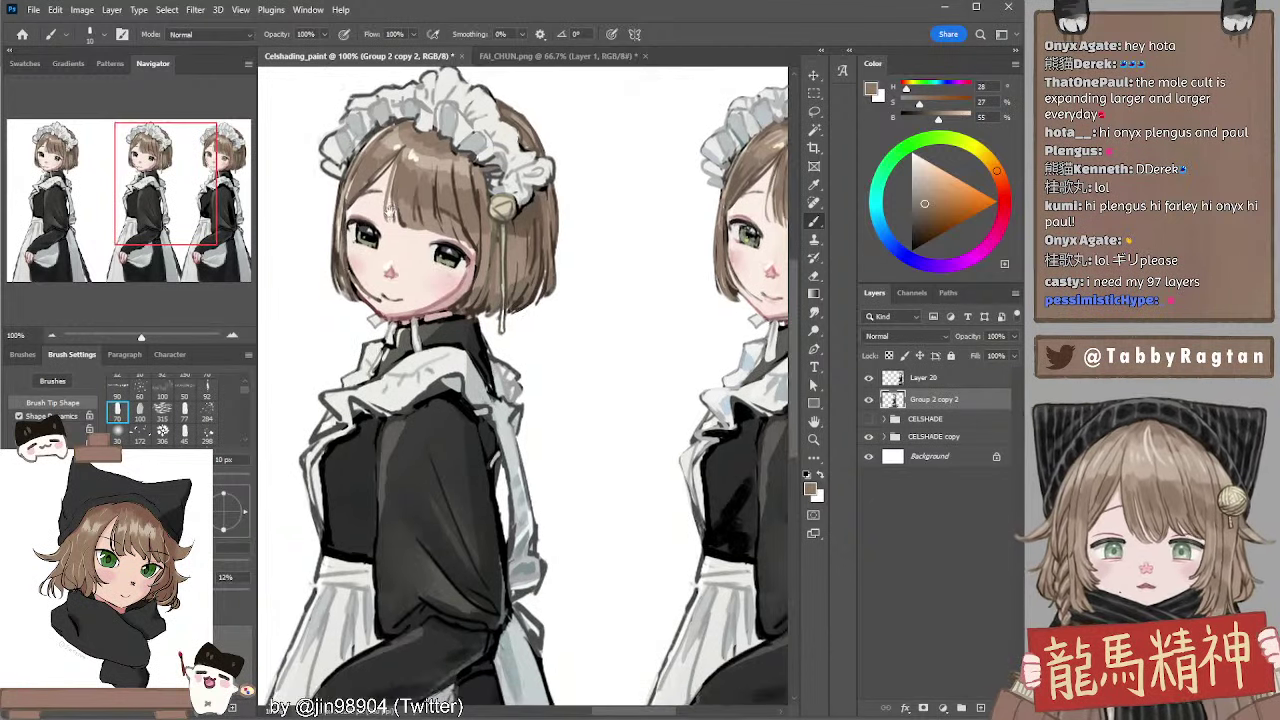
pyautogui.keyDown('alt'); pyautogui.click(362, 208); pyautogui.keyUp('alt')
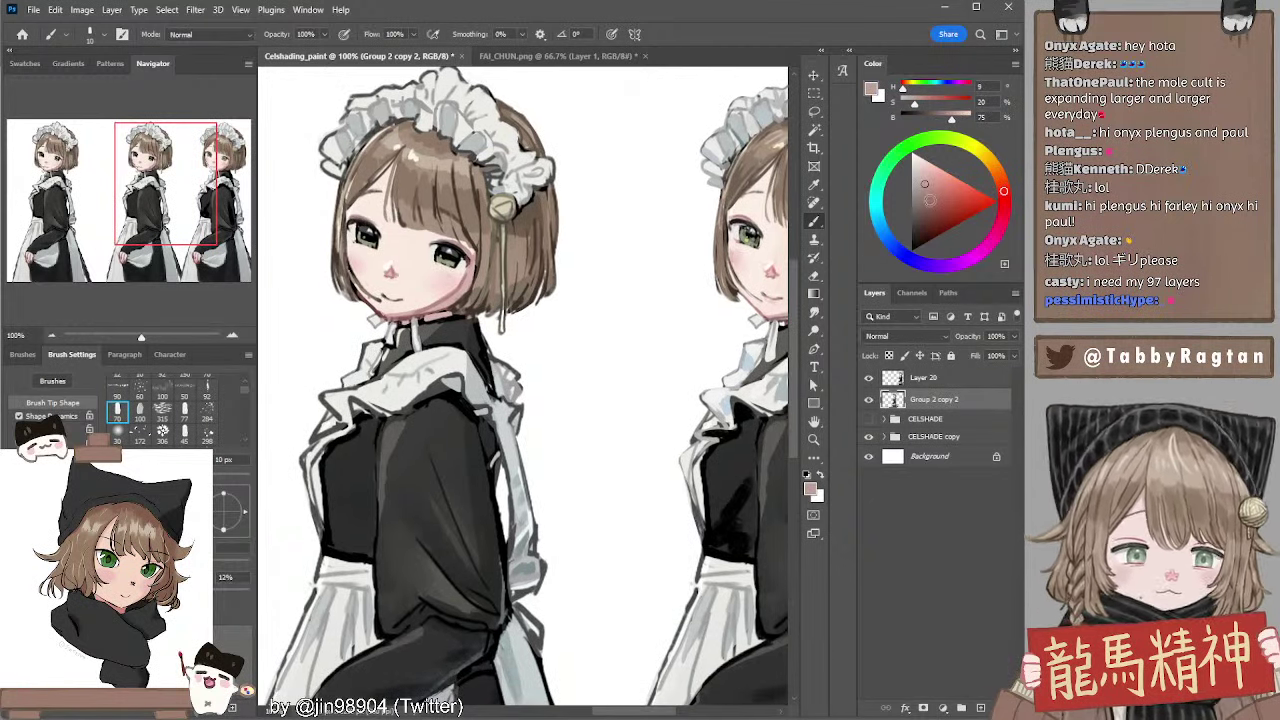
pyautogui.press('[')
pyautogui.press('[')
pyautogui.press('[')
pyautogui.press('[')
pyautogui.press('[')
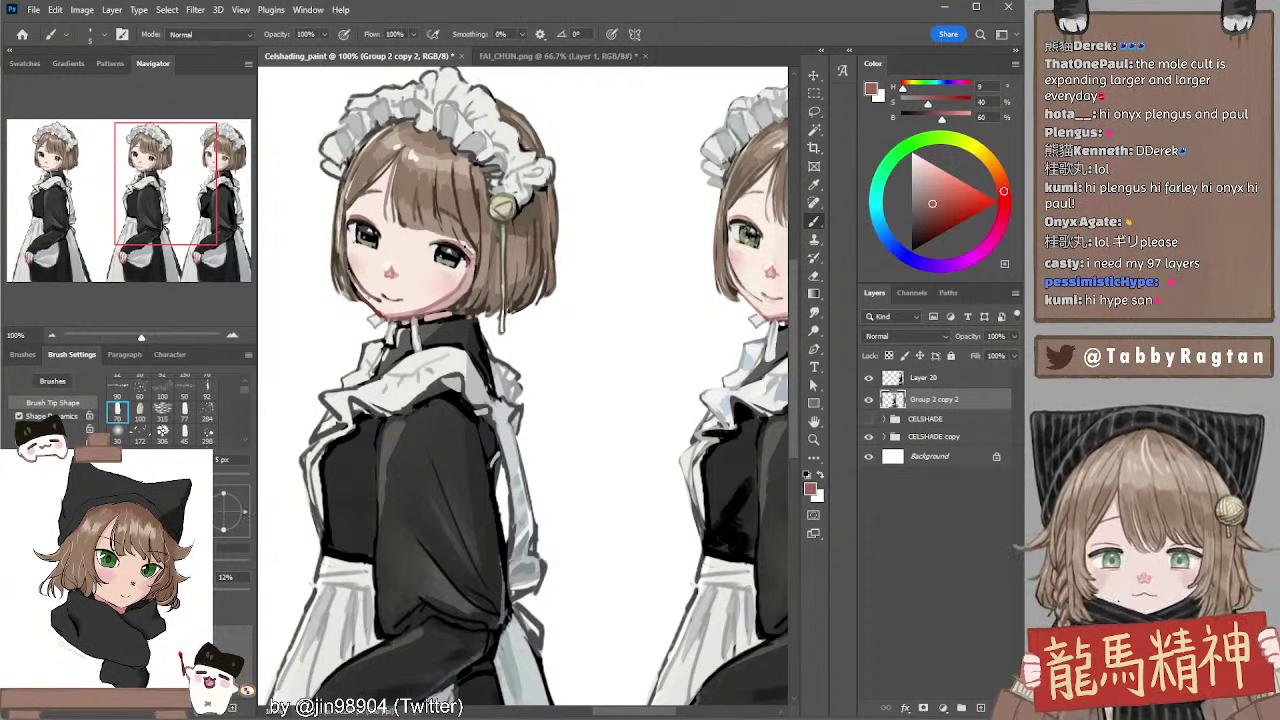
# Touch up the middle figure's eyes with sampled pale skin tones and off-white, using a 5 to 6 px brush
pyautogui.moveTo(470, 226); pyautogui.dragTo(450, 230)
pyautogui.keyDown('alt'); pyautogui.click(337, 226); pyautogui.keyUp('alt')
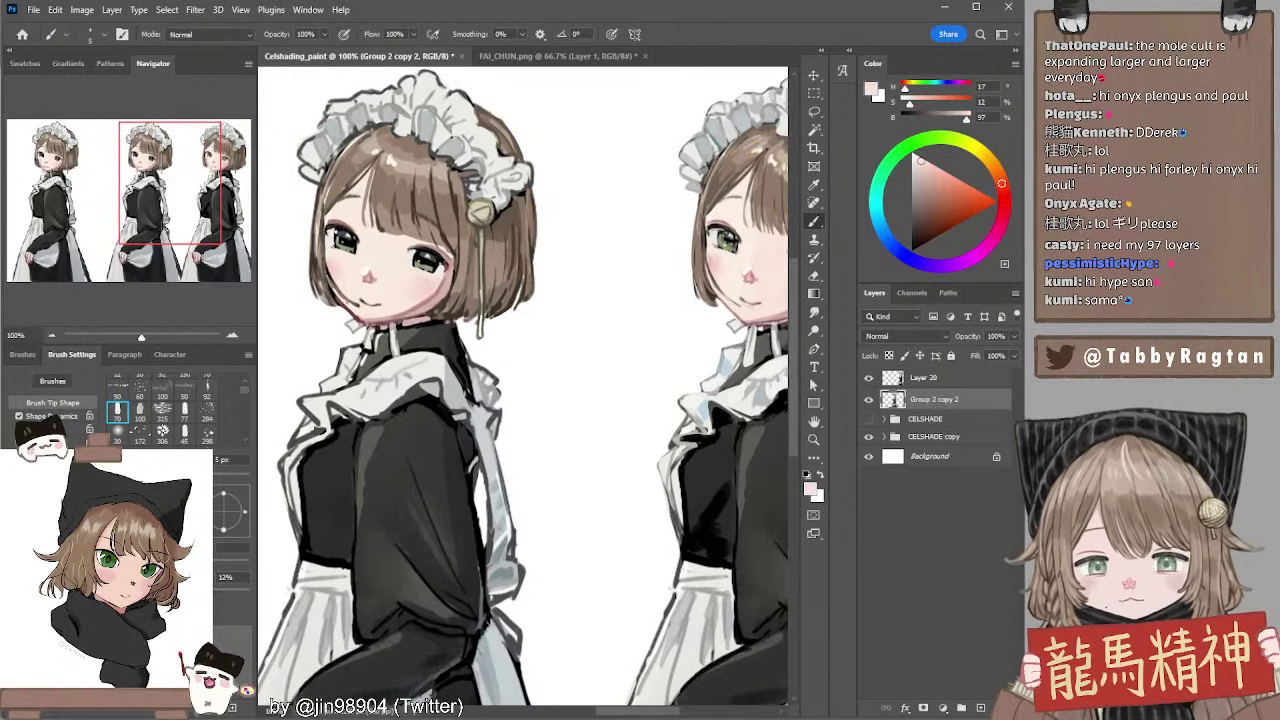
pyautogui.keyDown('alt'); pyautogui.click(339, 228); pyautogui.keyUp('alt')
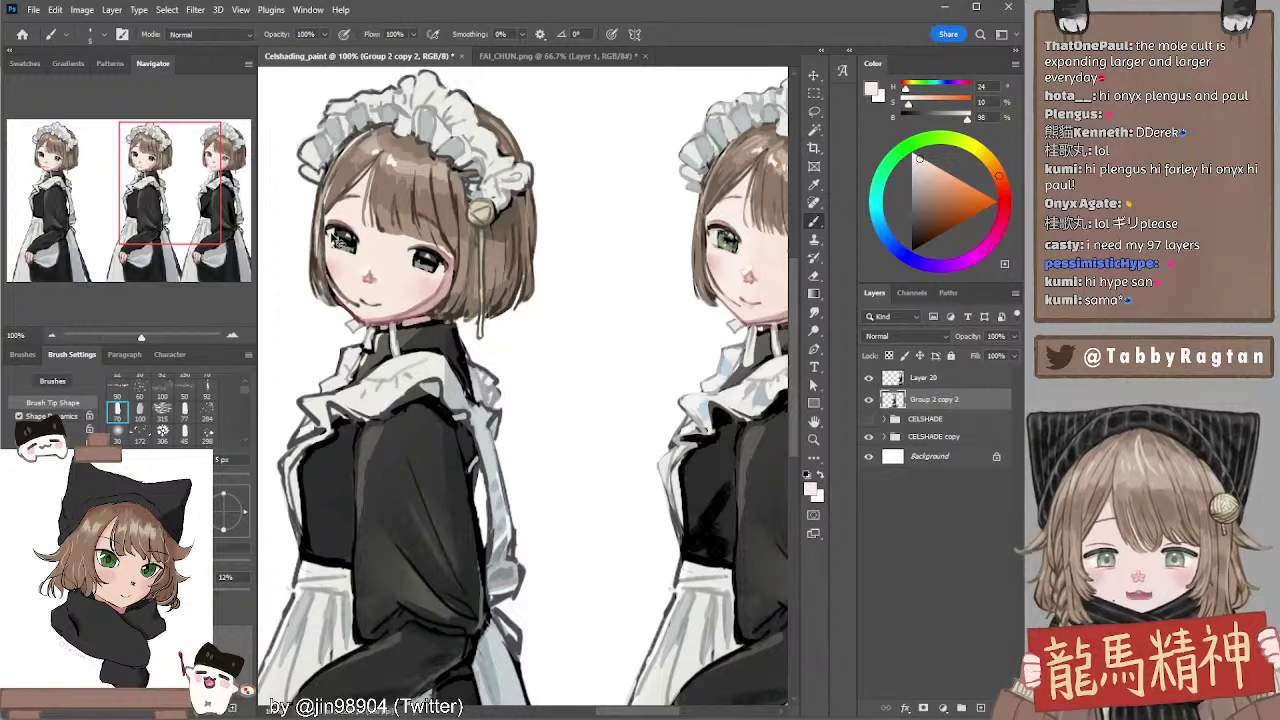
pyautogui.keyDown('alt'); pyautogui.click(336, 230); pyautogui.keyUp('alt')
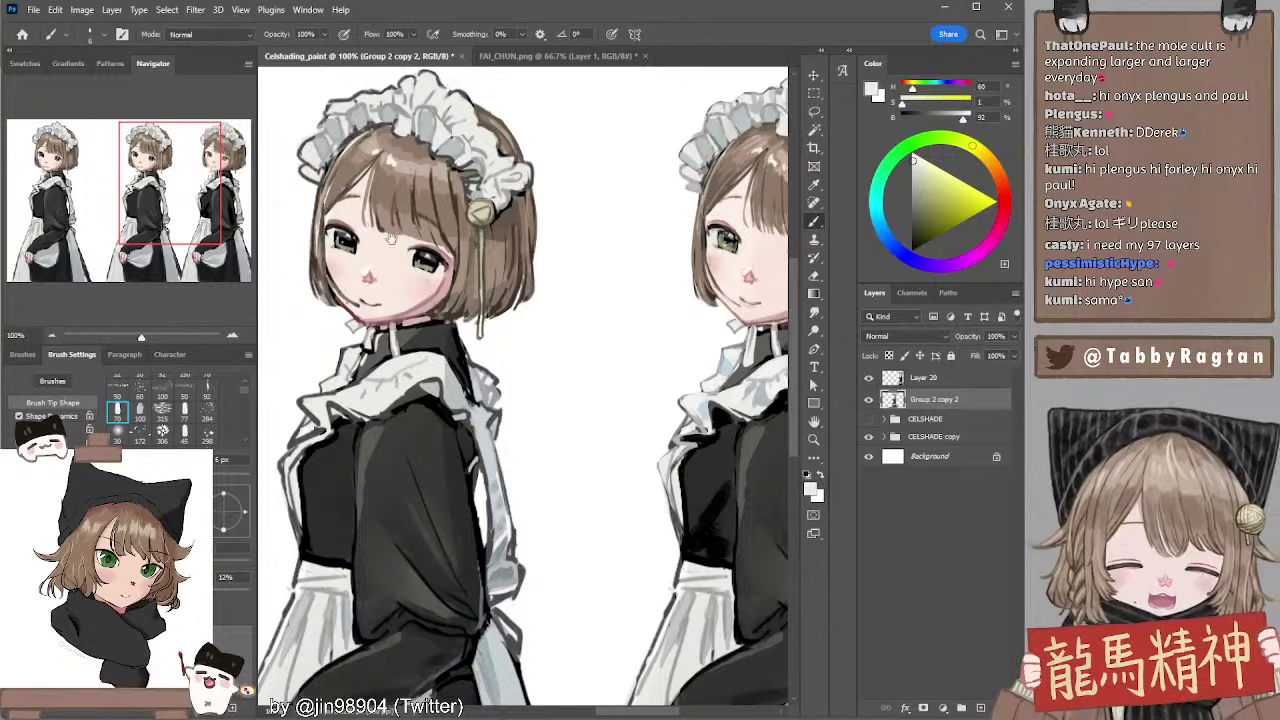
# Compare the middle figure's face and eyes with those of the finished painted figure beside it
pyautogui.moveTo(391, 239); pyautogui.dragTo(385, 245)
pyautogui.moveTo(600, 197); pyautogui.dragTo(531, 189)
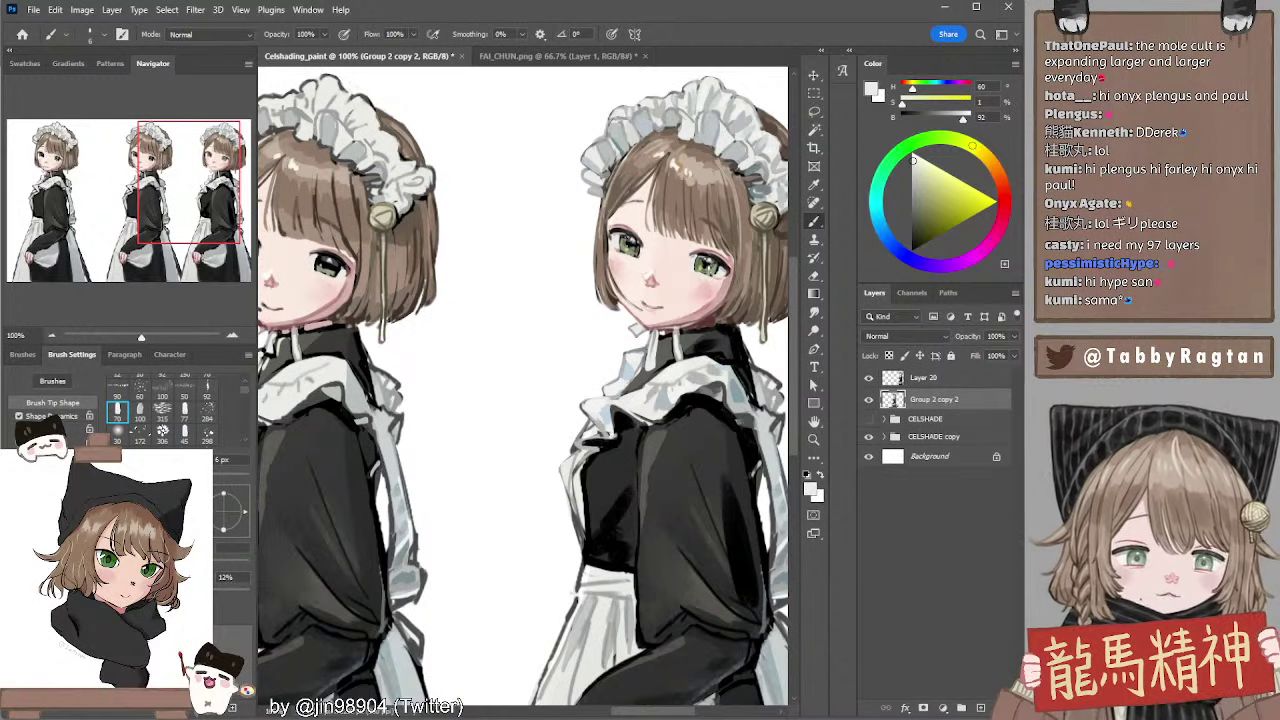
pyautogui.moveTo(683, 250); pyautogui.dragTo(729, 282)
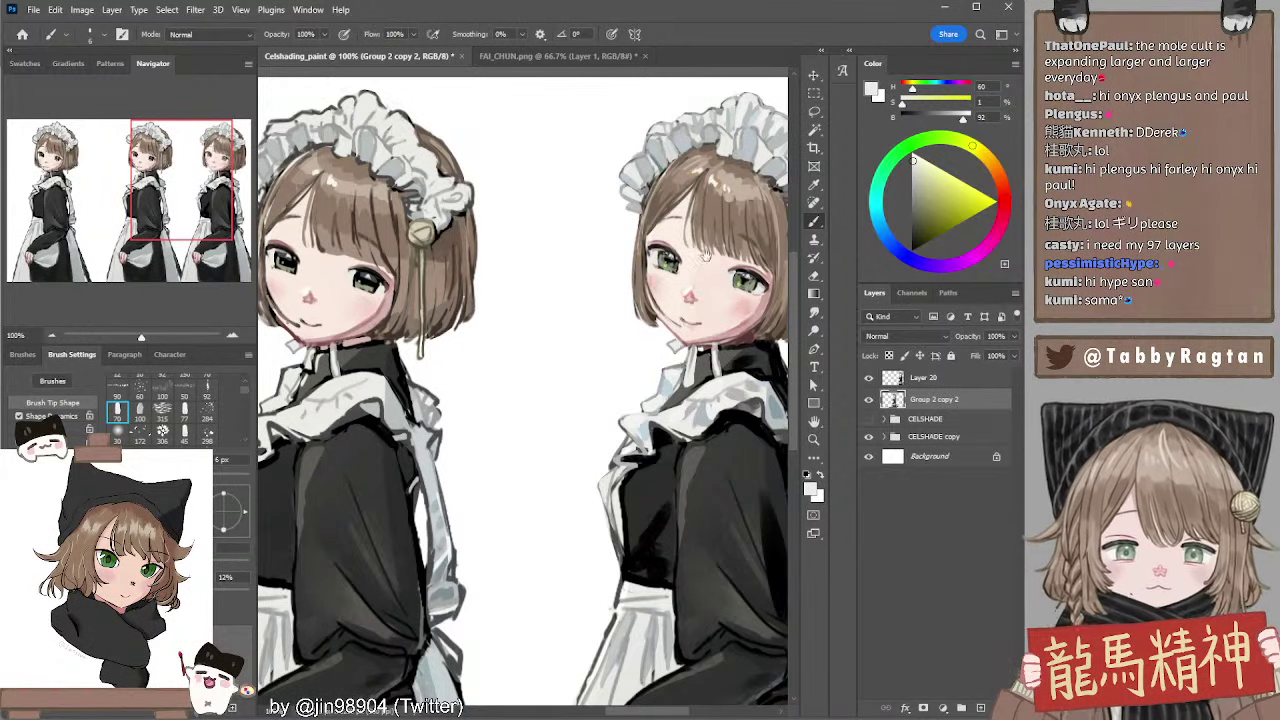
pyautogui.moveTo(705, 255)
pyautogui.mouseDown()
pyautogui.moveTo(656, 251)
pyautogui.moveTo(689, 237)
pyautogui.mouseUp()
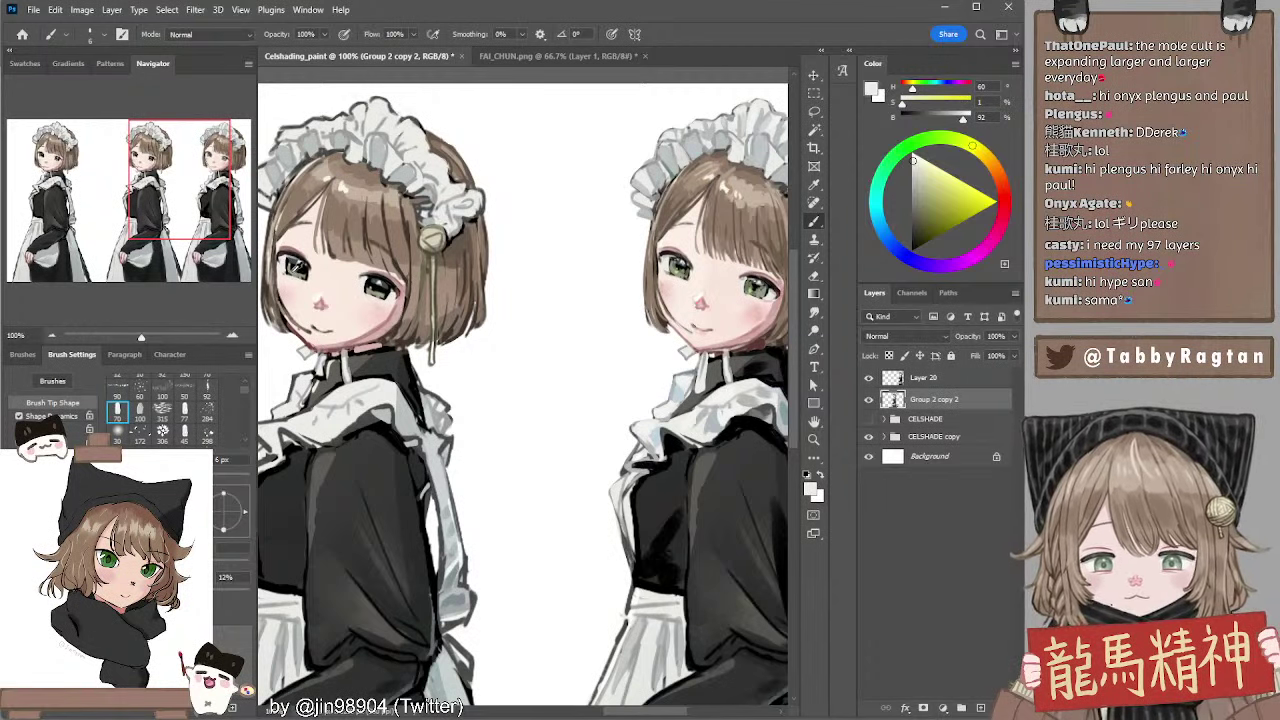
# Lighten the iris of the middle figure's eye farther from the hair ornament with a sampled grey-green, using an 8 to 10 px brush
pyautogui.keyDown('alt'); pyautogui.click(300, 268); pyautogui.keyUp('alt')
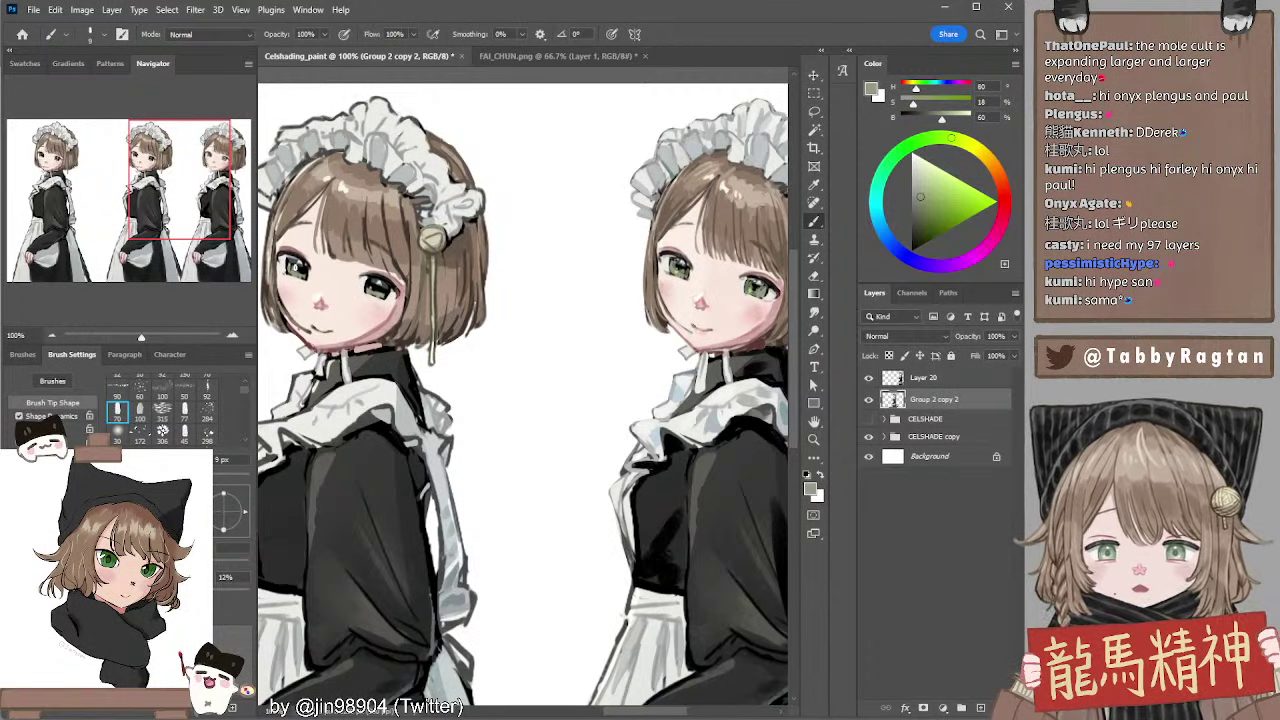
pyautogui.press('[')
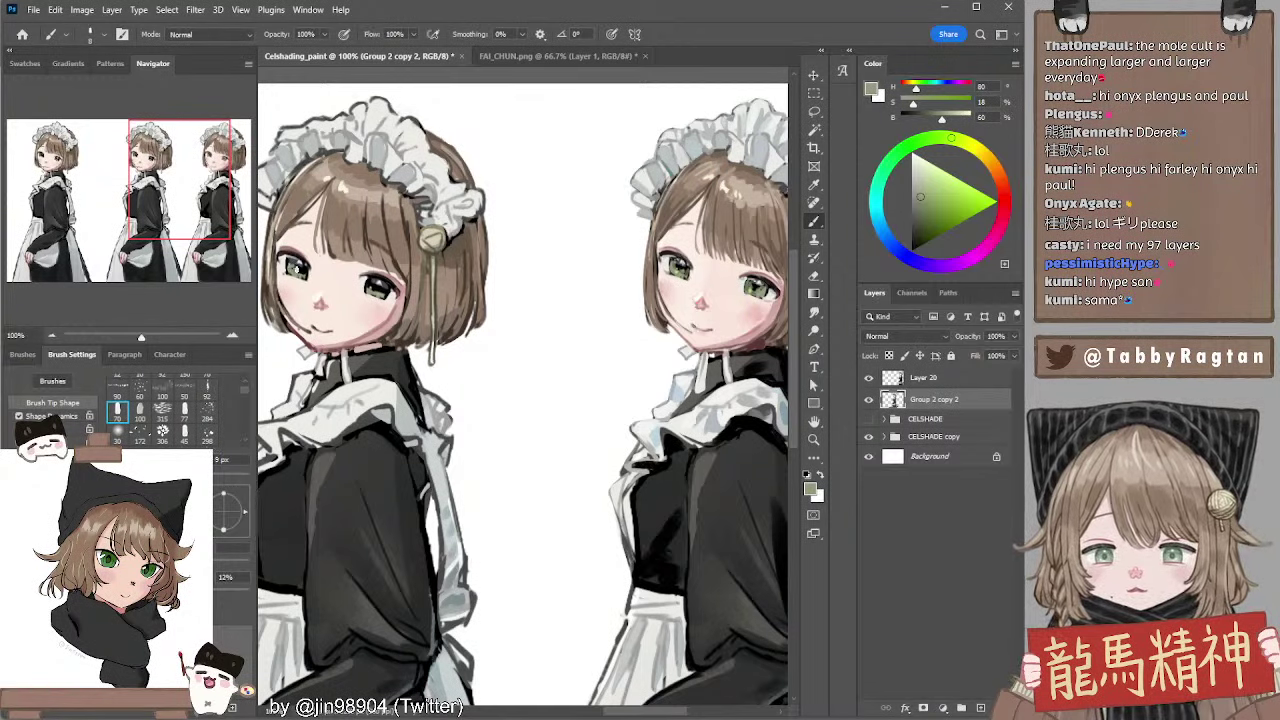
pyautogui.moveTo(296, 270); pyautogui.dragTo(310, 274)
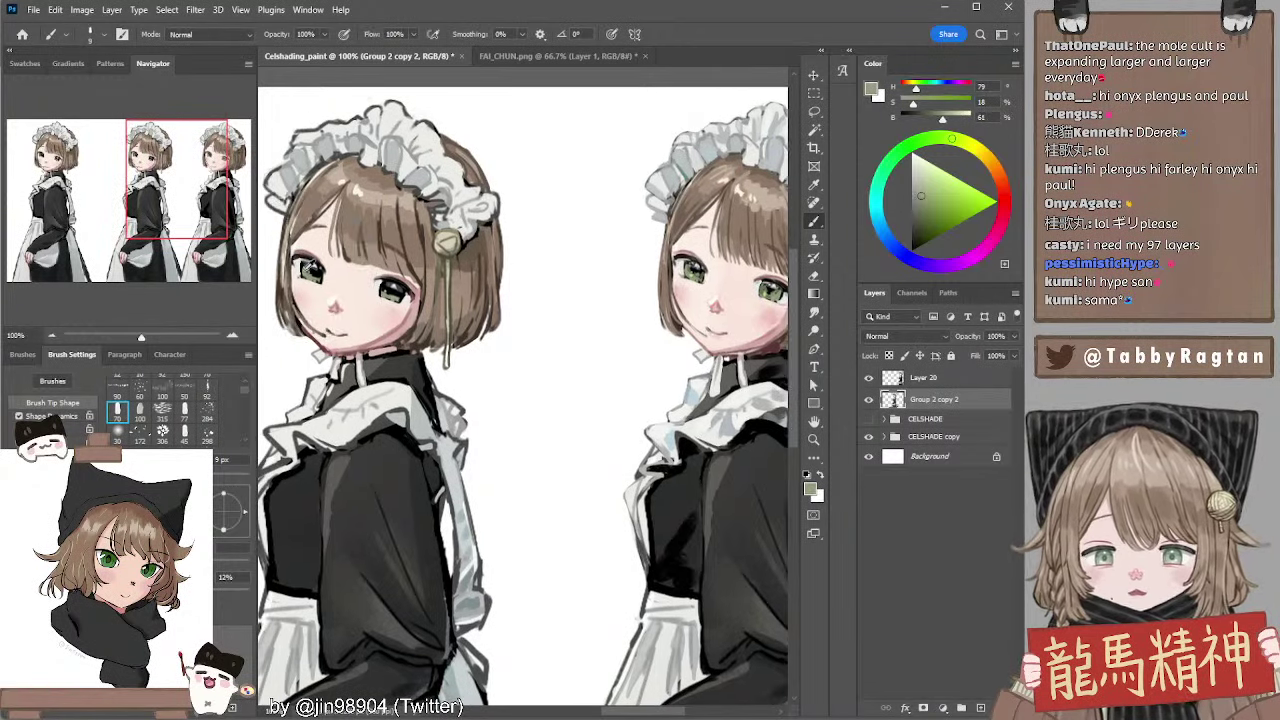
pyautogui.press(']')
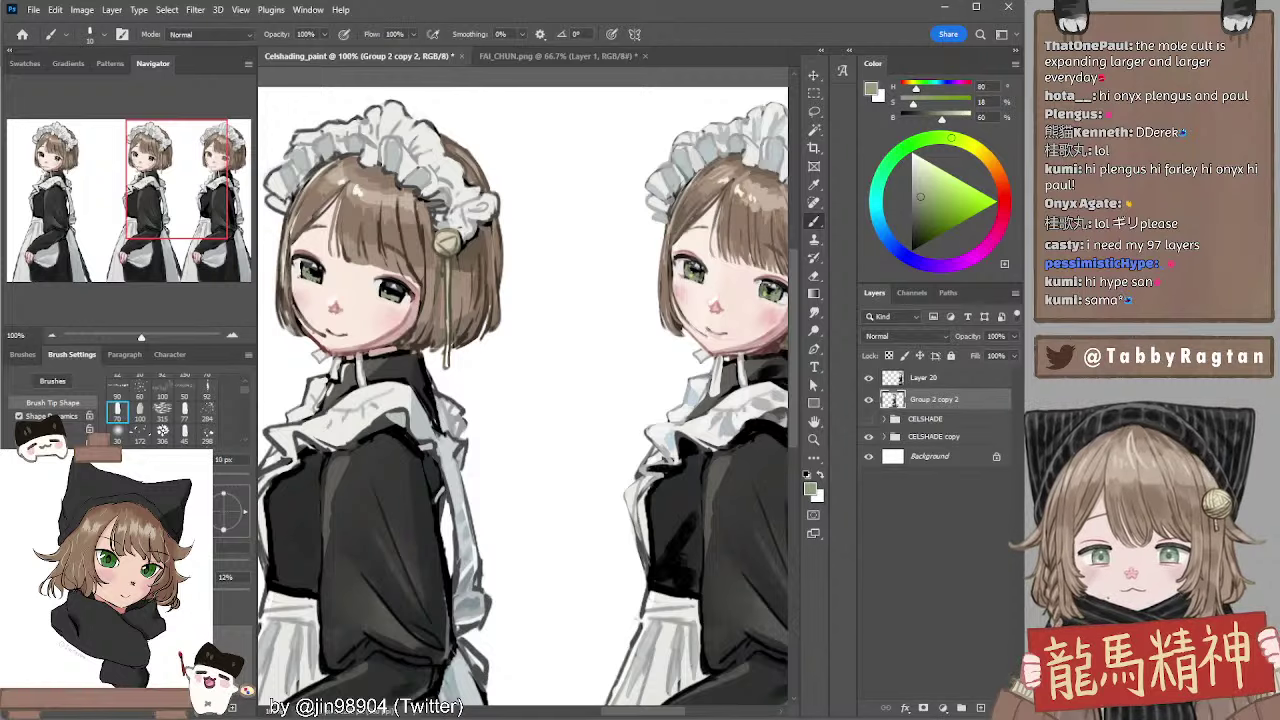
pyautogui.click(231, 333)
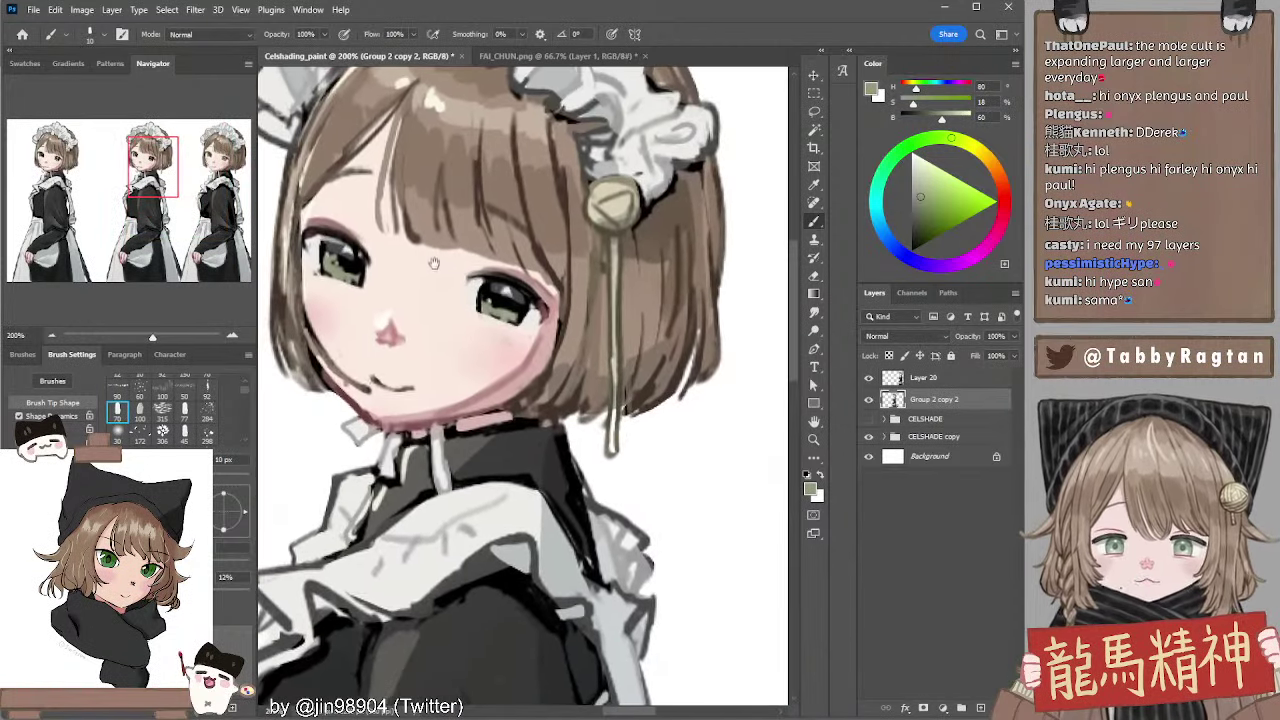
pyautogui.moveTo(393, 275); pyautogui.dragTo(433, 303)
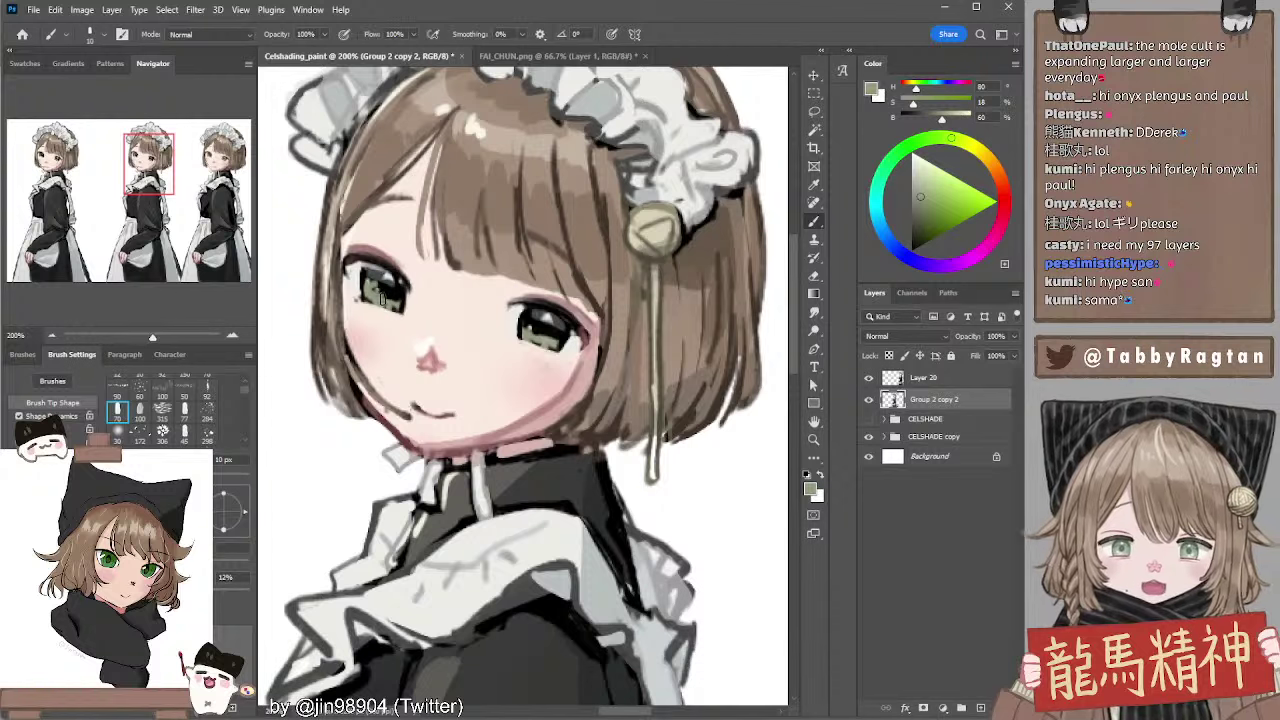
pyautogui.press('[')
pyautogui.press('[')
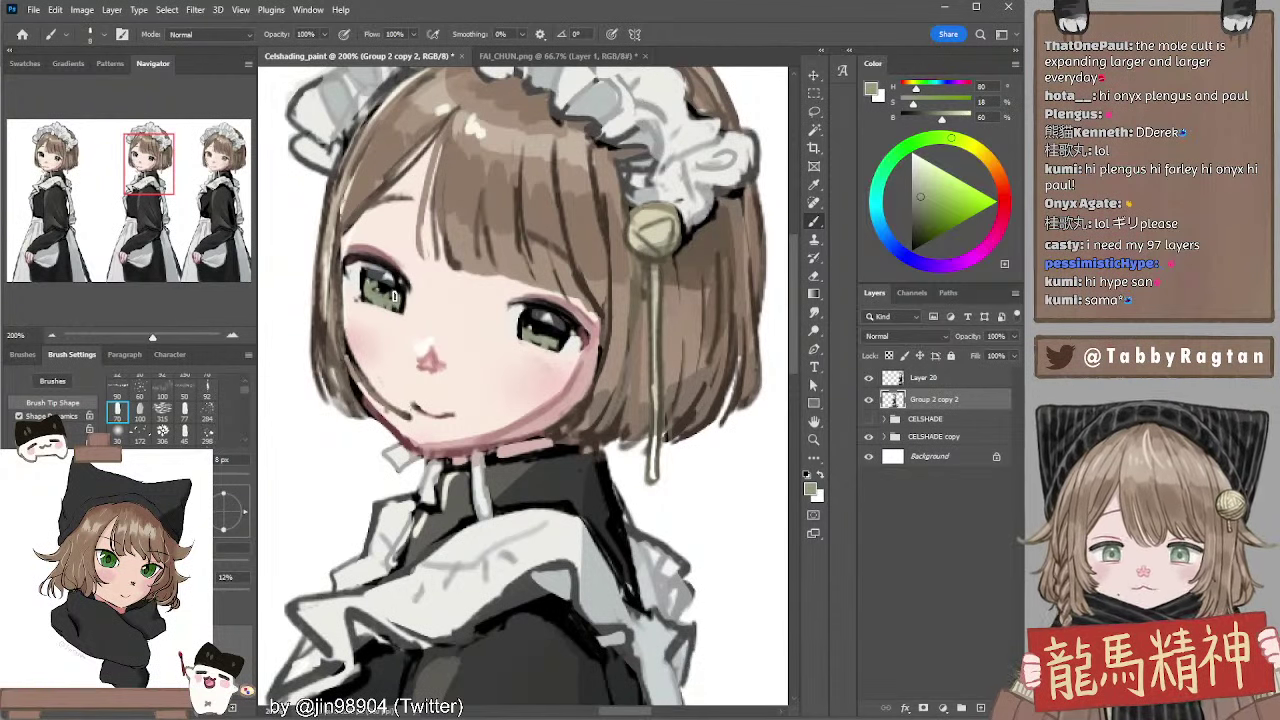
# Paint the iris of the eye nearer the hair ornament with the same grey-green, reducing the brush from 10 to 7 px
pyautogui.press(']')
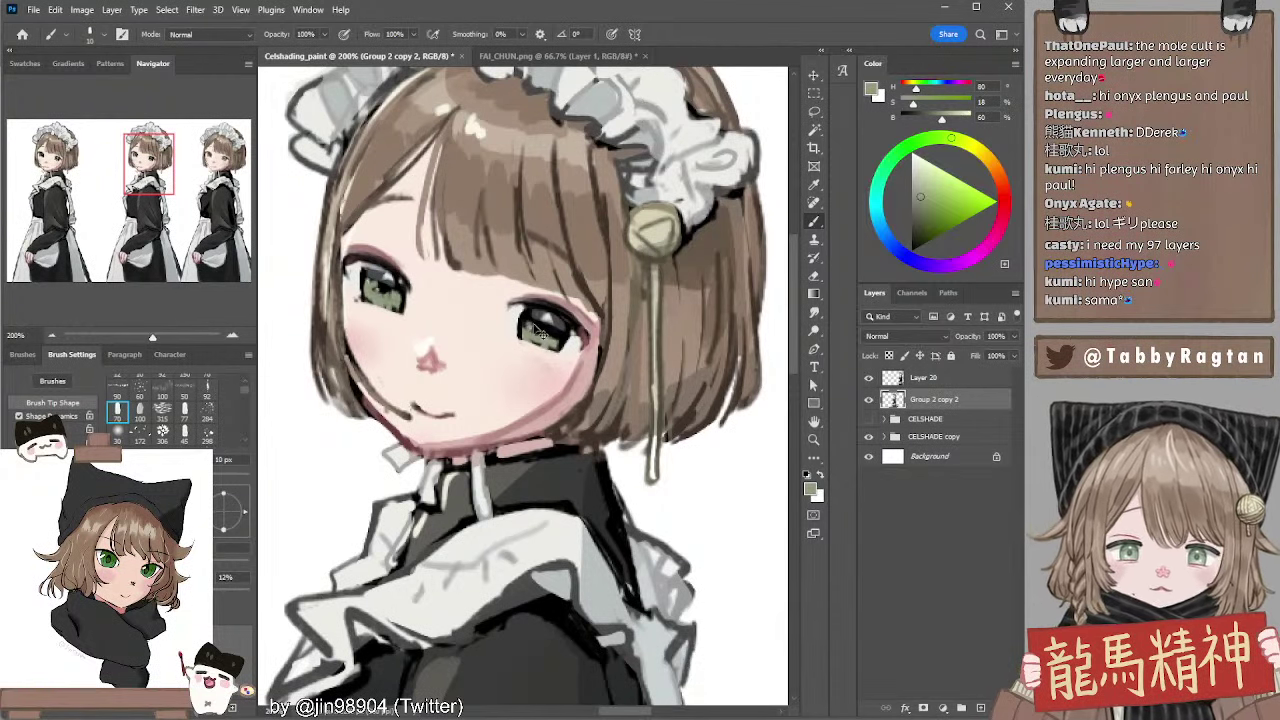
pyautogui.press('[')
pyautogui.press('[')
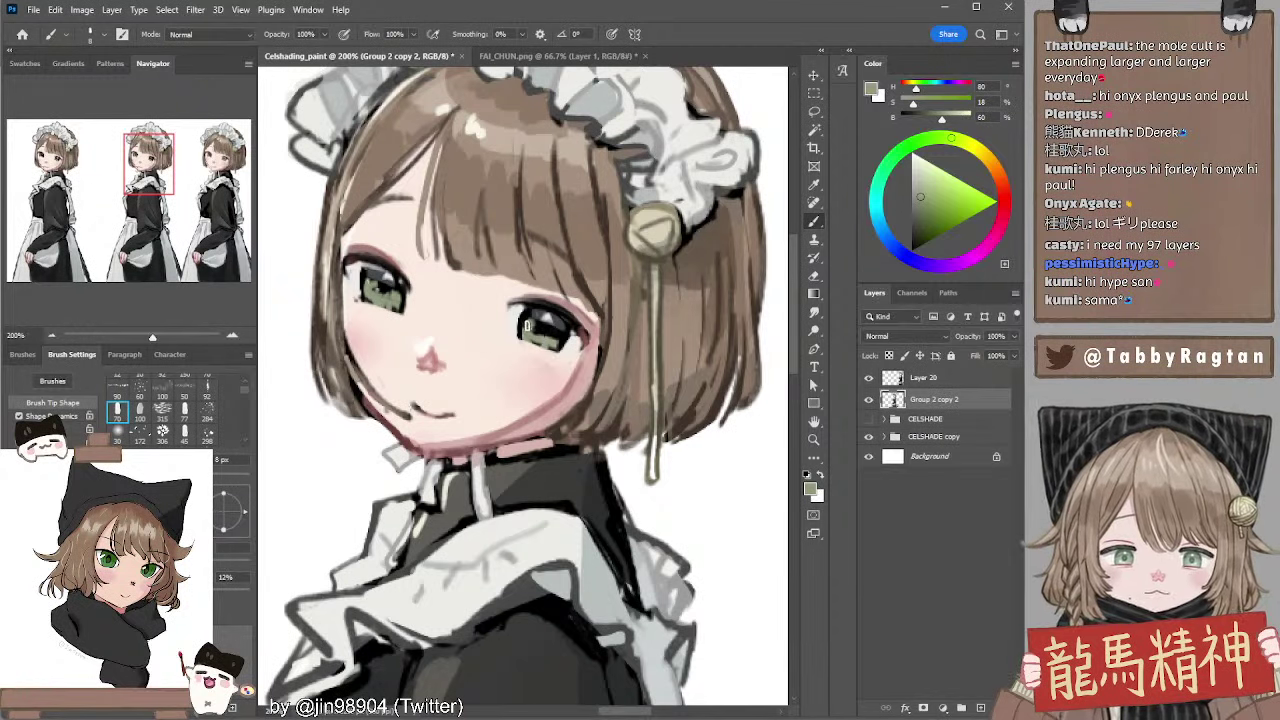
pyautogui.press('[')
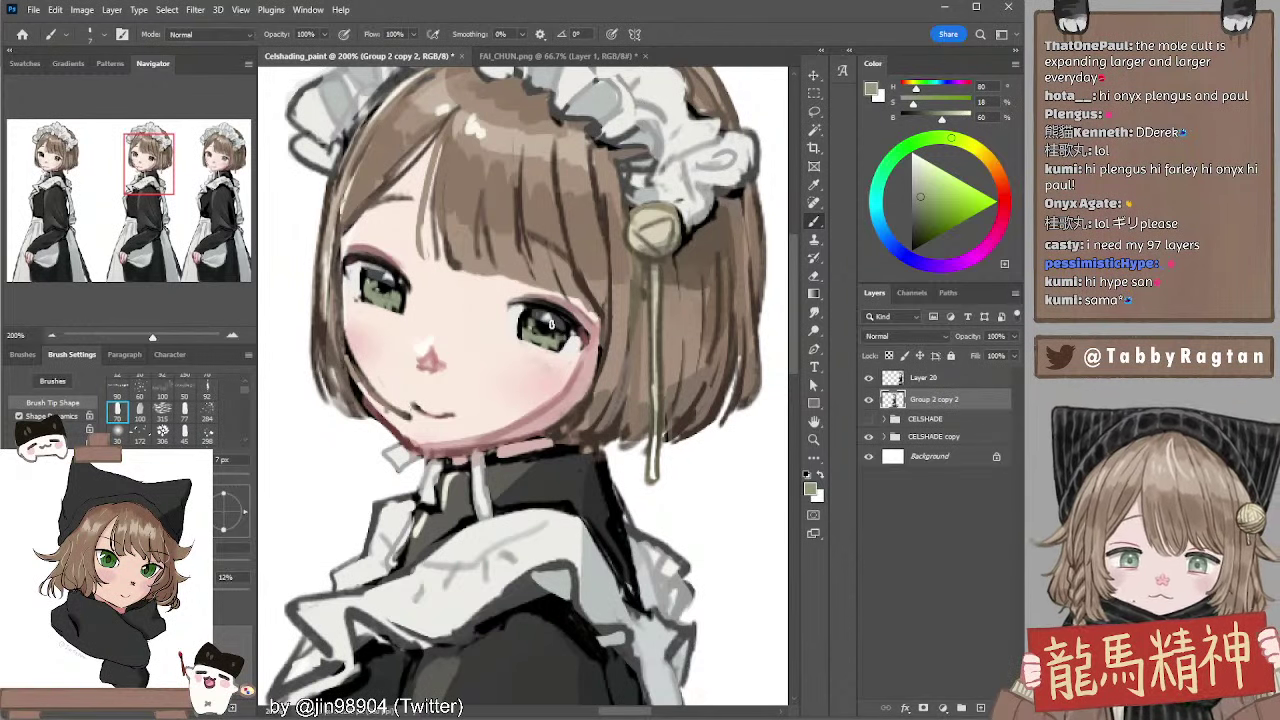
# Refine that eye's iris and edges with black, sampled grey-green, off-white and darker olive, using a 5 to 8 px brush
pyautogui.keyDown('alt'); pyautogui.click(380, 288); pyautogui.keyUp('alt')
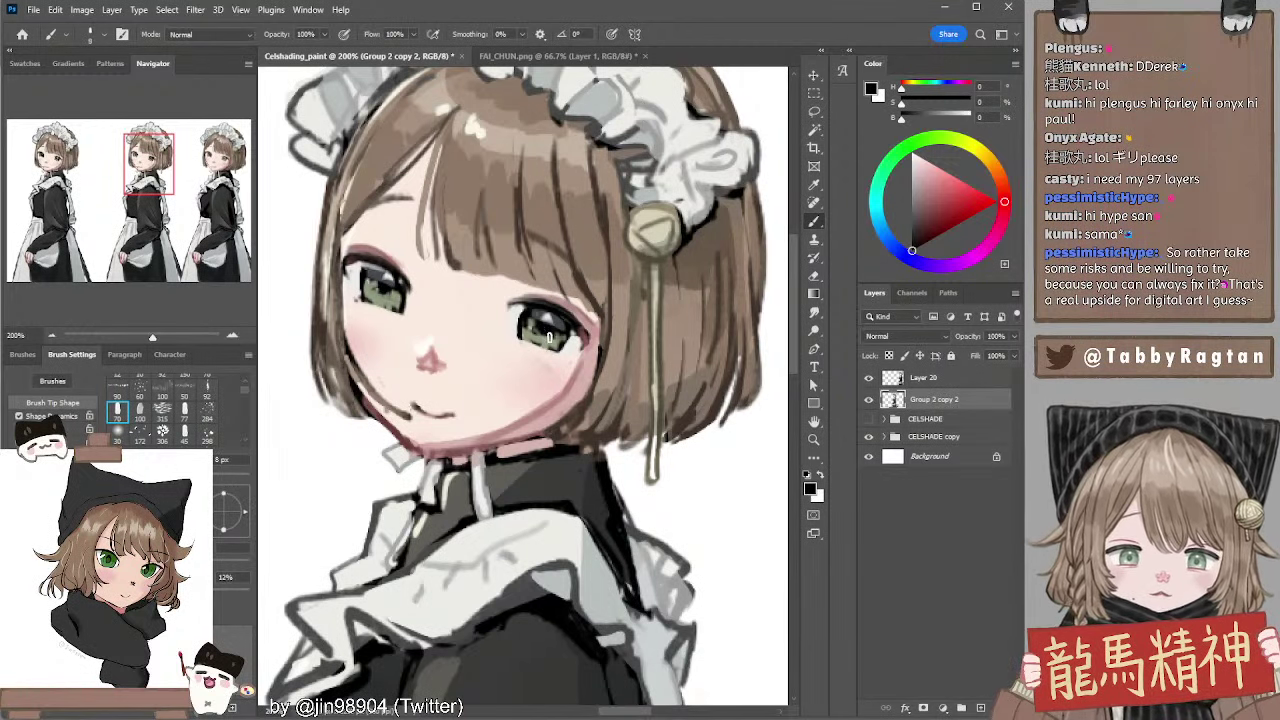
pyautogui.keyDown('alt'); pyautogui.click(535, 323); pyautogui.keyUp('alt')
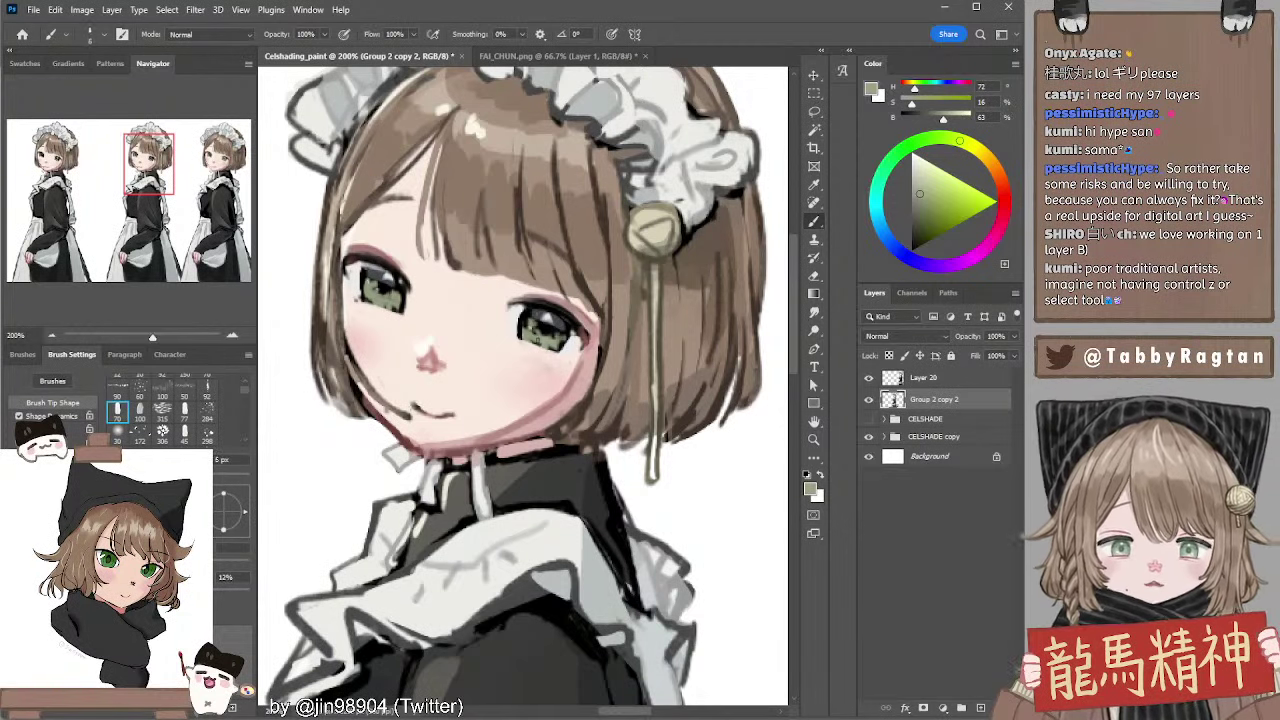
pyautogui.keyDown('alt'); pyautogui.click(517, 315); pyautogui.keyUp('alt')
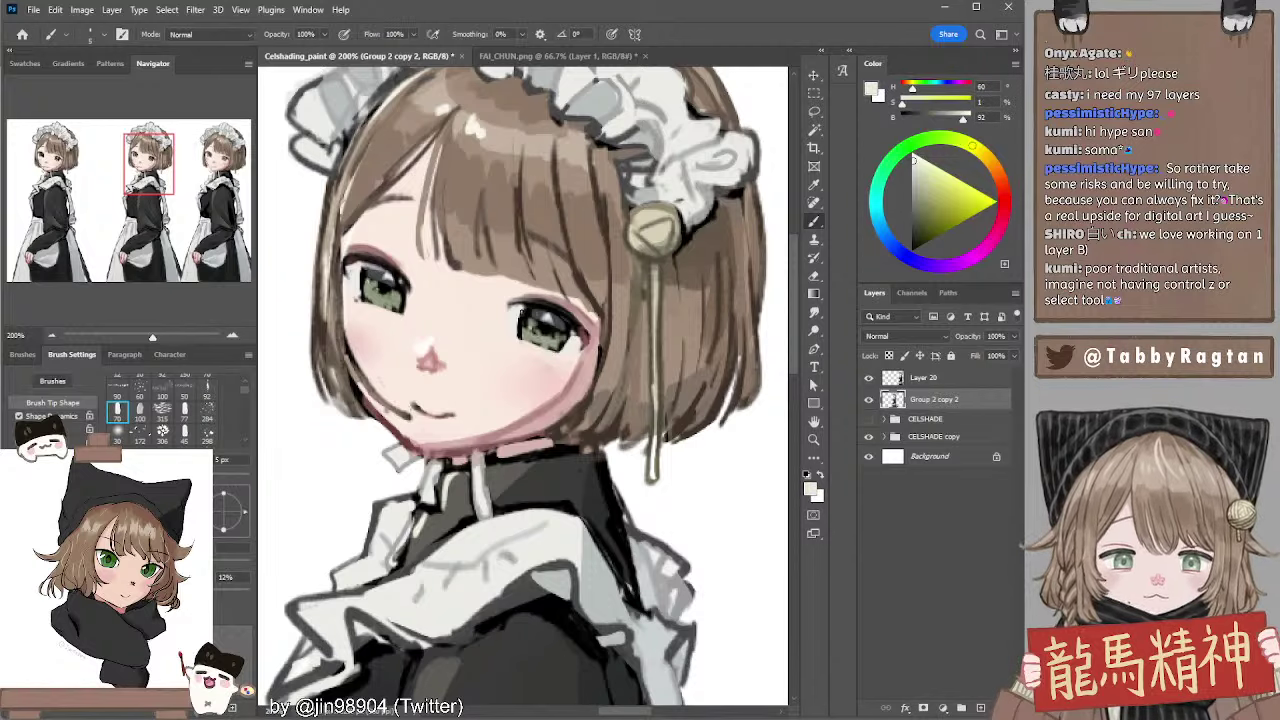
pyautogui.keyDown('alt'); pyautogui.click(547, 330); pyautogui.keyUp('alt')
pyautogui.keyDown('alt'); pyautogui.click(549, 330); pyautogui.keyUp('alt')
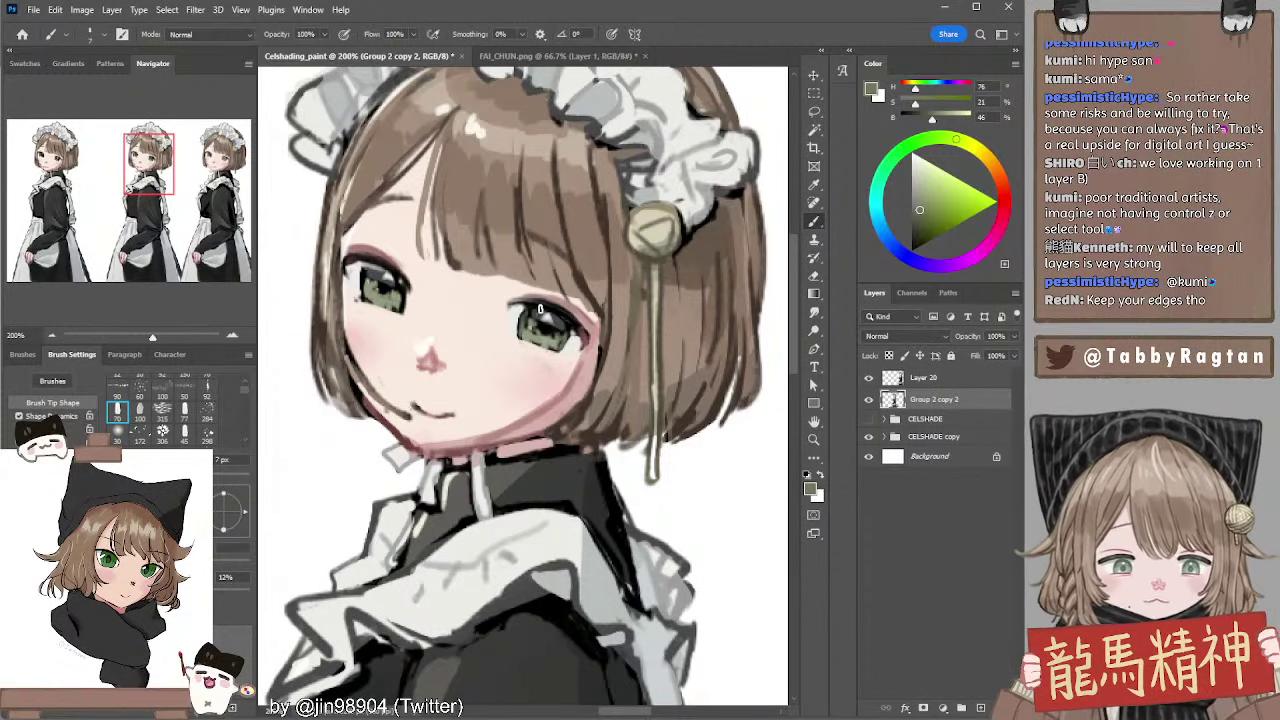
pyautogui.press('d')
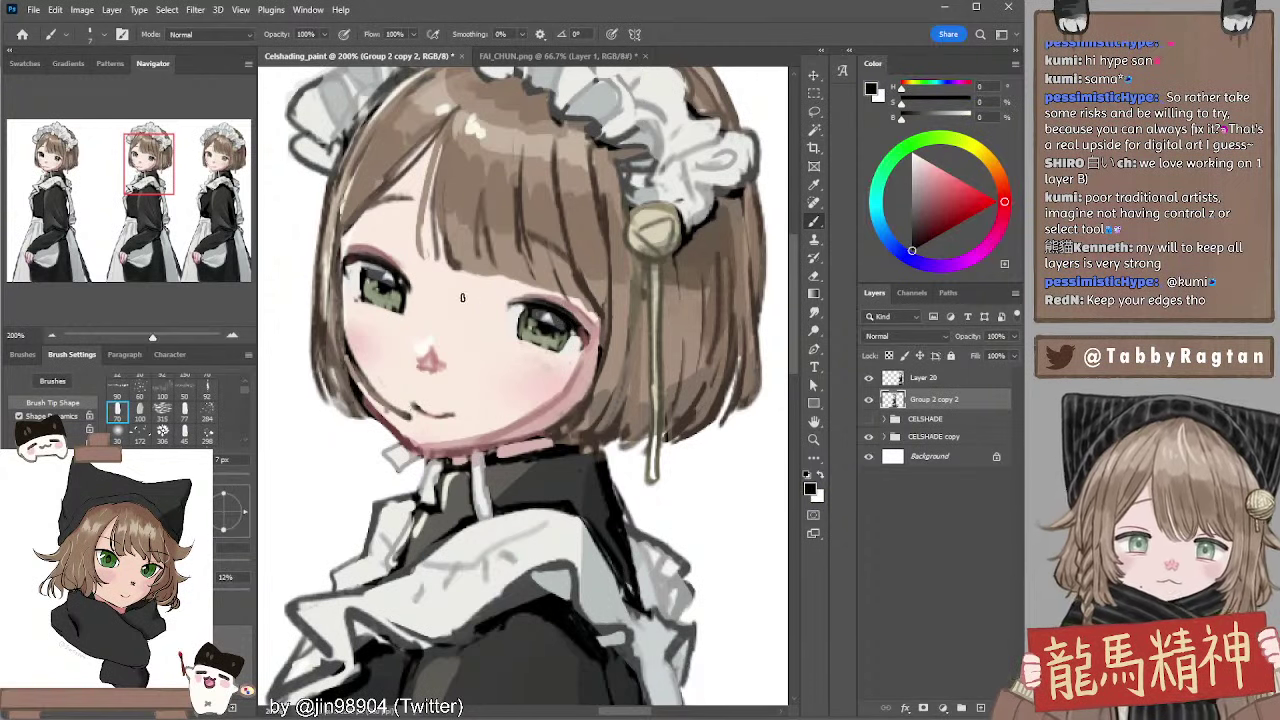
# Touch up the middle figure's other eye with sampled dark blue-grey and grey-green, using a 5 px brush
pyautogui.keyDown('alt'); pyautogui.click(378, 262); pyautogui.keyUp('alt')
pyautogui.press('[')
pyautogui.press('[')
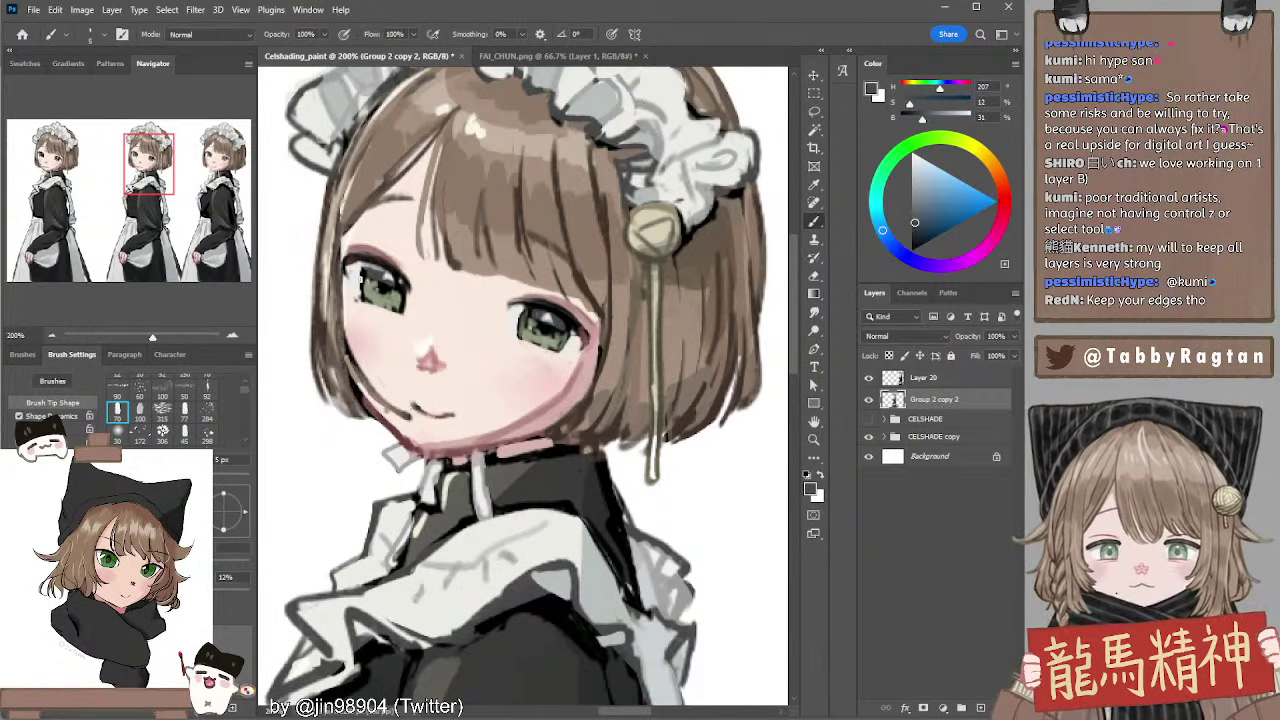
pyautogui.keyDown('alt'); pyautogui.click(357, 277); pyautogui.keyUp('alt')
pyautogui.keyDown('alt'); pyautogui.click(400, 296); pyautogui.keyUp('alt')
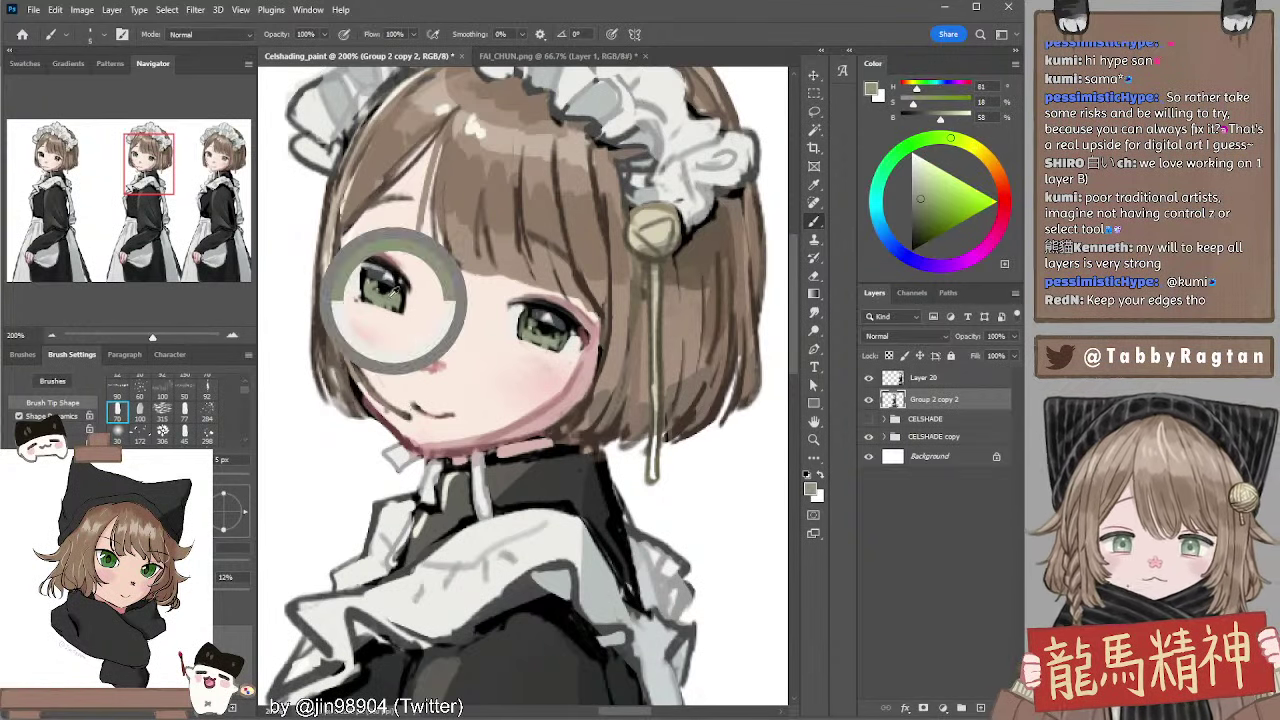
# Show the CELSHADE group and merge it into a single layer, hiding Group 2 copy 2 only while merging
pyautogui.click(52, 332)
pyautogui.click(52, 332)
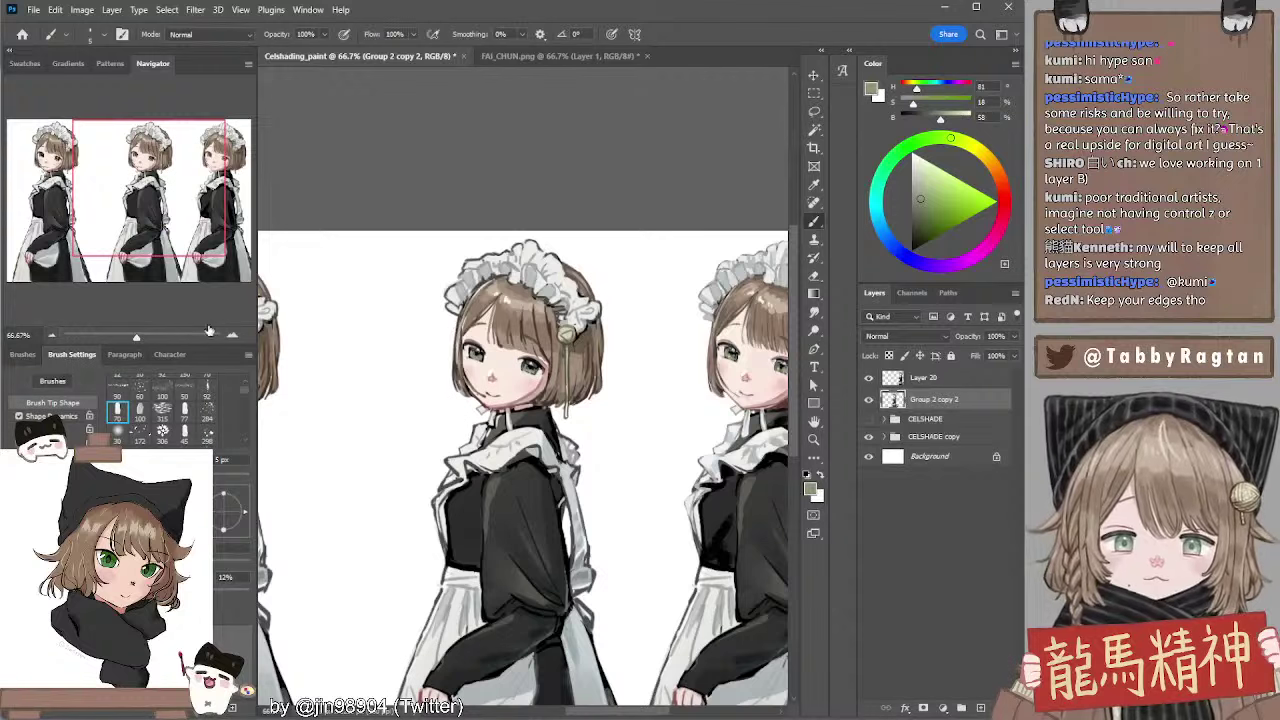
pyautogui.click(232, 336)
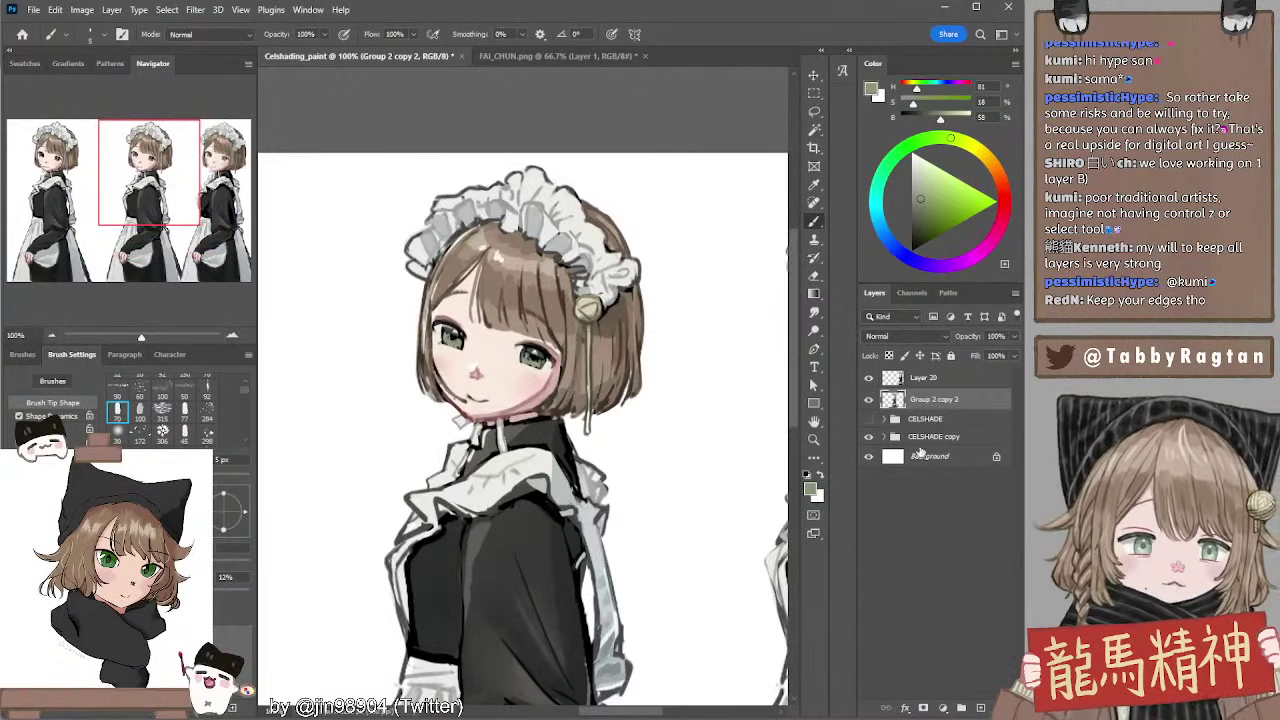
pyautogui.click(868, 419)
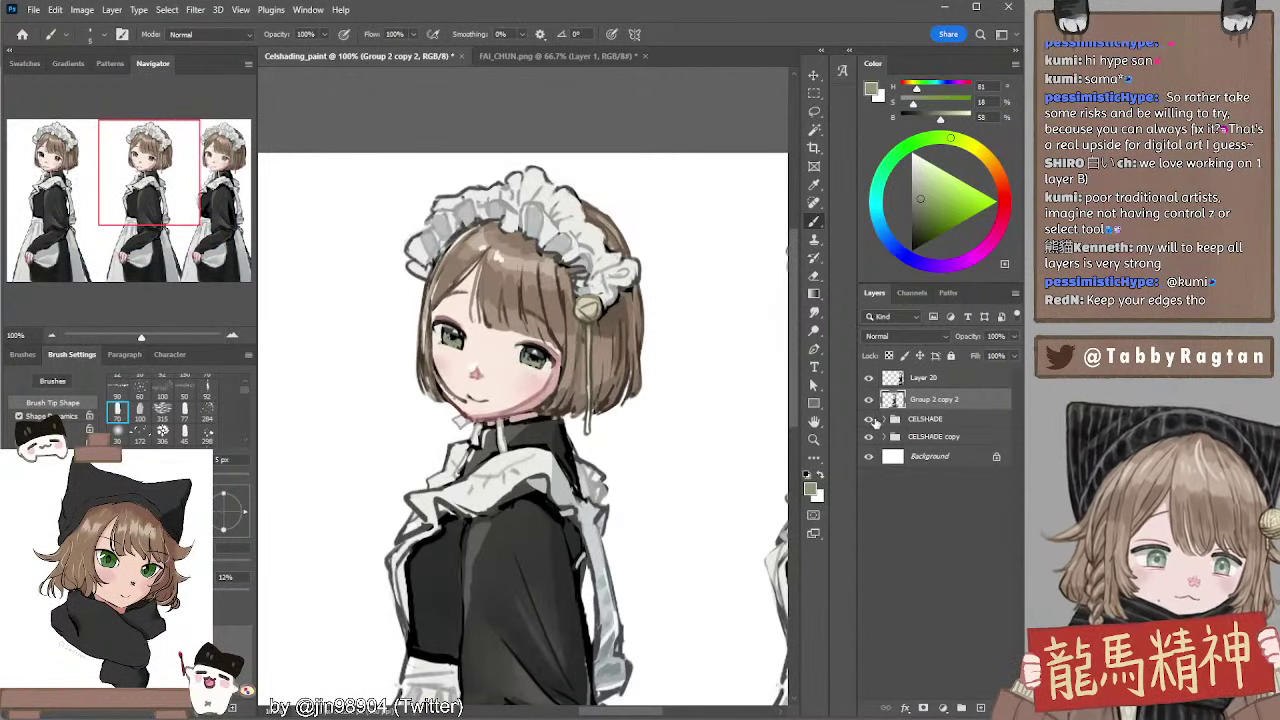
pyautogui.click(868, 399)
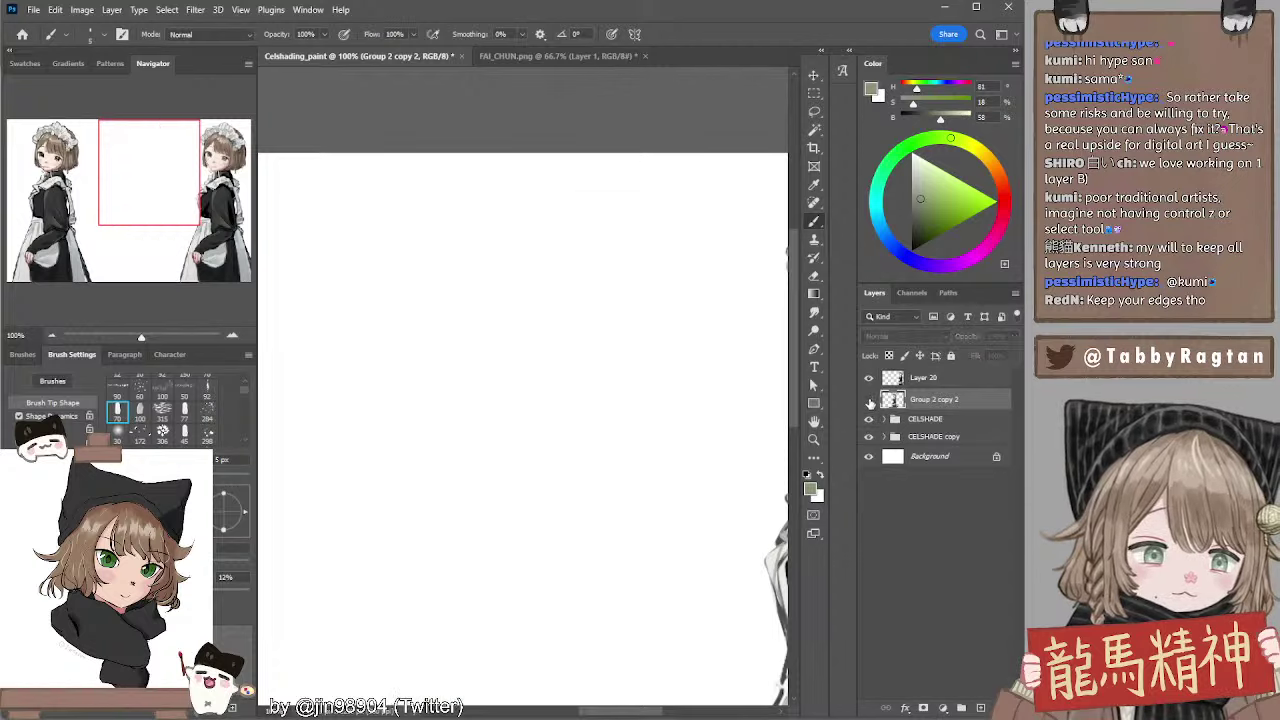
pyautogui.click(884, 420)
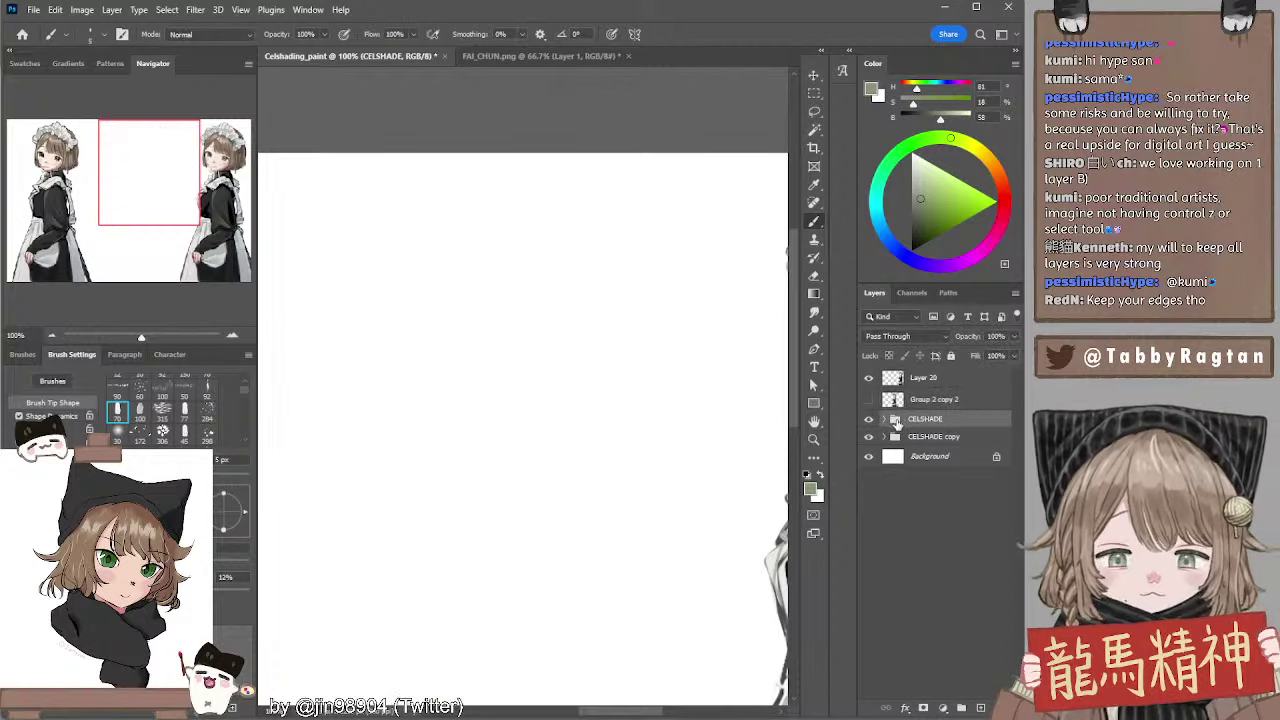
pyautogui.hotkey('ctrl', 'e')
pyautogui.click(868, 400)
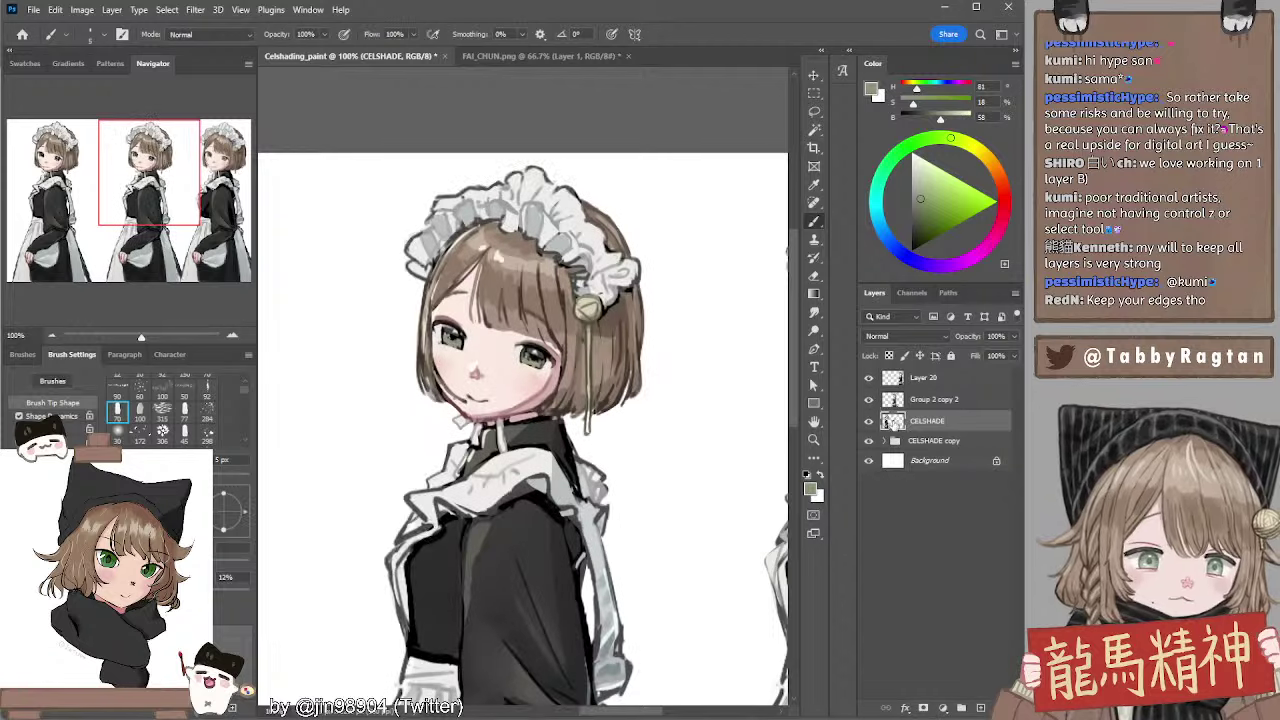
# Move the merged CELSHADE layer across the canvas so it roughly overlaps the middle figure
pyautogui.moveTo(391, 381); pyautogui.dragTo(680, 360)
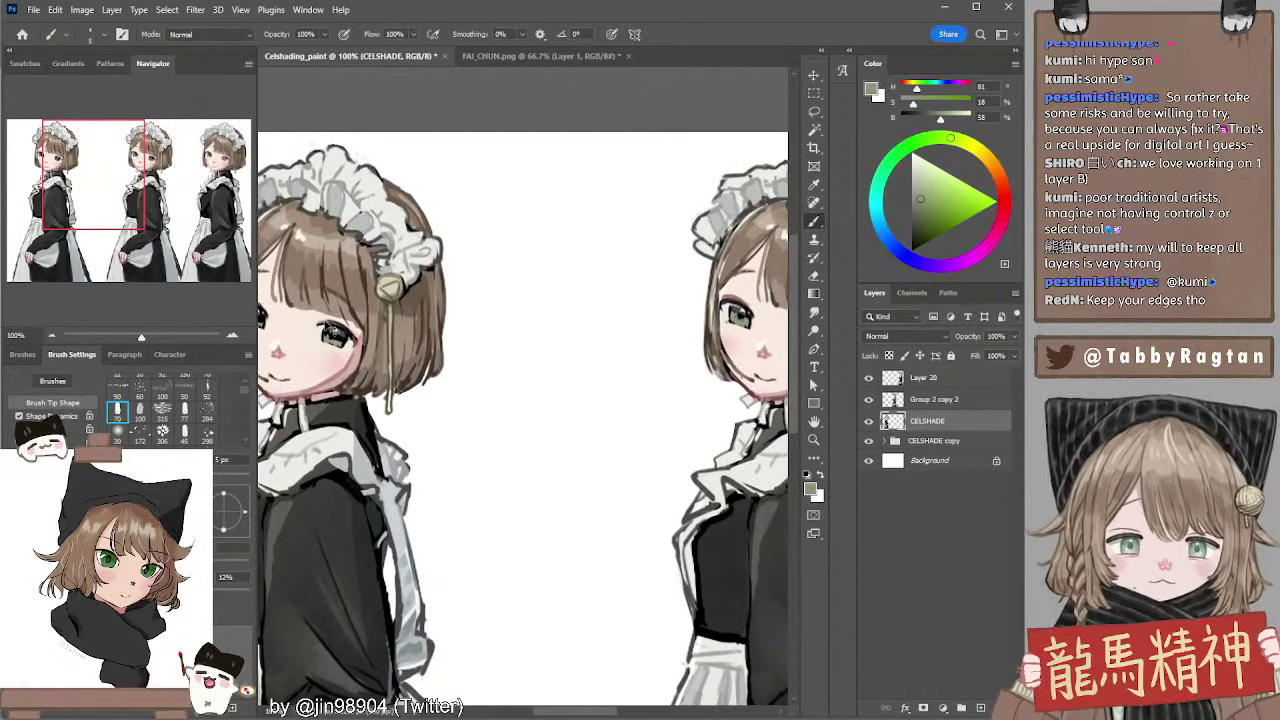
pyautogui.moveTo(396, 337); pyautogui.dragTo(400, 337)
pyautogui.hscroll(5, 400, 338)
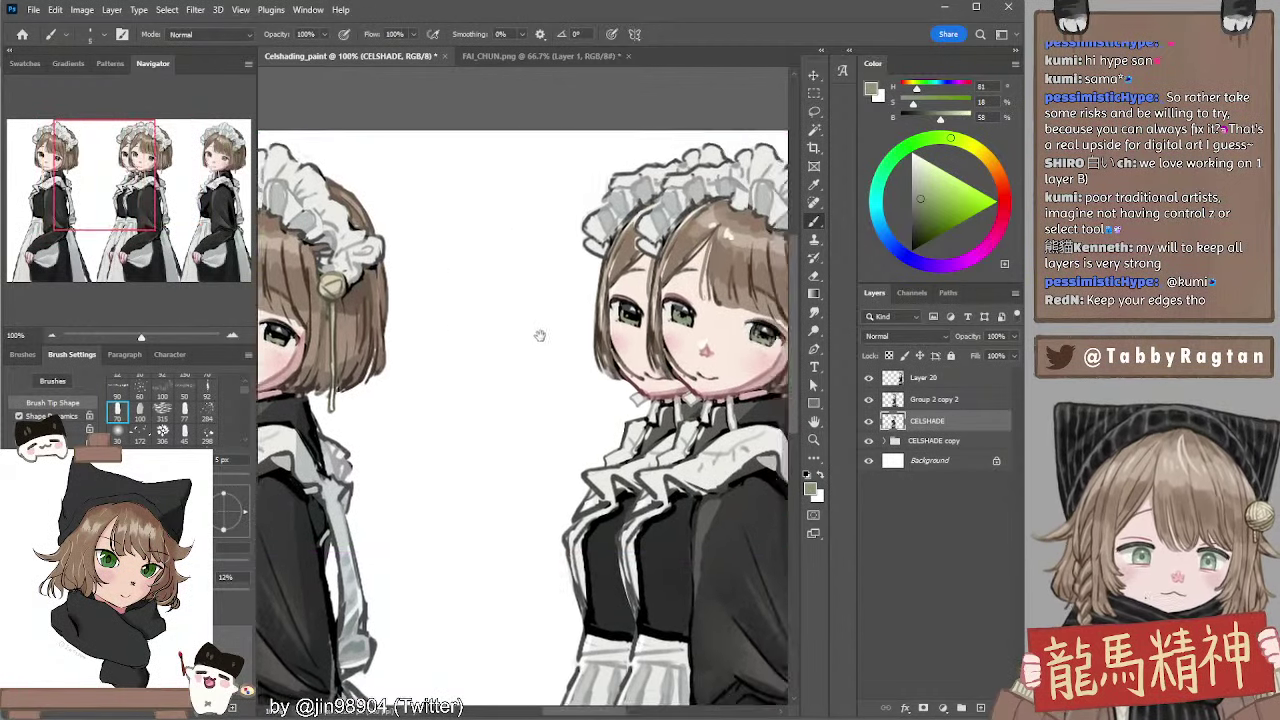
pyautogui.hotkey('ctrl', ';')
pyautogui.hotkey('ctrl', 'shift', 'Right')
pyautogui.hotkey('ctrl', 'shift', 'Right')
pyautogui.hotkey('ctrl', 'shift', 'Right')
pyautogui.hotkey('ctrl', 'shift', 'Right')
pyautogui.hotkey('ctrl', 'shift', 'Right')
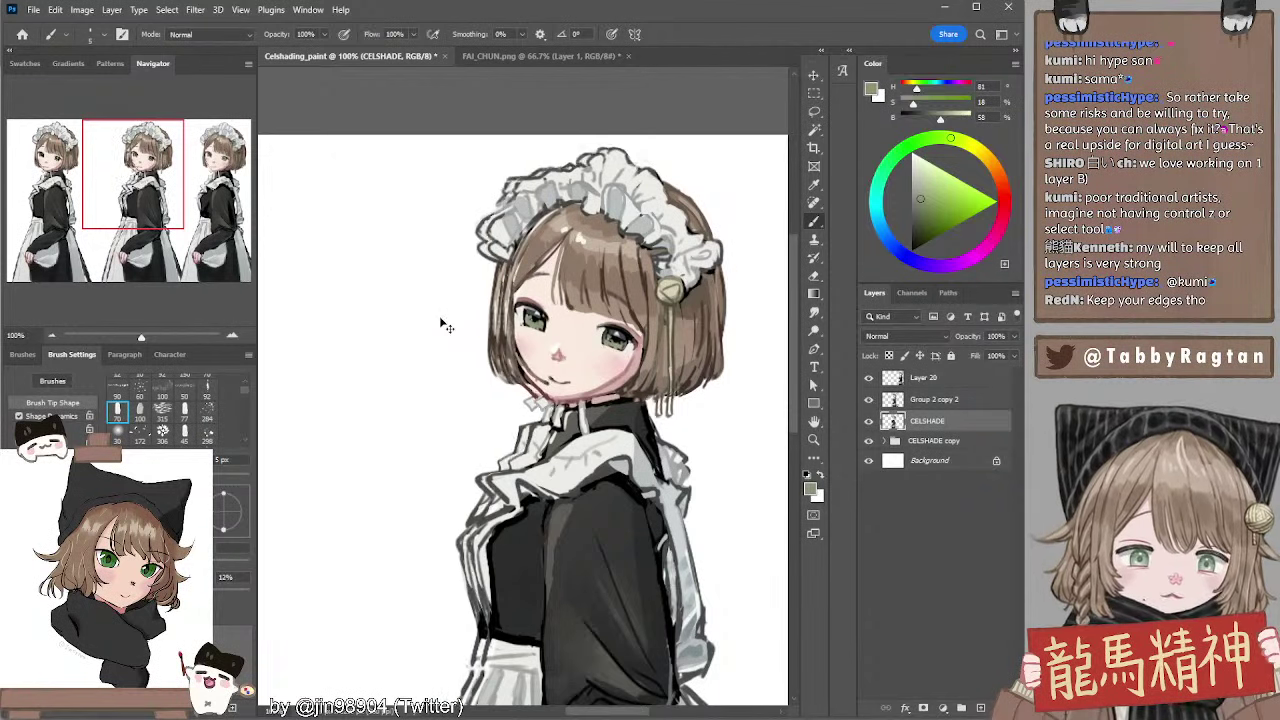
# Nudge the CELSHADE layer into exact alignment beneath the middle figure and hide it
pyautogui.hotkey('ctrl', 'Left')
pyautogui.hotkey('ctrl', 'Left')
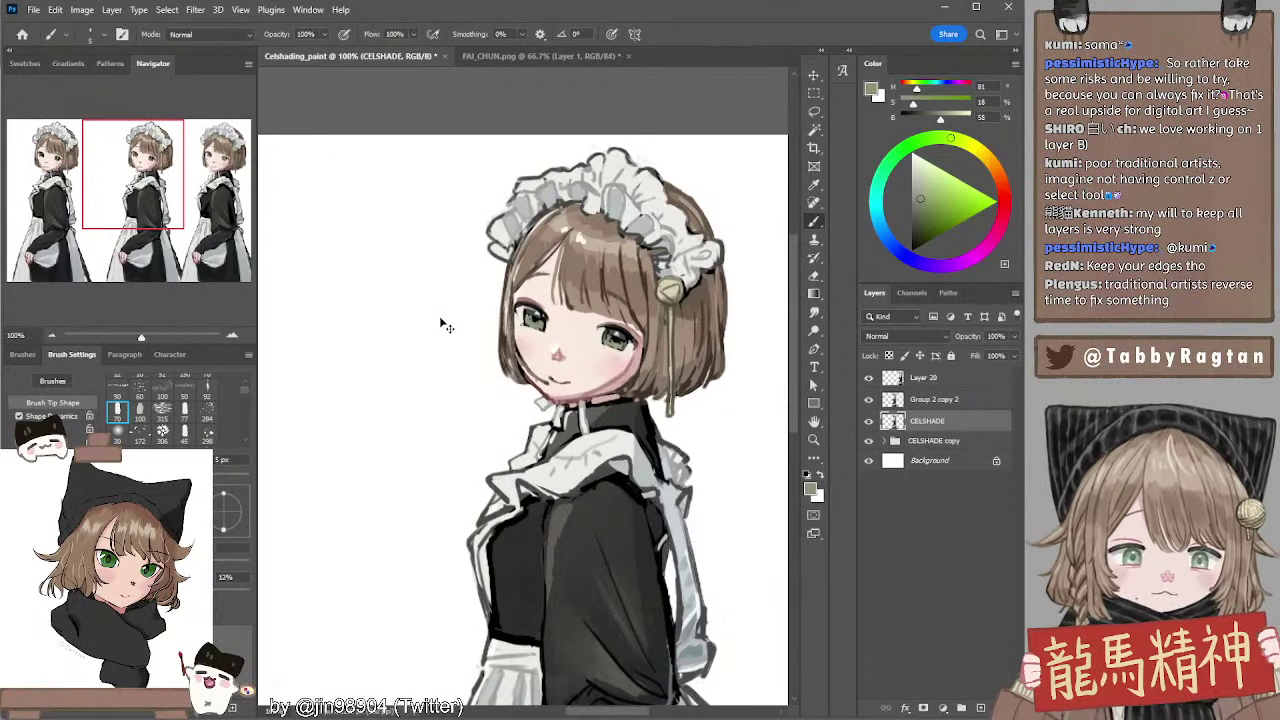
pyautogui.hotkey('ctrl', 'Right')
pyautogui.hotkey('ctrl', 'Left')
pyautogui.hotkey('ctrl', 'Left')
pyautogui.hotkey('ctrl', 'Left')
pyautogui.hotkey('ctrl', 'Left')
pyautogui.hotkey('ctrl', 'Right')
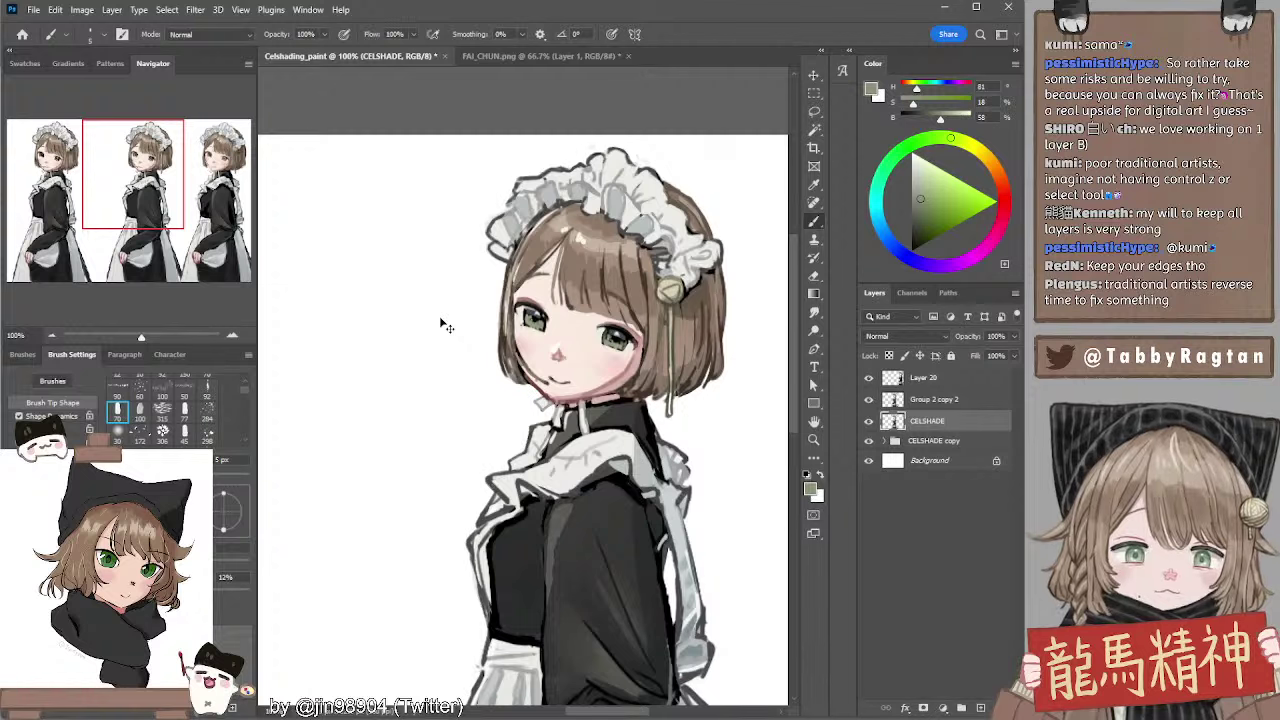
pyautogui.hotkey('ctrl', 'Left')
pyautogui.hotkey('ctrl', 'Right')
pyautogui.hotkey('ctrl', 'Right')
pyautogui.hotkey('ctrl', 'Left')
pyautogui.hotkey('ctrl', 'Down')
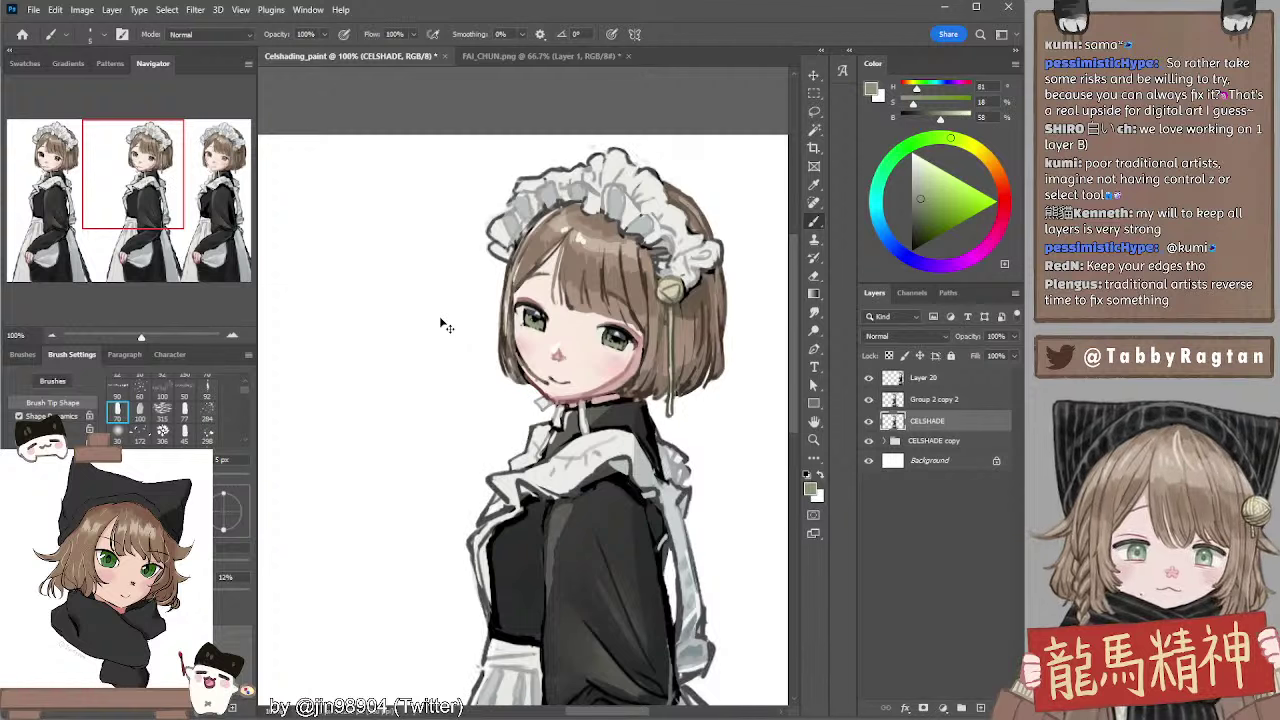
pyautogui.hotkey('ctrl', 'Up')
pyautogui.click(868, 423)
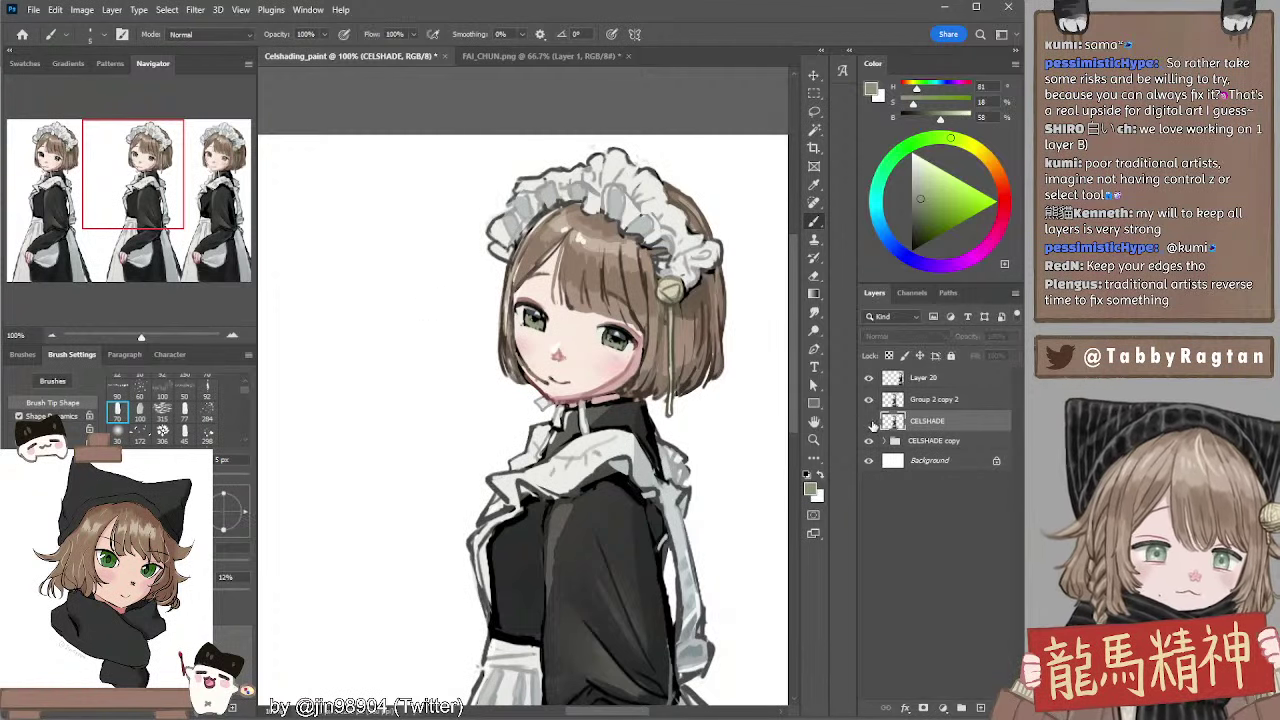
# On the Group 2 copy 2 layer, touch up the eyes with sampled near-black and grey-green, using a 6 to 8 px brush
pyautogui.click(881, 399)
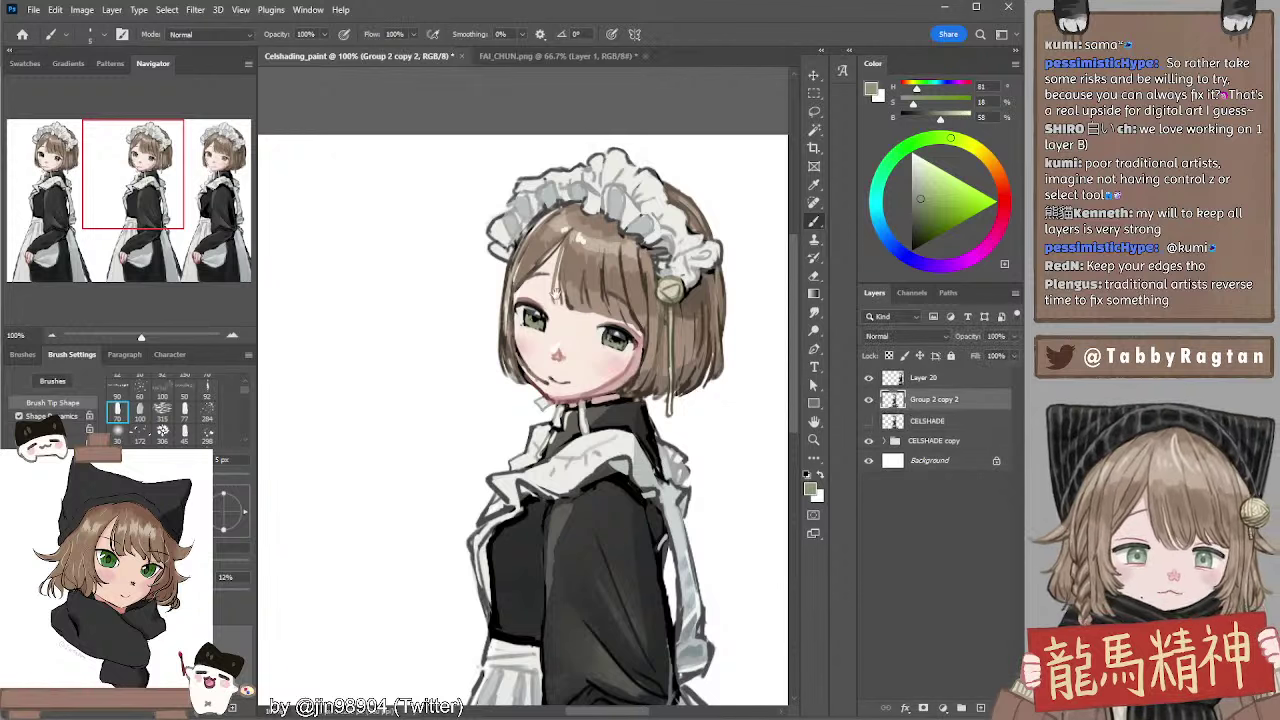
pyautogui.keyDown('alt'); pyautogui.click(540, 314); pyautogui.keyUp('alt')
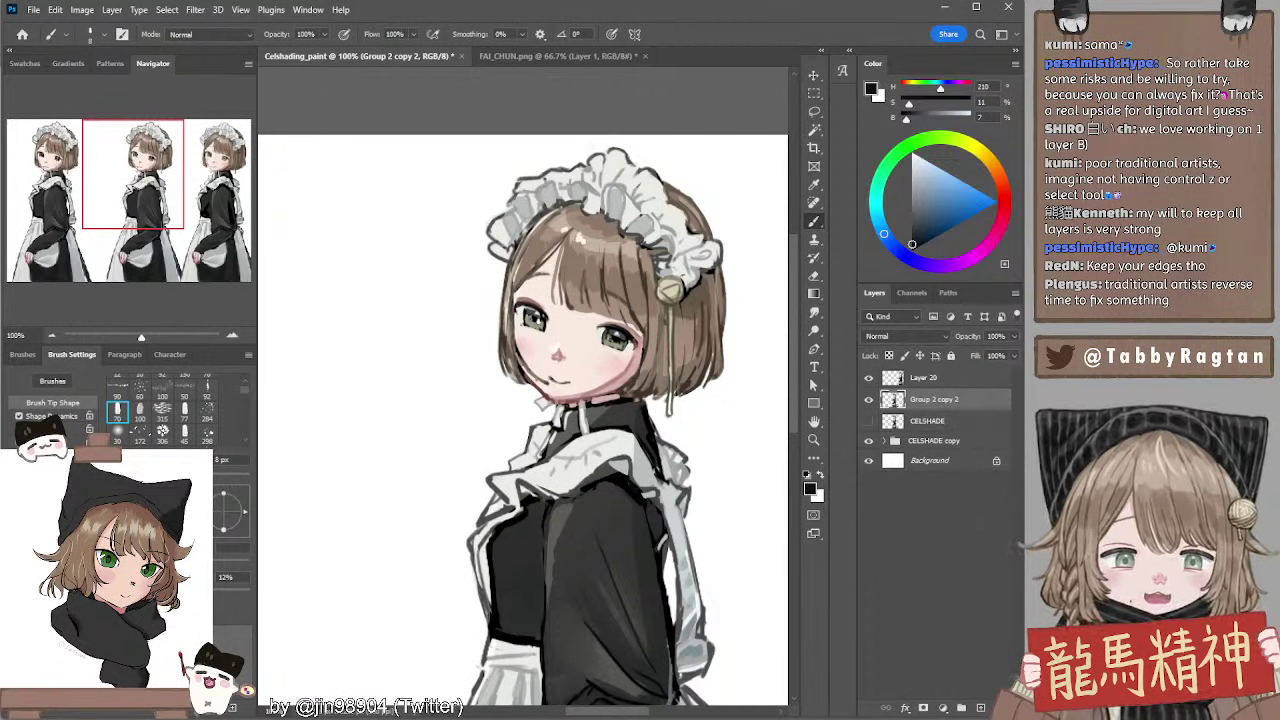
pyautogui.keyDown('alt'); pyautogui.click(534, 318); pyautogui.keyUp('alt')
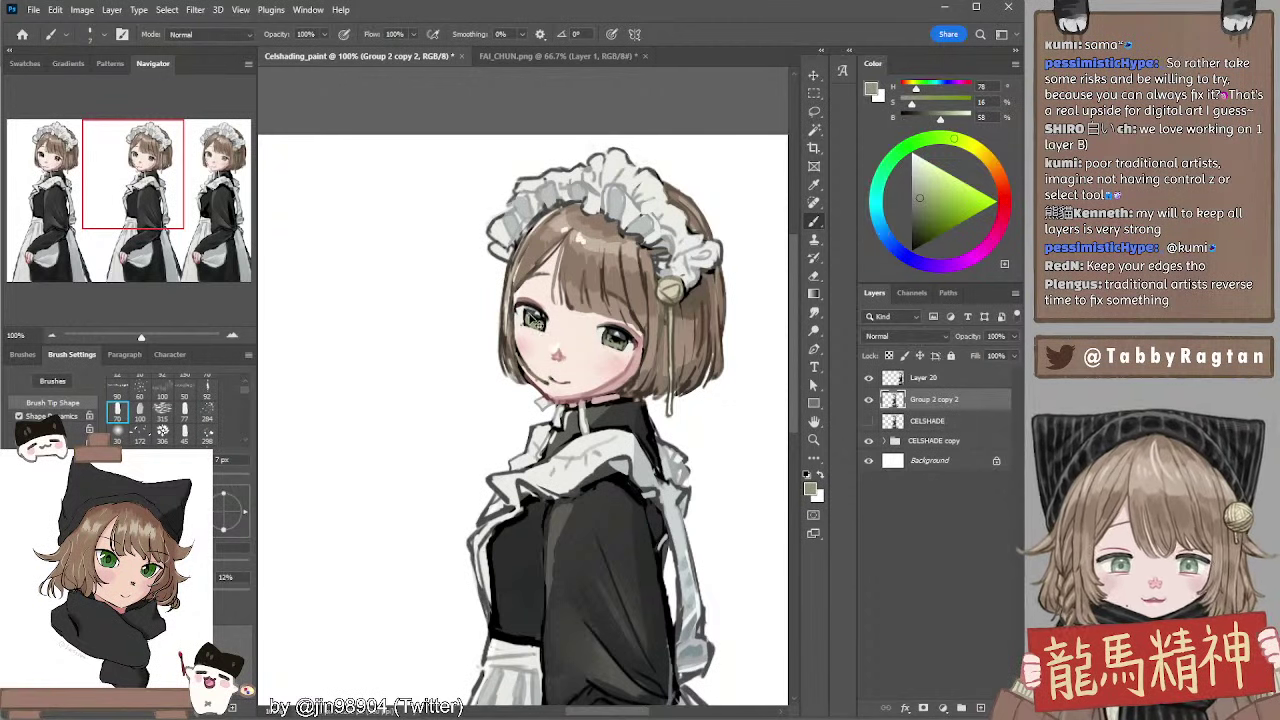
pyautogui.press('[')
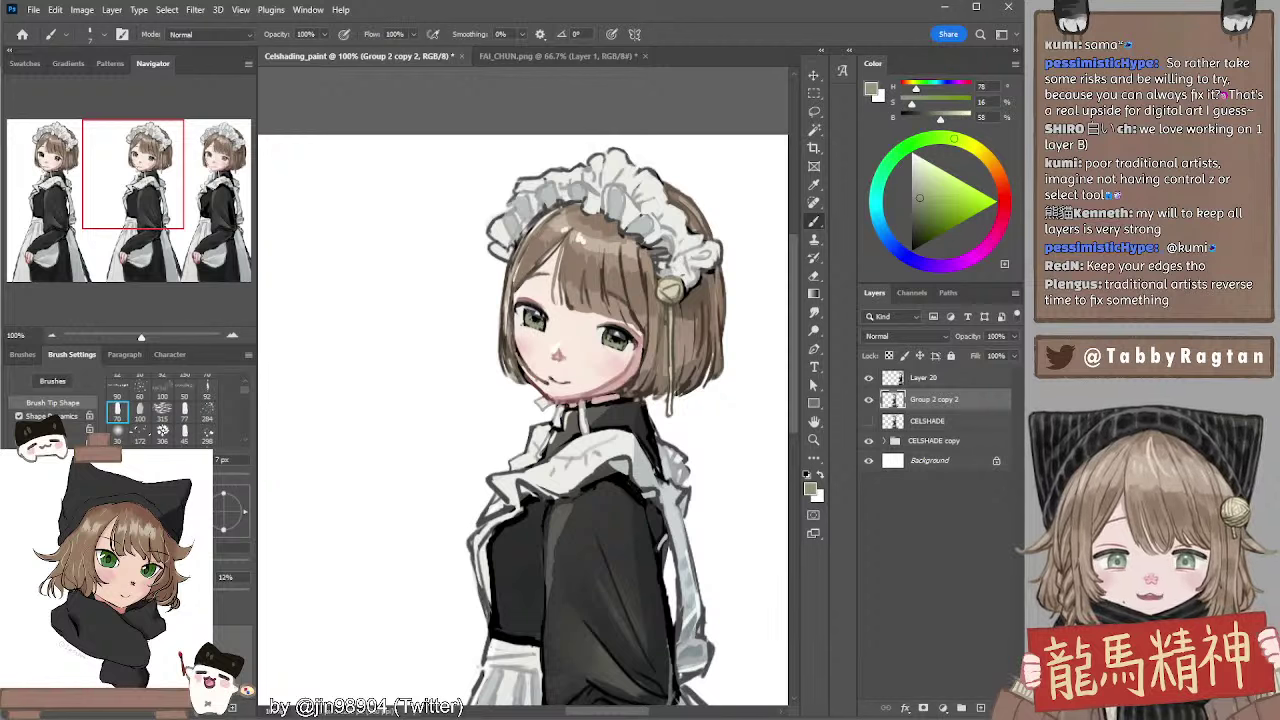
pyautogui.press('[')
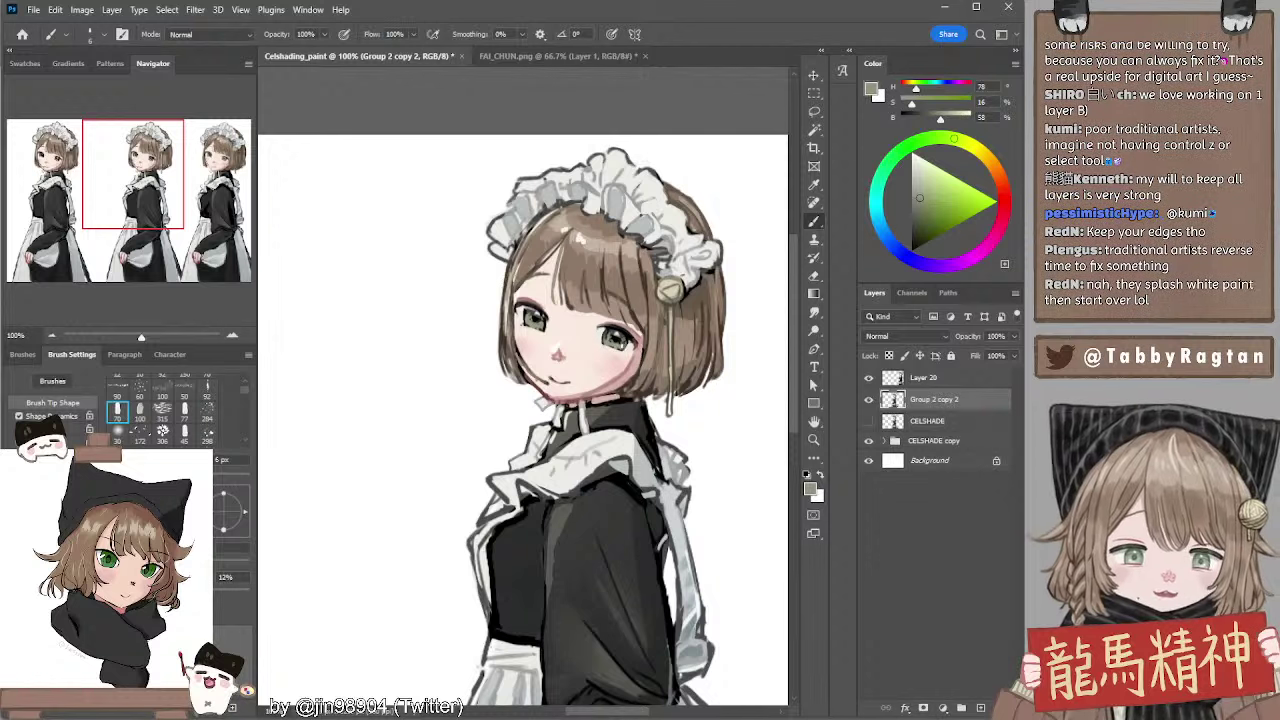
# Deepen the middle figure's irises with a sampled grey-green darkened to 24% saturation and 42% brightness, reducing the brush to 5 px
pyautogui.keyDown('alt'); pyautogui.click(613, 338); pyautogui.keyUp('alt')
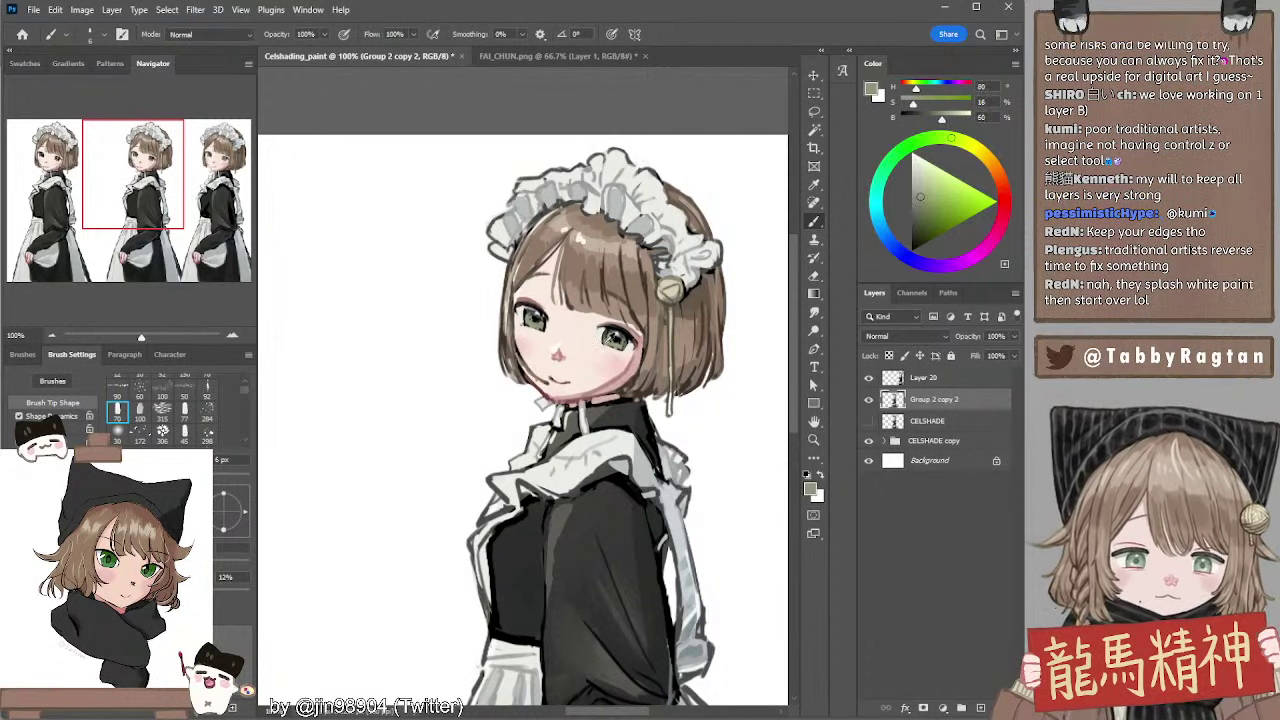
pyautogui.keyDown('alt'); pyautogui.click(543, 312); pyautogui.keyUp('alt')
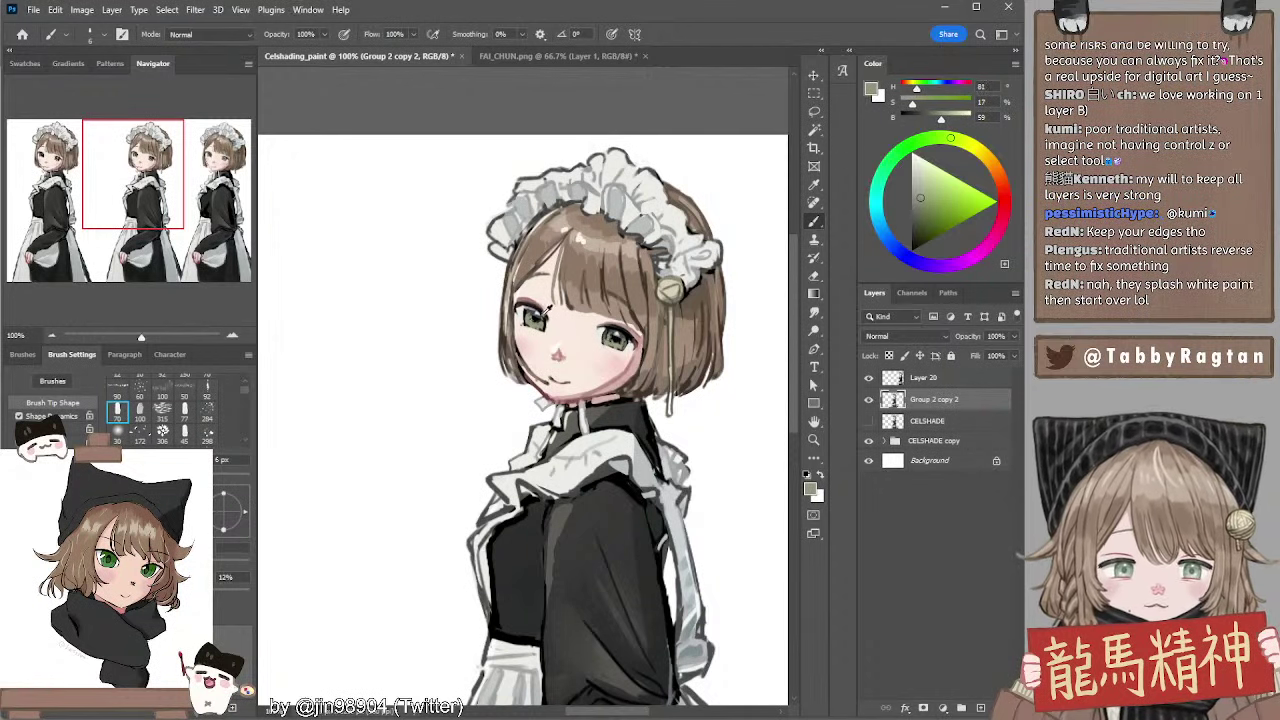
pyautogui.click(920, 213)
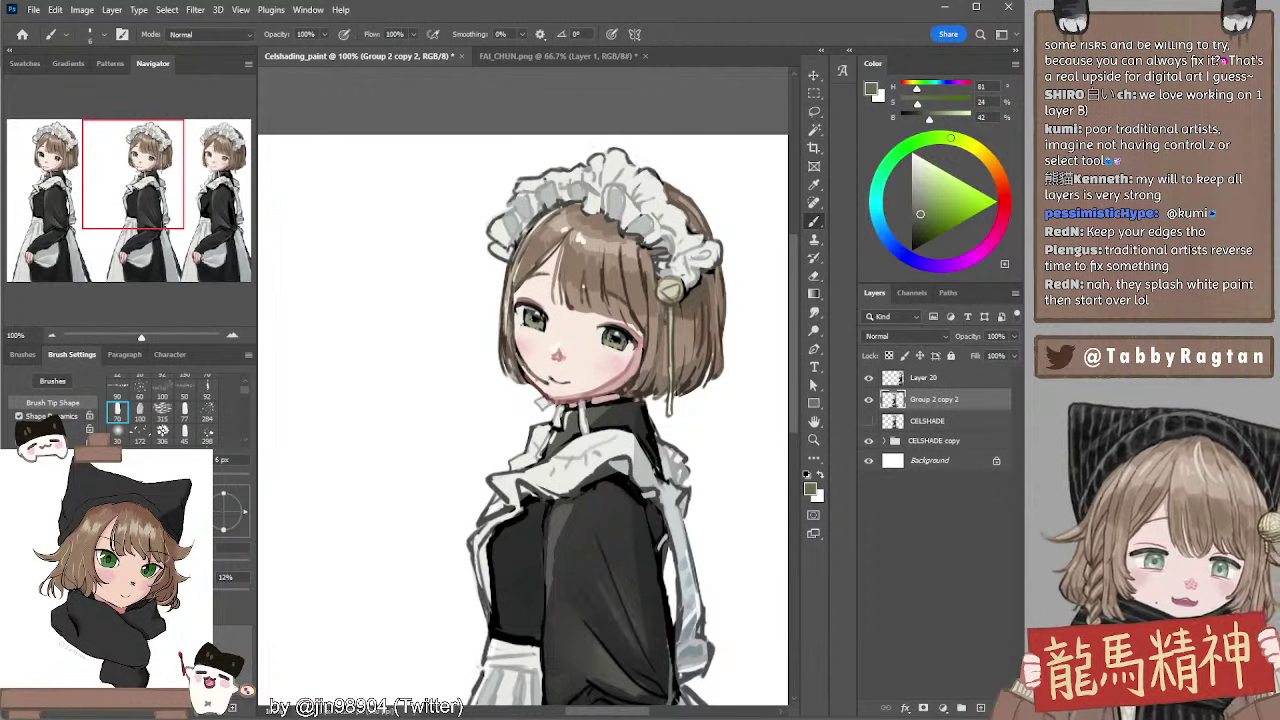
pyautogui.press('[')
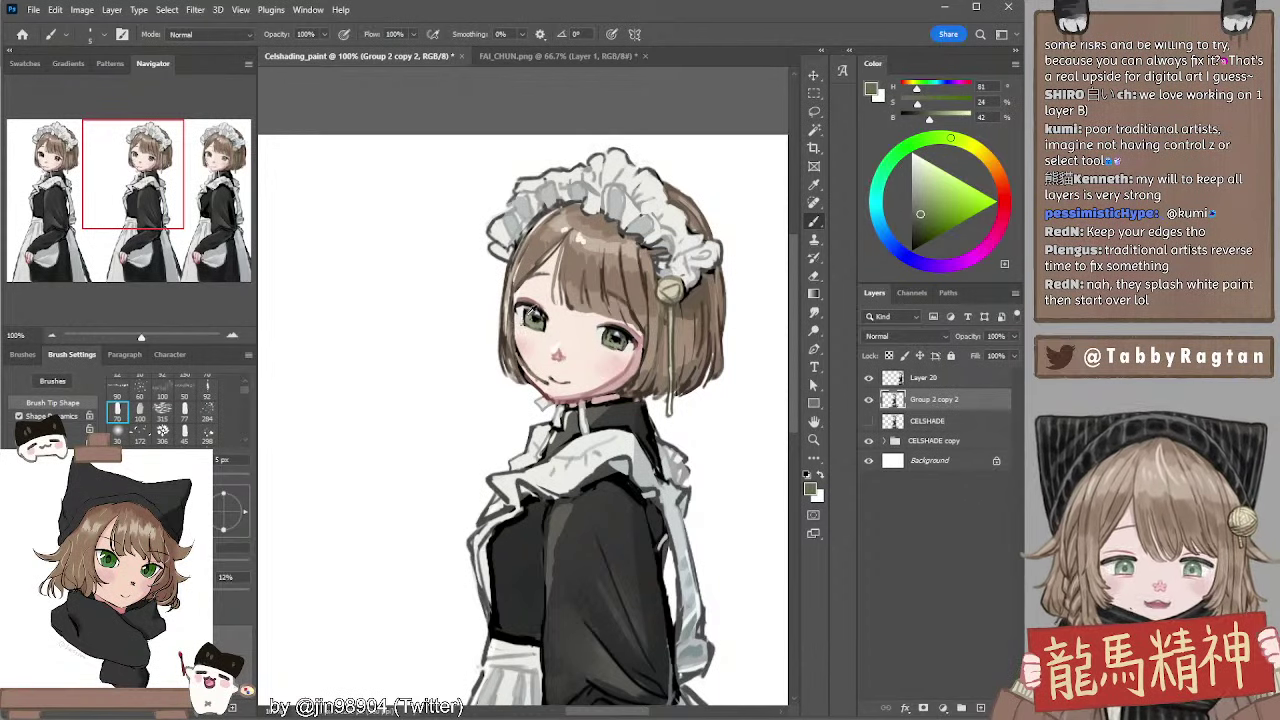
pyautogui.keyDown('alt'); pyautogui.click(531, 312); pyautogui.keyUp('alt')
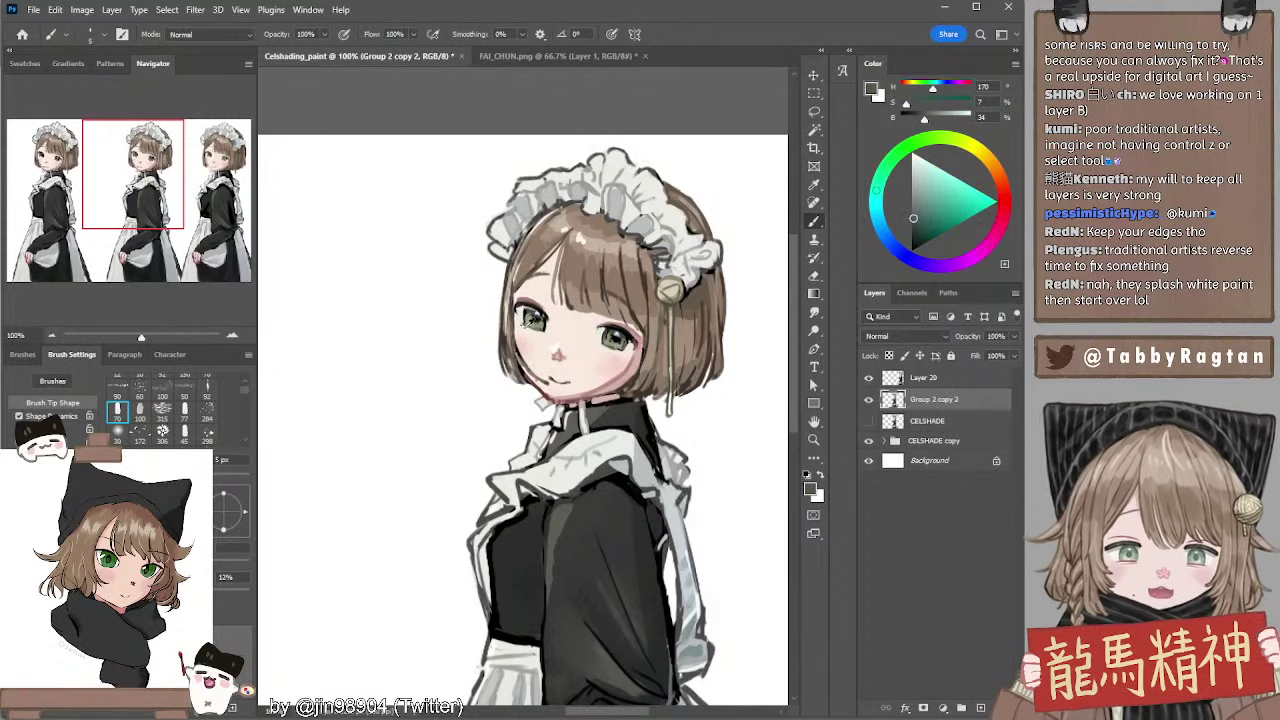
# Clean up around the eyes with sampled skin tone, and shade the eye whites in neutral grey at 70% brightness with a 7 px brush
pyautogui.keyDown('alt'); pyautogui.click(520, 321); pyautogui.keyUp('alt')
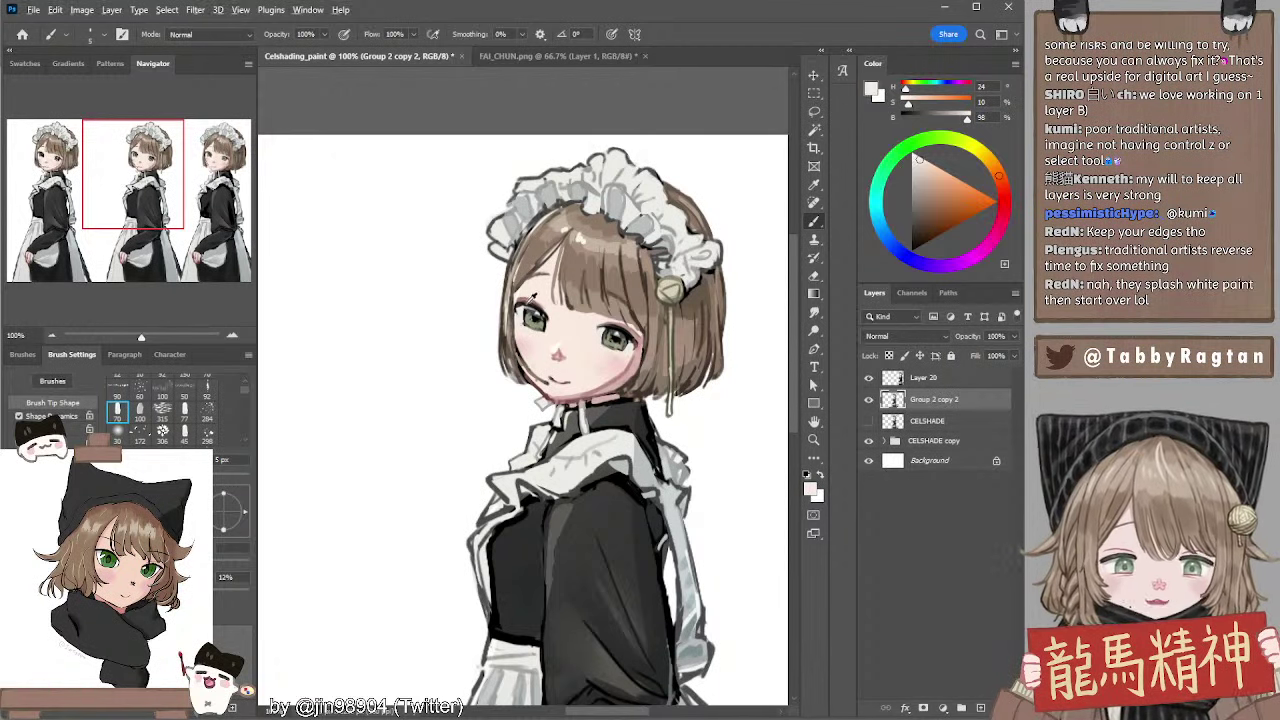
pyautogui.keyDown('alt'); pyautogui.click(523, 300); pyautogui.keyUp('alt')
pyautogui.keyDown('alt'); pyautogui.click(591, 281); pyautogui.keyUp('alt')
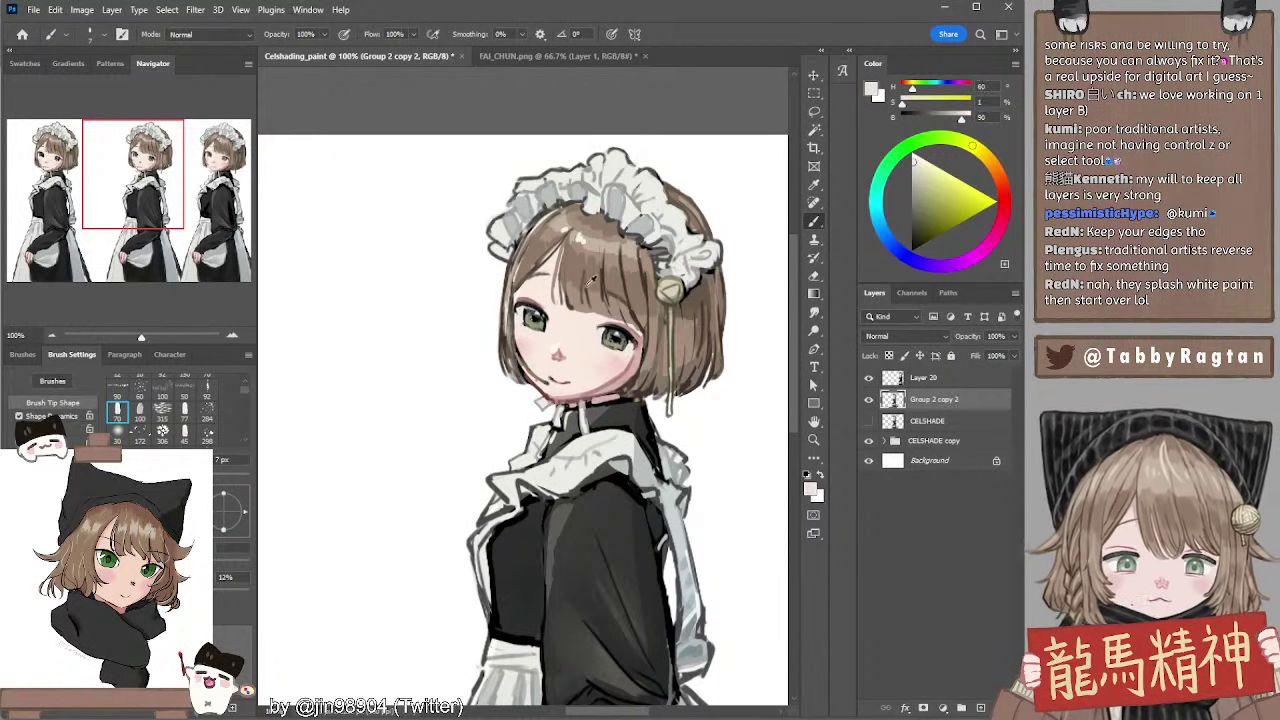
pyautogui.moveTo(912, 187); pyautogui.dragTo(913, 181)
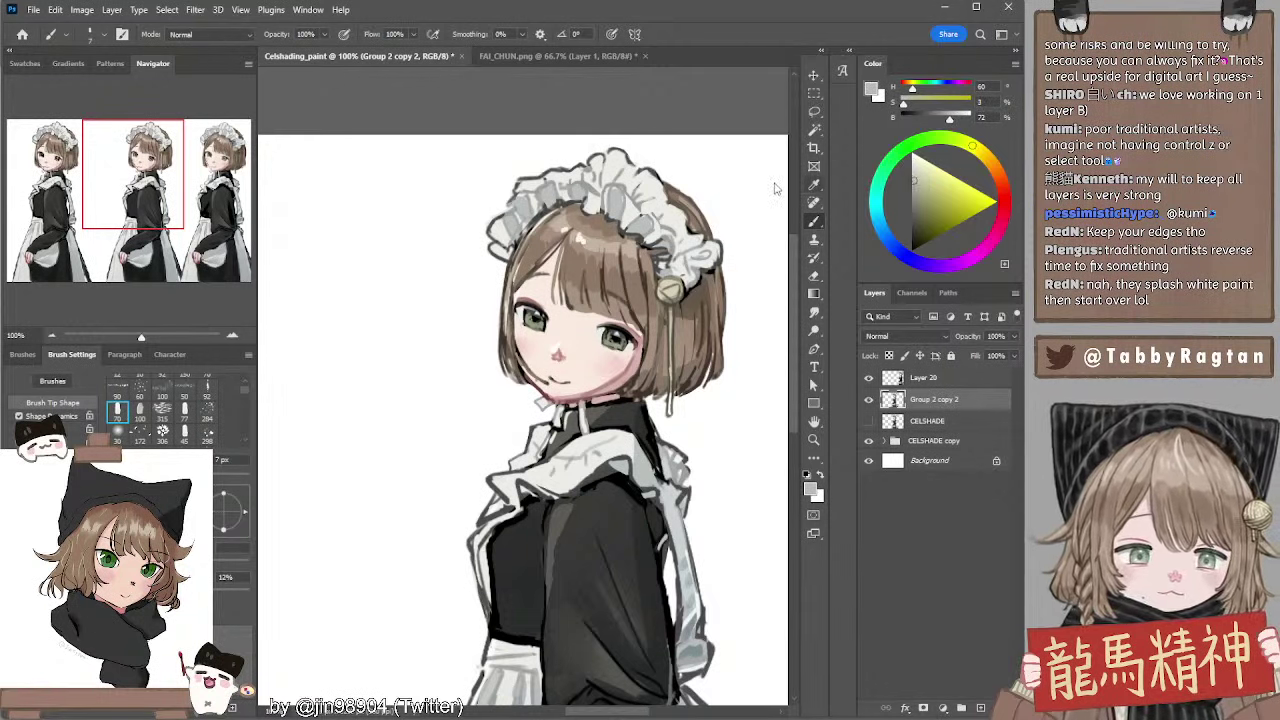
pyautogui.click(915, 181)
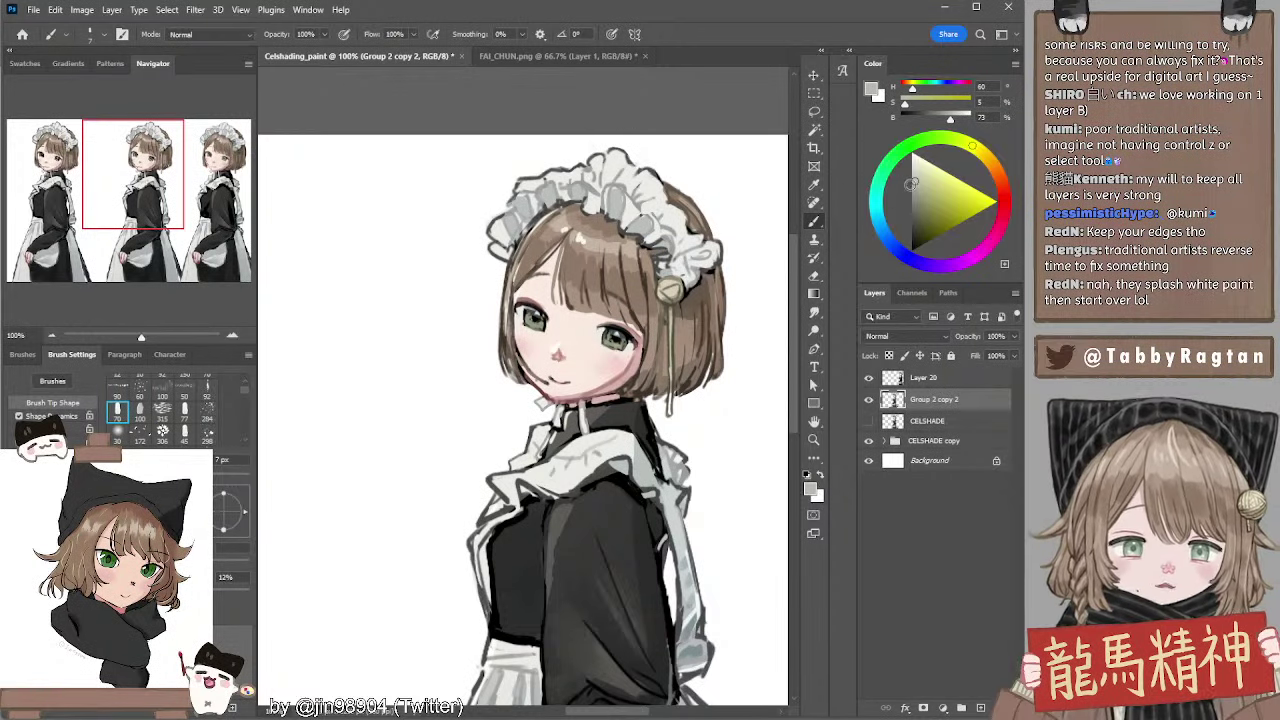
pyautogui.click(915, 183)
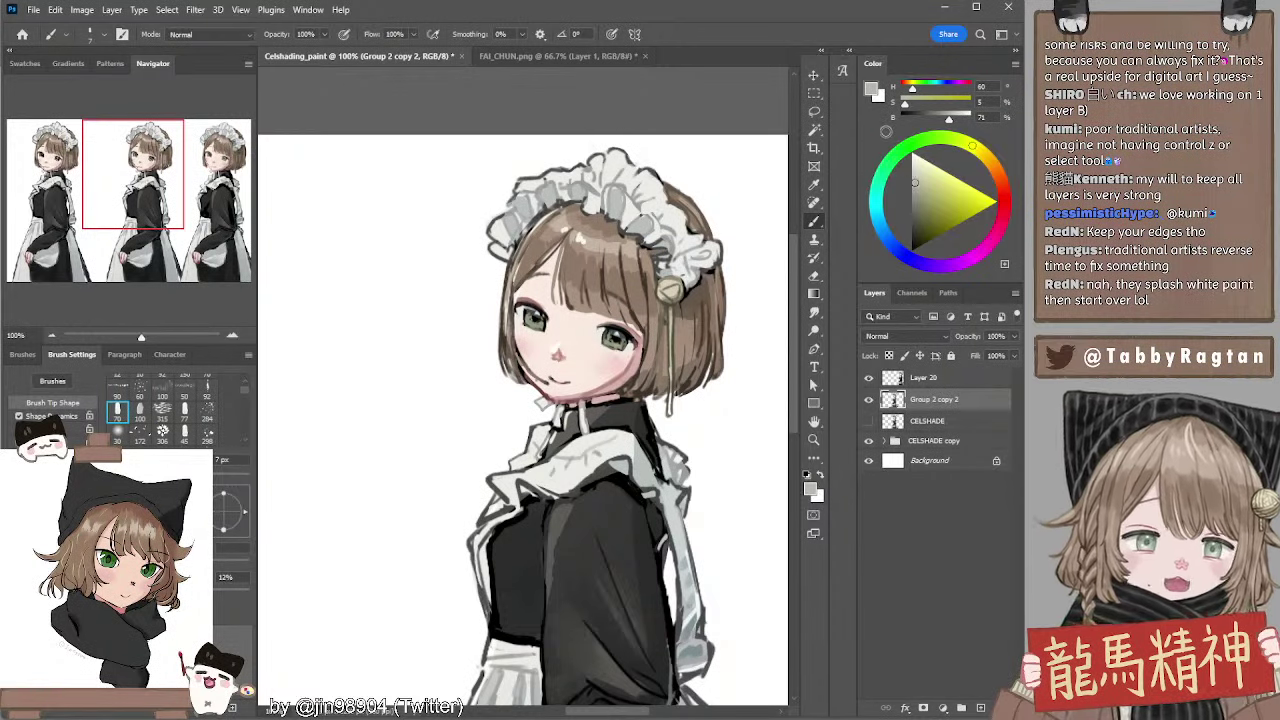
pyautogui.click(912, 182)
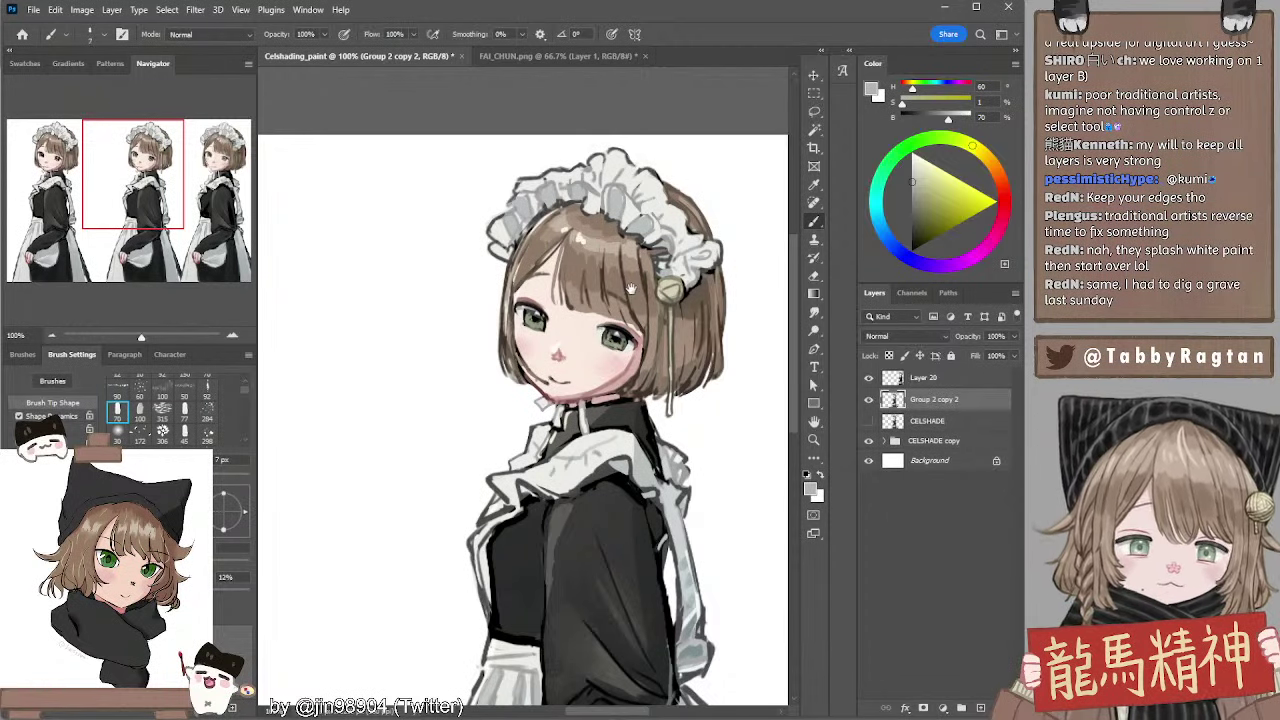
# Add light yellow-green accents to the middle figure's irises with hue 80, saturation 32%, brightness 89% and a 4 px brush
pyautogui.moveTo(570, 316); pyautogui.dragTo(540, 289)
pyautogui.moveTo(657, 301); pyautogui.dragTo(485, 294)
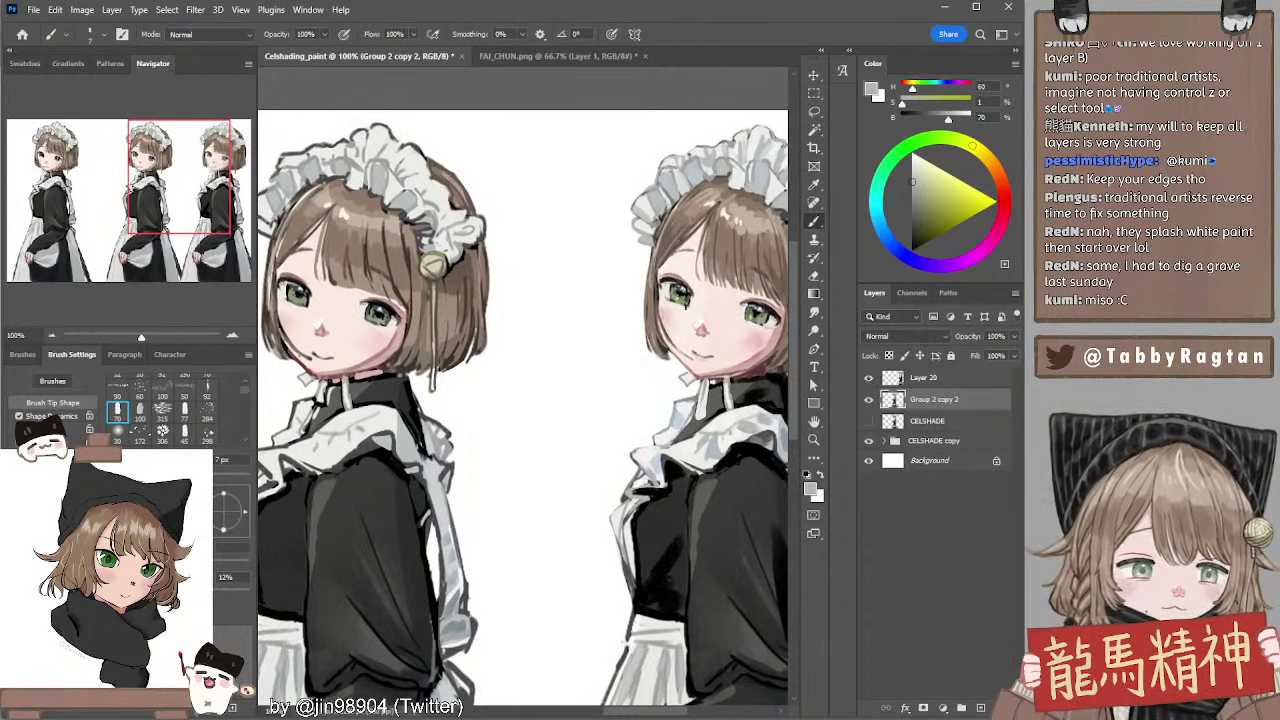
pyautogui.moveTo(682, 310); pyautogui.dragTo(709, 308)
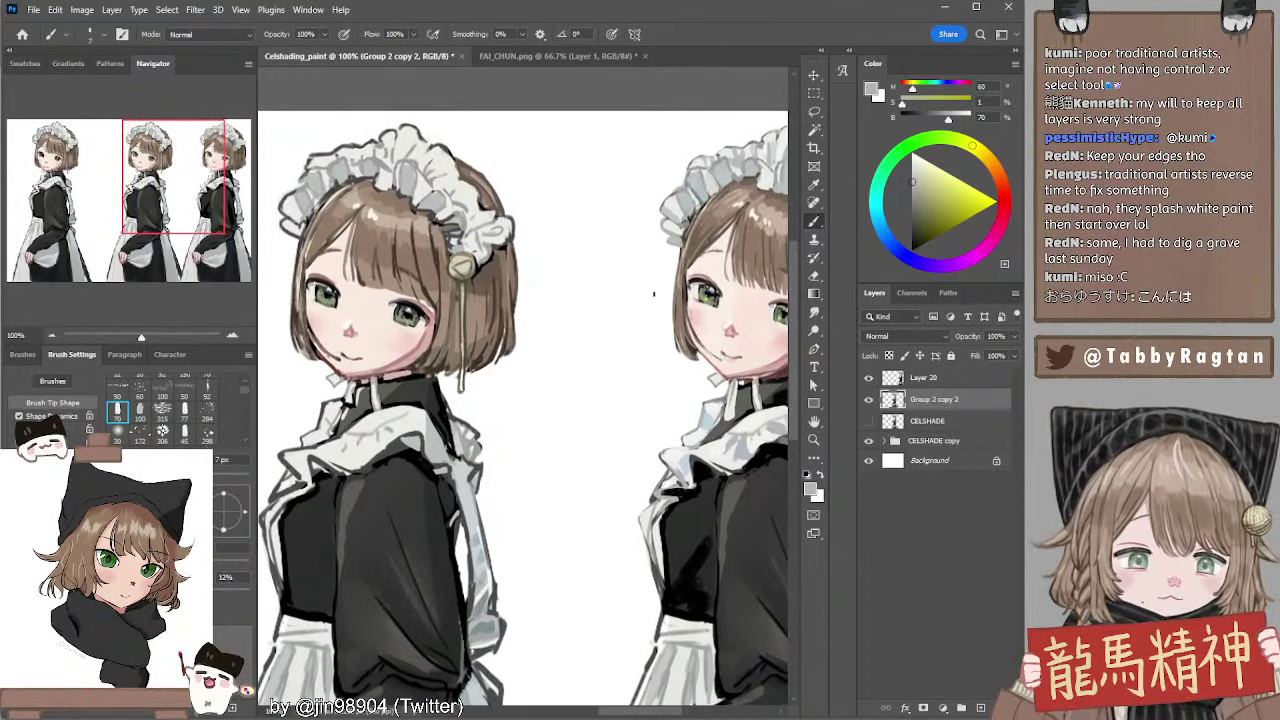
pyautogui.moveTo(501, 291); pyautogui.dragTo(576, 282)
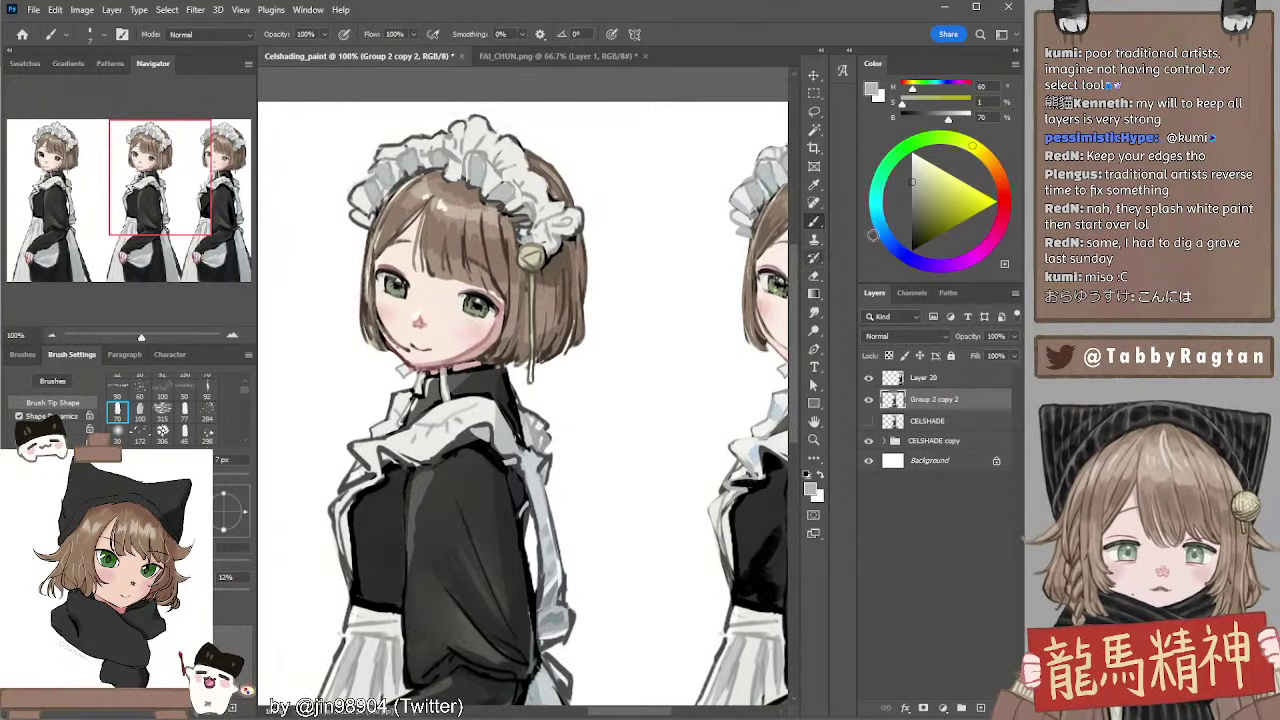
pyautogui.keyDown('alt'); pyautogui.click(398, 286); pyautogui.keyUp('alt')
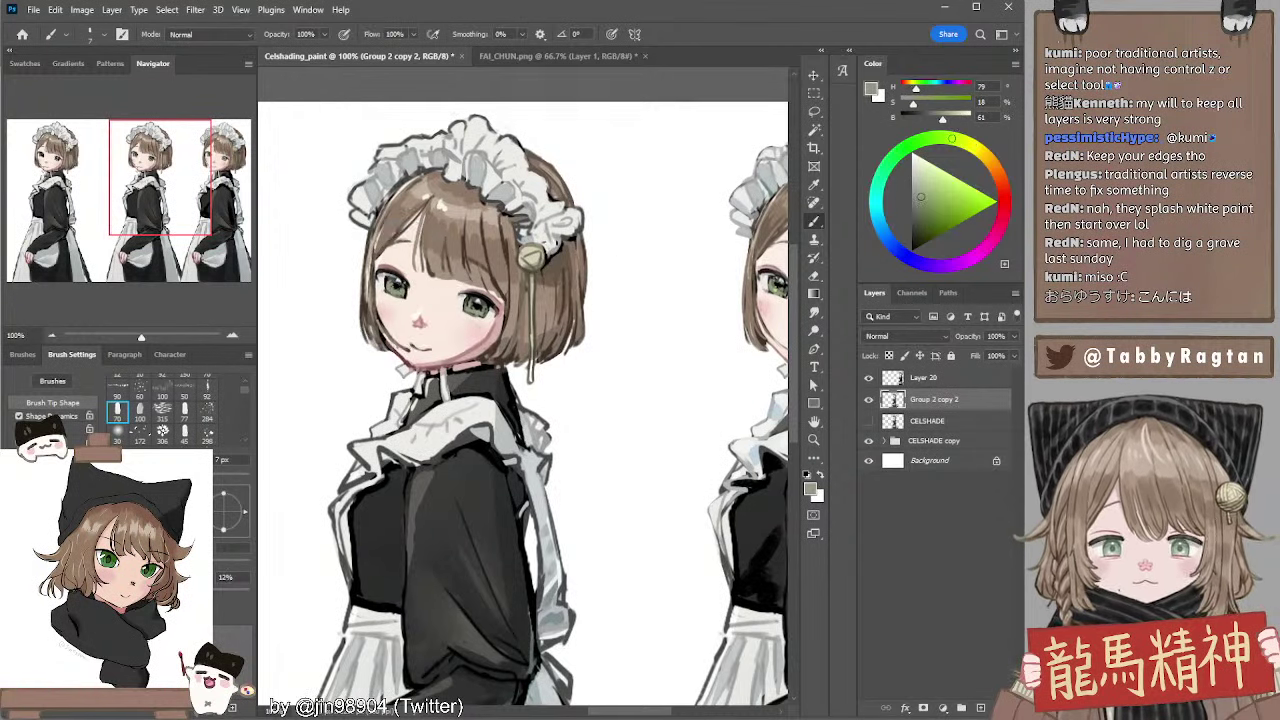
pyautogui.click(934, 177)
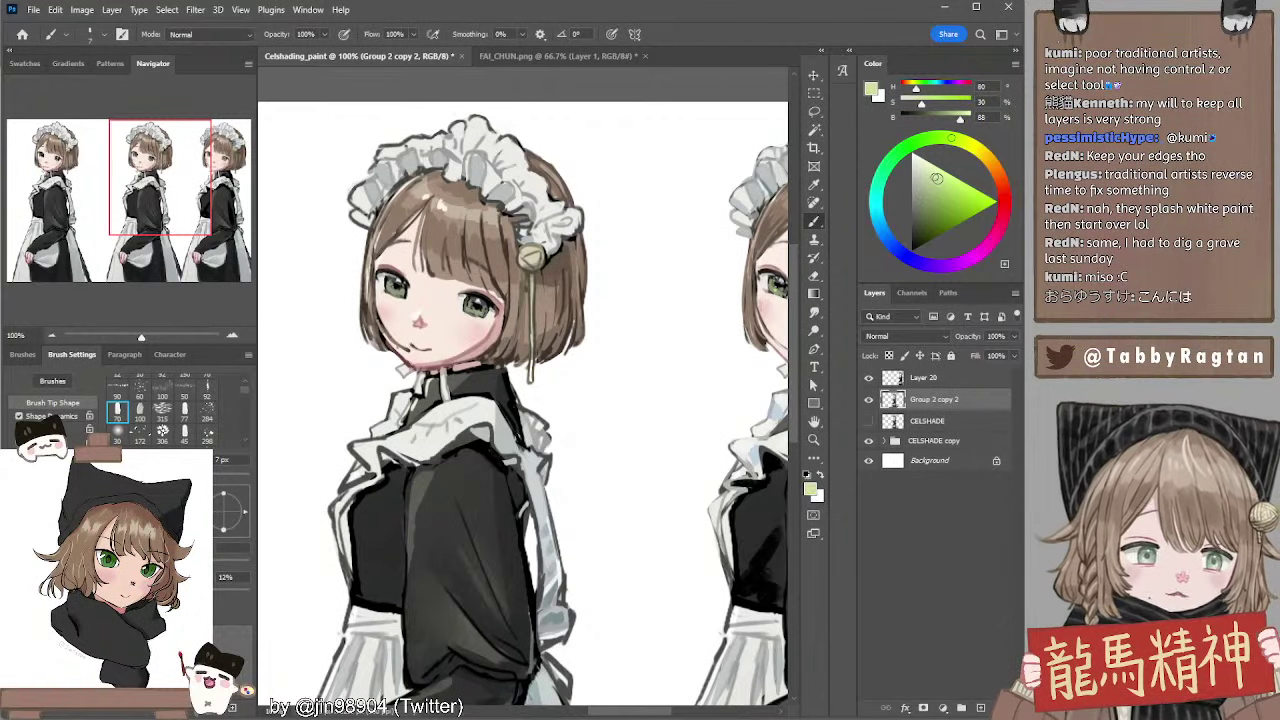
pyautogui.click(936, 177)
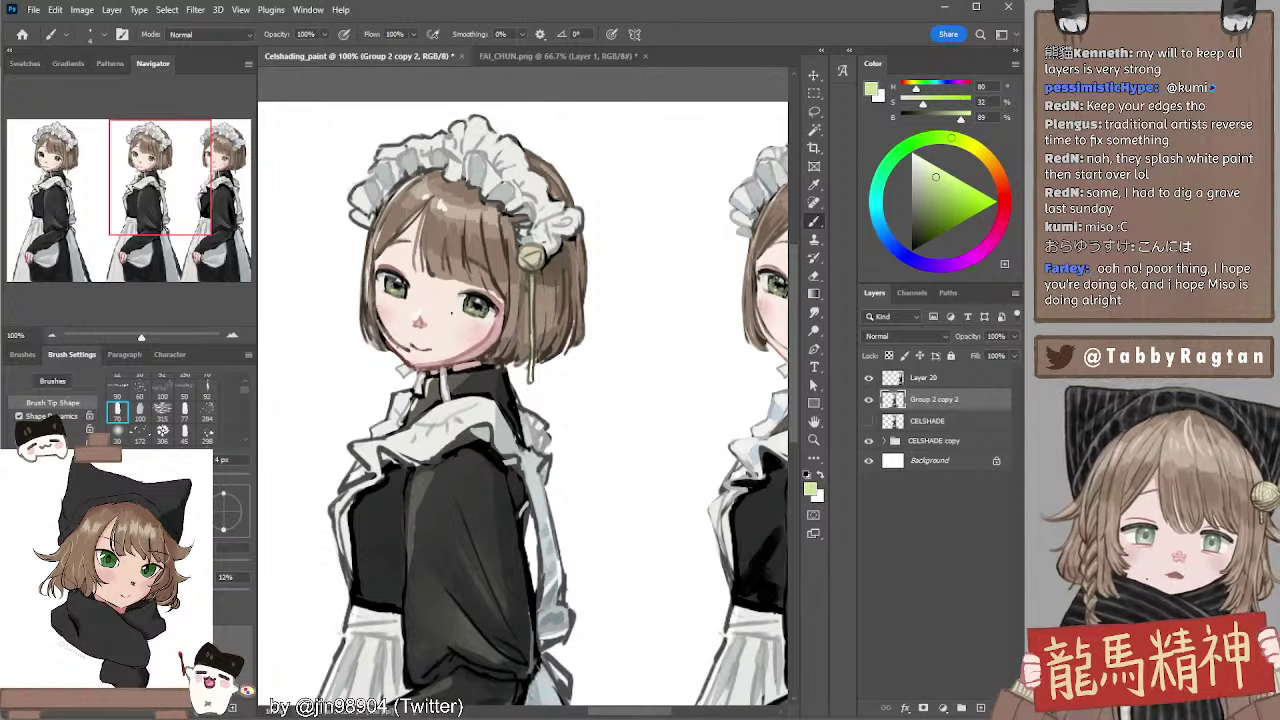
# Refine the lash lines and upper eyelids with sampled near-black, dark brown and dusty pink, using a 6 to 8 px brush
pyautogui.keyDown('alt'); pyautogui.click(407, 284); pyautogui.keyUp('alt')
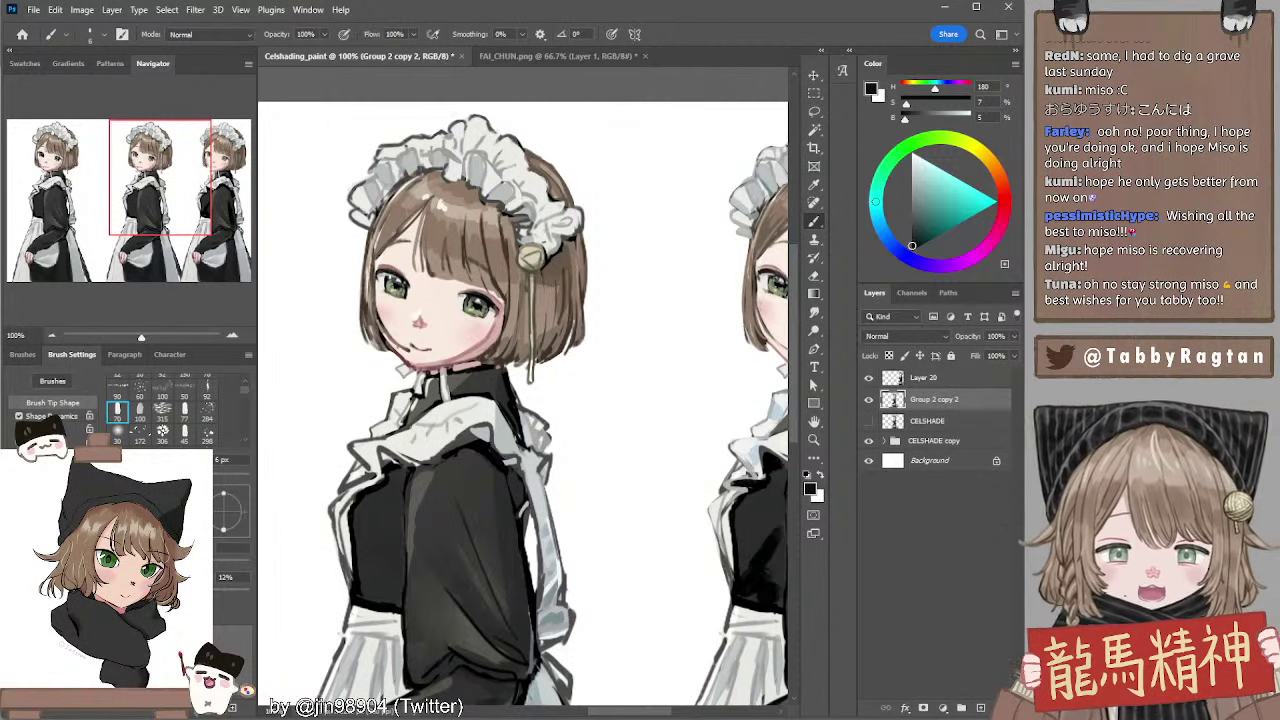
pyautogui.keyDown('alt'); pyautogui.click(395, 266); pyautogui.keyUp('alt')
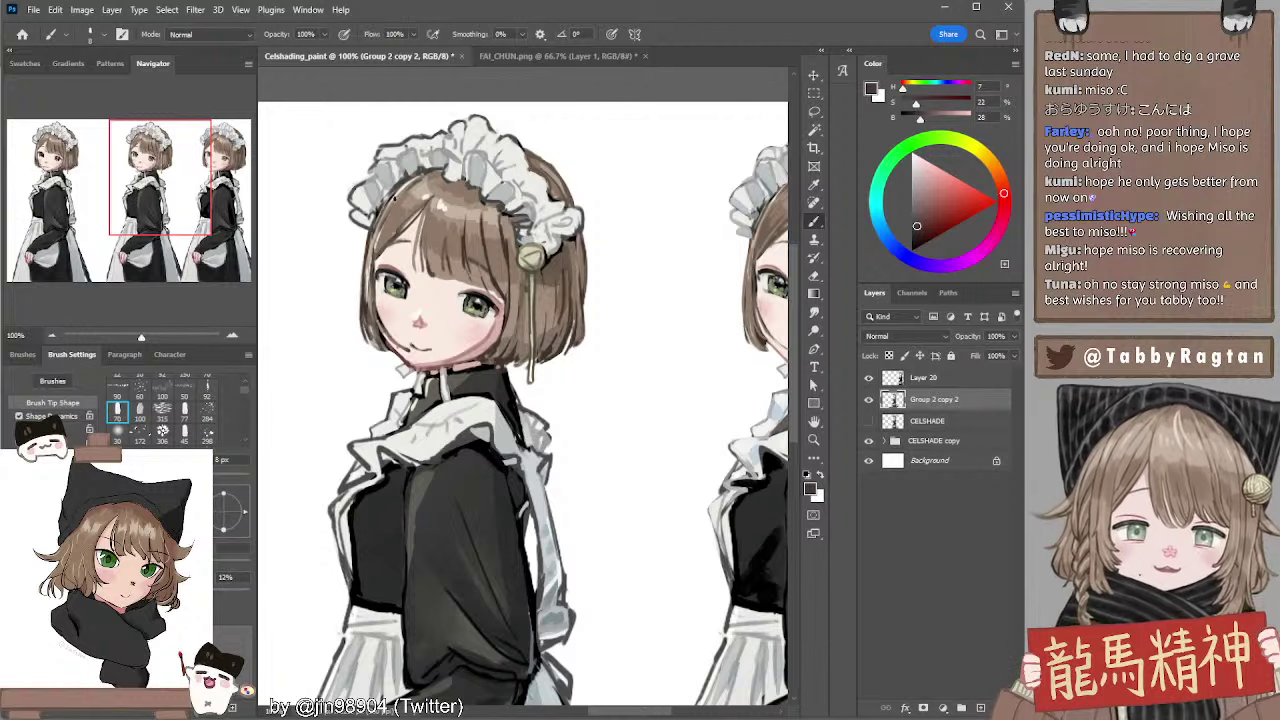
pyautogui.keyDown('alt'); pyautogui.click(398, 260); pyautogui.keyUp('alt')
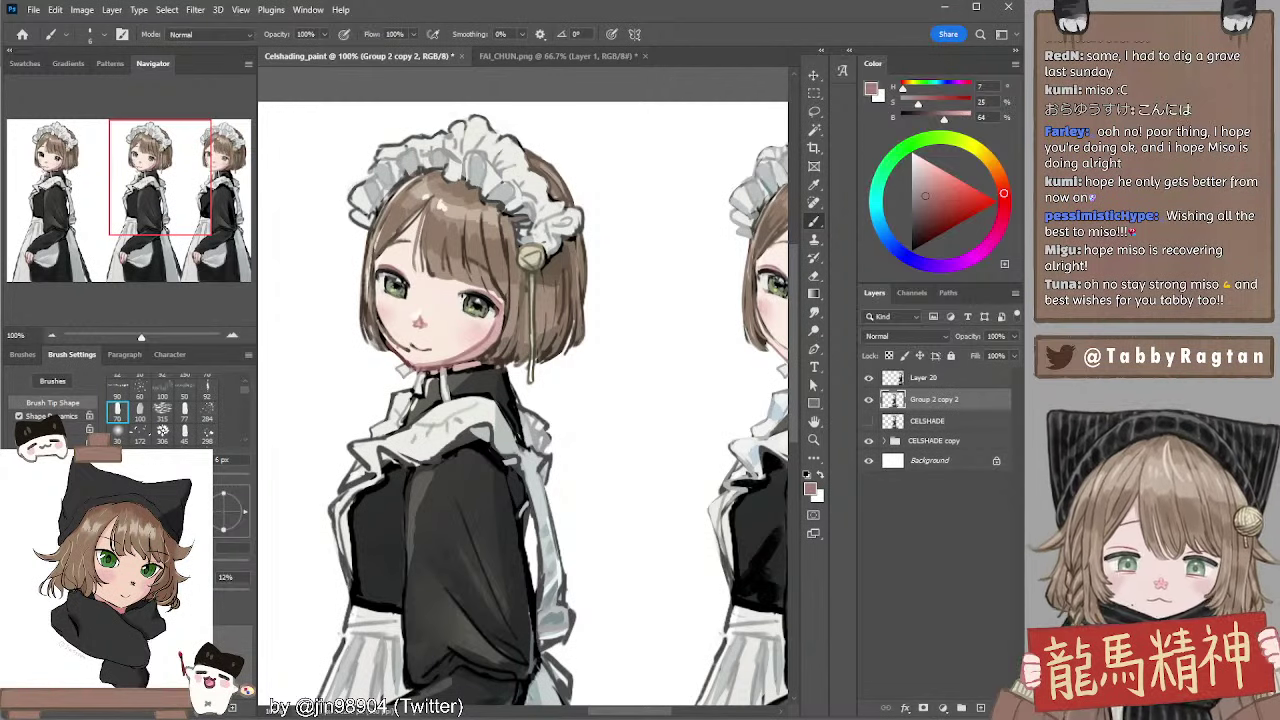
pyautogui.keyDown('alt'); pyautogui.click(487, 288); pyautogui.keyUp('alt')
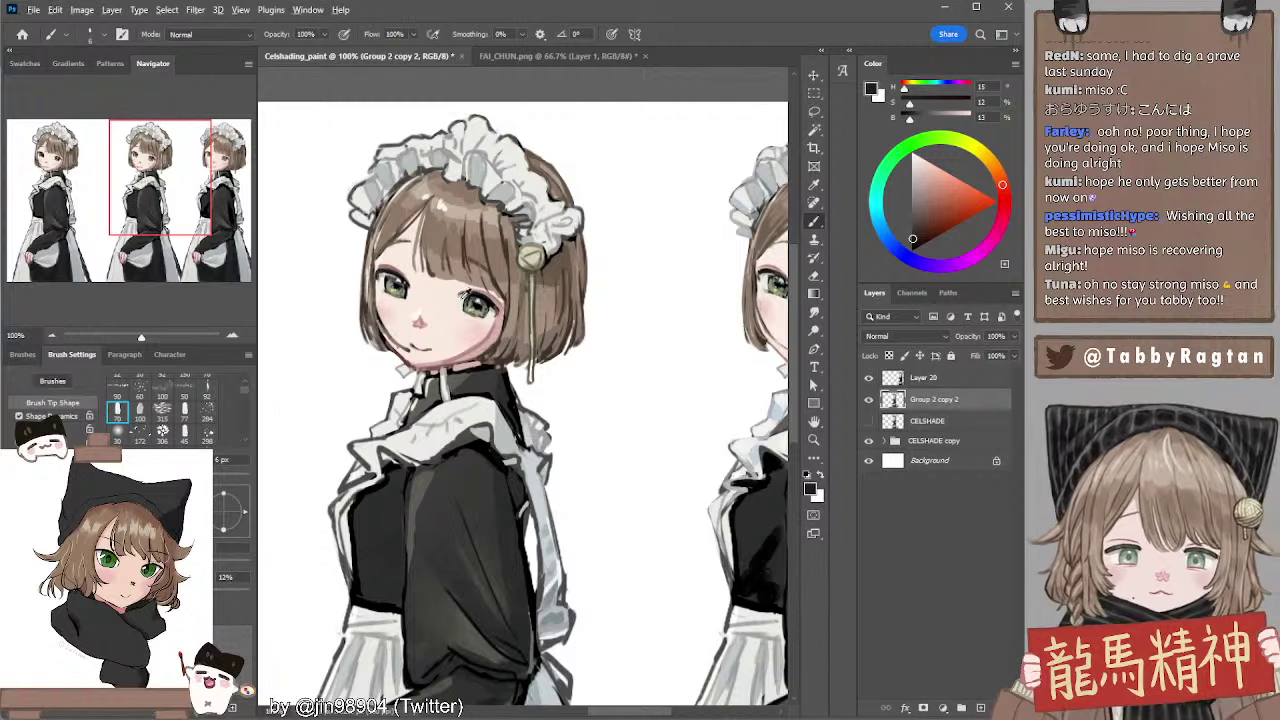
# Tidy the eye whites and the skin around both eyes with sampled off-white and pale skin tones, using a 6 to 9 px brush
pyautogui.keyDown('alt'); pyautogui.click(462, 298); pyautogui.keyUp('alt')
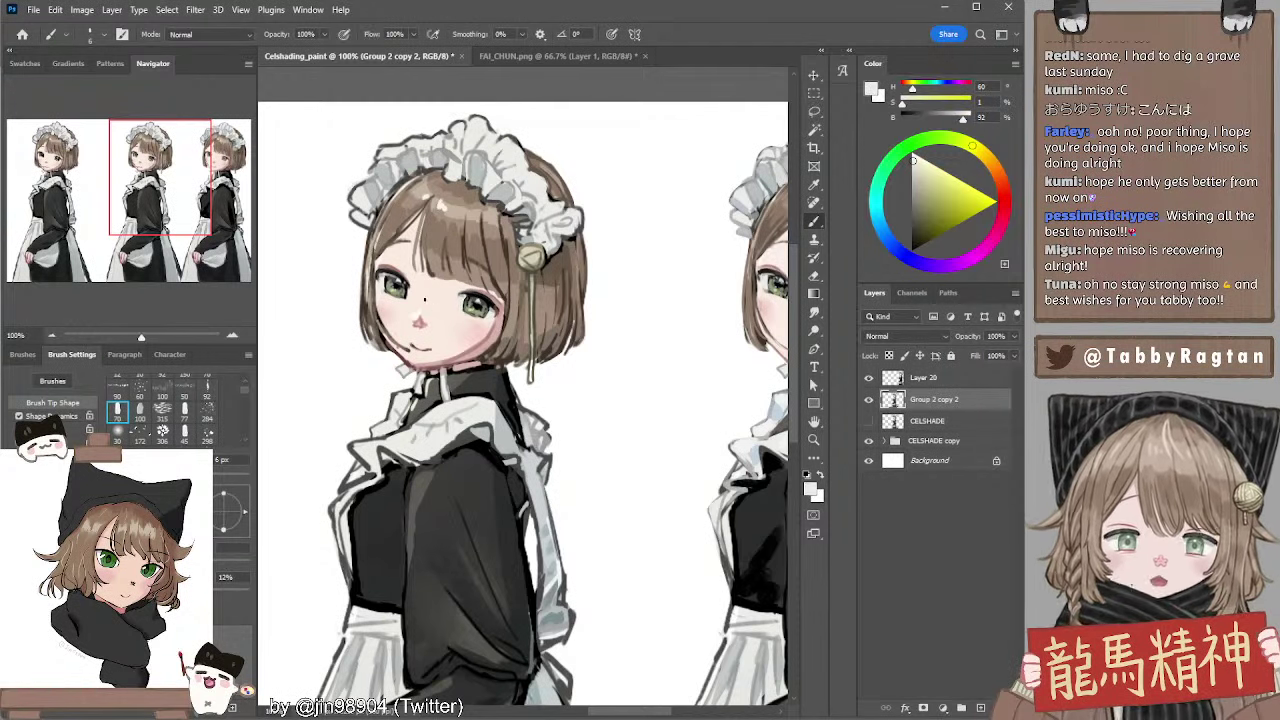
pyautogui.keyDown('alt'); pyautogui.click(418, 291); pyautogui.keyUp('alt')
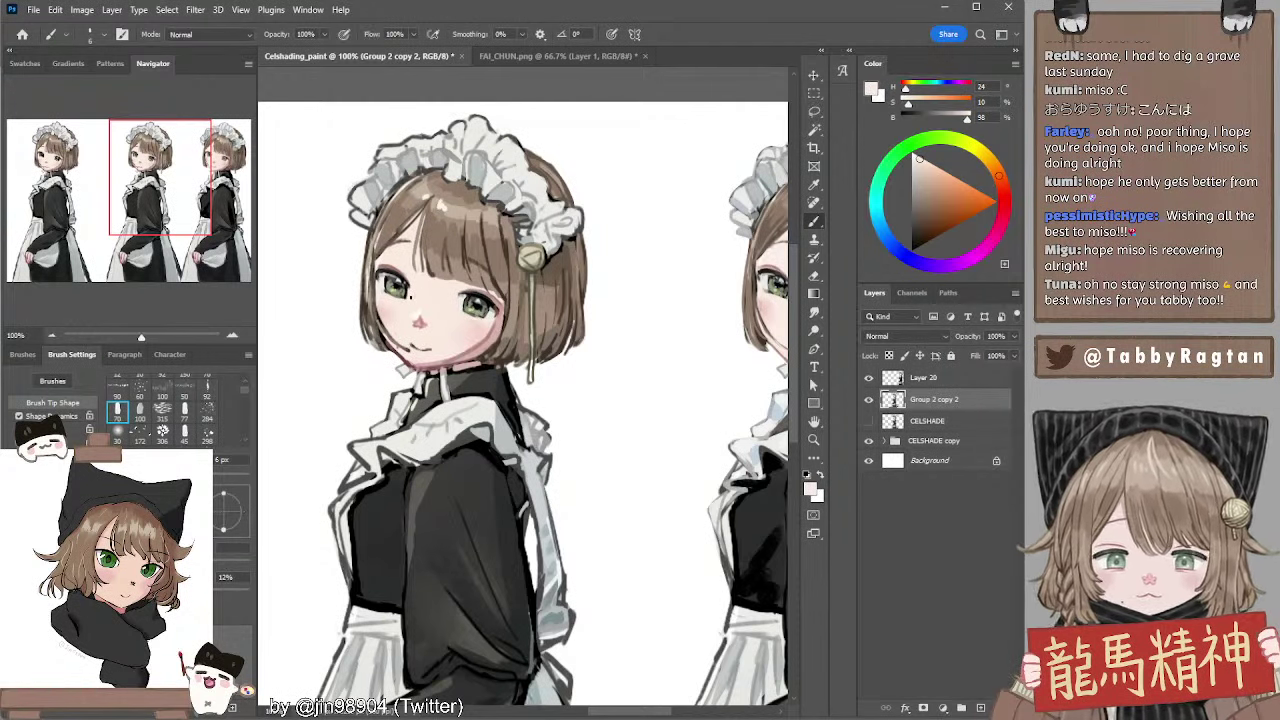
pyautogui.keyDown('alt'); pyautogui.click(388, 280); pyautogui.keyUp('alt')
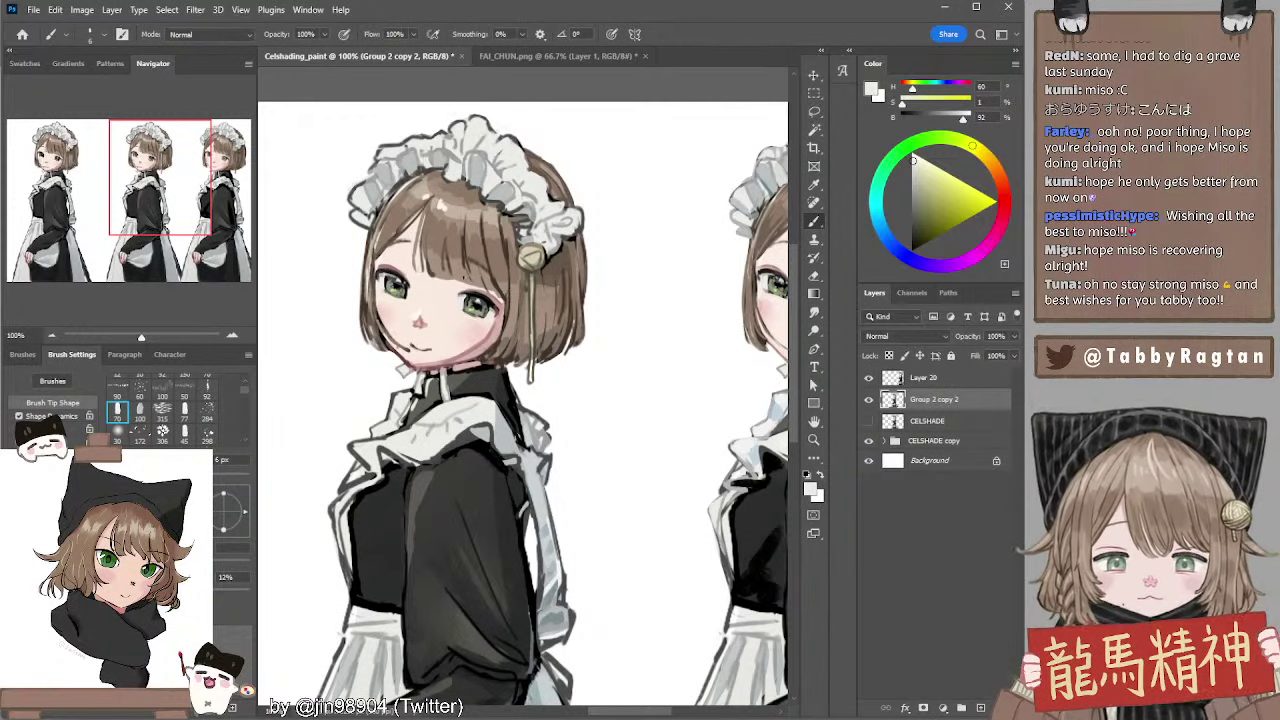
pyautogui.keyDown('alt'); pyautogui.click(380, 231); pyautogui.keyUp('alt')
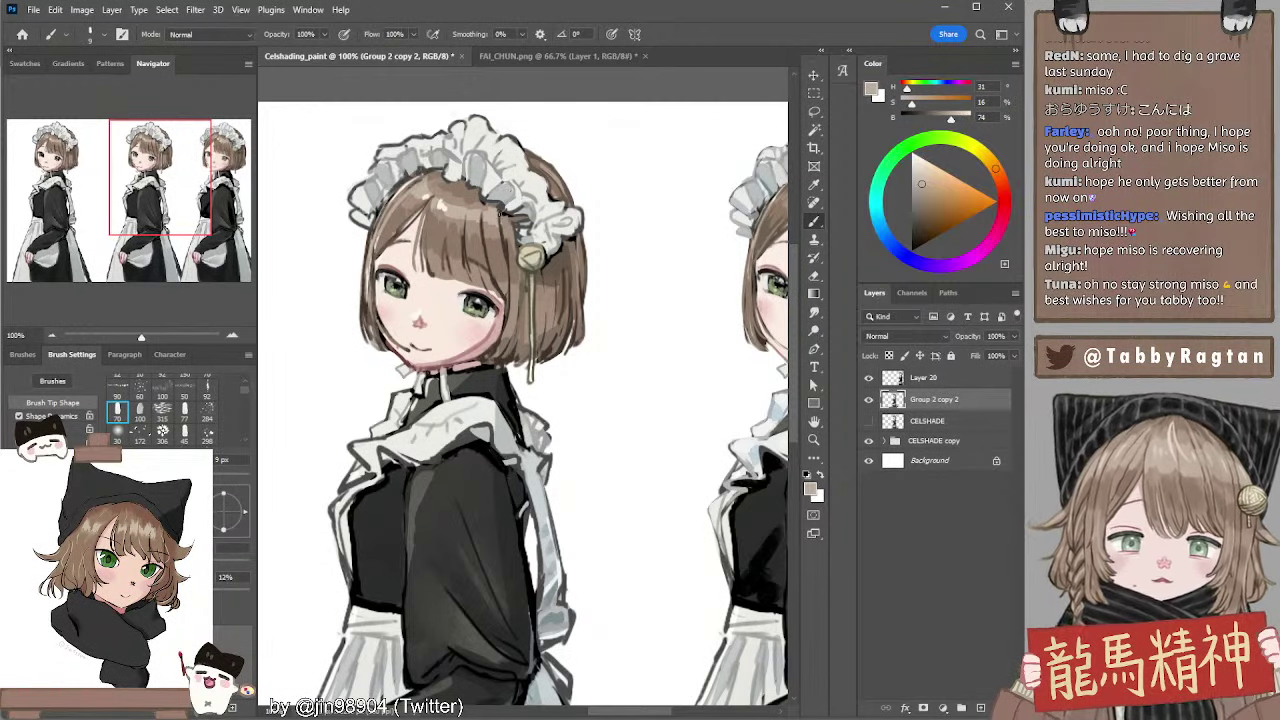
pyautogui.moveTo(499, 231)
pyautogui.mouseDown()
pyautogui.moveTo(503, 201)
pyautogui.moveTo(523, 229)
pyautogui.moveTo(516, 217)
pyautogui.mouseUp()
pyautogui.moveTo(450, 279); pyautogui.dragTo(433, 267)
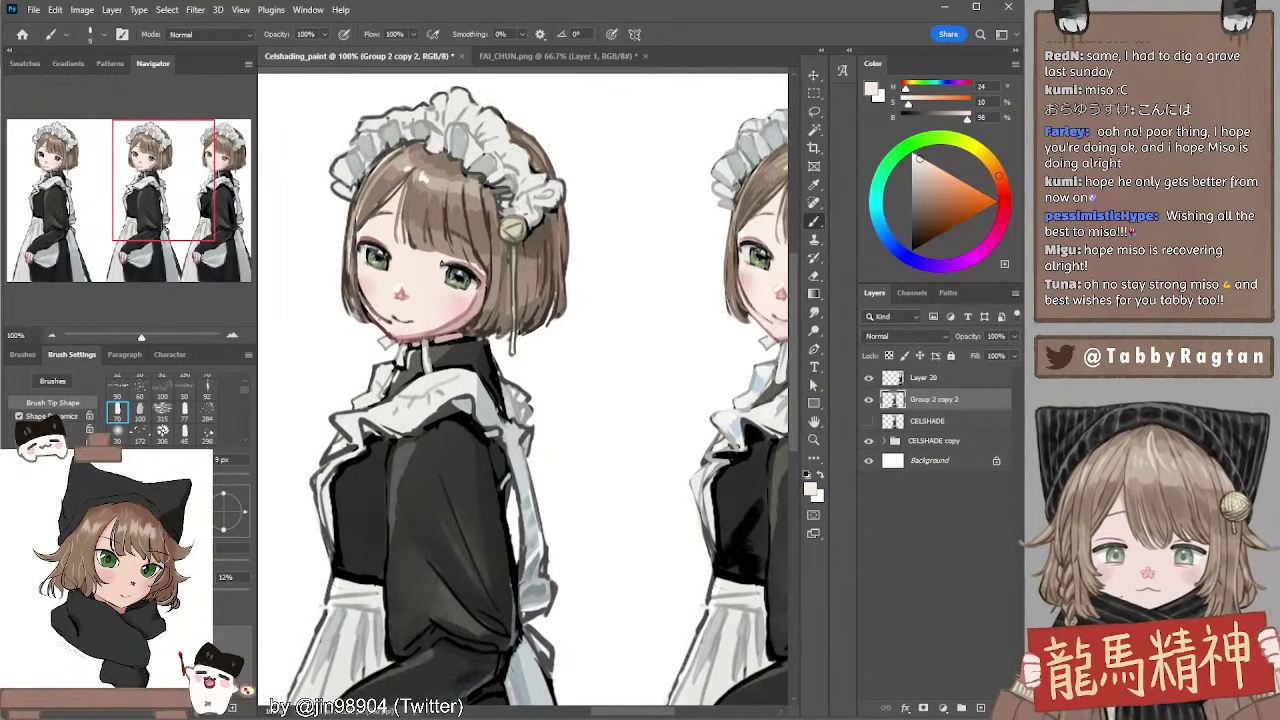
pyautogui.keyDown('alt'); pyautogui.click(443, 262); pyautogui.keyUp('alt')
pyautogui.moveTo(446, 262); pyautogui.dragTo(456, 270)
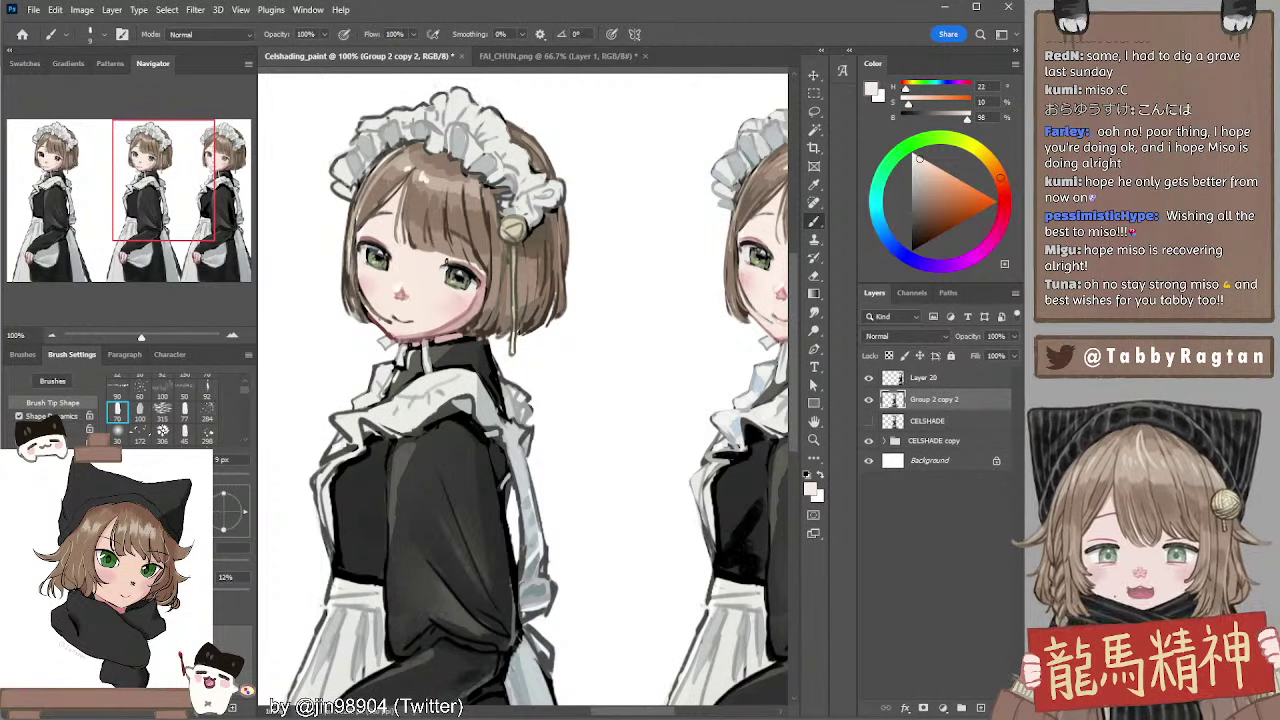
# Sample the mid-brown from the fringe and enlarge the brush to 15 px for touching up the hair
pyautogui.keyDown('alt'); pyautogui.click(446, 210); pyautogui.keyUp('alt')
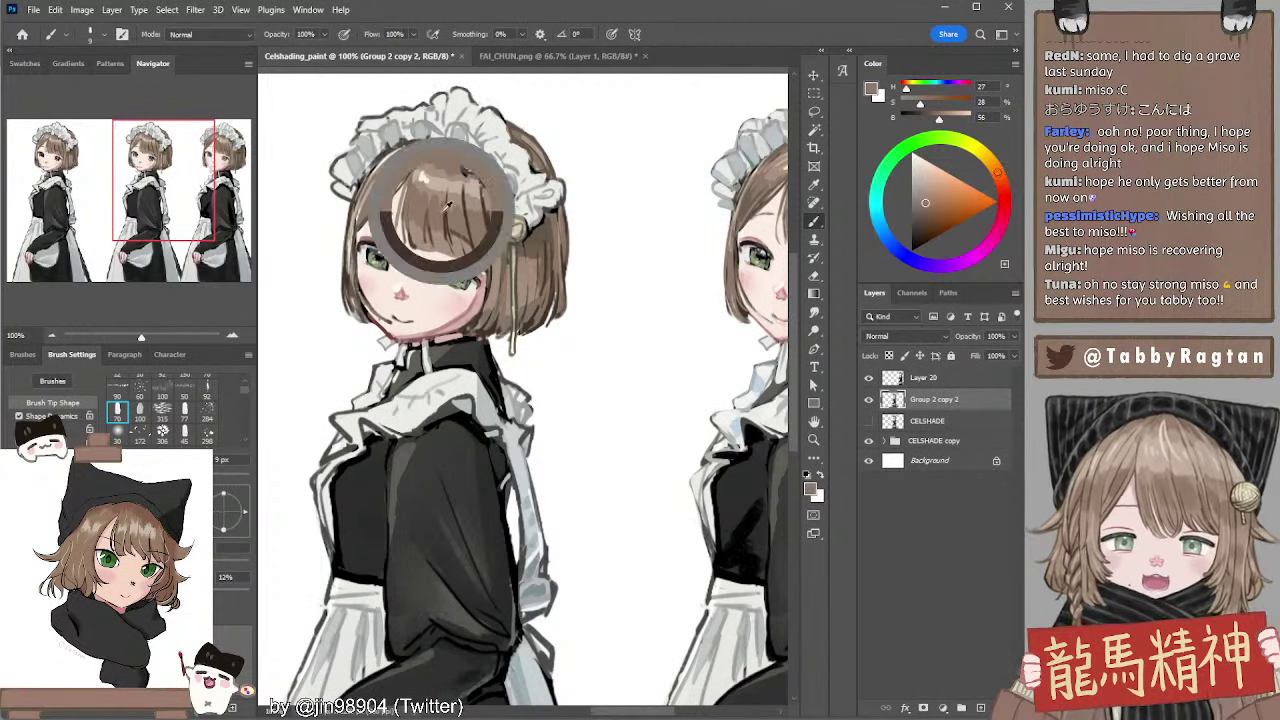
pyautogui.press(']')
pyautogui.press(']')
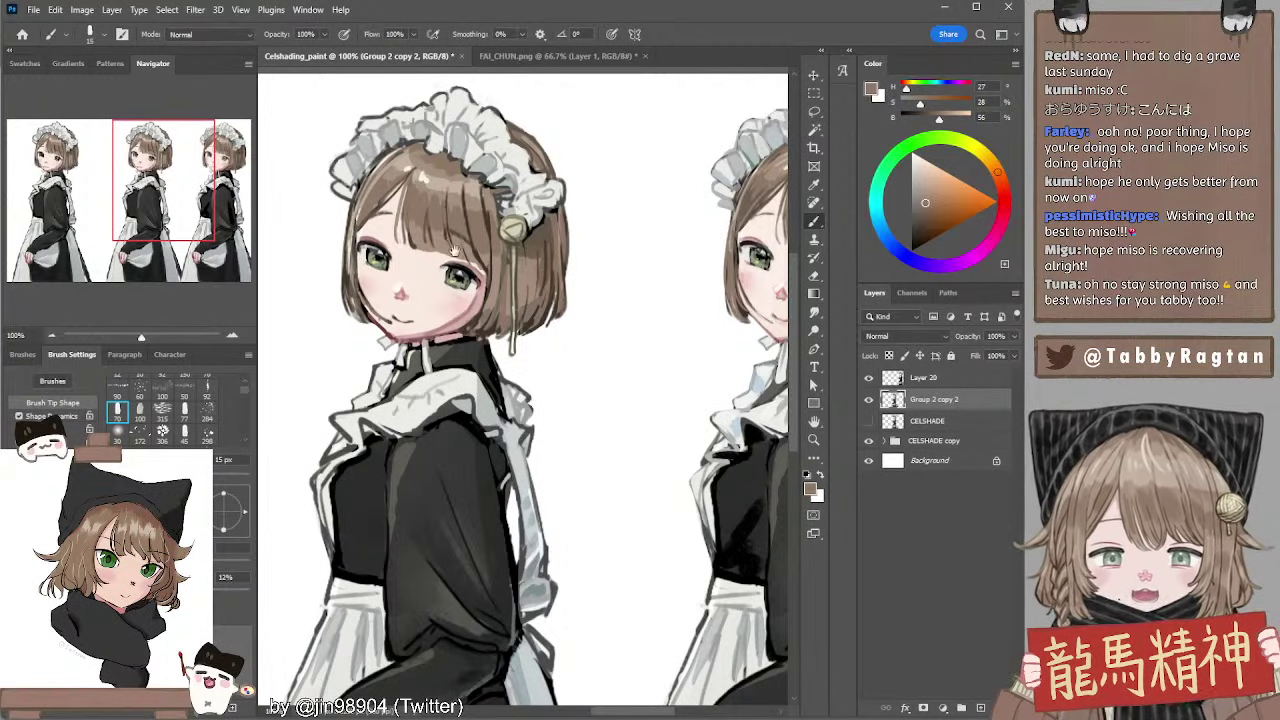
pyautogui.moveTo(454, 257); pyautogui.dragTo(530, 273)
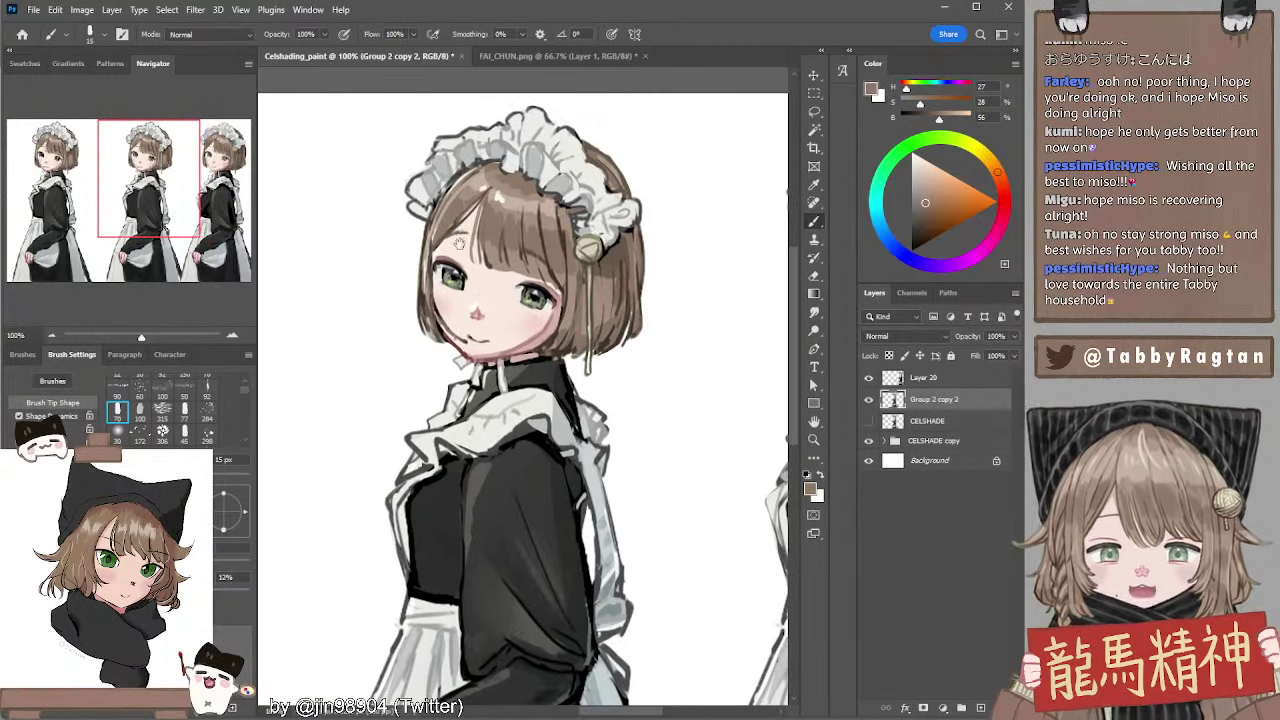
pyautogui.moveTo(464, 234)
pyautogui.mouseDown()
pyautogui.moveTo(419, 228)
pyautogui.moveTo(442, 238)
pyautogui.moveTo(454, 225)
pyautogui.mouseUp()
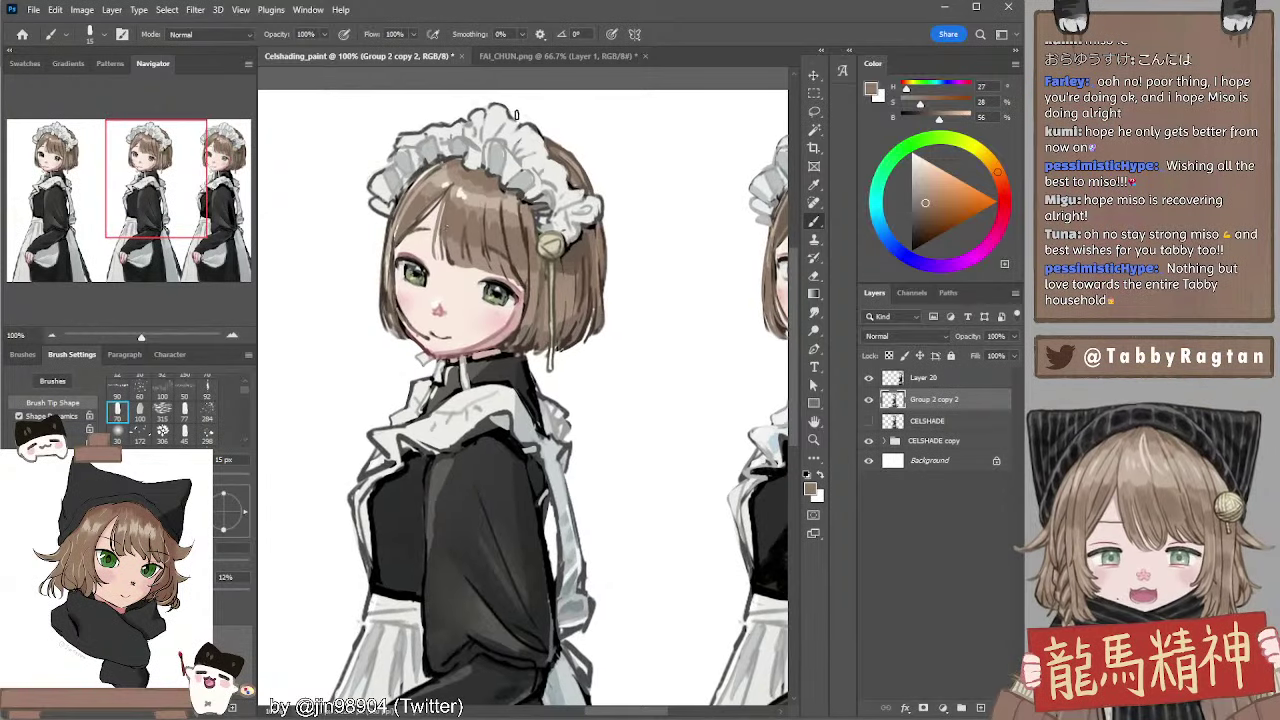
# Sketch the top ellipse and two sides of a small cylinder in brown beside the middle figure with an 8 px brush
pyautogui.press('e')
pyautogui.press('b')
pyautogui.moveTo(272, 295); pyautogui.dragTo(396, 282)
pyautogui.press('[')
pyautogui.press('[')
pyautogui.press('[')
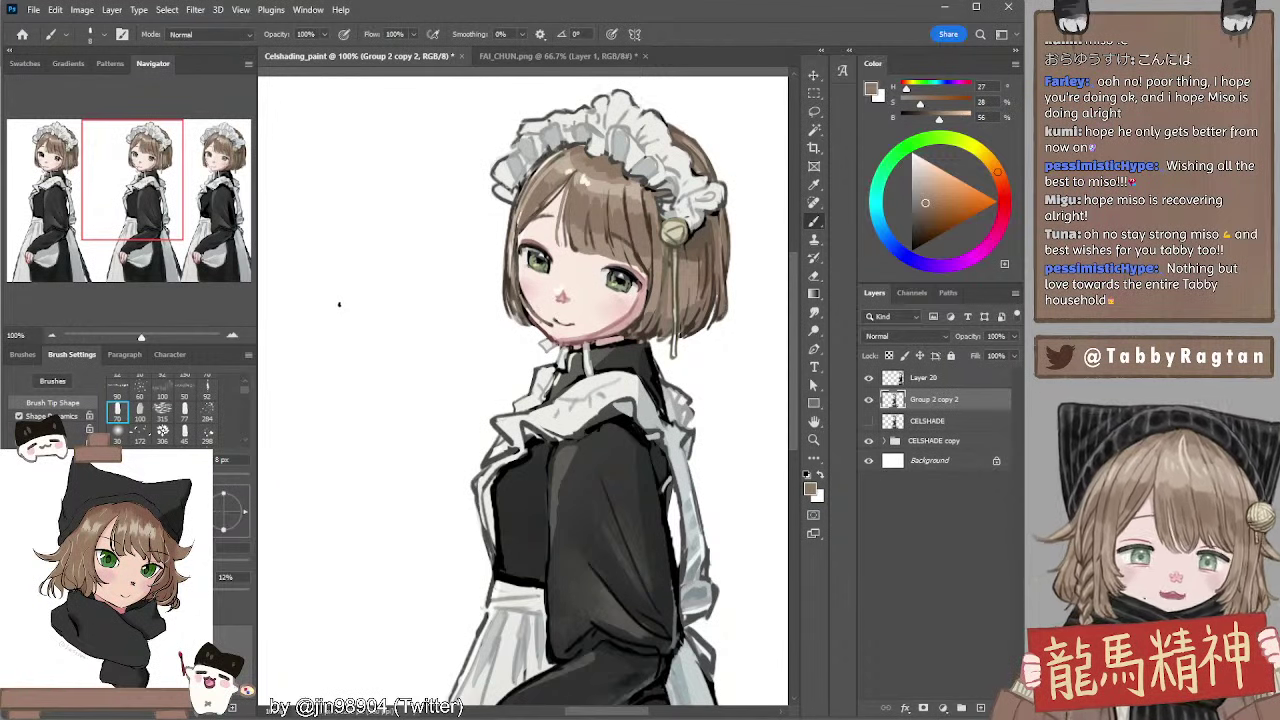
pyautogui.moveTo(336, 337)
pyautogui.mouseDown()
pyautogui.moveTo(335, 293)
pyautogui.moveTo(400, 285)
pyautogui.moveTo(417, 300)
pyautogui.moveTo(334, 309)
pyautogui.mouseUp()
pyautogui.hotkey('ctrl', 'z')
pyautogui.hotkey('ctrl', 'z')
pyautogui.moveTo(416, 301); pyautogui.dragTo(419, 333)
pyautogui.hotkey('ctrl', 'z')
# Close the cylinder's lower edge with a curved brown line and paint a small brown mound on its top face
pyautogui.moveTo(333, 332); pyautogui.dragTo(418, 338)
pyautogui.hotkey('ctrl', 'z')
pyautogui.hotkey('ctrl', 'z')
pyautogui.hotkey('ctrl', 'z')
pyautogui.moveTo(332, 340); pyautogui.dragTo(418, 344)
pyautogui.hotkey('ctrl', 'z')
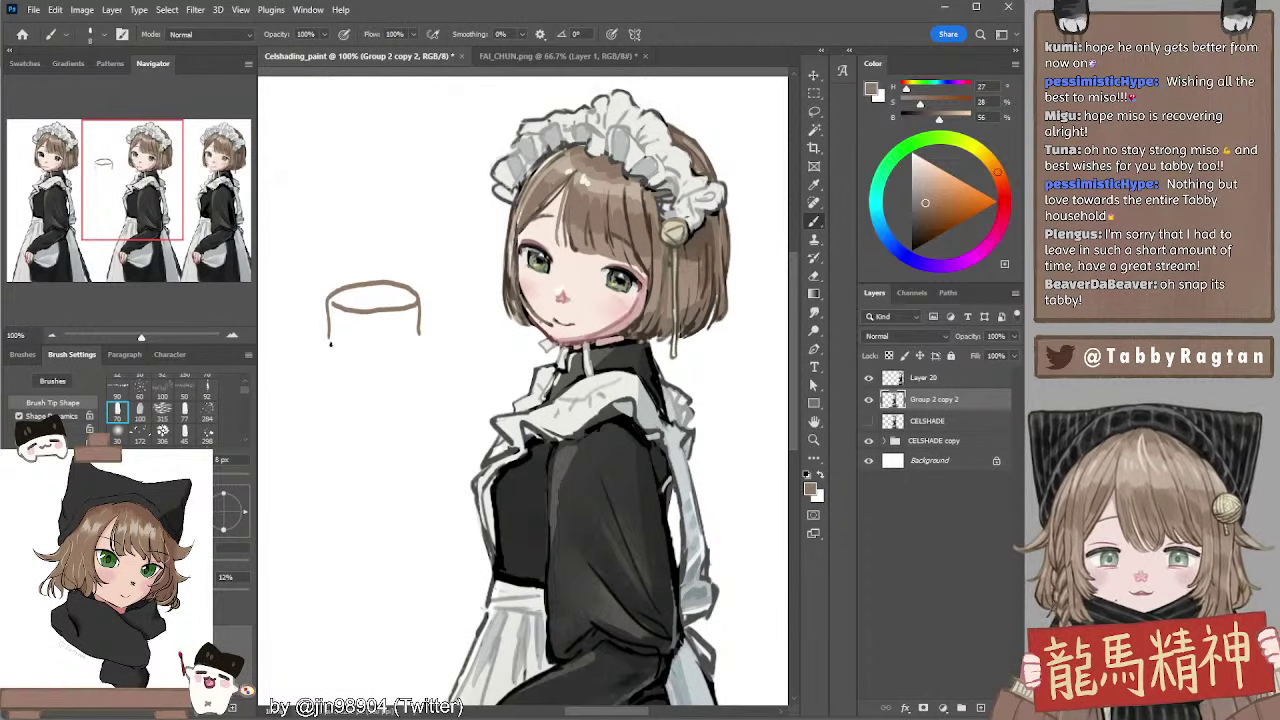
pyautogui.moveTo(330, 342); pyautogui.dragTo(397, 348)
pyautogui.hotkey('ctrl', 'z')
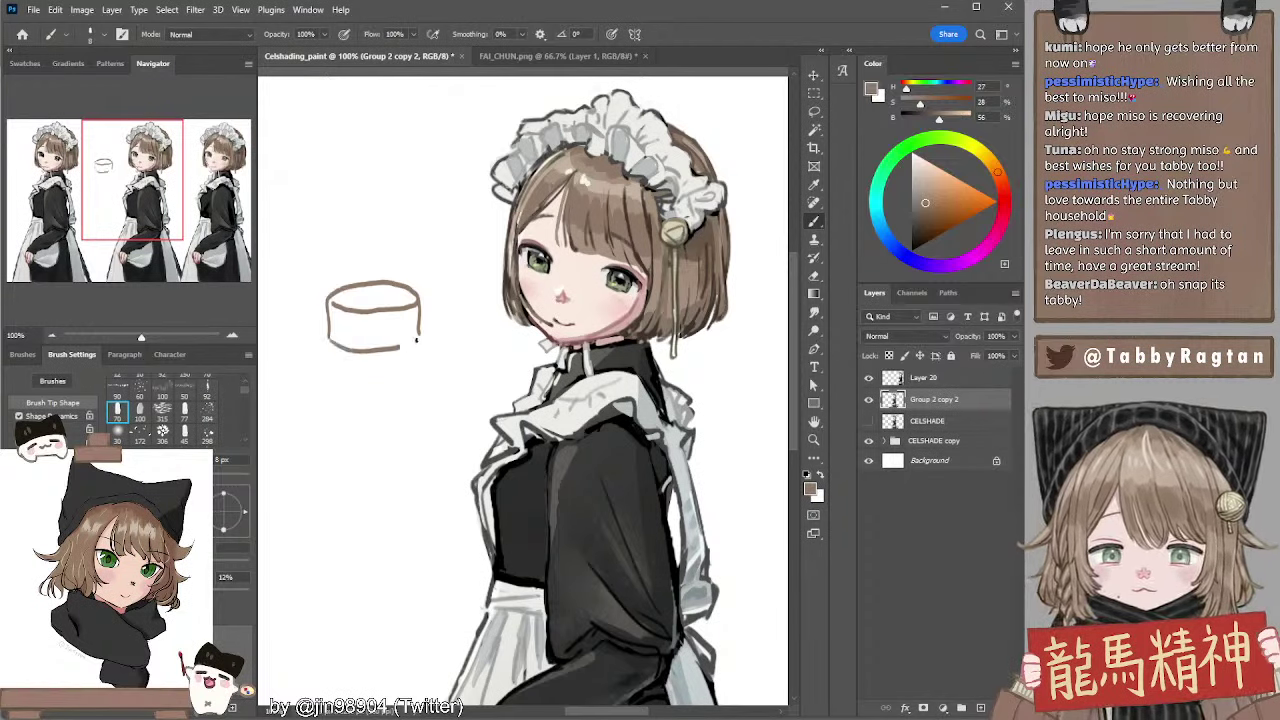
pyautogui.moveTo(360, 292)
pyautogui.mouseDown()
pyautogui.moveTo(398, 290)
pyautogui.moveTo(394, 300)
pyautogui.moveTo(389, 277)
pyautogui.moveTo(359, 291)
pyautogui.moveTo(396, 294)
pyautogui.moveTo(360, 296)
pyautogui.mouseUp()
pyautogui.hotkey('ctrl', 'z')
pyautogui.hotkey('ctrl', 'z')
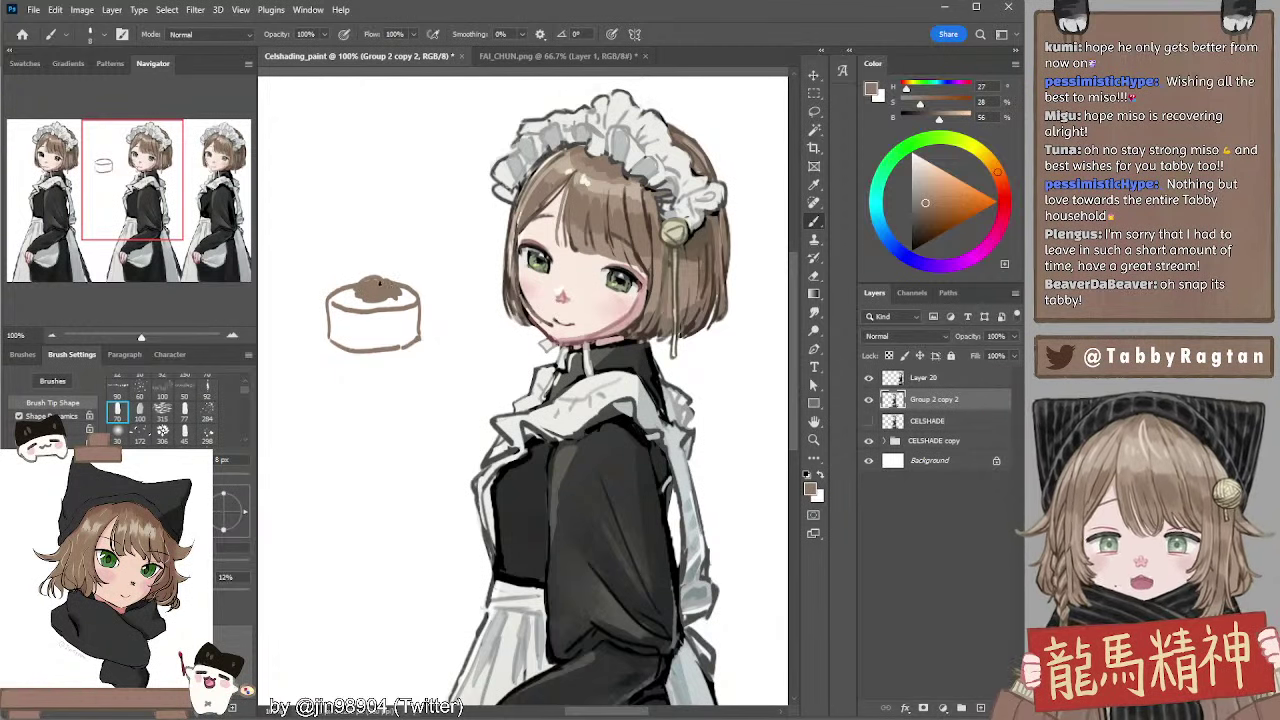
# Sketch a simple cat and a spoon in brown lines around the cylinder, beside the middle figure's head
pyautogui.moveTo(409, 228)
pyautogui.mouseDown()
pyautogui.moveTo(427, 262)
pyautogui.moveTo(416, 204)
pyautogui.moveTo(446, 218)
pyautogui.moveTo(460, 206)
pyautogui.moveTo(469, 253)
pyautogui.moveTo(436, 250)
pyautogui.moveTo(452, 244)
pyautogui.moveTo(430, 298)
pyautogui.moveTo(442, 324)
pyautogui.mouseUp()
pyautogui.click(455, 239)
pyautogui.moveTo(466, 258); pyautogui.dragTo(493, 324)
pyautogui.hotkey('ctrl', 'z')
pyautogui.moveTo(284, 246); pyautogui.dragTo(316, 268)
pyautogui.hotkey('ctrl', 'z')
pyautogui.moveTo(285, 238)
pyautogui.mouseDown()
pyautogui.moveTo(332, 284)
pyautogui.moveTo(306, 252)
pyautogui.moveTo(328, 269)
pyautogui.mouseUp()
pyautogui.hotkey('ctrl', 'z')
pyautogui.hotkey('ctrl', 'z')
pyautogui.hotkey('ctrl', 'z')
pyautogui.moveTo(300, 236); pyautogui.dragTo(331, 278)
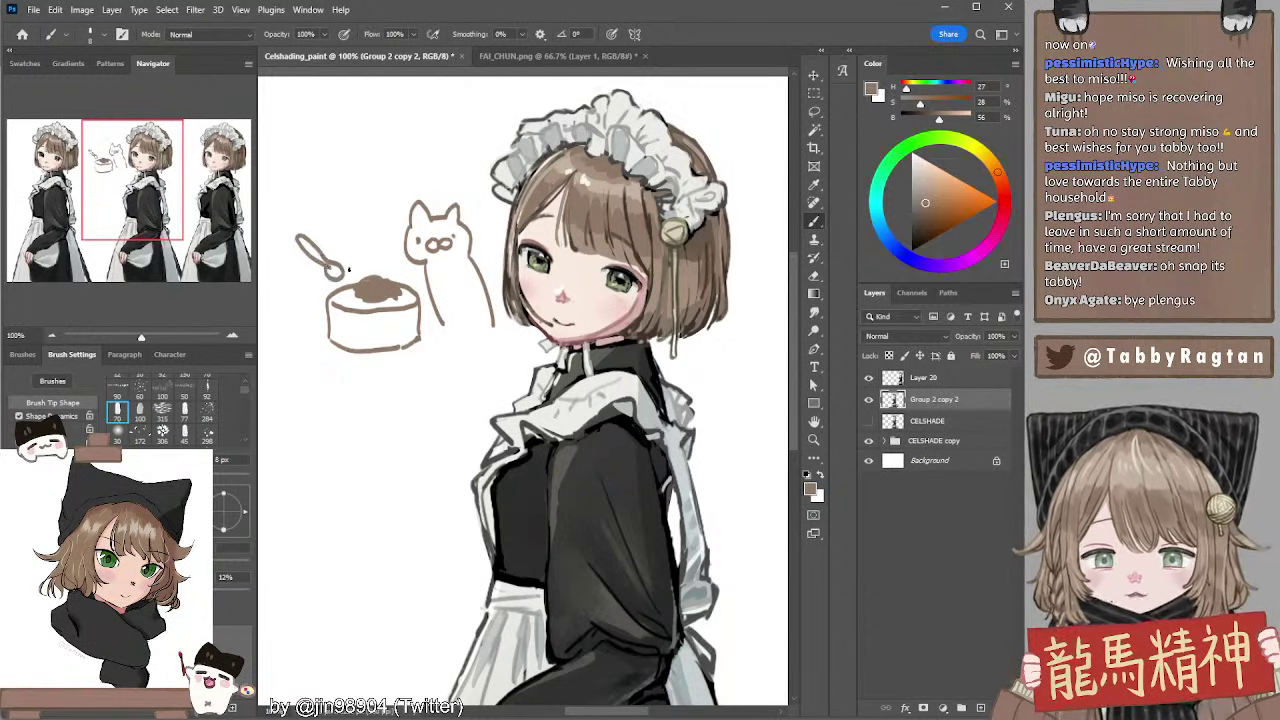
# Try to lasso the sketched spoon and shift it slightly toward the cat
pyautogui.press('e')
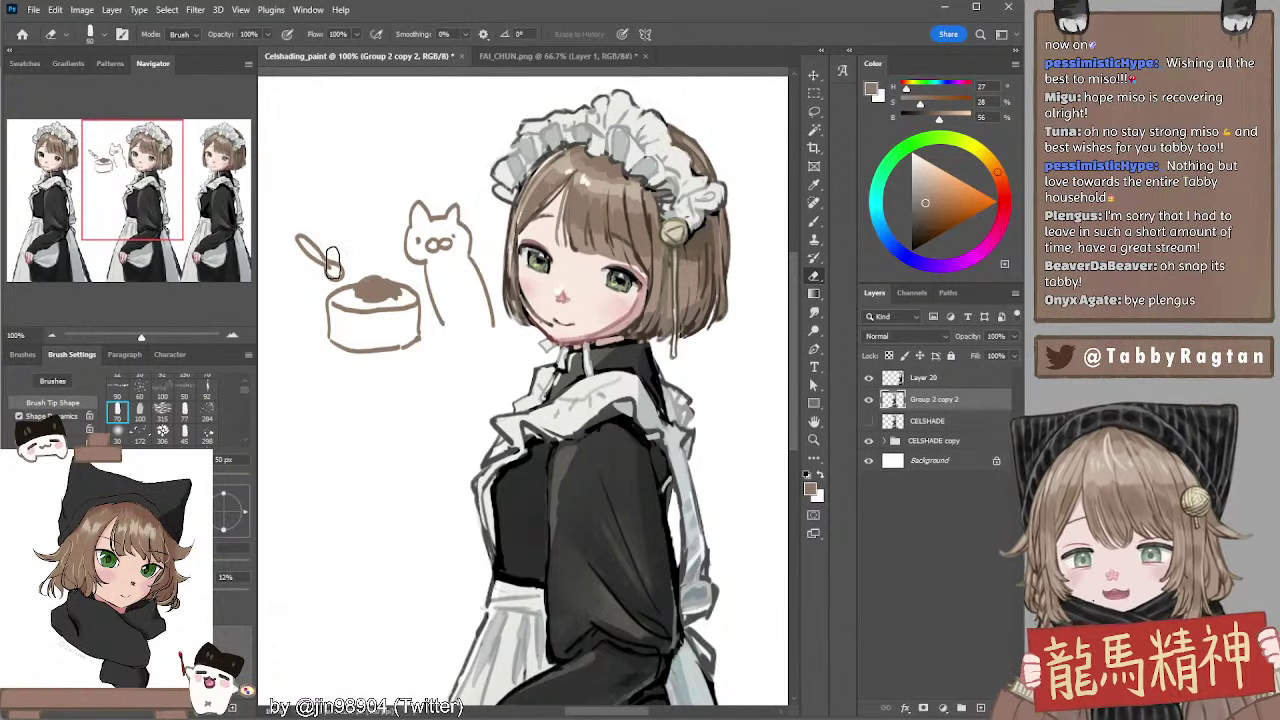
pyautogui.press('l')
pyautogui.moveTo(312, 228)
pyautogui.mouseDown()
pyautogui.moveTo(318, 283)
pyautogui.moveTo(306, 230)
pyautogui.moveTo(348, 263)
pyautogui.moveTo(304, 239)
pyautogui.mouseUp()
pyautogui.hotkey('ctrl', 'd')
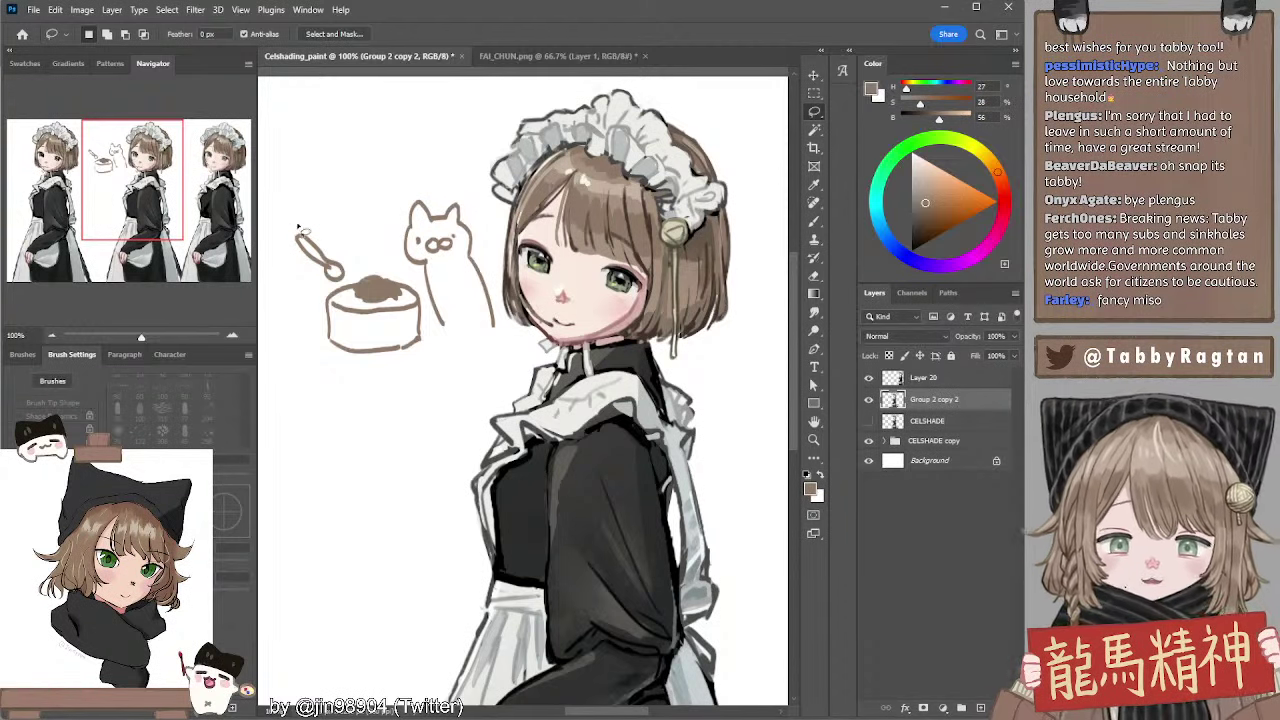
pyautogui.moveTo(300, 220)
pyautogui.mouseDown()
pyautogui.moveTo(355, 270)
pyautogui.moveTo(343, 287)
pyautogui.moveTo(285, 222)
pyautogui.mouseUp()
pyautogui.moveTo(298, 239)
pyautogui.keyDown('ctrl'); pyautogui.mouseDown()
pyautogui.moveTo(318, 230)
pyautogui.moveTo(332, 248)
pyautogui.moveTo(308, 240)
pyautogui.mouseUp(); pyautogui.keyUp('ctrl')
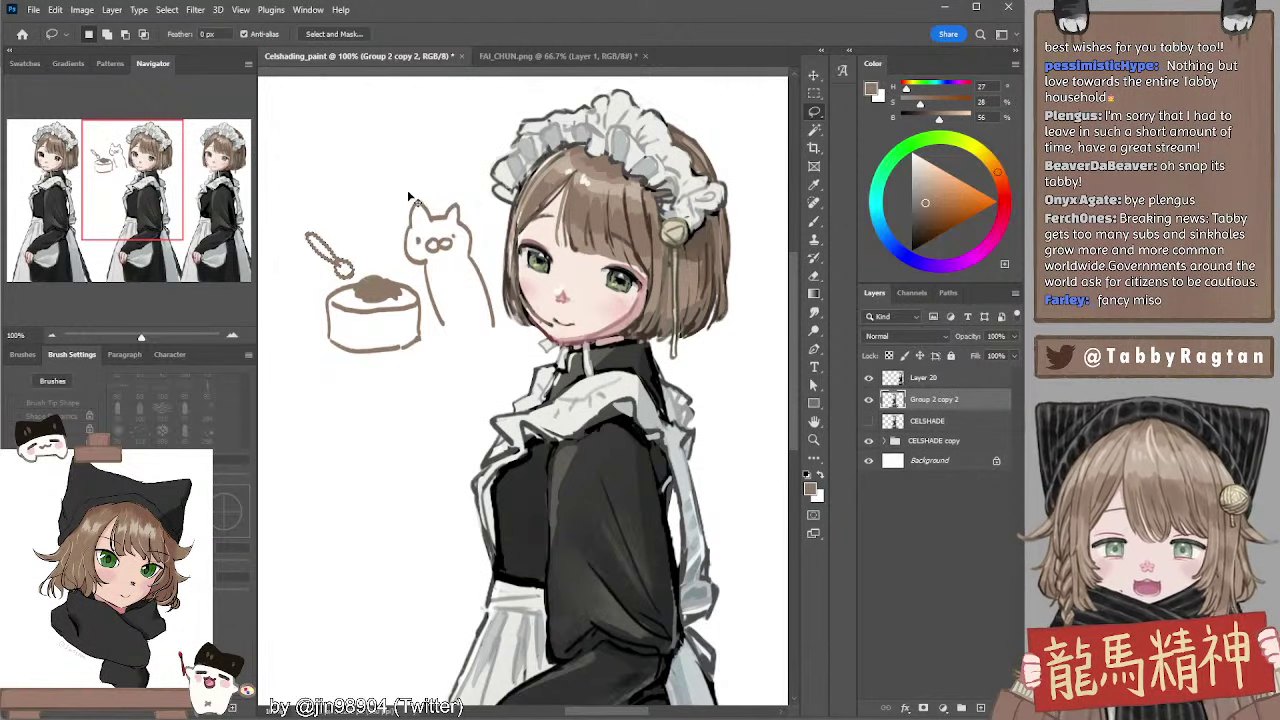
pyautogui.hotkey('ctrl', 'z')
pyautogui.hotkey('ctrl', 'z')
# Lasso the whole side sketch of cylinder, spoon and cat, delete it, and clear the selection
pyautogui.moveTo(388, 182)
pyautogui.mouseDown()
pyautogui.moveTo(444, 188)
pyautogui.moveTo(480, 222)
pyautogui.moveTo(504, 312)
pyautogui.moveTo(500, 365)
pyautogui.moveTo(297, 380)
pyautogui.moveTo(274, 198)
pyautogui.mouseUp()
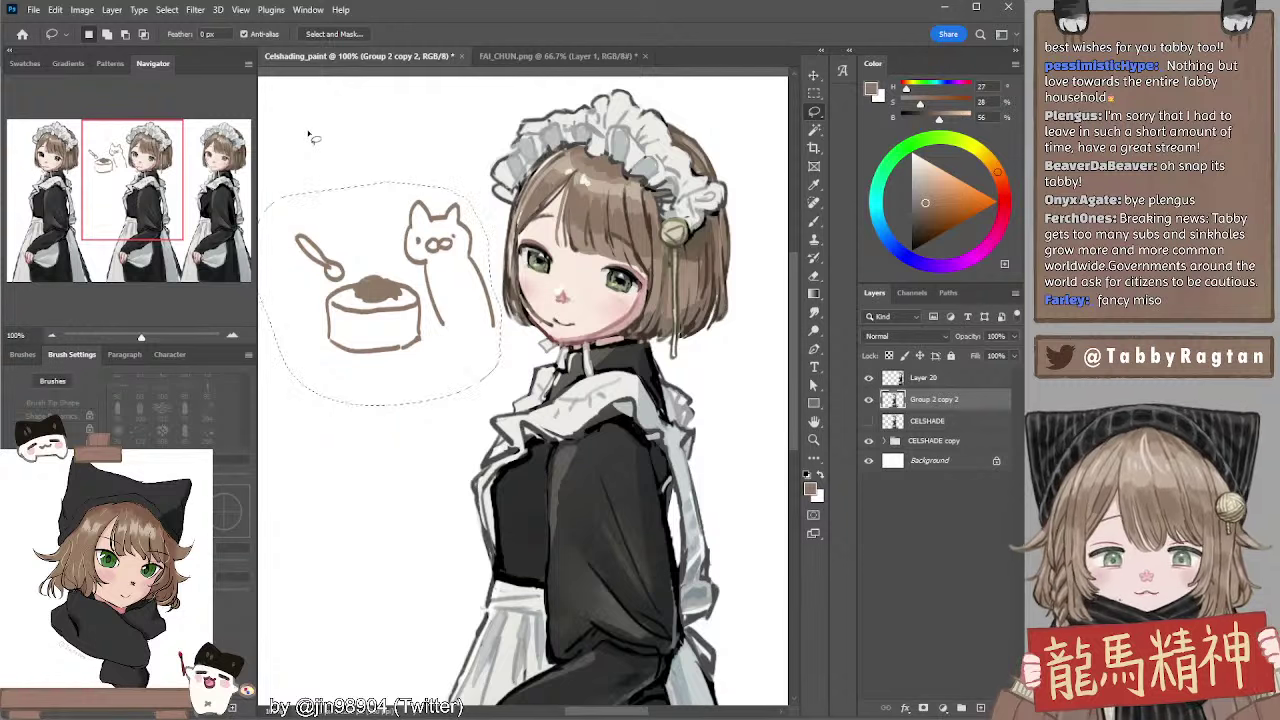
pyautogui.press('Delete')
pyautogui.hotkey('ctrl', 'd')
pyautogui.moveTo(535, 178); pyautogui.dragTo(405, 165)
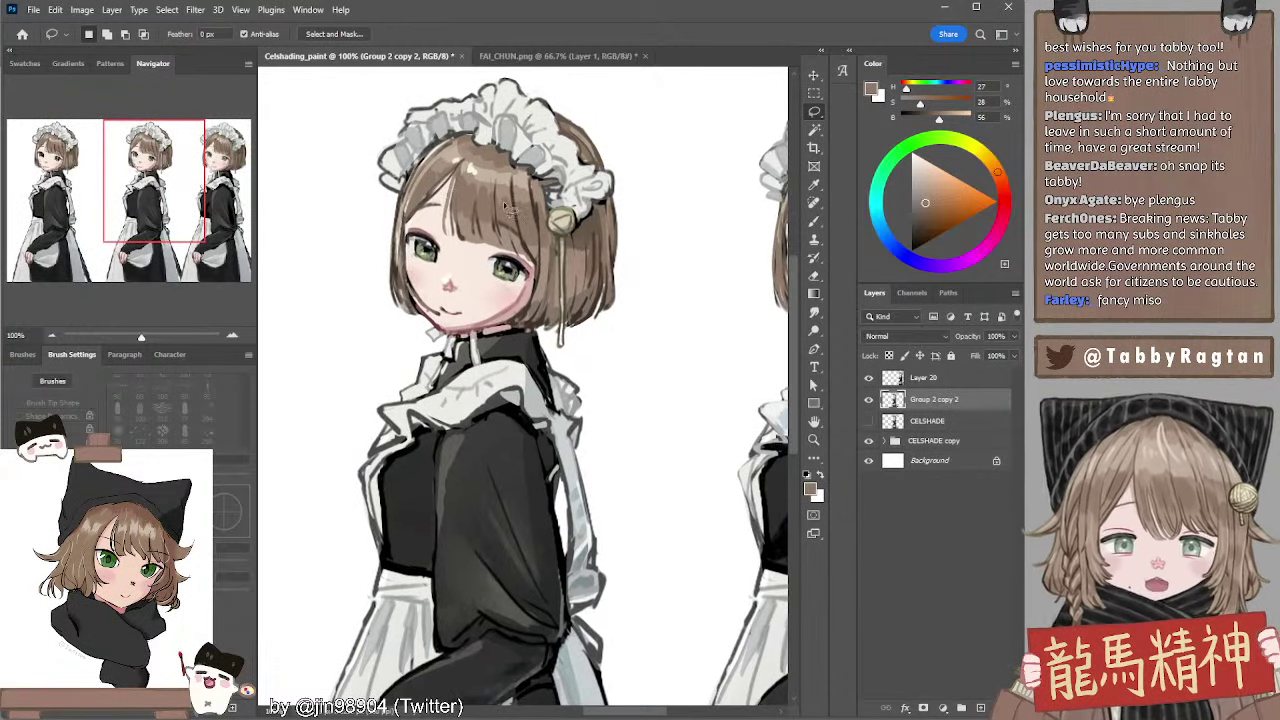
# Try a dark brown 20 px brush stroke on the middle figure's hair beside the round ornament
pyautogui.press('b')
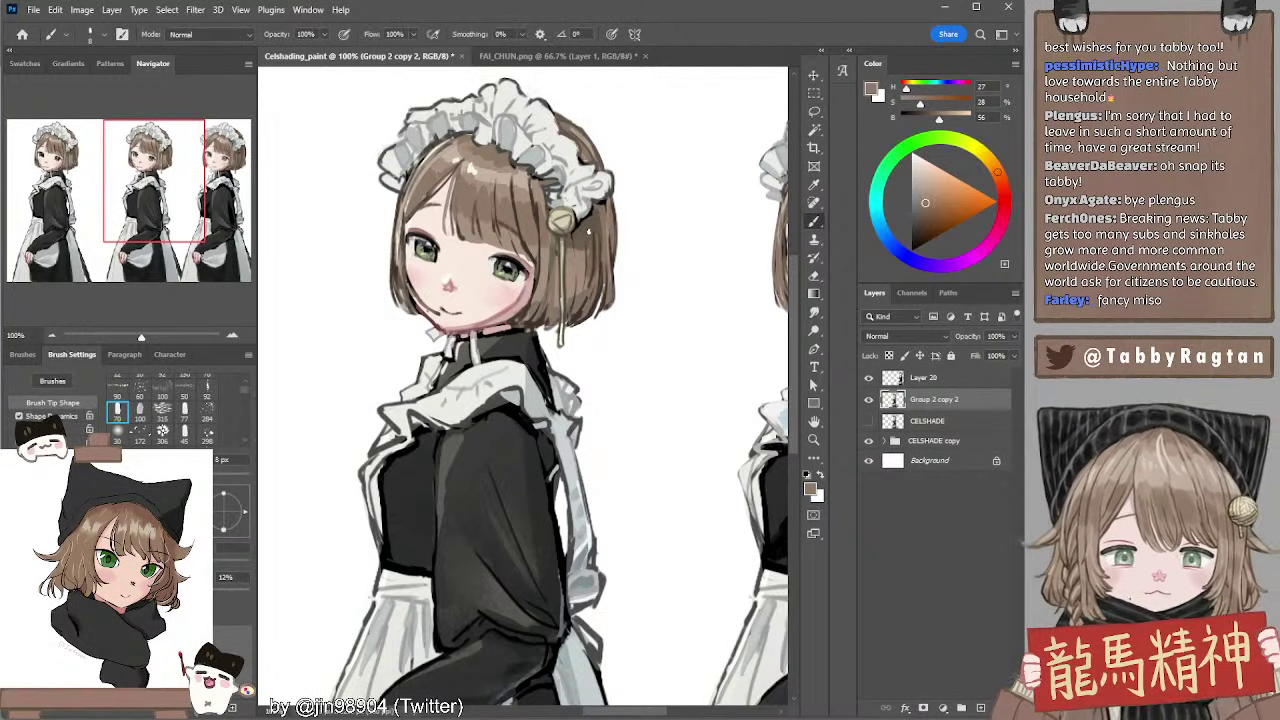
pyautogui.keyDown('alt'); pyautogui.click(586, 230); pyautogui.keyUp('alt')
pyautogui.click(919, 227)
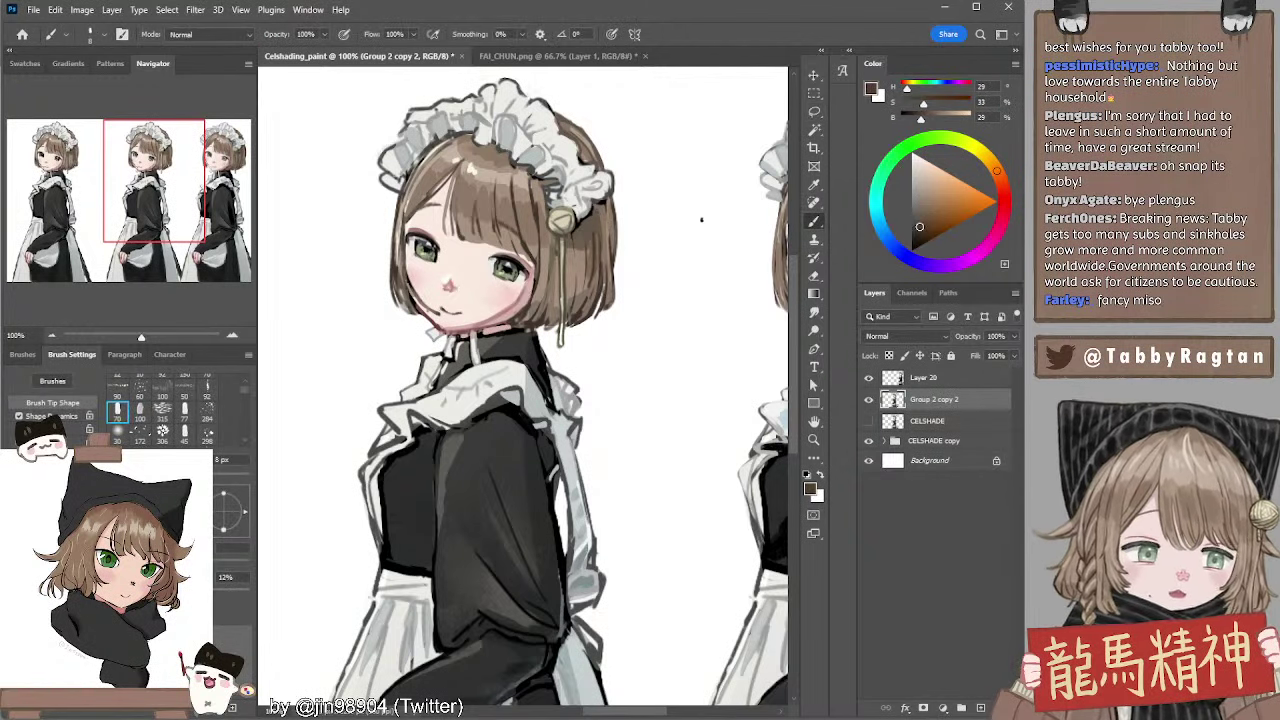
pyautogui.press(']')
pyautogui.press(']')
pyautogui.press(']')
pyautogui.moveTo(598, 212); pyautogui.dragTo(606, 270)
pyautogui.hotkey('ctrl', 'z')
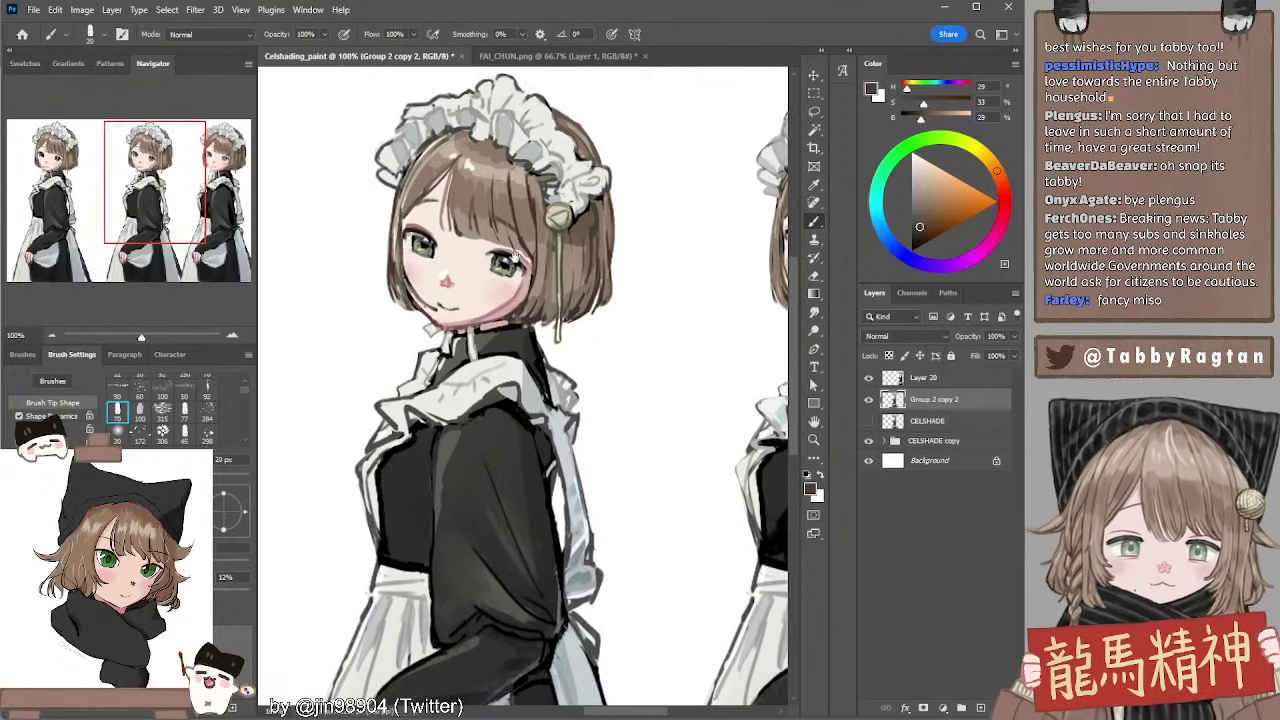
# Sample off-white from the middle figure's eye area and reduce the brush to 5 px for fine eye details
pyautogui.moveTo(510, 232); pyautogui.dragTo(498, 242)
pyautogui.keyDown('alt'); pyautogui.click(406, 245); pyautogui.keyUp('alt')
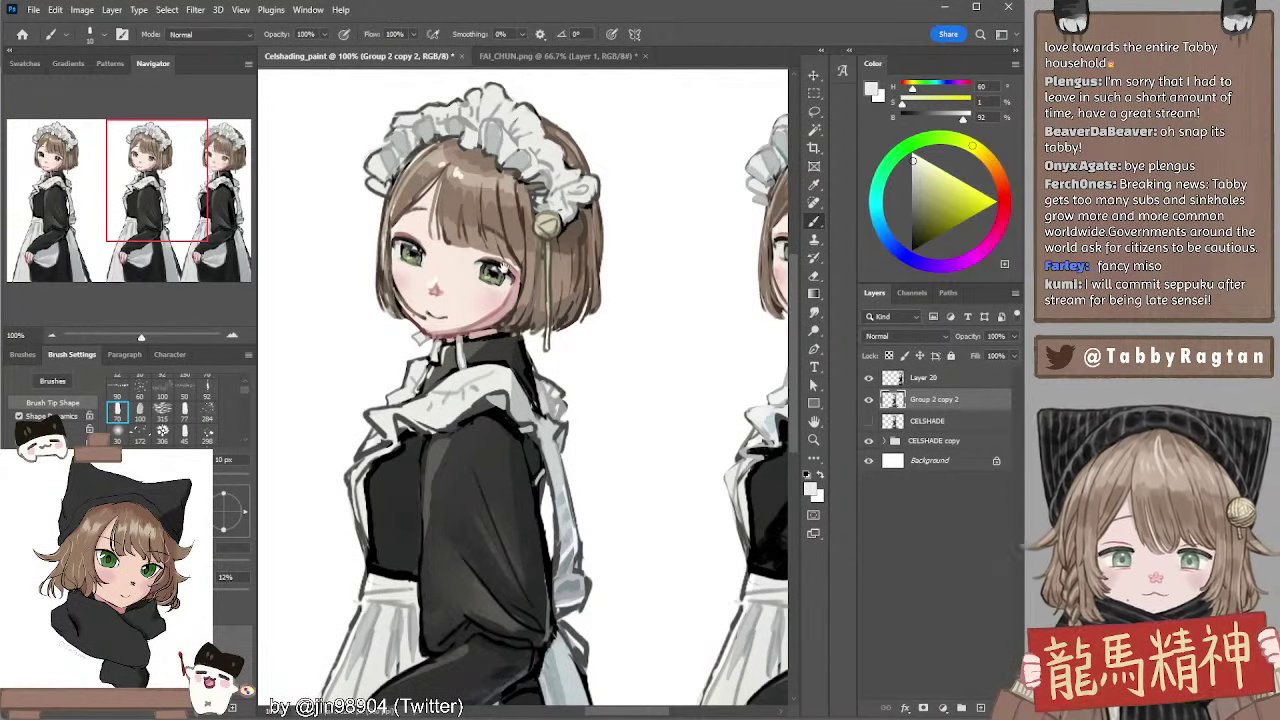
pyautogui.moveTo(496, 260); pyautogui.dragTo(481, 258)
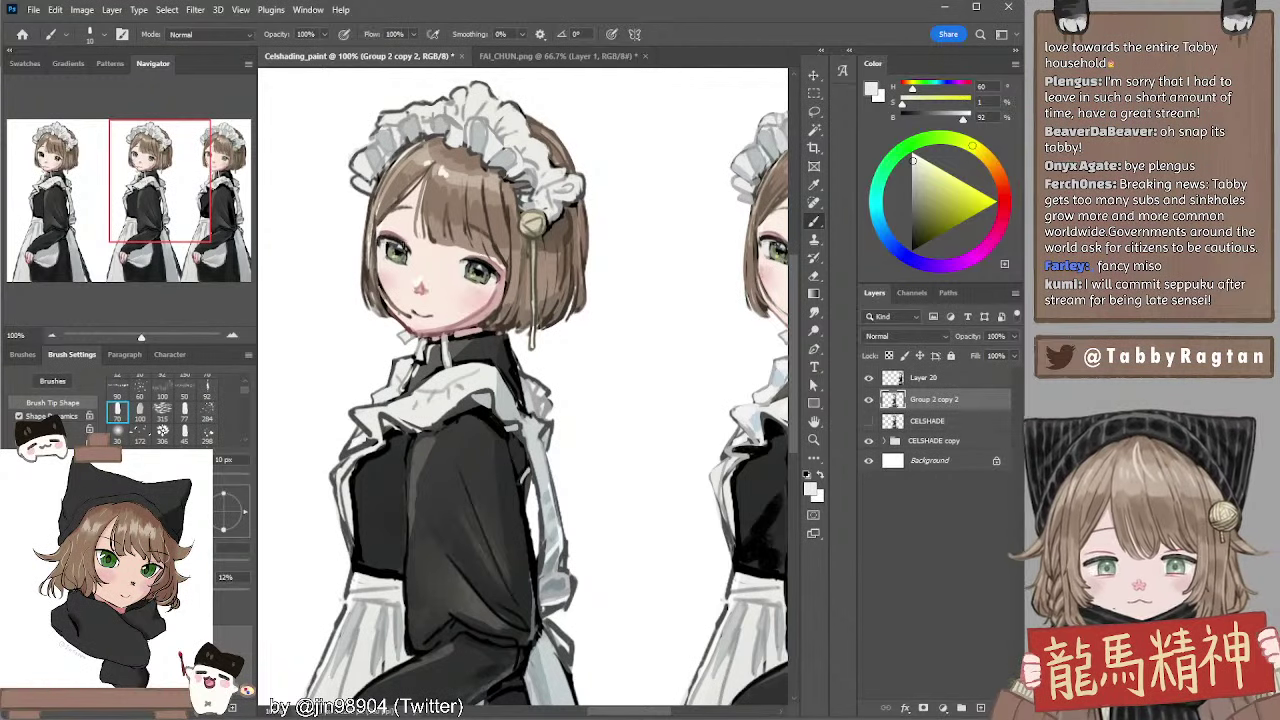
pyautogui.press('[')
pyautogui.press('[')
pyautogui.press('[')
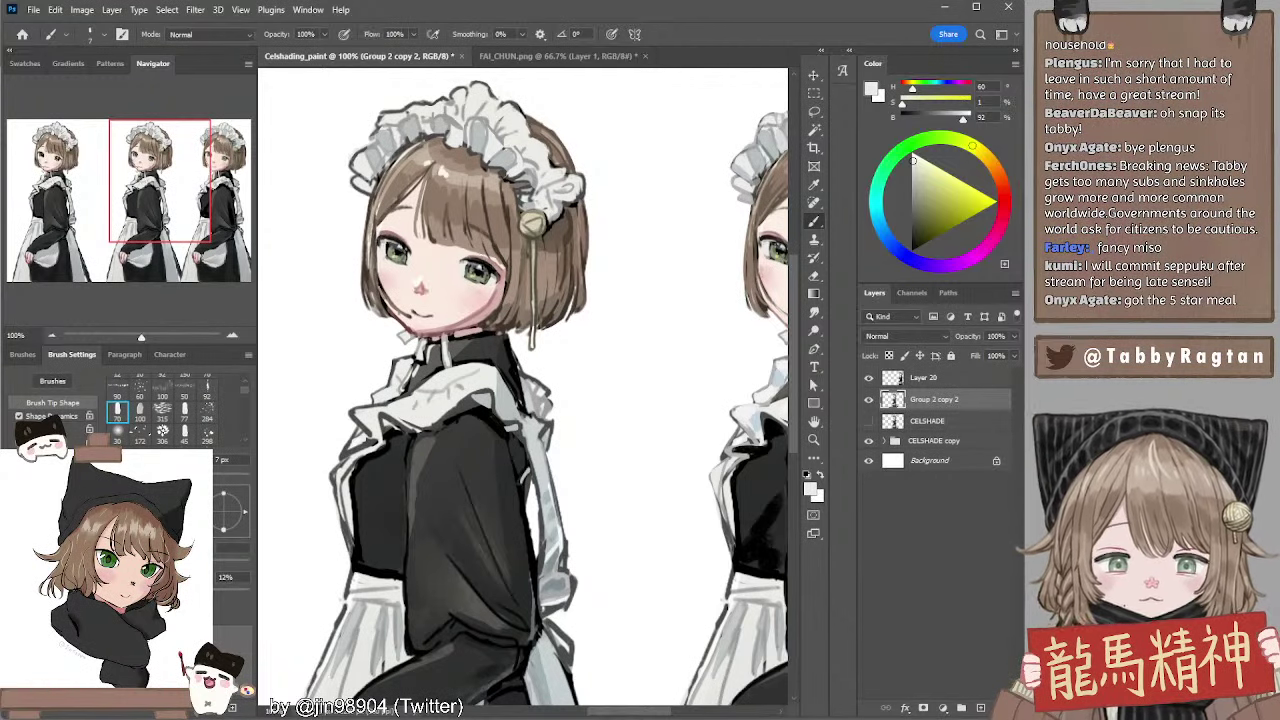
pyautogui.press('[')
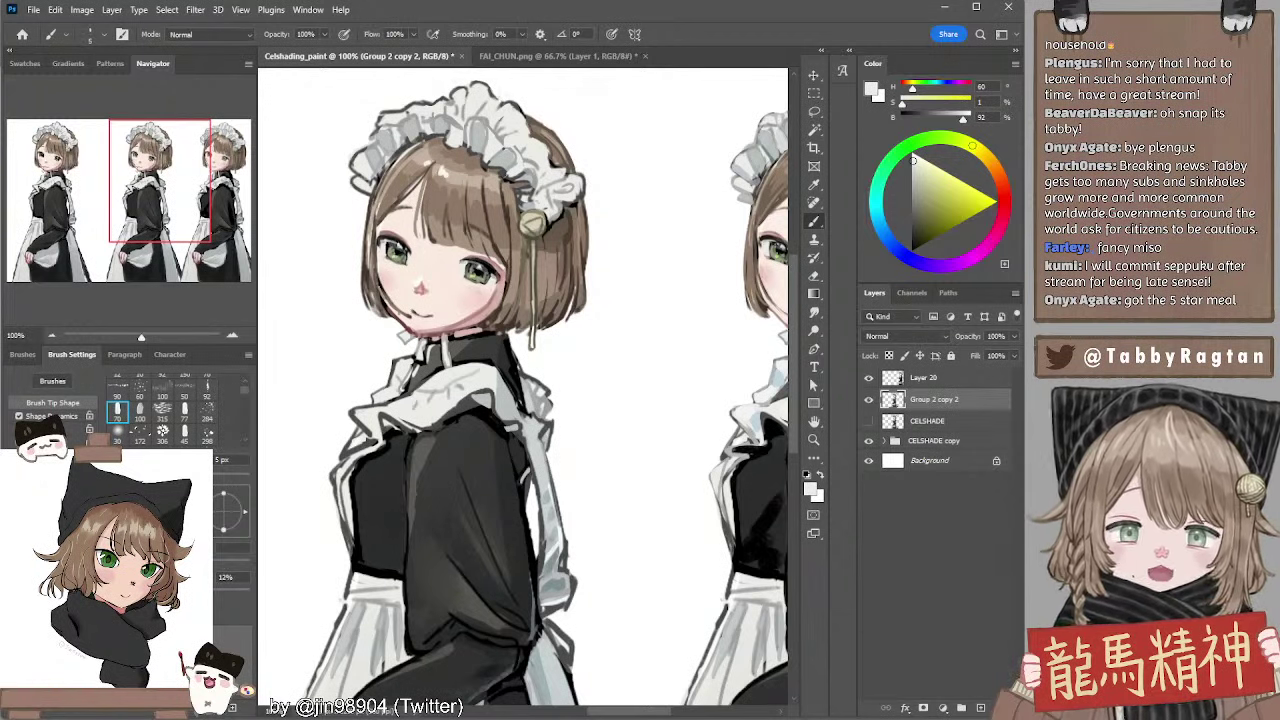
# Touch up the middle figure's eyes with sampled dark grey and off-white tones, using a 4 to 6 px brush
pyautogui.keyDown('alt'); pyautogui.click(396, 240); pyautogui.keyUp('alt')
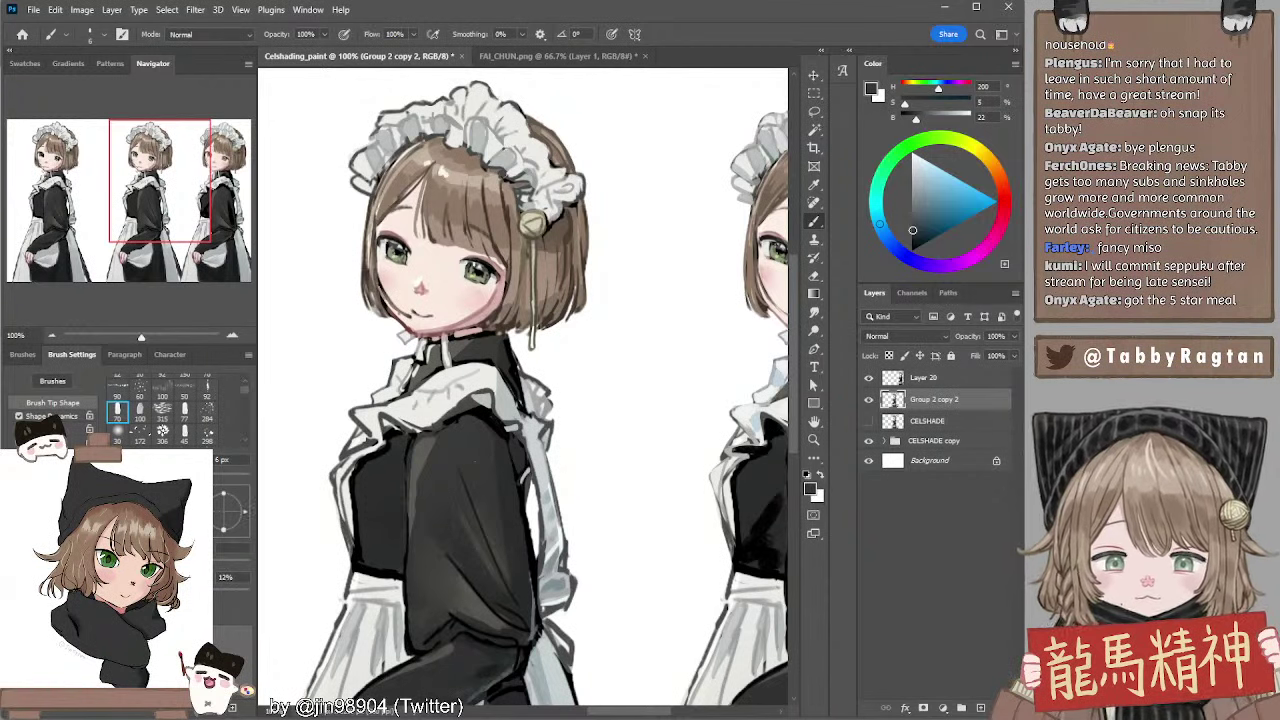
pyautogui.keyDown('alt'); pyautogui.click(402, 242); pyautogui.keyUp('alt')
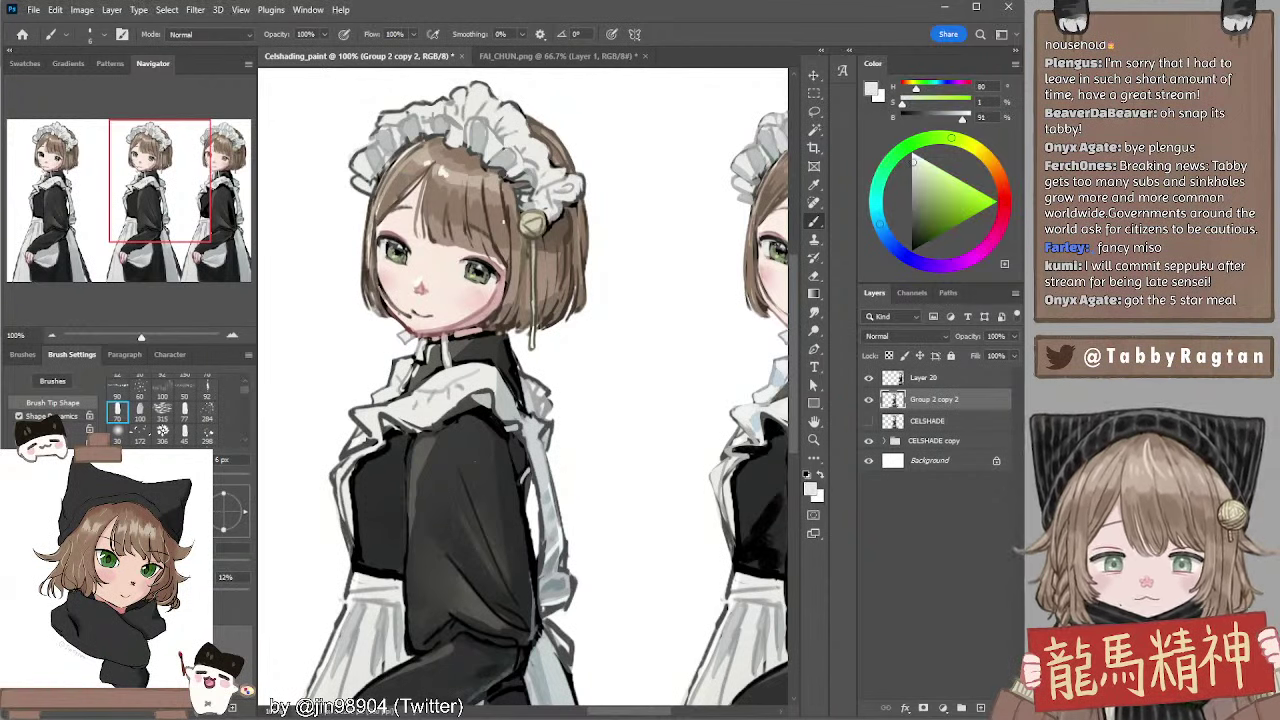
pyautogui.moveTo(557, 224)
pyautogui.mouseDown()
pyautogui.moveTo(349, 251)
pyautogui.moveTo(290, 243)
pyautogui.mouseUp()
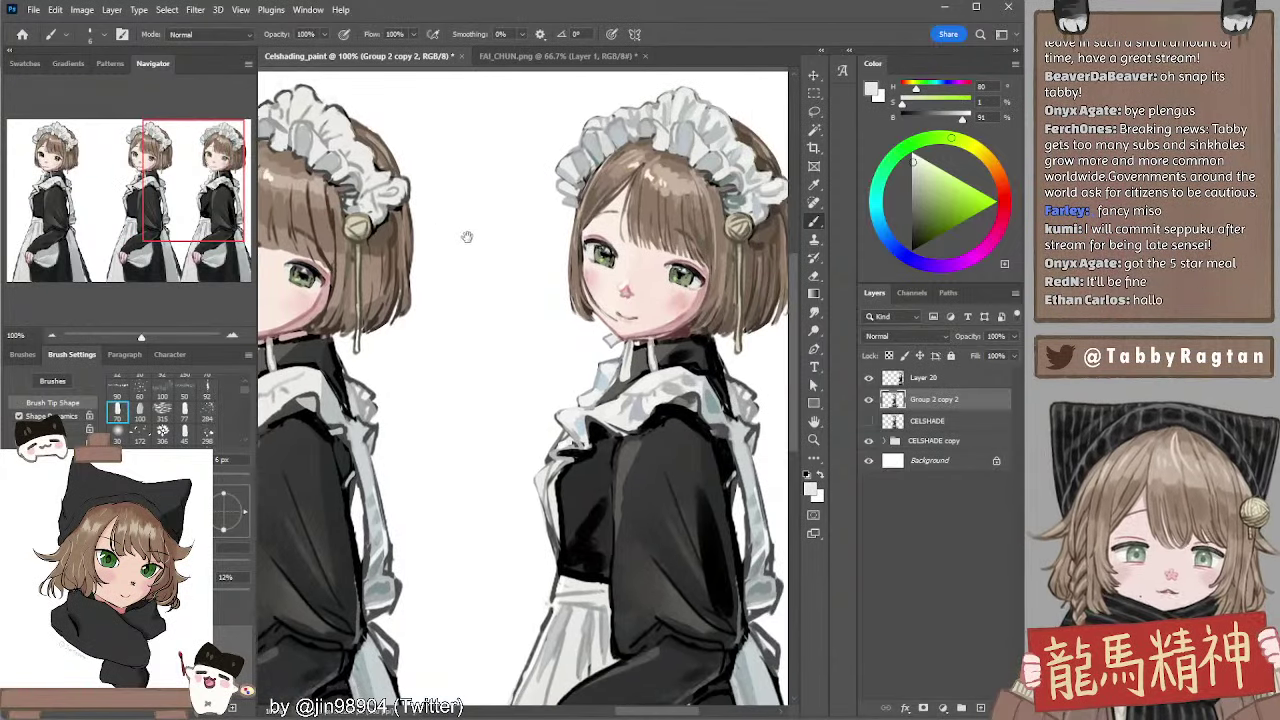
pyautogui.moveTo(467, 237); pyautogui.dragTo(624, 250)
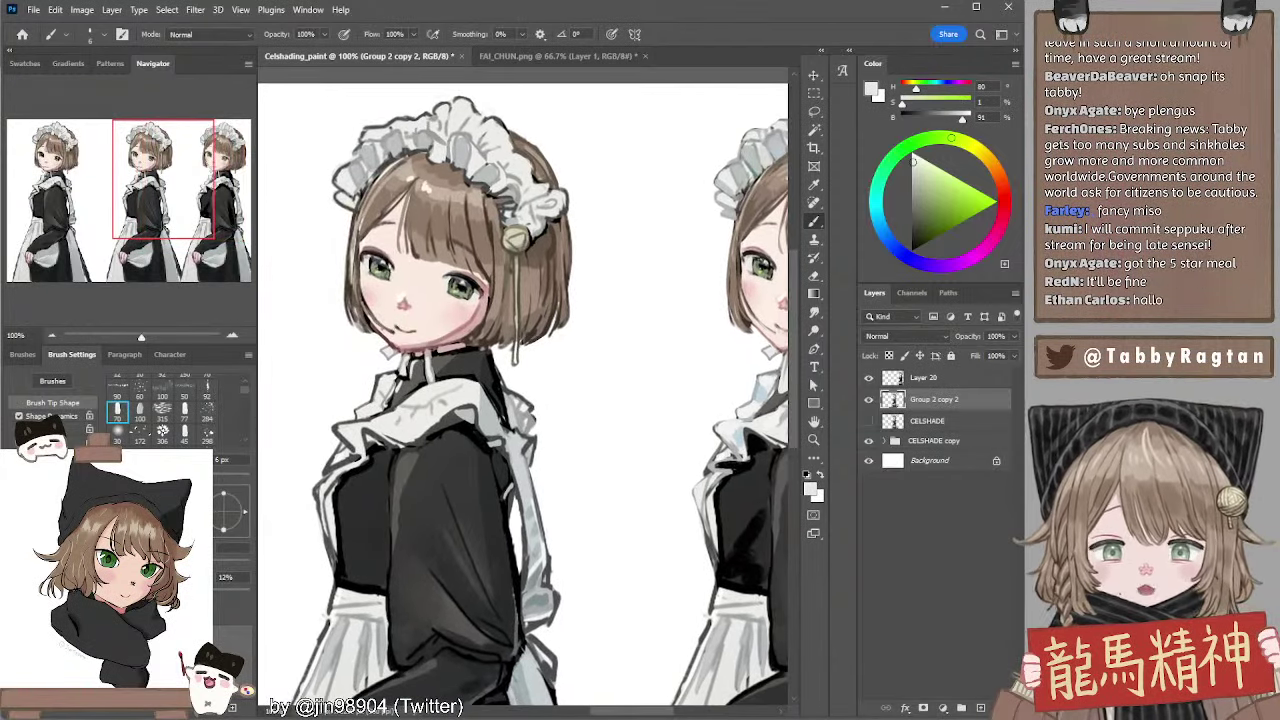
pyautogui.keyDown('alt'); pyautogui.click(390, 258); pyautogui.keyUp('alt')
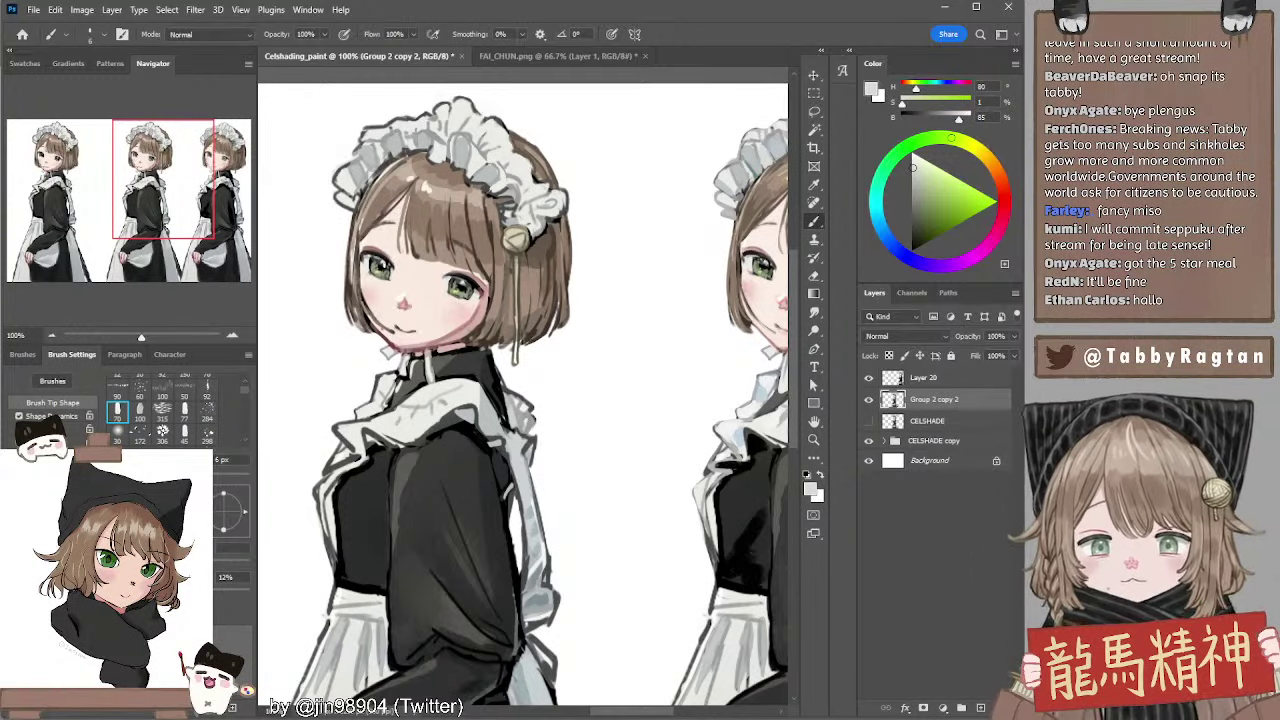
pyautogui.press('[')
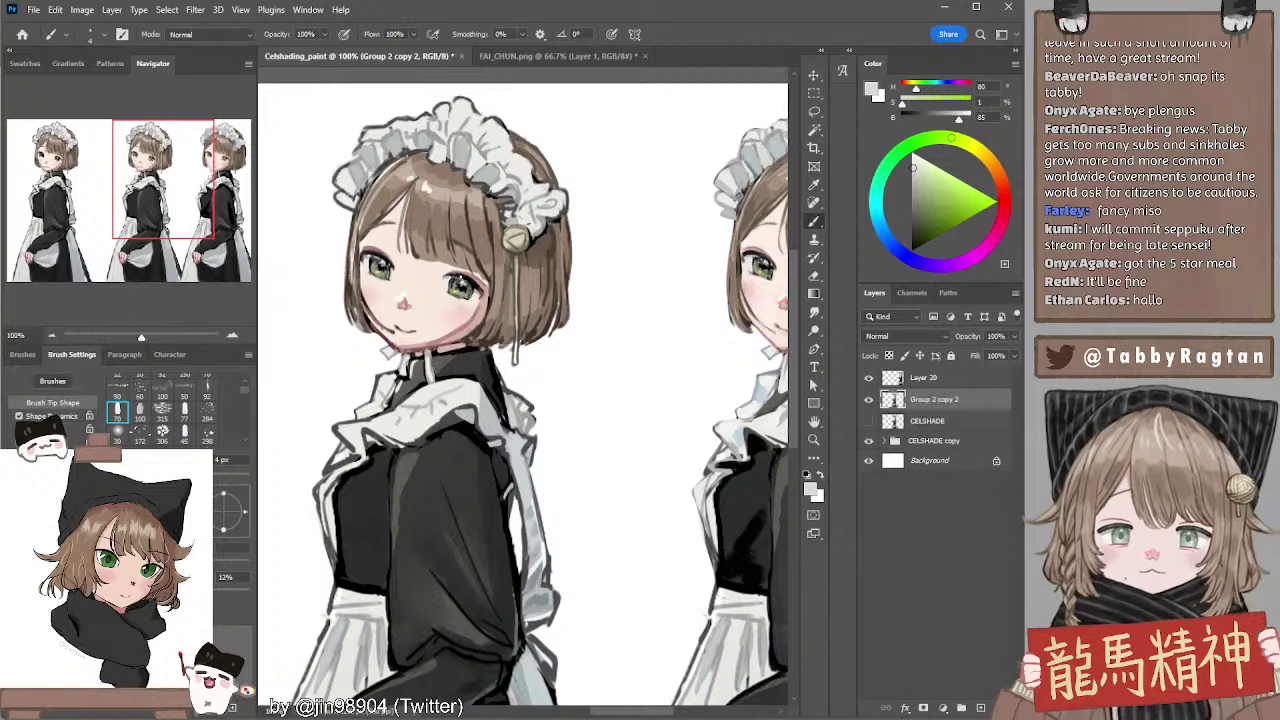
# Darken the upper parts of the middle figure's eyes with sampled near-black and dark blue-grey, using a 4 to 6 px brush
pyautogui.keyDown('alt'); pyautogui.click(464, 278); pyautogui.keyUp('alt')
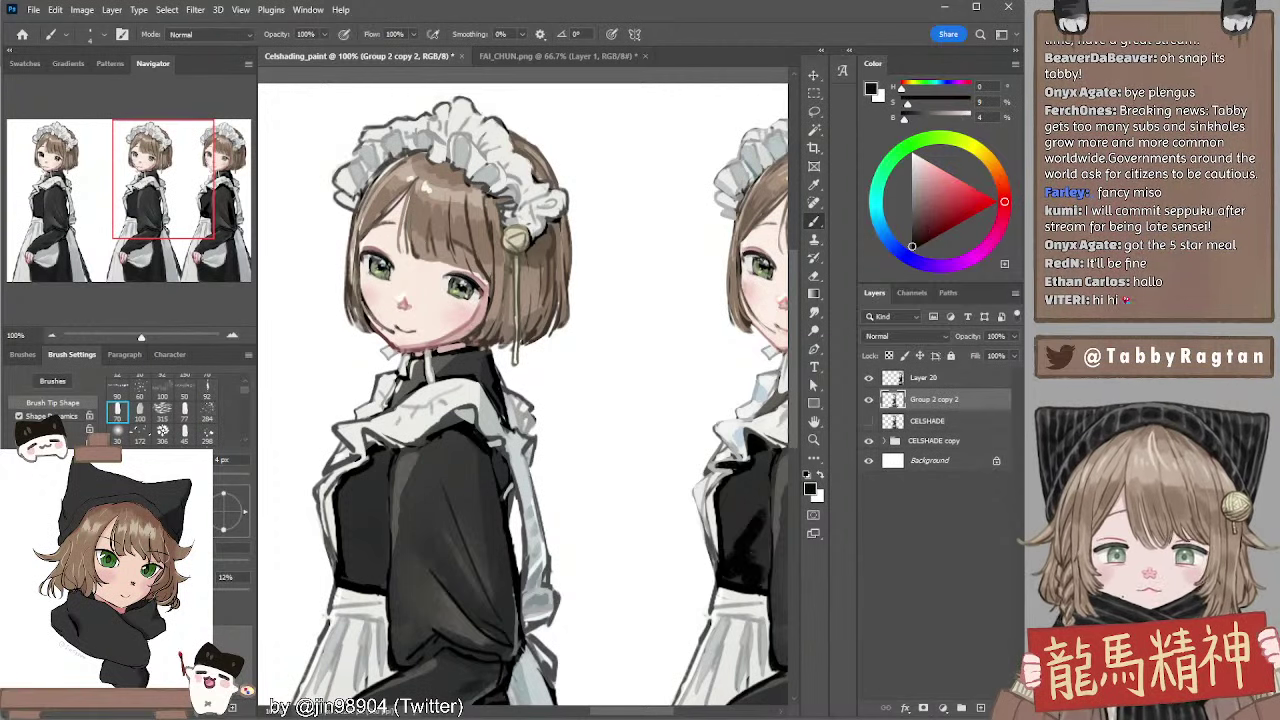
pyautogui.moveTo(449, 254); pyautogui.dragTo(467, 256)
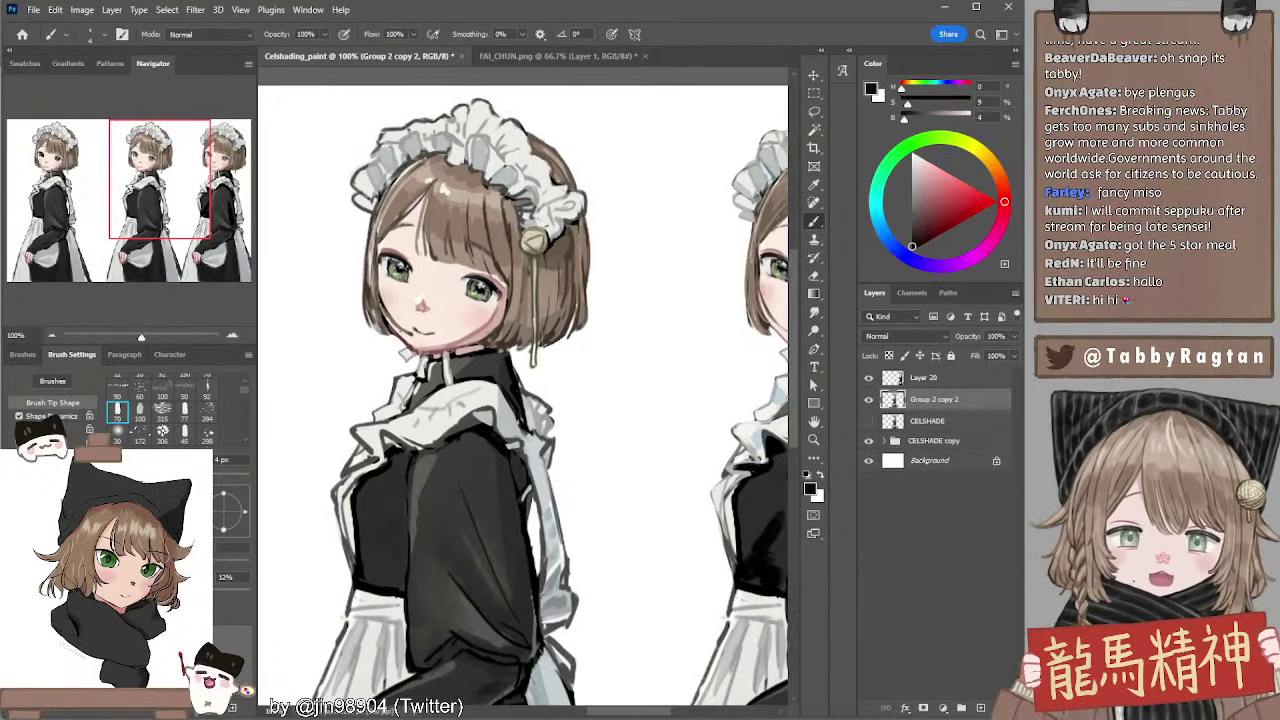
pyautogui.keyDown('alt'); pyautogui.click(401, 257); pyautogui.keyUp('alt')
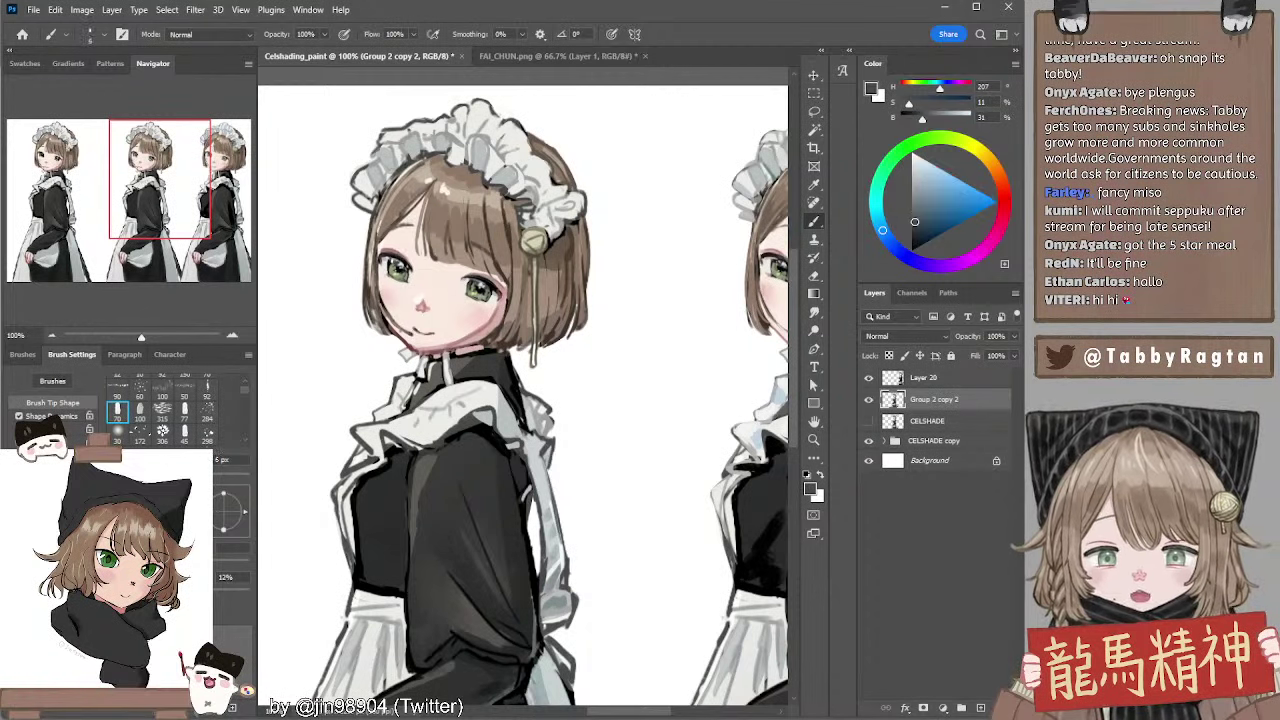
pyautogui.moveTo(392, 259); pyautogui.dragTo(389, 269)
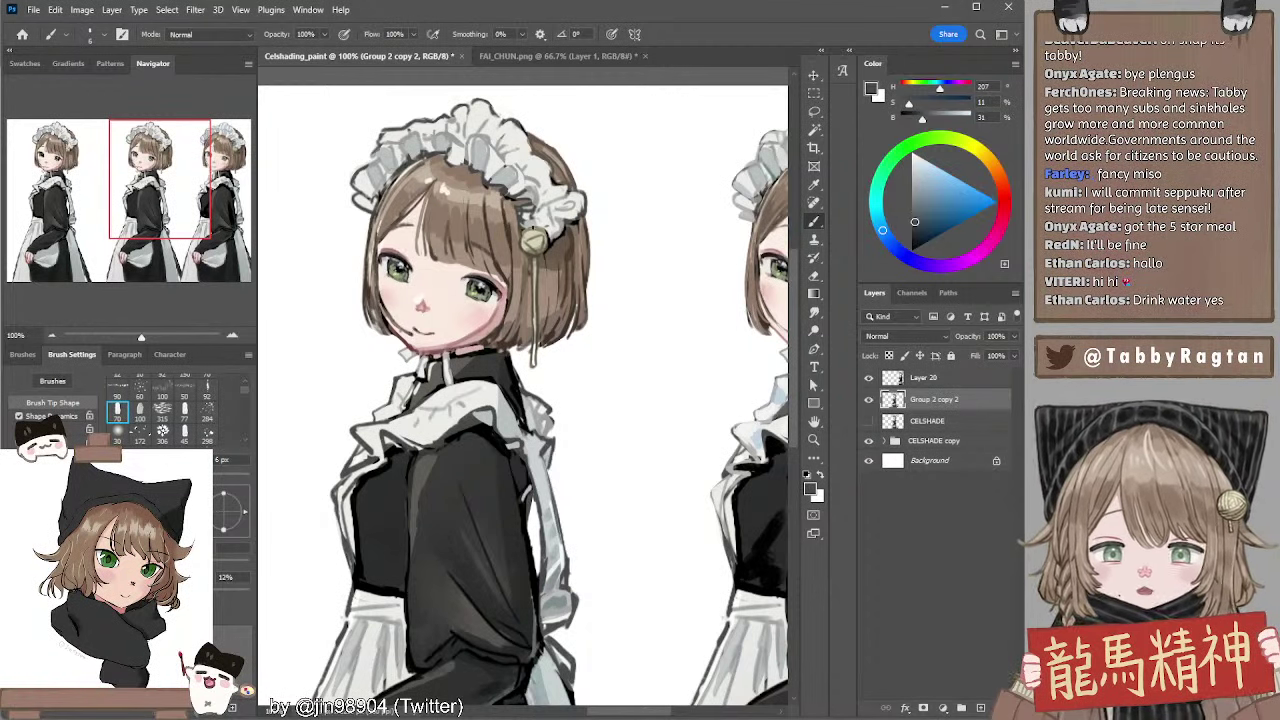
# Sketch concentric ovals with an arrow pointing down at them beside the middle figure, using the dark blue-grey 6 px brush
pyautogui.moveTo(368, 184); pyautogui.dragTo(400, 182)
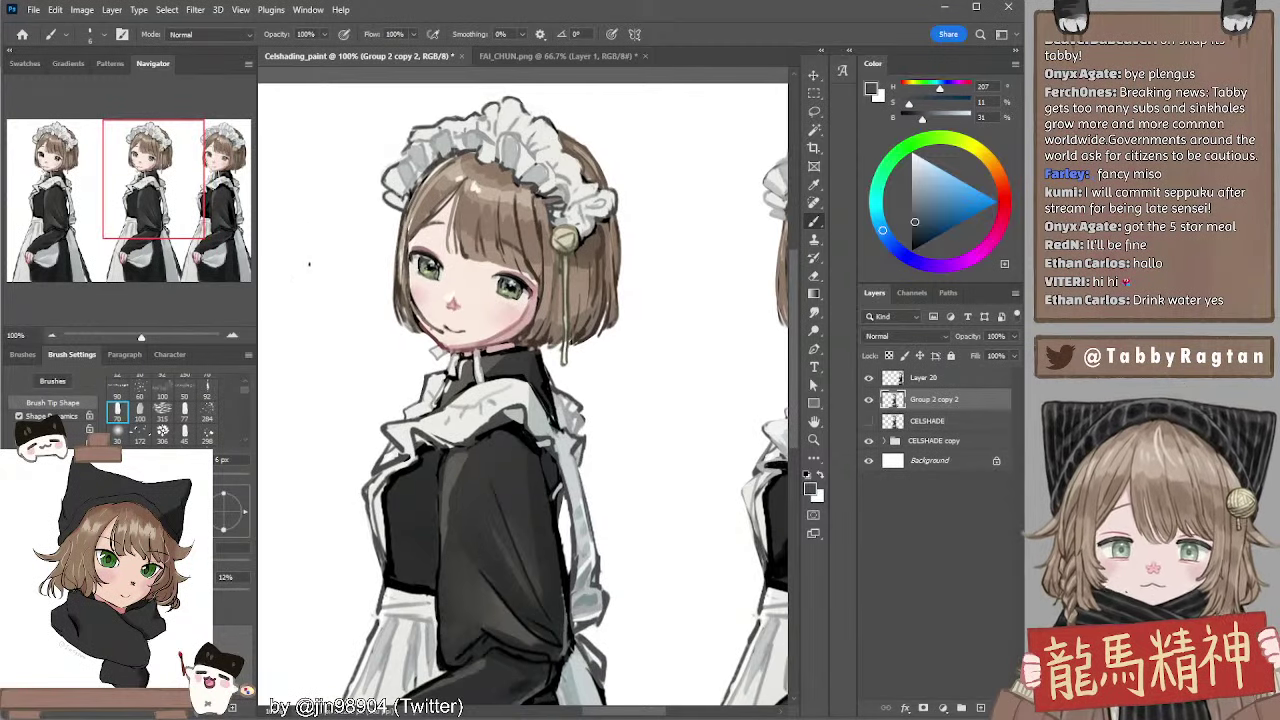
pyautogui.moveTo(300, 243)
pyautogui.mouseDown()
pyautogui.moveTo(347, 262)
pyautogui.moveTo(294, 243)
pyautogui.moveTo(314, 255)
pyautogui.mouseUp()
pyautogui.hotkey('ctrl', 'z')
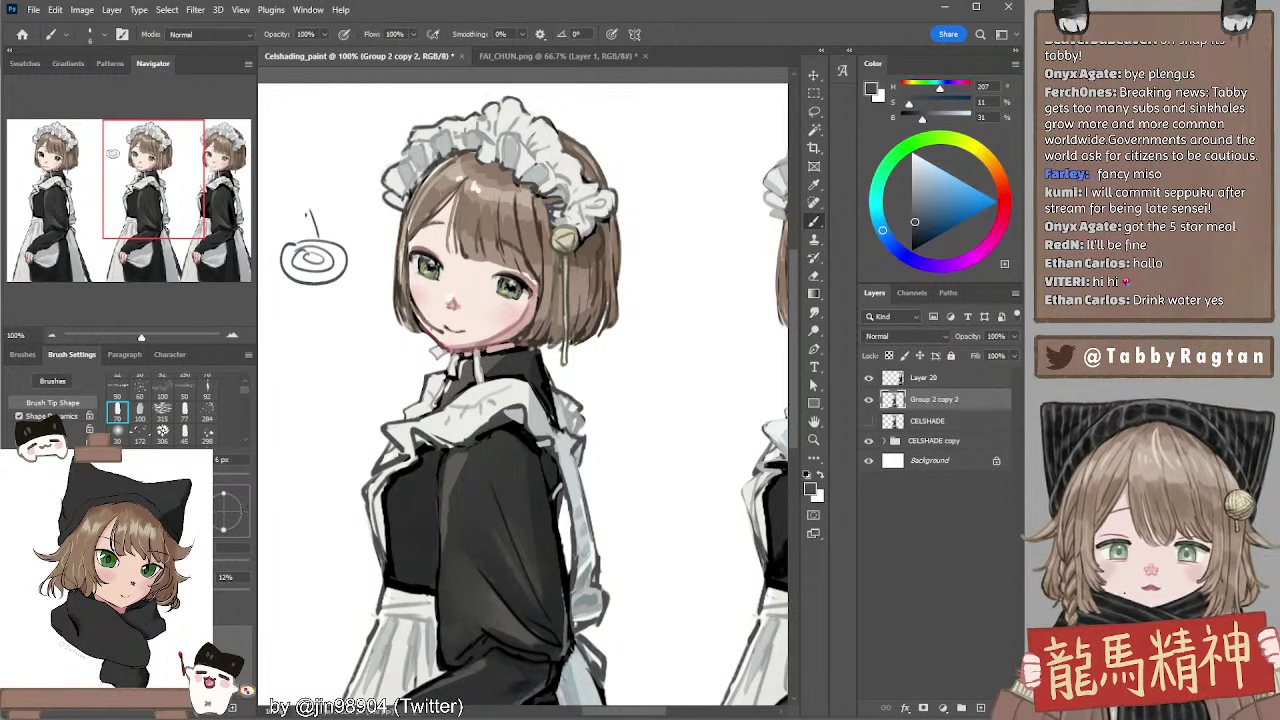
pyautogui.moveTo(295, 196)
pyautogui.mouseDown()
pyautogui.moveTo(300, 244)
pyautogui.moveTo(316, 234)
pyautogui.mouseUp()
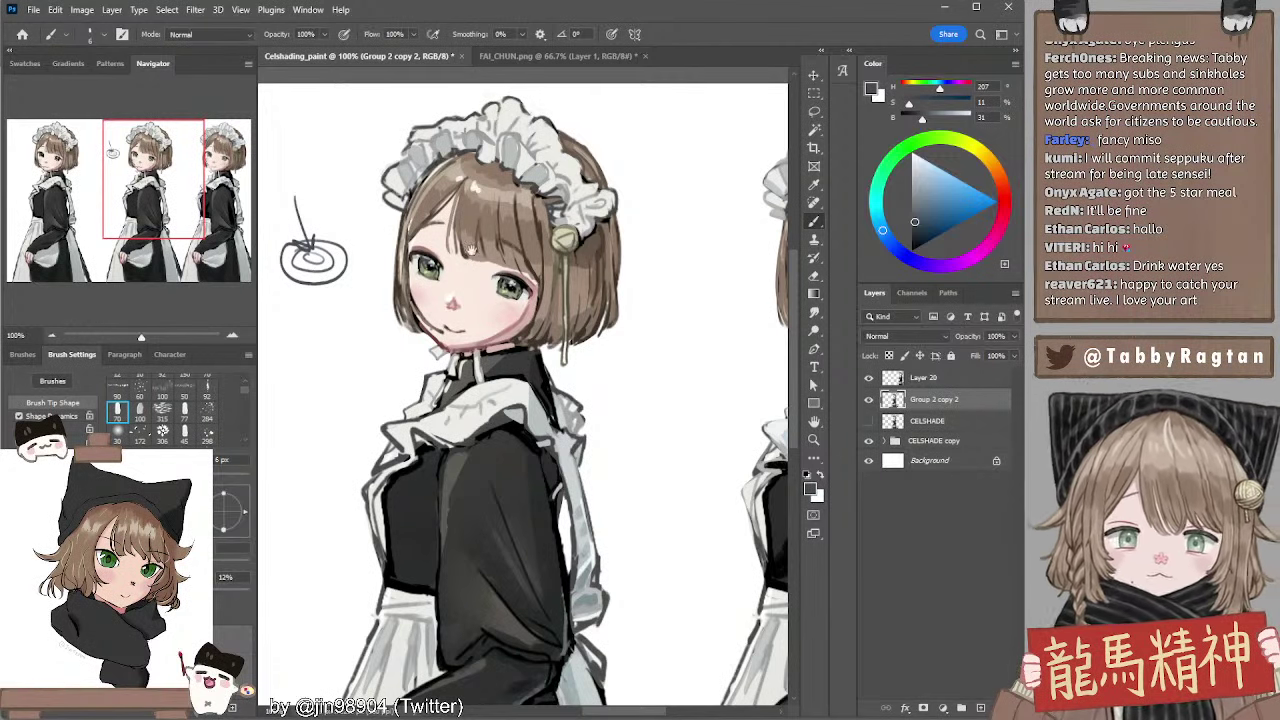
# Sample the pale skin above the nose and the cheek's blush pink for retouching the middle figure's face at 6 px
pyautogui.moveTo(471, 250); pyautogui.dragTo(457, 230)
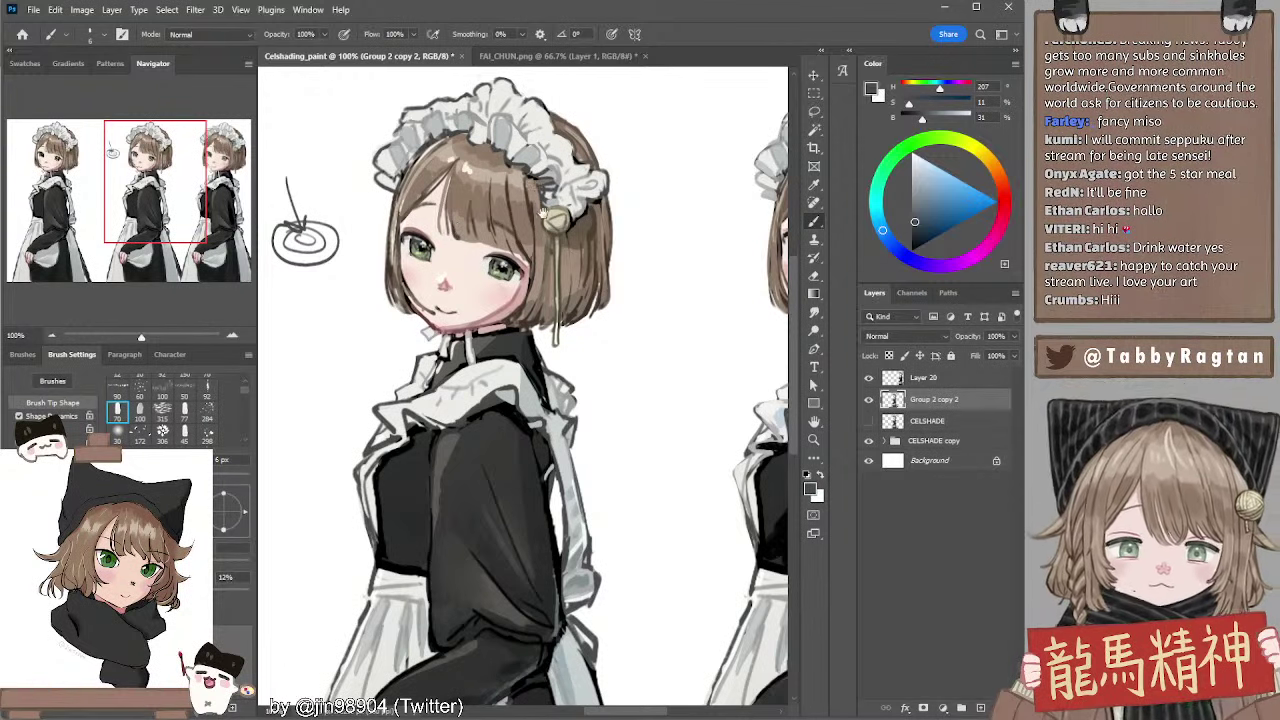
pyautogui.moveTo(548, 232)
pyautogui.mouseDown()
pyautogui.moveTo(441, 257)
pyautogui.moveTo(526, 248)
pyautogui.mouseUp()
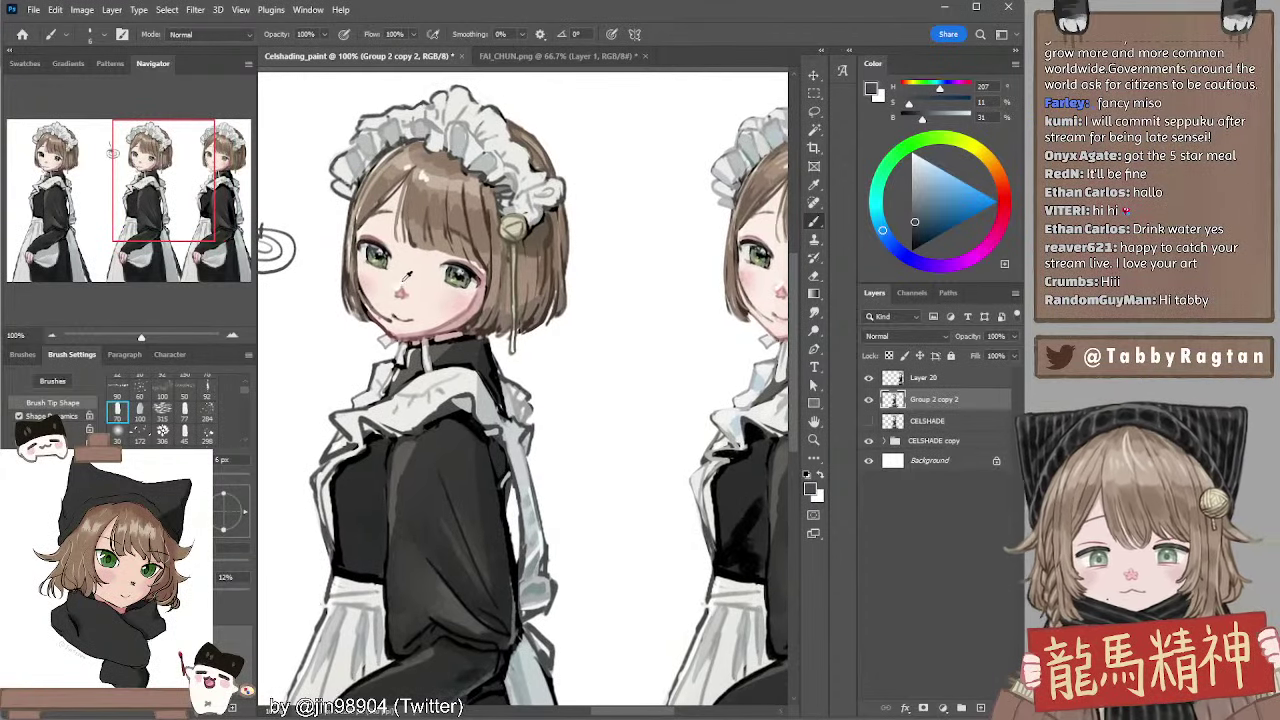
pyautogui.hotkey('ctrl', '+')
pyautogui.moveTo(354, 246); pyautogui.dragTo(491, 354)
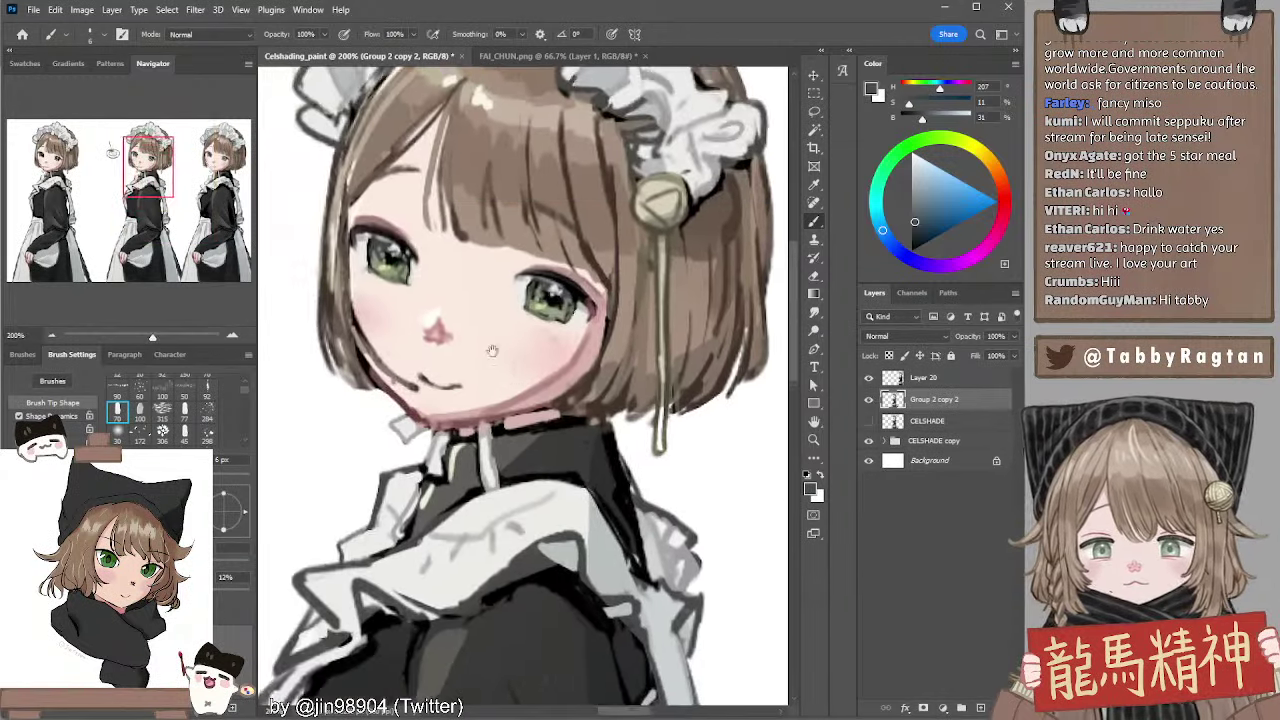
pyautogui.moveTo(425, 223); pyautogui.dragTo(464, 286)
pyautogui.keyDown('alt'); pyautogui.click(481, 348); pyautogui.keyUp('alt')
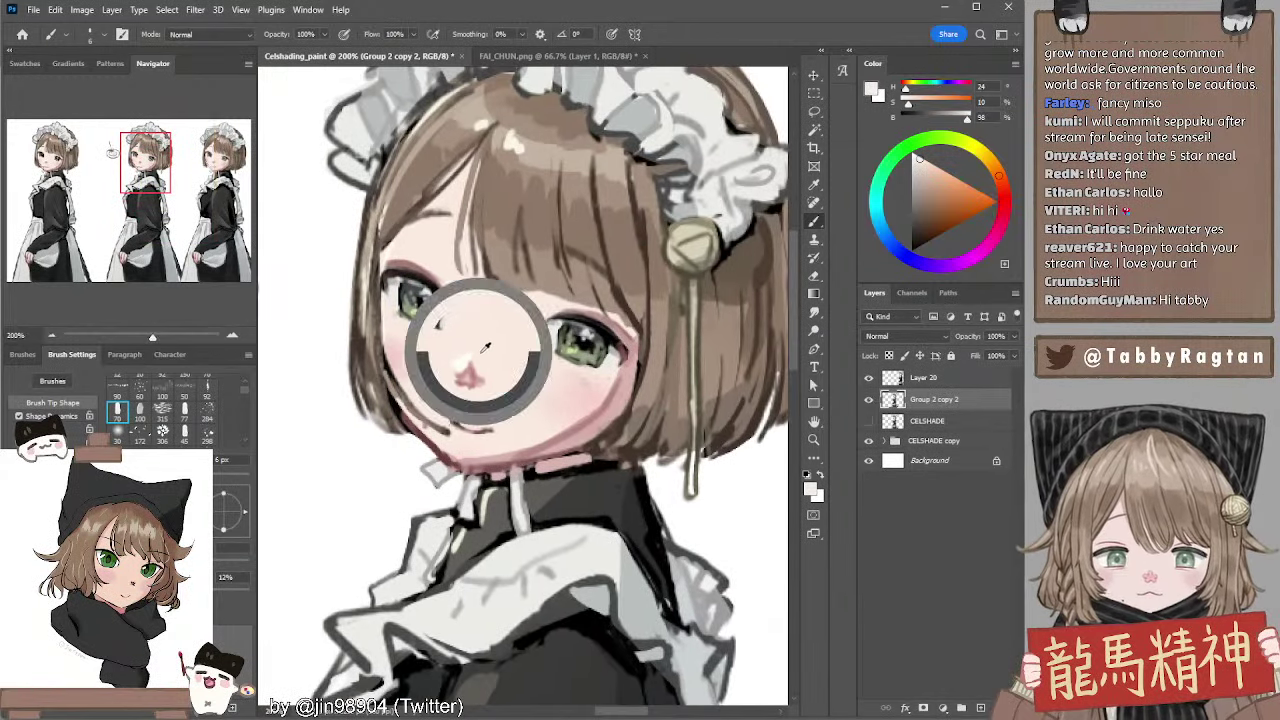
pyautogui.moveTo(475, 355)
pyautogui.mouseDown()
pyautogui.moveTo(492, 363)
pyautogui.moveTo(485, 354)
pyautogui.mouseUp()
pyautogui.keyDown('alt'); pyautogui.click(412, 350); pyautogui.keyUp('alt')
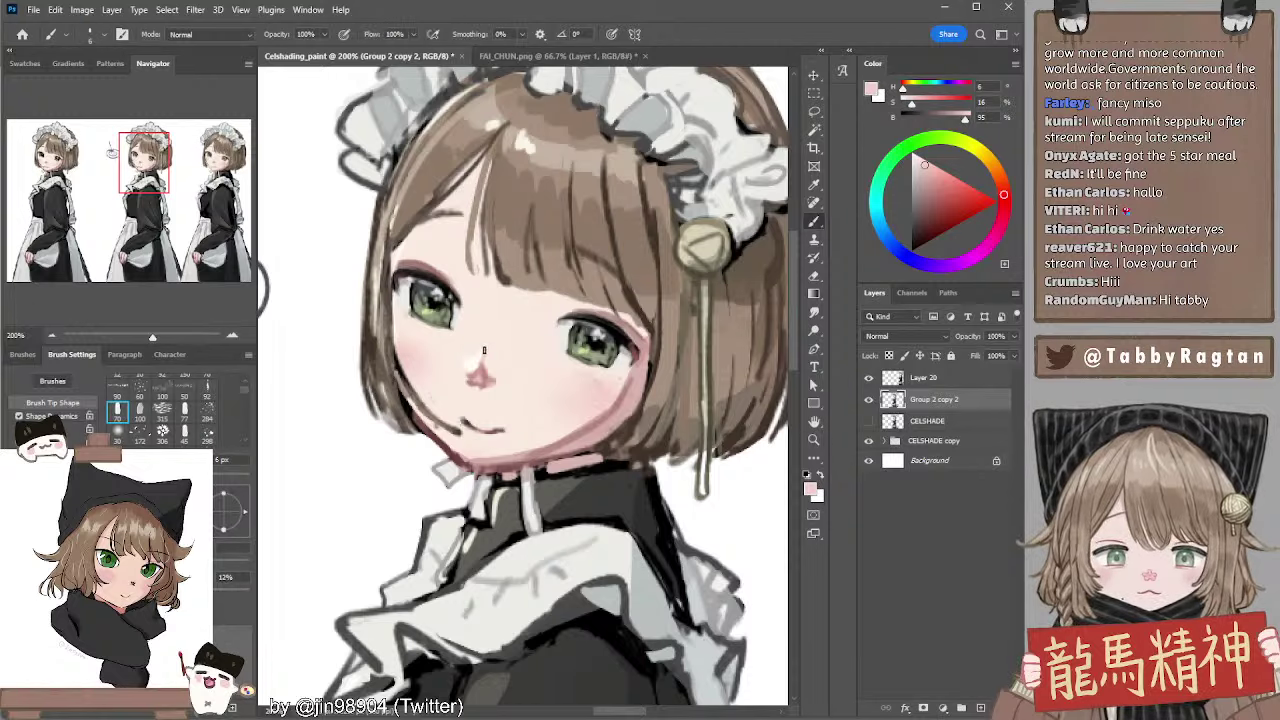
# Resample the pale skin tone beside the nose and tidy the nose area with a 9 px brush
pyautogui.press('z')
pyautogui.moveTo(496, 355); pyautogui.dragTo(486, 352)
pyautogui.press('b')
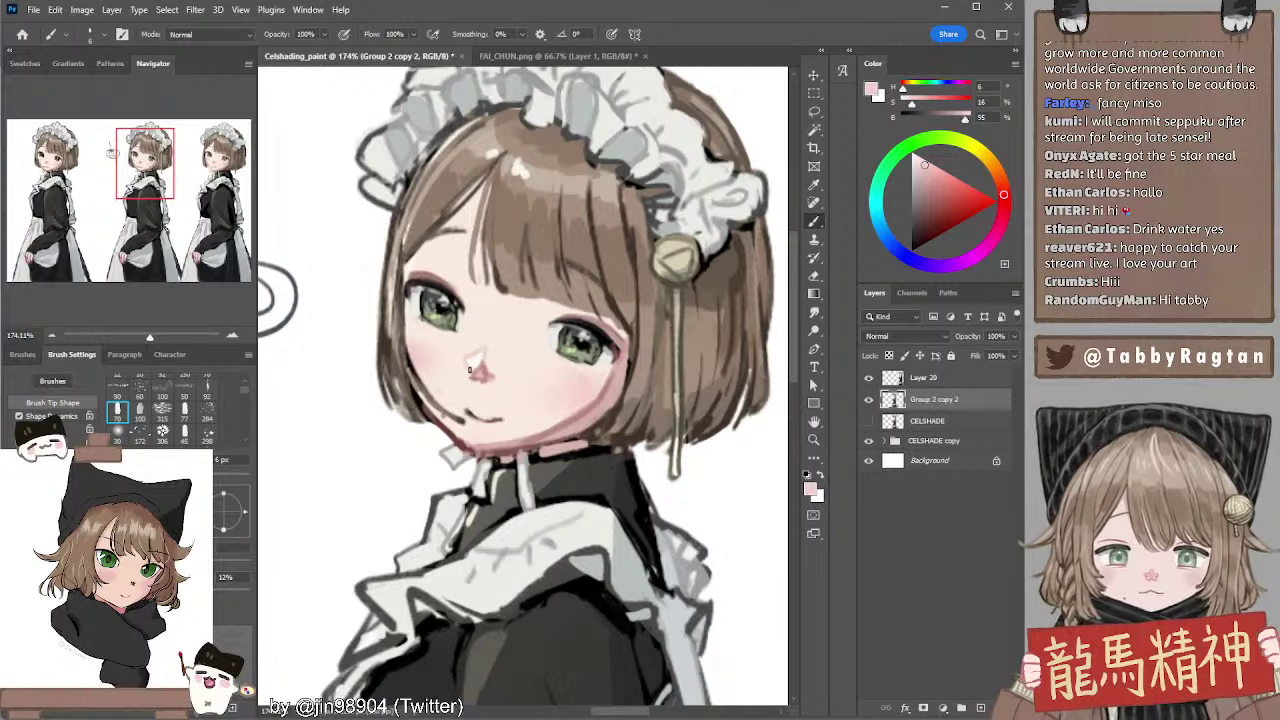
pyautogui.moveTo(512, 289); pyautogui.dragTo(428, 250)
pyautogui.click(54, 334)
pyautogui.click(54, 334)
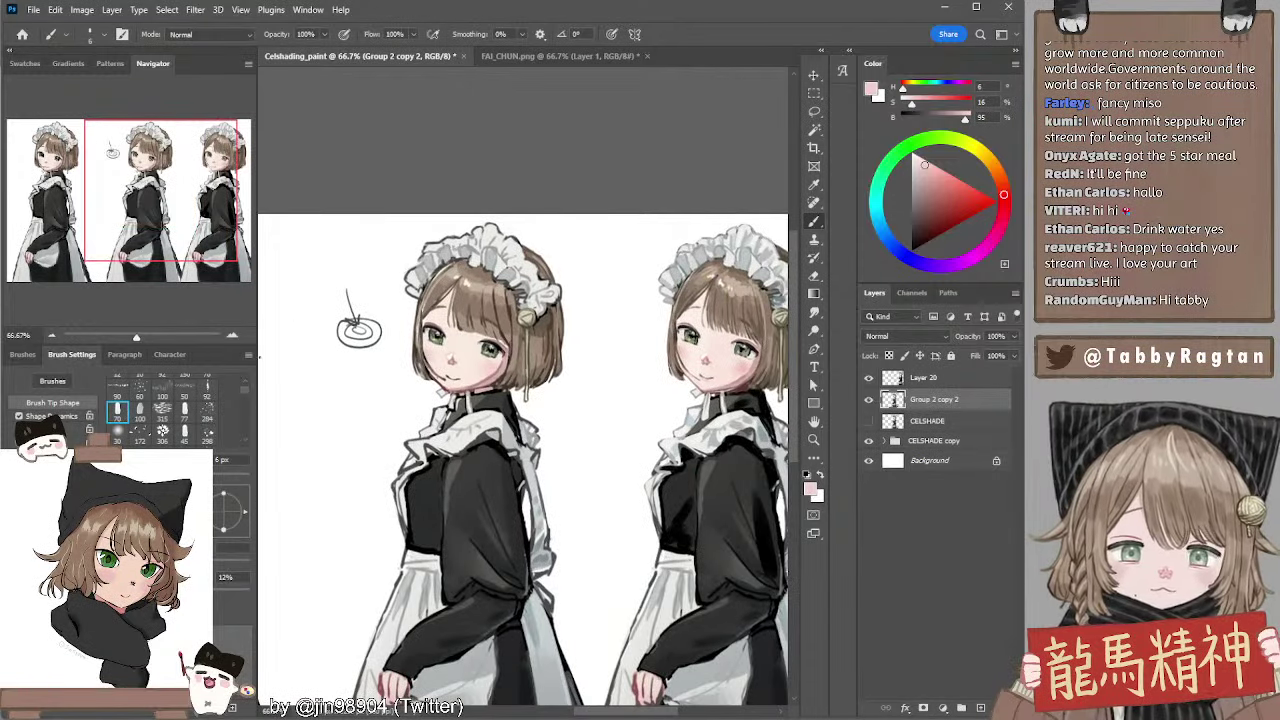
pyautogui.hotkey('ctrl', '+')
pyautogui.hotkey('ctrl', '+')
pyautogui.keyDown('alt'); pyautogui.click(302, 283); pyautogui.keyUp('alt')
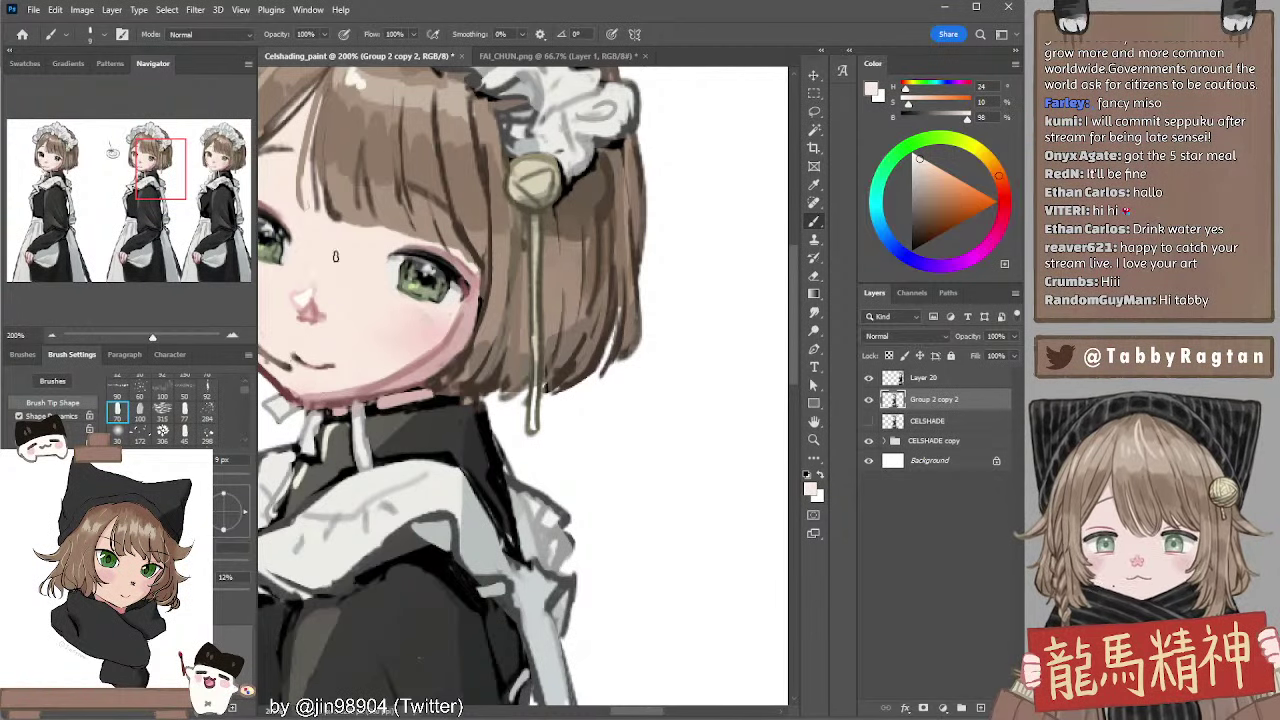
pyautogui.moveTo(335, 256); pyautogui.dragTo(509, 302)
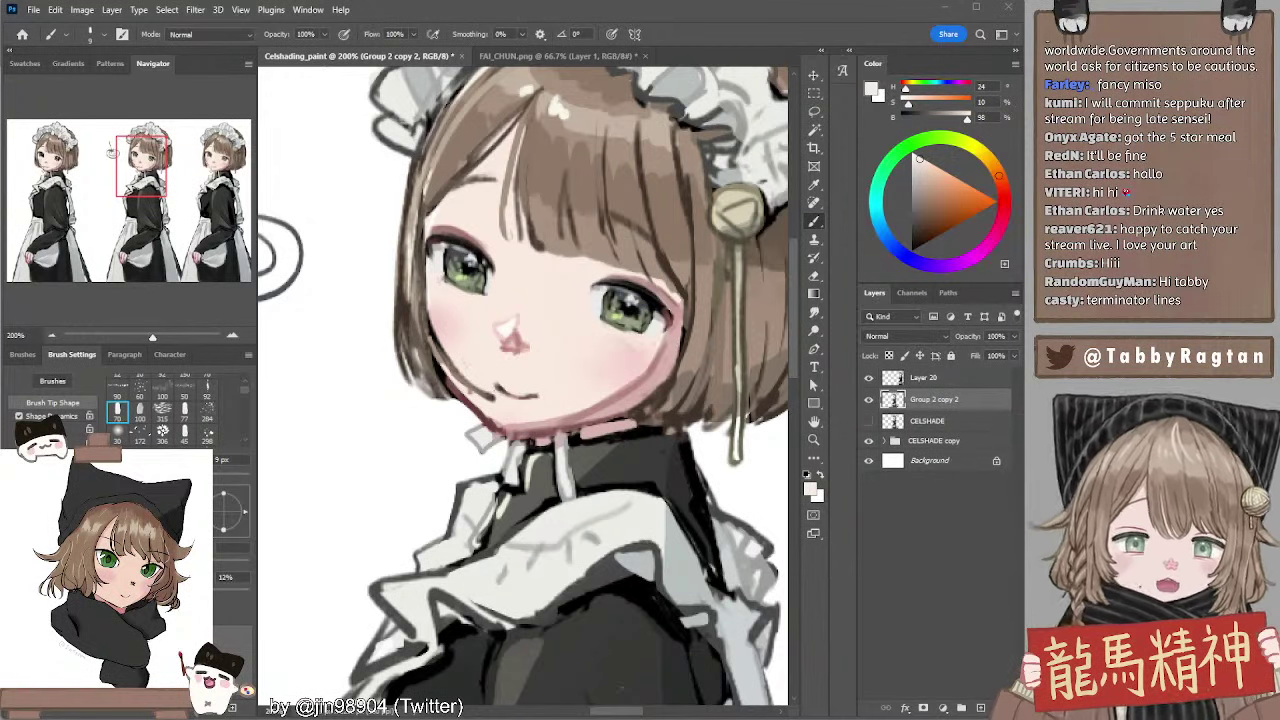
pyautogui.click(53, 335)
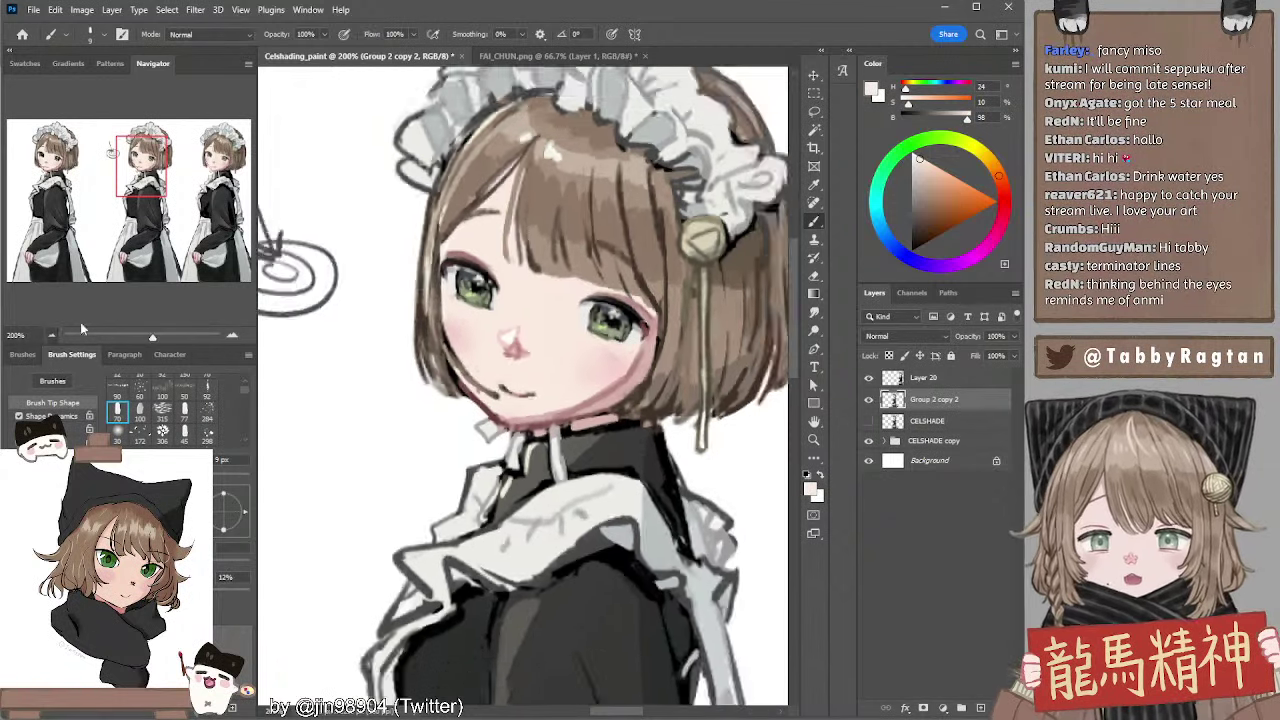
pyautogui.moveTo(405, 292); pyautogui.dragTo(455, 264)
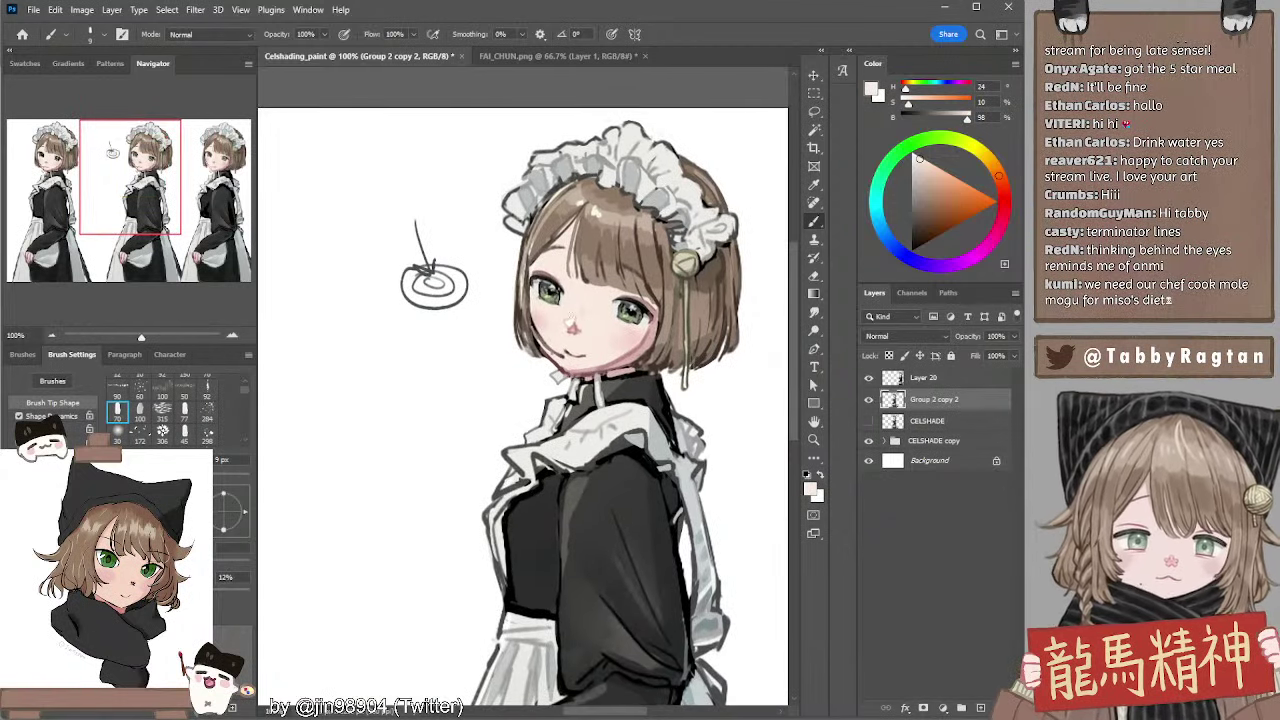
pyautogui.keyDown('alt'); pyautogui.click(590, 296); pyautogui.keyUp('alt')
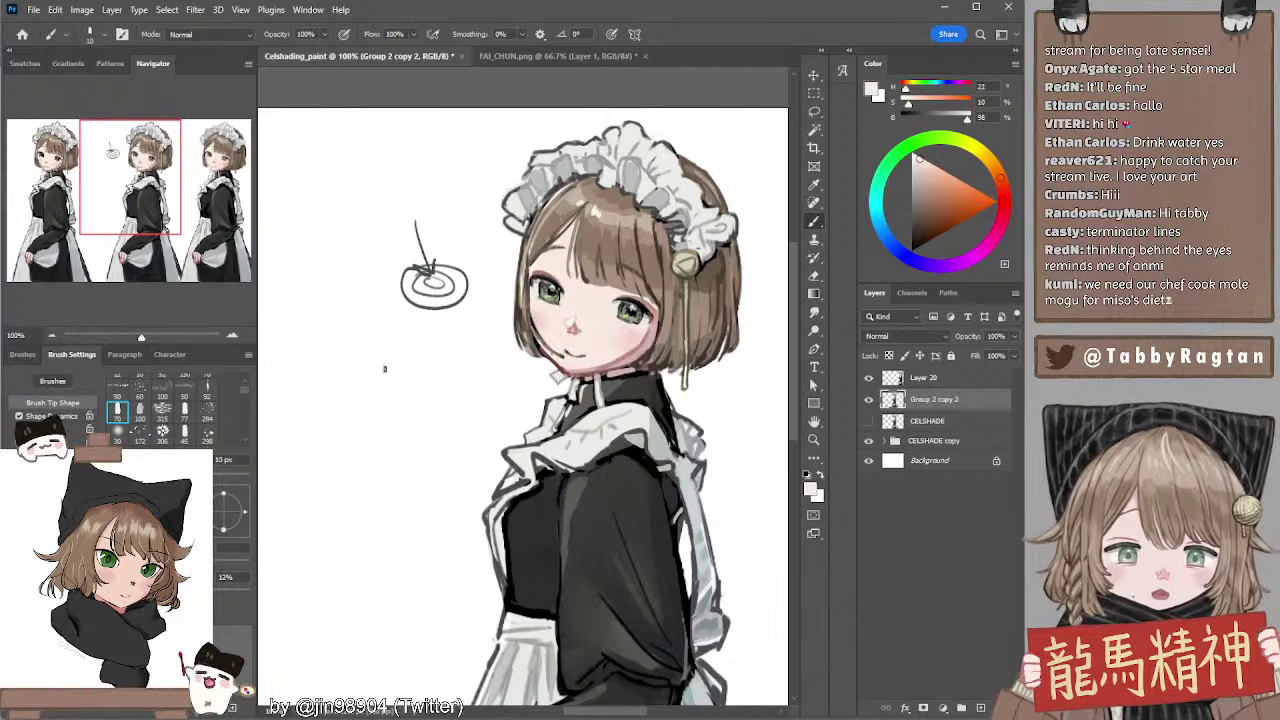
pyautogui.press(']')
pyautogui.press(']')
pyautogui.press(']')
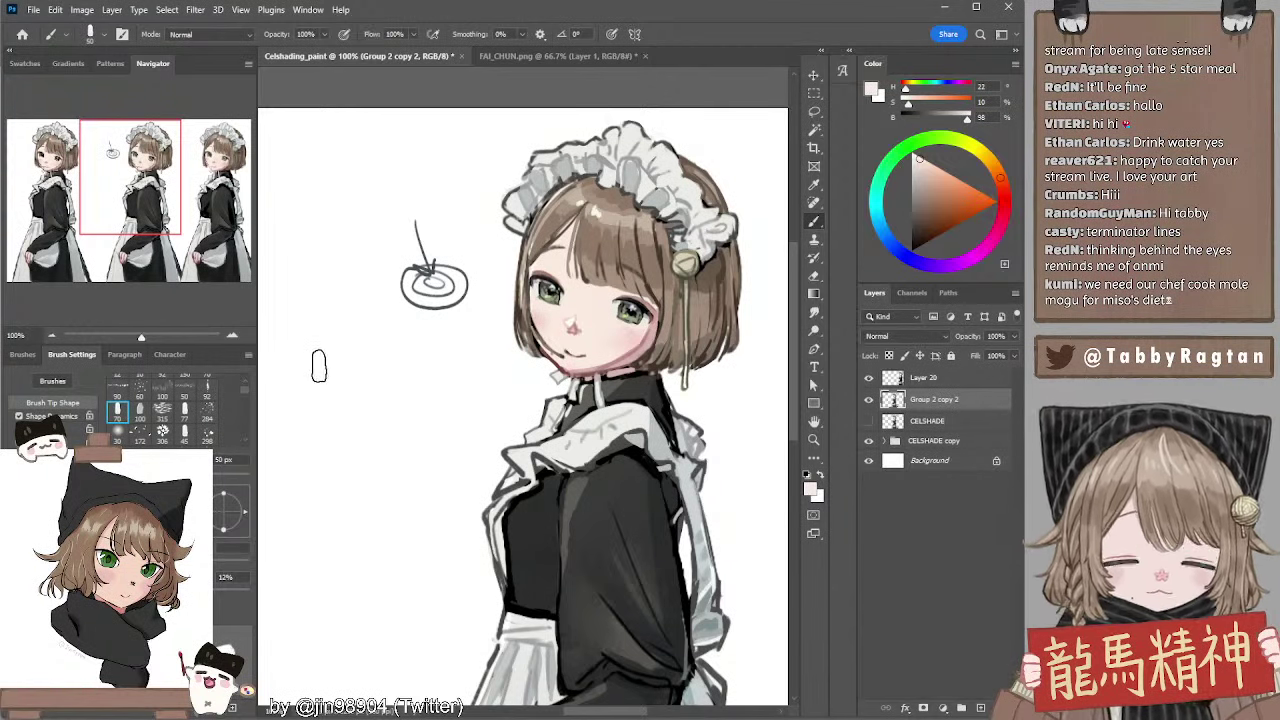
pyautogui.moveTo(314, 360); pyautogui.dragTo(315, 415)
pyautogui.hotkey('ctrl', 'z')
# Sample the brown from the middle figure's hair and paint a solid swatch below the oval sketch with a 60 px brush
pyautogui.keyDown('alt'); pyautogui.click(614, 274); pyautogui.keyUp('alt')
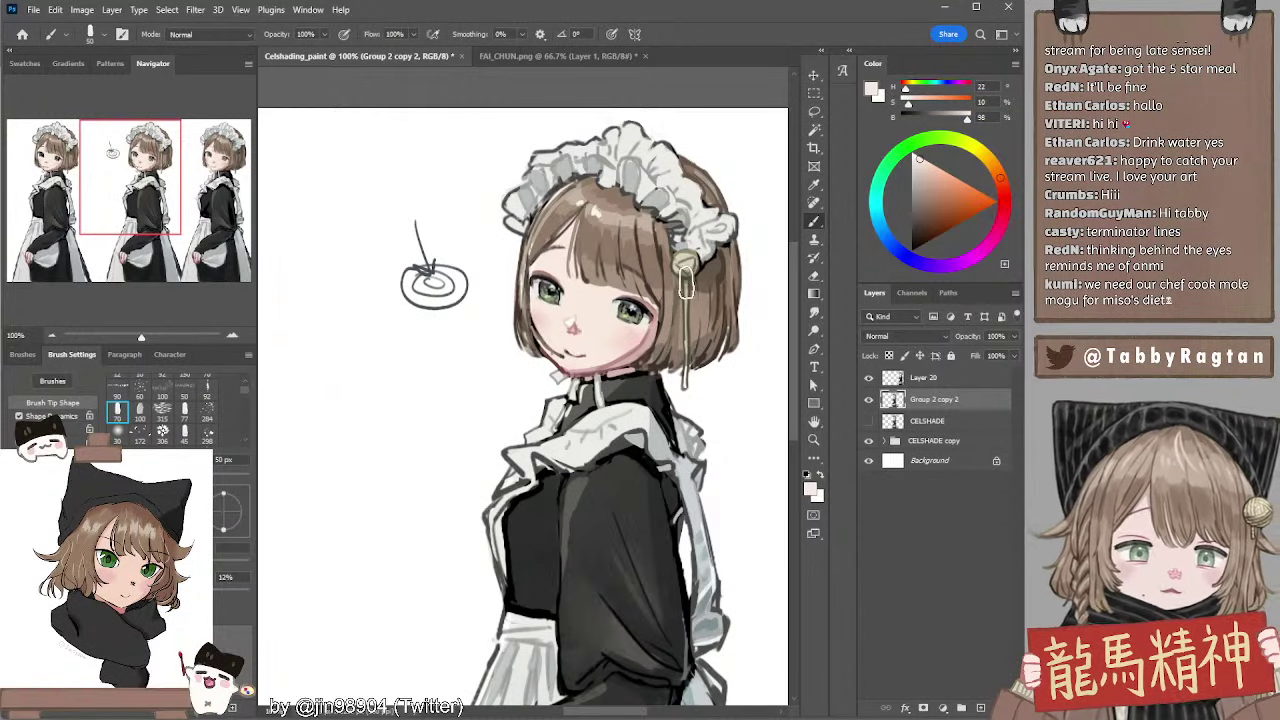
pyautogui.keyDown('alt'); pyautogui.click(628, 251); pyautogui.keyUp('alt')
pyautogui.press(']')
pyautogui.moveTo(366, 348)
pyautogui.mouseDown()
pyautogui.moveTo(358, 410)
pyautogui.moveTo(375, 385)
pyautogui.moveTo(375, 405)
pyautogui.mouseUp()
pyautogui.hotkey('ctrl', 'z')
pyautogui.moveTo(345, 350)
pyautogui.mouseDown()
pyautogui.moveTo(345, 430)
pyautogui.moveTo(372, 428)
pyautogui.mouseUp()
pyautogui.moveTo(355, 380)
pyautogui.mouseDown()
pyautogui.moveTo(365, 417)
pyautogui.moveTo(347, 368)
pyautogui.moveTo(358, 360)
pyautogui.moveTo(368, 378)
pyautogui.moveTo(341, 378)
pyautogui.moveTo(340, 365)
pyautogui.moveTo(342, 418)
pyautogui.moveTo(338, 387)
pyautogui.mouseUp()
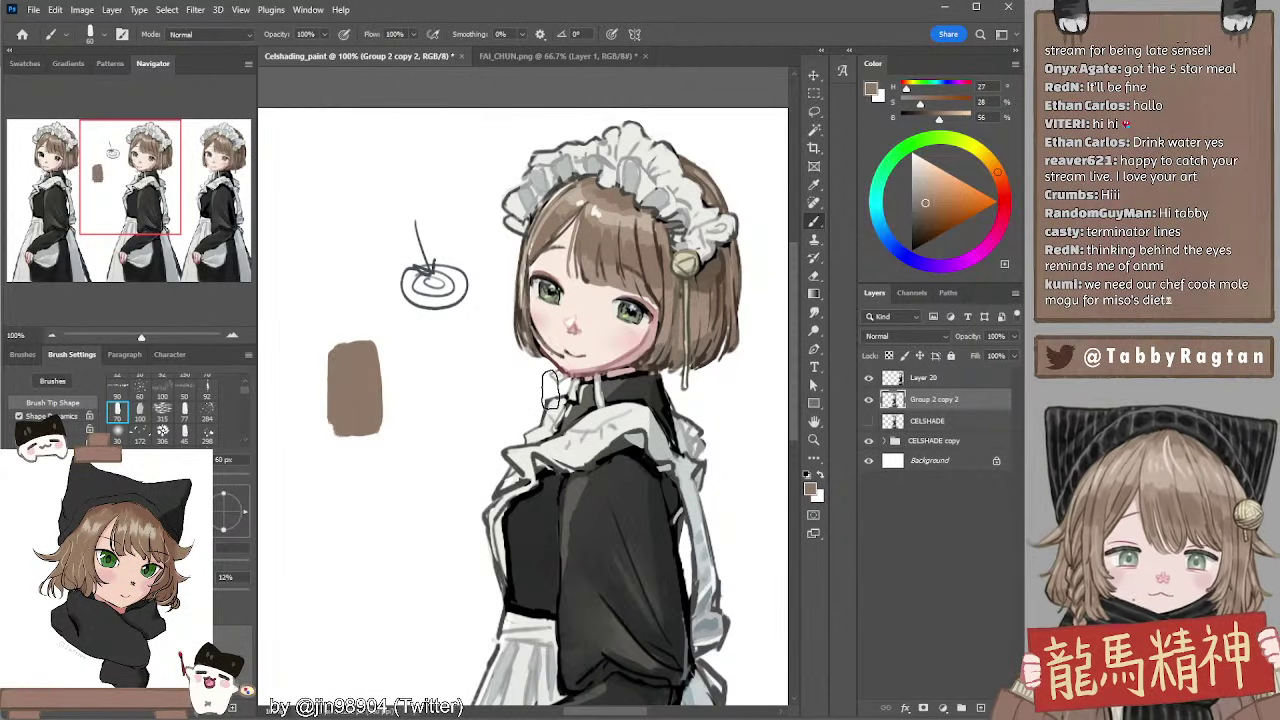
# Add a new layer and cover the brown swatch's right half with lighter beige sampled from the hair, using a 70 px brush
pyautogui.click(980, 708)
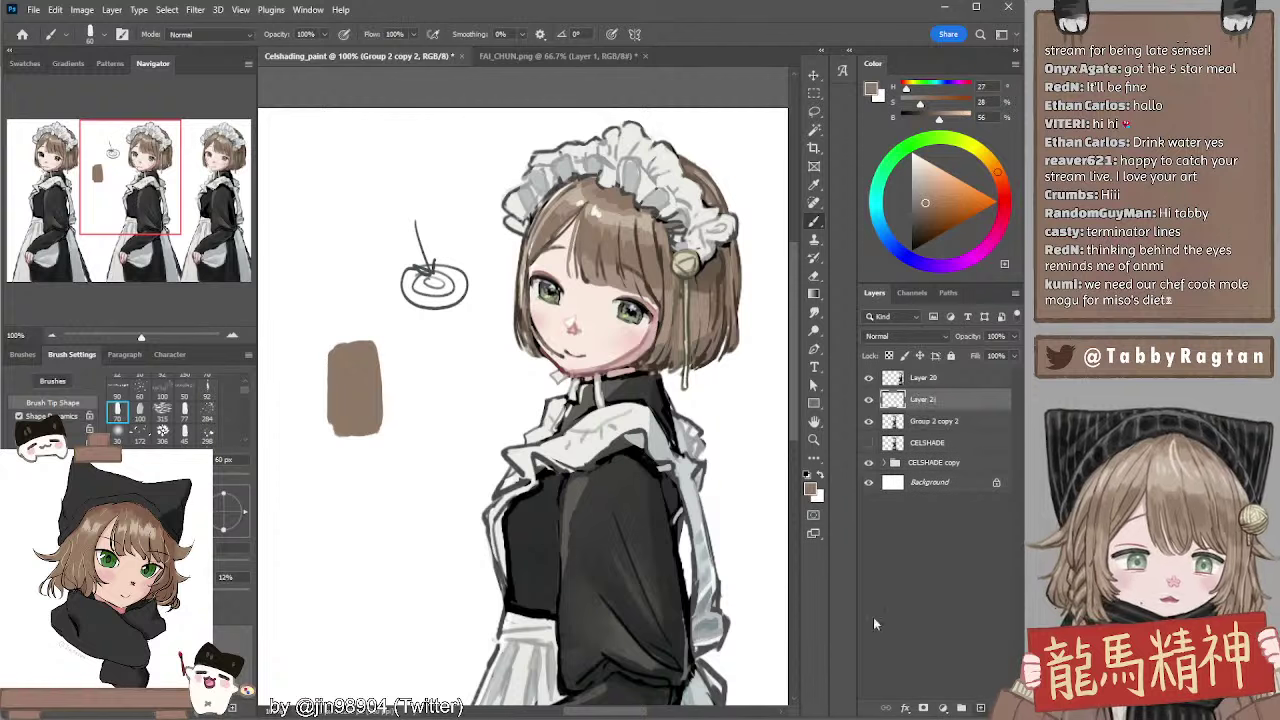
pyautogui.keyDown('alt'); pyautogui.click(631, 225); pyautogui.keyUp('alt')
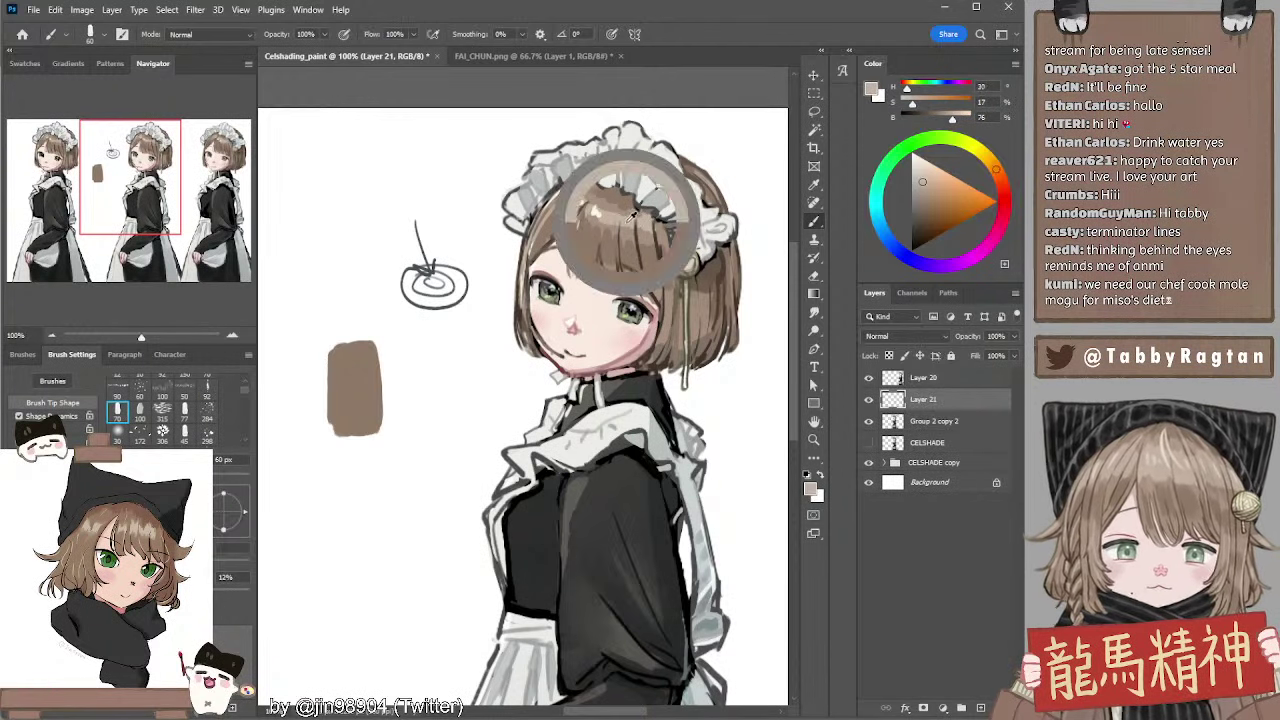
pyautogui.press(']')
pyautogui.moveTo(364, 363)
pyautogui.mouseDown()
pyautogui.moveTo(366, 420)
pyautogui.moveTo(366, 380)
pyautogui.moveTo(388, 400)
pyautogui.moveTo(370, 413)
pyautogui.moveTo(367, 363)
pyautogui.moveTo(386, 379)
pyautogui.moveTo(371, 411)
pyautogui.moveTo(386, 409)
pyautogui.mouseUp()
# Smudge the seam between the swatch's brown and beige halves with a 25 px brush at 30% strength
pyautogui.press('r')
pyautogui.press(']')
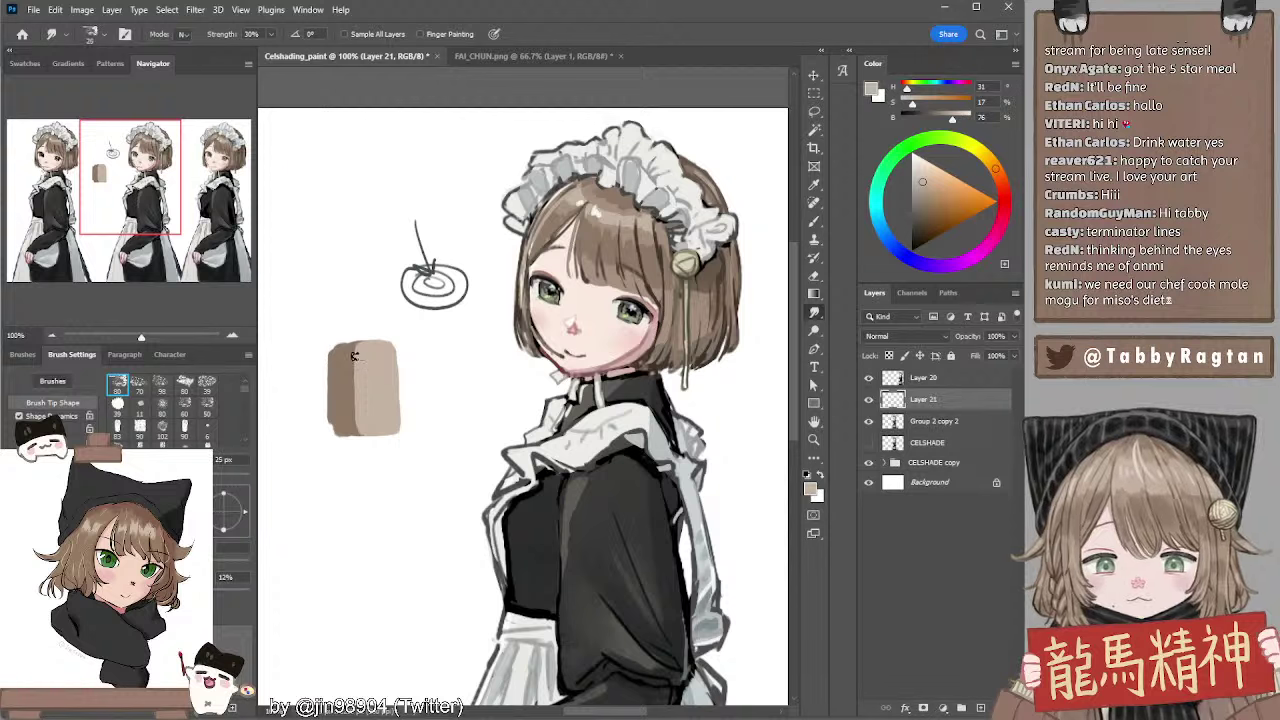
pyautogui.moveTo(355, 354)
pyautogui.mouseDown()
pyautogui.moveTo(356, 408)
pyautogui.moveTo(355, 353)
pyautogui.mouseUp()
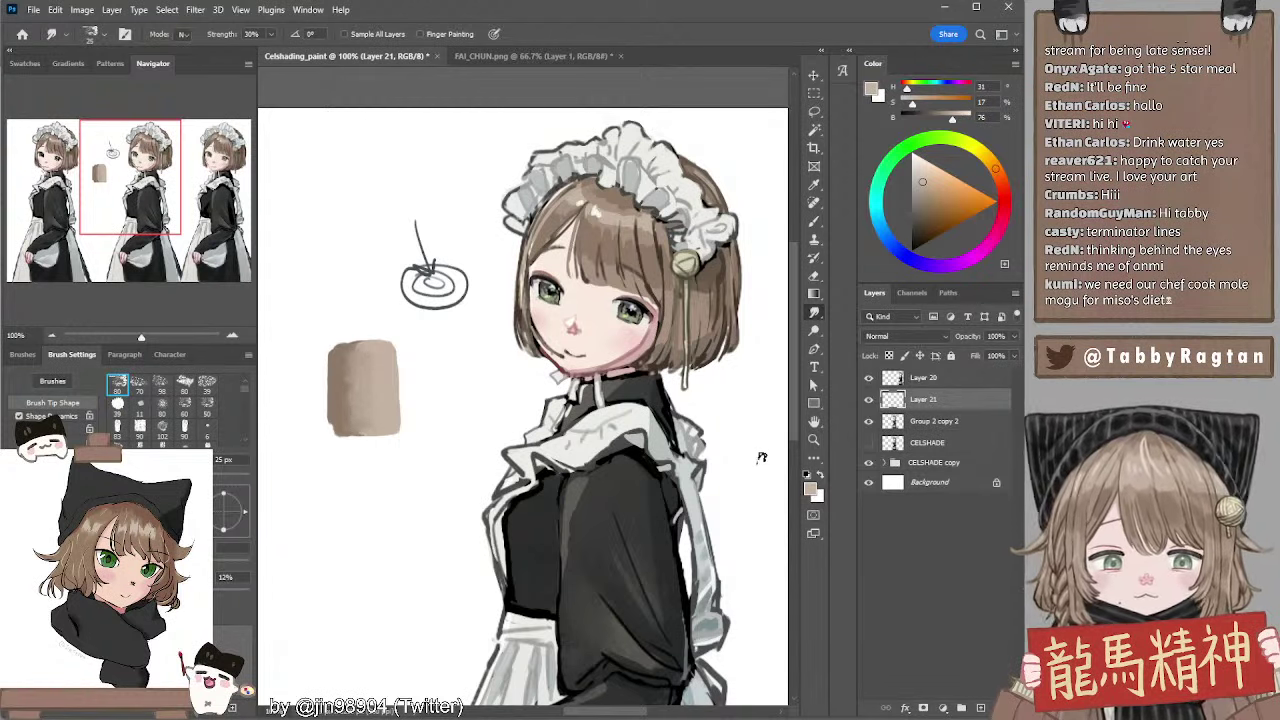
# Paint a second swatch below the first with the same brown on its left half and sampled beige on its right half
pyautogui.press('b')
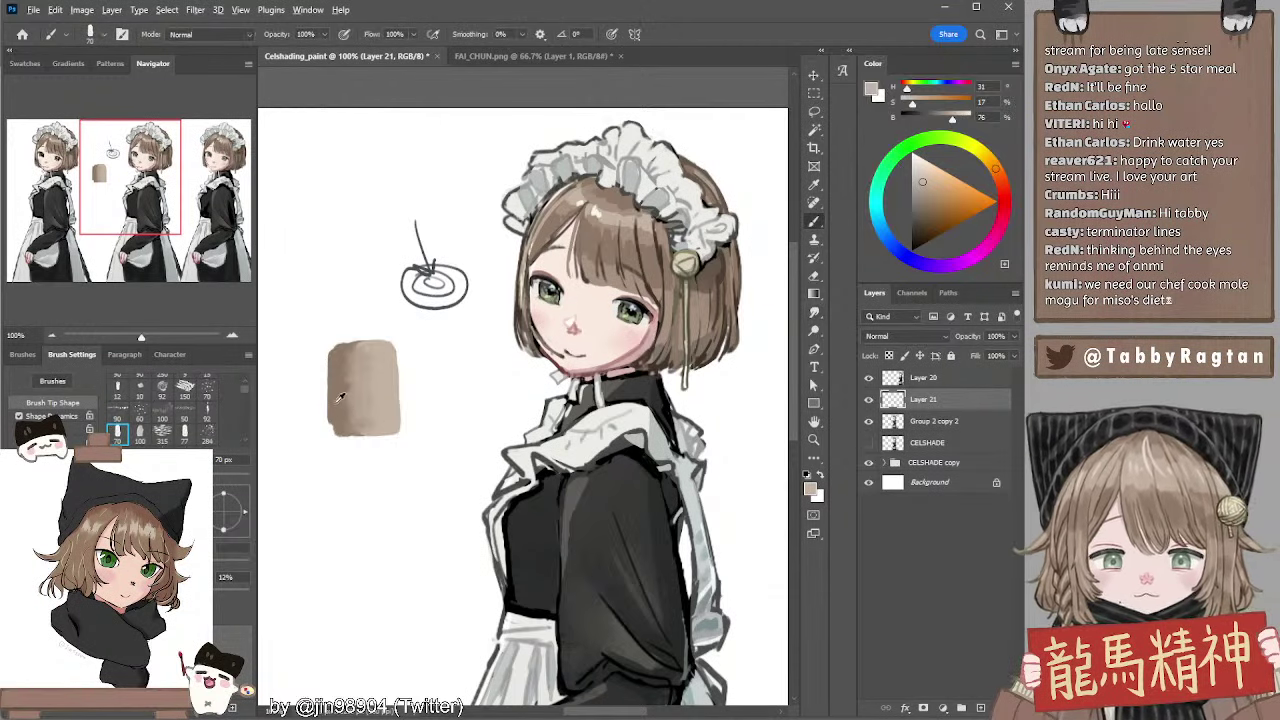
pyautogui.keyDown('alt'); pyautogui.click(336, 388); pyautogui.keyUp('alt')
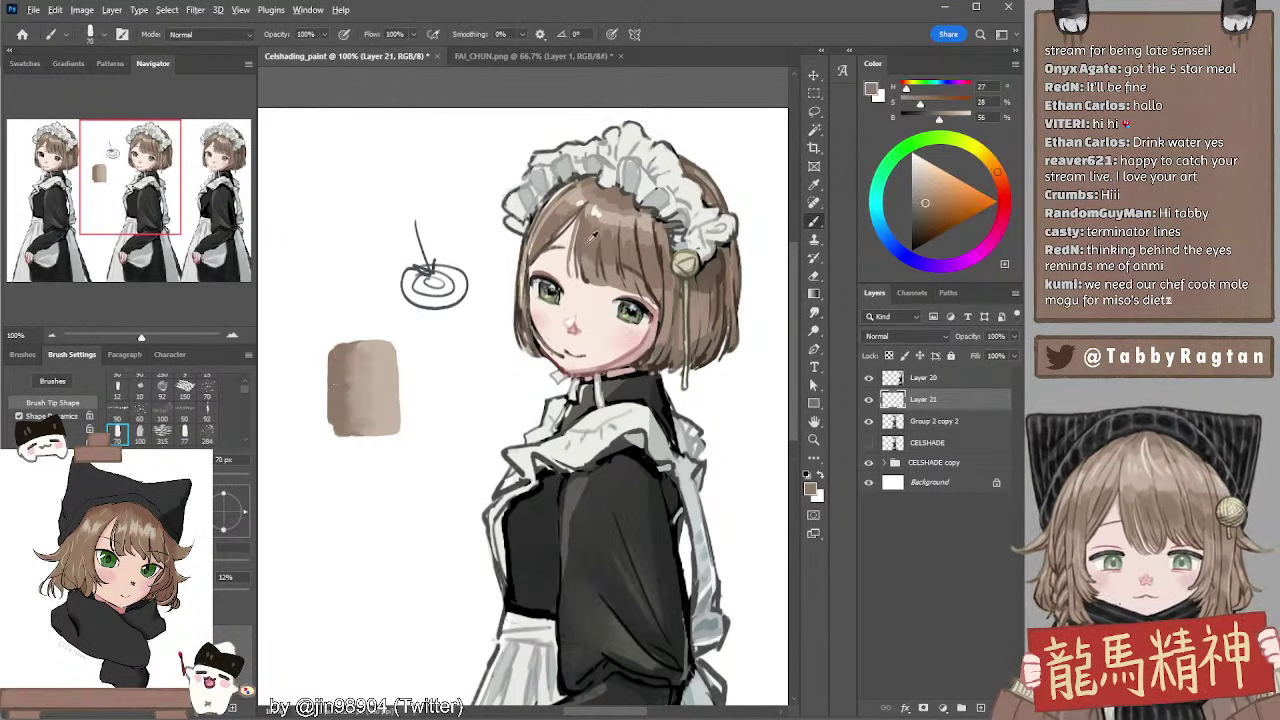
pyautogui.keyDown('alt'); pyautogui.click(630, 250); pyautogui.keyUp('alt')
pyautogui.moveTo(333, 462)
pyautogui.mouseDown()
pyautogui.moveTo(339, 529)
pyautogui.moveTo(353, 482)
pyautogui.moveTo(355, 526)
pyautogui.moveTo(338, 486)
pyautogui.moveTo(360, 483)
pyautogui.moveTo(365, 509)
pyautogui.moveTo(364, 533)
pyautogui.moveTo(341, 541)
pyautogui.moveTo(397, 393)
pyautogui.moveTo(365, 480)
pyautogui.moveTo(391, 480)
pyautogui.moveTo(394, 536)
pyautogui.moveTo(371, 537)
pyautogui.moveTo(374, 509)
pyautogui.moveTo(382, 539)
pyautogui.moveTo(361, 489)
pyautogui.moveTo(357, 537)
pyautogui.moveTo(352, 484)
pyautogui.moveTo(357, 541)
pyautogui.mouseUp()
pyautogui.keyDown('alt'); pyautogui.click(393, 400); pyautogui.keyUp('alt')
# Blend the second swatch's brown and beige halves with the Smudge tool at 25 to 30 px
pyautogui.press('r')
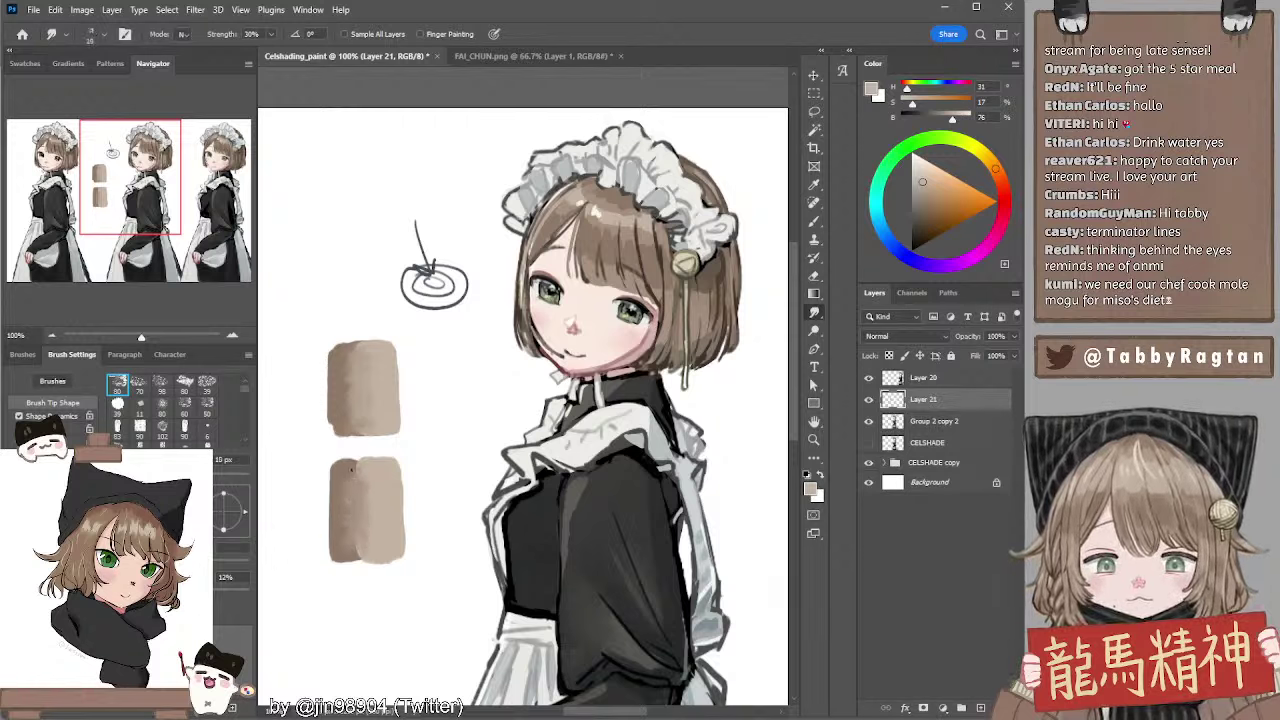
pyautogui.press(']')
pyautogui.press(']')
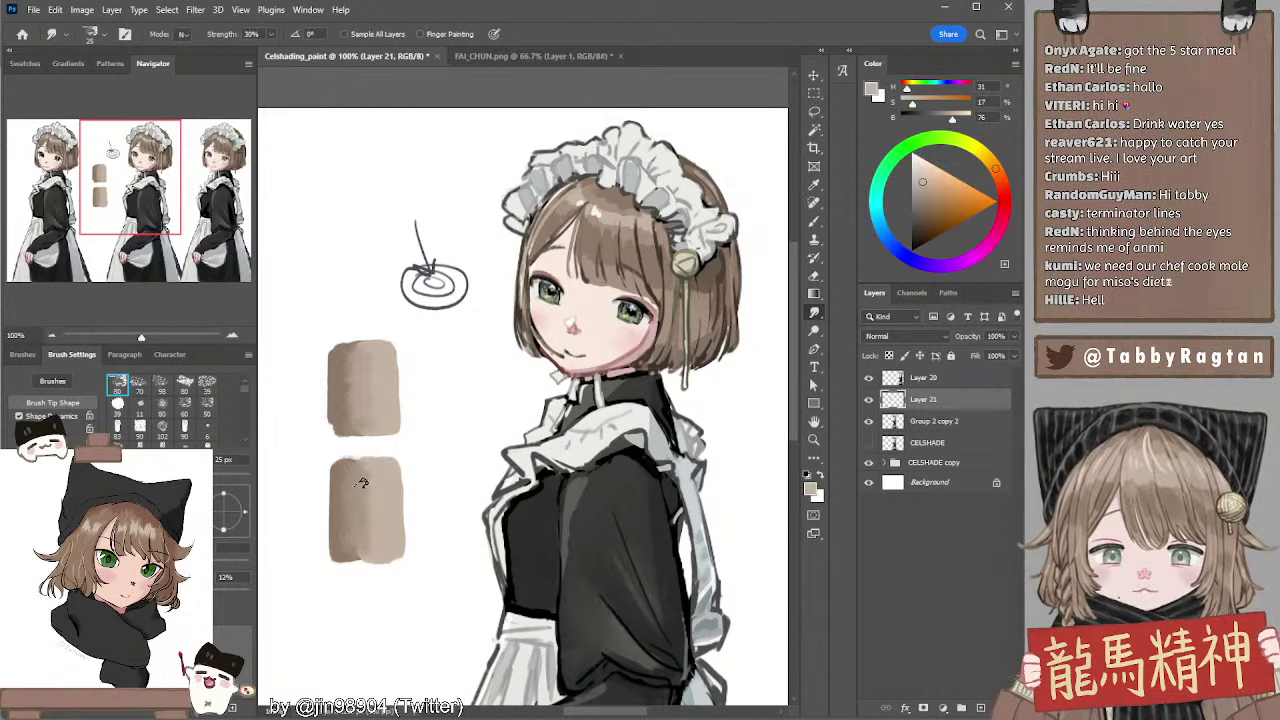
pyautogui.press(']')
pyautogui.moveTo(358, 552); pyautogui.dragTo(354, 546)
# Sample a mid brown from the second swatch's blended area and paint a small 60 px stroke left of the two swatches
pyautogui.moveTo(445, 426); pyautogui.dragTo(458, 390)
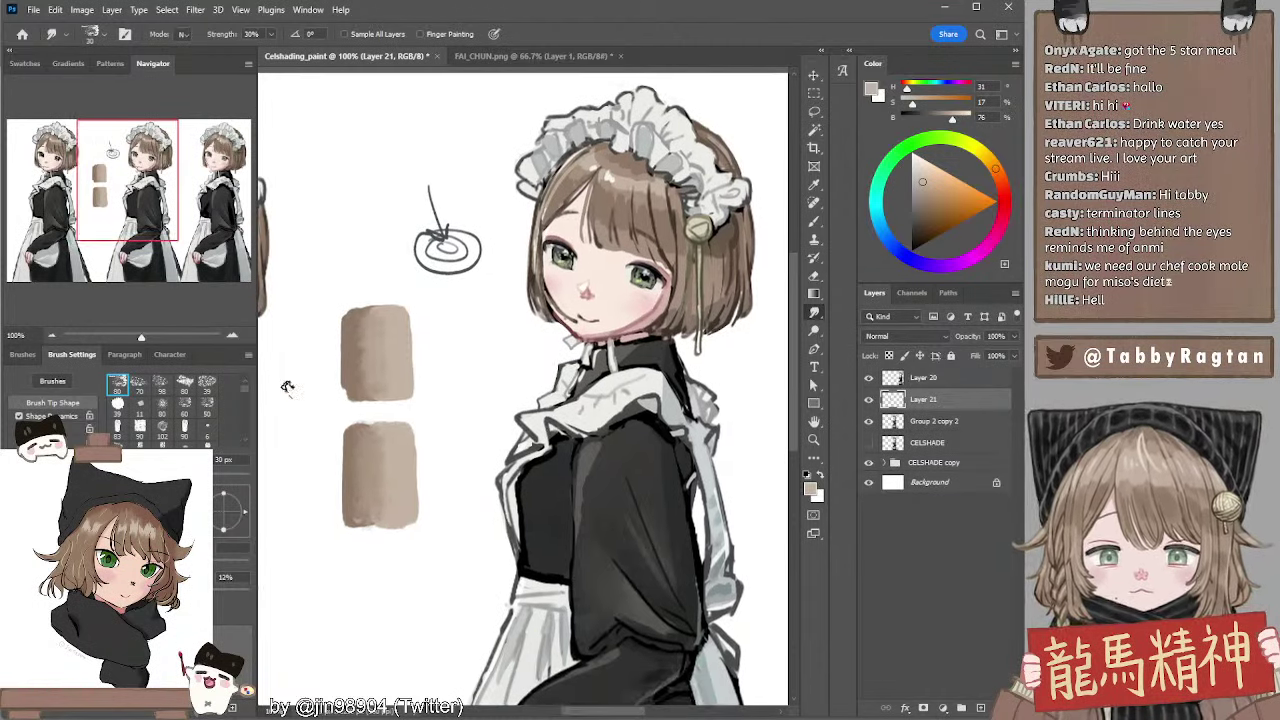
pyautogui.click(233, 335)
pyautogui.moveTo(353, 327); pyautogui.dragTo(589, 281)
pyautogui.press('b')
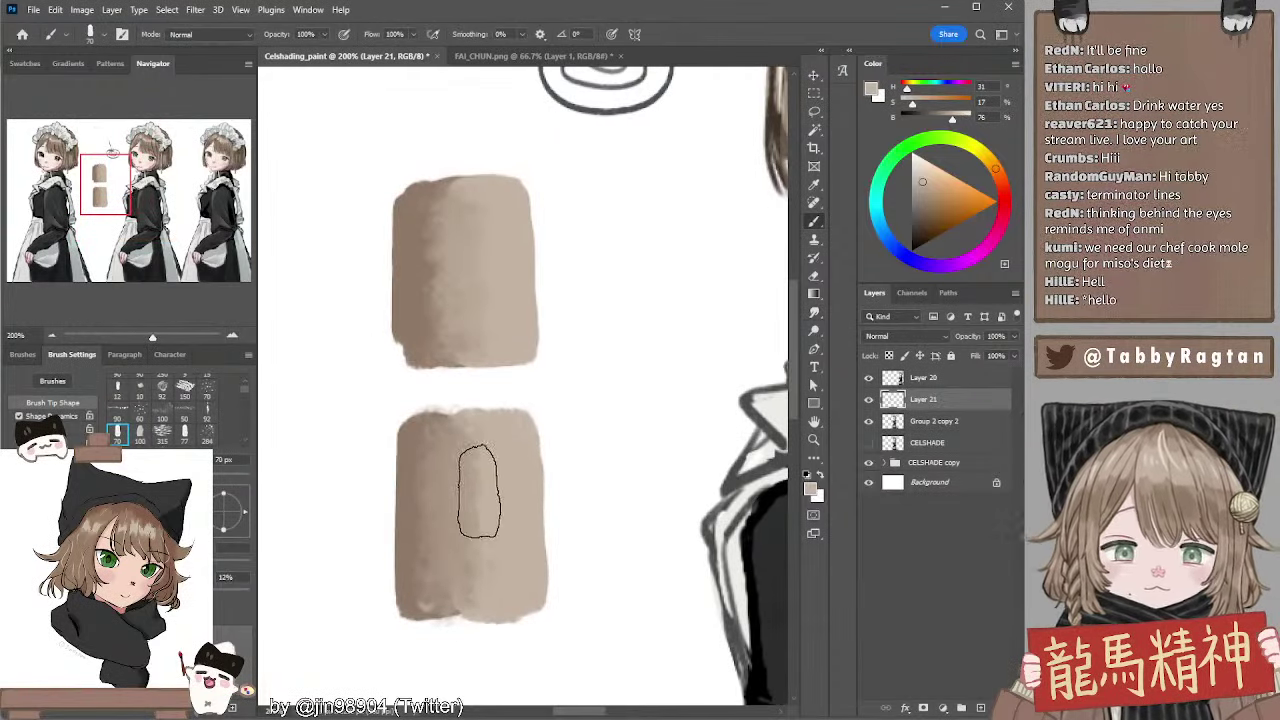
pyautogui.keyDown('alt'); pyautogui.click(447, 475); pyautogui.keyUp('alt')
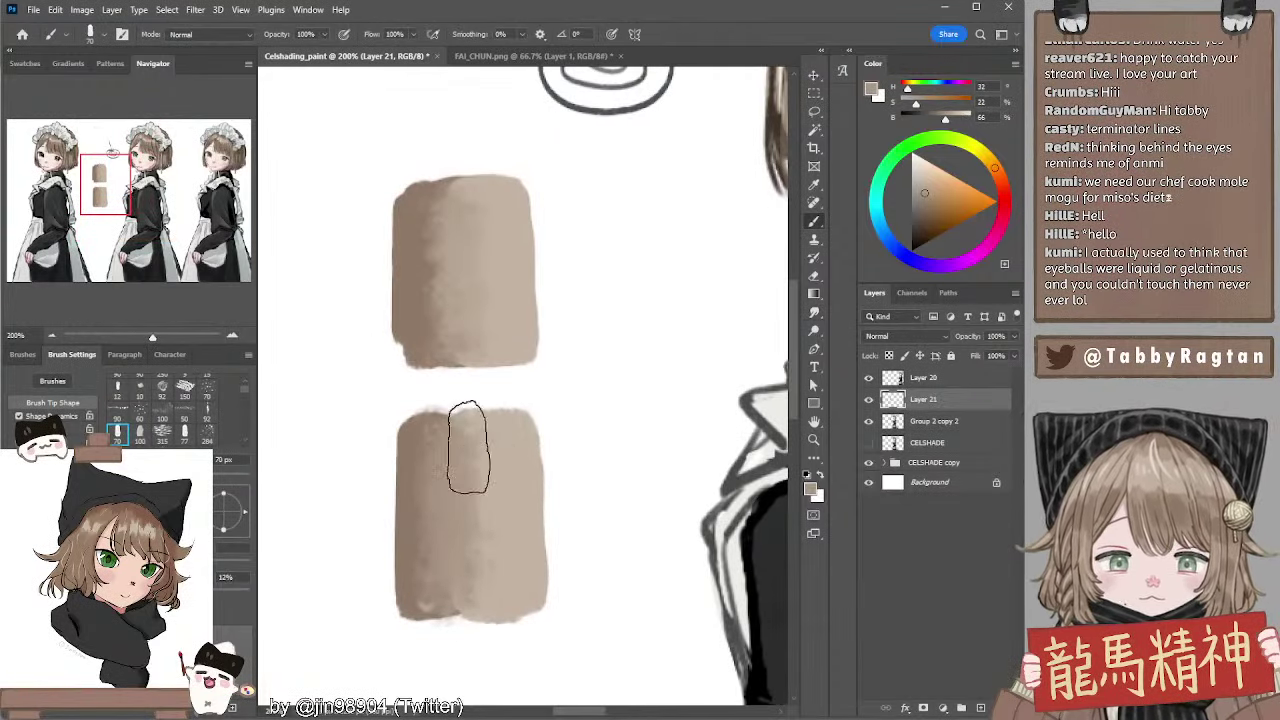
pyautogui.moveTo(468, 447); pyautogui.dragTo(500, 430)
pyautogui.keyDown('alt'); pyautogui.click(500, 457); pyautogui.keyUp('alt')
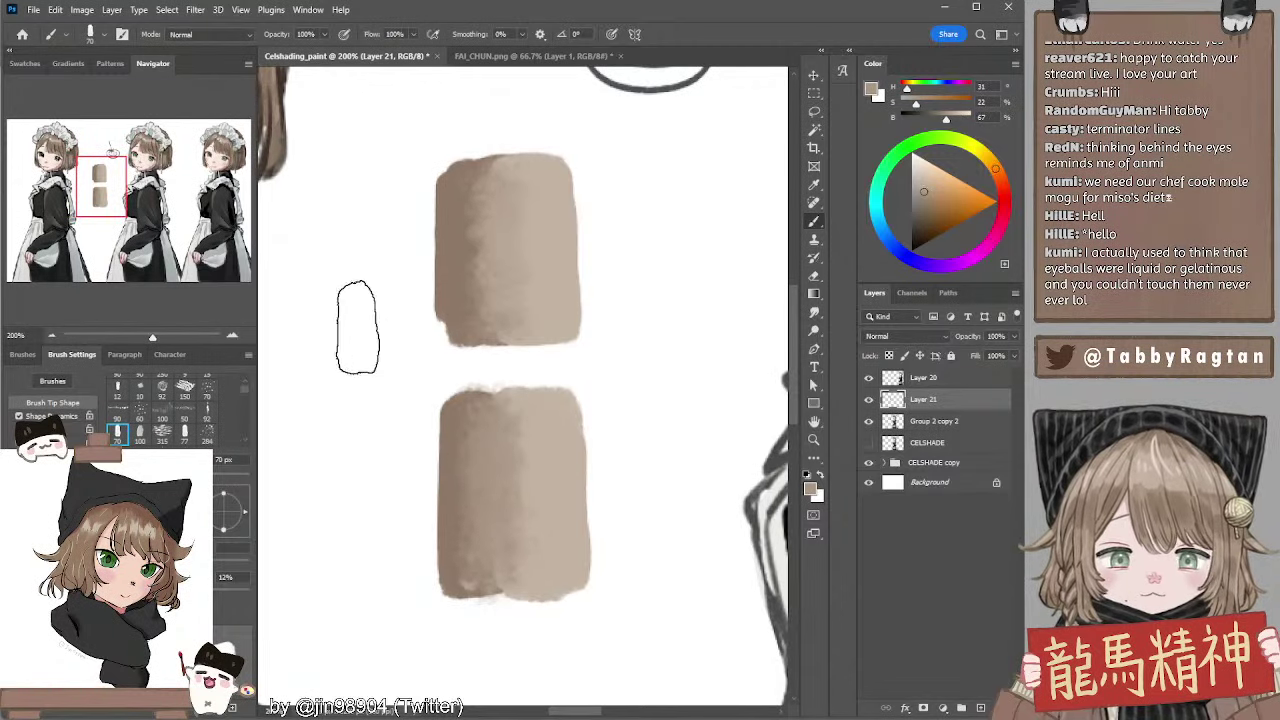
pyautogui.press('[')
pyautogui.moveTo(320, 322)
pyautogui.mouseDown()
pyautogui.moveTo(319, 362)
pyautogui.moveTo(316, 348)
pyautogui.moveTo(502, 232)
pyautogui.moveTo(342, 312)
pyautogui.moveTo(345, 357)
pyautogui.moveTo(339, 315)
pyautogui.moveTo(351, 358)
pyautogui.mouseUp()
# Sample a slightly lighter tone from the first swatch and paint it alongside the small stroke with a 45 px brush
pyautogui.keyDown('alt'); pyautogui.click(503, 232); pyautogui.keyUp('alt')
pyautogui.hotkey('ctrl', 'z')
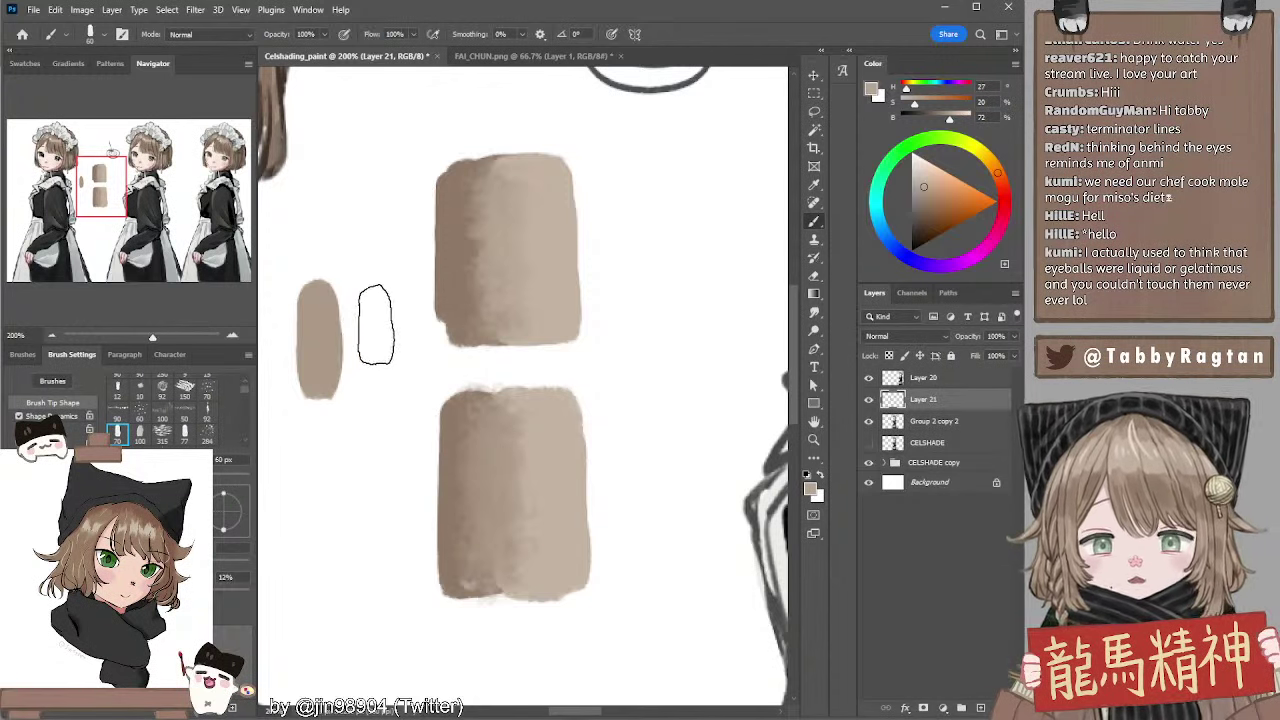
pyautogui.press('[')
pyautogui.press('[')
pyautogui.moveTo(330, 346)
pyautogui.mouseDown()
pyautogui.moveTo(349, 306)
pyautogui.moveTo(346, 374)
pyautogui.moveTo(409, 323)
pyautogui.mouseUp()
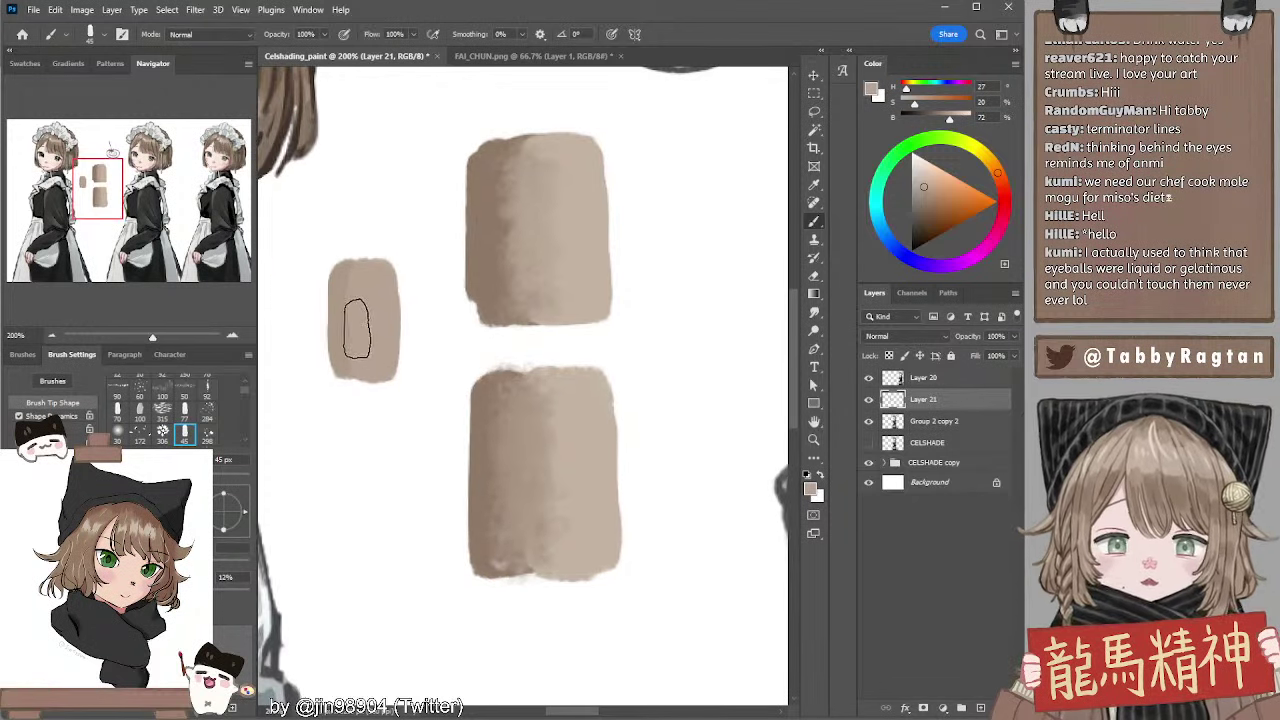
# Examine the color transitions in the small two-tone swatch and the two large smudged swatches at several zoom levels
pyautogui.click(232, 336)
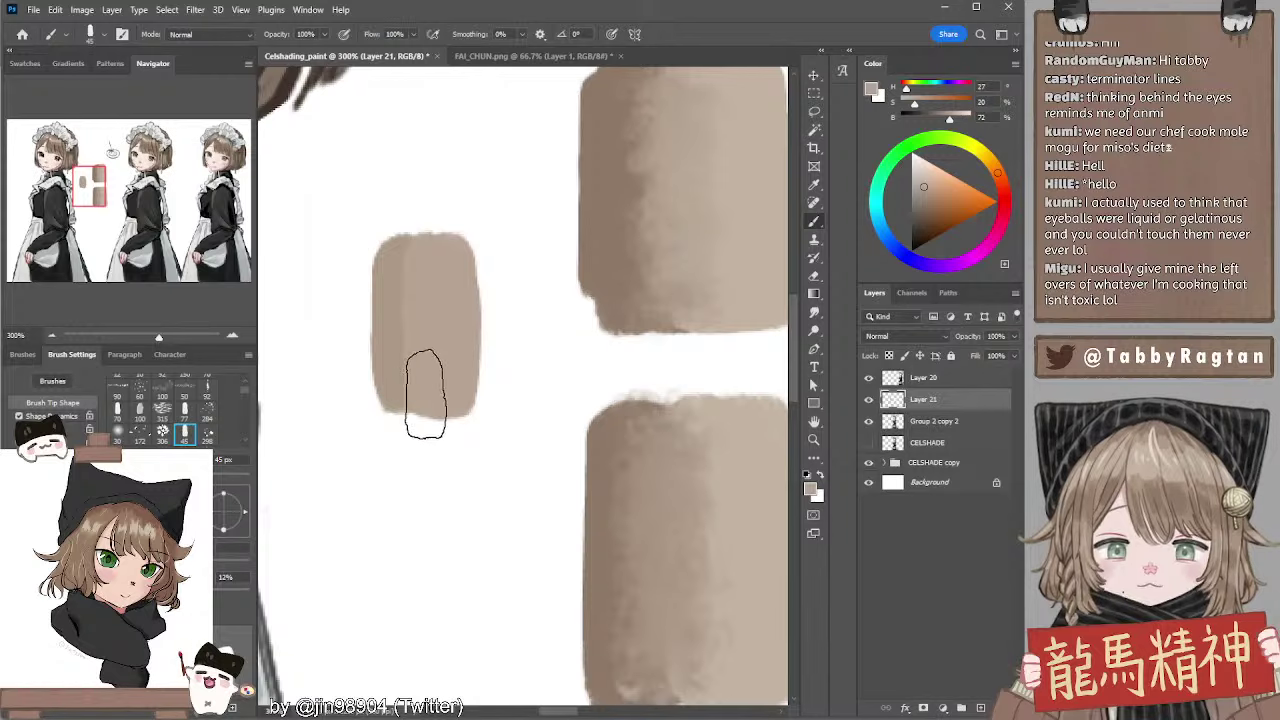
pyautogui.moveTo(423, 394)
pyautogui.mouseDown()
pyautogui.moveTo(372, 374)
pyautogui.moveTo(395, 377)
pyautogui.mouseUp()
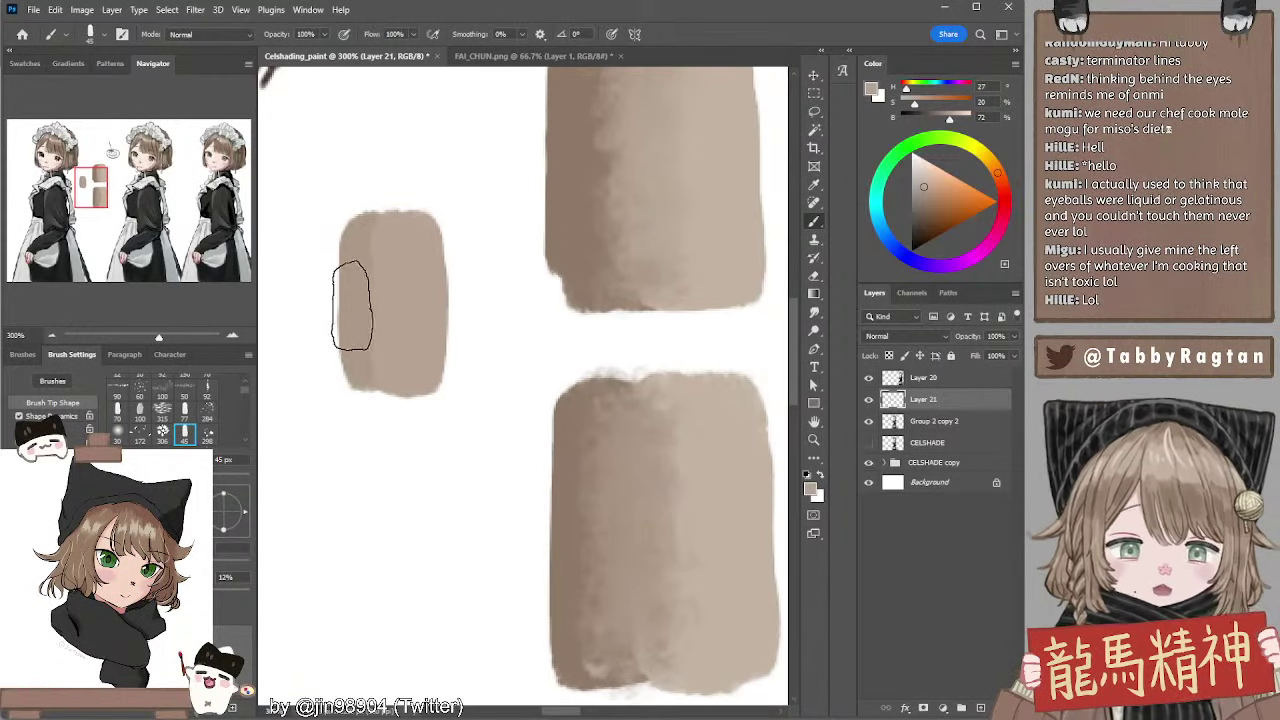
pyautogui.press('l')
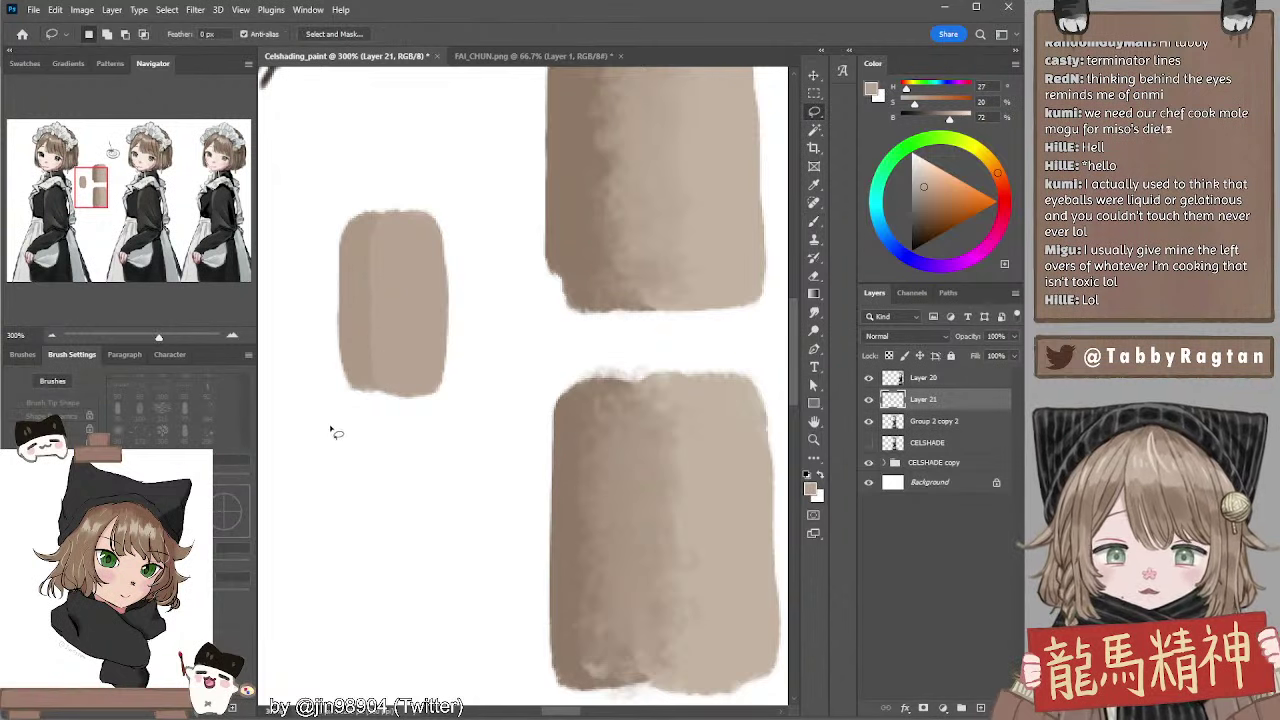
pyautogui.hotkey('ctrl', '-')
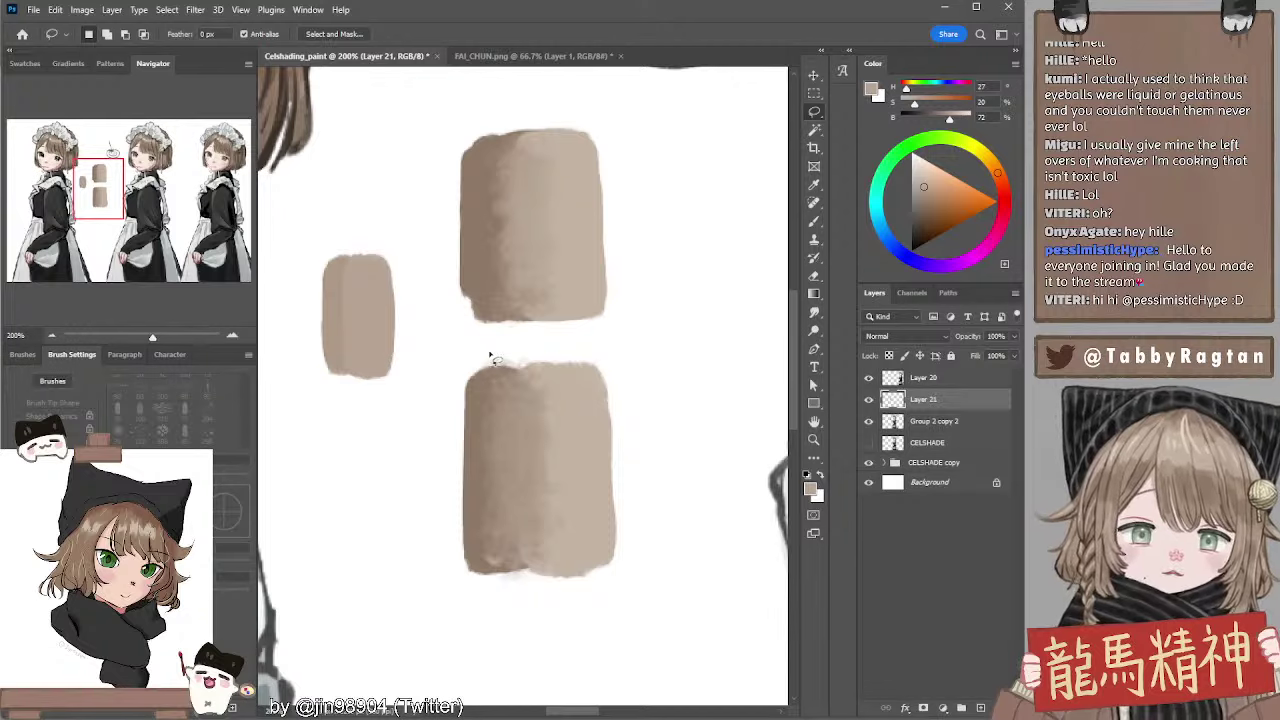
pyautogui.moveTo(541, 363); pyautogui.dragTo(566, 377)
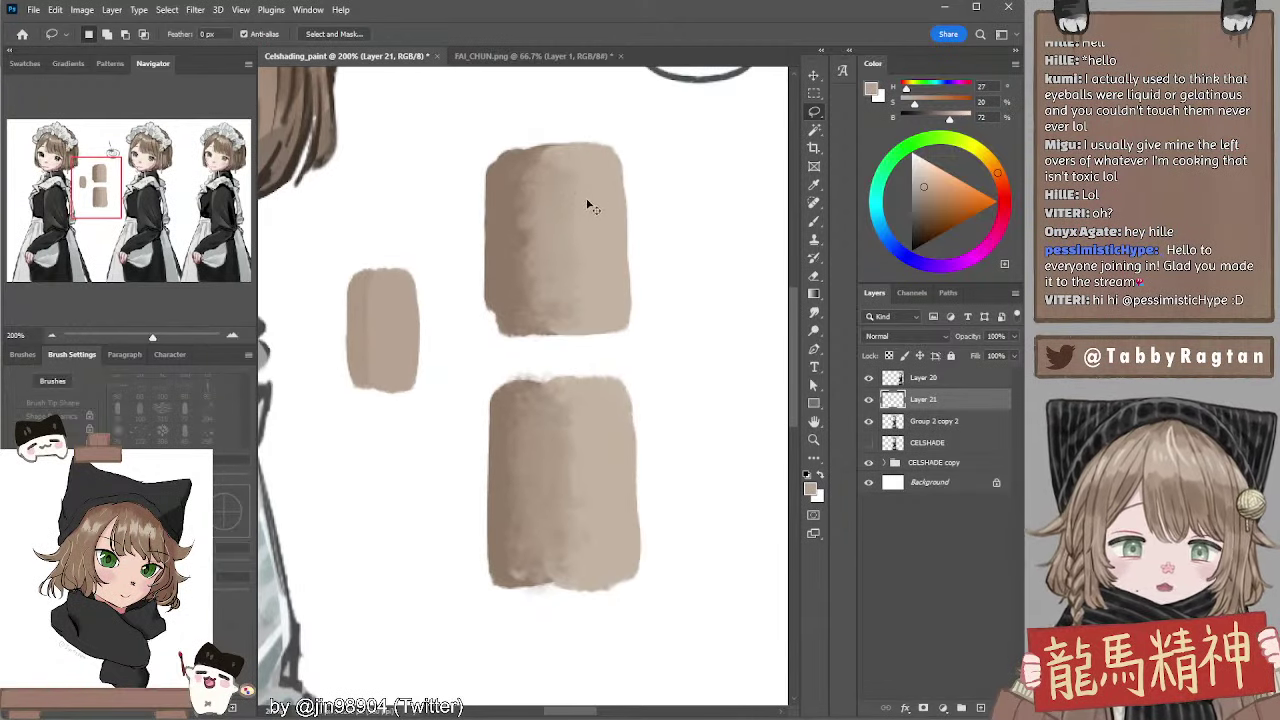
pyautogui.moveTo(595, 212); pyautogui.dragTo(588, 247)
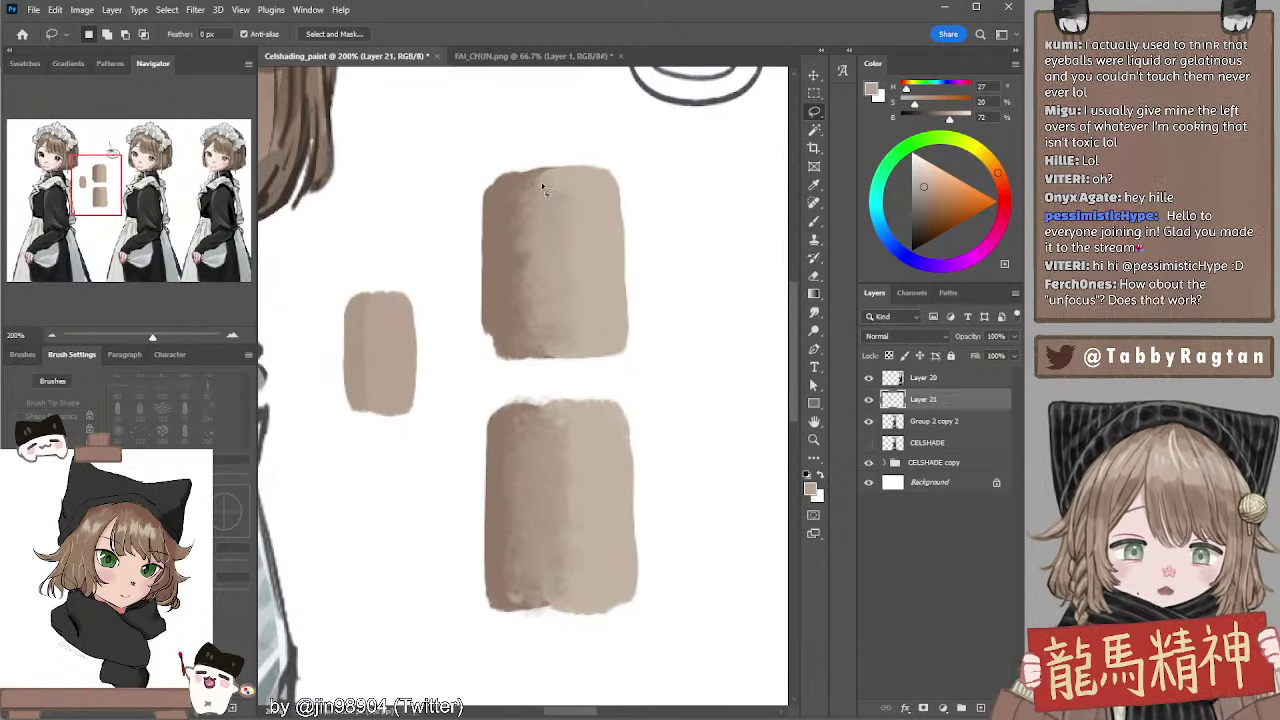
pyautogui.press('r')
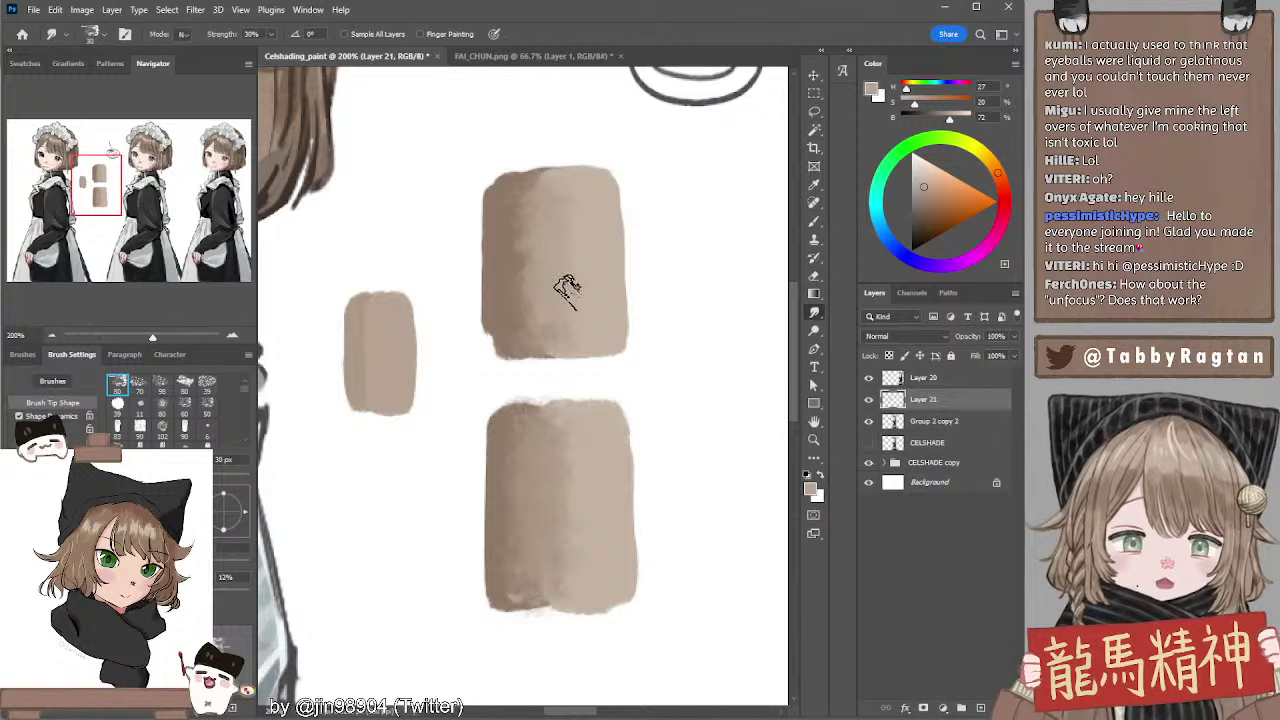
pyautogui.press('l')
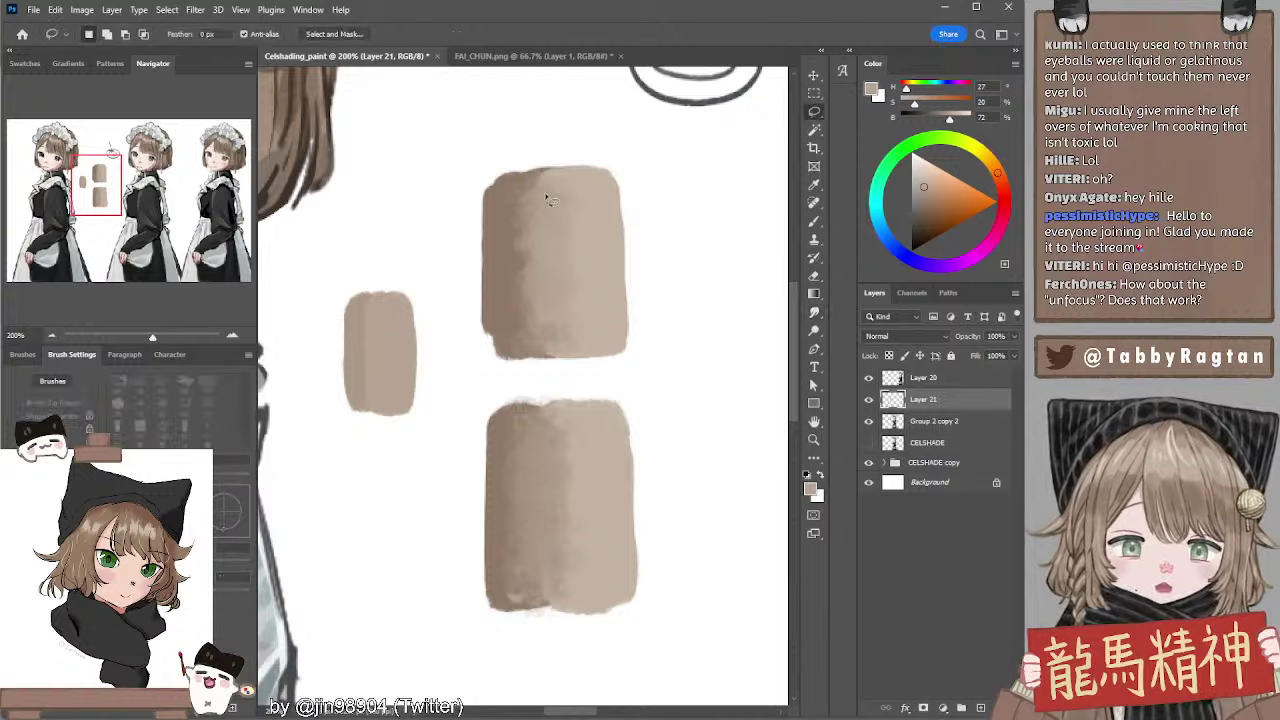
pyautogui.press('b')
pyautogui.keyDown('alt'); pyautogui.click(612, 229); pyautogui.keyUp('alt')
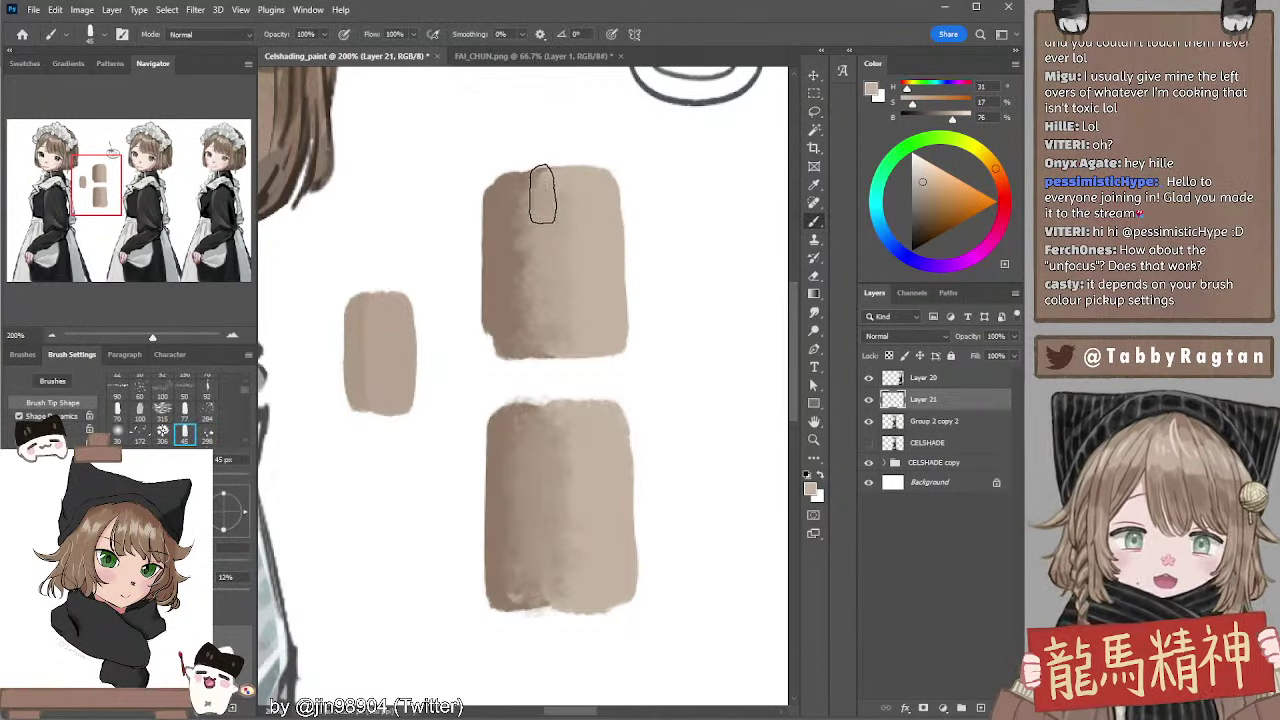
pyautogui.press('r')
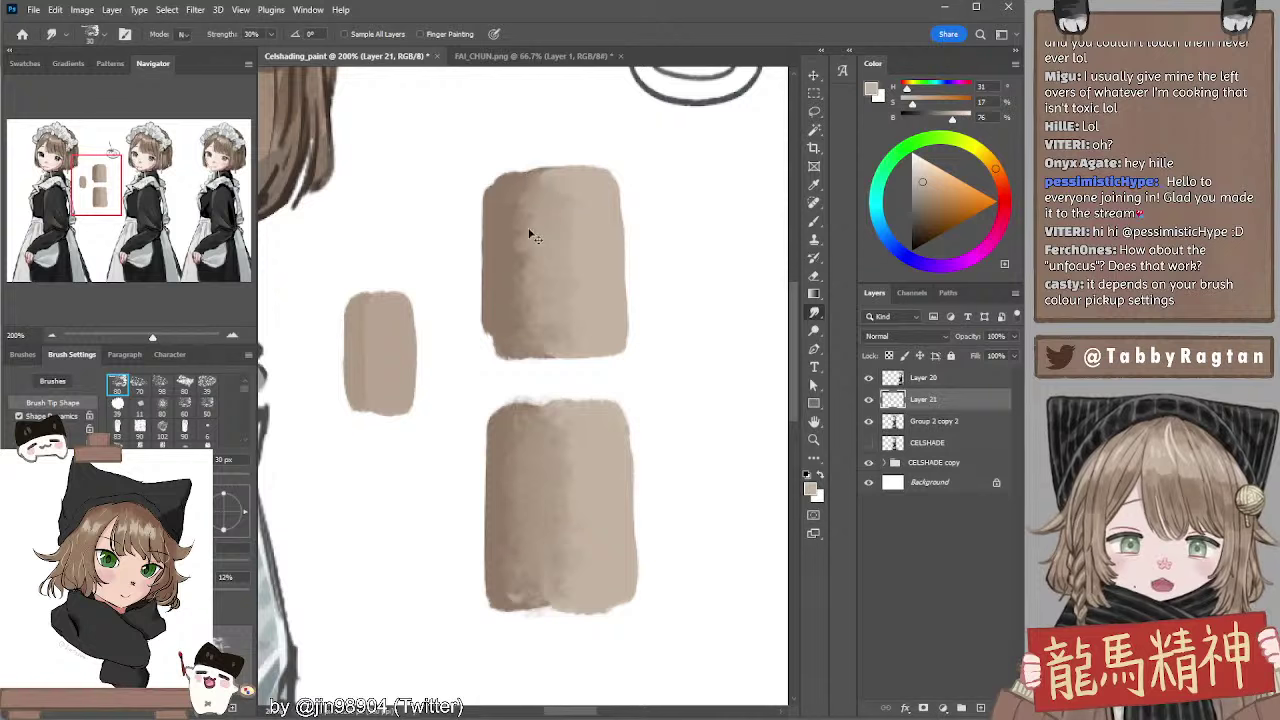
pyautogui.keyDown('ctrl'); pyautogui.click(491, 256); pyautogui.keyUp('ctrl')
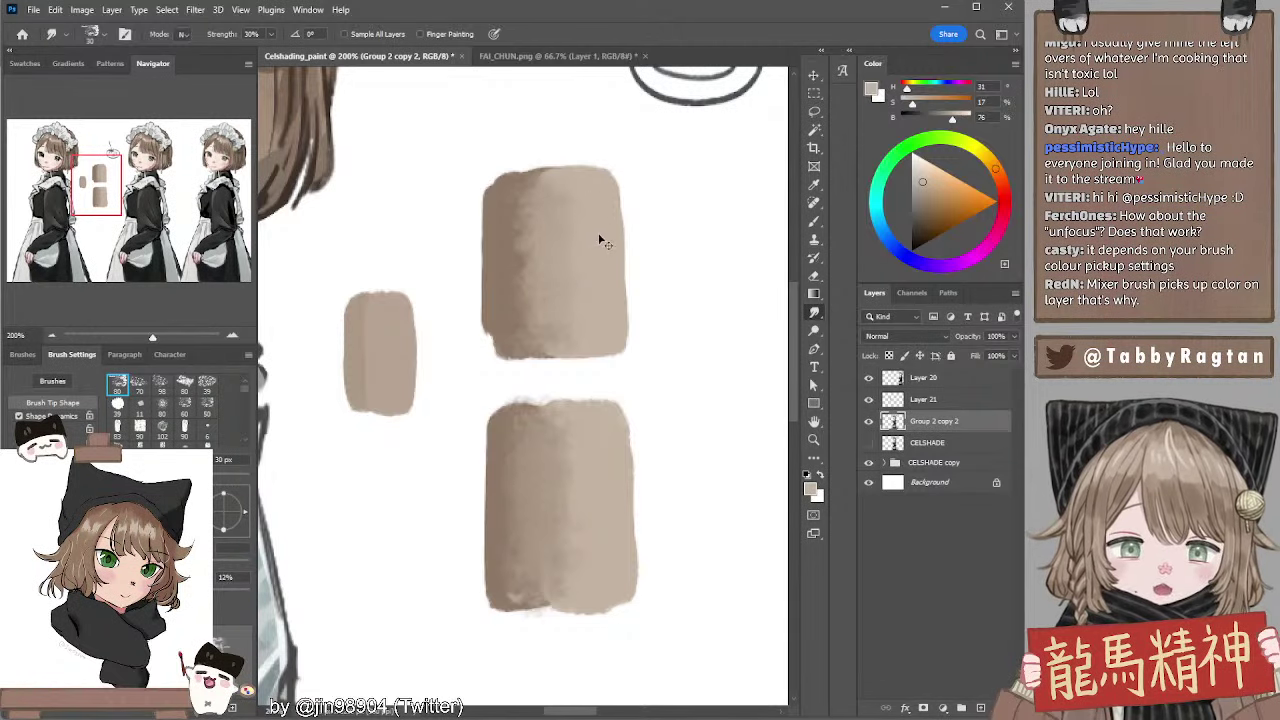
pyautogui.hotkey('alt', ']')
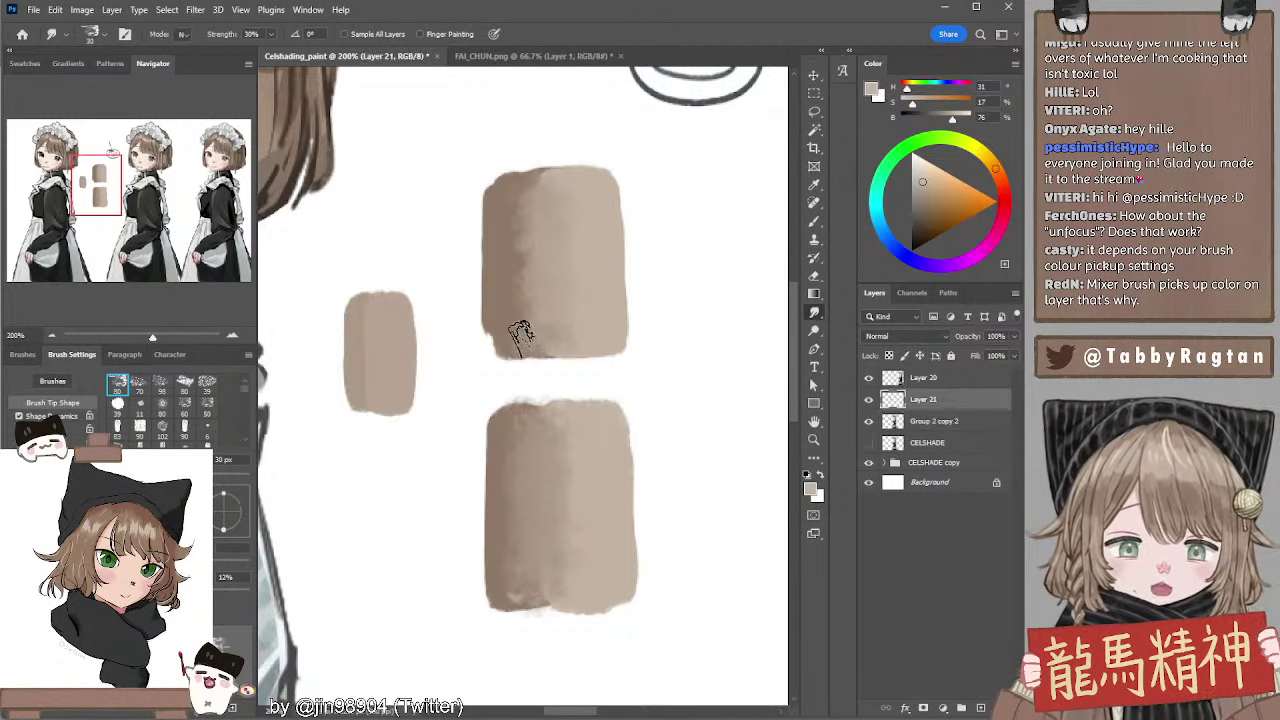
pyautogui.scroll(-3, 594, 330)
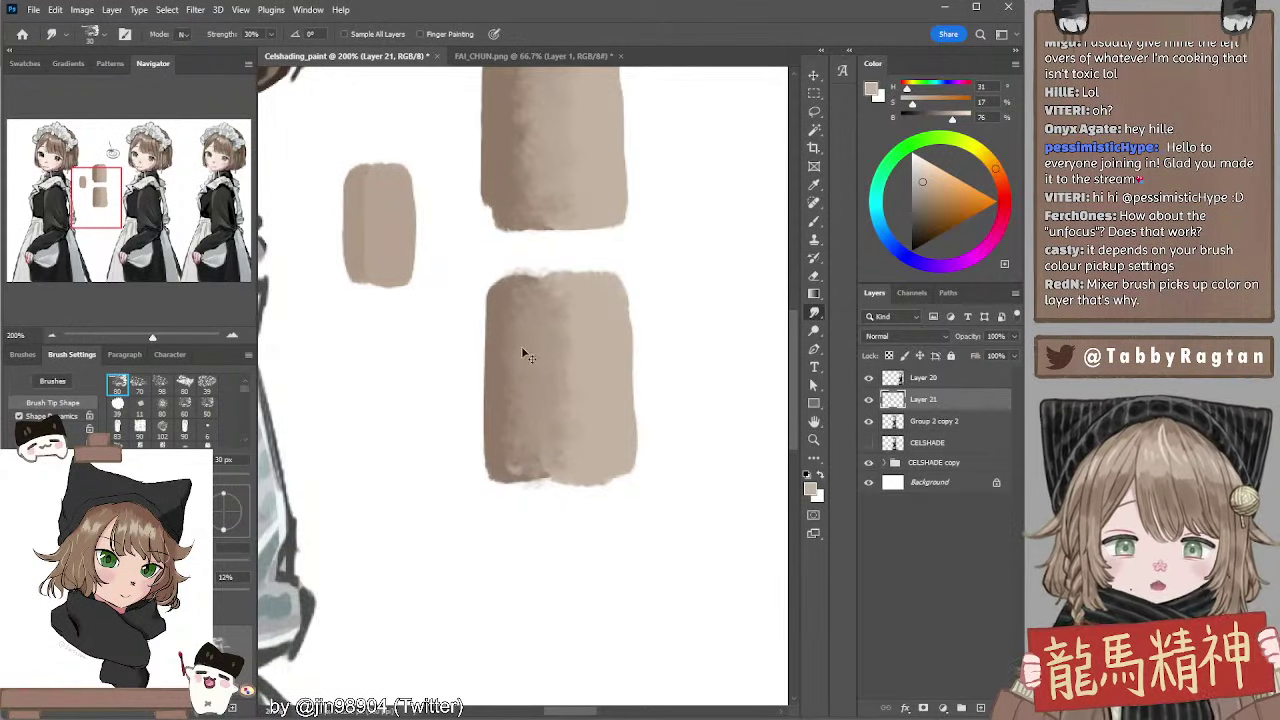
pyautogui.scroll(-3, 594, 302)
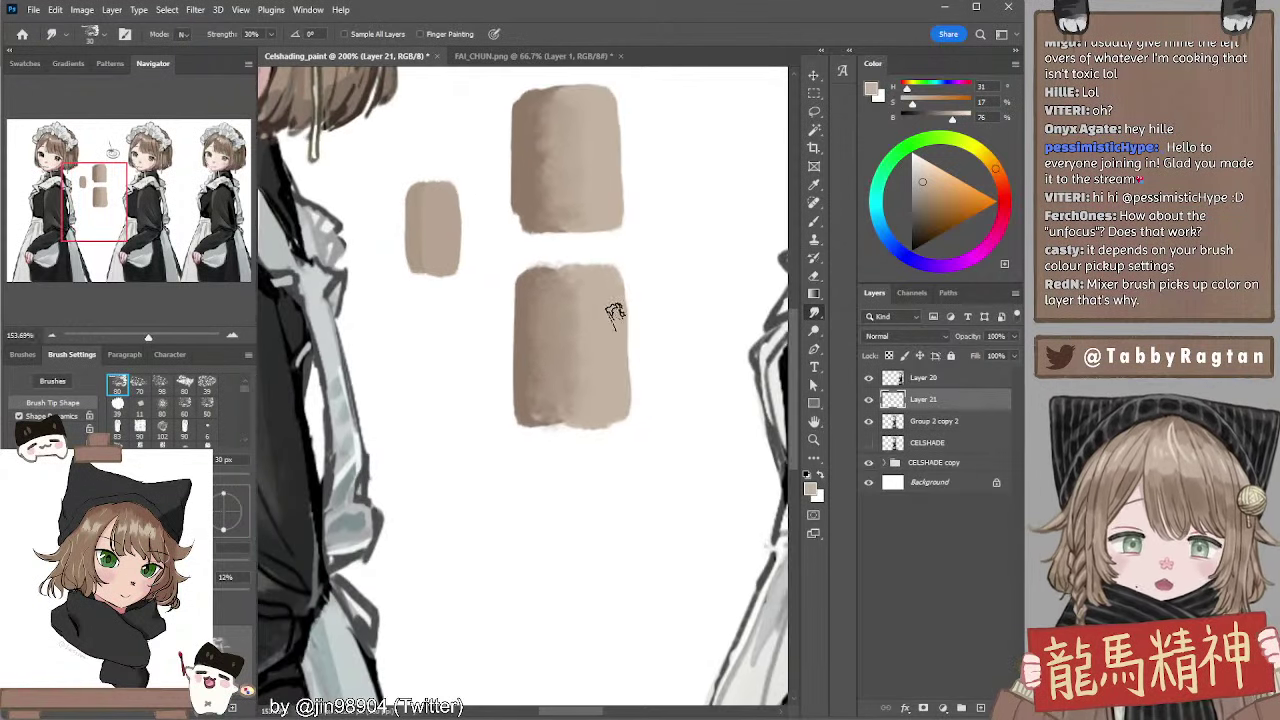
pyautogui.moveTo(606, 294)
pyautogui.mouseDown()
pyautogui.moveTo(535, 382)
pyautogui.moveTo(565, 366)
pyautogui.mouseUp()
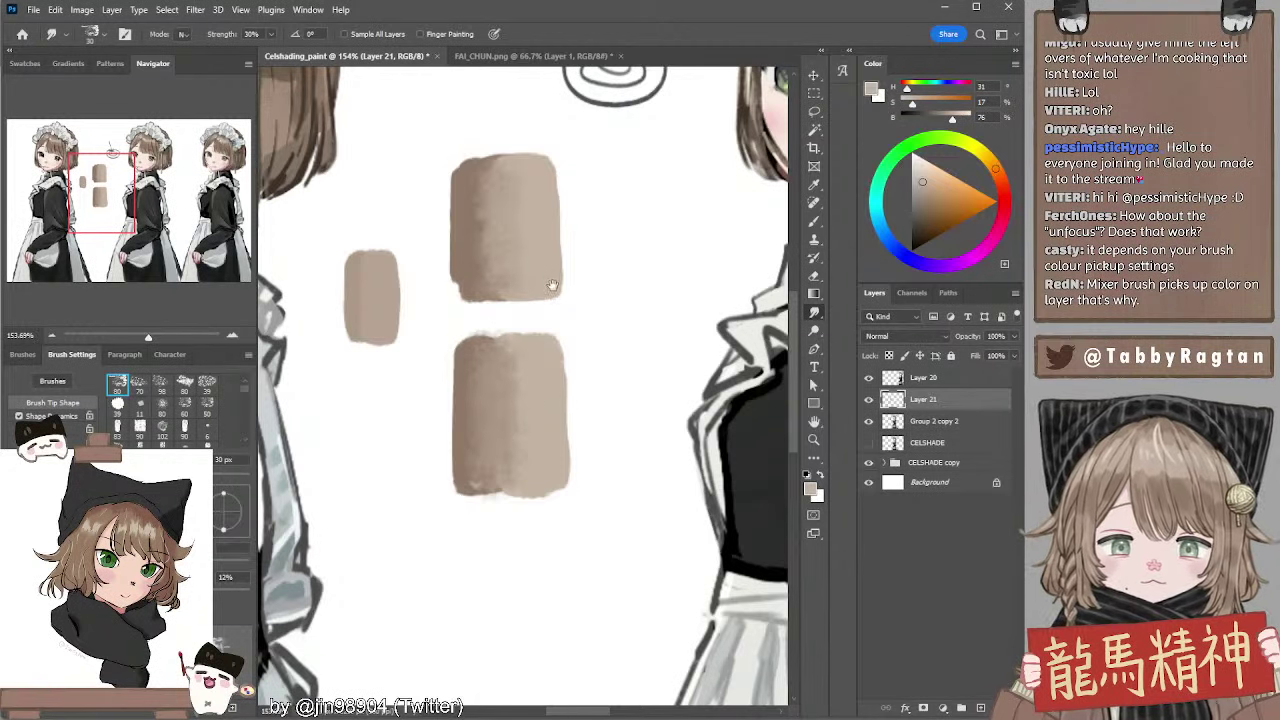
# Activate the Group 2 copy 2 layer and switch to the Brush tool to paint on the middle maid
pyautogui.moveTo(518, 296); pyautogui.dragTo(492, 342)
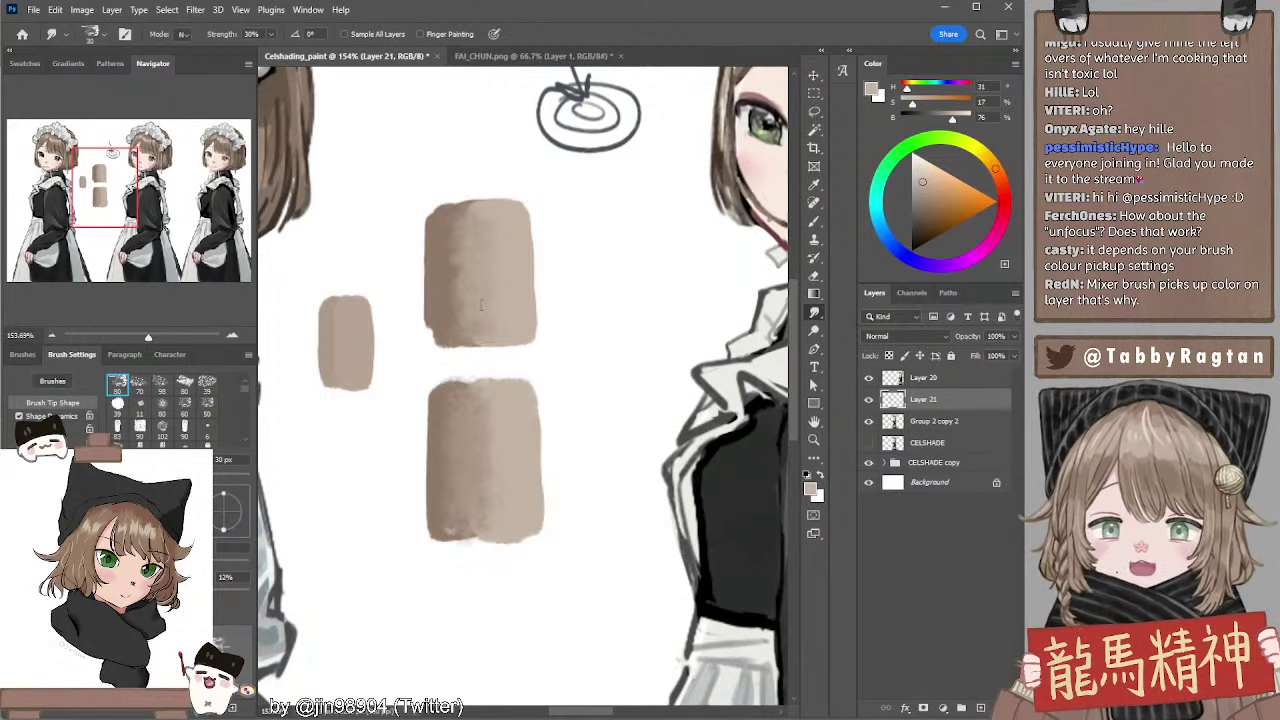
pyautogui.click(53, 335)
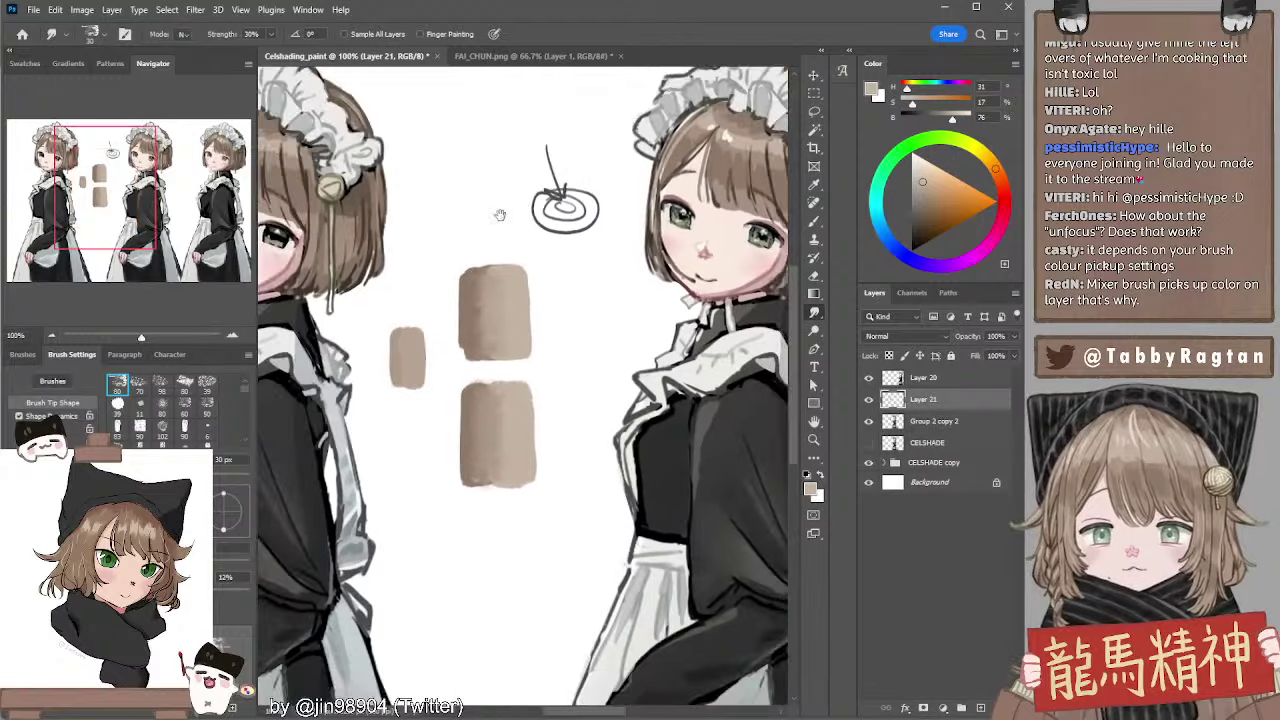
pyautogui.moveTo(505, 212); pyautogui.dragTo(380, 230)
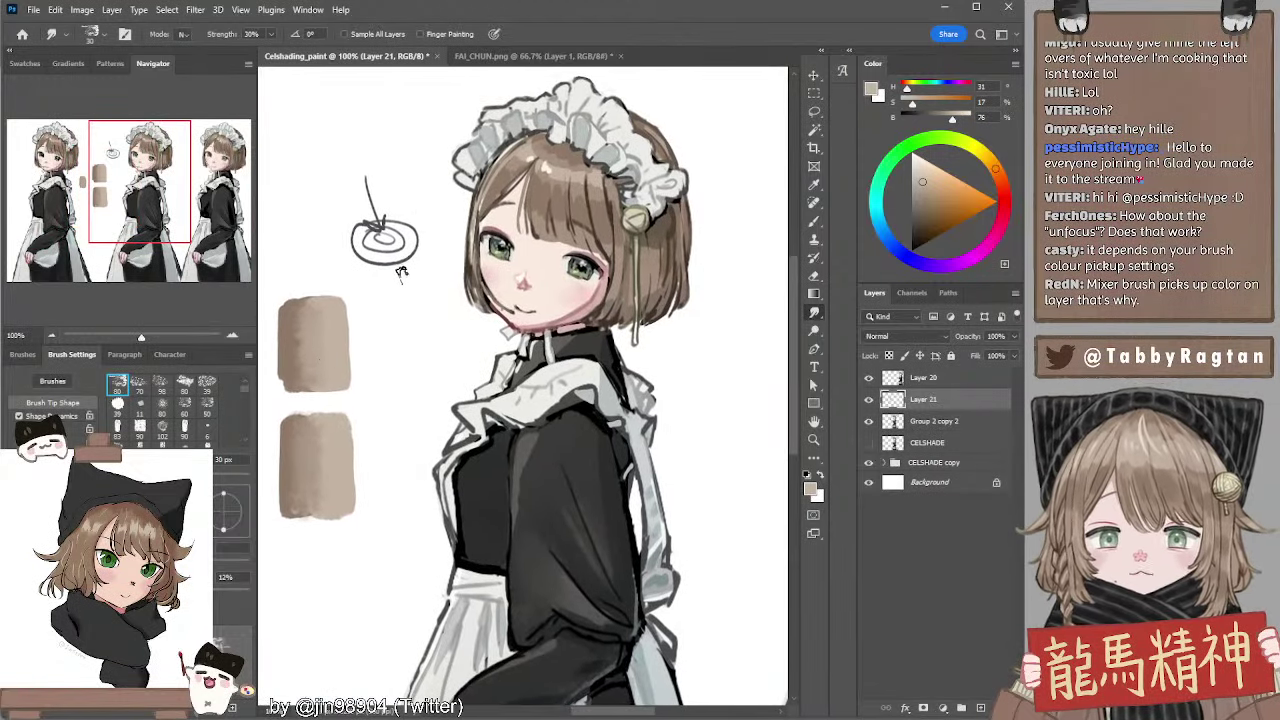
pyautogui.hotkey('alt', '[')
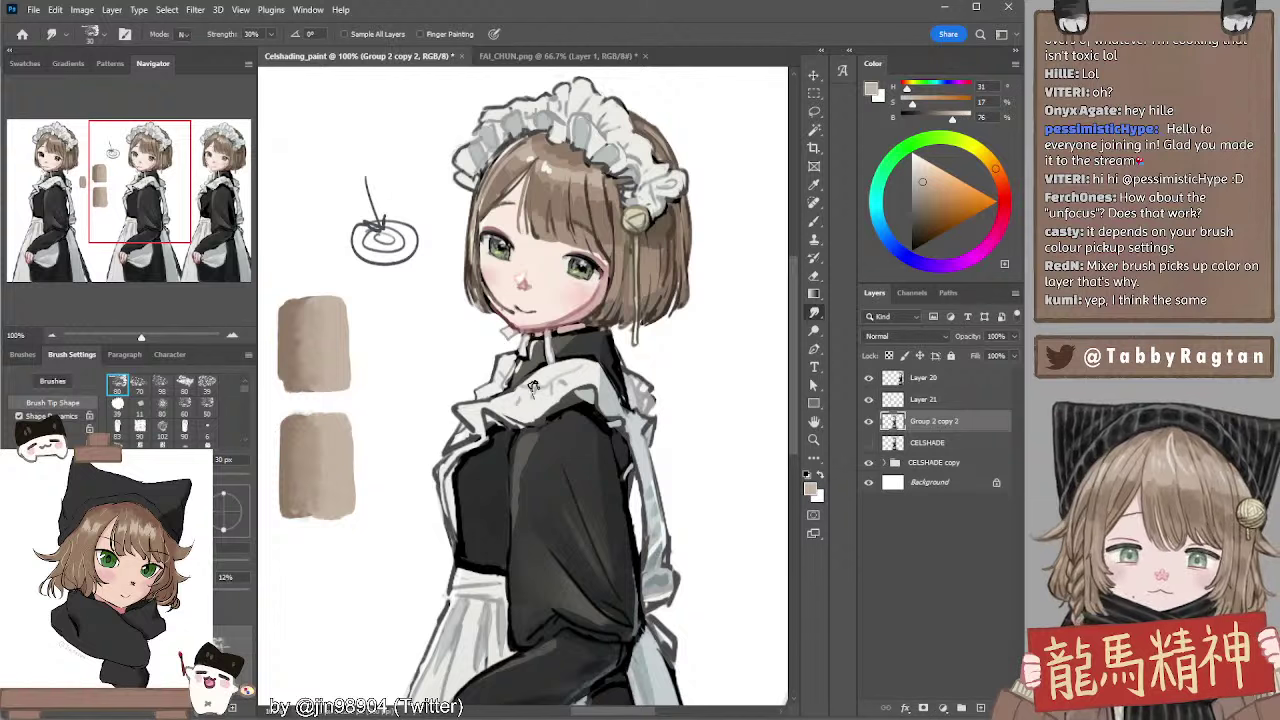
pyautogui.press('b')
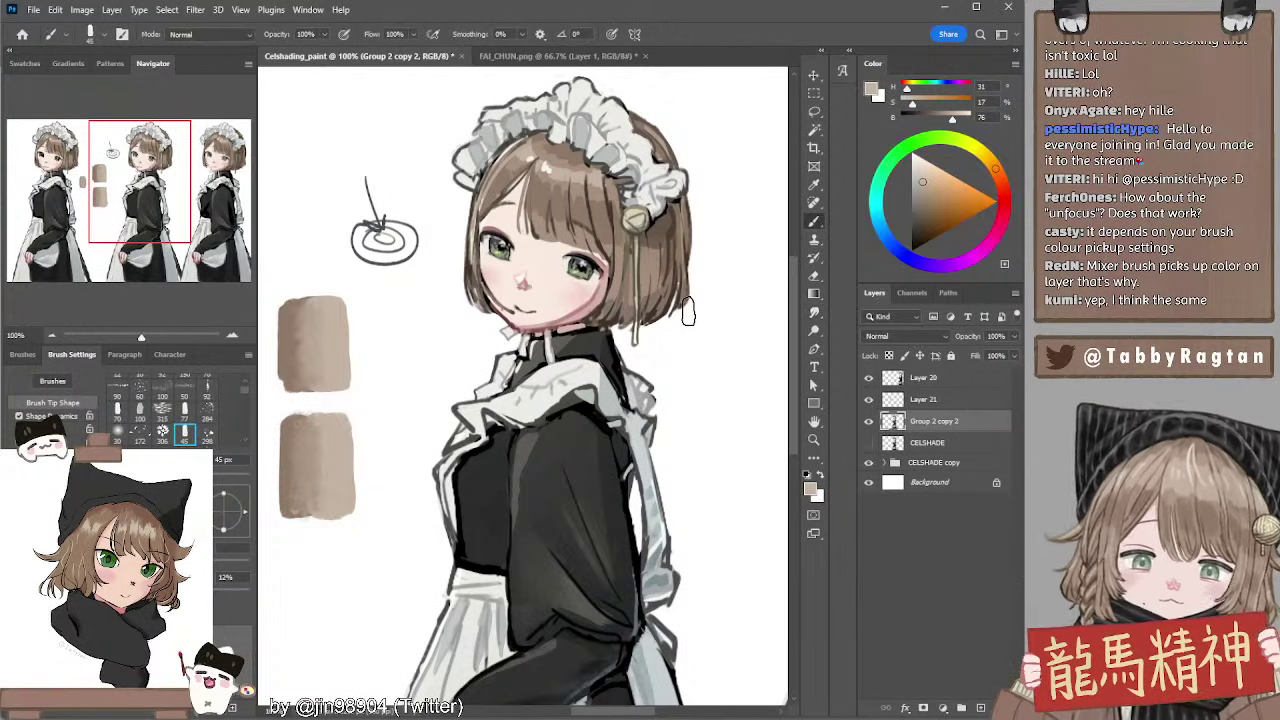
pyautogui.moveTo(545, 291); pyautogui.dragTo(429, 312)
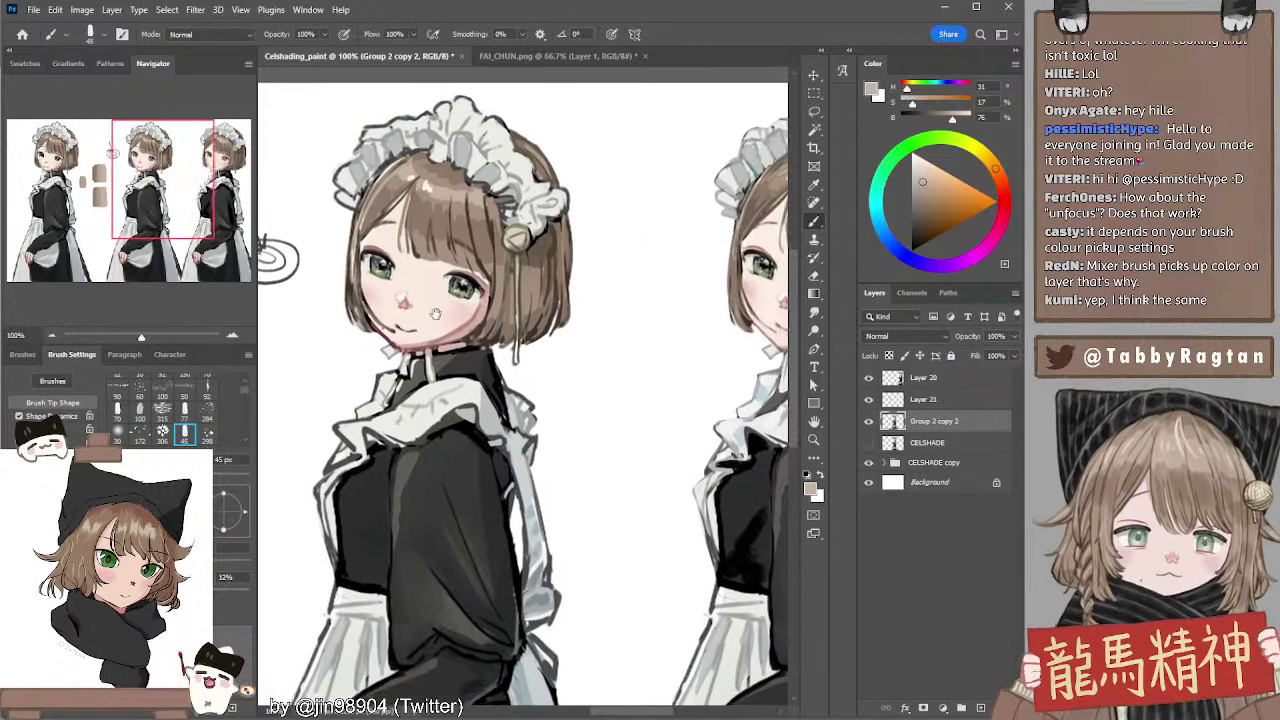
# Compare the middle maid's painted and cel-shaded versions by toggling the visibility of the CELSHADE and Group 2 copy 2 layers
pyautogui.click(868, 443)
pyautogui.click(868, 421)
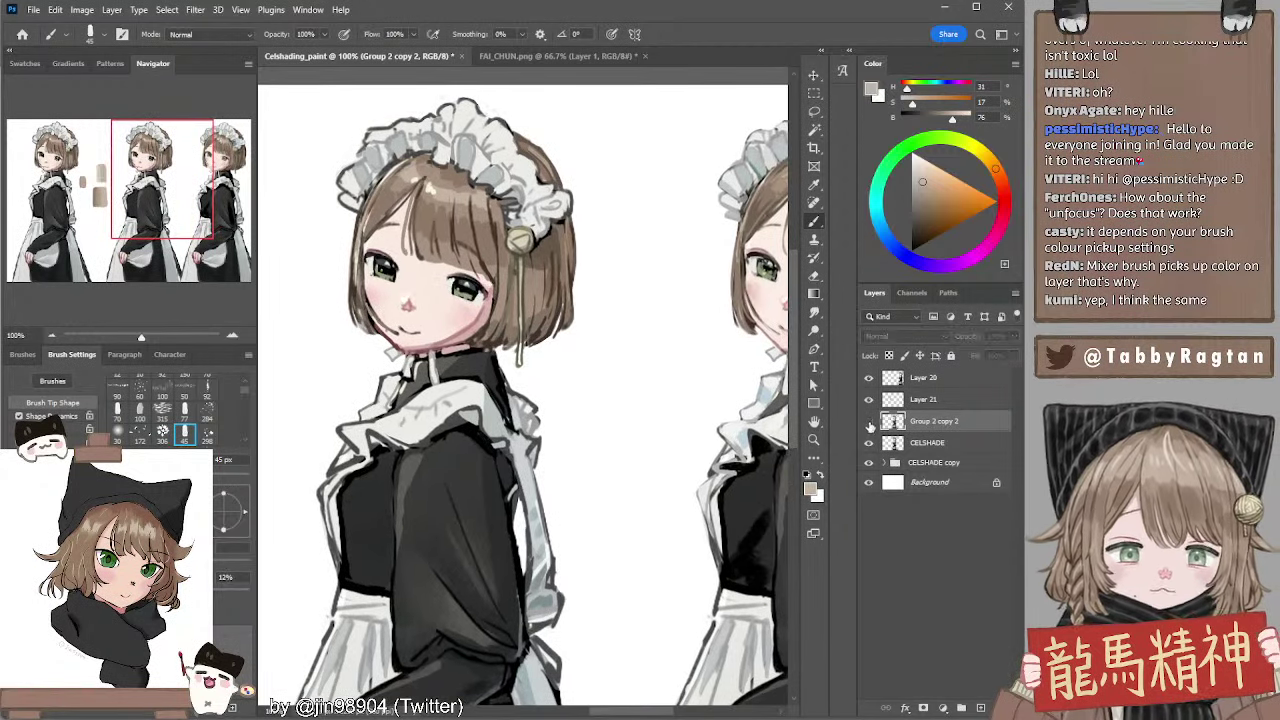
pyautogui.click(868, 421)
pyautogui.click(868, 422)
pyautogui.click(868, 422)
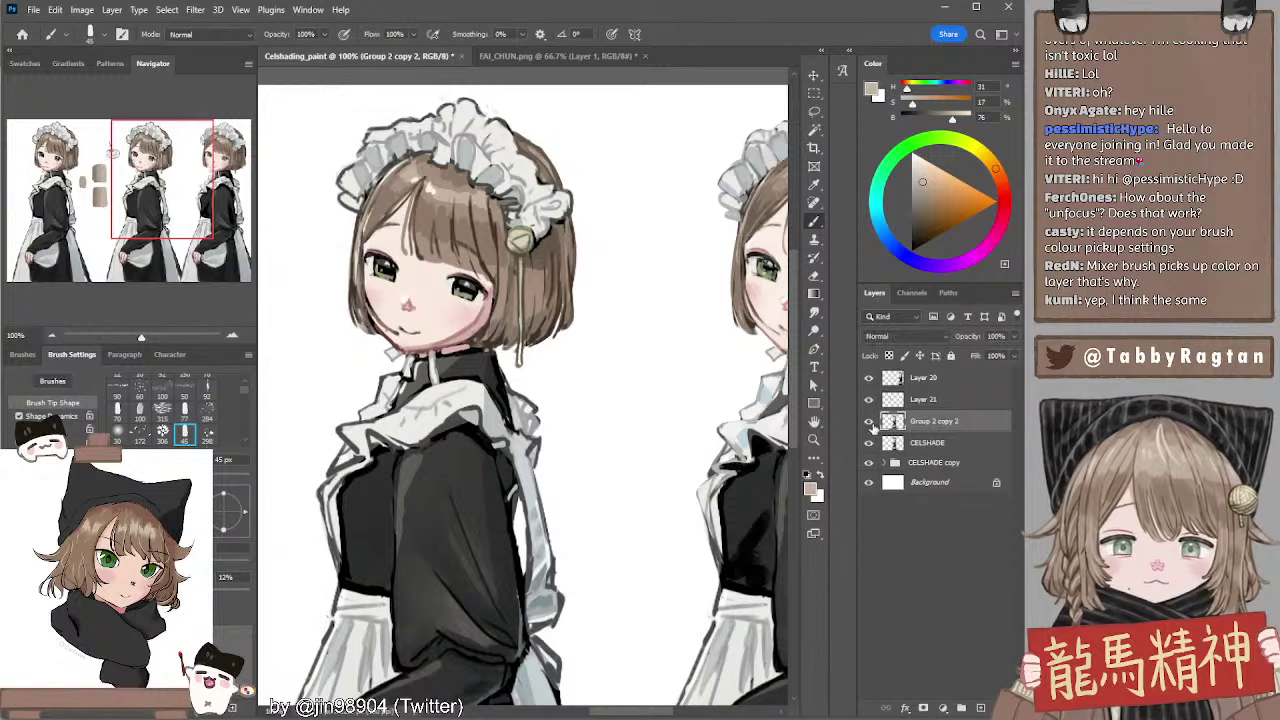
pyautogui.click(869, 423)
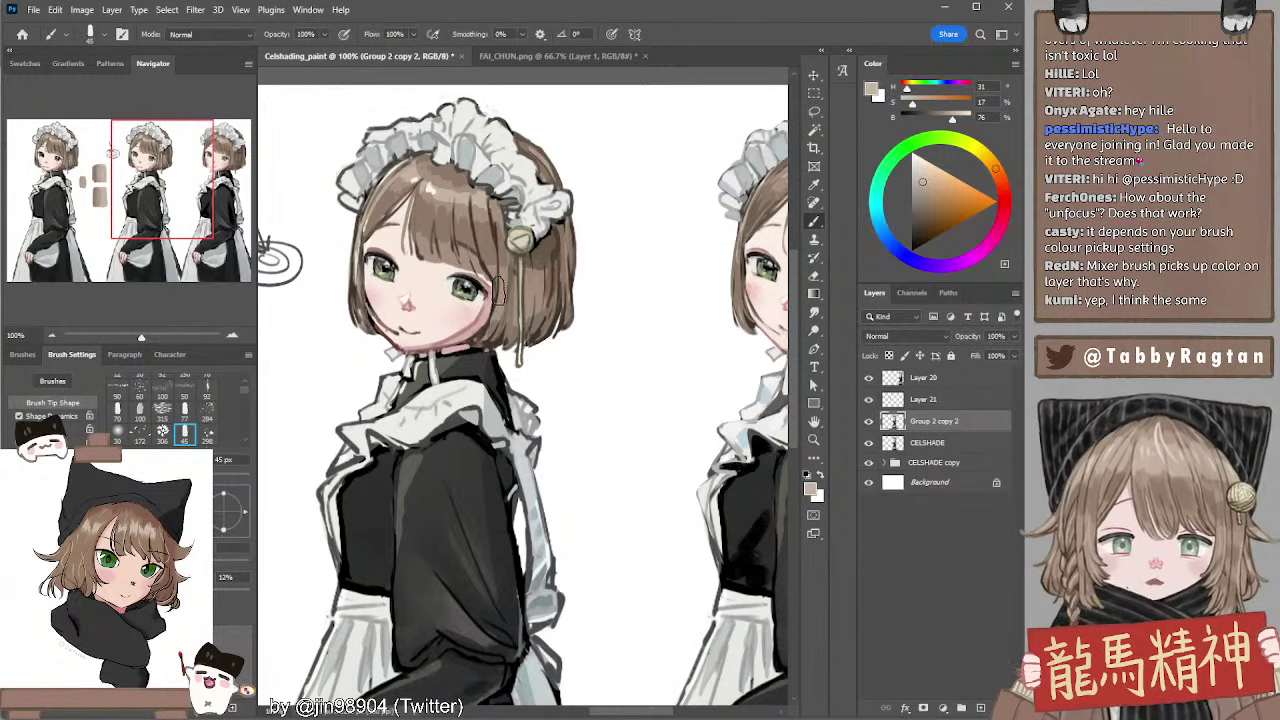
pyautogui.moveTo(472, 262); pyautogui.dragTo(530, 292)
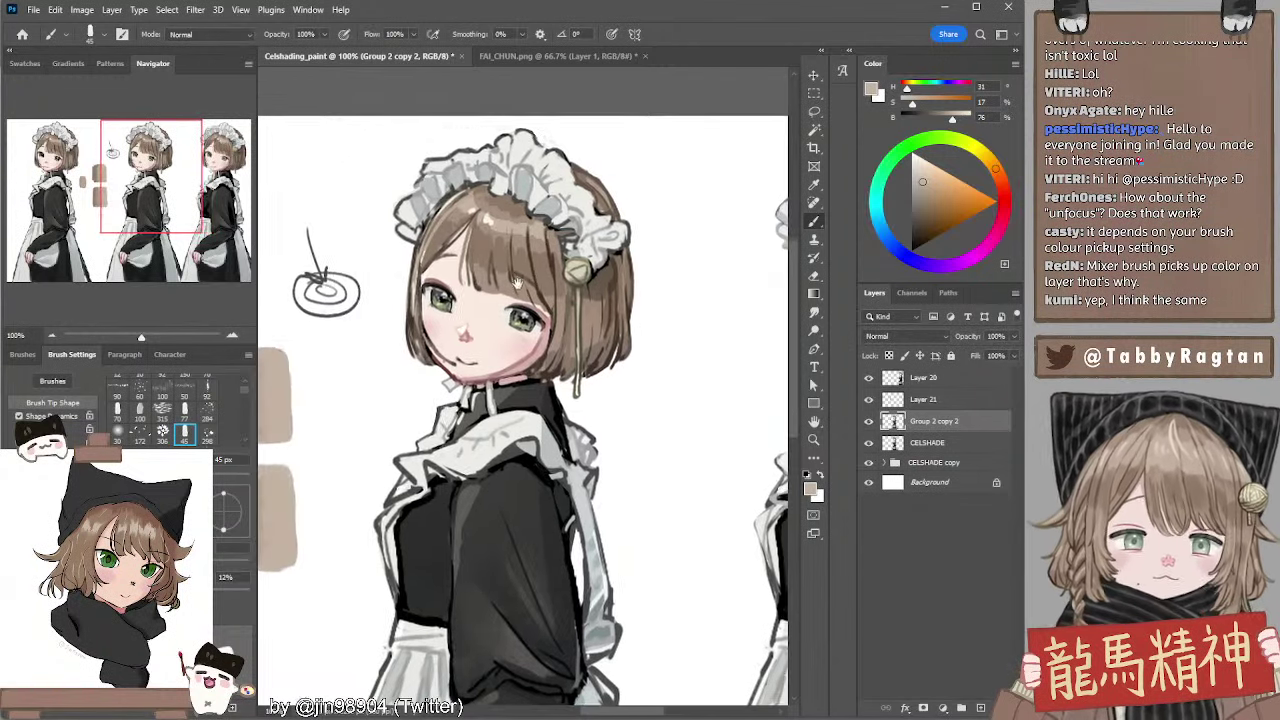
pyautogui.click(869, 443)
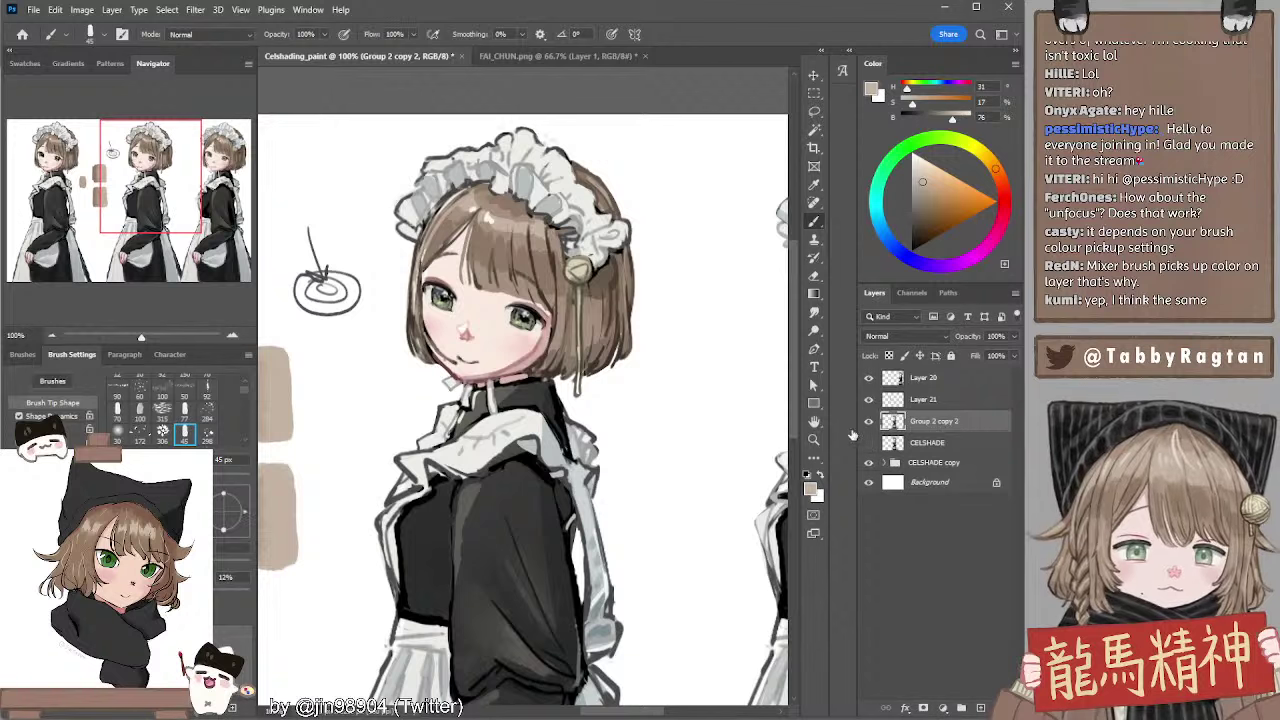
# Sample browns from the middle maid's hair and blend the bangs beside the hair ornament with a 60 to 70 px brush
pyautogui.keyDown('alt'); pyautogui.click(485, 244); pyautogui.keyUp('alt')
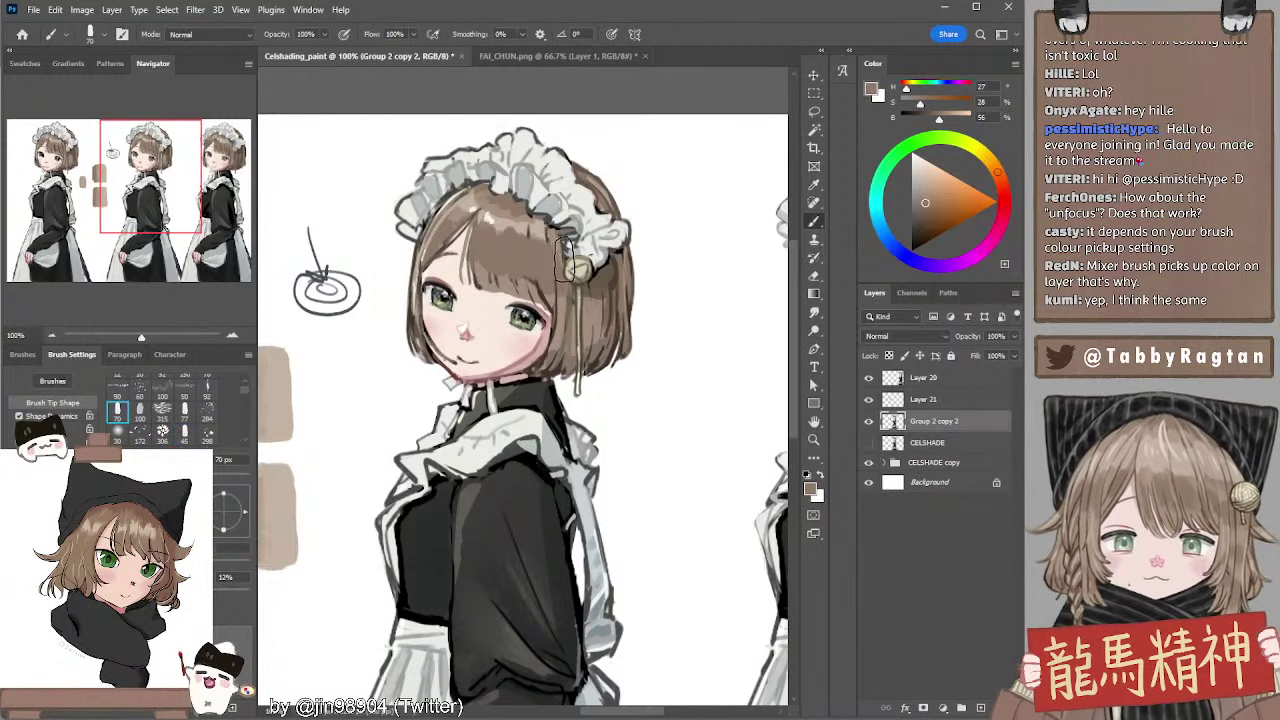
pyautogui.keyDown('alt'); pyautogui.click(559, 250); pyautogui.keyUp('alt')
pyautogui.moveTo(553, 248); pyautogui.dragTo(564, 264)
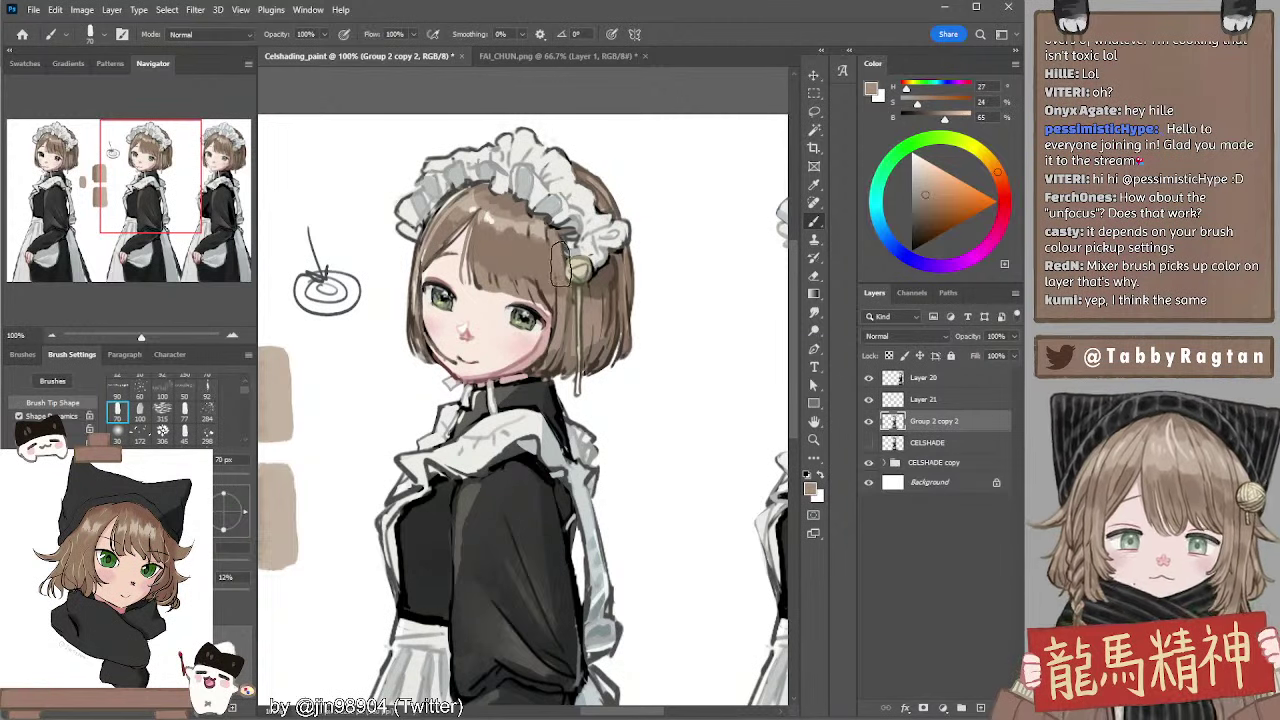
pyautogui.keyDown('alt'); pyautogui.click(556, 255); pyautogui.keyUp('alt')
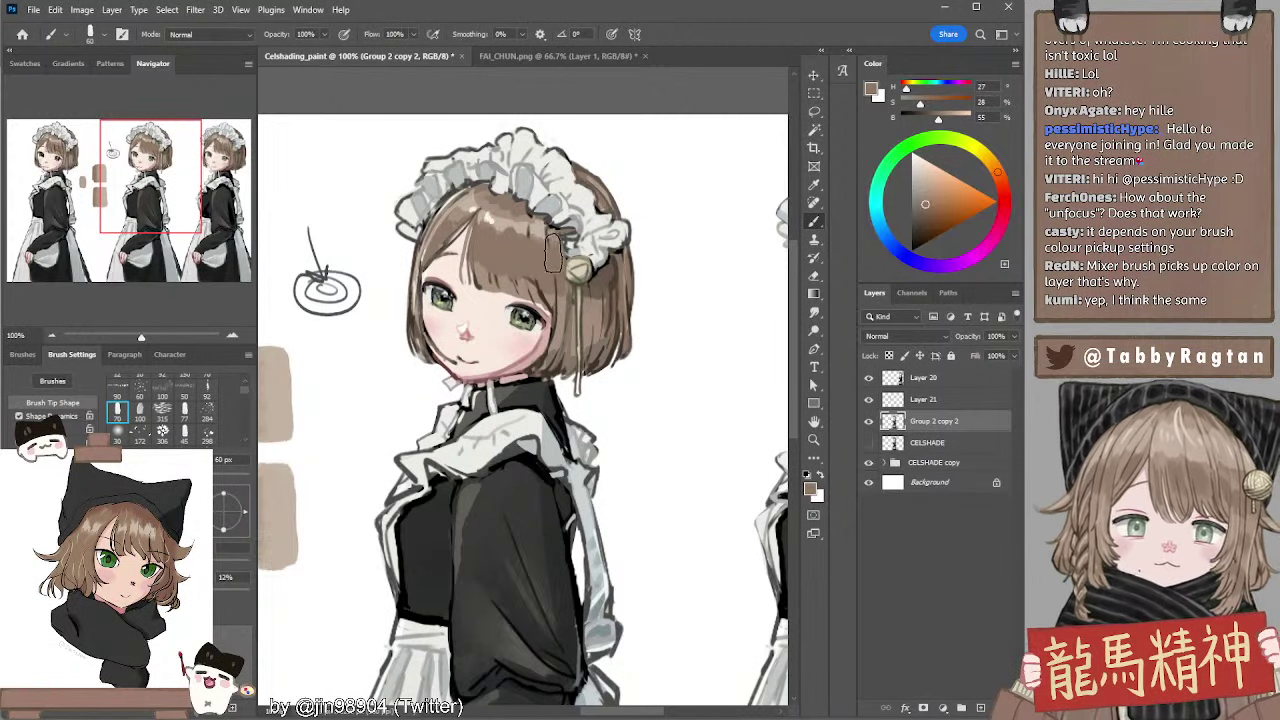
pyautogui.press('[')
# Sample the light beige hair highlight and paint it across the upper bangs with a 35 px brush
pyautogui.keyDown('alt'); pyautogui.click(512, 229); pyautogui.keyUp('alt')
pyautogui.press('[')
pyautogui.press('[')
pyautogui.moveTo(496, 222); pyautogui.dragTo(556, 236)
pyautogui.press(',')
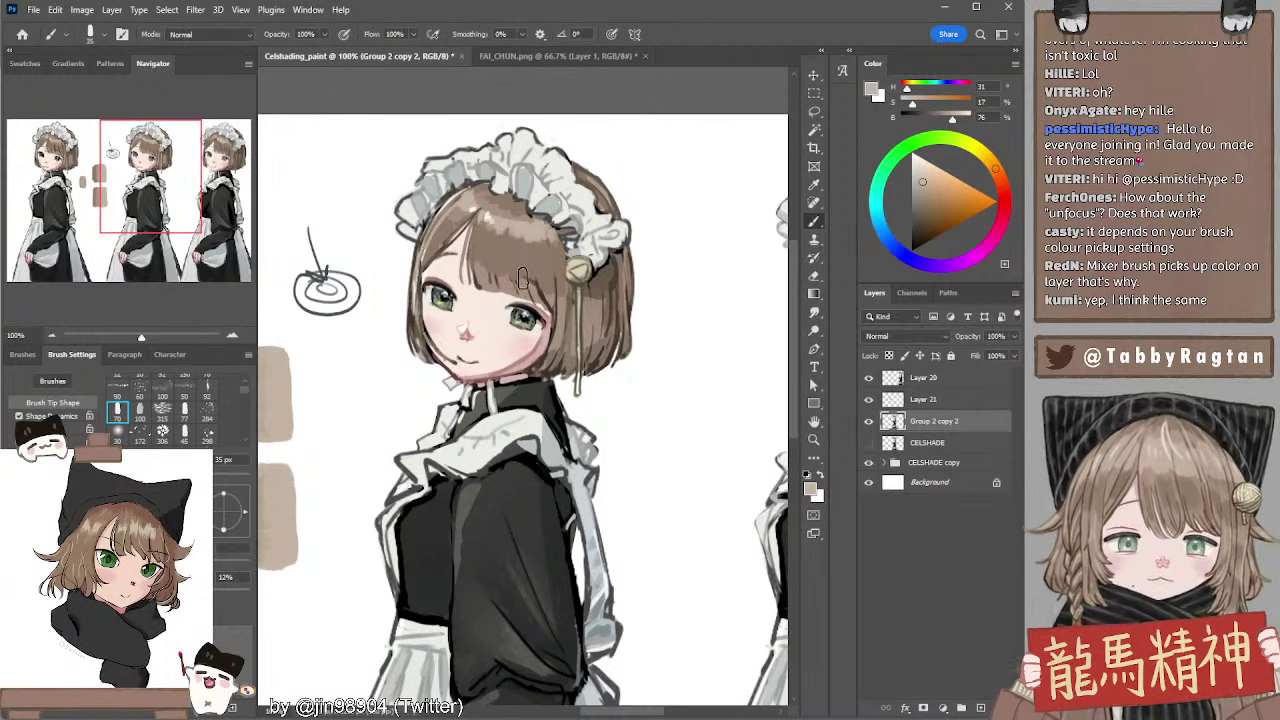
# Sample mid browns from the tips of the bangs and soften the color transition there with a 25 to 30 px brush
pyautogui.keyDown('alt'); pyautogui.click(487, 292); pyautogui.keyUp('alt')
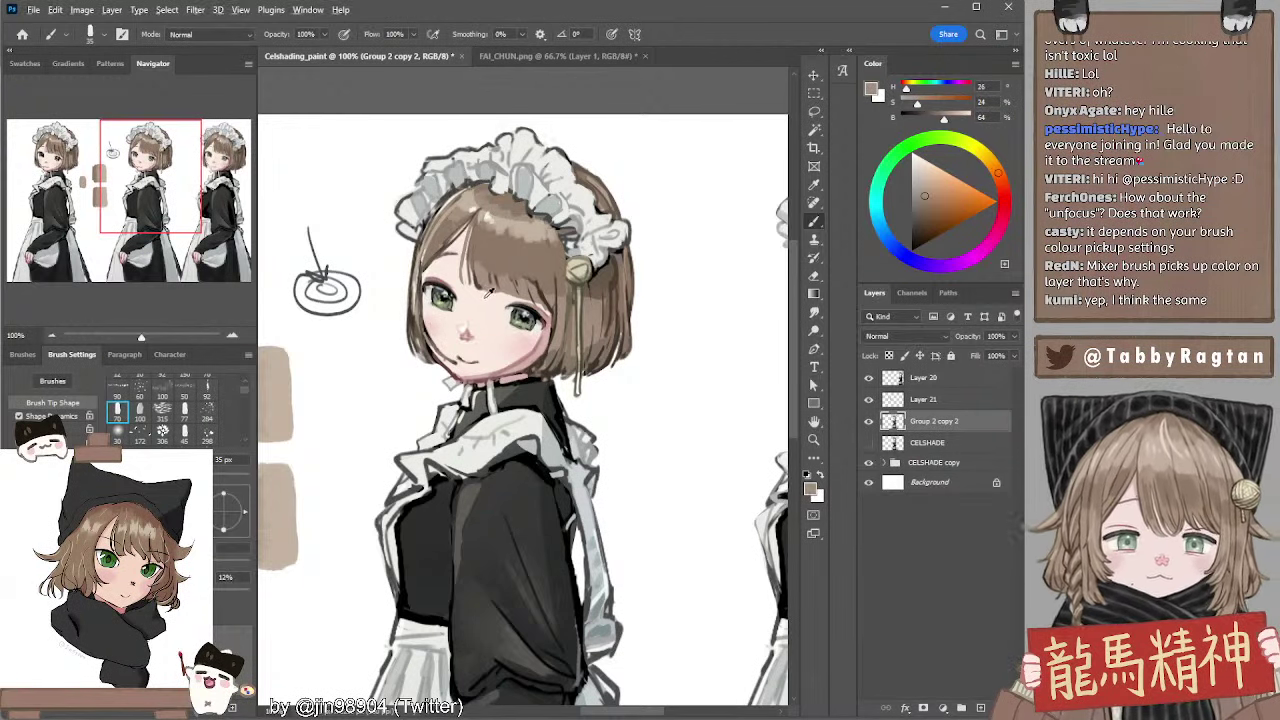
pyautogui.keyDown('alt'); pyautogui.click(487, 290); pyautogui.keyUp('alt')
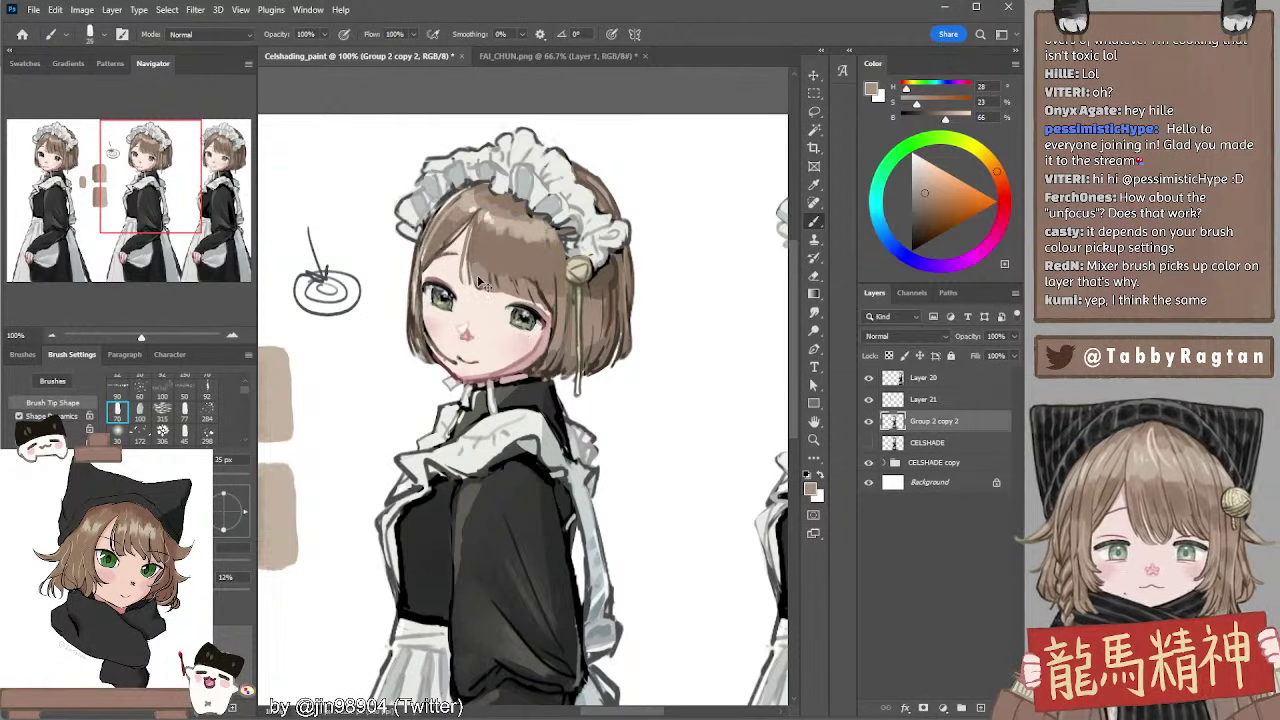
pyautogui.press('[')
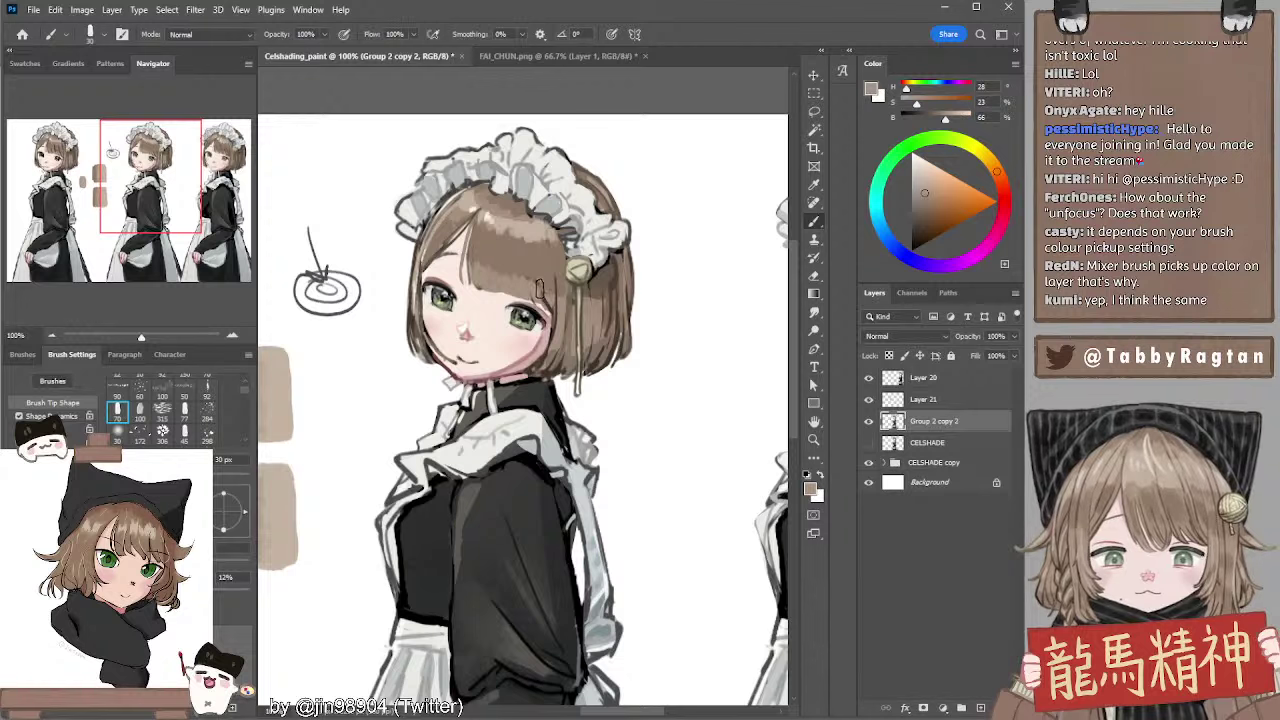
# Sample a darker brown from the bangs and refine the shadow strands near the hair ornament at 10 to 20 px
pyautogui.keyDown('alt'); pyautogui.click(546, 268); pyautogui.keyUp('alt')
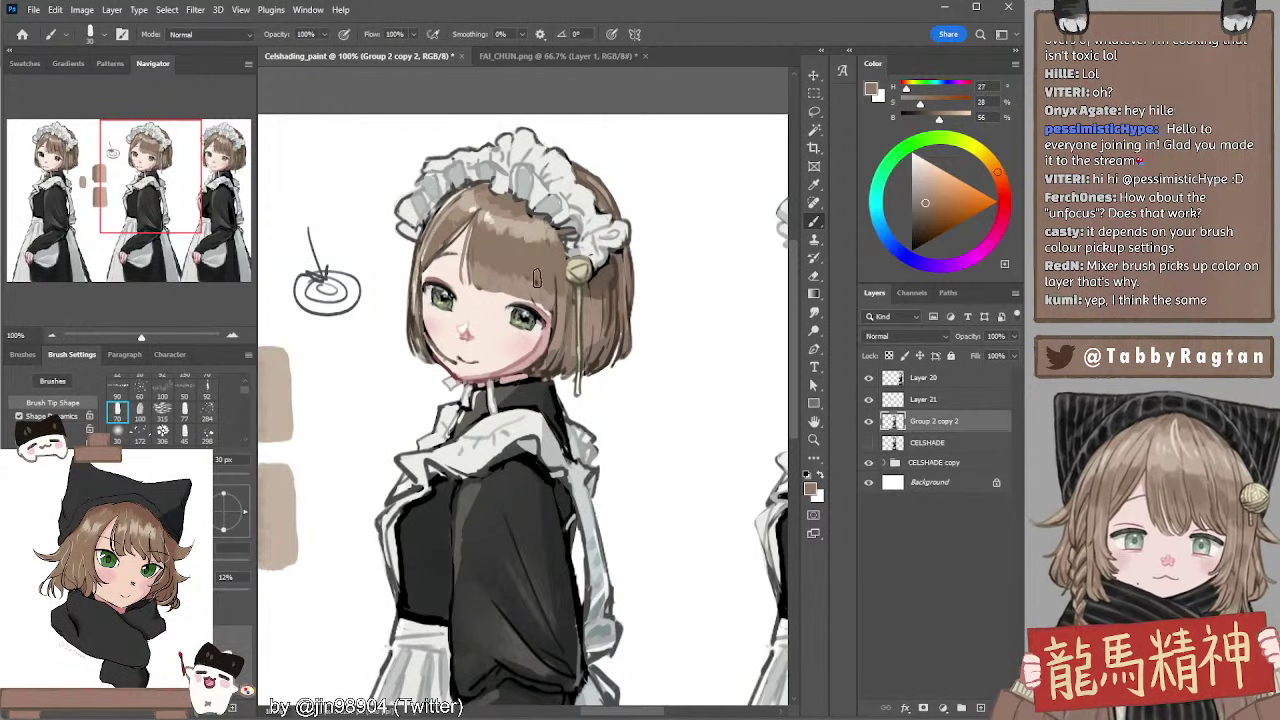
pyautogui.press('[')
pyautogui.press('[')
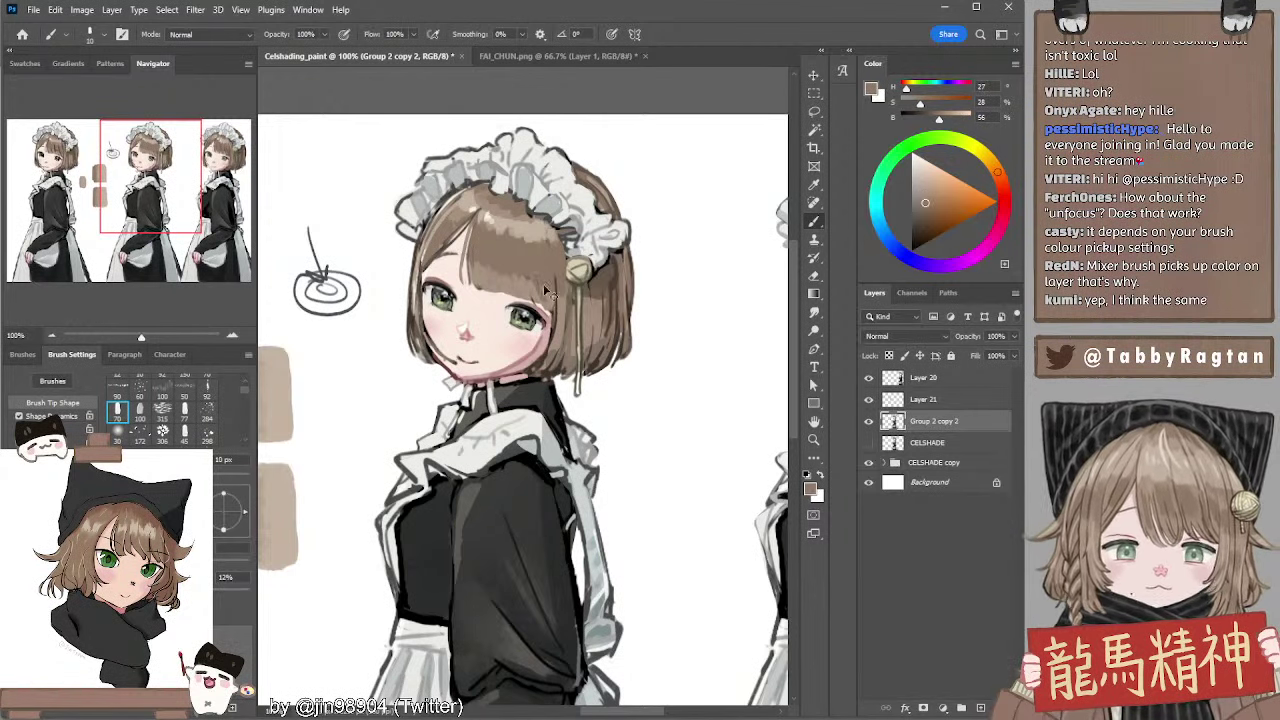
pyautogui.press(']')
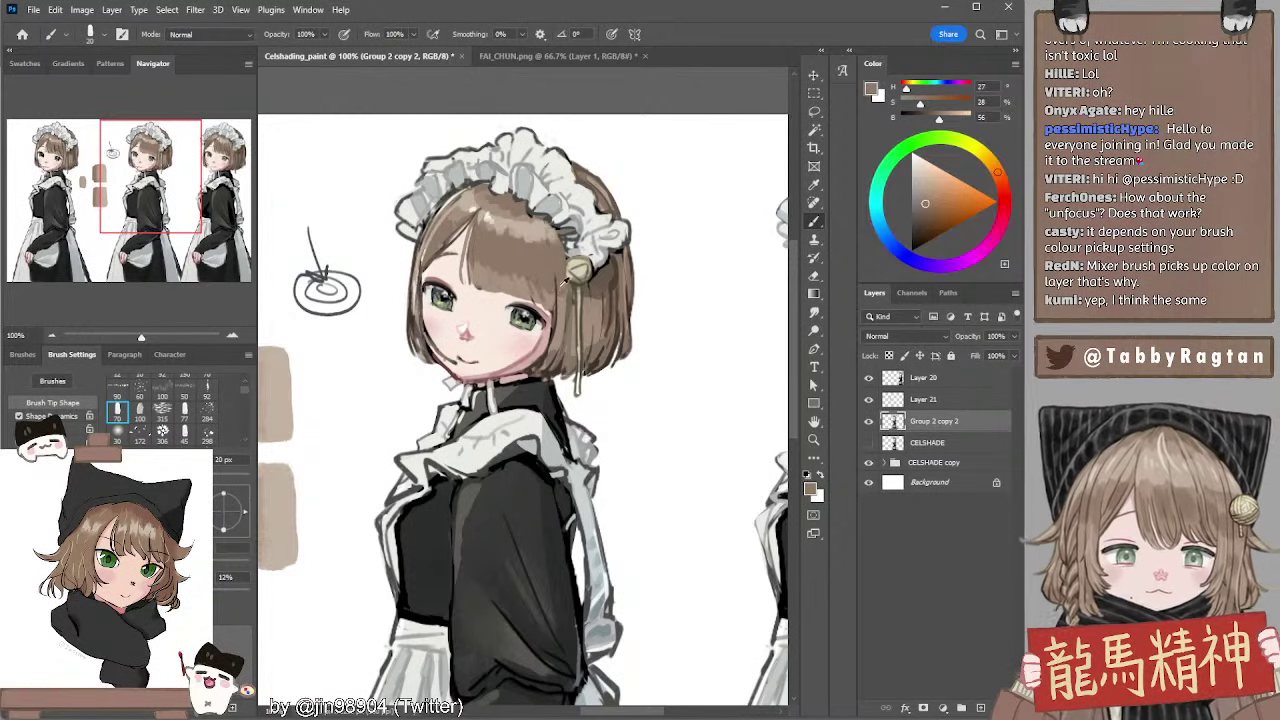
pyautogui.press('[')
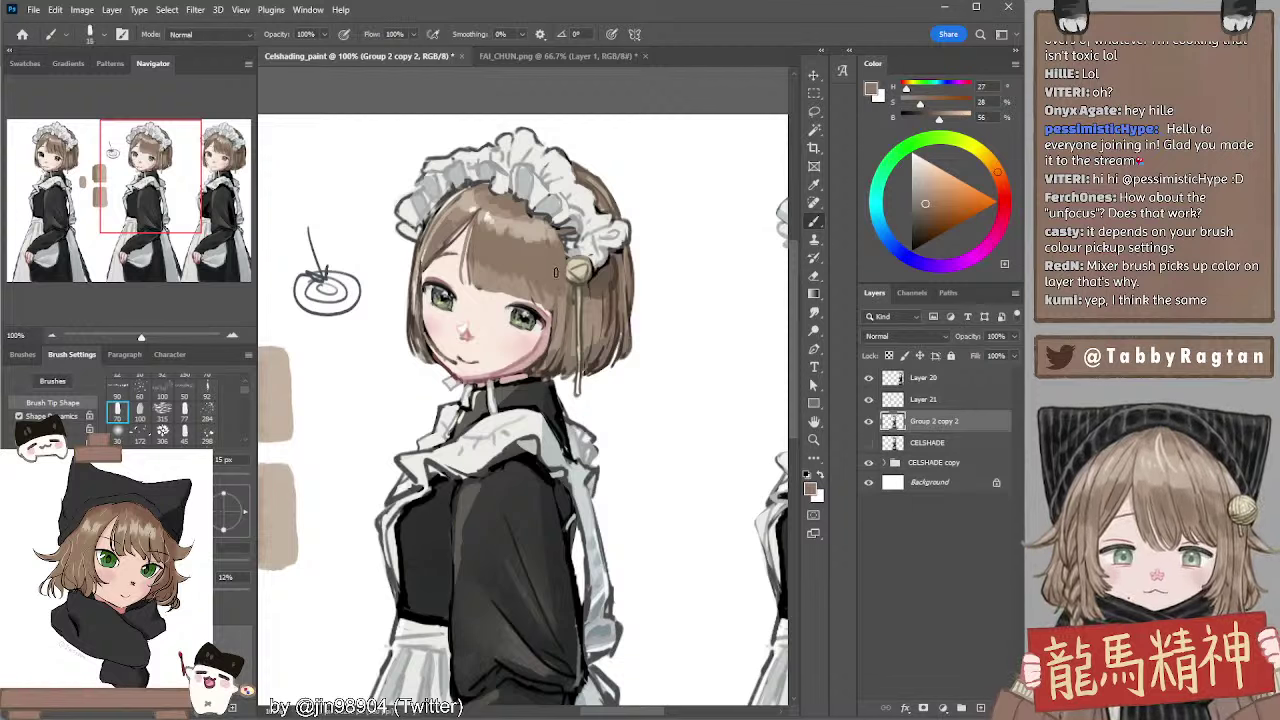
# Sample light and dark browns from the side lock and paint fine strands beside the face at 9 to 20 px
pyautogui.keyDown('alt'); pyautogui.click(560, 300); pyautogui.keyUp('alt')
pyautogui.press(']')
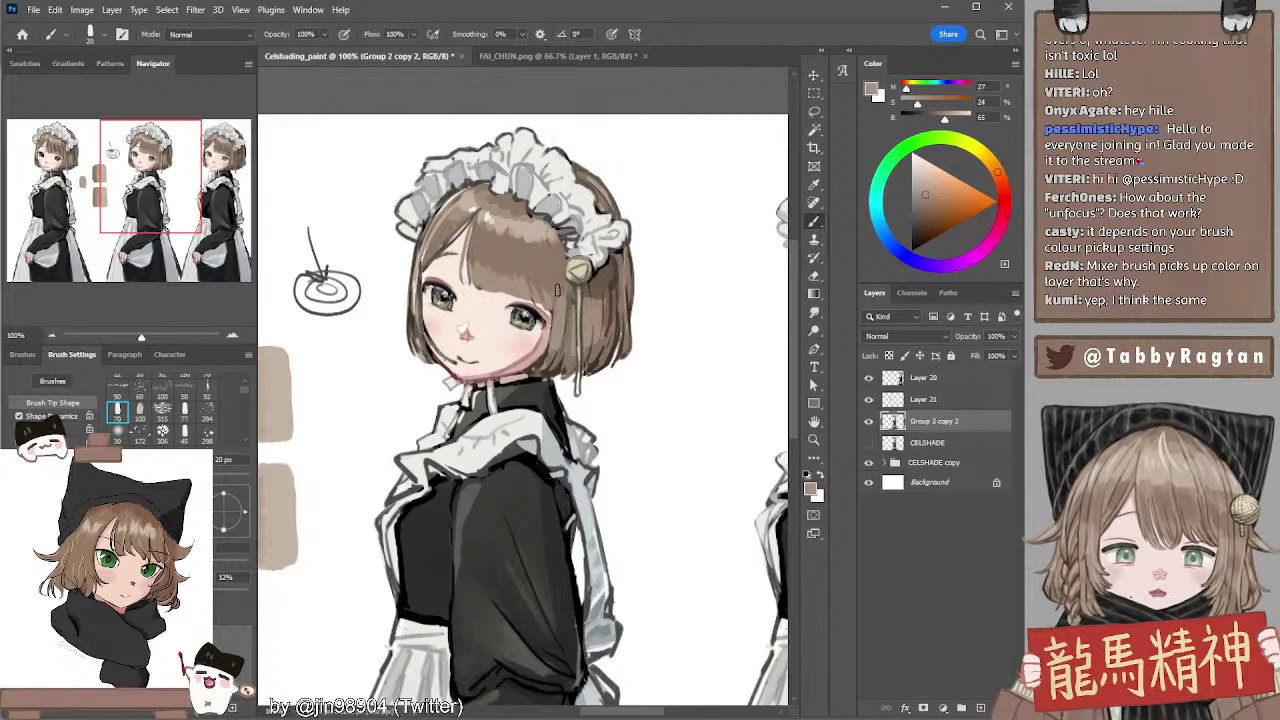
pyautogui.keyDown('alt'); pyautogui.click(554, 293); pyautogui.keyUp('alt')
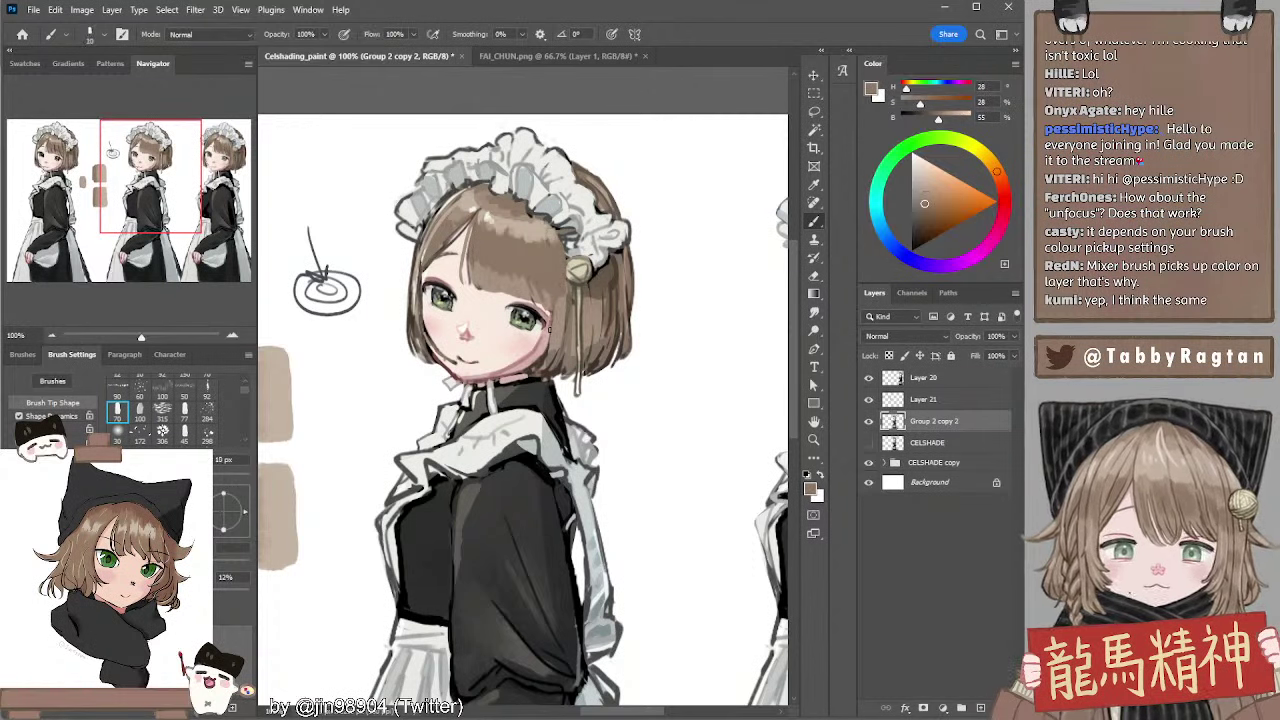
pyautogui.press('[')
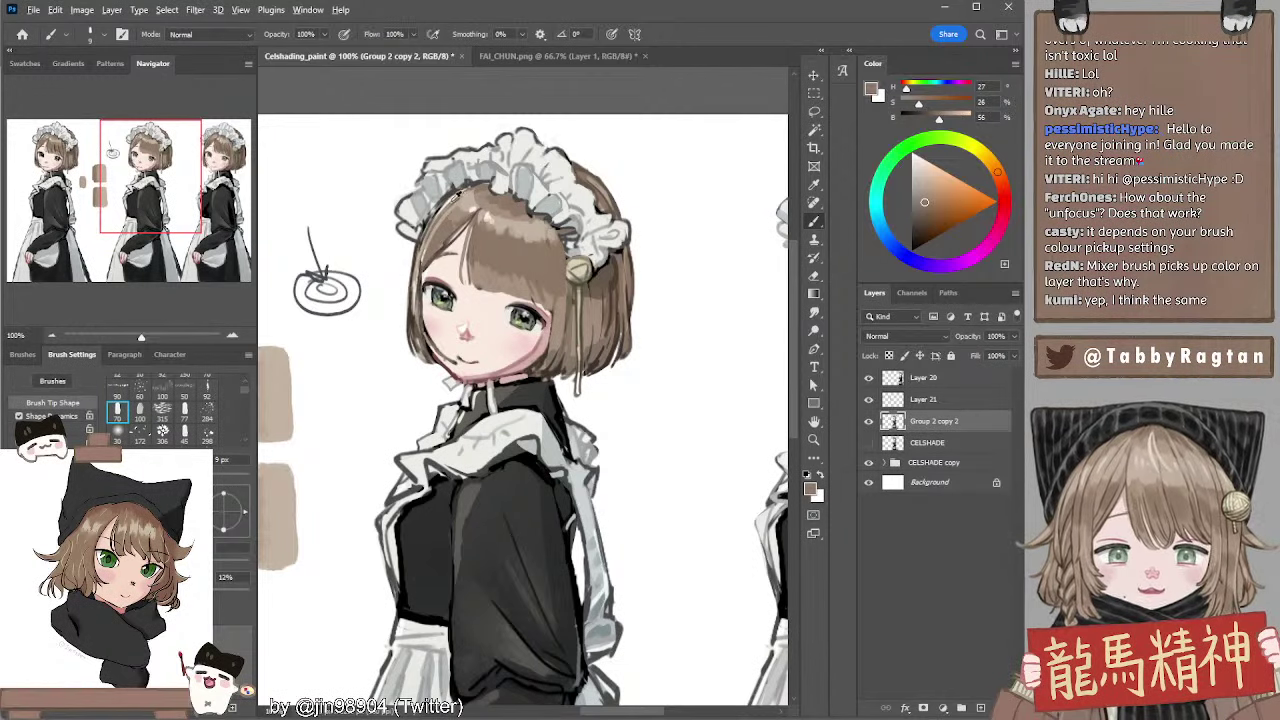
# Sample the light beige and touch up the highlight near the hair parting under the headband at 9 to 15 px
pyautogui.keyDown('alt'); pyautogui.click(478, 188); pyautogui.keyUp('alt')
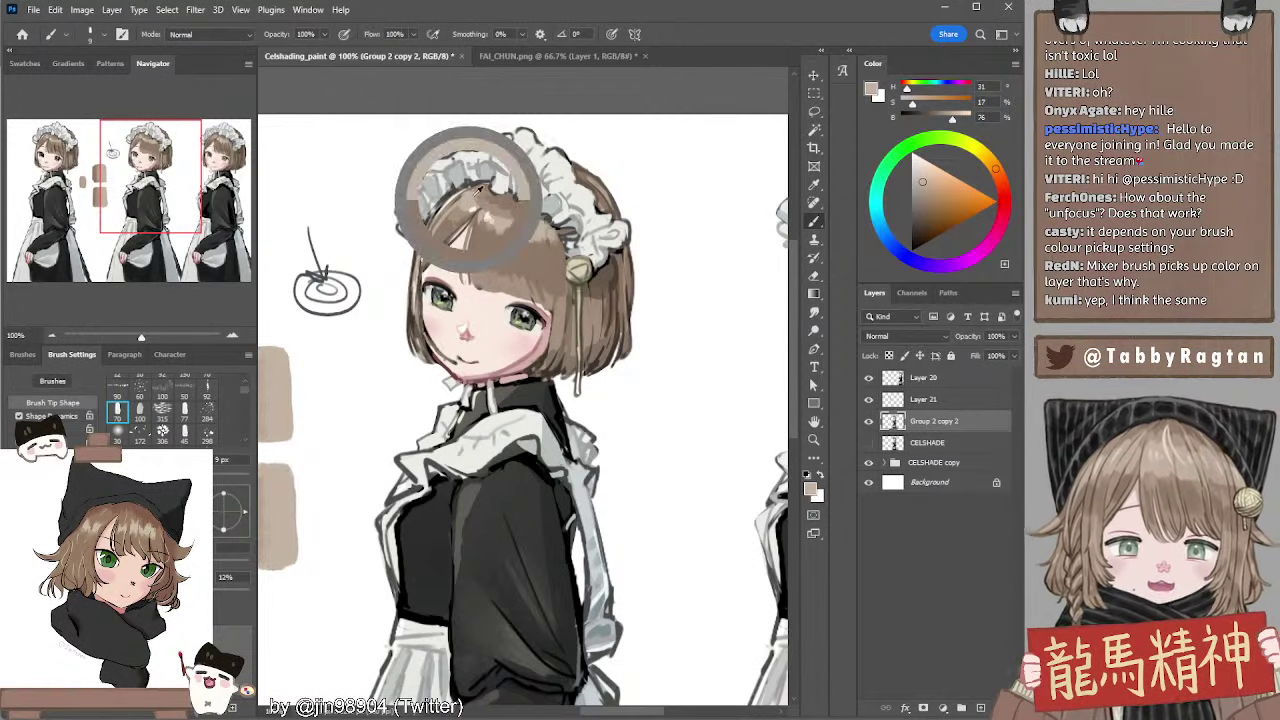
pyautogui.press(']')
pyautogui.press(']')
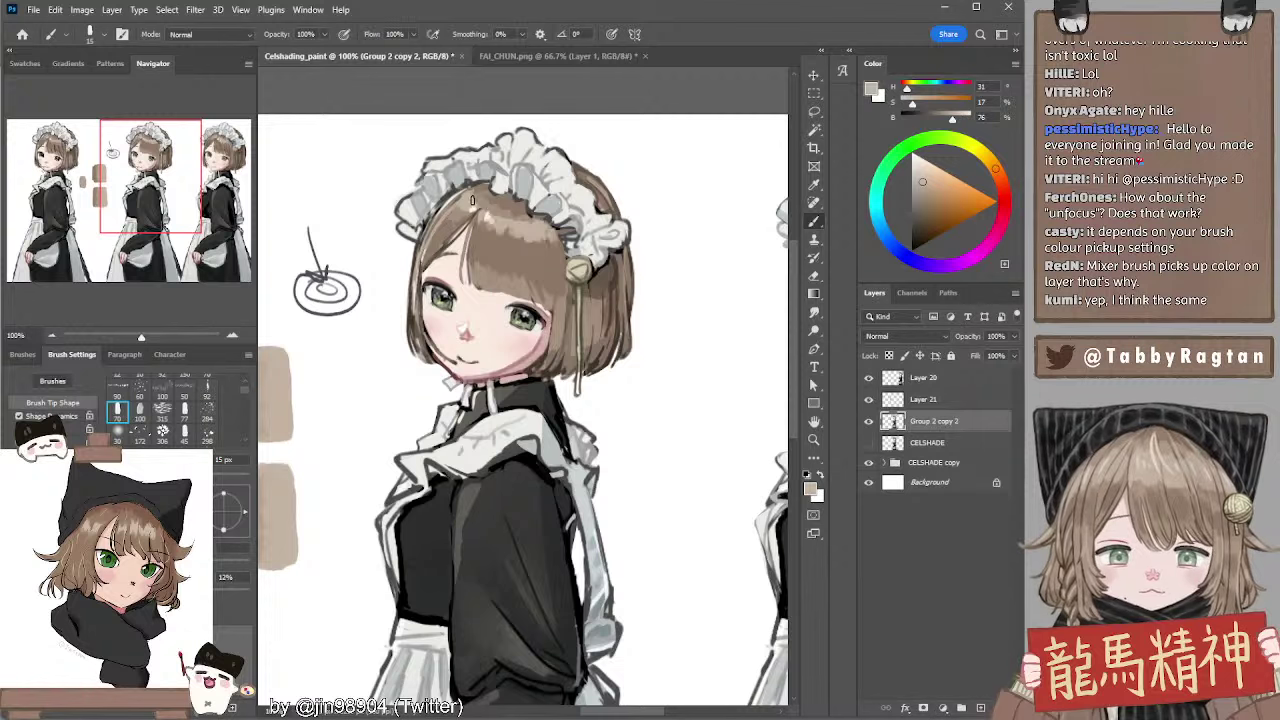
pyautogui.press('[')
pyautogui.press('[')
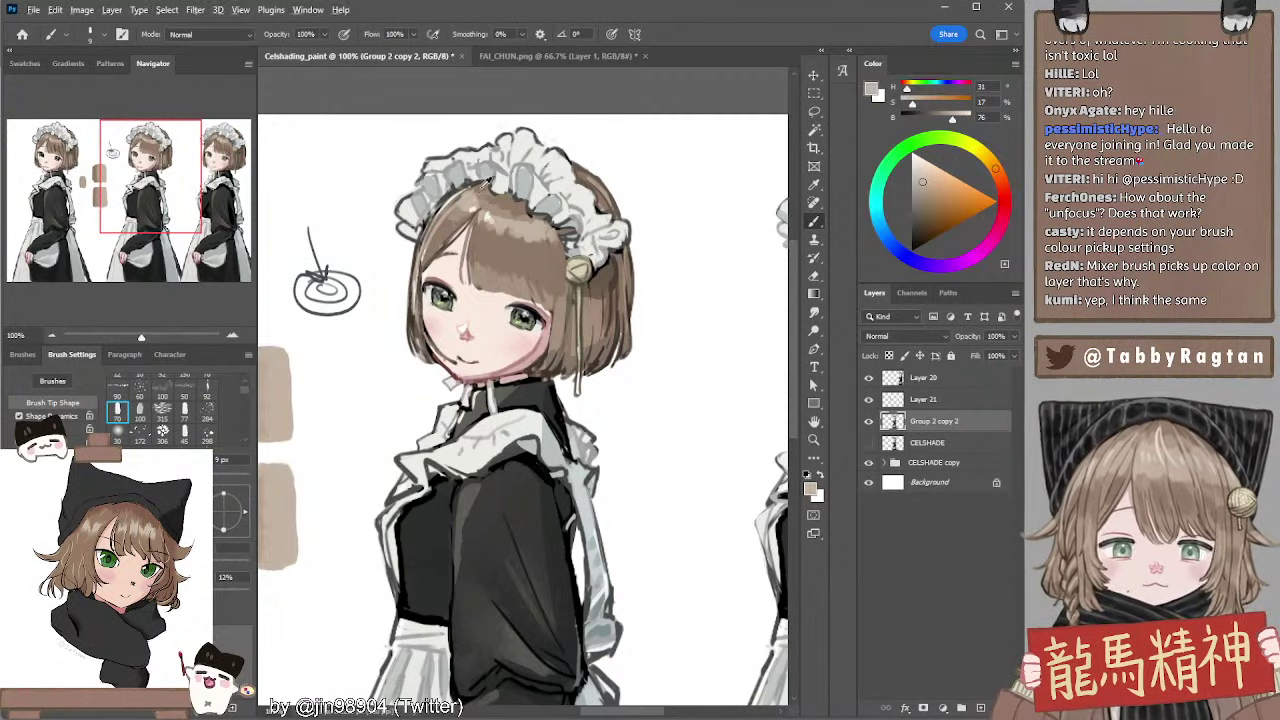
# Sample dark browns below the headband and shape the upper edge of the hair highlight with a 9 to 35 px brush
pyautogui.keyDown('alt'); pyautogui.click(487, 183); pyautogui.keyUp('alt')
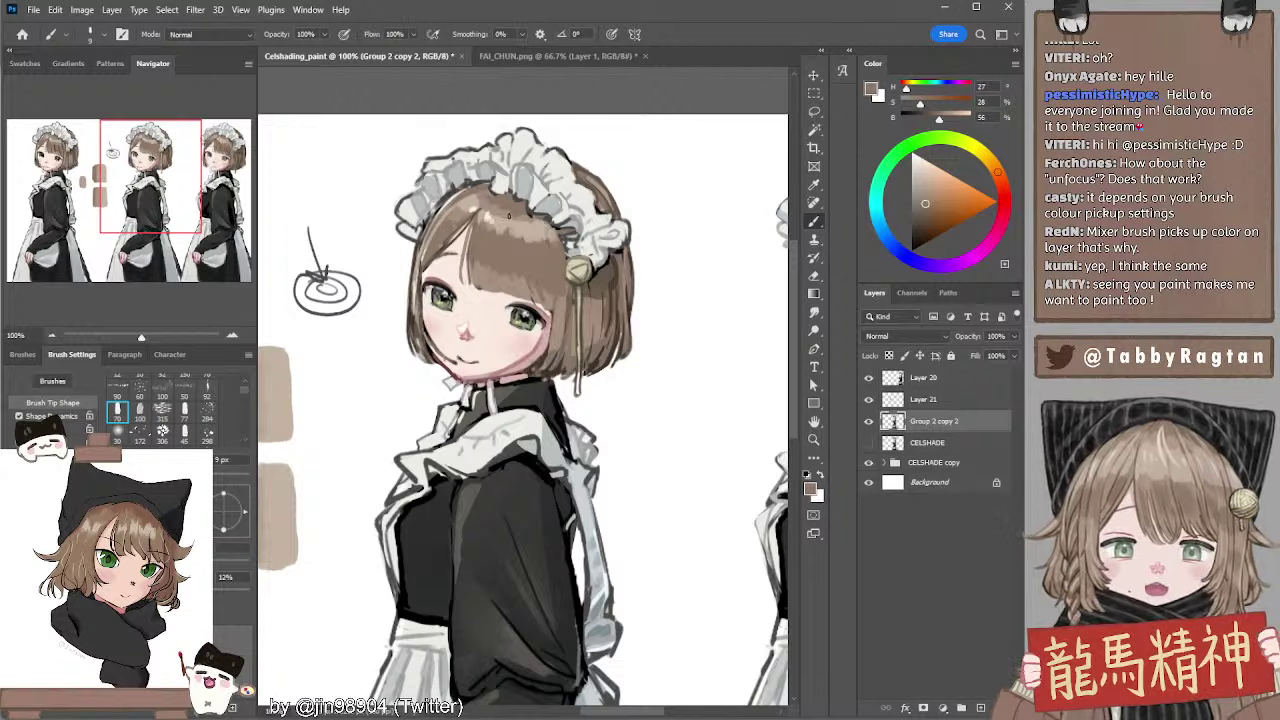
pyautogui.keyDown('alt'); pyautogui.click(497, 187); pyautogui.keyUp('alt')
pyautogui.press(']')
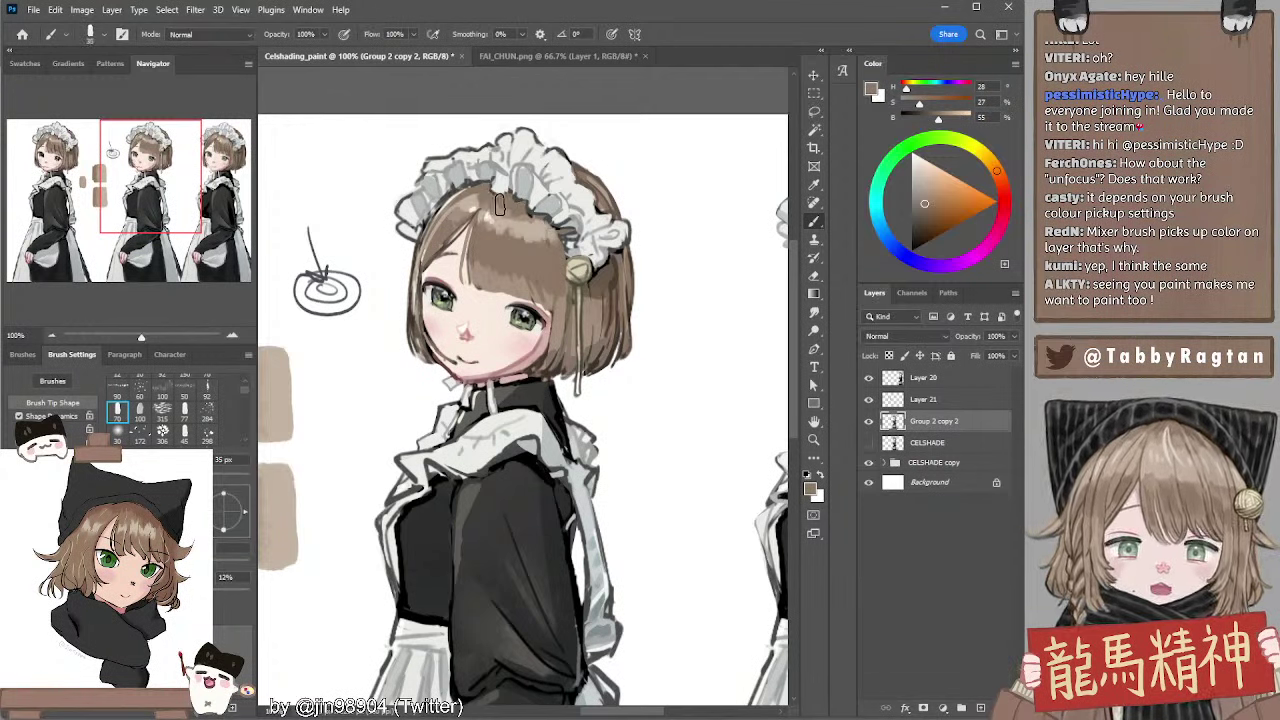
# Sample the beige highlight and extend it through the bangs and the hair left of the parting, reducing the brush to 9 px
pyautogui.keyDown('alt'); pyautogui.click(495, 213); pyautogui.keyUp('alt')
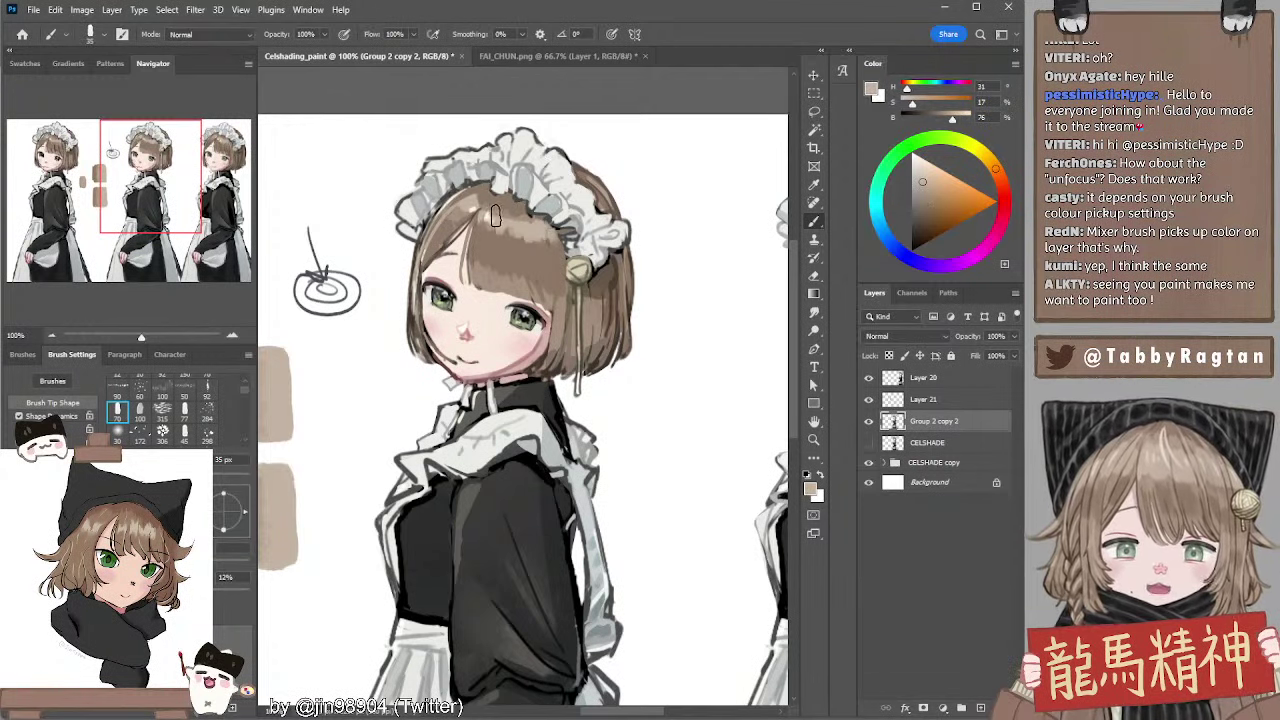
pyautogui.press(']')
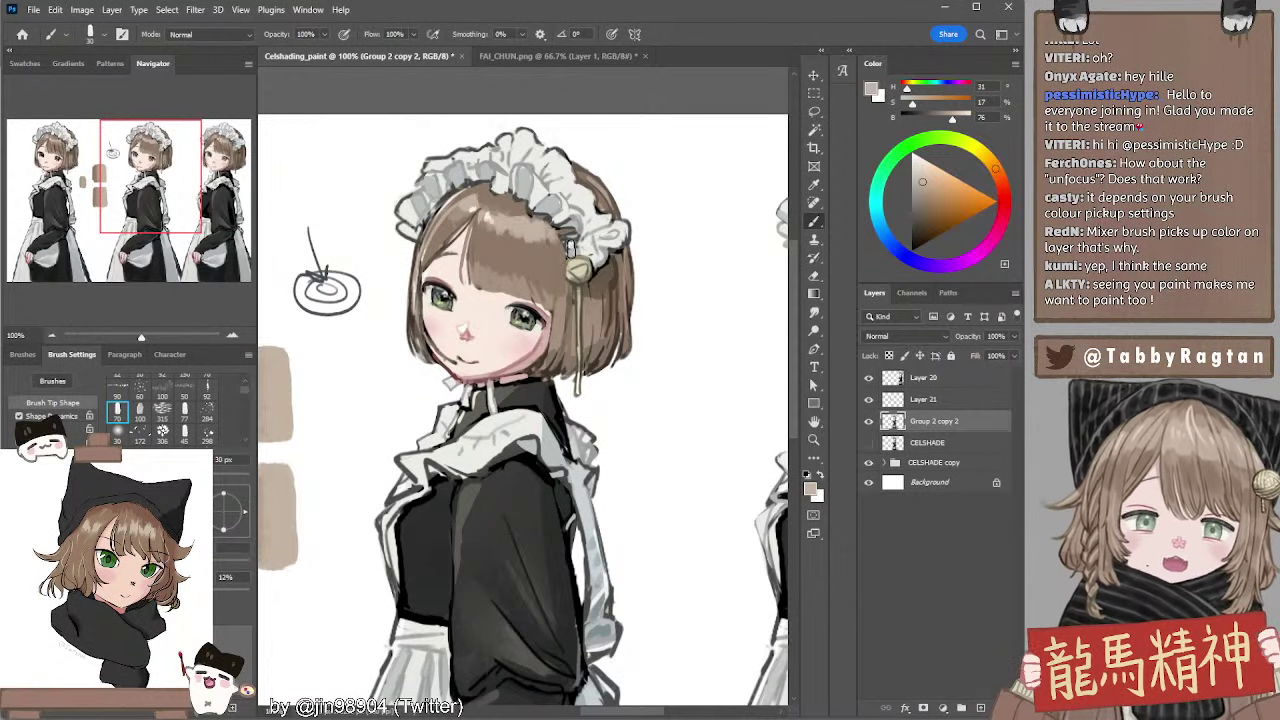
pyautogui.press('[')
pyautogui.press('[')
pyautogui.press('[')
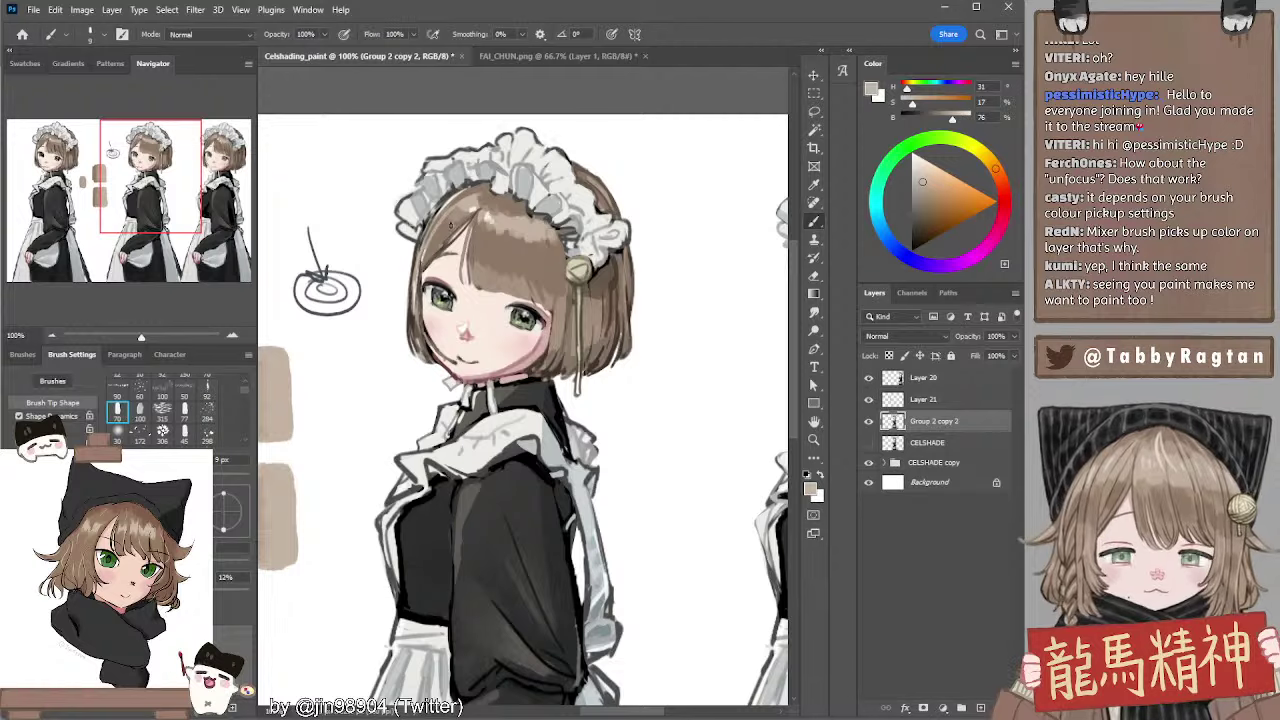
# Sample mid browns from the hair beside the forehead and the bangs, and paint the lock beside the cheek at 10 to 20 px
pyautogui.keyDown('alt'); pyautogui.click(427, 248); pyautogui.keyUp('alt')
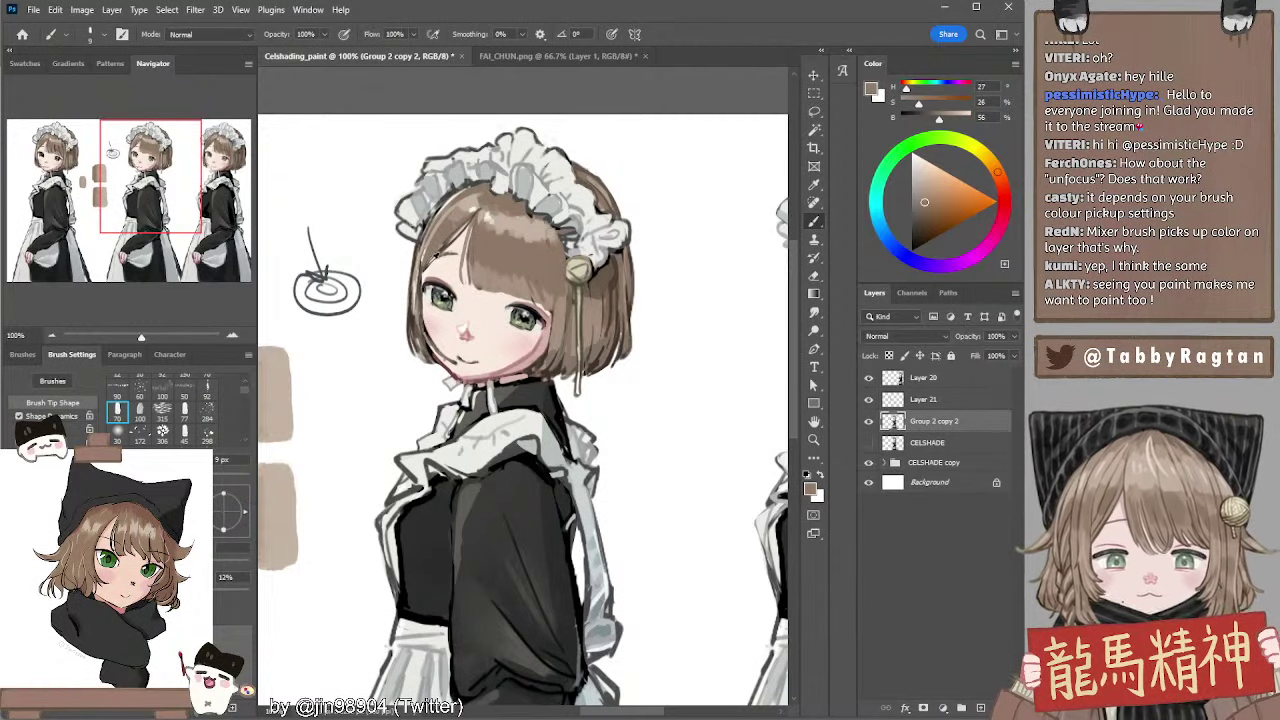
pyautogui.keyDown('alt'); pyautogui.click(527, 258); pyautogui.keyUp('alt')
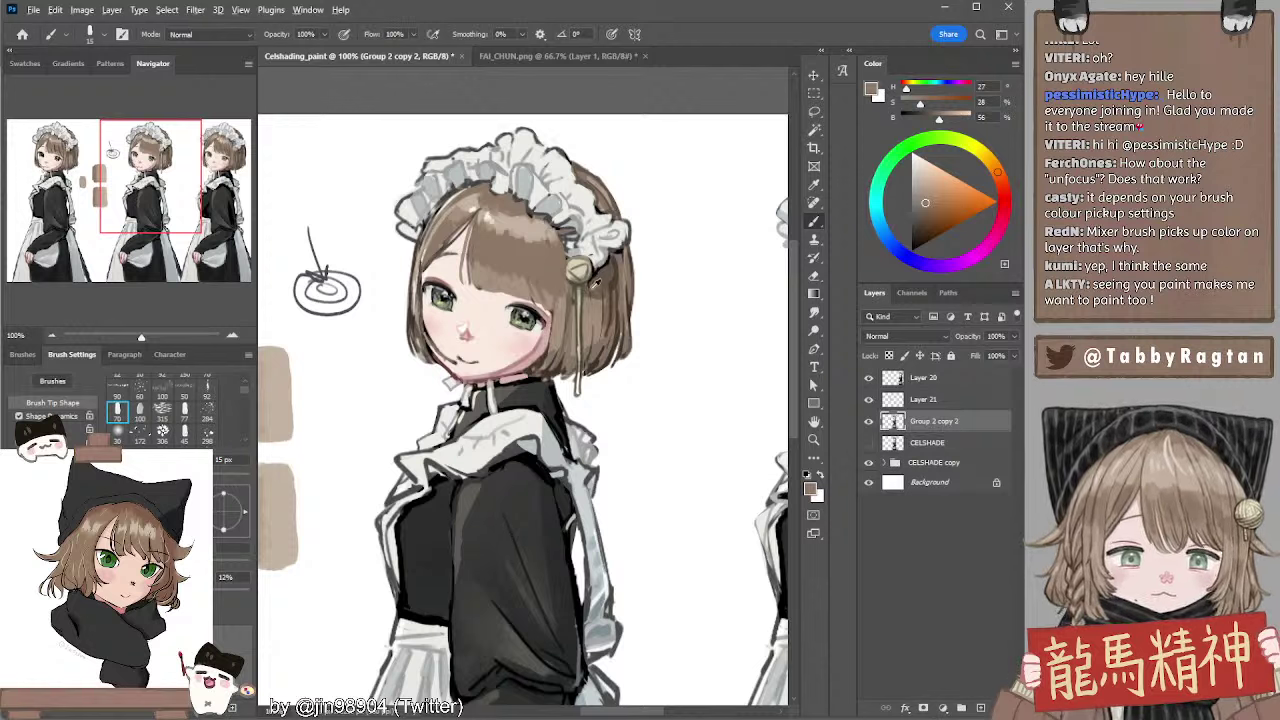
pyautogui.press(']')
pyautogui.moveTo(558, 326); pyautogui.dragTo(539, 370)
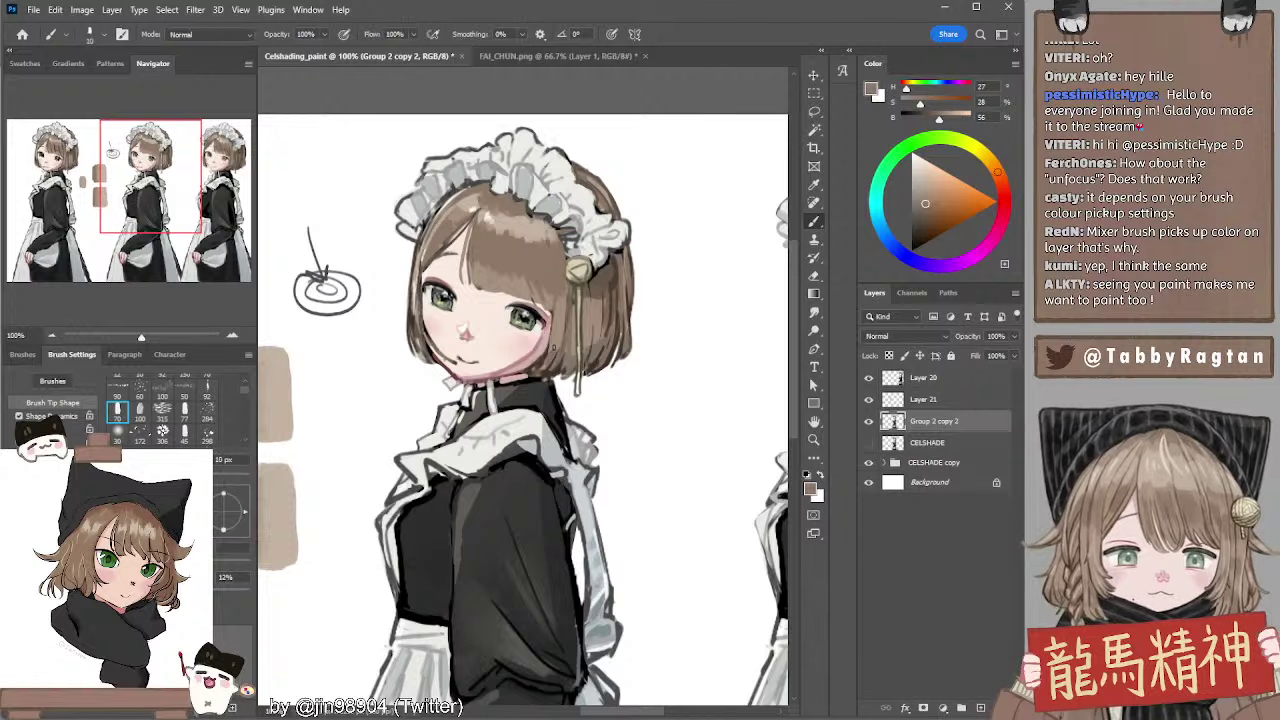
pyautogui.press('[')
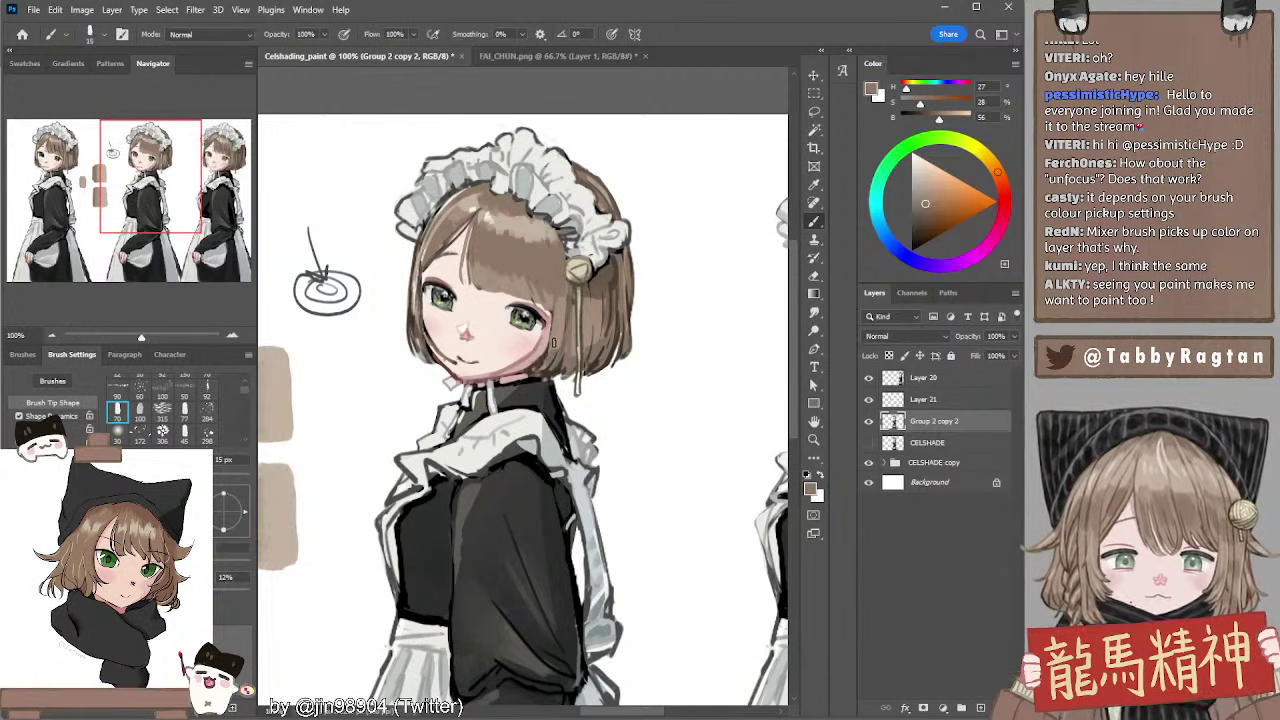
pyautogui.press(']')
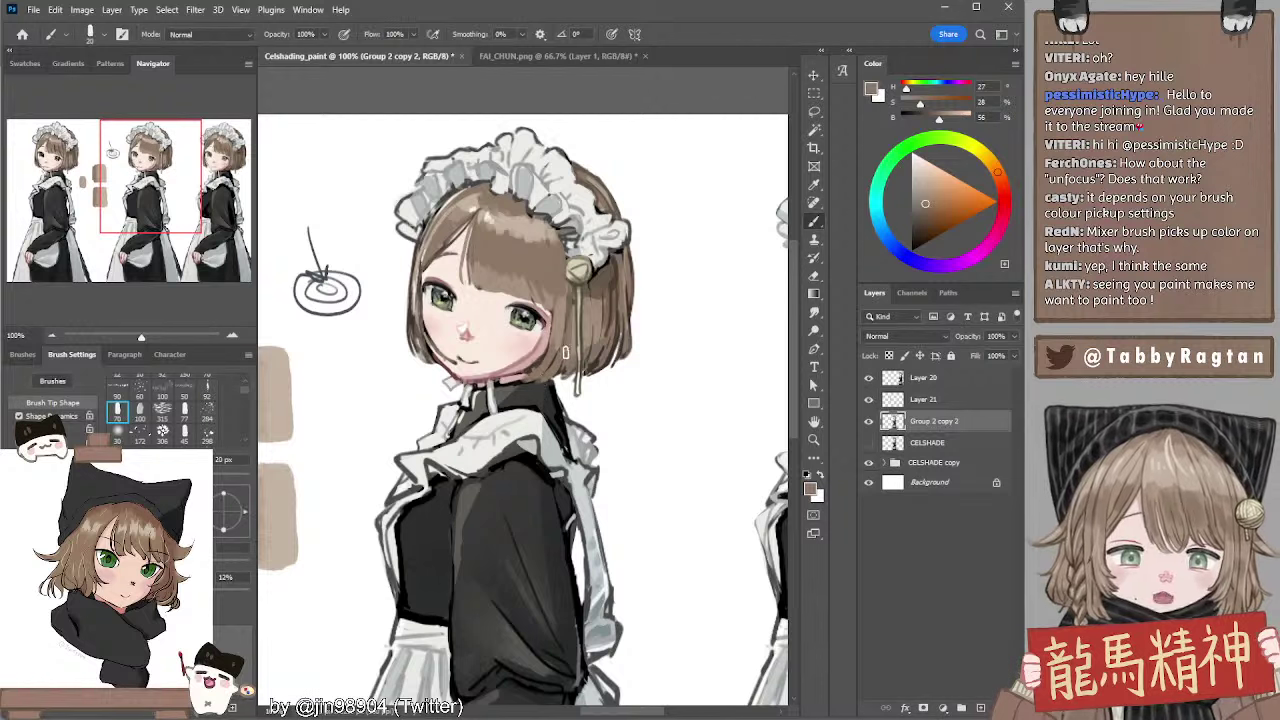
# Sample a darker brown below the hair ornament and paint fine strands in the side lock, varying the brush from 3 to 10 px
pyautogui.keyDown('alt'); pyautogui.click(600, 283); pyautogui.keyUp('alt')
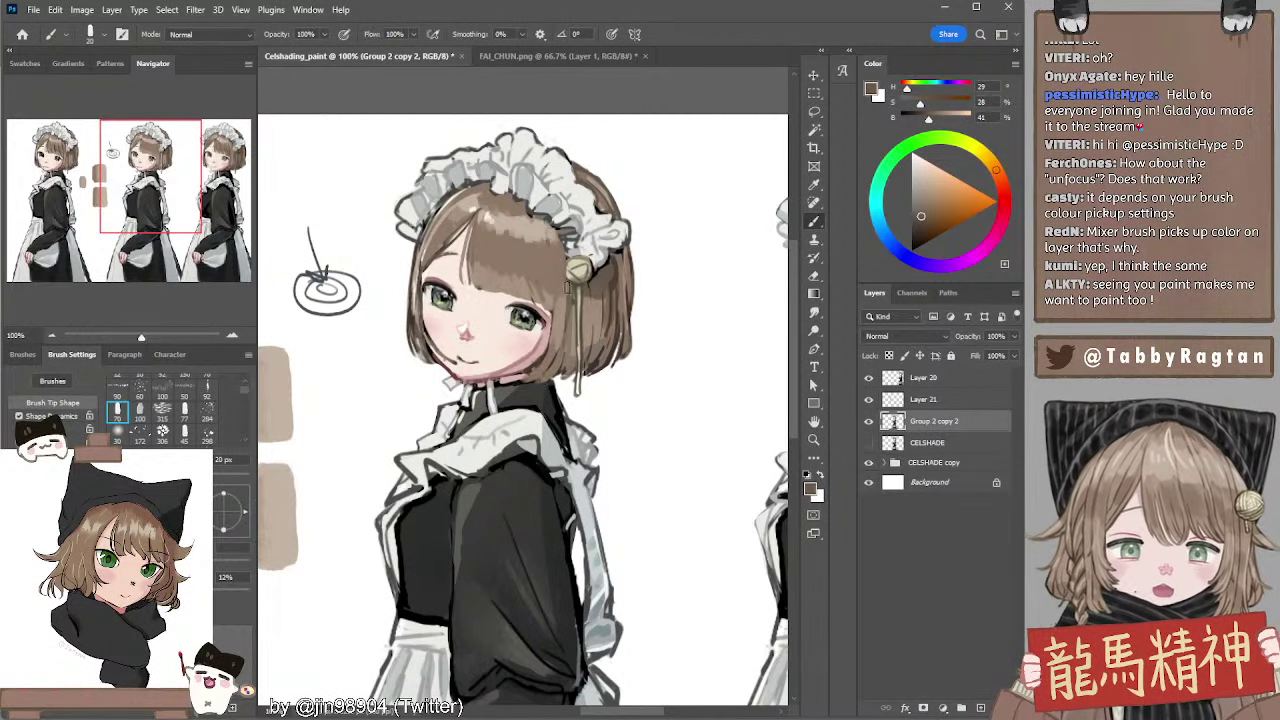
pyautogui.press('[')
pyautogui.press('[')
pyautogui.press('[')
pyautogui.press('[')
pyautogui.press('[')
pyautogui.press('[')
pyautogui.press('[')
pyautogui.press('[')
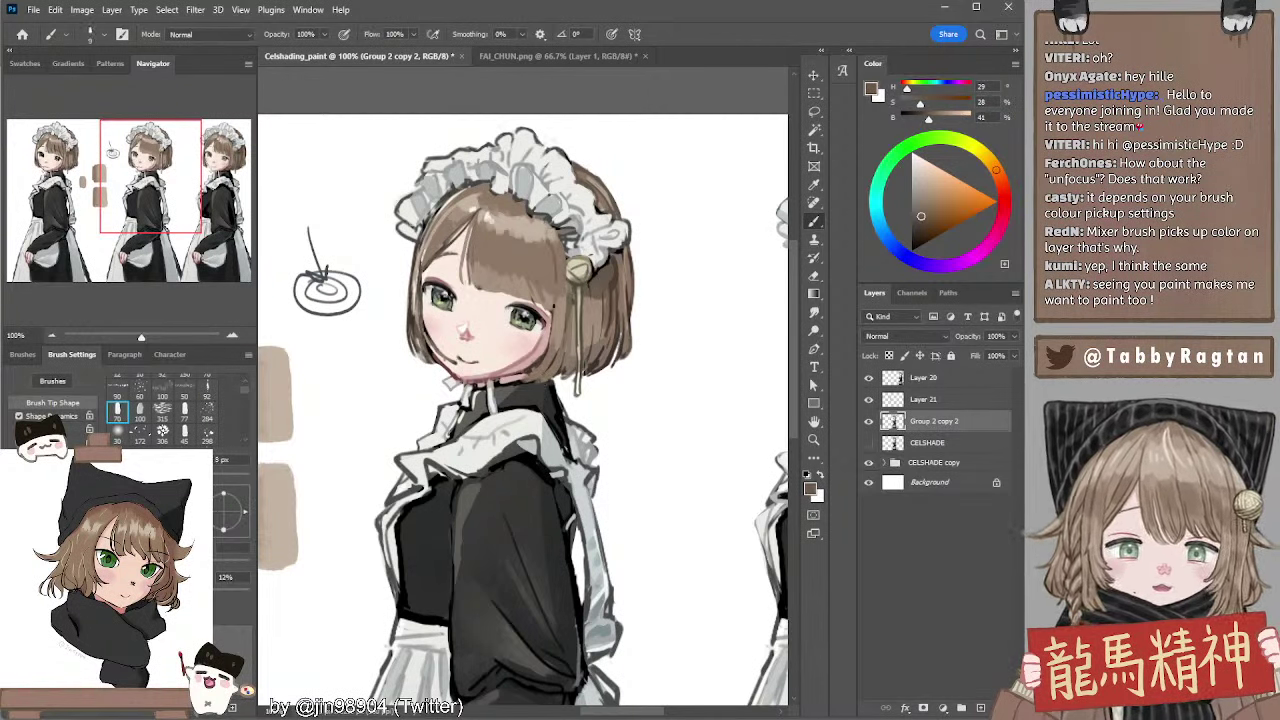
pyautogui.press(']')
pyautogui.press(']')
pyautogui.press(']')
pyautogui.press(']')
pyautogui.press(']')
pyautogui.press(']')
pyautogui.press(']')
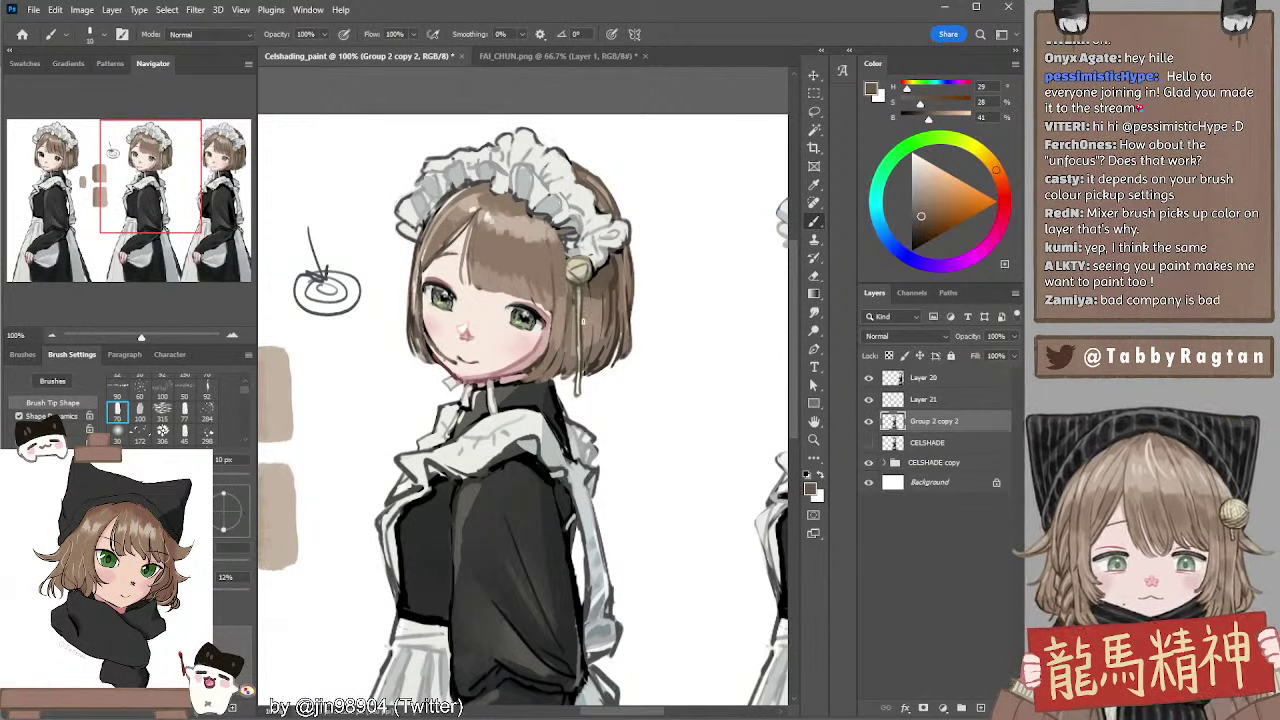
# Sample the very dark brown beneath the headband and shade the back hair behind the ornament, enlarging the brush to 30 px
pyautogui.keyDown('alt'); pyautogui.click(618, 272); pyautogui.keyUp('alt')
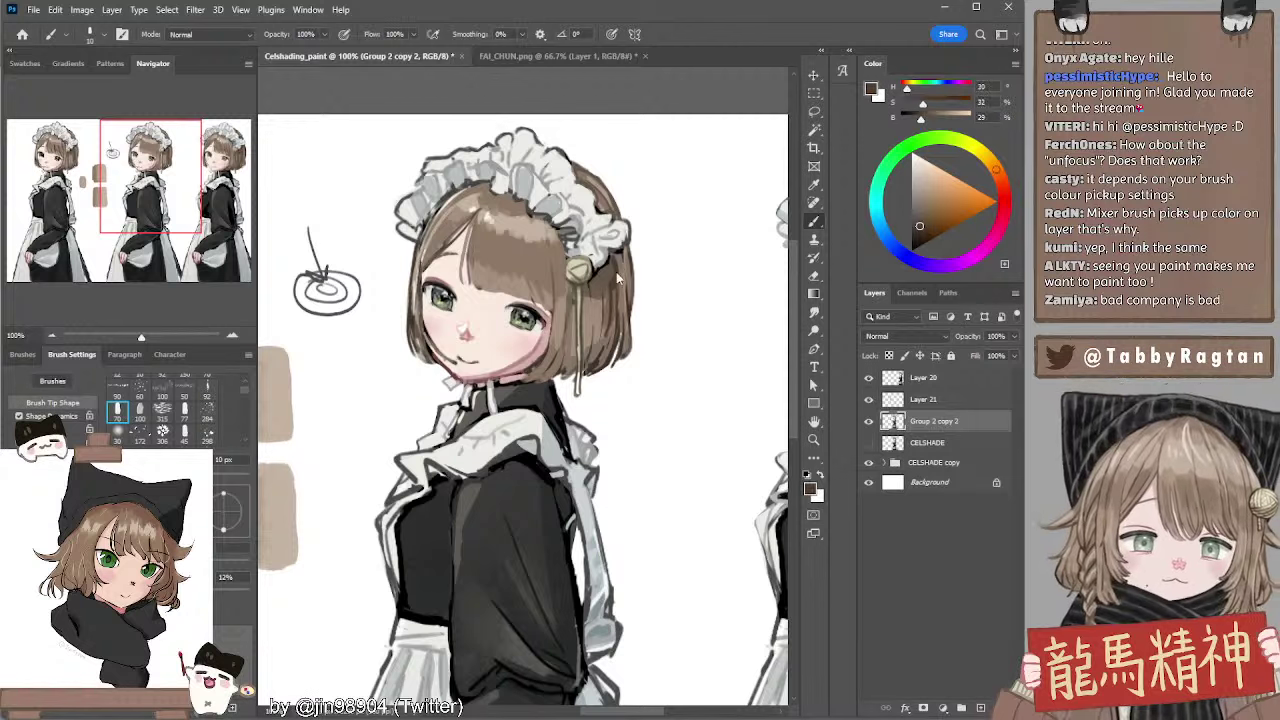
pyautogui.press(']')
pyautogui.press(']')
pyautogui.press(']')
pyautogui.press(']')
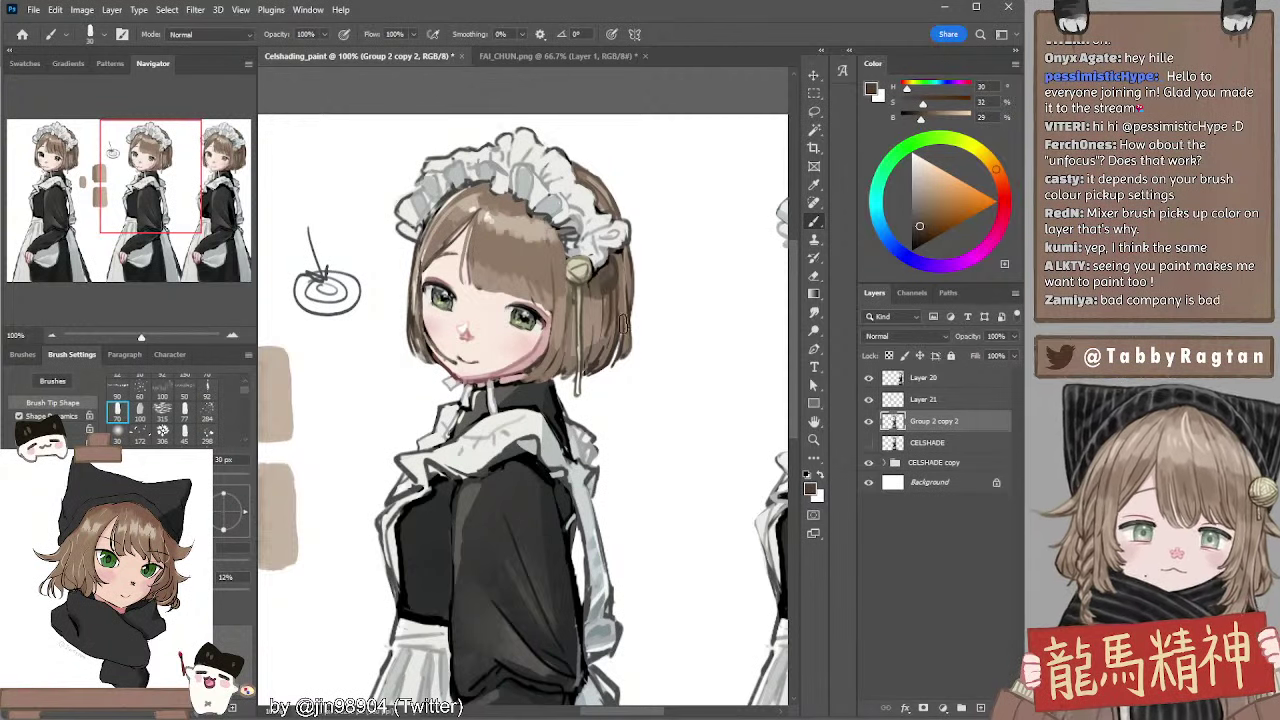
# Sample the mid brown near the parting and blend the bangs below the highlight at 40 to 50 px
pyautogui.keyDown('alt'); pyautogui.click(446, 236); pyautogui.keyUp('alt')
pyautogui.moveTo(527, 285)
pyautogui.mouseDown()
pyautogui.moveTo(557, 289)
pyautogui.moveTo(545, 286)
pyautogui.mouseUp()
pyautogui.press(']')
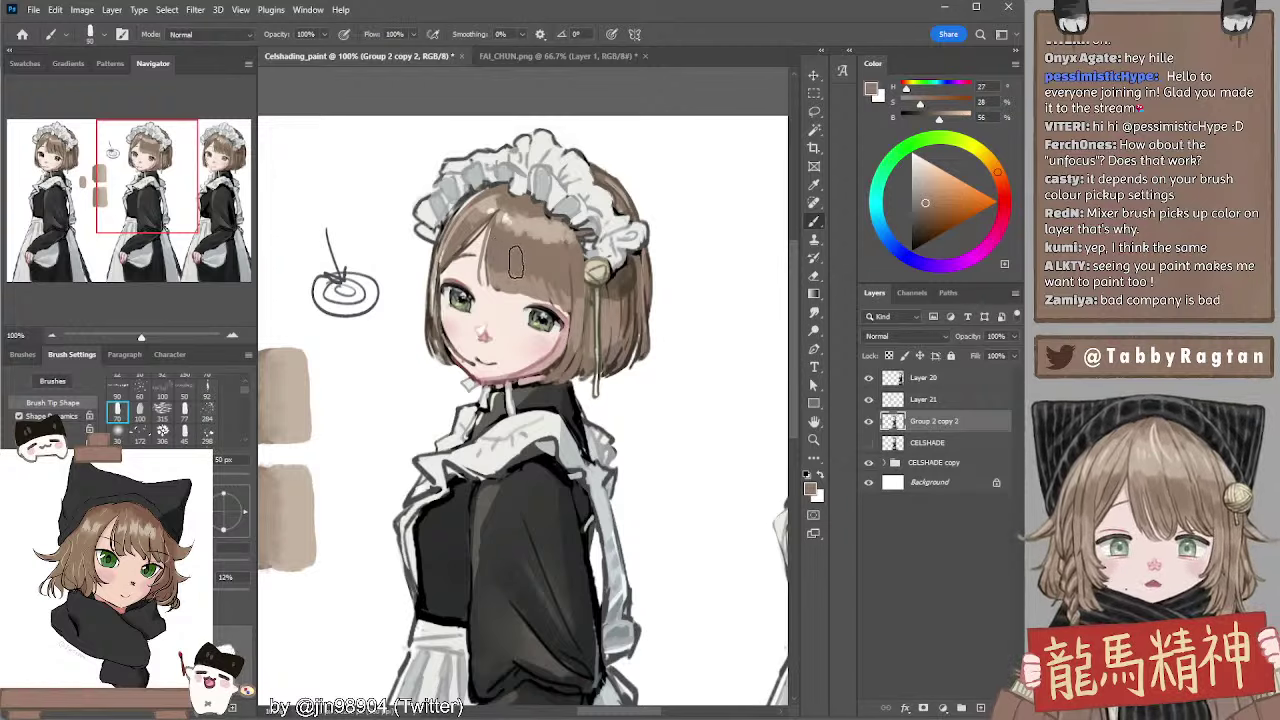
pyautogui.press(']')
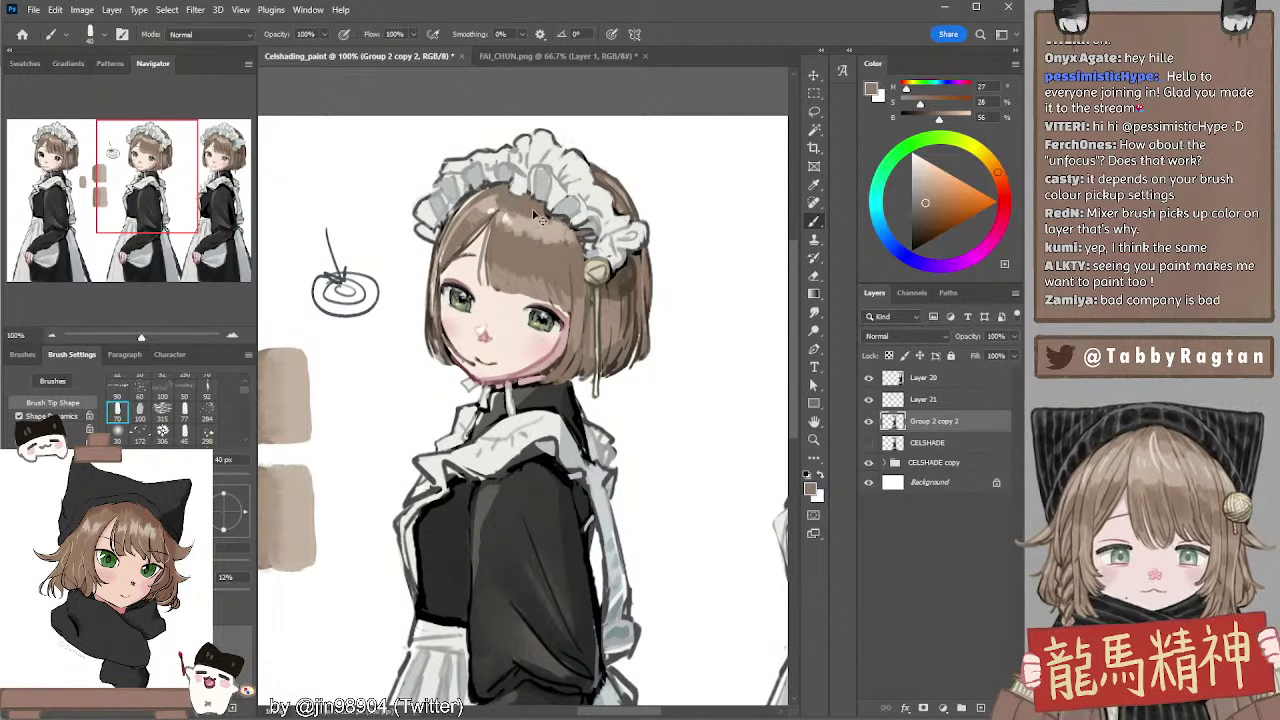
pyautogui.press('[')
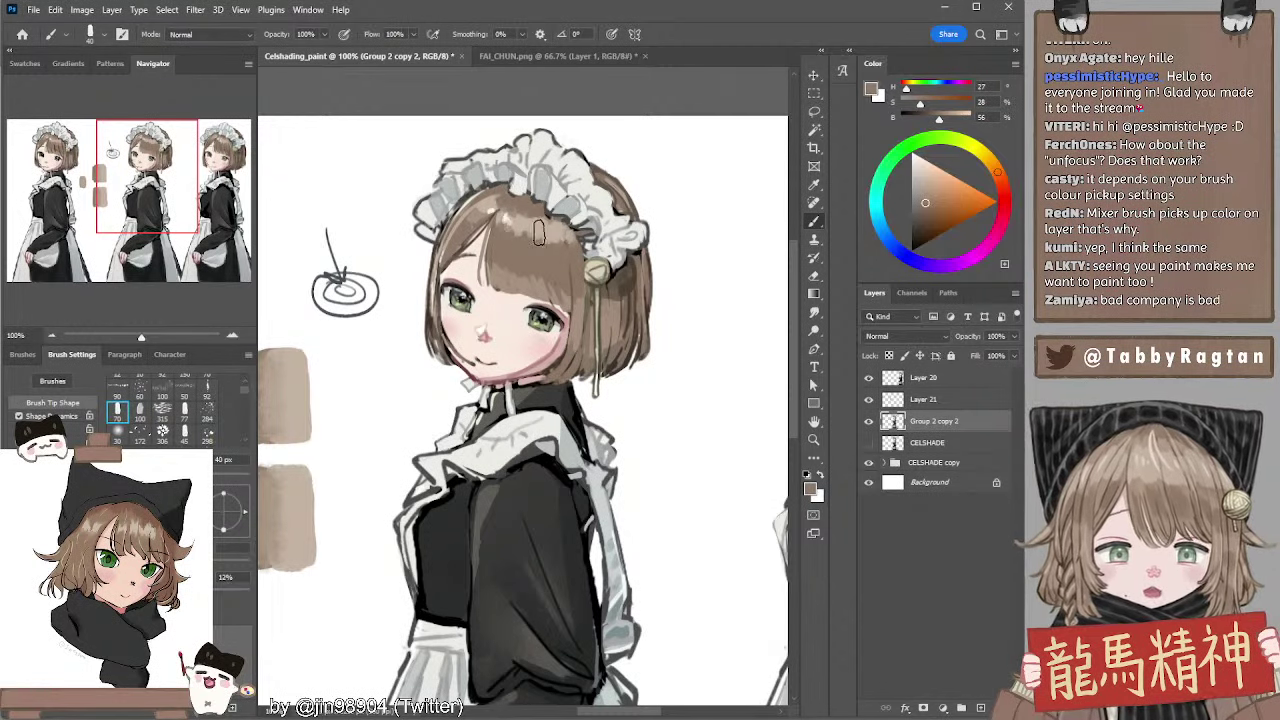
# Sample a lighter brown from the lower bangs and soften their color transitions with a 25 to 40 px brush
pyautogui.keyDown('alt'); pyautogui.click(545, 282); pyautogui.keyUp('alt')
pyautogui.press(']')
pyautogui.press('[')
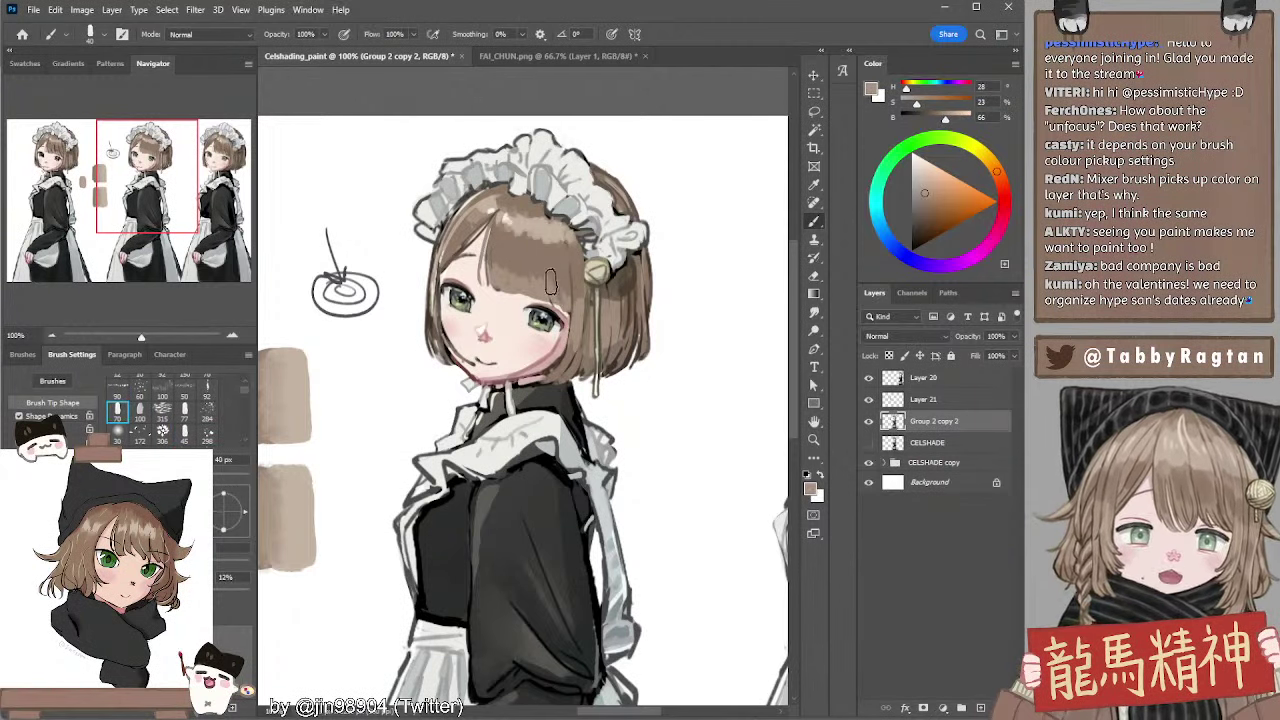
pyautogui.press('[')
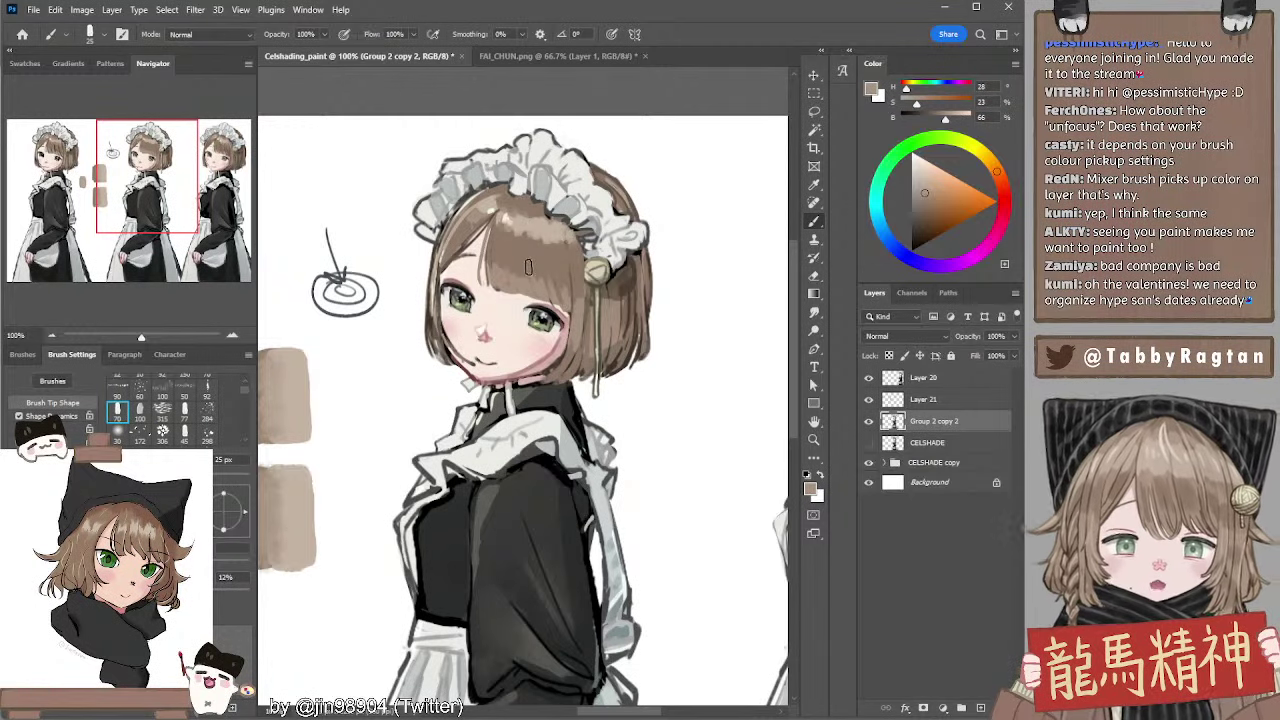
# Sample the pale skin tone below the bangs and refine the fringe's tips with the brush reduced to 10 px
pyautogui.keyDown('alt'); pyautogui.click(505, 300); pyautogui.keyUp('alt')
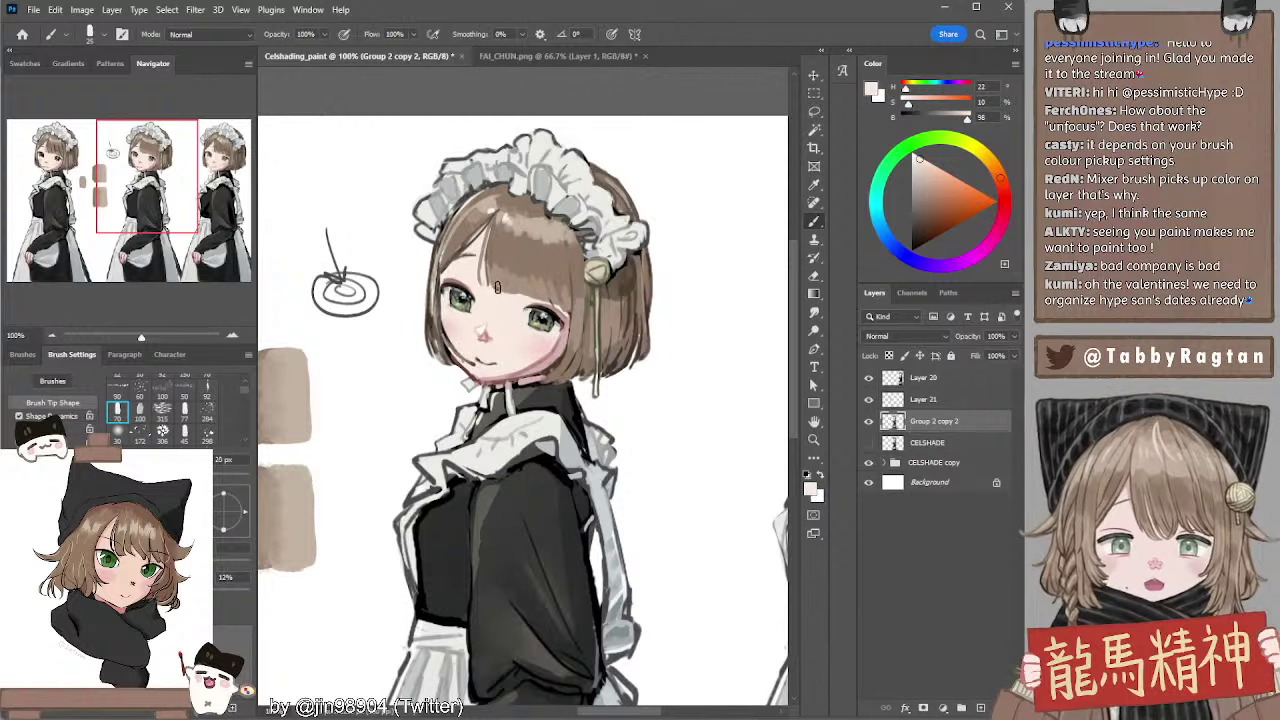
pyautogui.press('[')
pyautogui.press('[')
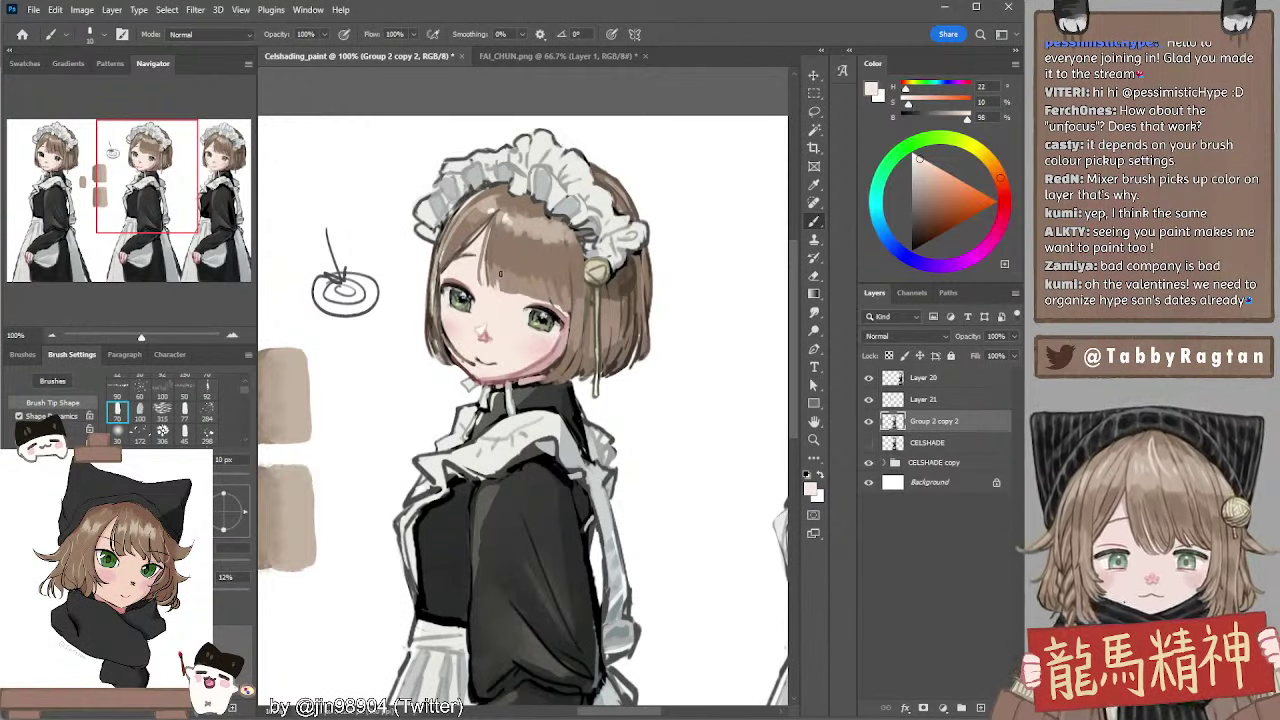
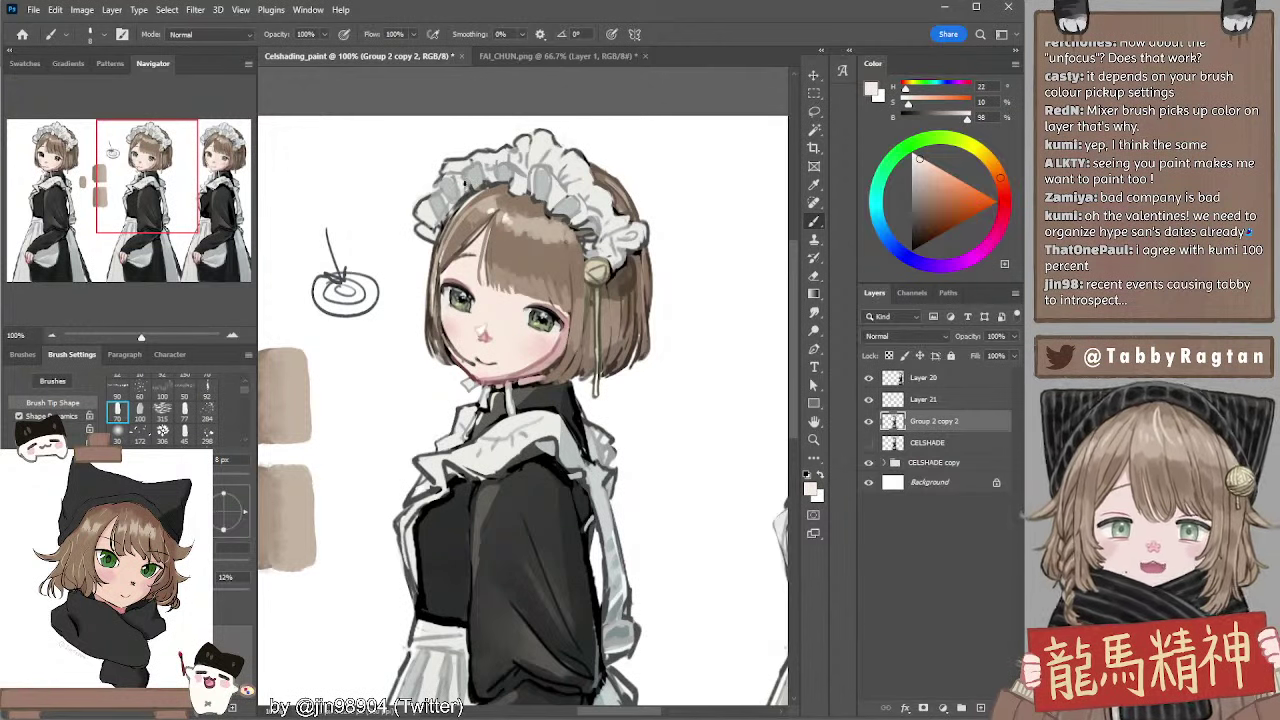
# Erase parts of the dark outline along the headband's upper ruffle with the eraser reduced to 15 px
pyautogui.press('e')
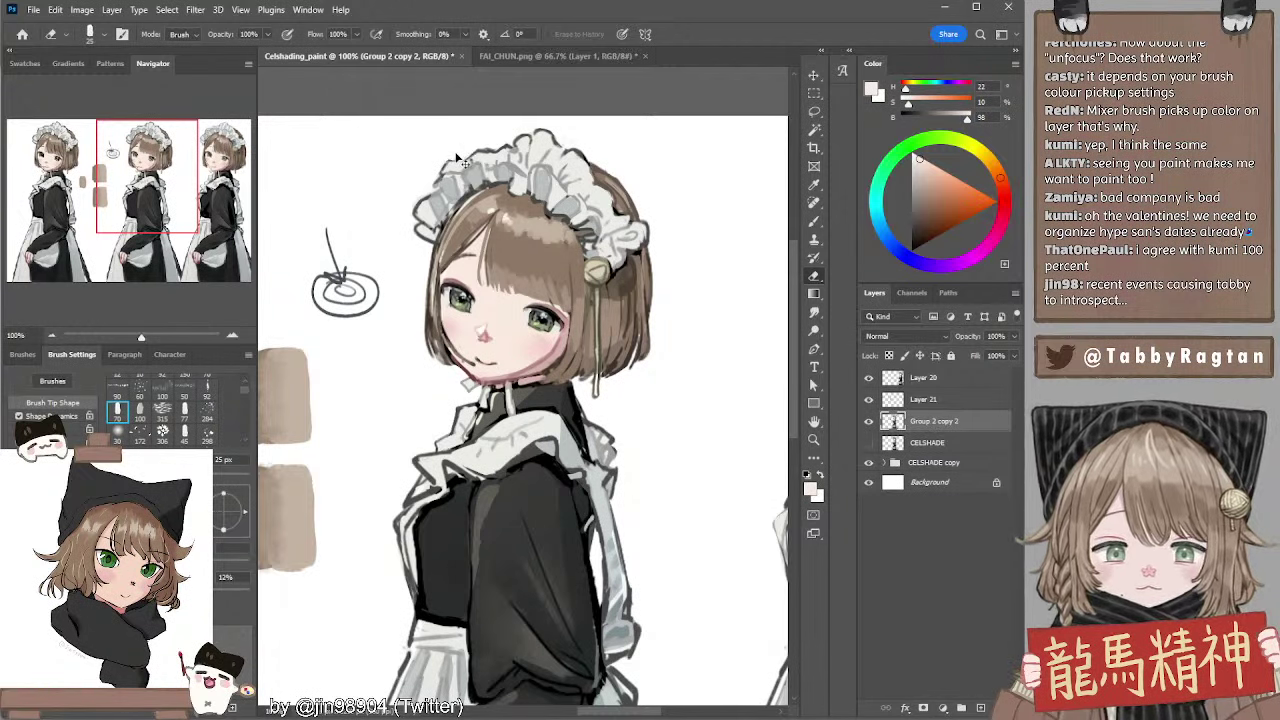
pyautogui.press('[')
pyautogui.press('[')
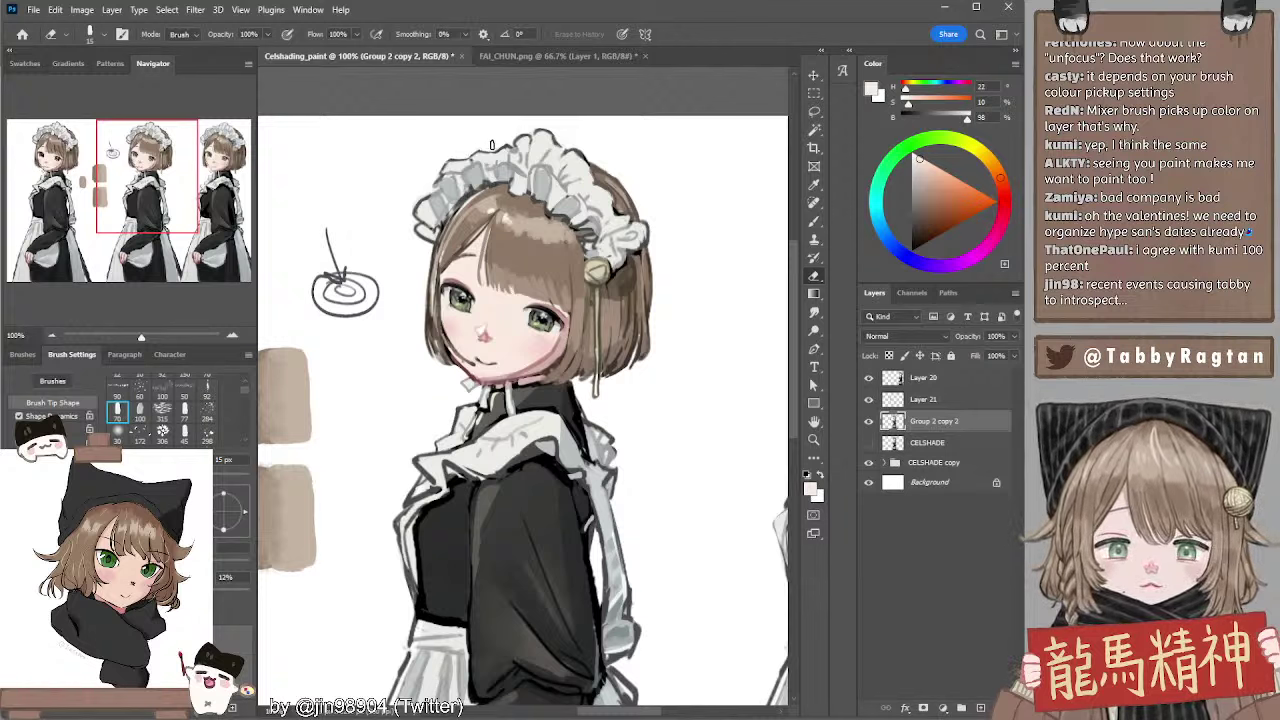
# Sample the mid grey from the headband's upper ruffle and repaint its outer edge with a 9 to 15 px brush
pyautogui.press('b')
pyautogui.keyDown('alt'); pyautogui.click(514, 145); pyautogui.keyUp('alt')
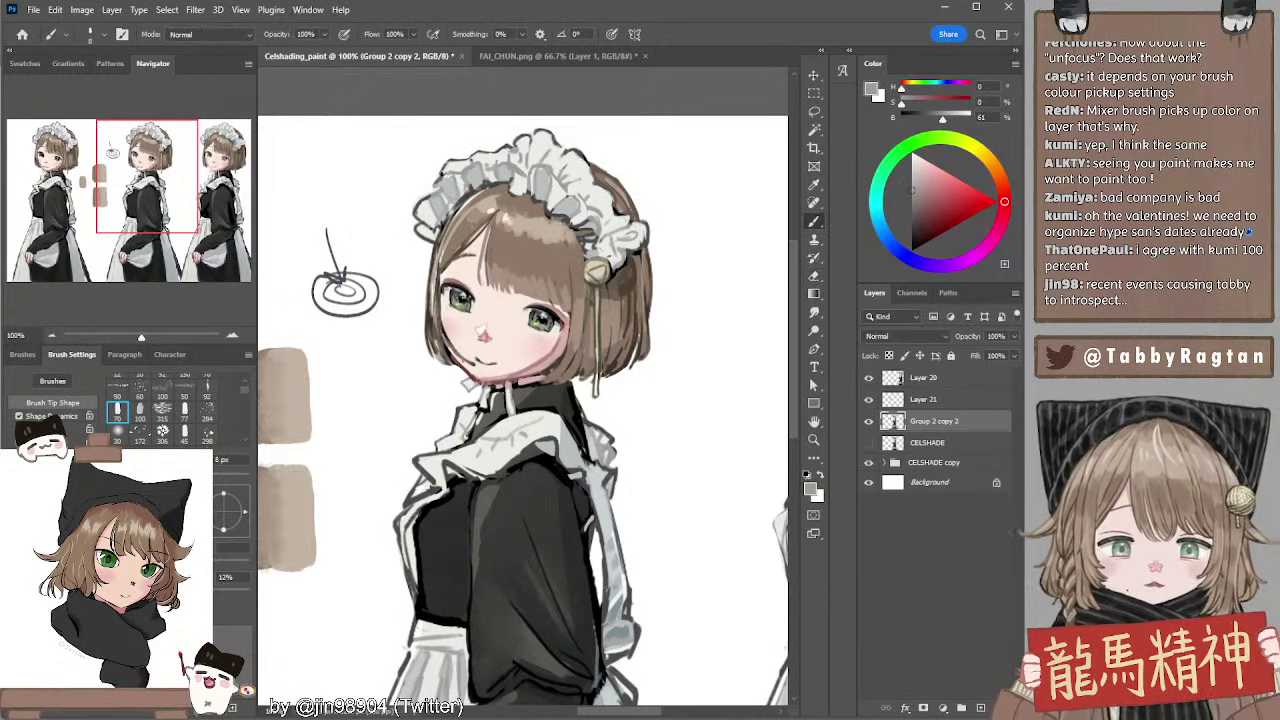
pyautogui.press(']')
pyautogui.press(']')
pyautogui.press(']')
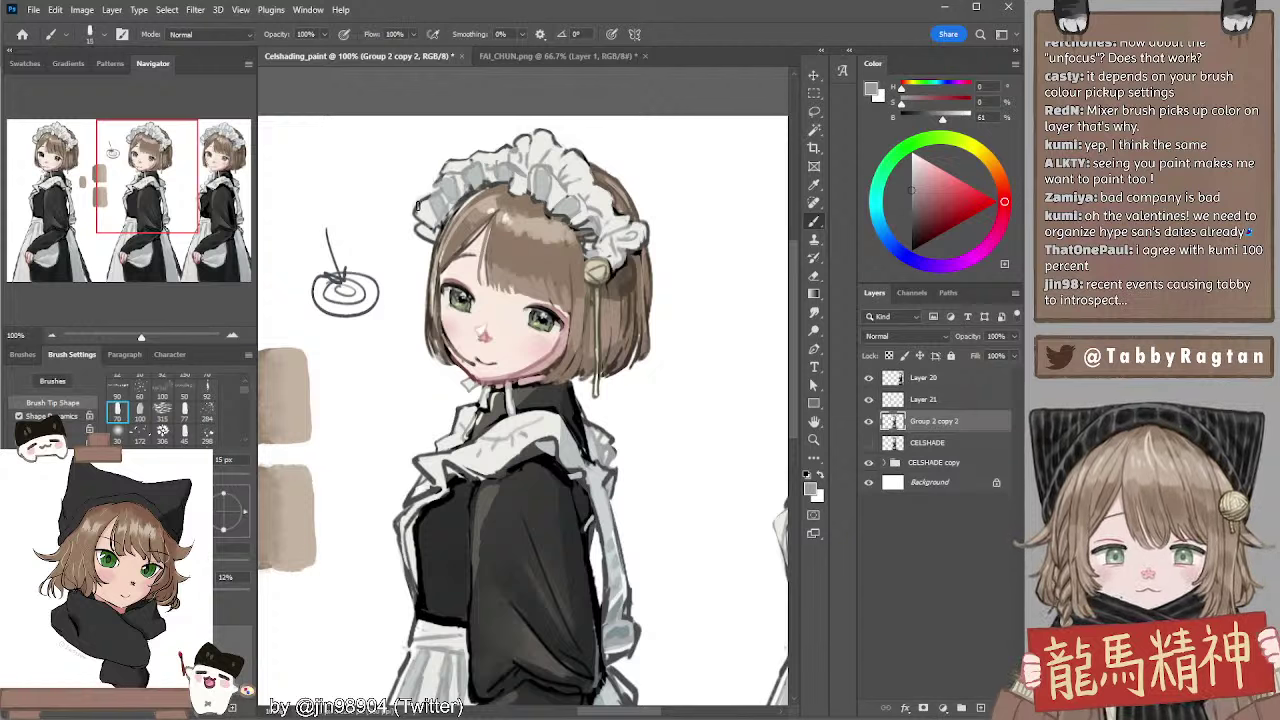
pyautogui.press('[')
pyautogui.press('[')
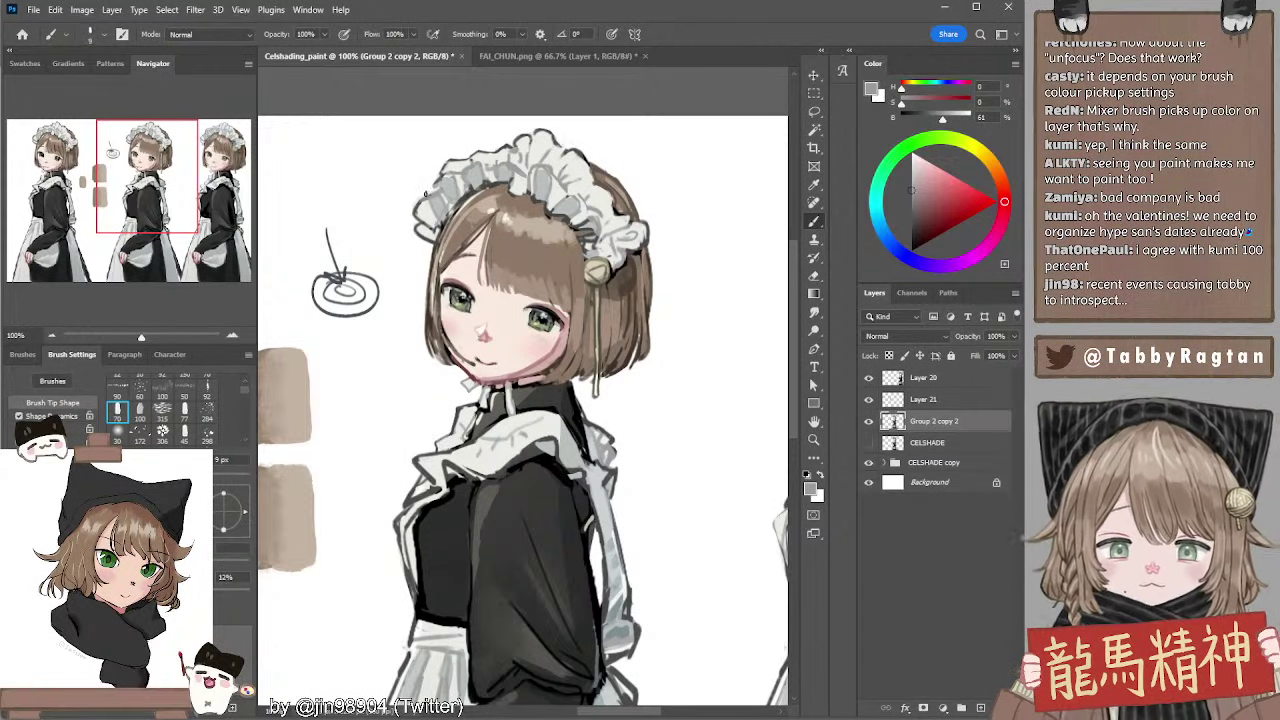
# Clean up the left ruffle's outer contour, alternating a 10 px eraser with a 9 px grey brush
pyautogui.press('e')
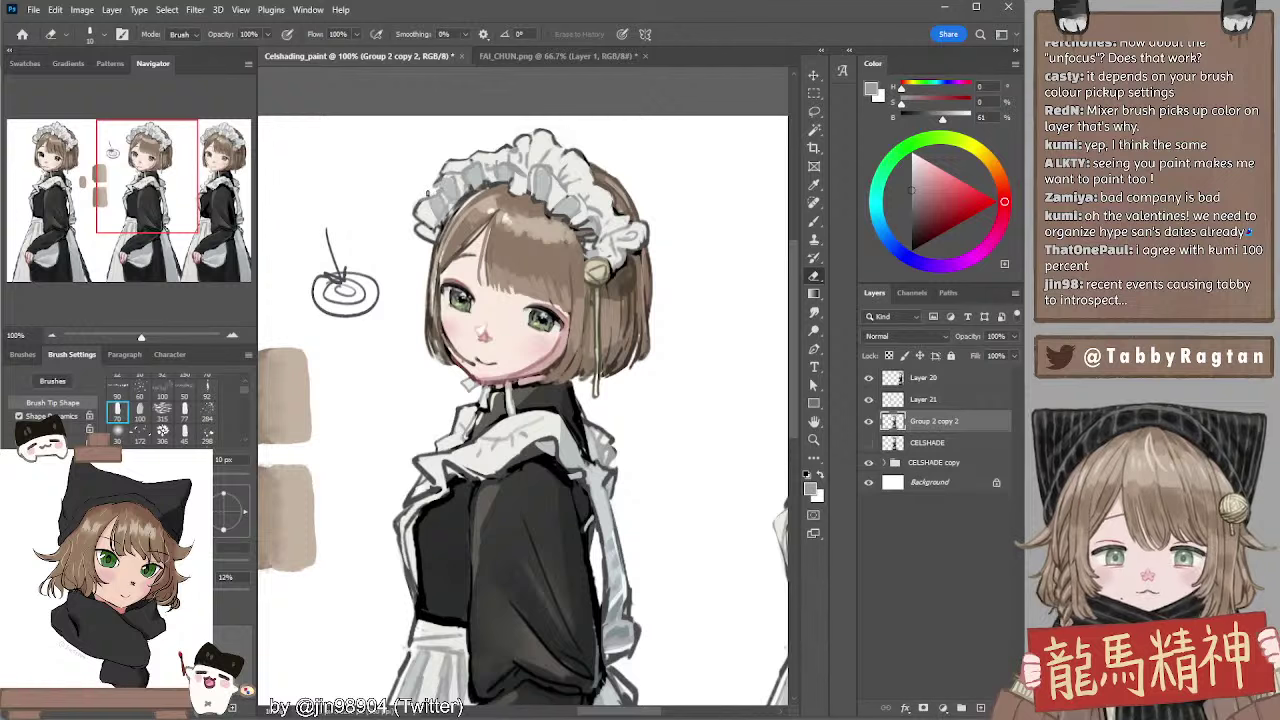
pyautogui.press('b')
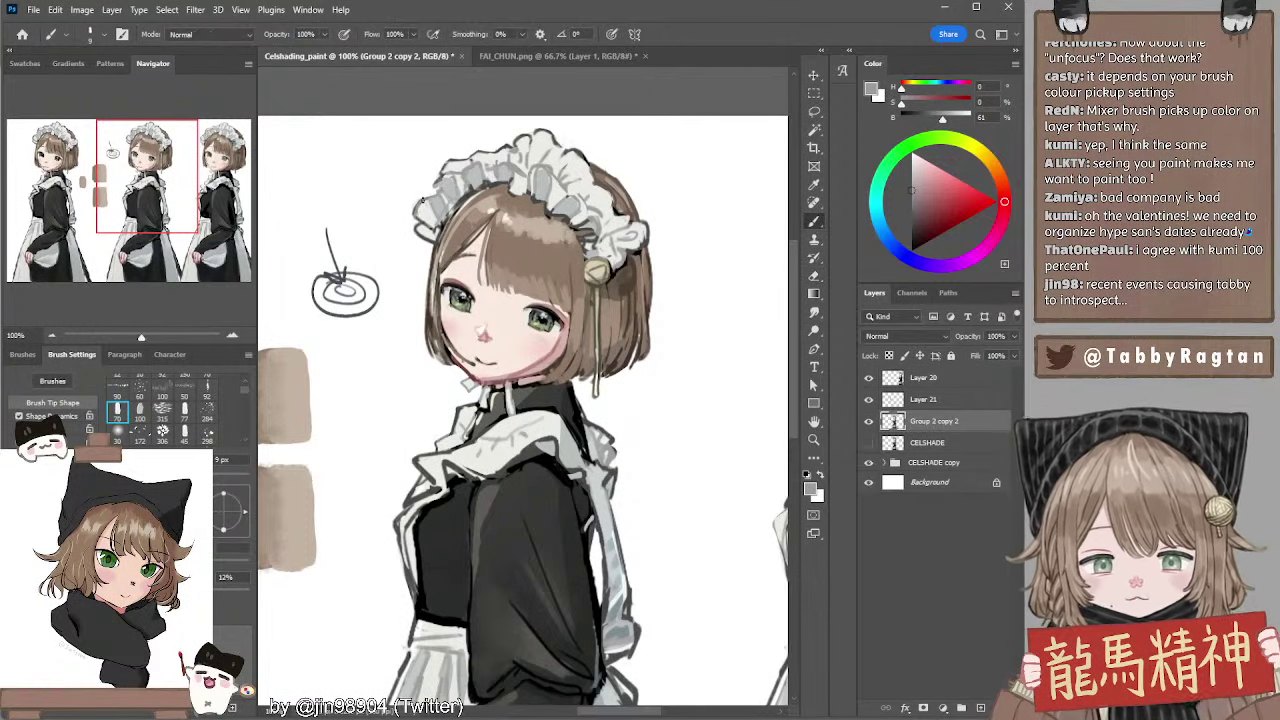
pyautogui.press('e')
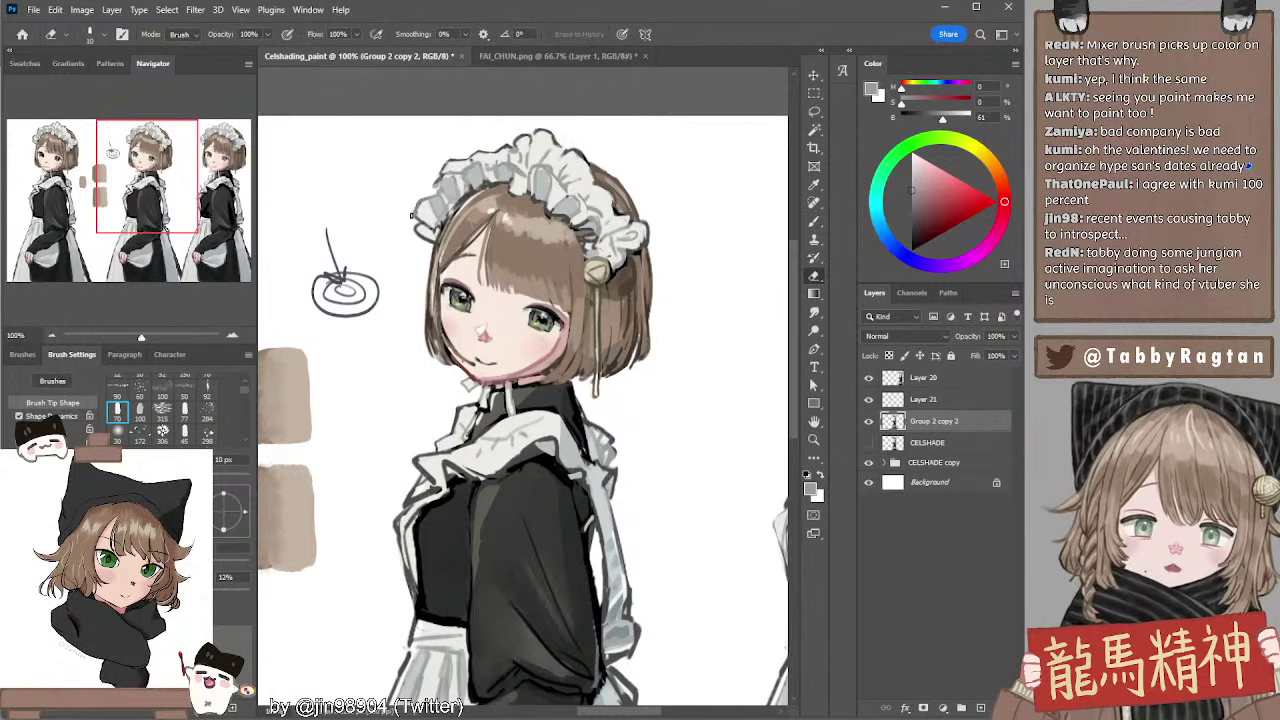
pyautogui.press('b')
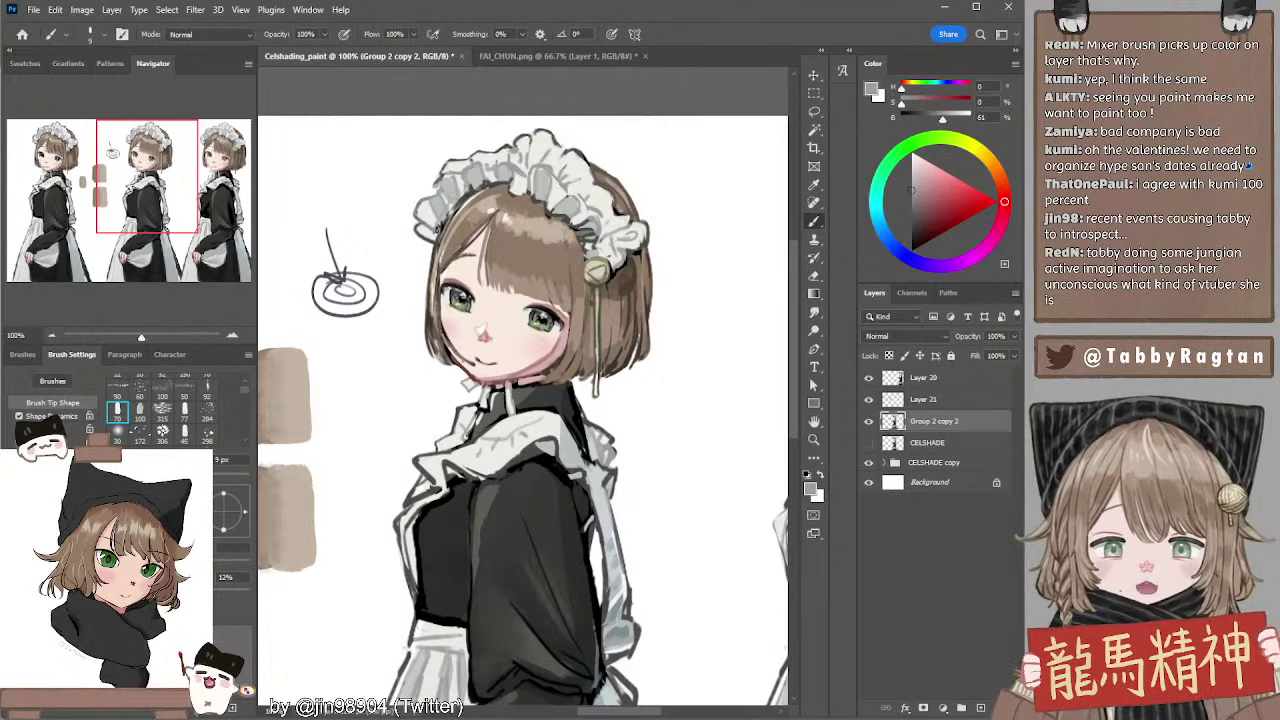
# Sample off-white and grey tones from the headband's left ruffle and paint its folds at 8 to 10 px
pyautogui.keyDown('alt'); pyautogui.click(432, 220); pyautogui.keyUp('alt')
pyautogui.press(']')
pyautogui.press(']')
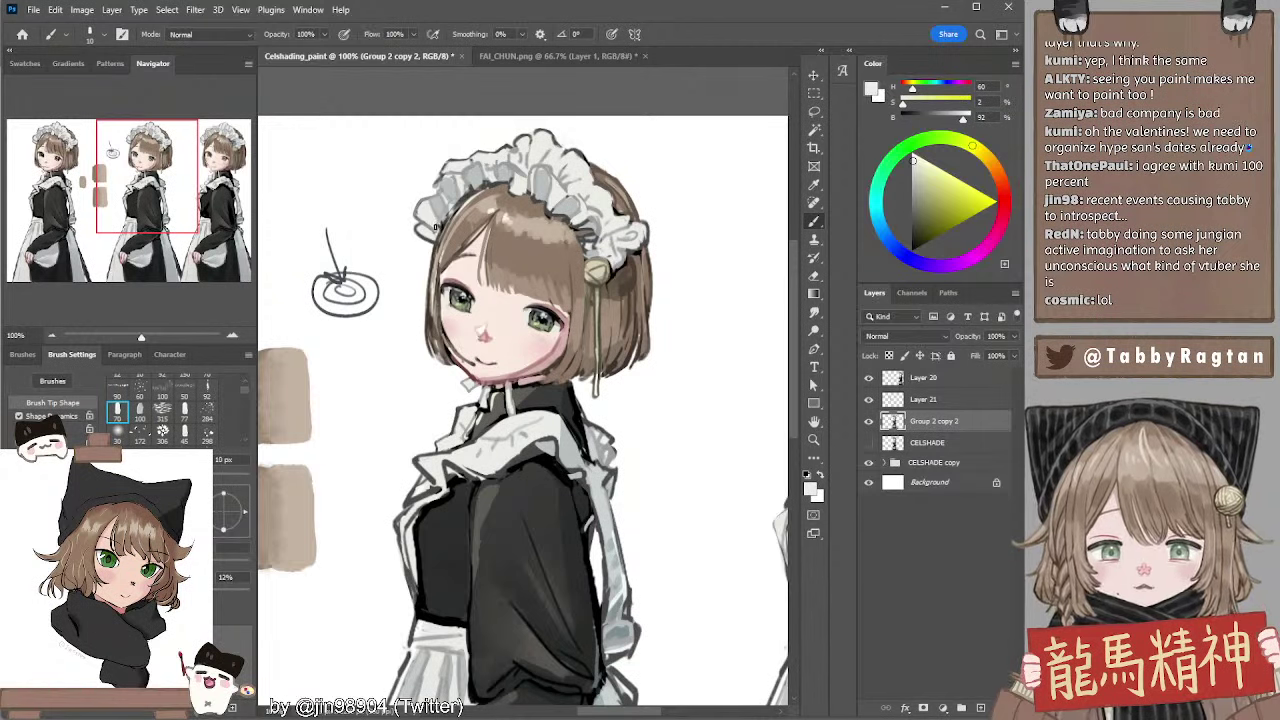
pyautogui.keyDown('alt'); pyautogui.click(445, 198); pyautogui.keyUp('alt')
pyautogui.press('[')
pyautogui.press('[')
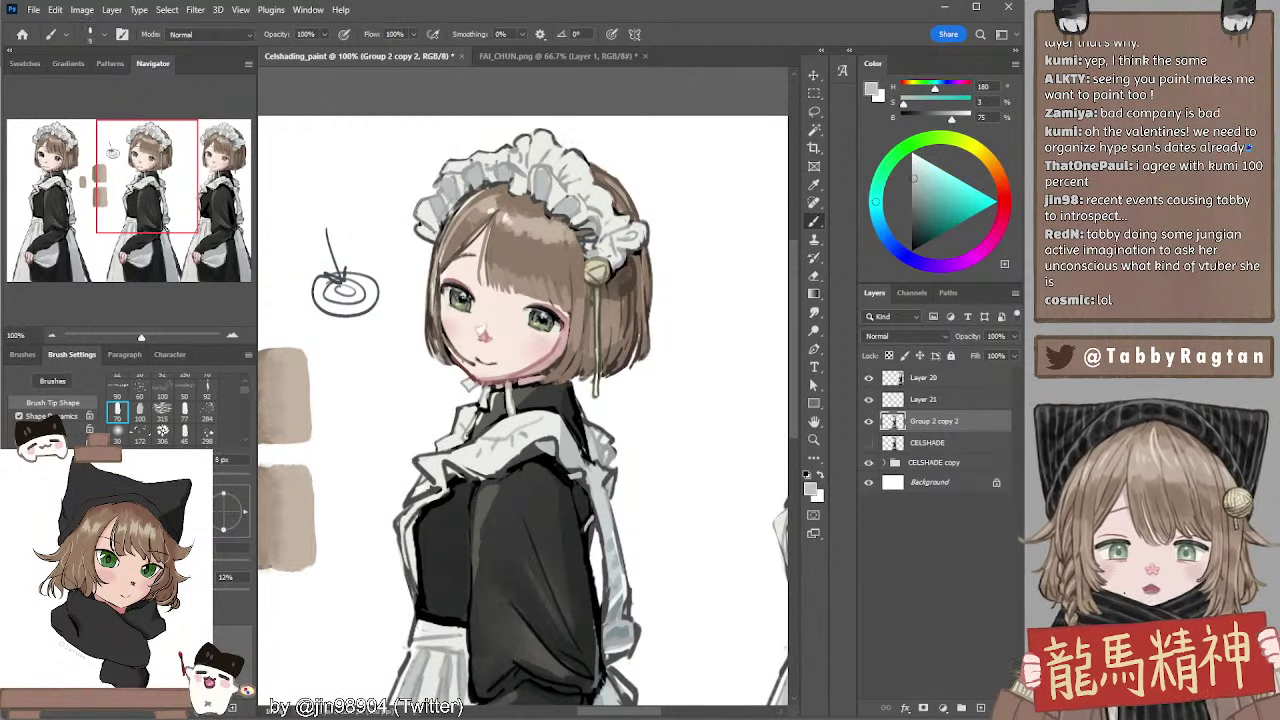
pyautogui.keyDown('alt'); pyautogui.click(427, 199); pyautogui.keyUp('alt')
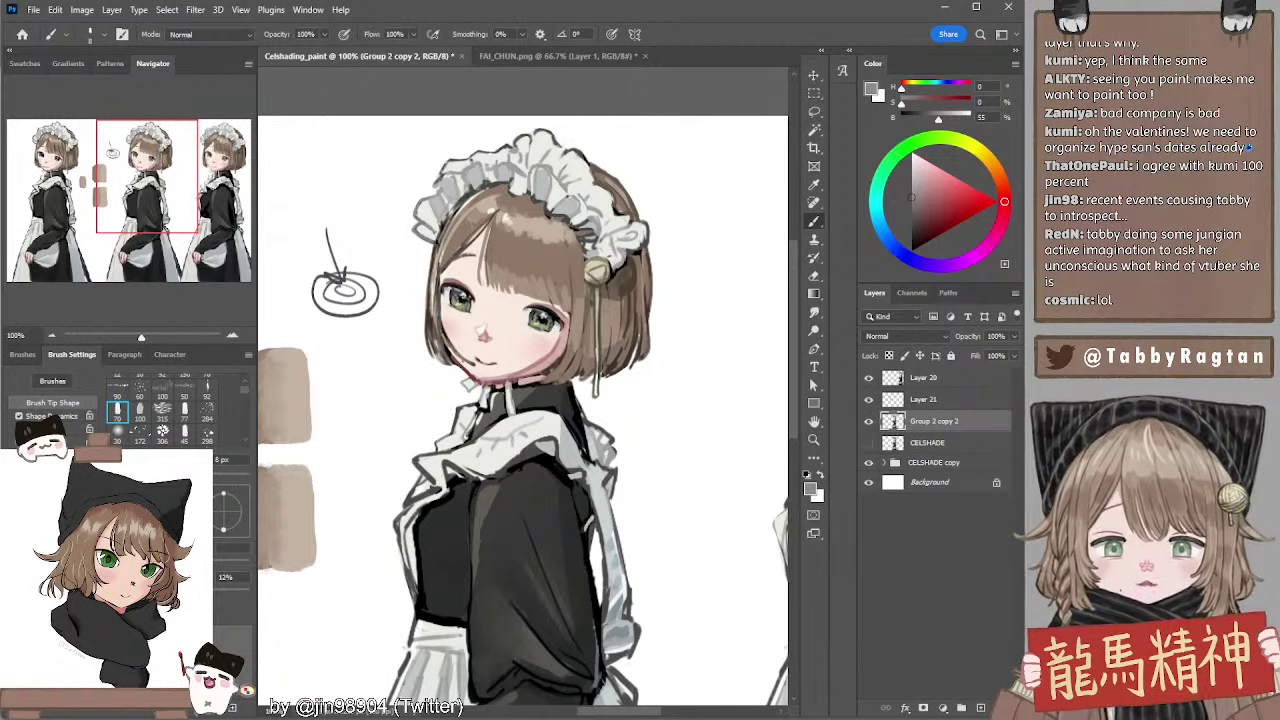
# Trim the left headband ruffle's edge with a 9 px eraser and repaint its folds with sampled light, mid and dark greys
pyautogui.press('e')
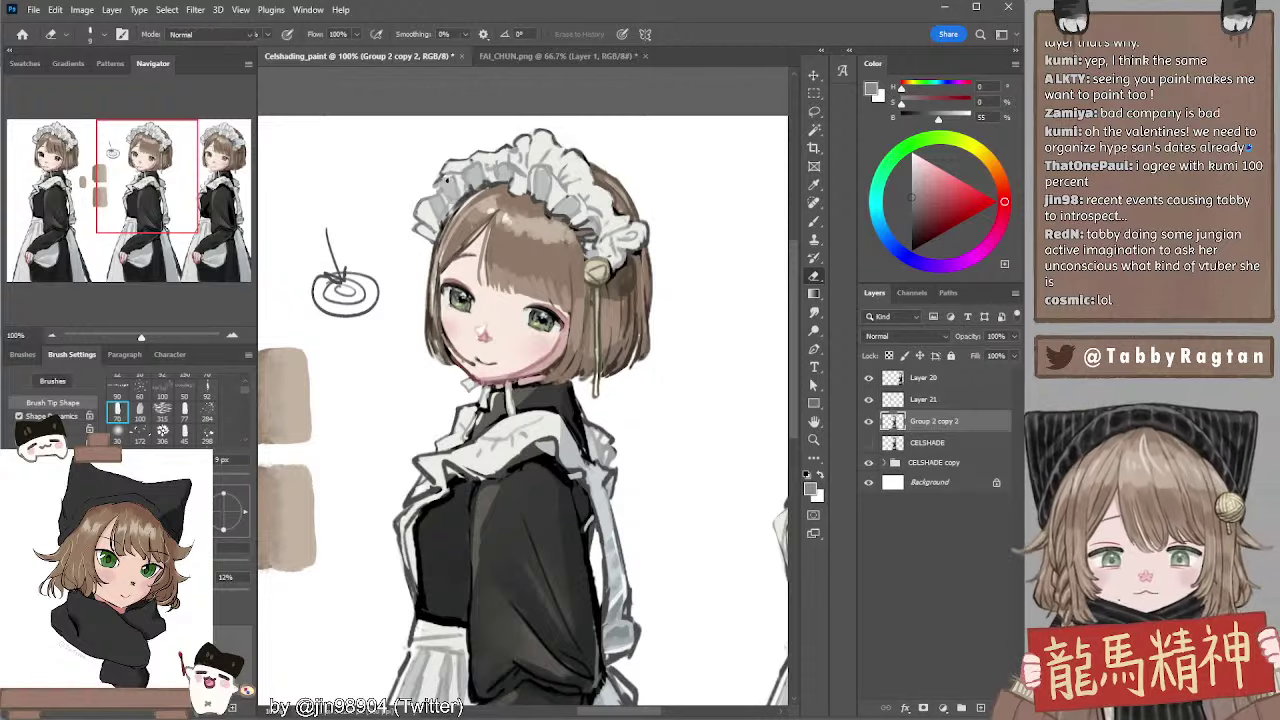
pyautogui.keyDown('alt'); pyautogui.click(440, 182); pyautogui.keyUp('alt')
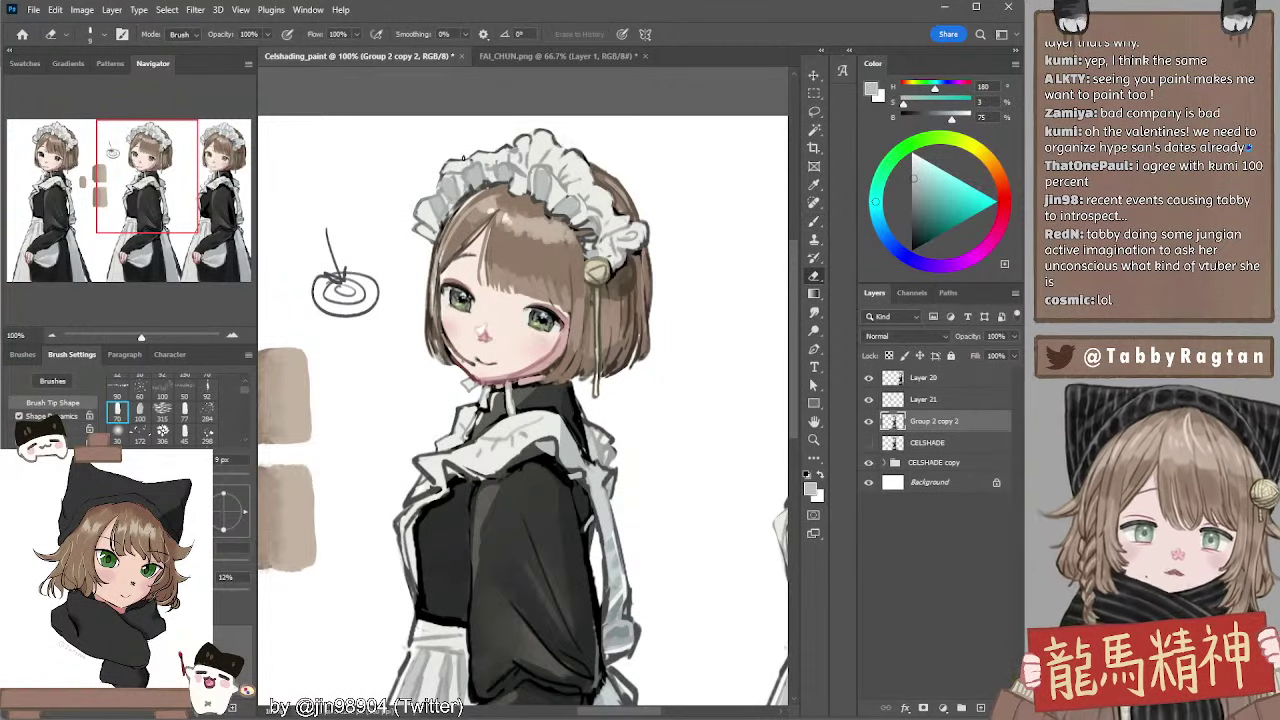
pyautogui.press('b')
pyautogui.keyDown('alt'); pyautogui.click(457, 180); pyautogui.keyUp('alt')
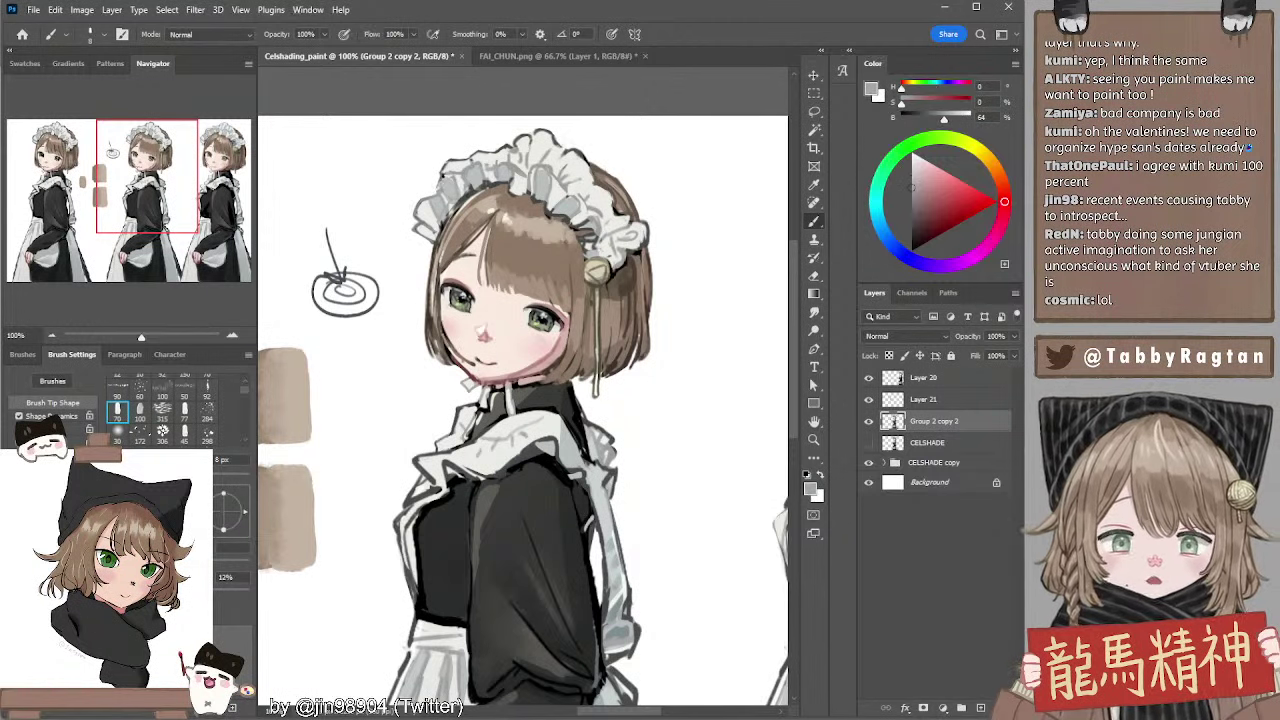
pyautogui.keyDown('alt'); pyautogui.click(443, 177); pyautogui.keyUp('alt')
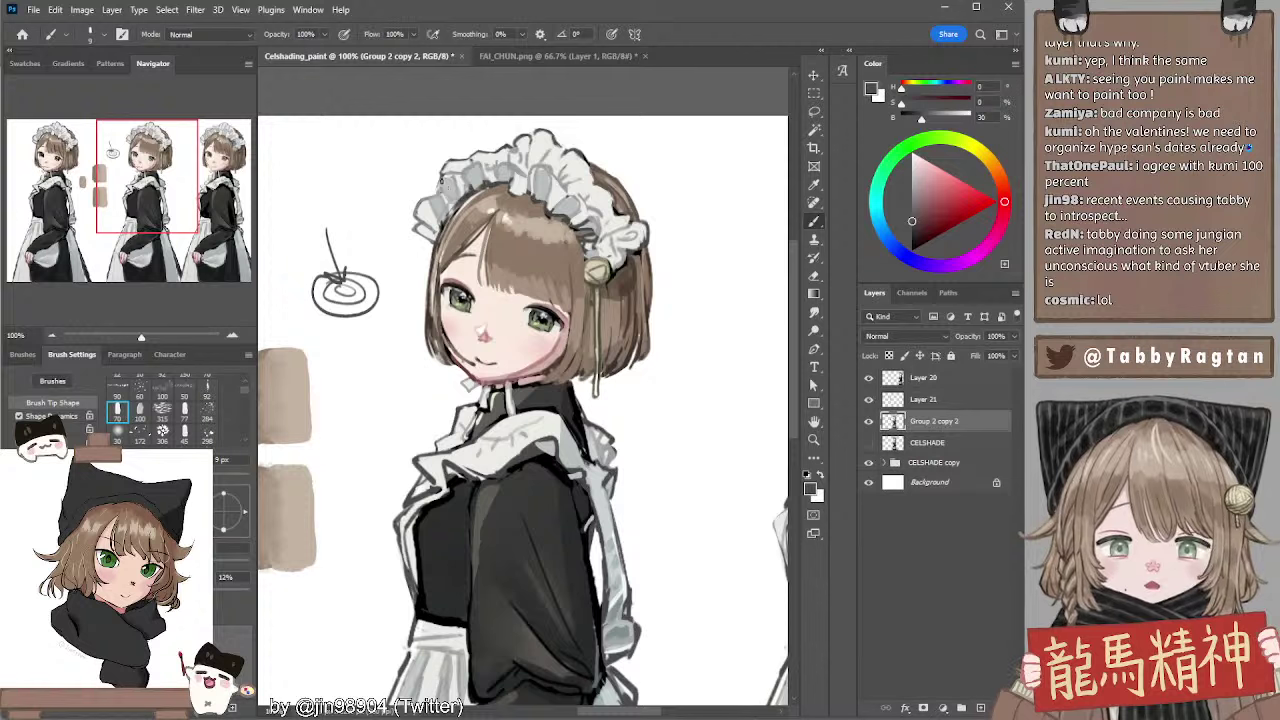
pyautogui.keyDown('alt'); pyautogui.click(443, 180); pyautogui.keyUp('alt')
pyautogui.keyDown('alt'); pyautogui.click(441, 188); pyautogui.keyUp('alt')
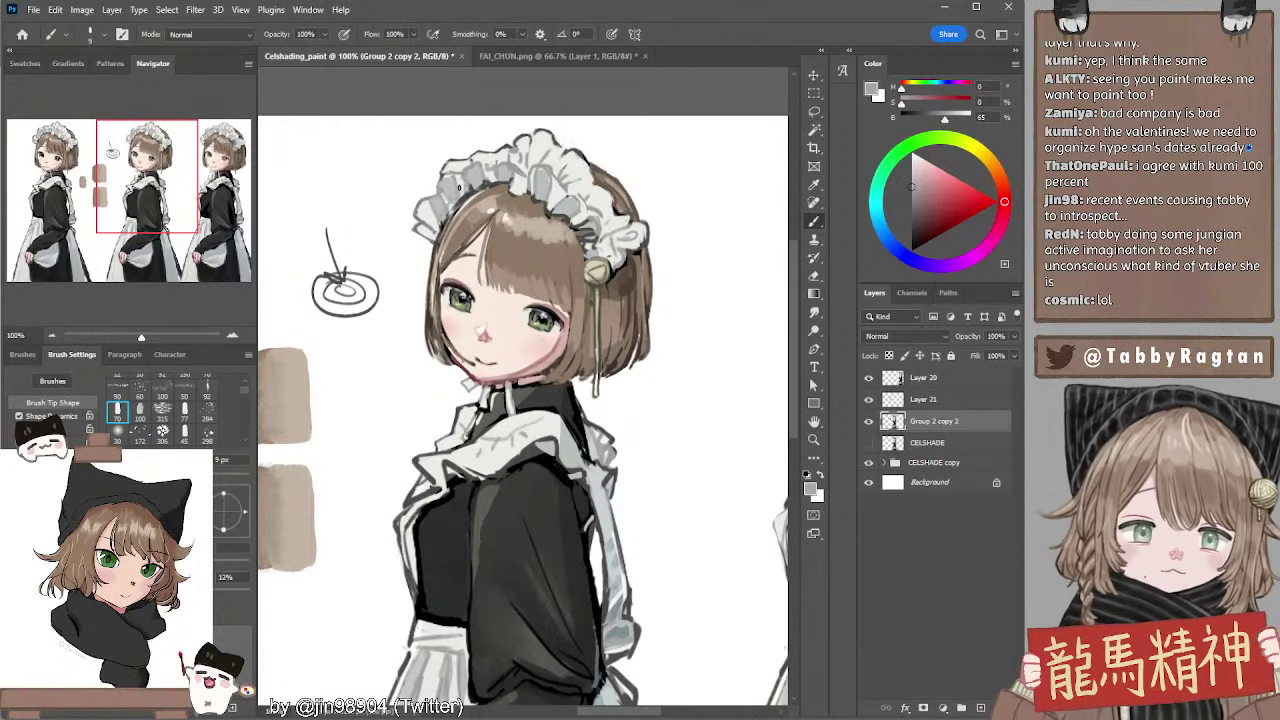
# Sample off-white and light grey from the left ruffle and lighten its folds with a 9 to 10 px brush
pyautogui.keyDown('alt'); pyautogui.click(456, 178); pyautogui.keyUp('alt')
pyautogui.press(']')
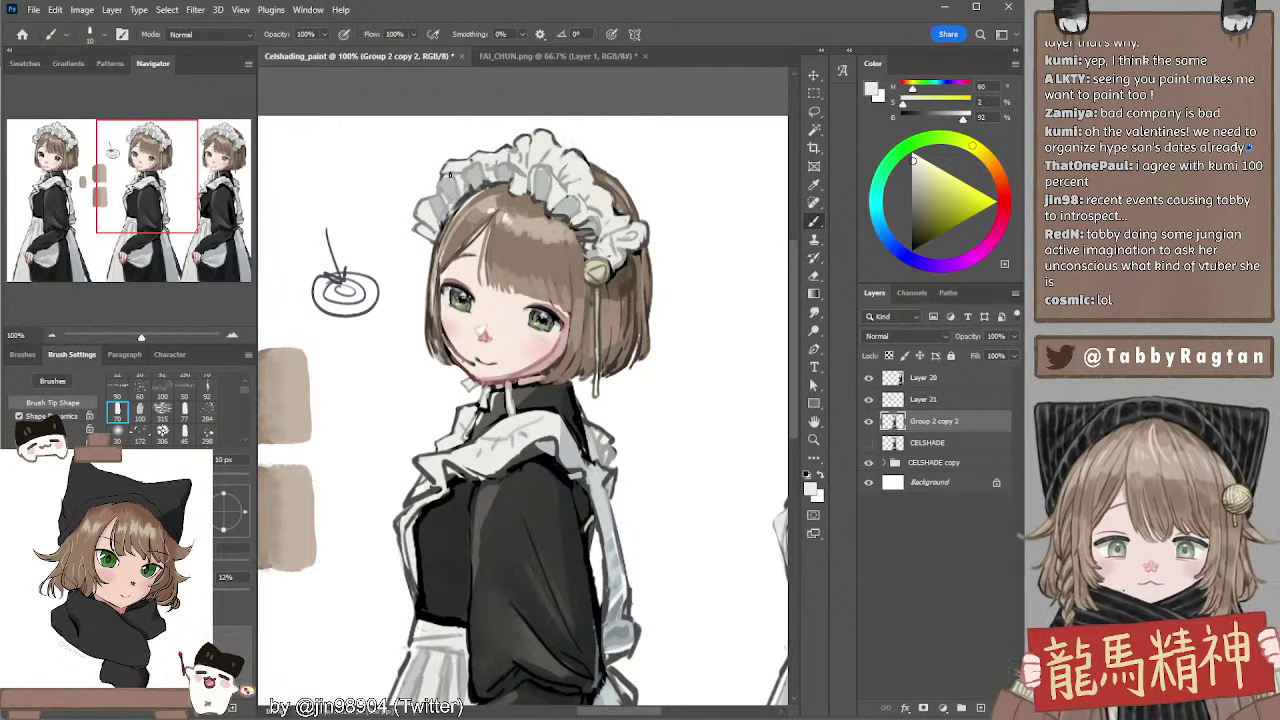
pyautogui.press('[')
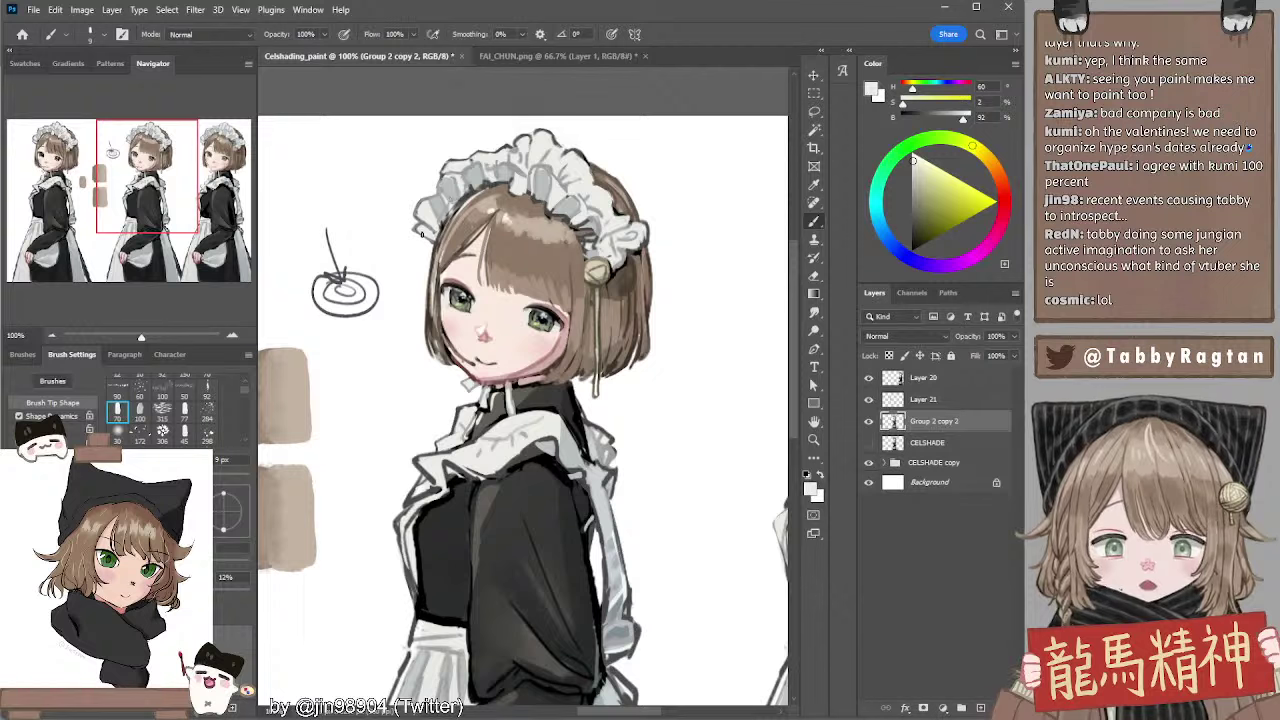
pyautogui.keyDown('alt'); pyautogui.click(443, 200); pyautogui.keyUp('alt')
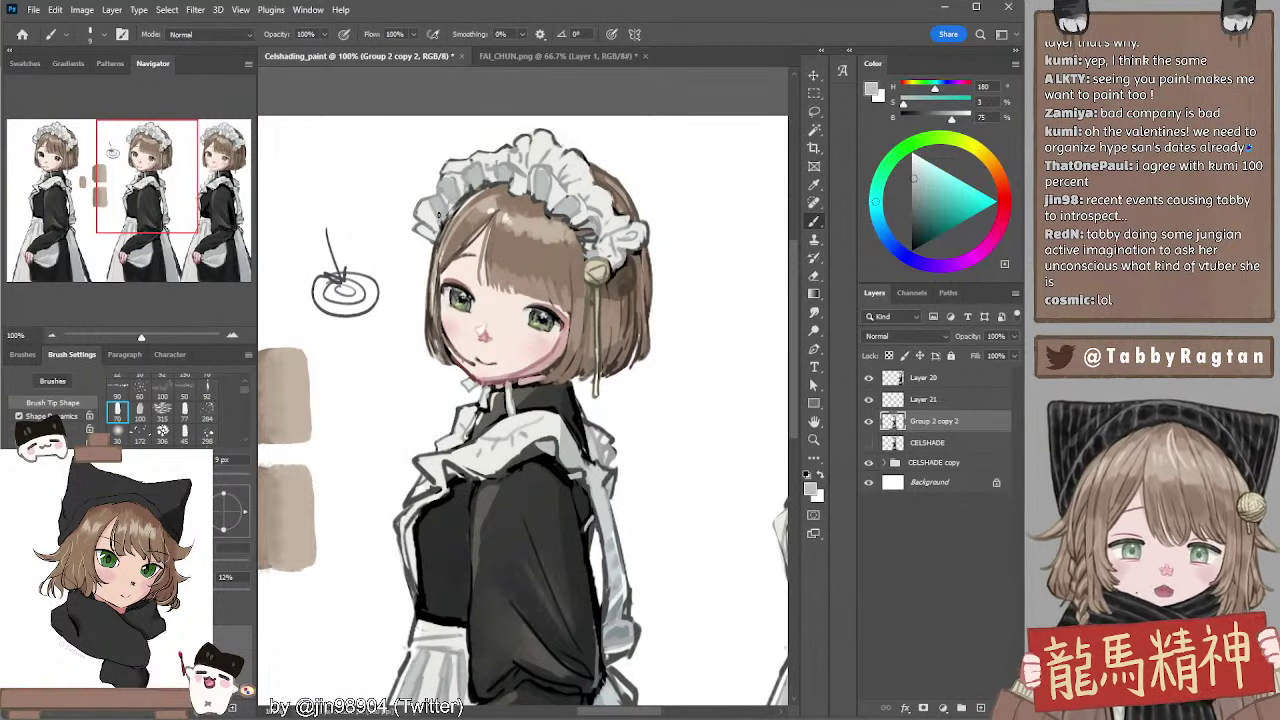
# Sample mid browns from the fringe and touch up the hair beside the right cheek with a 9 to 15 px brush
pyautogui.keyDown('alt'); pyautogui.click(458, 240); pyautogui.keyUp('alt')
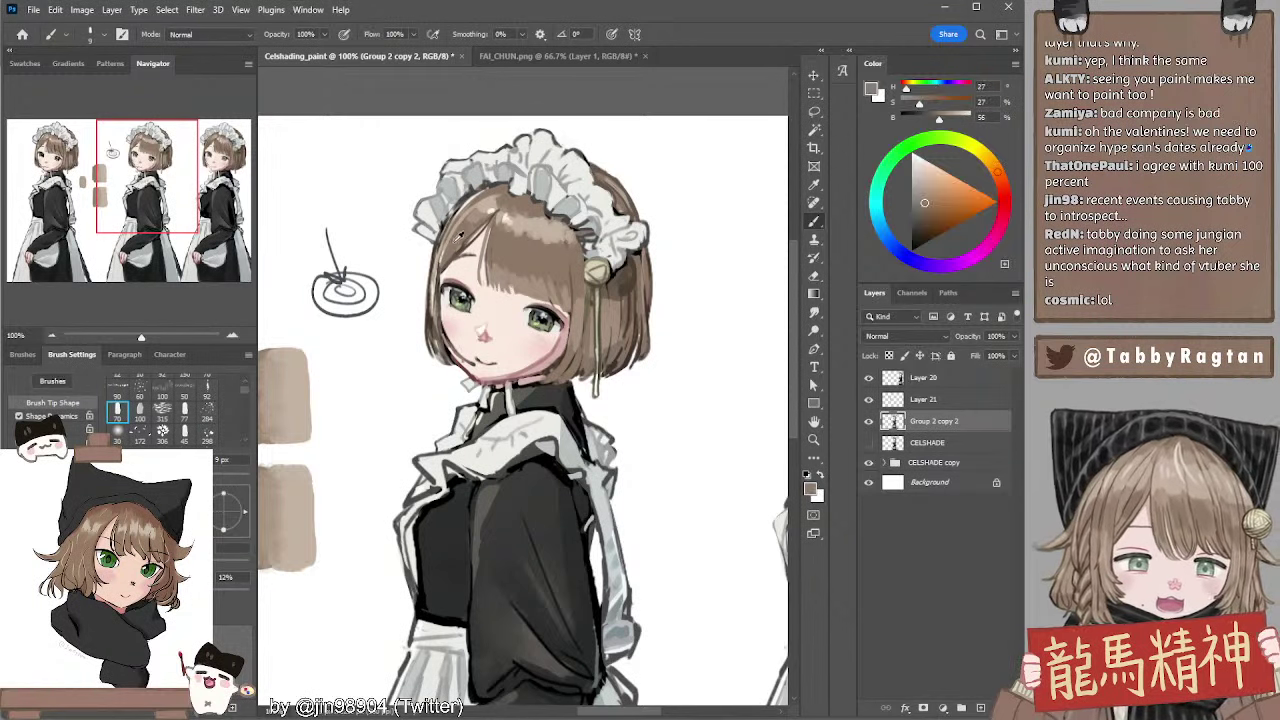
pyautogui.keyDown('alt'); pyautogui.click(531, 255); pyautogui.keyUp('alt')
pyautogui.press(']')
pyautogui.press(']')
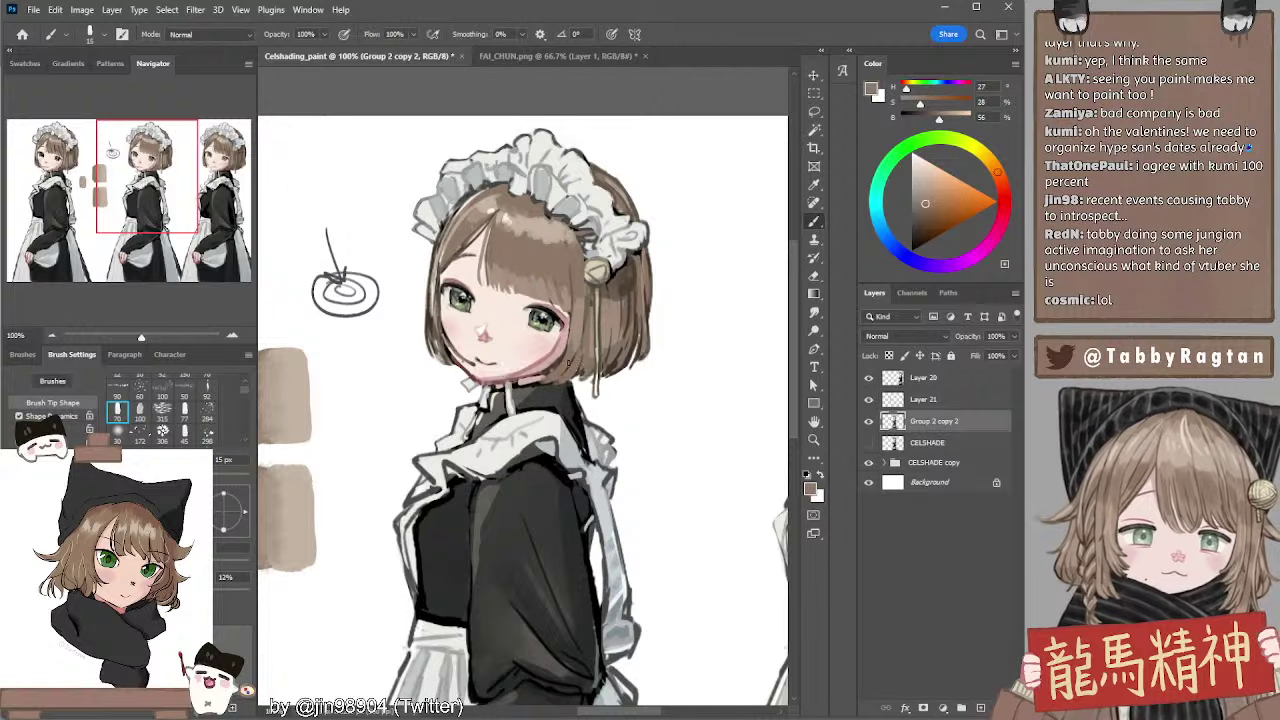
pyautogui.press('[')
pyautogui.press('[')
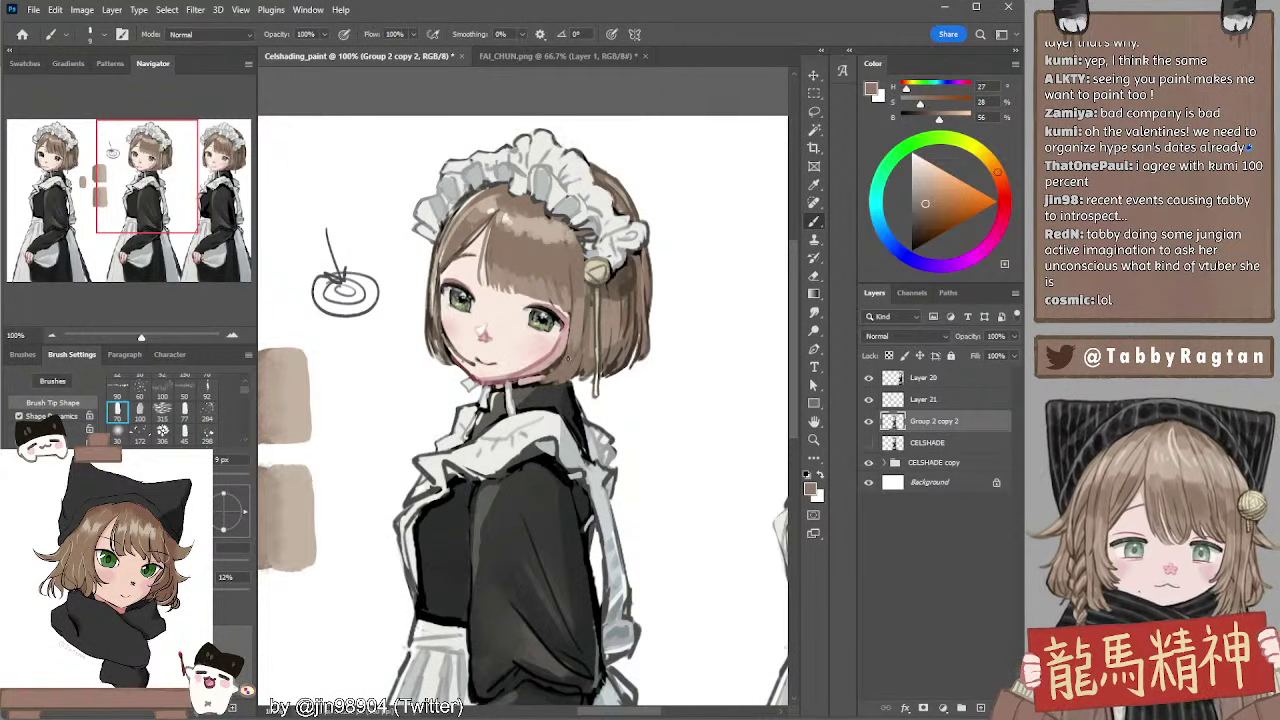
# Sample pinkish skin tones near the right cheek and soften the jawline there with a 10 px brush
pyautogui.keyDown('alt'); pyautogui.click(540, 358); pyautogui.keyUp('alt')
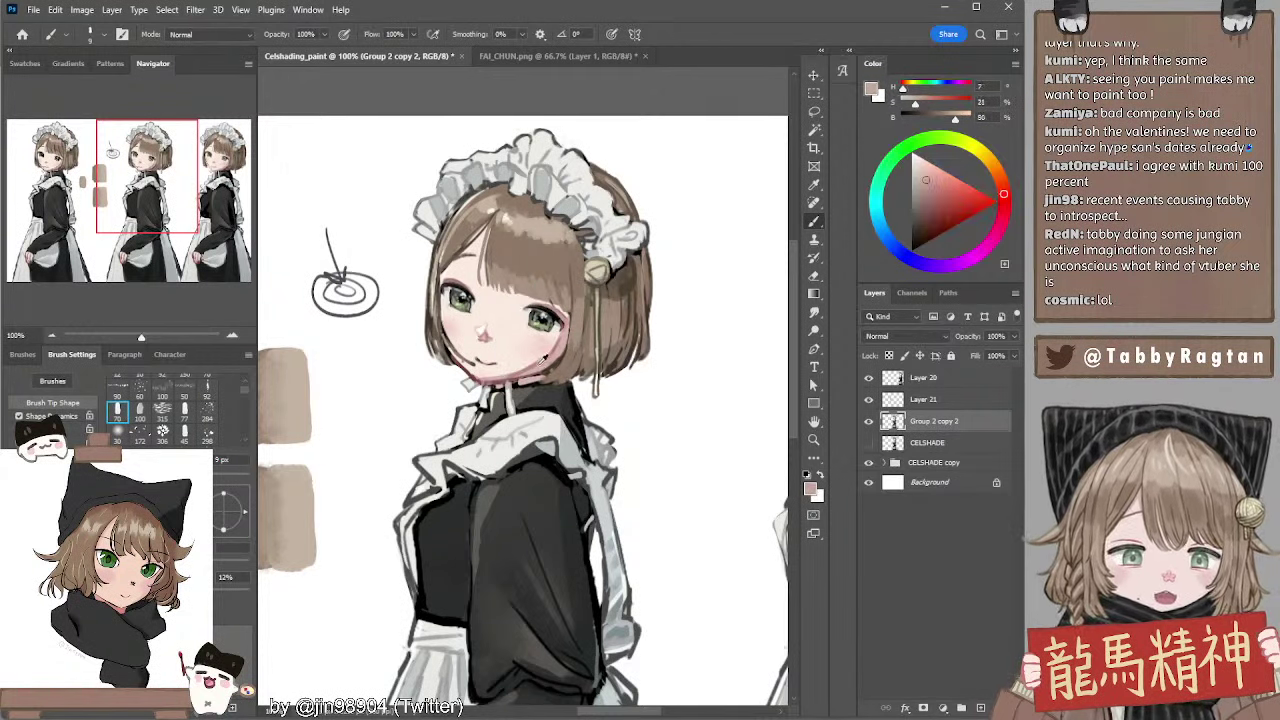
pyautogui.press(']')
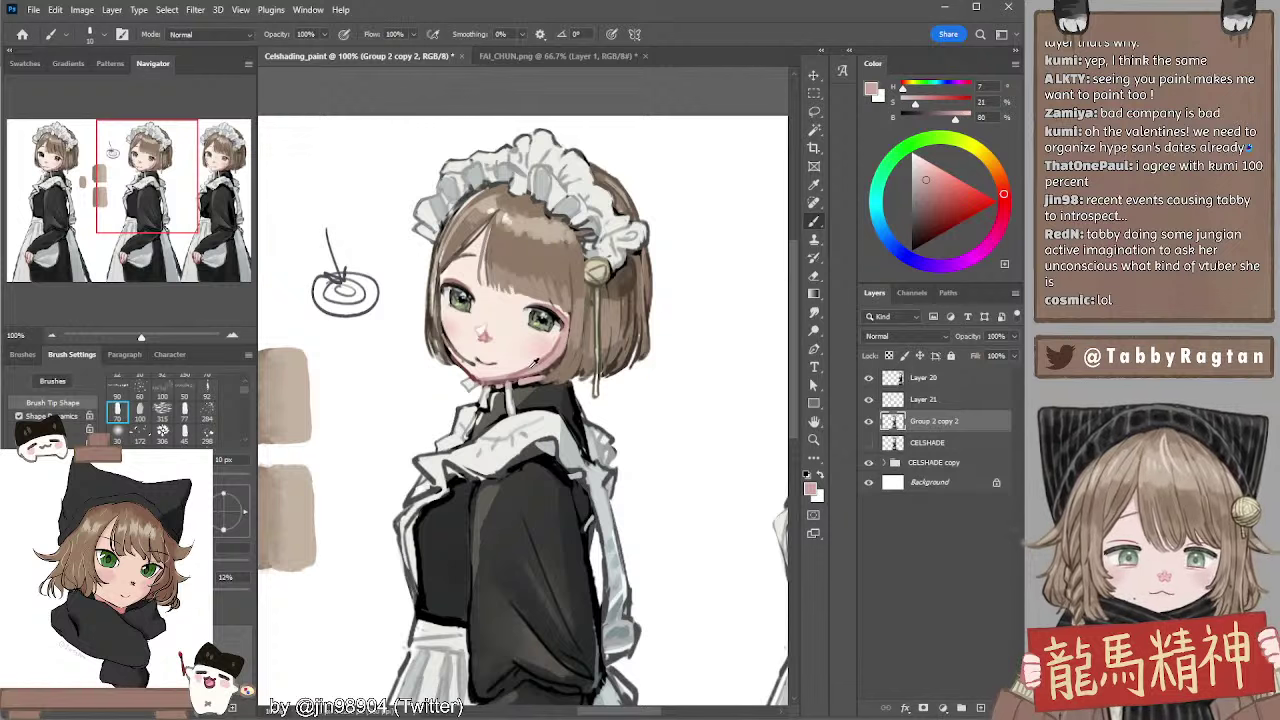
pyautogui.keyDown('alt'); pyautogui.click(537, 364); pyautogui.keyUp('alt')
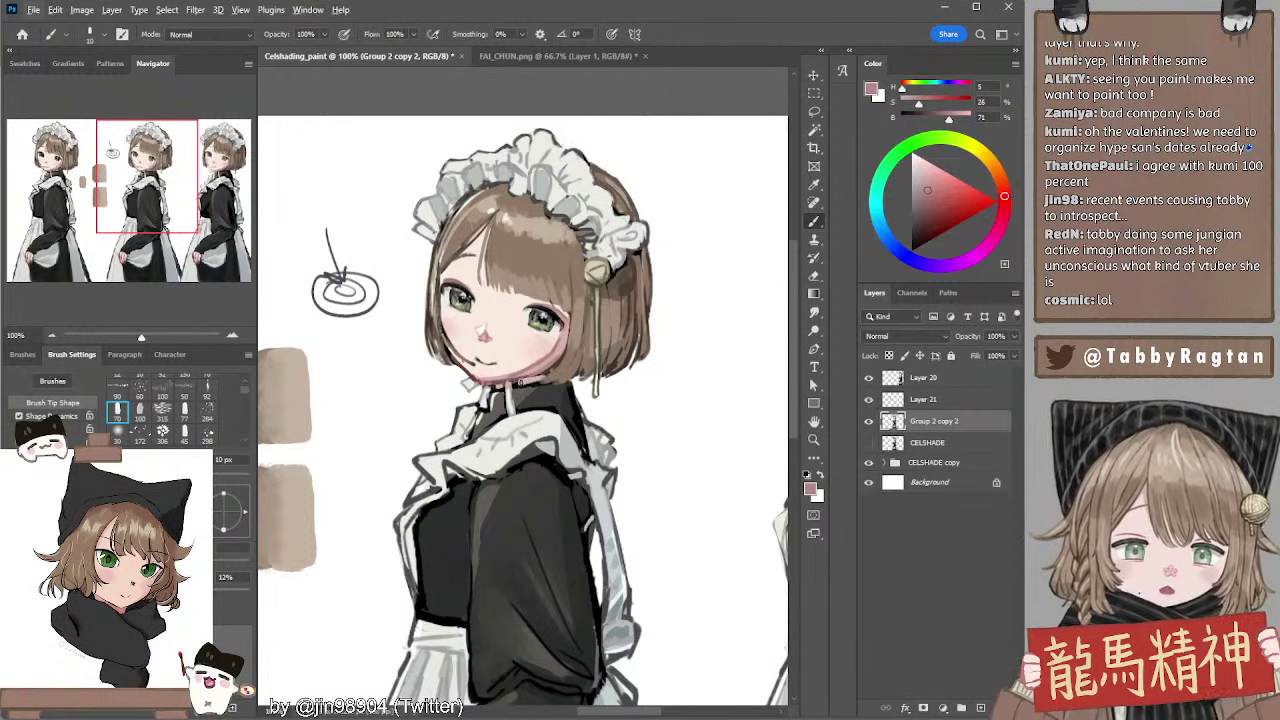
# Refine the chin and jaw outline with a 9 px eraser and an 8 px brush in a sampled dark reddish tone
pyautogui.press('e')
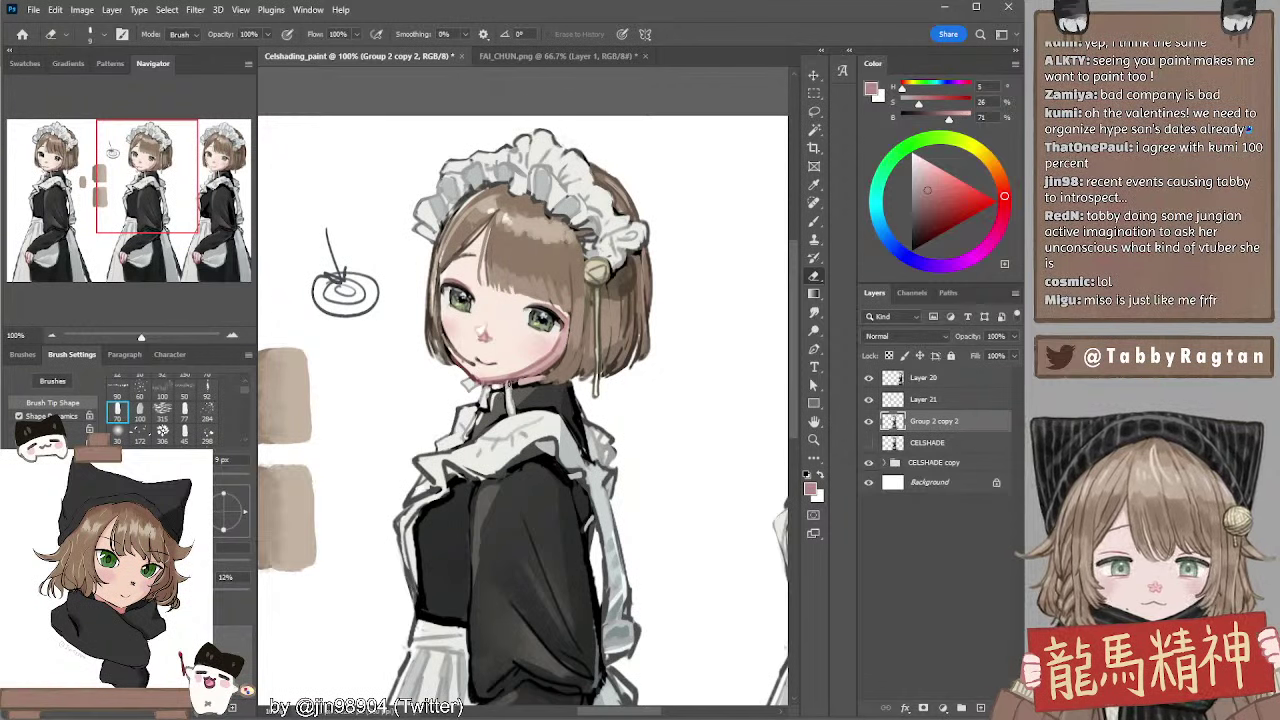
pyautogui.press('b')
pyautogui.keyDown('alt'); pyautogui.click(510, 382); pyautogui.keyUp('alt')
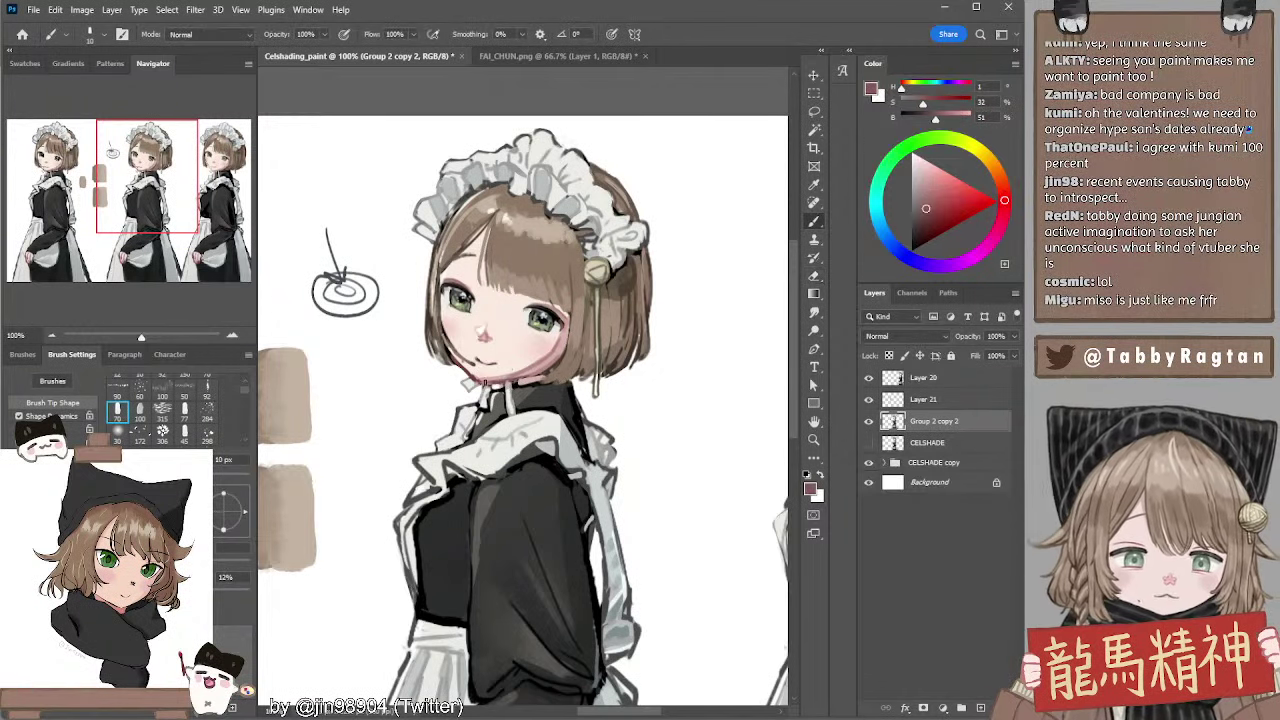
pyautogui.press('[')
pyautogui.press('[')
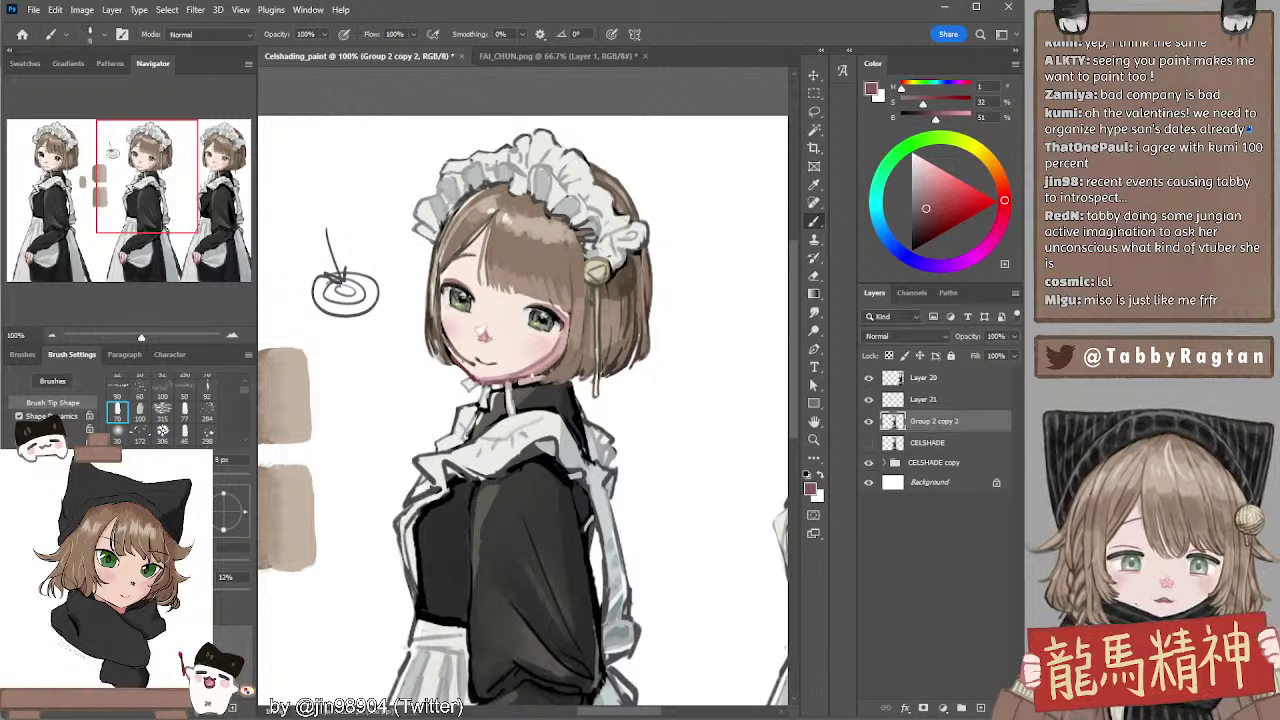
pyautogui.keyDown('alt'); pyautogui.click(543, 371); pyautogui.keyUp('alt')
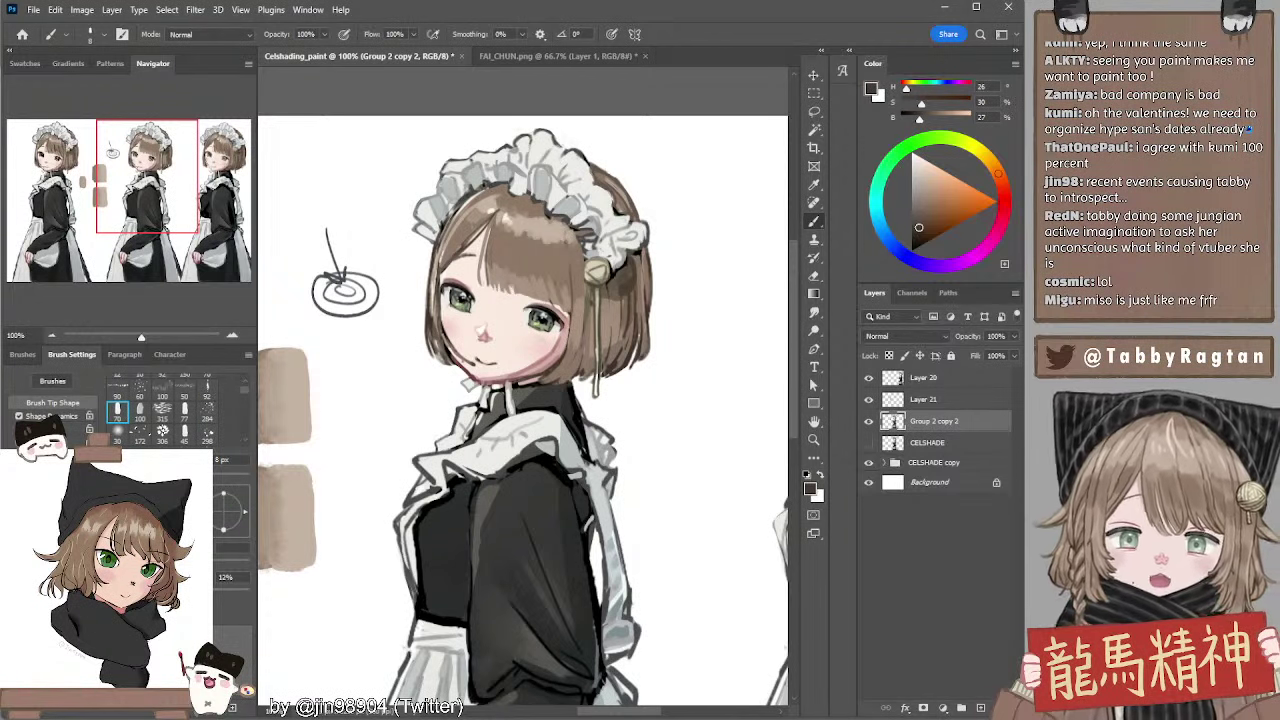
# Paint light beige highlights along the hair's left side from the headband to the cheek, with the brush at 9 to 20 px
pyautogui.keyDown('alt'); pyautogui.click(488, 200); pyautogui.keyUp('alt')
pyautogui.press(']')
pyautogui.press(']')
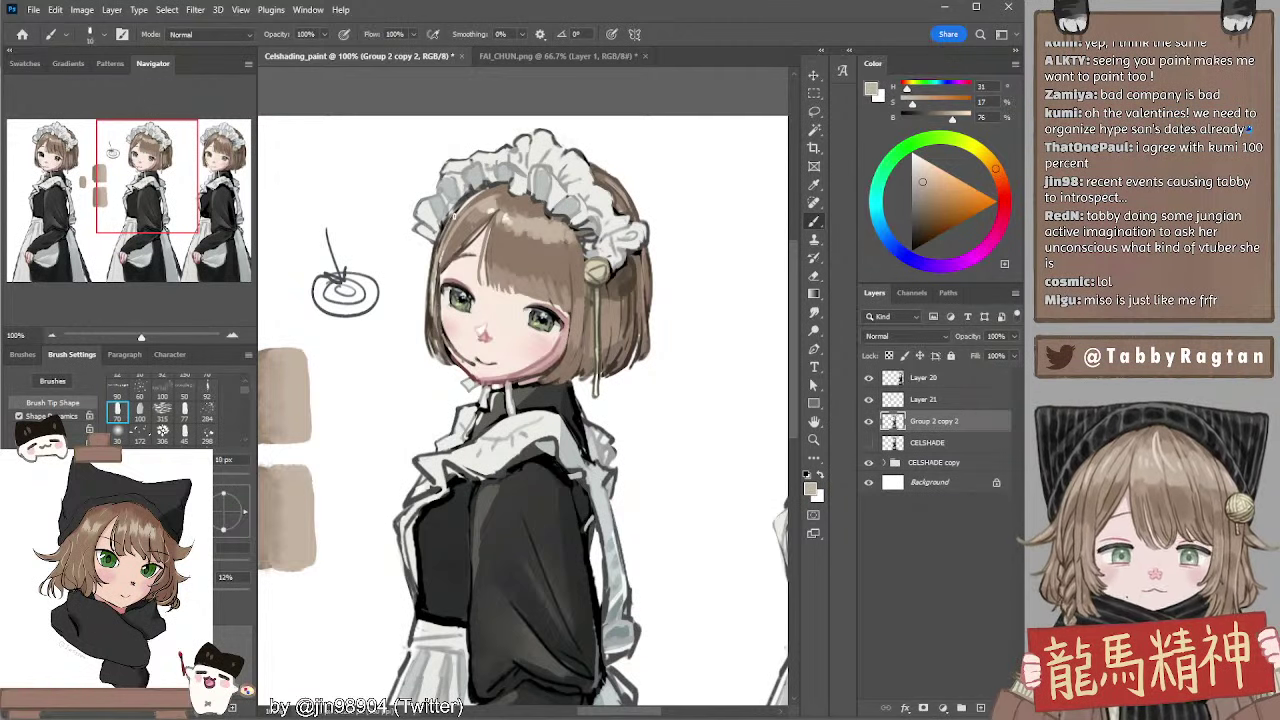
pyautogui.press('[')
pyautogui.moveTo(468, 208); pyautogui.dragTo(450, 230)
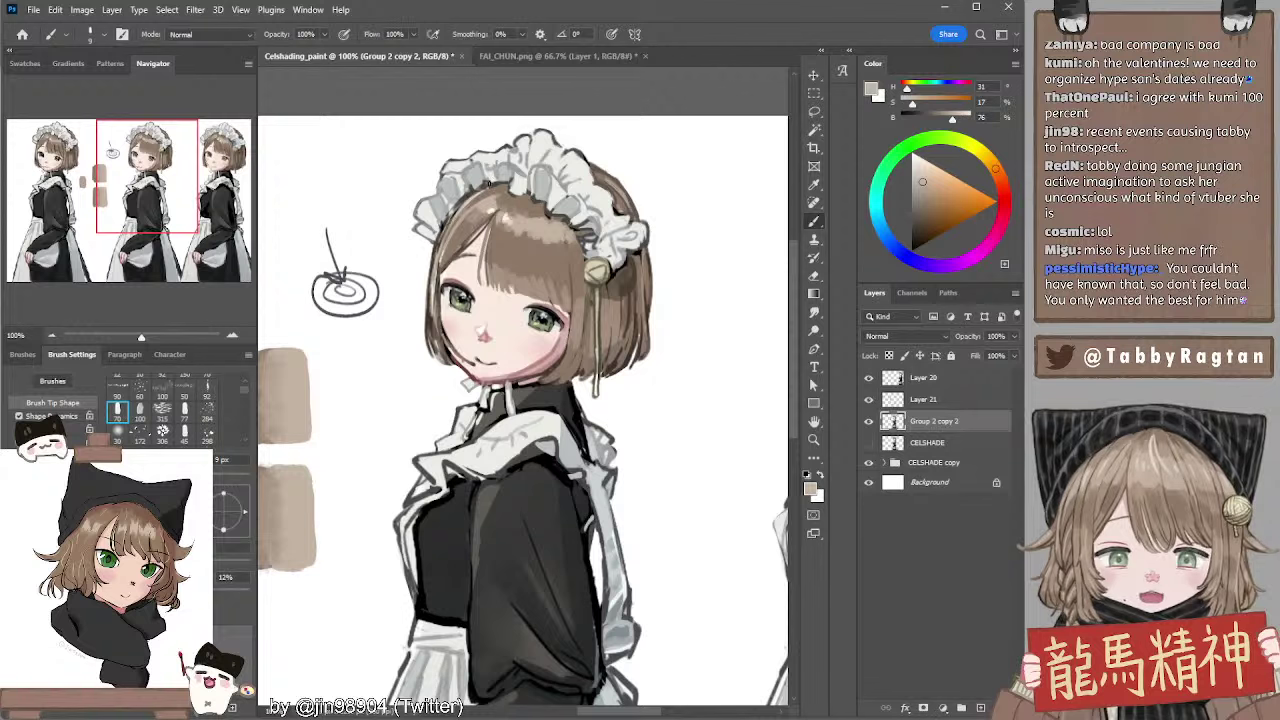
pyautogui.press(']')
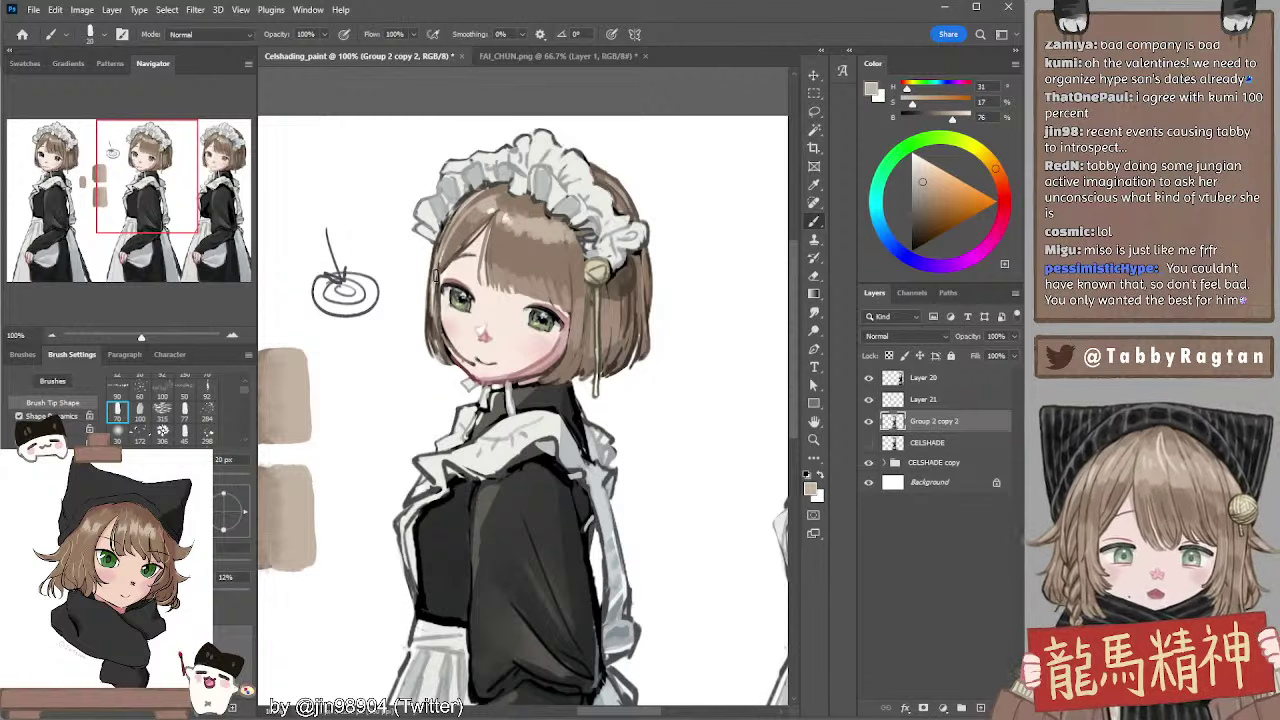
pyautogui.moveTo(436, 269); pyautogui.dragTo(431, 334)
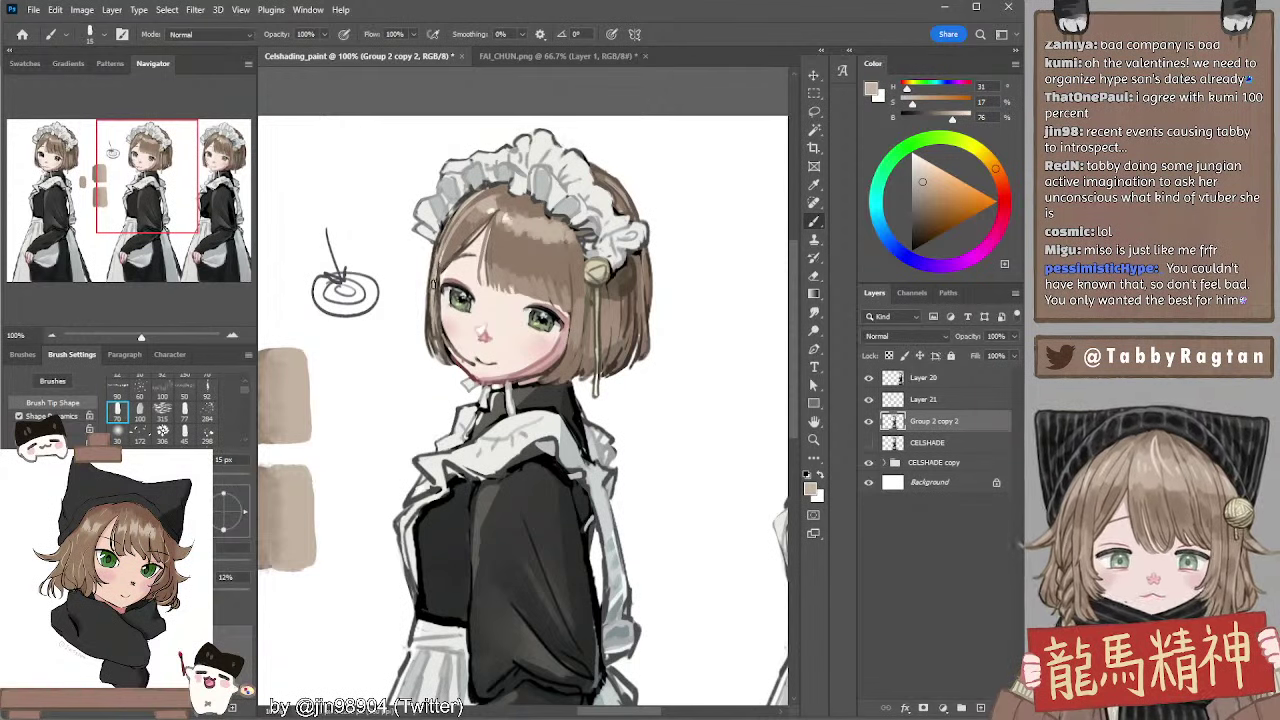
# Rework the light beige strand beside the left cheek with a 15 px brush, undoing the unwanted strokes
pyautogui.moveTo(436, 268); pyautogui.dragTo(443, 352)
pyautogui.press('[')
pyautogui.hotkey('ctrl', 'z')
pyautogui.moveTo(435, 276); pyautogui.dragTo(442, 344)
pyautogui.hotkey('ctrl', 'z')
pyautogui.moveTo(436, 284); pyautogui.dragTo(445, 335)
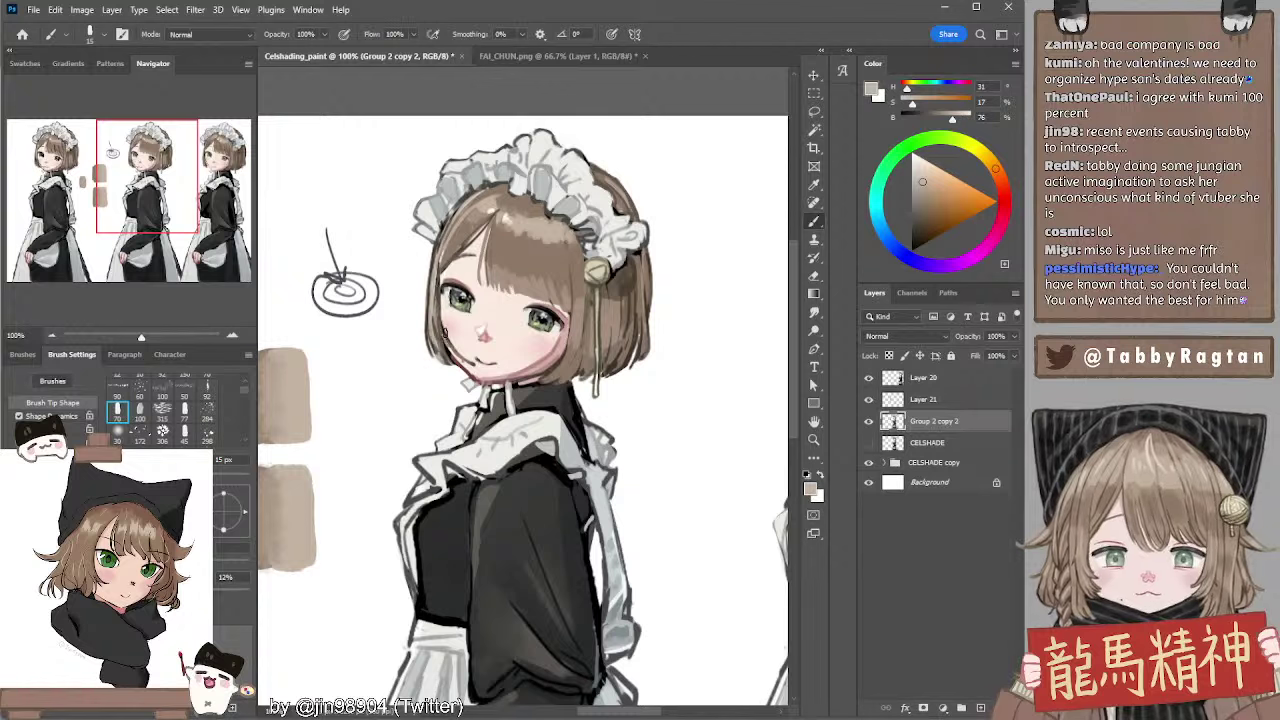
pyautogui.moveTo(435, 278); pyautogui.dragTo(440, 348)
pyautogui.hotkey('ctrl', 'z')
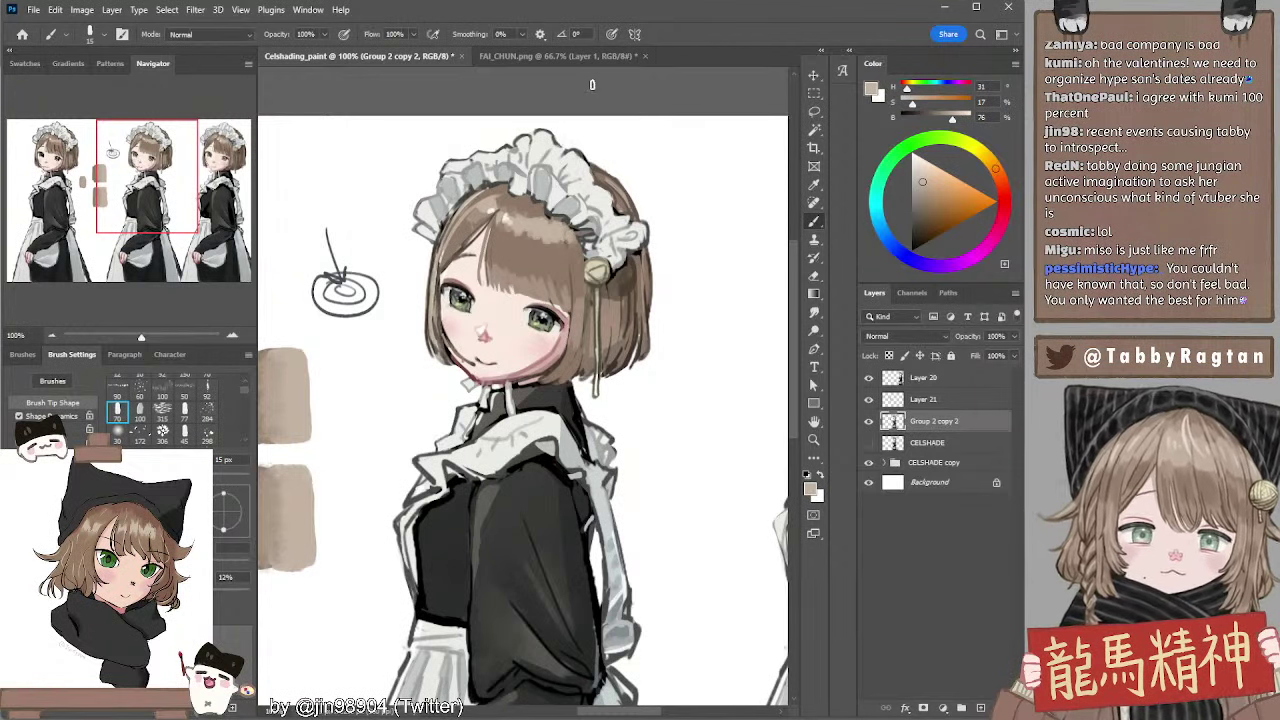
# Trim the left hair edge with a 10 px eraser and paint sampled pale skin around the fringe tips at 7 to 10 px
pyautogui.press('e')
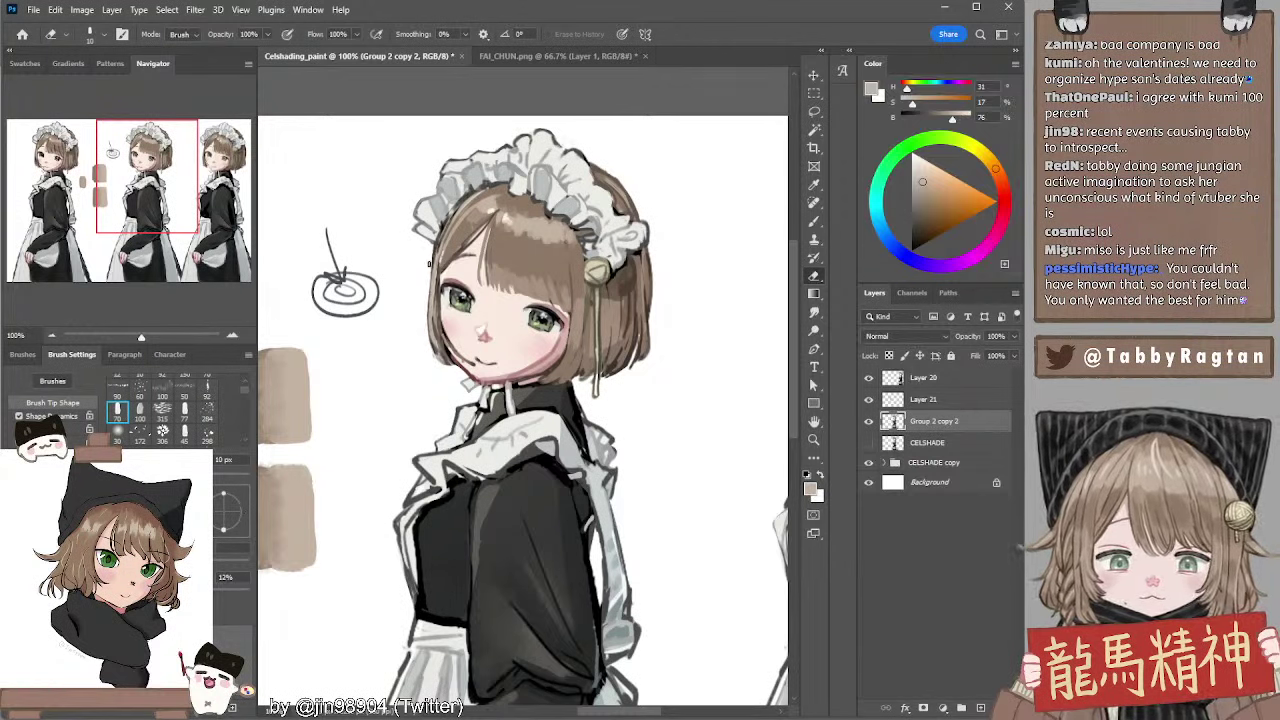
pyautogui.press('b')
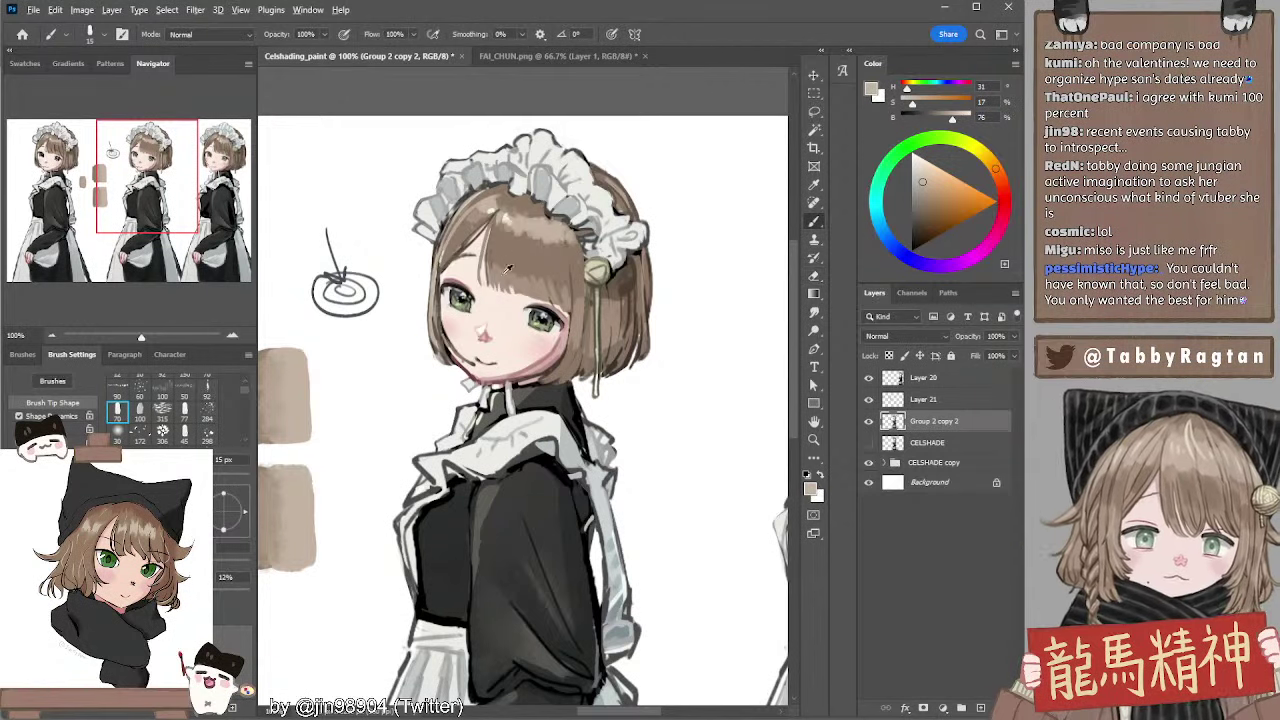
pyautogui.keyDown('alt'); pyautogui.click(493, 292); pyautogui.keyUp('alt')
pyautogui.press('[')
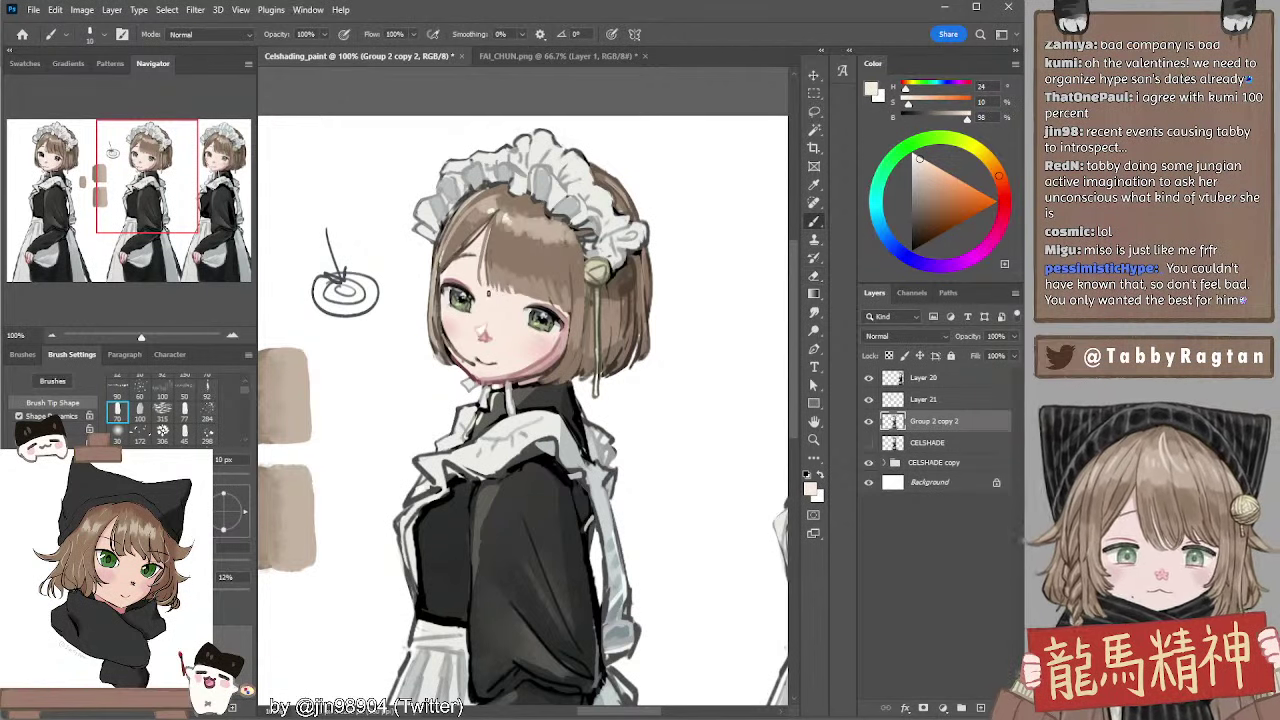
pyautogui.press('[')
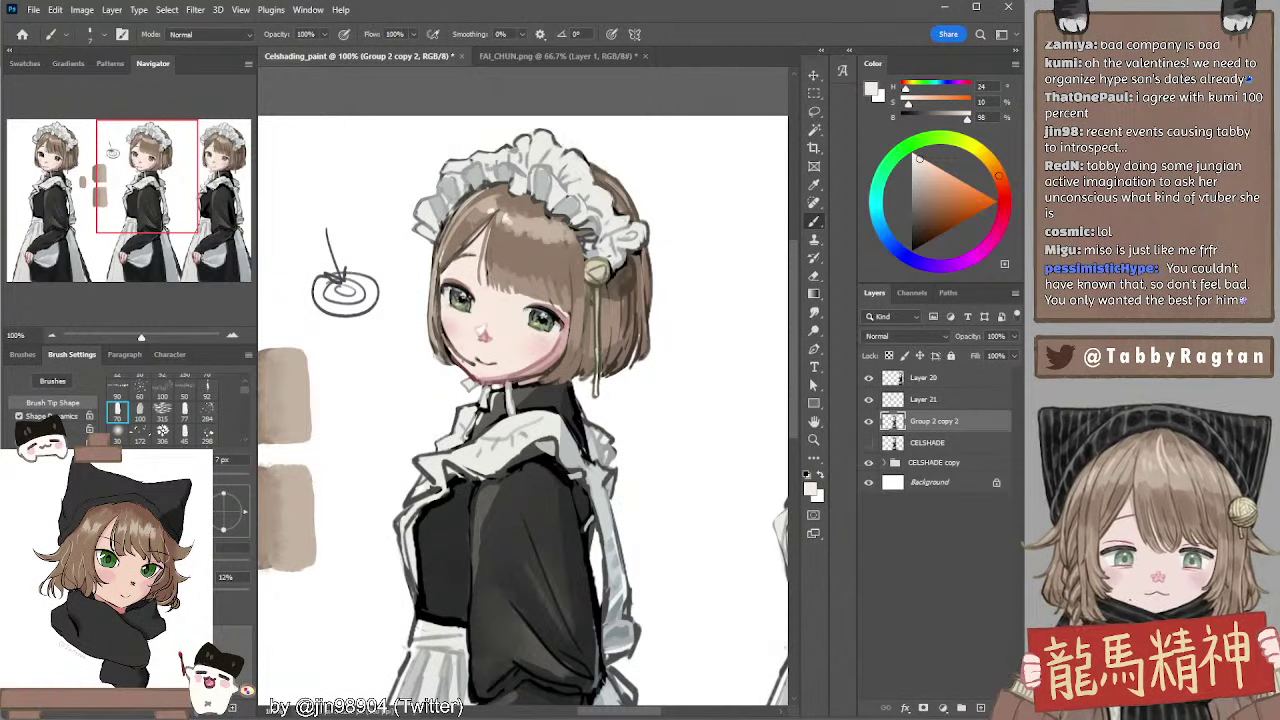
# Try to paint a thin brown strand at the fringe's left parting with a 7 px brush
pyautogui.keyDown('alt'); pyautogui.click(493, 230); pyautogui.keyUp('alt')
pyautogui.press(']')
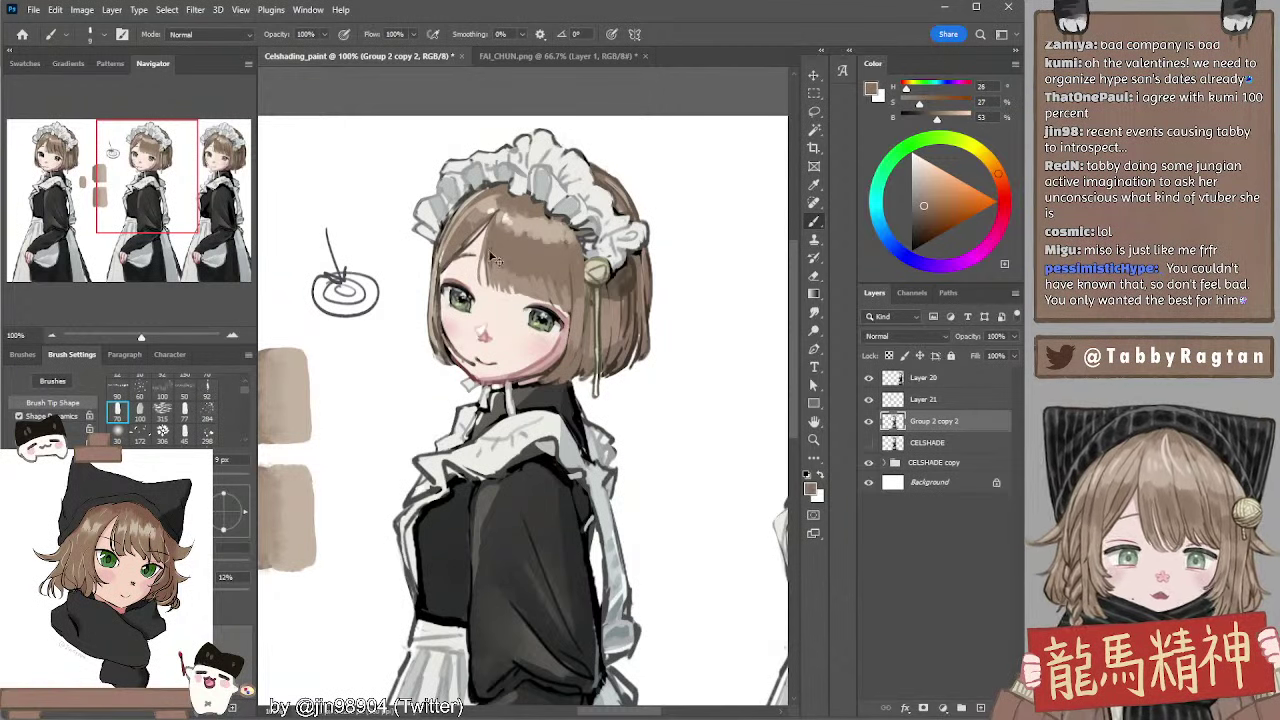
pyautogui.press('[')
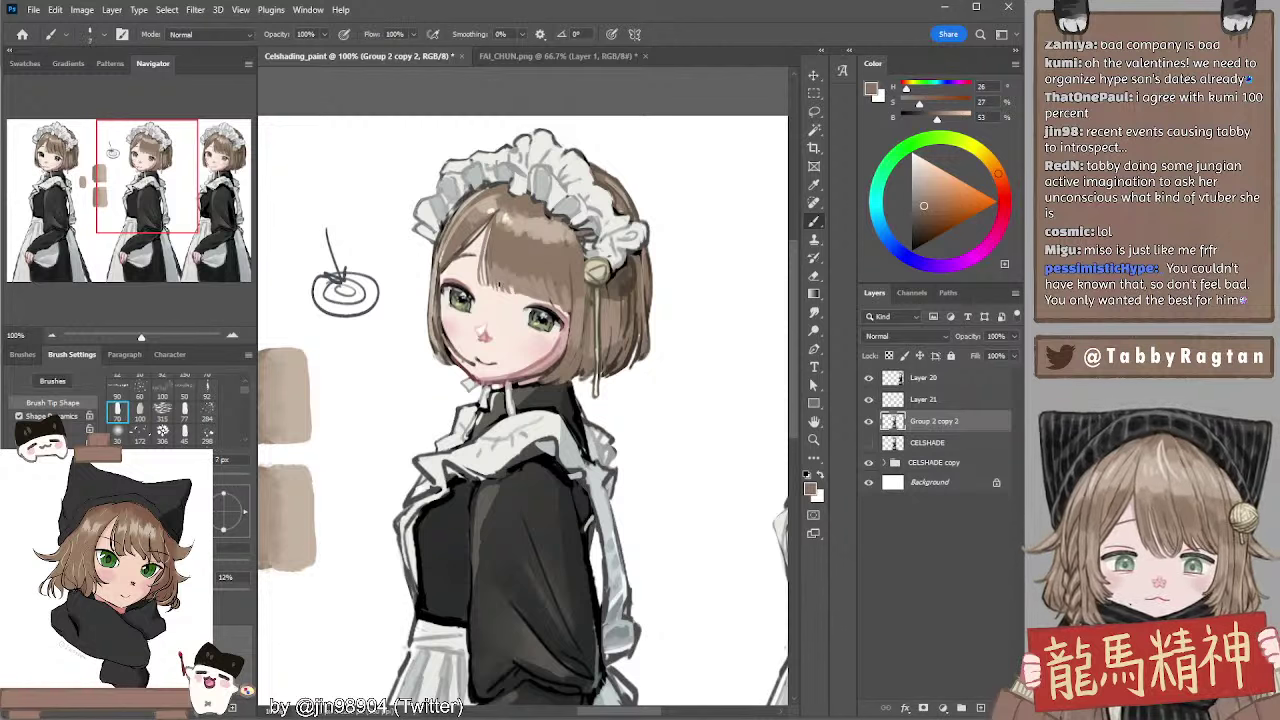
pyautogui.hotkey('ctrl', 'z')
pyautogui.moveTo(485, 256); pyautogui.dragTo(484, 286)
pyautogui.hotkey('ctrl', 'z')
pyautogui.hotkey('ctrl', 'z')
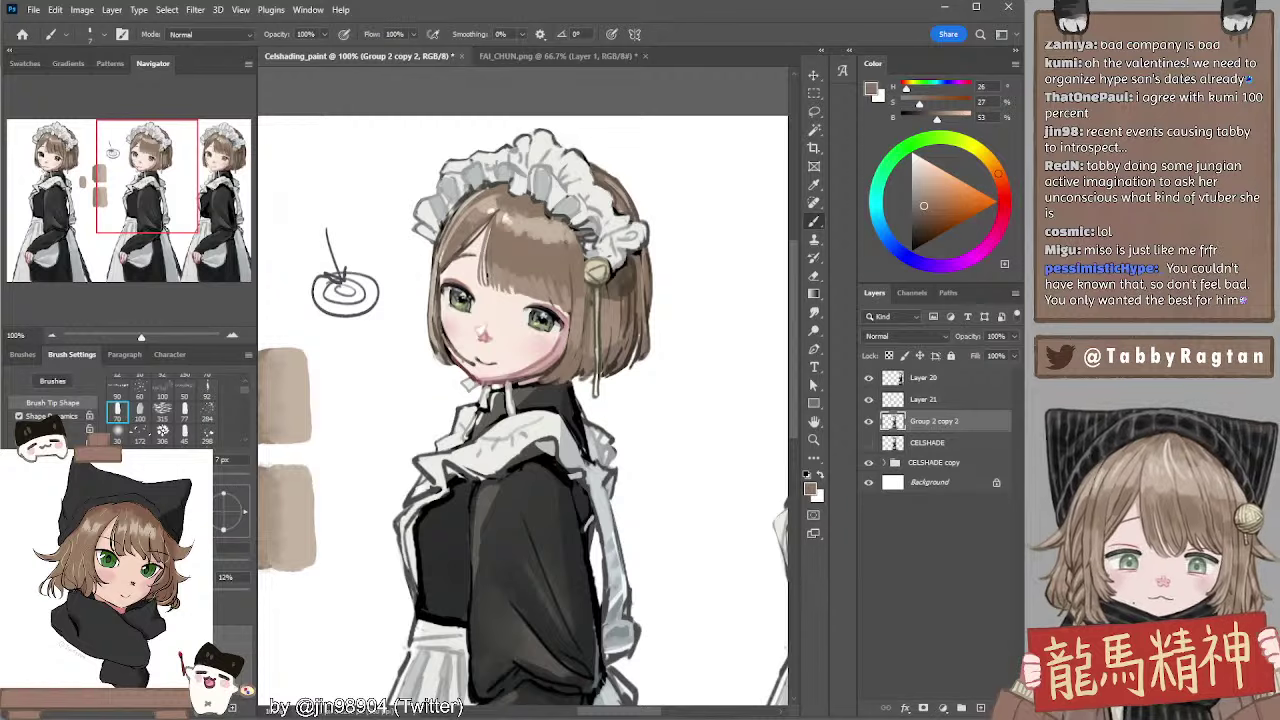
# Refine the fringe tips above the right eye with sampled brown and skin tones, and blend them with a 30 px Smudge tool
pyautogui.keyDown('alt'); pyautogui.click(523, 288); pyautogui.keyUp('alt')
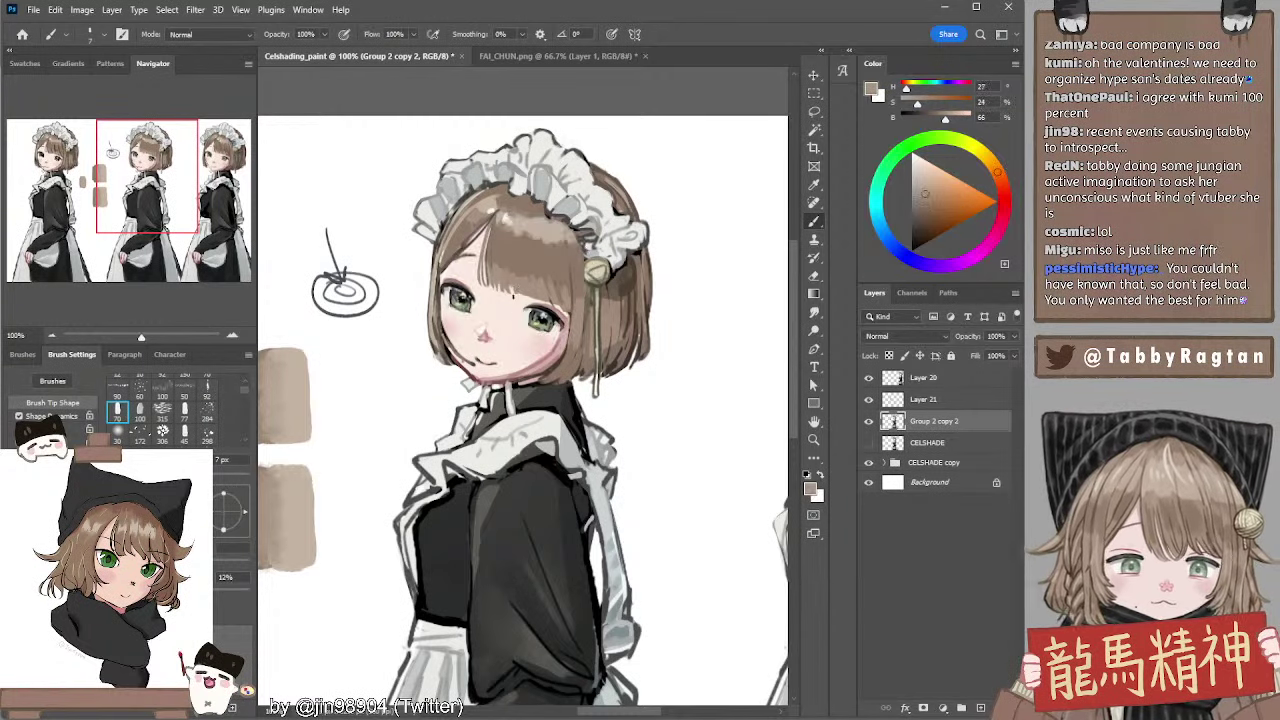
pyautogui.keyDown('alt'); pyautogui.click(512, 300); pyautogui.keyUp('alt')
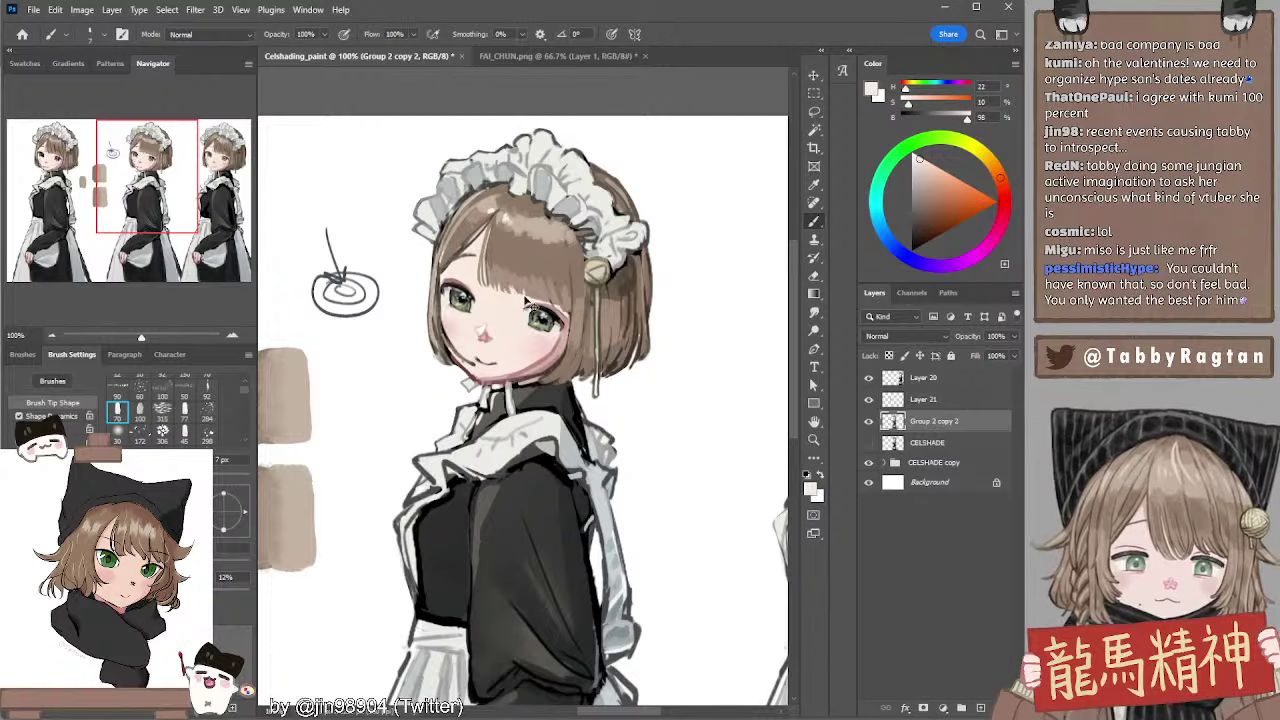
pyautogui.press('l')
pyautogui.press('r')
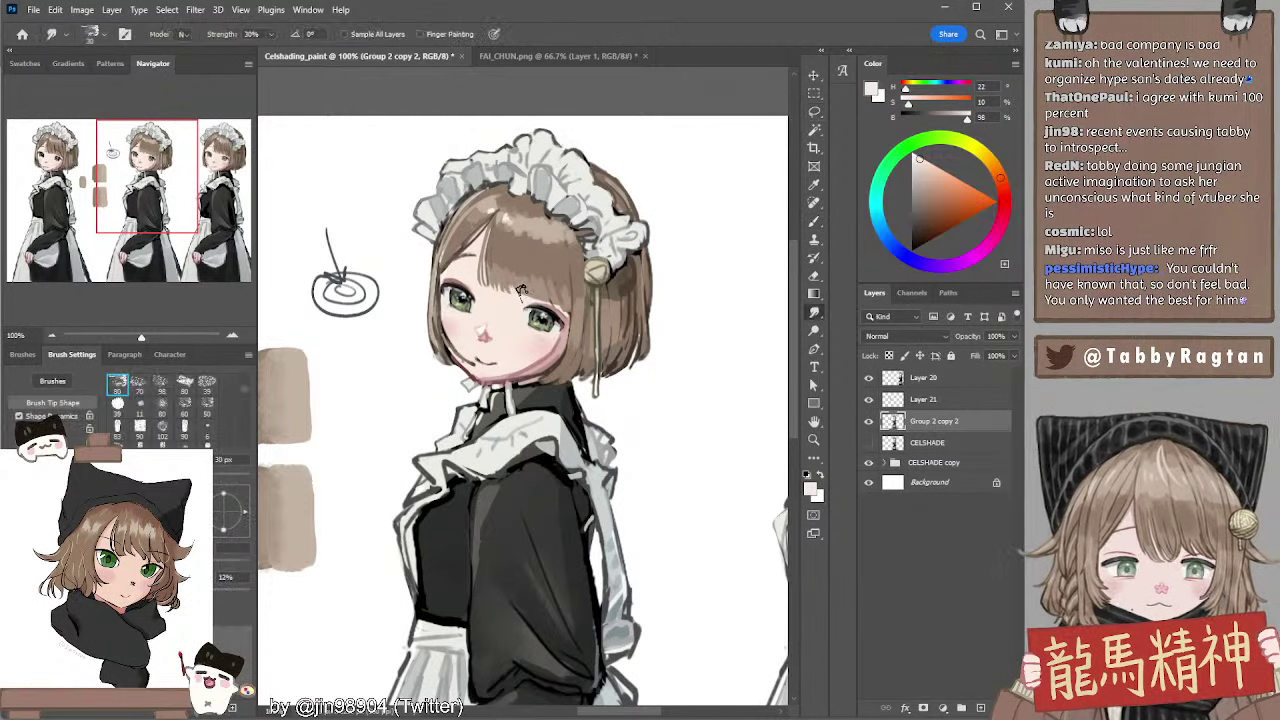
# Sample light and dark browns from the right side hair and paint its strands with a 10 px brush
pyautogui.press('b')
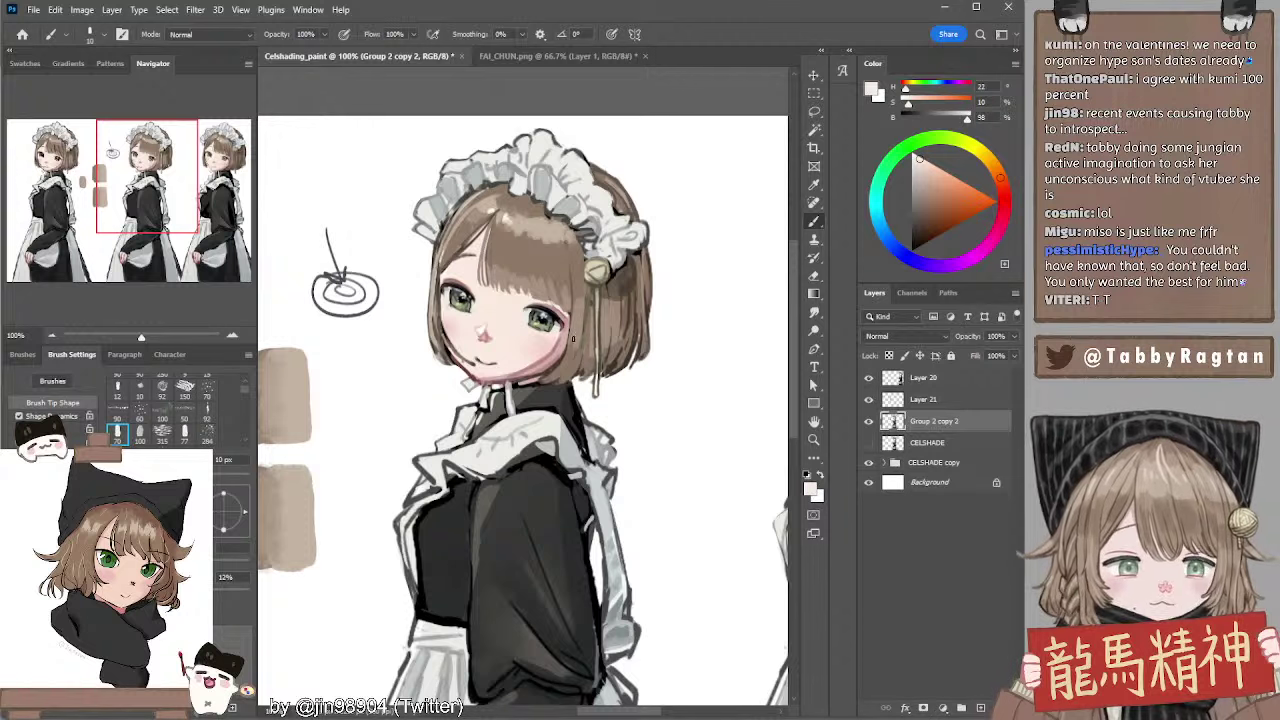
pyautogui.keyDown('alt'); pyautogui.click(579, 310); pyautogui.keyUp('alt')
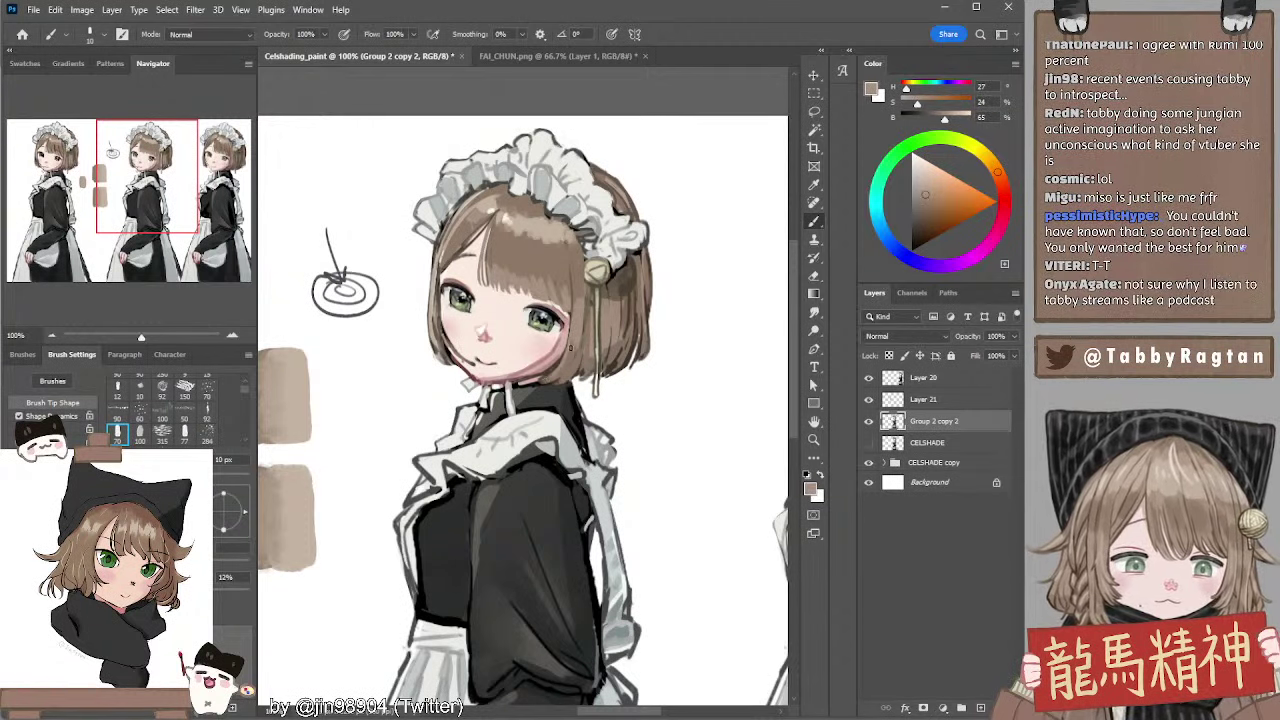
pyautogui.keyDown('alt'); pyautogui.click(615, 287); pyautogui.keyUp('alt')
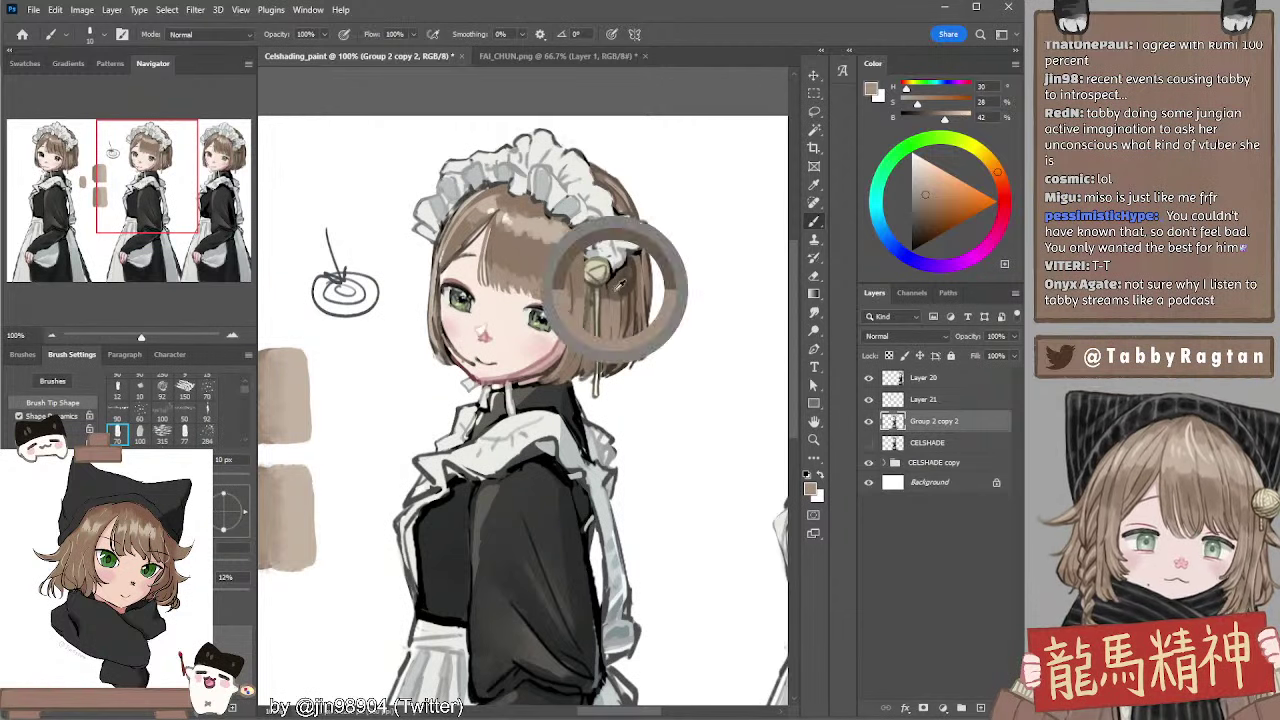
pyautogui.press('[')
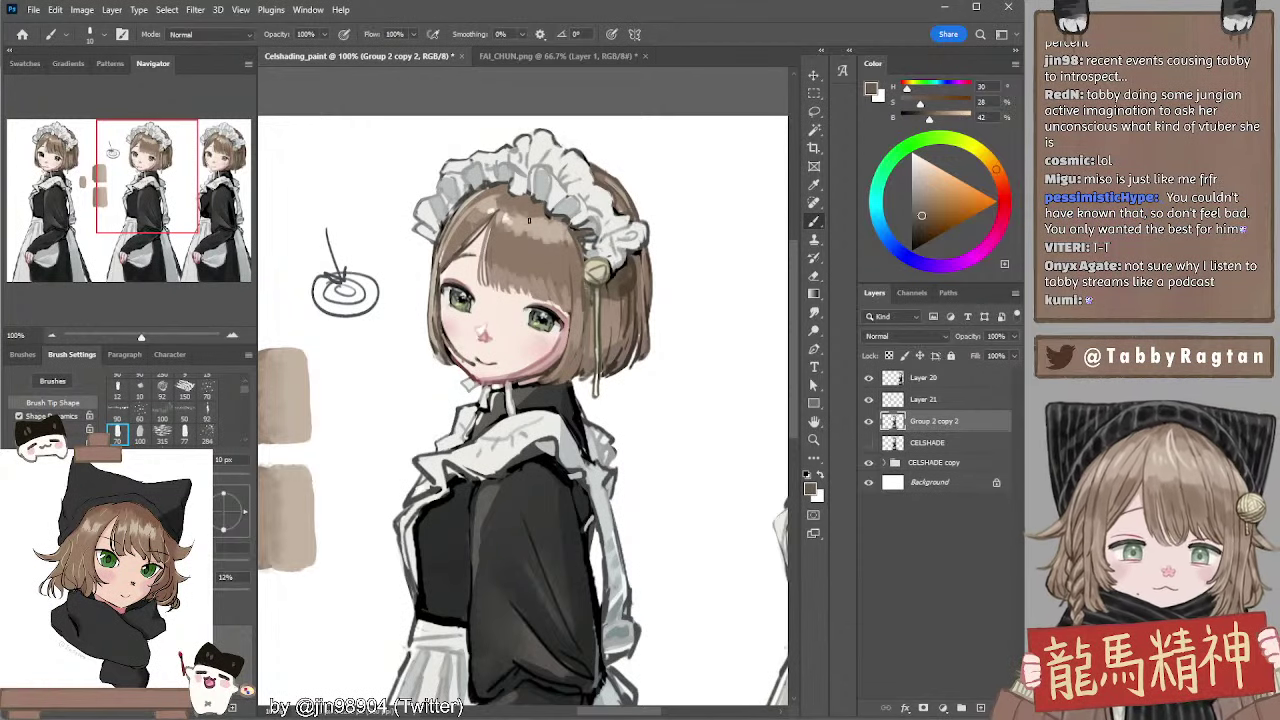
# Warm the highlight on the fringe with sampled hair colours and hue 31 tan tones, using a brush of about 6 px
pyautogui.keyDown('alt'); pyautogui.click(529, 219); pyautogui.keyUp('alt')
pyautogui.keyDown('alt'); pyautogui.click(507, 216); pyautogui.keyUp('alt')
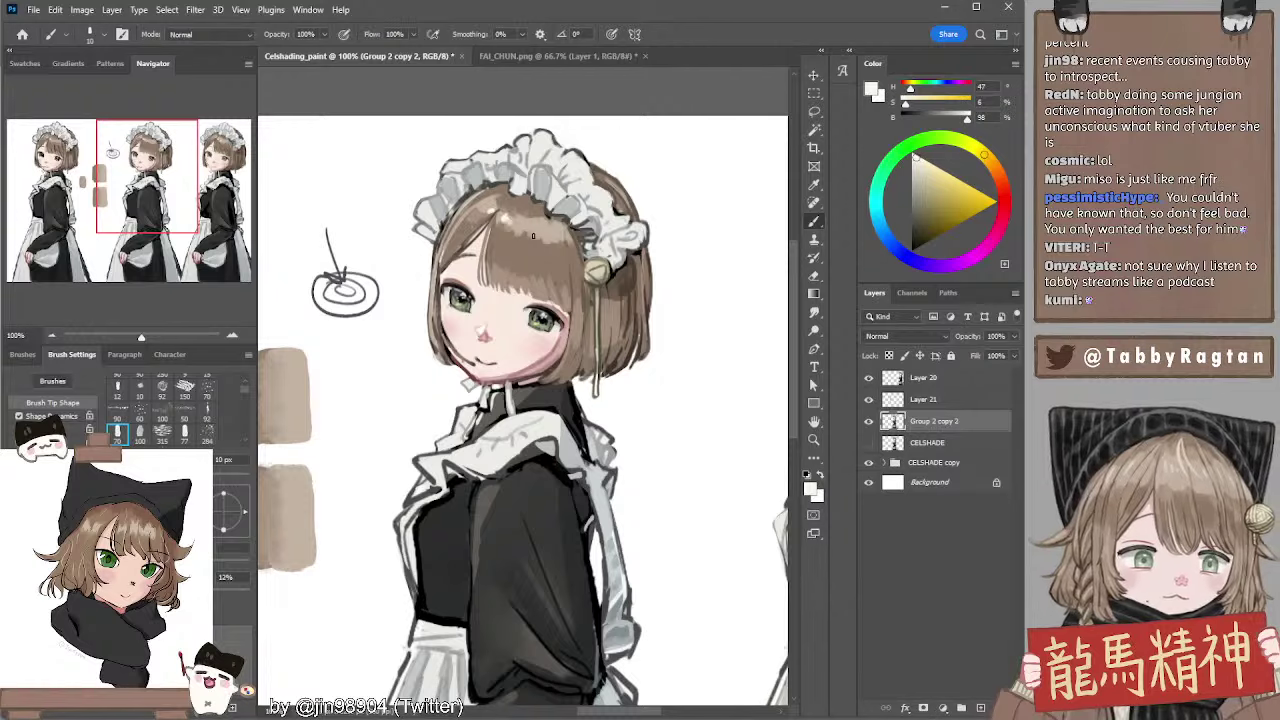
pyautogui.keyDown('alt'); pyautogui.click(529, 219); pyautogui.keyUp('alt')
pyautogui.moveTo(926, 173); pyautogui.dragTo(934, 183)
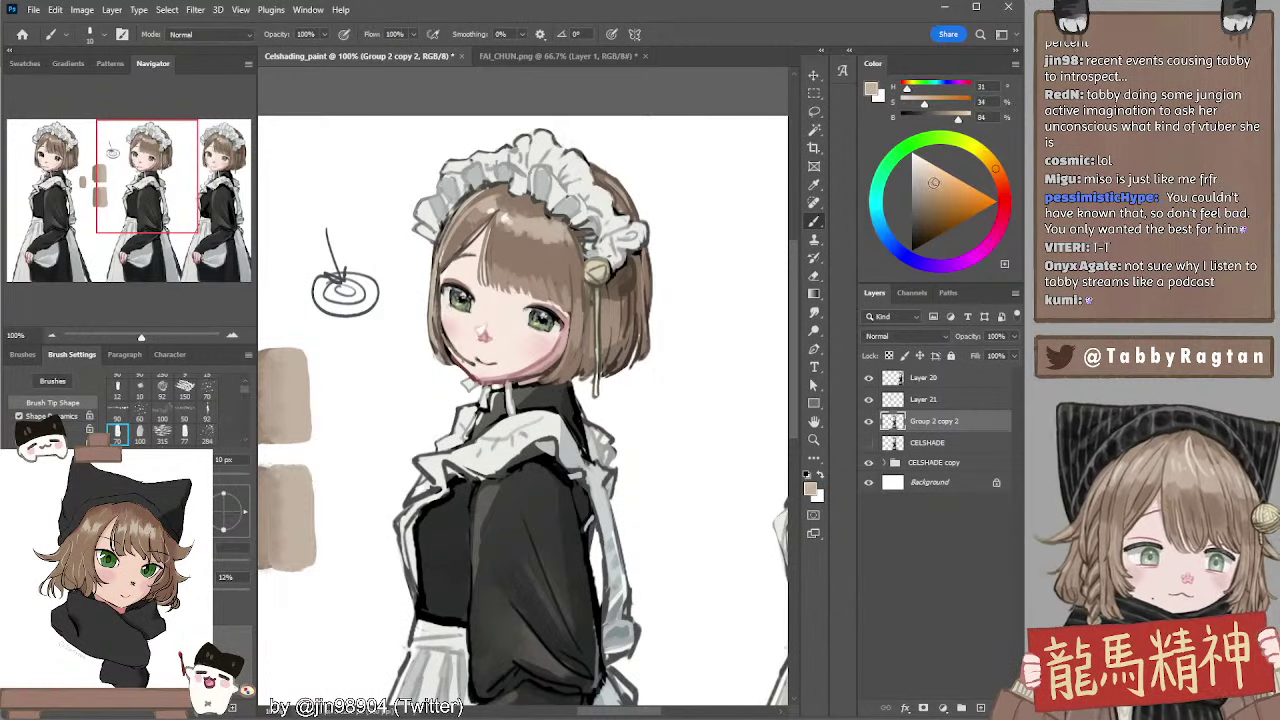
pyautogui.press('[')
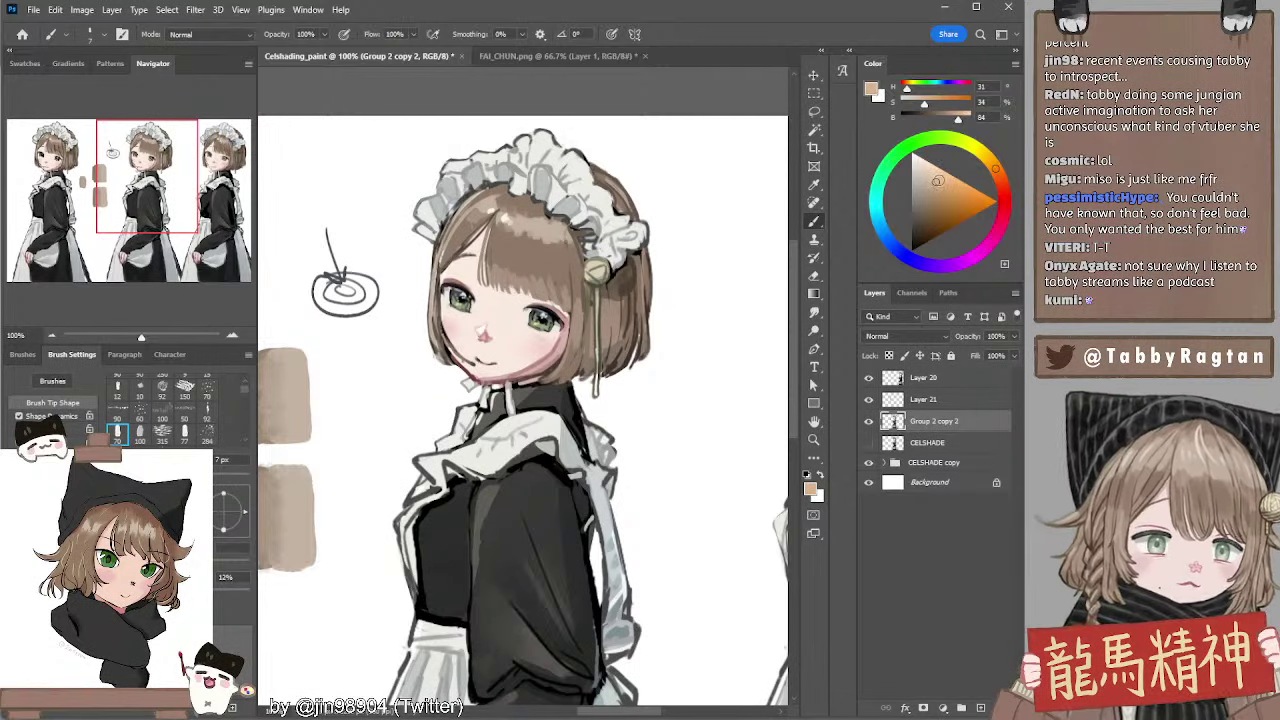
pyautogui.click(932, 188)
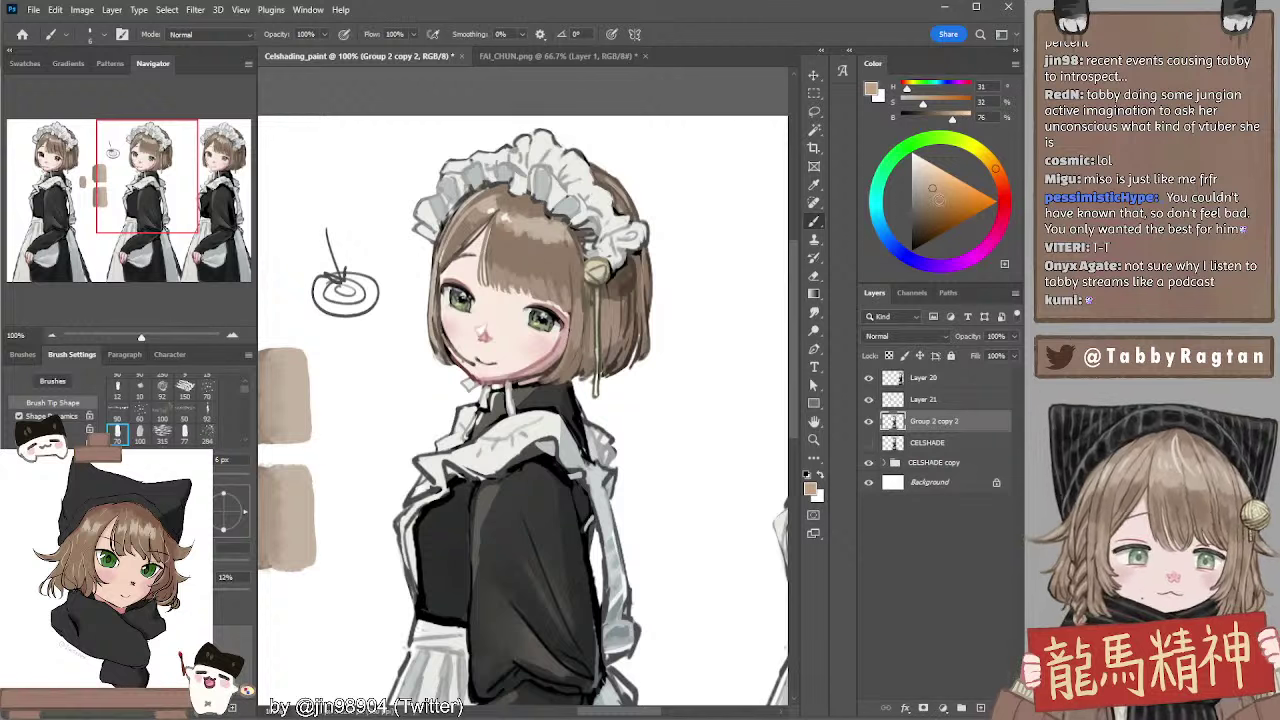
pyautogui.click(936, 193)
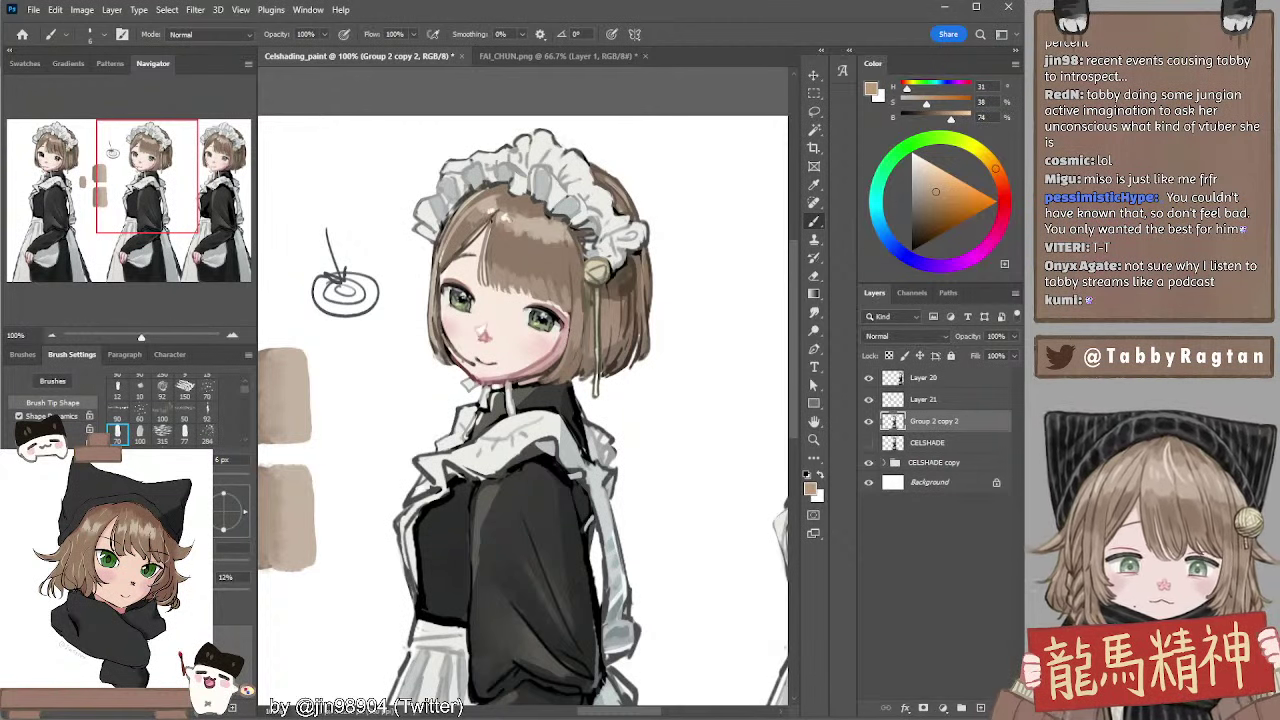
# Brighten the fringe highlight with its sampled near-white, then soften its edge with a sampled greyish tan at 10 px
pyautogui.keyDown('alt'); pyautogui.click(510, 213); pyautogui.keyUp('alt')
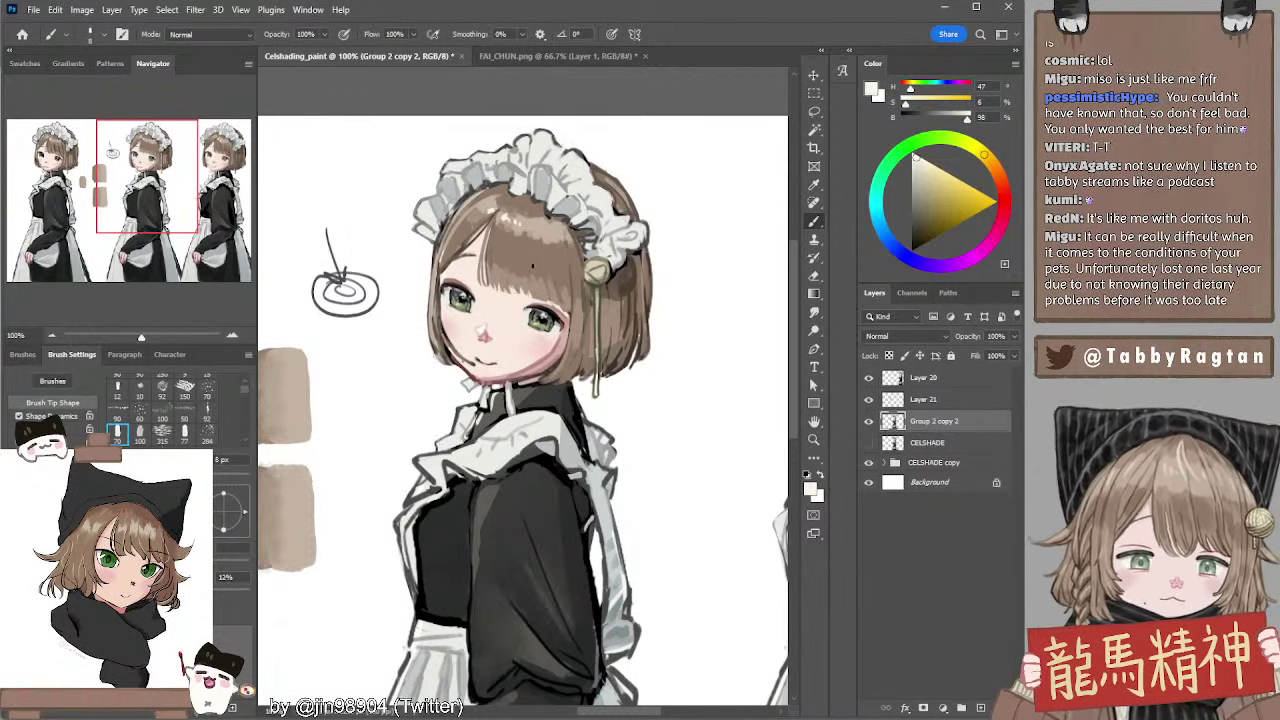
pyautogui.keyDown('alt'); pyautogui.click(530, 225); pyautogui.keyUp('alt')
pyautogui.press(']')
pyautogui.press(']')
pyautogui.press(']')
pyautogui.press(']')
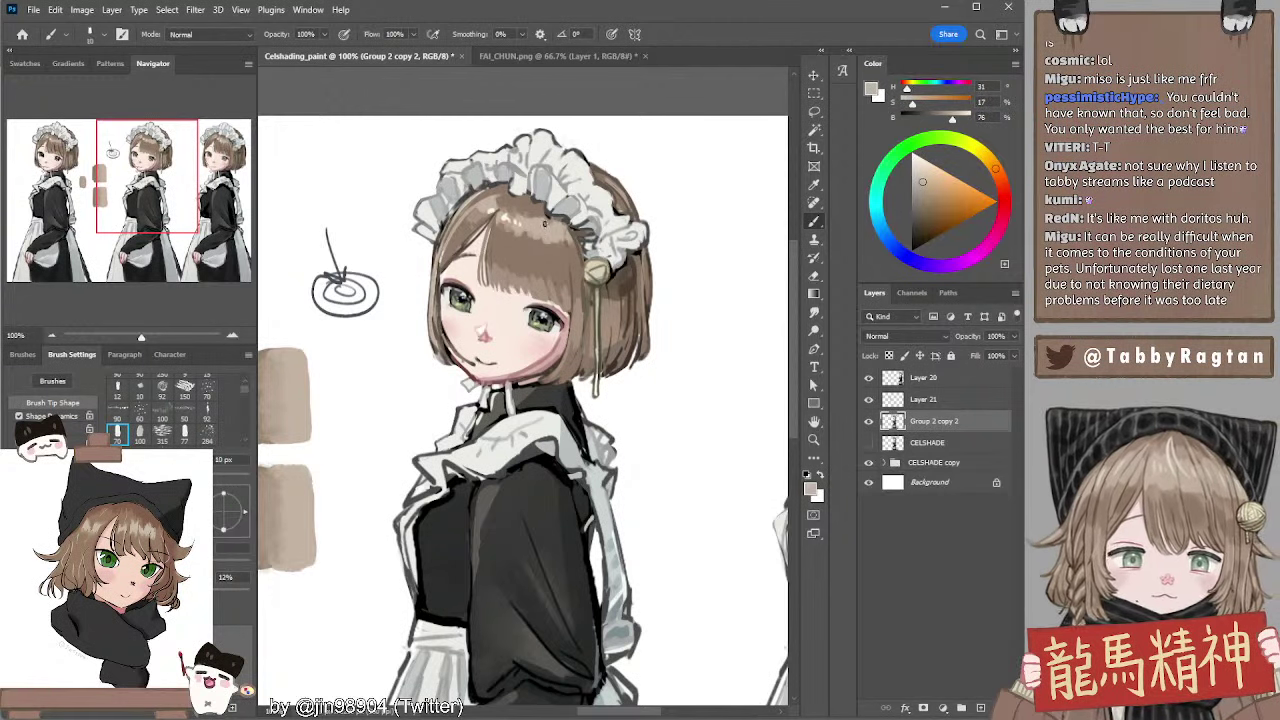
# Blend the side hair near the round hair ornament with sampled mid-browns, using a 20 to 25 px brush
pyautogui.keyDown('alt'); pyautogui.click(575, 250); pyautogui.keyUp('alt')
pyautogui.press(']')
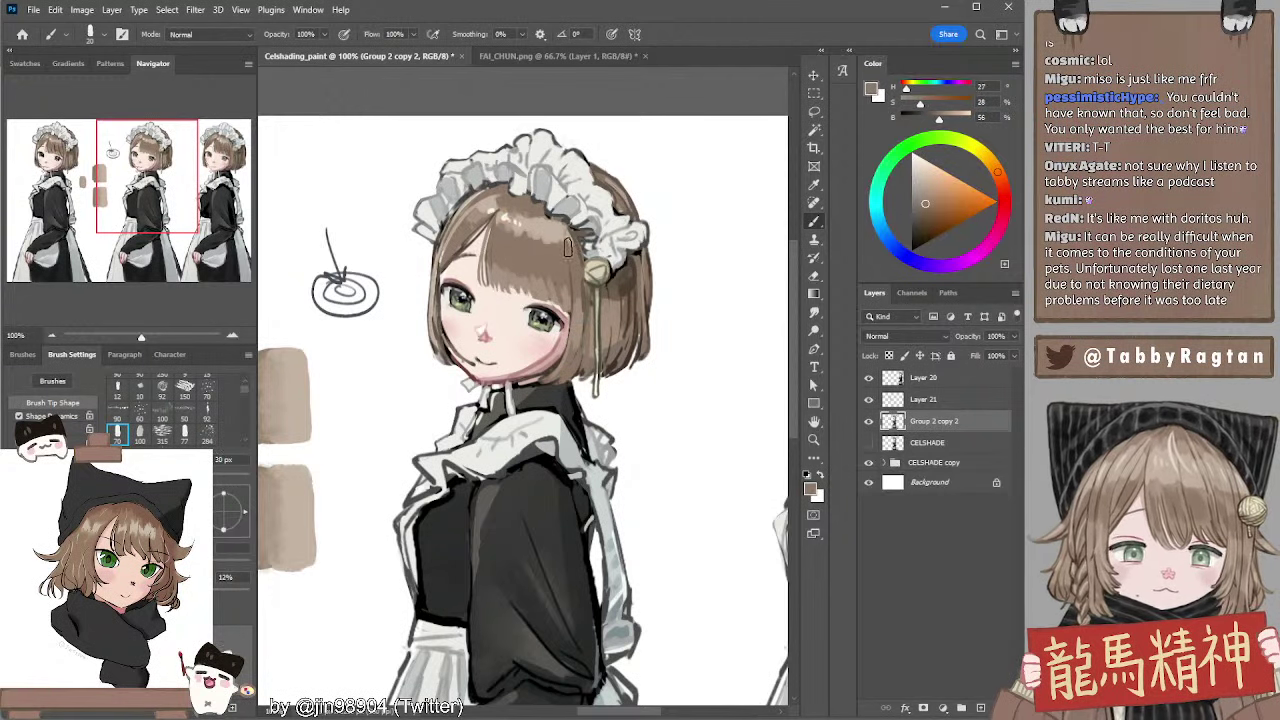
pyautogui.keyDown('alt'); pyautogui.click(583, 298); pyautogui.keyUp('alt')
pyautogui.press('[')
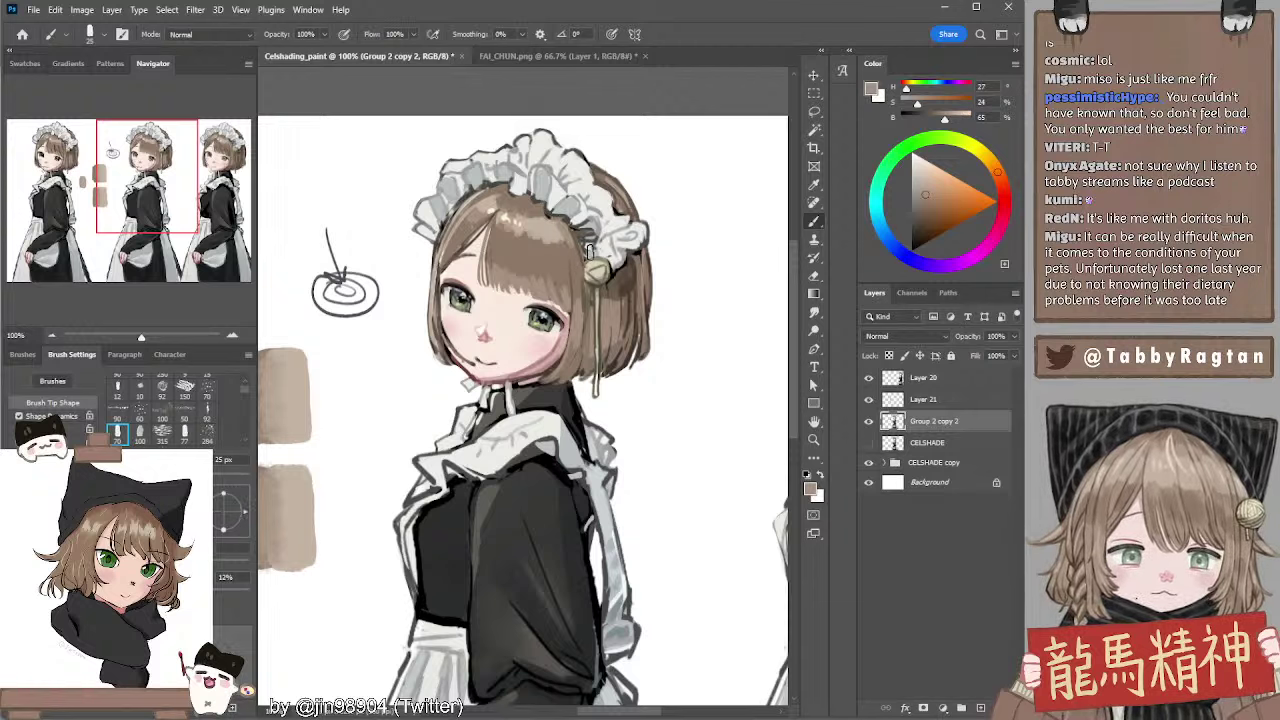
# Touch up the lower face around the cheek and mouth with the sampled light skin tone at 8 px
pyautogui.moveTo(590, 413); pyautogui.dragTo(604, 365)
pyautogui.keyDown('alt'); pyautogui.click(478, 288); pyautogui.keyUp('alt')
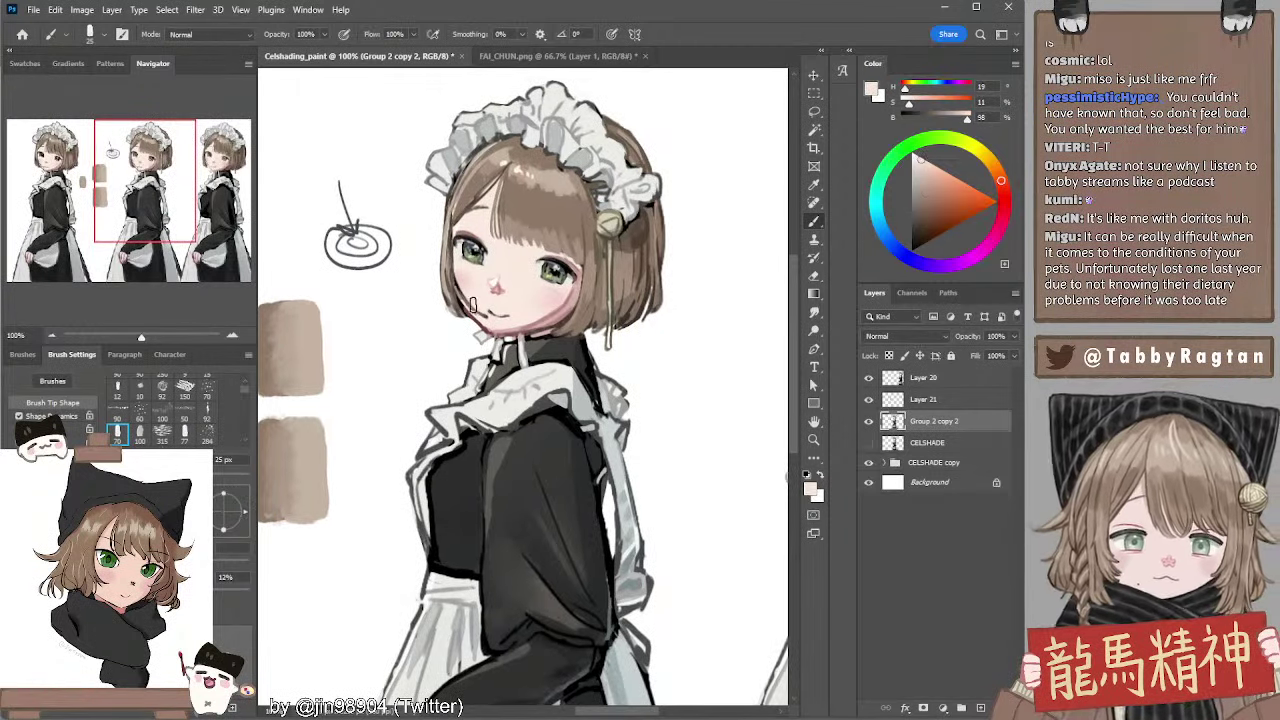
pyautogui.press('[')
pyautogui.press('[')
pyautogui.press('[')
pyautogui.press('[')
pyautogui.press('[')
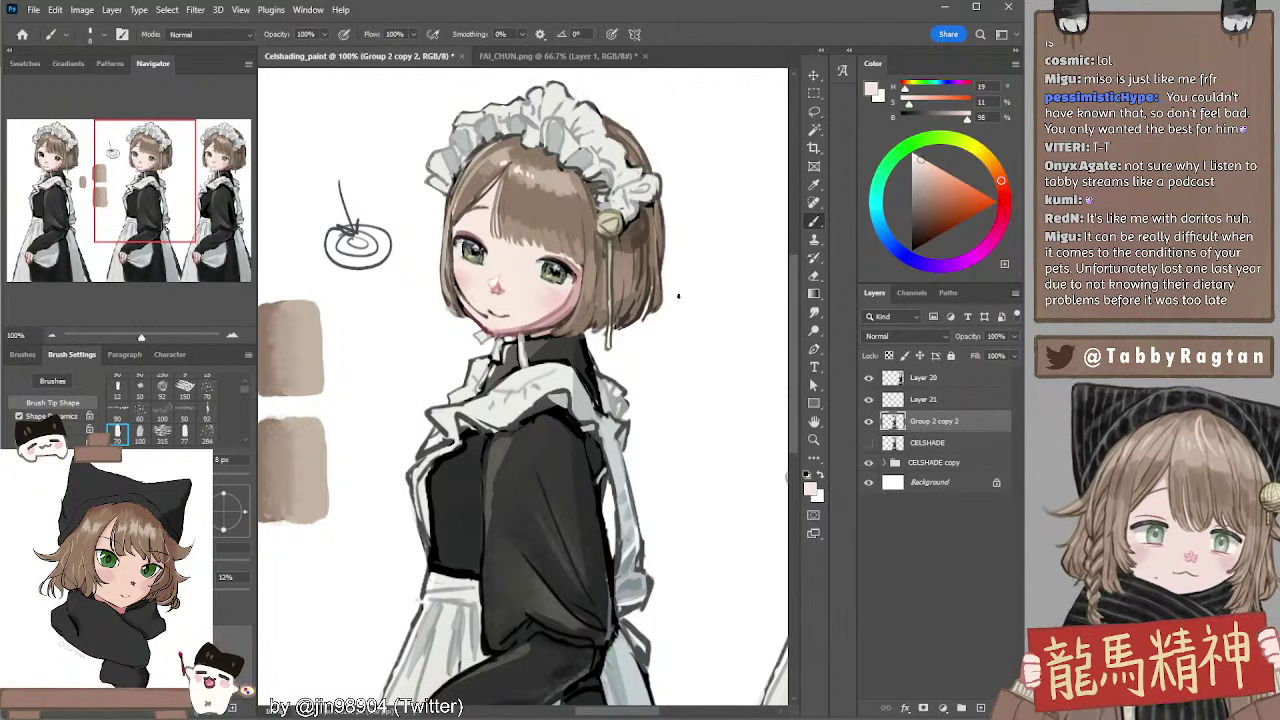
# Compare the painted Group 2 copy 2 layer with the CELSHADE version by toggling their visibility, leaving CELSHADE hidden
pyautogui.moveTo(556, 178); pyautogui.dragTo(566, 236)
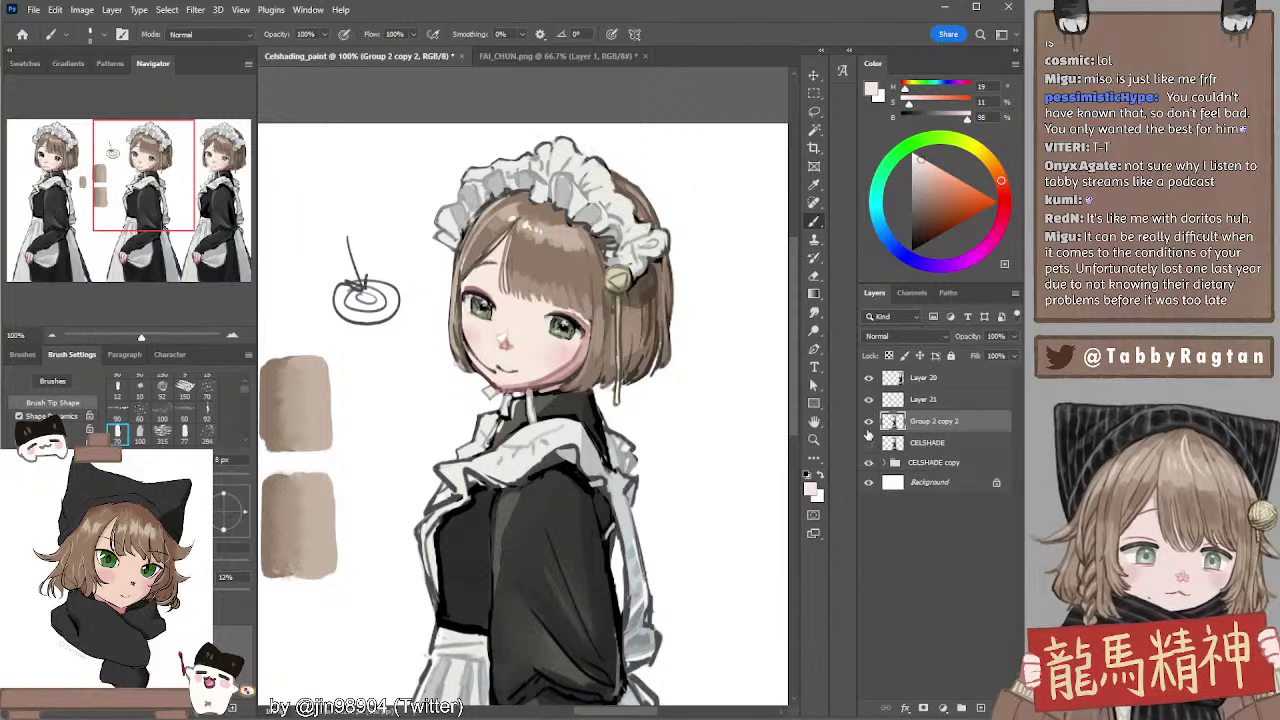
pyautogui.click(868, 442)
pyautogui.click(868, 423)
pyautogui.click(869, 427)
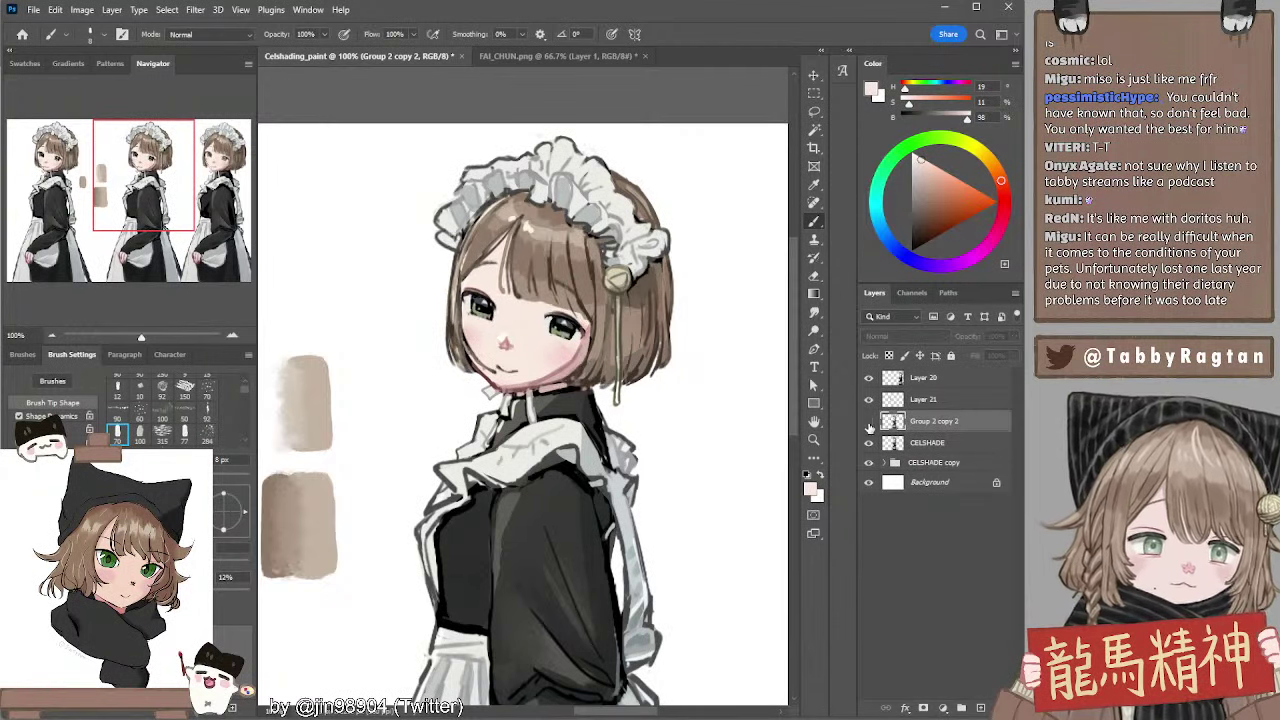
pyautogui.click(869, 424)
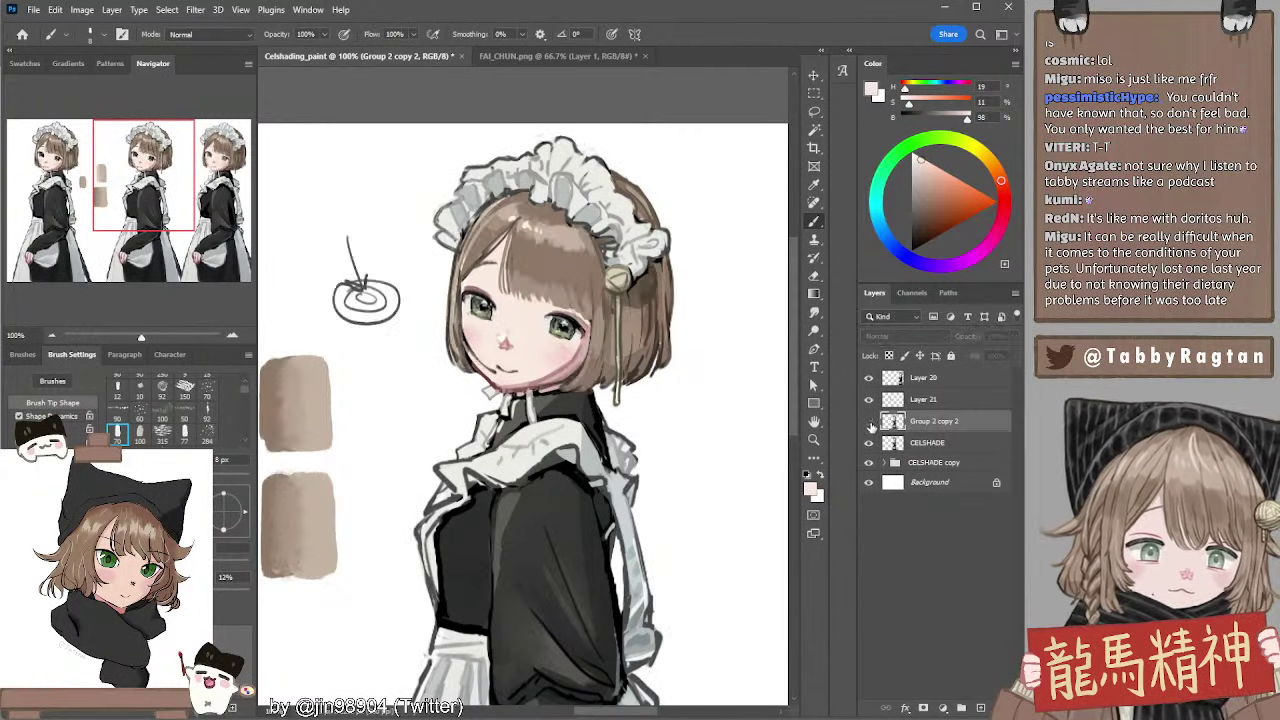
pyautogui.click(869, 424)
pyautogui.click(870, 423)
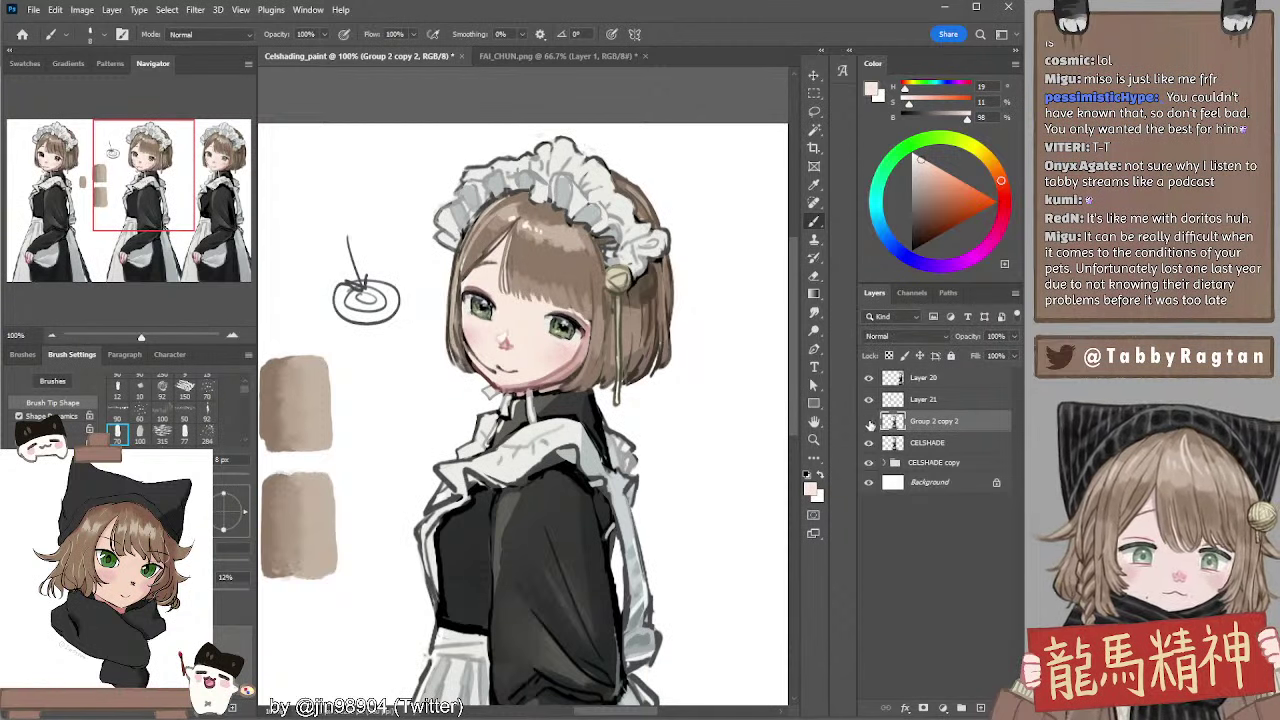
pyautogui.click(869, 424)
pyautogui.click(869, 424)
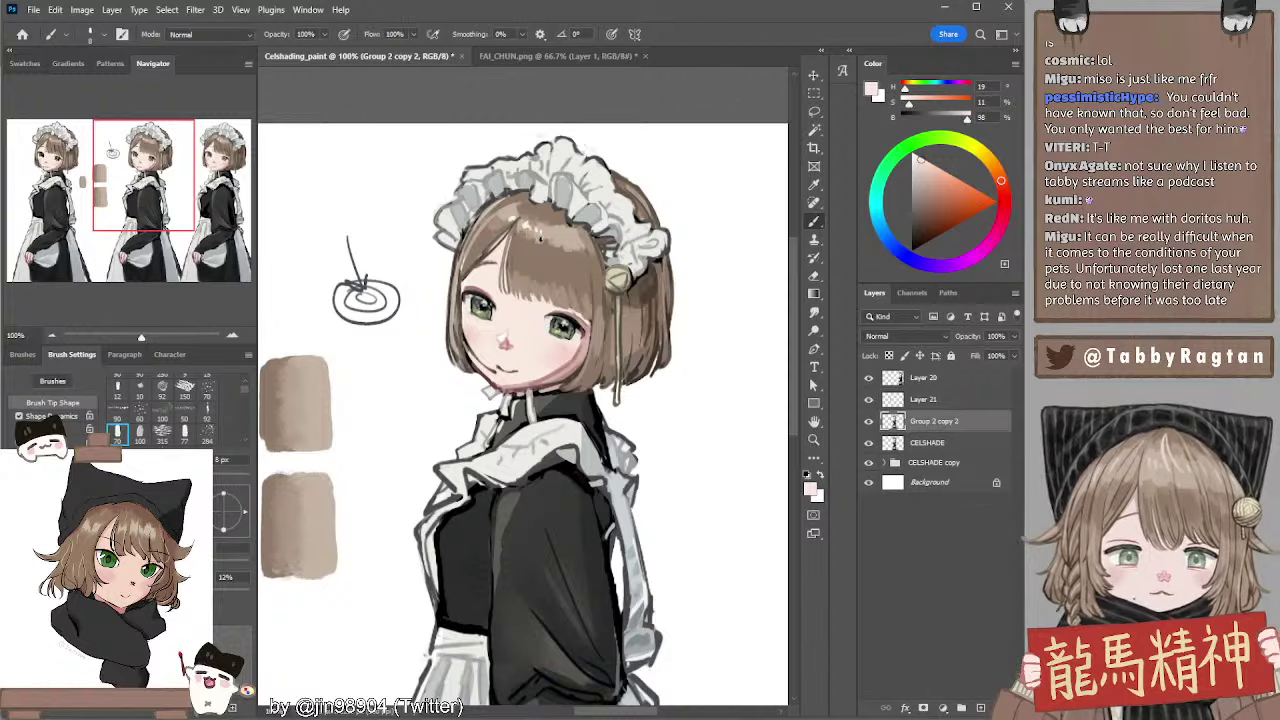
pyautogui.click(869, 444)
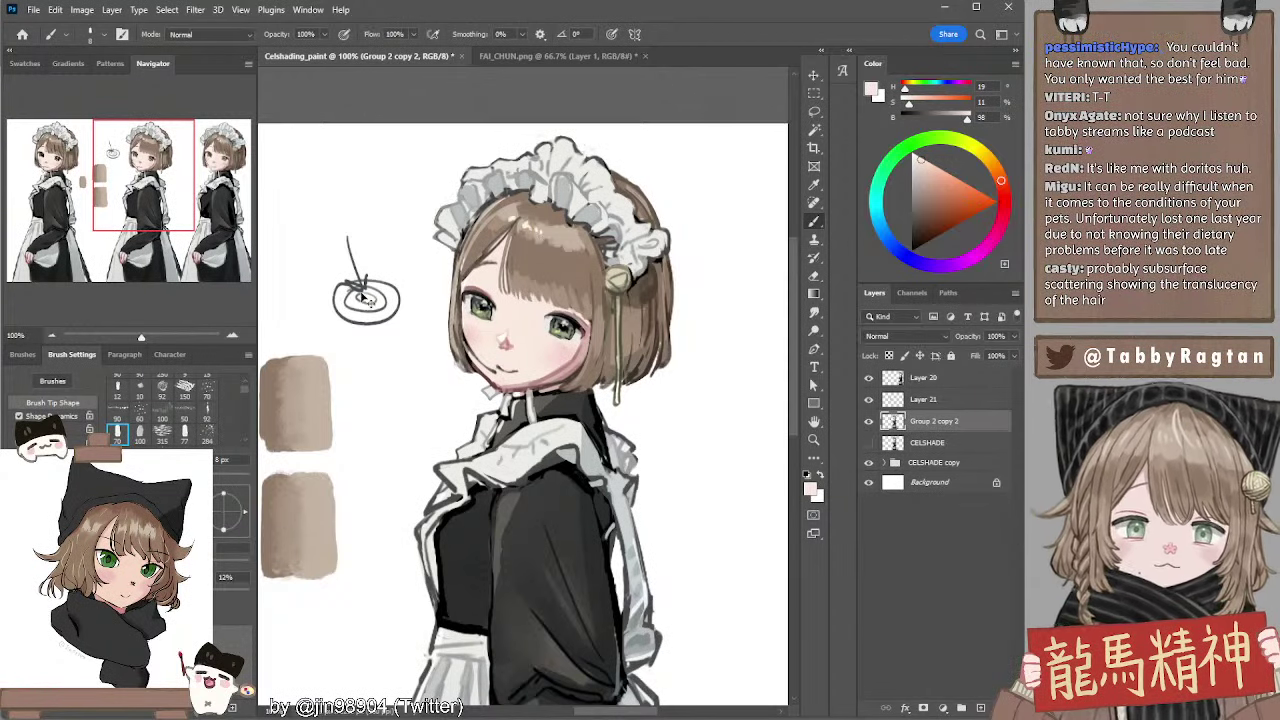
# Lasso the spiral sketch beside the character's head, erase it and clear the selection
pyautogui.press('l')
pyautogui.moveTo(343, 208)
pyautogui.mouseDown()
pyautogui.moveTo(370, 360)
pyautogui.moveTo(396, 220)
pyautogui.moveTo(412, 247)
pyautogui.mouseUp()
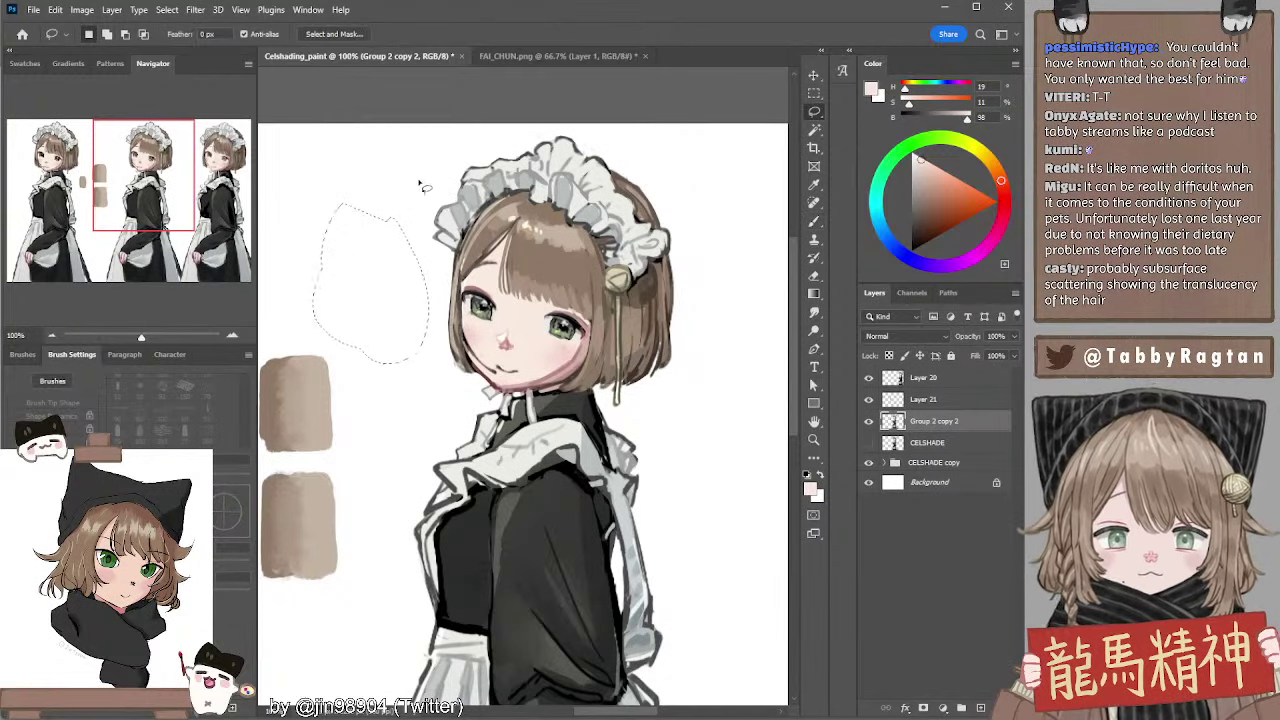
pyautogui.hotkey('ctrl', 'd')
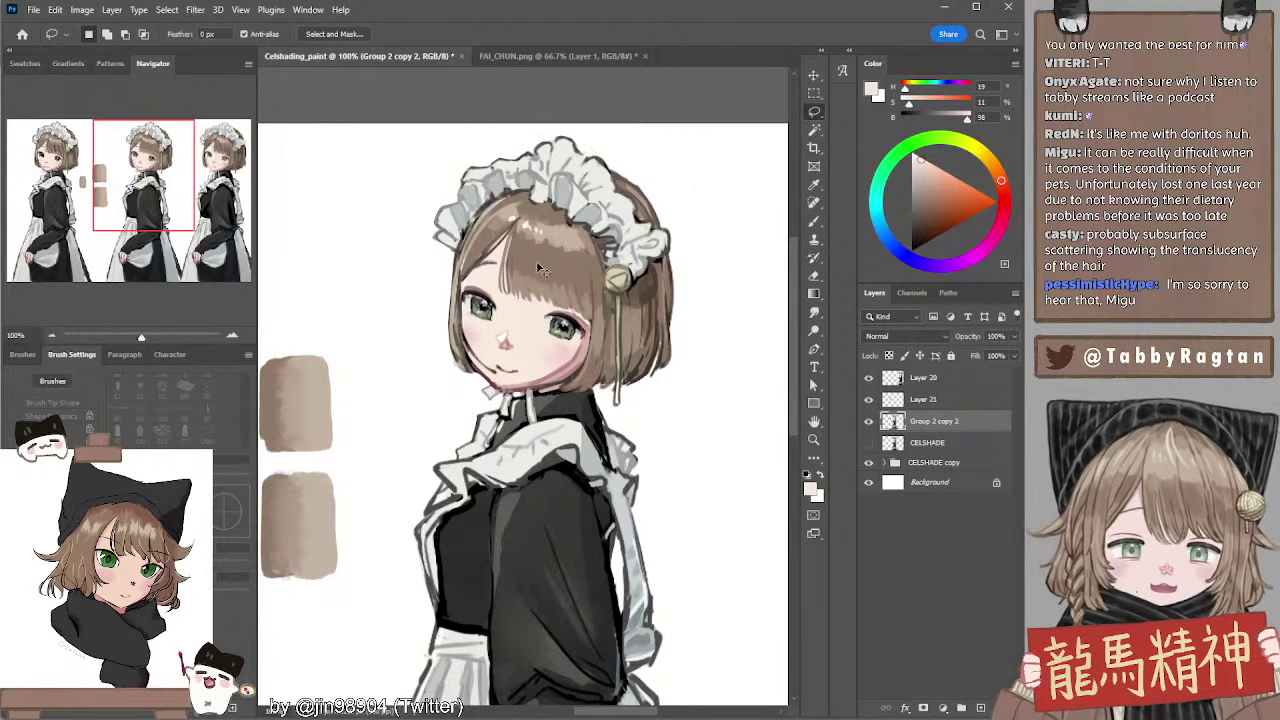
# Paint light and dark olive details on the round hair ornament with sampled colours, using a 6 to 8 px brush
pyautogui.press('b')
pyautogui.keyDown('alt'); pyautogui.click(616, 278); pyautogui.keyUp('alt')
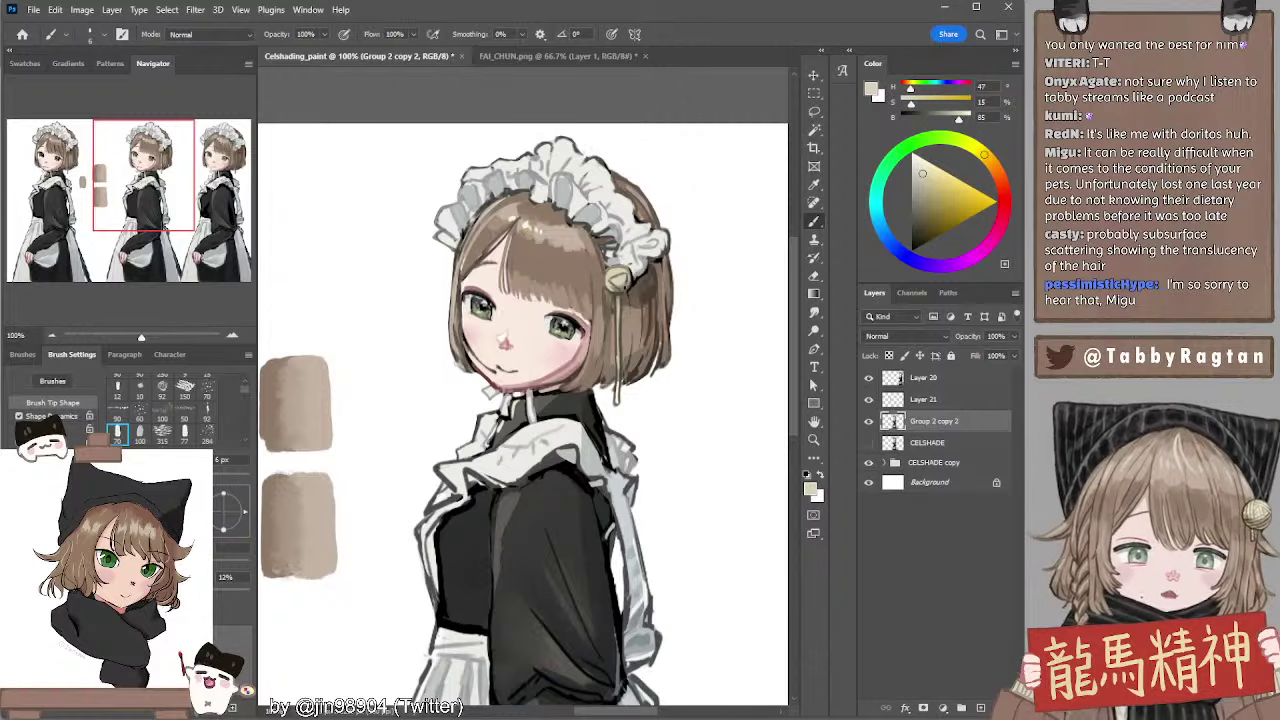
pyautogui.keyDown('alt'); pyautogui.click(622, 275); pyautogui.keyUp('alt')
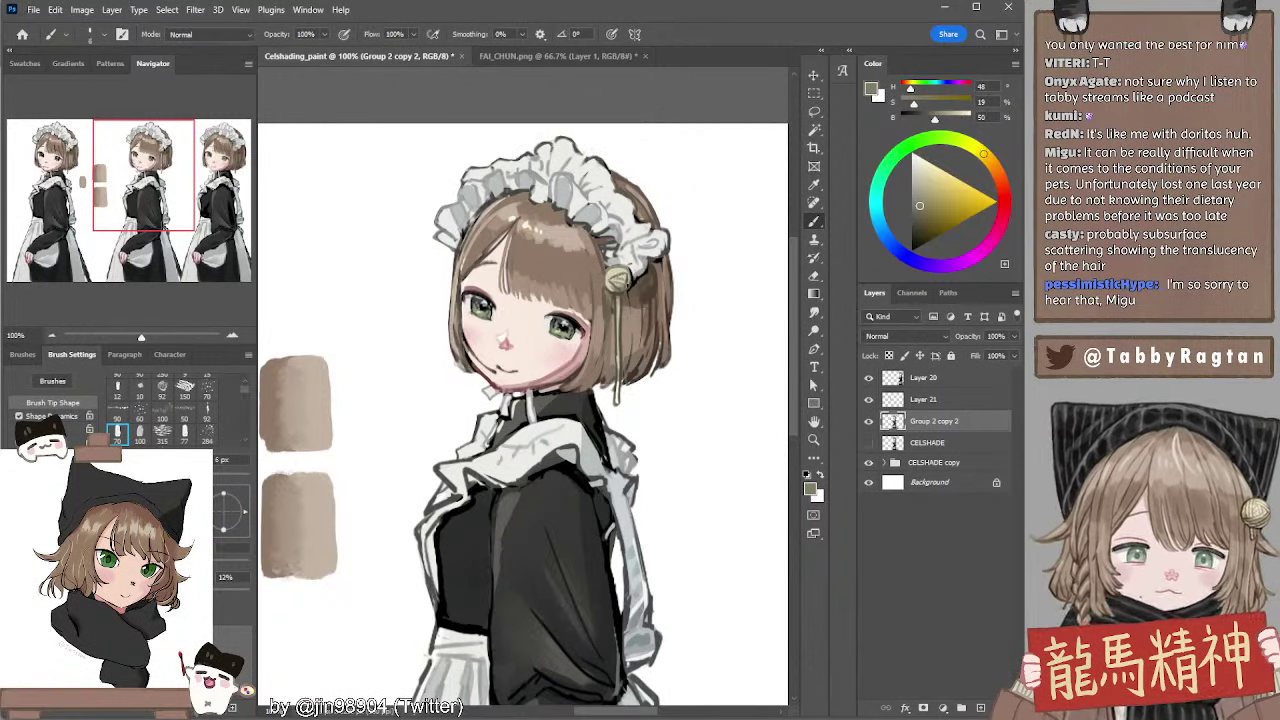
pyautogui.keyDown('alt'); pyautogui.click(632, 271); pyautogui.keyUp('alt')
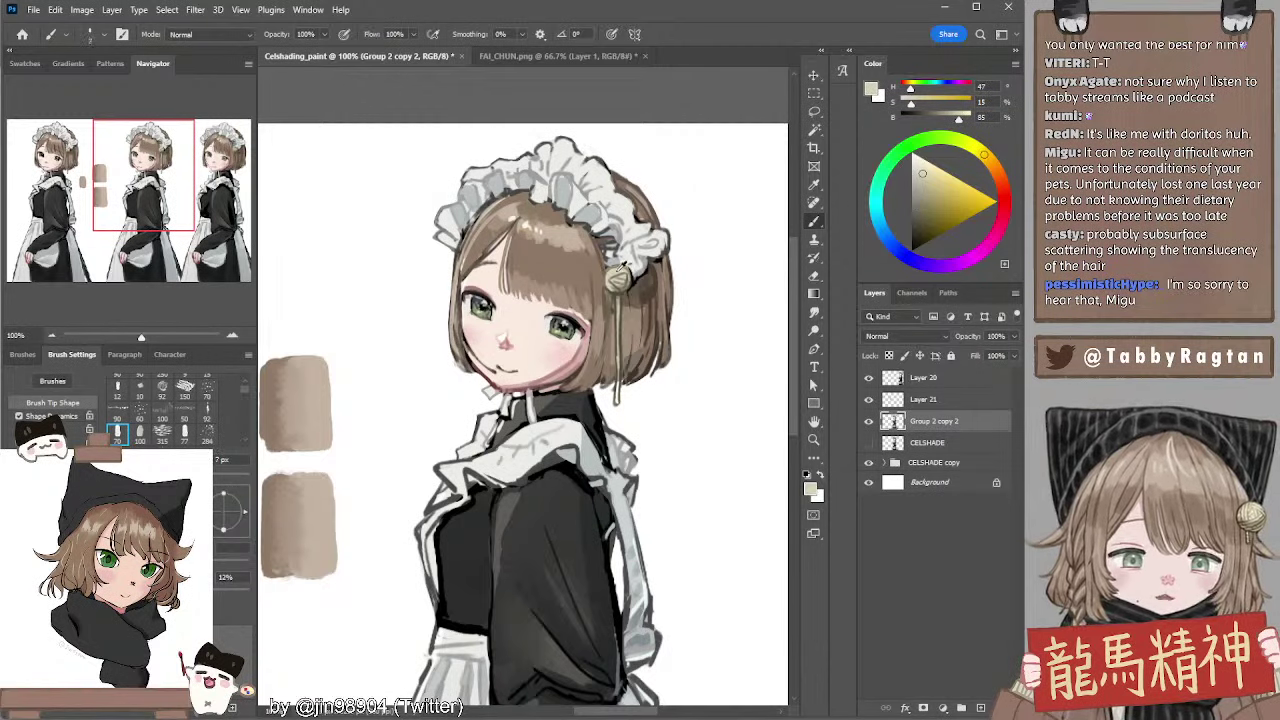
pyautogui.keyDown('alt'); pyautogui.click(619, 276); pyautogui.keyUp('alt')
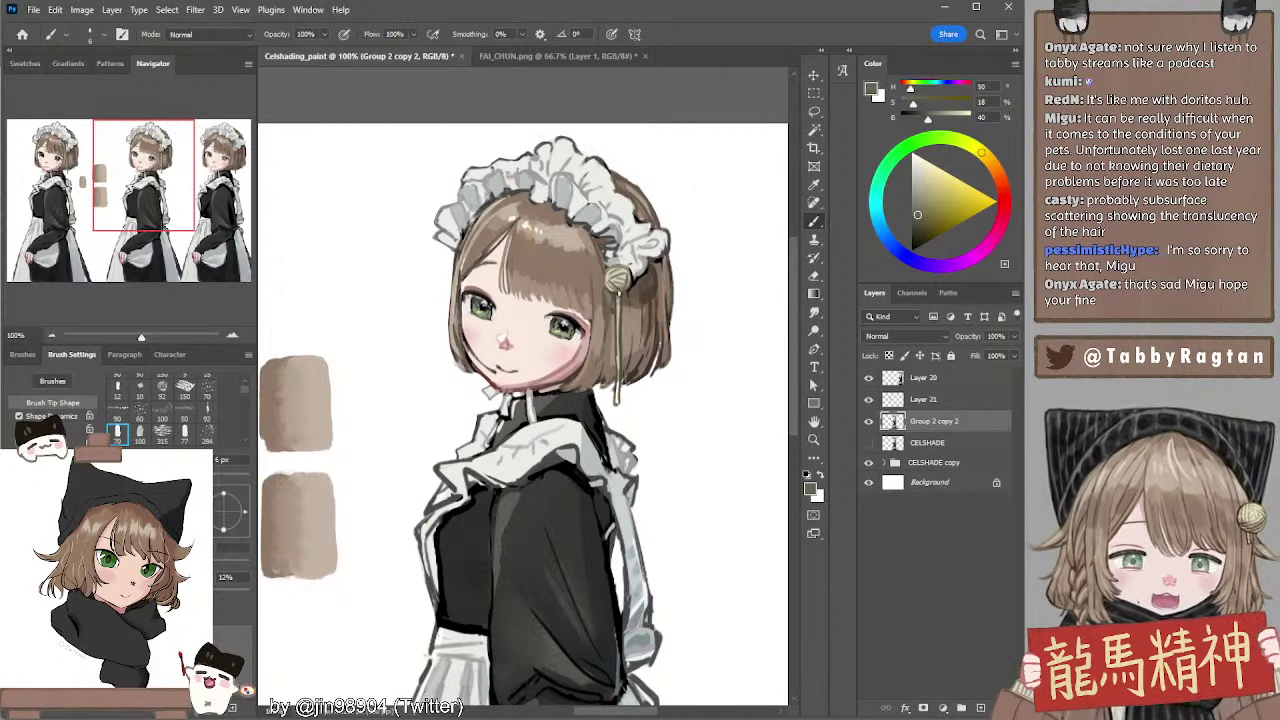
pyautogui.keyDown('alt'); pyautogui.click(620, 283); pyautogui.keyUp('alt')
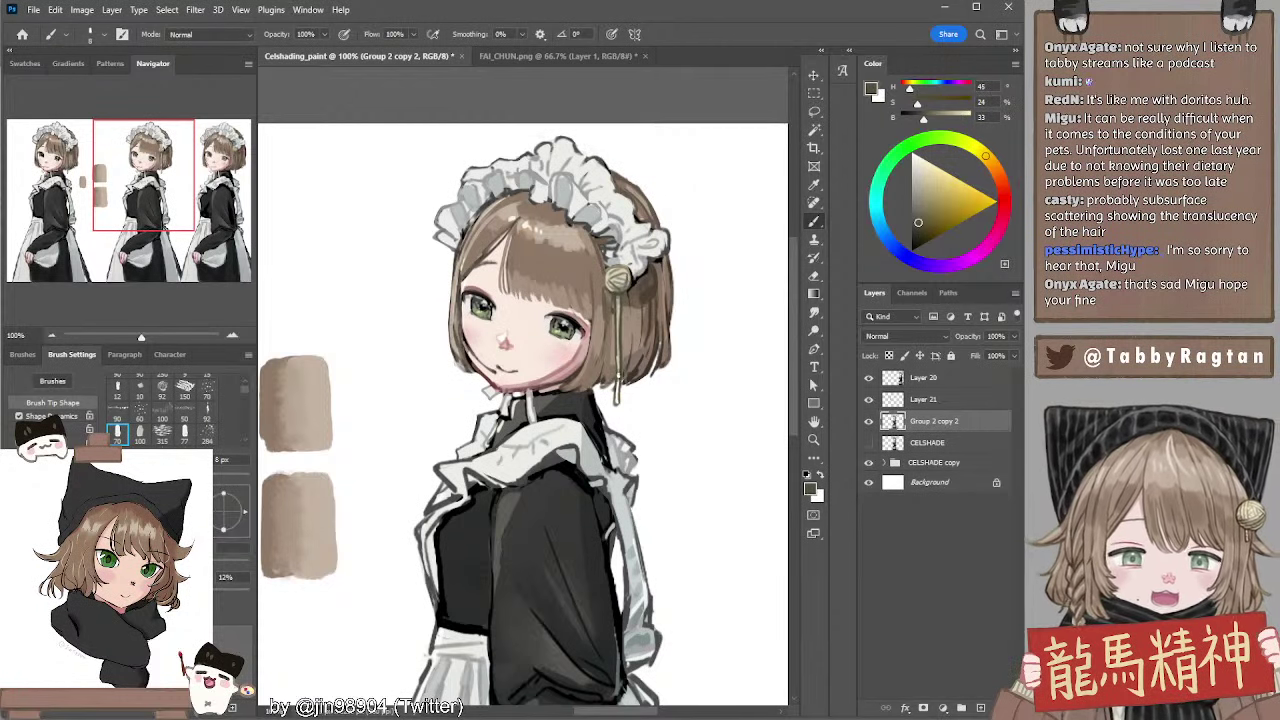
# Shade the ornament's hanging cord and touch up the headdress frill above it with sampled olive and light grey tones
pyautogui.keyDown('alt'); pyautogui.click(621, 310); pyautogui.keyUp('alt')
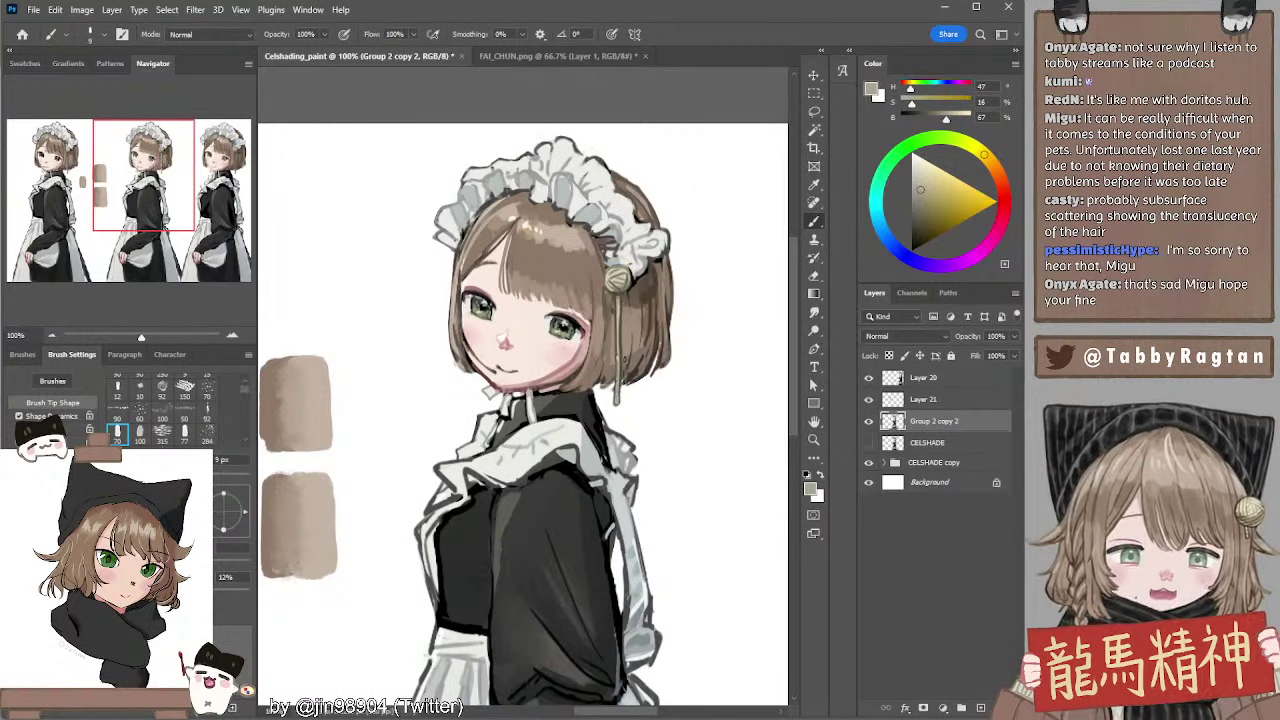
pyautogui.keyDown('alt'); pyautogui.click(619, 293); pyautogui.keyUp('alt')
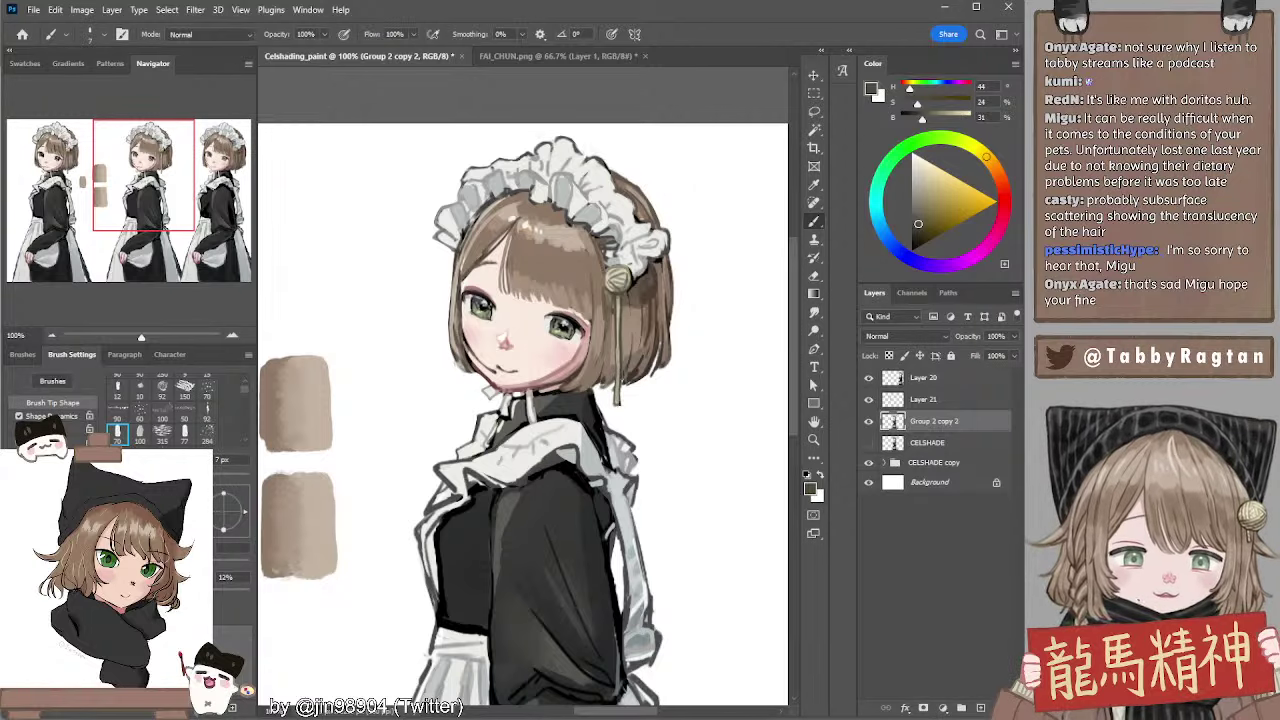
pyautogui.keyDown('alt'); pyautogui.click(635, 263); pyautogui.keyUp('alt')
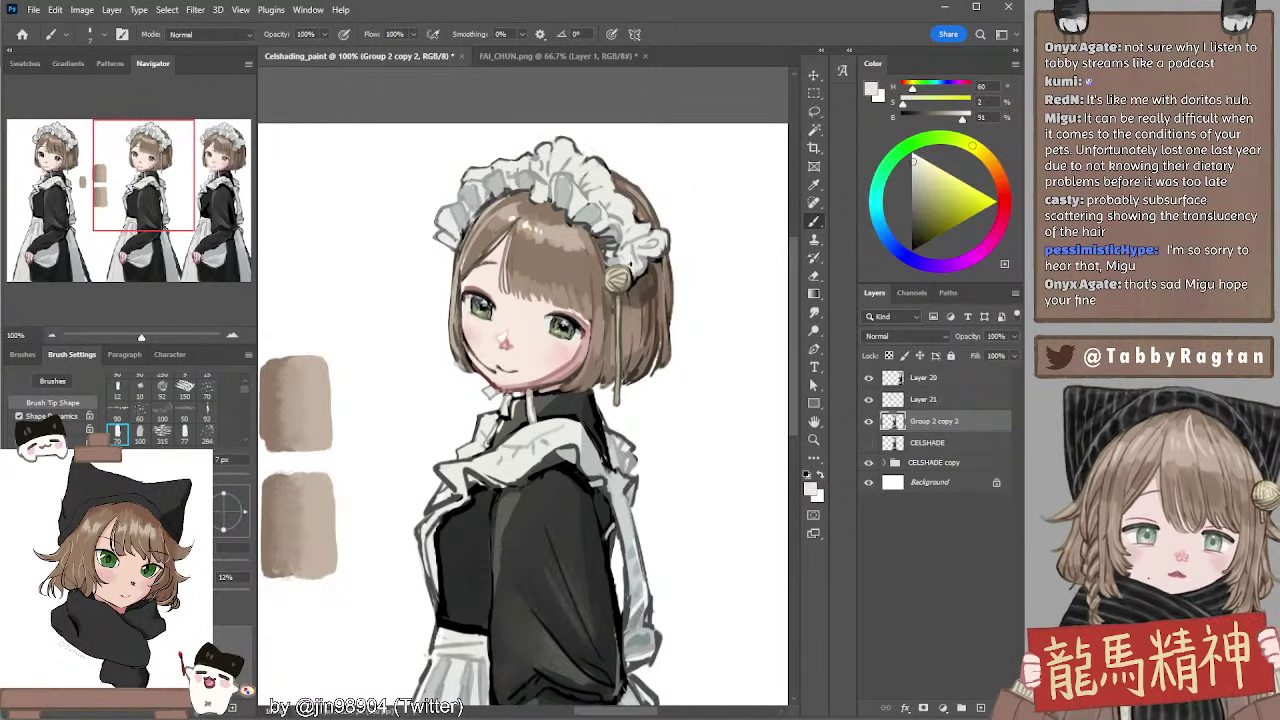
pyautogui.keyDown('alt'); pyautogui.click(590, 207); pyautogui.keyUp('alt')
pyautogui.press(']')
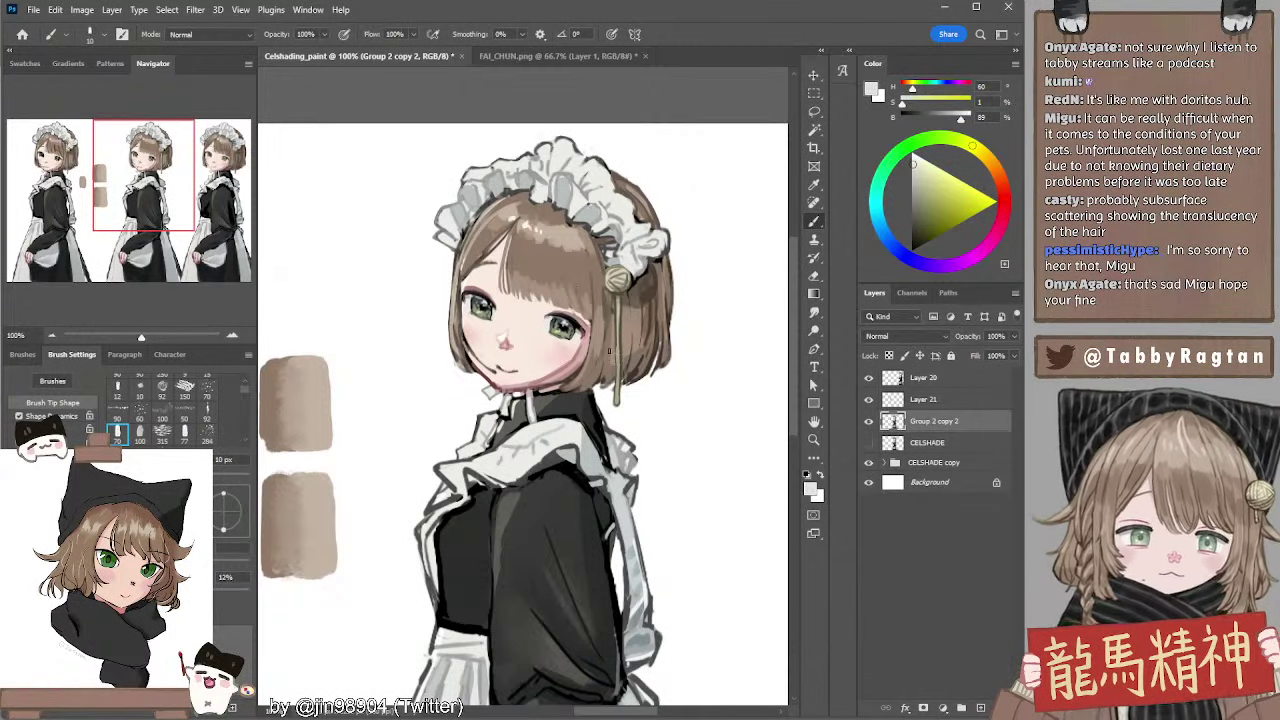
# Smooth the lower hair around the hanging cord with sampled mid-browns, enlarging the brush to 40 px
pyautogui.keyDown('alt'); pyautogui.click(634, 358); pyautogui.keyUp('alt')
pyautogui.press(']')
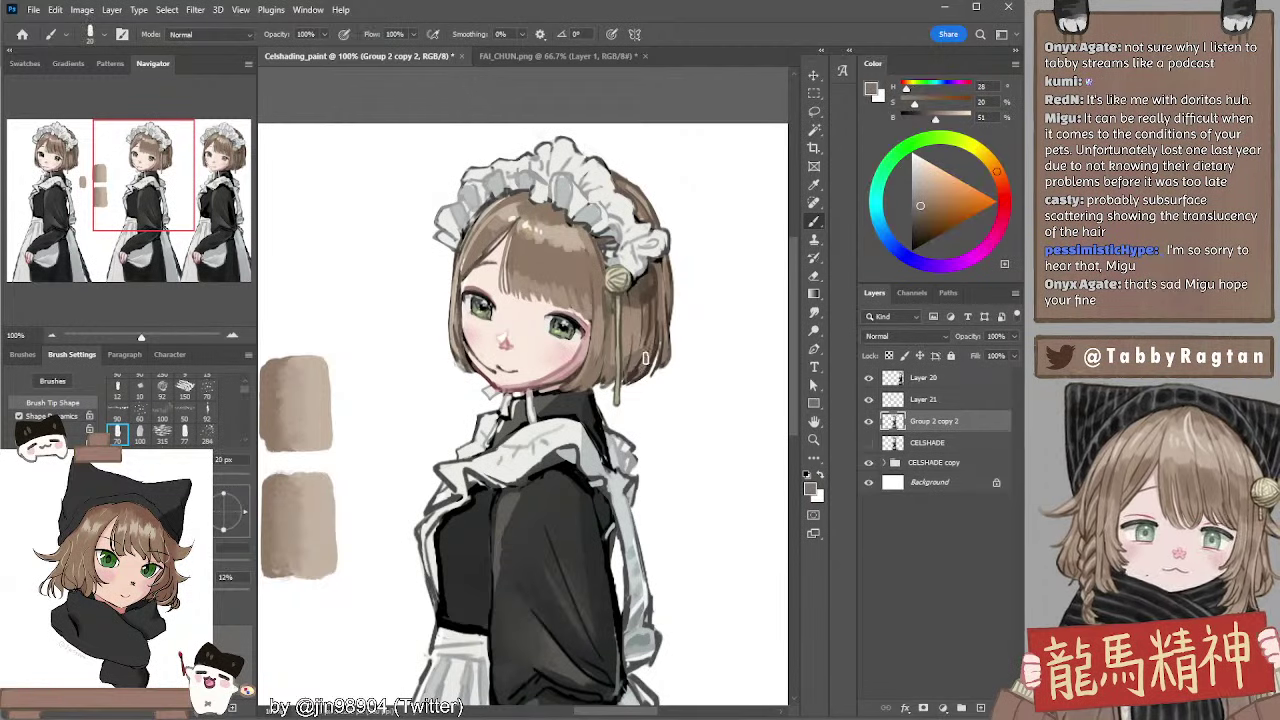
pyautogui.press(']')
pyautogui.press(']')
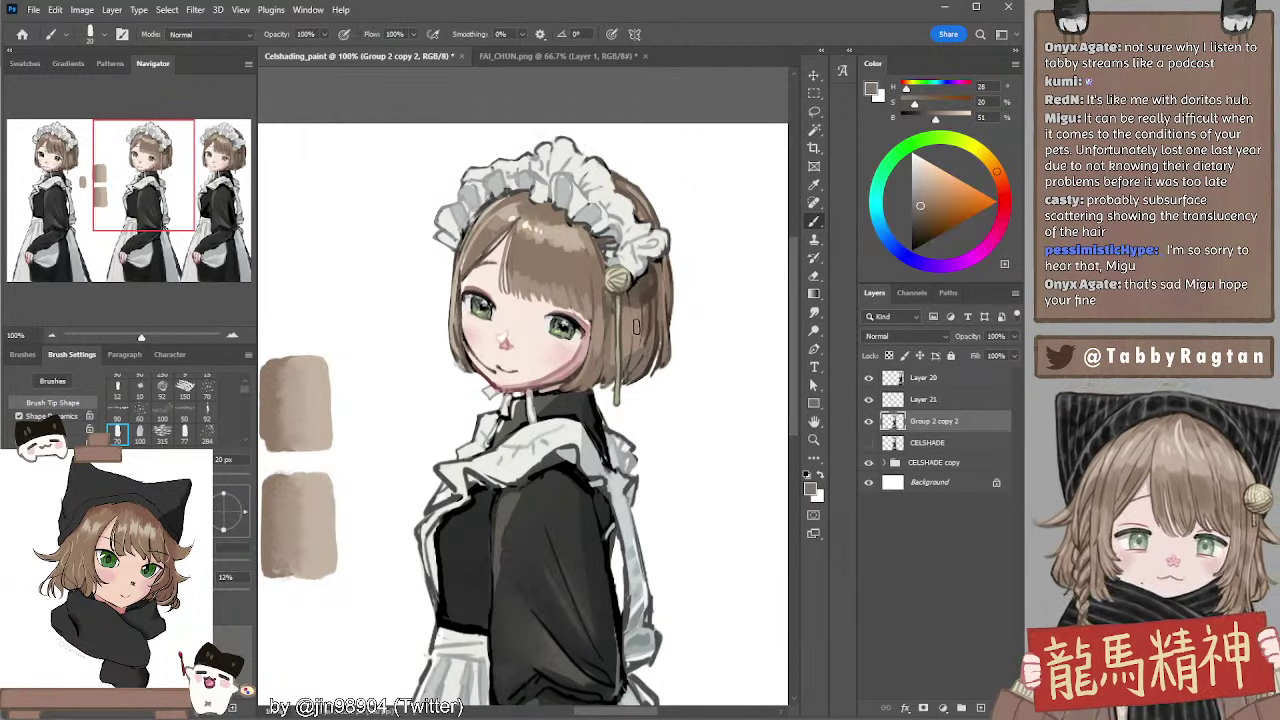
pyautogui.press(']')
pyautogui.keyDown('alt'); pyautogui.click(632, 352); pyautogui.keyUp('alt')
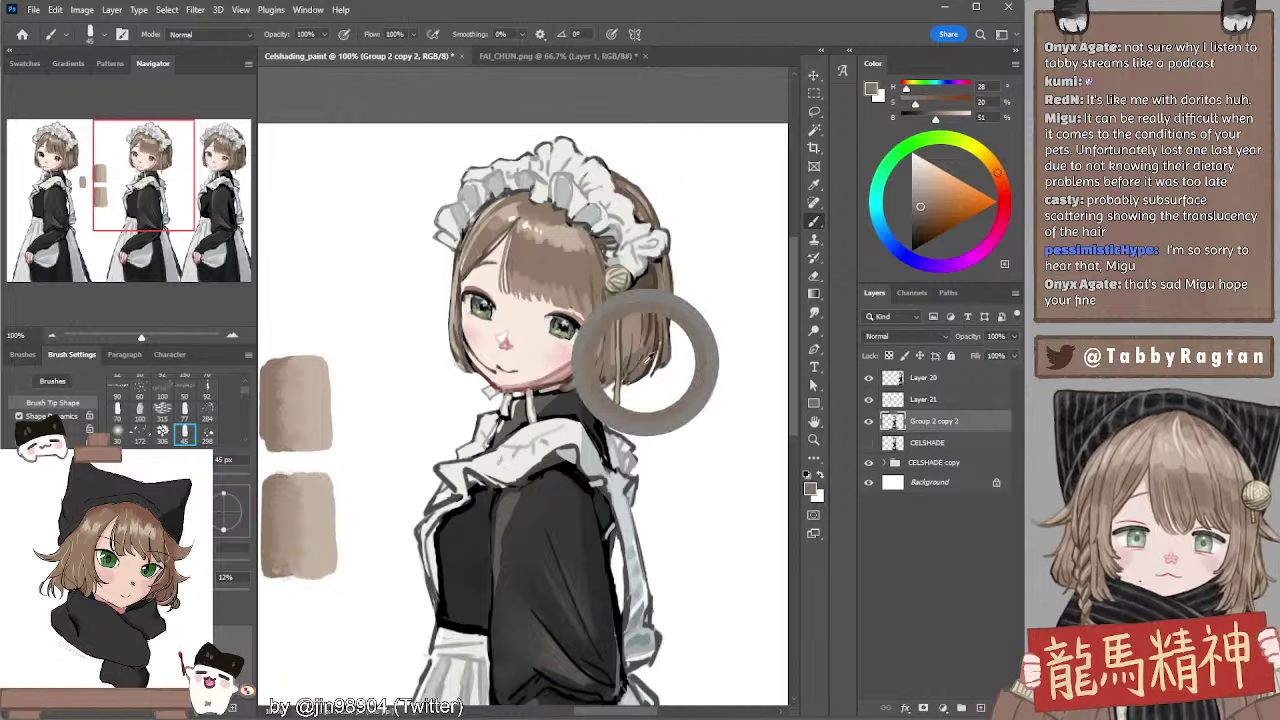
pyautogui.press('[')
pyautogui.keyDown('alt'); pyautogui.click(610, 361); pyautogui.keyUp('alt')
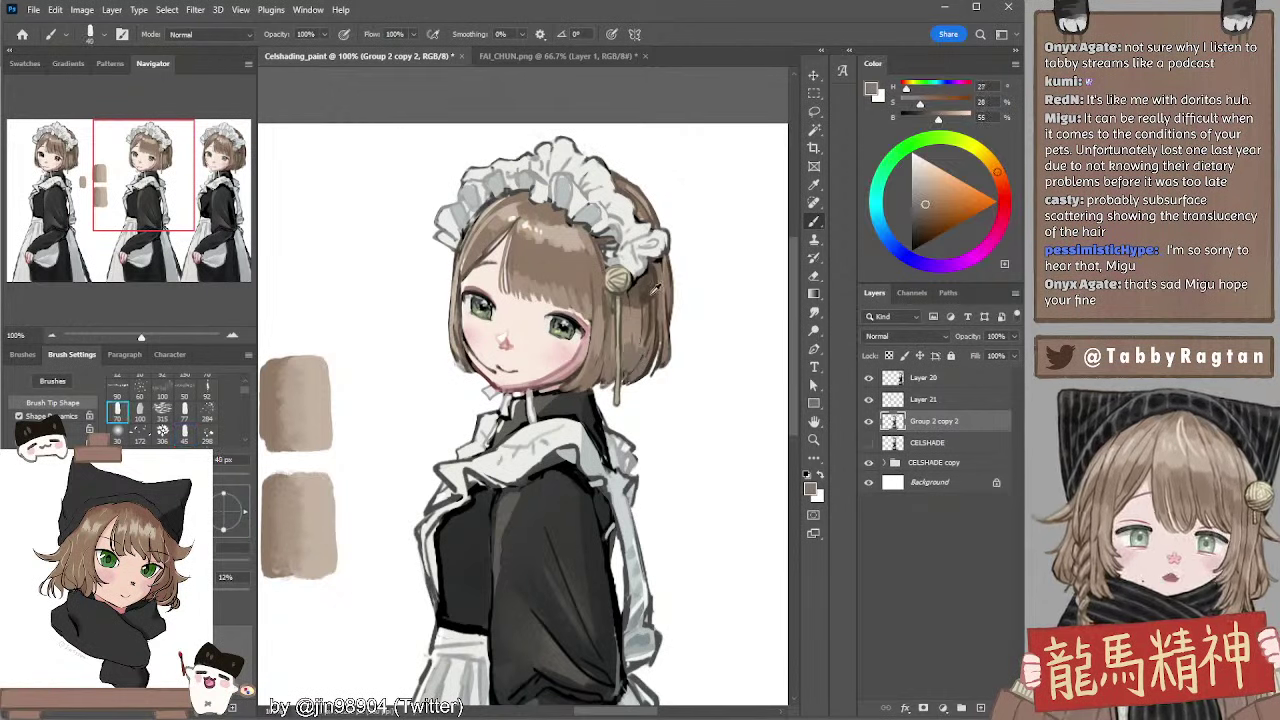
# Shade the back hair beside the hanging cord with sampled dark and mid browns, reducing the brush to 25 px
pyautogui.keyDown('alt'); pyautogui.click(656, 290); pyautogui.keyUp('alt')
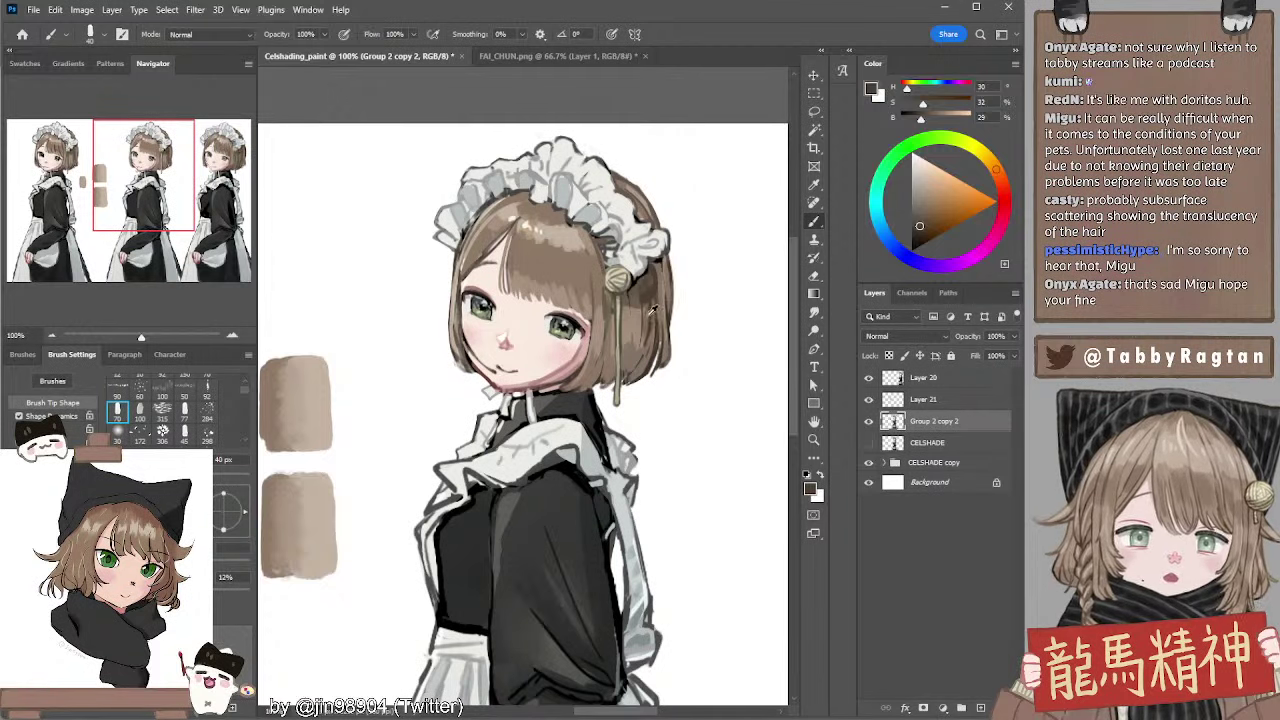
pyautogui.keyDown('alt'); pyautogui.click(650, 315); pyautogui.keyUp('alt')
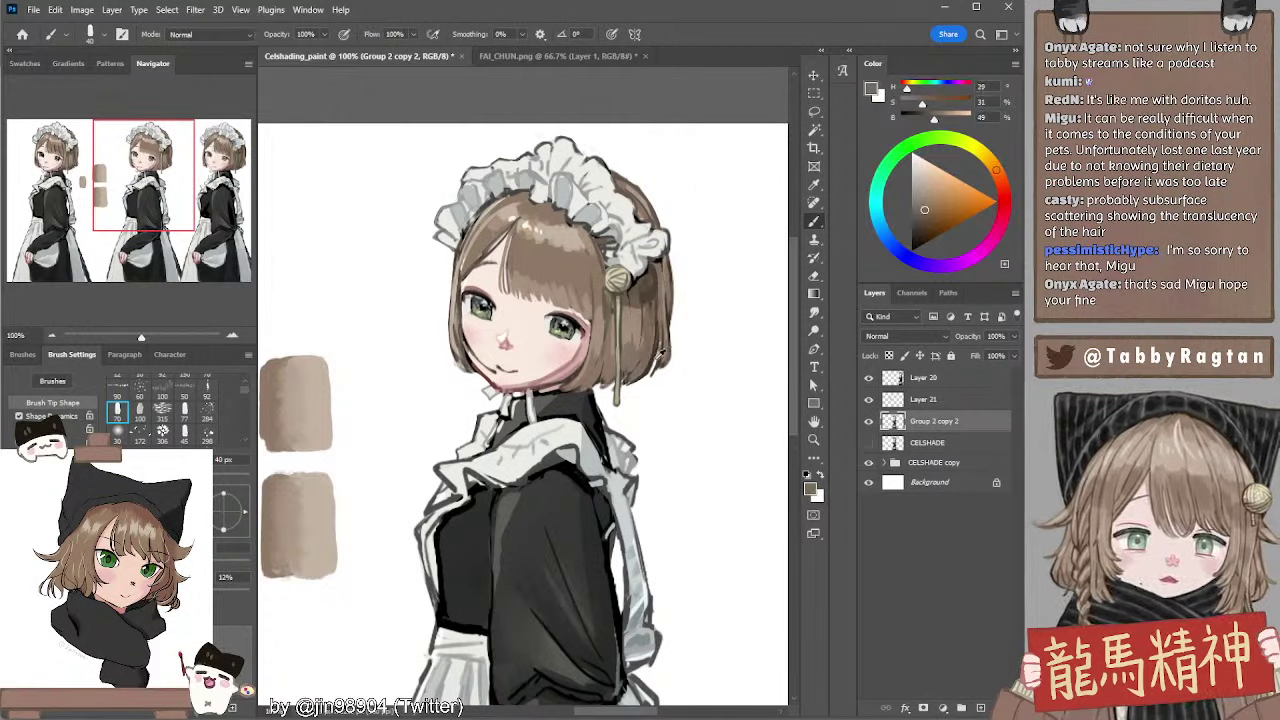
pyautogui.keyDown('alt'); pyautogui.click(655, 356); pyautogui.keyUp('alt')
pyautogui.keyDown('alt'); pyautogui.click(655, 358); pyautogui.keyUp('alt')
pyautogui.press('[')
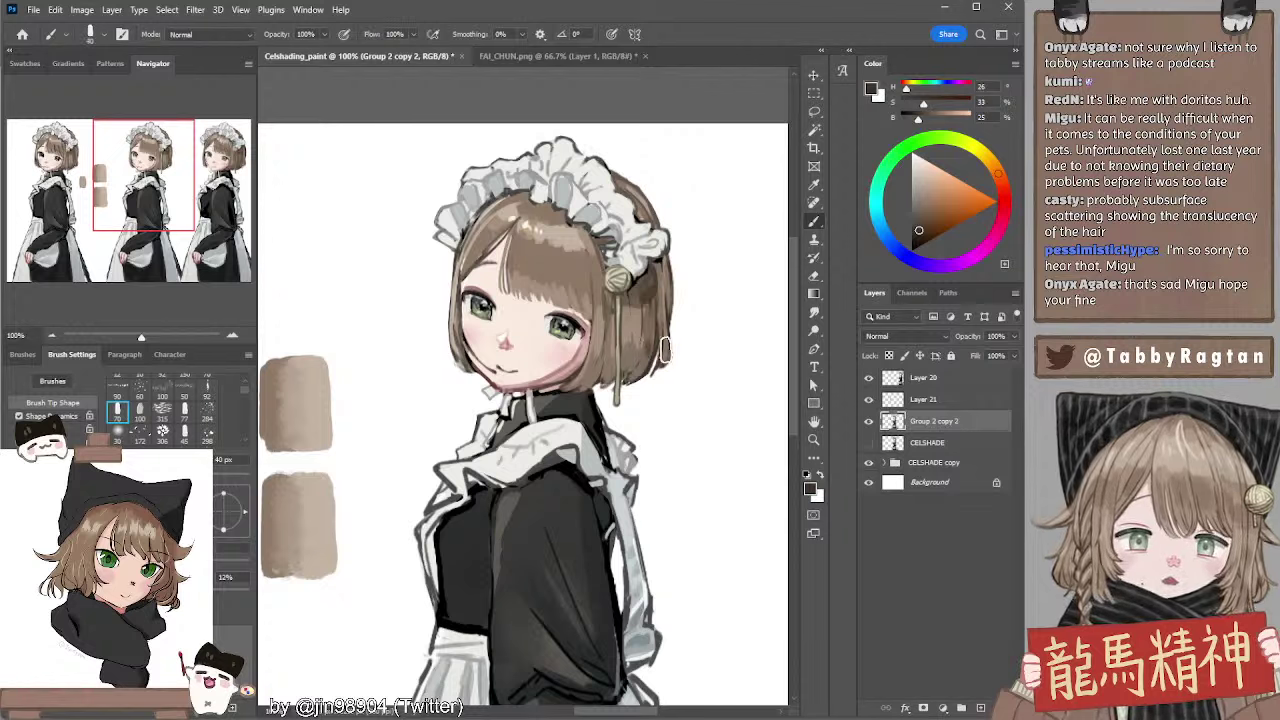
pyautogui.press(']')
pyautogui.press('[')
pyautogui.press('[')
pyautogui.press('[')
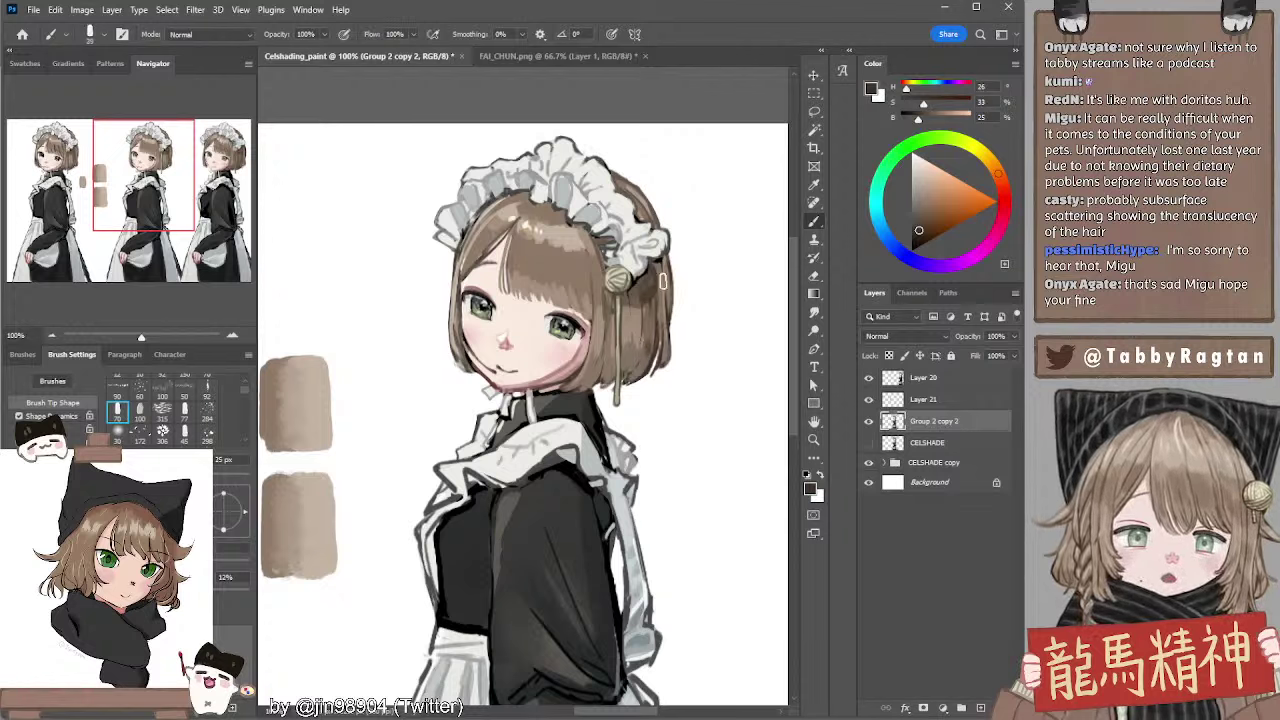
# Blend sampled mid-brown along the upper back hair behind the headdress frill, reducing the brush to 20 px
pyautogui.moveTo(689, 255); pyautogui.dragTo(733, 239)
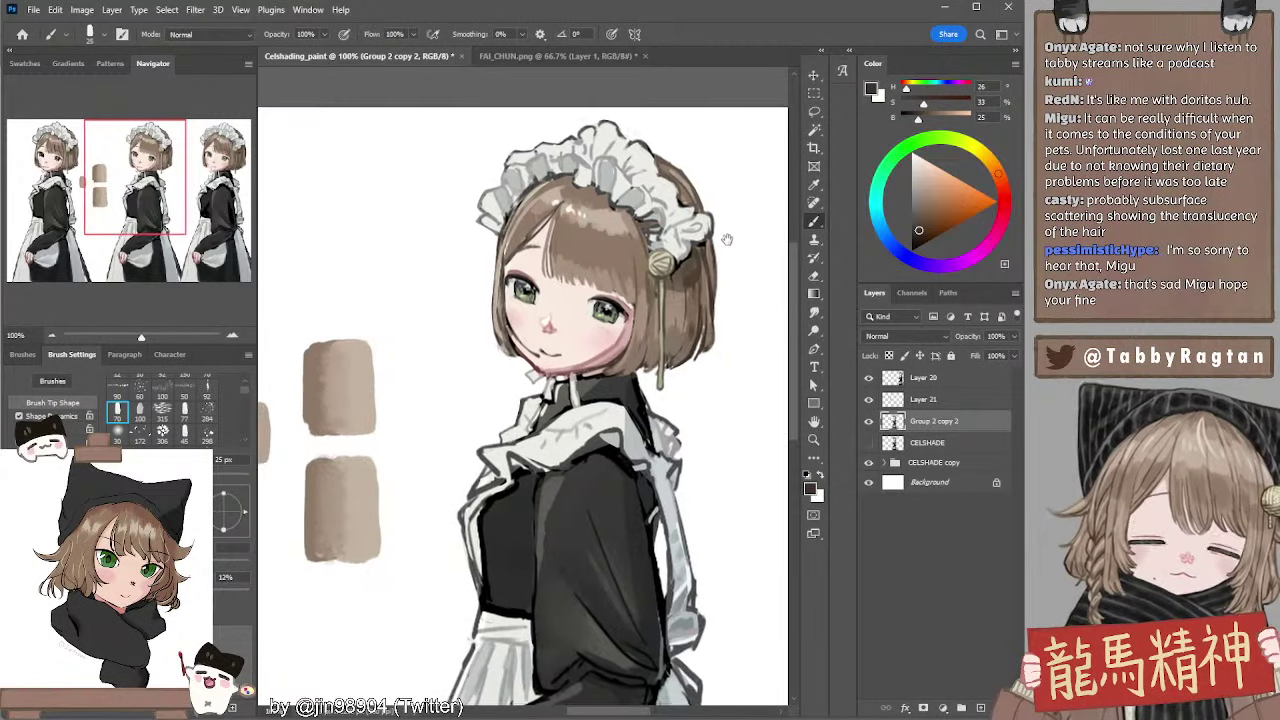
pyautogui.keyDown('alt'); pyautogui.click(671, 161); pyautogui.keyUp('alt')
pyautogui.moveTo(668, 166); pyautogui.dragTo(692, 200)
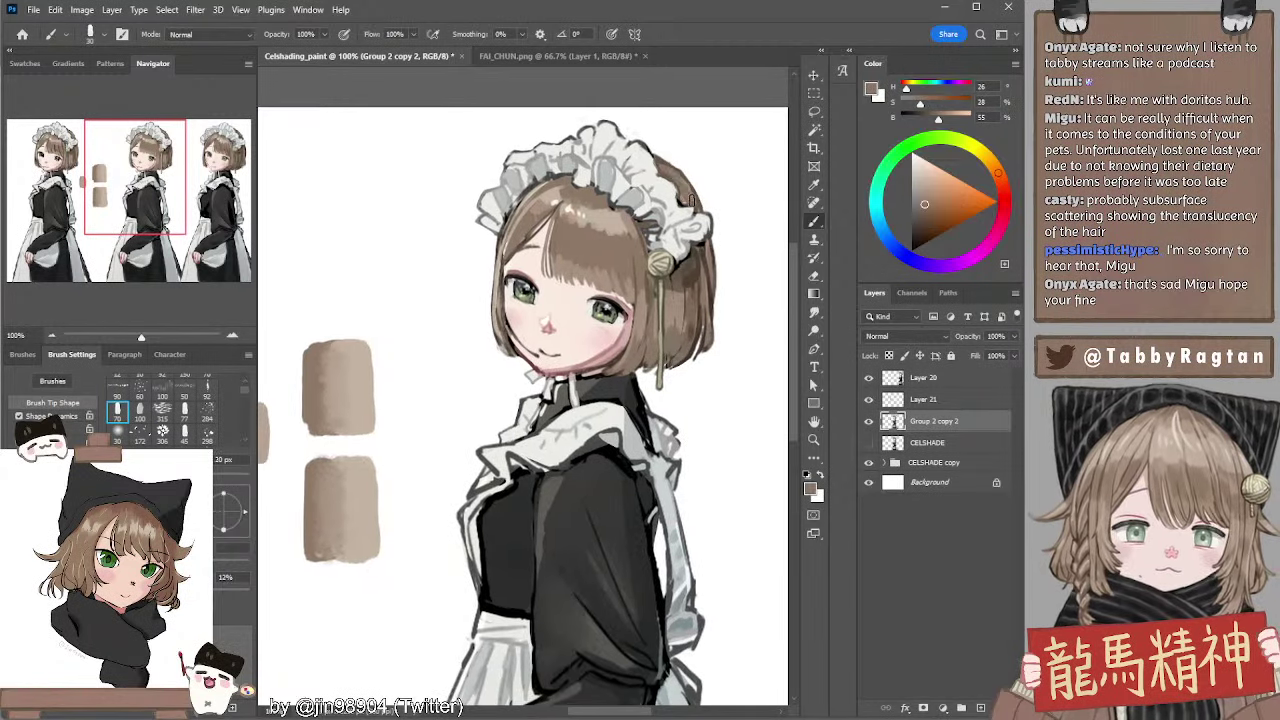
pyautogui.press('[')
# Refine the narrow side lock along the cheek opposite the ornament with sampled mid and dark browns, using a 15 to 20 px brush
pyautogui.moveTo(716, 264); pyautogui.dragTo(692, 222)
pyautogui.keyDown('alt'); pyautogui.click(499, 179); pyautogui.keyUp('alt')
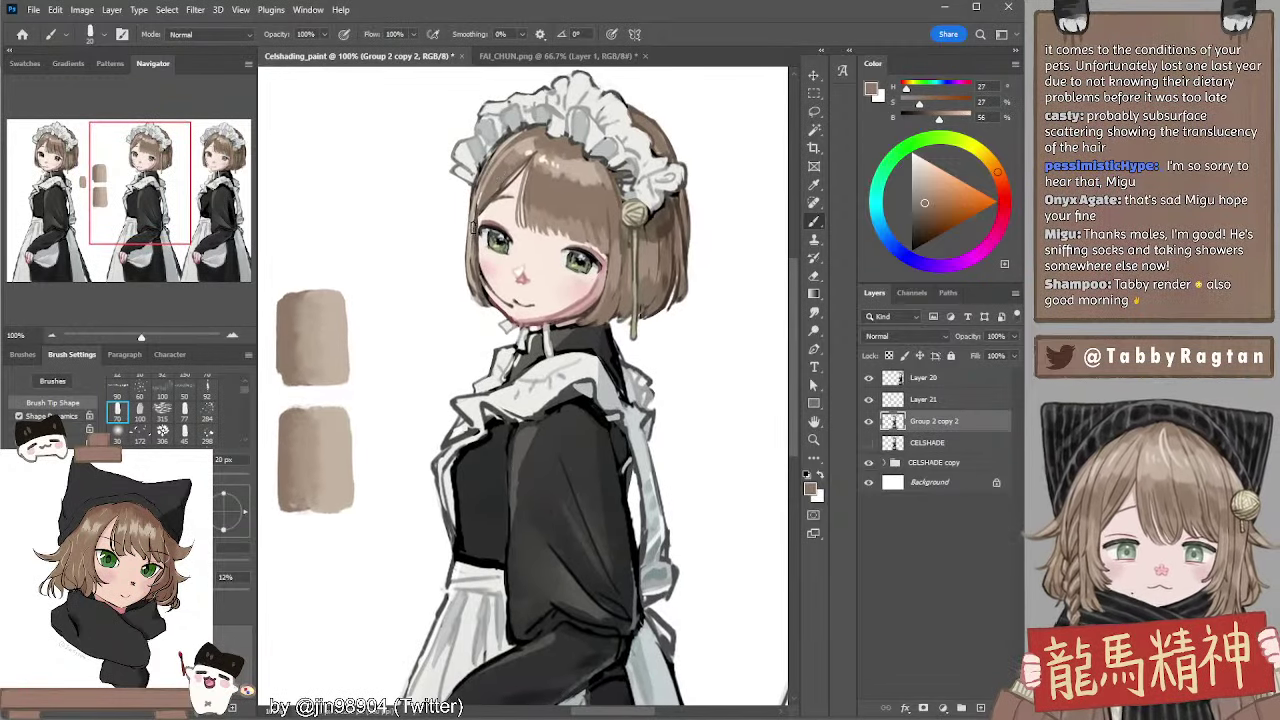
pyautogui.keyDown('alt'); pyautogui.click(476, 226); pyautogui.keyUp('alt')
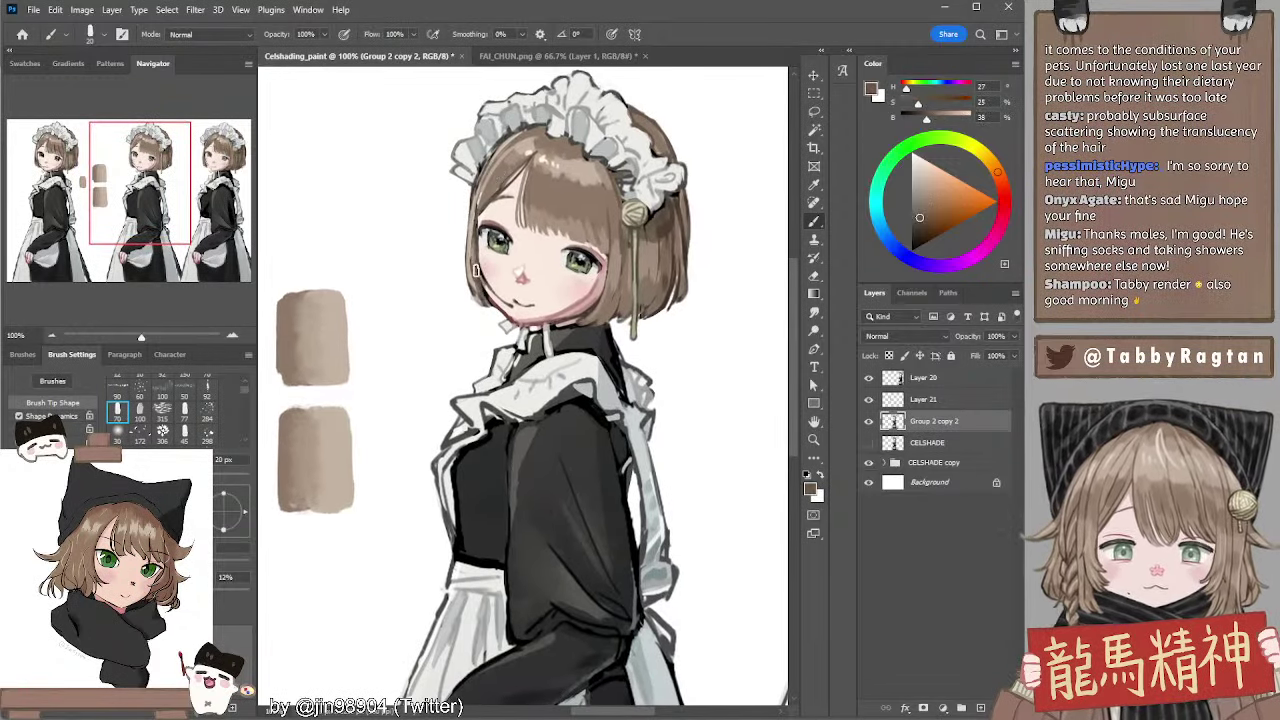
pyautogui.press('[')
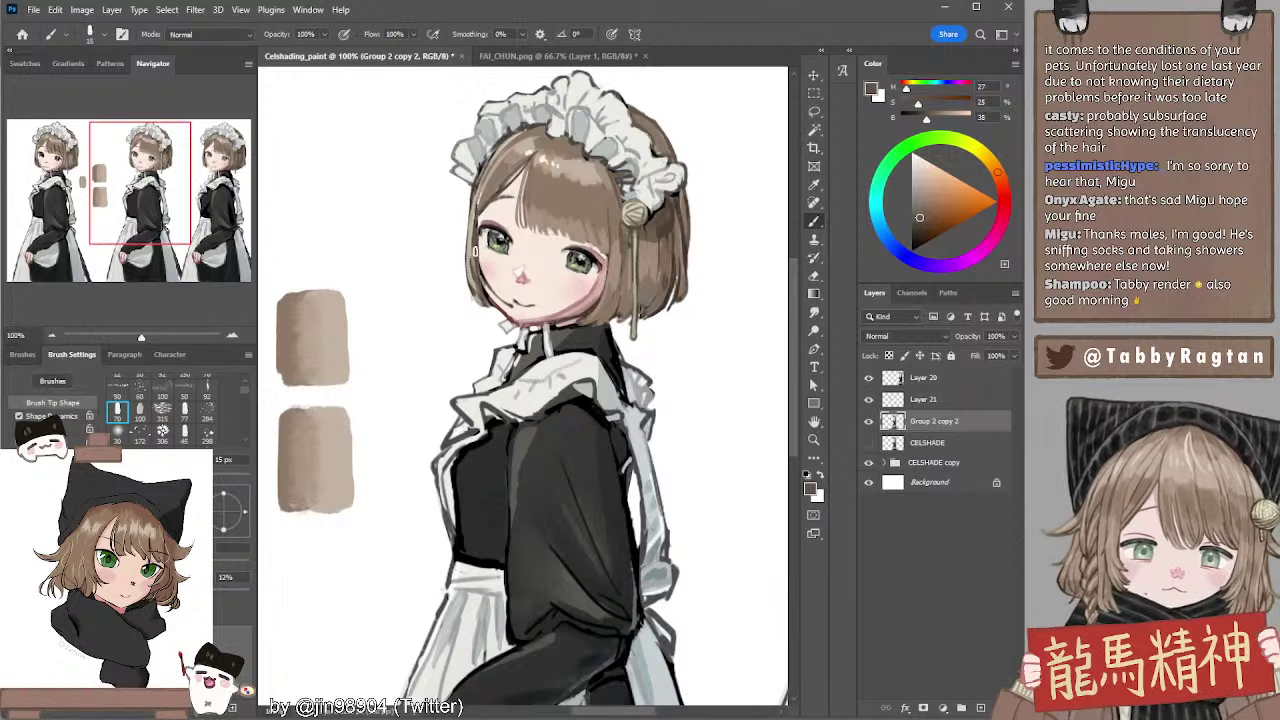
pyautogui.keyDown('alt'); pyautogui.click(485, 194); pyautogui.keyUp('alt')
pyautogui.press(']')
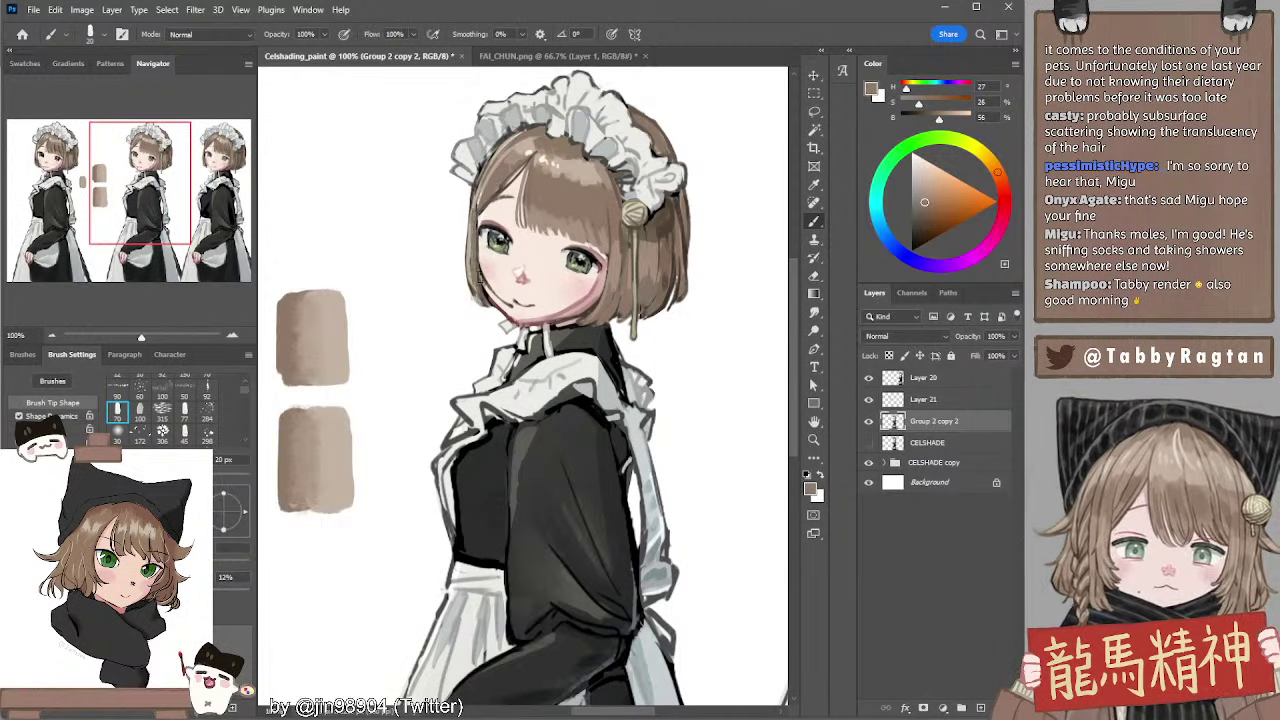
pyautogui.moveTo(476, 219); pyautogui.dragTo(480, 282)
pyautogui.keyDown('alt'); pyautogui.click(474, 212); pyautogui.keyUp('alt')
# Touch up the skin around the eye nearest the ornament and the far fringe edge with sampled skin and brown tones at 8 px
pyautogui.moveTo(710, 242)
pyautogui.mouseDown()
pyautogui.moveTo(573, 243)
pyautogui.moveTo(543, 263)
pyautogui.moveTo(680, 263)
pyautogui.moveTo(645, 273)
pyautogui.moveTo(663, 263)
pyautogui.moveTo(649, 260)
pyautogui.mouseUp()
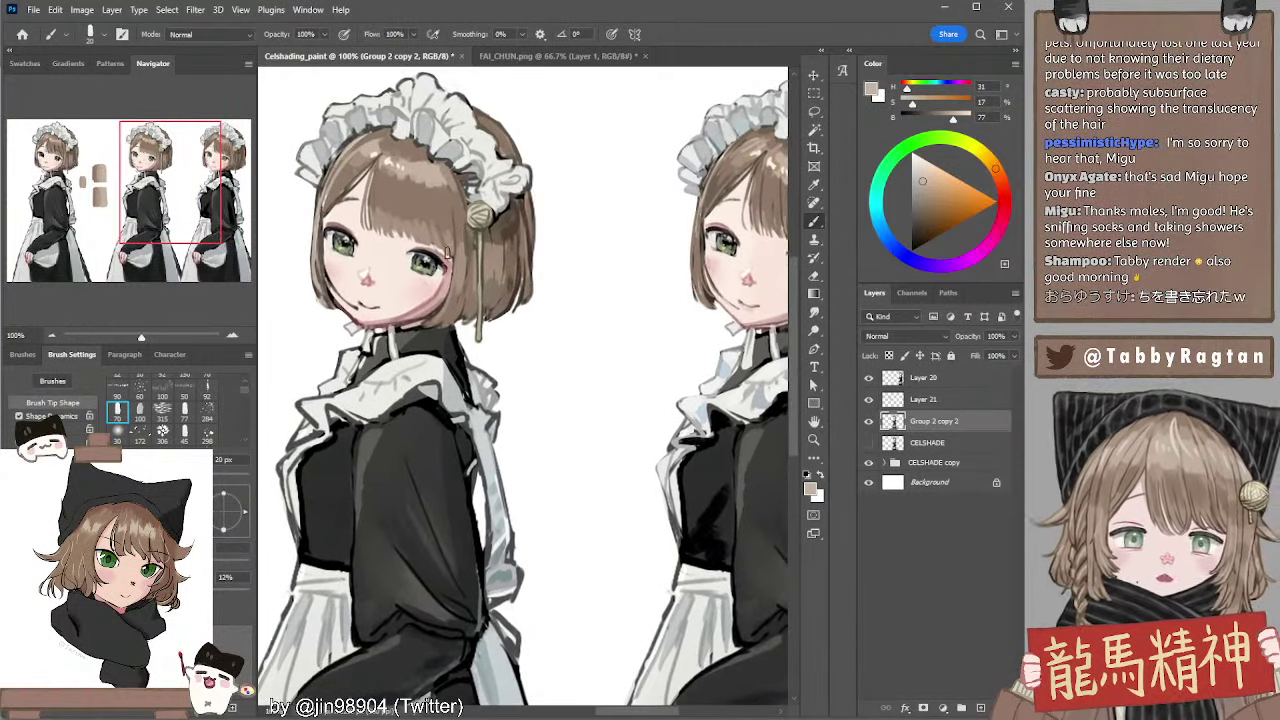
pyautogui.keyDown('alt'); pyautogui.click(410, 237); pyautogui.keyUp('alt')
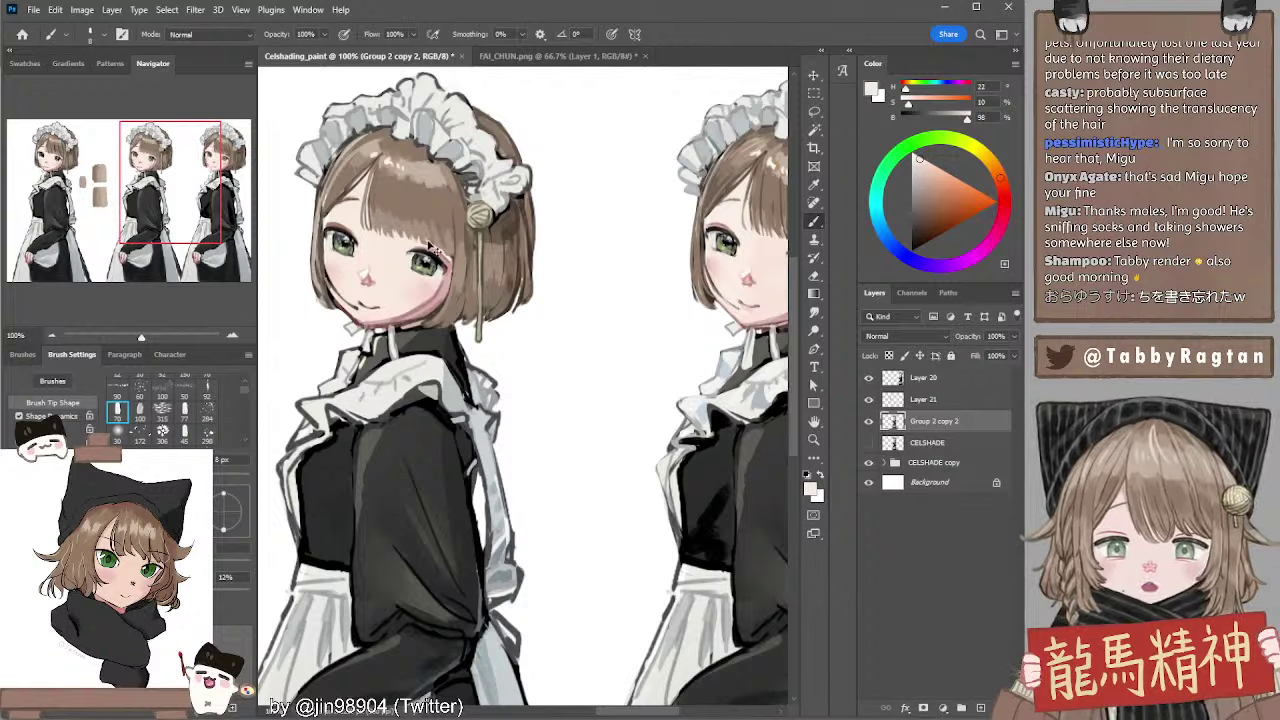
pyautogui.moveTo(547, 307)
pyautogui.mouseDown()
pyautogui.moveTo(583, 234)
pyautogui.moveTo(594, 243)
pyautogui.moveTo(583, 297)
pyautogui.moveTo(526, 286)
pyautogui.moveTo(565, 300)
pyautogui.mouseUp()
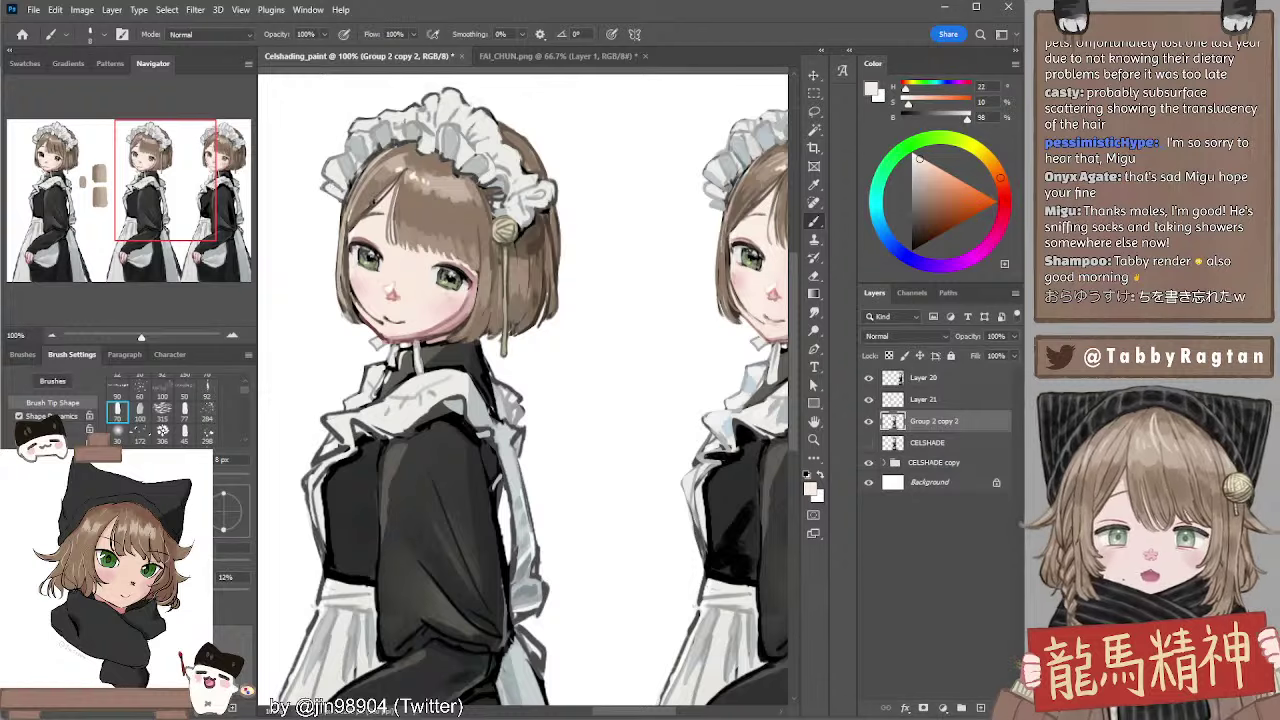
pyautogui.keyDown('alt'); pyautogui.click(369, 205); pyautogui.keyUp('alt')
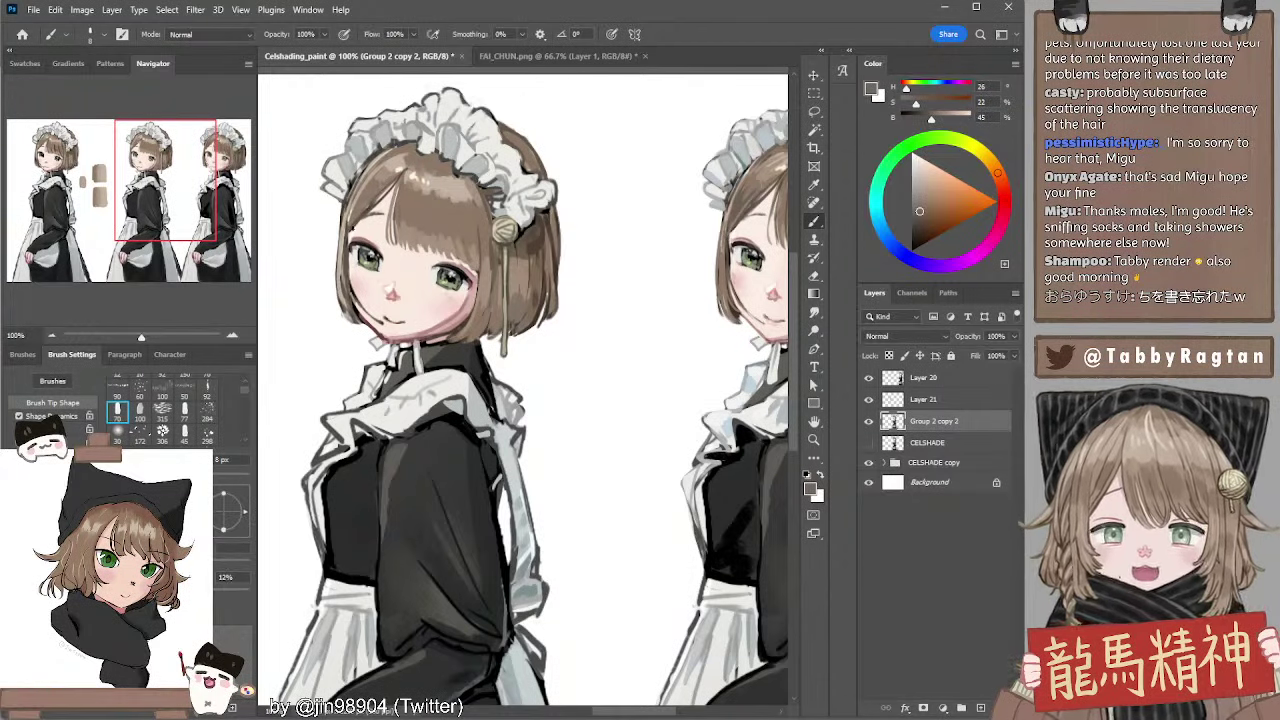
pyautogui.moveTo(386, 175); pyautogui.dragTo(356, 216)
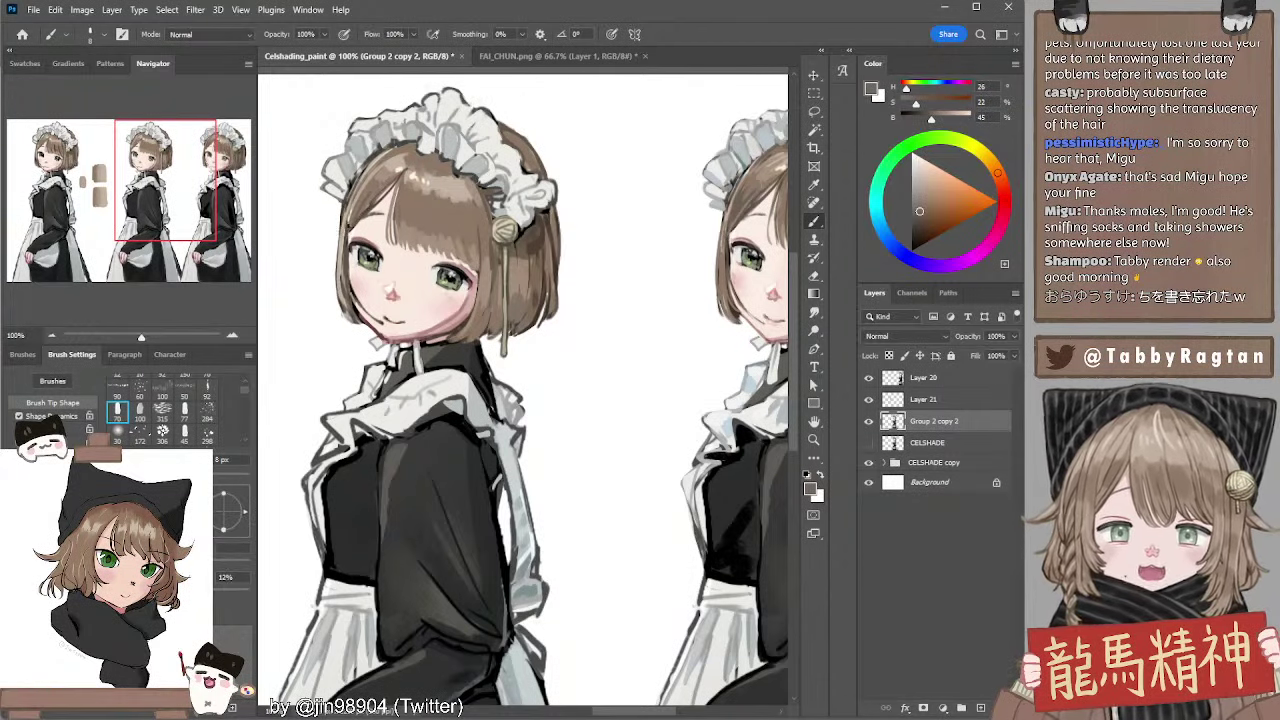
pyautogui.keyDown('alt'); pyautogui.click(354, 206); pyautogui.keyUp('alt')
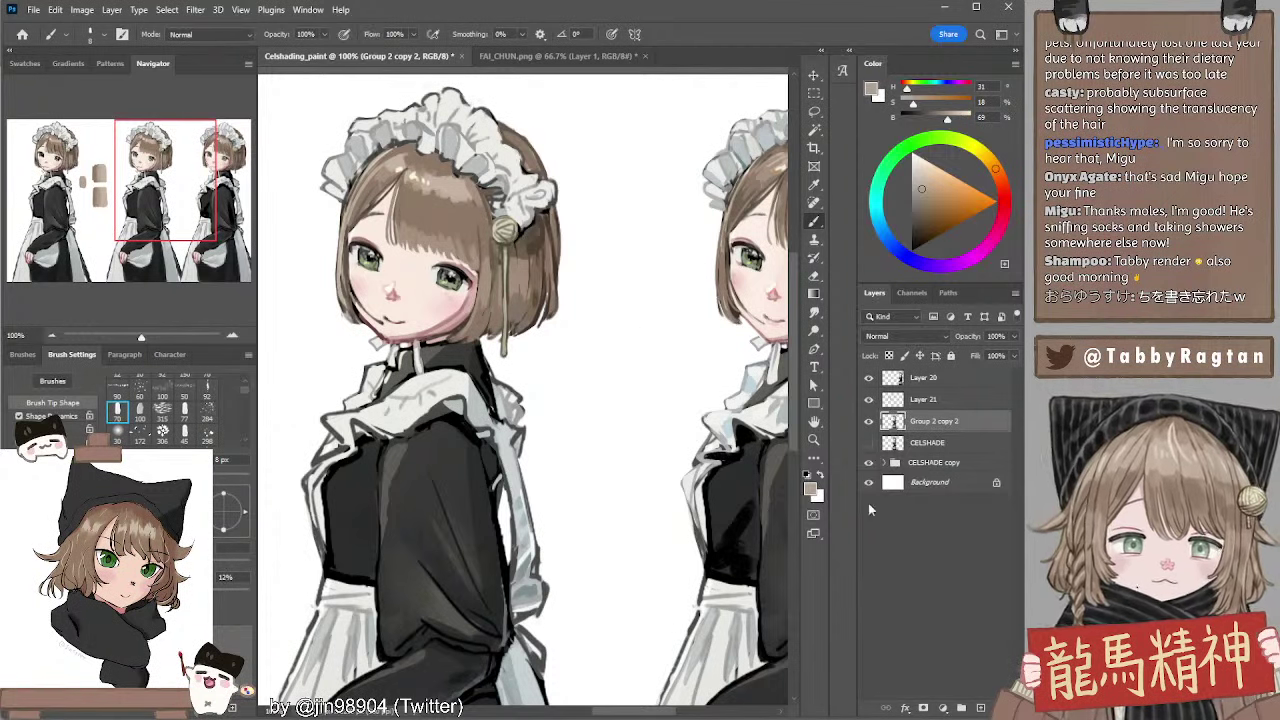
# Add a new layer above Group 2 copy 2 and sample the hair's dark brown for a 9 px brush
pyautogui.click(980, 707)
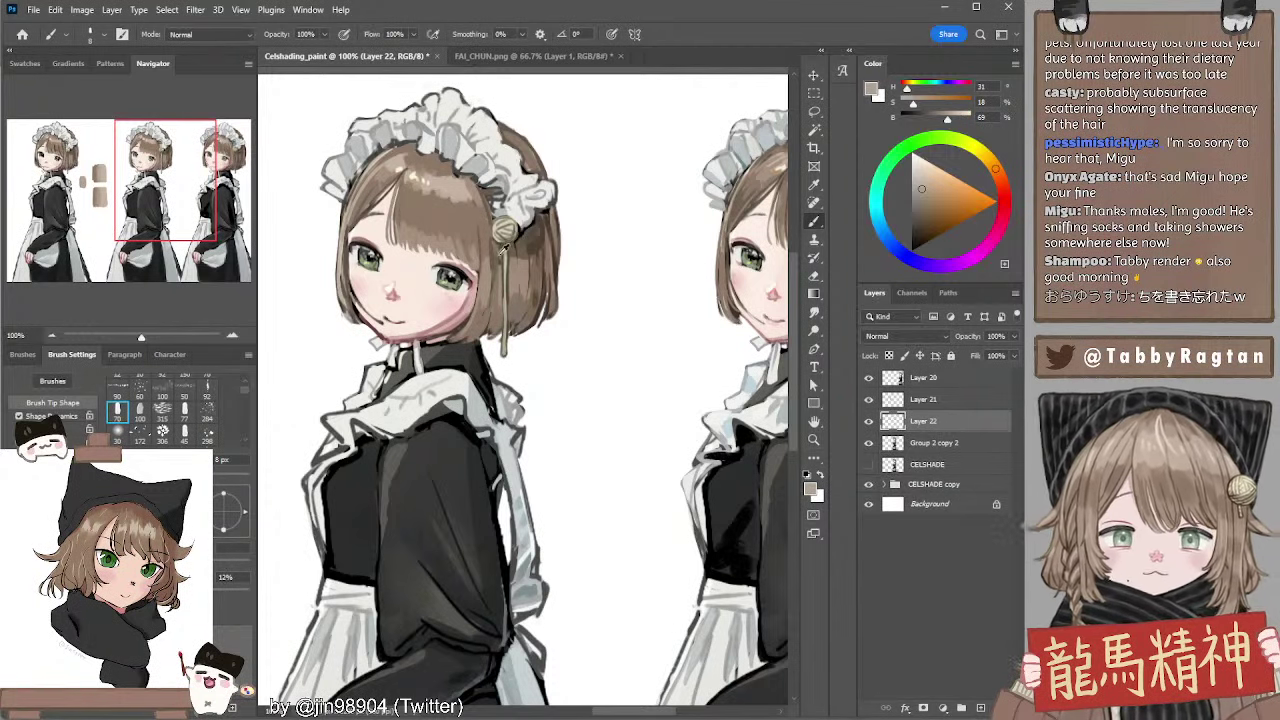
pyautogui.keyDown('alt'); pyautogui.click(532, 240); pyautogui.keyUp('alt')
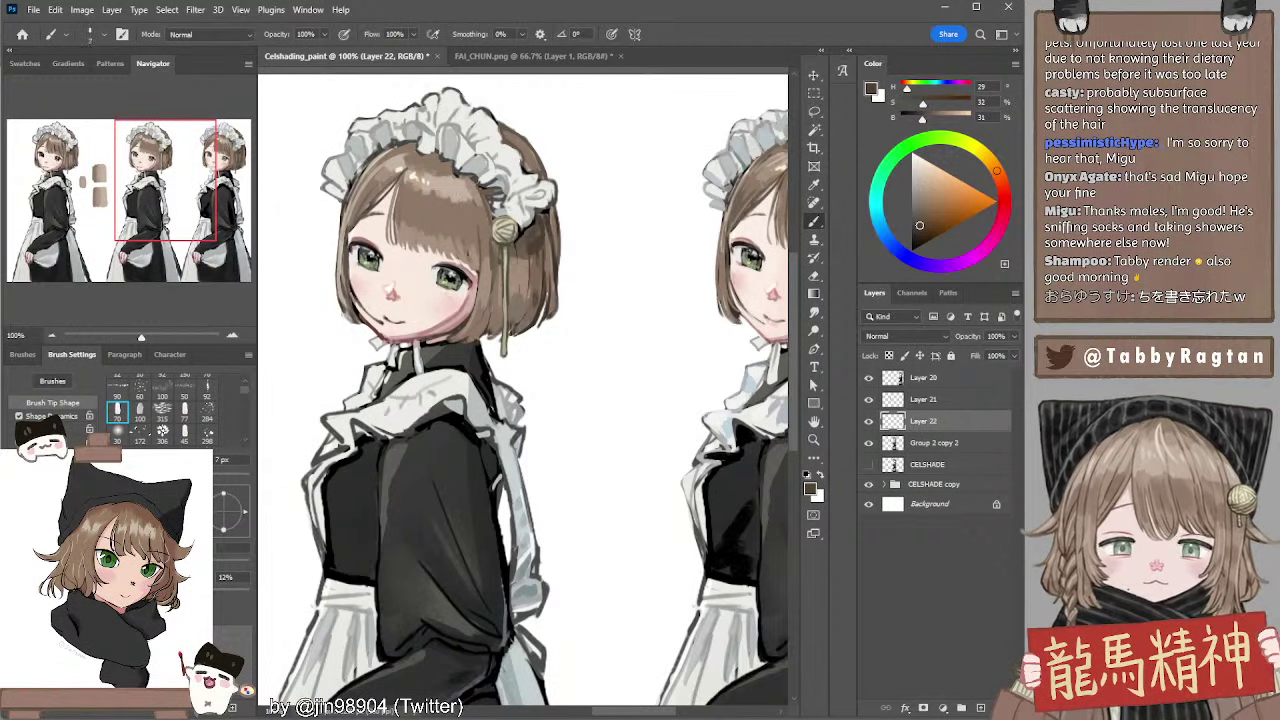
pyautogui.press(']')
pyautogui.press(']')
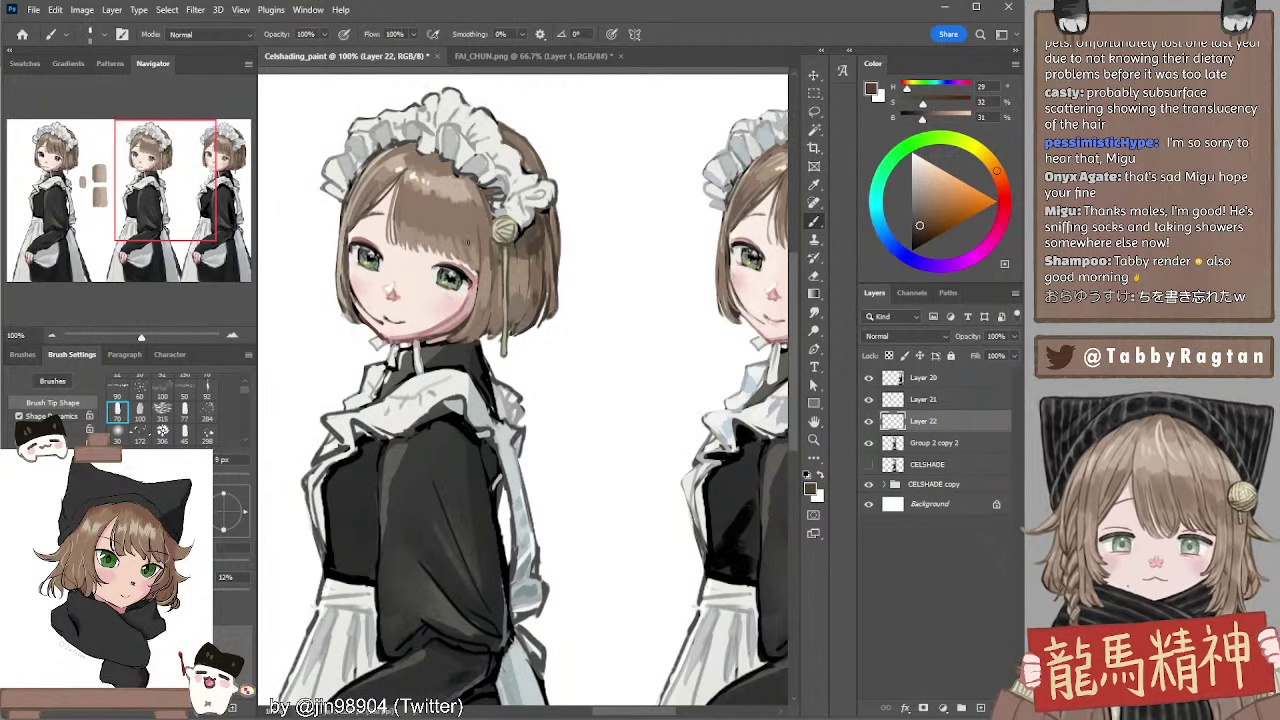
# Try to paint a dark brown strand down the fringe on the ornament side
pyautogui.moveTo(467, 240)
pyautogui.mouseDown()
pyautogui.moveTo(461, 197)
pyautogui.moveTo(465, 269)
pyautogui.mouseUp()
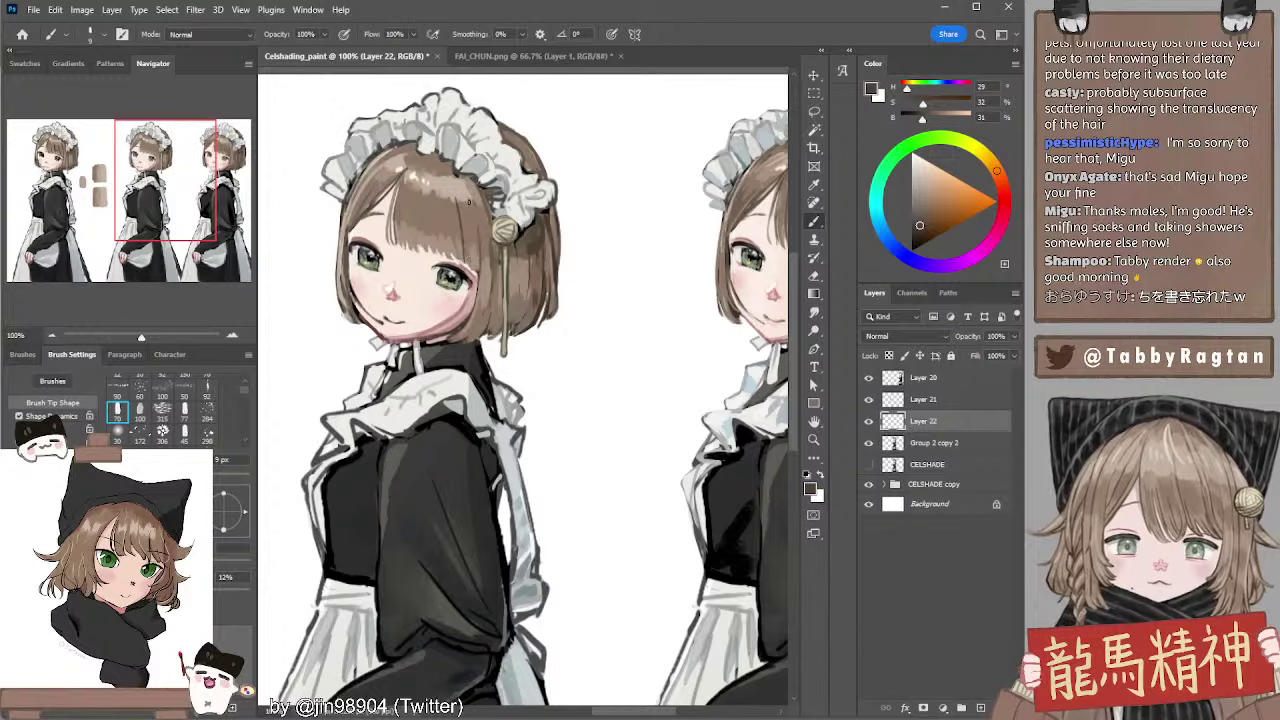
pyautogui.hotkey('ctrl', 'z')
pyautogui.hotkey('ctrl', 'z')
pyautogui.press(']')
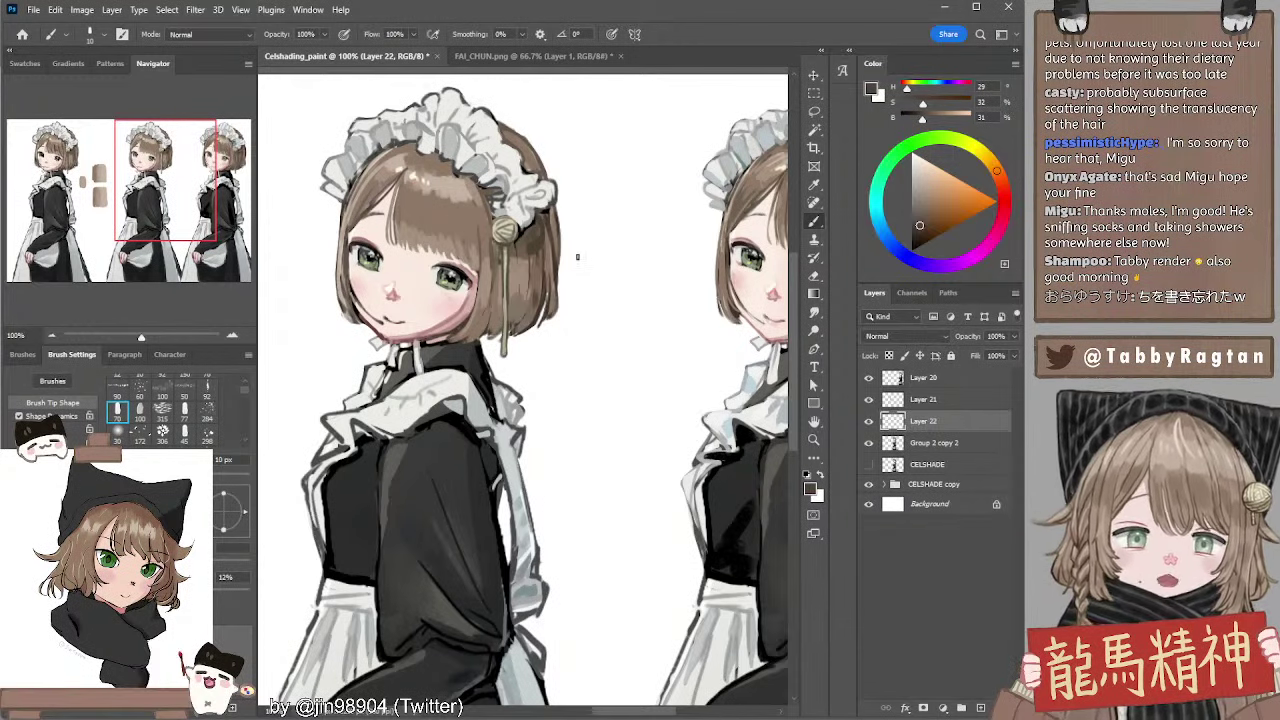
# Refine the fringe and the hair behind the ornament with sampled mid and dark browns, varying the brush from 9 to 20 px
pyautogui.moveTo(577, 257); pyautogui.dragTo(477, 252)
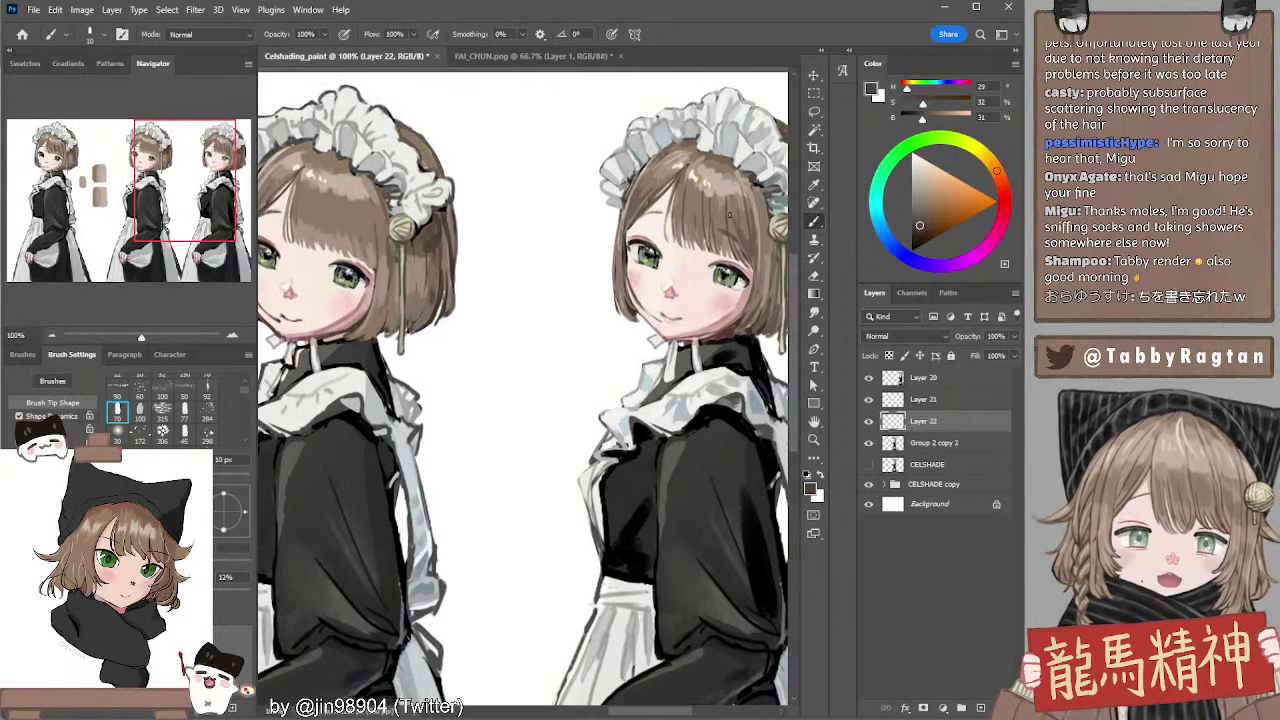
pyautogui.moveTo(561, 224); pyautogui.dragTo(635, 234)
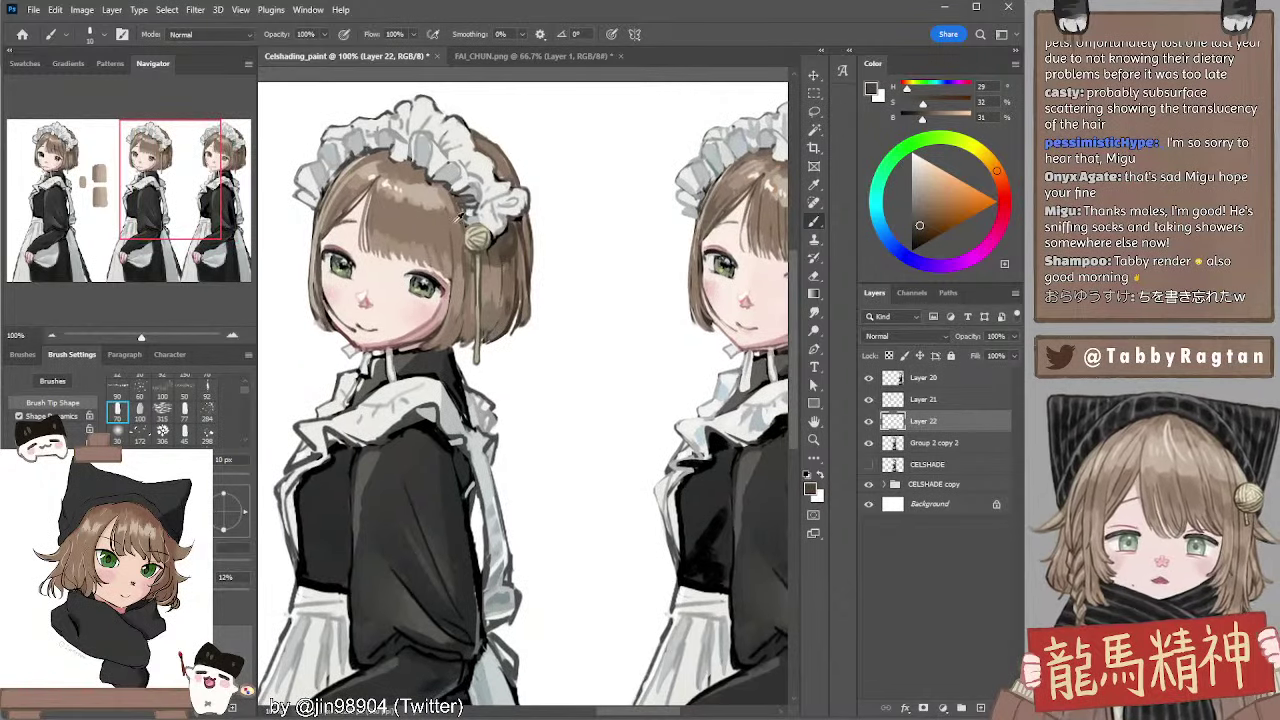
pyautogui.keyDown('alt'); pyautogui.click(461, 257); pyautogui.keyUp('alt')
pyautogui.press('[')
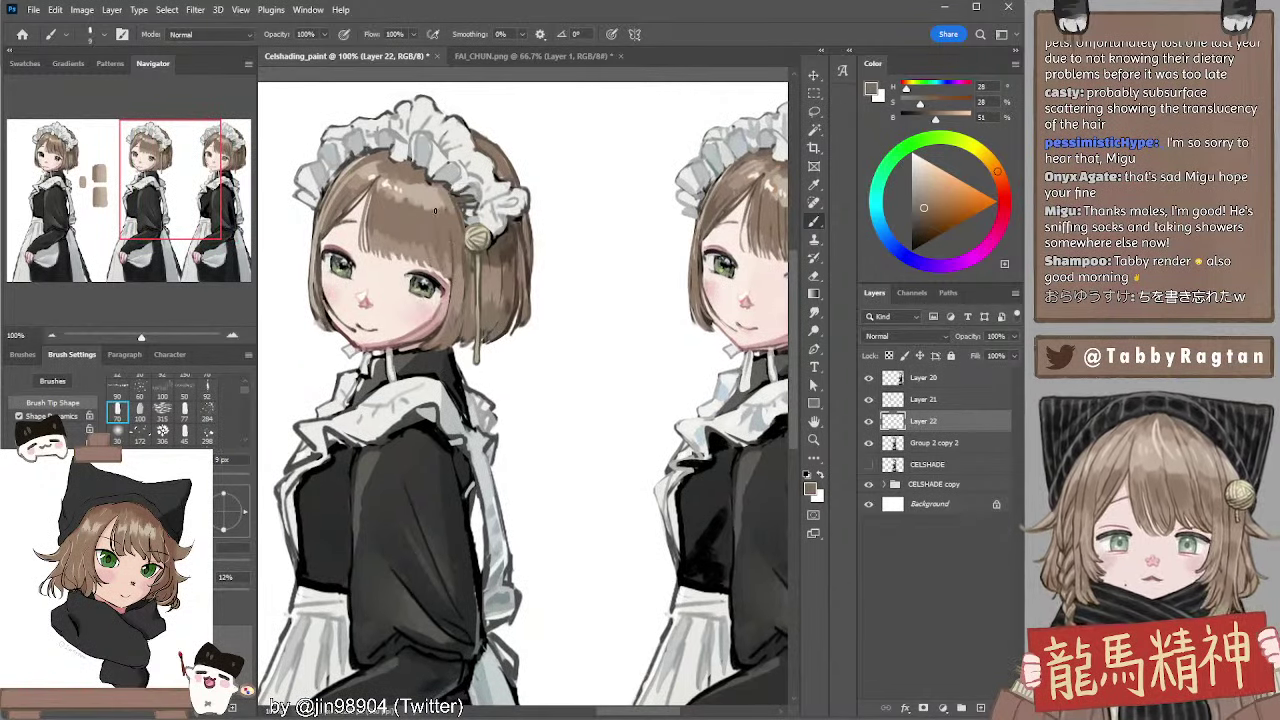
pyautogui.keyDown('alt'); pyautogui.click(495, 257); pyautogui.keyUp('alt')
pyautogui.press(']')
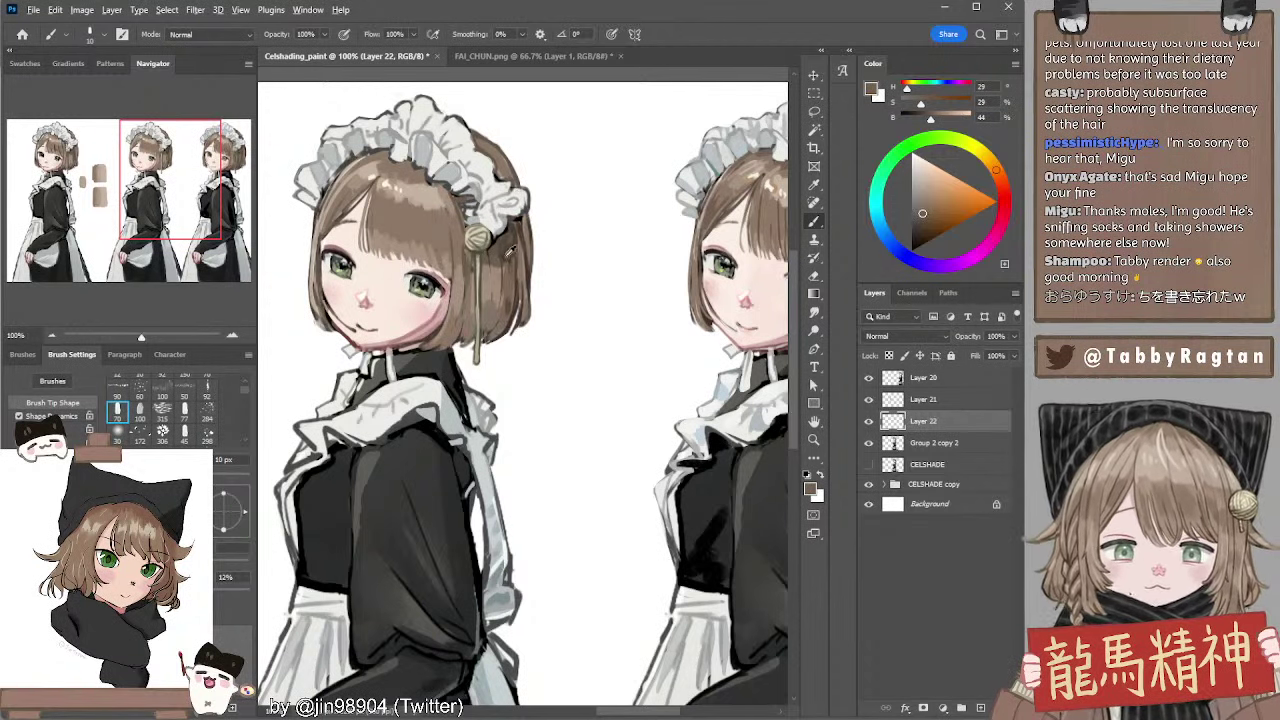
pyautogui.keyDown('alt'); pyautogui.click(507, 250); pyautogui.keyUp('alt')
pyautogui.press(']')
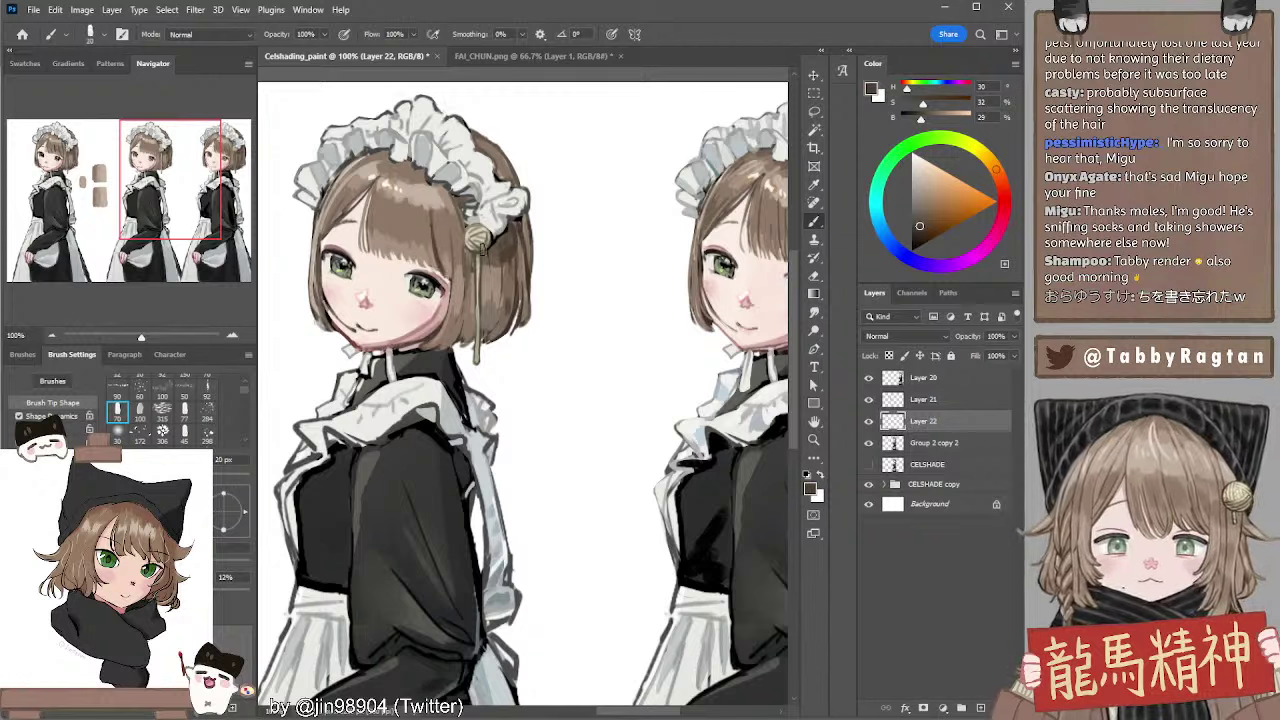
# Paint thin vertical strands through the fringe in a sampled mid-brown with a 9 to 10 px brush, undoing unwanted strokes
pyautogui.keyDown('alt'); pyautogui.click(497, 260); pyautogui.keyUp('alt')
pyautogui.press('[')
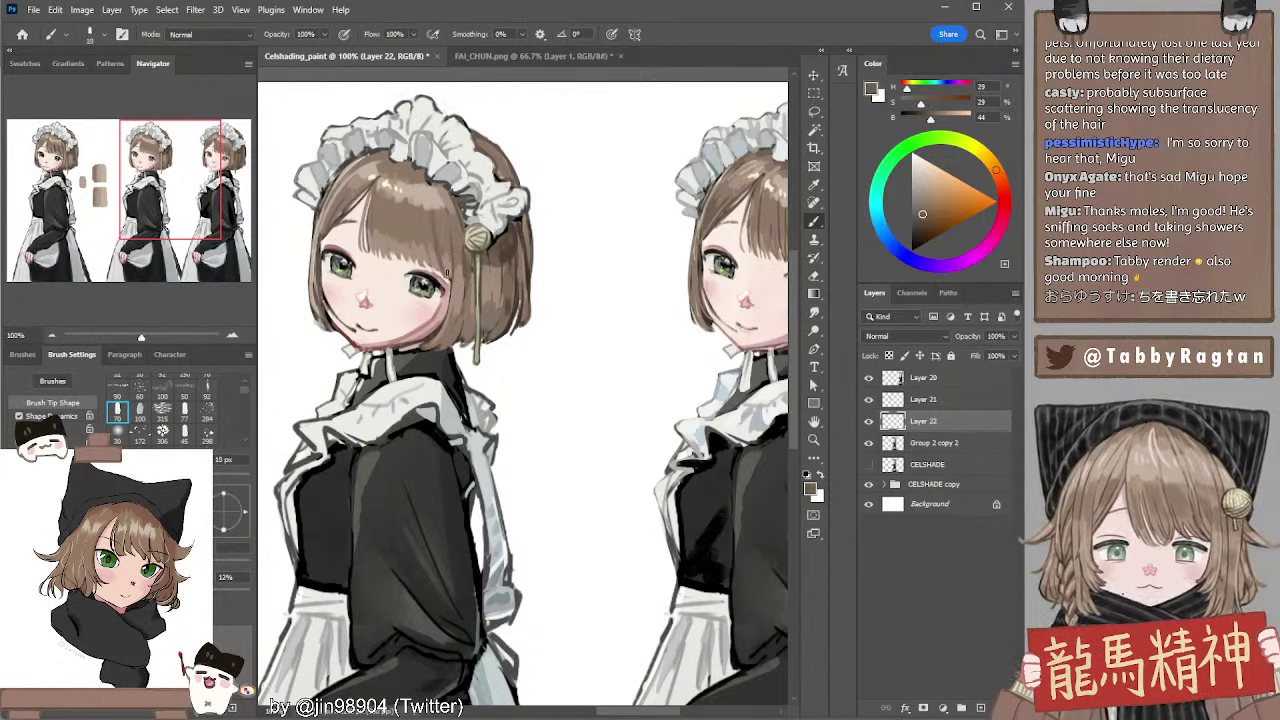
pyautogui.moveTo(446, 214); pyautogui.dragTo(451, 274)
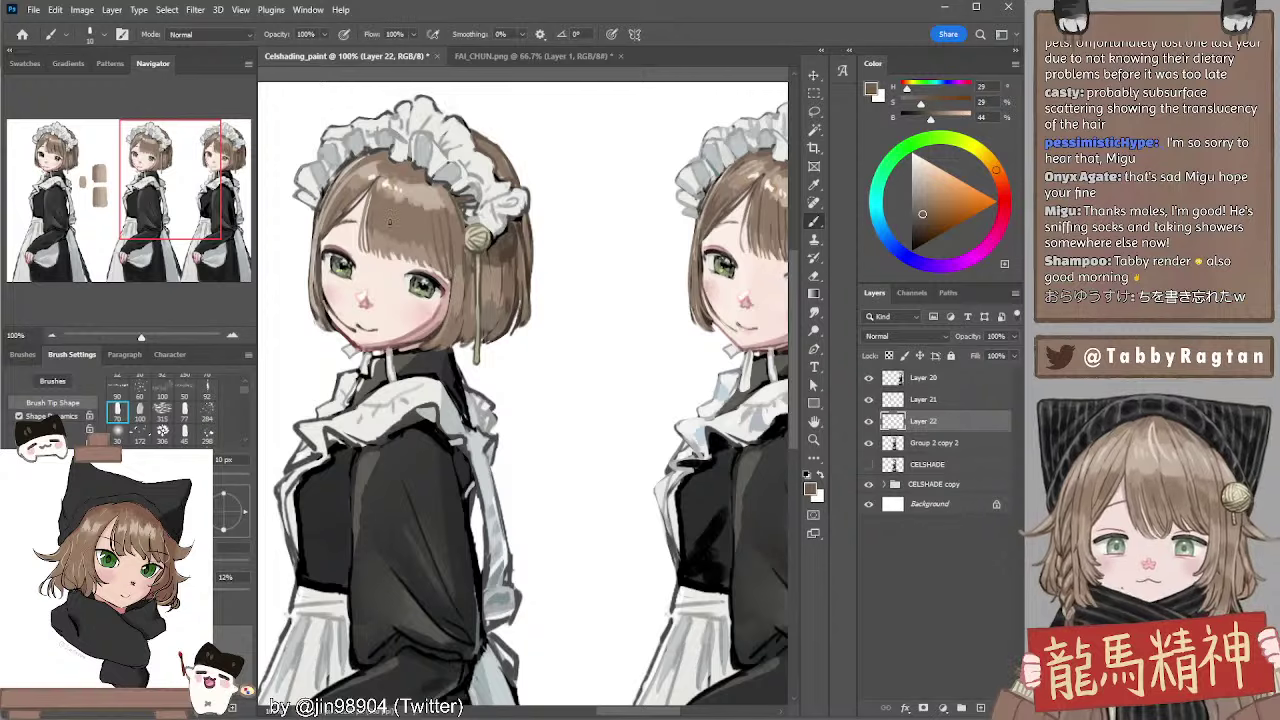
pyautogui.hotkey('ctrl', 'z')
pyautogui.moveTo(388, 200)
pyautogui.mouseDown()
pyautogui.moveTo(382, 258)
pyautogui.moveTo(393, 208)
pyautogui.mouseUp()
pyautogui.press('[')
pyautogui.moveTo(396, 258); pyautogui.dragTo(397, 205)
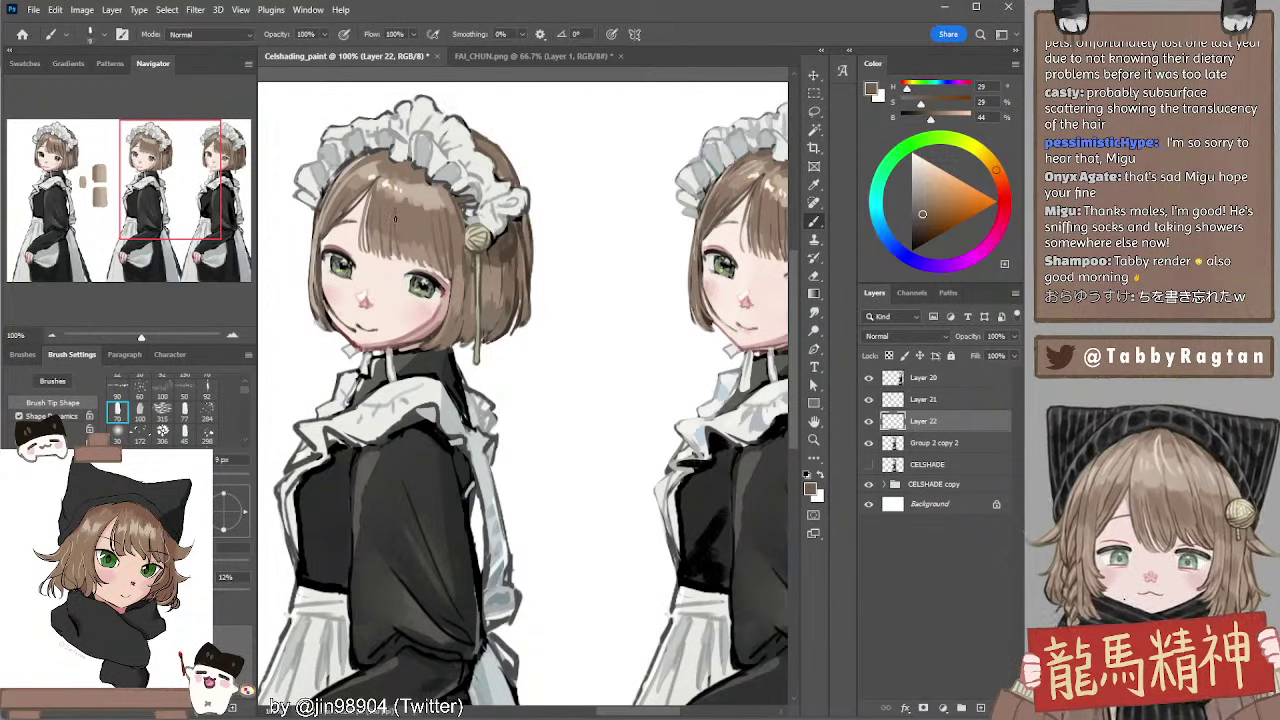
pyautogui.moveTo(404, 262); pyautogui.dragTo(413, 201)
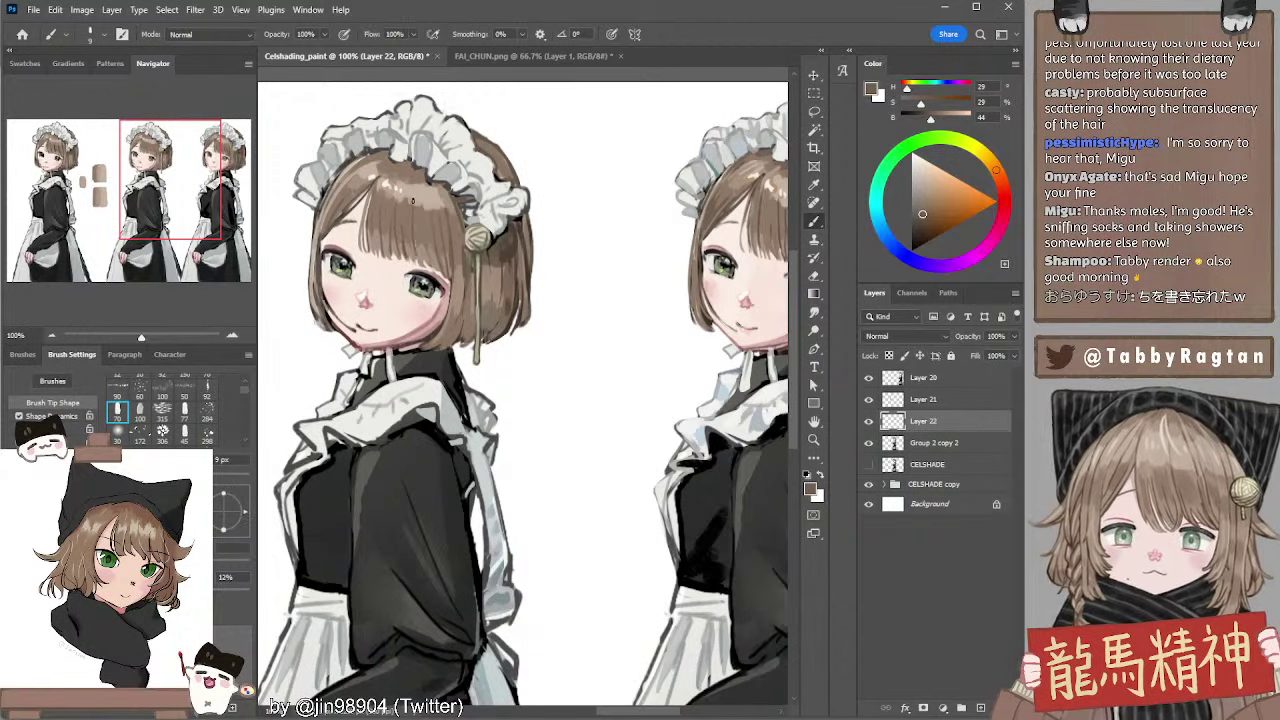
pyautogui.moveTo(420, 268); pyautogui.dragTo(425, 213)
pyautogui.hotkey('ctrl', 'z')
pyautogui.hotkey('ctrl', 'z')
pyautogui.hotkey('ctrl', 'z')
pyautogui.hotkey('ctrl', 'z')
pyautogui.hotkey('ctrl', 'z')
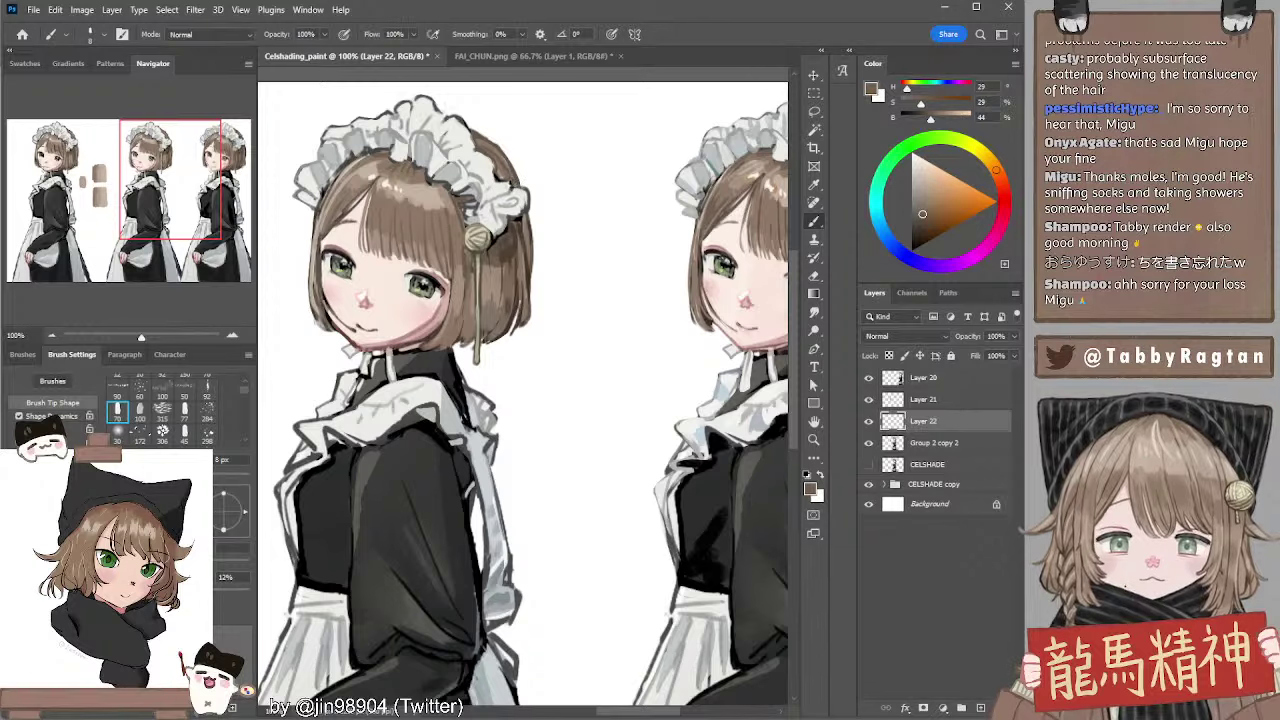
# Sample a dark brown from the hair under the headdress and shade the hair behind the frills with a 15 px brush
pyautogui.moveTo(476, 260); pyautogui.dragTo(486, 244)
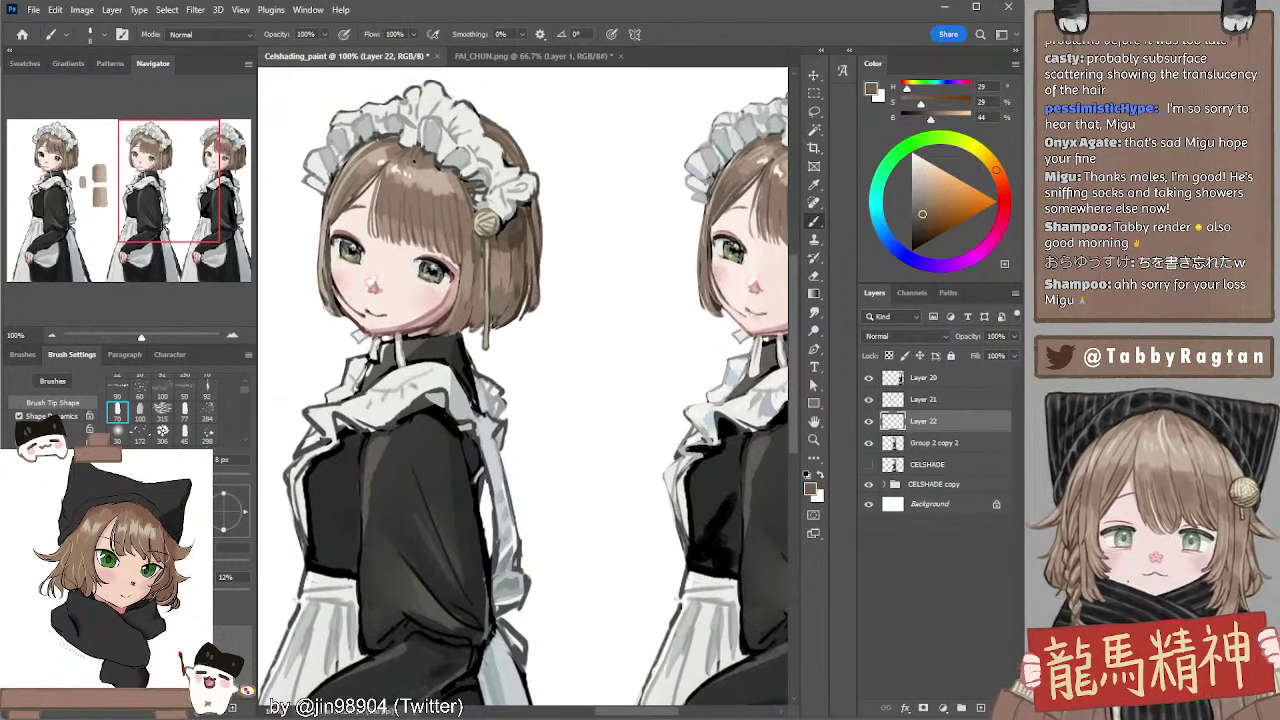
pyautogui.keyDown('alt'); pyautogui.click(415, 155); pyautogui.keyUp('alt')
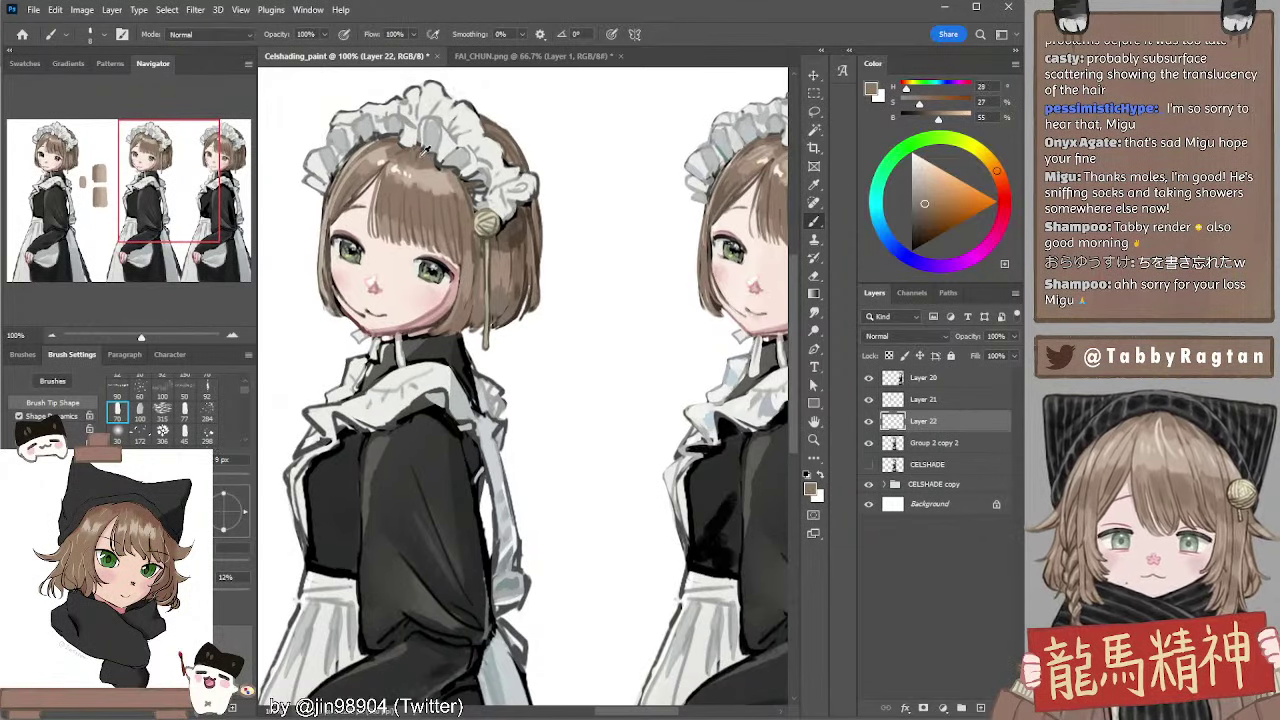
pyautogui.keyDown('alt'); pyautogui.click(425, 148); pyautogui.keyUp('alt')
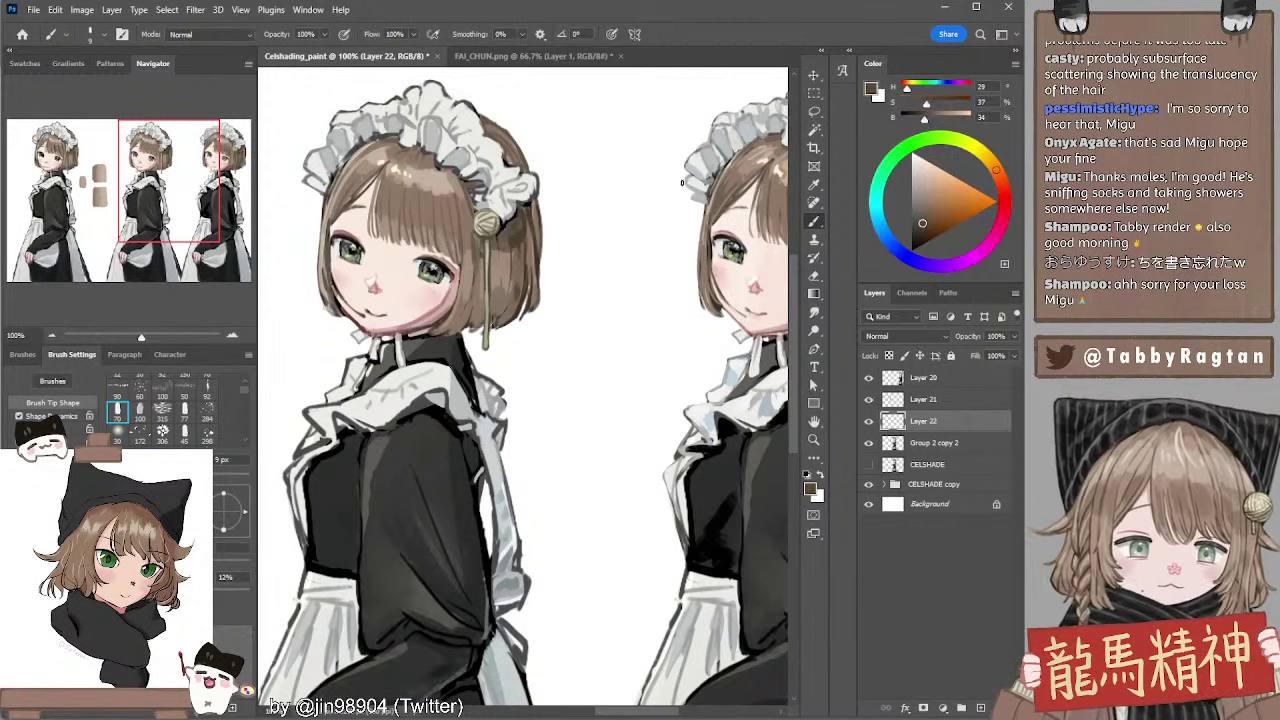
pyautogui.press(']')
pyautogui.press(']')
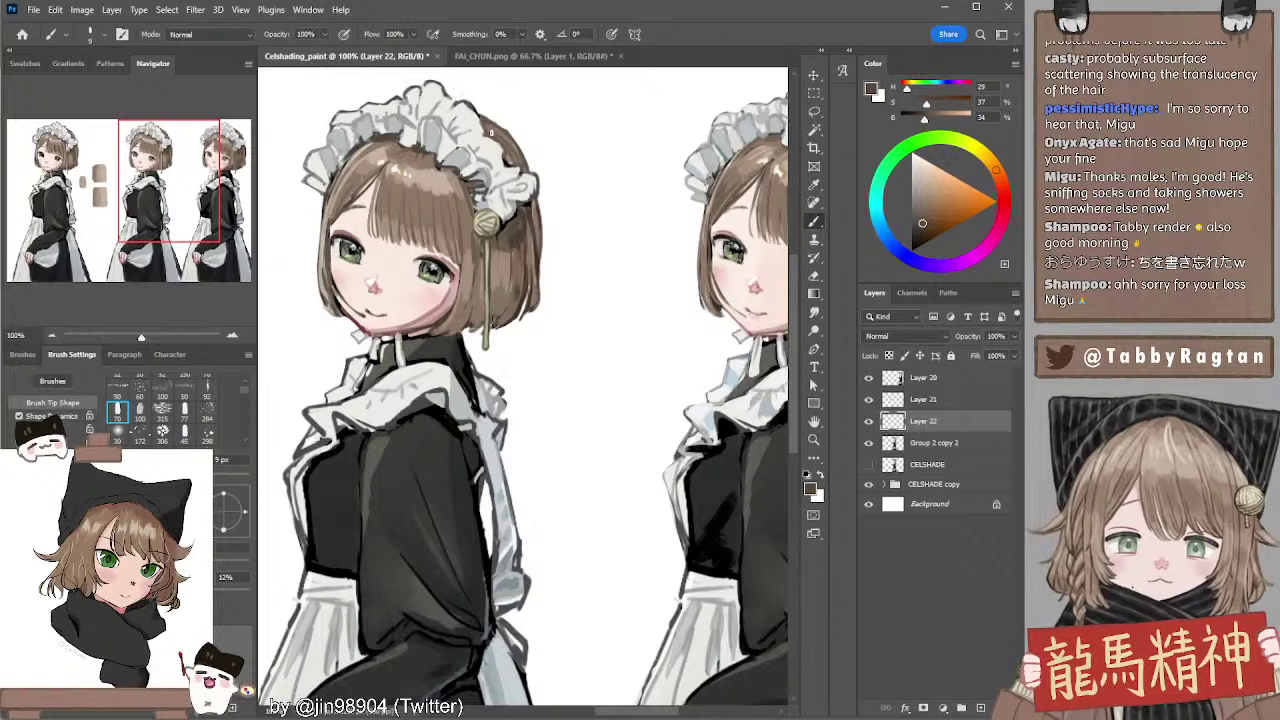
pyautogui.press(']')
pyautogui.press(']')
pyautogui.moveTo(490, 126); pyautogui.dragTo(514, 152)
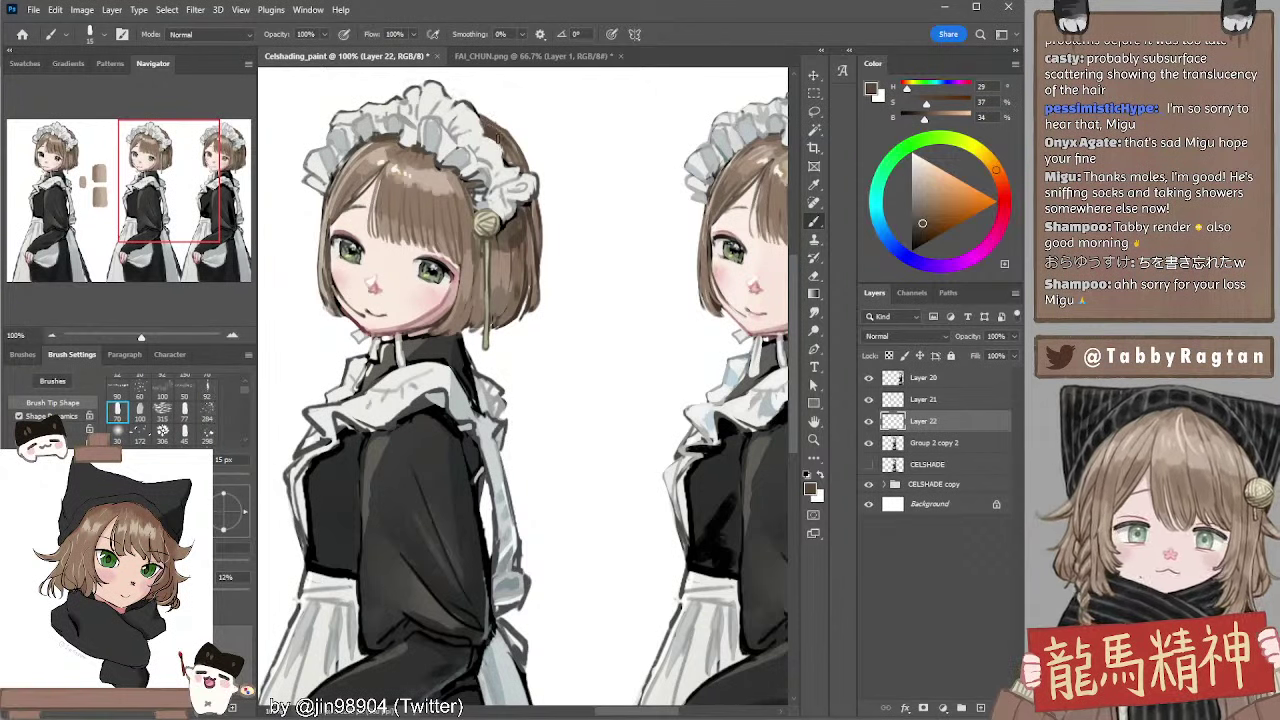
# Refine the dark hair beside the round ornament with a 9 to 10 px brush and the Smudge tool at 30 px
pyautogui.press('[')
pyautogui.press('[')
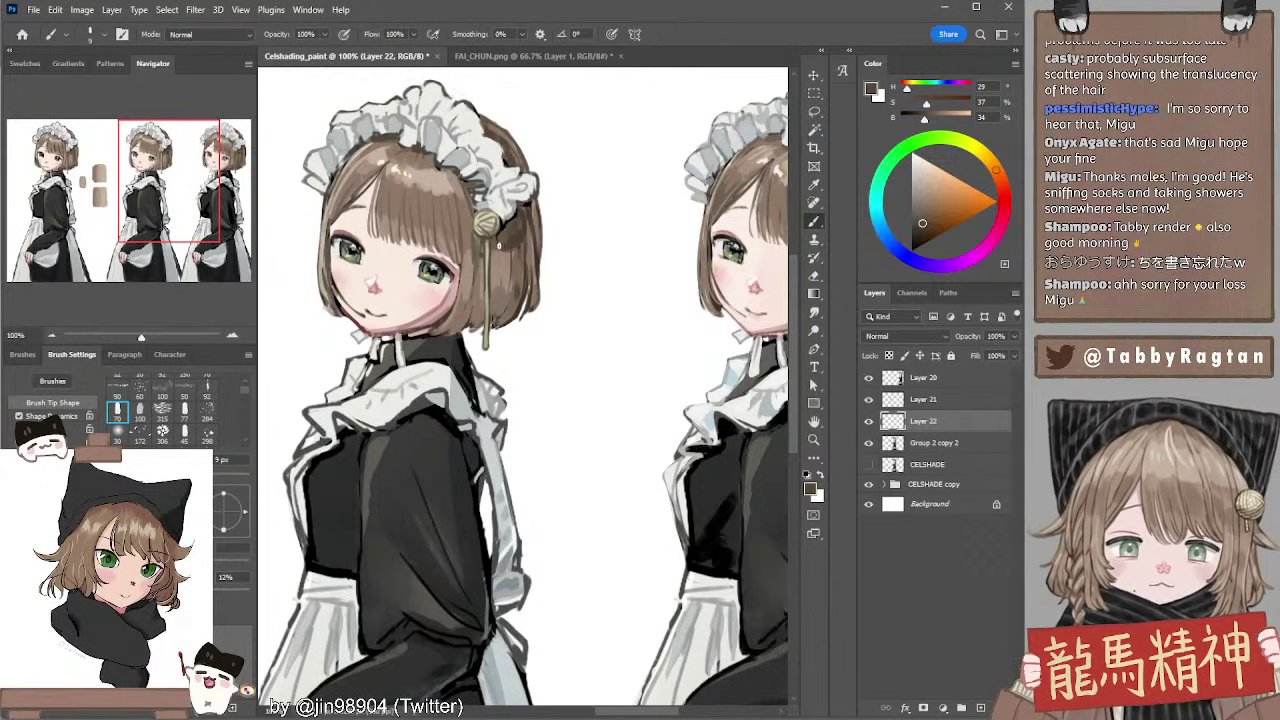
pyautogui.press(']')
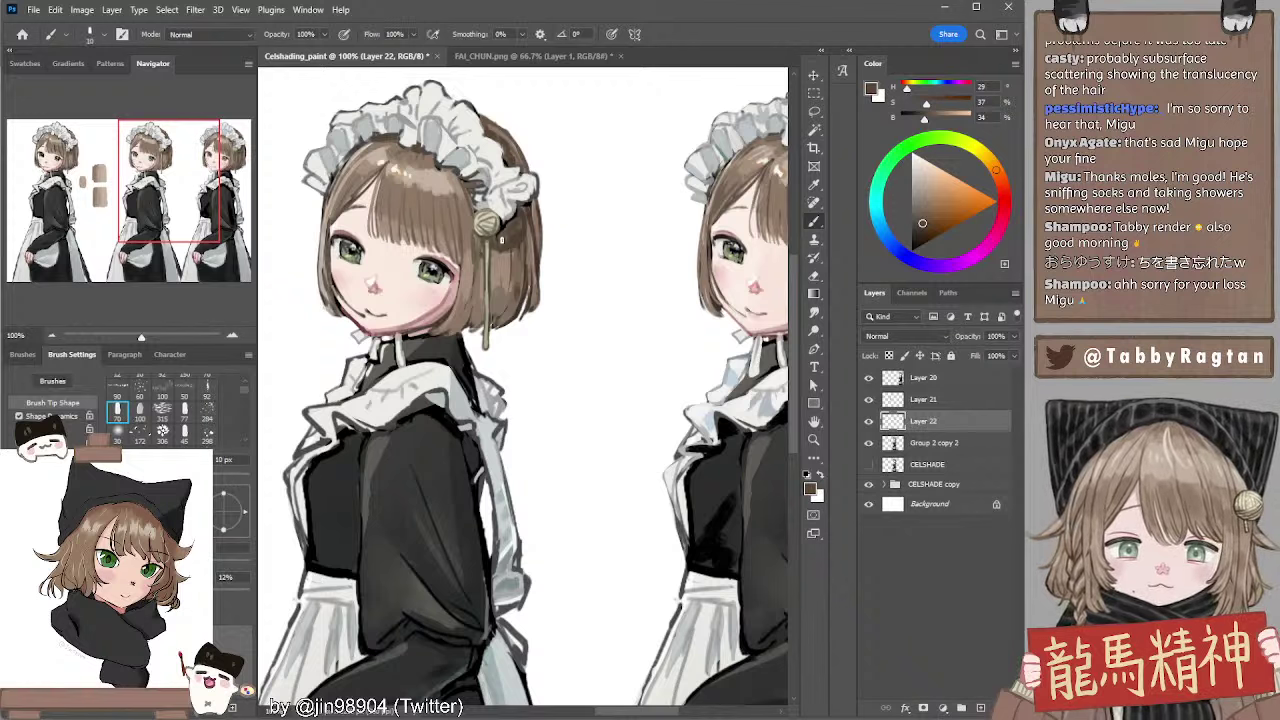
pyautogui.press('r')
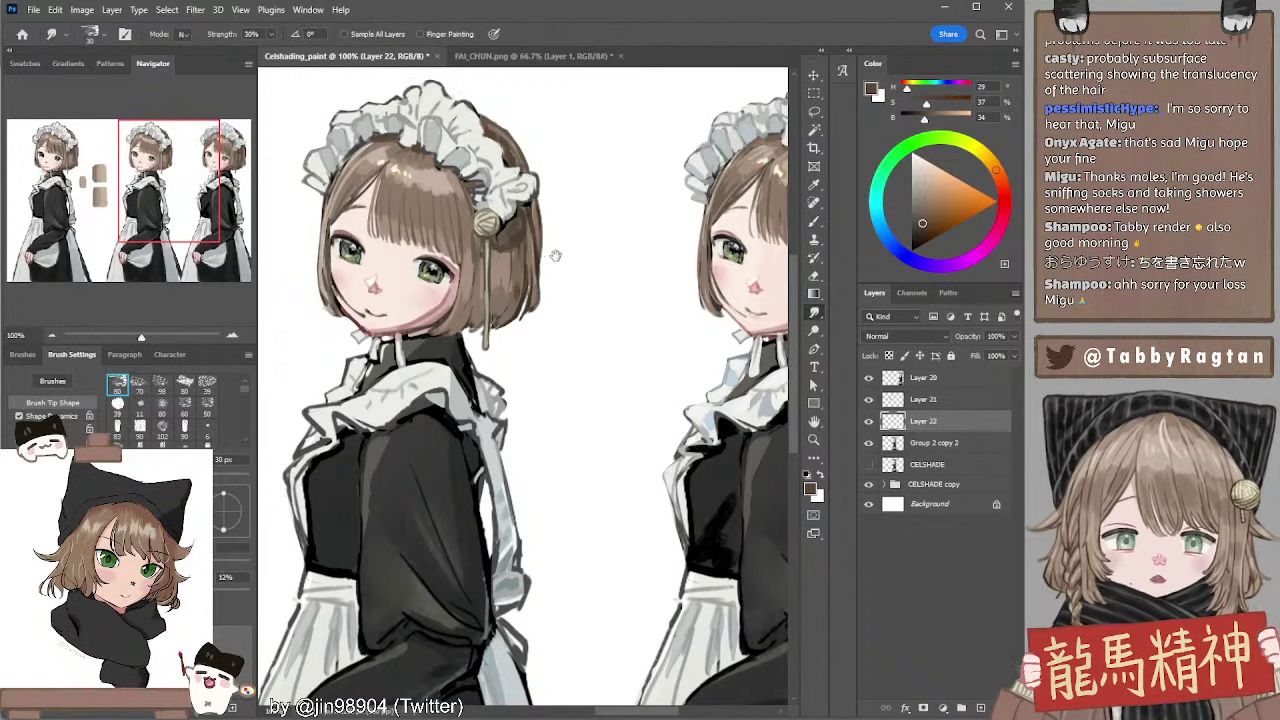
pyautogui.moveTo(555, 256); pyautogui.dragTo(568, 243)
pyautogui.press('b')
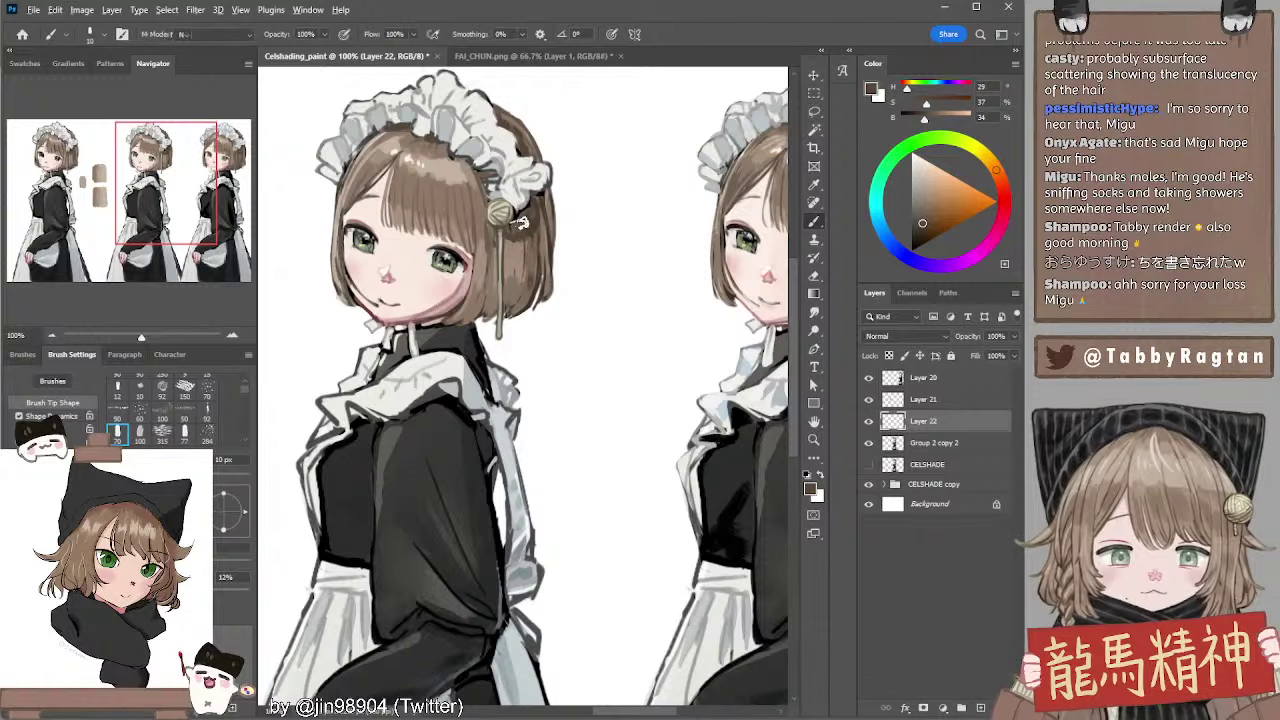
# Deepen the hair behind the ornament with sampled mid and dark browns, using brush sizes between 10 and 25 px
pyautogui.keyDown('alt'); pyautogui.click(519, 222); pyautogui.keyUp('alt')
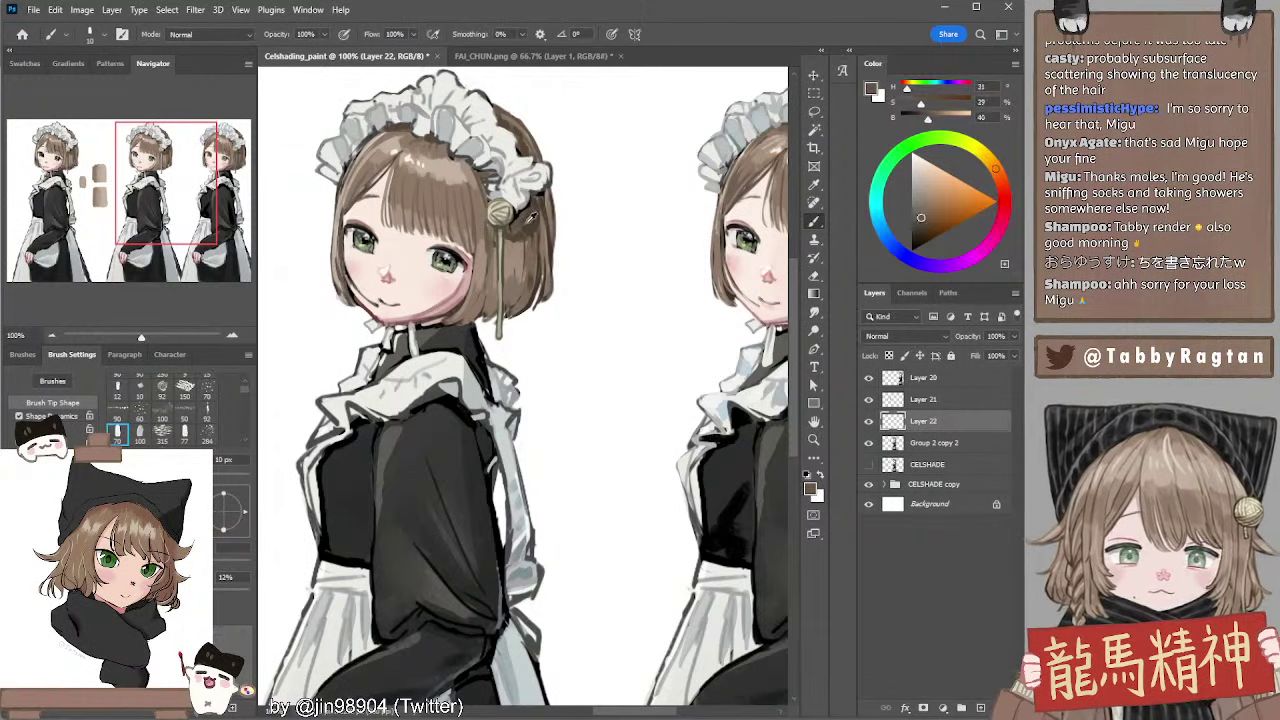
pyautogui.moveTo(532, 214)
pyautogui.mouseDown()
pyautogui.moveTo(524, 230)
pyautogui.moveTo(573, 250)
pyautogui.mouseUp()
pyautogui.press(']')
pyautogui.press(']')
pyautogui.press(']')
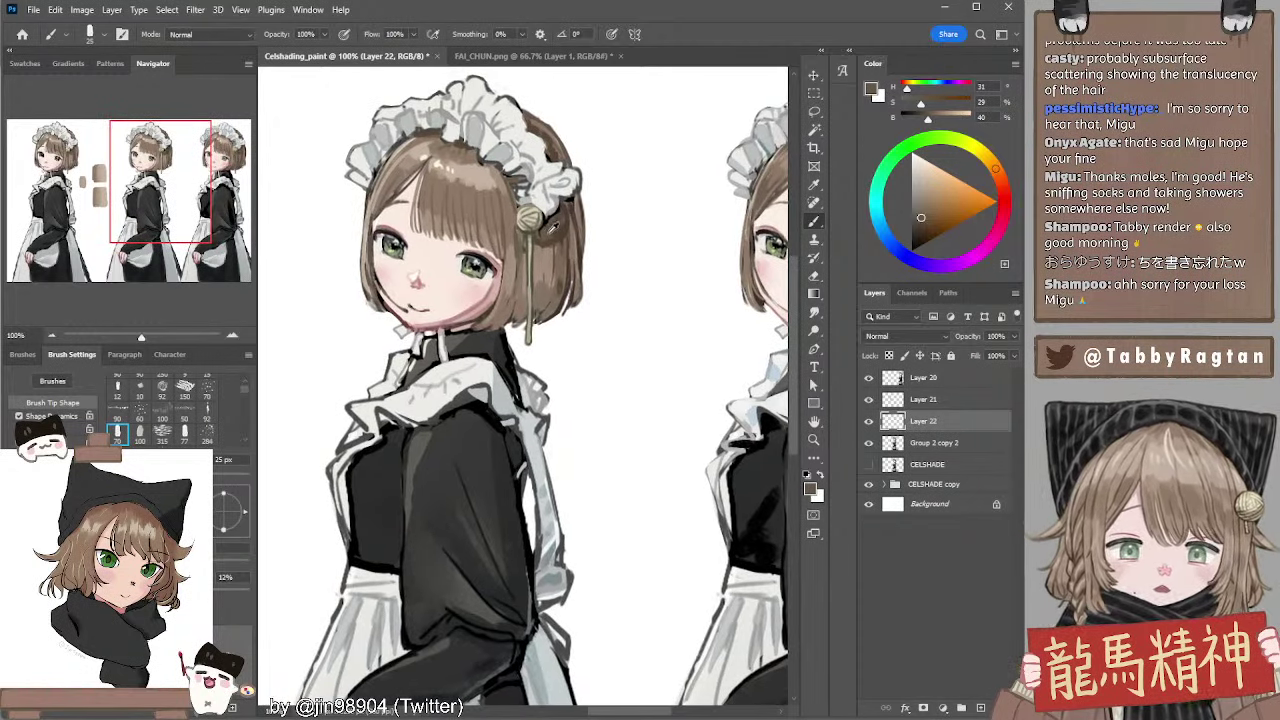
pyautogui.keyDown('alt'); pyautogui.click(560, 226); pyautogui.keyUp('alt')
pyautogui.keyDown('alt'); pyautogui.click(562, 214); pyautogui.keyUp('alt')
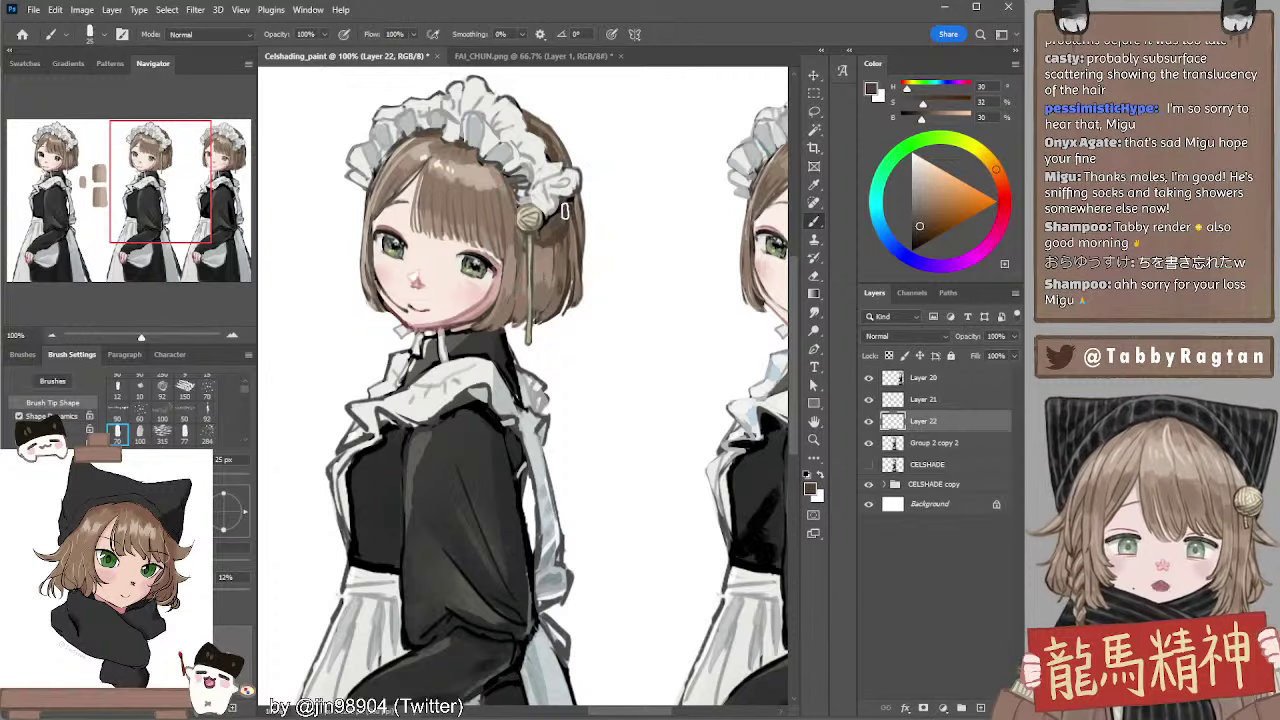
pyautogui.press('[')
pyautogui.press('[')
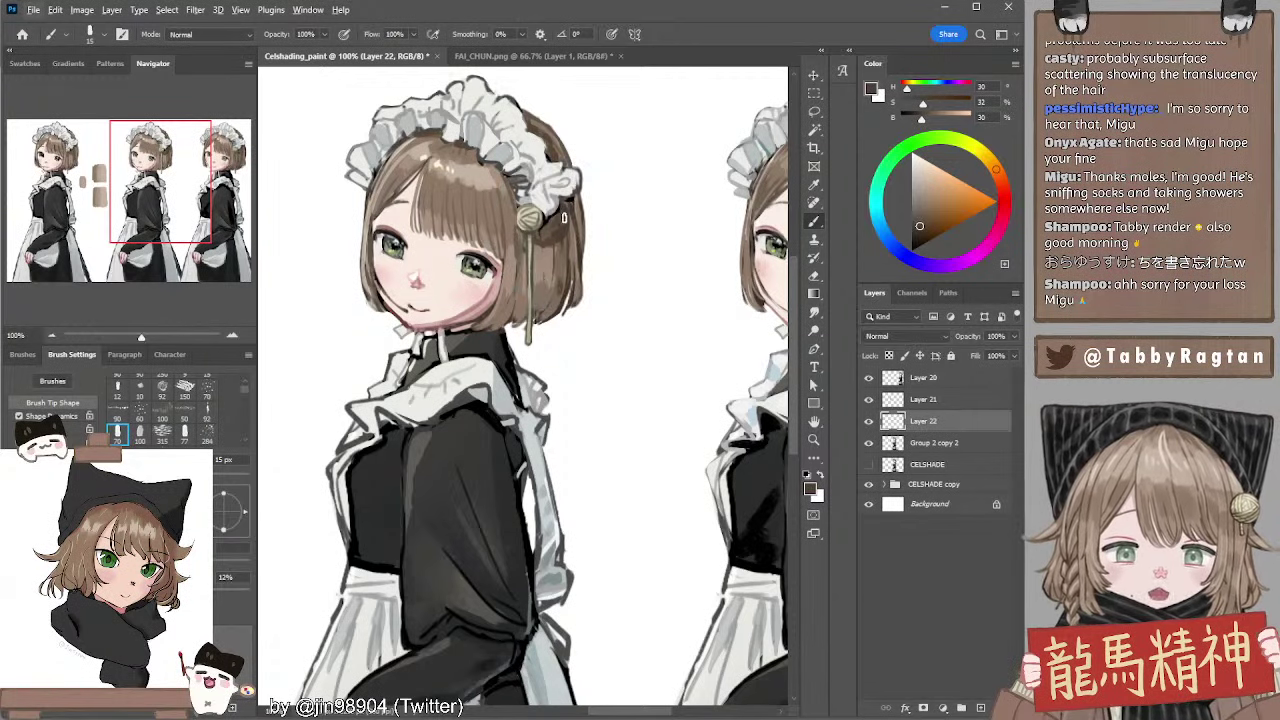
pyautogui.moveTo(628, 196); pyautogui.dragTo(600, 205)
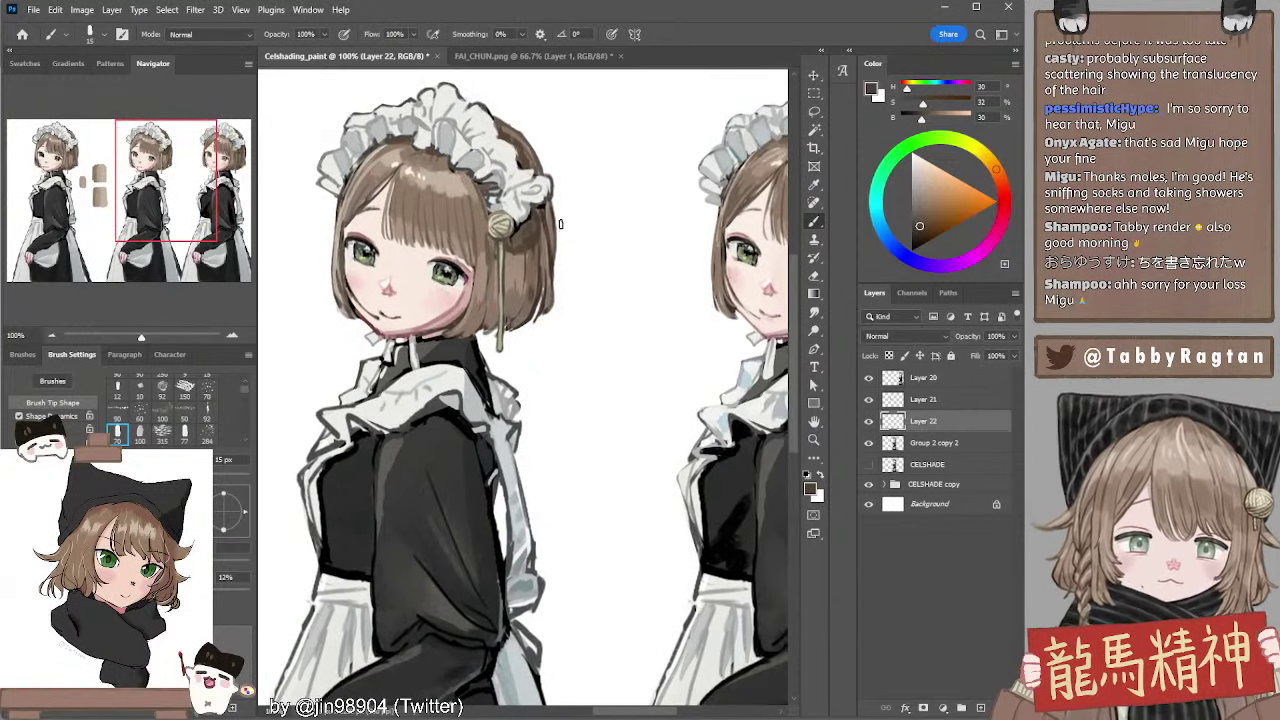
# Blend the shadow behind the ornament with a 20 px Smudge brush, and add darker brown accents with an 8 px brush
pyautogui.press('r')
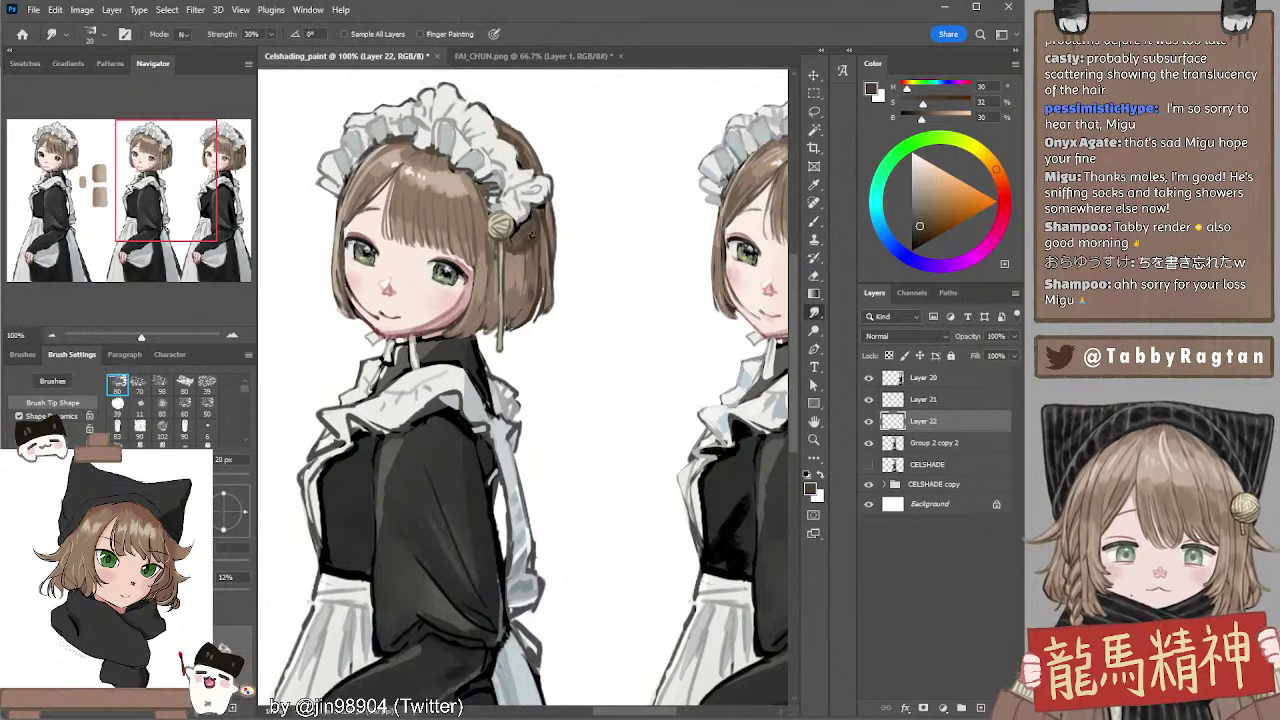
pyautogui.press('b')
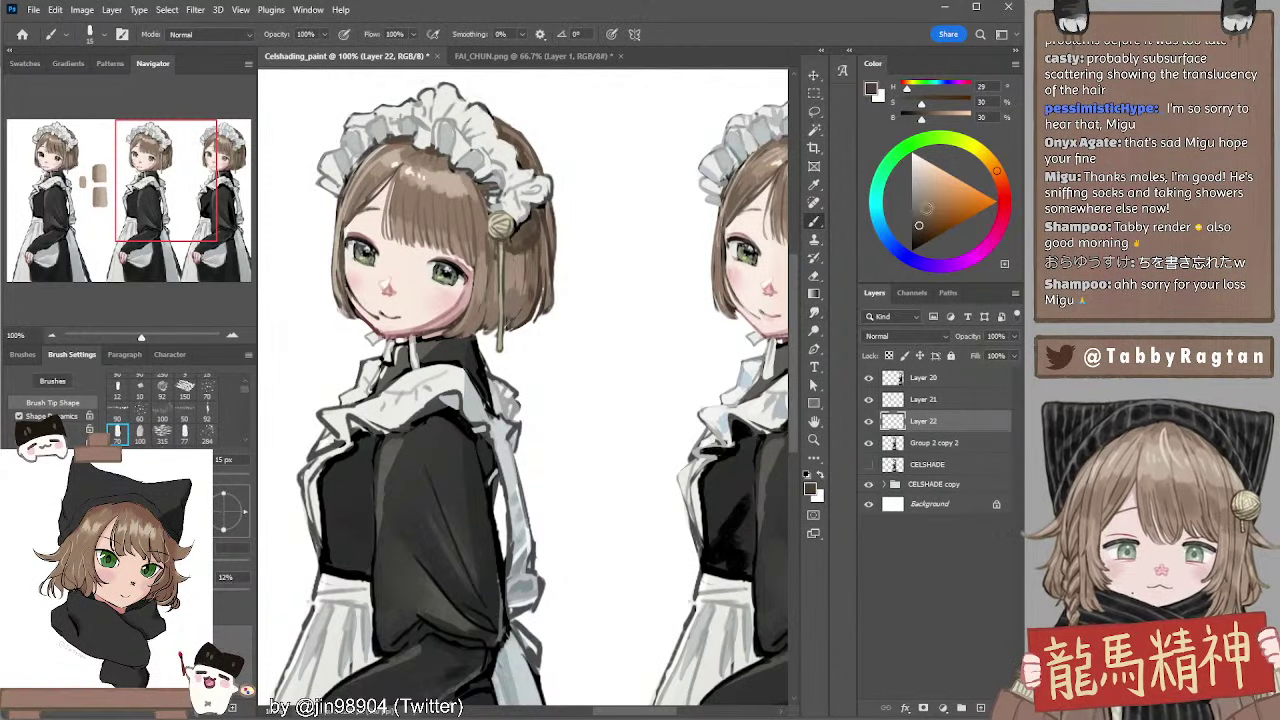
pyautogui.click(918, 231)
pyautogui.press('[')
pyautogui.press('[')
pyautogui.press('[')
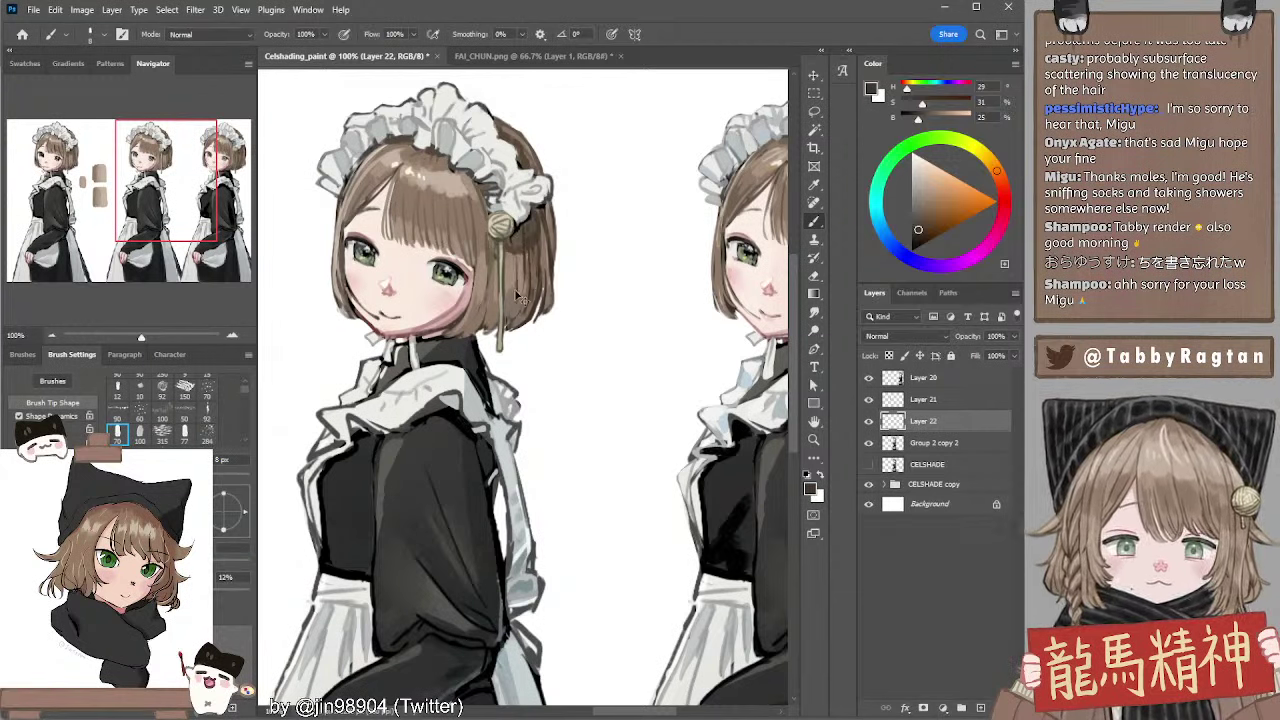
# Soften the hair below the ornament with sampled light and mid browns, varying the brush from 10 to 30 px
pyautogui.keyDown('alt'); pyautogui.click(531, 265); pyautogui.keyUp('alt')
pyautogui.press(']')
pyautogui.press(']')
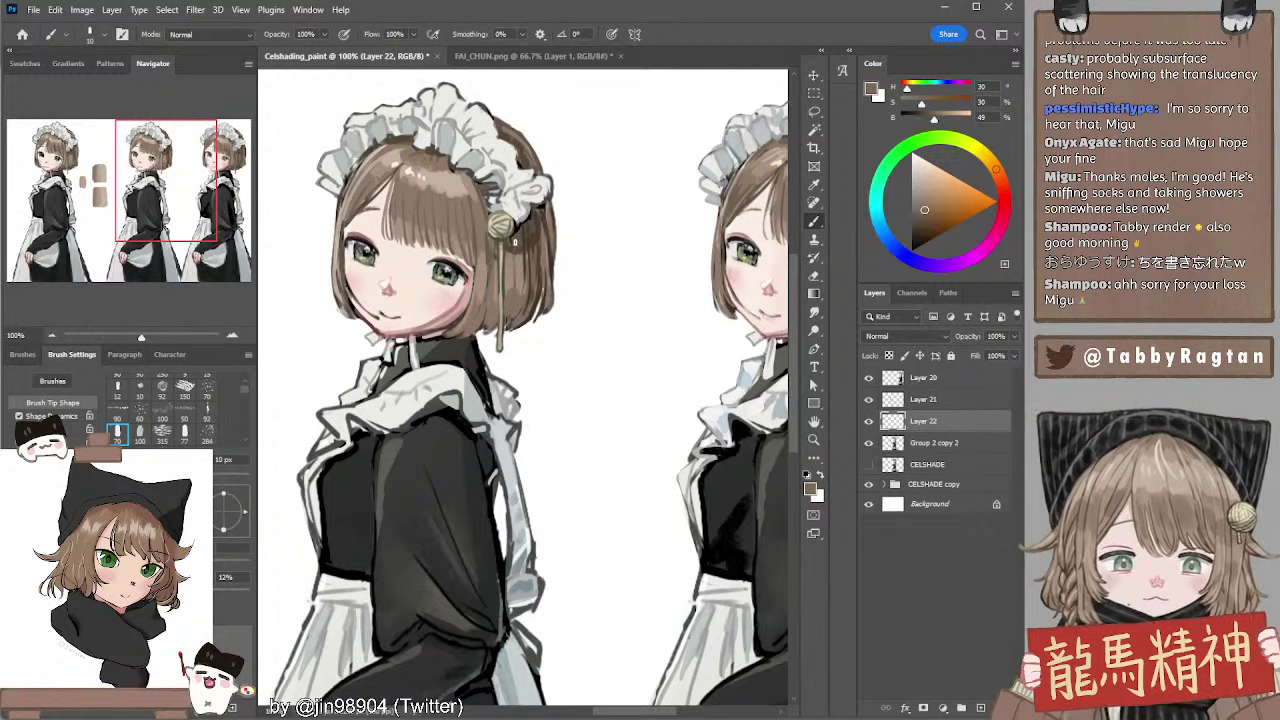
pyautogui.keyDown('alt'); pyautogui.click(525, 235); pyautogui.keyUp('alt')
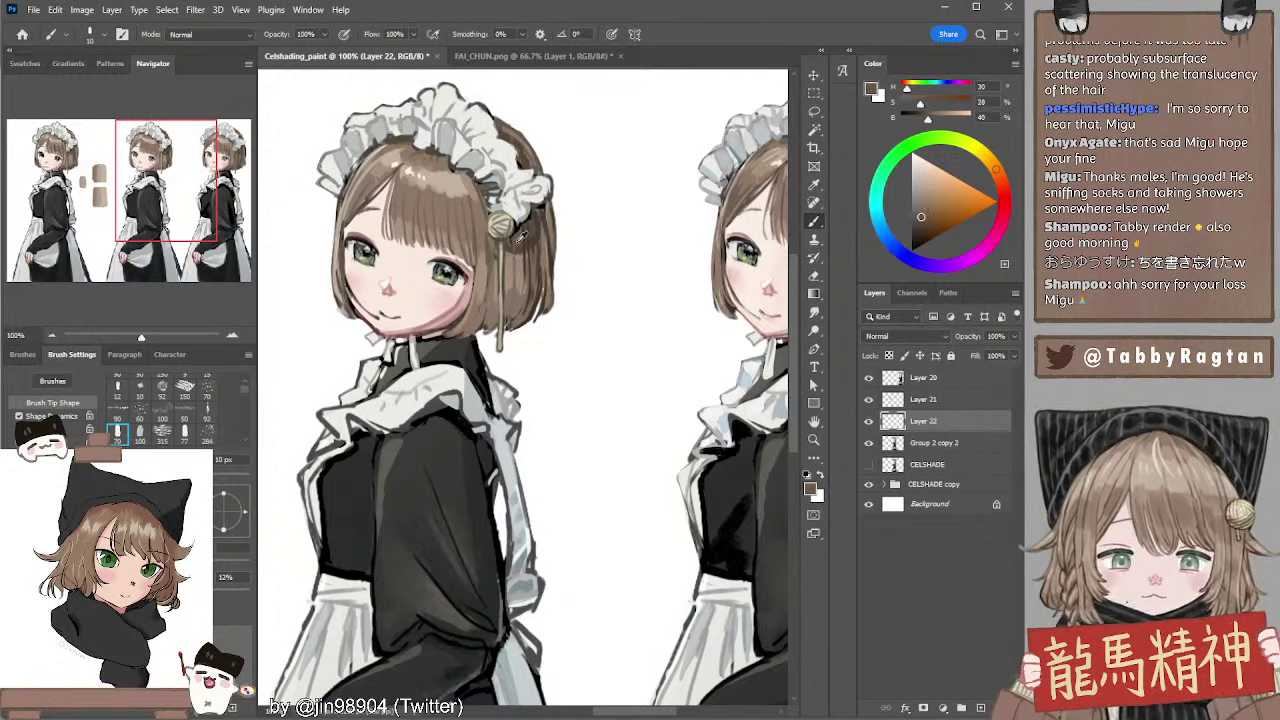
pyautogui.press(']')
pyautogui.press(']')
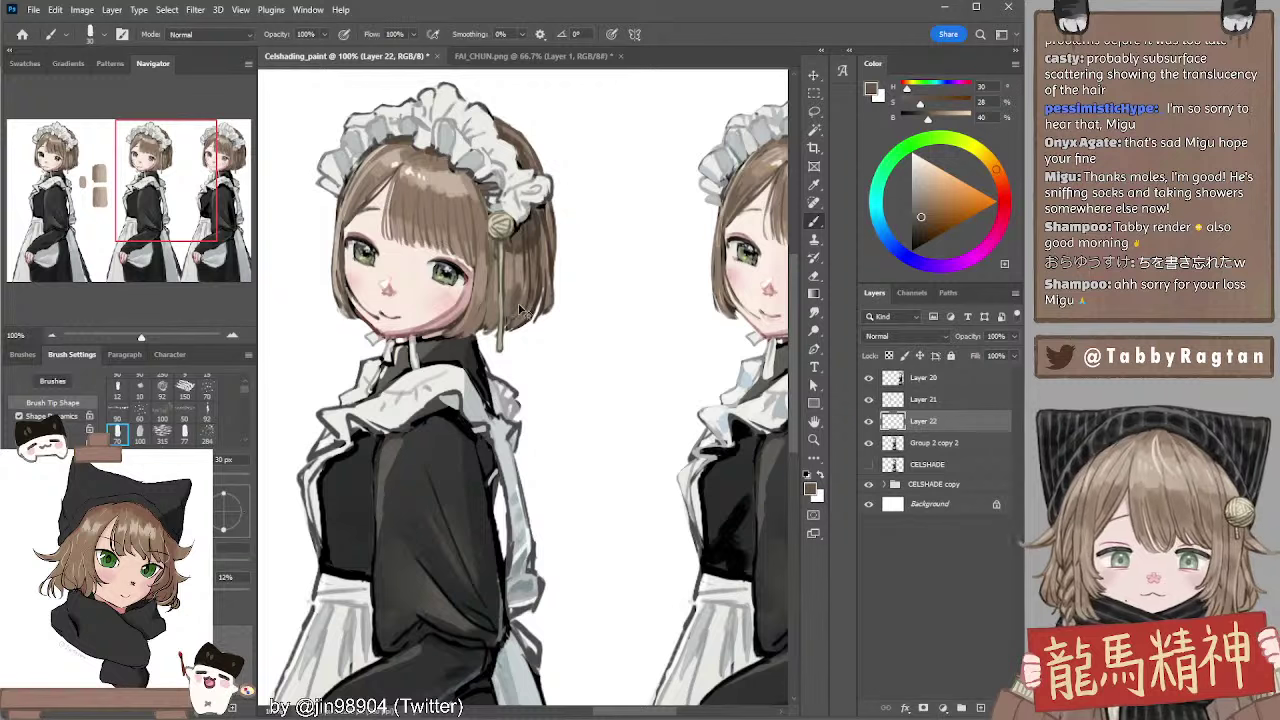
pyautogui.press(']')
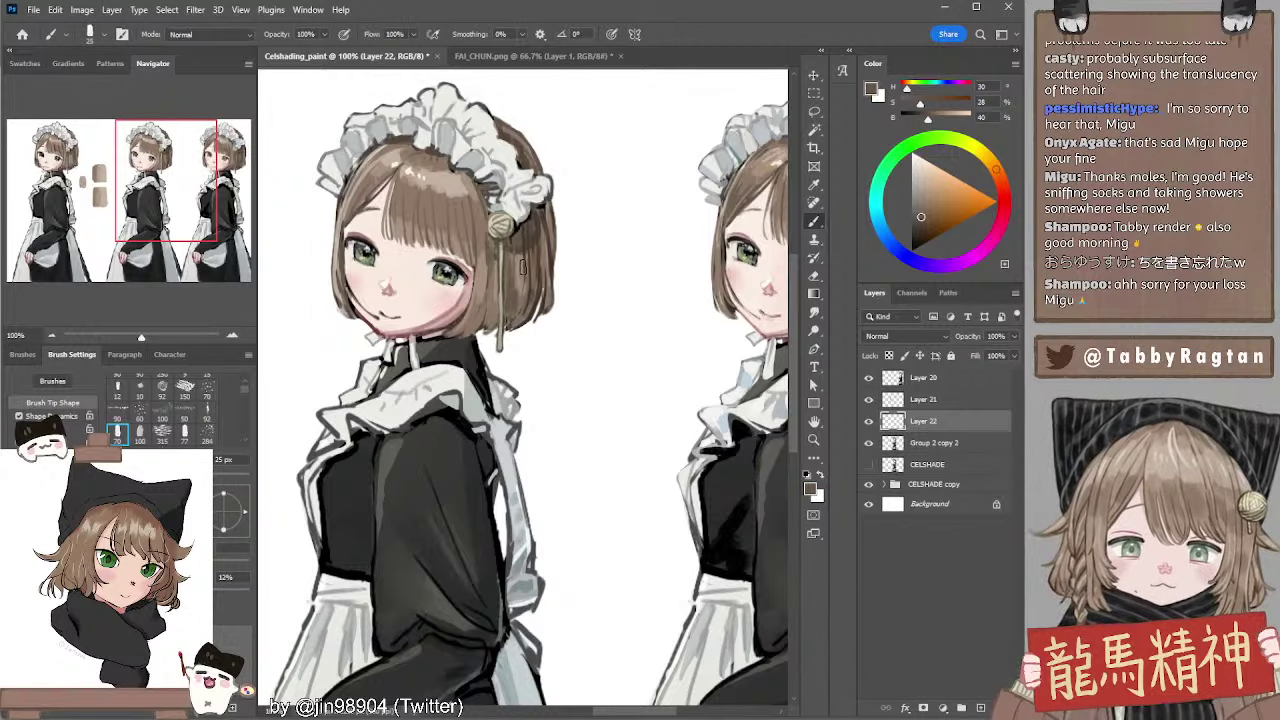
# Paint thin dark brown strands down the back of the bob in a sampled colour, reducing the brush to under 10 px
pyautogui.moveTo(591, 271); pyautogui.dragTo(631, 250)
pyautogui.press('[')
pyautogui.press('[')
pyautogui.press('[')
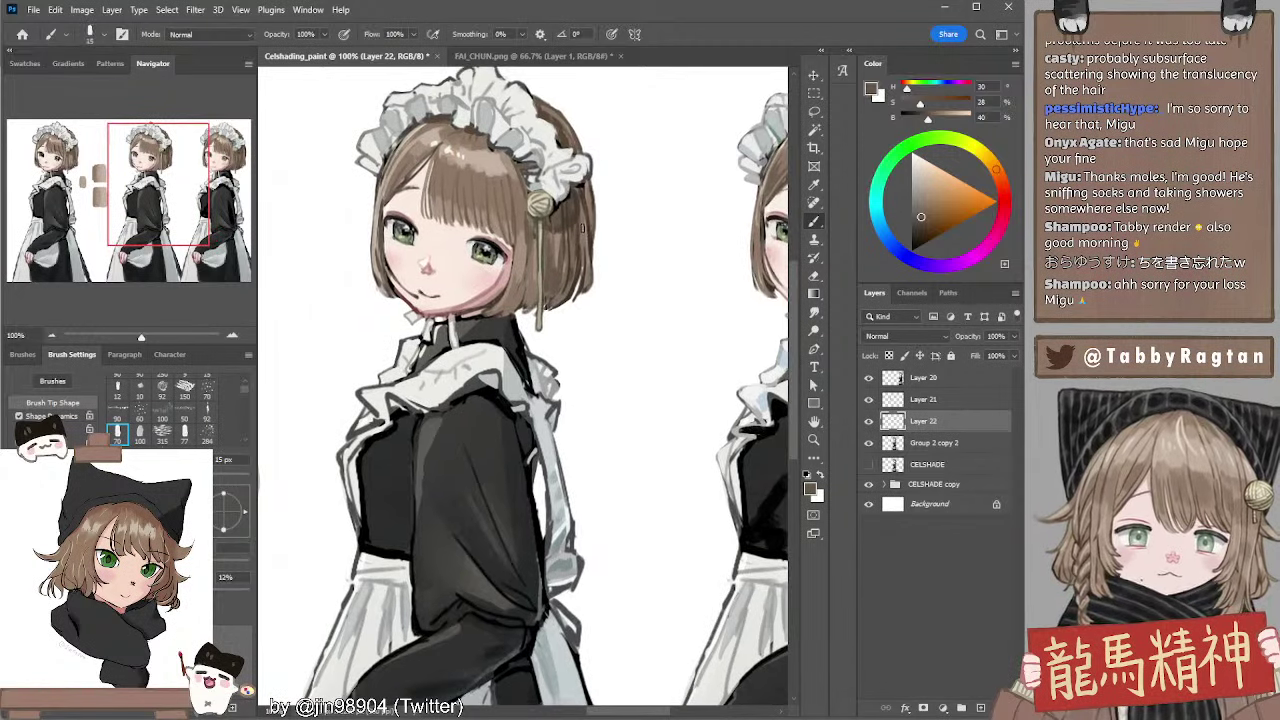
pyautogui.keyDown('alt'); pyautogui.click(578, 272); pyautogui.keyUp('alt')
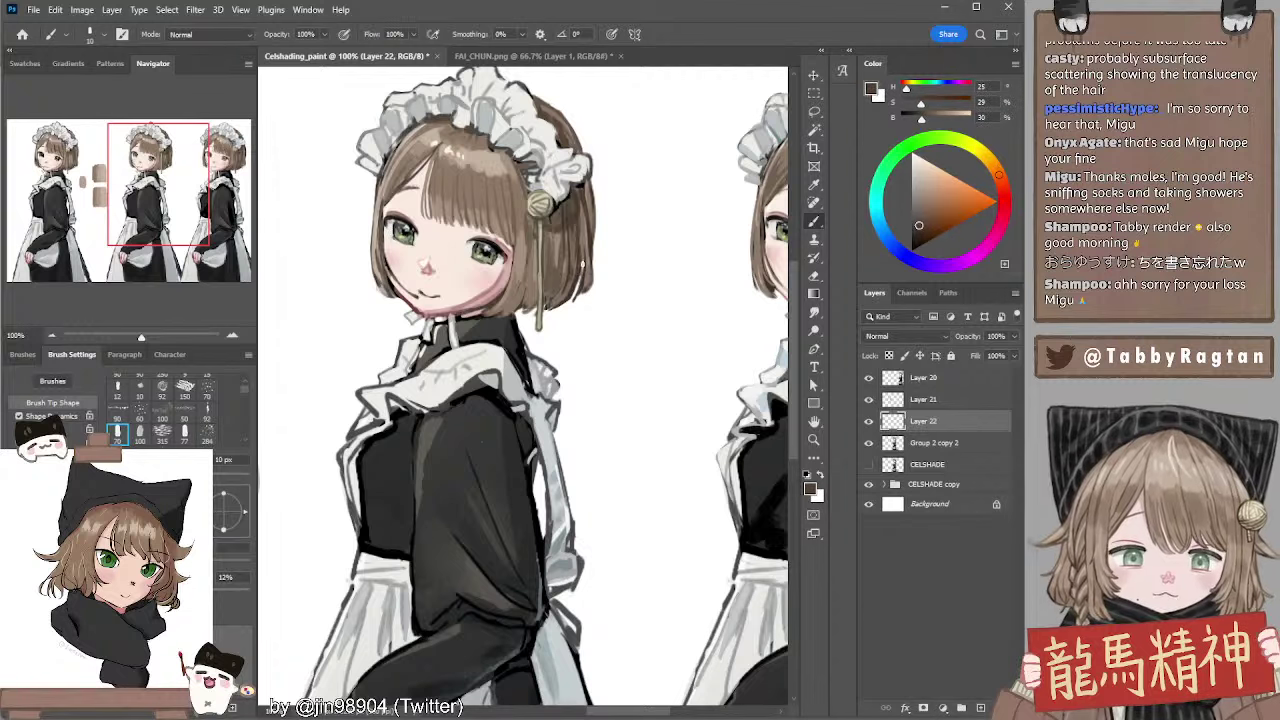
pyautogui.press('[')
pyautogui.press('[')
pyautogui.moveTo(578, 215); pyautogui.dragTo(590, 293)
# Compare the artwork with Layer 22 and Group 2 copy 2 toggled, and merge these two layers
pyautogui.press('e')
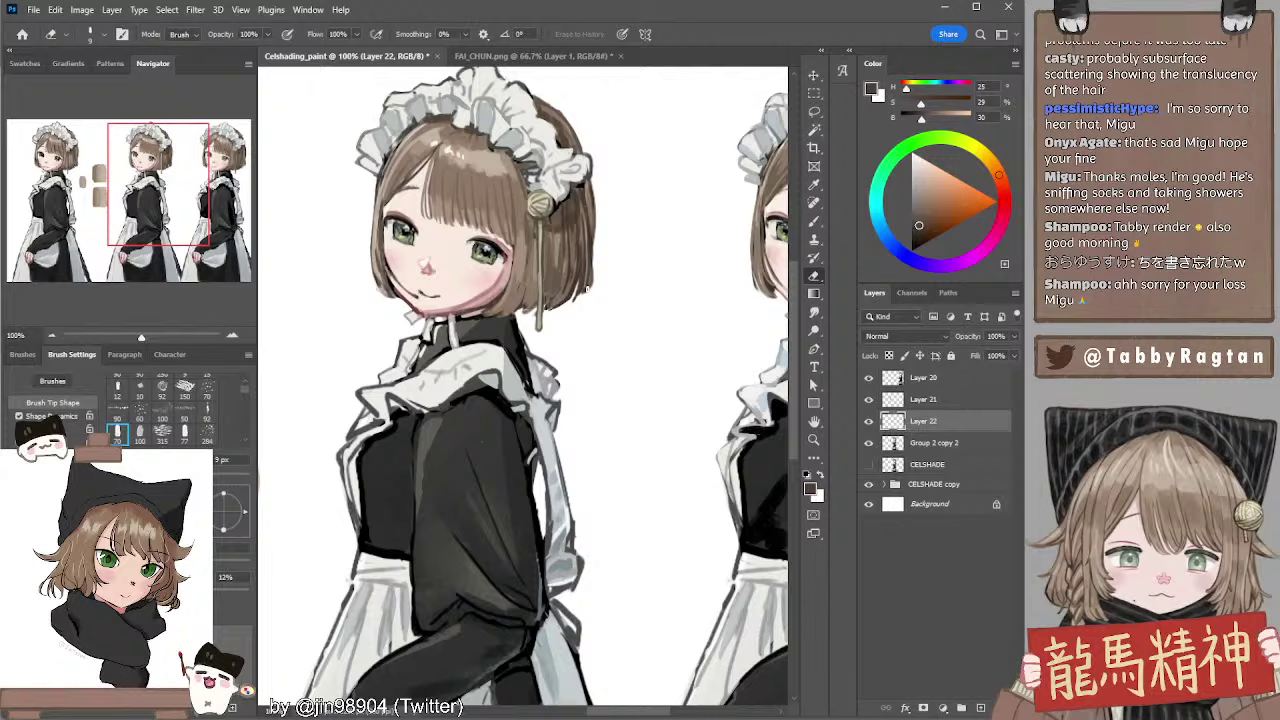
pyautogui.click(868, 442)
pyautogui.click(868, 442)
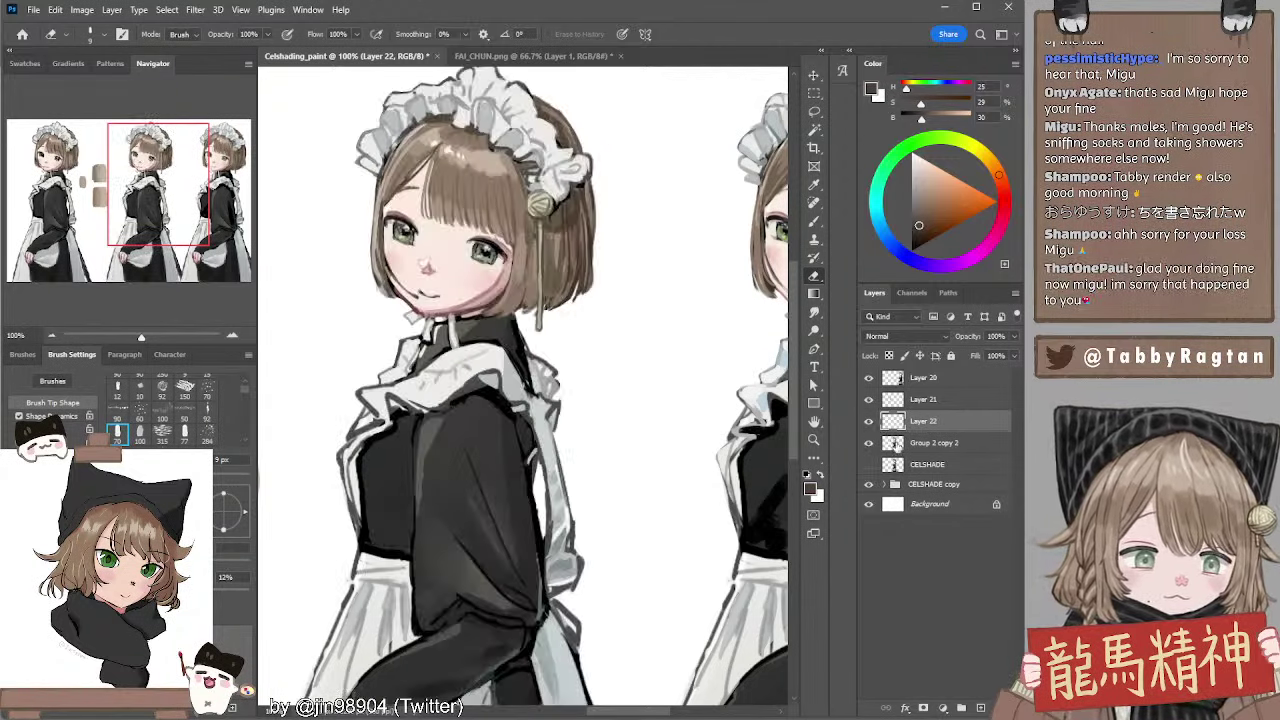
pyautogui.click(871, 424)
pyautogui.click(871, 424)
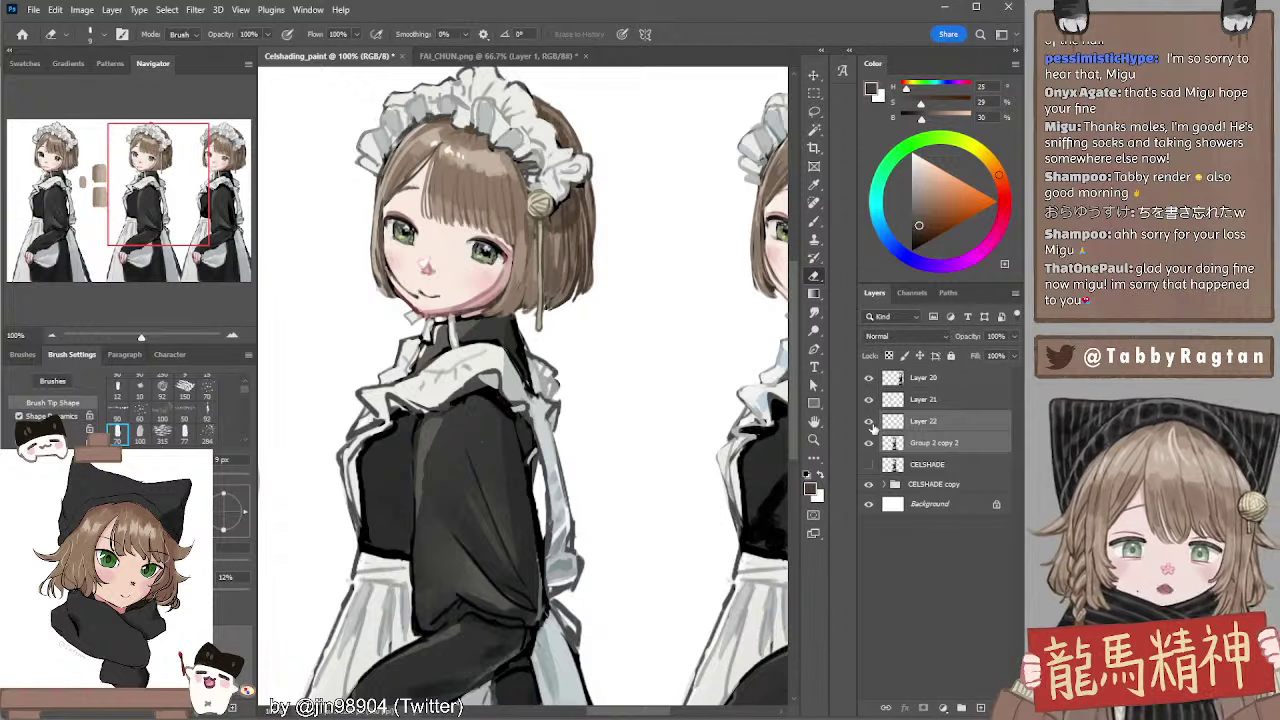
pyautogui.hotkey('ctrl', 'e')
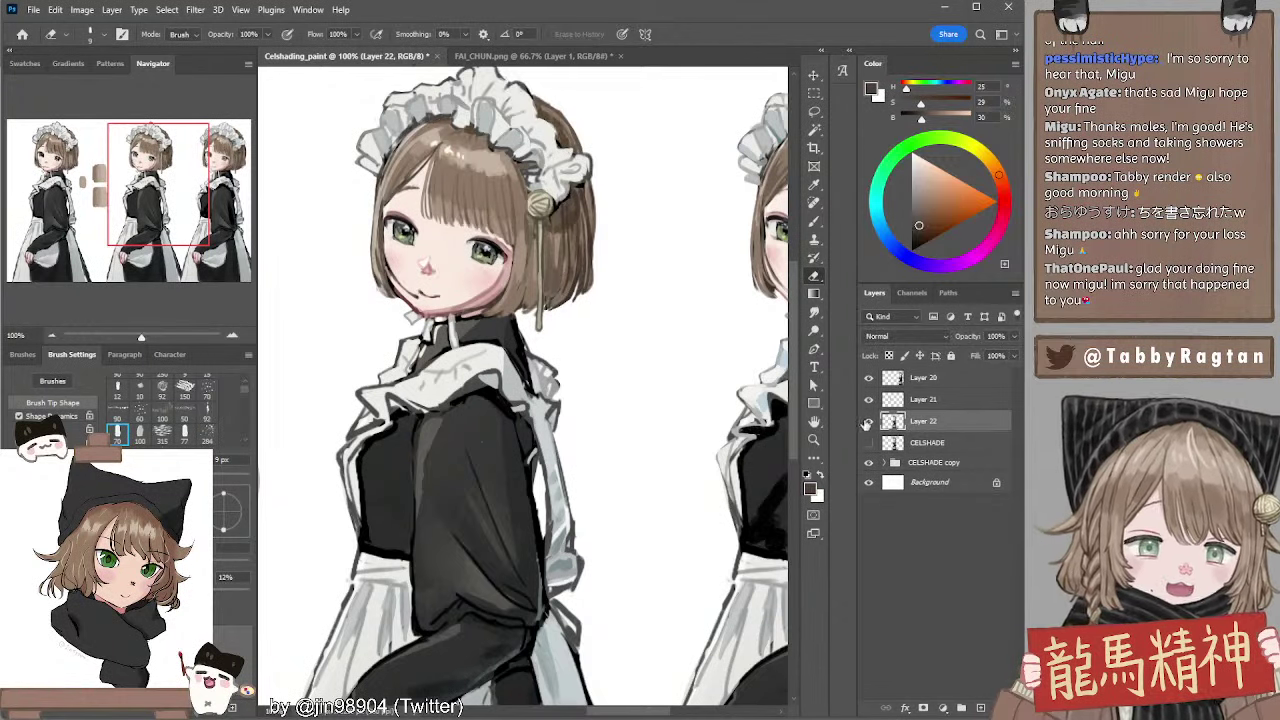
# Clean up the lower tips of the back hair with a sampled mid-brown and an 8 px brush
pyautogui.press('b')
pyautogui.press('e')
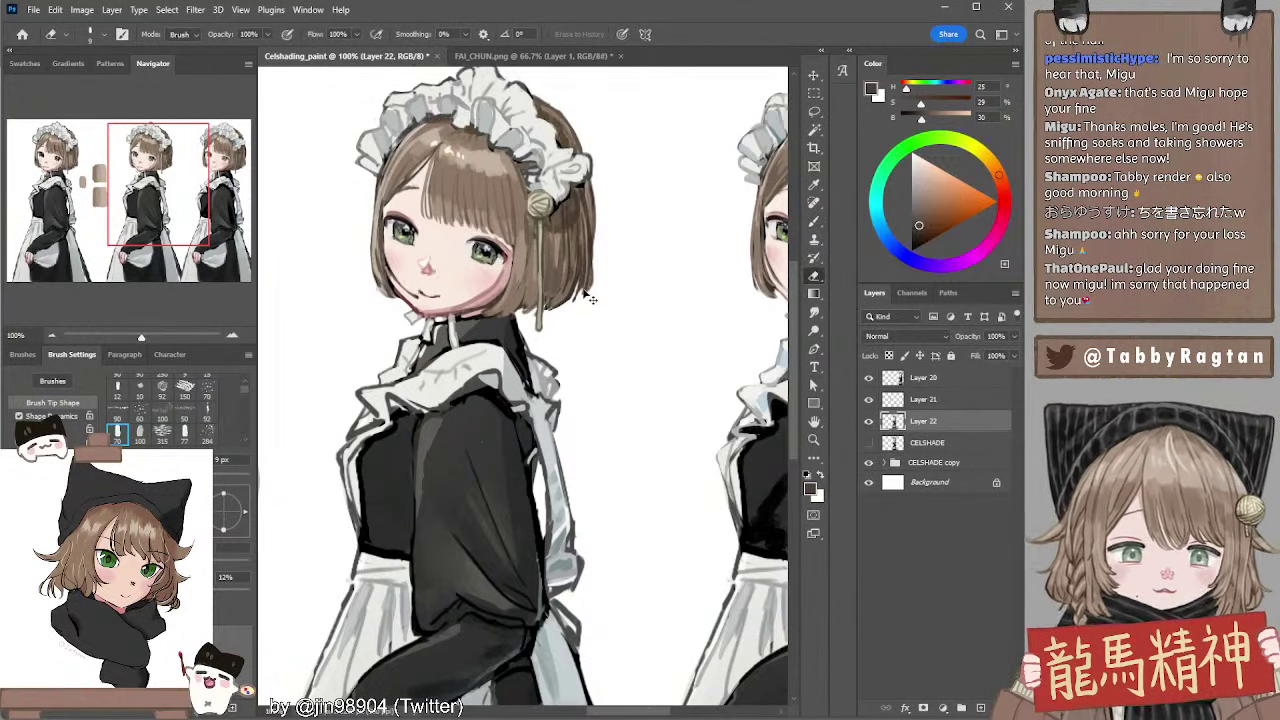
pyautogui.press('b')
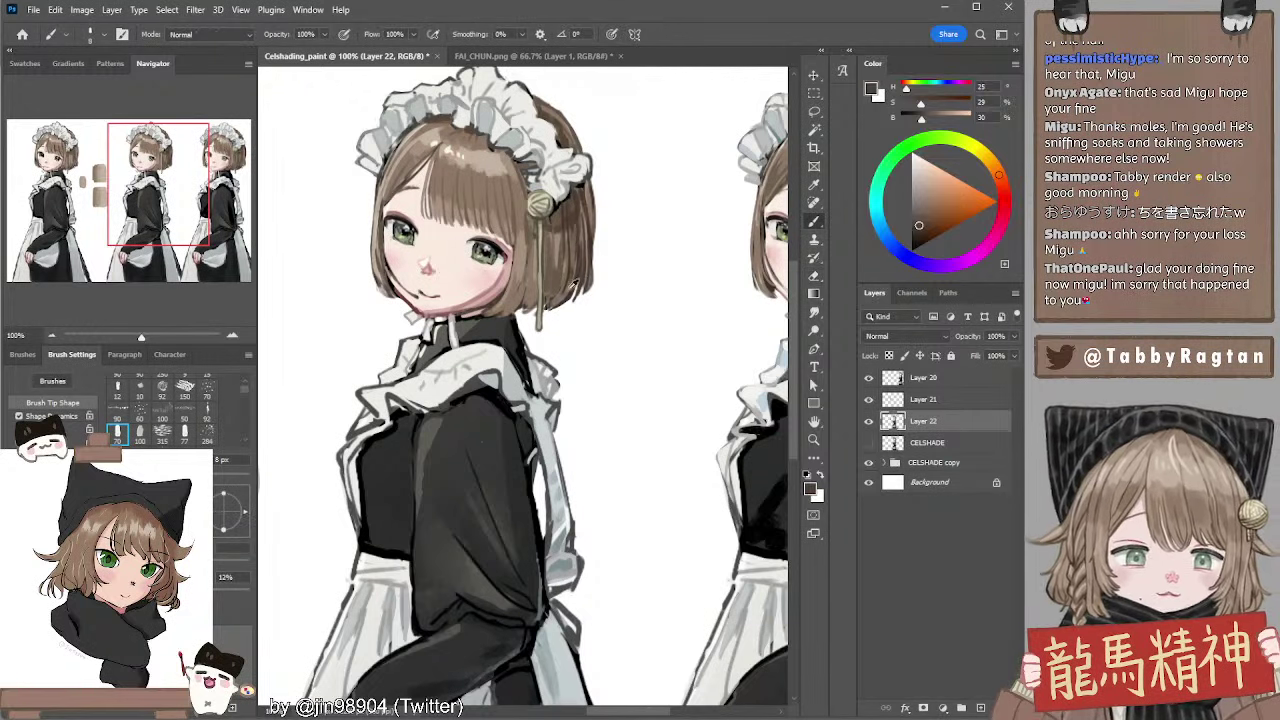
pyautogui.keyDown('alt'); pyautogui.click(578, 280); pyautogui.keyUp('alt')
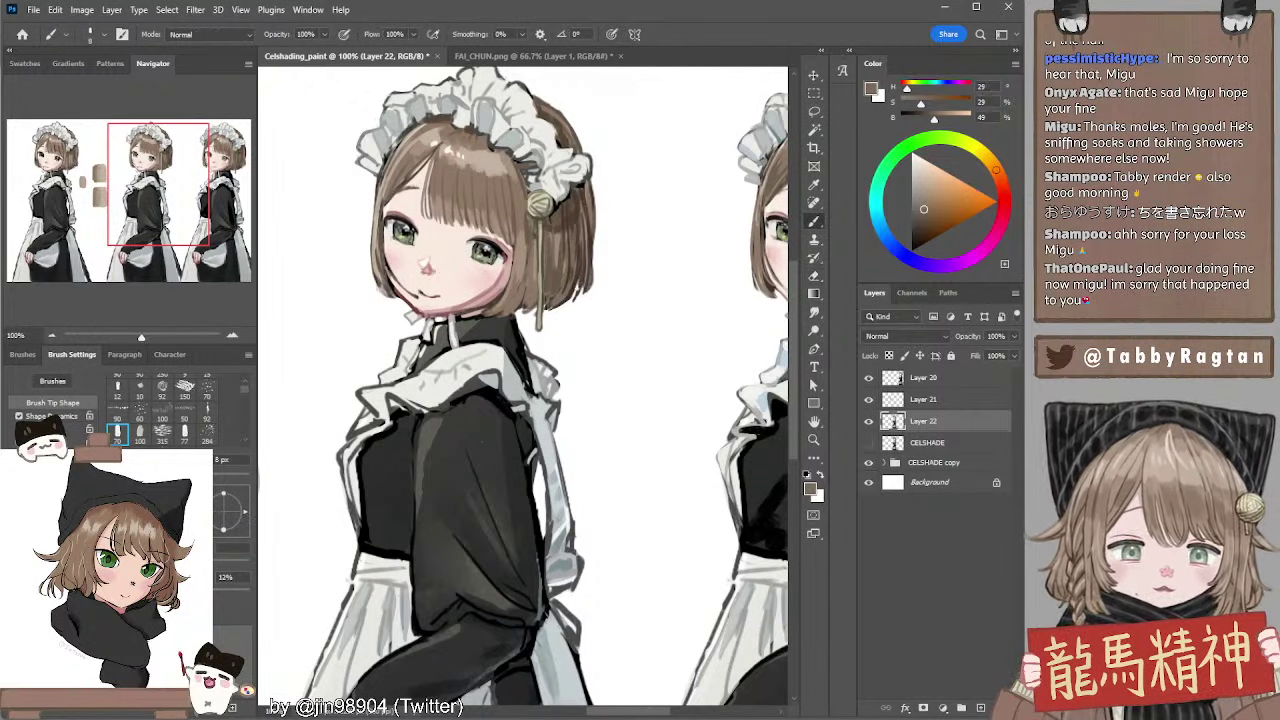
pyautogui.moveTo(618, 255); pyautogui.dragTo(680, 253)
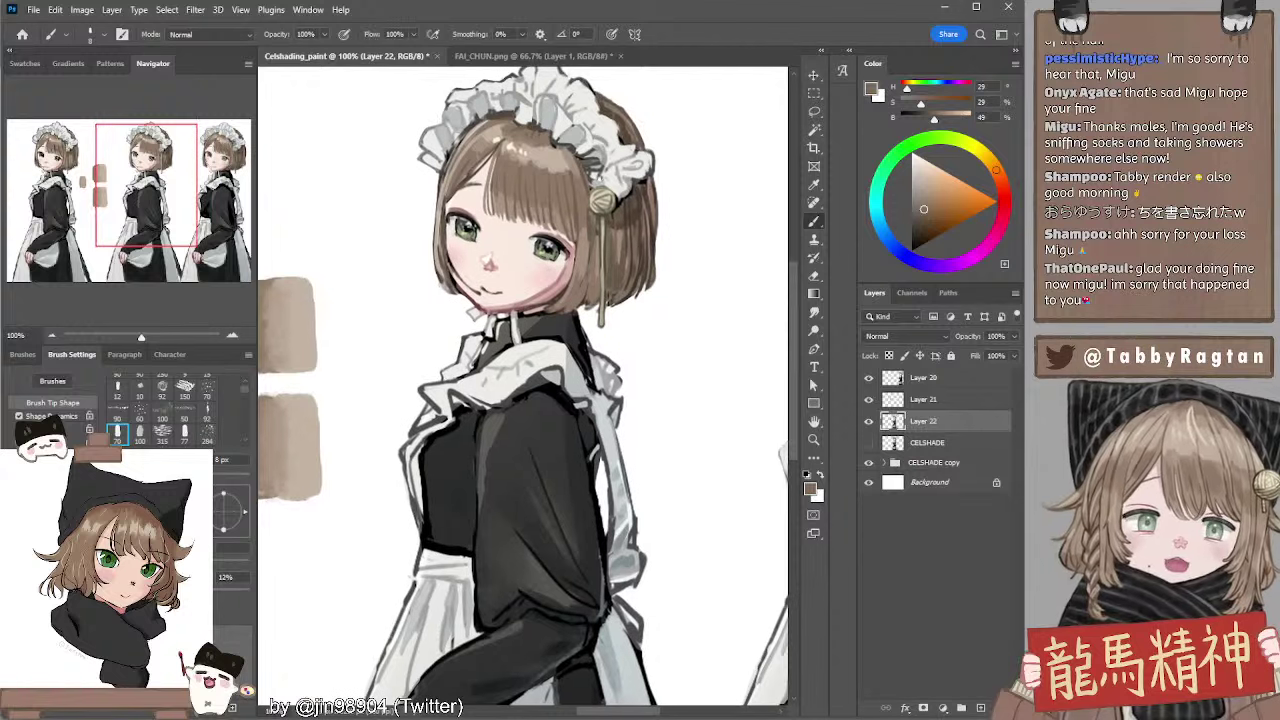
pyautogui.moveTo(566, 180)
pyautogui.mouseDown()
pyautogui.moveTo(399, 207)
pyautogui.moveTo(467, 199)
pyautogui.moveTo(465, 184)
pyautogui.mouseUp()
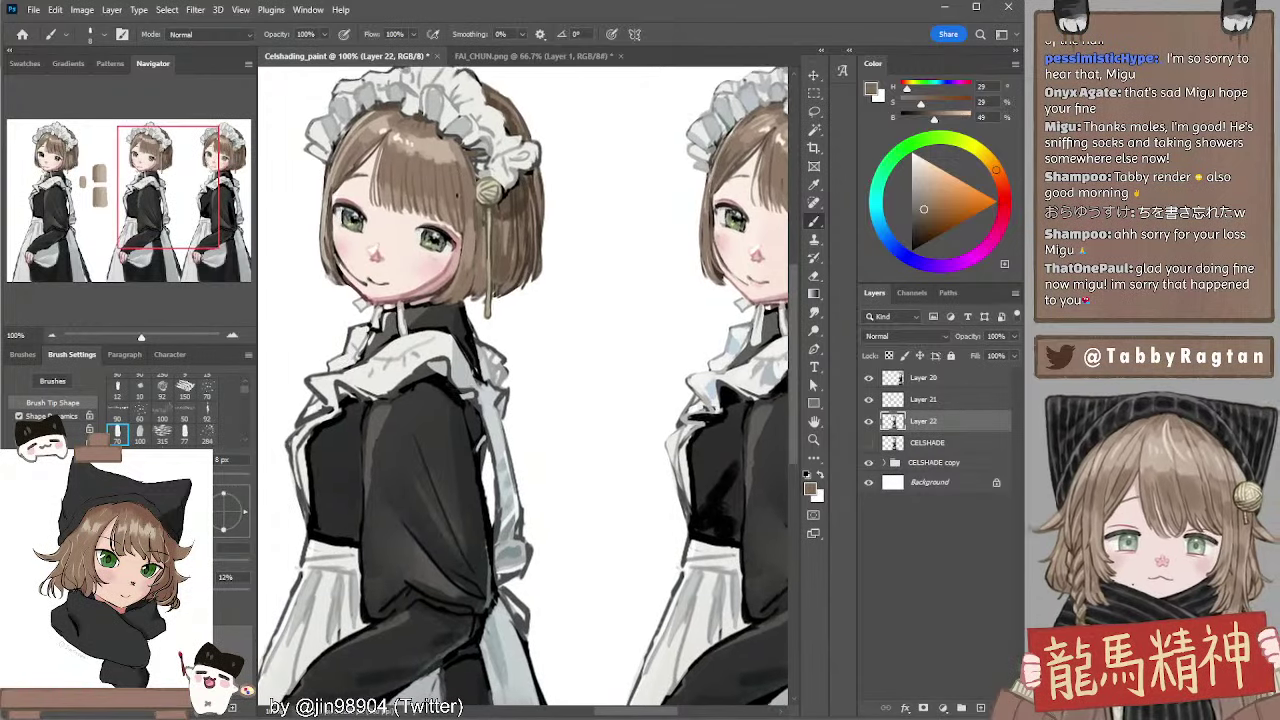
# Pick a pale warm off-white and dab a small highlight on the eye nearest the ornament with a 7 px brush
pyautogui.click(918, 158)
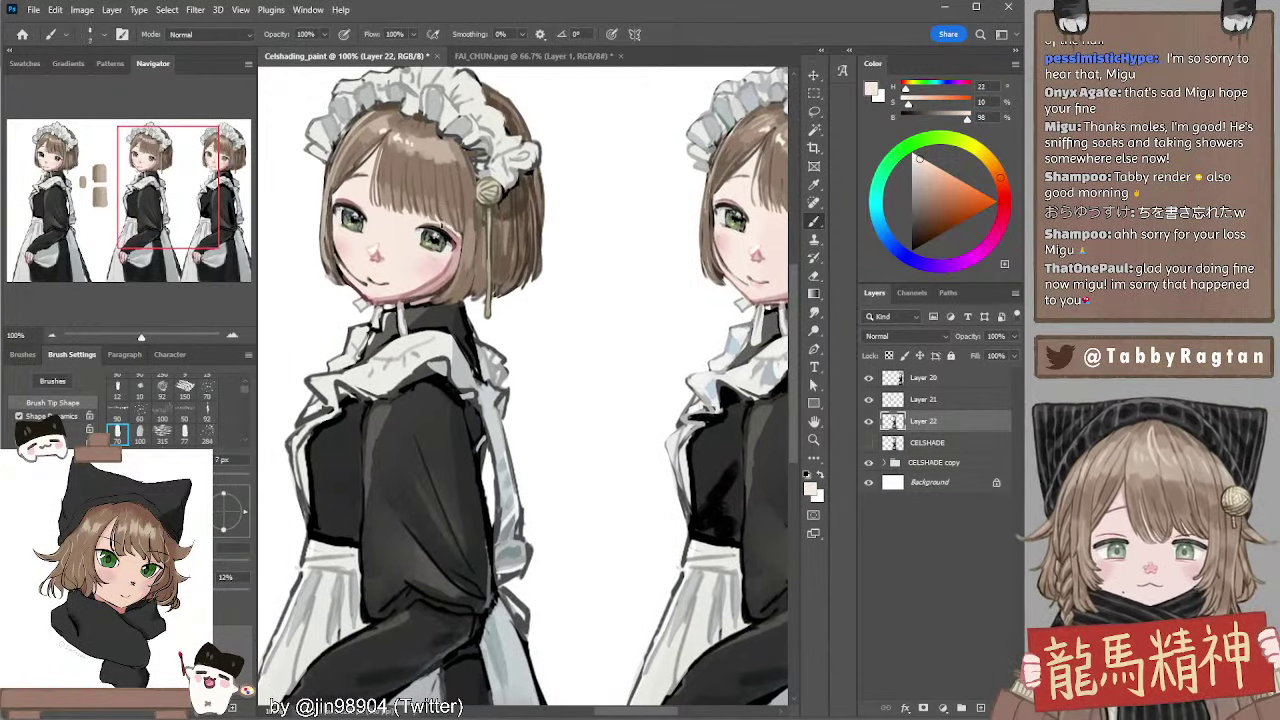
pyautogui.click(445, 227)
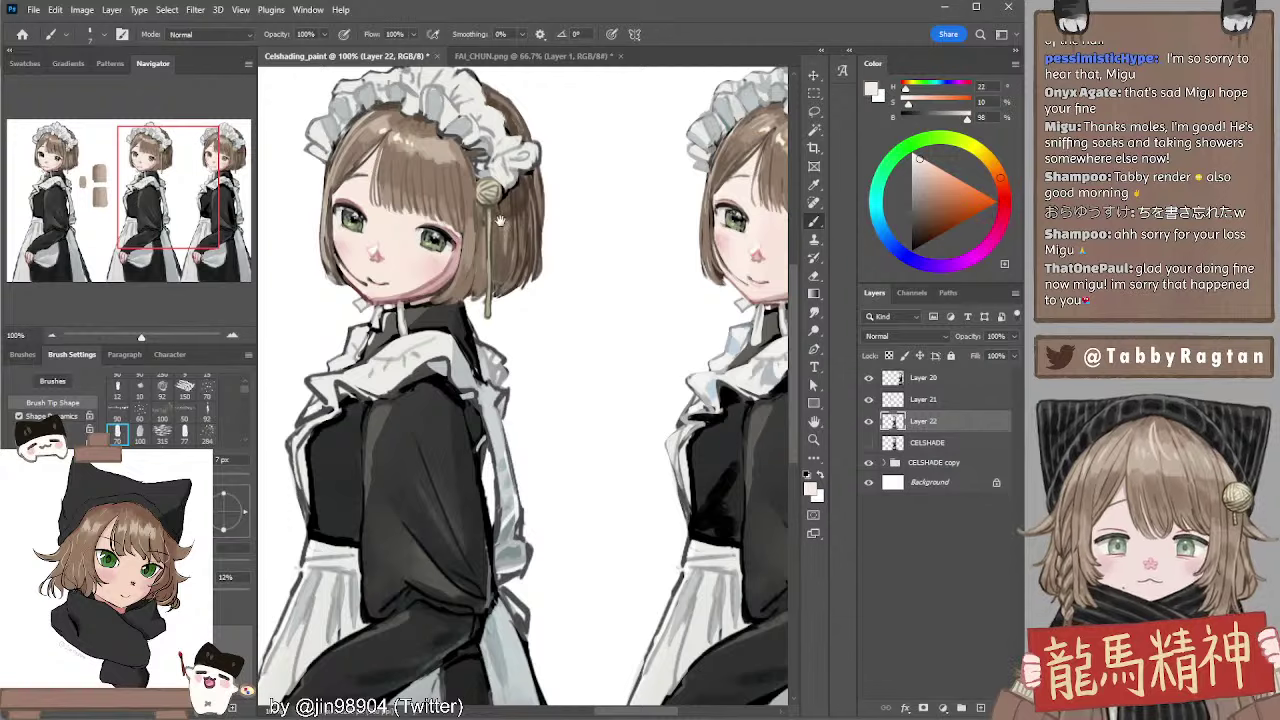
pyautogui.moveTo(500, 221)
pyautogui.mouseDown()
pyautogui.moveTo(547, 232)
pyautogui.moveTo(555, 250)
pyautogui.moveTo(537, 219)
pyautogui.moveTo(440, 198)
pyautogui.moveTo(507, 200)
pyautogui.mouseUp()
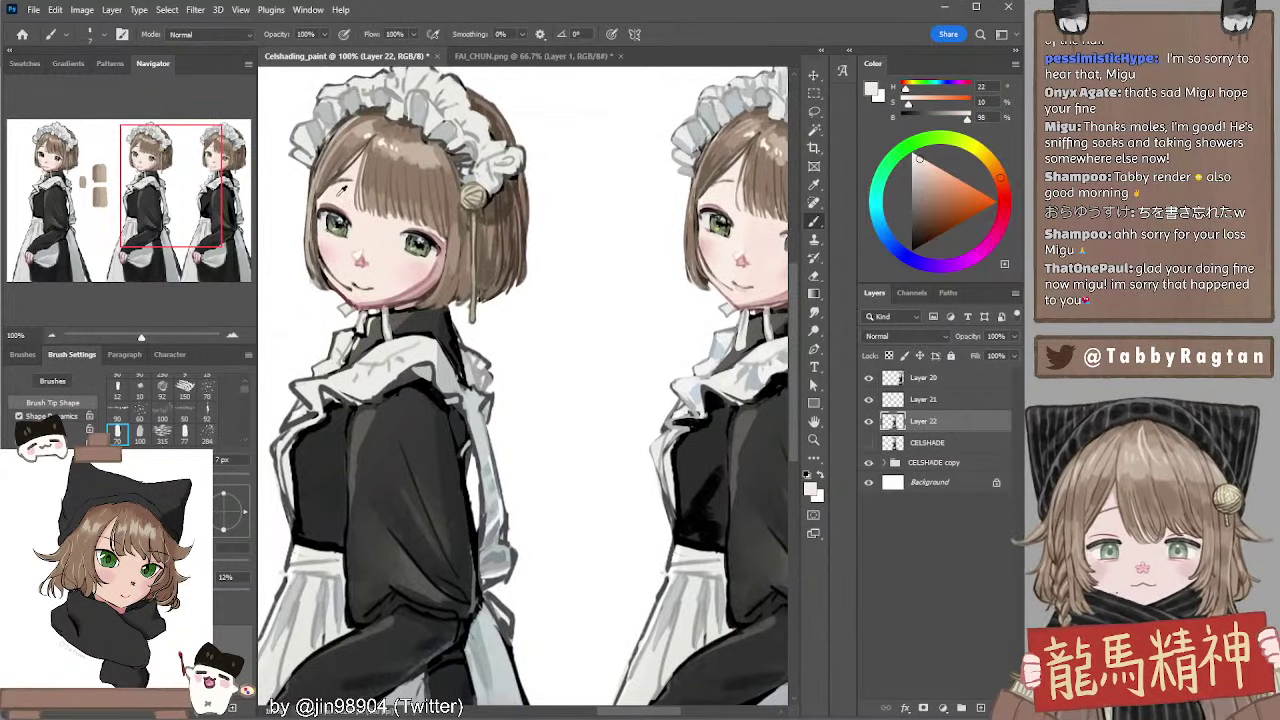
# Touch up the face with a pale skin colour sampled beside the fringe, using a 7 px brush
pyautogui.keyDown('alt'); pyautogui.click(337, 194); pyautogui.keyUp('alt')
pyautogui.press(']')
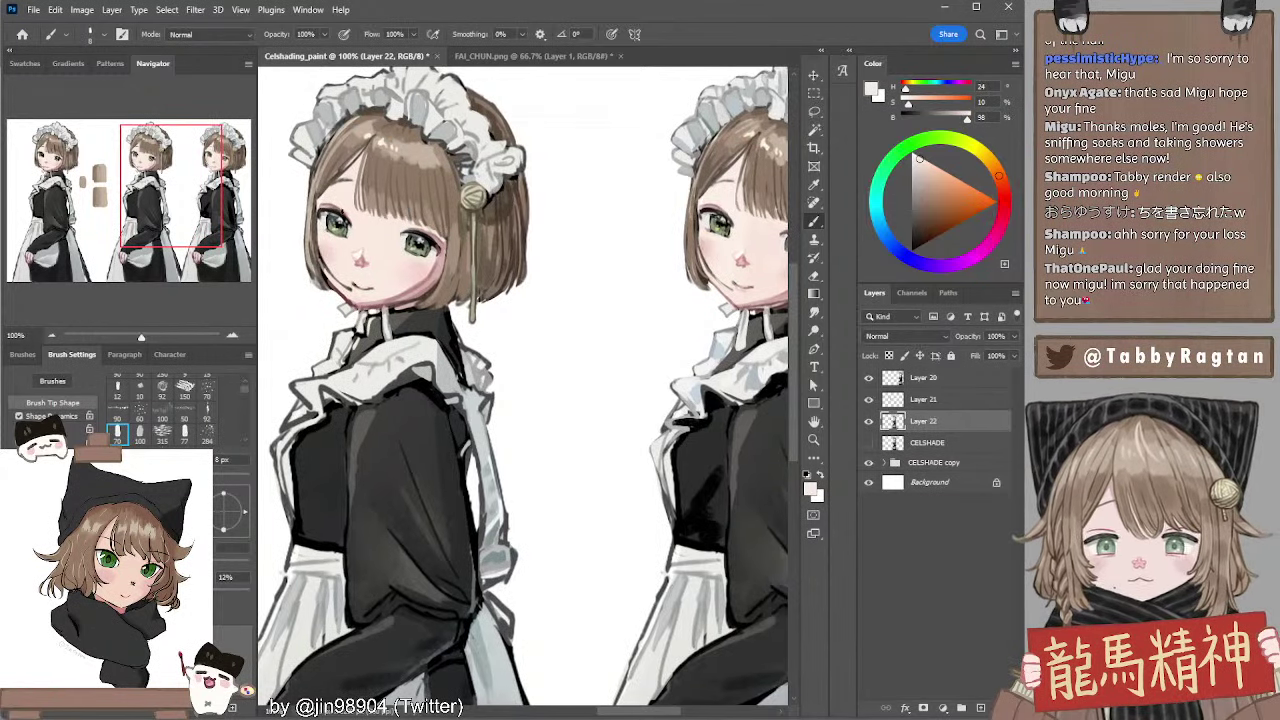
pyautogui.press('[')
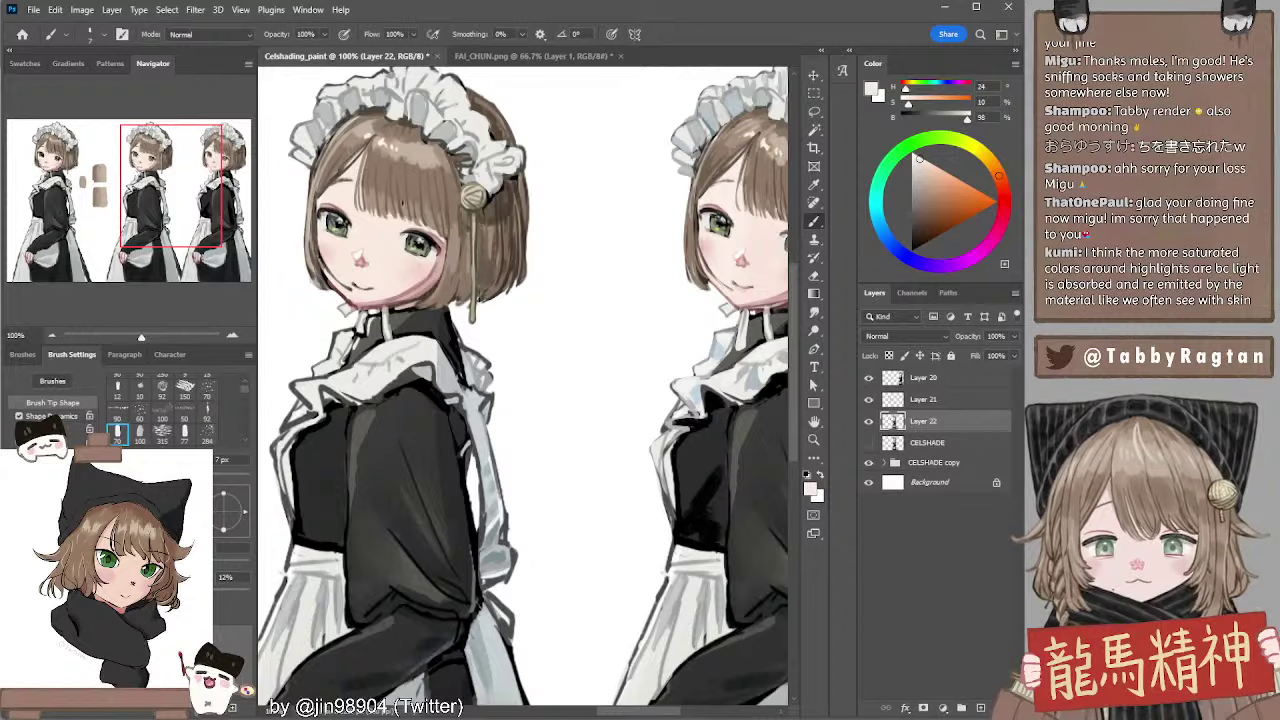
pyautogui.moveTo(393, 266); pyautogui.dragTo(403, 254)
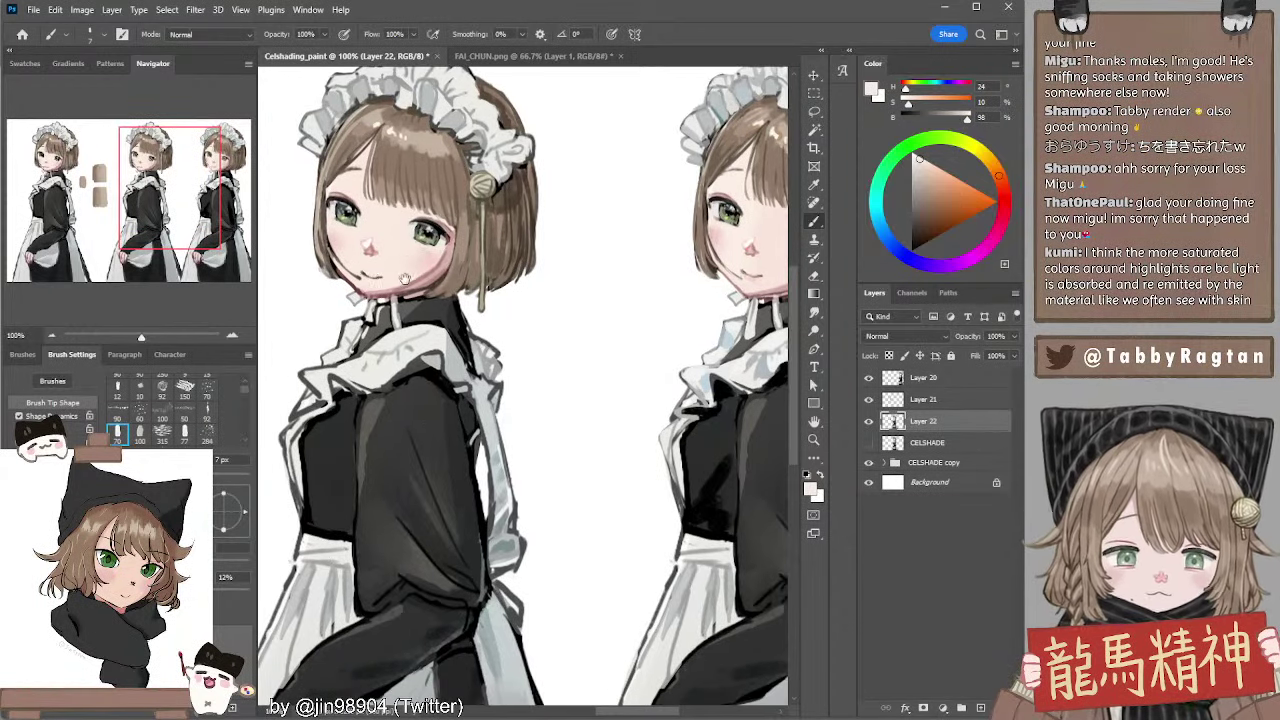
pyautogui.moveTo(405, 278); pyautogui.dragTo(395, 281)
# Rework the pink shadow along the jaw with a slightly lightened sampled pink and a 10 px brush, and resample the skin colour
pyautogui.keyDown('alt'); pyautogui.click(440, 259); pyautogui.keyUp('alt')
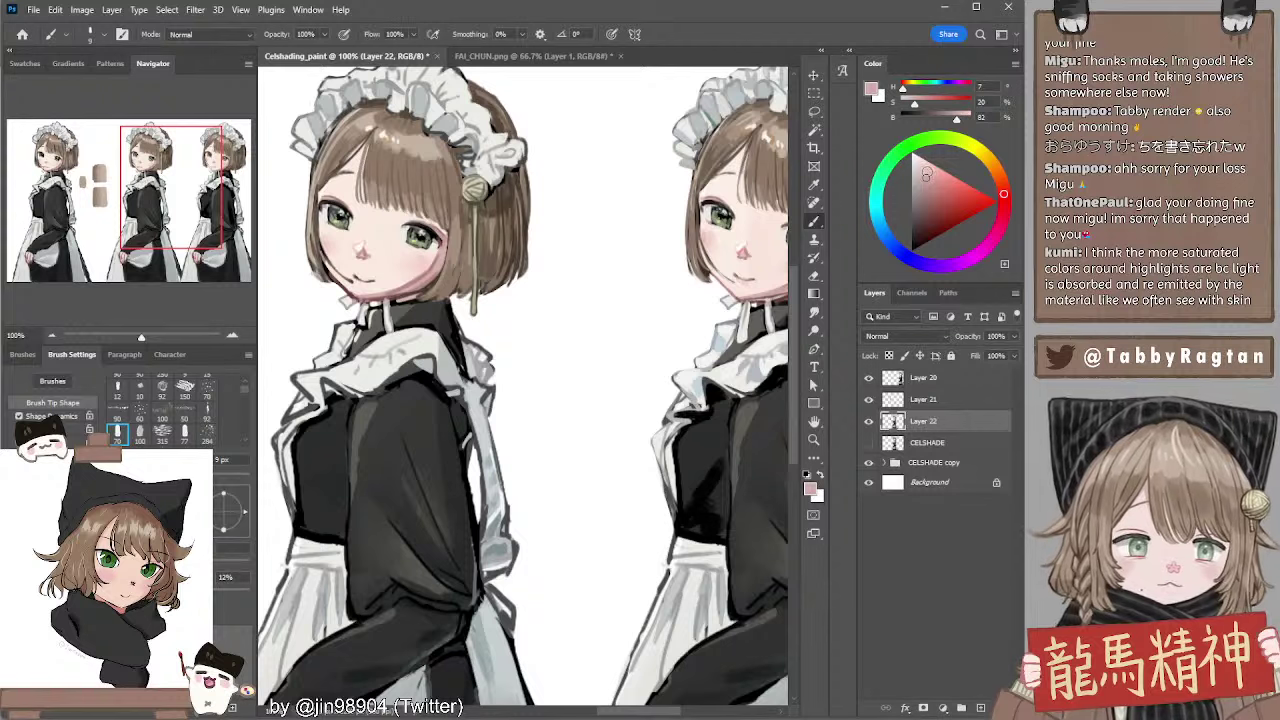
pyautogui.click(927, 172)
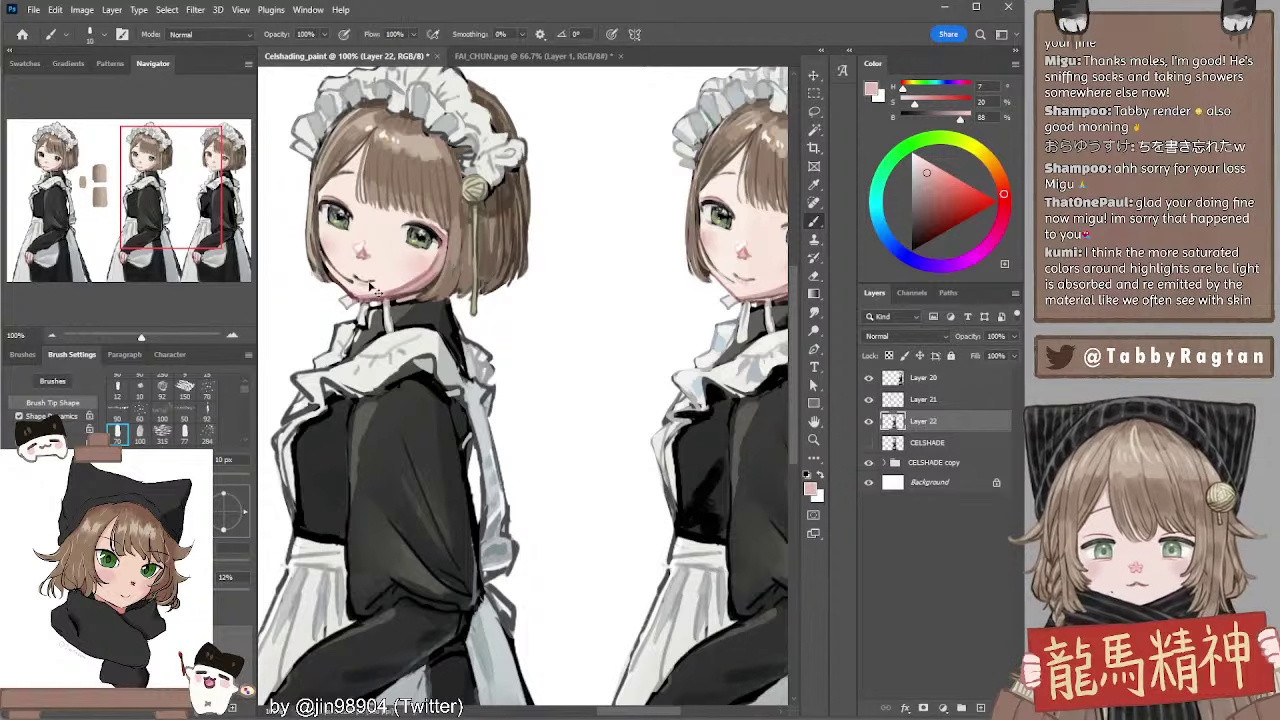
pyautogui.keyDown('alt'); pyautogui.click(381, 269); pyautogui.keyUp('alt')
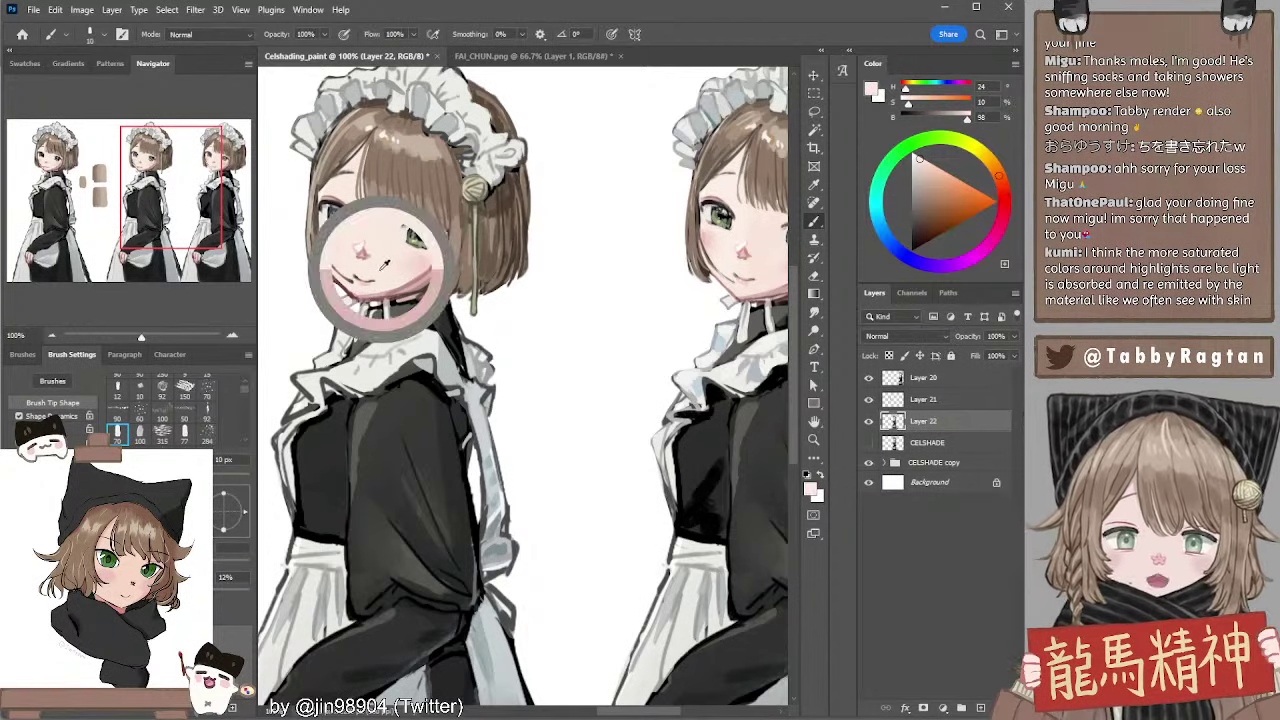
# Repaint the mouth line in a dusty pink sampled from the jaw shadow, reducing the brush to 5 px
pyautogui.click(232, 335)
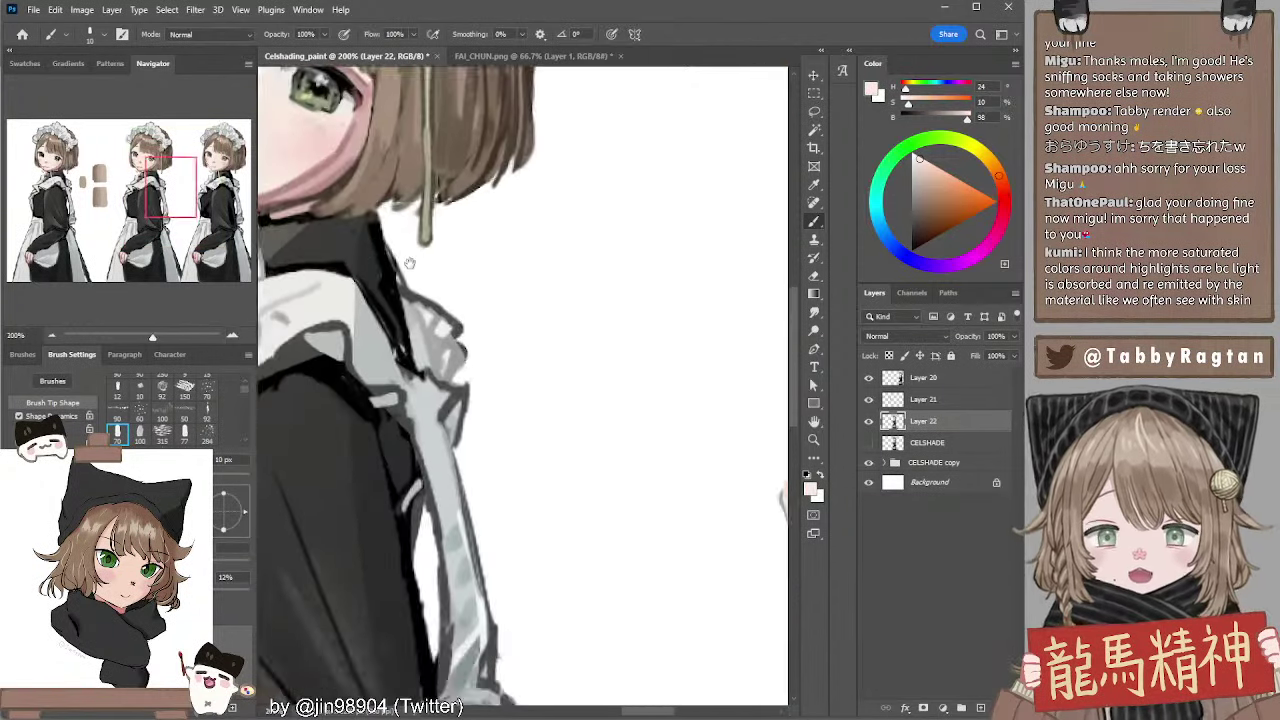
pyautogui.moveTo(408, 263); pyautogui.dragTo(689, 402)
pyautogui.keyDown('alt'); pyautogui.click(598, 322); pyautogui.keyUp('alt')
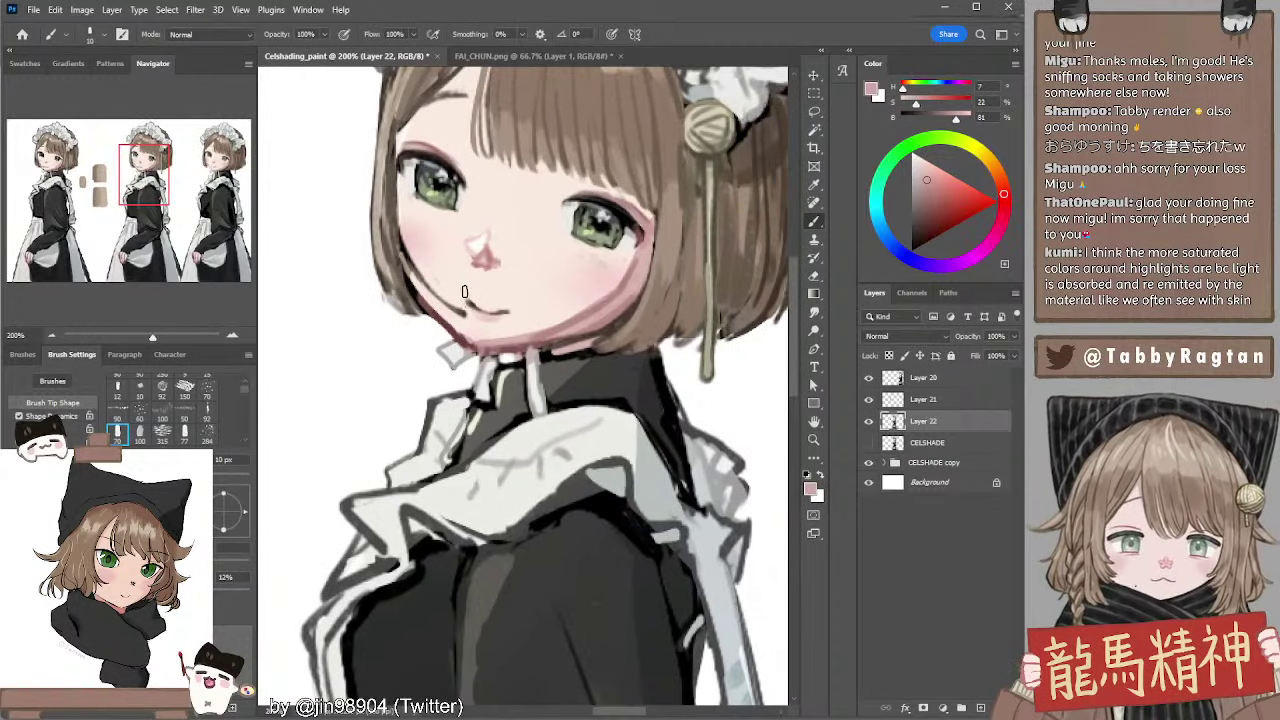
pyautogui.press('[')
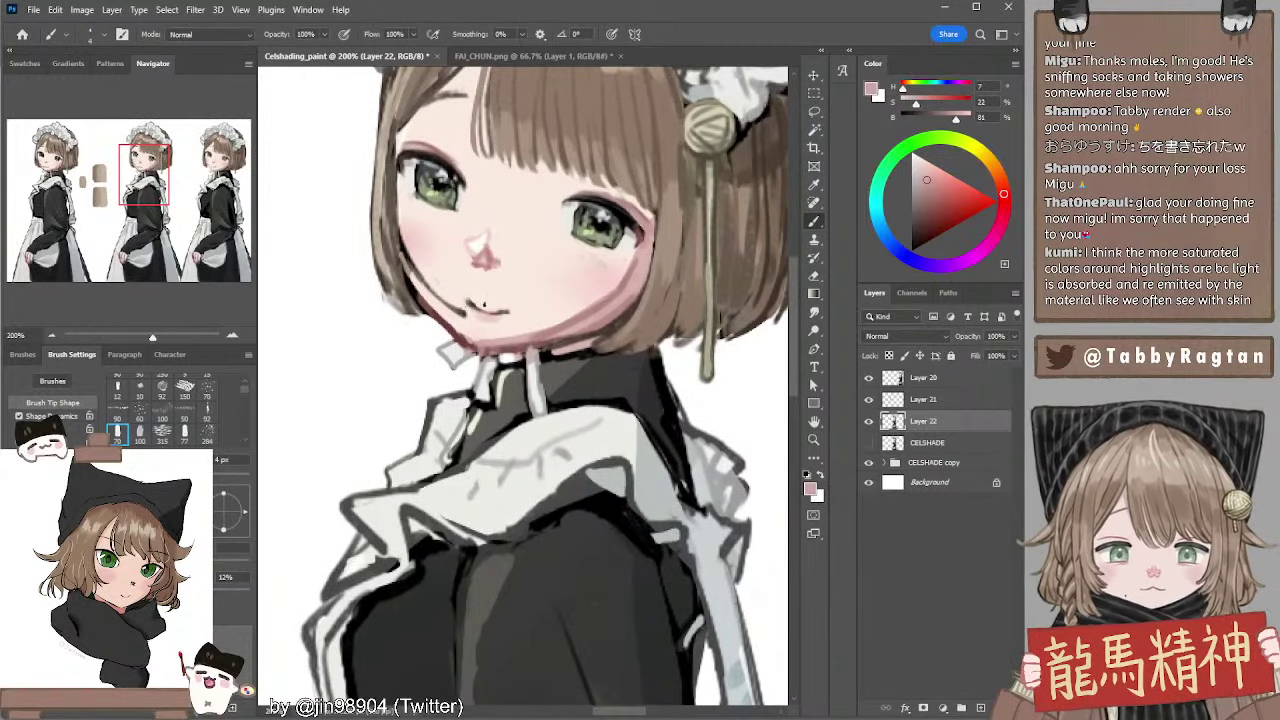
pyautogui.keyDown('alt'); pyautogui.click(598, 302); pyautogui.keyUp('alt')
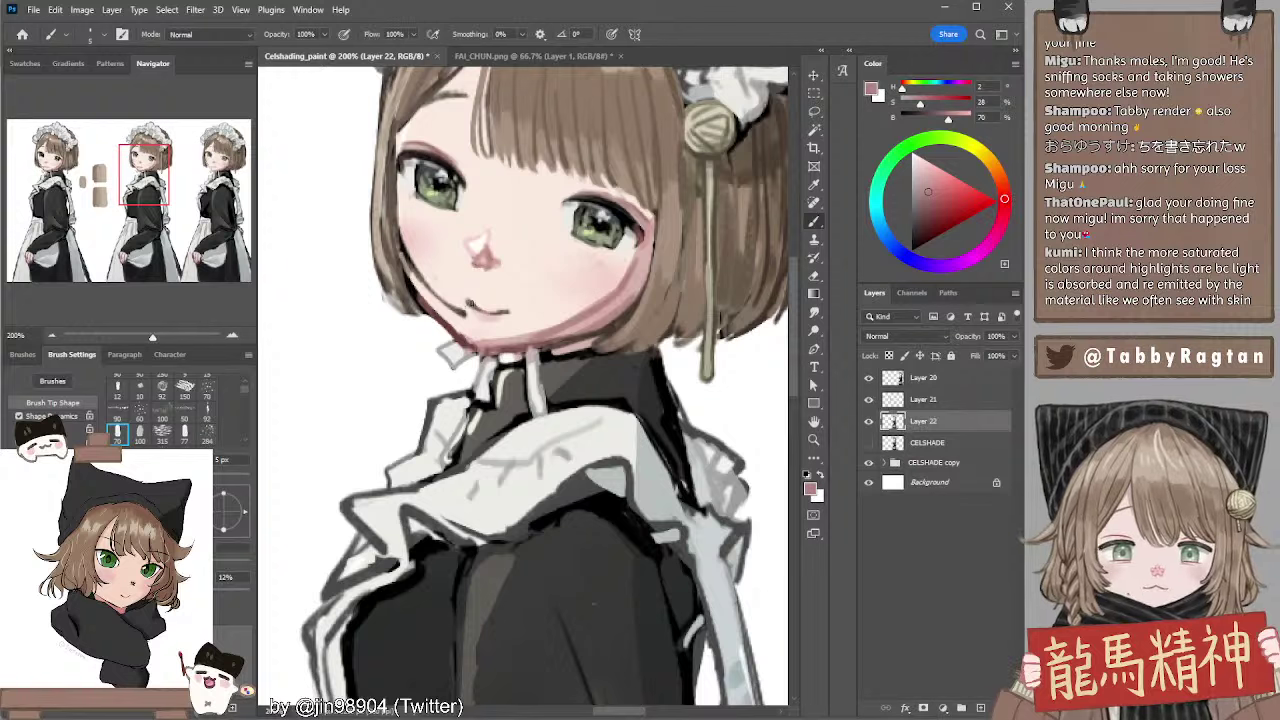
pyautogui.moveTo(468, 300); pyautogui.dragTo(486, 312)
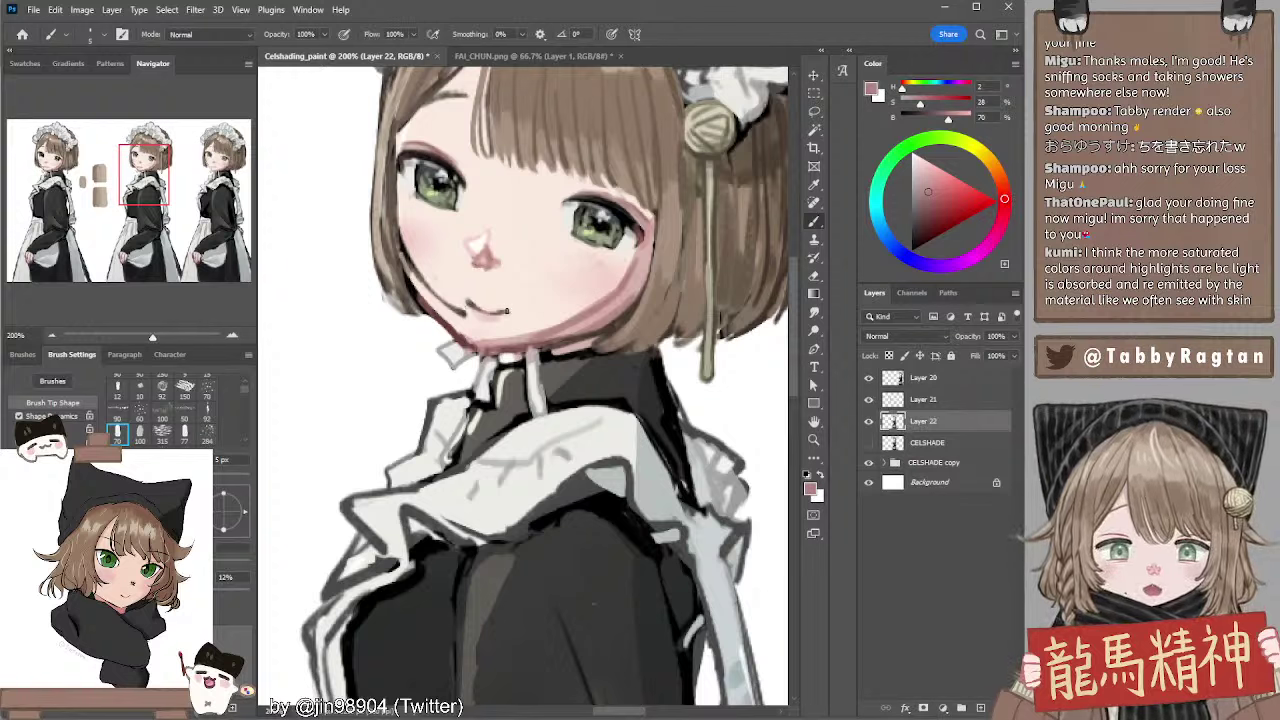
# Refine the edges and corners of the smile with alternately sampled skin tone and dusty pink, using a 4 to 5 px brush
pyautogui.keyDown('alt'); pyautogui.click(503, 302); pyautogui.keyUp('alt')
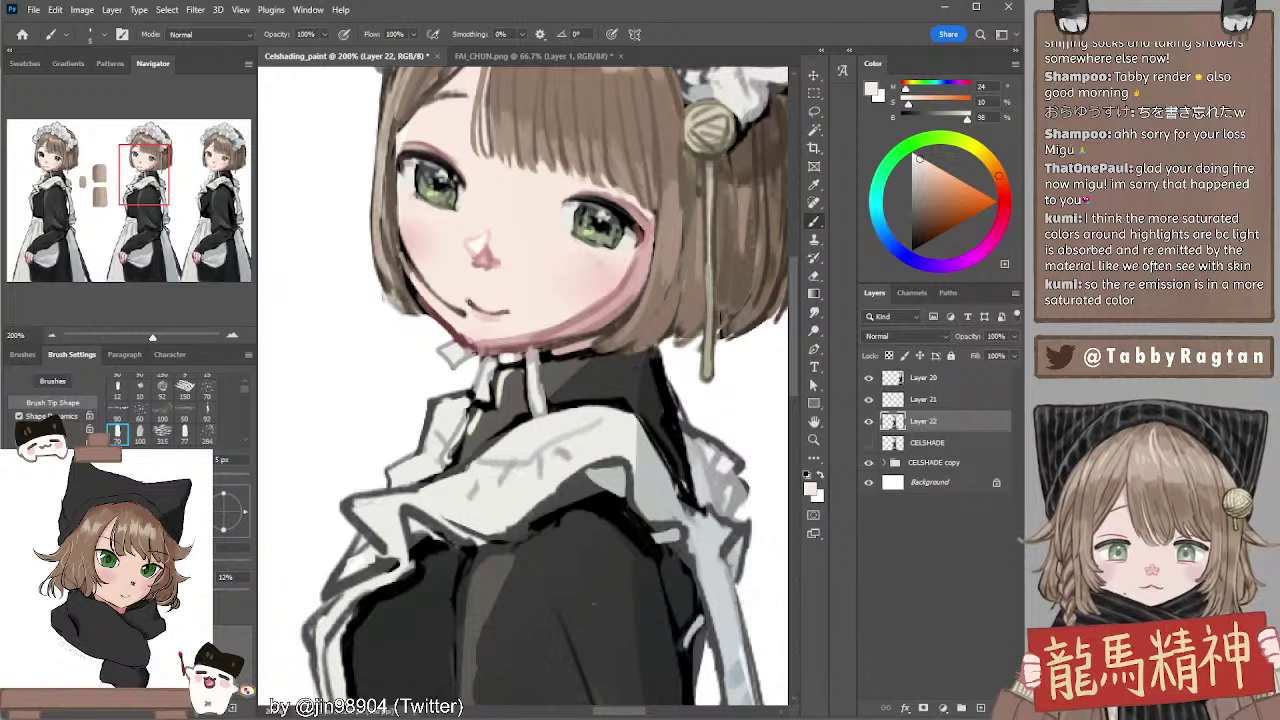
pyautogui.keyDown('alt'); pyautogui.click(480, 298); pyautogui.keyUp('alt')
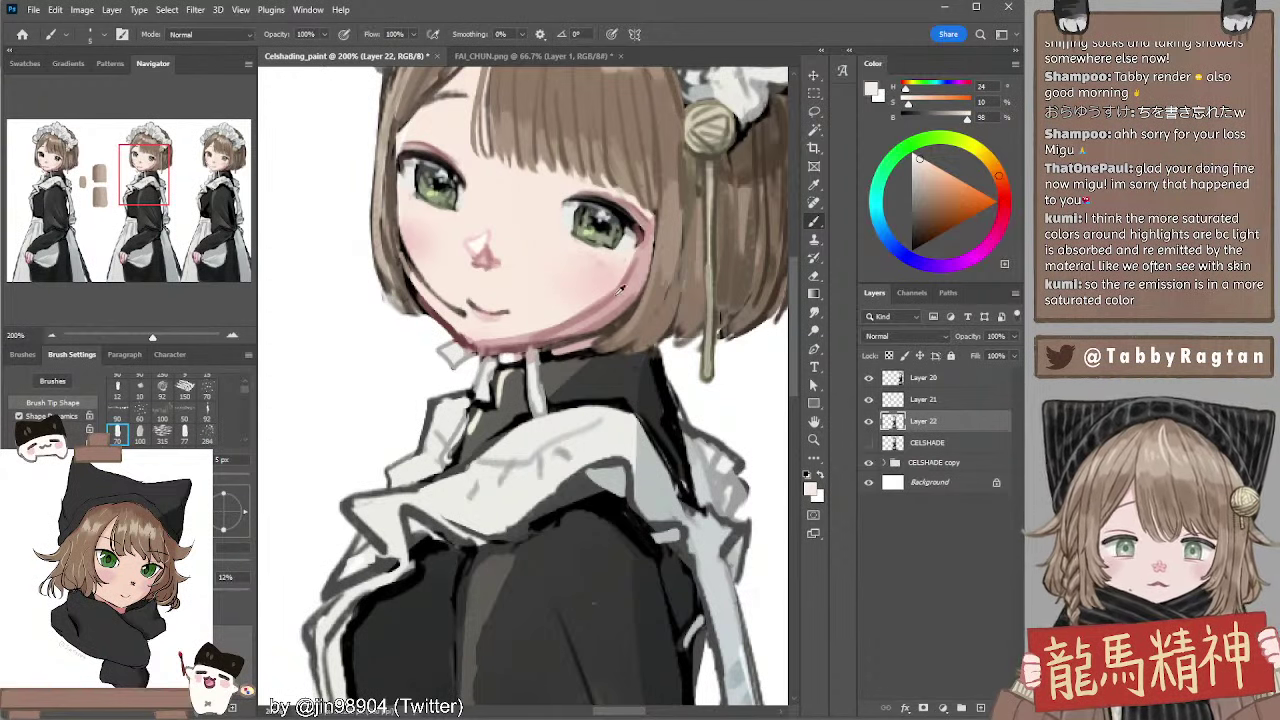
pyautogui.keyDown('alt'); pyautogui.click(558, 297); pyautogui.keyUp('alt')
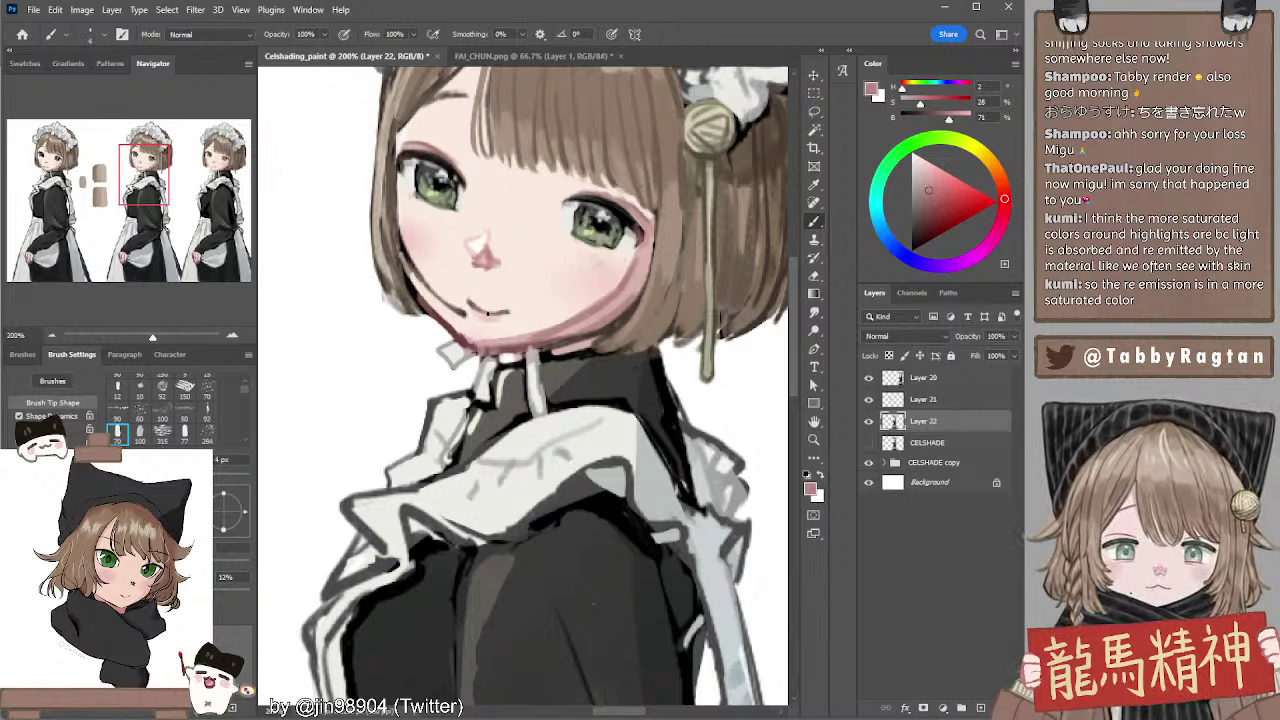
pyautogui.keyDown('alt'); pyautogui.click(498, 291); pyautogui.keyUp('alt')
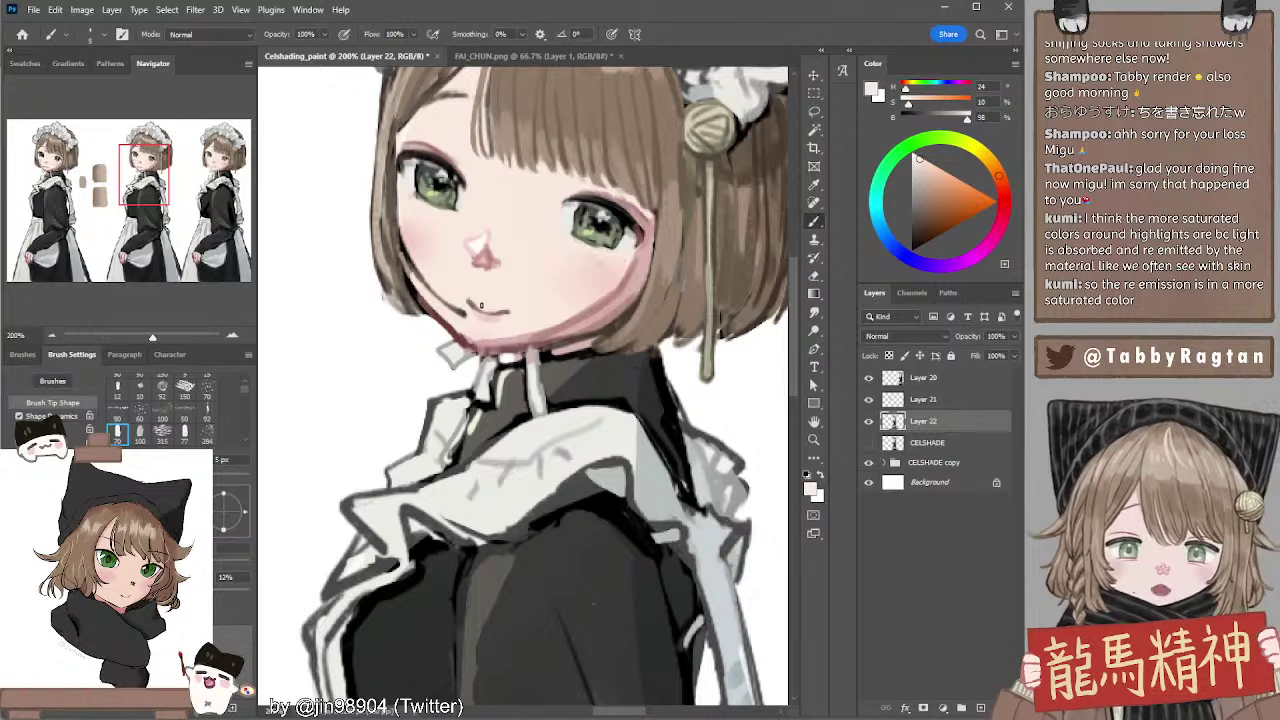
# Paint blush patches on both cheeks in a more saturated version of the sampled cheek pink, with a brush of up to 15 px
pyautogui.keyDown('alt'); pyautogui.click(415, 228); pyautogui.keyUp('alt')
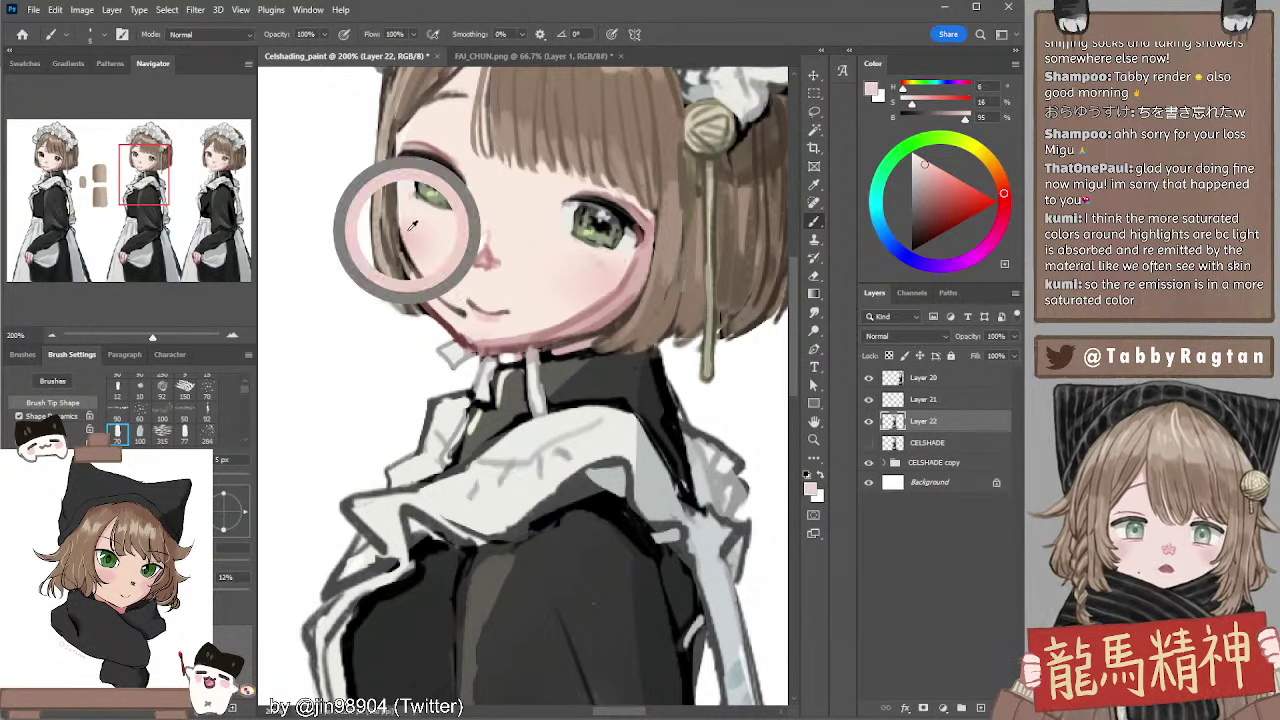
pyautogui.moveTo(462, 212)
pyautogui.mouseDown()
pyautogui.moveTo(488, 264)
pyautogui.moveTo(467, 226)
pyautogui.mouseUp()
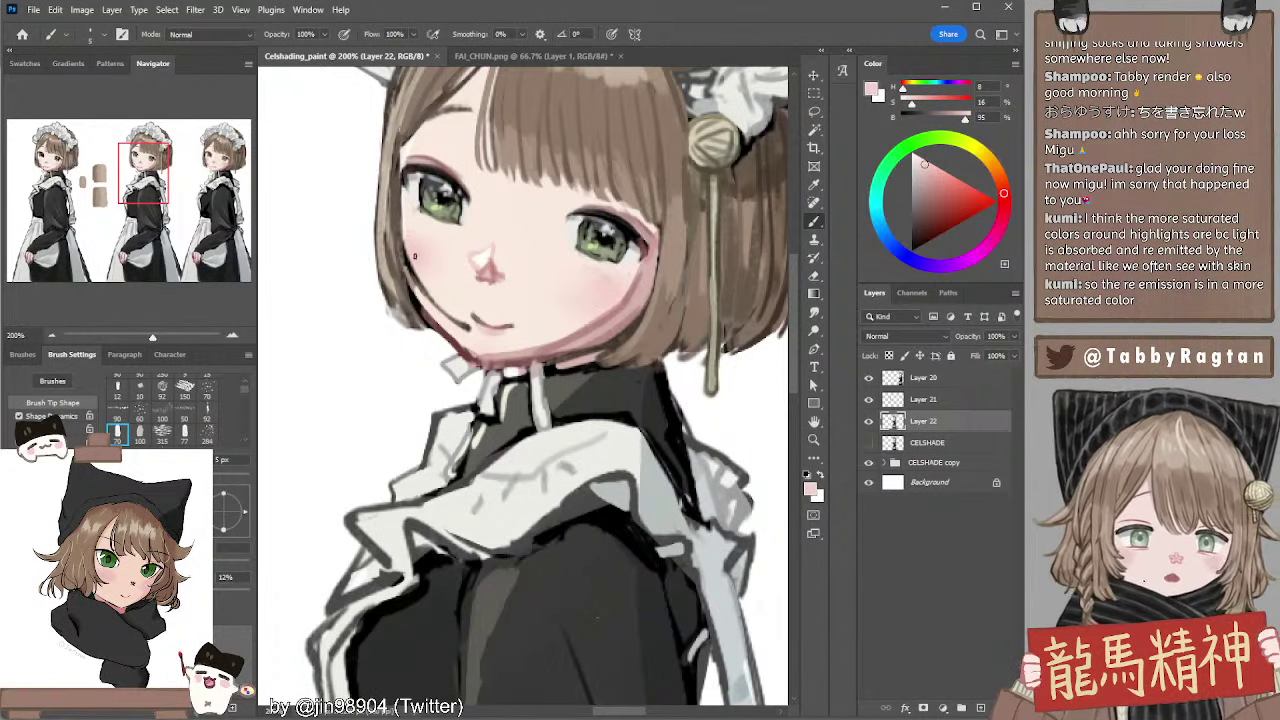
pyautogui.keyDown('alt'); pyautogui.click(419, 244); pyautogui.keyUp('alt')
pyautogui.keyDown('alt'); pyautogui.click(419, 244); pyautogui.keyUp('alt')
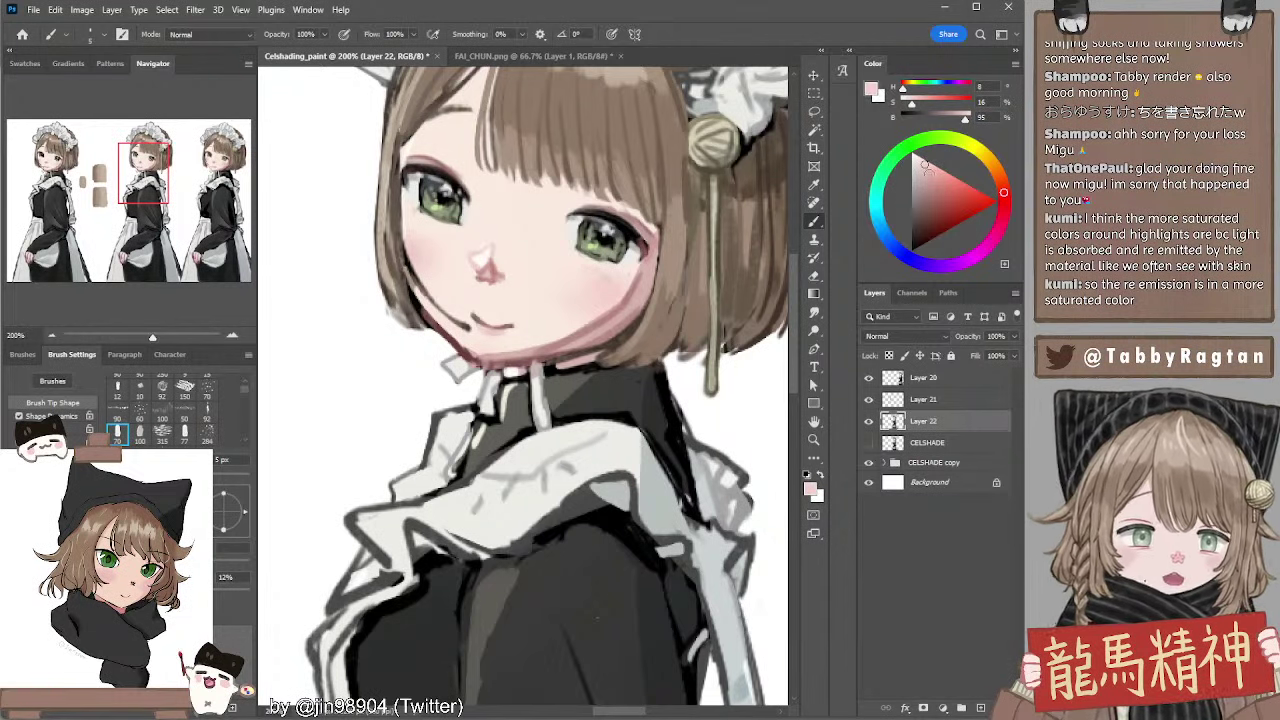
pyautogui.click(932, 170)
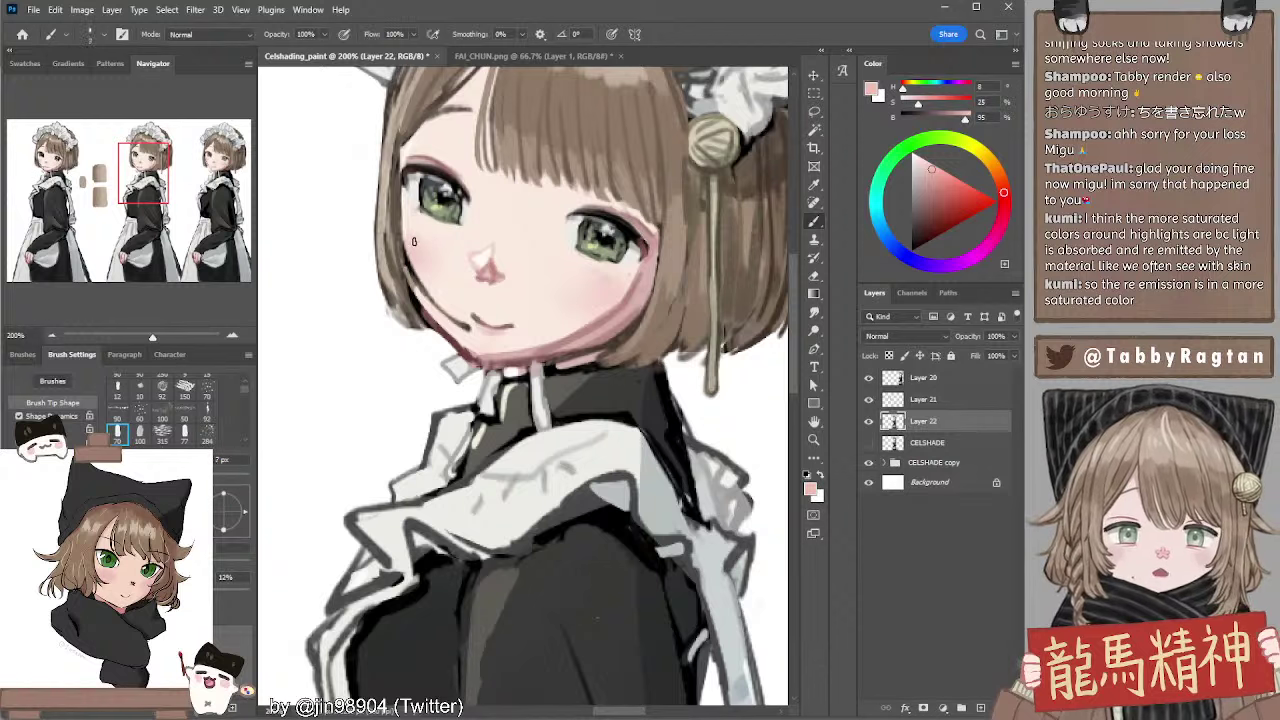
pyautogui.press(']')
pyautogui.press(']')
pyautogui.press(']')
pyautogui.moveTo(414, 240); pyautogui.dragTo(436, 250)
pyautogui.hotkey('ctrl', 'z')
pyautogui.press(']')
pyautogui.moveTo(600, 285); pyautogui.dragTo(610, 289)
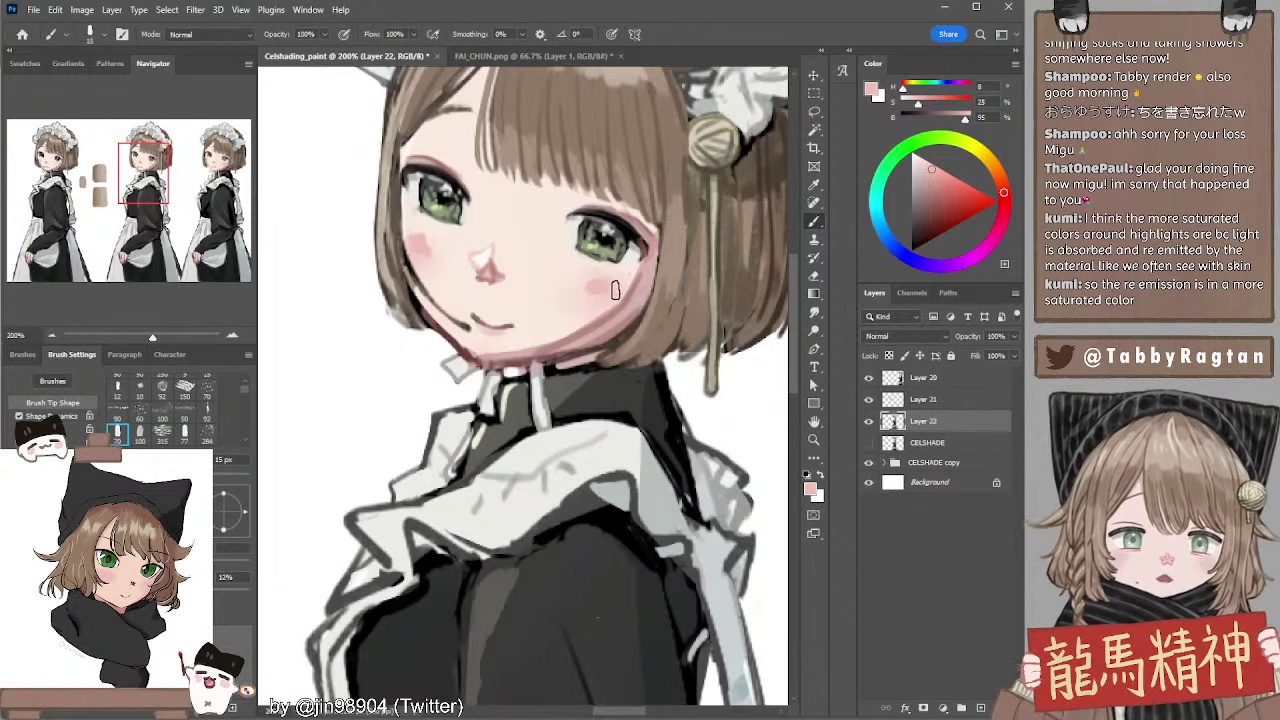
pyautogui.press('[')
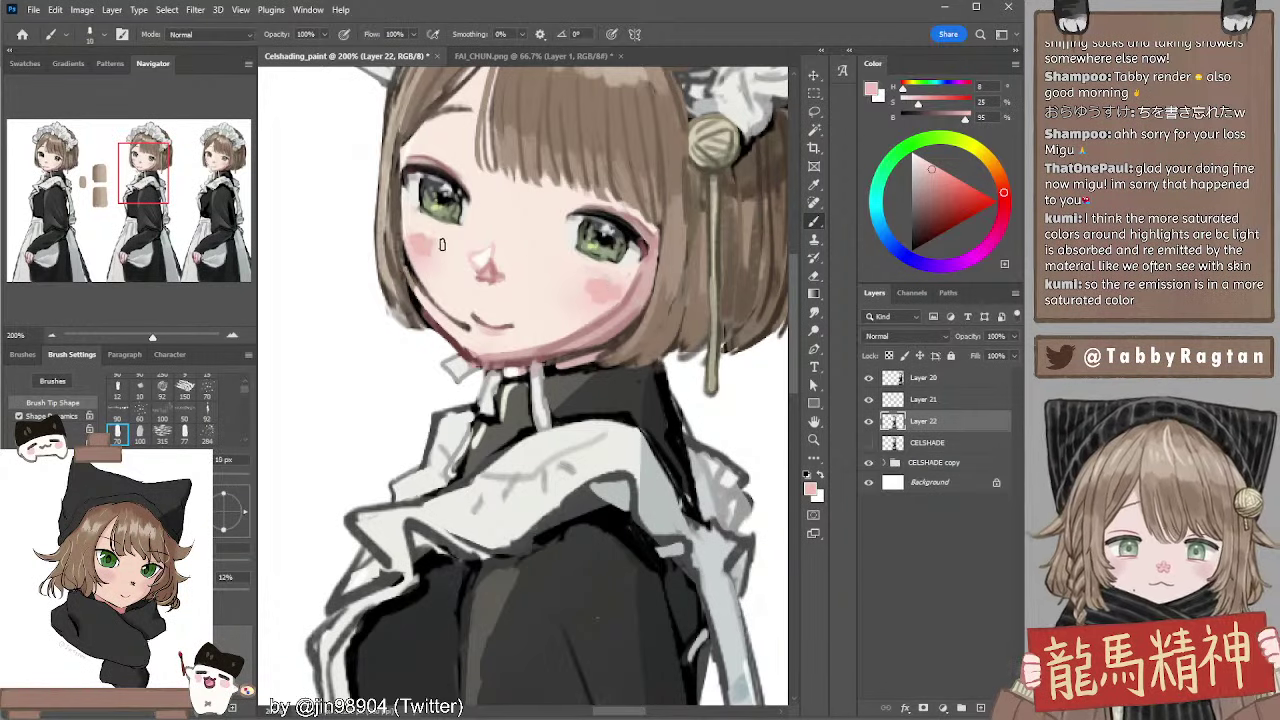
# Blend the blush on the cheek farthest from the ornament with the Smudge tool at 30% strength and a 7 to 15 px tip
pyautogui.press('r')
pyautogui.press('[')
pyautogui.press('[')
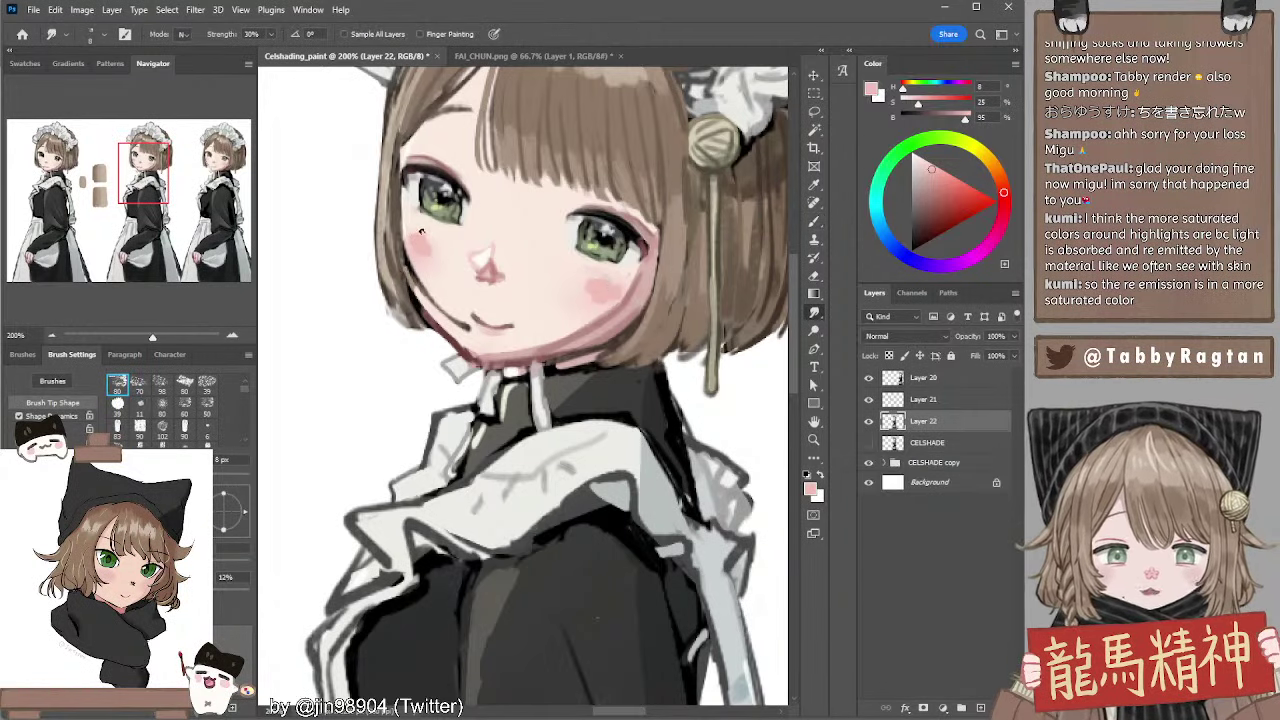
pyautogui.press(']')
pyautogui.press(']')
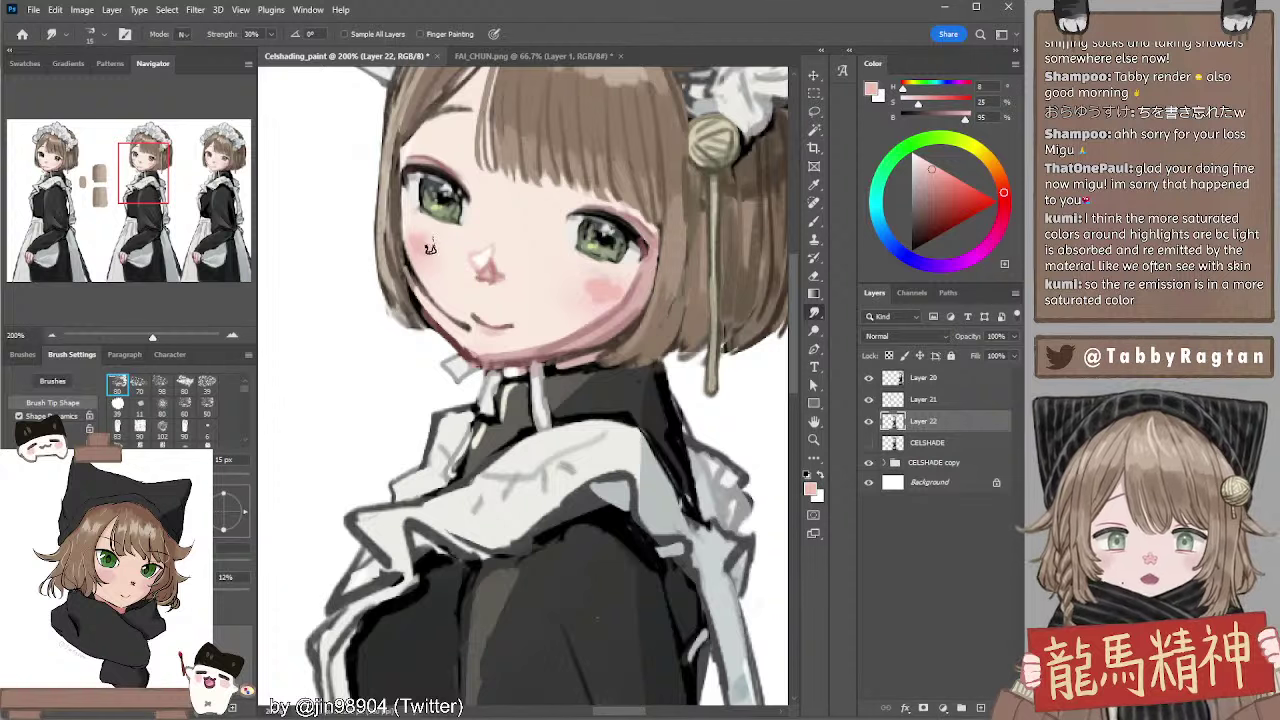
pyautogui.hotkey('ctrl', 'z')
pyautogui.press('[')
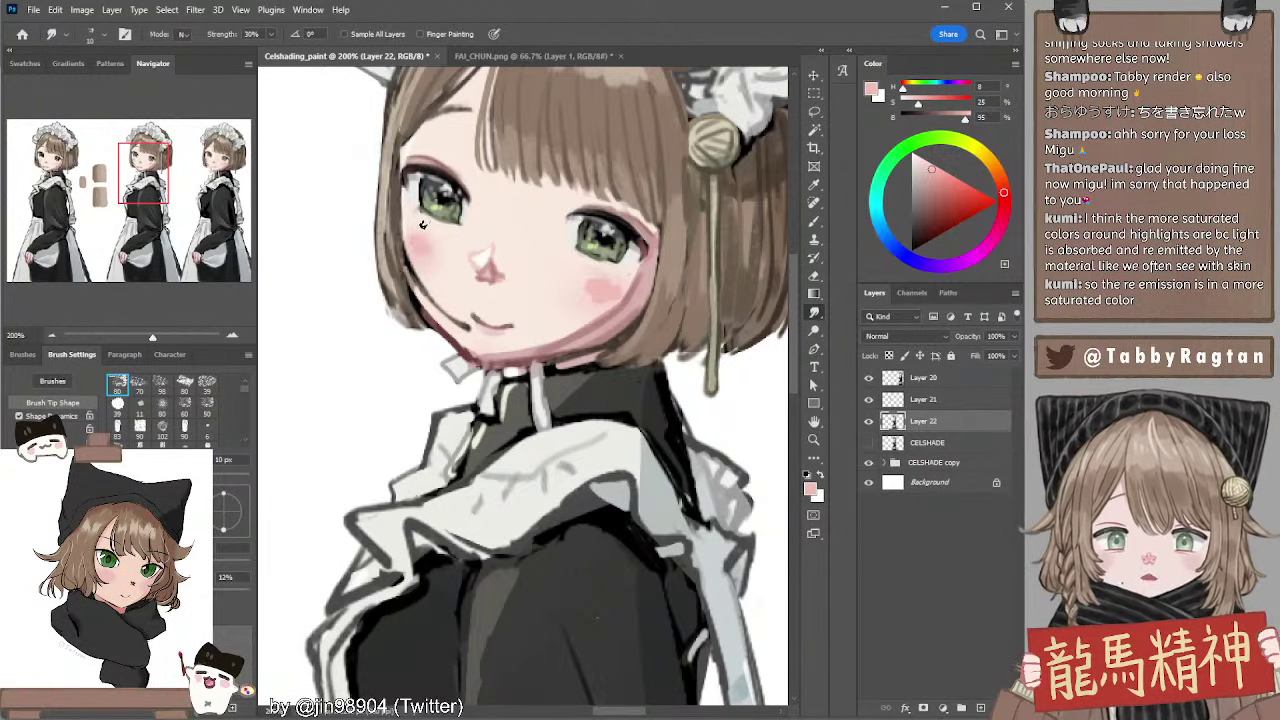
pyautogui.moveTo(422, 224); pyautogui.dragTo(480, 262)
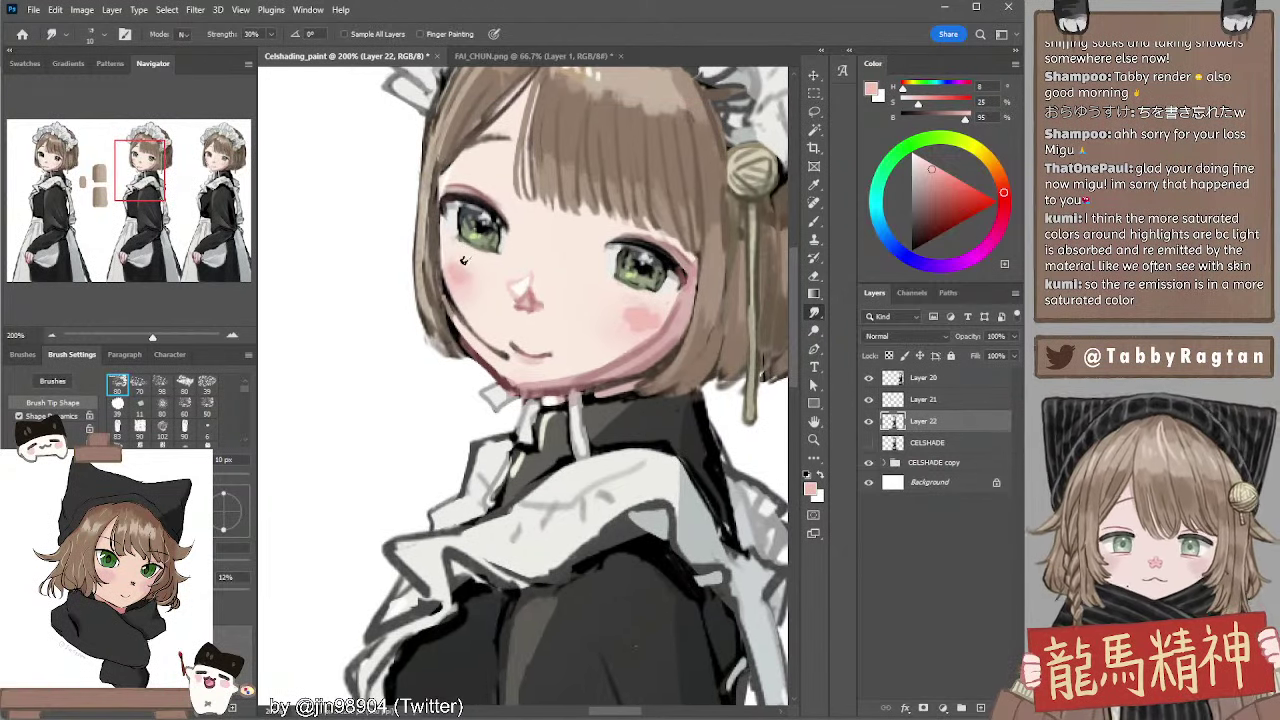
pyautogui.press('[')
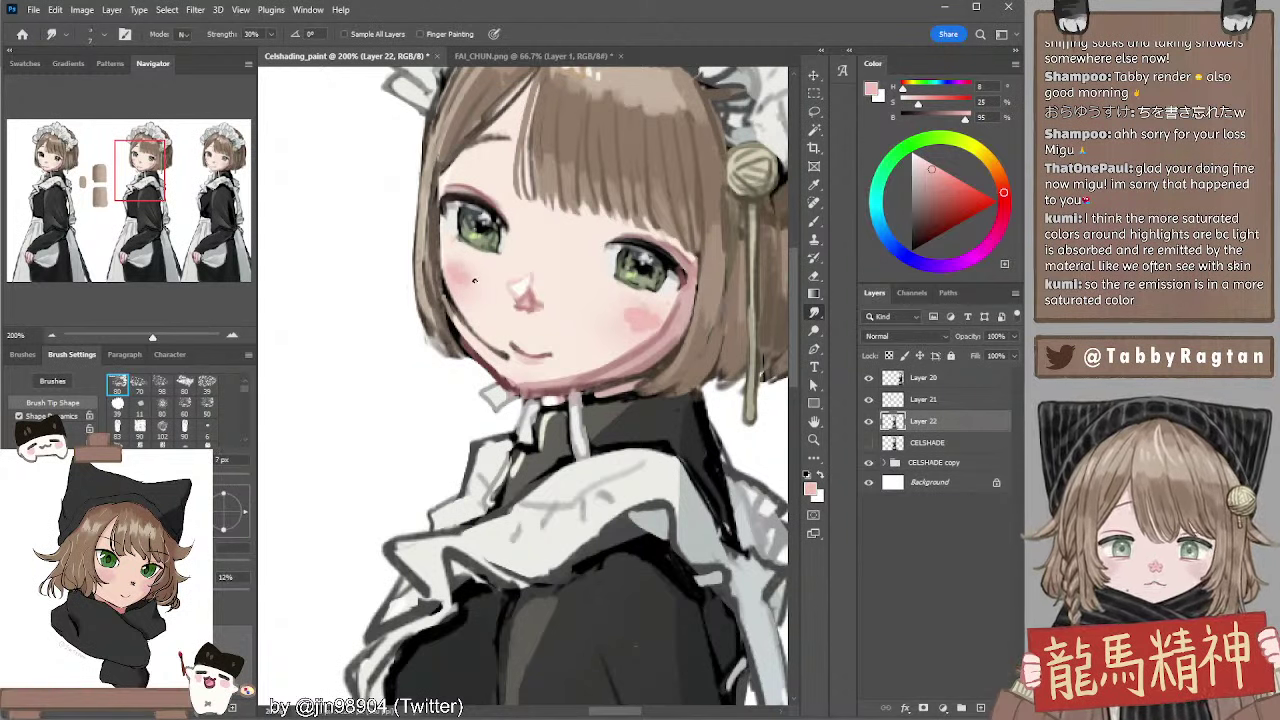
# Rework the far cheek's blush with a sampled warm pink at 20 px, and the ornament-side cheek's with a 15 px brush
pyautogui.press('b')
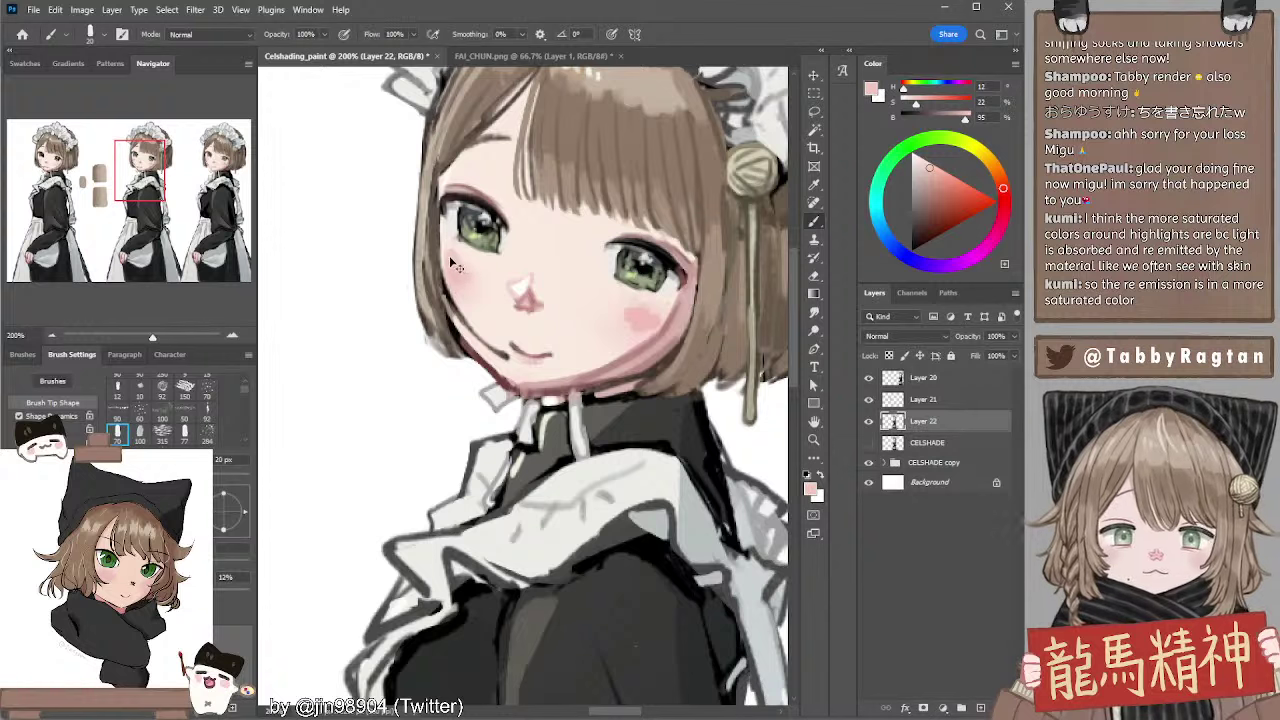
pyautogui.press('r')
pyautogui.press('b')
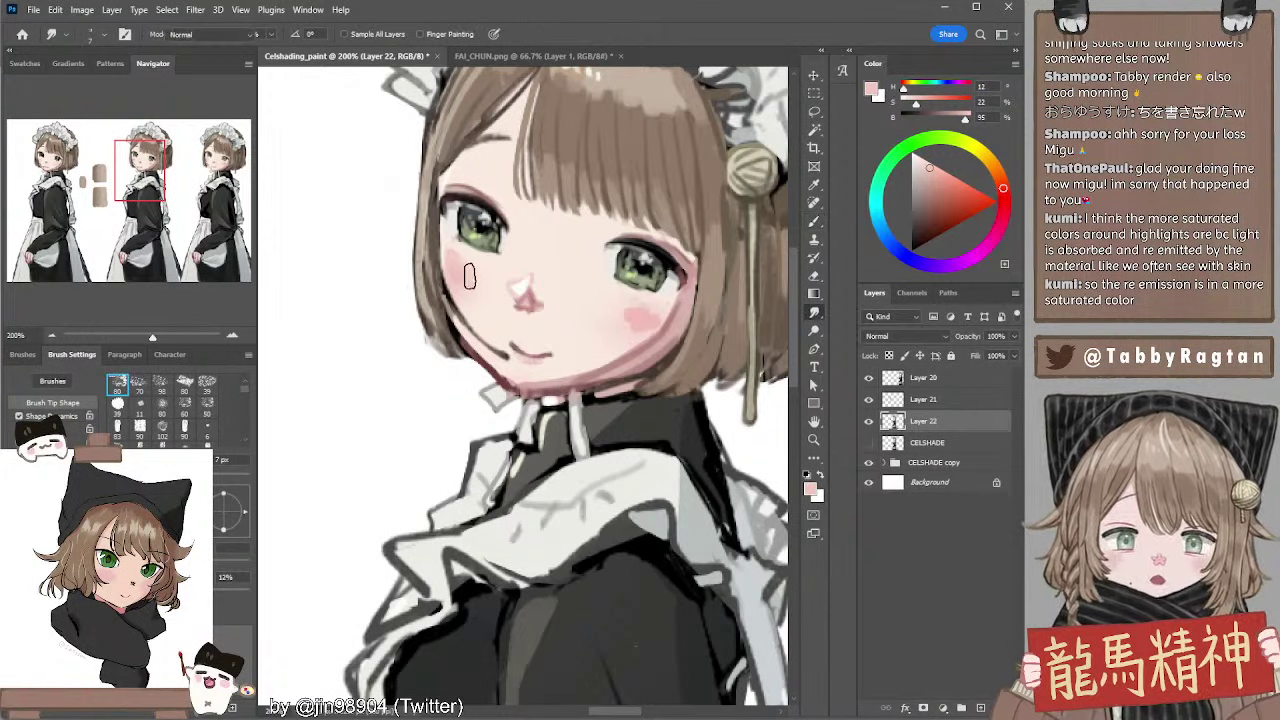
pyautogui.moveTo(487, 278)
pyautogui.mouseDown()
pyautogui.moveTo(447, 262)
pyautogui.moveTo(420, 266)
pyautogui.moveTo(430, 278)
pyautogui.mouseUp()
pyautogui.keyDown('alt'); pyautogui.click(409, 255); pyautogui.keyUp('alt')
pyautogui.press('[')
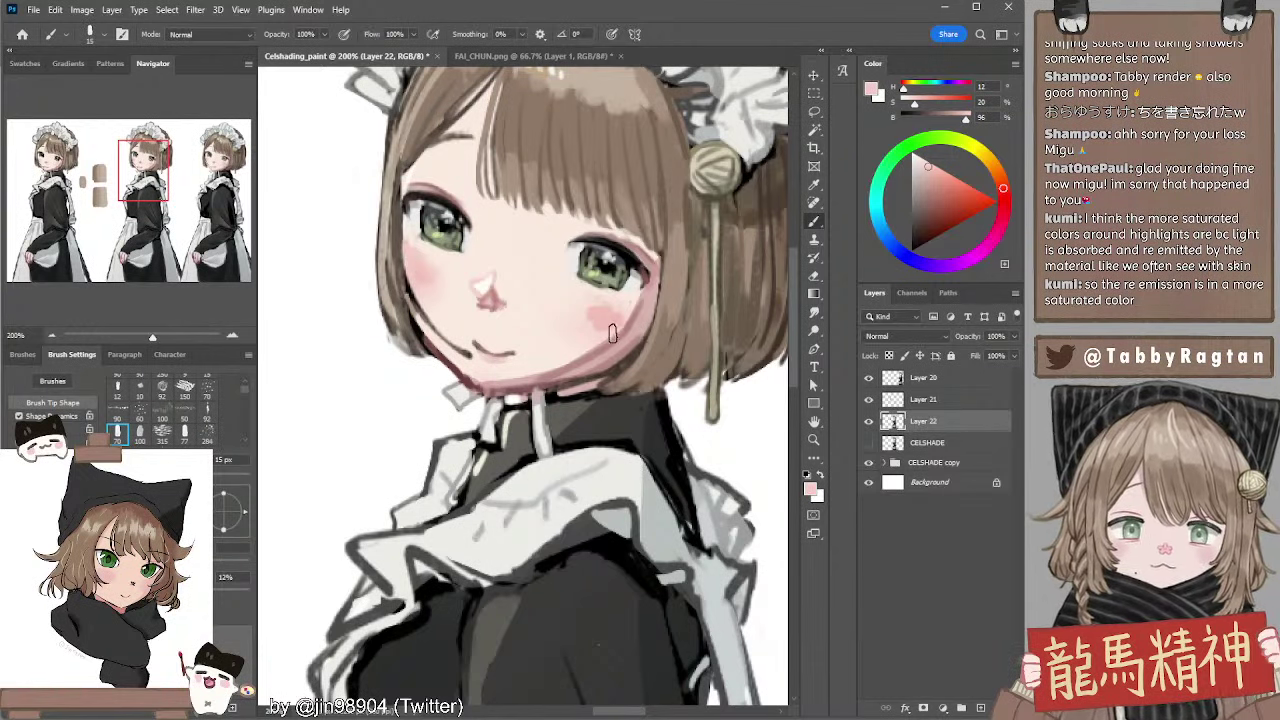
# Soften the blush on the ornament-side cheek with 7 px smudging and a pale pink sampled below the eye at 25 px
pyautogui.press('r')
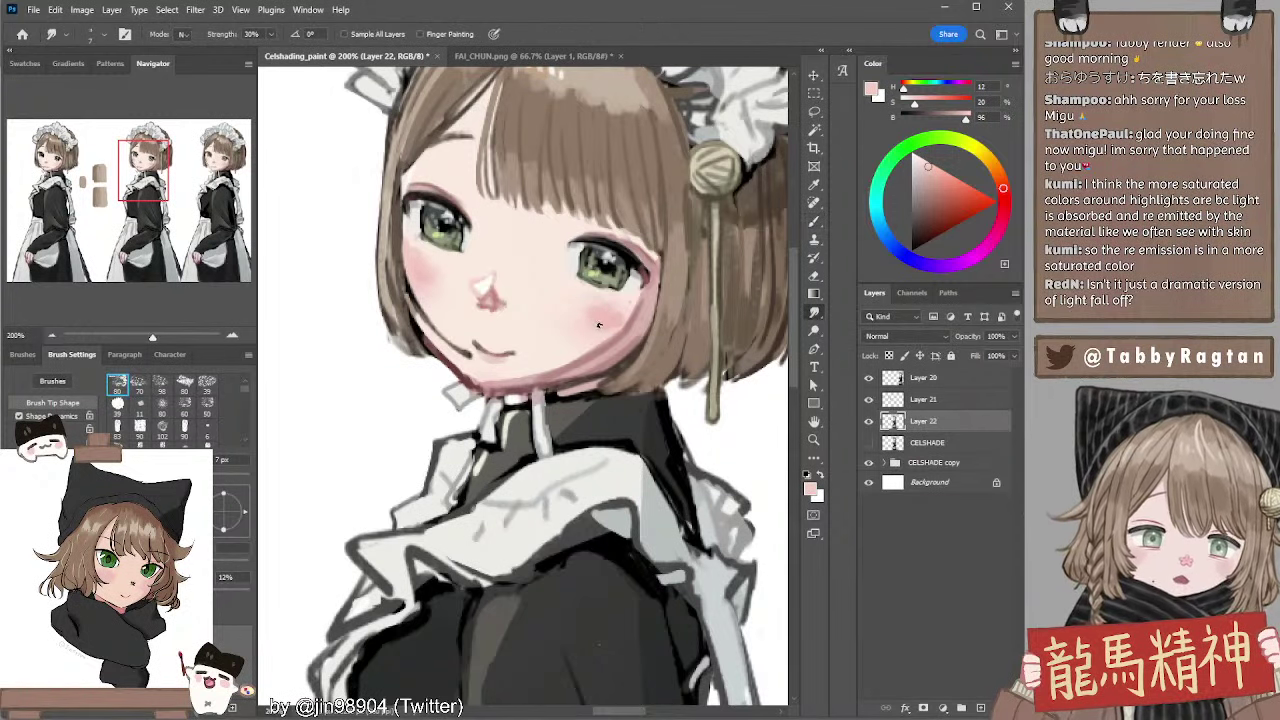
pyautogui.press('i')
pyautogui.click(587, 305)
pyautogui.press('b')
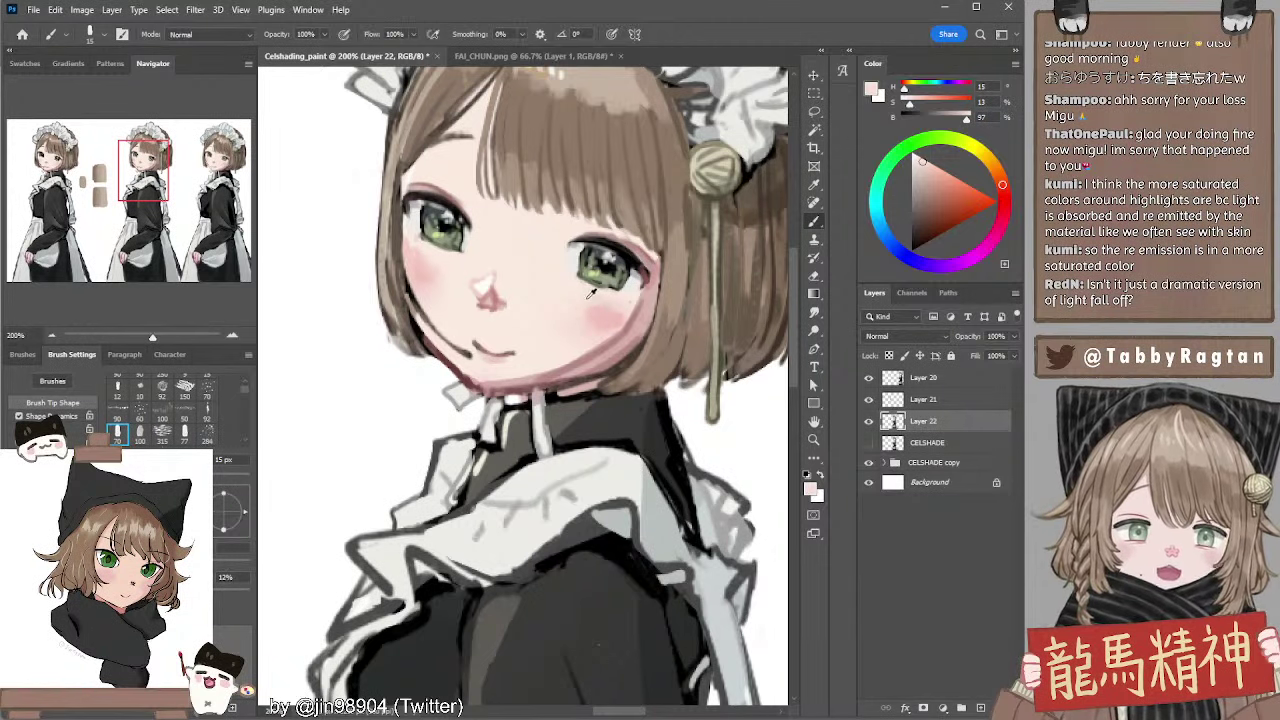
pyautogui.keyDown('alt'); pyautogui.click(591, 297); pyautogui.keyUp('alt')
pyautogui.press(']')
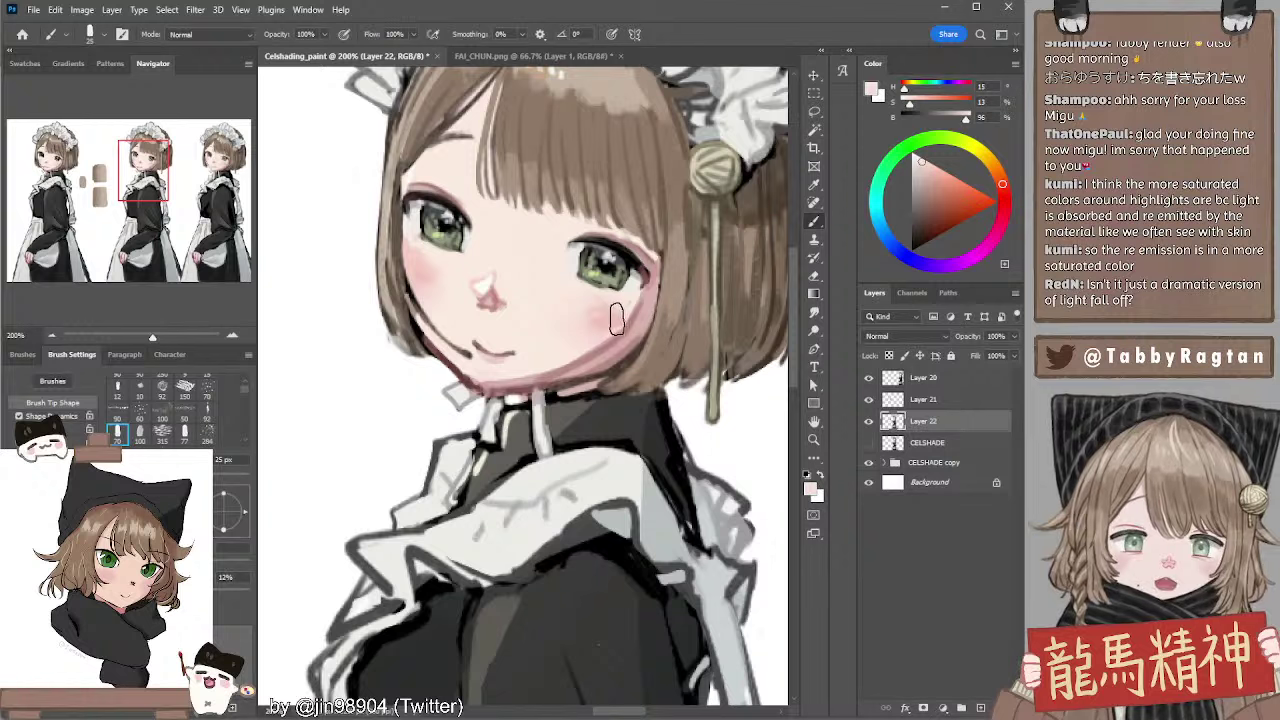
pyautogui.press('[')
pyautogui.press(']')
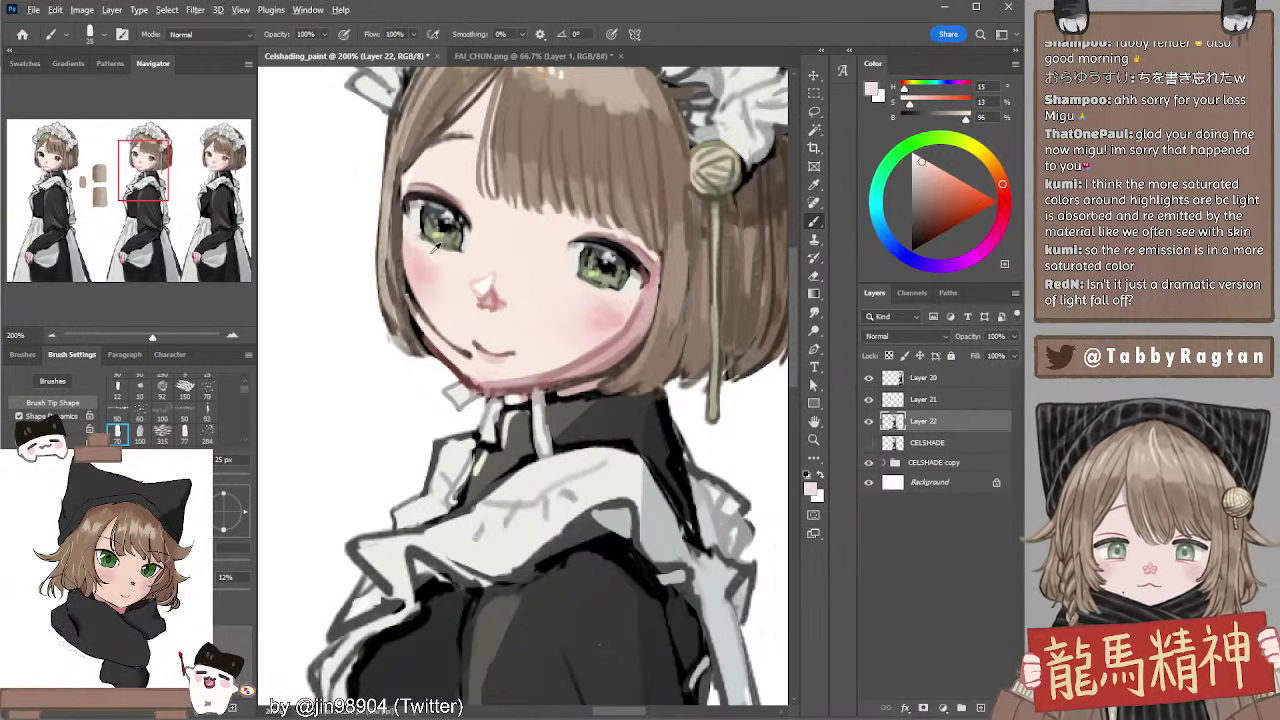
# Soften the far cheek's blush with pale skin tones sampled around it, using a 25 px brush and a 10 px one
pyautogui.keyDown('alt'); pyautogui.click(422, 249); pyautogui.keyUp('alt')
pyautogui.moveTo(406, 237); pyautogui.dragTo(418, 263)
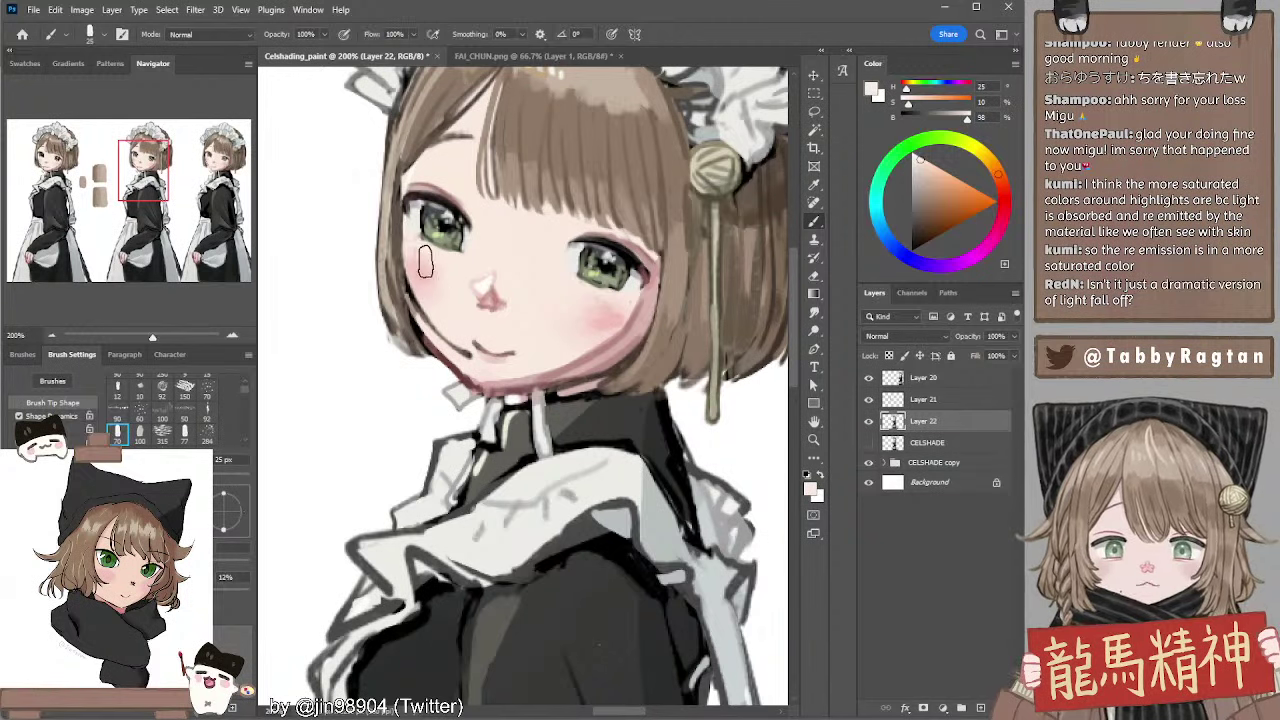
pyautogui.keyDown('alt'); pyautogui.click(445, 278); pyautogui.keyUp('alt')
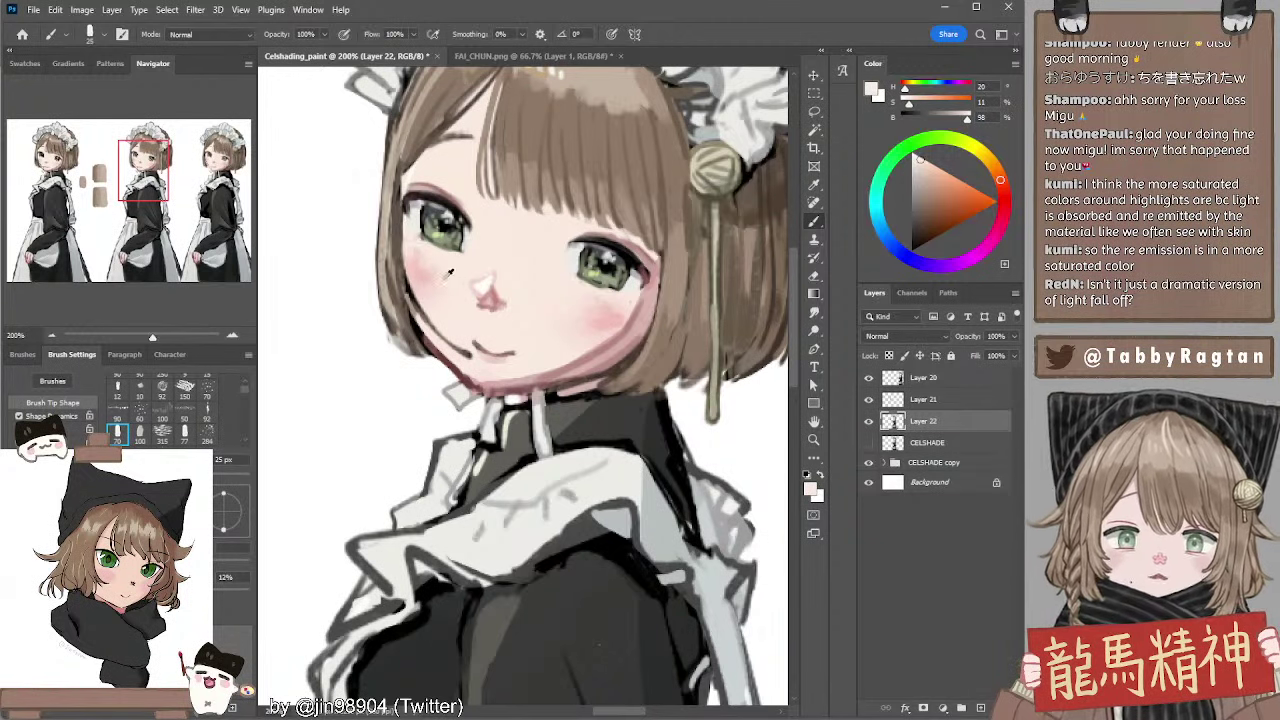
pyautogui.click(51, 335)
pyautogui.moveTo(559, 270); pyautogui.dragTo(484, 231)
pyautogui.keyDown('alt'); pyautogui.click(398, 283); pyautogui.keyUp('alt')
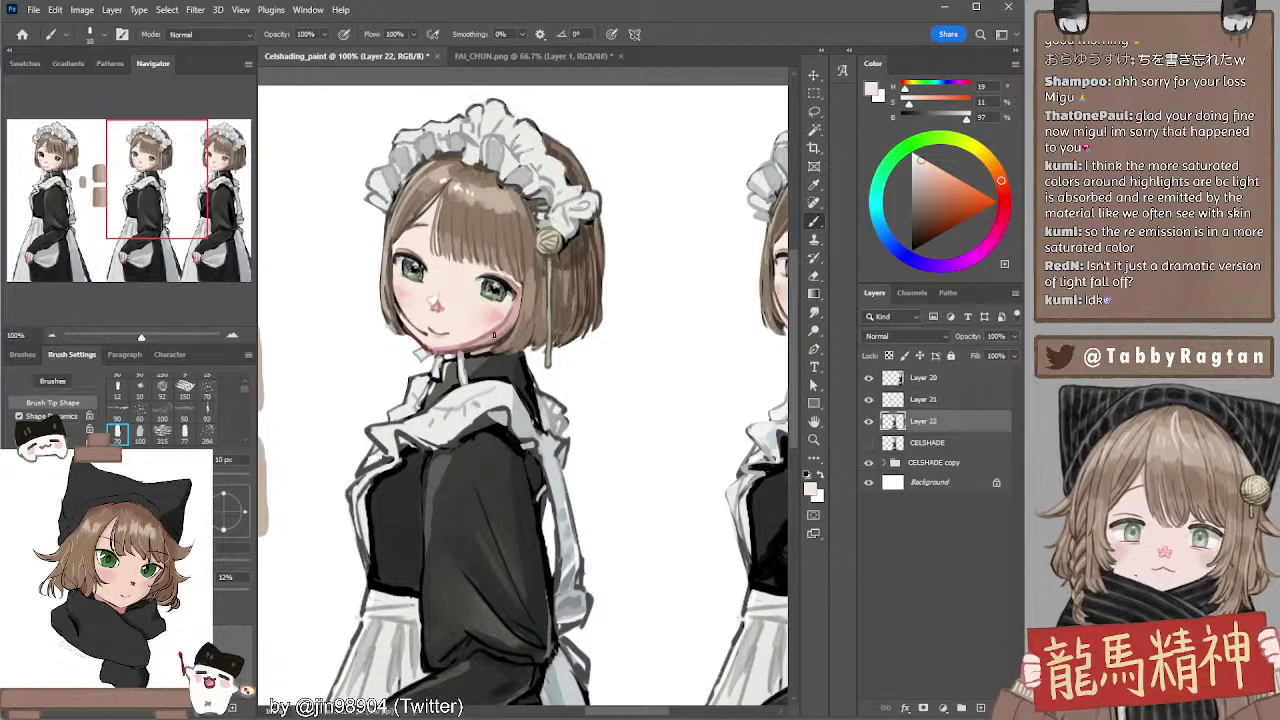
# Touch up the far-side eyebrow in a sampled reddish brown with the brush reduced from 10 to 6 px
pyautogui.keyDown('alt'); pyautogui.click(413, 253); pyautogui.keyUp('alt')
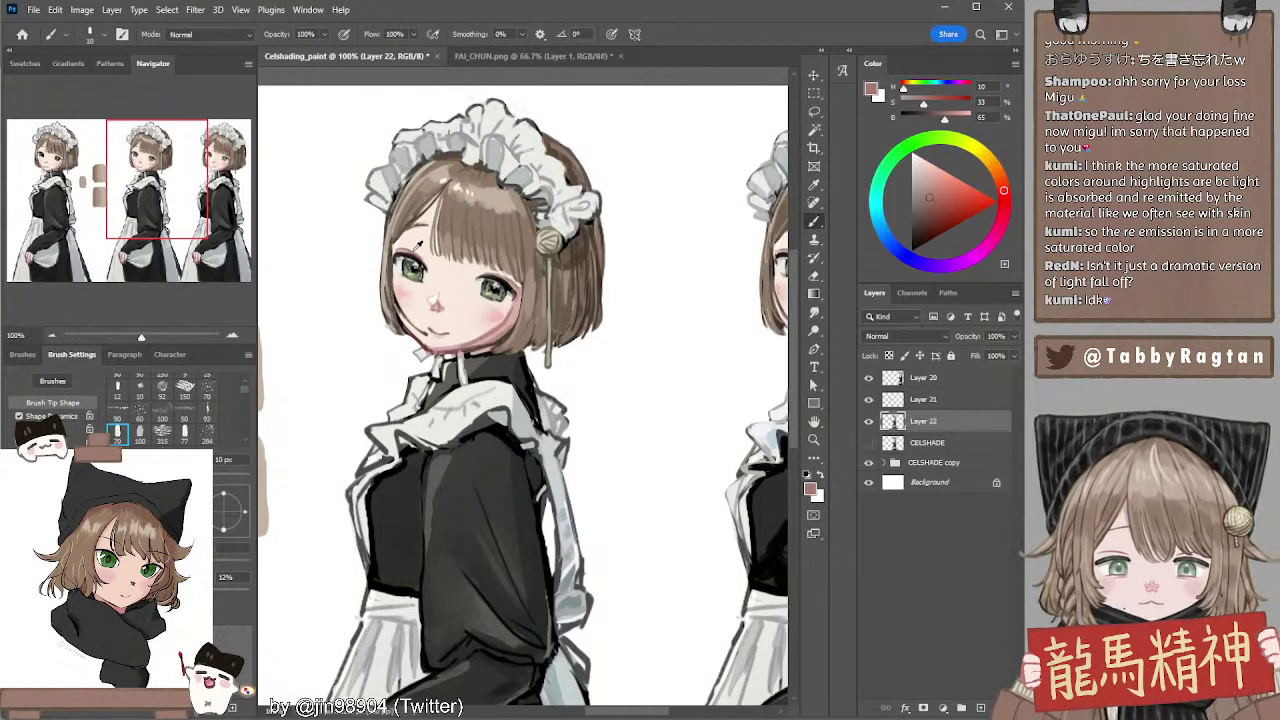
pyautogui.press('[')
pyautogui.press('[')
pyautogui.press('[')
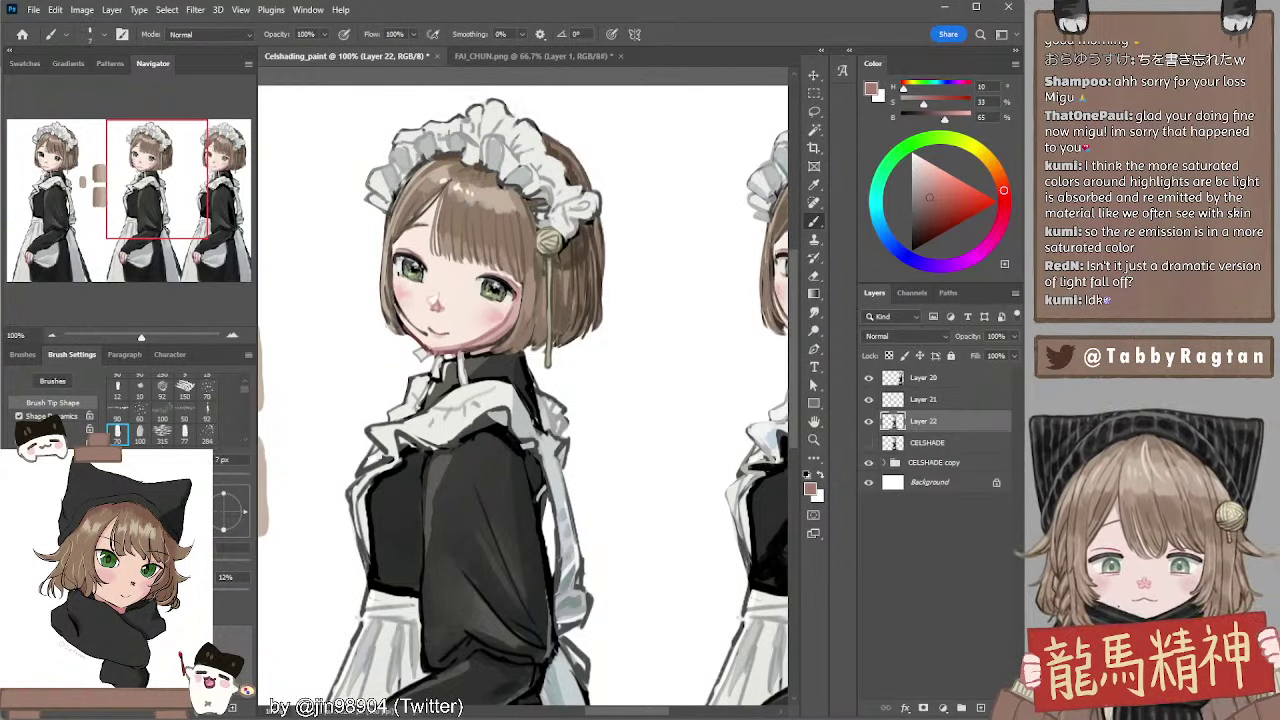
pyautogui.press('[')
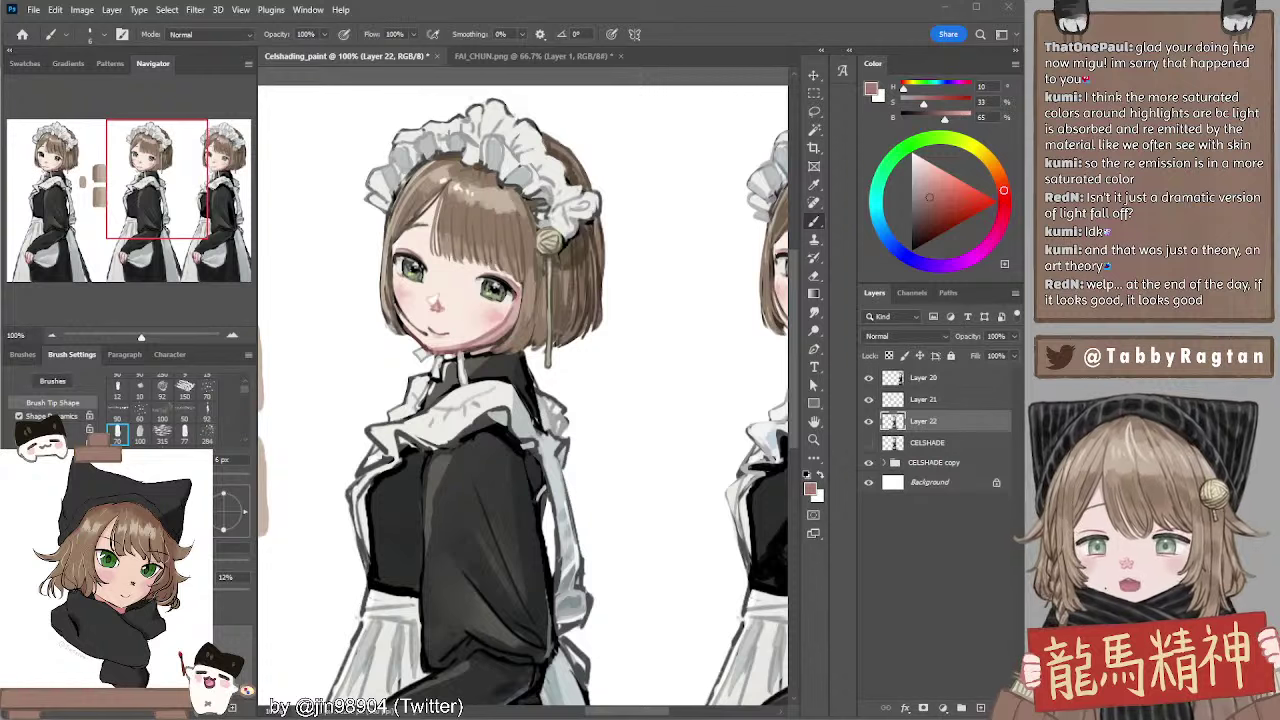
# Sketch a circle on the blank canvas beside the character and erase it
pyautogui.moveTo(352, 223); pyautogui.dragTo(414, 233)
pyautogui.moveTo(334, 219); pyautogui.dragTo(333, 220)
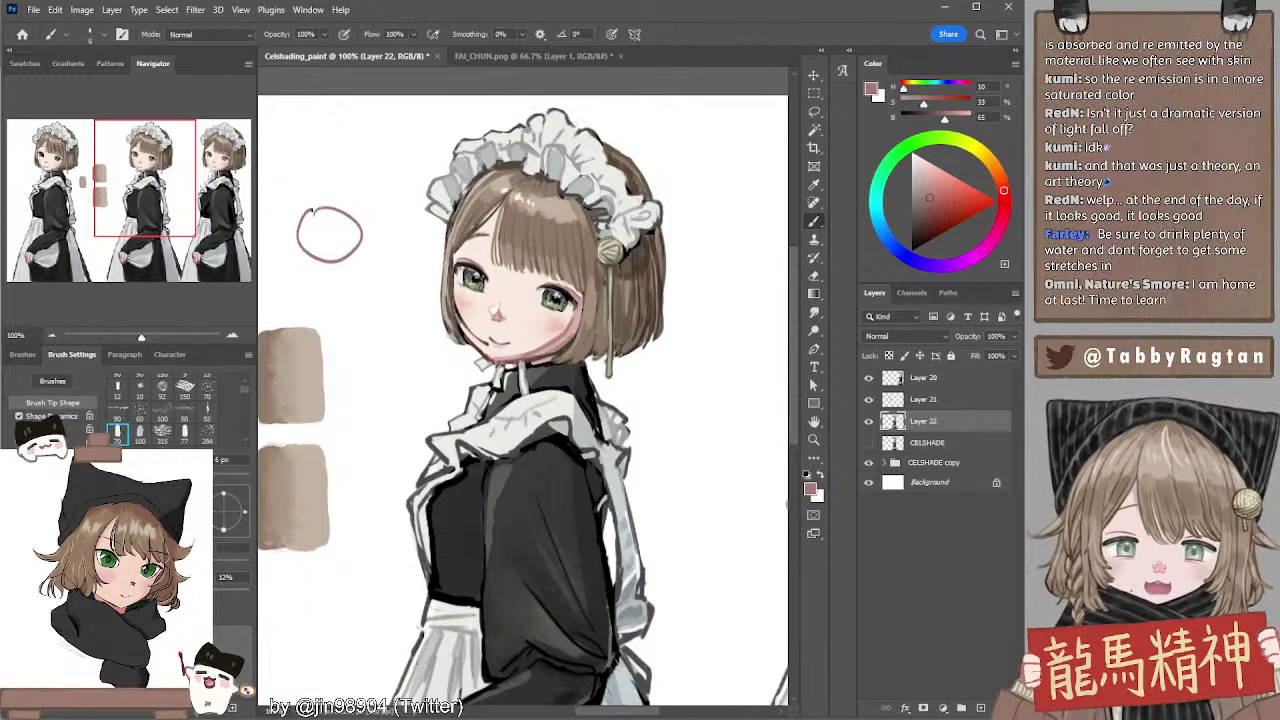
pyautogui.moveTo(324, 217)
pyautogui.mouseDown()
pyautogui.moveTo(346, 238)
pyautogui.moveTo(330, 242)
pyautogui.moveTo(345, 238)
pyautogui.moveTo(334, 222)
pyautogui.moveTo(348, 244)
pyautogui.moveTo(302, 250)
pyautogui.moveTo(334, 220)
pyautogui.moveTo(353, 238)
pyautogui.moveTo(320, 230)
pyautogui.moveTo(346, 246)
pyautogui.moveTo(351, 224)
pyautogui.moveTo(297, 263)
pyautogui.mouseUp()
pyautogui.hotkey('ctrl', 'z')
pyautogui.press('e')
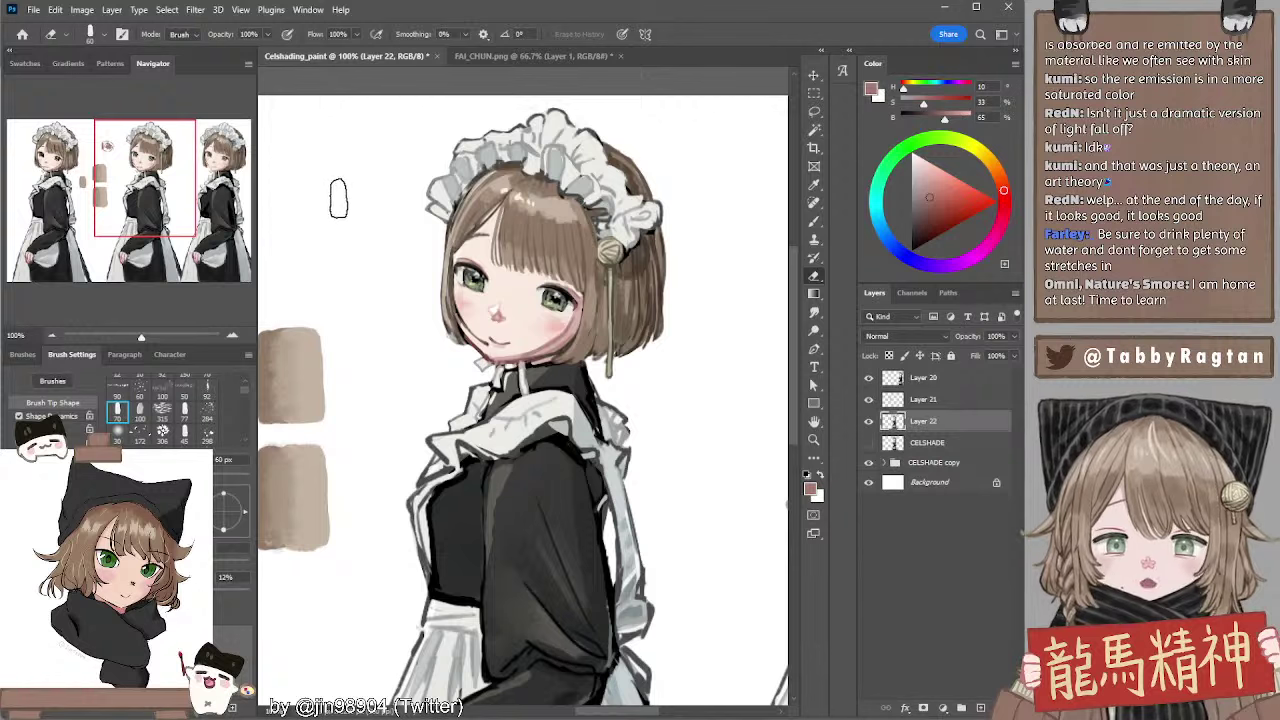
pyautogui.moveTo(346, 194)
pyautogui.mouseDown()
pyautogui.moveTo(414, 206)
pyautogui.moveTo(285, 232)
pyautogui.moveTo(410, 240)
pyautogui.moveTo(414, 210)
pyautogui.moveTo(432, 224)
pyautogui.moveTo(411, 221)
pyautogui.mouseUp()
# Draw a simple fish with a tail, gill lines and a dotted eye beside the headdress in the reddish brown at 6 px
pyautogui.press('b')
pyautogui.moveTo(320, 220)
pyautogui.mouseDown()
pyautogui.moveTo(306, 224)
pyautogui.moveTo(329, 230)
pyautogui.mouseUp()
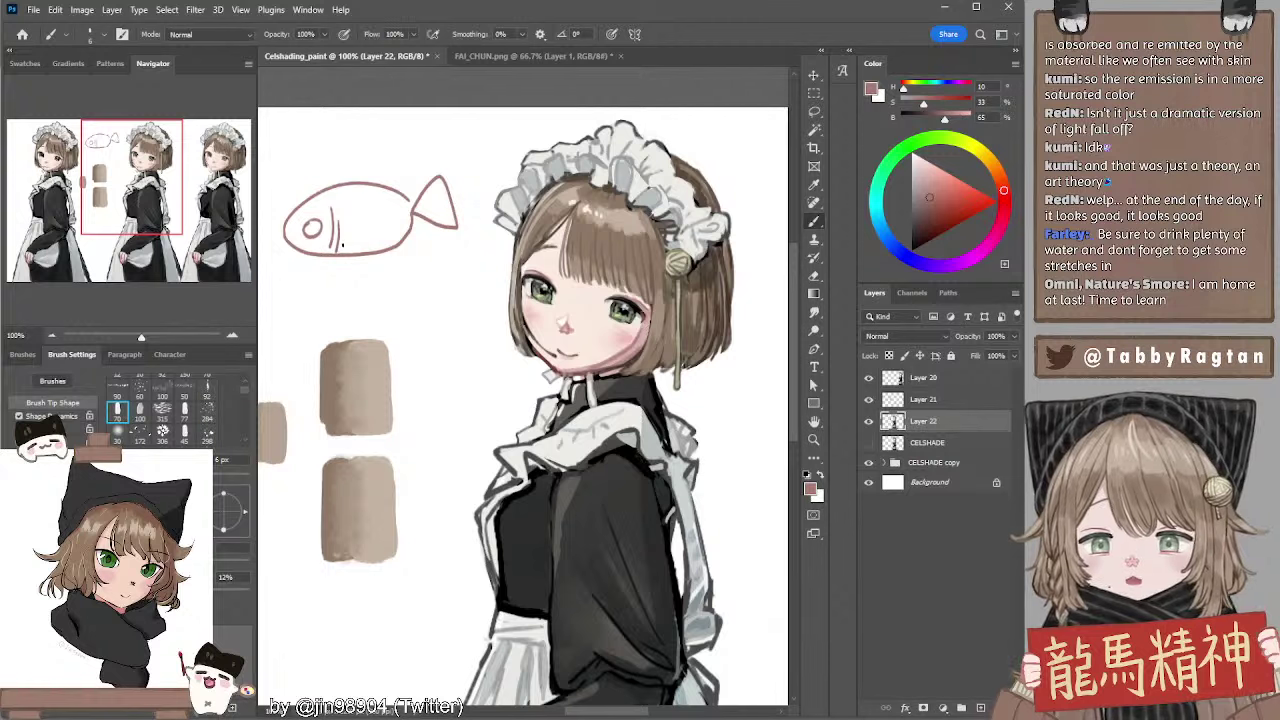
pyautogui.click(313, 228)
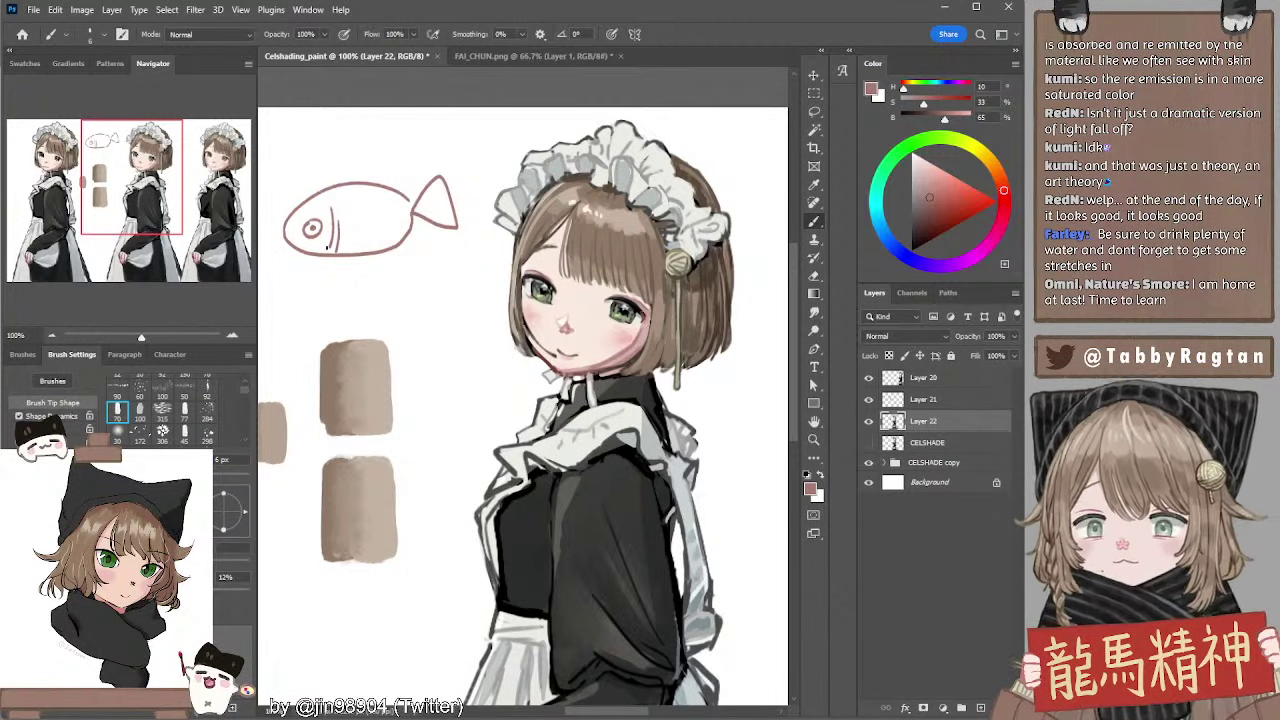
# Try an arrow below the fish pointing up at its eye
pyautogui.moveTo(314, 297); pyautogui.dragTo(310, 248)
pyautogui.moveTo(298, 269)
pyautogui.mouseDown()
pyautogui.moveTo(314, 256)
pyautogui.moveTo(330, 276)
pyautogui.moveTo(310, 244)
pyautogui.mouseUp()
pyautogui.hotkey('ctrl', 'z')
pyautogui.hotkey('ctrl', 'z')
pyautogui.hotkey('ctrl', 'z')
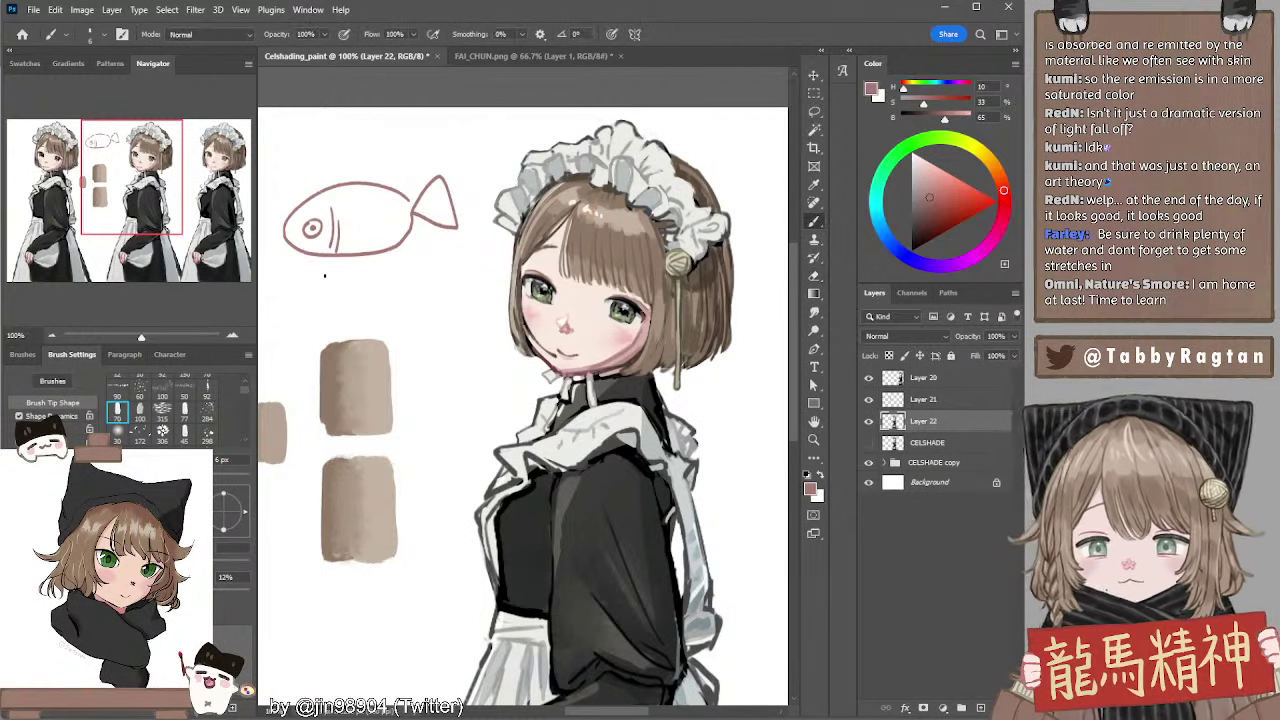
# Draw a small circle joined to a larger round shape below the fish, with an arrow pointing into the larger one
pyautogui.moveTo(335, 272); pyautogui.dragTo(371, 243)
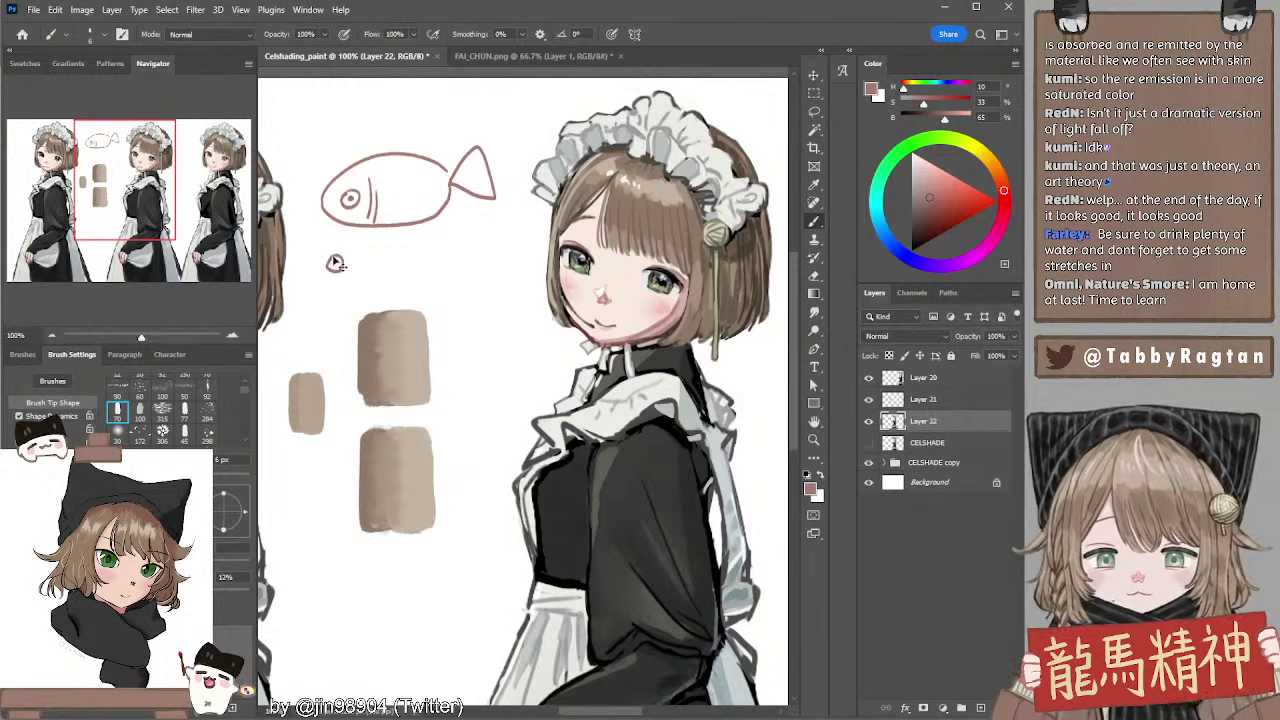
pyautogui.moveTo(342, 265)
pyautogui.mouseDown()
pyautogui.moveTo(391, 266)
pyautogui.moveTo(373, 285)
pyautogui.moveTo(340, 268)
pyautogui.mouseUp()
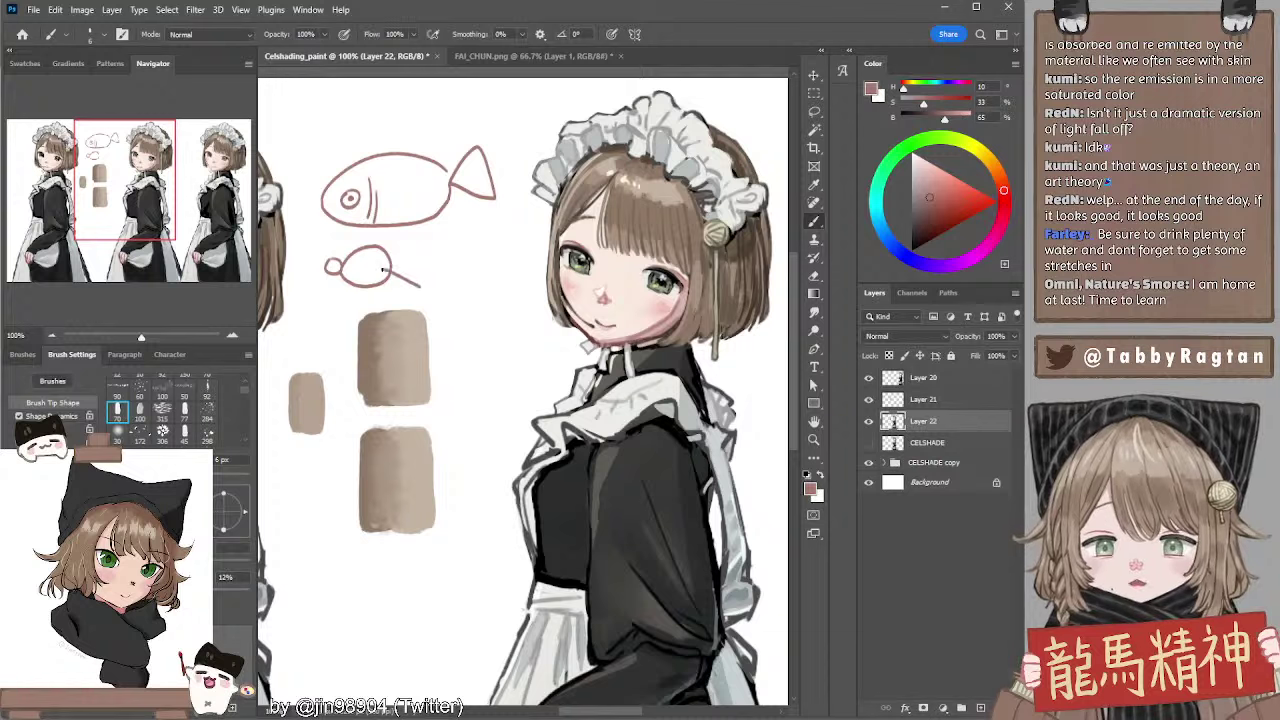
pyautogui.moveTo(430, 283); pyautogui.dragTo(380, 262)
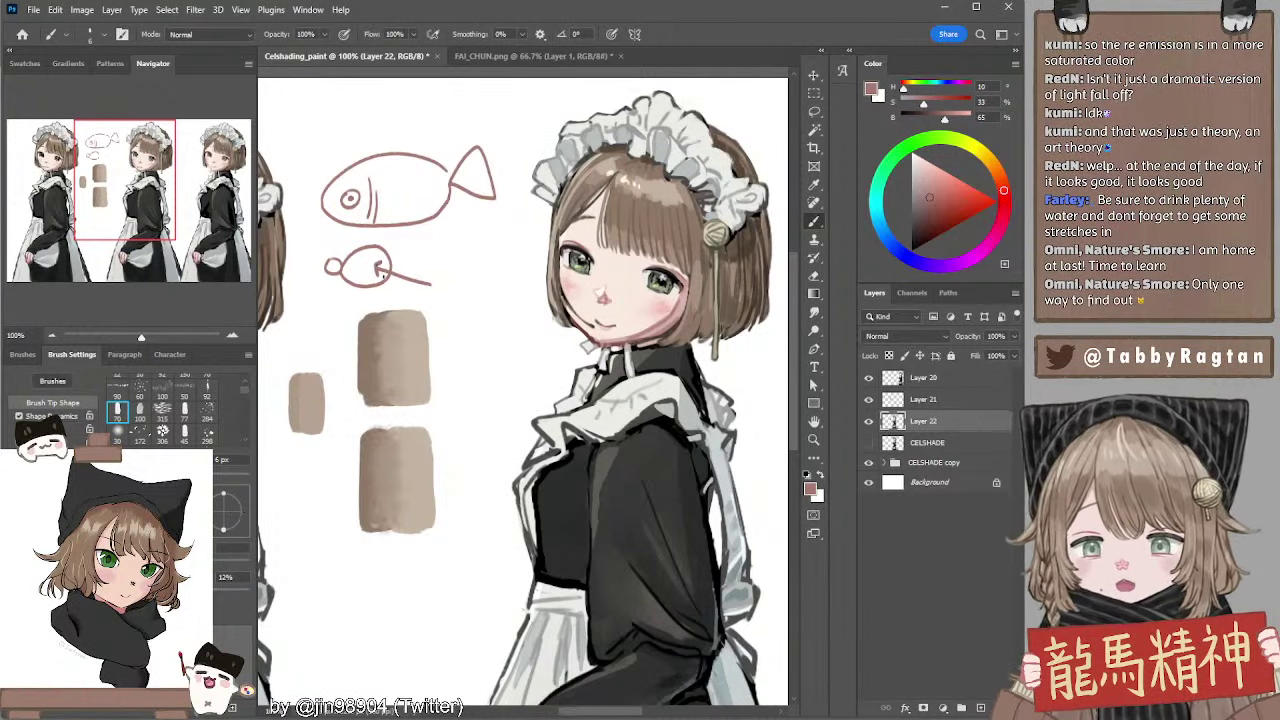
# Try an upward arrow pointing at the small circle in the sketch below the fish
pyautogui.moveTo(334, 321)
pyautogui.mouseDown()
pyautogui.moveTo(332, 279)
pyautogui.moveTo(343, 291)
pyautogui.mouseUp()
pyautogui.hotkey('ctrl', 'z')
pyautogui.hotkey('ctrl', 'z')
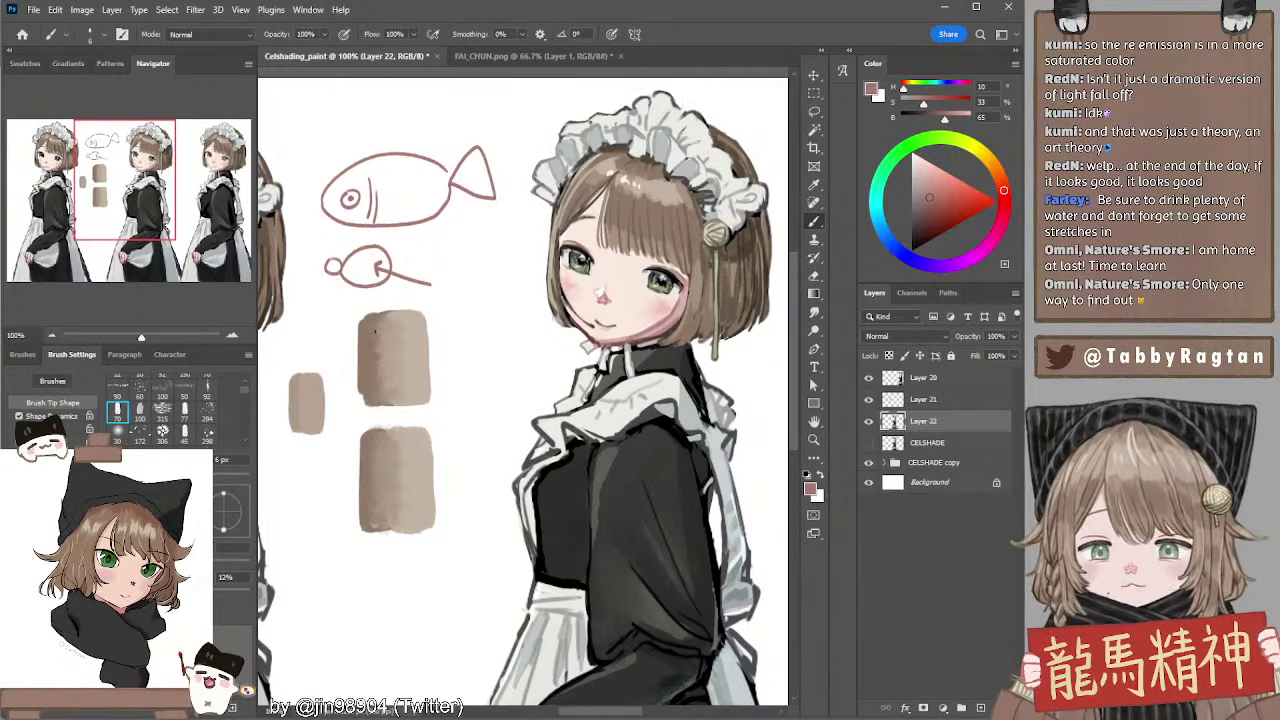
pyautogui.moveTo(338, 337)
pyautogui.mouseDown()
pyautogui.moveTo(333, 286)
pyautogui.moveTo(344, 294)
pyautogui.mouseUp()
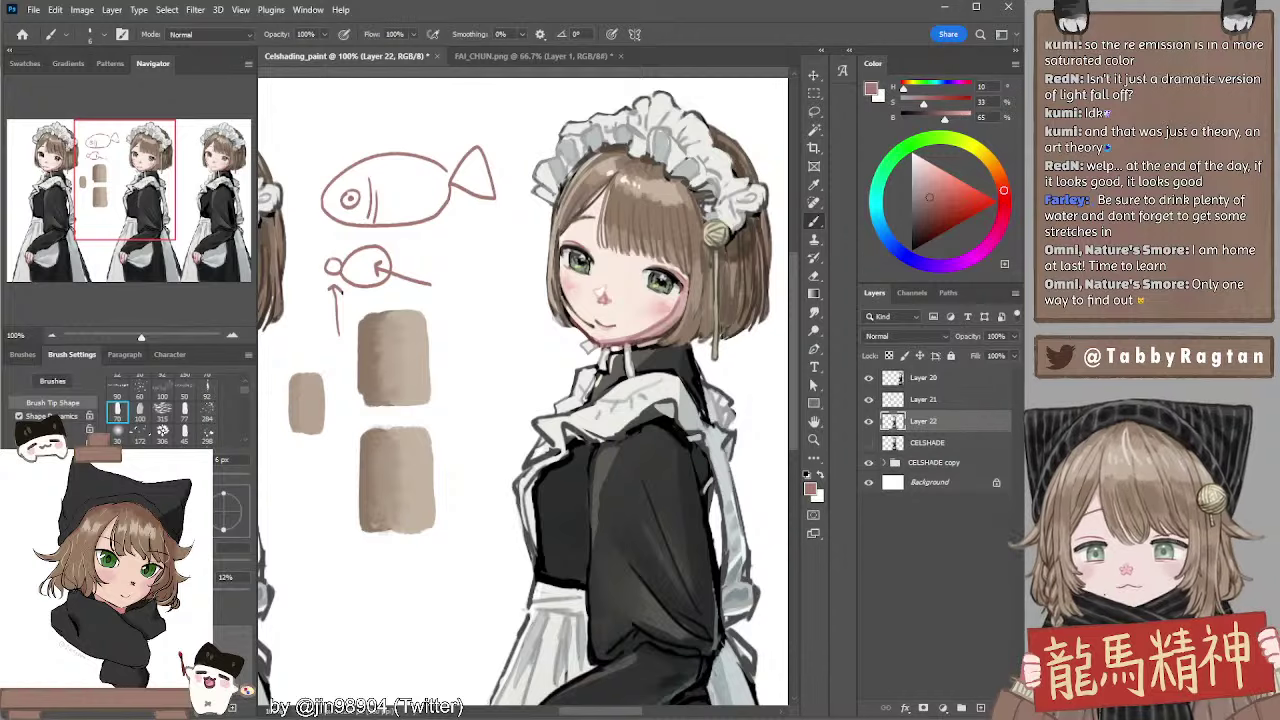
pyautogui.hotkey('ctrl', 'z')
pyautogui.hotkey('ctrl', 'z')
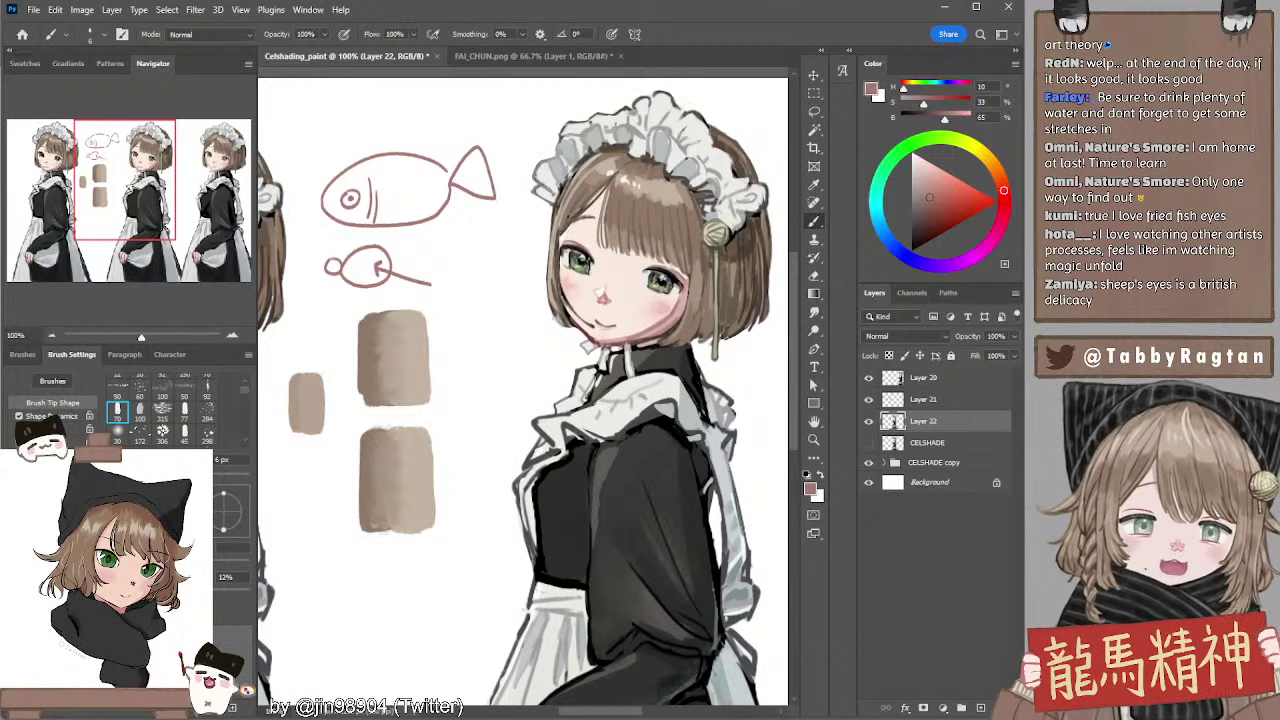
# Refine the fringe with dark and light browns sampled from the hair, using a 9 to 15 px brush
pyautogui.keyDown('alt'); pyautogui.click(572, 220); pyautogui.keyUp('alt')
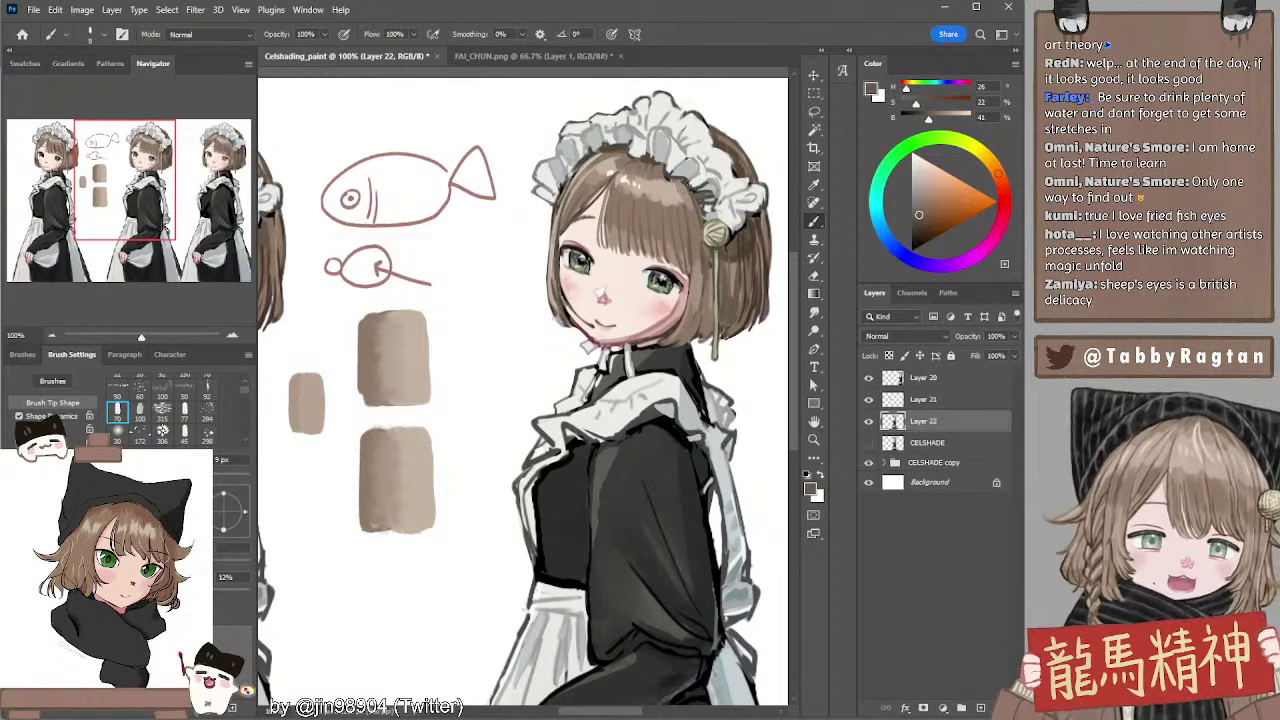
pyautogui.keyDown('alt'); pyautogui.click(668, 172); pyautogui.keyUp('alt')
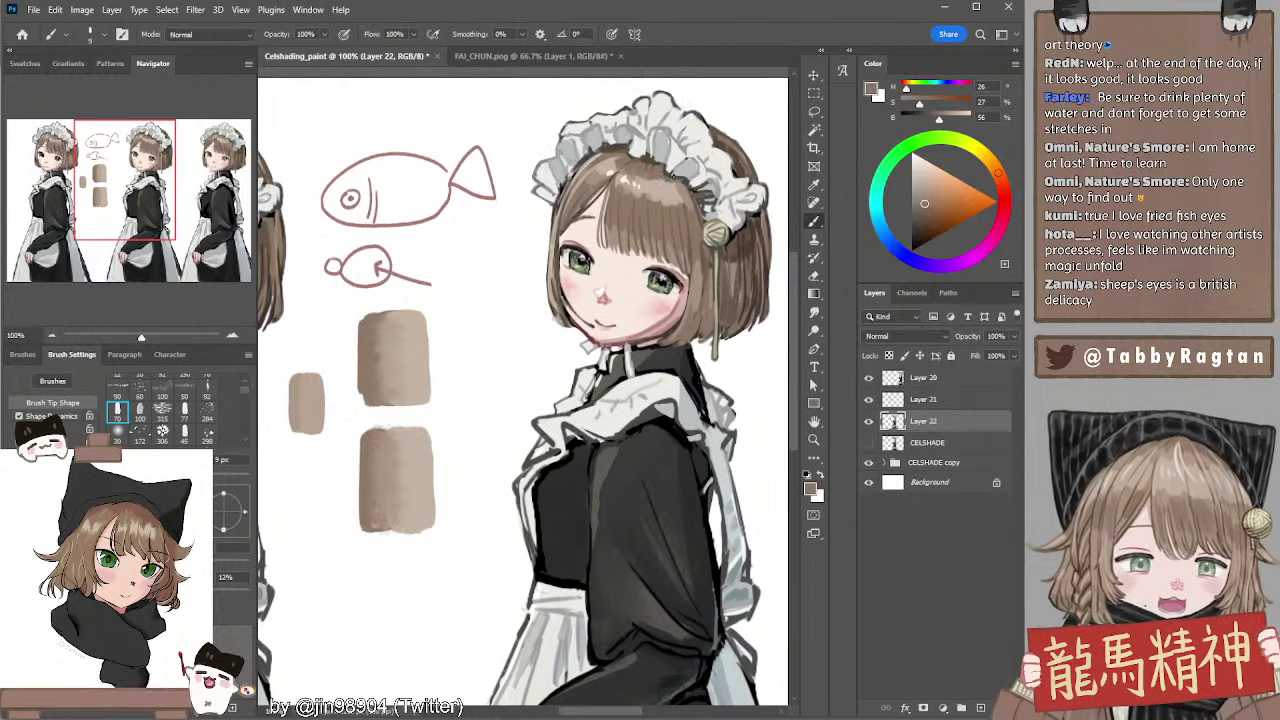
pyautogui.keyDown('alt'); pyautogui.click(670, 183); pyautogui.keyUp('alt')
pyautogui.press(']')
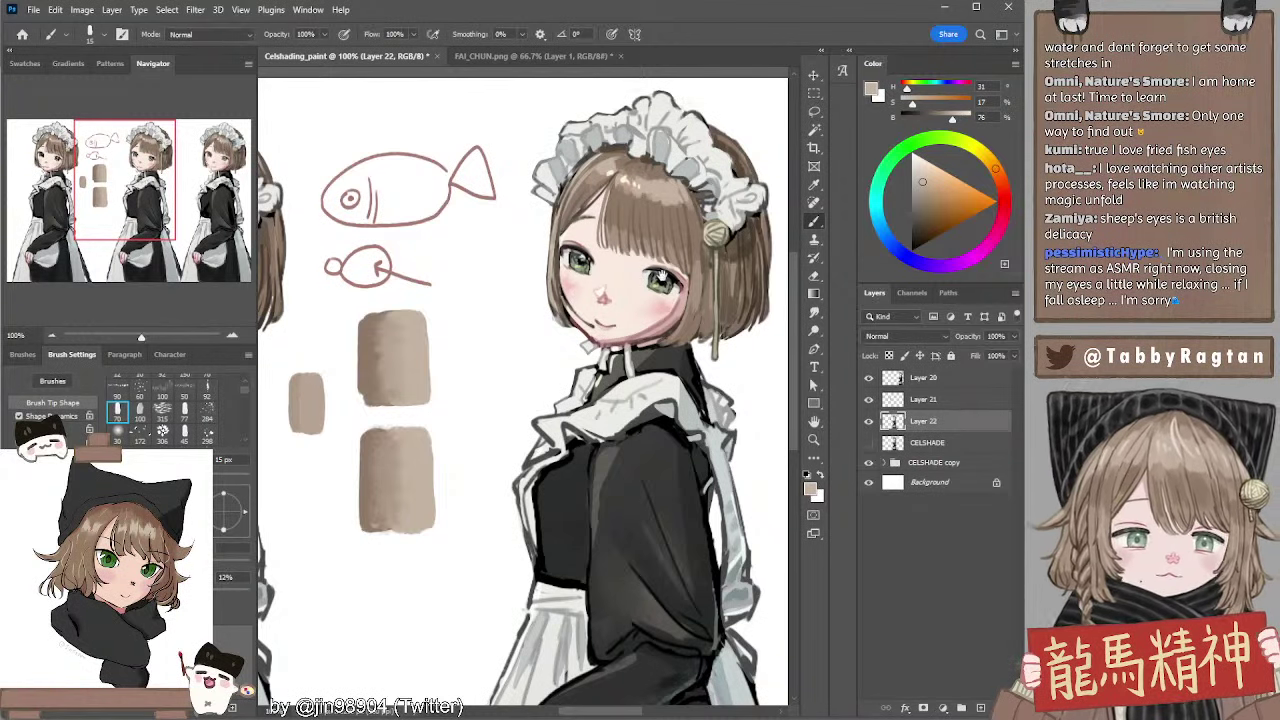
# Clean up the back hair's outer edge and the adjoining headdress frill with sampled dark brown and off-white at 15 and 10 px
pyautogui.moveTo(686, 271); pyautogui.dragTo(566, 264)
pyautogui.moveTo(629, 291); pyautogui.dragTo(648, 251)
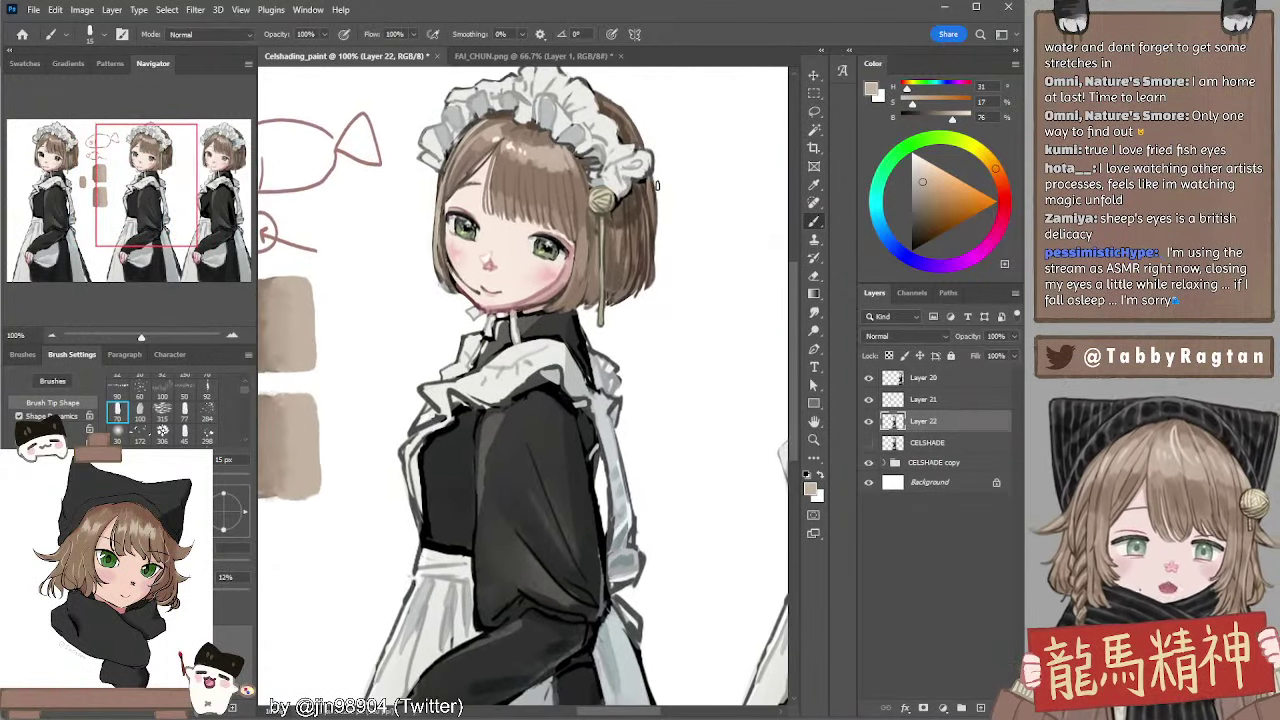
pyautogui.moveTo(653, 190); pyautogui.dragTo(667, 222)
pyautogui.keyDown('alt'); pyautogui.click(657, 224); pyautogui.keyUp('alt')
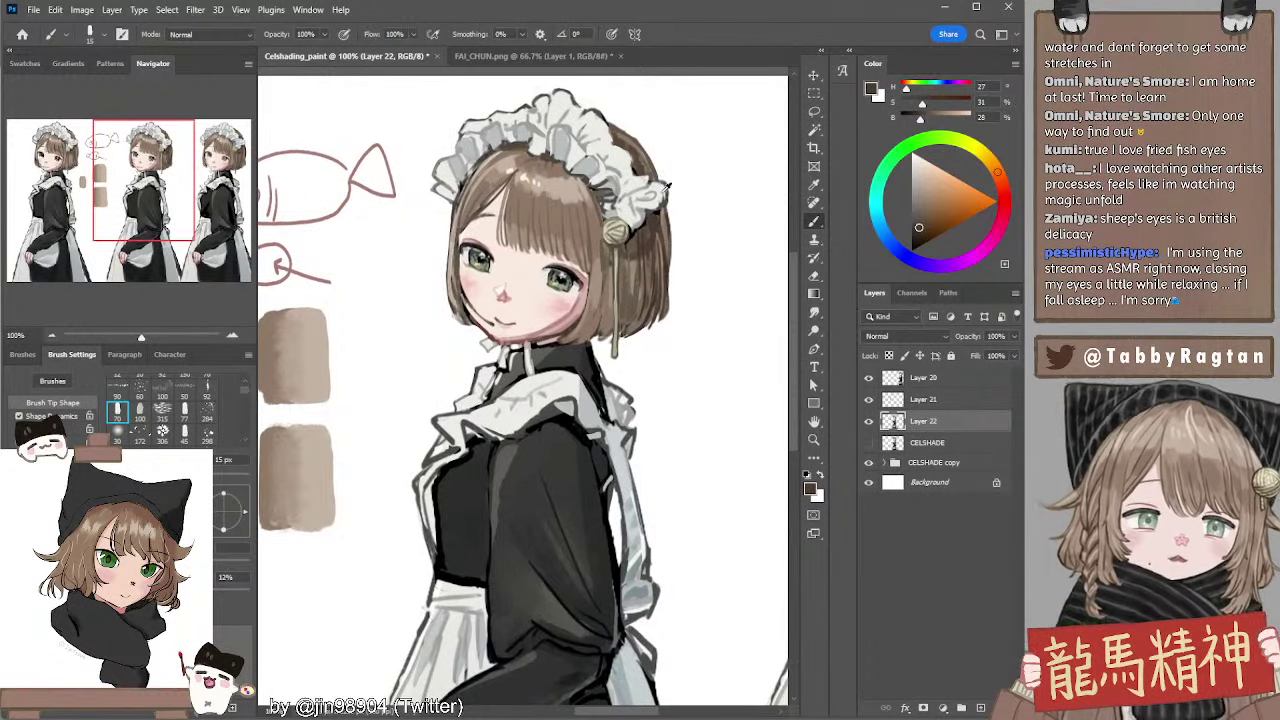
pyautogui.keyDown('alt'); pyautogui.click(664, 190); pyautogui.keyUp('alt')
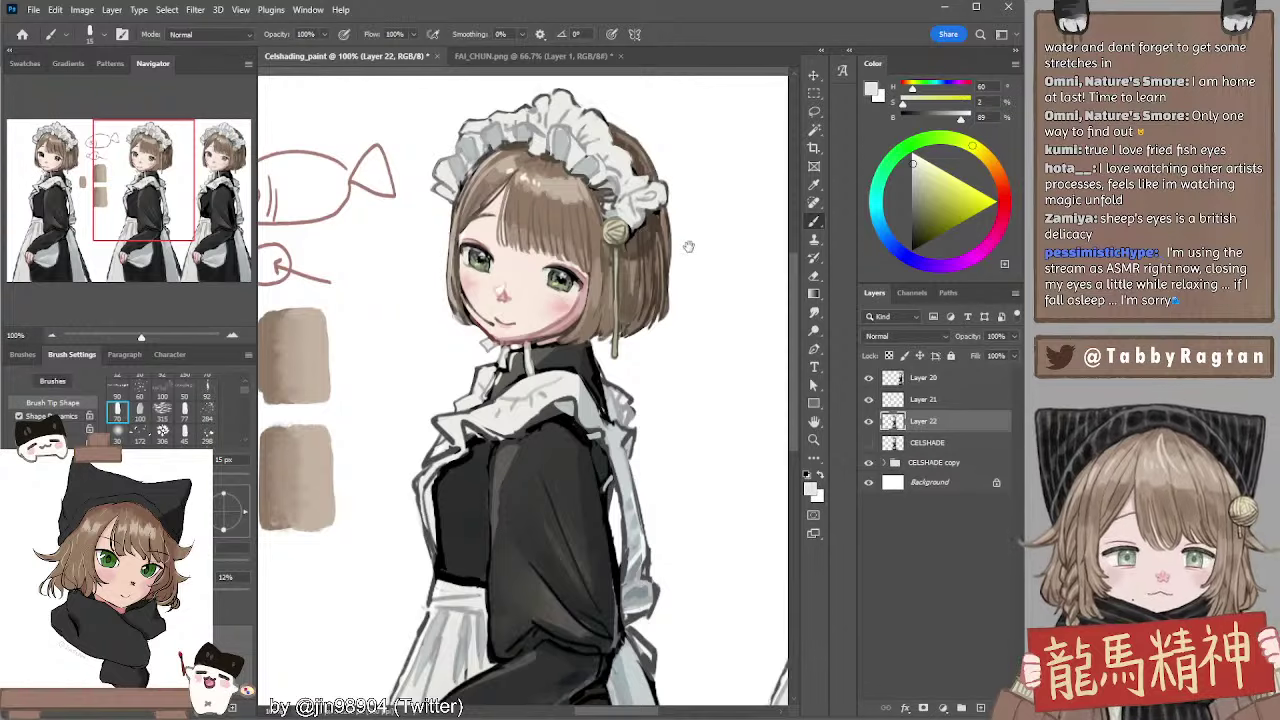
pyautogui.moveTo(688, 246); pyautogui.dragTo(680, 194)
pyautogui.keyDown('alt'); pyautogui.click(634, 262); pyautogui.keyUp('alt')
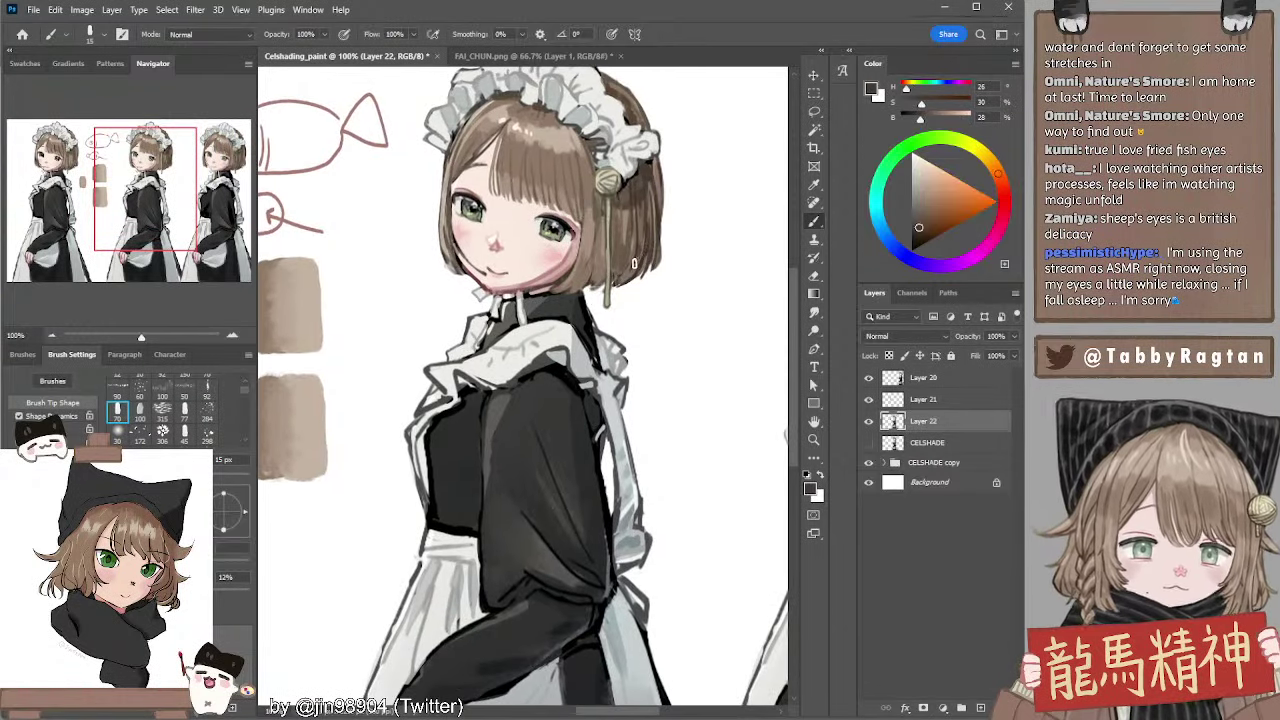
pyautogui.press('[')
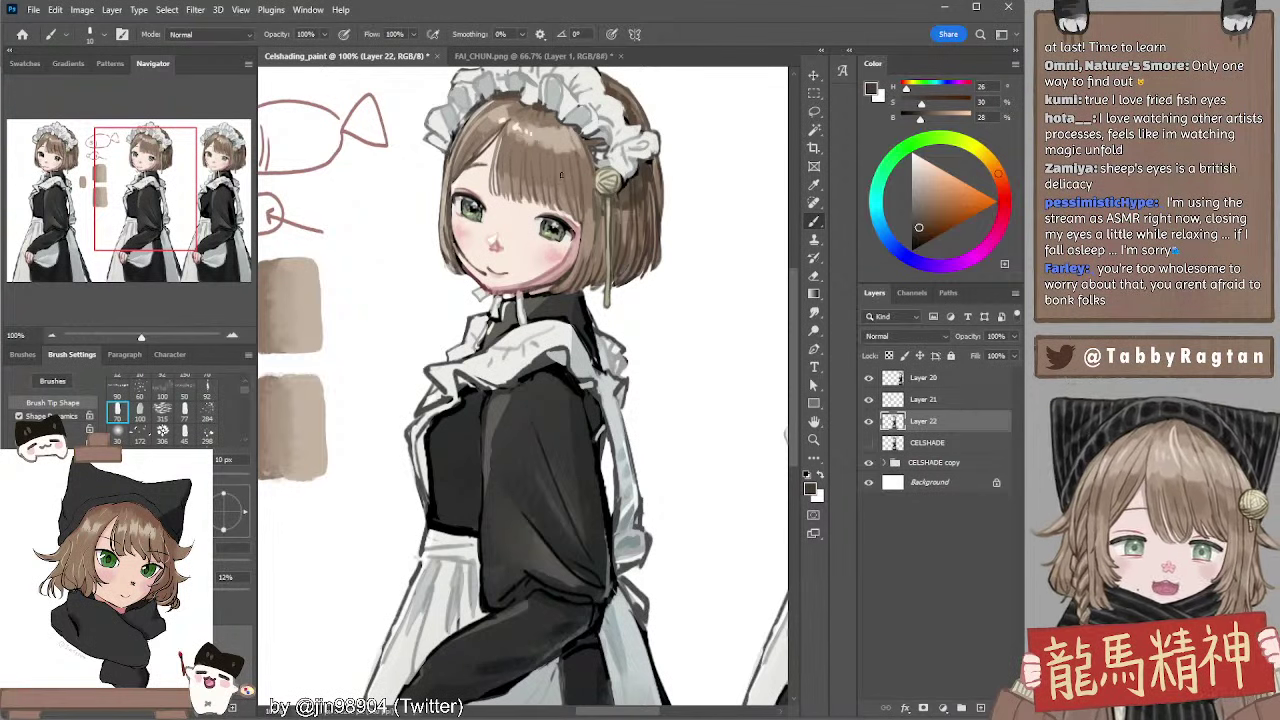
# Paint thin strands in the fringe with a darker version of the brown sampled beside the hair ornament, at 8 px
pyautogui.keyDown('alt'); pyautogui.click(589, 183); pyautogui.keyUp('alt')
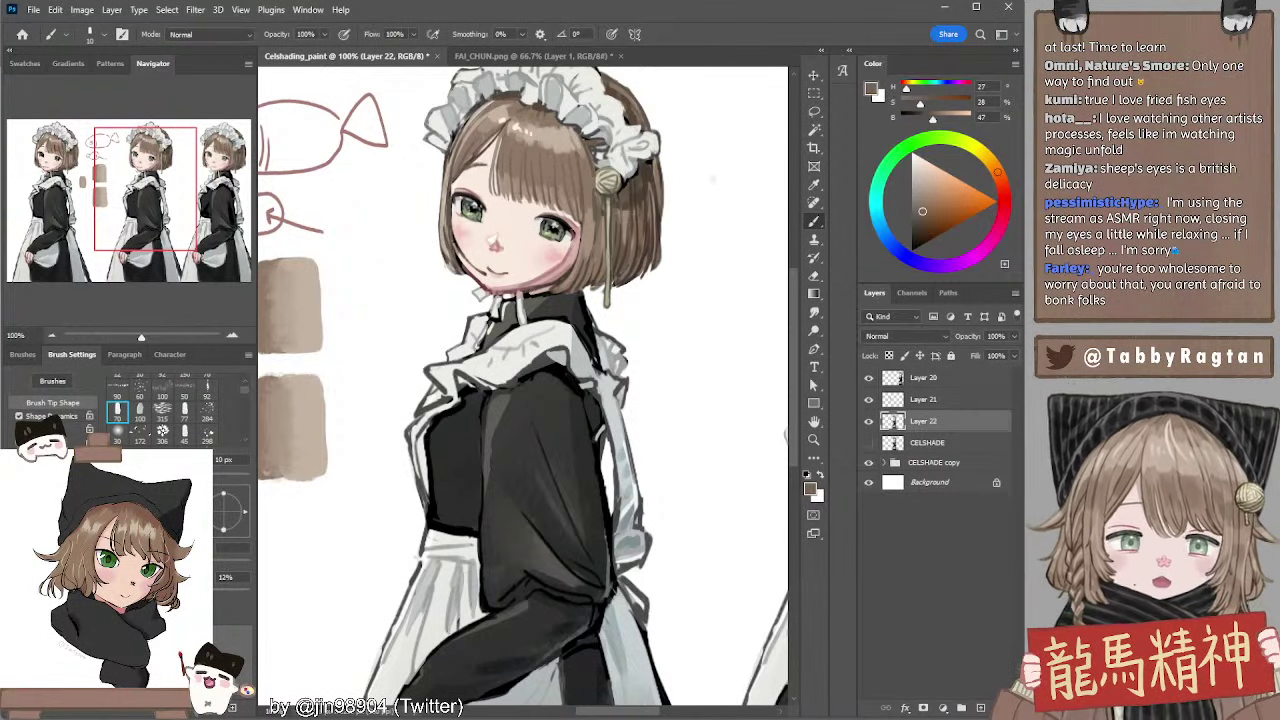
pyautogui.click(922, 217)
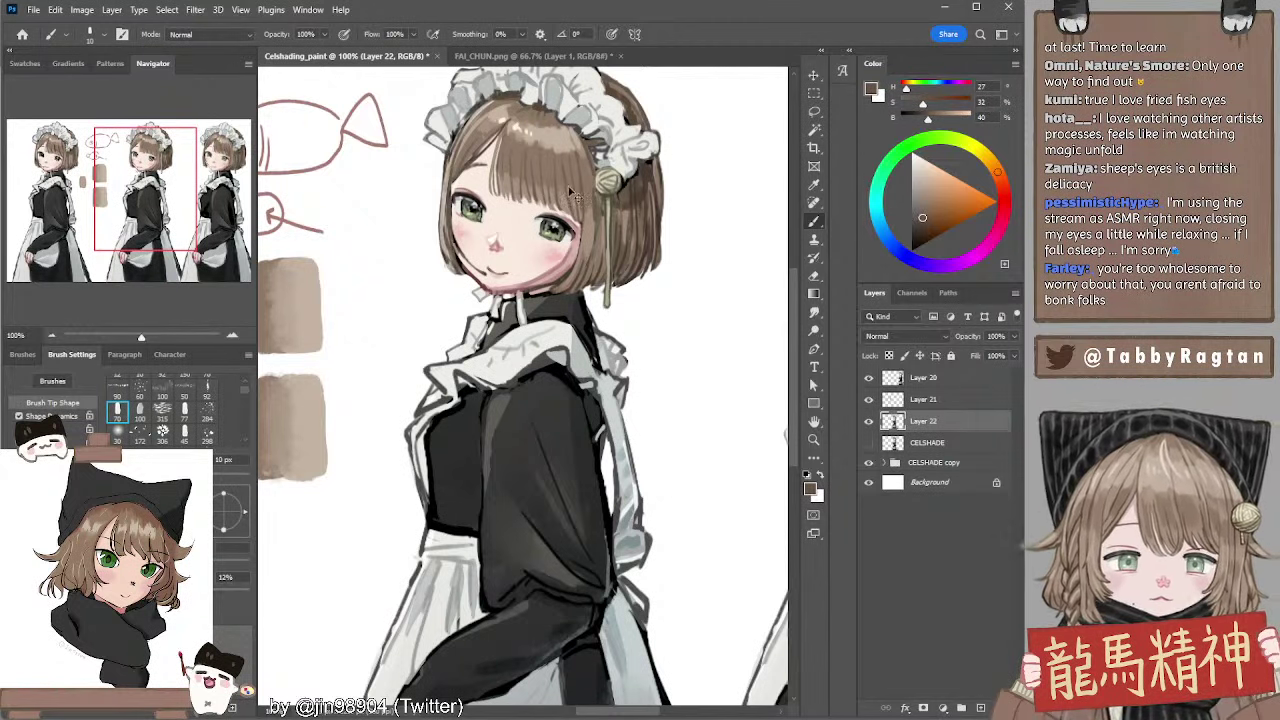
pyautogui.press('[')
pyautogui.press('[')
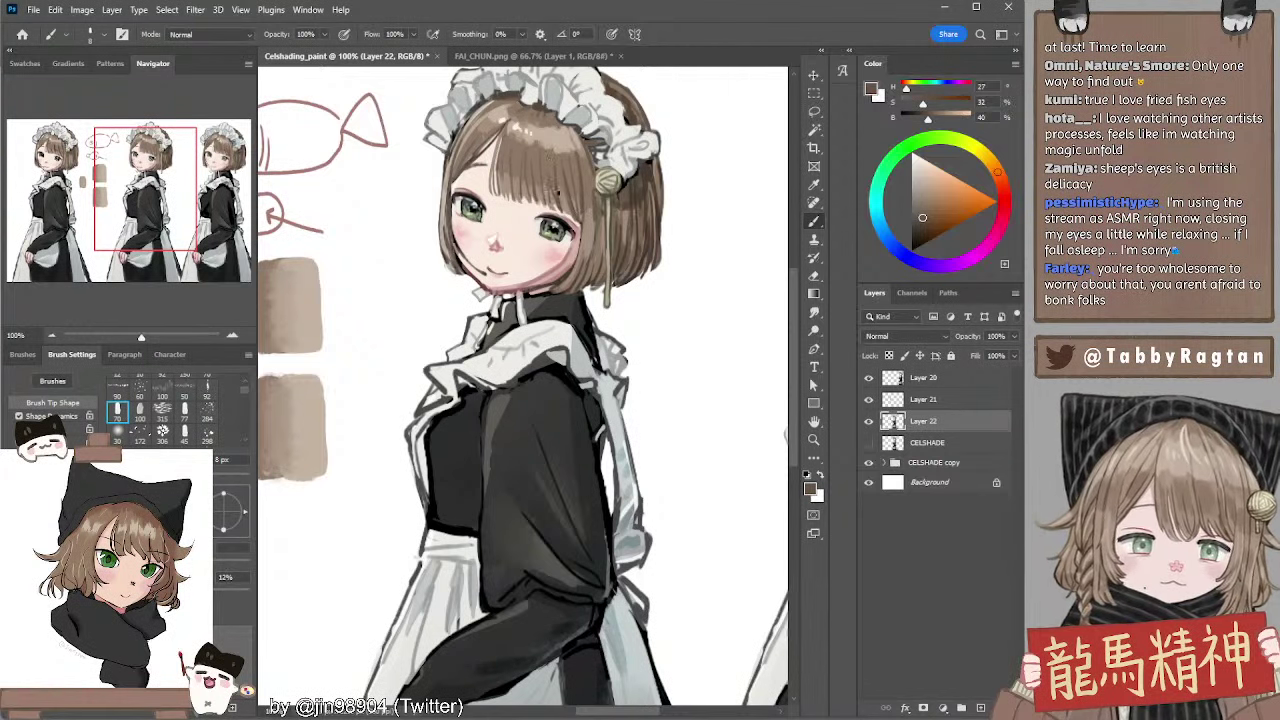
pyautogui.moveTo(514, 176); pyautogui.dragTo(507, 196)
# Touch up the far cheek below the eye with sampled pinks, using a 10 to 15 px brush
pyautogui.moveTo(633, 303); pyautogui.dragTo(640, 286)
pyautogui.keyDown('alt'); pyautogui.click(468, 208); pyautogui.keyUp('alt')
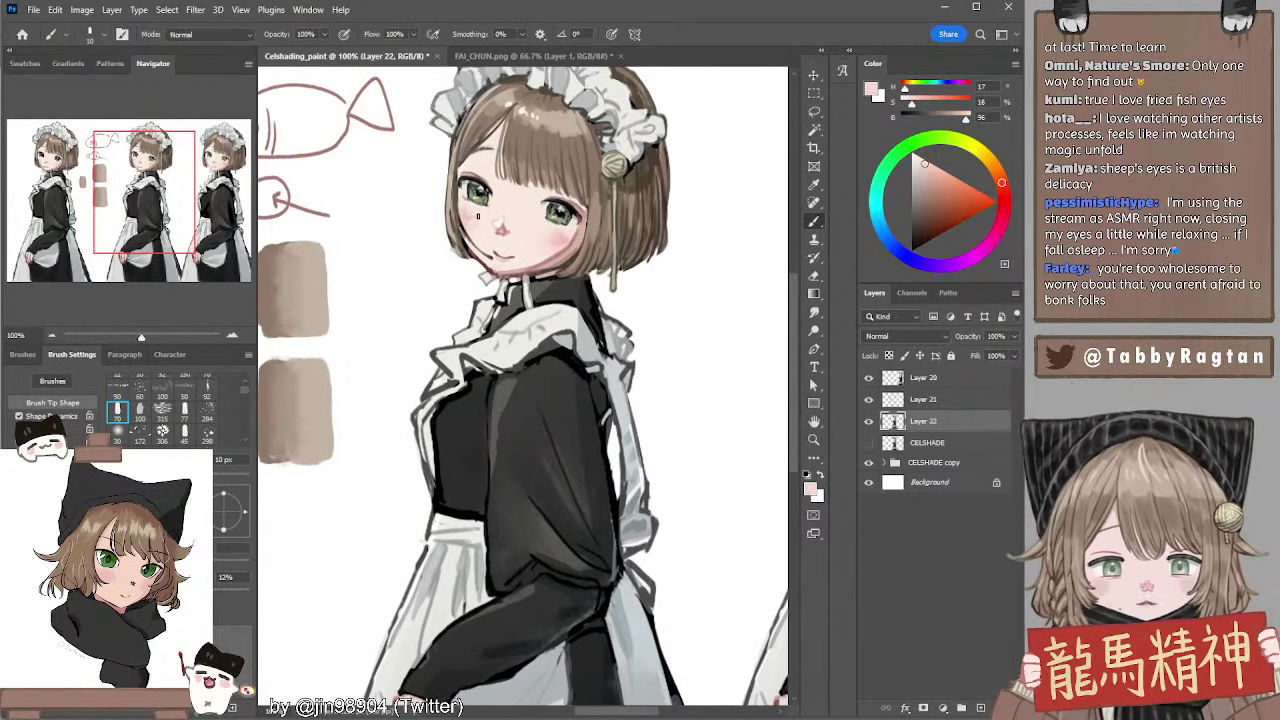
pyautogui.keyDown('alt'); pyautogui.click(470, 212); pyautogui.keyUp('alt')
pyautogui.press(']')
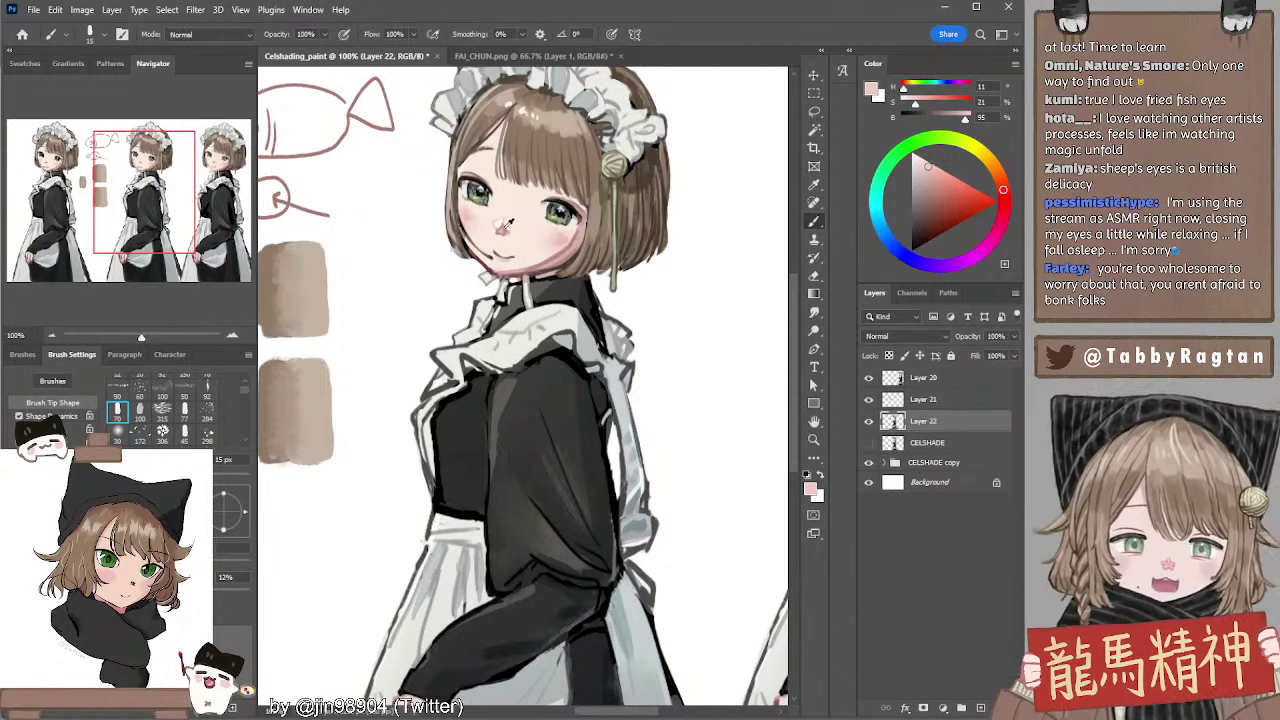
# Shade the nose with sampled pinks and a more saturated salmon pink, reducing the brush from 15 to 5 px
pyautogui.keyDown('alt'); pyautogui.click(503, 228); pyautogui.keyUp('alt')
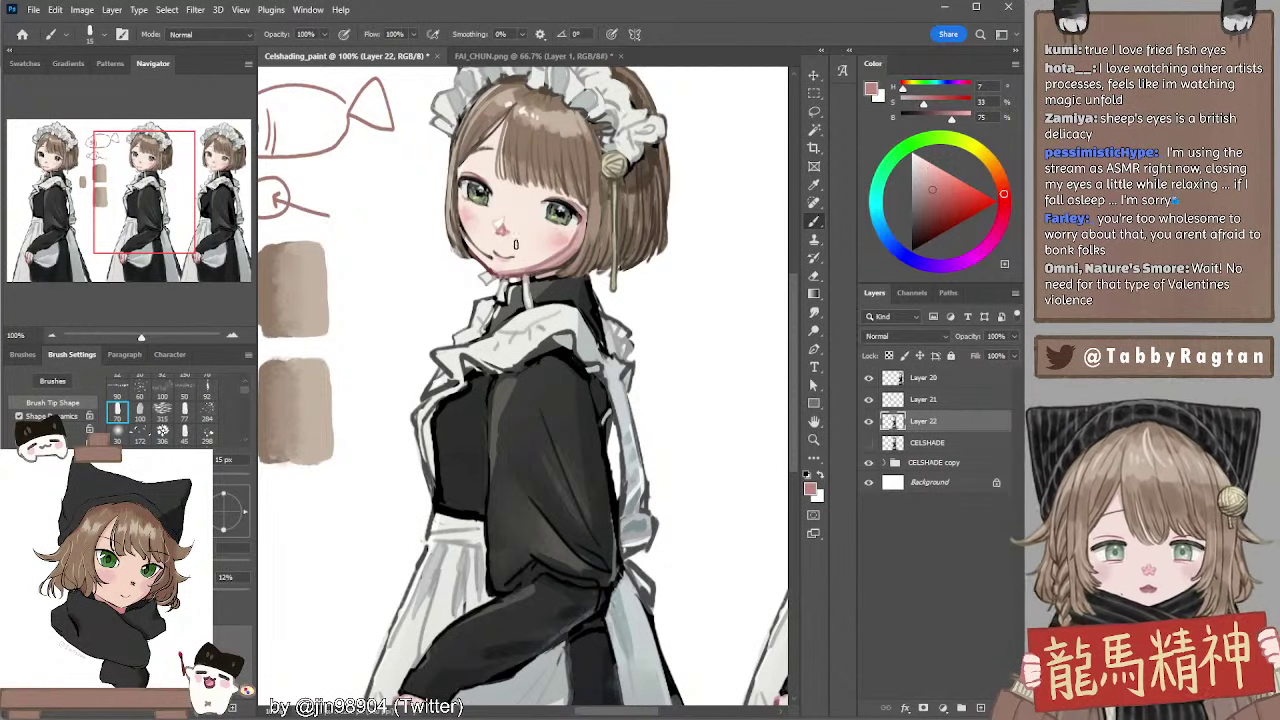
pyautogui.hotkey('ctrl', '=')
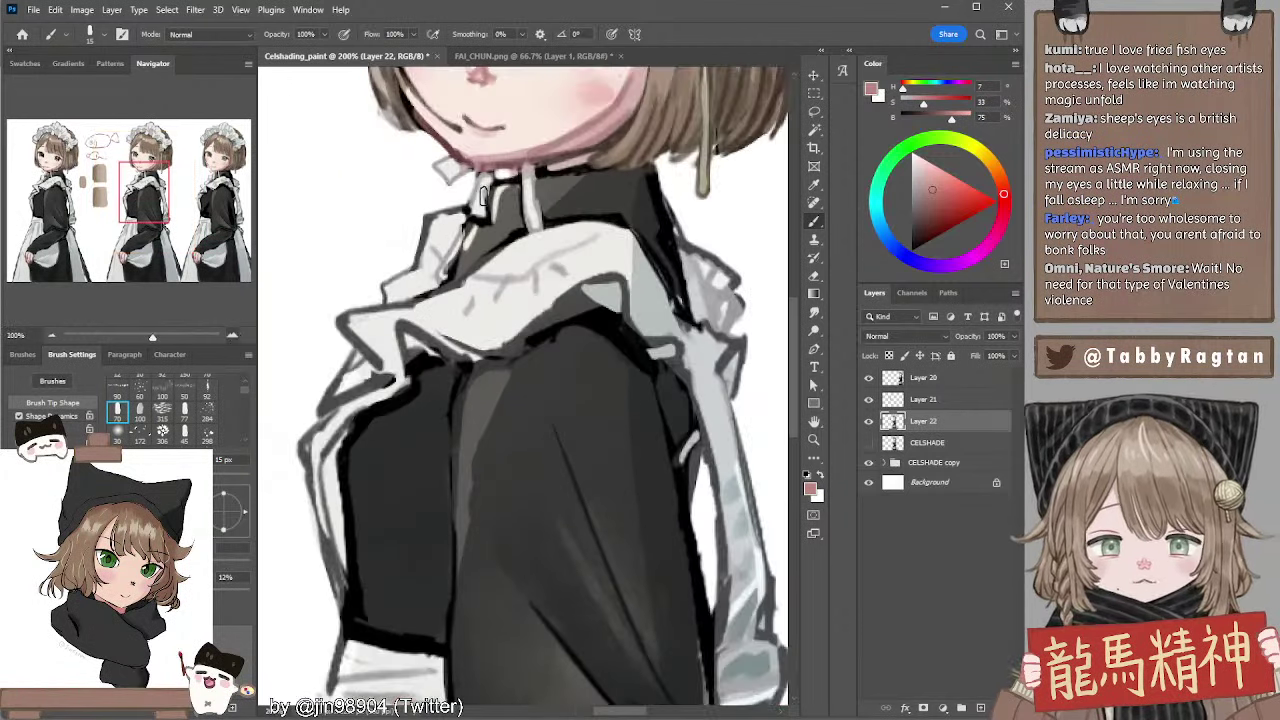
pyautogui.scroll(5, 480, 195)
pyautogui.keyDown('alt'); pyautogui.click(491, 241); pyautogui.keyUp('alt')
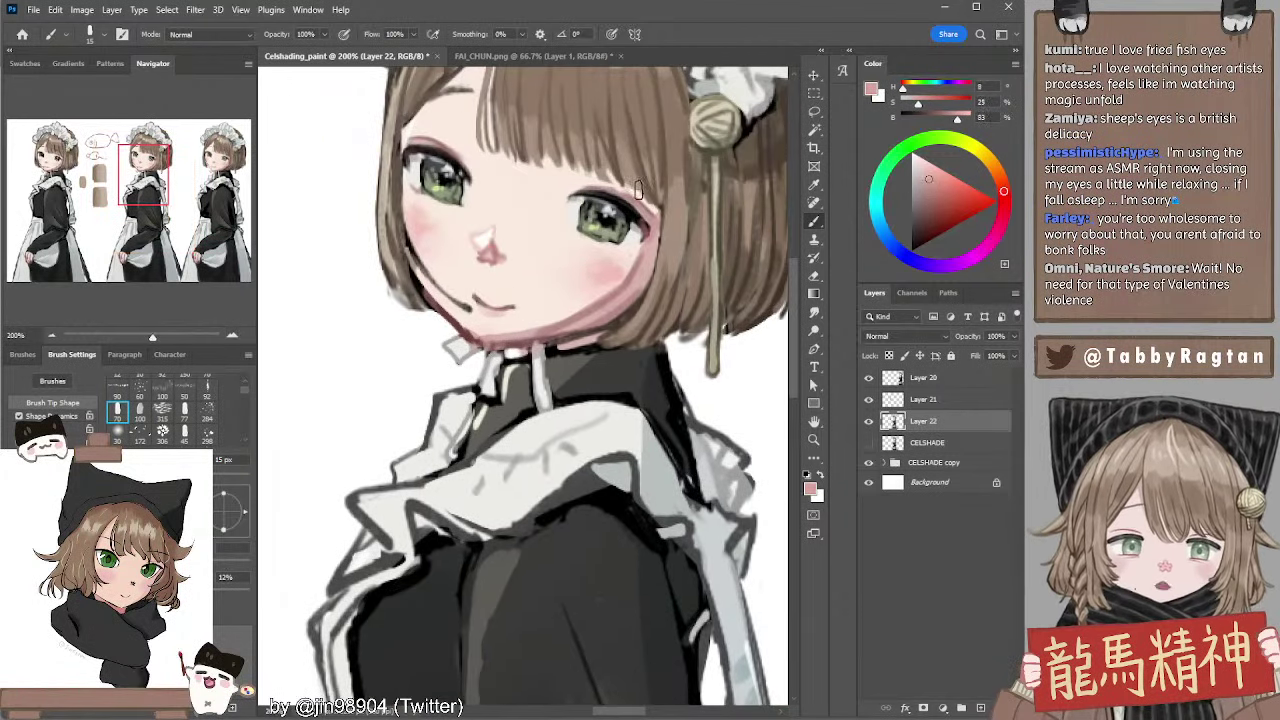
pyautogui.click(947, 181)
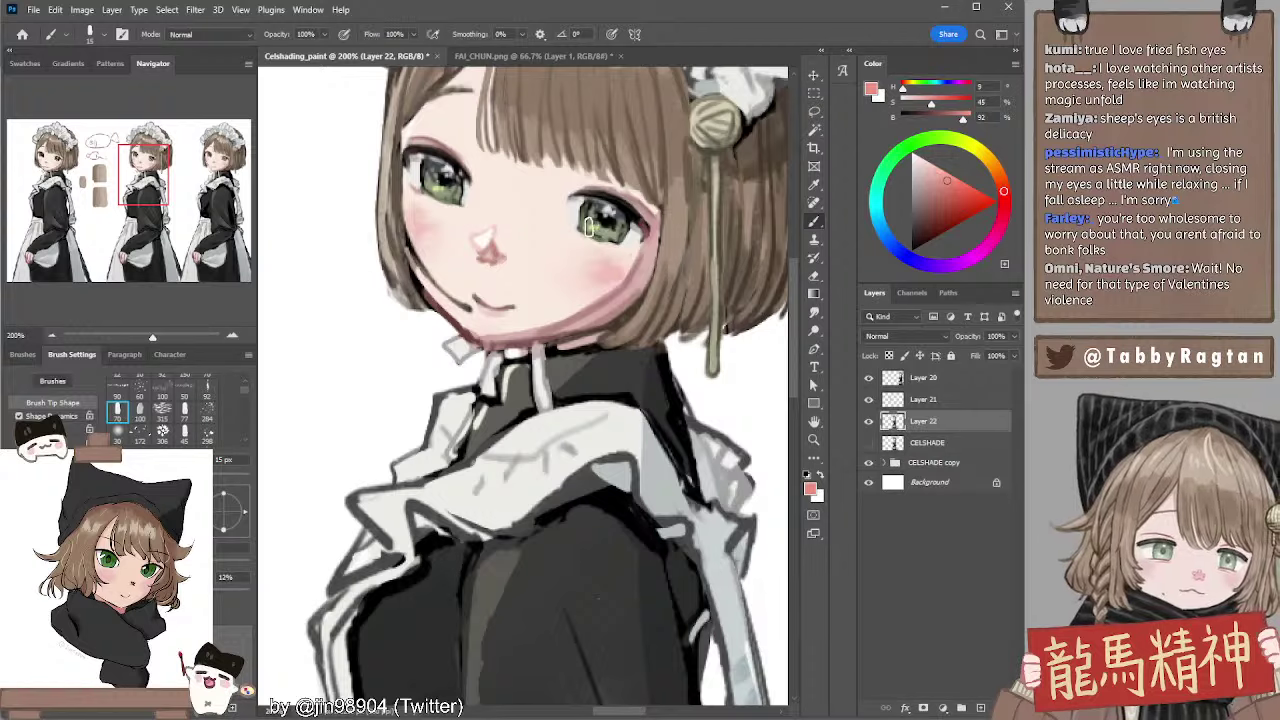
pyautogui.press('[')
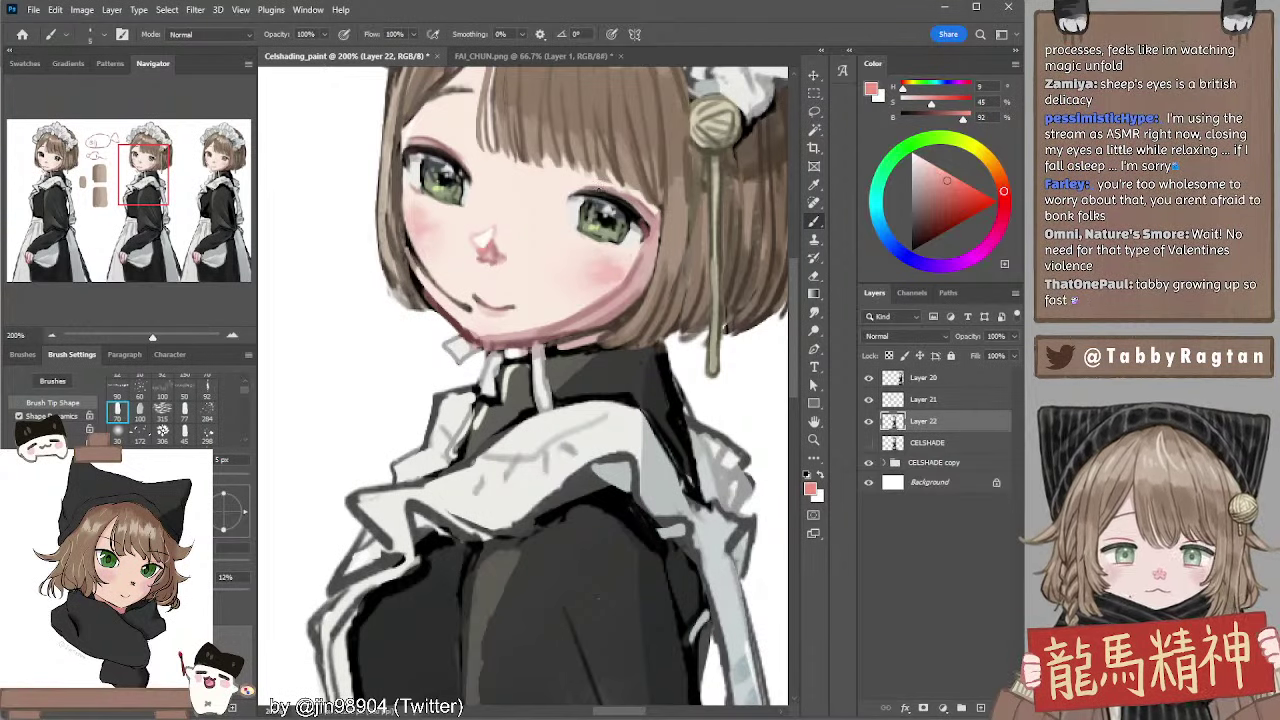
pyautogui.keyDown('alt'); pyautogui.click(485, 243); pyautogui.keyUp('alt')
pyautogui.keyDown('alt'); pyautogui.click(489, 245); pyautogui.keyUp('alt')
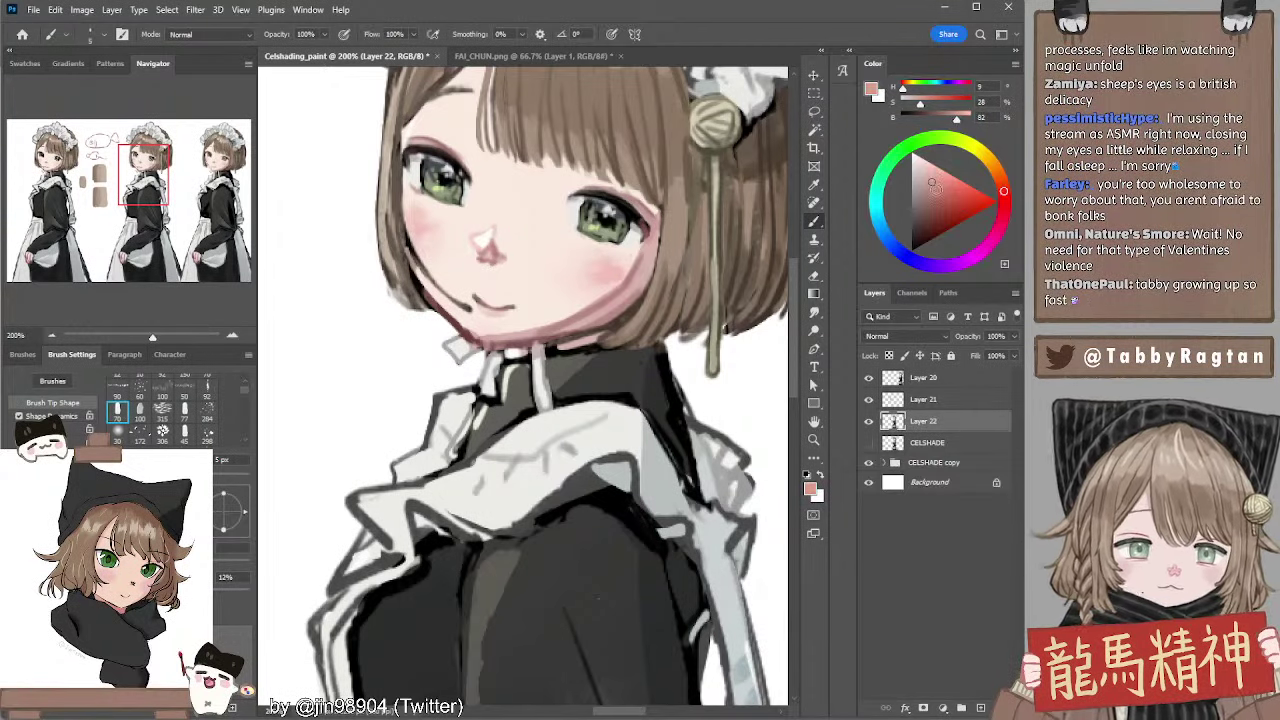
# Sharpen the tip and underside of the nose with a stronger pink and a sampled off-white highlight at 4 px
pyautogui.press('[')
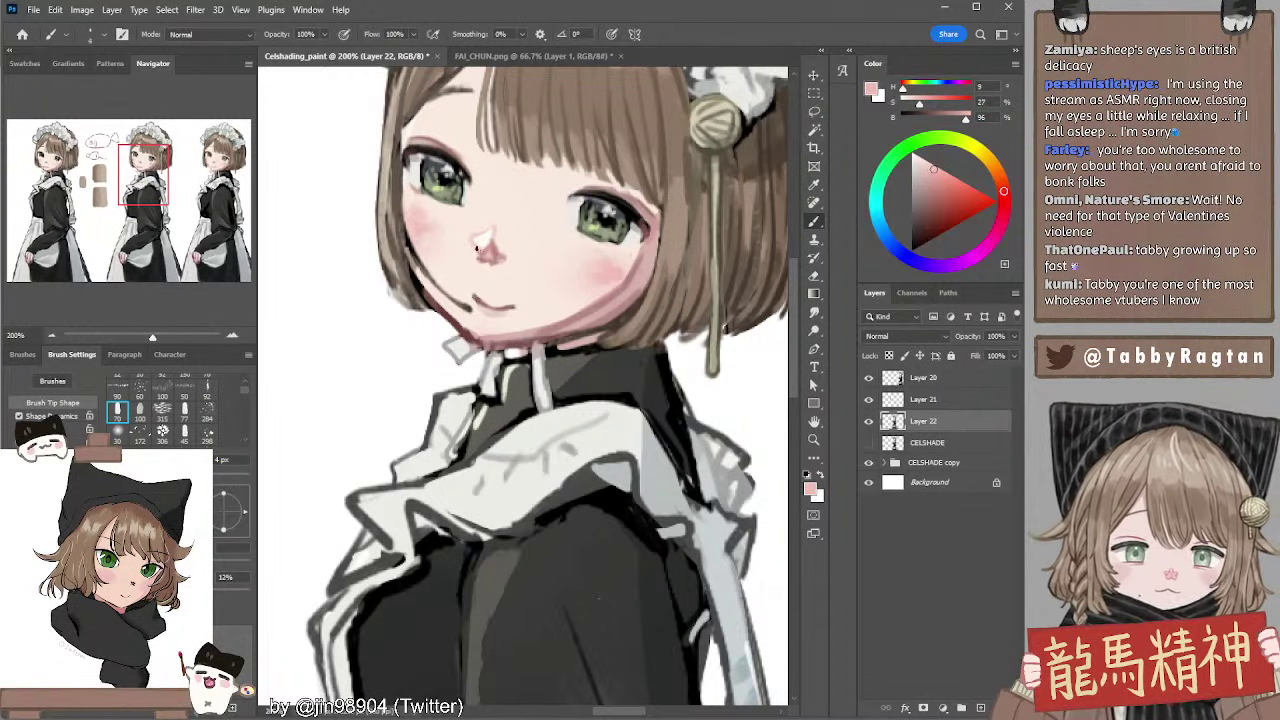
pyautogui.click(945, 179)
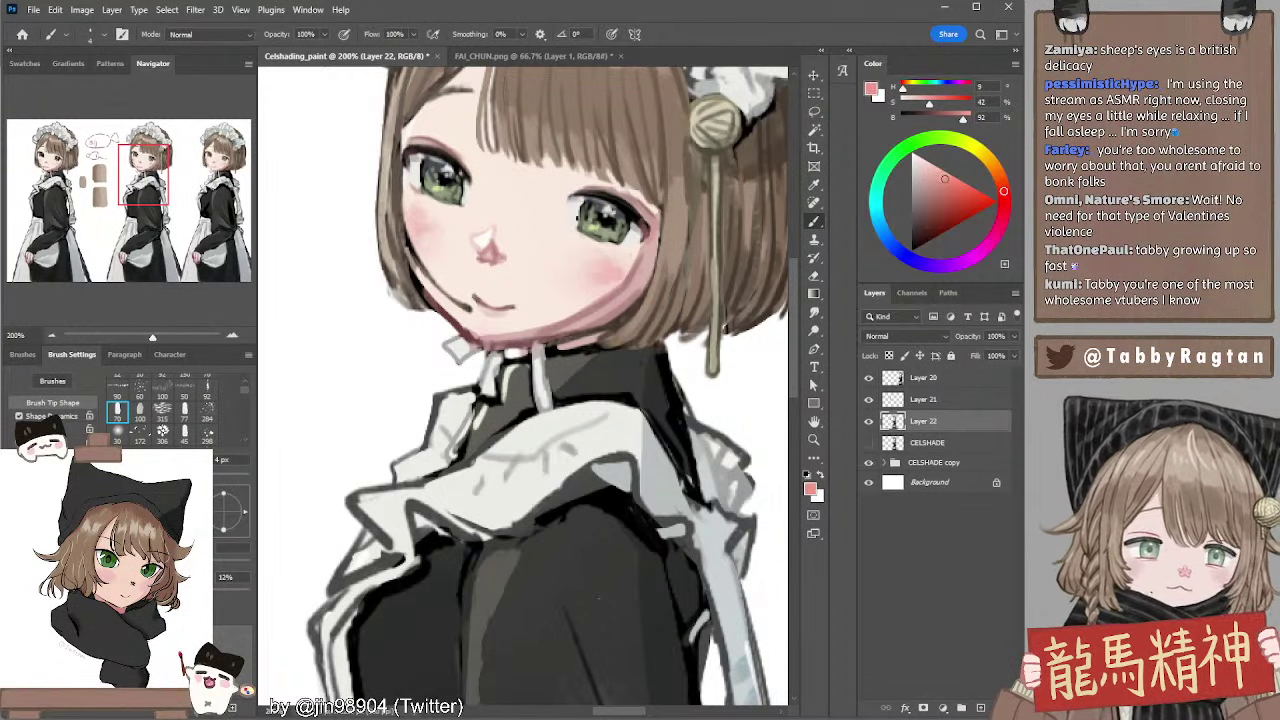
pyautogui.moveTo(489, 243); pyautogui.dragTo(499, 255)
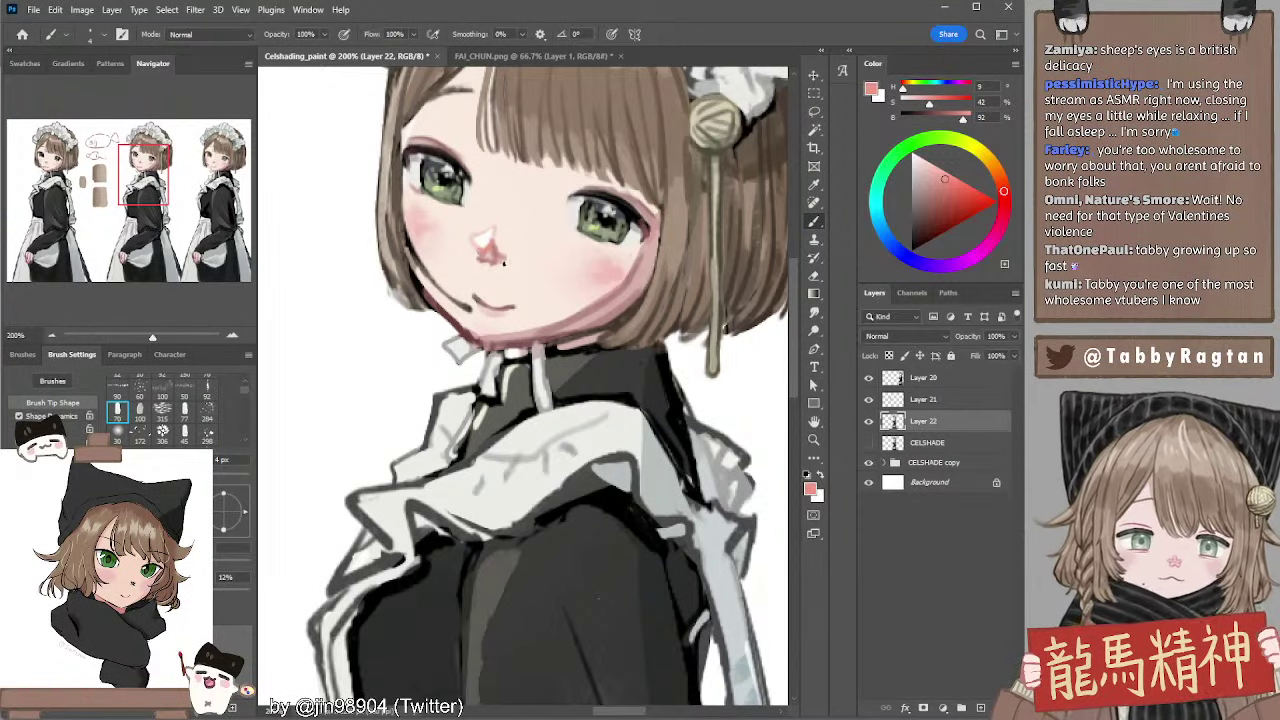
pyautogui.keyDown('alt'); pyautogui.click(492, 238); pyautogui.keyUp('alt')
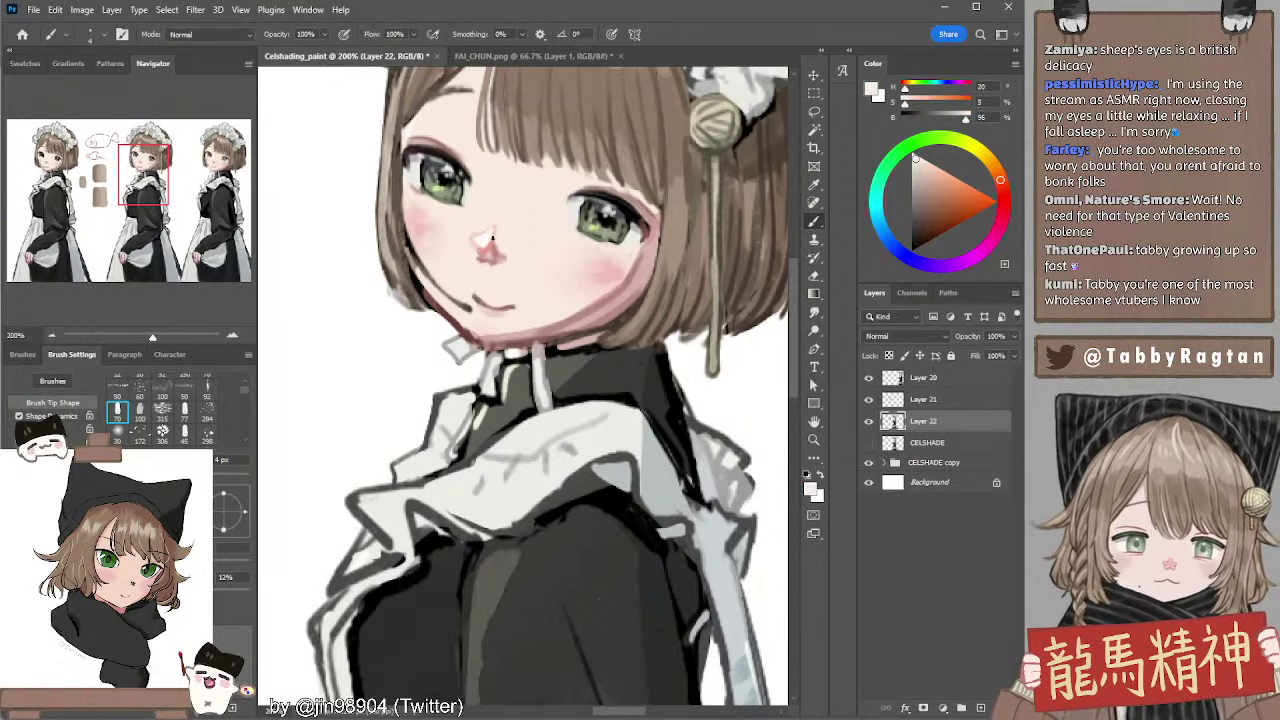
# Refine the whites, irises and outer corner of the eyes with sampled greys, olive and pinks at 4 px
pyautogui.press('e')
pyautogui.press('b')
pyautogui.keyDown('alt'); pyautogui.click(421, 167); pyautogui.keyUp('alt')
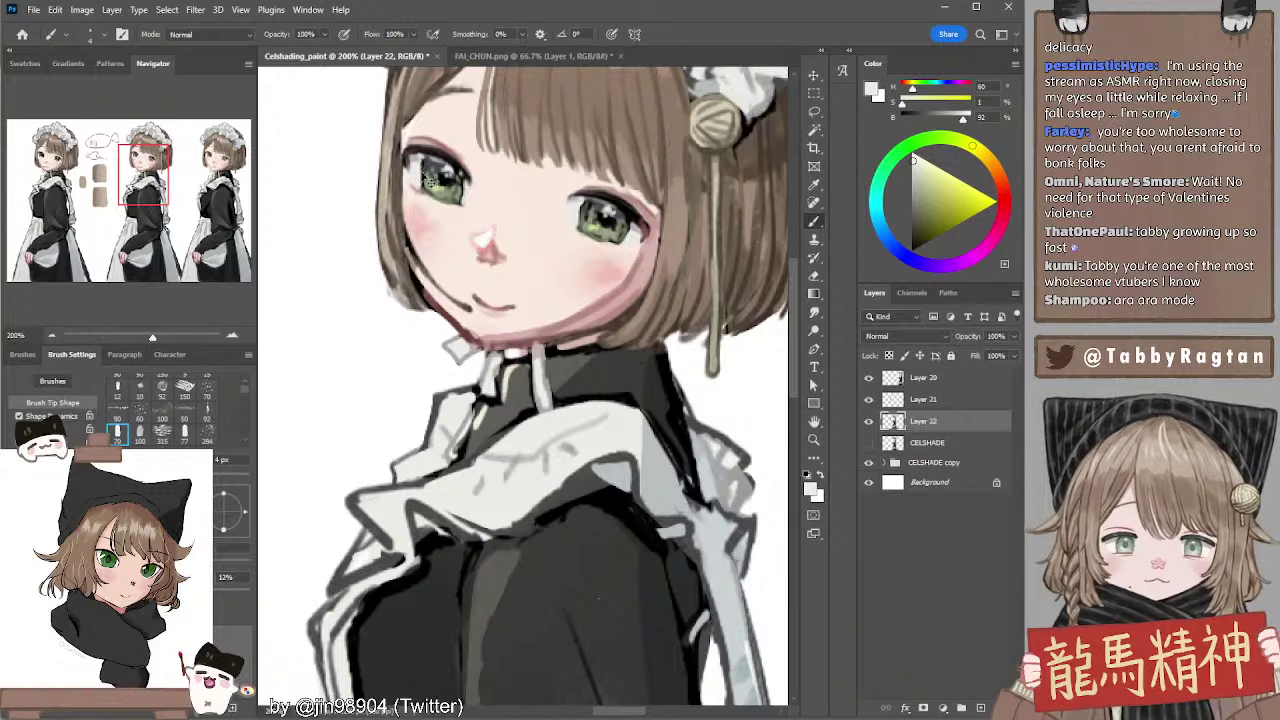
pyautogui.keyDown('alt'); pyautogui.click(577, 210); pyautogui.keyUp('alt')
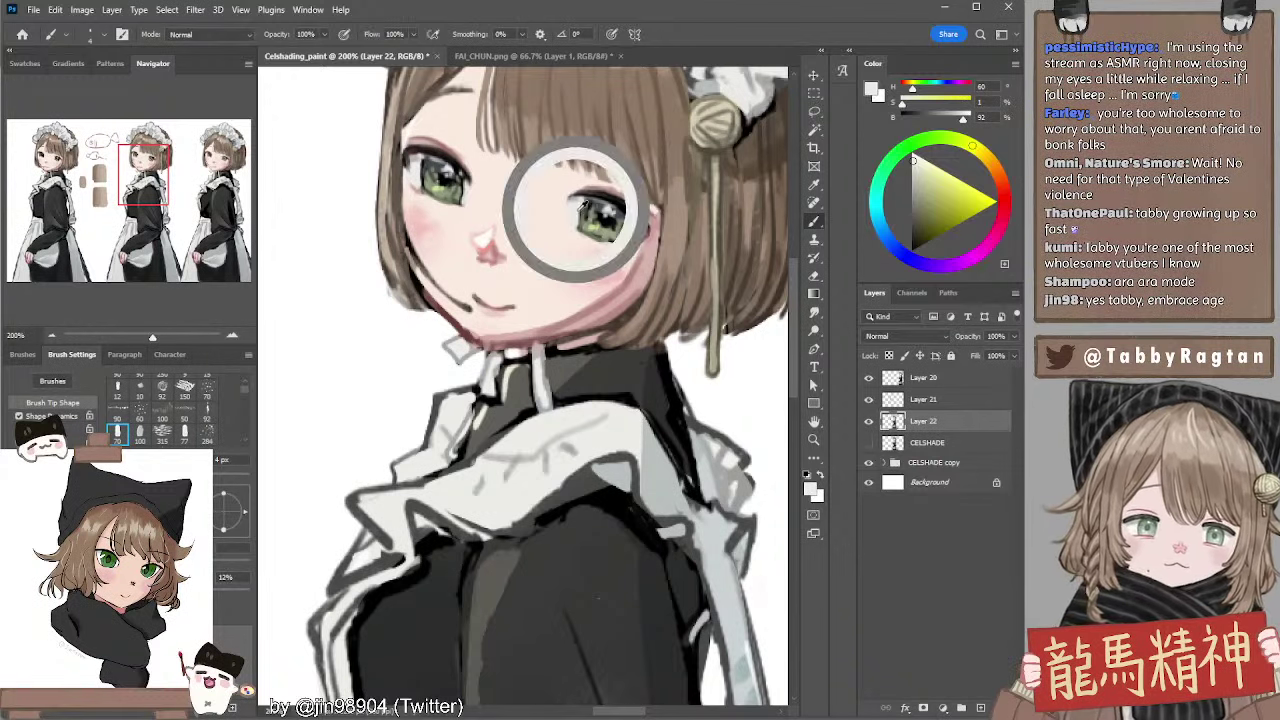
pyautogui.moveTo(580, 202); pyautogui.dragTo(580, 224)
pyautogui.keyDown('alt'); pyautogui.click(581, 196); pyautogui.keyUp('alt')
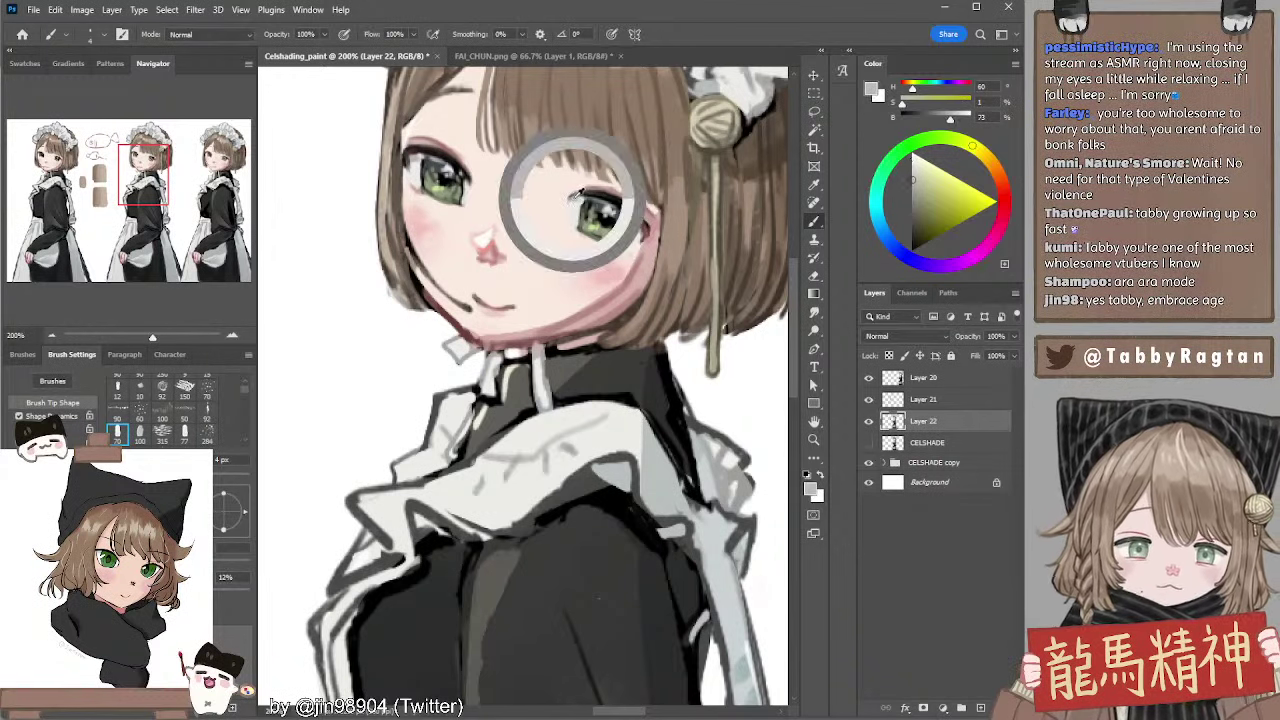
pyautogui.keyDown('alt'); pyautogui.click(626, 254); pyautogui.keyUp('alt')
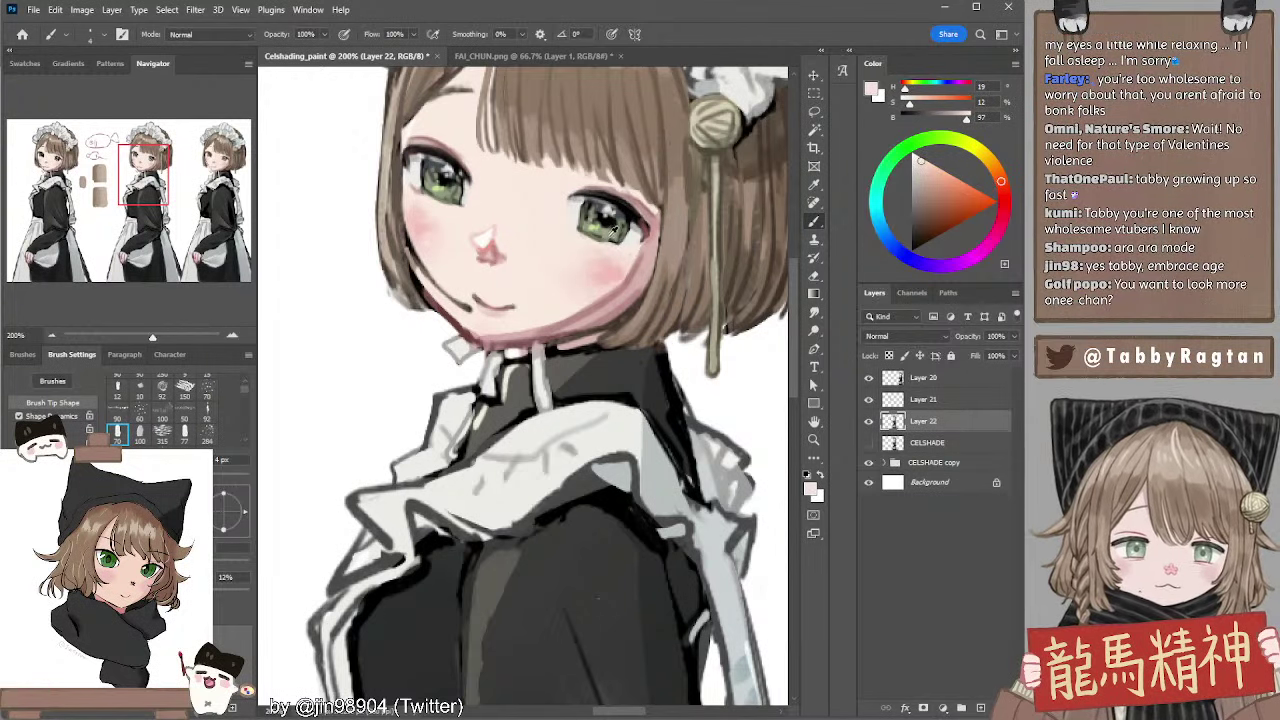
pyautogui.keyDown('alt'); pyautogui.click(608, 232); pyautogui.keyUp('alt')
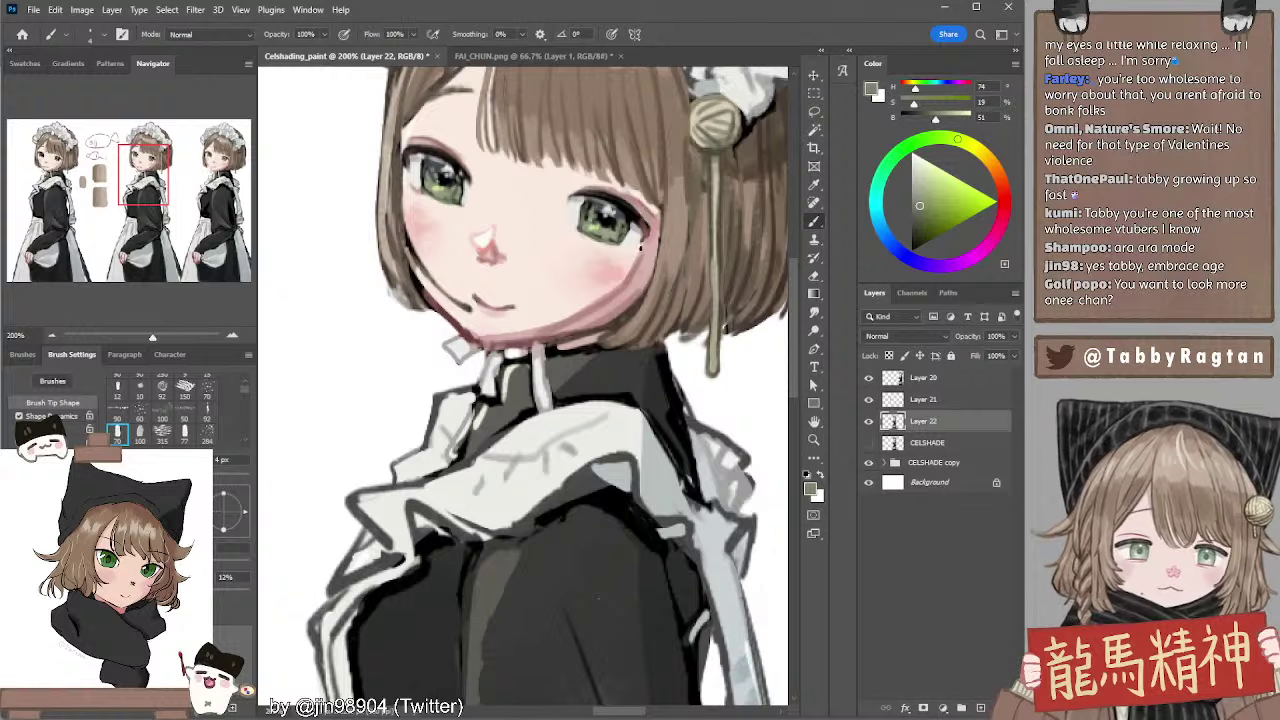
pyautogui.keyDown('alt'); pyautogui.click(648, 225); pyautogui.keyUp('alt')
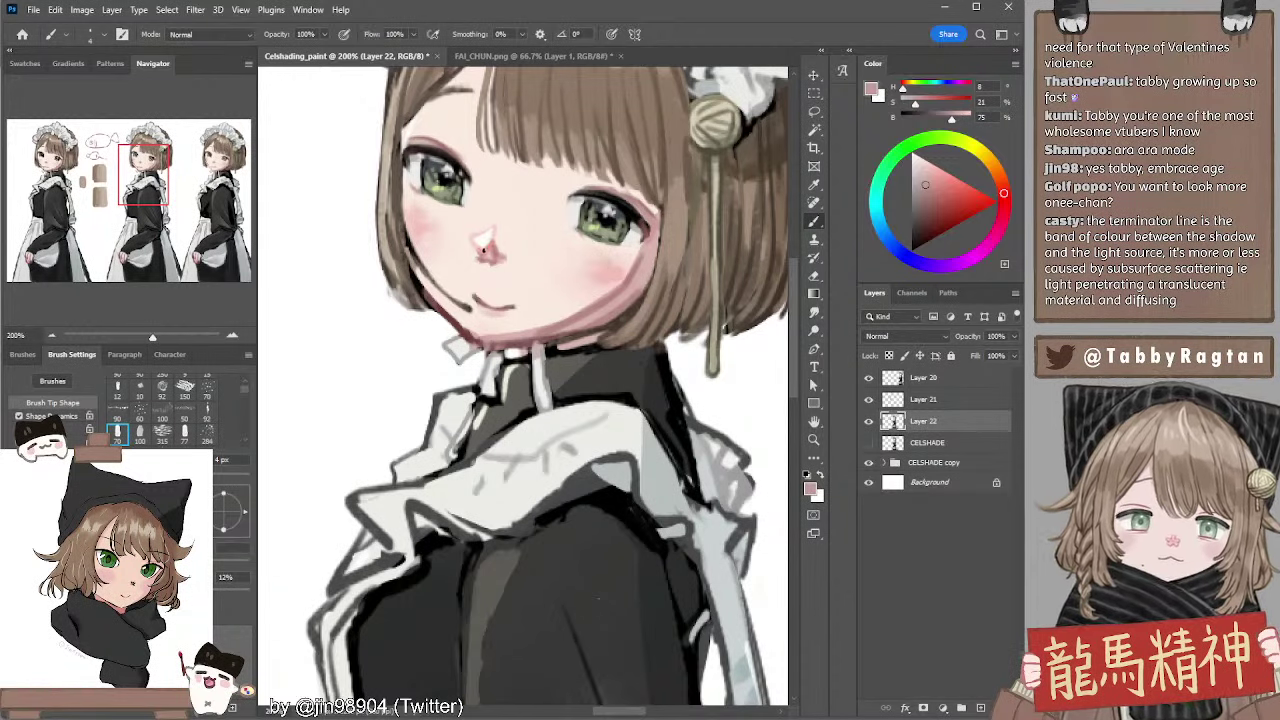
# Refine the mouth and the skin around it with sampled skin tones and warm white, using a 2 to 5 px brush
pyautogui.keyDown('alt'); pyautogui.click(477, 262); pyautogui.keyUp('alt')
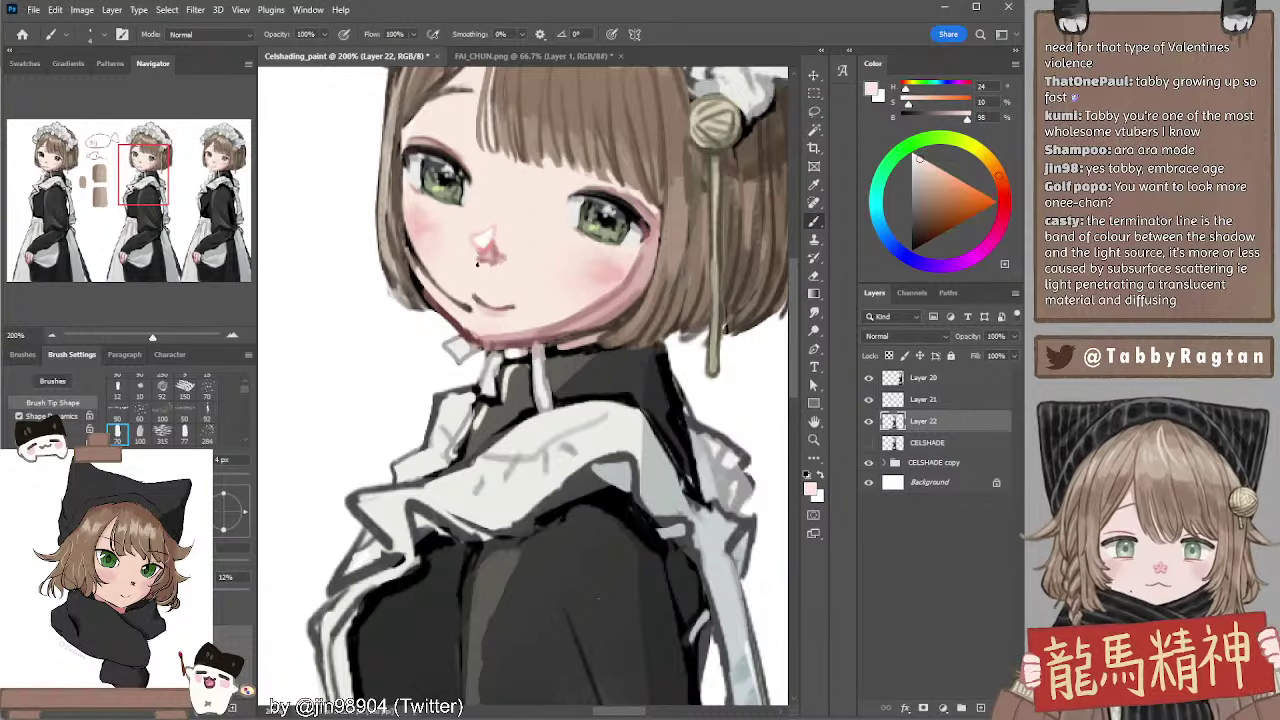
pyautogui.keyDown('alt'); pyautogui.click(489, 314); pyautogui.keyUp('alt')
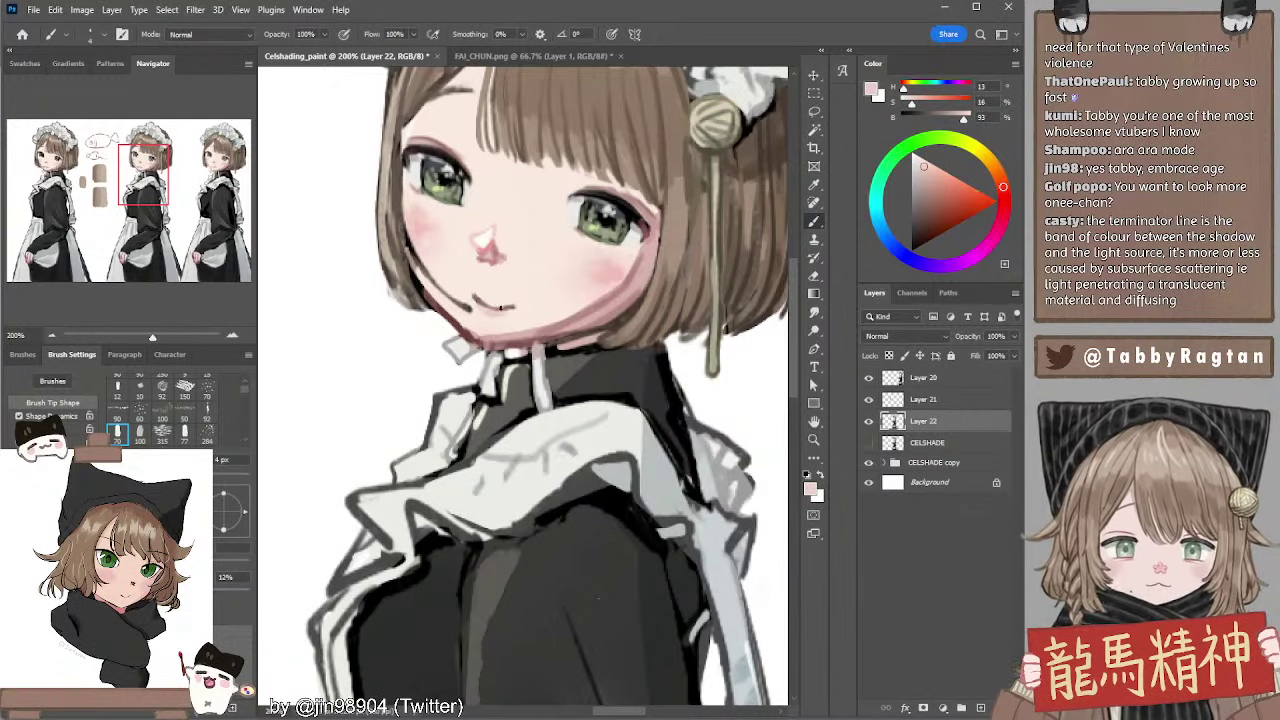
pyautogui.moveTo(500, 304); pyautogui.dragTo(531, 284)
pyautogui.keyDown('alt'); pyautogui.click(516, 213); pyautogui.keyUp('alt')
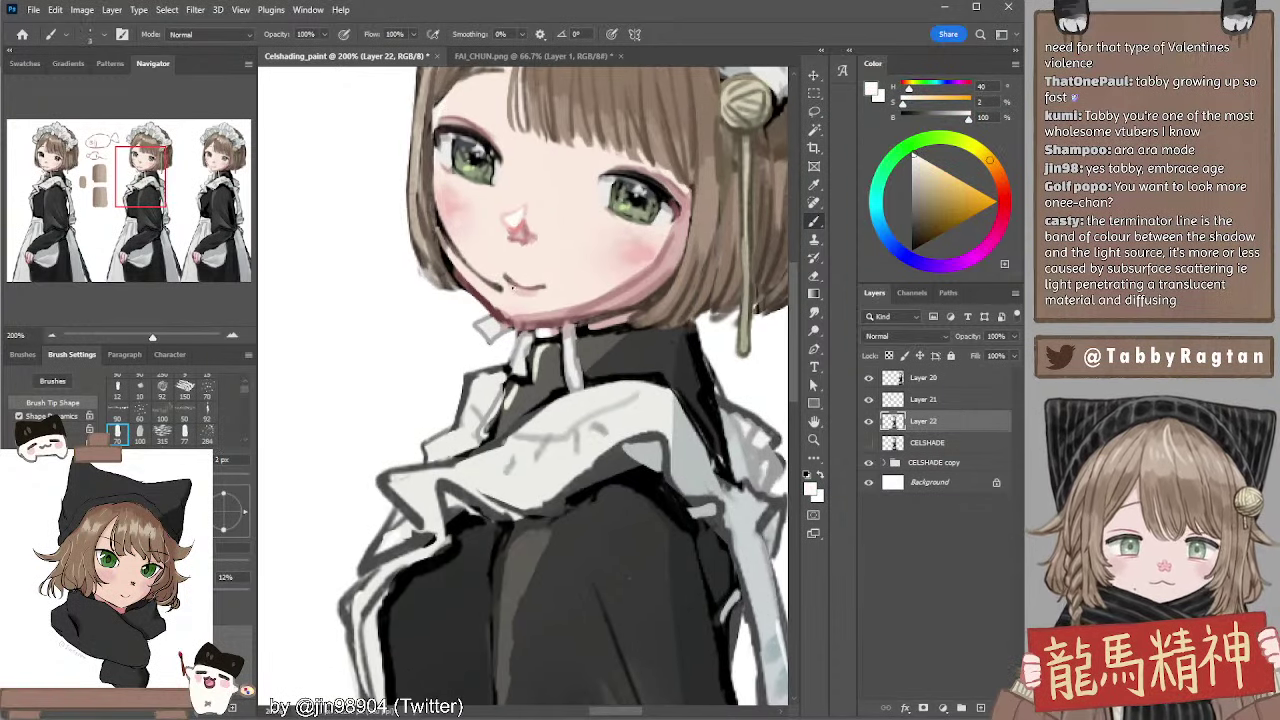
pyautogui.press(']')
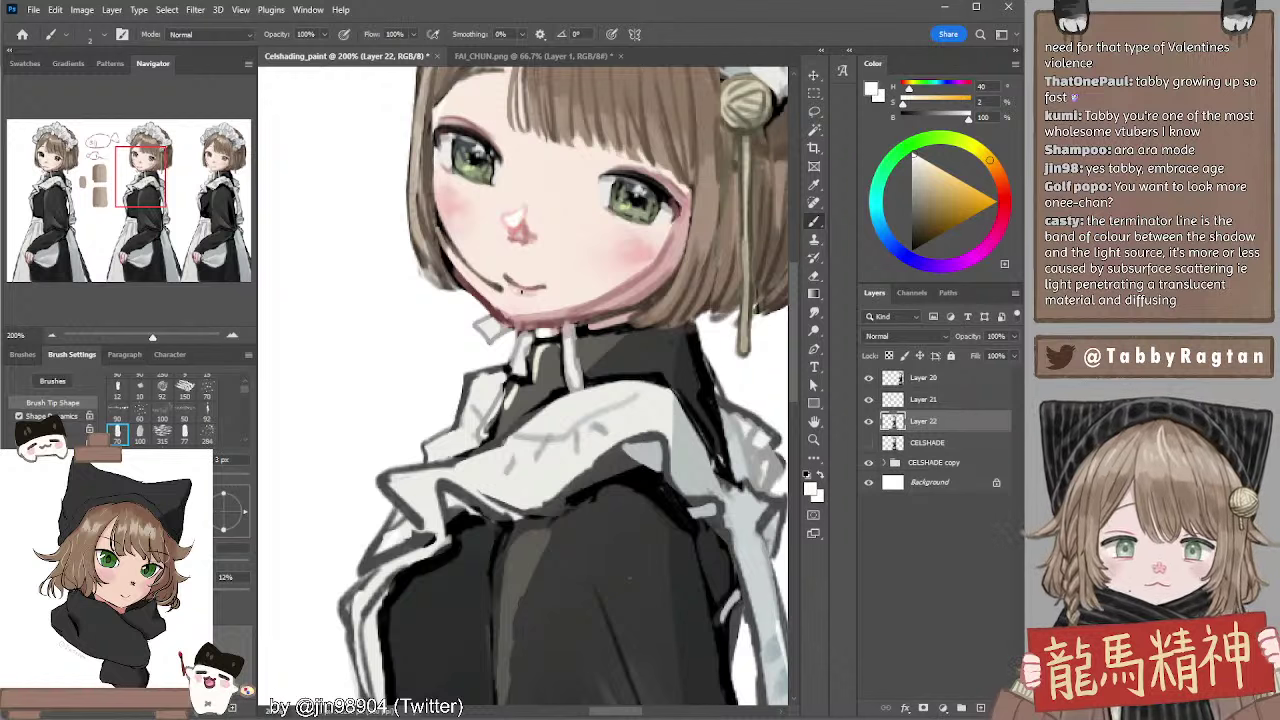
pyautogui.keyDown('alt'); pyautogui.click(521, 293); pyautogui.keyUp('alt')
pyautogui.press(']')
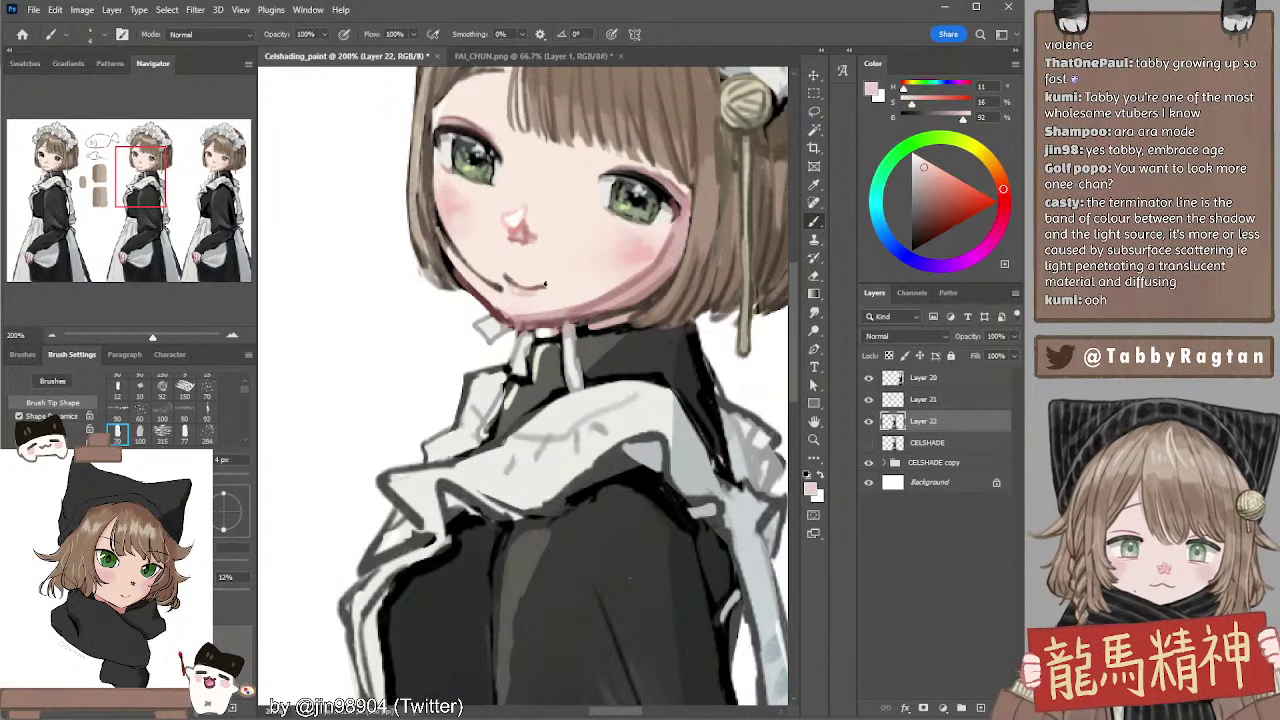
pyautogui.keyDown('alt'); pyautogui.click(544, 283); pyautogui.keyUp('alt')
pyautogui.press(']')
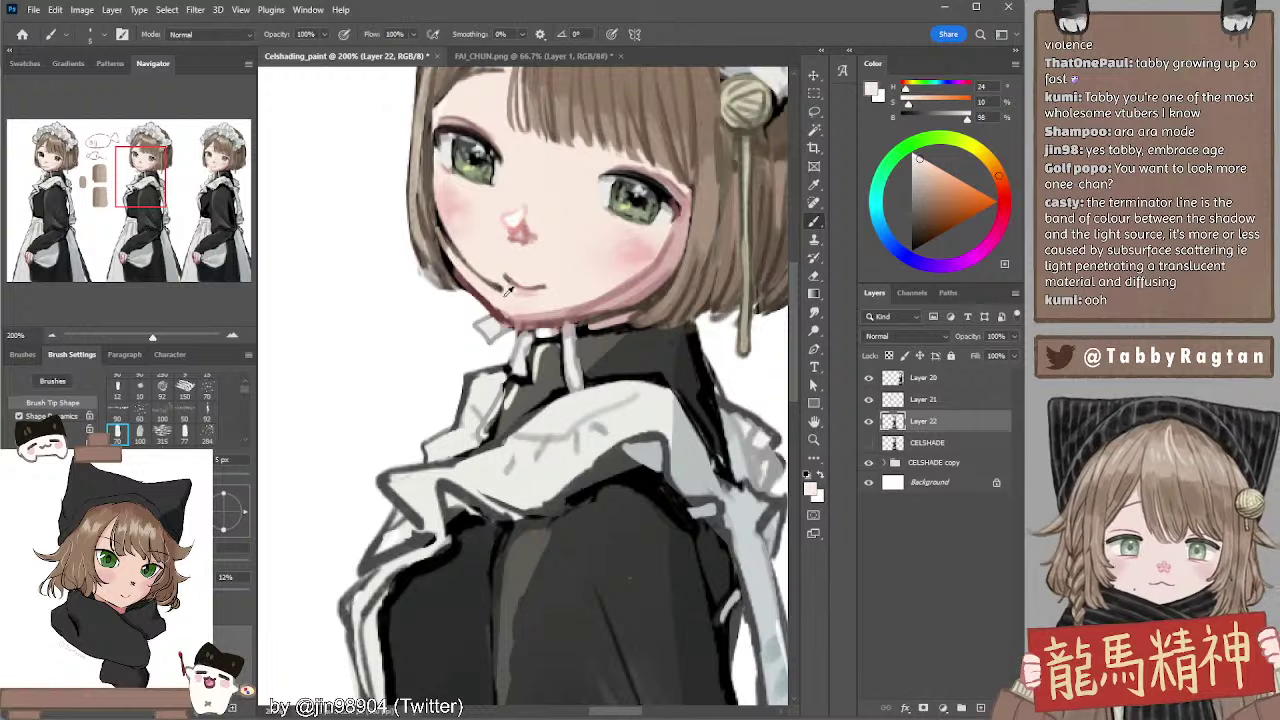
# Clean up the far jawline and the hair beside it with sampled skin tone and browns at 4 to 6 px
pyautogui.press('[')
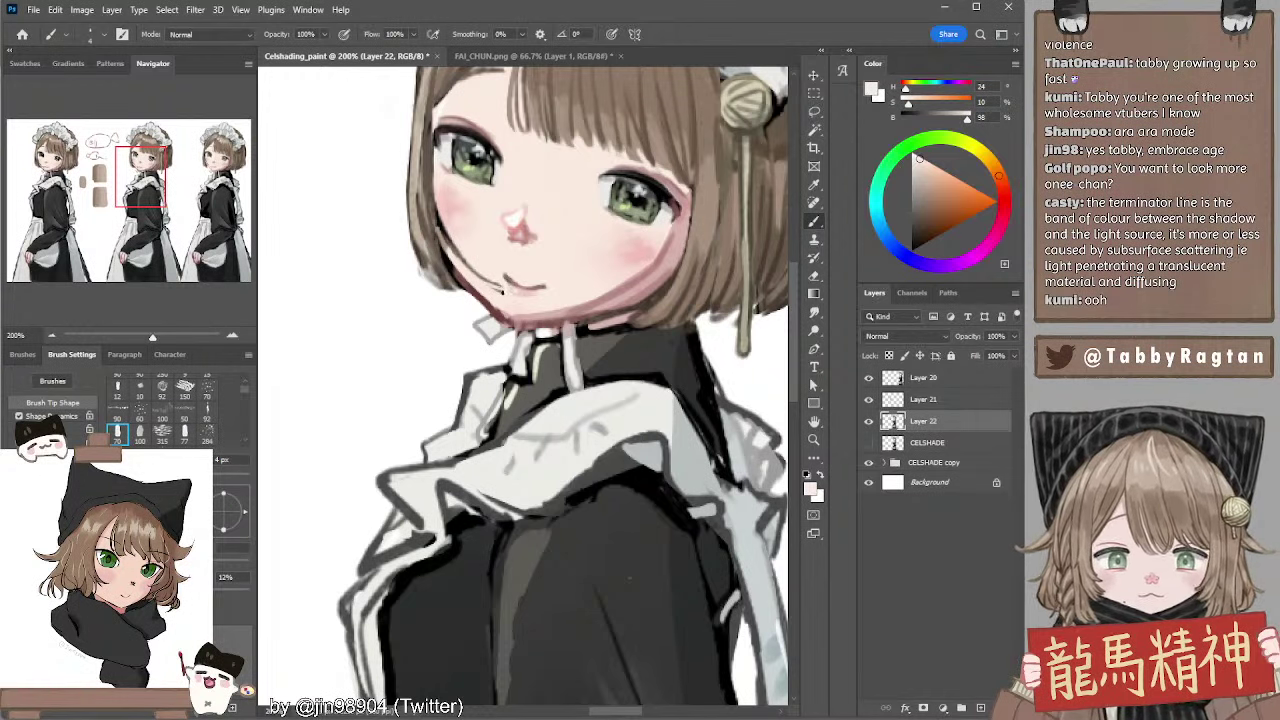
pyautogui.moveTo(502, 291); pyautogui.dragTo(473, 273)
pyautogui.keyDown('alt'); pyautogui.click(431, 201); pyautogui.keyUp('alt')
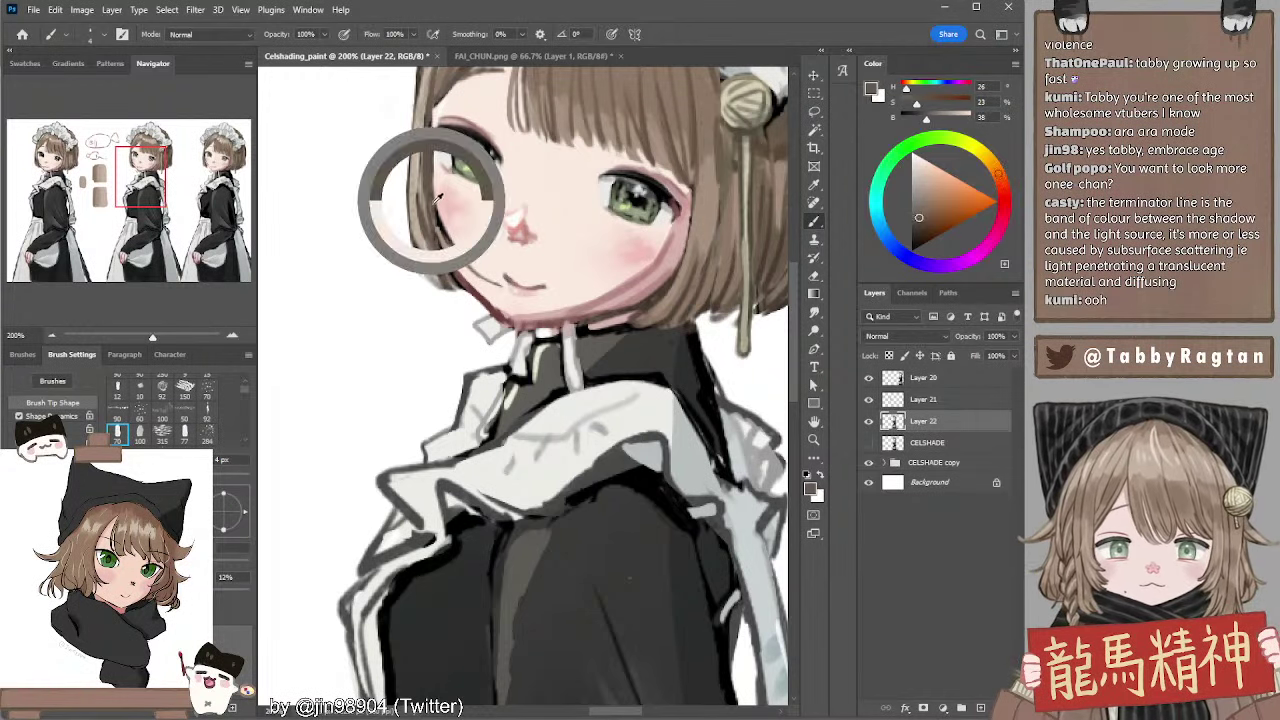
pyautogui.press(']')
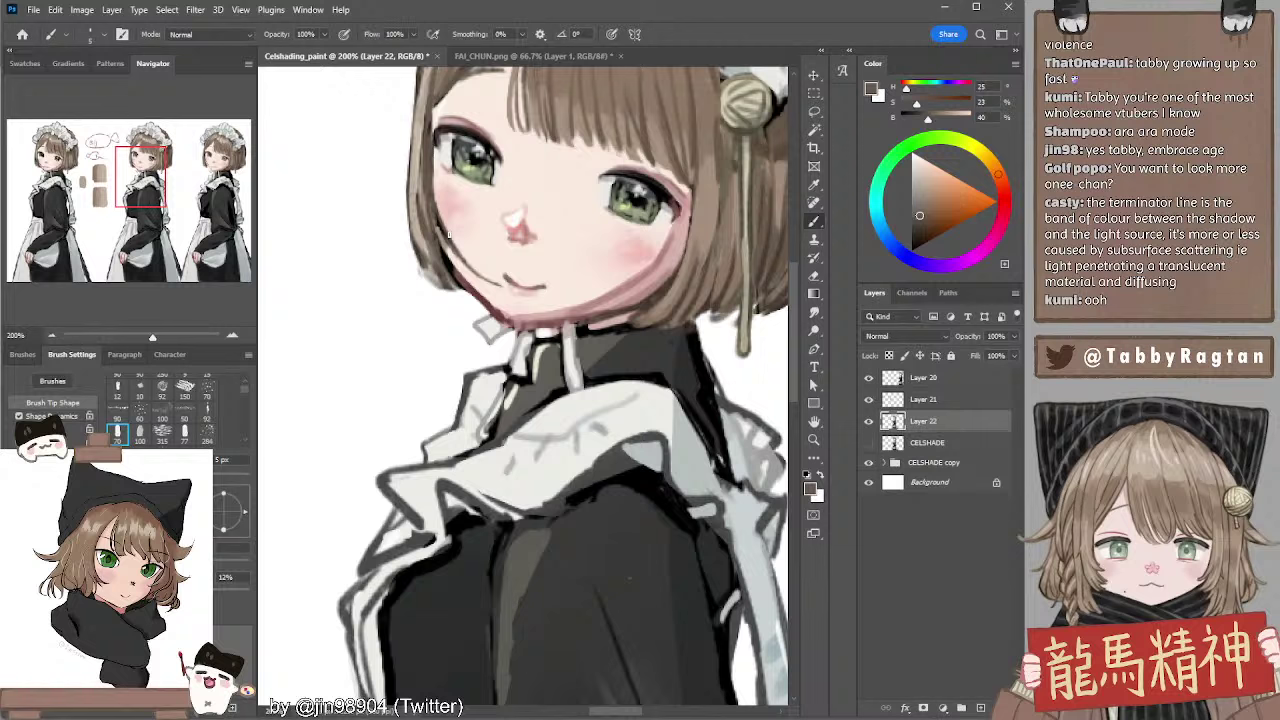
pyautogui.keyDown('alt'); pyautogui.click(422, 150); pyautogui.keyUp('alt')
pyautogui.press(']')
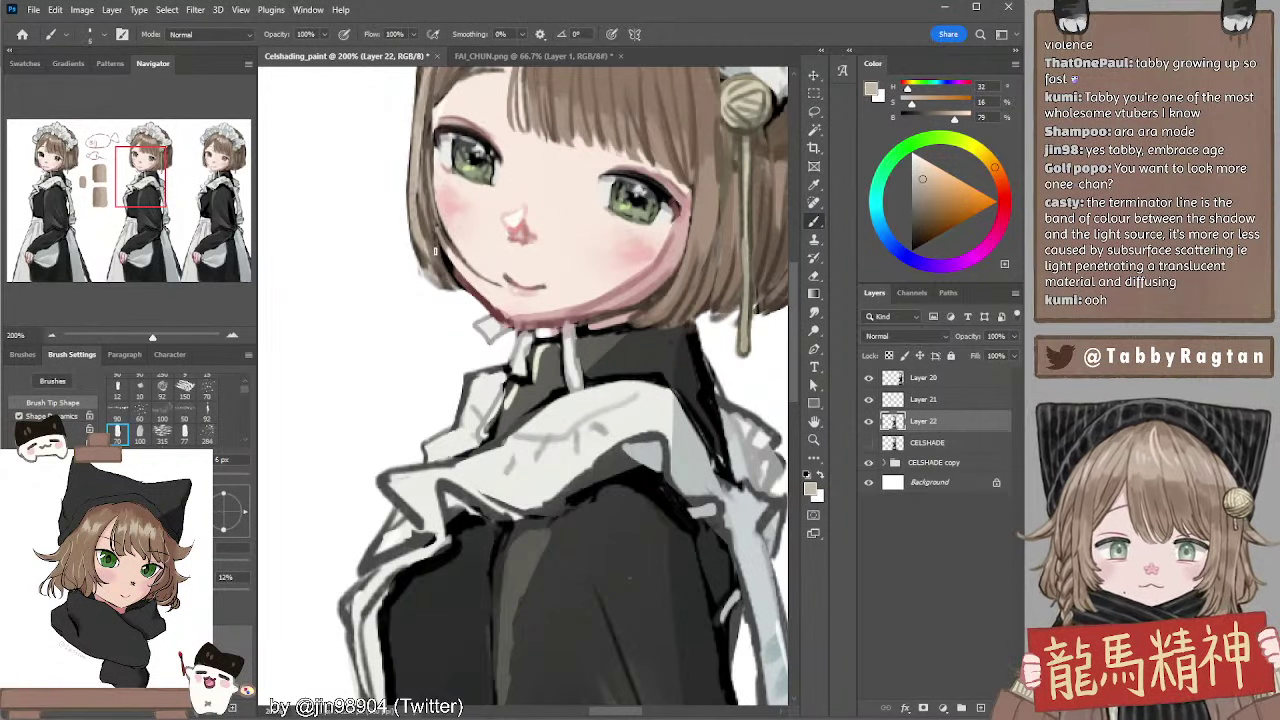
# Tidy the hair tips beside the far cheek with the Eraser at 40 and 25 px and a sampled light brown brush
pyautogui.hotkey('ctrl', '-')
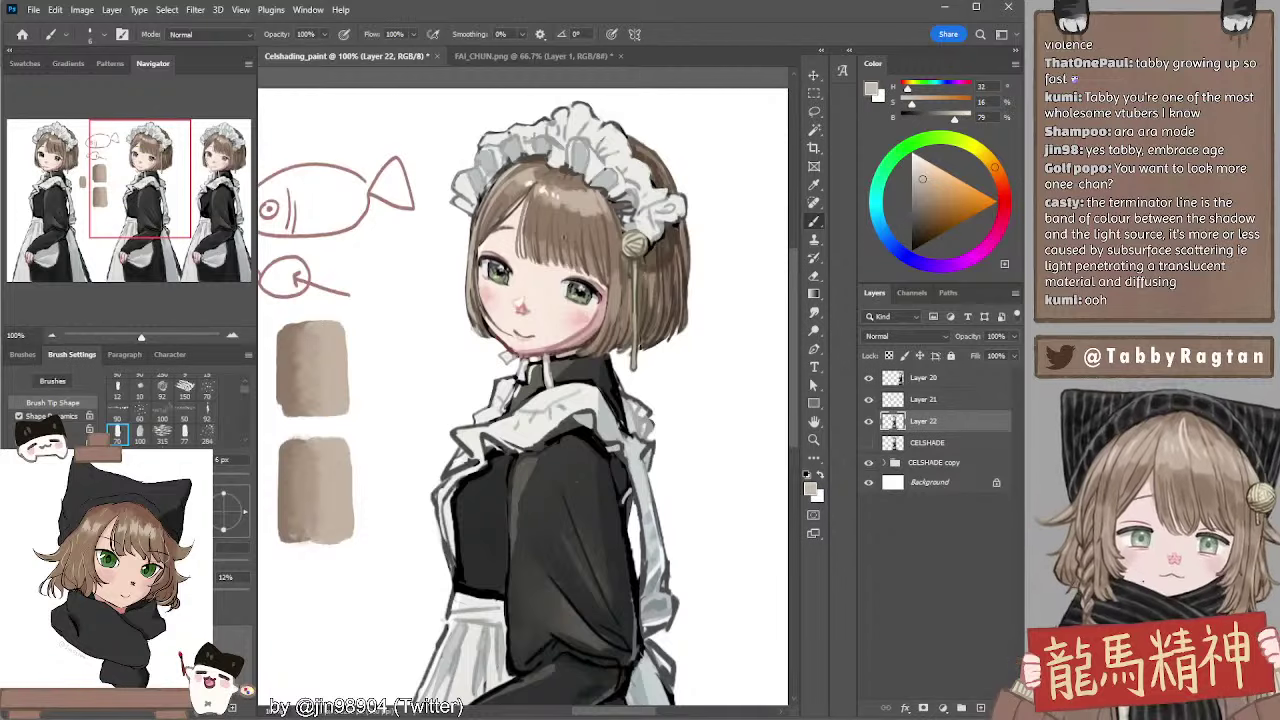
pyautogui.moveTo(564, 236); pyautogui.dragTo(563, 214)
pyautogui.keyDown('alt'); pyautogui.click(475, 298); pyautogui.keyUp('alt')
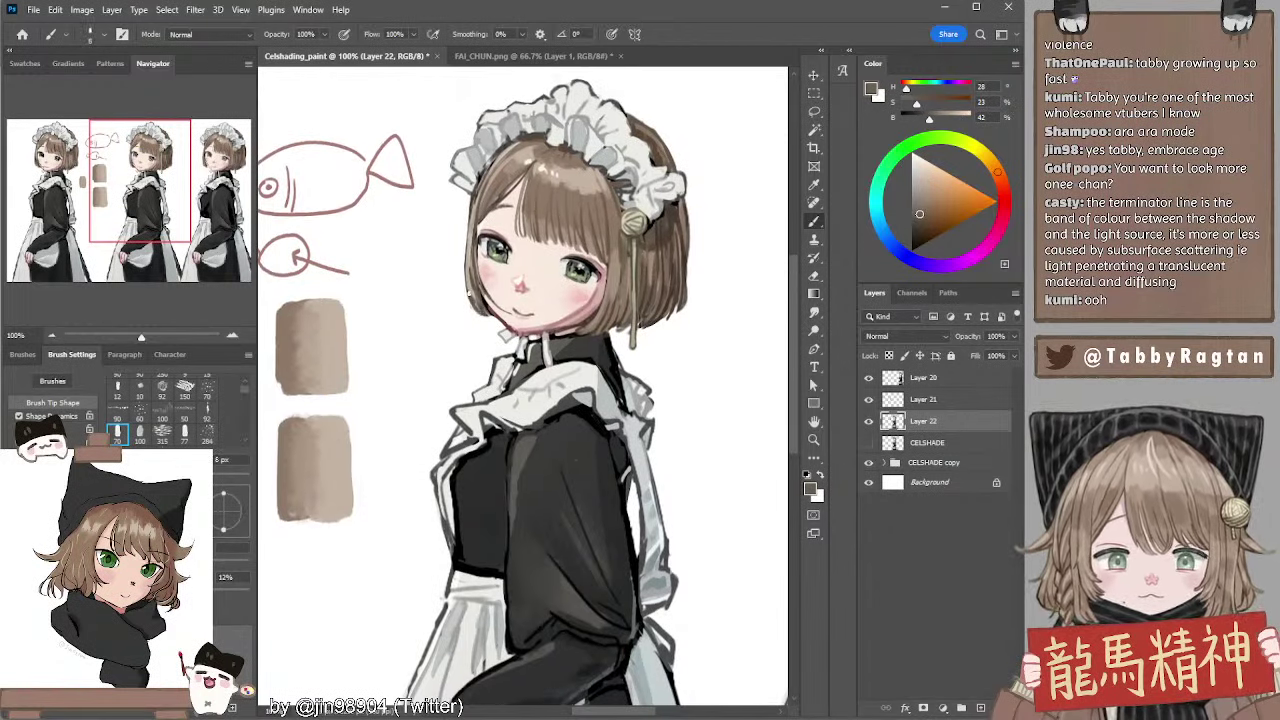
pyautogui.press('e')
pyautogui.moveTo(474, 296); pyautogui.dragTo(476, 324)
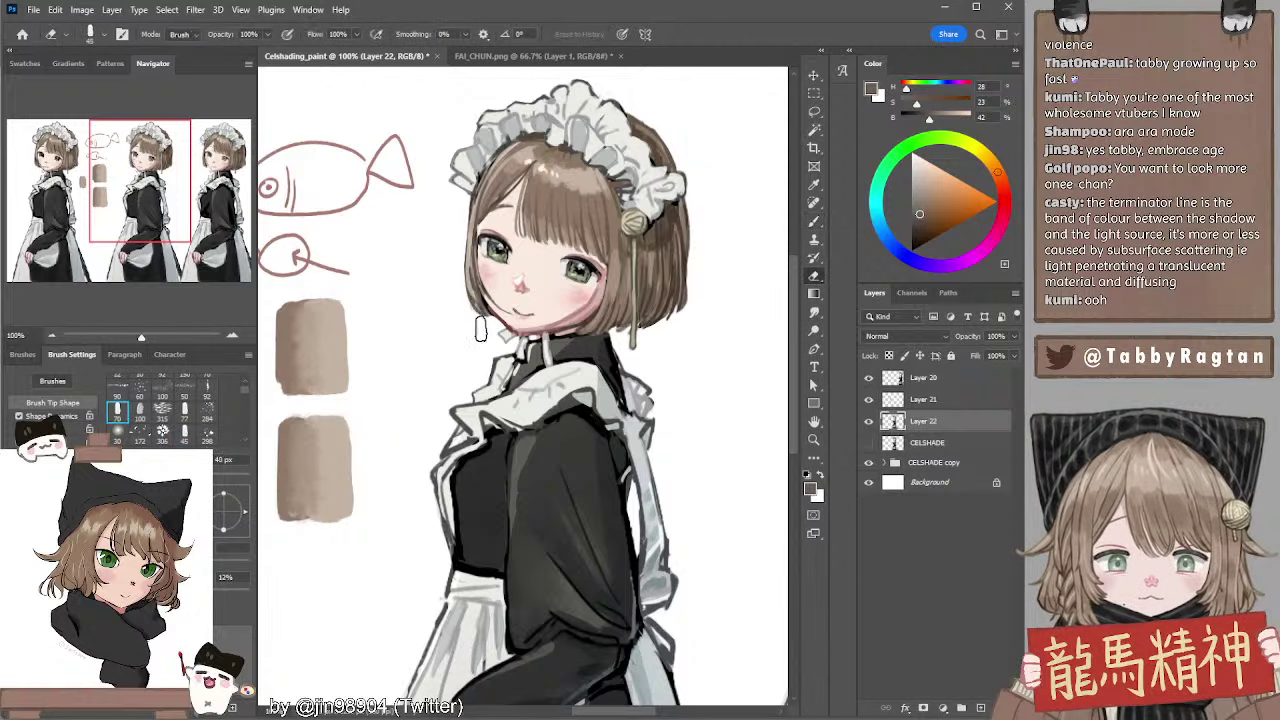
pyautogui.press('b')
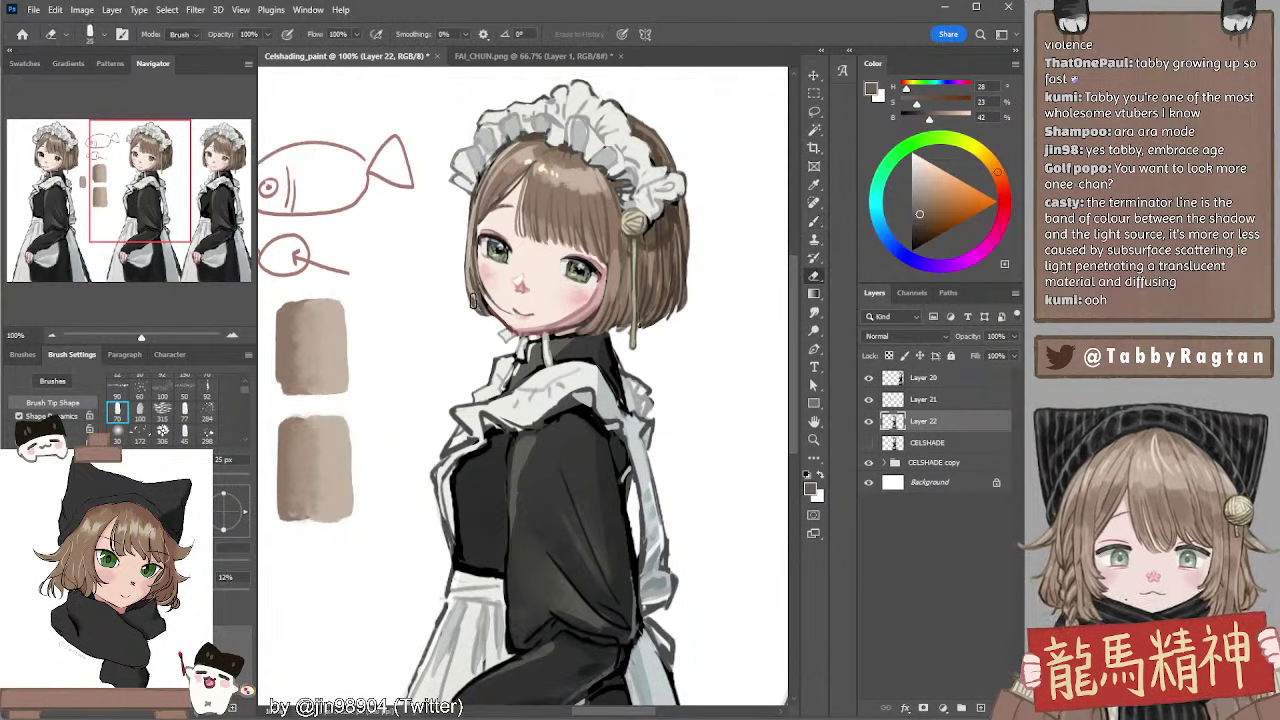
pyautogui.keyDown('alt'); pyautogui.click(471, 294); pyautogui.keyUp('alt')
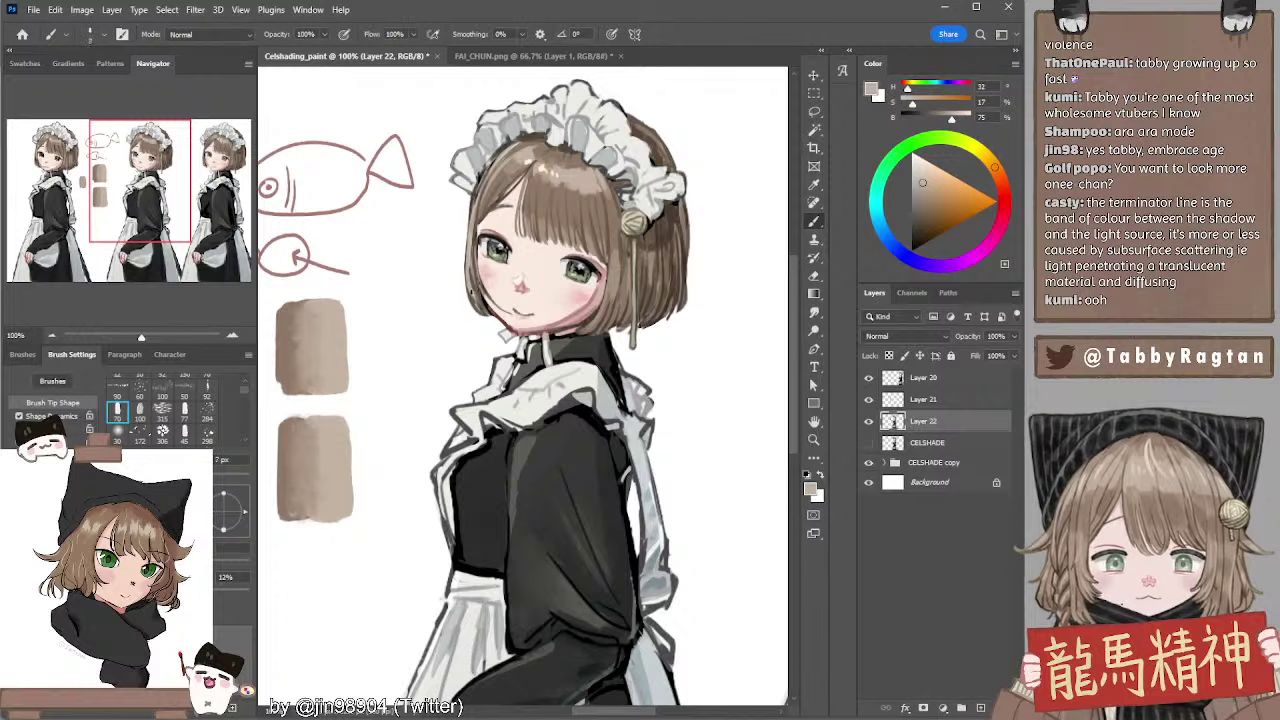
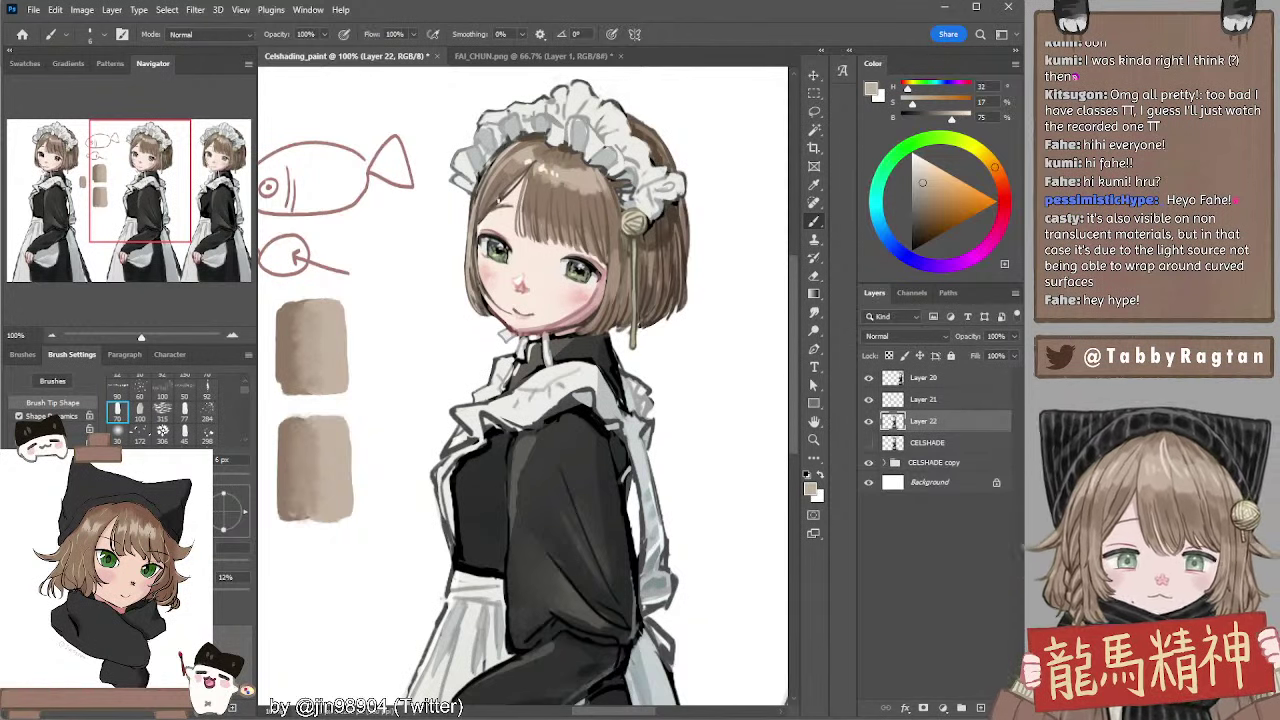
# Refine the maid's hair with sampled mid and dark browns, using an 8 to 10 px brush
pyautogui.keyDown('alt'); pyautogui.click(508, 184); pyautogui.keyUp('alt')
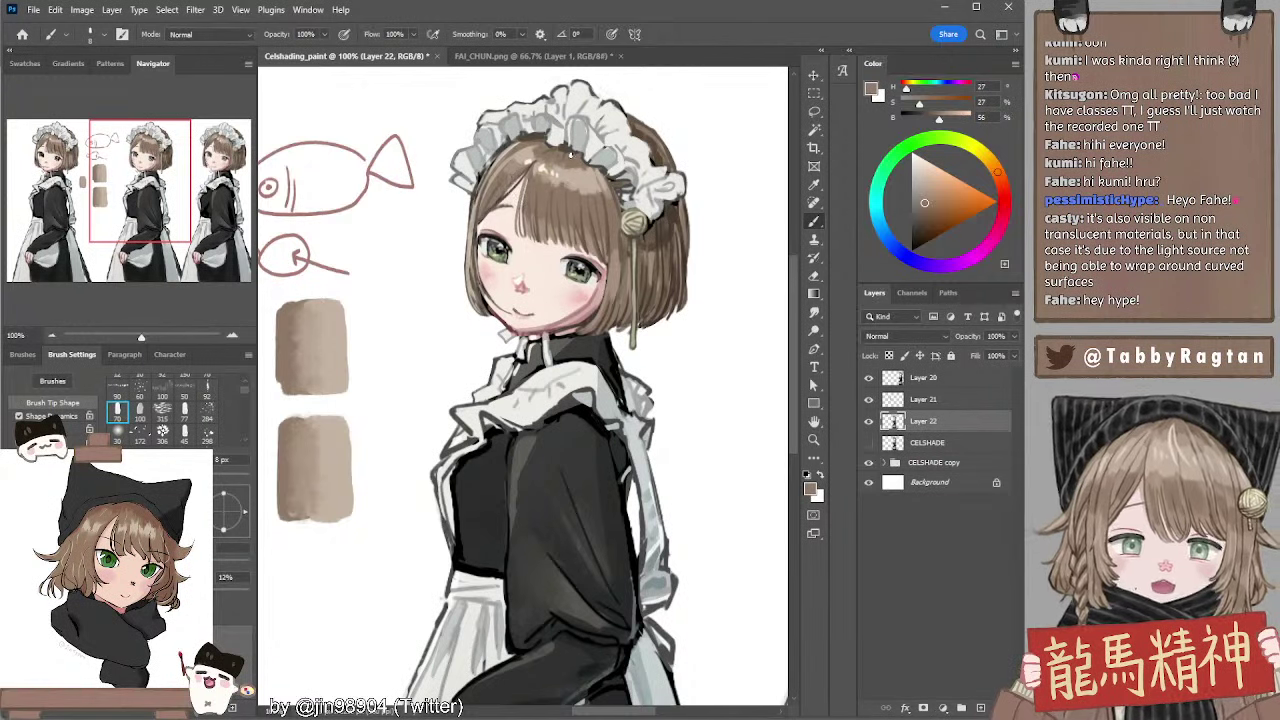
pyautogui.moveTo(605, 265); pyautogui.dragTo(602, 238)
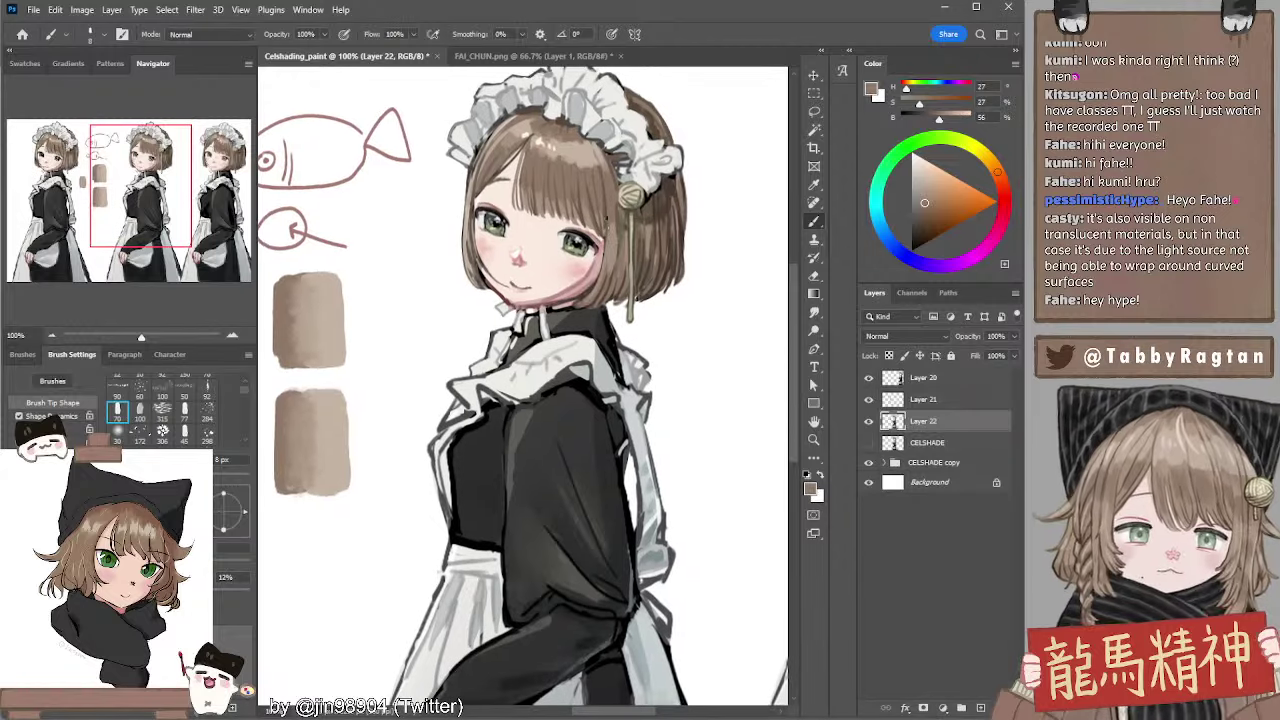
pyautogui.keyDown('alt'); pyautogui.click(569, 119); pyautogui.keyUp('alt')
pyautogui.press(']')
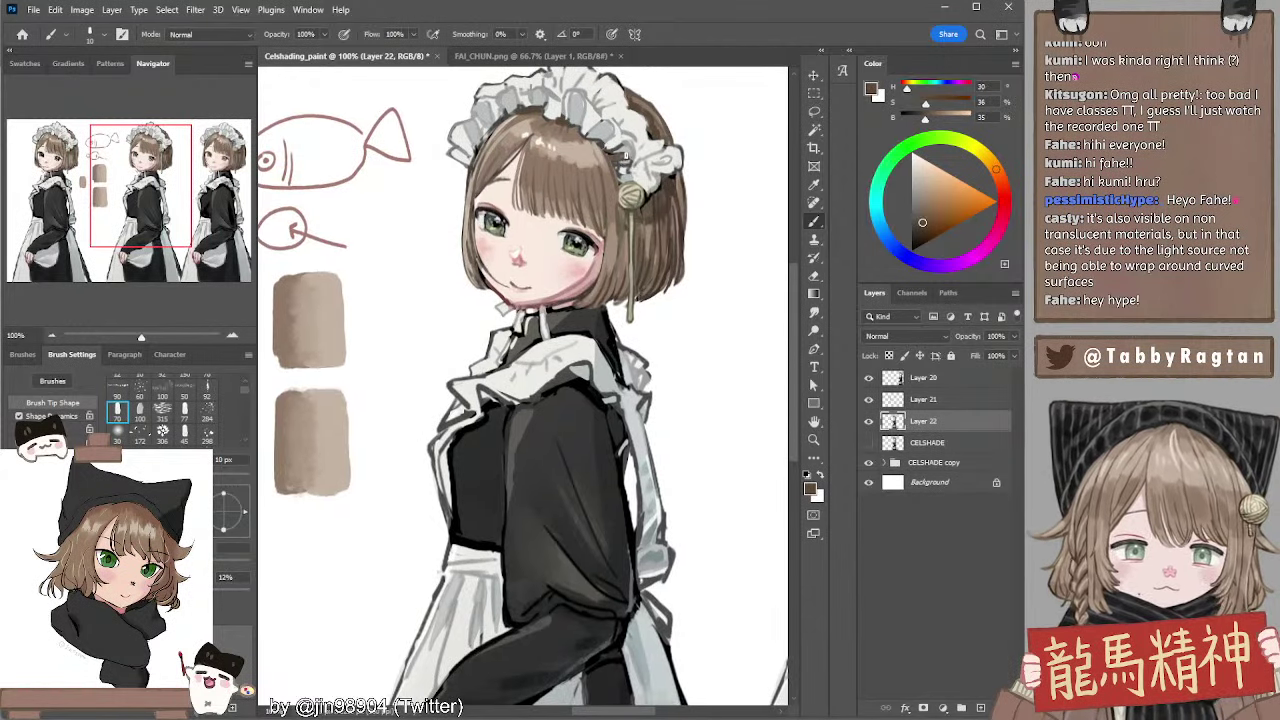
pyautogui.moveTo(637, 220); pyautogui.dragTo(637, 227)
pyautogui.keyDown('alt'); pyautogui.click(652, 133); pyautogui.keyUp('alt')
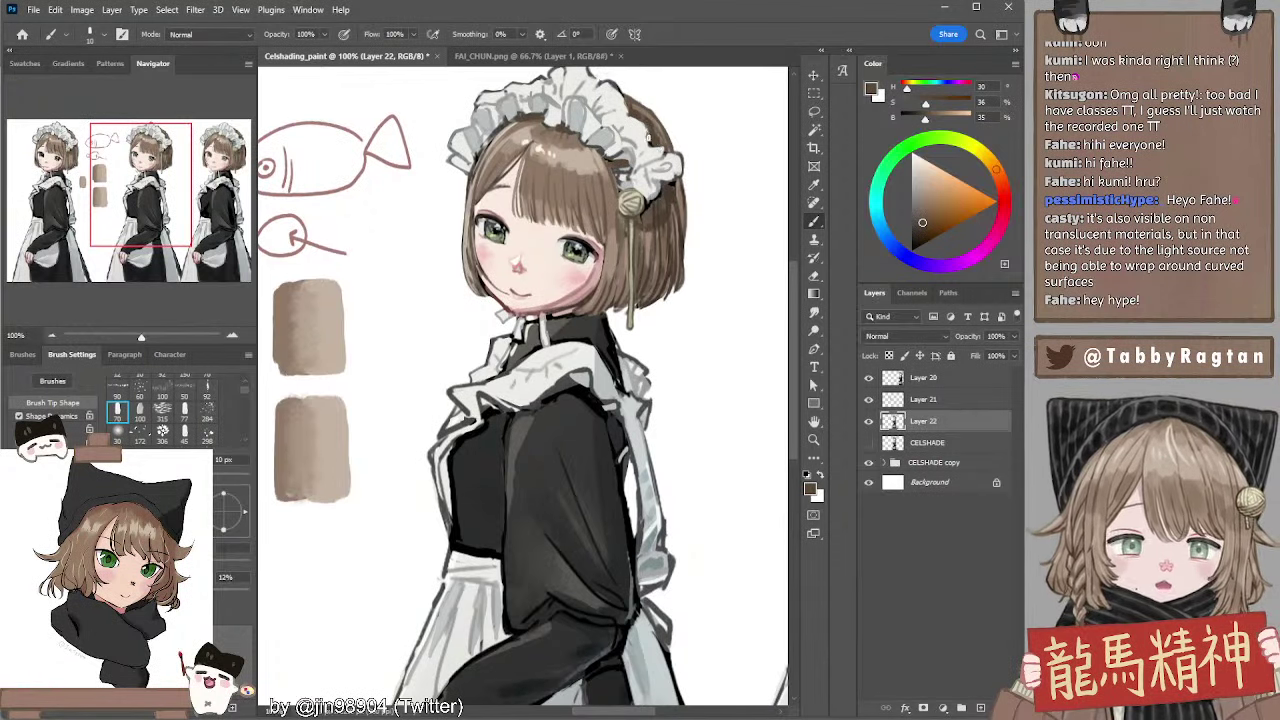
pyautogui.hscroll(1, 665, 222)
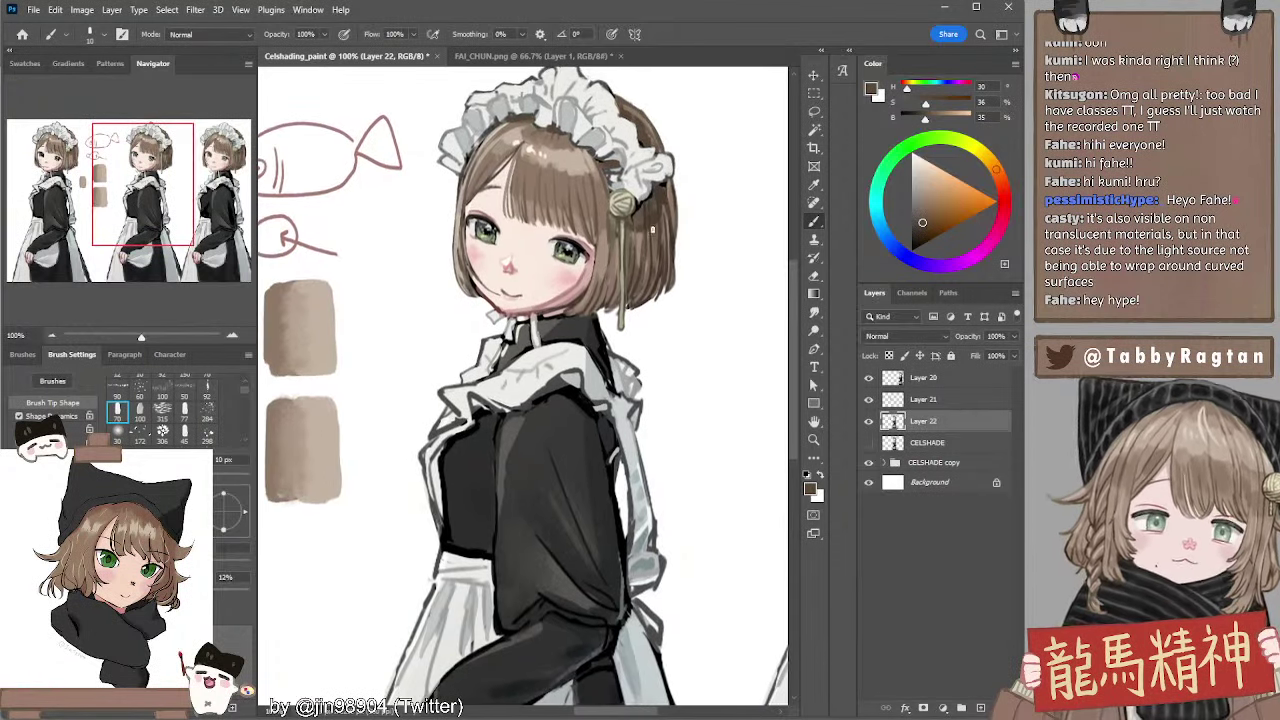
# Deepen the strands of the back hair behind the hanging ornament with a dark brown (hue 45, saturation 25, brightness 25), reducing the brush to 5 px
pyautogui.keyDown('alt'); pyautogui.click(628, 212); pyautogui.keyUp('alt')
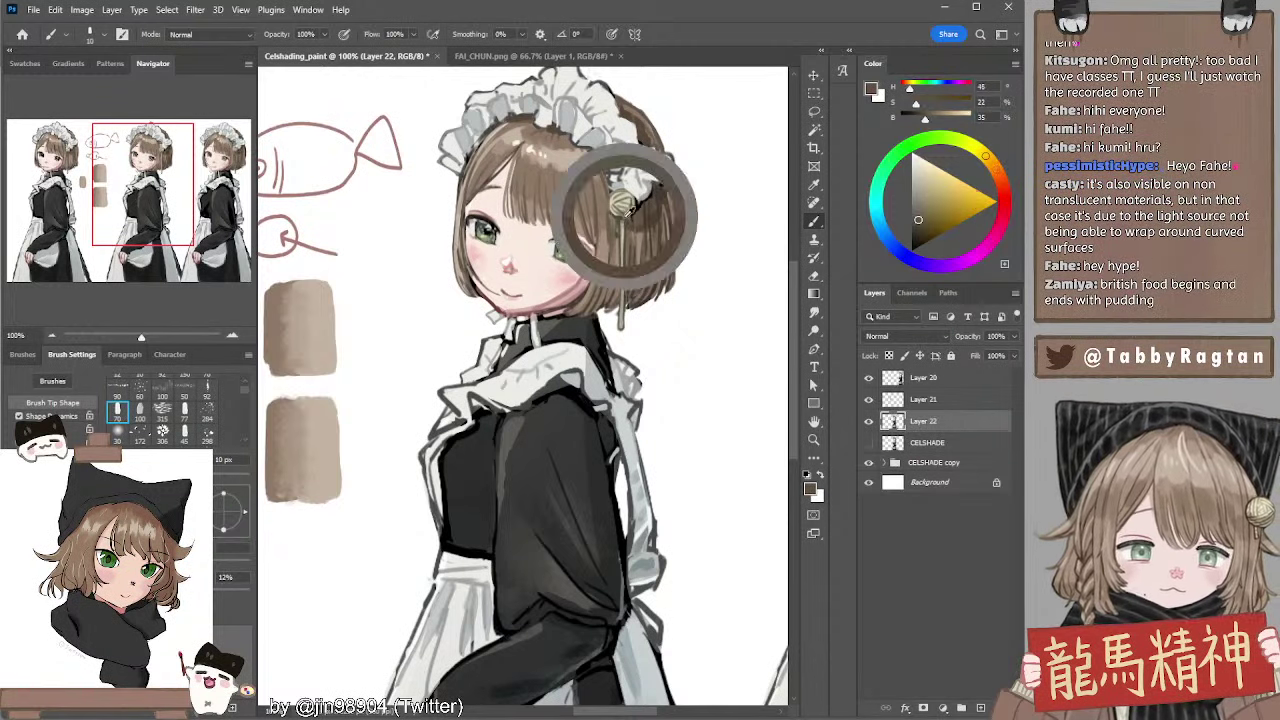
pyautogui.click(917, 229)
pyautogui.press('[')
pyautogui.press('[')
pyautogui.press('[')
pyautogui.press('[')
pyautogui.press('[')
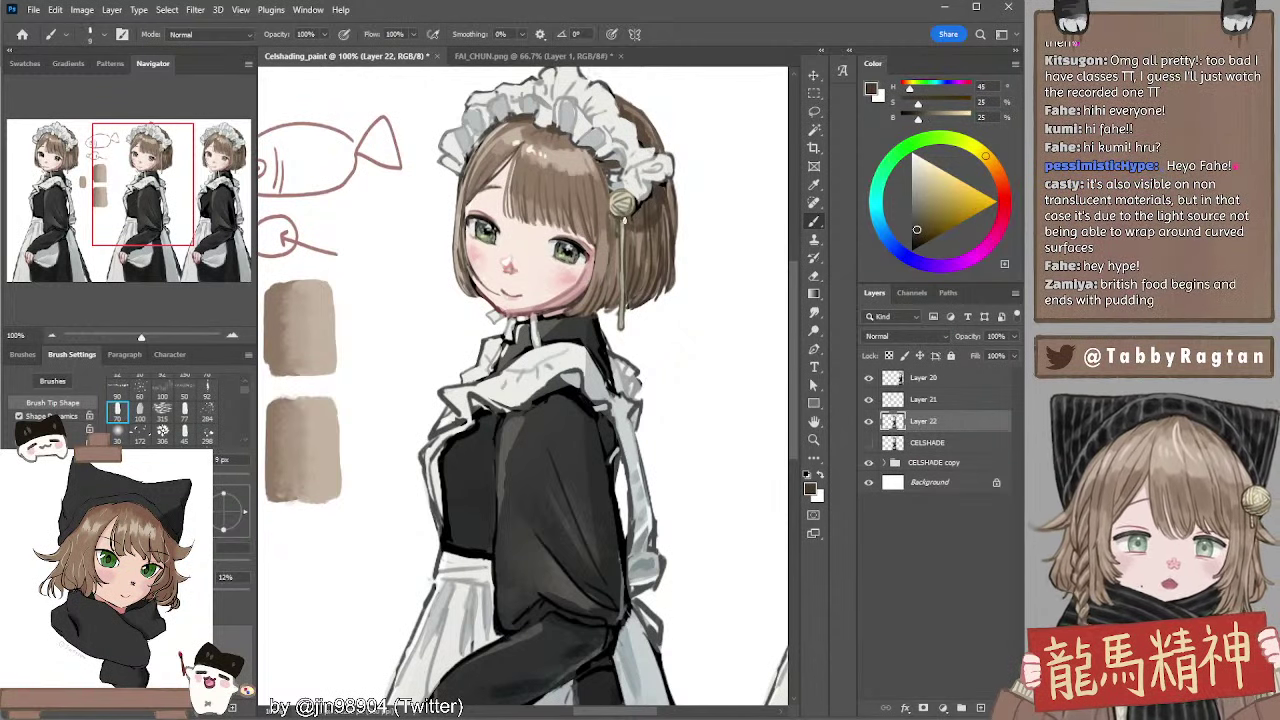
pyautogui.moveTo(642, 224)
pyautogui.mouseDown()
pyautogui.moveTo(628, 217)
pyautogui.moveTo(625, 318)
pyautogui.moveTo(622, 304)
pyautogui.mouseUp()
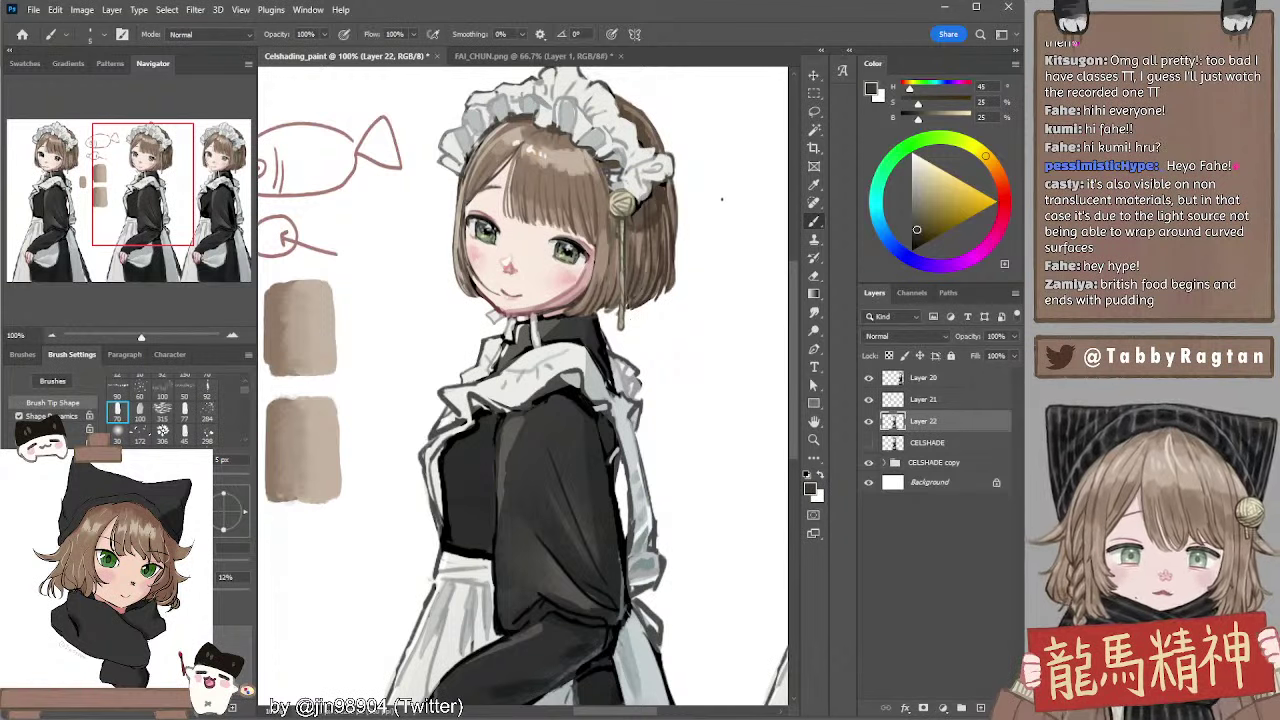
pyautogui.moveTo(635, 297); pyautogui.dragTo(626, 262)
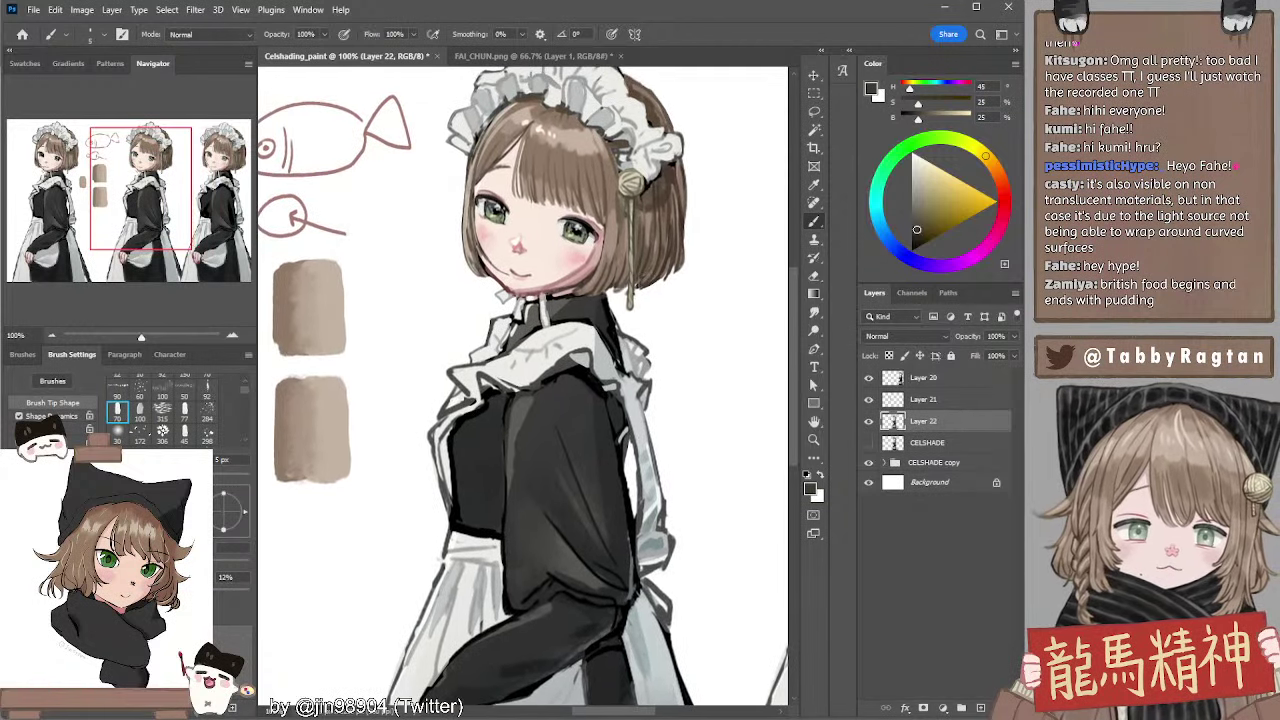
pyautogui.moveTo(654, 314); pyautogui.dragTo(662, 298)
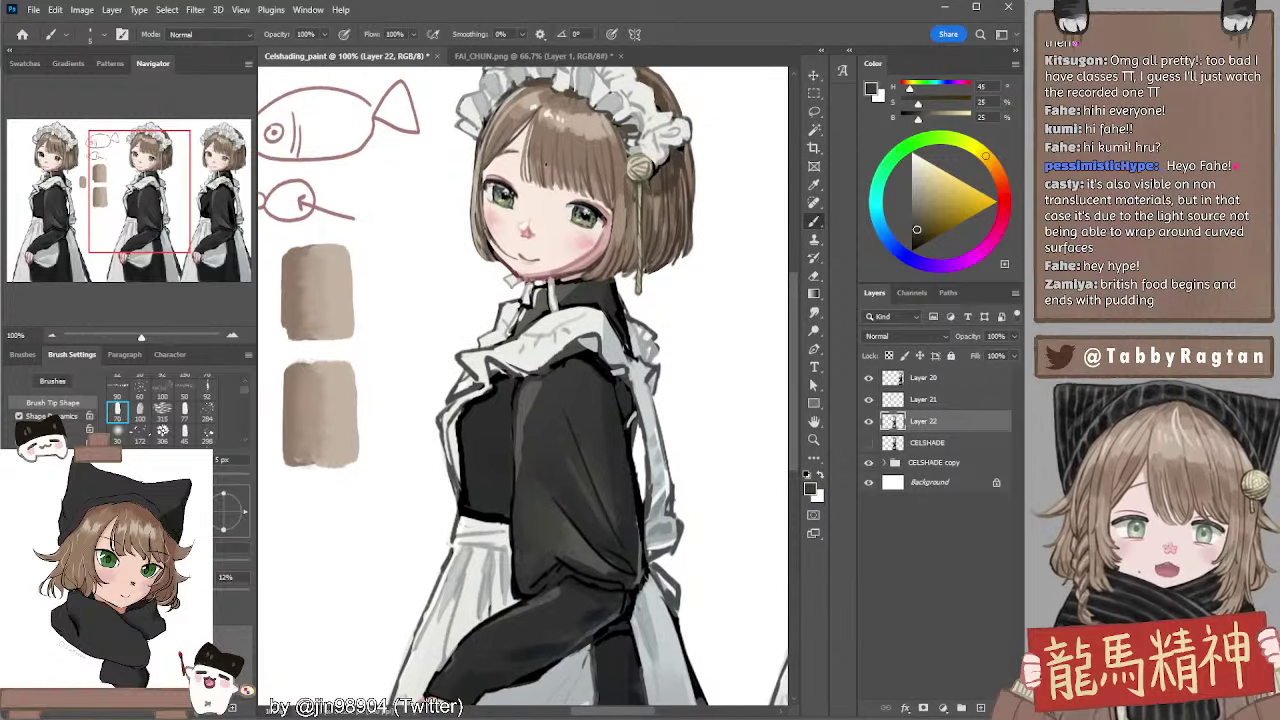
# Touch up the eyebrow area and fringe with sampled pale skin tone and brown, using a 5 to 7 px brush
pyautogui.keyDown('alt'); pyautogui.click(520, 155); pyautogui.keyUp('alt')
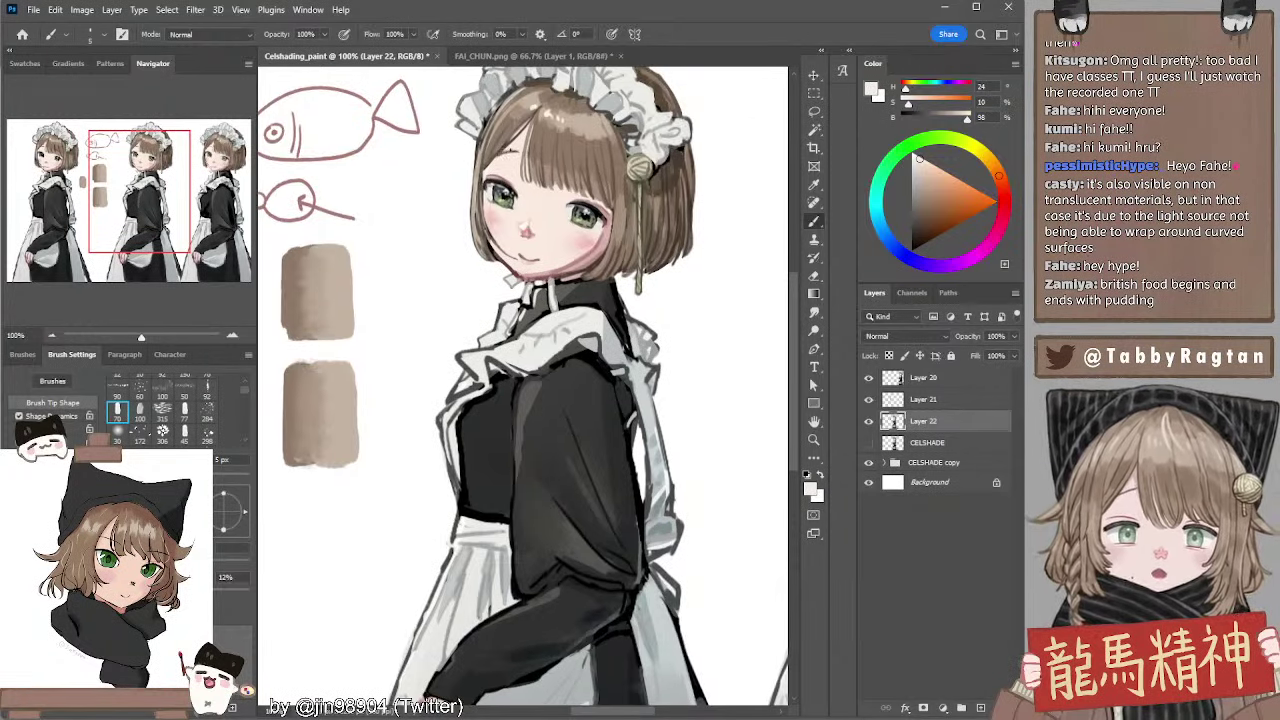
pyautogui.keyDown('alt'); pyautogui.click(592, 180); pyautogui.keyUp('alt')
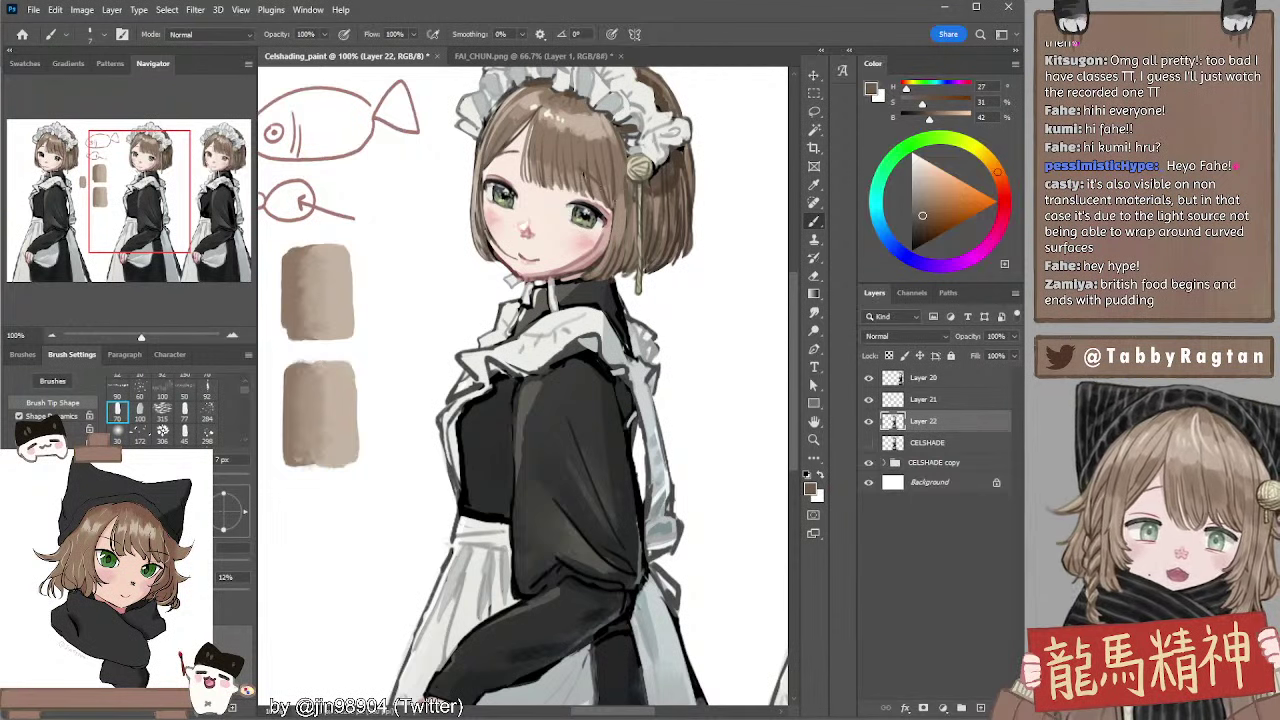
pyautogui.moveTo(675, 353); pyautogui.dragTo(669, 308)
pyautogui.moveTo(646, 263); pyautogui.dragTo(673, 315)
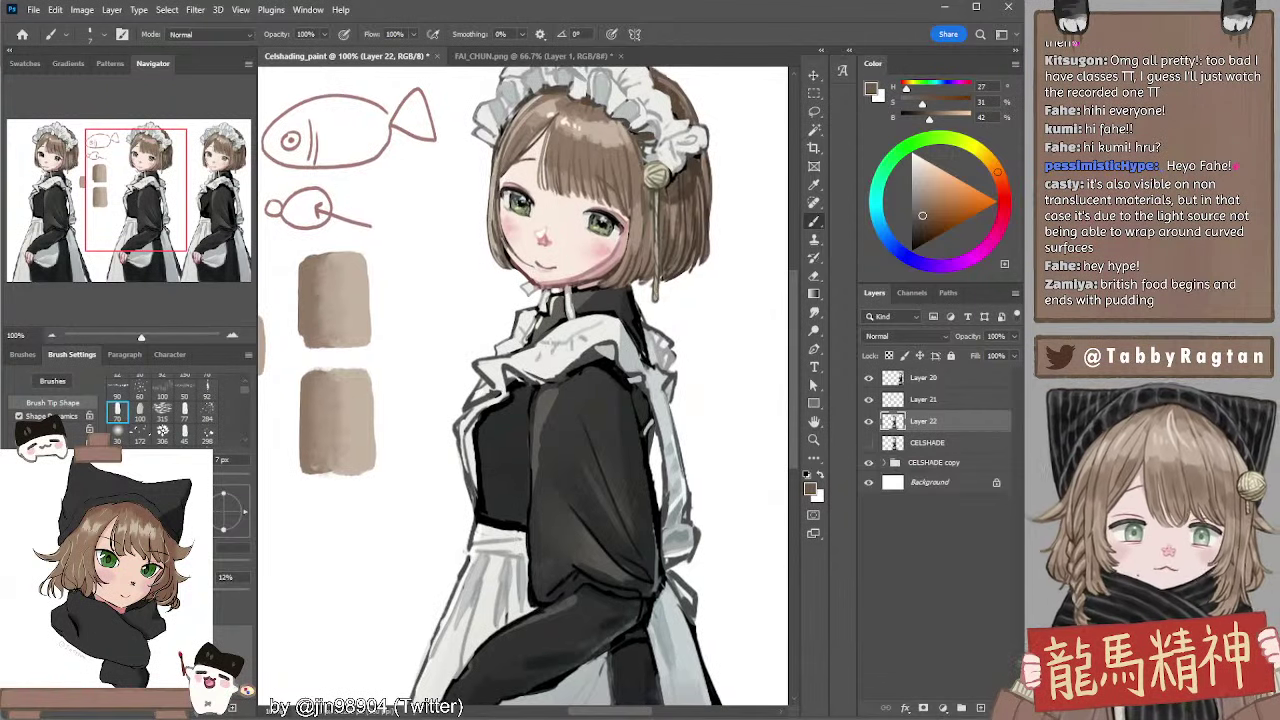
pyautogui.moveTo(584, 265); pyautogui.dragTo(559, 305)
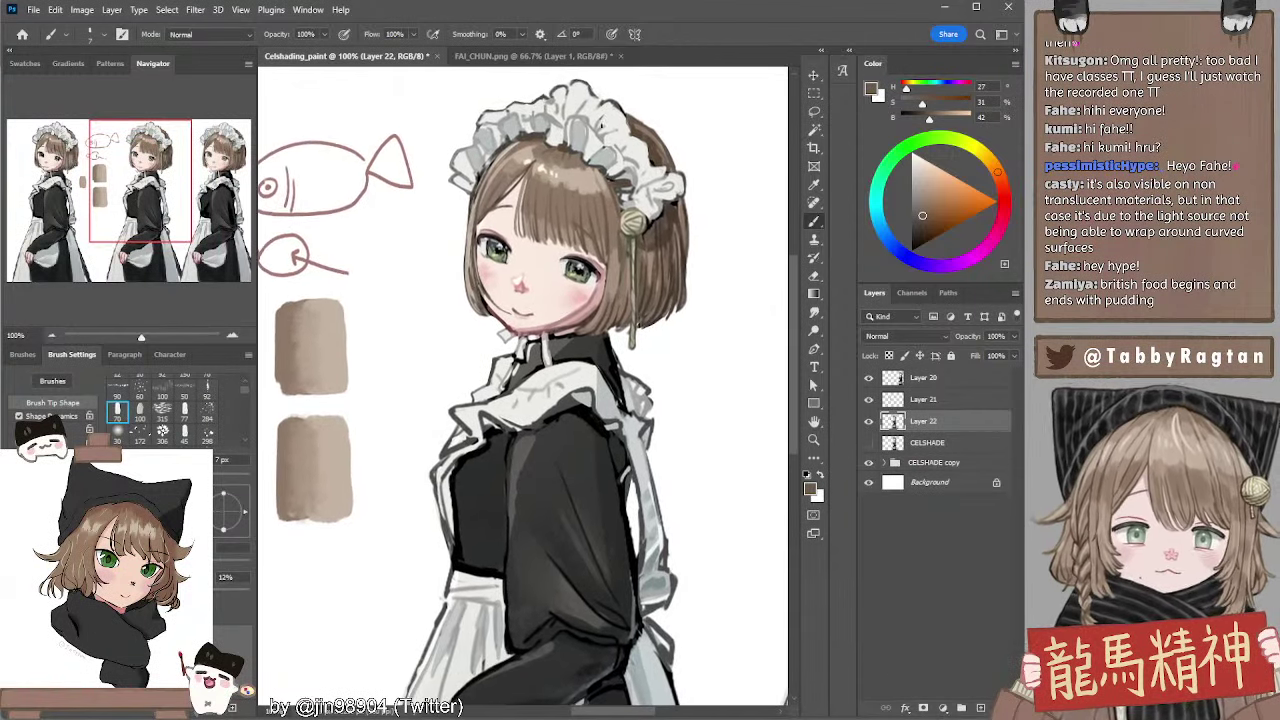
# Paint the upper headdress ruffles with sampled mid-grey and off-white, enlarging the brush from 9 to 15 px
pyautogui.keyDown('alt'); pyautogui.click(557, 92); pyautogui.keyUp('alt')
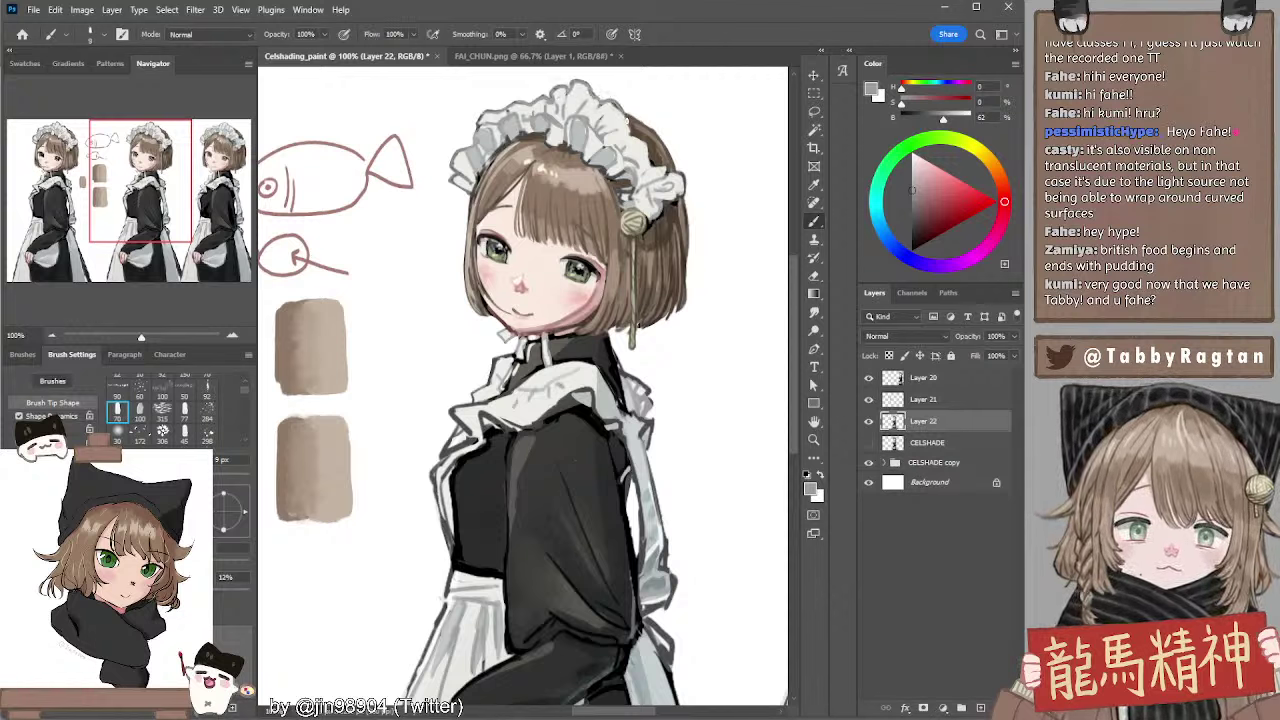
pyautogui.keyDown('alt'); pyautogui.click(492, 115); pyautogui.keyUp('alt')
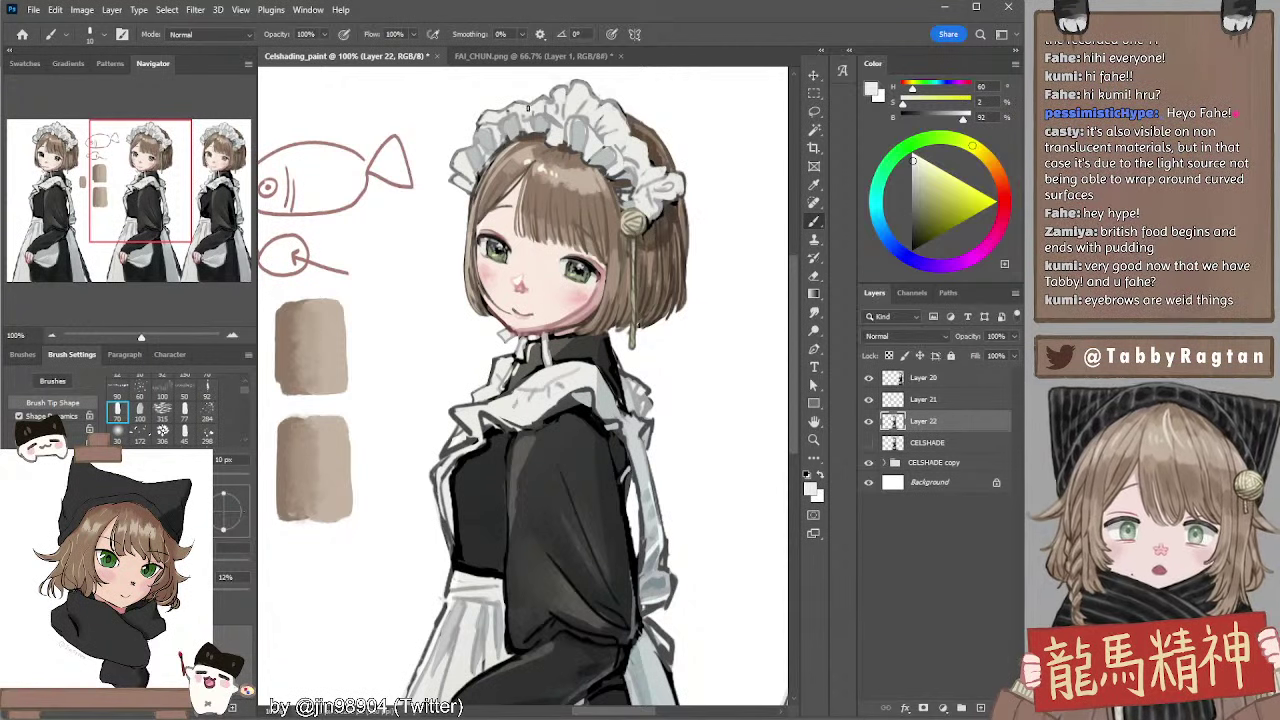
pyautogui.press(']')
pyautogui.press('[')
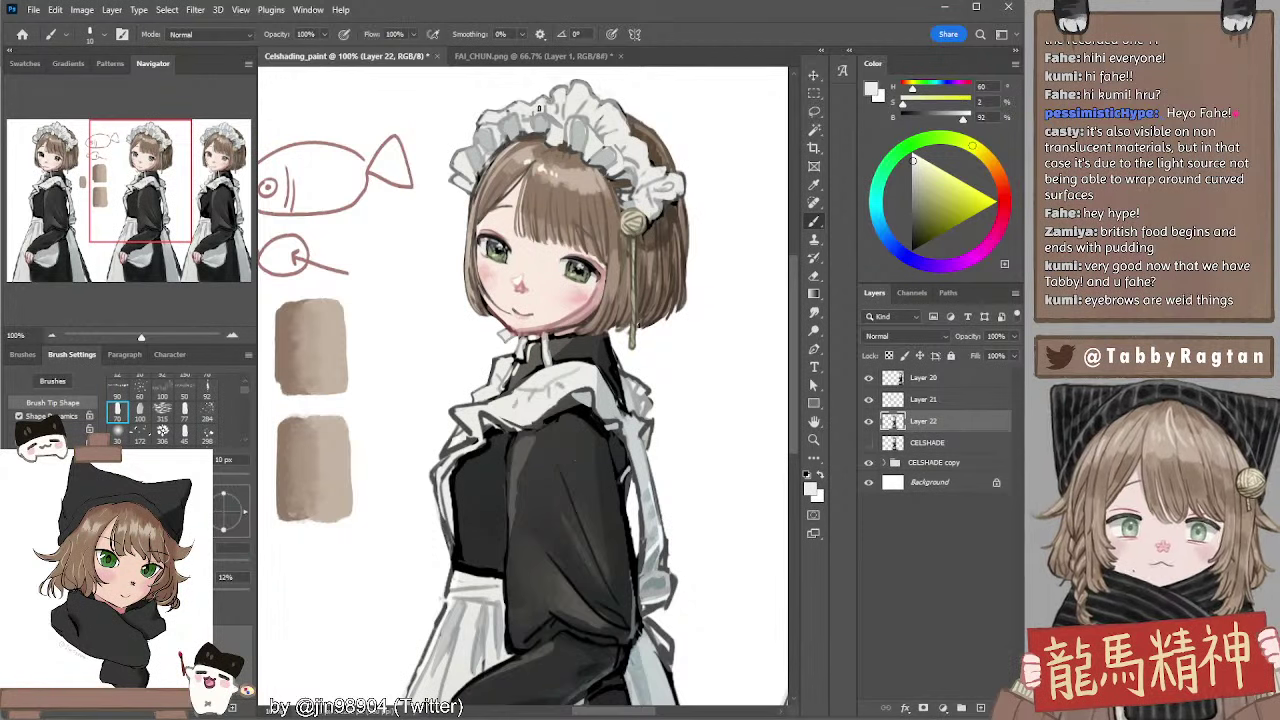
pyautogui.press(']')
pyautogui.press(']')
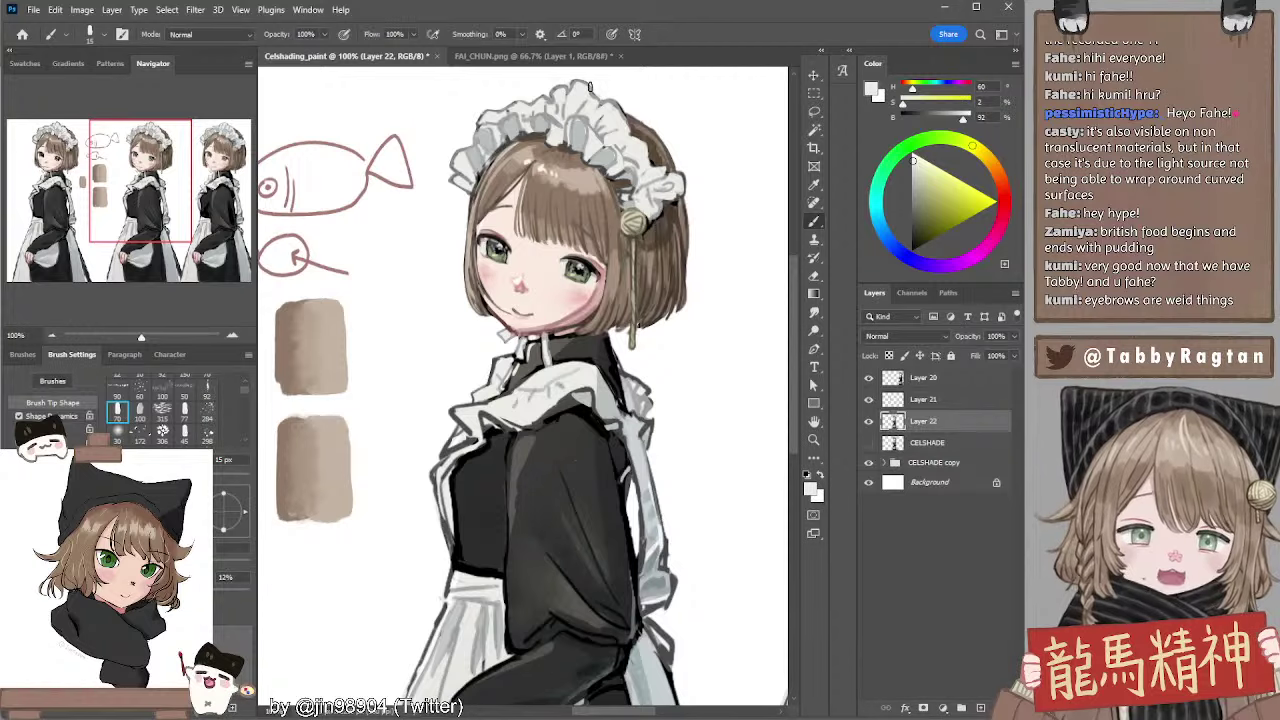
# Clean up the outer edge of the headdress's topmost ruffle with the Eraser at 9 px
pyautogui.press('e')
pyautogui.press('[')
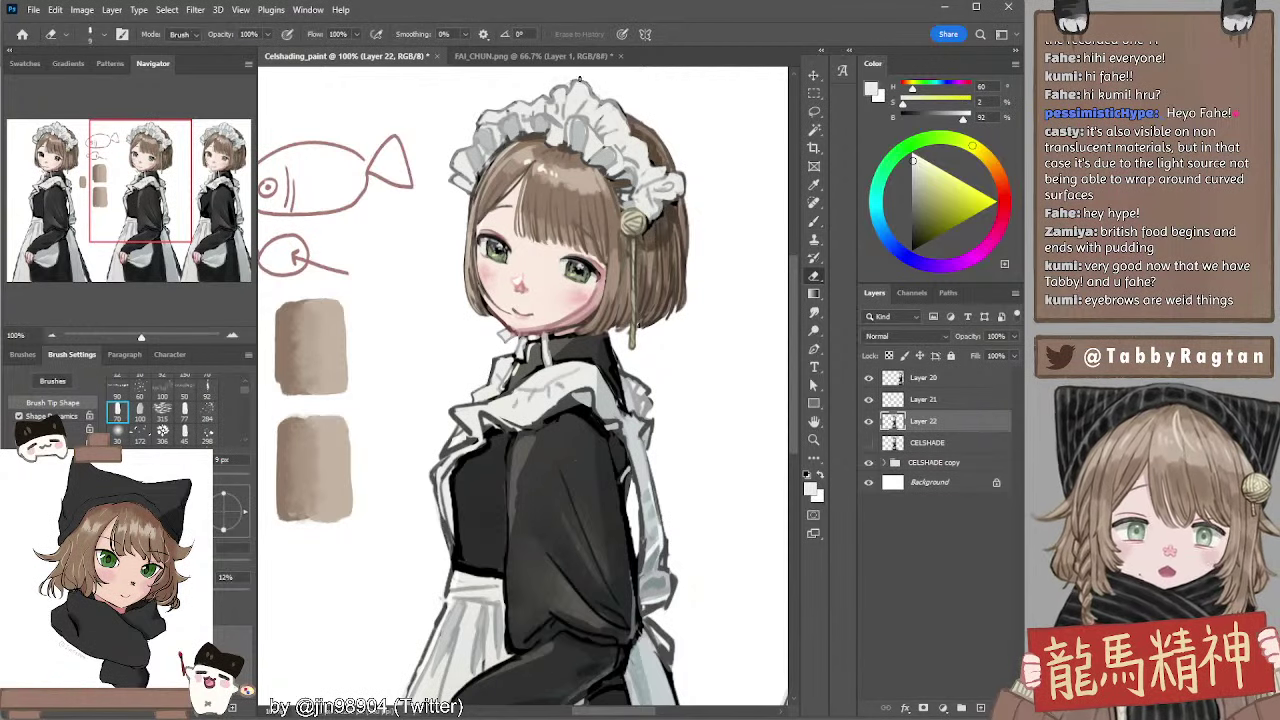
pyautogui.moveTo(596, 82); pyautogui.dragTo(583, 98)
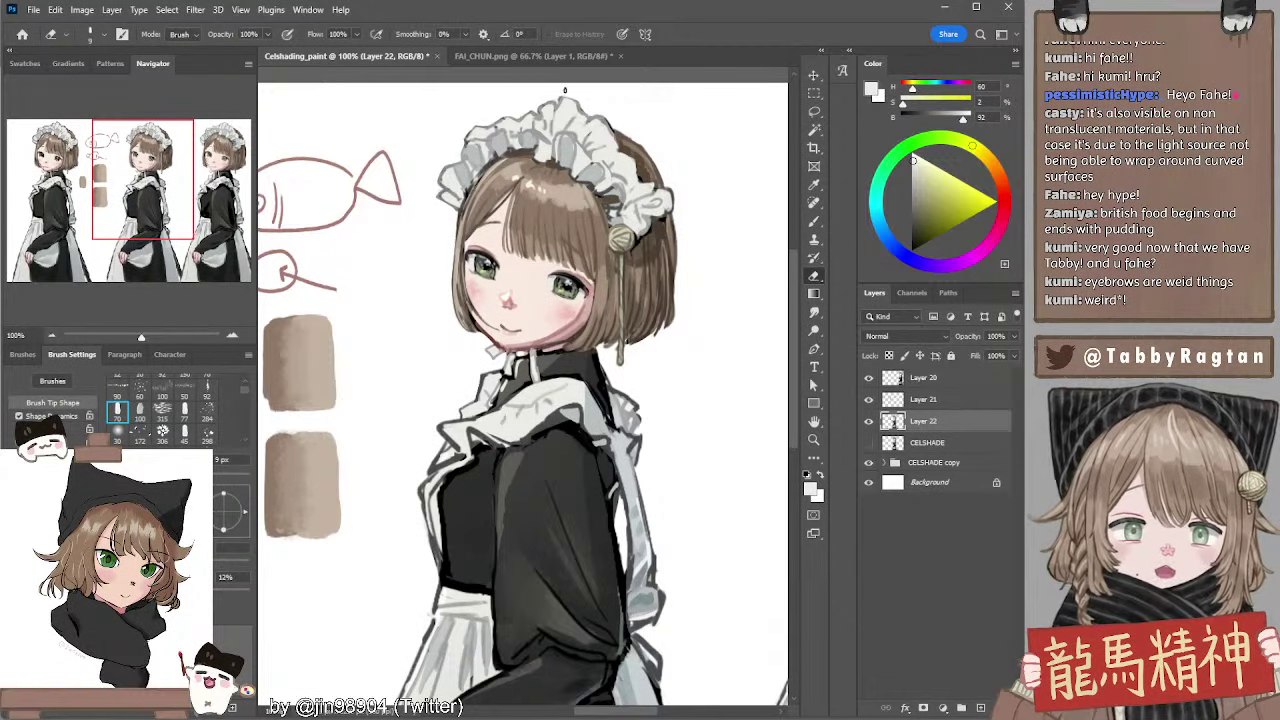
pyautogui.press('b')
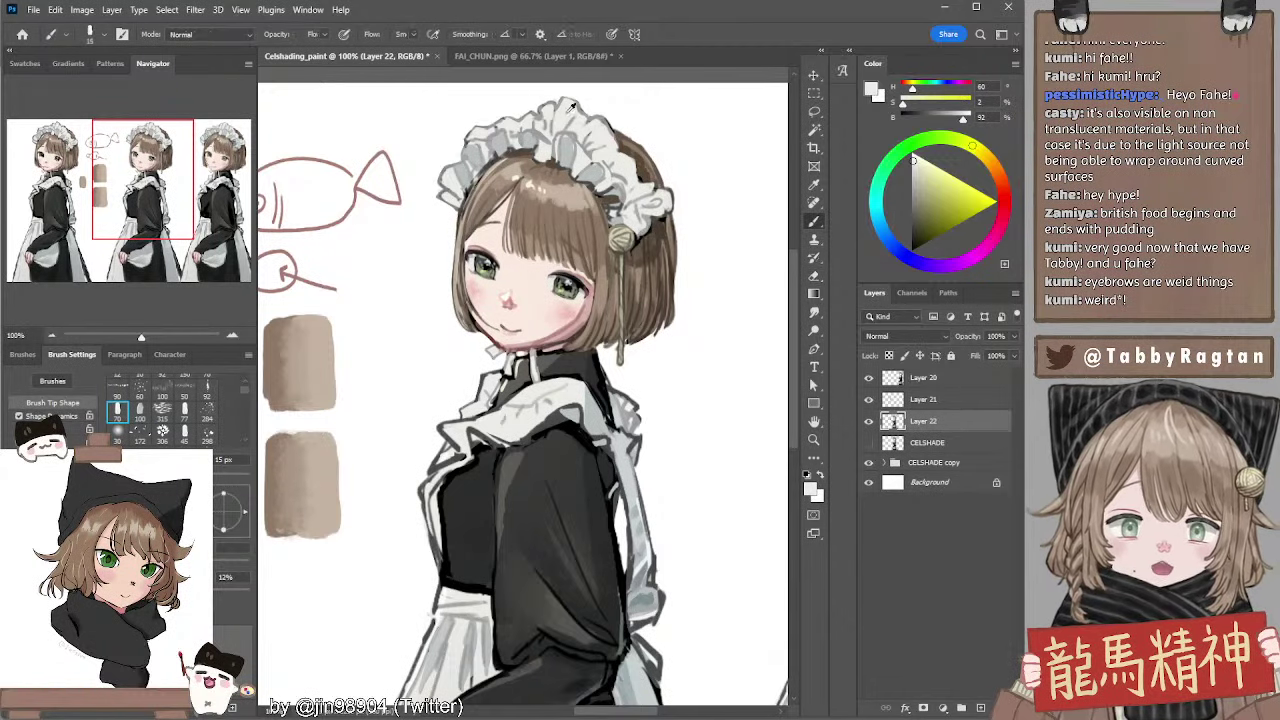
pyautogui.press('e')
pyautogui.moveTo(576, 119); pyautogui.dragTo(568, 135)
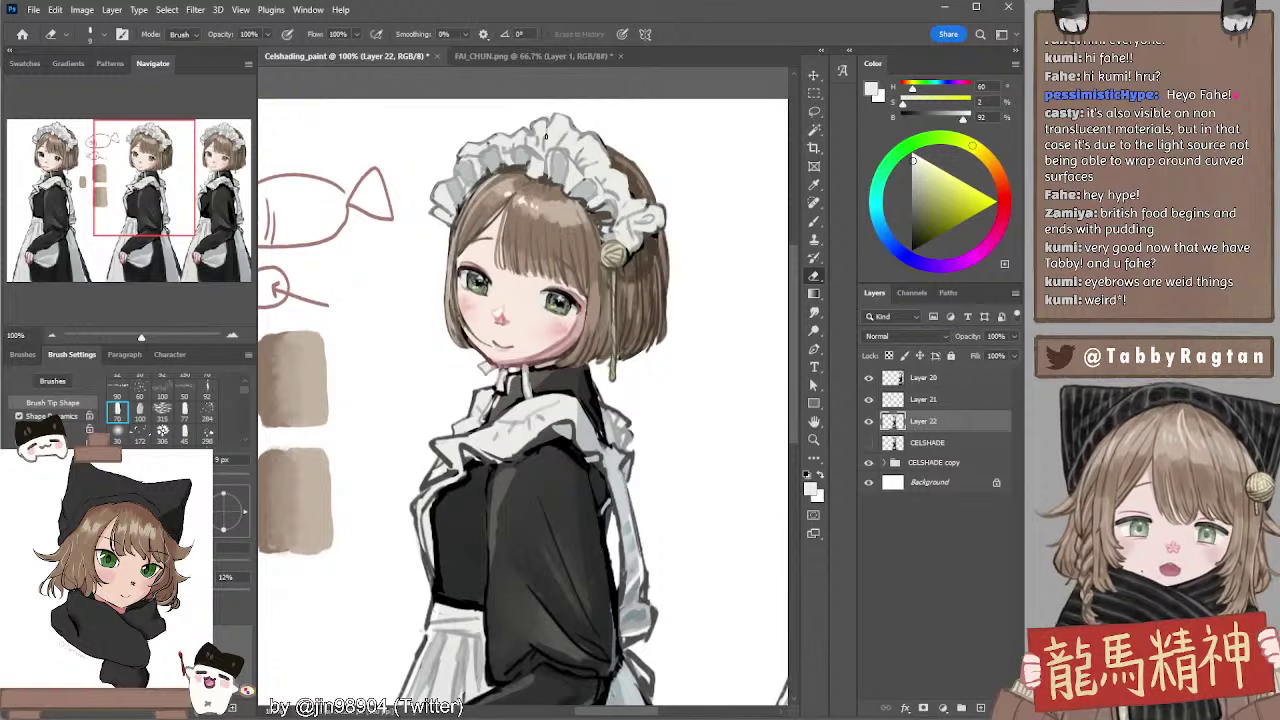
# Soften the headdress ruffles towards the far side with sampled greys and off-white, using a 15 to 20 px brush
pyautogui.press('b')
pyautogui.keyDown('alt'); pyautogui.click(538, 131); pyautogui.keyUp('alt')
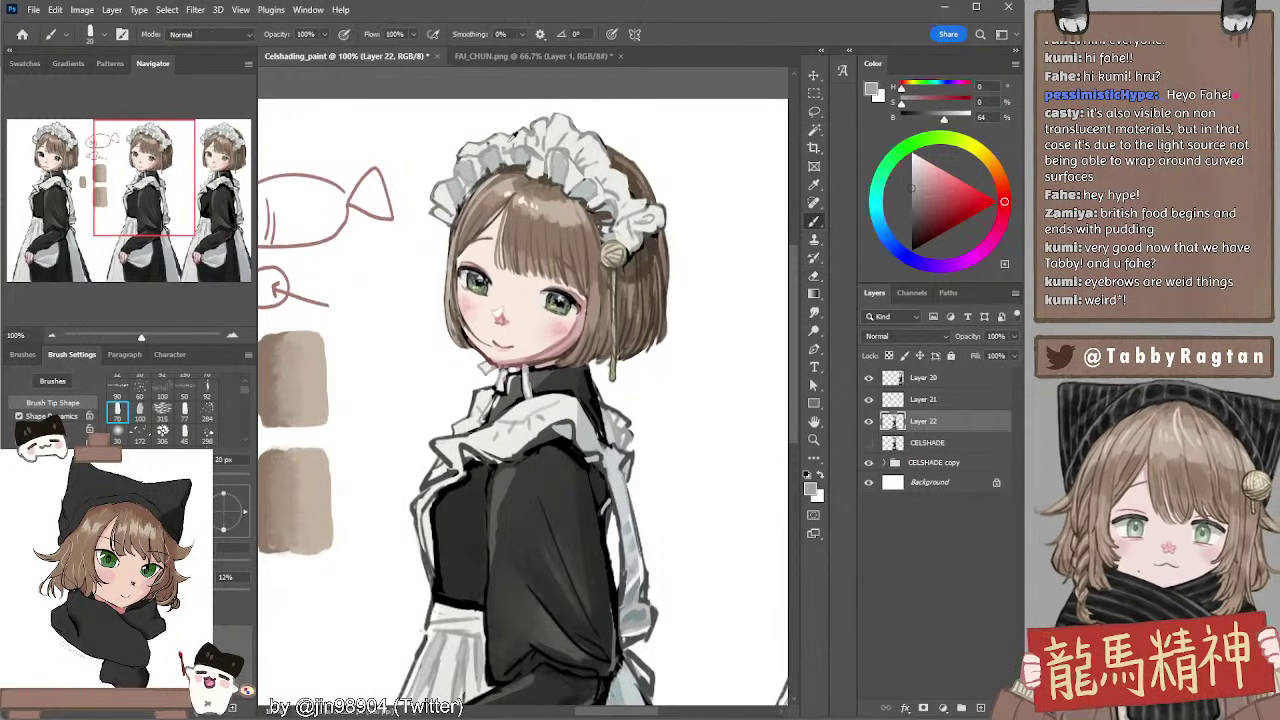
pyautogui.keyDown('alt'); pyautogui.click(524, 132); pyautogui.keyUp('alt')
pyautogui.keyDown('alt'); pyautogui.click(504, 138); pyautogui.keyUp('alt')
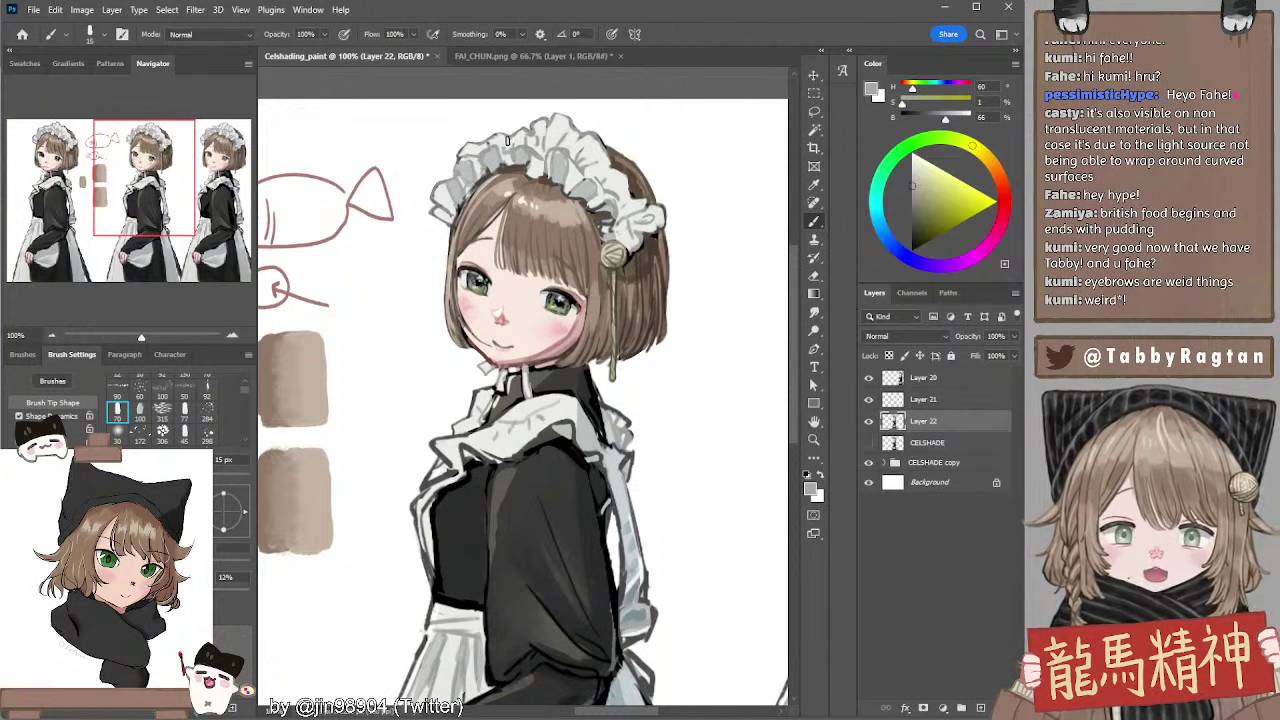
pyautogui.keyDown('alt'); pyautogui.click(476, 145); pyautogui.keyUp('alt')
pyautogui.press(']')
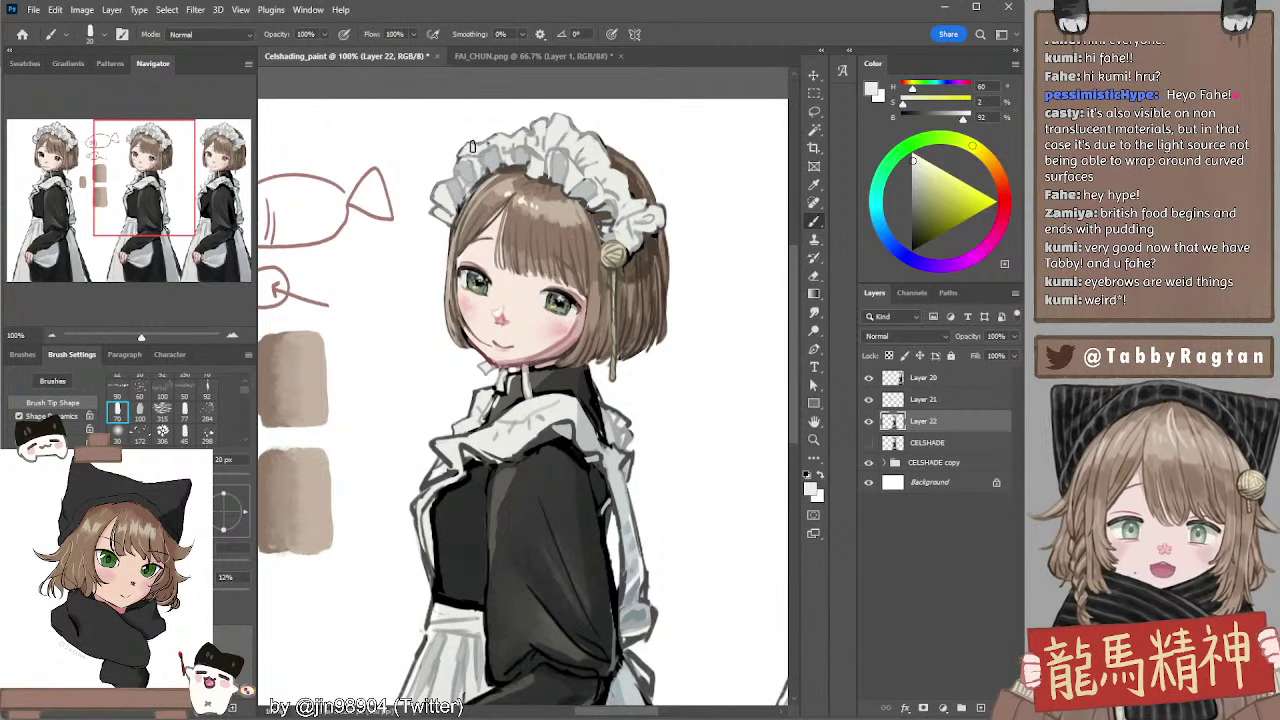
# Tidy the far-side ruffle edges with the 9 px Eraser and an off-white brush reduced to 10 px
pyautogui.press('e')
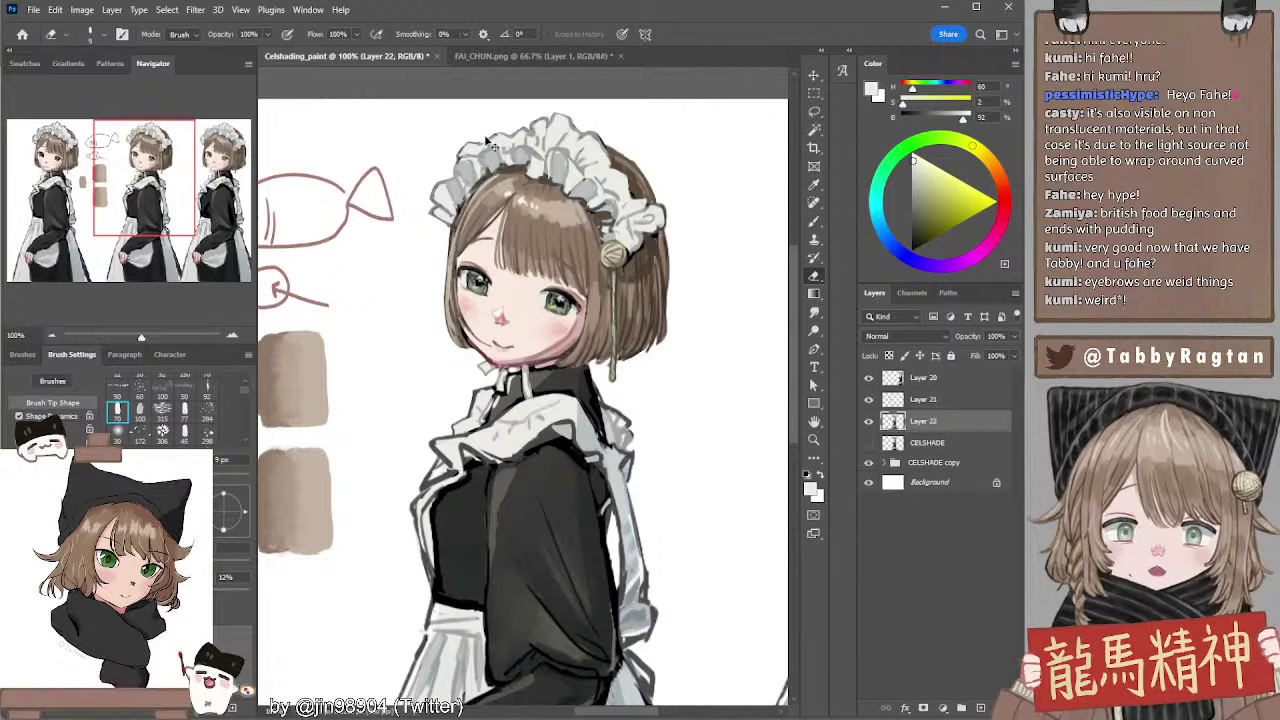
pyautogui.press('b')
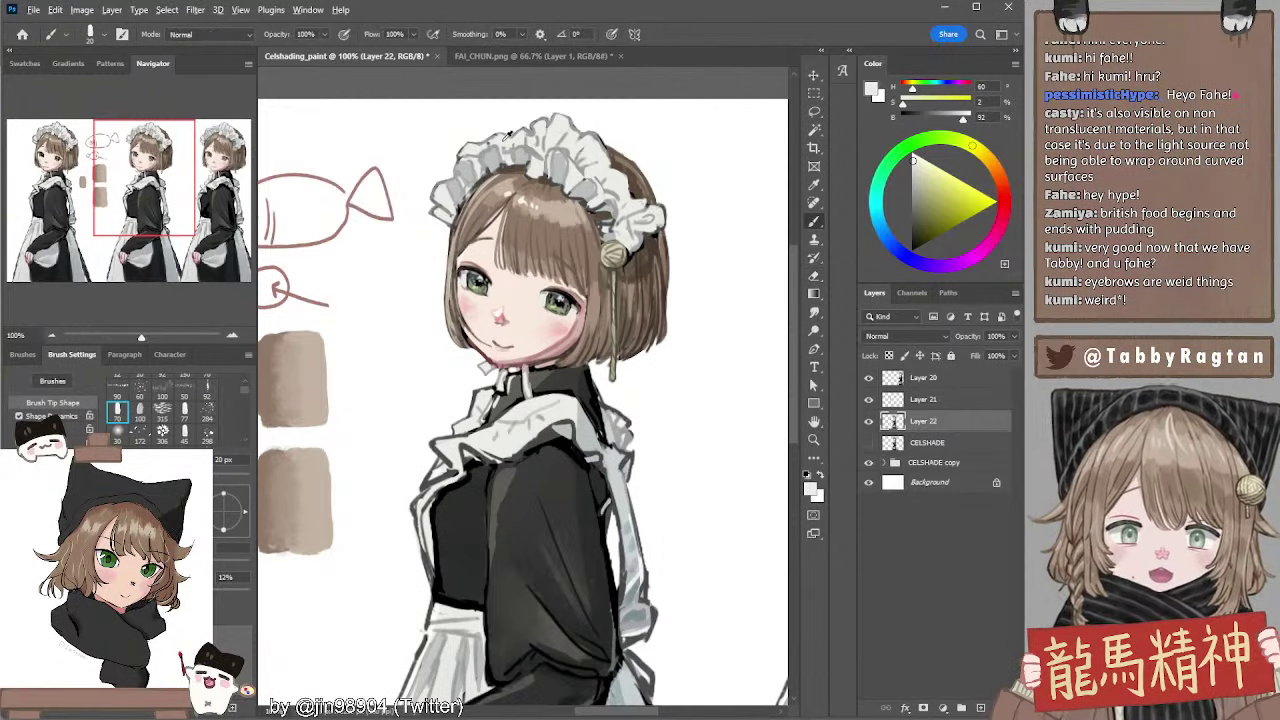
pyautogui.press('[')
pyautogui.press('[')
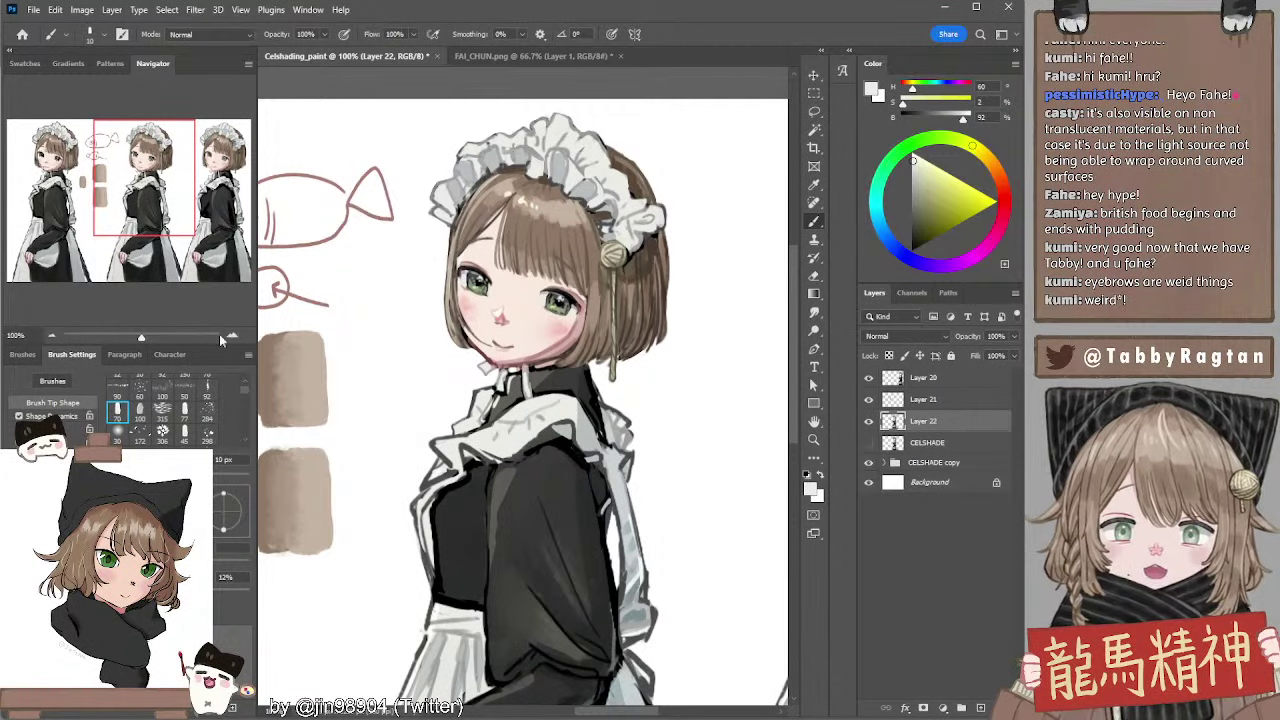
# Shade the middle folds of the headdress with a sampled light grey, using a brush of about 20 px
pyautogui.click(232, 335)
pyautogui.moveTo(331, 266); pyautogui.dragTo(335, 460)
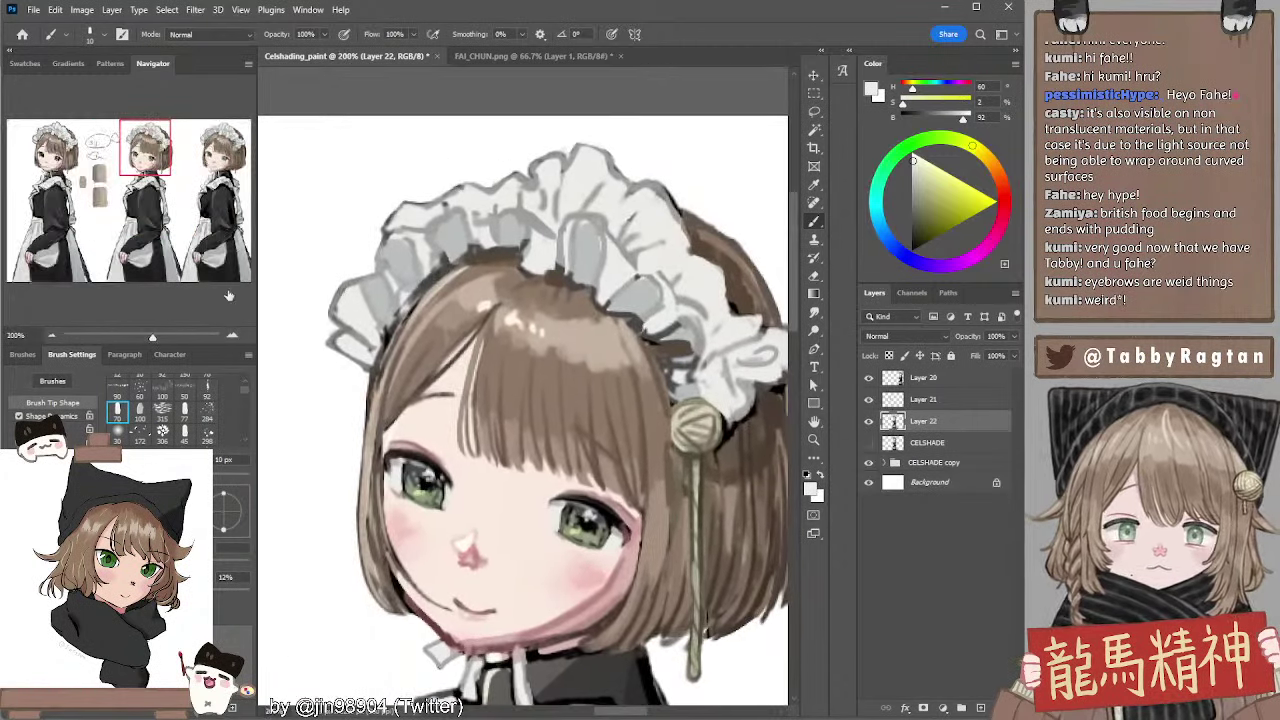
pyautogui.click(53, 337)
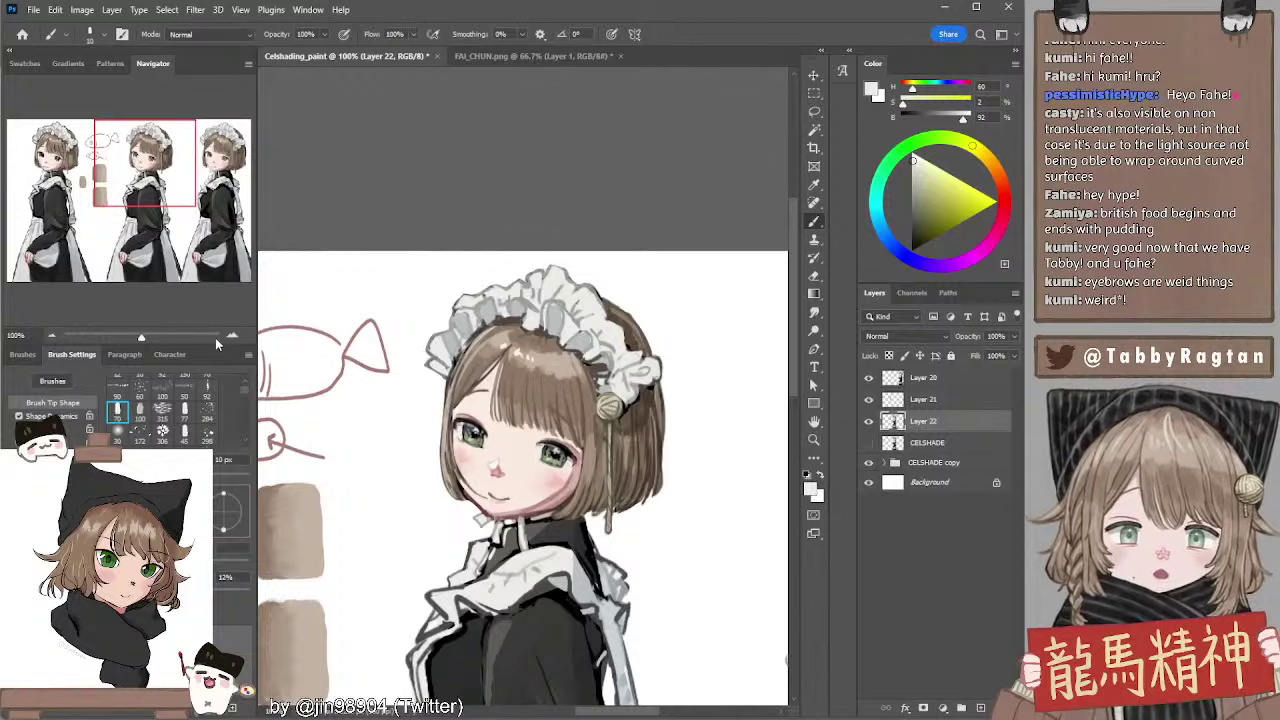
pyautogui.click(231, 335)
pyautogui.click(53, 337)
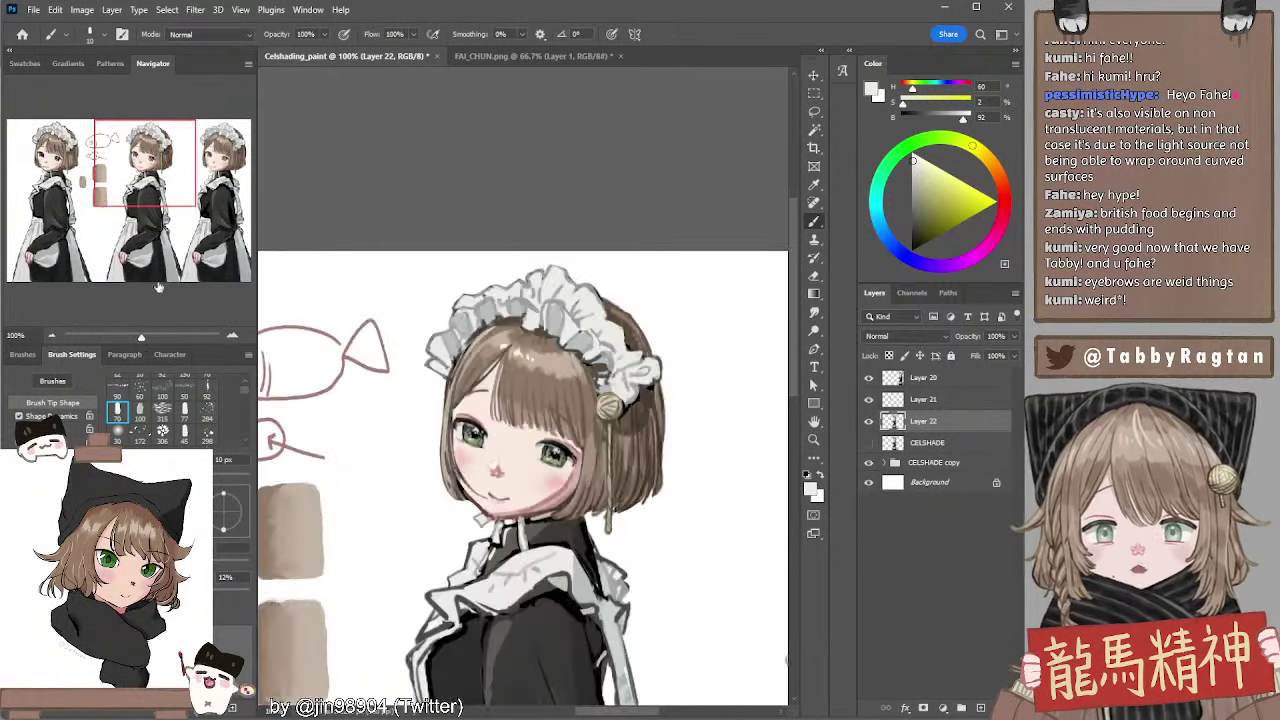
pyautogui.moveTo(523, 272); pyautogui.dragTo(515, 183)
pyautogui.keyDown('alt'); pyautogui.click(484, 218); pyautogui.keyUp('alt')
pyautogui.press('[')
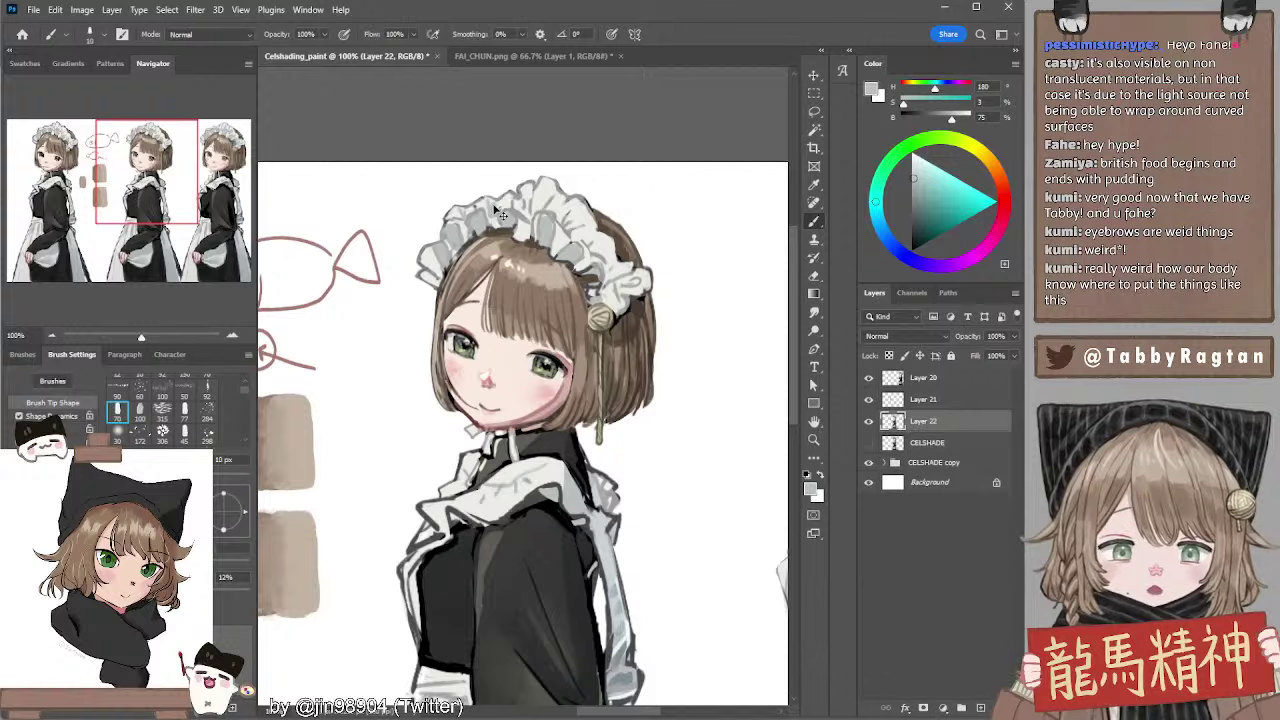
pyautogui.press(']')
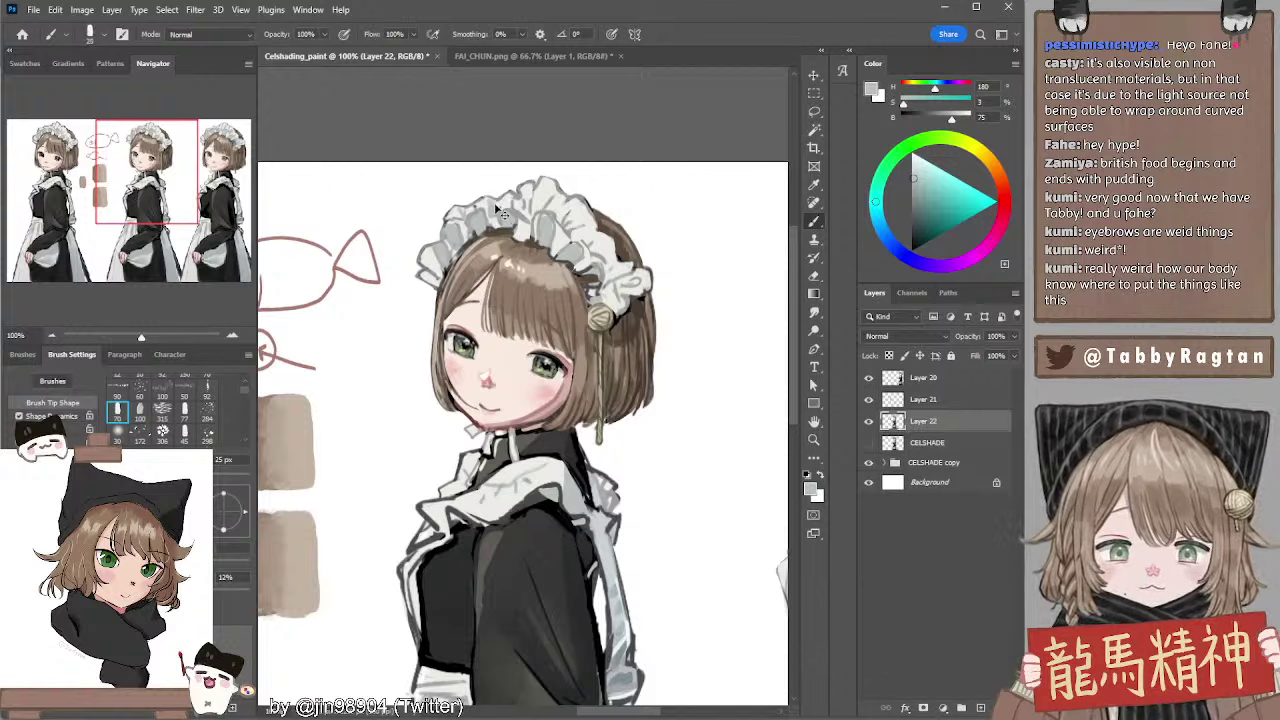
pyautogui.press(']')
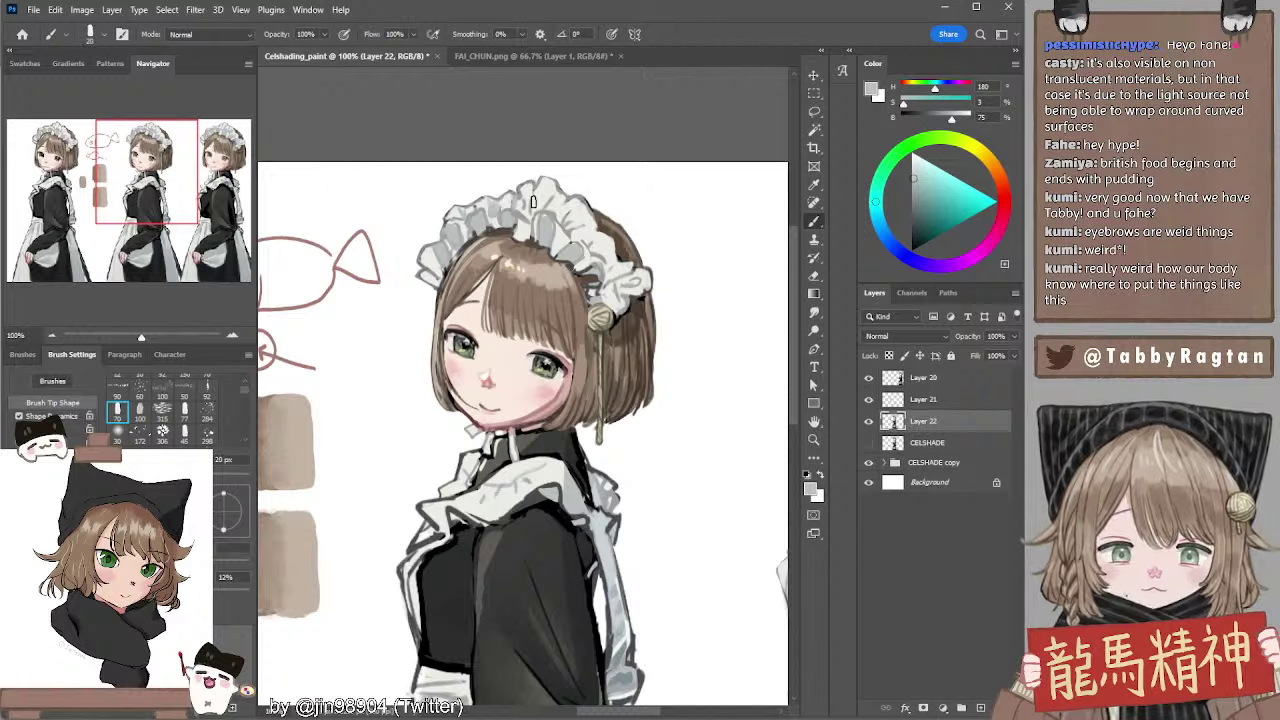
pyautogui.press('[')
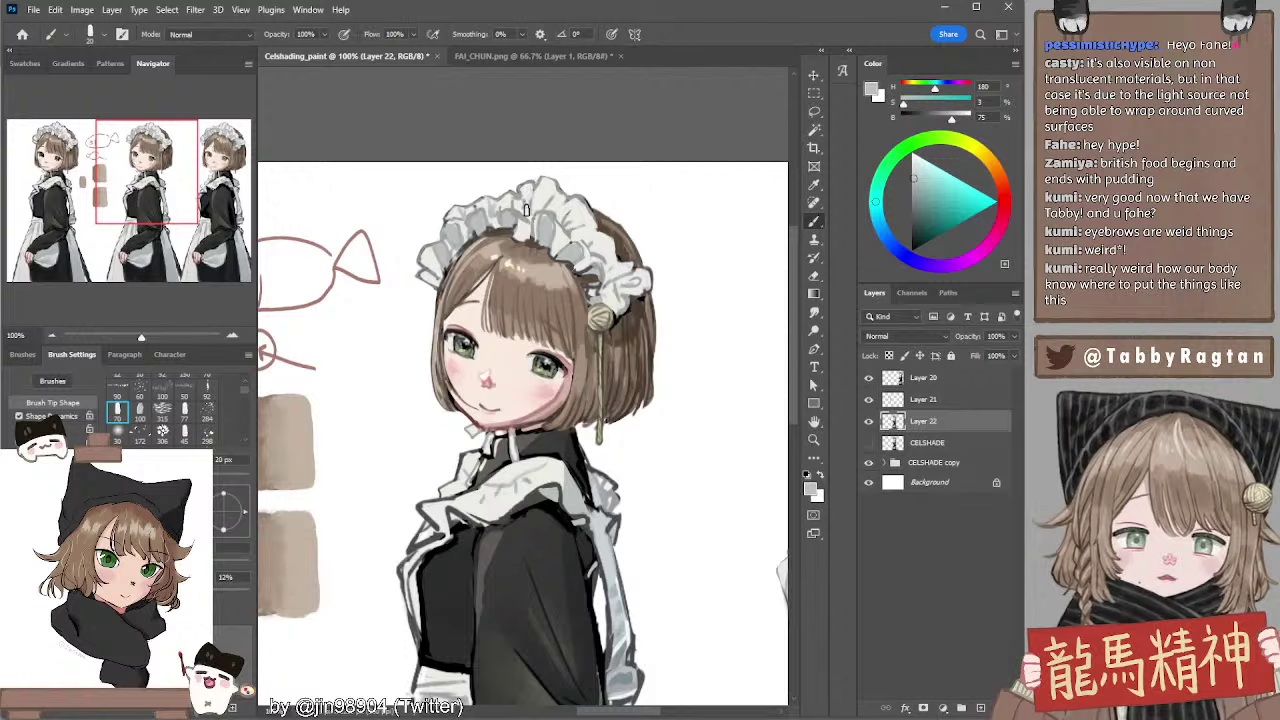
# Shade the near-side folds of the headdress ruffles in light grey with a brush of 15 to 25 px
pyautogui.press(']')
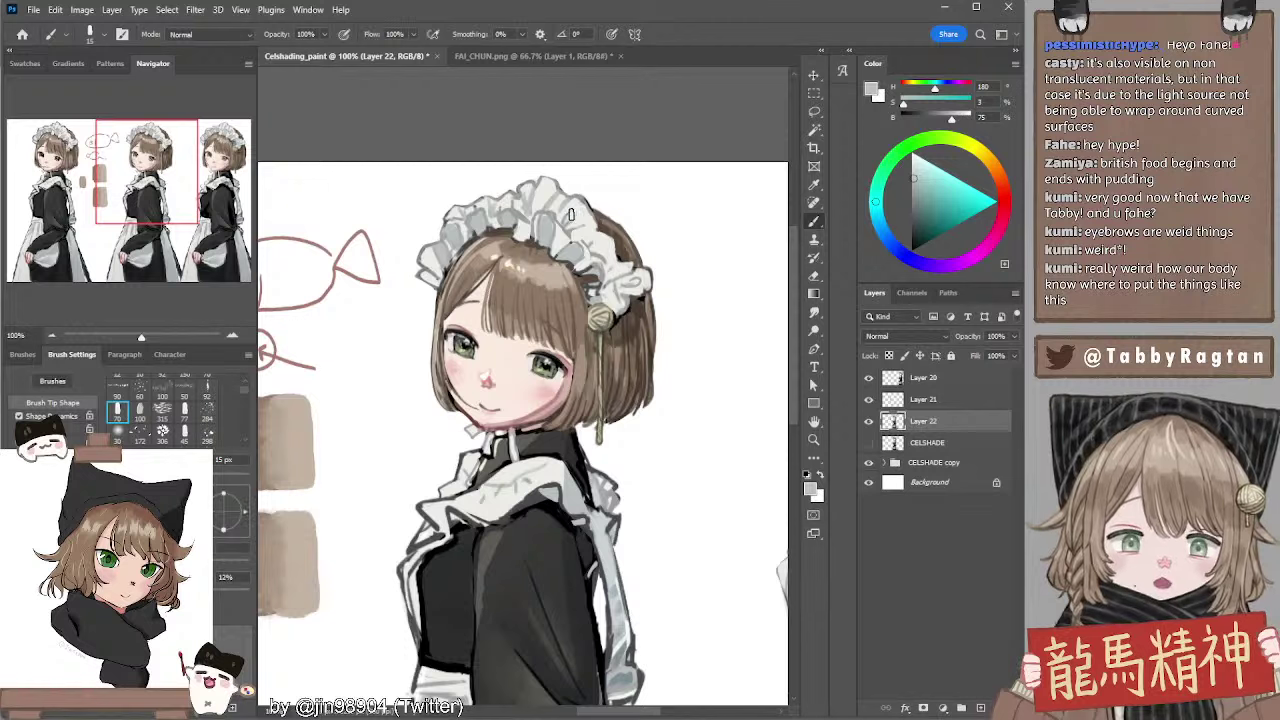
pyautogui.press('[')
pyautogui.press(']')
pyautogui.press(']')
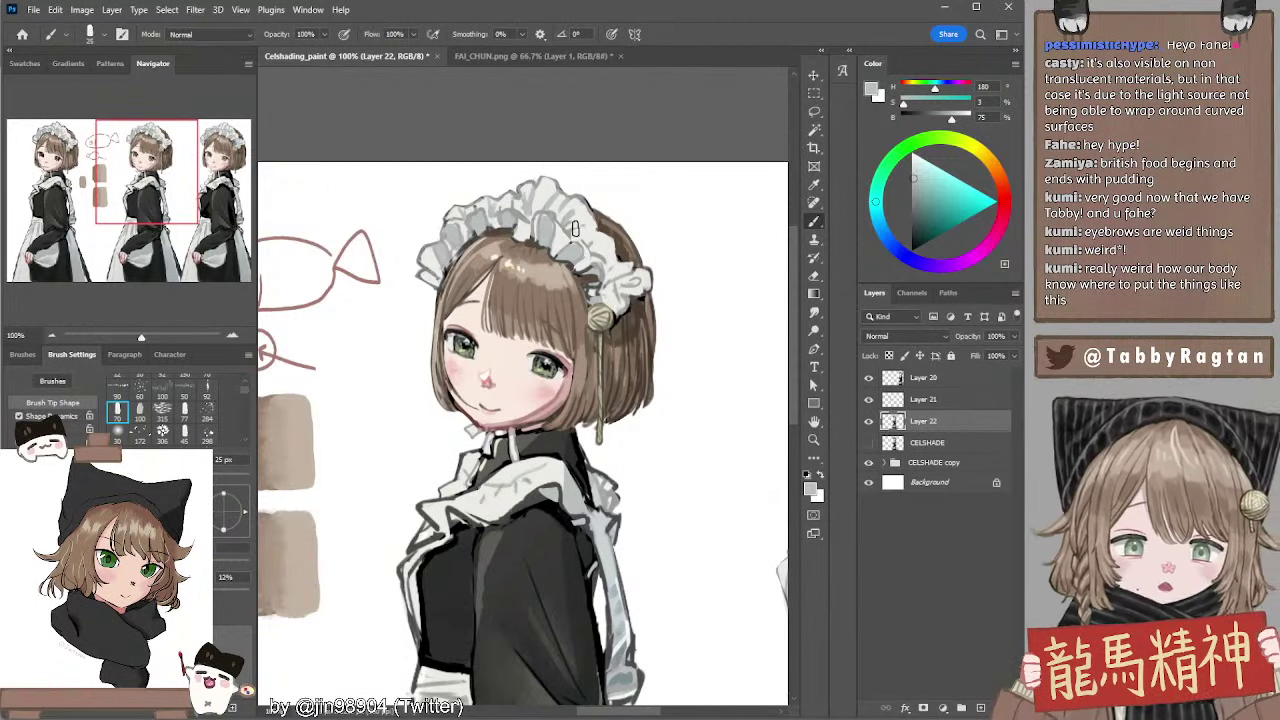
pyautogui.moveTo(586, 218); pyautogui.dragTo(576, 220)
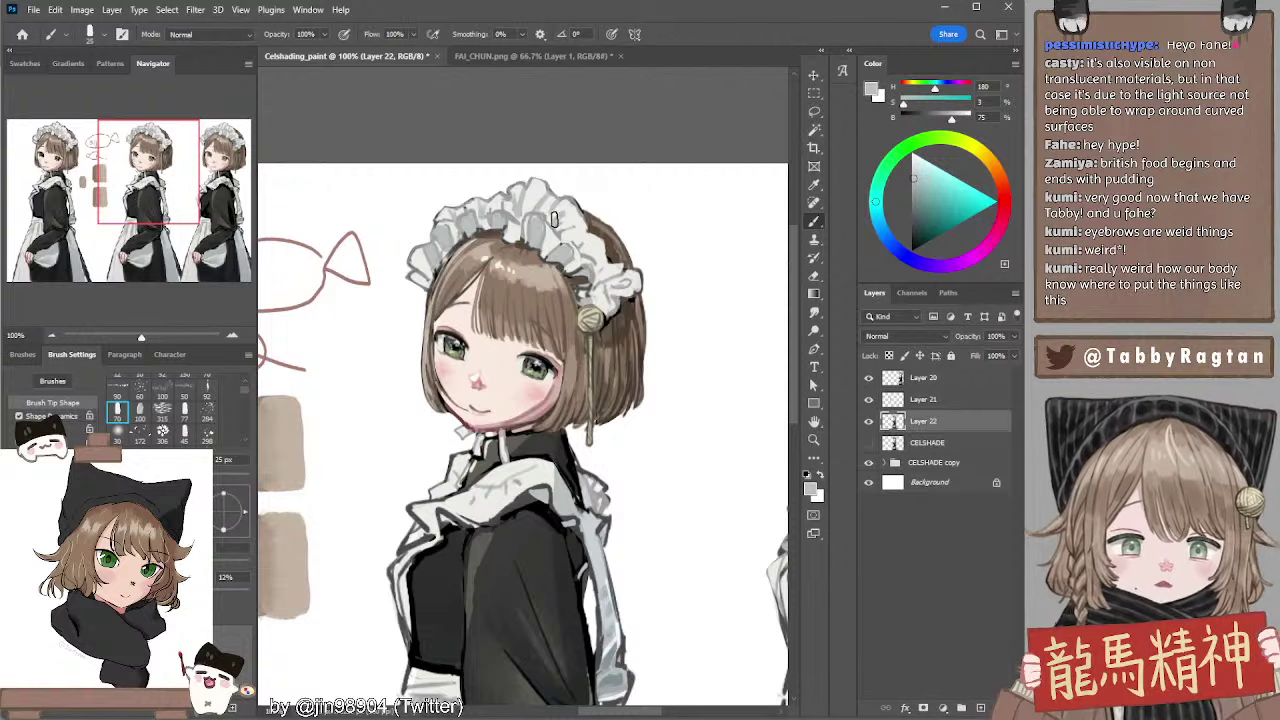
pyautogui.moveTo(659, 223); pyautogui.dragTo(621, 198)
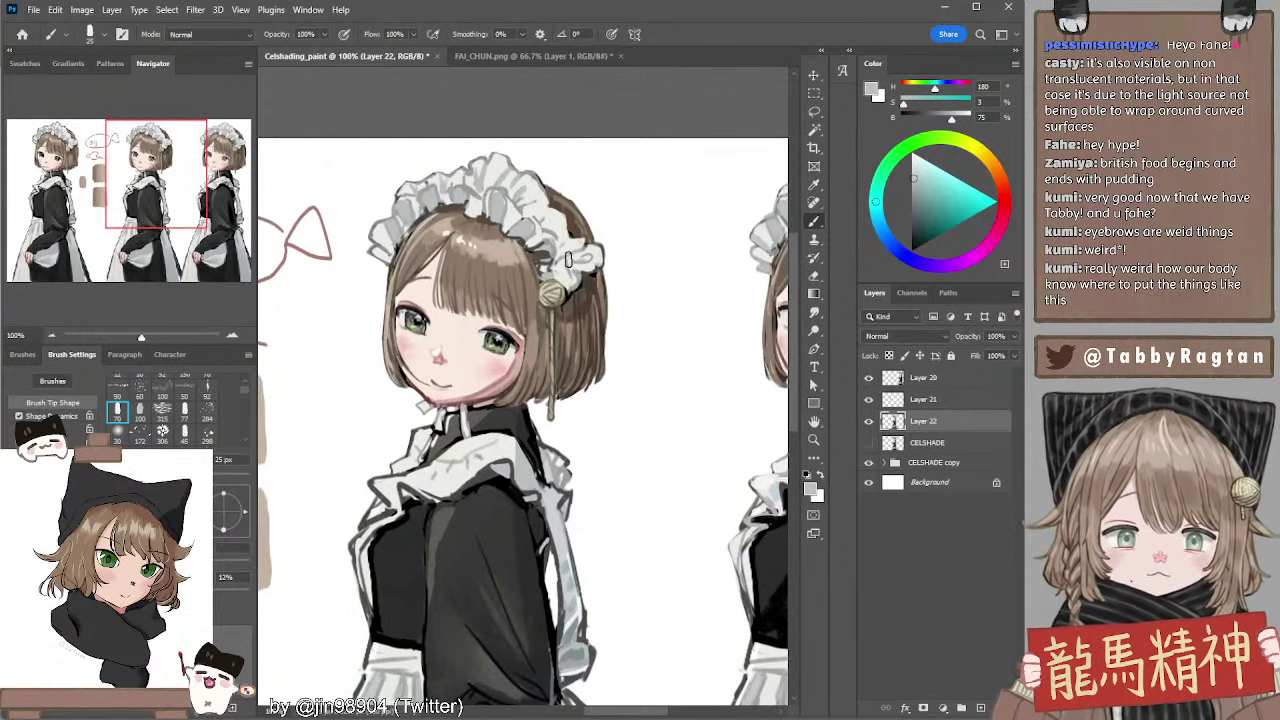
# Refine the headdress's near-side ruffles with off-white and light grey sampled from them, using a 20 px brush
pyautogui.keyDown('alt'); pyautogui.click(545, 180); pyautogui.keyUp('alt')
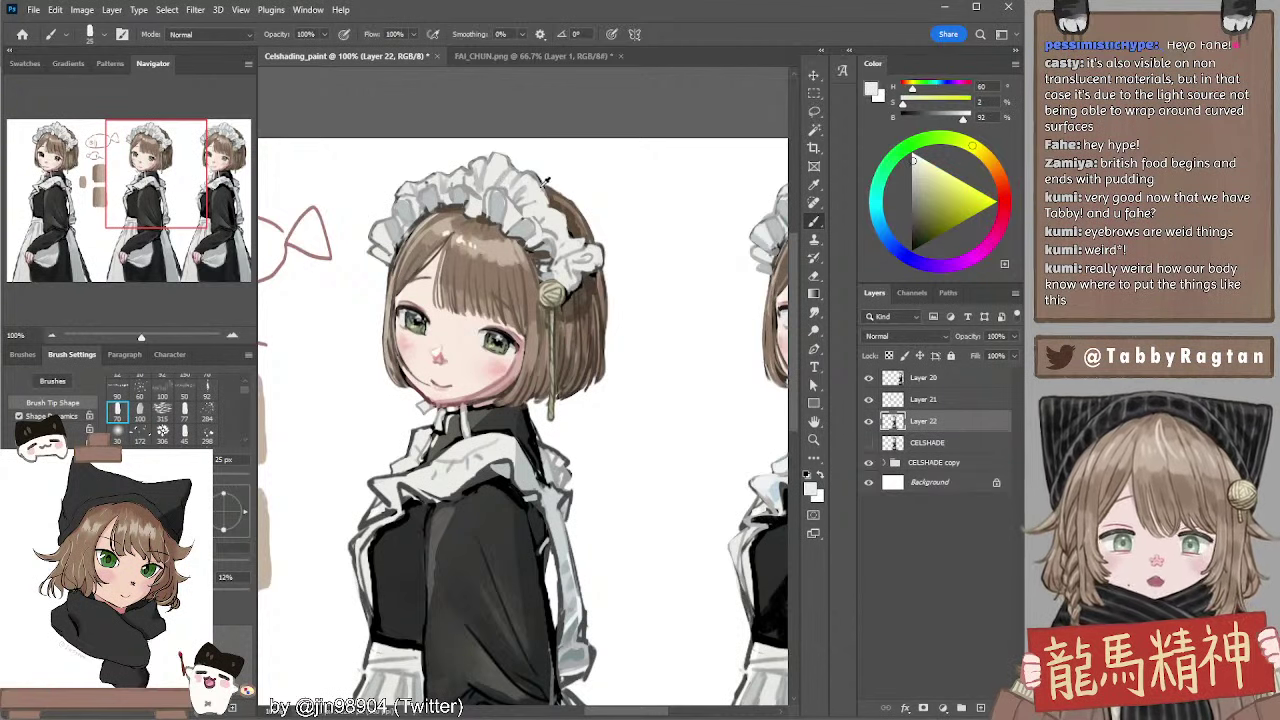
pyautogui.keyDown('alt'); pyautogui.click(531, 181); pyautogui.keyUp('alt')
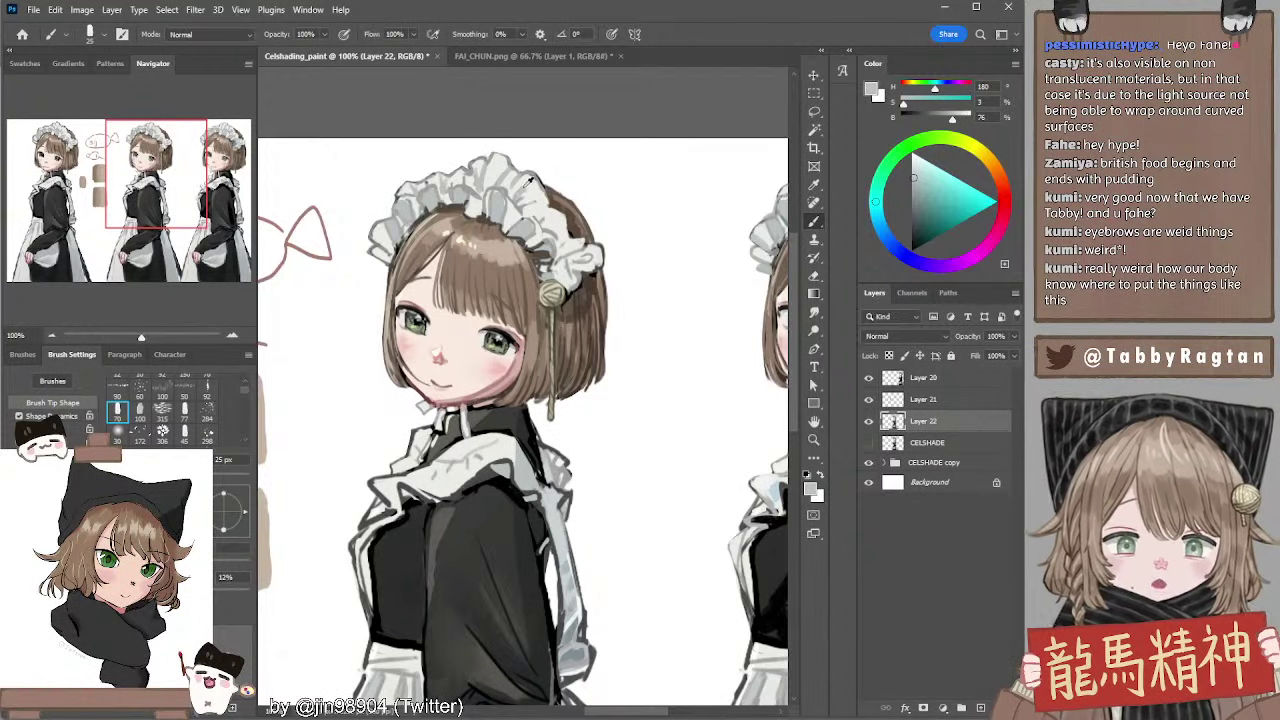
pyautogui.press('[')
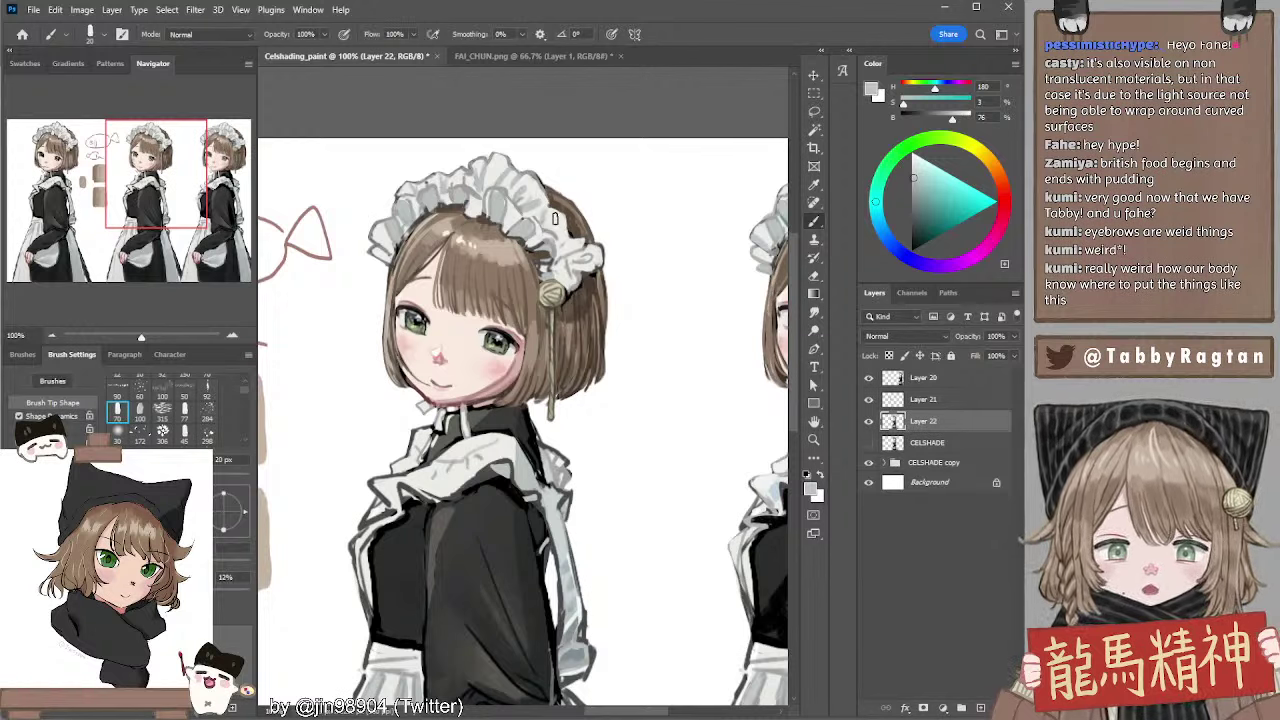
pyautogui.press(']')
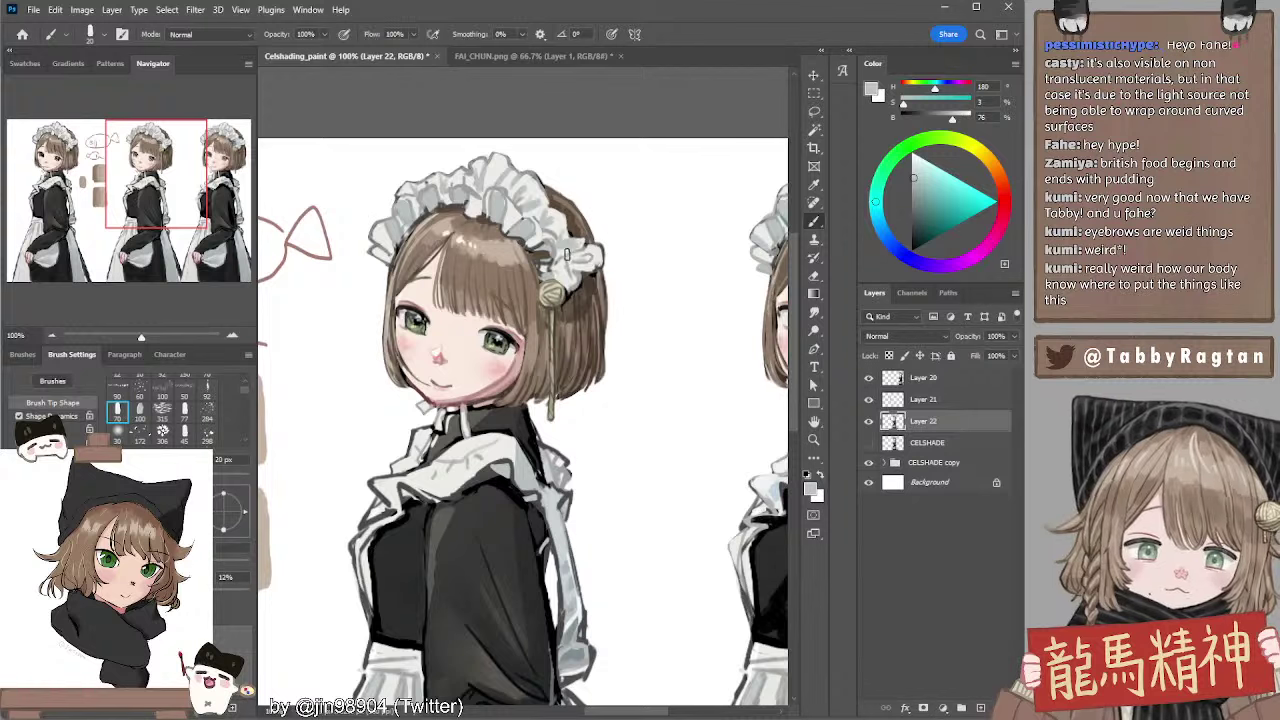
pyautogui.moveTo(639, 229)
pyautogui.mouseDown()
pyautogui.moveTo(680, 231)
pyautogui.moveTo(667, 226)
pyautogui.mouseUp()
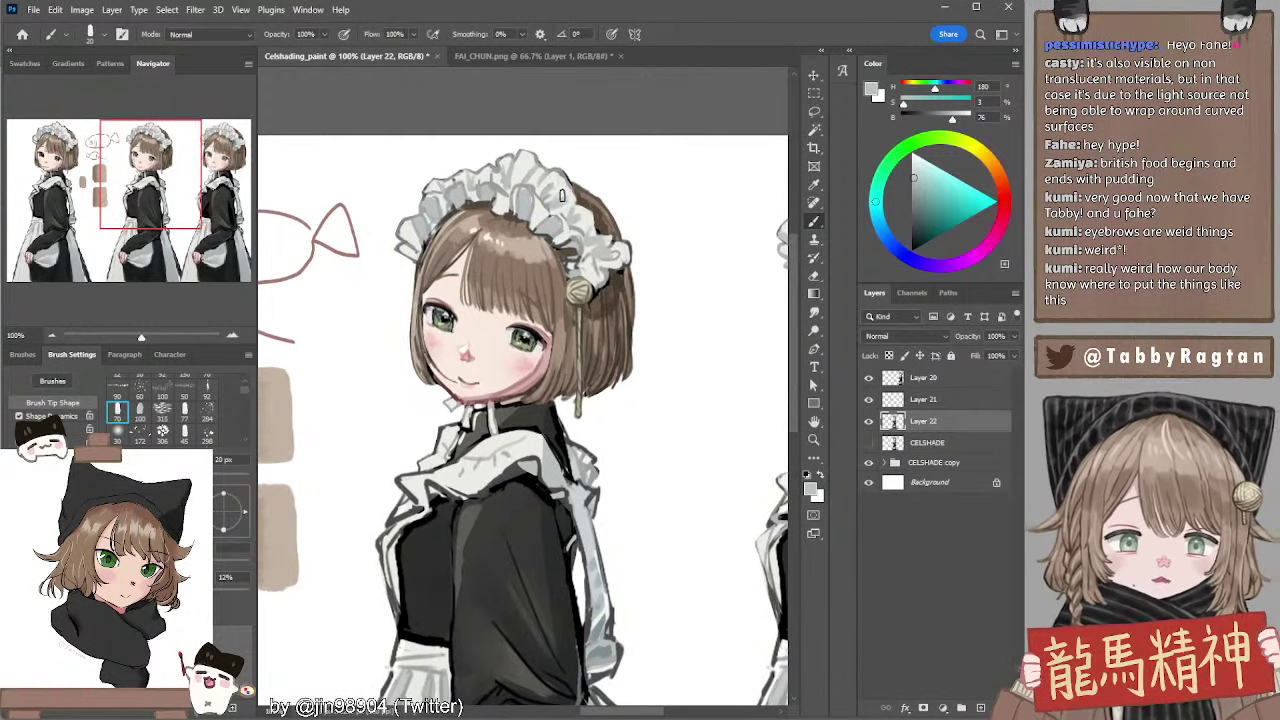
# Tint the headdress ruffles pale cyan with a 30 px brush, using hue 188, saturation 12 and brightness 90
pyautogui.press('r')
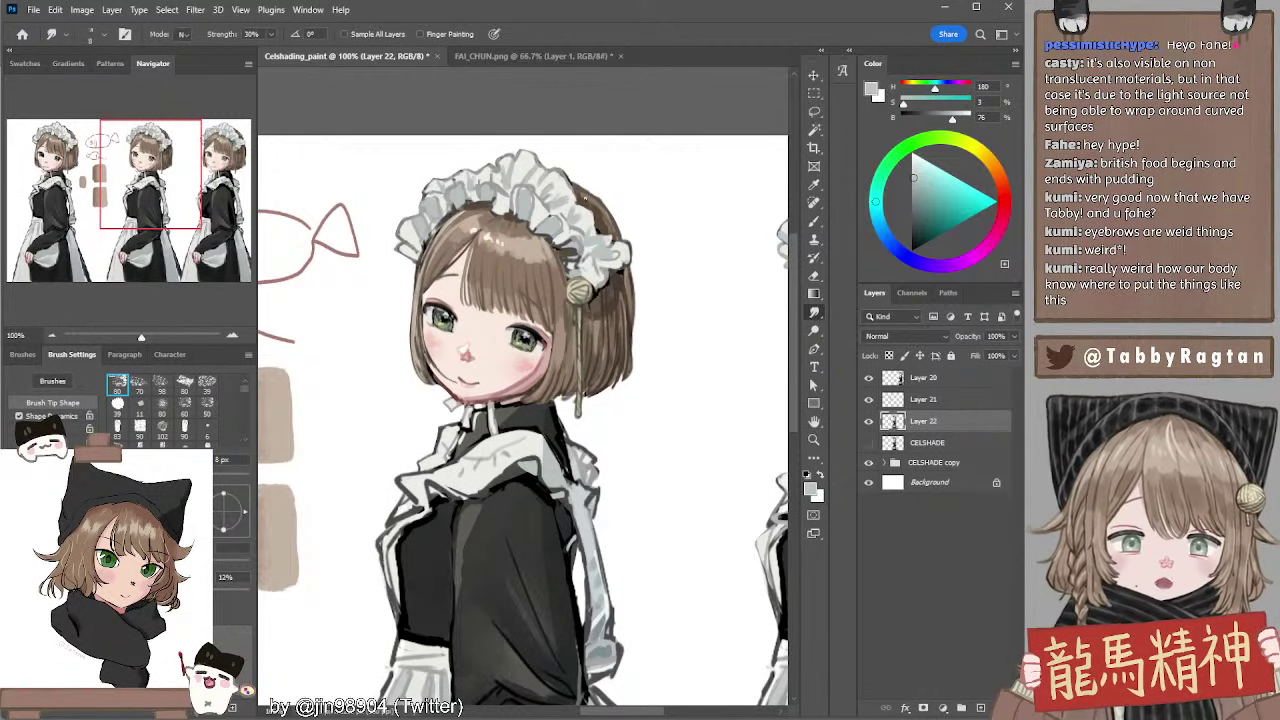
pyautogui.press('b')
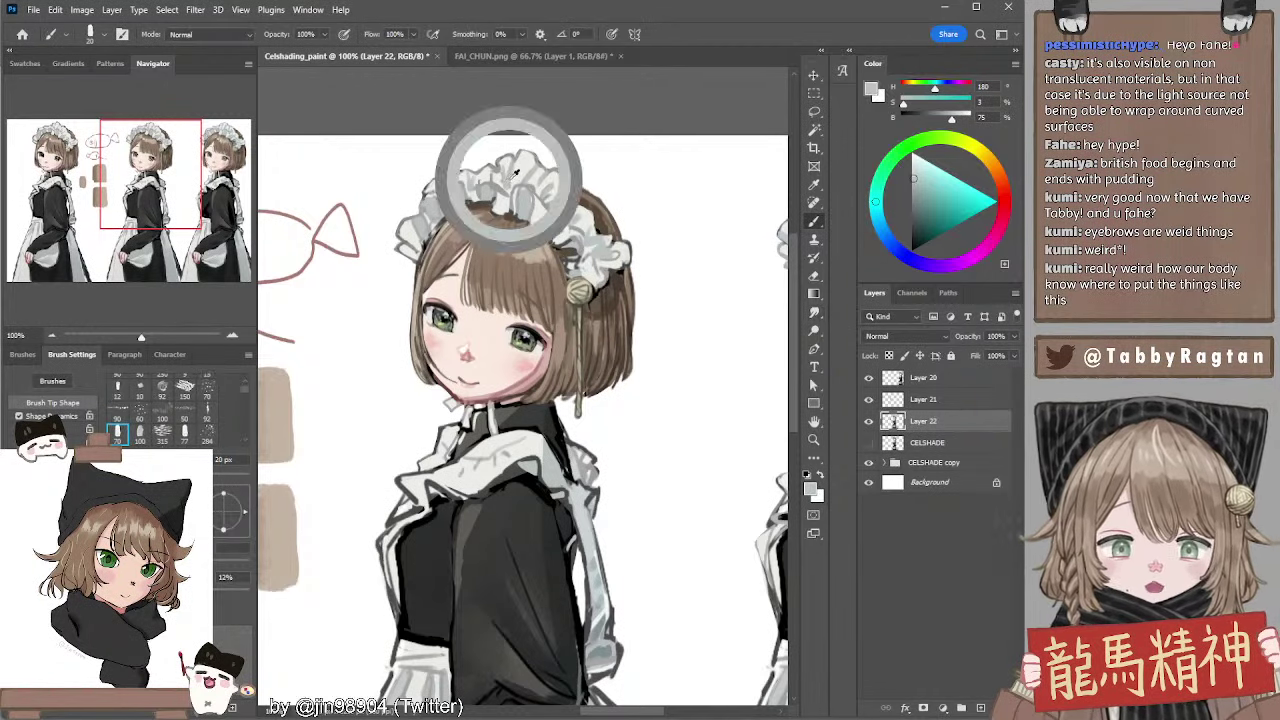
pyautogui.keyDown('alt'); pyautogui.click(518, 168); pyautogui.keyUp('alt')
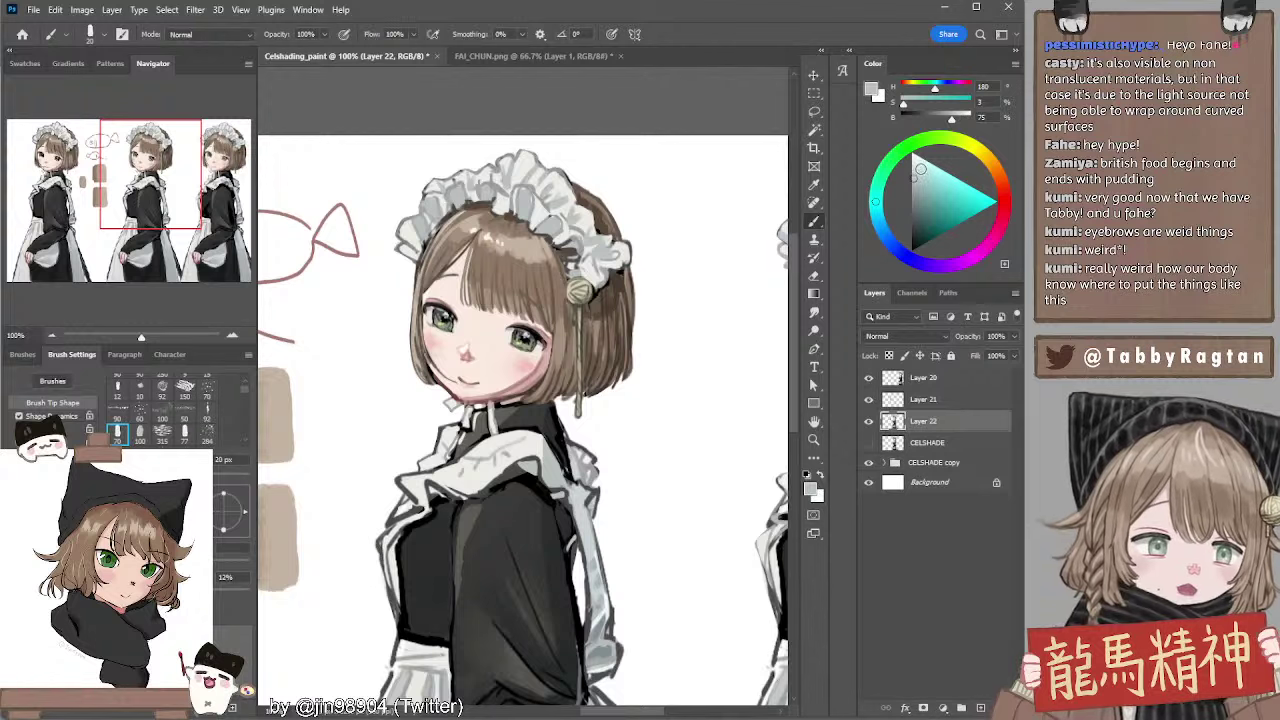
pyautogui.moveTo(920, 170); pyautogui.dragTo(919, 166)
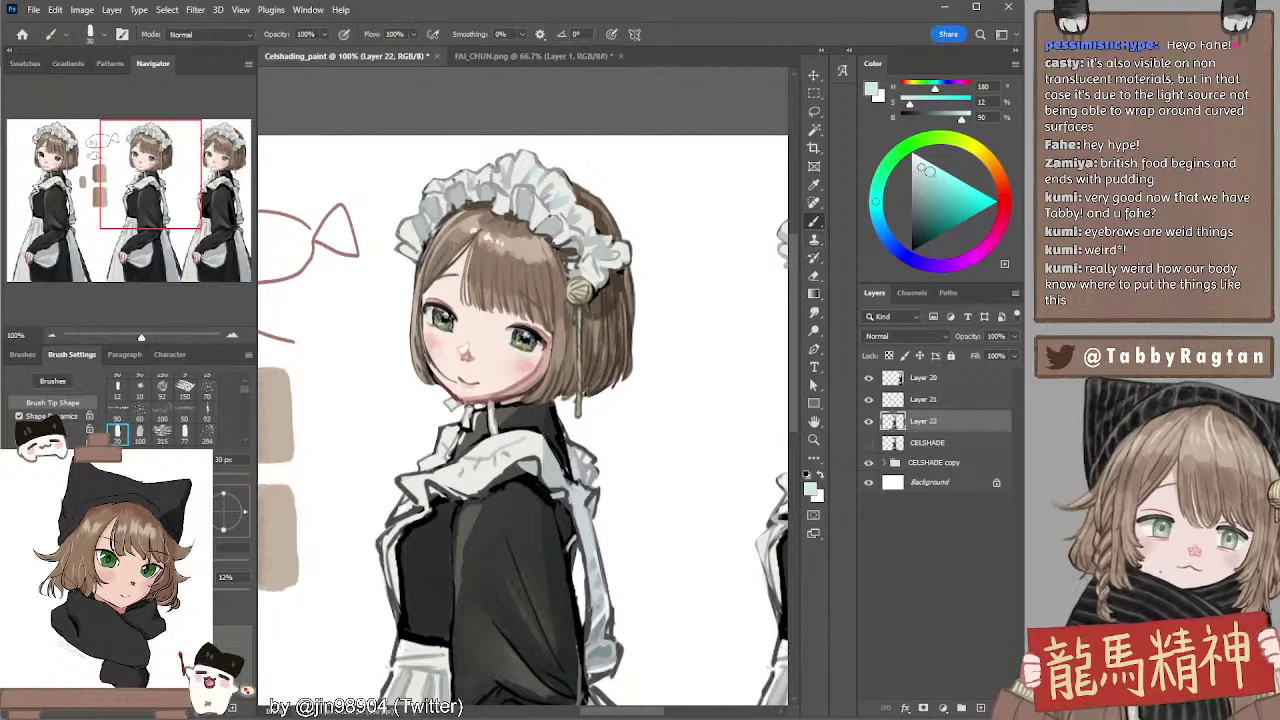
pyautogui.click(872, 208)
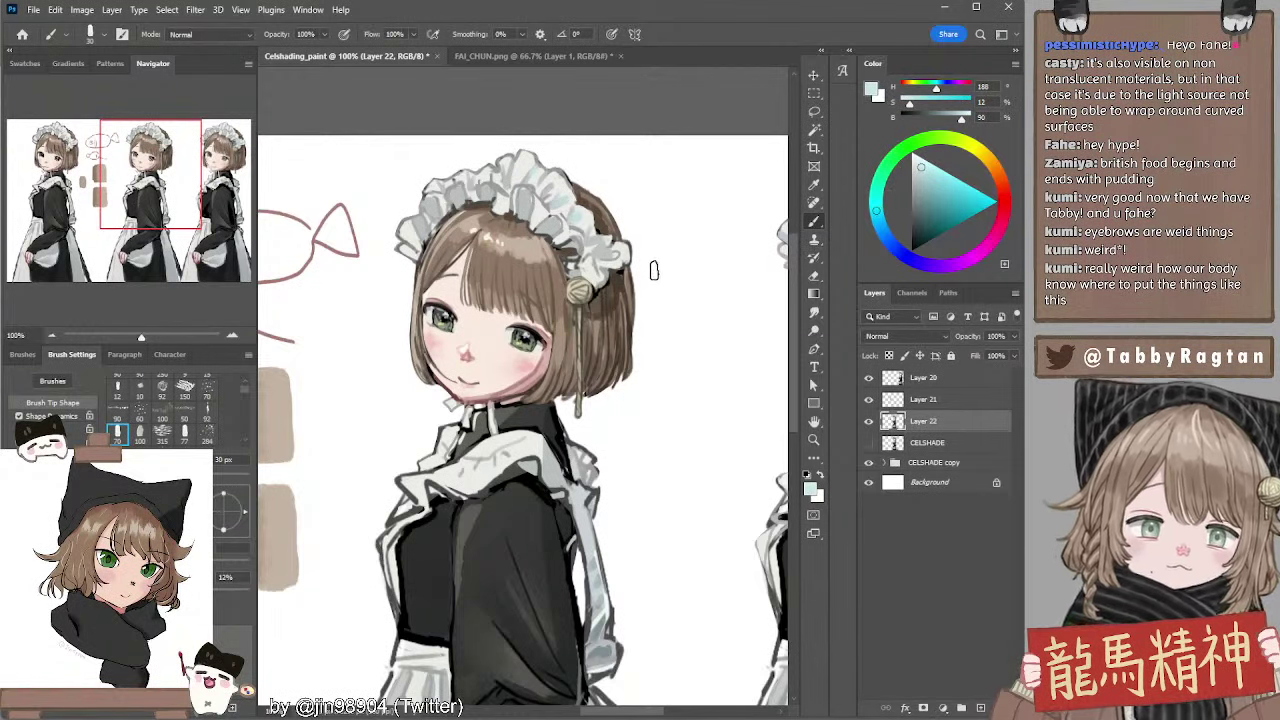
# Deepen the ruffle tint with a cyan of saturation 15 and brightness 86, using a 20 to 25 px brush
pyautogui.click(930, 180)
pyautogui.click(922, 174)
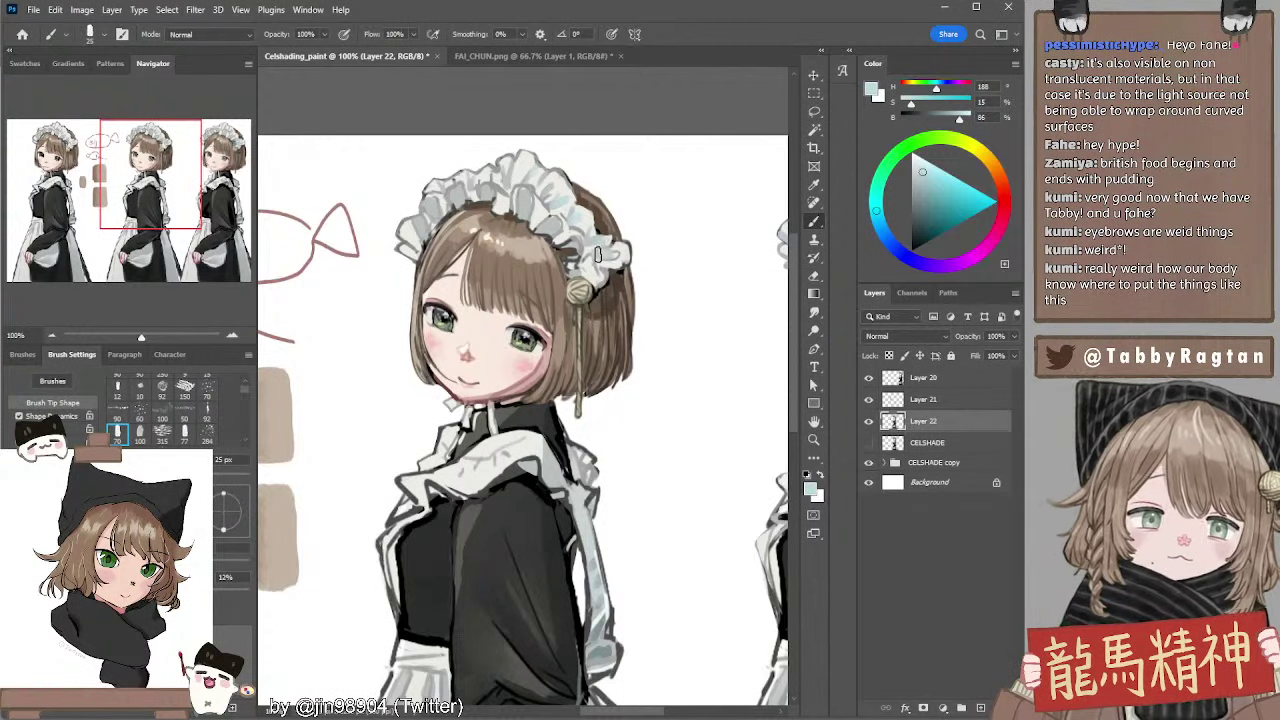
pyautogui.press('[')
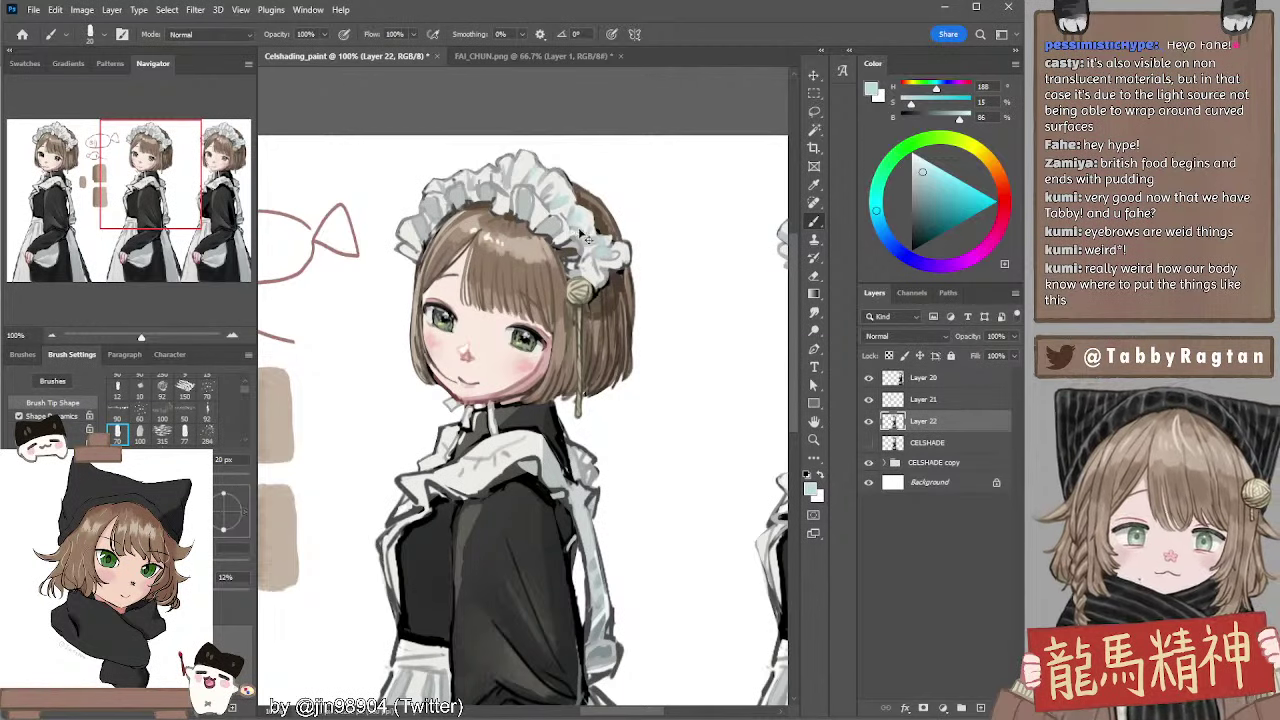
pyautogui.moveTo(548, 211); pyautogui.dragTo(560, 222)
pyautogui.press(']')
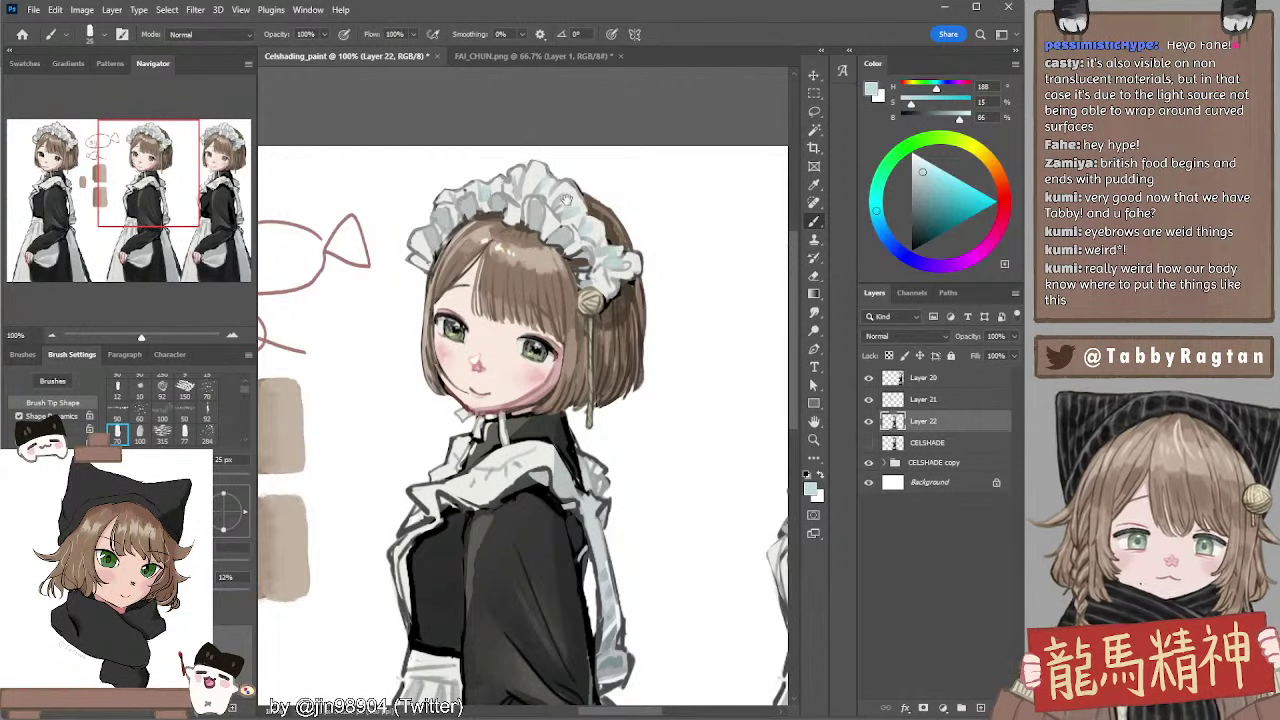
# Sample the off-white of the topmost ruffle and blend its folds with a brush enlarged to 35 px
pyautogui.moveTo(555, 202); pyautogui.dragTo(544, 200)
pyautogui.keyDown('alt'); pyautogui.click(515, 184); pyautogui.keyUp('alt')
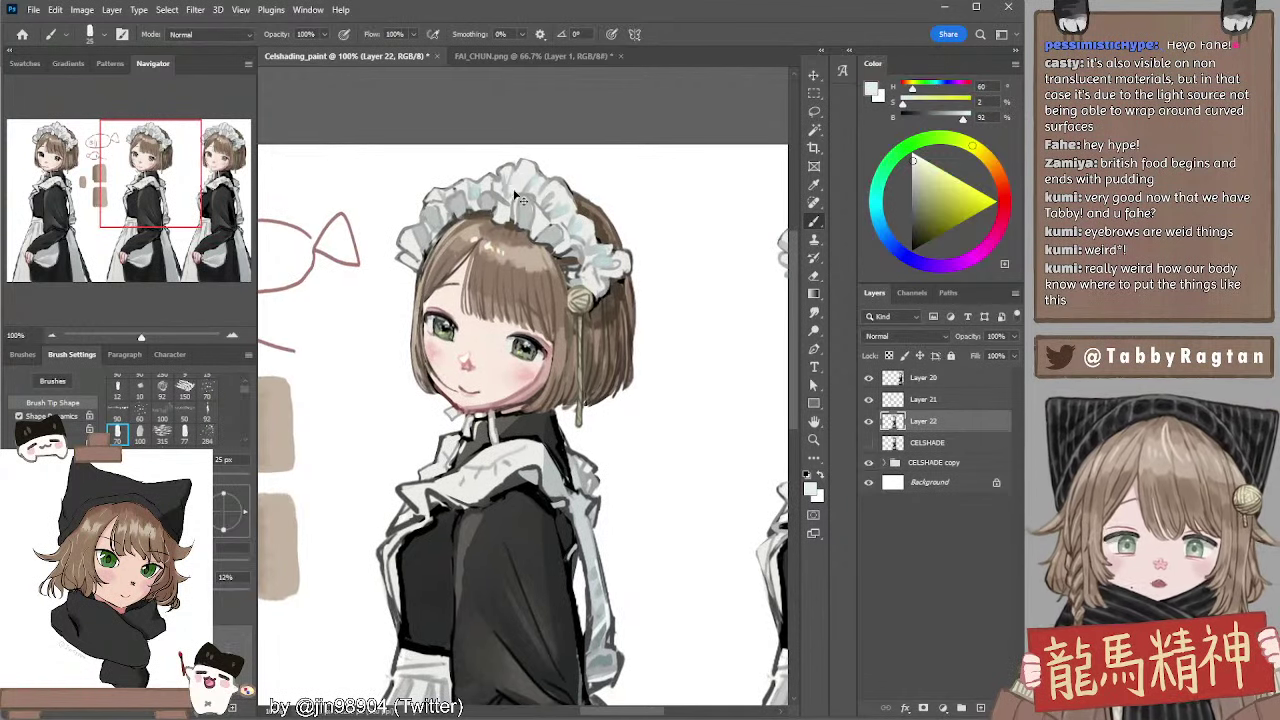
pyautogui.press(']')
pyautogui.press(']')
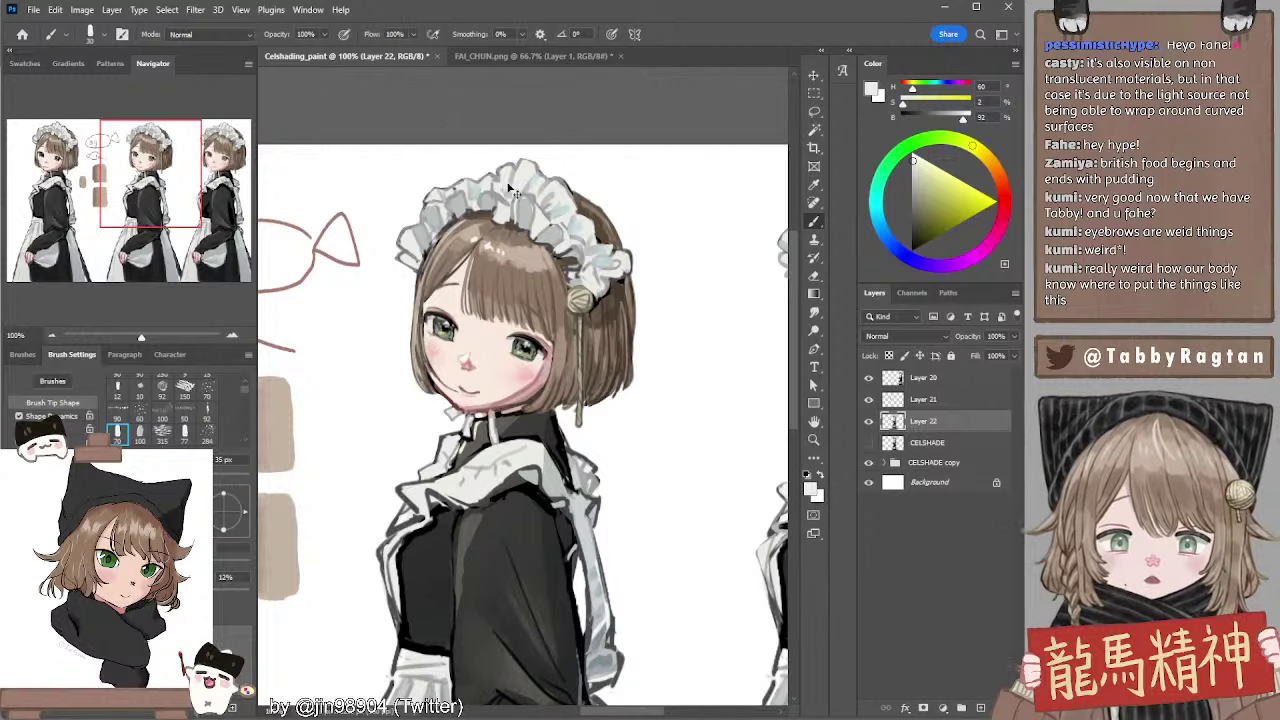
# Add pale blue to the near-side ruffles with hue 200, saturation 9 and brightness 91, reducing the brush from 30 to 20 px
pyautogui.keyDown('alt'); pyautogui.click(582, 215); pyautogui.keyUp('alt')
pyautogui.press('[')
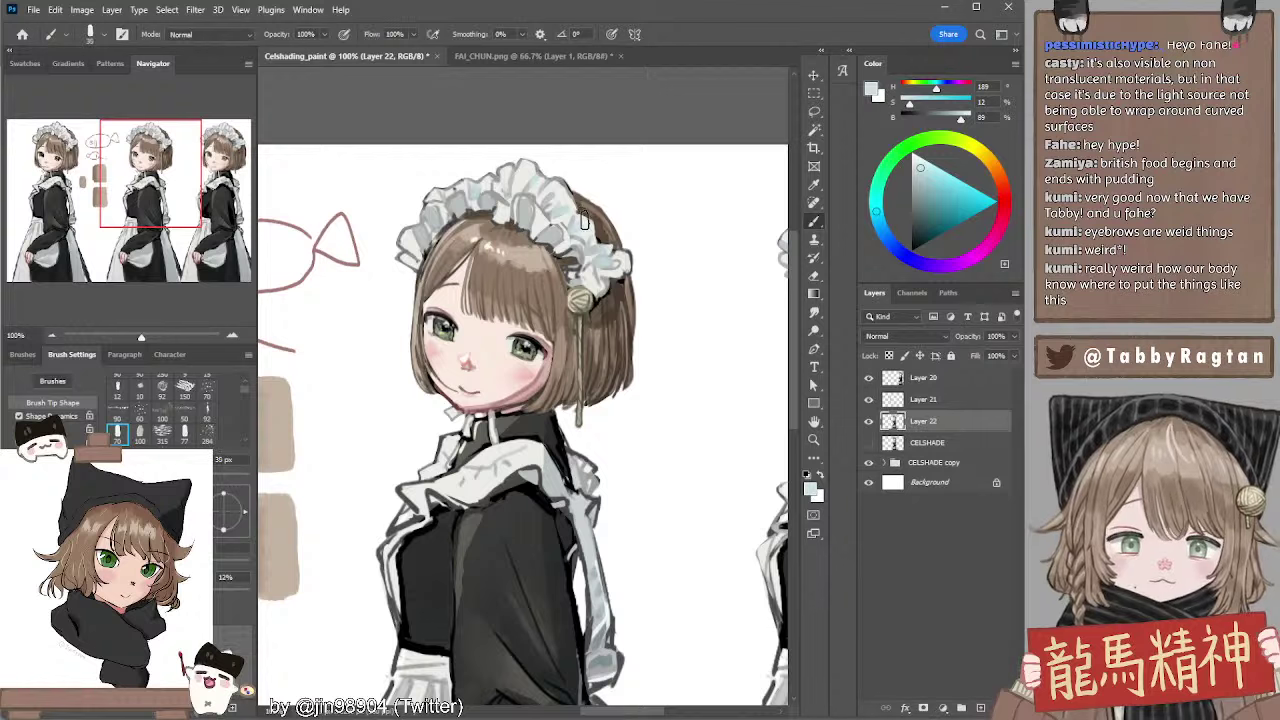
pyautogui.moveTo(919, 165); pyautogui.dragTo(918, 161)
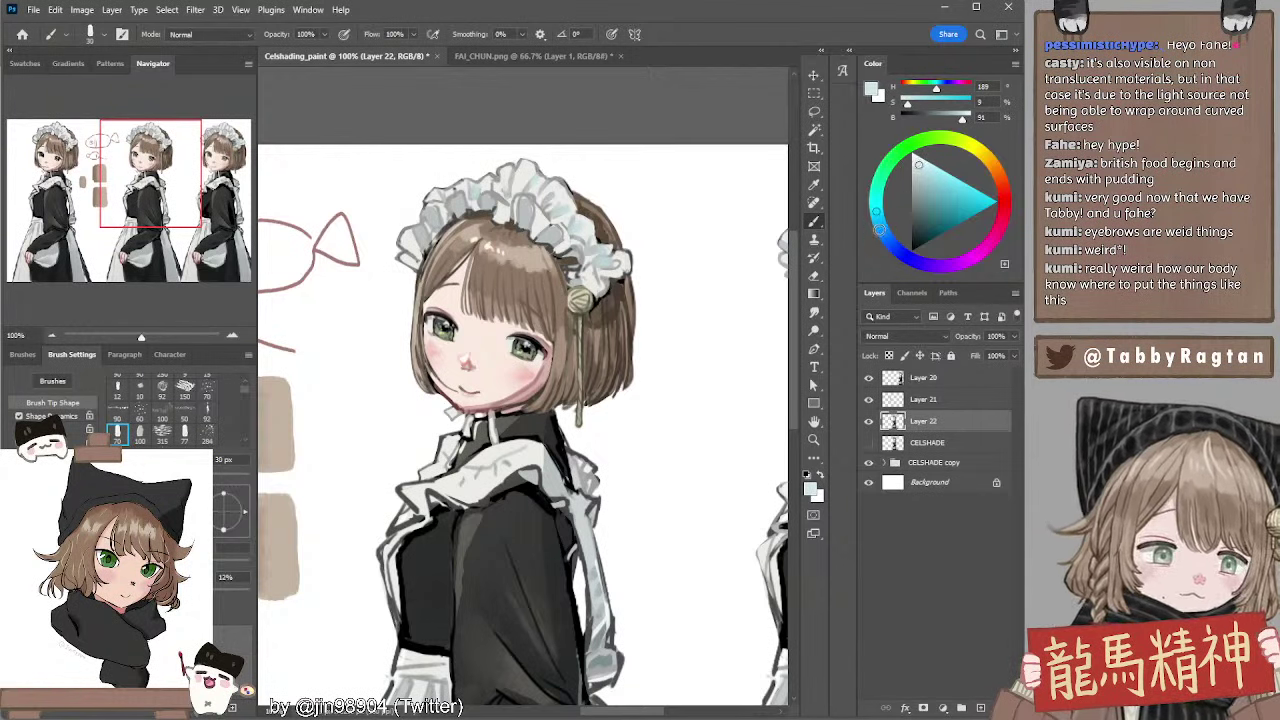
pyautogui.click(881, 223)
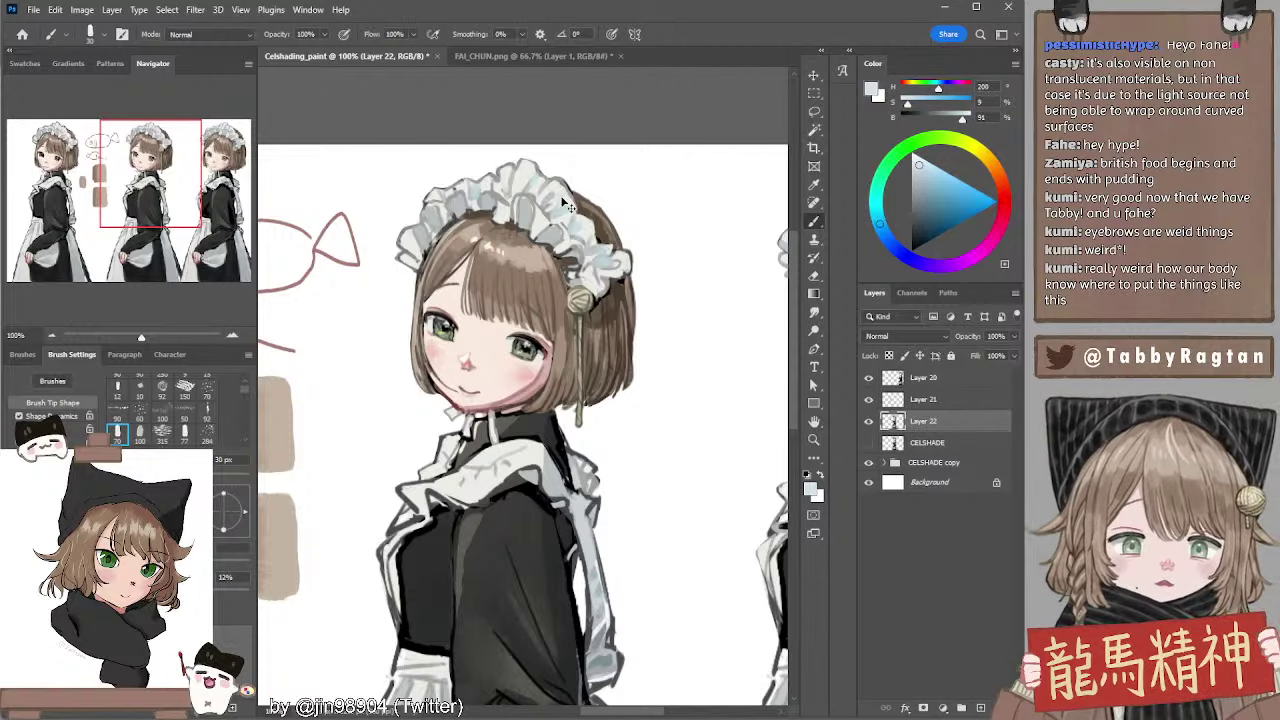
pyautogui.press('[')
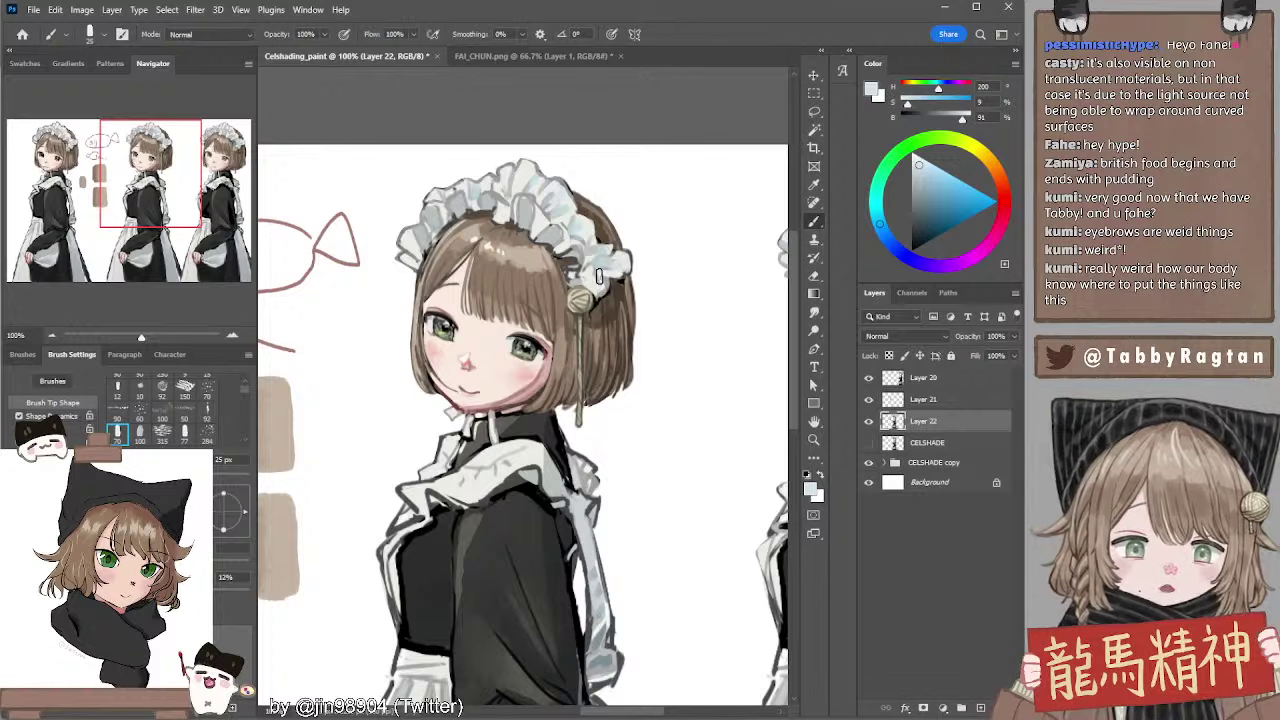
pyautogui.press('[')
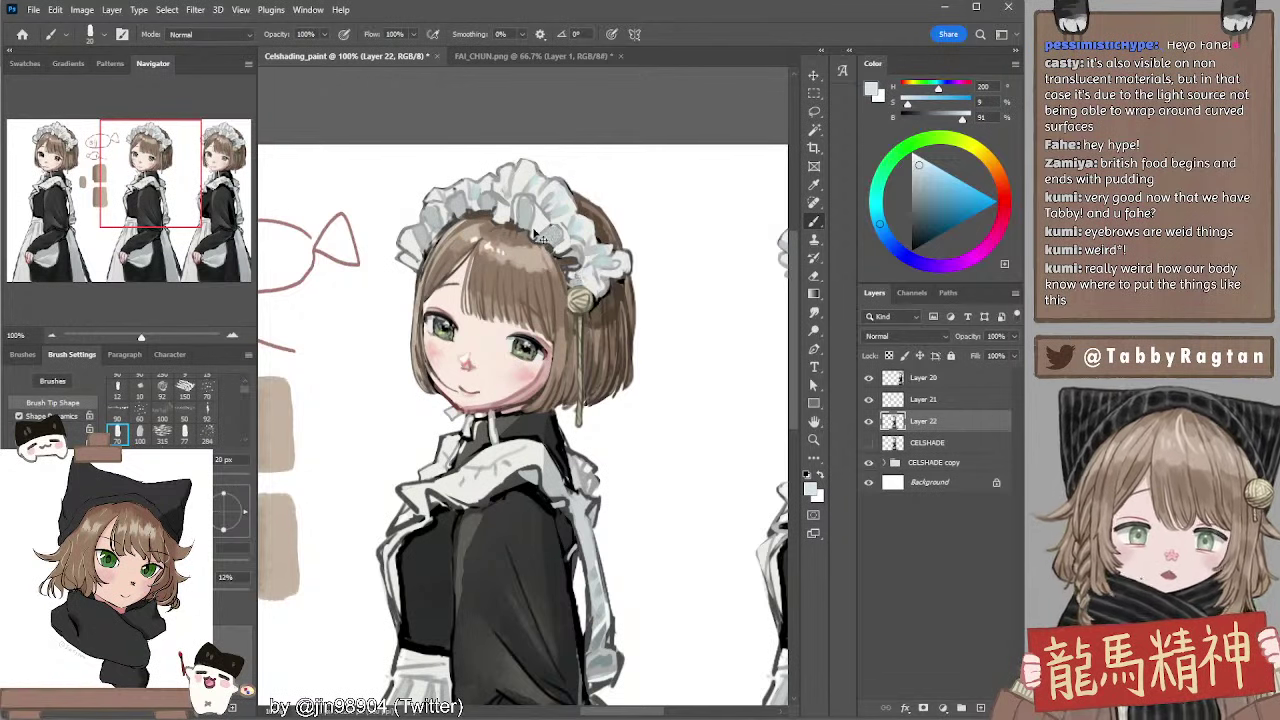
# Paint the headdress's fold shadows grey-blue with hue 197, saturation 11 and brightness 80, using a 25 to 30 px brush
pyautogui.press(']')
pyautogui.press(']')
pyautogui.press(']')
pyautogui.press(']')
pyautogui.press(']')
pyautogui.press('z')
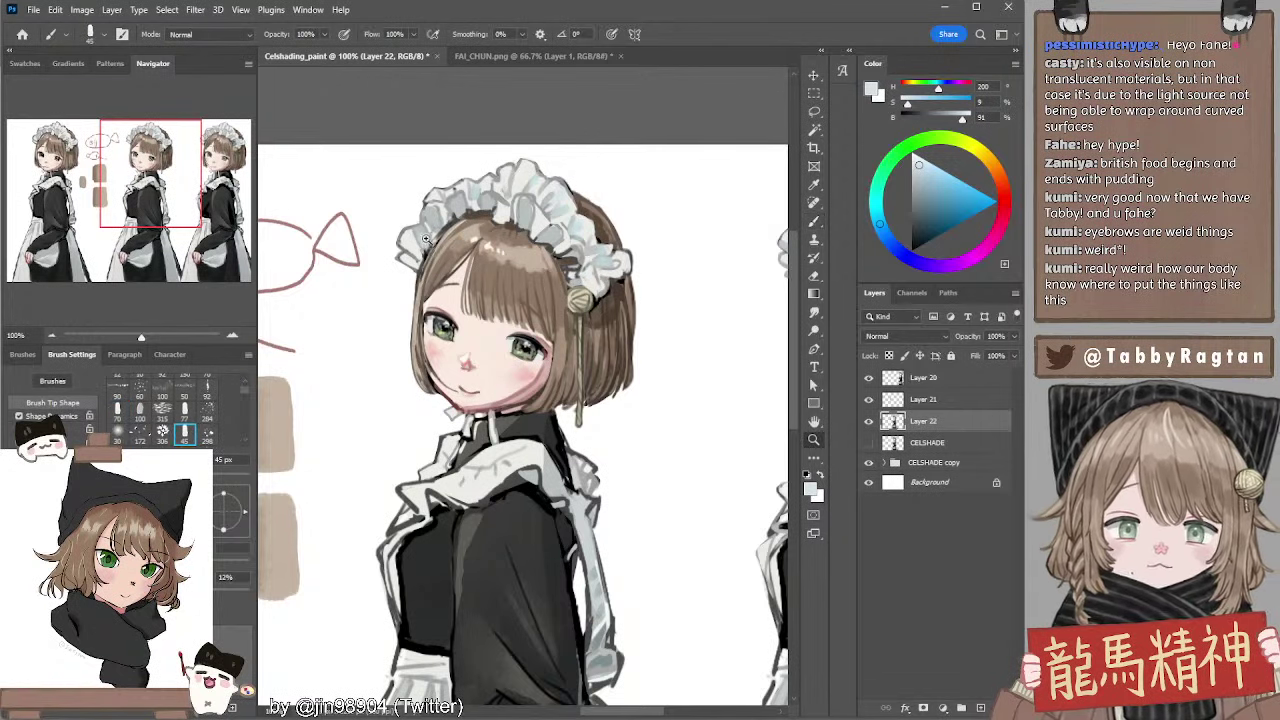
pyautogui.moveTo(423, 239)
pyautogui.mouseDown()
pyautogui.moveTo(460, 230)
pyautogui.moveTo(406, 243)
pyautogui.mouseUp()
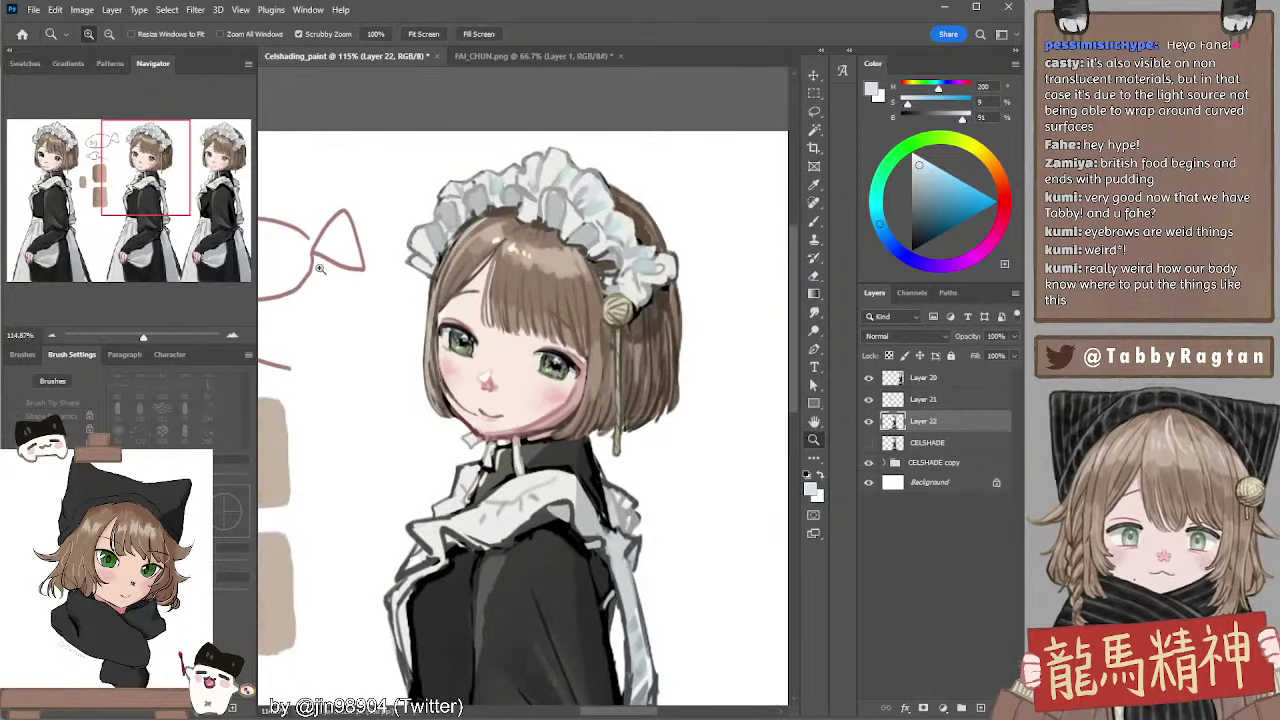
pyautogui.hotkey('ctrl', '-')
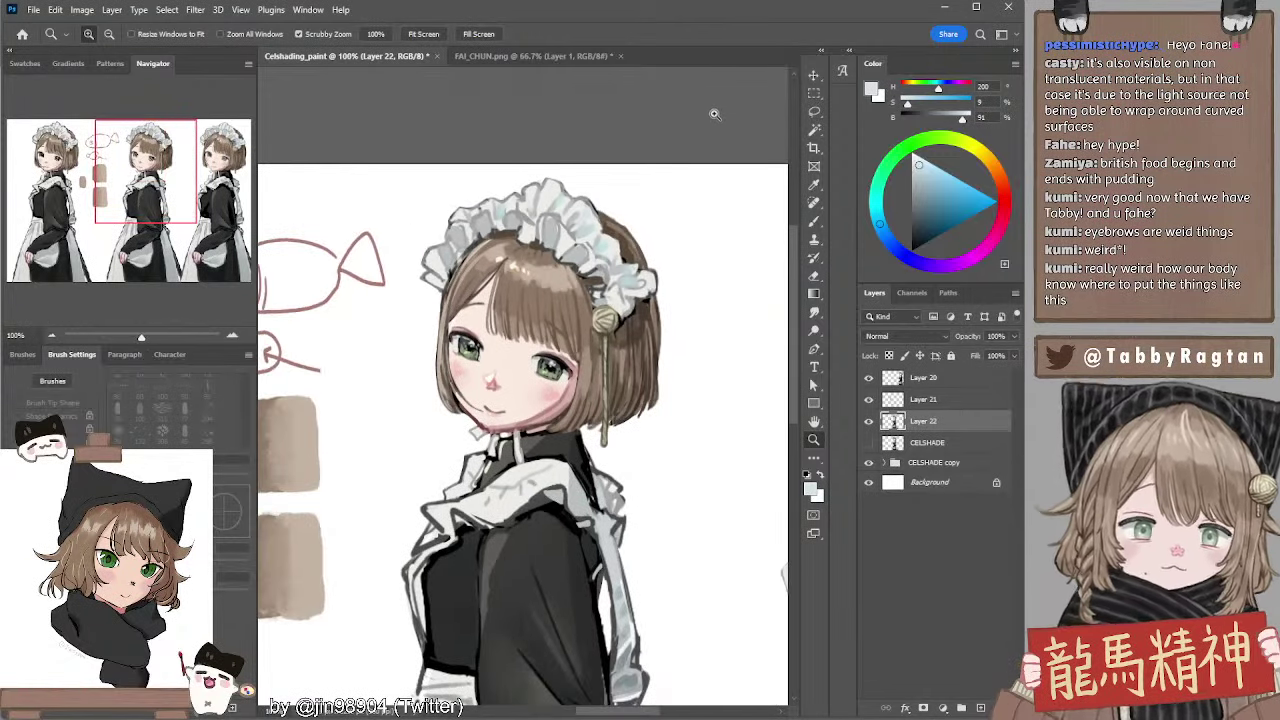
pyautogui.press('b')
pyautogui.keyDown('alt'); pyautogui.click(459, 252); pyautogui.keyUp('alt')
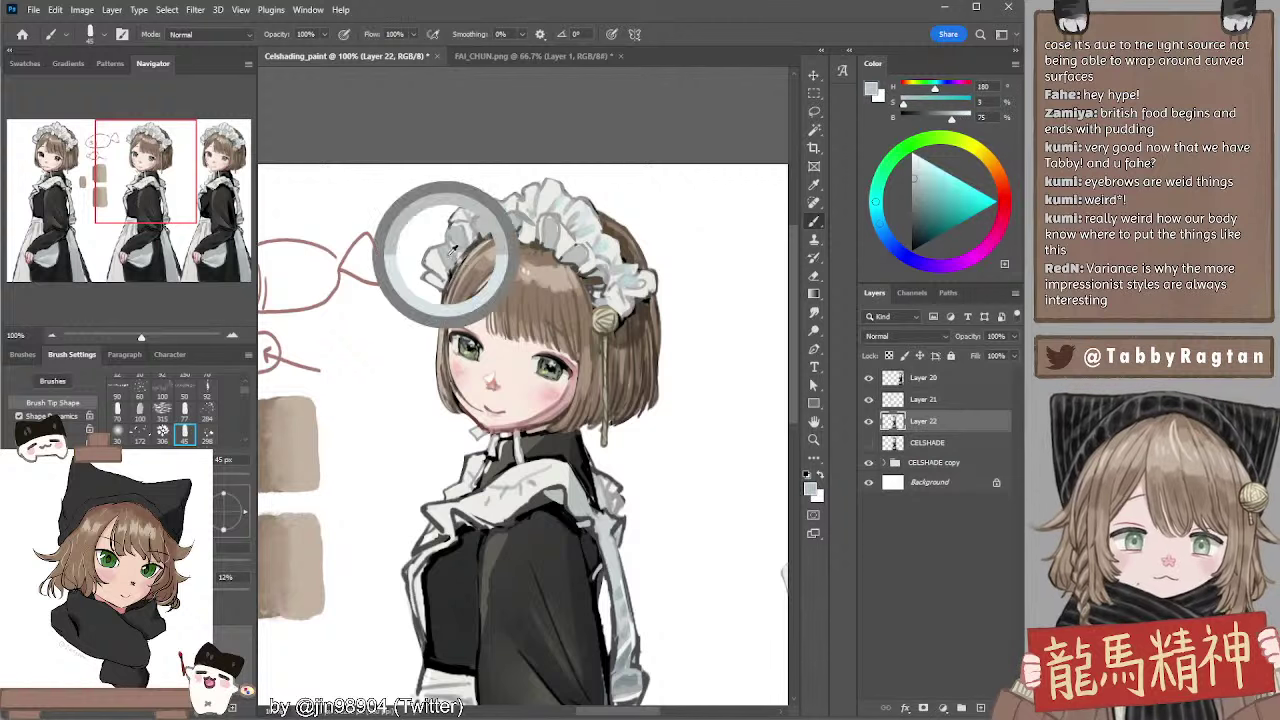
pyautogui.click(879, 221)
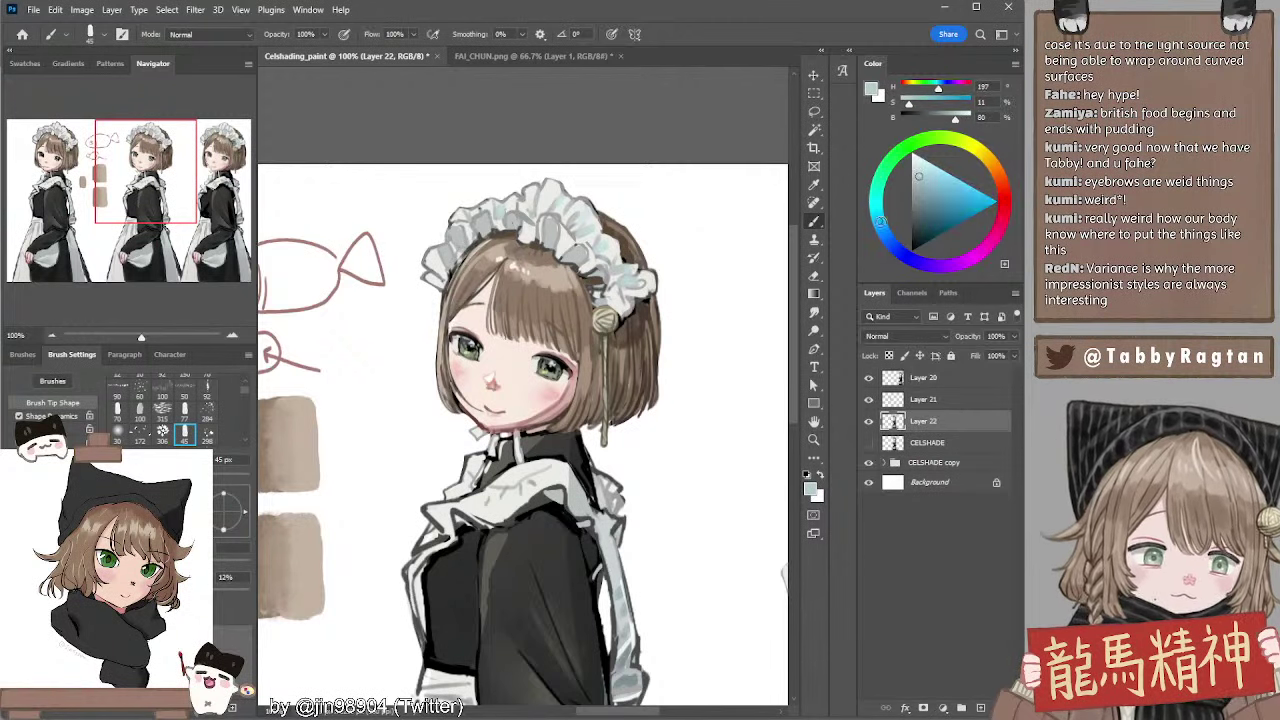
pyautogui.press('[')
pyautogui.press('[')
pyautogui.press('[')
pyautogui.press('[')
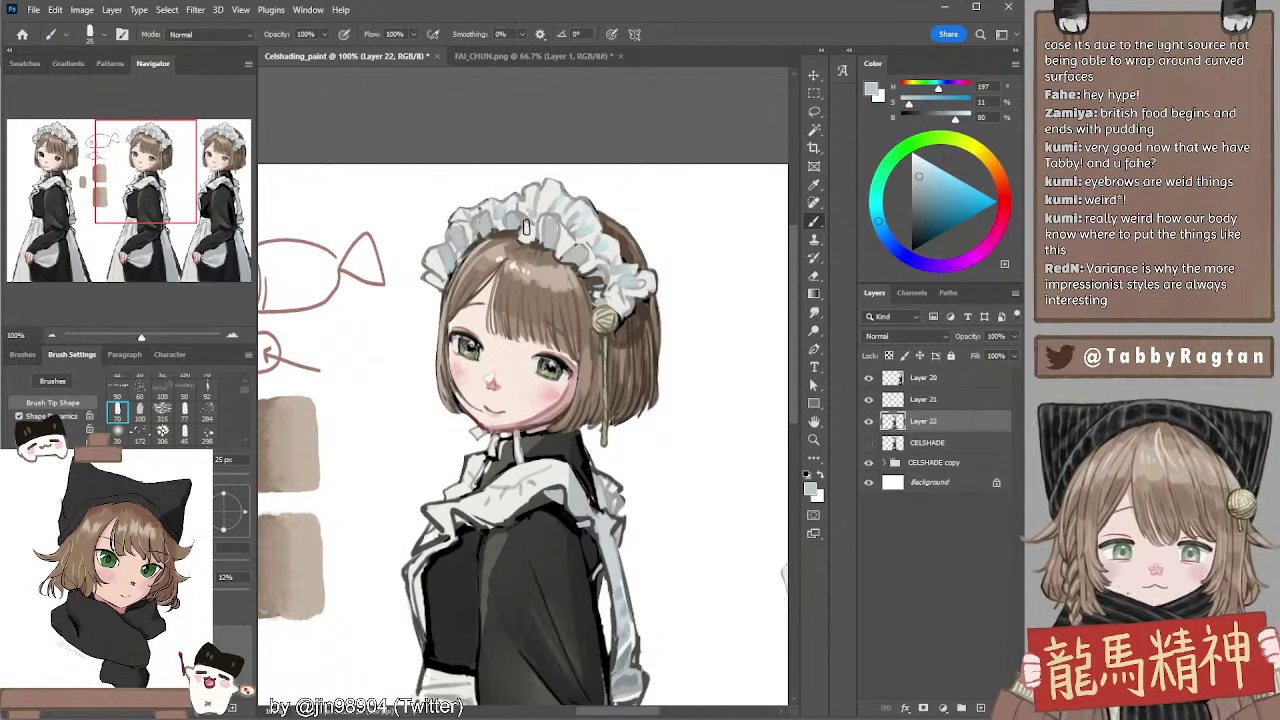
pyautogui.press(']')
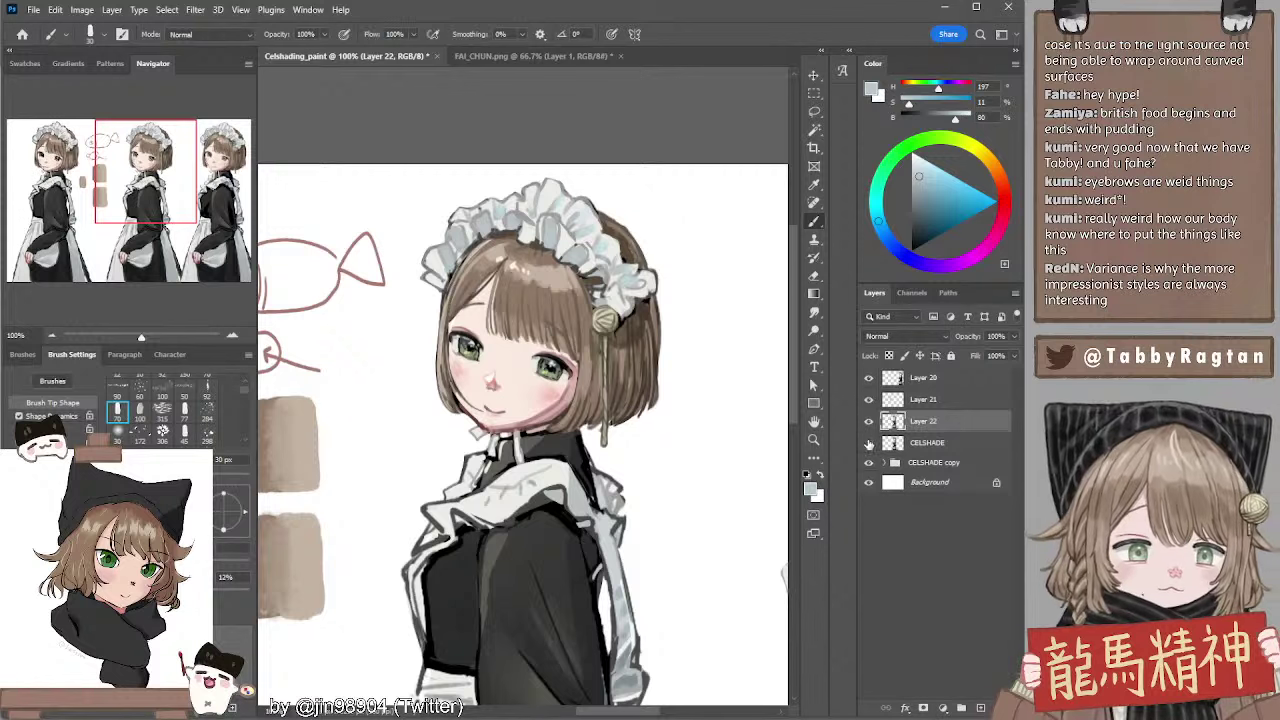
# Toggle the visibility of Layer 22 to compare the painterly rendering with the cel-shaded original around the headdress and face
pyautogui.click(869, 423)
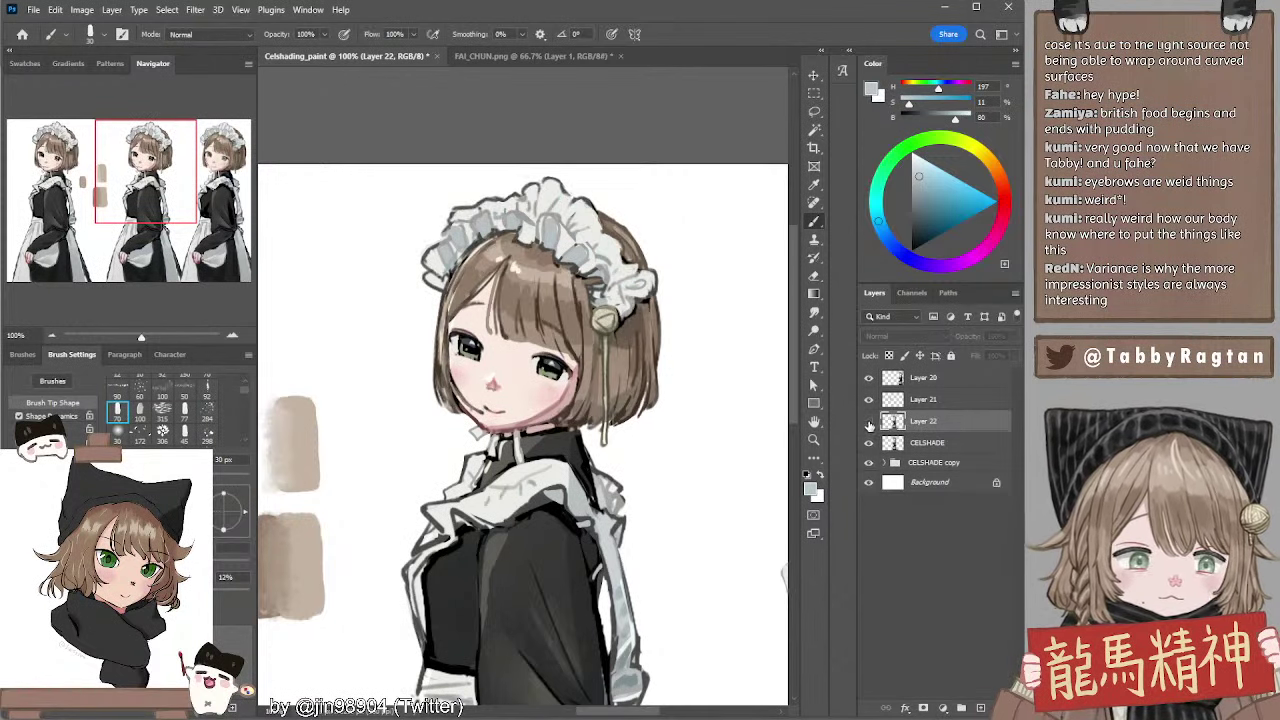
pyautogui.click(869, 423)
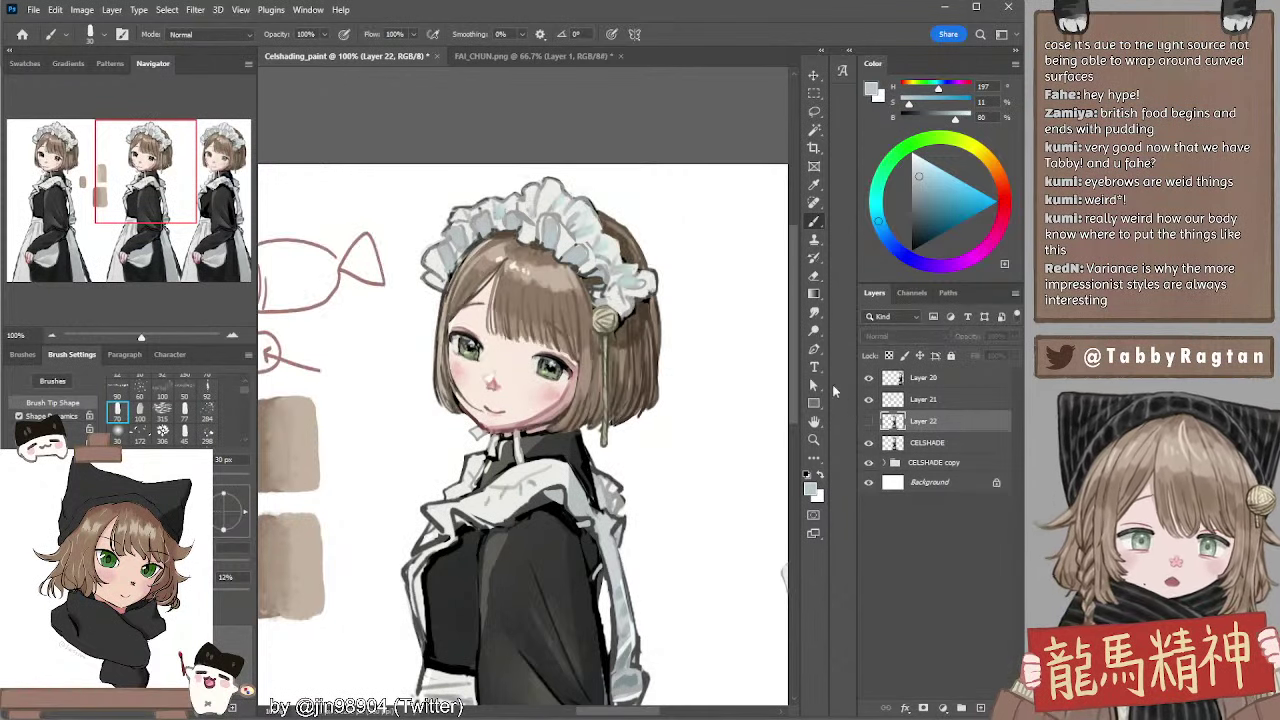
pyautogui.click(869, 423)
pyautogui.keyDown('alt'); pyautogui.click(549, 234); pyautogui.keyUp('alt')
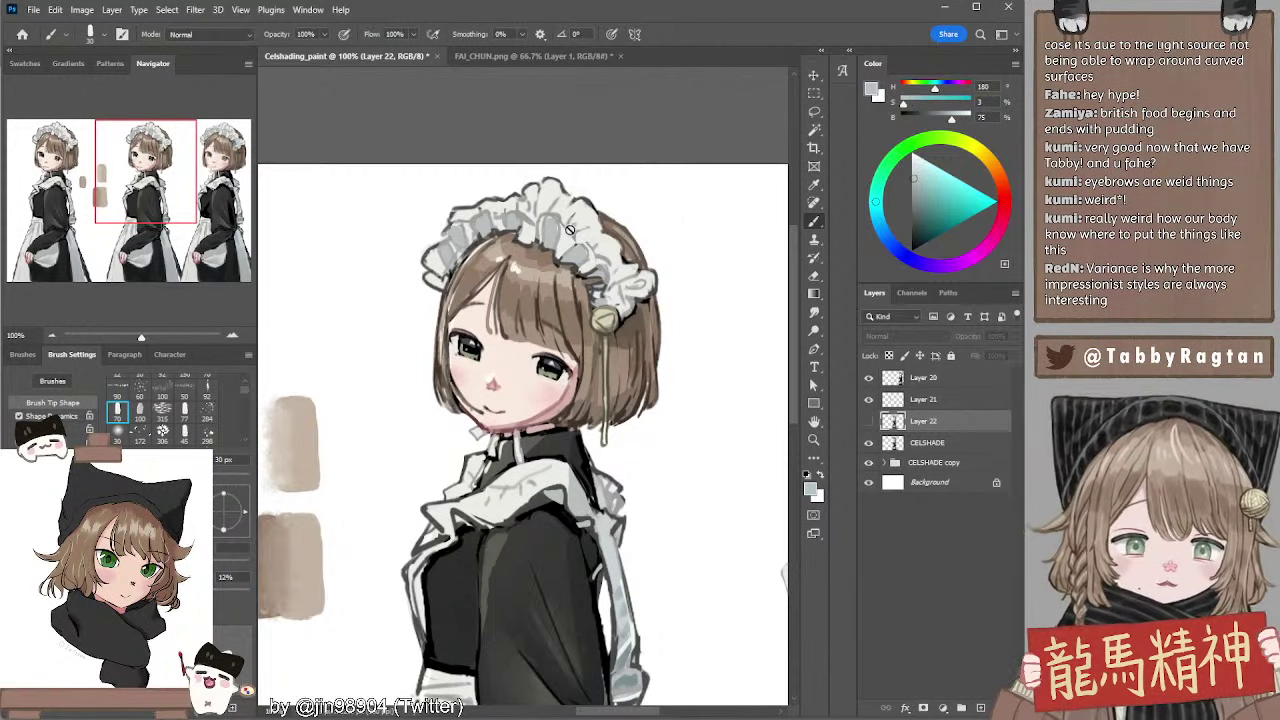
pyautogui.moveTo(607, 252)
pyautogui.mouseDown()
pyautogui.moveTo(620, 276)
pyautogui.moveTo(605, 263)
pyautogui.mouseUp()
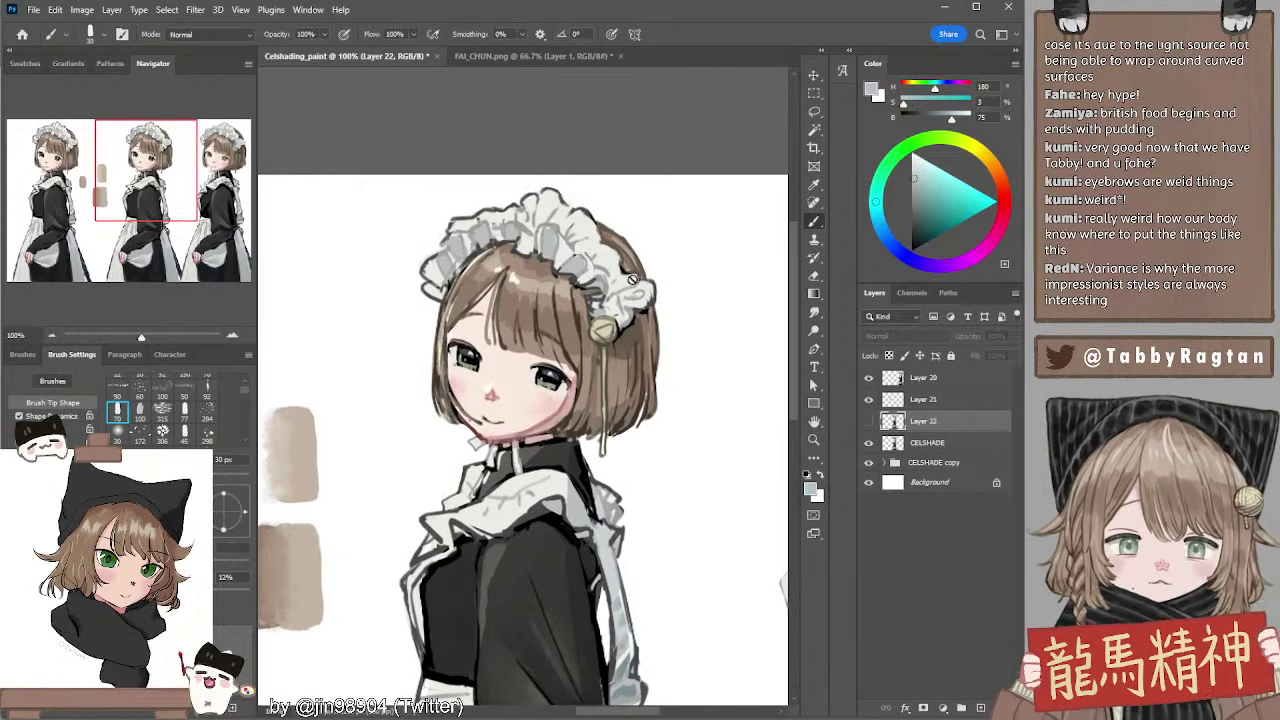
pyautogui.moveTo(668, 314); pyautogui.dragTo(663, 289)
pyautogui.click(869, 421)
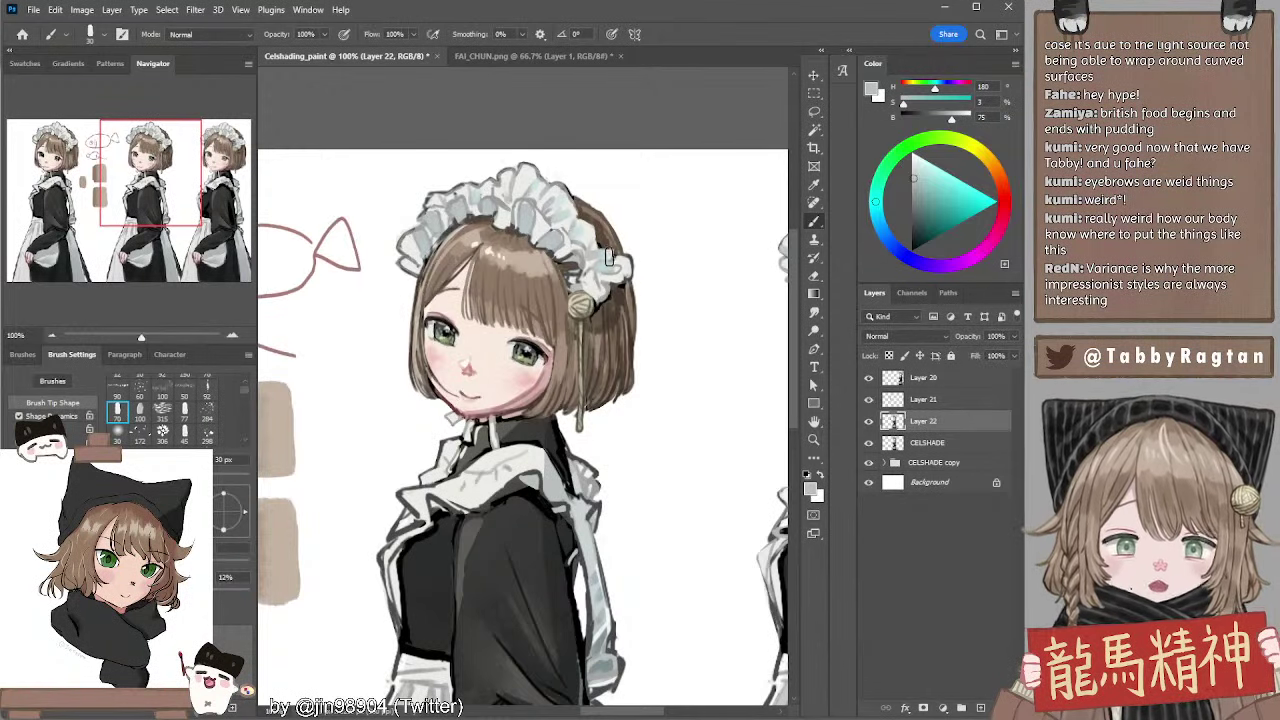
# Hide the CELSHADE layer and refine the headdress's ruffle outlines with a sampled mid grey, reducing the brush to 8 px
pyautogui.click(869, 442)
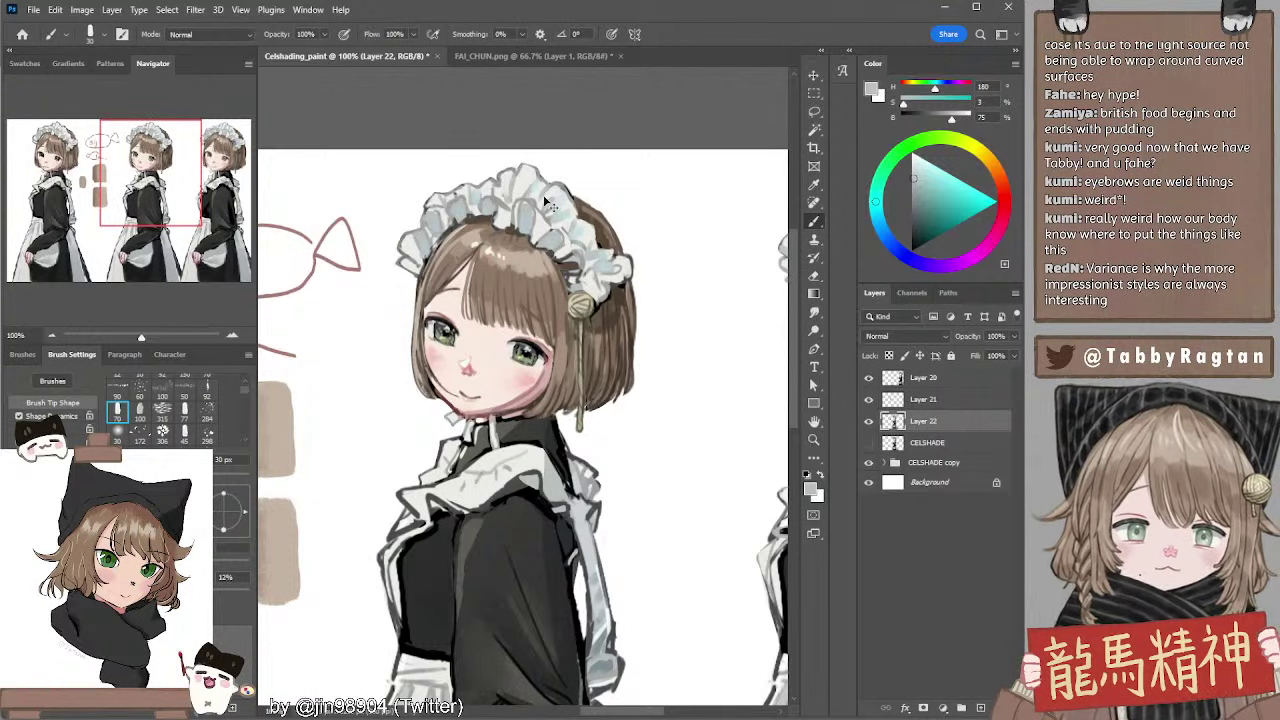
pyautogui.keyDown('alt'); pyautogui.click(455, 195); pyautogui.keyUp('alt')
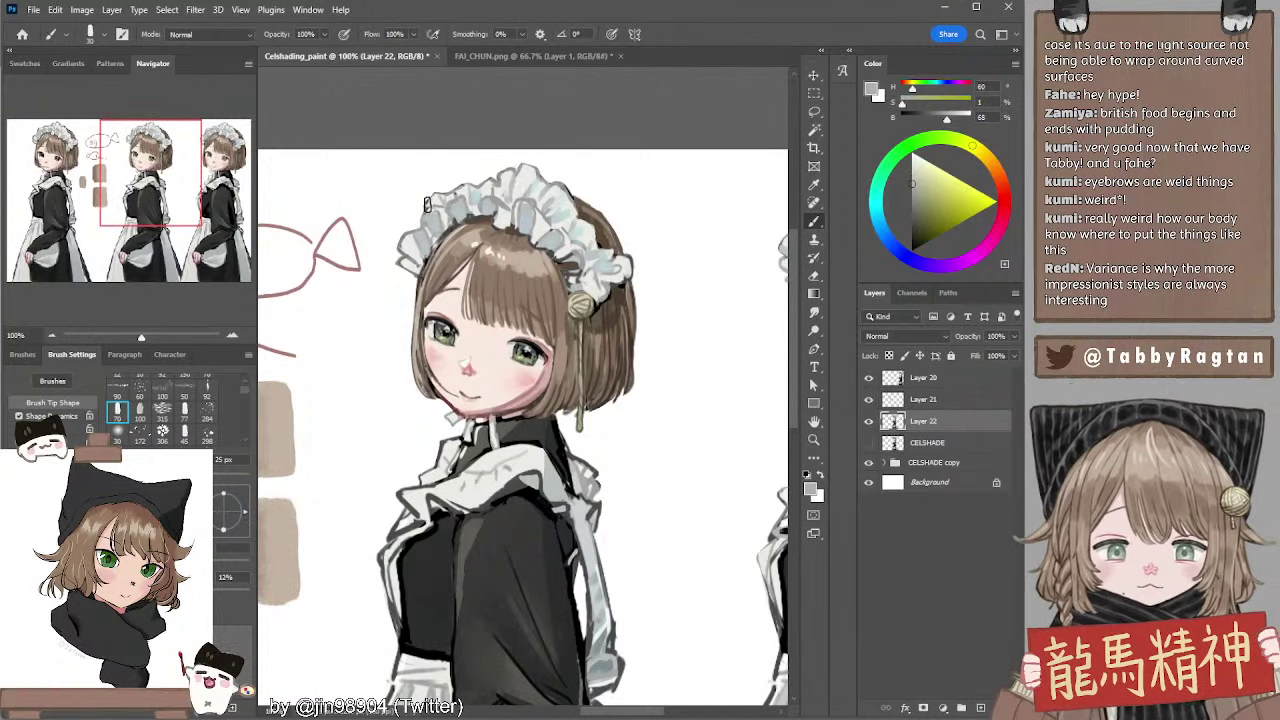
pyautogui.press('[')
pyautogui.press('[')
pyautogui.press('[')
pyautogui.press('[')
pyautogui.press('[')
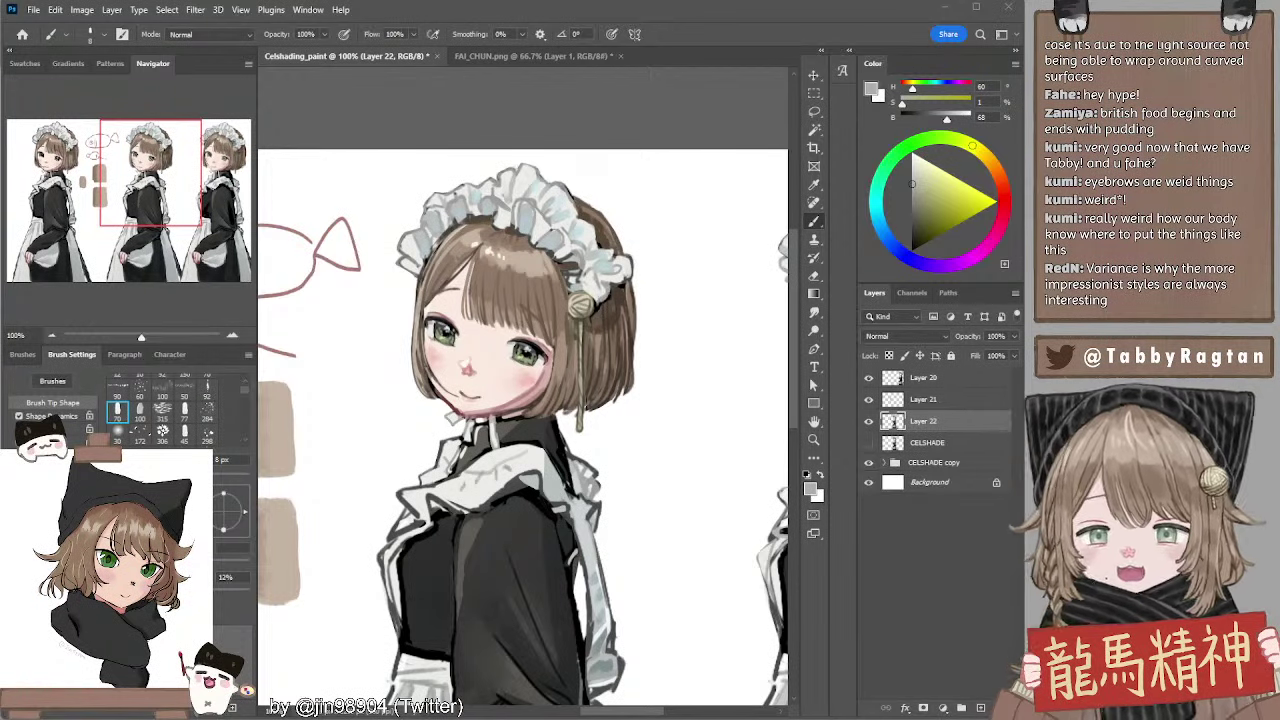
pyautogui.click(405, 91)
# Touch up the hair along the headdress's lower edge with sampled dark brown and light beige at 8 px
pyautogui.moveTo(560, 194); pyautogui.dragTo(566, 151)
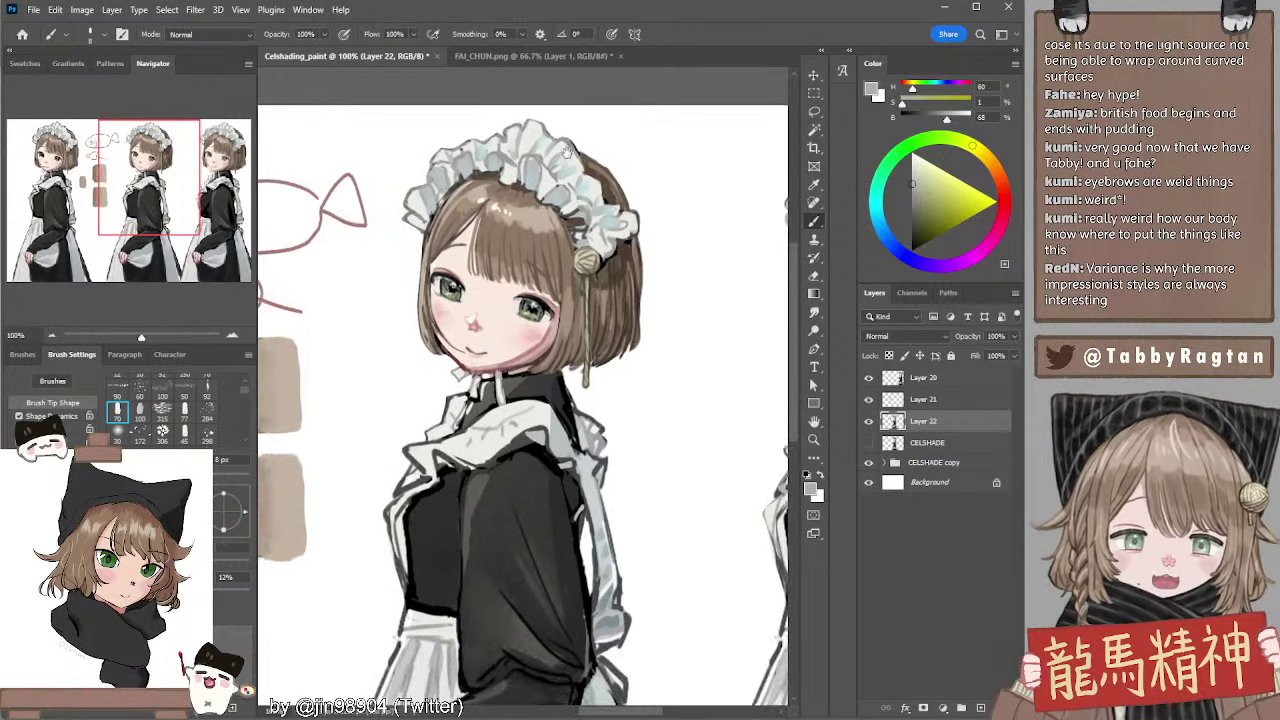
pyautogui.keyDown('alt'); pyautogui.click(513, 184); pyautogui.keyUp('alt')
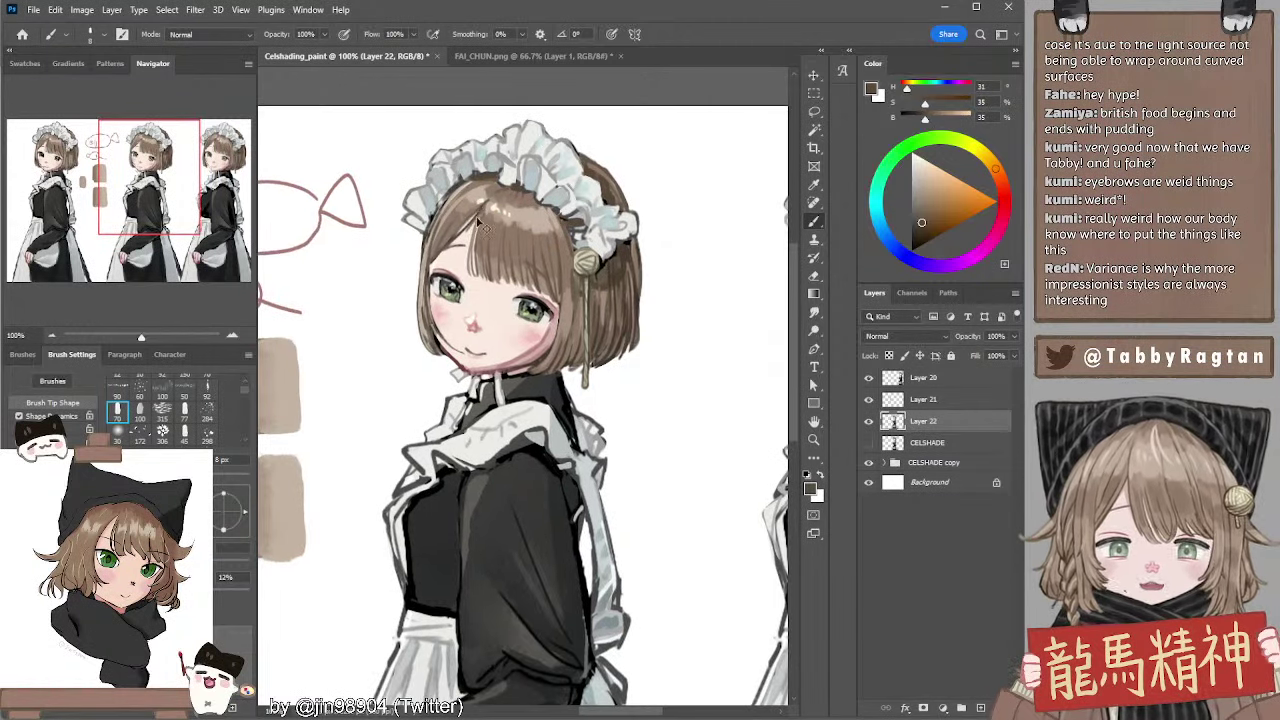
pyautogui.keyDown('alt'); pyautogui.click(496, 190); pyautogui.keyUp('alt')
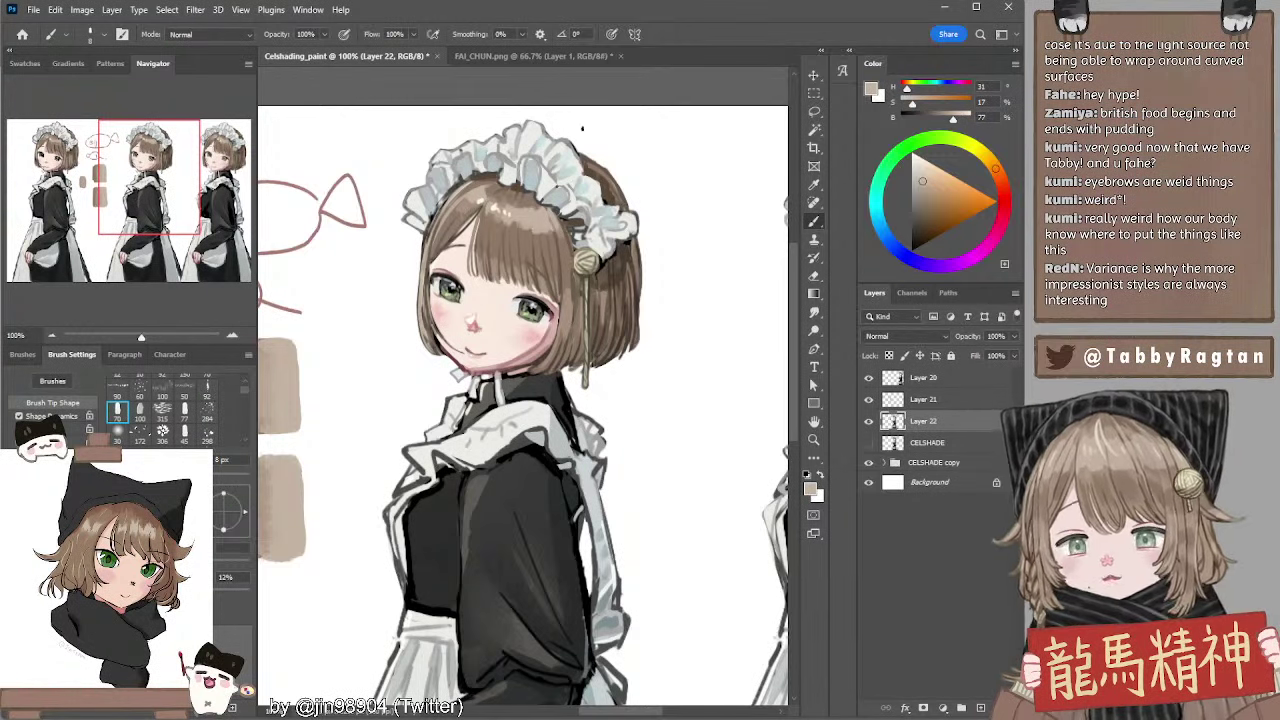
# Refine the far-side ruffles with sampled off-white and neutral grey, enlarging the brush from 10 to 15 px
pyautogui.keyDown('alt'); pyautogui.click(432, 220); pyautogui.keyUp('alt')
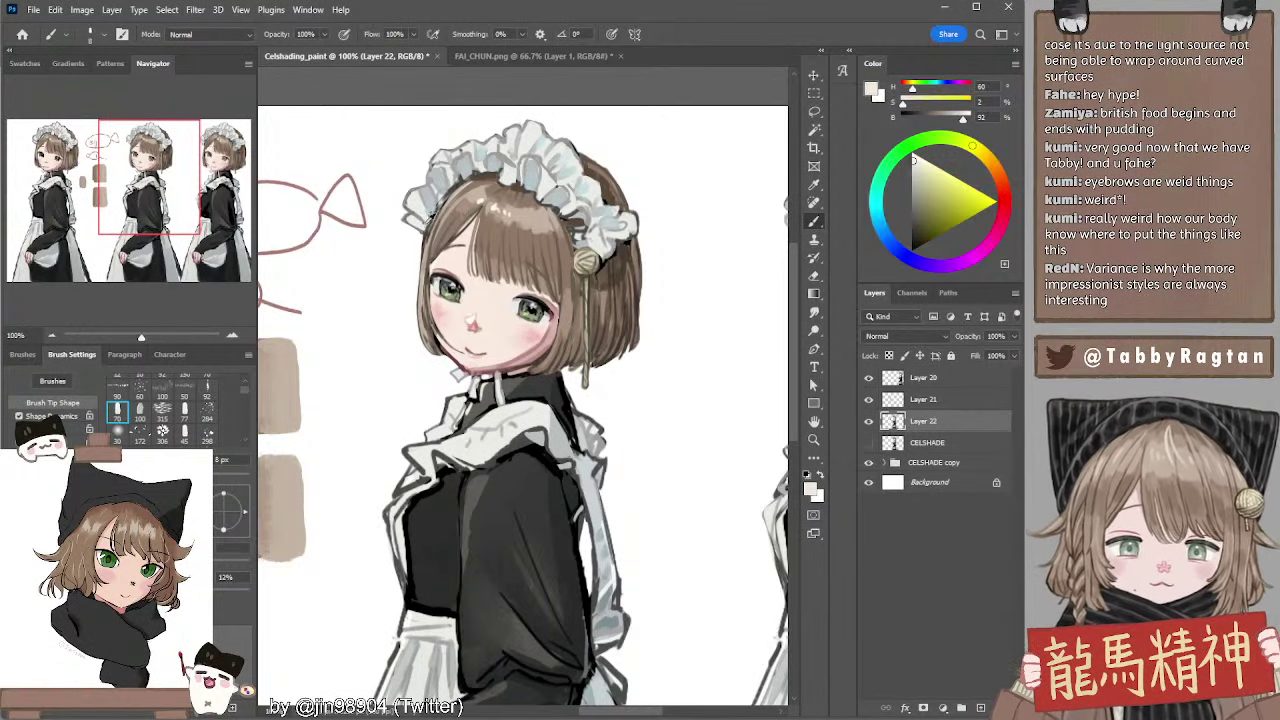
pyautogui.press(']')
pyautogui.press(']')
pyautogui.keyDown('alt'); pyautogui.click(428, 212); pyautogui.keyUp('alt')
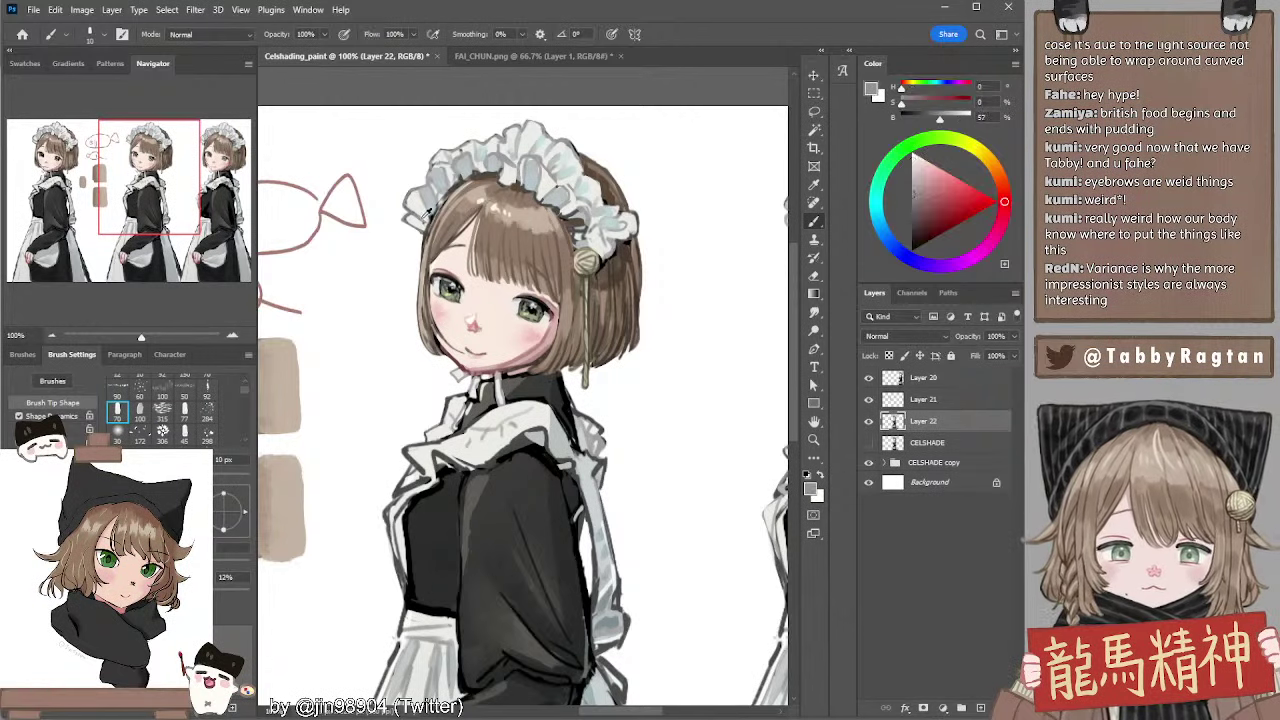
pyautogui.press(']')
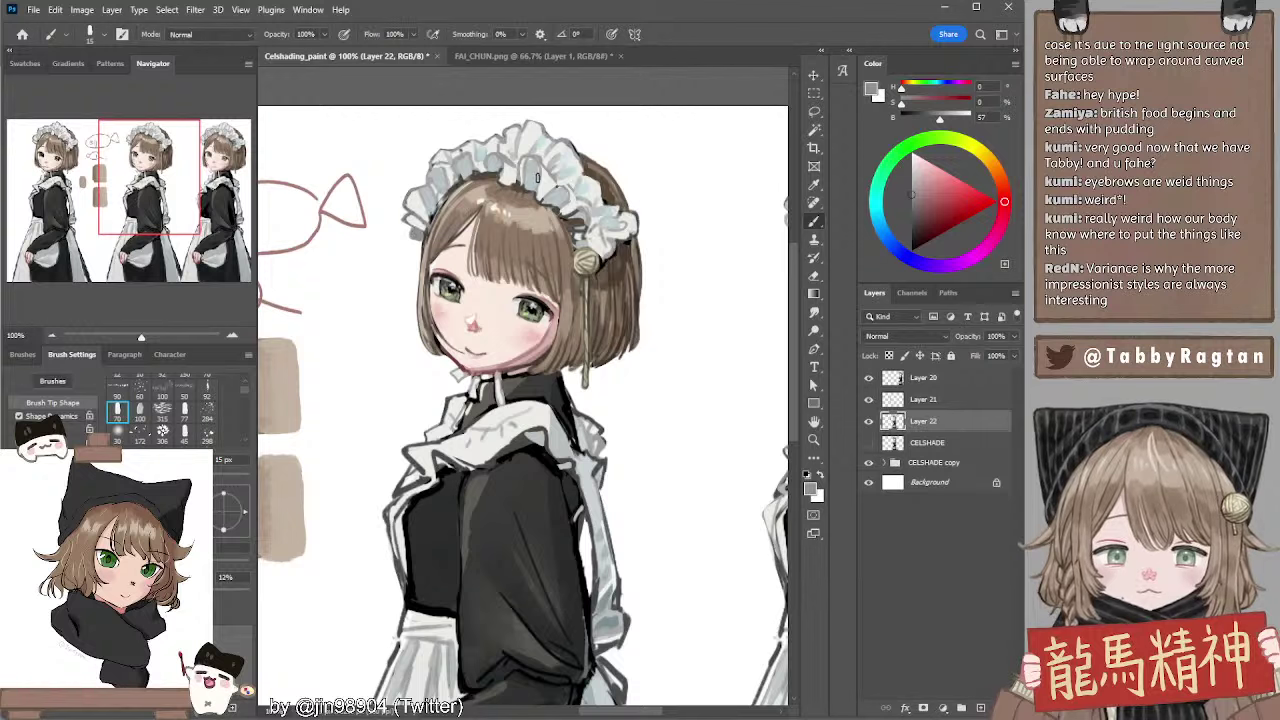
# Define the folds of the front ruffles with alternating sampled off-white and grey, using a 9 to 15 px brush
pyautogui.moveTo(660, 214); pyautogui.dragTo(662, 180)
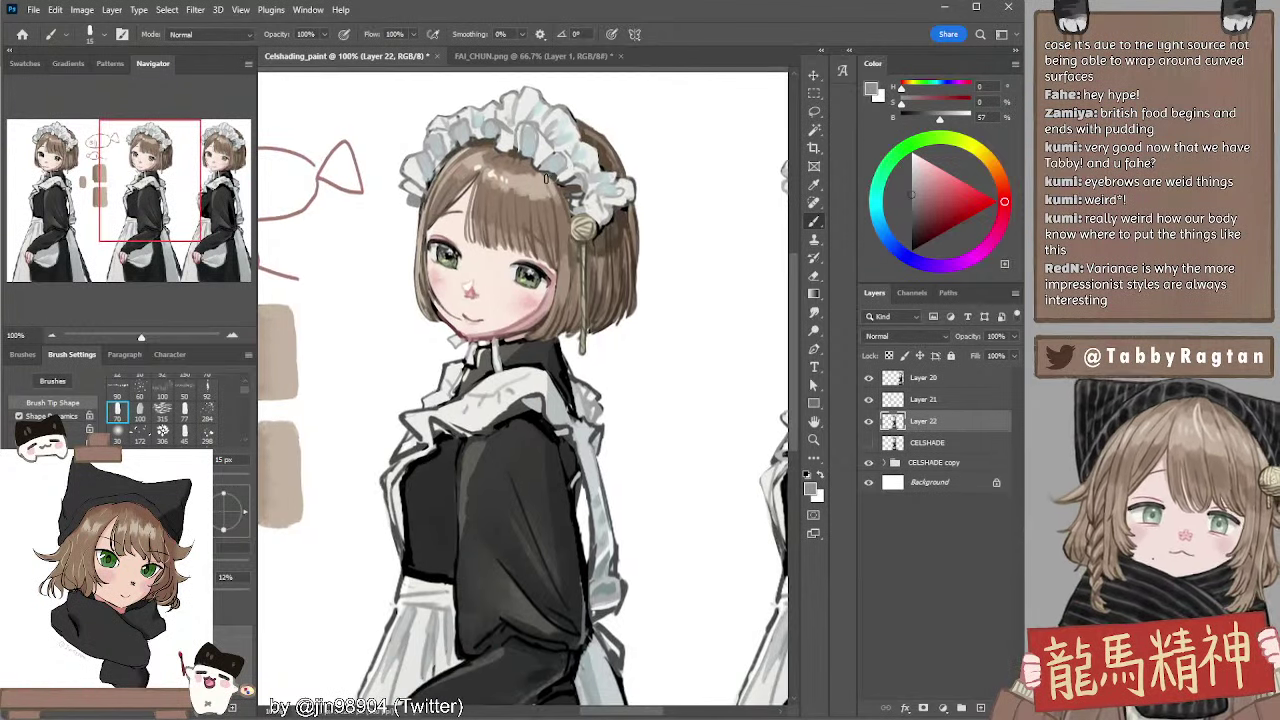
pyautogui.keyDown('alt'); pyautogui.click(483, 120); pyautogui.keyUp('alt')
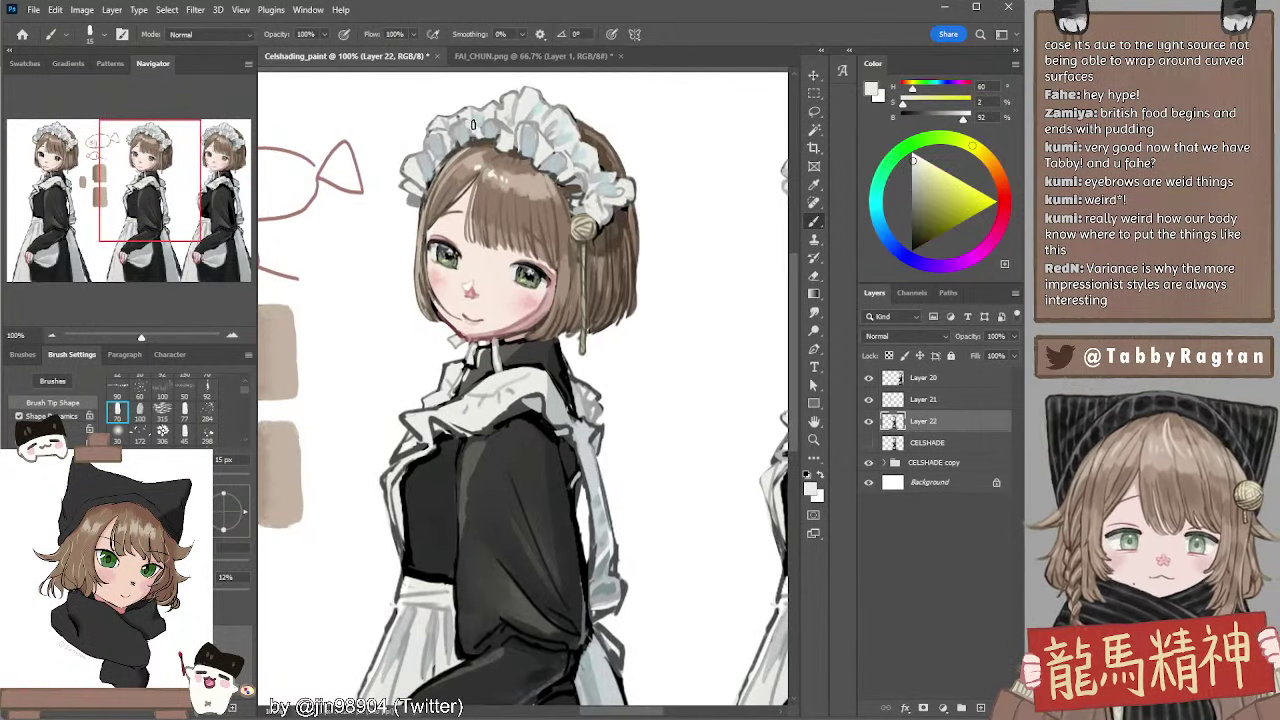
pyautogui.press('[')
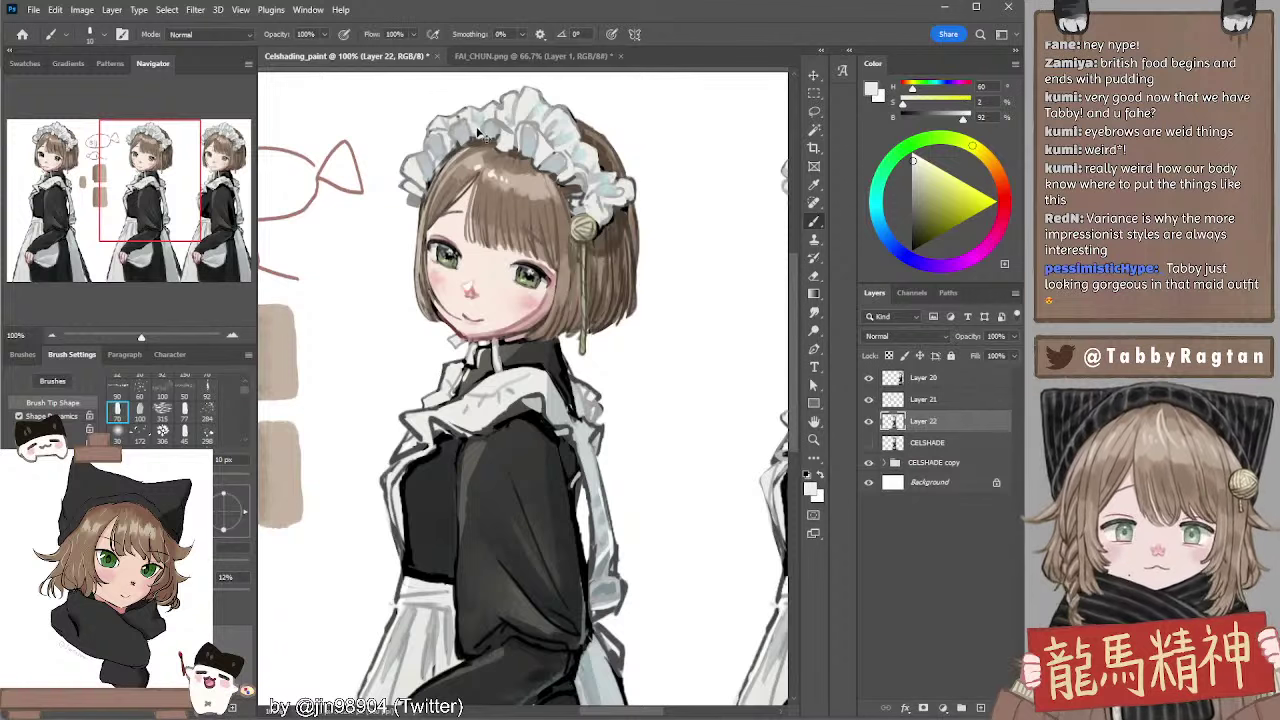
pyautogui.keyDown('alt'); pyautogui.click(428, 148); pyautogui.keyUp('alt')
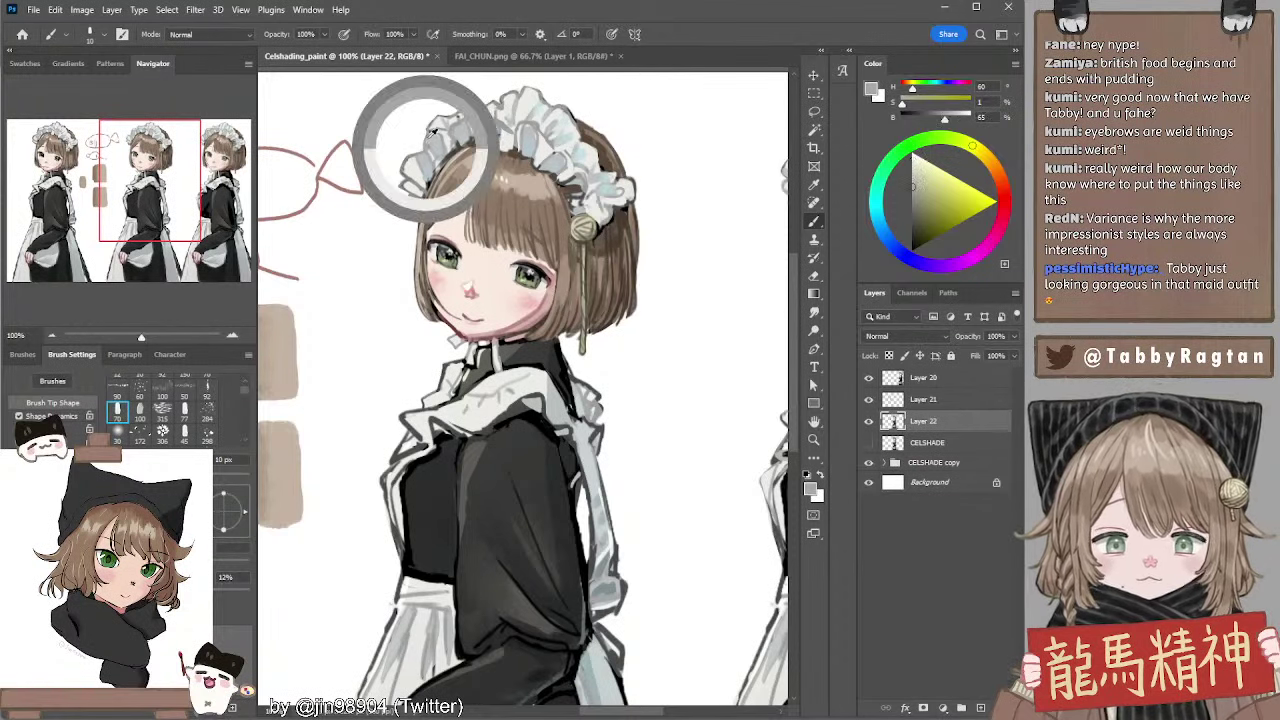
pyautogui.keyDown('alt'); pyautogui.click(543, 153); pyautogui.keyUp('alt')
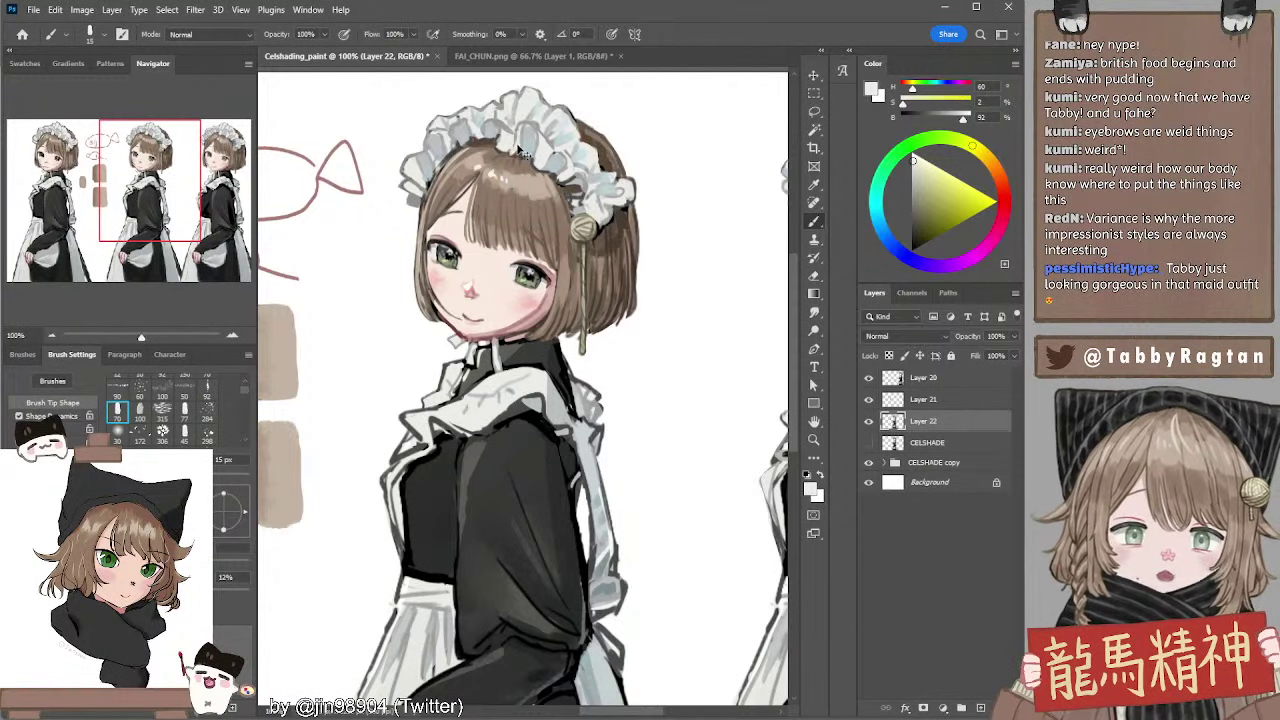
pyautogui.press('[')
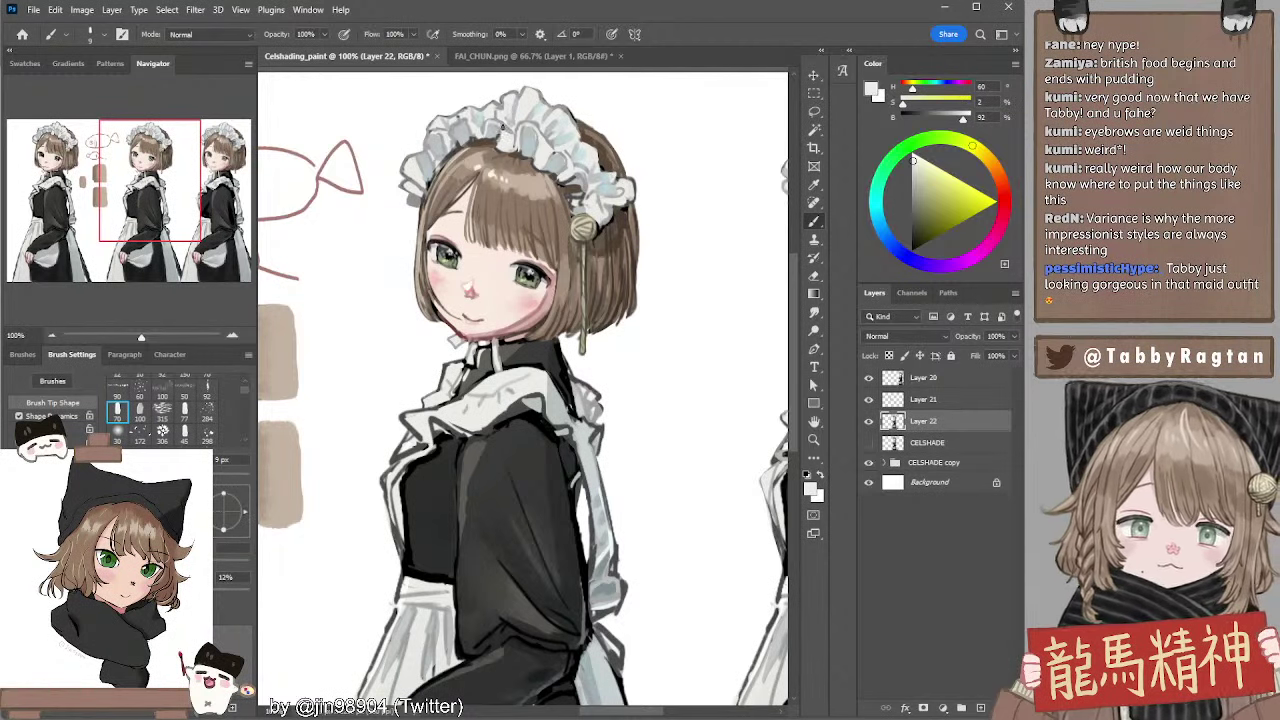
# Shade the near-side ruffles with a sampled light grey of brightness 75, enlarging the brush from 9 to 15 px
pyautogui.scroll(-1, 602, 158)
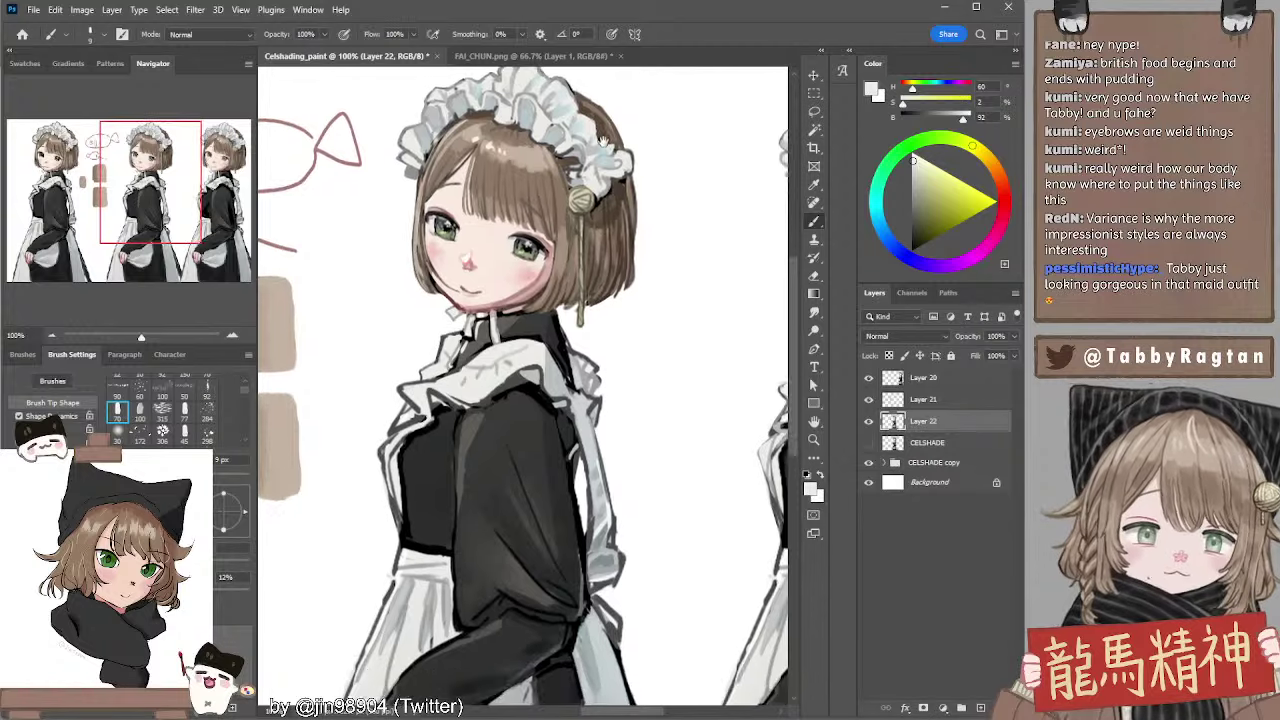
pyautogui.keyDown('alt'); pyautogui.click(557, 93); pyautogui.keyUp('alt')
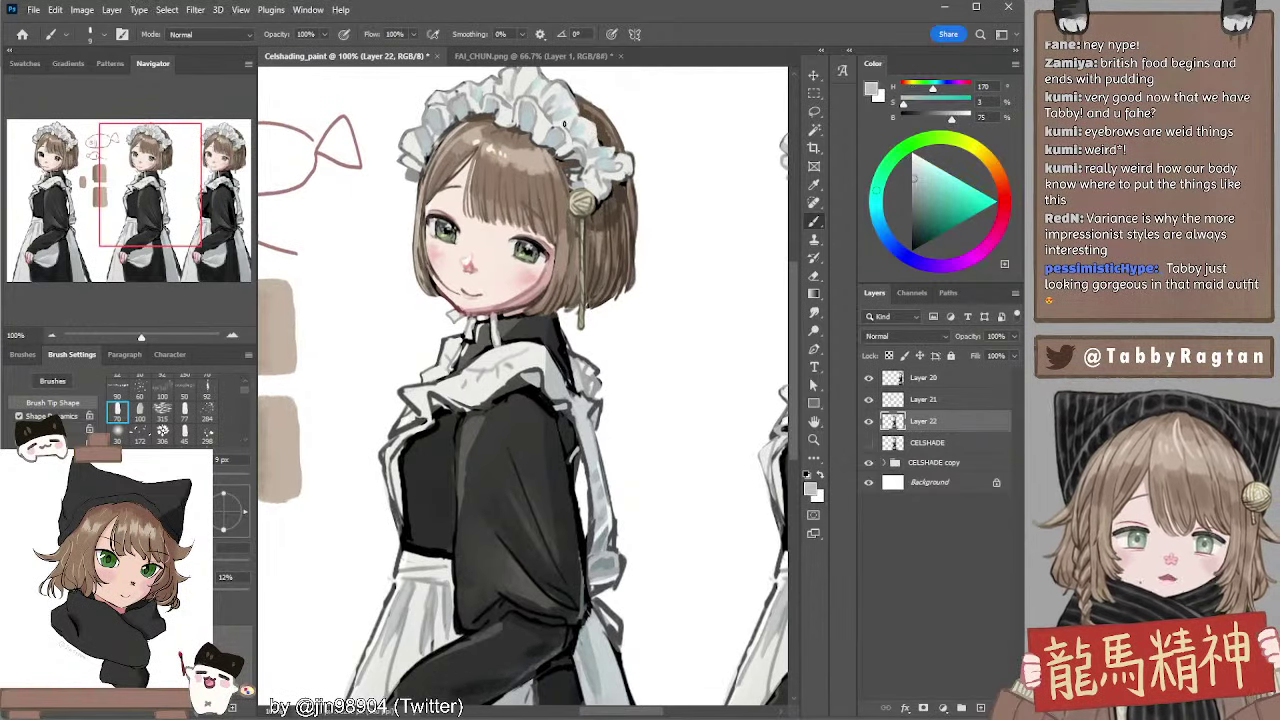
pyautogui.press(']')
pyautogui.press(']')
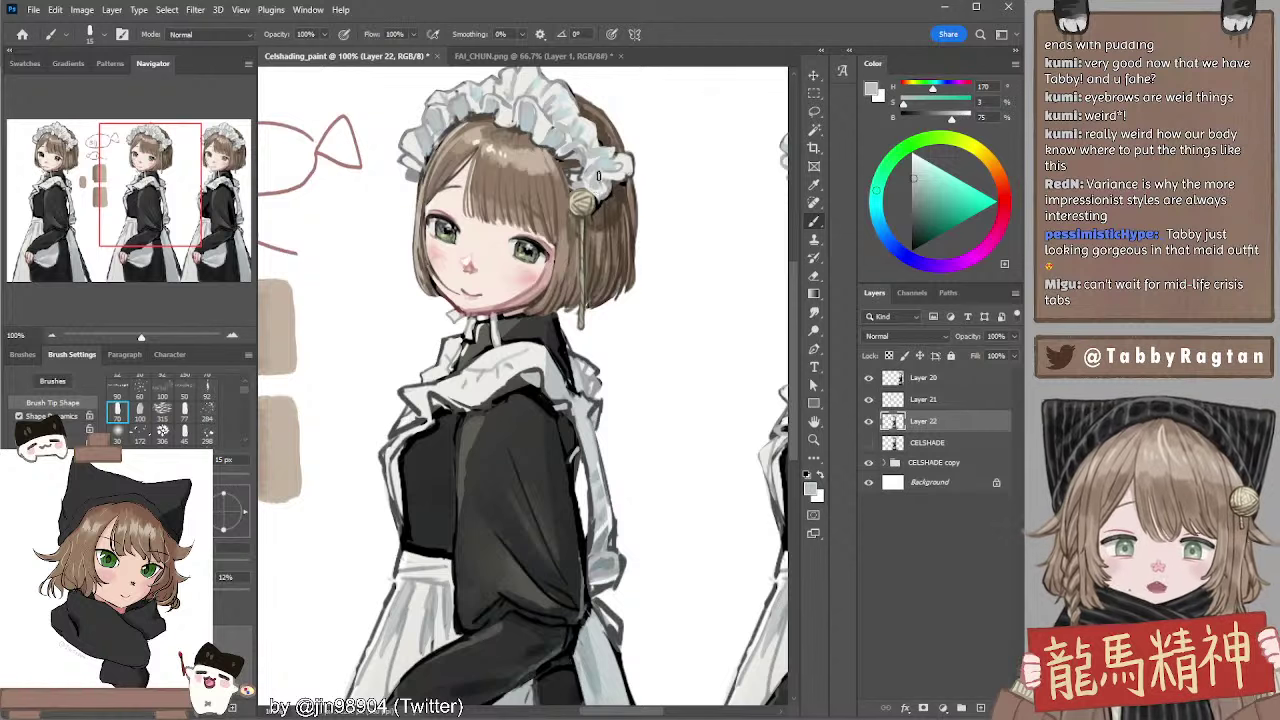
# Paint the hair between the near-side ruffles and the hair ornament with sampled dark and mid browns, using a 10 to 15 px brush
pyautogui.keyDown('alt'); pyautogui.click(575, 160); pyautogui.keyUp('alt')
pyautogui.press('[')
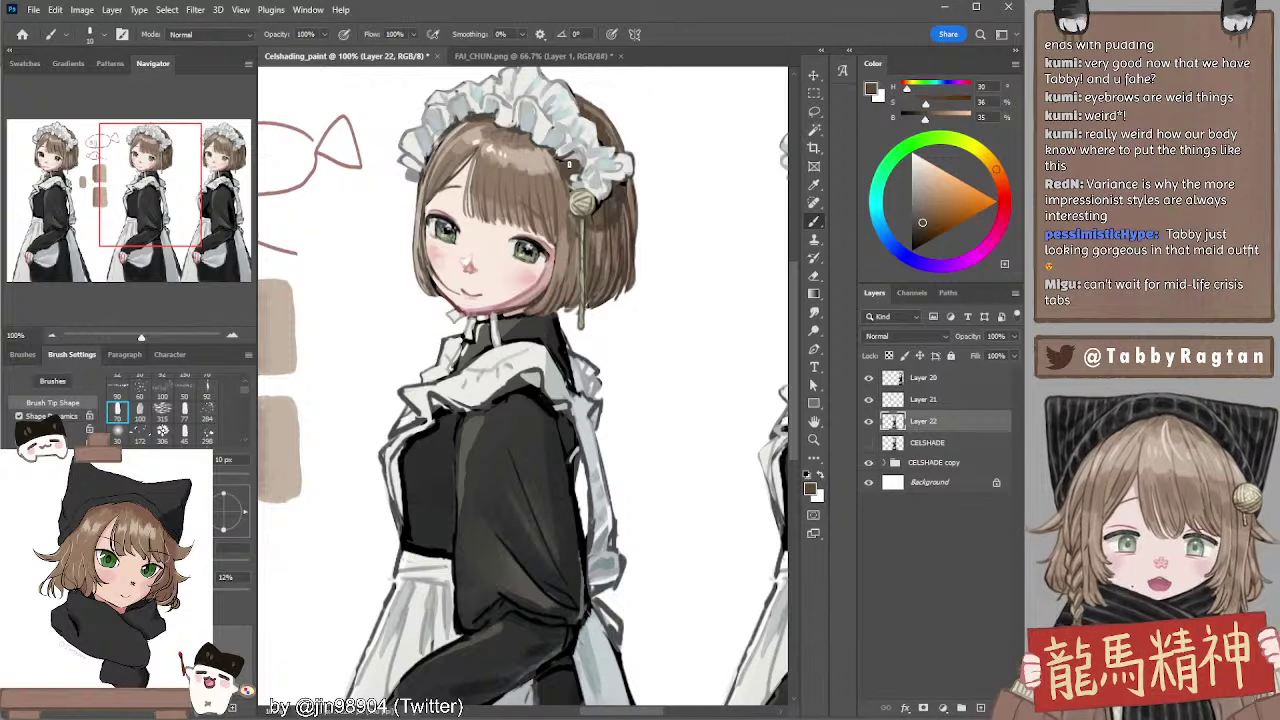
pyautogui.keyDown('alt'); pyautogui.click(560, 163); pyautogui.keyUp('alt')
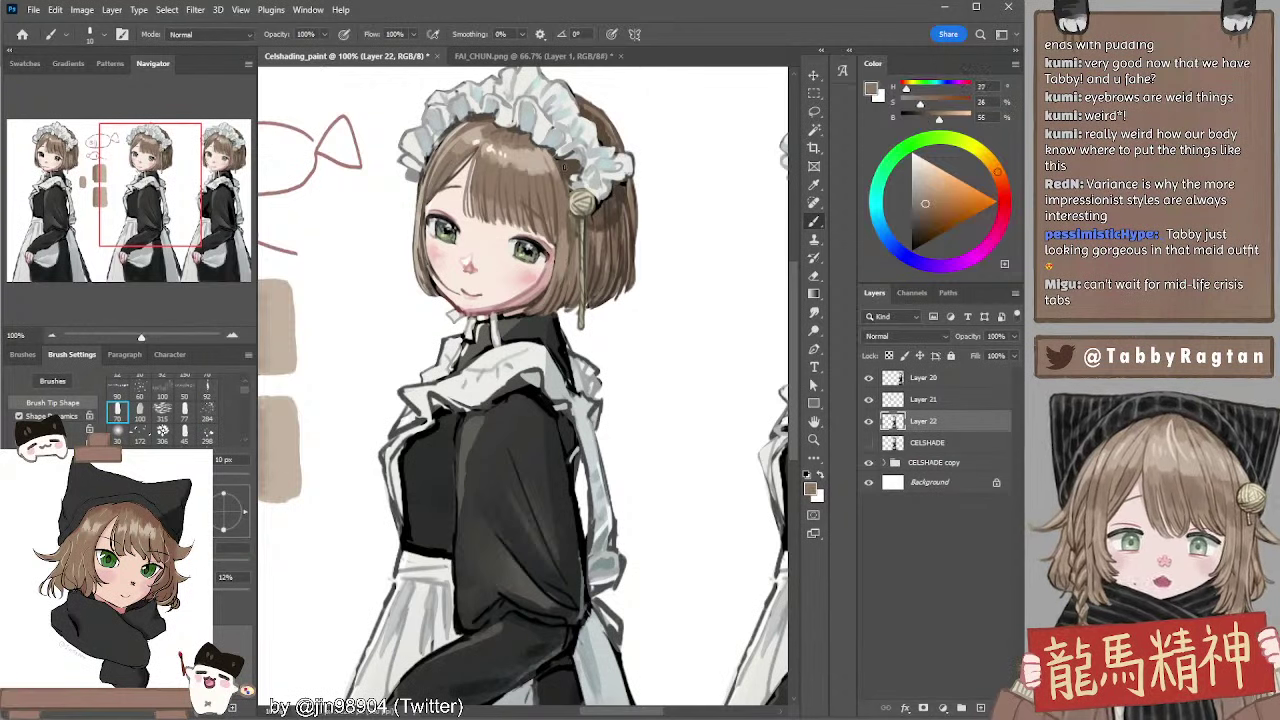
pyautogui.press(']')
pyautogui.press(']')
pyautogui.press(']')
pyautogui.press('[')
pyautogui.press('[')
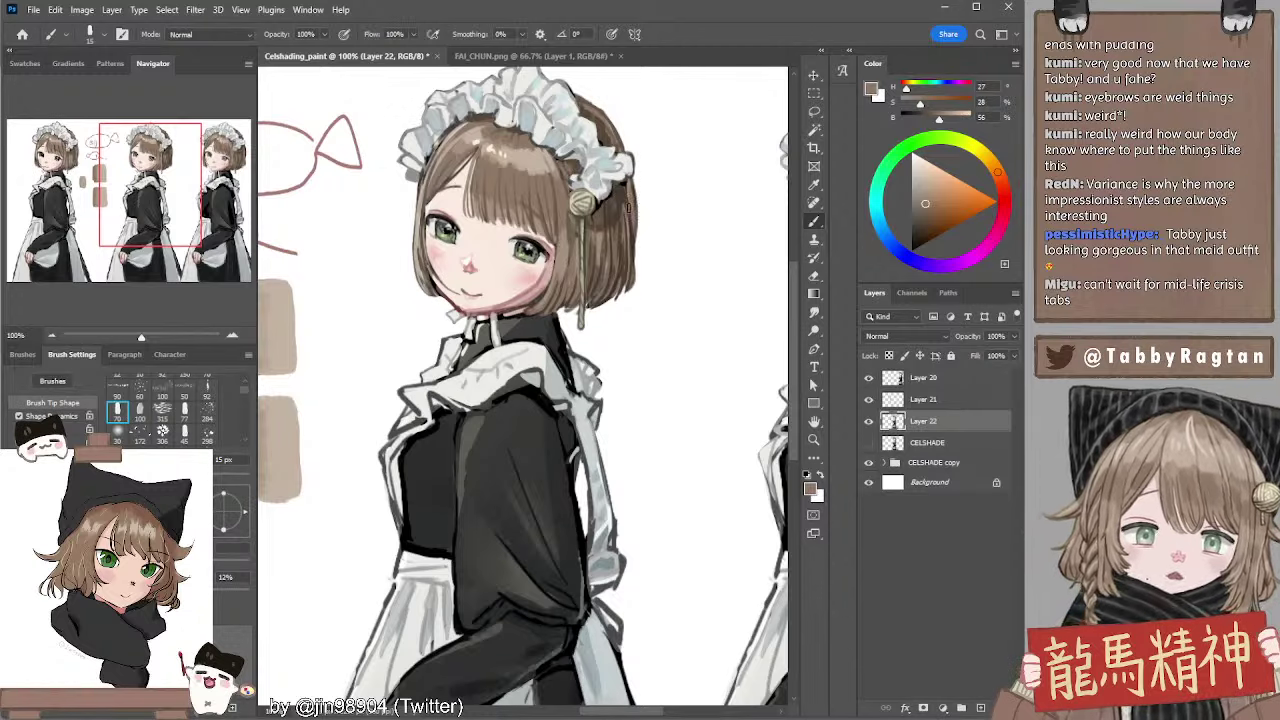
# Clean up the ruffle edges above the hair ornament with sampled off-white, reducing the brush from 15 to 10 px
pyautogui.moveTo(631, 207); pyautogui.dragTo(640, 192)
pyautogui.keyDown('alt'); pyautogui.click(582, 166); pyautogui.keyUp('alt')
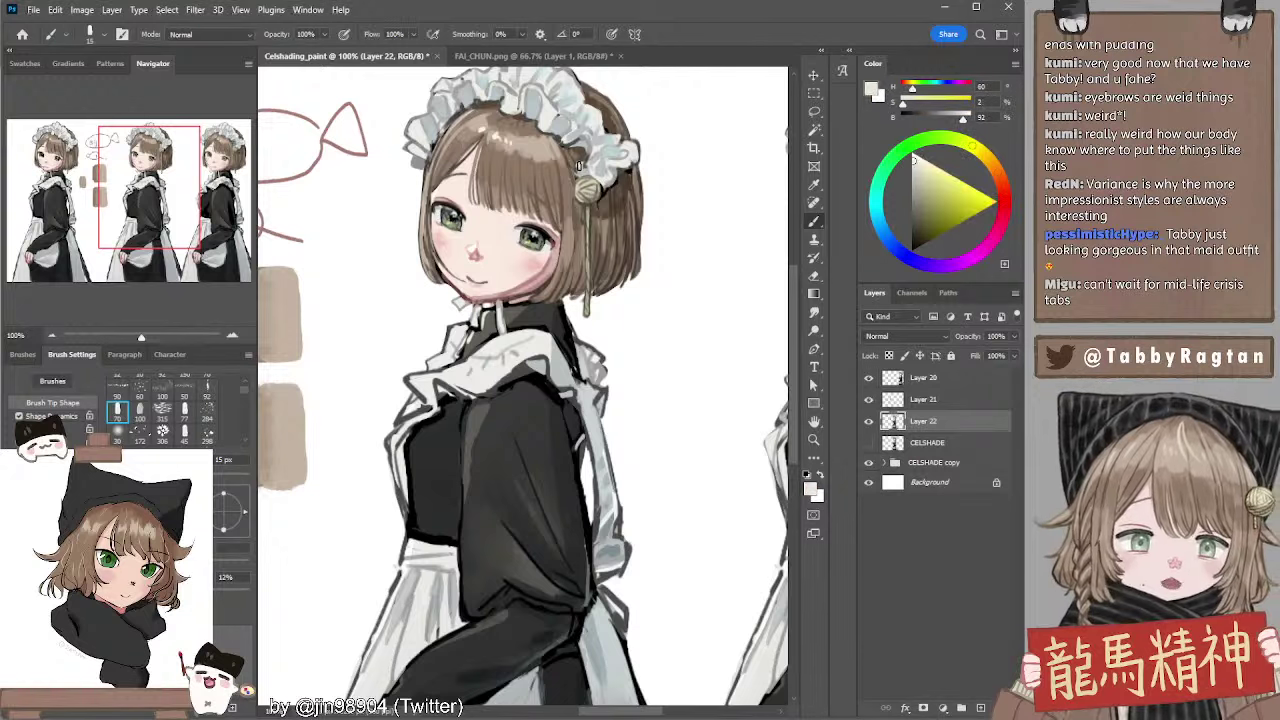
pyautogui.keyDown('alt'); pyautogui.click(568, 135); pyautogui.keyUp('alt')
pyautogui.press('[')
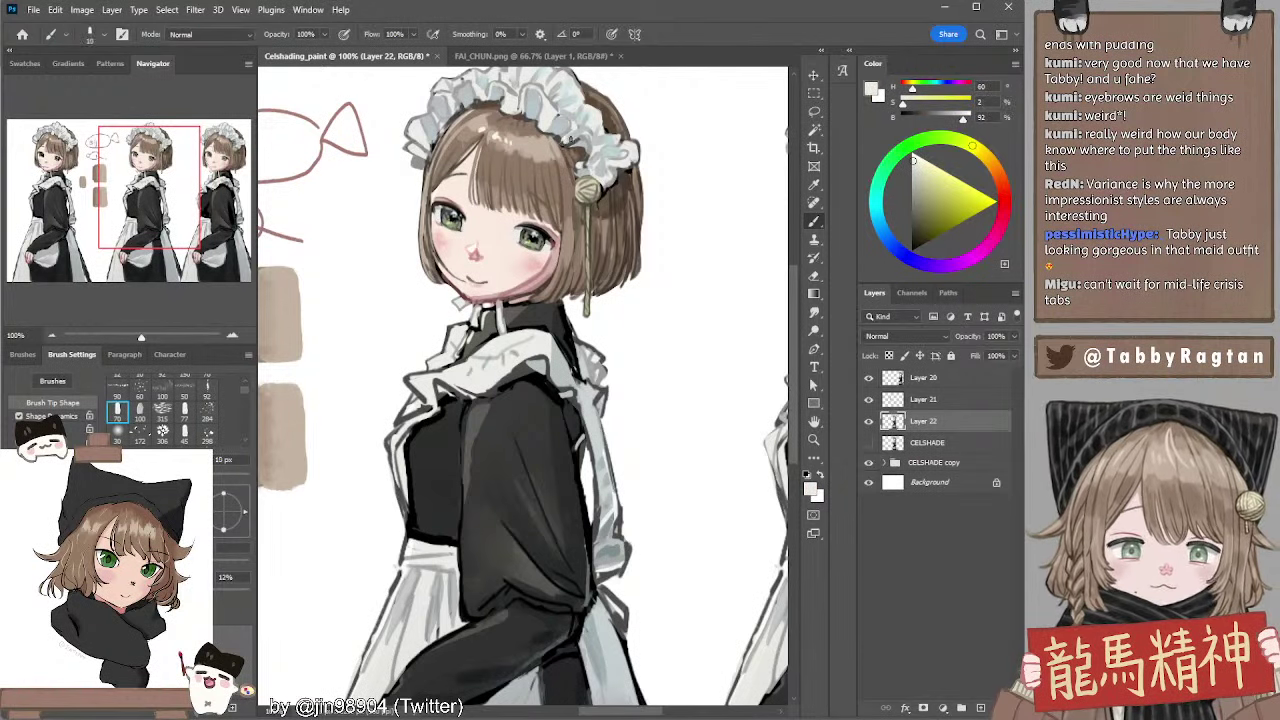
# Rework the fold at the middle of the headdress with sampled off-white and mid grey using a 10 px brush
pyautogui.moveTo(584, 145); pyautogui.dragTo(604, 183)
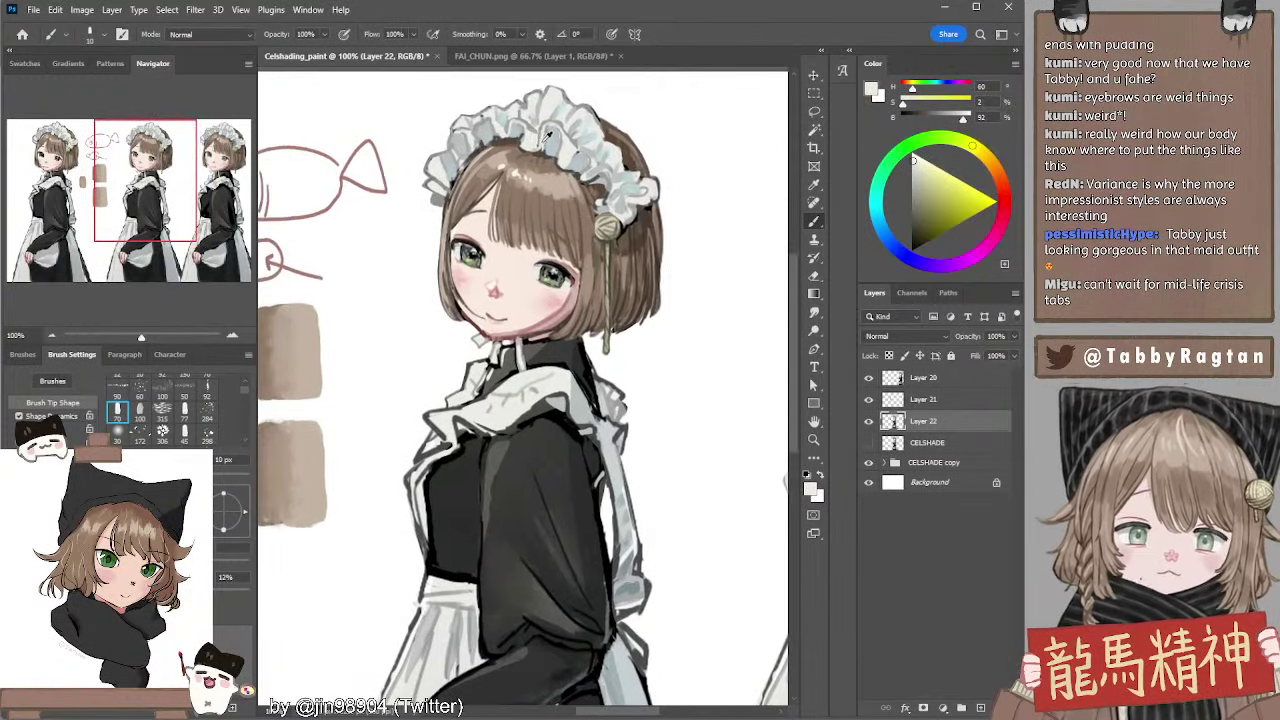
pyautogui.keyDown('alt'); pyautogui.click(541, 143); pyautogui.keyUp('alt')
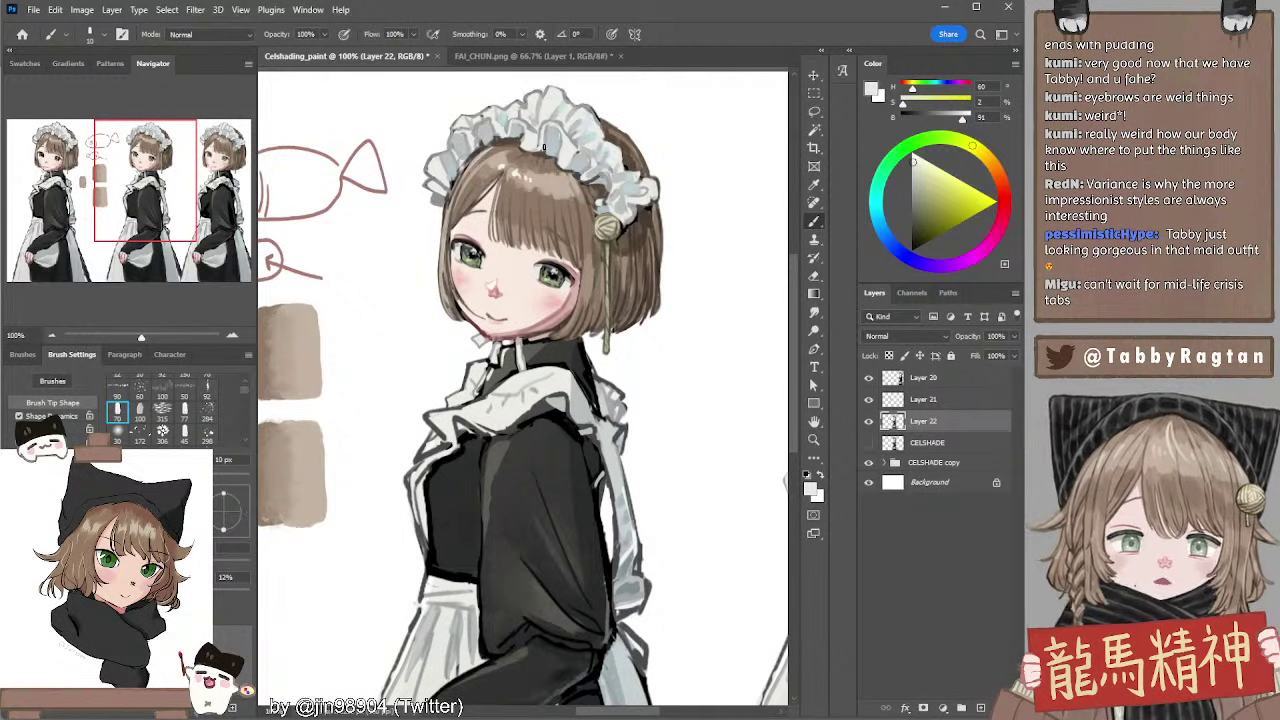
pyautogui.keyDown('alt'); pyautogui.click(540, 138); pyautogui.keyUp('alt')
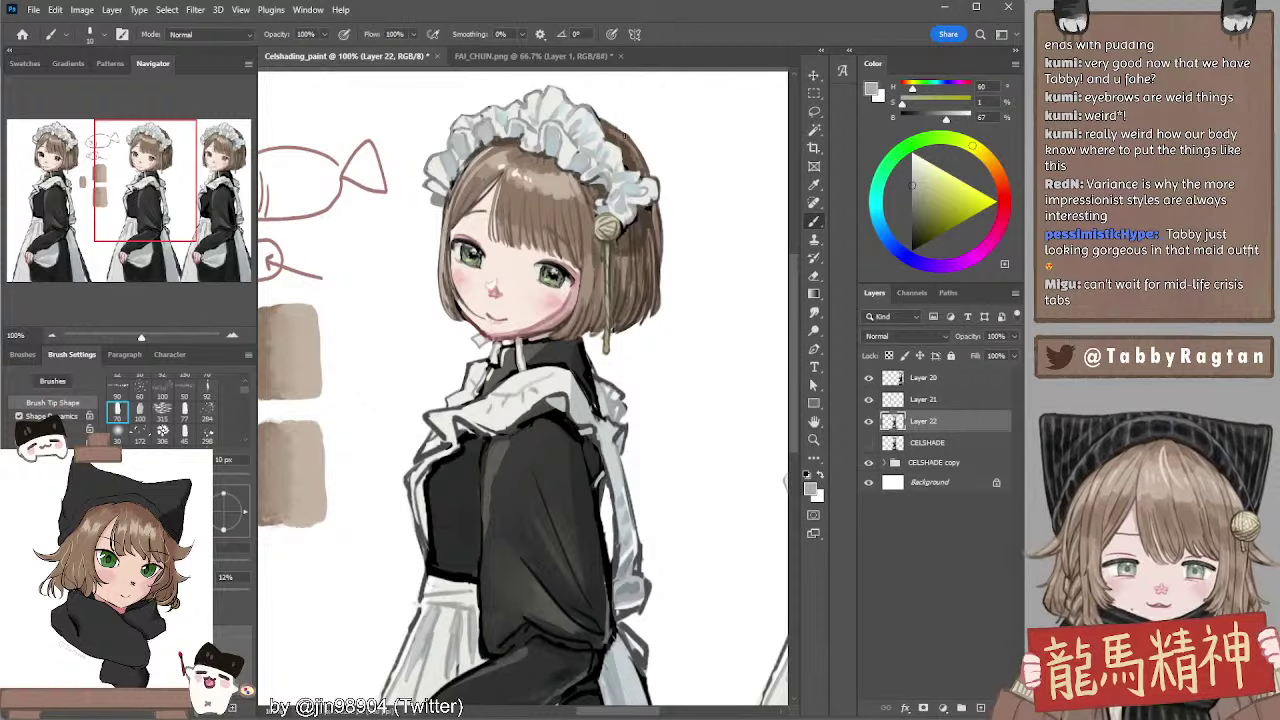
# Detail the far-side end ruffle with sampled light grey, off-white and neutral grey, reducing the brush to 8 px
pyautogui.keyDown('alt'); pyautogui.click(444, 160); pyautogui.keyUp('alt')
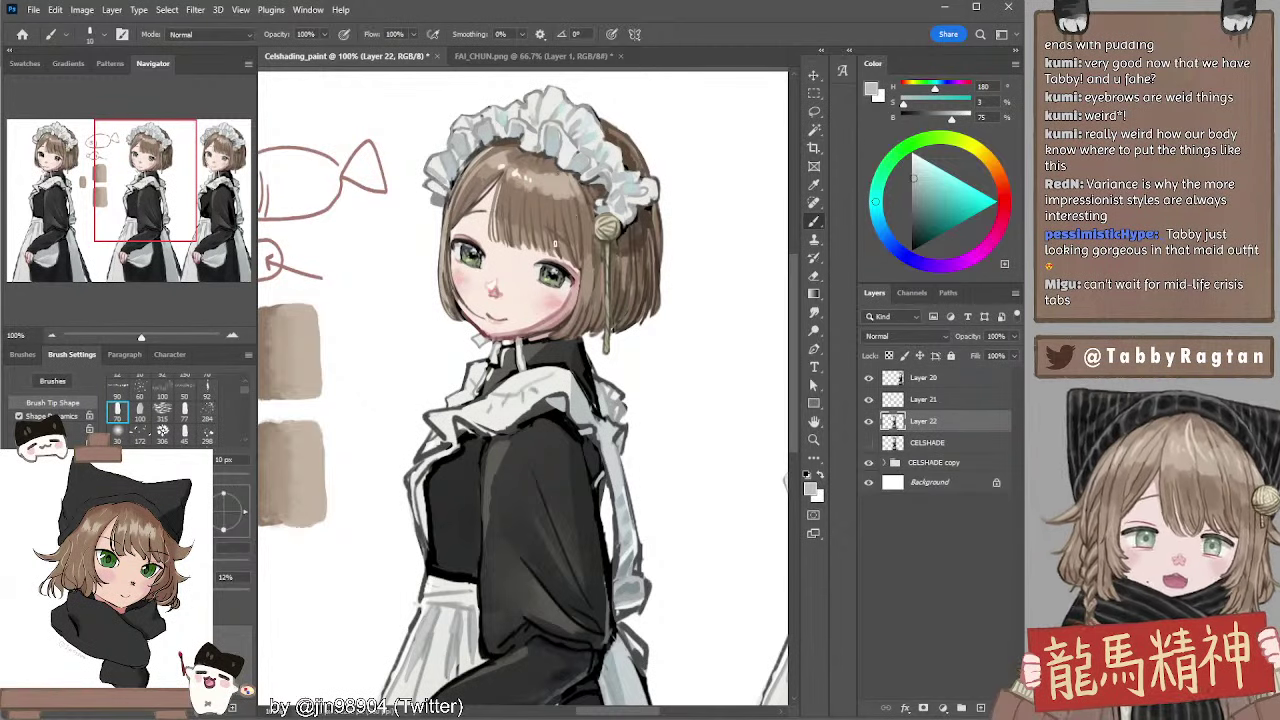
pyautogui.press('[')
pyautogui.keyDown('alt'); pyautogui.click(436, 157); pyautogui.keyUp('alt')
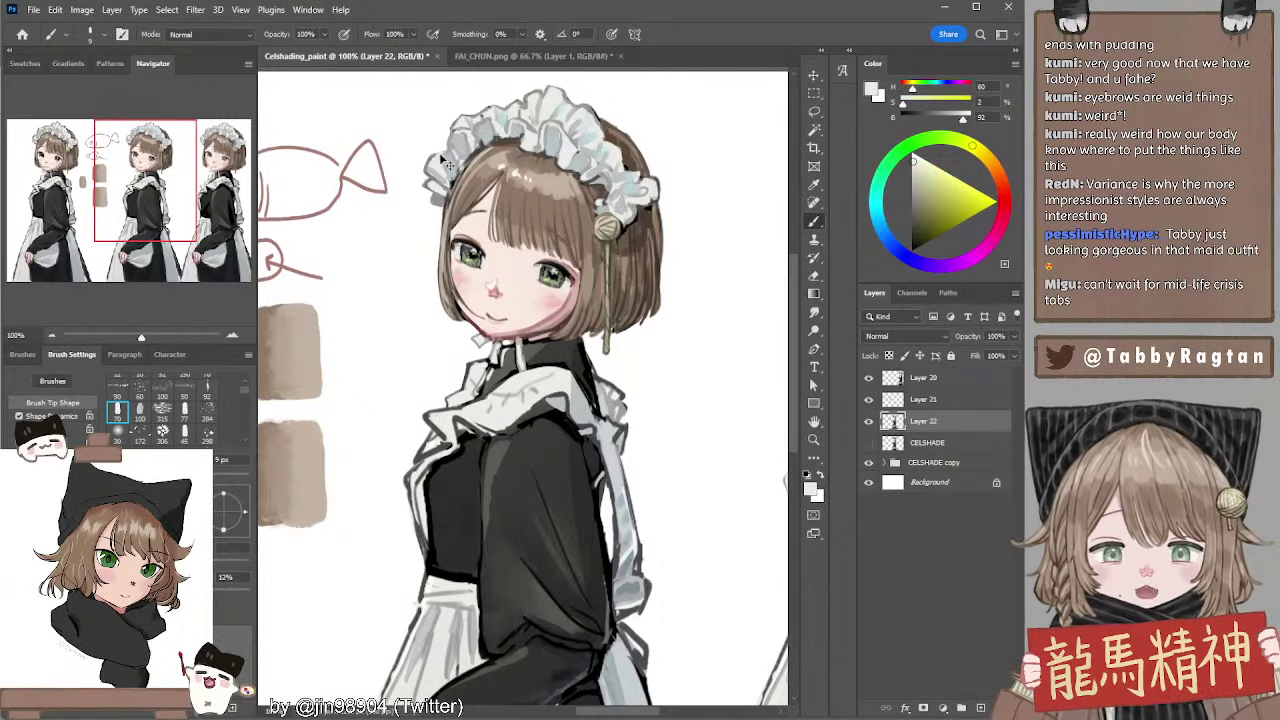
pyautogui.keyDown('alt'); pyautogui.click(434, 152); pyautogui.keyUp('alt')
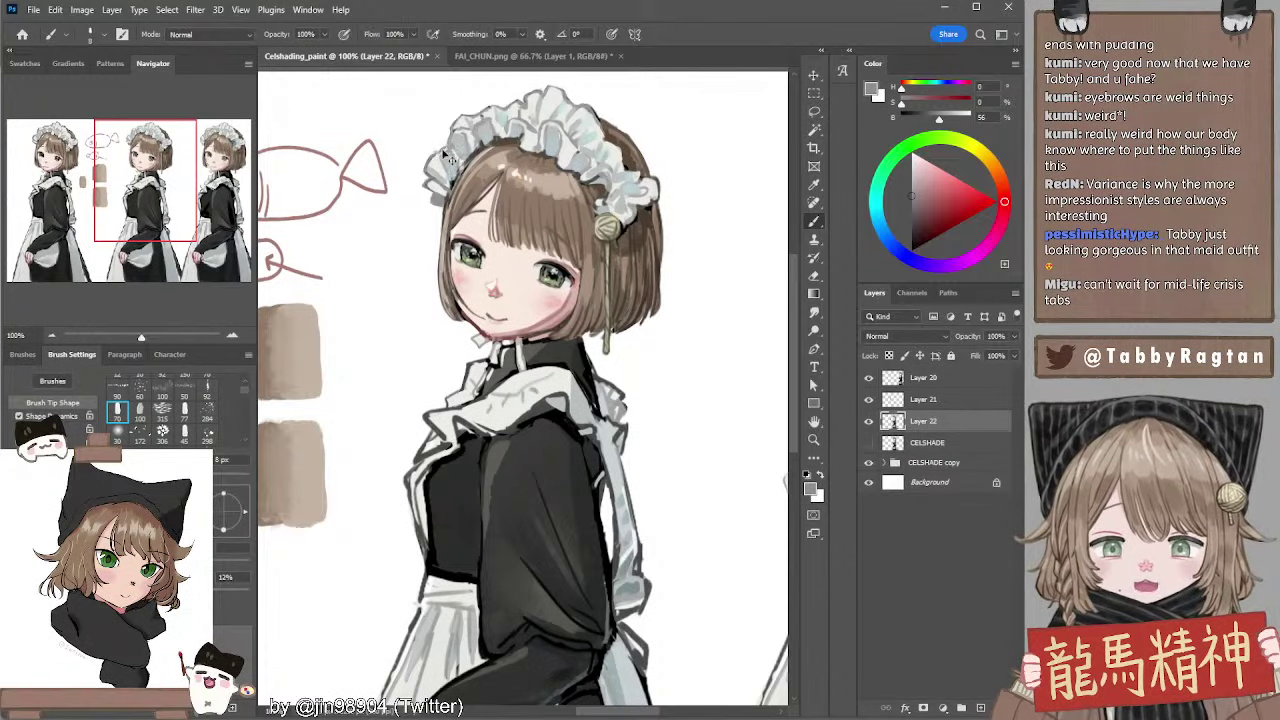
pyautogui.moveTo(640, 325); pyautogui.dragTo(644, 291)
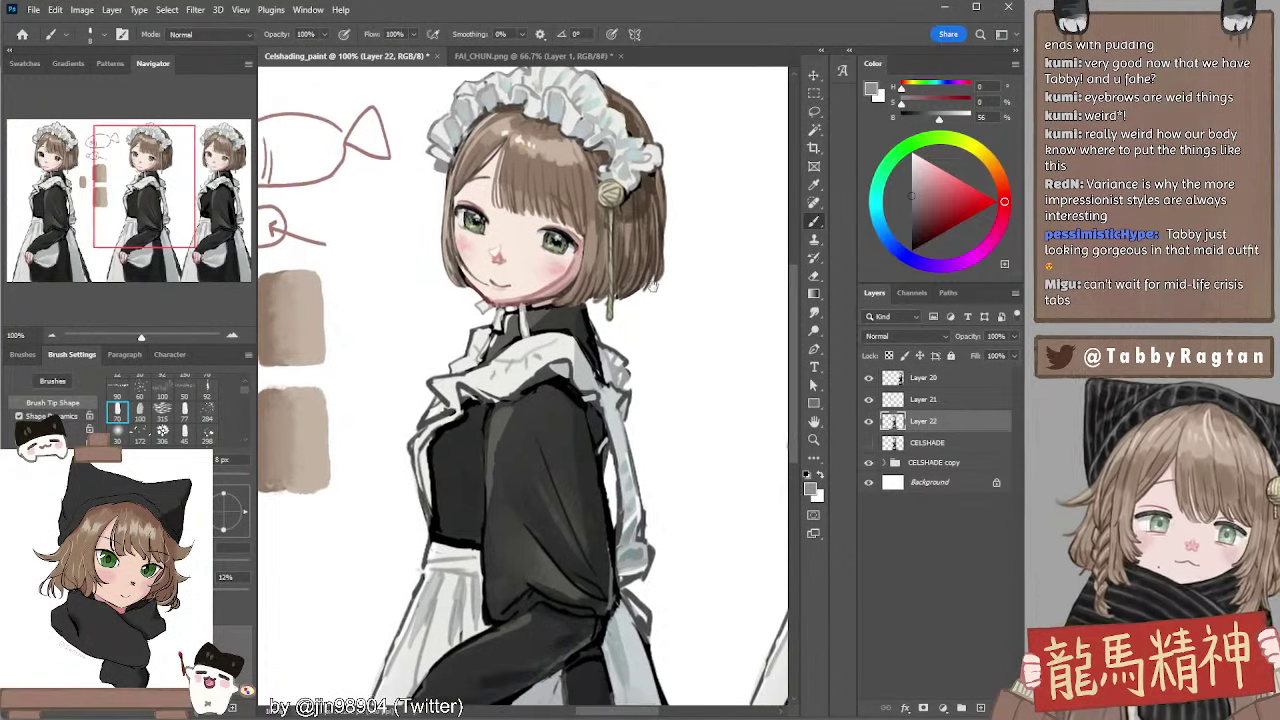
# Refine the near-side ruffles above the hair ornament with sampled off-white and greys plus a darker grey-green, using a 7 to 10 px brush
pyautogui.keyDown('alt'); pyautogui.click(599, 120); pyautogui.keyUp('alt')
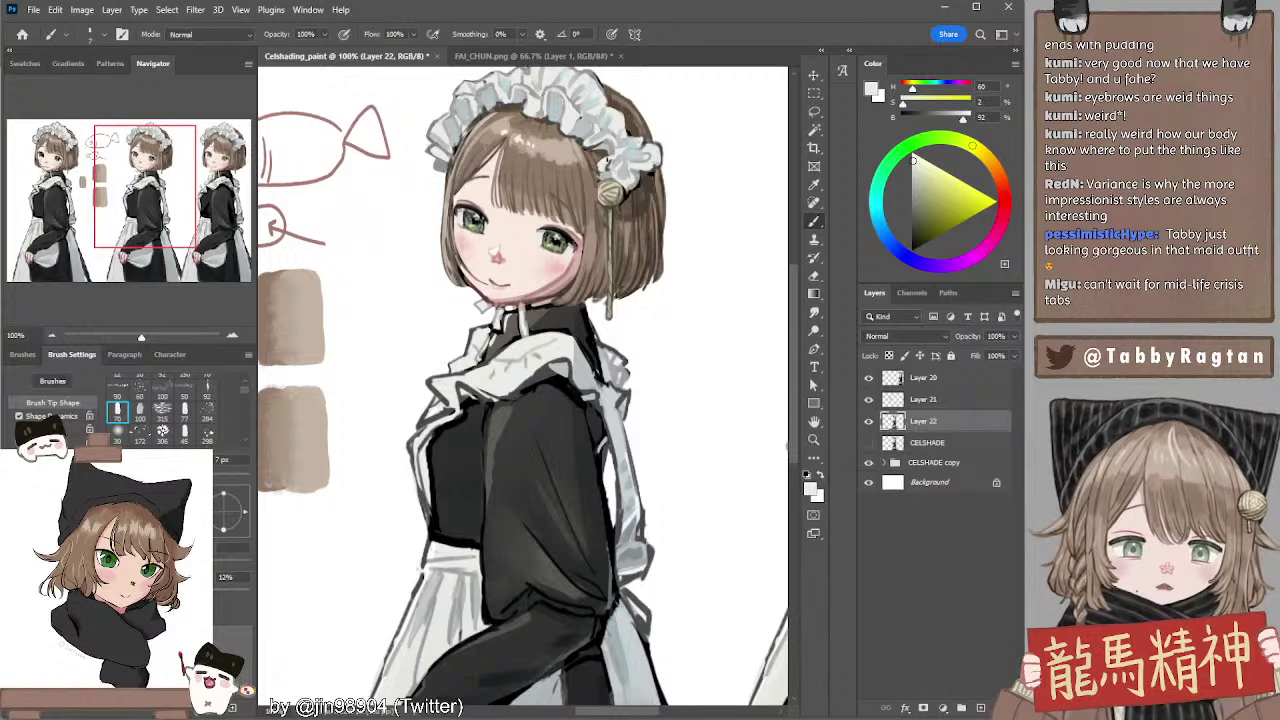
pyautogui.keyDown('alt'); pyautogui.click(614, 160); pyautogui.keyUp('alt')
pyautogui.press(']')
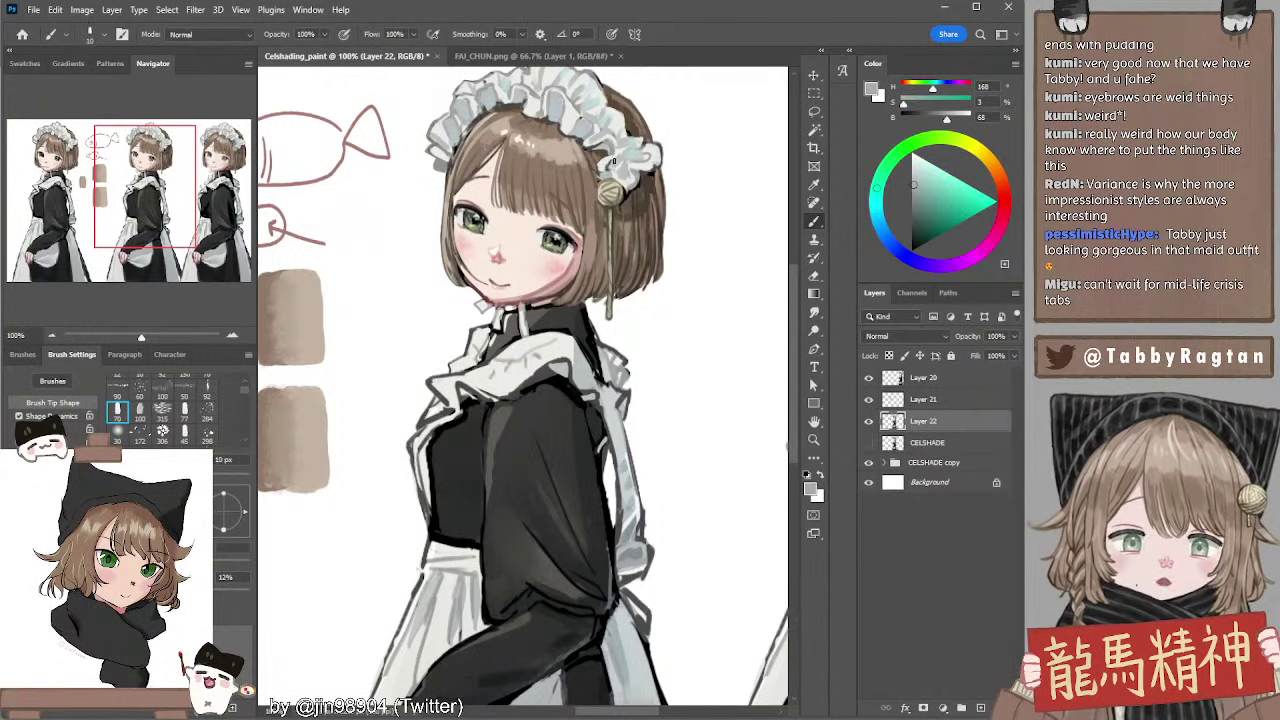
pyautogui.moveTo(652, 262)
pyautogui.mouseDown()
pyautogui.moveTo(684, 280)
pyautogui.moveTo(674, 274)
pyautogui.mouseUp()
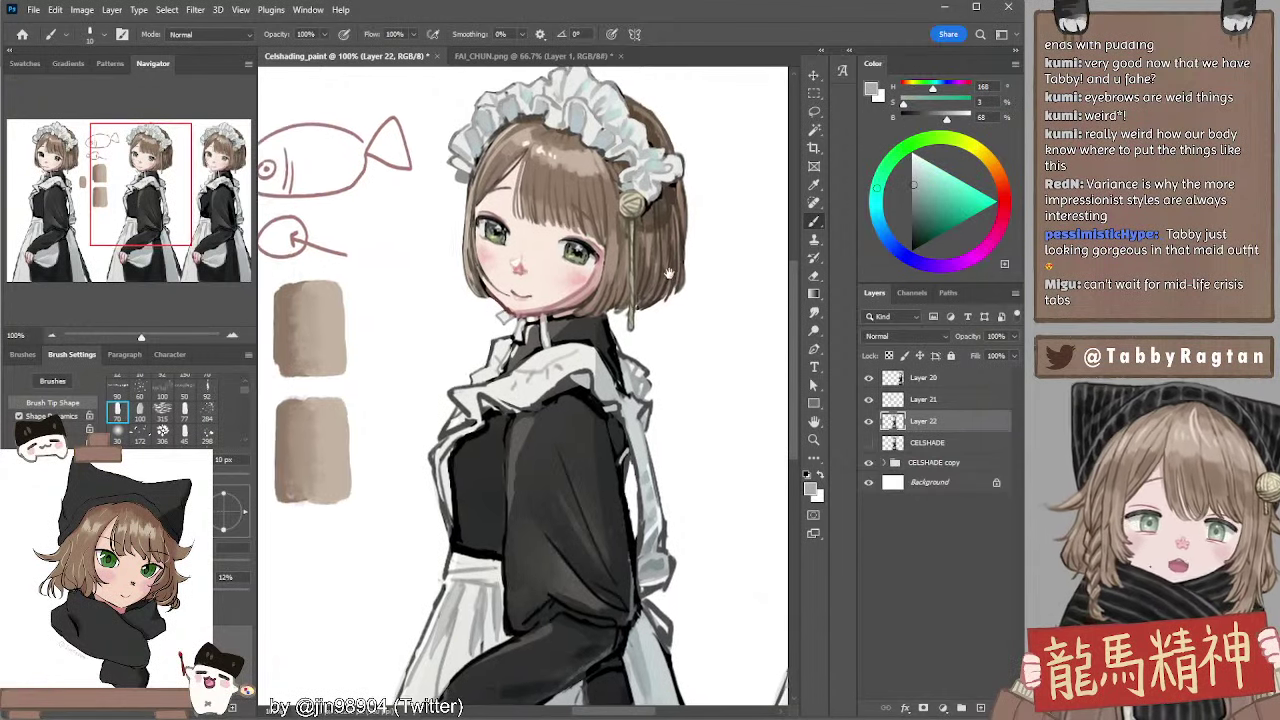
pyautogui.keyDown('alt'); pyautogui.click(651, 169); pyautogui.keyUp('alt')
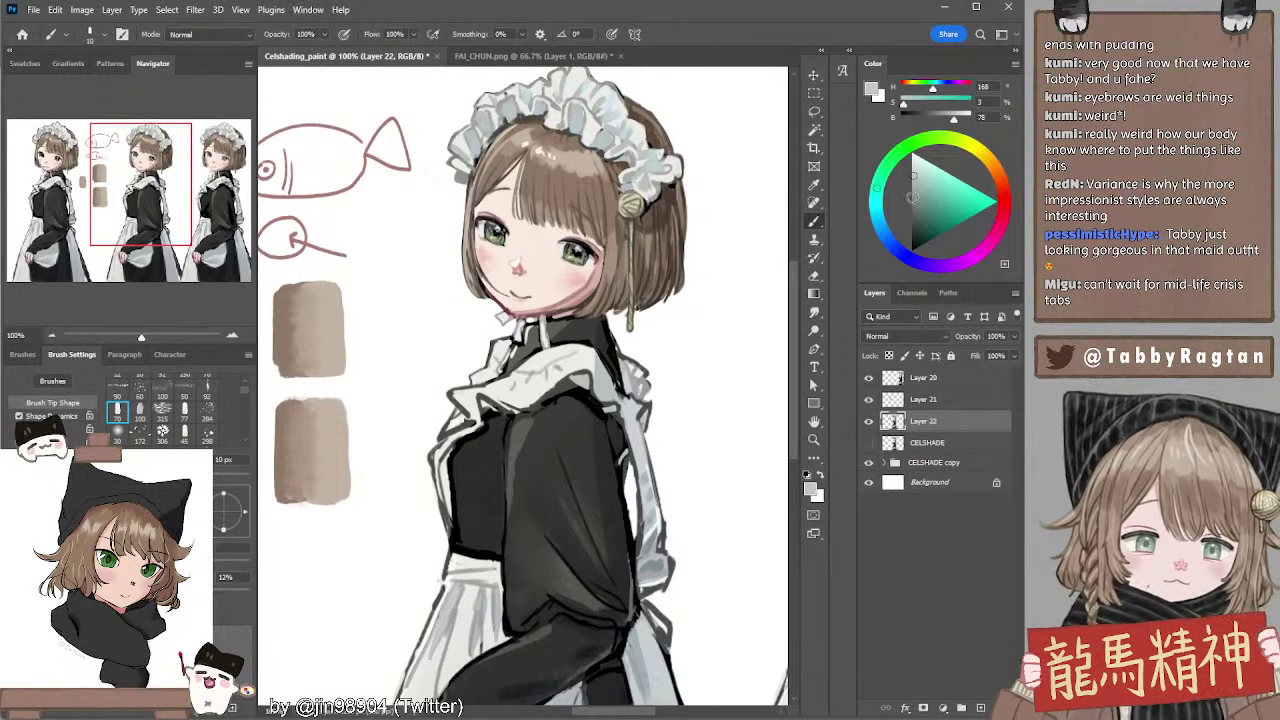
pyautogui.click(917, 195)
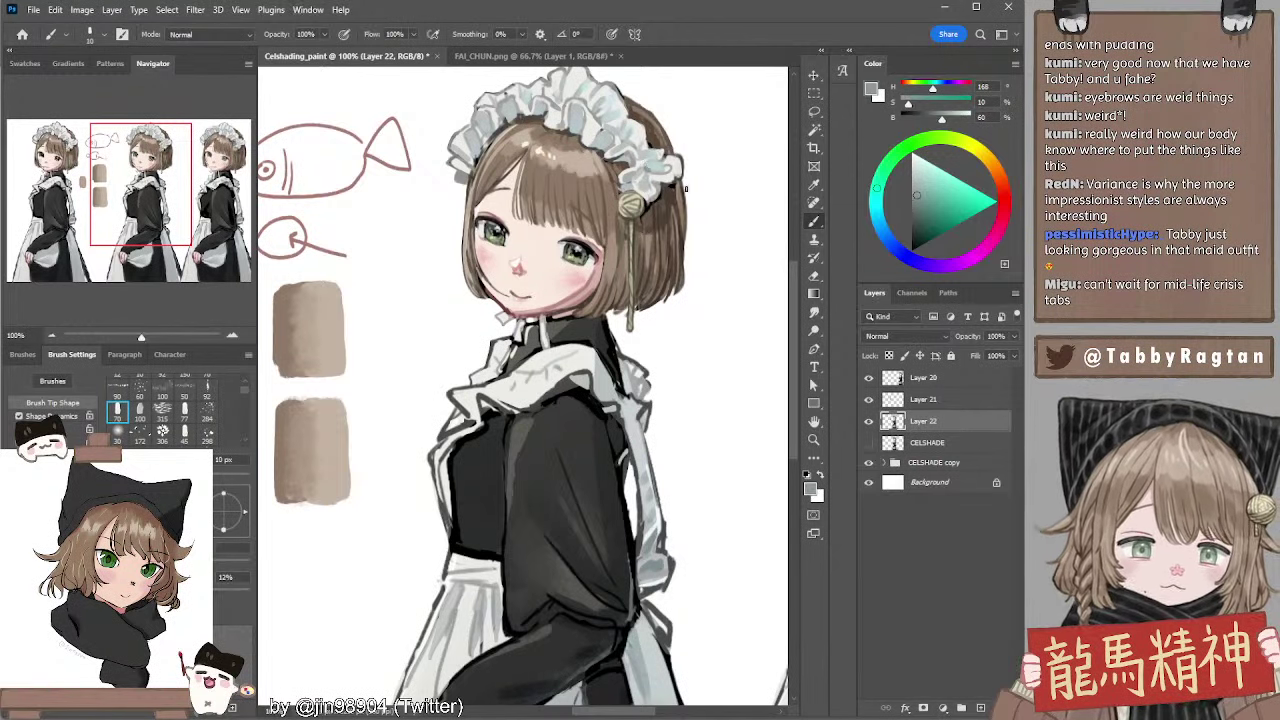
pyautogui.moveTo(694, 286); pyautogui.dragTo(686, 248)
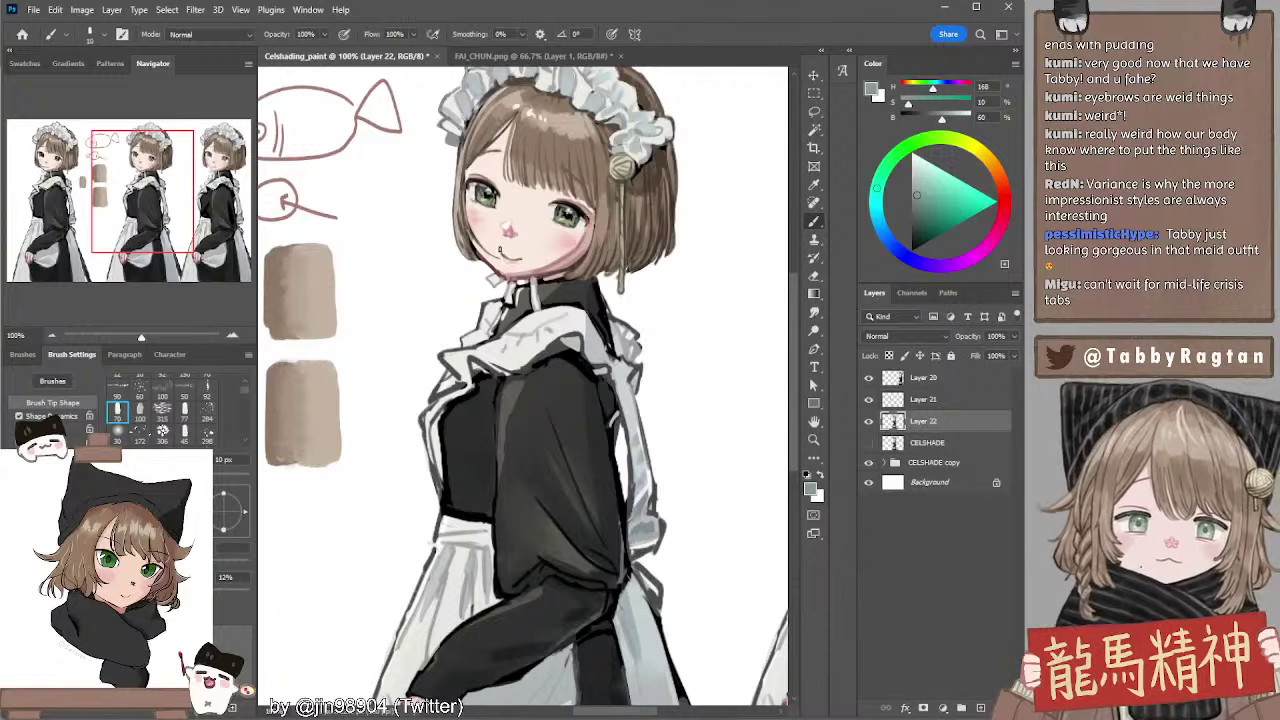
# Soften the far-side lower cheek beside the mouth with sampled pale skin tone using a 25 px brush
pyautogui.keyDown('alt'); pyautogui.click(486, 246); pyautogui.keyUp('alt')
pyautogui.press(']')
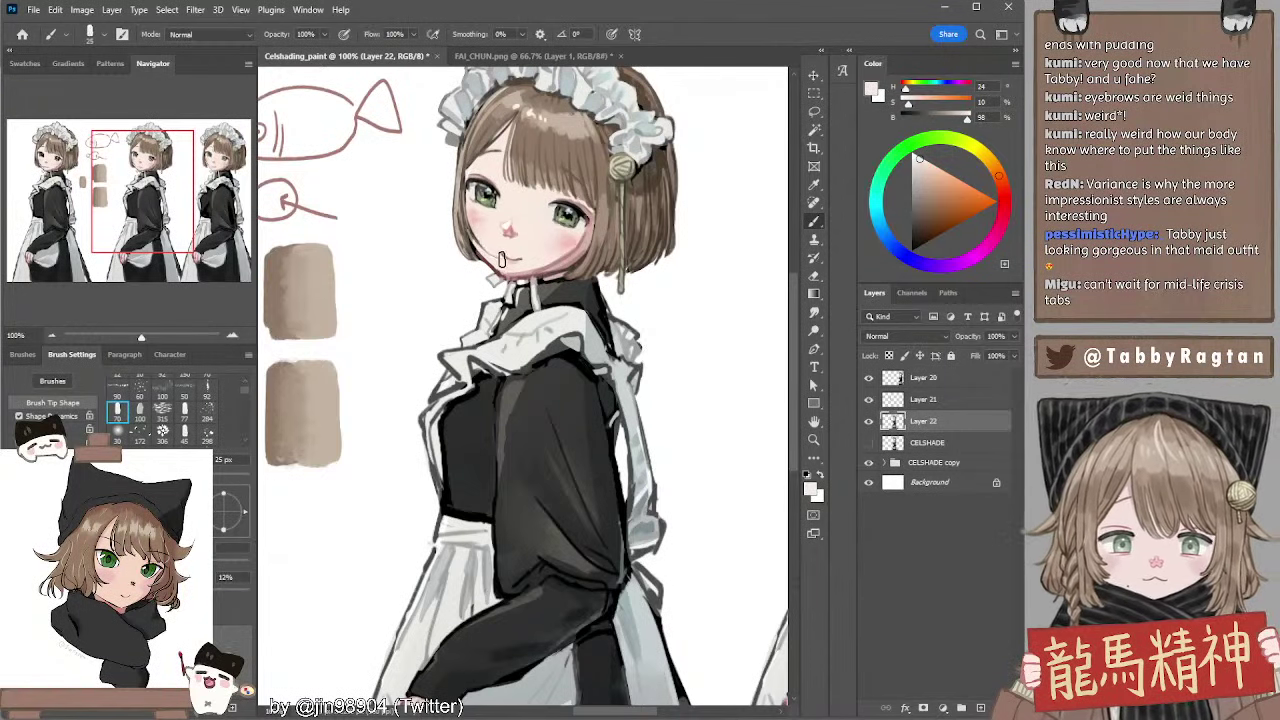
pyautogui.moveTo(617, 305)
pyautogui.mouseDown()
pyautogui.moveTo(617, 270)
pyautogui.moveTo(619, 316)
pyautogui.moveTo(606, 298)
pyautogui.mouseUp()
pyautogui.moveTo(569, 182); pyautogui.dragTo(573, 228)
# Hide and reshow Layer 22 to compare the painted rework of the head with the version beneath it
pyautogui.press('l')
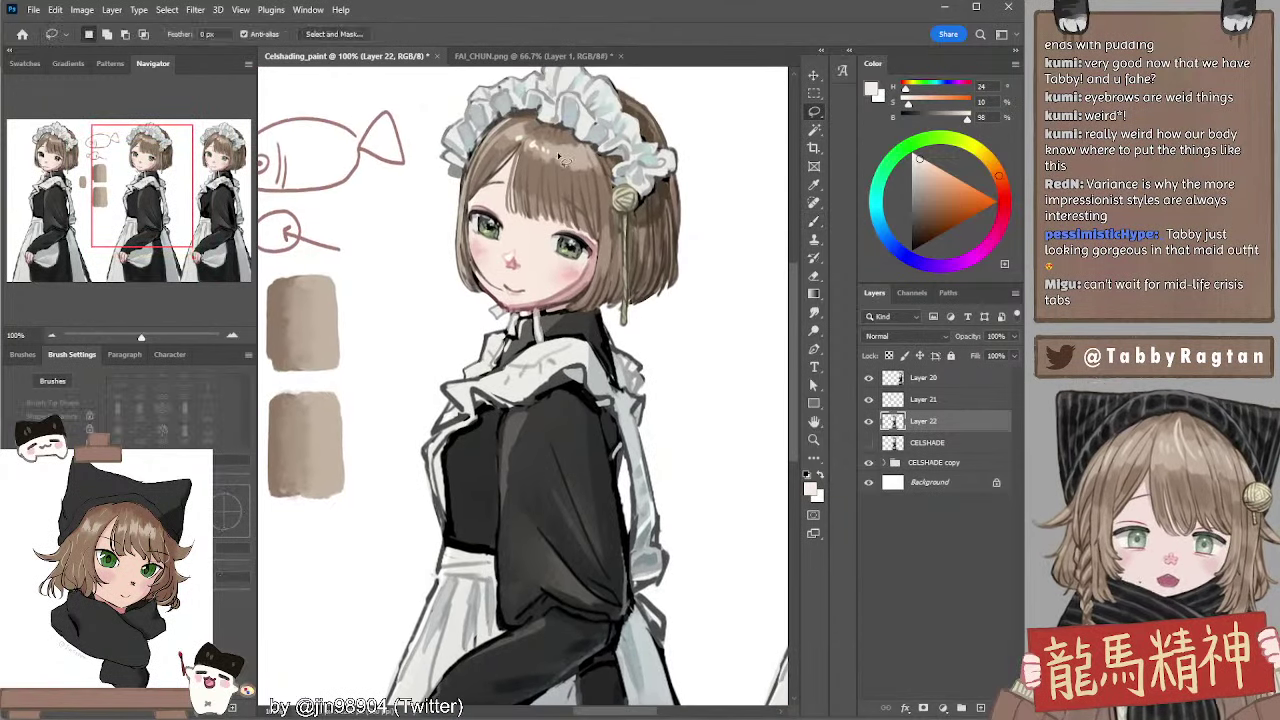
pyautogui.scroll(2, 570, 175)
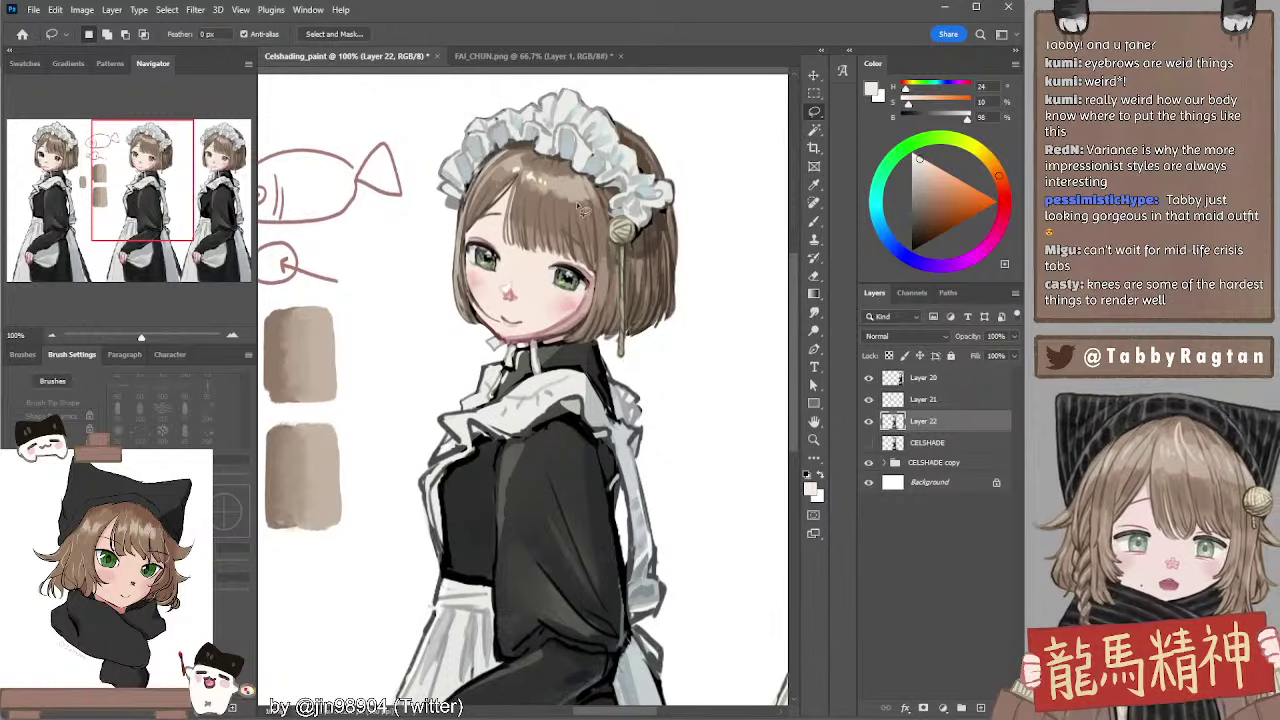
pyautogui.moveTo(586, 234); pyautogui.dragTo(594, 231)
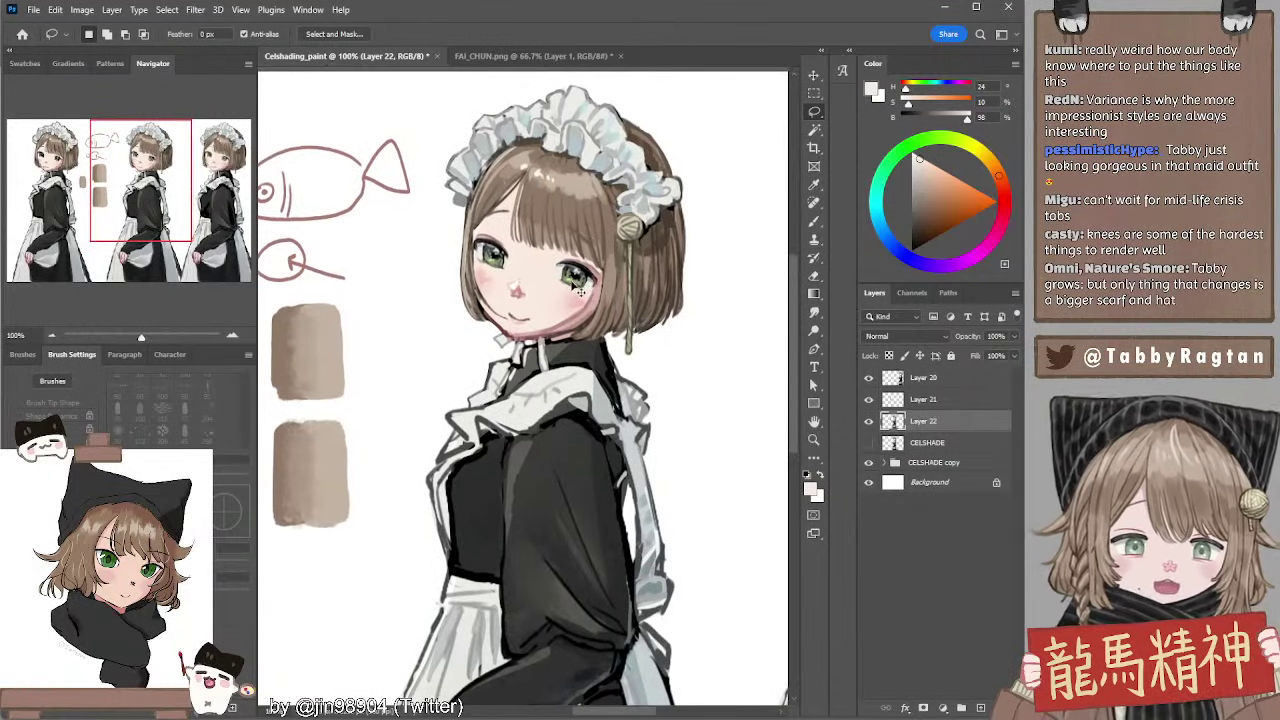
pyautogui.moveTo(580, 291)
pyautogui.mouseDown()
pyautogui.moveTo(568, 170)
pyautogui.moveTo(551, 298)
pyautogui.moveTo(578, 330)
pyautogui.moveTo(608, 282)
pyautogui.moveTo(604, 222)
pyautogui.moveTo(578, 168)
pyautogui.mouseUp()
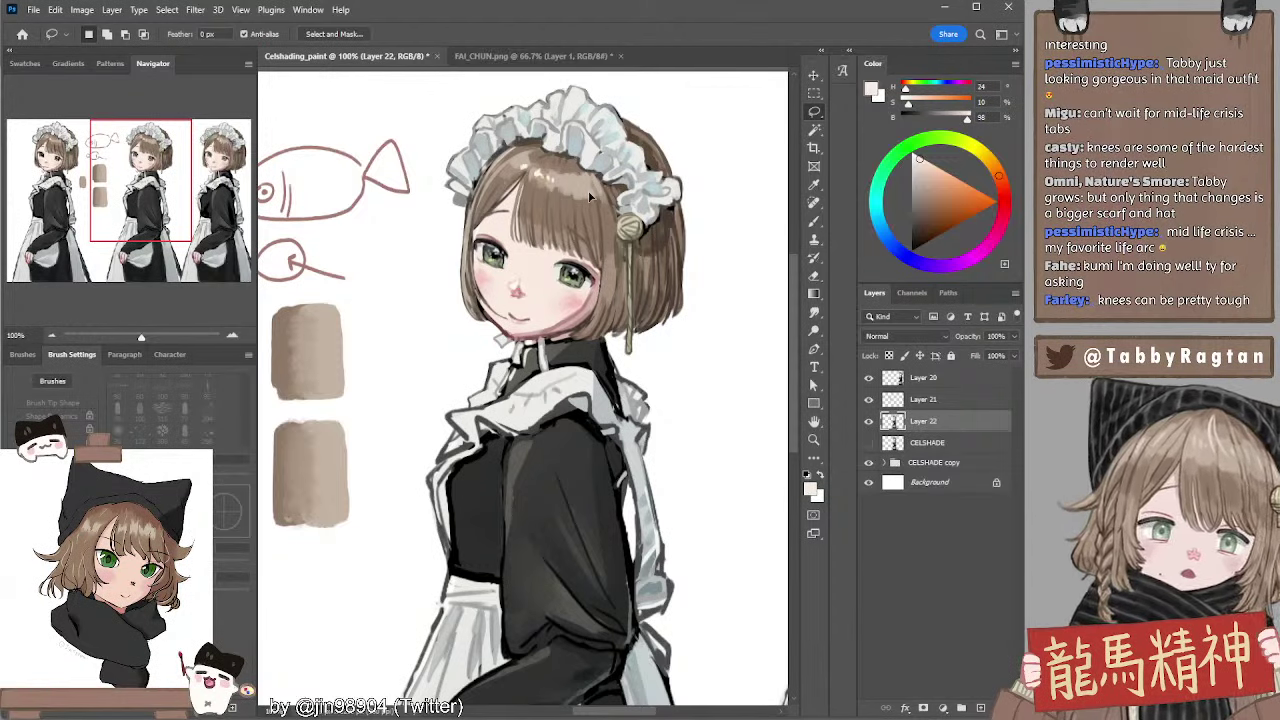
pyautogui.click(868, 422)
pyautogui.click(868, 424)
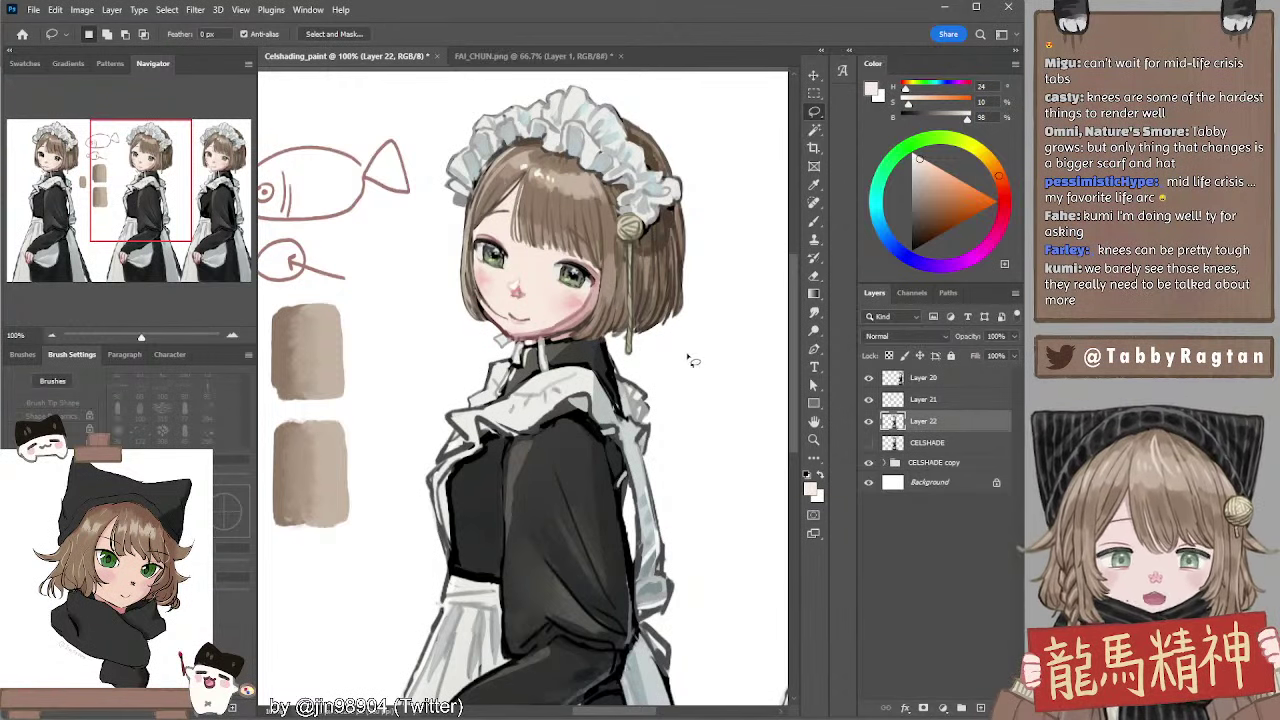
# Erase the stray dark edge along the upper back of the hair behind the headdress with a 9 px eraser
pyautogui.moveTo(734, 303)
pyautogui.mouseDown()
pyautogui.moveTo(729, 323)
pyautogui.moveTo(723, 297)
pyautogui.mouseUp()
pyautogui.press('e')
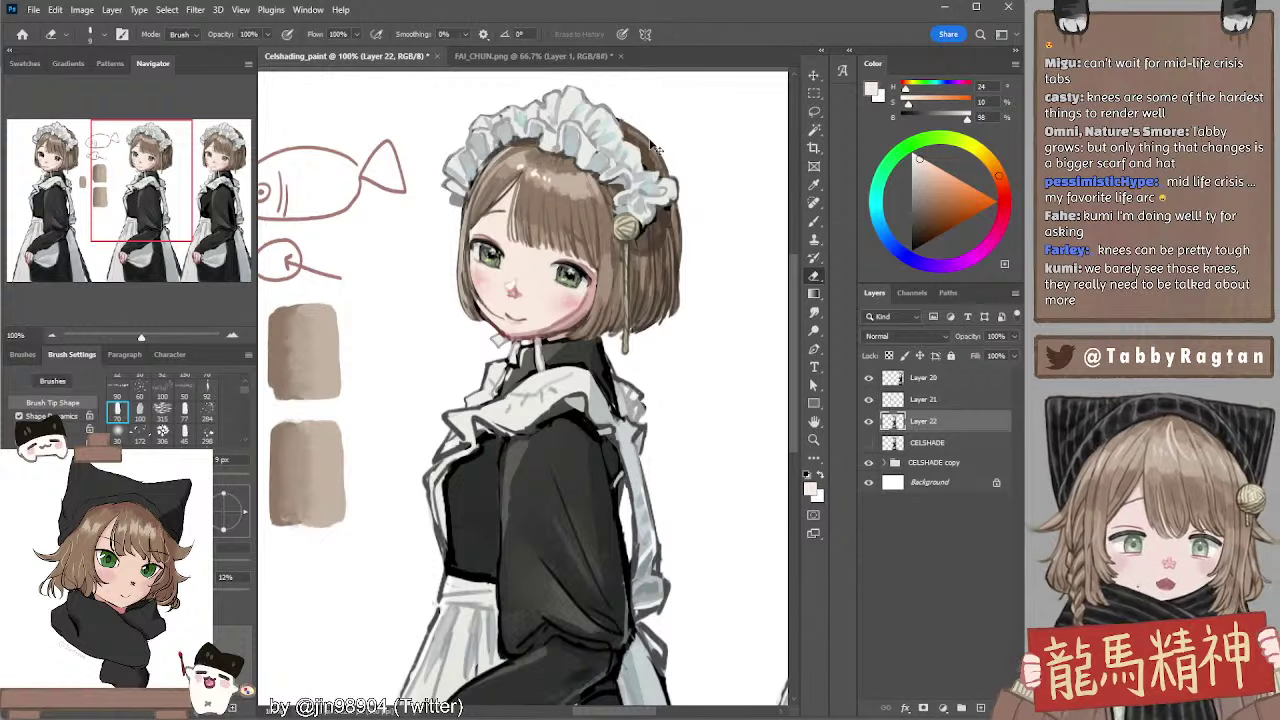
pyautogui.moveTo(624, 124); pyautogui.dragTo(657, 146)
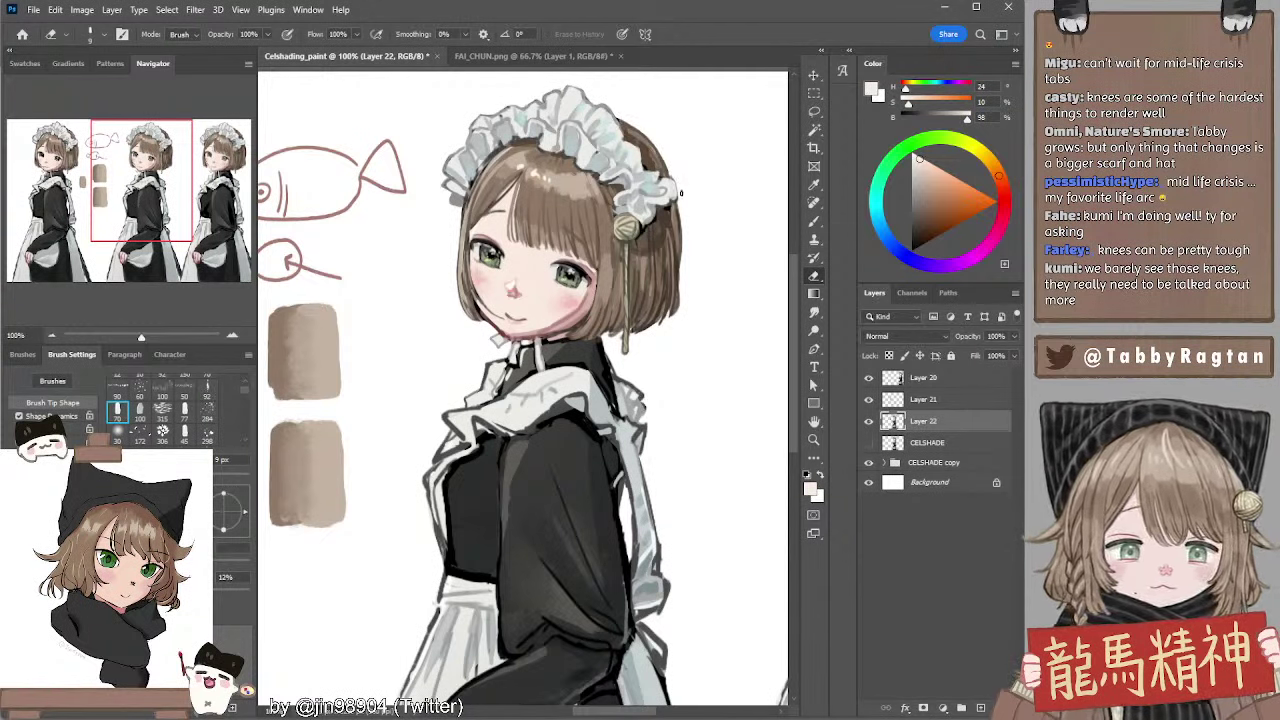
pyautogui.scroll(-1, 707, 163)
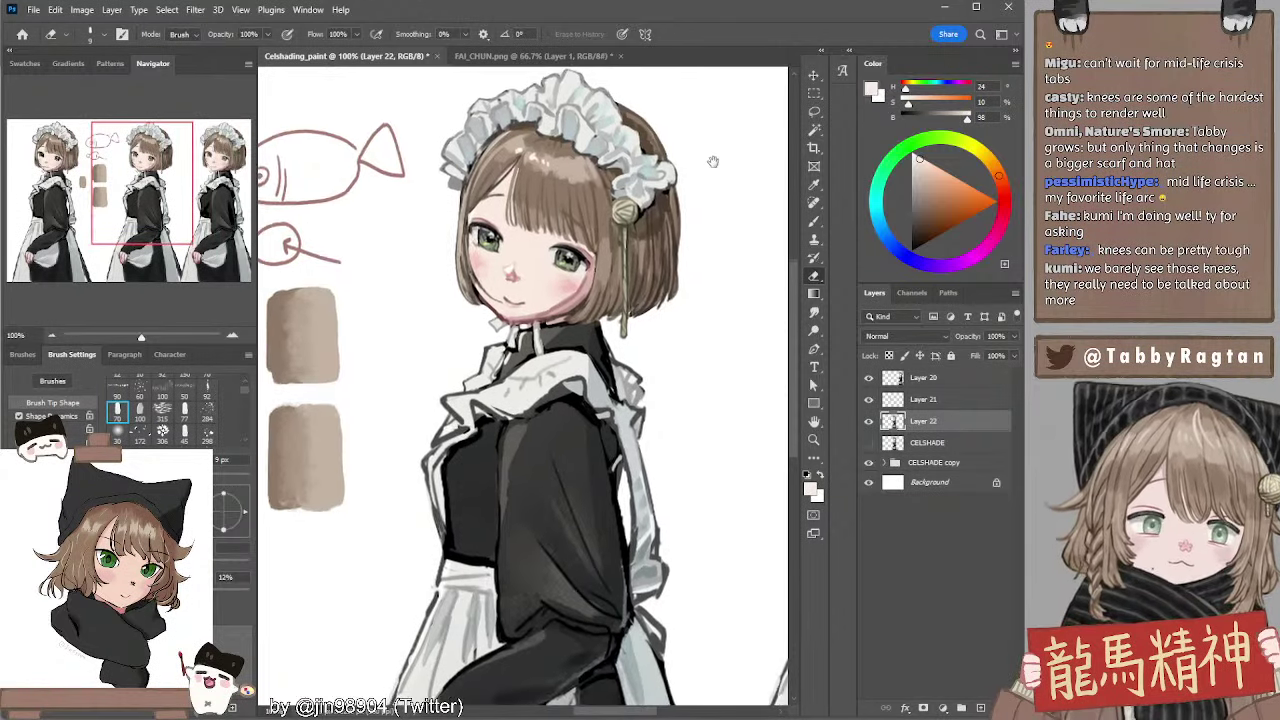
# Repaint the jaw and near-side cheek edge with sampled pale skin and dusty pinks, reducing the brush from 20 to 9 px
pyautogui.press('b')
pyautogui.keyDown('alt'); pyautogui.click(547, 300); pyautogui.keyUp('alt')
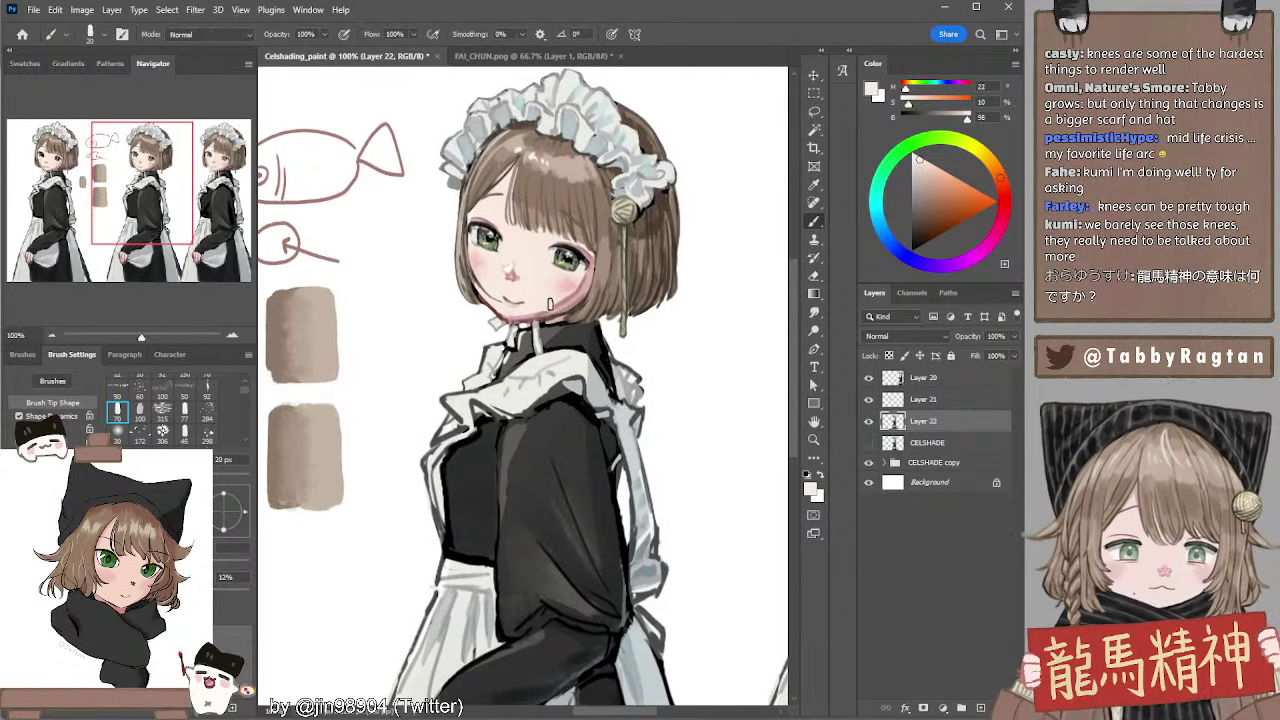
pyautogui.keyDown('alt'); pyautogui.click(571, 299); pyautogui.keyUp('alt')
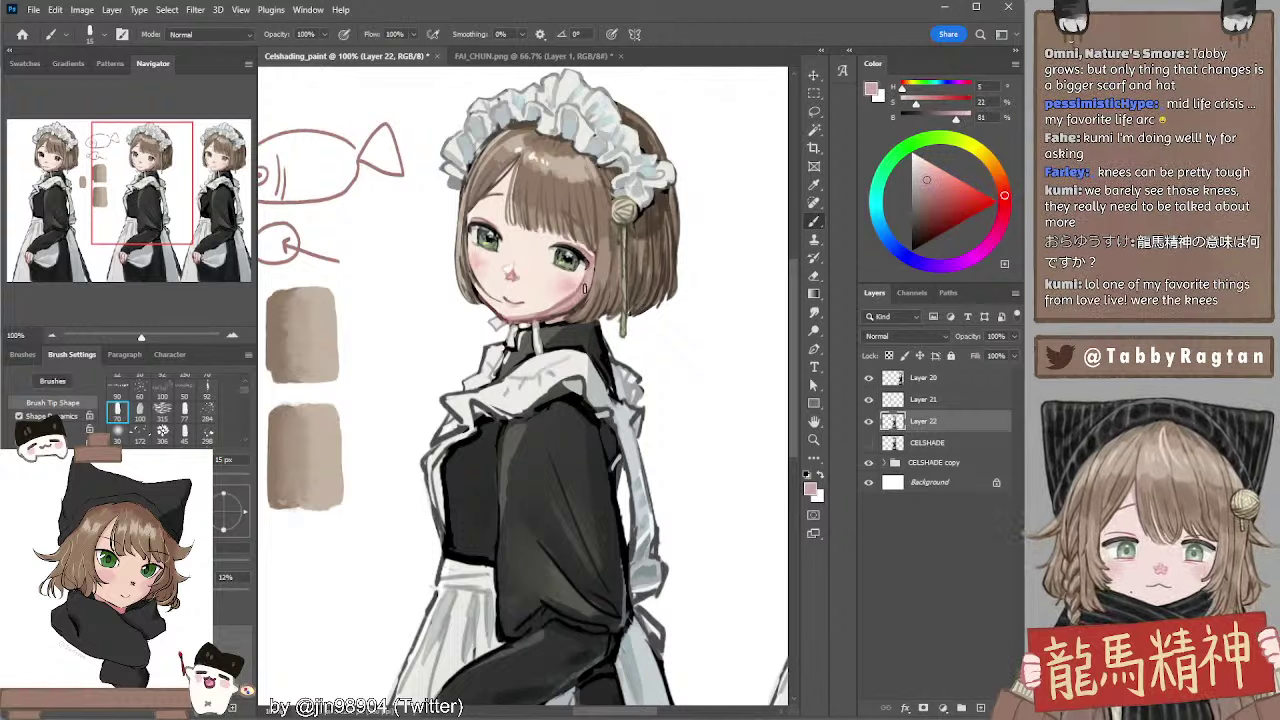
pyautogui.keyDown('alt'); pyautogui.click(547, 307); pyautogui.keyUp('alt')
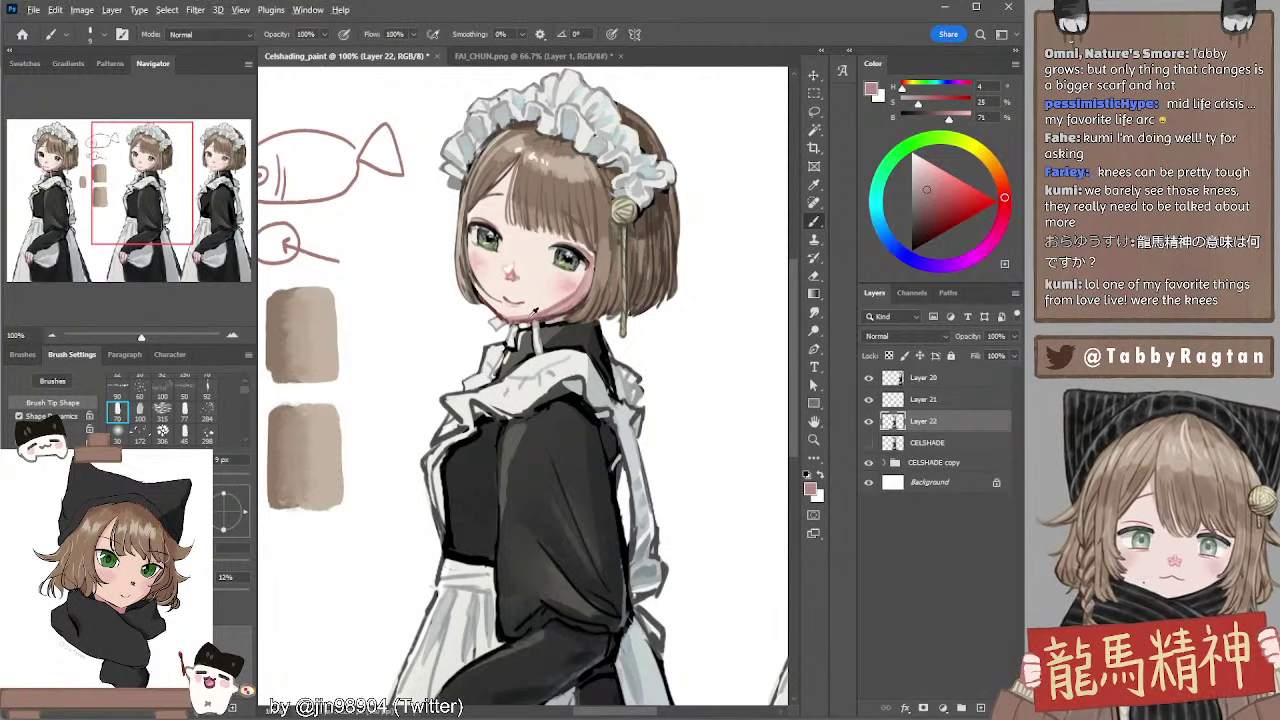
pyautogui.keyDown('alt'); pyautogui.click(524, 318); pyautogui.keyUp('alt')
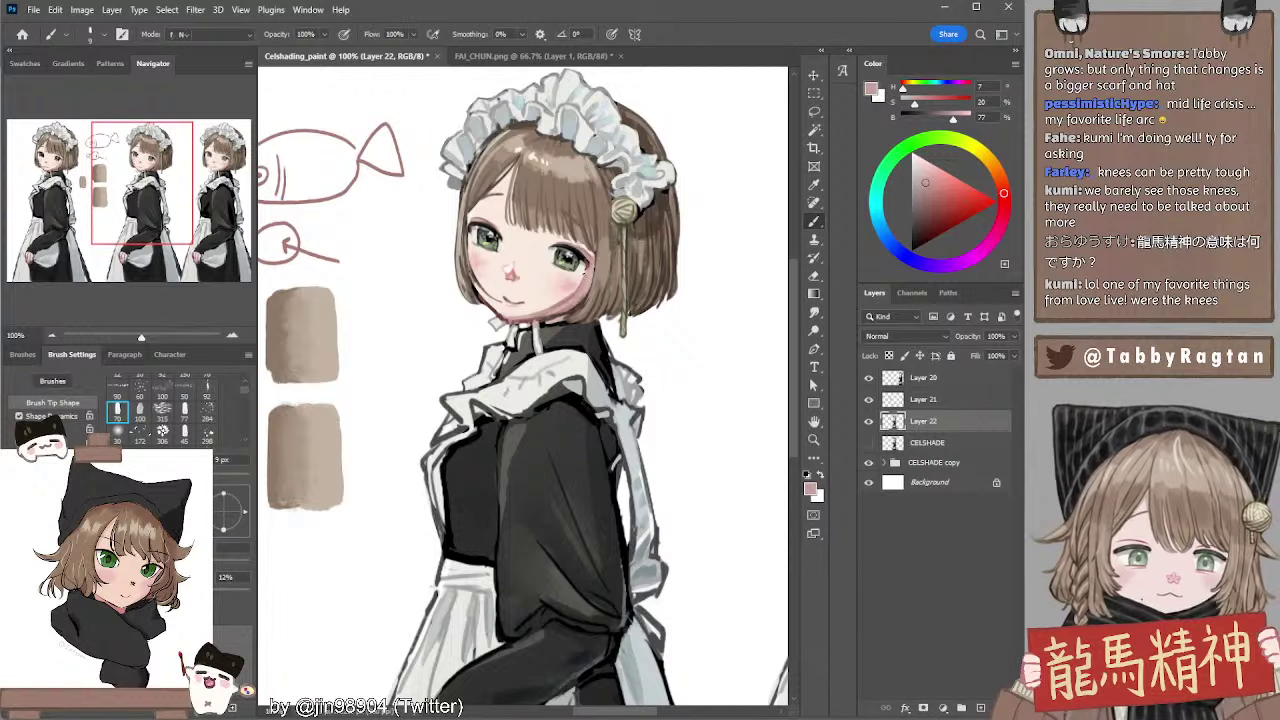
# Blend the shading along the near-side edge of the face with a 5 to 6 px Smudge tool at 30% strength
pyautogui.press('r')
pyautogui.click(232, 335)
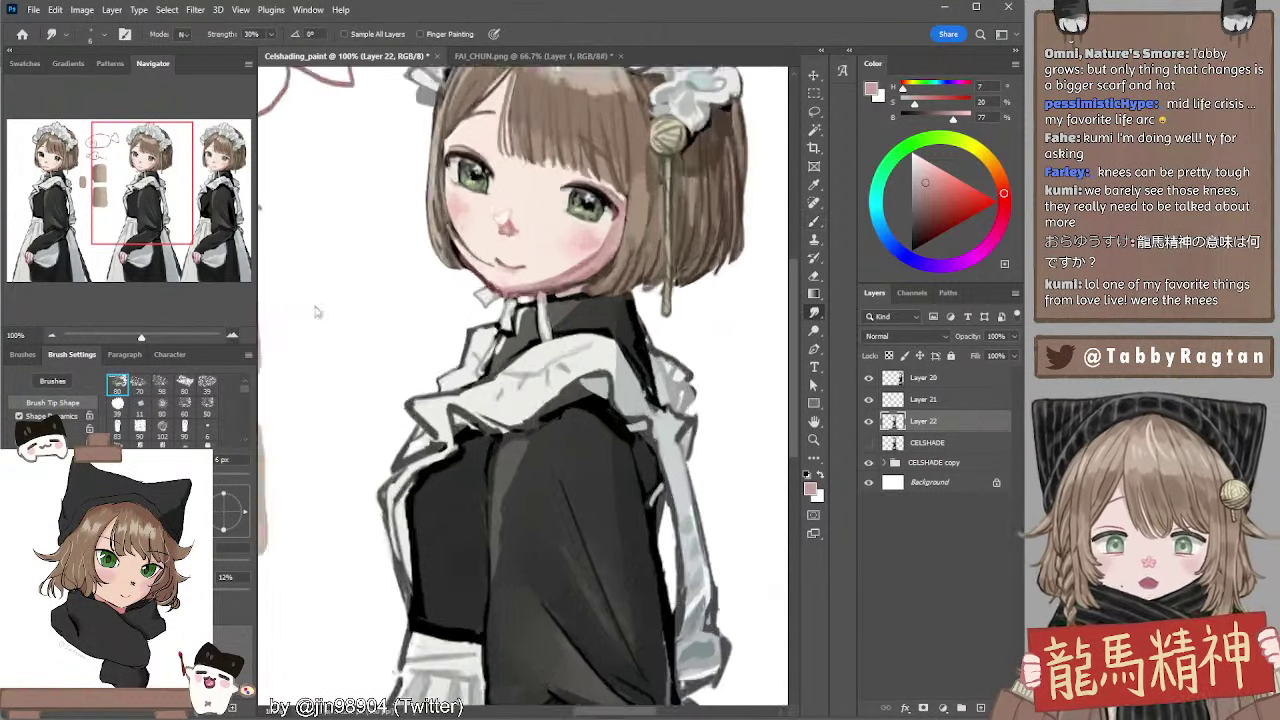
pyautogui.moveTo(645, 168); pyautogui.dragTo(636, 216)
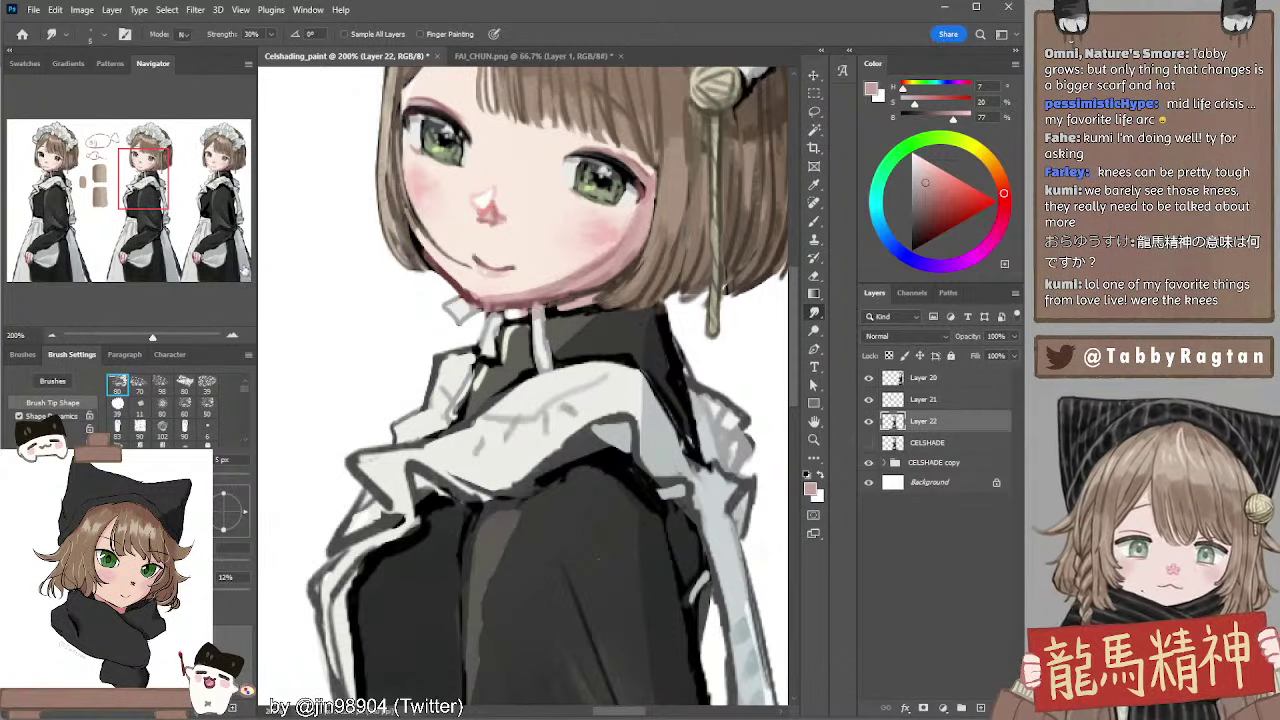
pyautogui.click(53, 334)
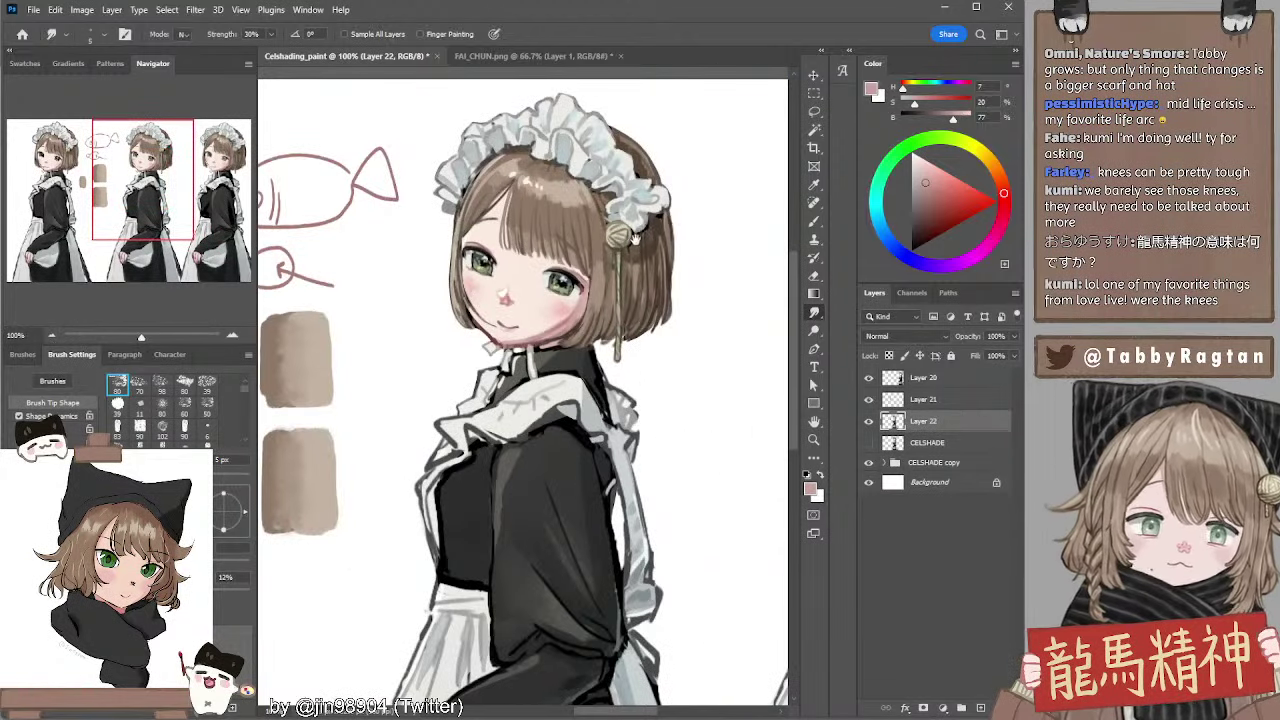
# Refine the near-side face contour beside the eye with a darker reddish brown using a 5 px brush
pyautogui.press('b')
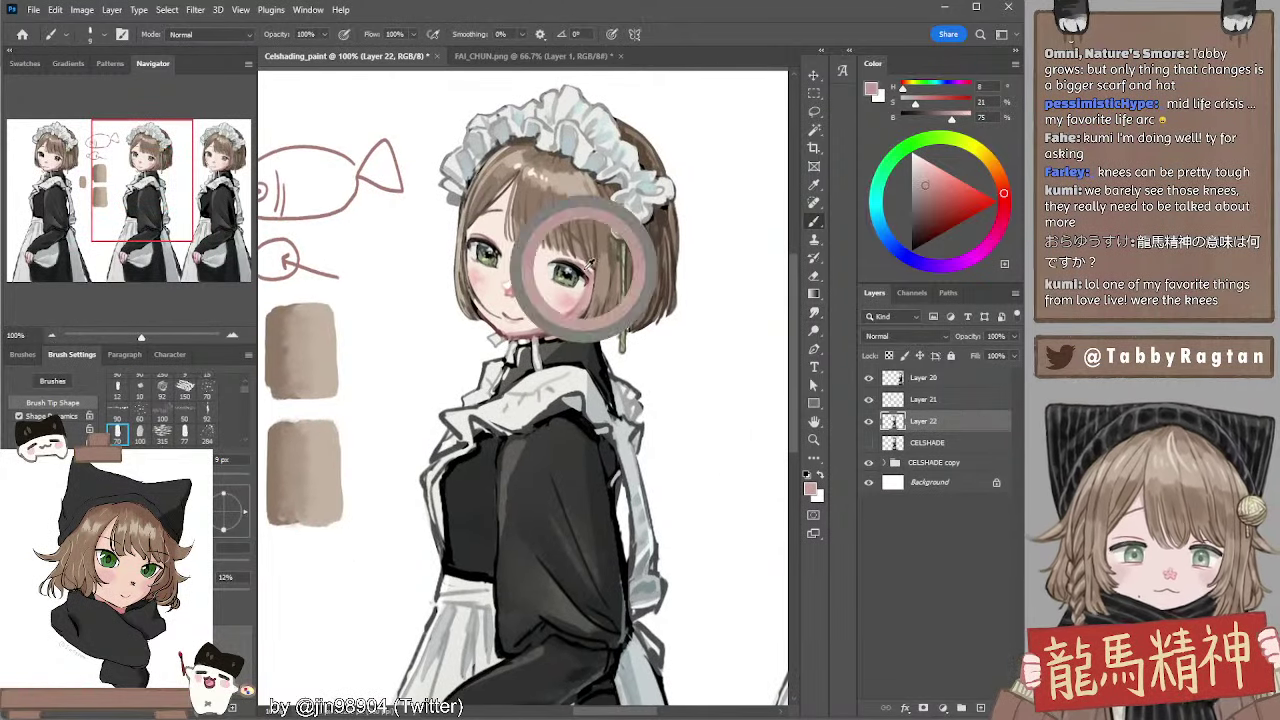
pyautogui.click(927, 203)
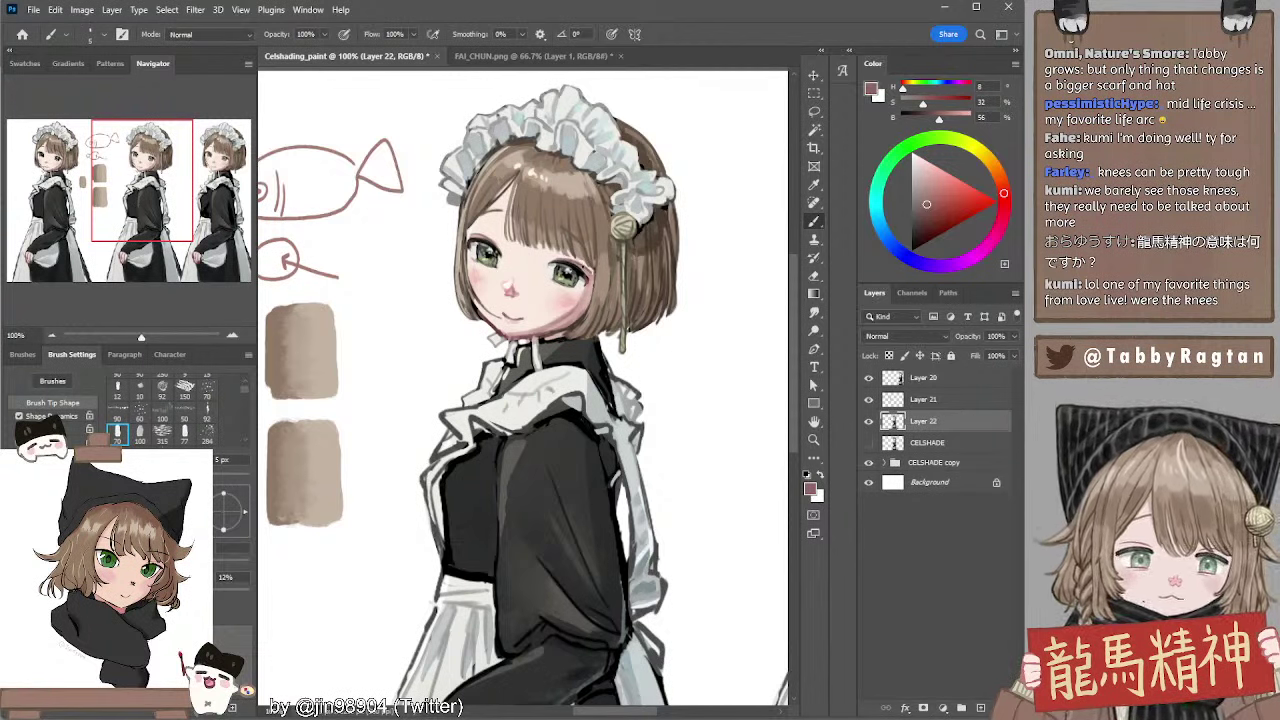
pyautogui.moveTo(663, 317); pyautogui.dragTo(677, 296)
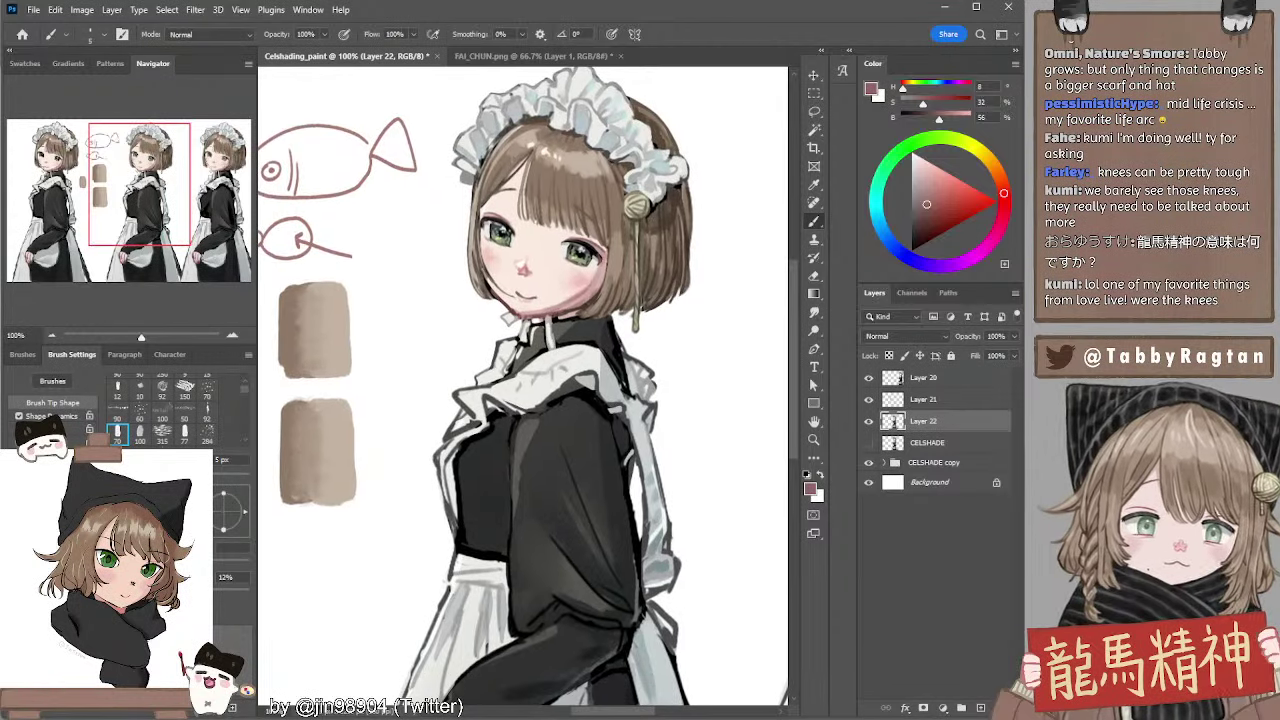
pyautogui.moveTo(580, 312); pyautogui.dragTo(585, 284)
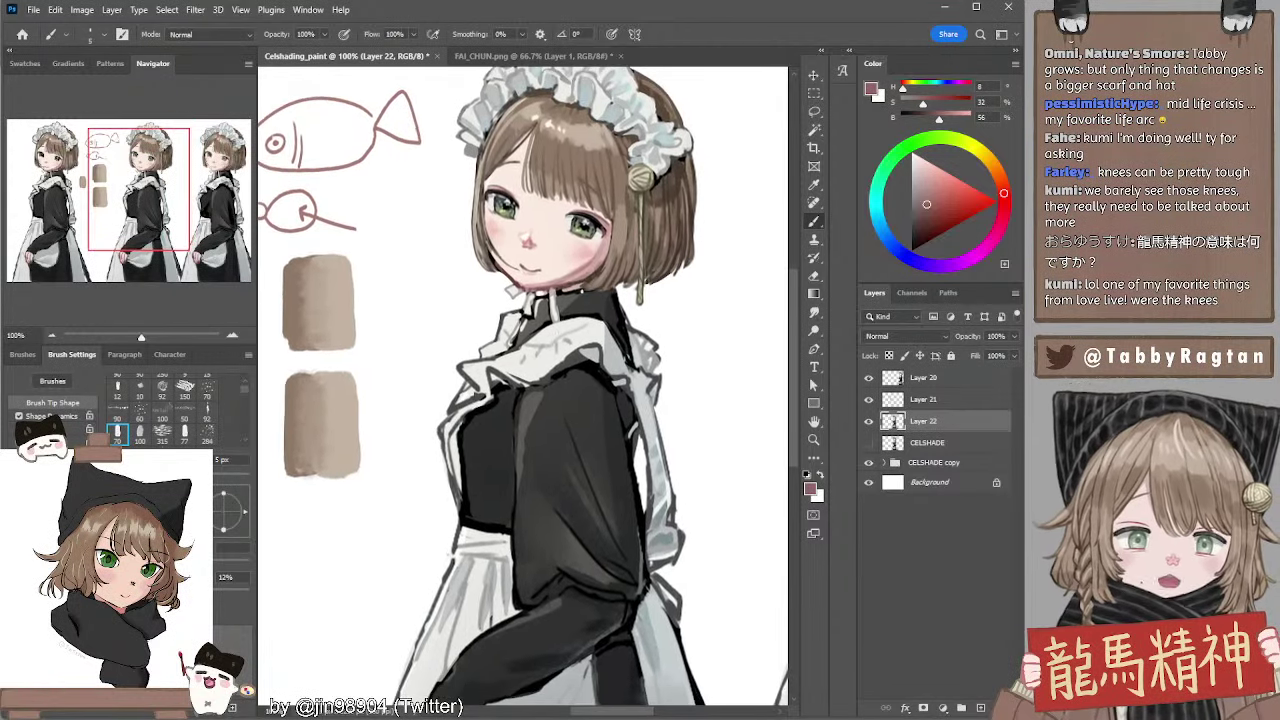
# Repaint the black collar below the chin with sampled dark brown-grey and near-black, using a 20 to 30 px brush
pyautogui.keyDown('alt'); pyautogui.click(545, 309); pyautogui.keyUp('alt')
pyautogui.press(']')
pyautogui.press(']')
pyautogui.press(']')
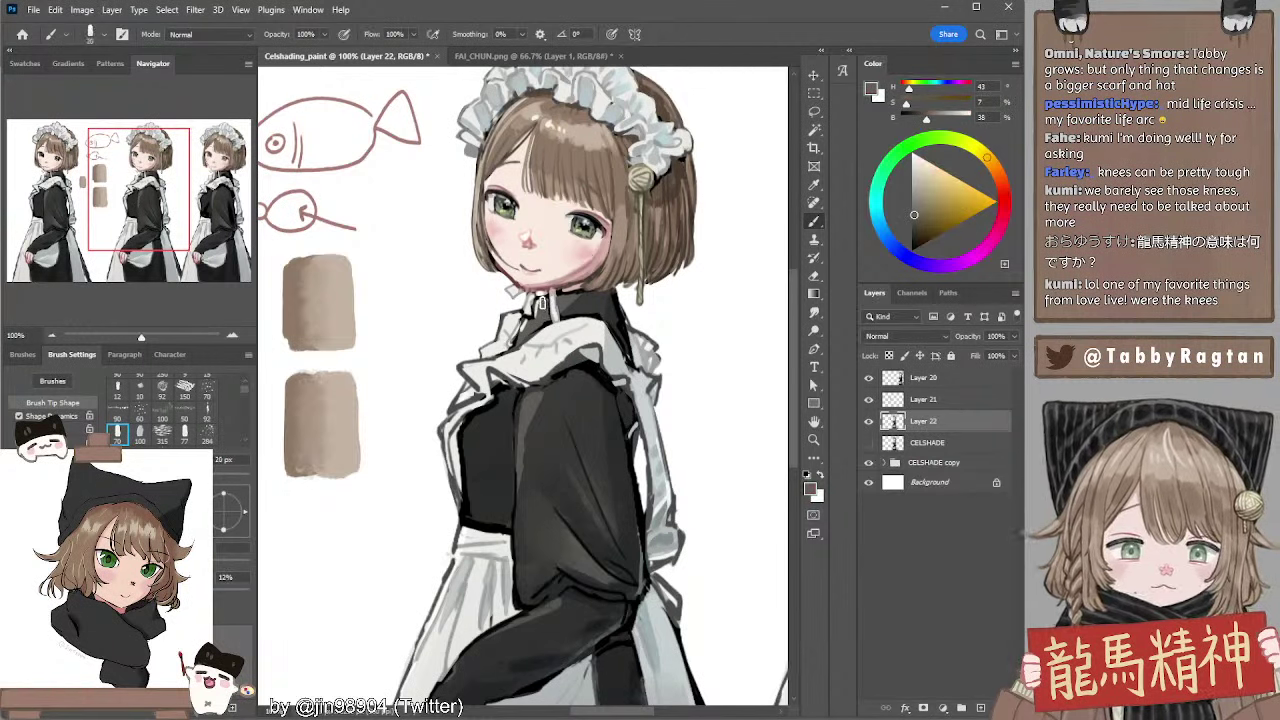
pyautogui.keyDown('alt'); pyautogui.click(608, 306); pyautogui.keyUp('alt')
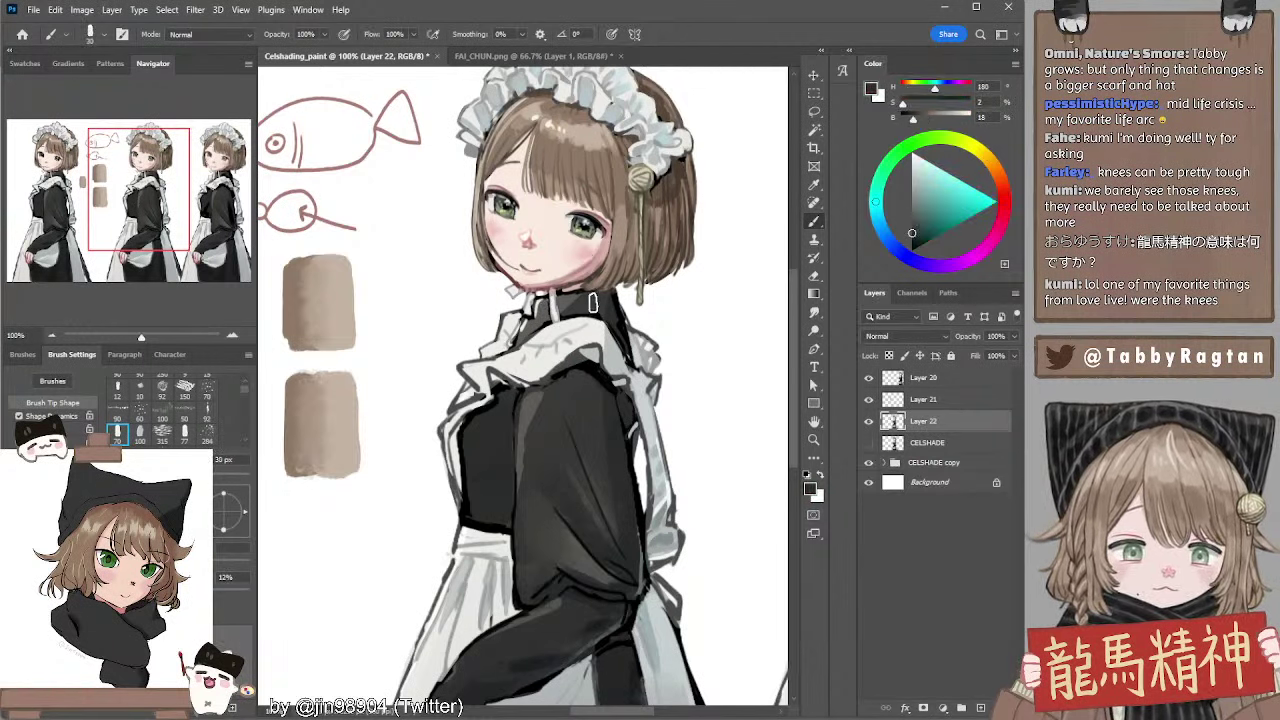
pyautogui.press('[')
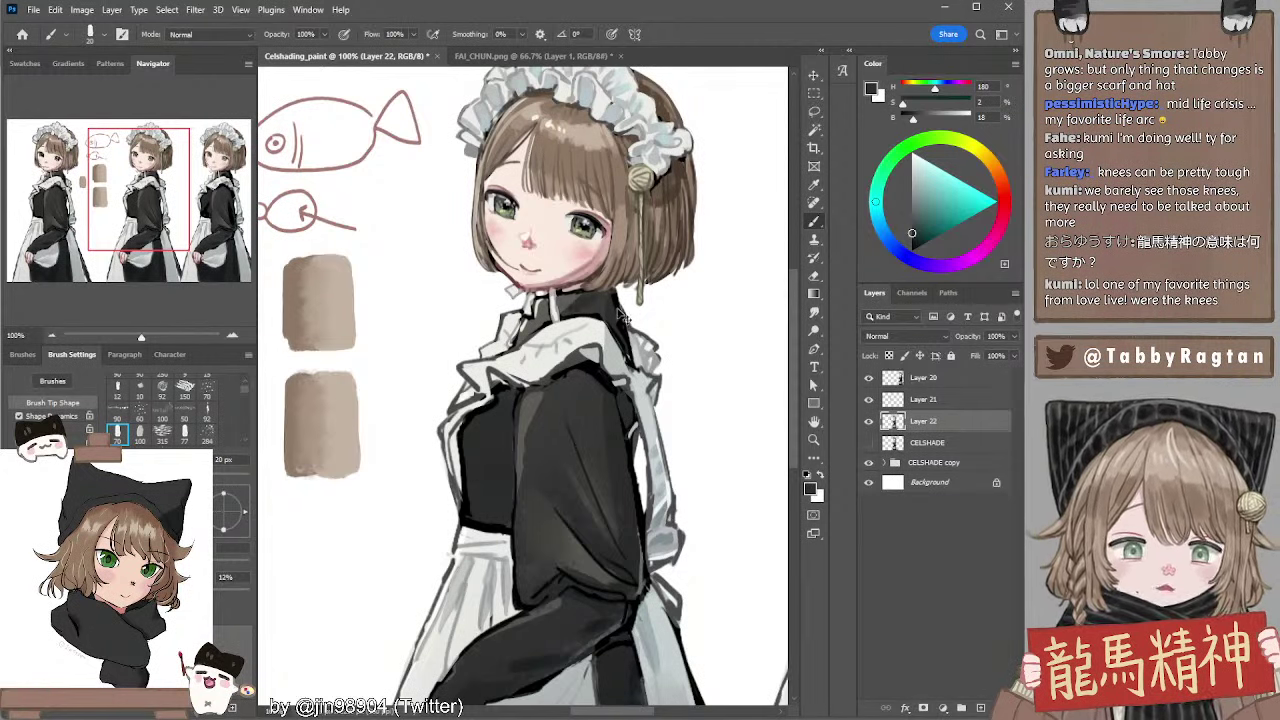
pyautogui.press(']')
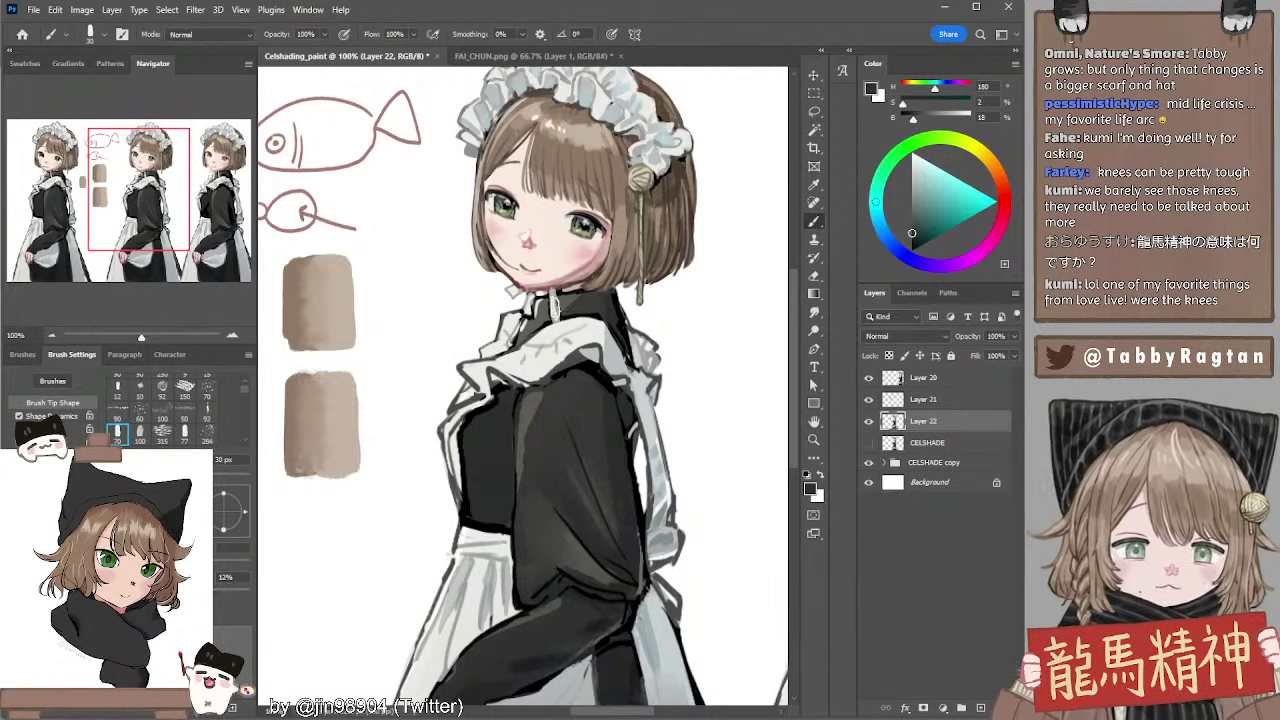
# Smooth the shading and folds of the upper sleeve with sampled near-black, enlarging the brush from 30 to 70 px
pyautogui.scroll(-3, 582, 281)
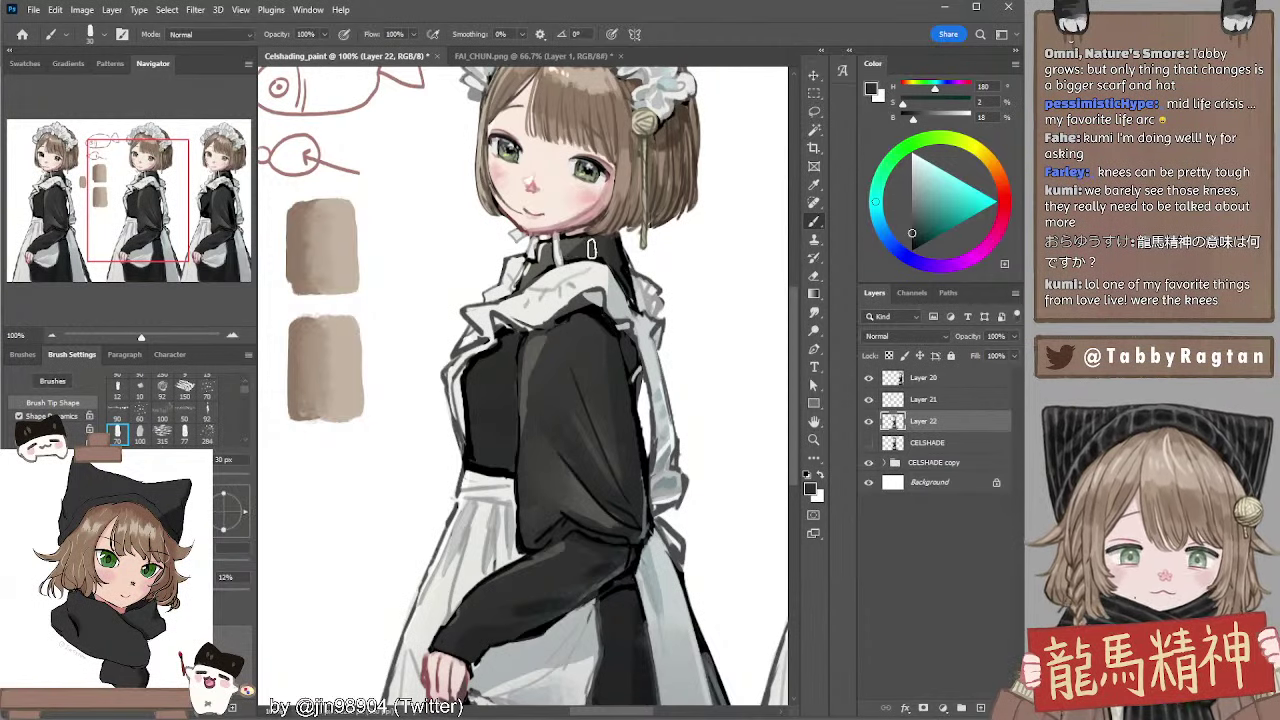
pyautogui.scroll(1, 600, 250)
pyautogui.moveTo(606, 252); pyautogui.dragTo(599, 205)
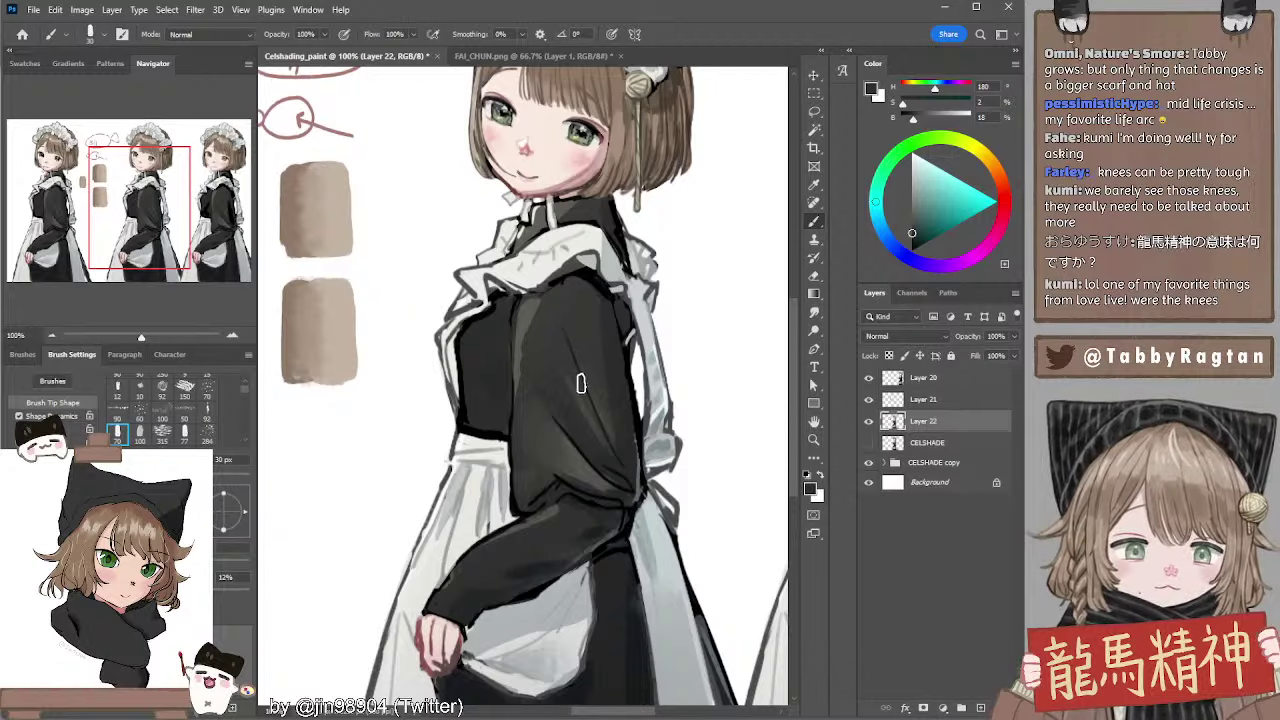
pyautogui.moveTo(574, 406)
pyautogui.mouseDown()
pyautogui.moveTo(580, 366)
pyautogui.moveTo(585, 410)
pyautogui.moveTo(583, 344)
pyautogui.moveTo(586, 366)
pyautogui.moveTo(617, 340)
pyautogui.moveTo(634, 398)
pyautogui.mouseUp()
pyautogui.keyDown('alt'); pyautogui.click(626, 338); pyautogui.keyUp('alt')
pyautogui.press(']')
pyautogui.press(']')
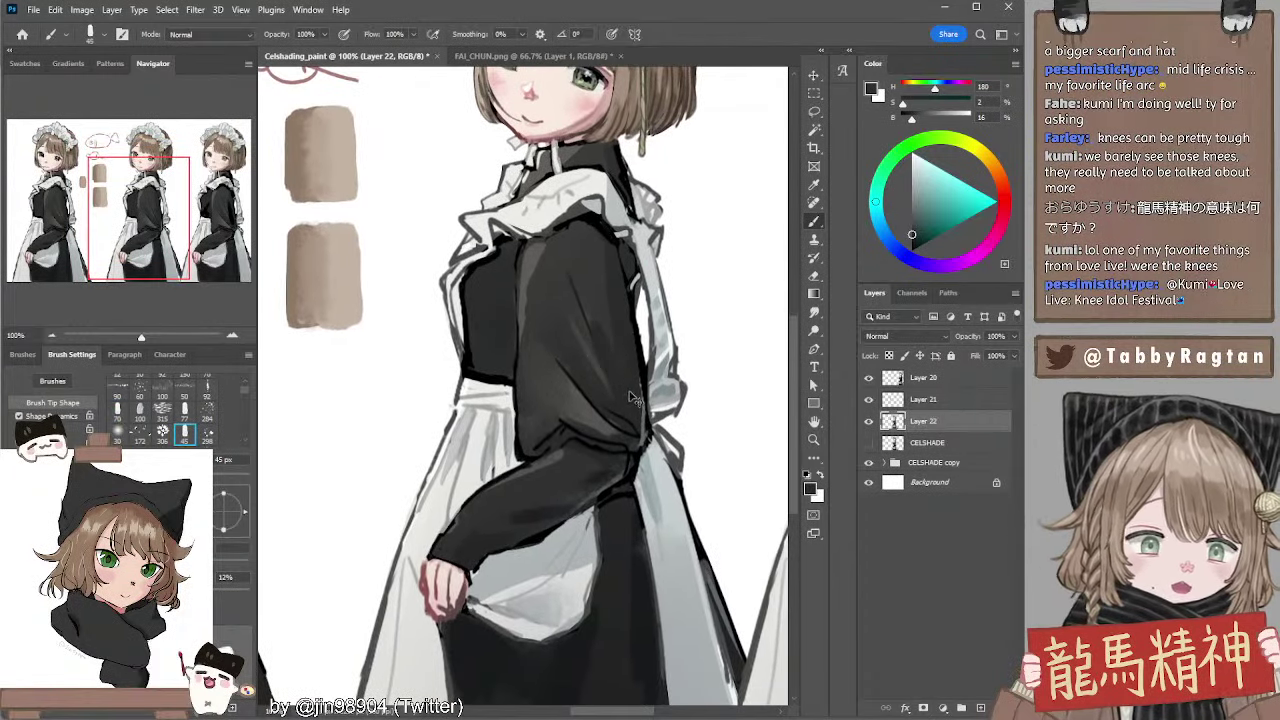
pyautogui.moveTo(586, 303); pyautogui.dragTo(587, 318)
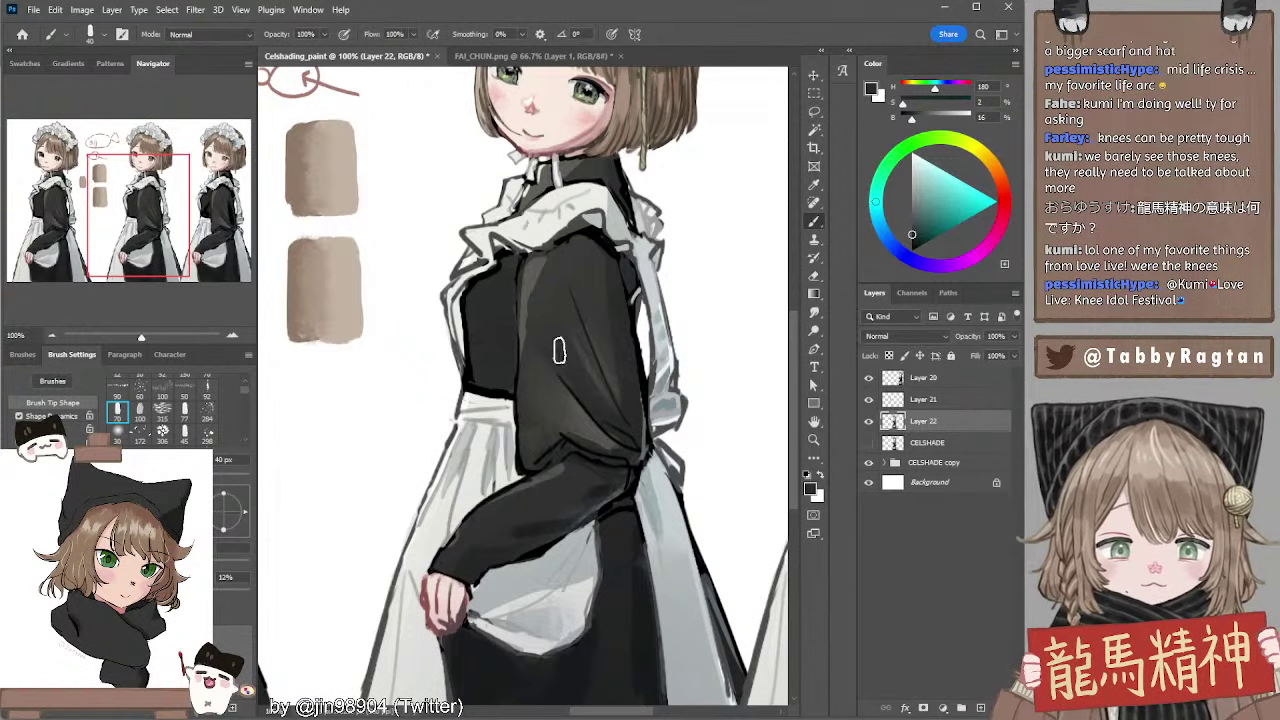
pyautogui.press('e')
pyautogui.press(']')
pyautogui.press(']')
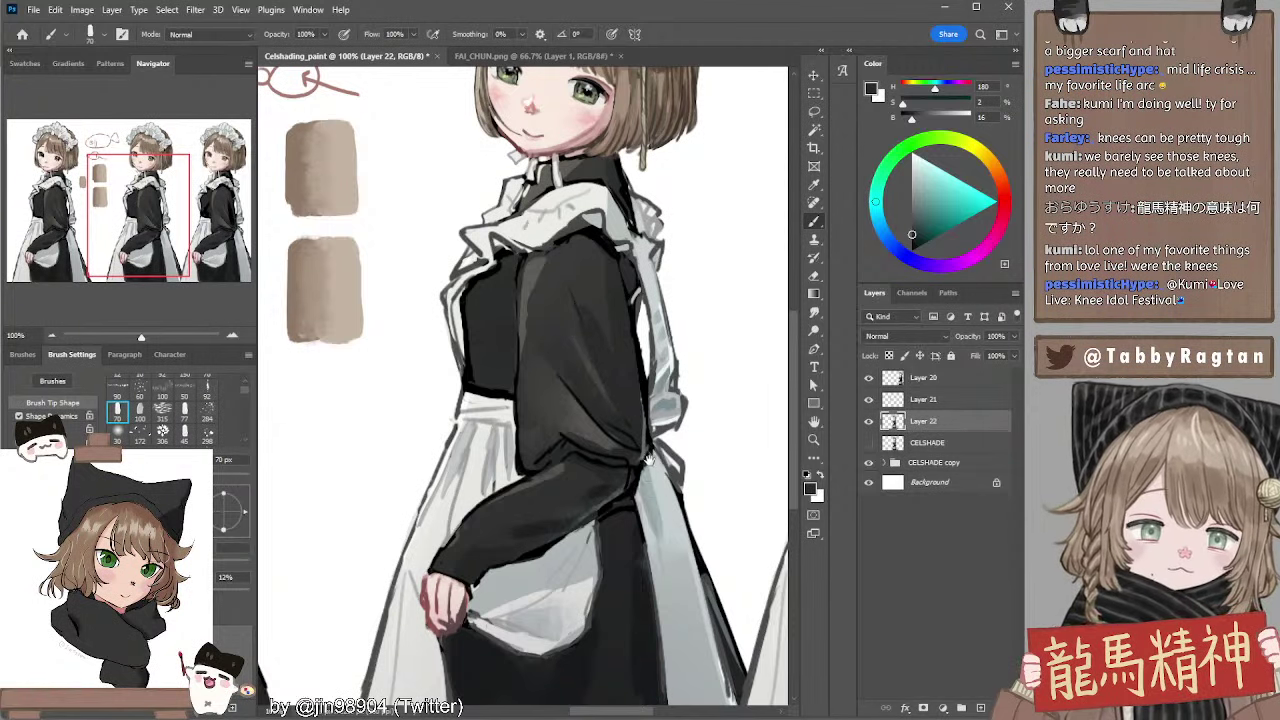
# Try pointing out both sides of the sleeve's elbow with near-black arrows over the apron, using a 9 px brush
pyautogui.moveTo(645, 461)
pyautogui.mouseDown()
pyautogui.moveTo(643, 433)
pyautogui.moveTo(639, 446)
pyautogui.mouseUp()
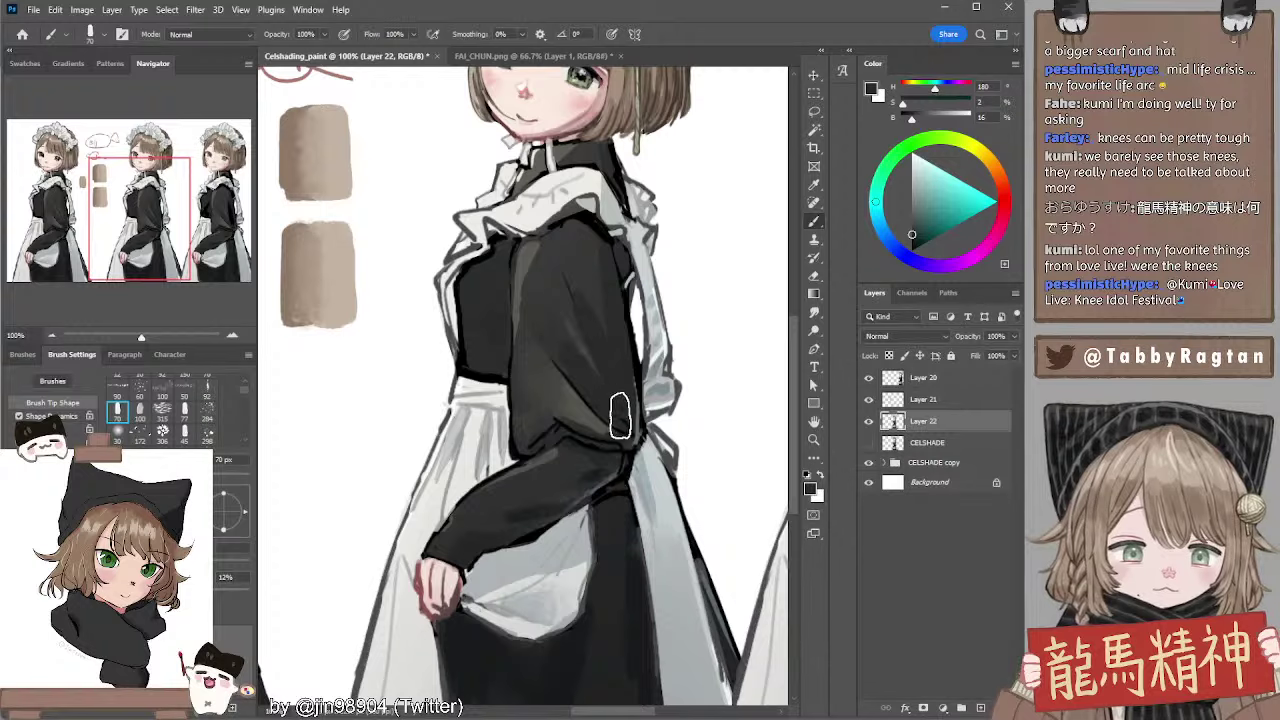
pyautogui.press('[')
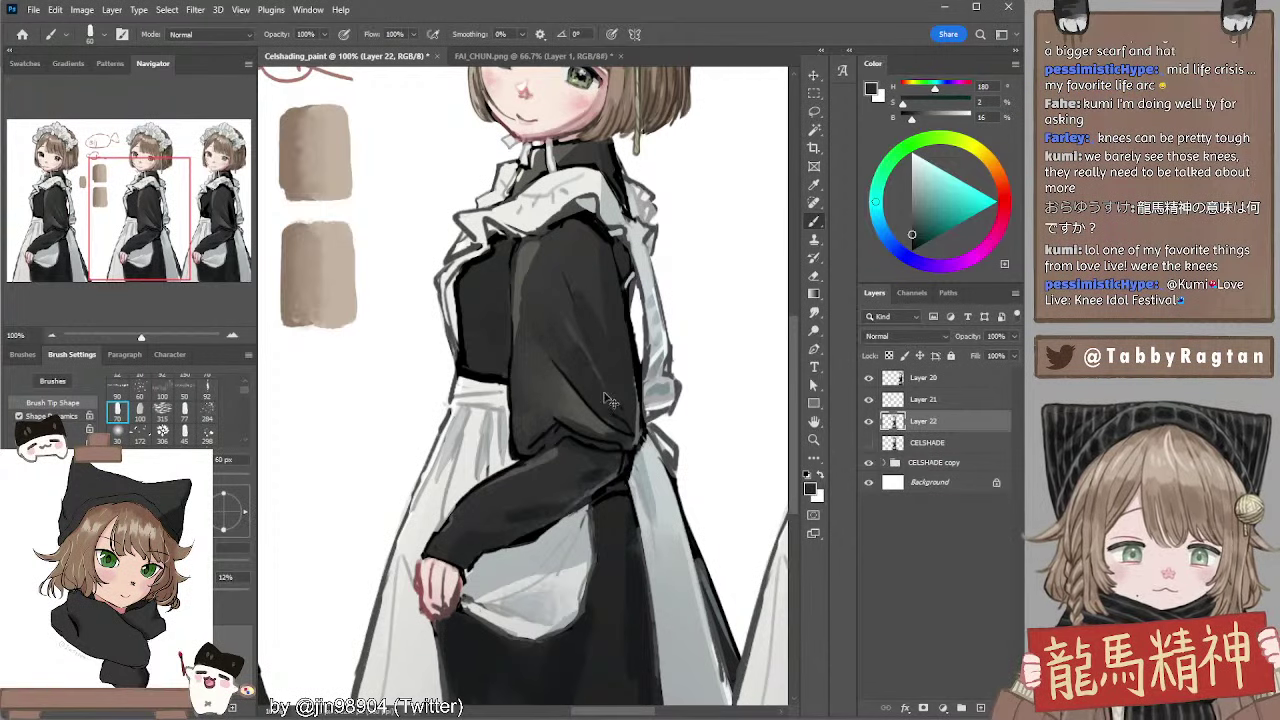
pyautogui.scroll(-2, 702, 368)
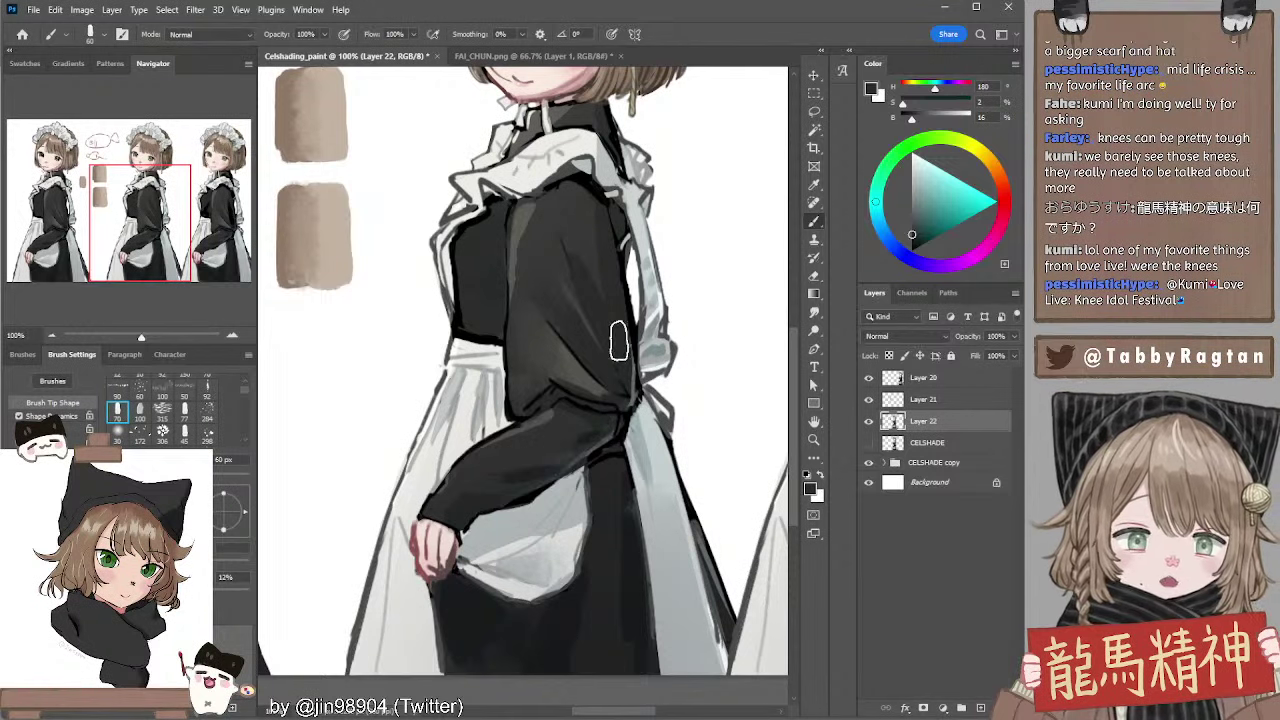
pyautogui.moveTo(612, 308); pyautogui.dragTo(612, 324)
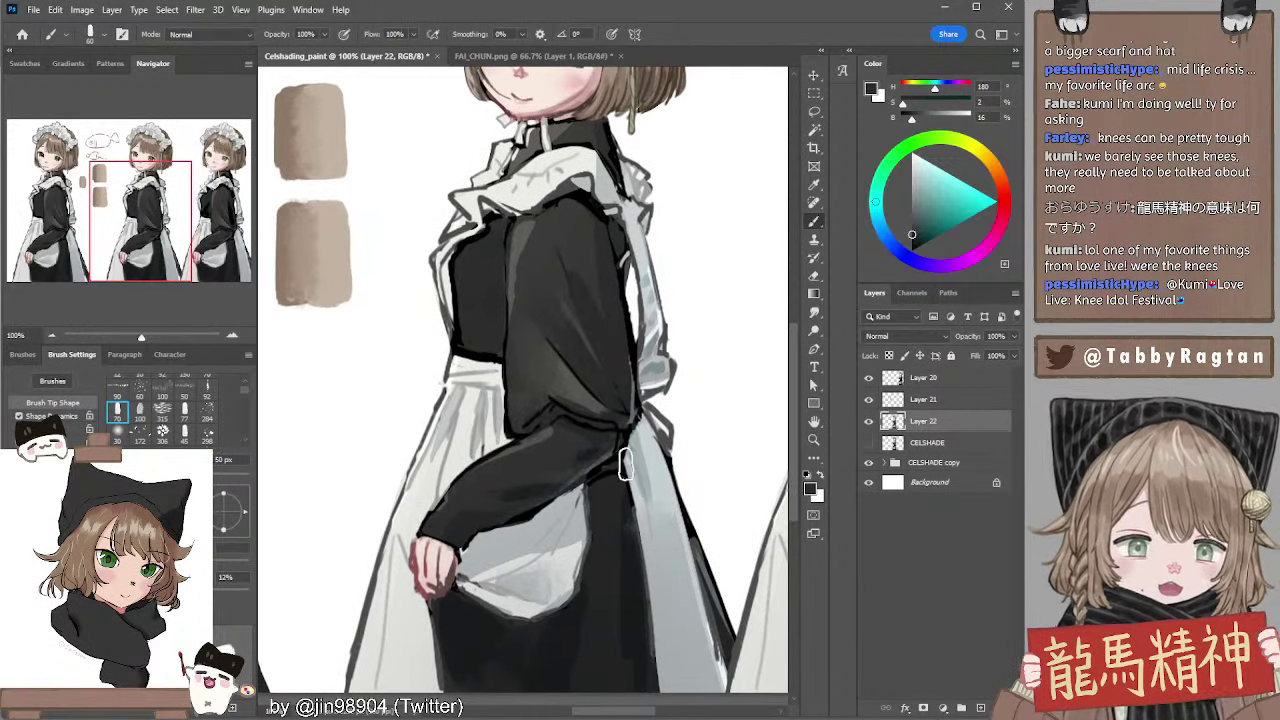
pyautogui.press('[')
pyautogui.moveTo(646, 472); pyautogui.dragTo(628, 449)
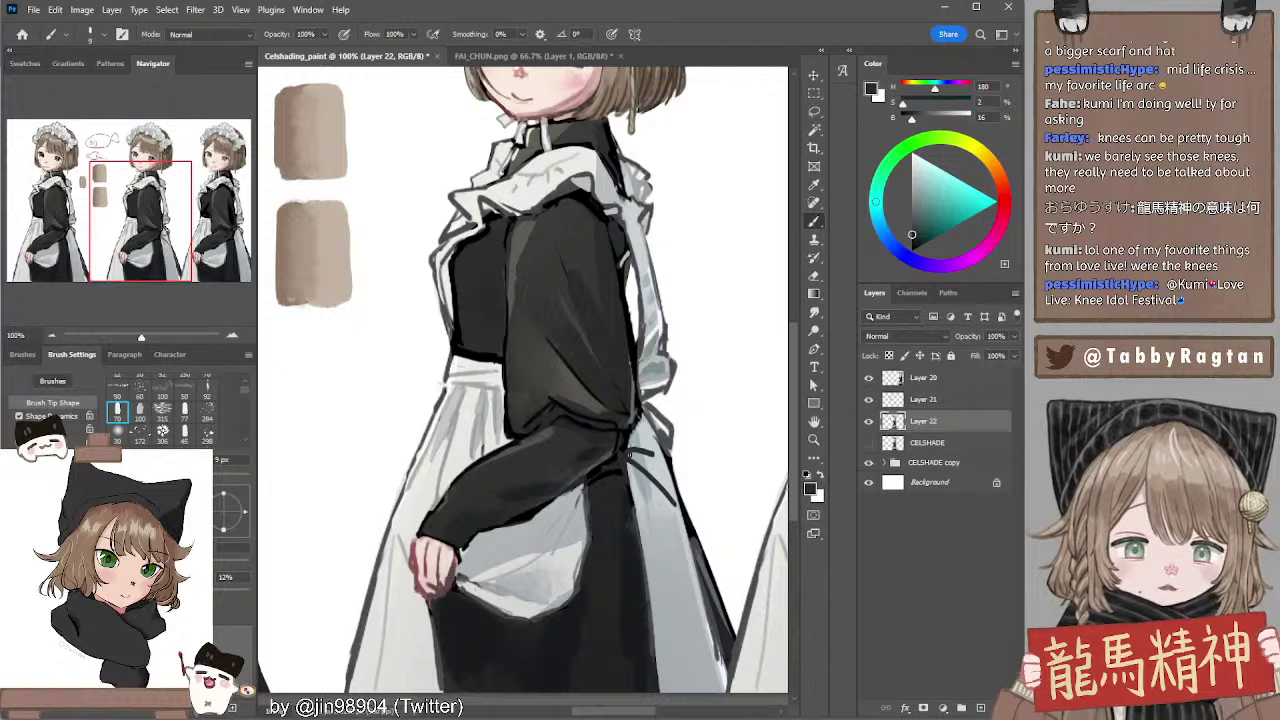
pyautogui.hotkey('ctrl', 'z')
pyautogui.moveTo(410, 385)
pyautogui.mouseDown()
pyautogui.moveTo(506, 408)
pyautogui.moveTo(508, 421)
pyautogui.mouseUp()
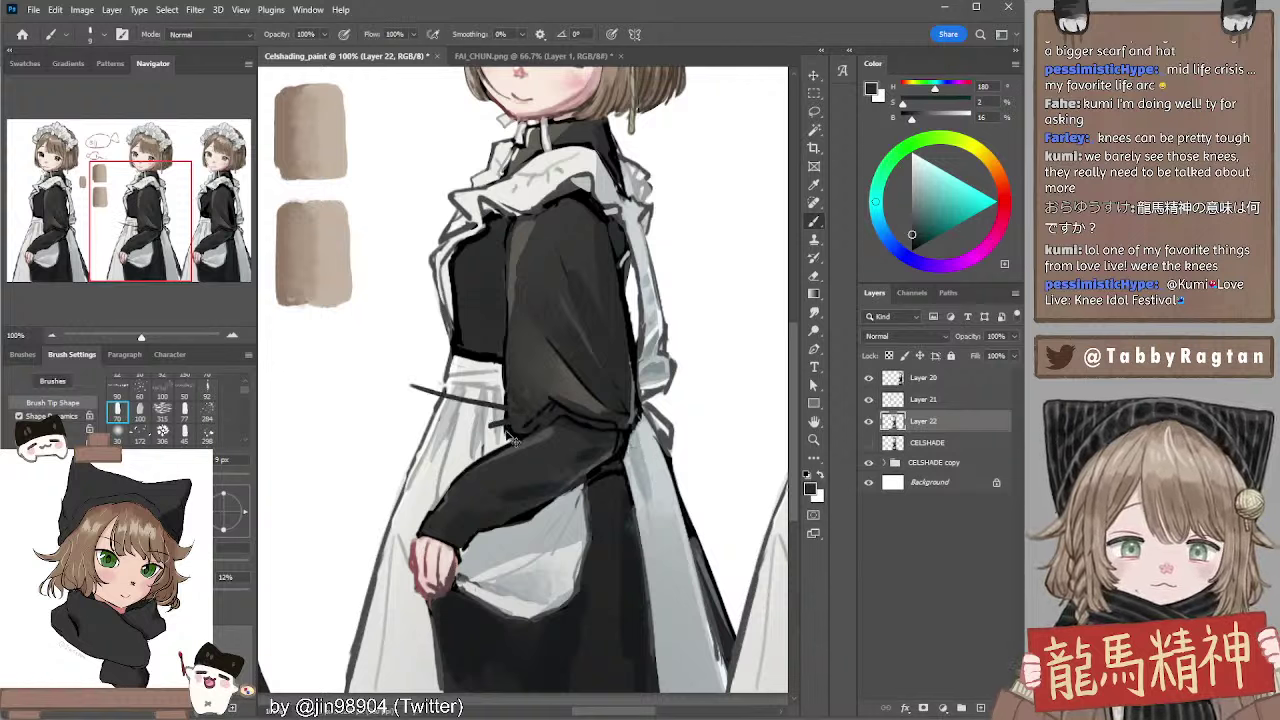
pyautogui.hotkey('ctrl', 'z')
# Try the two pointer arrows at the elbow in a brighter mint green, hue 156, saturation 44, brightness 100
pyautogui.keyDown('alt'); pyautogui.click(457, 398); pyautogui.keyUp('alt')
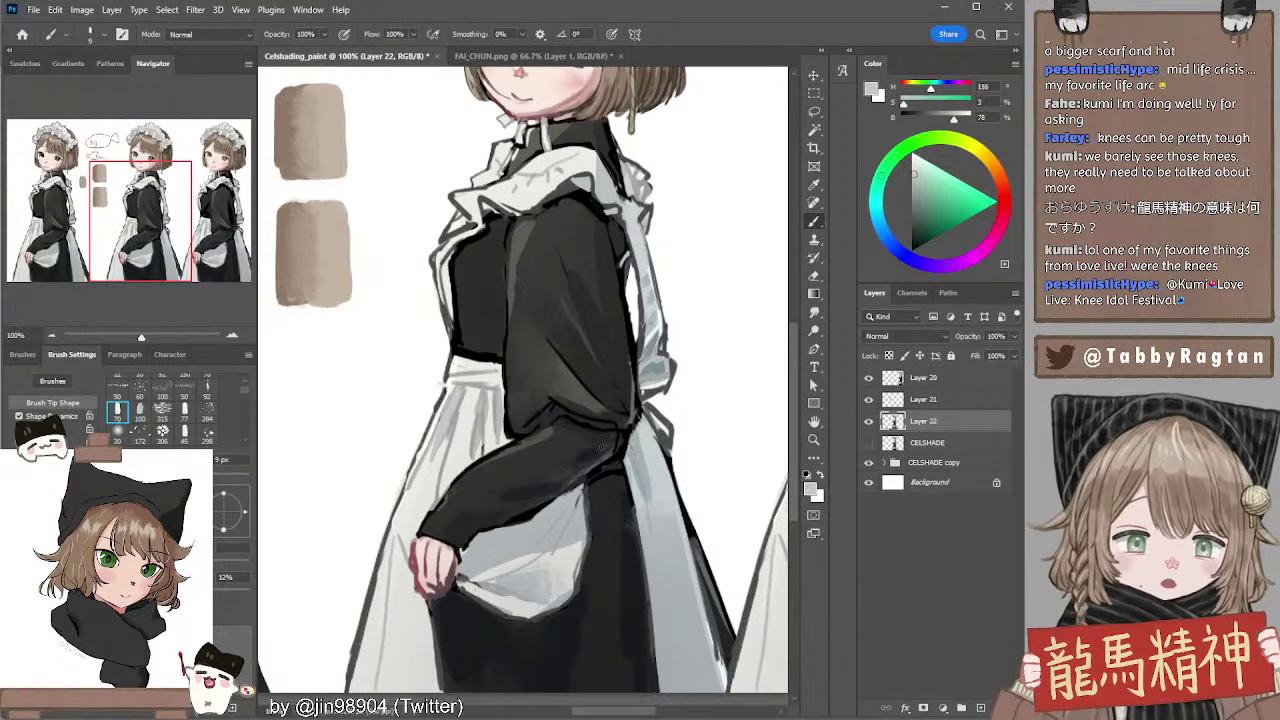
pyautogui.moveTo(672, 516); pyautogui.dragTo(611, 455)
pyautogui.hotkey('ctrl', 'z')
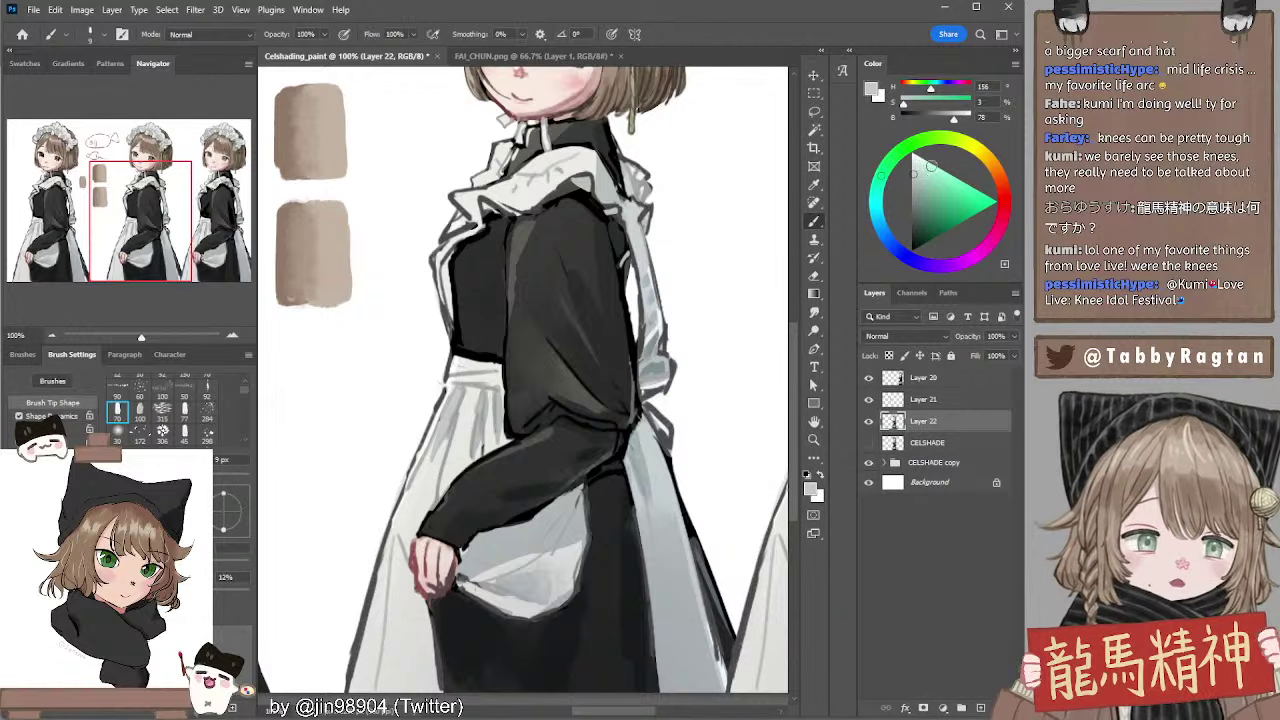
pyautogui.moveTo(932, 166); pyautogui.dragTo(950, 175)
pyautogui.moveTo(680, 537); pyautogui.dragTo(625, 467)
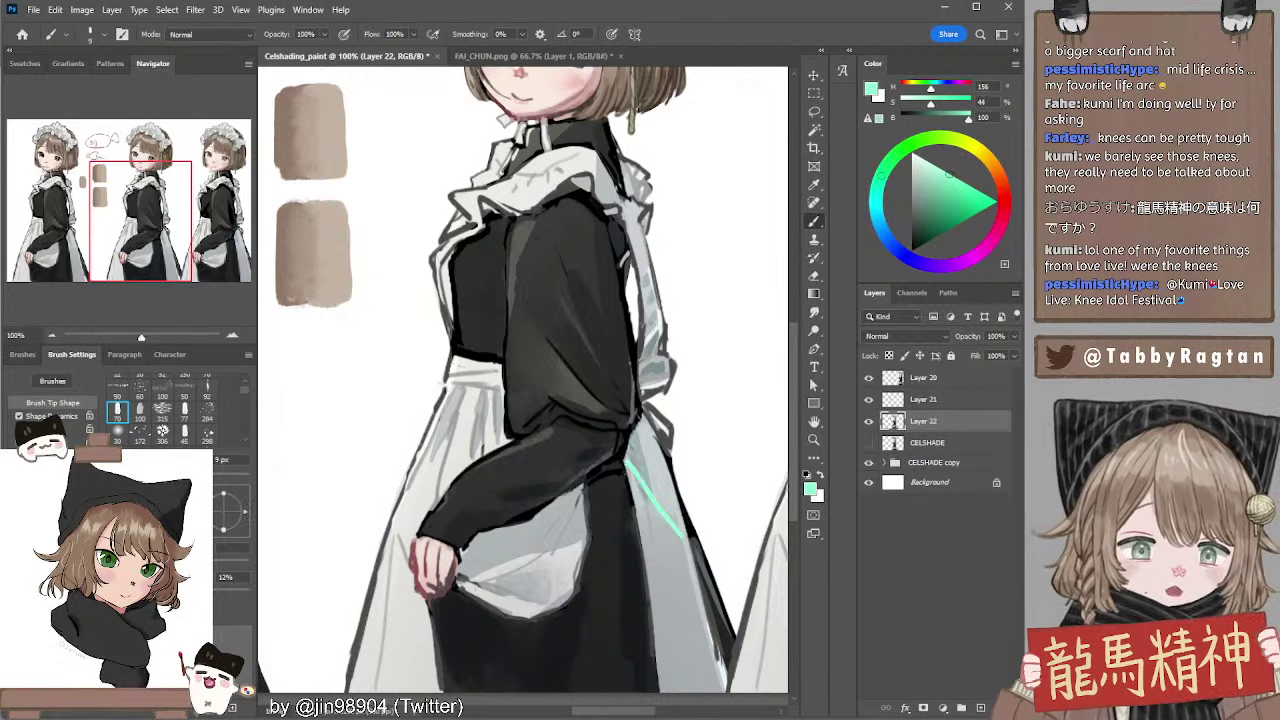
pyautogui.moveTo(406, 375); pyautogui.dragTo(505, 414)
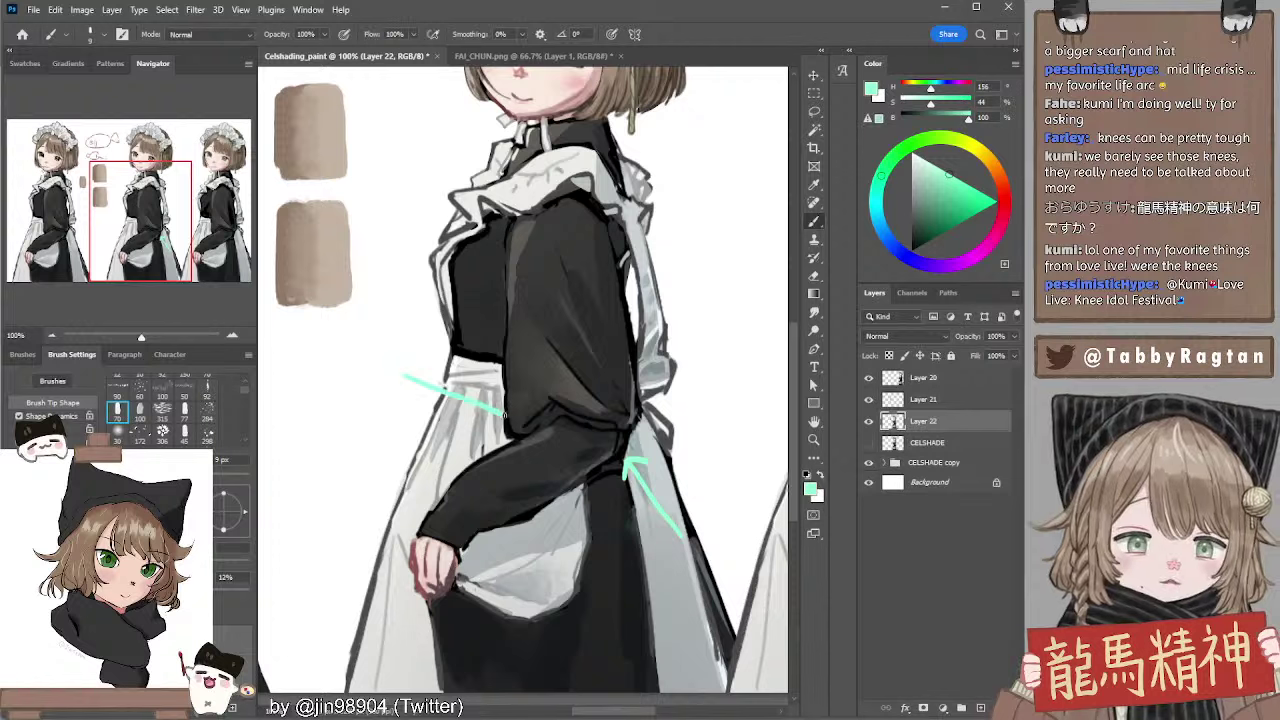
pyautogui.hotkey('ctrl', 'z')
pyautogui.hotkey('ctrl', 'z')
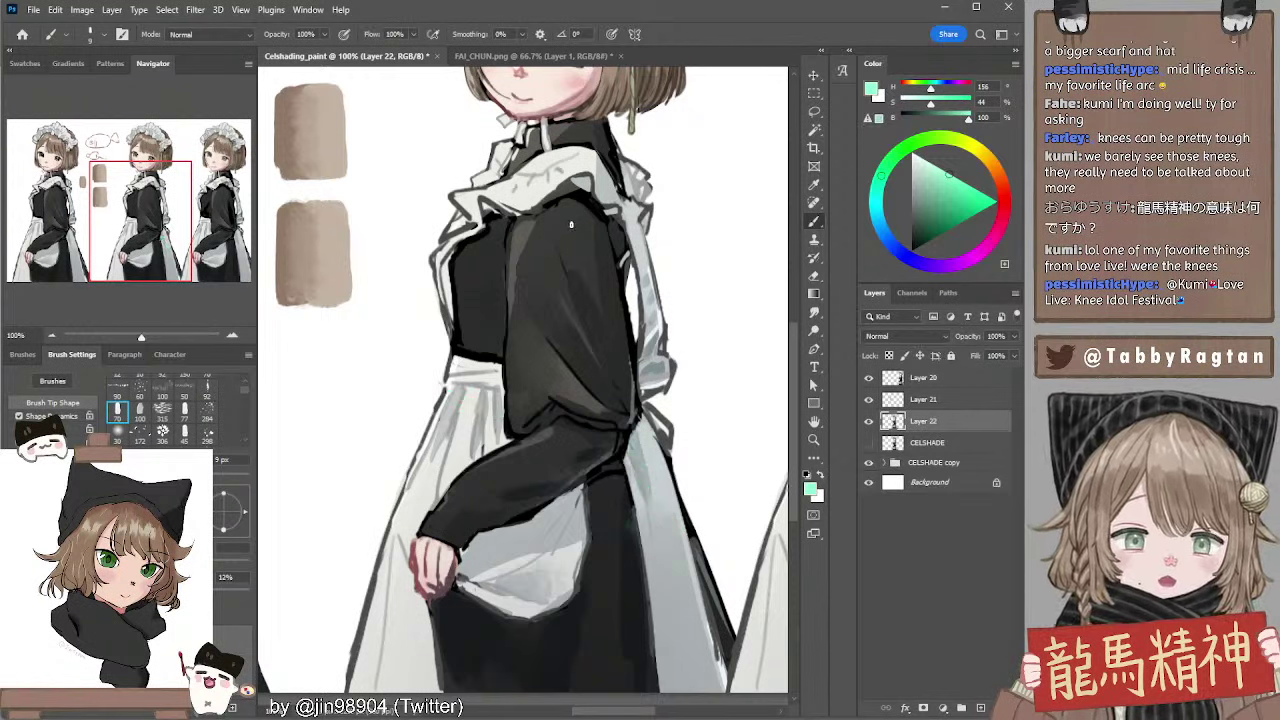
# Shade the lower sleeve on Layer 22 with dark grey sampled from it, using a 20 px brush
pyautogui.press('d')
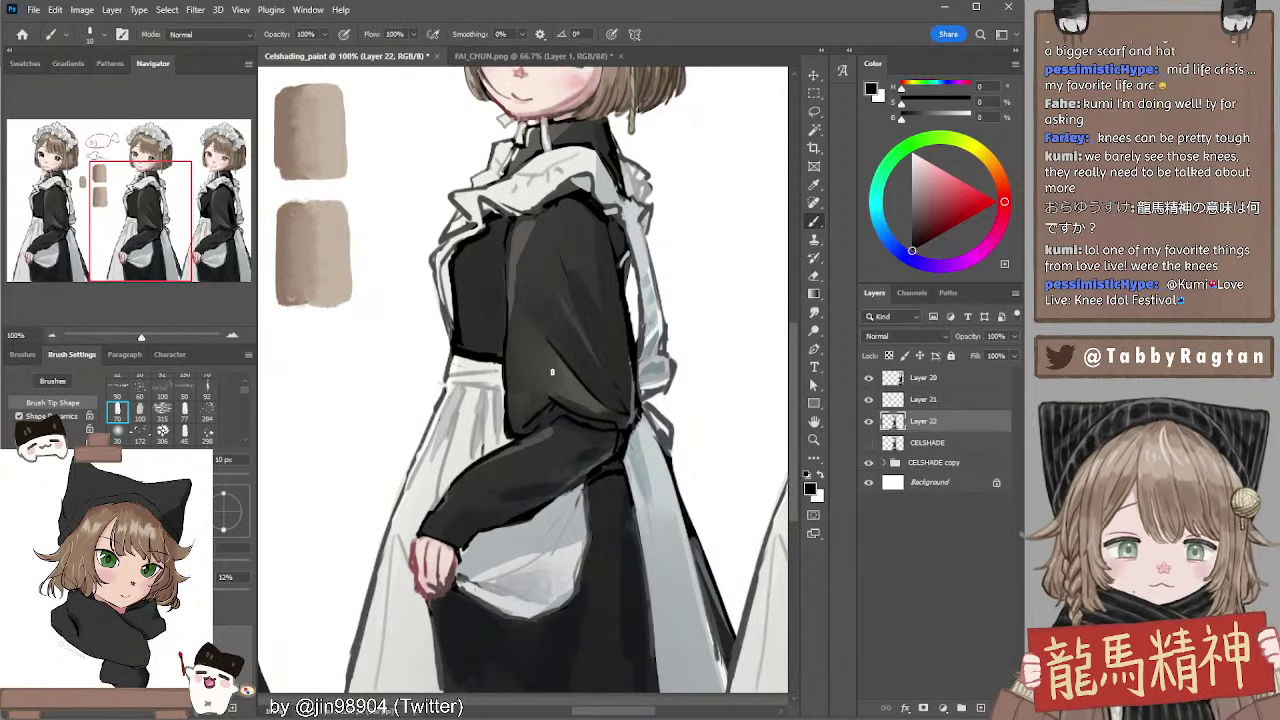
pyautogui.keyDown('alt'); pyautogui.click(607, 347); pyautogui.keyUp('alt')
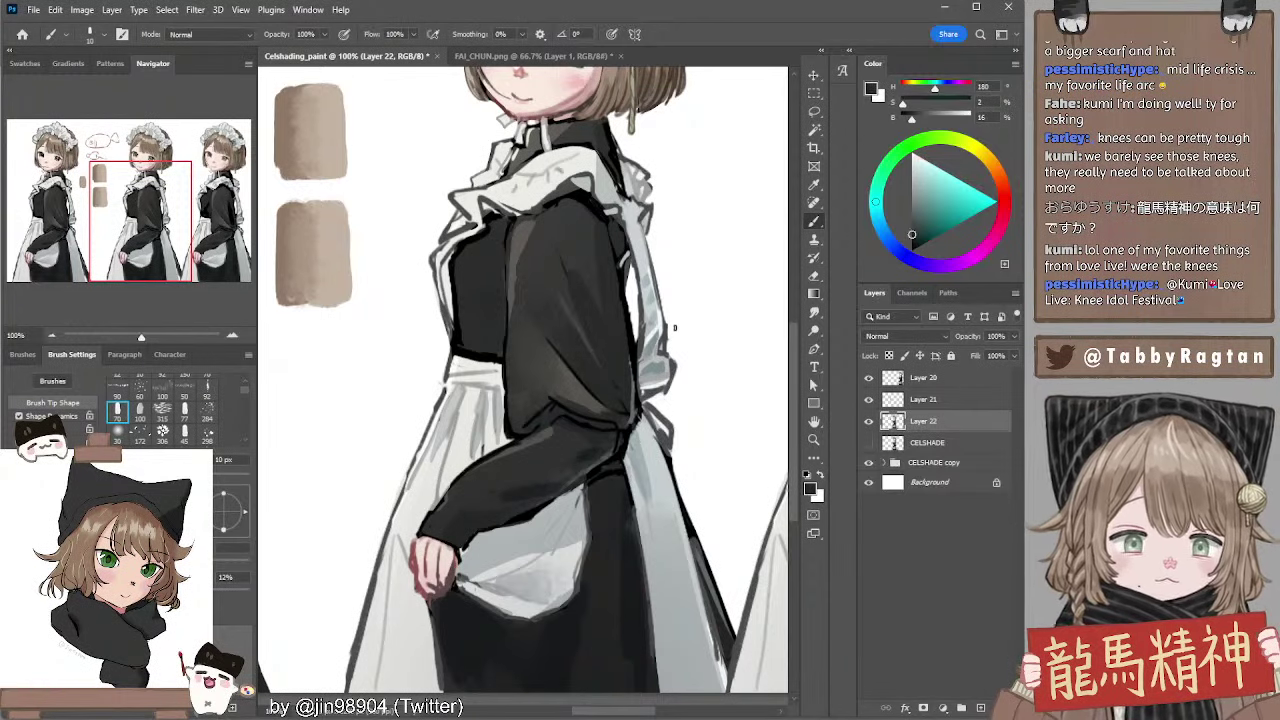
pyautogui.press(']')
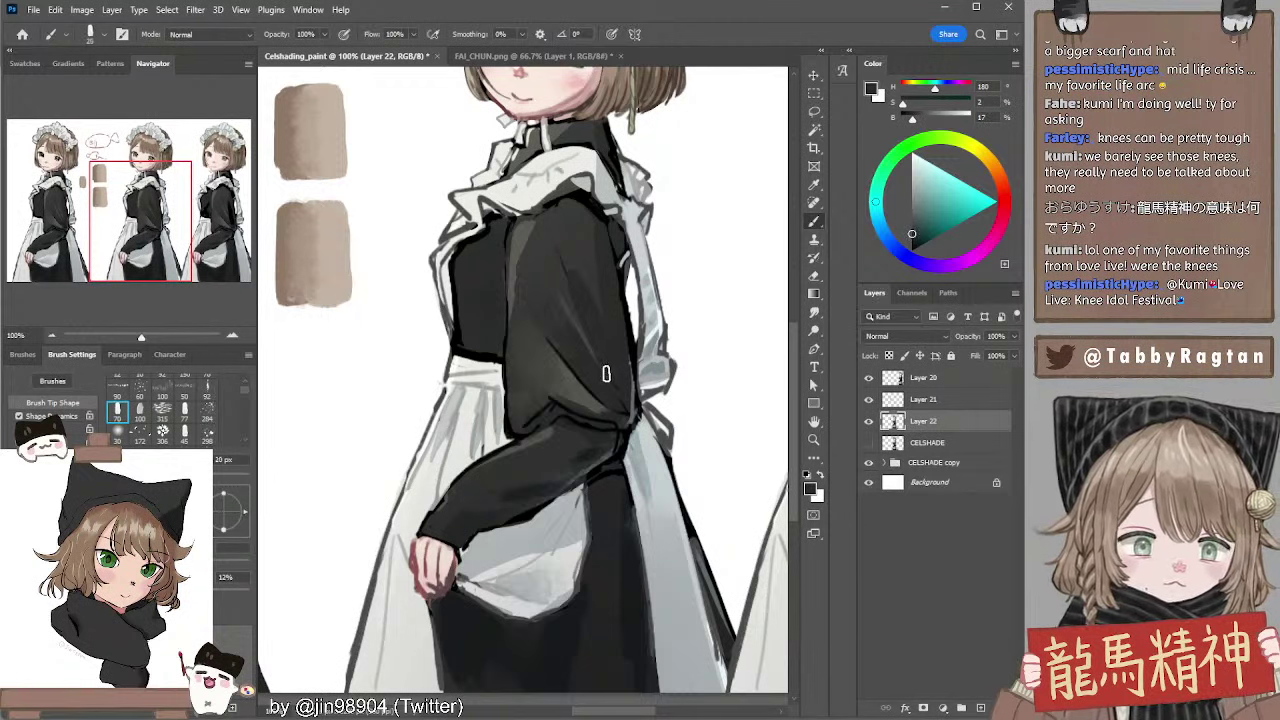
pyautogui.keyDown('alt'); pyautogui.click(607, 350); pyautogui.keyUp('alt')
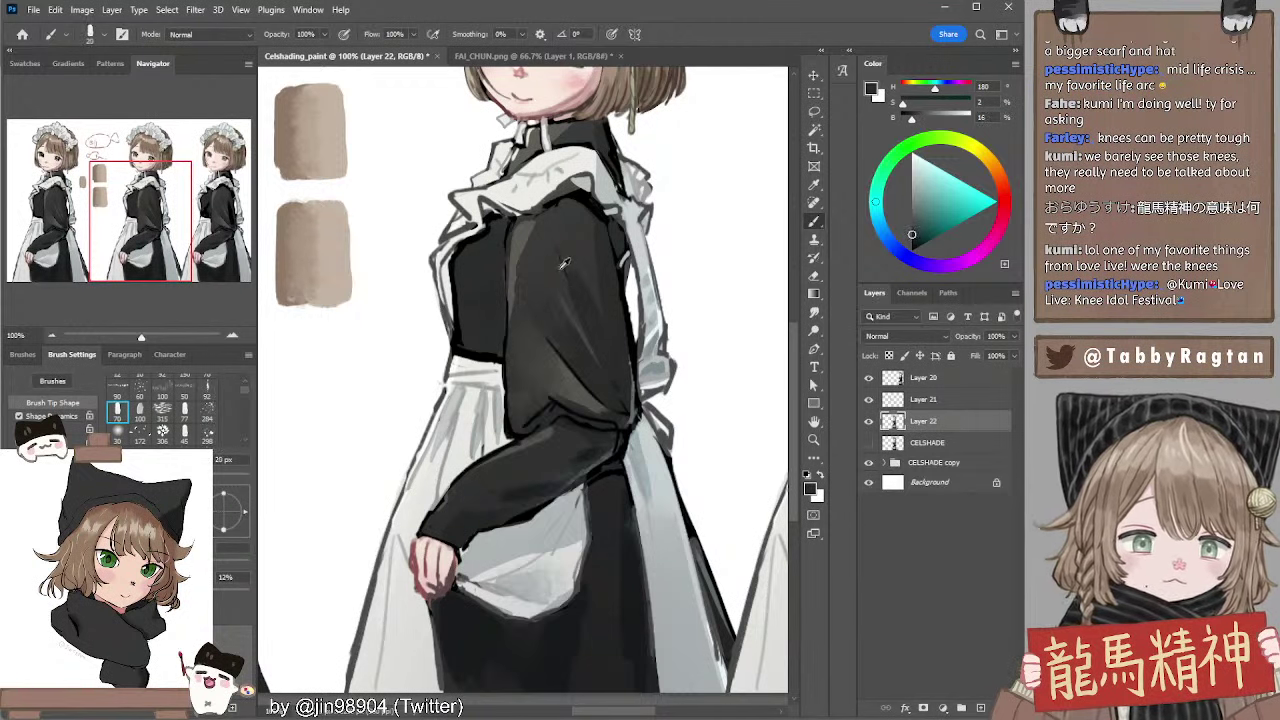
# Blend the shoulder and upper sleeve with greys sampled from the fabric, using a 40 px brush
pyautogui.keyDown('alt'); pyautogui.click(562, 263); pyautogui.keyUp('alt')
pyautogui.press(']')
pyautogui.press(']')
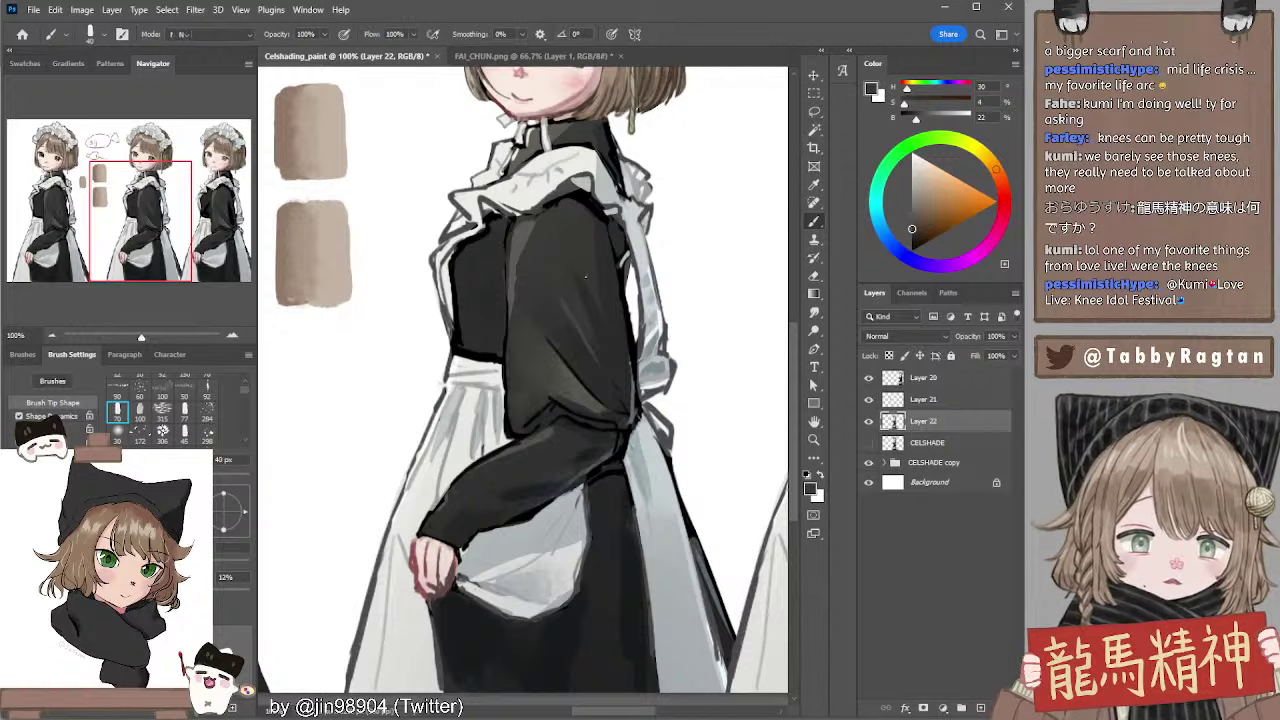
pyautogui.keyDown('alt'); pyautogui.click(591, 219); pyautogui.keyUp('alt')
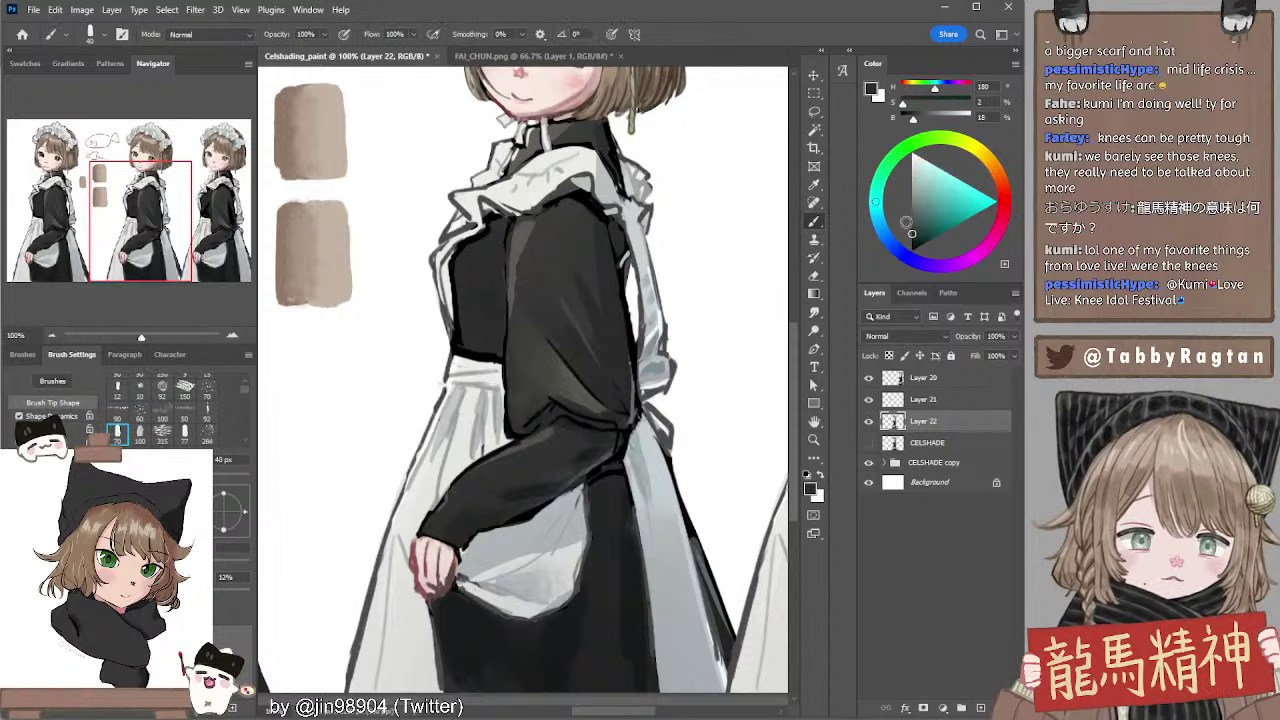
pyautogui.moveTo(603, 218); pyautogui.dragTo(607, 258)
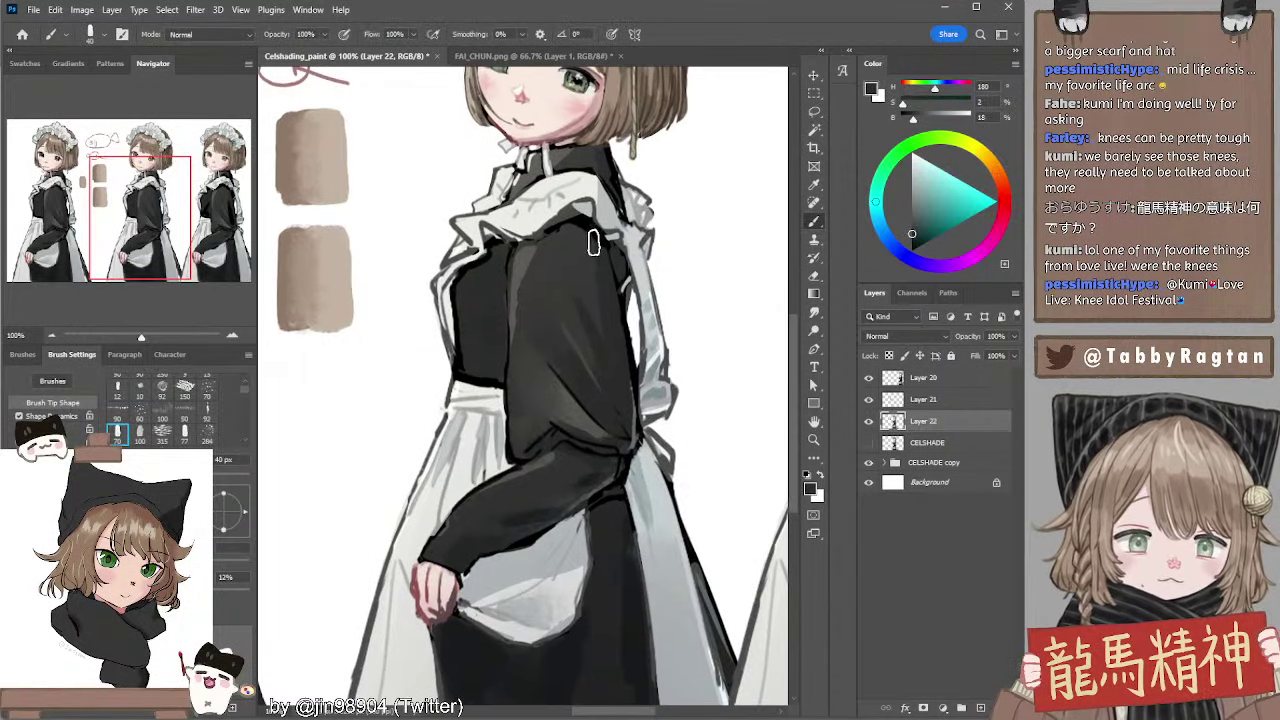
pyautogui.moveTo(596, 205)
pyautogui.mouseDown()
pyautogui.moveTo(590, 283)
pyautogui.moveTo(586, 224)
pyautogui.mouseUp()
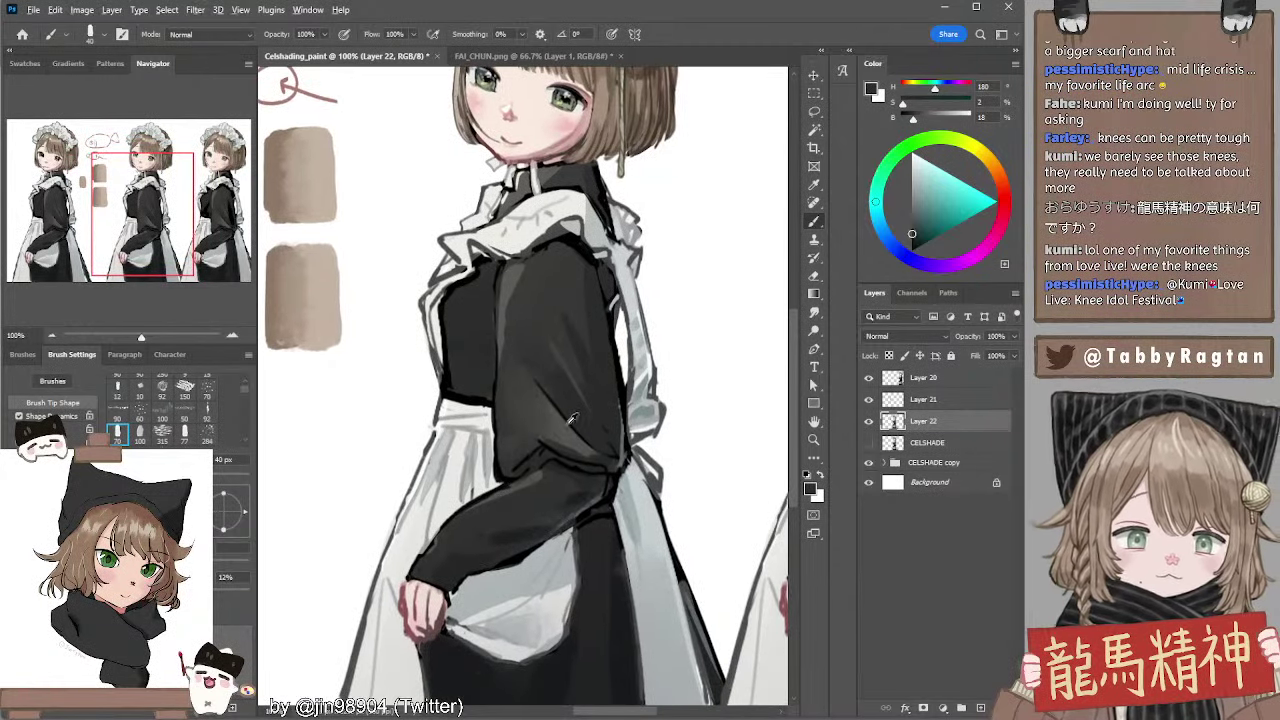
# Soften the shading across the middle of the sleeve with sampled warm and cool greys, using a 60 px brush
pyautogui.keyDown('alt'); pyautogui.click(537, 316); pyautogui.keyUp('alt')
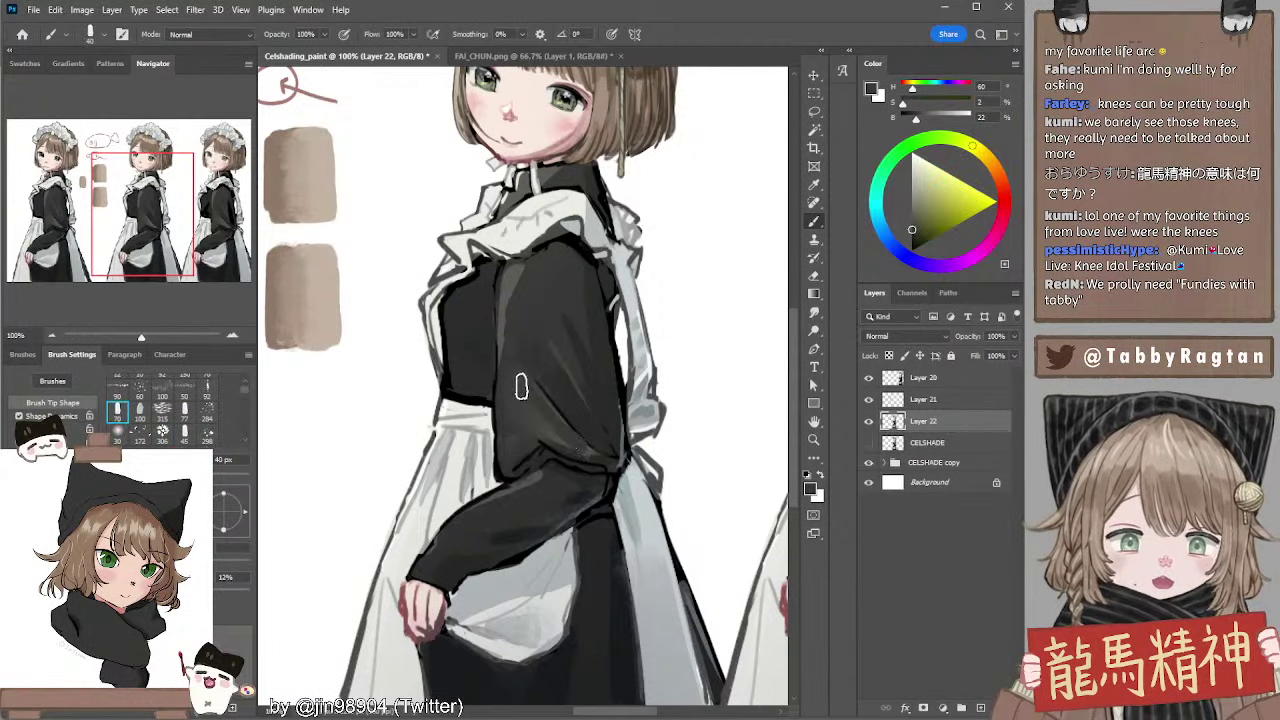
pyautogui.press(']')
pyautogui.press(']')
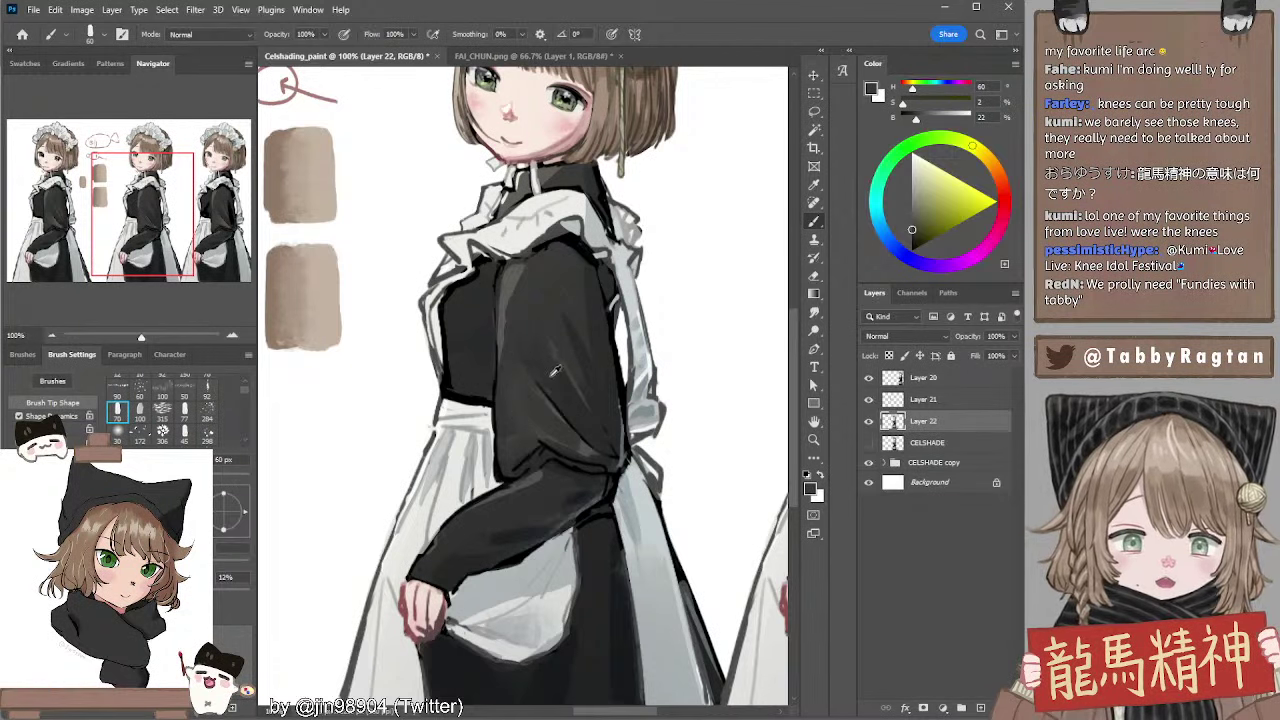
pyautogui.keyDown('alt'); pyautogui.click(556, 362); pyautogui.keyUp('alt')
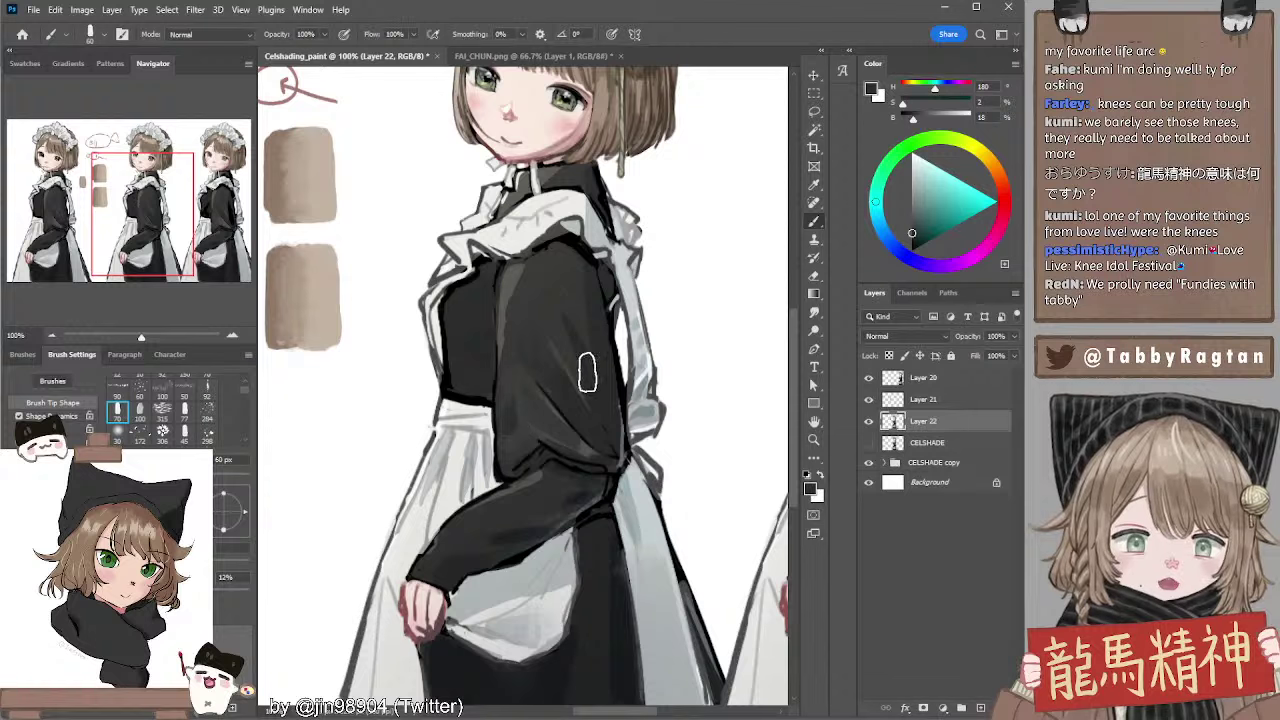
pyautogui.keyDown('alt'); pyautogui.click(594, 418); pyautogui.keyUp('alt')
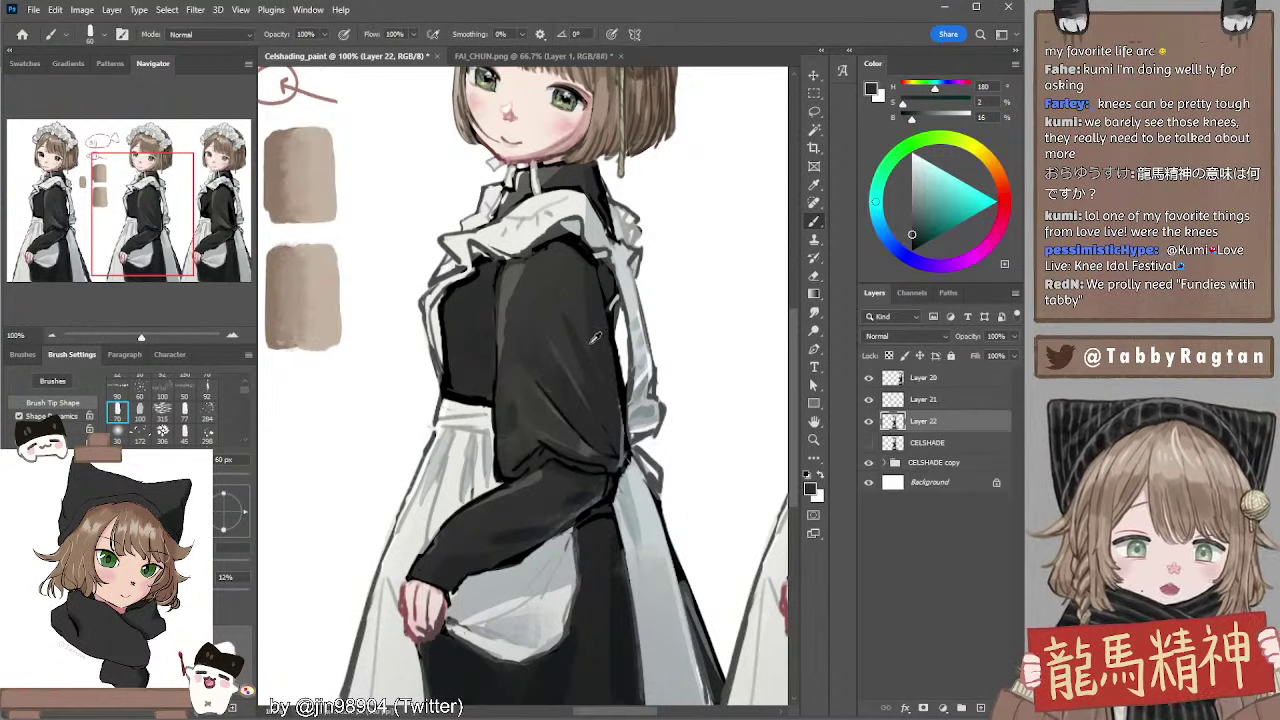
# Mix a darker teal-tinted black (hue 180, saturation 16, brightness 13) and paint the sleeve's back folds with a 15 px brush
pyautogui.click(911, 236)
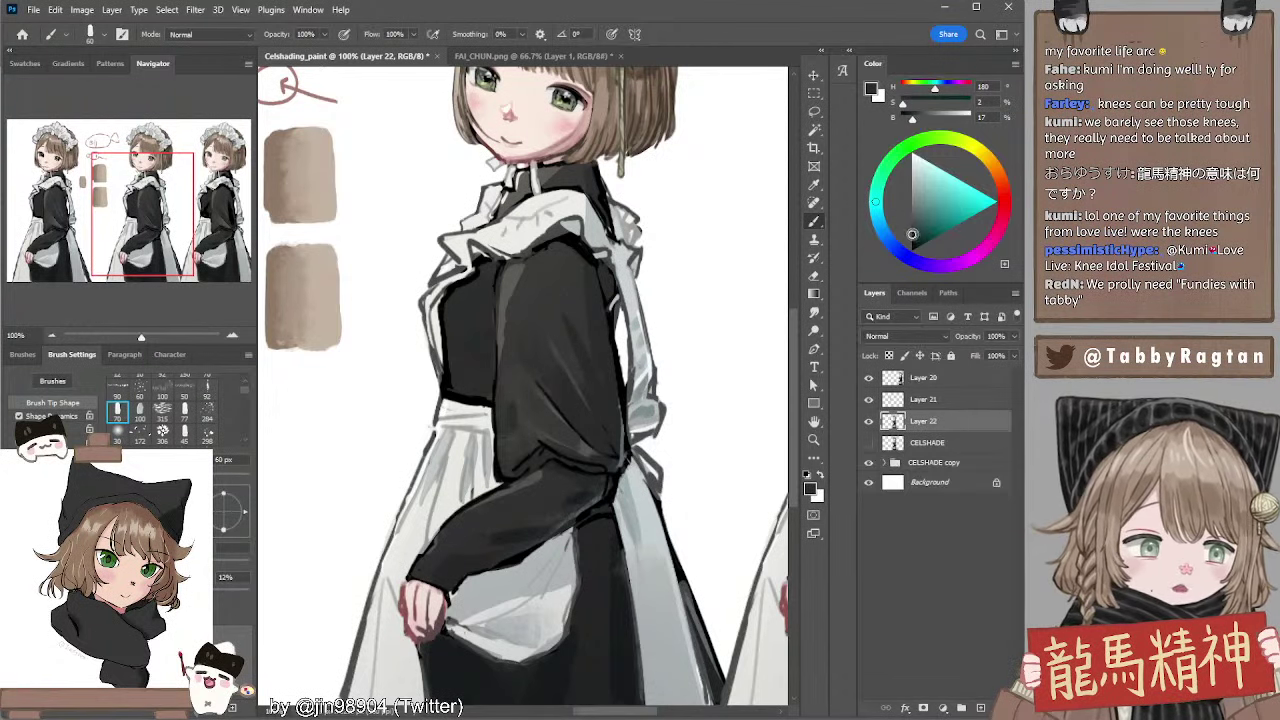
pyautogui.moveTo(913, 235); pyautogui.dragTo(918, 237)
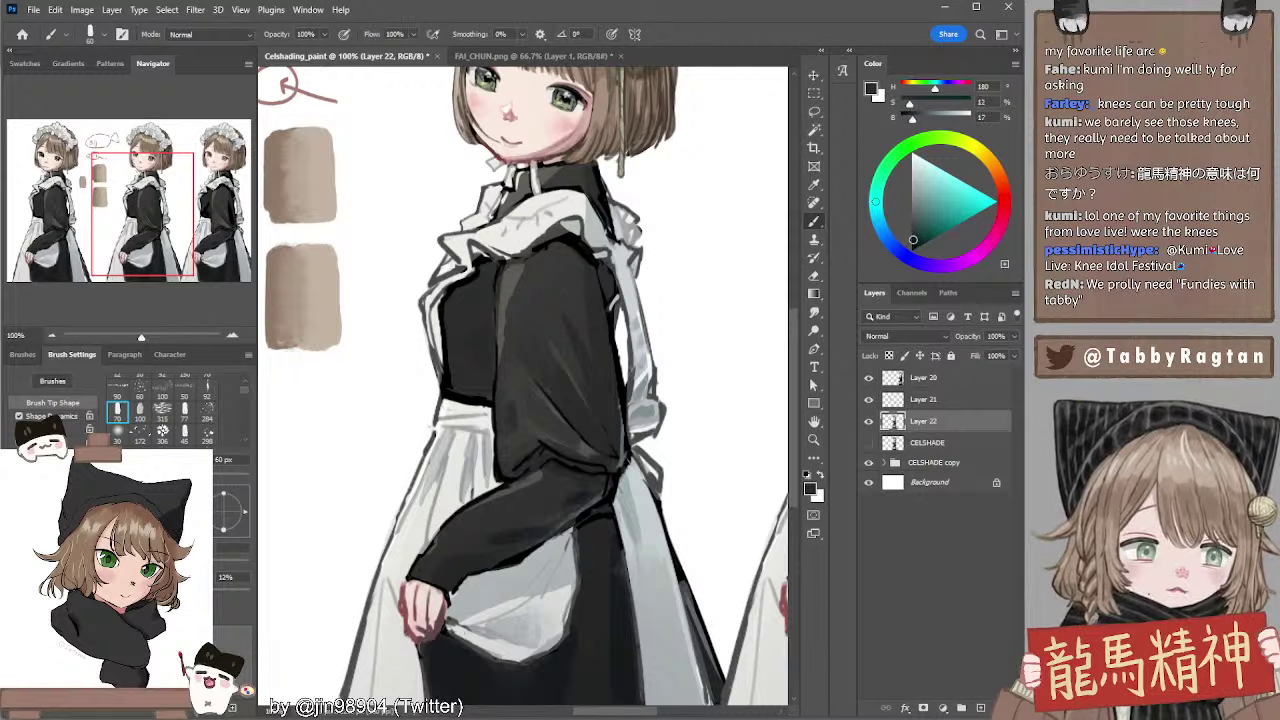
pyautogui.click(913, 239)
pyautogui.press('[')
pyautogui.press('[')
pyautogui.press('[')
pyautogui.press('[')
pyautogui.press('[')
pyautogui.press('[')
pyautogui.press('[')
pyautogui.press('[')
pyautogui.moveTo(592, 334); pyautogui.dragTo(606, 421)
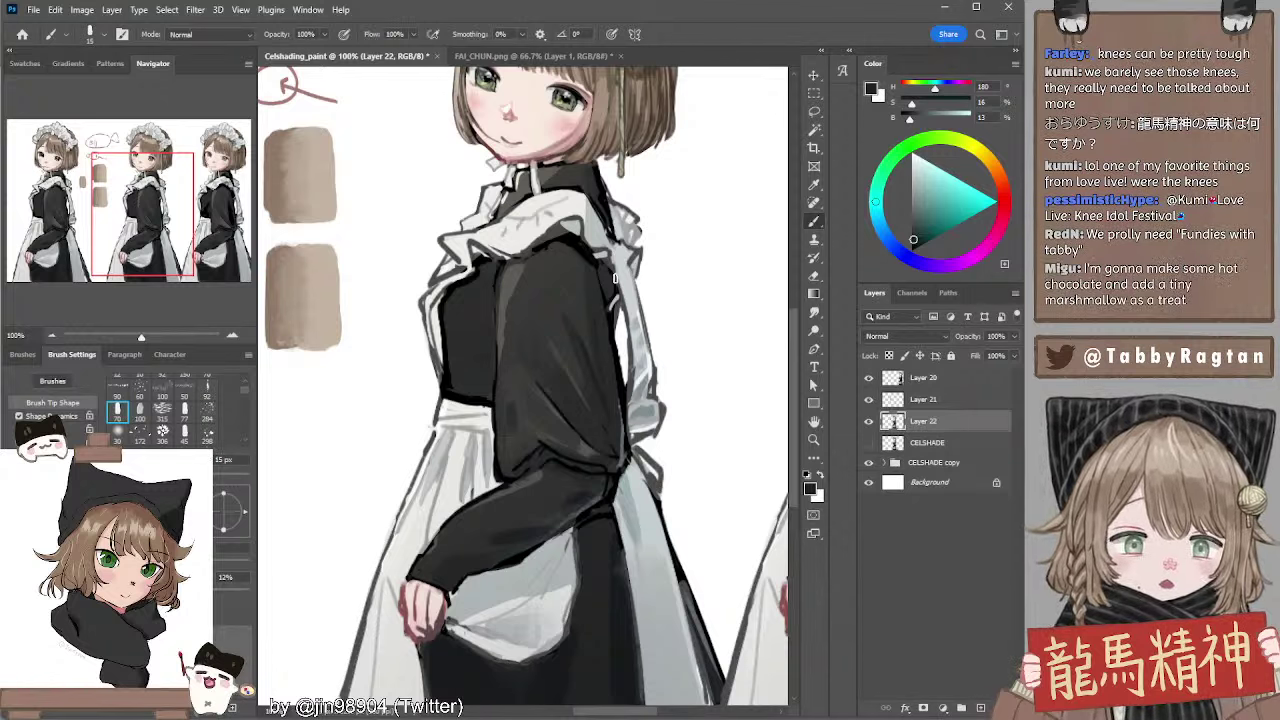
# Refine the sleeve's fold shadows in the same teal-tinted black, varying the brush between 10 and 20 px
pyautogui.press(']')
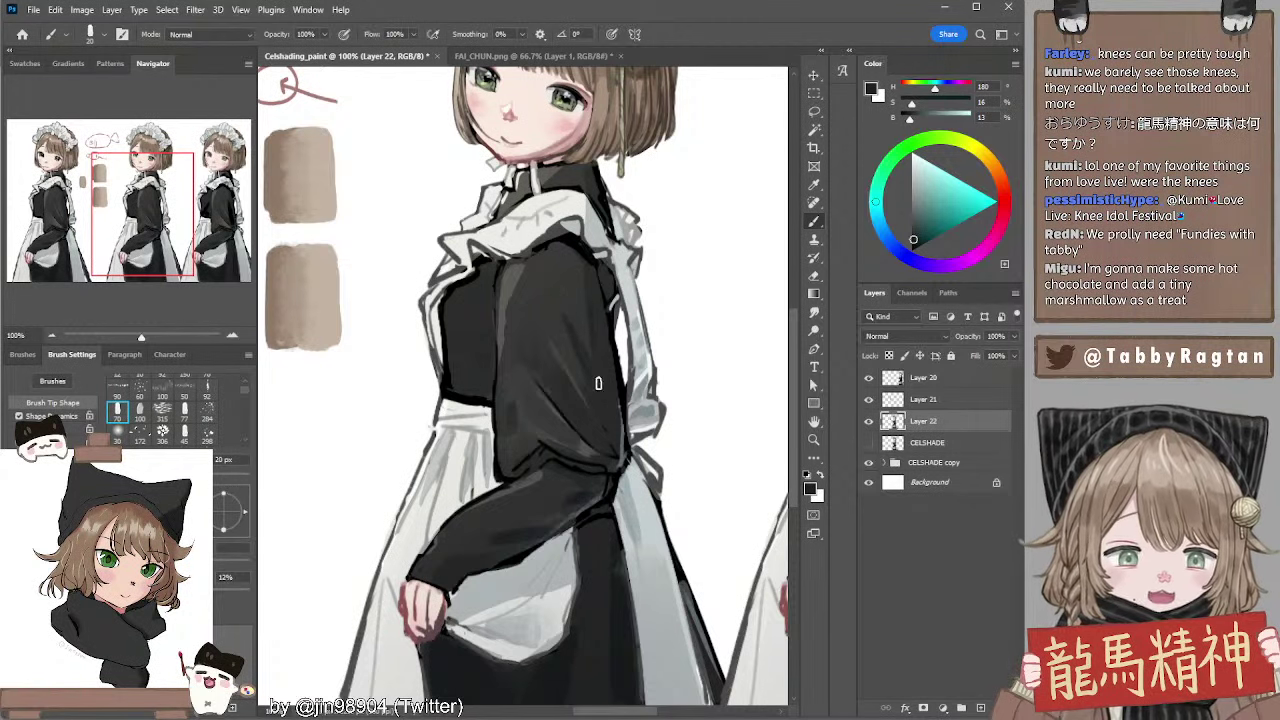
pyautogui.press('[')
pyautogui.press('[')
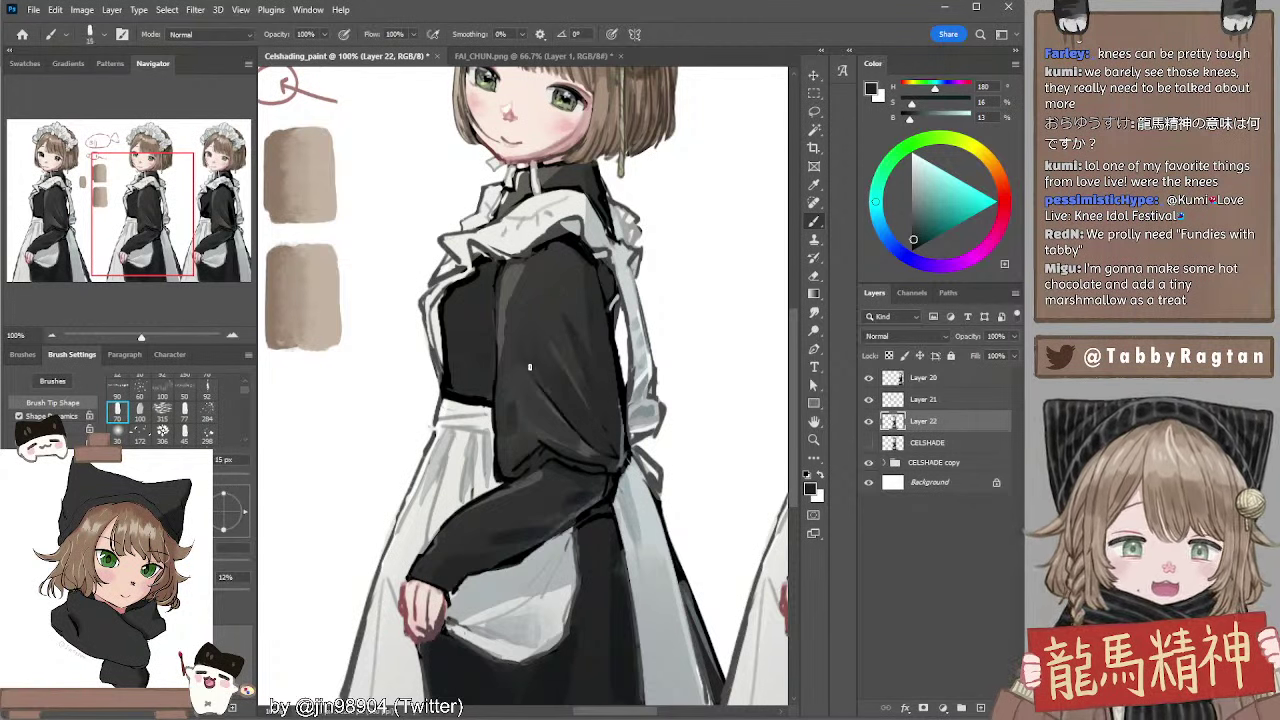
pyautogui.press(']')
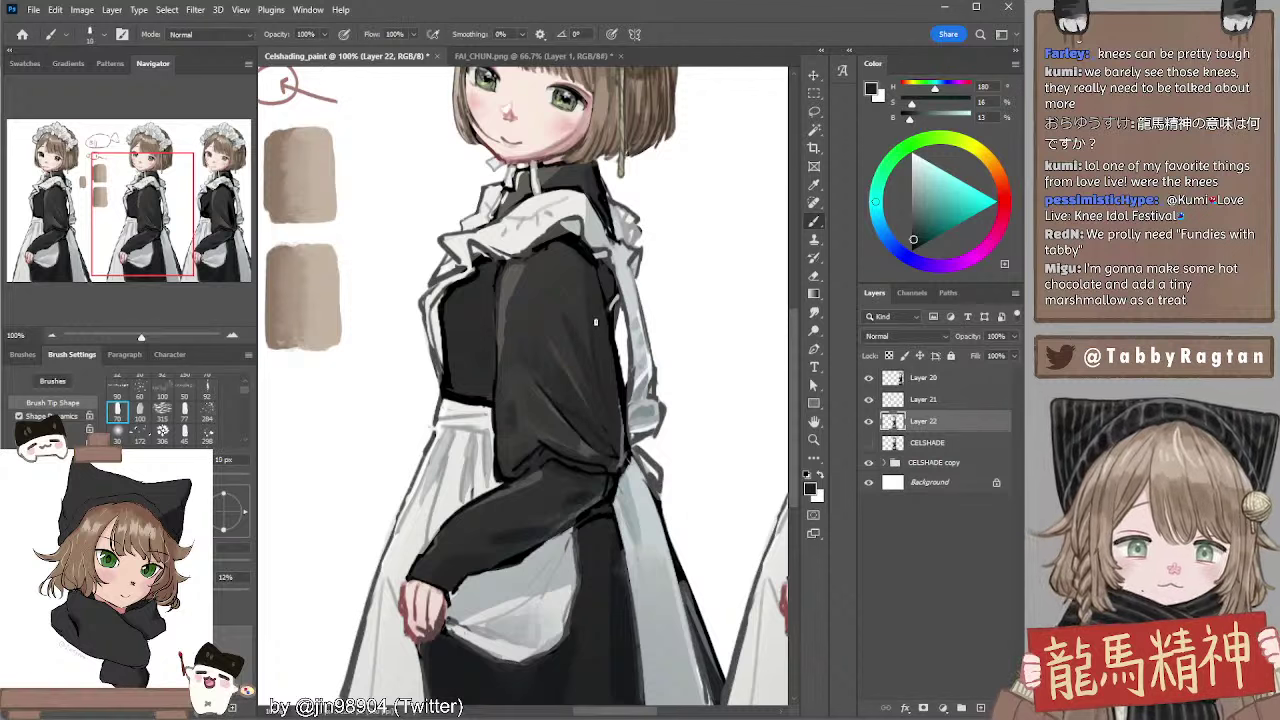
# Sample the upper sleeve's dark grey and touch up the shoulder and the sleeve's front edge with a 15 px brush
pyautogui.keyDown('alt'); pyautogui.click(587, 292); pyautogui.keyUp('alt')
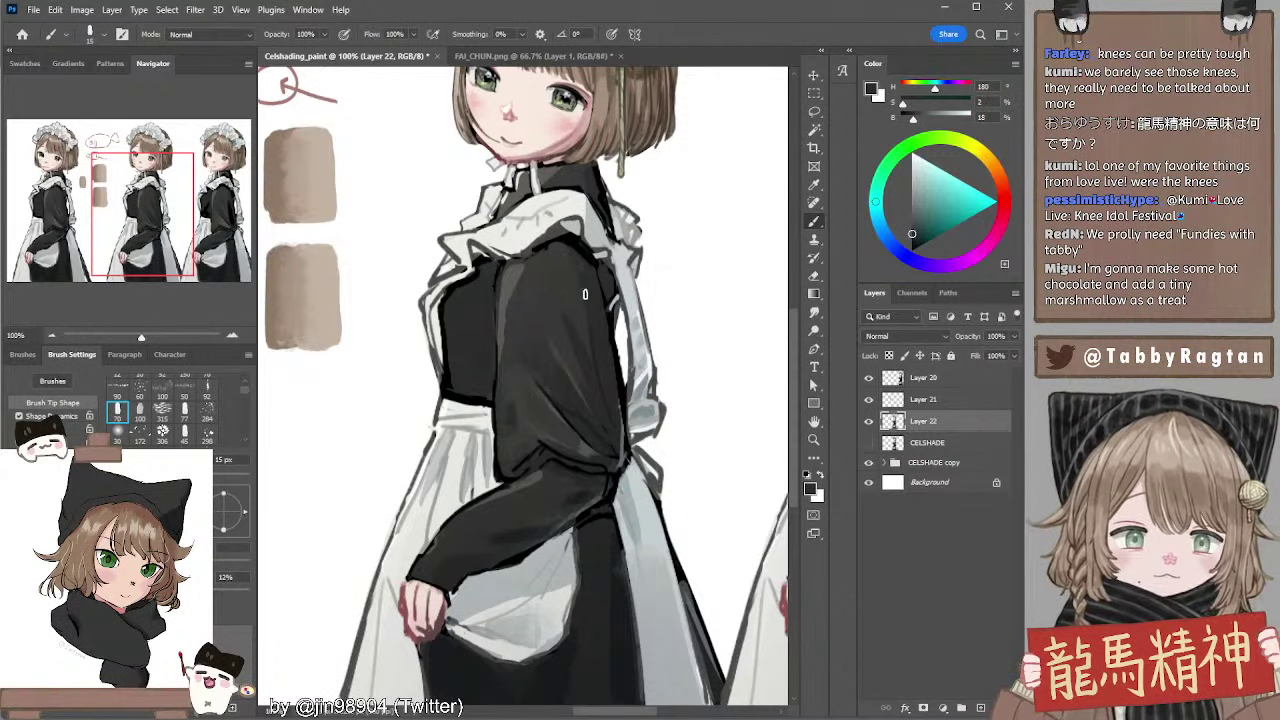
pyautogui.moveTo(574, 299); pyautogui.dragTo(602, 293)
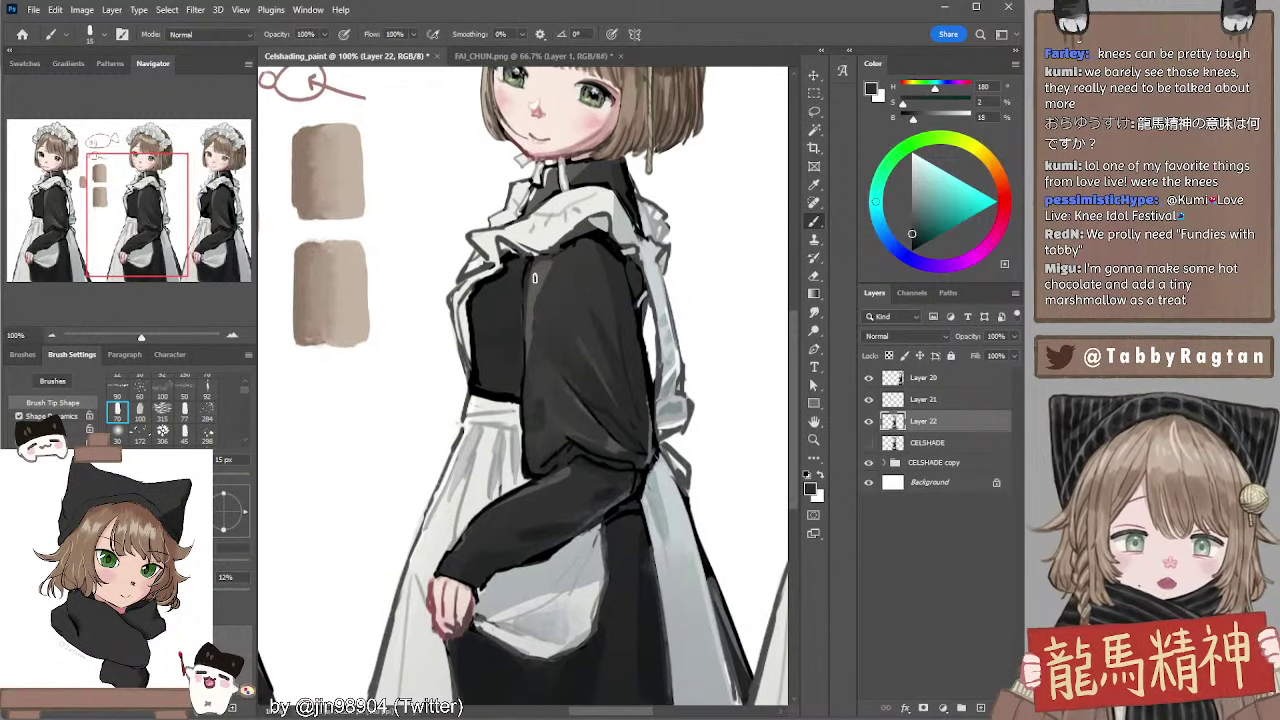
pyautogui.moveTo(530, 266); pyautogui.dragTo(527, 311)
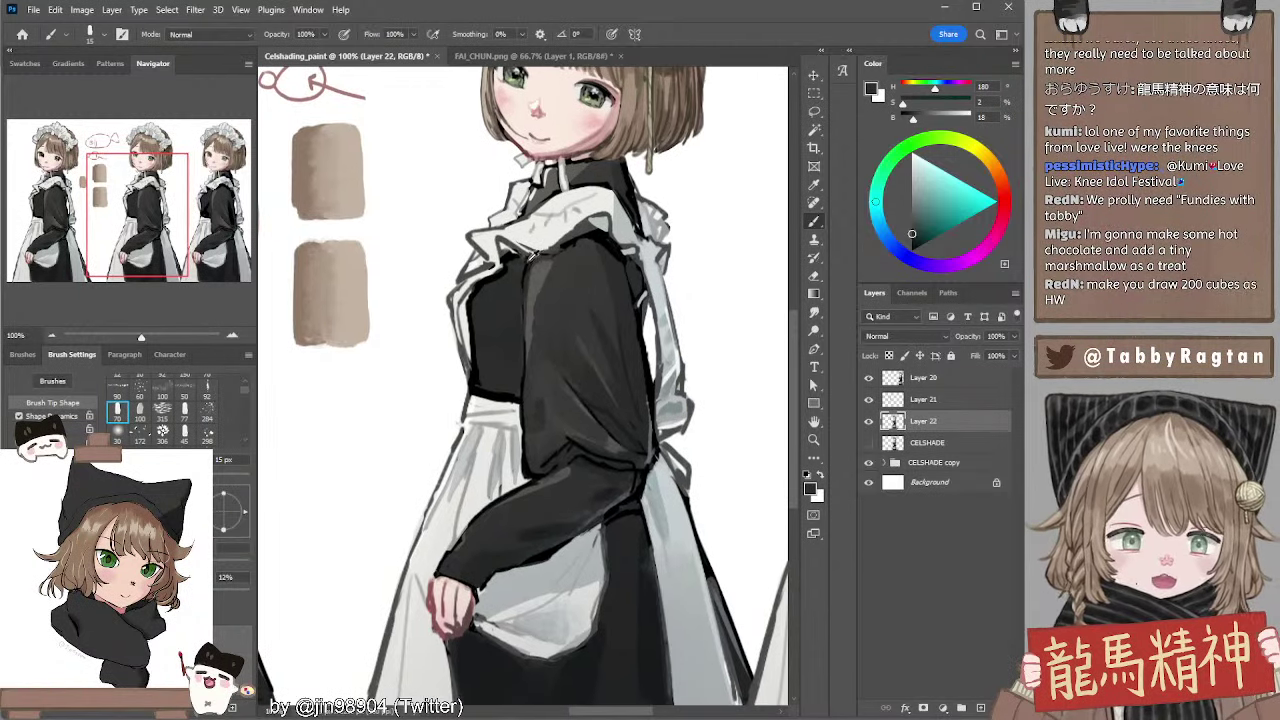
# Sample near-black from the line art and darken the lower bodice with a 90 px brush, undoing unwanted strokes
pyautogui.keyDown('alt'); pyautogui.click(532, 264); pyautogui.keyUp('alt')
pyautogui.keyDown('alt'); pyautogui.click(529, 271); pyautogui.keyUp('alt')
pyautogui.press(']')
pyautogui.press(']')
pyautogui.press(']')
pyautogui.press(']')
pyautogui.press(']')
pyautogui.press(']')
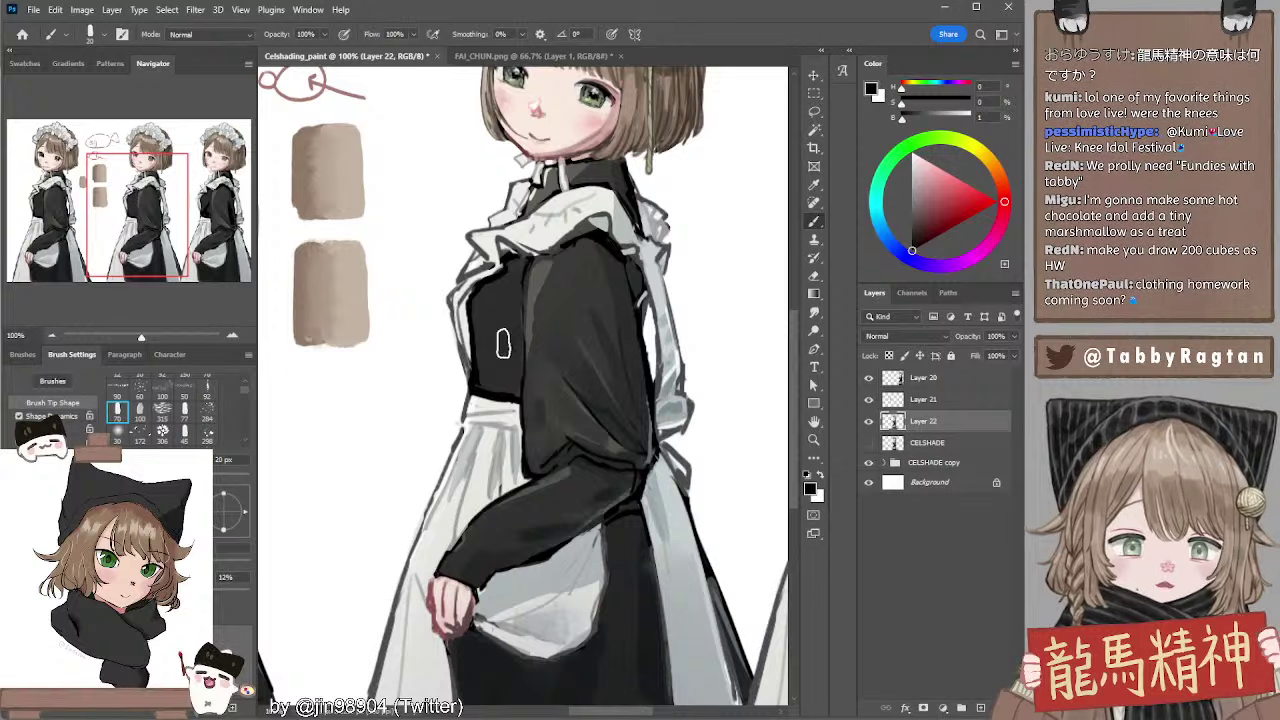
pyautogui.moveTo(488, 357)
pyautogui.mouseDown()
pyautogui.moveTo(518, 375)
pyautogui.moveTo(490, 364)
pyautogui.moveTo(516, 331)
pyautogui.moveTo(487, 363)
pyautogui.moveTo(509, 373)
pyautogui.moveTo(513, 333)
pyautogui.moveTo(483, 365)
pyautogui.moveTo(518, 373)
pyautogui.mouseUp()
pyautogui.hotkey('ctrl', 'z')
pyautogui.press('[')
pyautogui.press(']')
pyautogui.press(']')
pyautogui.hotkey('ctrl', 'z')
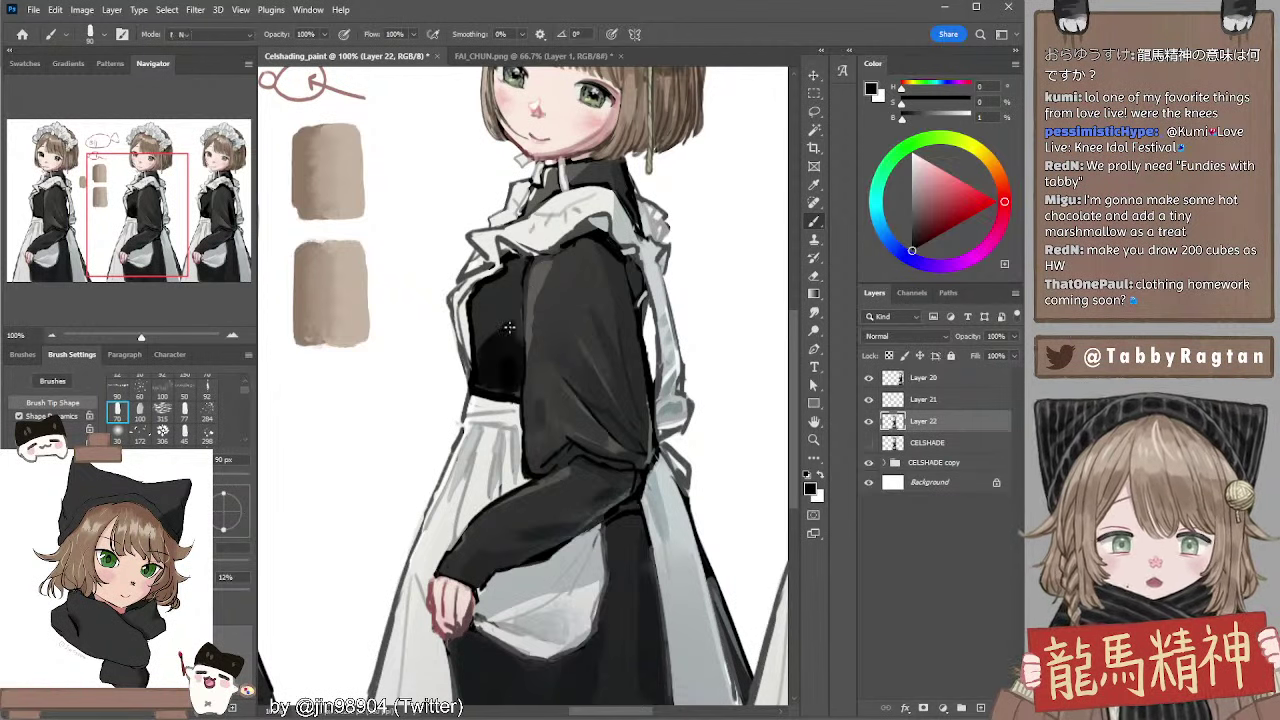
# Refine the bodice's upper area and edges with near-black at 4% brightness, reducing the brush to 15 px
pyautogui.press('r')
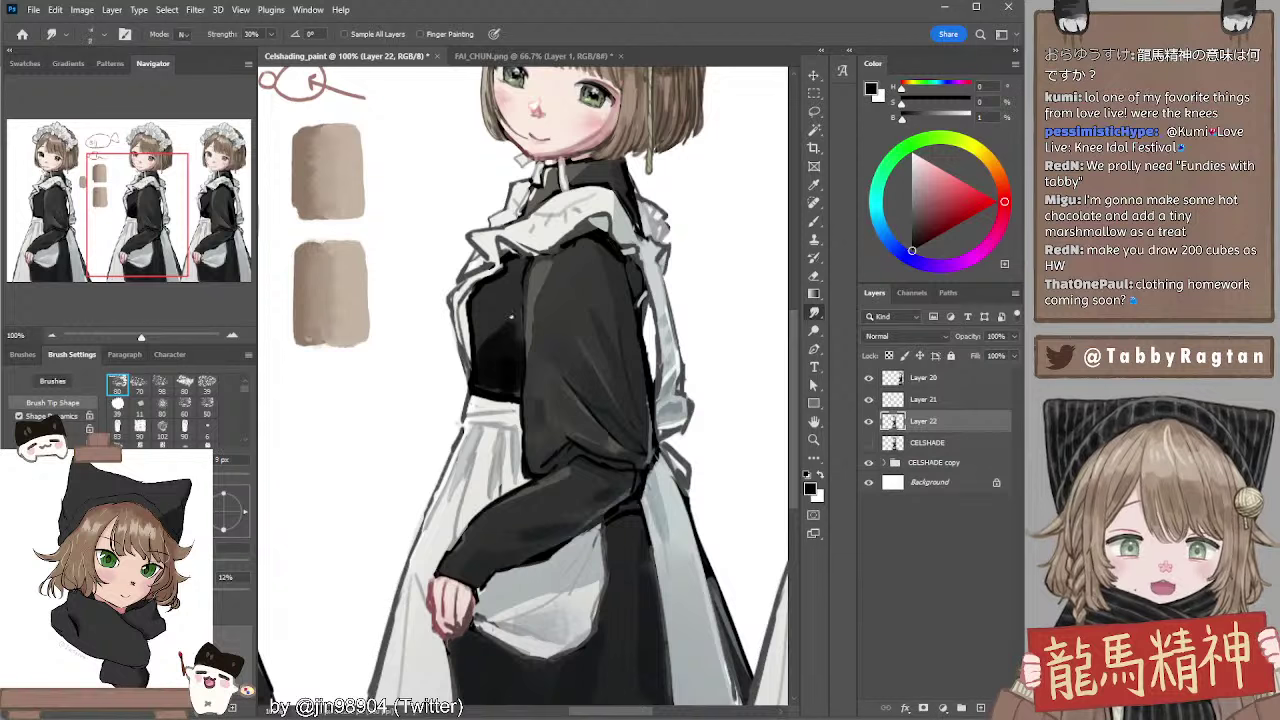
pyautogui.press('b')
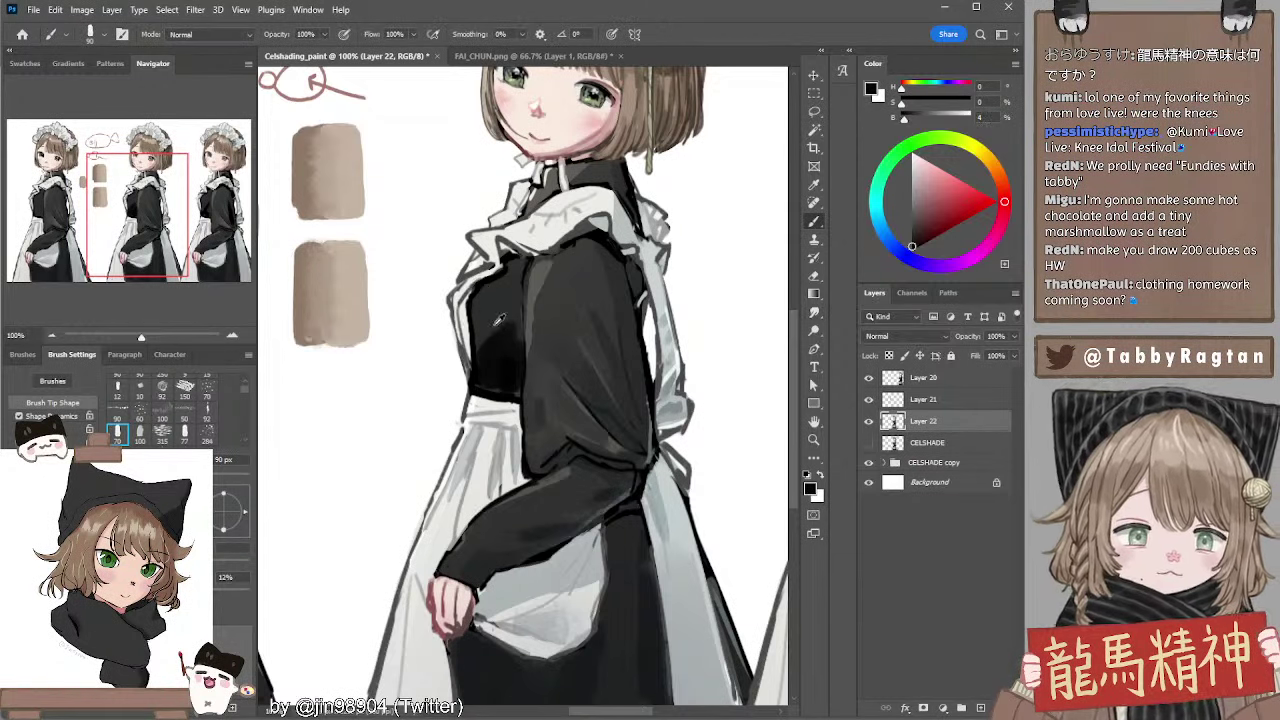
pyautogui.press('[')
pyautogui.press('[')
pyautogui.press('[')
pyautogui.press('[')
pyautogui.press('[')
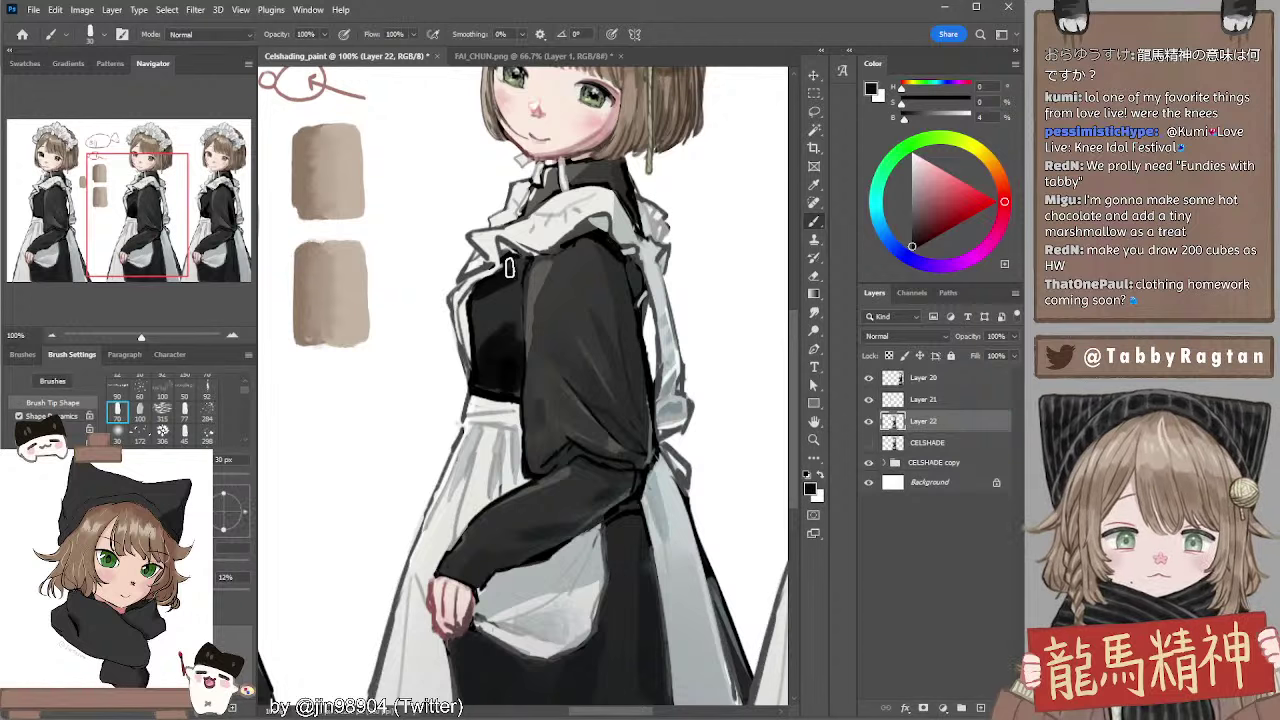
pyautogui.press('[')
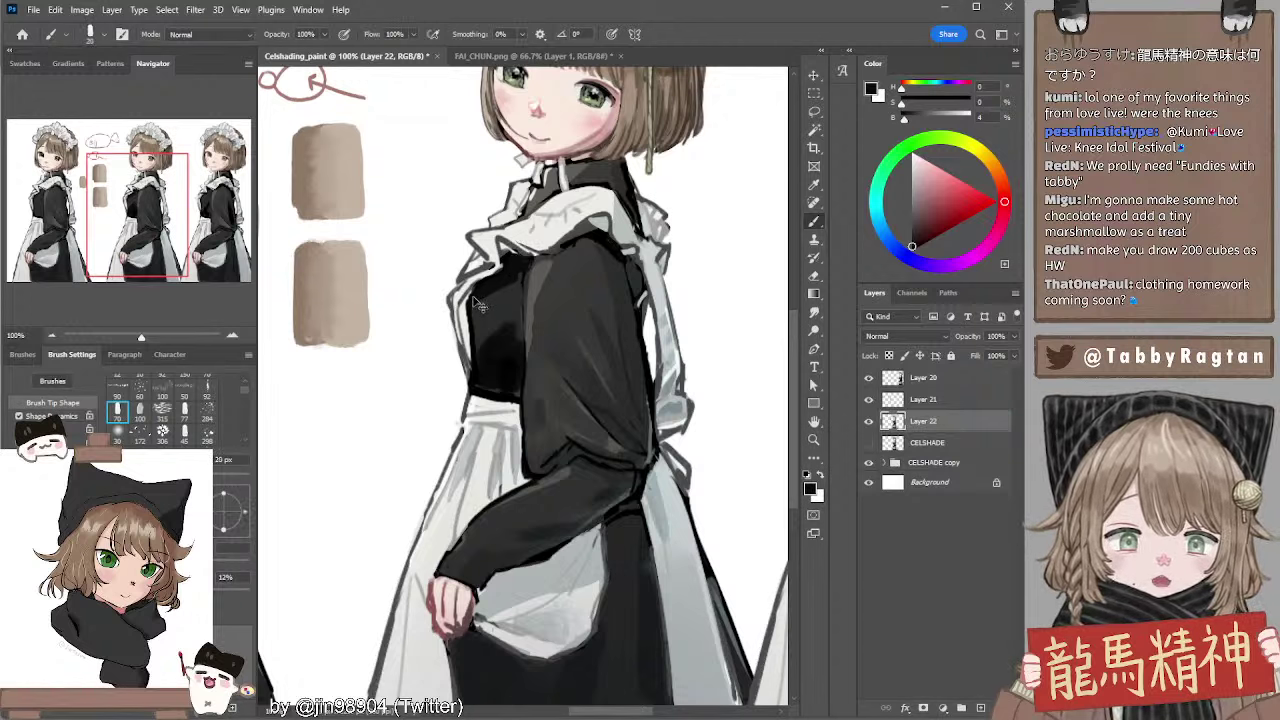
pyautogui.press('[')
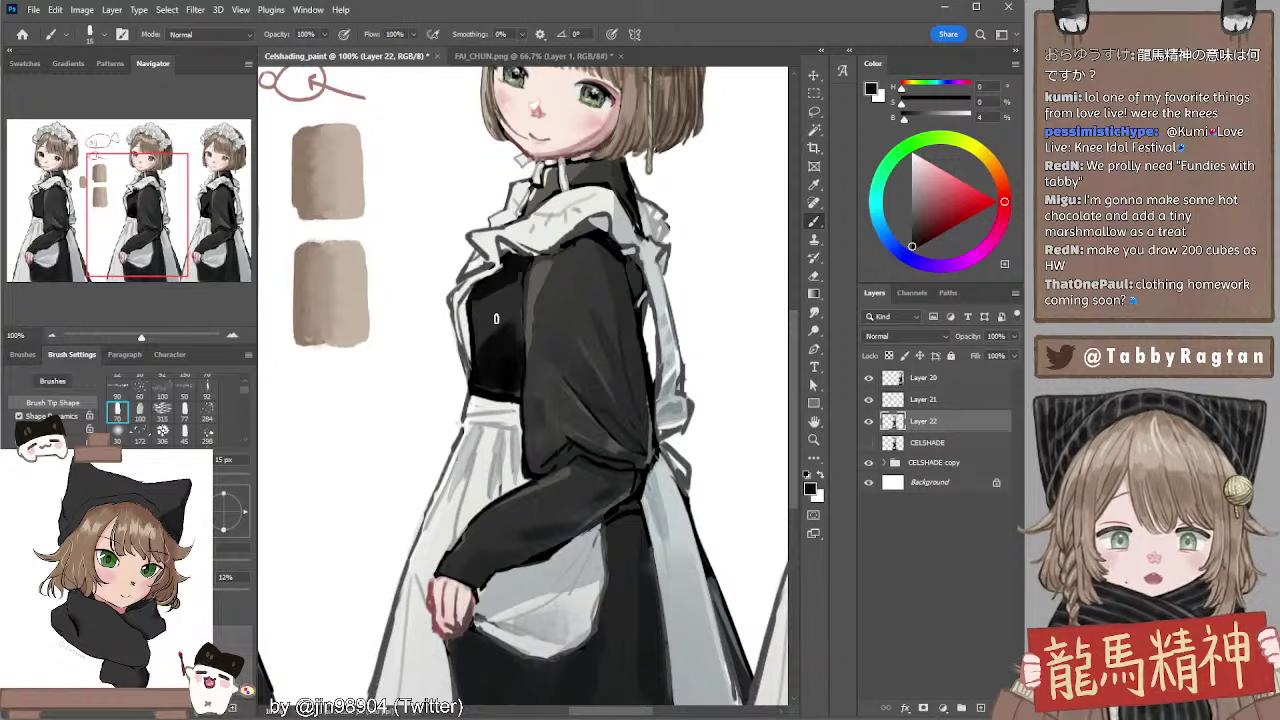
# Clean up the outer outline of the apron's bib with a 15 px eraser
pyautogui.moveTo(586, 317); pyautogui.dragTo(601, 332)
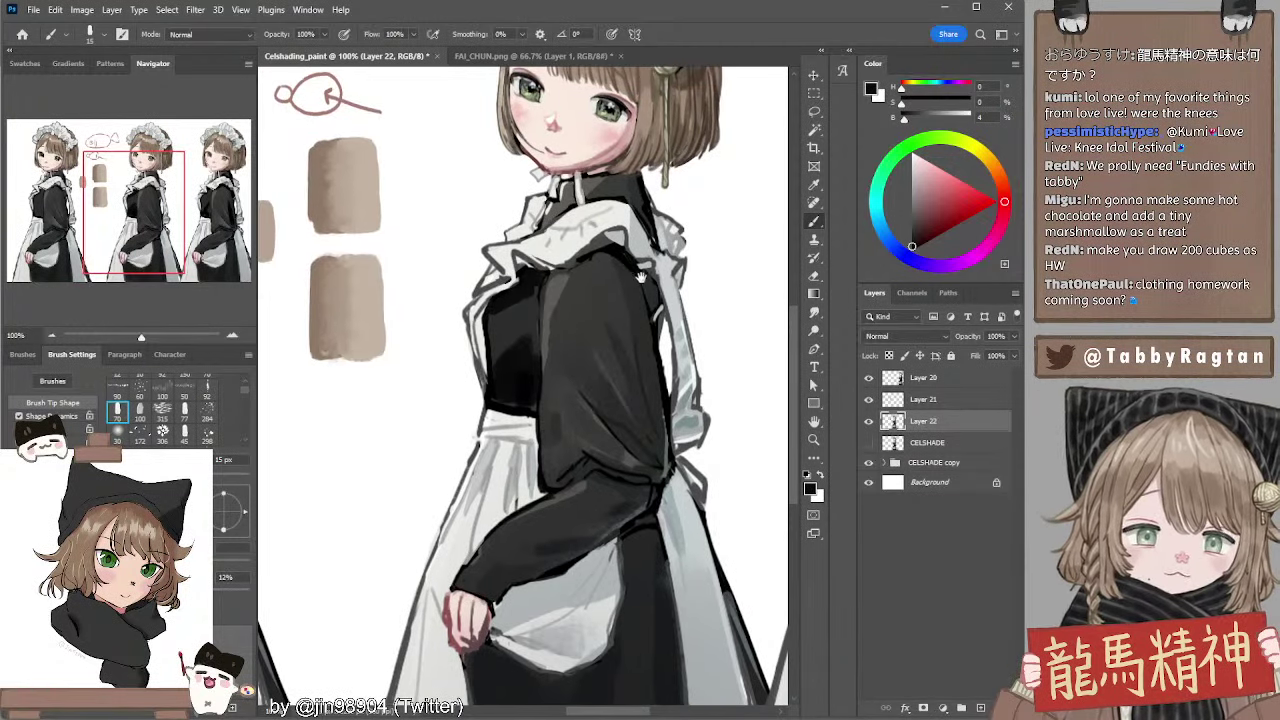
pyautogui.moveTo(642, 278); pyautogui.dragTo(652, 268)
pyautogui.press('e')
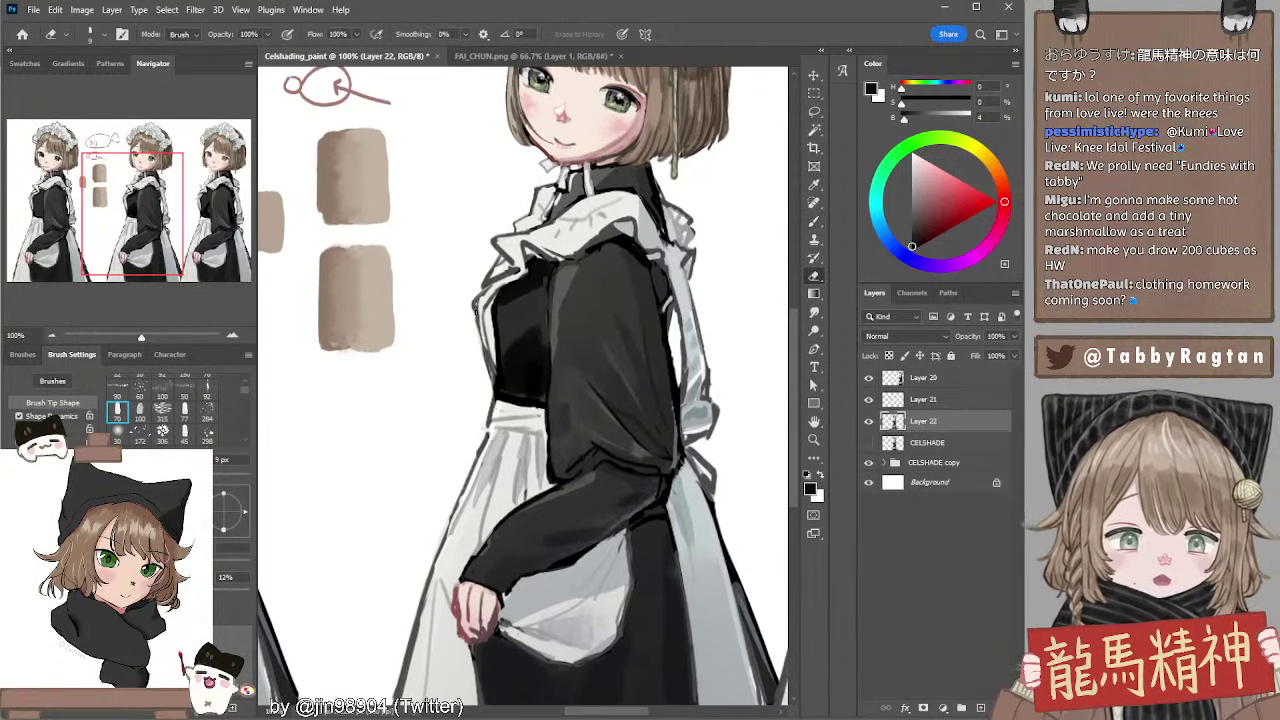
pyautogui.press(']')
pyautogui.press(']')
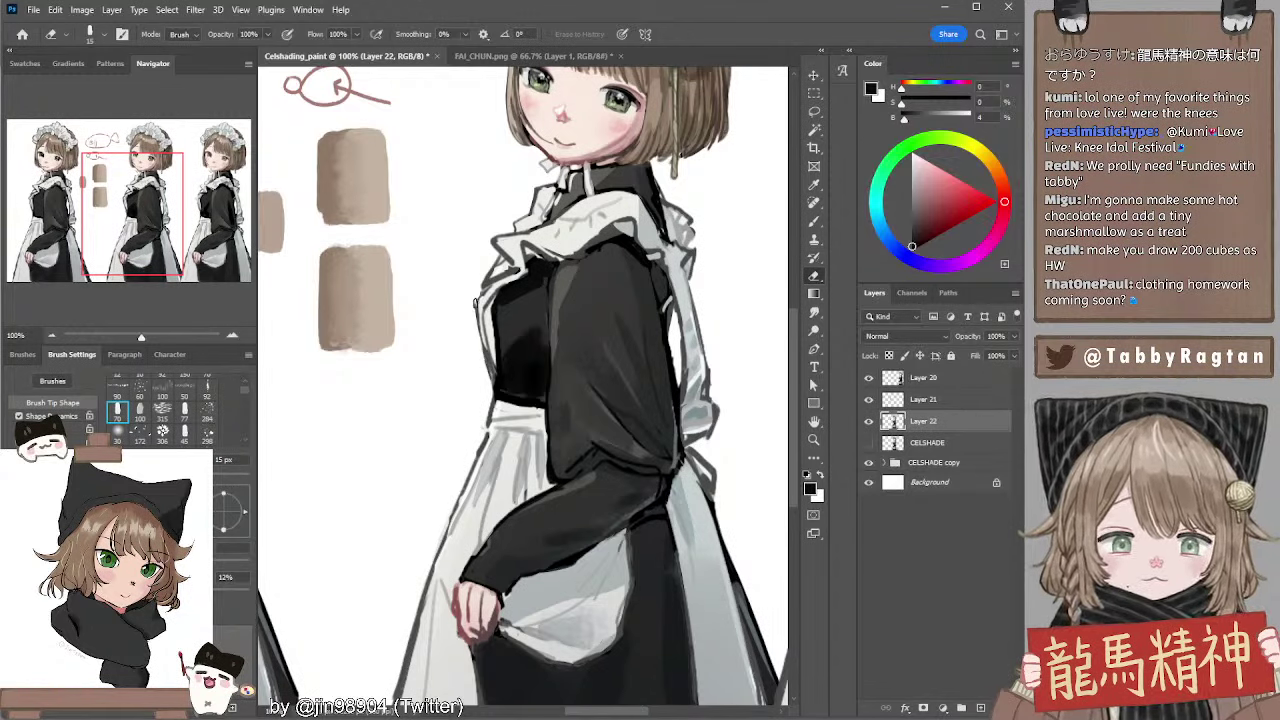
pyautogui.press('r')
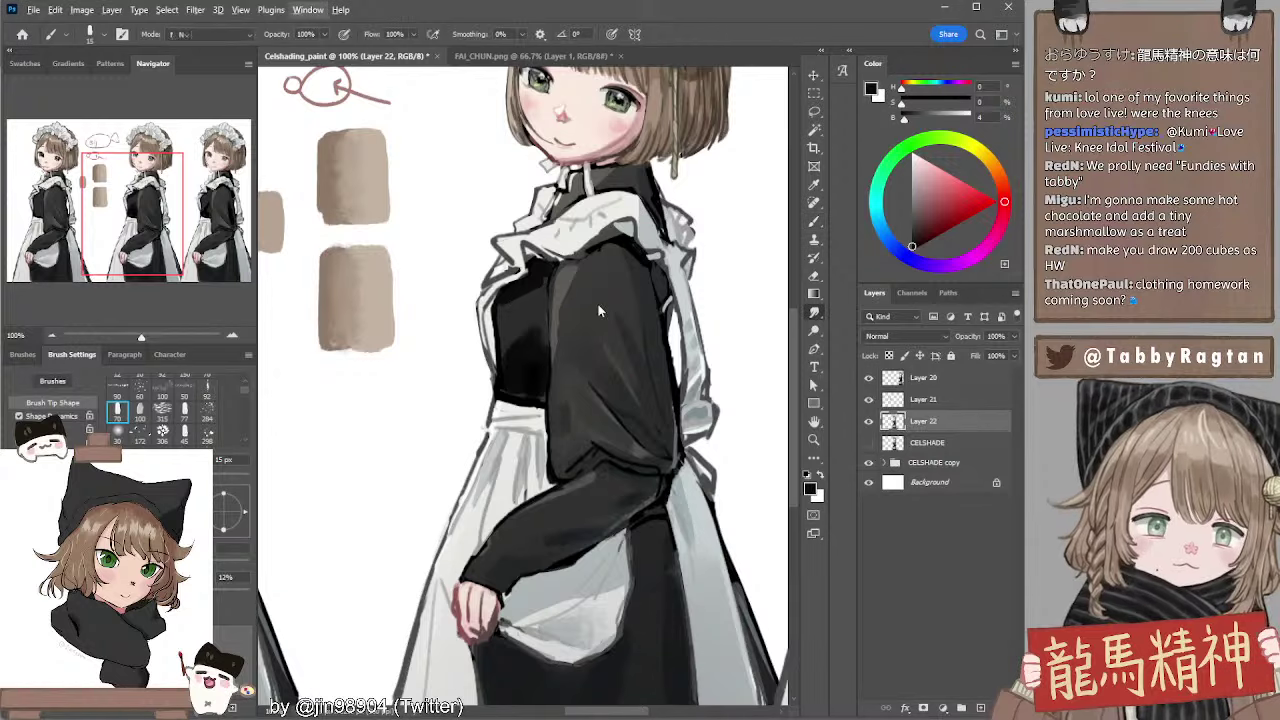
pyautogui.doubleClick(666, 16)
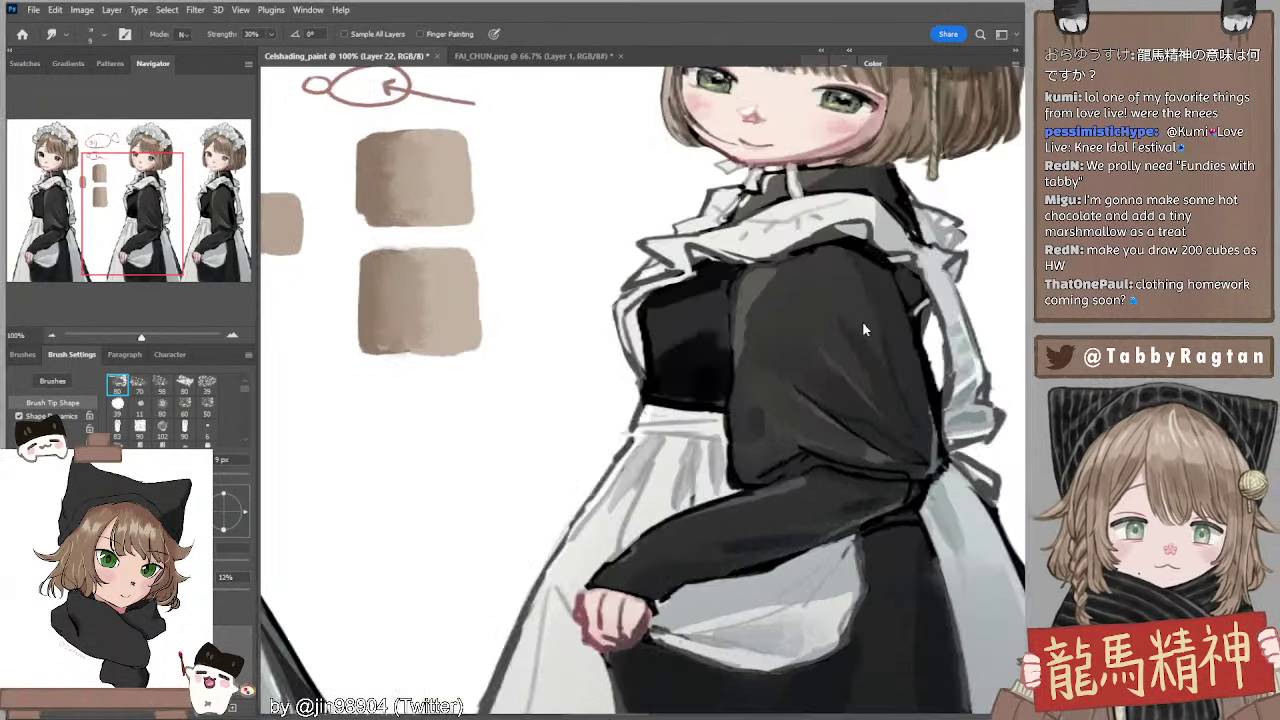
pyautogui.press('b')
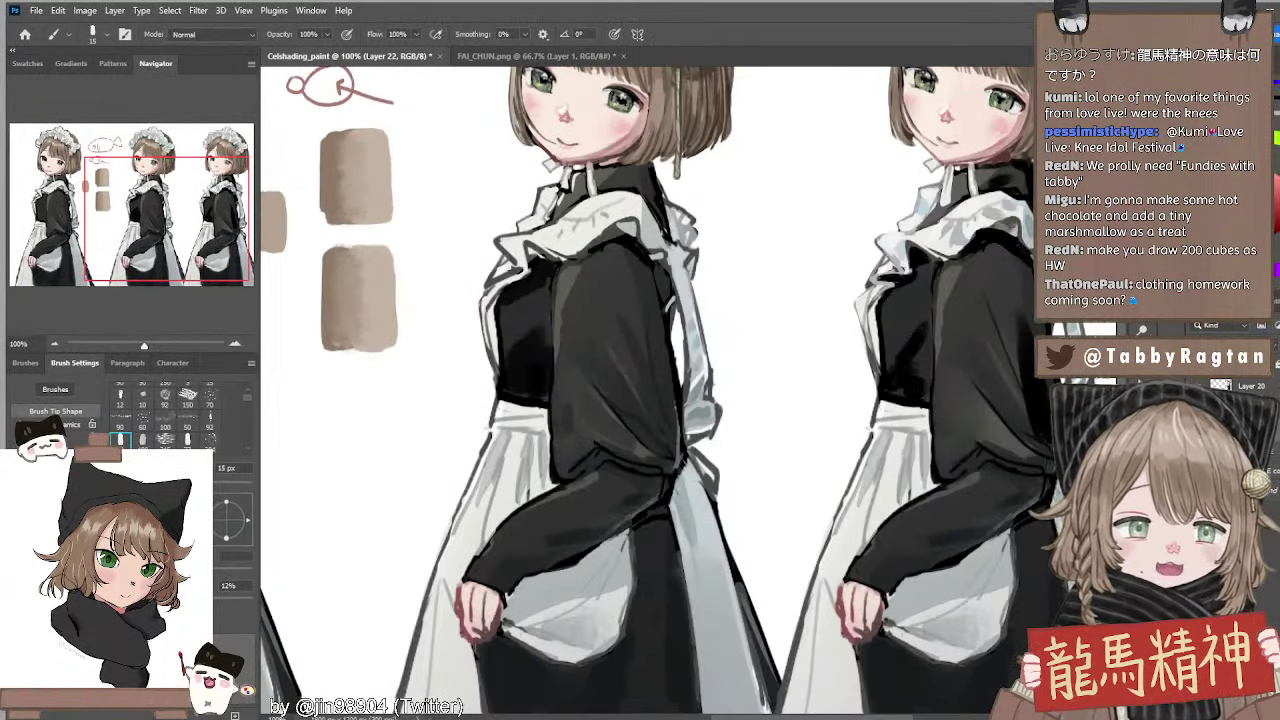
pyautogui.doubleClick(872, 12)
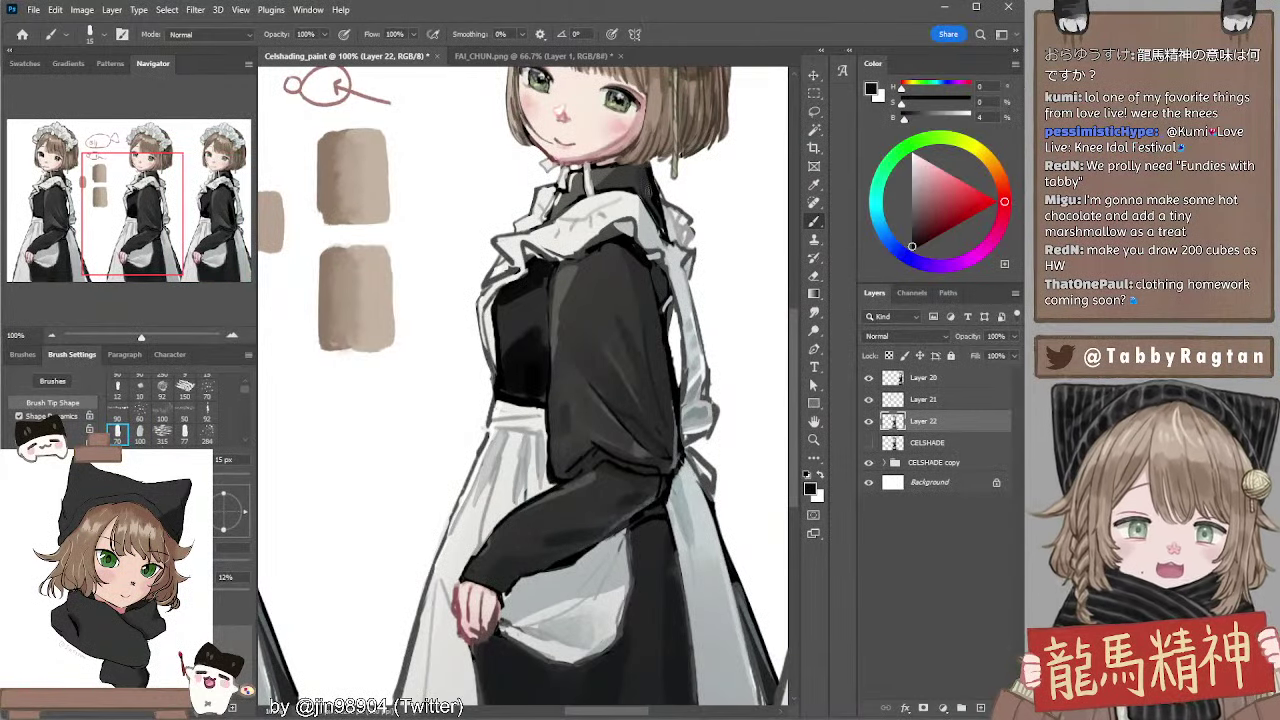
# Sample near-black at the back of the collar and darken the dress's back edge with a 25 px brush
pyautogui.keyDown('alt'); pyautogui.click(648, 195); pyautogui.keyUp('alt')
pyautogui.press(']')
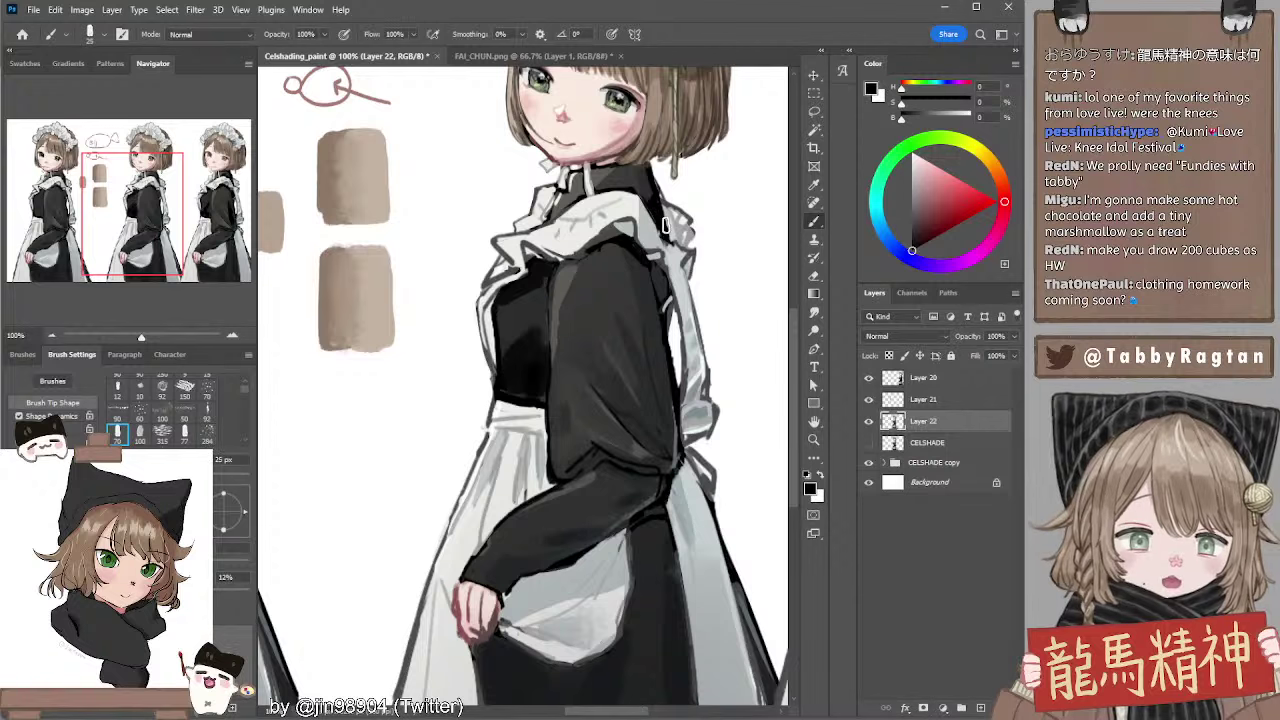
pyautogui.moveTo(670, 325); pyautogui.dragTo(670, 322)
pyautogui.press('r')
pyautogui.press('b')
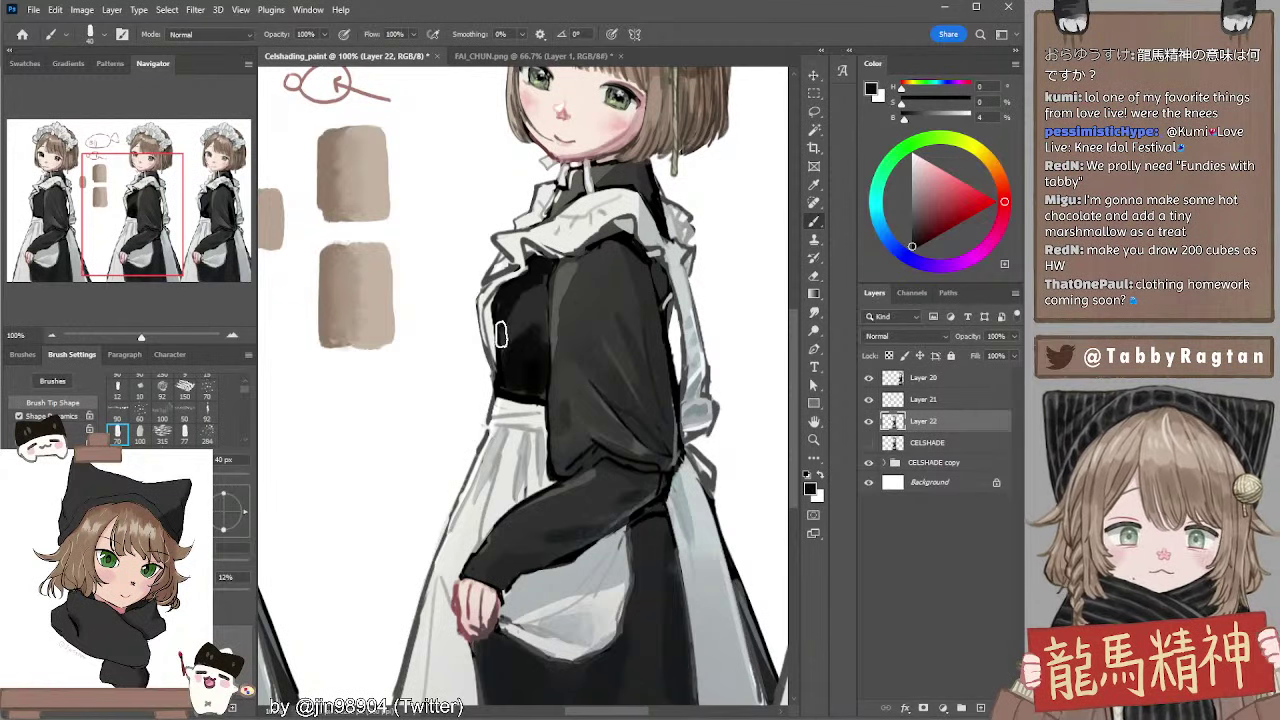
pyautogui.moveTo(558, 332); pyautogui.dragTo(581, 350)
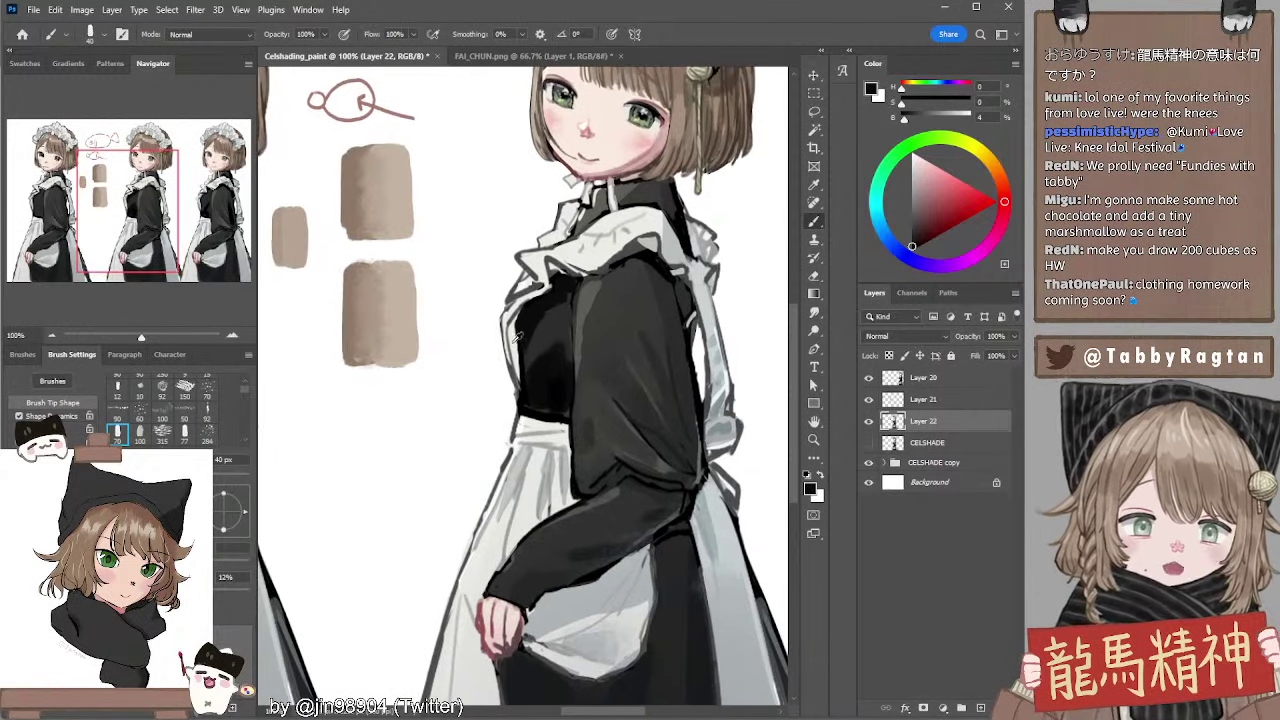
# Sample the apron bib's grey, shift it to blue-grey (hue 204, saturation 10%, brightness 68%) and shade the bib's front strip with a 15–20 px brush
pyautogui.keyDown('alt'); pyautogui.click(513, 343); pyautogui.keyUp('alt')
pyautogui.click(917, 188)
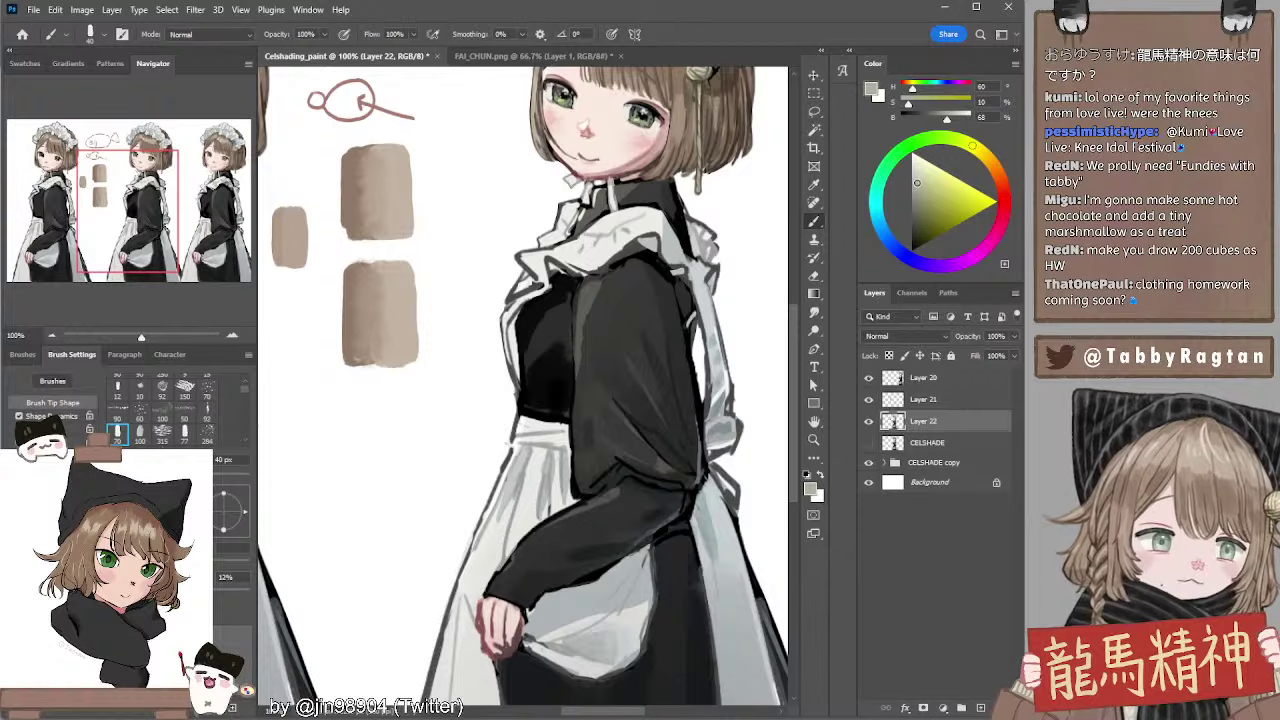
pyautogui.click(881, 228)
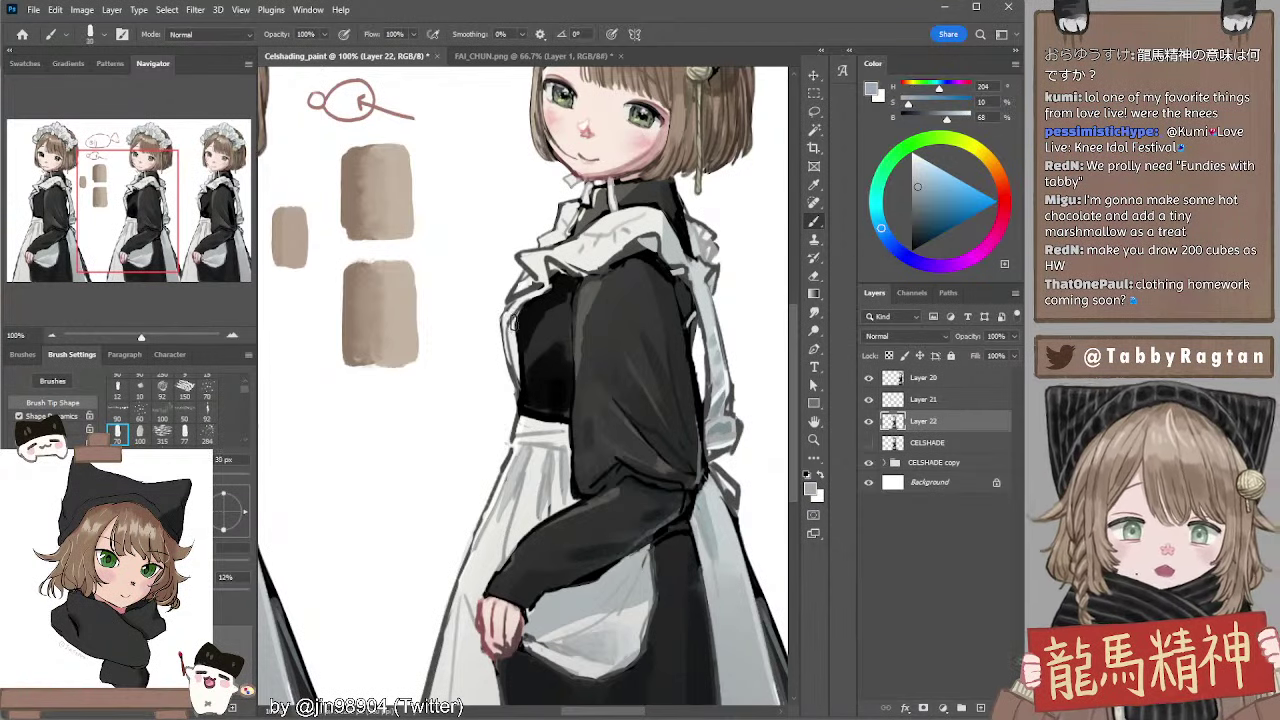
pyautogui.press(']')
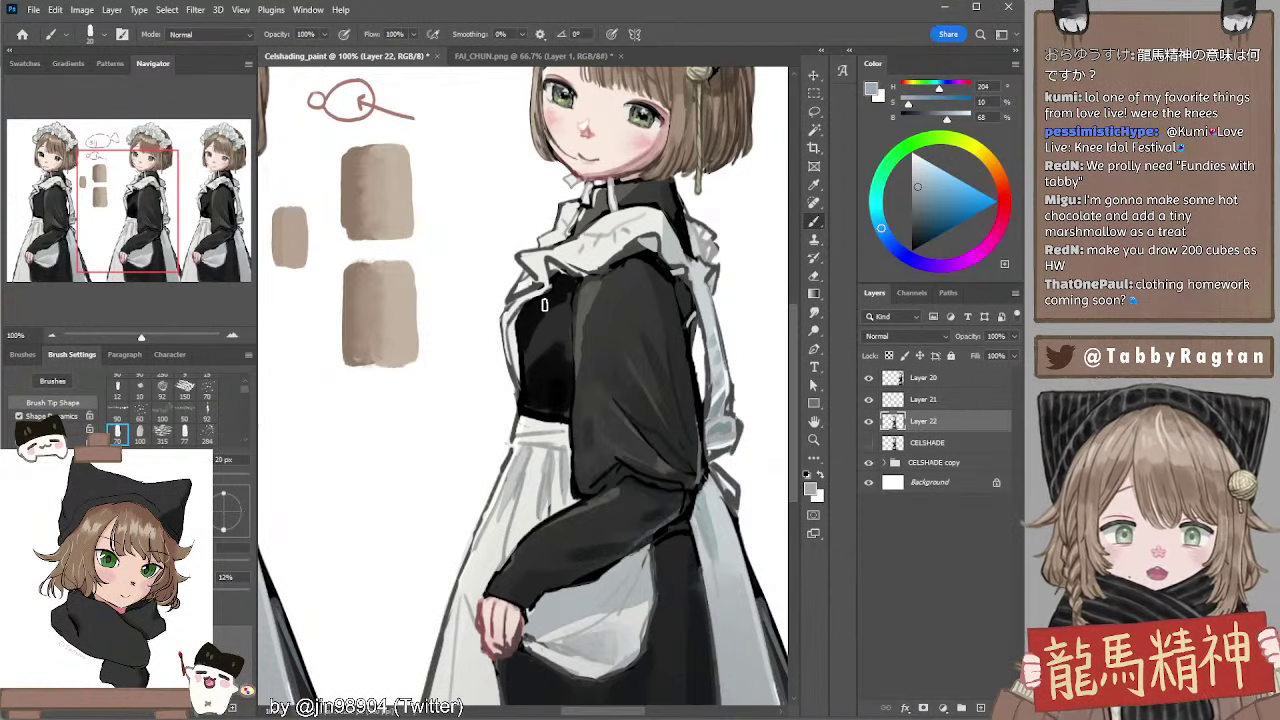
pyautogui.moveTo(537, 304)
pyautogui.mouseDown()
pyautogui.moveTo(541, 328)
pyautogui.moveTo(533, 306)
pyautogui.mouseUp()
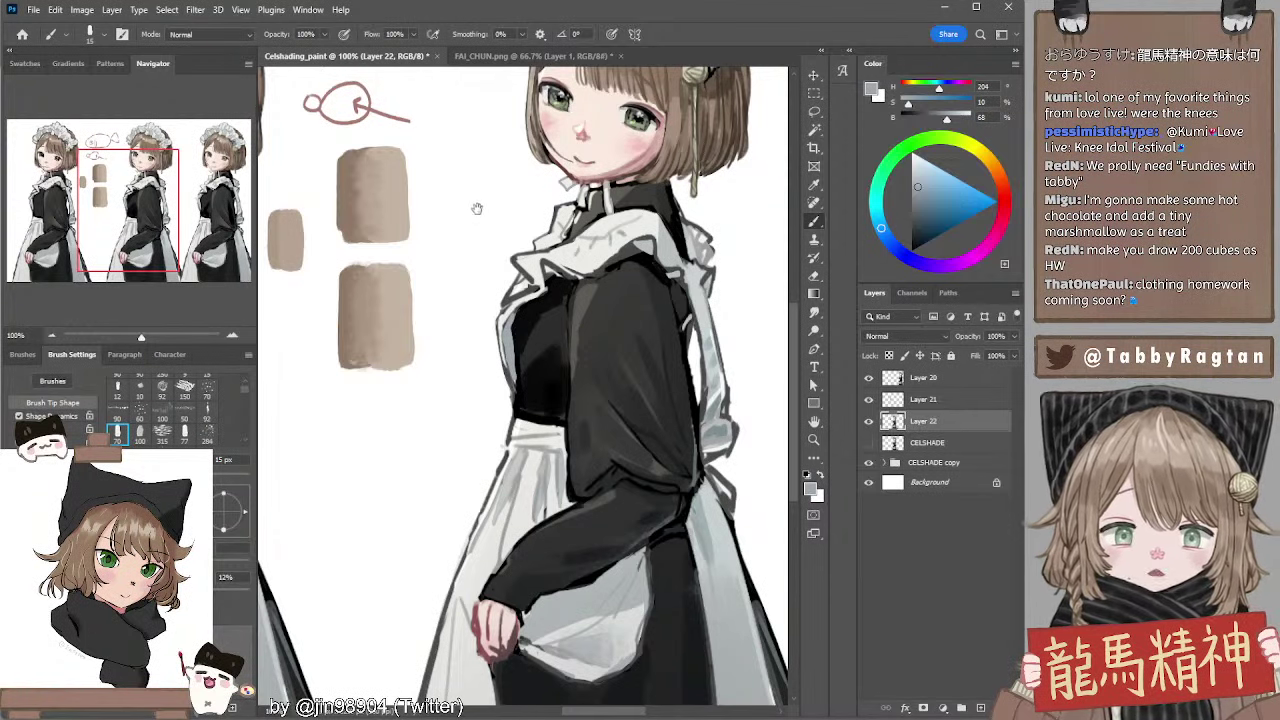
pyautogui.moveTo(477, 208); pyautogui.dragTo(477, 220)
pyautogui.press('e')
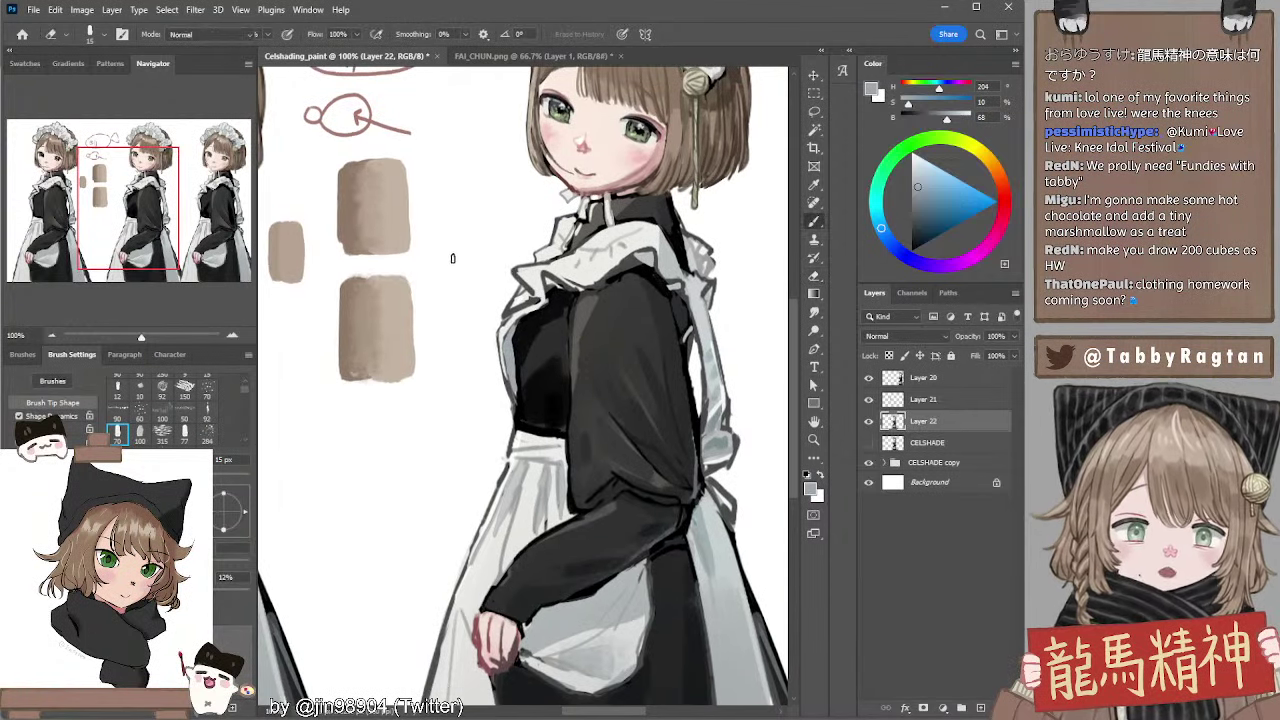
pyautogui.press('b')
pyautogui.moveTo(436, 238)
pyautogui.mouseDown()
pyautogui.moveTo(490, 312)
pyautogui.moveTo(474, 311)
pyautogui.mouseUp()
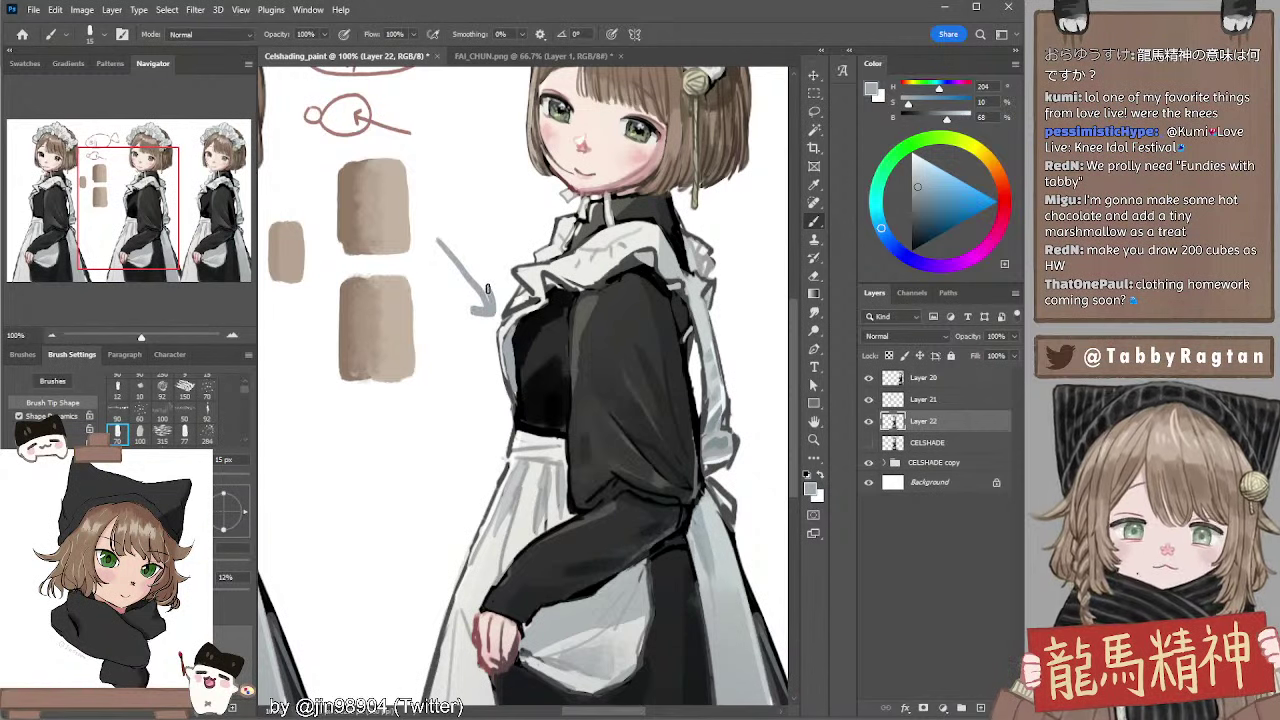
pyautogui.hotkey('ctrl', 'z')
pyautogui.hotkey('ctrl', 'z')
# Darken the bib's blue-grey to hue 207, saturation 12%, brightness 59% and shade beneath the collar ruffle, cleaning up with a 15 px eraser
pyautogui.keyDown('alt'); pyautogui.click(516, 354); pyautogui.keyUp('alt')
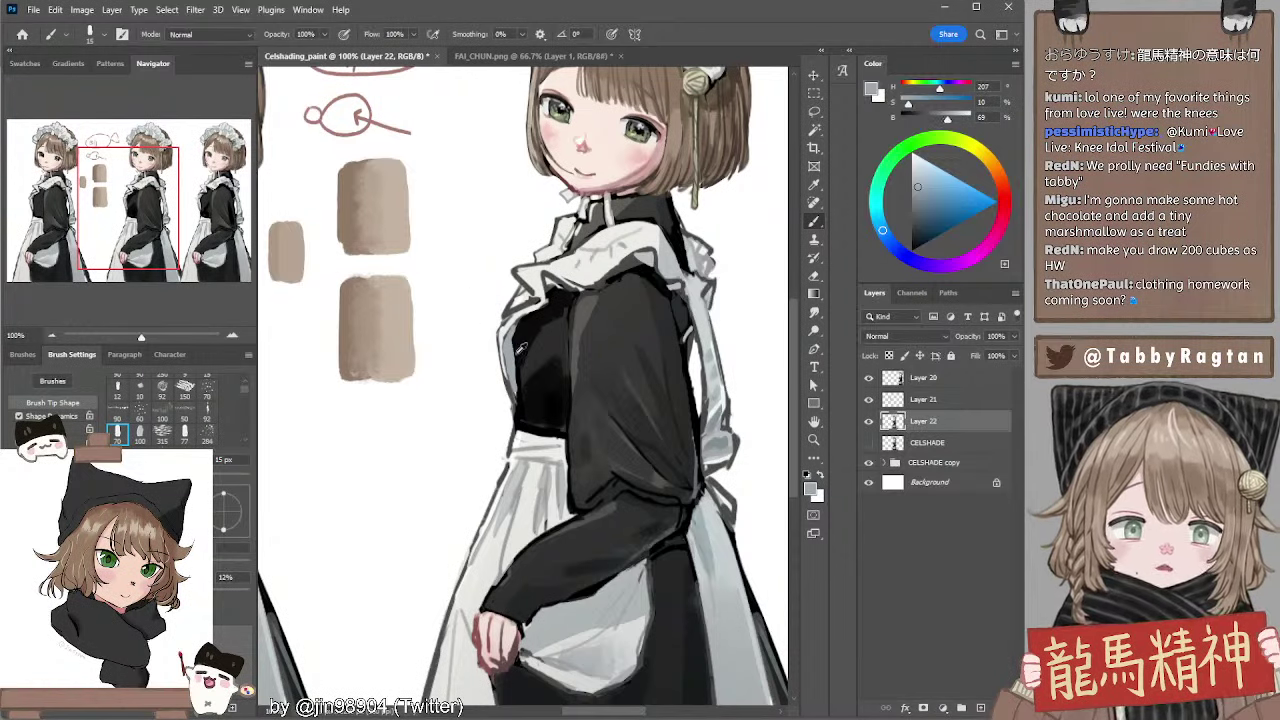
pyautogui.keyDown('alt'); pyautogui.click(512, 354); pyautogui.keyUp('alt')
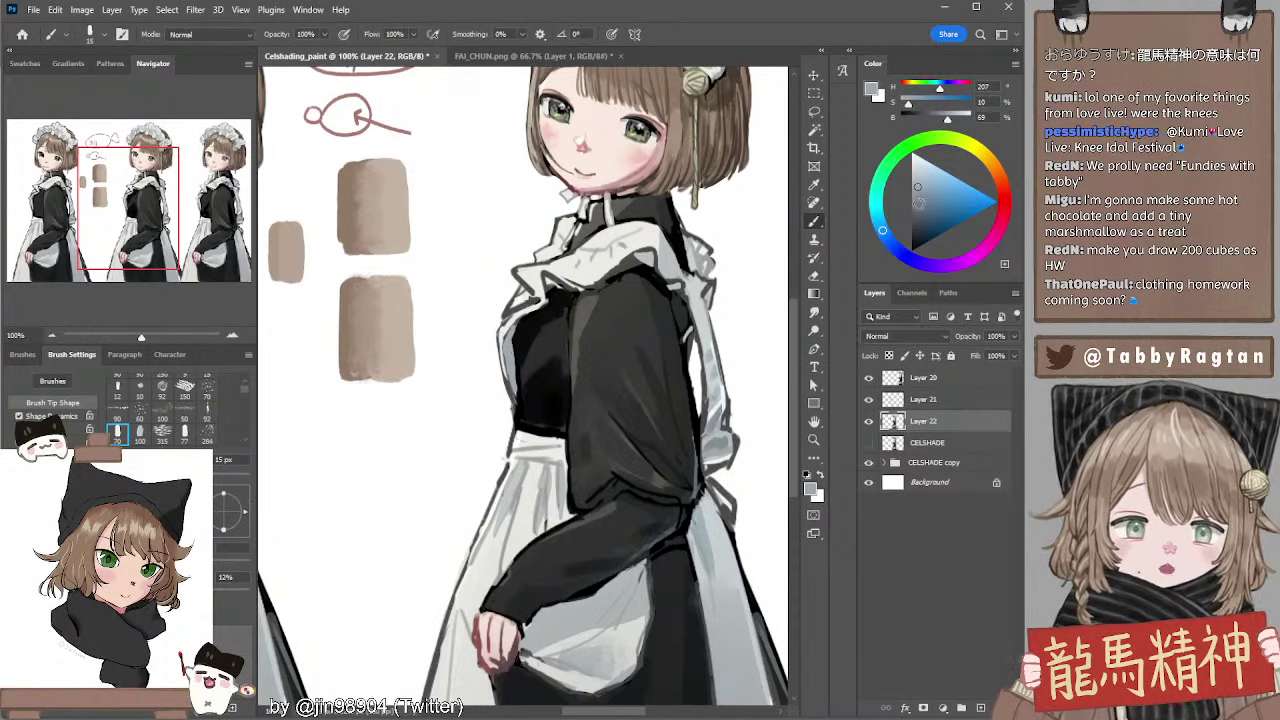
pyautogui.click(919, 198)
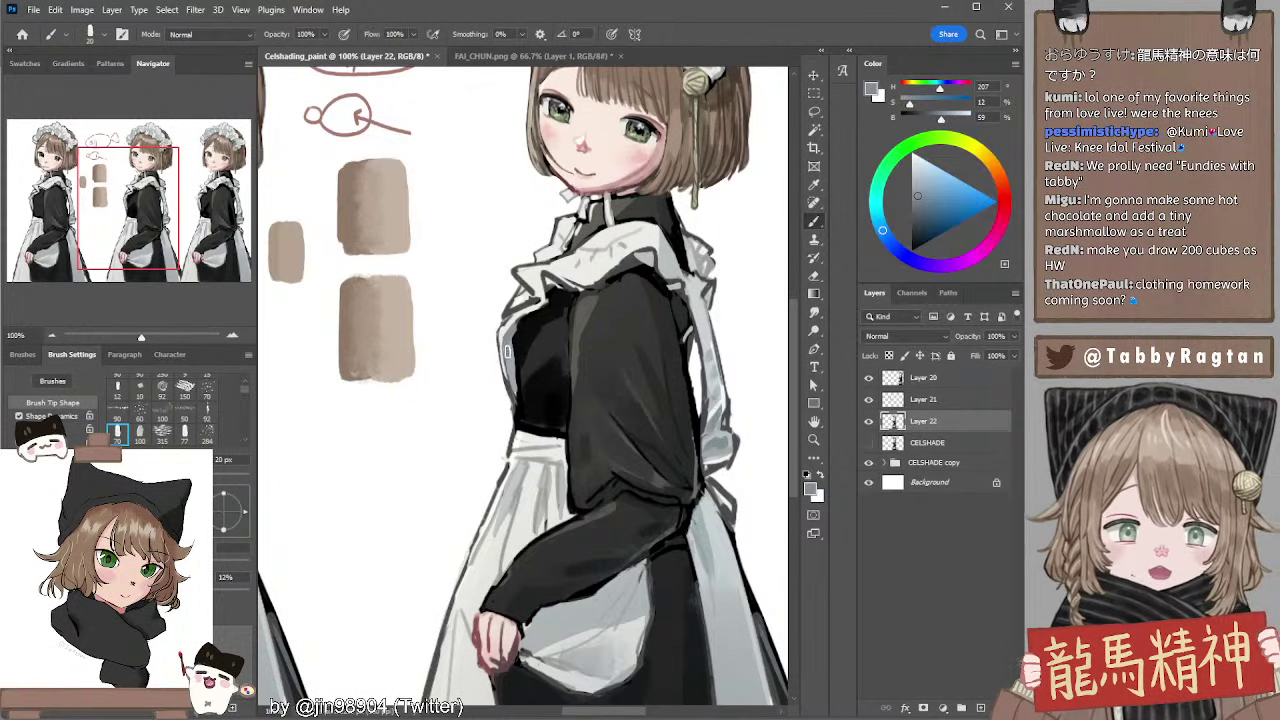
pyautogui.press('[')
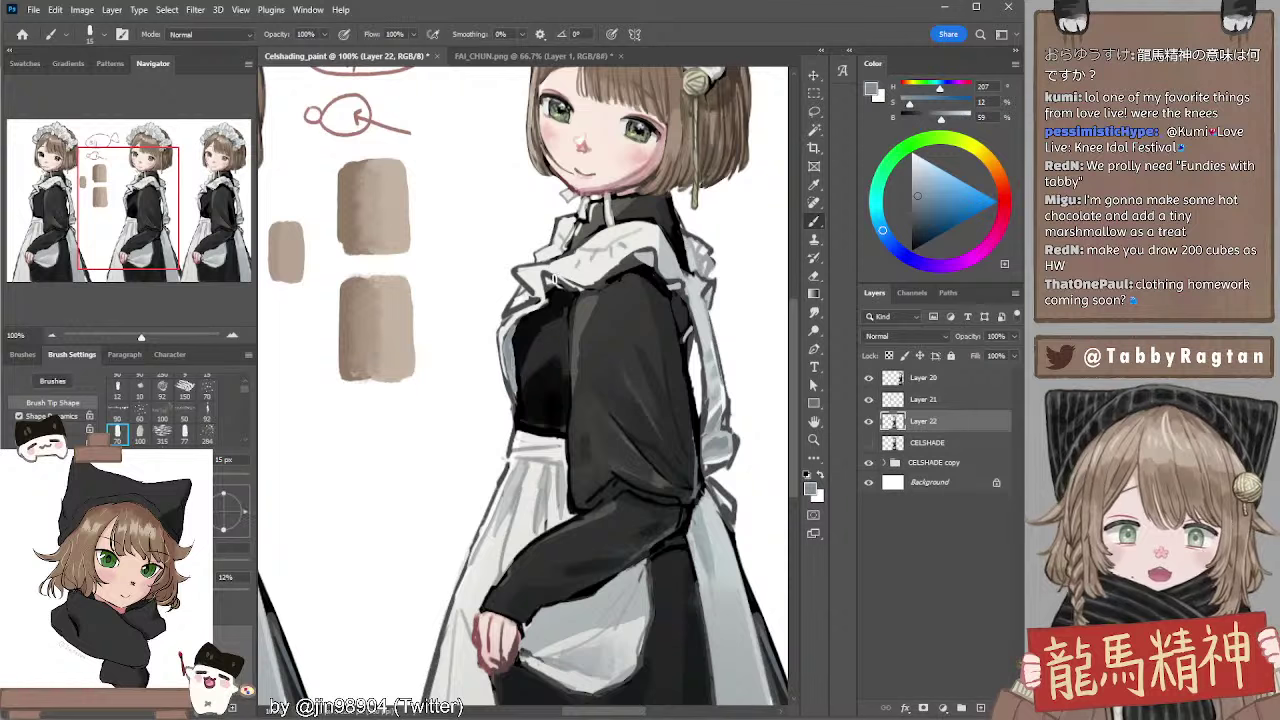
pyautogui.press('[')
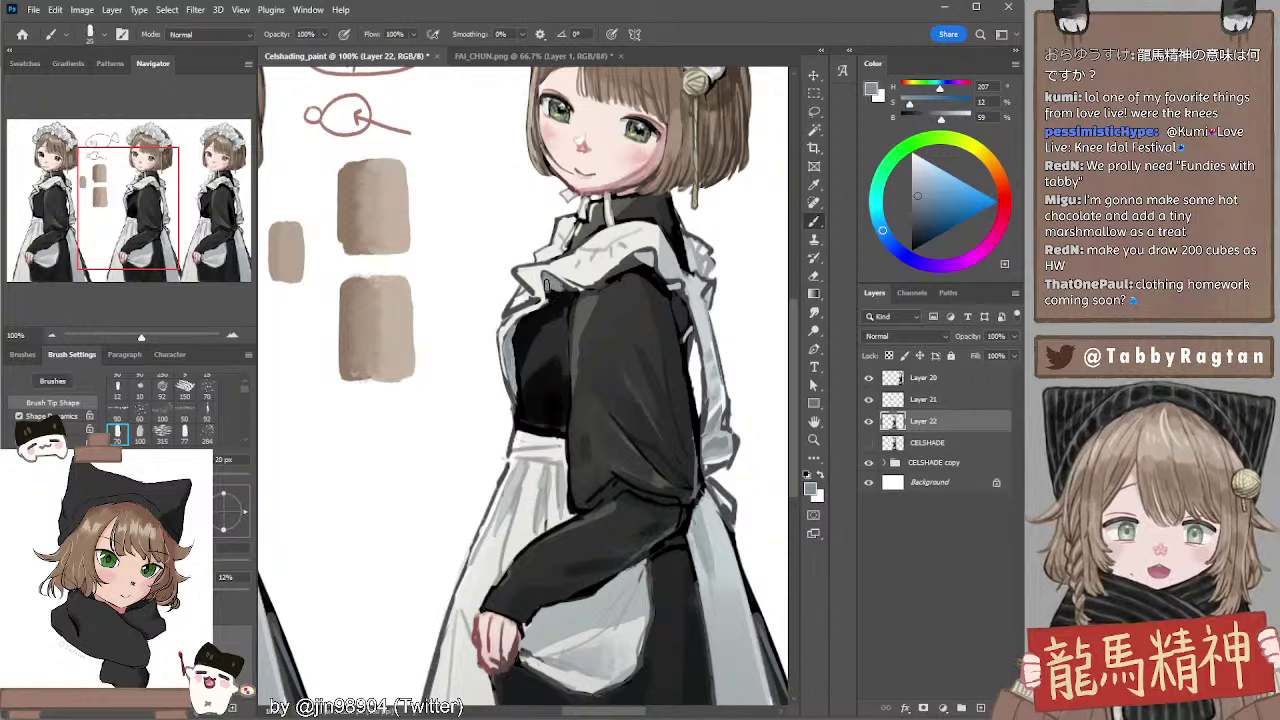
pyautogui.press(']')
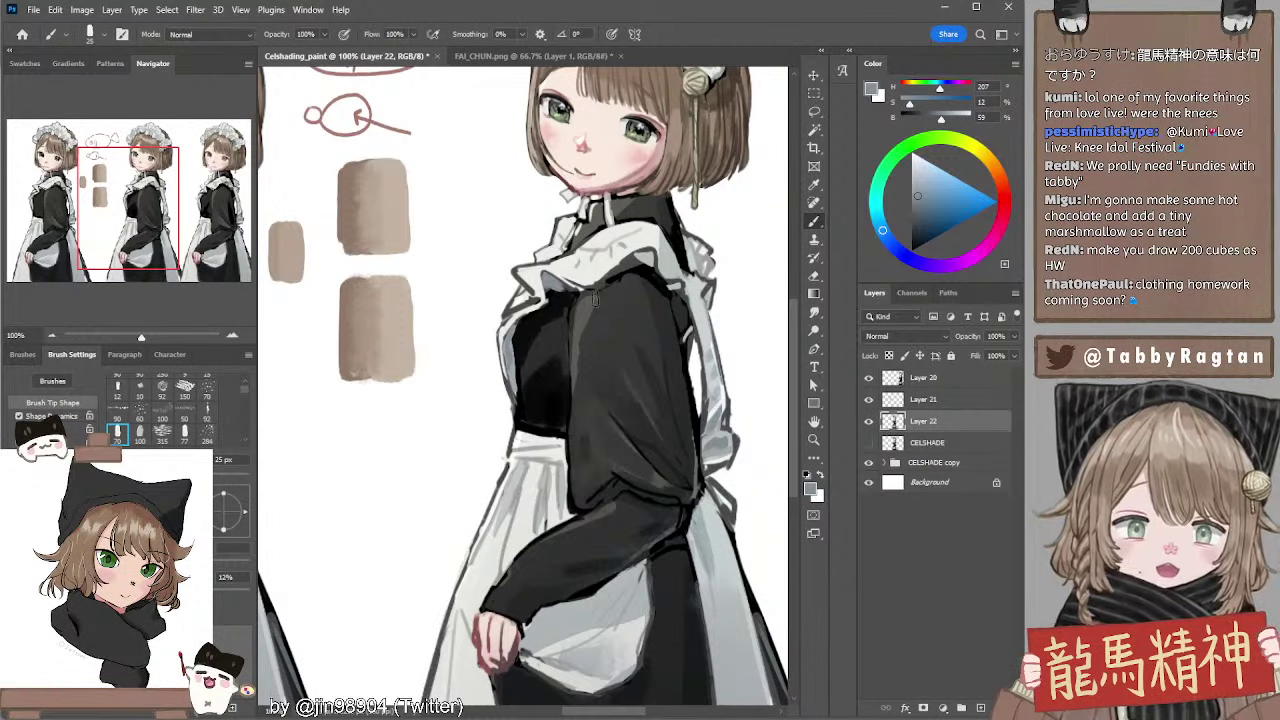
pyautogui.press('e')
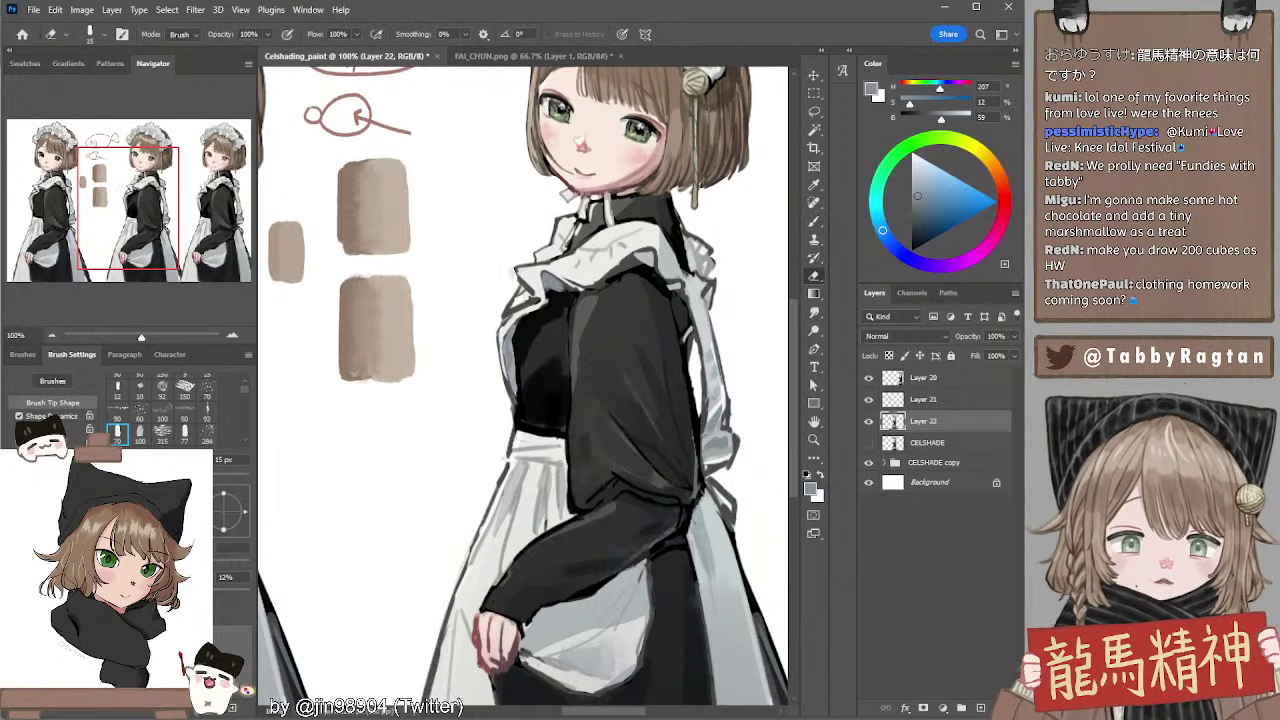
pyautogui.press('b')
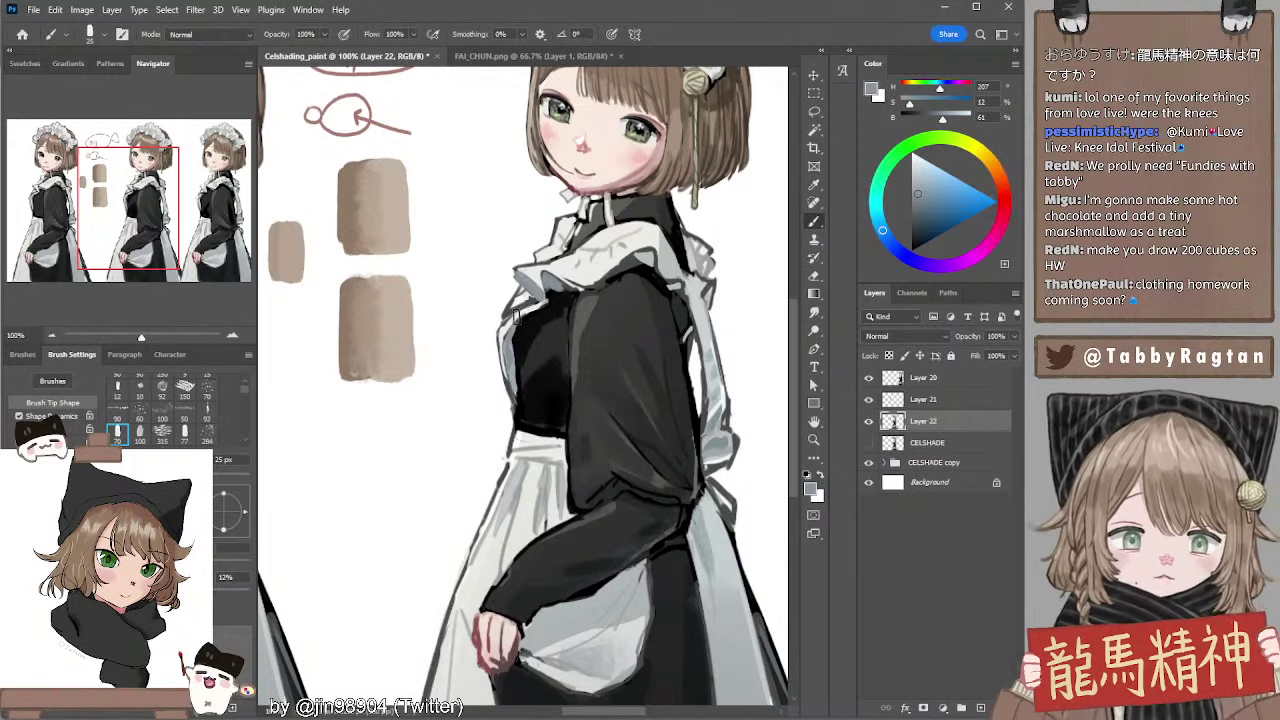
pyautogui.press('[')
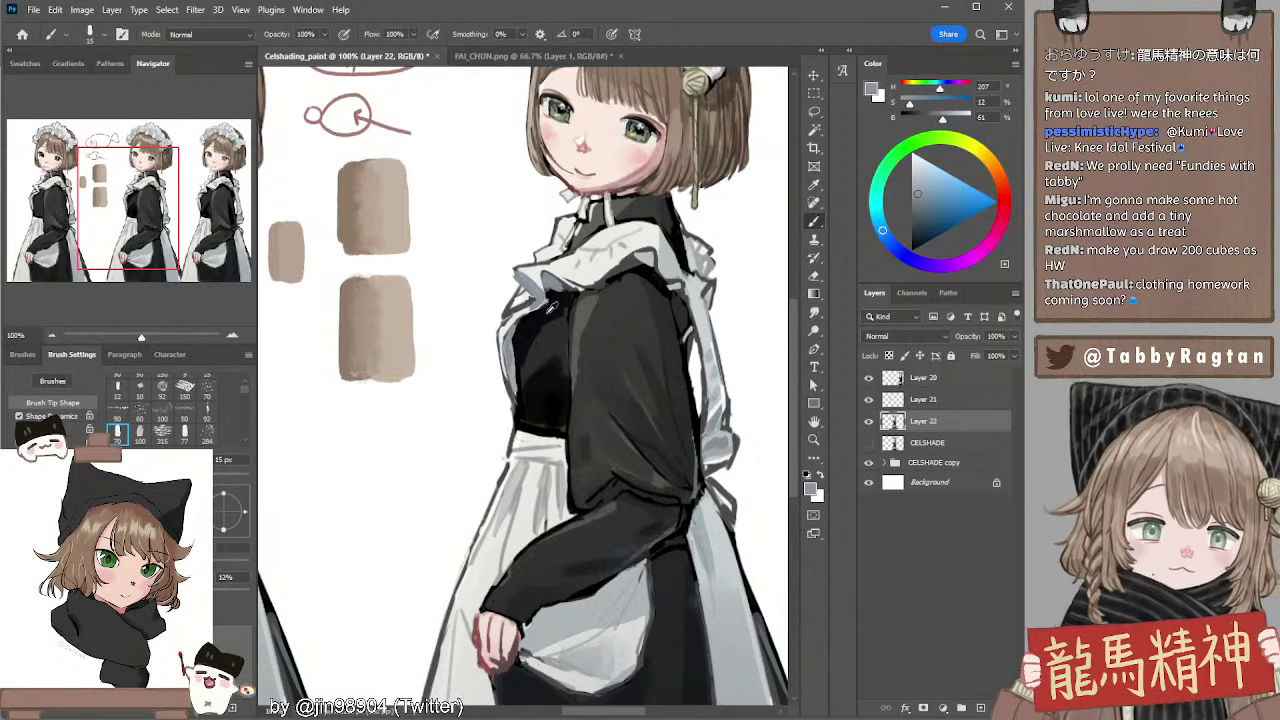
# Sample near-black from the upper bodice, touch up its edge against the ruffle at 20 px, and tidy with a 9 px eraser
pyautogui.keyDown('alt'); pyautogui.click(547, 313); pyautogui.keyUp('alt')
pyautogui.press(']')
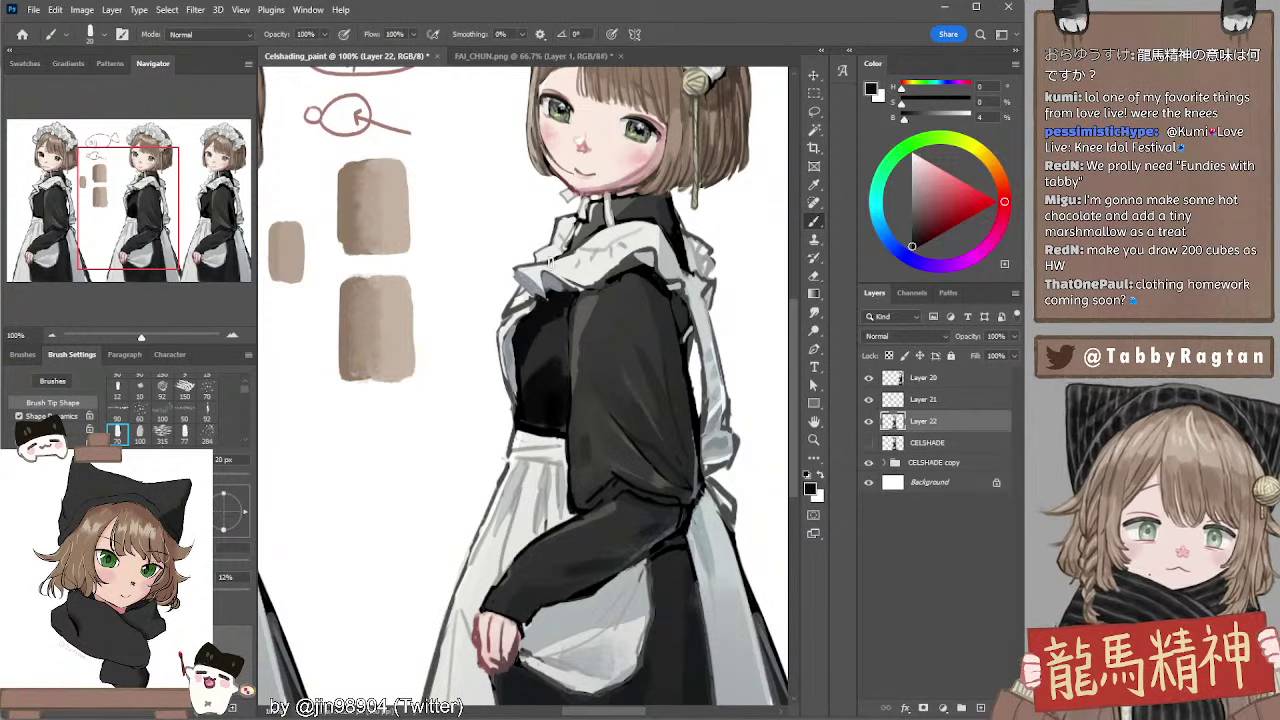
pyautogui.press('e')
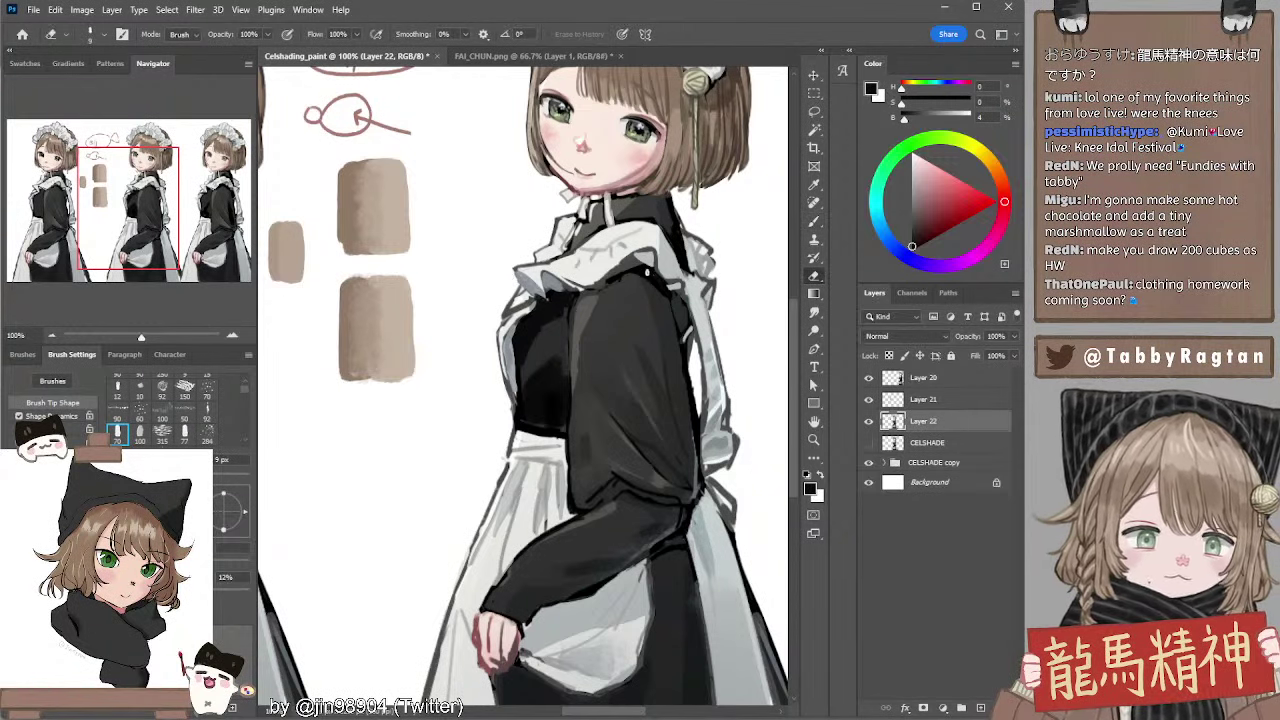
pyautogui.moveTo(626, 296); pyautogui.dragTo(642, 252)
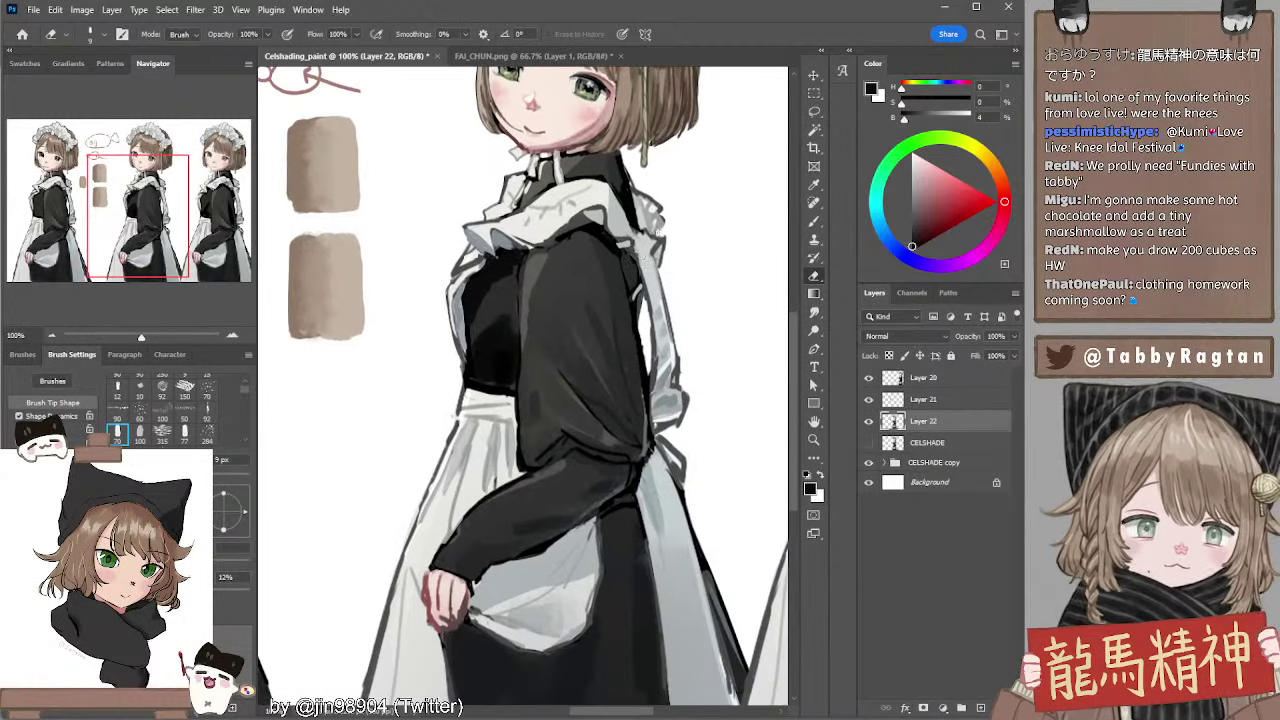
# Sample pale grey (hue 187, saturation 4%, brightness 83%) from the back ruffle and paint over it with a 10–20 px brush
pyautogui.press('b')
pyautogui.keyDown('alt'); pyautogui.click(634, 200); pyautogui.keyUp('alt')
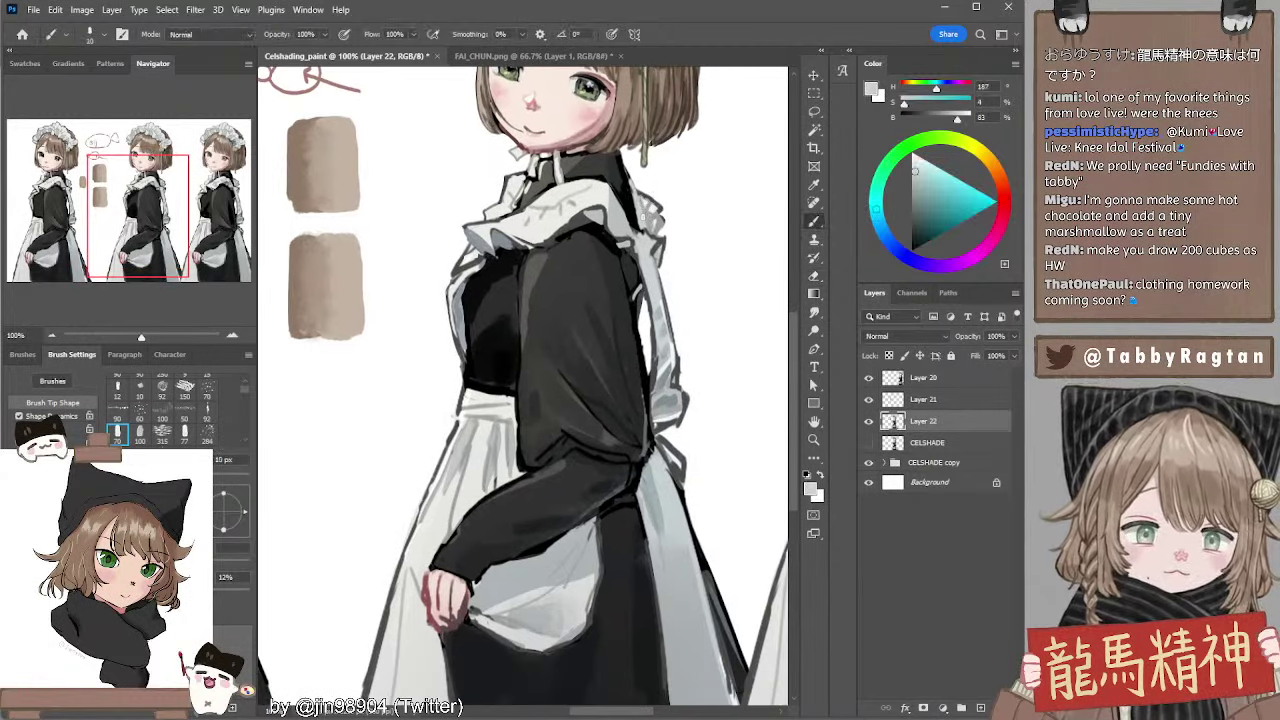
pyautogui.press('[')
pyautogui.press(']')
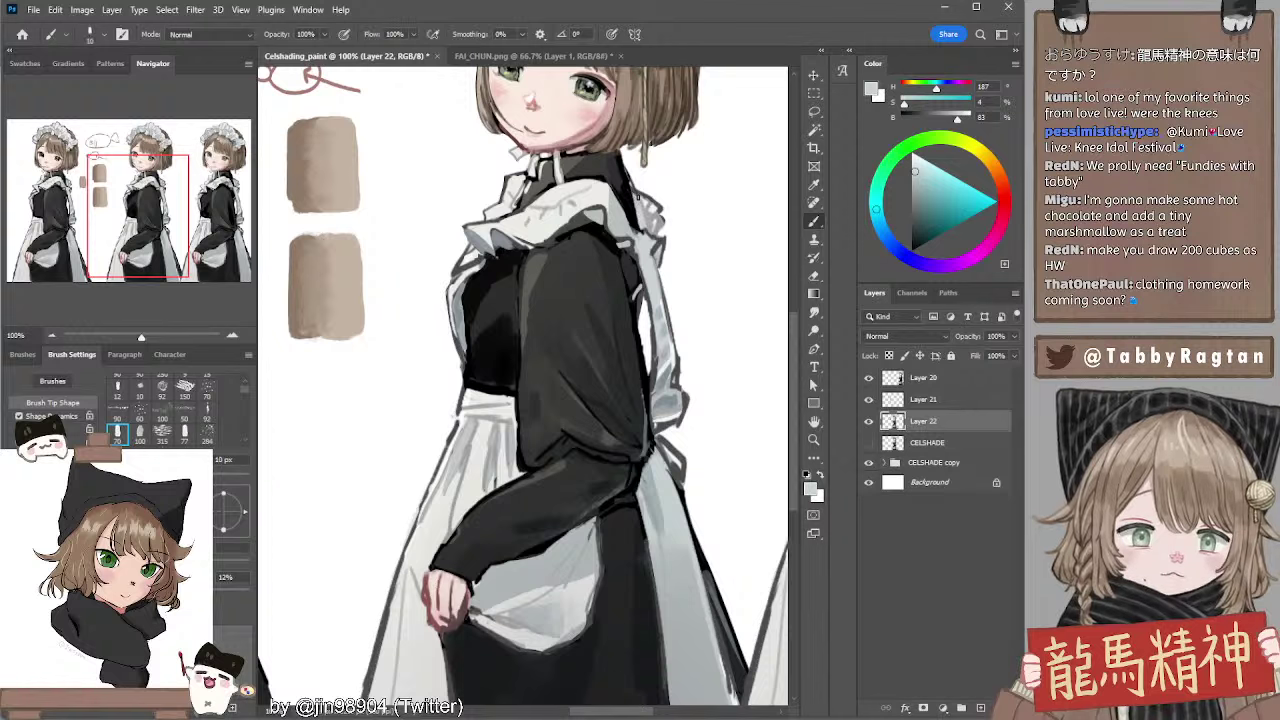
pyautogui.press(']')
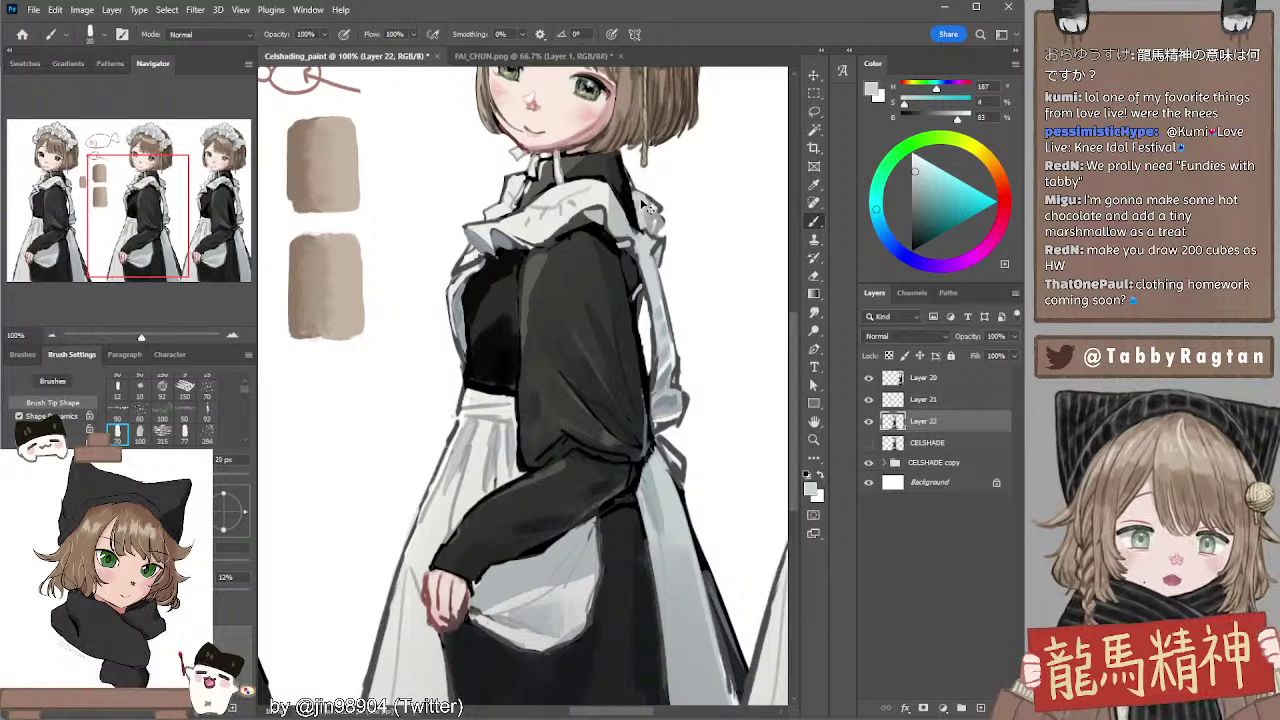
pyautogui.press('b')
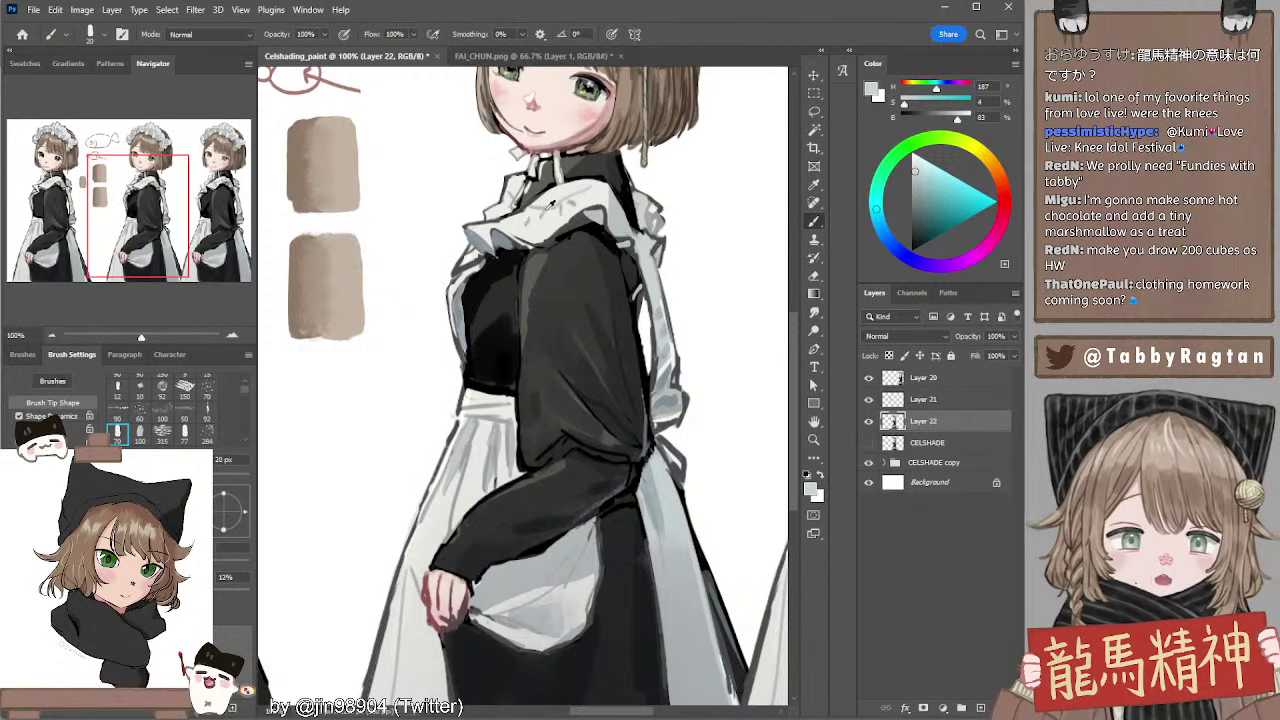
# Shade the shoulder ruffle's folds with blue-grey tints at hue 190, including saturation 22% and brightness 83%, using a 20–25 px brush
pyautogui.keyDown('alt'); pyautogui.click(549, 204); pyautogui.keyUp('alt')
pyautogui.click(922, 186)
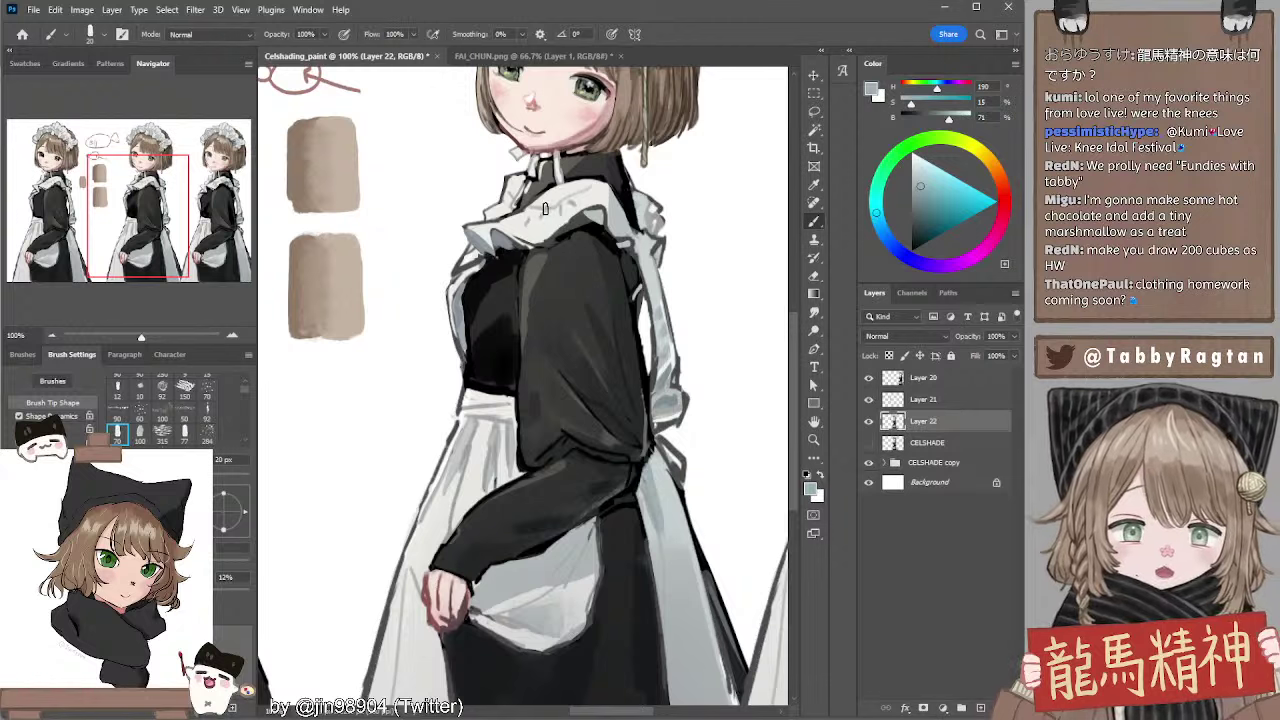
pyautogui.press(']')
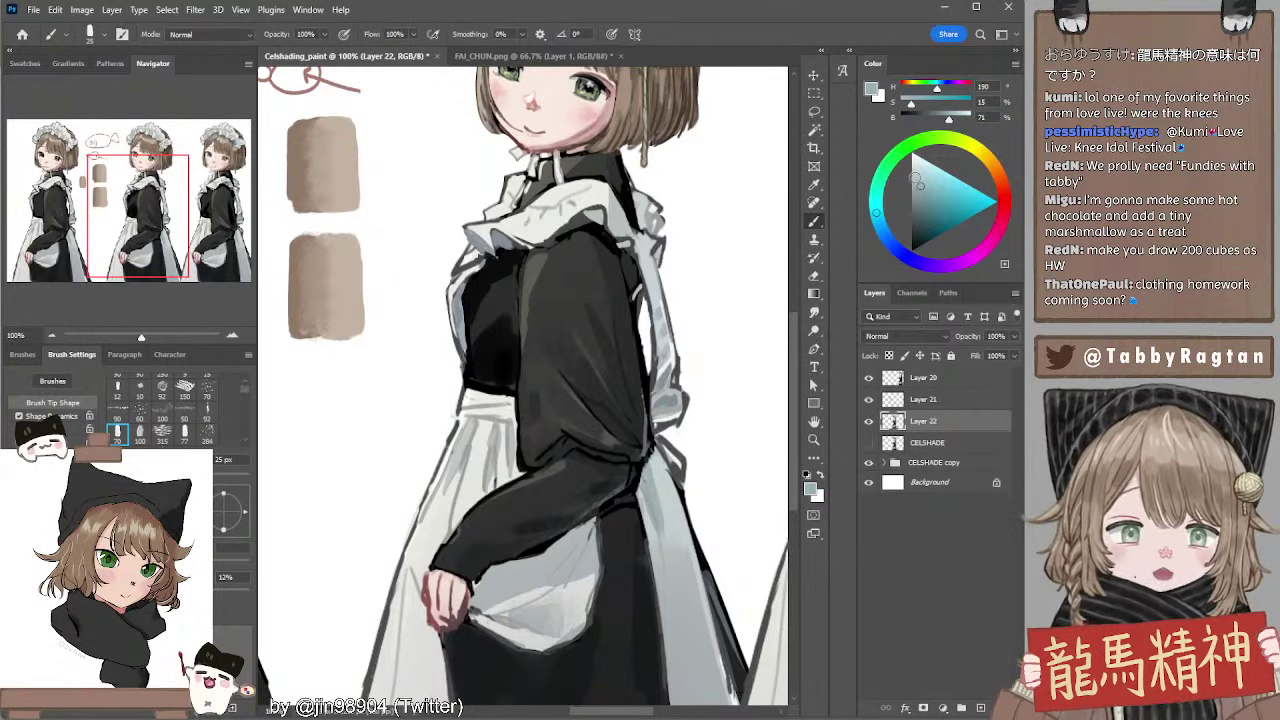
pyautogui.keyDown('alt'); pyautogui.click(535, 215); pyautogui.keyUp('alt')
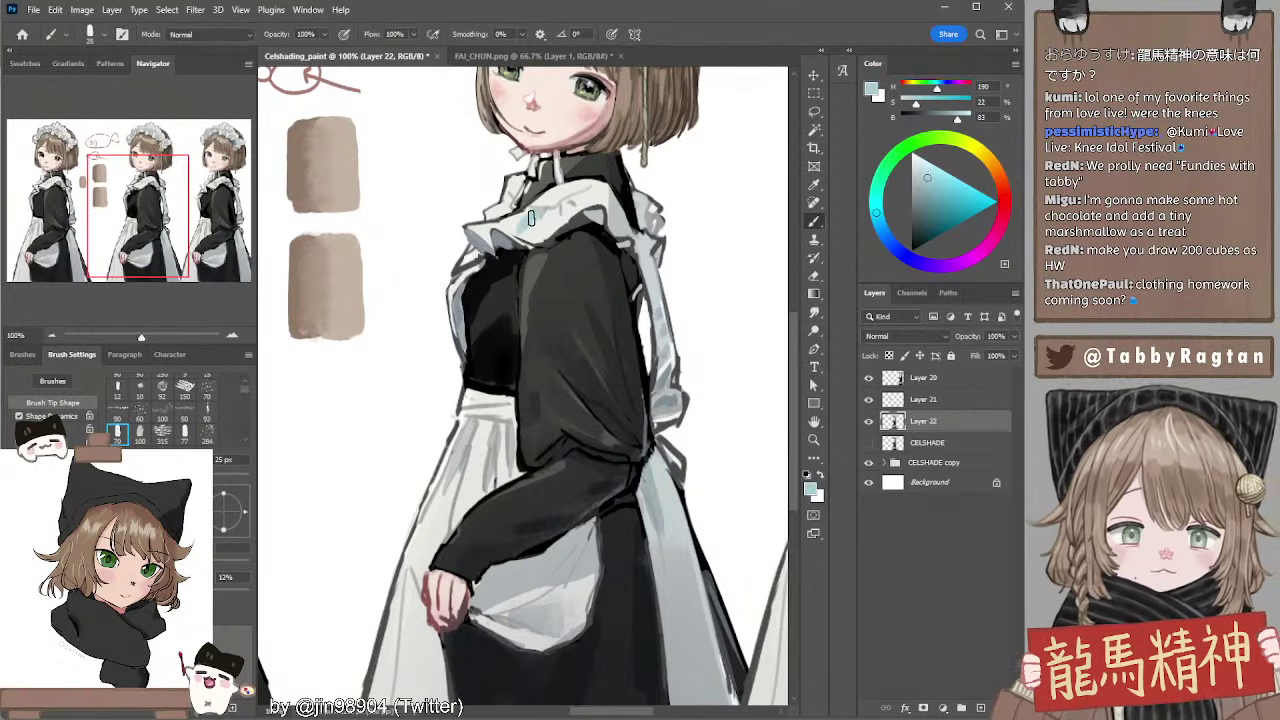
pyautogui.press('[')
pyautogui.moveTo(614, 188); pyautogui.dragTo(606, 252)
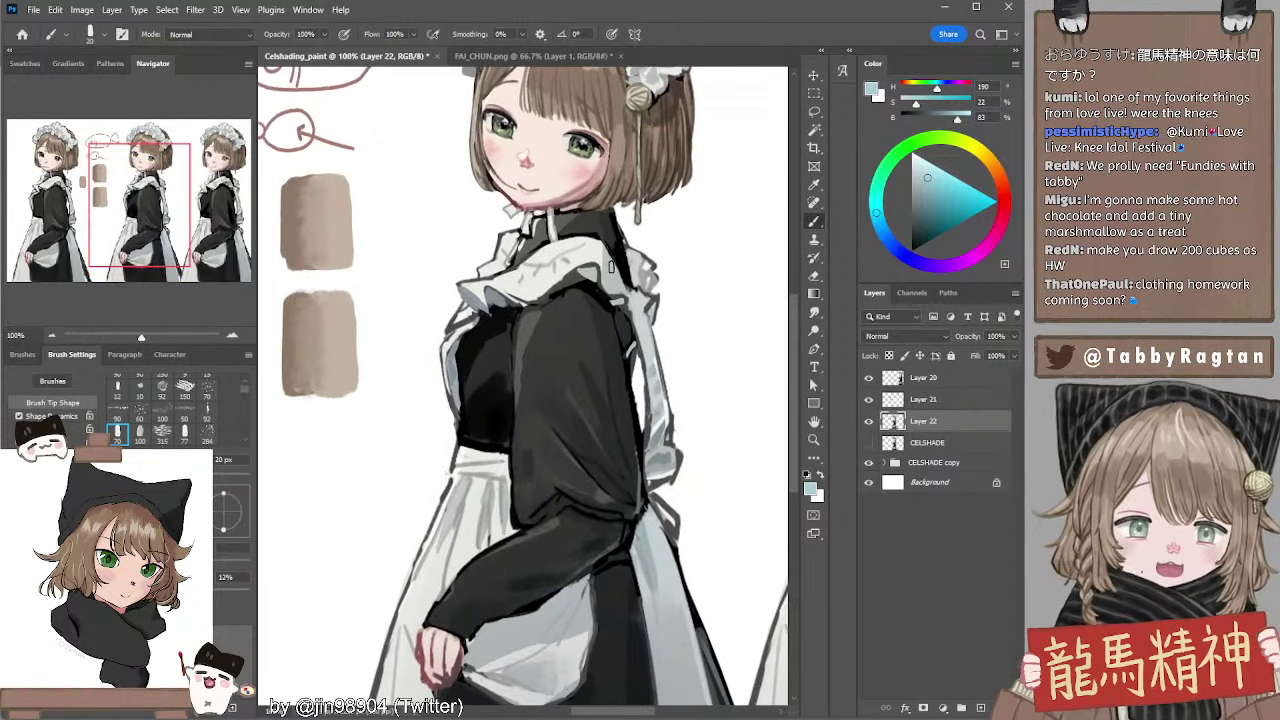
# Refine the boundary between ruffle and collar with sampled light grey, black and dark grey at 15 px, undoing the last unwanted stroke
pyautogui.keyDown('alt'); pyautogui.click(606, 258); pyautogui.keyUp('alt')
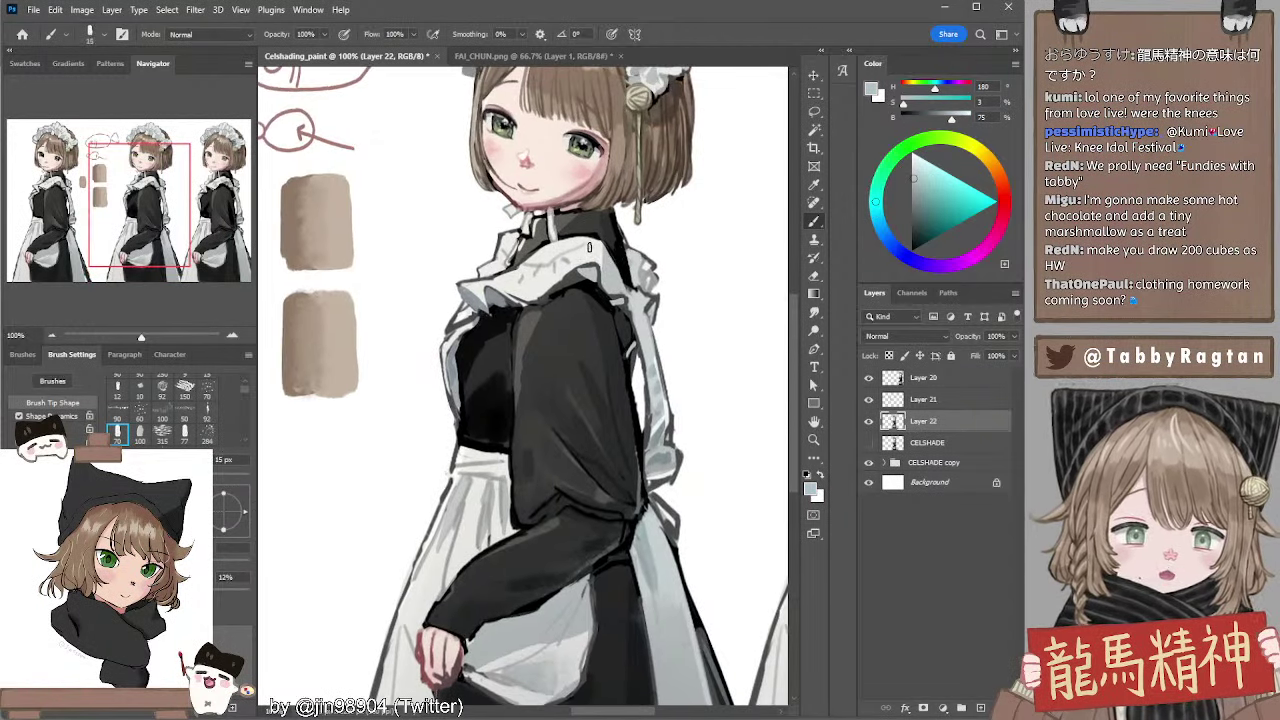
pyautogui.press('[')
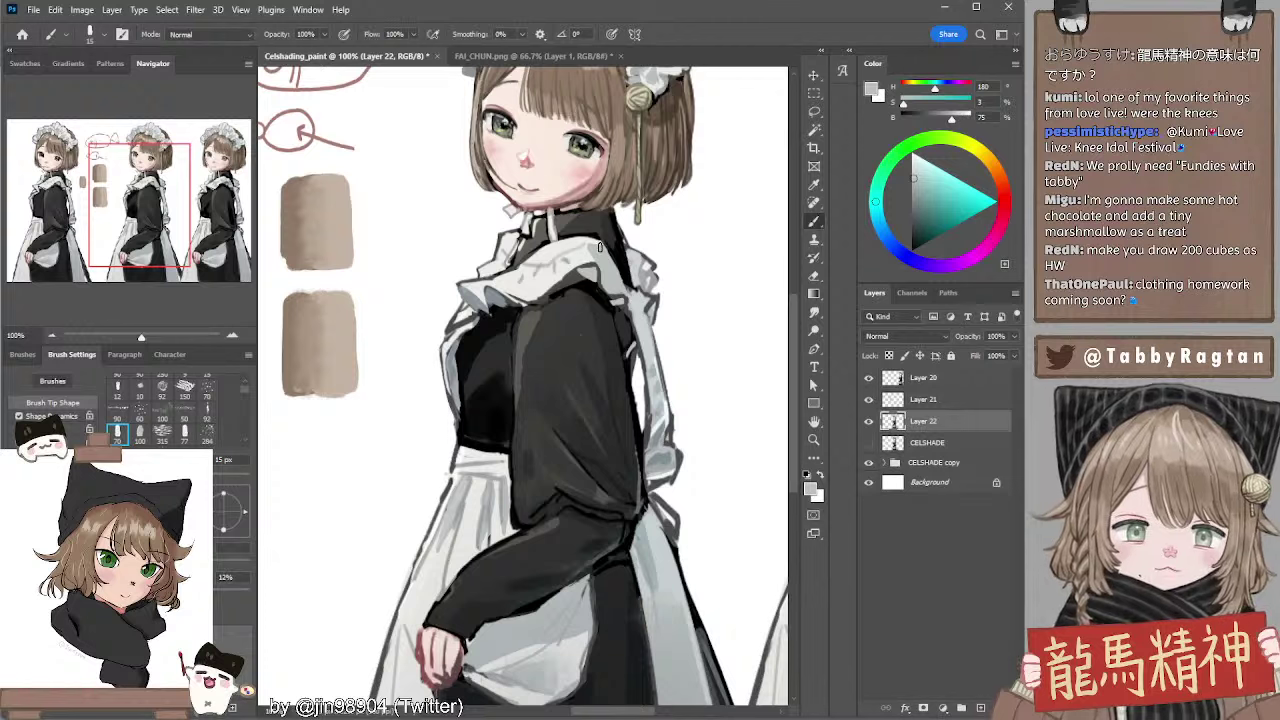
pyautogui.keyDown('alt'); pyautogui.click(590, 236); pyautogui.keyUp('alt')
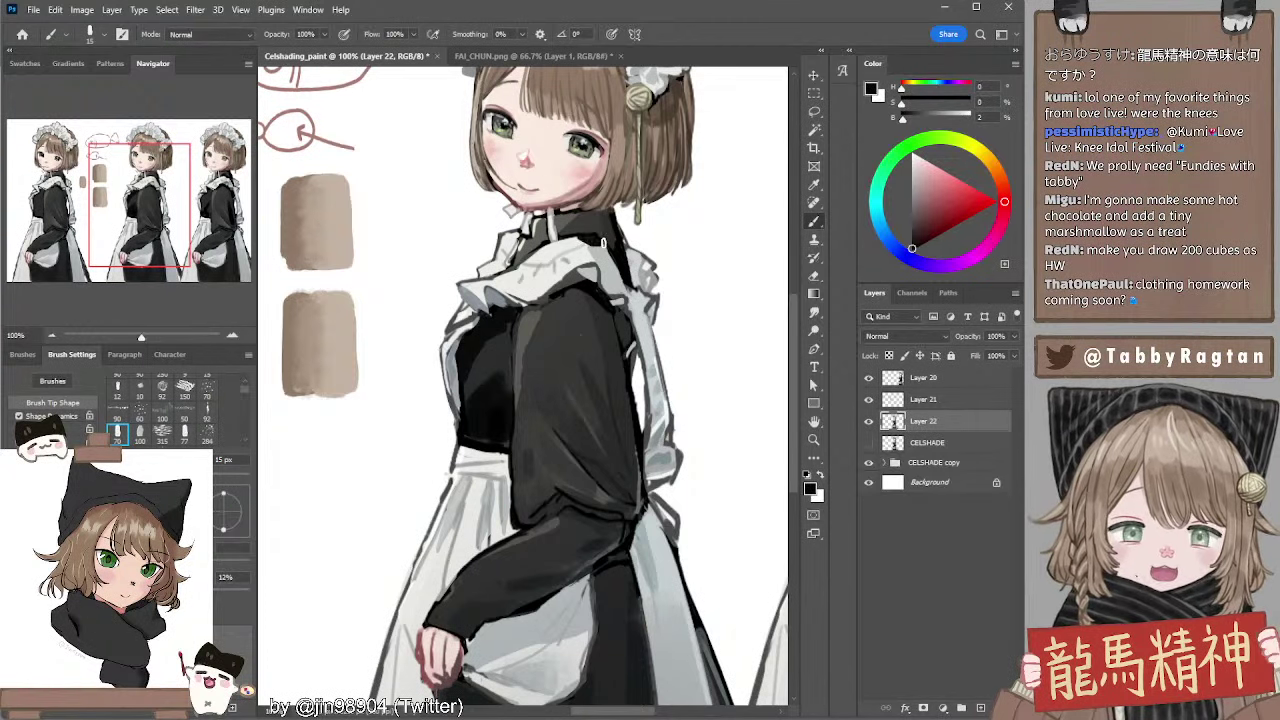
pyautogui.keyDown('alt'); pyautogui.click(606, 233); pyautogui.keyUp('alt')
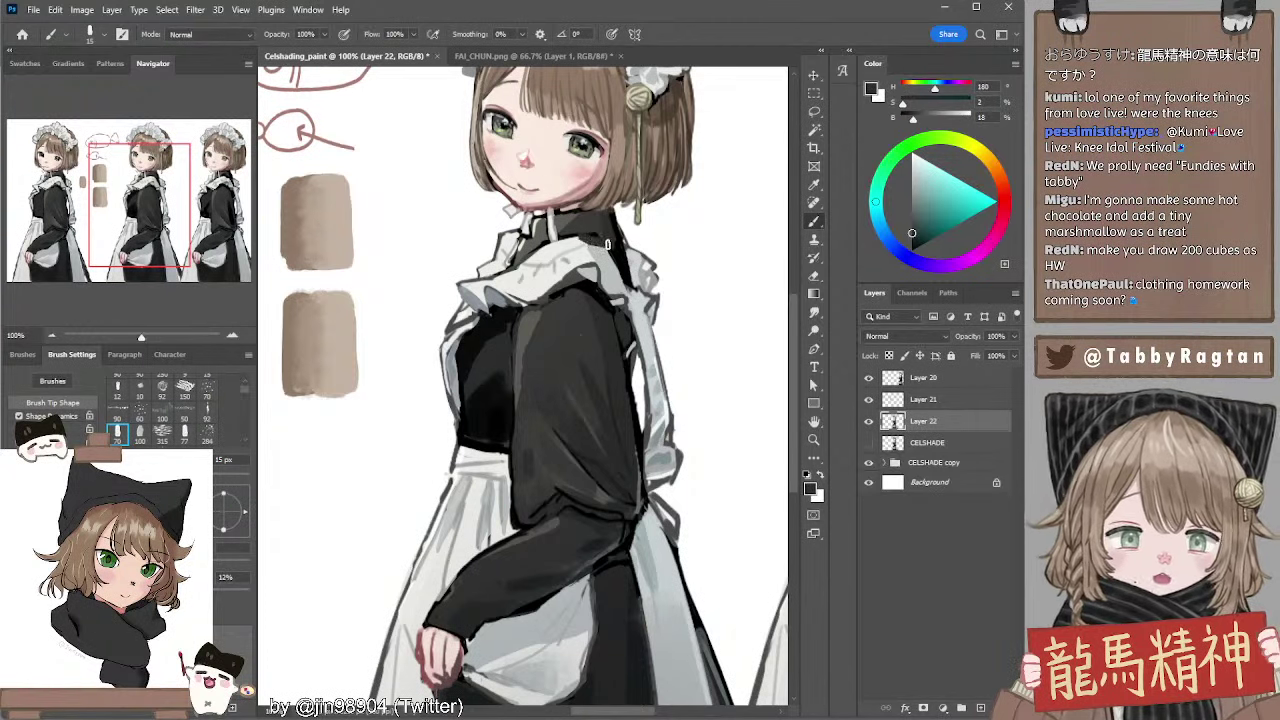
pyautogui.hotkey('ctrl', 'z')
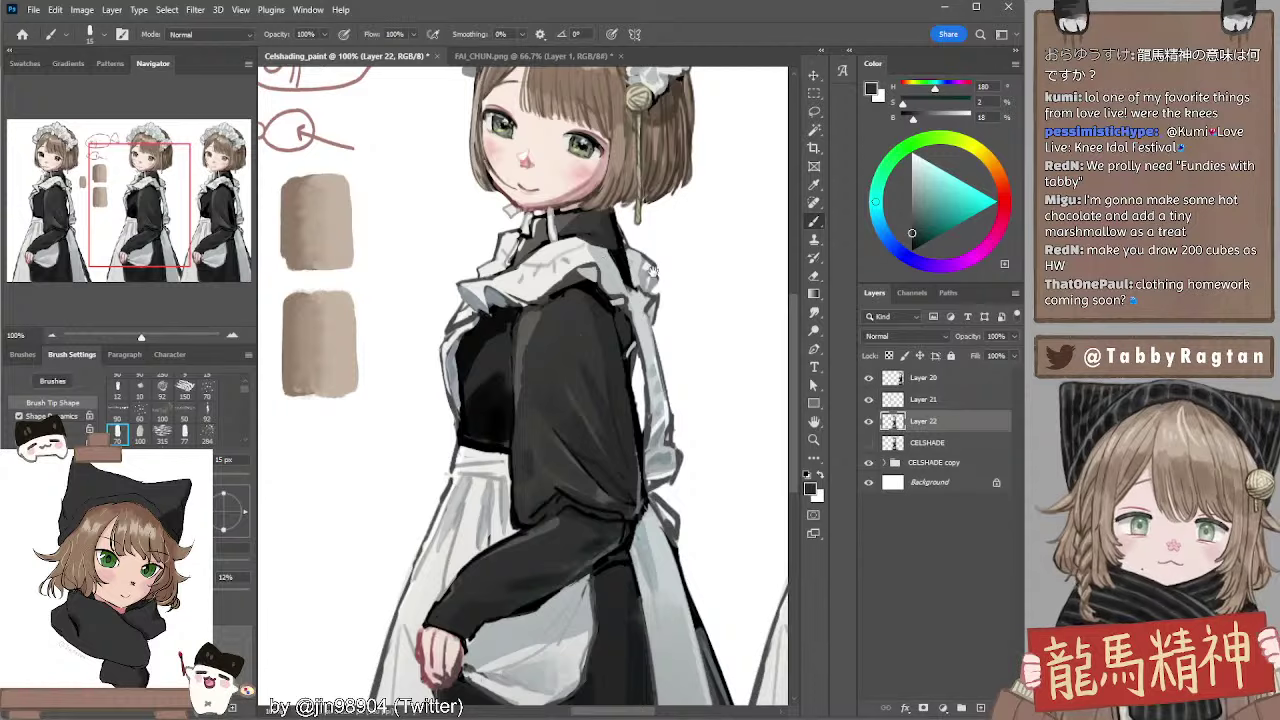
pyautogui.moveTo(656, 271); pyautogui.dragTo(669, 253)
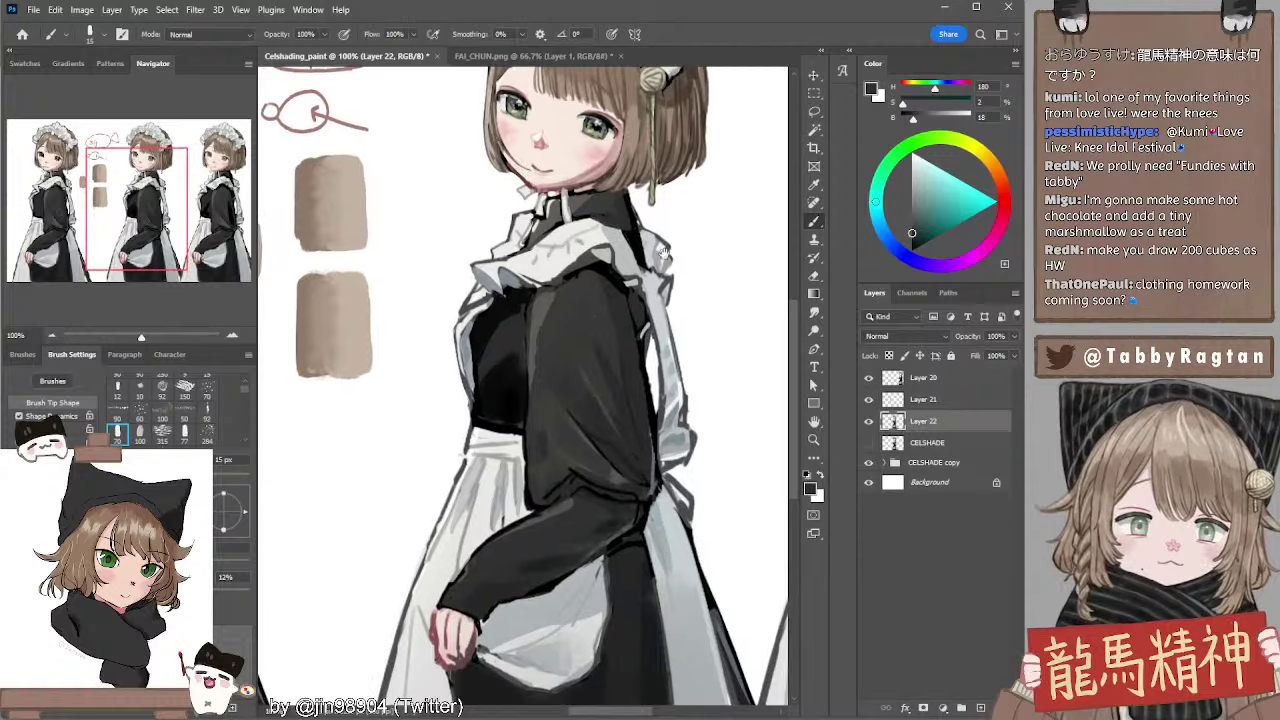
# Refine the shoulder ruffle's folds with sampled greys, including hue 180, saturation 13%, brightness 66%, and touch up its edge in dark grey at 15–20 px
pyautogui.keyDown('alt'); pyautogui.click(612, 228); pyautogui.keyUp('alt')
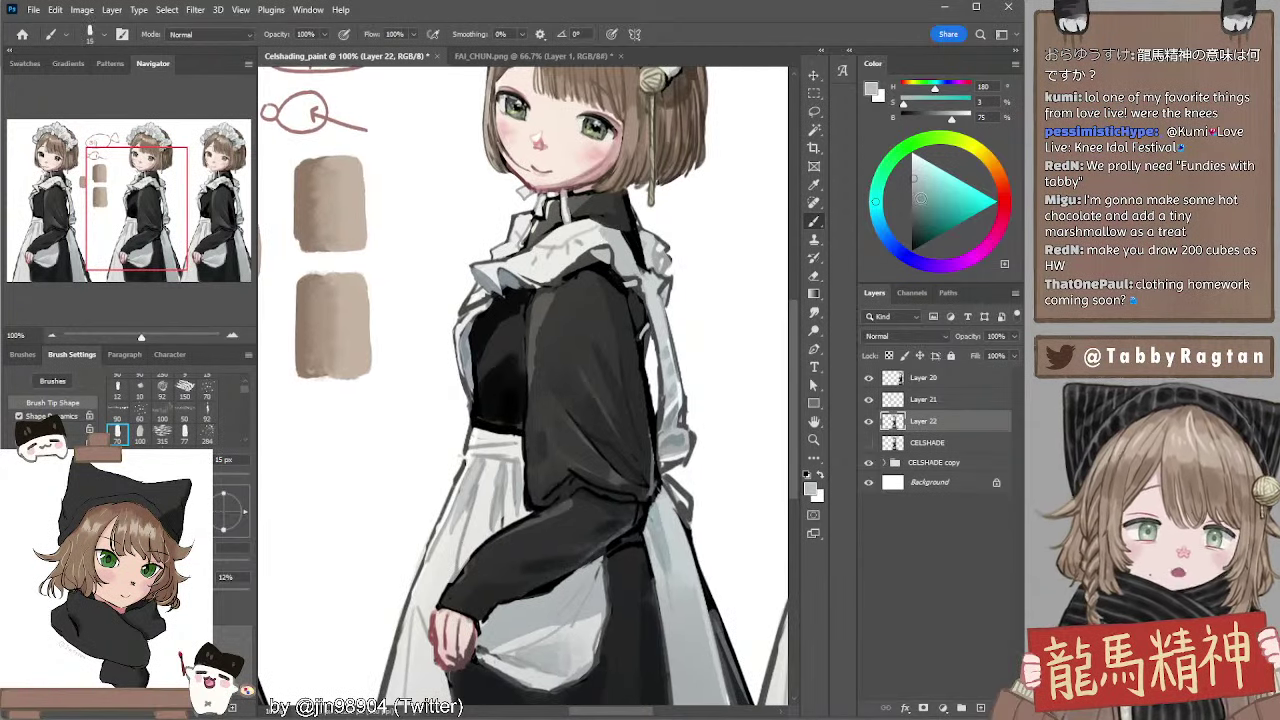
pyautogui.keyDown('alt'); pyautogui.click(598, 240); pyautogui.keyUp('alt')
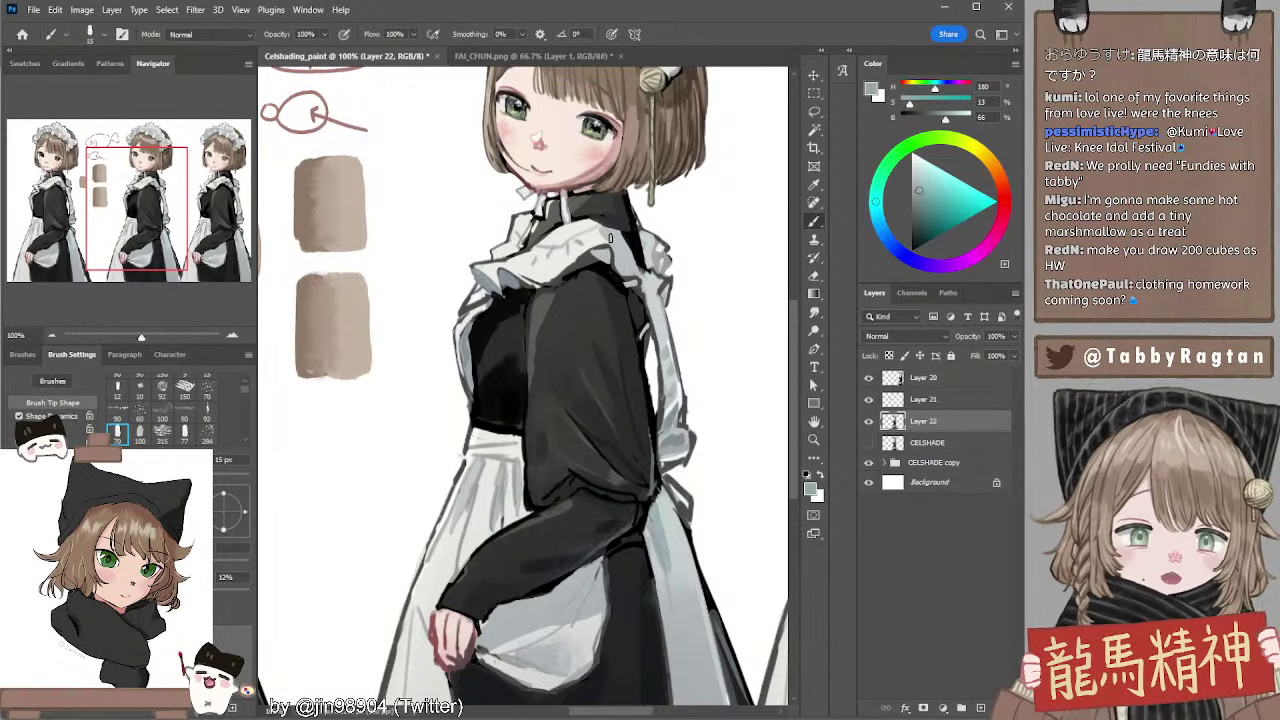
pyautogui.press(']')
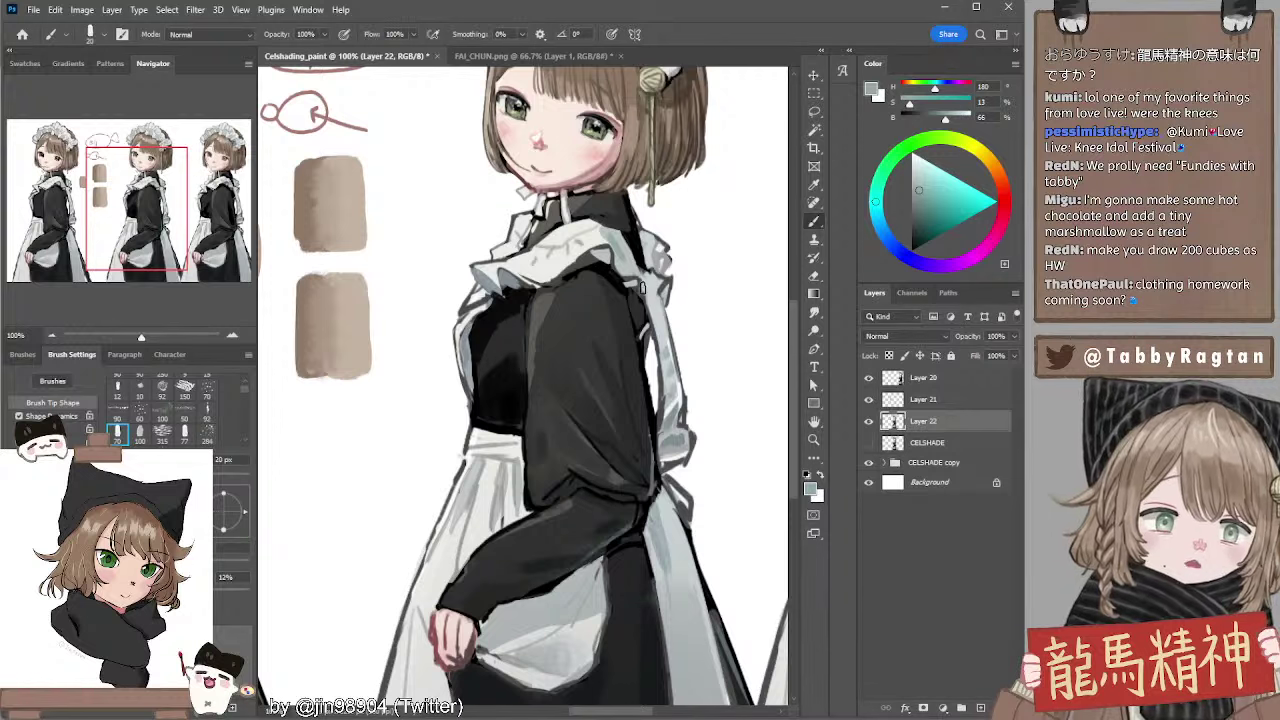
pyautogui.keyDown('alt'); pyautogui.click(641, 288); pyautogui.keyUp('alt')
pyautogui.press('[')
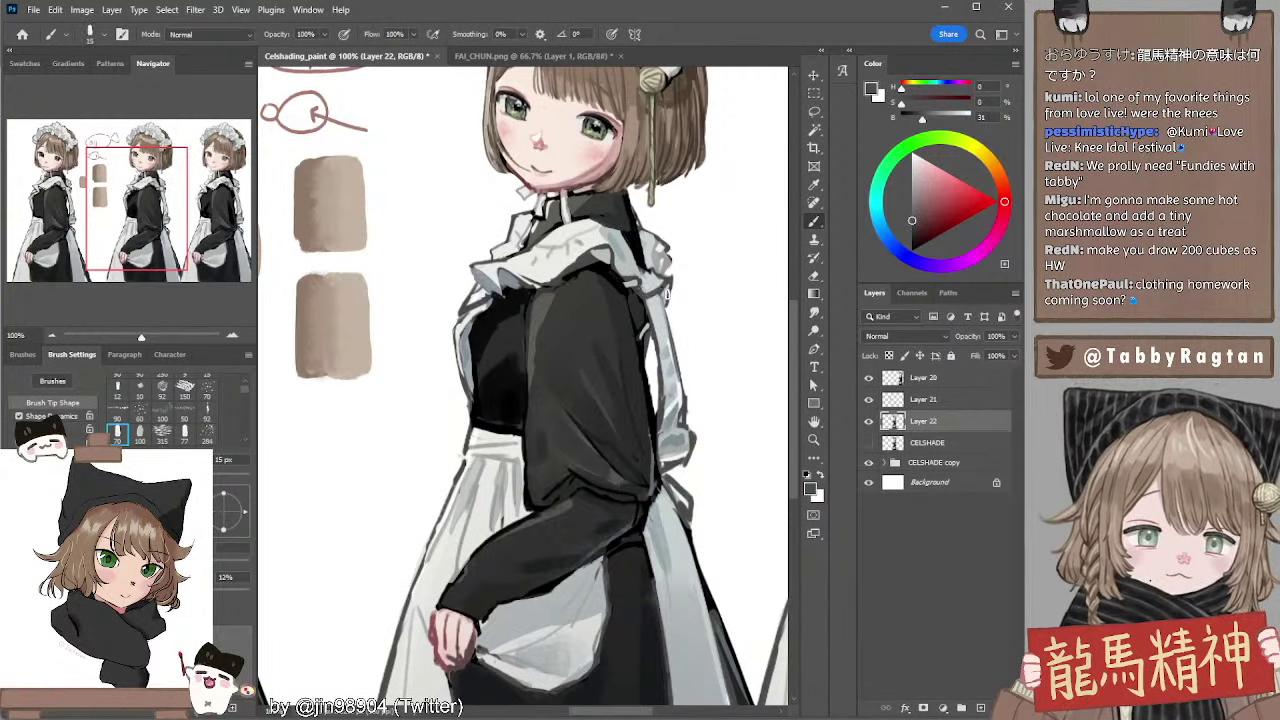
# Touch up the boundary between the front ruffle, bib edge and black bodice using sampled off-white, pure black and dark grey at 15 px
pyautogui.moveTo(640, 306); pyautogui.dragTo(662, 296)
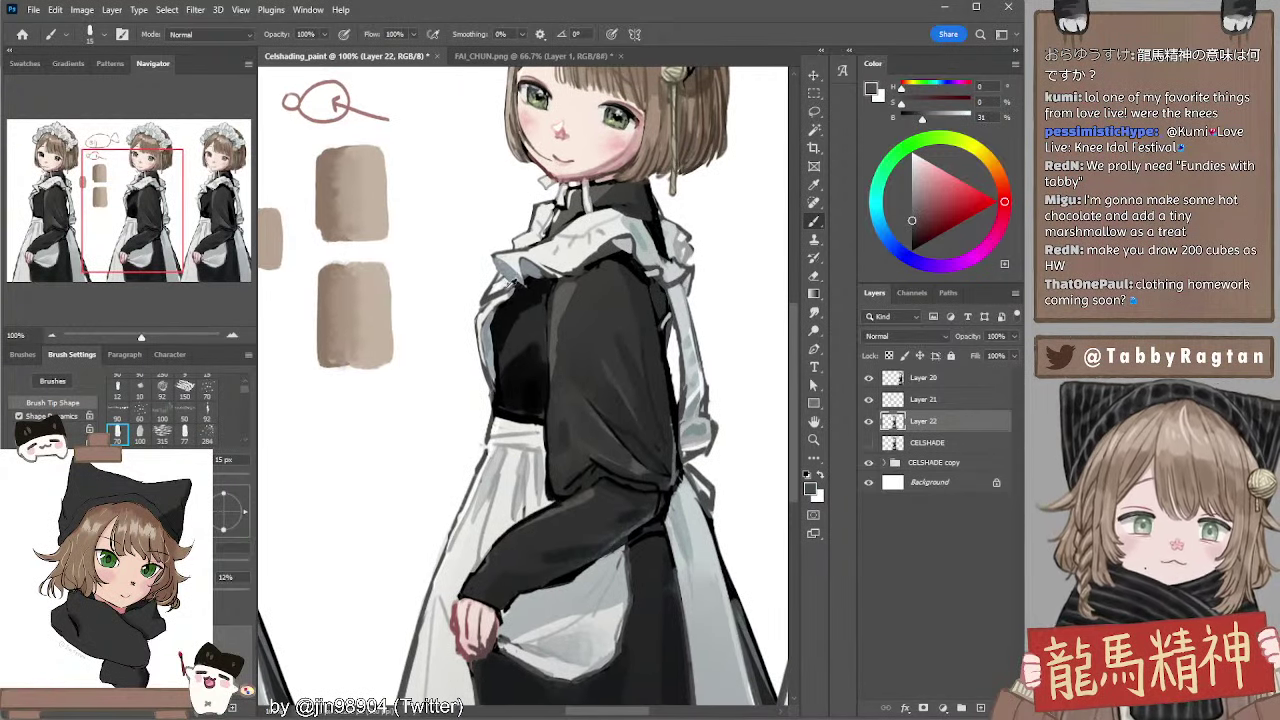
pyautogui.moveTo(569, 267); pyautogui.dragTo(482, 366)
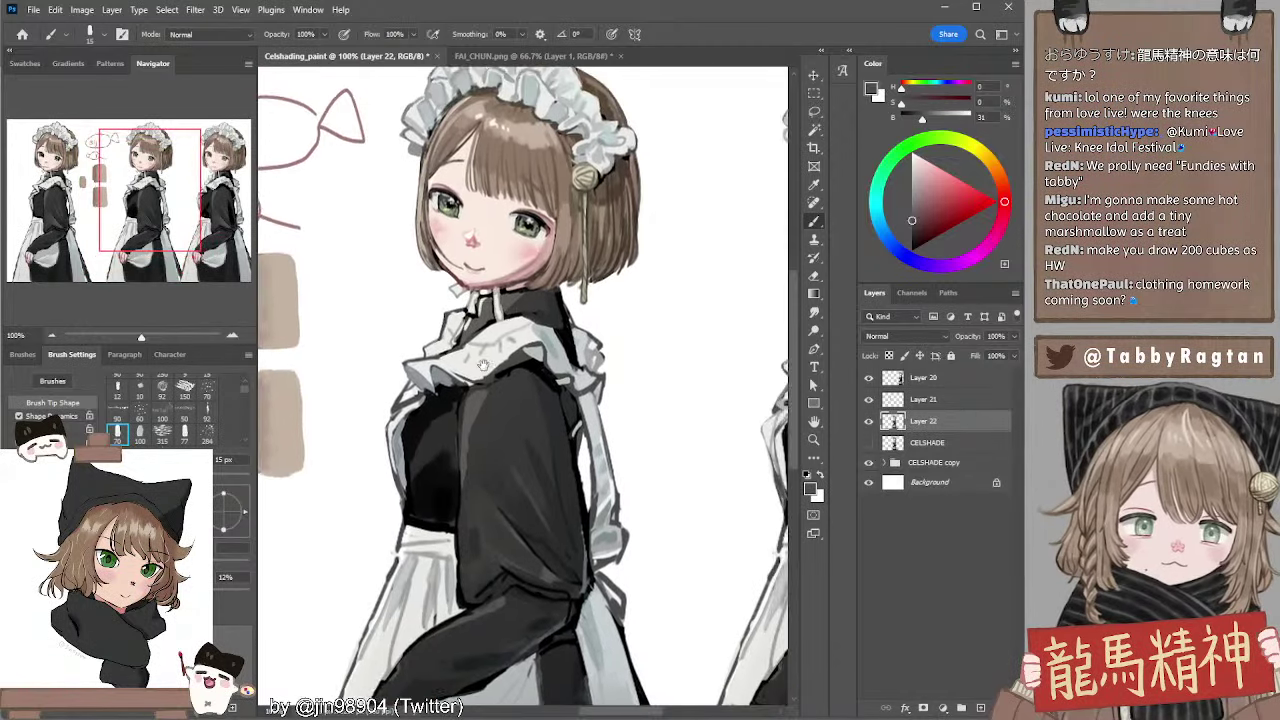
pyautogui.moveTo(548, 327); pyautogui.dragTo(568, 247)
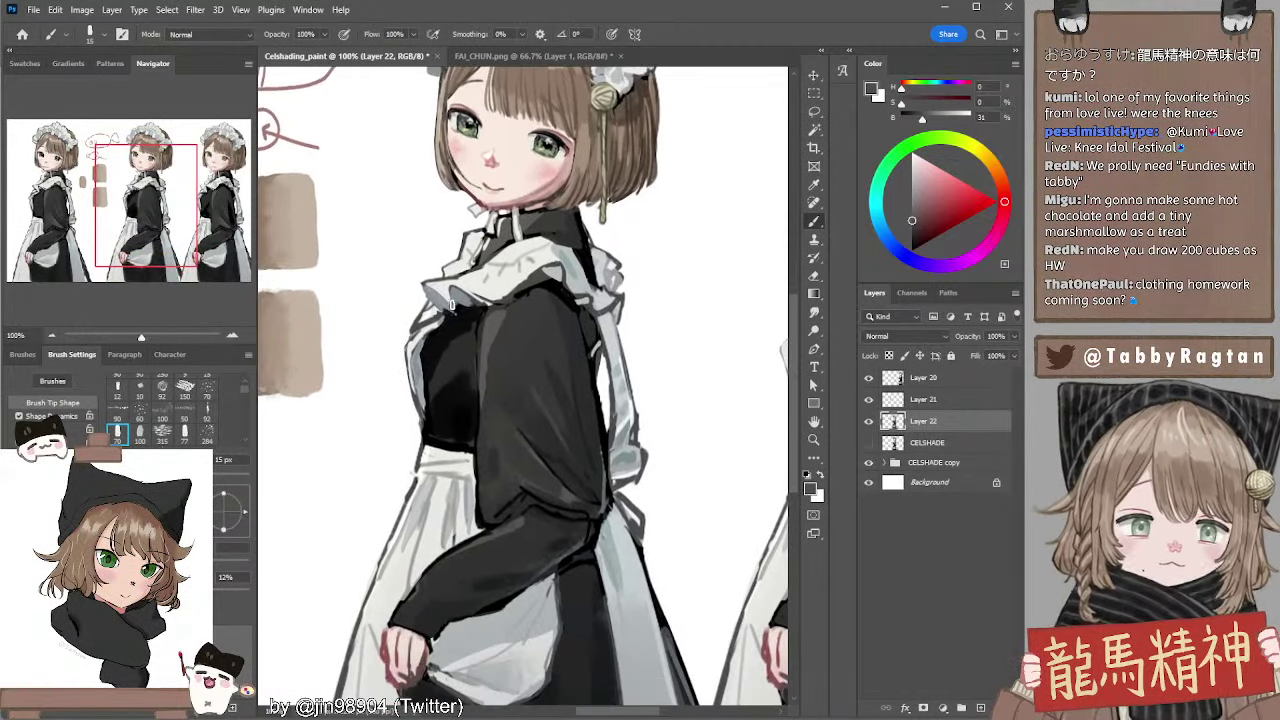
pyautogui.moveTo(452, 318); pyautogui.dragTo(456, 303)
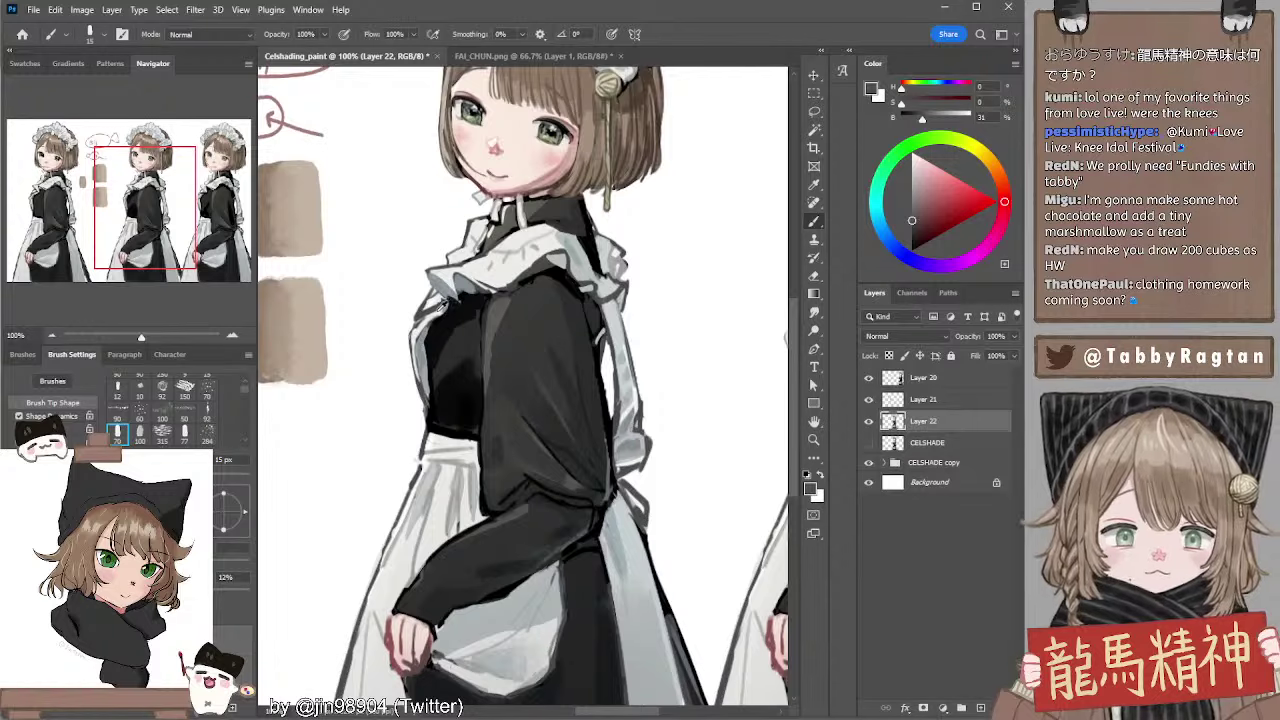
pyautogui.keyDown('alt'); pyautogui.click(433, 317); pyautogui.keyUp('alt')
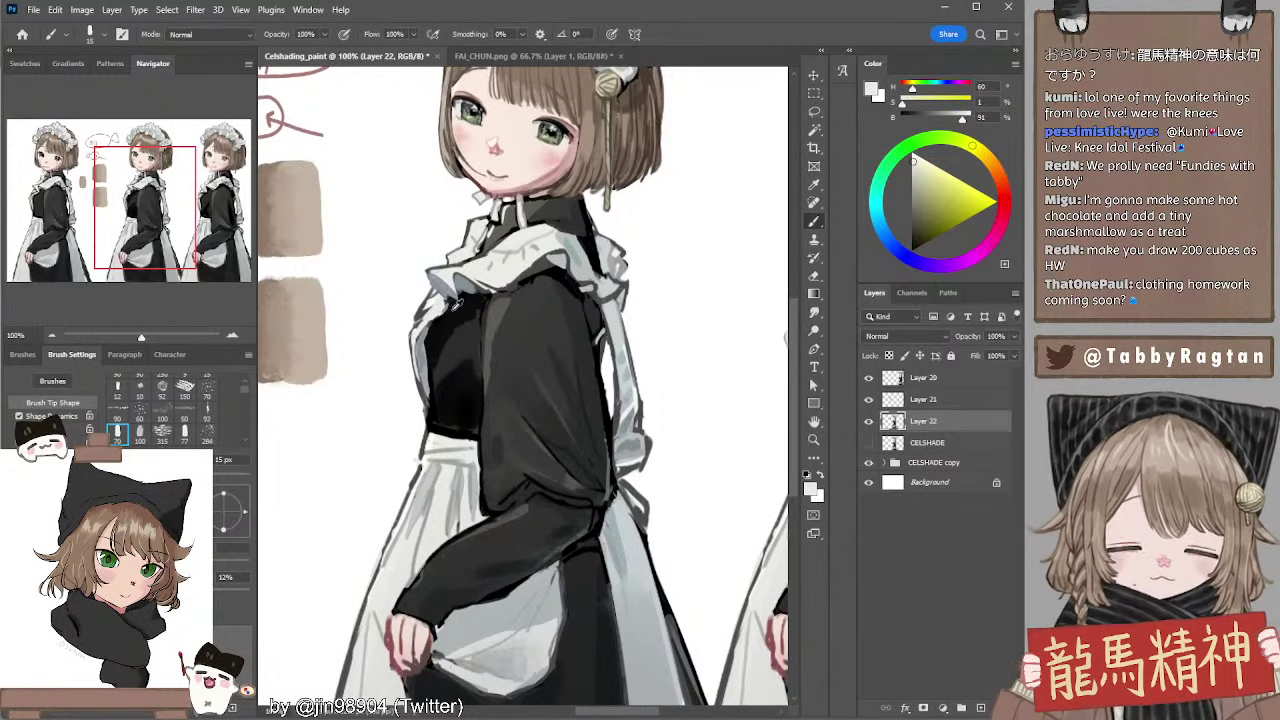
pyautogui.press('d')
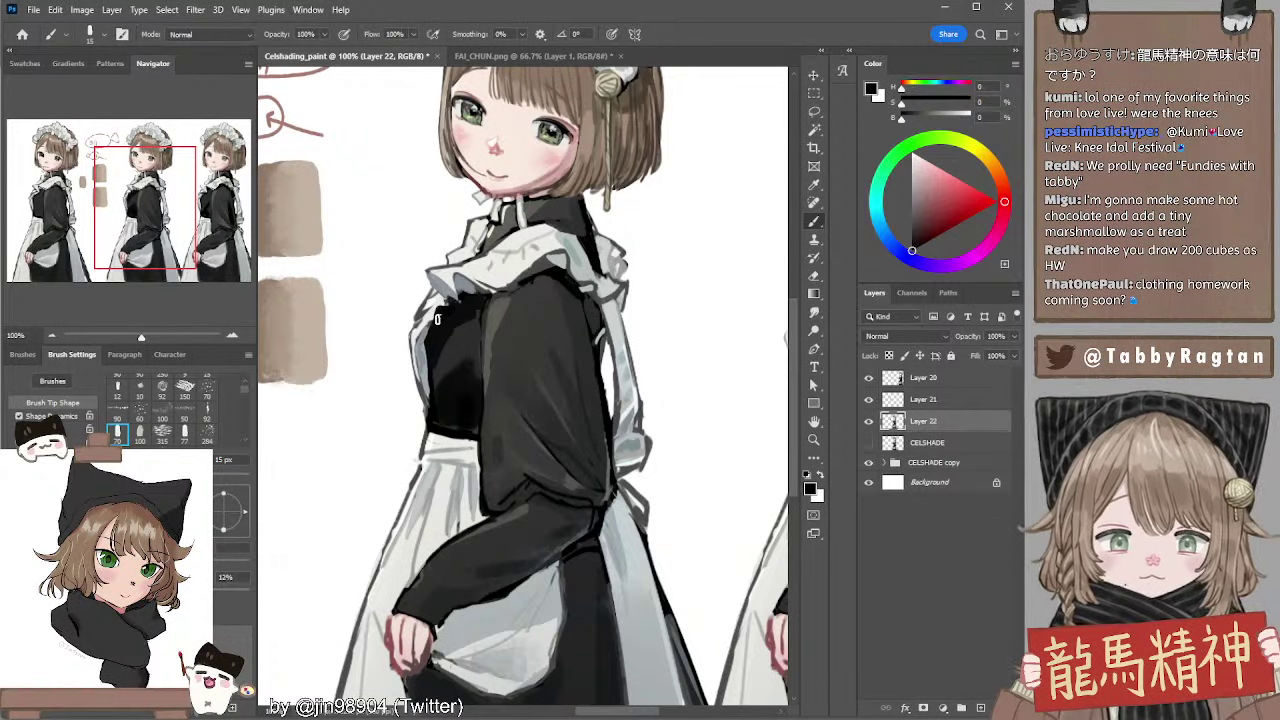
pyautogui.keyDown('alt'); pyautogui.click(421, 313); pyautogui.keyUp('alt')
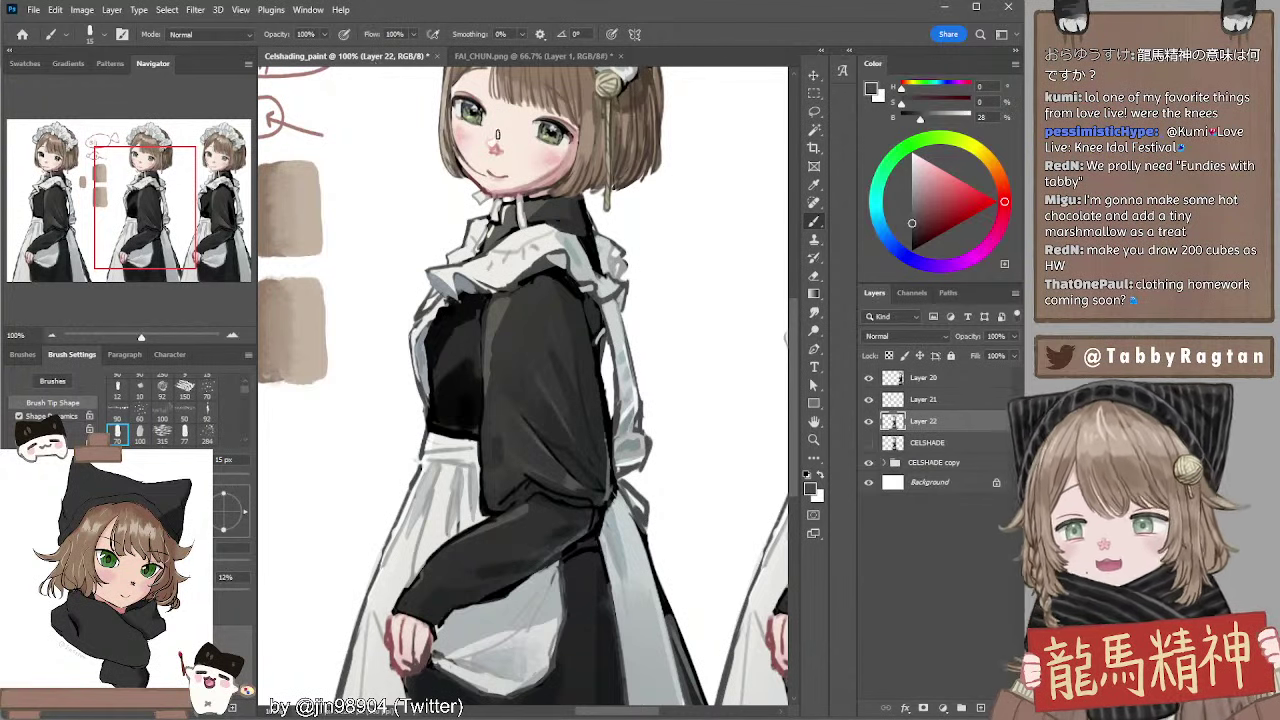
# Sample the jaw's shadow pink and paint the jawline in a brighter pink (hue 2, saturation 37%, brightness 81%) with a 9 px brush
pyautogui.click(232, 336)
pyautogui.moveTo(491, 225); pyautogui.dragTo(496, 586)
pyautogui.scroll(-1, 560, 254)
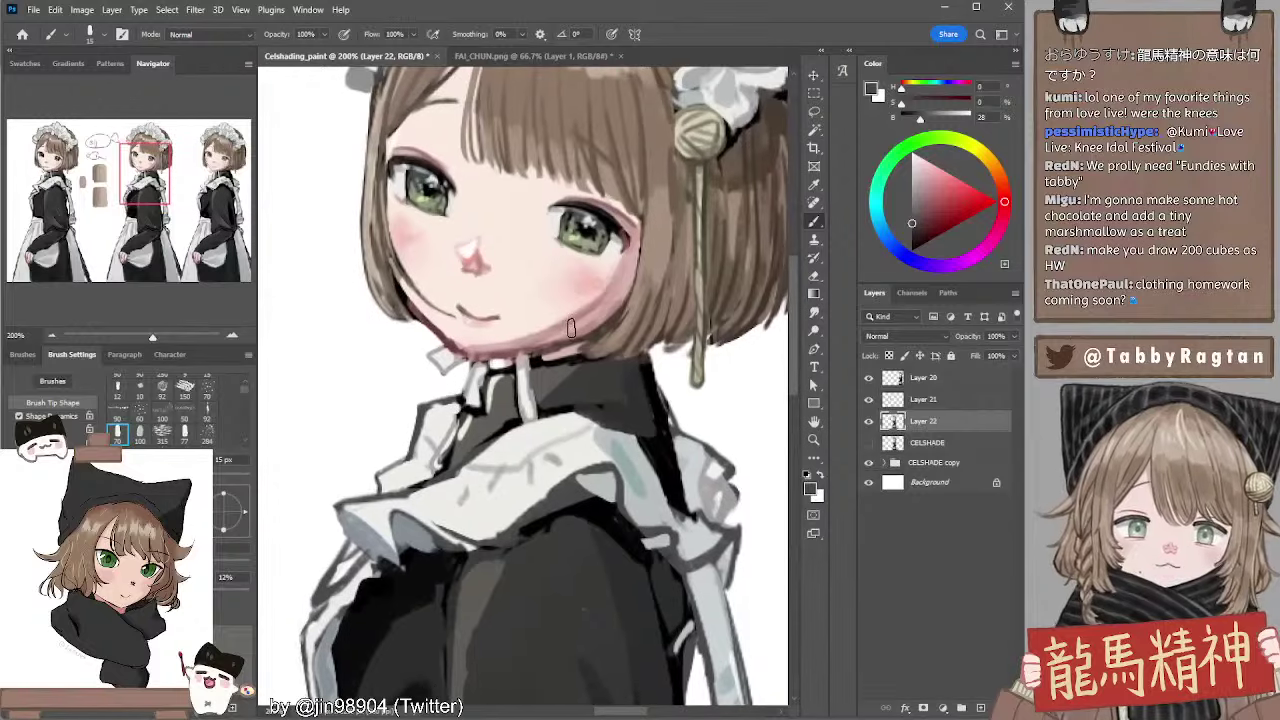
pyautogui.keyDown('alt'); pyautogui.click(575, 317); pyautogui.keyUp('alt')
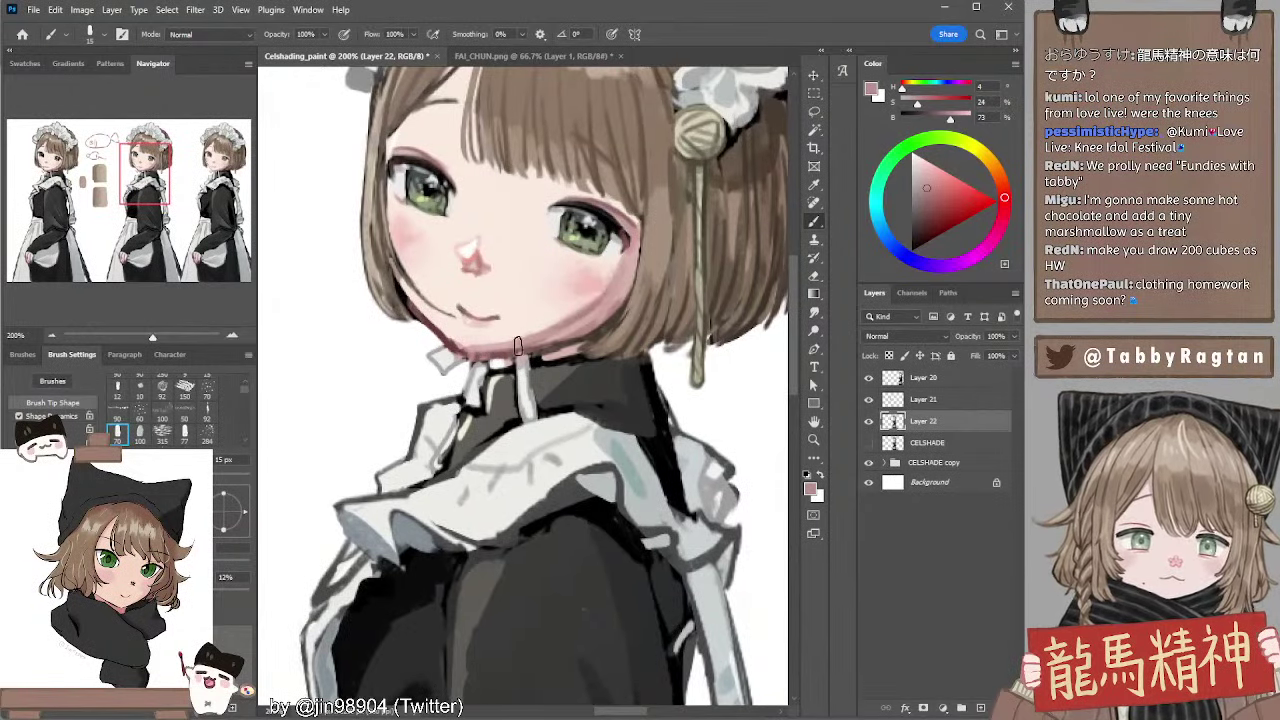
pyautogui.keyDown('alt'); pyautogui.click(584, 312); pyautogui.keyUp('alt')
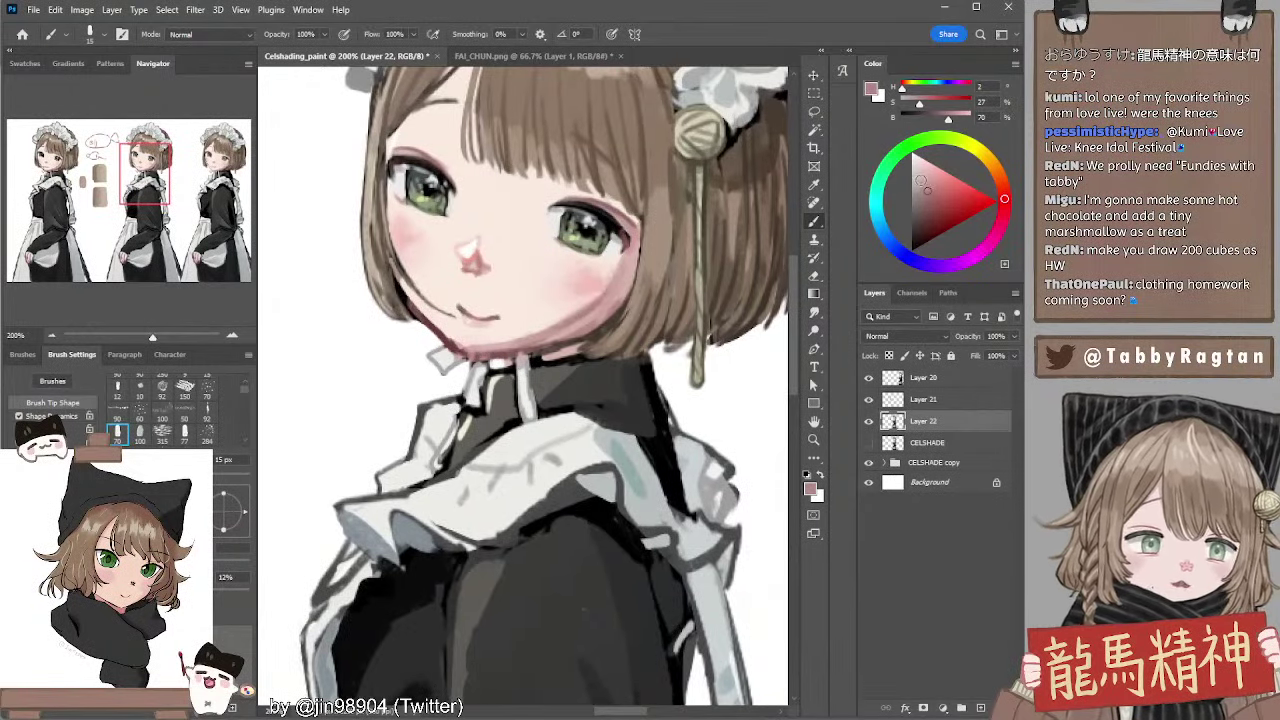
pyautogui.click(937, 186)
pyautogui.press('[')
pyautogui.press('[')
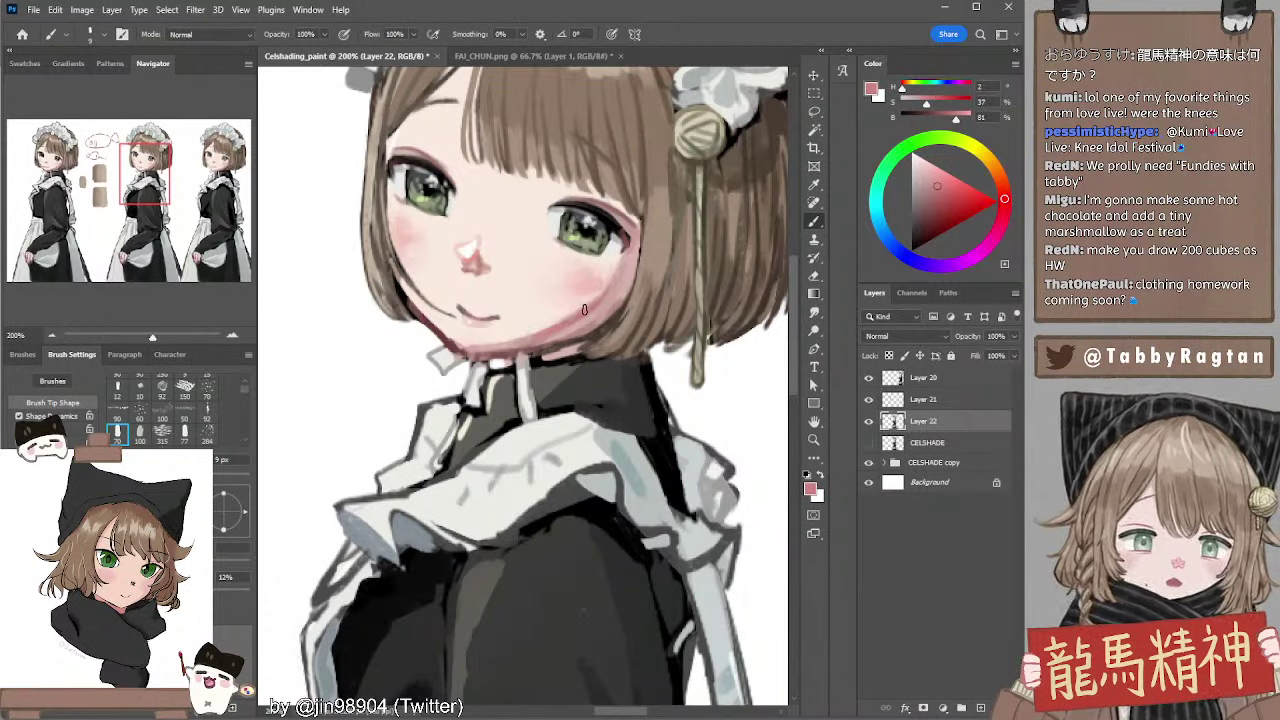
# Paint the collar below the chin with sampled warm grey (brightness 38%) at 25 px and darker grey (brightness 24%) at 10 px
pyautogui.click(51, 335)
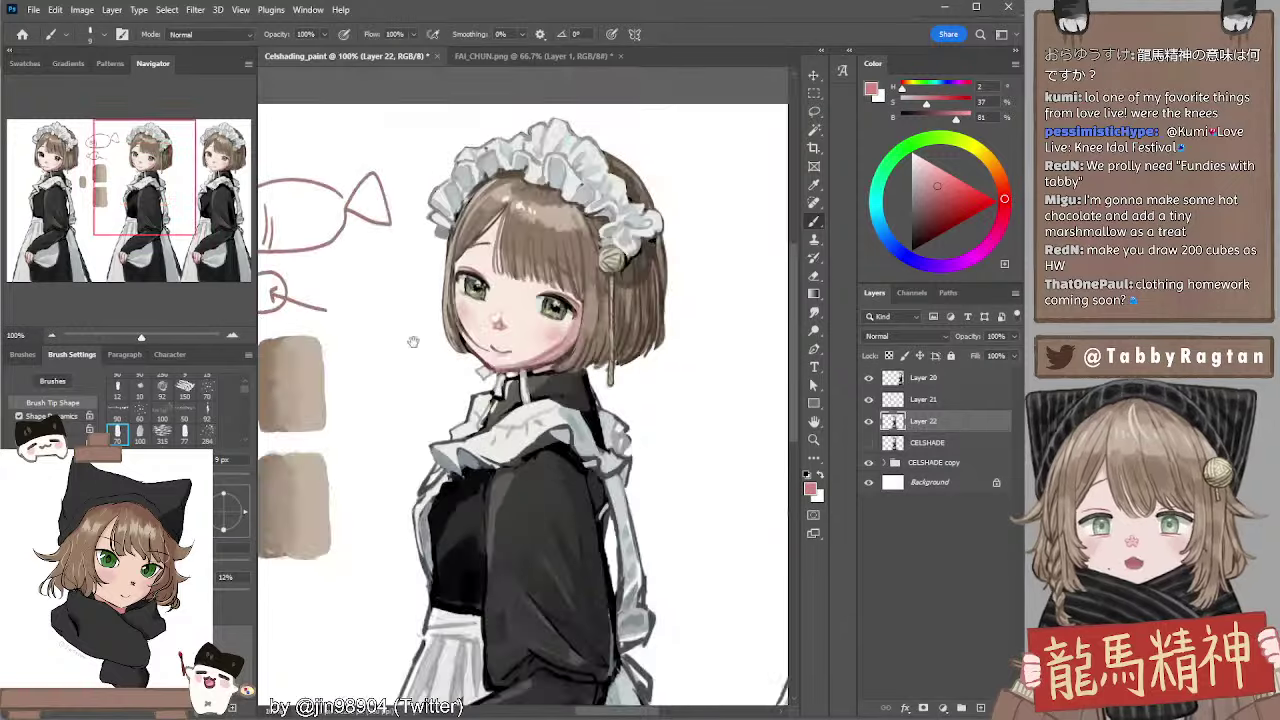
pyautogui.moveTo(457, 317); pyautogui.dragTo(454, 307)
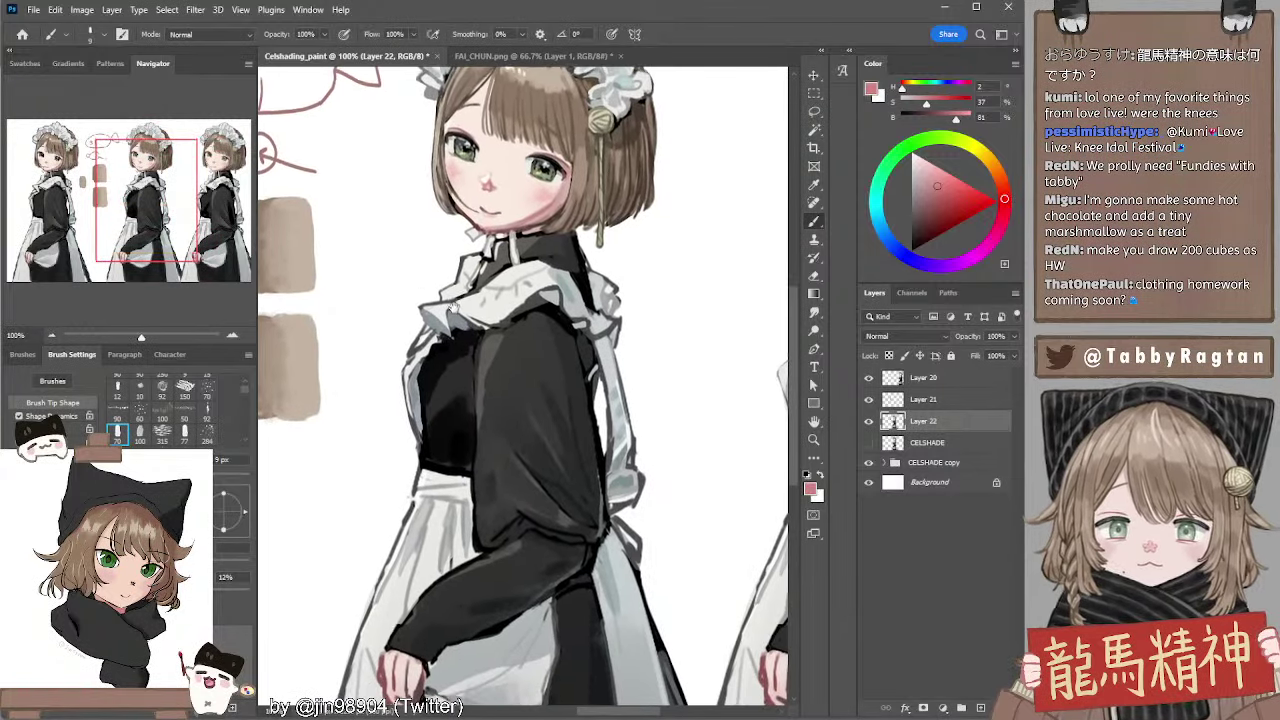
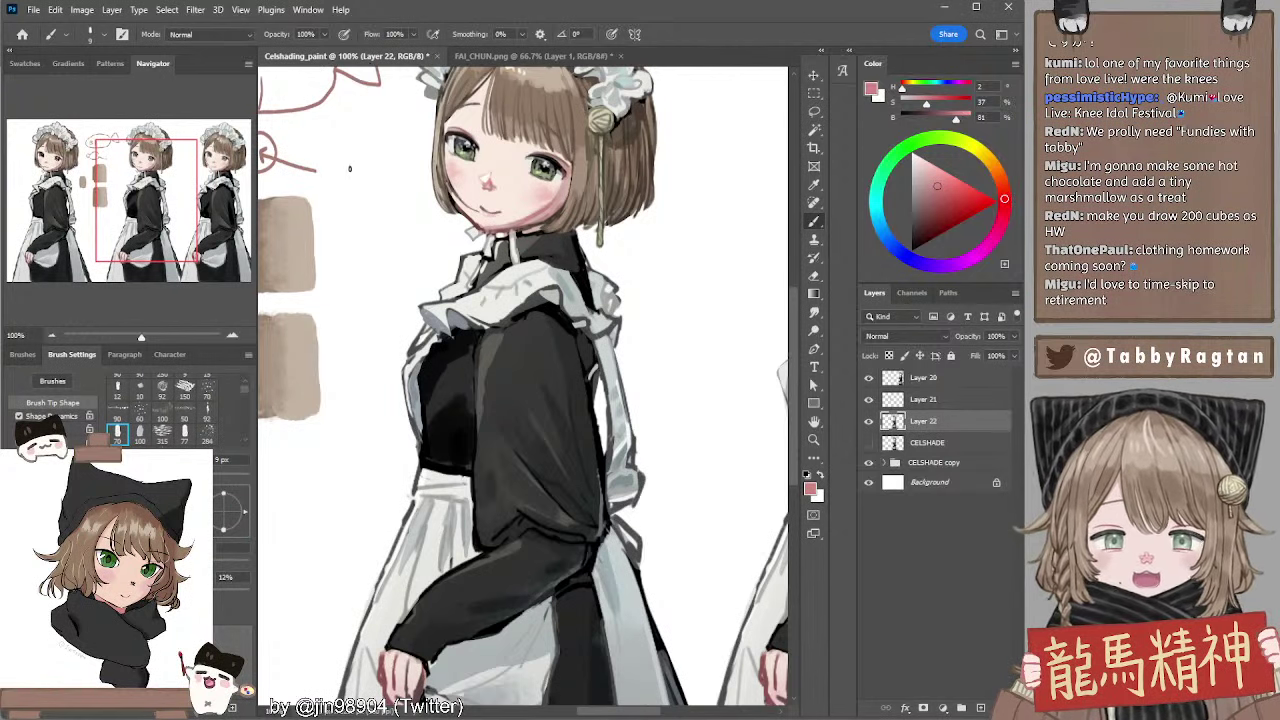
pyautogui.moveTo(540, 202)
pyautogui.mouseDown()
pyautogui.moveTo(569, 255)
pyautogui.moveTo(570, 233)
pyautogui.moveTo(576, 279)
pyautogui.moveTo(556, 215)
pyautogui.moveTo(548, 241)
pyautogui.mouseUp()
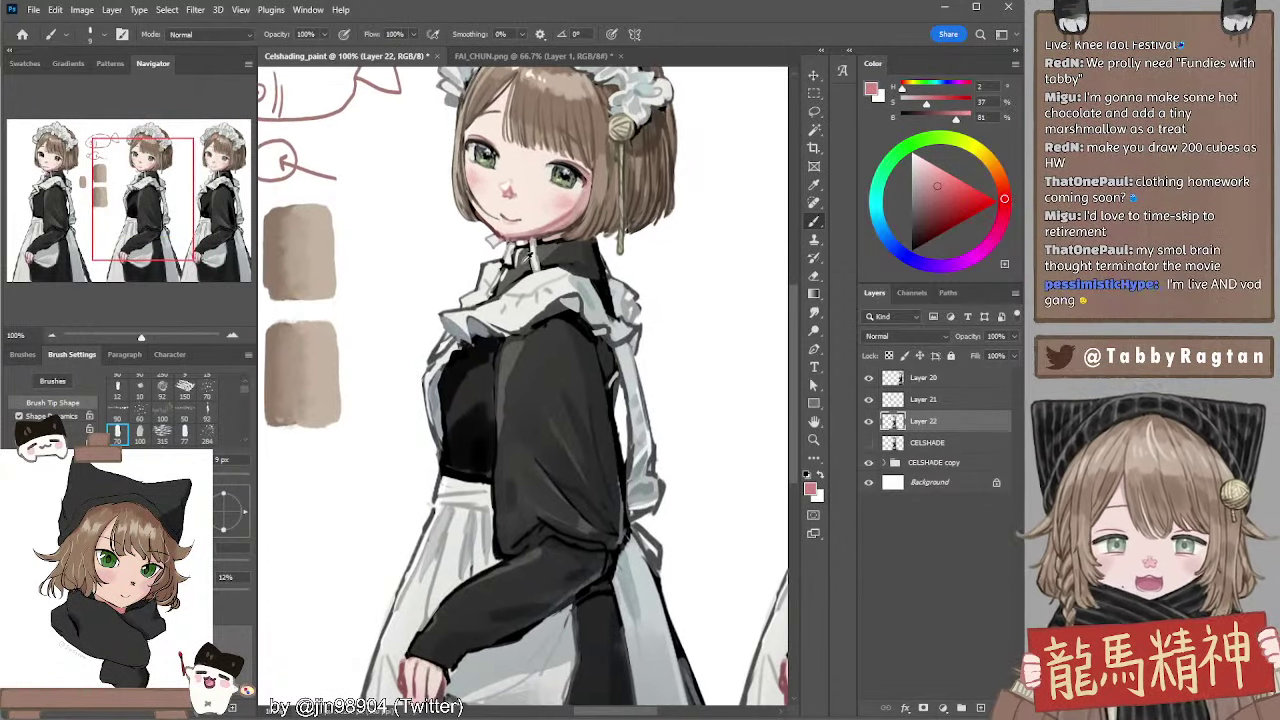
pyautogui.keyDown('alt'); pyautogui.click(521, 254); pyautogui.keyUp('alt')
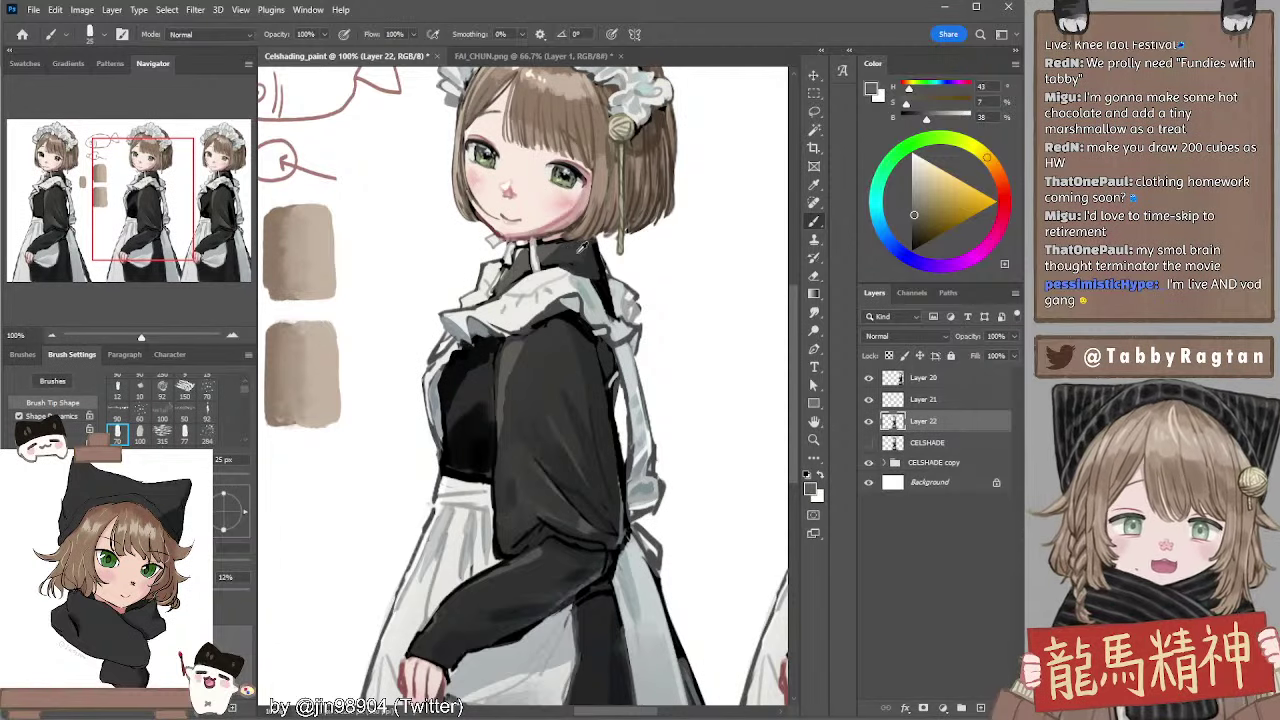
pyautogui.keyDown('alt'); pyautogui.click(562, 250); pyautogui.keyUp('alt')
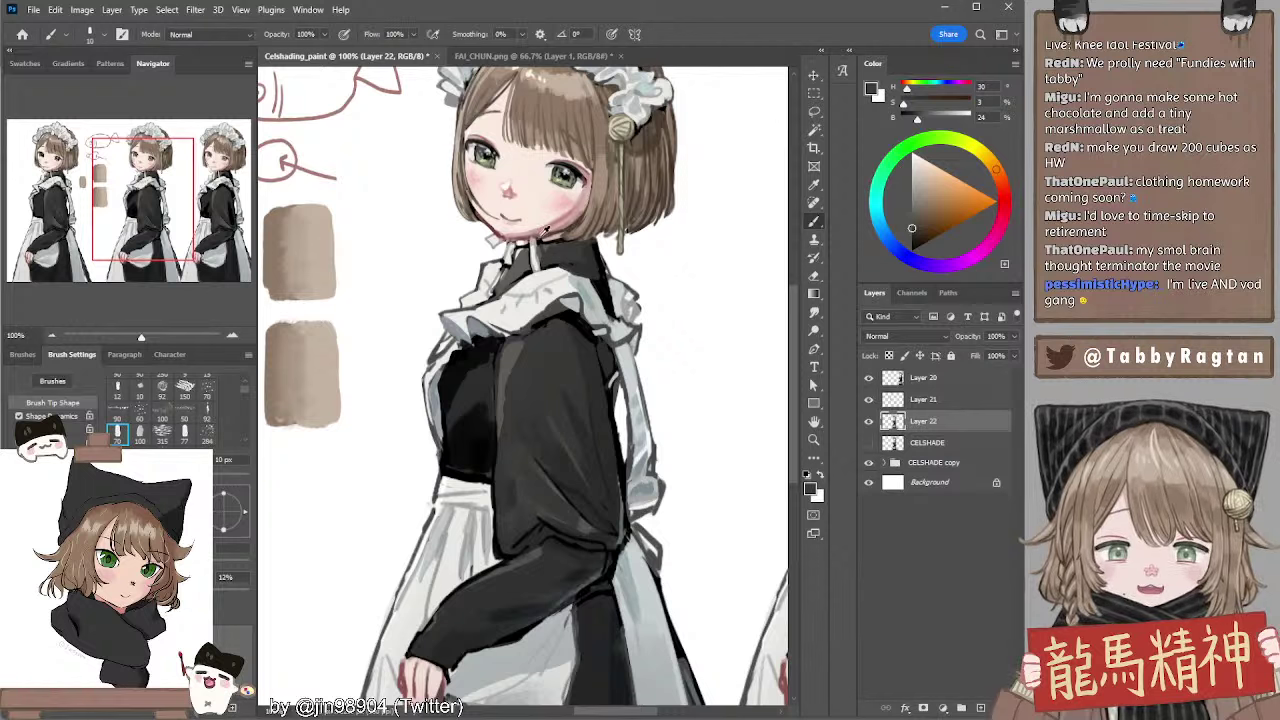
# Define the chin's lower edge in a darker red (hue 3, saturation 39%, brightness 60%) with a 9 px brush
pyautogui.keyDown('alt'); pyautogui.click(561, 213); pyautogui.keyUp('alt')
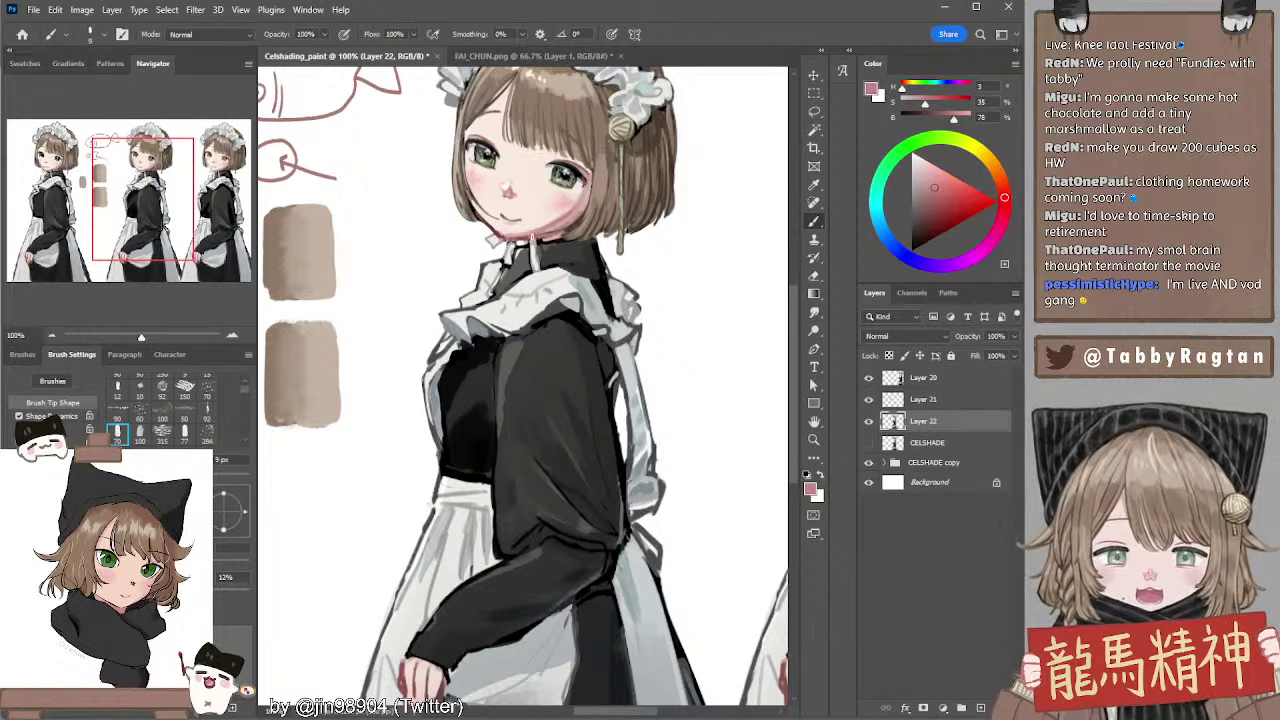
pyautogui.click(931, 203)
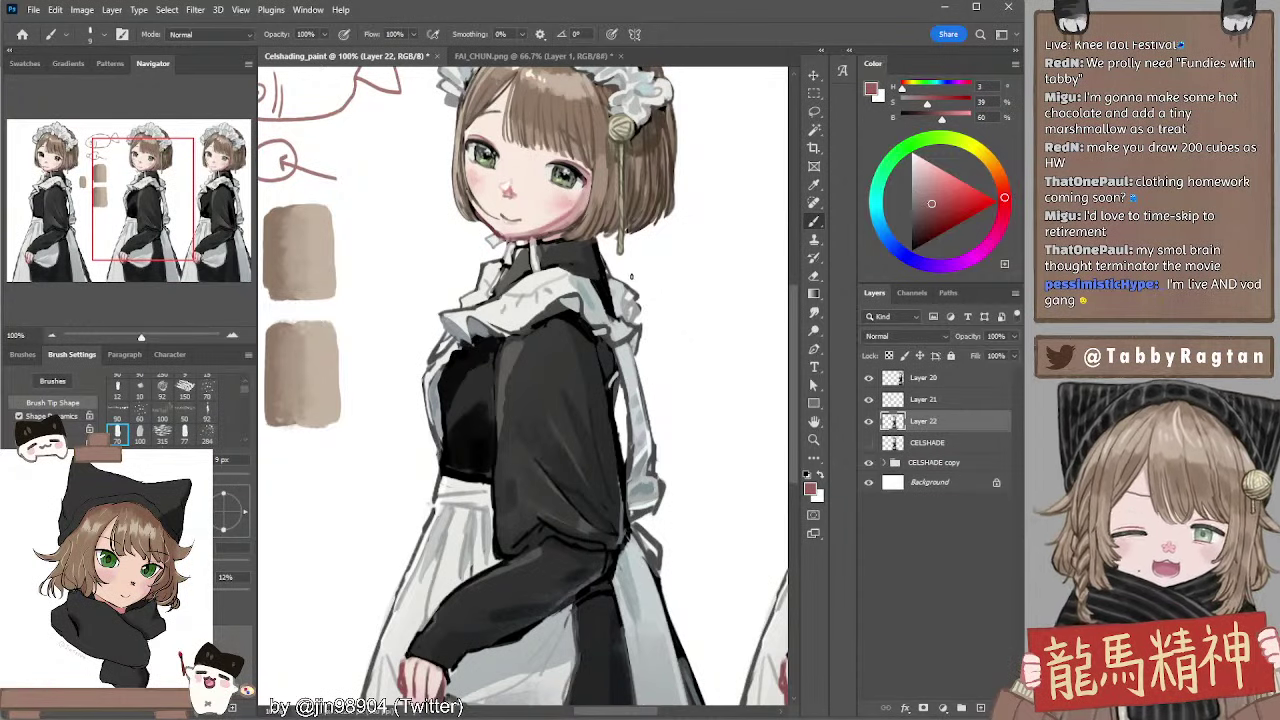
pyautogui.moveTo(624, 265); pyautogui.dragTo(628, 247)
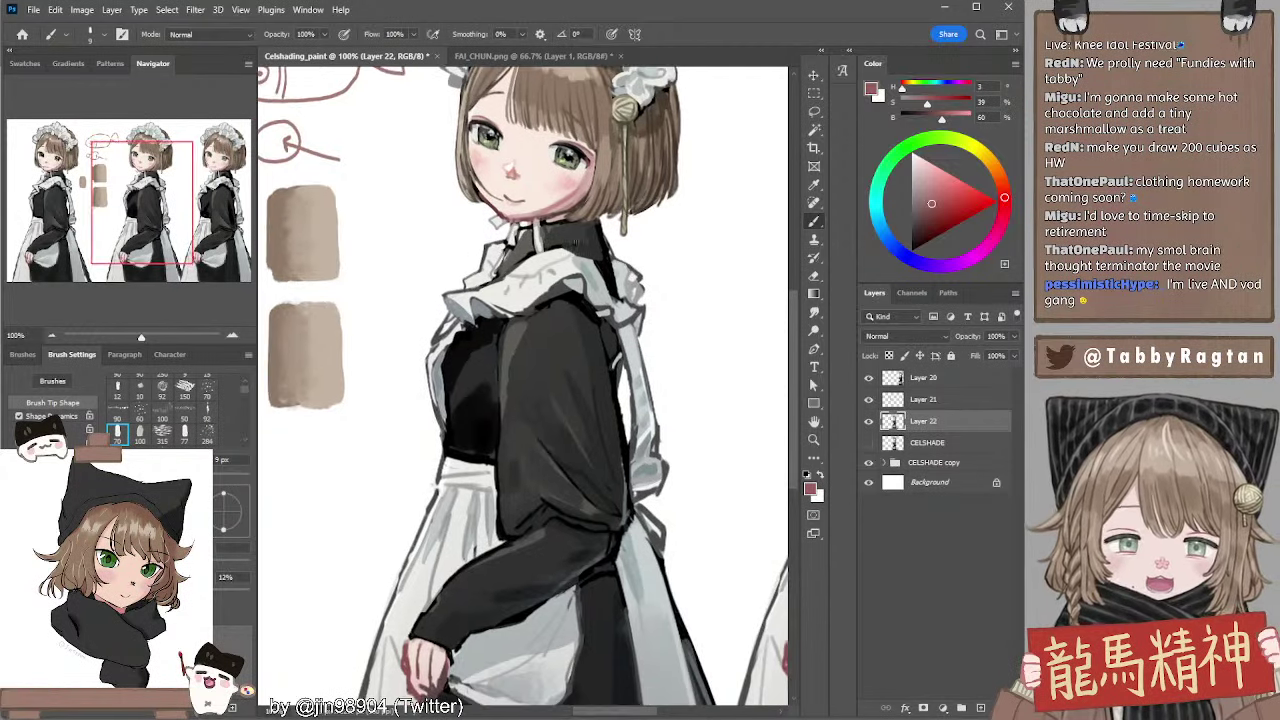
# Deepen the collar's side and back shading with sampled dark greys at 20–25 px, plus near-black (brightness 1%) at 40 px
pyautogui.keyDown('alt'); pyautogui.click(565, 221); pyautogui.keyUp('alt')
pyautogui.press(']')
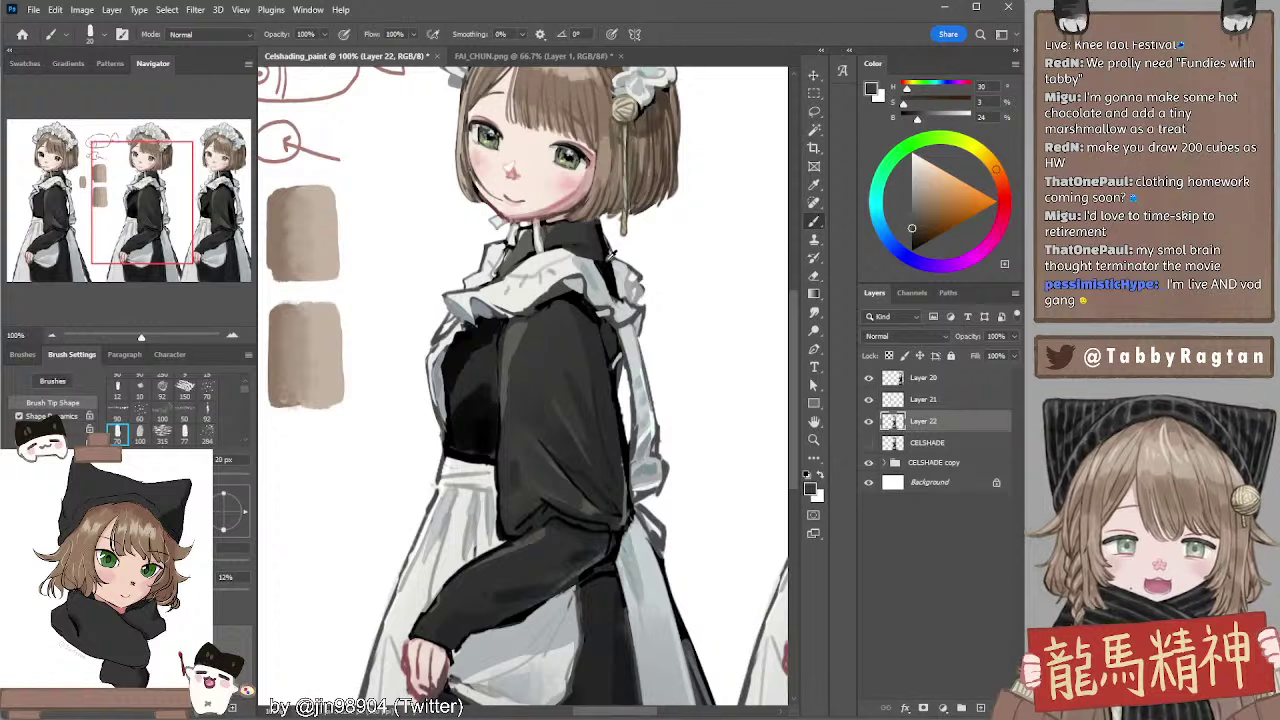
pyautogui.keyDown('alt'); pyautogui.click(595, 242); pyautogui.keyUp('alt')
pyautogui.press(']')
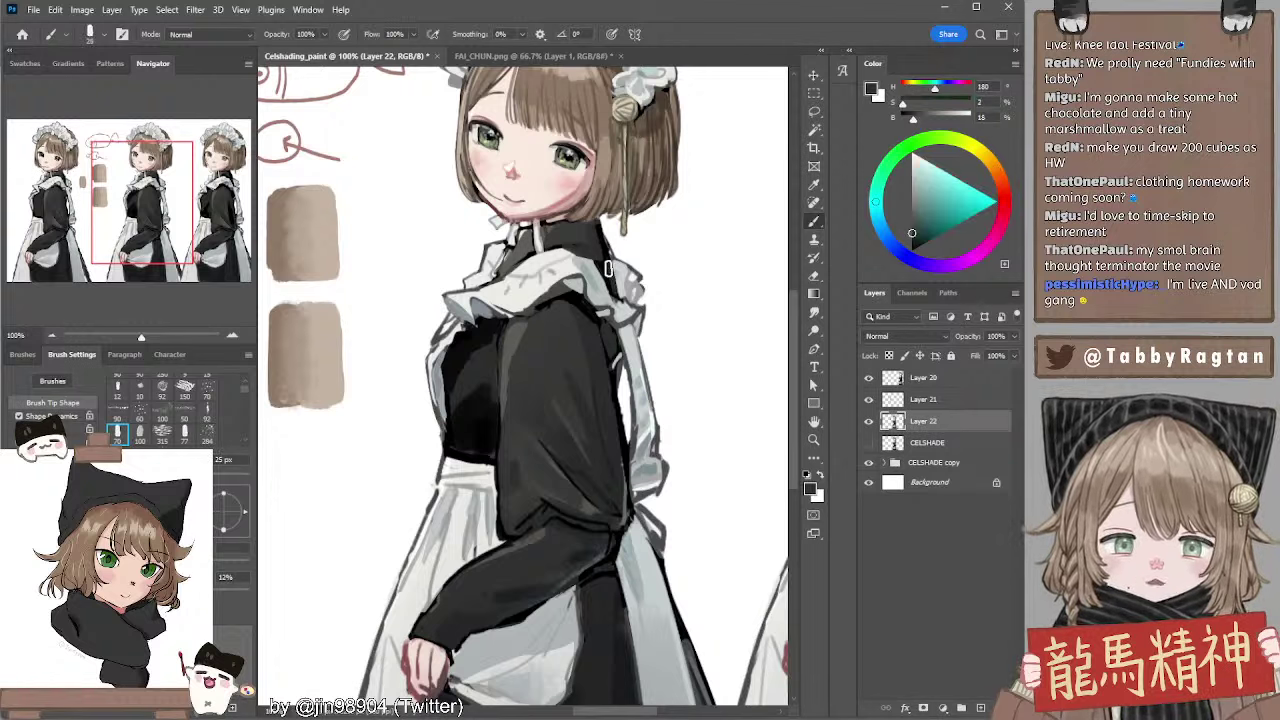
pyautogui.keyDown('alt'); pyautogui.click(603, 266); pyautogui.keyUp('alt')
pyautogui.press(']')
pyautogui.press(']')
pyautogui.press(']')
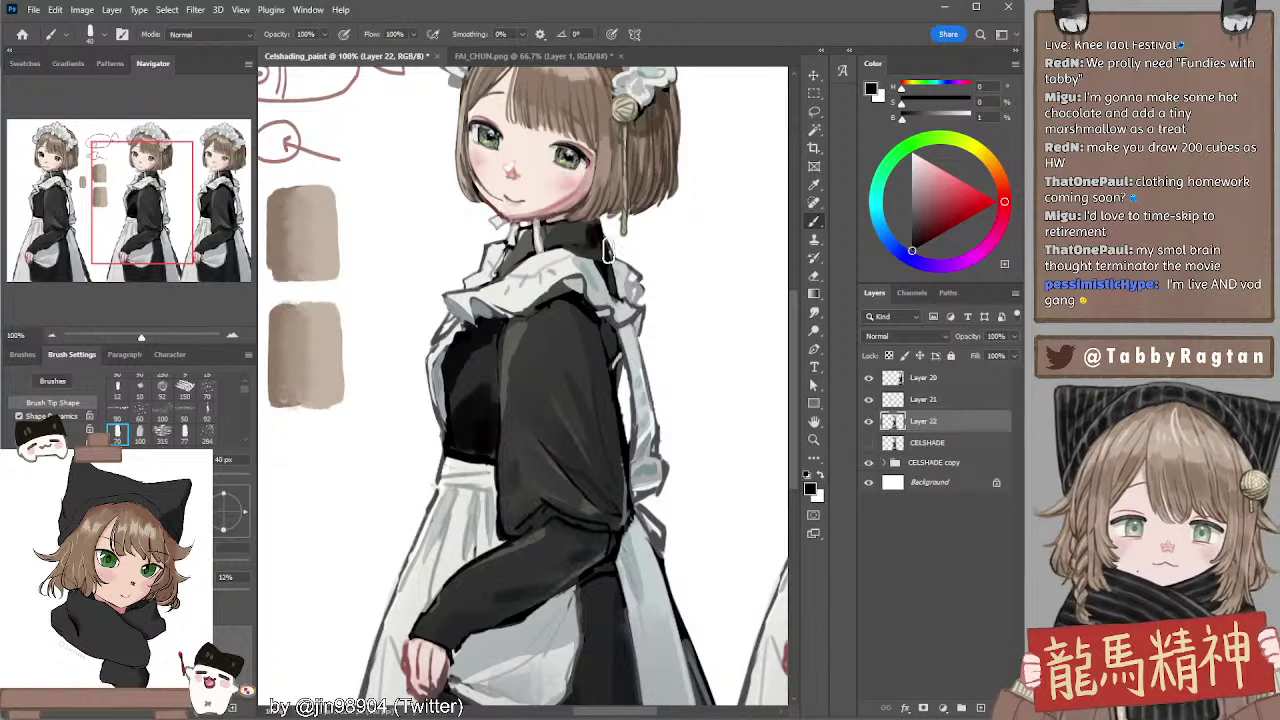
# Shade the apron bib's front edge with sampled blue-grey (hue 207, saturation 10%, brightness 69%) at 20–25 px
pyautogui.moveTo(631, 326); pyautogui.dragTo(649, 261)
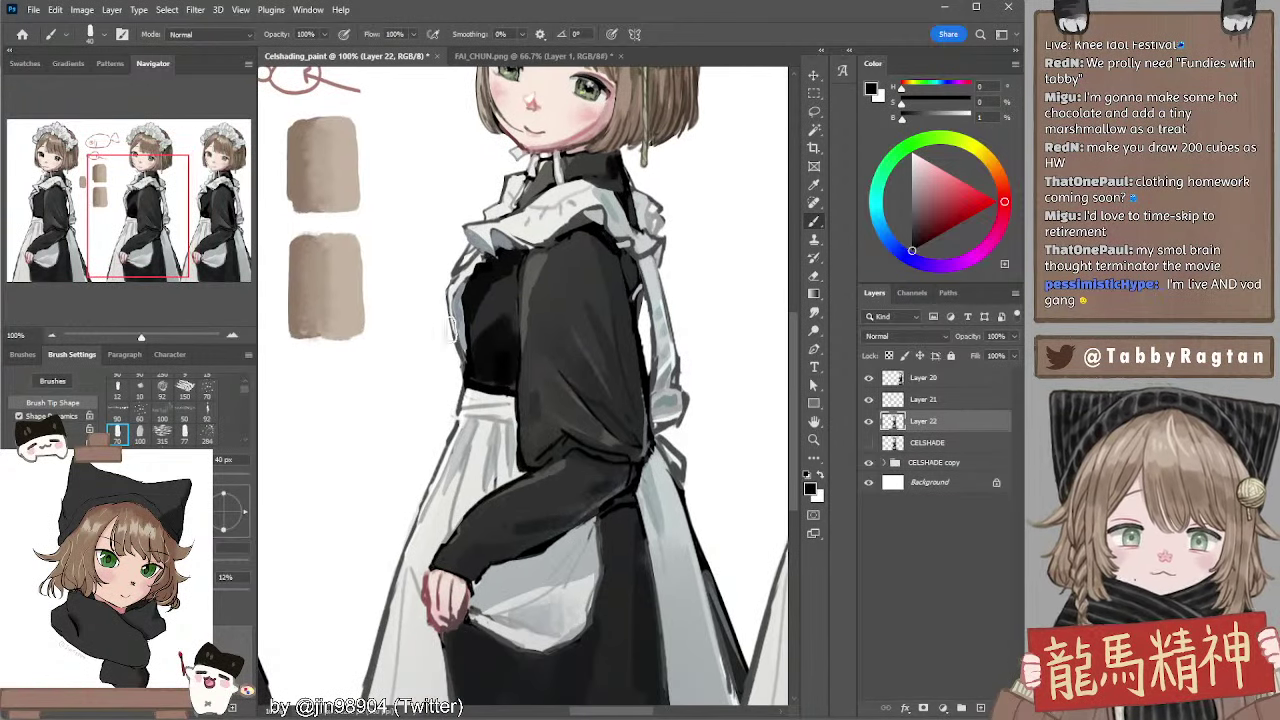
pyautogui.keyDown('alt'); pyautogui.click(466, 336); pyautogui.keyUp('alt')
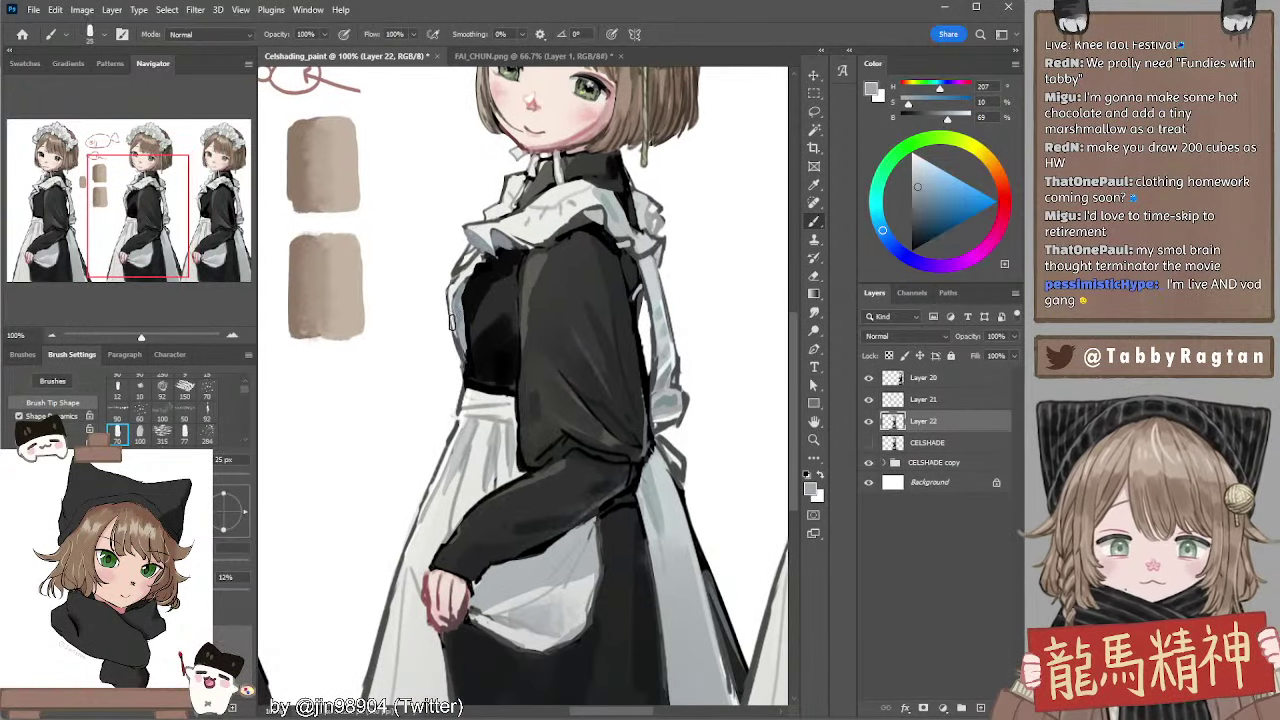
pyautogui.press('[')
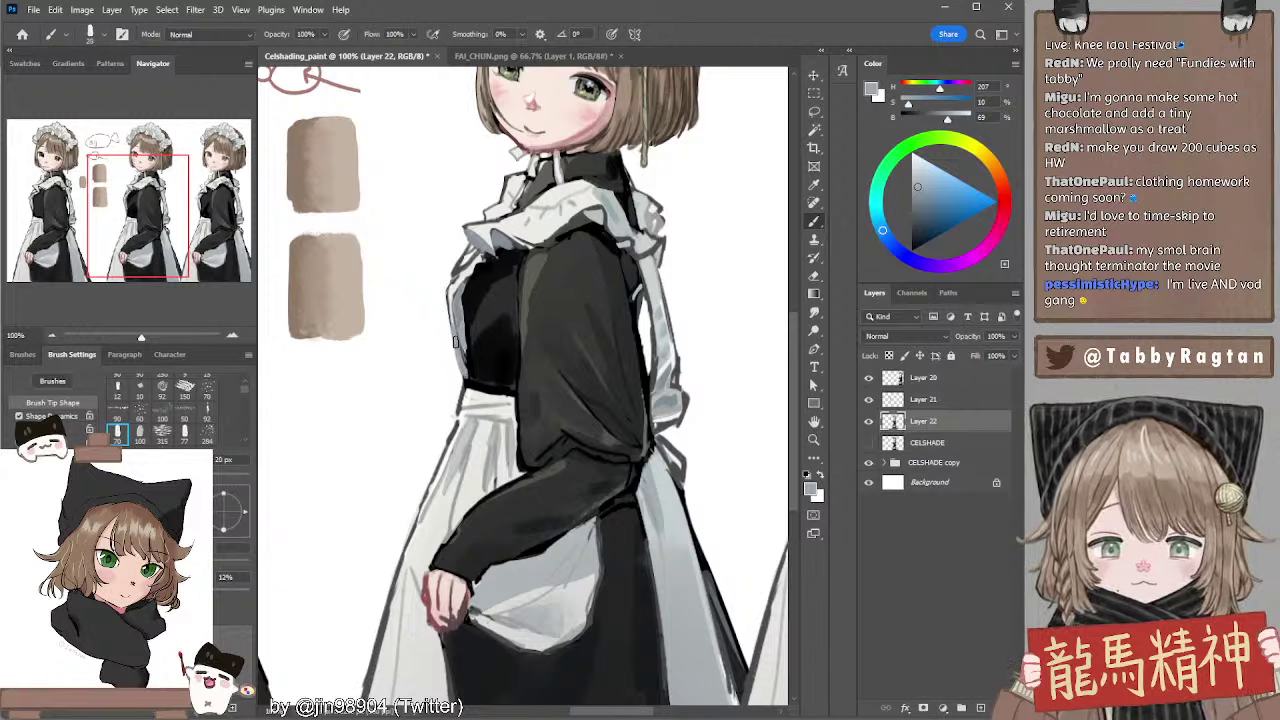
# Clean up the back strap area with a 9 px eraser and retouch the back ruffle with pale grey at 20 px and black at 15 px
pyautogui.scroll(-3, 652, 336)
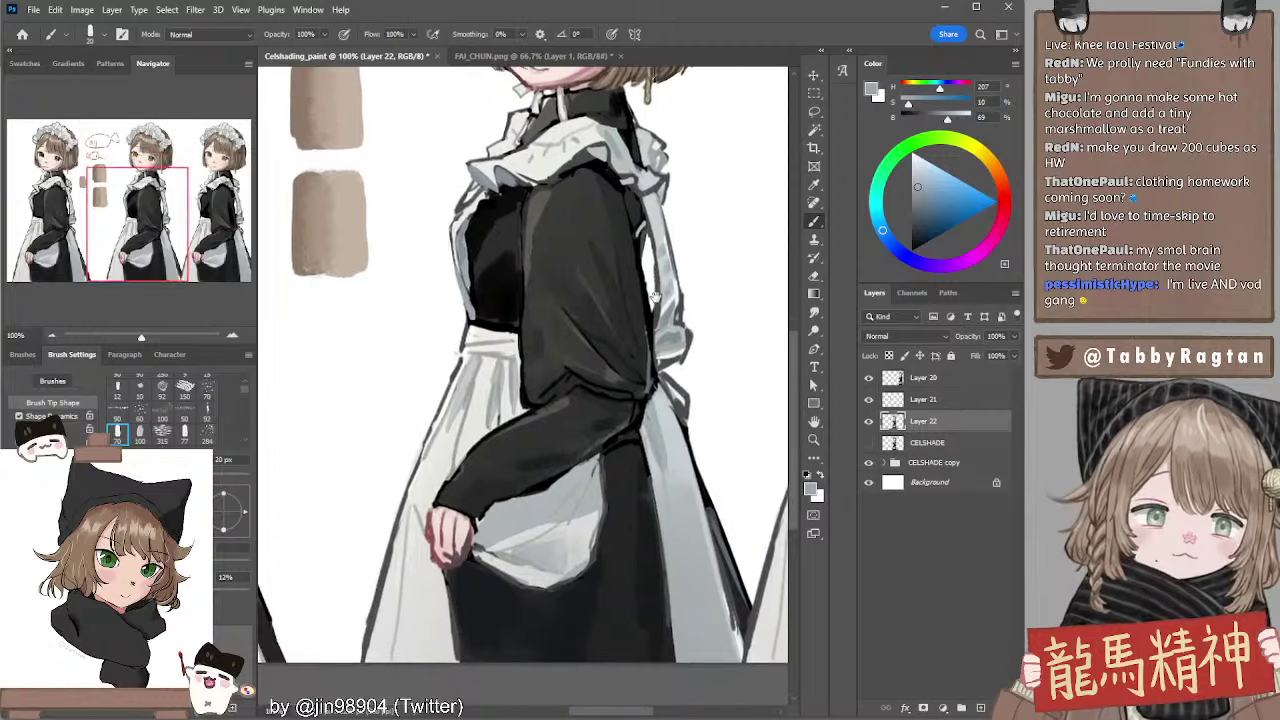
pyautogui.press('e')
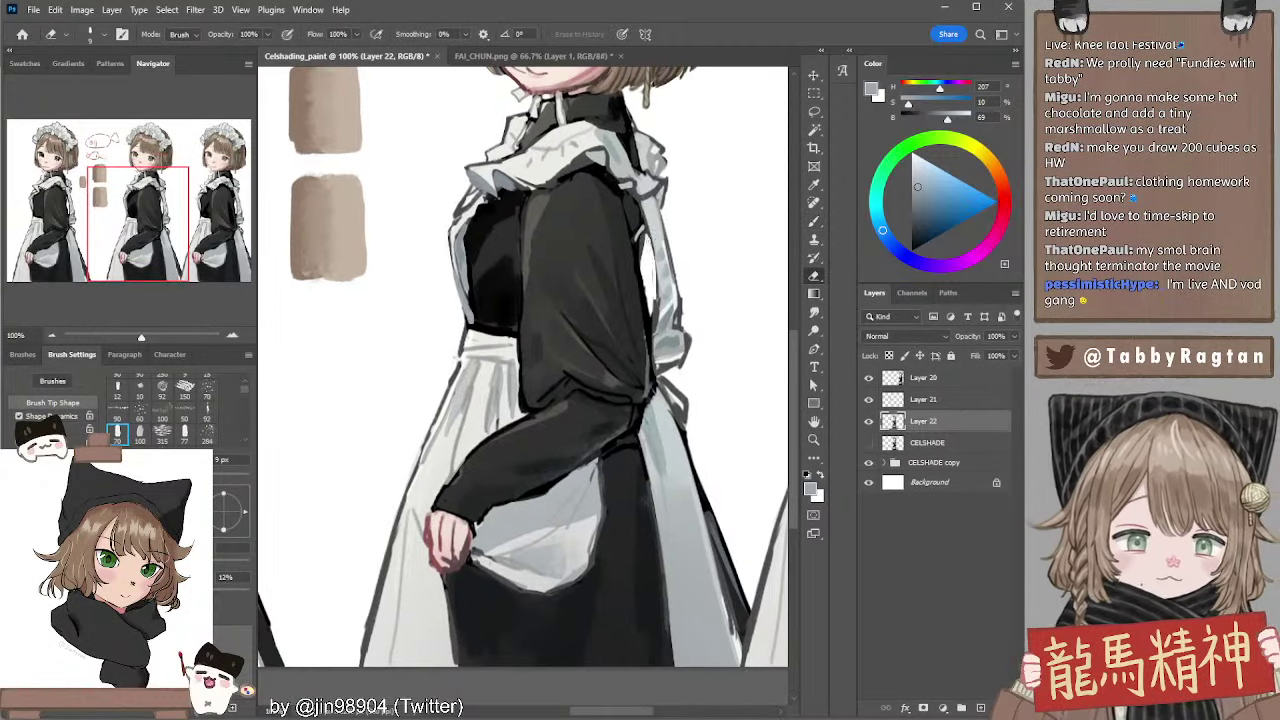
pyautogui.moveTo(650, 218); pyautogui.dragTo(657, 256)
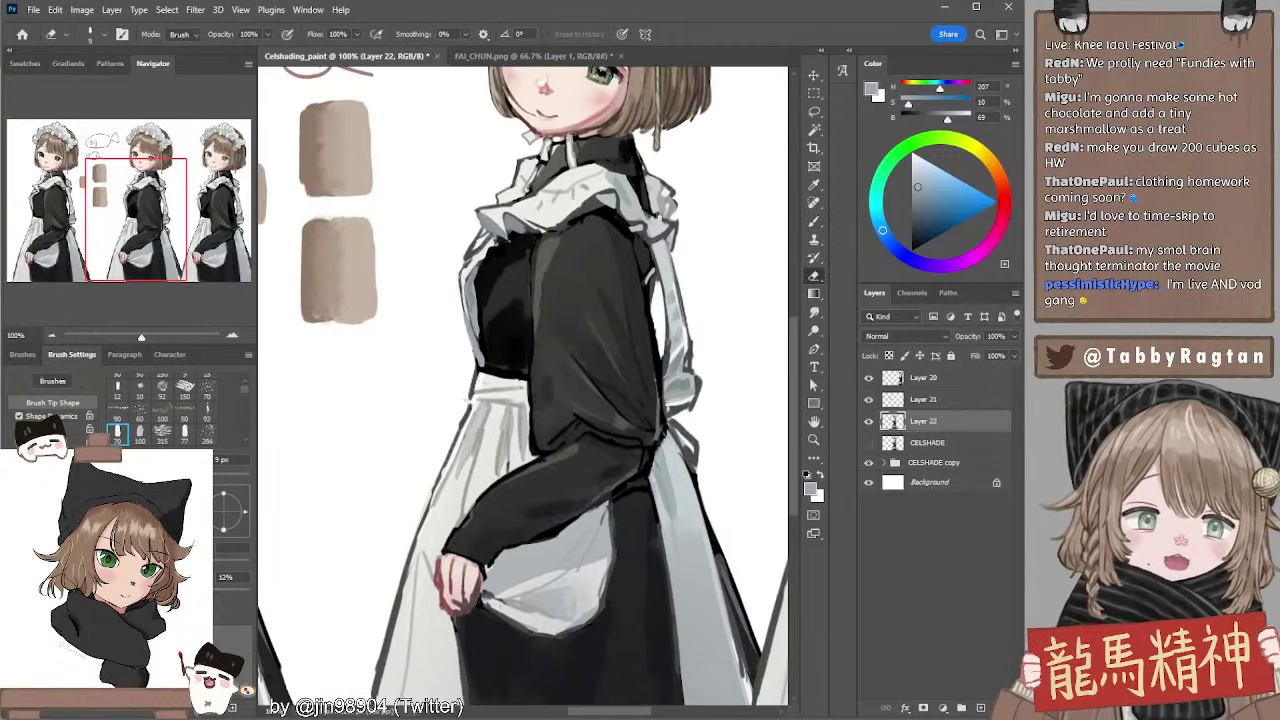
pyautogui.press('b')
pyautogui.keyDown('alt'); pyautogui.click(648, 216); pyautogui.keyUp('alt')
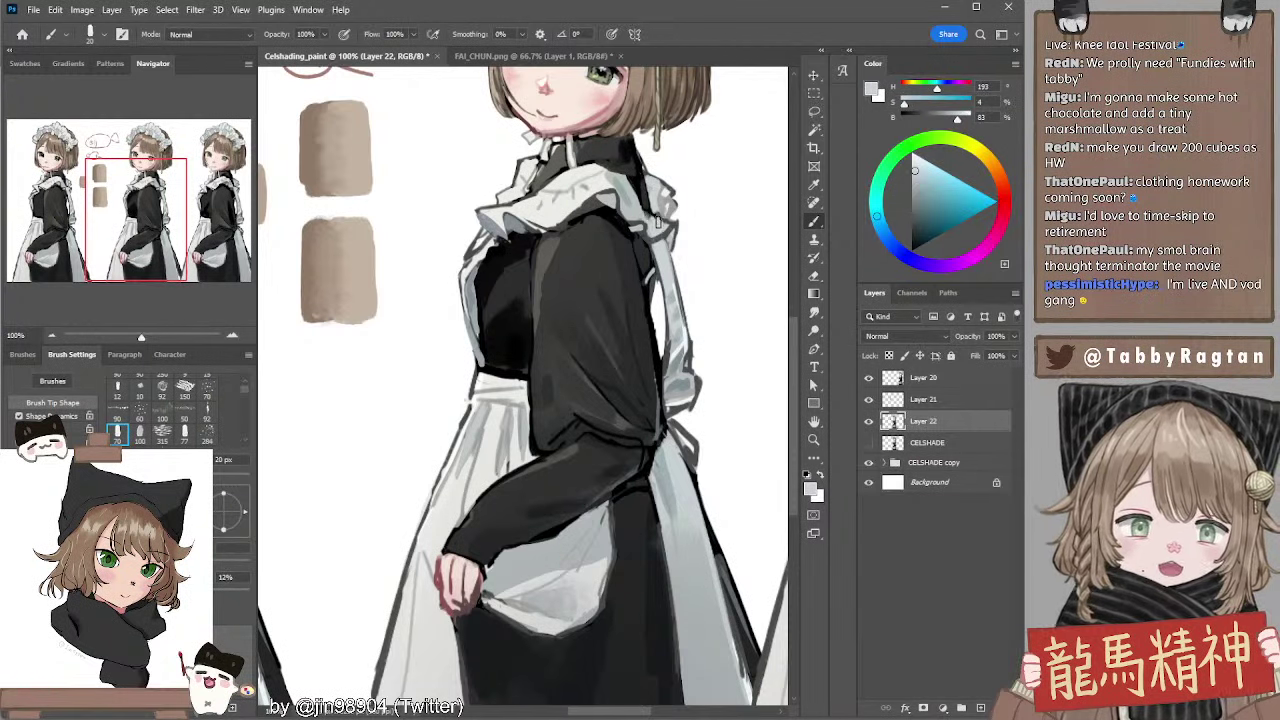
pyautogui.press('d')
pyautogui.press('[')
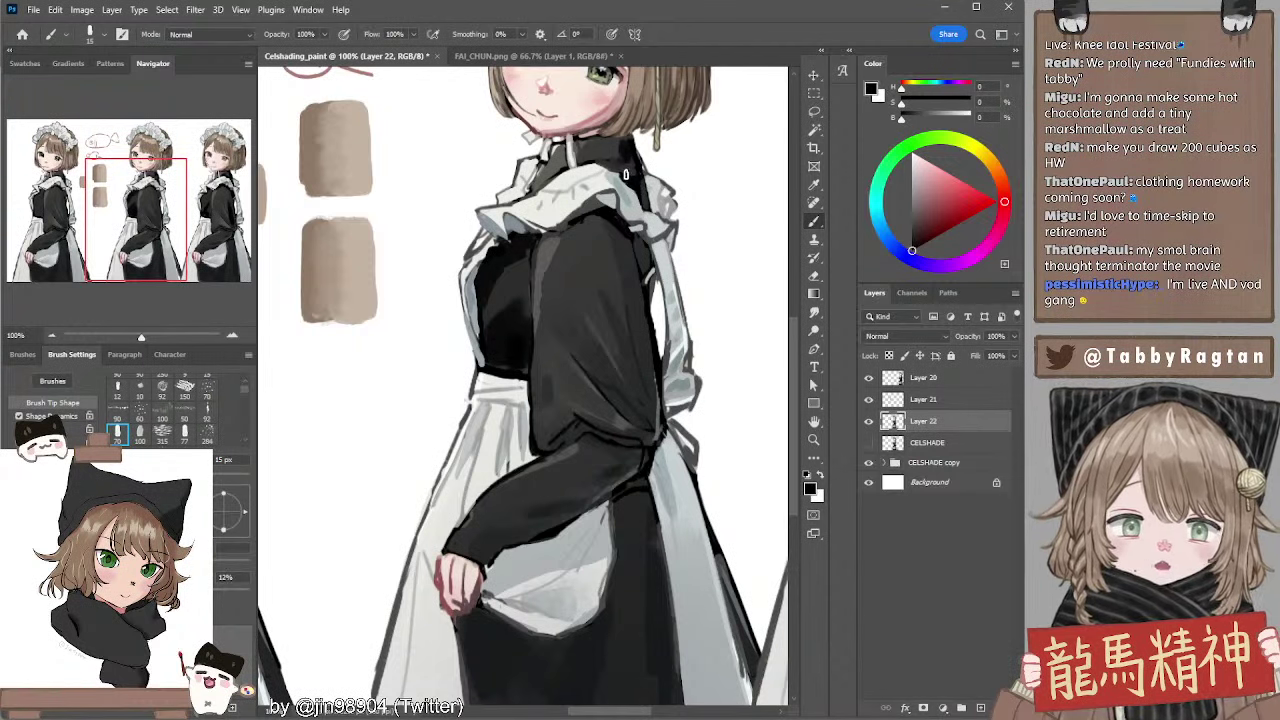
# Paint a small oval cake top below the brown swatches in pale yellow (hue 45, saturation 26%, brightness 97%) at 25 px
pyautogui.moveTo(690, 268); pyautogui.dragTo(733, 236)
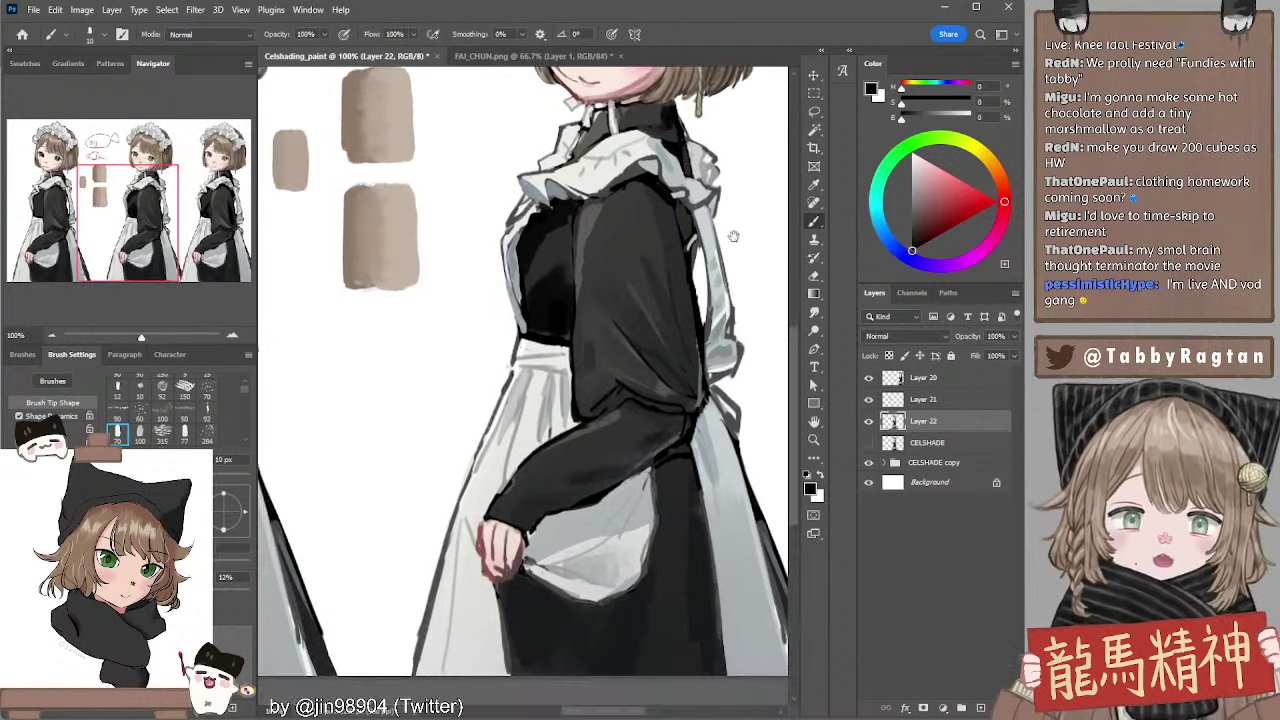
pyautogui.click(933, 168)
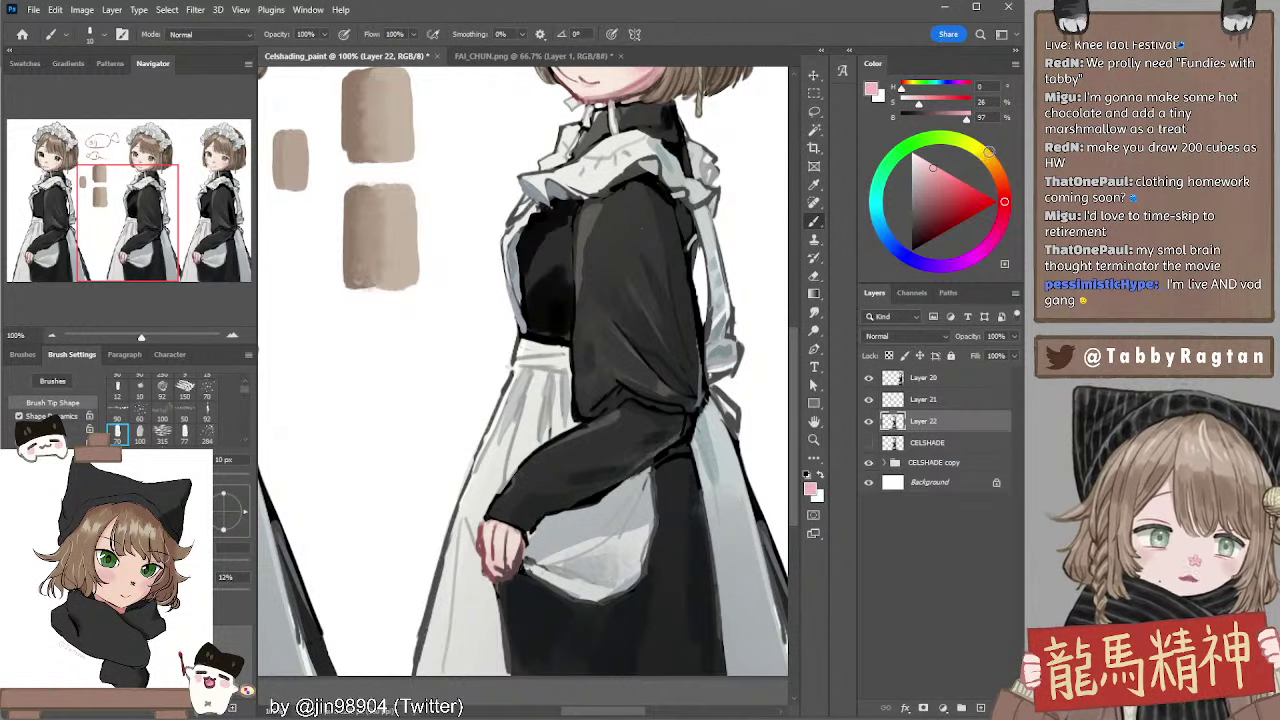
pyautogui.click(986, 156)
pyautogui.moveTo(345, 374); pyautogui.dragTo(395, 368)
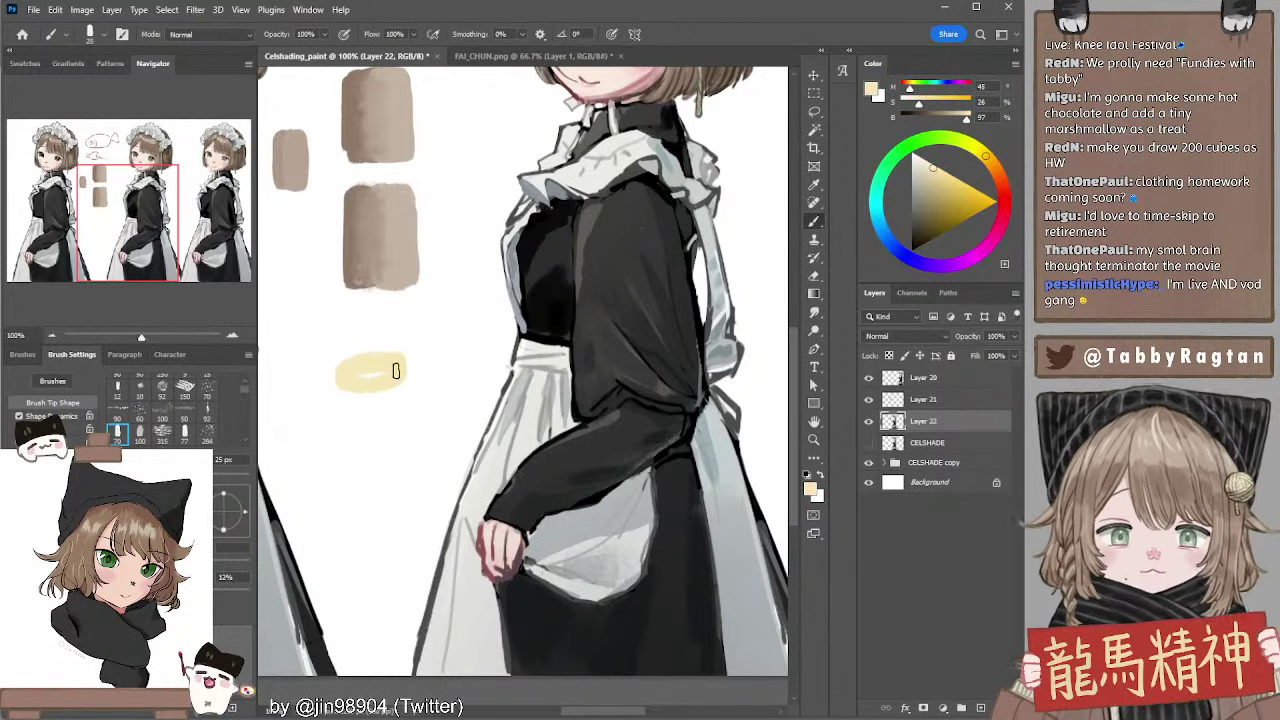
# Paint the cake's side under the pale top in orange (hue 31, saturation 58%, brightness 83%) at 30 px
pyautogui.moveTo(987, 161); pyautogui.dragTo(995, 168)
pyautogui.moveTo(338, 398); pyautogui.dragTo(414, 383)
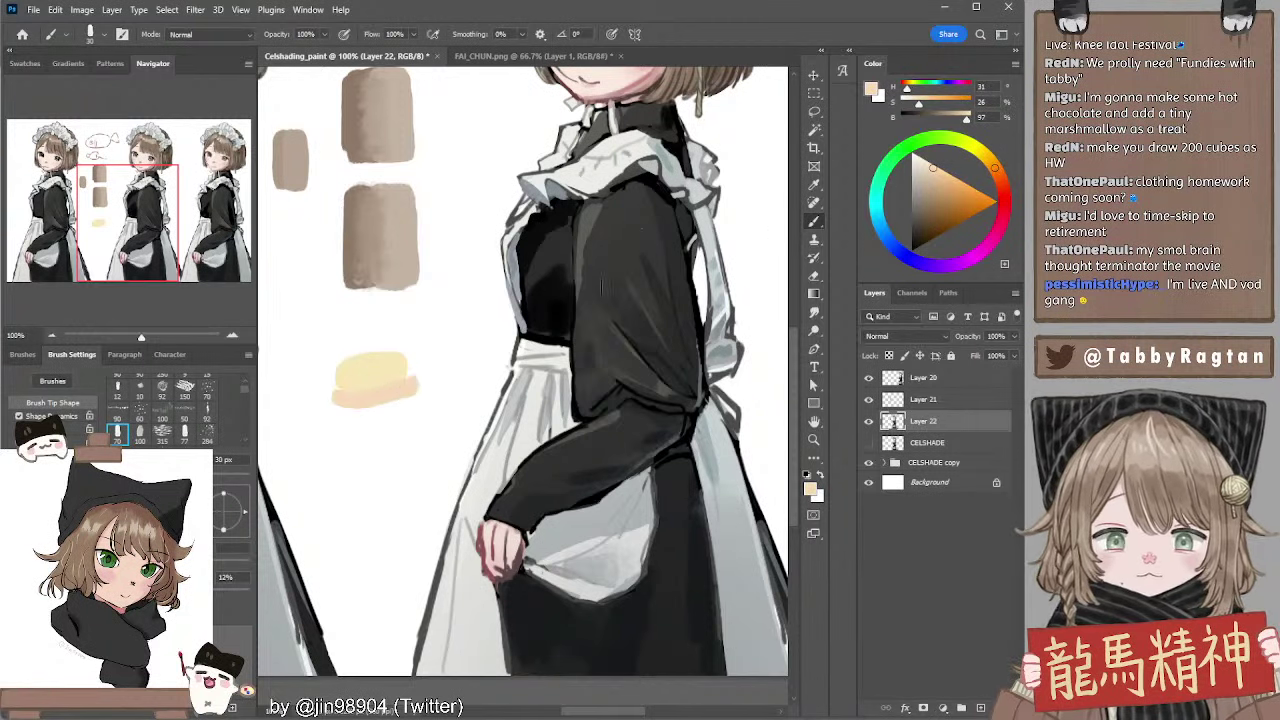
pyautogui.hotkey('ctrl', 'z')
pyautogui.click(953, 192)
pyautogui.moveTo(337, 393)
pyautogui.mouseDown()
pyautogui.moveTo(416, 374)
pyautogui.moveTo(369, 390)
pyautogui.moveTo(407, 370)
pyautogui.moveTo(407, 394)
pyautogui.moveTo(381, 406)
pyautogui.moveTo(337, 392)
pyautogui.moveTo(346, 409)
pyautogui.moveTo(401, 395)
pyautogui.moveTo(366, 391)
pyautogui.mouseUp()
pyautogui.hotkey('ctrl', 'z')
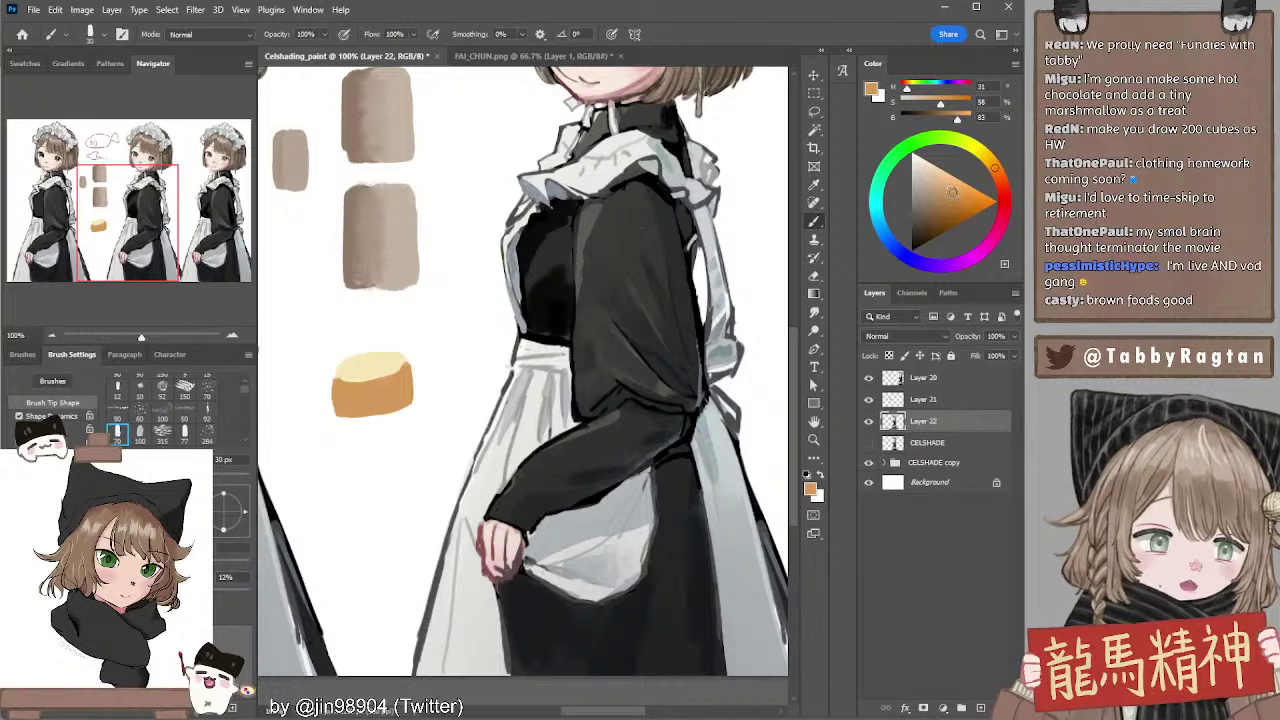
# Outline the cake's top rim in the sampled side orange with a 7–9 px brush
pyautogui.moveTo(952, 192)
pyautogui.mouseDown()
pyautogui.moveTo(934, 198)
pyautogui.moveTo(938, 179)
pyautogui.moveTo(987, 157)
pyautogui.mouseUp()
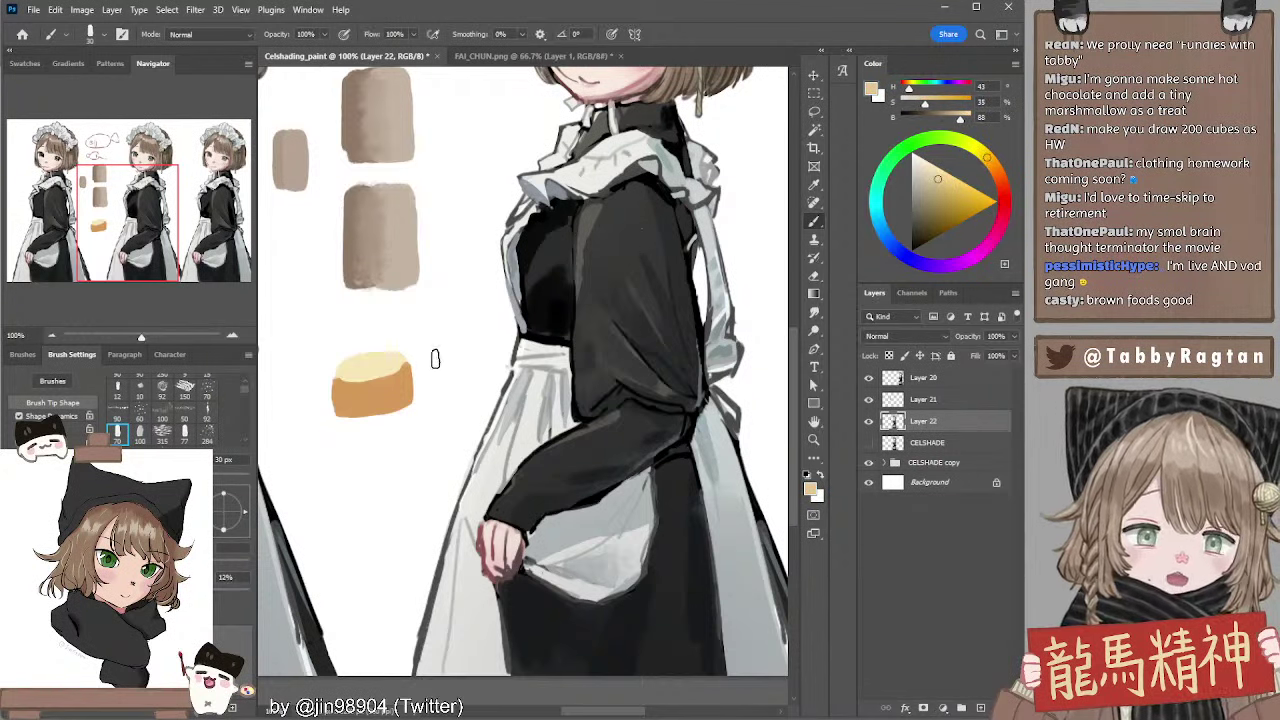
pyautogui.keyDown('alt'); pyautogui.click(345, 376); pyautogui.keyUp('alt')
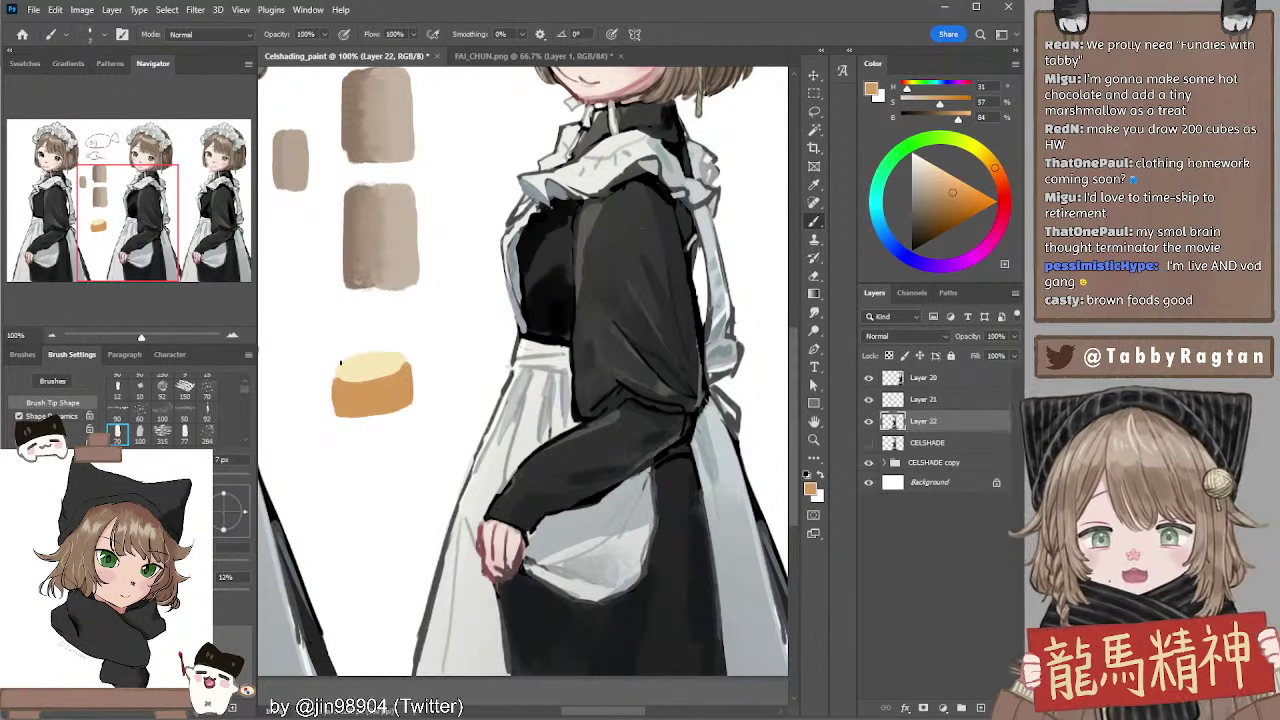
pyautogui.moveTo(341, 364)
pyautogui.mouseDown()
pyautogui.moveTo(396, 351)
pyautogui.moveTo(365, 355)
pyautogui.moveTo(406, 359)
pyautogui.moveTo(364, 354)
pyautogui.moveTo(410, 365)
pyautogui.moveTo(342, 386)
pyautogui.mouseUp()
pyautogui.hotkey('ctrl', 'z')
pyautogui.hotkey('ctrl', 'z')
pyautogui.hotkey('ctrl', 'z')
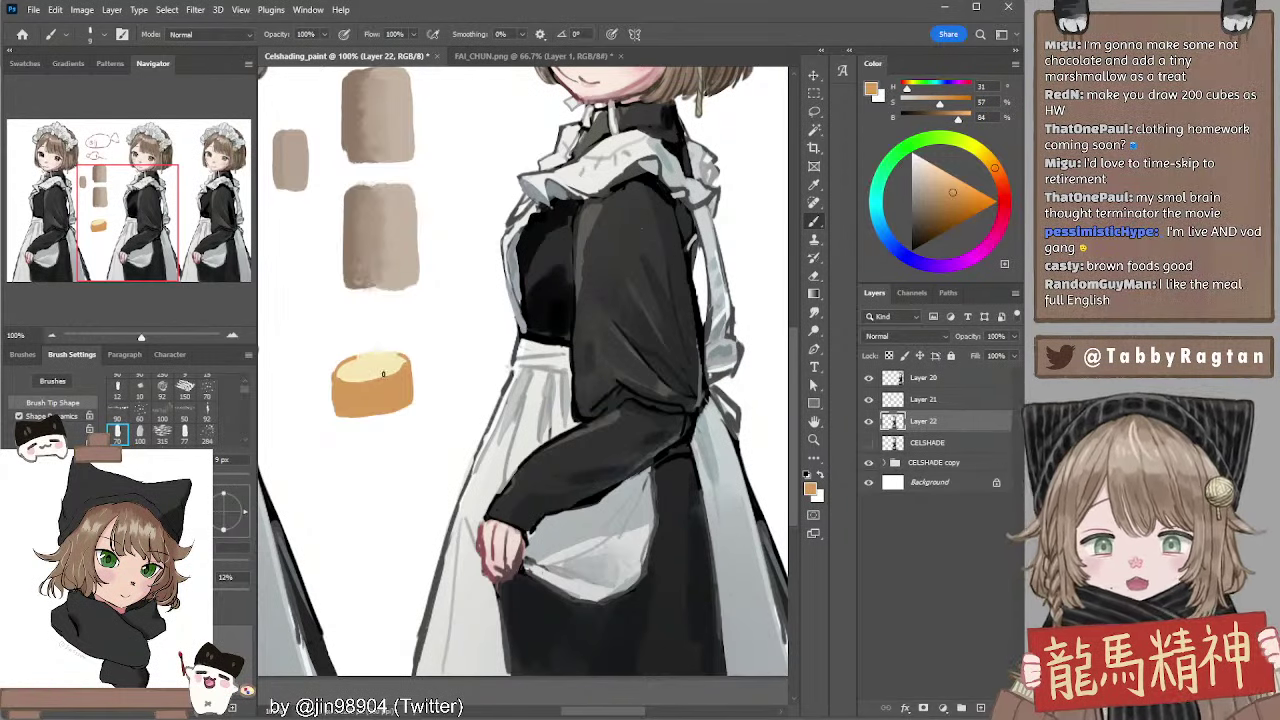
# Paint darker yellow streaks (hue 45, saturation 63%, brightness 83%) on the cake's top at 8 px and touch up the rim with sampled orange
pyautogui.keyDown('alt'); pyautogui.click(390, 362); pyautogui.keyUp('alt')
pyautogui.click(947, 192)
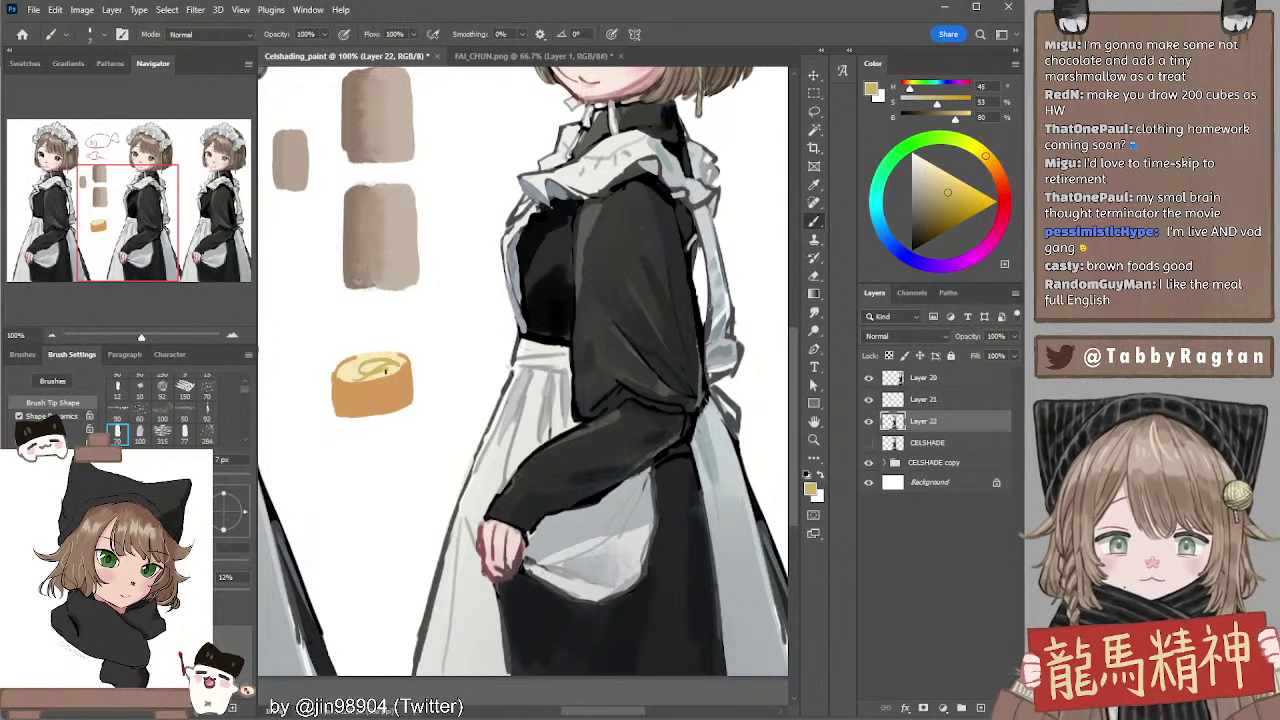
pyautogui.hotkey('ctrl', 'z')
pyautogui.click(958, 190)
pyautogui.moveTo(959, 188); pyautogui.dragTo(953, 194)
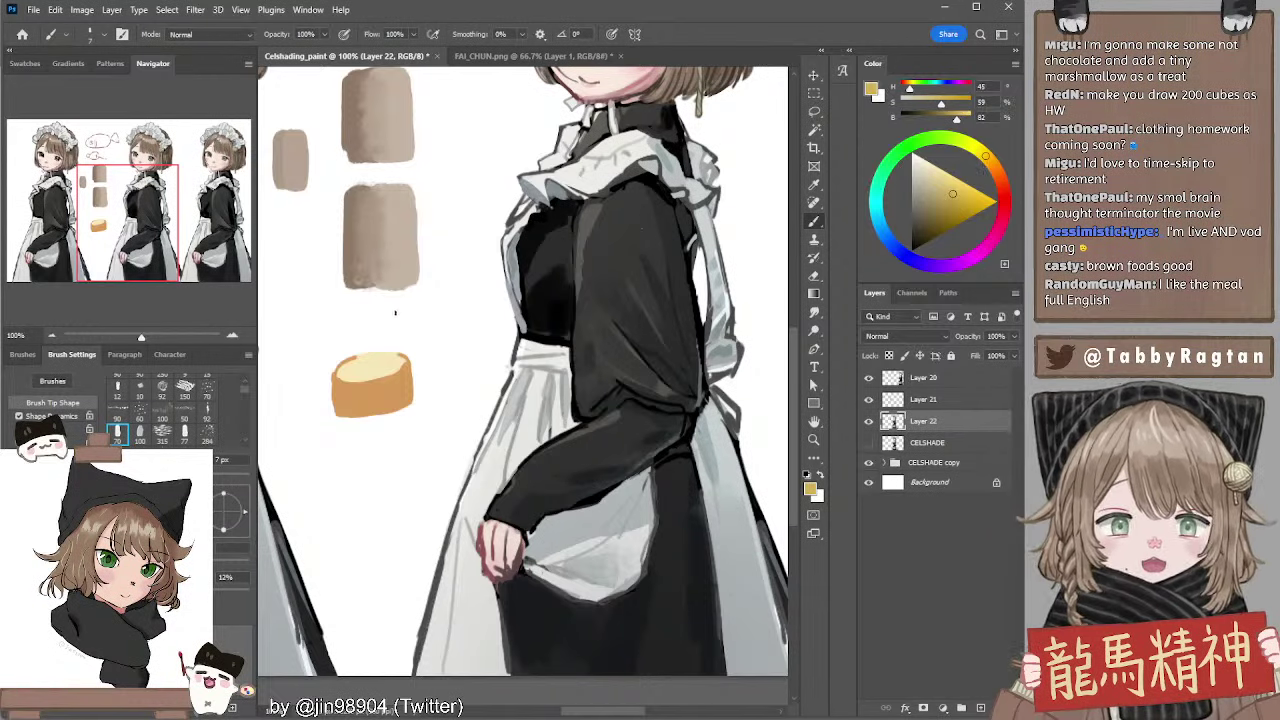
pyautogui.moveTo(366, 357); pyautogui.dragTo(391, 352)
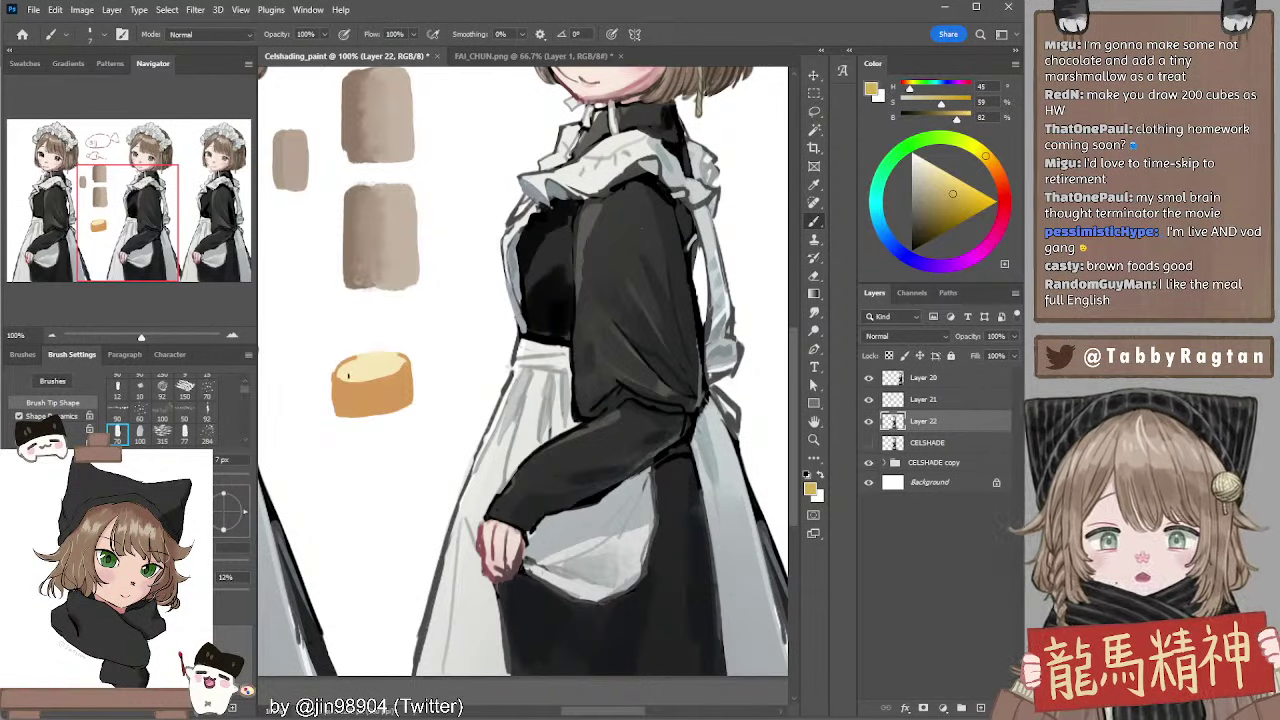
pyautogui.click(964, 202)
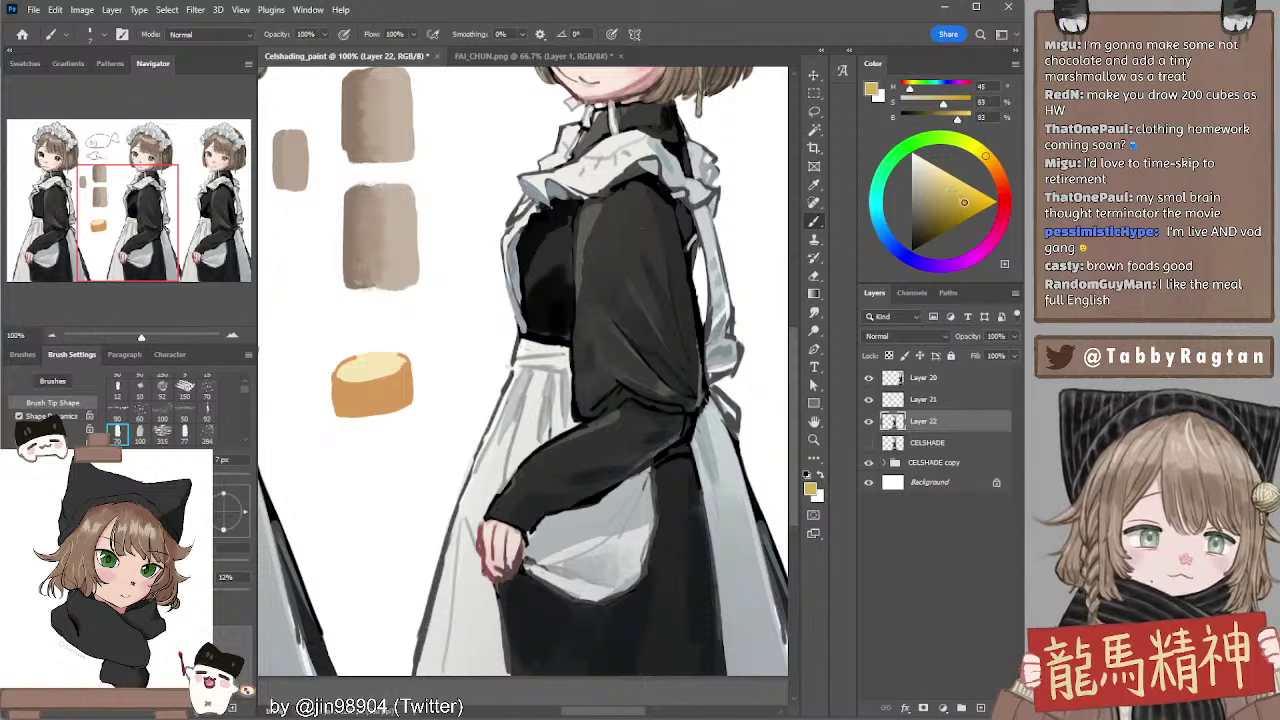
pyautogui.click(956, 194)
pyautogui.moveTo(349, 377); pyautogui.dragTo(383, 362)
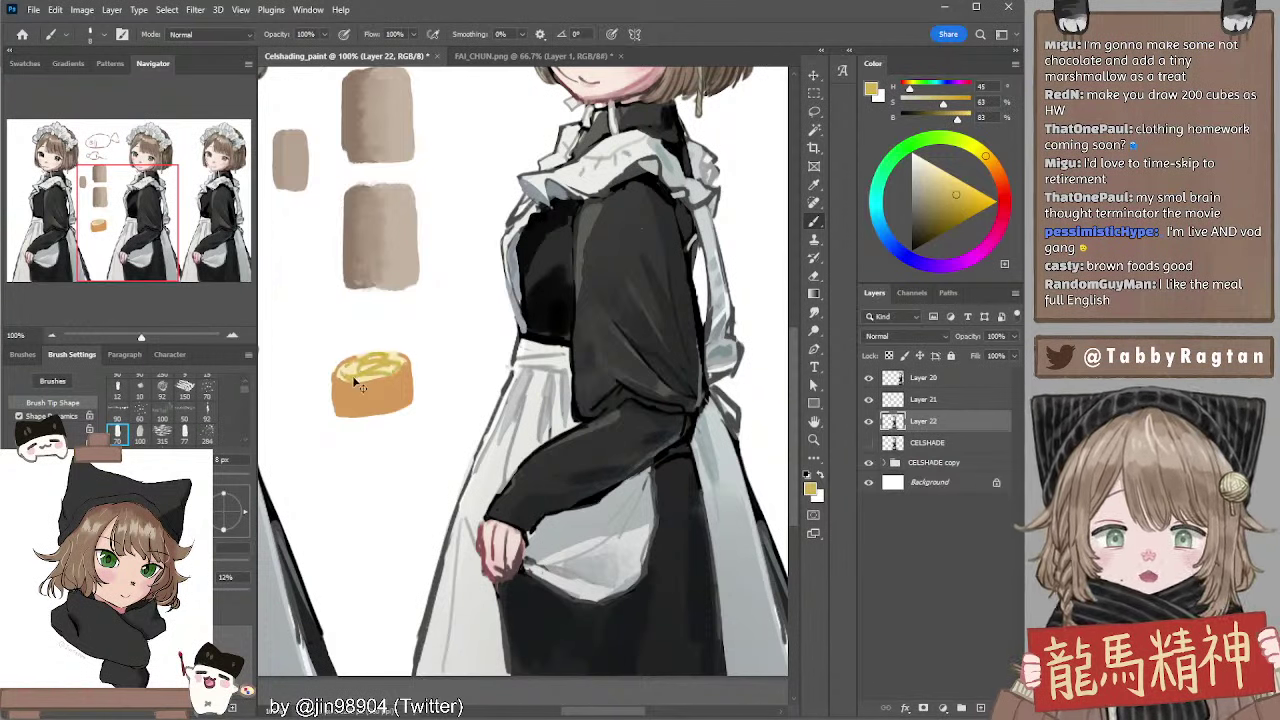
pyautogui.keyDown('alt'); pyautogui.click(371, 400); pyautogui.keyUp('alt')
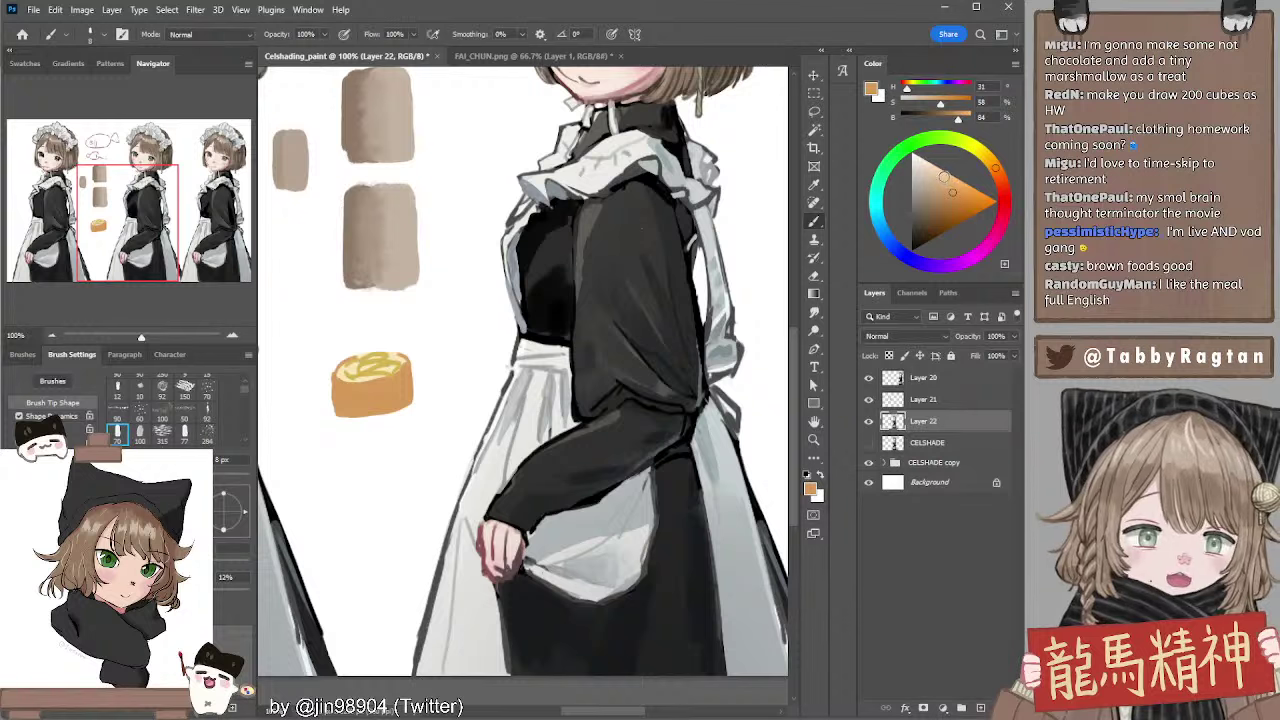
pyautogui.click(936, 169)
pyautogui.click(984, 154)
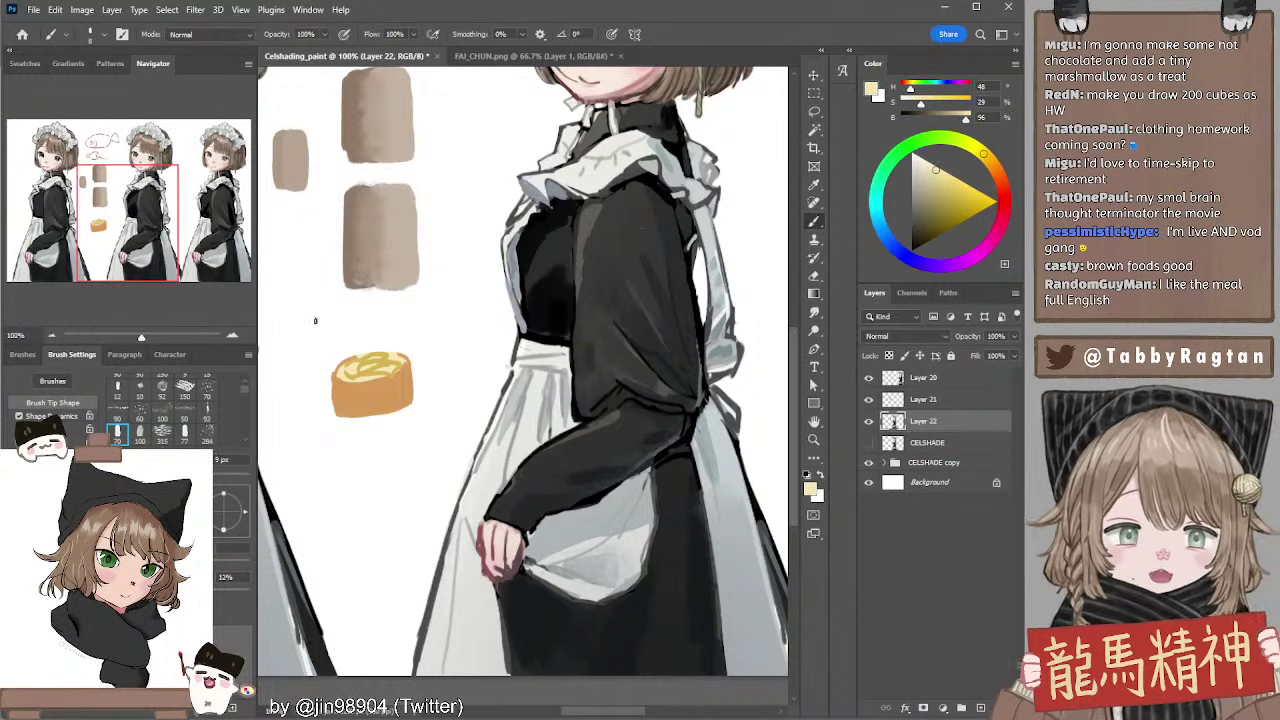
pyautogui.moveTo(324, 291); pyautogui.dragTo(306, 360)
pyautogui.hotkey('ctrl', 'z')
pyautogui.press(']')
pyautogui.press(']')
pyautogui.press(']')
pyautogui.moveTo(335, 273)
pyautogui.mouseDown()
pyautogui.moveTo(319, 366)
pyautogui.moveTo(380, 336)
pyautogui.moveTo(334, 322)
pyautogui.moveTo(355, 307)
pyautogui.moveTo(374, 335)
pyautogui.moveTo(336, 341)
pyautogui.moveTo(323, 327)
pyautogui.moveTo(334, 343)
pyautogui.moveTo(392, 342)
pyautogui.moveTo(342, 310)
pyautogui.moveTo(411, 349)
pyautogui.moveTo(338, 325)
pyautogui.mouseUp()
pyautogui.moveTo(934, 163); pyautogui.dragTo(899, 168)
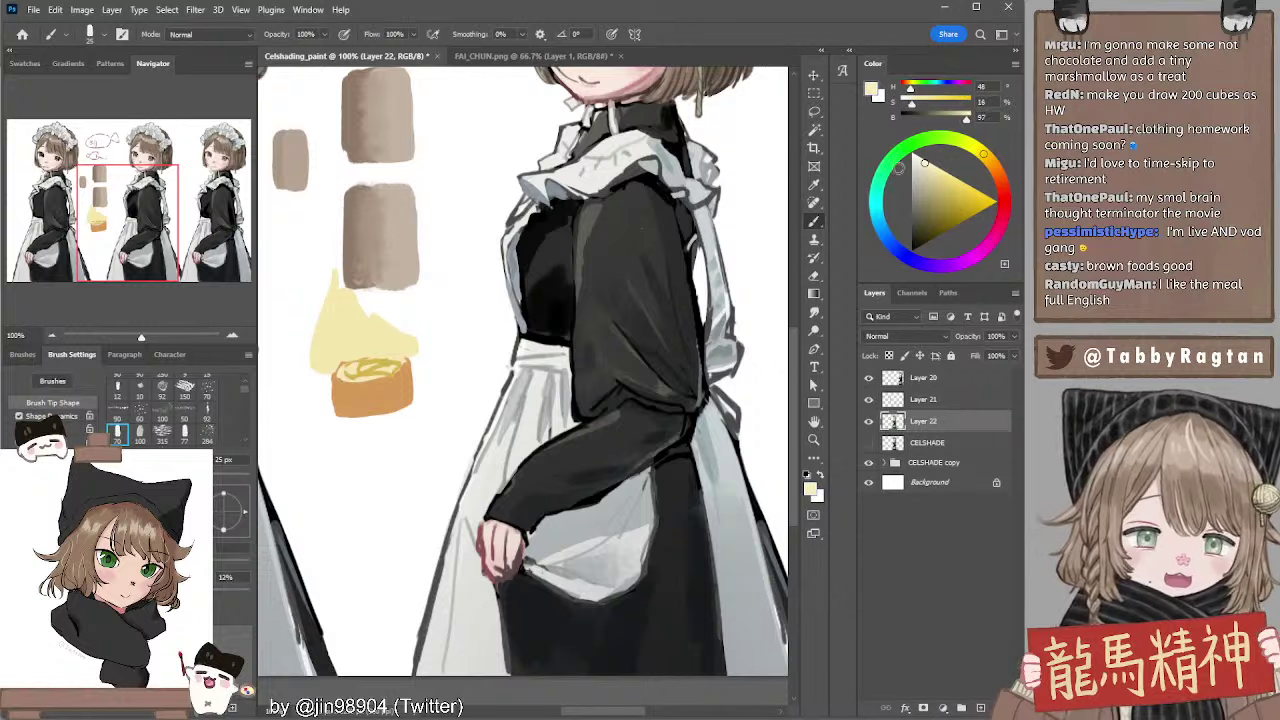
pyautogui.hotkey('ctrl', 'z')
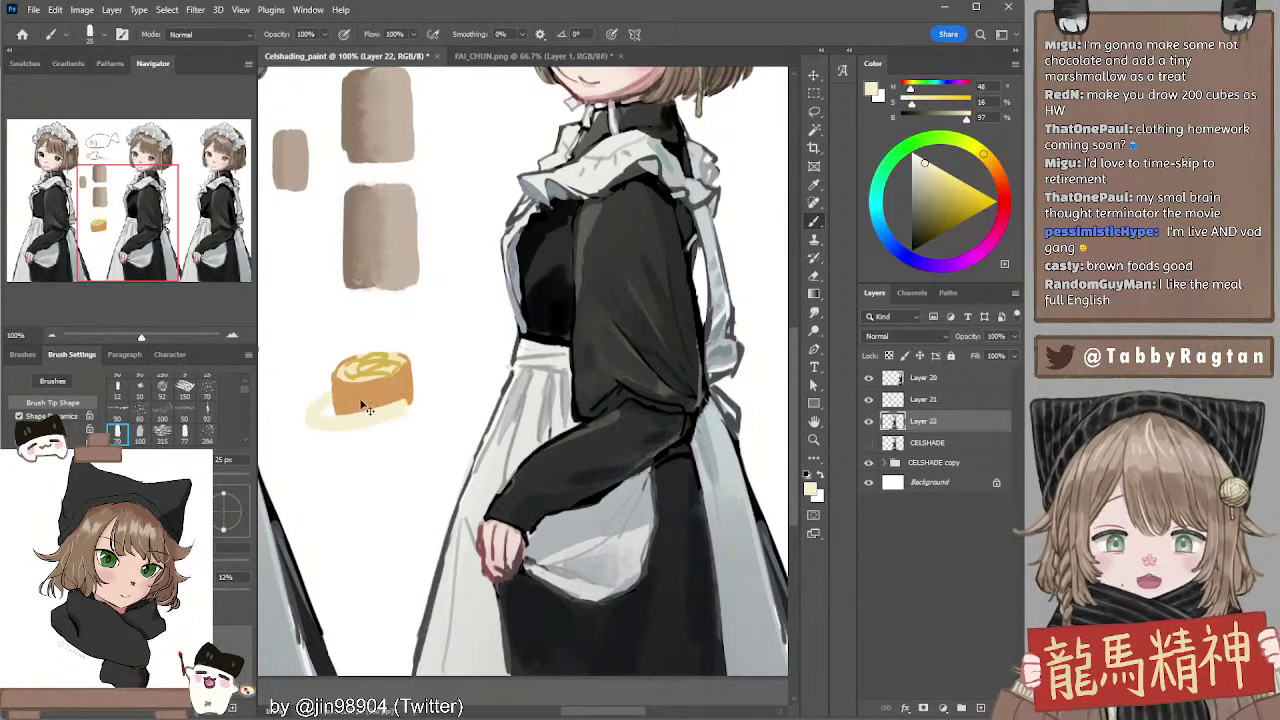
# Paint a pool of yellow sauce around the cake's base (hue 48, saturation 42%, brightness 94%) at 25 px
pyautogui.click(946, 179)
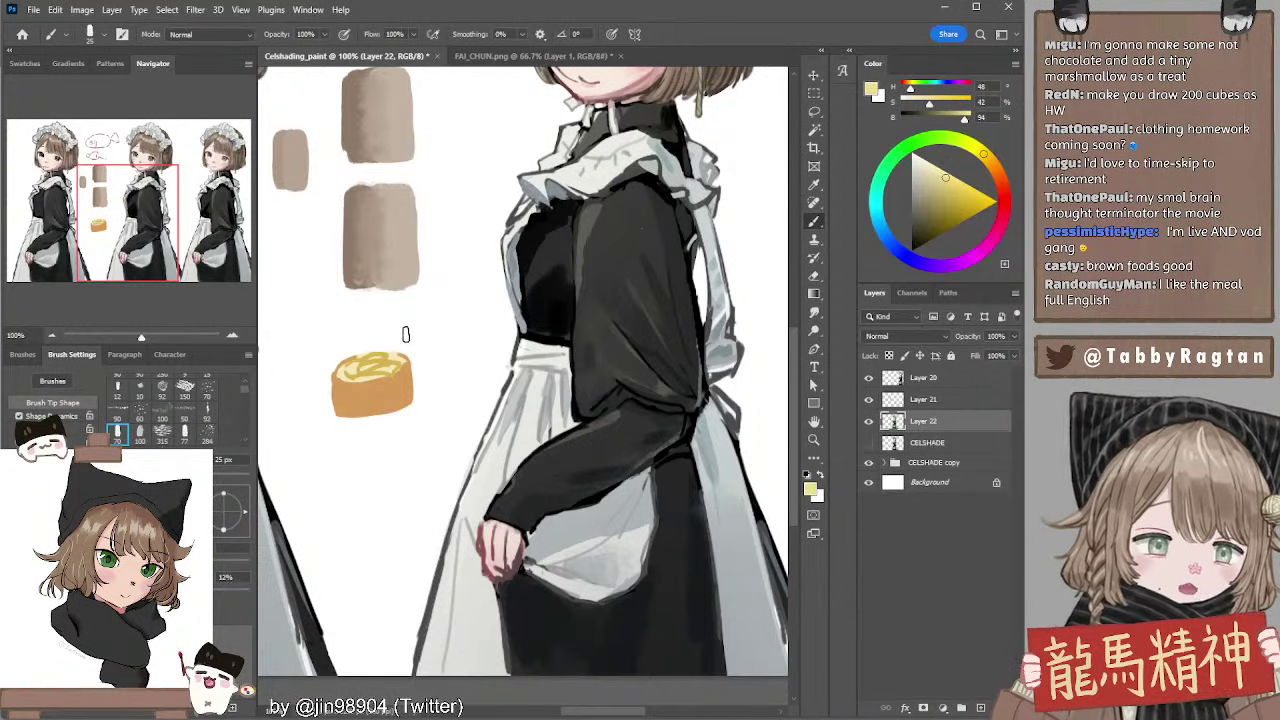
pyautogui.moveTo(318, 415)
pyautogui.mouseDown()
pyautogui.moveTo(359, 425)
pyautogui.moveTo(414, 408)
pyautogui.moveTo(332, 410)
pyautogui.moveTo(428, 398)
pyautogui.mouseUp()
pyautogui.press('[')
pyautogui.hotkey('ctrl', 'z')
pyautogui.moveTo(326, 404)
pyautogui.mouseDown()
pyautogui.moveTo(421, 394)
pyautogui.moveTo(361, 418)
pyautogui.moveTo(409, 408)
pyautogui.mouseUp()
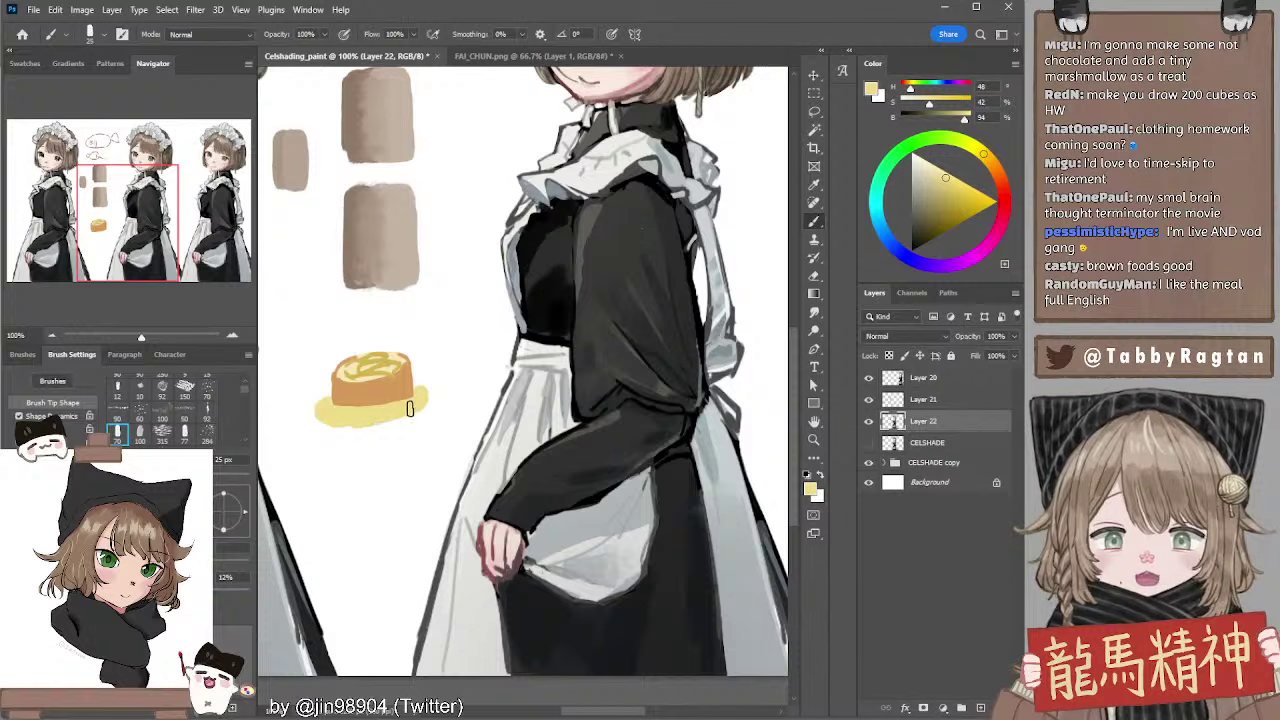
# Outline a bowl around the cake and sauce in mid-grey (saturation 0%, brightness 50%) at 6 px, including its inner rim
pyautogui.click(895, 191)
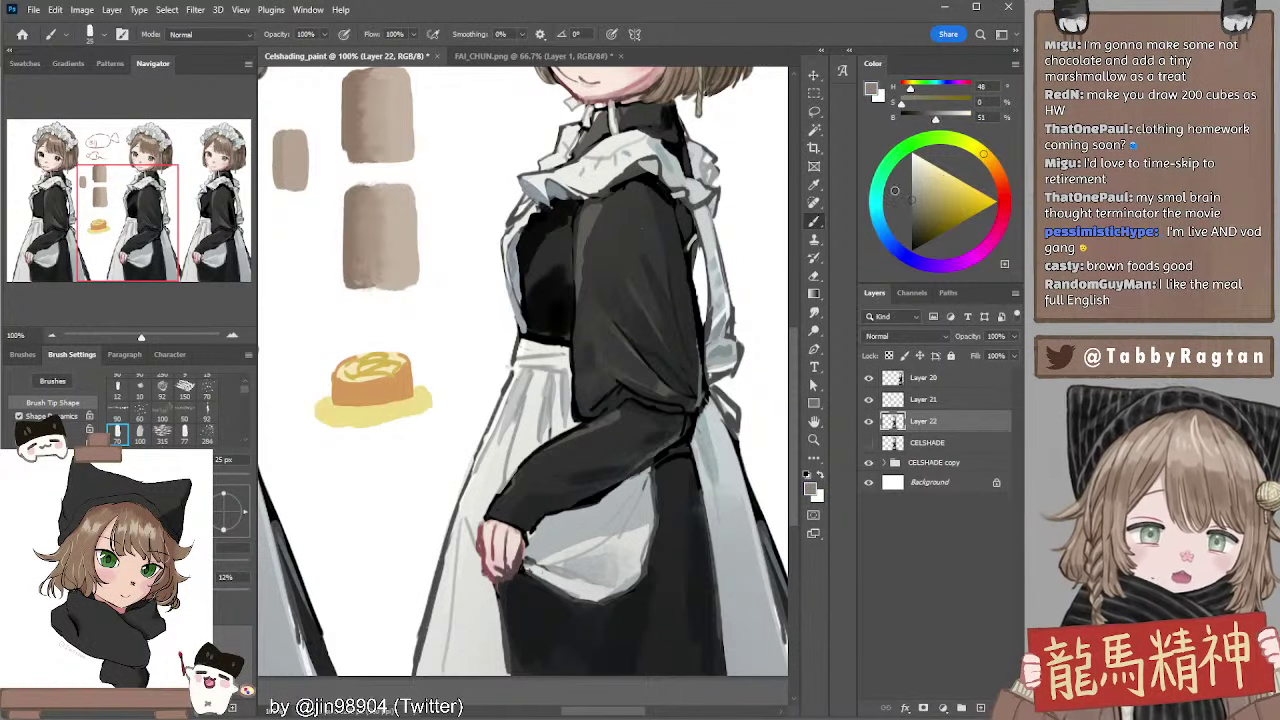
pyautogui.moveTo(895, 191); pyautogui.dragTo(892, 194)
pyautogui.moveTo(324, 392)
pyautogui.mouseDown()
pyautogui.moveTo(319, 442)
pyautogui.moveTo(346, 457)
pyautogui.moveTo(410, 449)
pyautogui.mouseUp()
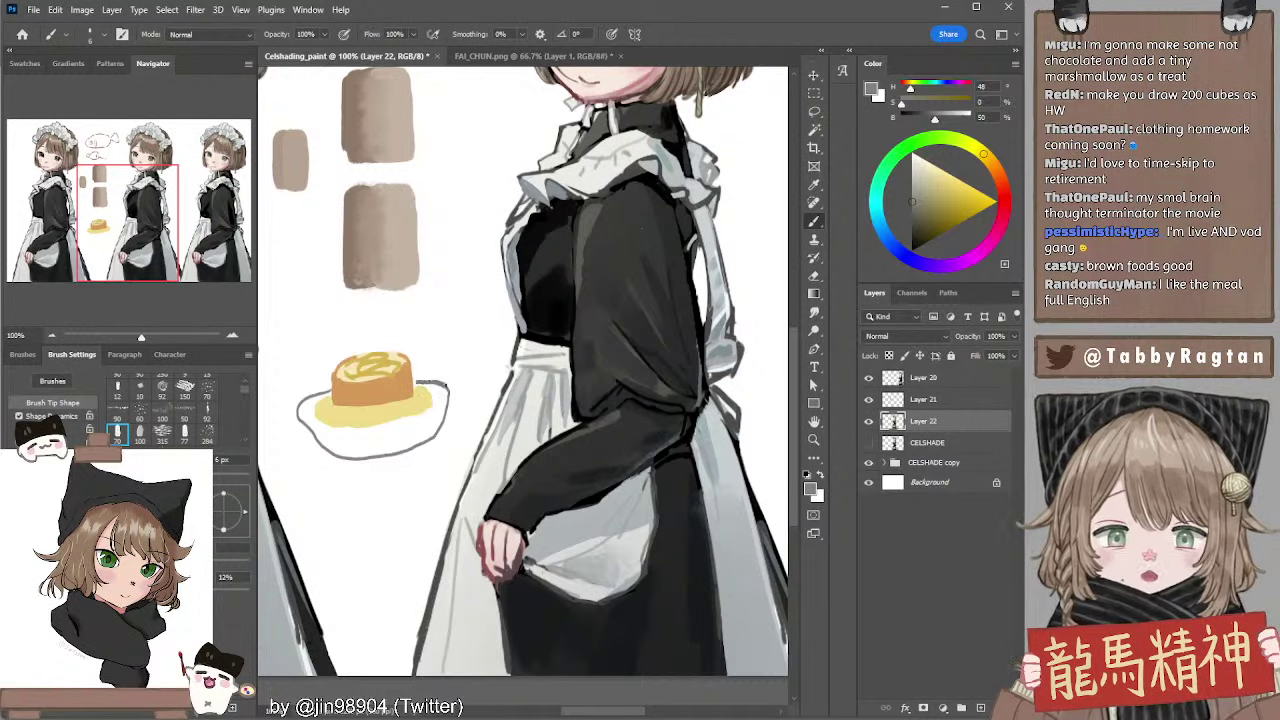
pyautogui.moveTo(446, 386); pyautogui.dragTo(449, 400)
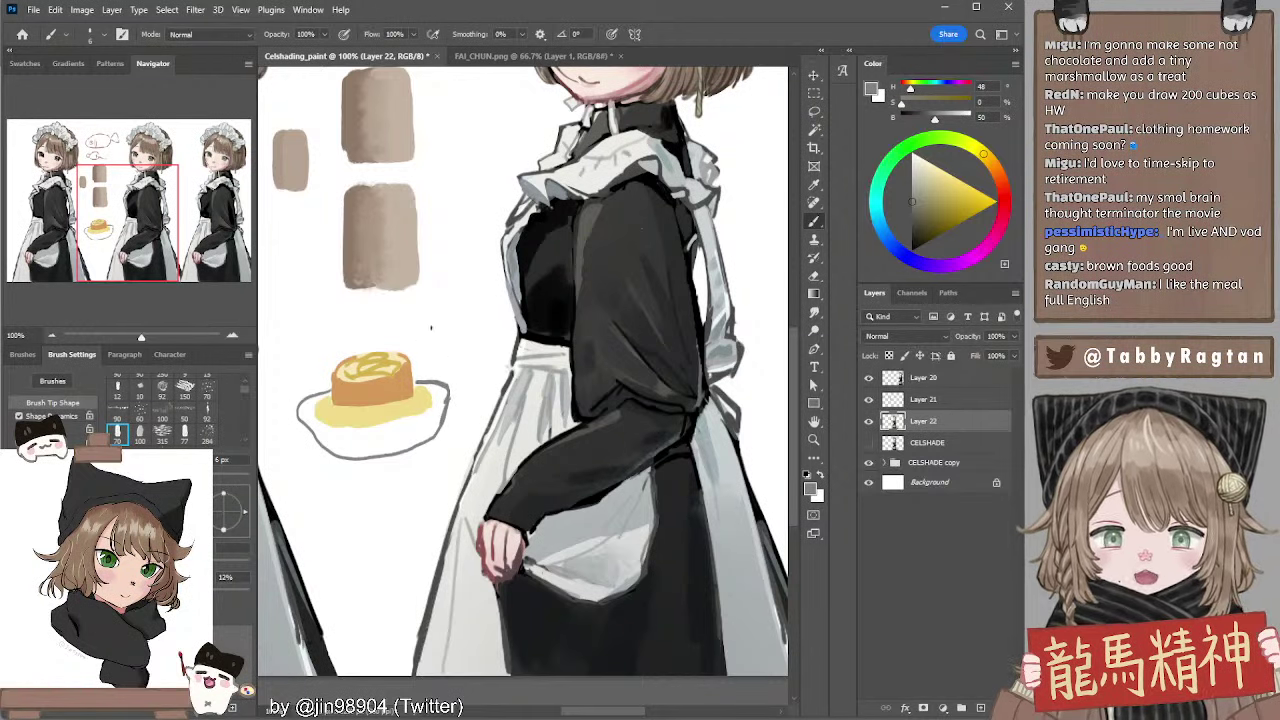
pyautogui.moveTo(307, 408)
pyautogui.mouseDown()
pyautogui.moveTo(366, 427)
pyautogui.moveTo(428, 411)
pyautogui.moveTo(310, 418)
pyautogui.moveTo(395, 421)
pyautogui.mouseUp()
pyautogui.hotkey('ctrl', 'z')
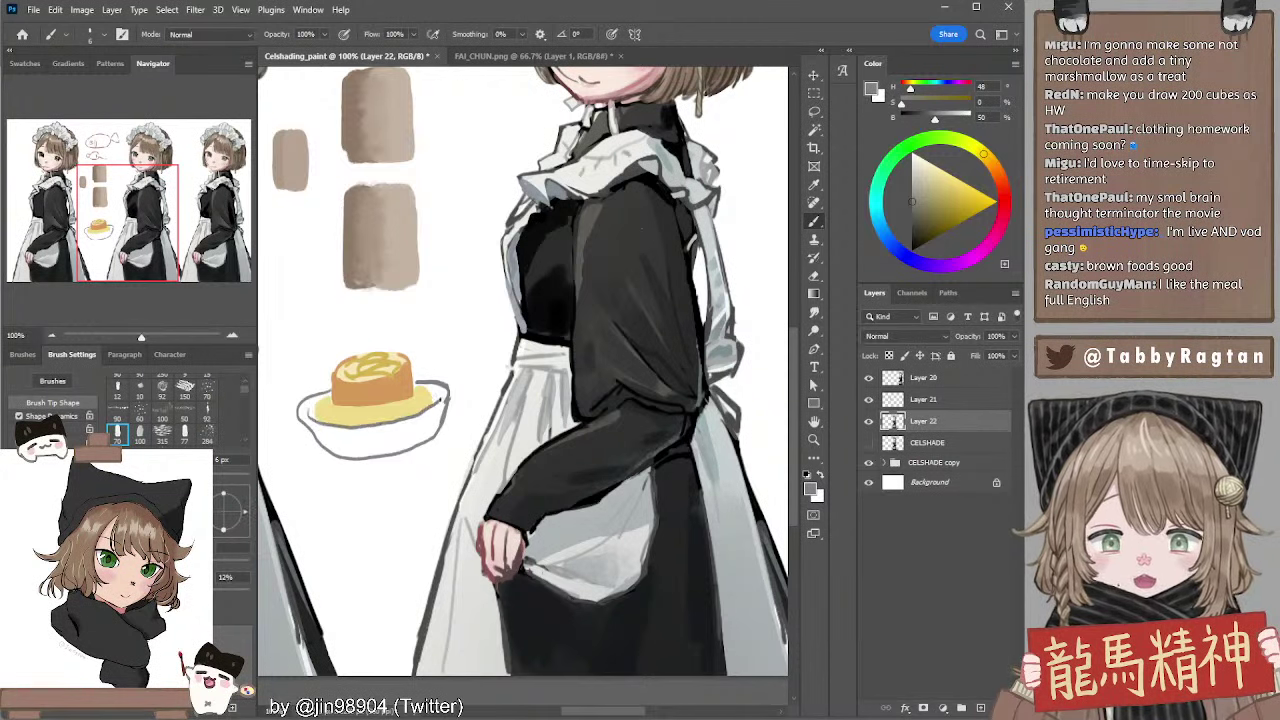
pyautogui.moveTo(455, 390); pyautogui.dragTo(464, 360)
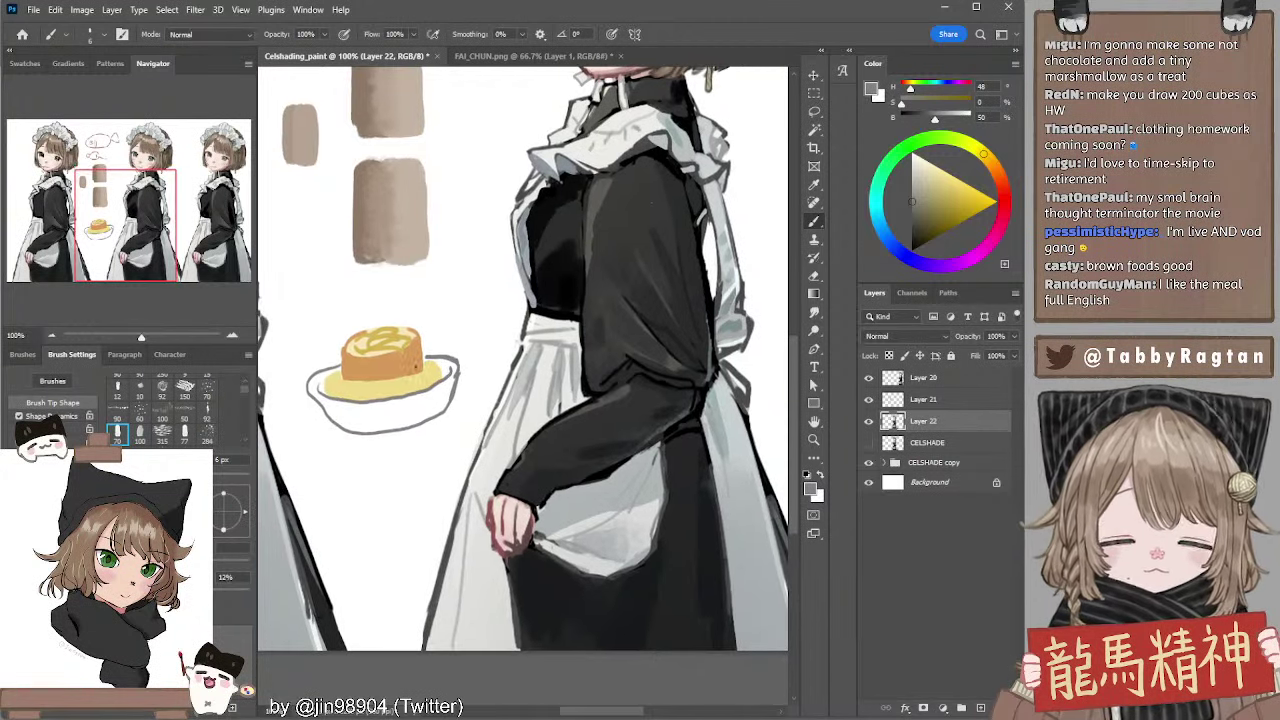
# Lasso the cake and bowl sketch and rotate it clockwise about 11.7 degrees, then clear the selection
pyautogui.keyDown('alt'); pyautogui.click(354, 378); pyautogui.keyUp('alt')
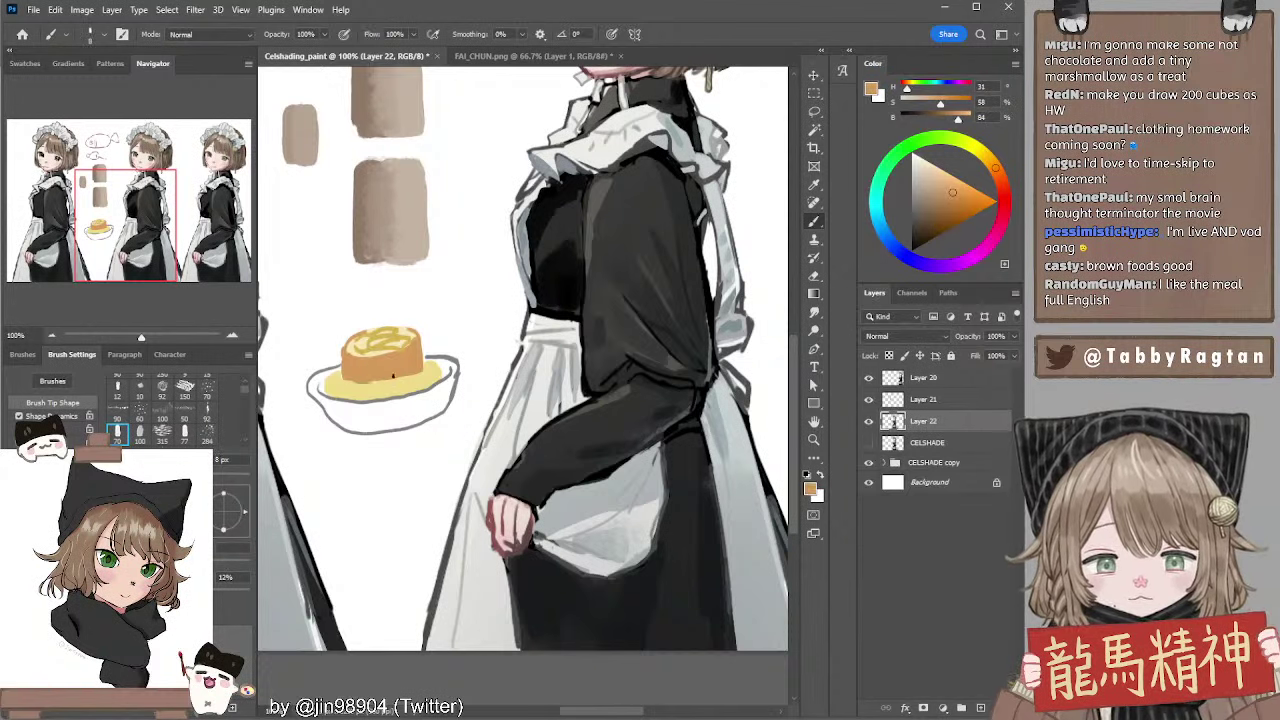
pyautogui.moveTo(433, 352); pyautogui.dragTo(437, 557)
pyautogui.moveTo(512, 470)
pyautogui.mouseDown()
pyautogui.moveTo(509, 386)
pyautogui.moveTo(509, 406)
pyautogui.mouseUp()
pyautogui.moveTo(438, 452); pyautogui.dragTo(459, 377)
pyautogui.press('l')
pyautogui.moveTo(384, 336)
pyautogui.mouseDown()
pyautogui.moveTo(358, 347)
pyautogui.moveTo(496, 456)
pyautogui.moveTo(472, 355)
pyautogui.moveTo(533, 347)
pyautogui.mouseUp()
pyautogui.hotkey('ctrl', 't')
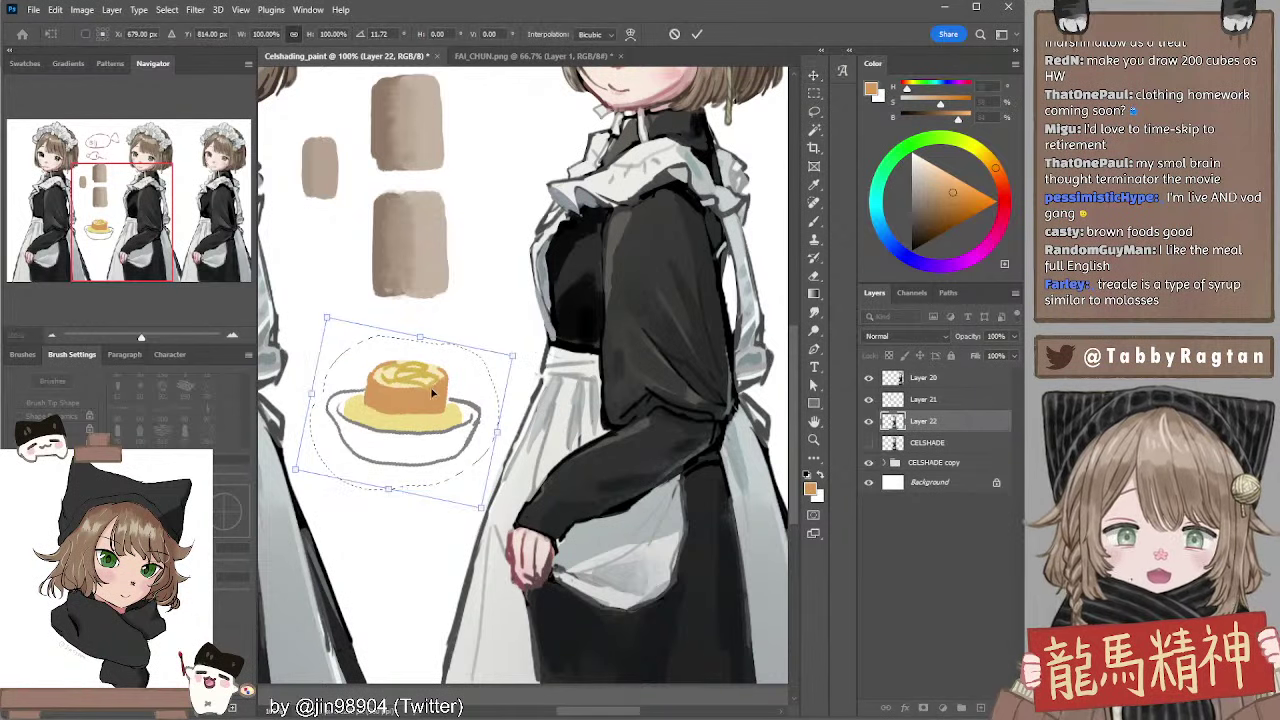
pyautogui.press('Return')
pyautogui.hotkey('ctrl', 'd')
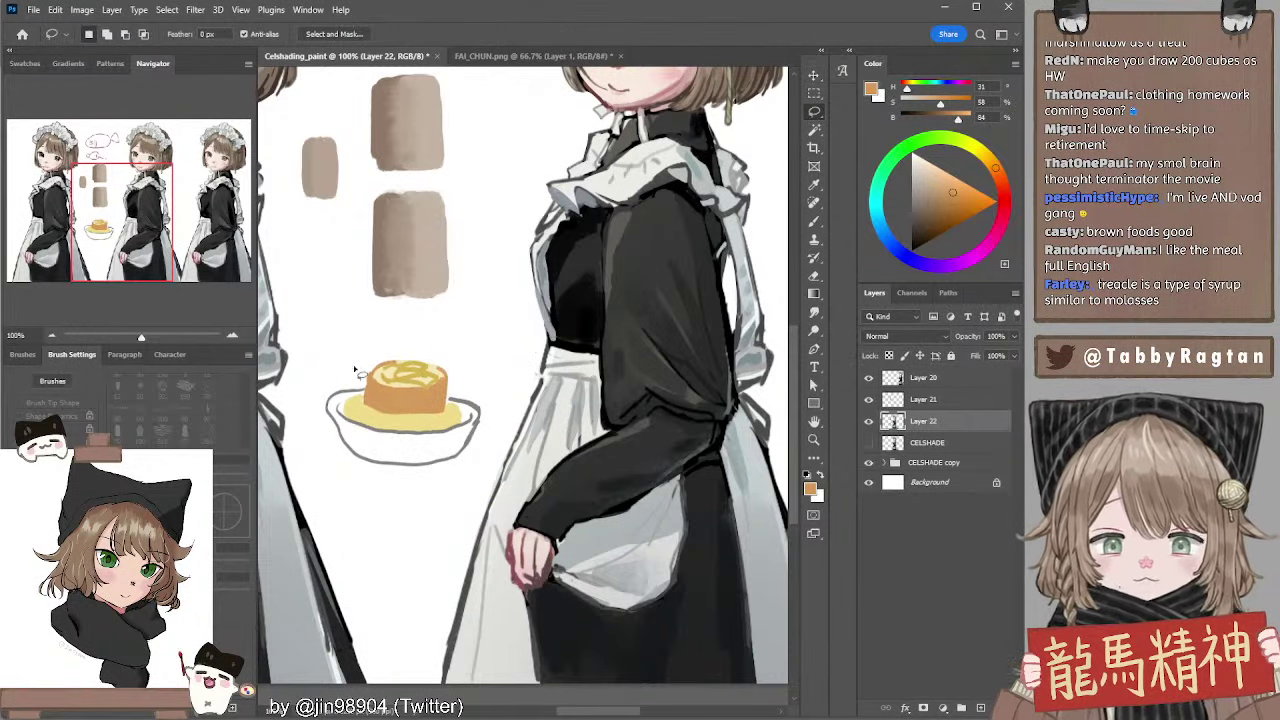
# Paint a yellow oval below the bowl in the sampled sauce colour and dab it with sampled orange pieces at 30 px
pyautogui.press('b')
pyautogui.moveTo(346, 503)
pyautogui.mouseDown()
pyautogui.moveTo(433, 530)
pyautogui.moveTo(355, 520)
pyautogui.moveTo(400, 421)
pyautogui.moveTo(366, 506)
pyautogui.moveTo(382, 539)
pyautogui.moveTo(427, 517)
pyautogui.moveTo(386, 510)
pyautogui.mouseUp()
pyautogui.hotkey('ctrl', 'z')
pyautogui.keyDown('alt'); pyautogui.click(397, 424); pyautogui.keyUp('alt')
pyautogui.press(']')
pyautogui.press(']')
pyautogui.press(']')
pyautogui.keyDown('alt'); pyautogui.click(430, 427); pyautogui.keyUp('alt')
pyautogui.click(386, 512)
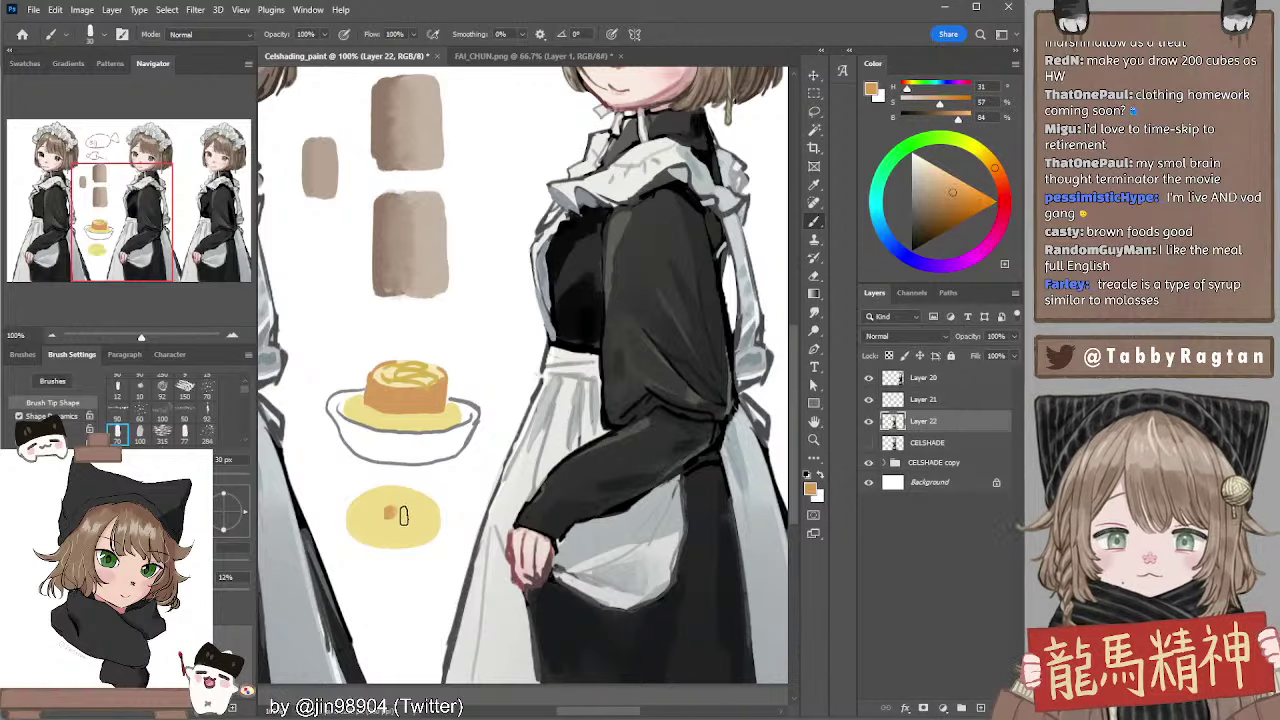
pyautogui.click(371, 516)
pyautogui.click(406, 510)
pyautogui.click(406, 521)
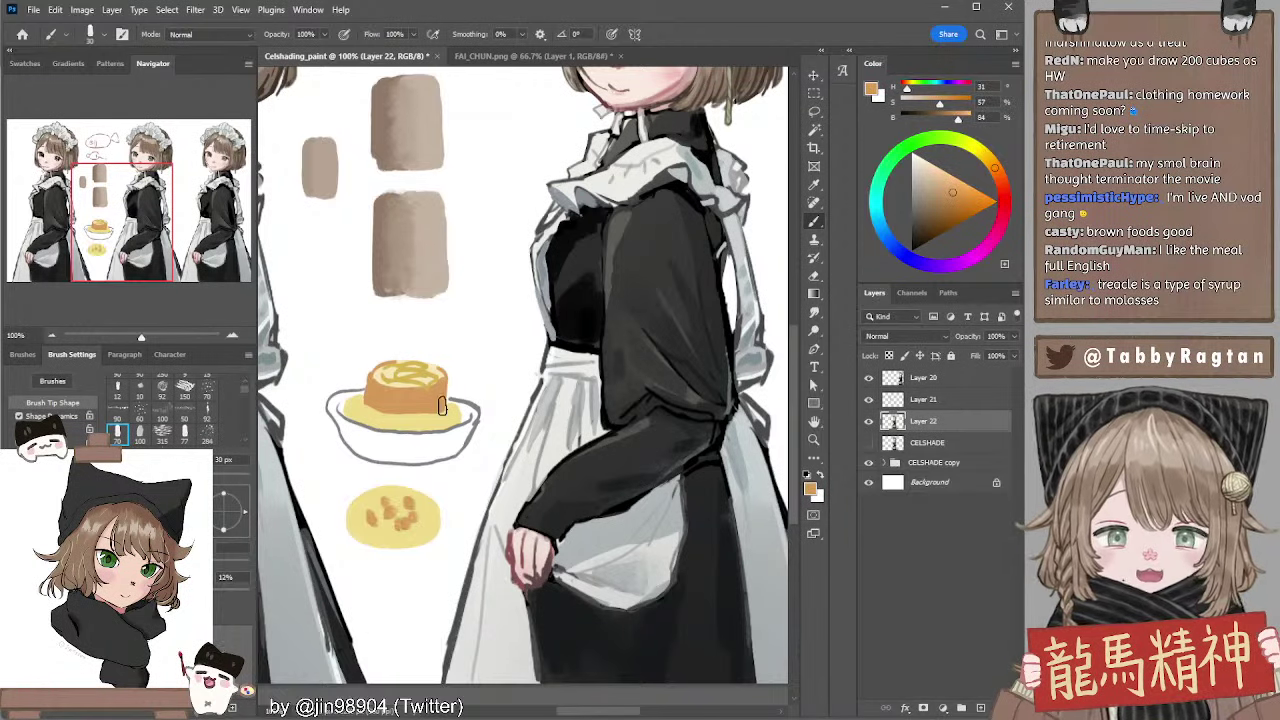
# Refine the black shoulder edge beneath the collar using black and the collar's sampled blue-grey (hue 207, saturation 12%, brightness 59%) at 15 to 20 px
pyautogui.moveTo(618, 234); pyautogui.dragTo(559, 320)
pyautogui.moveTo(588, 245)
pyautogui.mouseDown()
pyautogui.moveTo(580, 300)
pyautogui.moveTo(607, 262)
pyautogui.moveTo(600, 240)
pyautogui.moveTo(542, 372)
pyautogui.mouseUp()
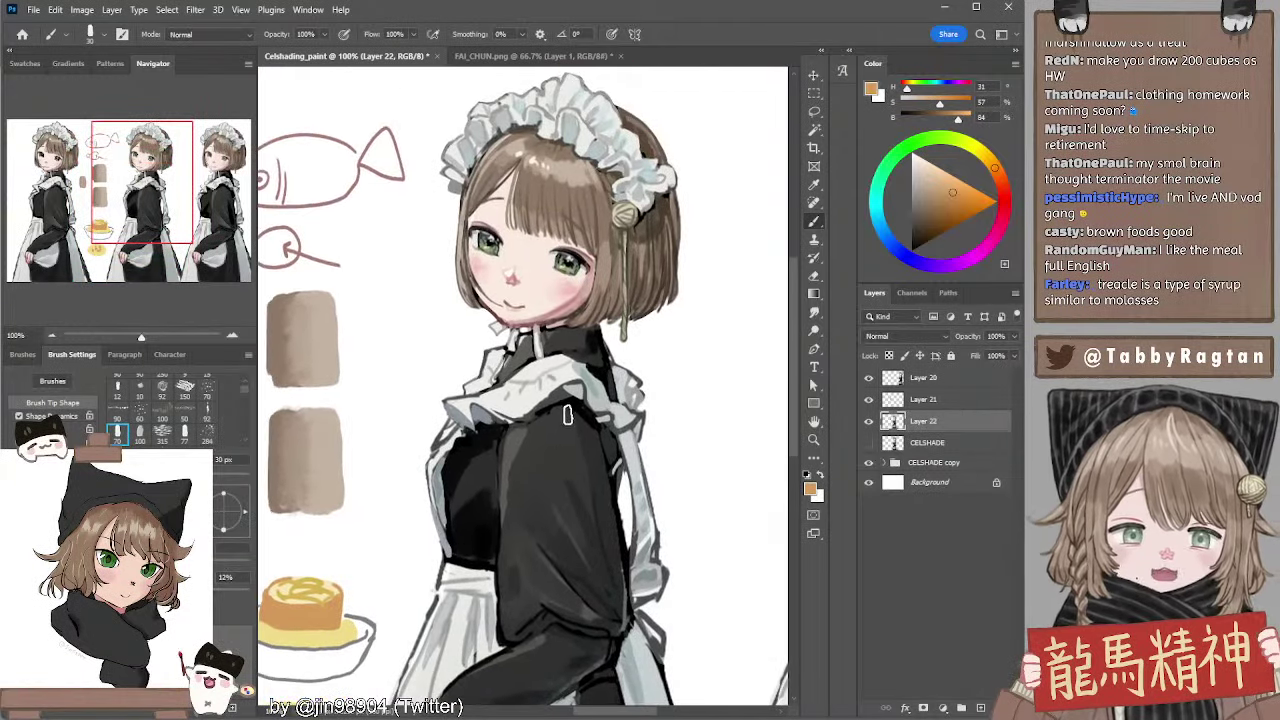
pyautogui.press('d')
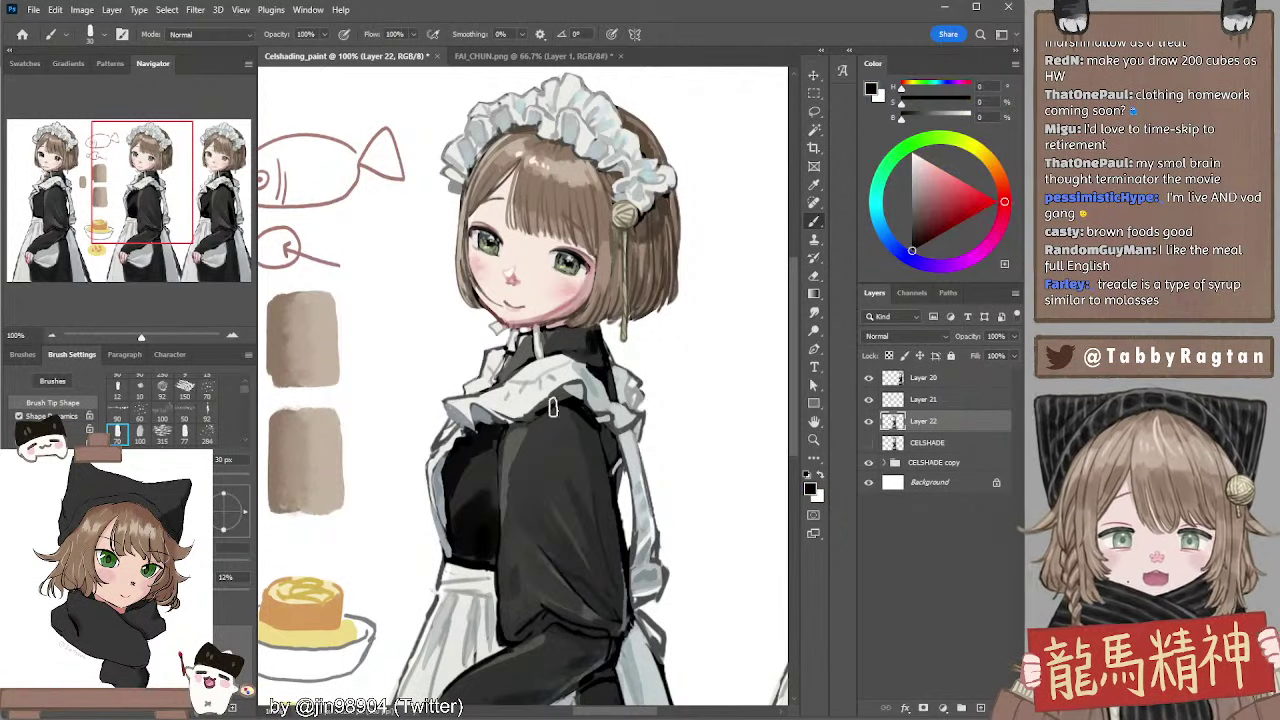
pyautogui.press('[')
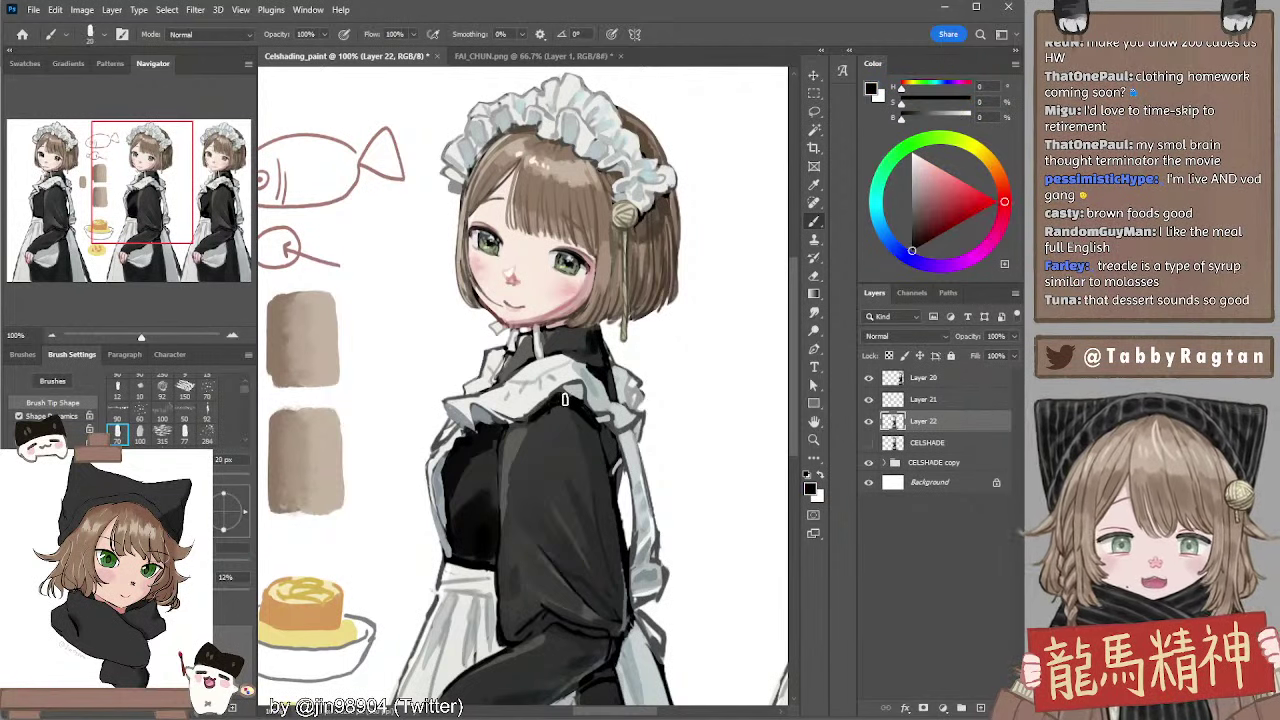
pyautogui.keyDown('alt'); pyautogui.click(490, 410); pyautogui.keyUp('alt')
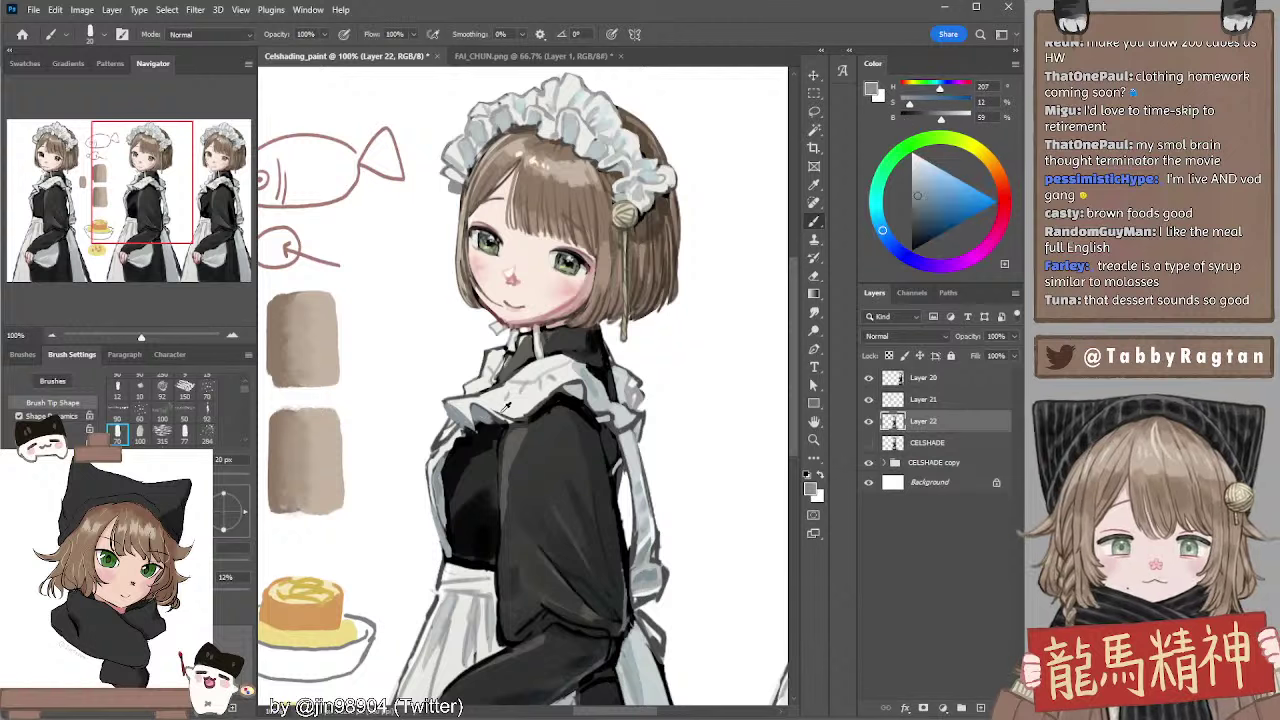
pyautogui.press(']')
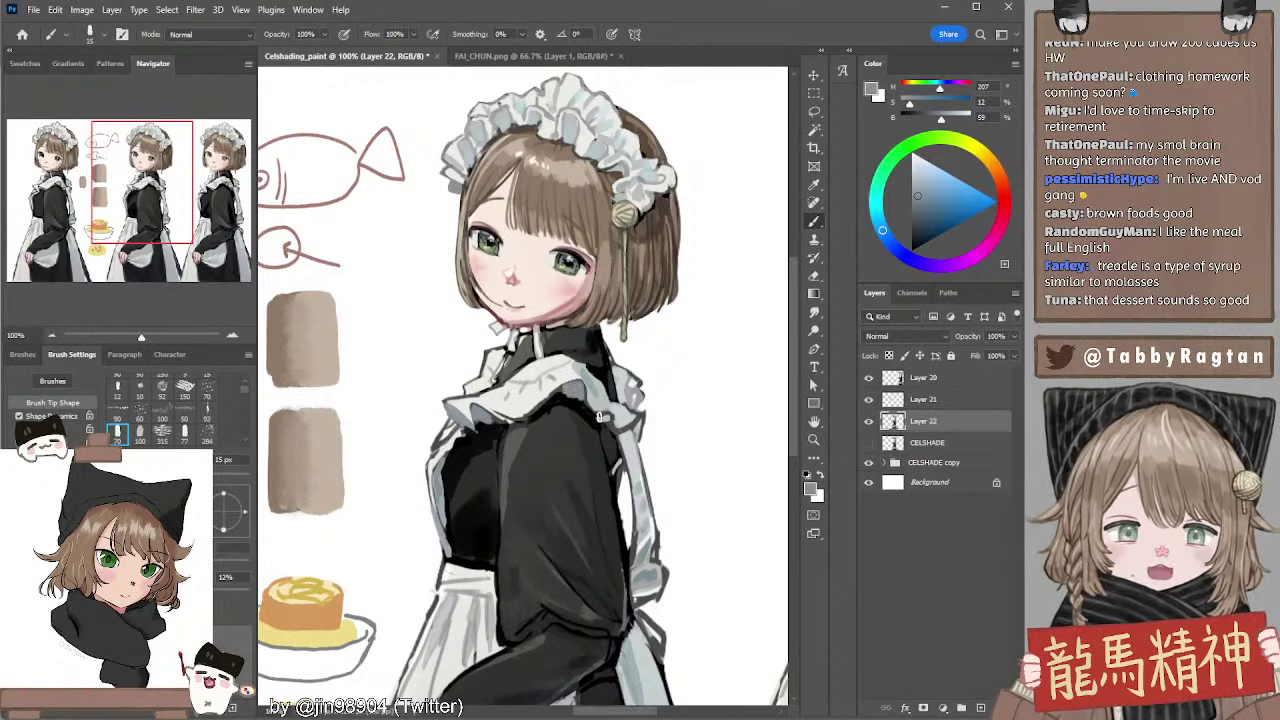
pyautogui.keyDown('alt'); pyautogui.click(603, 424); pyautogui.keyUp('alt')
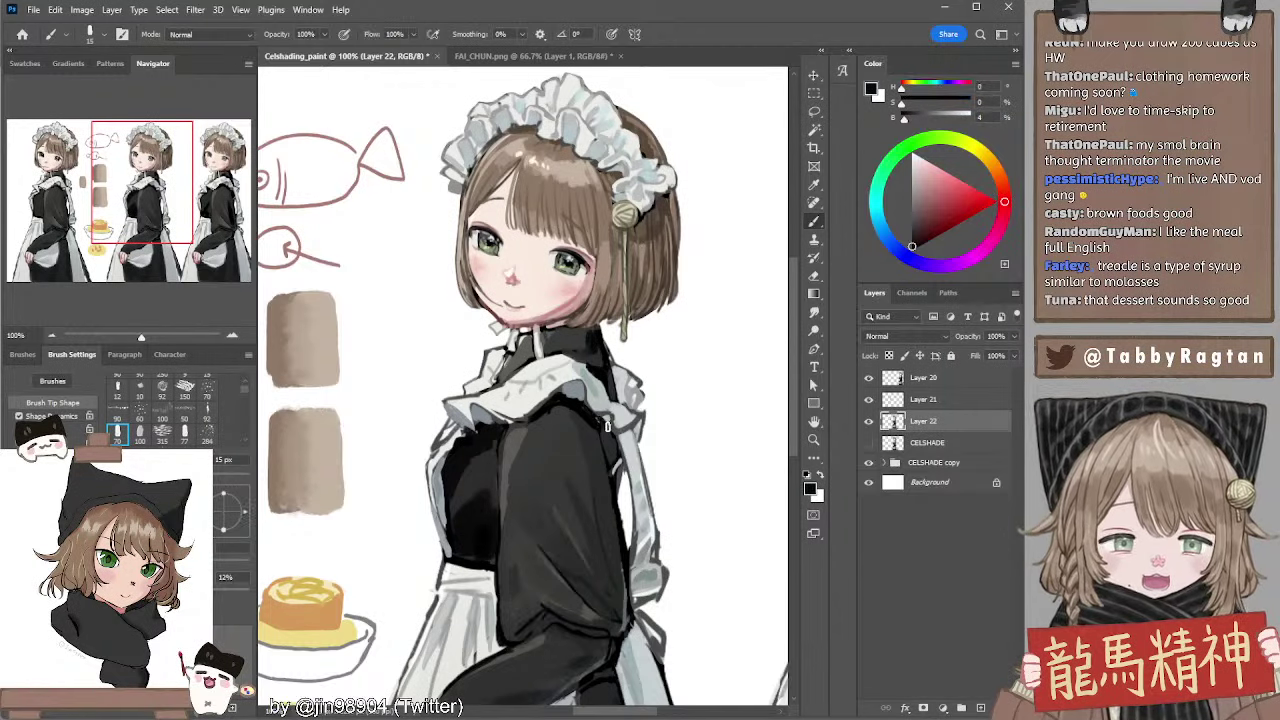
pyautogui.keyDown('alt'); pyautogui.click(573, 390); pyautogui.keyUp('alt')
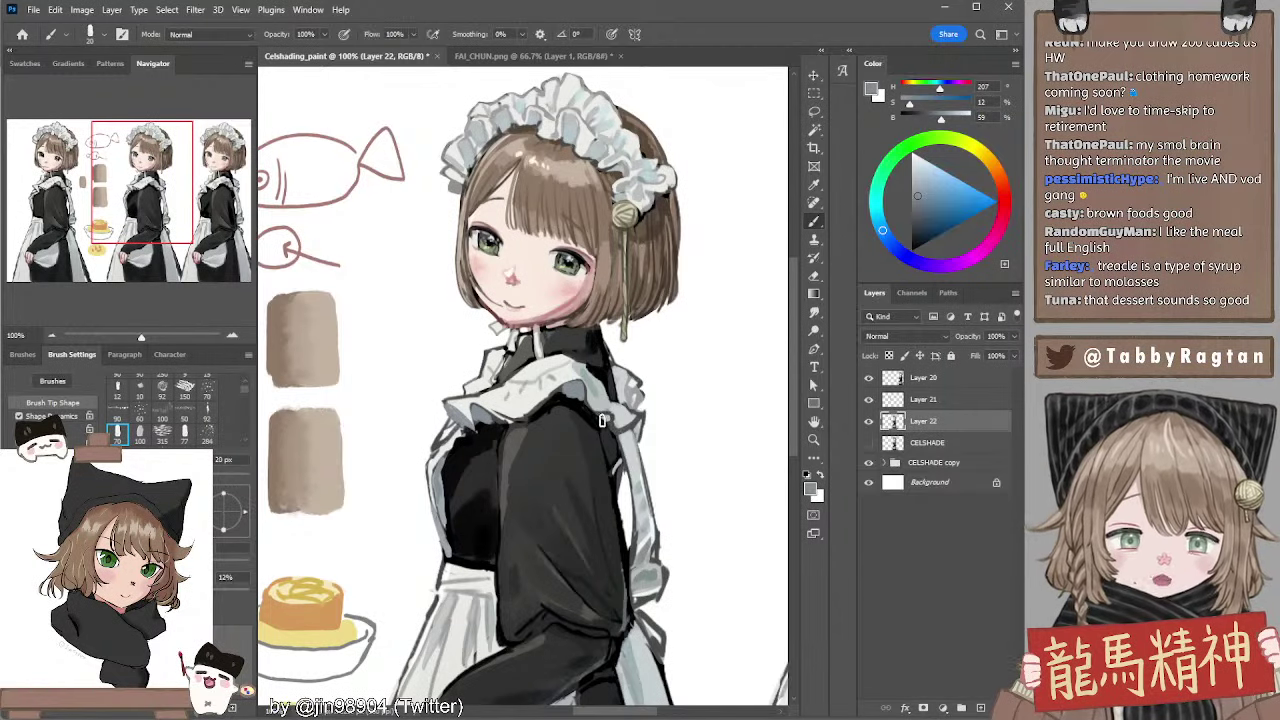
pyautogui.press(']')
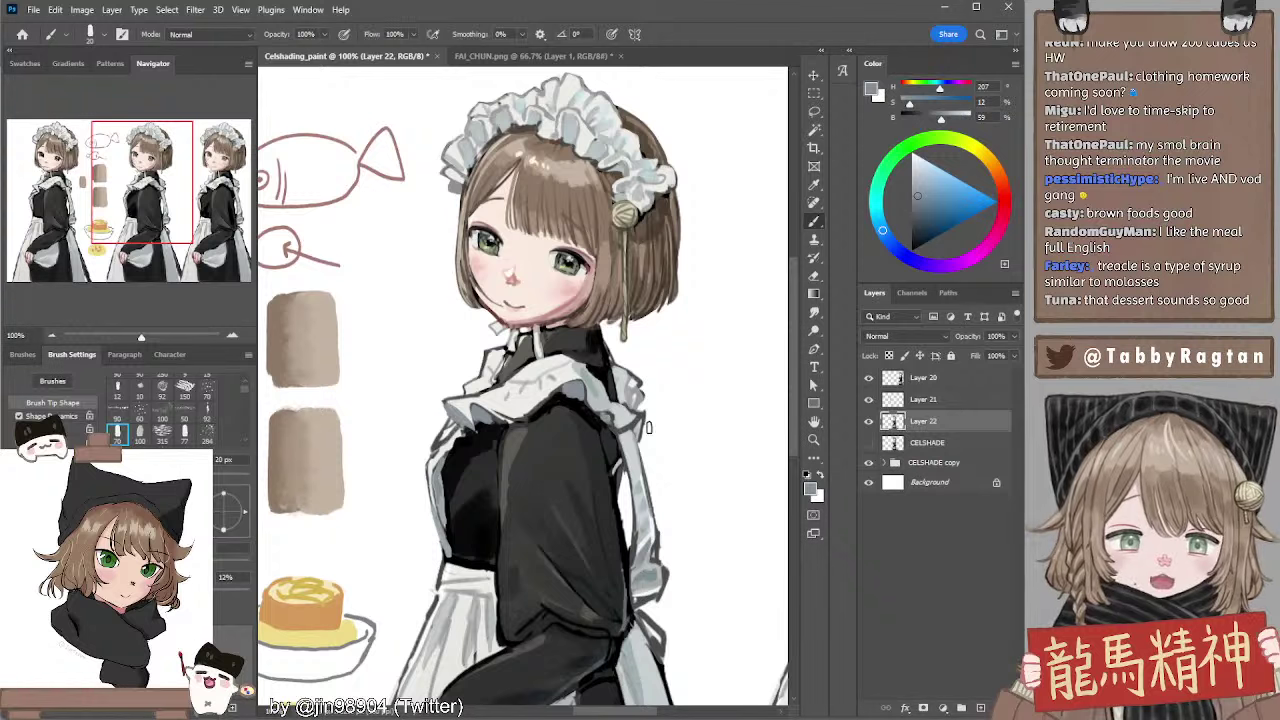
# Define the ruffle behind the shoulder in sampled dark grey (saturation 0%, brightness 29%) at 10 px
pyautogui.moveTo(670, 392); pyautogui.dragTo(668, 330)
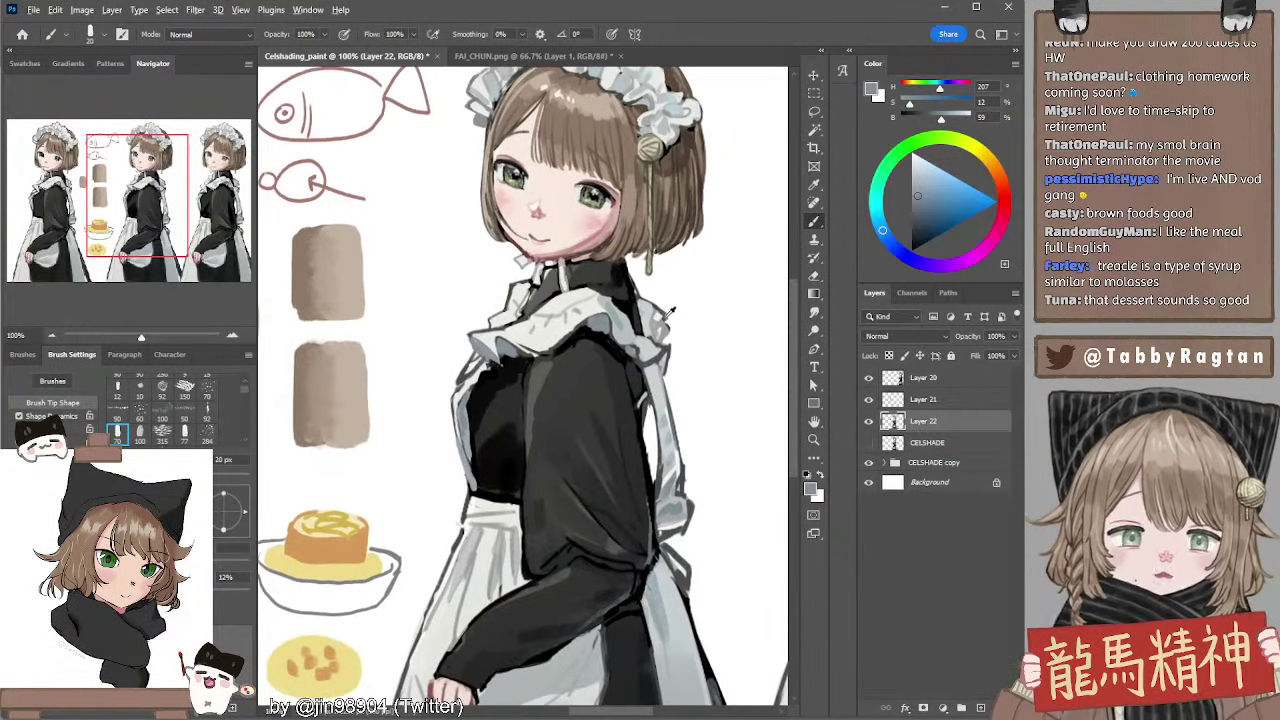
pyautogui.keyDown('alt'); pyautogui.click(668, 314); pyautogui.keyUp('alt')
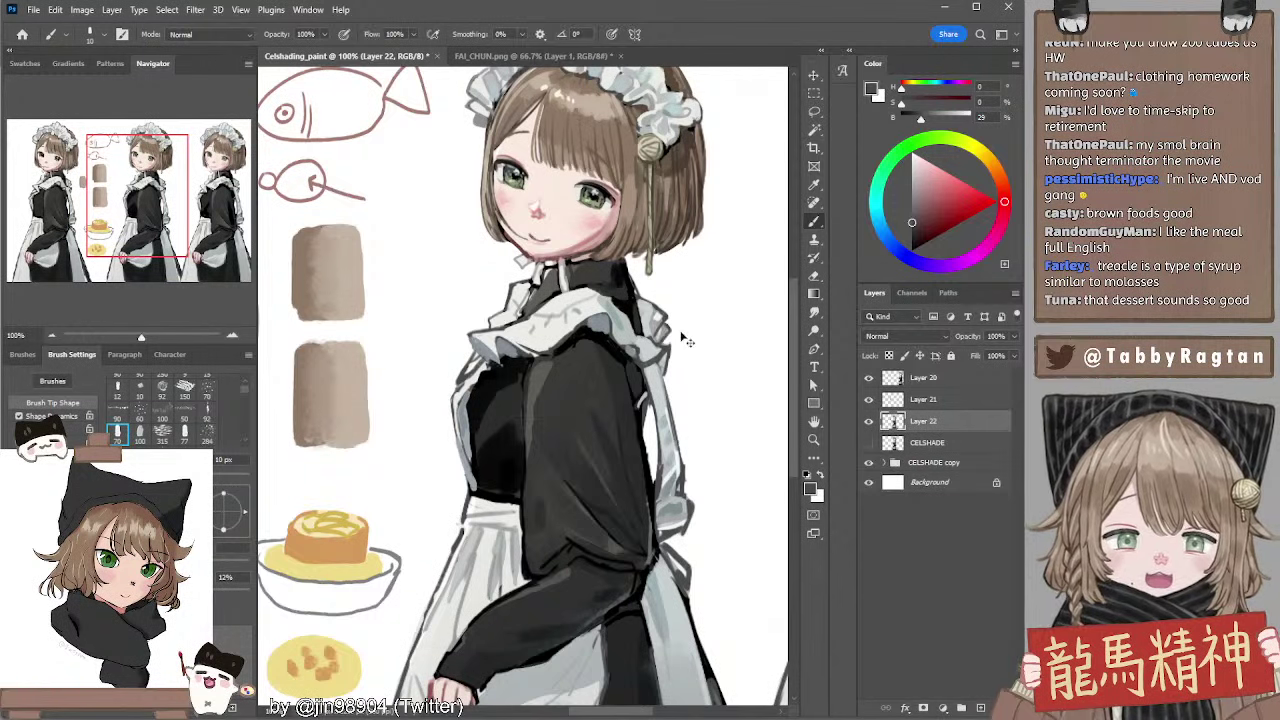
pyautogui.moveTo(683, 355); pyautogui.dragTo(699, 335)
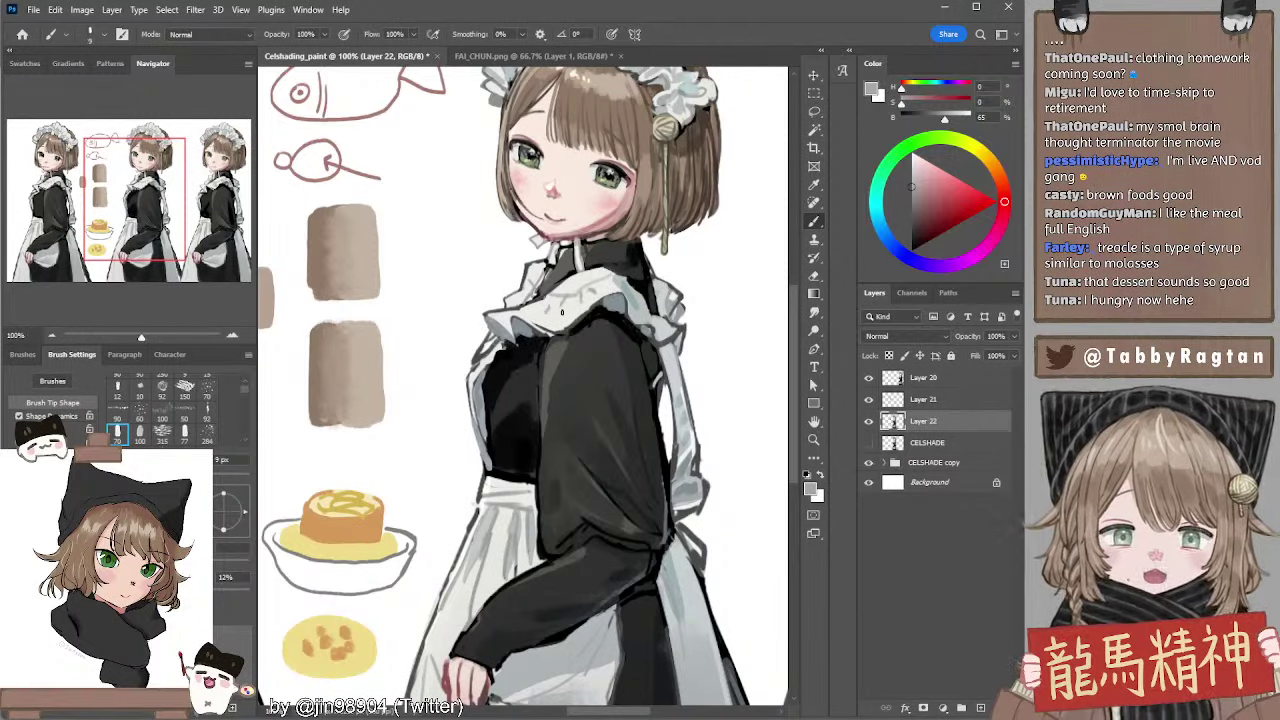
# Shade the collar's folds in light blue-grey (hue 195, saturation 10%, brightness 82%), varying the brush between 15 and 35 px
pyautogui.keyDown('alt'); pyautogui.click(565, 289); pyautogui.keyUp('alt')
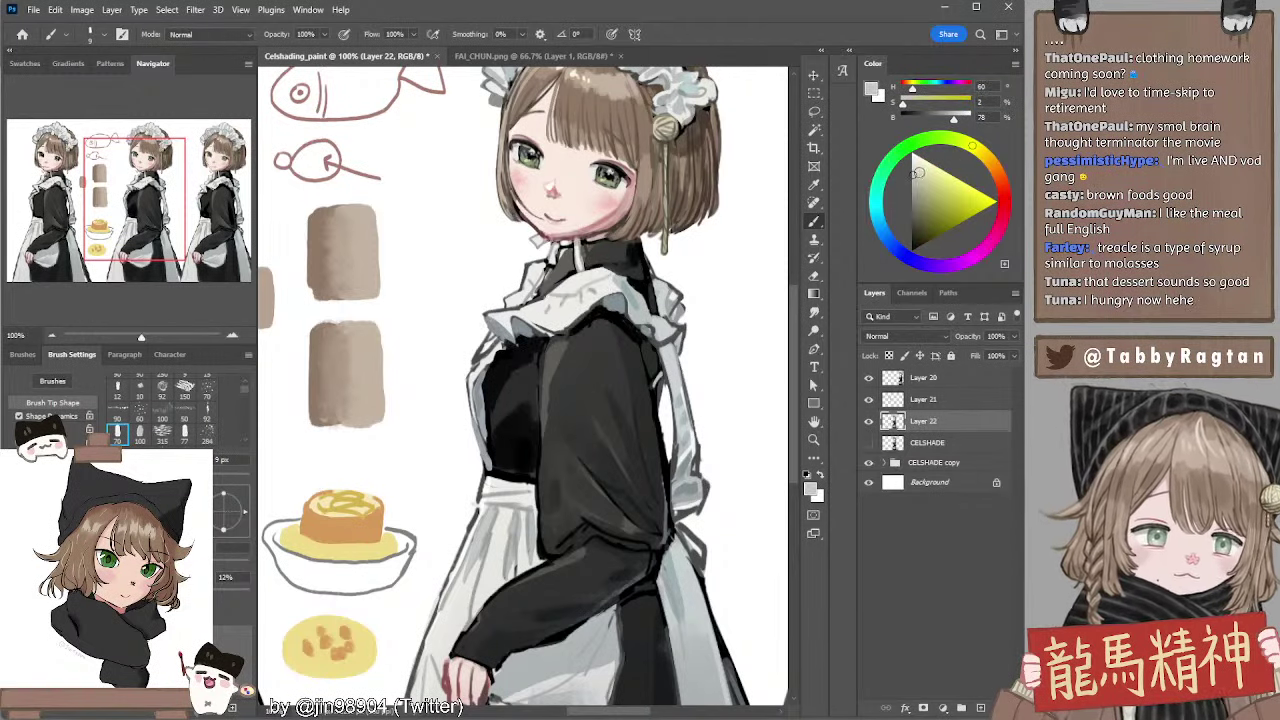
pyautogui.click(919, 174)
pyautogui.click(879, 218)
pyautogui.press(']')
pyautogui.press(']')
pyautogui.press(']')
pyautogui.press(']')
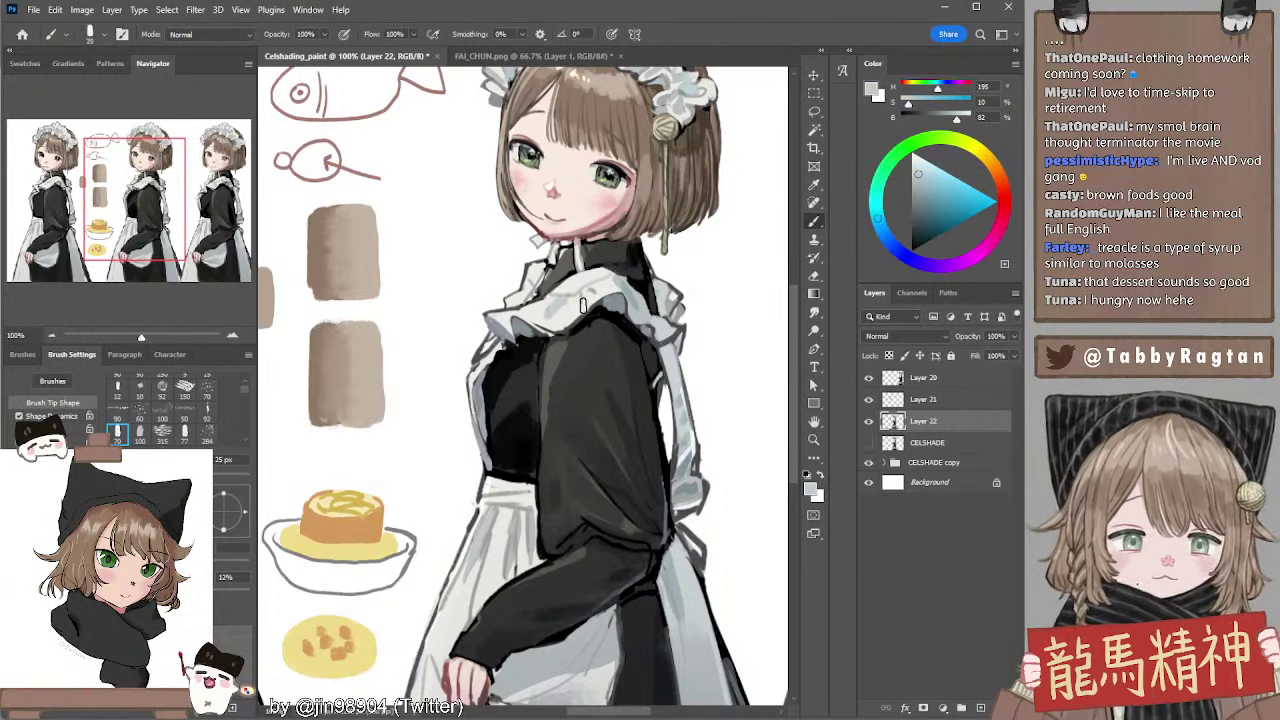
pyautogui.press(']')
pyautogui.press(']')
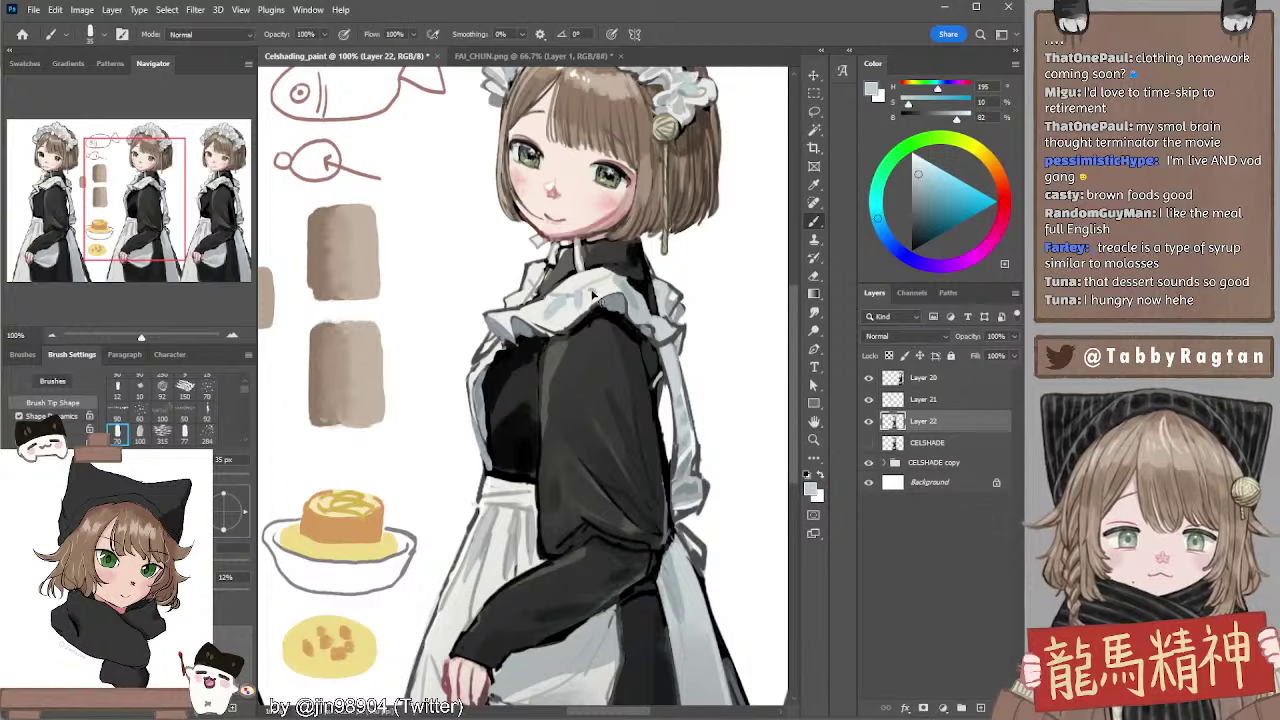
pyautogui.press('[')
pyautogui.press('[')
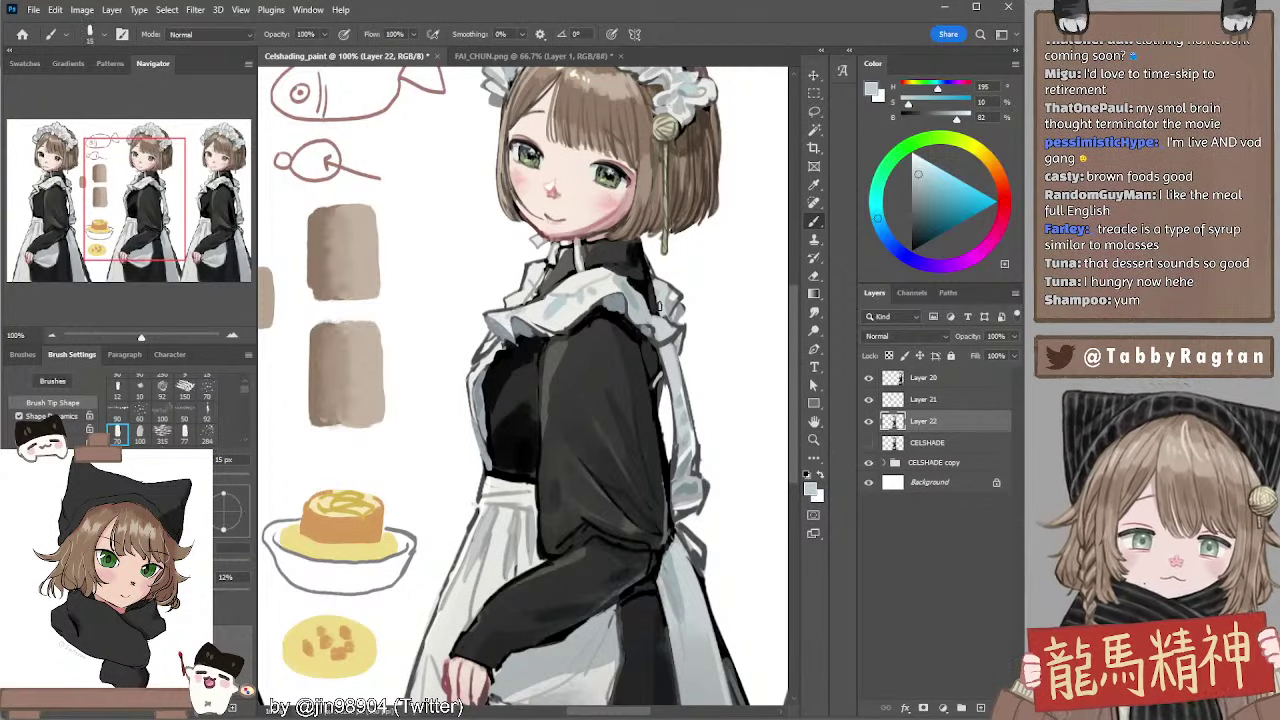
# Shade the rear of the collar near the back shoulder in sampled grey (hue 180, saturation 10%, brightness 69%) at 20 to 25 px
pyautogui.moveTo(660, 307); pyautogui.dragTo(648, 283)
pyautogui.press(']')
pyautogui.press(']')
pyautogui.press(']')
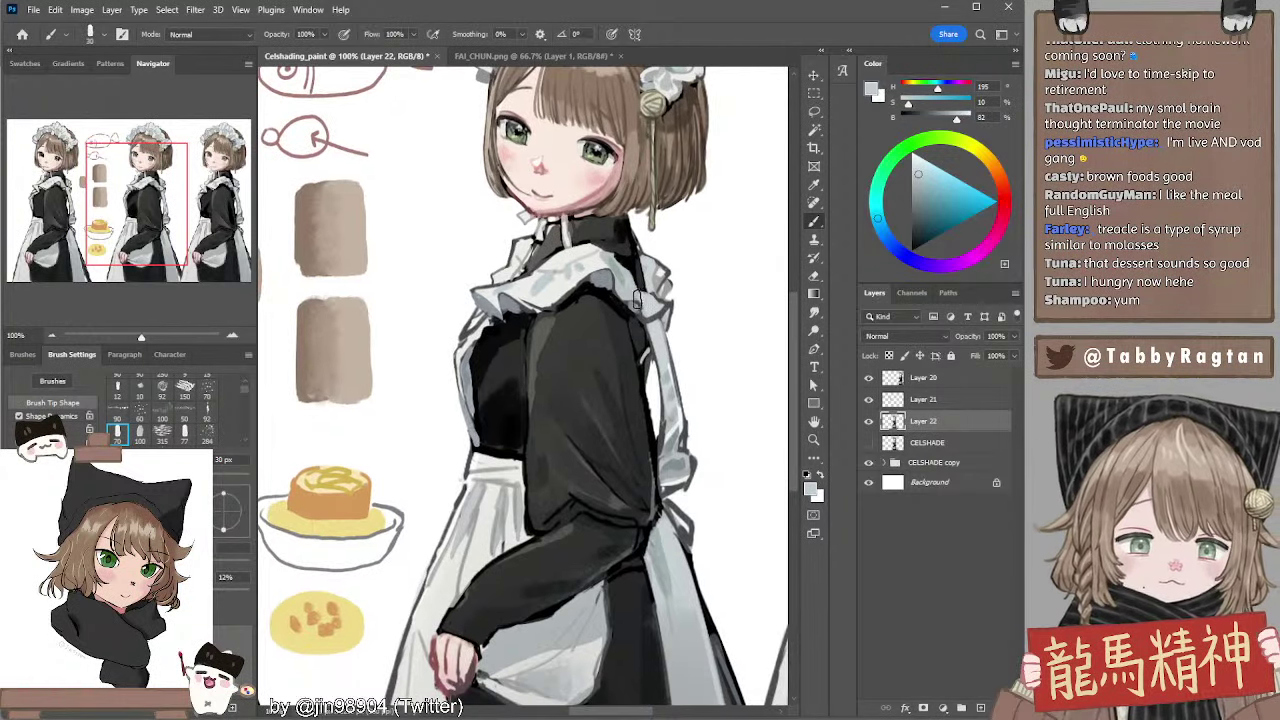
pyautogui.keyDown('alt'); pyautogui.click(624, 278); pyautogui.keyUp('alt')
pyautogui.press('[')
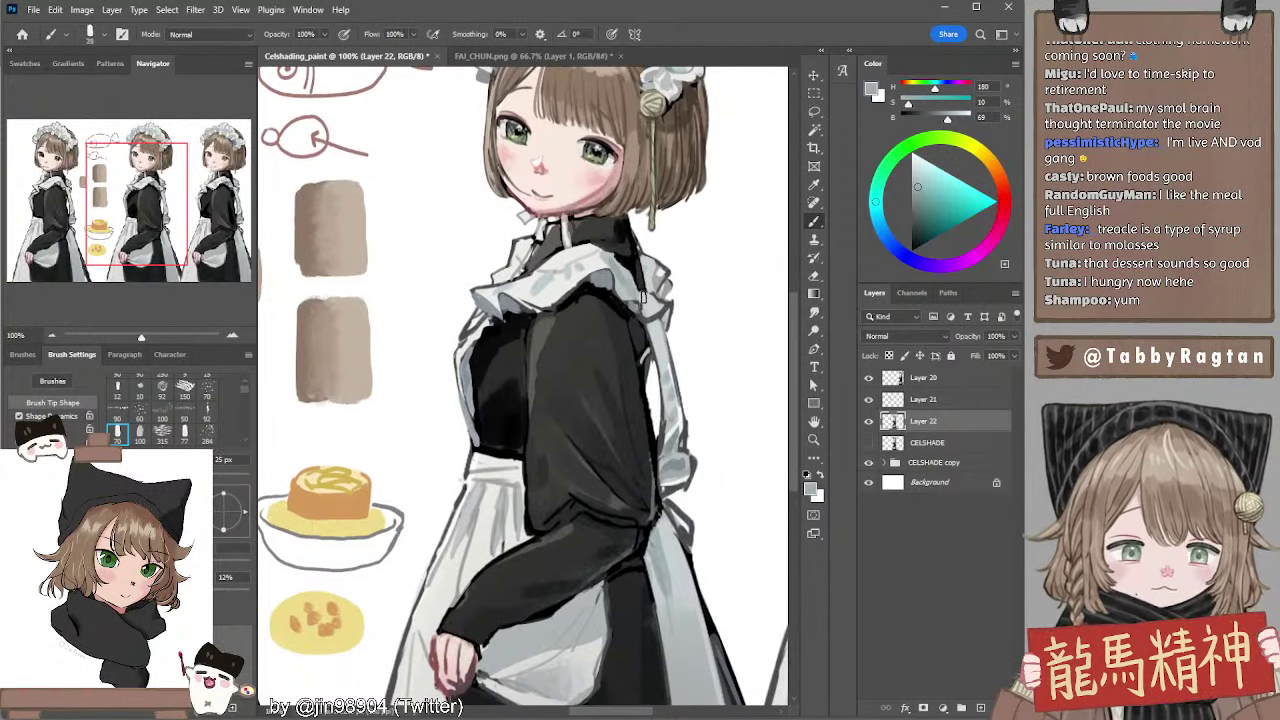
pyautogui.press('[')
# Outline the front end of the apron's waistband in sampled blue-grey (hue 208, saturation 10%, brightness 58%) at 10 px
pyautogui.moveTo(716, 301); pyautogui.dragTo(670, 289)
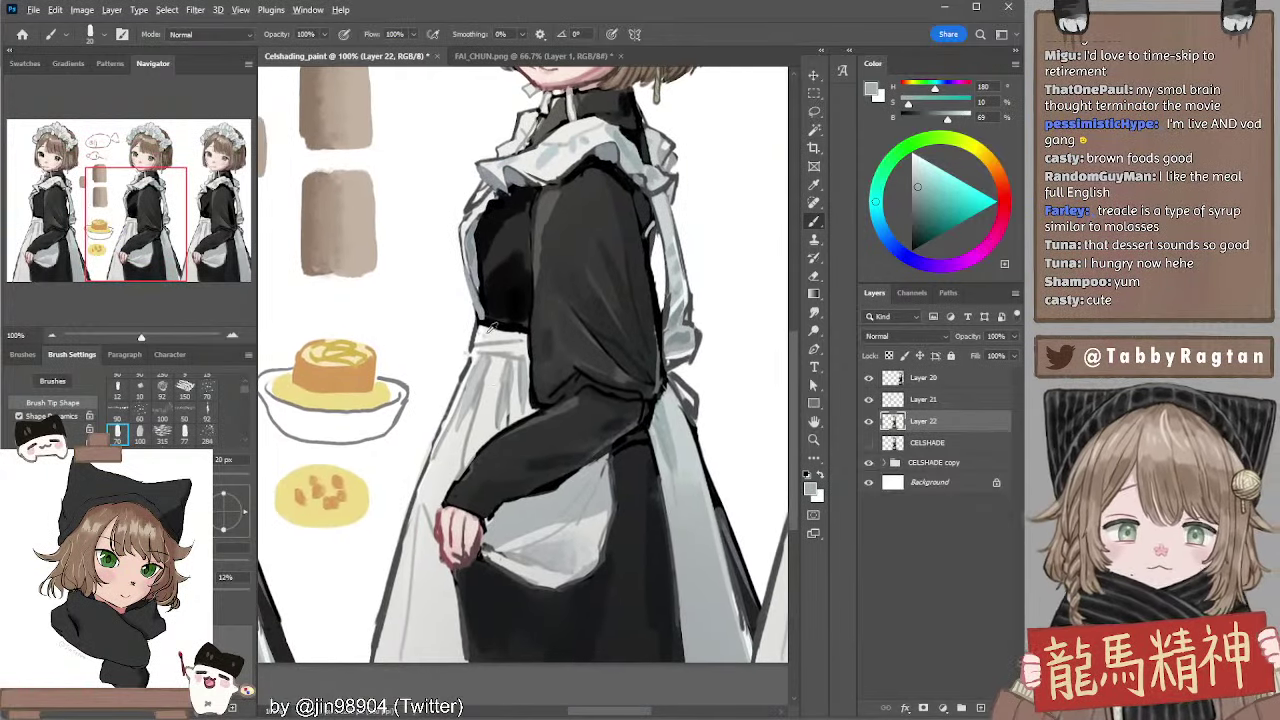
pyautogui.keyDown('alt'); pyautogui.click(480, 336); pyautogui.keyUp('alt')
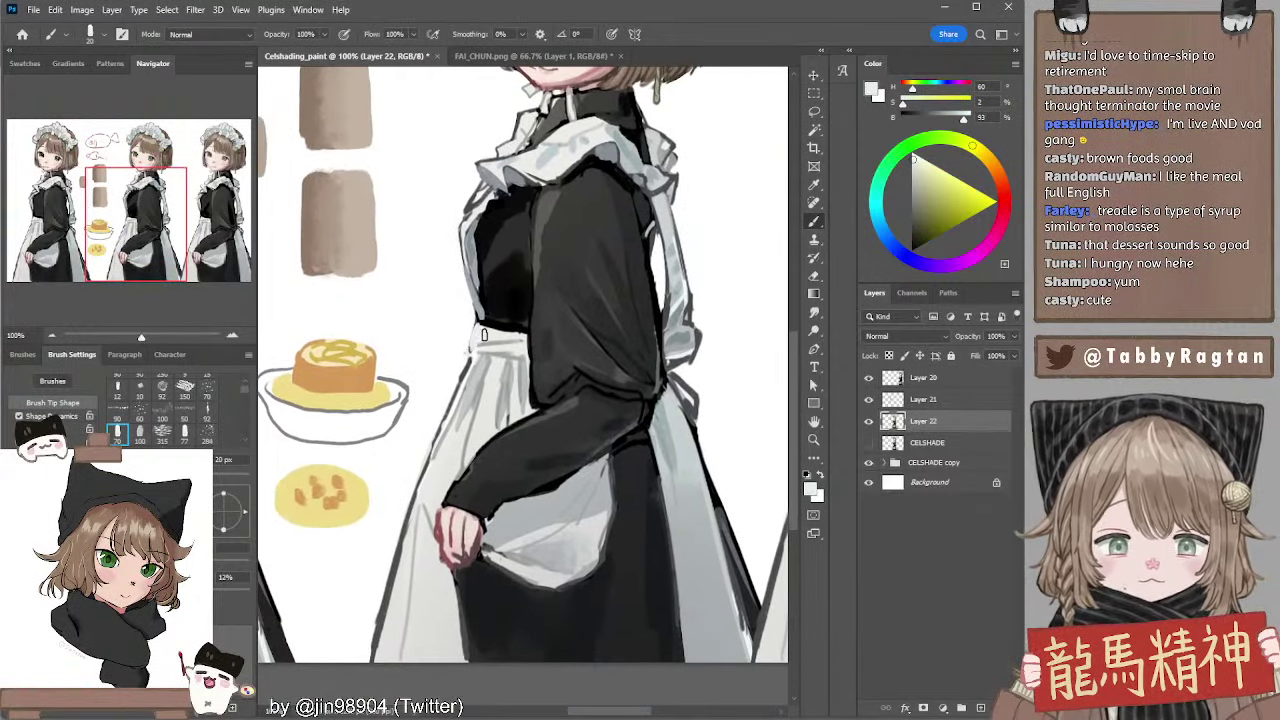
pyautogui.keyDown('alt'); pyautogui.click(476, 290); pyautogui.keyUp('alt')
pyautogui.press('[')
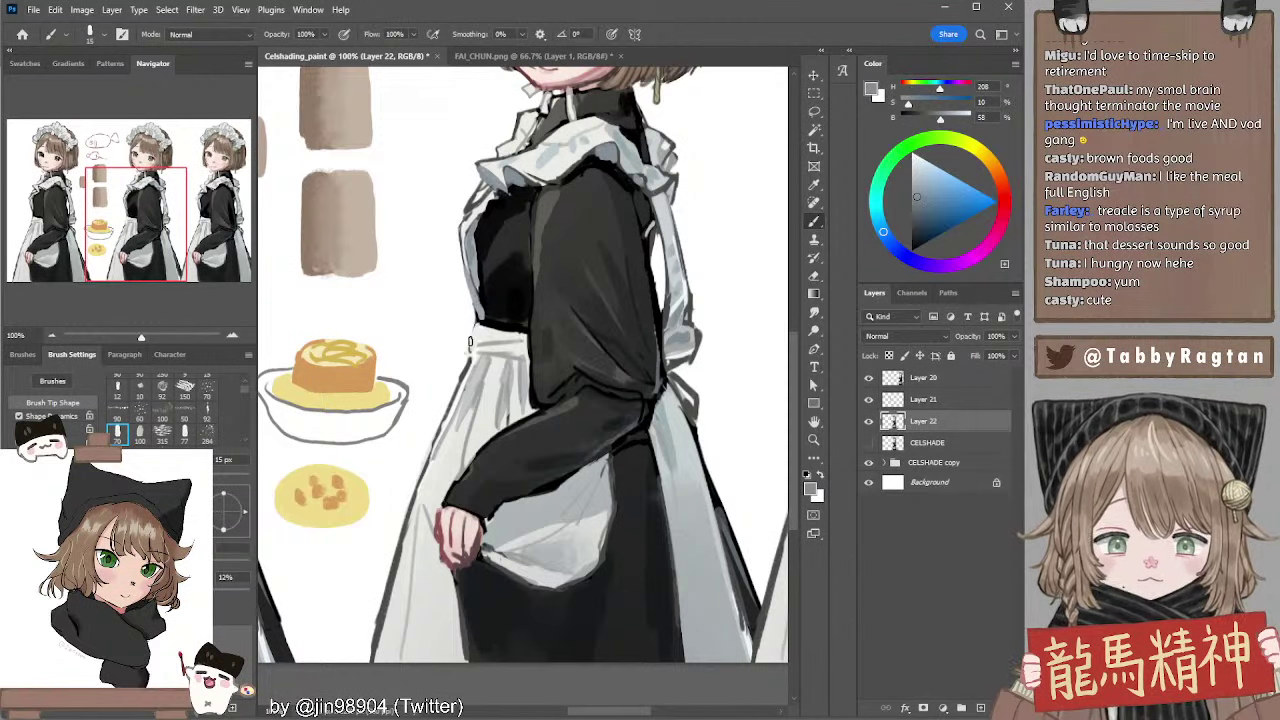
pyautogui.press('[')
pyautogui.press('[')
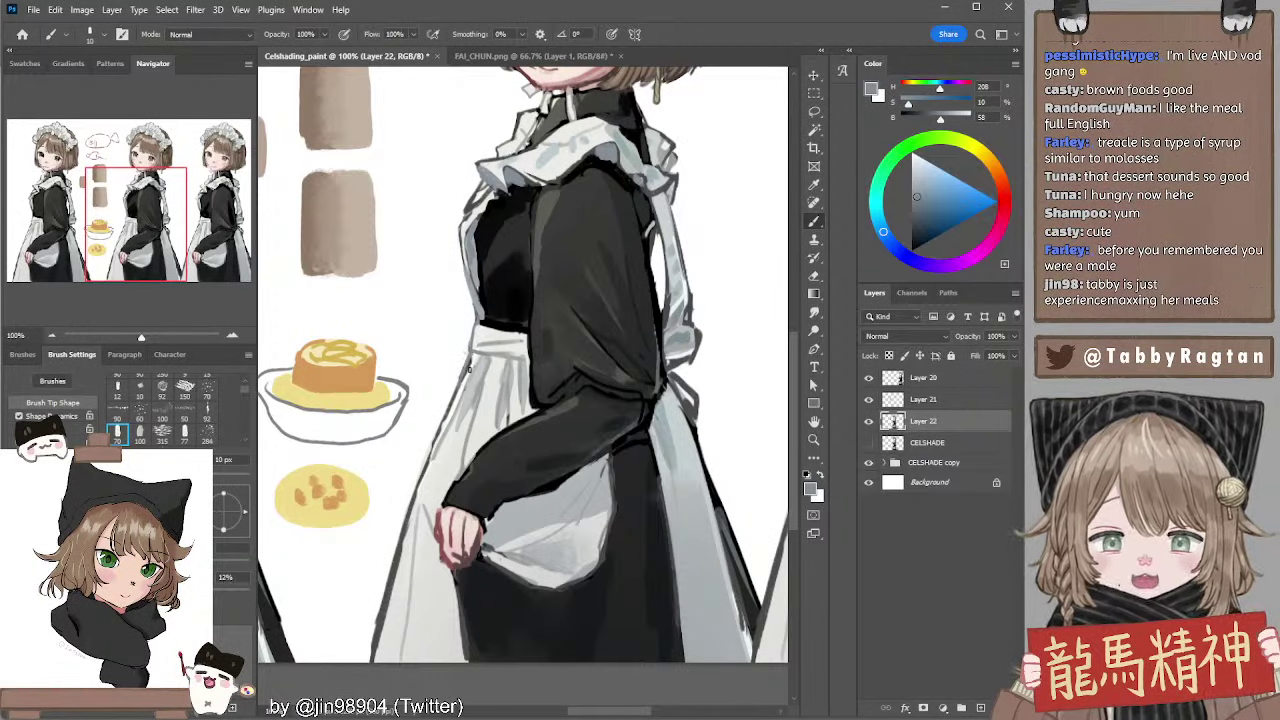
# Touch up the waistband in sampled off-white (hue 40, saturation 1%, brightness 98%) at 15 px and erase stray paint beside it at 9 px
pyautogui.keyDown('alt'); pyautogui.click(478, 350); pyautogui.keyUp('alt')
pyautogui.press(']')
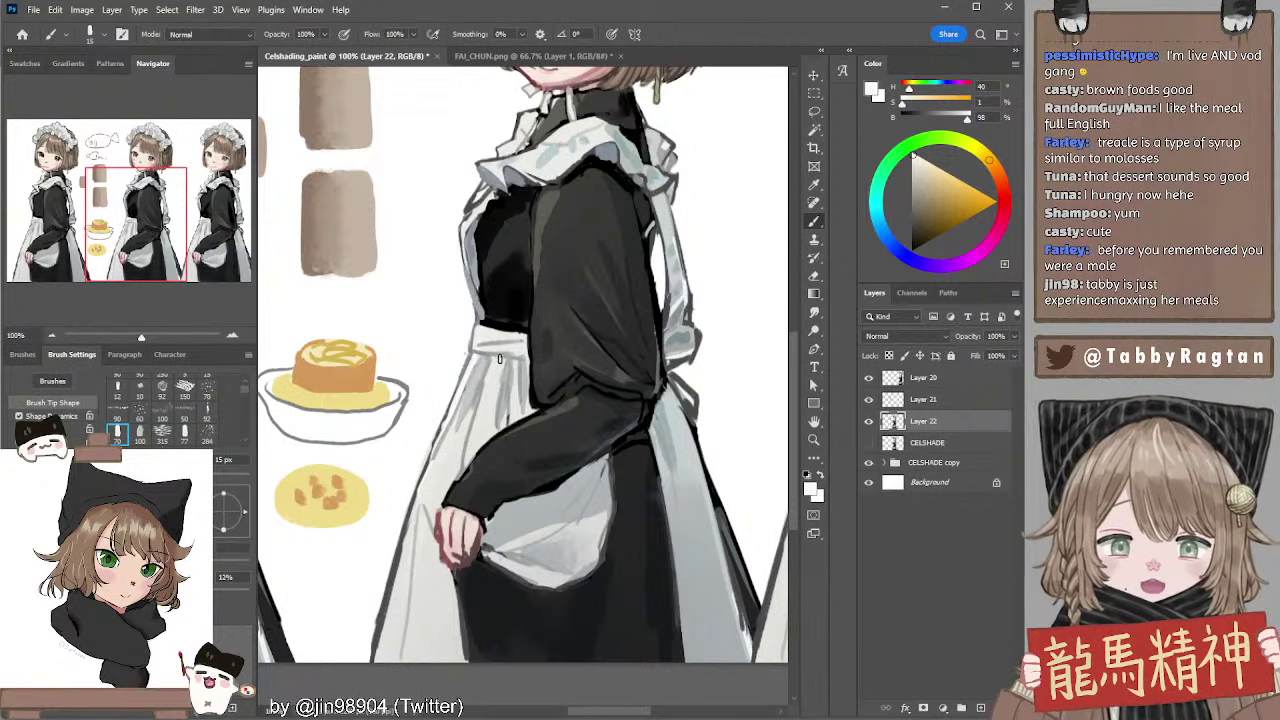
pyautogui.press('e')
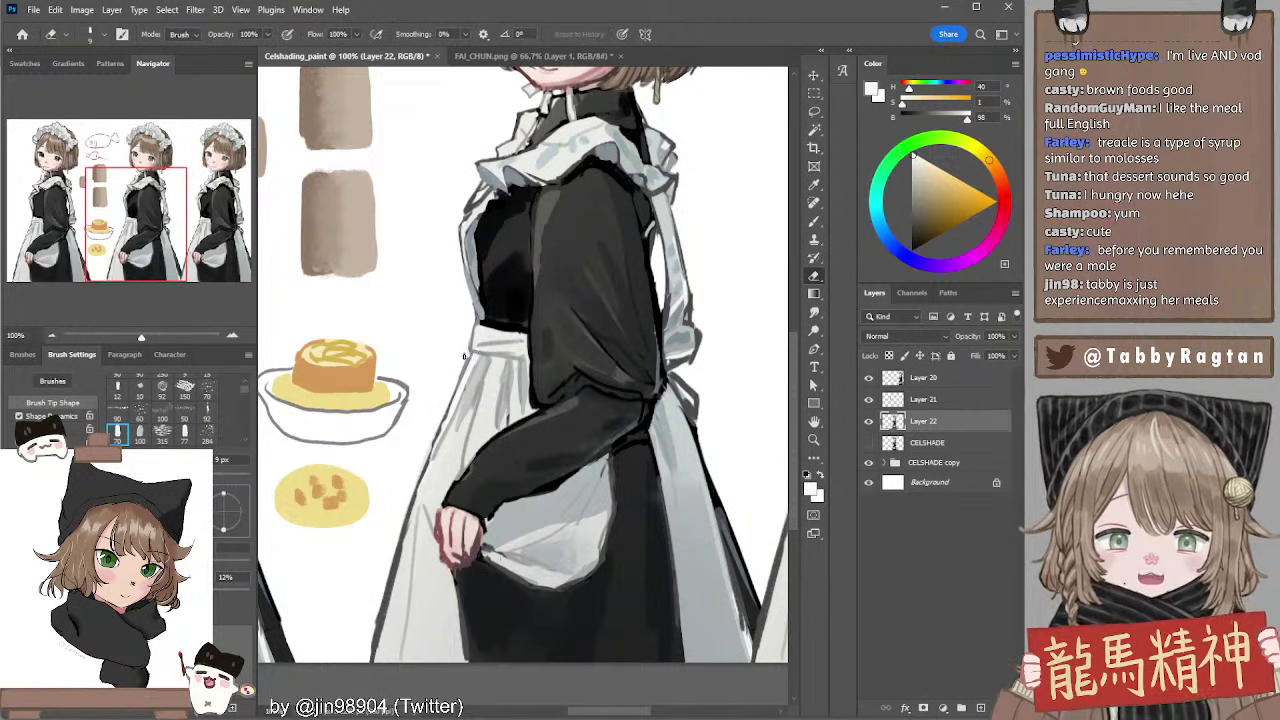
pyautogui.press('b')
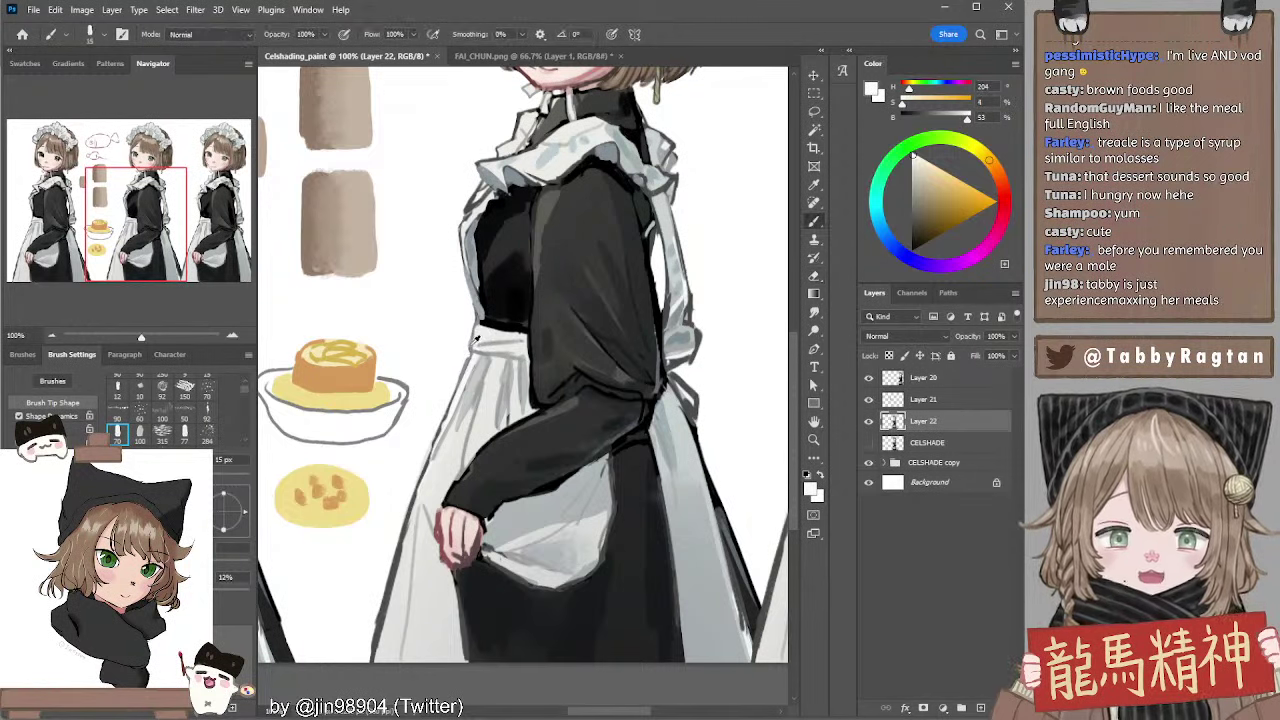
# Redraw the apron skirt's front edge below the waistband in sampled blue-grey (hue 210, saturation 9%, brightness 58%) at 10 px, undoing unwanted strokes
pyautogui.keyDown('alt'); pyautogui.click(488, 336); pyautogui.keyUp('alt')
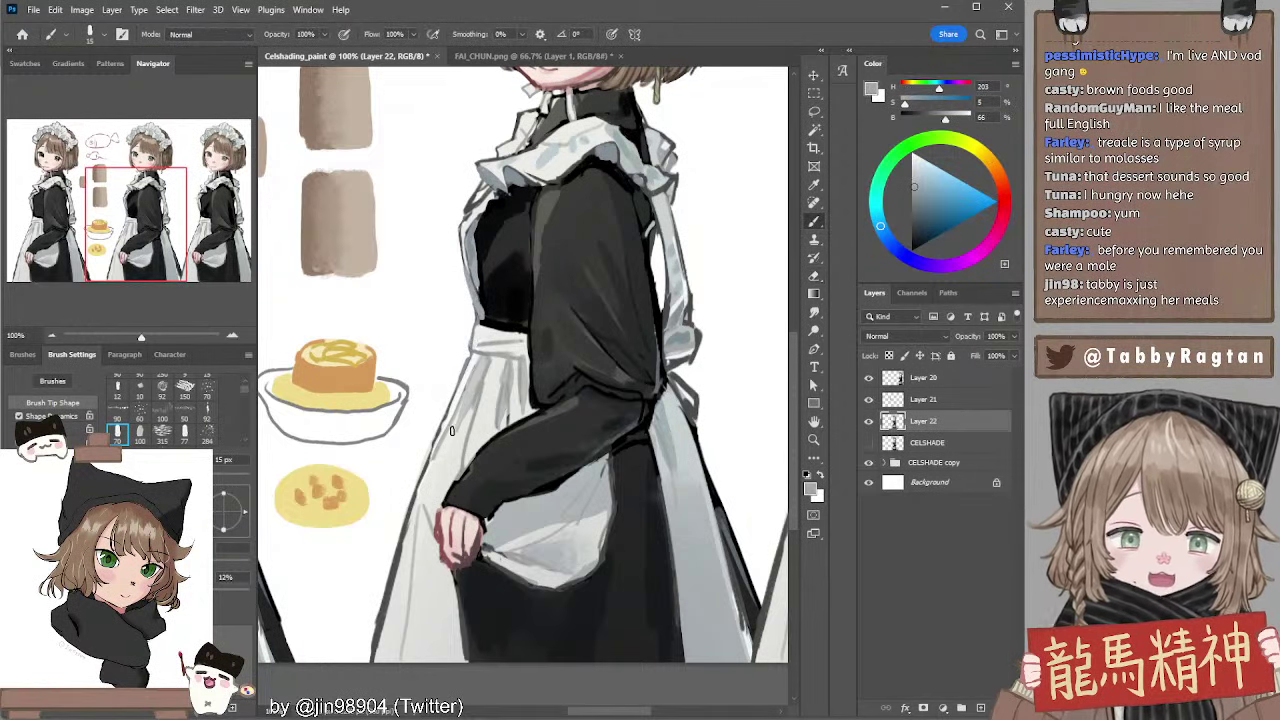
pyautogui.keyDown('alt'); pyautogui.click(467, 361); pyautogui.keyUp('alt')
pyautogui.press('[')
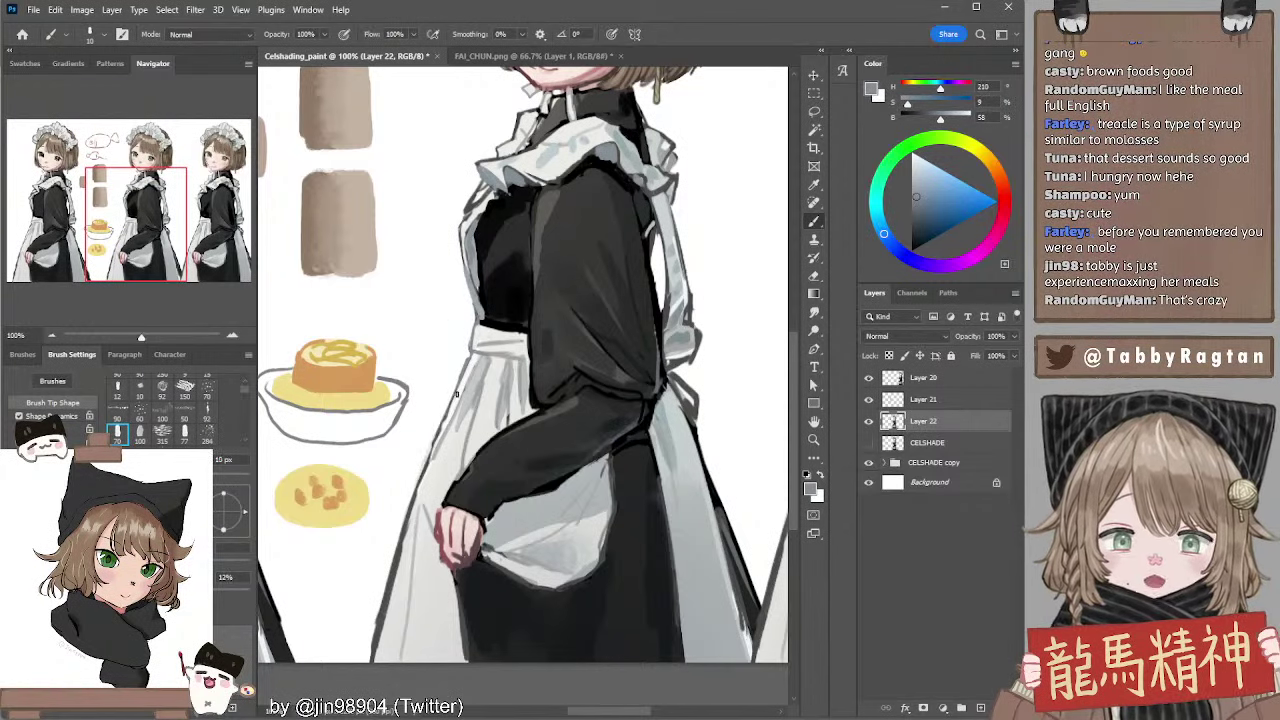
pyautogui.hotkey('ctrl', 'z')
pyautogui.moveTo(454, 398); pyautogui.dragTo(424, 476)
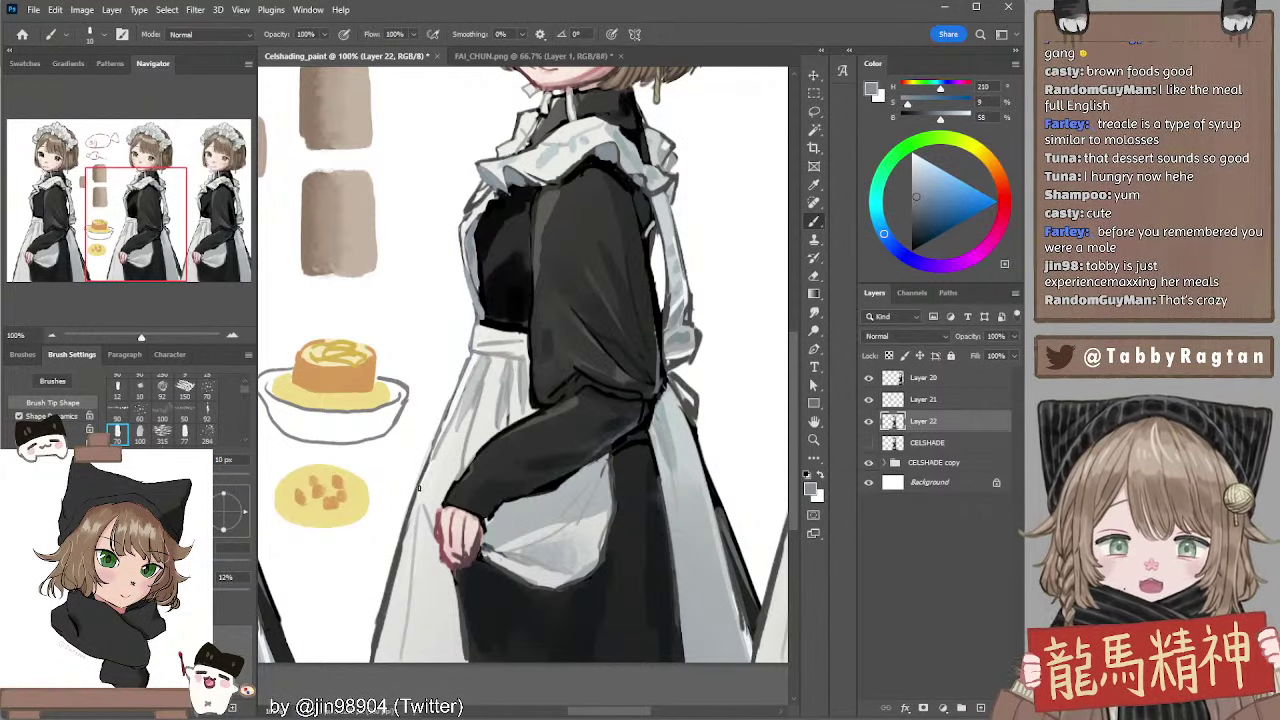
pyautogui.hotkey('ctrl', 'z')
pyautogui.press(']')
pyautogui.moveTo(452, 402)
pyautogui.mouseDown()
pyautogui.moveTo(415, 501)
pyautogui.moveTo(450, 404)
pyautogui.moveTo(420, 493)
pyautogui.moveTo(448, 413)
pyautogui.moveTo(430, 460)
pyautogui.moveTo(446, 416)
pyautogui.mouseUp()
pyautogui.press('[')
pyautogui.hotkey('ctrl', 'z')
pyautogui.moveTo(418, 486); pyautogui.dragTo(440, 432)
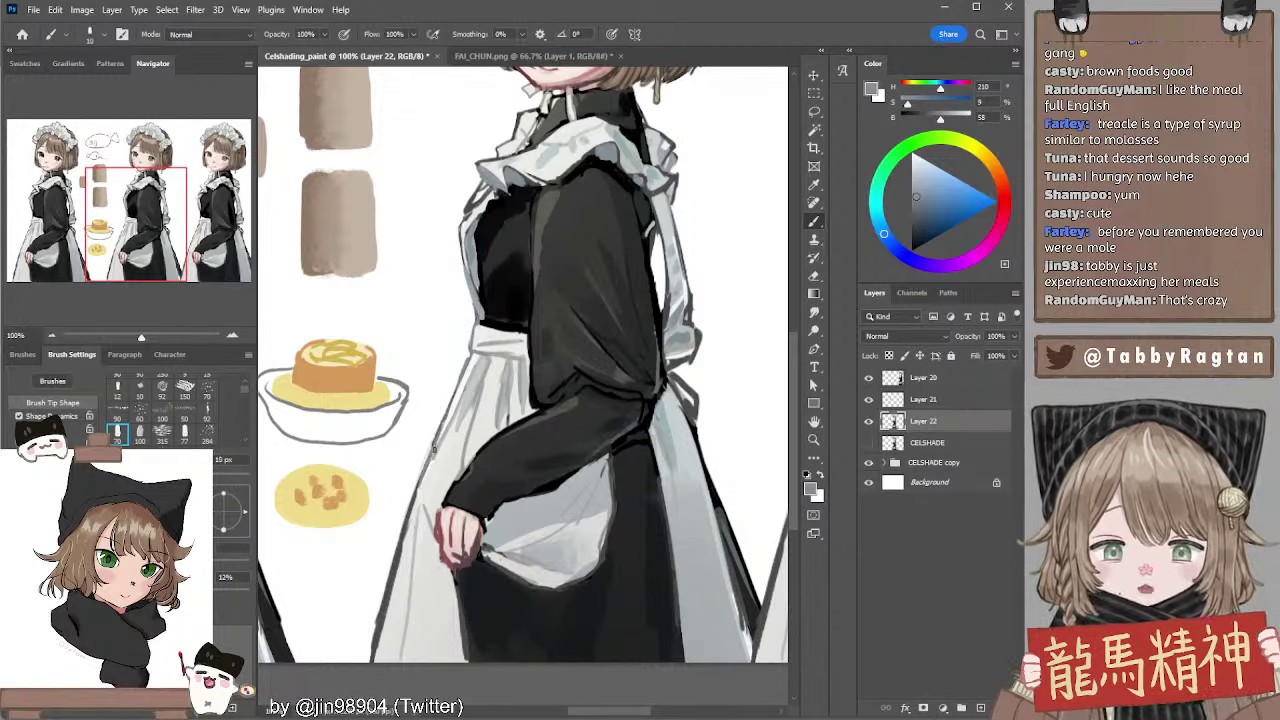
pyautogui.moveTo(422, 476); pyautogui.dragTo(448, 405)
pyautogui.hotkey('ctrl', 'z')
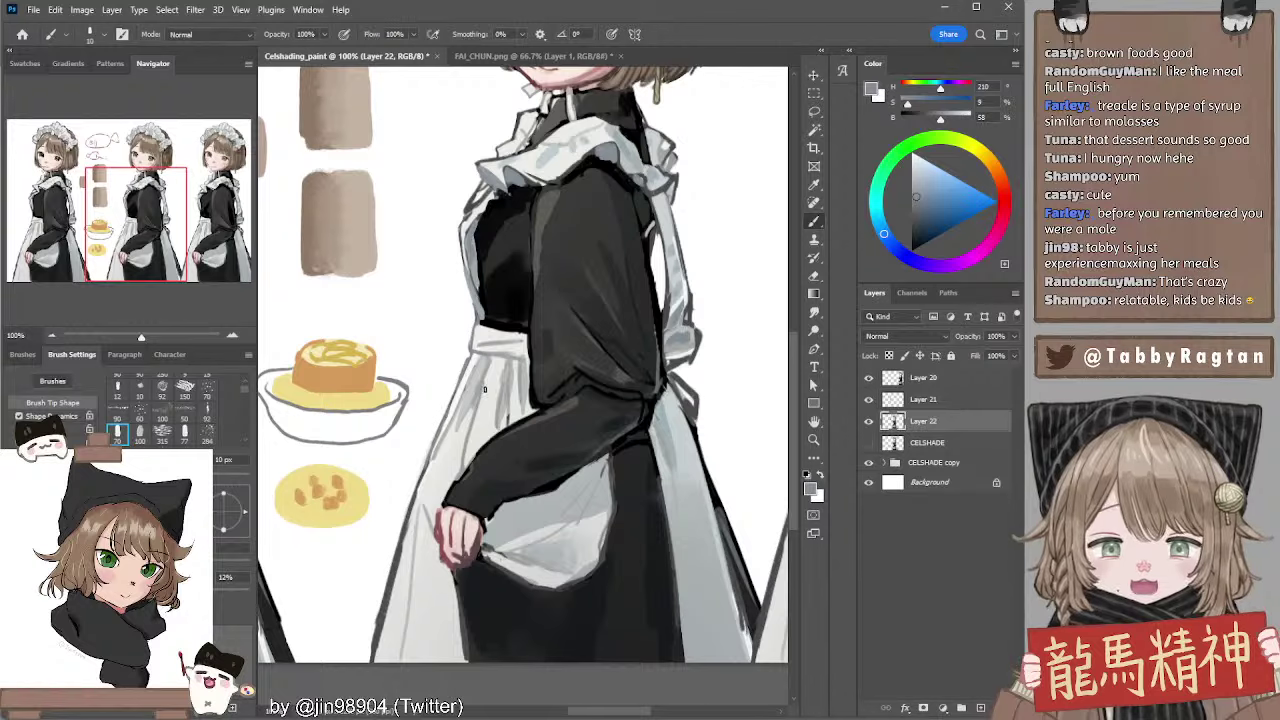
# Paint the apron skirt's pleats with sampled off-white at 20 px and light grey (hue 156, saturation 3%, brightness 78%) at 20 to 25 px
pyautogui.keyDown('alt'); pyautogui.click(467, 381); pyautogui.keyUp('alt')
pyautogui.press(']')
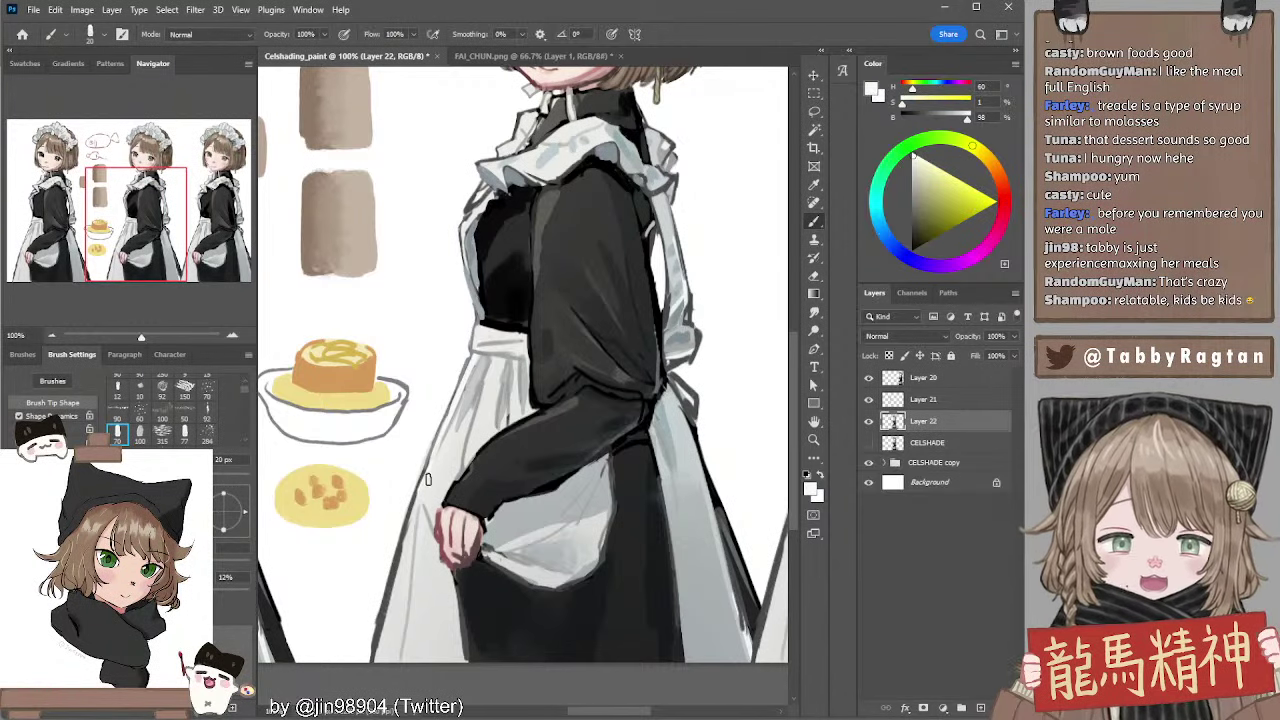
pyautogui.keyDown('alt'); pyautogui.click(471, 392); pyautogui.keyUp('alt')
pyautogui.press(']')
pyautogui.moveTo(425, 505)
pyautogui.mouseDown()
pyautogui.moveTo(451, 448)
pyautogui.moveTo(434, 482)
pyautogui.mouseUp()
pyautogui.hotkey('ctrl', 'z')
pyautogui.moveTo(466, 410); pyautogui.dragTo(456, 462)
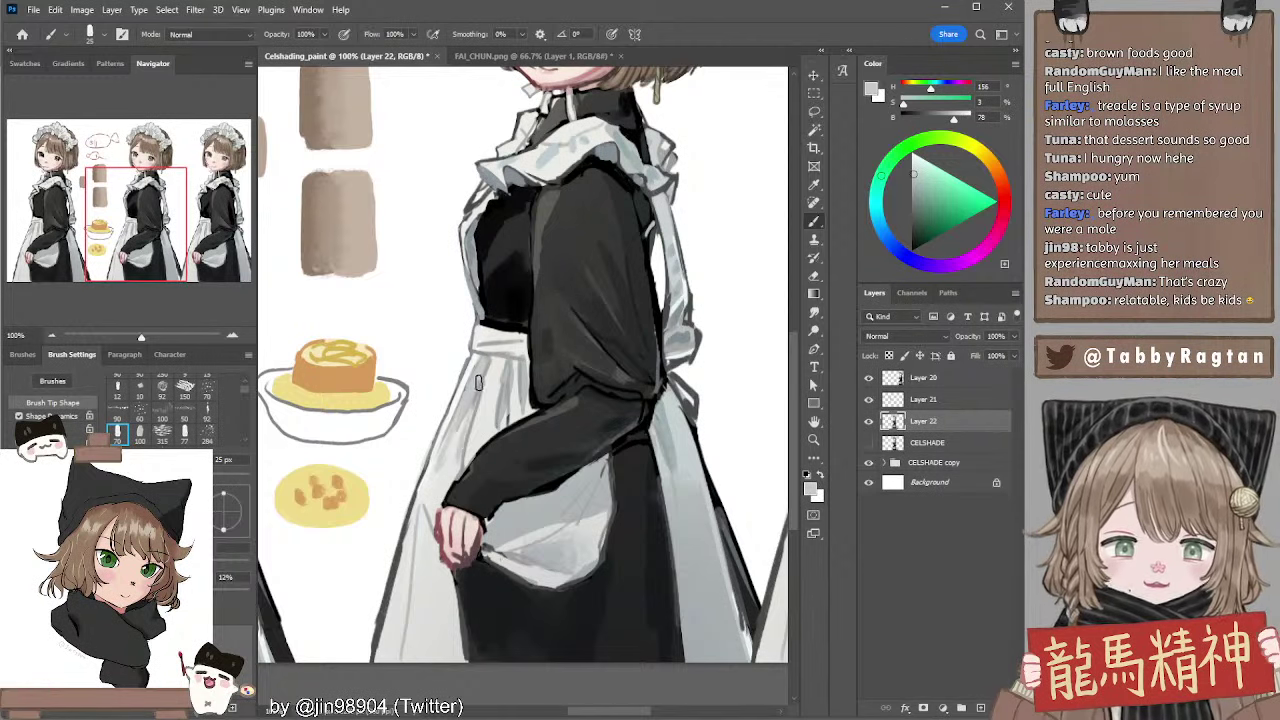
pyautogui.press('[')
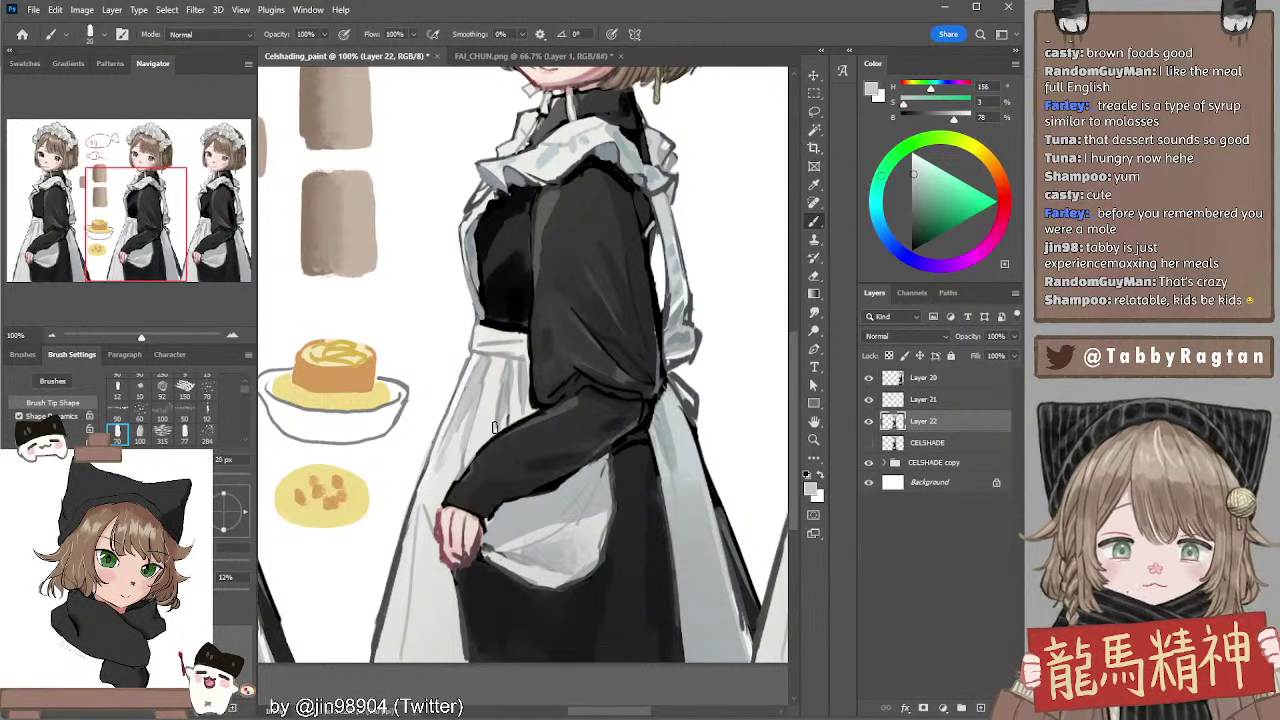
# Shade the apron's waistband in sampled neutral grey (brightness 65%) and blue-grey (hue 207, saturation 10%, brightness 67%) at 20 to 25 px
pyautogui.keyDown('alt'); pyautogui.click(488, 342); pyautogui.keyUp('alt')
pyautogui.keyDown('alt'); pyautogui.click(493, 341); pyautogui.keyUp('alt')
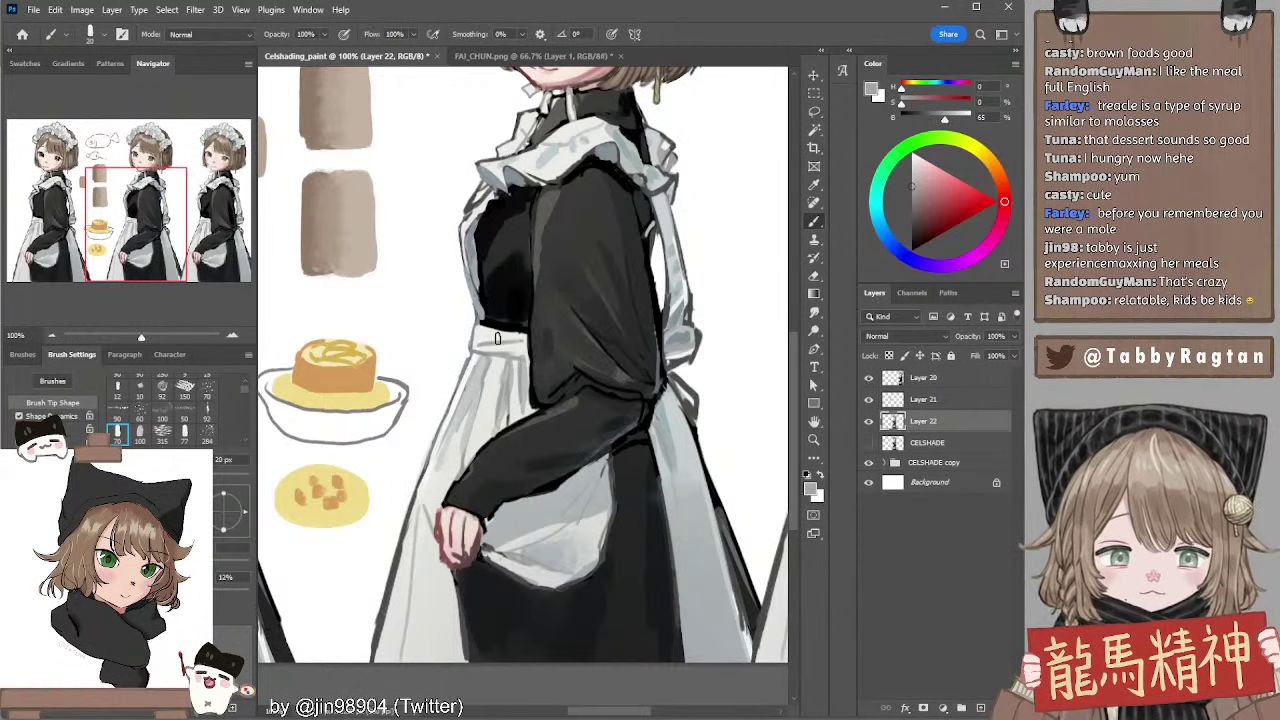
pyautogui.keyDown('alt'); pyautogui.click(482, 320); pyautogui.keyUp('alt')
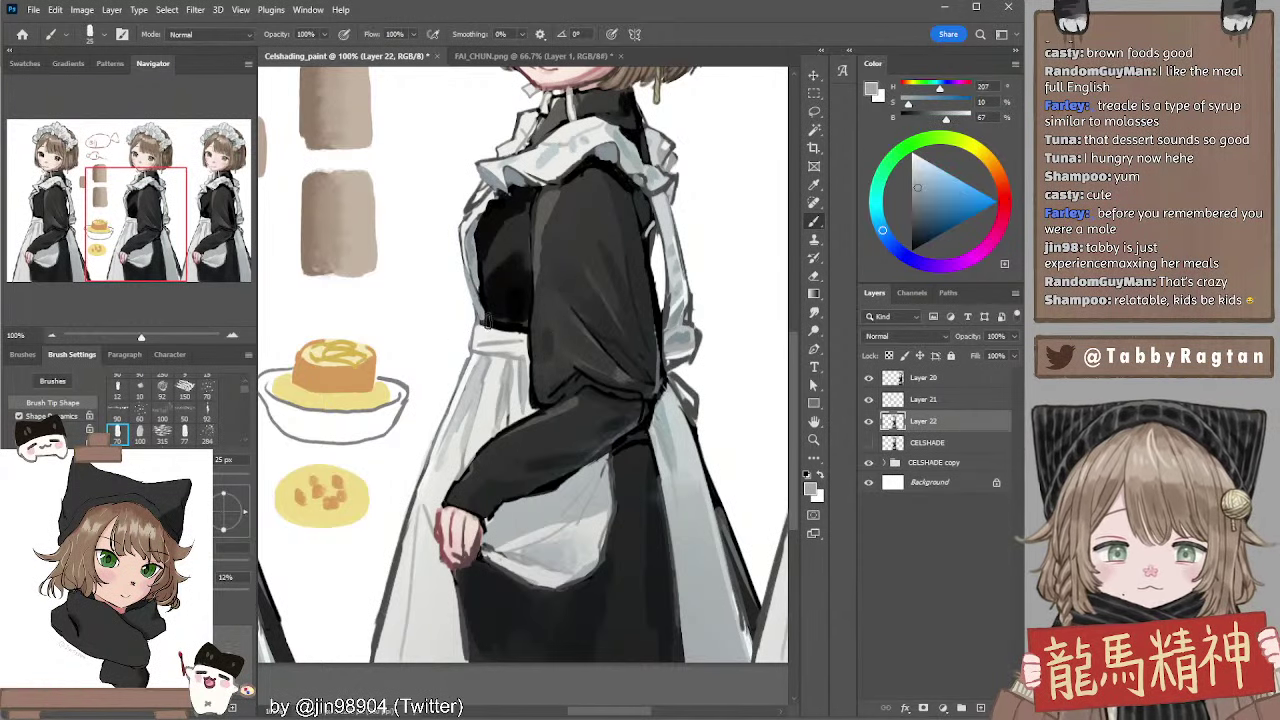
pyautogui.keyDown('alt'); pyautogui.click(490, 342); pyautogui.keyUp('alt')
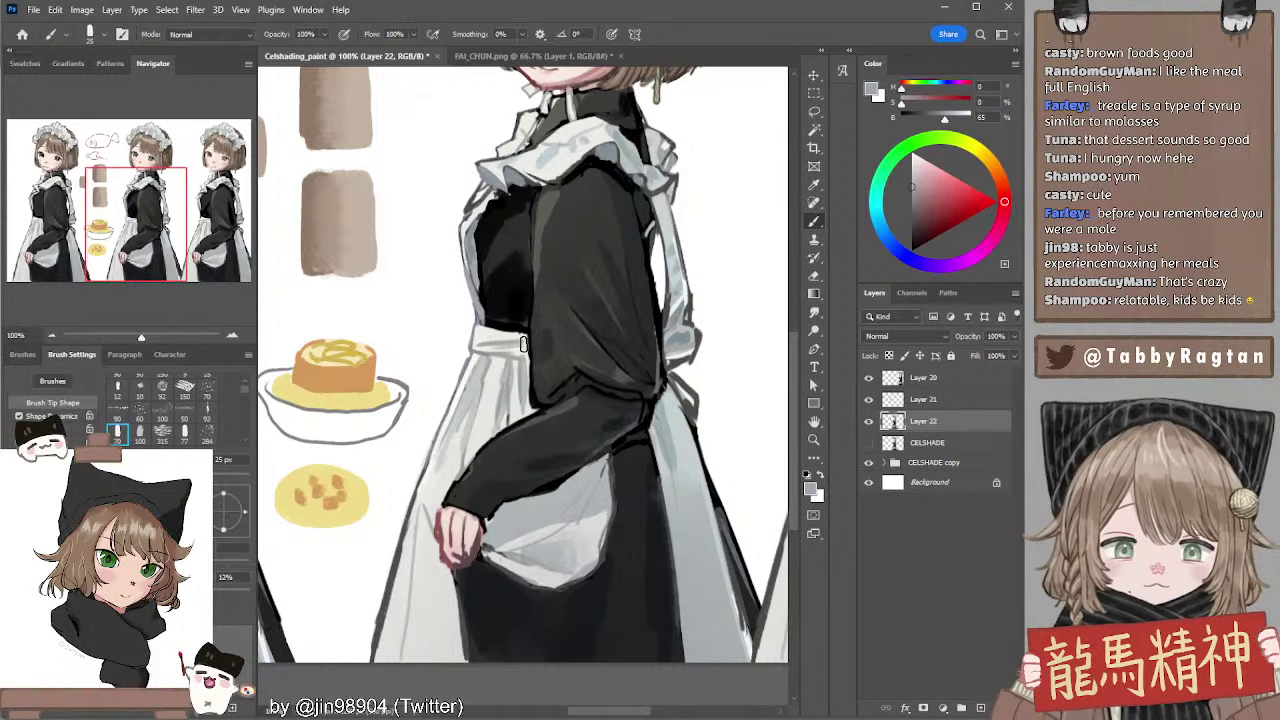
pyautogui.moveTo(716, 306); pyautogui.dragTo(720, 338)
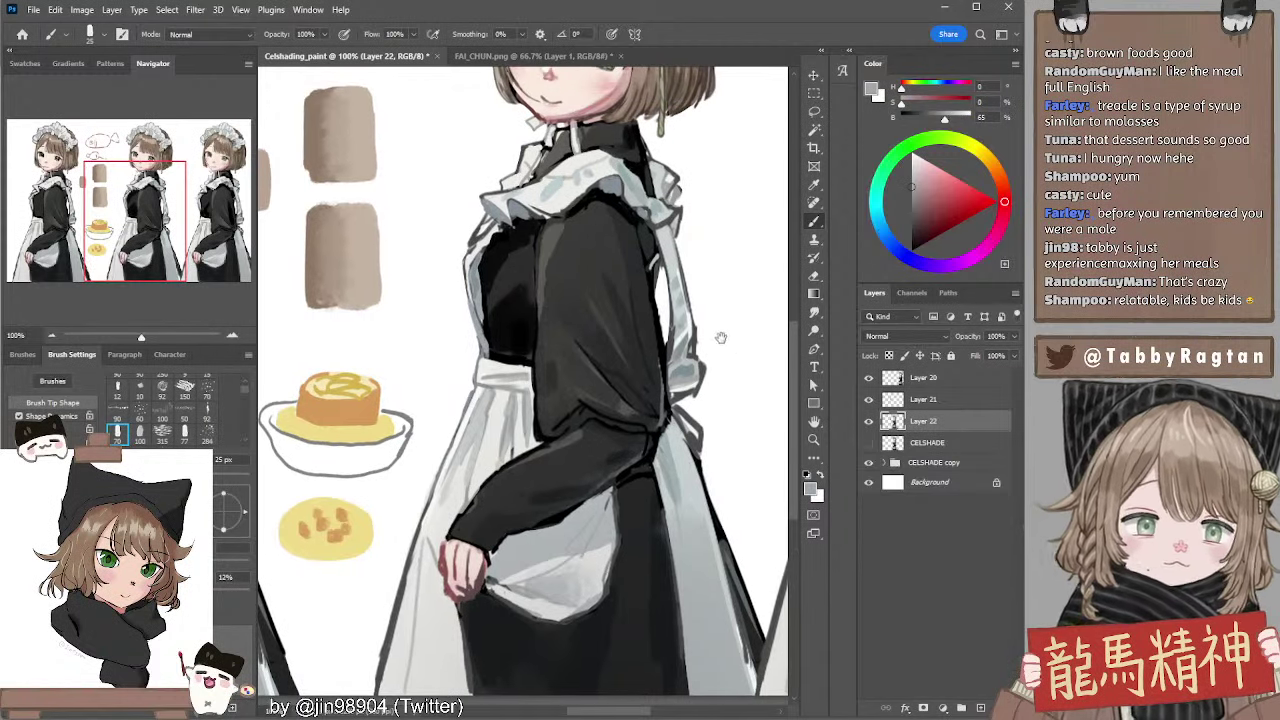
pyautogui.press('e')
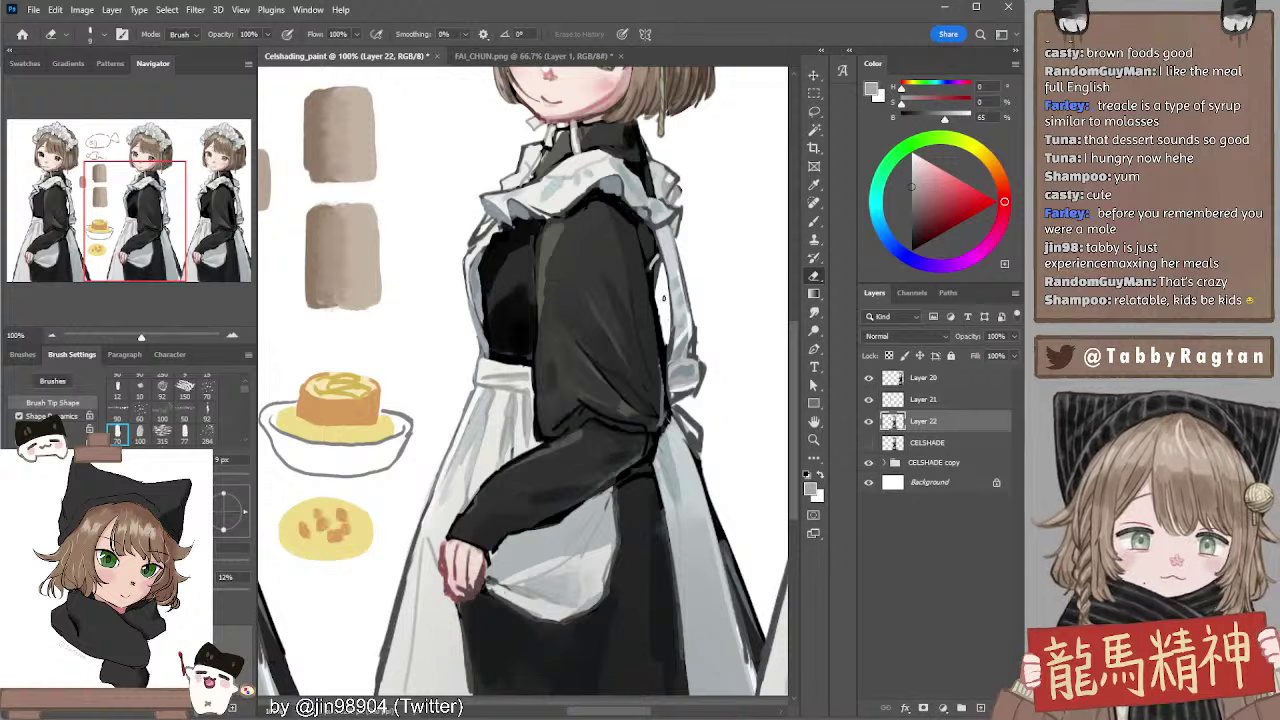
pyautogui.press('b')
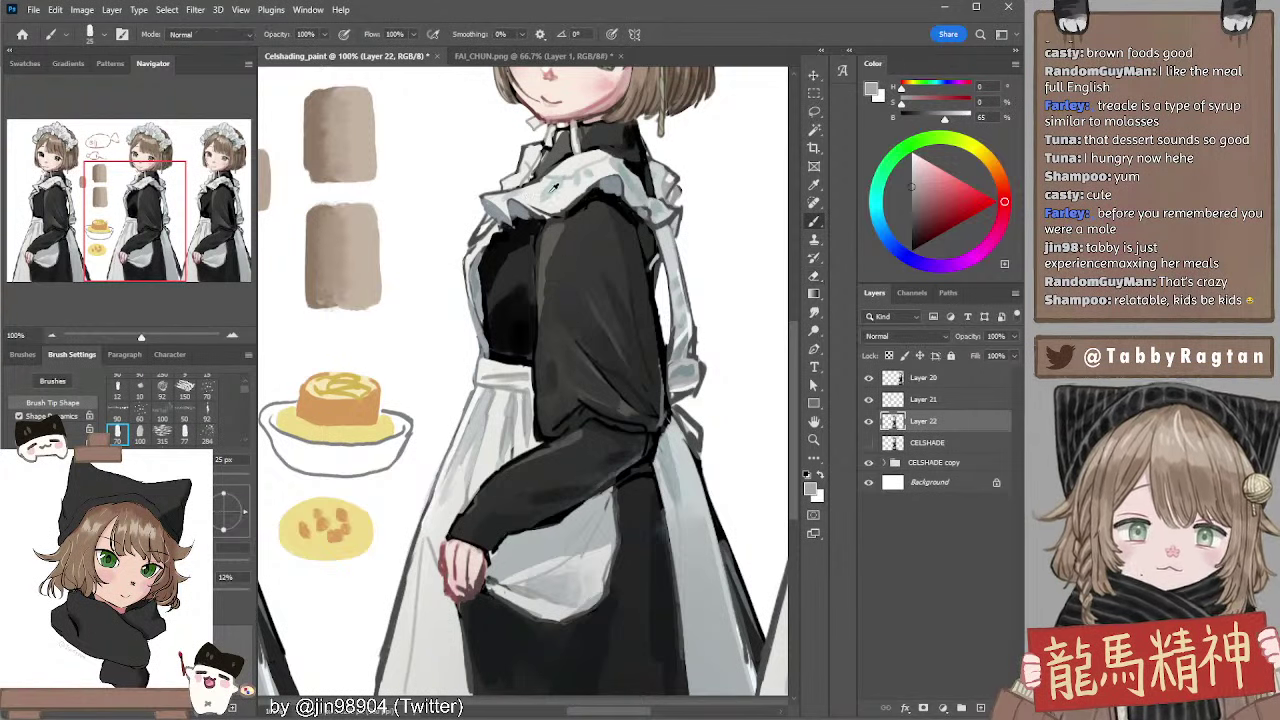
# Paint the collar ruffle's front folds in sampled blue-grey (hue 207, saturation 12%, brightness 59%) and light grey (saturation 2%, brightness 89%) at 10 px
pyautogui.keyDown('alt'); pyautogui.click(524, 200); pyautogui.keyUp('alt')
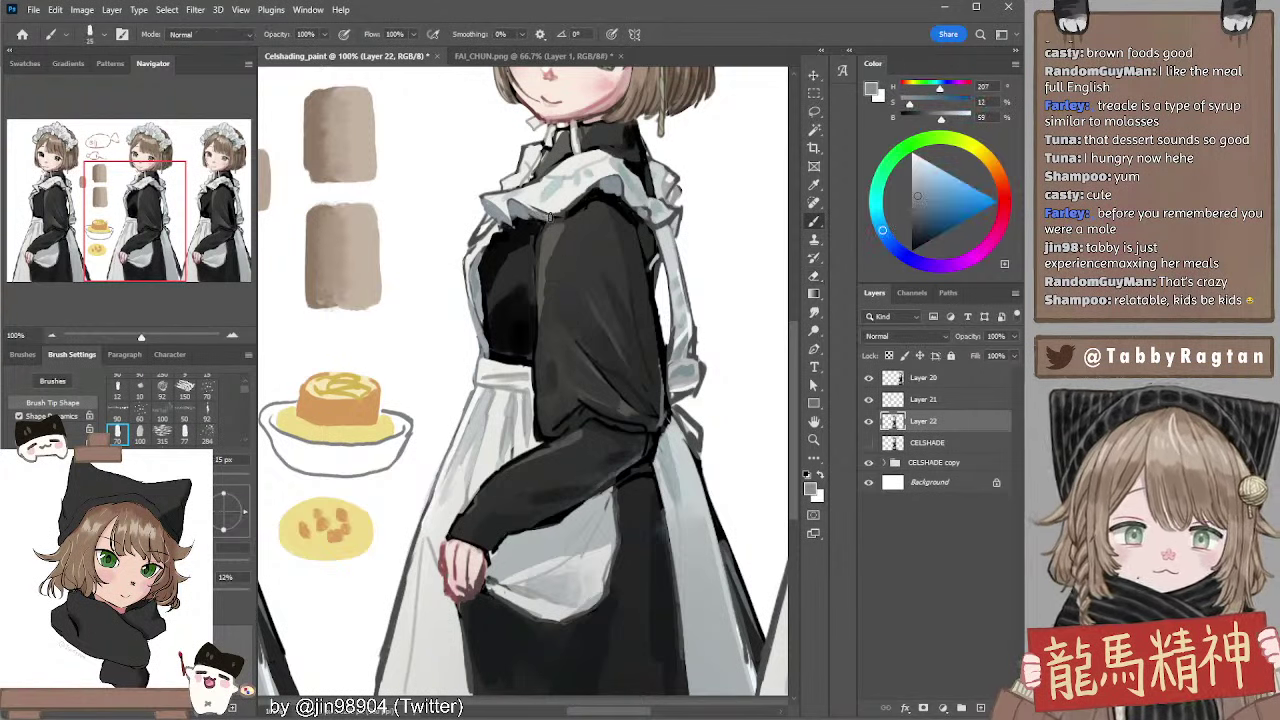
pyautogui.press('[')
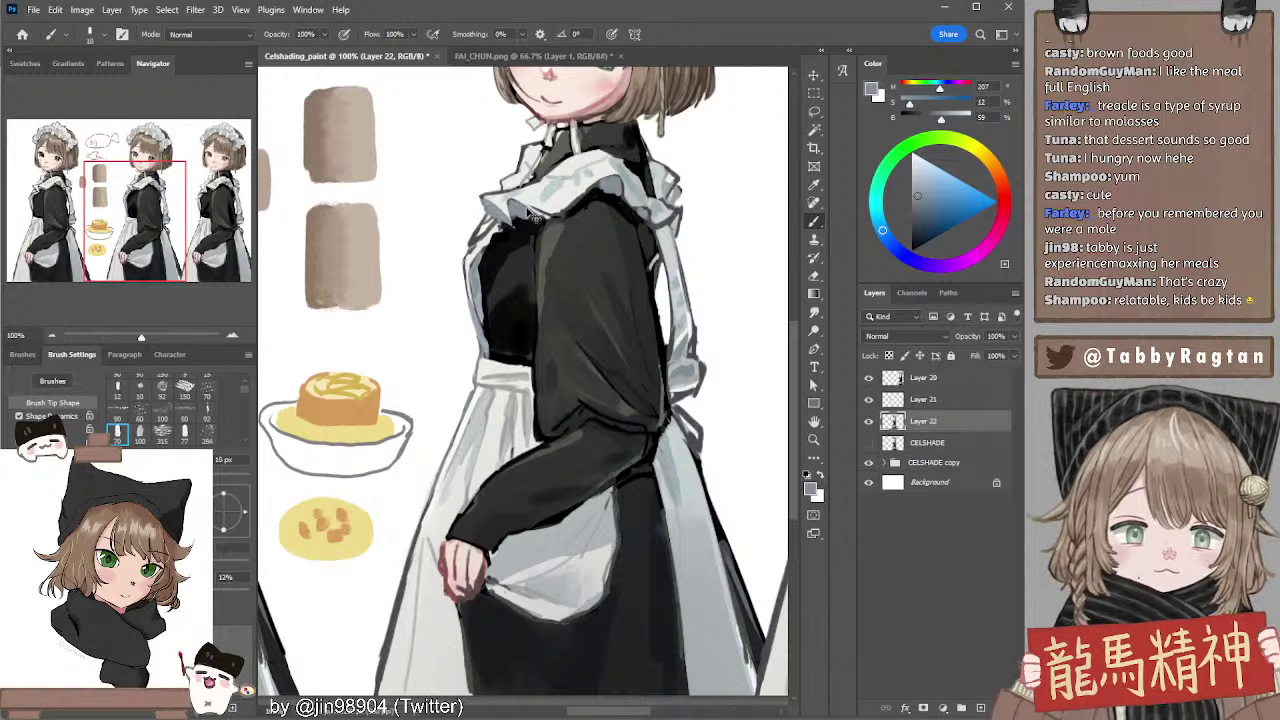
pyautogui.keyDown('alt'); pyautogui.click(545, 197); pyautogui.keyUp('alt')
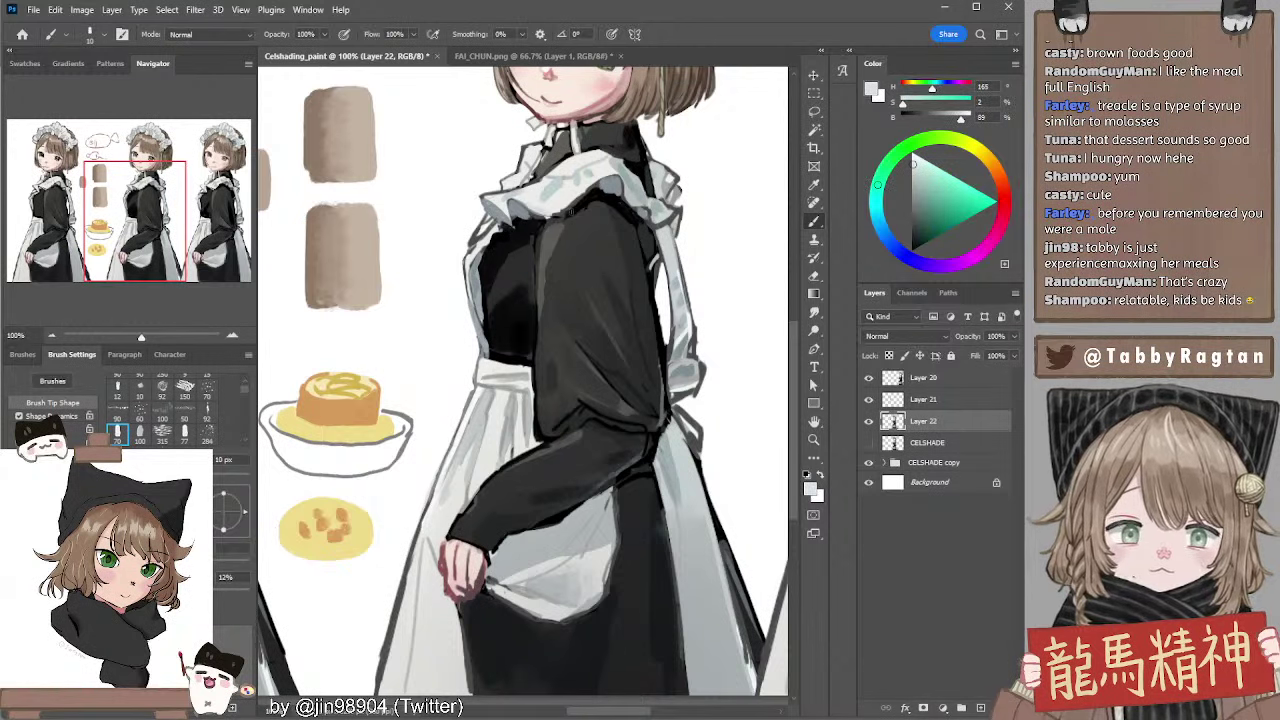
pyautogui.keyDown('alt'); pyautogui.click(537, 203); pyautogui.keyUp('alt')
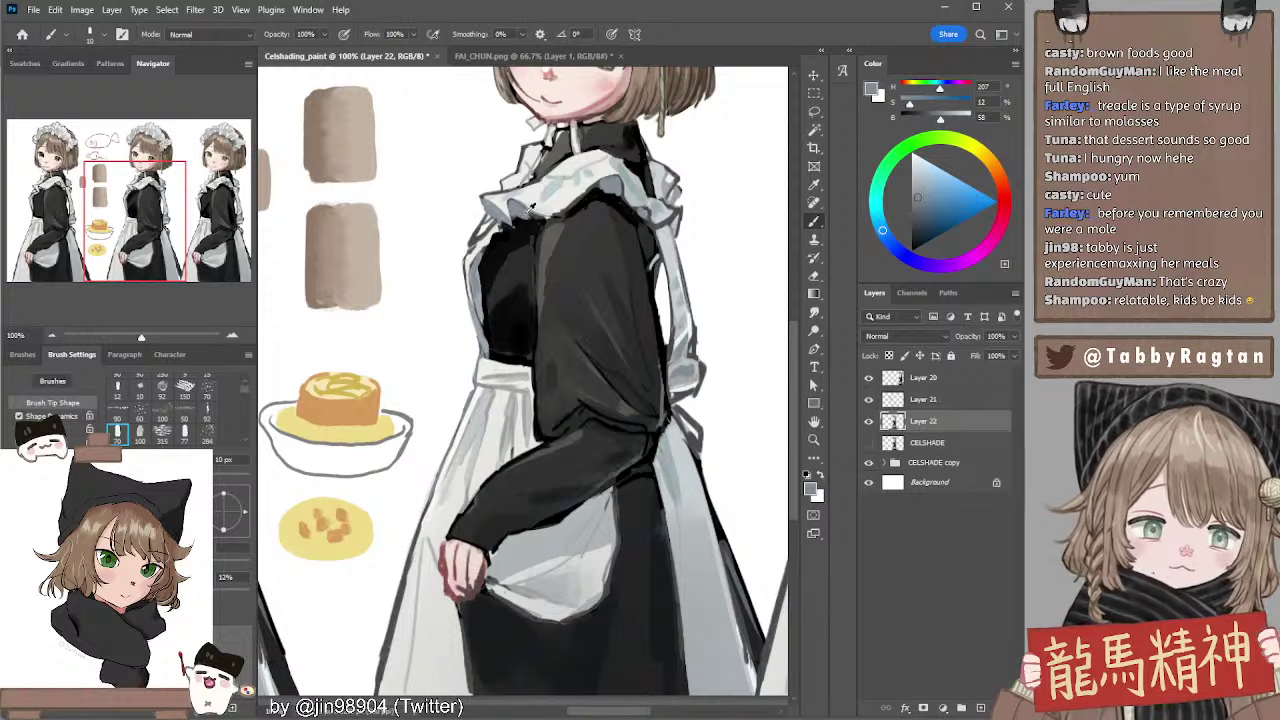
pyautogui.keyDown('alt'); pyautogui.click(532, 207); pyautogui.keyUp('alt')
pyautogui.keyDown('alt'); pyautogui.click(527, 209); pyautogui.keyUp('alt')
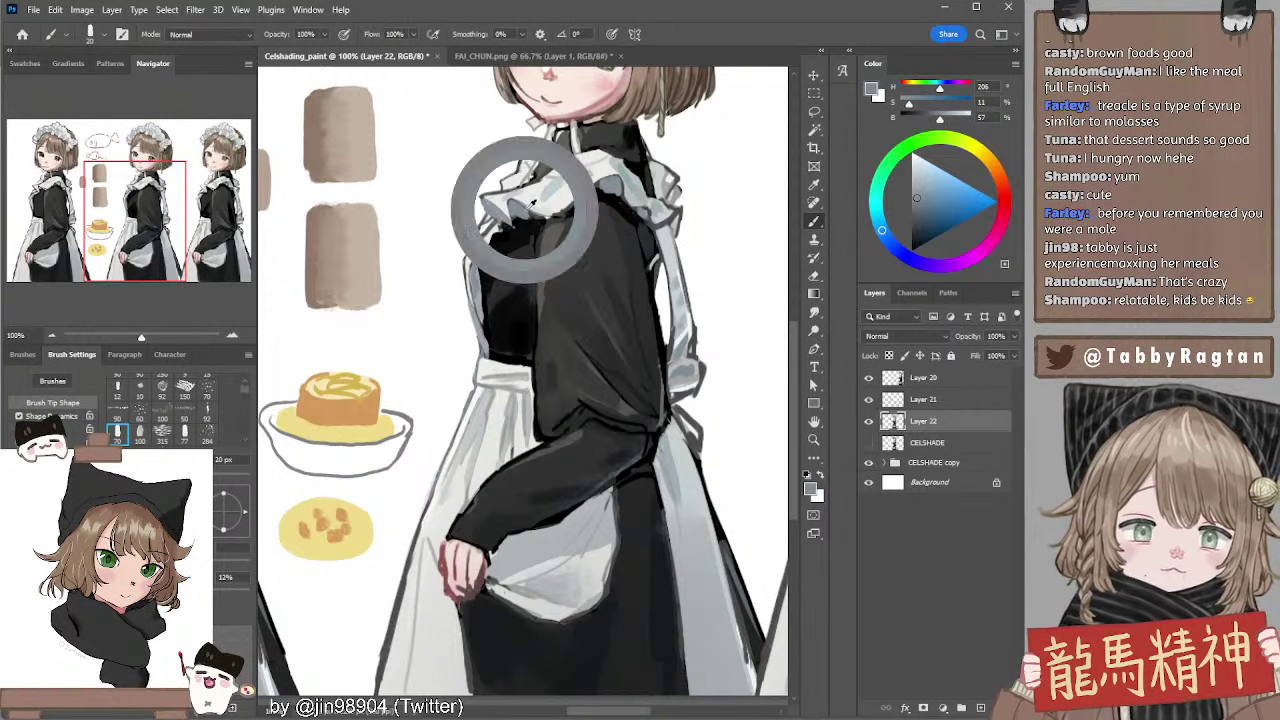
# Refine the collar ruffle's edge over the shoulder in sampled blue-grey (hue 205), black and sampled off-white (hue 60, saturation 2%, brightness 92%)
pyautogui.keyDown('alt'); pyautogui.click(526, 208); pyautogui.keyUp('alt')
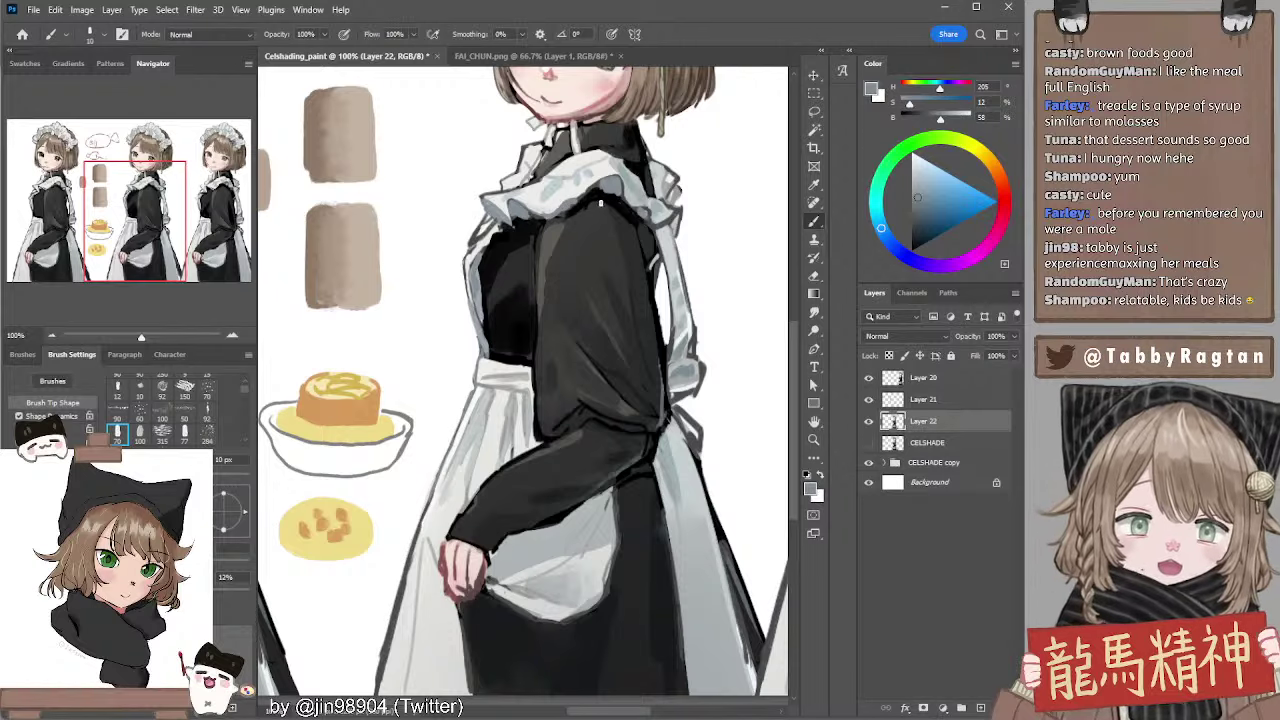
pyautogui.press('d')
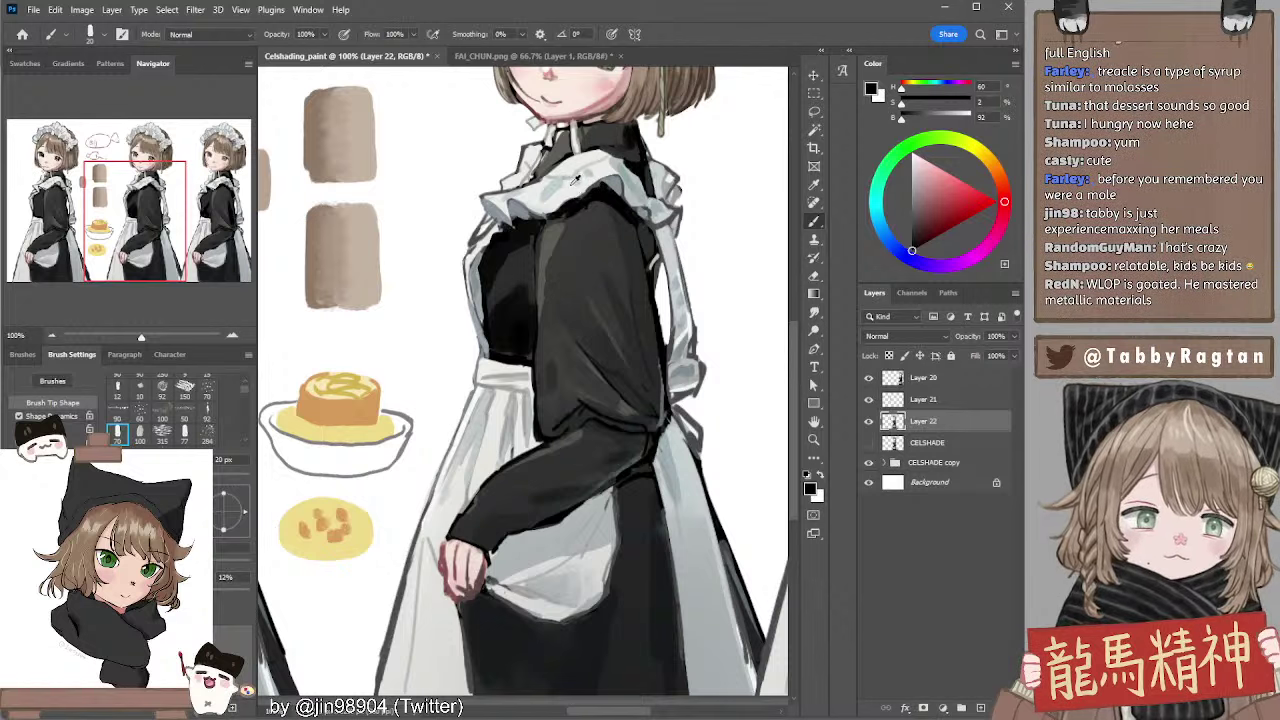
pyautogui.keyDown('alt'); pyautogui.click(573, 180); pyautogui.keyUp('alt')
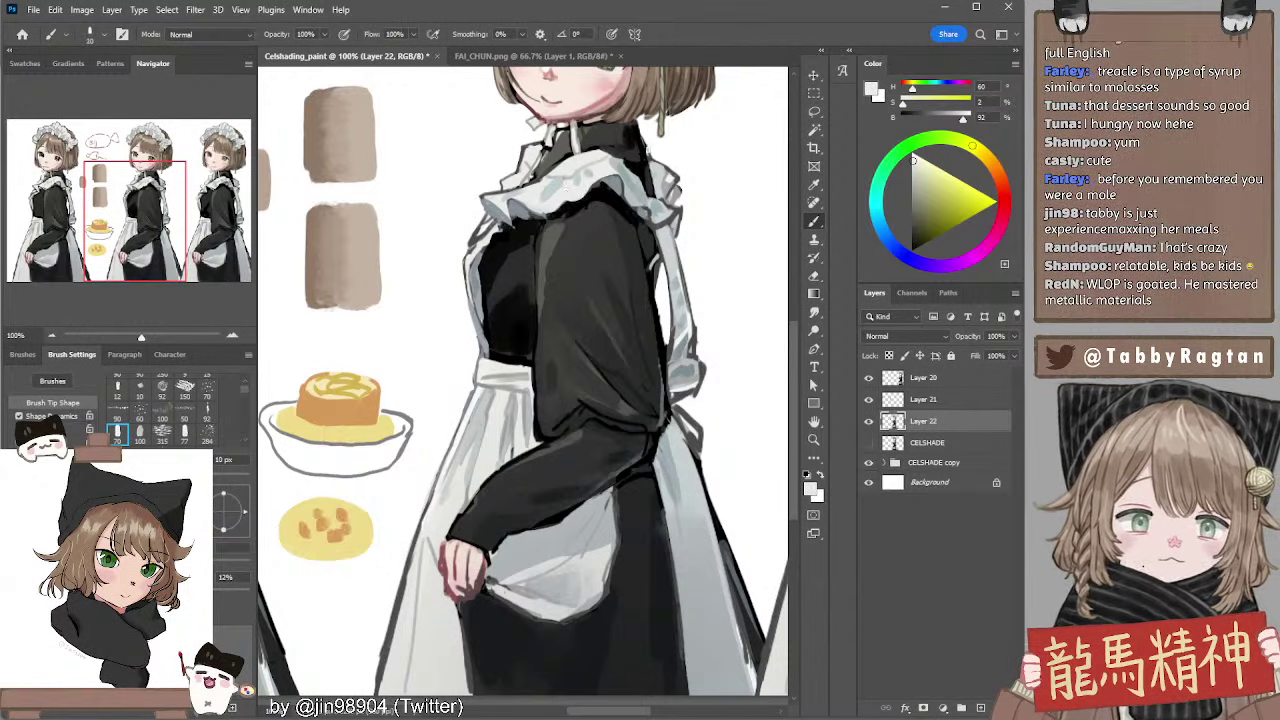
# Shade the apron skirt's pleats above the sleeve with sampled greys (hue 180, brightness 63%; hue 189, brightness 74%) at 10 to 25 px
pyautogui.moveTo(667, 294)
pyautogui.mouseDown()
pyautogui.moveTo(654, 237)
pyautogui.moveTo(655, 261)
pyautogui.moveTo(658, 250)
pyautogui.mouseUp()
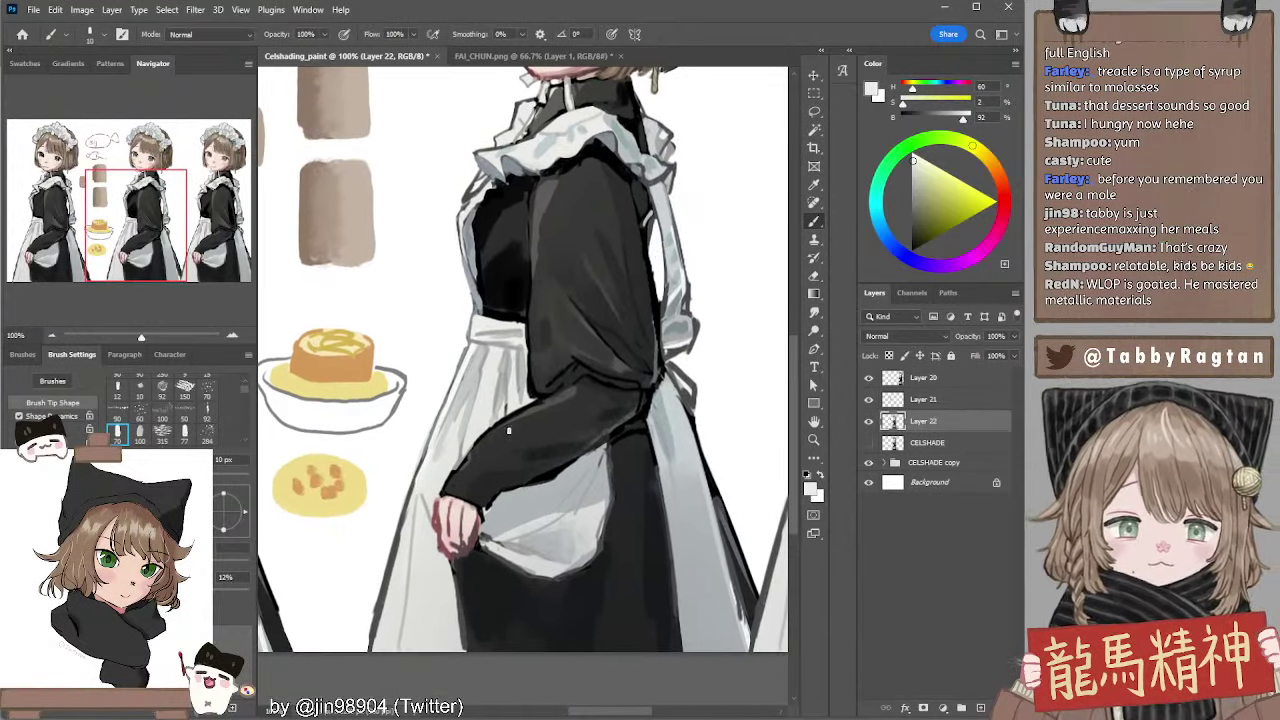
pyautogui.keyDown('alt'); pyautogui.click(507, 405); pyautogui.keyUp('alt')
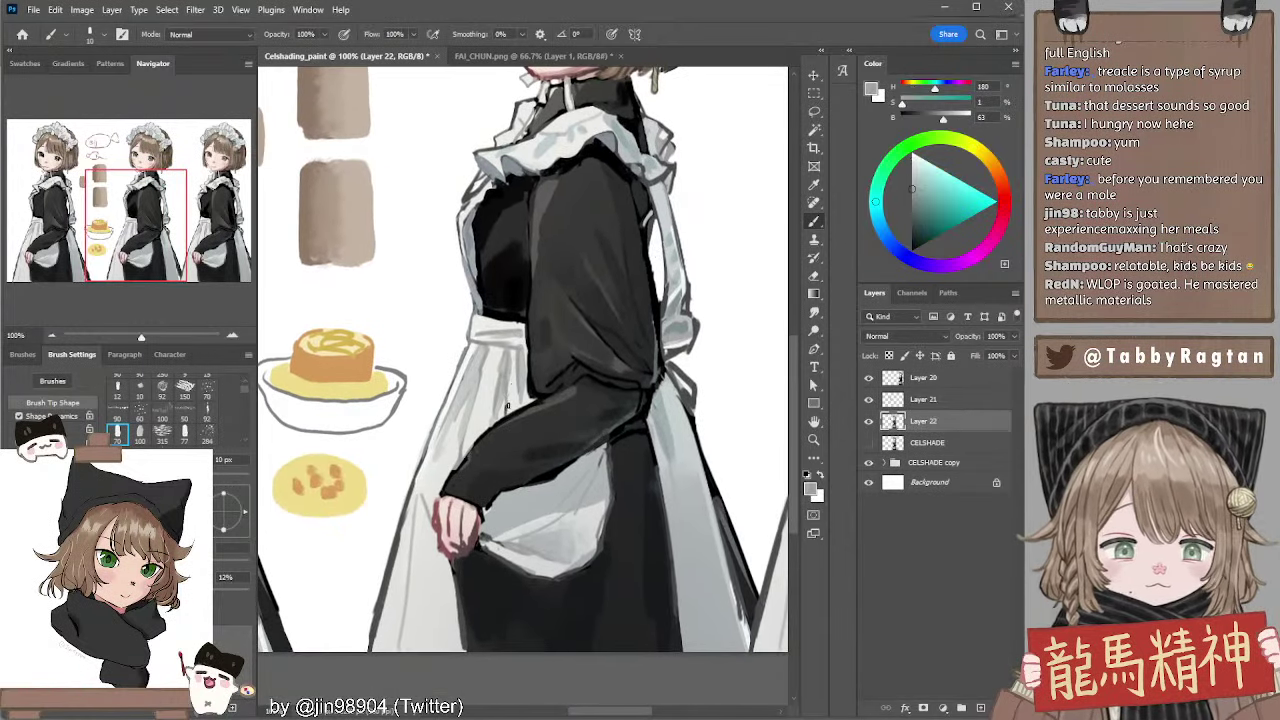
pyautogui.keyDown('alt'); pyautogui.click(466, 399); pyautogui.keyUp('alt')
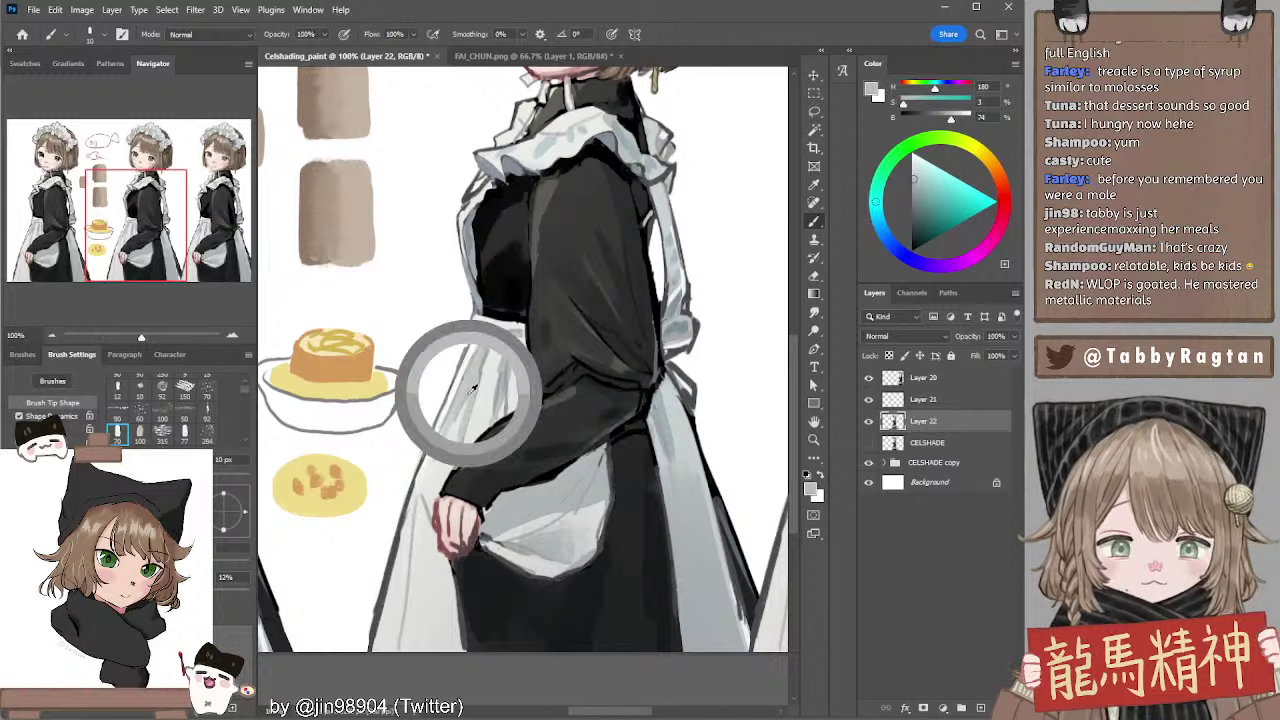
pyautogui.press(']')
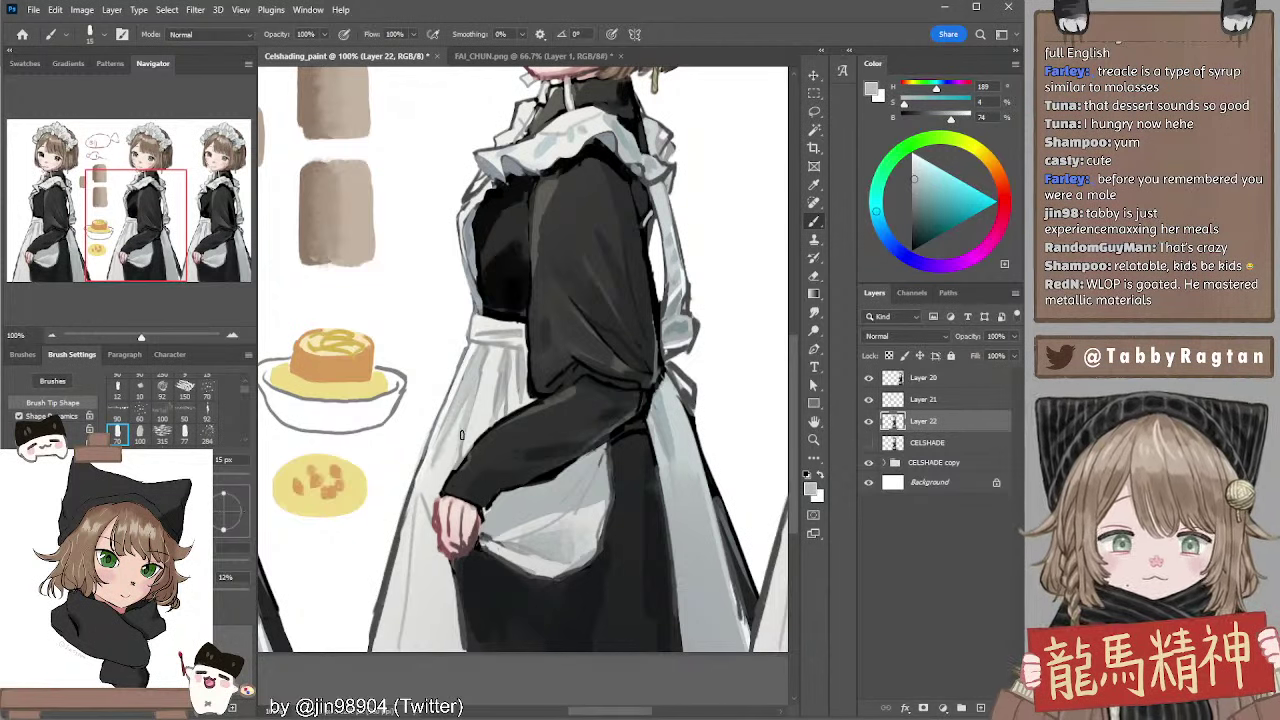
pyautogui.press(']')
pyautogui.press(']')
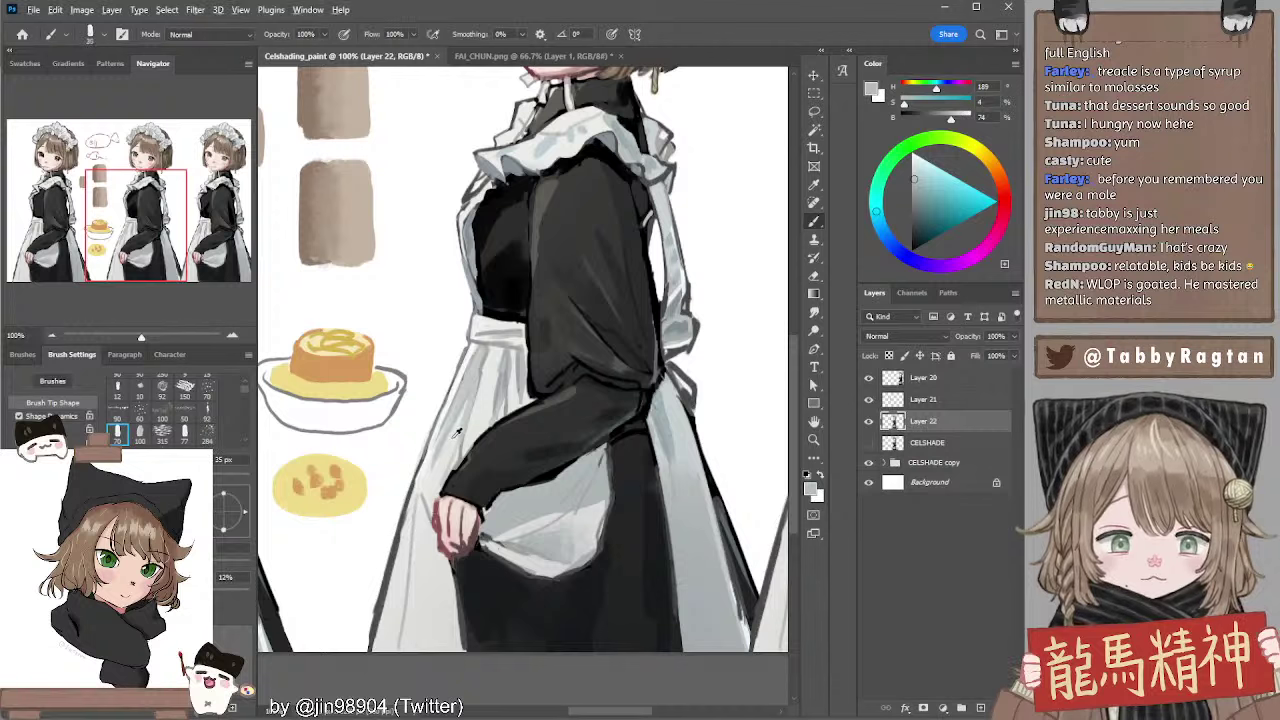
# Blend the apron skirt's front in sampled light grey (hue 150, saturation 2%, brightness 80%) and off-white (hue 40, saturation 1%, brightness 98%) at 50 px
pyautogui.keyDown('alt'); pyautogui.click(452, 416); pyautogui.keyUp('alt')
pyautogui.press(']')
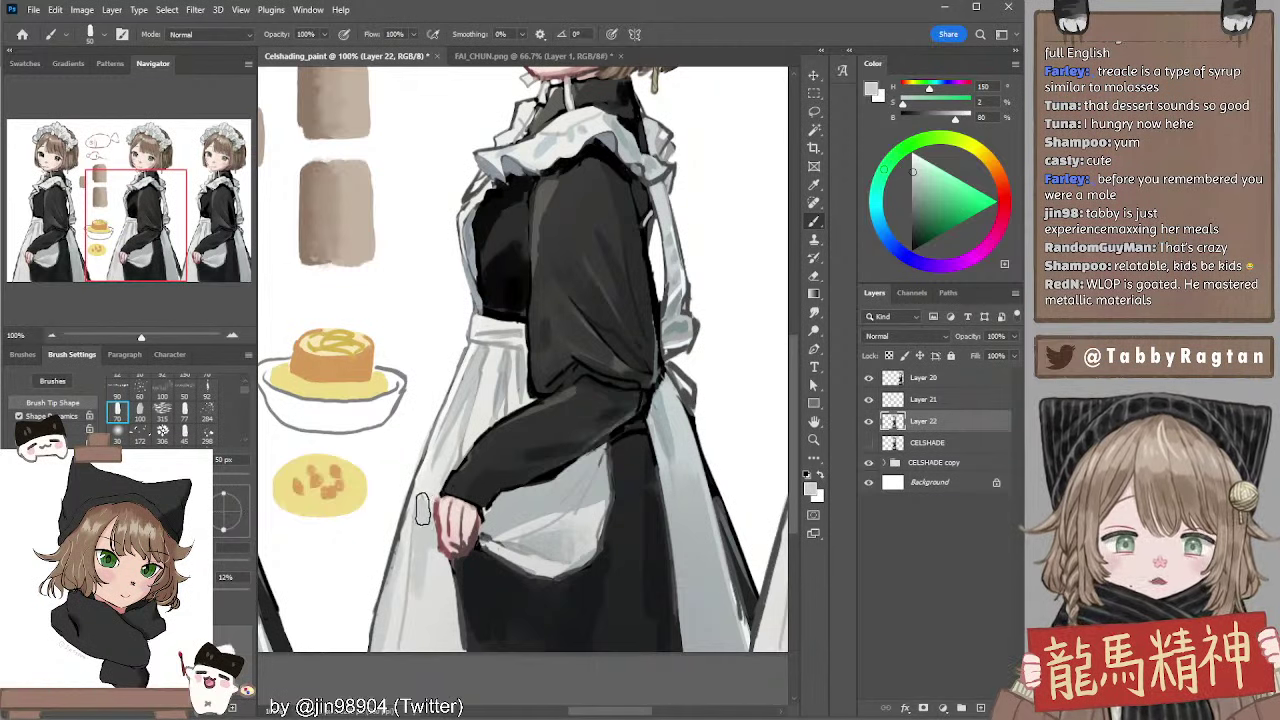
pyautogui.keyDown('alt'); pyautogui.click(448, 337); pyautogui.keyUp('alt')
pyautogui.keyDown('alt'); pyautogui.click(462, 368); pyautogui.keyUp('alt')
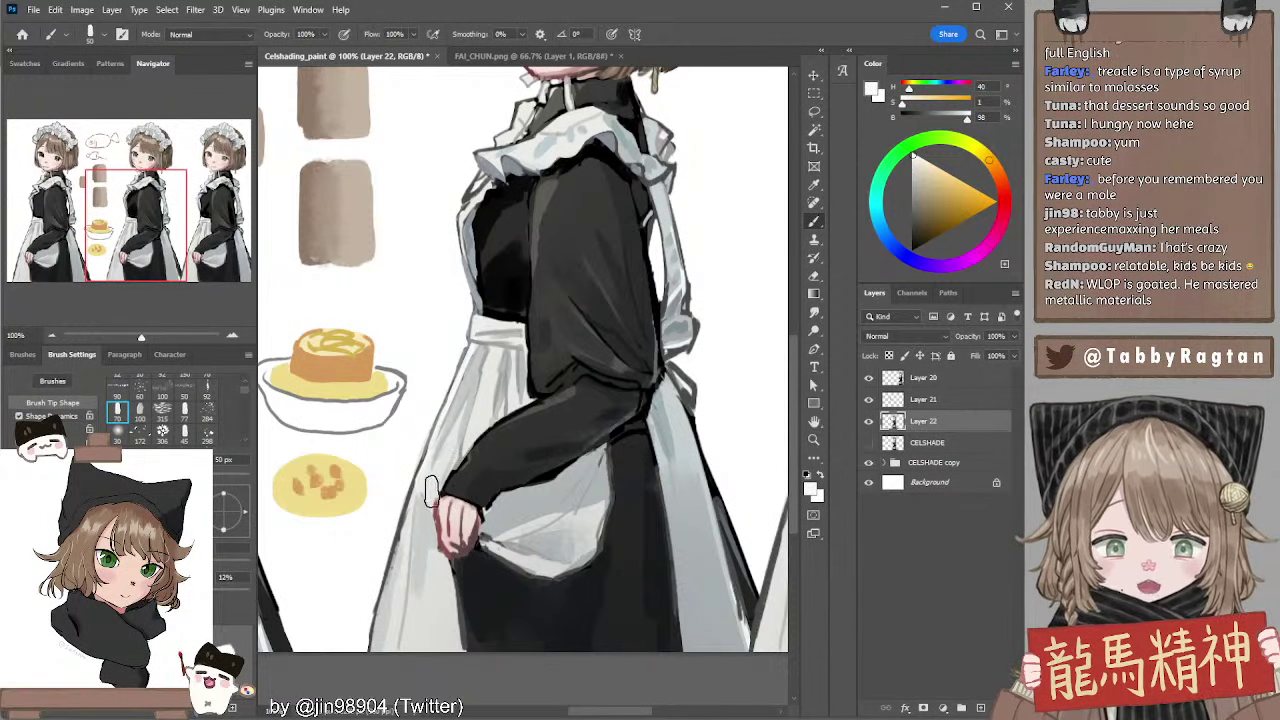
pyautogui.press('[')
pyautogui.press('[')
pyautogui.press('[')
pyautogui.press('[')
pyautogui.press('[')
pyautogui.press('[')
pyautogui.press('[')
pyautogui.press('[')
pyautogui.press('[')
pyautogui.press('[')
pyautogui.moveTo(426, 491)
pyautogui.mouseDown()
pyautogui.moveTo(531, 502)
pyautogui.moveTo(502, 541)
pyautogui.mouseUp()
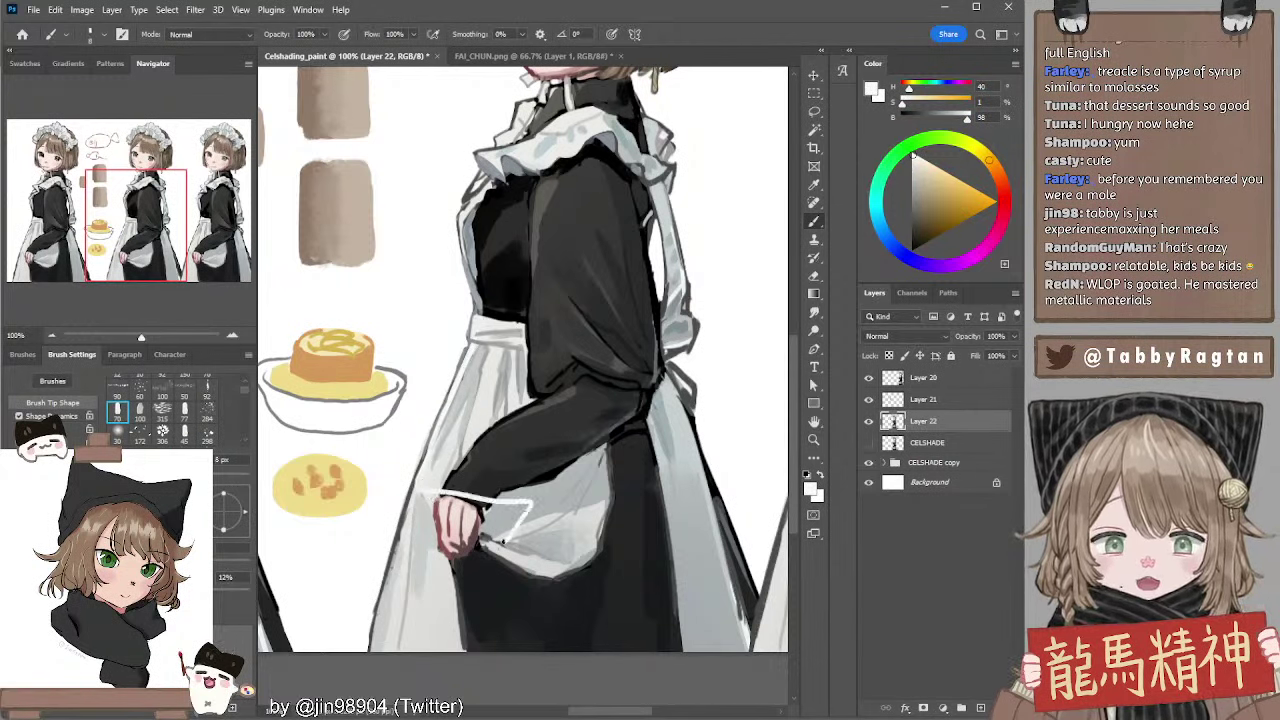
pyautogui.hotkey('ctrl', 'z')
pyautogui.moveTo(426, 491)
pyautogui.mouseDown()
pyautogui.moveTo(527, 522)
pyautogui.moveTo(478, 540)
pyautogui.moveTo(436, 514)
pyautogui.mouseUp()
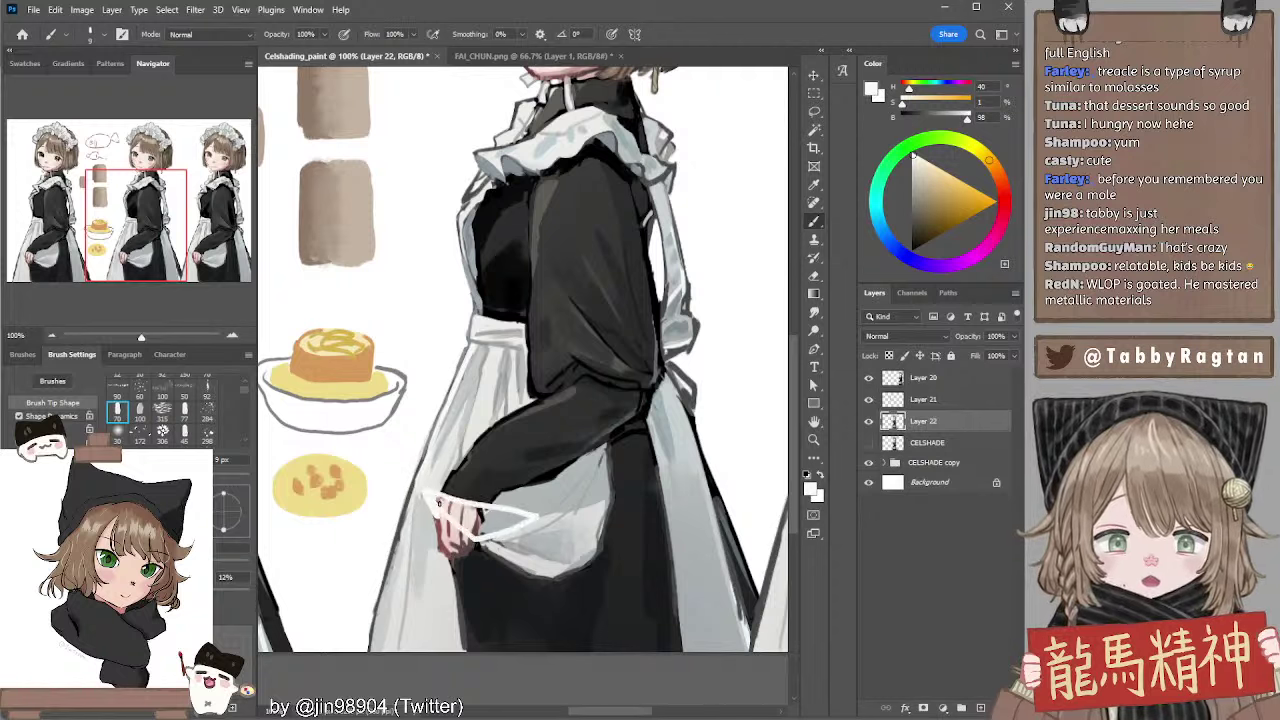
pyautogui.hotkey('ctrl', 'z')
pyautogui.hotkey('ctrl', 'z')
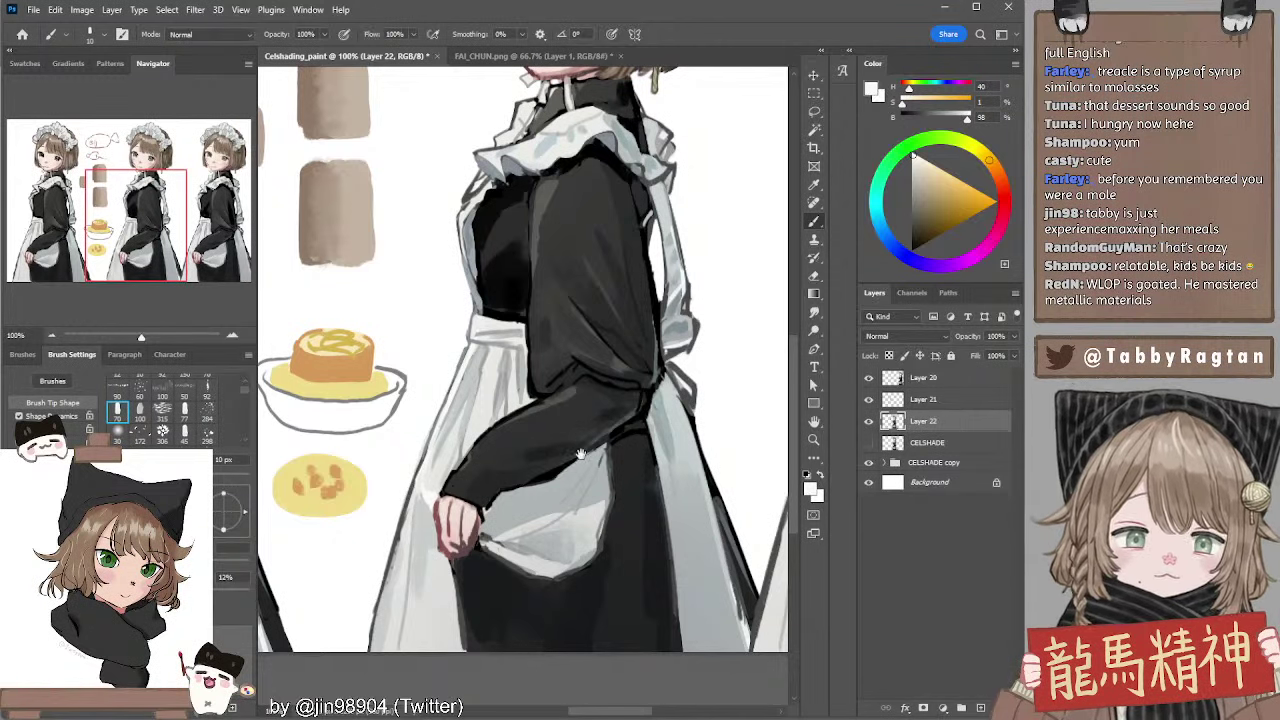
# Shade the apron pocket below the forearm in teal-grey (hue 188, saturation 13%, brightness 59%) at 20 to 25 px, undoing unwanted strokes
pyautogui.moveTo(580, 455); pyautogui.dragTo(592, 432)
pyautogui.keyDown('alt'); pyautogui.click(505, 487); pyautogui.keyUp('alt')
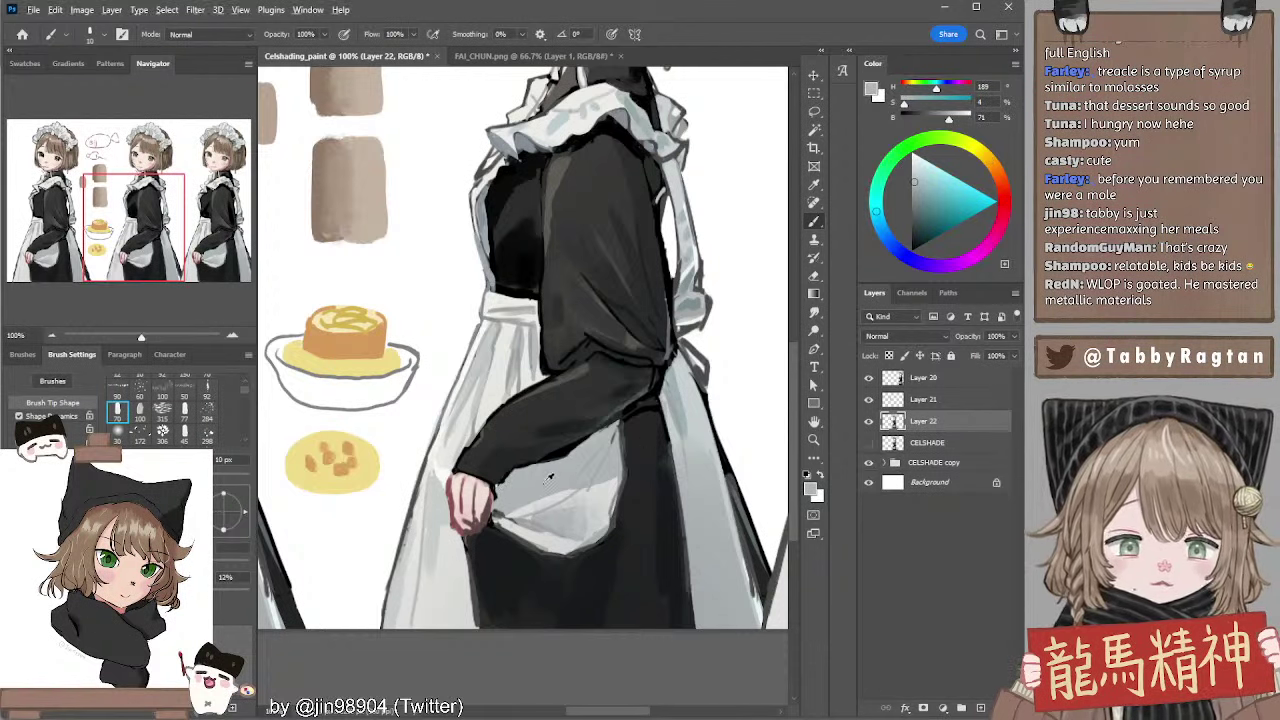
pyautogui.keyDown('alt'); pyautogui.click(543, 482); pyautogui.keyUp('alt')
pyautogui.click(918, 197)
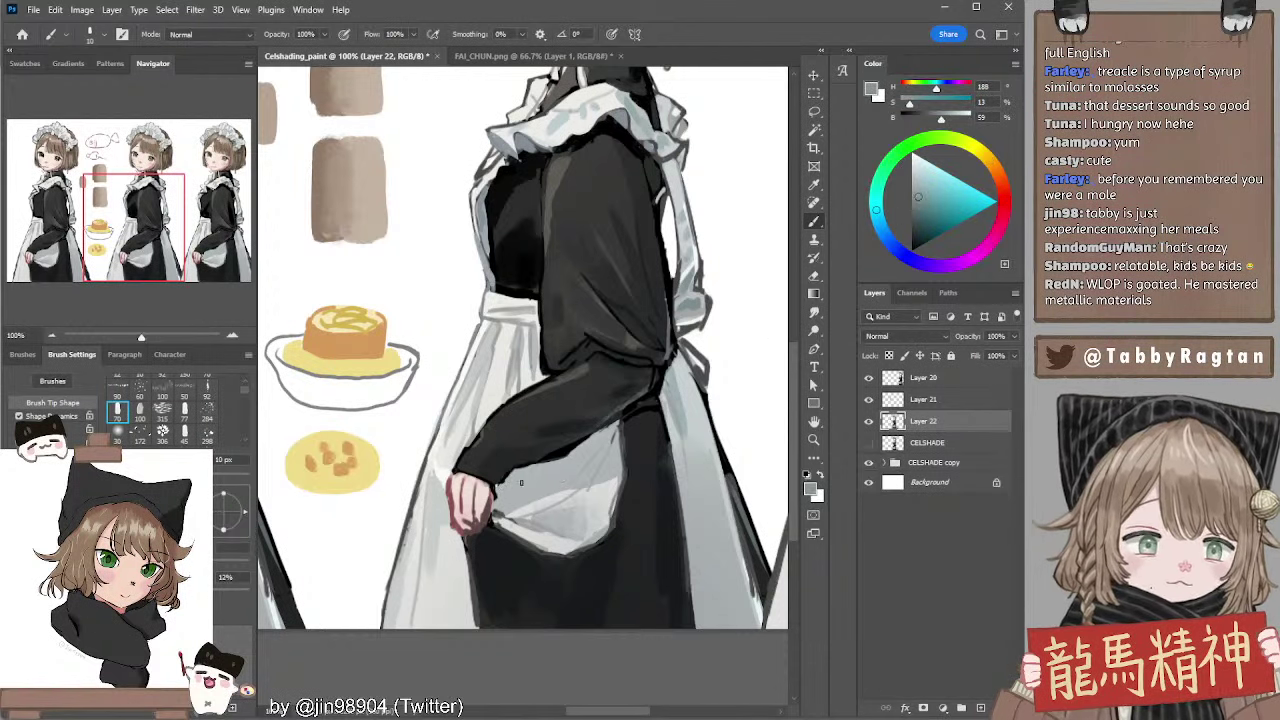
pyautogui.press(']')
pyautogui.press(']')
pyautogui.moveTo(506, 502); pyautogui.dragTo(602, 486)
pyautogui.hotkey('ctrl', 'z')
pyautogui.press('[')
pyautogui.hotkey('ctrl', 'z')
pyautogui.press(']')
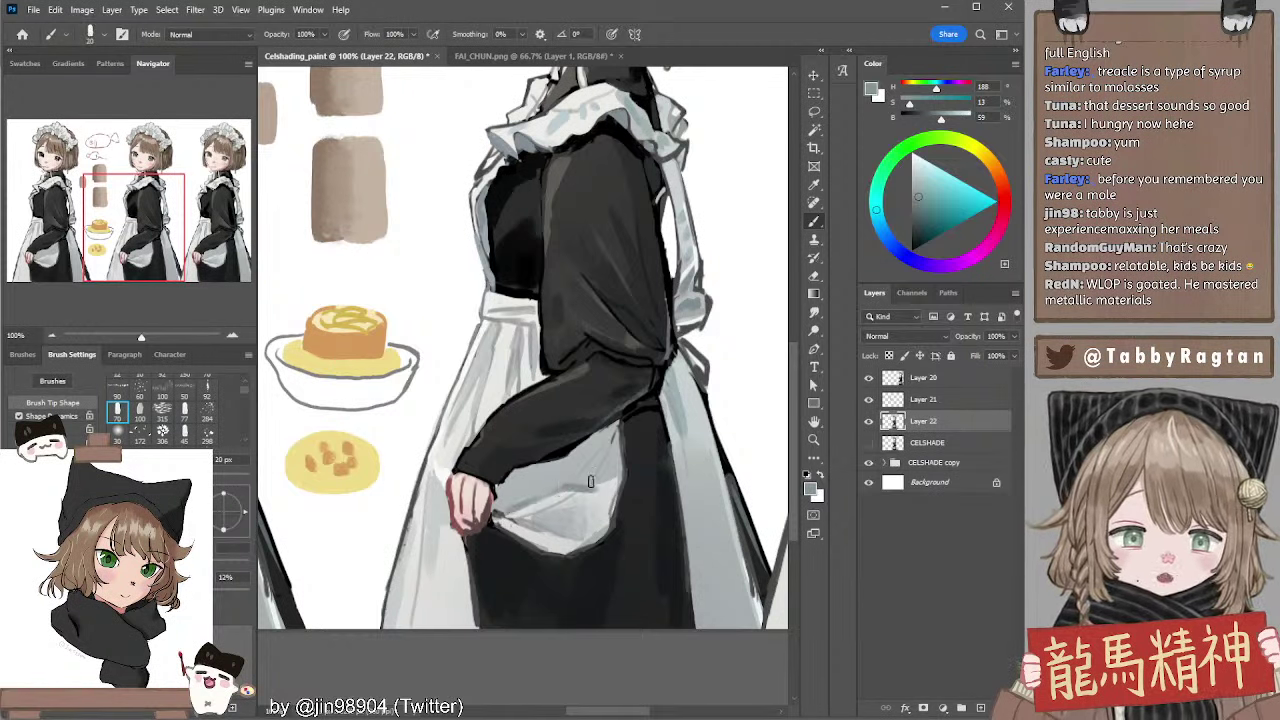
pyautogui.hotkey('ctrl', 'z')
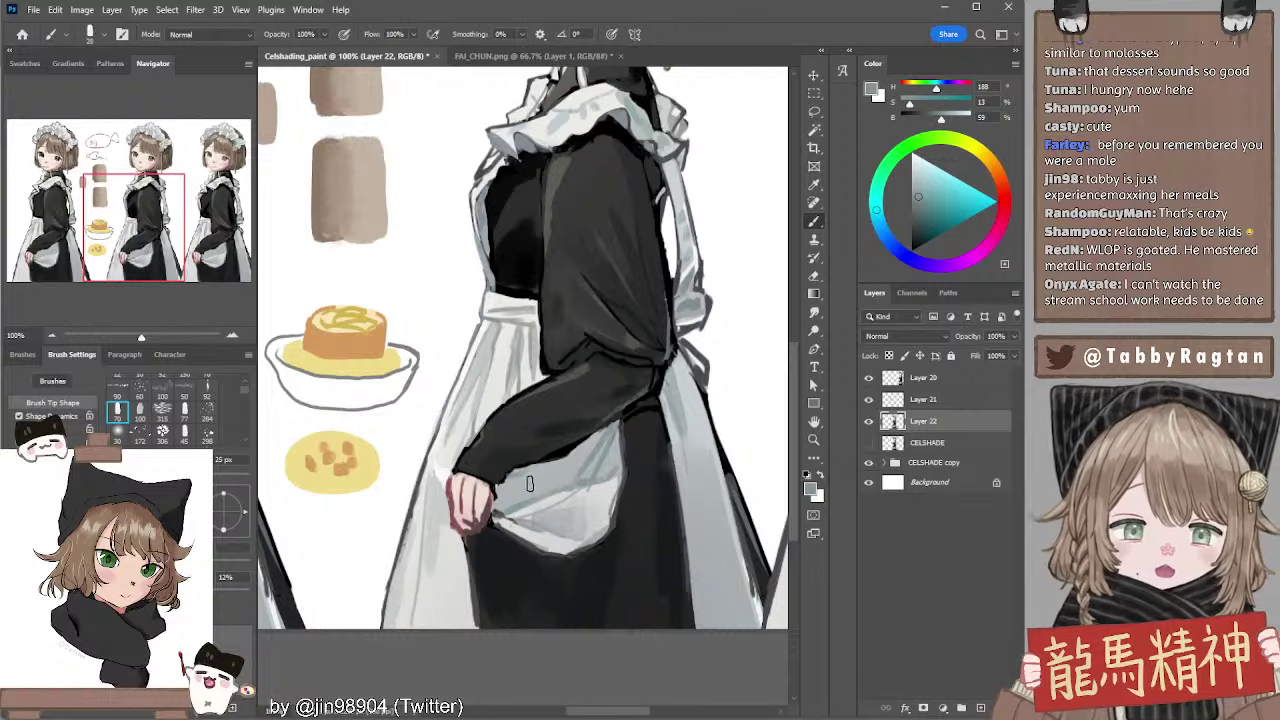
pyautogui.press('[')
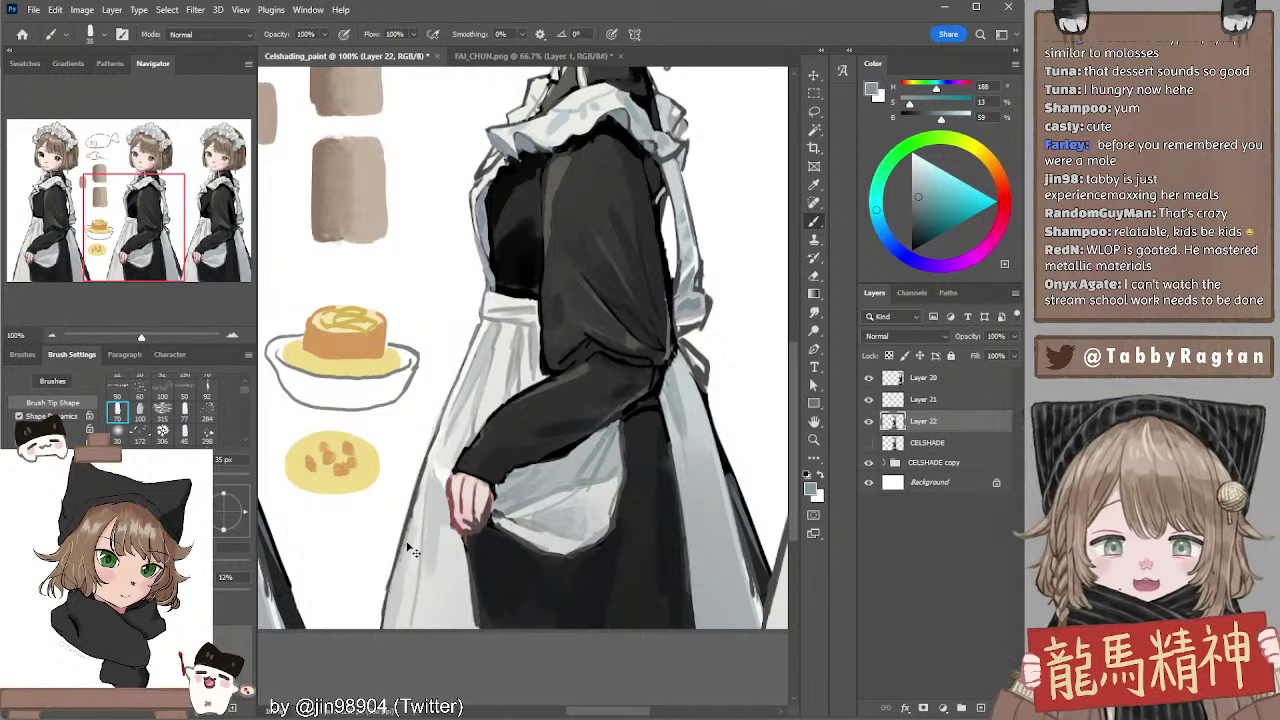
# Erase along the apron skirt's front edge at 15 px and redraw it past the hand in sampled blue-grey (hue 210, saturation 9%, brightness 58%)
pyautogui.press('e')
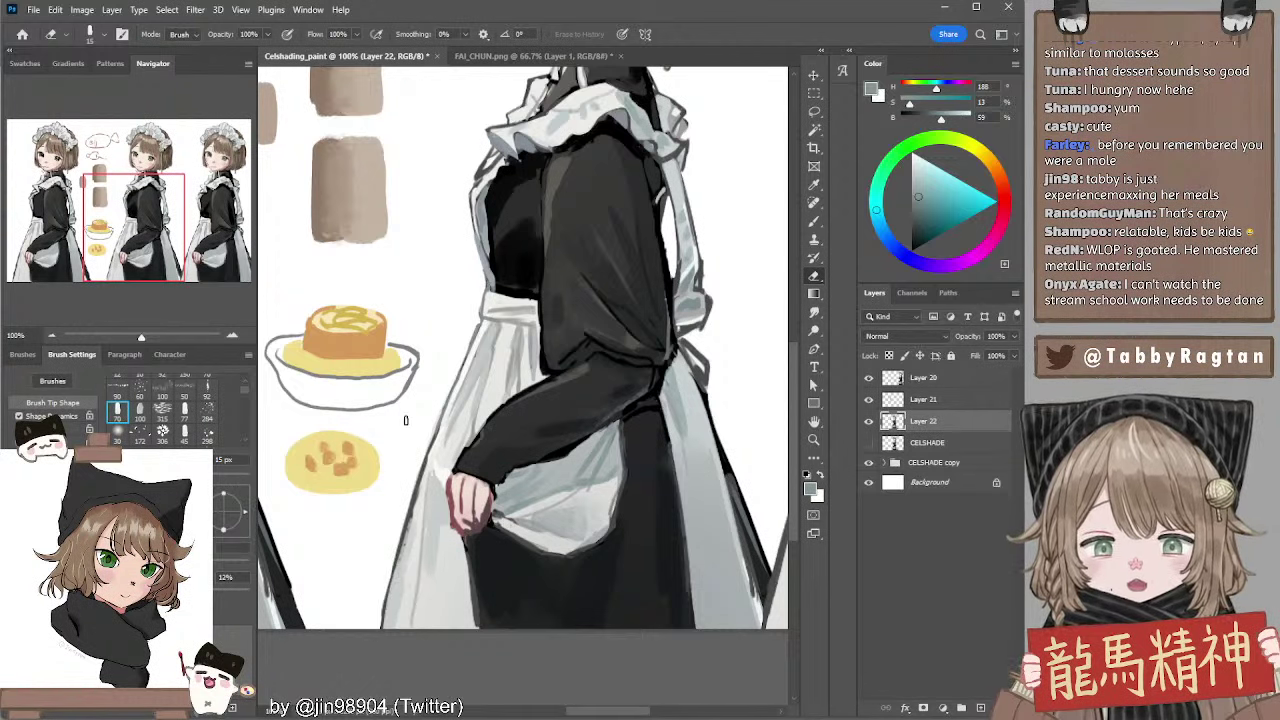
pyautogui.moveTo(526, 341); pyautogui.dragTo(522, 359)
pyautogui.press('b')
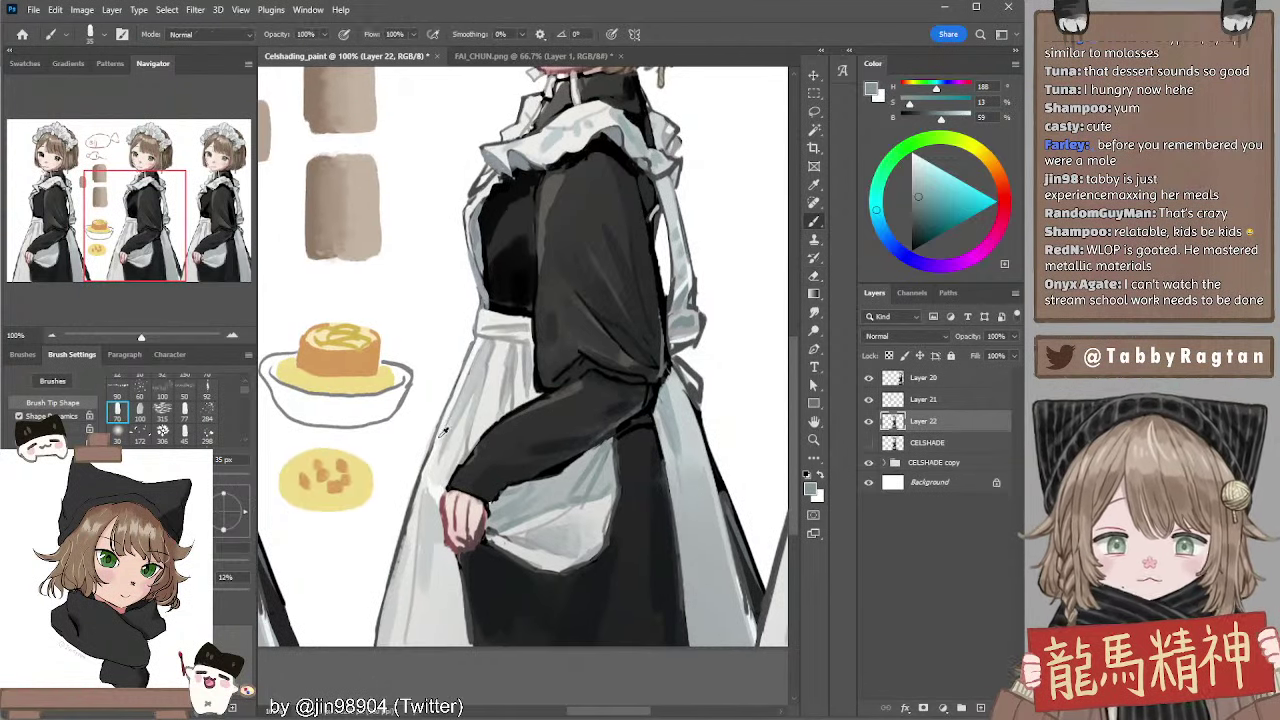
pyautogui.keyDown('alt'); pyautogui.click(437, 428); pyautogui.keyUp('alt')
pyautogui.press('[')
pyautogui.press('[')
pyautogui.press('[')
pyautogui.press('[')
pyautogui.press('[')
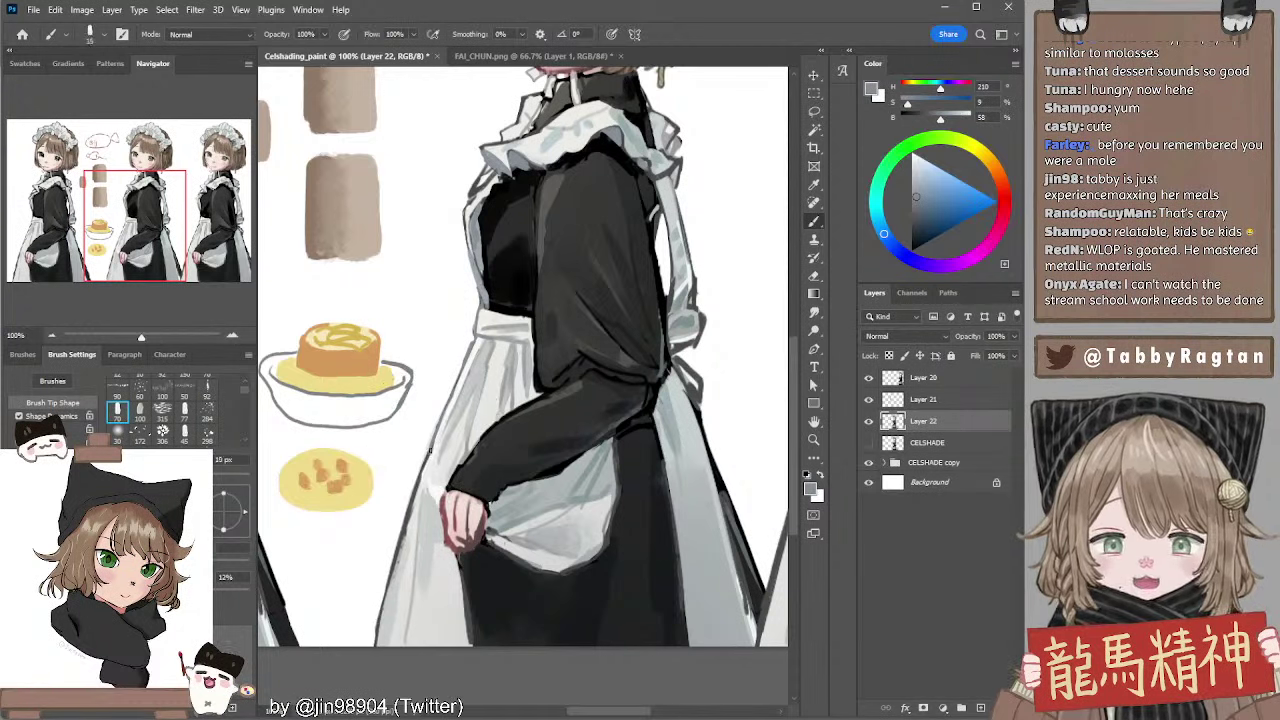
pyautogui.moveTo(428, 456); pyautogui.dragTo(405, 528)
pyautogui.hotkey('ctrl', 'z')
pyautogui.hotkey('ctrl', 'z')
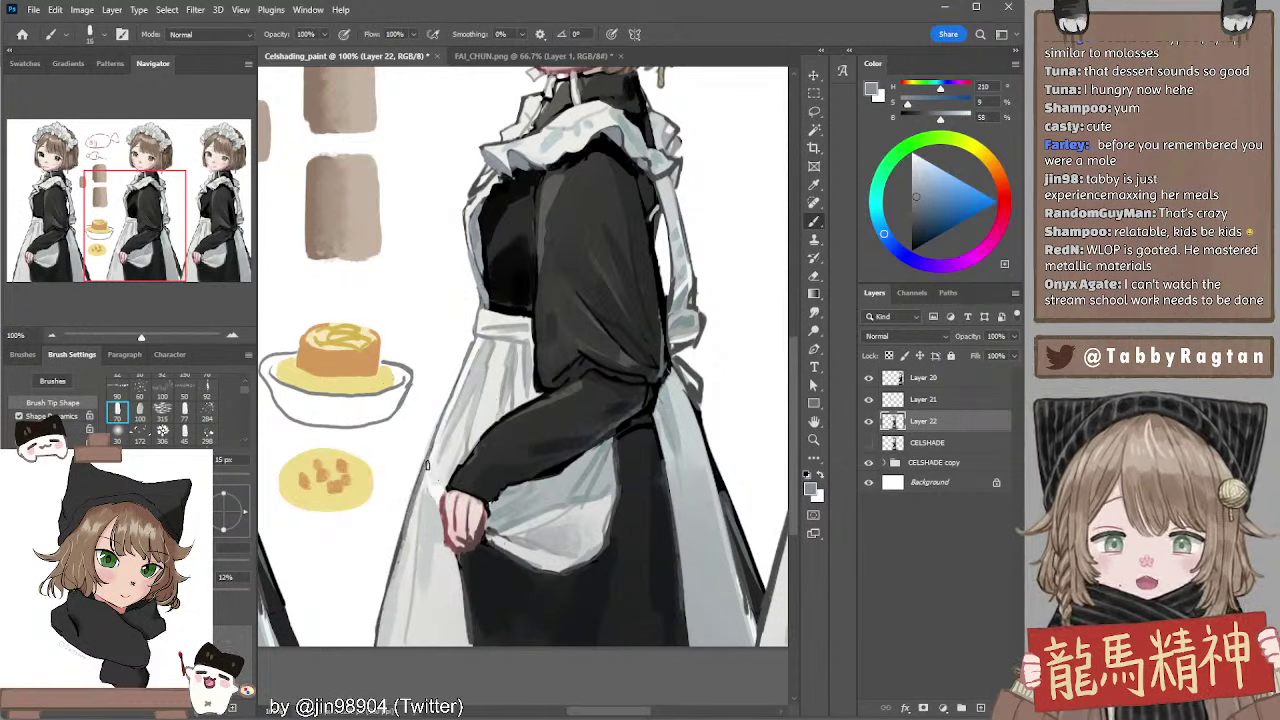
pyautogui.hotkey('ctrl', 'z')
pyautogui.moveTo(428, 464); pyautogui.dragTo(374, 647)
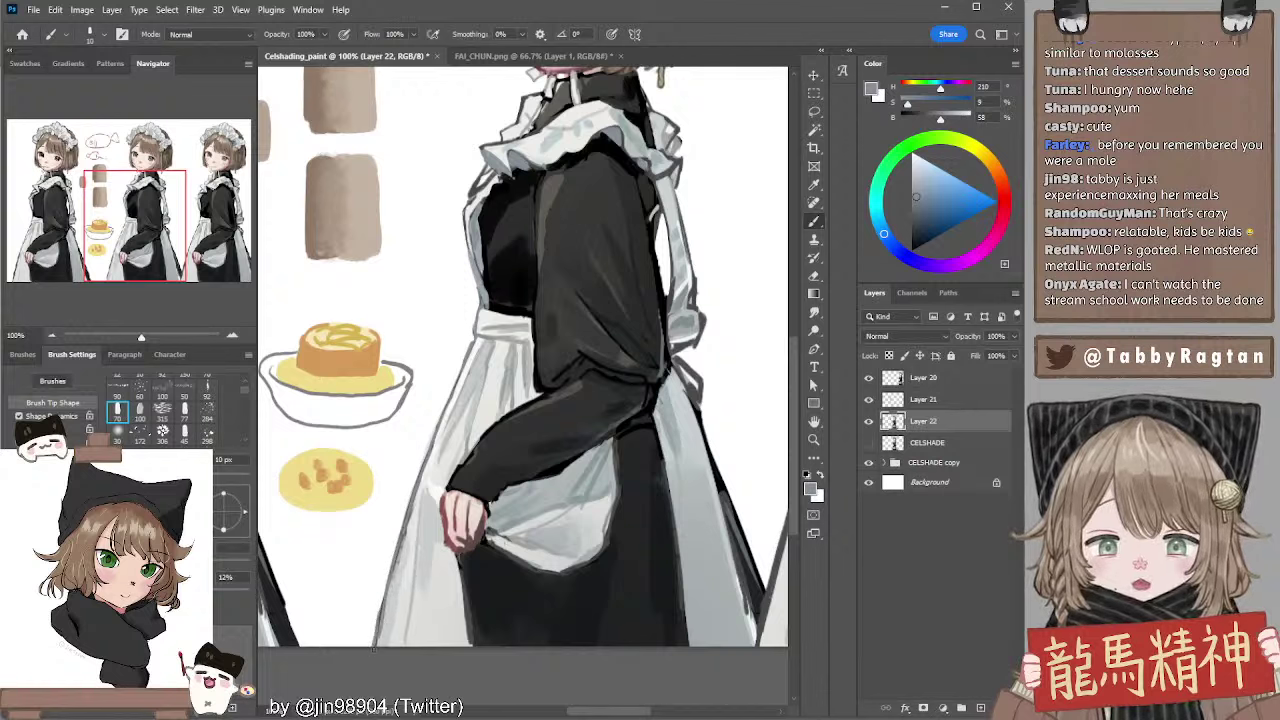
# Blend the apron skirt's front edge above the hand in sampled off-white (hue 60, saturation 1%, brightness 90%) at 15 to 30 px
pyautogui.keyDown('alt'); pyautogui.click(436, 463); pyautogui.keyUp('alt')
pyautogui.press(']')
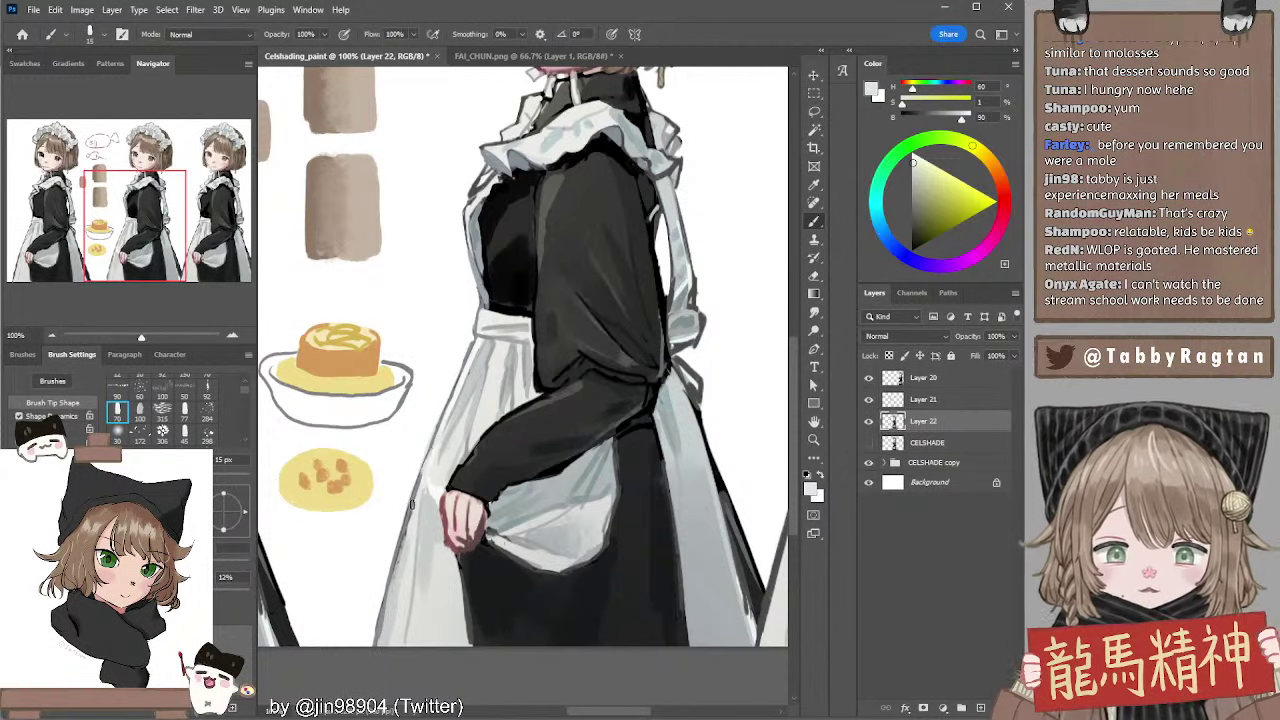
pyautogui.press(']')
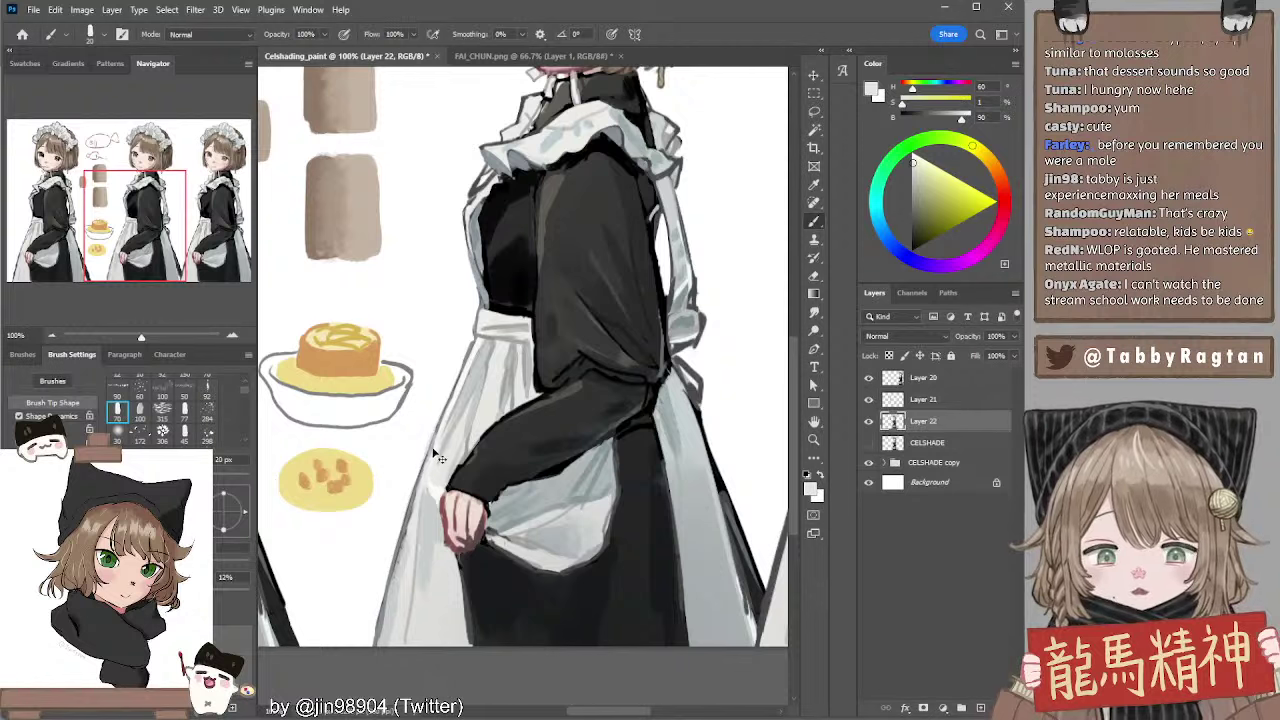
pyautogui.press(']')
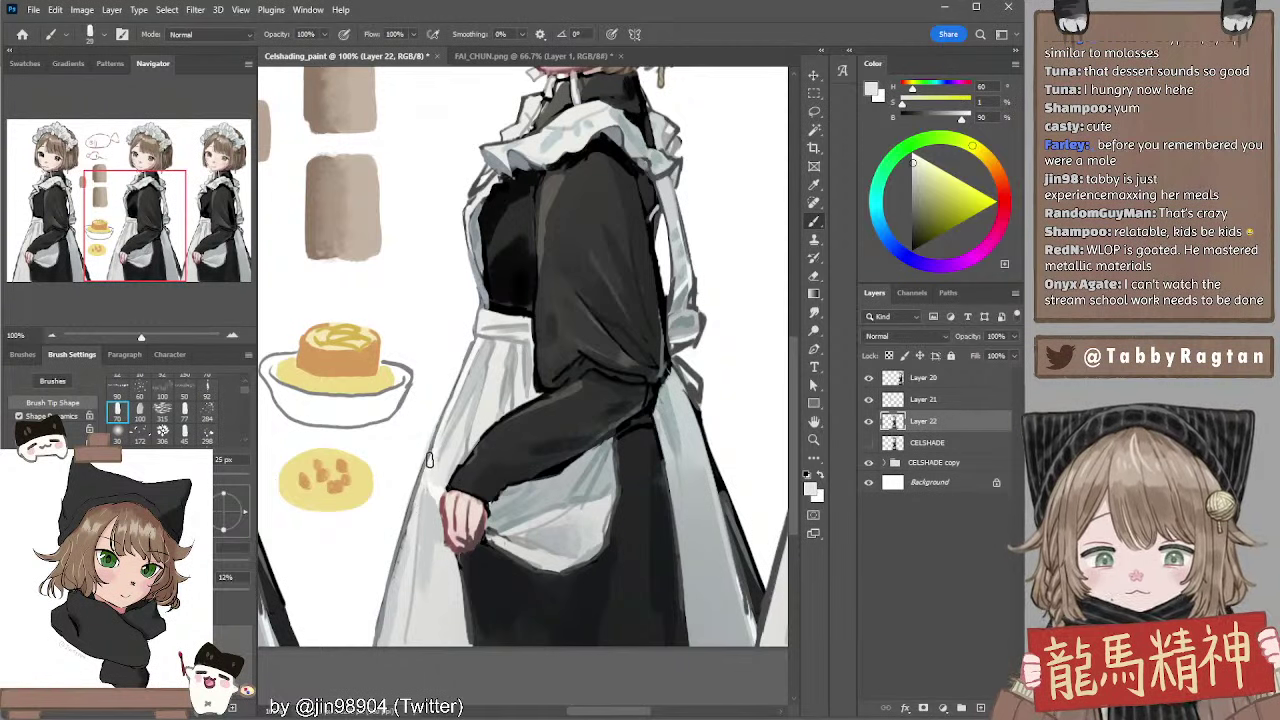
pyautogui.press(']')
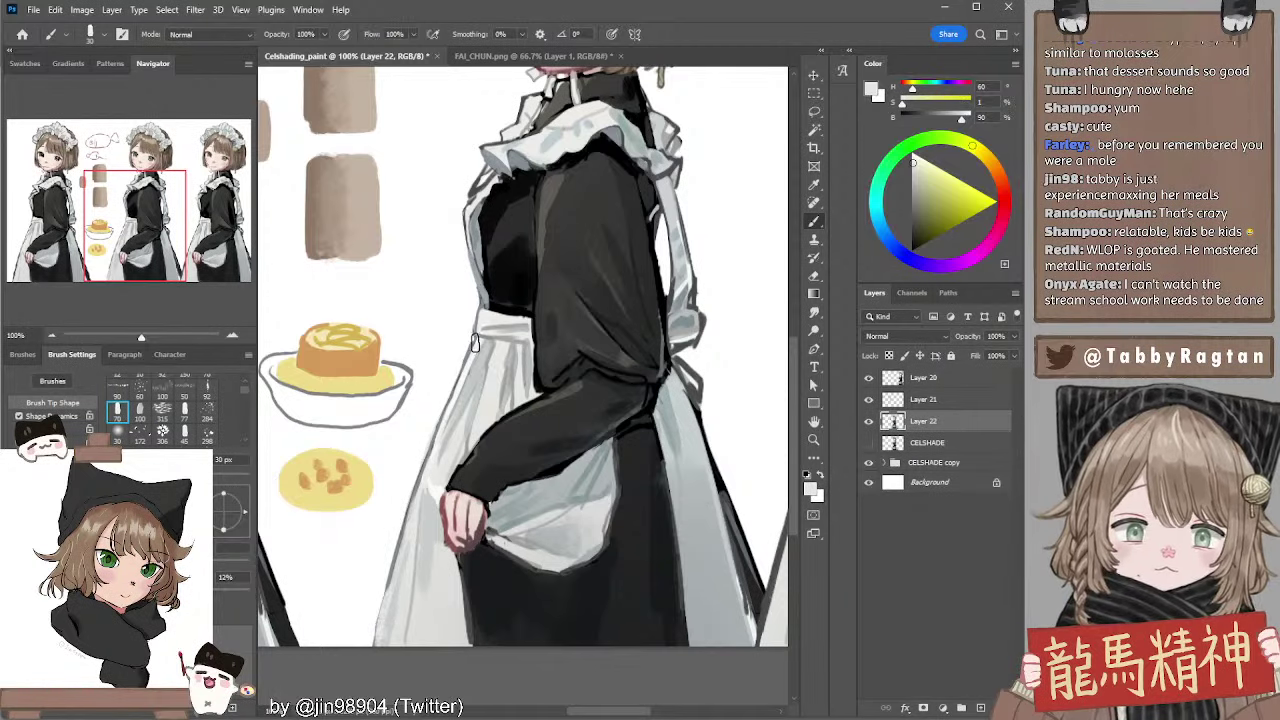
# Clean the apron bib's front edge below the collar ruffle with a 15 px eraser and sampled pale blue-grey (hue 193, saturation 9%, brightness 82%) at 10 px
pyautogui.moveTo(538, 327); pyautogui.dragTo(528, 392)
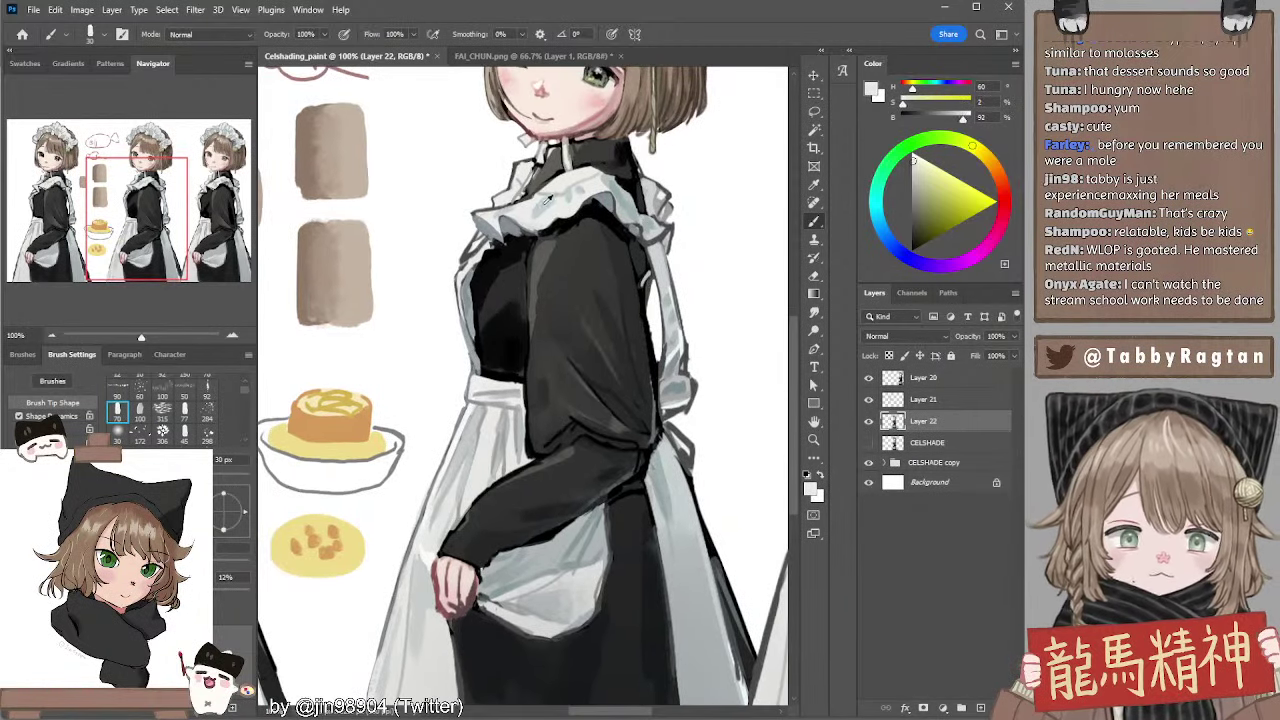
pyautogui.keyDown('alt'); pyautogui.click(466, 258); pyautogui.keyUp('alt')
pyautogui.press('[')
pyautogui.press('[')
pyautogui.press('[')
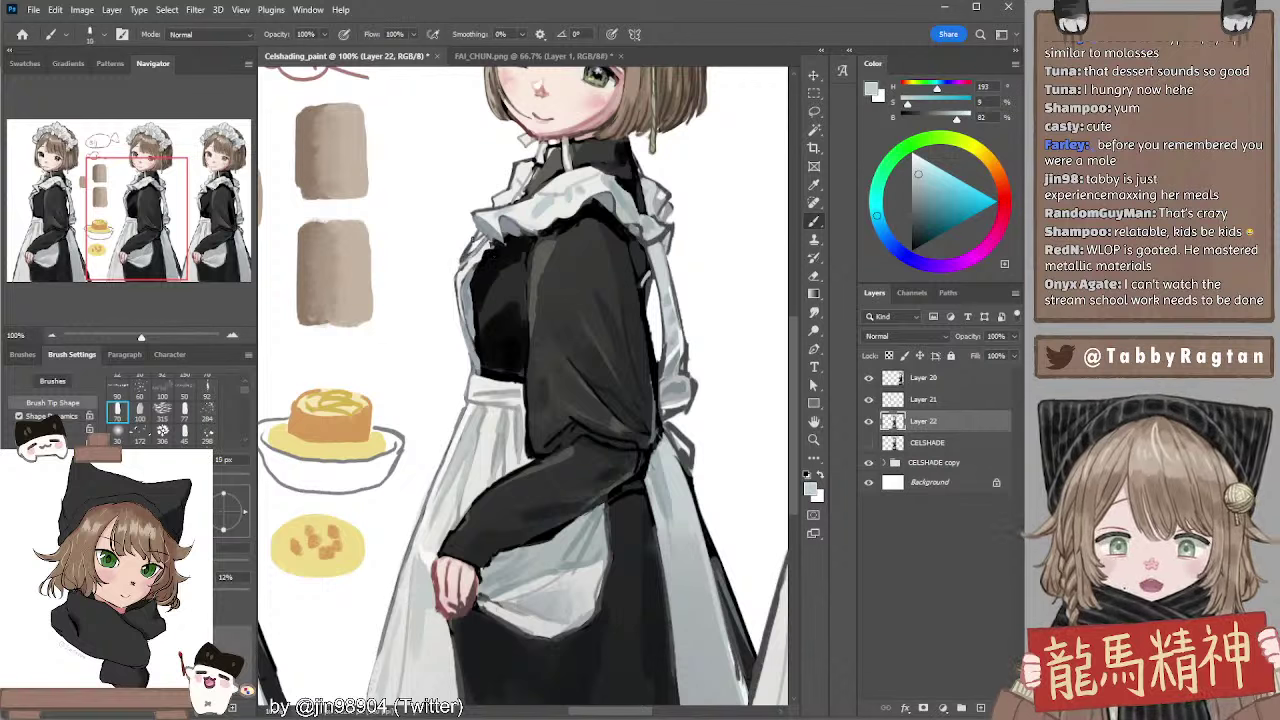
pyautogui.press('e')
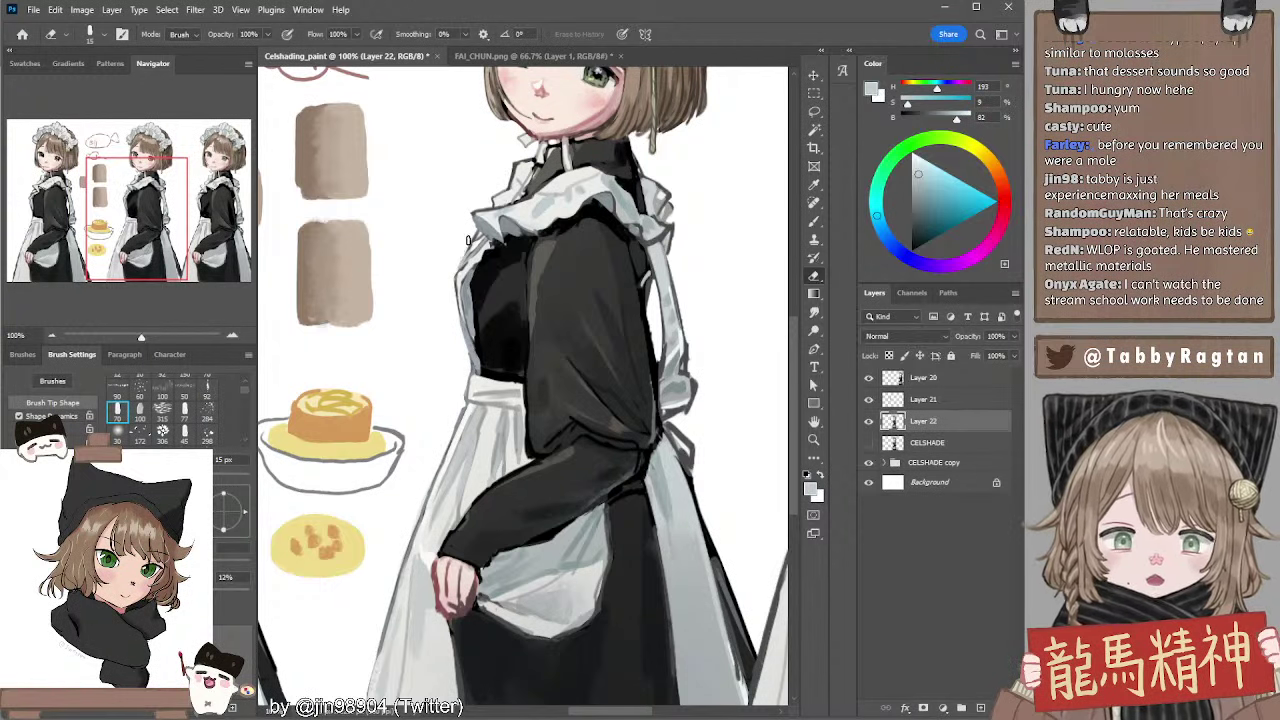
pyautogui.press('b')
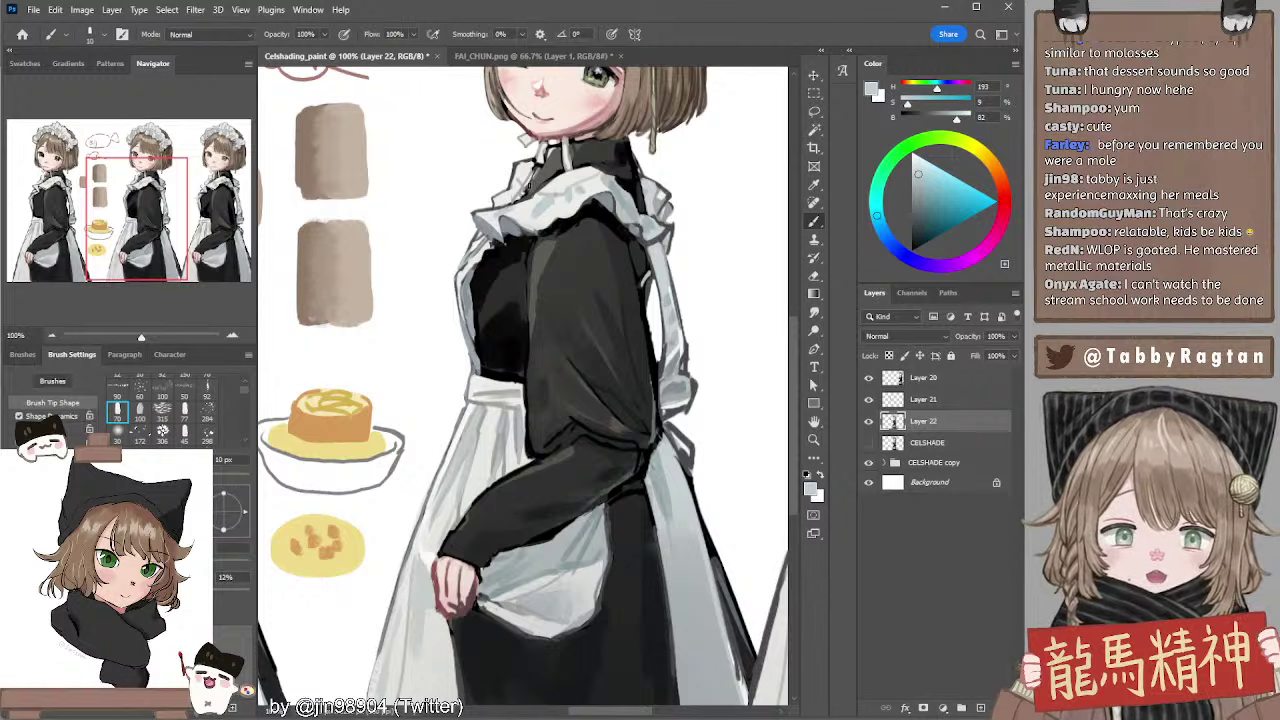
pyautogui.moveTo(569, 446)
pyautogui.mouseDown()
pyautogui.moveTo(571, 363)
pyautogui.moveTo(575, 436)
pyautogui.mouseUp()
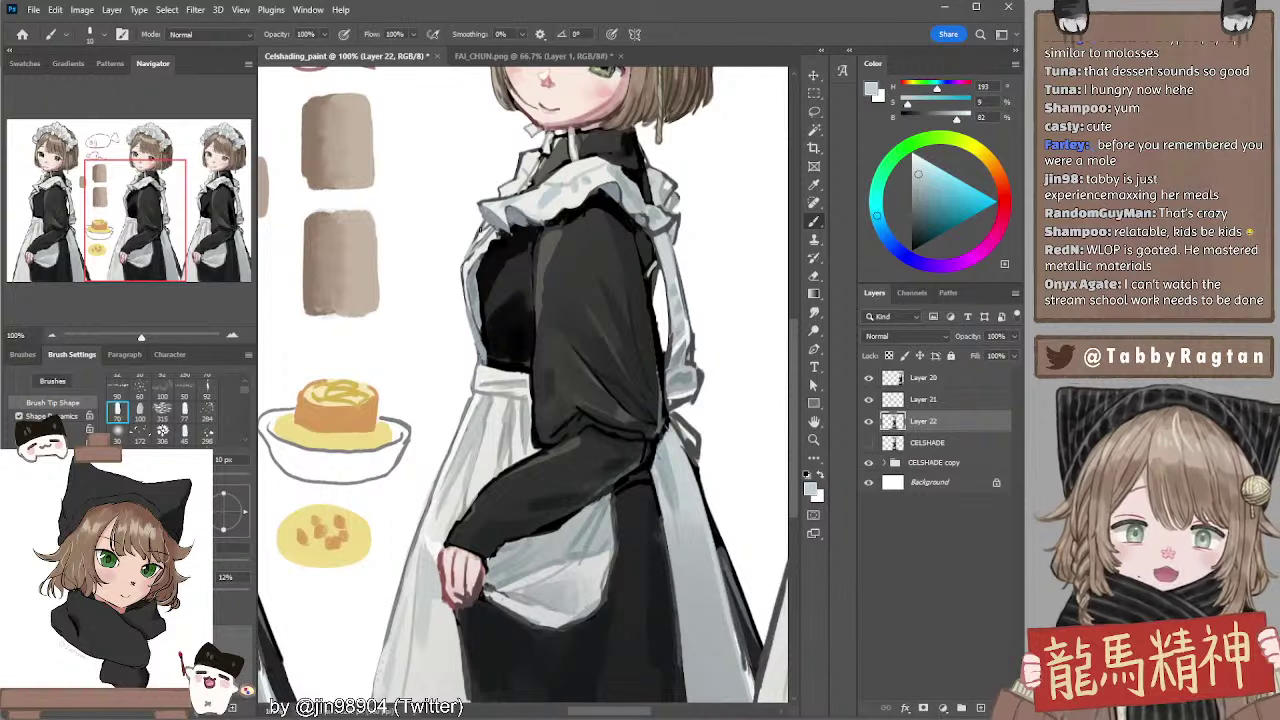
pyautogui.moveTo(558, 391)
pyautogui.mouseDown()
pyautogui.moveTo(551, 440)
pyautogui.moveTo(566, 369)
pyautogui.moveTo(555, 388)
pyautogui.mouseUp()
# Shade the back shoulder ruffle in sampled teal-grey (hue 180, saturation 10%, brightness 69%) at 10 to 15 px, then sampled dark grey (brightness 29%) at 20 px
pyautogui.keyDown('alt'); pyautogui.click(656, 206); pyautogui.keyUp('alt')
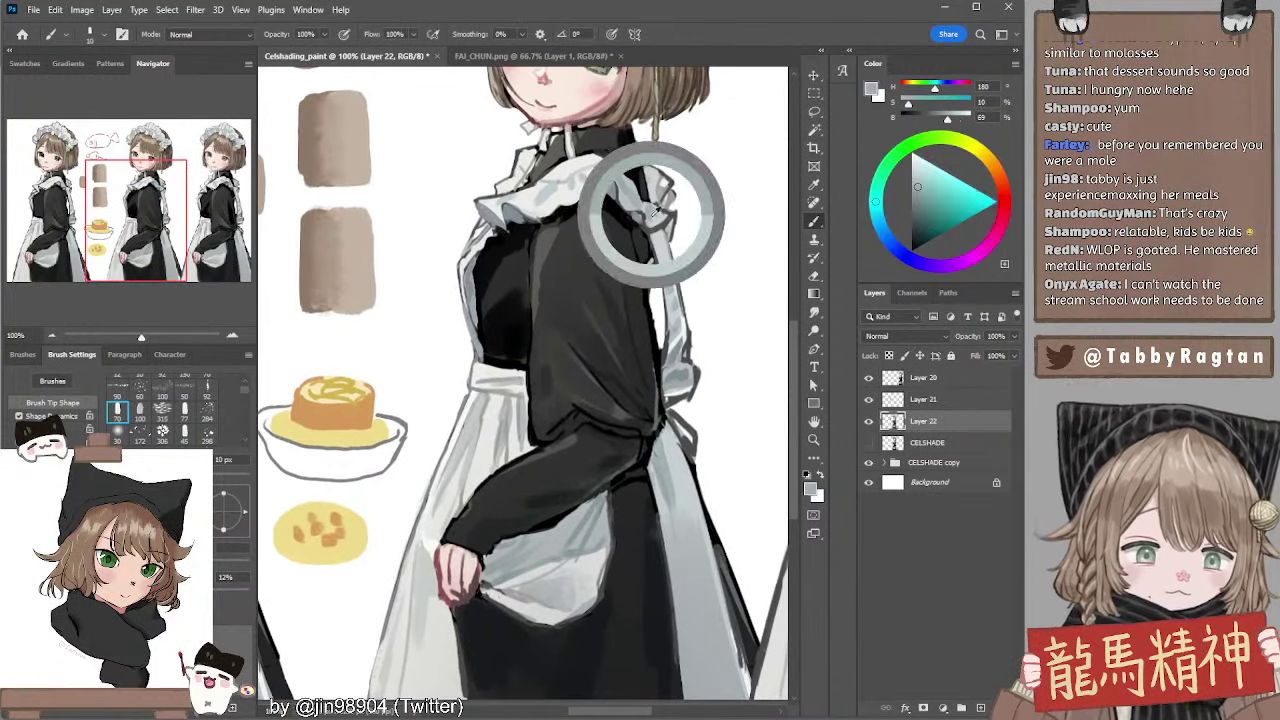
pyautogui.press(']')
pyautogui.press('[')
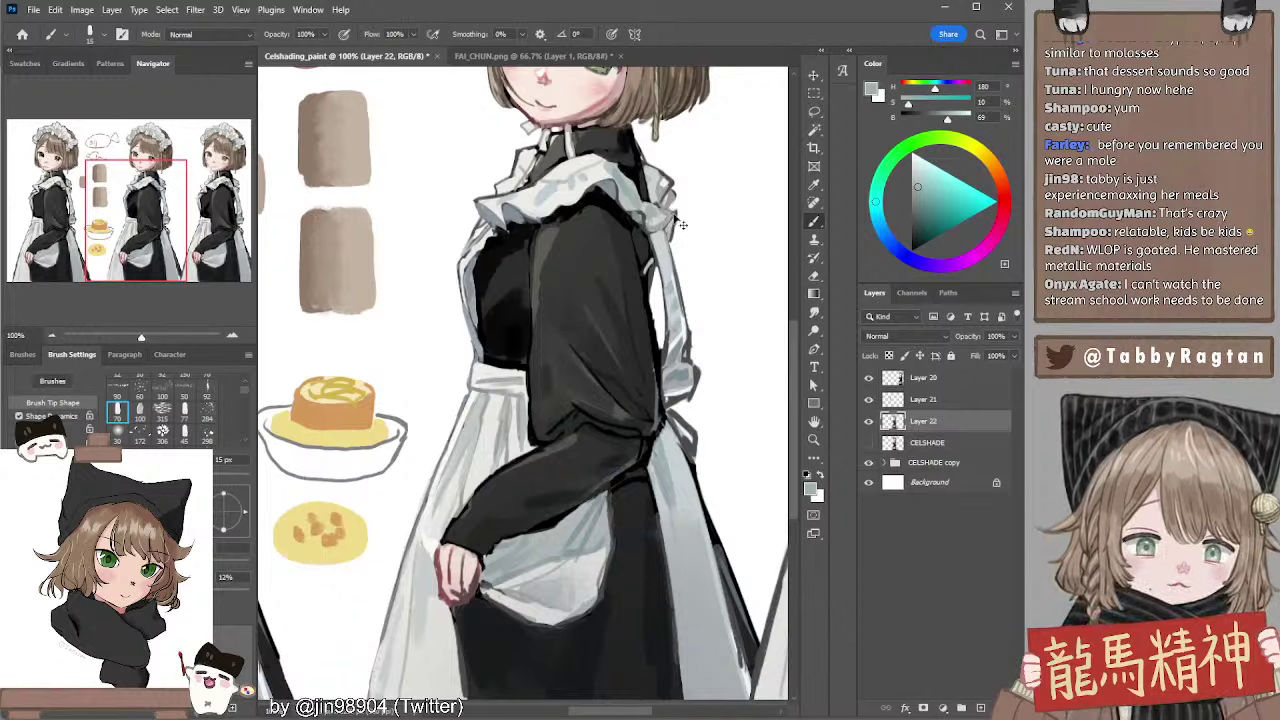
pyautogui.press('[')
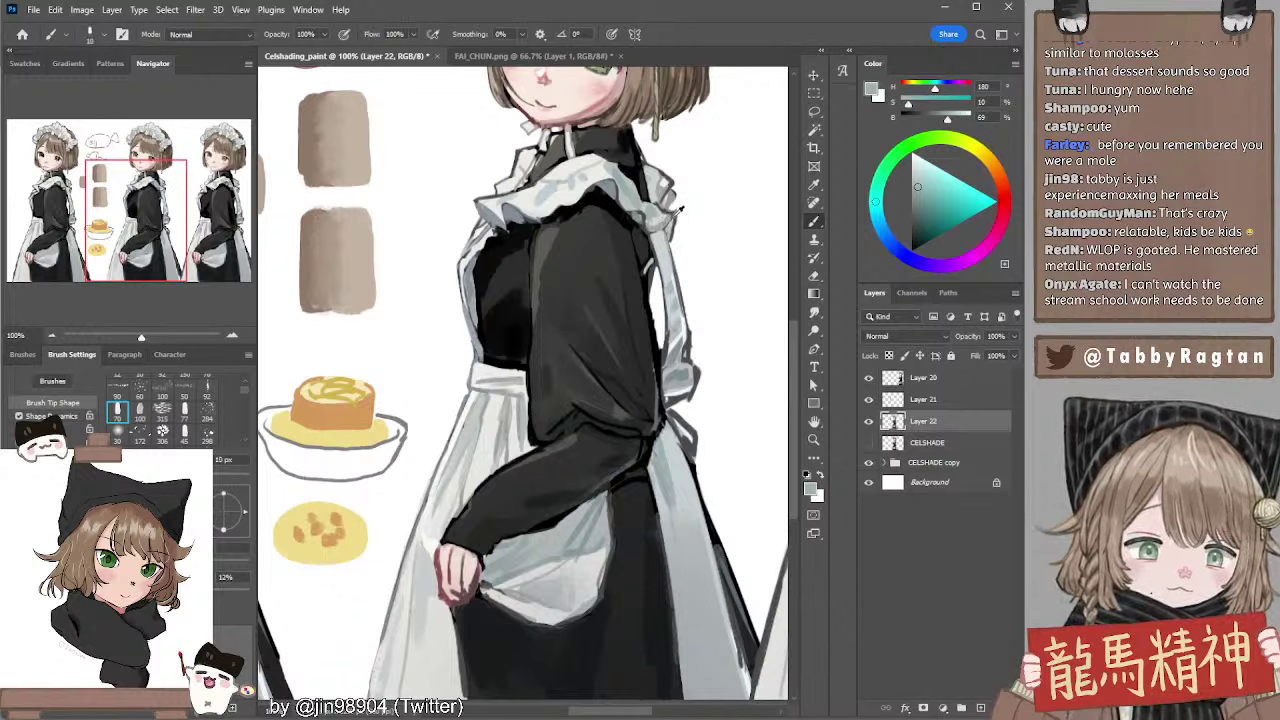
pyautogui.keyDown('alt'); pyautogui.click(676, 230); pyautogui.keyUp('alt')
pyautogui.press(']')
pyautogui.press(']')
pyautogui.press(']')
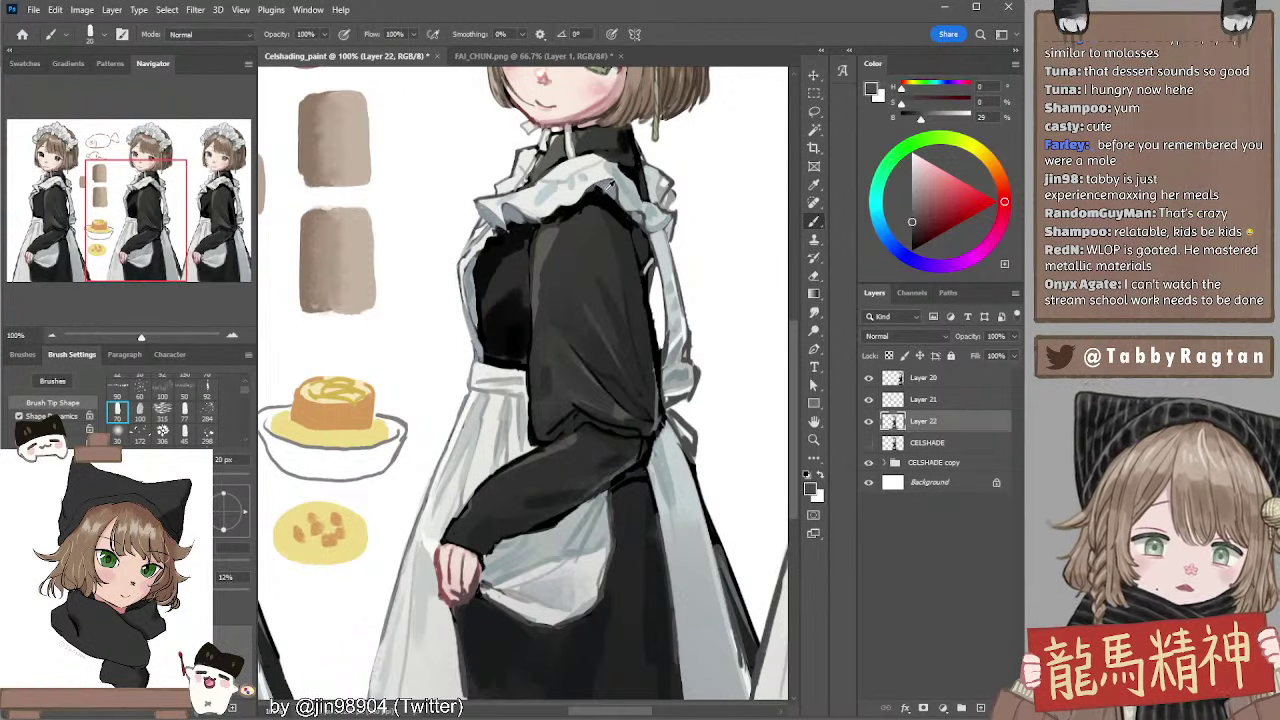
# Trim the back shoulder ruffle's outer edge with an 8 px eraser and redraw its outline in sampled dark grey (brightness 31%) at 8 px
pyautogui.keyDown('alt'); pyautogui.click(610, 188); pyautogui.keyUp('alt')
pyautogui.press('[')
pyautogui.press('[')
pyautogui.press('e')
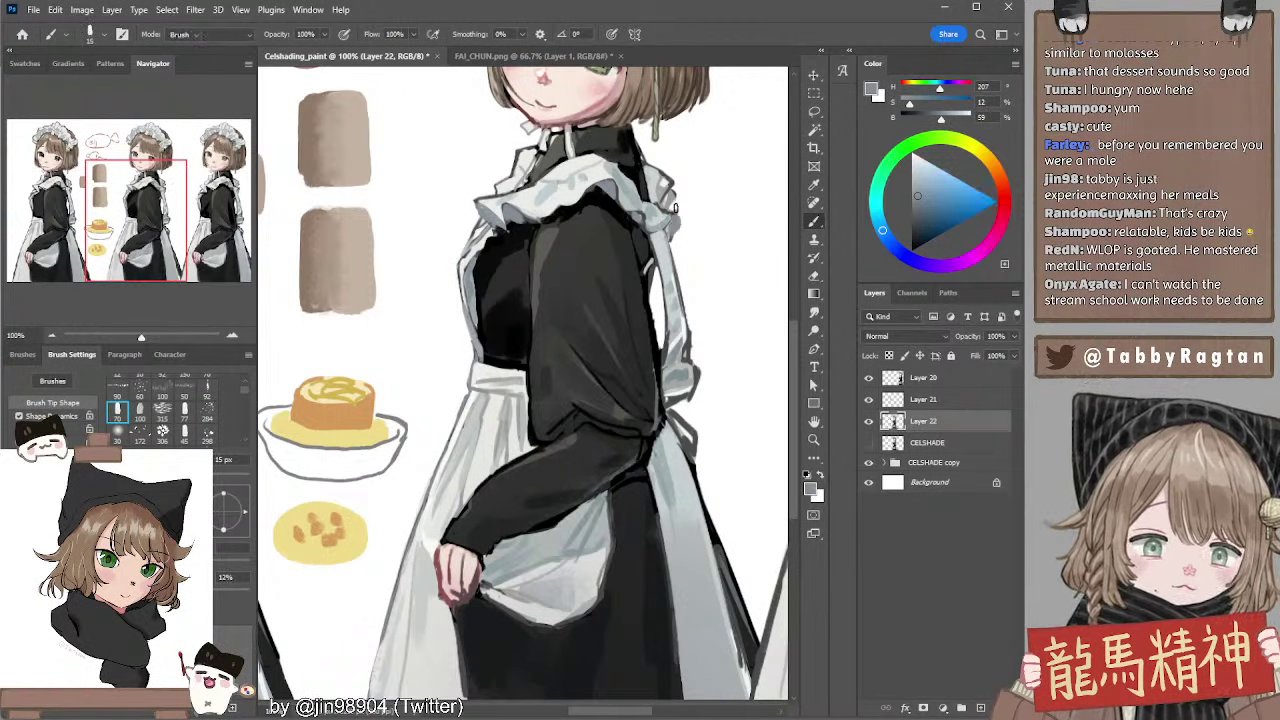
pyautogui.keyDown('alt'); pyautogui.click(672, 200); pyautogui.keyUp('alt')
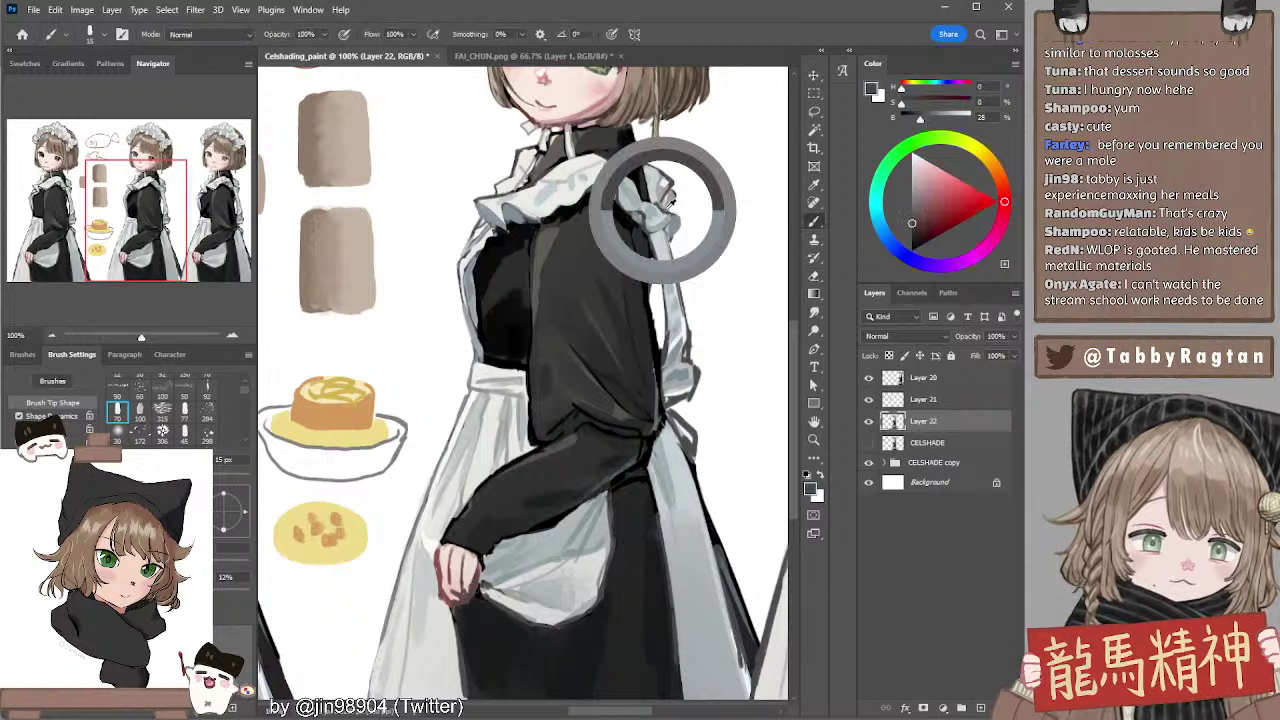
pyautogui.press('[')
pyautogui.press('[')
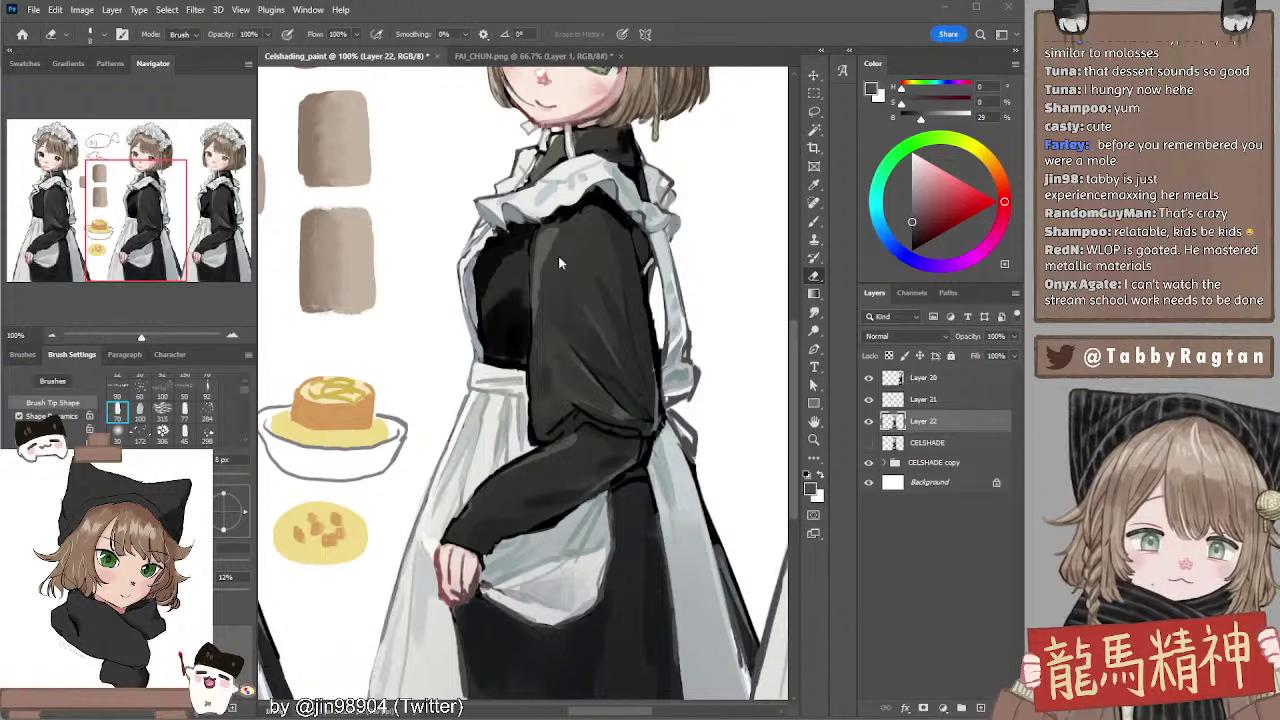
pyautogui.press('b')
pyautogui.keyDown('alt'); pyautogui.click(664, 198); pyautogui.keyUp('alt')
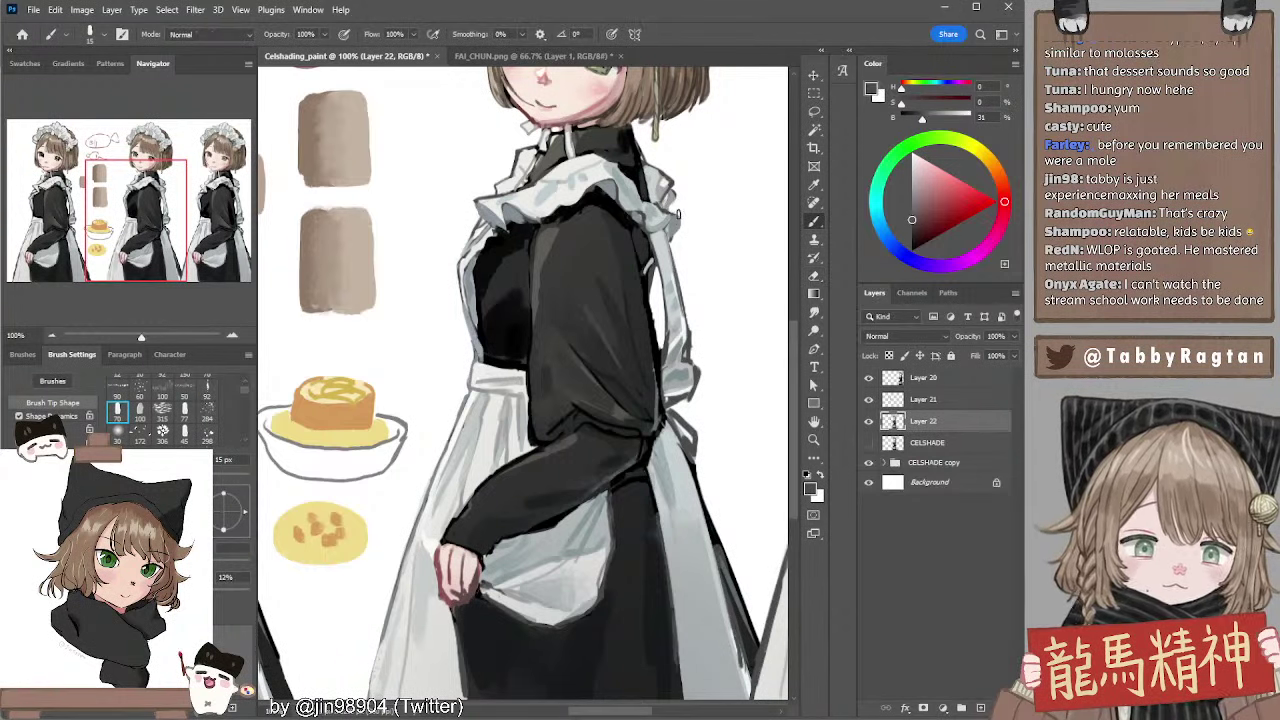
pyautogui.press('[')
pyautogui.moveTo(672, 213); pyautogui.dragTo(680, 236)
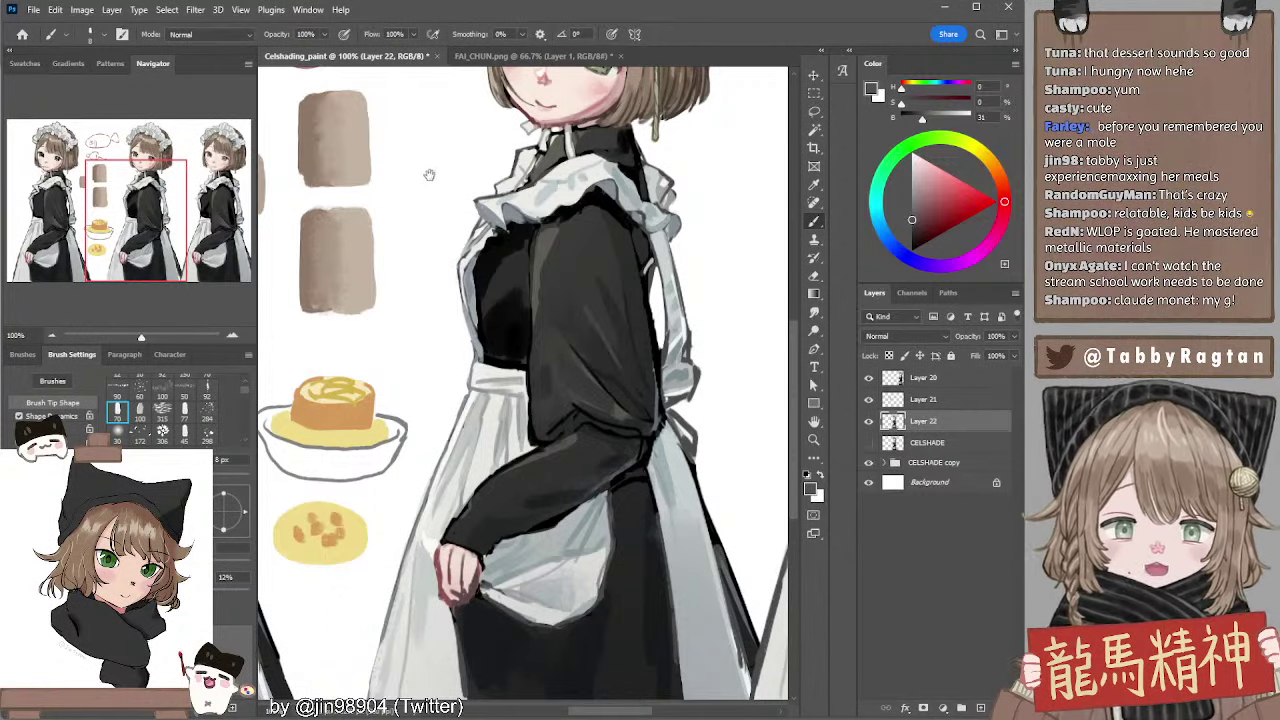
# Sketch two mirrored, inward-bending lines in dark grey at 7 px in the blank space between the middle and last figures, undoing unwanted strokes
pyautogui.moveTo(429, 171)
pyautogui.mouseDown()
pyautogui.moveTo(486, 200)
pyautogui.moveTo(457, 194)
pyautogui.moveTo(465, 201)
pyautogui.moveTo(434, 171)
pyautogui.moveTo(454, 172)
pyautogui.moveTo(466, 229)
pyautogui.moveTo(450, 205)
pyautogui.mouseUp()
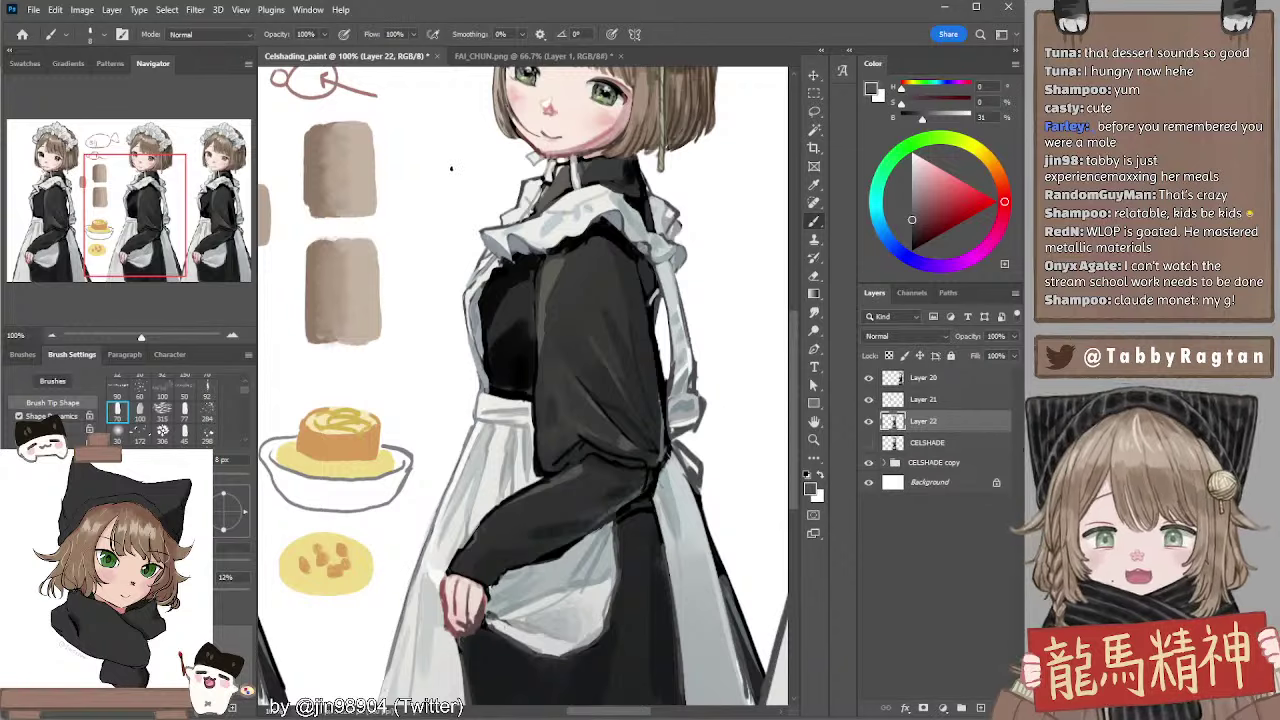
pyautogui.moveTo(454, 187)
pyautogui.mouseDown()
pyautogui.moveTo(446, 214)
pyautogui.moveTo(322, 174)
pyautogui.mouseUp()
pyautogui.moveTo(594, 145)
pyautogui.mouseDown()
pyautogui.moveTo(496, 188)
pyautogui.moveTo(561, 316)
pyautogui.mouseUp()
pyautogui.moveTo(525, 186)
pyautogui.mouseDown()
pyautogui.moveTo(539, 316)
pyautogui.moveTo(539, 257)
pyautogui.mouseUp()
pyautogui.hotkey('ctrl', 'z')
pyautogui.hotkey('ctrl', 'z')
pyautogui.moveTo(522, 183); pyautogui.dragTo(539, 316)
pyautogui.moveTo(597, 236); pyautogui.dragTo(570, 243)
pyautogui.moveTo(578, 236)
pyautogui.mouseDown()
pyautogui.moveTo(568, 243)
pyautogui.moveTo(584, 253)
pyautogui.mouseUp()
pyautogui.hotkey('ctrl', 'z')
pyautogui.hotkey('ctrl', 'z')
pyautogui.hotkey('ctrl', 'z')
pyautogui.hotkey('ctrl', 'z')
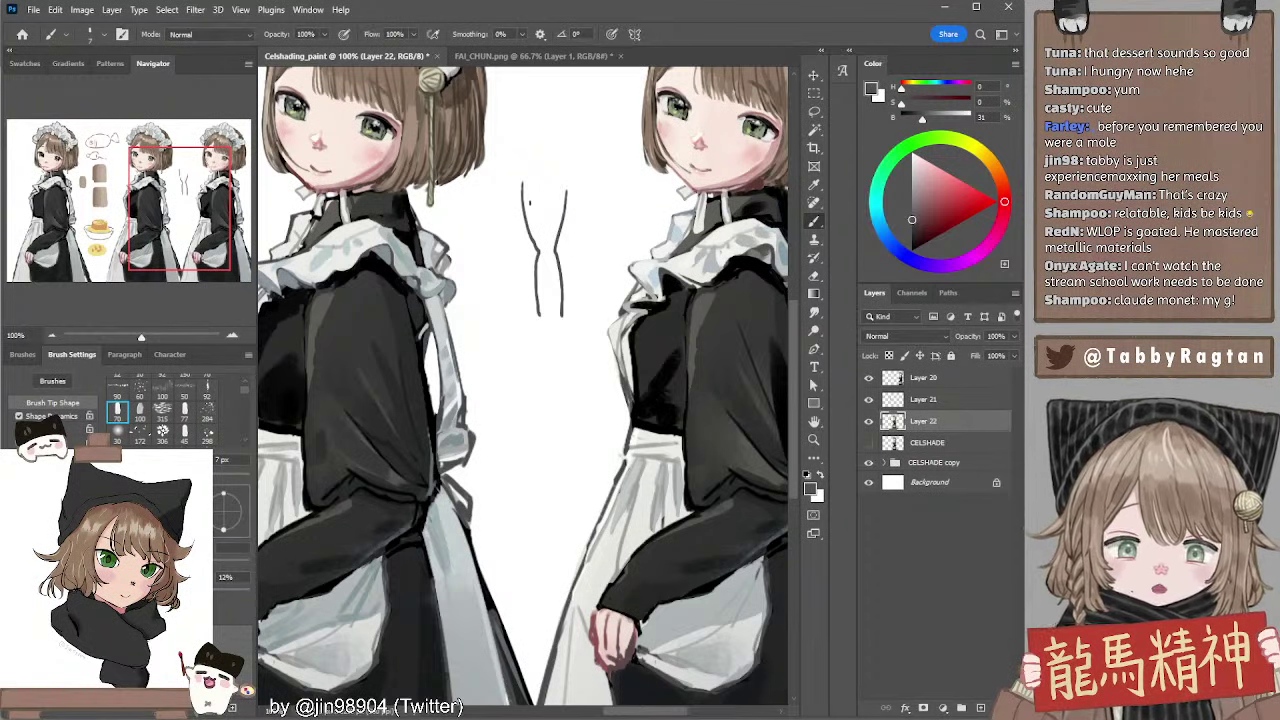
pyautogui.moveTo(567, 184); pyautogui.dragTo(567, 199)
pyautogui.hotkey('ctrl', 'z')
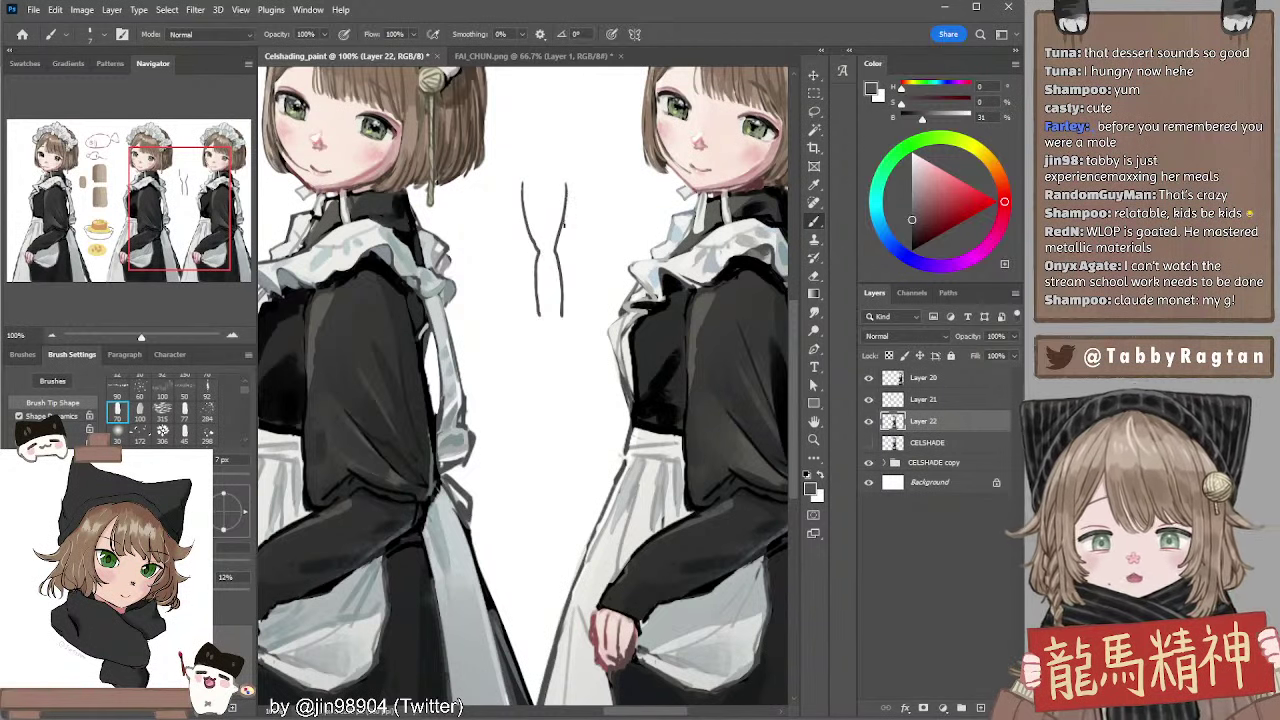
# Erase both sketched lines between the figures with an 80 px eraser
pyautogui.press('e')
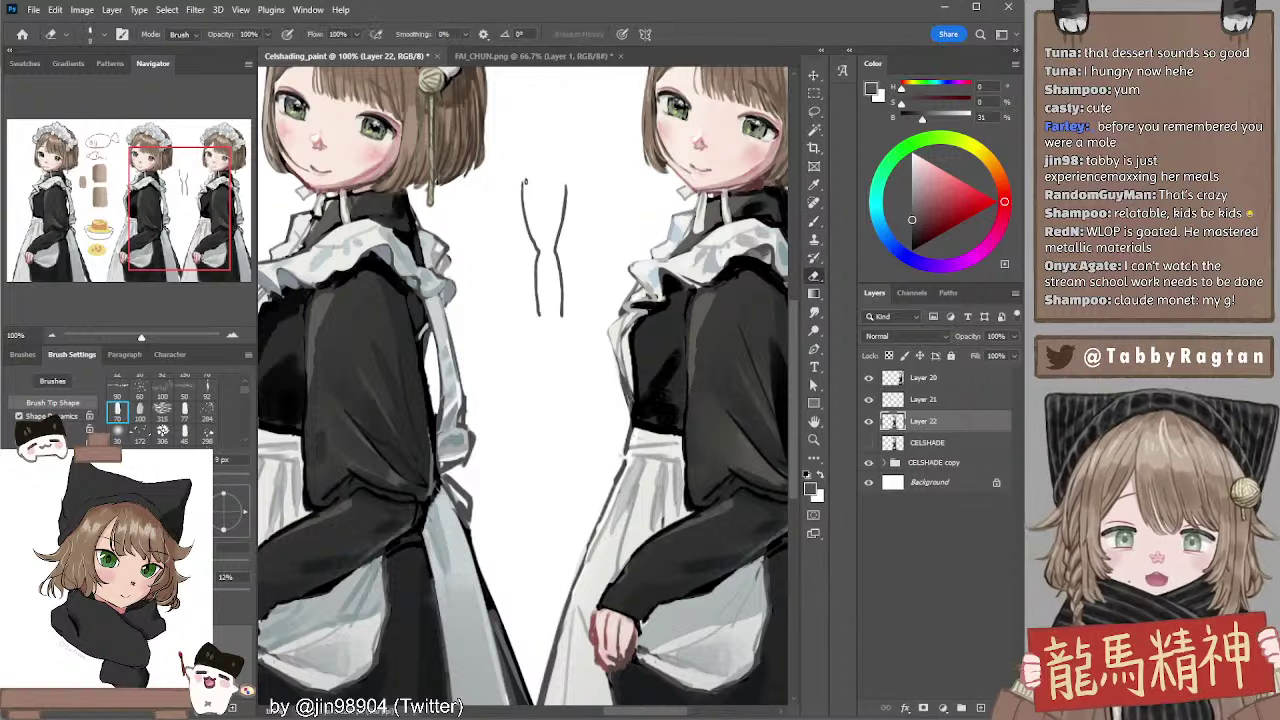
pyautogui.press(']')
pyautogui.press(']')
pyautogui.press(']')
pyautogui.press(']')
pyautogui.press(']')
pyautogui.press(']')
pyautogui.press(']')
pyautogui.moveTo(527, 174); pyautogui.dragTo(543, 314)
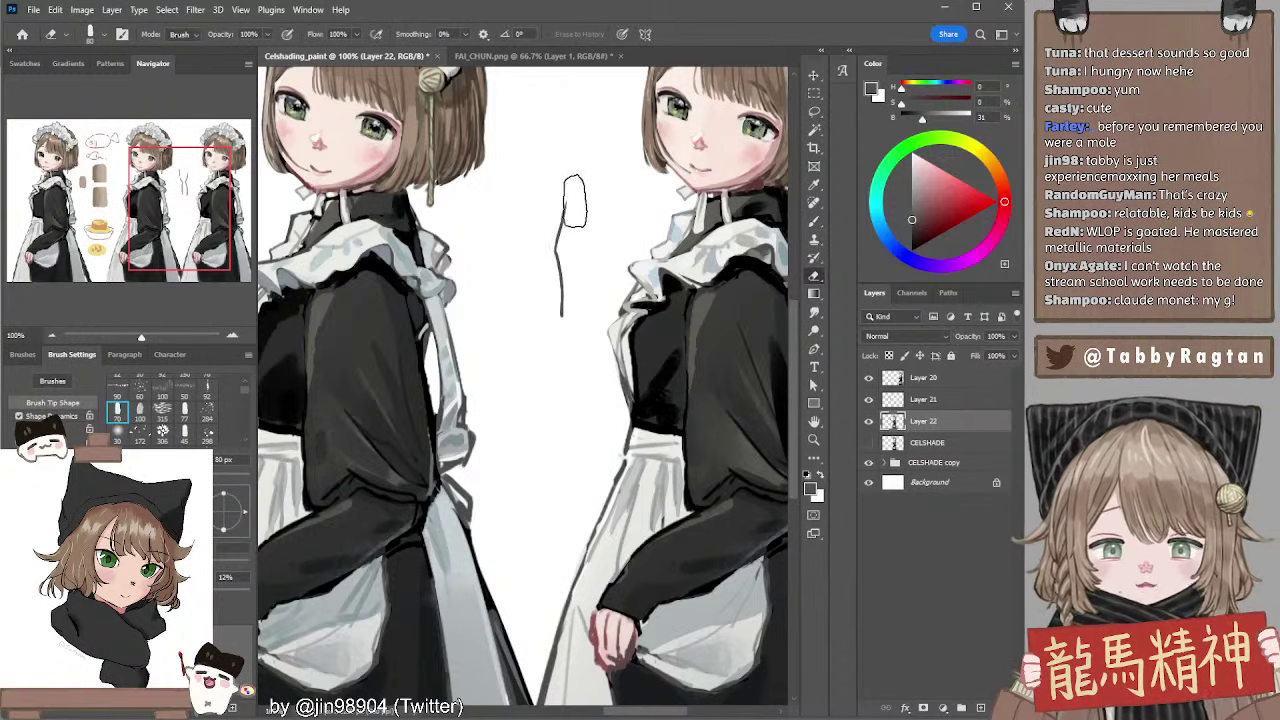
pyautogui.moveTo(573, 200); pyautogui.dragTo(563, 329)
pyautogui.moveTo(509, 266); pyautogui.dragTo(667, 244)
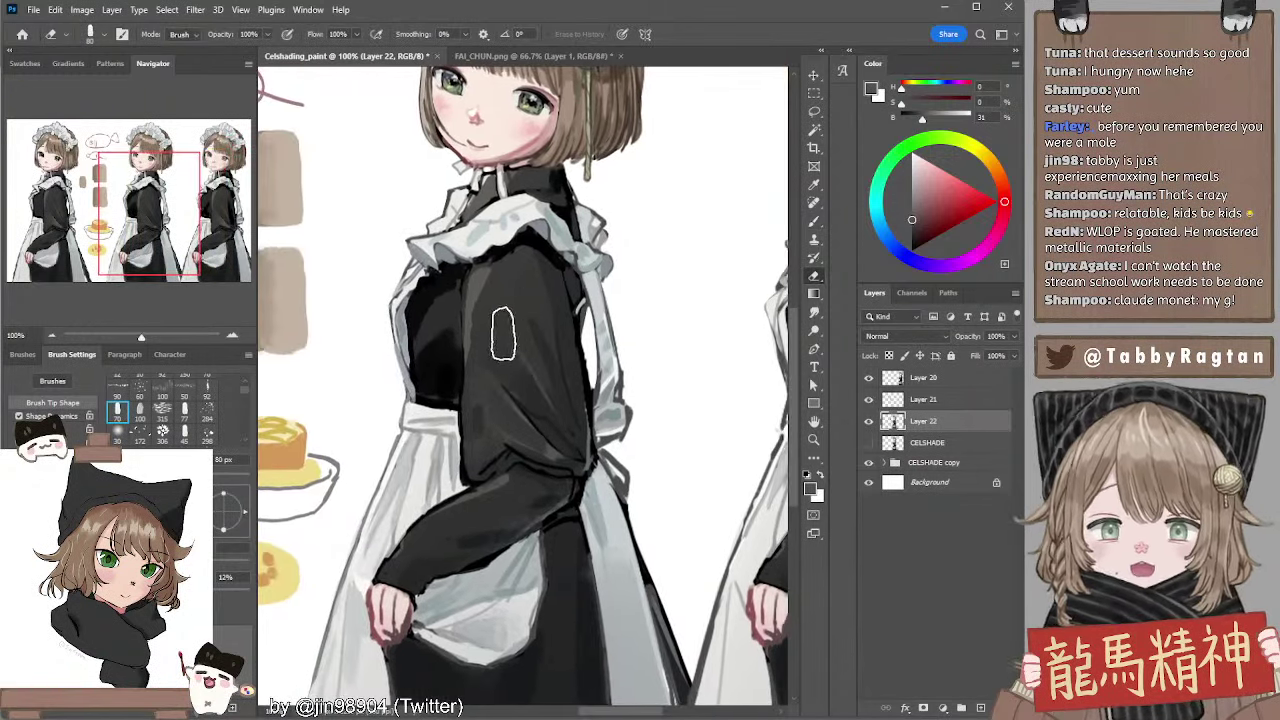
# Refine the bib's edge and the collar ruffle's underside at 5 px in sampled blue-greys (hue 207, brightness 69% and 61%) and near-black (brightness 4%)
pyautogui.press('b')
pyautogui.keyDown('alt'); pyautogui.click(414, 350); pyautogui.keyUp('alt')
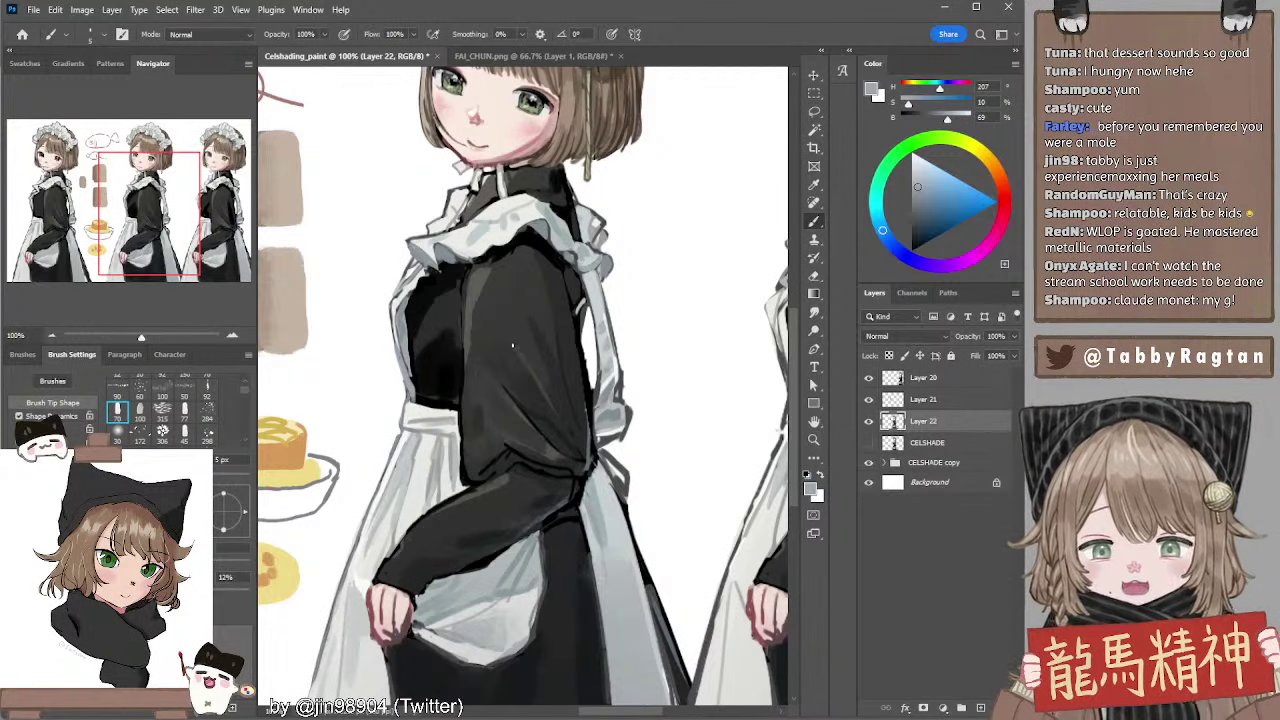
pyautogui.moveTo(506, 365); pyautogui.dragTo(518, 327)
pyautogui.keyDown('alt'); pyautogui.click(456, 229); pyautogui.keyUp('alt')
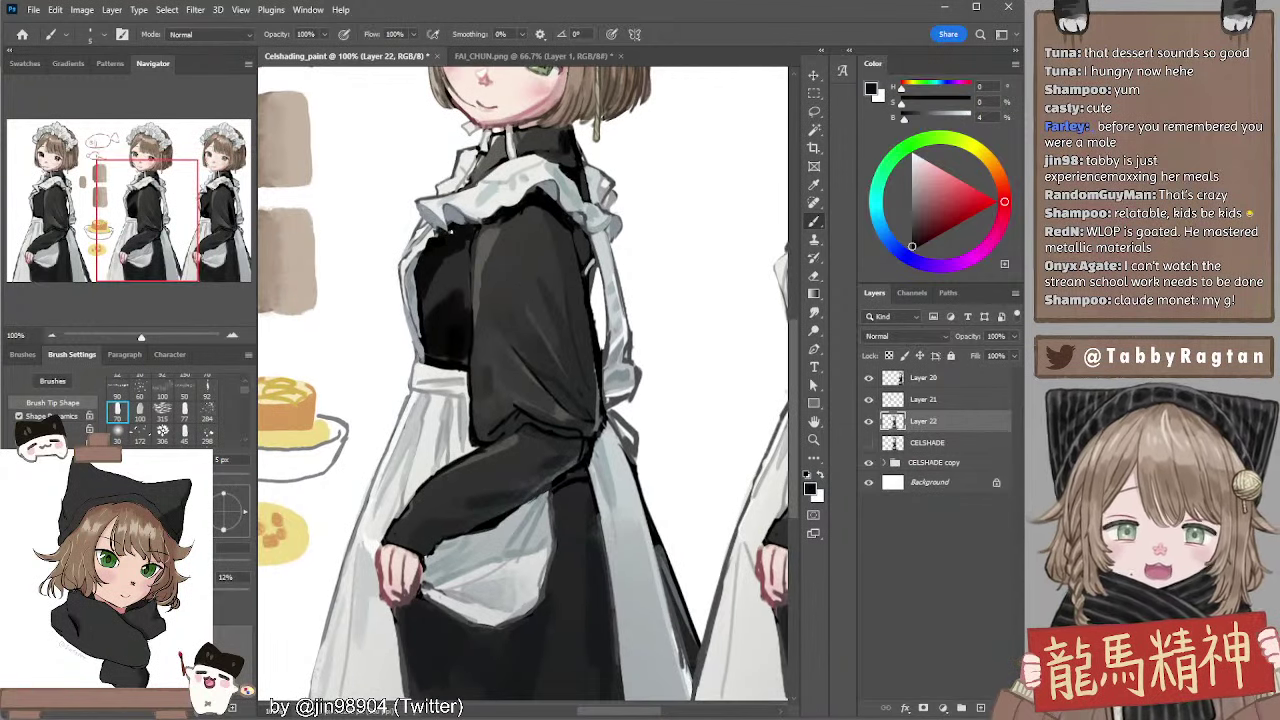
pyautogui.keyDown('alt'); pyautogui.click(432, 221); pyautogui.keyUp('alt')
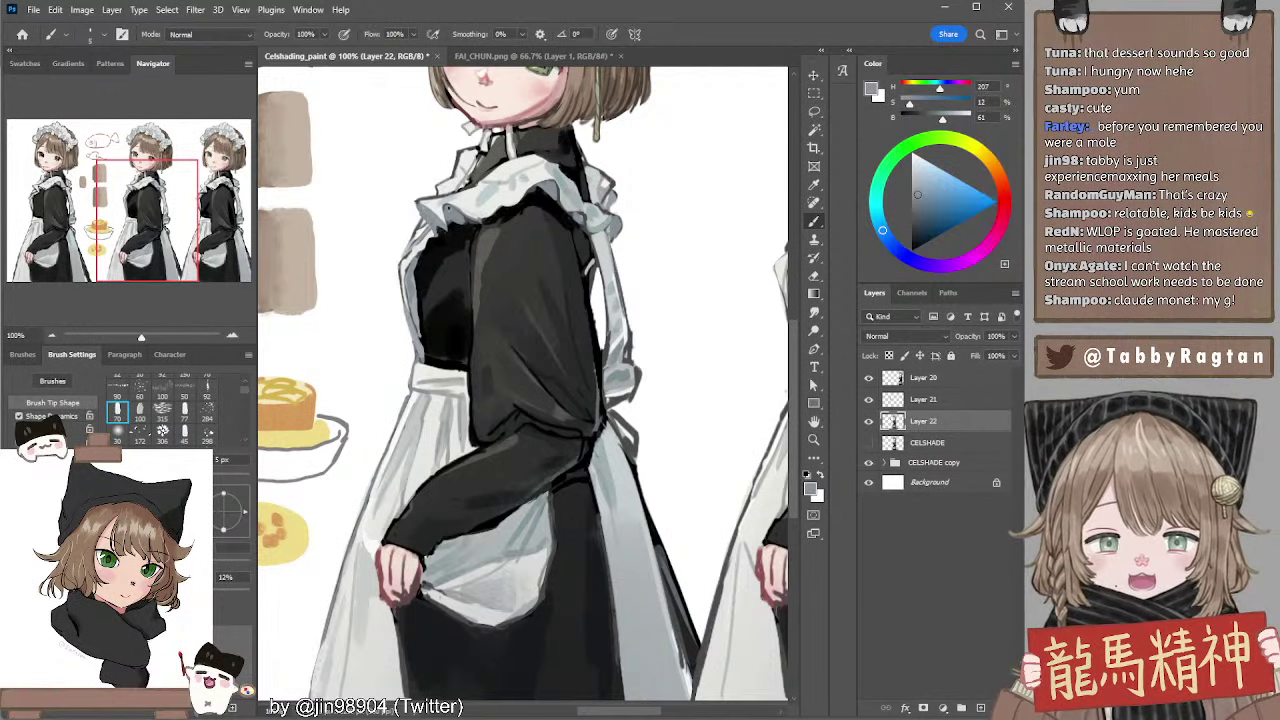
pyautogui.moveTo(477, 382); pyautogui.dragTo(487, 307)
# Smooth the forearm's upper edge in sampled near-black (hue 120, saturation 2%, brightness 19%) at 10 to 15 px, undoing an unwanted stroke
pyautogui.keyDown('alt'); pyautogui.click(414, 442); pyautogui.keyUp('alt')
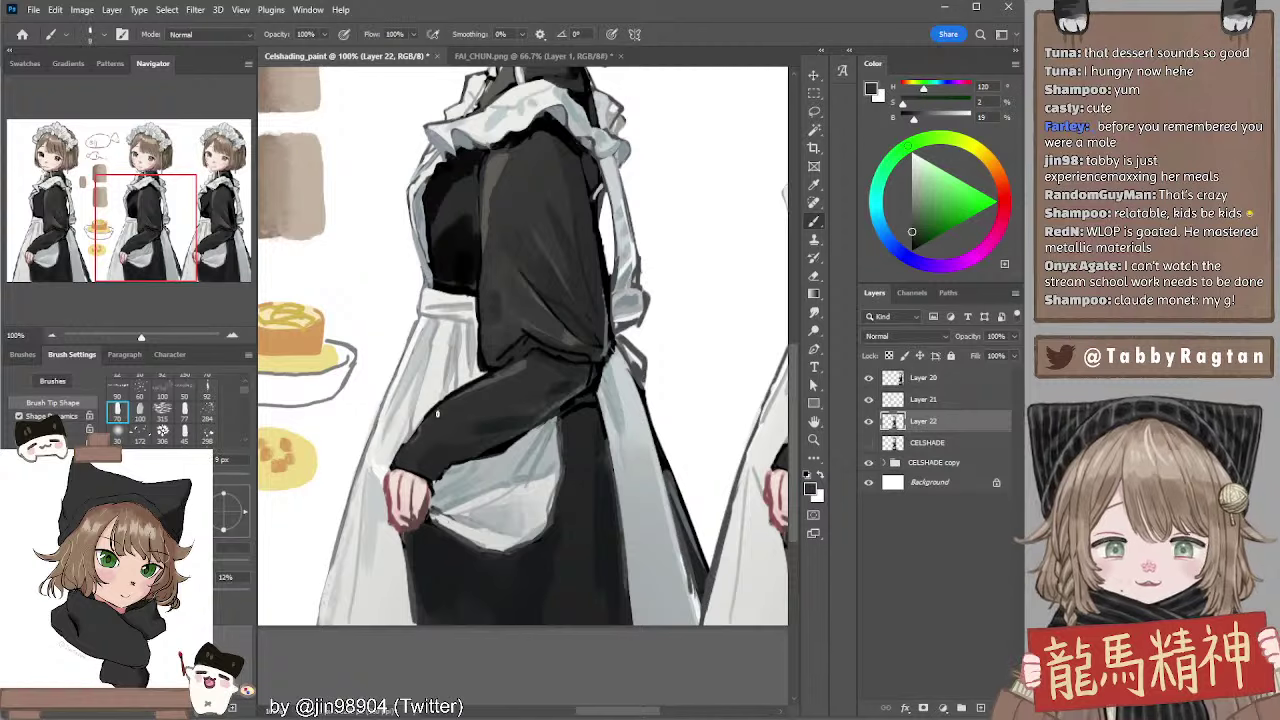
pyautogui.press(']')
pyautogui.press(']')
pyautogui.moveTo(428, 416); pyautogui.dragTo(475, 381)
pyautogui.hotkey('ctrl', 'z')
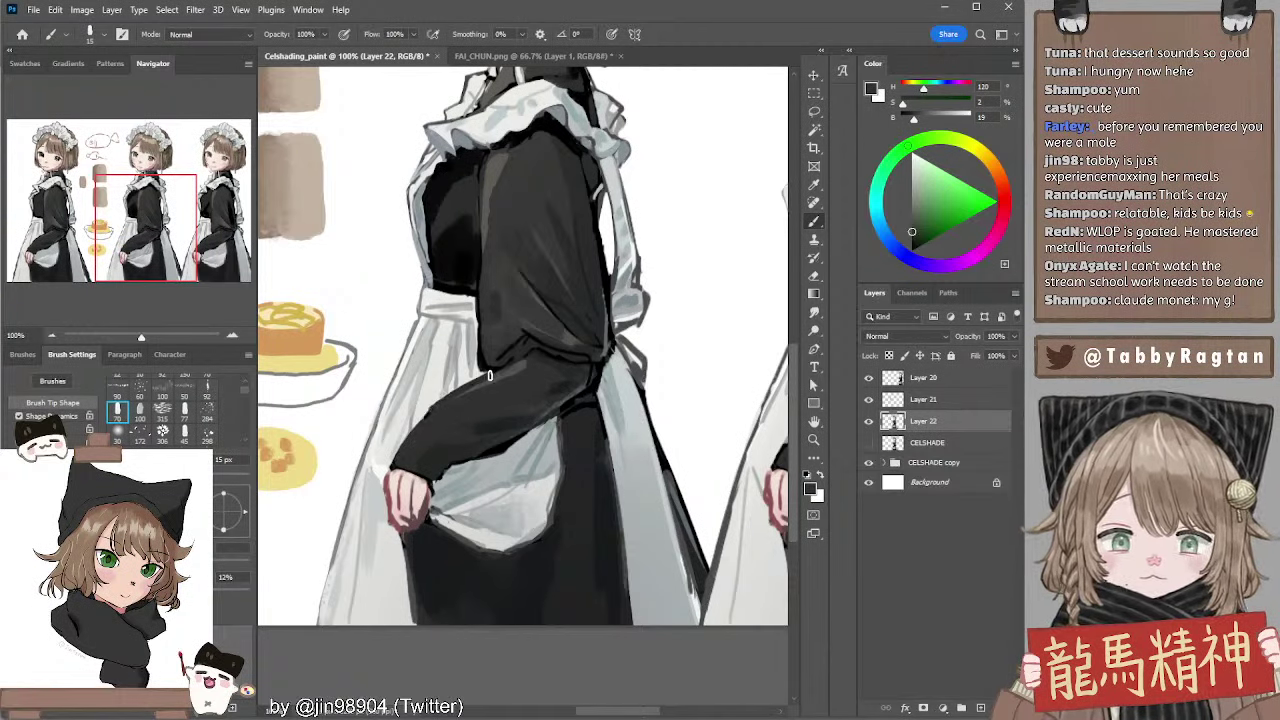
pyautogui.press('[')
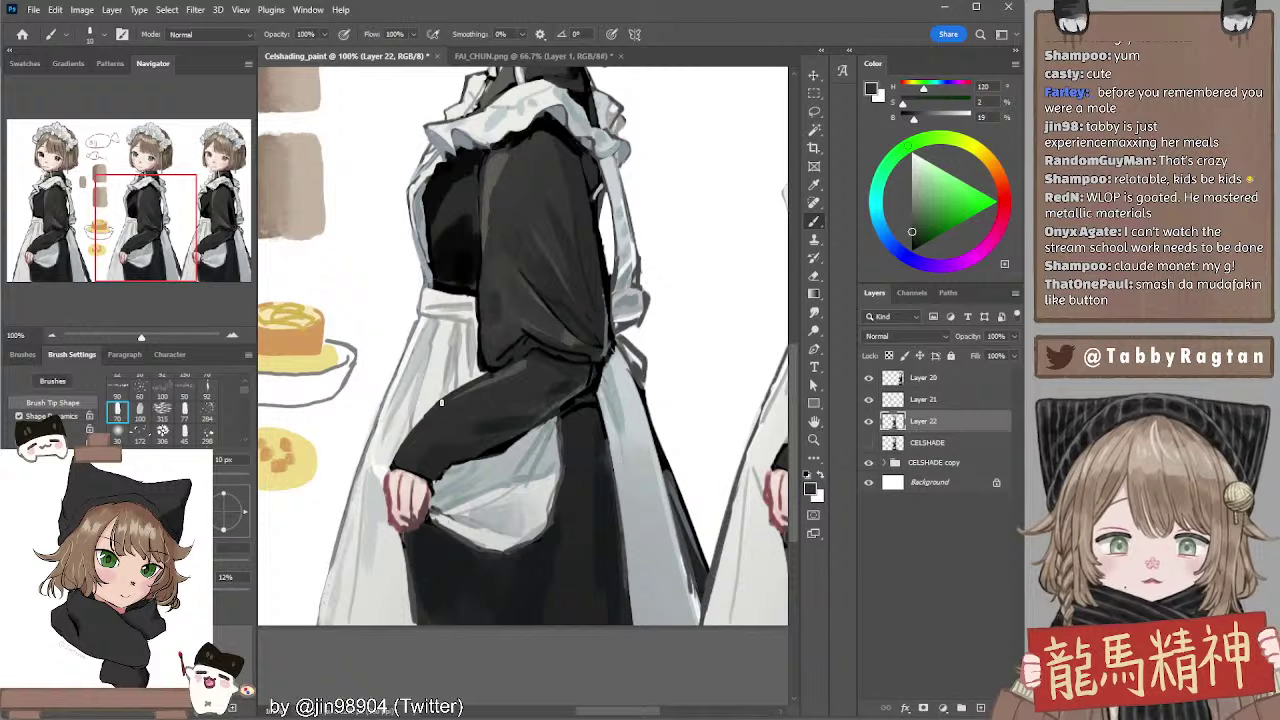
# Blend the sleeve around the elbow fold in sampled dark greys (hue 40, brightness 33%; hue 60, brightness 24%) at 20 to 25 px
pyautogui.keyDown('alt'); pyautogui.click(488, 383); pyautogui.keyUp('alt')
pyautogui.press(']')
pyautogui.press(']')
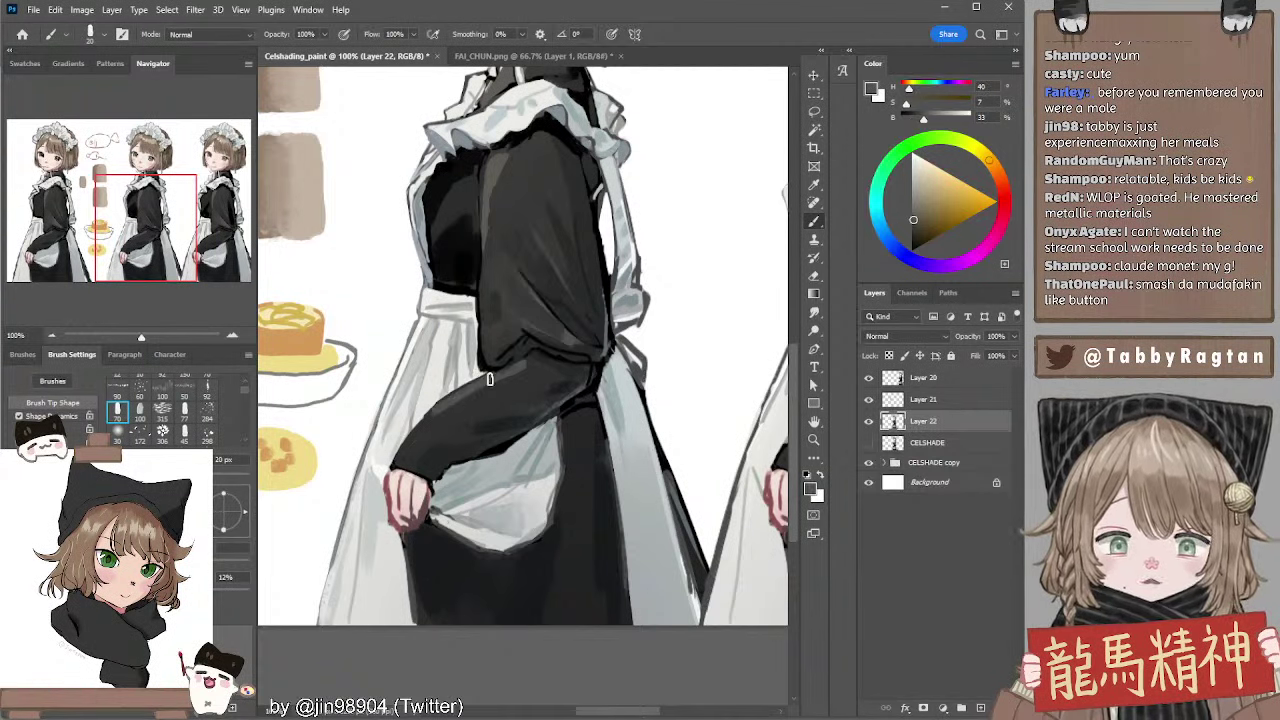
pyautogui.scroll(3, 493, 383)
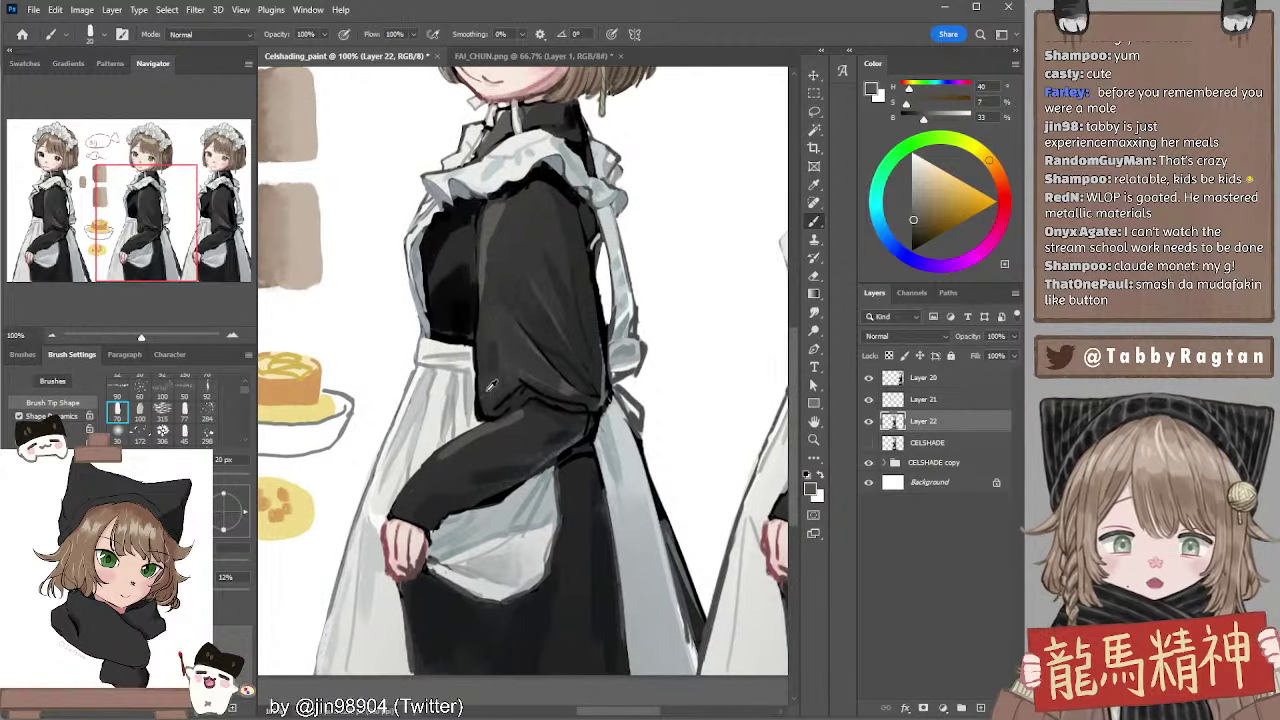
pyautogui.keyDown('alt'); pyautogui.click(488, 386); pyautogui.keyUp('alt')
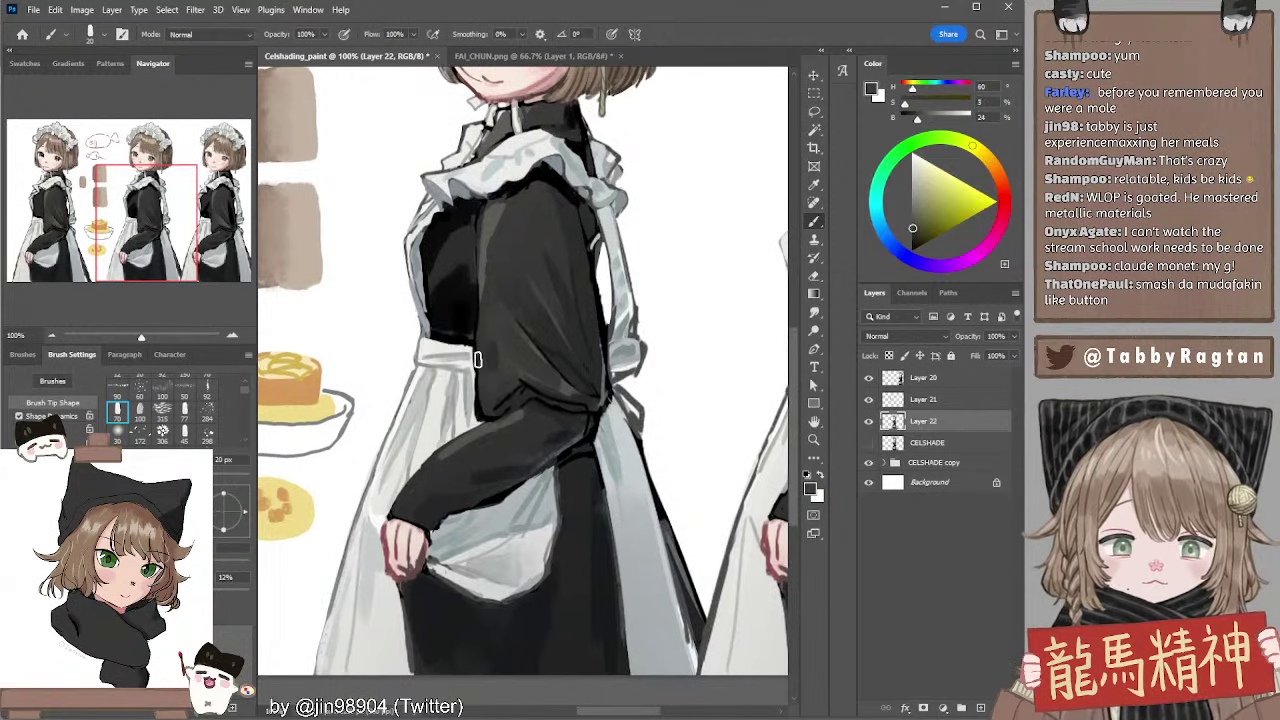
pyautogui.press(']')
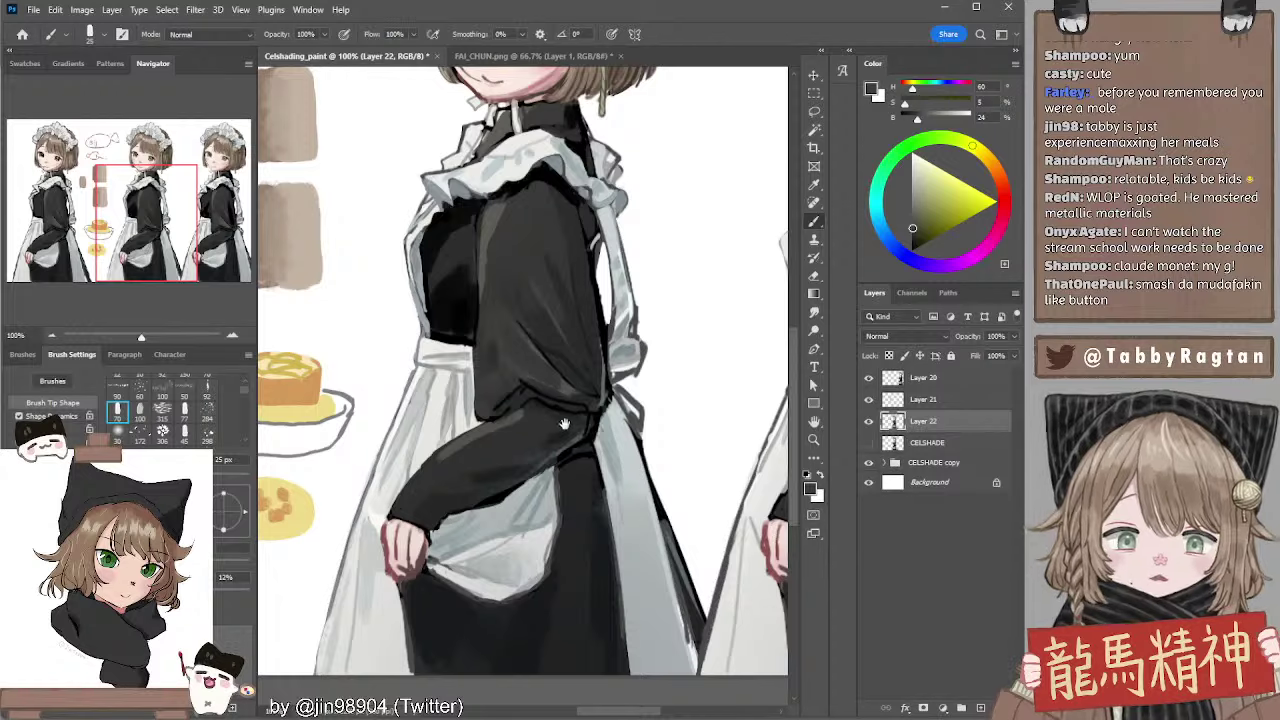
# Trim the sleeve's front hem in sampled off-white (brightness 90%) at 25 px and deepen the elbow fold in near-black (brightness 4%) at 35 to 50 px
pyautogui.scroll(-1, 490, 410)
pyautogui.keyDown('alt'); pyautogui.click(476, 404); pyautogui.keyUp('alt')
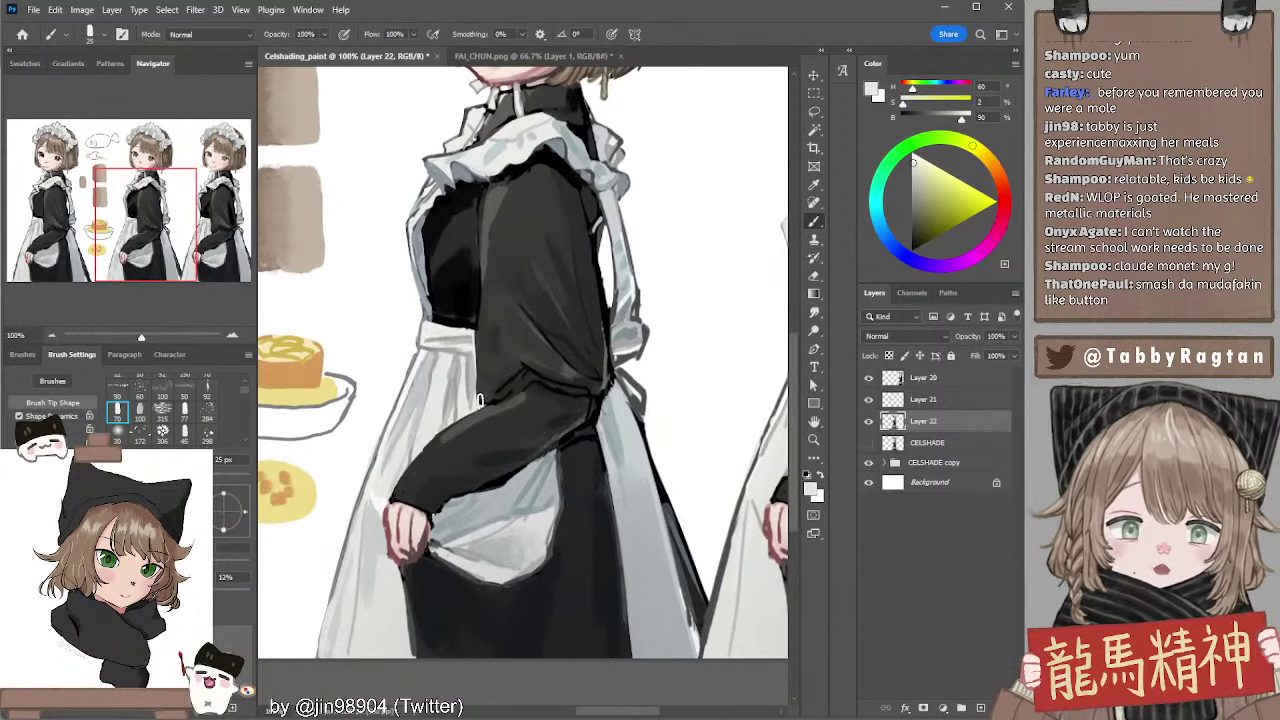
pyautogui.keyDown('alt'); pyautogui.click(475, 288); pyautogui.keyUp('alt')
pyautogui.keyDown('alt'); pyautogui.click(485, 397); pyautogui.keyUp('alt')
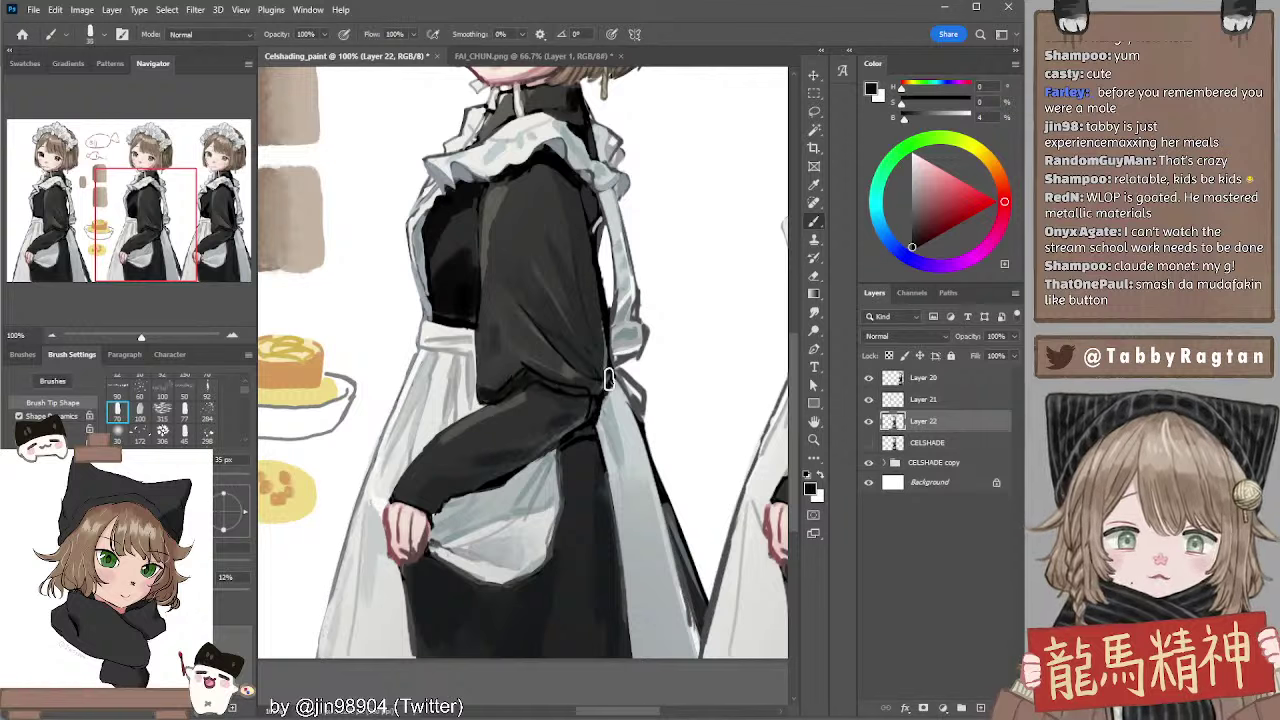
pyautogui.press(']')
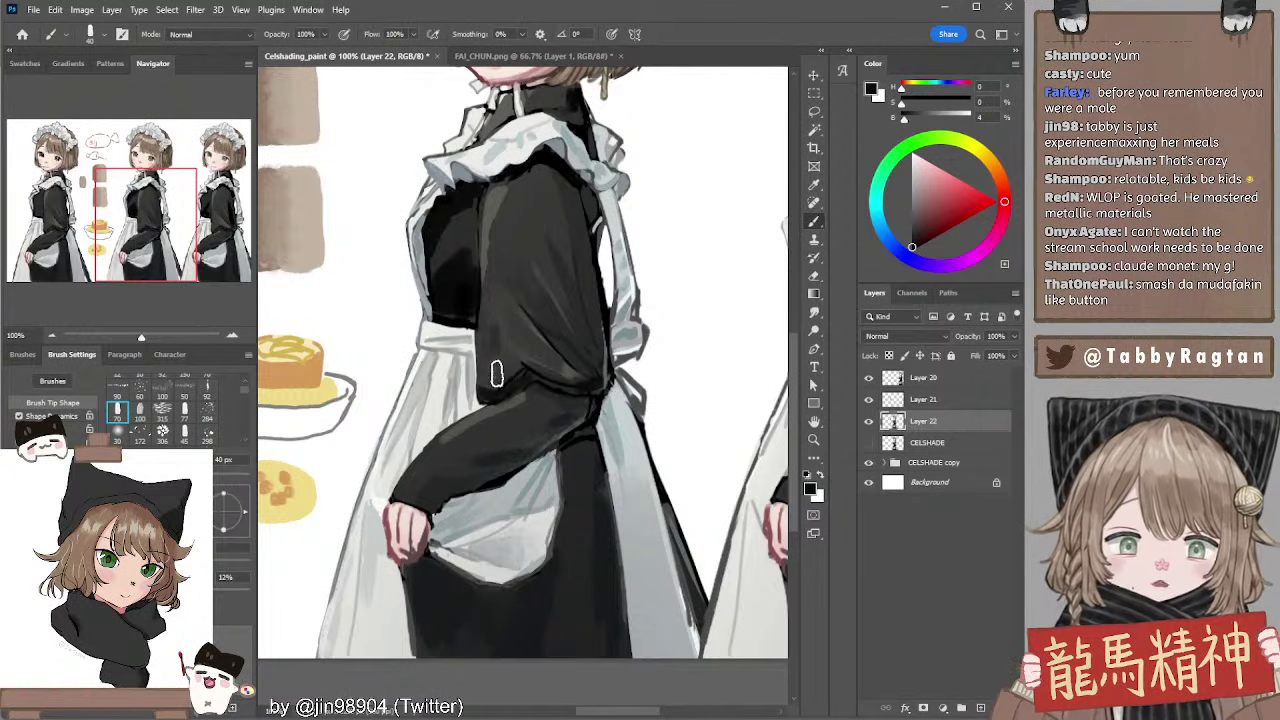
pyautogui.press(']')
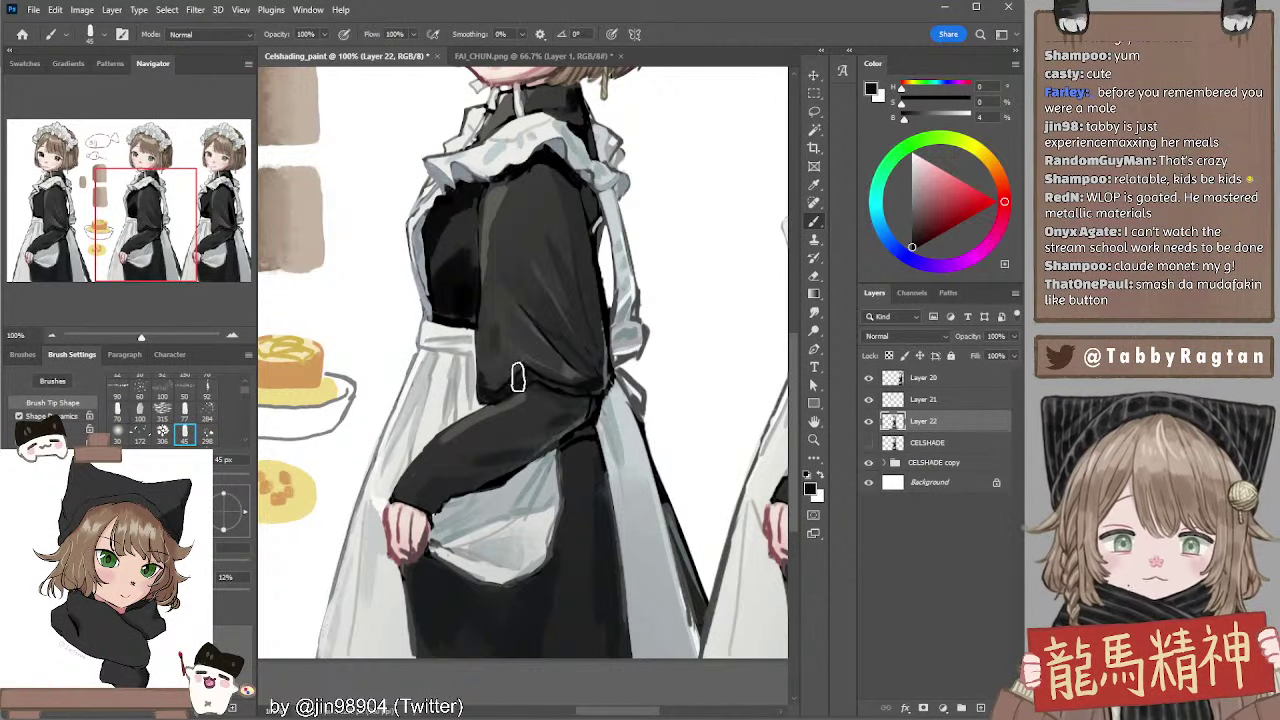
pyautogui.press(']')
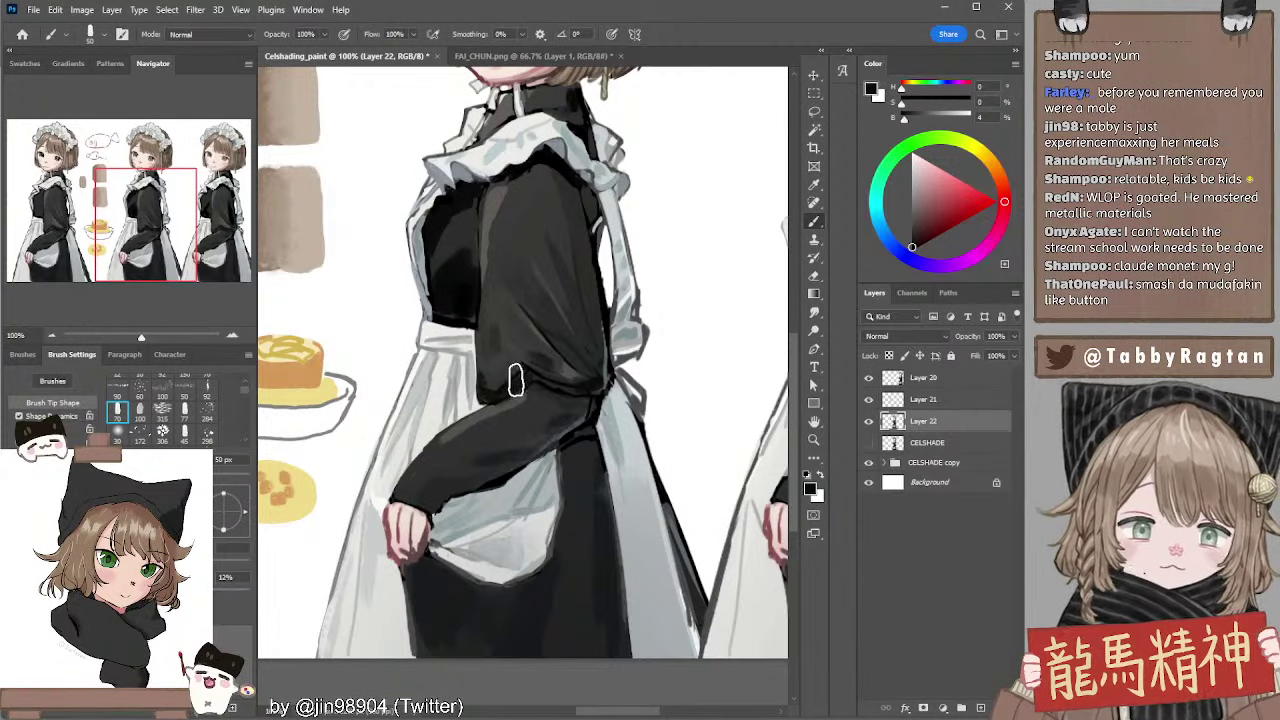
# Clean up the sleeve's front corner in sampled dark grey (hue 60, brightness 24%) at 20 px and off-white (hue 75, brightness 88%) at 9 px
pyautogui.keyDown('alt'); pyautogui.click(508, 366); pyautogui.keyUp('alt')
pyautogui.press('[')
pyautogui.press('[')
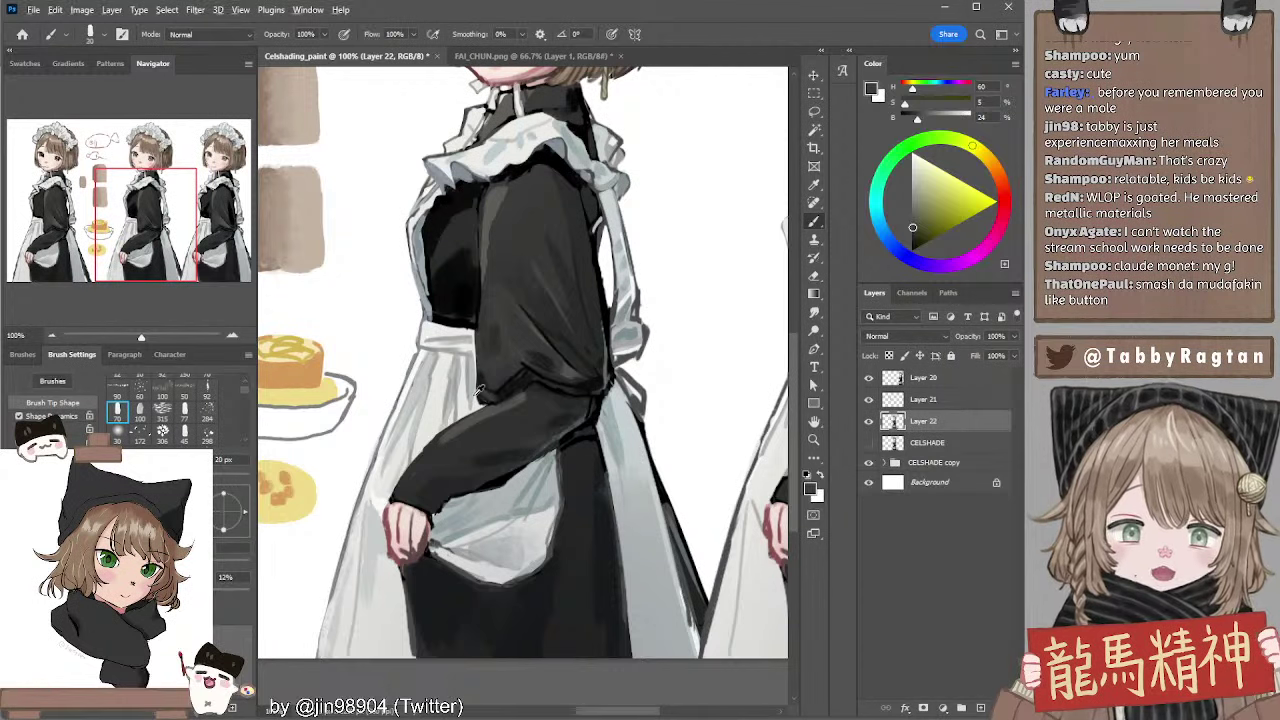
pyautogui.keyDown('alt'); pyautogui.click(478, 391); pyautogui.keyUp('alt')
pyautogui.press('[')
pyautogui.press('[')
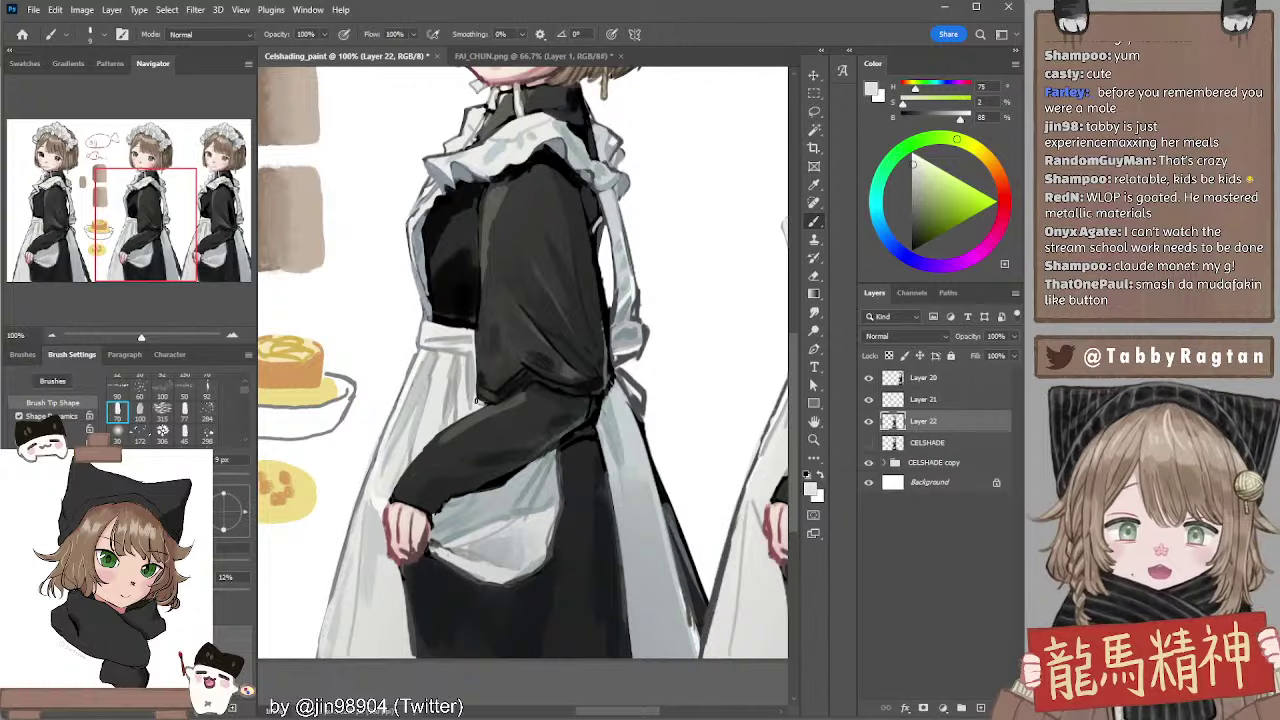
pyautogui.moveTo(602, 416); pyautogui.dragTo(607, 411)
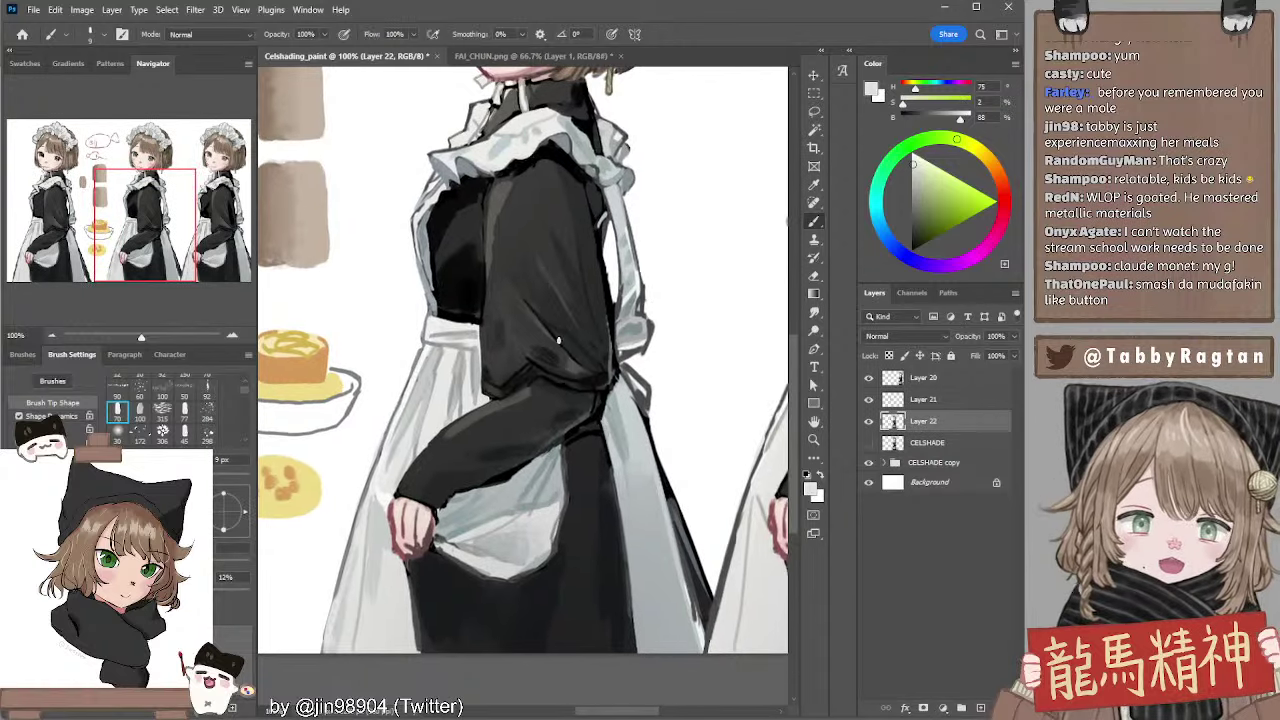
pyautogui.moveTo(531, 249)
pyautogui.mouseDown()
pyautogui.moveTo(529, 271)
pyautogui.moveTo(526, 255)
pyautogui.mouseUp()
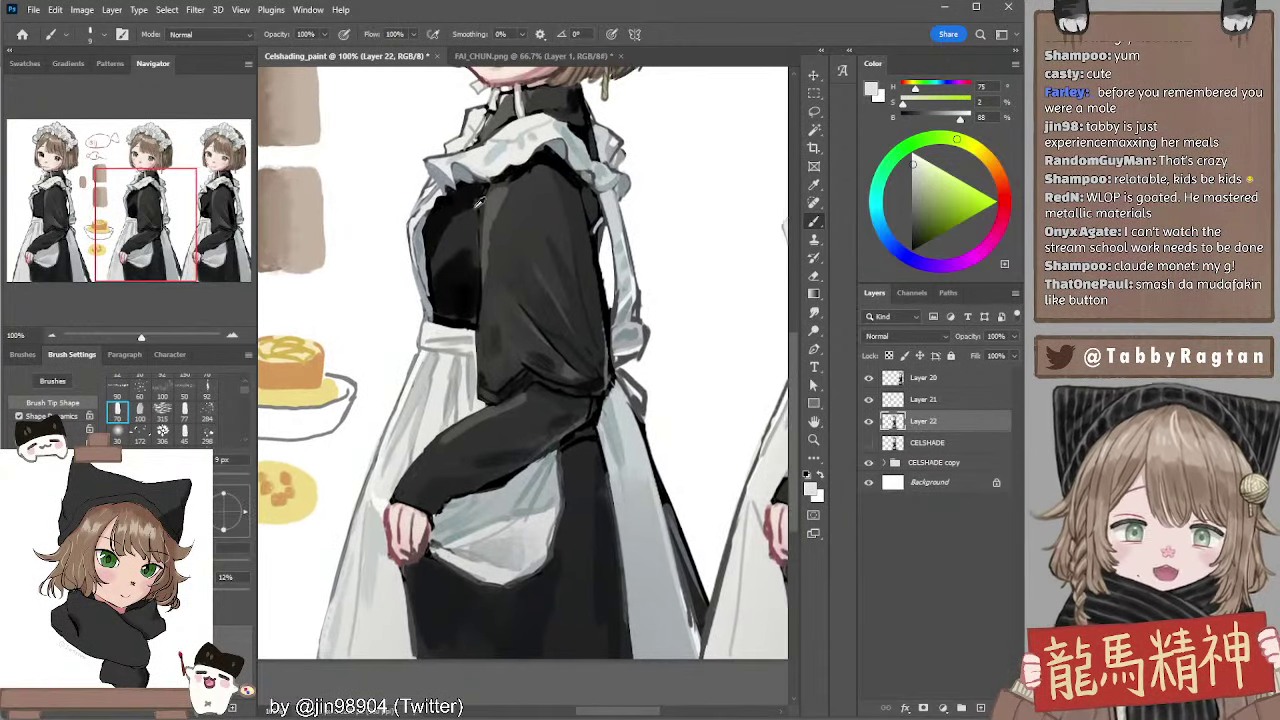
# Darken the shoulder beneath the collar ruffle in sampled near-black (brightness 5%) at 20 px, and sample pure black for a 35 px brush
pyautogui.keyDown('alt'); pyautogui.click(485, 196); pyautogui.keyUp('alt')
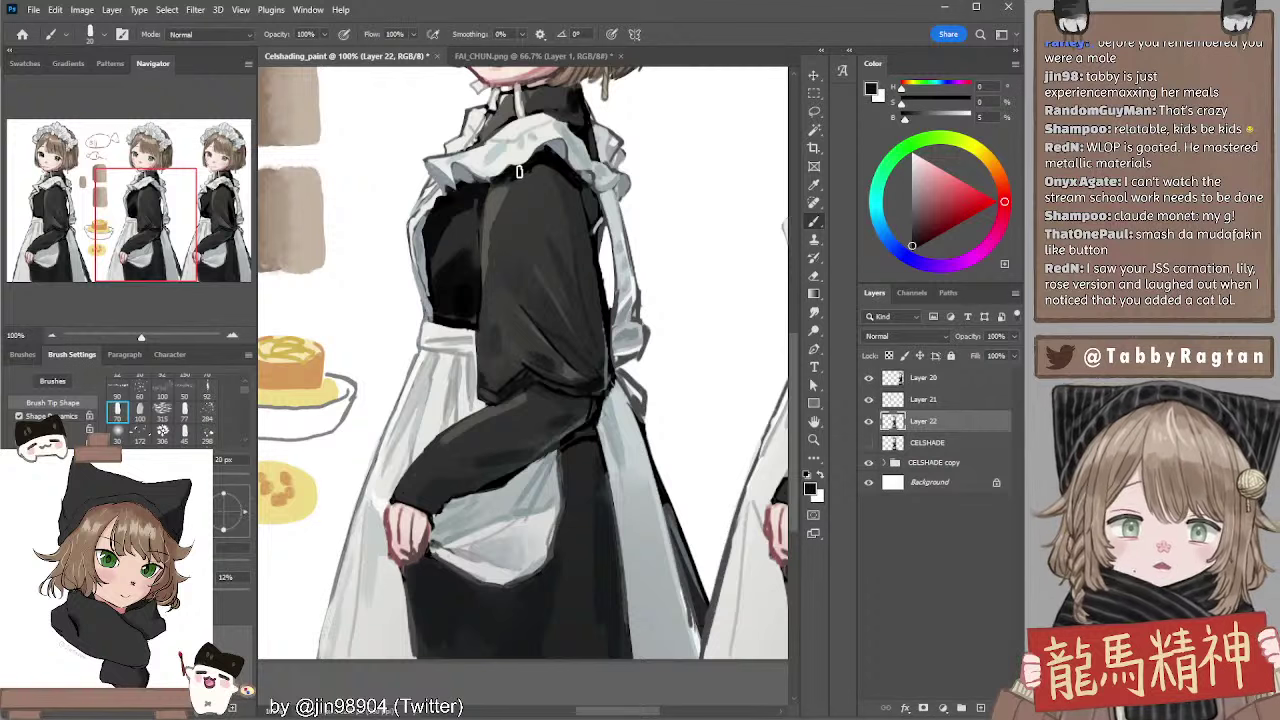
pyautogui.scroll(1, 589, 187)
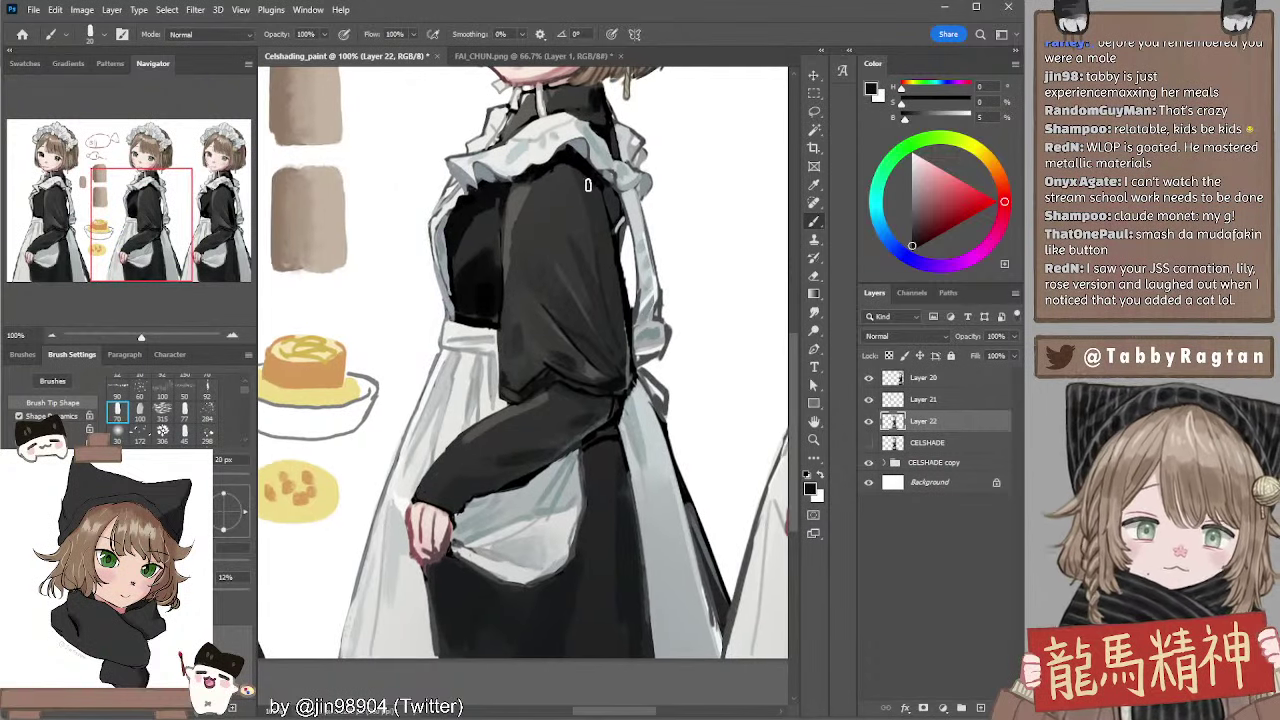
pyautogui.keyDown('alt'); pyautogui.click(582, 168); pyautogui.keyUp('alt')
pyautogui.press(']')
pyautogui.press(']')
pyautogui.press(']')
pyautogui.moveTo(580, 176); pyautogui.dragTo(610, 293)
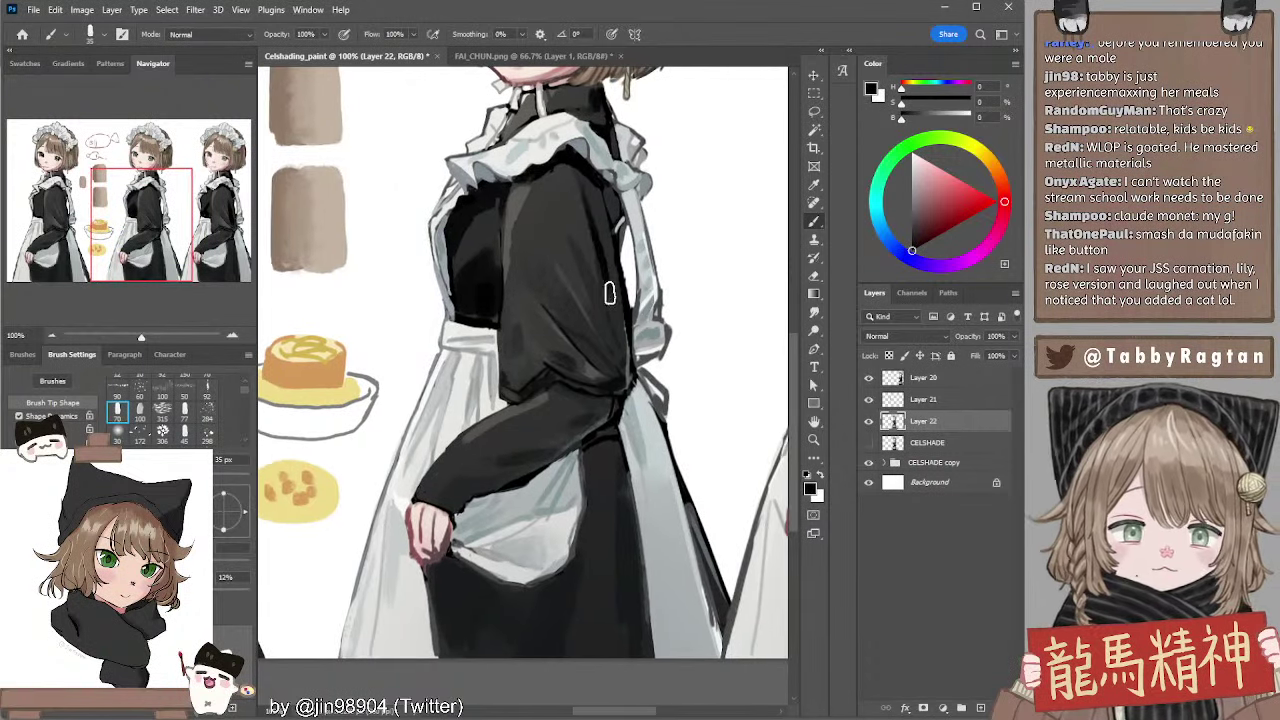
pyautogui.hotkey('ctrl', 'z')
pyautogui.moveTo(578, 184)
pyautogui.mouseDown()
pyautogui.moveTo(613, 336)
pyautogui.moveTo(576, 258)
pyautogui.moveTo(587, 262)
pyautogui.moveTo(575, 247)
pyautogui.moveTo(610, 320)
pyautogui.mouseUp()
pyautogui.hotkey('ctrl', 'z')
# Deepen the fold shadows along the back of the upper sleeve in pure black (brightness 0%) at 15 to 30 px
pyautogui.press('[')
pyautogui.press('[')
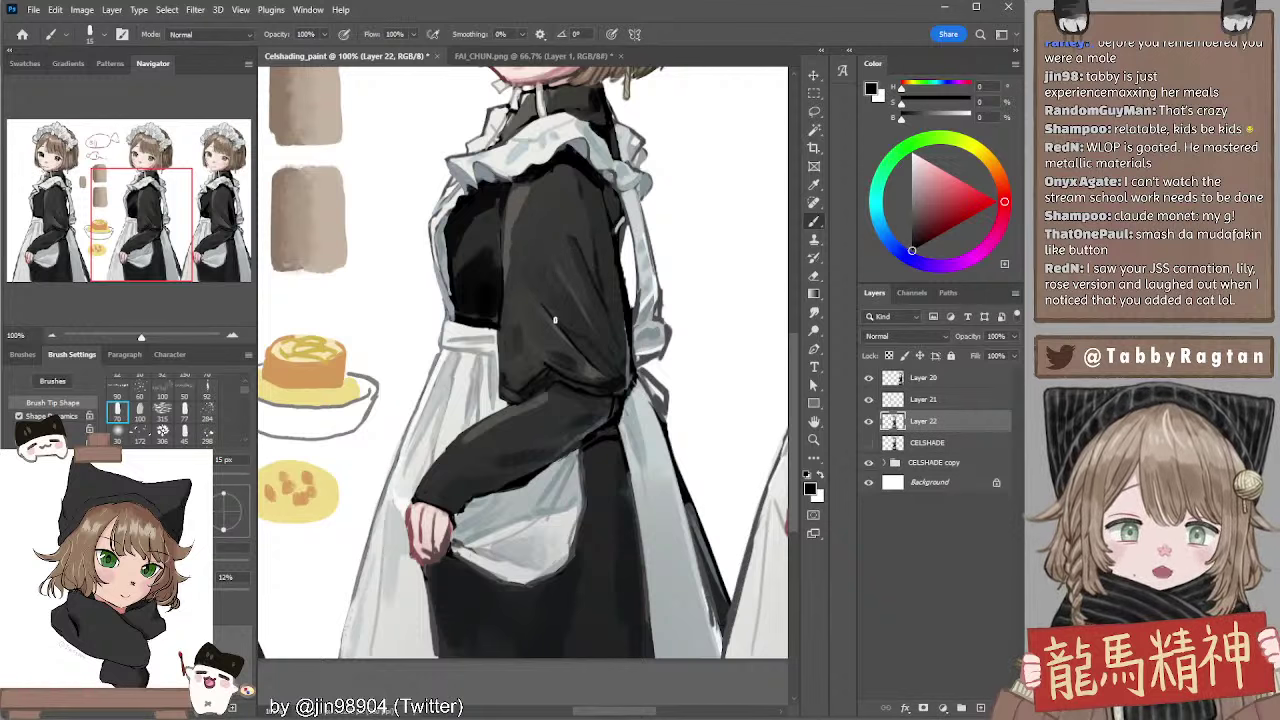
pyautogui.press('[')
pyautogui.press(']')
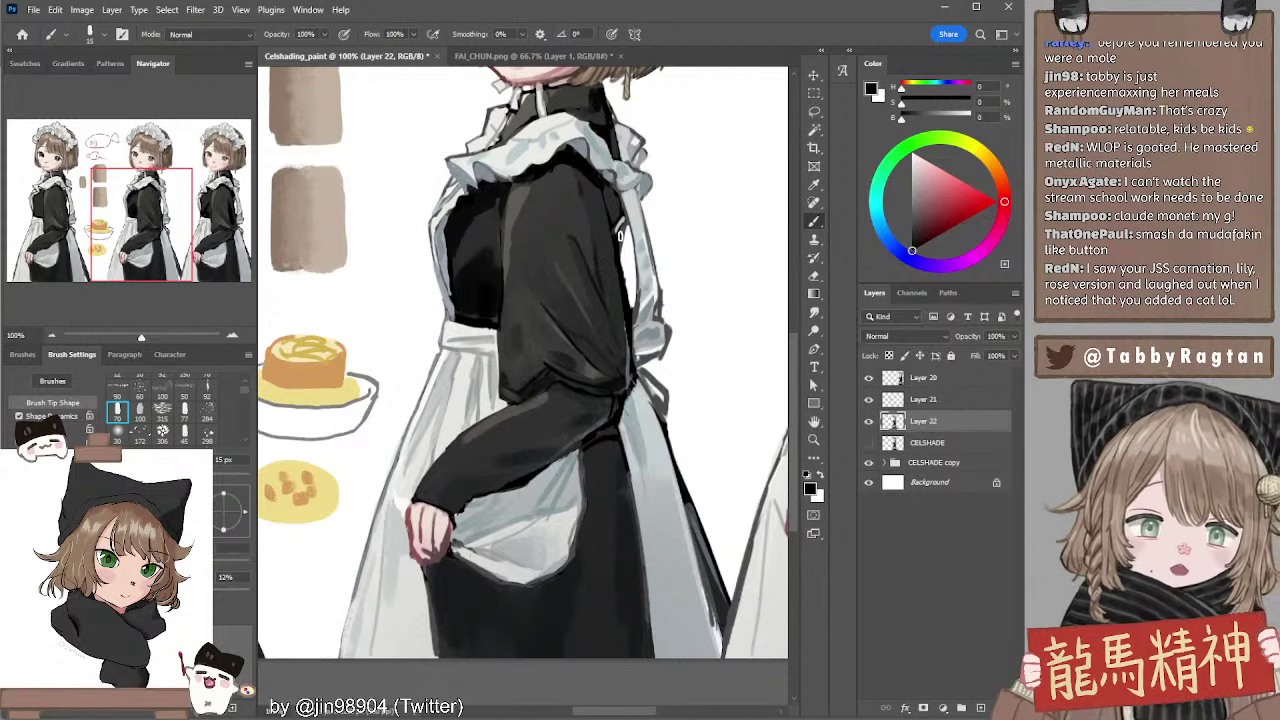
pyautogui.press(']')
pyautogui.press(']')
pyautogui.press(']')
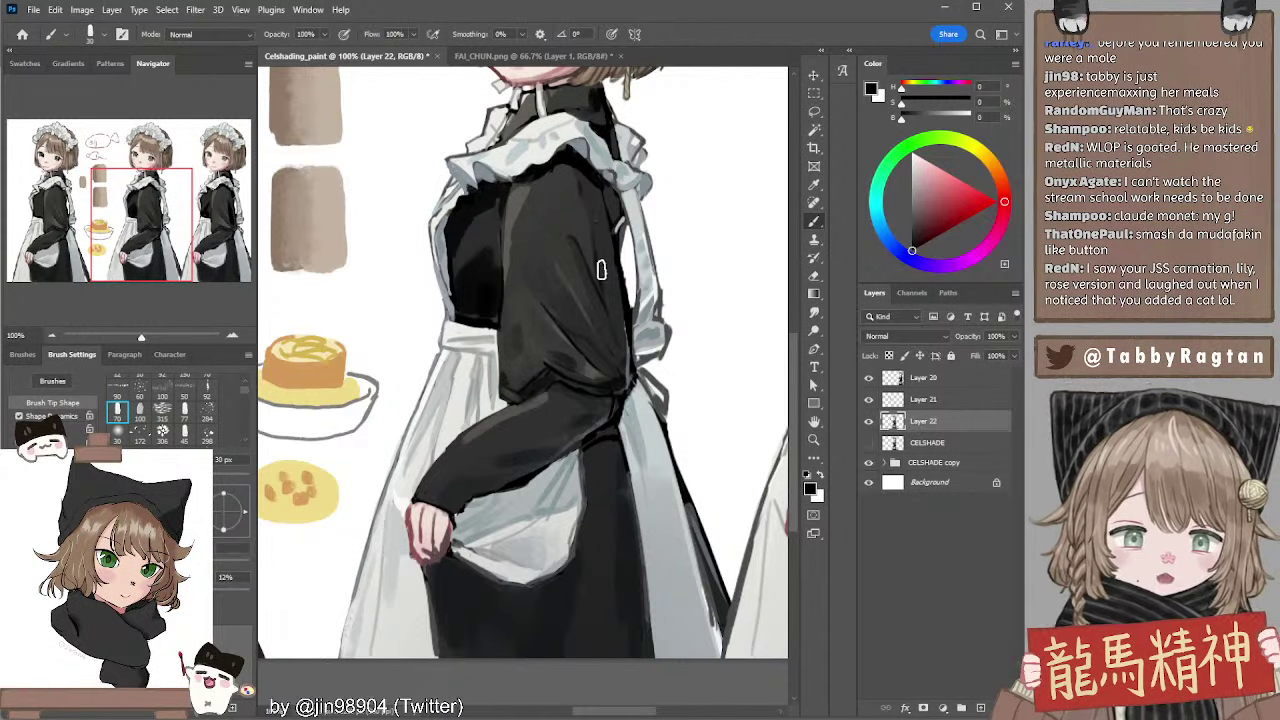
pyautogui.press('[')
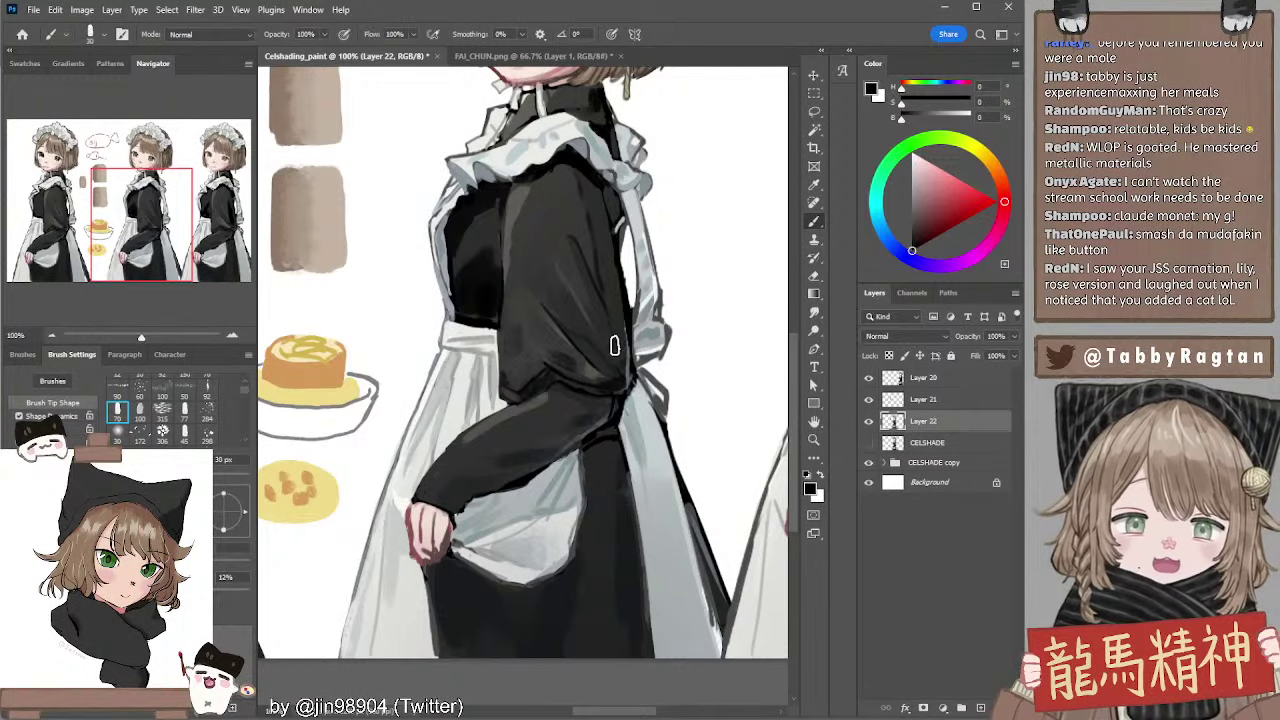
pyautogui.press(']')
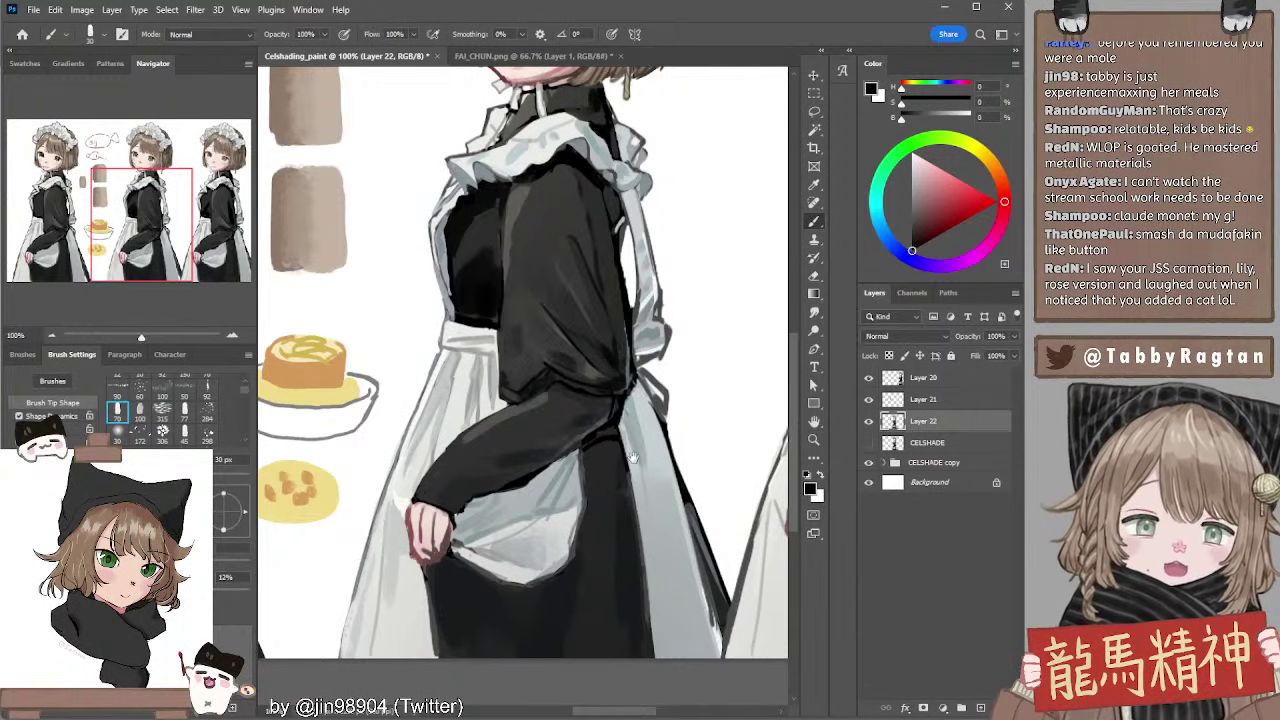
# Refine the diagonal fold lines of the sleeve above the elbow in pure black at 10 to 15 px
pyautogui.moveTo(628, 450); pyautogui.dragTo(620, 412)
pyautogui.press('[')
pyautogui.press('[')
pyautogui.press('[')
pyautogui.press('[')
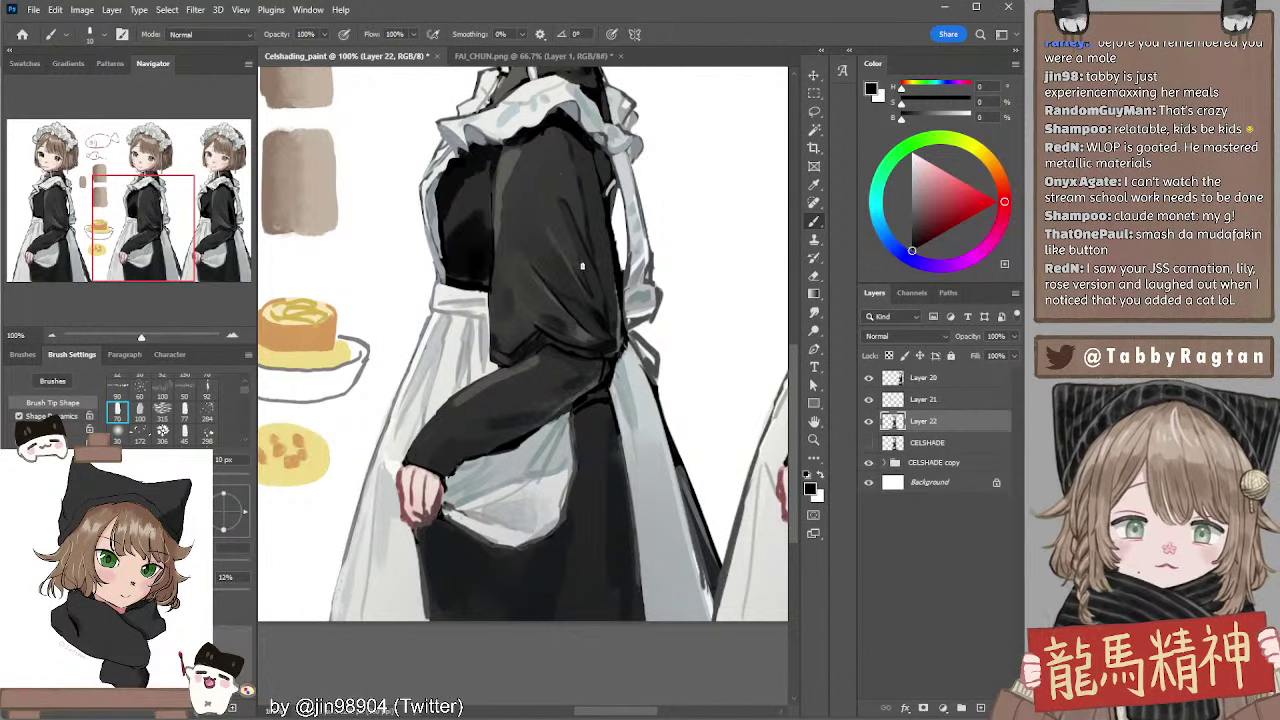
pyautogui.press(']')
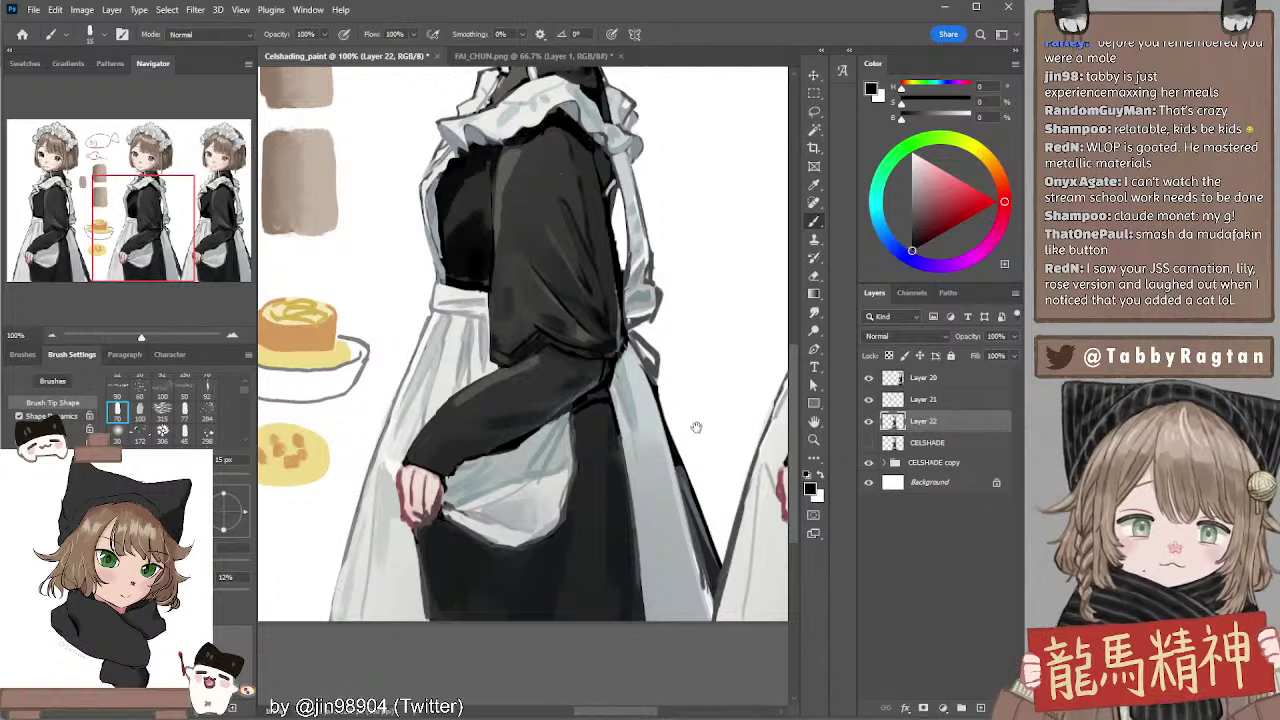
# Even out the black skirt below the hand and pocket in sampled dark blue-grey (hue 195, saturation 14%, brightness 11%) at 35 px
pyautogui.moveTo(696, 427)
pyautogui.mouseDown()
pyautogui.moveTo(711, 520)
pyautogui.moveTo(690, 384)
pyautogui.mouseUp()
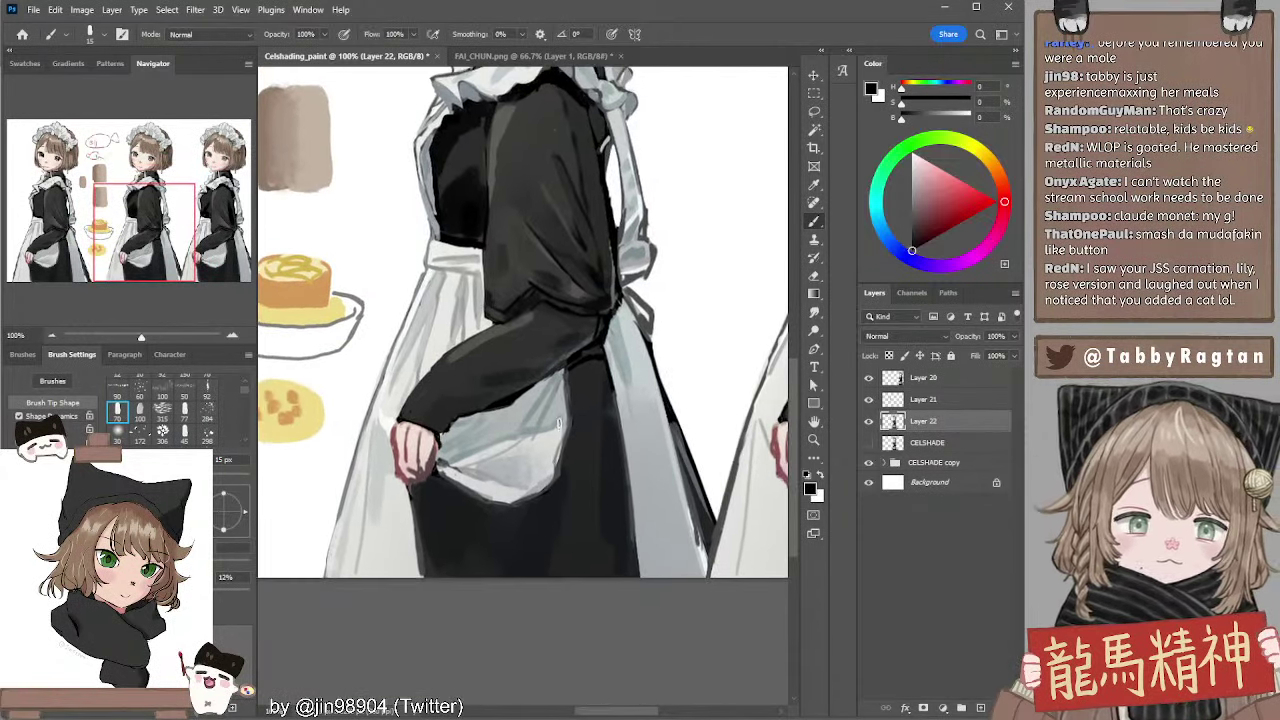
pyautogui.keyDown('alt'); pyautogui.click(480, 530); pyautogui.keyUp('alt')
pyautogui.press(']')
pyautogui.press(']')
pyautogui.press(']')
pyautogui.press(']')
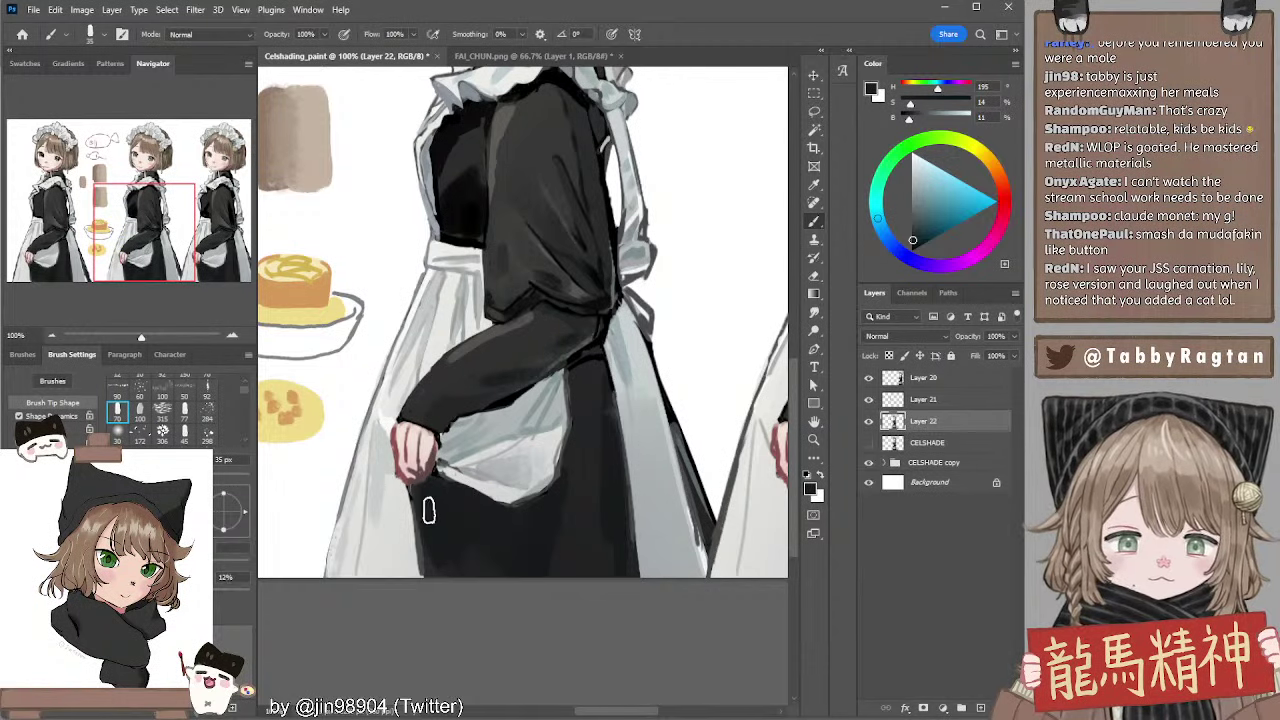
pyautogui.press(']')
# Paint cast shadows on the skirt beneath the elbow and pocket in sampled near-black (brightness 1%) at 40 to 45 px, undoing unwanted strokes
pyautogui.moveTo(608, 450); pyautogui.dragTo(637, 426)
pyautogui.keyDown('alt'); pyautogui.click(614, 334); pyautogui.keyUp('alt')
pyautogui.moveTo(604, 340)
pyautogui.mouseDown()
pyautogui.moveTo(634, 328)
pyautogui.moveTo(608, 338)
pyautogui.moveTo(632, 331)
pyautogui.moveTo(607, 370)
pyautogui.moveTo(600, 347)
pyautogui.moveTo(608, 399)
pyautogui.moveTo(583, 470)
pyautogui.moveTo(587, 460)
pyautogui.moveTo(569, 487)
pyautogui.mouseUp()
pyautogui.press('[')
pyautogui.press(']')
pyautogui.moveTo(467, 466)
pyautogui.mouseDown()
pyautogui.moveTo(519, 496)
pyautogui.moveTo(452, 476)
pyautogui.moveTo(472, 539)
pyautogui.mouseUp()
pyautogui.hotkey('ctrl', 'z')
pyautogui.hotkey('ctrl', 'z')
pyautogui.press(']')
pyautogui.moveTo(451, 489)
pyautogui.mouseDown()
pyautogui.moveTo(491, 503)
pyautogui.moveTo(498, 492)
pyautogui.moveTo(473, 465)
pyautogui.moveTo(520, 488)
pyautogui.mouseUp()
pyautogui.press('[')
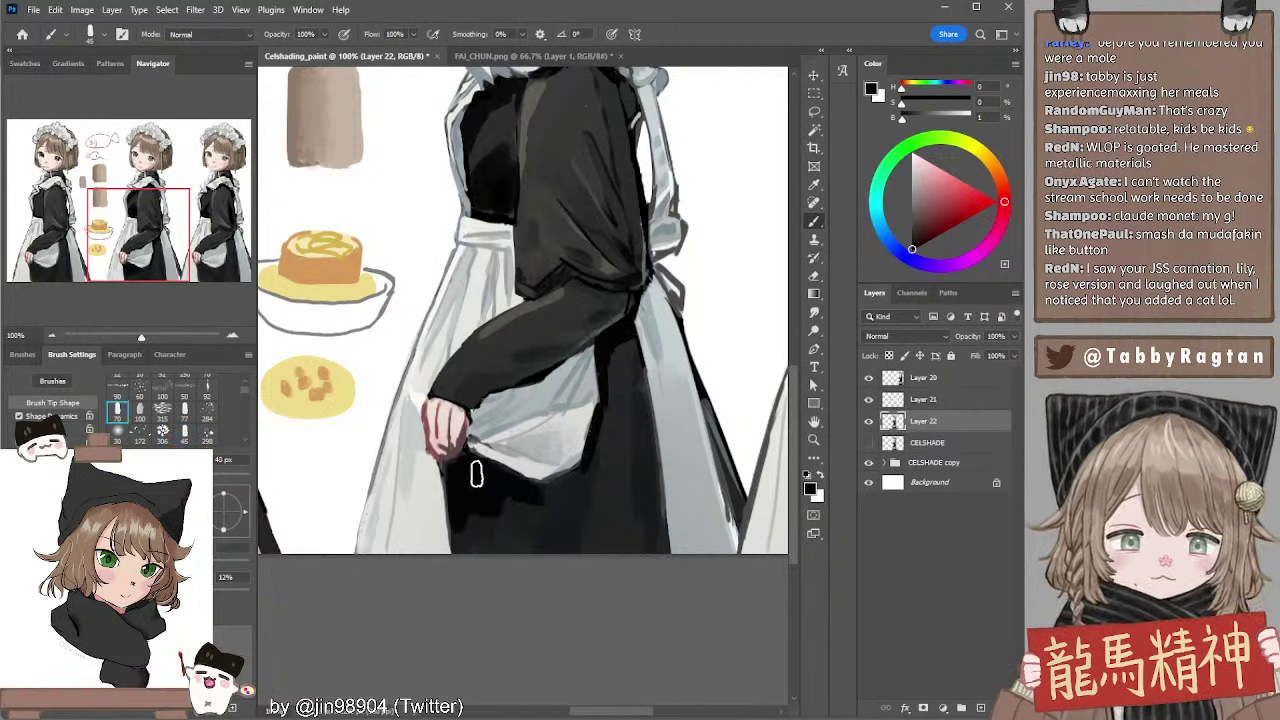
# Repaint the pocket's lower rim and face in sampled off-white (hue 90, saturation 1%, brightness 85%) at 20 px
pyautogui.keyDown('alt'); pyautogui.click(477, 450); pyautogui.keyUp('alt')
pyautogui.press('[')
pyautogui.press('[')
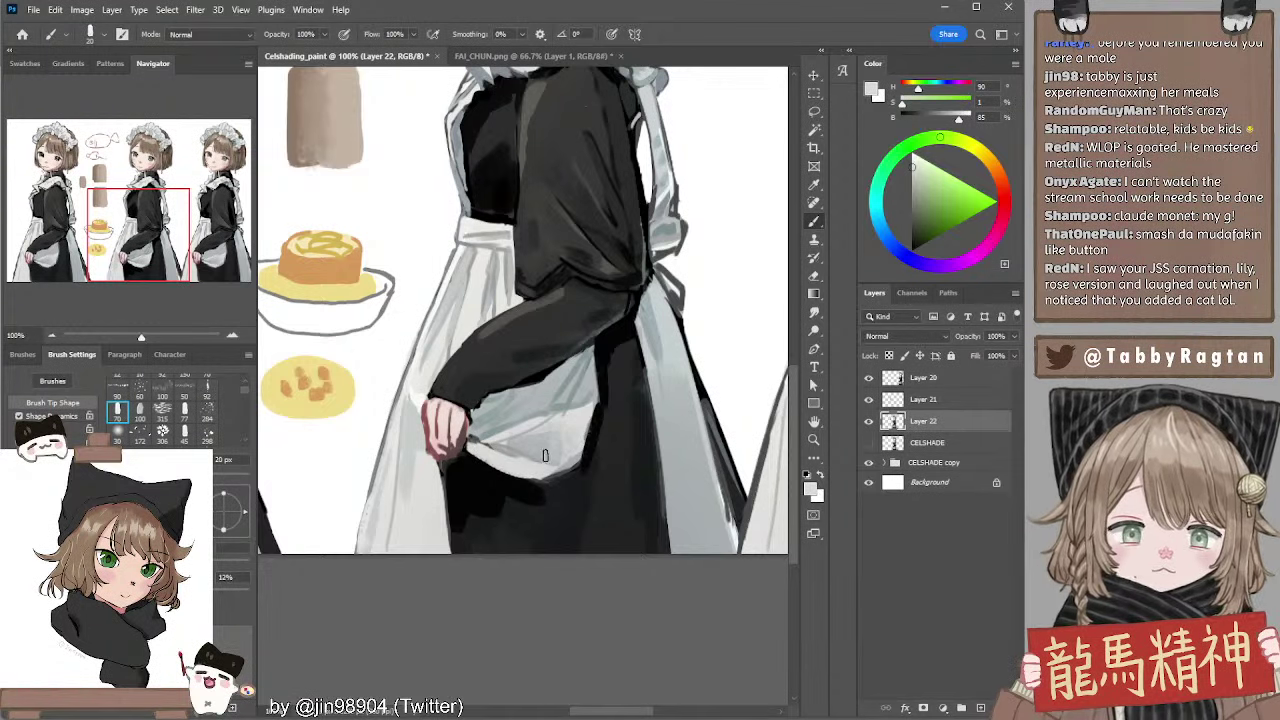
pyautogui.press(']')
# Shade the pocket's opening beside the hand in blue-grey (hue 187, brightness 61% and a darker 47%) at 20 px down to 9 px
pyautogui.keyDown('alt'); pyautogui.click(490, 428); pyautogui.keyUp('alt')
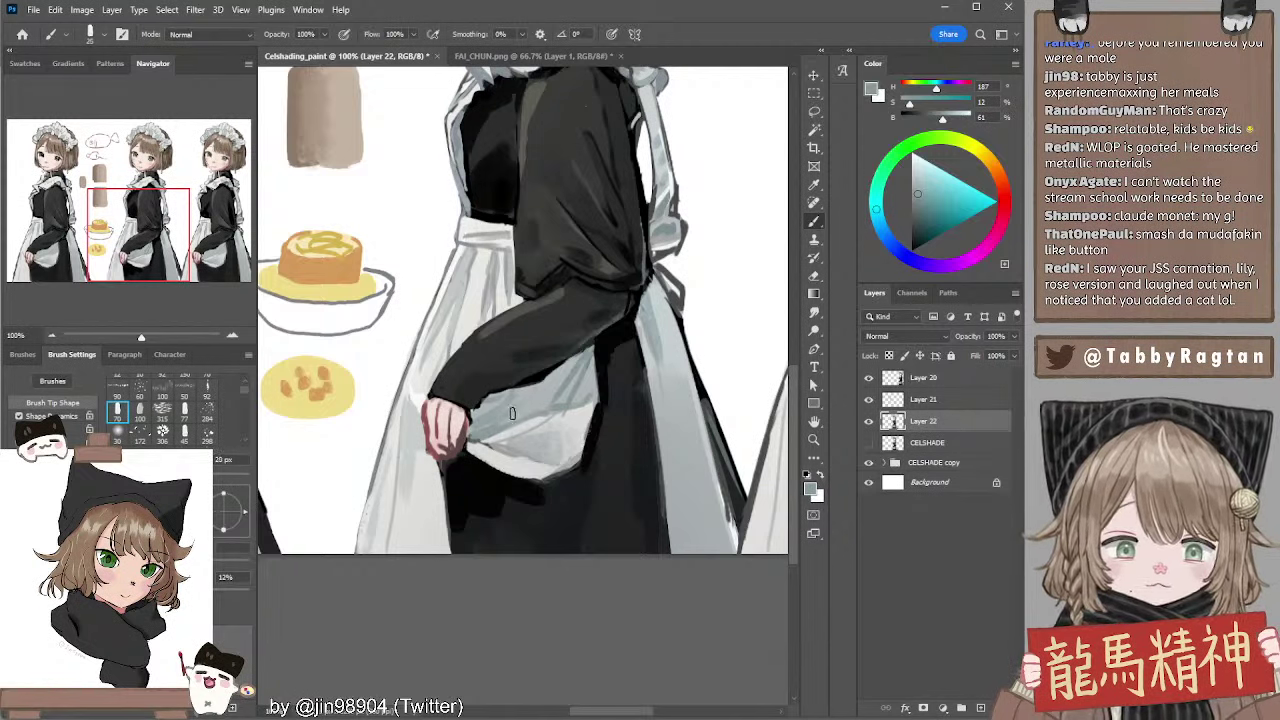
pyautogui.keyDown('alt'); pyautogui.click(581, 357); pyautogui.keyUp('alt')
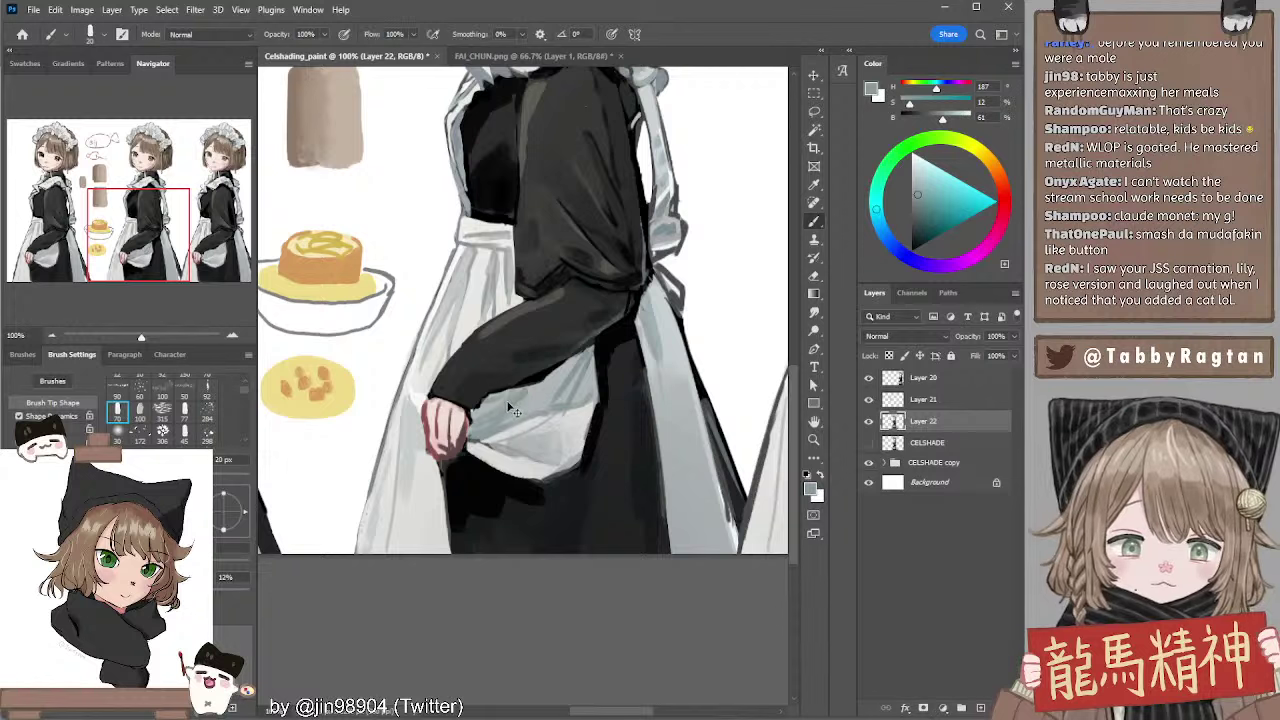
pyautogui.press('[')
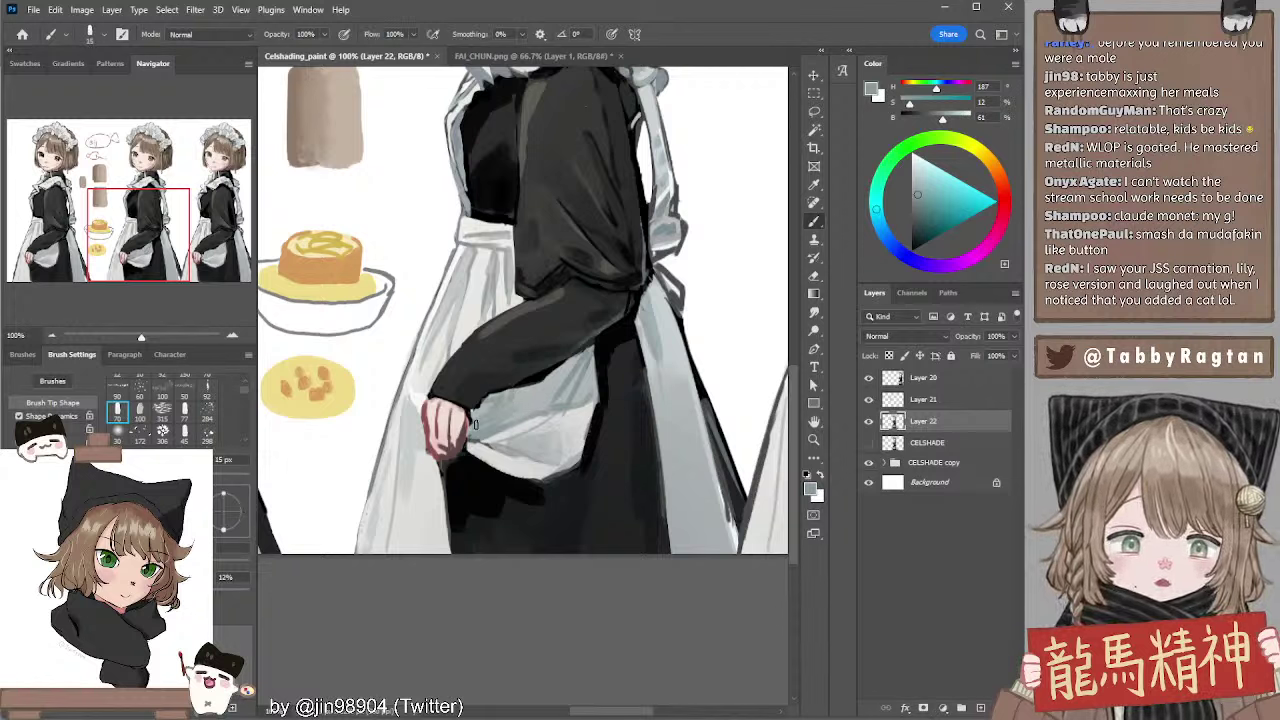
pyautogui.press('[')
pyautogui.press('[')
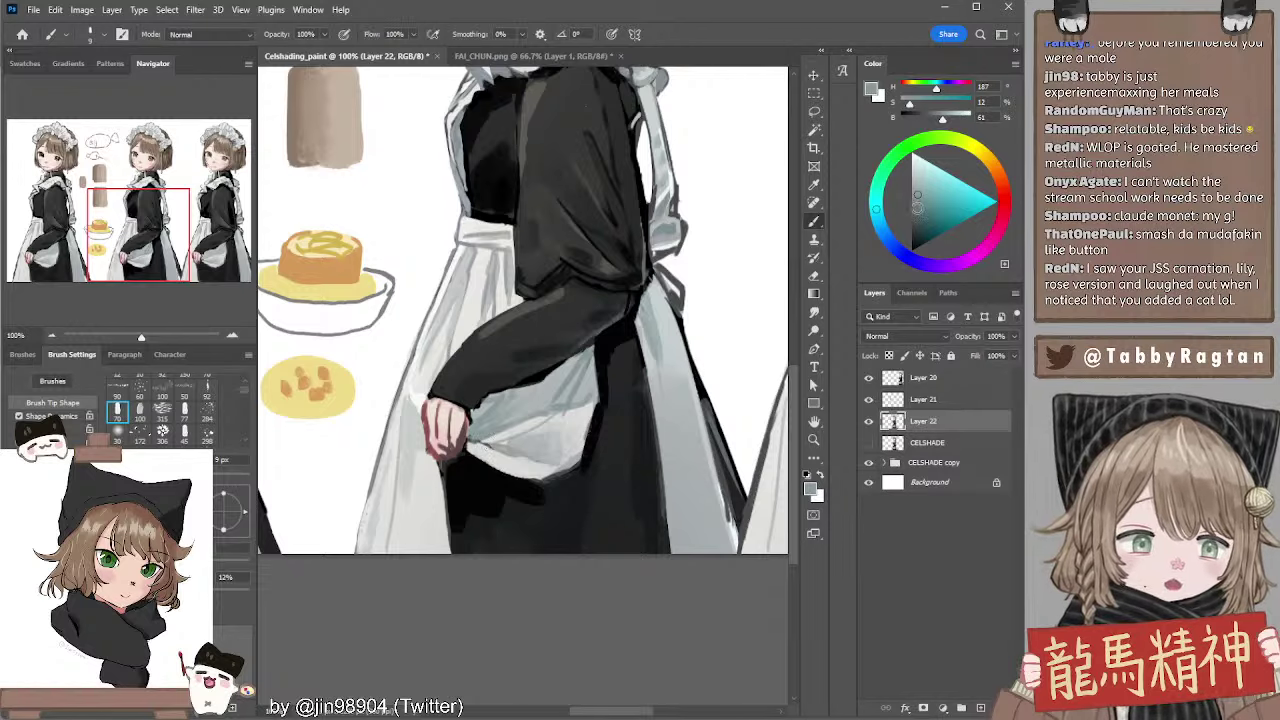
pyautogui.click(918, 207)
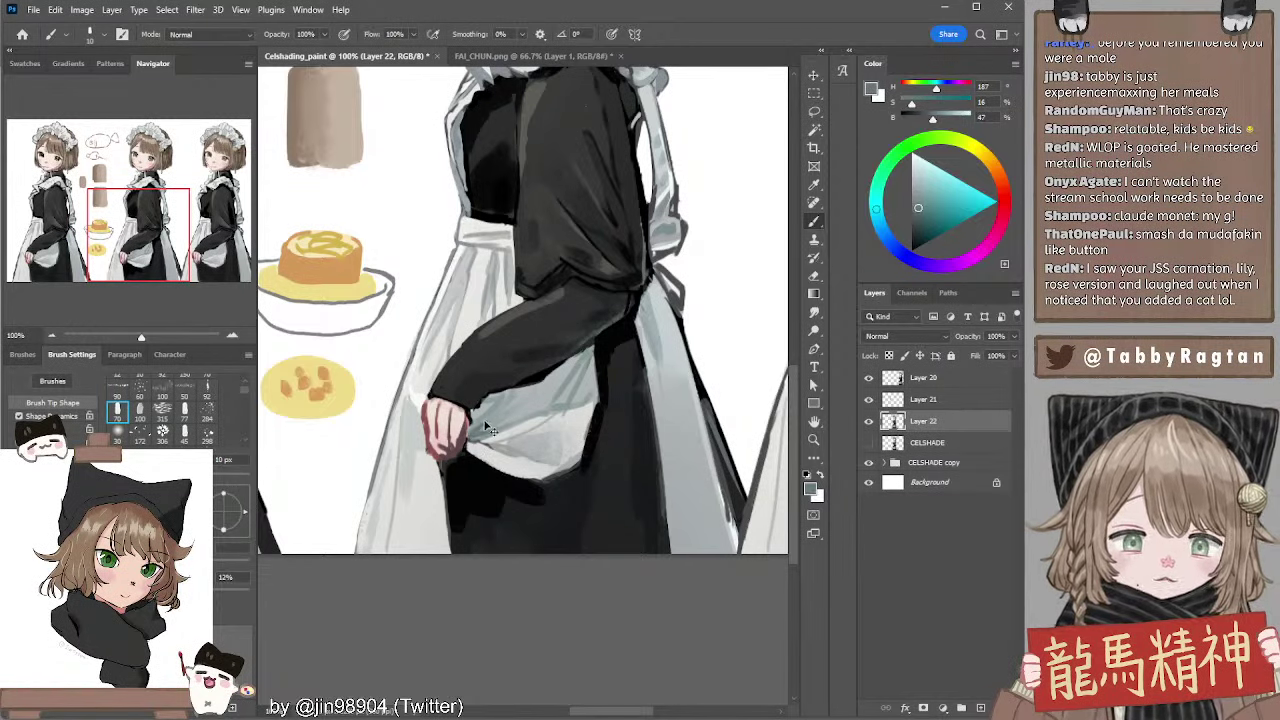
# Blend the pocket's upper fold in sampled off-whites (brightness 85% and 86%) and blue-grey (hue 187, brightness 60%) at 15 to 25 px
pyautogui.keyDown('alt'); pyautogui.click(568, 414); pyautogui.keyUp('alt')
pyautogui.press(']')
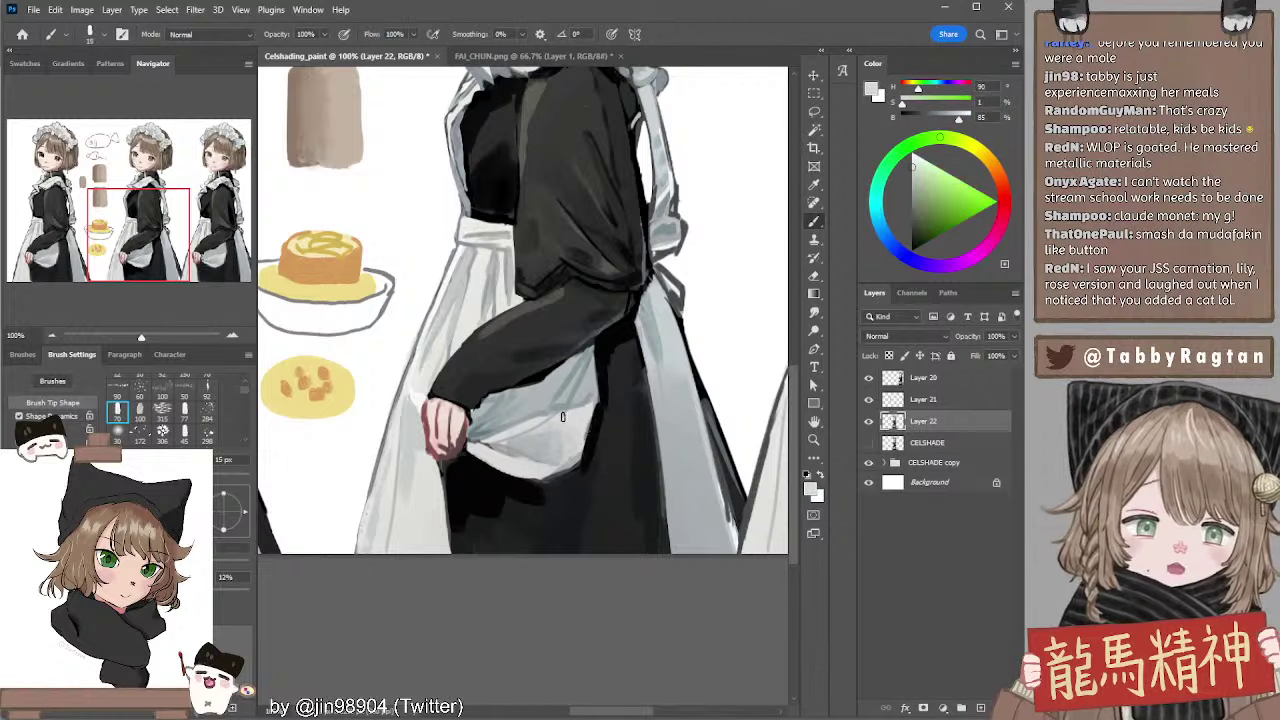
pyautogui.keyDown('alt'); pyautogui.click(580, 404); pyautogui.keyUp('alt')
pyautogui.press('[')
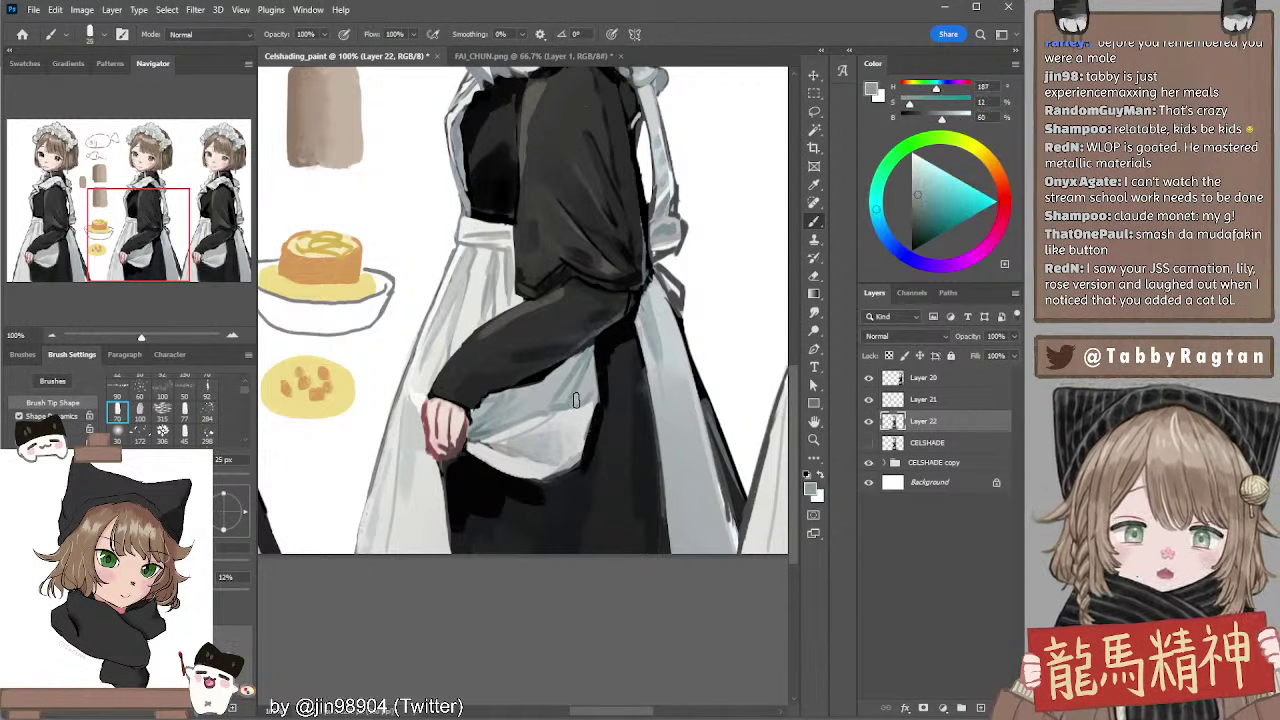
pyautogui.keyDown('alt'); pyautogui.click(505, 430); pyautogui.keyUp('alt')
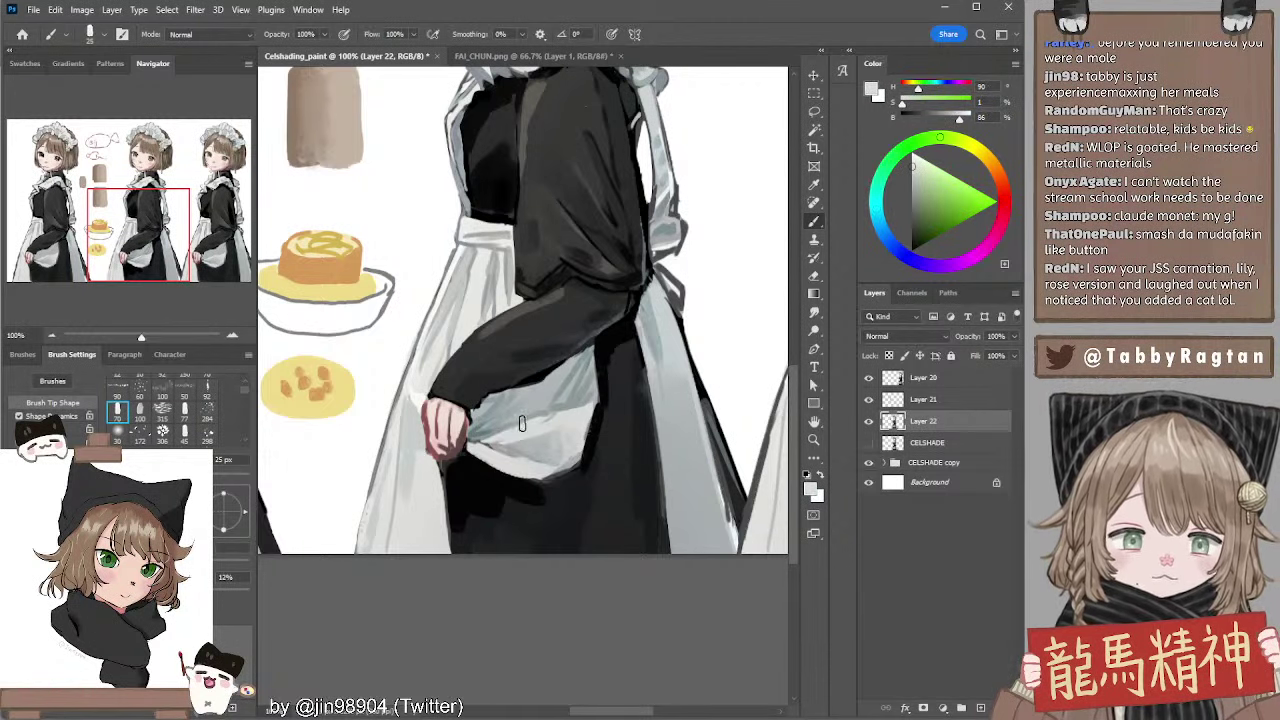
pyautogui.keyDown('alt'); pyautogui.click(510, 432); pyautogui.keyUp('alt')
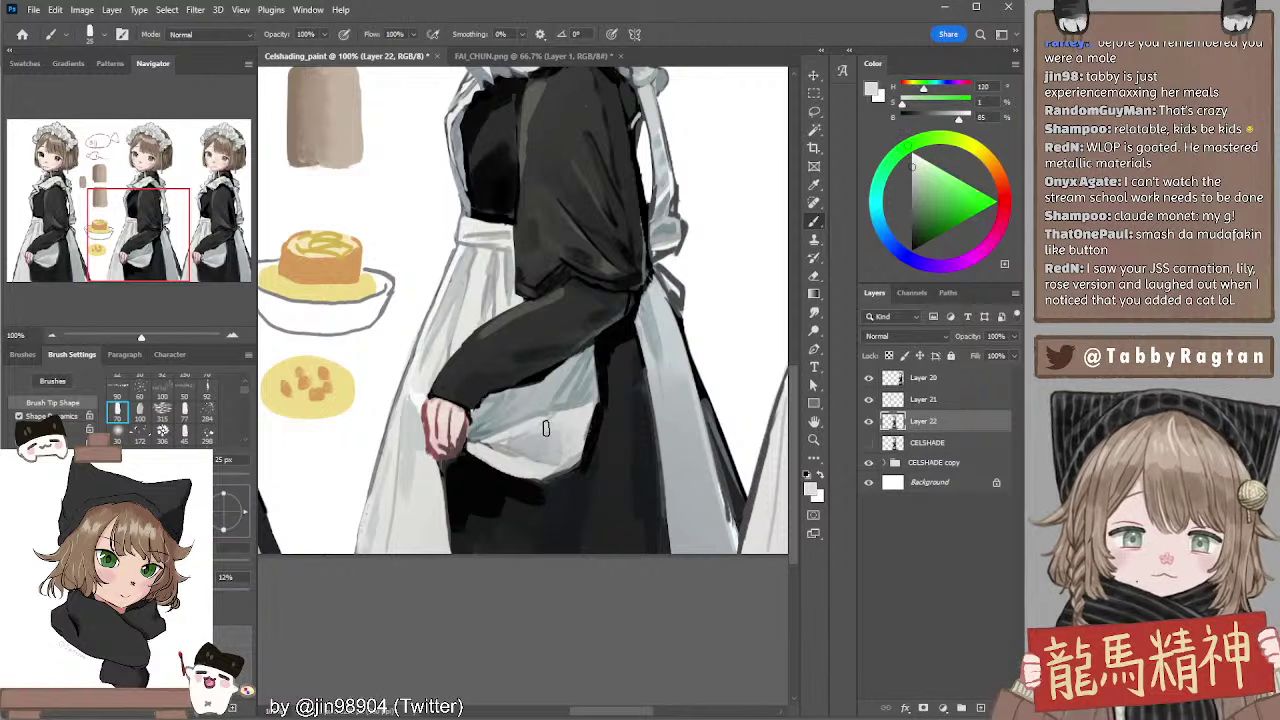
pyautogui.keyDown('alt'); pyautogui.click(524, 445); pyautogui.keyUp('alt')
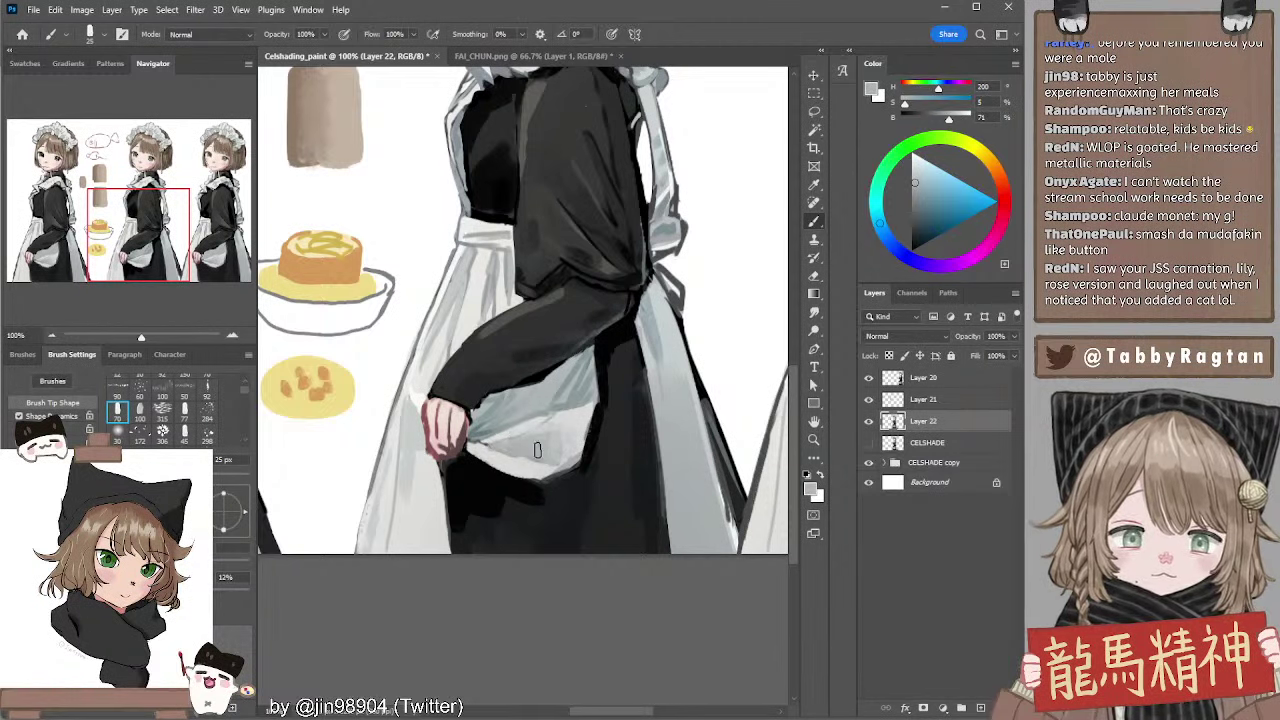
pyautogui.moveTo(470, 447); pyautogui.dragTo(536, 467)
pyautogui.hotkey('ctrl', 'z')
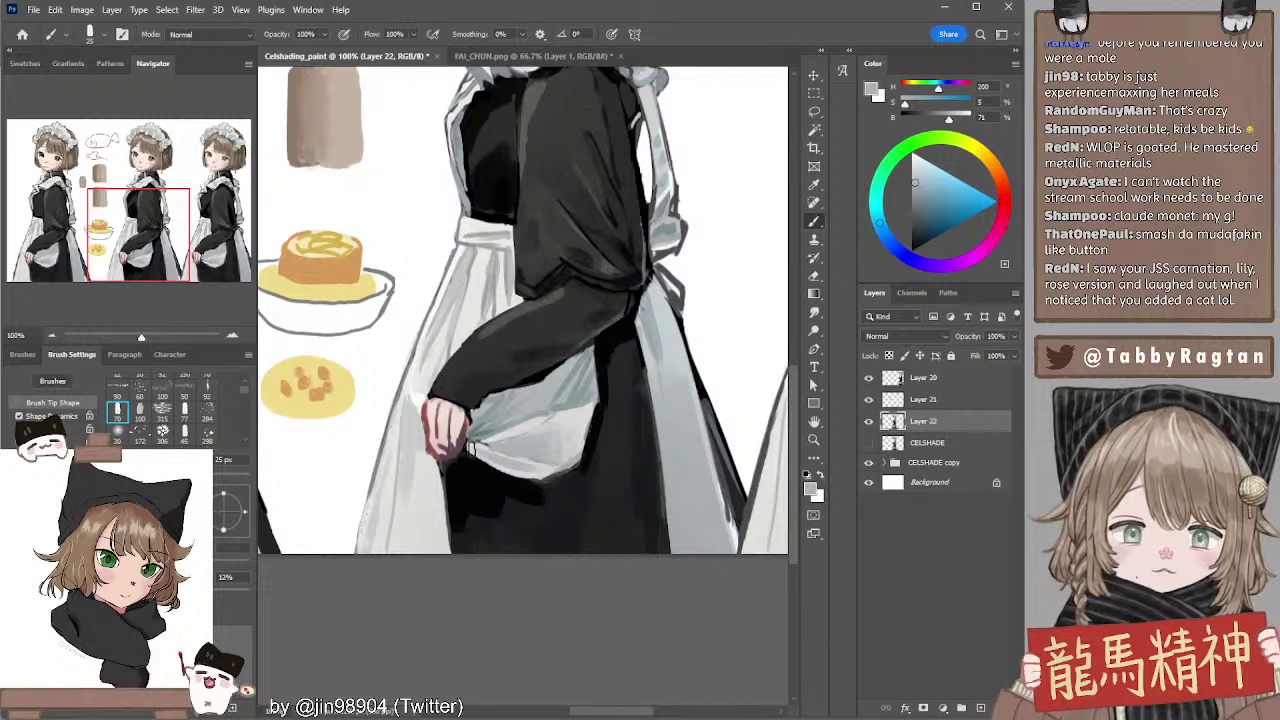
pyautogui.hotkey('ctrl', 'z')
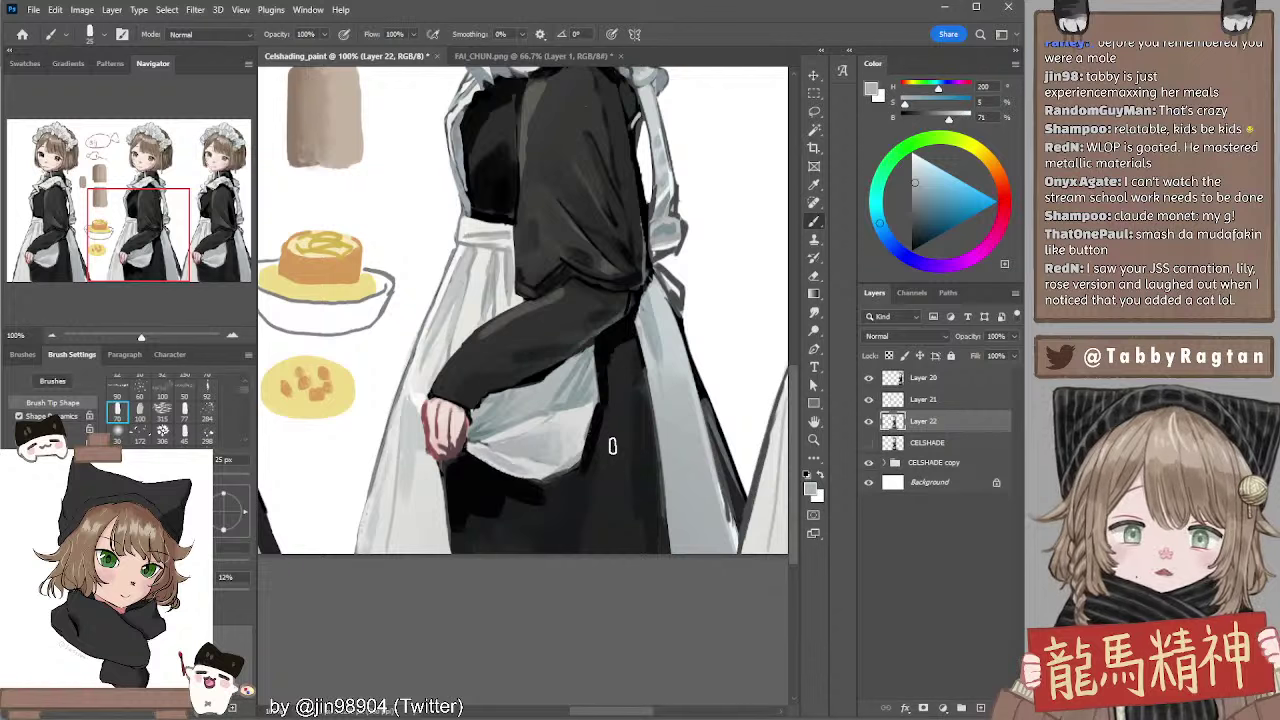
# Blend the pocket's upper fold in sampled blue-grey (hue 189, brightness 65%) at 20 px and off-white (brightness 85%) at 25 px
pyautogui.keyDown('alt'); pyautogui.click(520, 418); pyautogui.keyUp('alt')
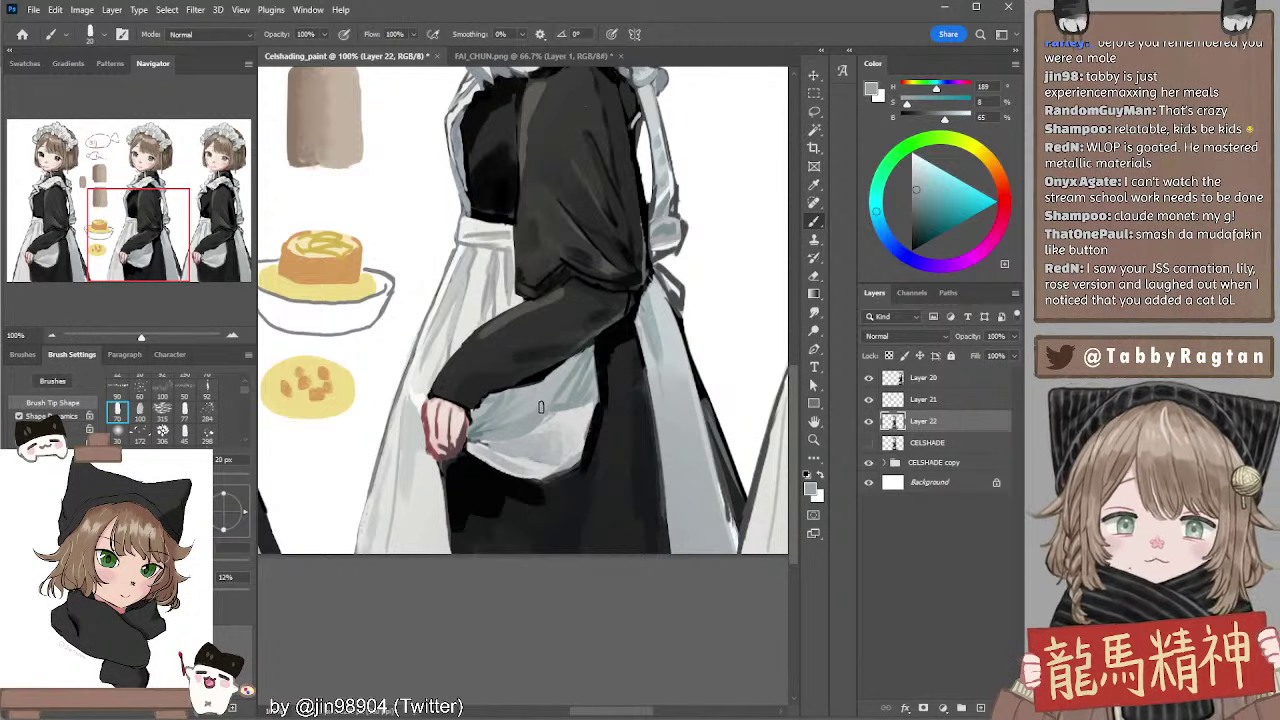
pyautogui.click(52, 333)
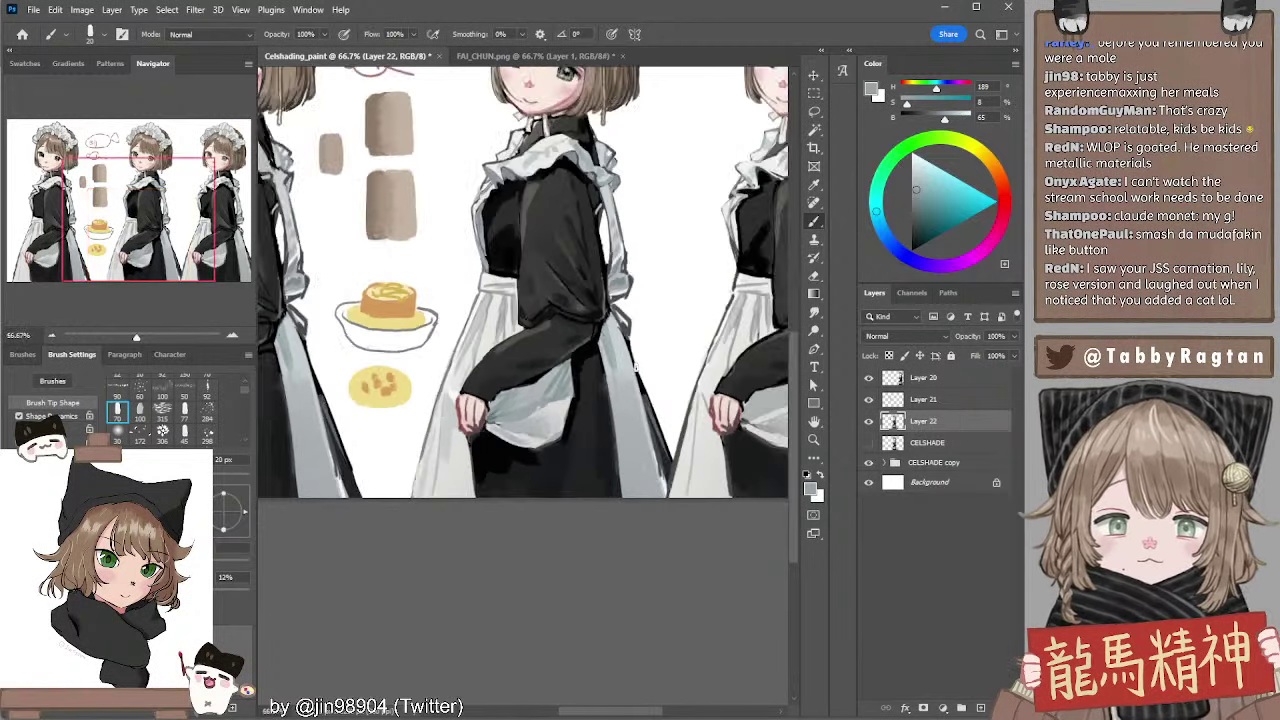
pyautogui.keyDown('alt'); pyautogui.click(565, 398); pyautogui.keyUp('alt')
pyautogui.press(']')
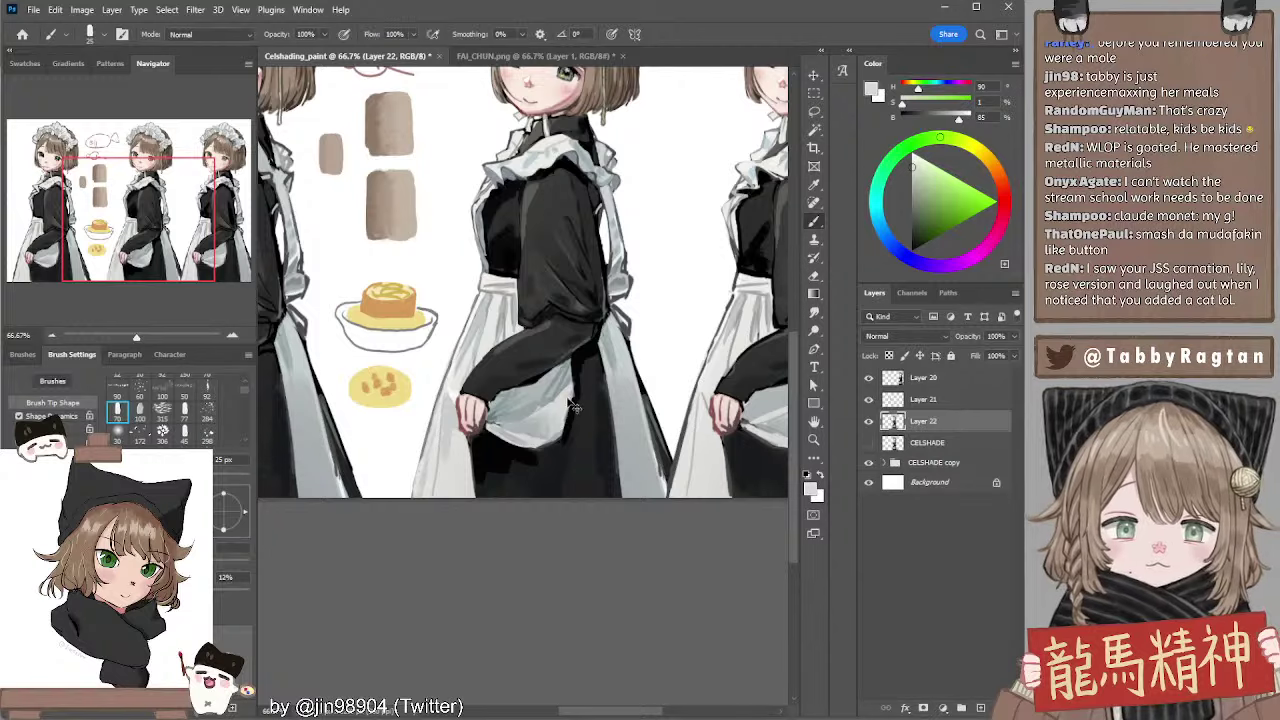
# Compare the painted figure with the cel-shaded original by toggling Layer 22, leaving Layer 22 shown and the CELSHADE layer hidden
pyautogui.moveTo(487, 435)
pyautogui.mouseDown()
pyautogui.moveTo(517, 507)
pyautogui.moveTo(411, 554)
pyautogui.moveTo(371, 540)
pyautogui.moveTo(393, 595)
pyautogui.mouseUp()
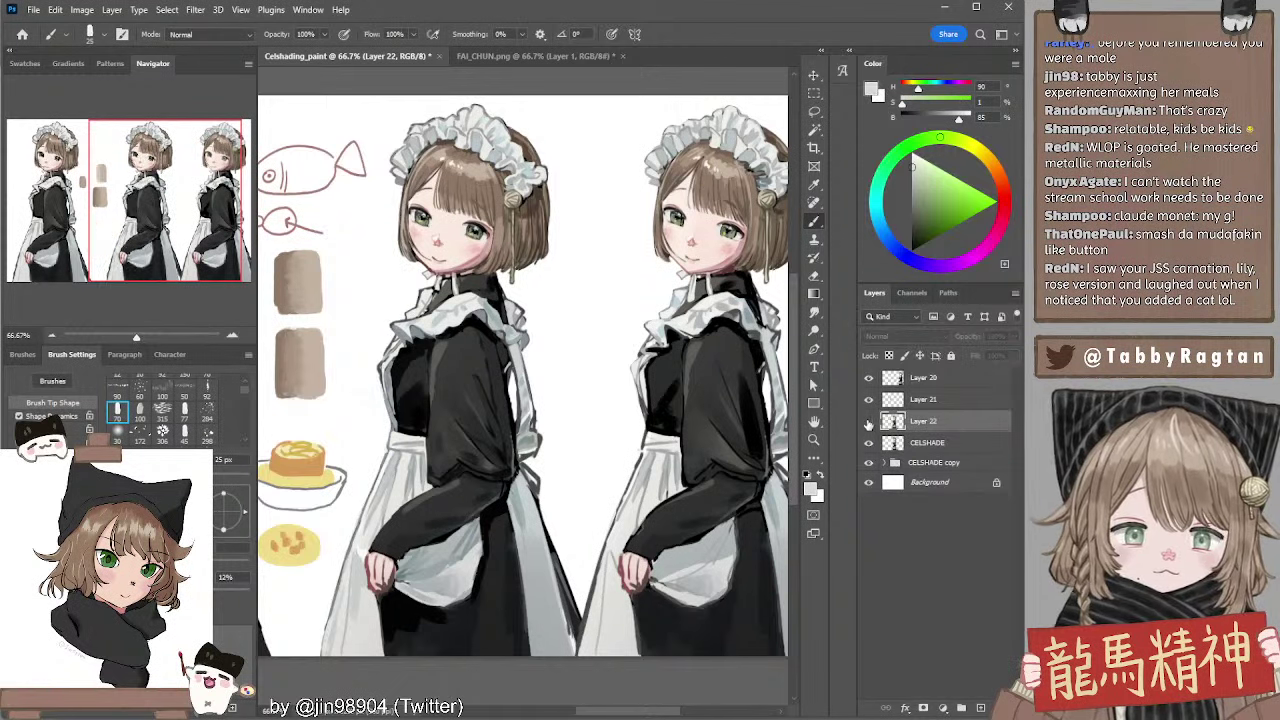
pyautogui.click(869, 421)
pyautogui.click(869, 421)
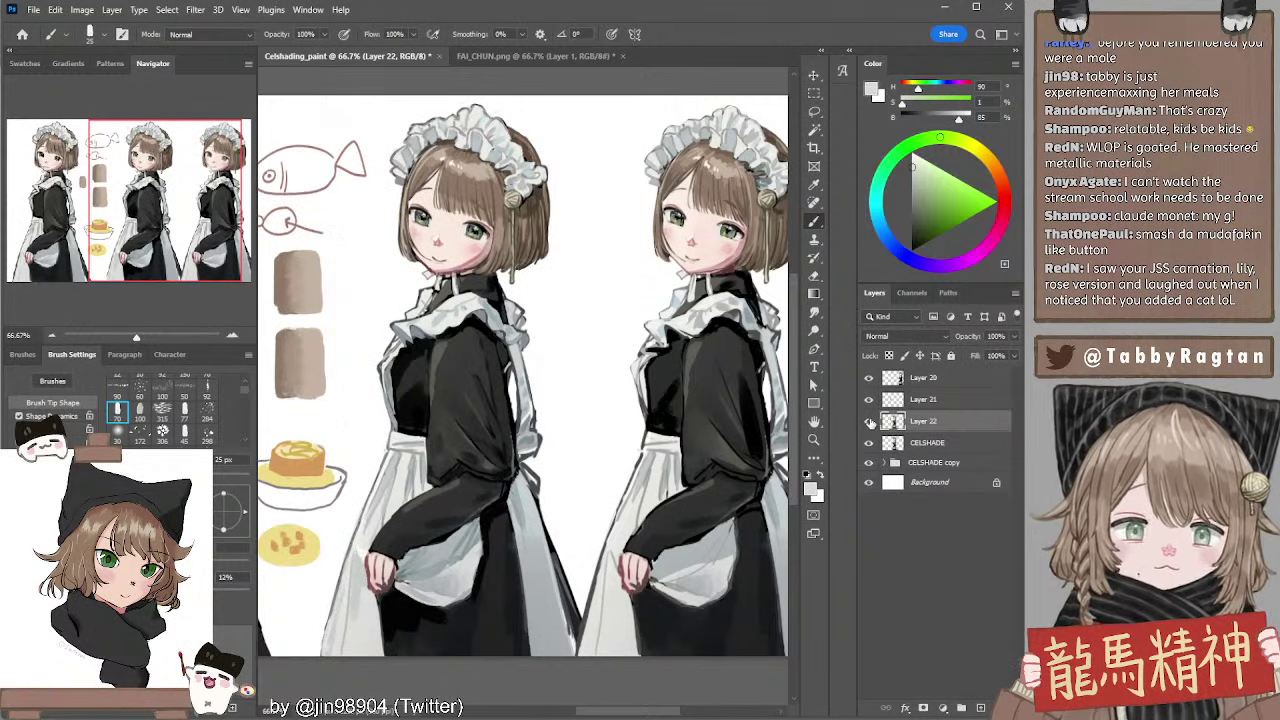
pyautogui.click(869, 421)
pyautogui.click(869, 421)
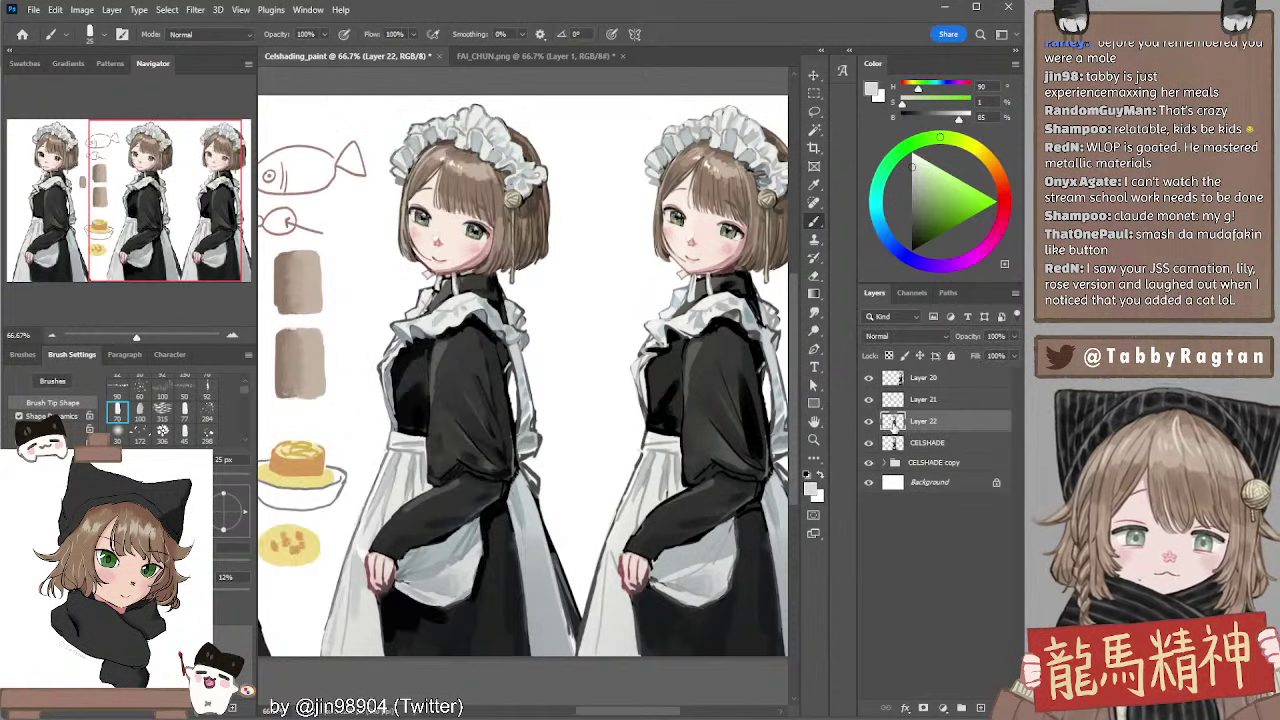
pyautogui.click(869, 421)
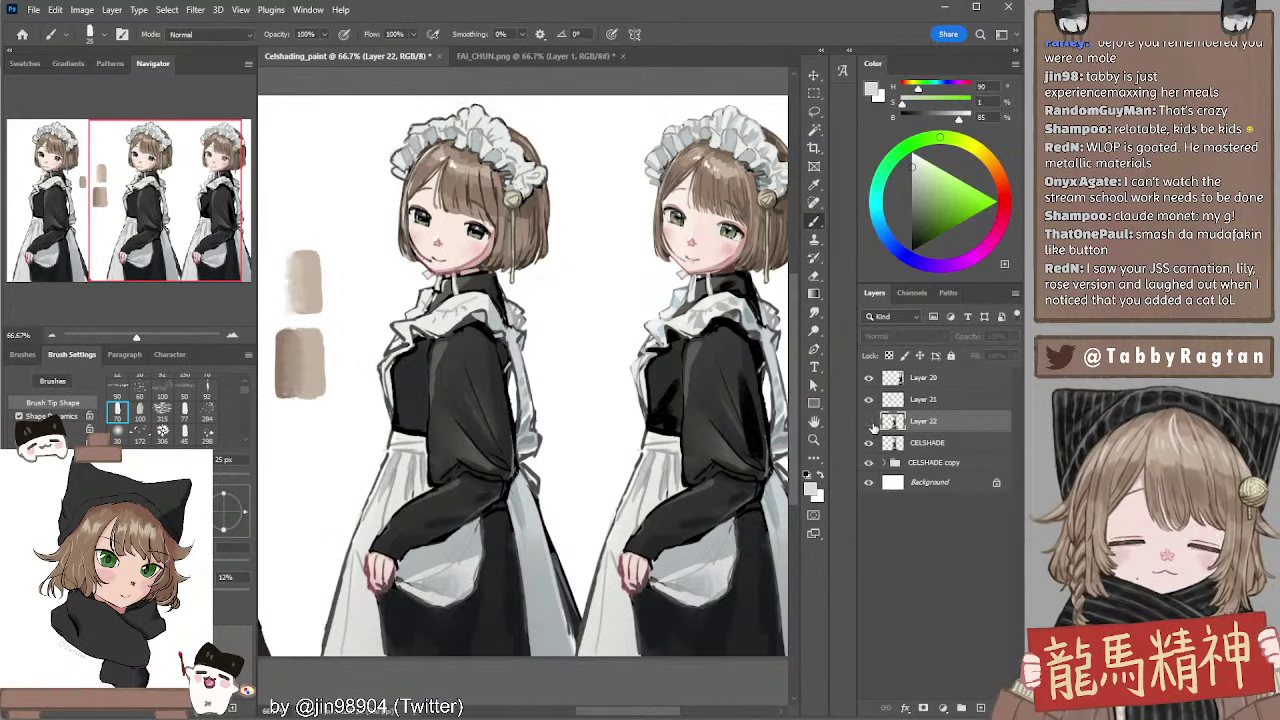
pyautogui.click(869, 421)
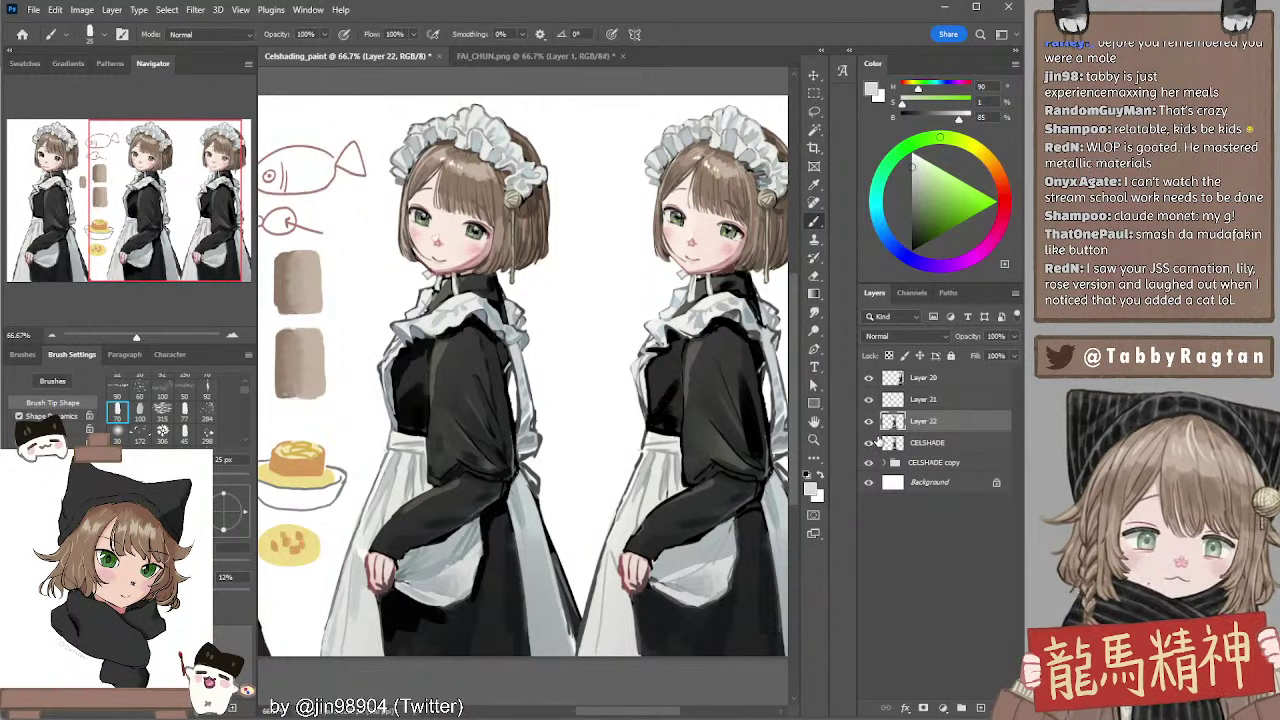
pyautogui.click(869, 442)
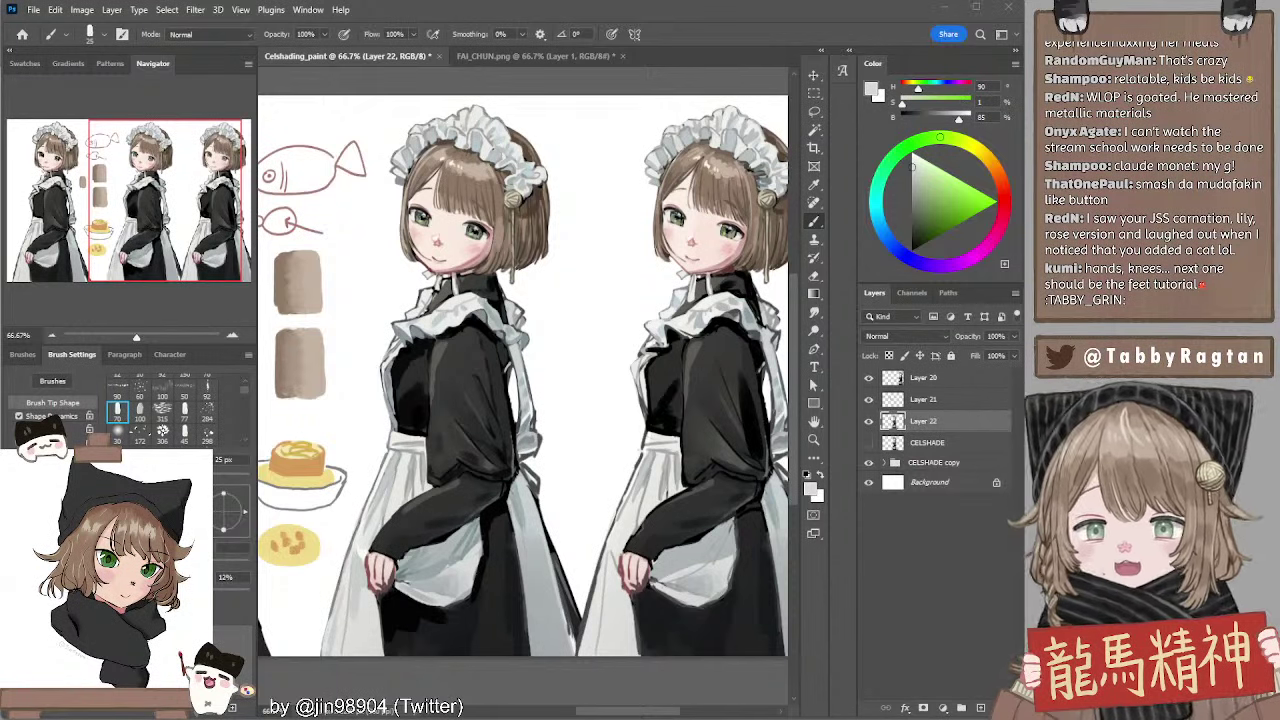
# Rework the headband frills in sampled grey (brightness 49%) at 7 px and pale blue-grey (hue 180, brightness 74% and 73%) at 15 to 20 px
pyautogui.keyDown('alt'); pyautogui.click(401, 160); pyautogui.keyUp('alt')
pyautogui.moveTo(400, 160); pyautogui.dragTo(395, 172)
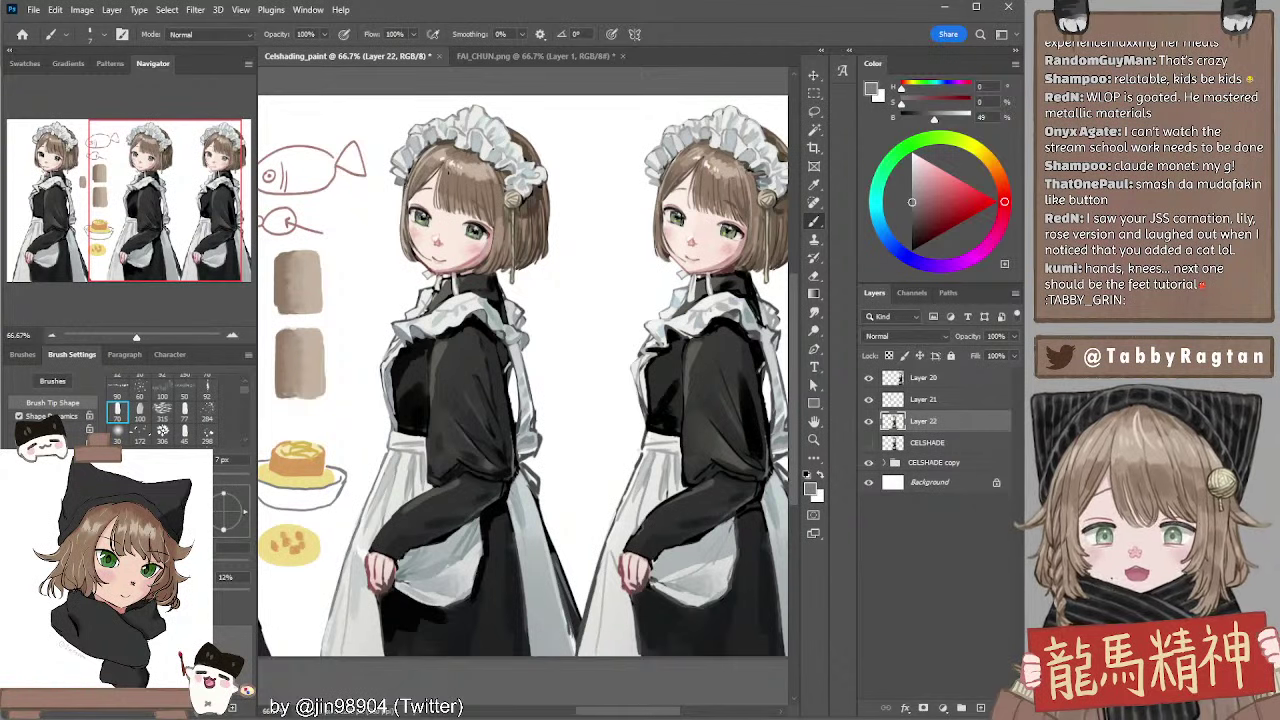
pyautogui.moveTo(510, 262); pyautogui.dragTo(530, 233)
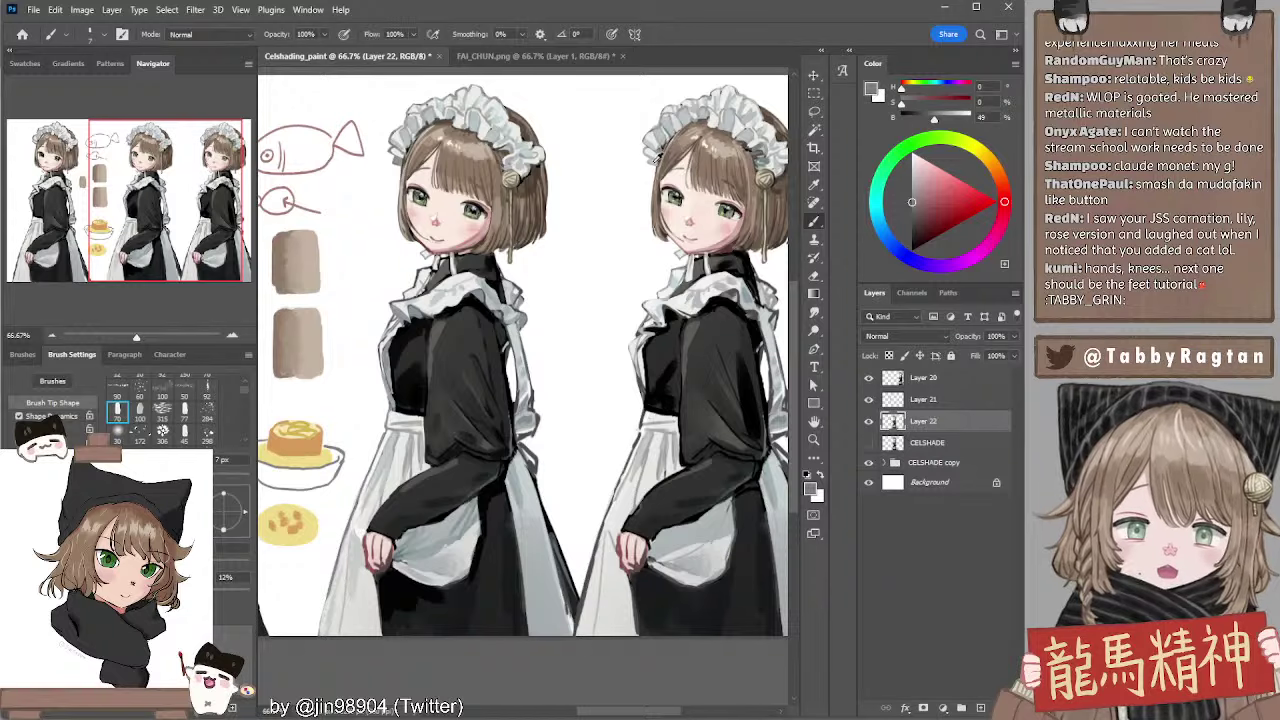
pyautogui.keyDown('alt'); pyautogui.click(655, 155); pyautogui.keyUp('alt')
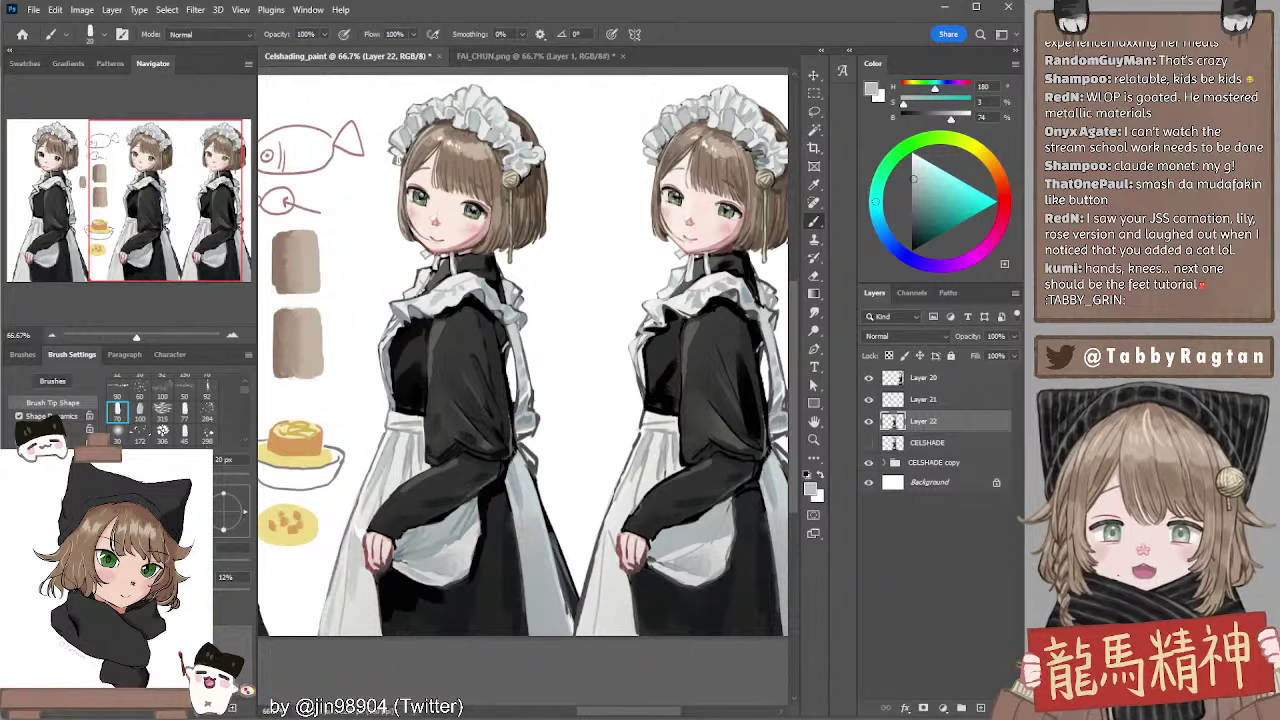
pyautogui.moveTo(534, 264)
pyautogui.mouseDown()
pyautogui.moveTo(530, 228)
pyautogui.moveTo(533, 257)
pyautogui.mouseUp()
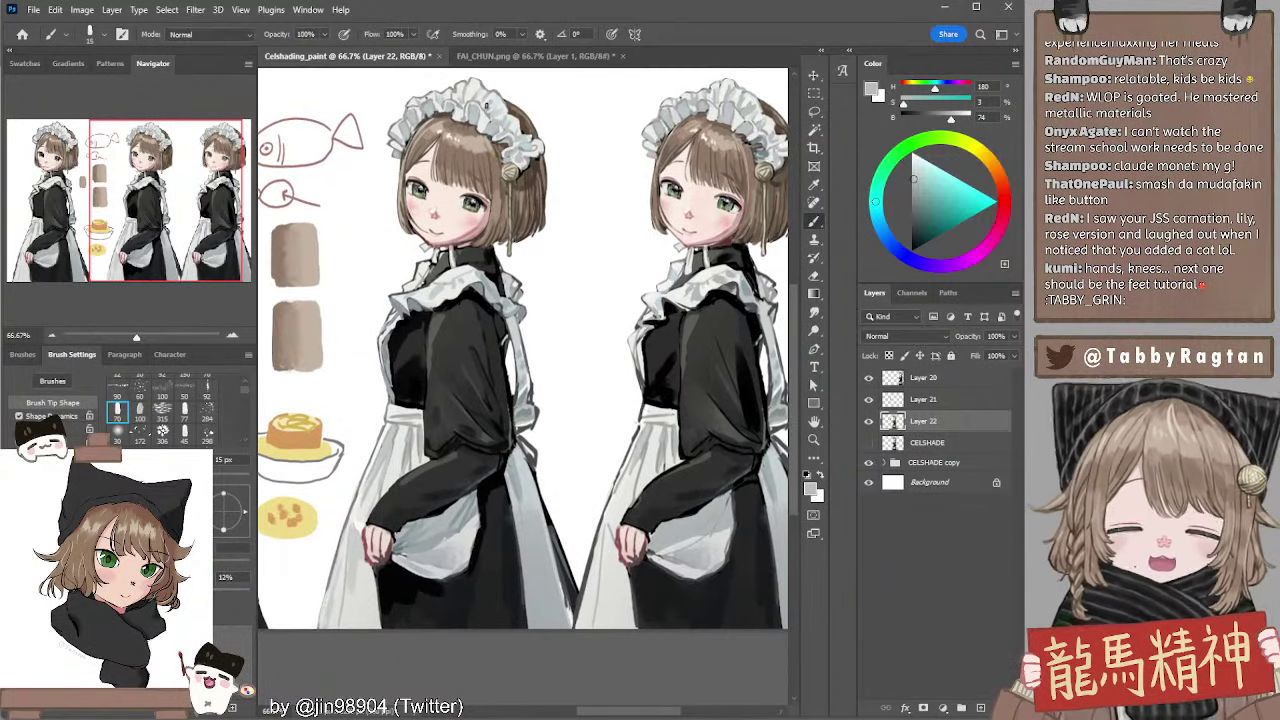
pyautogui.keyDown('alt'); pyautogui.click(475, 94); pyautogui.keyUp('alt')
pyautogui.press(']')
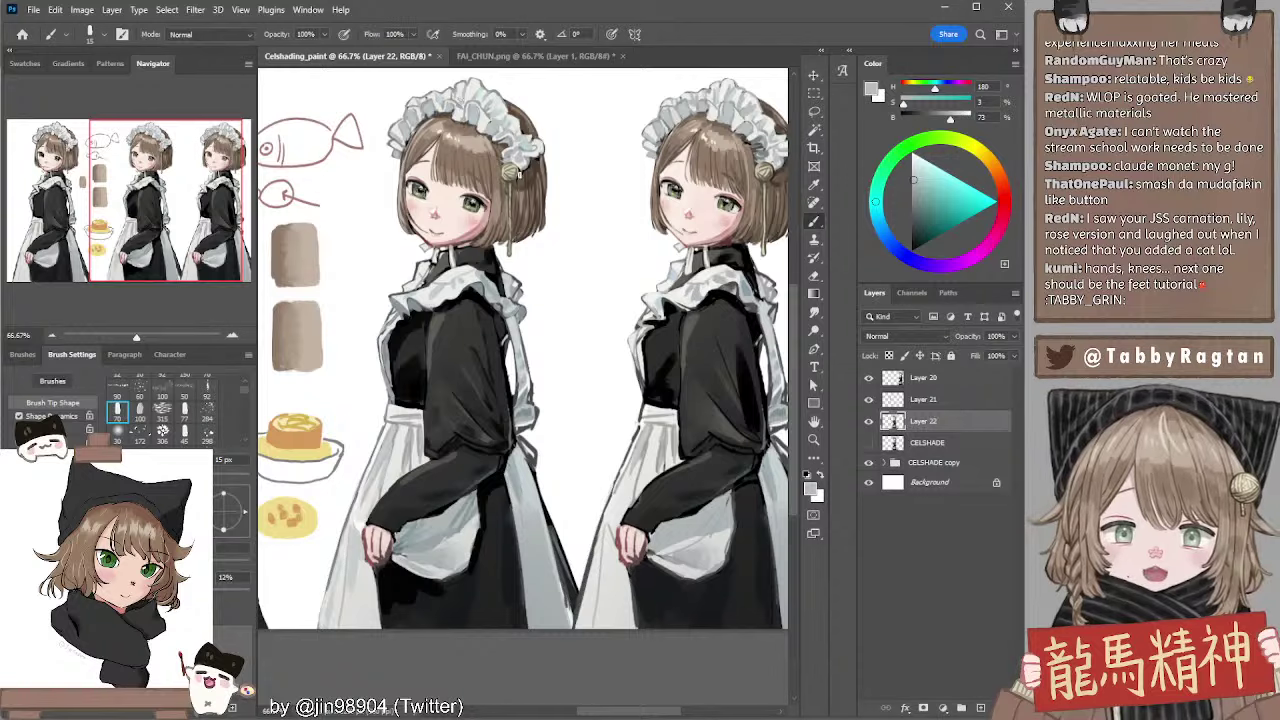
pyautogui.moveTo(553, 236); pyautogui.dragTo(556, 237)
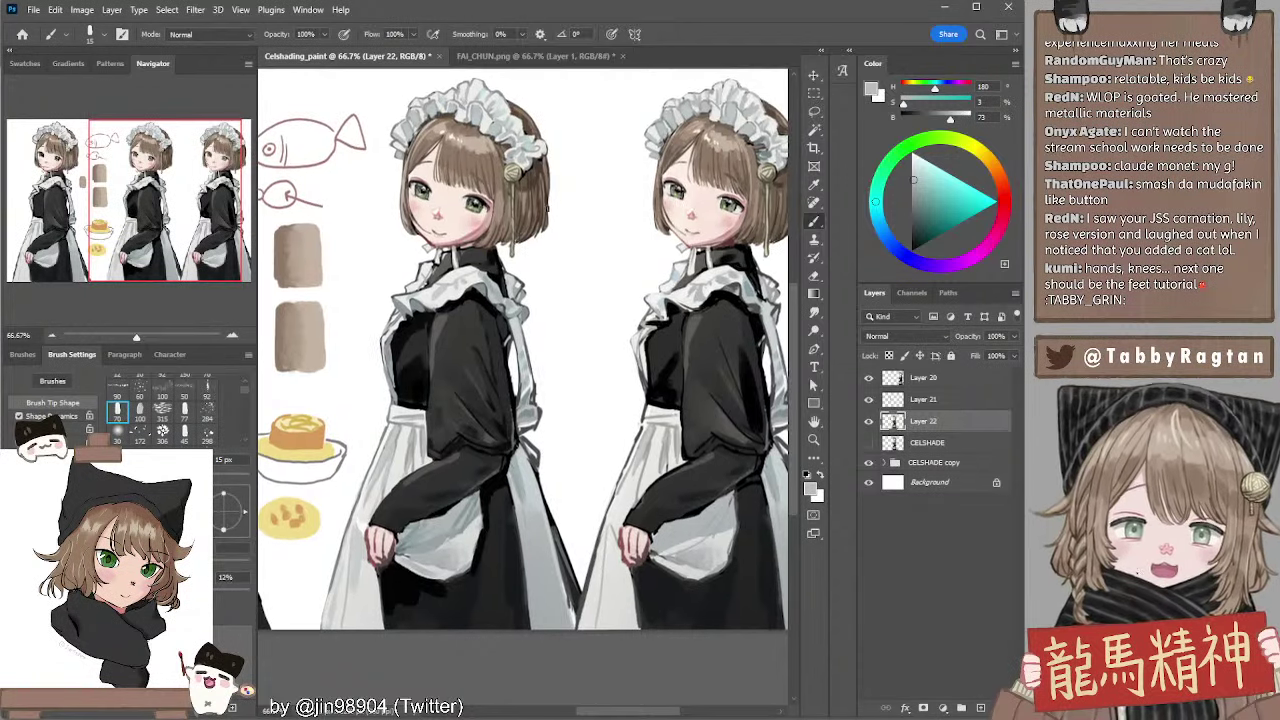
# Refine the headband's ruffles with sampled off-white (hue 60, brightness 90%) at 15 px and darker grey-green (hue 169, brightness 52%) at 9 px
pyautogui.keyDown('alt'); pyautogui.click(538, 135); pyautogui.keyUp('alt')
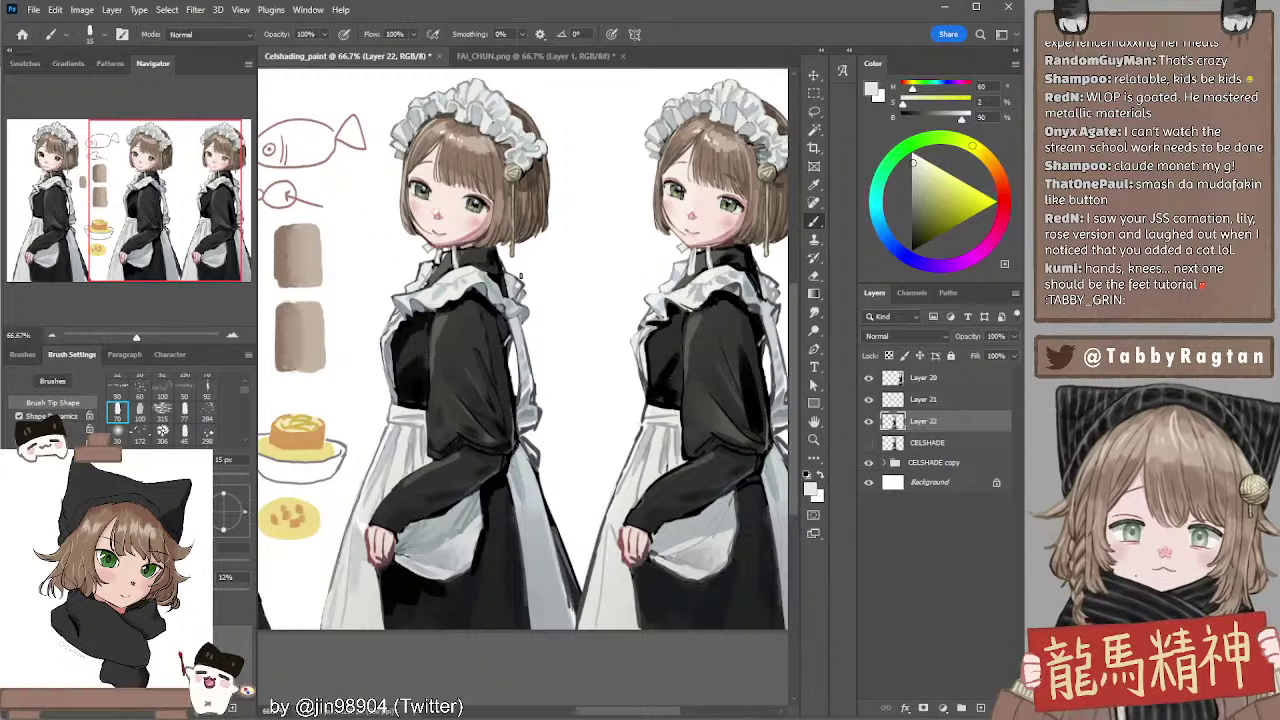
pyautogui.moveTo(529, 300); pyautogui.dragTo(538, 290)
pyautogui.keyDown('alt'); pyautogui.click(538, 135); pyautogui.keyUp('alt')
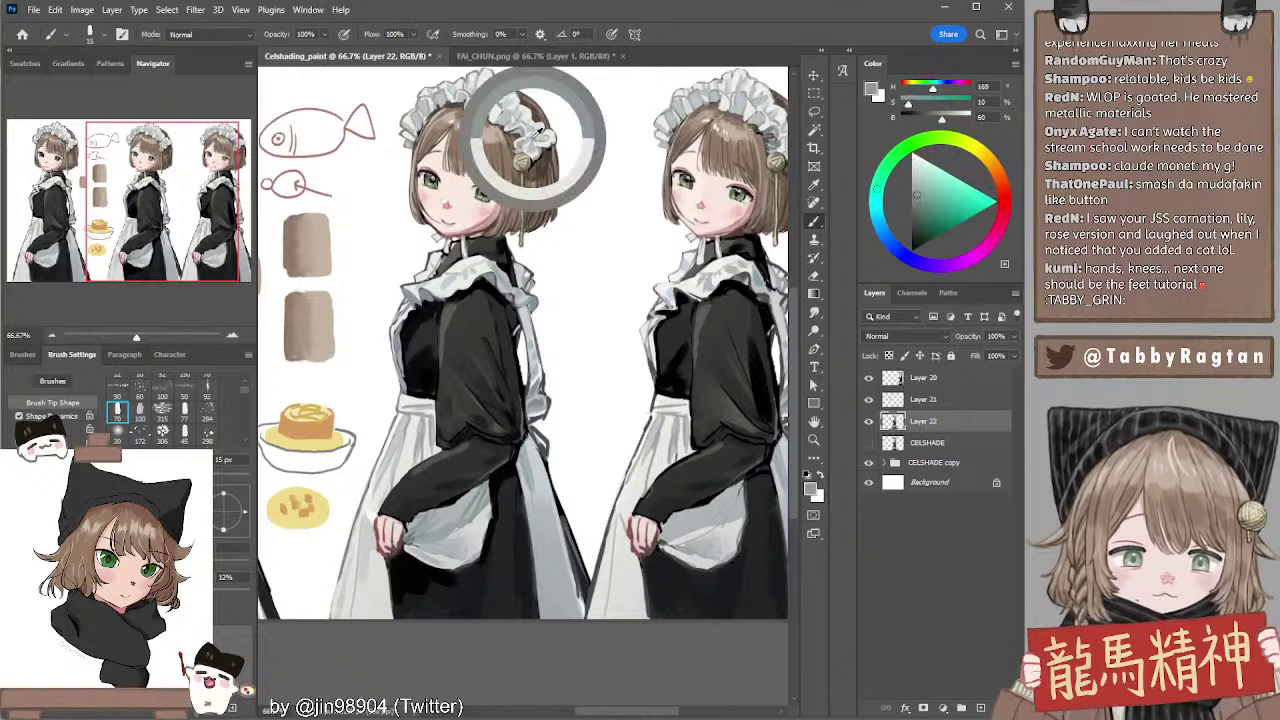
pyautogui.click(917, 203)
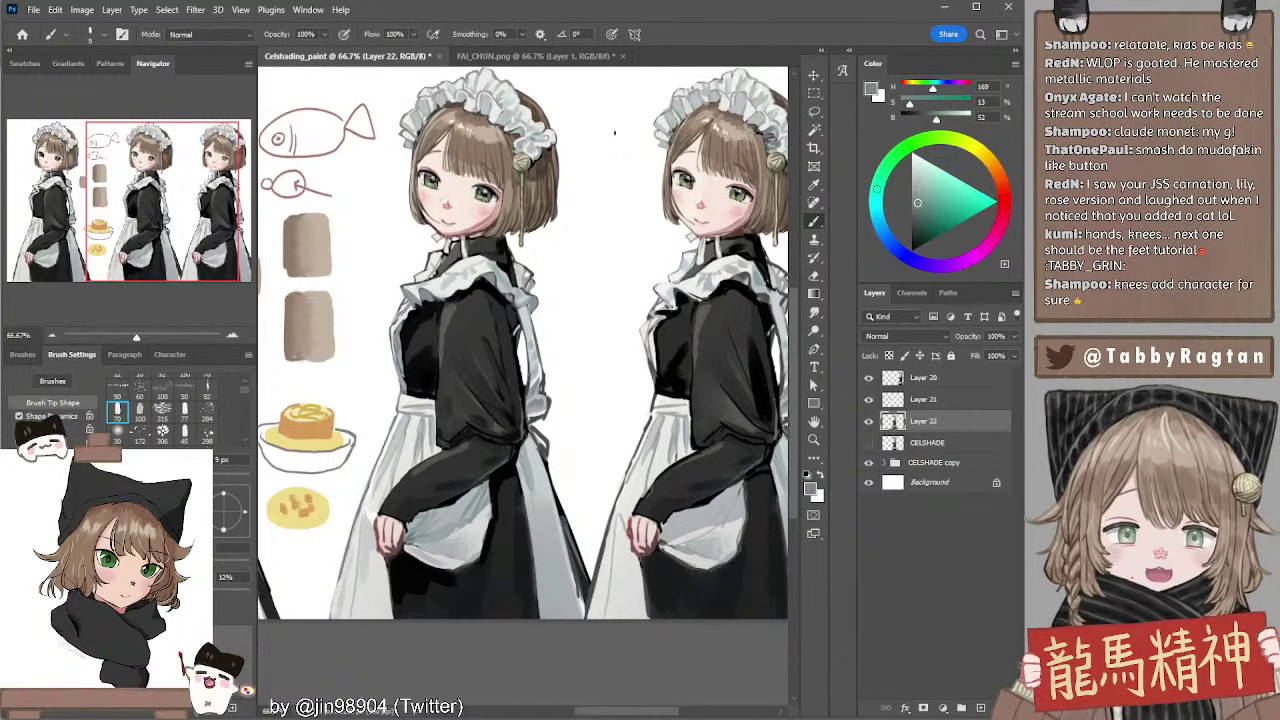
pyautogui.moveTo(608, 290); pyautogui.dragTo(591, 262)
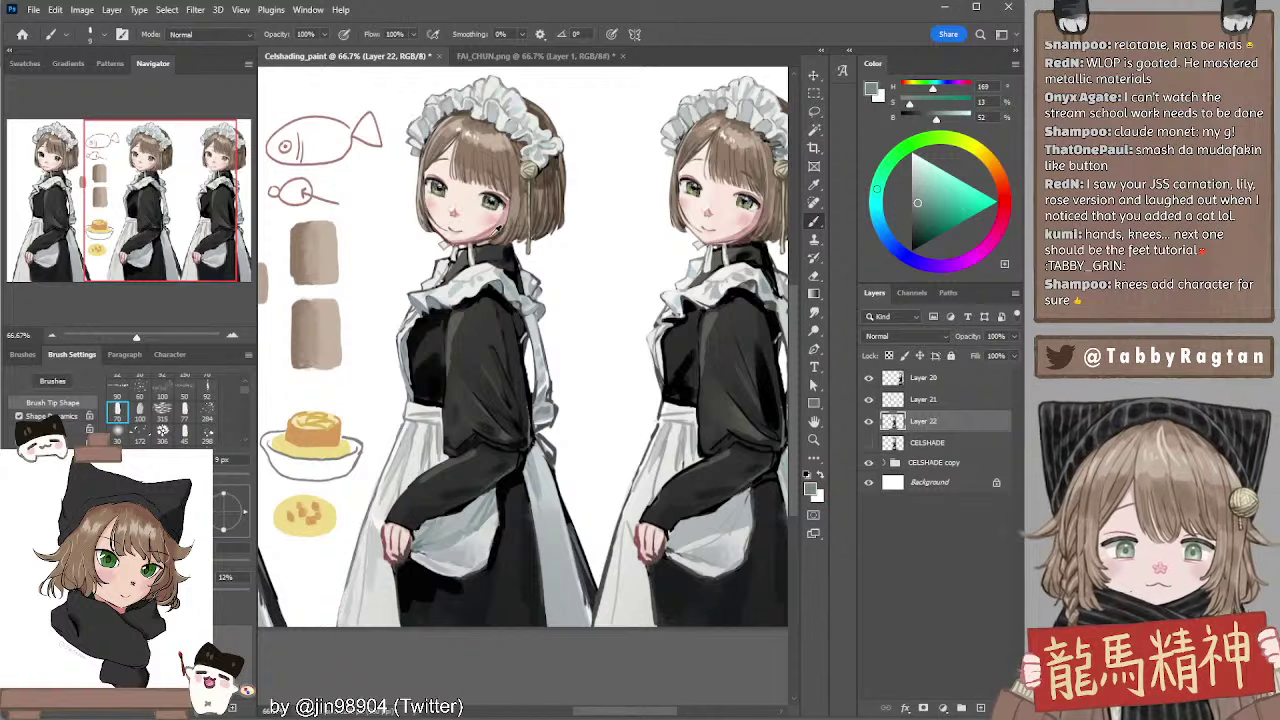
# Touch up the jaw shadow in brown (hue 13, brightness 42%) at 20 px and the irises in olive (brightness 38% and 60%) at 10 to 15 px
pyautogui.keyDown('alt'); pyautogui.click(497, 228); pyautogui.keyUp('alt')
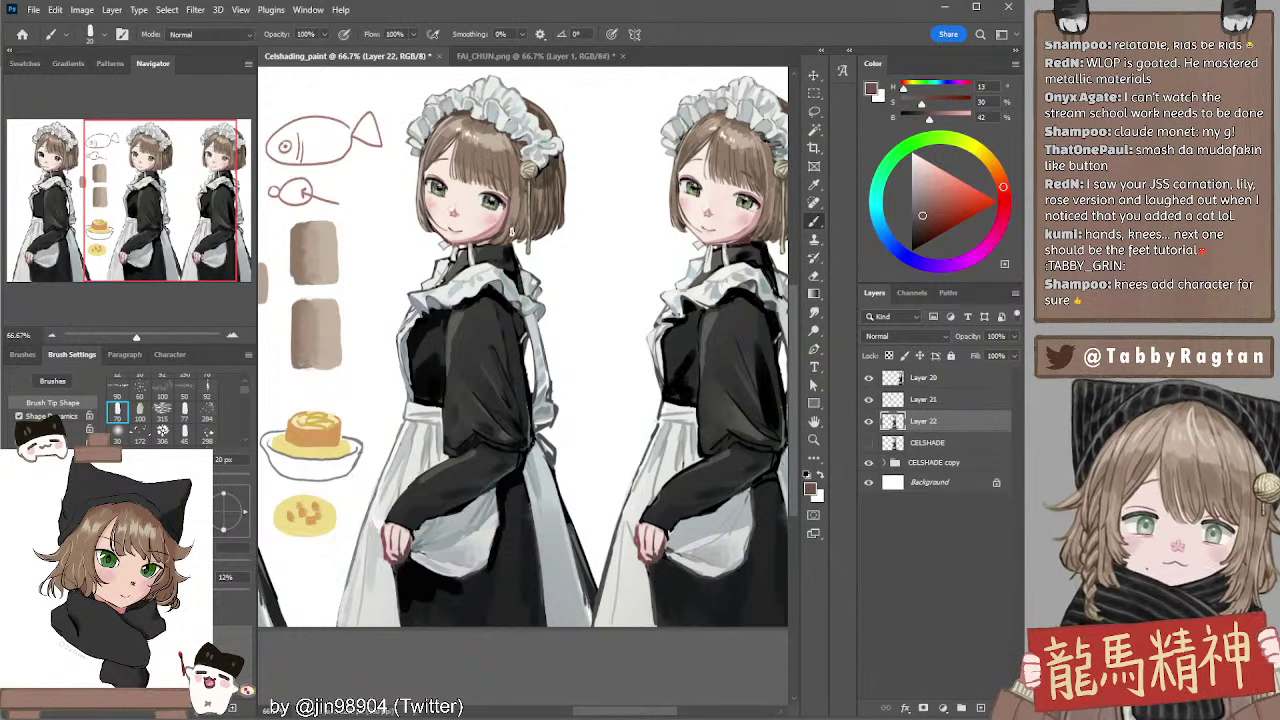
pyautogui.moveTo(480, 222); pyautogui.dragTo(487, 222)
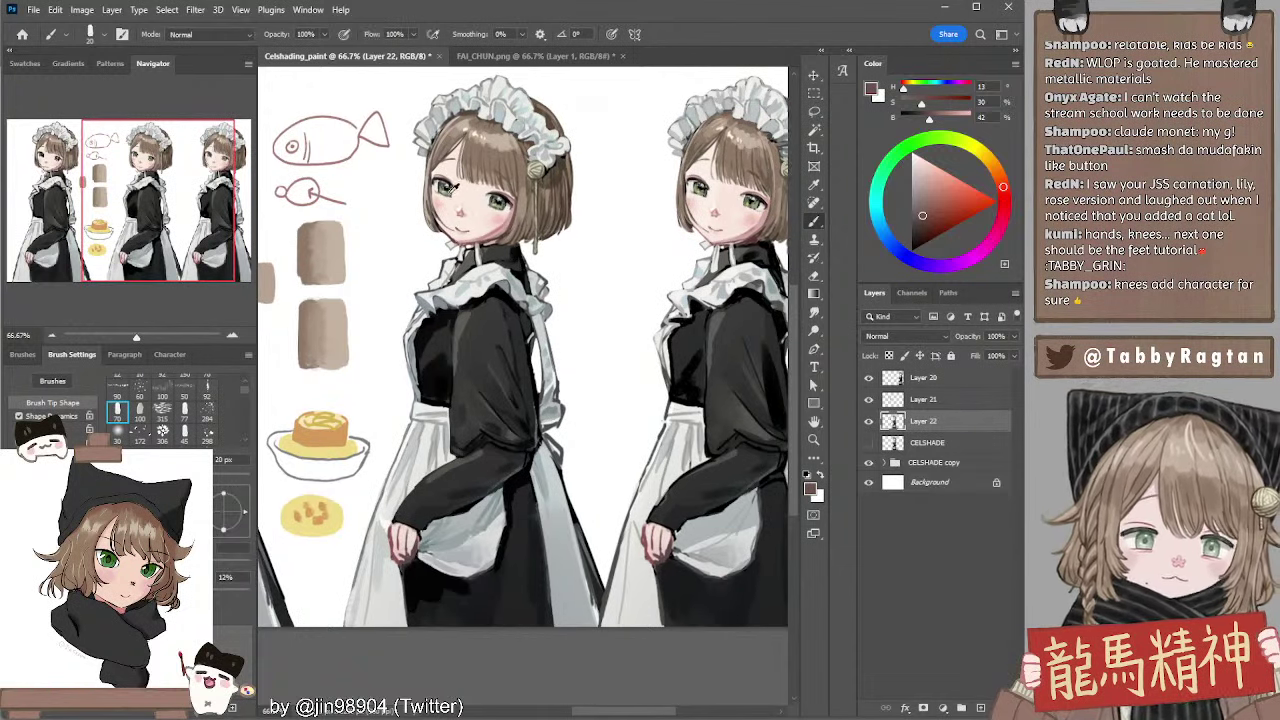
pyautogui.keyDown('alt'); pyautogui.click(446, 190); pyautogui.keyUp('alt')
pyautogui.press('[')
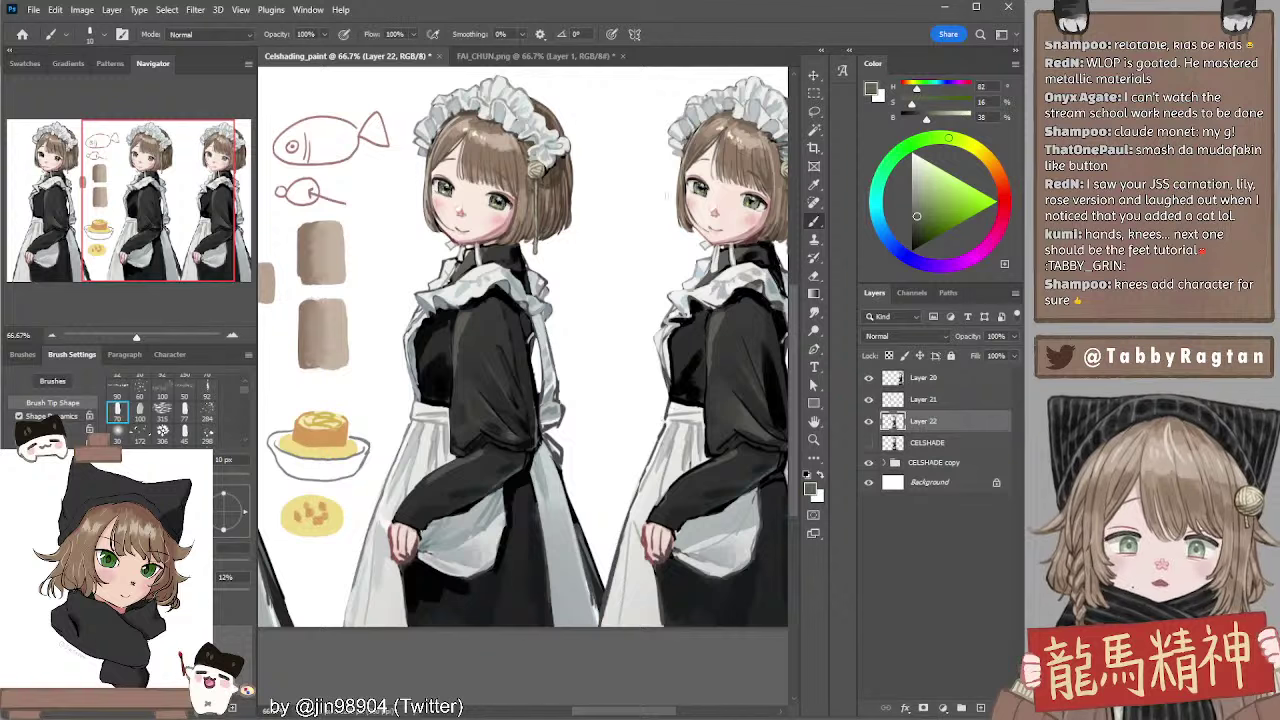
pyautogui.keyDown('alt'); pyautogui.click(696, 188); pyautogui.keyUp('alt')
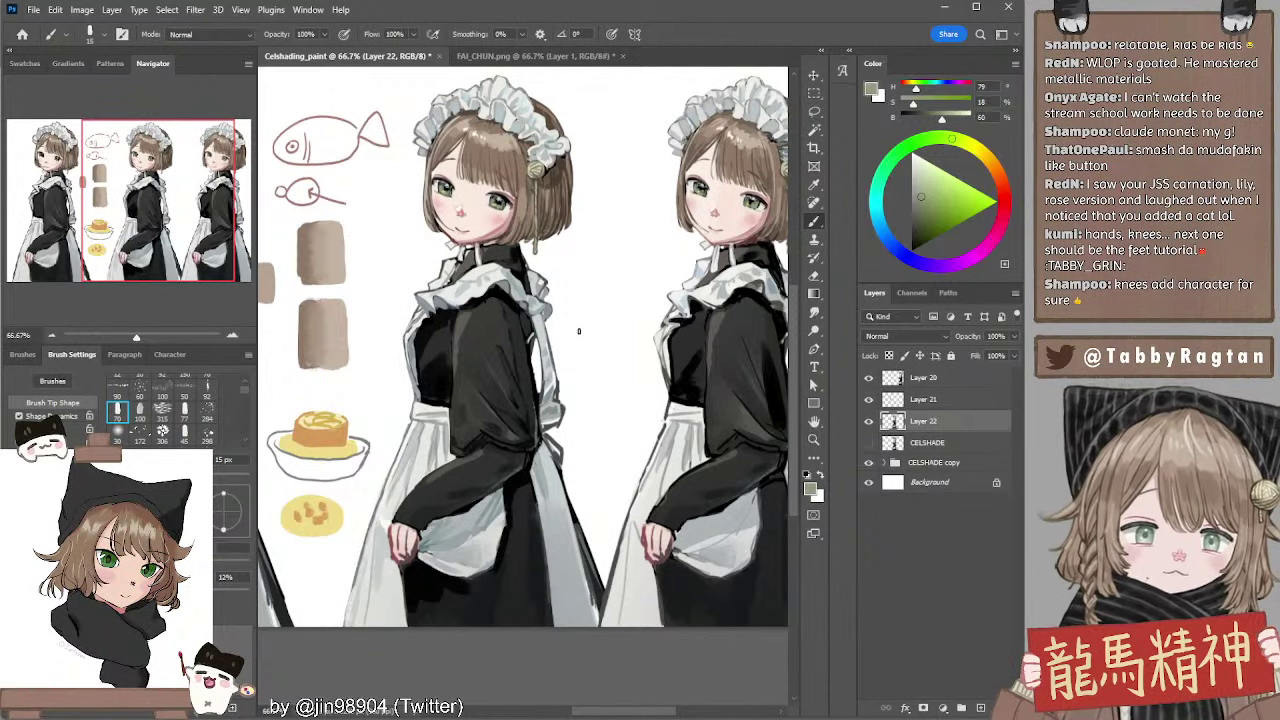
pyautogui.moveTo(578, 331); pyautogui.dragTo(548, 291)
# Darken the dress collar beneath the hair in sampled near-black (brightness 3%) at 35 px
pyautogui.keyDown('alt'); pyautogui.click(489, 216); pyautogui.keyUp('alt')
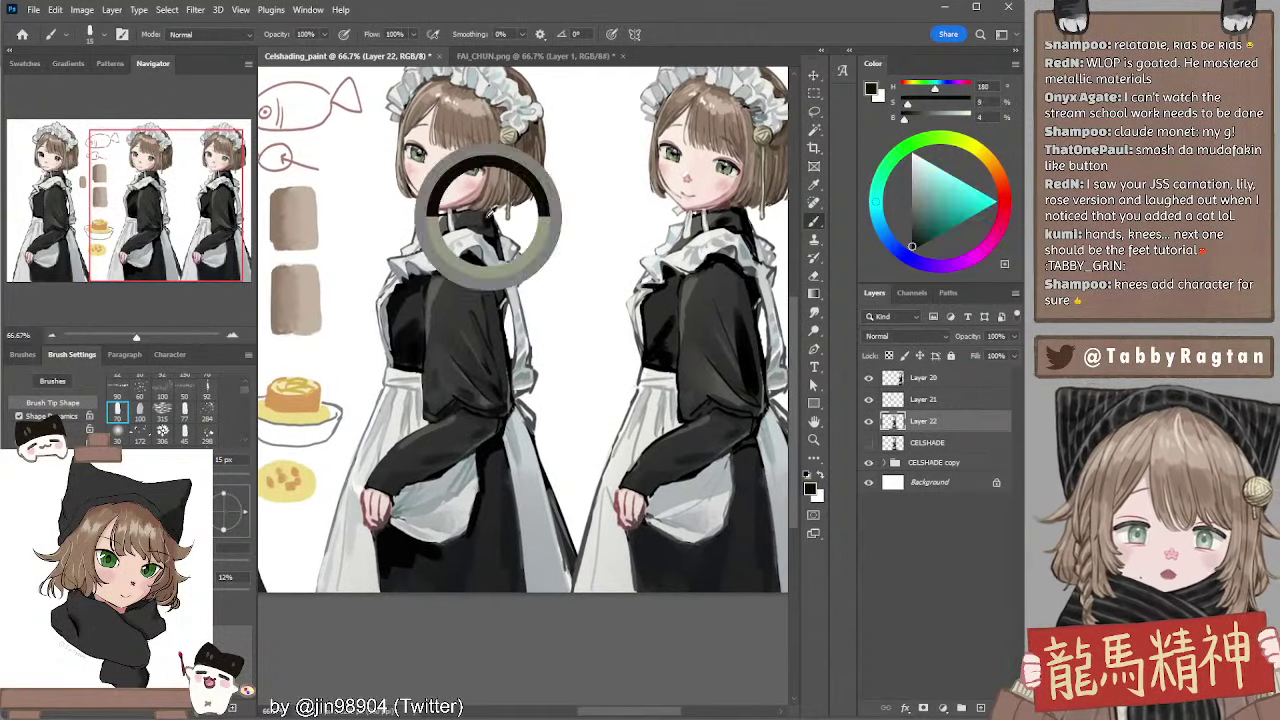
pyautogui.press(']')
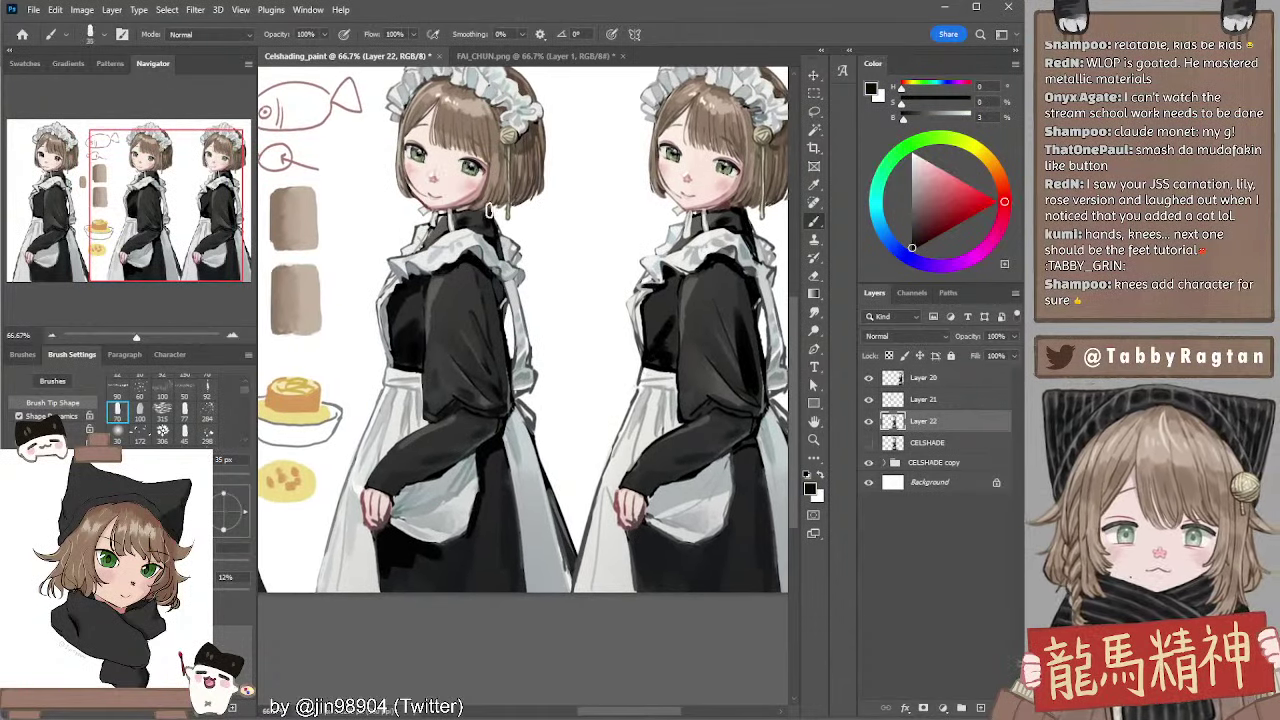
pyautogui.press('[')
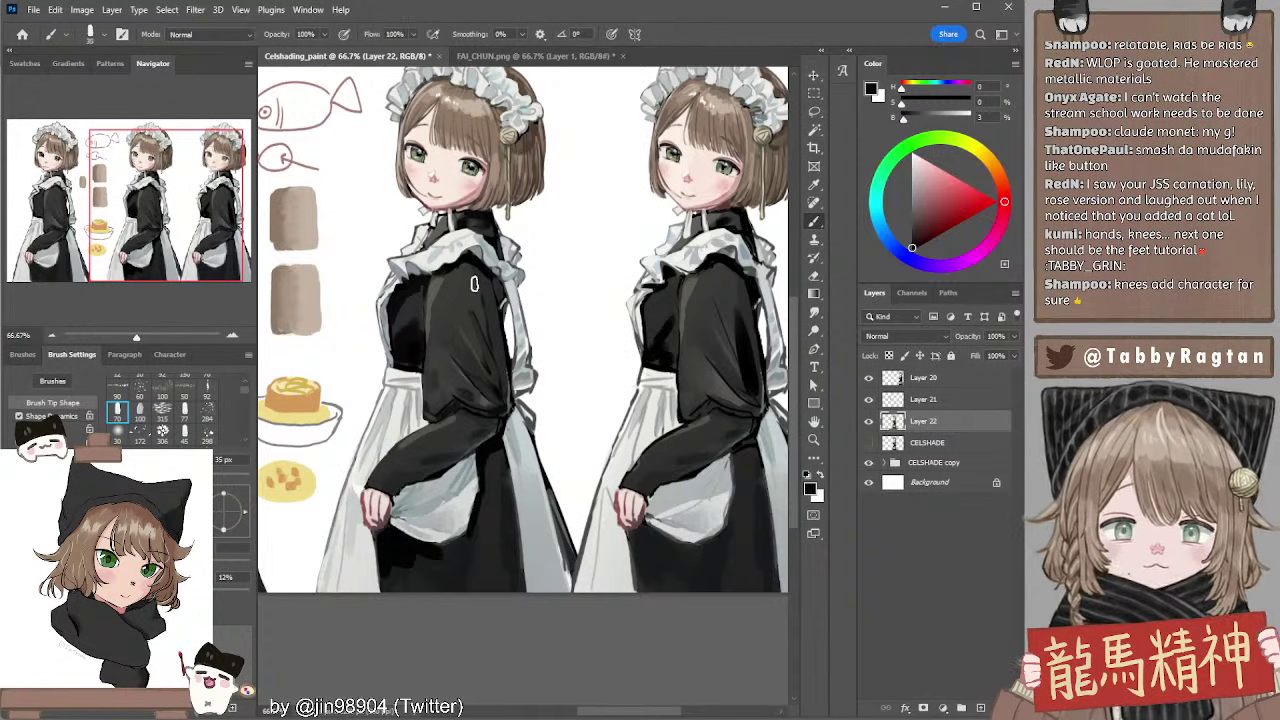
# Shade the back of the upper sleeve in near-black (brightness 3%) at 50 to 80 px, undoing an unwanted stroke
pyautogui.press(']')
pyautogui.press(']')
pyautogui.press(']')
pyautogui.press(']')
pyautogui.press(']')
pyautogui.moveTo(486, 291); pyautogui.dragTo(506, 335)
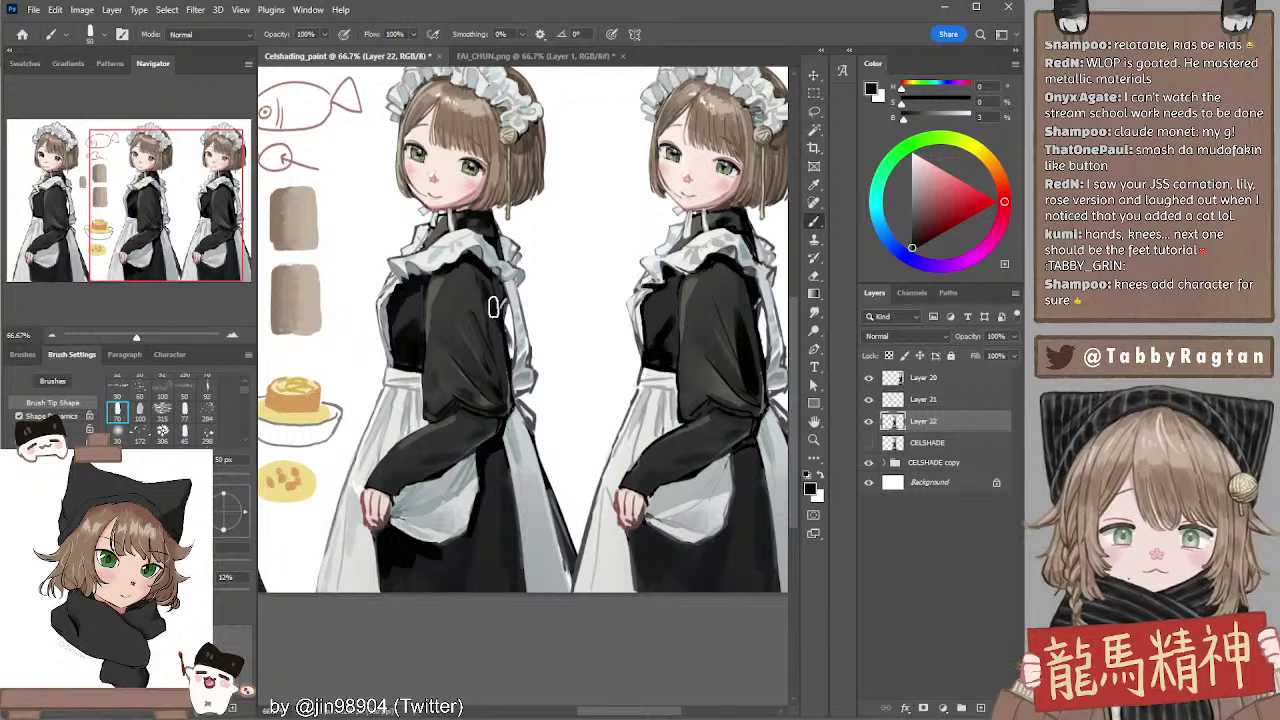
pyautogui.hotkey('ctrl', 'z')
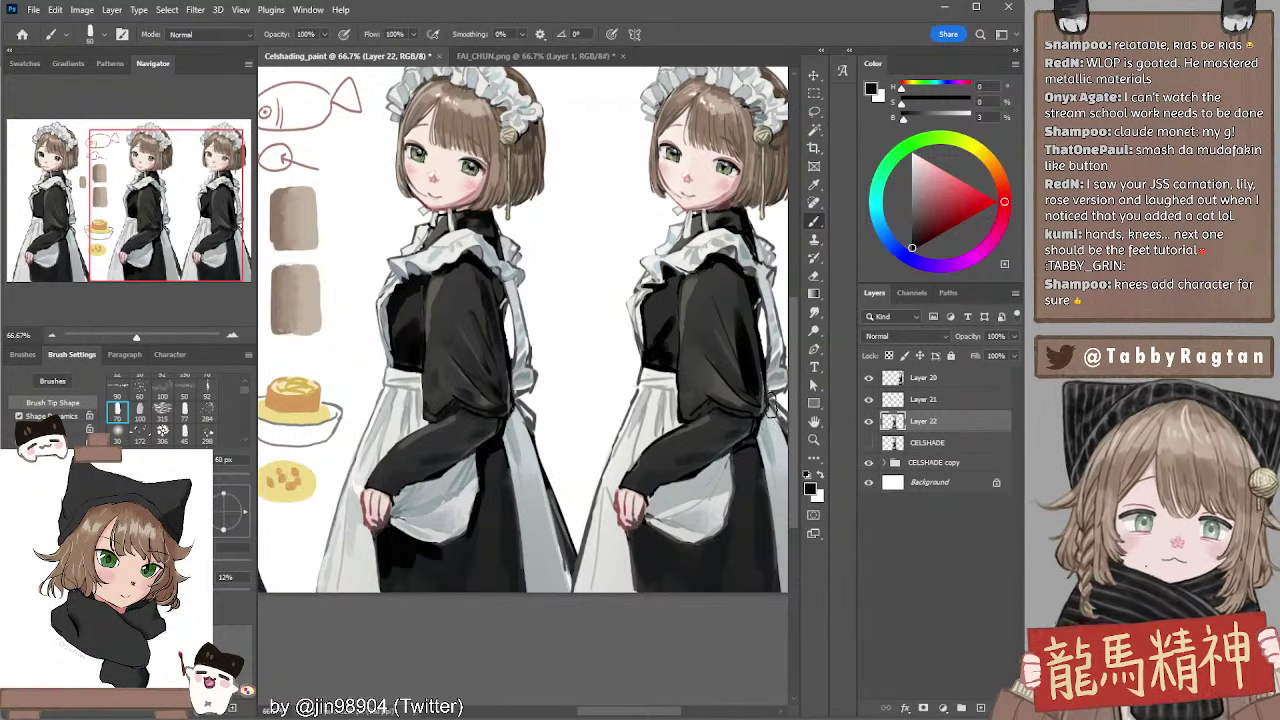
pyautogui.press(']')
pyautogui.press(']')
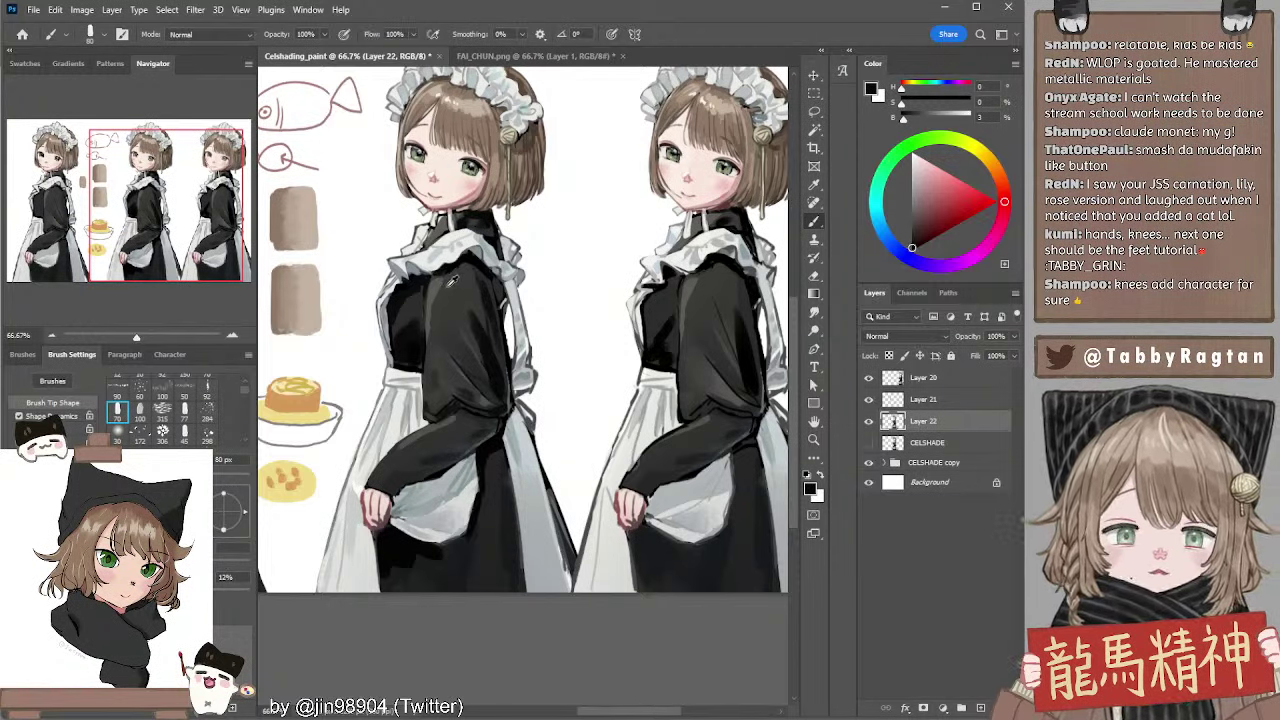
# Paint the lit front of the upper sleeve in sampled warm grey (hue 45, saturation 9%, brightness 37%) at 60 to 100 px
pyautogui.keyDown('alt'); pyautogui.click(453, 280); pyautogui.keyUp('alt')
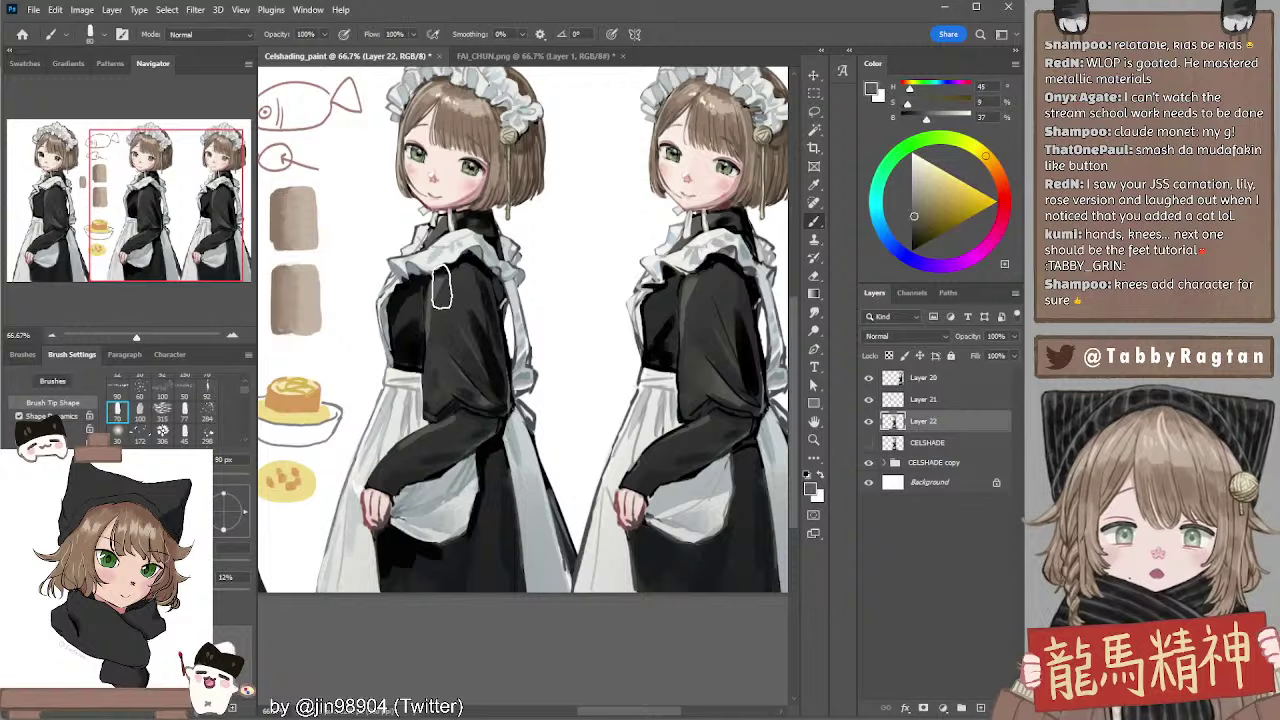
pyautogui.press(']')
pyautogui.press(']')
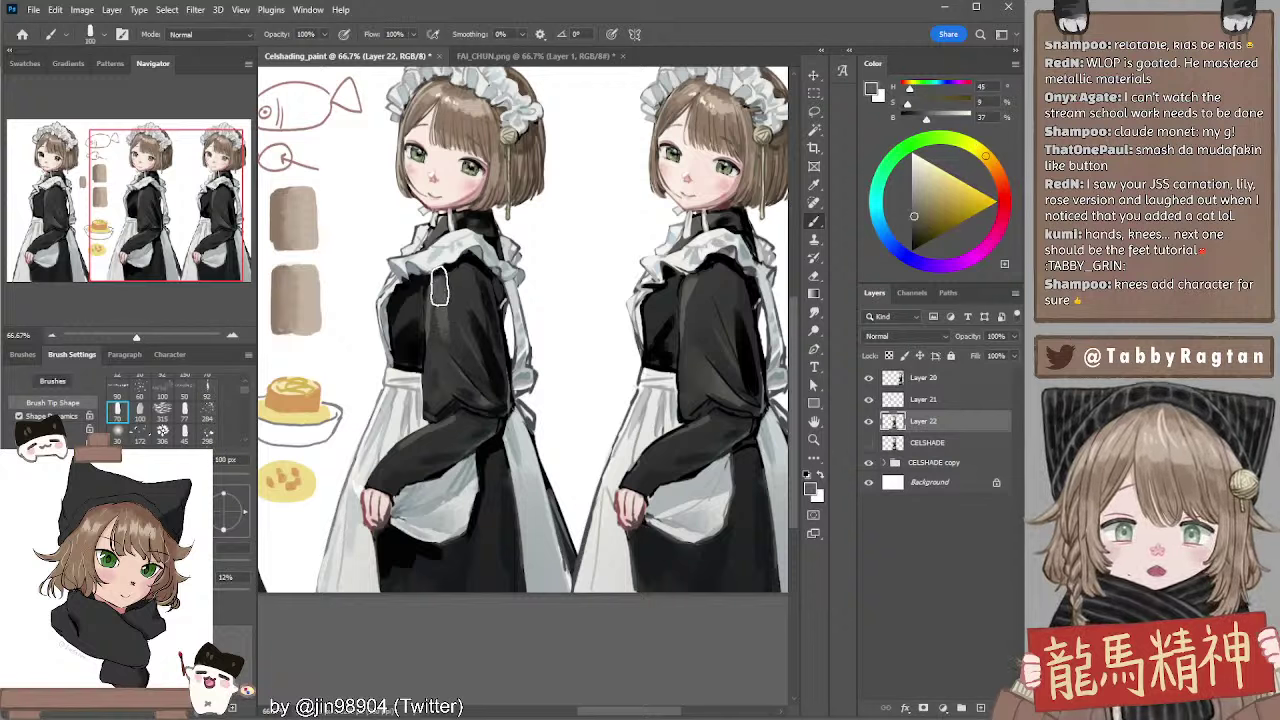
pyautogui.press('[')
pyautogui.press('[')
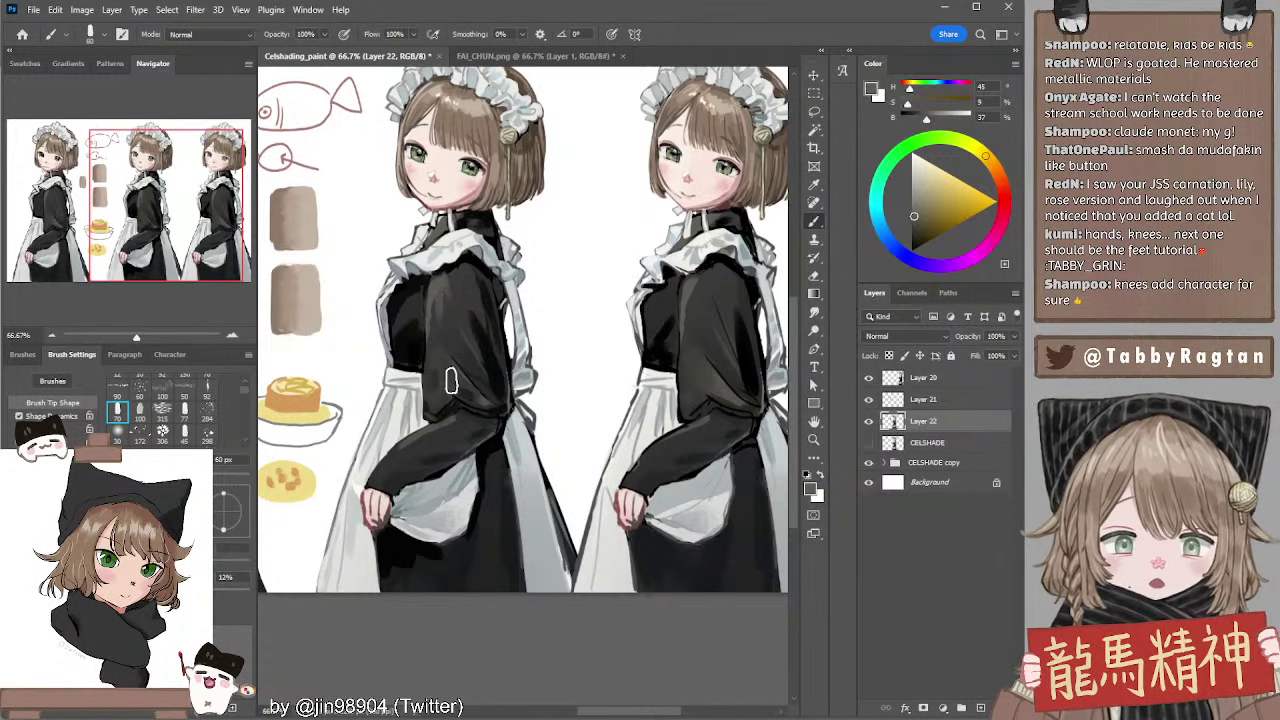
# Blend the upper sleeve's folds in sampled dark grey (hue 30, brightness 22%) and warm grey (hue 50, brightness 34%) at 40 px
pyautogui.keyDown('alt'); pyautogui.click(455, 290); pyautogui.keyUp('alt')
pyautogui.press('[')
pyautogui.press('[')
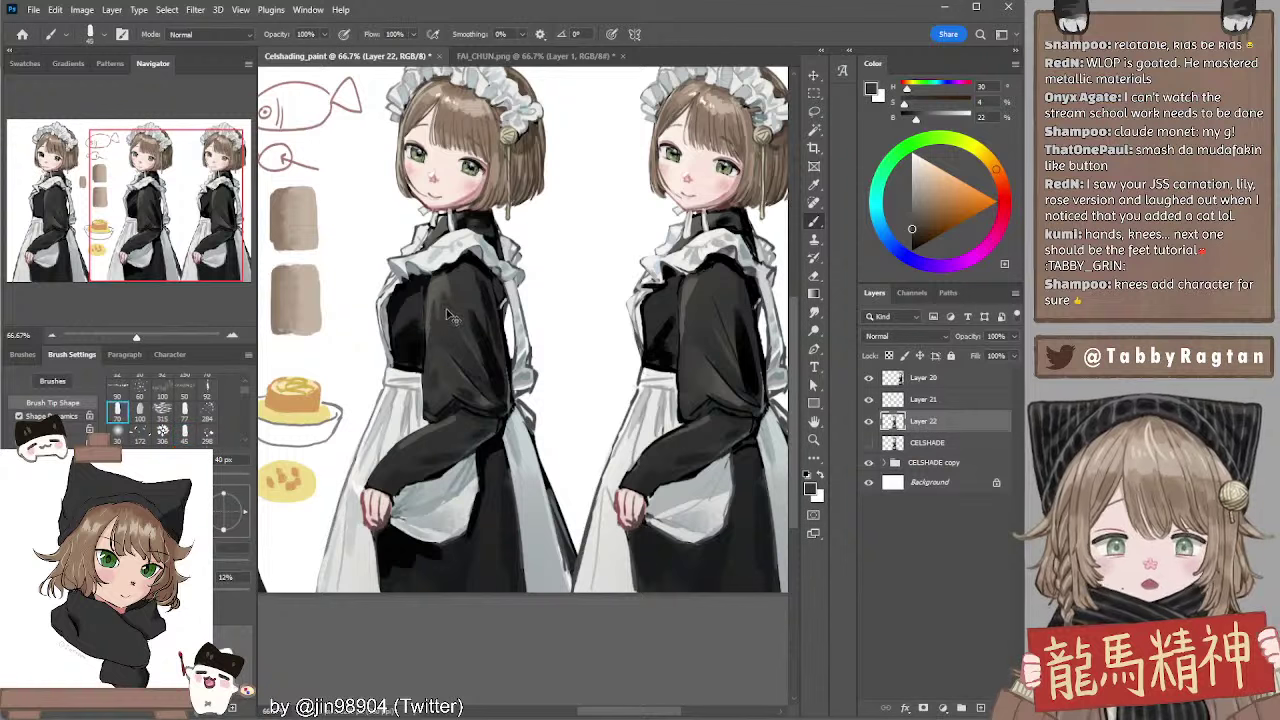
pyautogui.moveTo(511, 355); pyautogui.dragTo(527, 337)
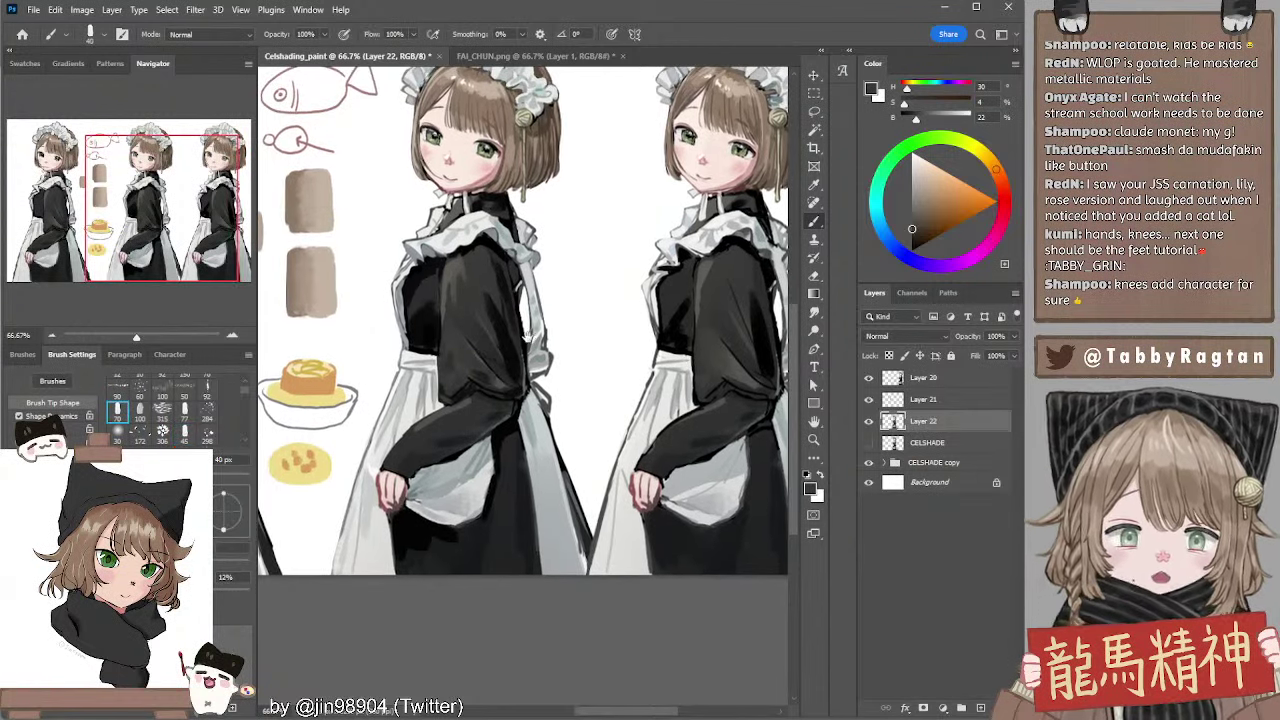
pyautogui.keyDown('alt'); pyautogui.click(462, 263); pyautogui.keyUp('alt')
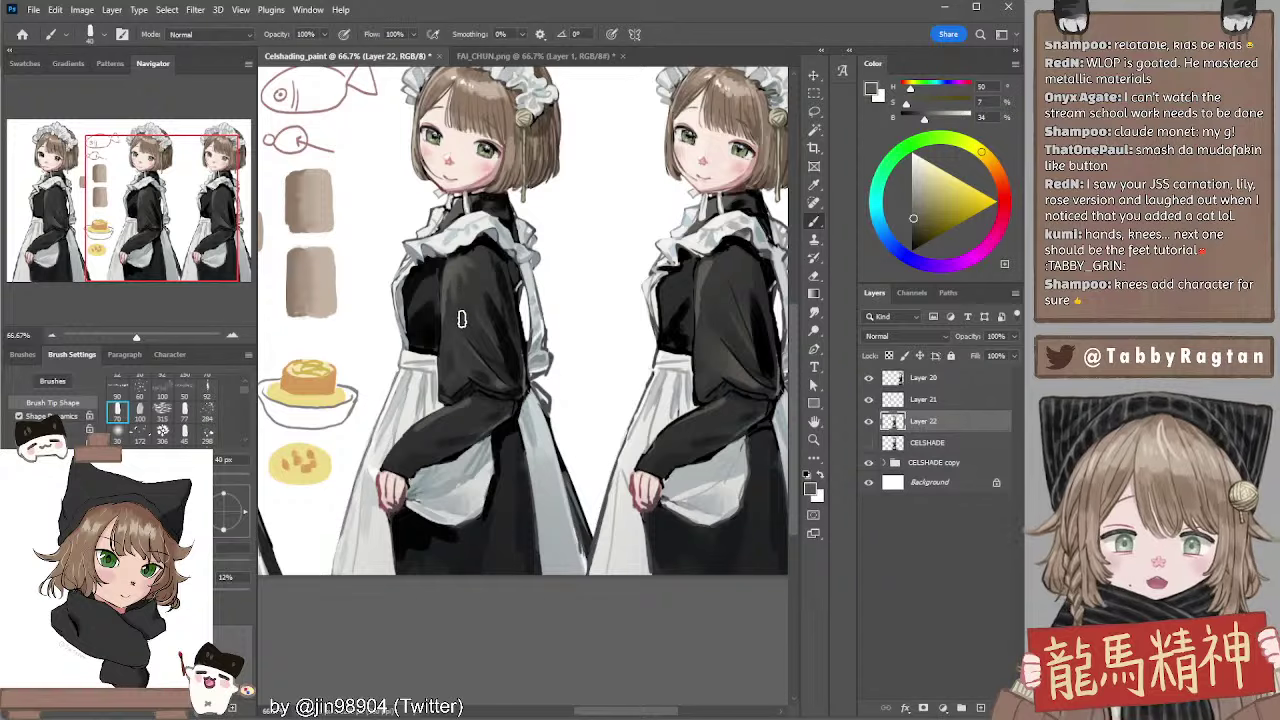
# Darken the bodice edge beside the sleeve and the collar in sampled near-black (brightness 4 to 5%) at 20 to 40 px
pyautogui.moveTo(496, 320); pyautogui.dragTo(504, 324)
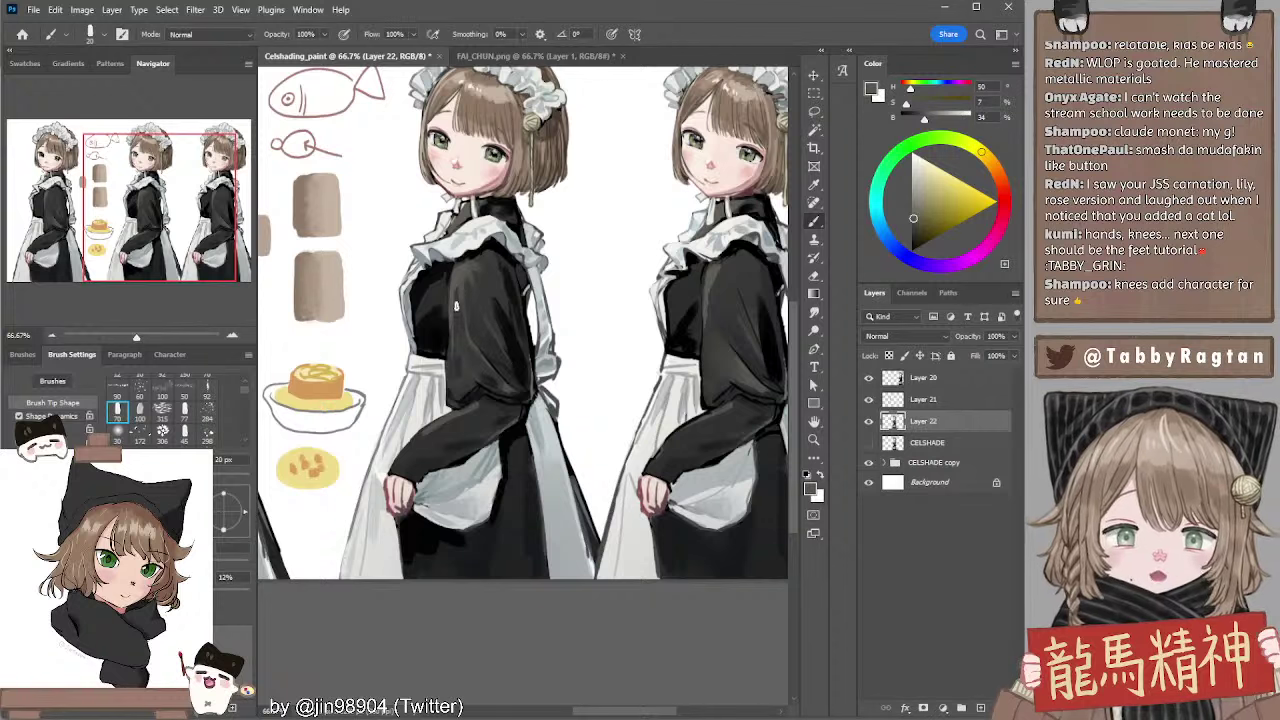
pyautogui.keyDown('alt'); pyautogui.click(450, 270); pyautogui.keyUp('alt')
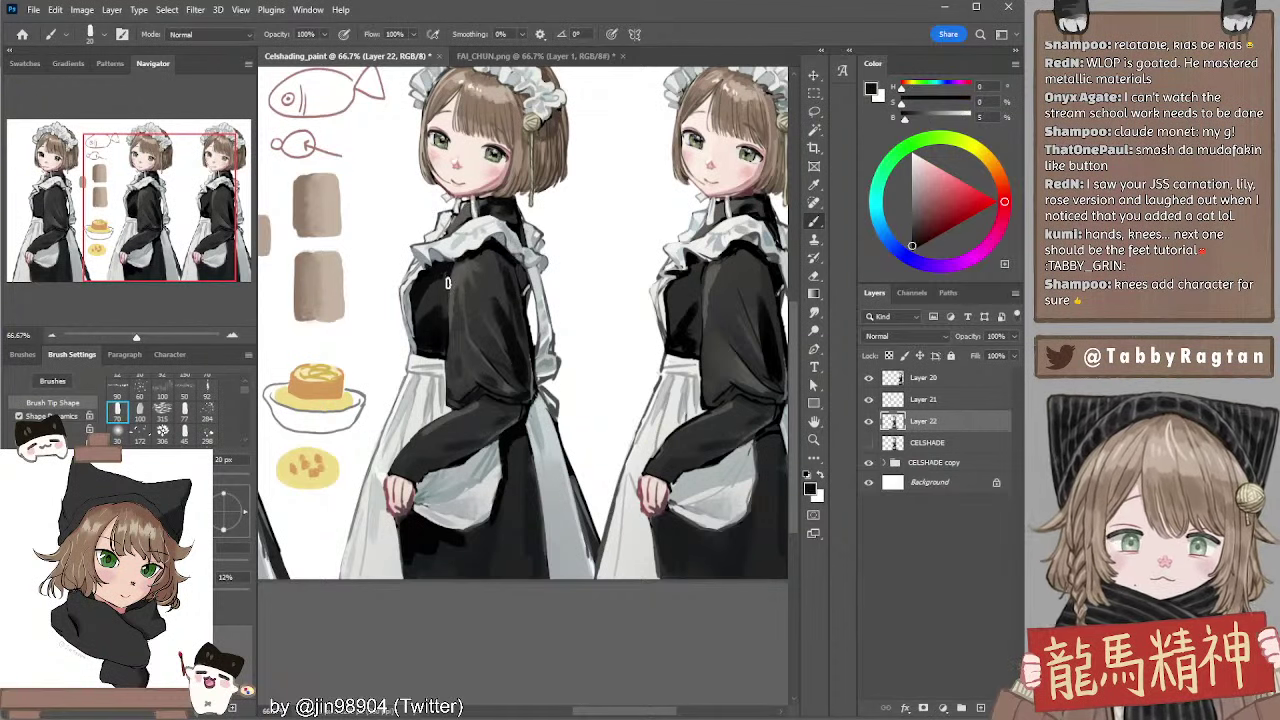
pyautogui.keyDown('alt'); pyautogui.click(472, 209); pyautogui.keyUp('alt')
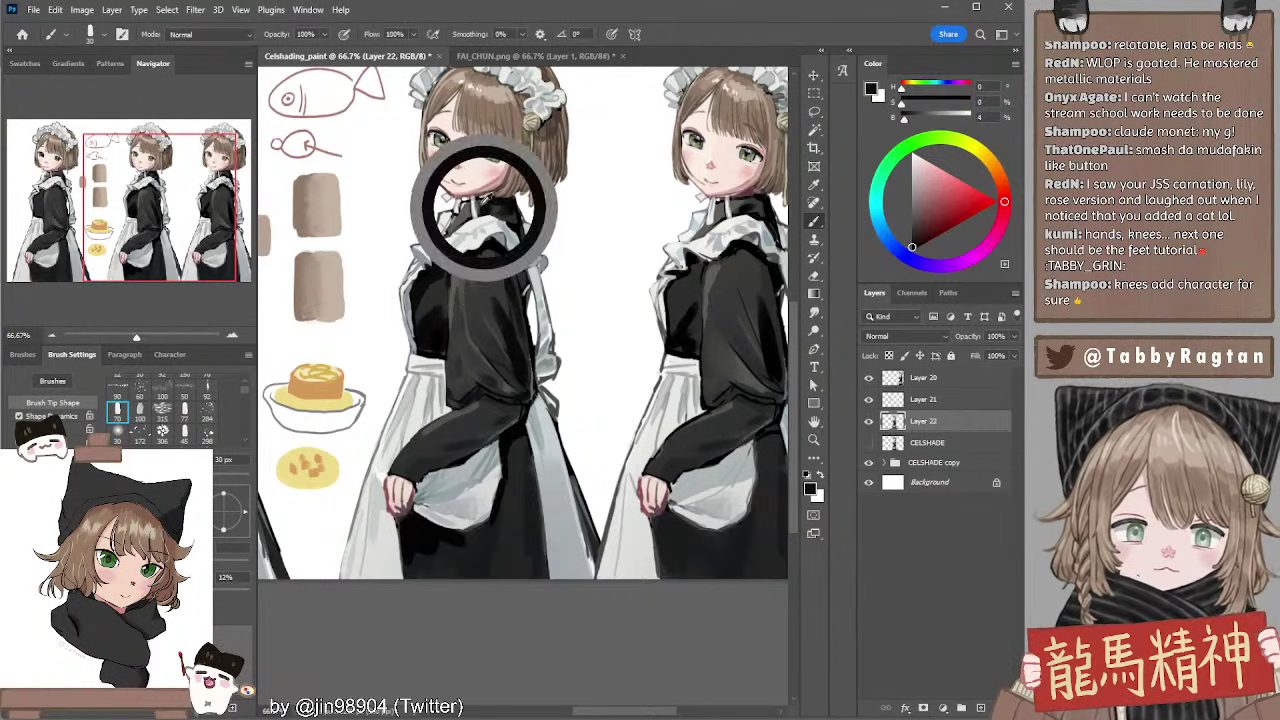
pyautogui.press(']')
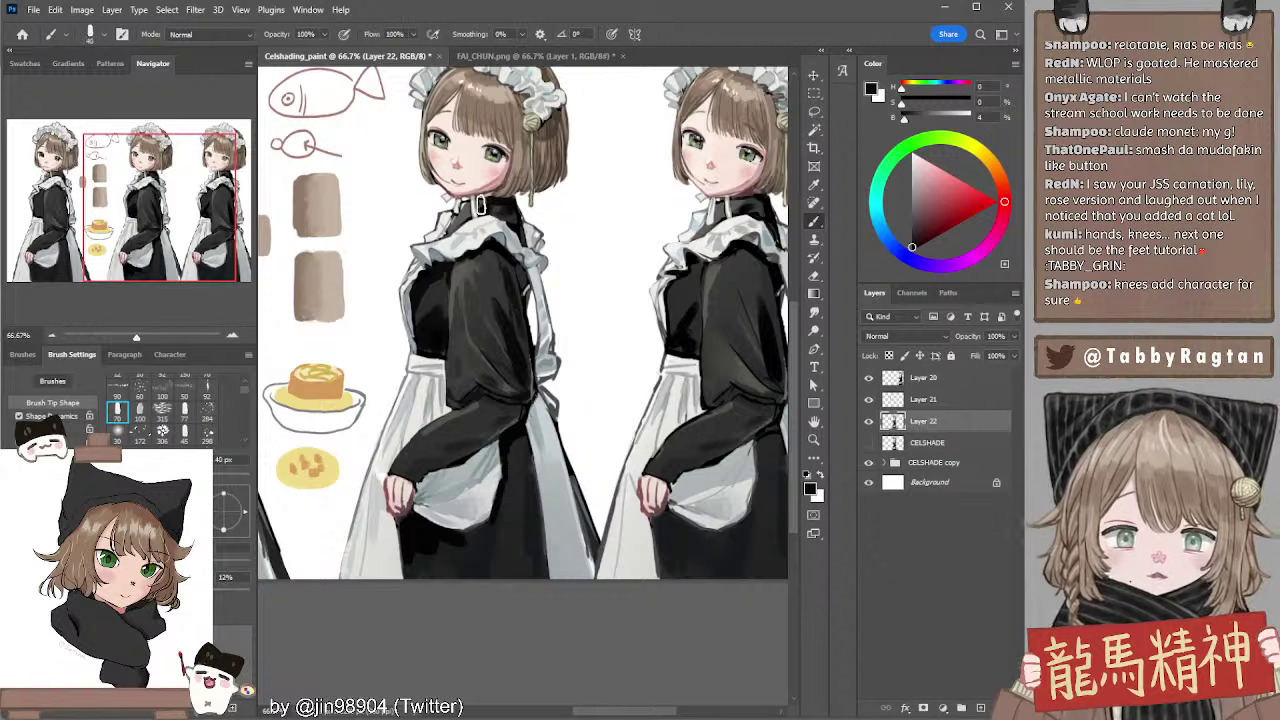
pyautogui.press(']')
pyautogui.press(',')
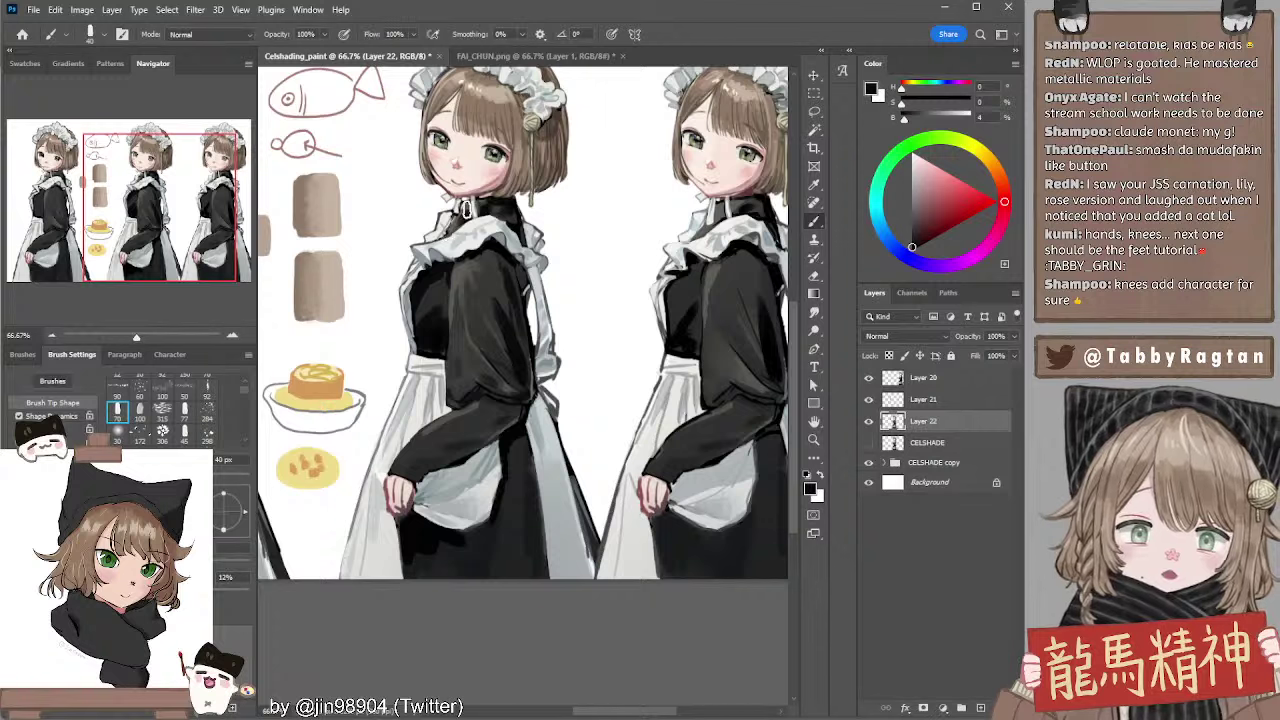
# Lighten the dress collar in sampled warm grey (hue 51, saturation 7%, brightness 37%) at 35 px
pyautogui.keyDown('alt'); pyautogui.click(467, 208); pyautogui.keyUp('alt')
pyautogui.press('[')
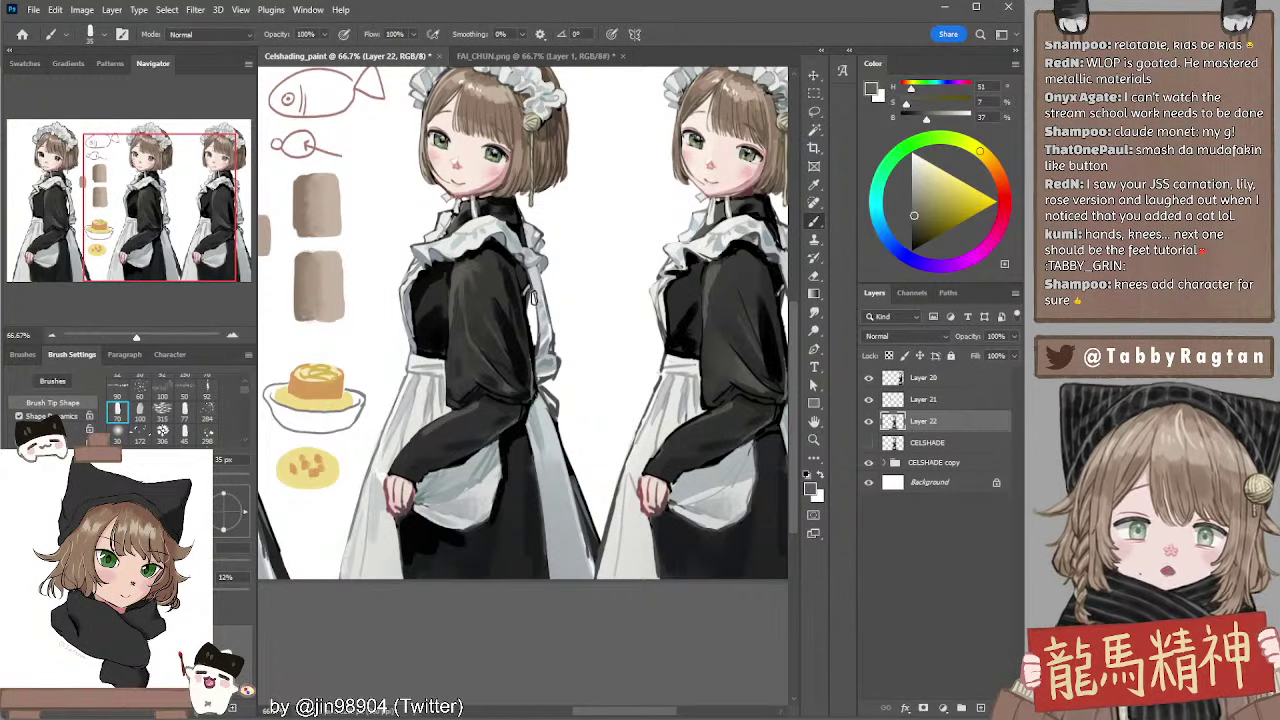
pyautogui.moveTo(533, 301); pyautogui.dragTo(542, 284)
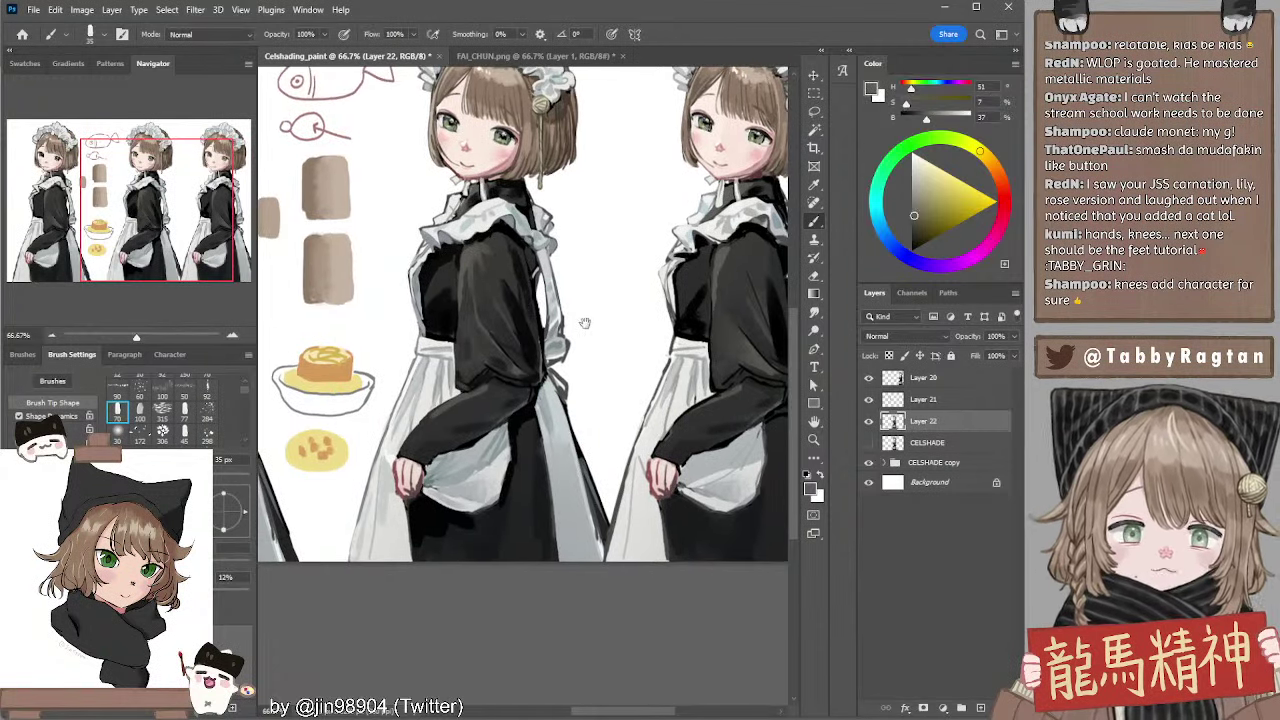
pyautogui.moveTo(585, 324); pyautogui.dragTo(588, 345)
# Darken the back of the upper sleeve below the shoulder ruffle in sampled black (brightness 0%) at 35 to 50 px
pyautogui.keyDown('alt'); pyautogui.click(531, 235); pyautogui.keyUp('alt')
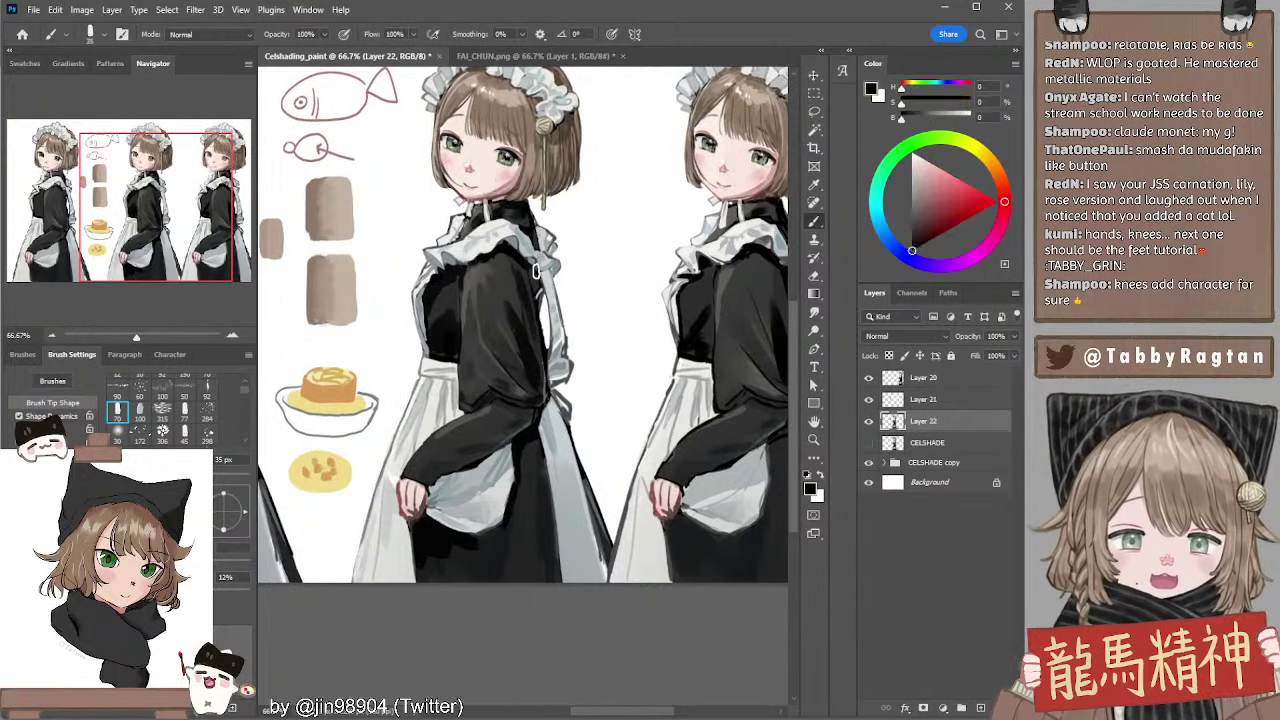
pyautogui.press(']')
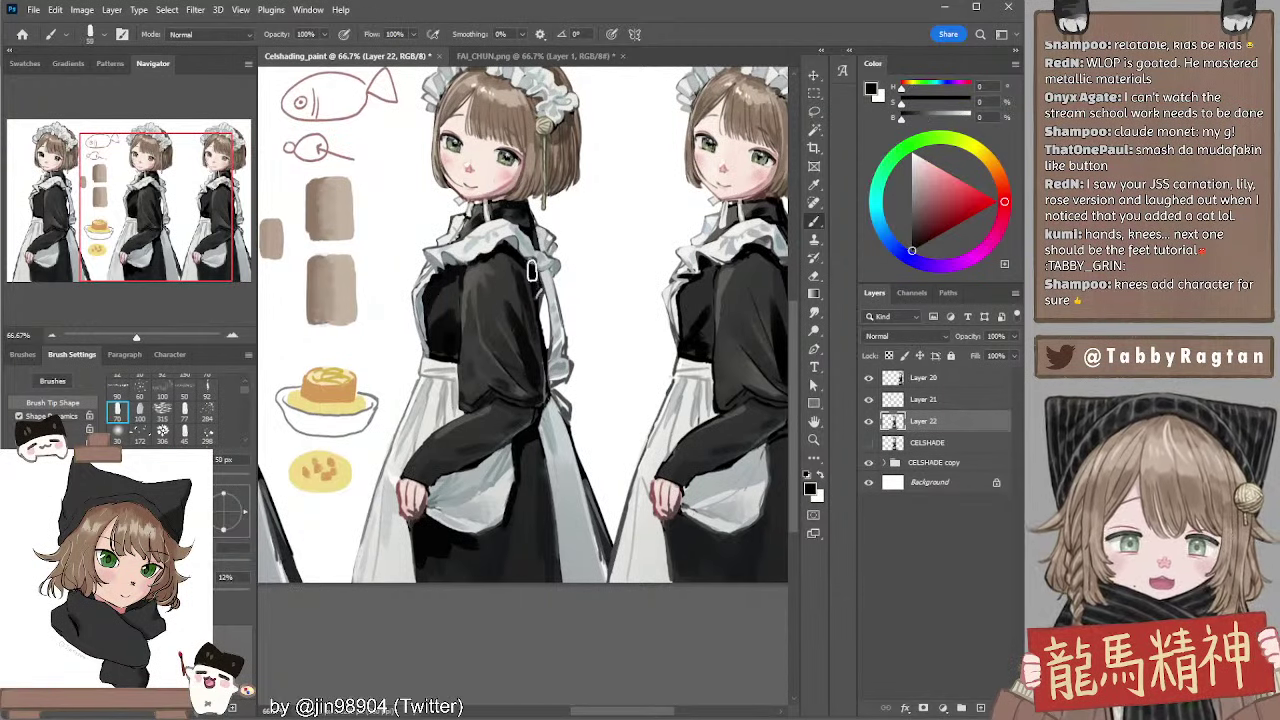
pyautogui.press('[')
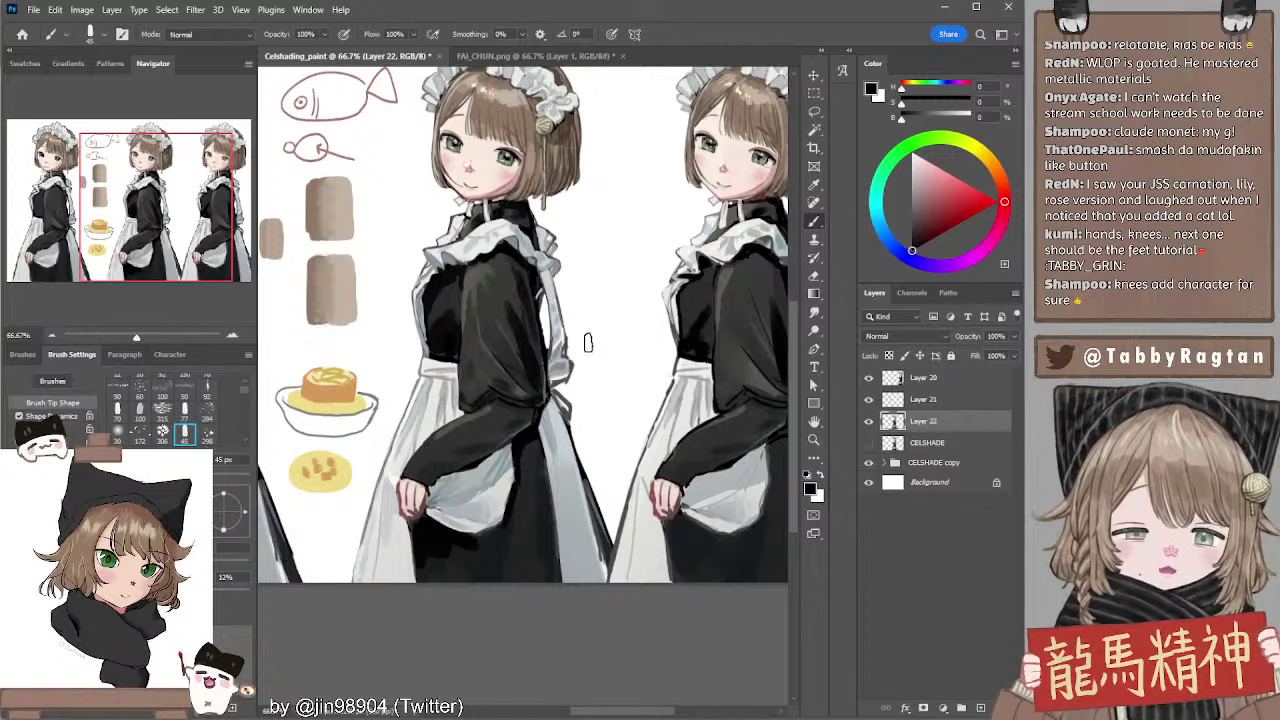
pyautogui.scroll(-2, 594, 343)
pyautogui.scroll(4, 516, 391)
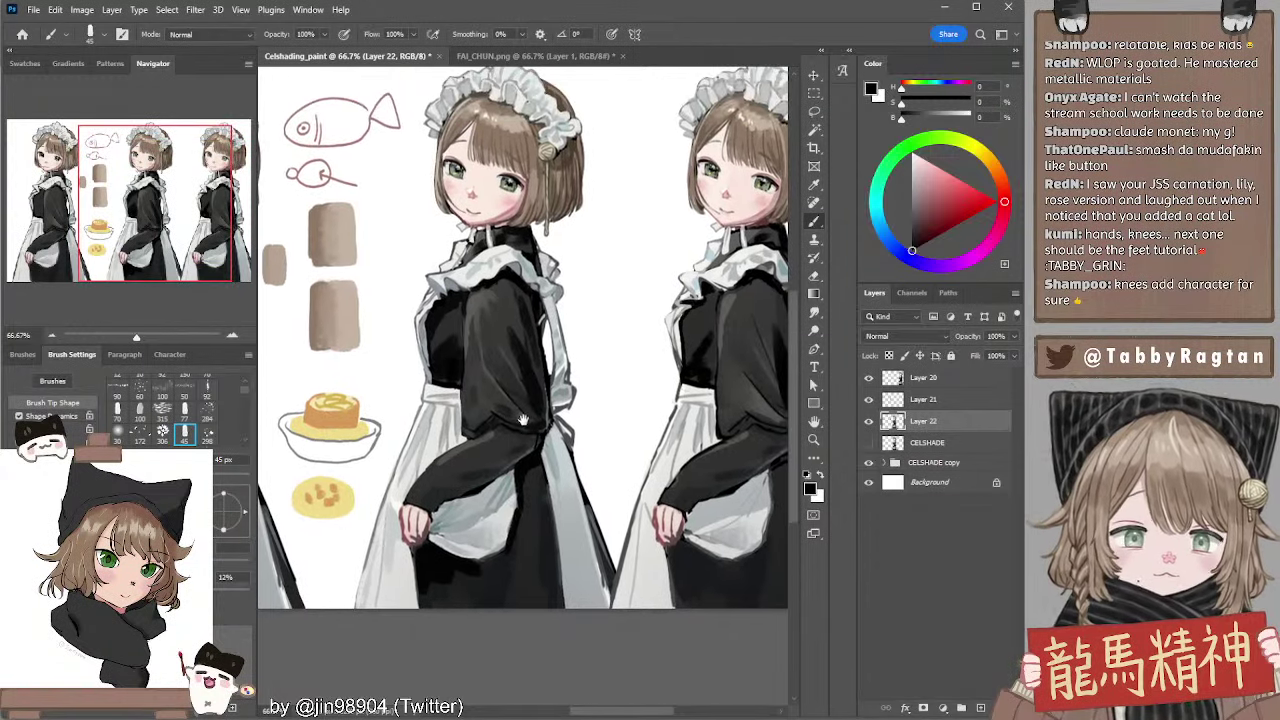
# Blend the forearm of the sleeve in sampled warm grey (saturation 7%, brightness 33%) at 45 to 70 px
pyautogui.keyDown('alt'); pyautogui.click(461, 451); pyautogui.keyUp('alt')
pyautogui.press(']')
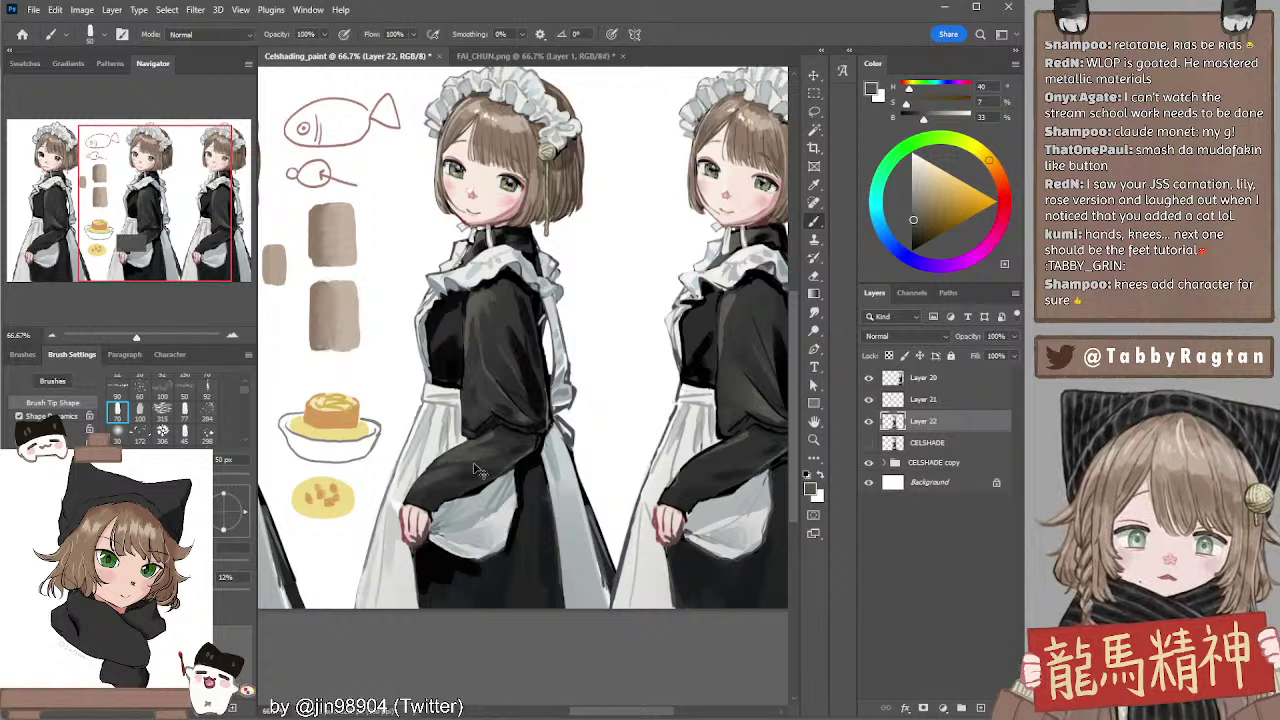
pyautogui.press('[')
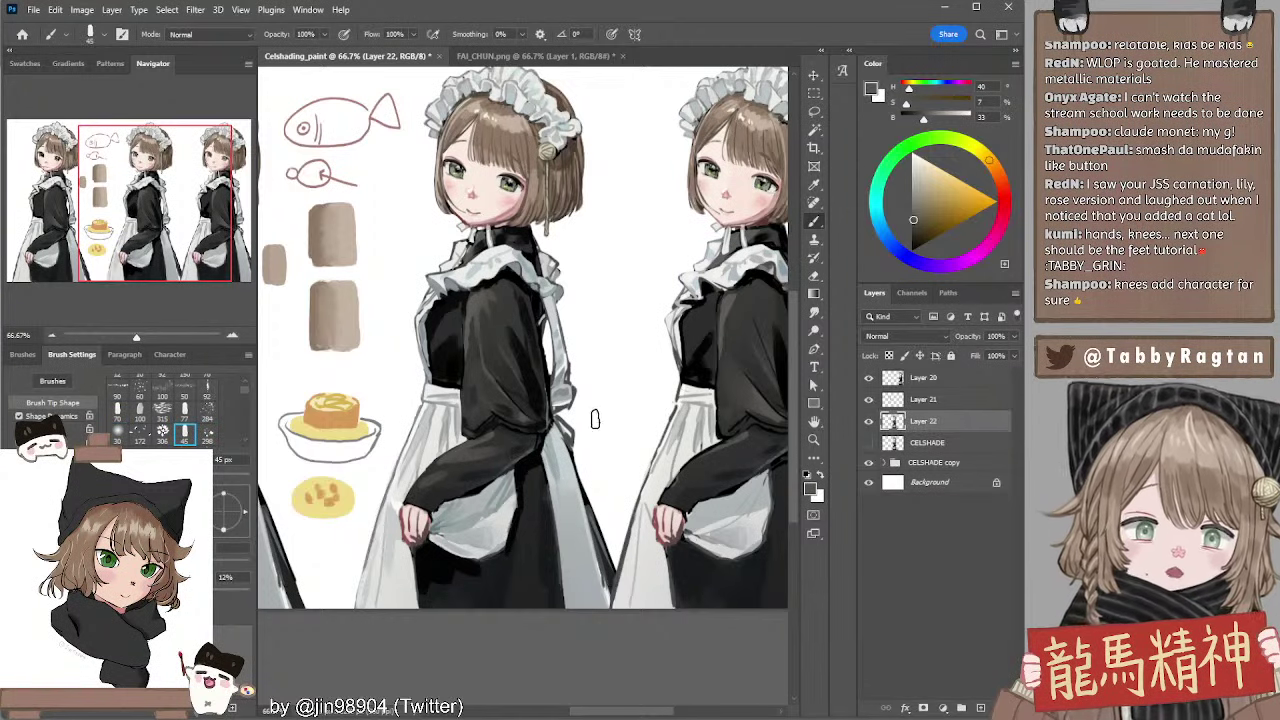
pyautogui.press(']')
pyautogui.press(']')
pyautogui.press(']')
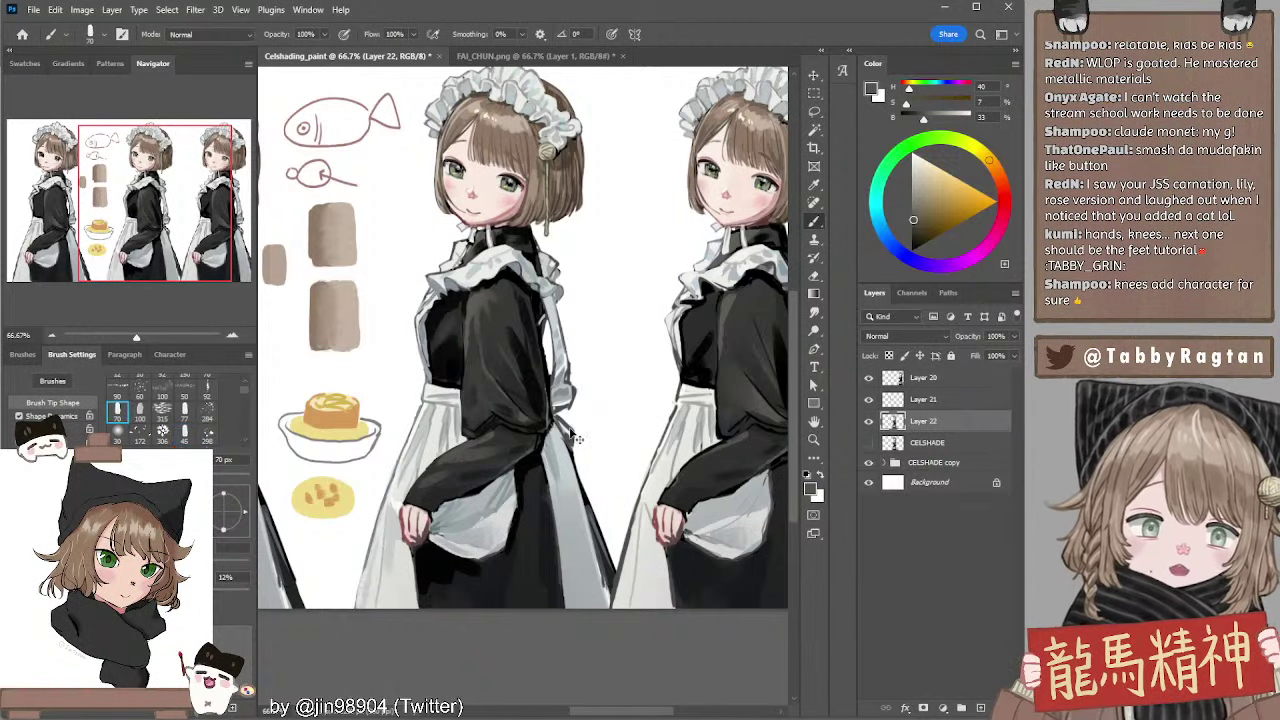
# Darken the dress in near-black (brightness 4%) sampled from the bodice, with the brush enlarged to 175 px
pyautogui.keyDown('alt'); pyautogui.click(443, 353); pyautogui.keyUp('alt')
pyautogui.press(']')
pyautogui.press(']')
pyautogui.press(']')
pyautogui.press(']')
pyautogui.press(']')
pyautogui.press(']')
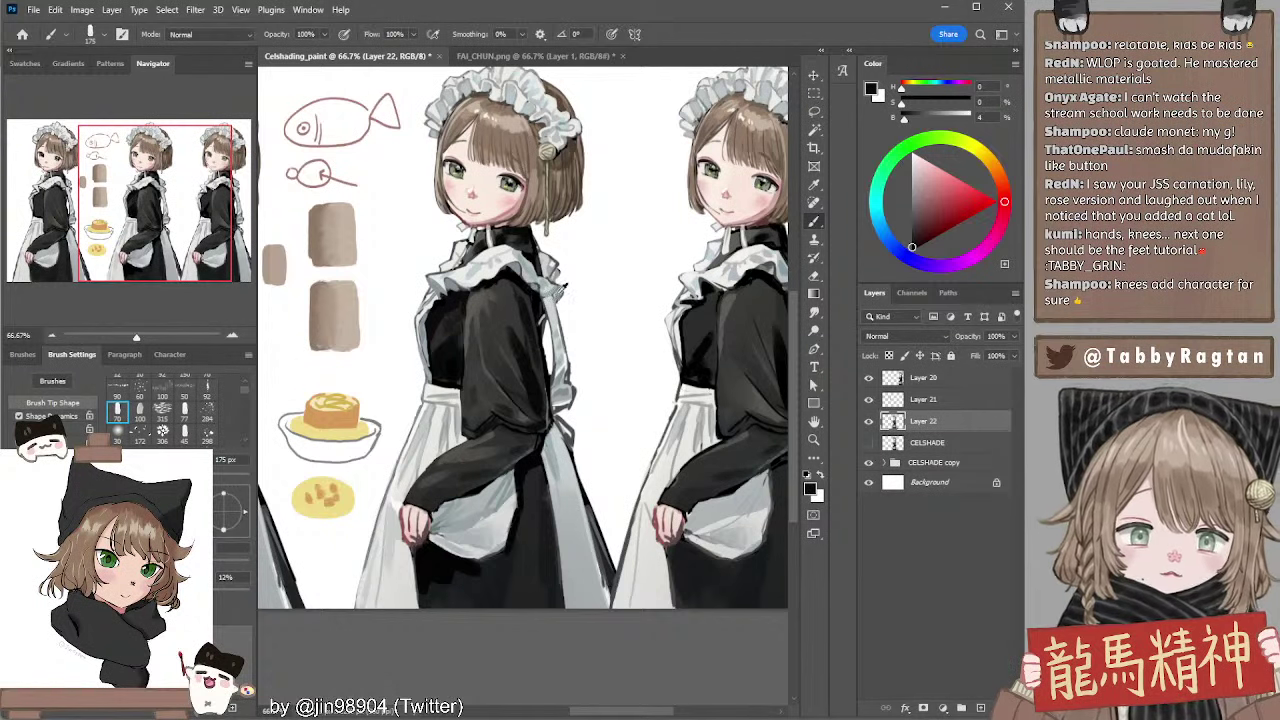
# Shade the apron's back strap in darkened blue-grey (hue 207, saturation 21%, brightness 45%) at 25 to 35 px
pyautogui.keyDown('alt'); pyautogui.click(557, 292); pyautogui.keyUp('alt')
pyautogui.press('[')
pyautogui.press('[')
pyautogui.press('[')
pyautogui.press('[')
pyautogui.press('[')
pyautogui.press('[')
pyautogui.press('[')
pyautogui.press('[')
pyautogui.press('[')
pyautogui.press('[')
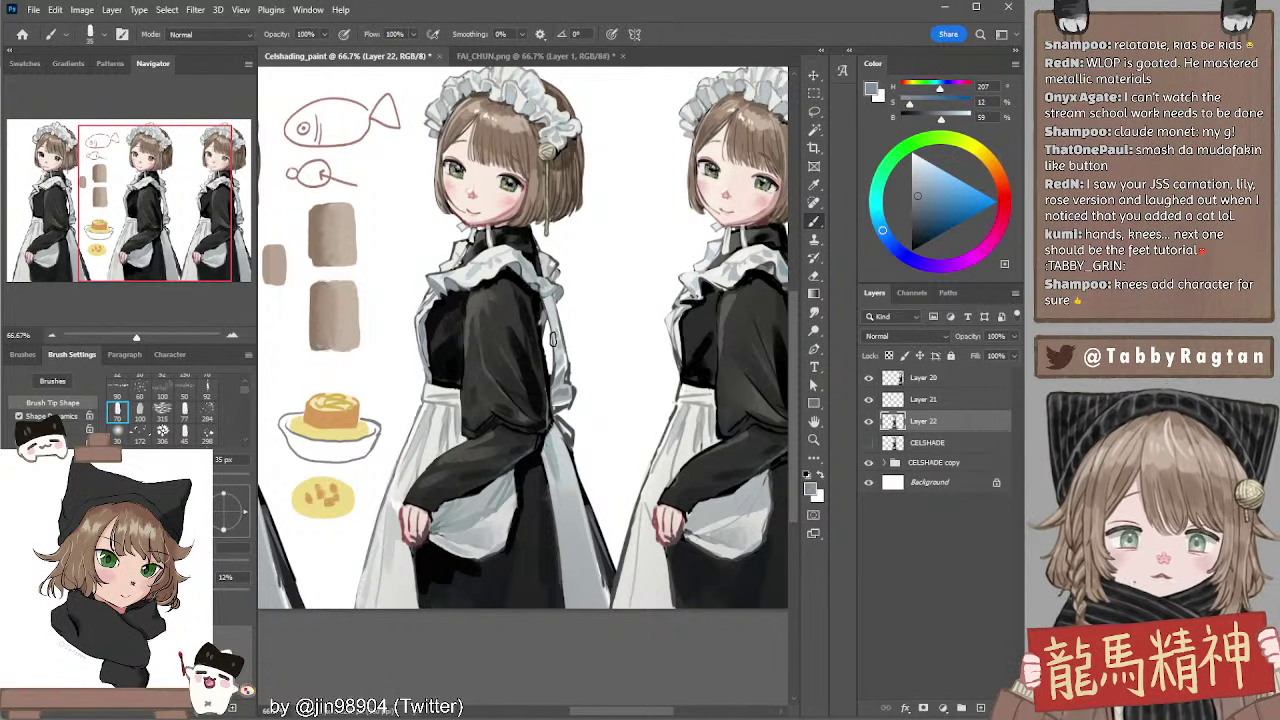
pyautogui.click(919, 211)
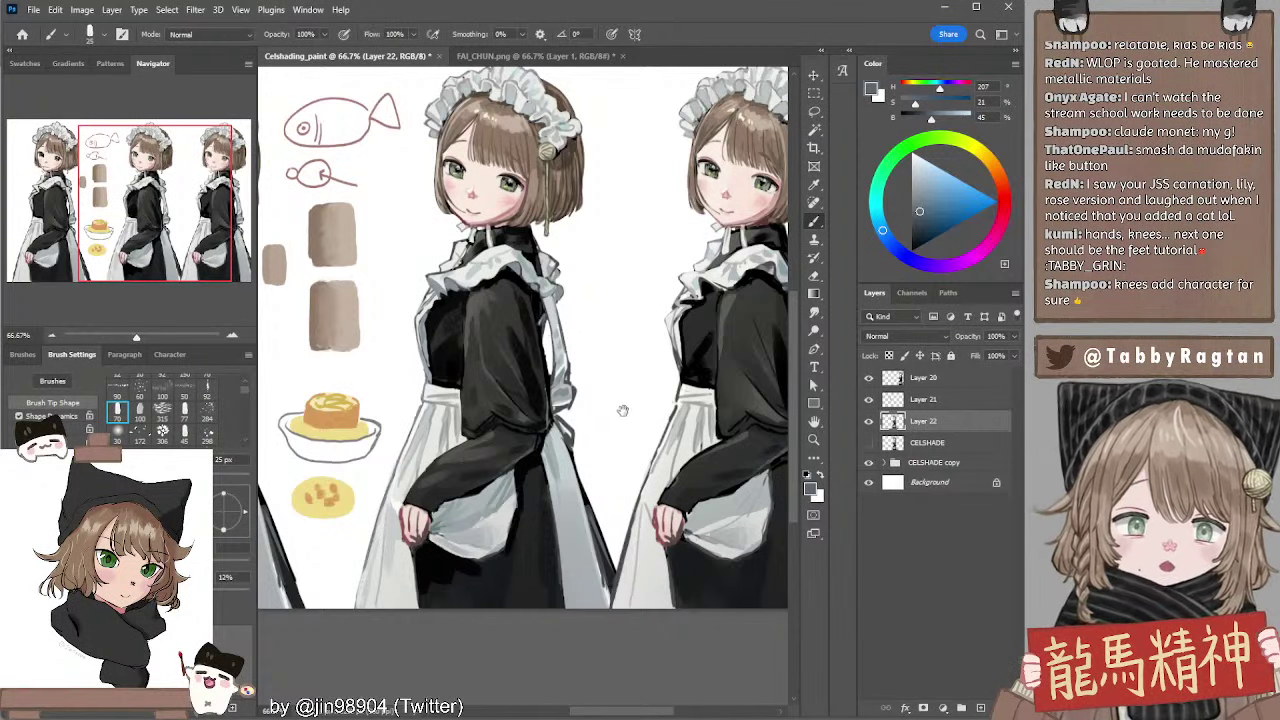
pyautogui.moveTo(623, 411)
pyautogui.mouseDown()
pyautogui.moveTo(623, 386)
pyautogui.moveTo(617, 408)
pyautogui.mouseUp()
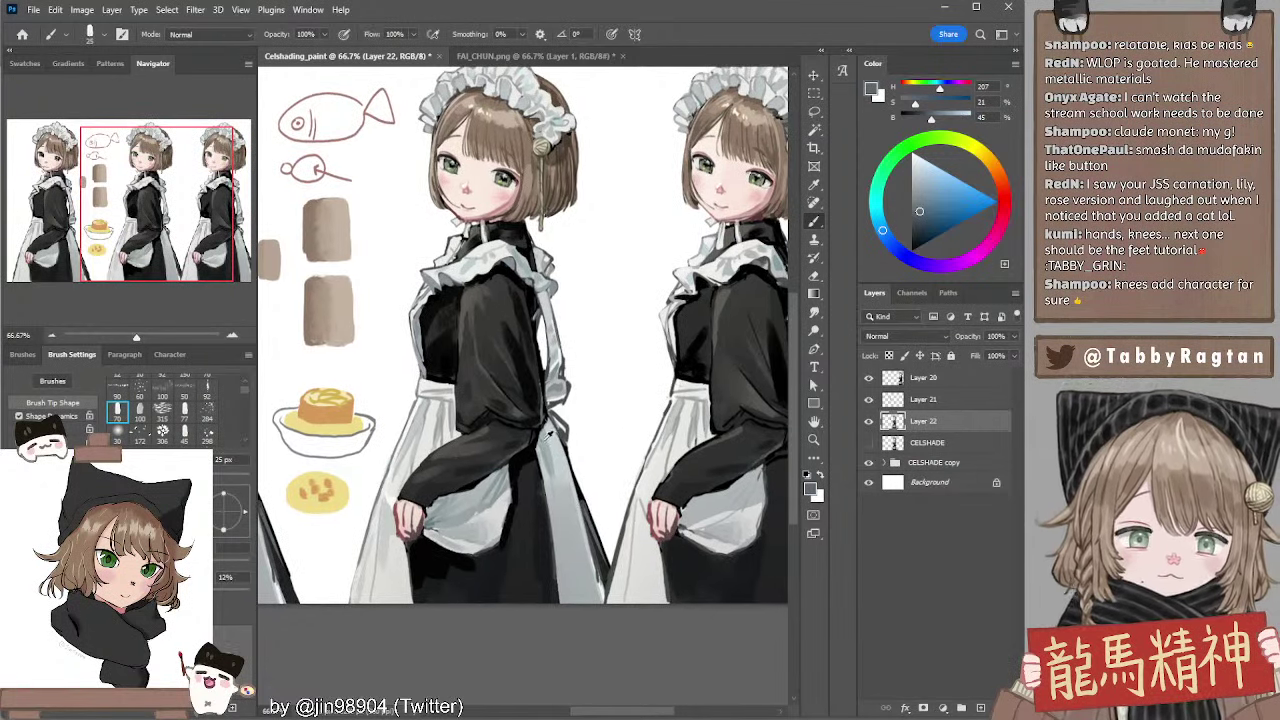
# Shade the fold down the apron's back panel in blue-grey (hue 207, saturation 21%, brightness 45%) at 35 to 40 px, undoing unwanted strokes
pyautogui.press(']')
pyautogui.press(']')
pyautogui.moveTo(541, 434); pyautogui.dragTo(570, 540)
pyautogui.hotkey('ctrl', 'z')
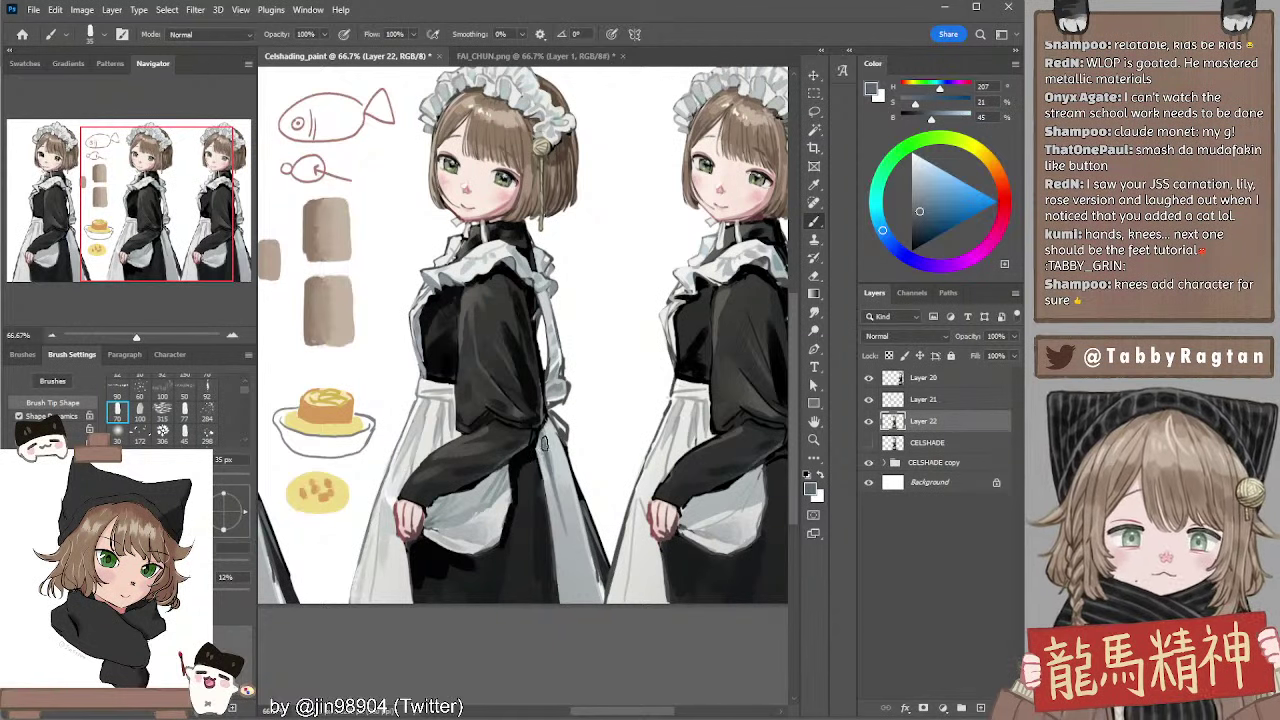
pyautogui.moveTo(545, 424); pyautogui.dragTo(574, 524)
pyautogui.hotkey('ctrl', 'z')
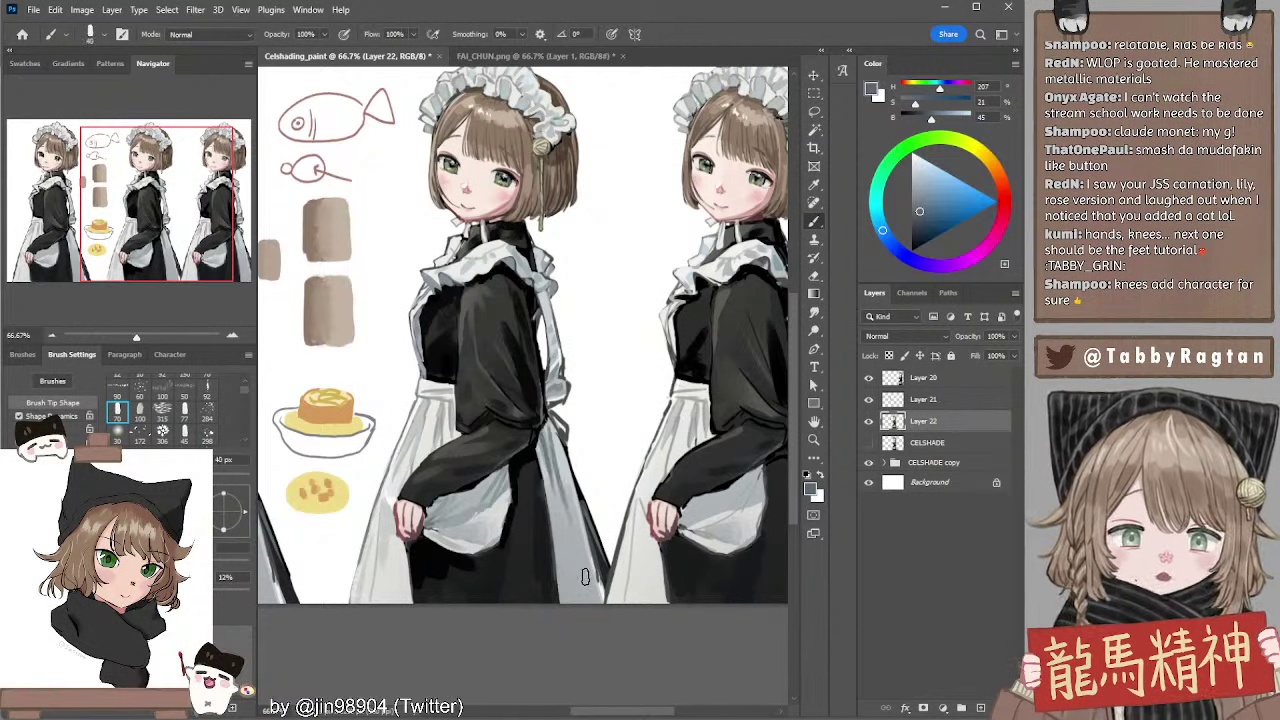
pyautogui.press(']')
pyautogui.hotkey('ctrl', 'z')
pyautogui.moveTo(550, 430); pyautogui.dragTo(576, 540)
pyautogui.moveTo(553, 428); pyautogui.dragTo(565, 475)
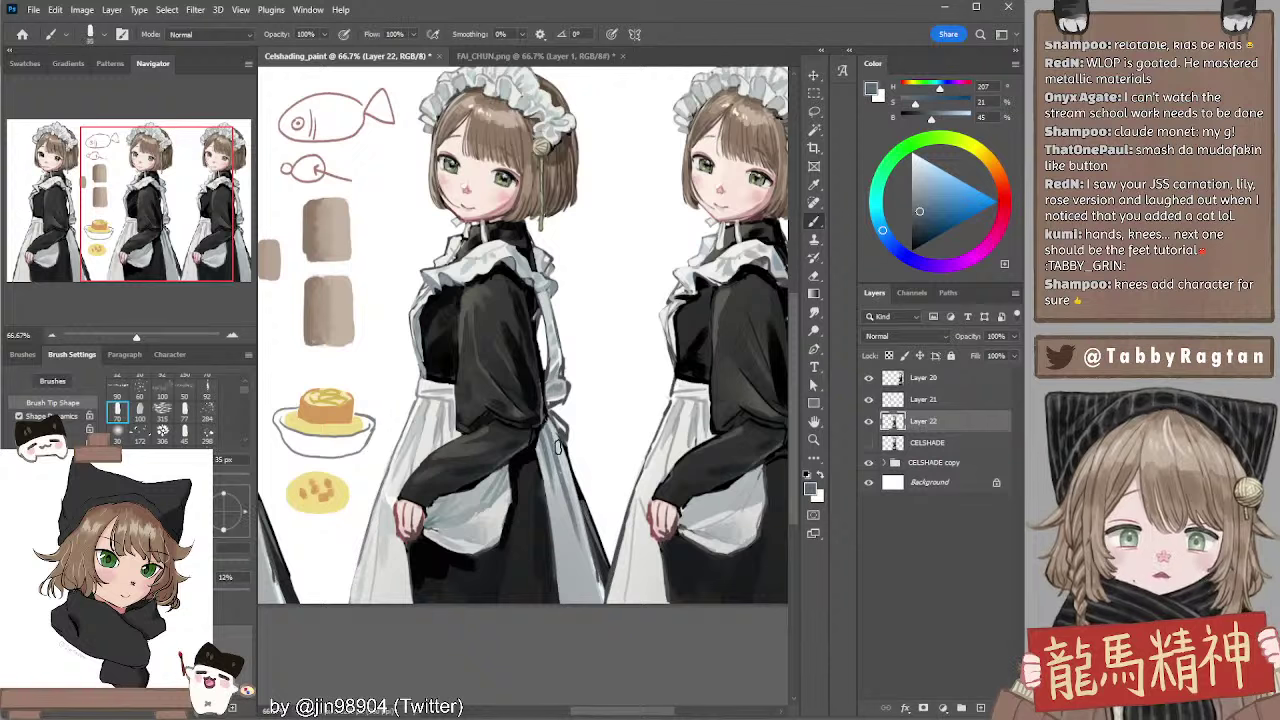
pyautogui.hotkey('ctrl', 'z')
# Soften the apron's back panel with the Smudge tool at 10 to 25 px and sampled light blue-grey (hue 194, saturation 12%, brightness 68%)
pyautogui.press('r')
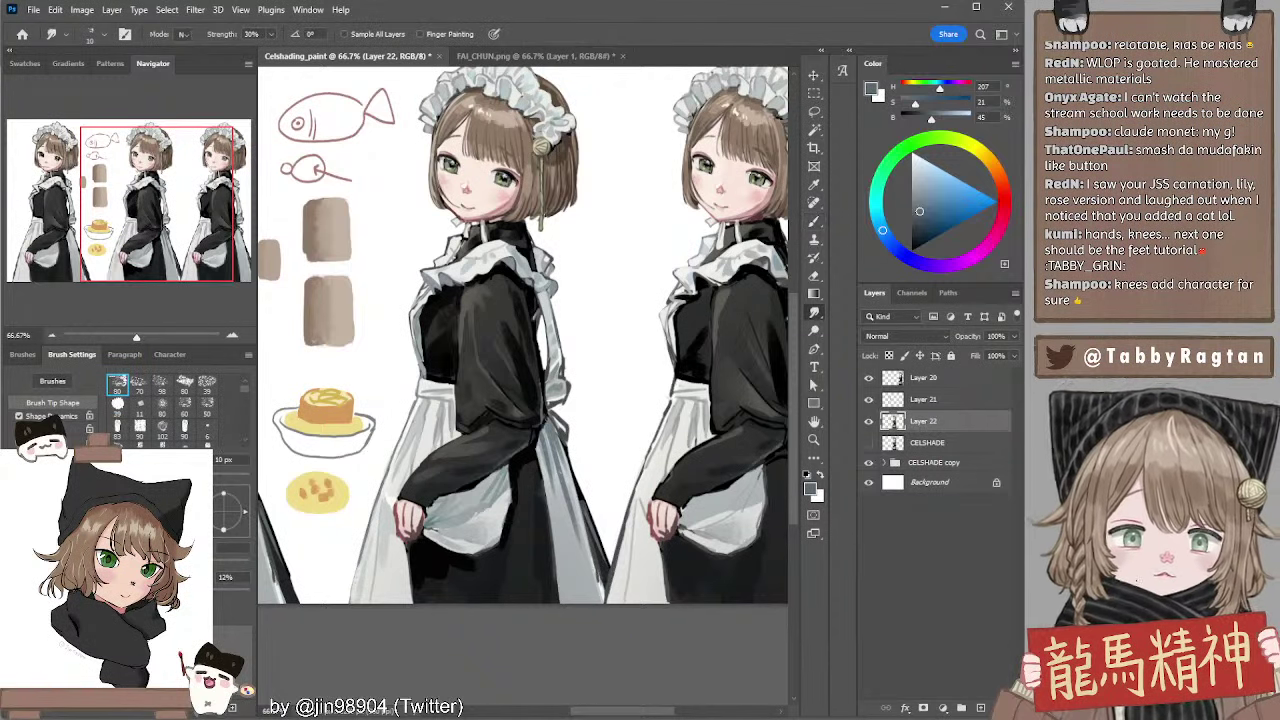
pyautogui.press('b')
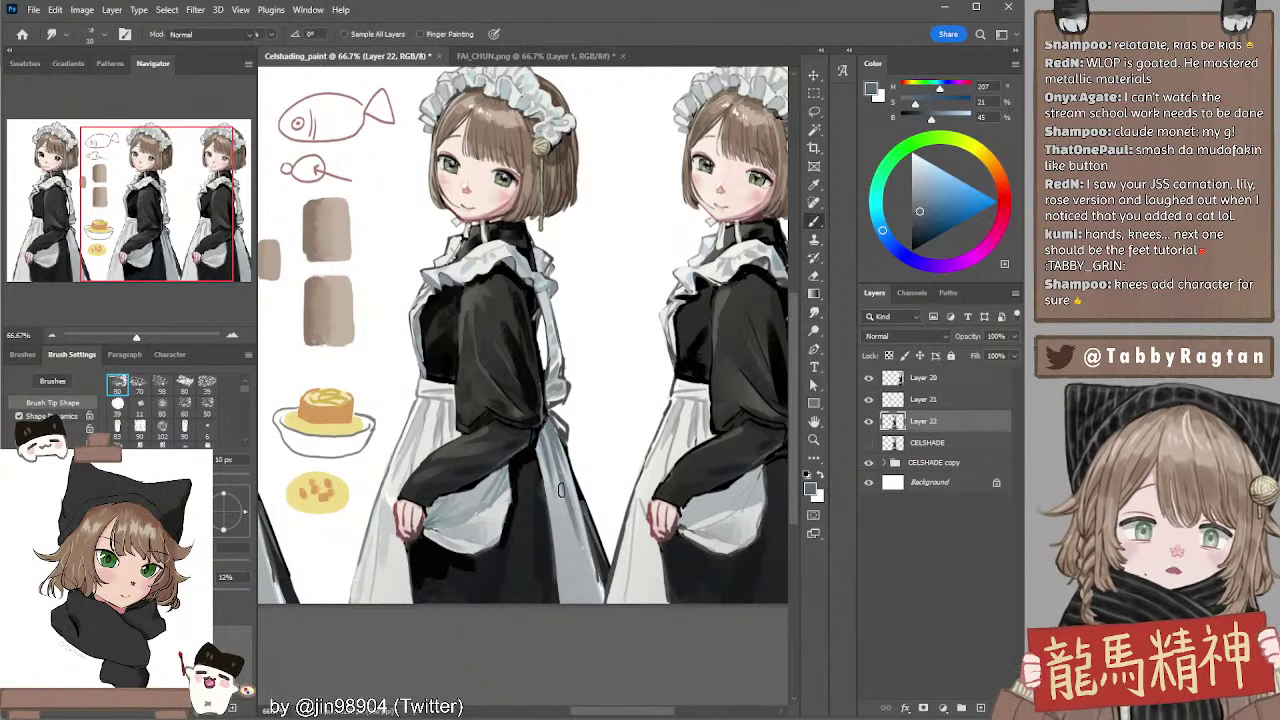
pyautogui.keyDown('alt'); pyautogui.click(549, 452); pyautogui.keyUp('alt')
pyautogui.press('r')
pyautogui.press(']')
pyautogui.press('b')
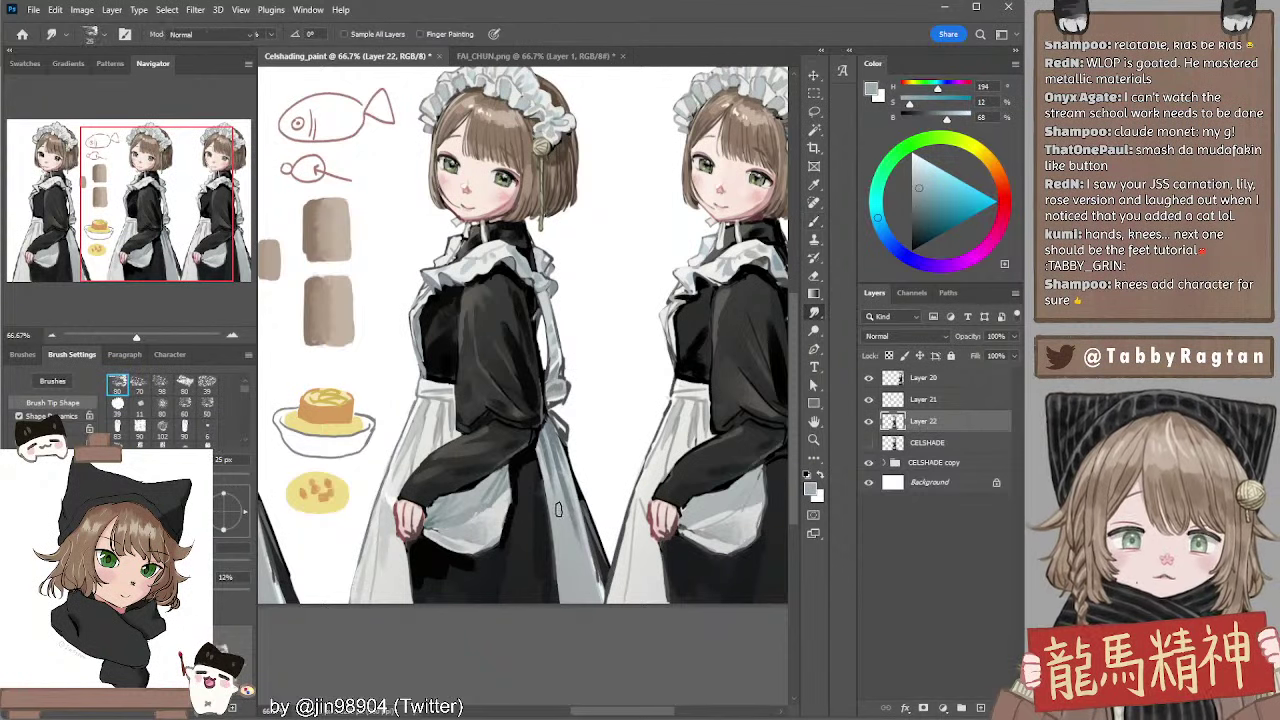
pyautogui.moveTo(593, 531)
pyautogui.mouseDown()
pyautogui.moveTo(587, 495)
pyautogui.moveTo(587, 507)
pyautogui.mouseUp()
# Blend the apron's back panel in sampled blue-grey (hue 200, brightness 69%) and neutral grey (hue 195, saturation 3%, brightness 62%) at 50 to 90 px
pyautogui.keyDown('alt'); pyautogui.click(546, 434); pyautogui.keyUp('alt')
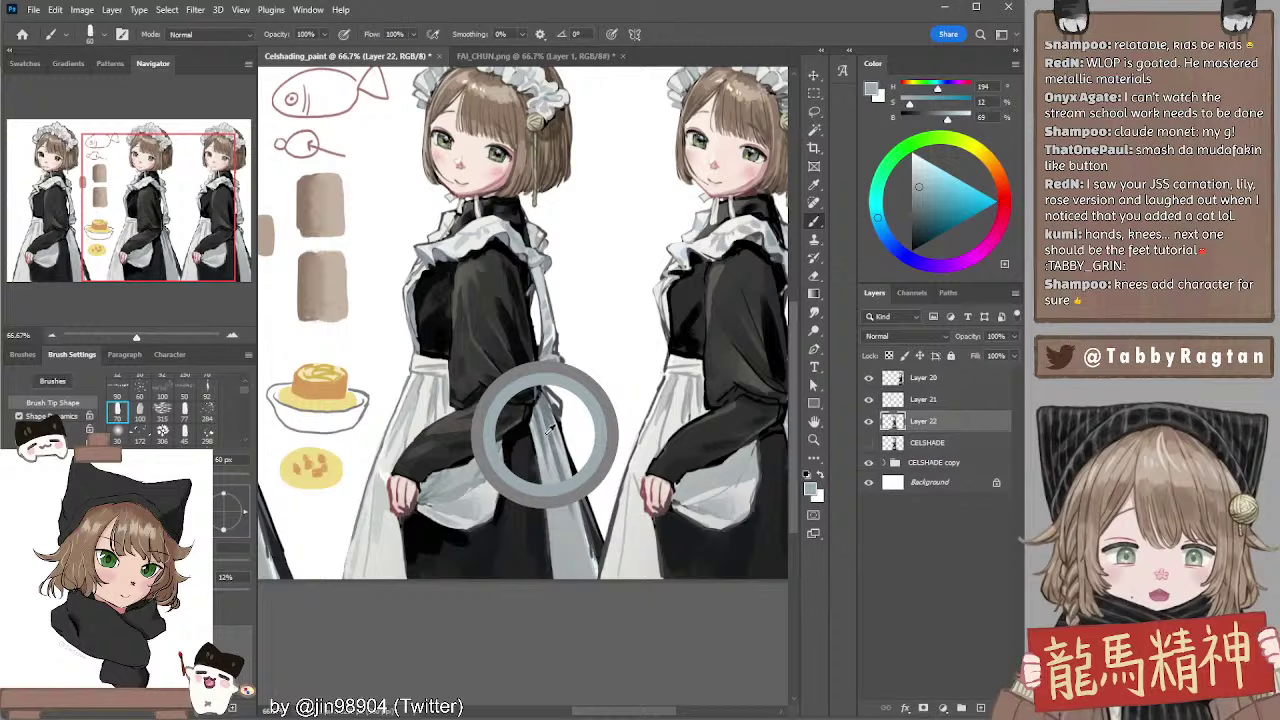
pyautogui.keyDown('alt'); pyautogui.click(566, 514); pyautogui.keyUp('alt')
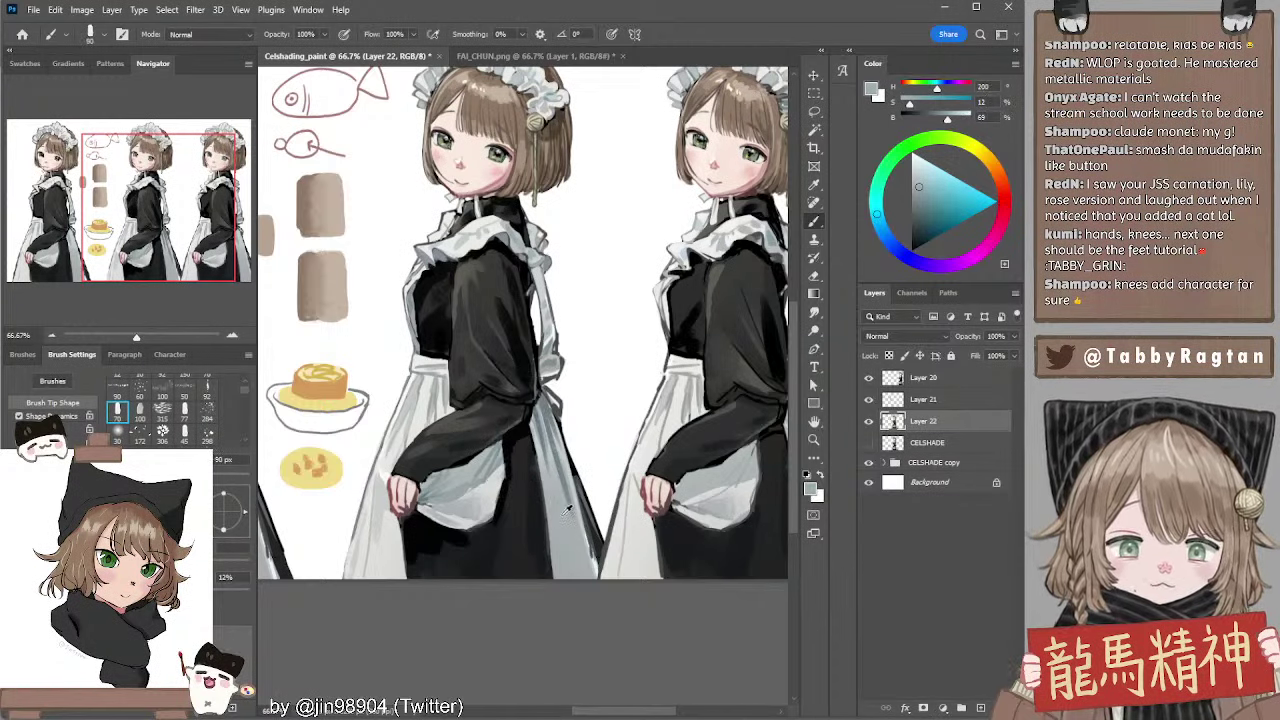
pyautogui.click(913, 189)
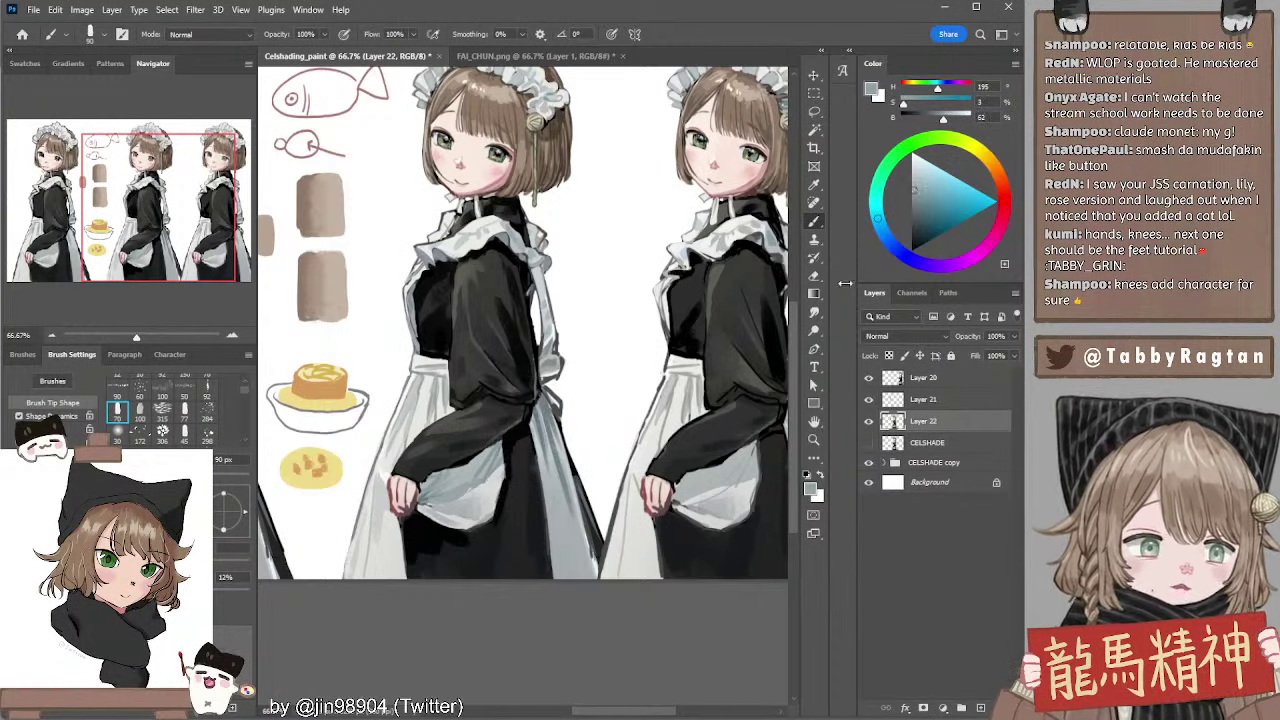
pyautogui.press('[')
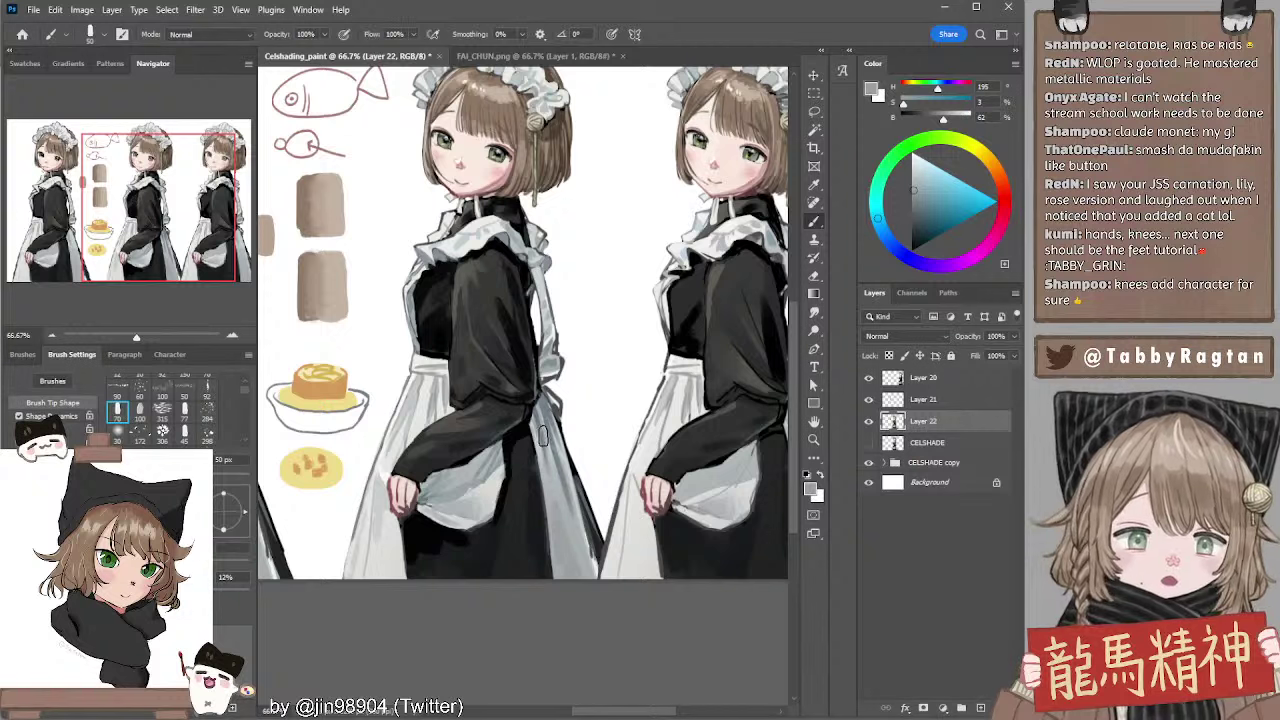
pyautogui.keyDown('alt'); pyautogui.click(562, 514); pyautogui.keyUp('alt')
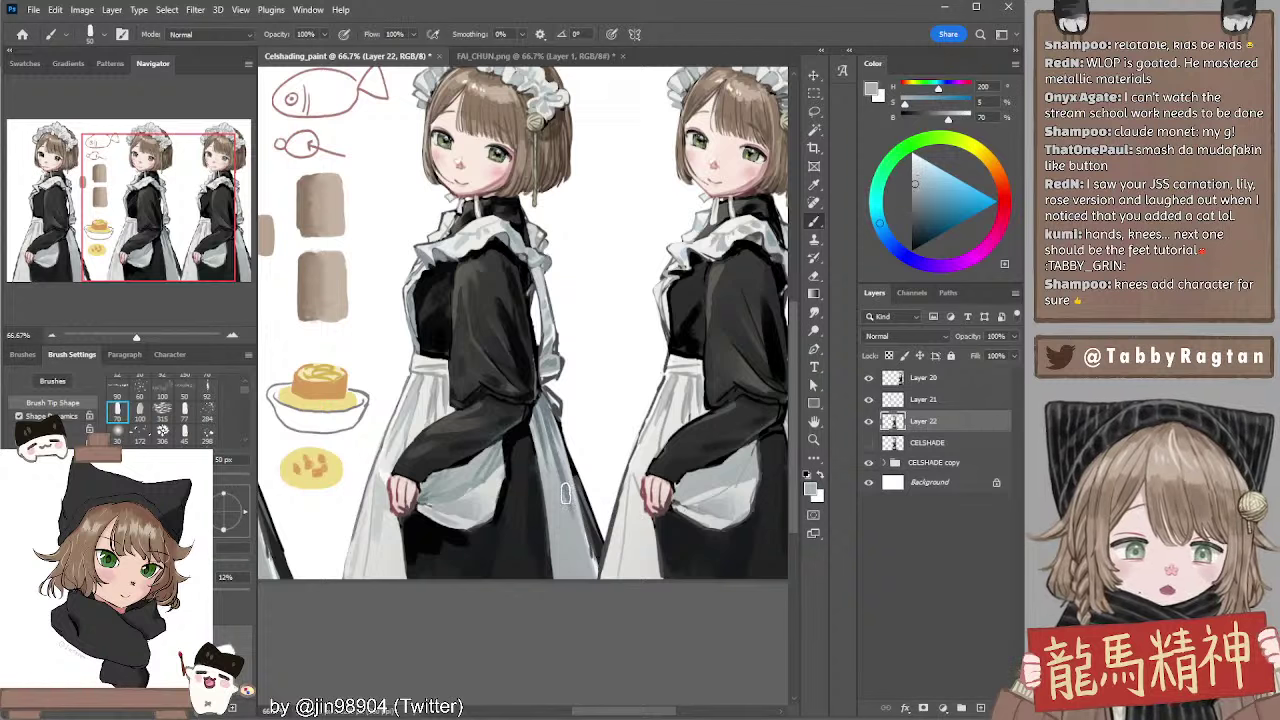
pyautogui.keyDown('alt'); pyautogui.click(559, 524); pyautogui.keyUp('alt')
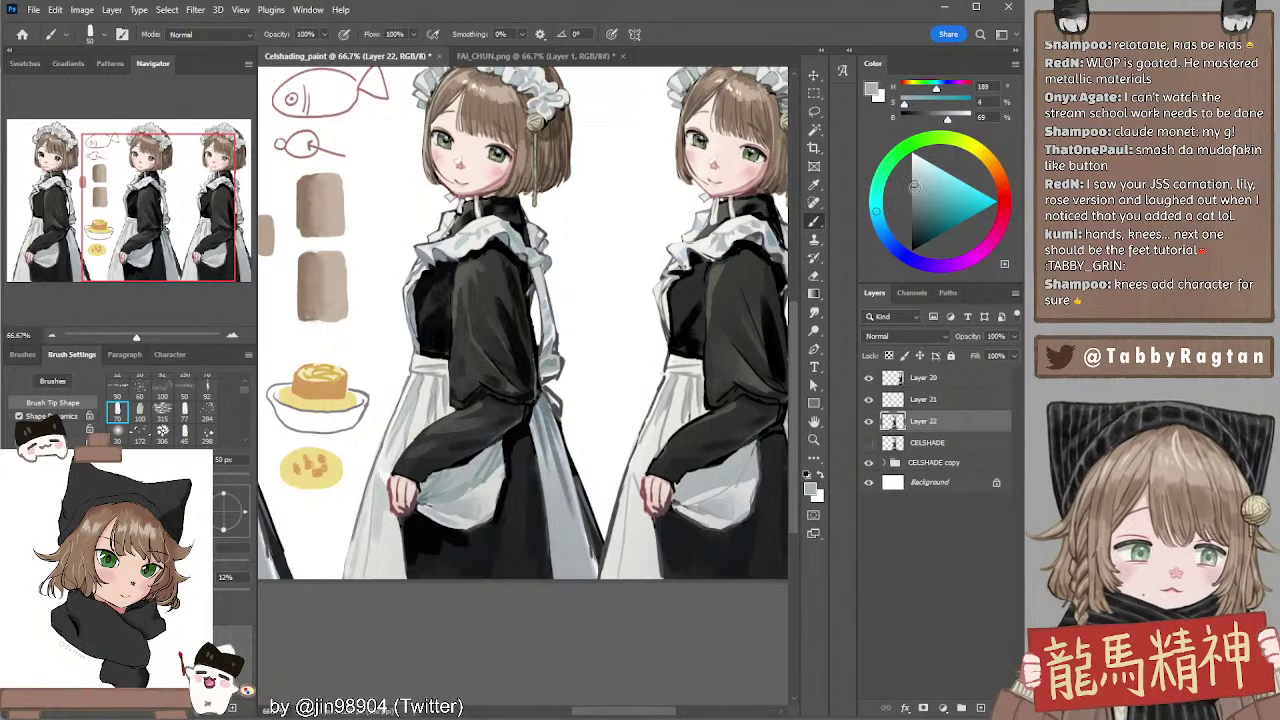
# Paint narrow folds along the back apron panel's outer edge in grey (hue 189, saturation 6%, brightness 65%) at 20 to 35 px
pyautogui.click(914, 188)
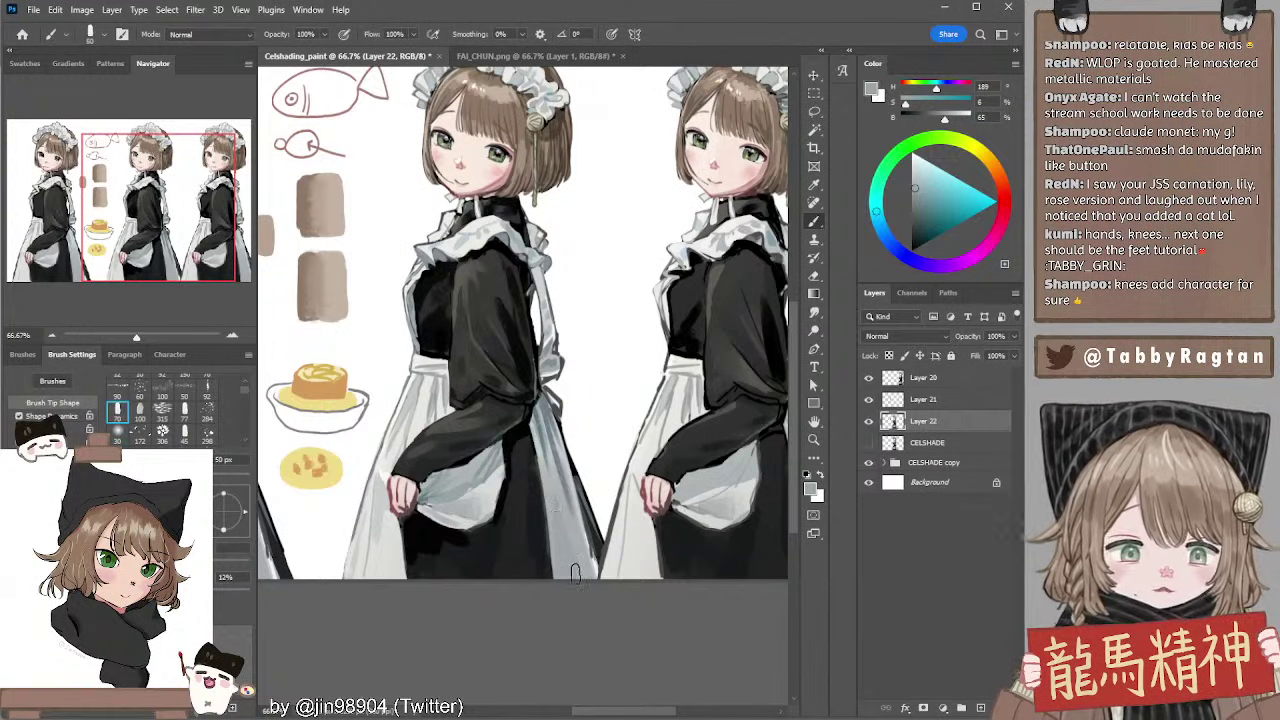
pyautogui.press('[')
pyautogui.press('[')
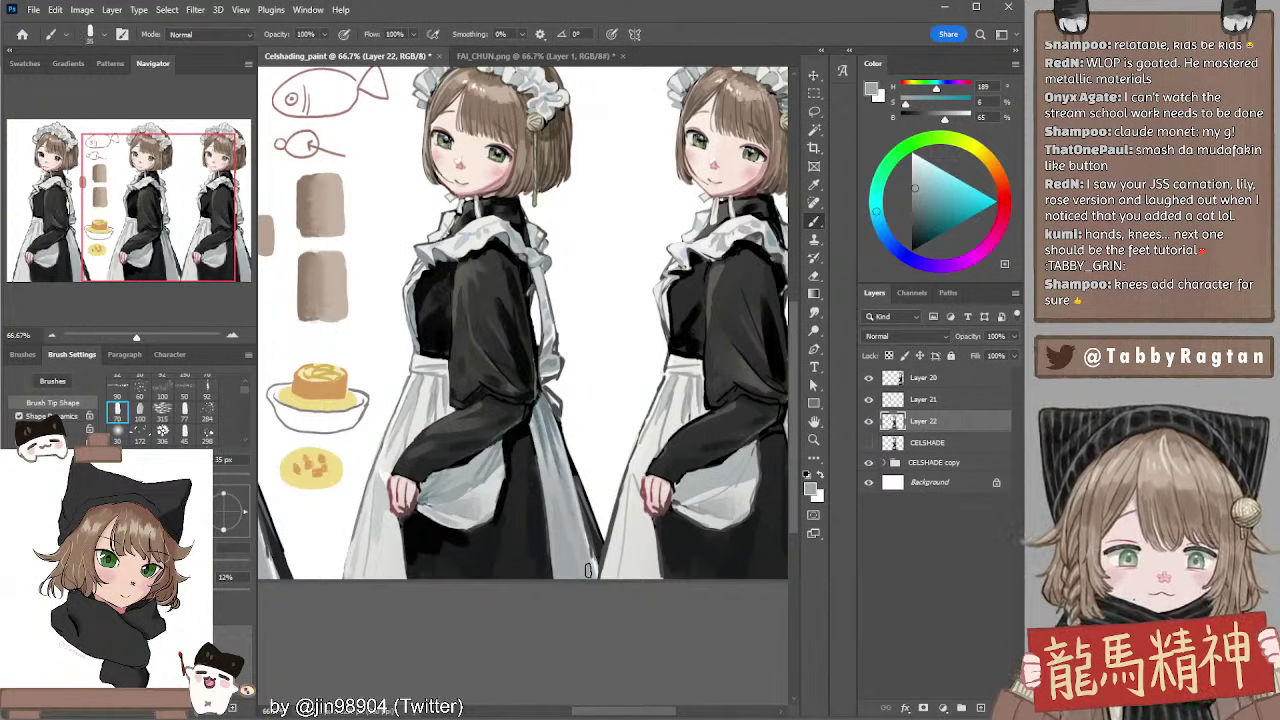
pyautogui.press('[')
pyautogui.press('[')
pyautogui.moveTo(568, 478)
pyautogui.mouseDown()
pyautogui.moveTo(593, 569)
pyautogui.moveTo(572, 486)
pyautogui.moveTo(592, 550)
pyautogui.mouseUp()
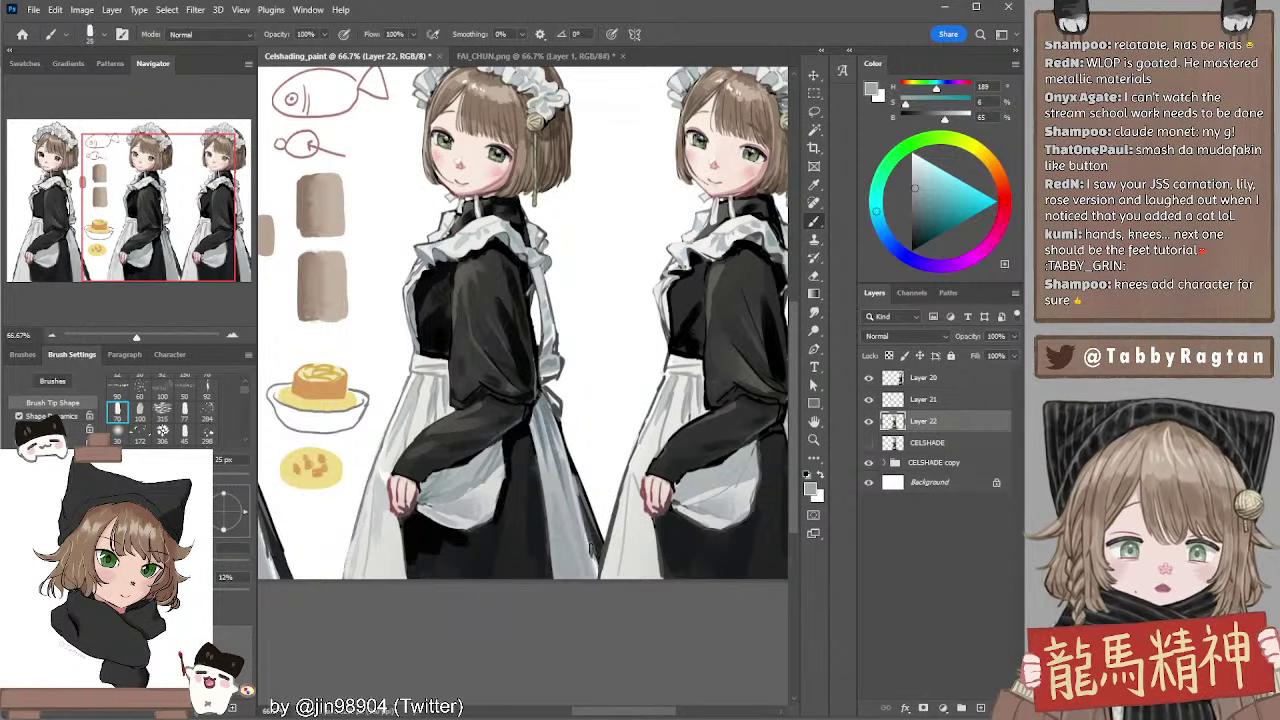
pyautogui.moveTo(575, 490); pyautogui.dragTo(602, 569)
pyautogui.press('[')
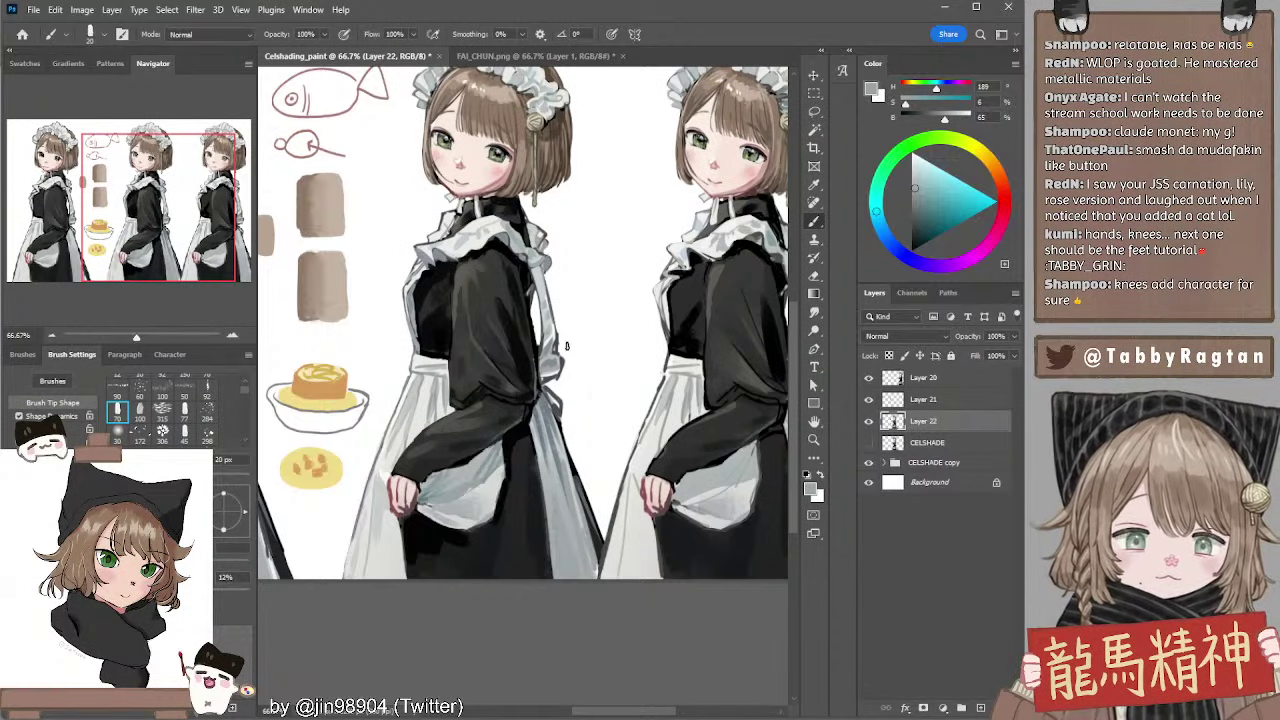
# Reduce the brush size to 10 px for detailing the upper part of the figure
pyautogui.scroll(2, 566, 346)
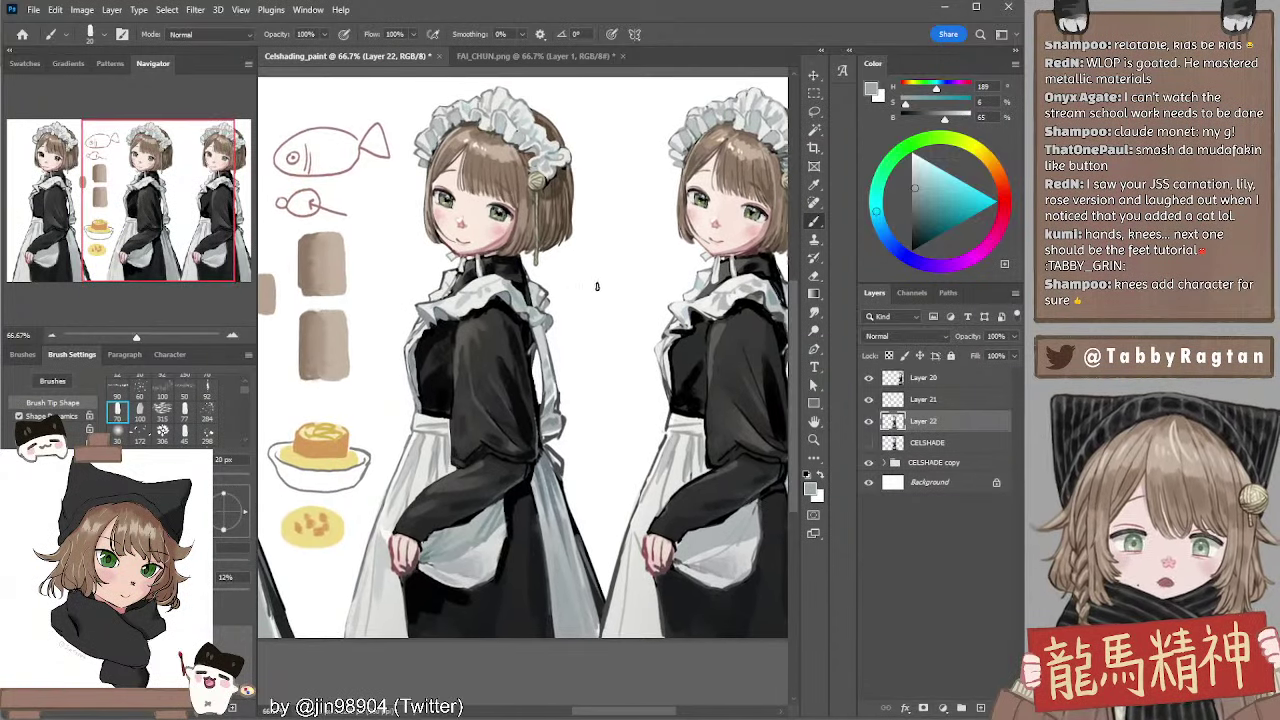
pyautogui.moveTo(629, 326); pyautogui.dragTo(624, 328)
pyautogui.press('[')
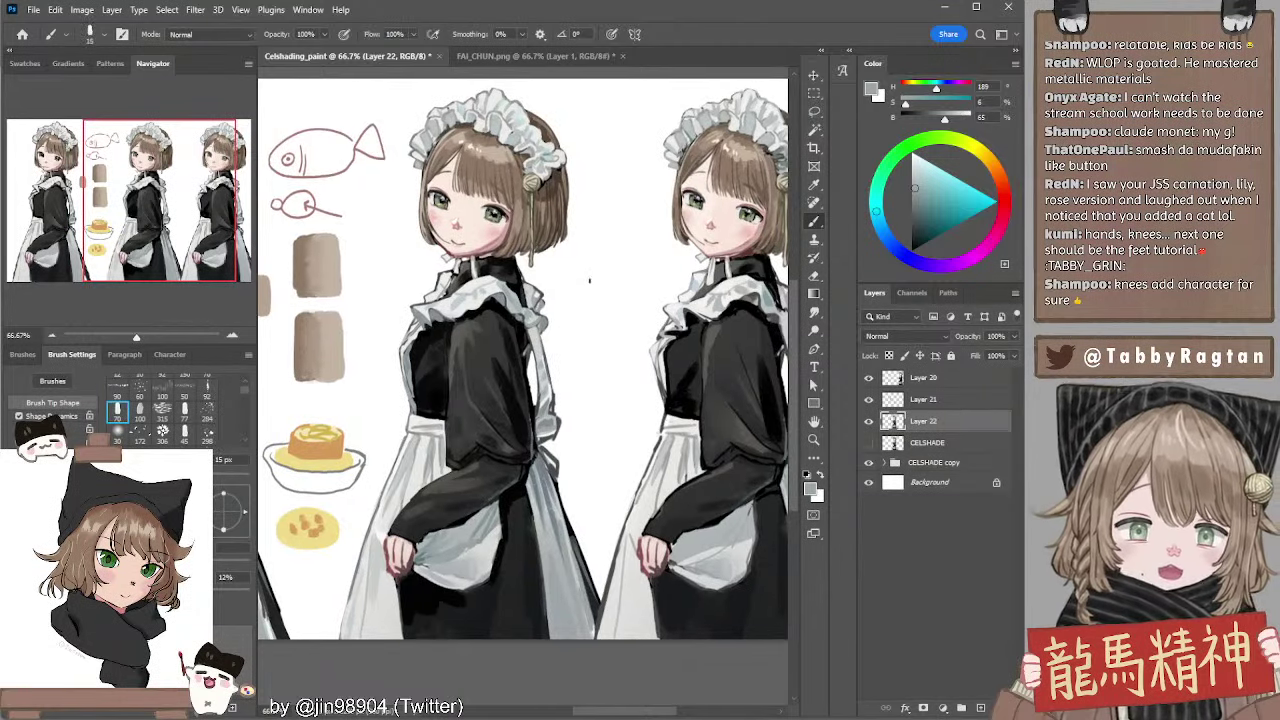
pyautogui.press('[')
pyautogui.press('[')
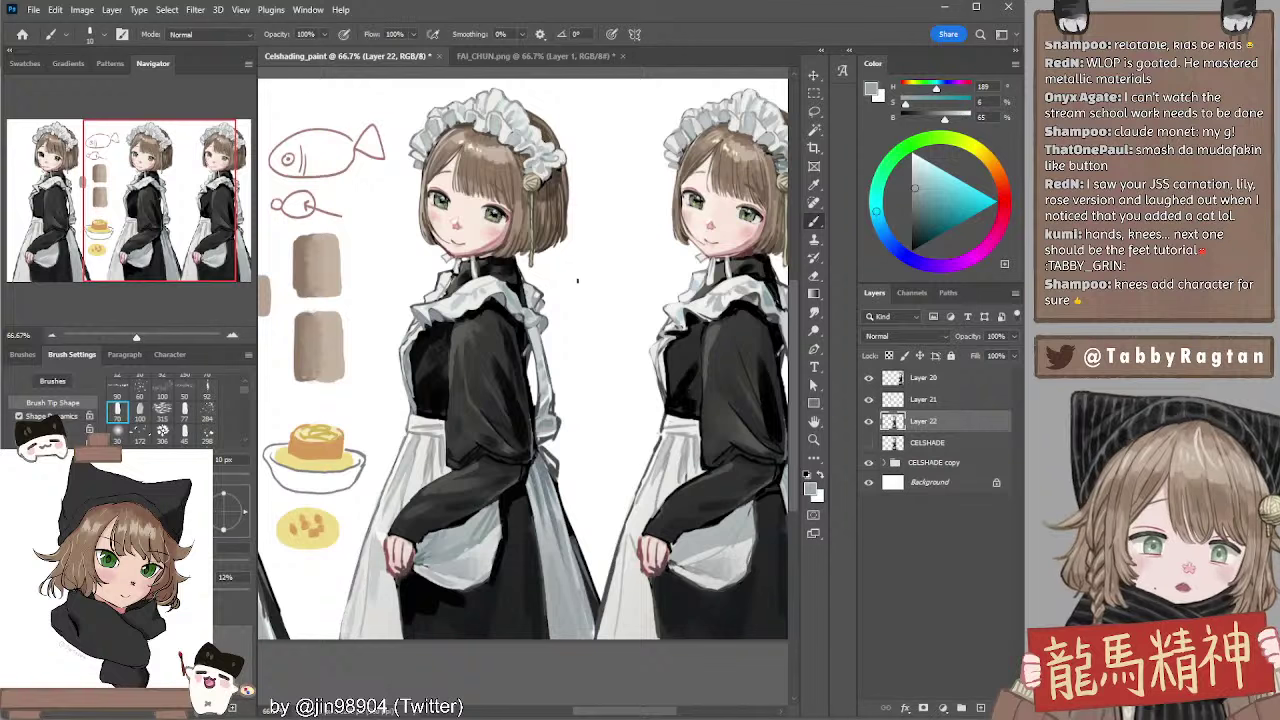
# Sketch a shallow grey angle and a steeper angle above it in the blank space between the middle and right figures
pyautogui.moveTo(569, 279)
pyautogui.mouseDown()
pyautogui.moveTo(608, 269)
pyautogui.moveTo(650, 274)
pyautogui.moveTo(600, 277)
pyautogui.moveTo(653, 283)
pyautogui.mouseUp()
pyautogui.hotkey('ctrl', 'z')
pyautogui.hotkey('ctrl', 'z')
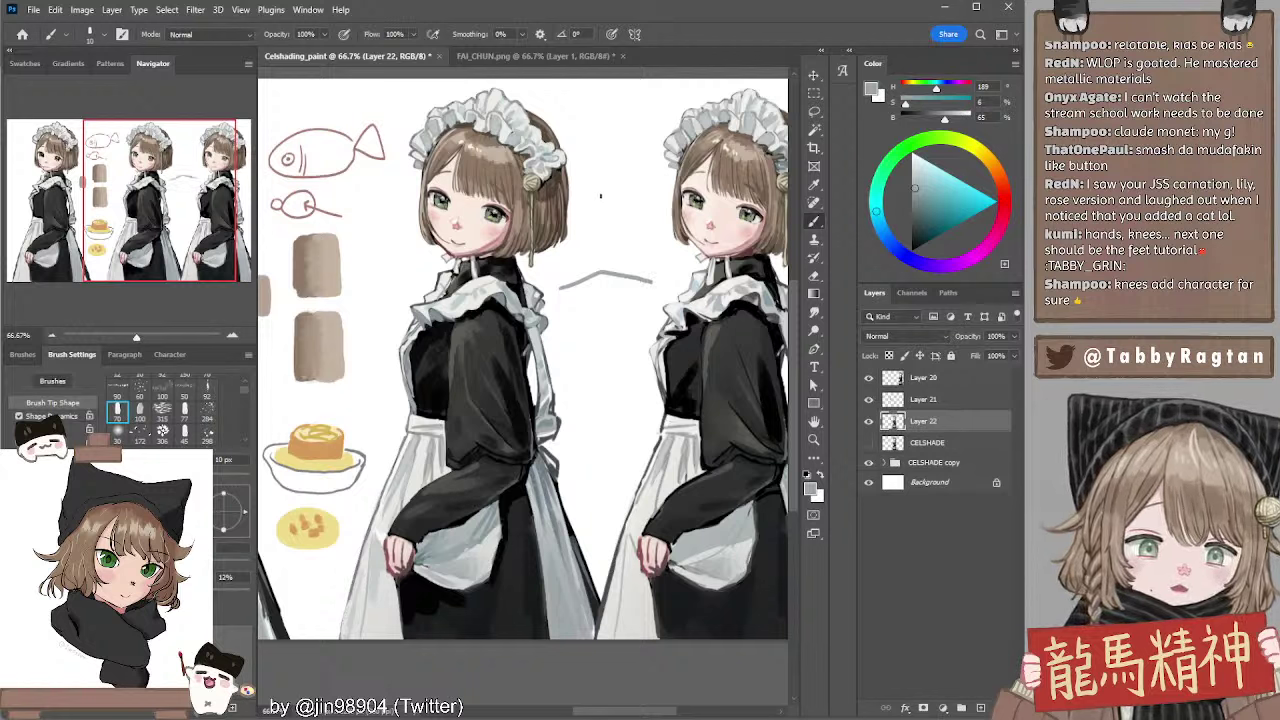
pyautogui.moveTo(586, 212)
pyautogui.mouseDown()
pyautogui.moveTo(614, 170)
pyautogui.moveTo(654, 196)
pyautogui.mouseUp()
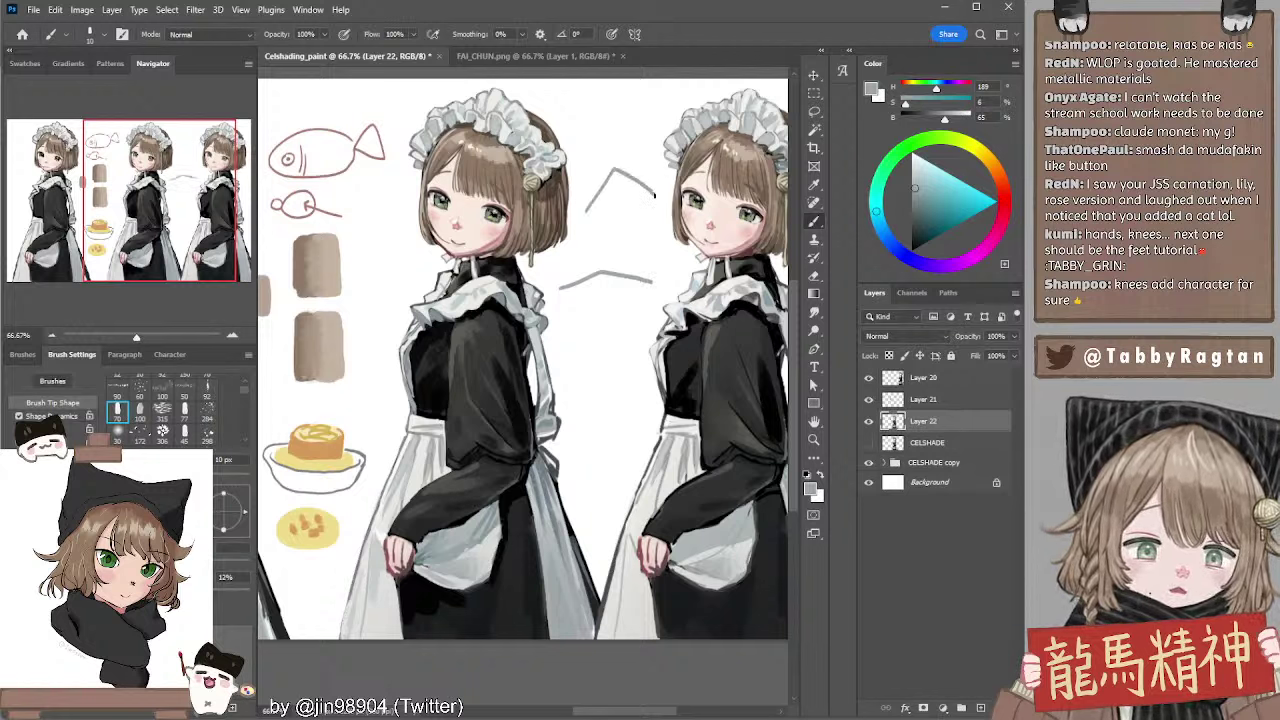
pyautogui.hotkey('ctrl', 'z')
pyautogui.moveTo(586, 244)
pyautogui.mouseDown()
pyautogui.moveTo(642, 238)
pyautogui.moveTo(619, 204)
pyautogui.moveTo(643, 236)
pyautogui.mouseUp()
pyautogui.hotkey('ctrl', 'z')
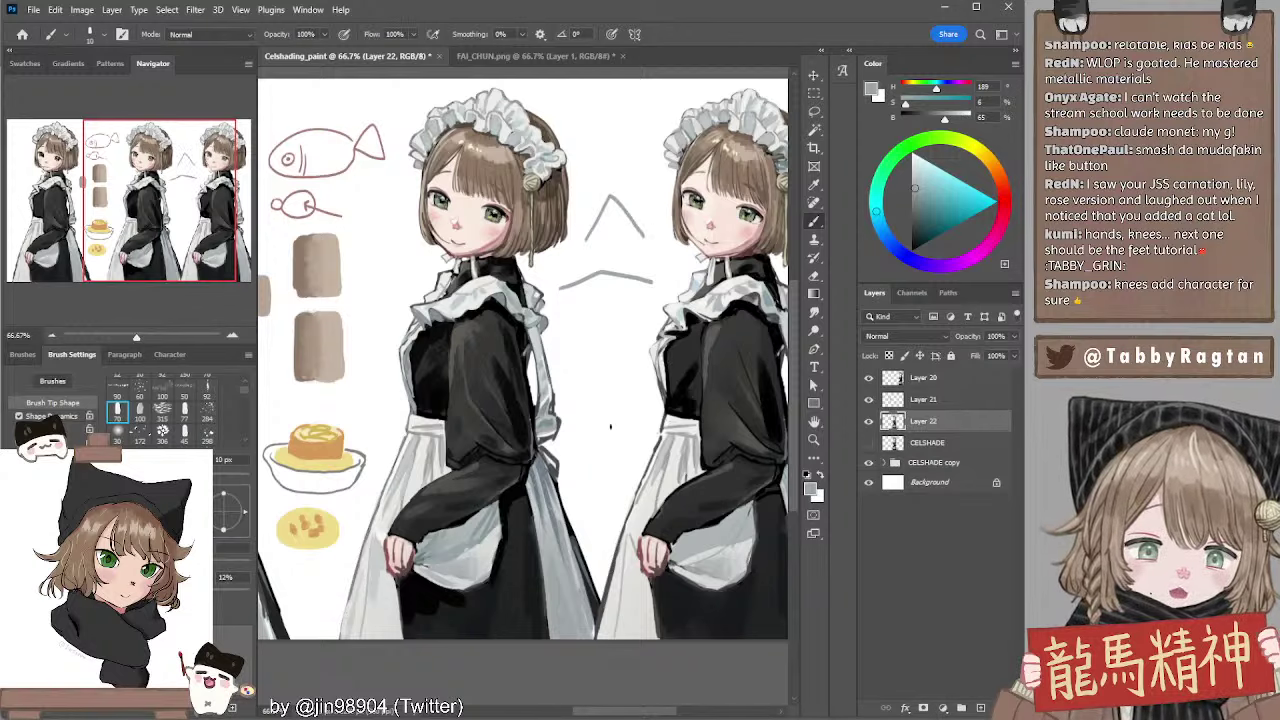
# Paint the back apron panel below the middle figure's bow with a sampled light grey and a 60 px brush
pyautogui.moveTo(640, 485); pyautogui.dragTo(646, 454)
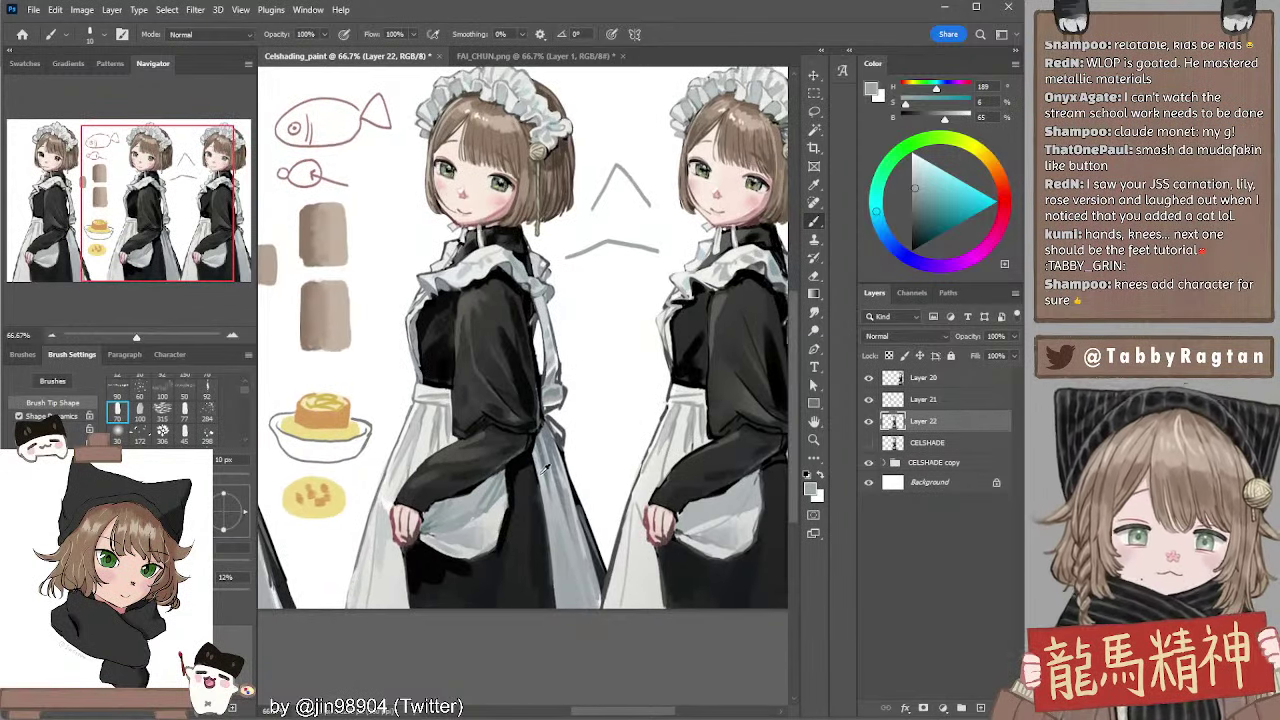
pyautogui.keyDown('alt'); pyautogui.click(545, 468); pyautogui.keyUp('alt')
pyautogui.press(']')
pyautogui.press(']')
pyautogui.press(']')
pyautogui.press(']')
pyautogui.press(']')
pyautogui.press(']')
pyautogui.press(']')
pyautogui.moveTo(538, 447); pyautogui.dragTo(557, 516)
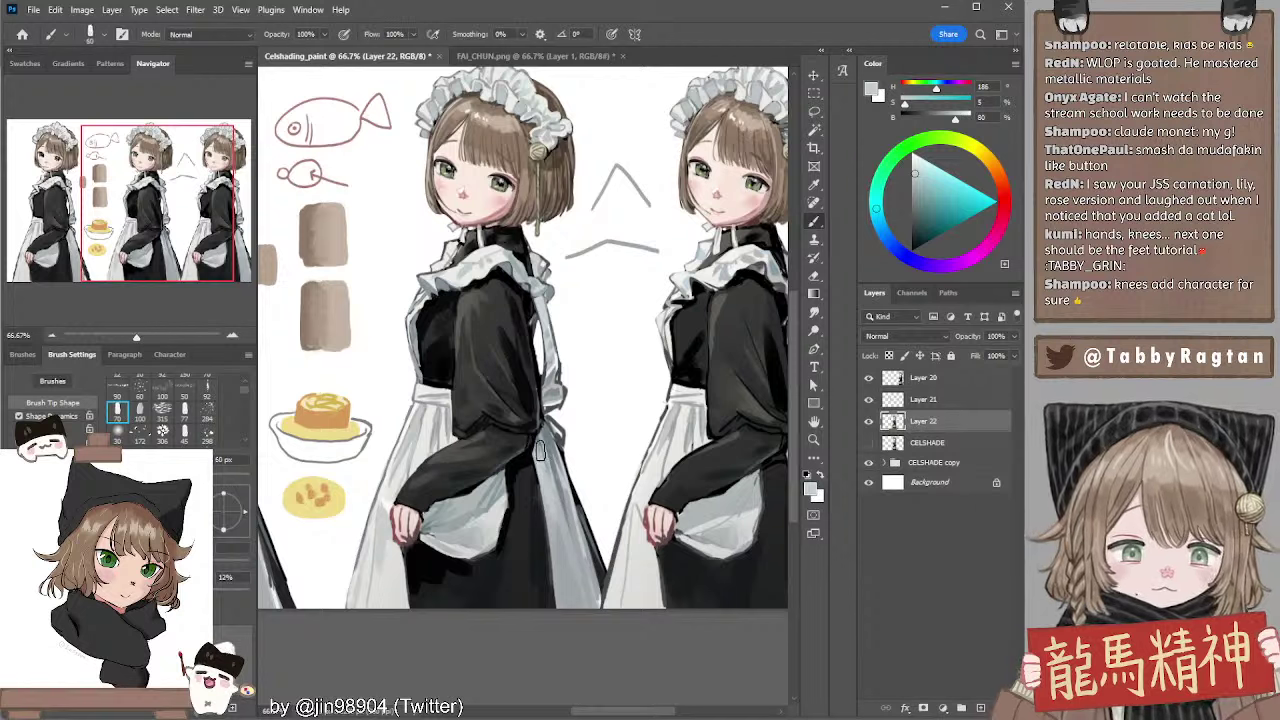
pyautogui.hotkey('ctrl', 'z')
pyautogui.moveTo(541, 450); pyautogui.dragTo(564, 555)
# Shade the lower end of the middle figure's back apron panel with a sampled mid grey and a 45 px brush
pyautogui.press('[')
pyautogui.press('[')
pyautogui.press('[')
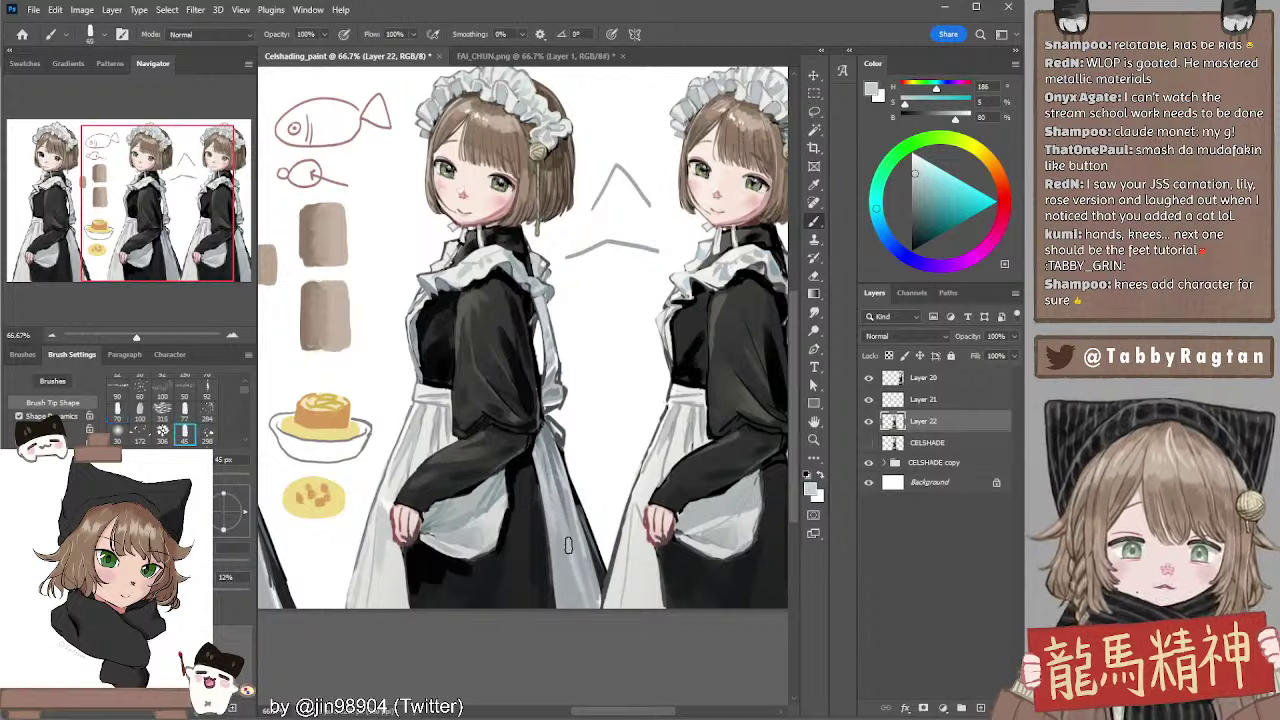
pyautogui.moveTo(629, 457); pyautogui.dragTo(660, 474)
pyautogui.keyDown('alt'); pyautogui.click(606, 571); pyautogui.keyUp('alt')
pyautogui.press(']')
pyautogui.press(']')
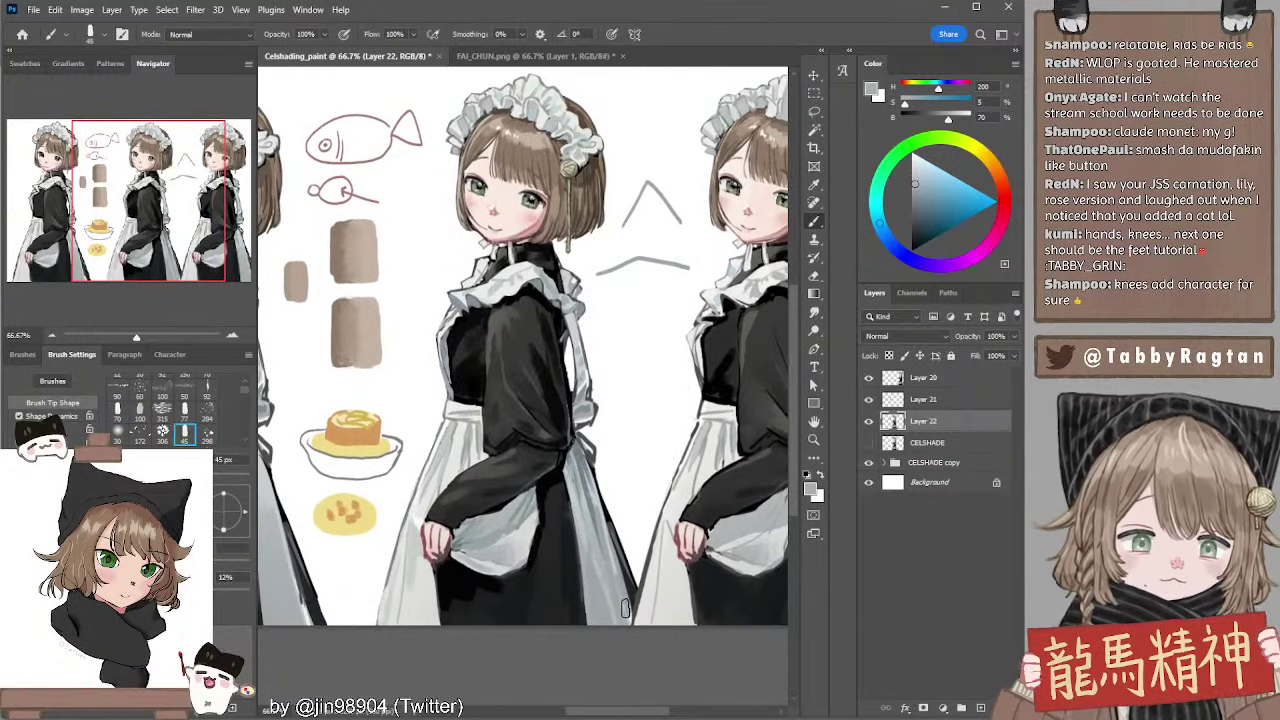
# Paint a near-black edge along the lower back of the middle figure's apron with a 40 px brush
pyautogui.keyDown('alt'); pyautogui.click(607, 514); pyautogui.keyUp('alt')
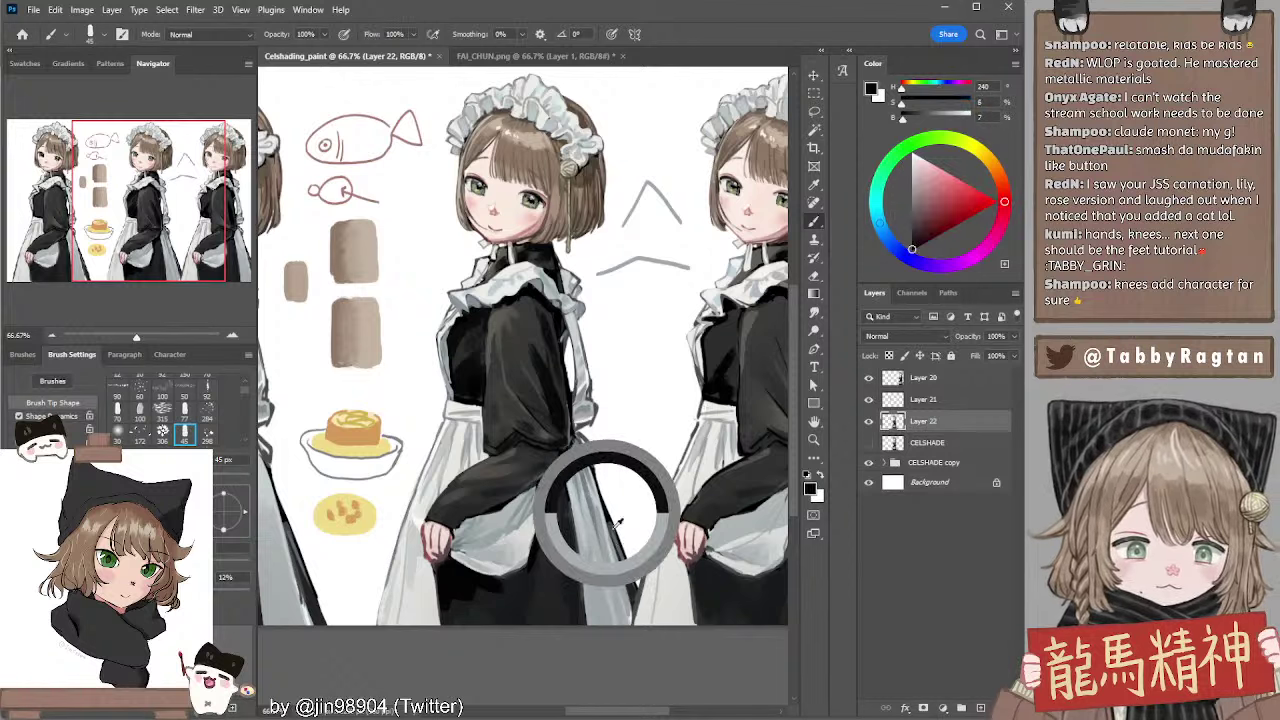
pyautogui.press('[')
pyautogui.moveTo(608, 515); pyautogui.dragTo(631, 586)
pyautogui.hotkey('ctrl', 'z')
pyautogui.moveTo(614, 530); pyautogui.dragTo(640, 606)
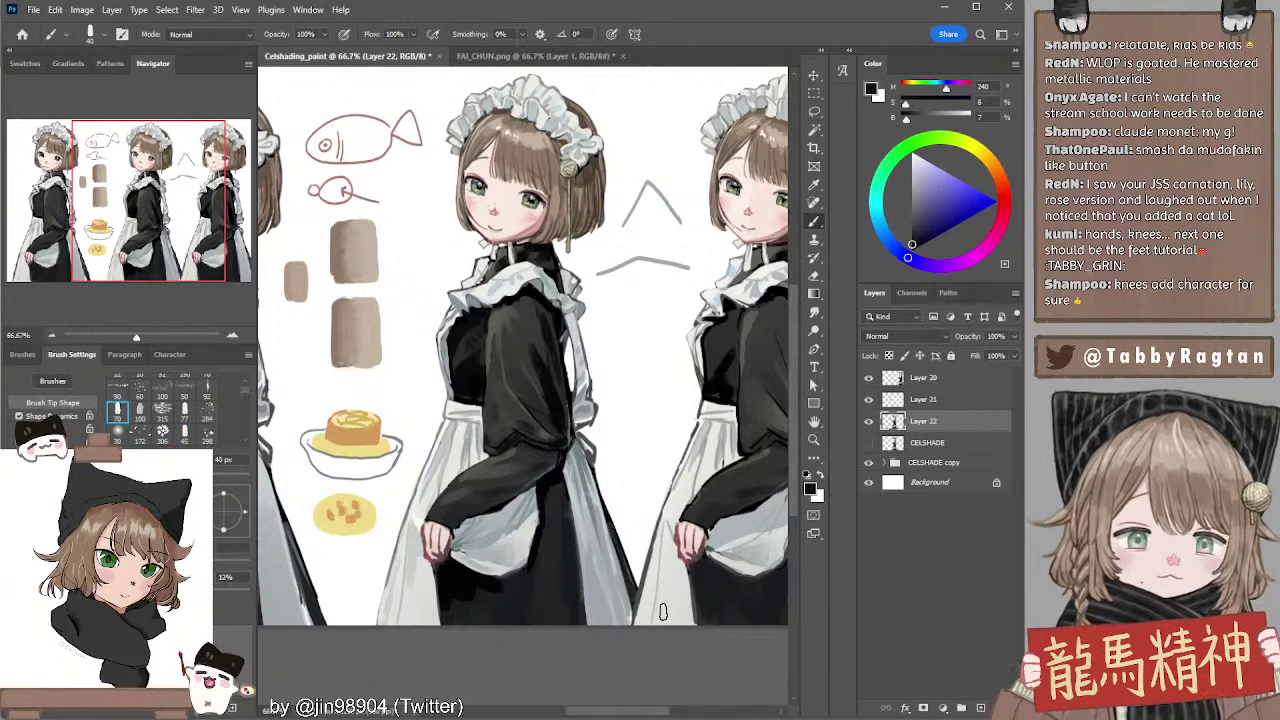
# Refine the apron bow behind the middle figure's waist with sampled light and dark greys, reducing the brush from 20 to 9 px
pyautogui.keyDown('alt'); pyautogui.click(605, 510); pyautogui.keyUp('alt')
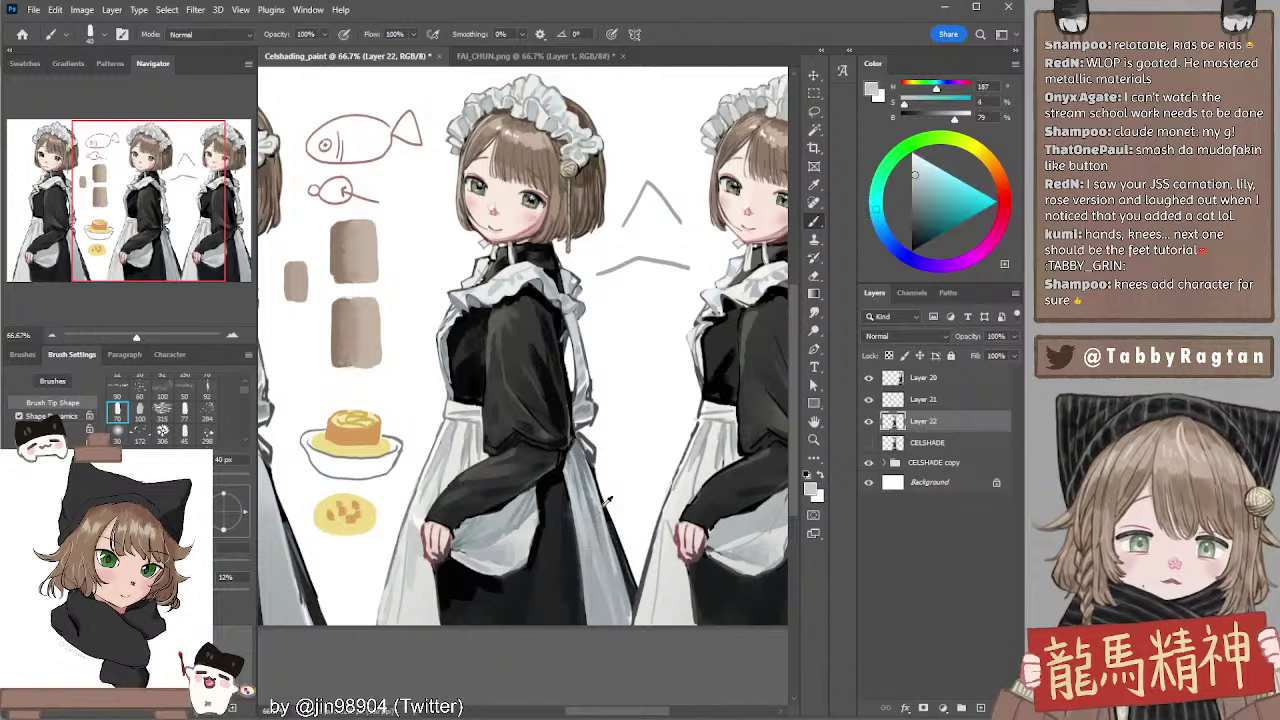
pyautogui.moveTo(605, 510)
pyautogui.mouseDown()
pyautogui.moveTo(617, 483)
pyautogui.moveTo(662, 513)
pyautogui.mouseUp()
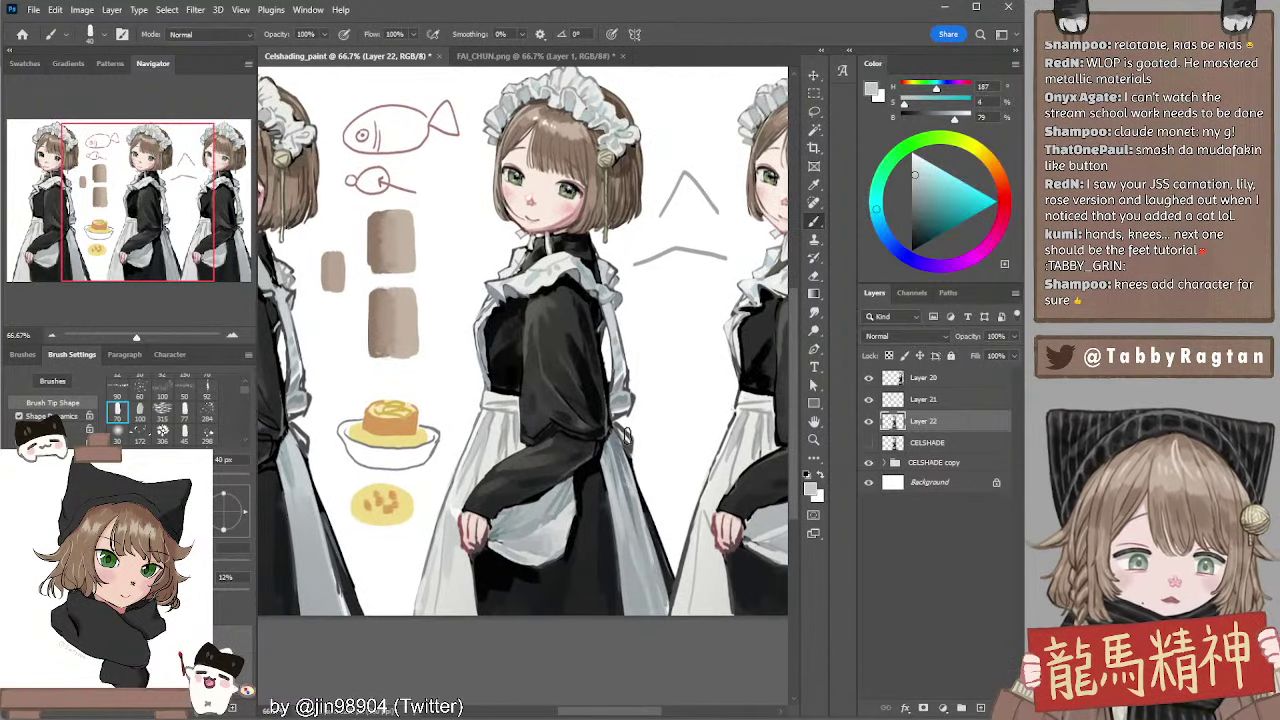
pyautogui.keyDown('alt'); pyautogui.click(616, 415); pyautogui.keyUp('alt')
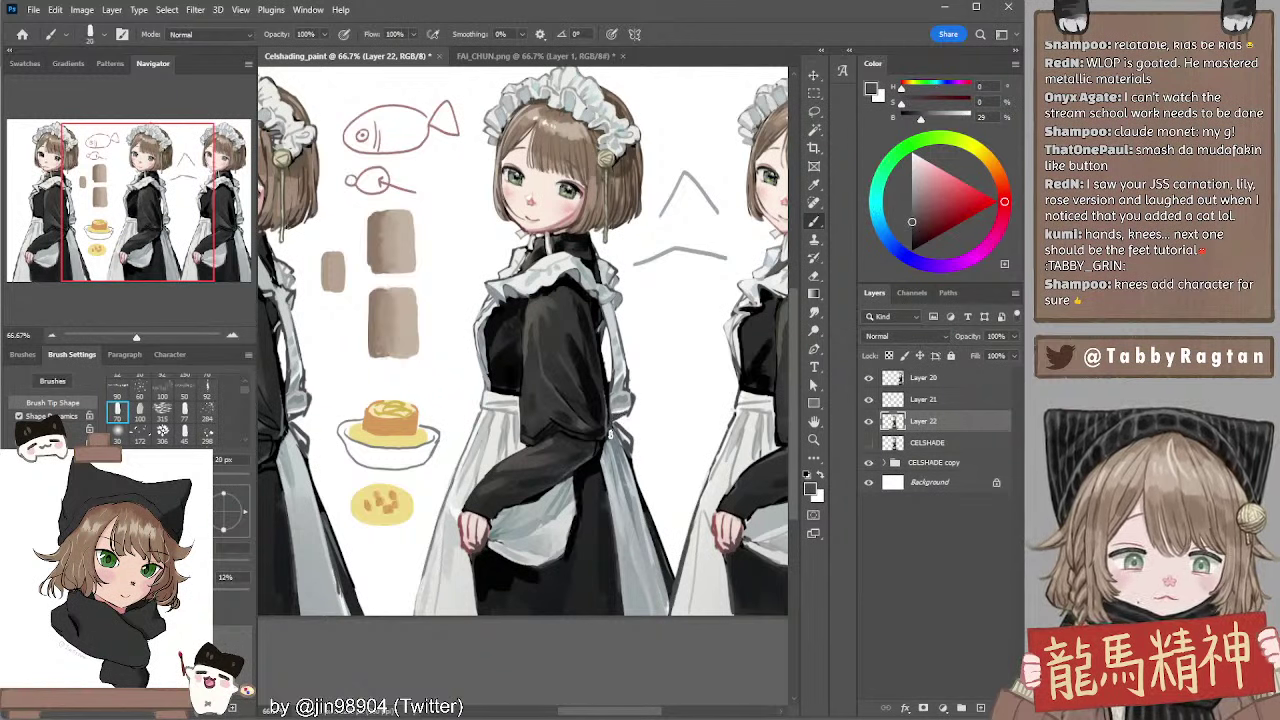
pyautogui.keyDown('alt'); pyautogui.click(625, 430); pyautogui.keyUp('alt')
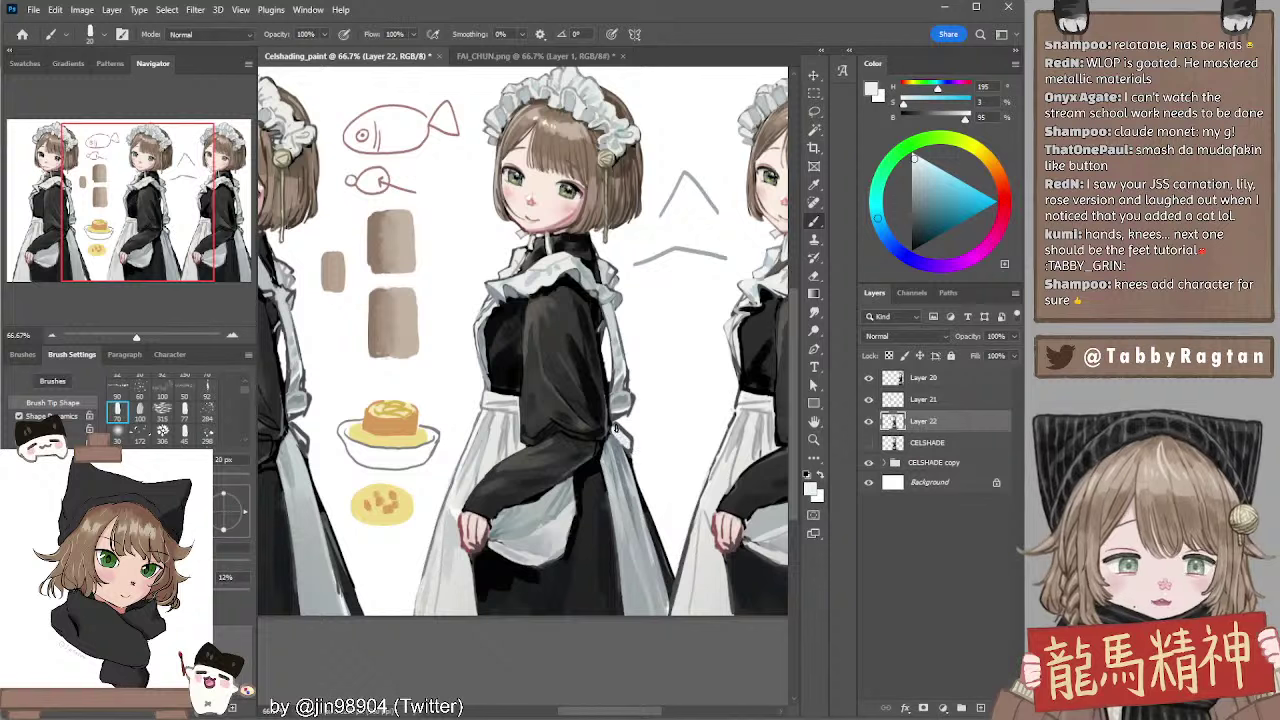
pyautogui.keyDown('alt'); pyautogui.click(621, 437); pyautogui.keyUp('alt')
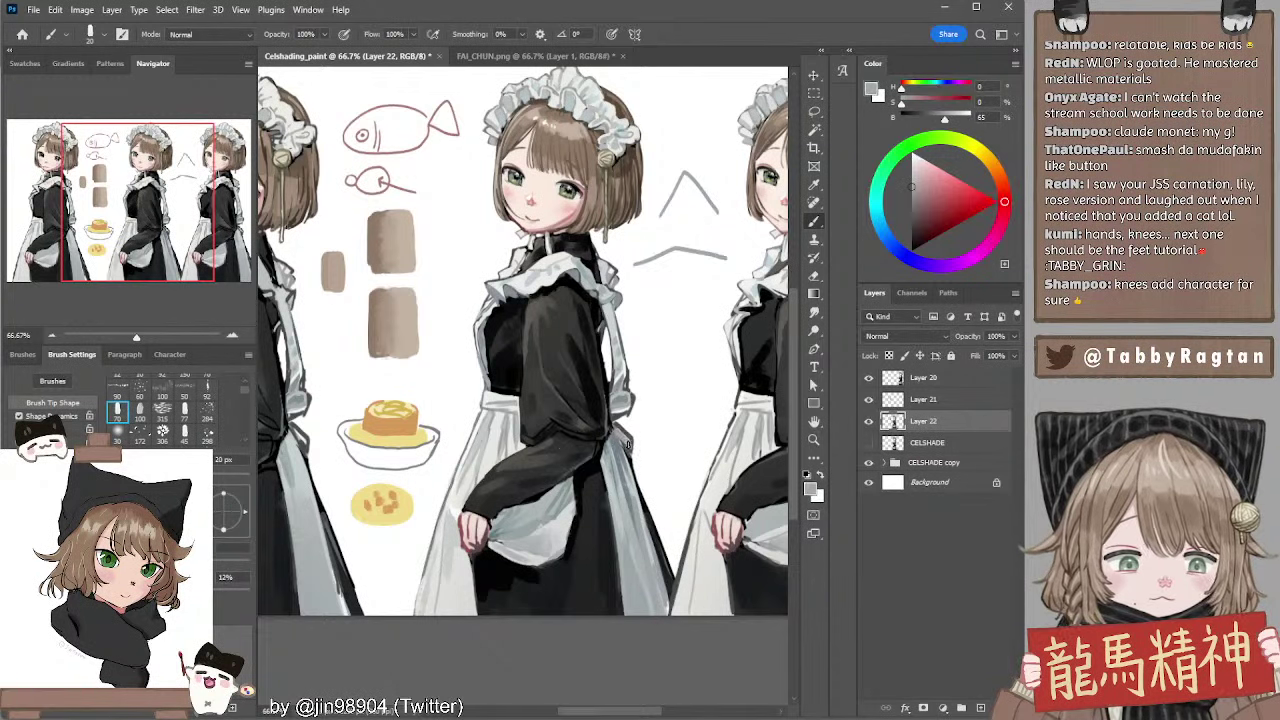
pyautogui.keyDown('alt'); pyautogui.click(628, 445); pyautogui.keyUp('alt')
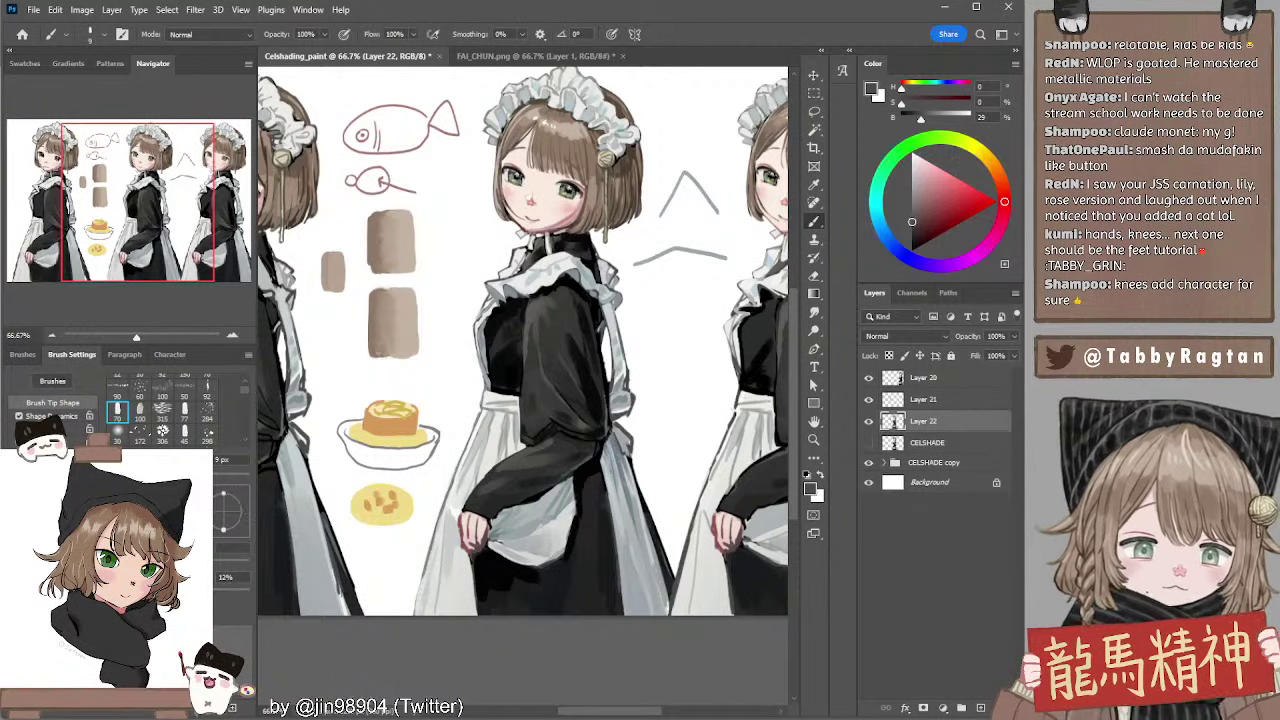
# Move the right figure on Layer 20 slightly to the right, widening the gap beside the middle figure
pyautogui.moveTo(663, 466); pyautogui.dragTo(529, 488)
pyautogui.moveTo(675, 440); pyautogui.dragTo(708, 441)
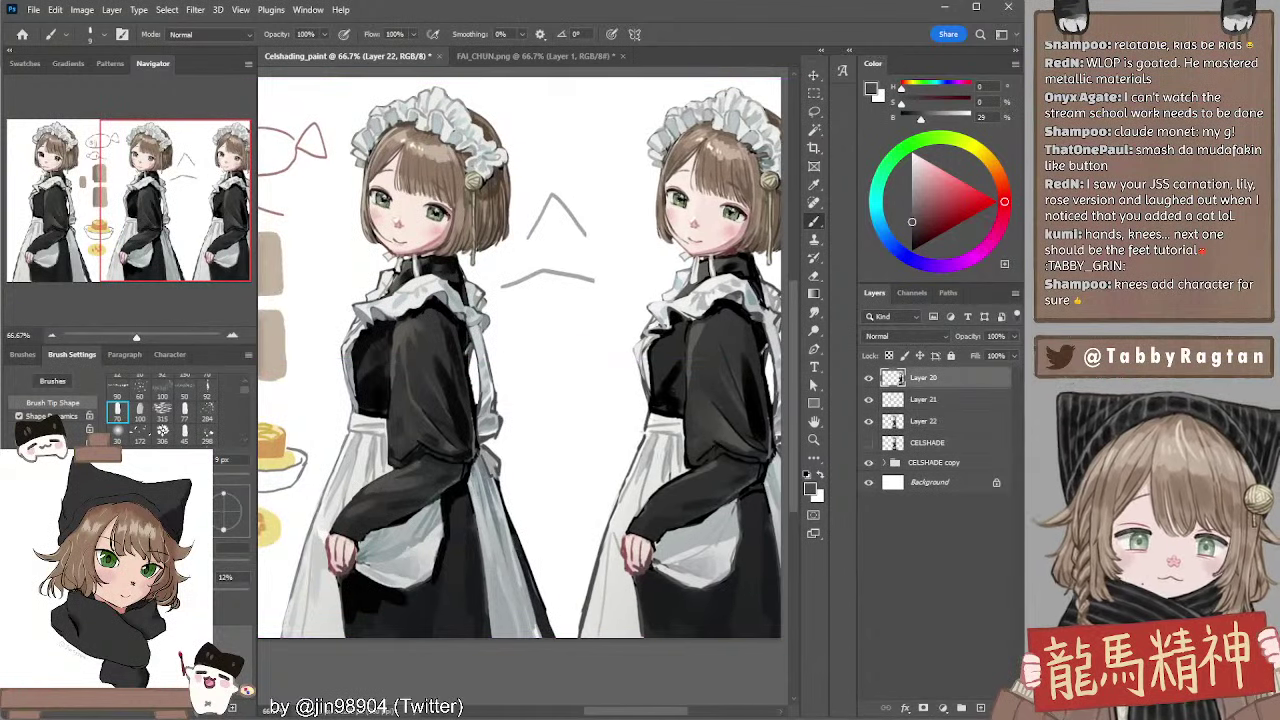
pyautogui.moveTo(577, 475); pyautogui.dragTo(666, 431)
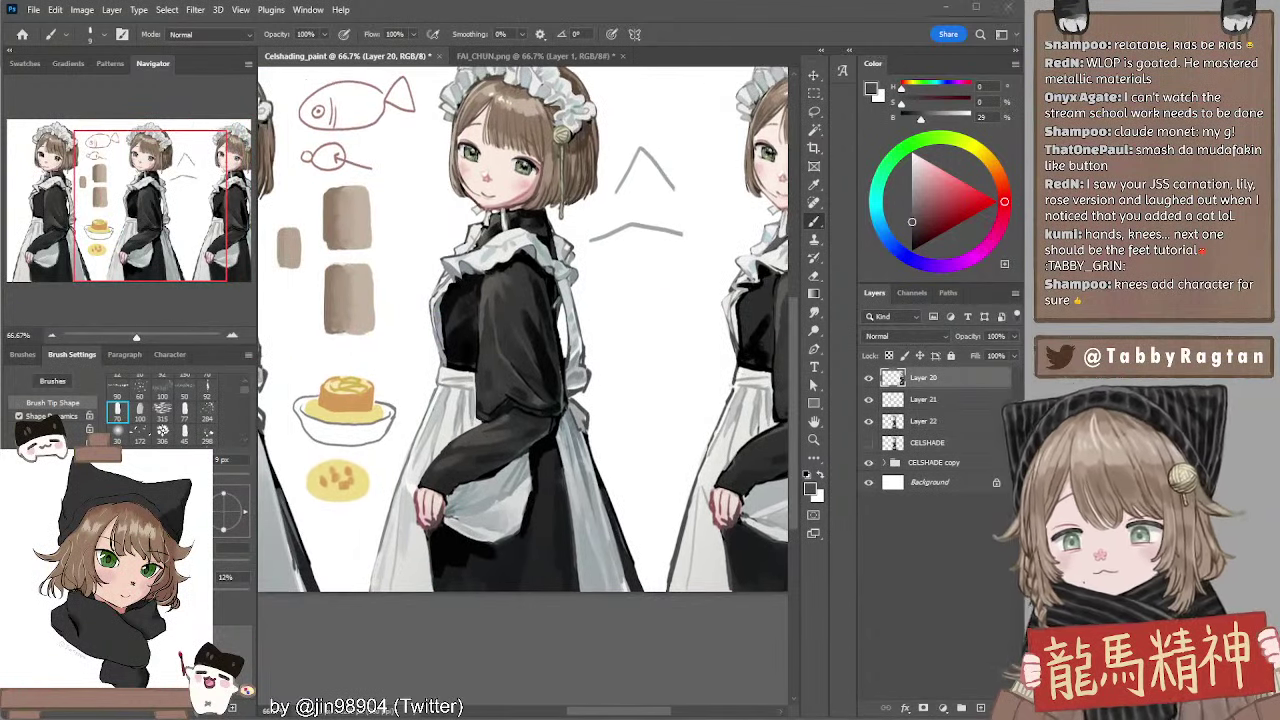
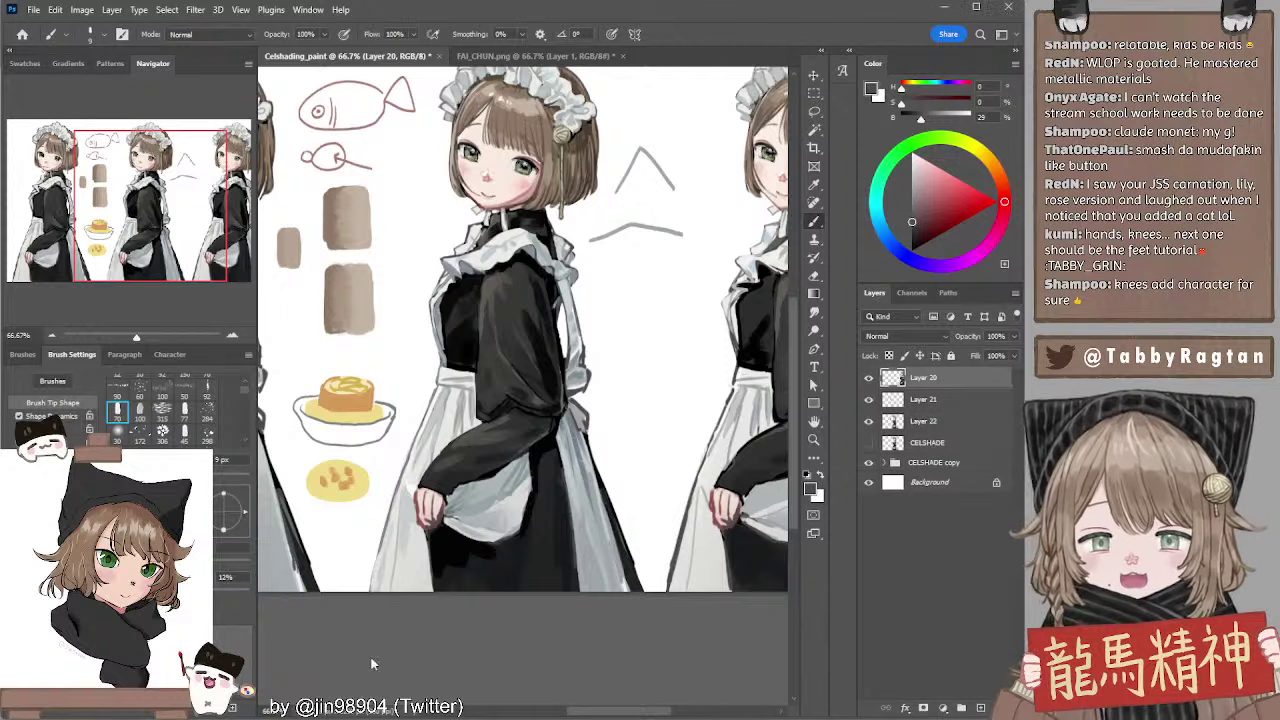
# Erase the two grey angle sketches beside the middle figure on Layer 22 and return to the Brush tool
pyautogui.moveTo(668, 243); pyautogui.dragTo(577, 310)
pyautogui.moveTo(590, 230)
pyautogui.mouseDown()
pyautogui.moveTo(639, 250)
pyautogui.moveTo(573, 194)
pyautogui.moveTo(600, 280)
pyautogui.moveTo(518, 294)
pyautogui.moveTo(606, 280)
pyautogui.moveTo(649, 251)
pyautogui.moveTo(620, 255)
pyautogui.mouseUp()
pyautogui.keyDown('ctrl'); pyautogui.click(567, 204); pyautogui.keyUp('ctrl')
pyautogui.press('e')
pyautogui.press('b')
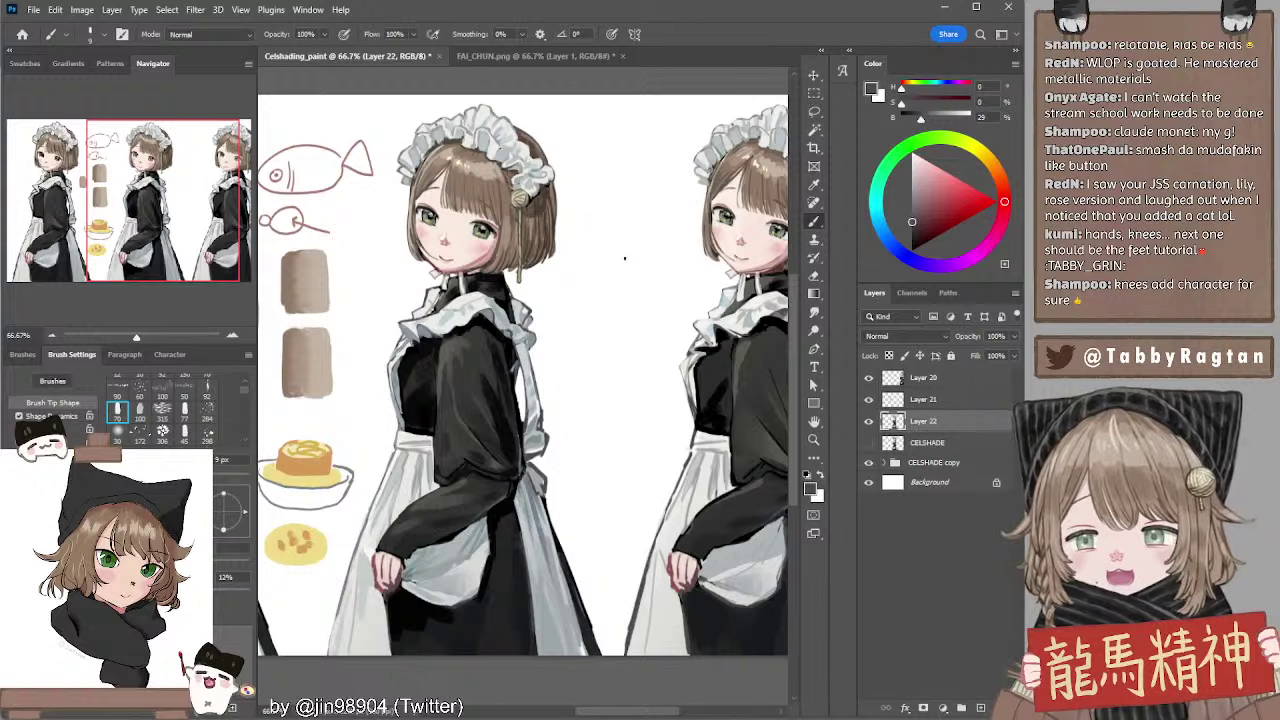
# Move the right figure on Layer 20 back to the left, closer to the middle figure
pyautogui.moveTo(610, 243); pyautogui.dragTo(554, 236)
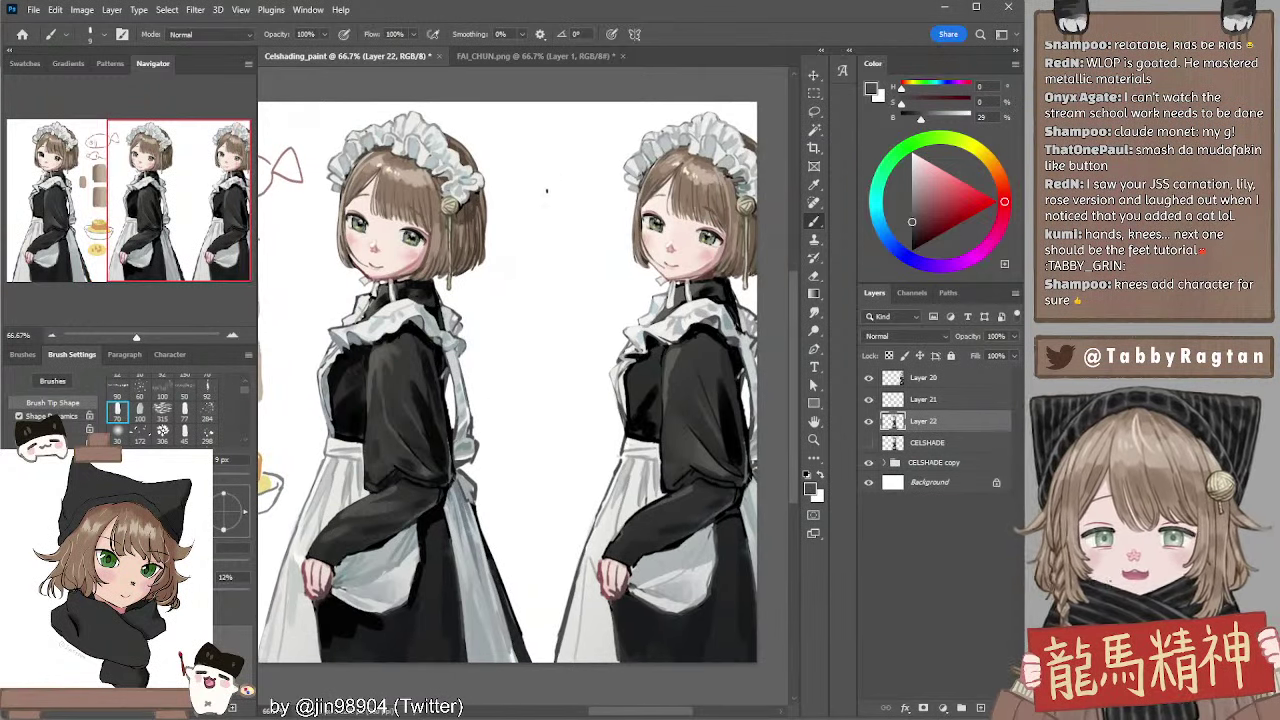
pyautogui.moveTo(697, 208); pyautogui.dragTo(668, 242)
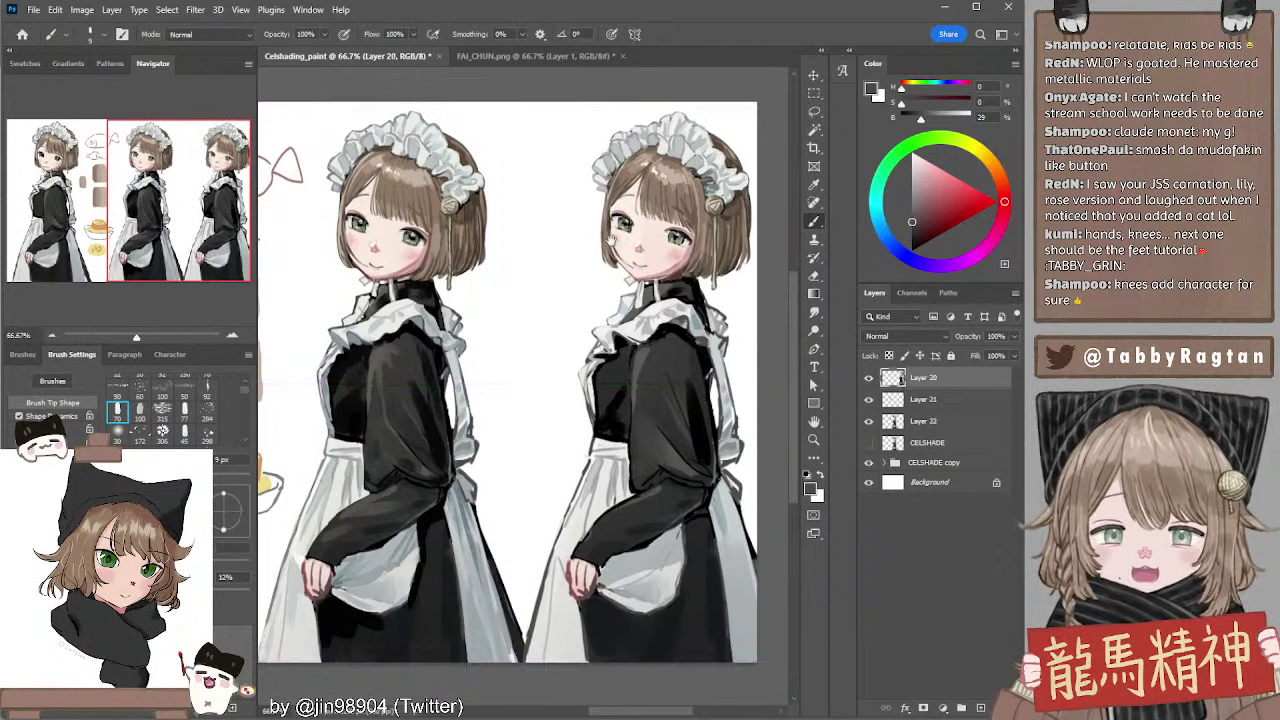
# Erase the two red fish sketches above the brown swatches on Layer 22 with a large eraser
pyautogui.hscroll(-3, 612, 240)
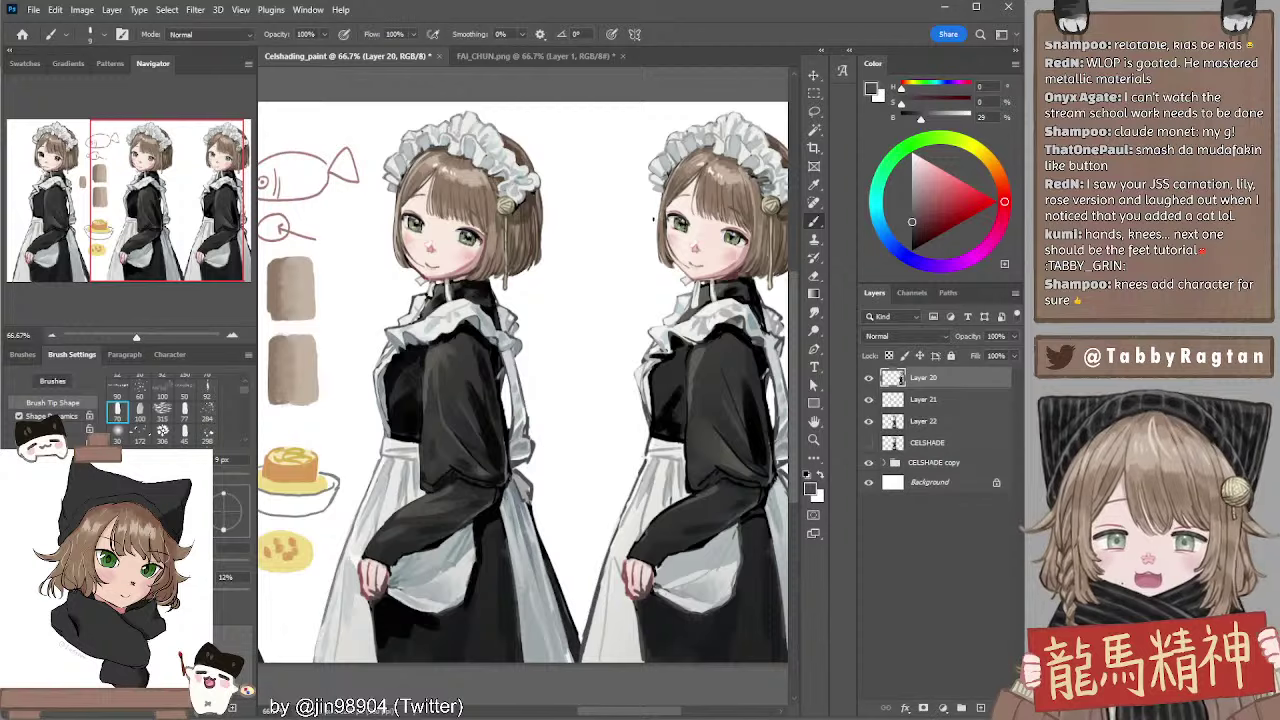
pyautogui.moveTo(582, 220)
pyautogui.mouseDown()
pyautogui.moveTo(586, 243)
pyautogui.moveTo(601, 213)
pyautogui.mouseUp()
pyautogui.hscroll(-3, 600, 158)
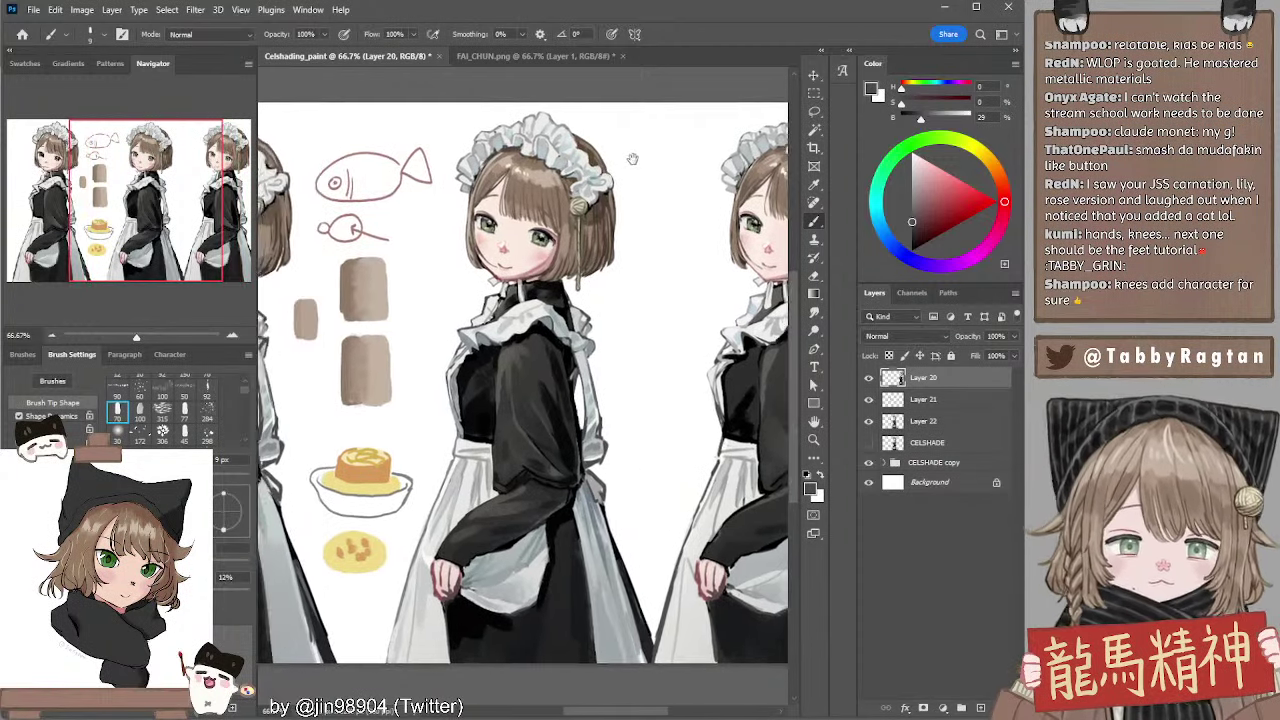
pyautogui.keyDown('ctrl'); pyautogui.click(355, 236); pyautogui.keyUp('ctrl')
pyautogui.press('e')
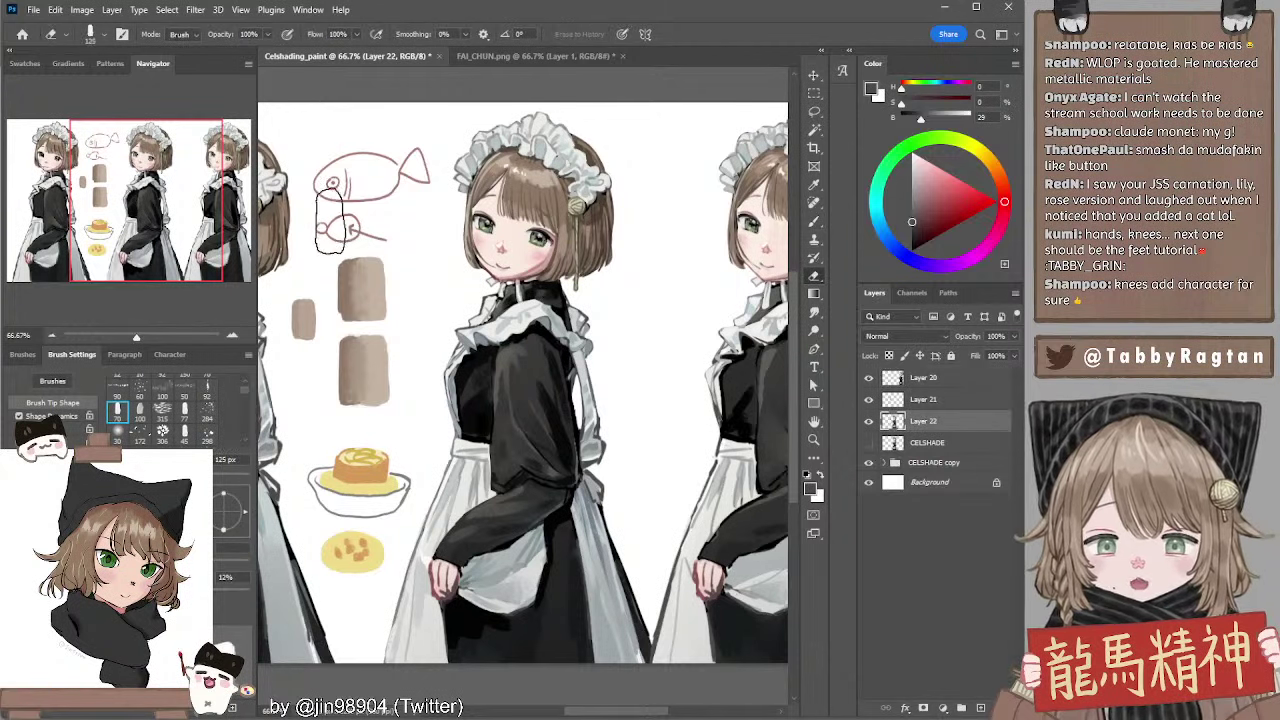
pyautogui.moveTo(337, 220)
pyautogui.mouseDown()
pyautogui.moveTo(397, 162)
pyautogui.moveTo(402, 190)
pyautogui.moveTo(423, 178)
pyautogui.moveTo(387, 183)
pyautogui.mouseUp()
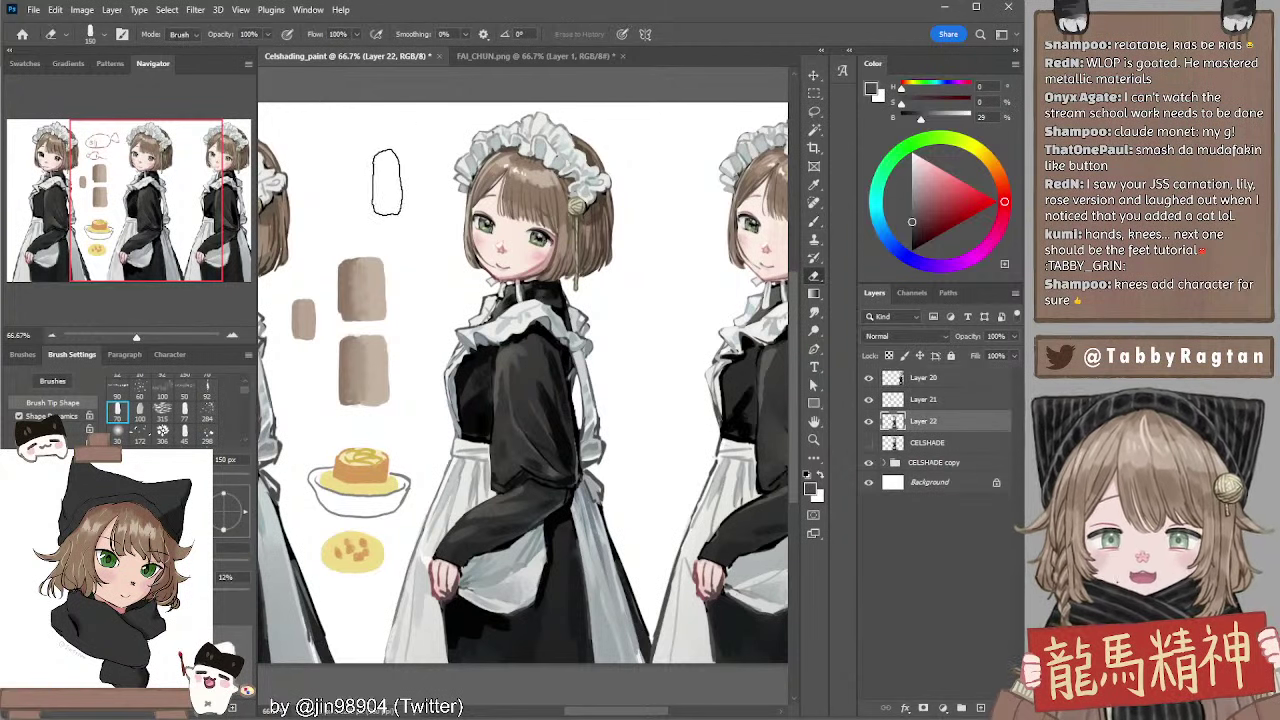
# Switch to the FAI_CHUN.png document and examine the red banner artwork and its layers at 100% zoom
pyautogui.click(510, 57)
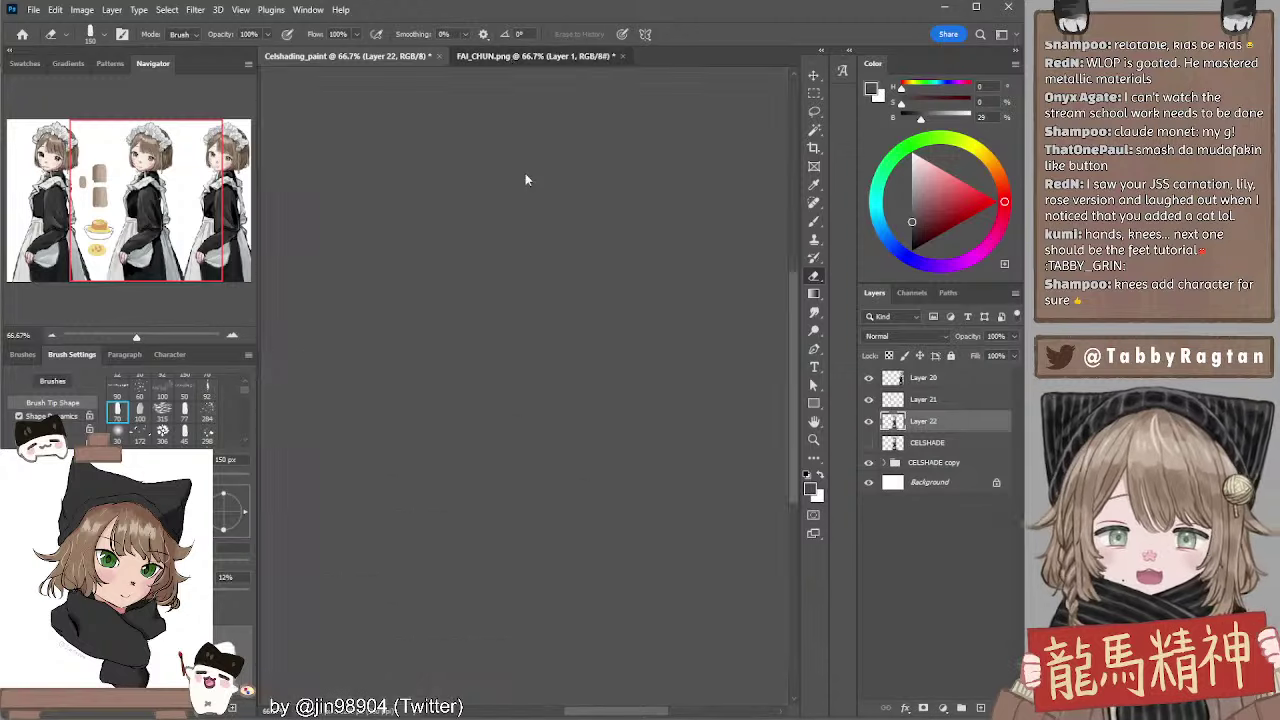
pyautogui.click(232, 336)
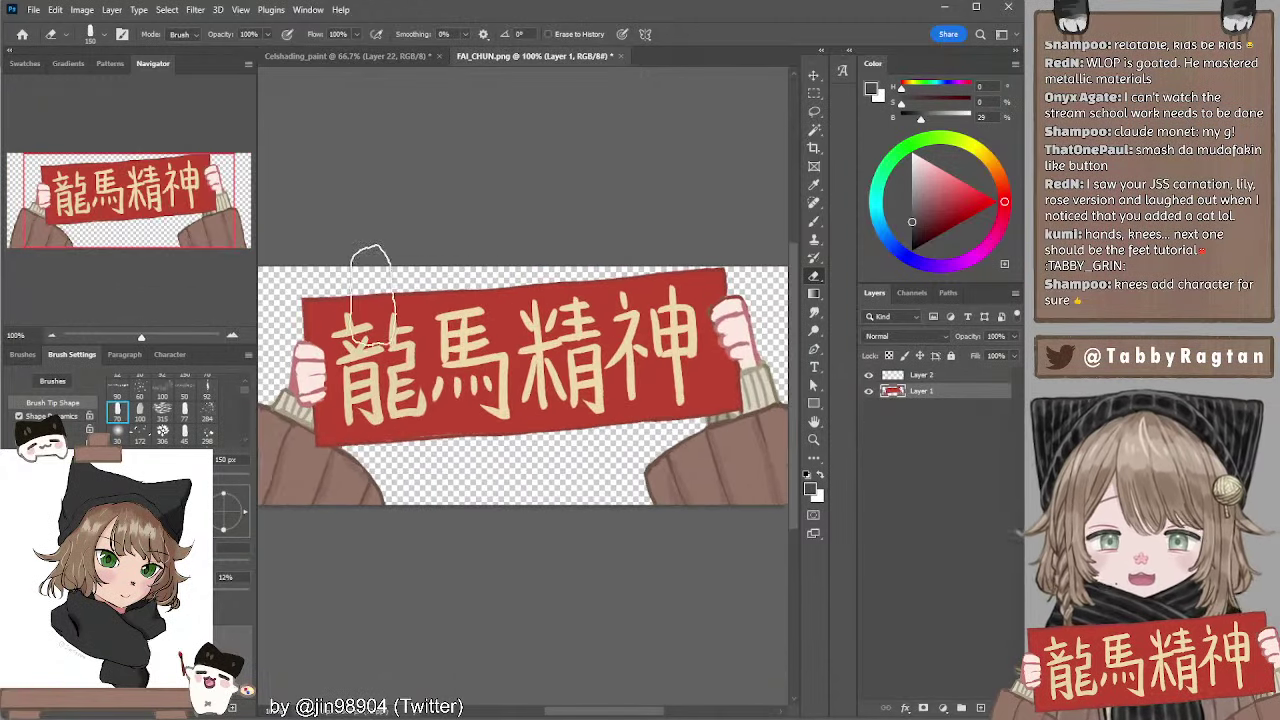
pyautogui.scroll(-2, 388, 360)
pyautogui.press('[')
pyautogui.press('[')
pyautogui.press('[')
pyautogui.press('[')
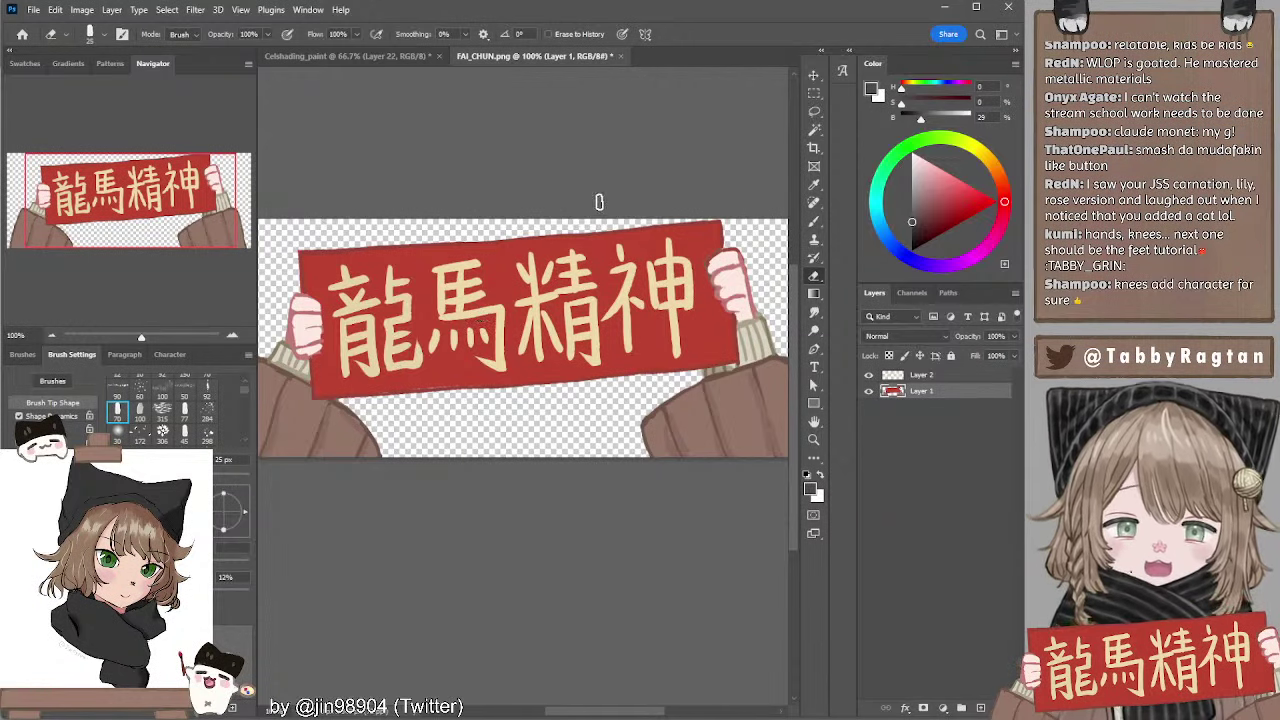
pyautogui.scroll(-2, 566, 128)
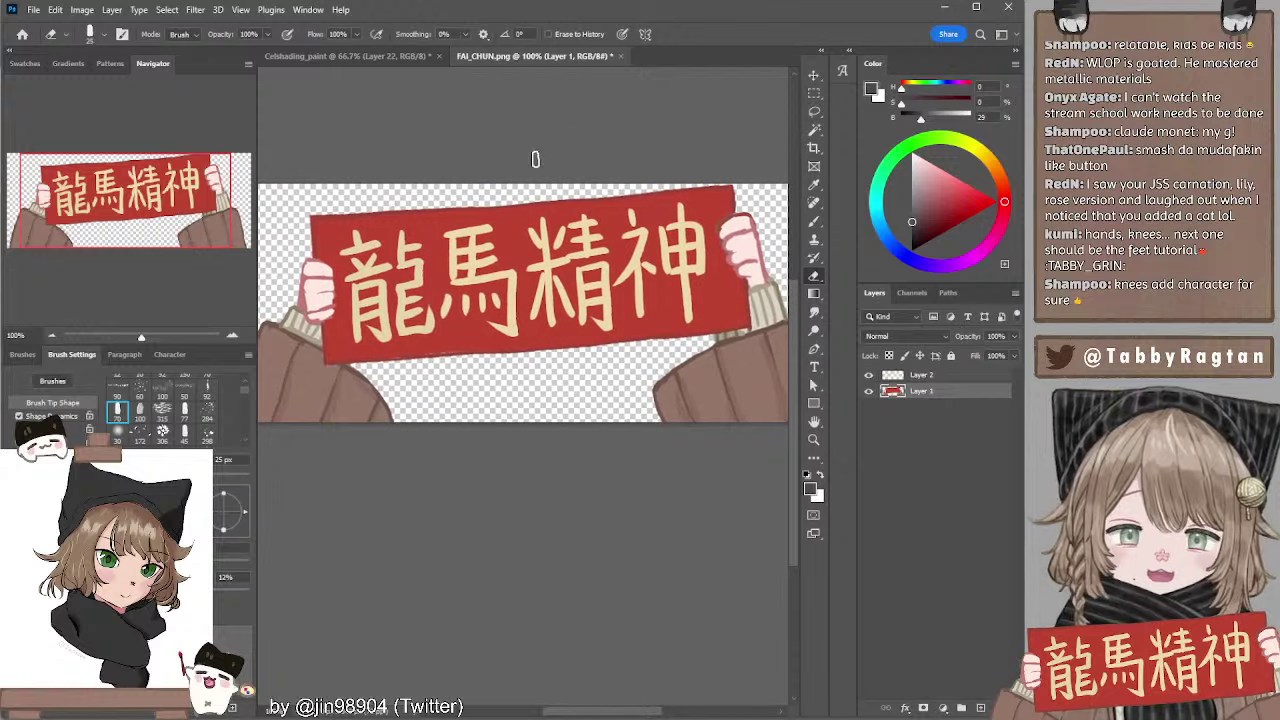
pyautogui.hotkey('alt', ']')
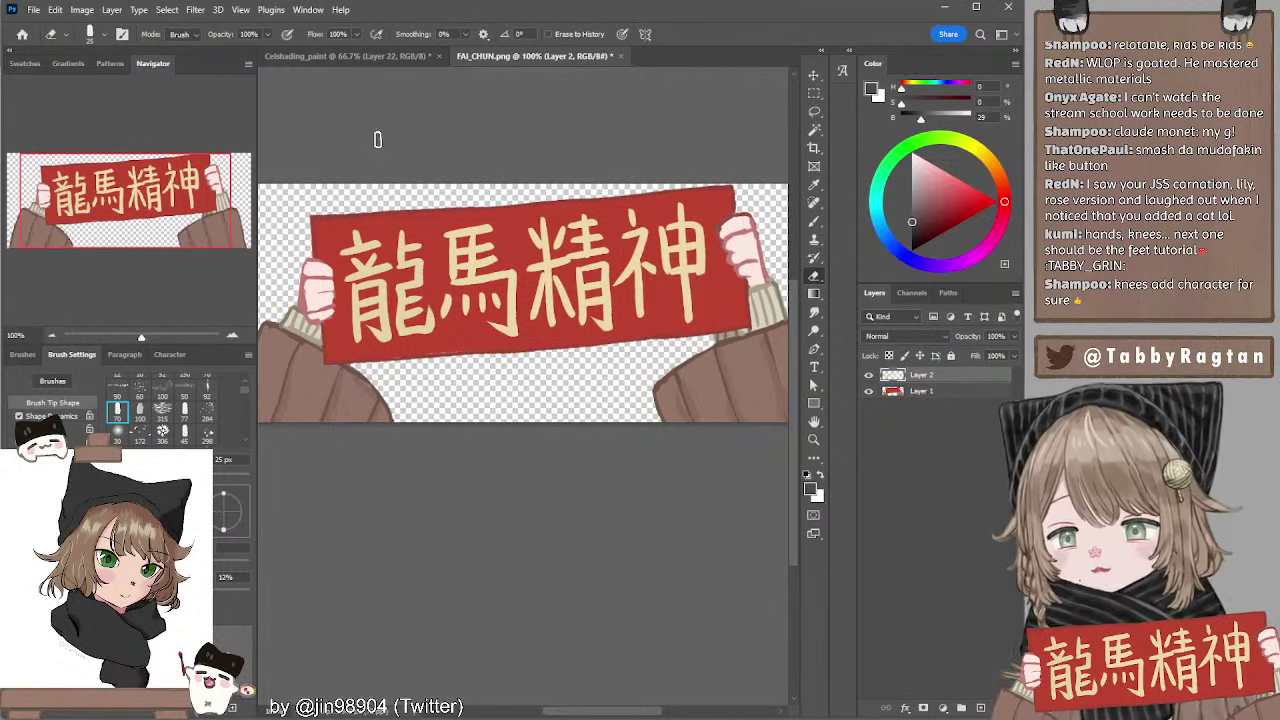
# Return to the Celshading_paint document and paint sampled greys over the lower bow loop behind the middle figure's waist with a 25 px brush
pyautogui.click(387, 58)
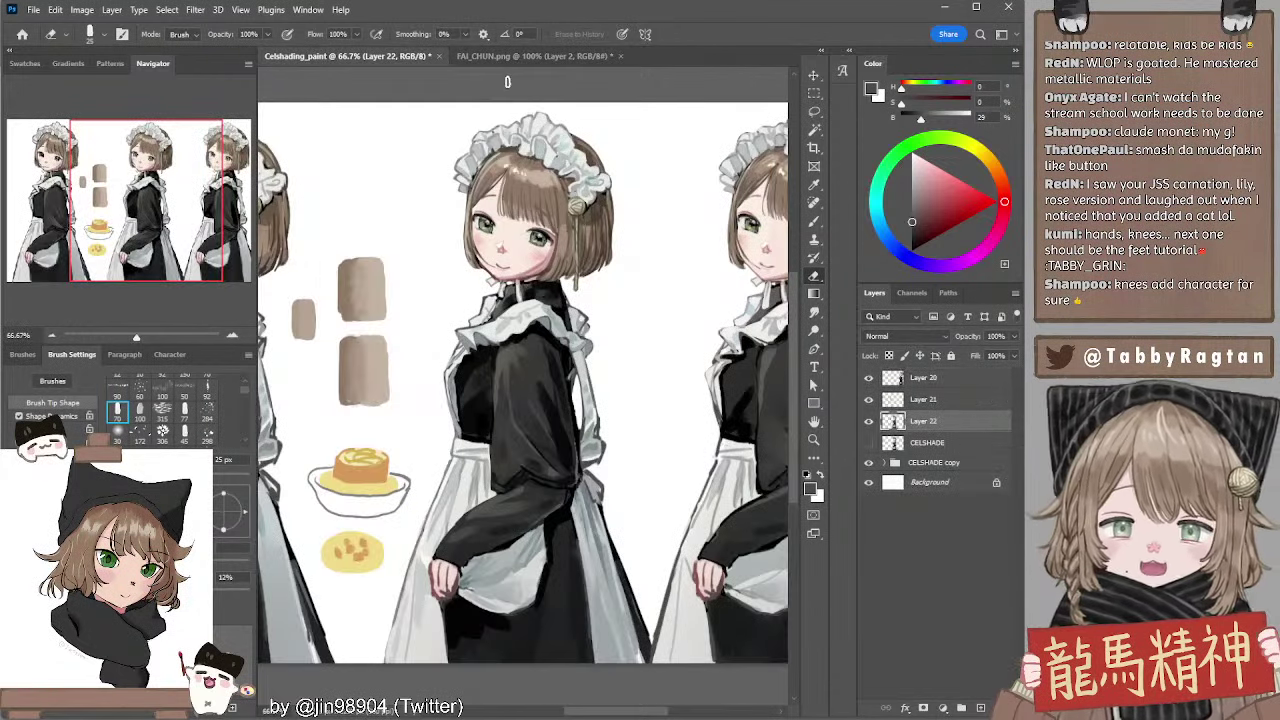
pyautogui.moveTo(549, 165); pyautogui.dragTo(450, 160)
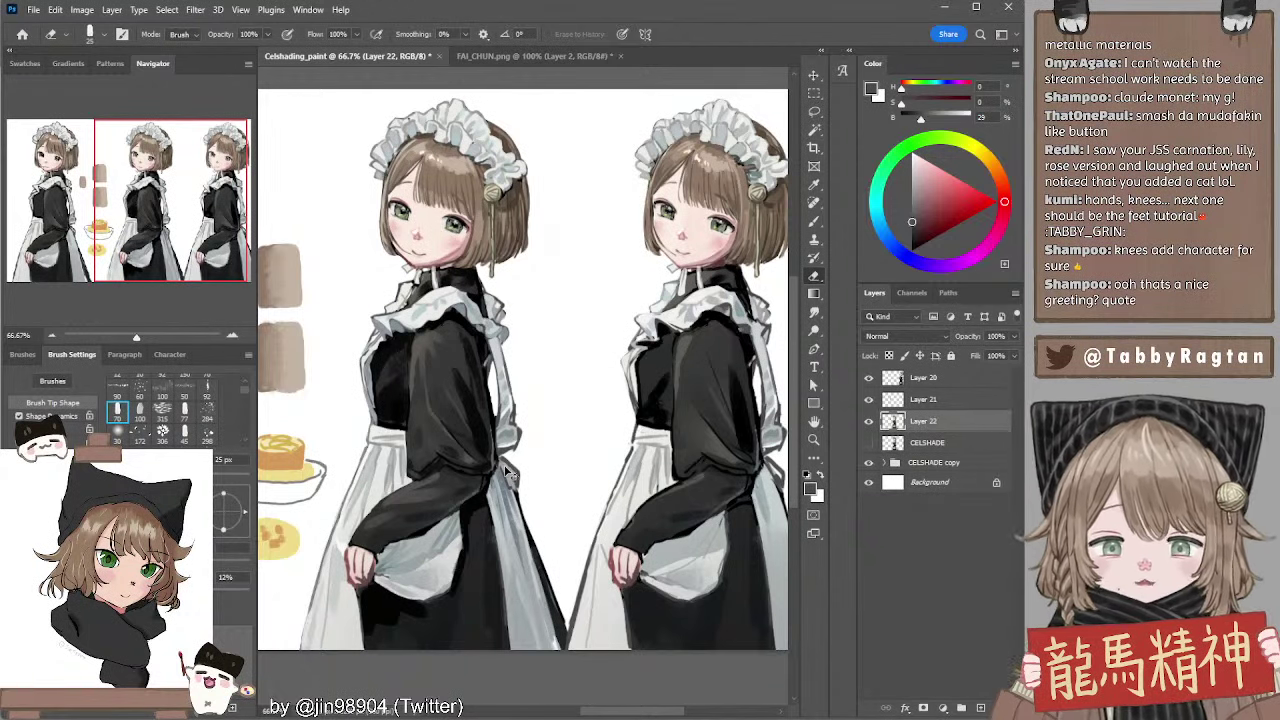
pyautogui.press('b')
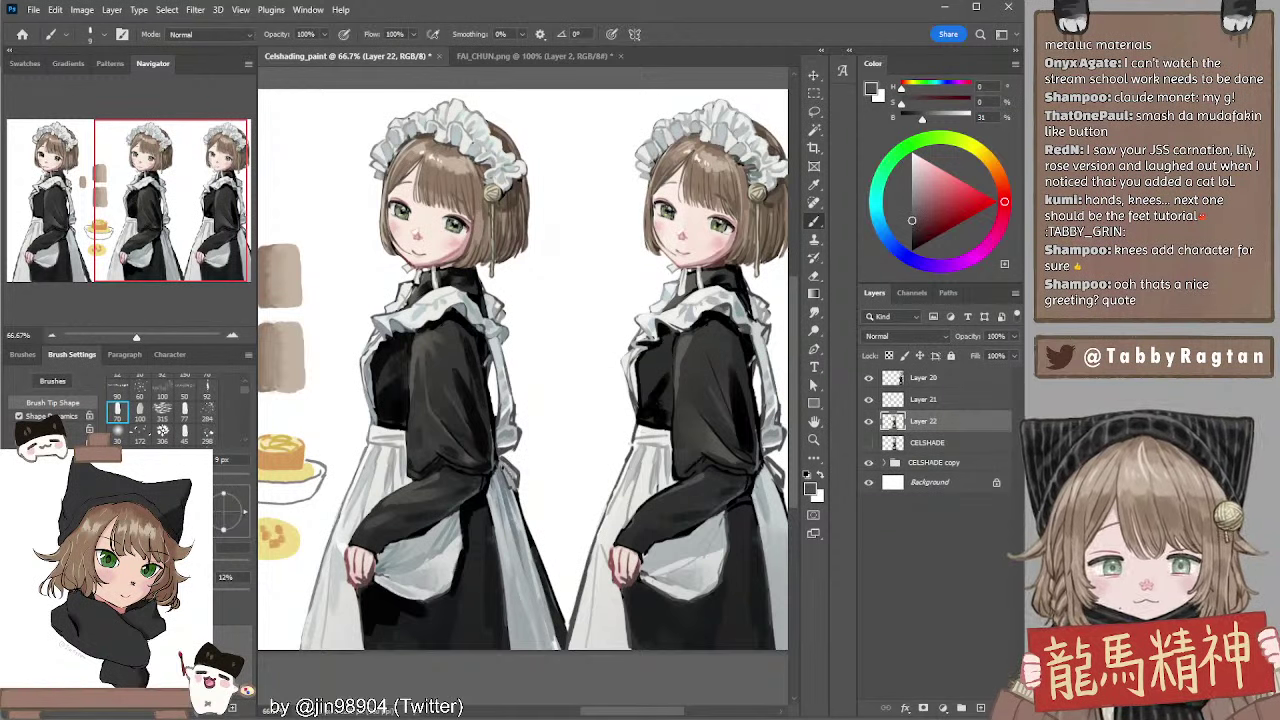
pyautogui.press(']')
pyautogui.press(']')
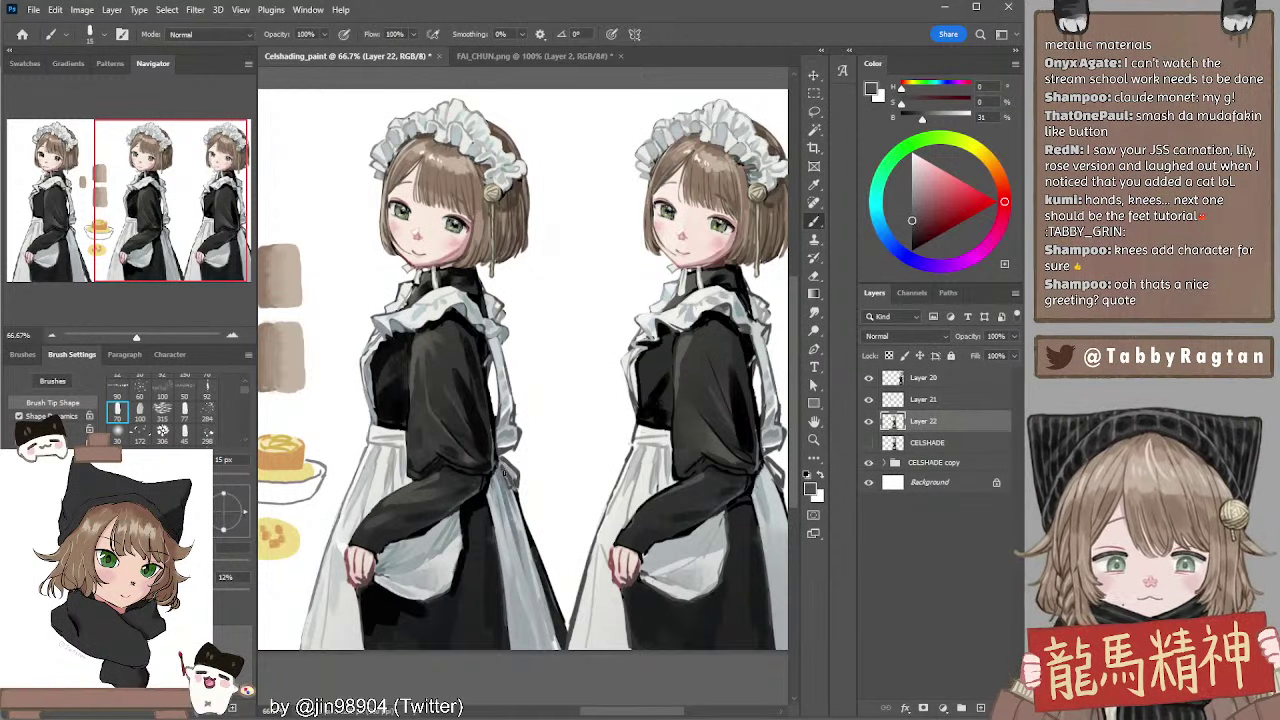
pyautogui.keyDown('alt'); pyautogui.click(507, 466); pyautogui.keyUp('alt')
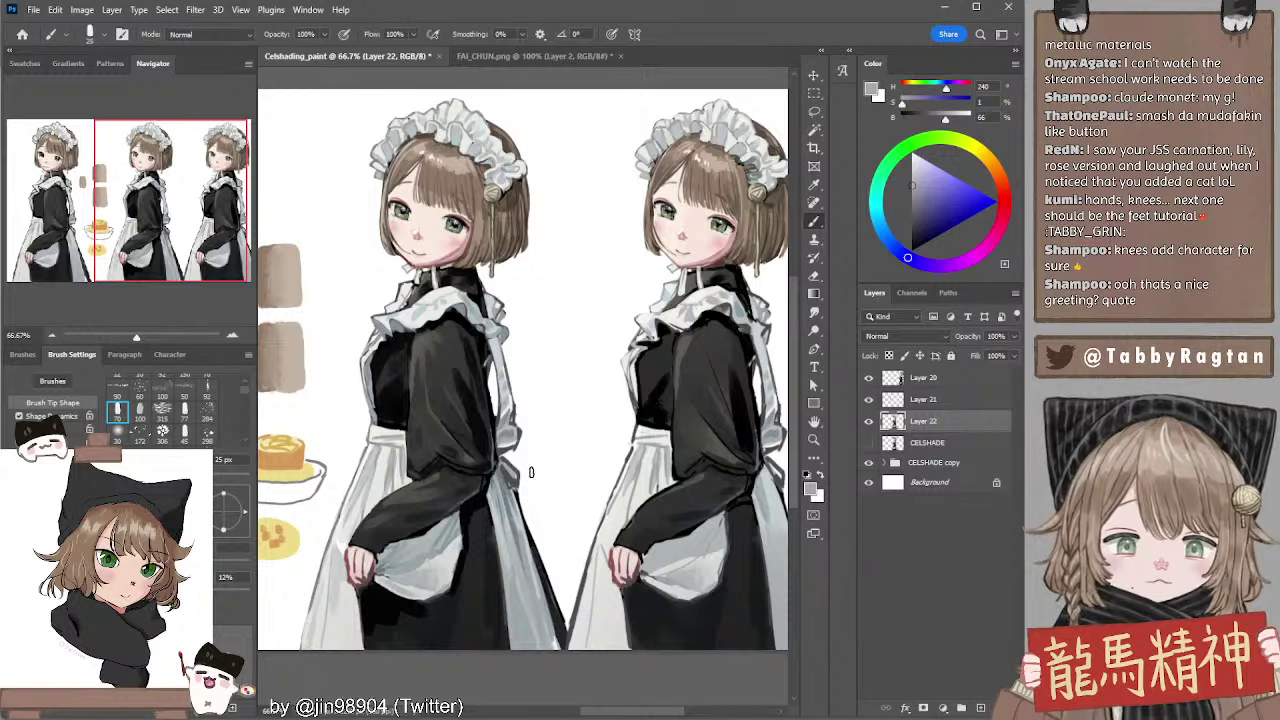
pyautogui.press(']')
pyautogui.keyDown('alt'); pyautogui.click(512, 478); pyautogui.keyUp('alt')
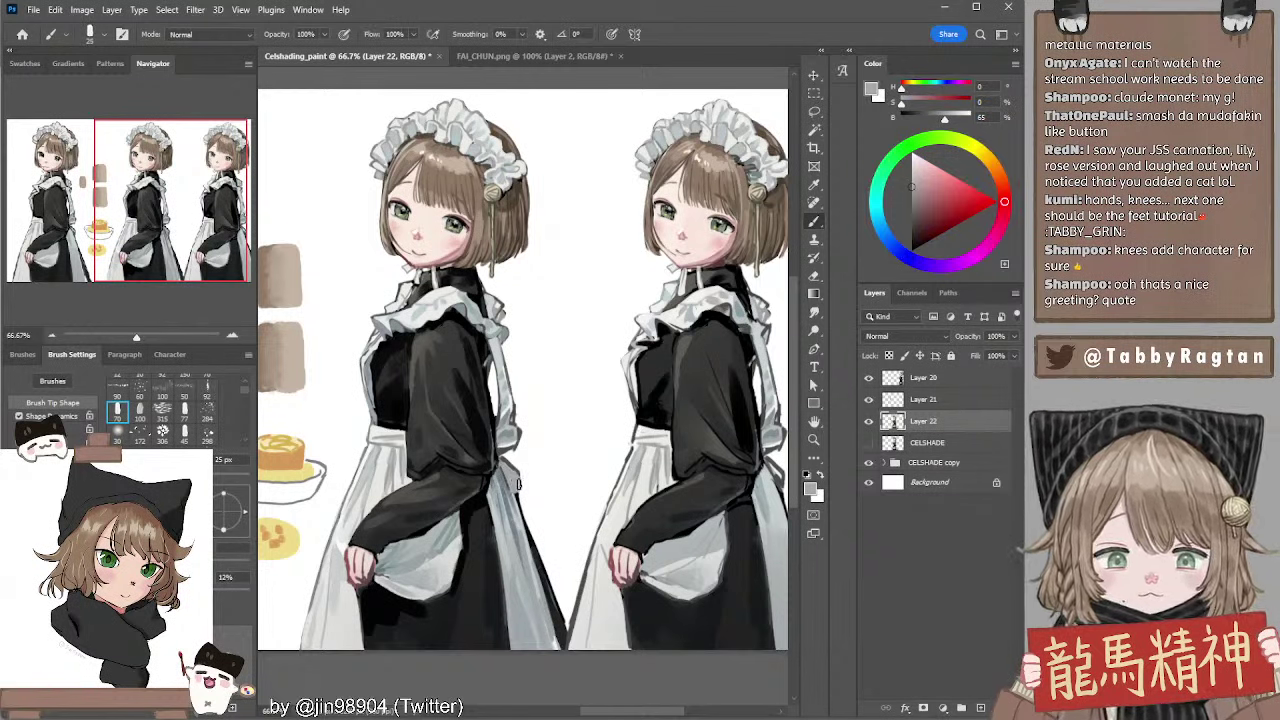
# Touch up the middle figure's bow in sampled dark grey and blue-grey, and trim its upper loop with a 20 px eraser
pyautogui.keyDown('alt'); pyautogui.click(504, 455); pyautogui.keyUp('alt')
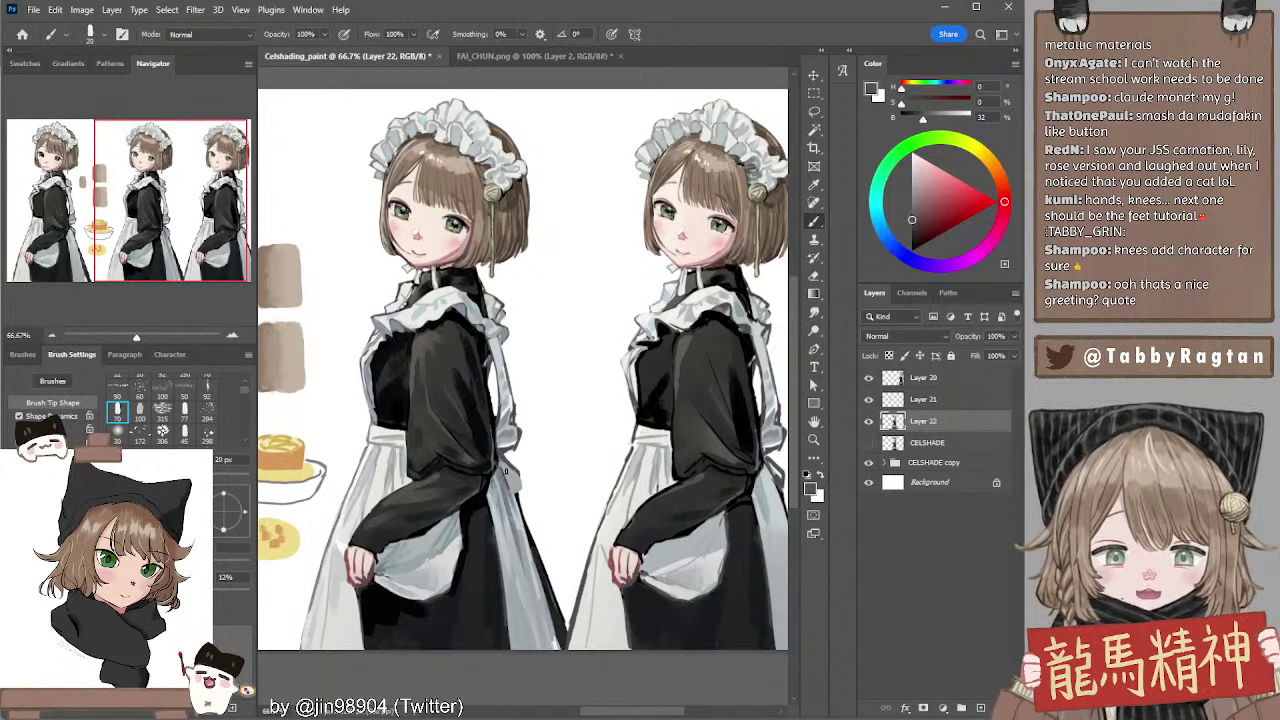
pyautogui.press('[')
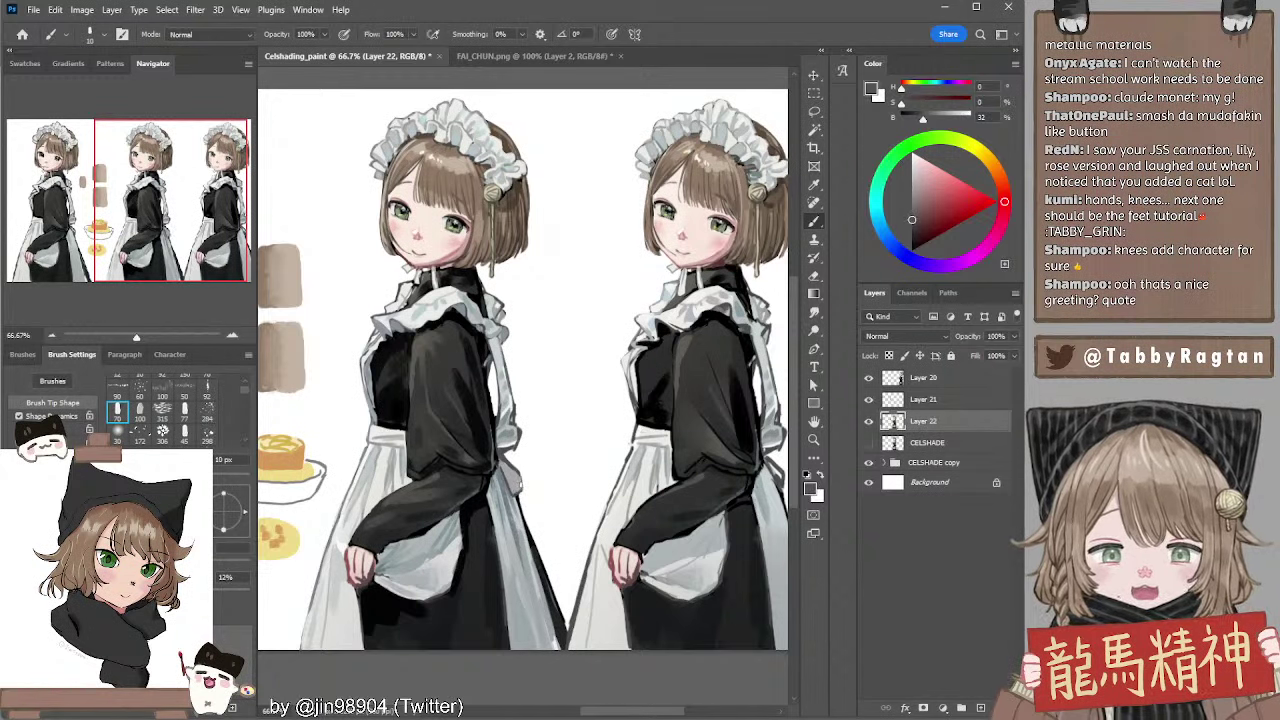
pyautogui.keyDown('alt'); pyautogui.click(512, 429); pyautogui.keyUp('alt')
pyautogui.press(']')
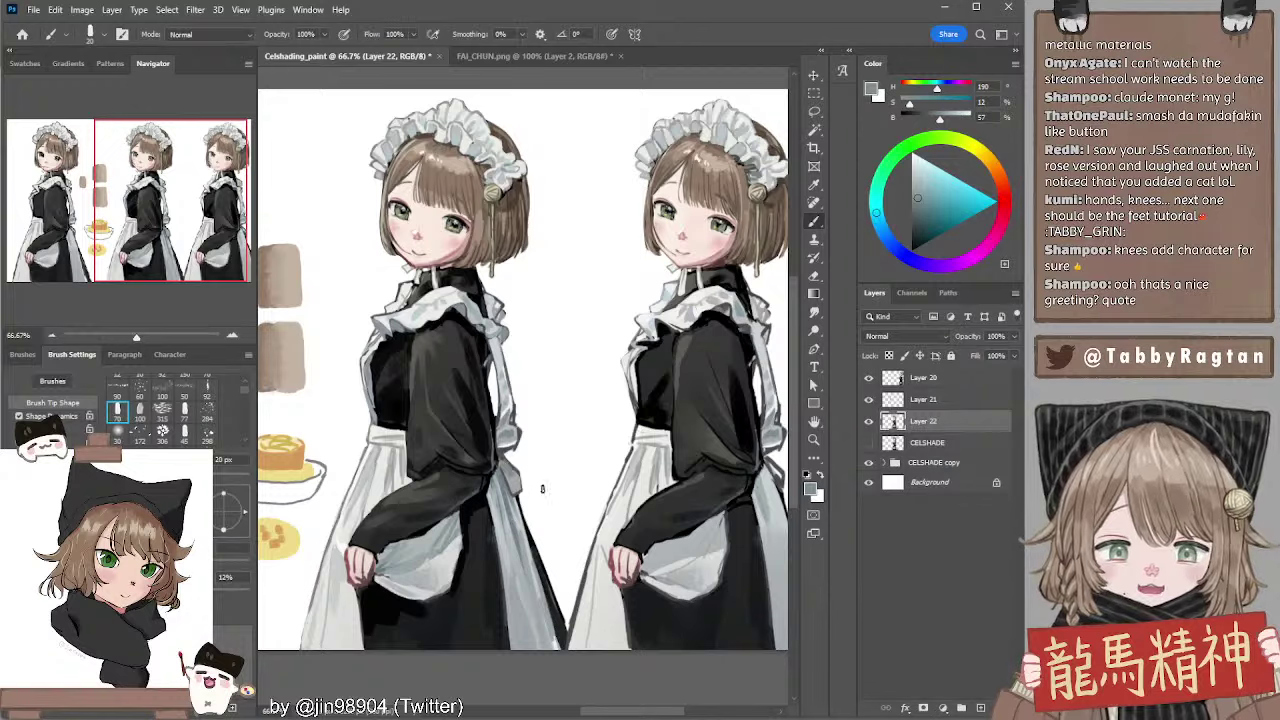
pyautogui.press('e')
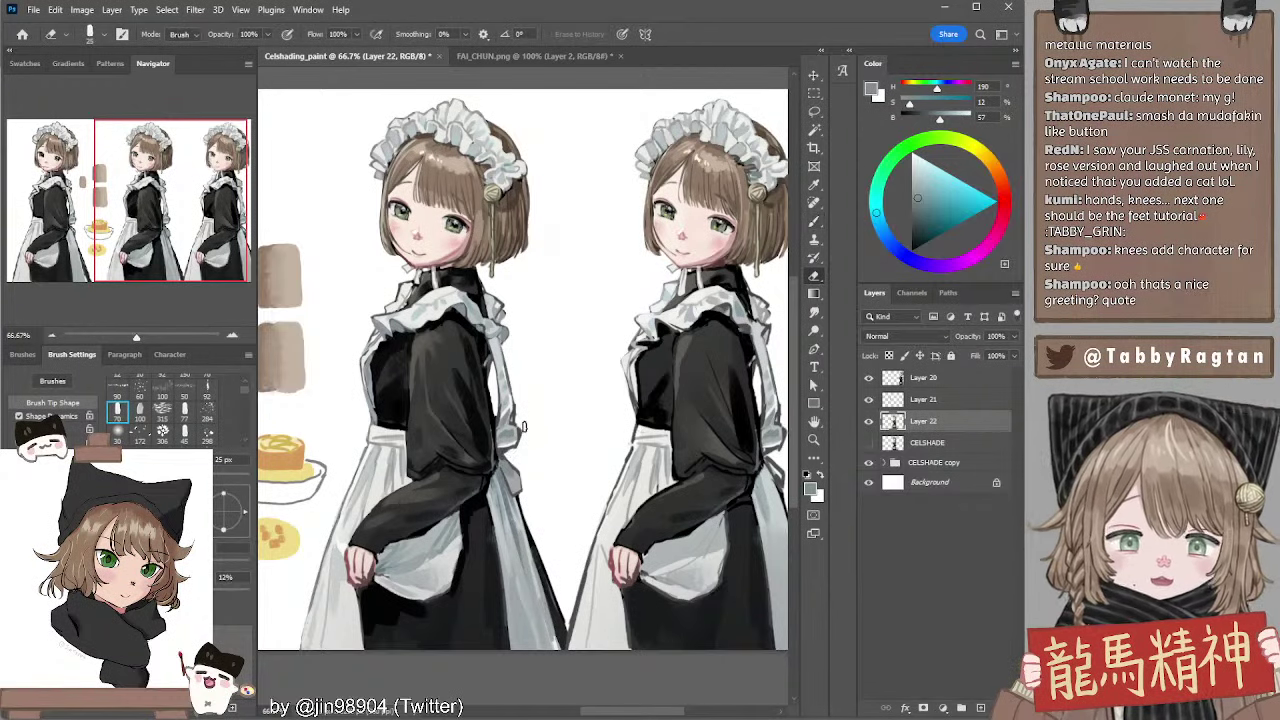
pyautogui.press('[')
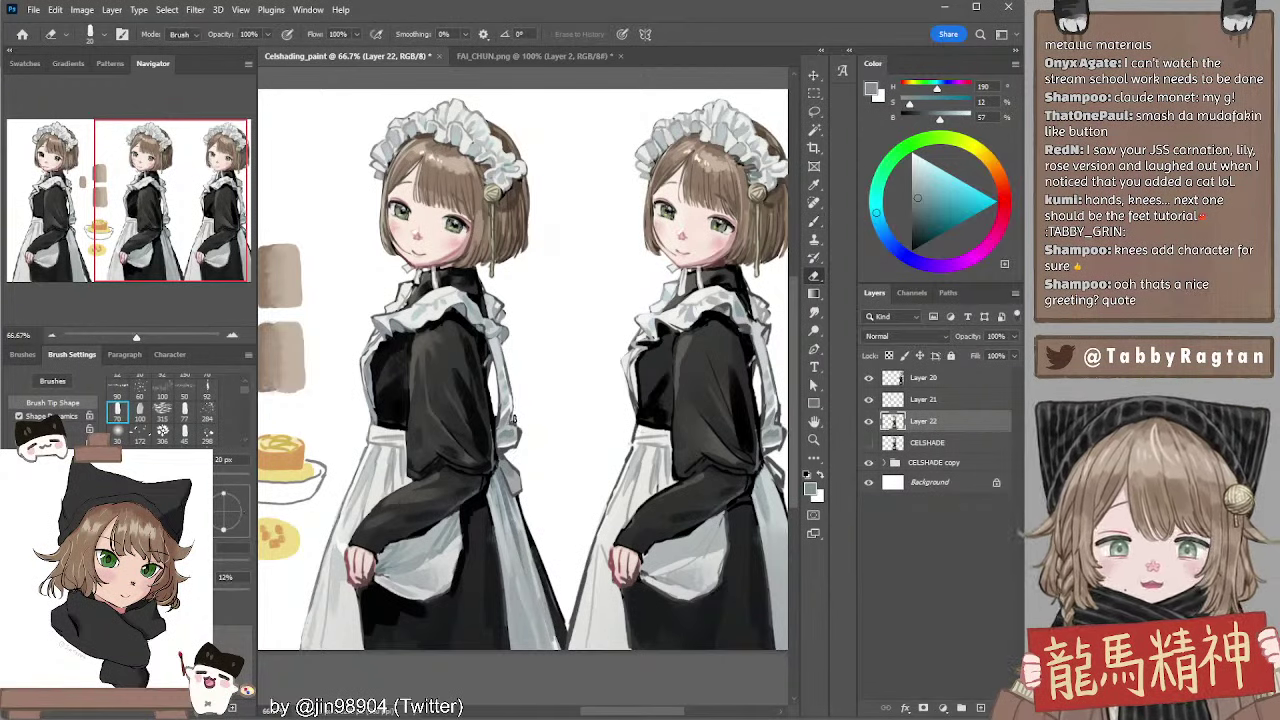
# Shade the apron strap down the middle figure's back with sampled blue-grey and light grey, using brush sizes from 25 to 40 px
pyautogui.press('b')
pyautogui.keyDown('alt'); pyautogui.click(505, 340); pyautogui.keyUp('alt')
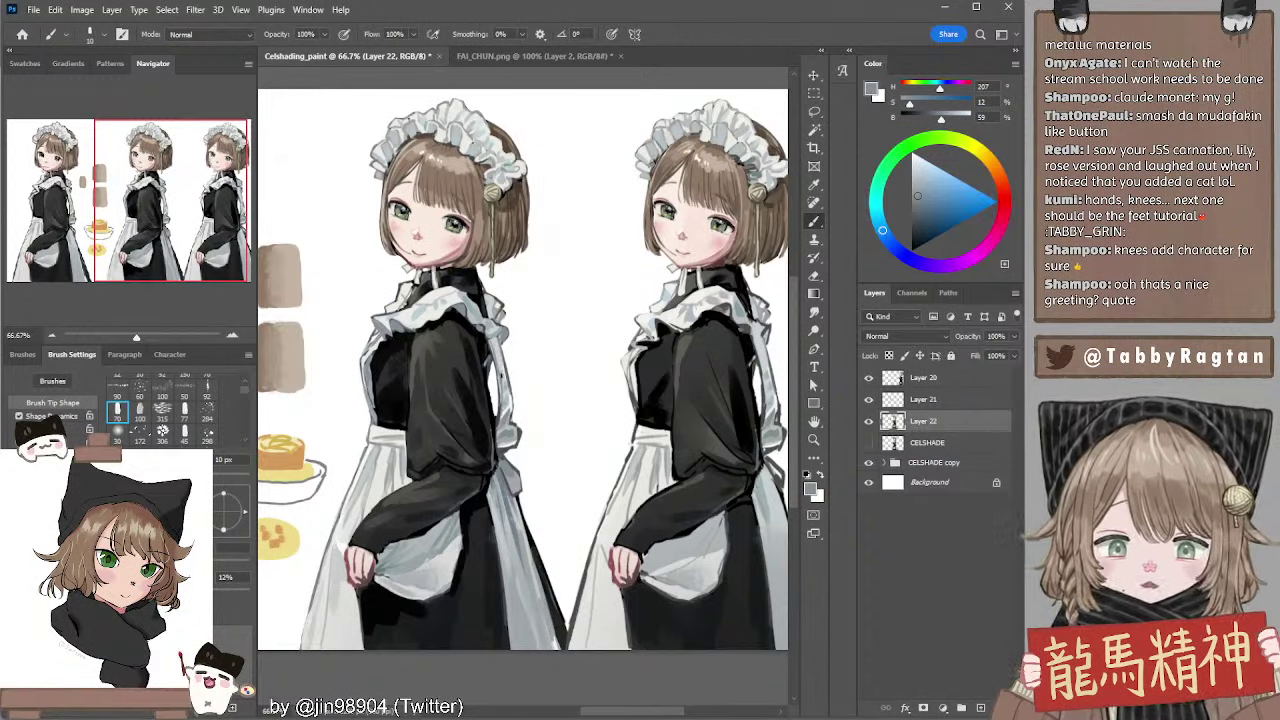
pyautogui.press(']')
pyautogui.press(']')
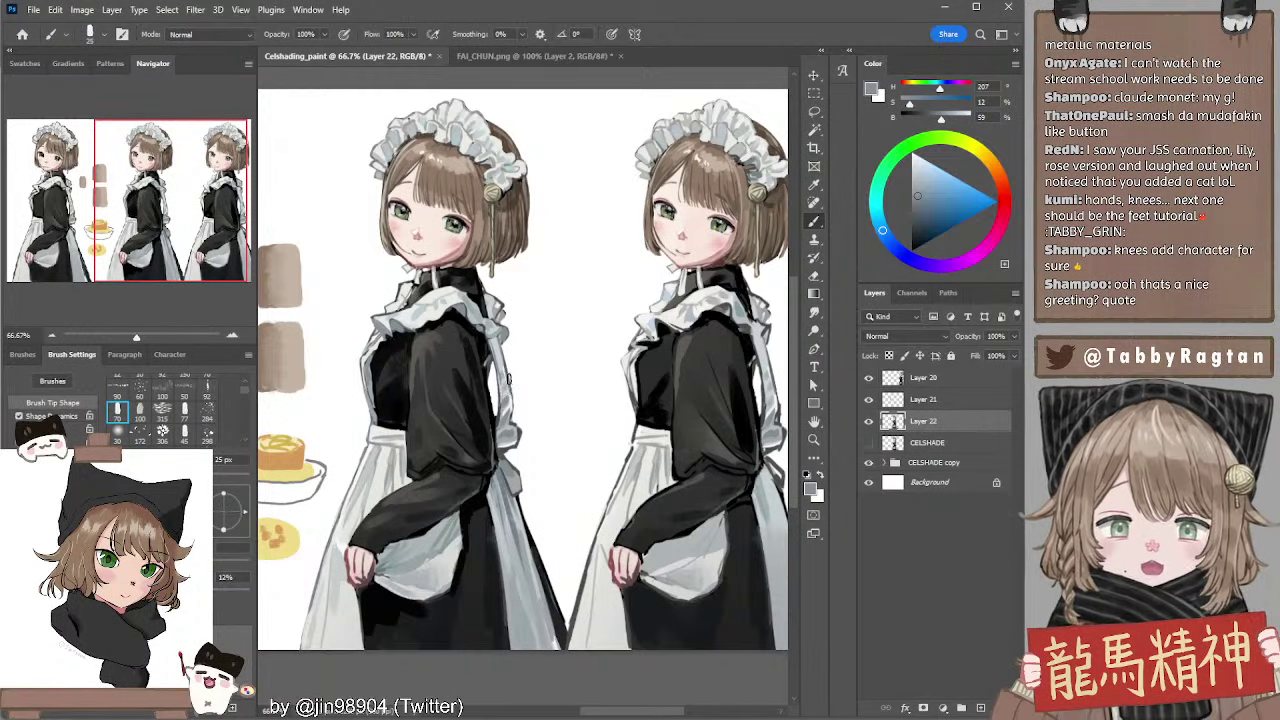
pyautogui.keyDown('alt'); pyautogui.click(503, 358); pyautogui.keyUp('alt')
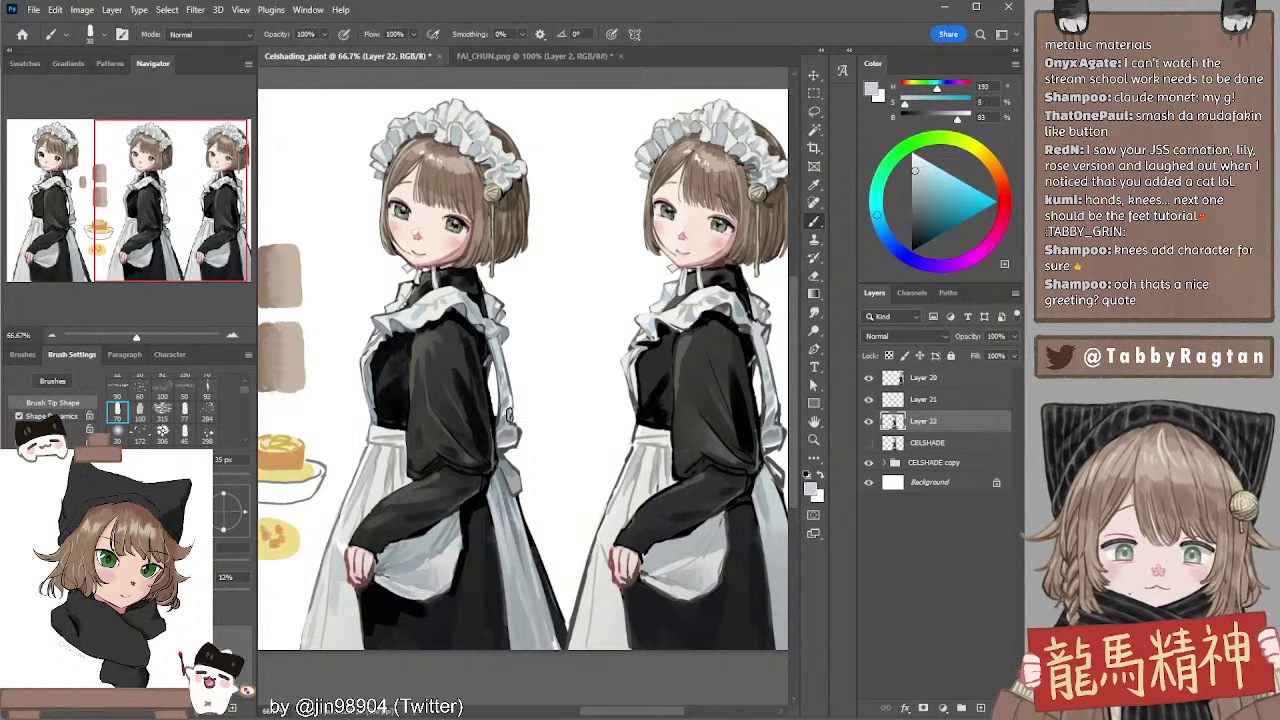
pyautogui.press(']')
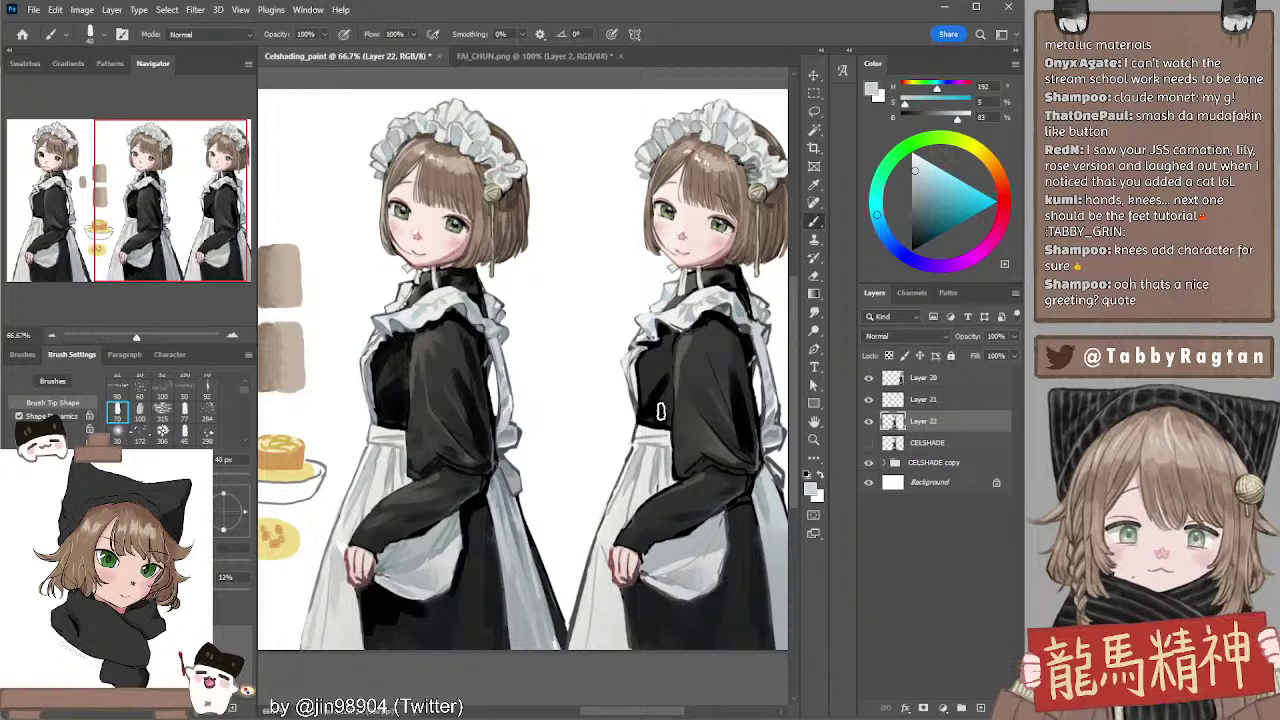
# Redraw the dark grey line work of the middle figure's upper bow loop with an 8 px brush
pyautogui.keyDown('alt'); pyautogui.click(515, 424); pyautogui.keyUp('alt')
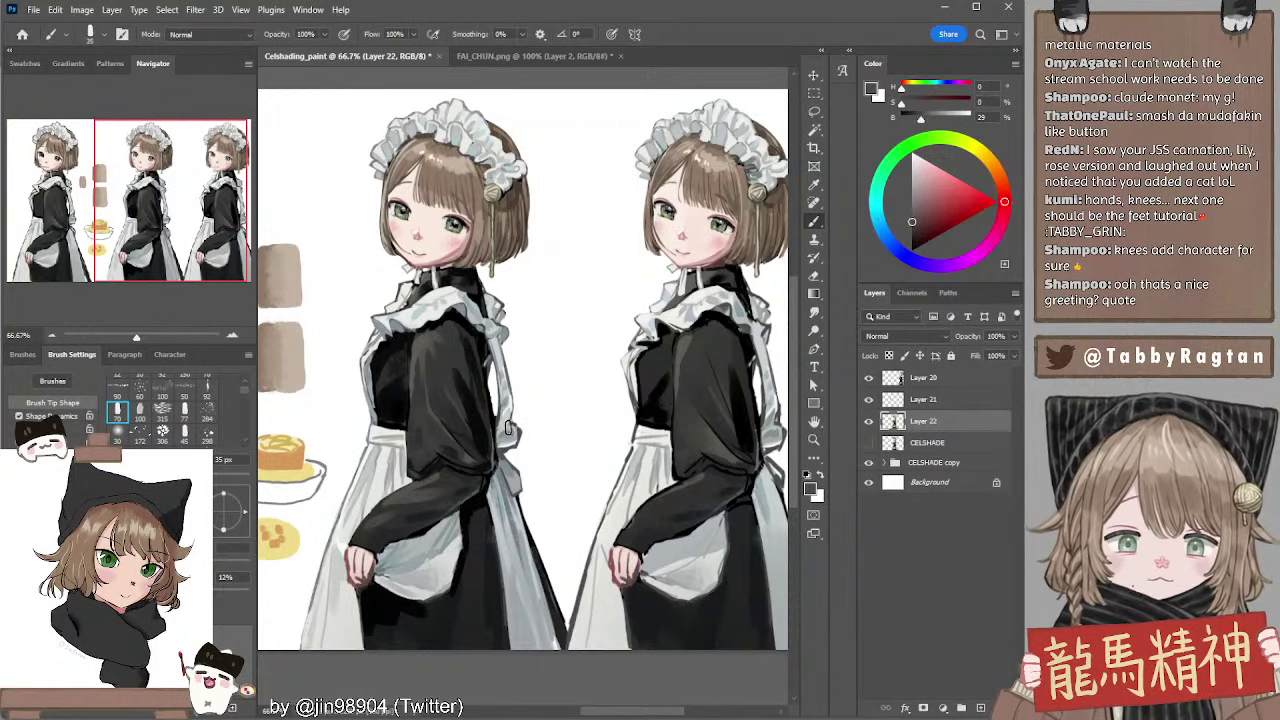
pyautogui.press('[')
pyautogui.press('[')
pyautogui.press('[')
pyautogui.press('[')
pyautogui.press('[')
pyautogui.press('[')
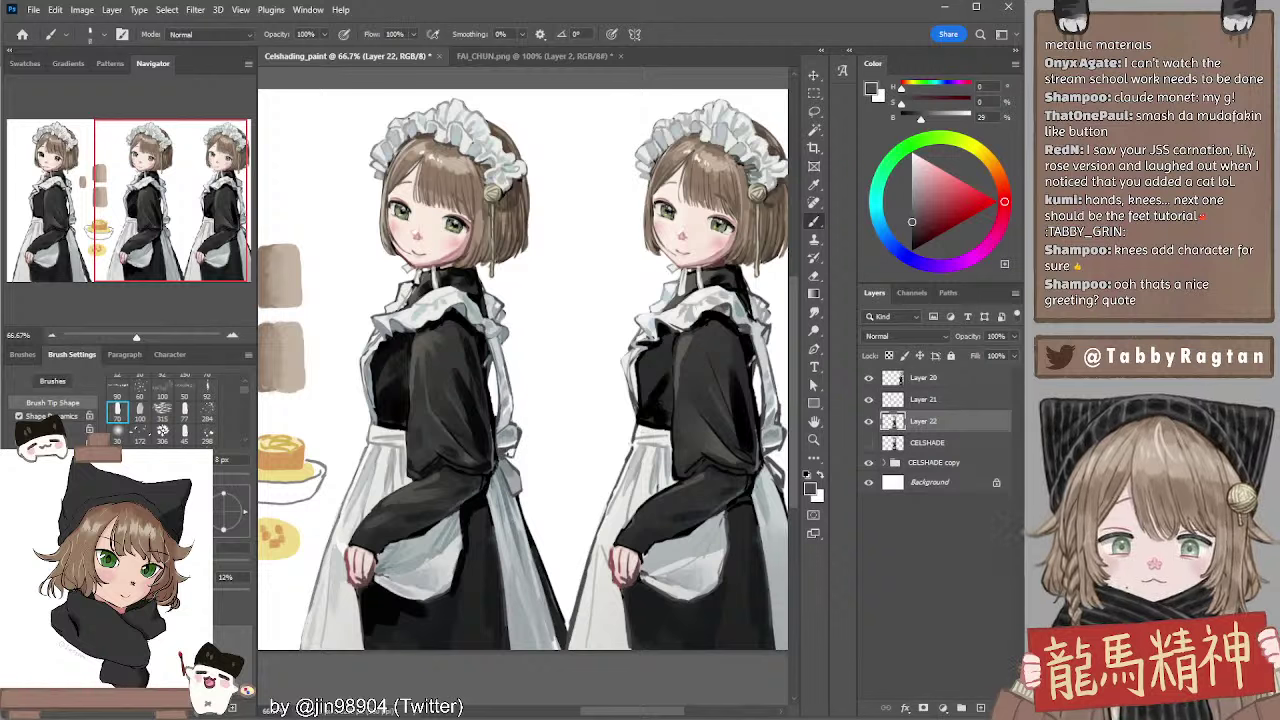
# Paint sampled mid-grey into the upper bow loop and clean it up with a 20 px eraser
pyautogui.keyDown('alt'); pyautogui.click(511, 435); pyautogui.keyUp('alt')
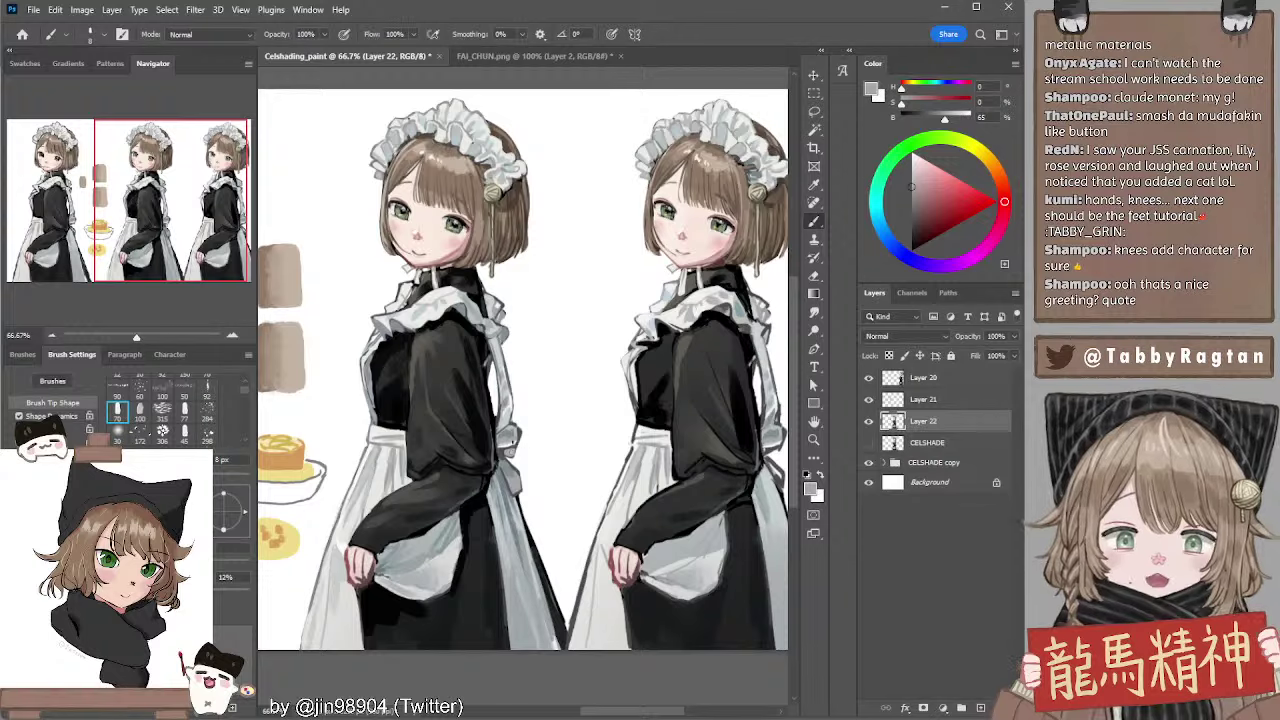
pyautogui.press('e')
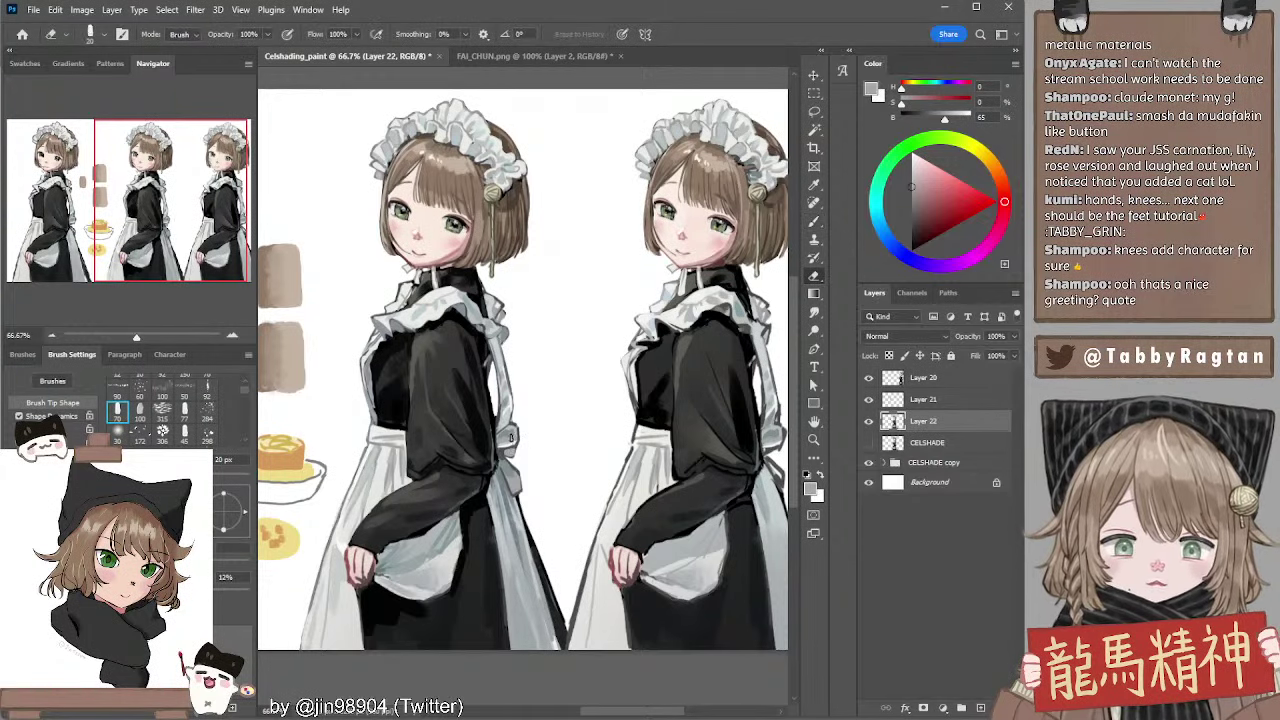
pyautogui.press('b')
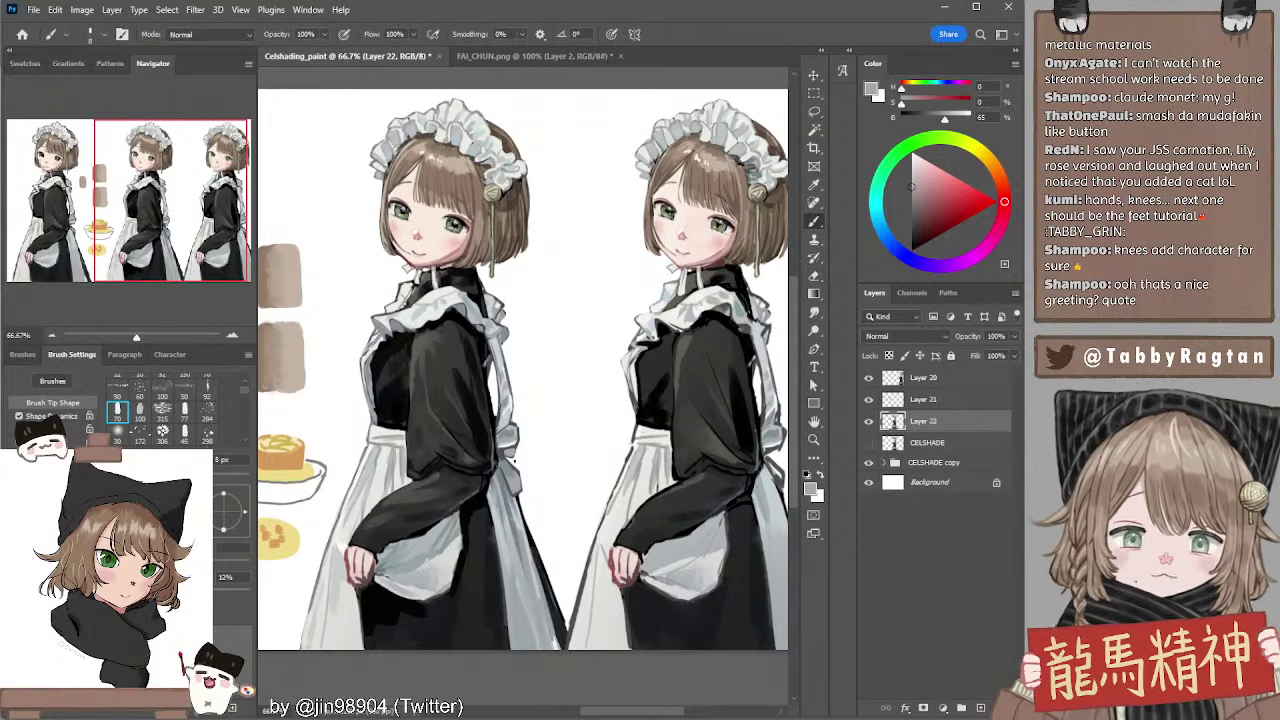
pyautogui.moveTo(502, 454); pyautogui.dragTo(525, 407)
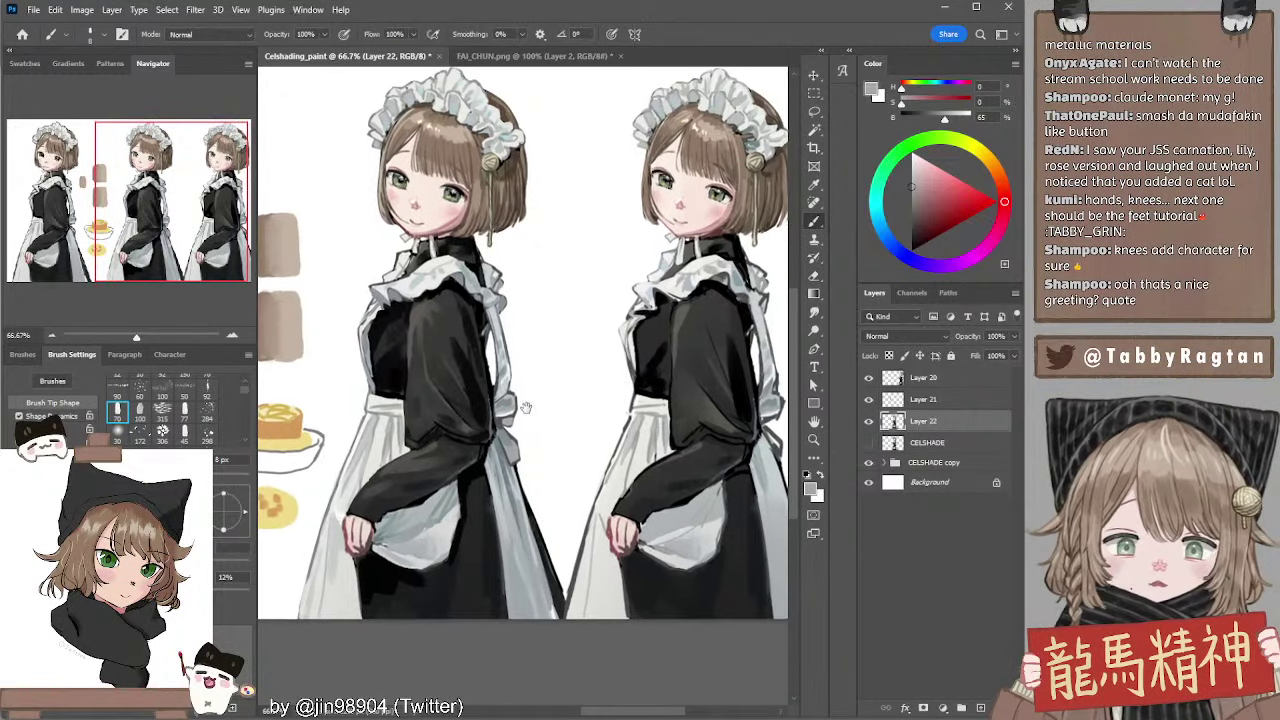
# Add dark grey fold lines and contours to the middle figure's bow with a brush of 9 to 15 px
pyautogui.keyDown('alt'); pyautogui.click(516, 390); pyautogui.keyUp('alt')
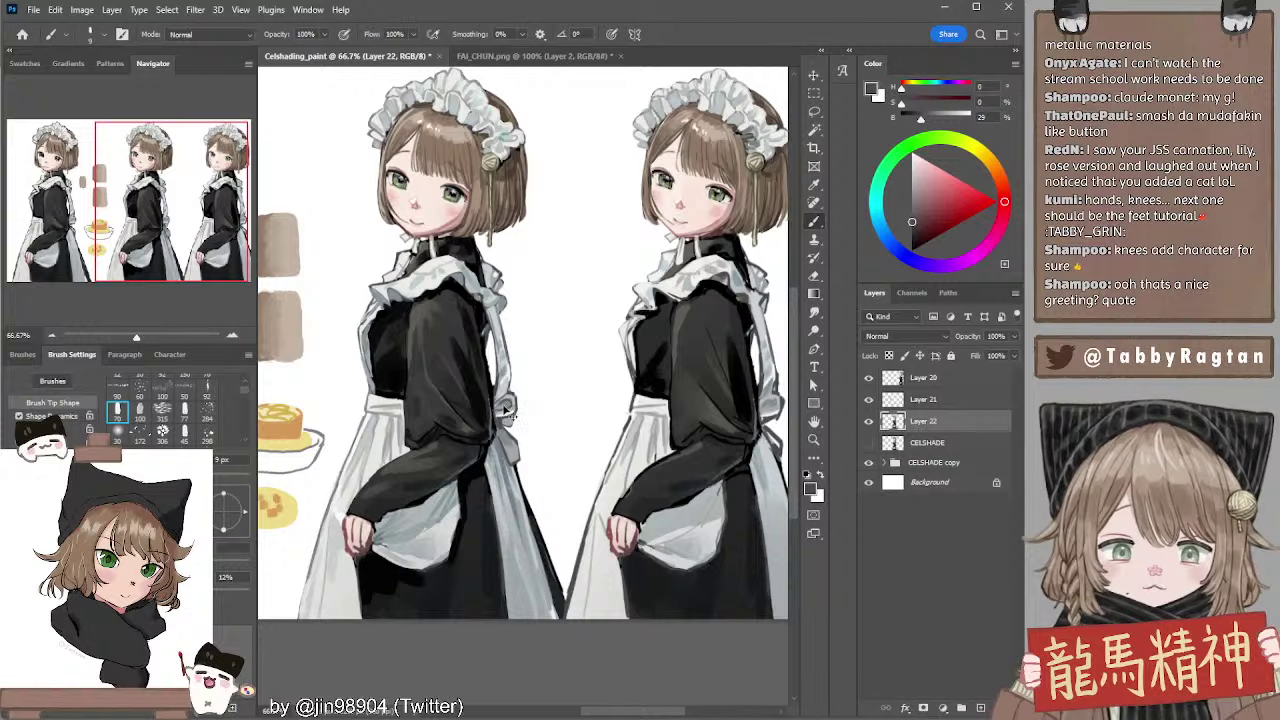
pyautogui.press(']')
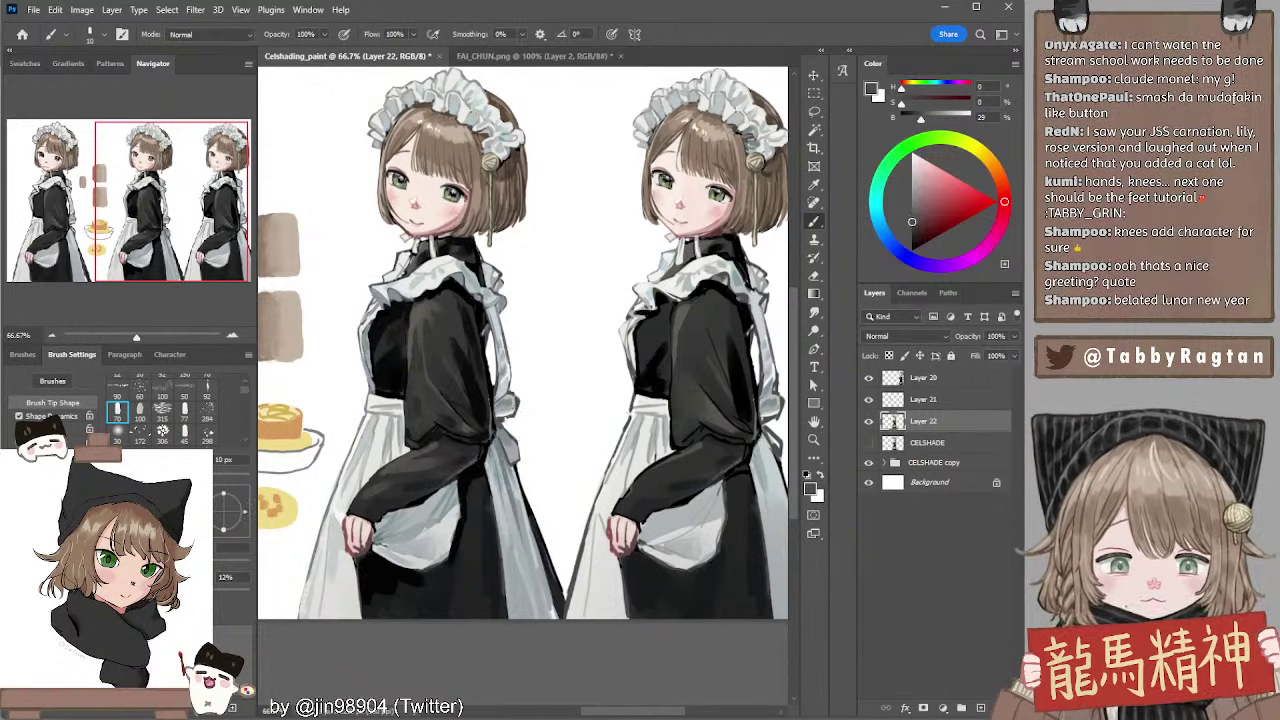
pyautogui.press(']')
pyautogui.press('[')
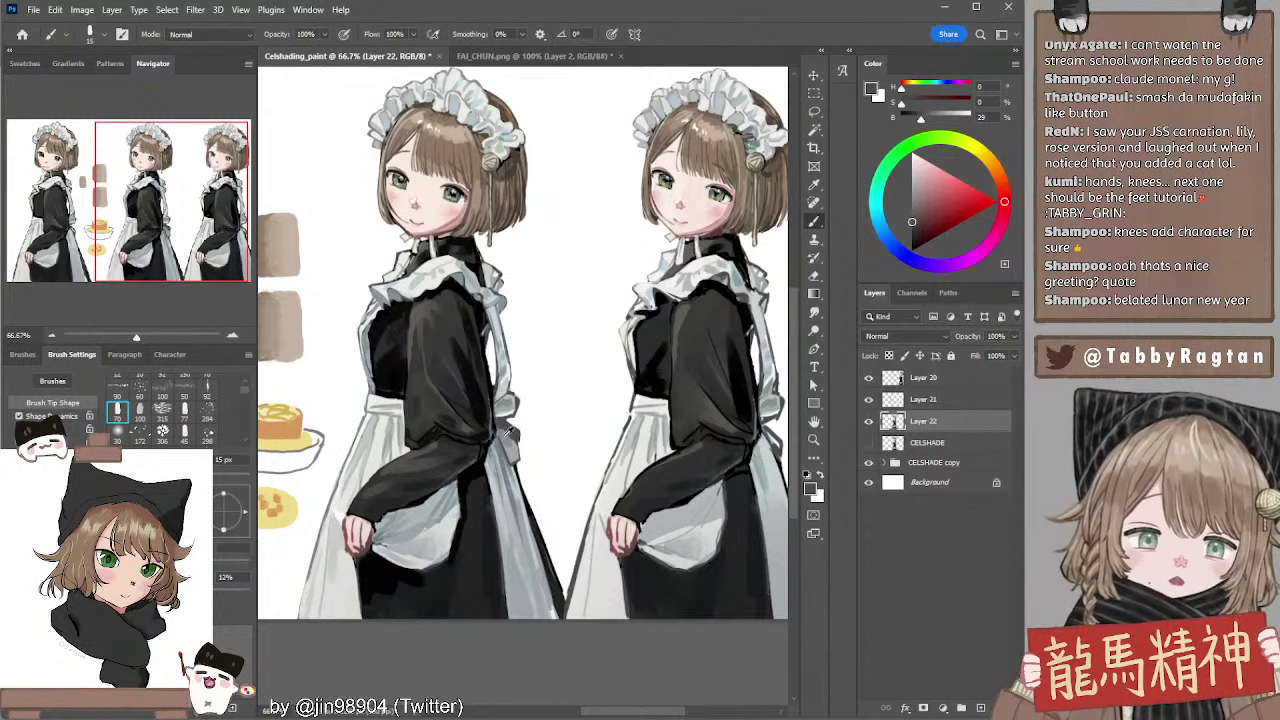
# Shade the lower bow loop and nearby apron edge with sampled blue-grey, dark grey and light grey, narrowing the brush to 9 px
pyautogui.keyDown('alt'); pyautogui.click(506, 428); pyautogui.keyUp('alt')
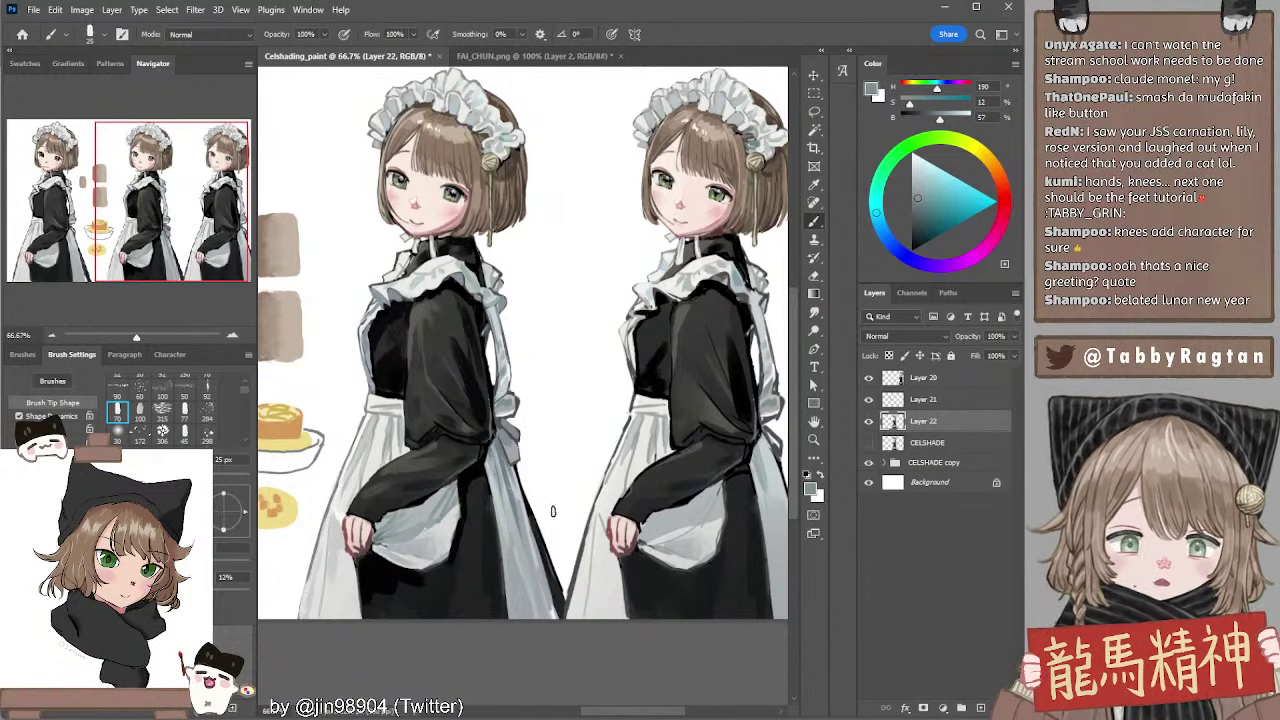
pyautogui.moveTo(570, 468)
pyautogui.mouseDown()
pyautogui.moveTo(583, 483)
pyautogui.moveTo(583, 460)
pyautogui.mouseUp()
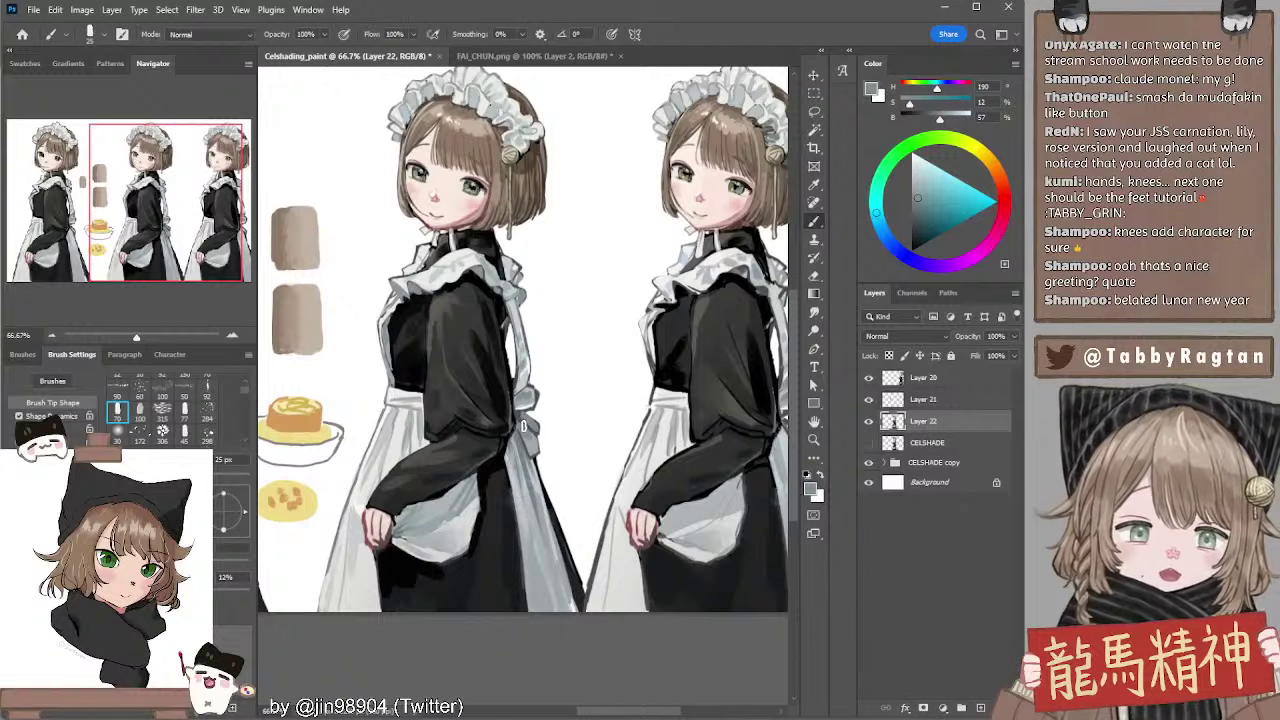
pyautogui.keyDown('alt'); pyautogui.click(520, 418); pyautogui.keyUp('alt')
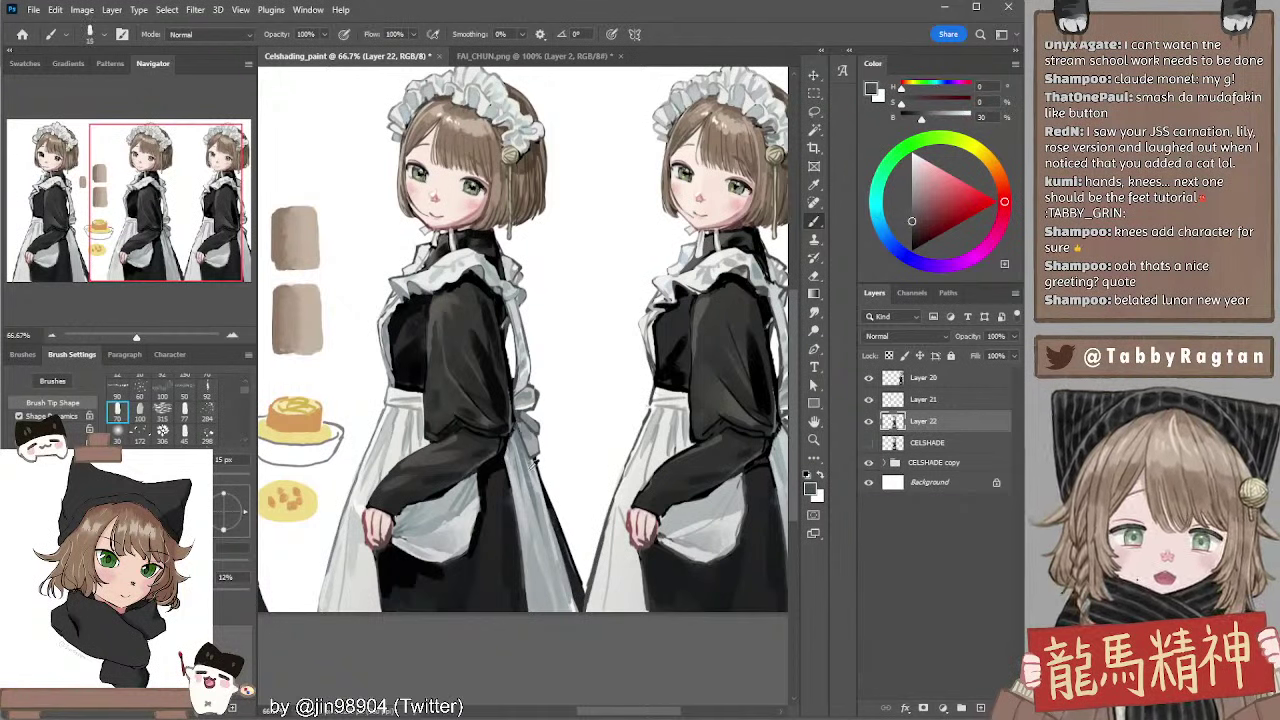
pyautogui.keyDown('alt'); pyautogui.click(530, 455); pyautogui.keyUp('alt')
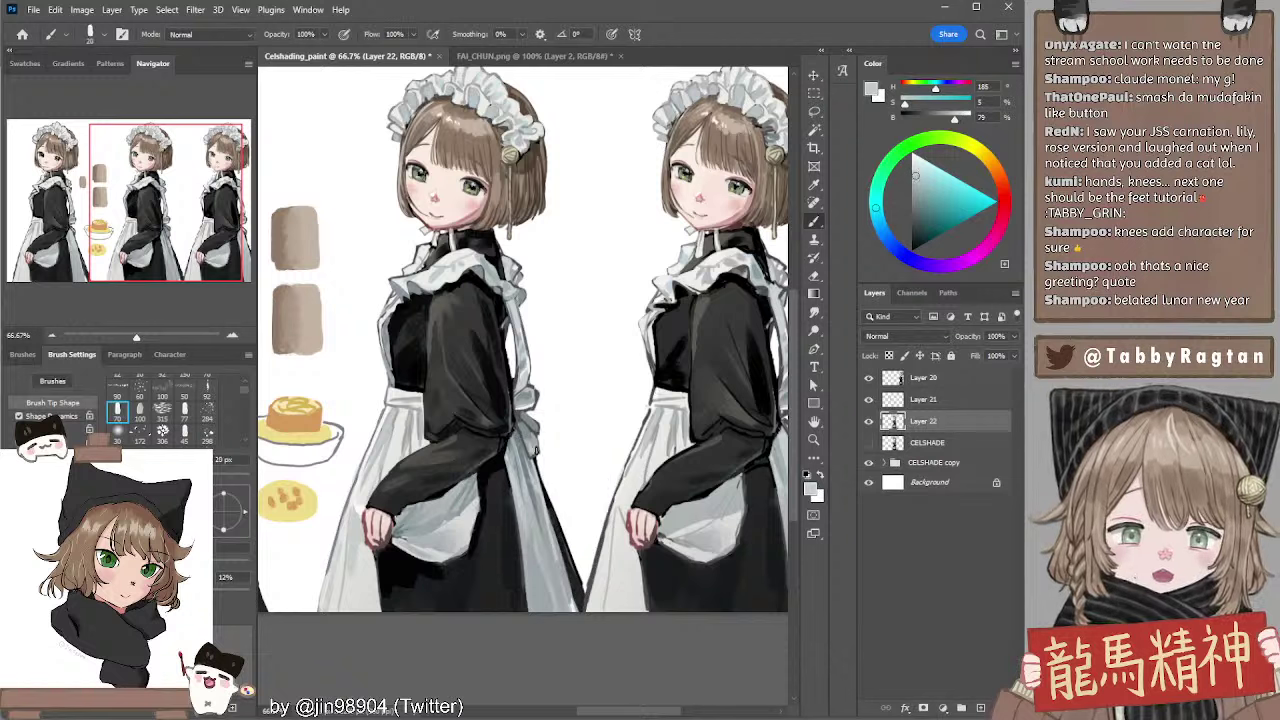
pyautogui.press('[')
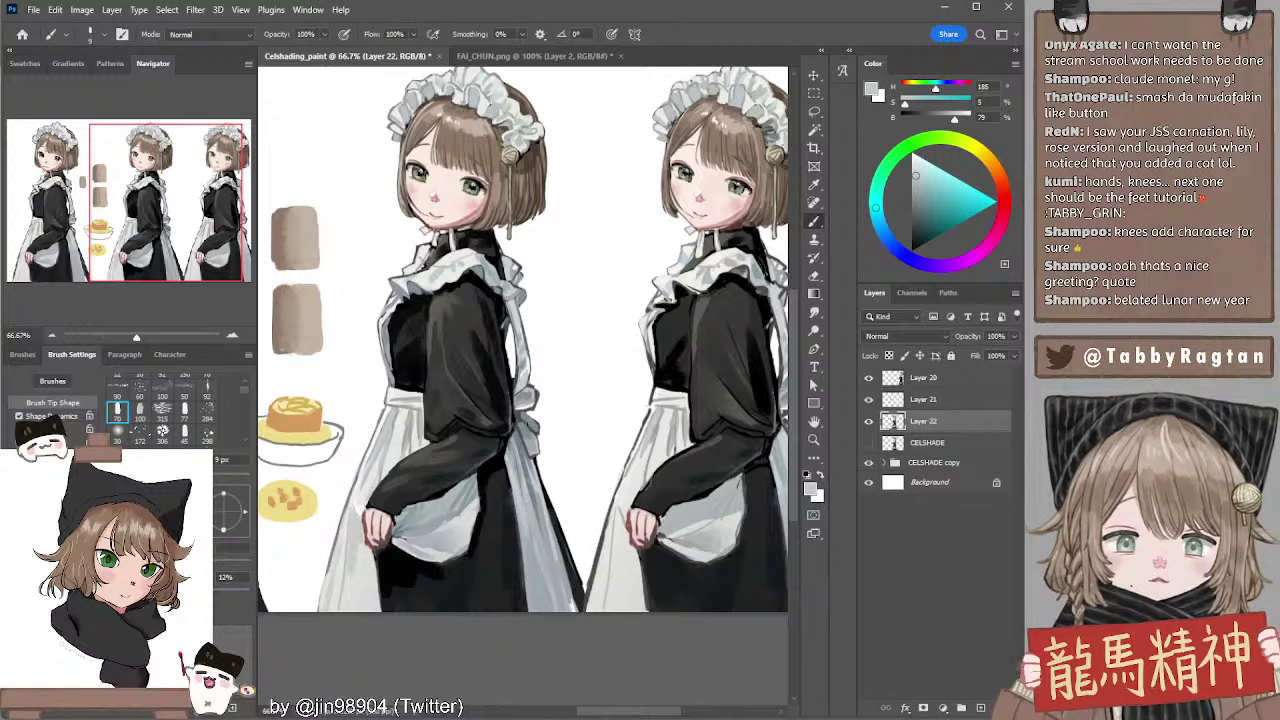
# Refine the small details where the bow loops meet in sampled dark grey and blue-grey with a 9 px brush
pyautogui.keyDown('alt'); pyautogui.click(520, 412); pyautogui.keyUp('alt')
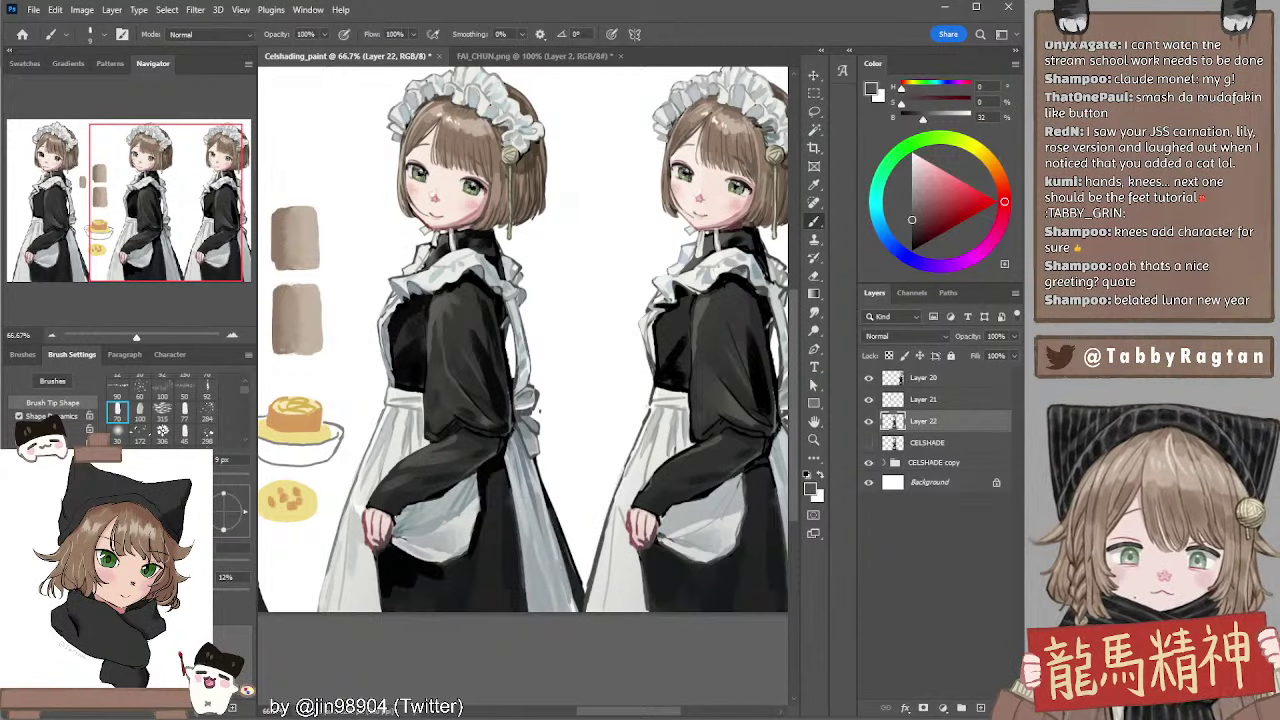
pyautogui.moveTo(606, 439)
pyautogui.mouseDown()
pyautogui.moveTo(614, 457)
pyautogui.moveTo(612, 419)
pyautogui.mouseUp()
pyautogui.keyDown('alt'); pyautogui.click(536, 431); pyautogui.keyUp('alt')
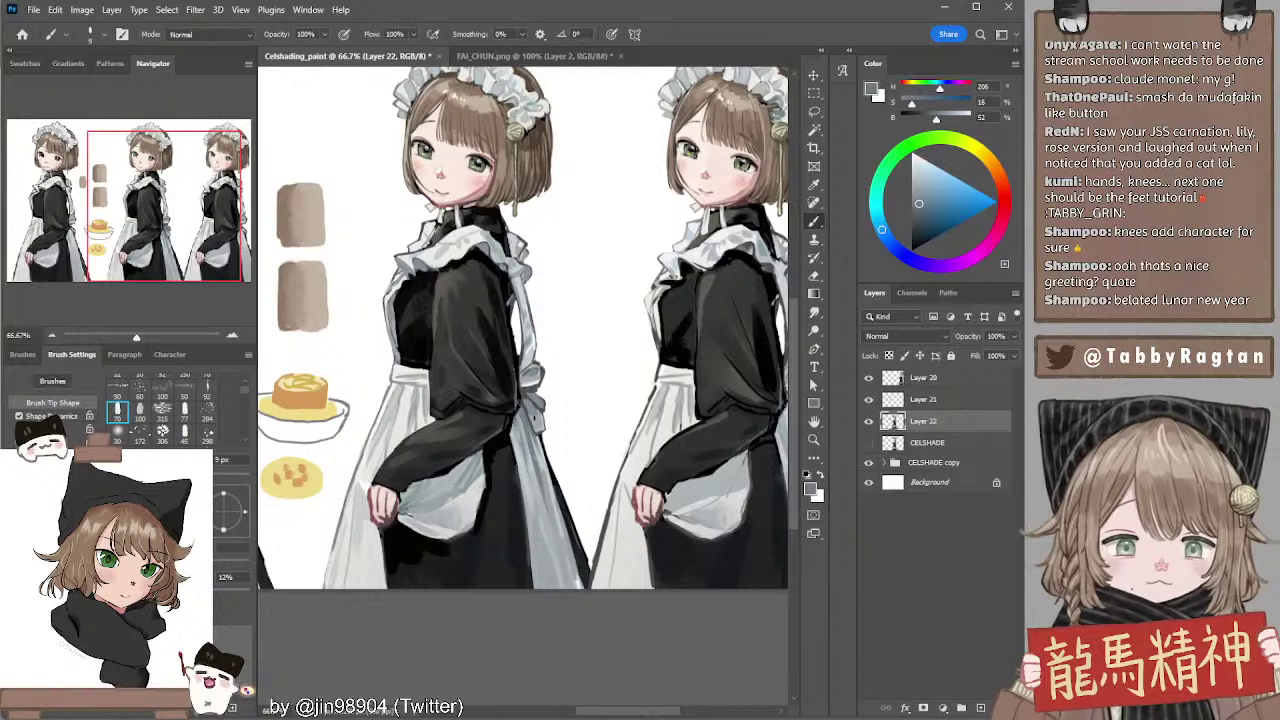
# Touch up the middle figure's back bow and nearby apron edge with sampled light and mid grey, using a brush of 15 to 25 px
pyautogui.press('z')
pyautogui.moveTo(536, 431); pyautogui.dragTo(546, 430)
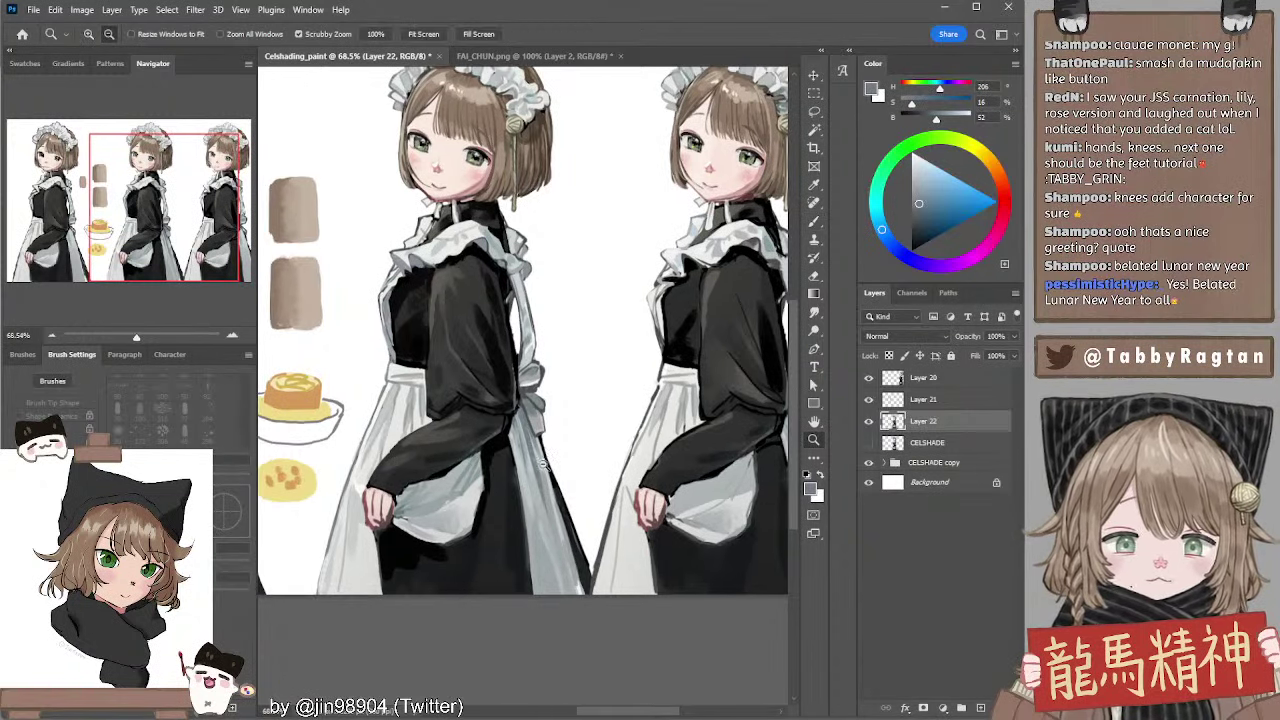
pyautogui.keyDown('alt'); pyautogui.click(544, 460); pyautogui.keyUp('alt')
pyautogui.press('b')
pyautogui.keyDown('alt'); pyautogui.click(546, 460); pyautogui.keyUp('alt')
pyautogui.press(']')
pyautogui.press(']')
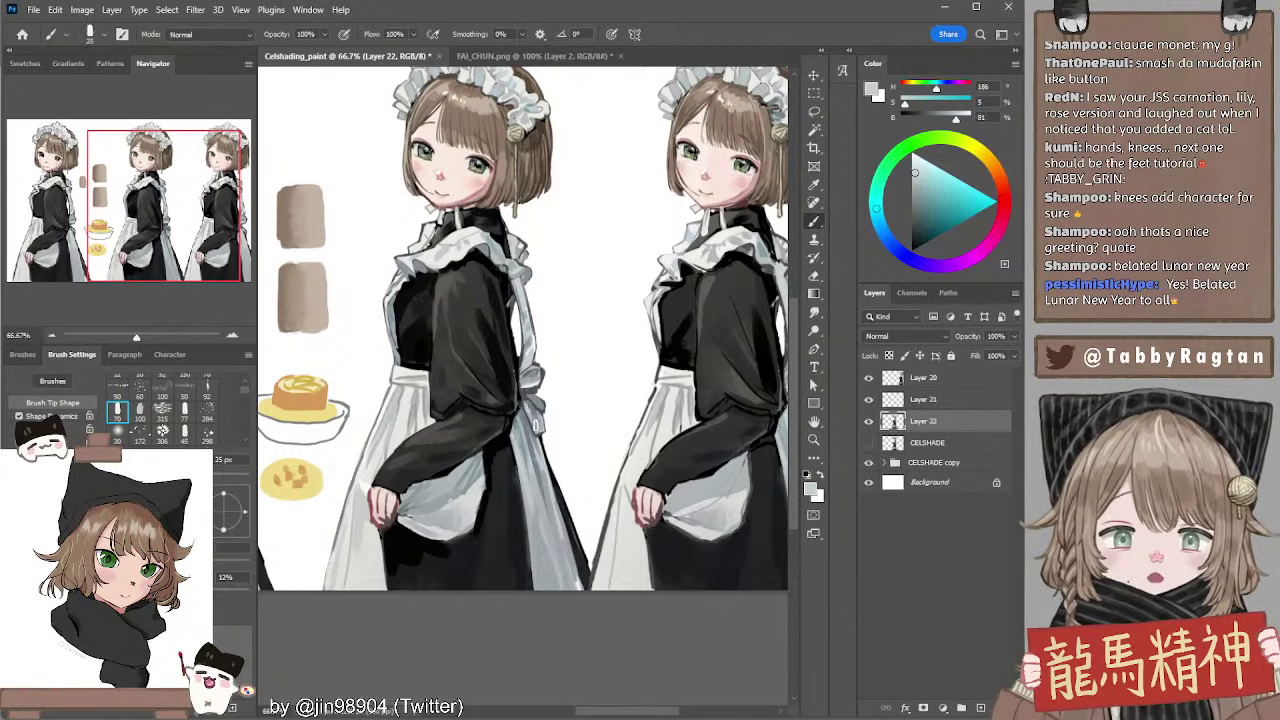
pyautogui.press('[')
pyautogui.press('[')
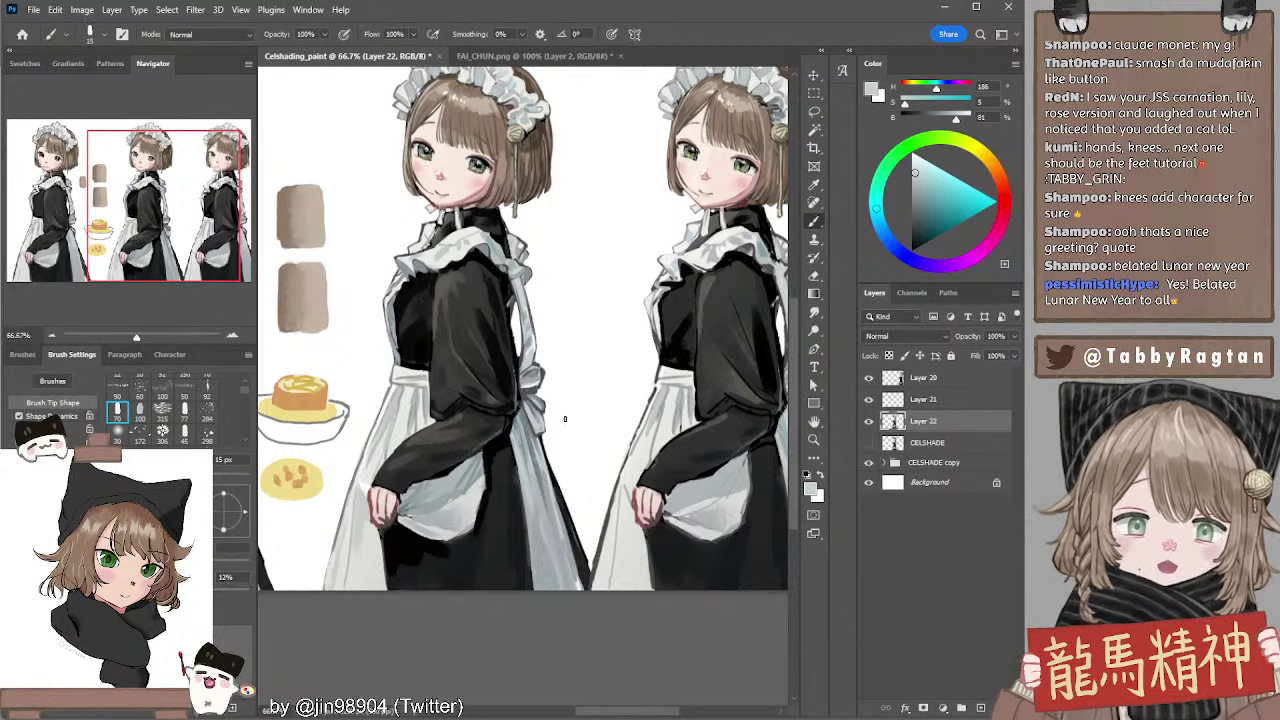
pyautogui.moveTo(600, 532)
pyautogui.mouseDown()
pyautogui.moveTo(618, 500)
pyautogui.moveTo(612, 526)
pyautogui.mouseUp()
pyautogui.moveTo(563, 375); pyautogui.dragTo(557, 433)
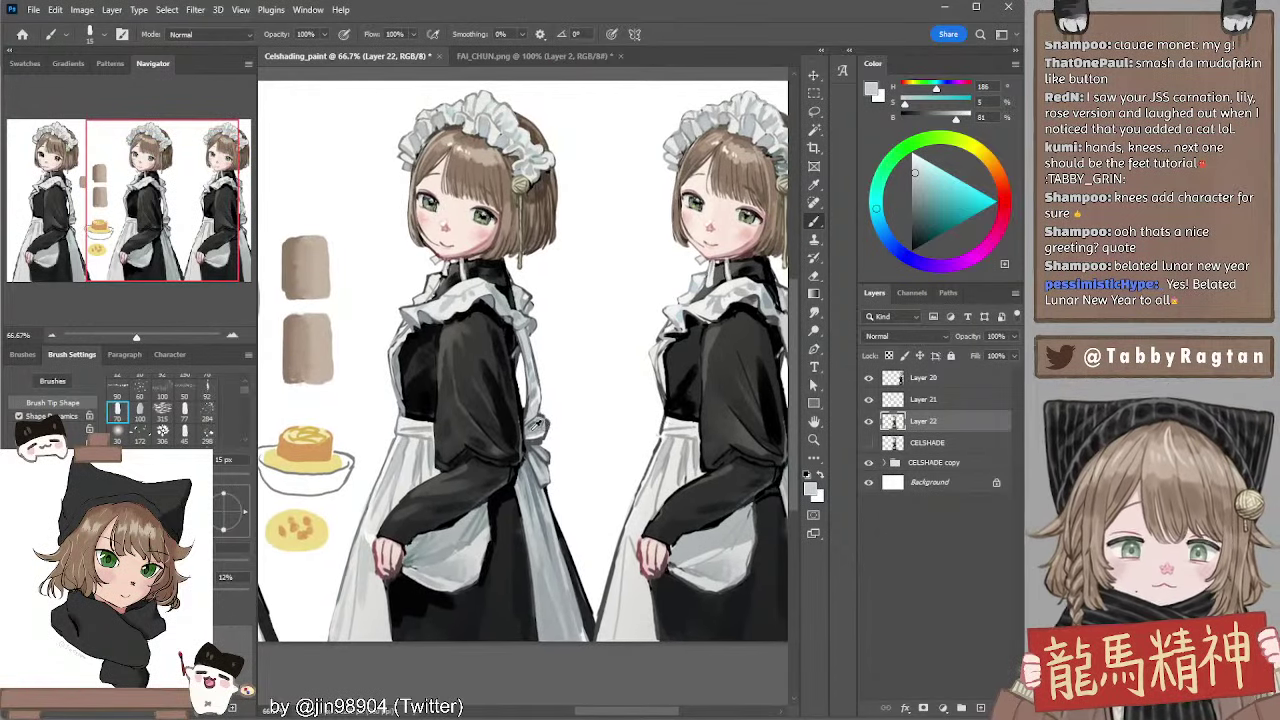
pyautogui.keyDown('alt'); pyautogui.click(531, 430); pyautogui.keyUp('alt')
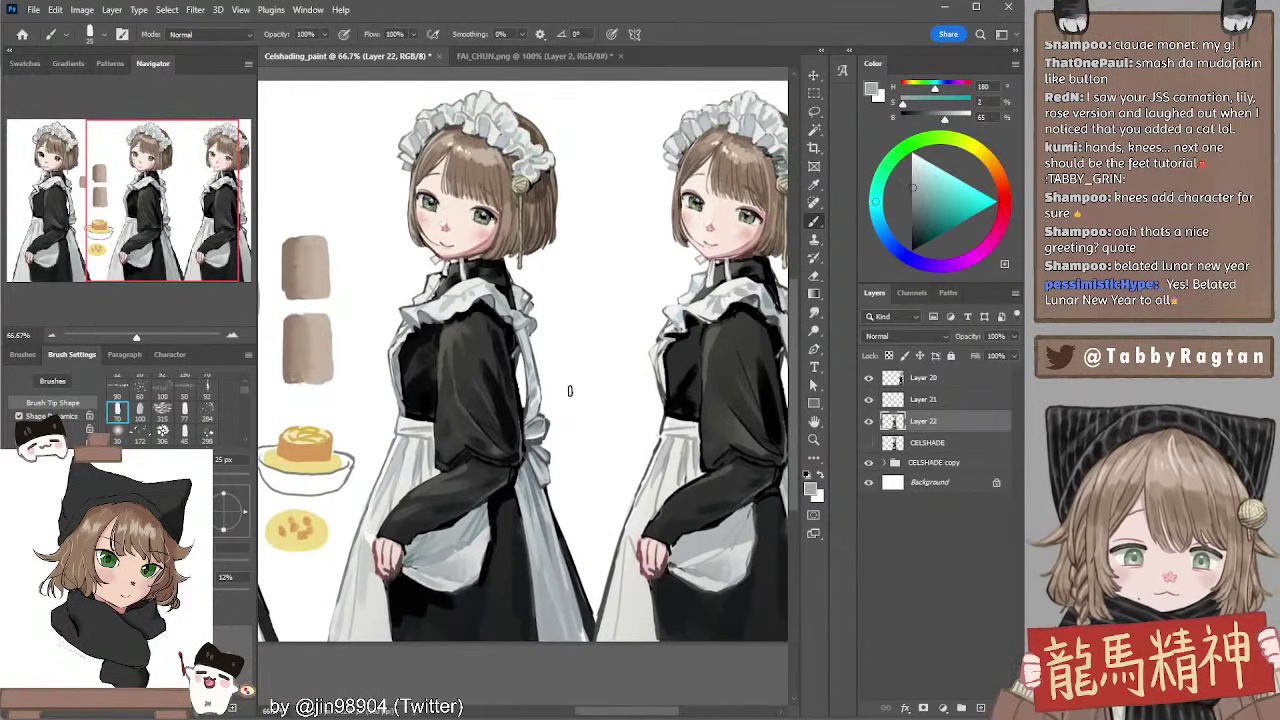
# Pick a deep red of hue 358 and block in both loops of a flat bow between the figures with a 25 px brush
pyautogui.click(1003, 192)
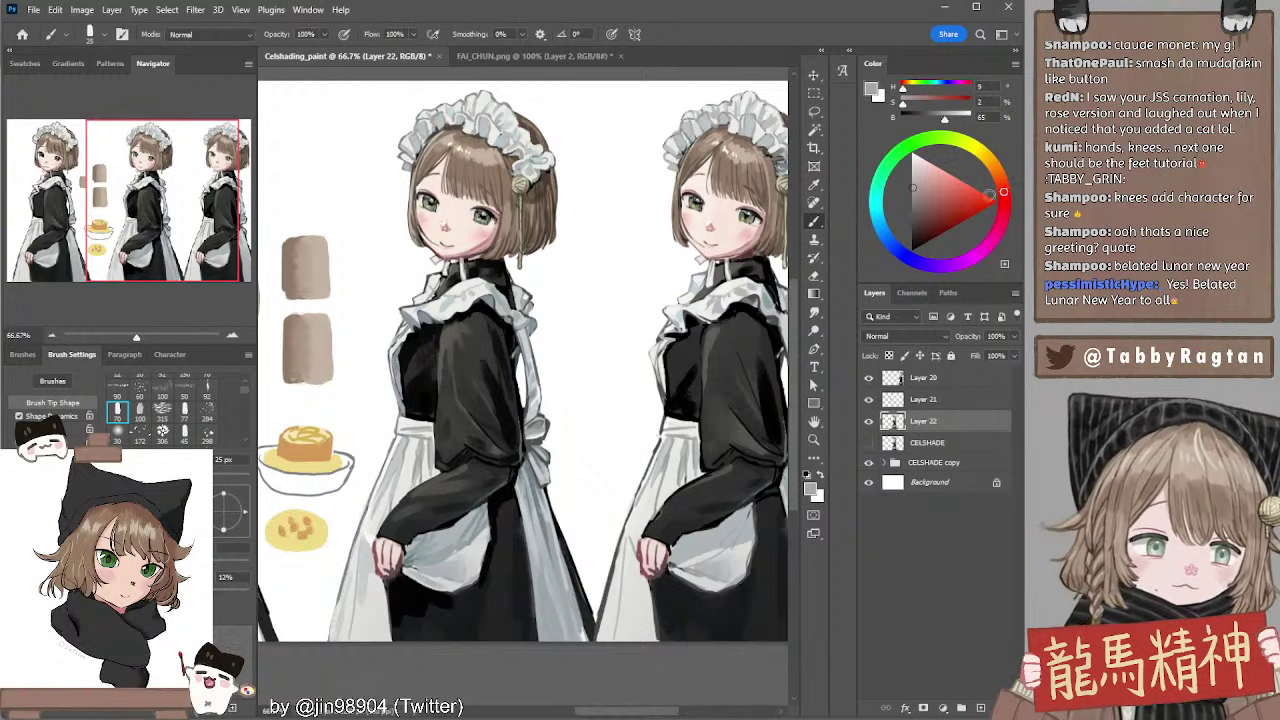
pyautogui.click(942, 187)
pyautogui.click(1005, 204)
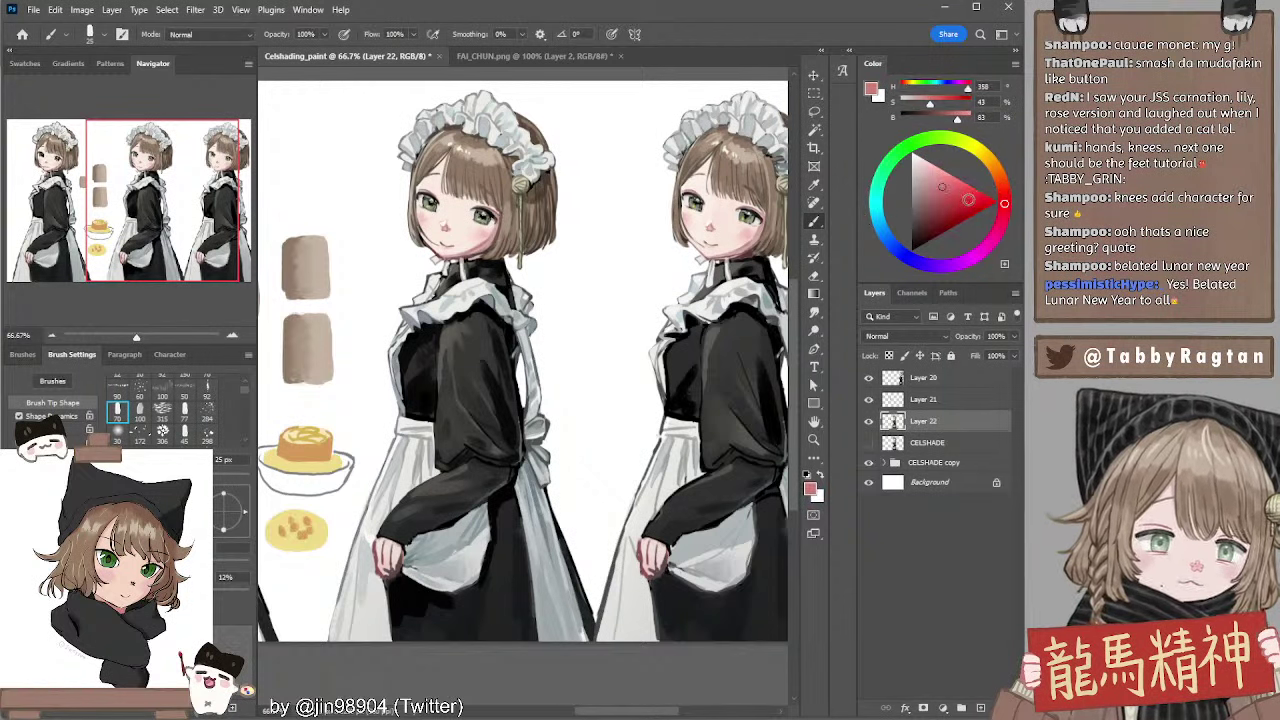
pyautogui.click(946, 191)
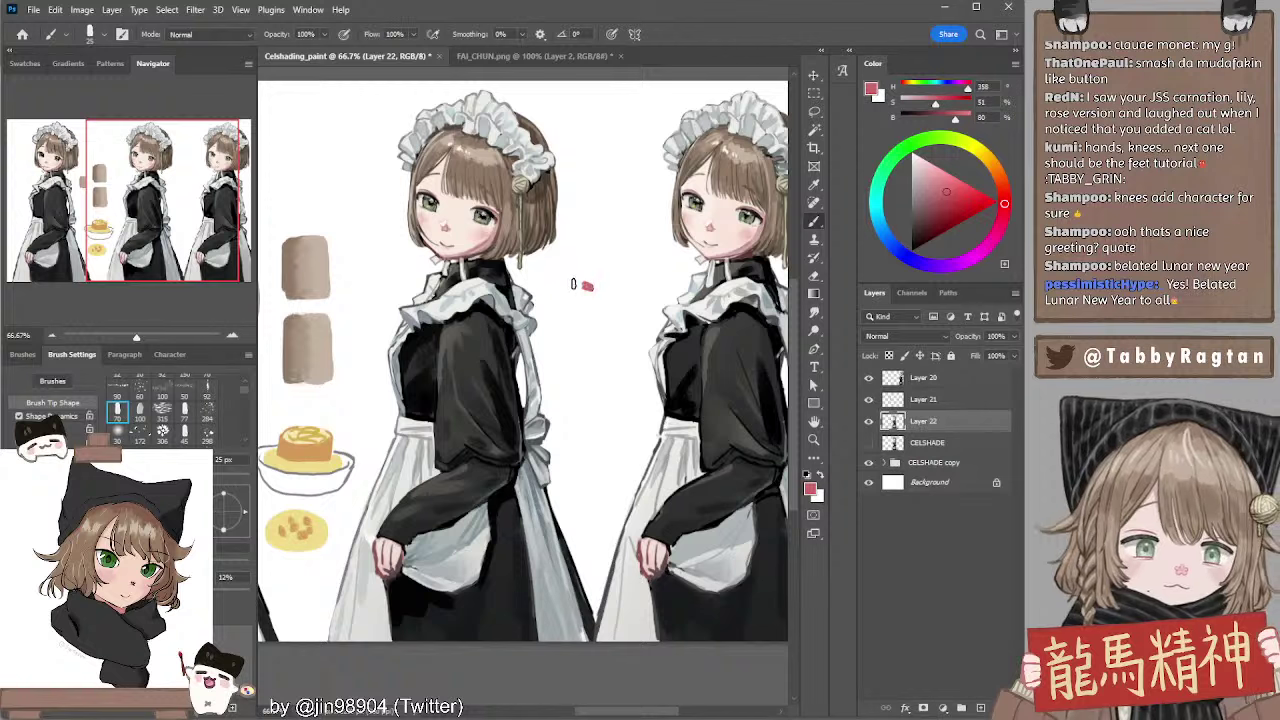
pyautogui.click(948, 209)
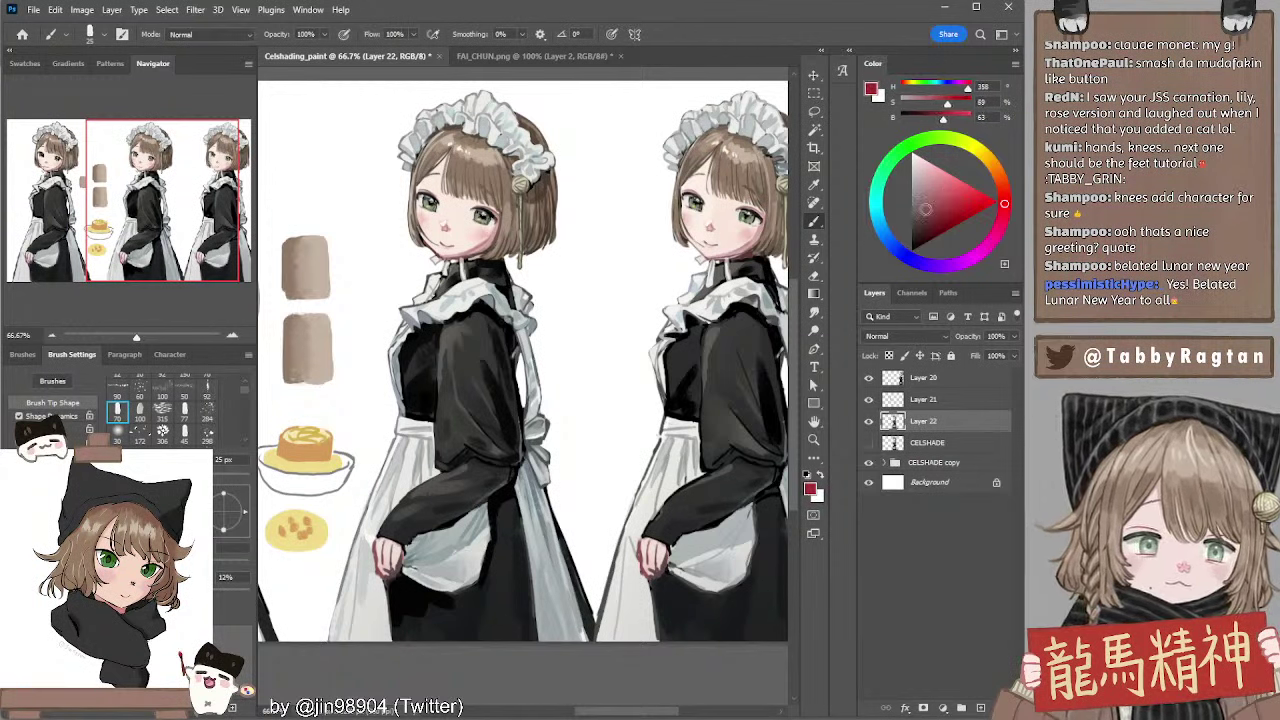
pyautogui.moveTo(579, 287)
pyautogui.mouseDown()
pyautogui.moveTo(568, 300)
pyautogui.moveTo(584, 299)
pyautogui.moveTo(565, 296)
pyautogui.mouseUp()
pyautogui.hotkey('ctrl', 'z')
pyautogui.hotkey('ctrl', 'z')
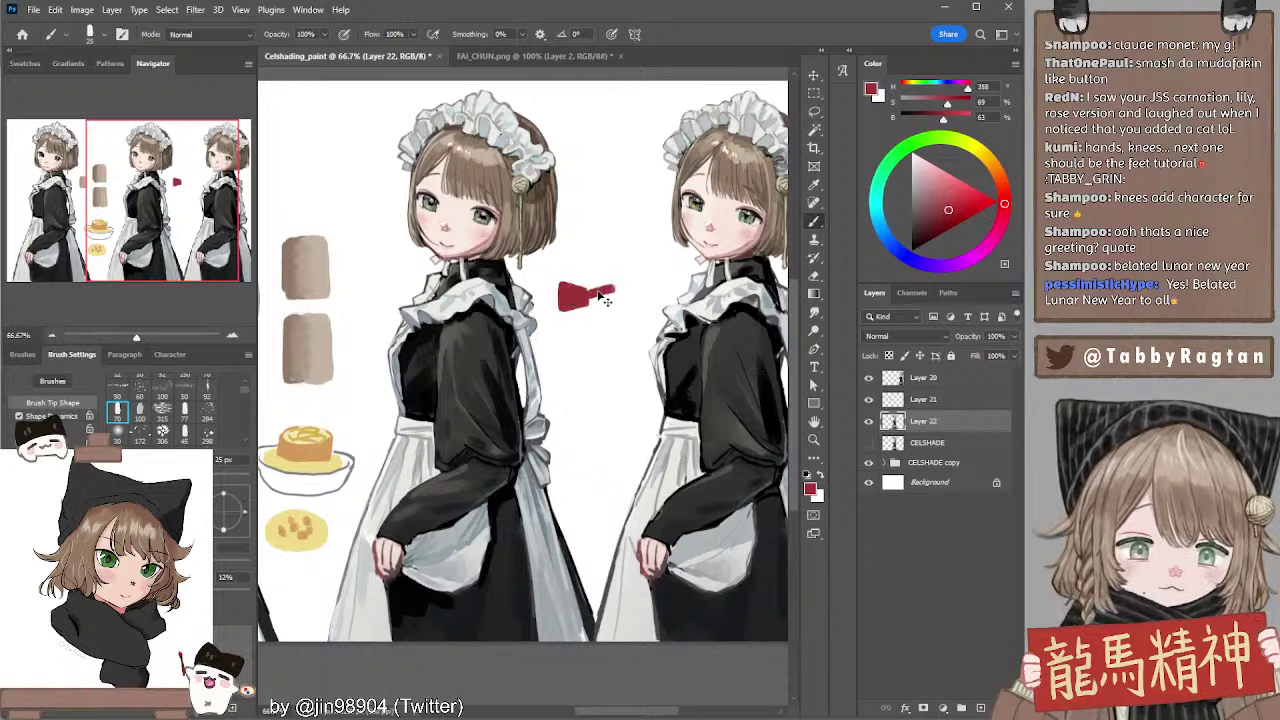
pyautogui.moveTo(588, 287)
pyautogui.mouseDown()
pyautogui.moveTo(622, 292)
pyautogui.moveTo(612, 307)
pyautogui.mouseUp()
pyautogui.hotkey('ctrl', 'z')
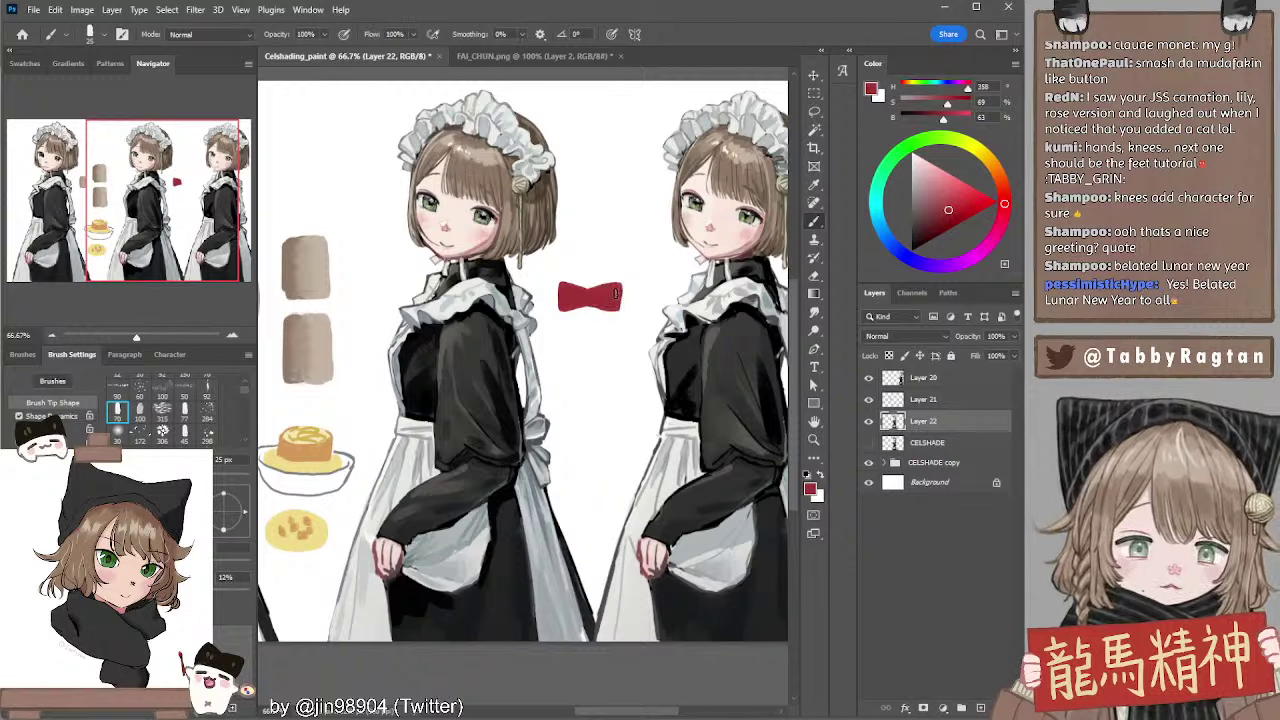
# Add two long thin tails hanging from the red bow's centre
pyautogui.moveTo(581, 312); pyautogui.dragTo(573, 362)
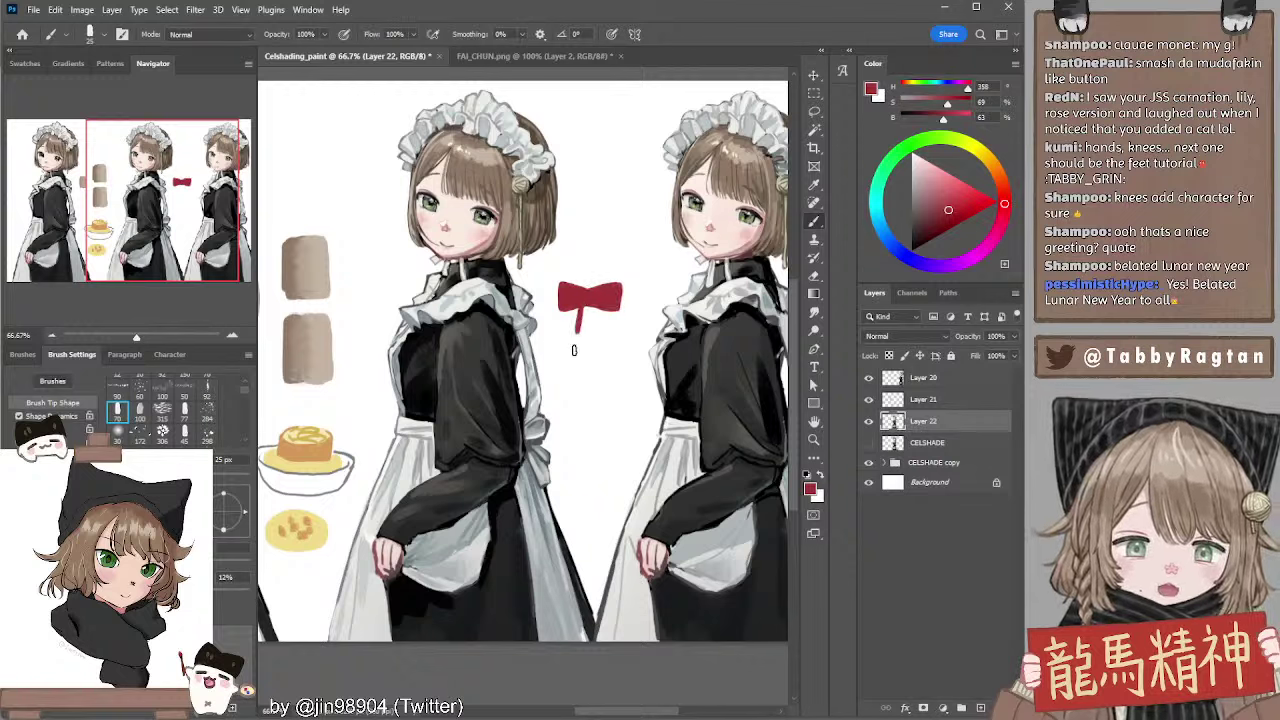
pyautogui.moveTo(596, 312); pyautogui.dragTo(601, 362)
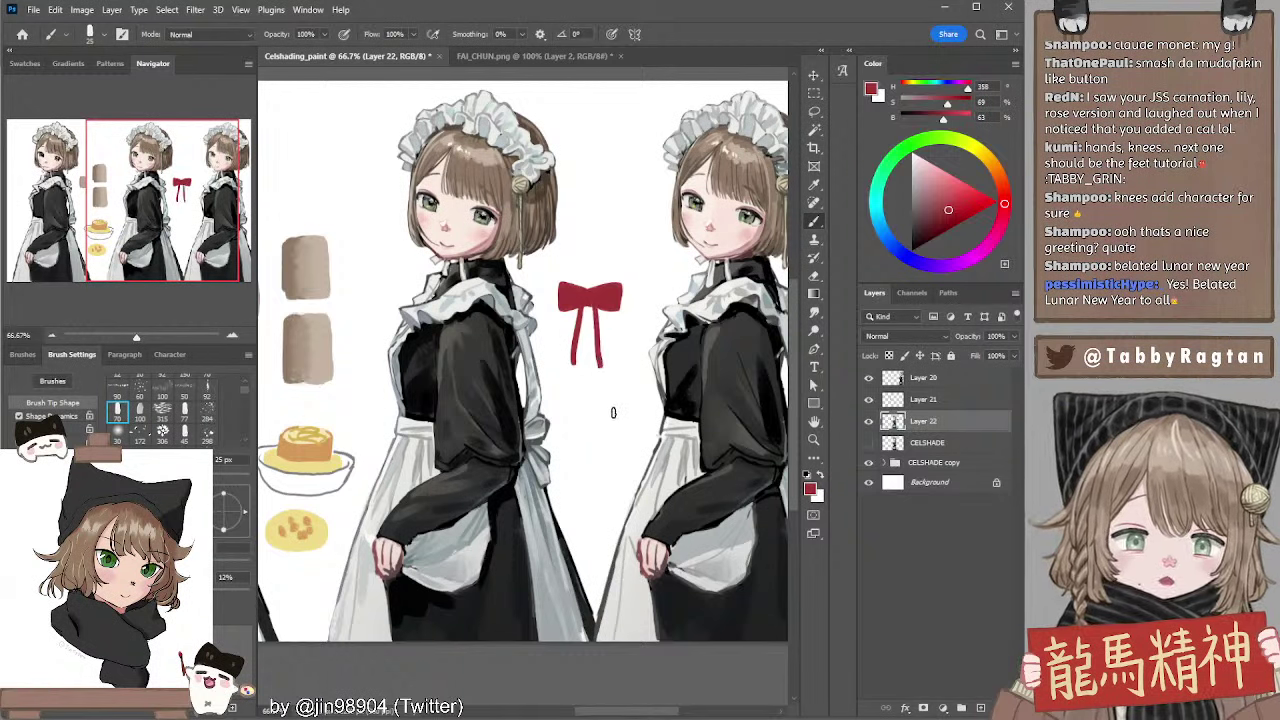
pyautogui.hotkey('ctrl', 'z')
pyautogui.moveTo(595, 310); pyautogui.dragTo(602, 362)
pyautogui.hotkey('ctrl', 'z')
pyautogui.hotkey('ctrl', 'z')
pyautogui.hotkey('ctrl', 'z')
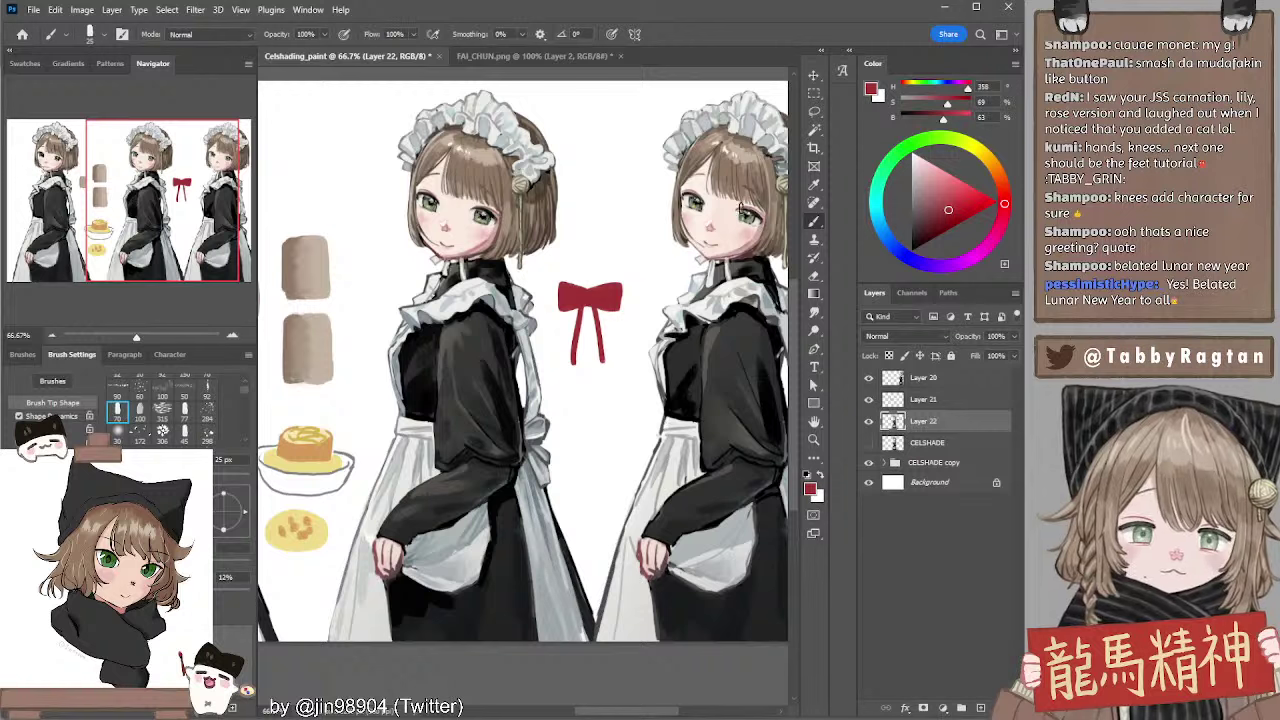
# Paint a straight horizontal red ribbon strip above the bow, level with the figures' headdresses
pyautogui.press('l')
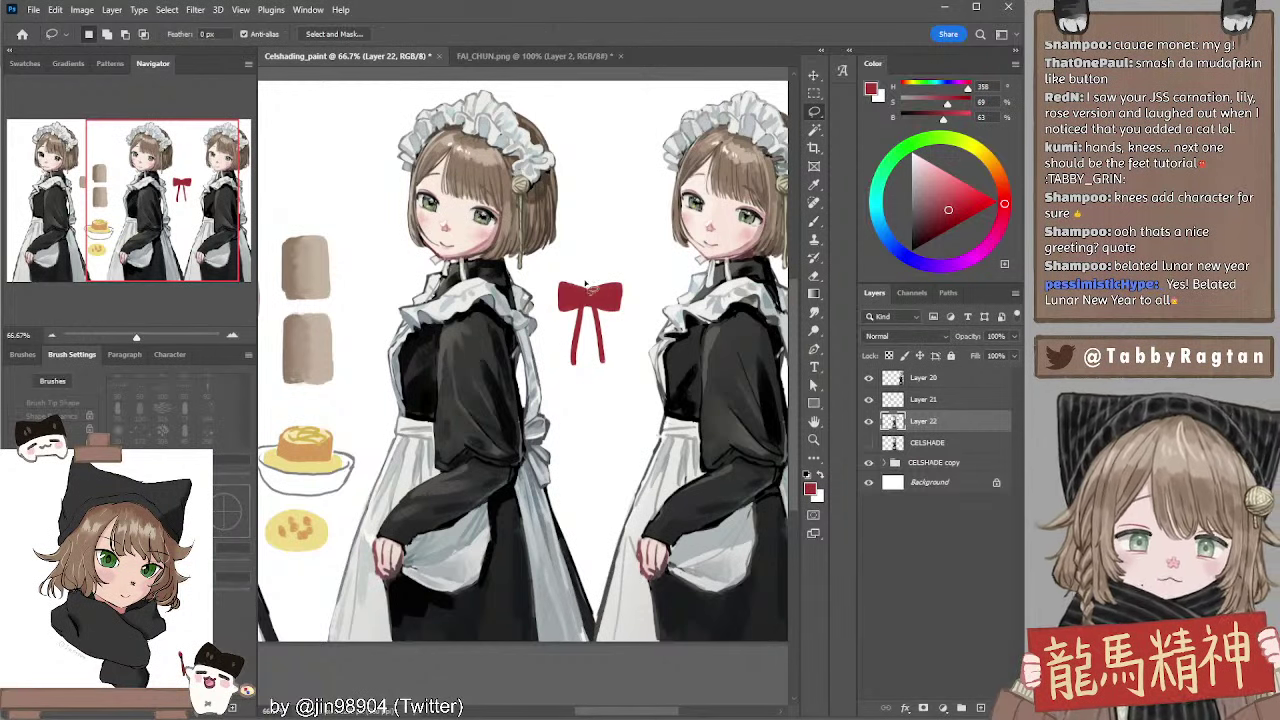
pyautogui.press('b')
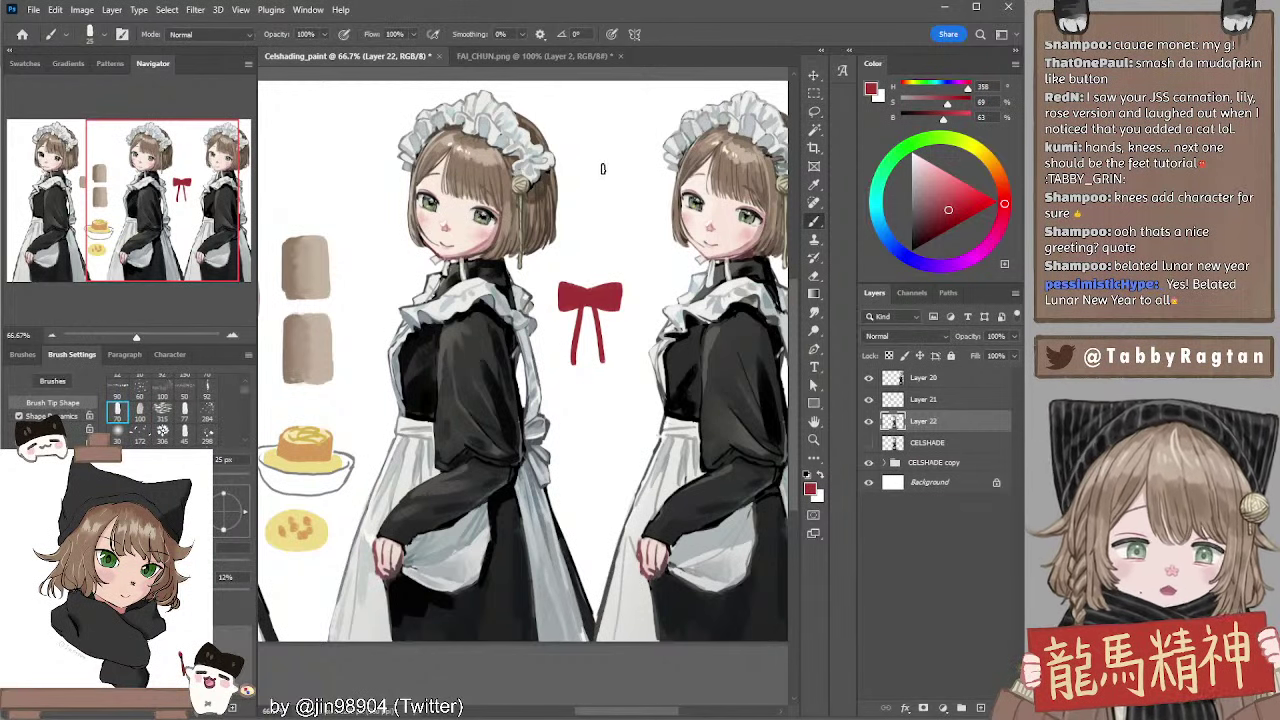
pyautogui.moveTo(560, 102); pyautogui.dragTo(640, 95)
pyautogui.hotkey('ctrl', 'z')
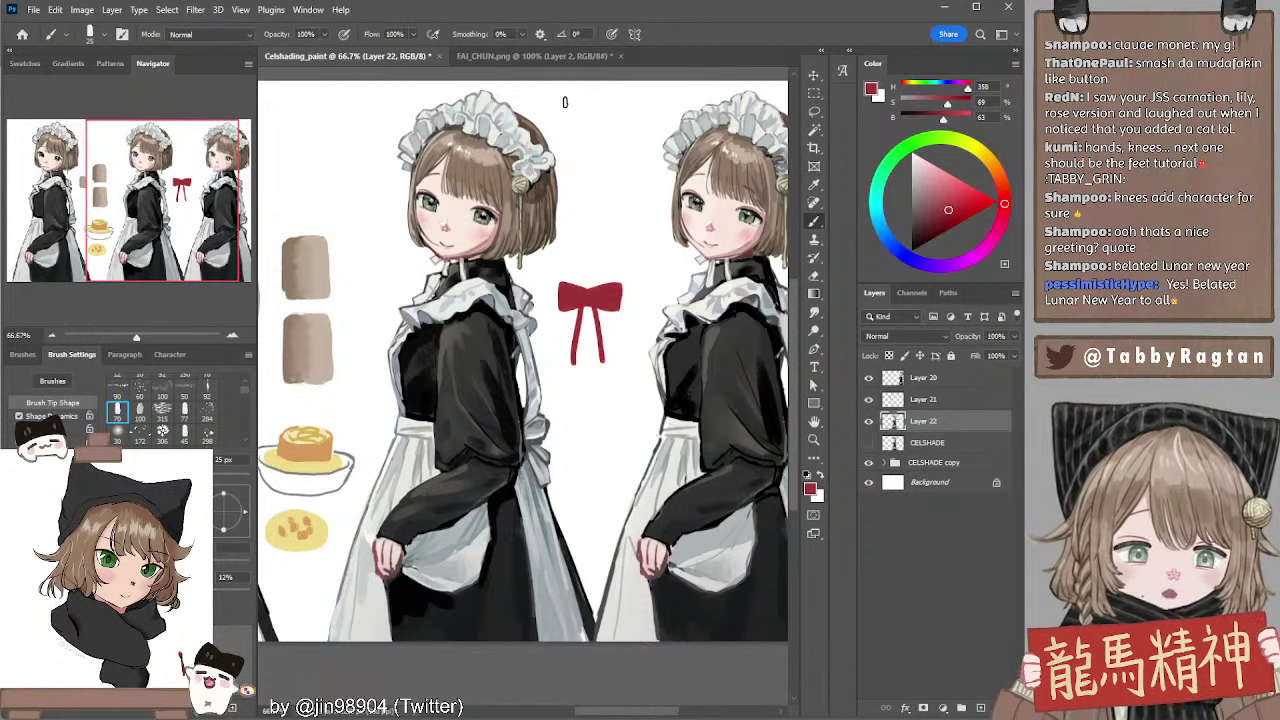
pyautogui.moveTo(557, 107)
pyautogui.mouseDown()
pyautogui.moveTo(646, 106)
pyautogui.moveTo(542, 109)
pyautogui.moveTo(655, 101)
pyautogui.moveTo(549, 103)
pyautogui.mouseUp()
pyautogui.hotkey('ctrl', 'z')
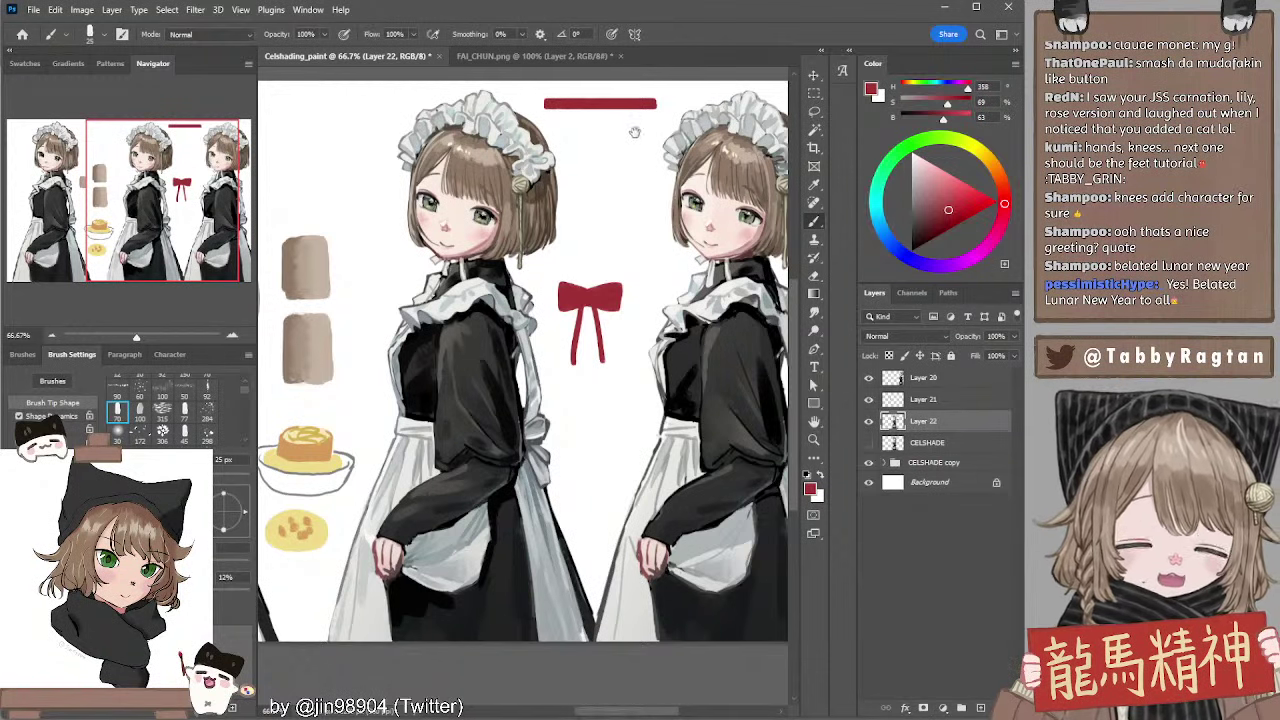
# Square off both ends of the red ribbon strip with a 20 px eraser
pyautogui.moveTo(634, 132)
pyautogui.mouseDown()
pyautogui.moveTo(550, 162)
pyautogui.moveTo(558, 155)
pyautogui.mouseUp()
pyautogui.press('l')
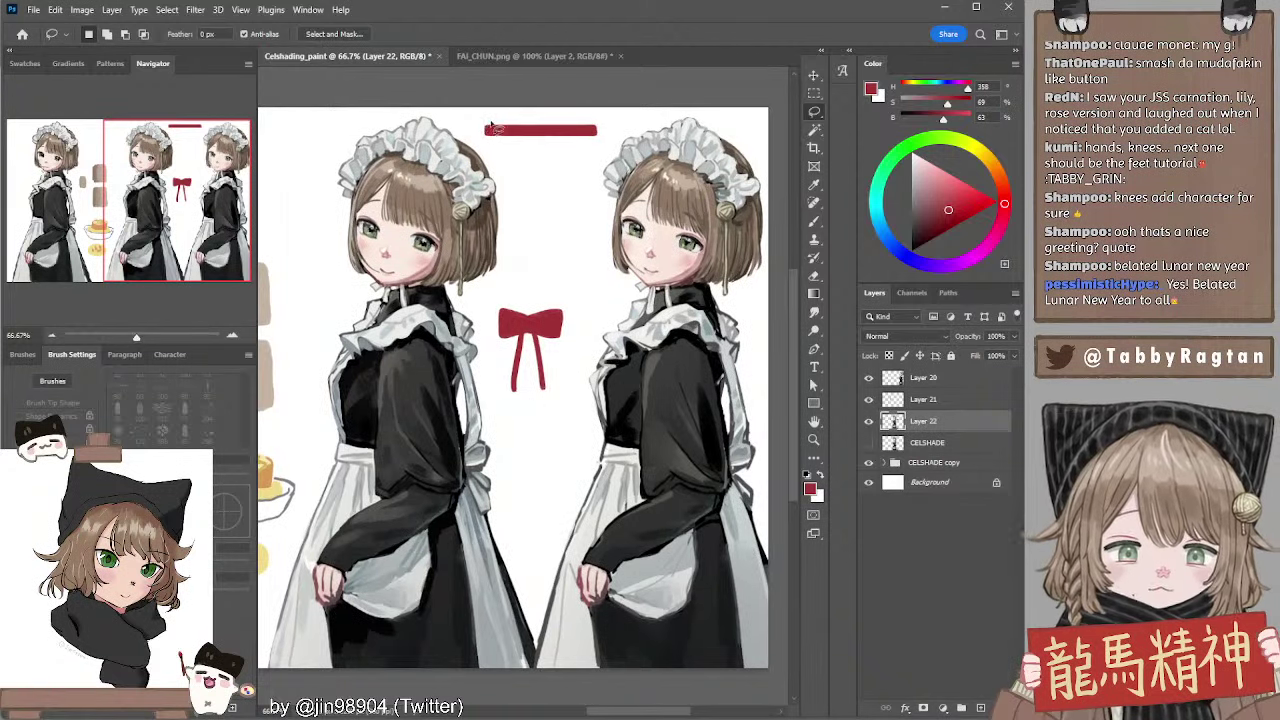
pyautogui.press('e')
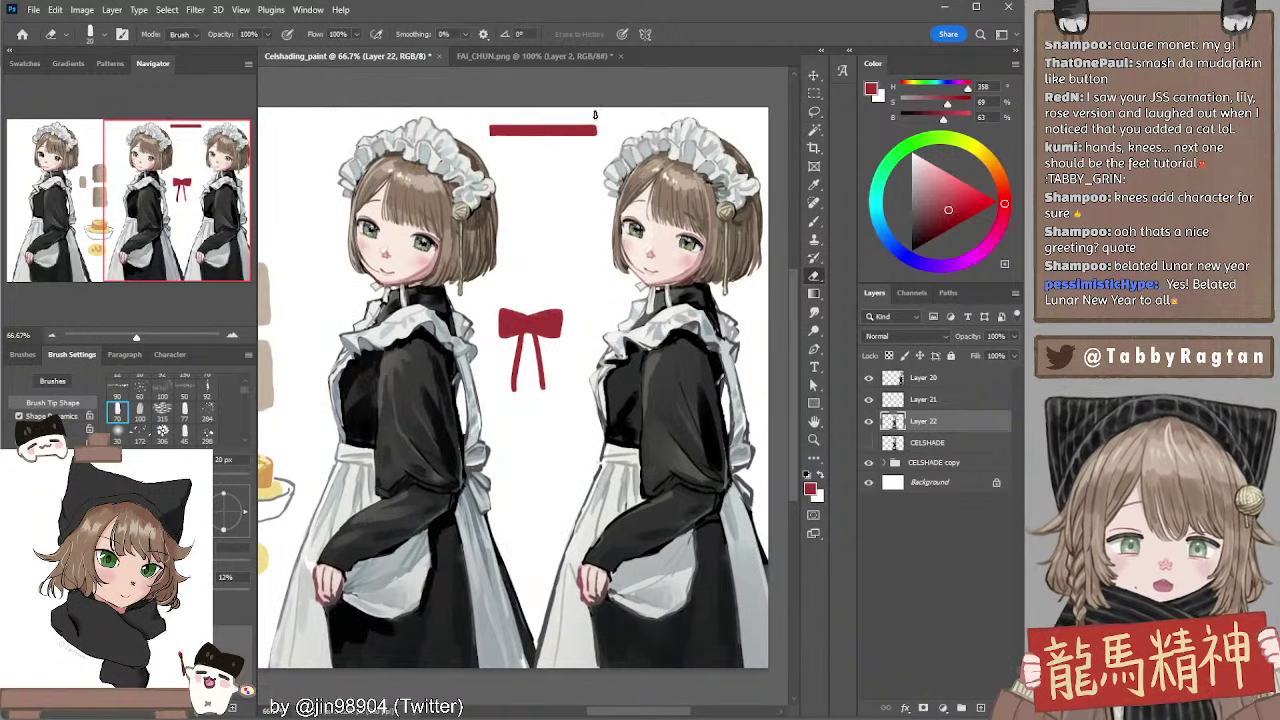
pyautogui.moveTo(595, 115); pyautogui.dragTo(597, 140)
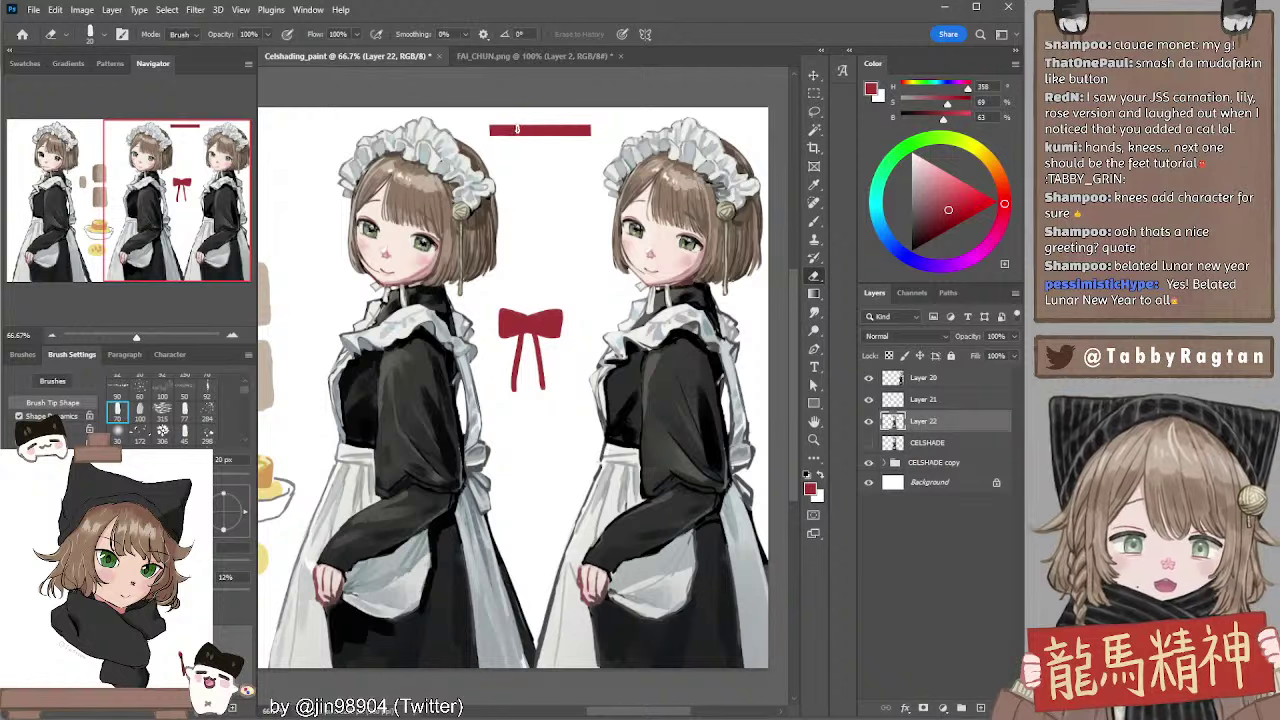
# Paint a second red bow with short wide tails between the strip and the first bow, and define its knot in darker red
pyautogui.scroll(-2, 560, 200)
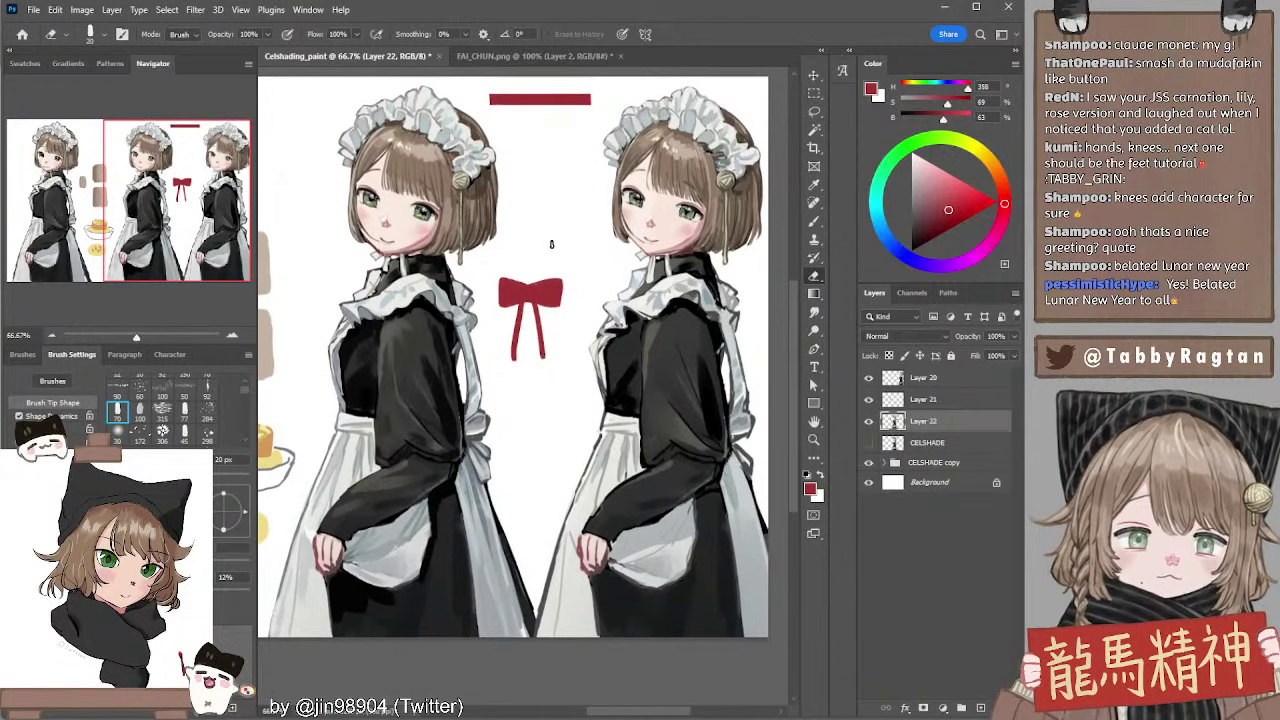
pyautogui.press('l')
pyautogui.press('b')
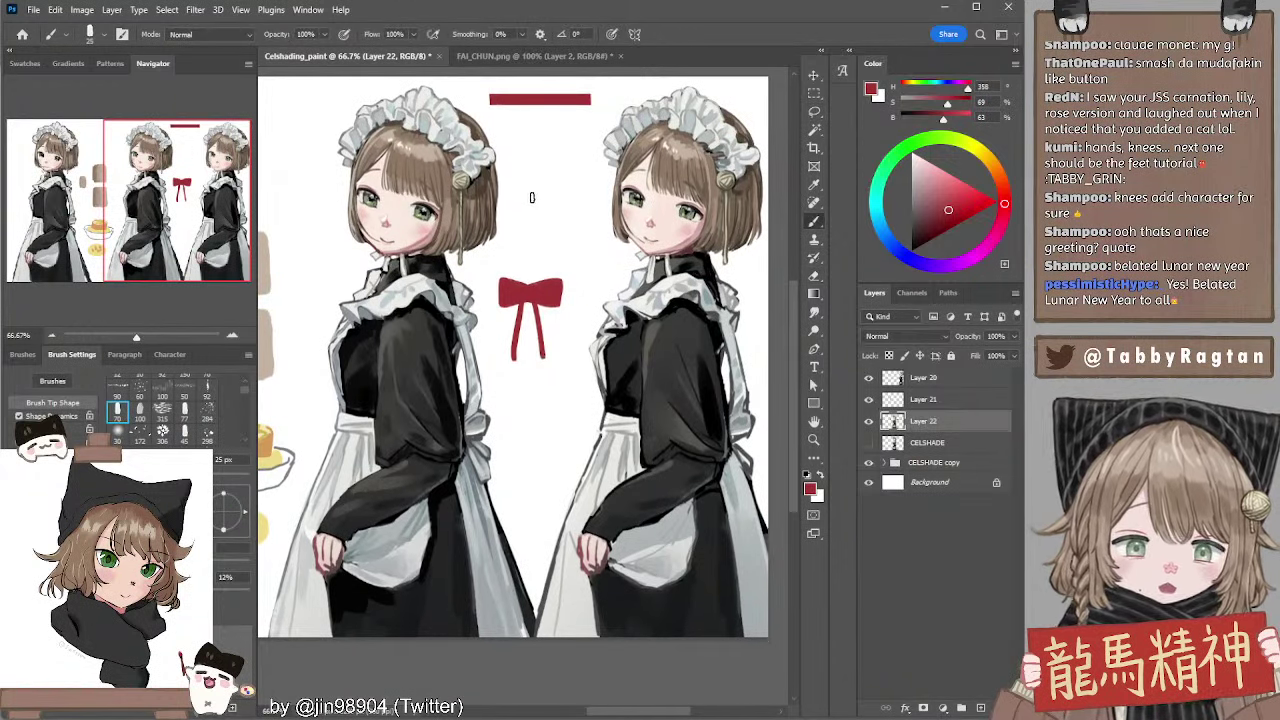
pyautogui.moveTo(545, 200)
pyautogui.mouseDown()
pyautogui.moveTo(522, 202)
pyautogui.moveTo(562, 204)
pyautogui.mouseUp()
pyautogui.hotkey('ctrl', 'z')
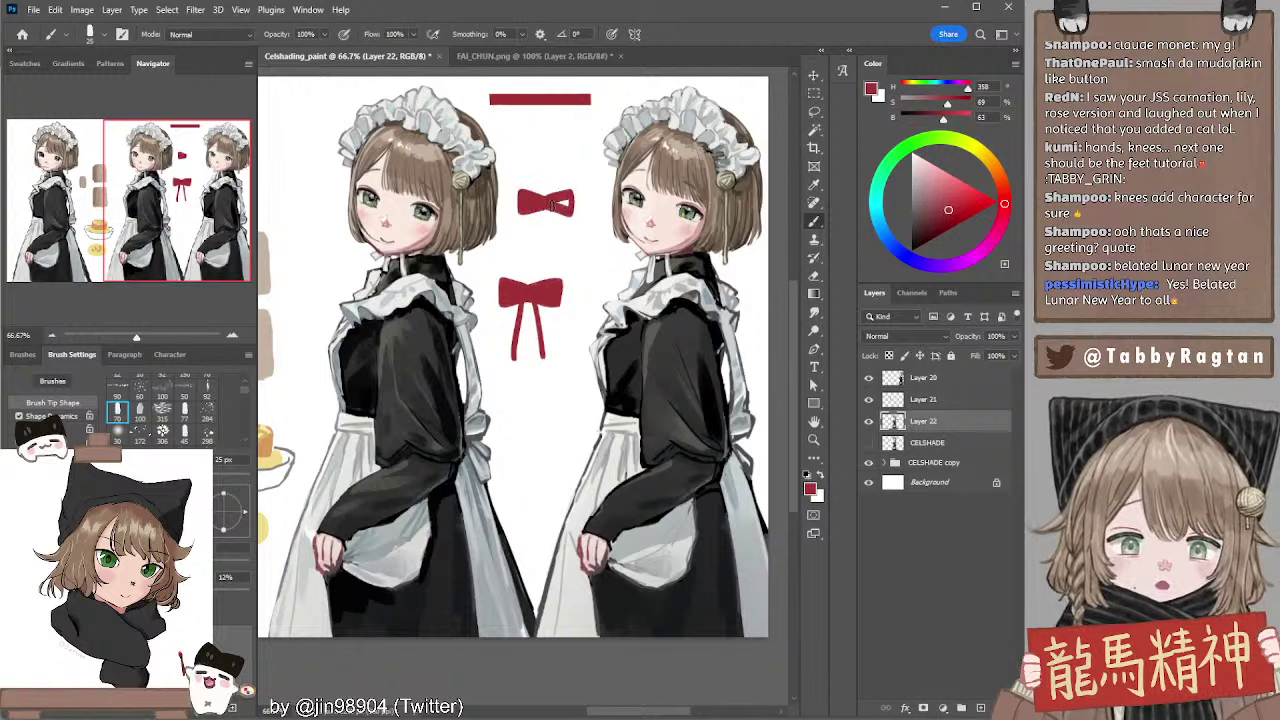
pyautogui.moveTo(532, 233)
pyautogui.mouseDown()
pyautogui.moveTo(538, 215)
pyautogui.moveTo(567, 228)
pyautogui.moveTo(571, 210)
pyautogui.mouseUp()
pyautogui.click(931, 224)
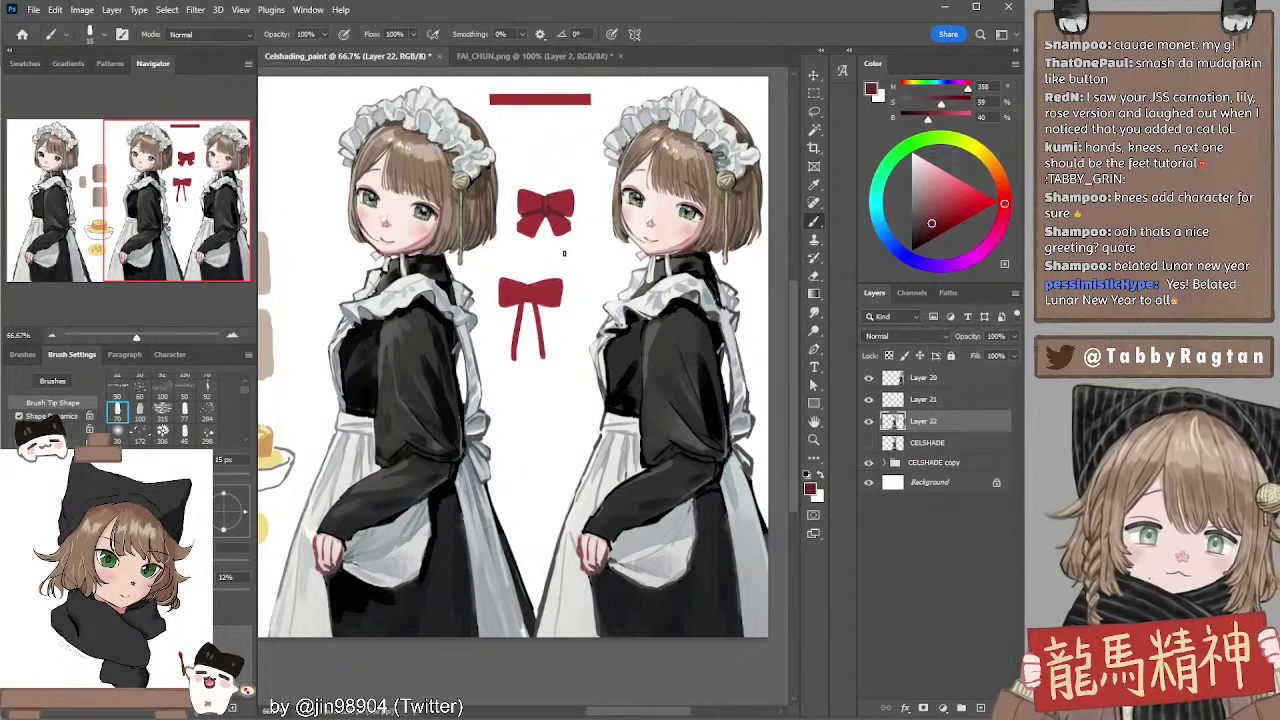
# Try marking the second bow's loop height and tail width with dark red measuring brackets in a 9 px brush
pyautogui.press('[')
pyautogui.press('[')
pyautogui.moveTo(510, 235); pyautogui.dragTo(530, 245)
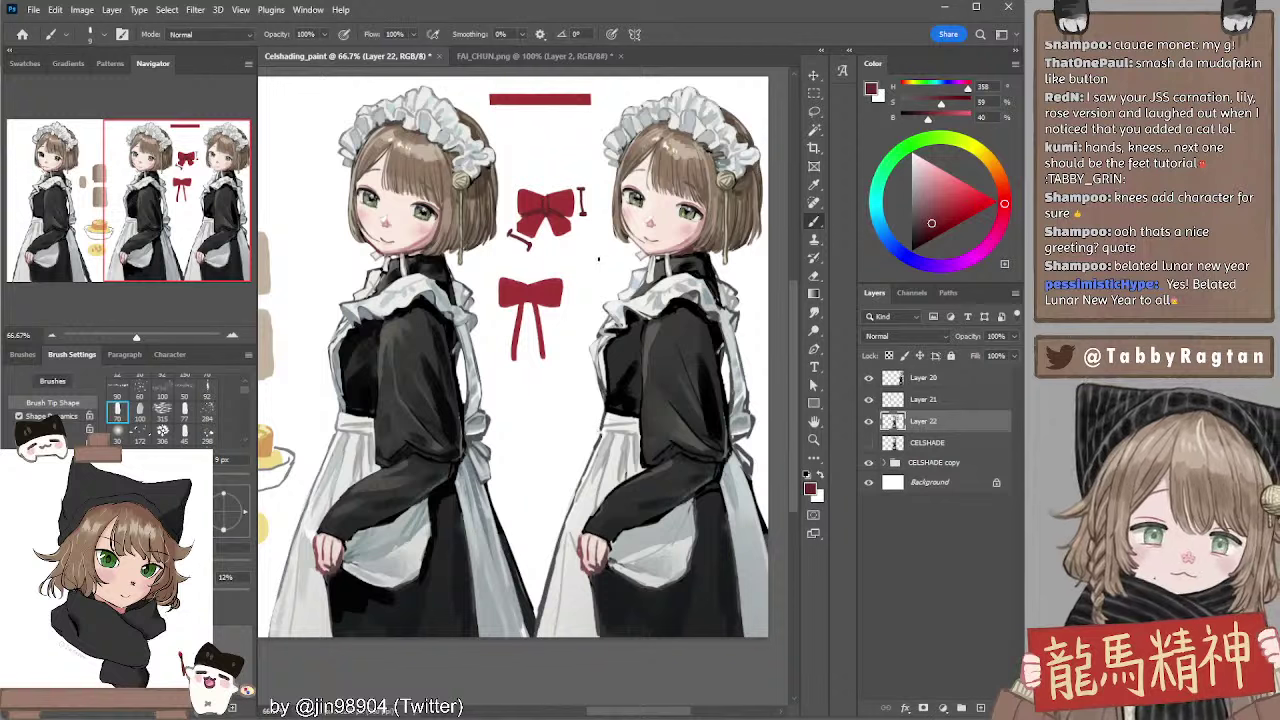
pyautogui.hotkey('ctrl', 'z')
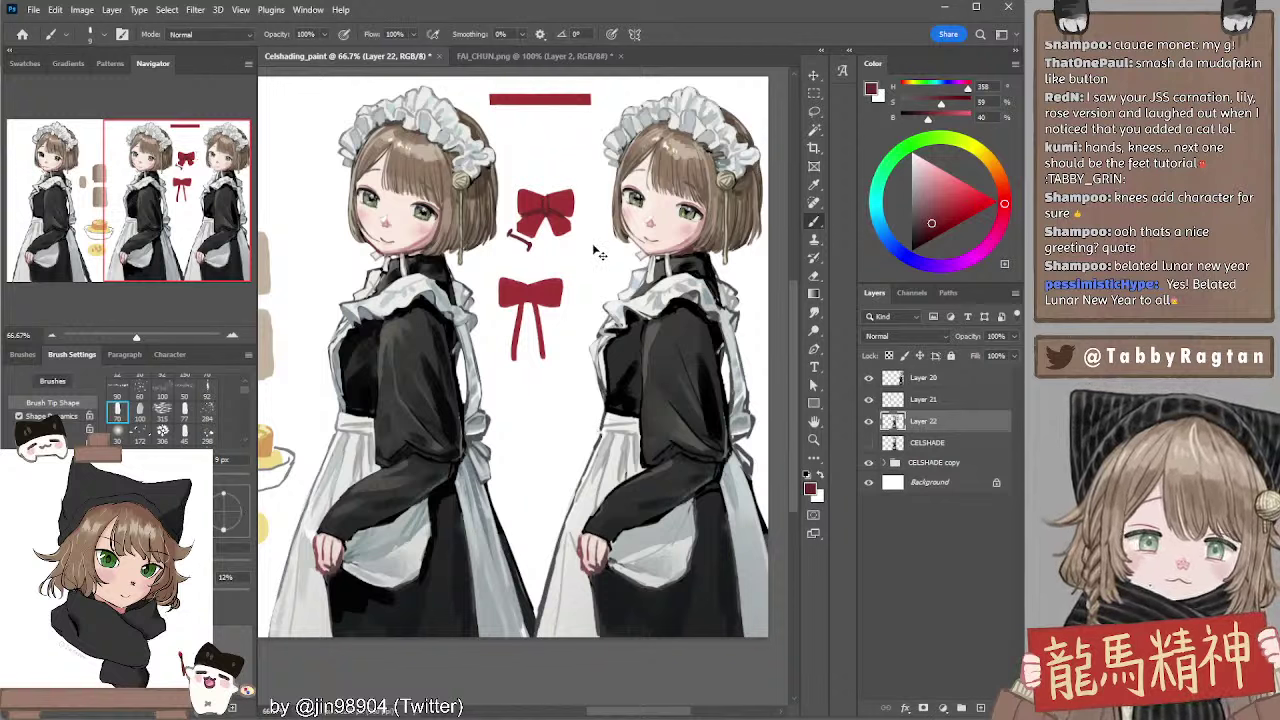
pyautogui.hotkey('ctrl', 'z')
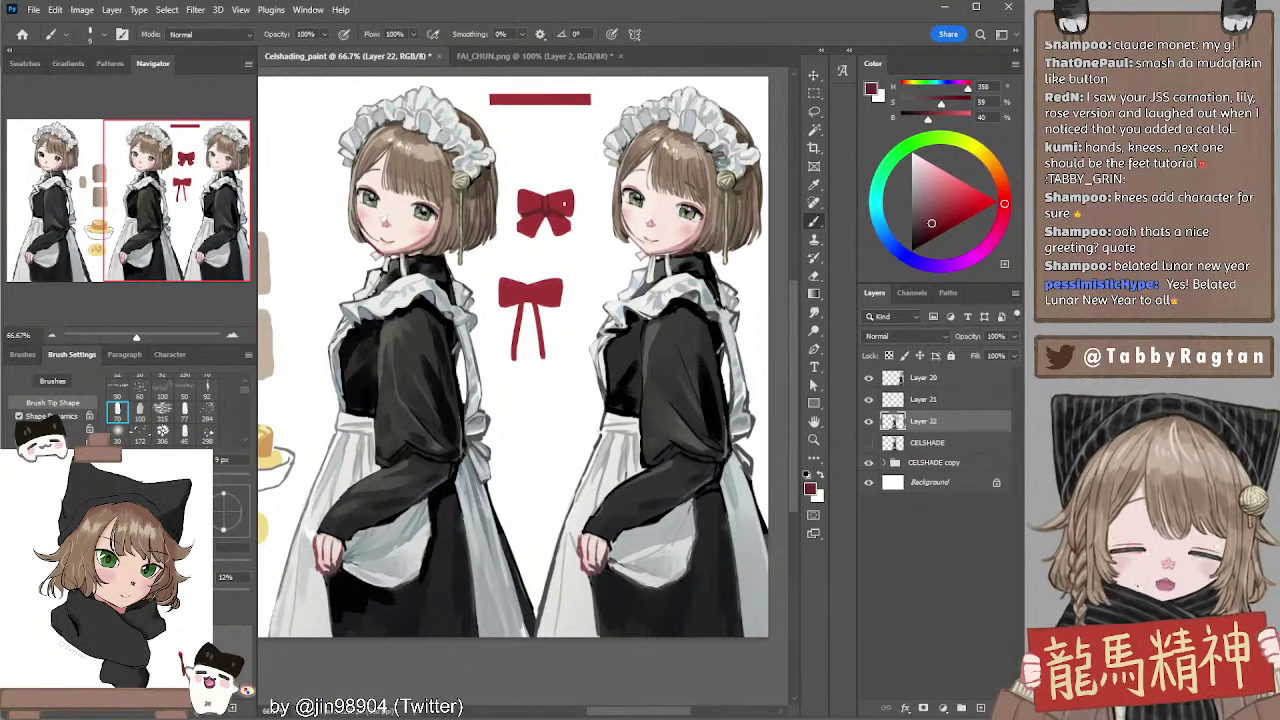
# Shade the folds around the second bow's knot in dark red with a brush of 20 to 25 px
pyautogui.press(']')
pyautogui.press(']')
pyautogui.press(']')
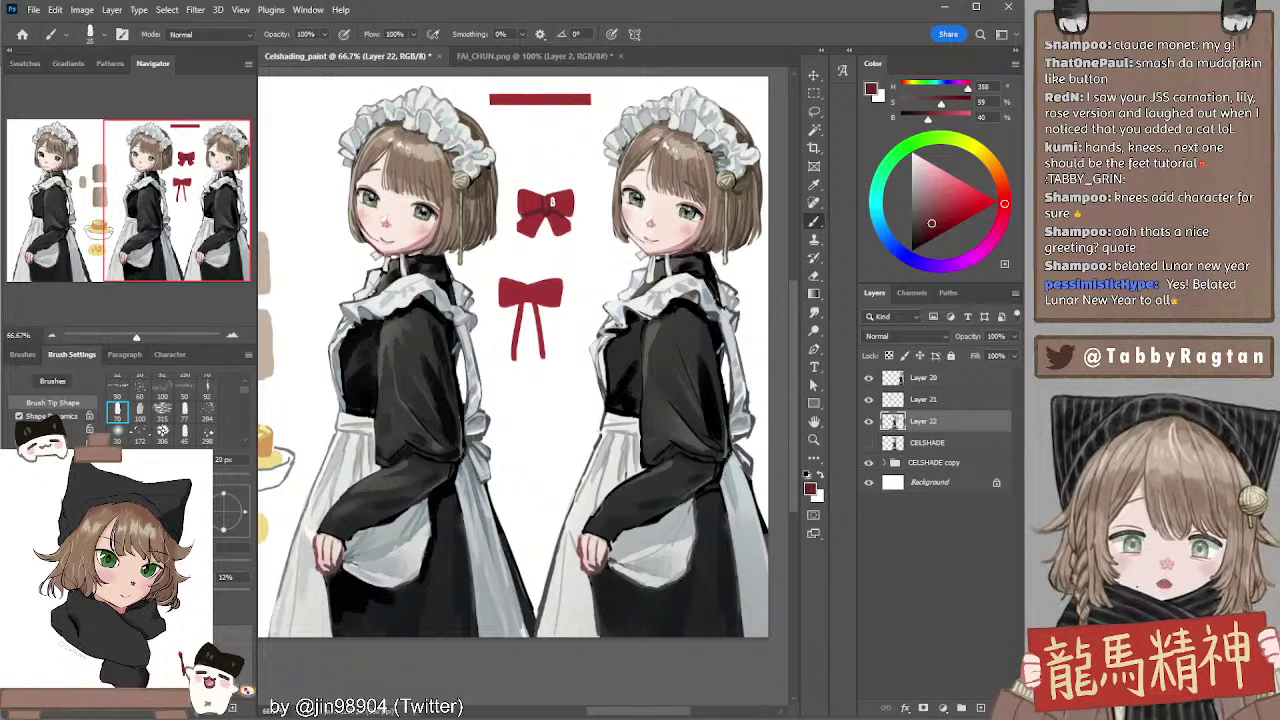
pyautogui.press(']')
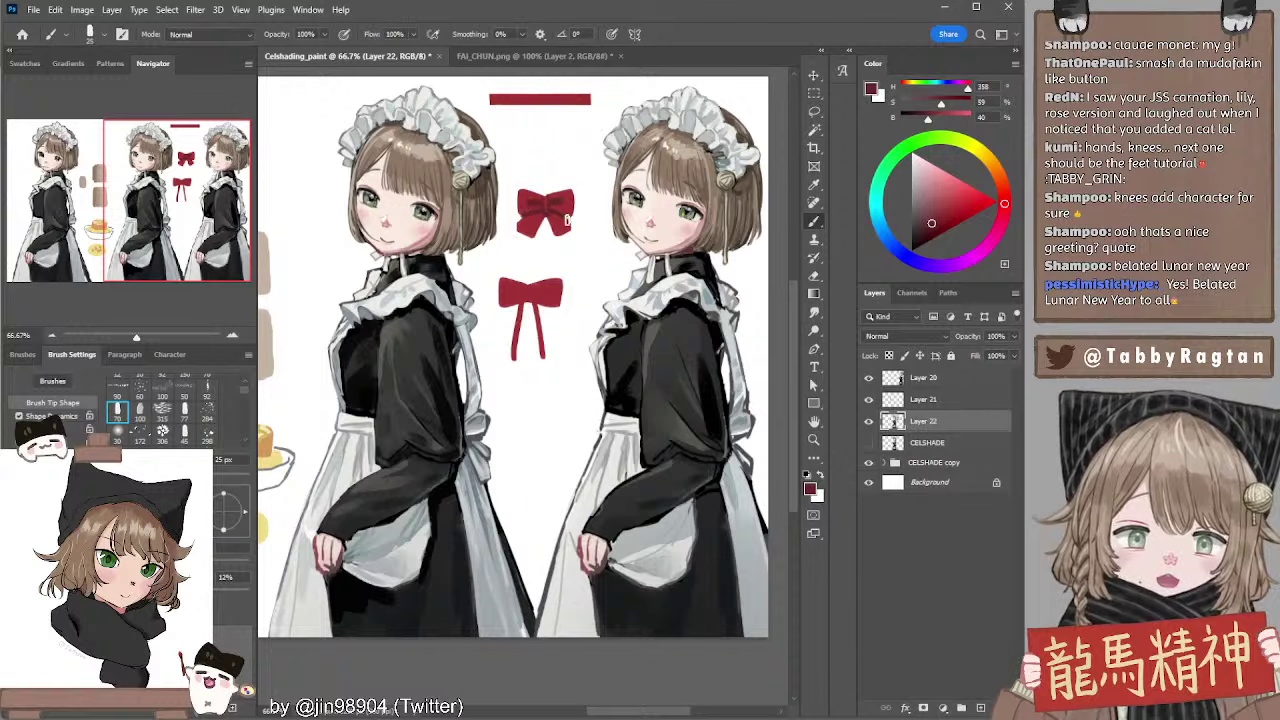
# Paint a looped ribbon band between the strip and the second bow in sampled red, with a dark red inner side
pyautogui.moveTo(530, 124)
pyautogui.mouseDown()
pyautogui.moveTo(556, 144)
pyautogui.moveTo(547, 135)
pyautogui.moveTo(571, 133)
pyautogui.moveTo(518, 138)
pyautogui.moveTo(566, 133)
pyautogui.moveTo(542, 150)
pyautogui.moveTo(570, 147)
pyautogui.moveTo(560, 158)
pyautogui.mouseUp()
pyautogui.hotkey('ctrl', 'z')
pyautogui.press('[')
pyautogui.press('[')
pyautogui.hotkey('ctrl', 'z')
pyautogui.keyDown('alt'); pyautogui.click(568, 198); pyautogui.keyUp('alt')
pyautogui.hotkey('ctrl', 'z')
pyautogui.press(']')
pyautogui.press(']')
pyautogui.press(']')
pyautogui.press(']')
pyautogui.keyDown('alt'); pyautogui.click(569, 205); pyautogui.keyUp('alt')
pyautogui.hotkey('ctrl', 'z')
pyautogui.keyDown('alt'); pyautogui.click(553, 201); pyautogui.keyUp('alt')
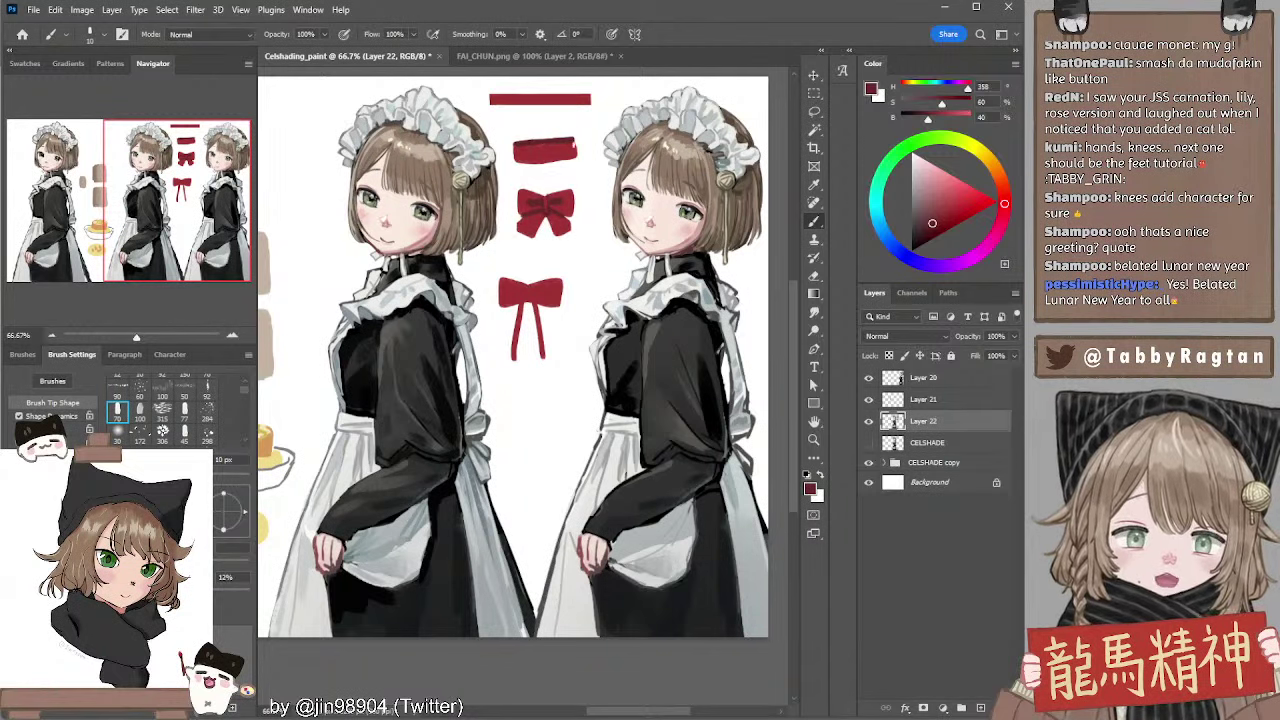
pyautogui.keyDown('alt'); pyautogui.click(577, 146); pyautogui.keyUp('alt')
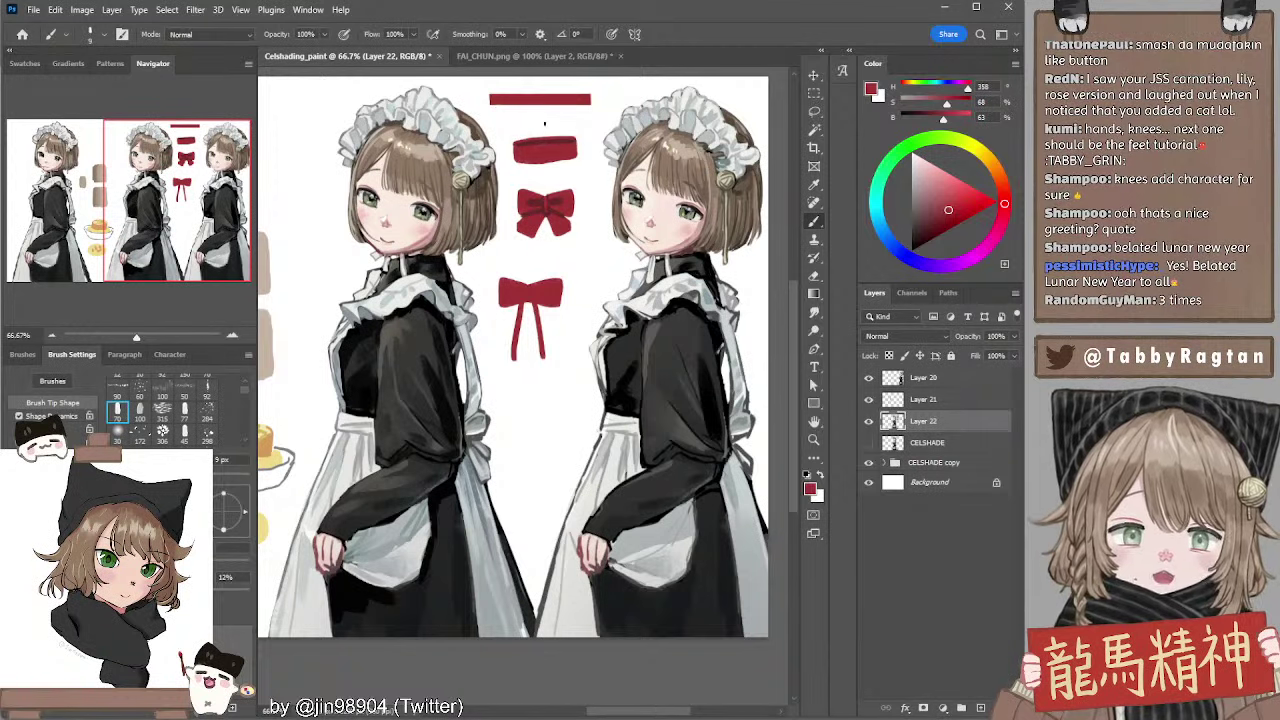
# Paint a vertical light pink band across the middle of the looped ribbon with a 25 px brush
pyautogui.keyDown('alt'); pyautogui.click(543, 99); pyautogui.keyUp('alt')
pyautogui.press(']')
pyautogui.press(']')
pyautogui.press(']')
pyautogui.press(']')
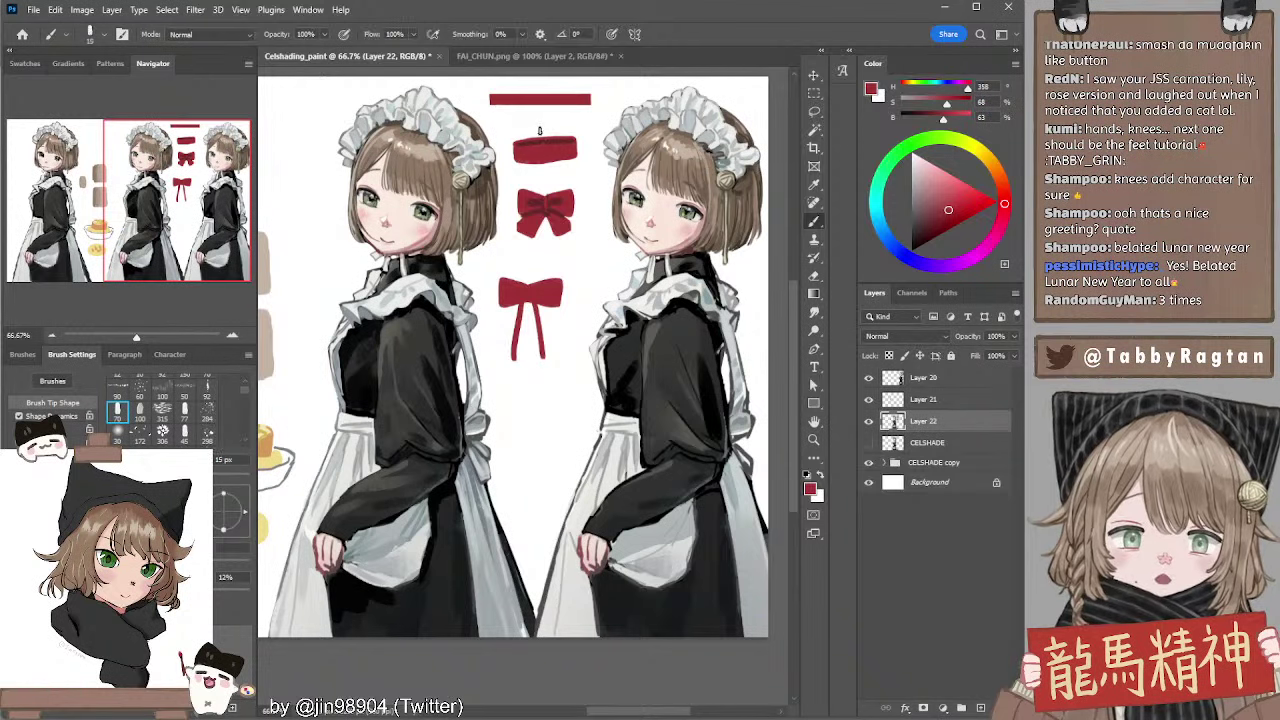
pyautogui.keyDown('alt'); pyautogui.click(548, 140); pyautogui.keyUp('alt')
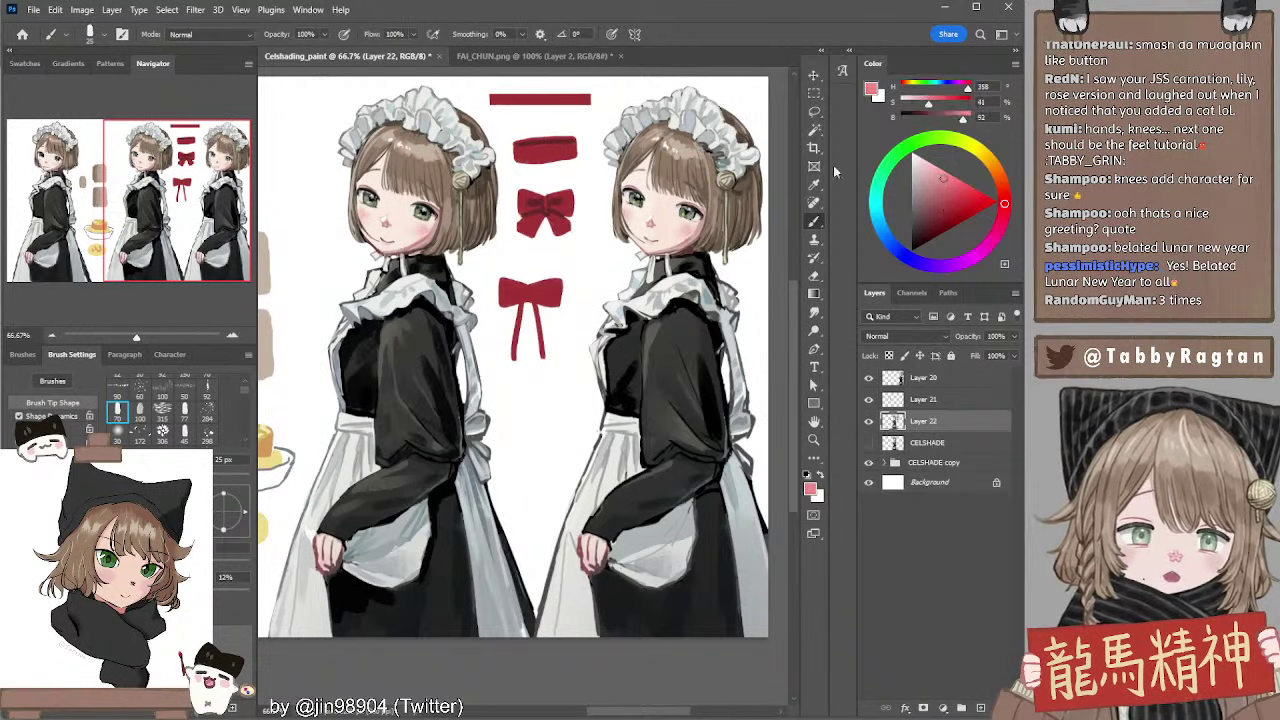
pyautogui.moveTo(540, 132)
pyautogui.mouseDown()
pyautogui.moveTo(547, 170)
pyautogui.moveTo(547, 129)
pyautogui.mouseUp()
pyautogui.hotkey('ctrl', 'z')
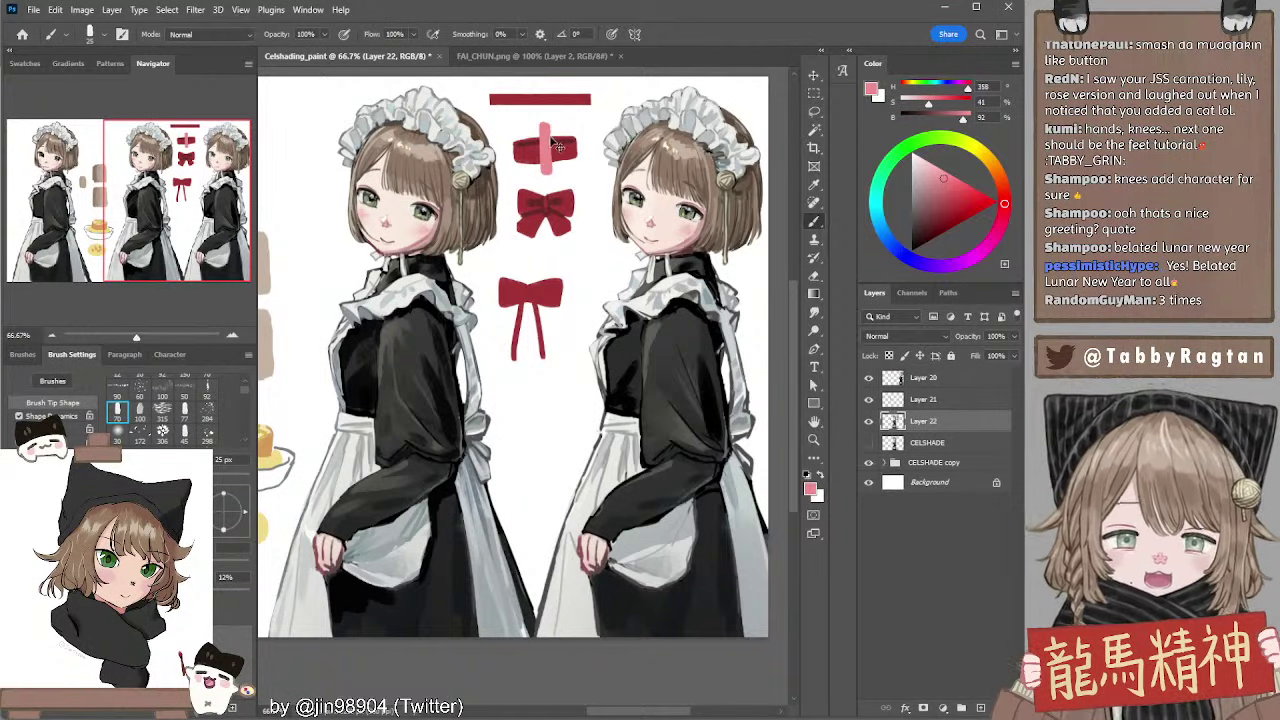
# Pinch the looped ribbon into a bow with a 20 px eraser and paint a small light pink knot in place of the band
pyautogui.hotkey('ctrl', 'z')
pyautogui.press('e')
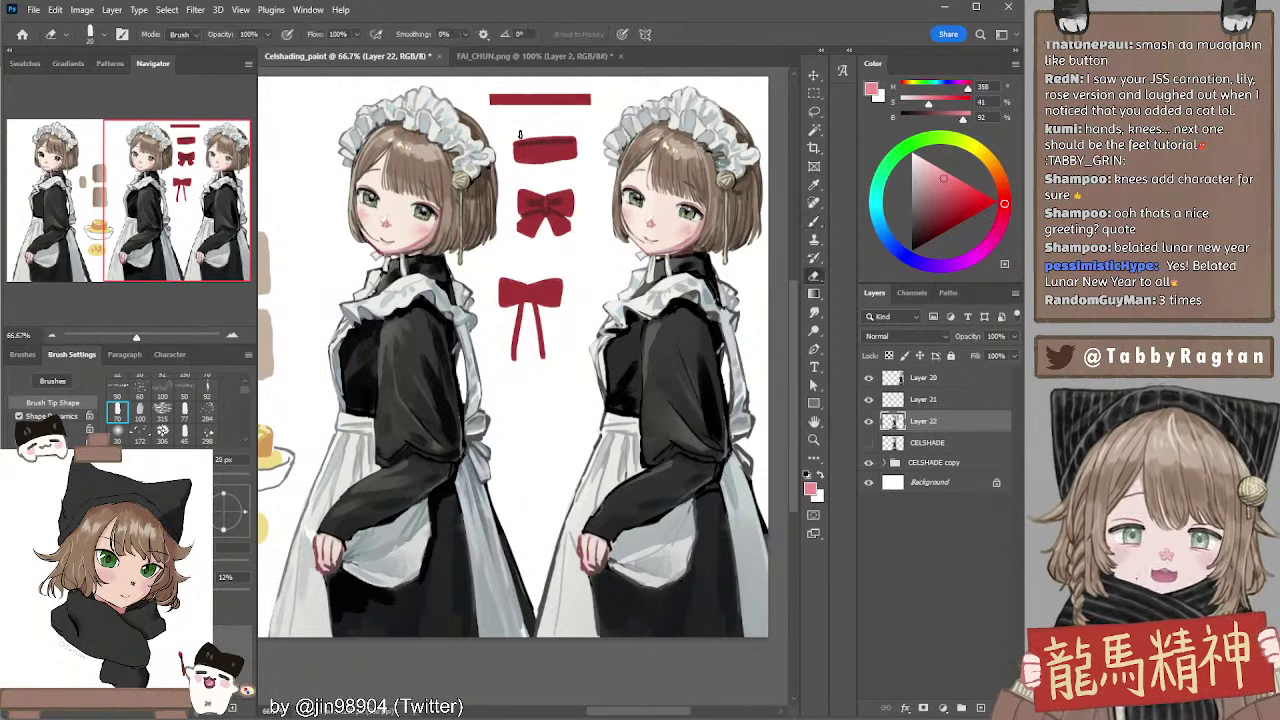
pyautogui.moveTo(520, 134)
pyautogui.mouseDown()
pyautogui.moveTo(558, 133)
pyautogui.moveTo(520, 136)
pyautogui.moveTo(550, 159)
pyautogui.mouseUp()
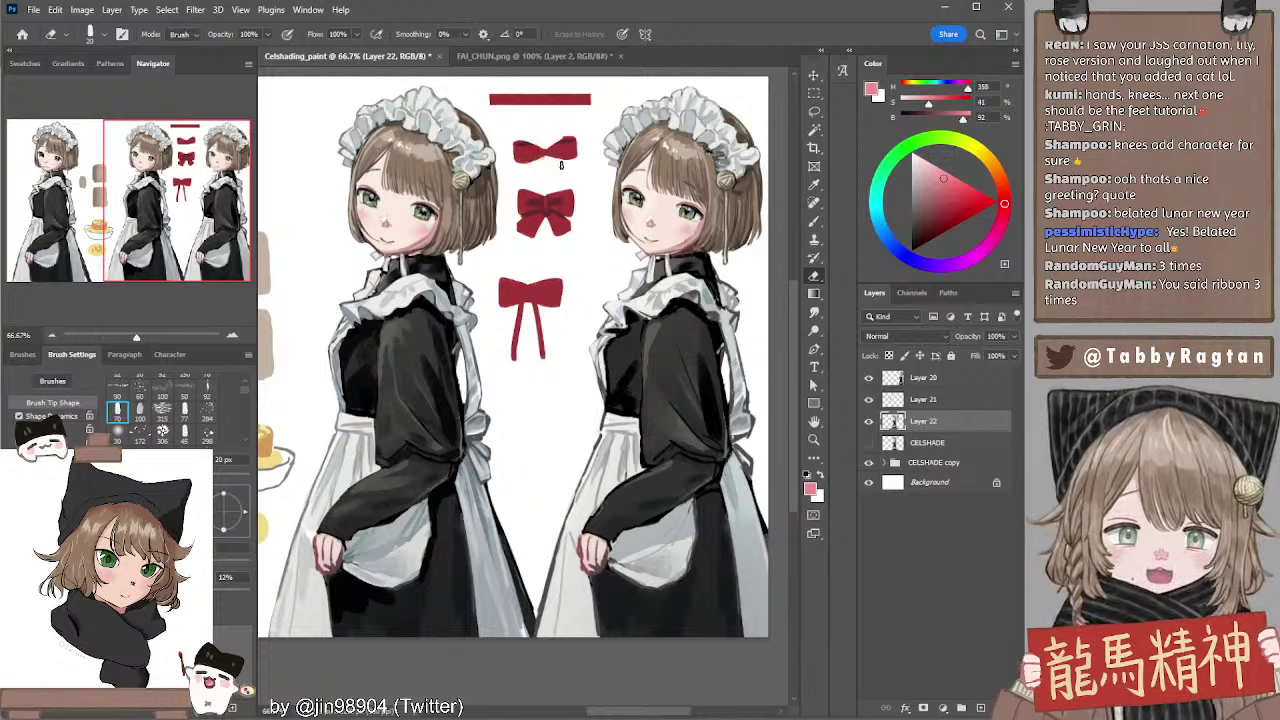
pyautogui.press('b')
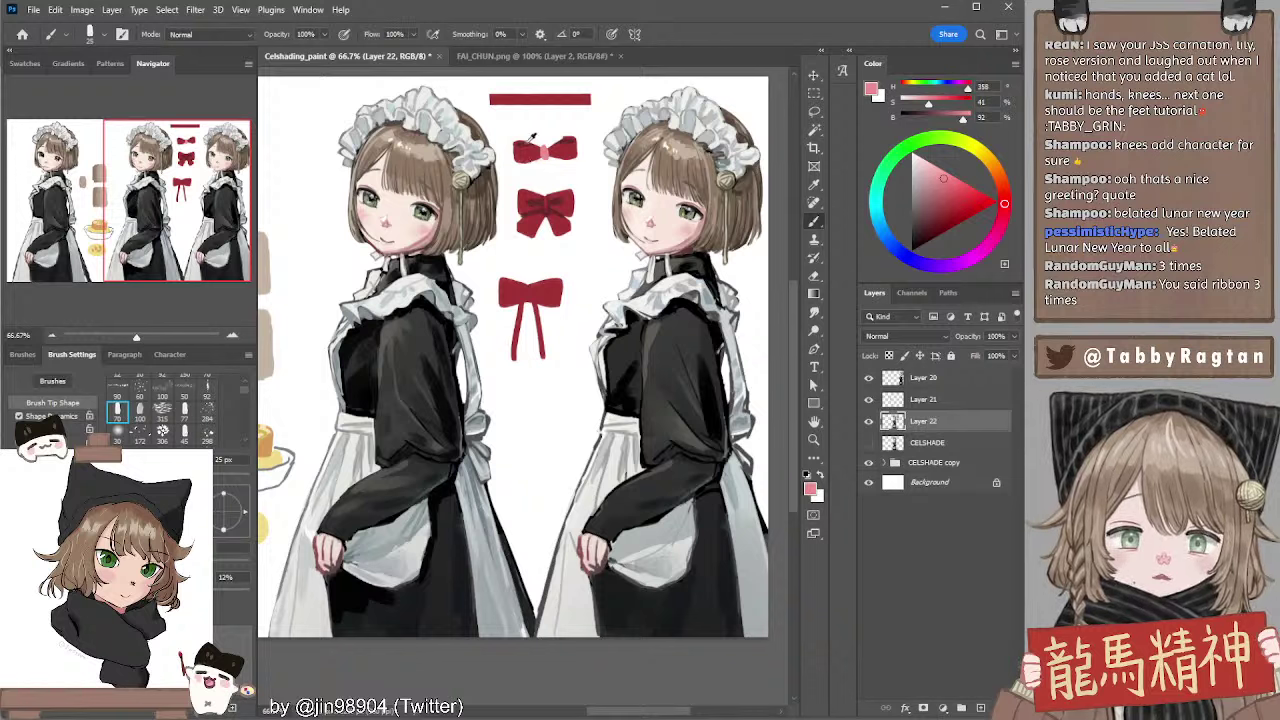
# Paint dark red folds beside the small bow's pink knot, using a sampled colour and a 9 px brush
pyautogui.keyDown('alt'); pyautogui.click(526, 148); pyautogui.keyUp('alt')
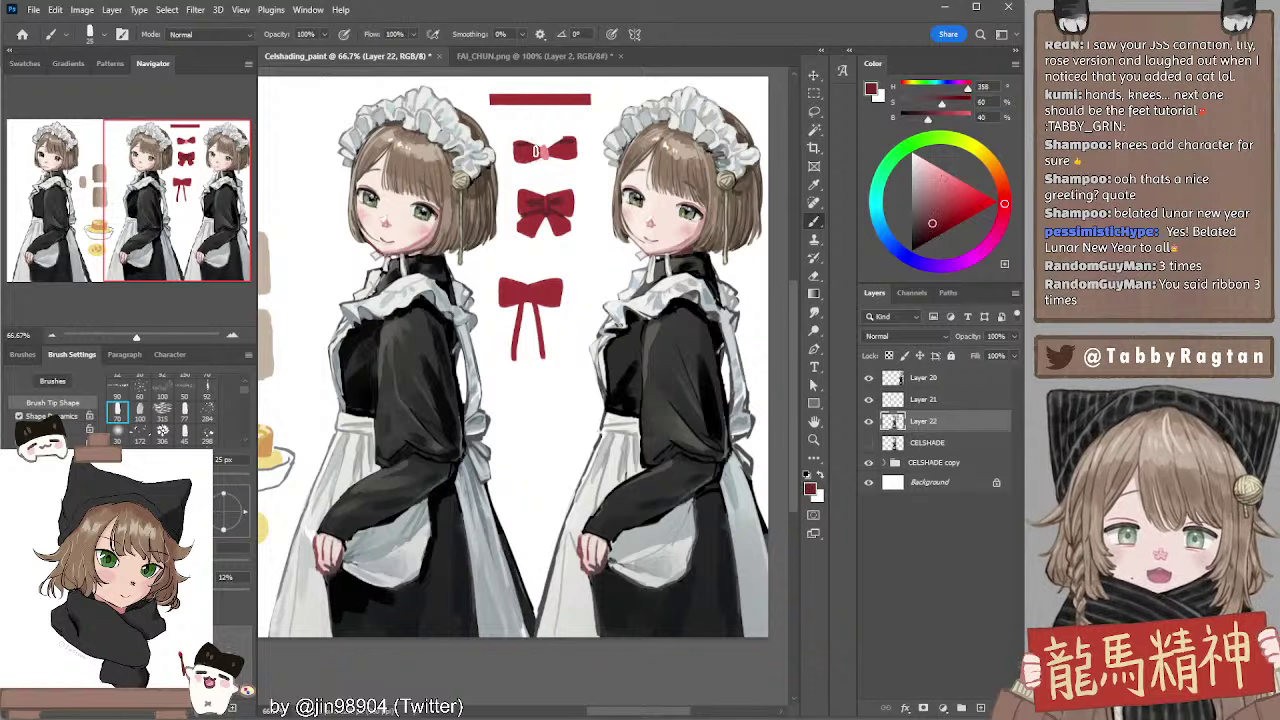
pyautogui.press('[')
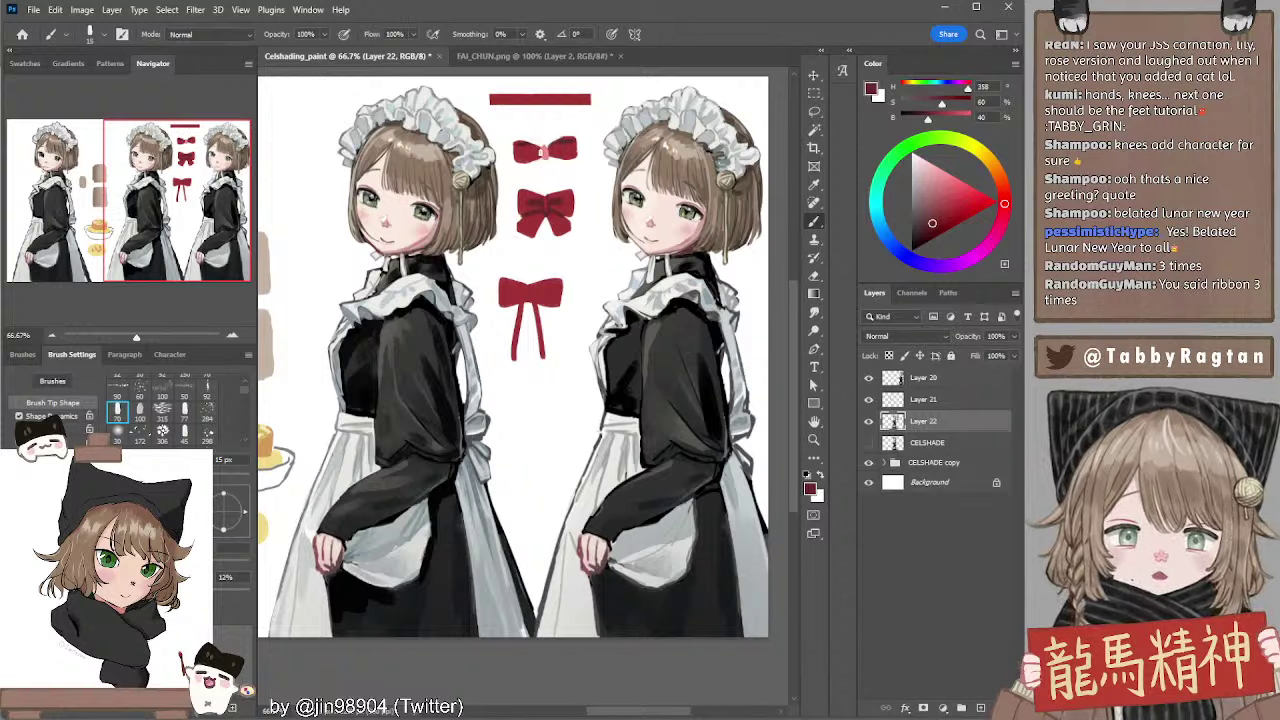
pyautogui.press('[')
pyautogui.press('[')
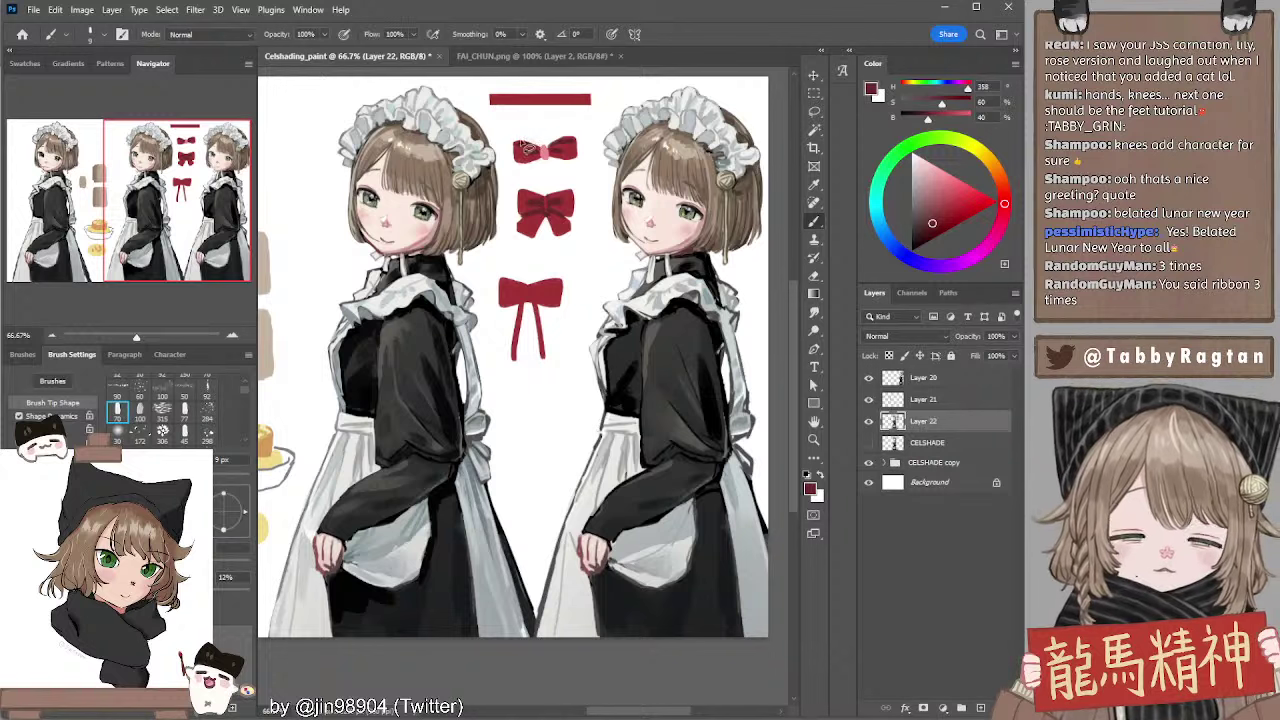
# Select the small pink-knotted bow with the Lasso and move it up closer to the red strip
pyautogui.press('l')
pyautogui.moveTo(518, 138)
pyautogui.mouseDown()
pyautogui.moveTo(586, 166)
pyautogui.moveTo(522, 143)
pyautogui.moveTo(559, 138)
pyautogui.mouseUp()
pyautogui.hotkey('ctrl', 'd')
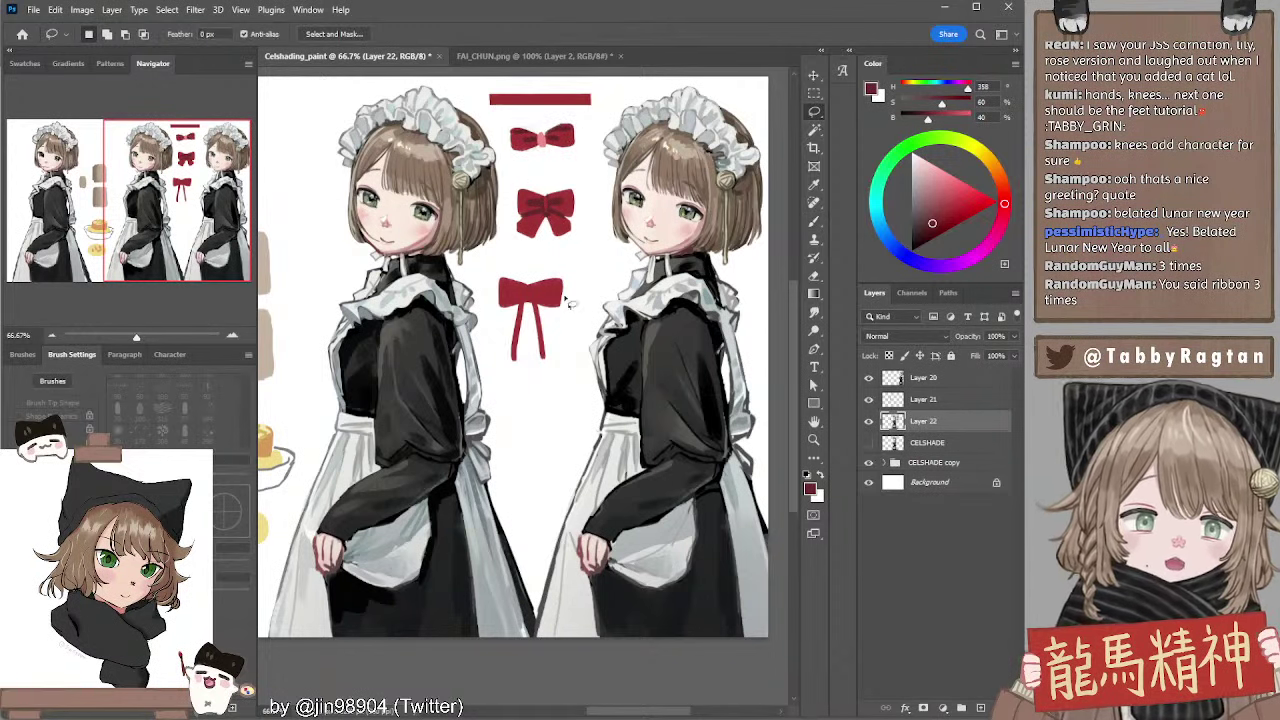
pyautogui.scroll(-2, 566, 300)
pyautogui.press('b')
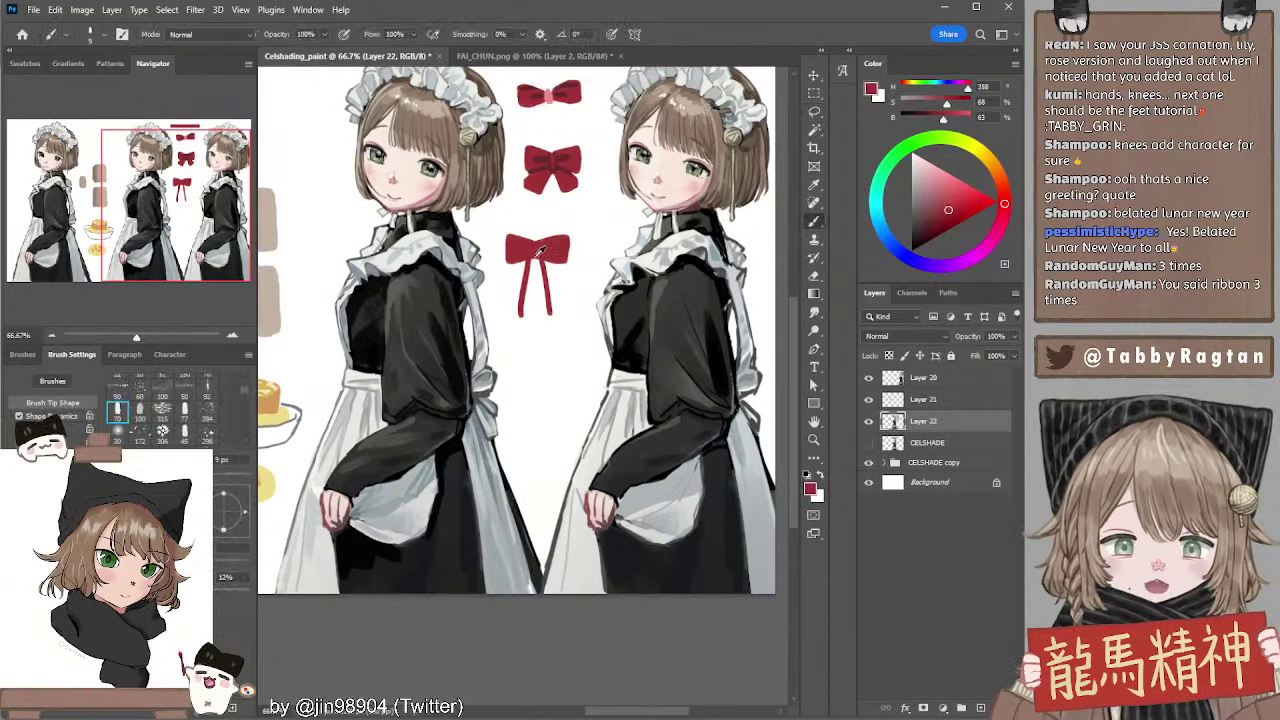
pyautogui.keyDown('alt'); pyautogui.click(542, 250); pyautogui.keyUp('alt')
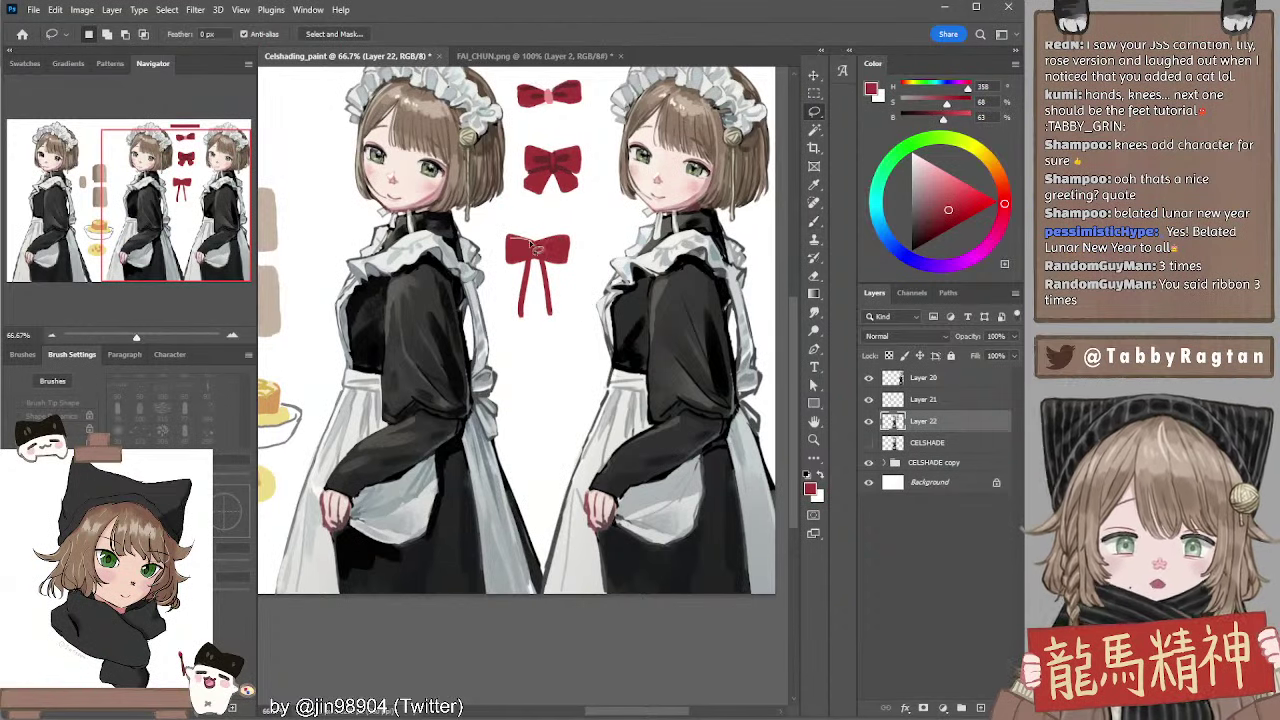
pyautogui.press('b')
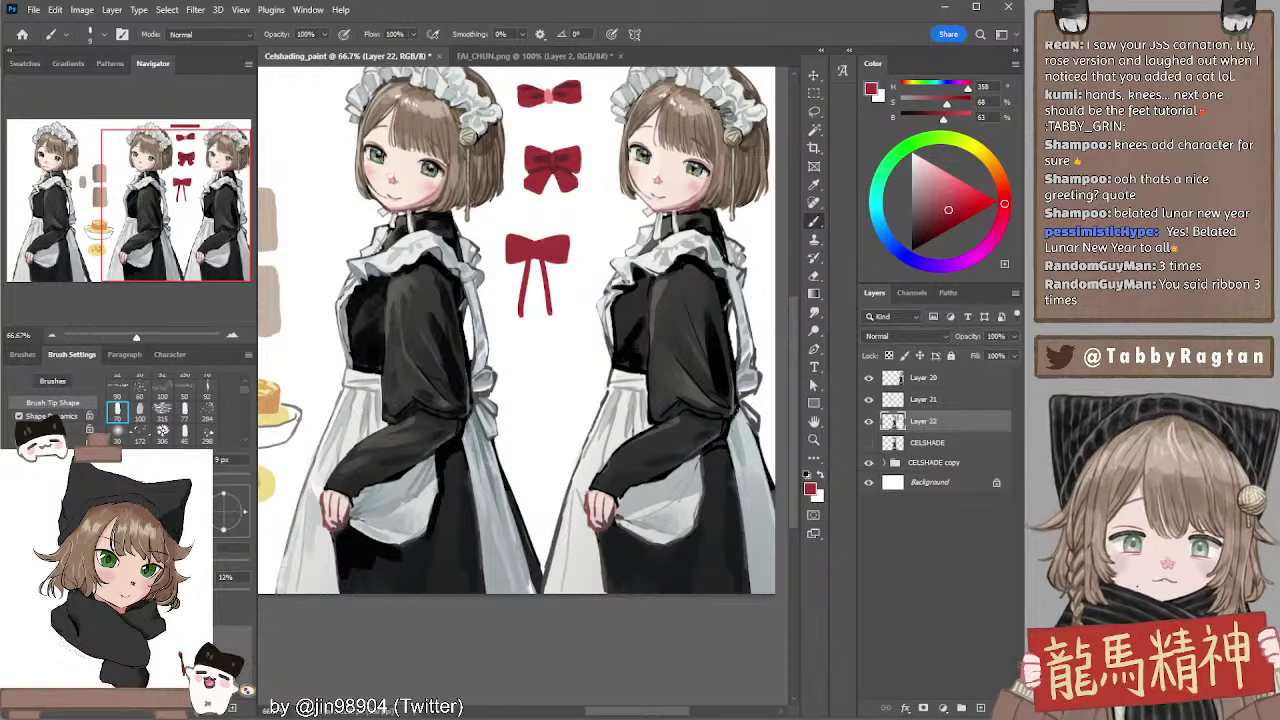
pyautogui.moveTo(592, 193); pyautogui.dragTo(654, 248)
pyautogui.press('l')
pyautogui.moveTo(565, 112)
pyautogui.mouseDown()
pyautogui.moveTo(552, 104)
pyautogui.moveTo(582, 224)
pyautogui.moveTo(560, 310)
pyautogui.moveTo(606, 410)
pyautogui.moveTo(650, 282)
pyautogui.moveTo(662, 90)
pyautogui.mouseUp()
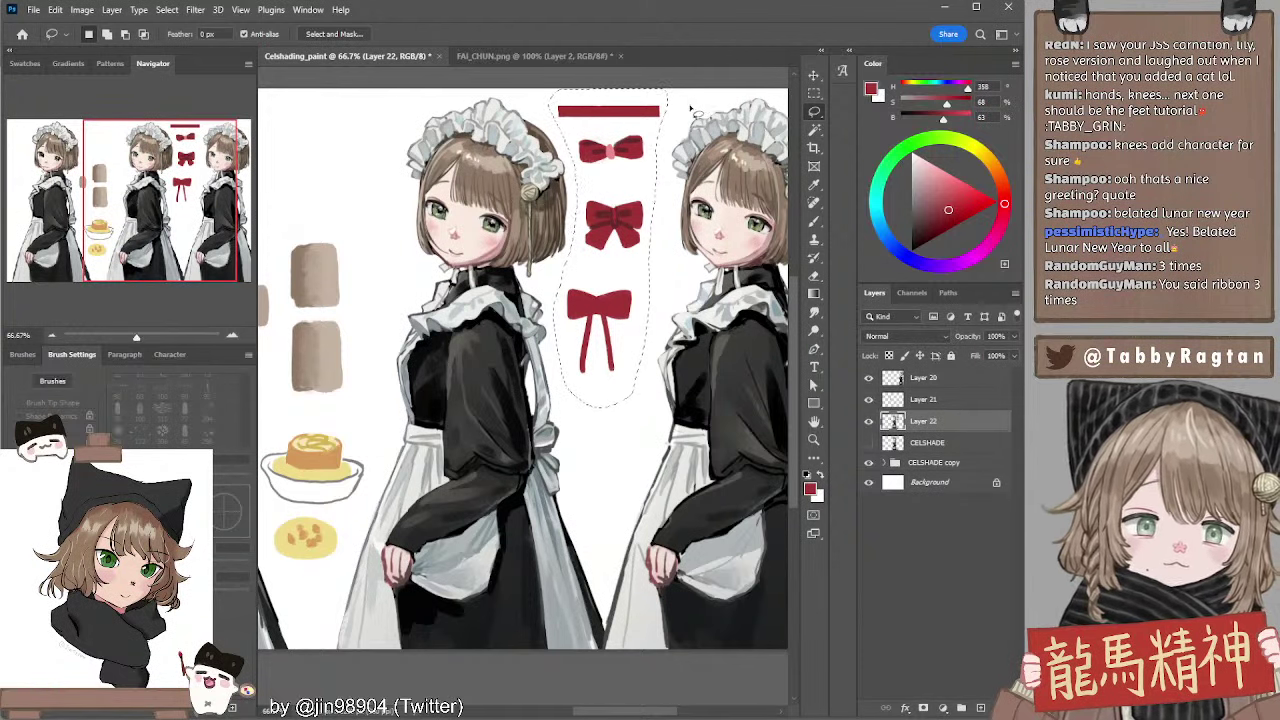
pyautogui.hotkey('ctrl', 'd')
# Erase the knot of the middle demonstration bow and shift its right half slightly away from the left half
pyautogui.press('b')
pyautogui.keyDown('alt'); pyautogui.click(622, 214); pyautogui.keyUp('alt')
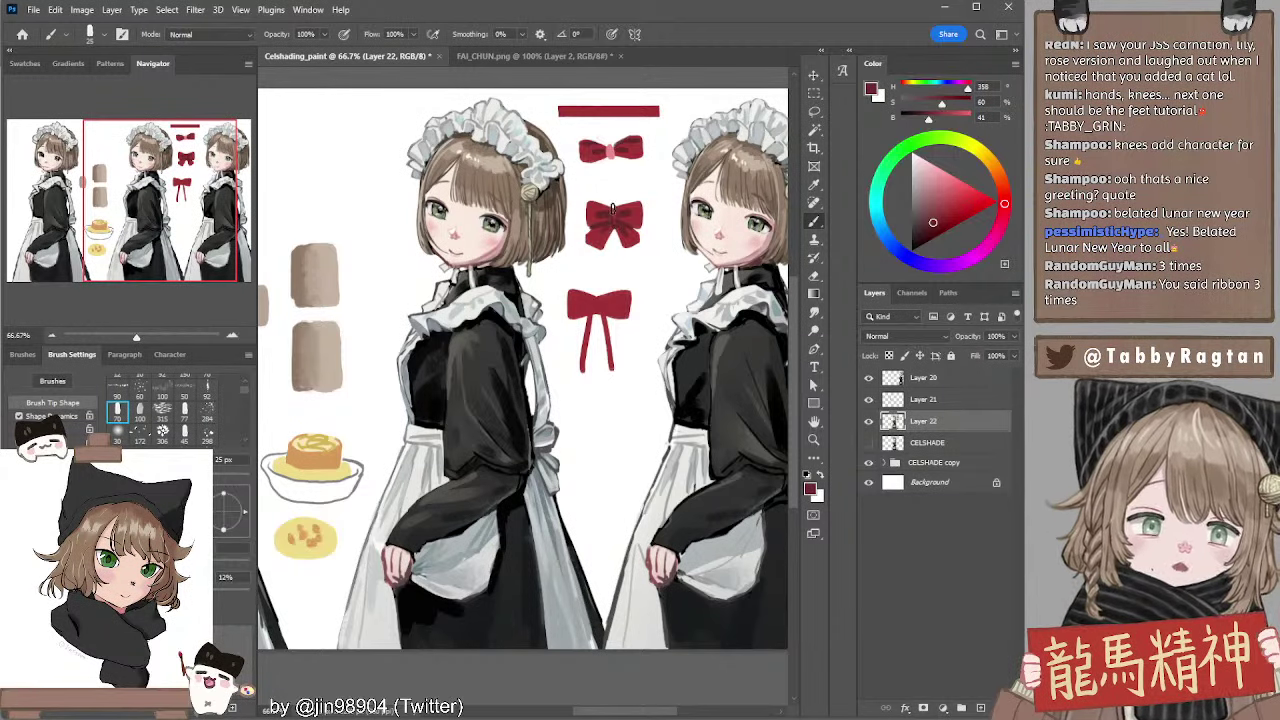
pyautogui.press('e')
pyautogui.press('l')
pyautogui.moveTo(614, 206)
pyautogui.mouseDown()
pyautogui.moveTo(614, 234)
pyautogui.moveTo(642, 197)
pyautogui.moveTo(618, 203)
pyautogui.moveTo(633, 219)
pyautogui.mouseUp()
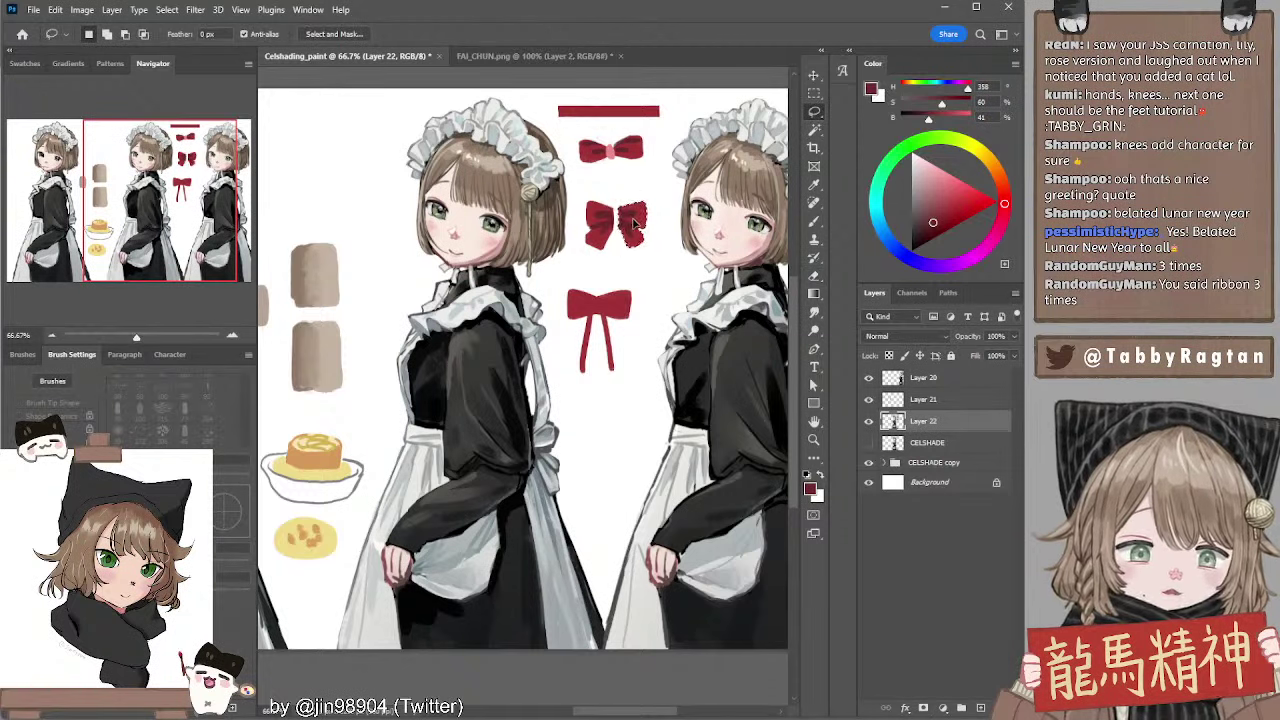
# Repaint the middle bow's knot in sampled red and shade around it in sampled dark red with a 10 to 15 px brush
pyautogui.press('b')
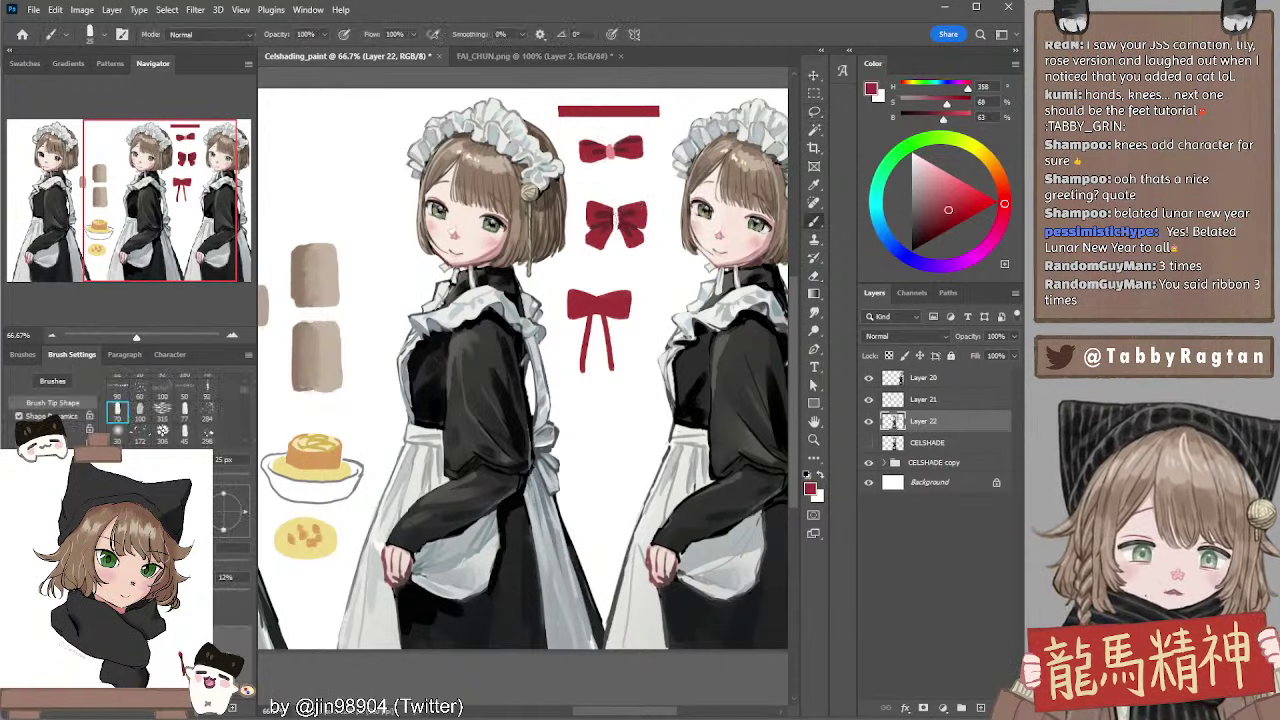
pyautogui.keyDown('alt'); pyautogui.click(616, 216); pyautogui.keyUp('alt')
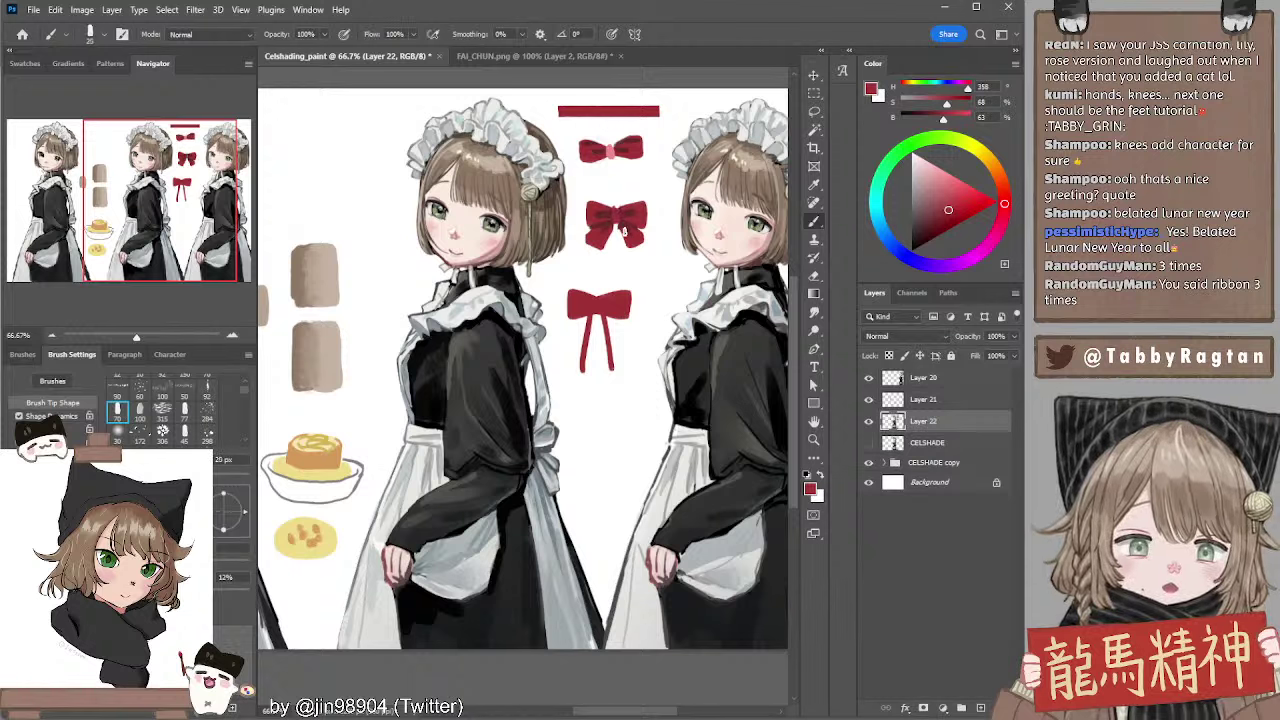
pyautogui.keyDown('alt'); pyautogui.click(623, 216); pyautogui.keyUp('alt')
pyautogui.press('[')
pyautogui.press('[')
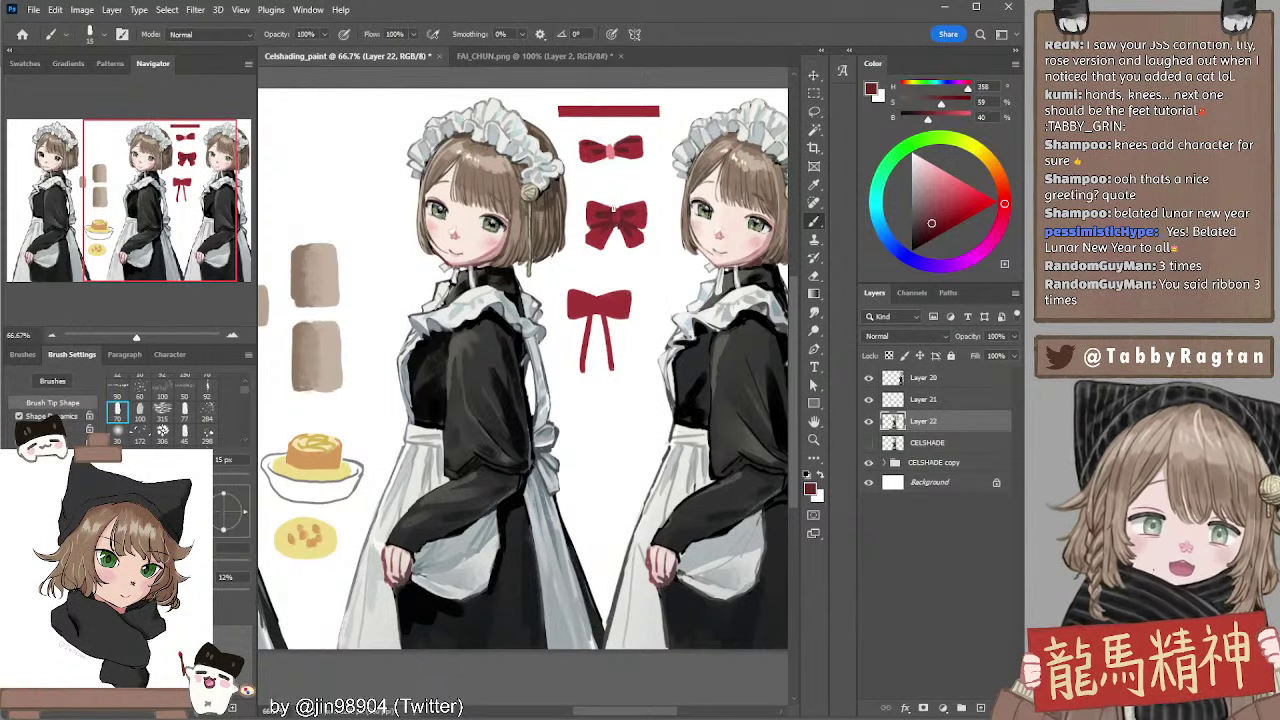
pyautogui.moveTo(611, 208); pyautogui.dragTo(625, 208)
# Refine the dark shading on the middle maid figure's lower sleeve in sampled near-black with a 10 px brush
pyautogui.moveTo(694, 276)
pyautogui.mouseDown()
pyautogui.moveTo(621, 256)
pyautogui.moveTo(647, 279)
pyautogui.moveTo(687, 270)
pyautogui.mouseUp()
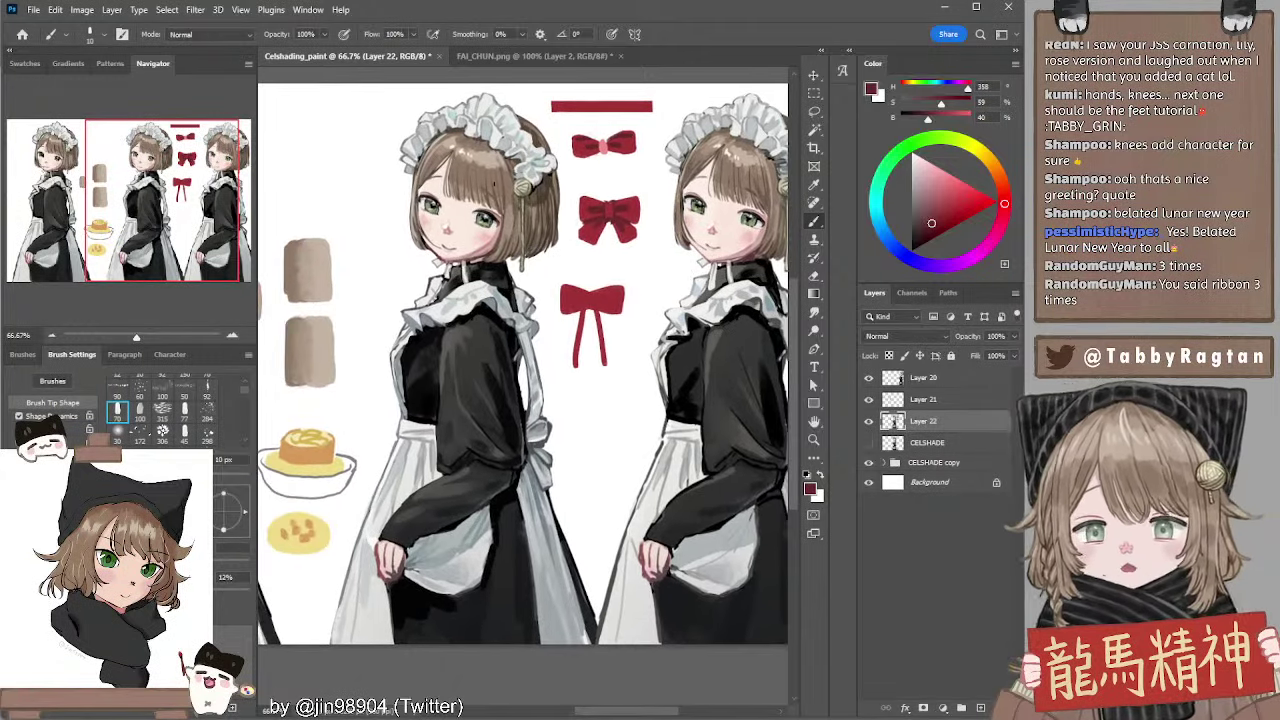
pyautogui.moveTo(541, 320); pyautogui.dragTo(542, 314)
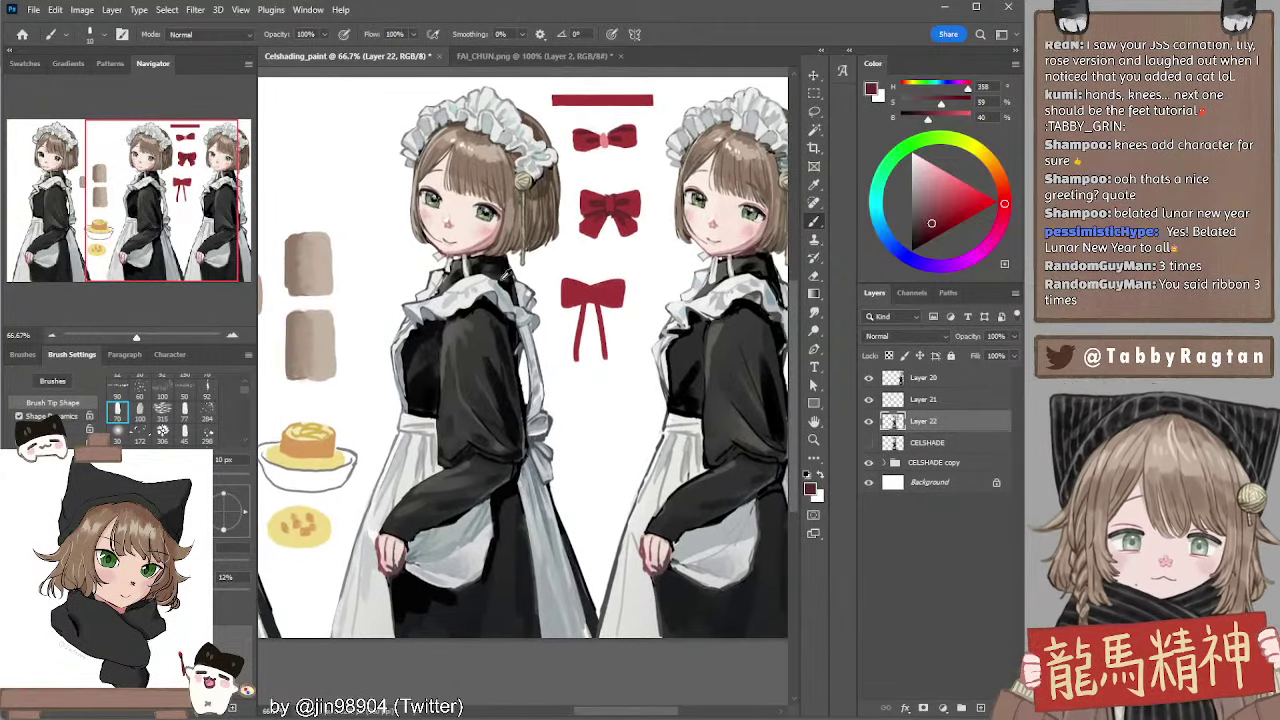
pyautogui.keyDown('alt'); pyautogui.click(498, 275); pyautogui.keyUp('alt')
pyautogui.moveTo(577, 368); pyautogui.dragTo(575, 336)
pyautogui.press('r')
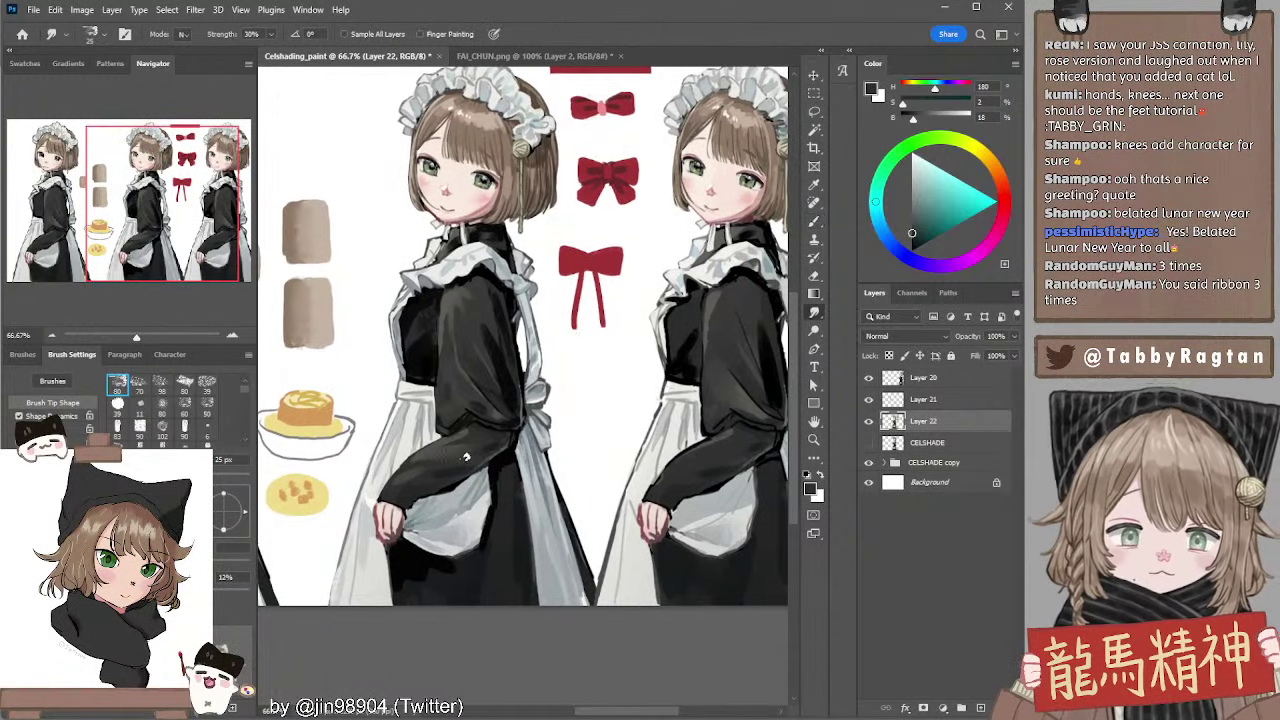
pyautogui.press('b')
pyautogui.keyDown('alt'); pyautogui.click(434, 476); pyautogui.keyUp('alt')
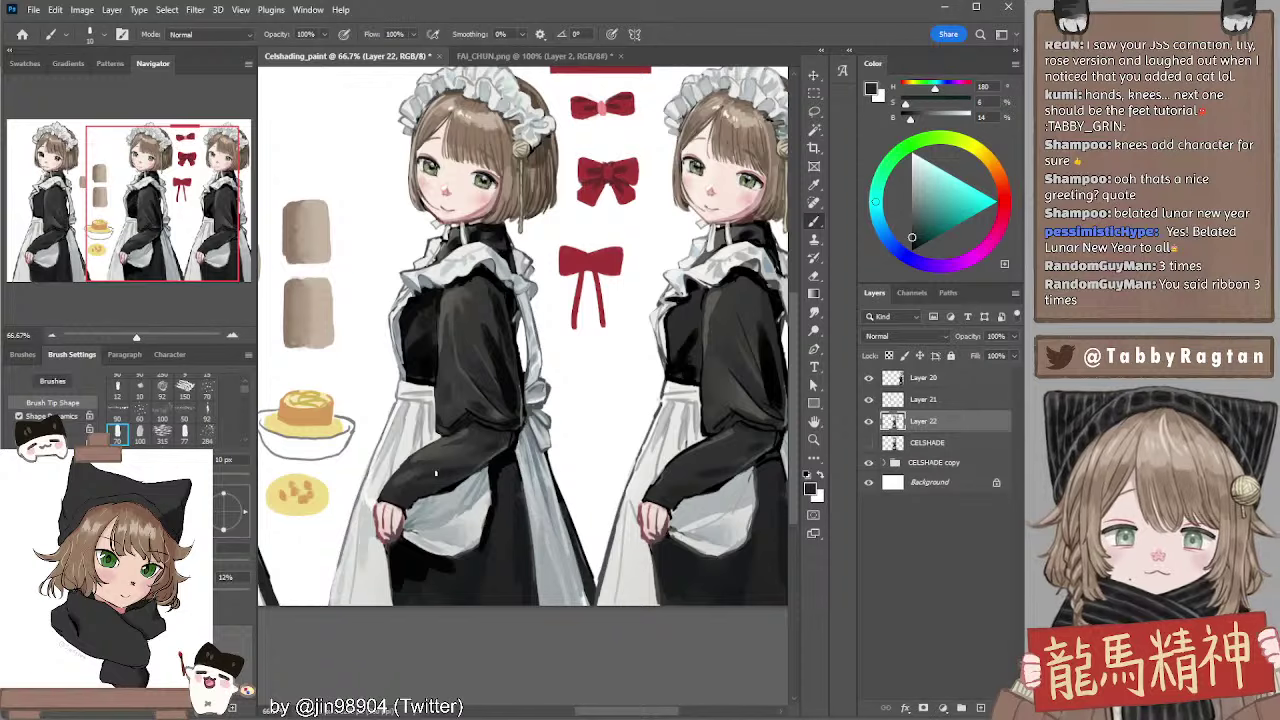
pyautogui.moveTo(458, 484); pyautogui.dragTo(476, 462)
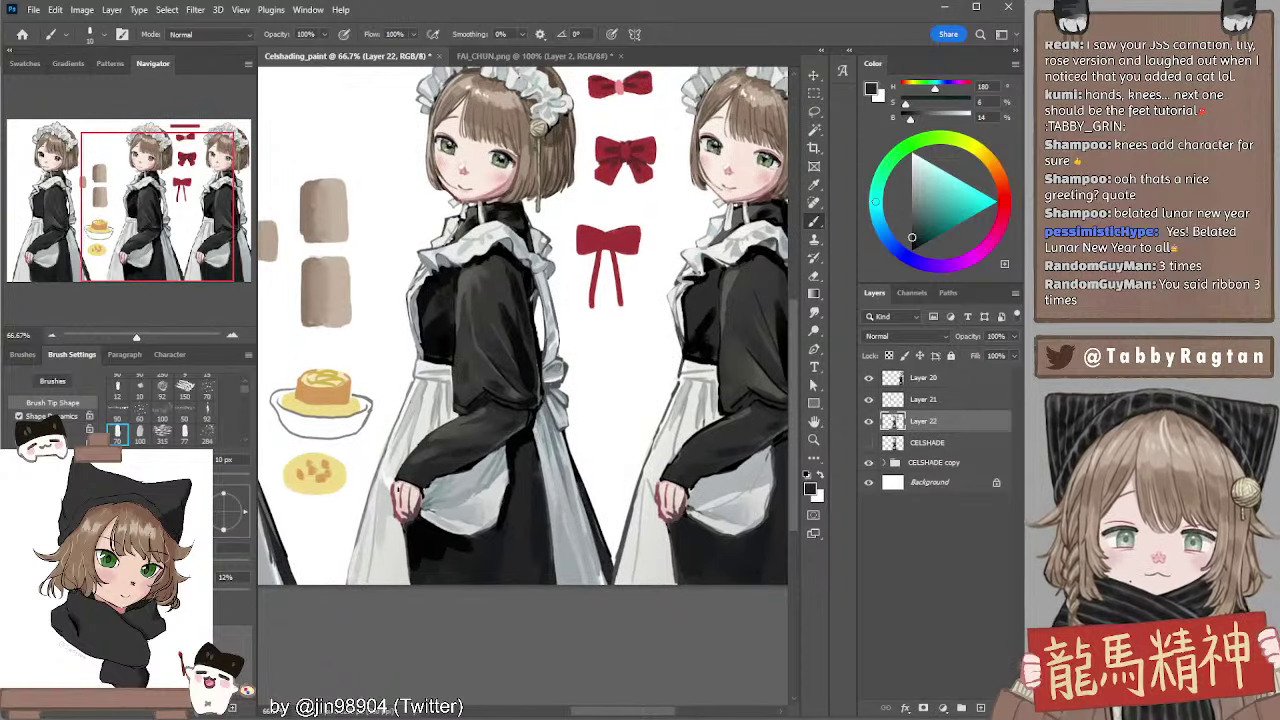
# Touch up the middle maid figure's hand in sampled pale and pink skin tones with a 25 px brush
pyautogui.keyDown('alt'); pyautogui.click(397, 490); pyautogui.keyUp('alt')
pyautogui.press(']')
pyautogui.press(']')
pyautogui.press(']')
pyautogui.moveTo(396, 510)
pyautogui.mouseDown()
pyautogui.moveTo(396, 488)
pyautogui.moveTo(397, 512)
pyautogui.moveTo(397, 489)
pyautogui.moveTo(407, 506)
pyautogui.mouseUp()
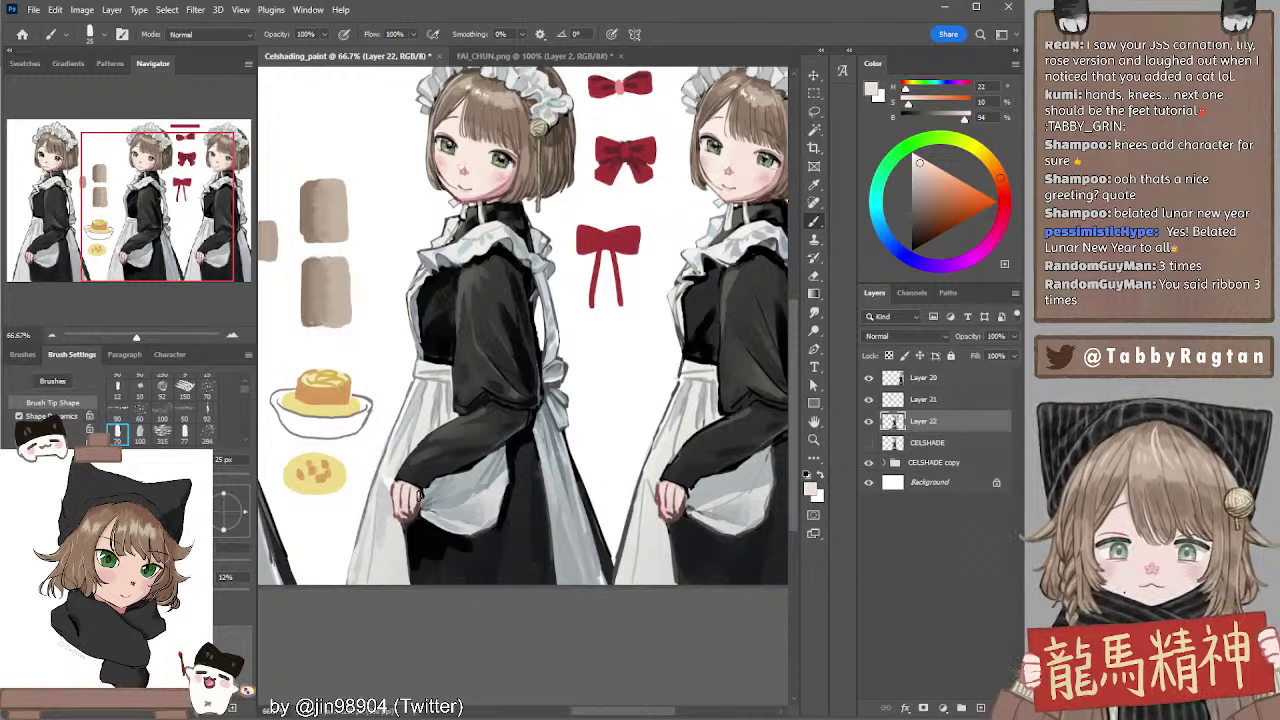
pyautogui.keyDown('alt'); pyautogui.click(405, 495); pyautogui.keyUp('alt')
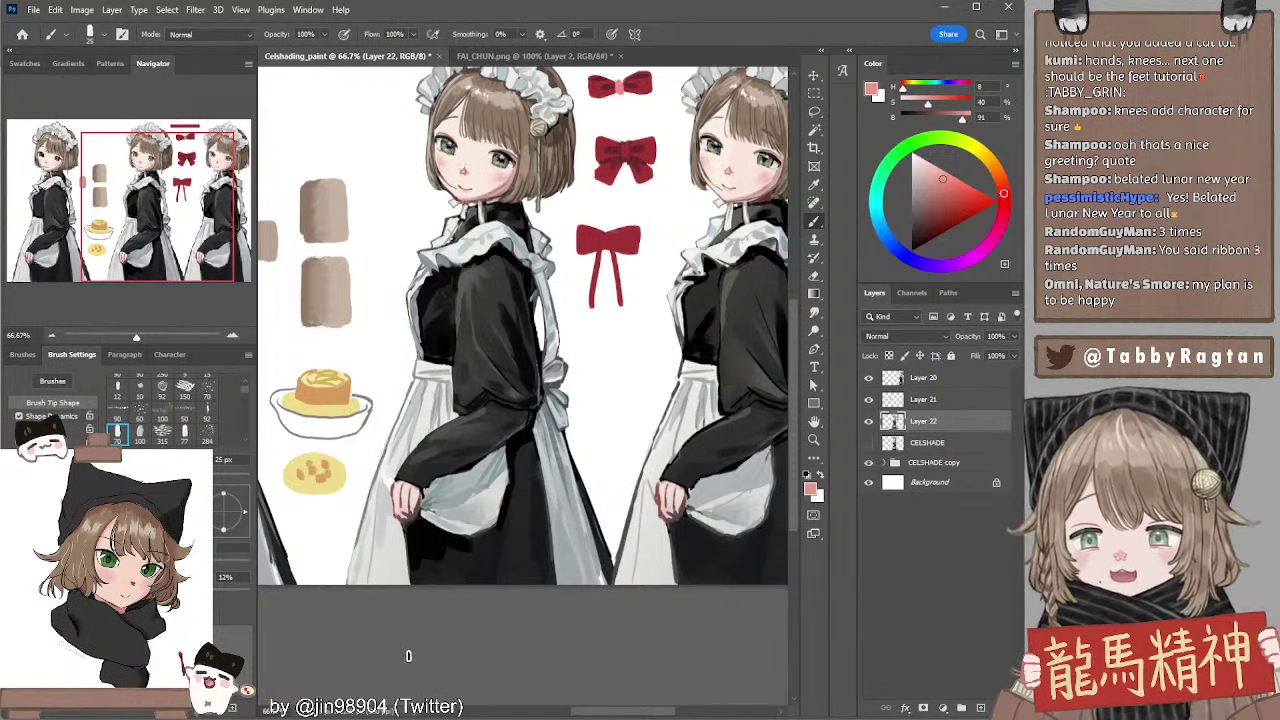
# Select all the red ribbon demonstration sketches between the two maid figures with the Lasso, delete them and clear the selection
pyautogui.moveTo(526, 582); pyautogui.dragTo(438, 576)
pyautogui.moveTo(505, 504)
pyautogui.mouseDown()
pyautogui.moveTo(506, 573)
pyautogui.moveTo(521, 573)
pyautogui.mouseUp()
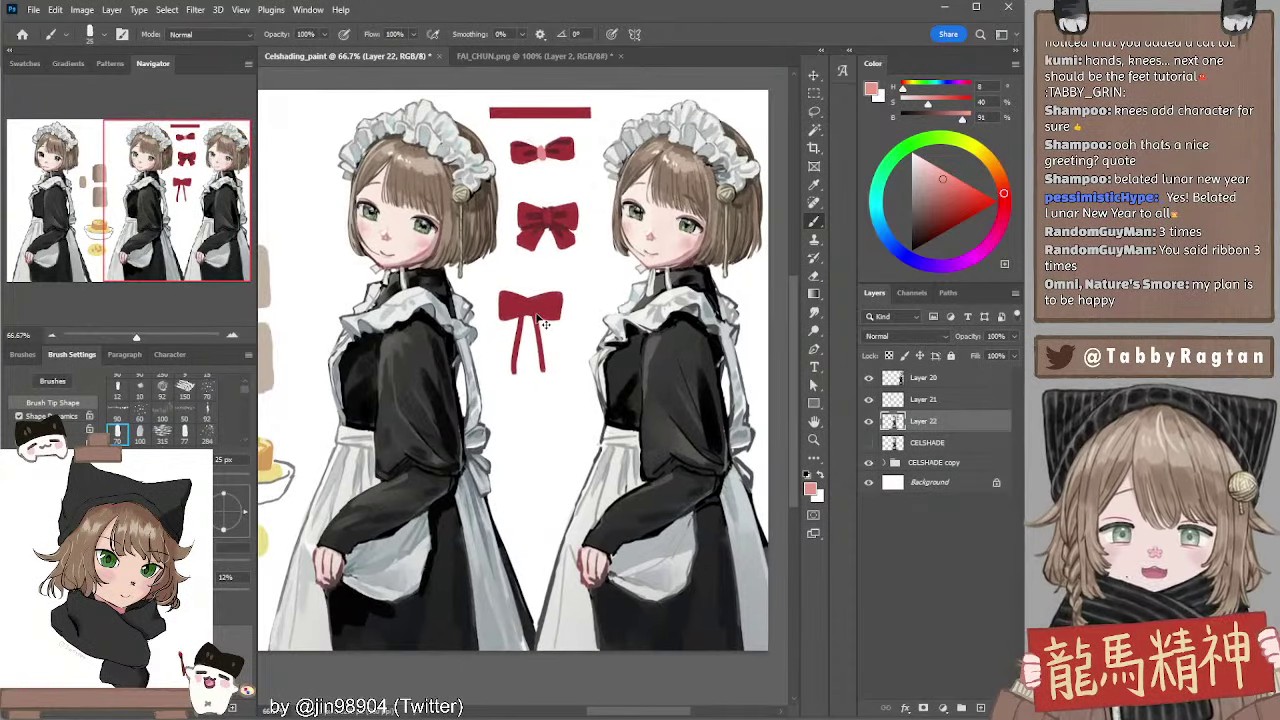
pyautogui.press('l')
pyautogui.moveTo(484, 96)
pyautogui.mouseDown()
pyautogui.moveTo(513, 213)
pyautogui.moveTo(485, 321)
pyautogui.moveTo(506, 399)
pyautogui.moveTo(563, 389)
pyautogui.moveTo(606, 96)
pyautogui.mouseUp()
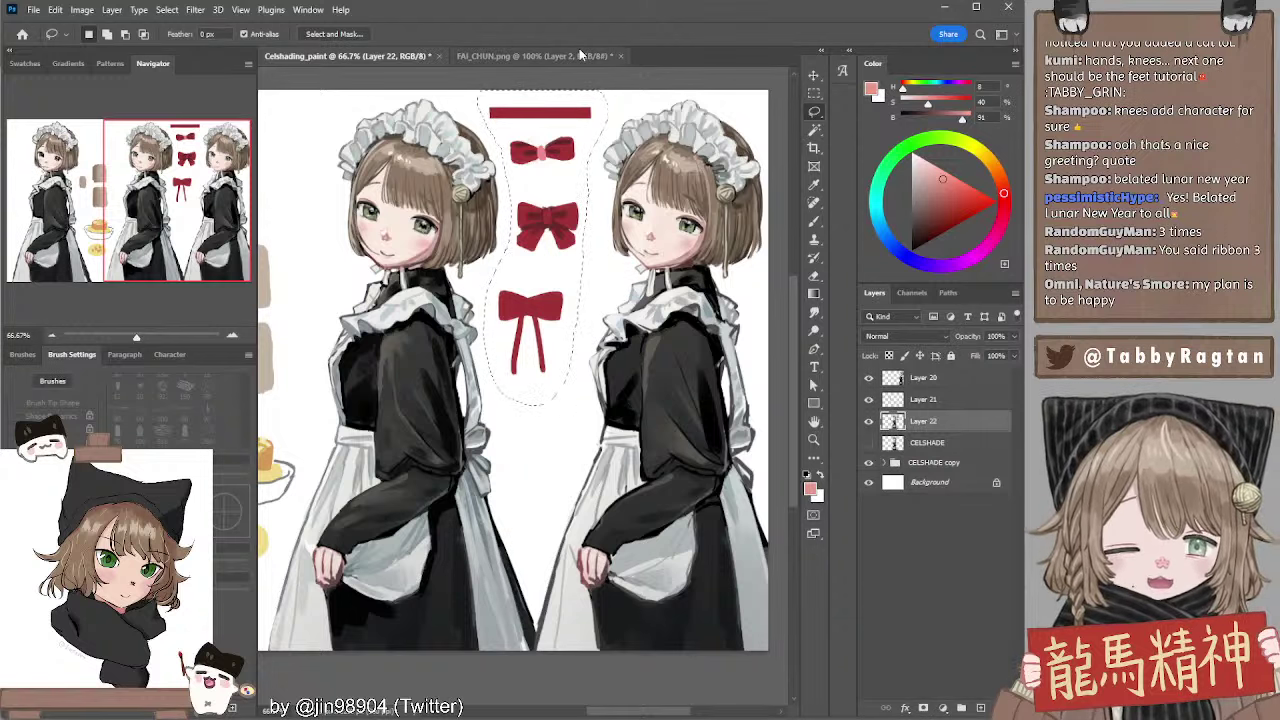
pyautogui.press('Delete')
pyautogui.hotkey('ctrl', 'd')
# Paint the front folds of the middle maid figure's apron skirt in sampled light grey with a 35 to 45 px brush
pyautogui.moveTo(580, 322); pyautogui.dragTo(627, 304)
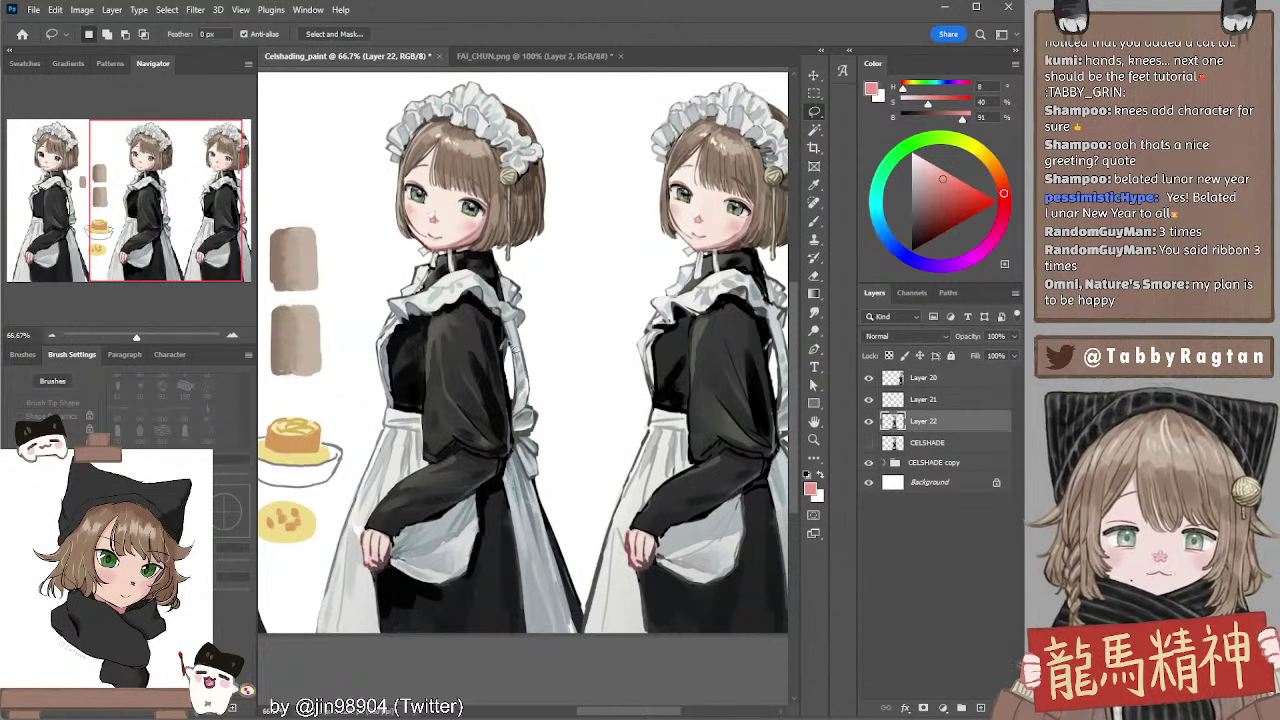
pyautogui.moveTo(488, 440); pyautogui.dragTo(478, 420)
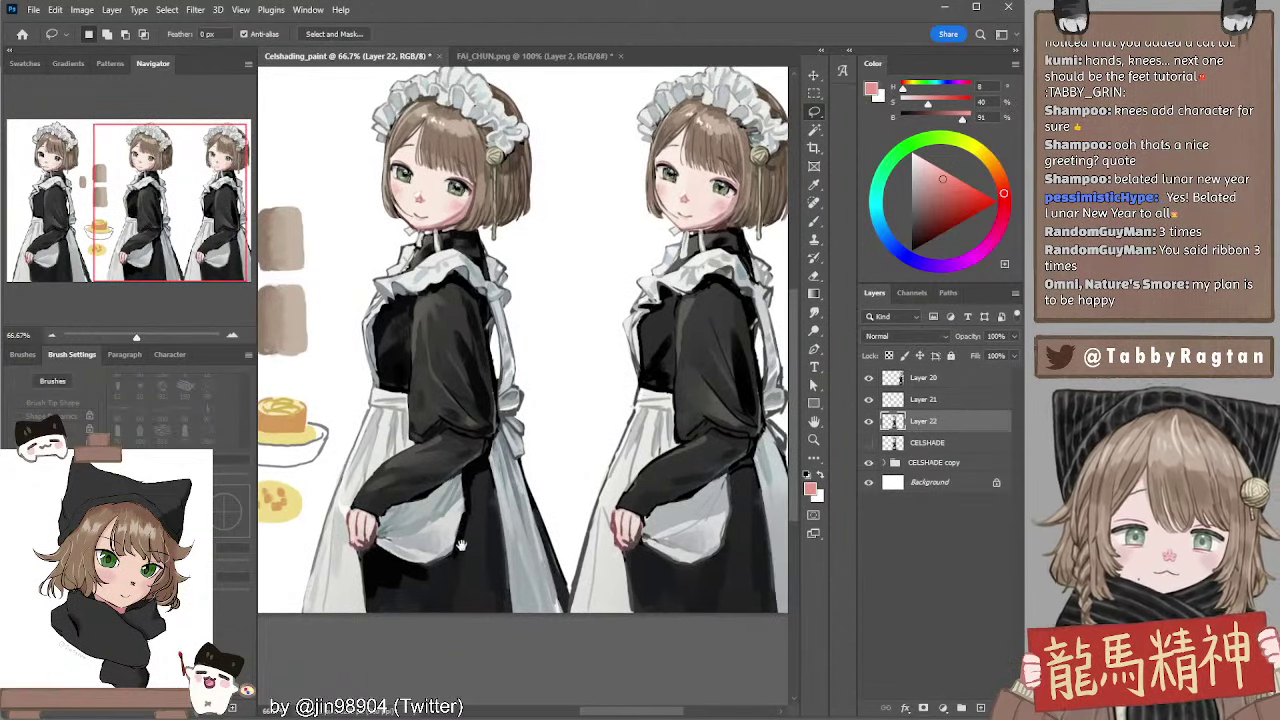
pyautogui.moveTo(454, 553)
pyautogui.mouseDown()
pyautogui.moveTo(470, 531)
pyautogui.moveTo(455, 556)
pyautogui.mouseUp()
pyautogui.keyDown('alt'); pyautogui.click(357, 472); pyautogui.keyUp('alt')
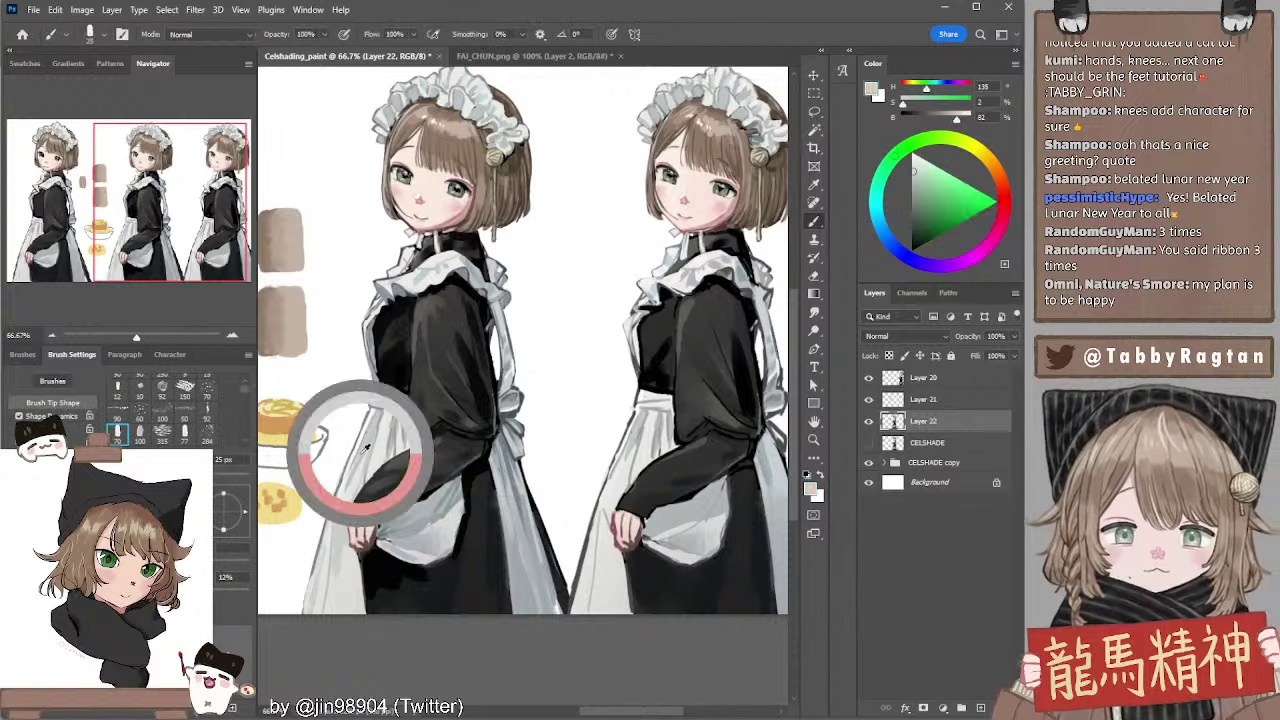
pyautogui.press('b')
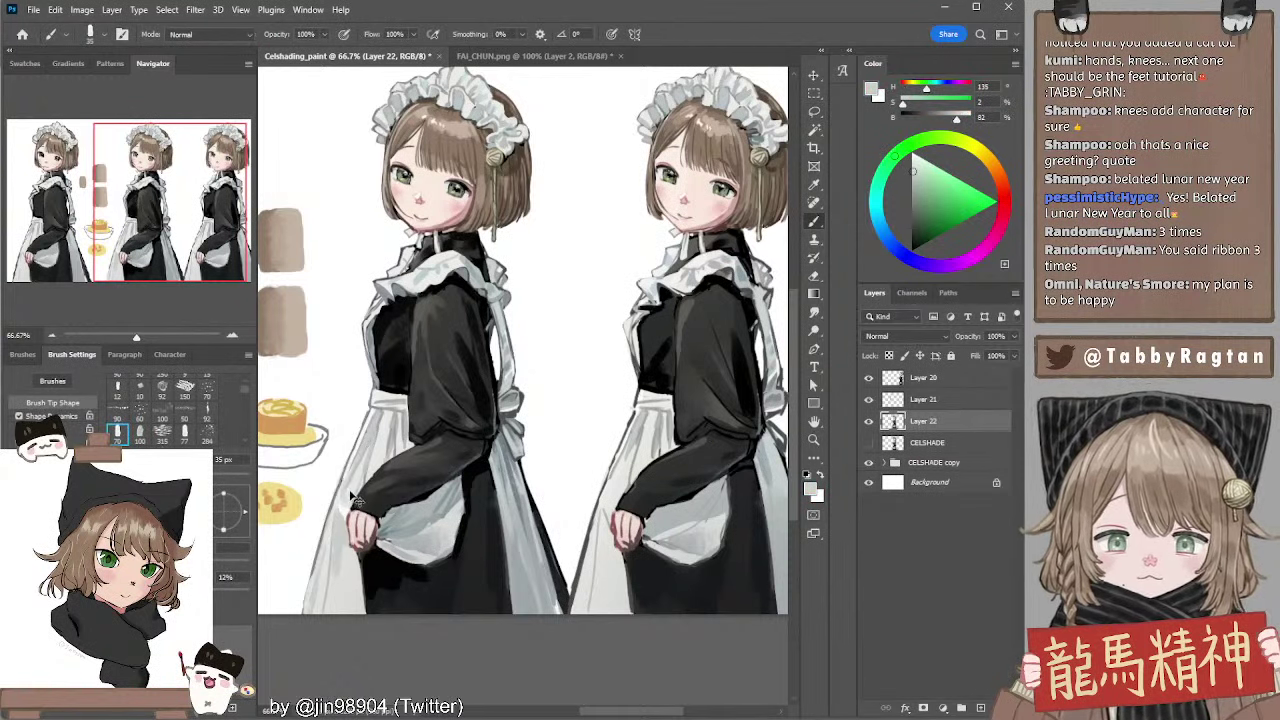
pyautogui.press(']')
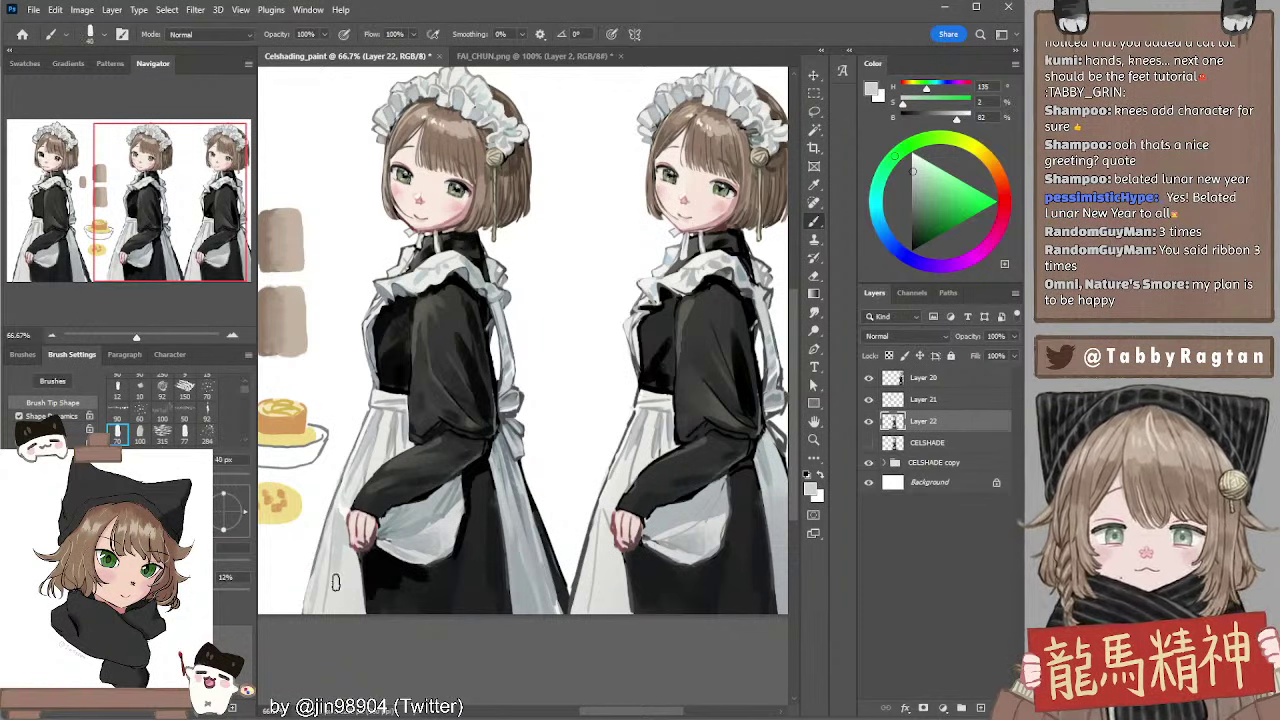
pyautogui.press(']')
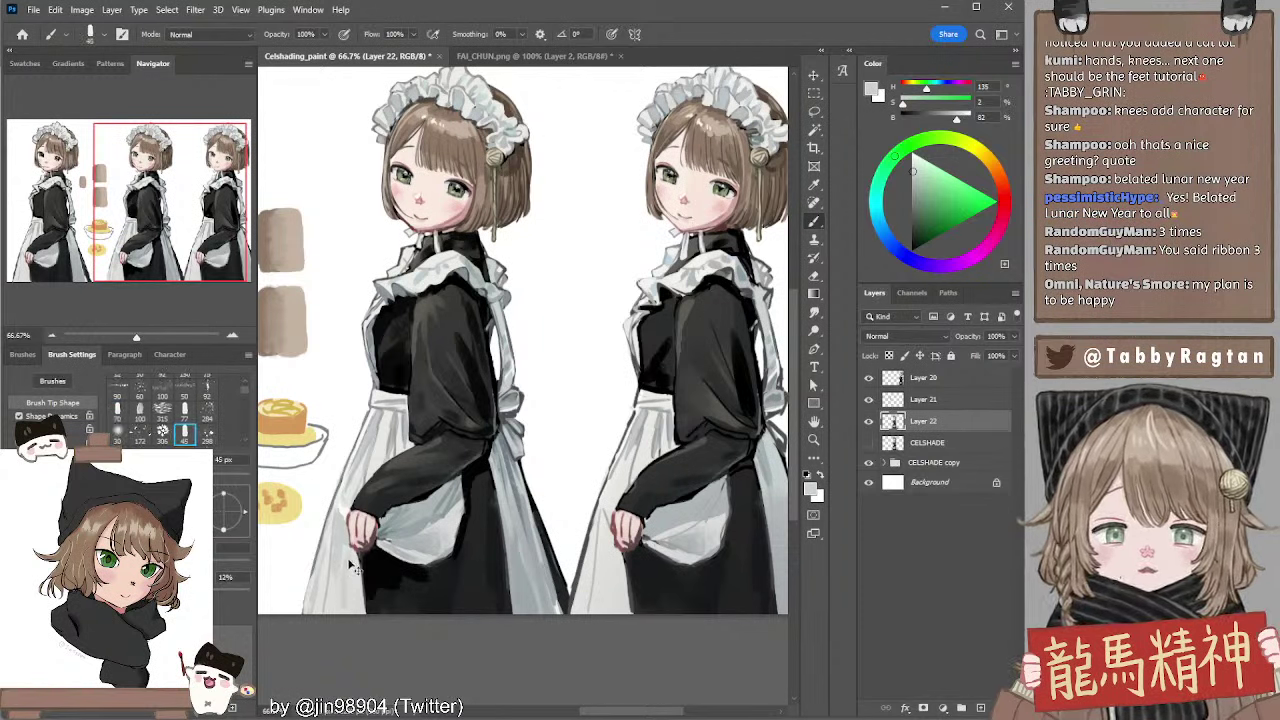
pyautogui.keyDown('alt'); pyautogui.click(424, 553); pyautogui.keyUp('alt')
pyautogui.press('[')
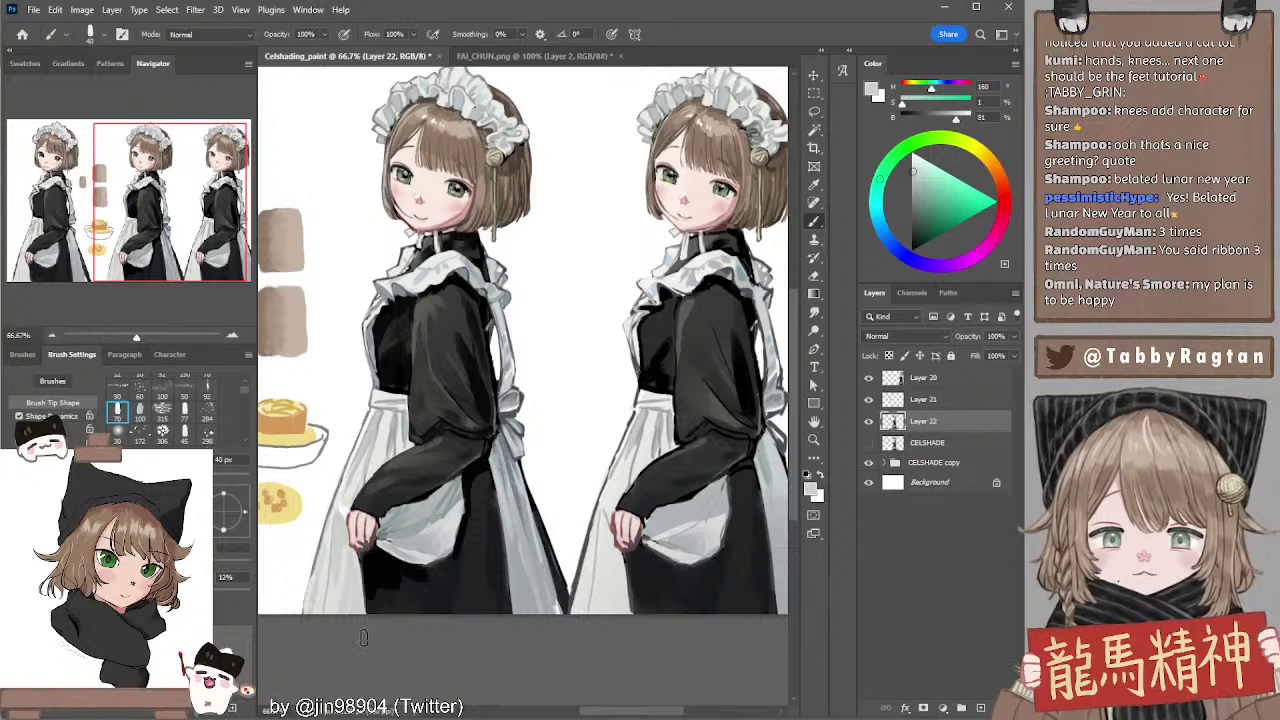
# Shade the gathered apron fold beside the middle maid figure's hand in sampled grey-teal tones with a 30 px brush
pyautogui.keyDown('alt'); pyautogui.click(382, 390); pyautogui.keyUp('alt')
pyautogui.press('[')
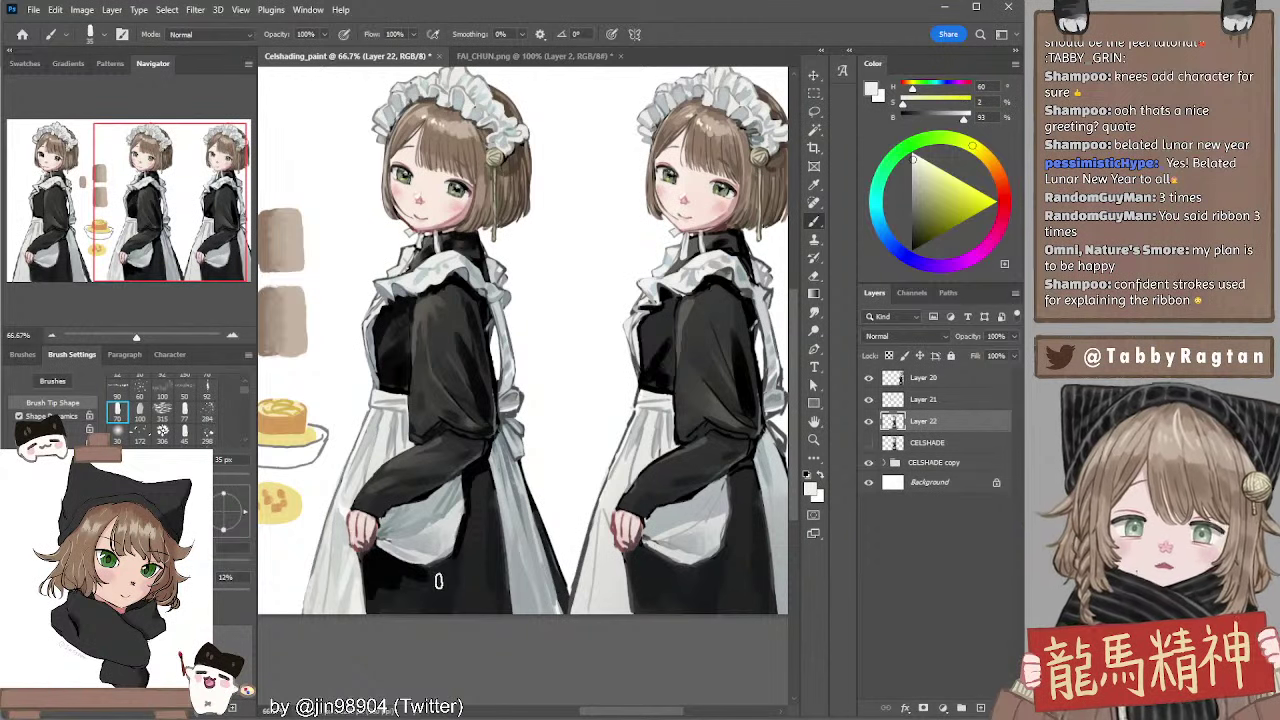
pyautogui.press('[')
pyautogui.keyDown('alt'); pyautogui.click(386, 530); pyautogui.keyUp('alt')
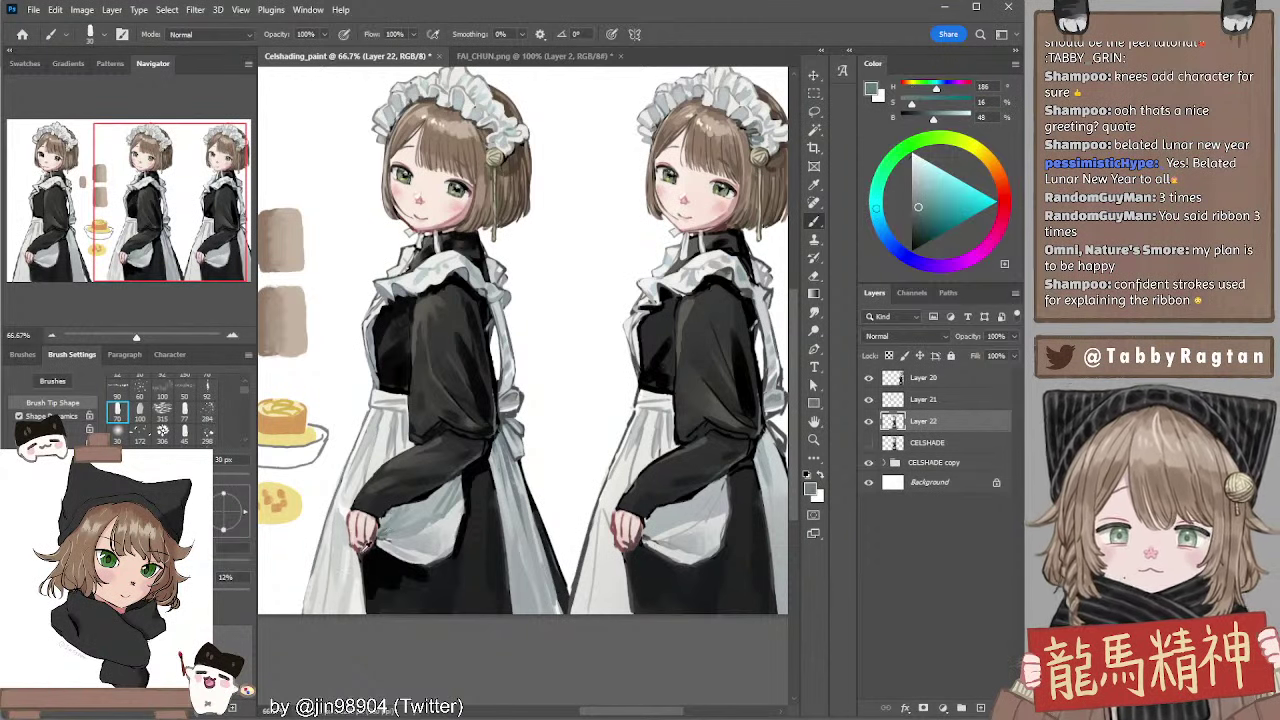
pyautogui.press('[')
pyautogui.keyDown('alt'); pyautogui.click(406, 529); pyautogui.keyUp('alt')
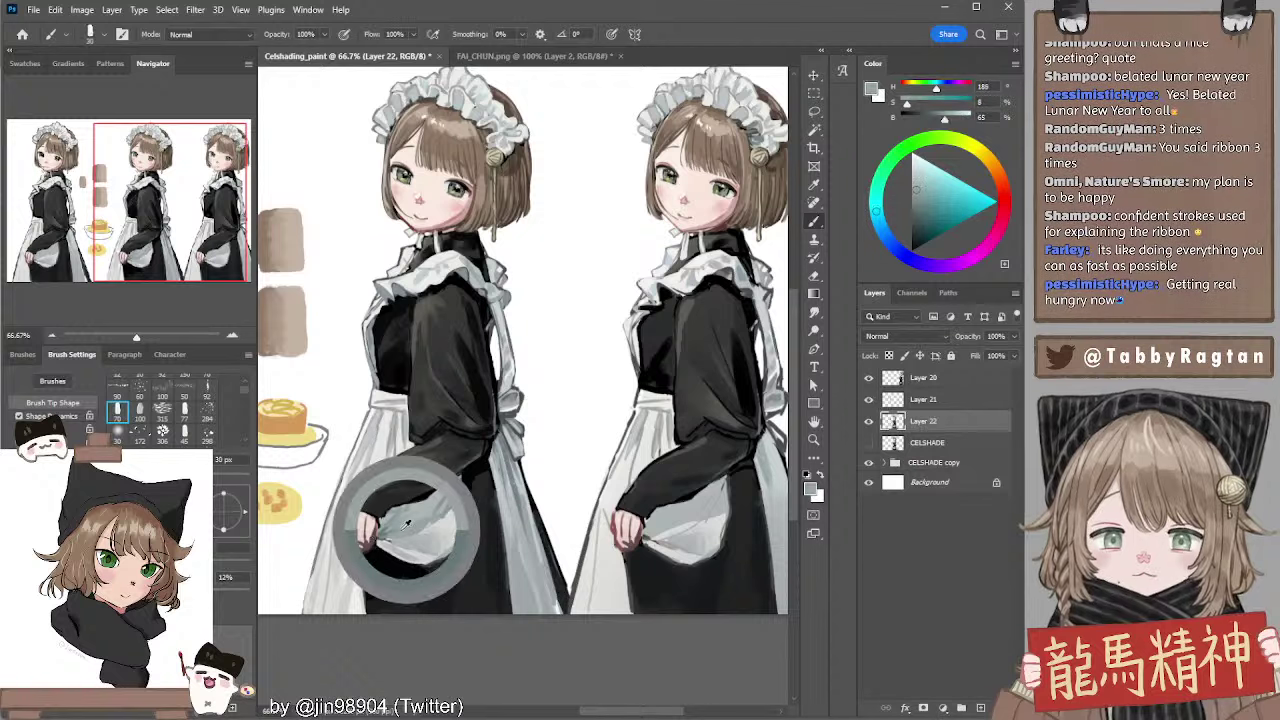
pyautogui.press(']')
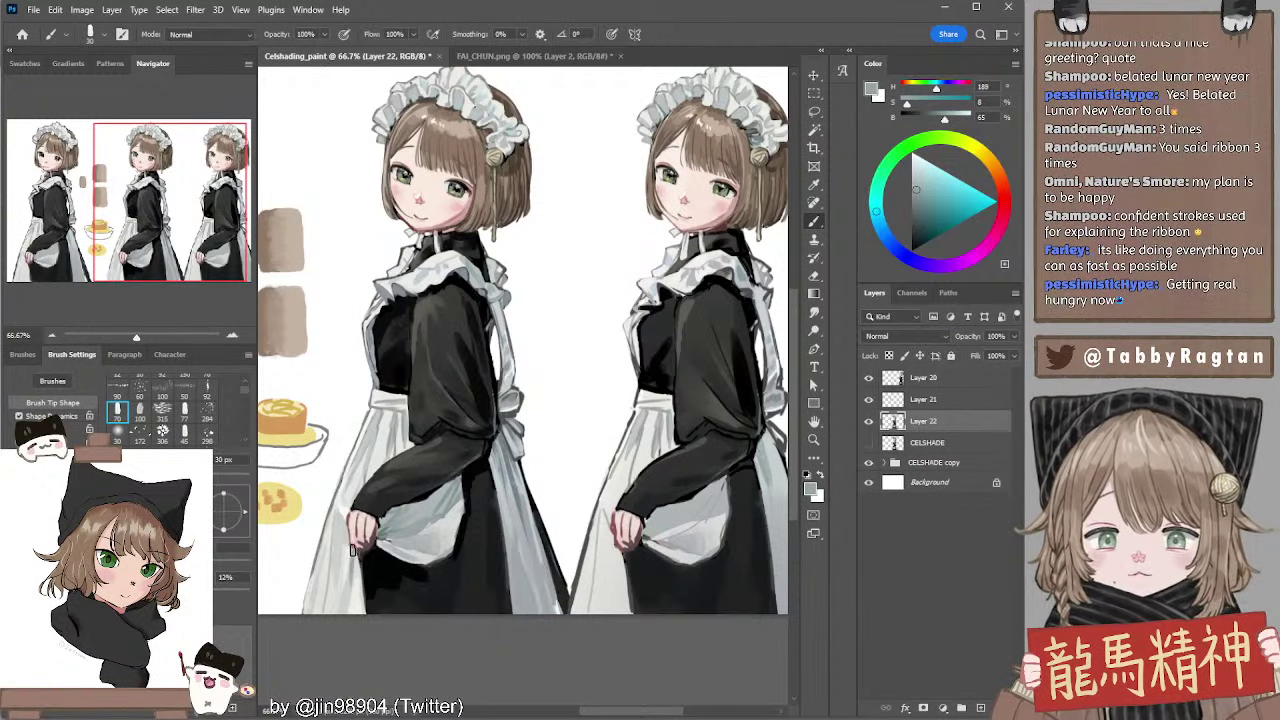
# Blend the apron folds below the middle maid figure's hand in sampled light greys with a 20 to 30 px brush
pyautogui.press('z')
pyautogui.moveTo(352, 578); pyautogui.dragTo(341, 592)
pyautogui.moveTo(385, 551); pyautogui.dragTo(416, 548)
pyautogui.press('b')
pyautogui.keyDown('alt'); pyautogui.click(337, 555); pyautogui.keyUp('alt')
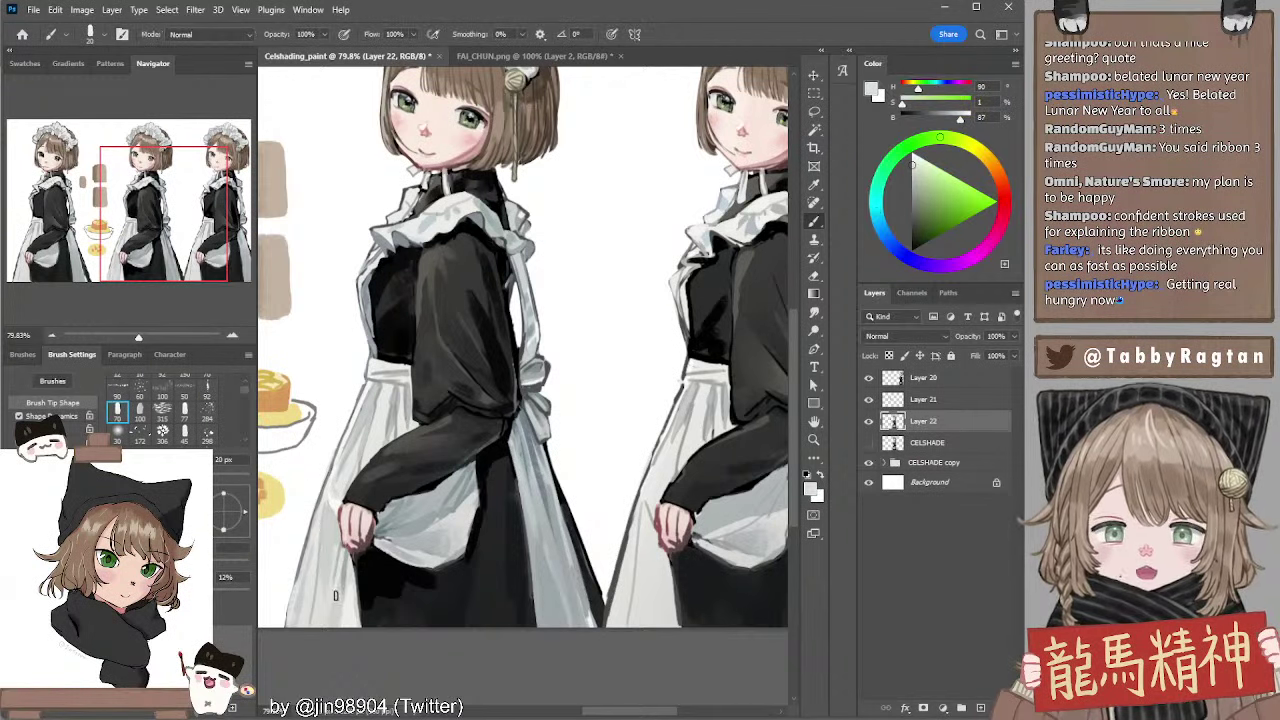
pyautogui.moveTo(436, 453); pyautogui.dragTo(496, 448)
pyautogui.keyDown('alt'); pyautogui.click(404, 588); pyautogui.keyUp('alt')
pyautogui.moveTo(396, 568); pyautogui.dragTo(386, 623)
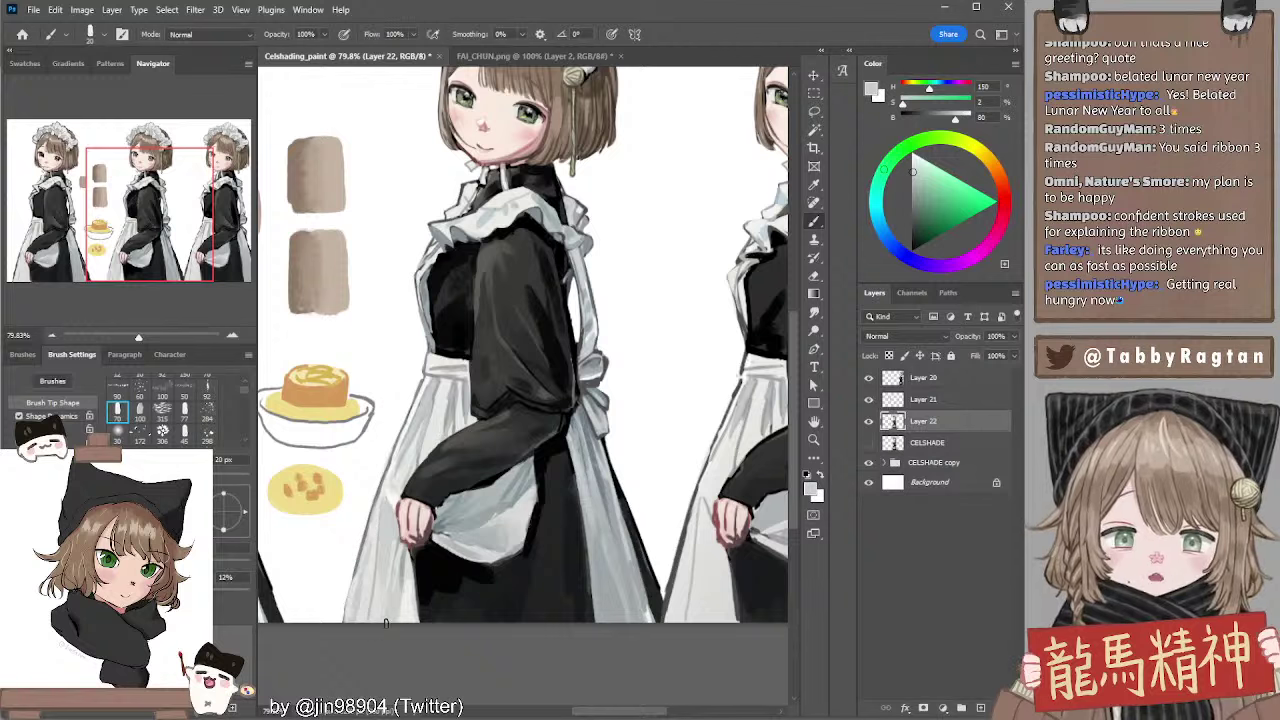
pyautogui.moveTo(458, 504); pyautogui.dragTo(468, 519)
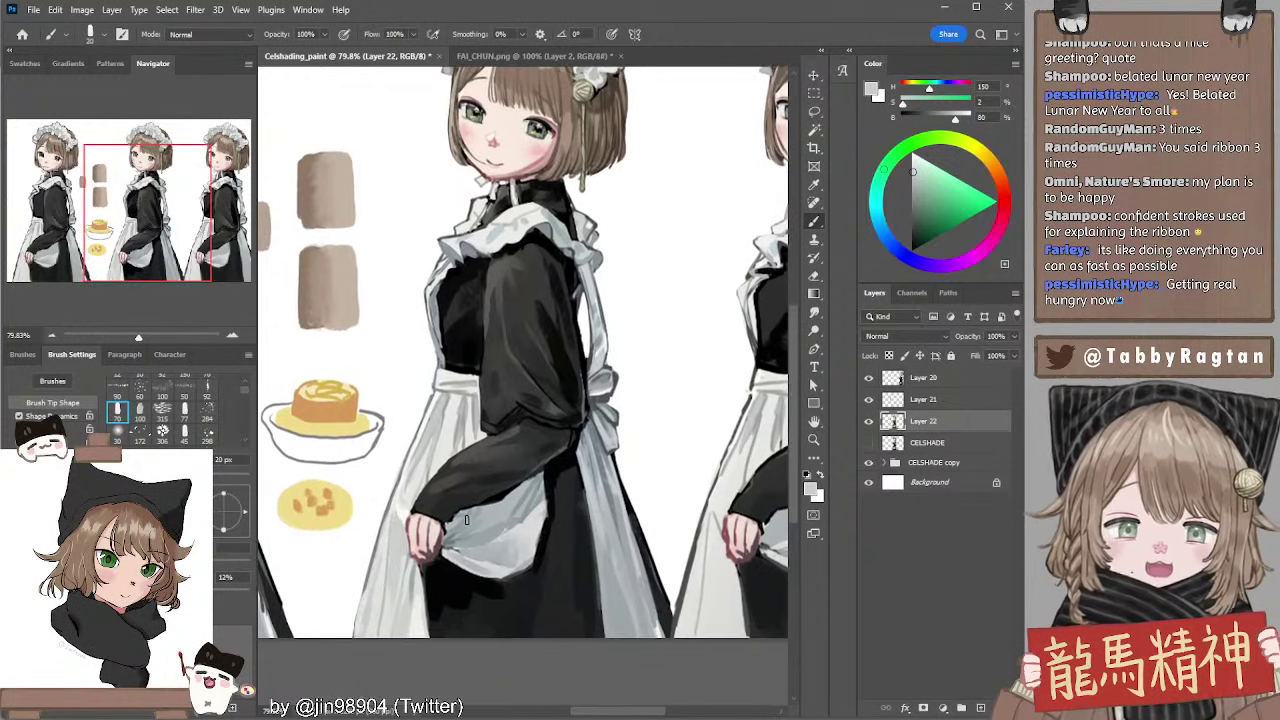
pyautogui.keyDown('alt'); pyautogui.click(416, 598); pyautogui.keyUp('alt')
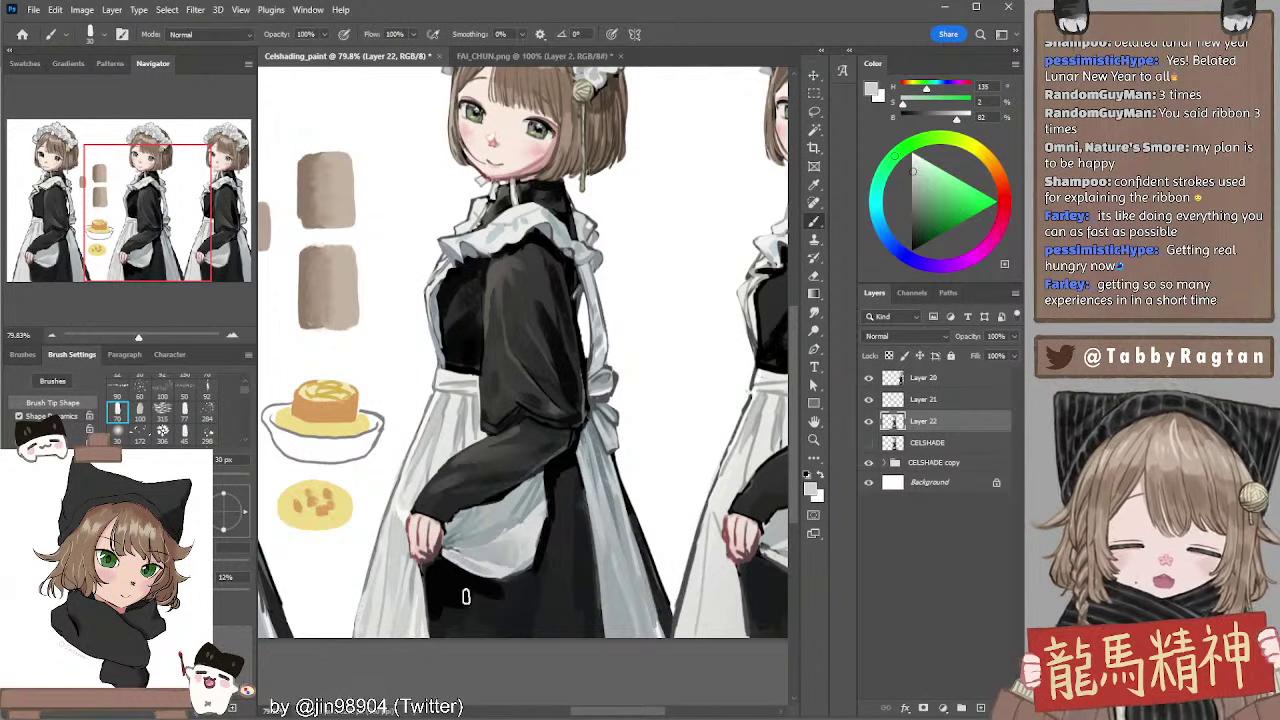
# Shade the middle maid figure's fingers in muted pinks darker than the sampled skin tone, reducing the brush to 10 to 15 px
pyautogui.keyDown('alt'); pyautogui.click(423, 547); pyautogui.keyUp('alt')
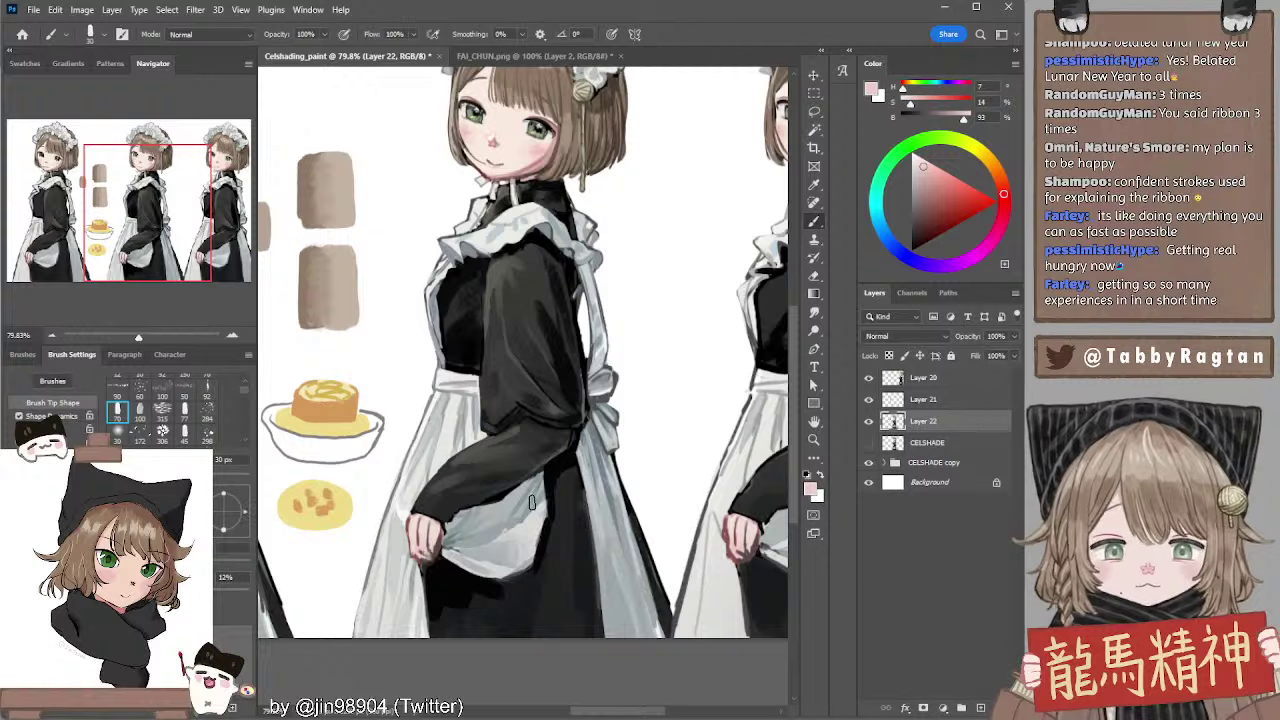
pyautogui.click(932, 204)
pyautogui.click(934, 178)
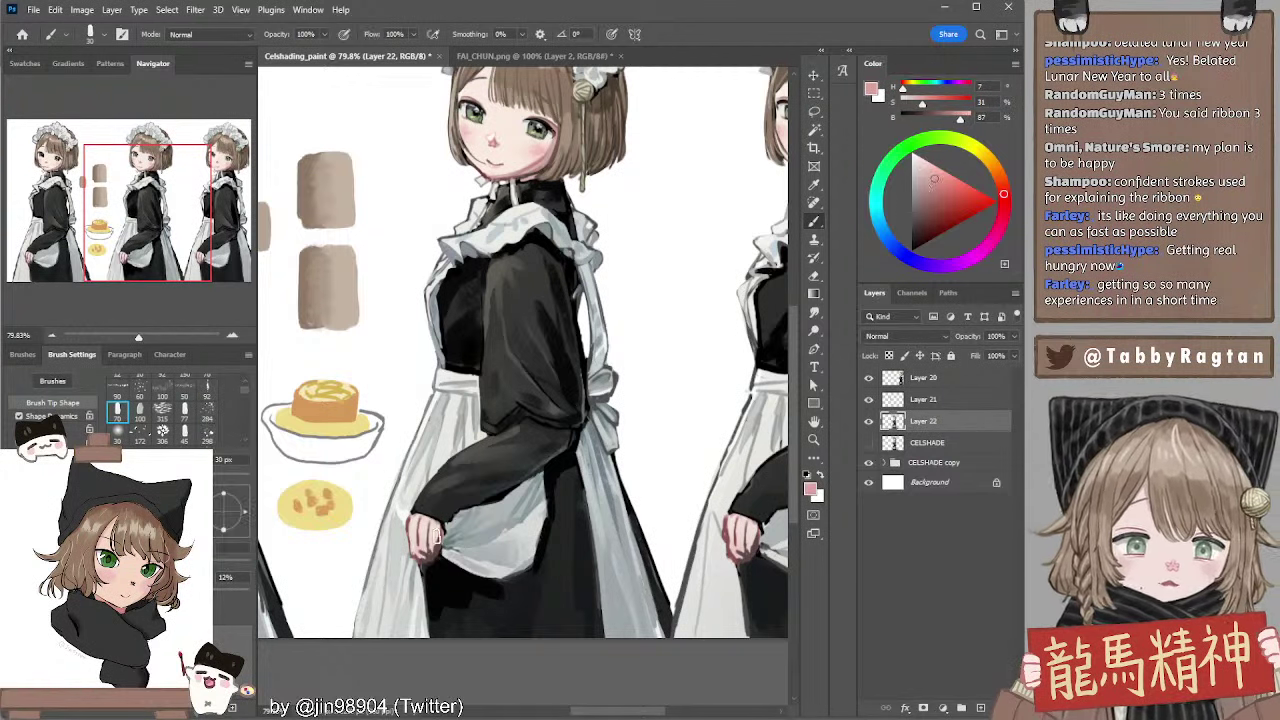
pyautogui.press('[')
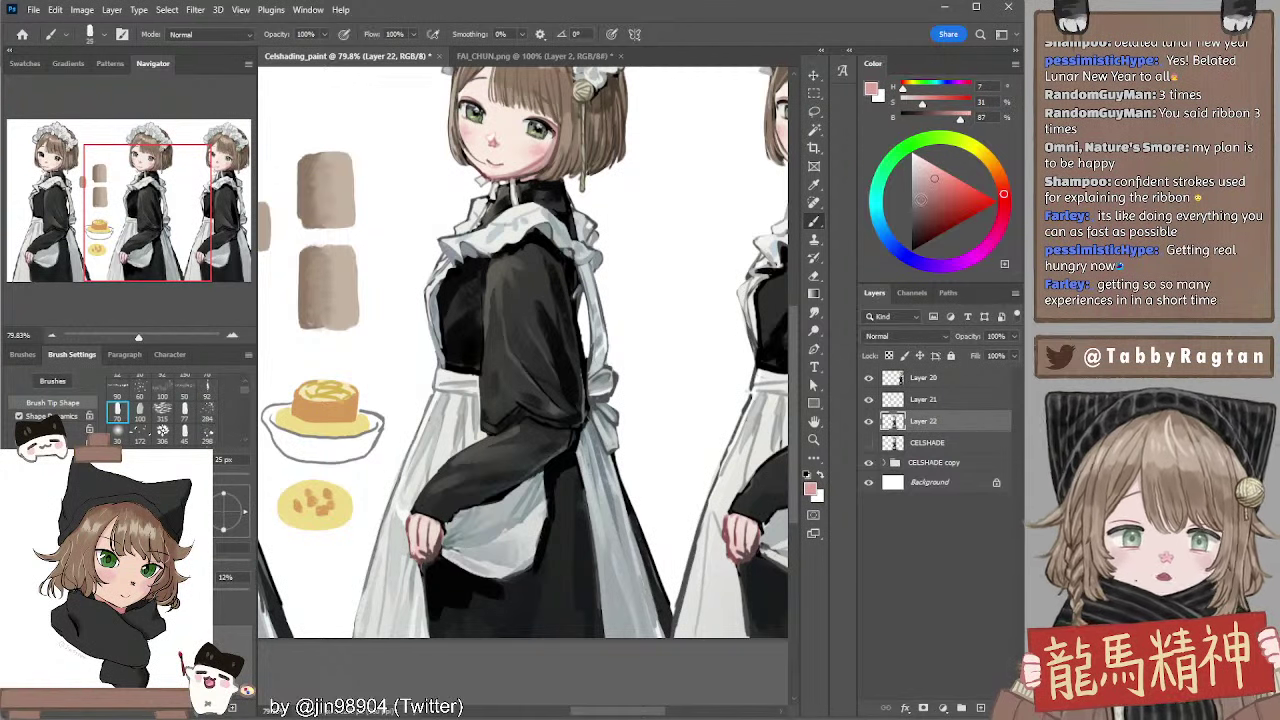
pyautogui.click(925, 186)
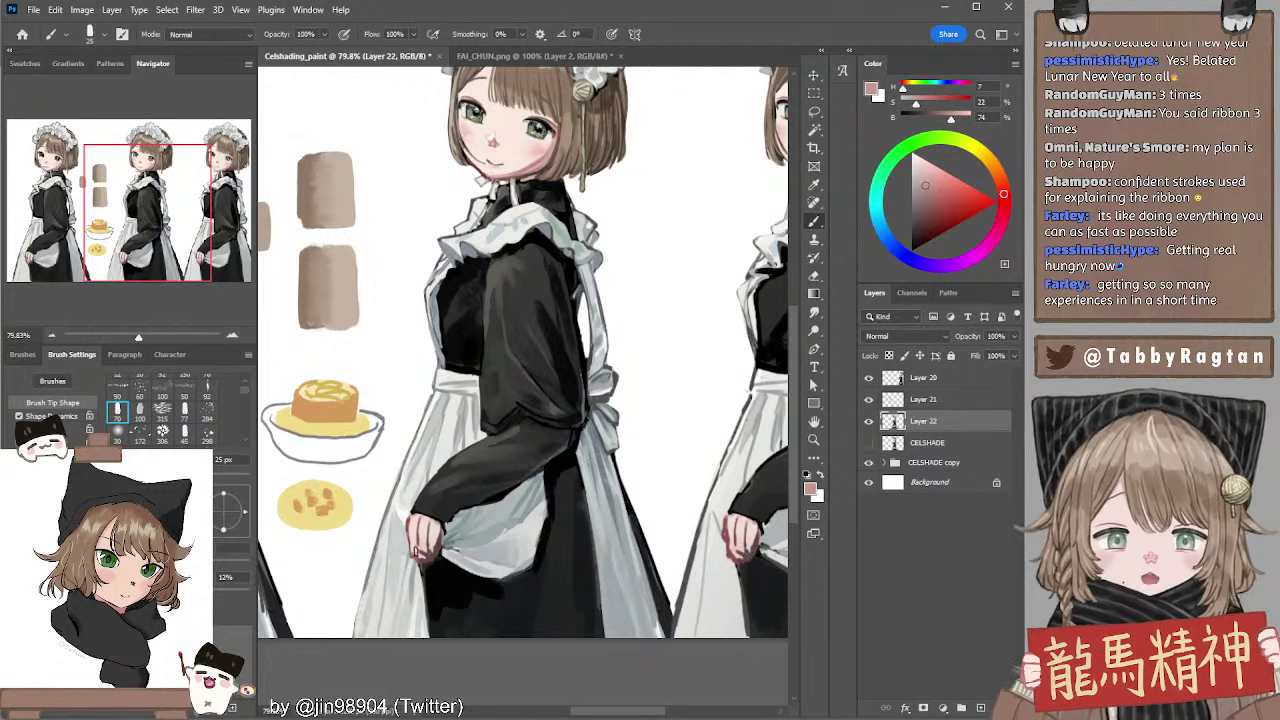
pyautogui.press('[')
pyautogui.press('[')
pyautogui.press('[')
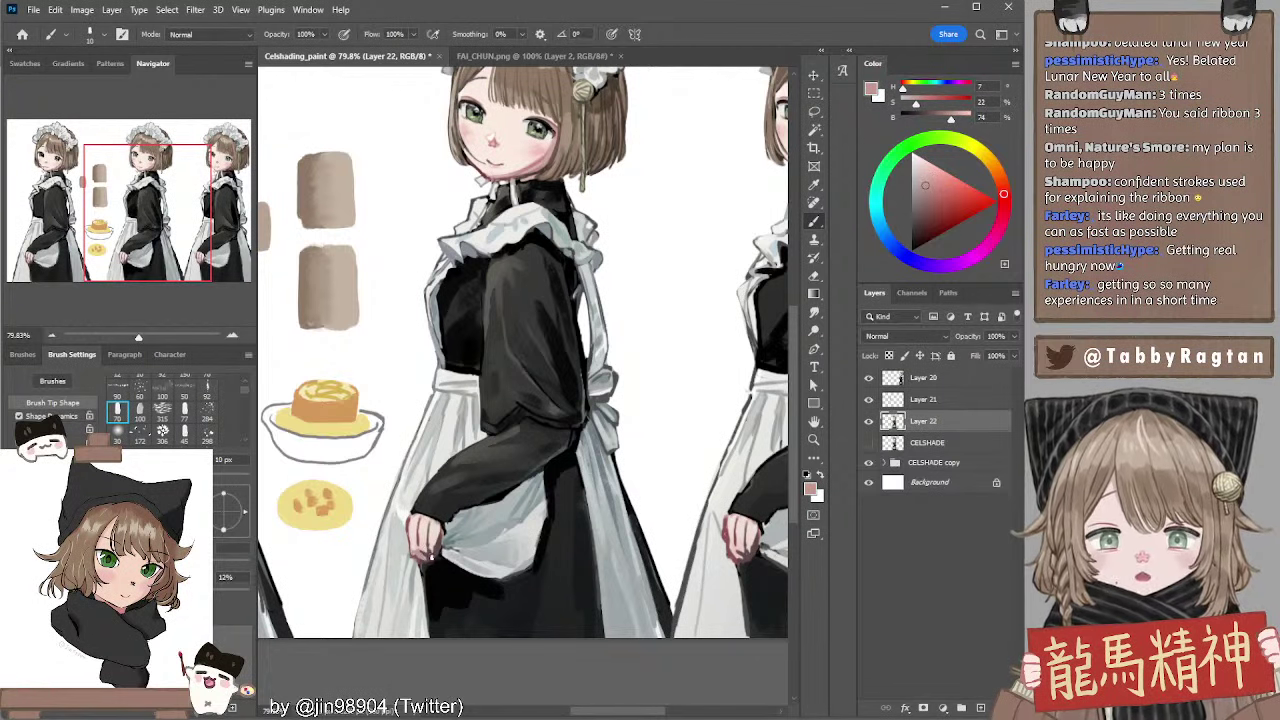
pyautogui.press(']')
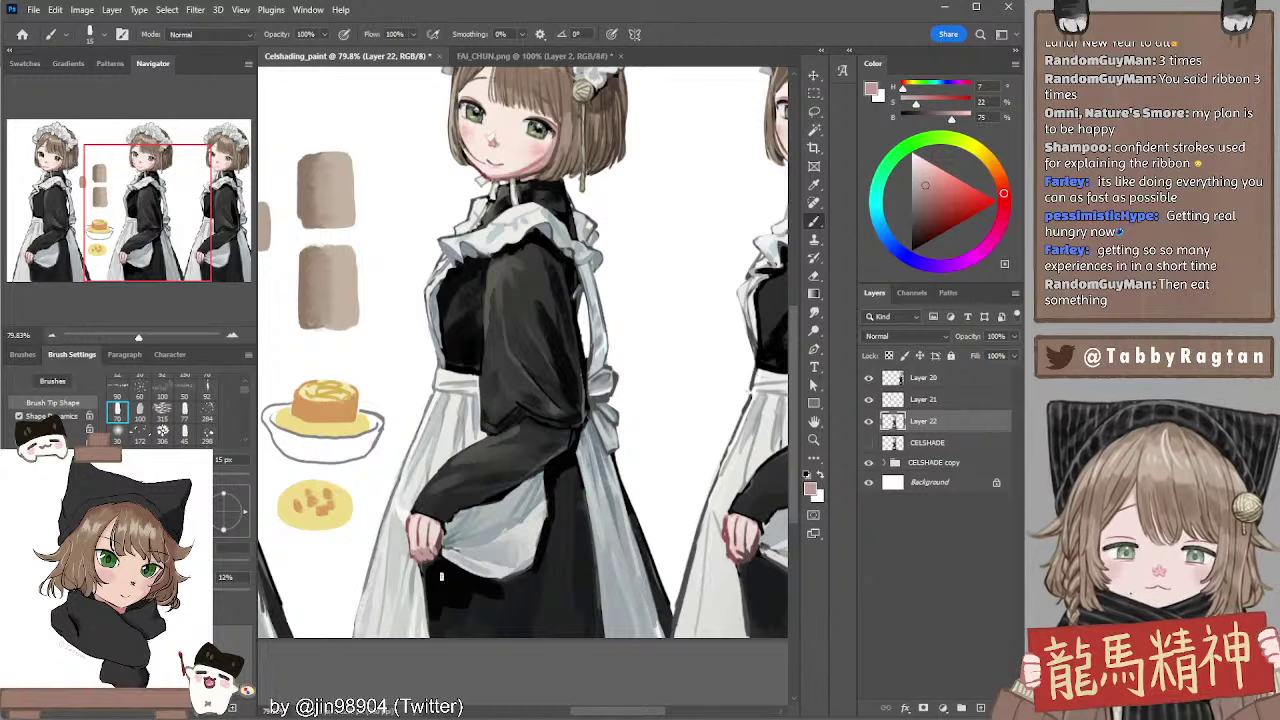
# Define the outer edge of the middle maid figure's hand in a sampled dark red with a 9 px brush
pyautogui.keyDown('alt'); pyautogui.click(411, 540); pyautogui.keyUp('alt')
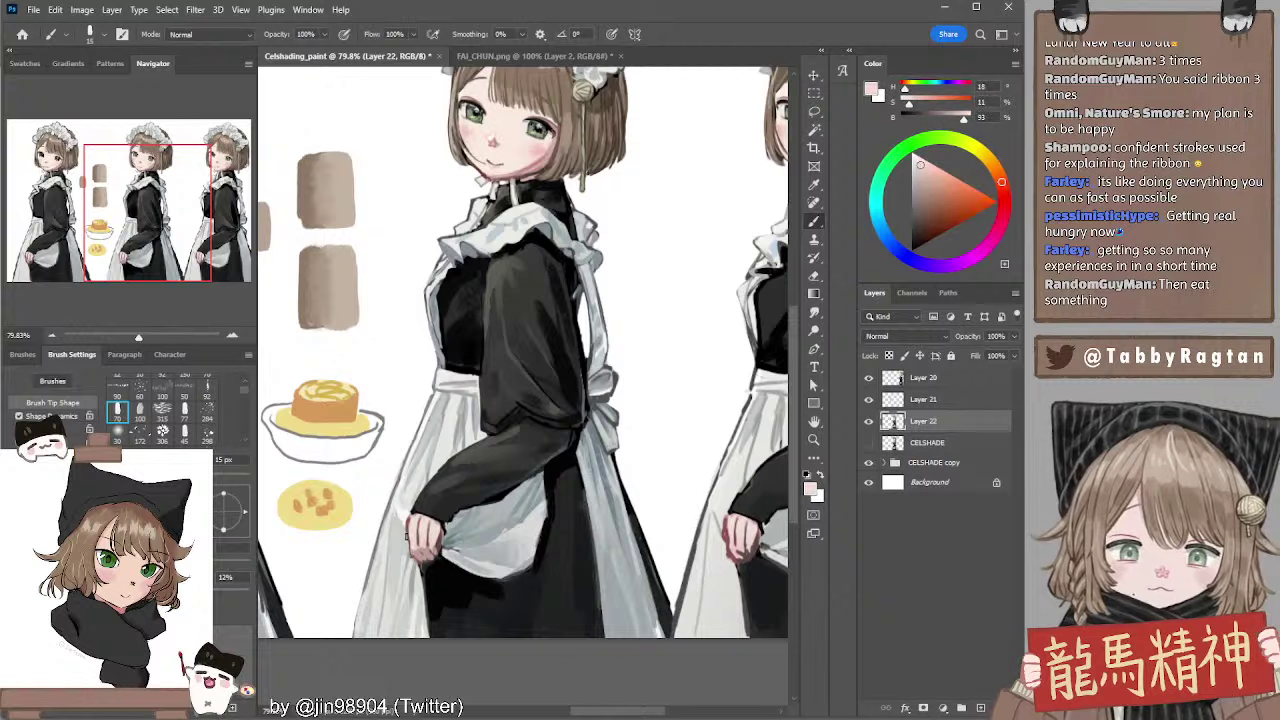
pyautogui.keyDown('alt'); pyautogui.click(411, 519); pyautogui.keyUp('alt')
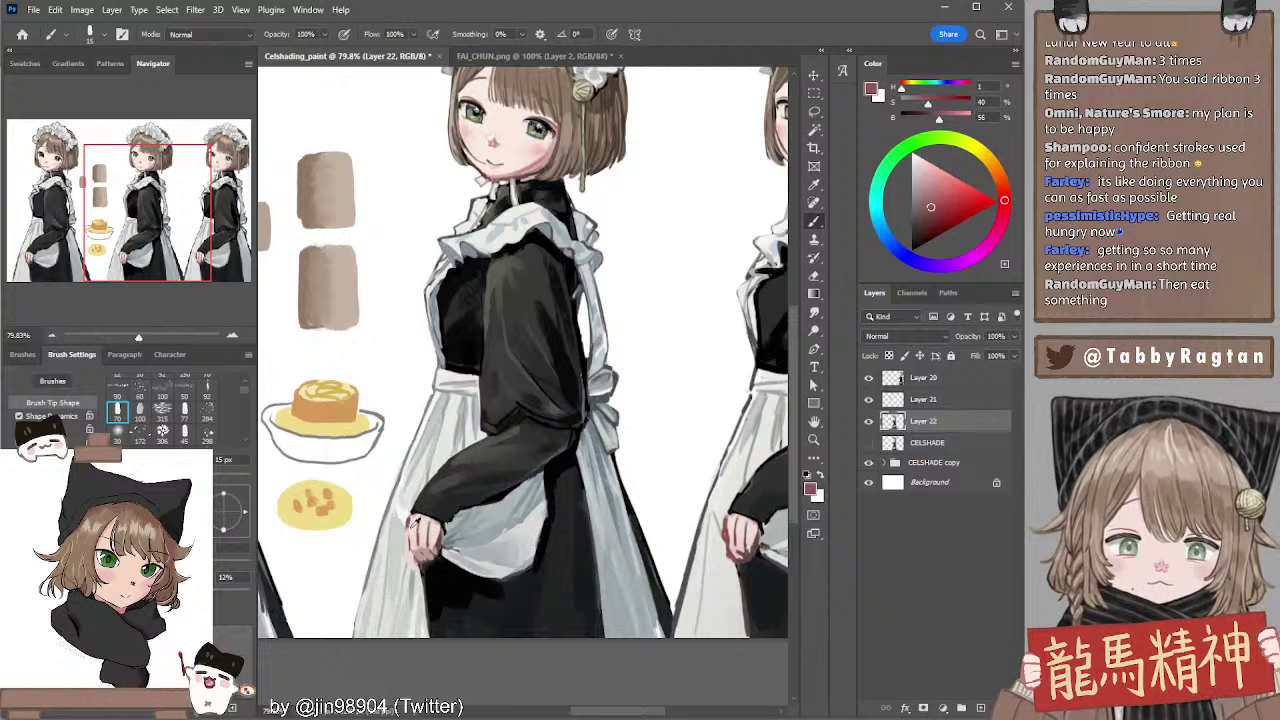
pyautogui.keyDown('alt'); pyautogui.click(412, 527); pyautogui.keyUp('alt')
pyautogui.keyDown('alt'); pyautogui.click(408, 522); pyautogui.keyUp('alt')
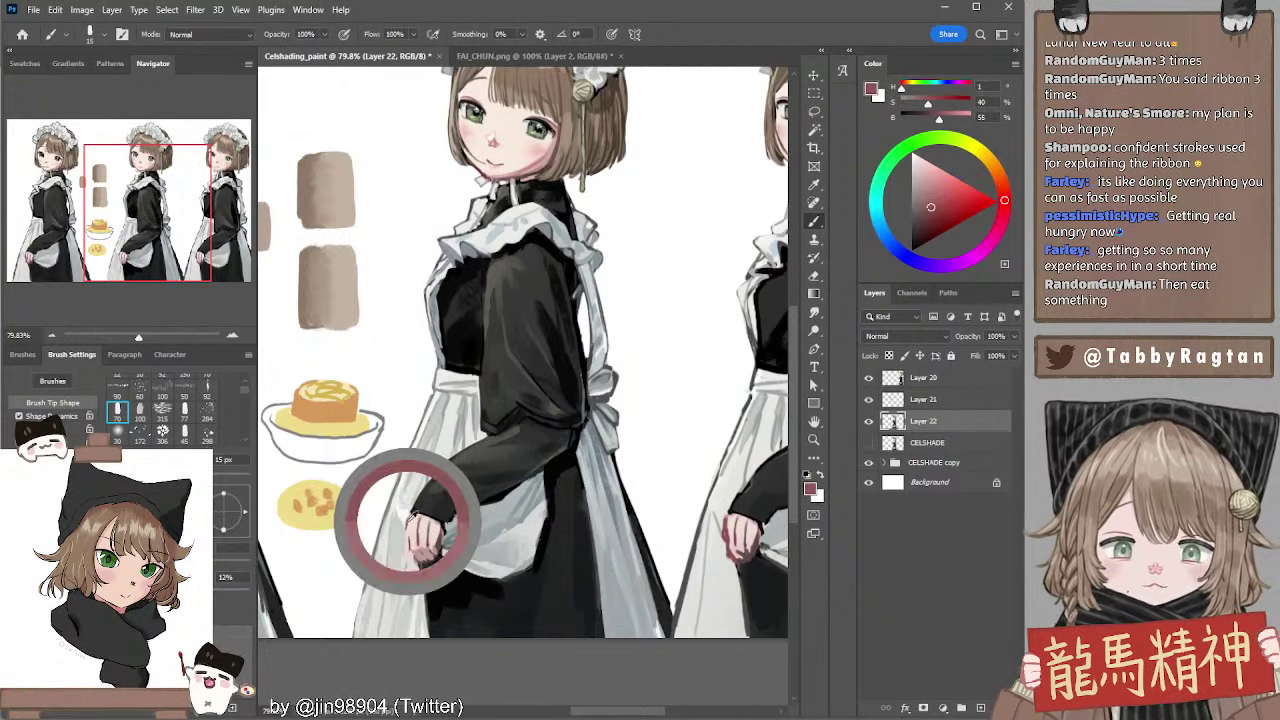
pyautogui.press('[')
pyautogui.press('[')
pyautogui.moveTo(408, 532); pyautogui.dragTo(414, 573)
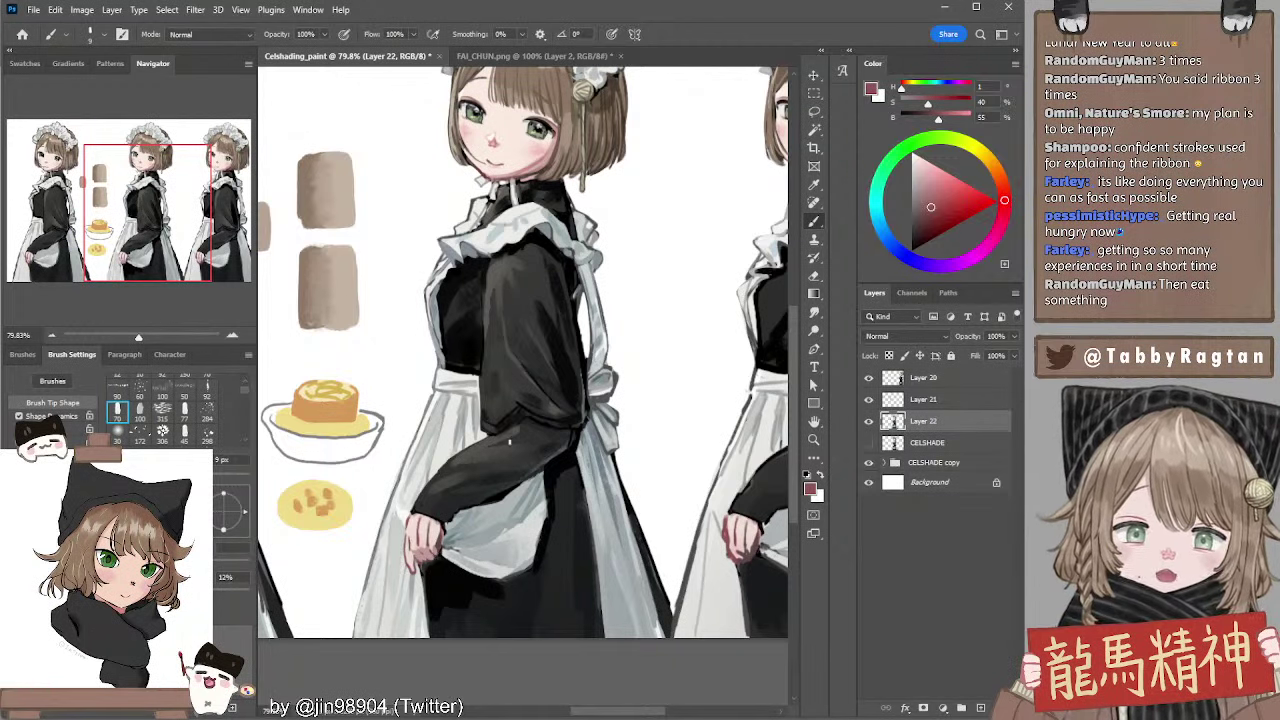
pyautogui.moveTo(533, 454); pyautogui.dragTo(557, 498)
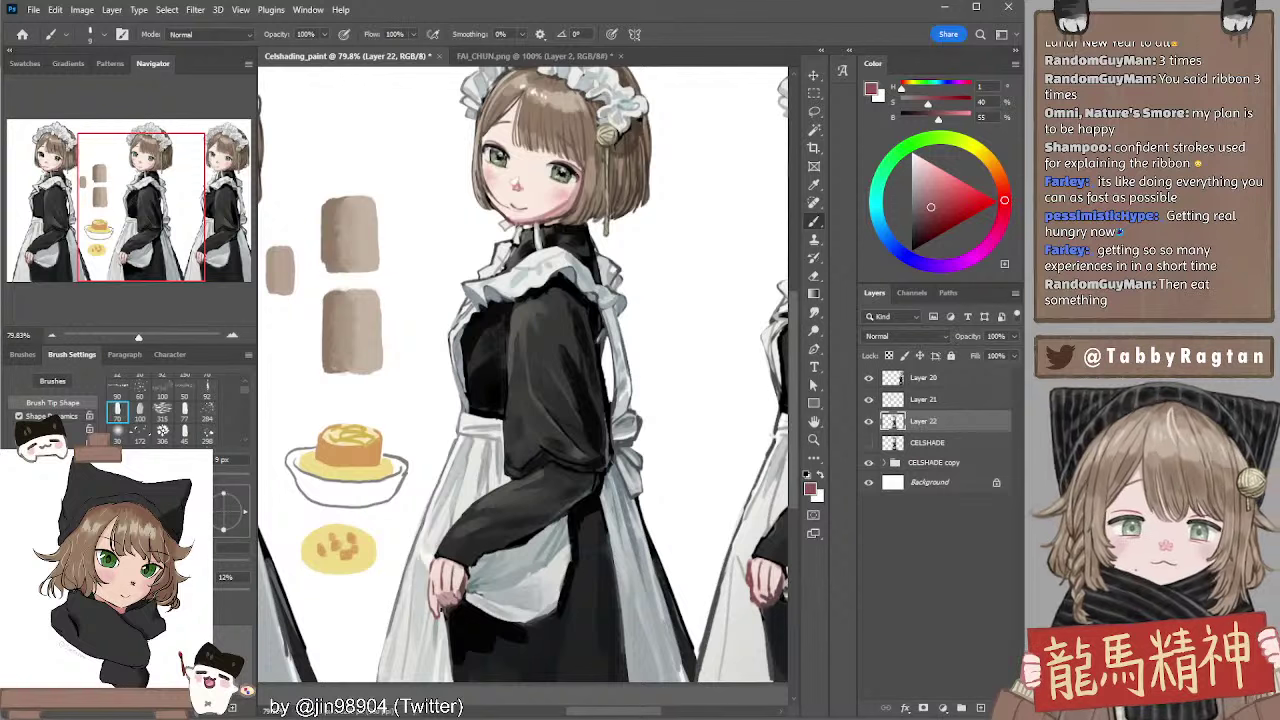
# Refine the fingers and adjoining apron edge in sampled pale skin, dark red, grey-teal and dusty pink with a 9 to 15 px brush
pyautogui.keyDown('alt'); pyautogui.click(435, 599); pyautogui.keyUp('alt')
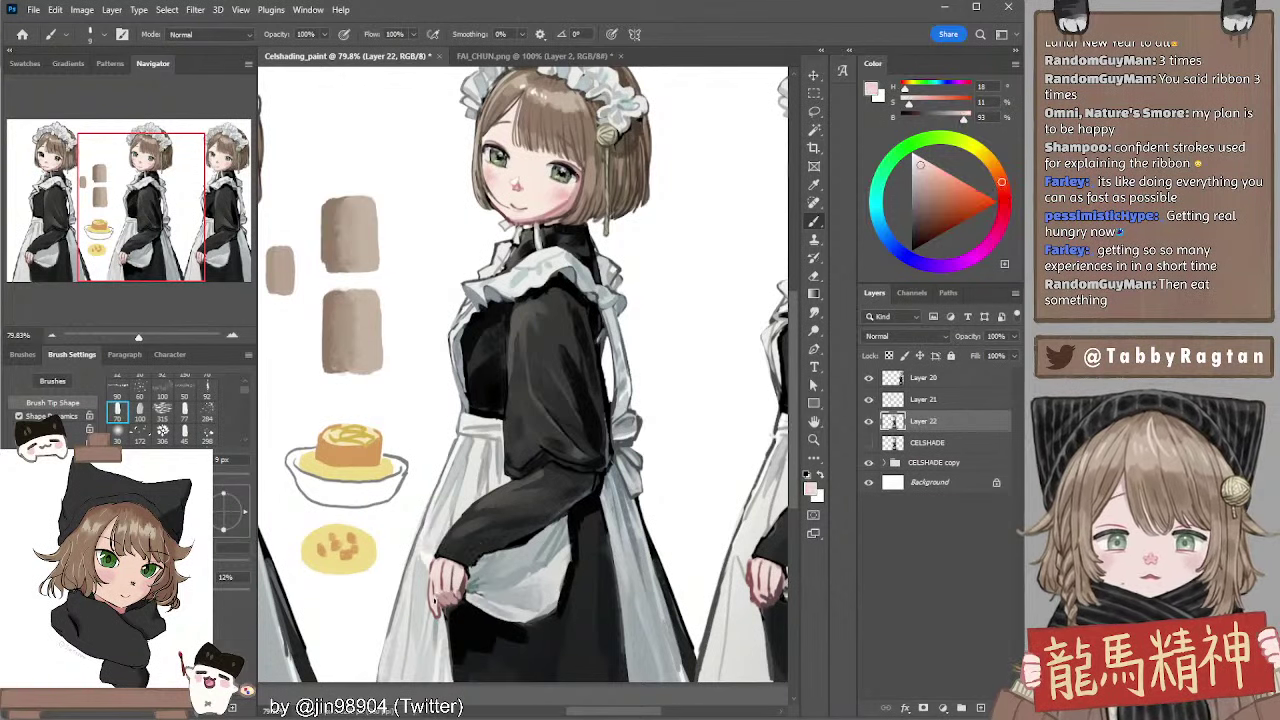
pyautogui.moveTo(436, 600); pyautogui.dragTo(437, 612)
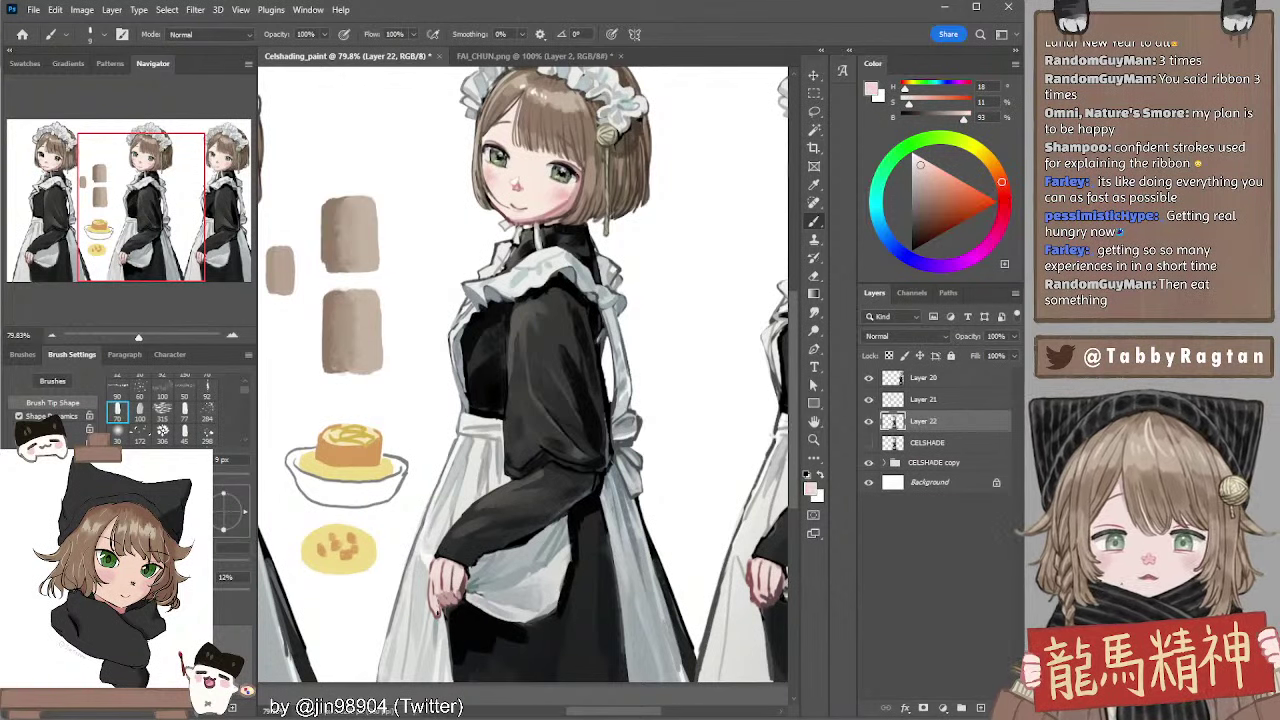
pyautogui.keyDown('alt'); pyautogui.click(441, 582); pyautogui.keyUp('alt')
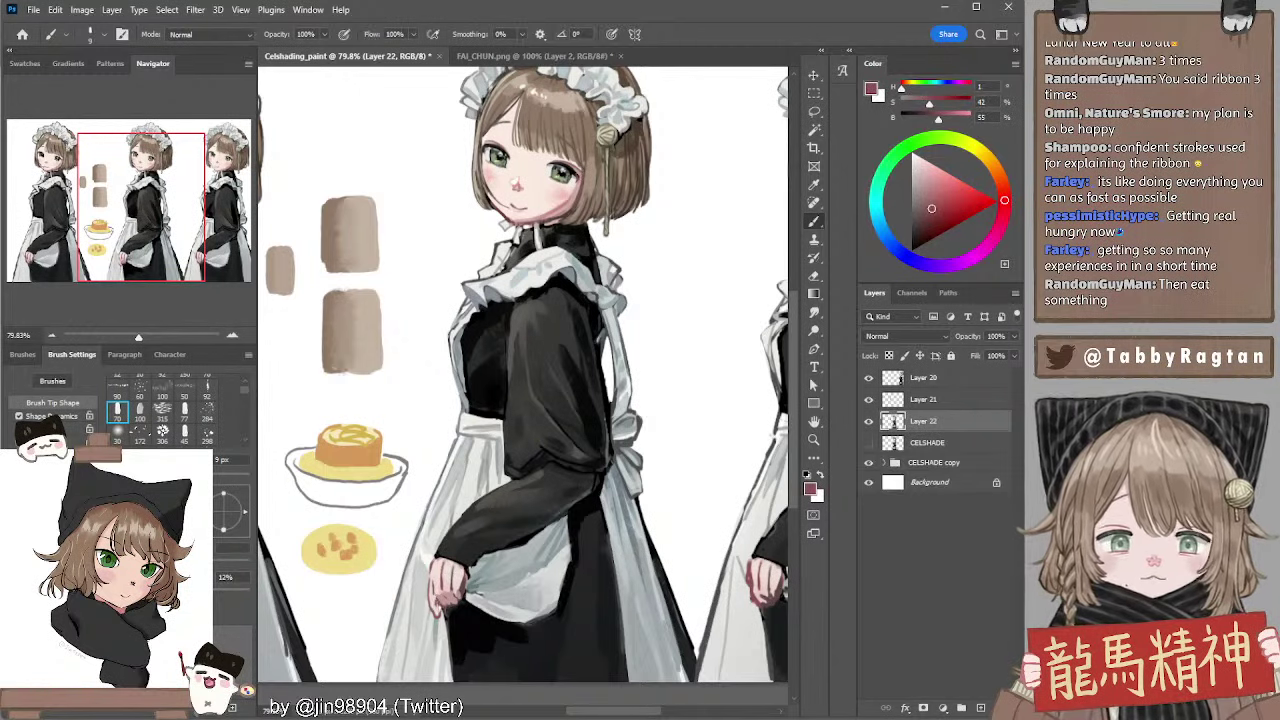
pyautogui.keyDown('alt'); pyautogui.click(473, 581); pyautogui.keyUp('alt')
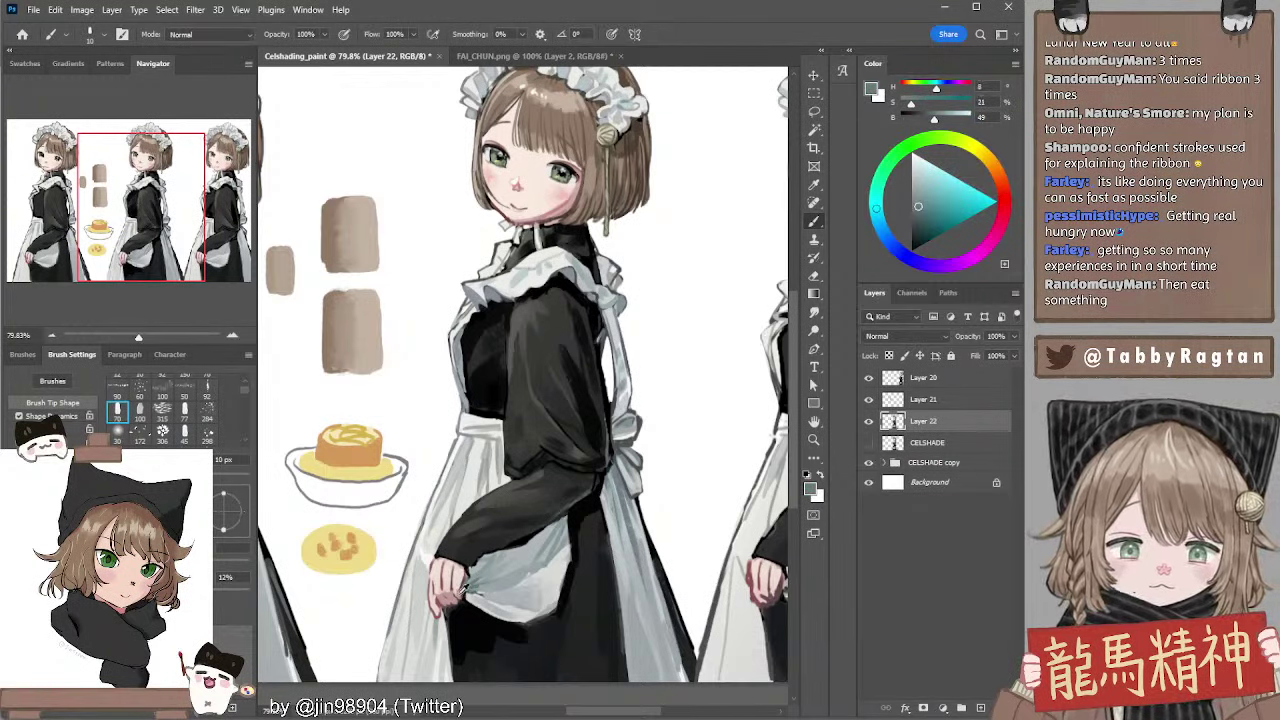
pyautogui.keyDown('alt'); pyautogui.click(464, 588); pyautogui.keyUp('alt')
pyautogui.press(']')
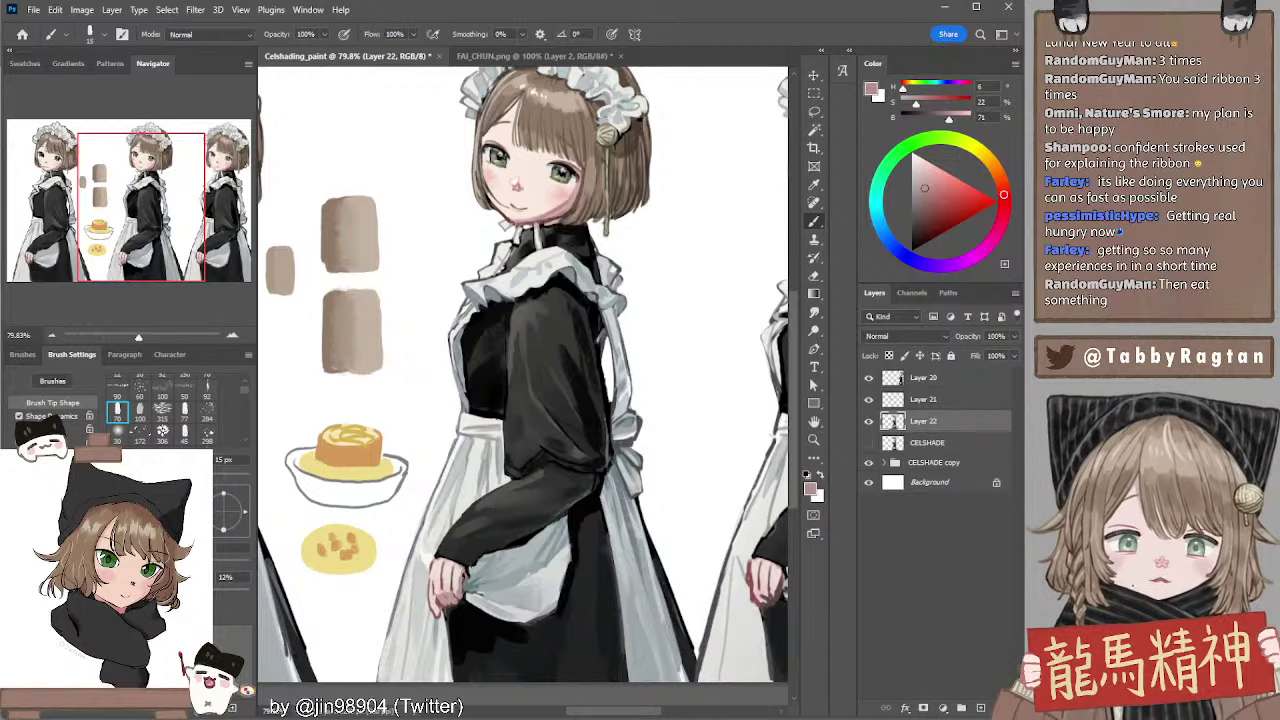
pyautogui.press('[')
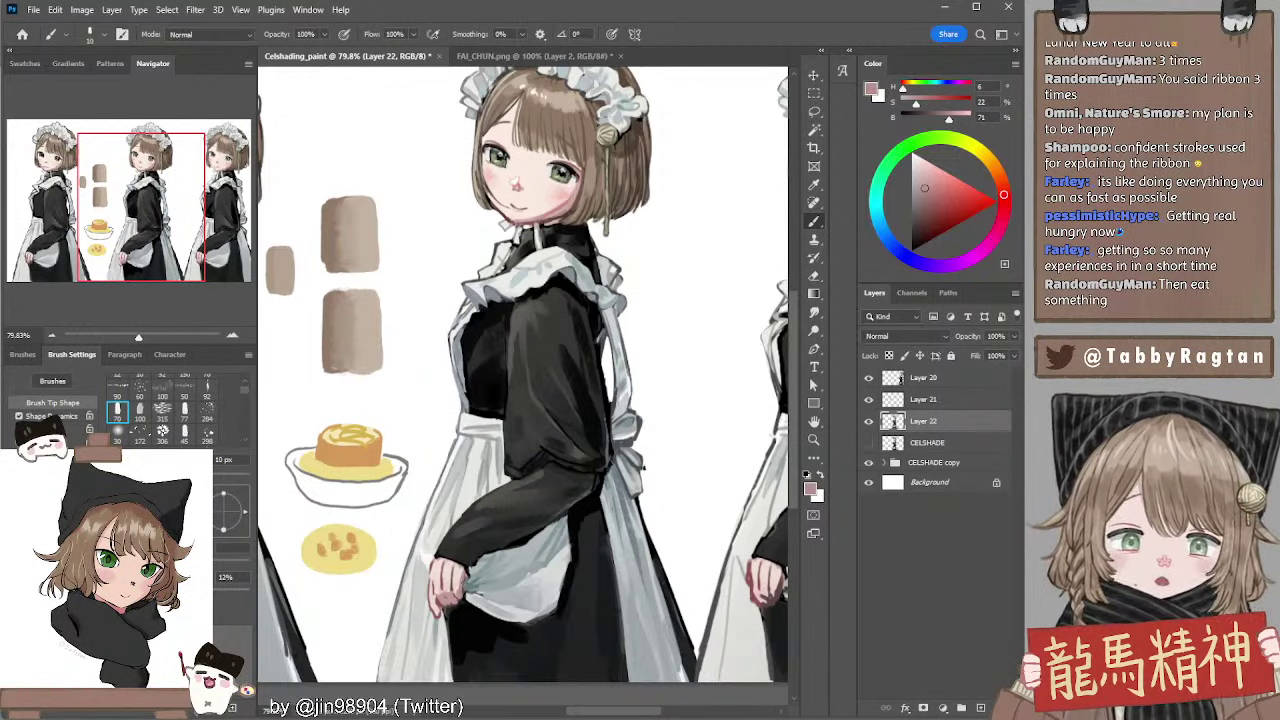
# Touch up the blush on the middle maid figure's cheek nearest the hair ornament in sampled light pinks with a 10 to 15 px brush
pyautogui.moveTo(631, 488); pyautogui.dragTo(642, 469)
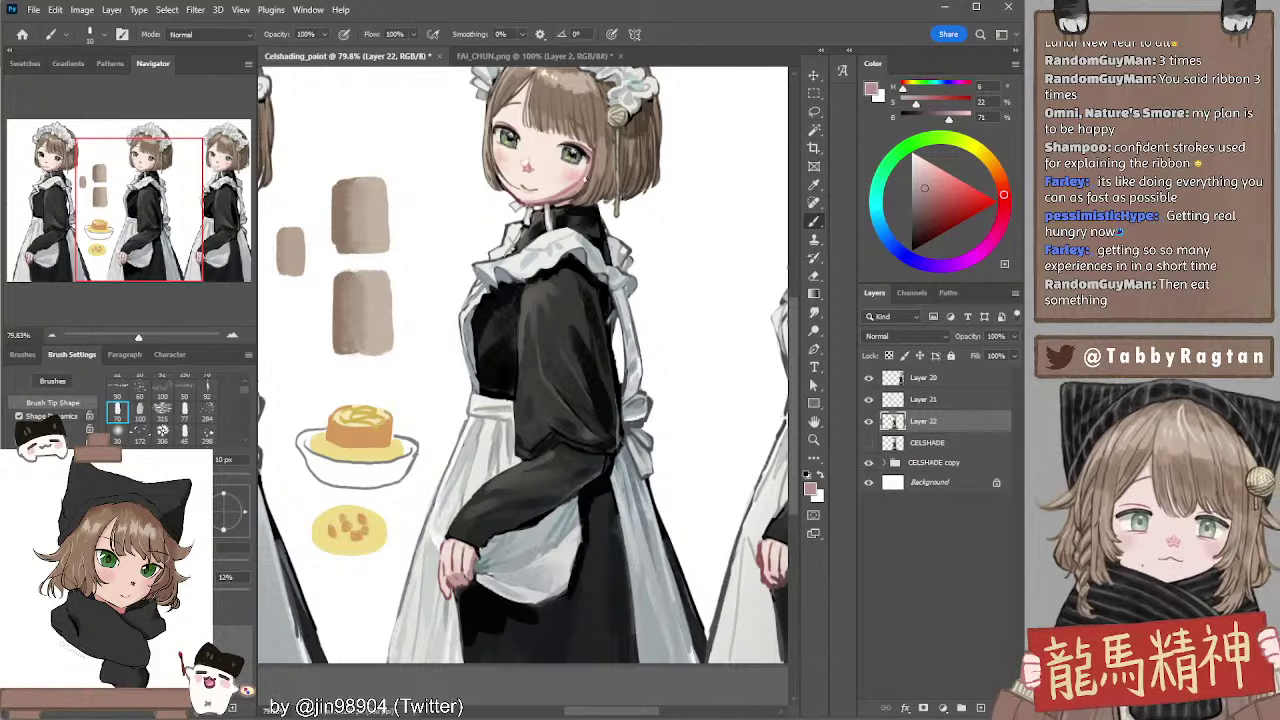
pyautogui.keyDown('alt'); pyautogui.click(574, 168); pyautogui.keyUp('alt')
pyautogui.press('l')
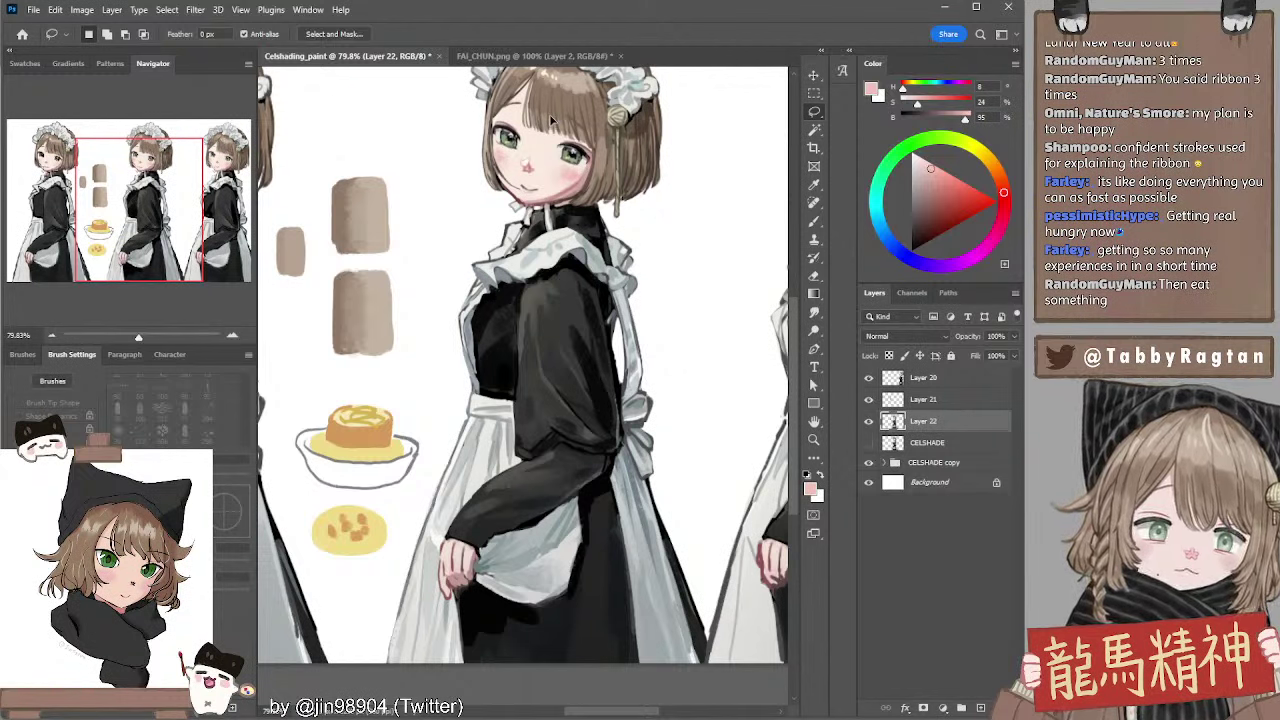
pyautogui.press('r')
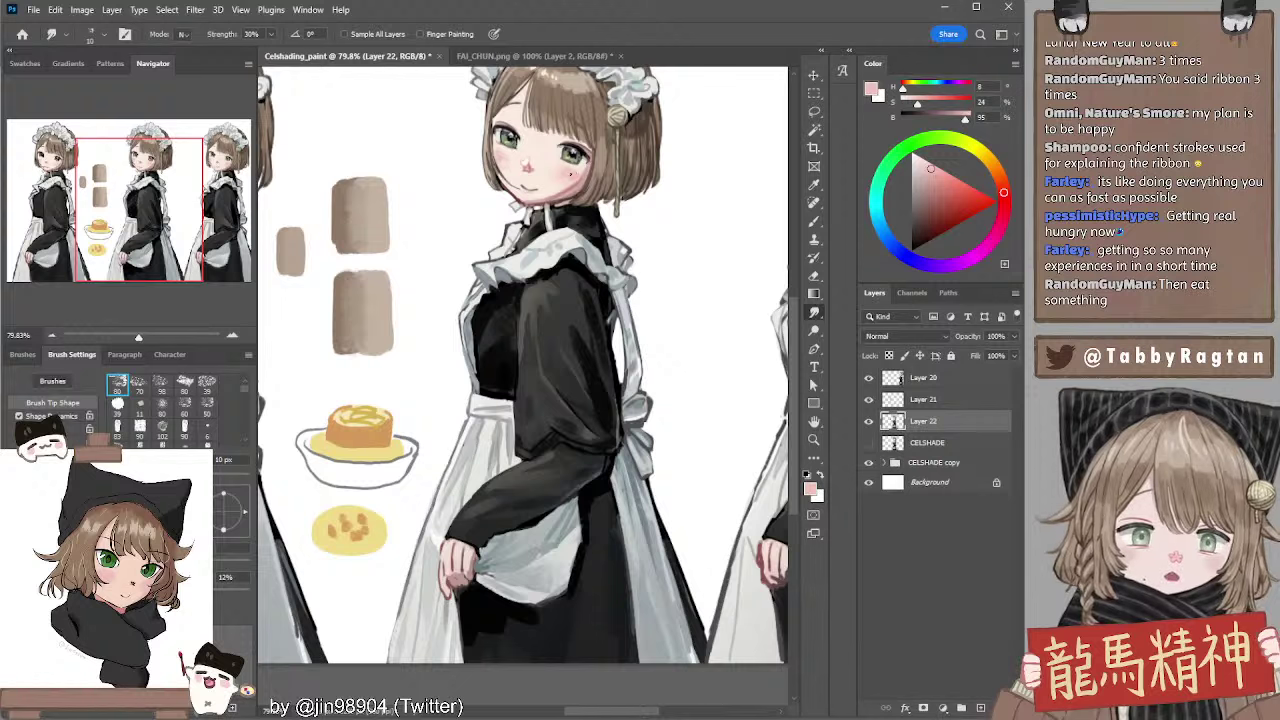
pyautogui.press('b')
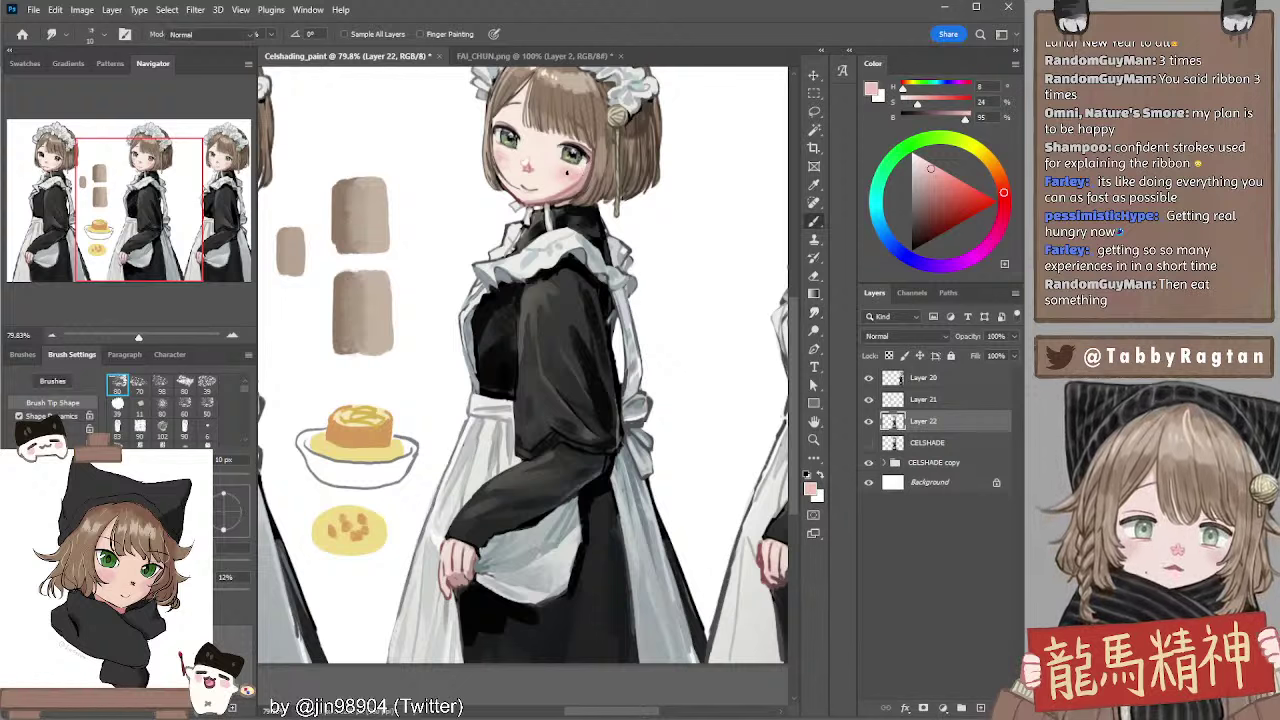
pyautogui.keyDown('alt'); pyautogui.click(571, 172); pyautogui.keyUp('alt')
pyautogui.press(']')
pyautogui.press(']')
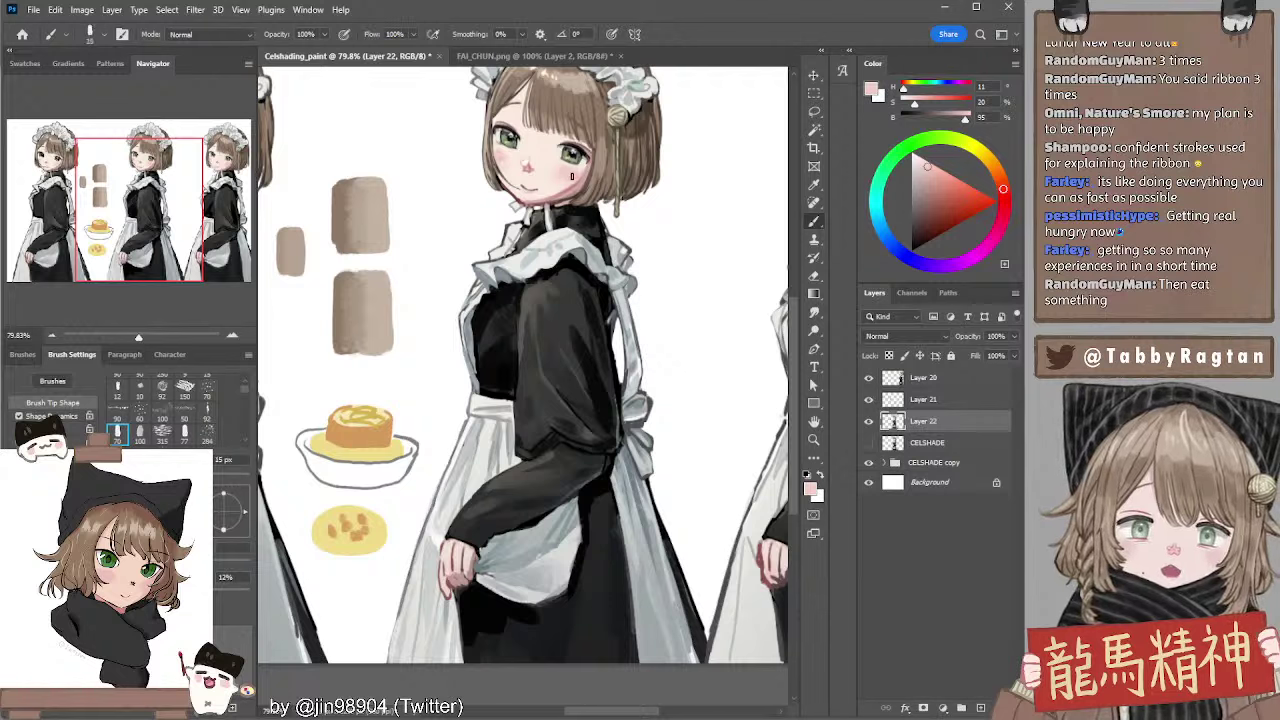
# Soften the middle maid figure's facial blush by smudging at 30% strength, 10 to 20 px, and touch up with sampled pale skin at 30 px
pyautogui.press('r')
pyautogui.press('r')
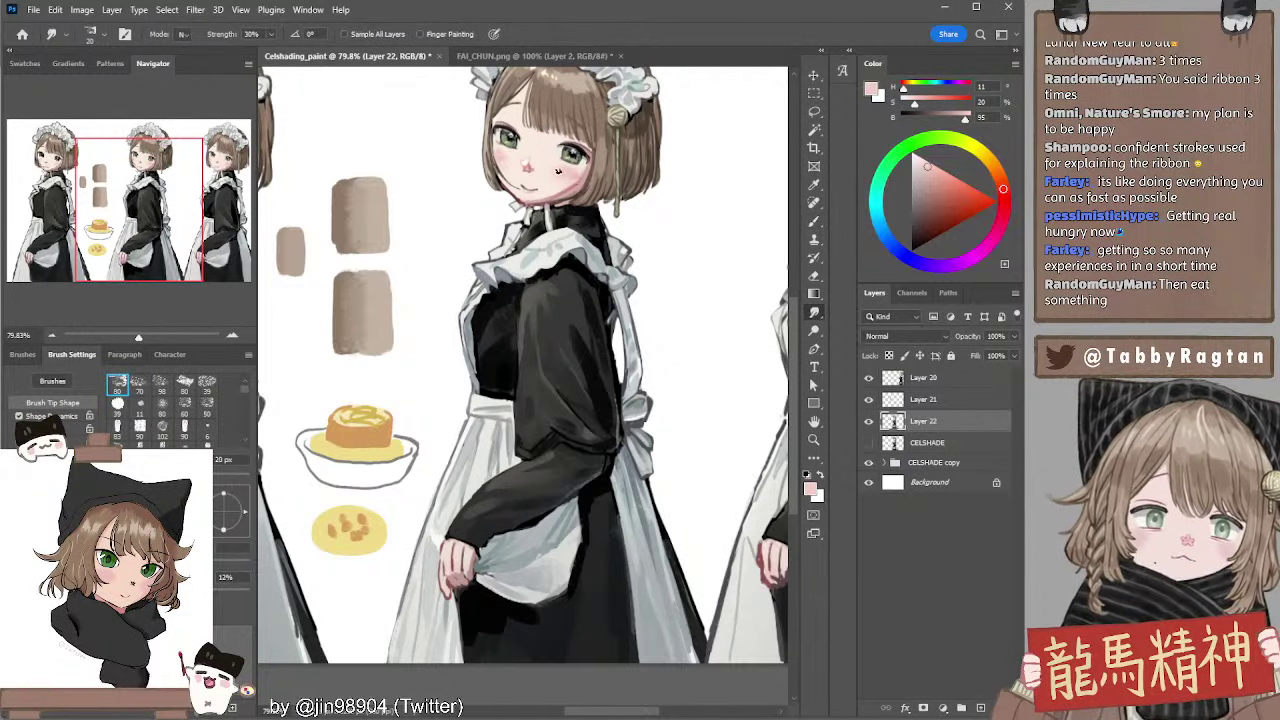
pyautogui.press('l')
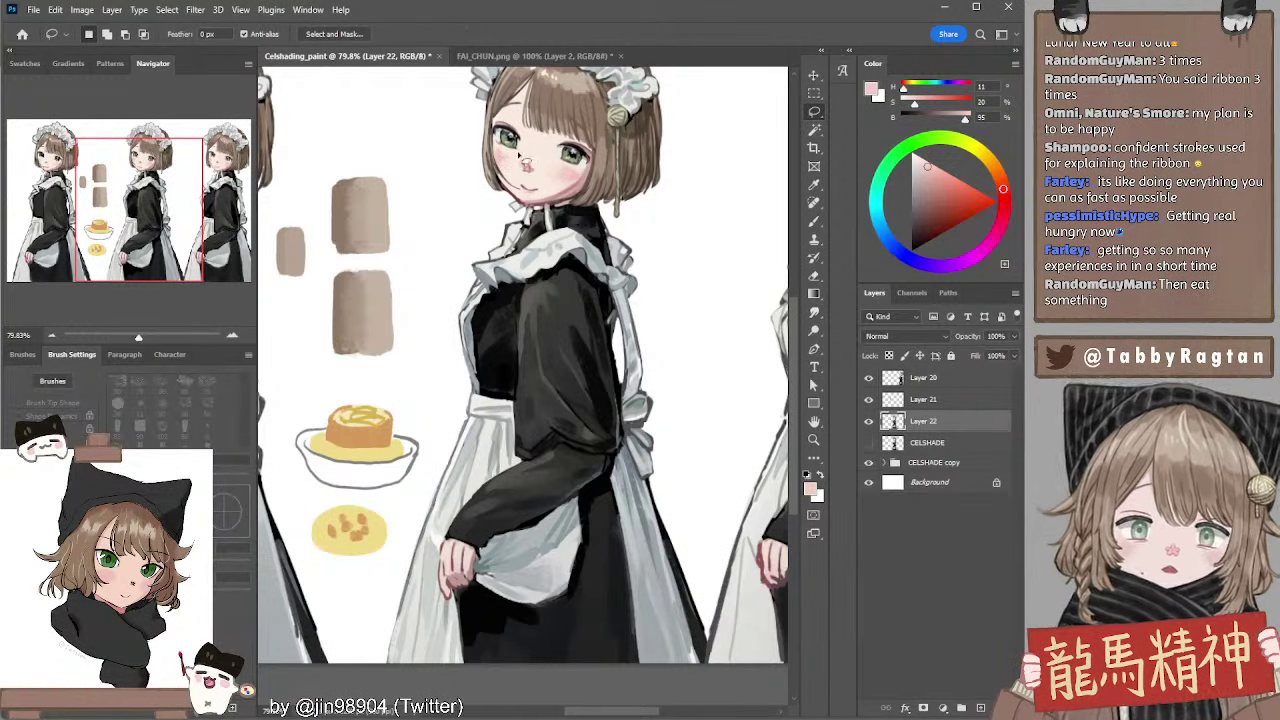
pyautogui.press('r')
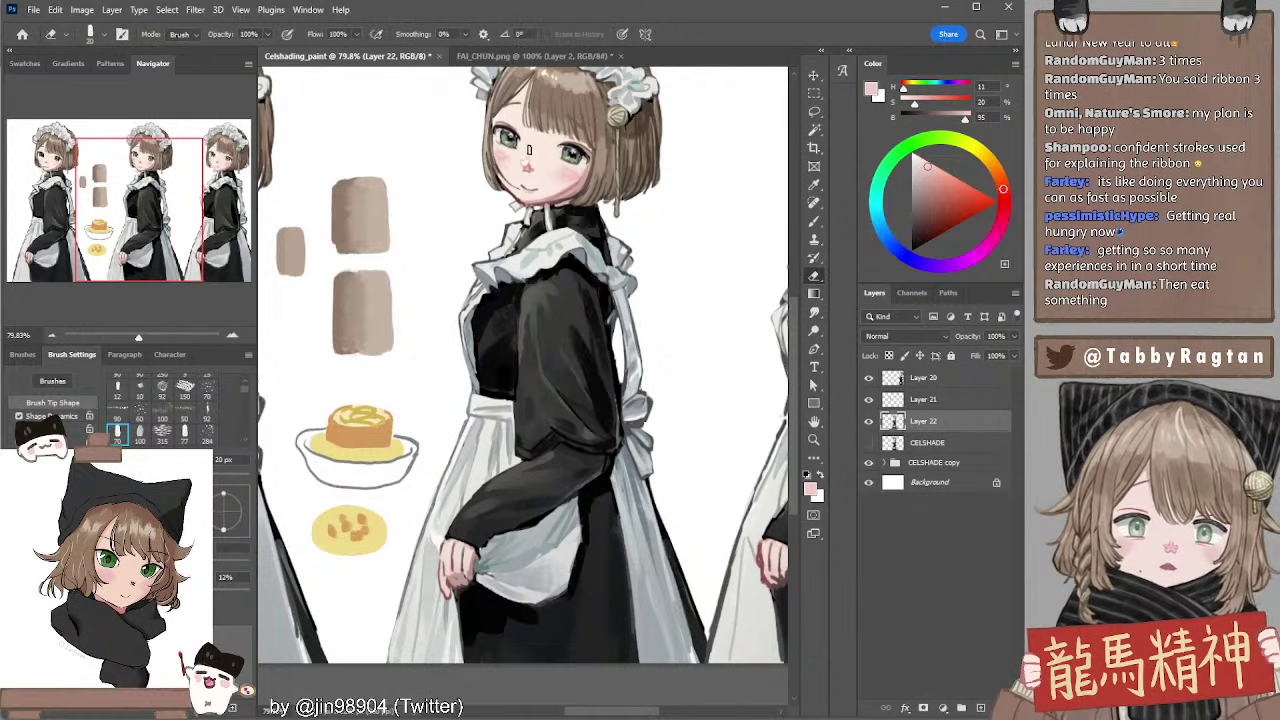
pyautogui.press('[')
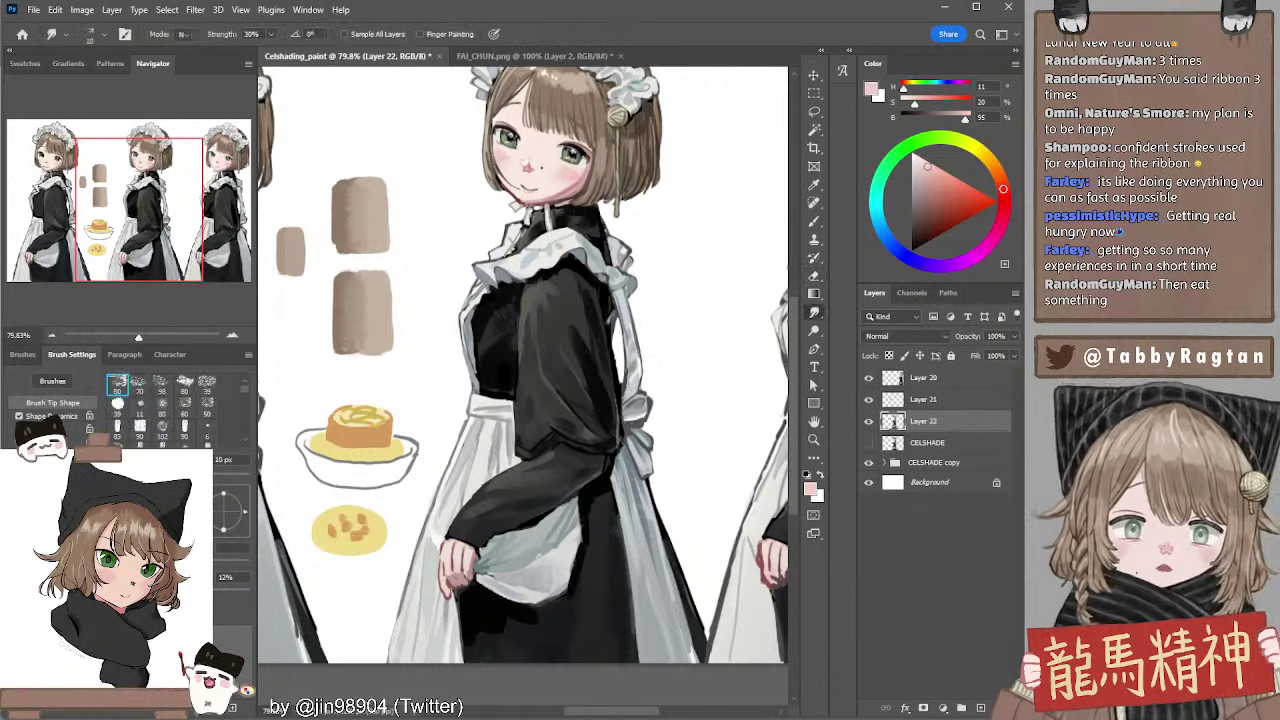
pyautogui.press('b')
pyautogui.keyDown('alt'); pyautogui.click(516, 158); pyautogui.keyUp('alt')
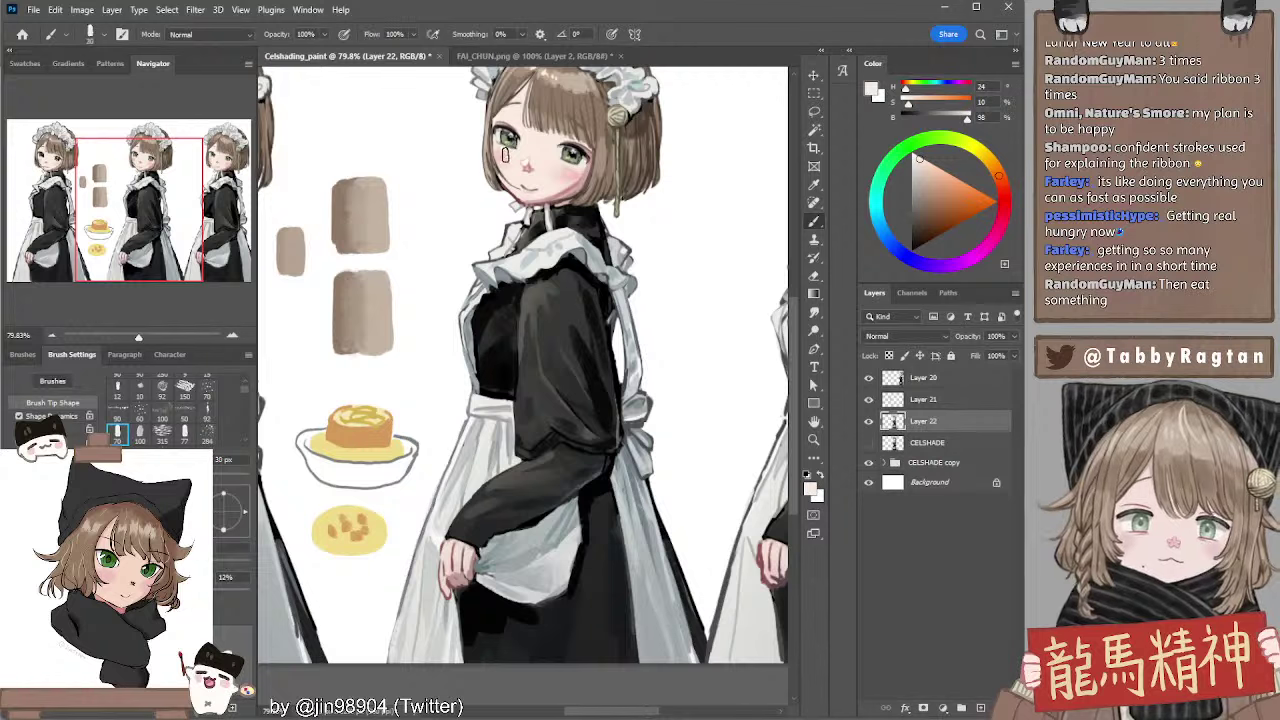
pyautogui.press(']')
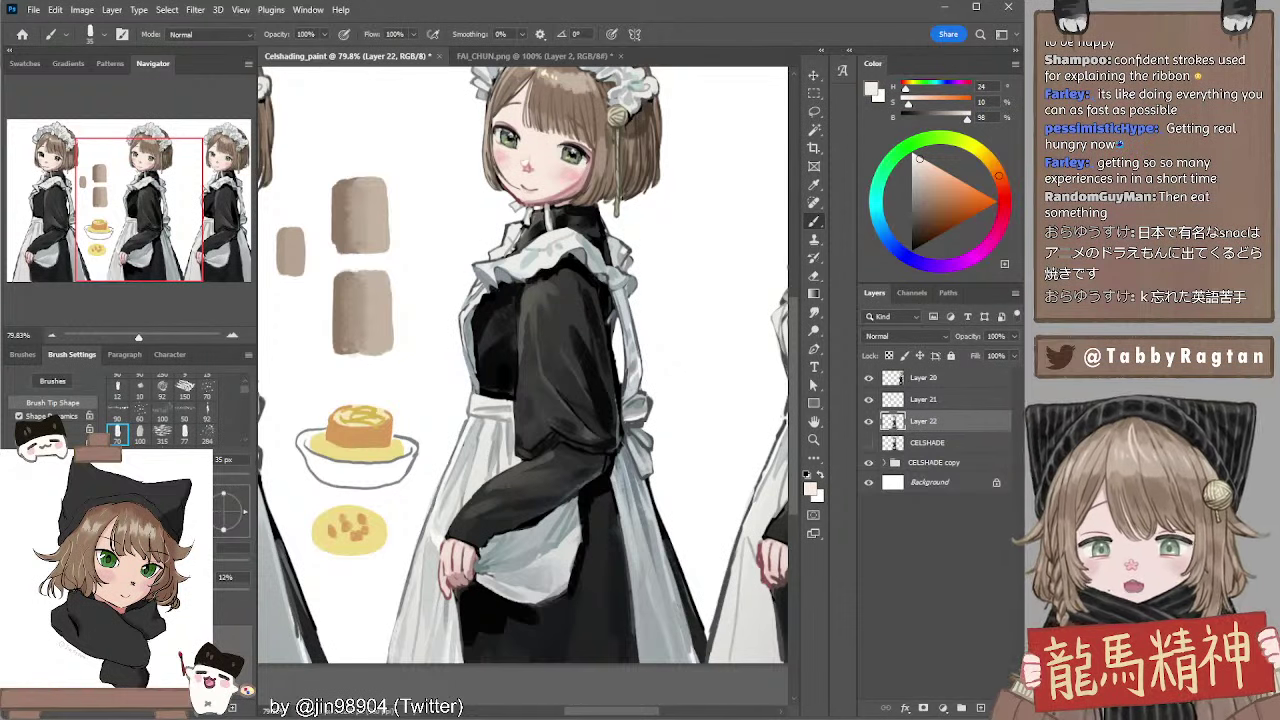
# Paint a flat brown oval for a pancake half above the beige swatches, using H 28, S 66, B 60 and a 35 px brush
pyautogui.moveTo(562, 220); pyautogui.dragTo(564, 264)
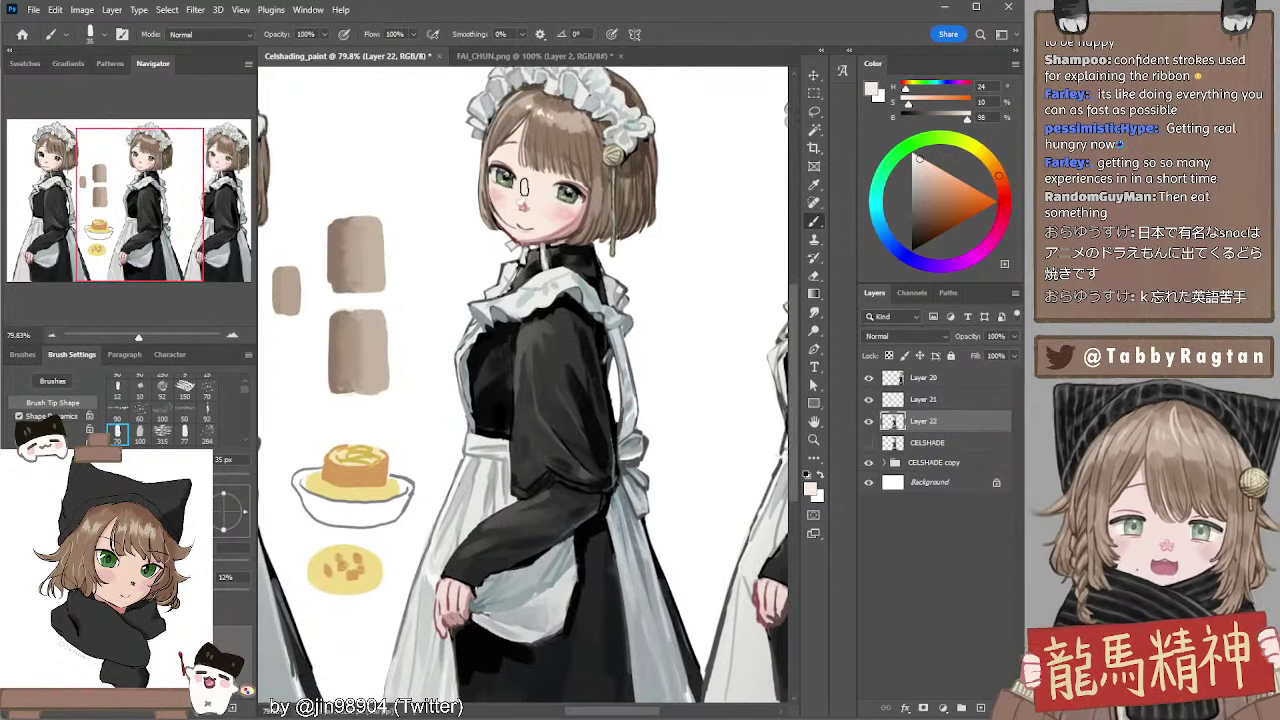
pyautogui.moveTo(522, 184); pyautogui.dragTo(573, 260)
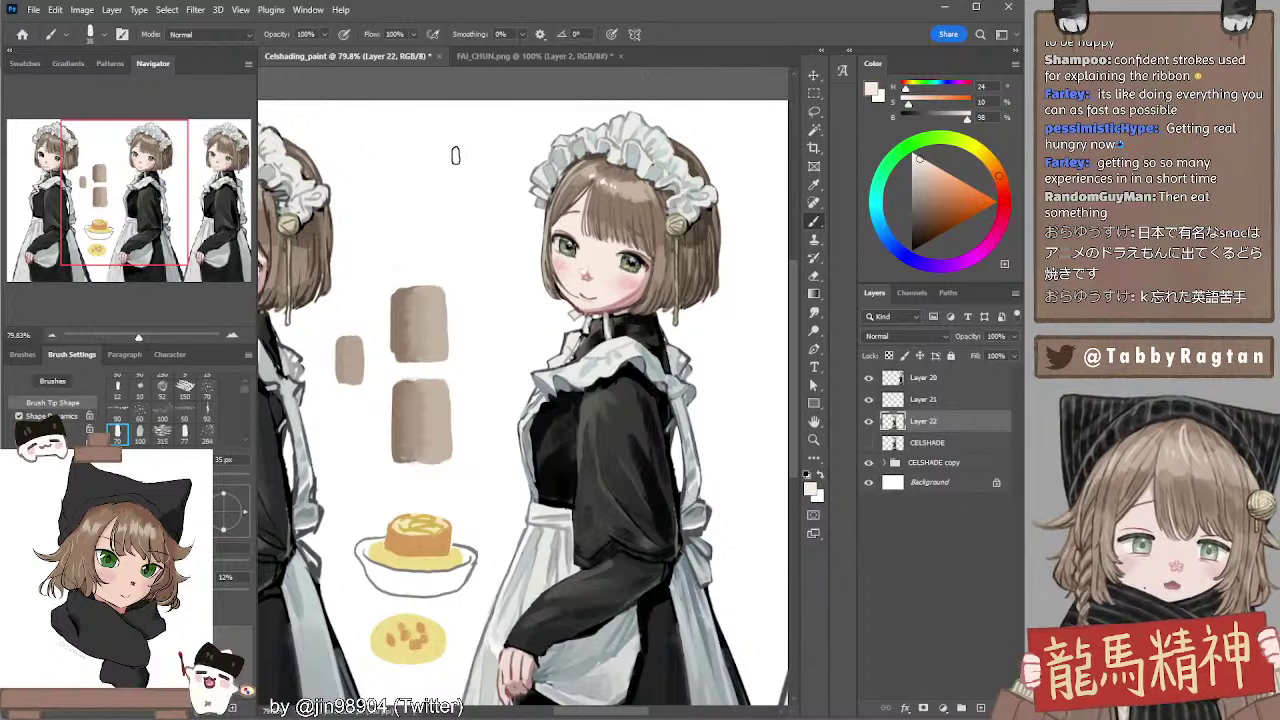
pyautogui.keyDown('alt'); pyautogui.click(601, 176); pyautogui.keyUp('alt')
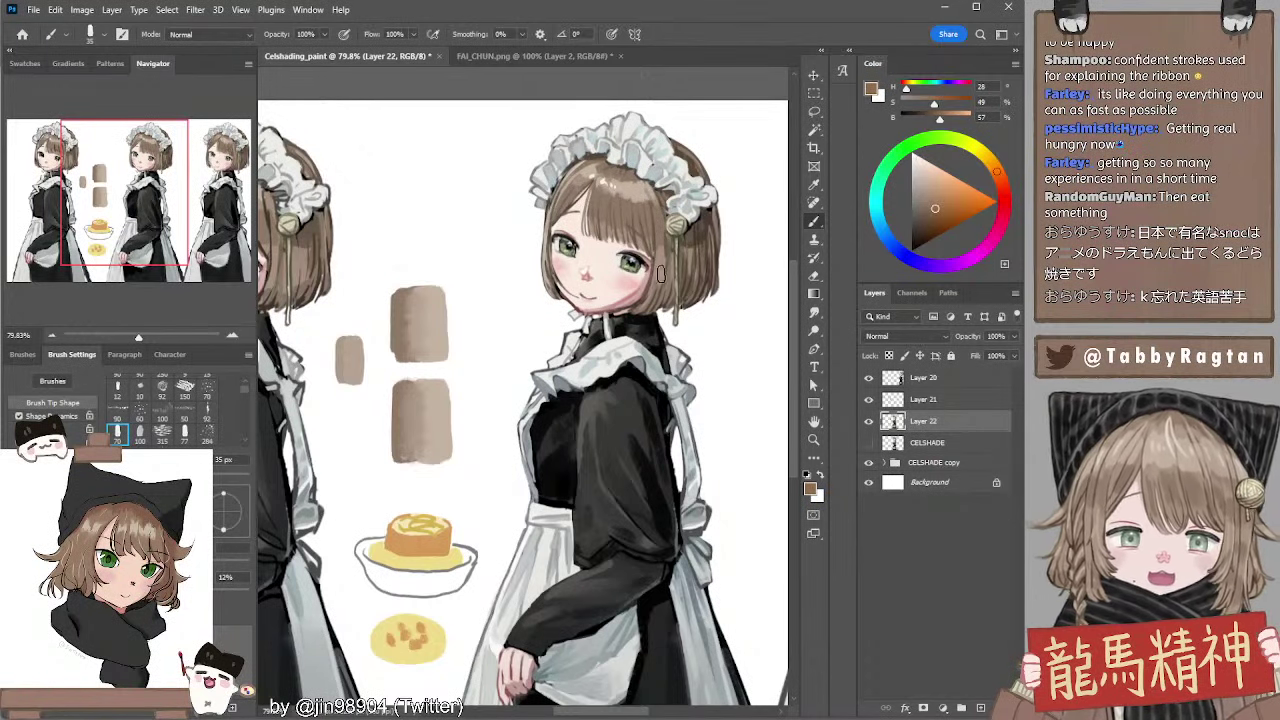
pyautogui.moveTo(399, 156)
pyautogui.mouseDown()
pyautogui.moveTo(471, 144)
pyautogui.moveTo(430, 154)
pyautogui.moveTo(459, 155)
pyautogui.mouseUp()
pyautogui.hotkey('ctrl', 'z')
pyautogui.click(940, 208)
pyautogui.moveTo(940, 207); pyautogui.dragTo(945, 211)
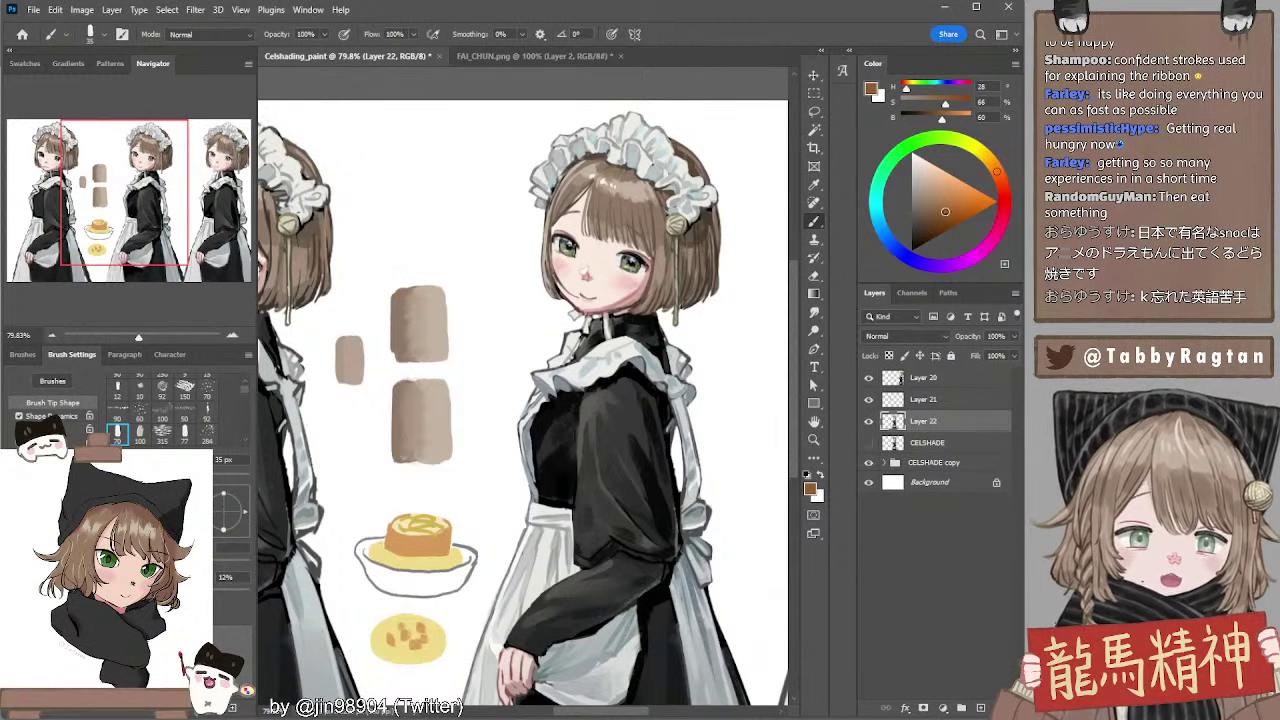
pyautogui.moveTo(390, 143)
pyautogui.mouseDown()
pyautogui.moveTo(478, 149)
pyautogui.moveTo(390, 148)
pyautogui.mouseUp()
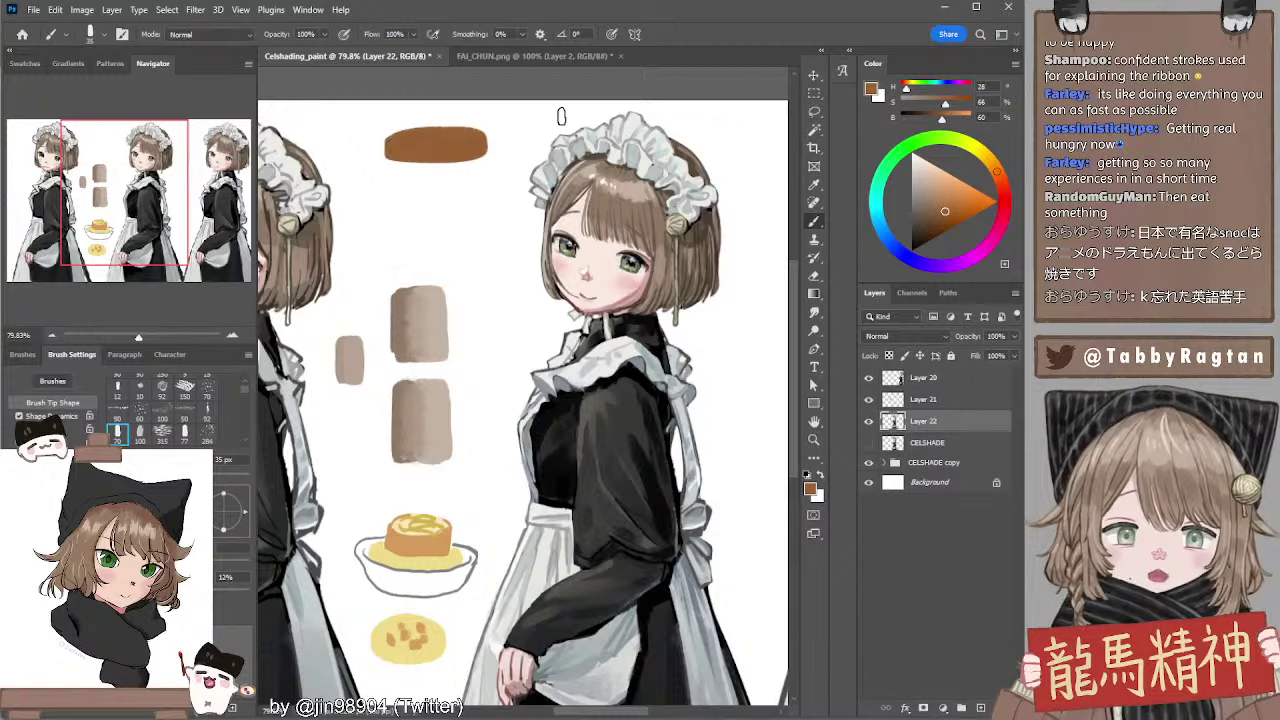
pyautogui.moveTo(940, 178); pyautogui.dragTo(928, 170)
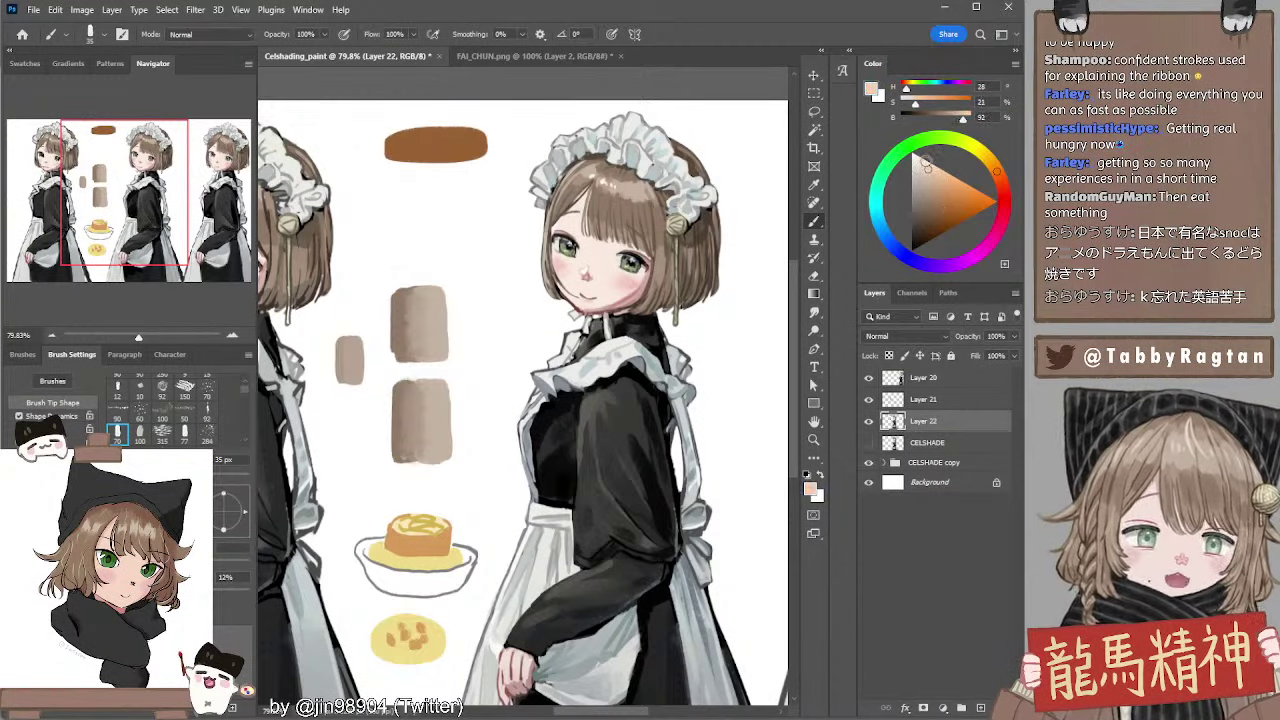
pyautogui.moveTo(385, 143)
pyautogui.mouseDown()
pyautogui.moveTo(409, 163)
pyautogui.moveTo(386, 148)
pyautogui.moveTo(479, 168)
pyautogui.moveTo(420, 160)
pyautogui.mouseUp()
pyautogui.hotkey('ctrl', 'z')
pyautogui.press(']')
pyautogui.hotkey('ctrl', 'z')
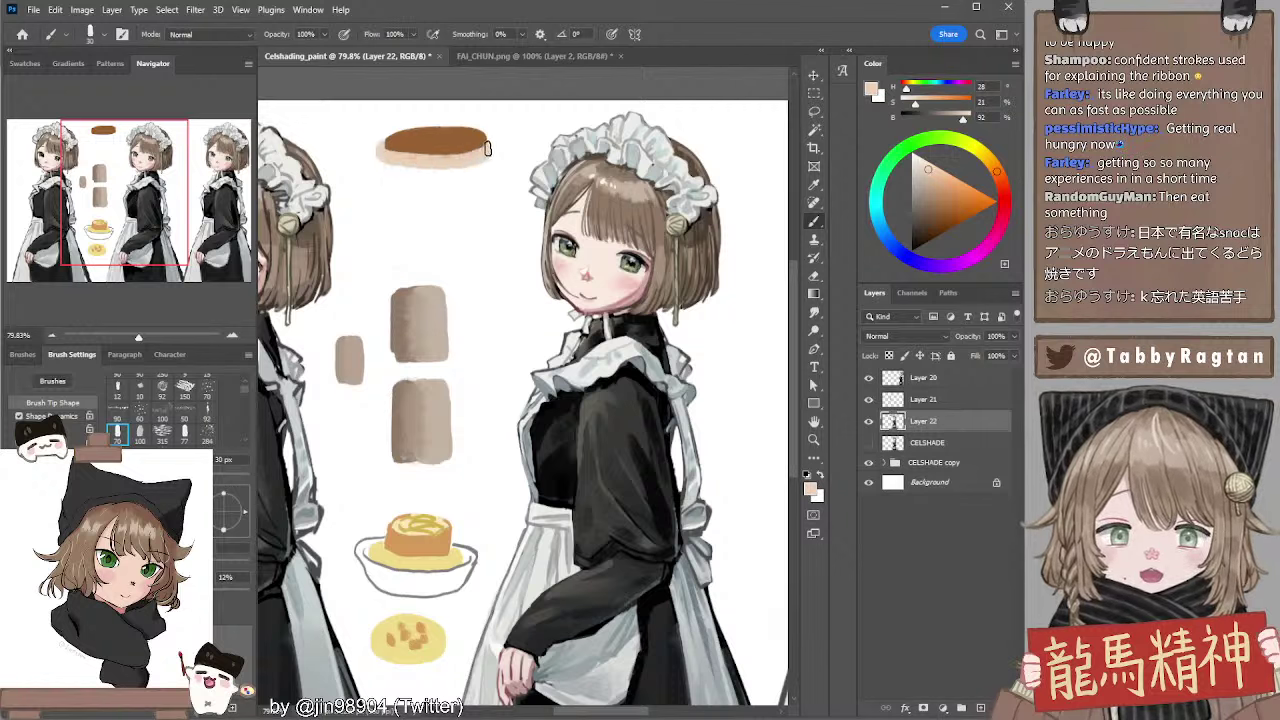
pyautogui.hotkey('ctrl', 'z')
# Paint a peach rim under the brown oval with H 28, S 30, B 92, reducing the brush to 20 px
pyautogui.moveTo(926, 175); pyautogui.dragTo(935, 174)
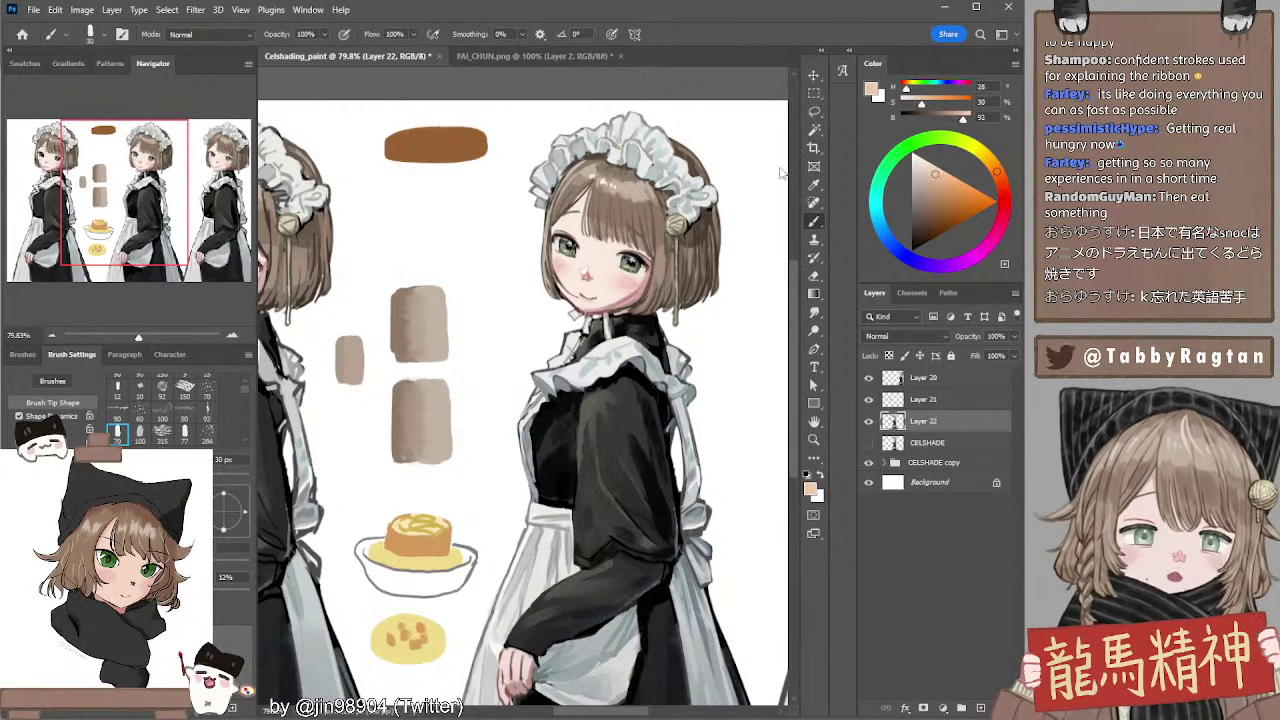
pyautogui.moveTo(382, 147); pyautogui.dragTo(466, 163)
pyautogui.hotkey('ctrl', 'z')
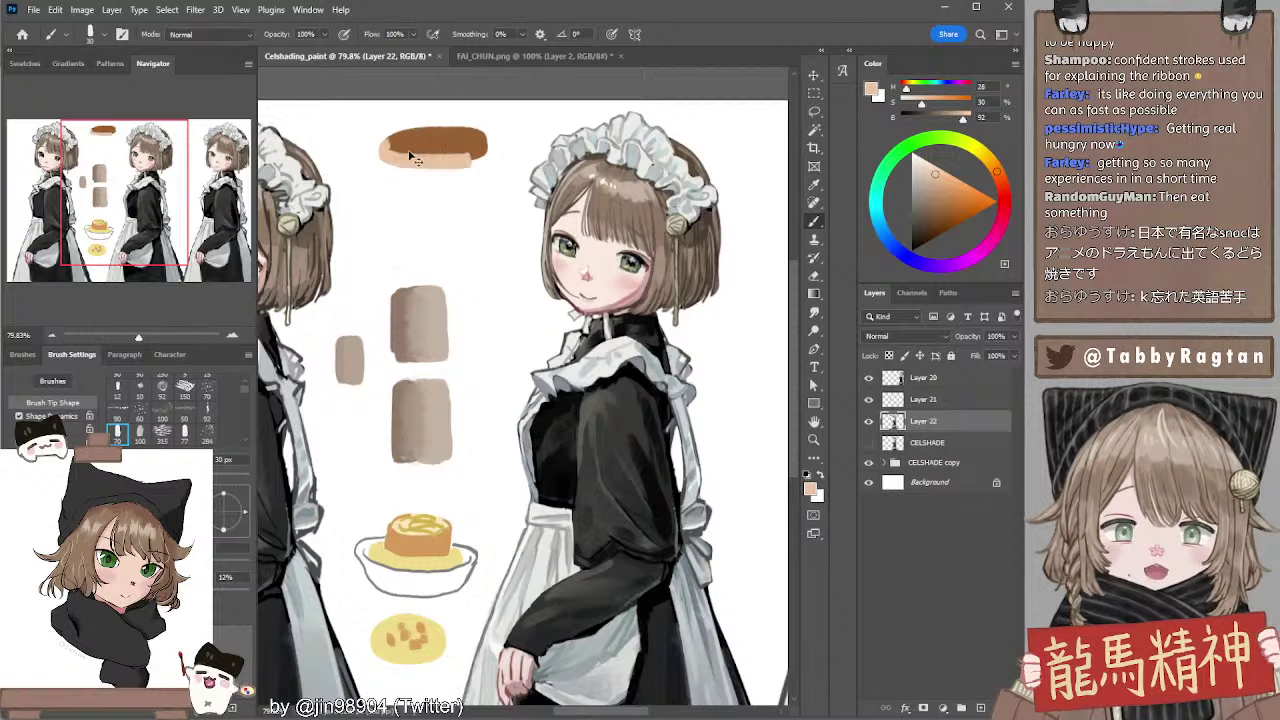
pyautogui.hotkey('ctrl', 'z')
pyautogui.press('[')
pyautogui.moveTo(382, 146)
pyautogui.mouseDown()
pyautogui.moveTo(448, 164)
pyautogui.moveTo(489, 148)
pyautogui.mouseUp()
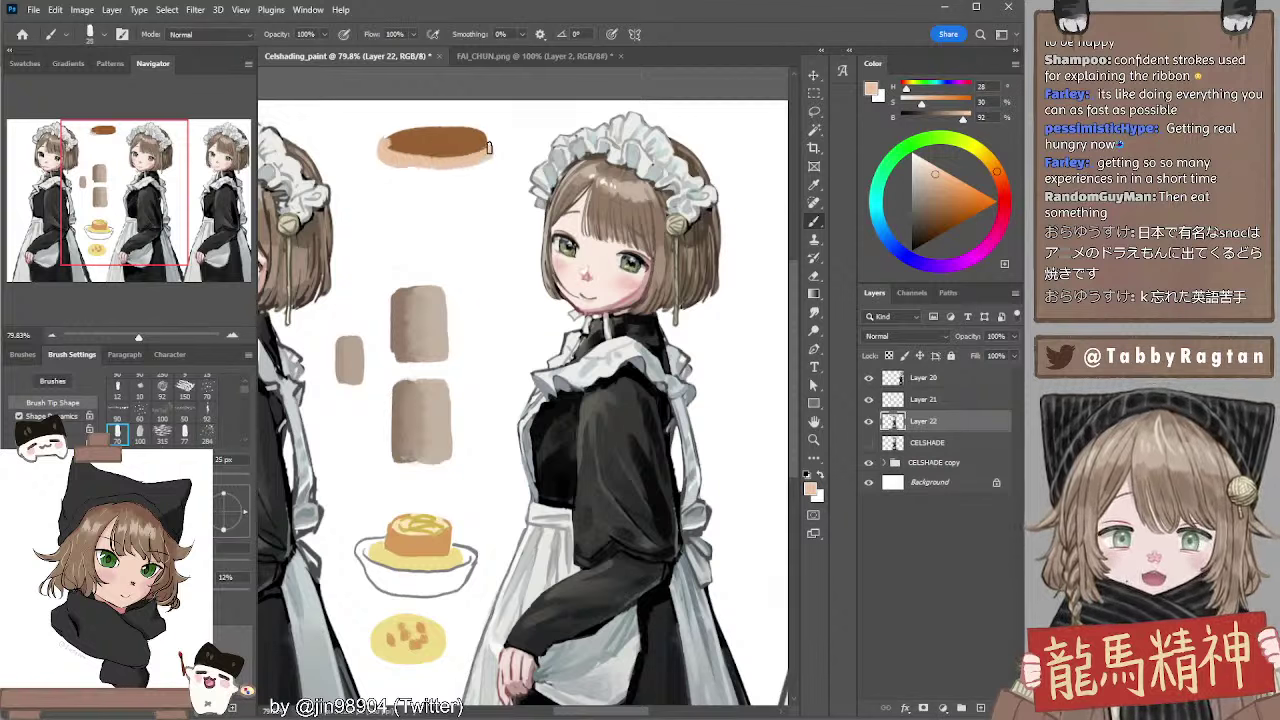
pyautogui.hotkey('ctrl', 'z')
pyautogui.press('[')
pyautogui.moveTo(385, 147)
pyautogui.mouseDown()
pyautogui.moveTo(463, 159)
pyautogui.moveTo(487, 140)
pyautogui.mouseUp()
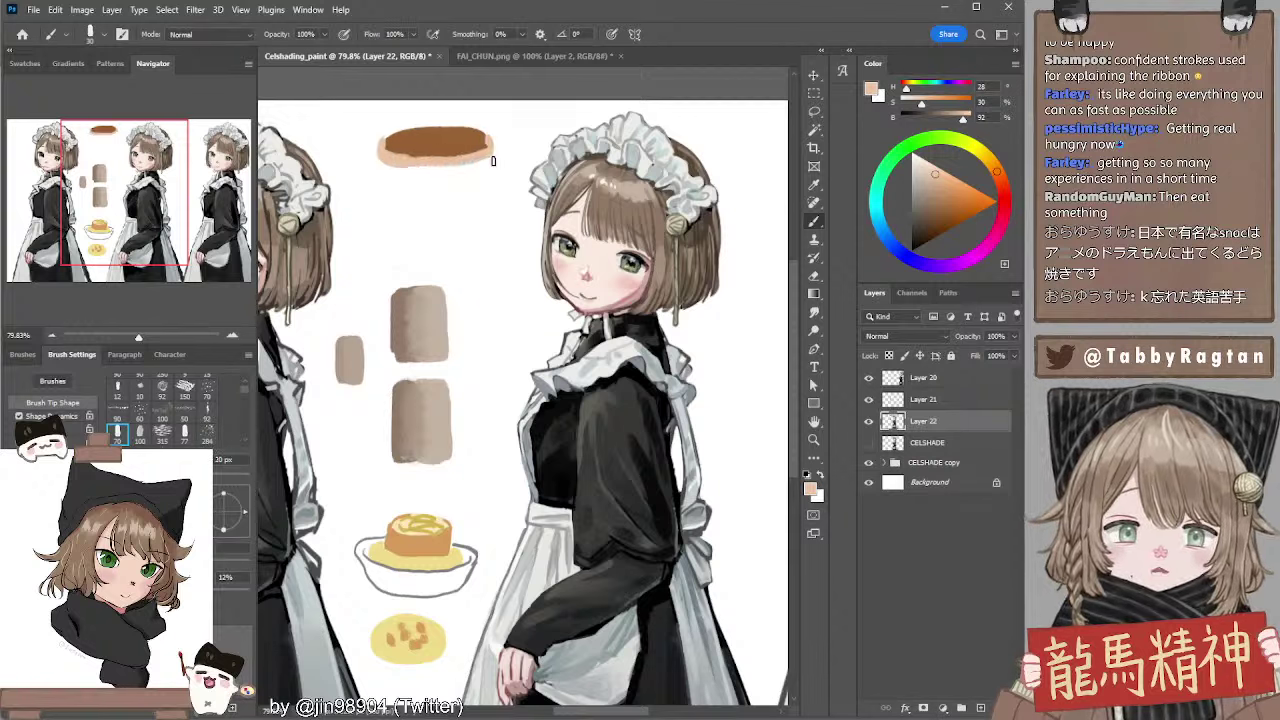
# Paint a second pancake half below the first with a sampled brown top at 35 px and a peach rim at 30 px
pyautogui.press('[')
pyautogui.moveTo(386, 210)
pyautogui.mouseDown()
pyautogui.moveTo(464, 233)
pyautogui.moveTo(415, 216)
pyautogui.moveTo(433, 238)
pyautogui.moveTo(467, 218)
pyautogui.moveTo(400, 228)
pyautogui.moveTo(432, 229)
pyautogui.moveTo(437, 130)
pyautogui.moveTo(466, 218)
pyautogui.moveTo(425, 227)
pyautogui.moveTo(462, 216)
pyautogui.mouseUp()
pyautogui.hotkey('ctrl', 'z')
pyautogui.keyDown('alt'); pyautogui.click(429, 139); pyautogui.keyUp('alt')
pyautogui.press(']')
pyautogui.press(']')
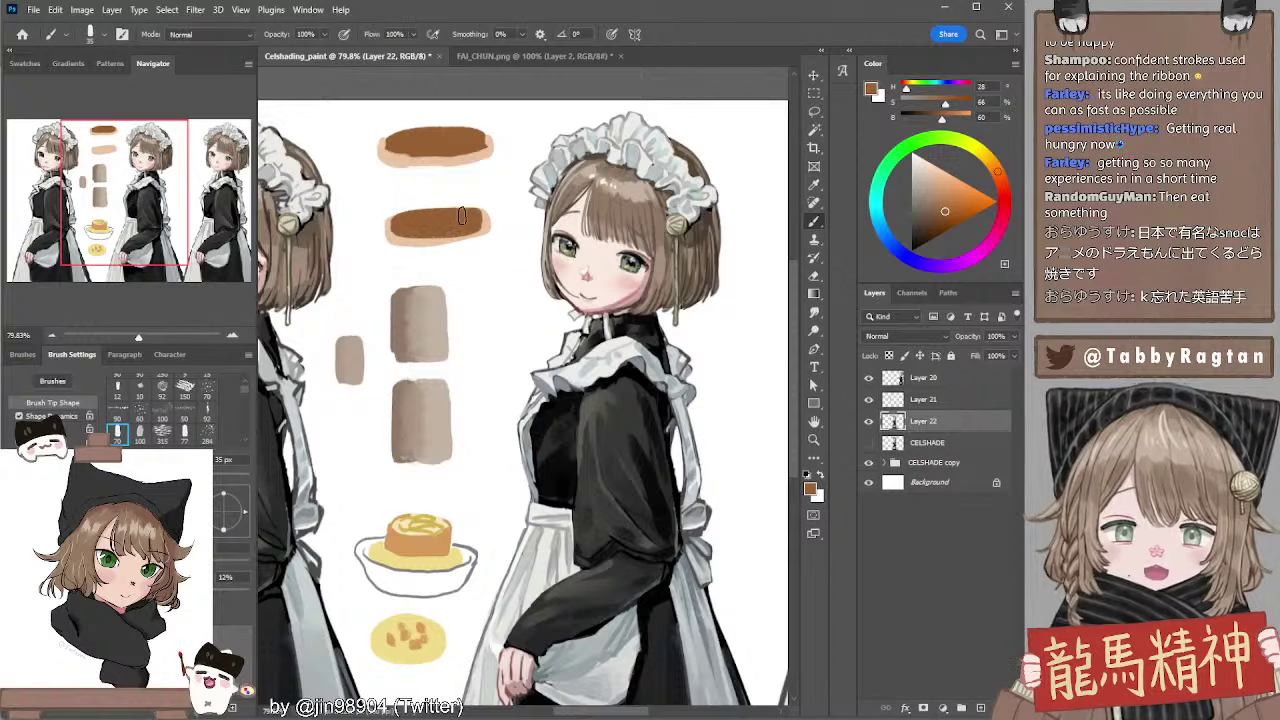
pyautogui.keyDown('alt'); pyautogui.click(394, 228); pyautogui.keyUp('alt')
pyautogui.press('[')
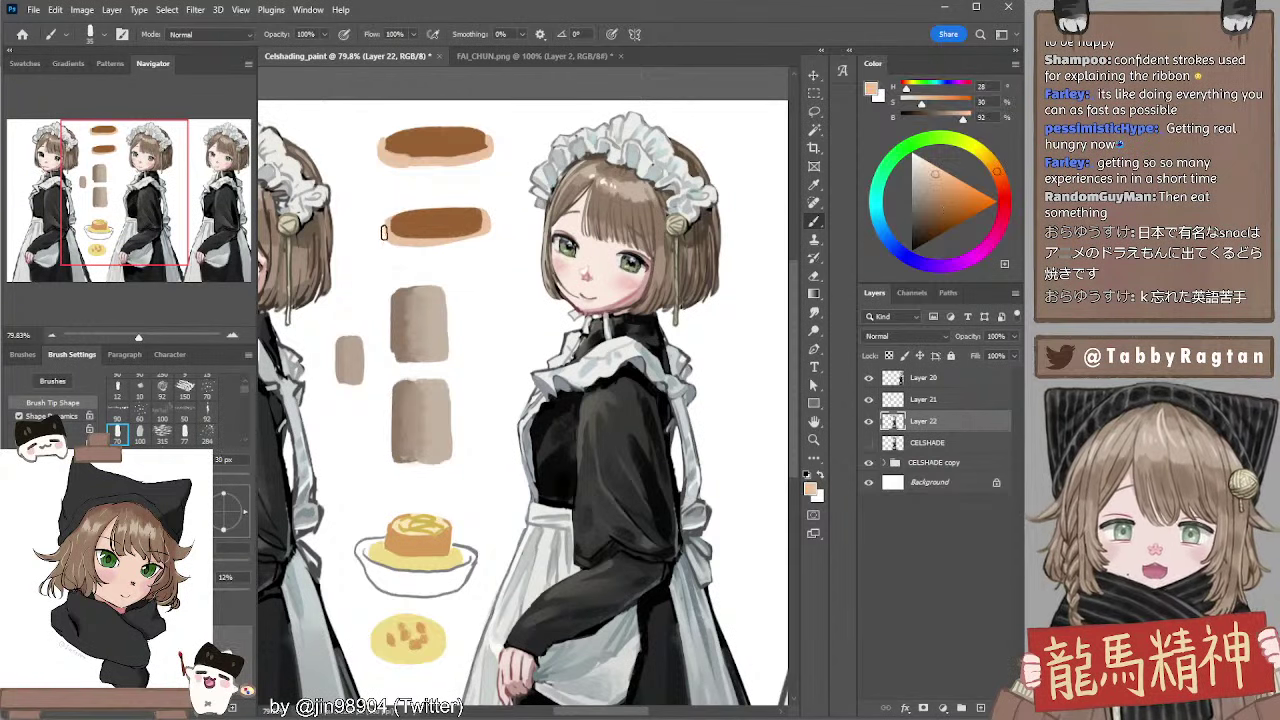
pyautogui.moveTo(390, 238)
pyautogui.mouseDown()
pyautogui.moveTo(482, 238)
pyautogui.moveTo(490, 218)
pyautogui.mouseUp()
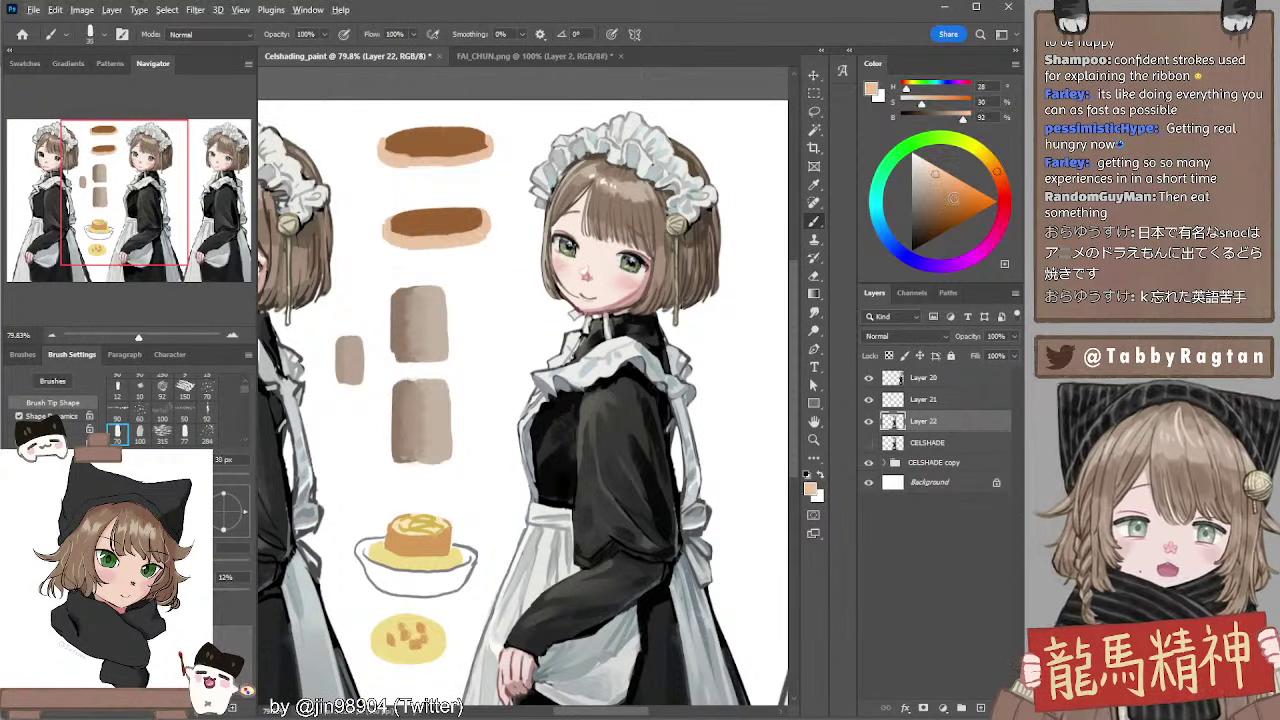
# Paint a dark red filling oval between the two pancake halves using H 355, S 61, B 56 and a 40 px brush
pyautogui.click(1005, 200)
pyautogui.moveTo(953, 192); pyautogui.dragTo(941, 213)
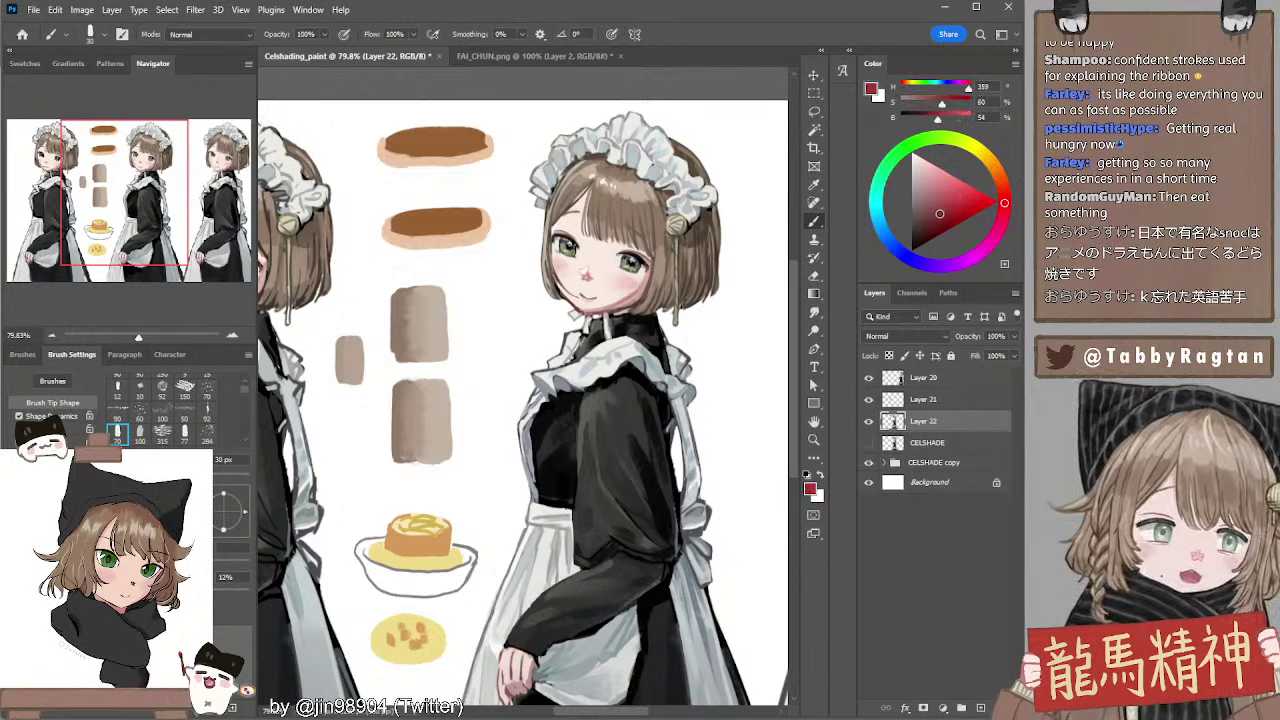
pyautogui.click(1005, 207)
pyautogui.press('.')
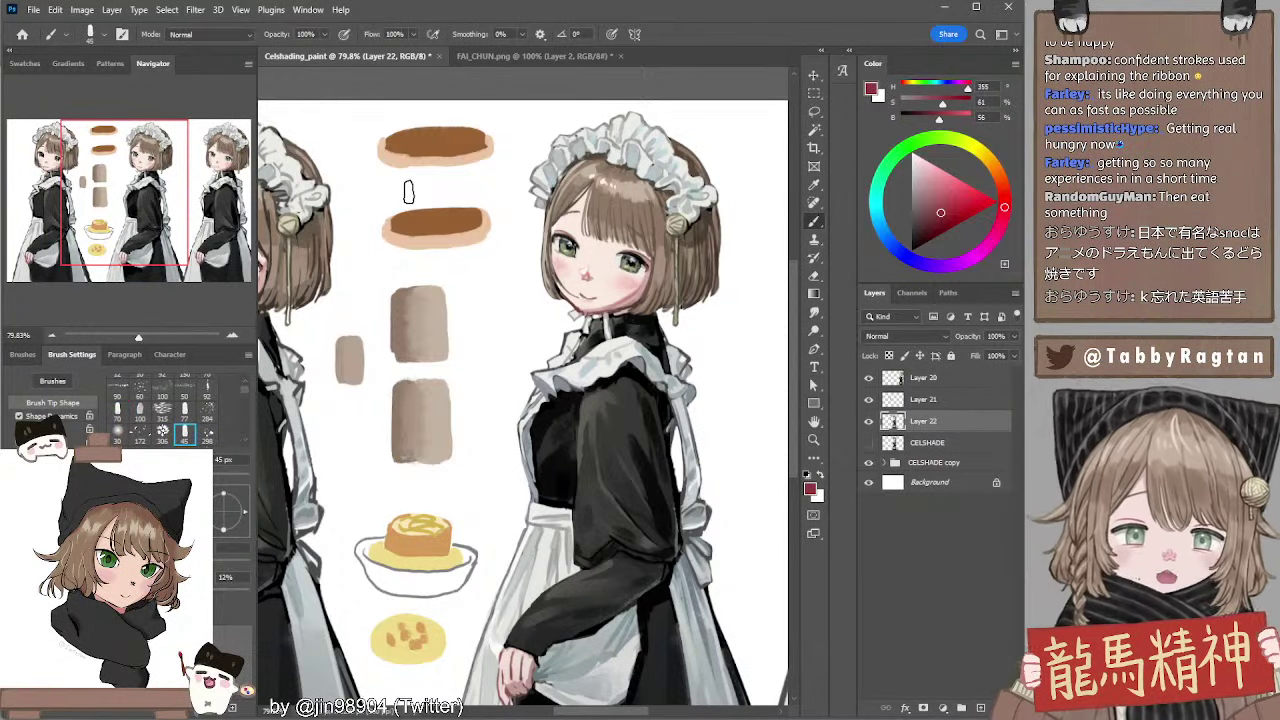
pyautogui.press(',')
pyautogui.moveTo(427, 188)
pyautogui.mouseDown()
pyautogui.moveTo(445, 192)
pyautogui.moveTo(412, 190)
pyautogui.moveTo(452, 185)
pyautogui.moveTo(429, 192)
pyautogui.mouseUp()
pyautogui.hotkey('ctrl', 'z')
pyautogui.hotkey('ctrl', 'z')
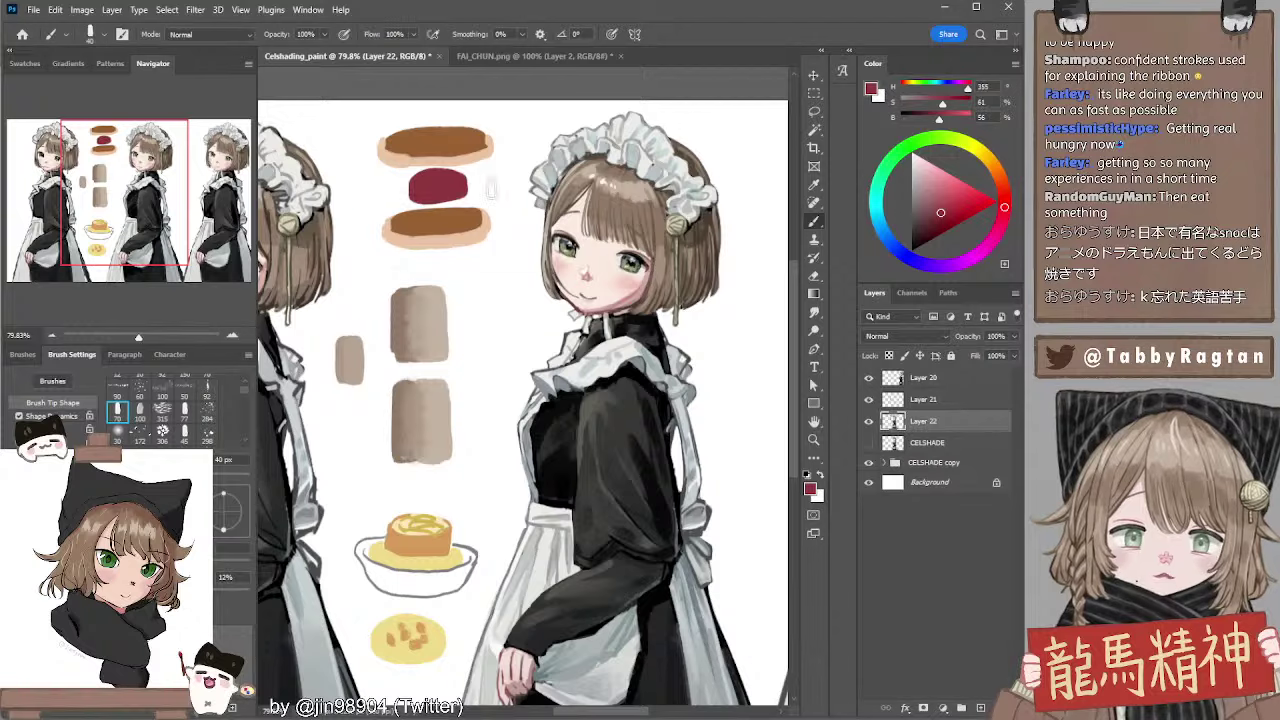
# Lasso the upper pancake half, move it slightly up from the red filling and clear the selection
pyautogui.scroll(2, 500, 190)
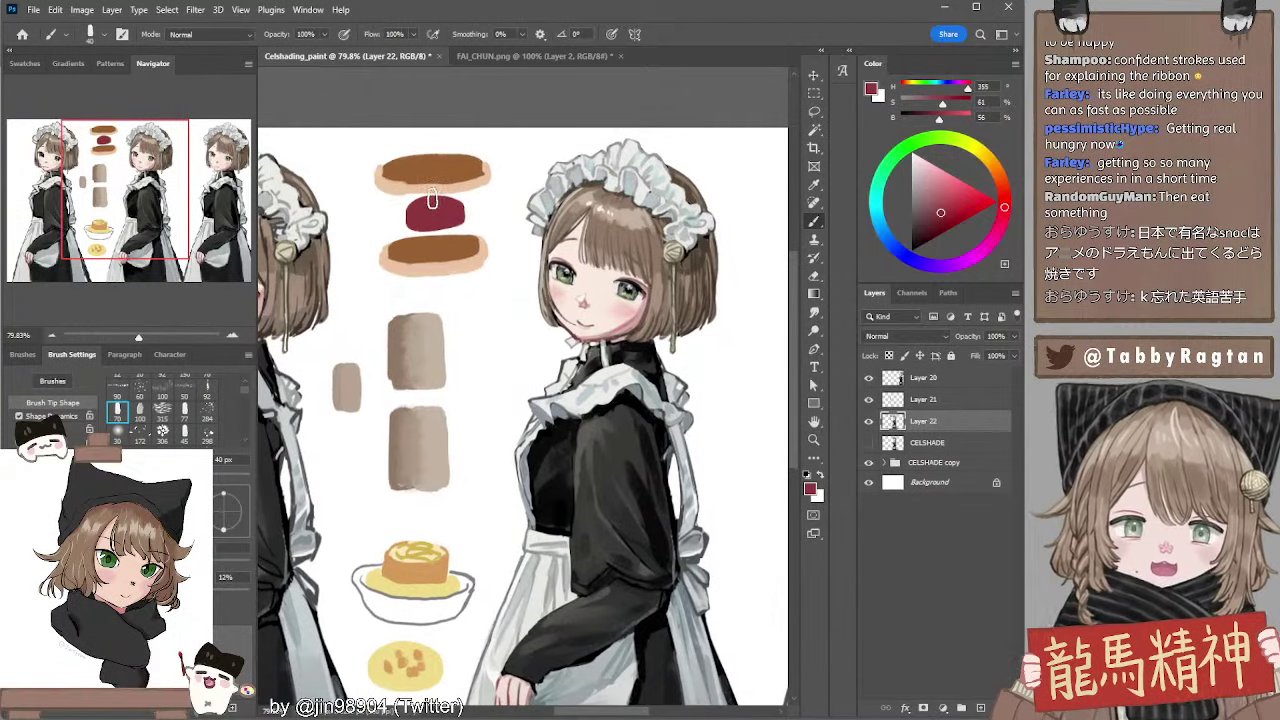
pyautogui.press('l')
pyautogui.moveTo(430, 203)
pyautogui.mouseDown()
pyautogui.moveTo(361, 186)
pyautogui.moveTo(427, 133)
pyautogui.moveTo(503, 172)
pyautogui.moveTo(478, 202)
pyautogui.mouseUp()
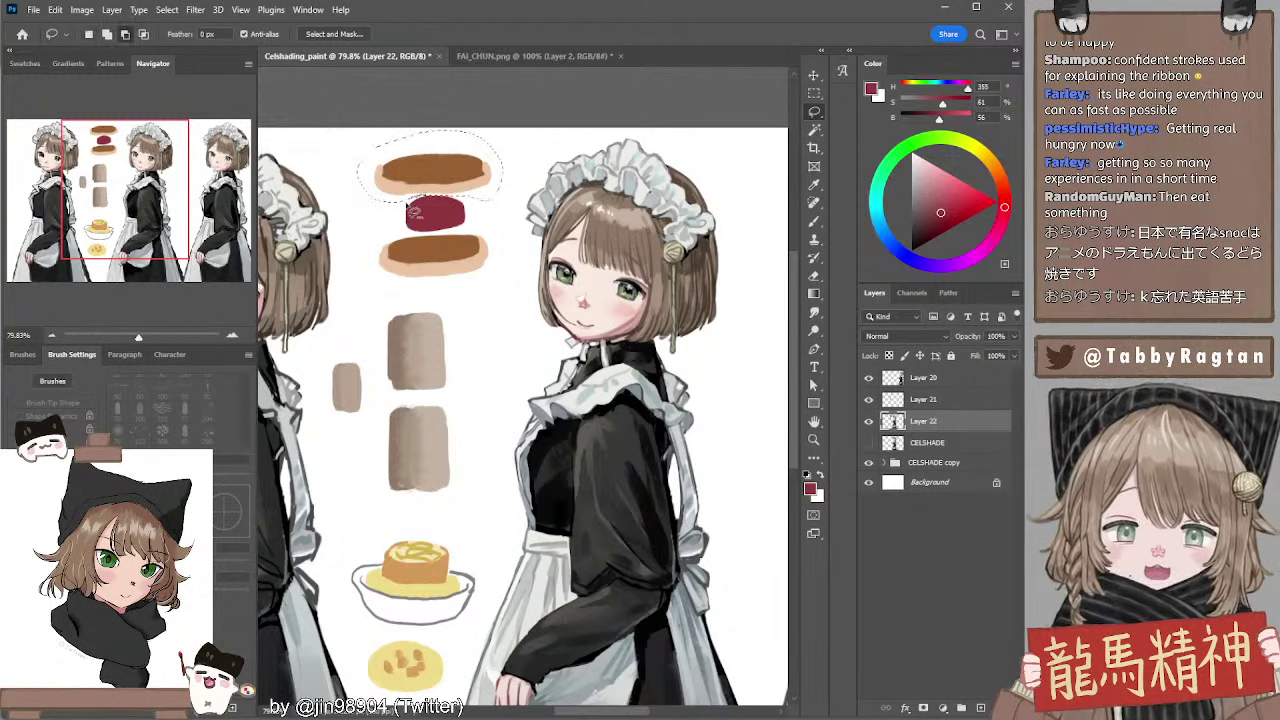
pyautogui.moveTo(462, 170); pyautogui.dragTo(462, 165)
pyautogui.hotkey('ctrl', 'd')
# Paint the rounded brown top of an assembled filled pancake between the middle and right maid figures, sampling the first pancake's brown
pyautogui.moveTo(598, 242); pyautogui.dragTo(583, 212)
pyautogui.moveTo(431, 195)
pyautogui.mouseDown()
pyautogui.moveTo(483, 231)
pyautogui.moveTo(459, 216)
pyautogui.mouseUp()
pyautogui.press('b')
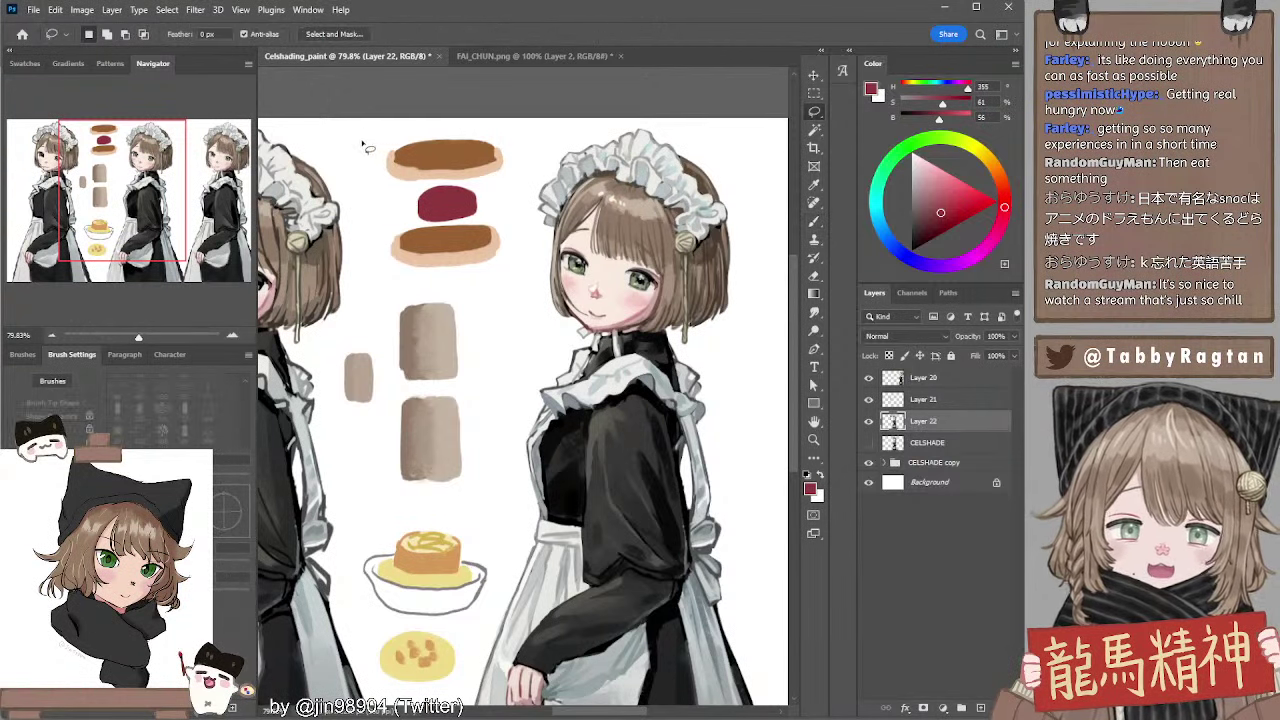
pyautogui.moveTo(559, 235); pyautogui.dragTo(454, 262)
pyautogui.keyDown('alt'); pyautogui.click(366, 176); pyautogui.keyUp('alt')
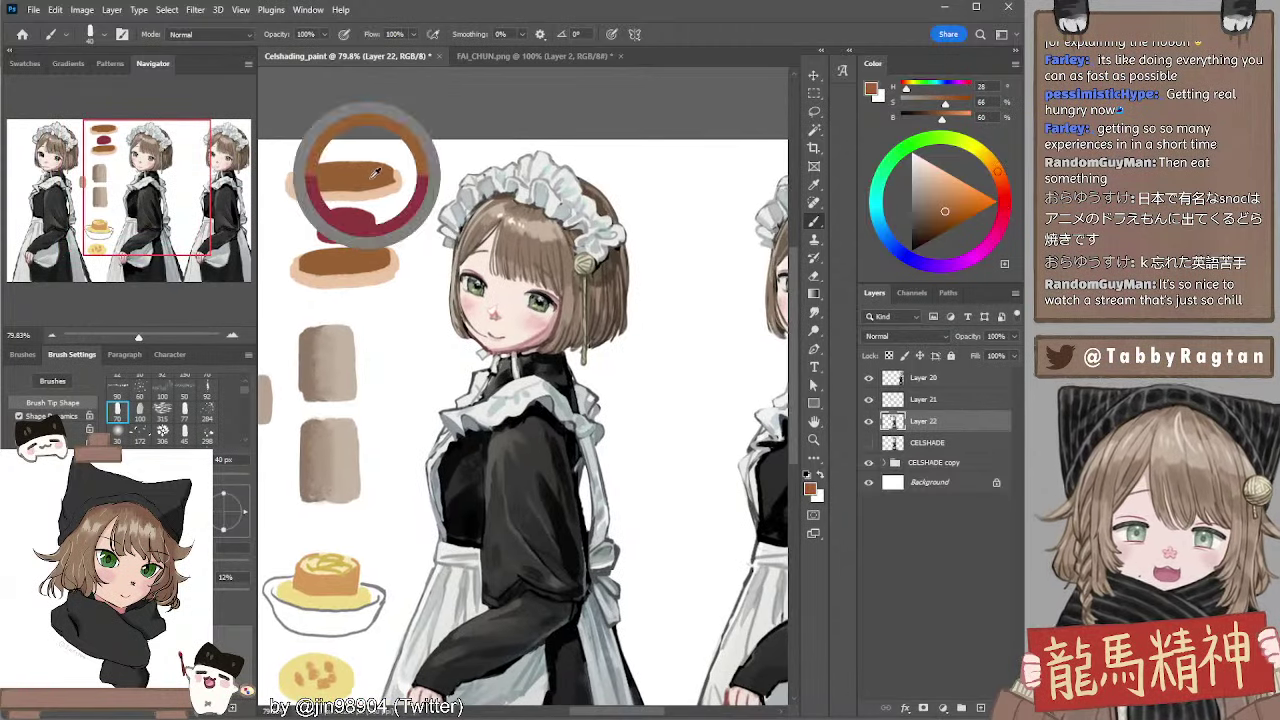
pyautogui.moveTo(660, 180)
pyautogui.mouseDown()
pyautogui.moveTo(724, 190)
pyautogui.moveTo(727, 178)
pyautogui.moveTo(646, 179)
pyautogui.moveTo(684, 193)
pyautogui.moveTo(721, 174)
pyautogui.moveTo(688, 196)
pyautogui.moveTo(652, 192)
pyautogui.moveTo(664, 206)
pyautogui.moveTo(670, 170)
pyautogui.moveTo(672, 200)
pyautogui.moveTo(722, 184)
pyautogui.moveTo(654, 206)
pyautogui.moveTo(722, 185)
pyautogui.mouseUp()
pyautogui.hotkey('ctrl', 'z')
pyautogui.press('[')
# Add sampled peach rims and a thin brown lower edge to the assembled pancake, reducing the brush to 10 px
pyautogui.keyDown('alt'); pyautogui.click(372, 190); pyautogui.keyUp('alt')
pyautogui.press('[')
pyautogui.hotkey('ctrl', 'z')
pyautogui.press('[')
pyautogui.hotkey('ctrl', 'z')
pyautogui.keyDown('alt'); pyautogui.click(666, 176); pyautogui.keyUp('alt')
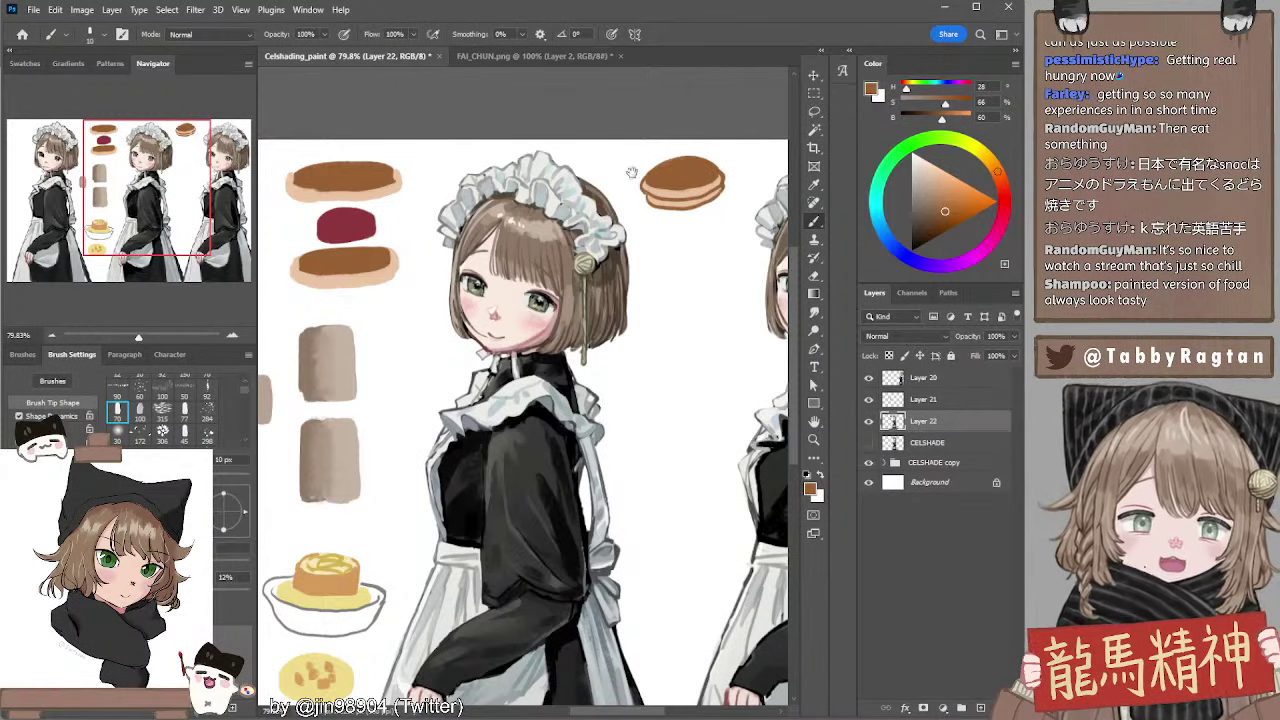
# Try touching up the middle maid figure's hair with a dark brown sampled from the right figure's hair, enlarging the brush to 25 px
pyautogui.moveTo(632, 172); pyautogui.dragTo(647, 108)
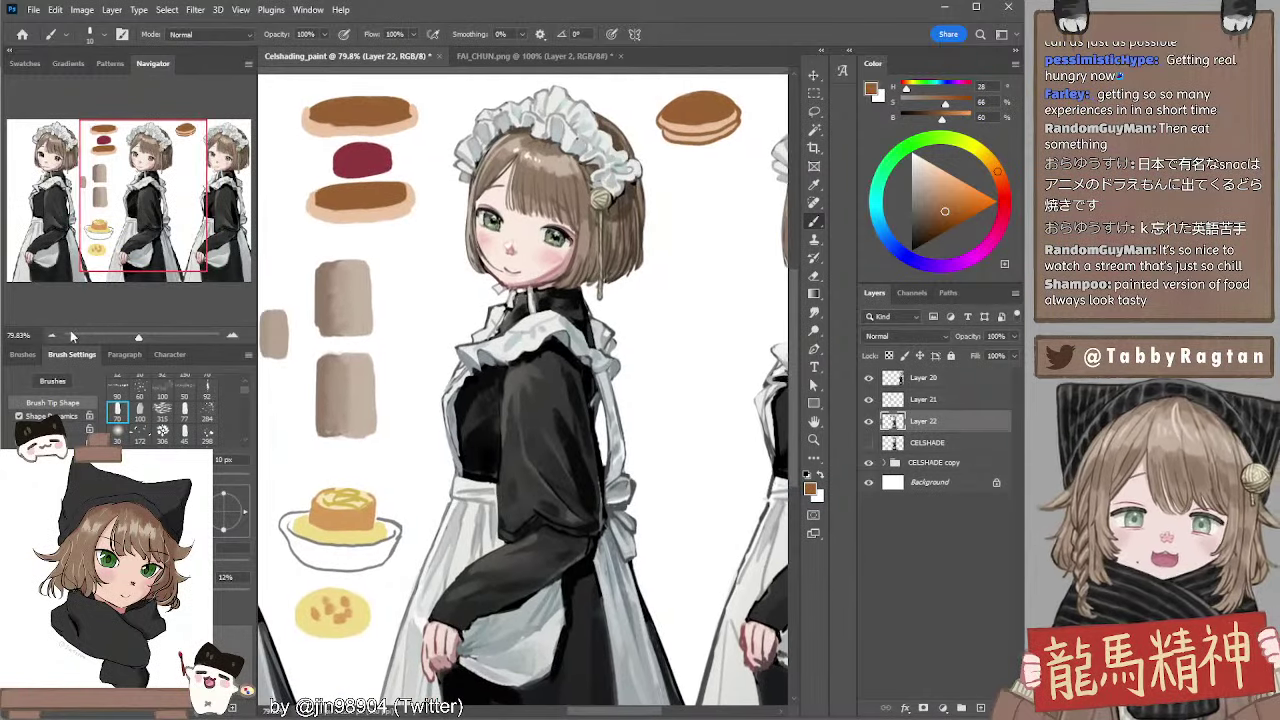
pyautogui.click(53, 334)
pyautogui.moveTo(550, 339); pyautogui.dragTo(578, 278)
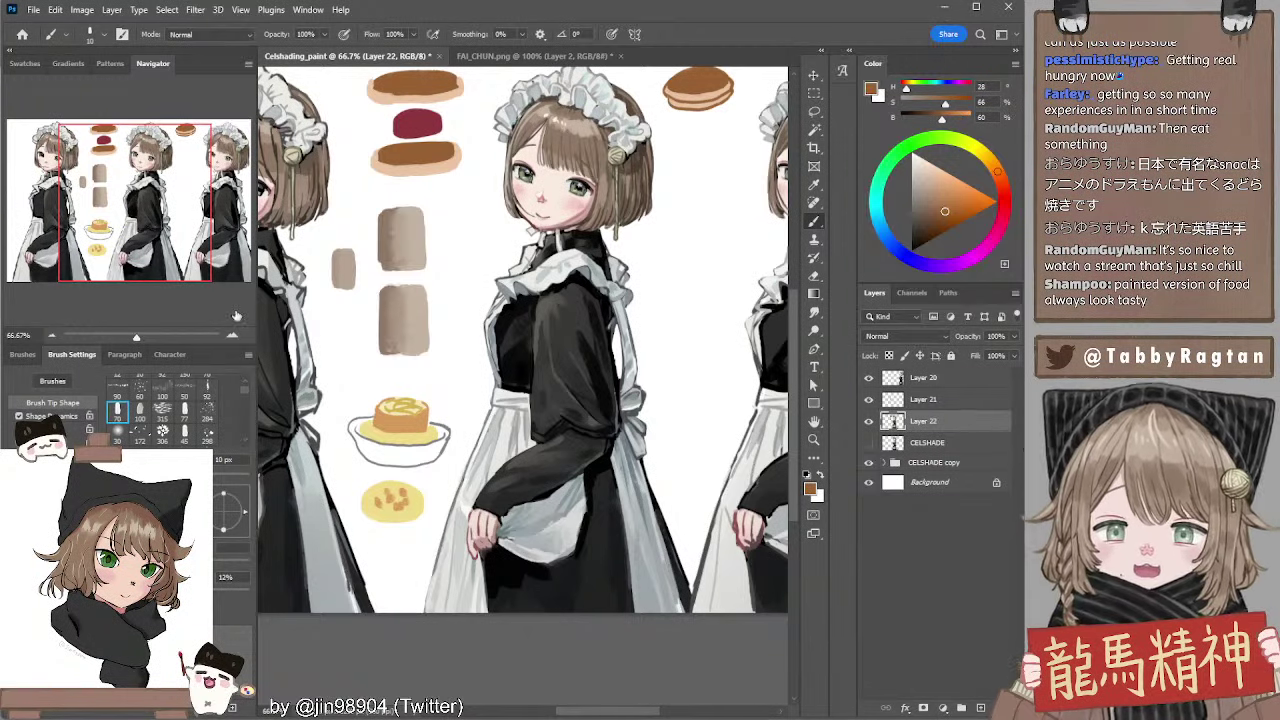
pyautogui.click(50, 333)
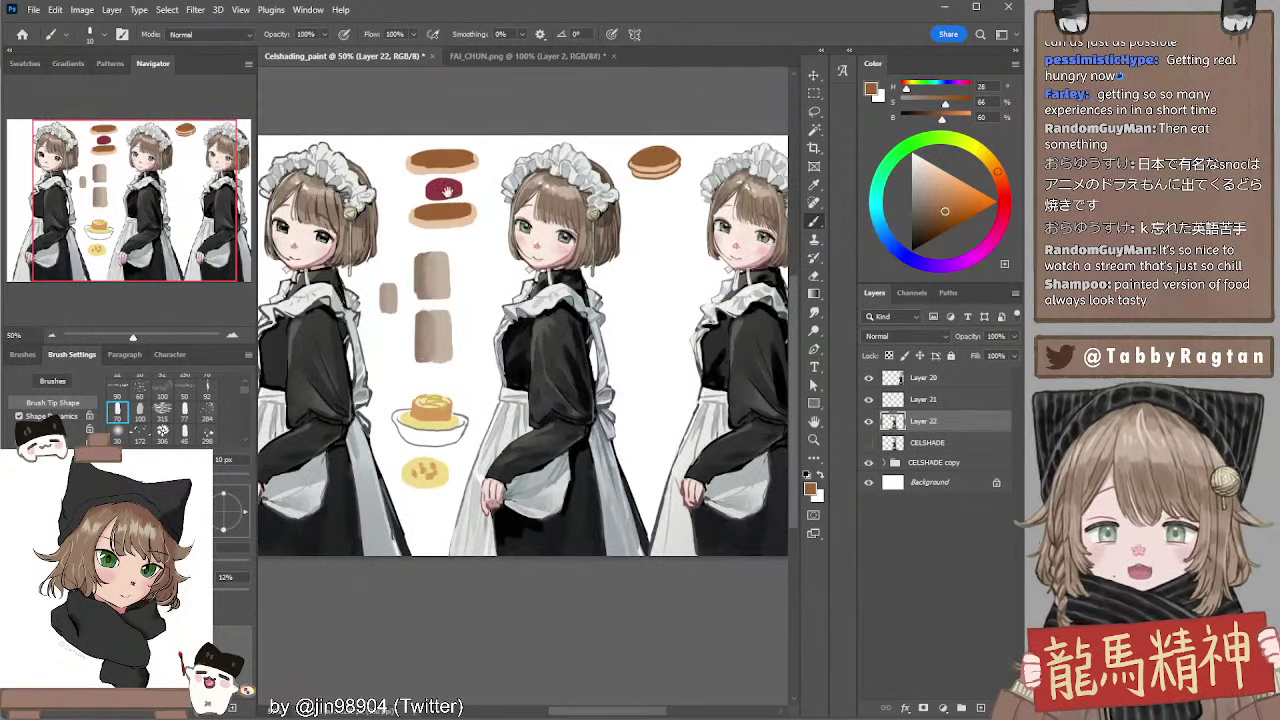
pyautogui.moveTo(500, 186); pyautogui.dragTo(414, 171)
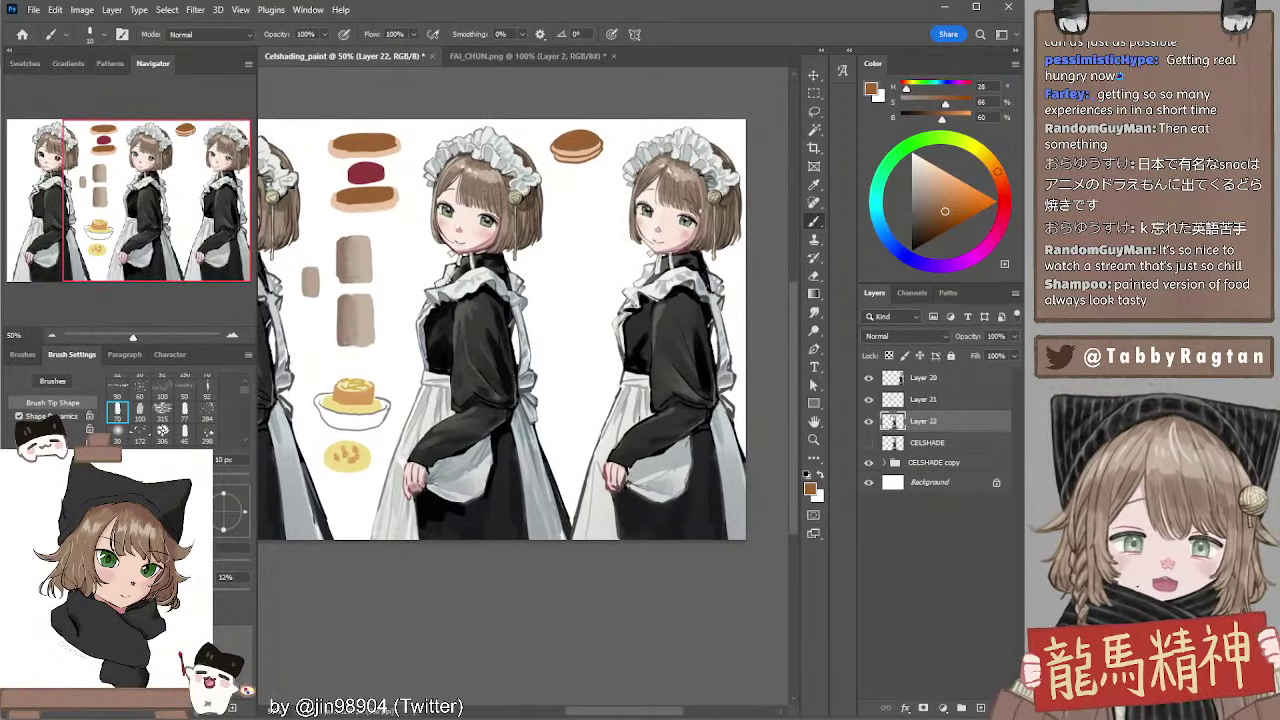
pyautogui.keyDown('alt'); pyautogui.click(700, 196); pyautogui.keyUp('alt')
pyautogui.keyDown('alt'); pyautogui.click(700, 200); pyautogui.keyUp('alt')
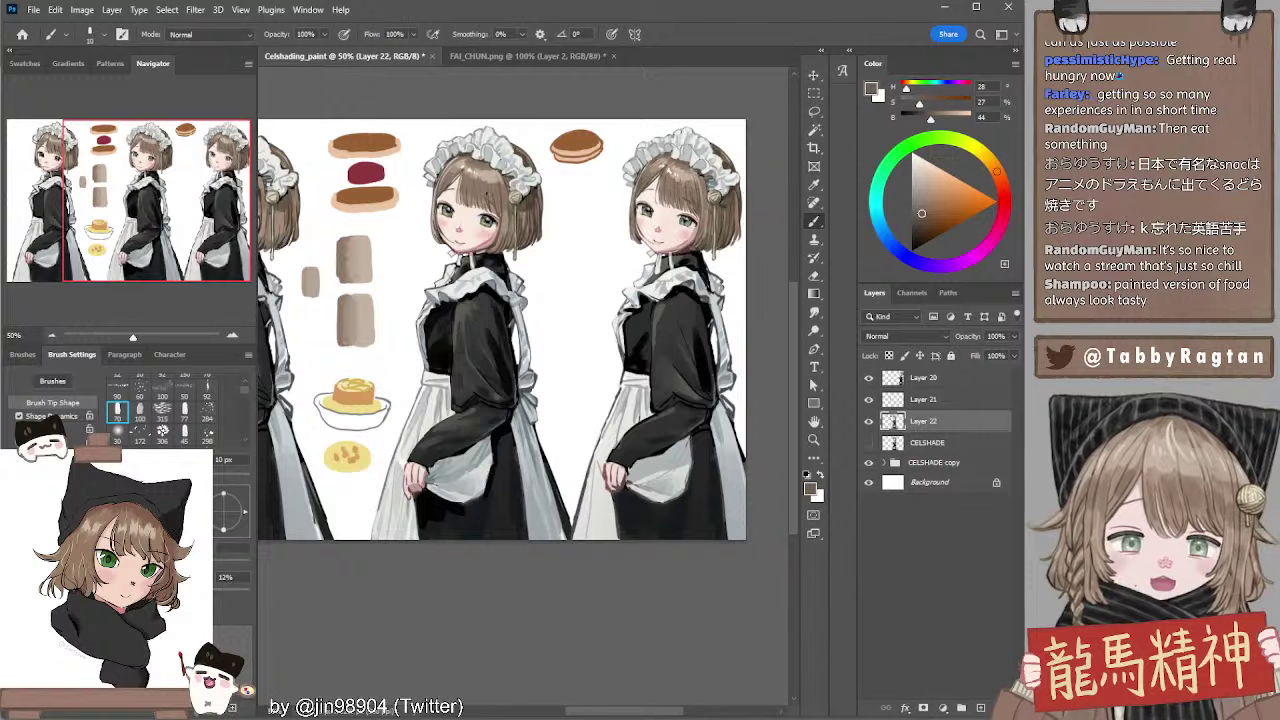
pyautogui.moveTo(490, 195); pyautogui.dragTo(502, 218)
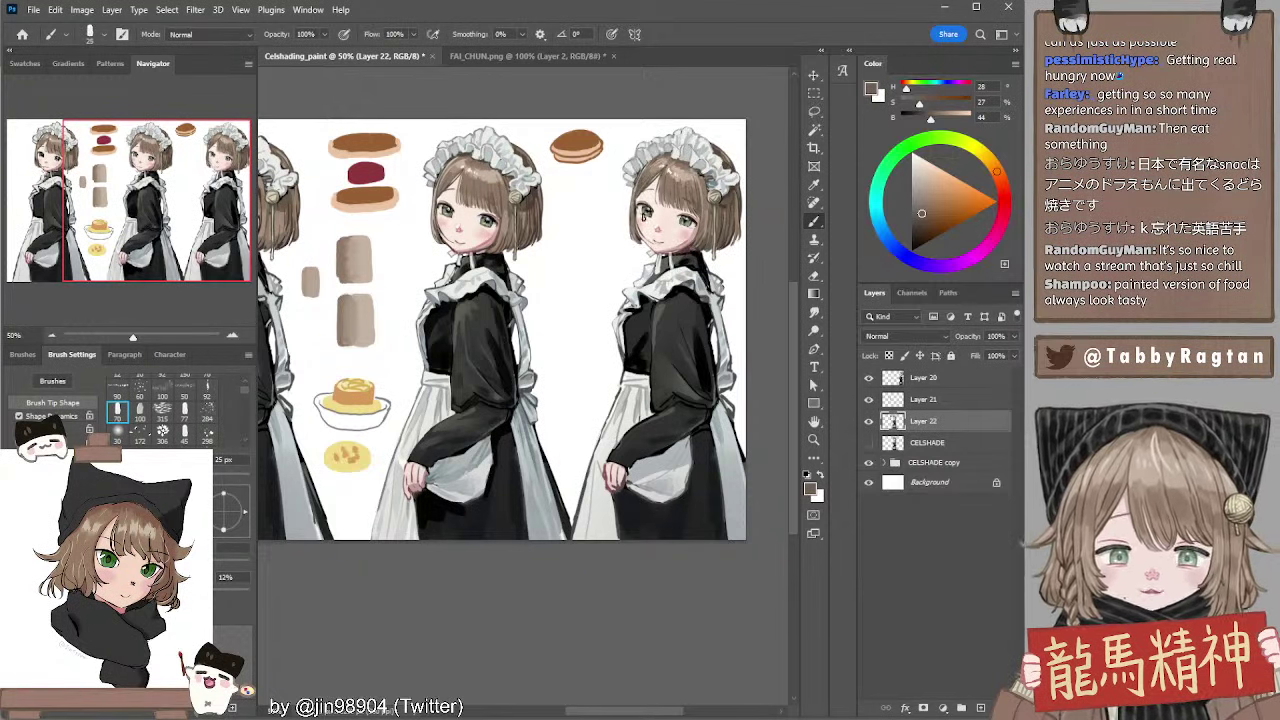
pyautogui.hotkey('ctrl', 'z')
pyautogui.press(']')
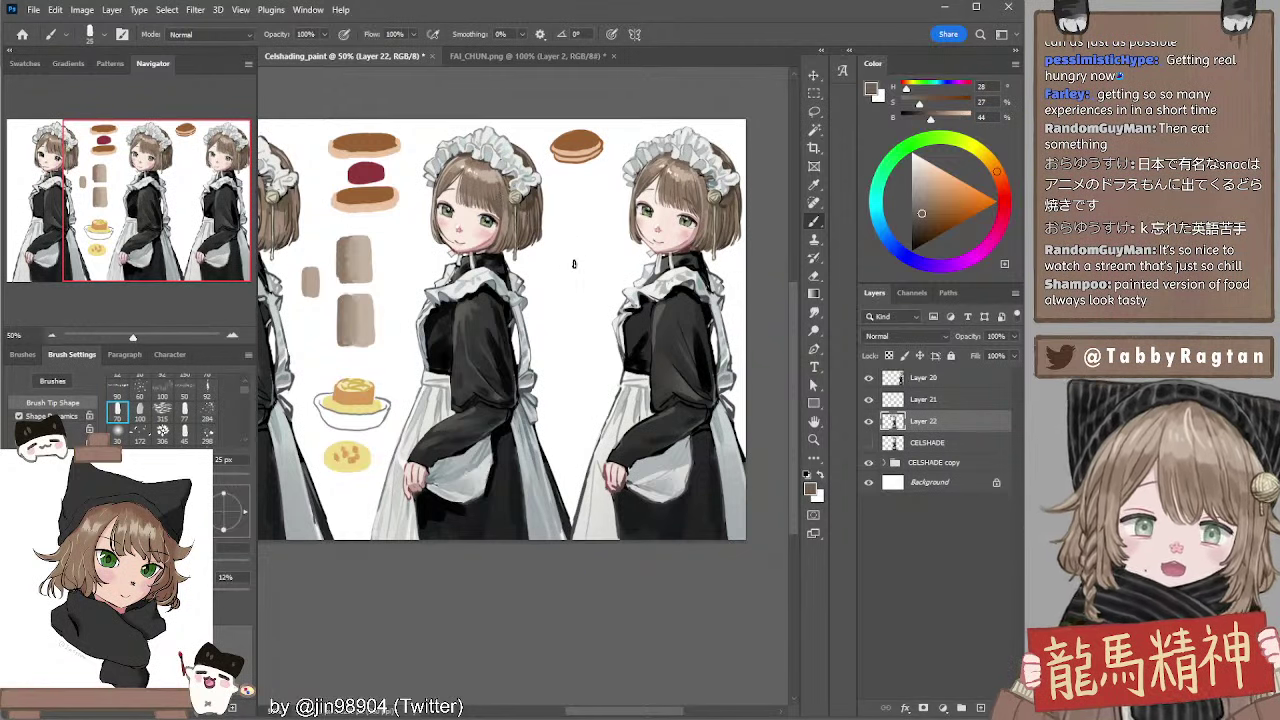
# Touch up the middle maid's collar ruffle and shoulder frill with sampled light grey, teal-grey and black, varying the brush from 35 to 10 px
pyautogui.moveTo(561, 242); pyautogui.dragTo(560, 249)
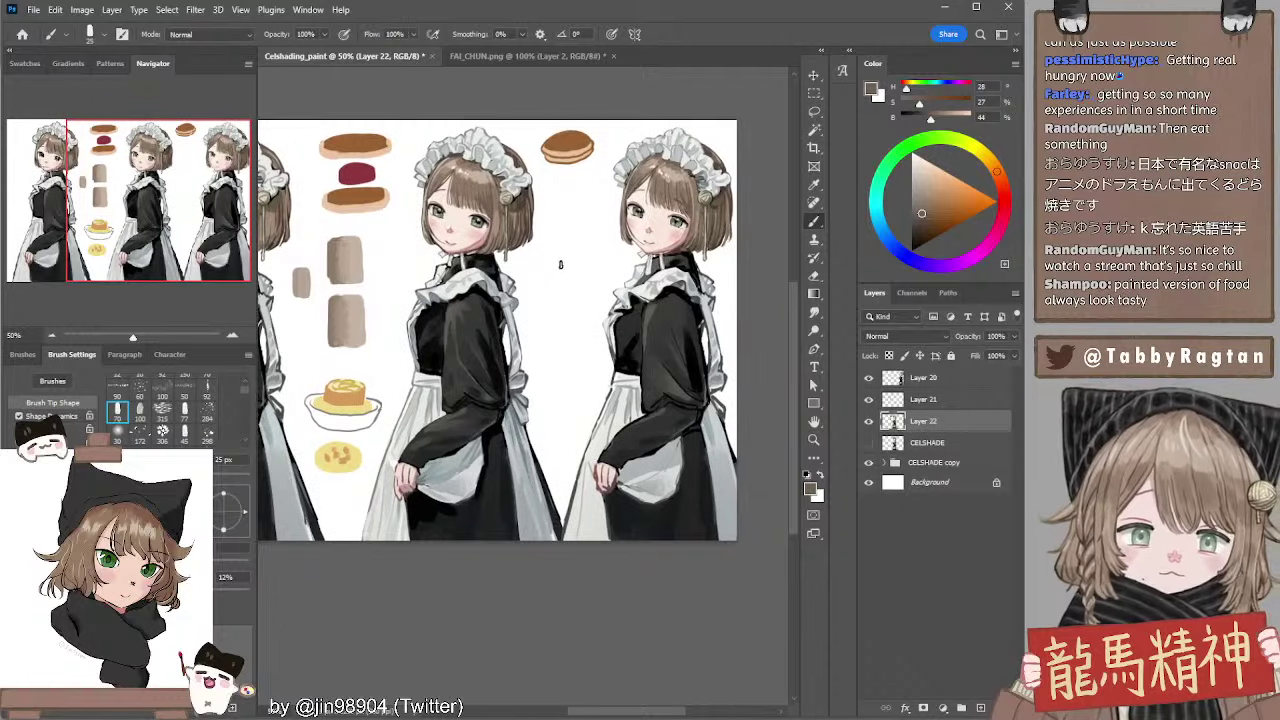
pyautogui.moveTo(557, 258); pyautogui.dragTo(558, 245)
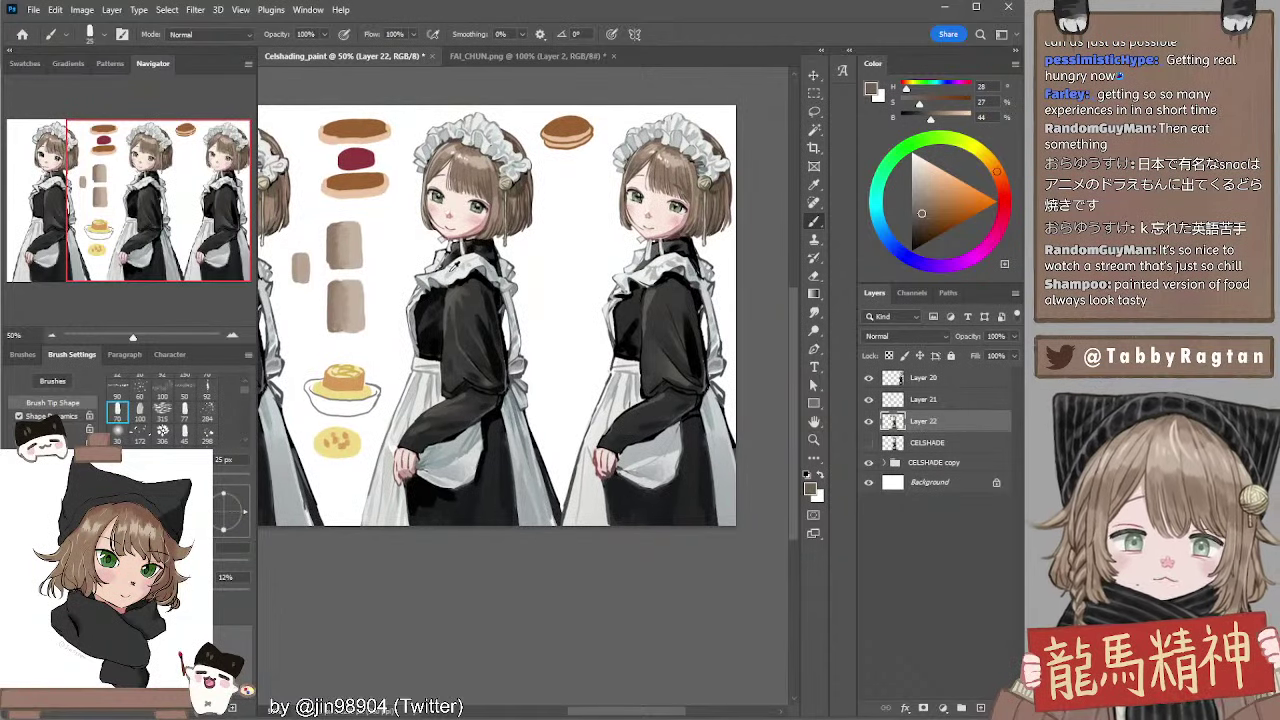
pyautogui.keyDown('alt'); pyautogui.click(455, 270); pyautogui.keyUp('alt')
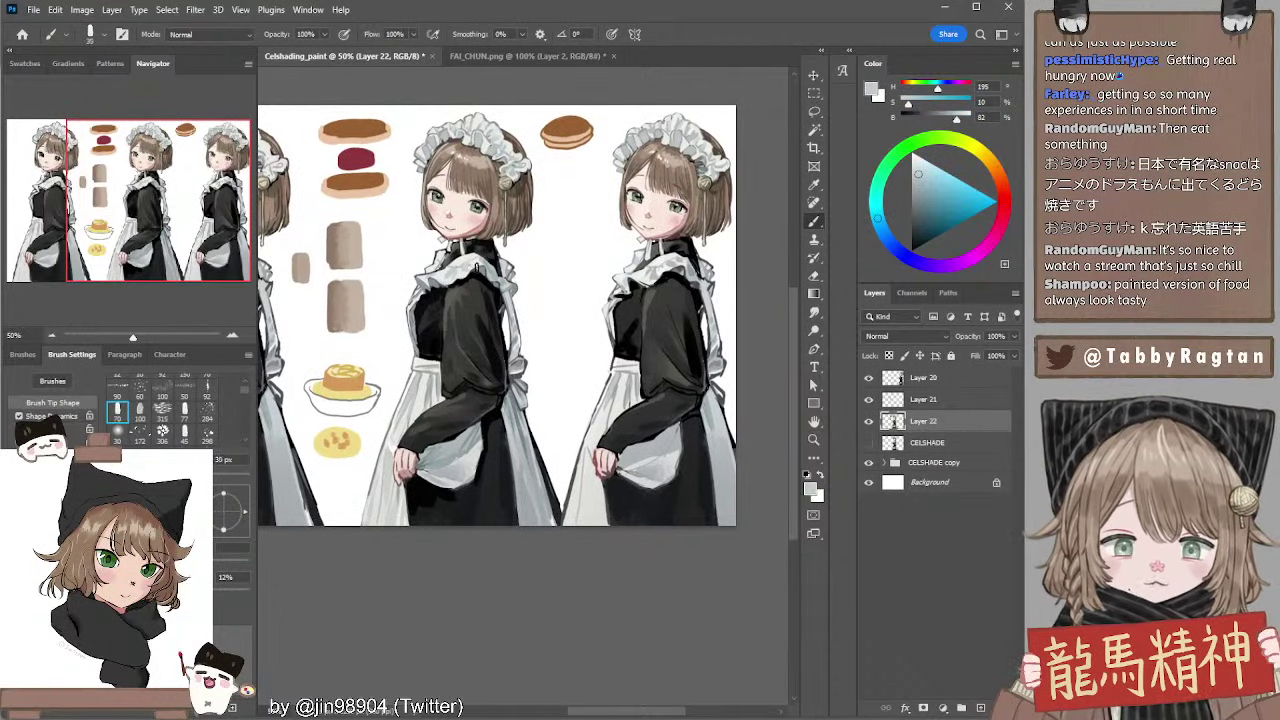
pyautogui.keyDown('alt'); pyautogui.click(491, 274); pyautogui.keyUp('alt')
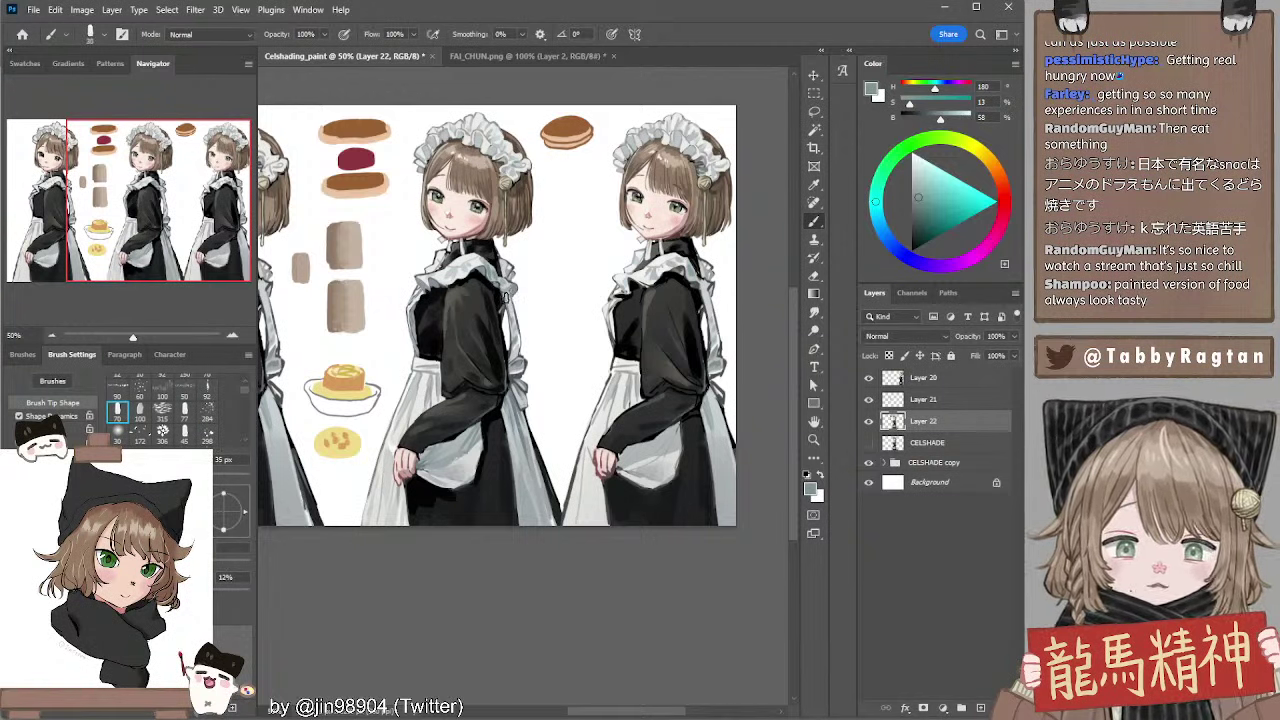
pyautogui.keyDown('alt'); pyautogui.click(514, 270); pyautogui.keyUp('alt')
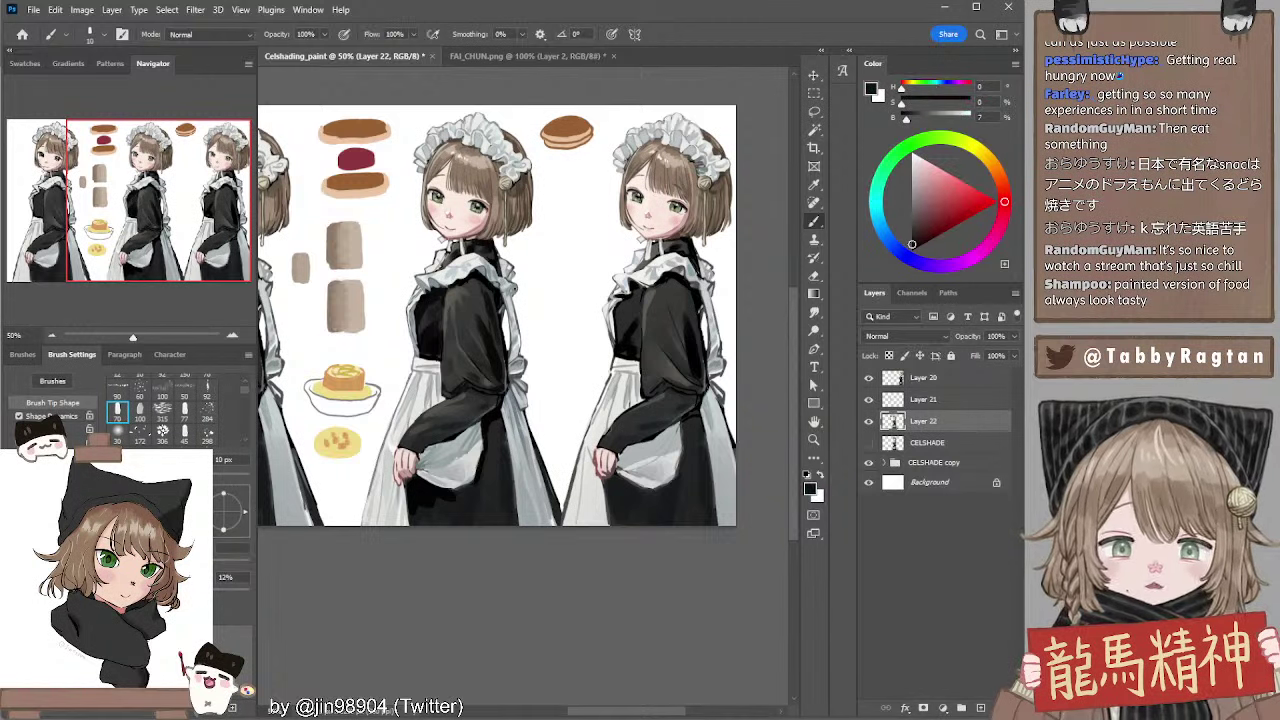
pyautogui.press('[')
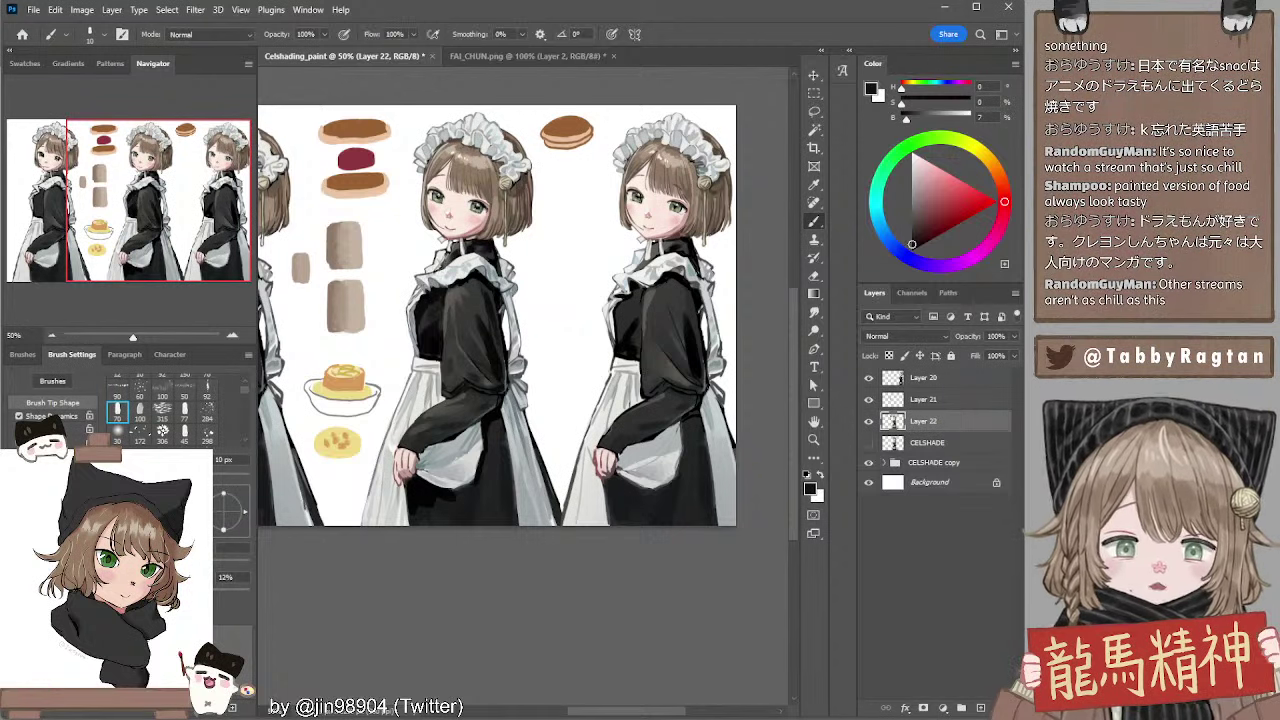
# Refine the front edge of the middle maid's collar ruffle with sampled off-white and blue-grey at 10 px, cleaning up with a 20 px eraser
pyautogui.keyDown('alt'); pyautogui.click(442, 270); pyautogui.keyUp('alt')
pyautogui.moveTo(422, 276); pyautogui.dragTo(439, 286)
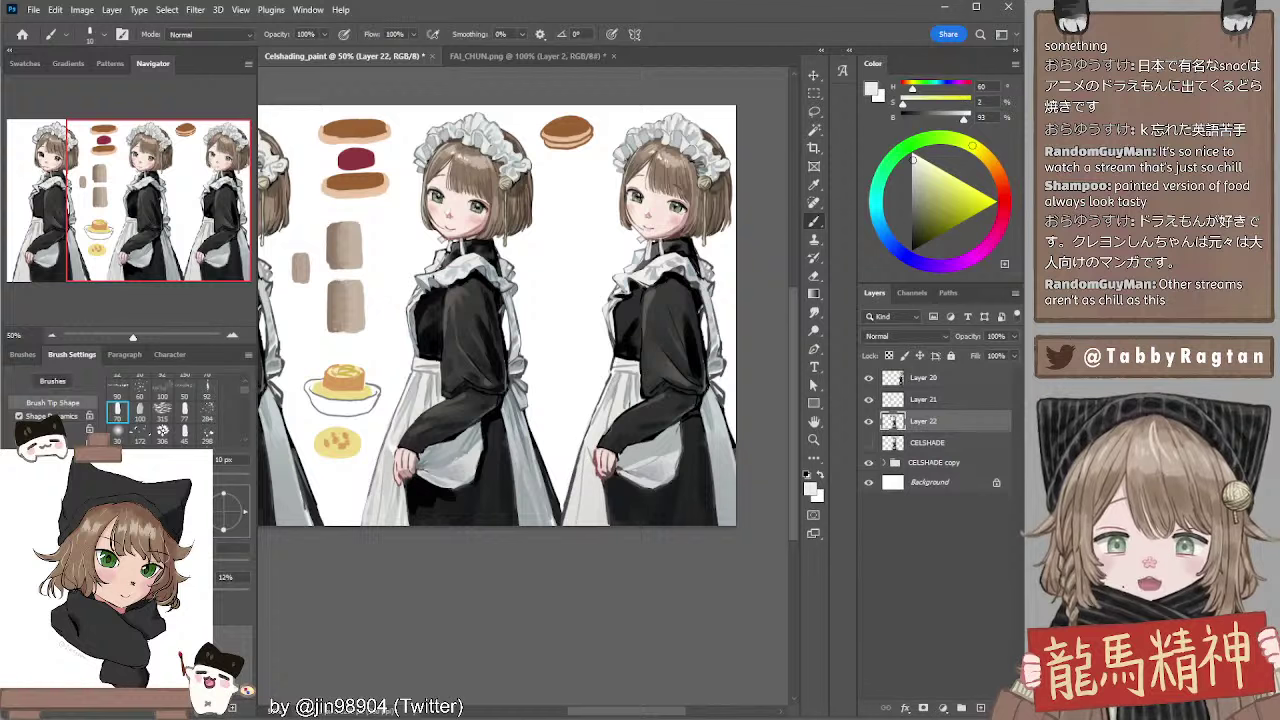
pyautogui.keyDown('alt'); pyautogui.click(422, 282); pyautogui.keyUp('alt')
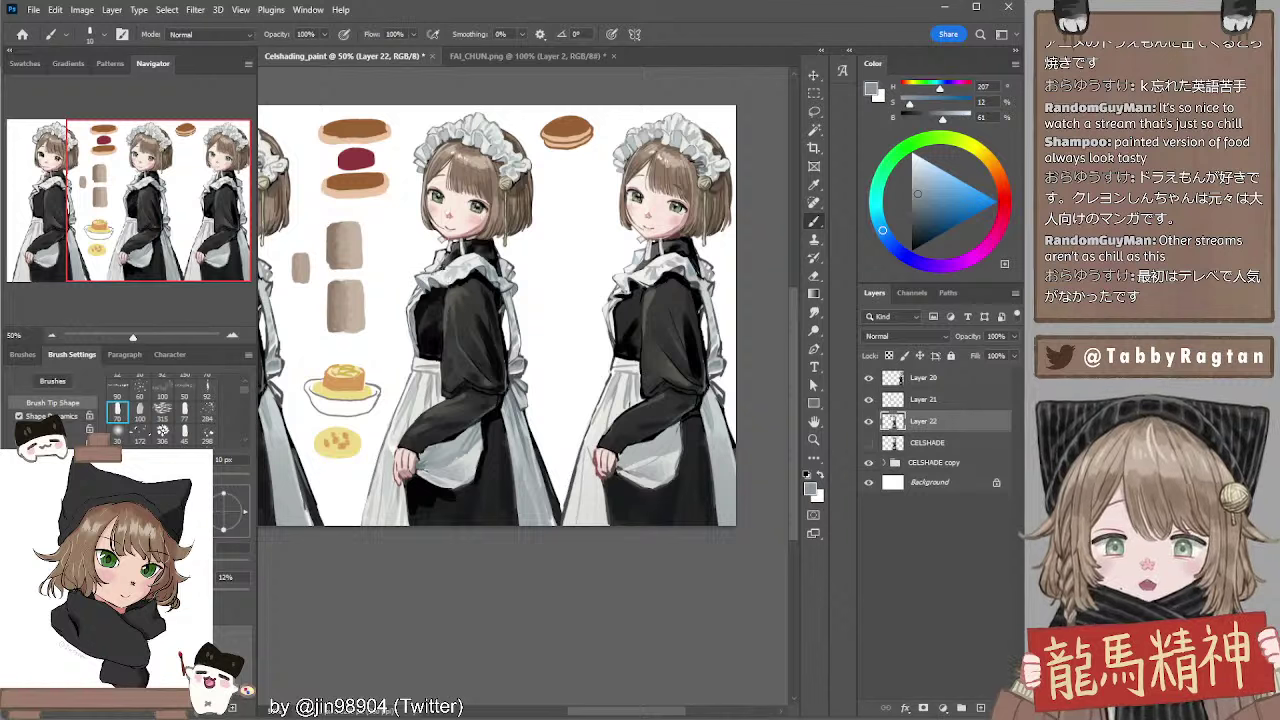
pyautogui.press('e')
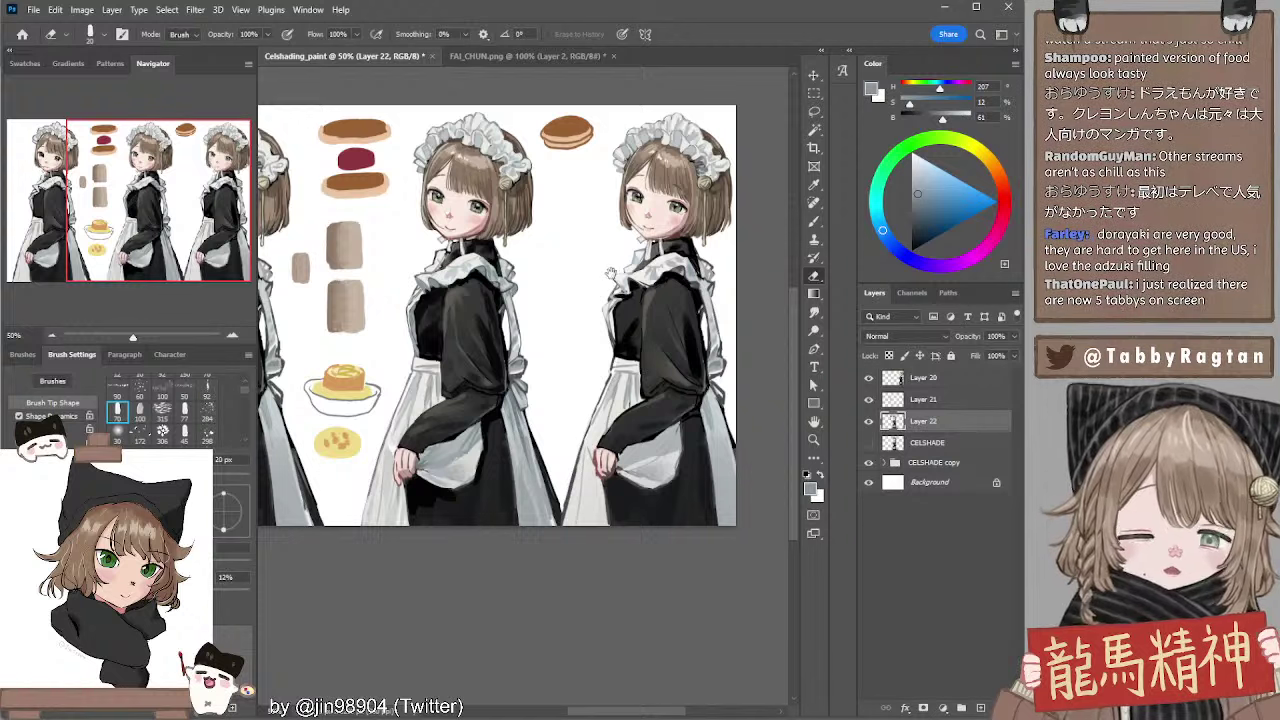
pyautogui.moveTo(614, 272); pyautogui.dragTo(618, 254)
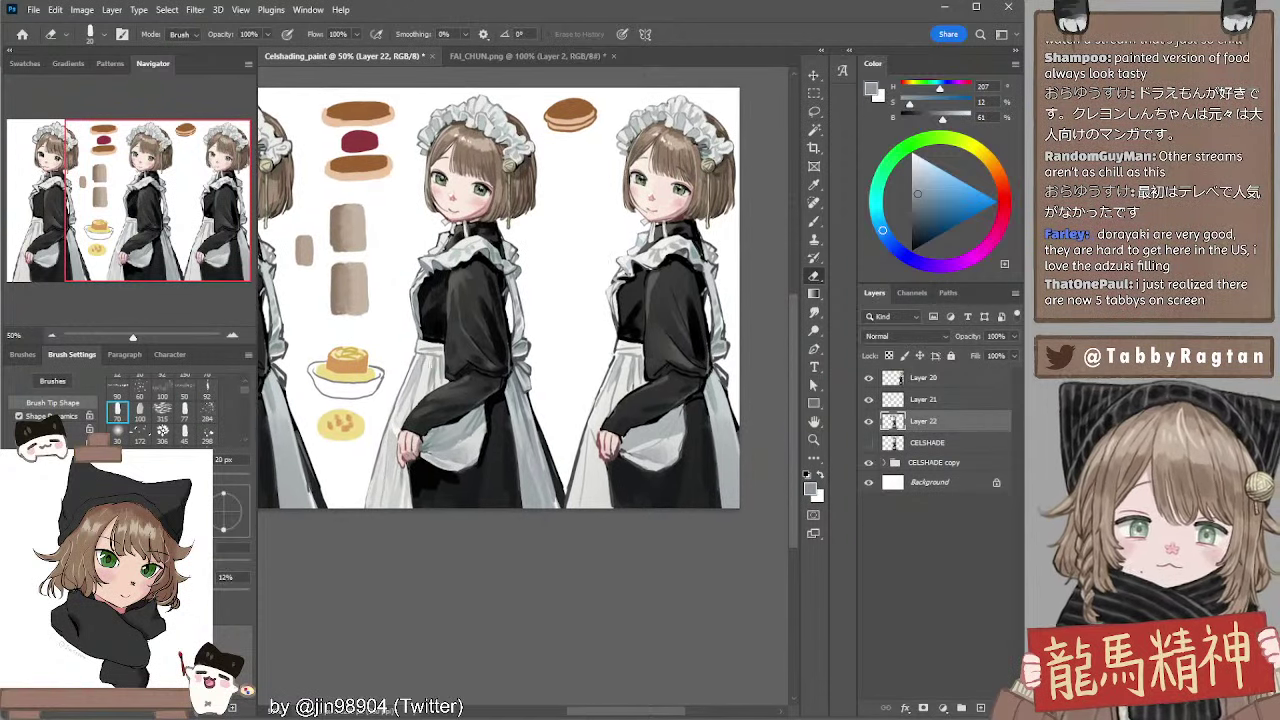
# Sample the apron's off-white and erase along the middle maid's apron below the waistband with a 35 px eraser
pyautogui.press('b')
pyautogui.keyDown('alt'); pyautogui.click(417, 360); pyautogui.keyUp('alt')
pyautogui.press('e')
pyautogui.press(']')
pyautogui.moveTo(420, 364); pyautogui.dragTo(406, 404)
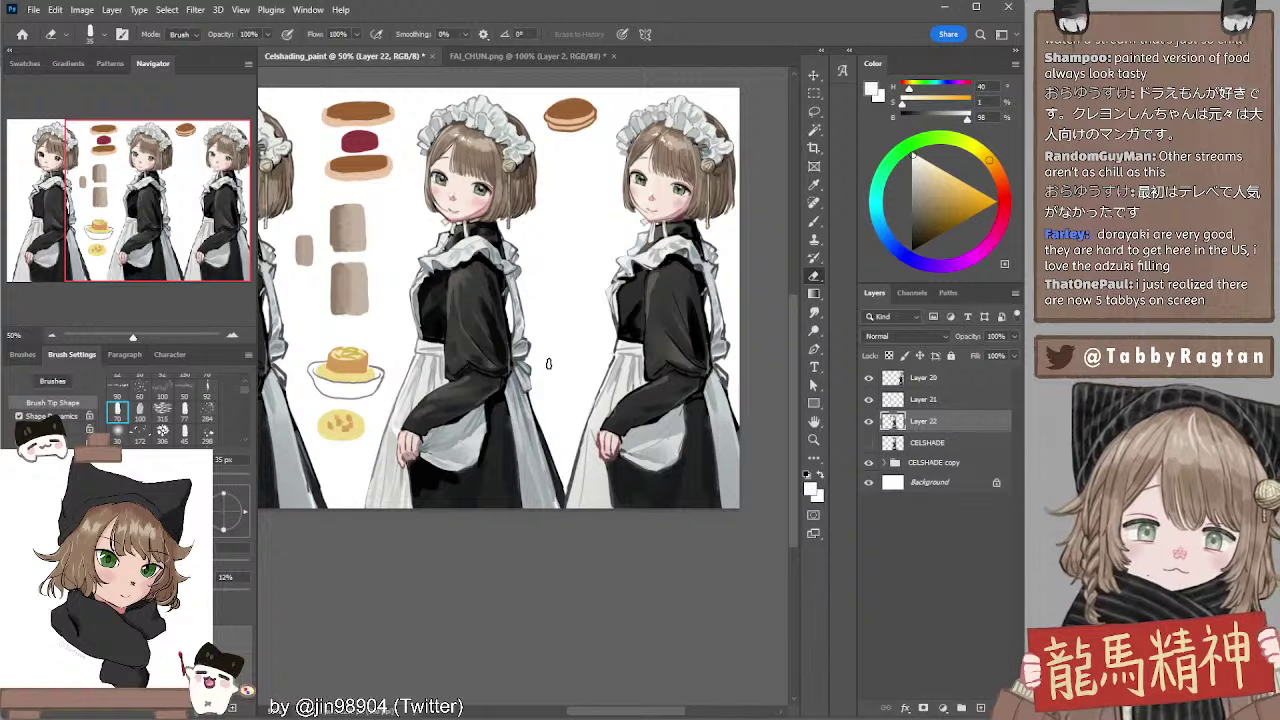
# Retouch the apron beside the middle maid's hand, adjusting a sampled grey to pale teal-grey (H 180, S 10, B 80) and using a 45 px eraser
pyautogui.press('b')
pyautogui.keyDown('alt'); pyautogui.click(420, 408); pyautogui.keyUp('alt')
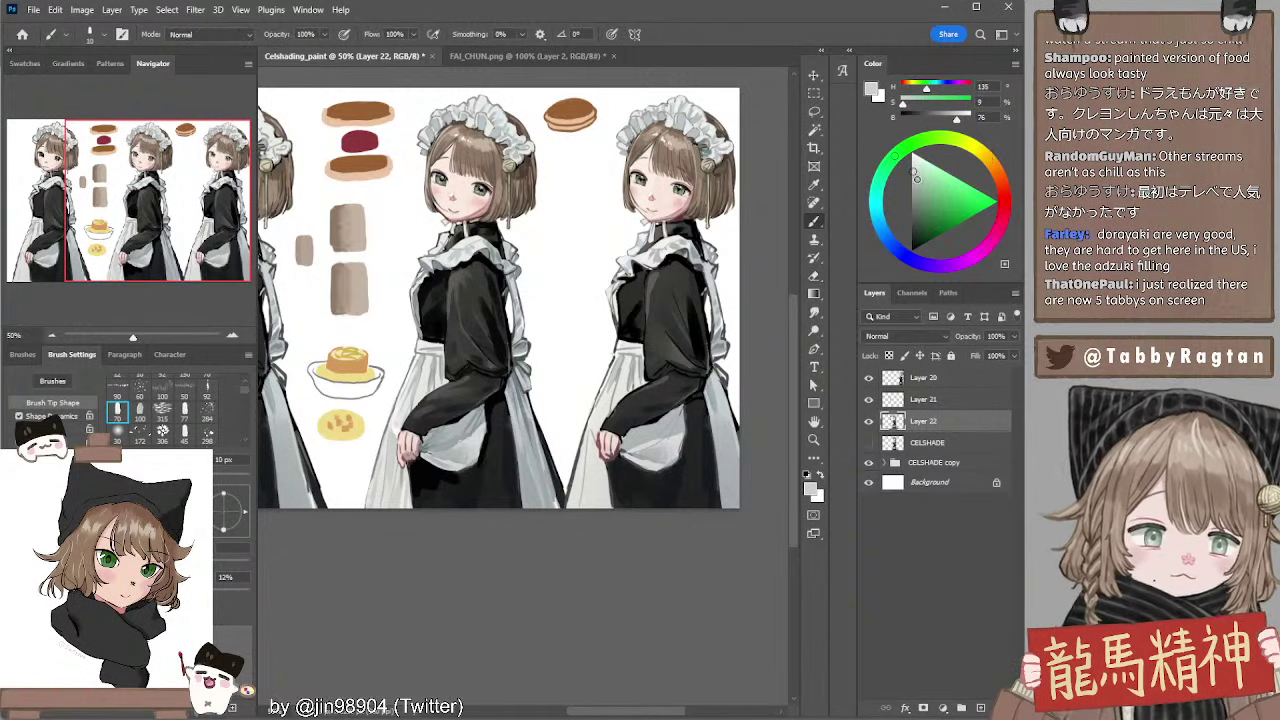
pyautogui.click(878, 218)
pyautogui.press('e')
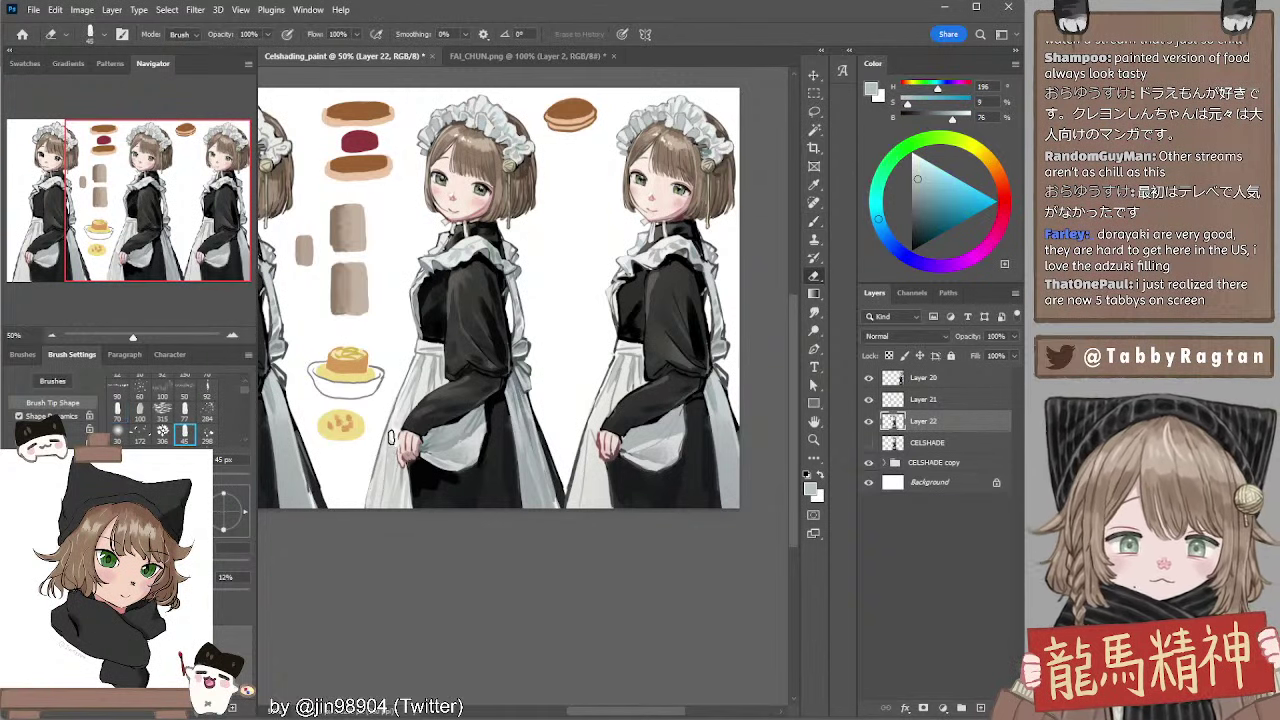
pyautogui.press('b')
pyautogui.click(884, 169)
pyautogui.click(918, 176)
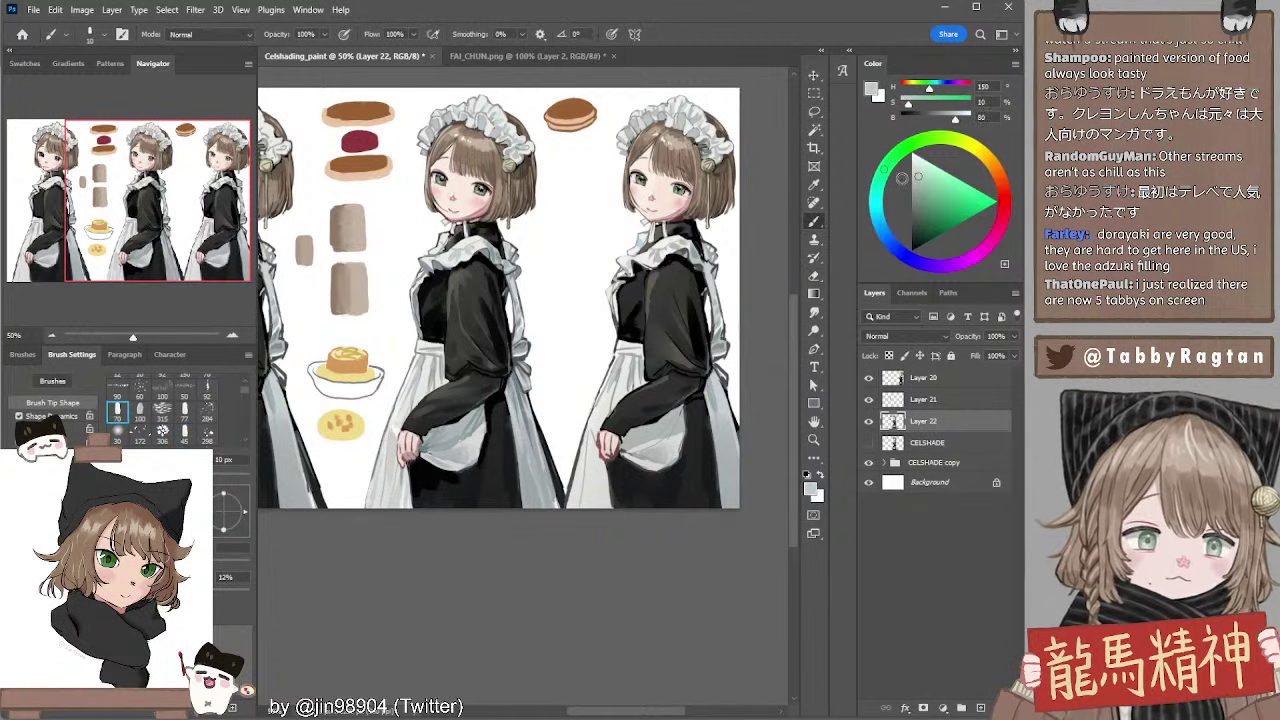
pyautogui.moveTo(877, 177); pyautogui.dragTo(874, 203)
pyautogui.press('e')
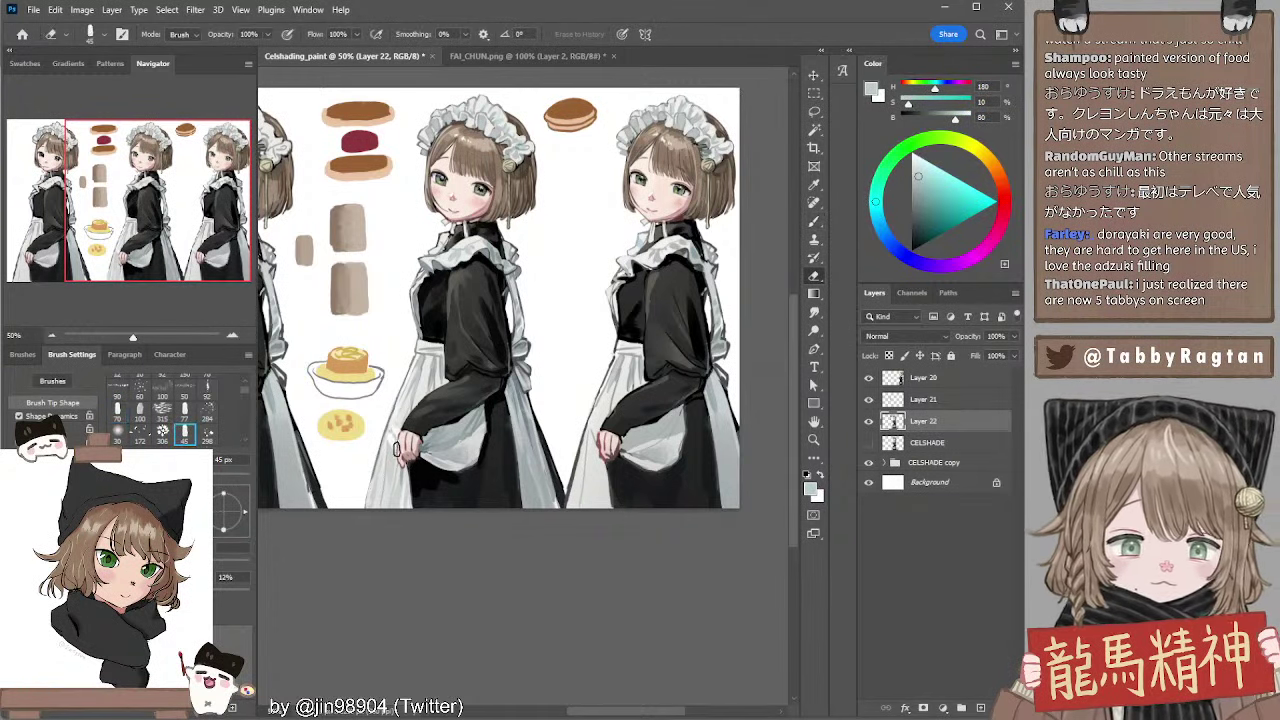
pyautogui.press('b')
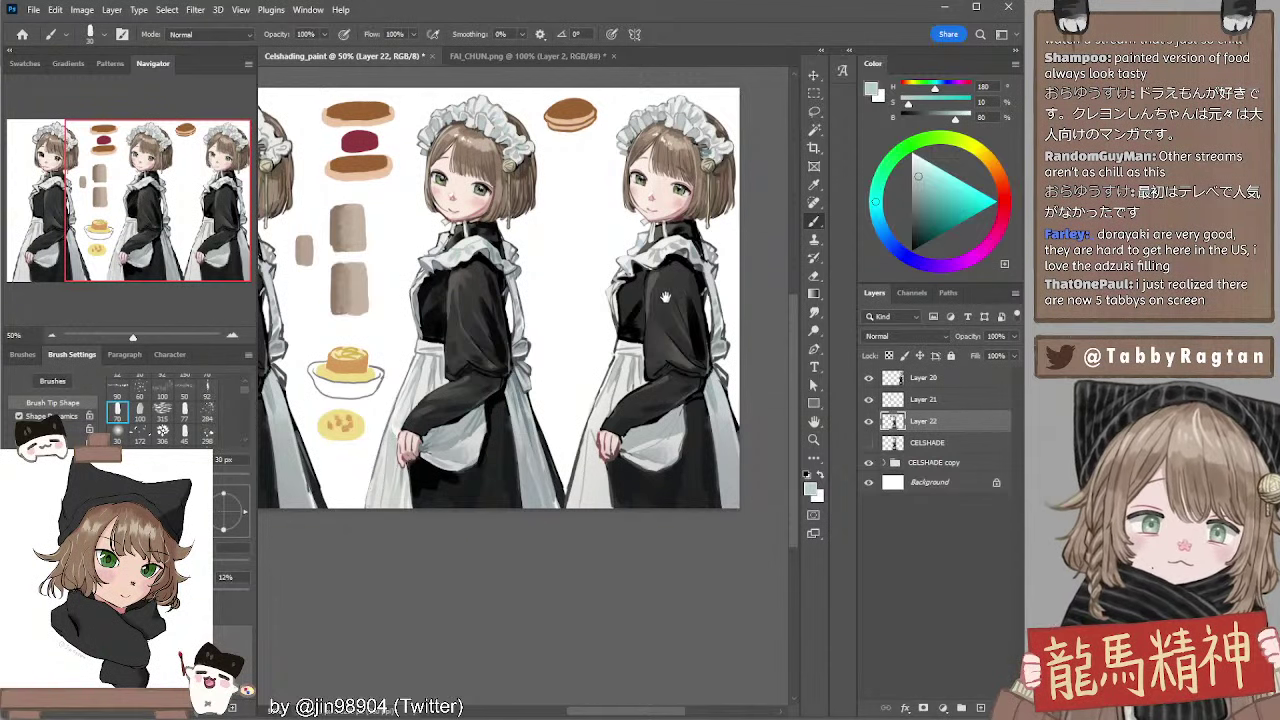
# Add shadow touches to the middle maid's collar ruffle with a darker blue-grey (H 207, S 19, B 46) at 15 px
pyautogui.moveTo(648, 295); pyautogui.dragTo(660, 296)
pyautogui.keyDown('alt'); pyautogui.click(434, 292); pyautogui.keyUp('alt')
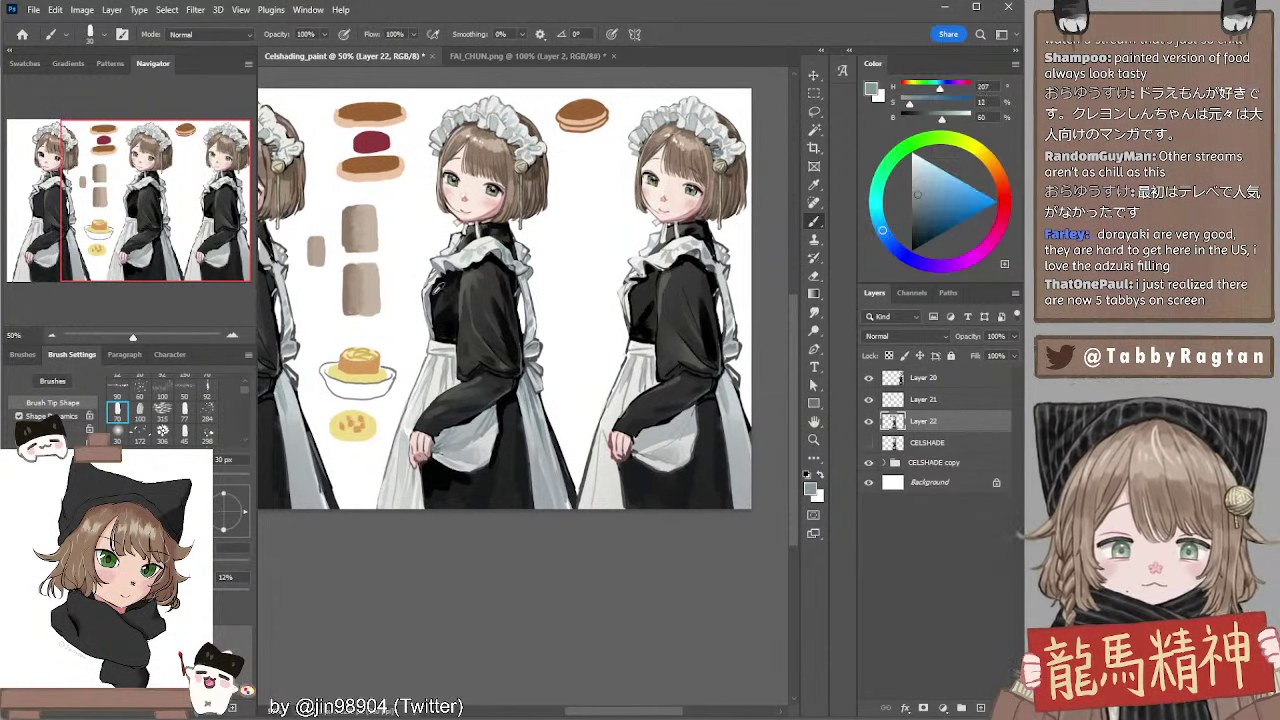
pyautogui.click(919, 209)
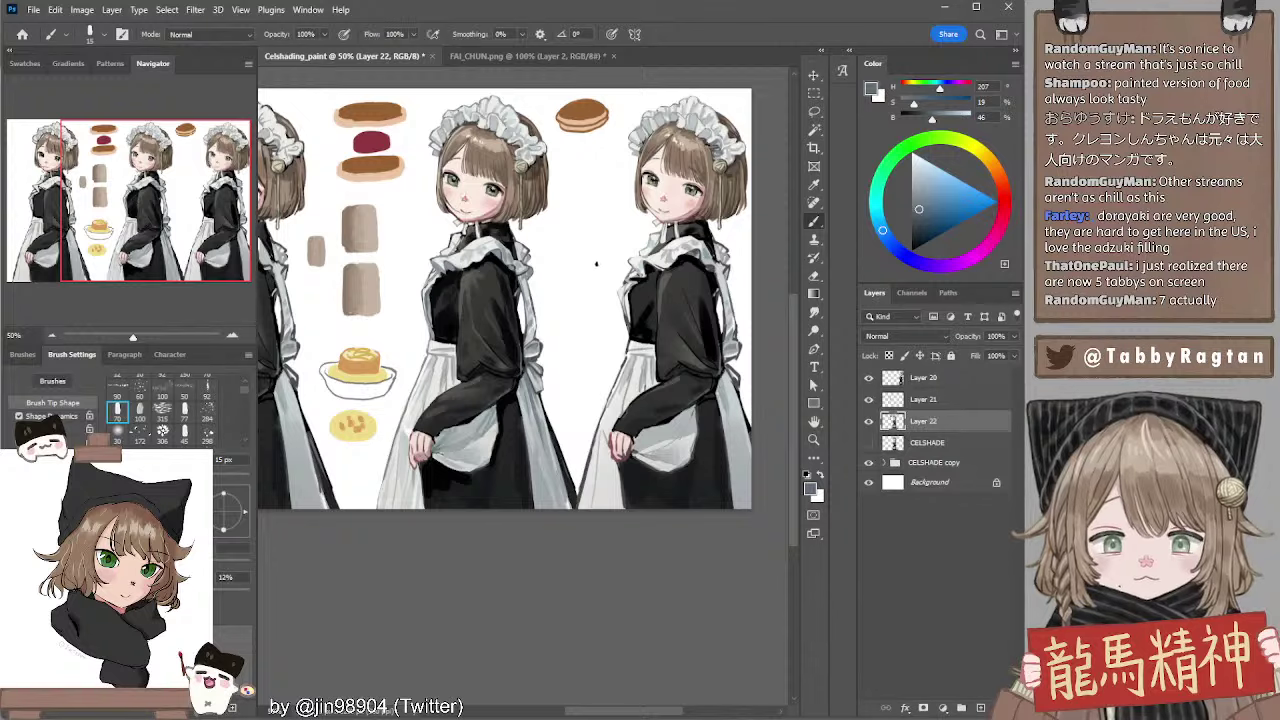
pyautogui.moveTo(647, 259); pyautogui.dragTo(651, 281)
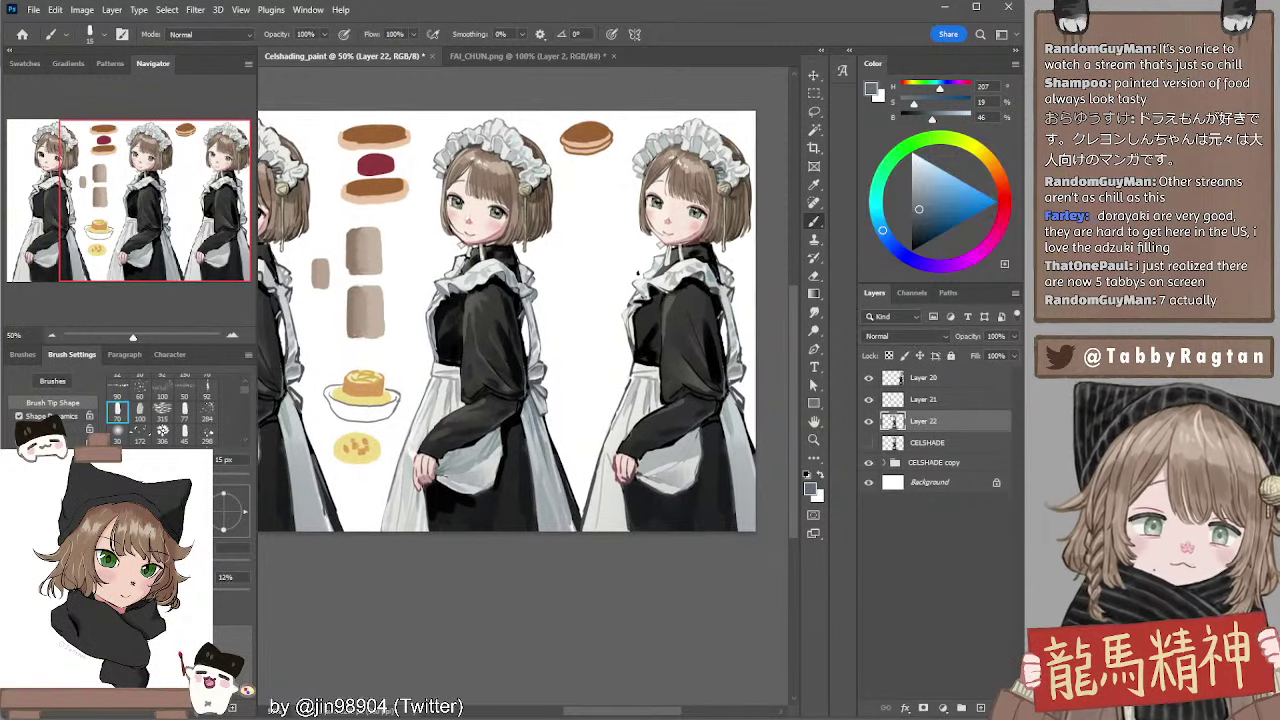
pyautogui.moveTo(456, 200); pyautogui.dragTo(465, 218)
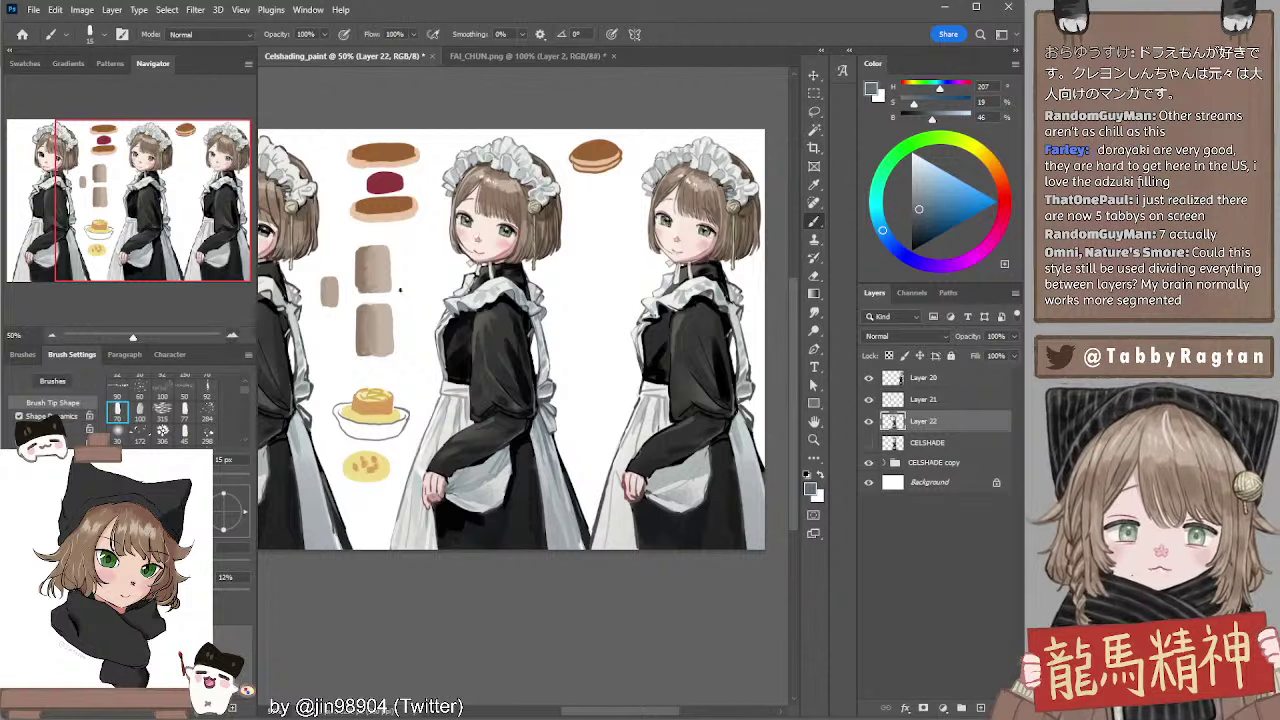
# Add a new layer clipped to Layer 22 and choose the soft round brush preset, enlarged to 100 px
pyautogui.click(980, 707)
pyautogui.keyDown('alt'); pyautogui.click(916, 428); pyautogui.keyUp('alt')
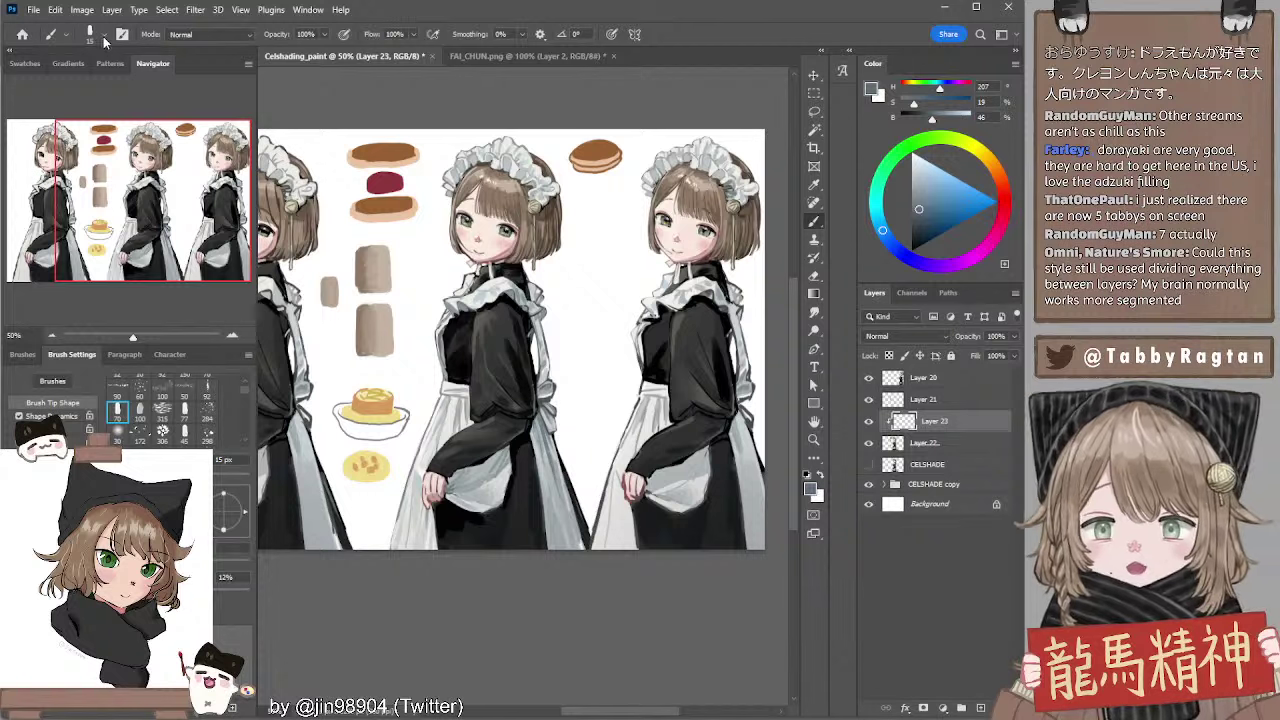
pyautogui.click(117, 432)
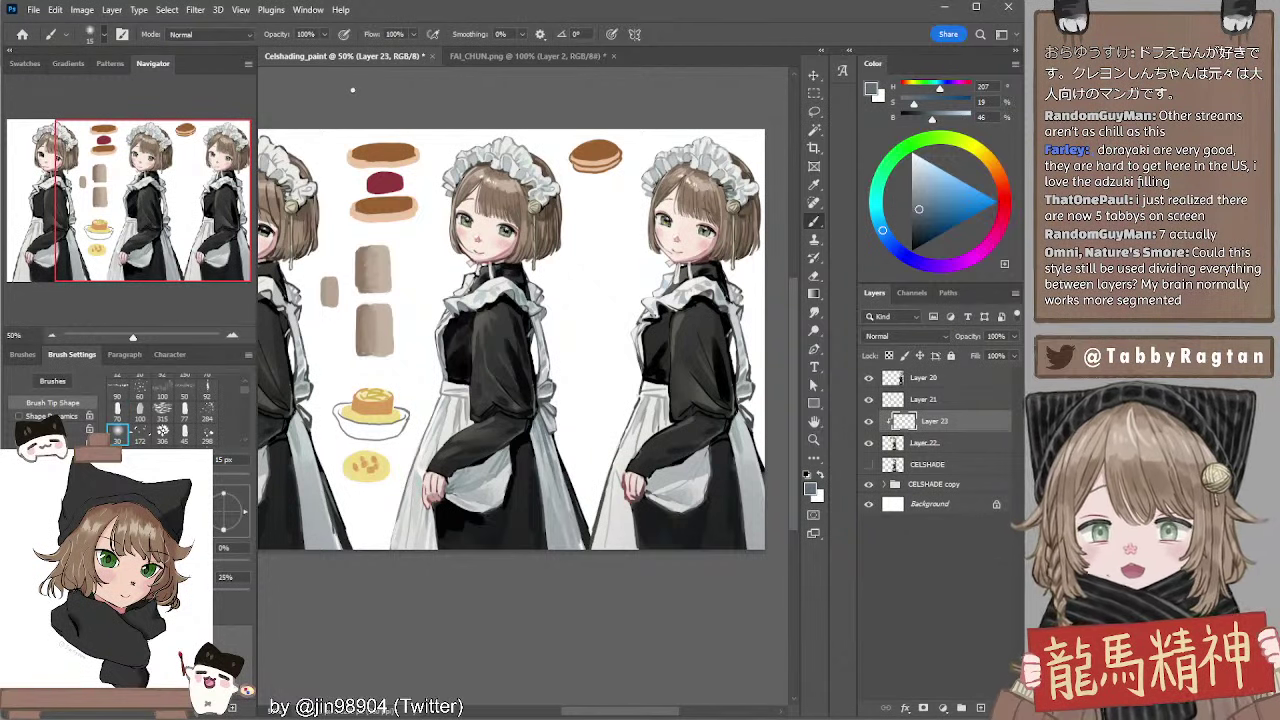
pyautogui.press('.')
pyautogui.press('.')
pyautogui.press('.')
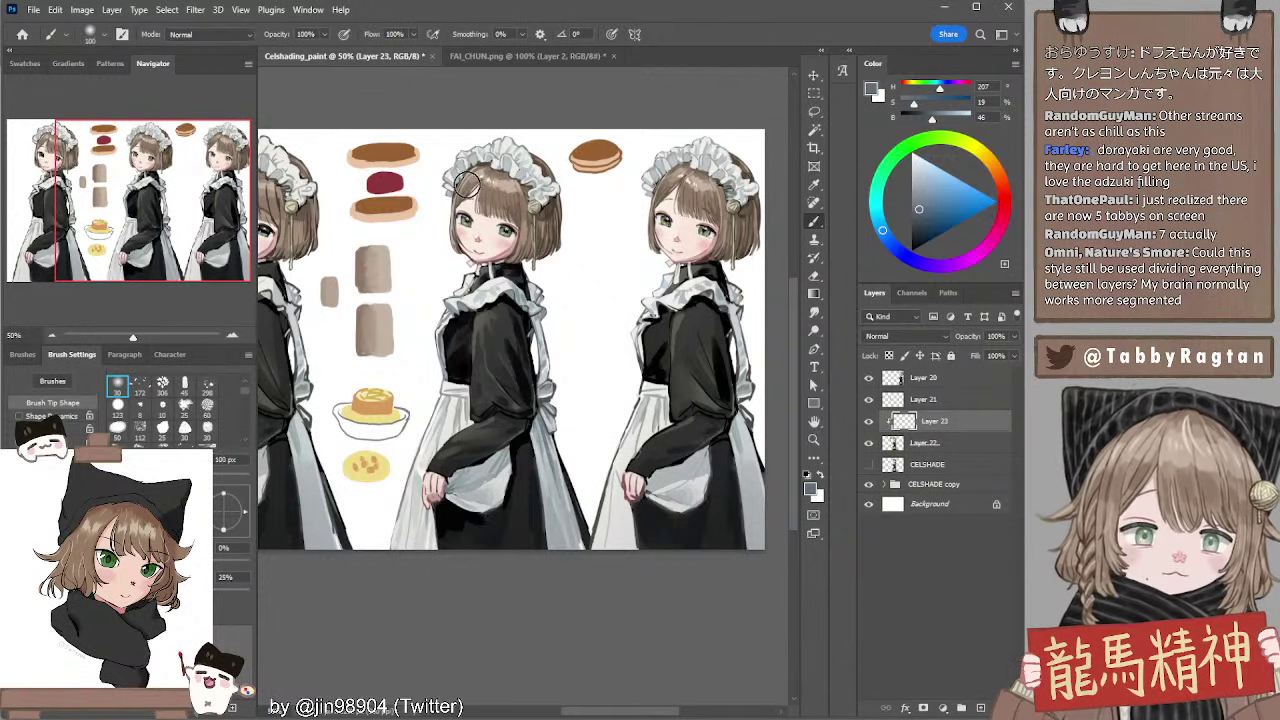
# Set the clipped layer to Screen and try a 150 px pale yellow glow (H 60, S 11, B 96) over the middle maid's face
pyautogui.click(941, 336)
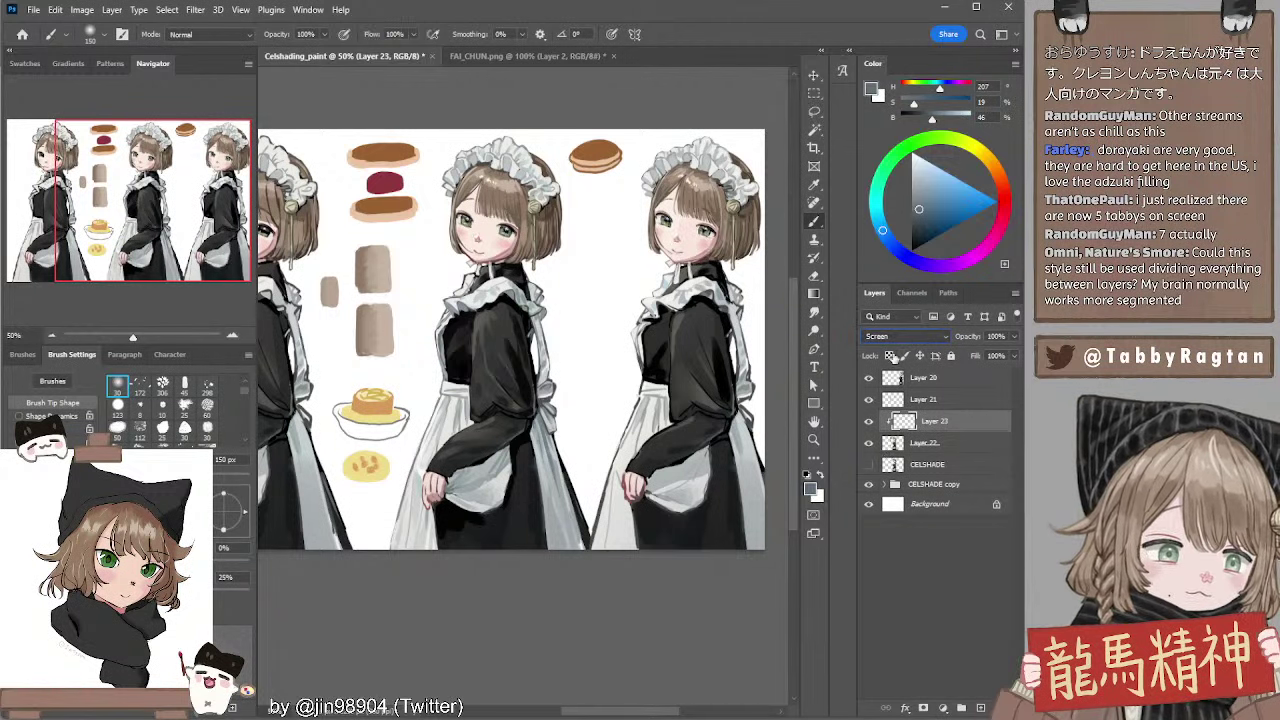
pyautogui.click(920, 161)
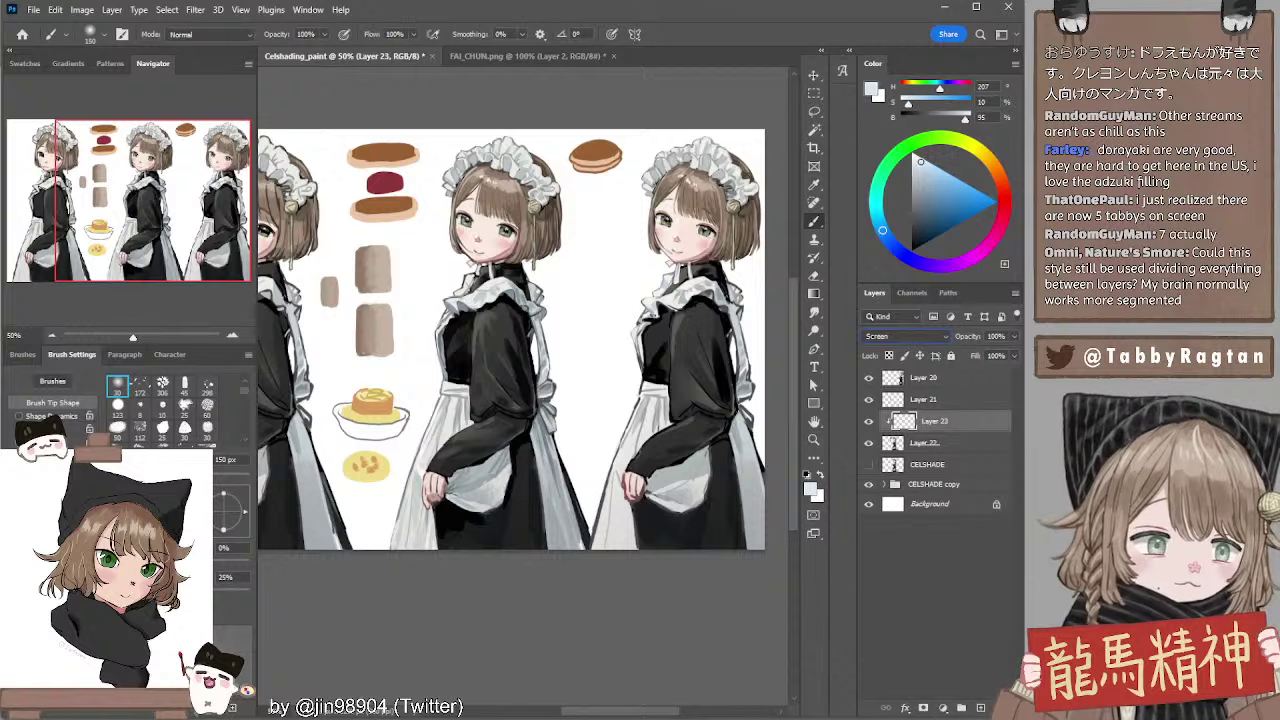
pyautogui.click(971, 146)
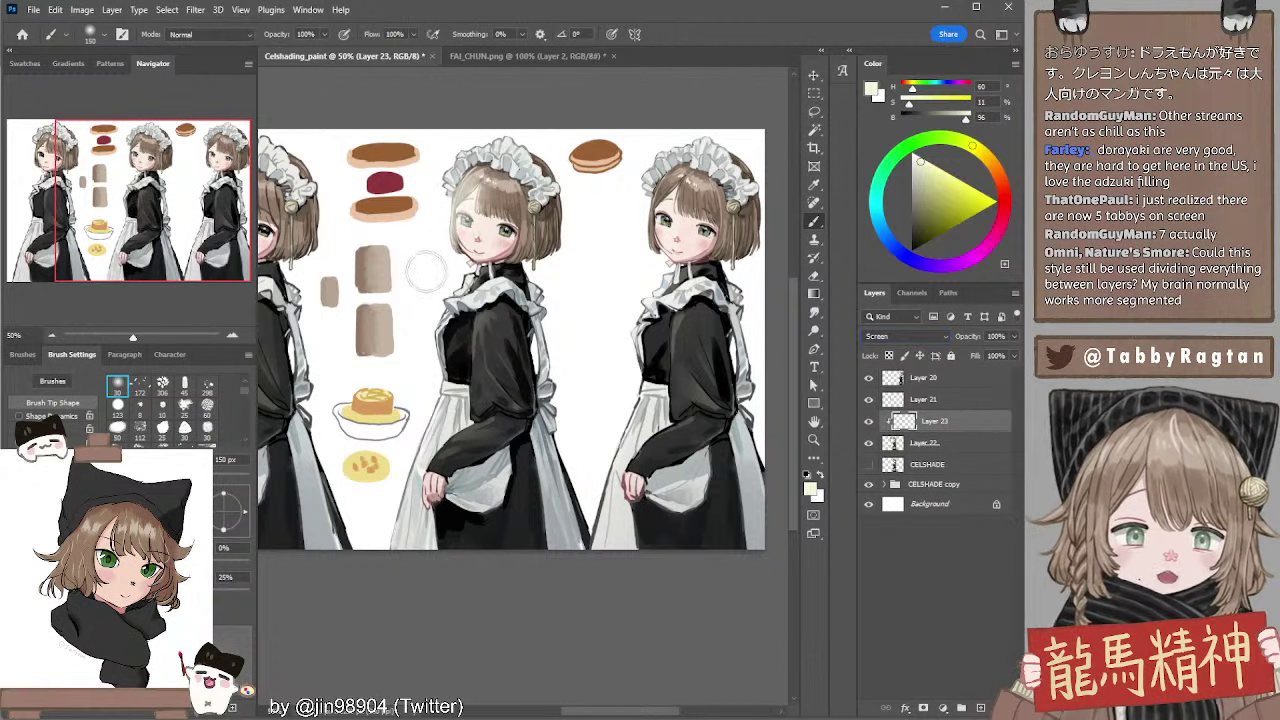
# Lower the Screen layer's opacity to 12% and brush soft light over the middle maid's hair, enlarging the brush to 175 px
pyautogui.click(1013, 340)
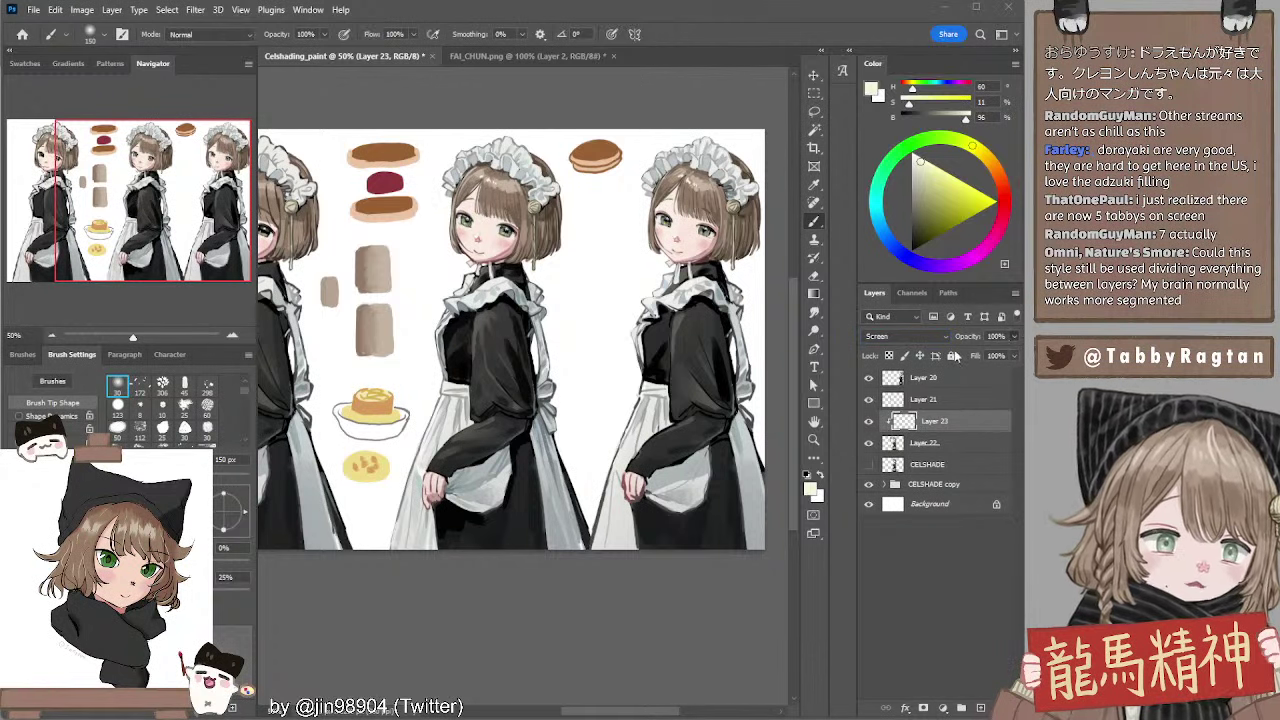
pyautogui.click(955, 356)
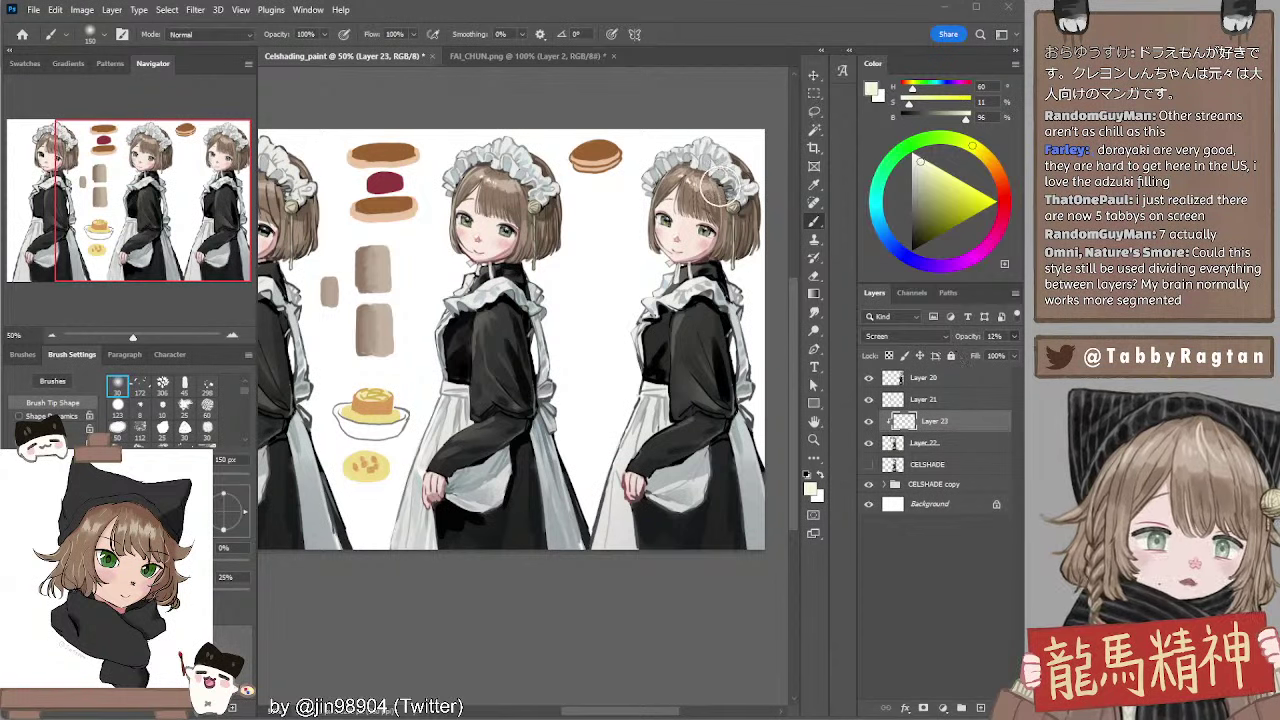
pyautogui.press('[')
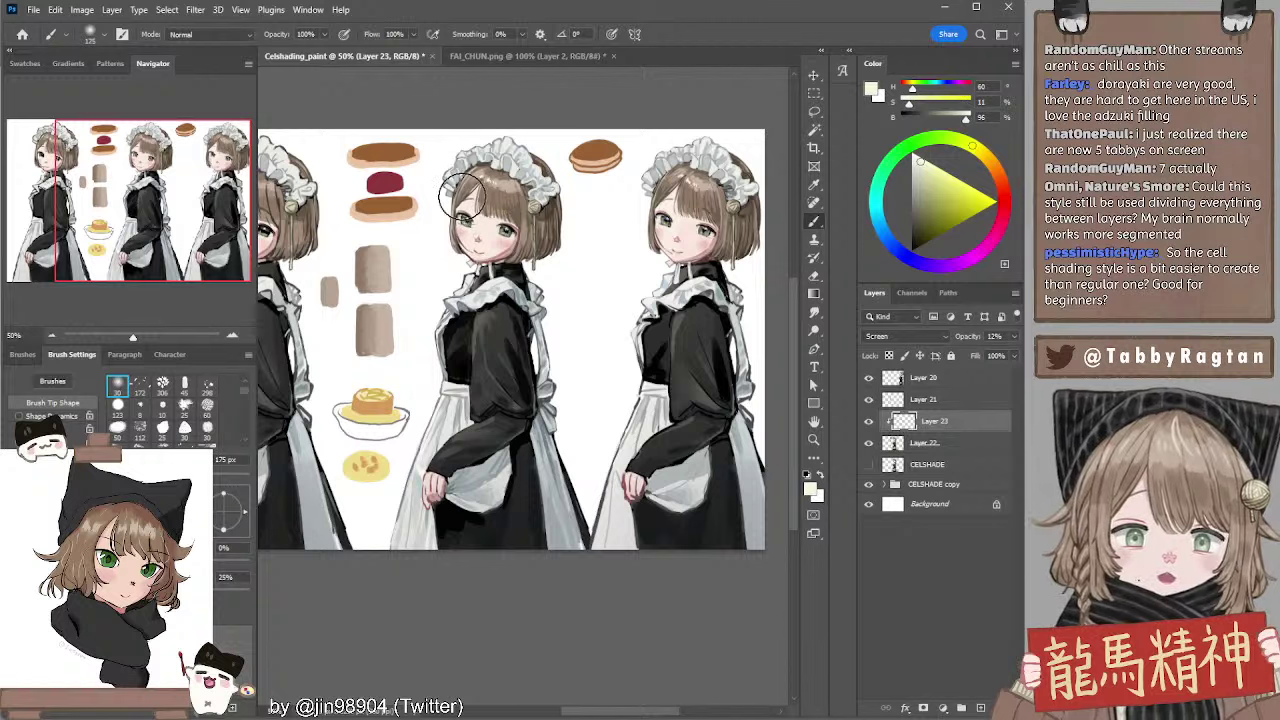
pyautogui.press(']')
pyautogui.press(']')
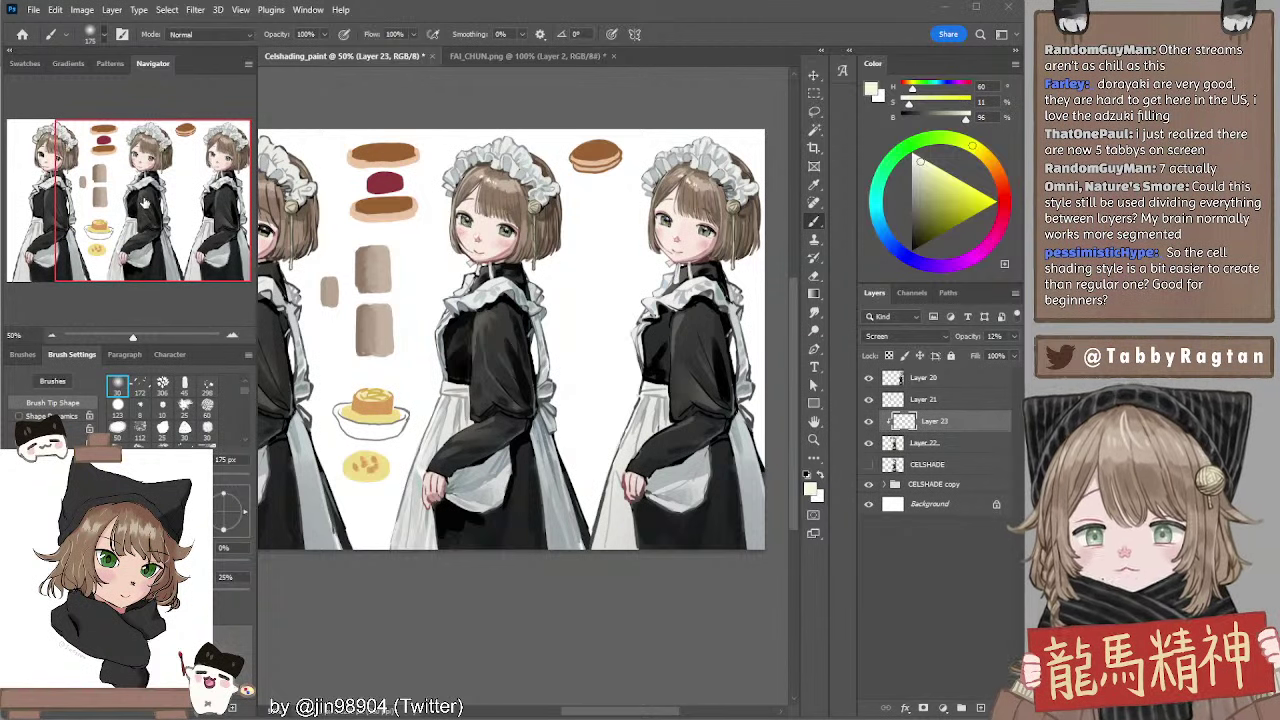
# Raise the Screen layer's opacity to 24% and add hair highlights on the middle maid with a harder brush, settling on 45 px
pyautogui.press('[')
pyautogui.press('[')
pyautogui.press('[')
pyautogui.press('[')
pyautogui.press('[')
pyautogui.press('[')
pyautogui.press('[')
pyautogui.press('[')
pyautogui.press('[')
pyautogui.press('[')
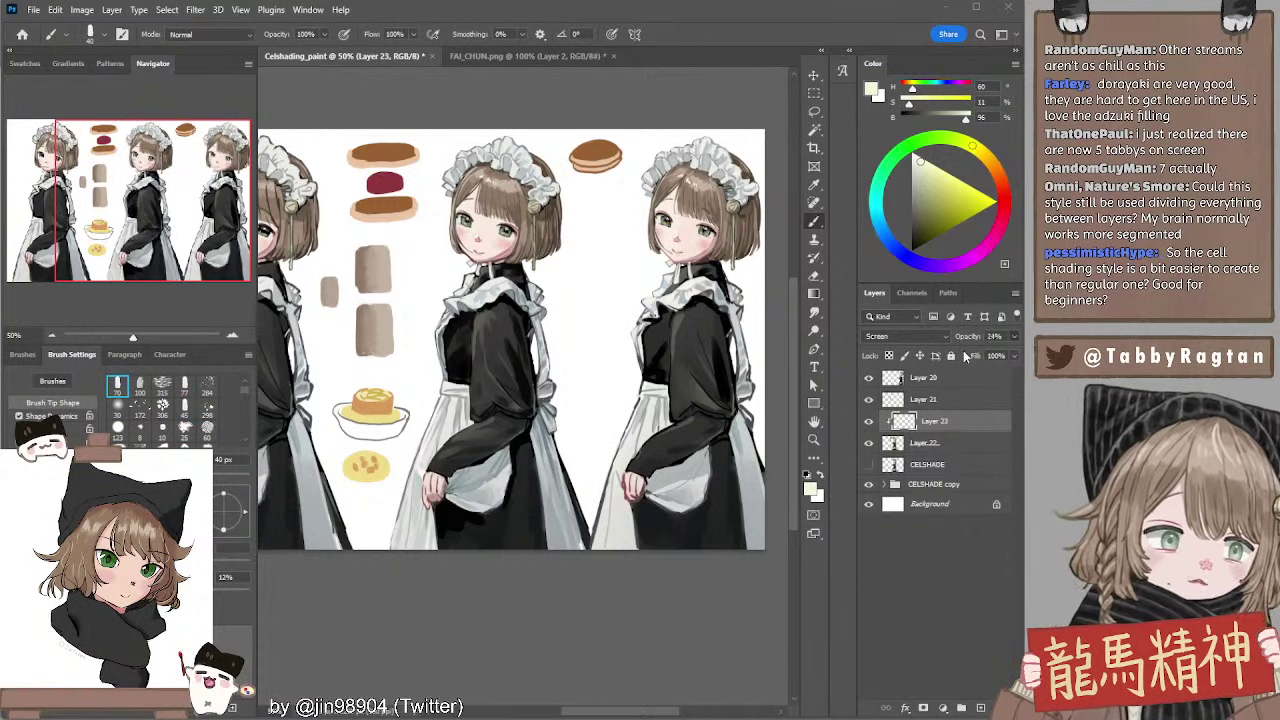
pyautogui.press(']')
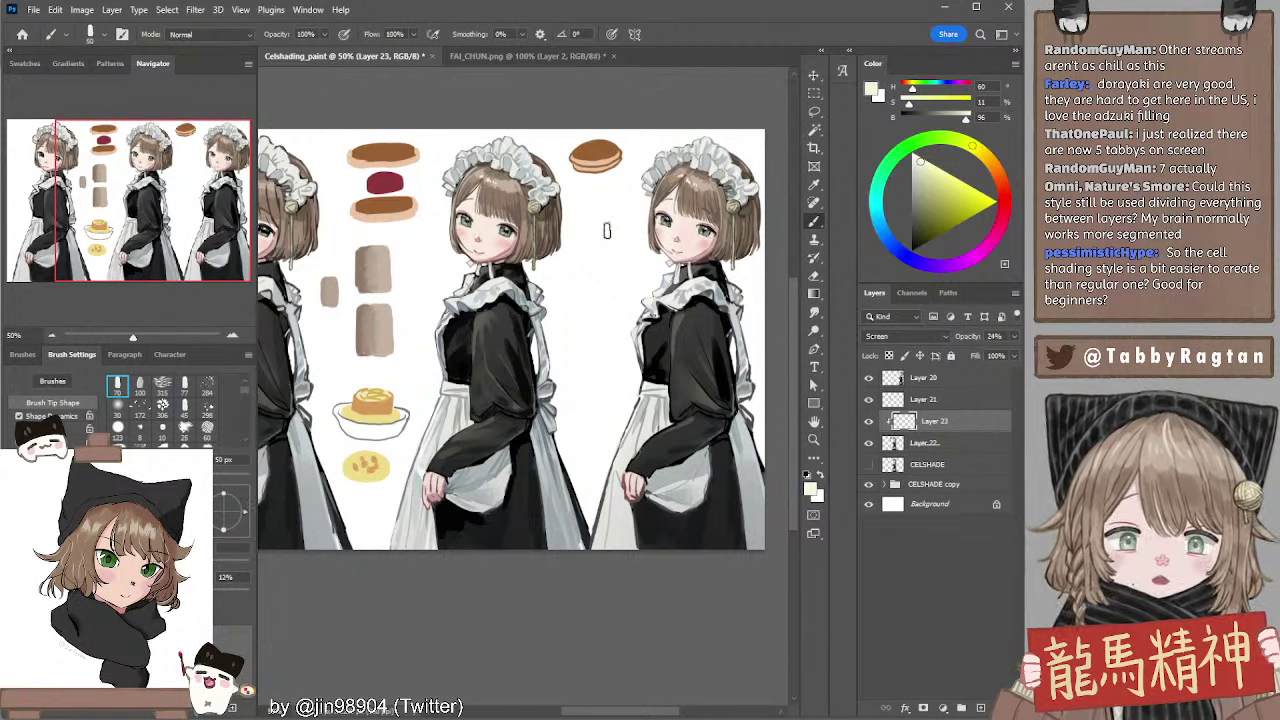
pyautogui.press('[')
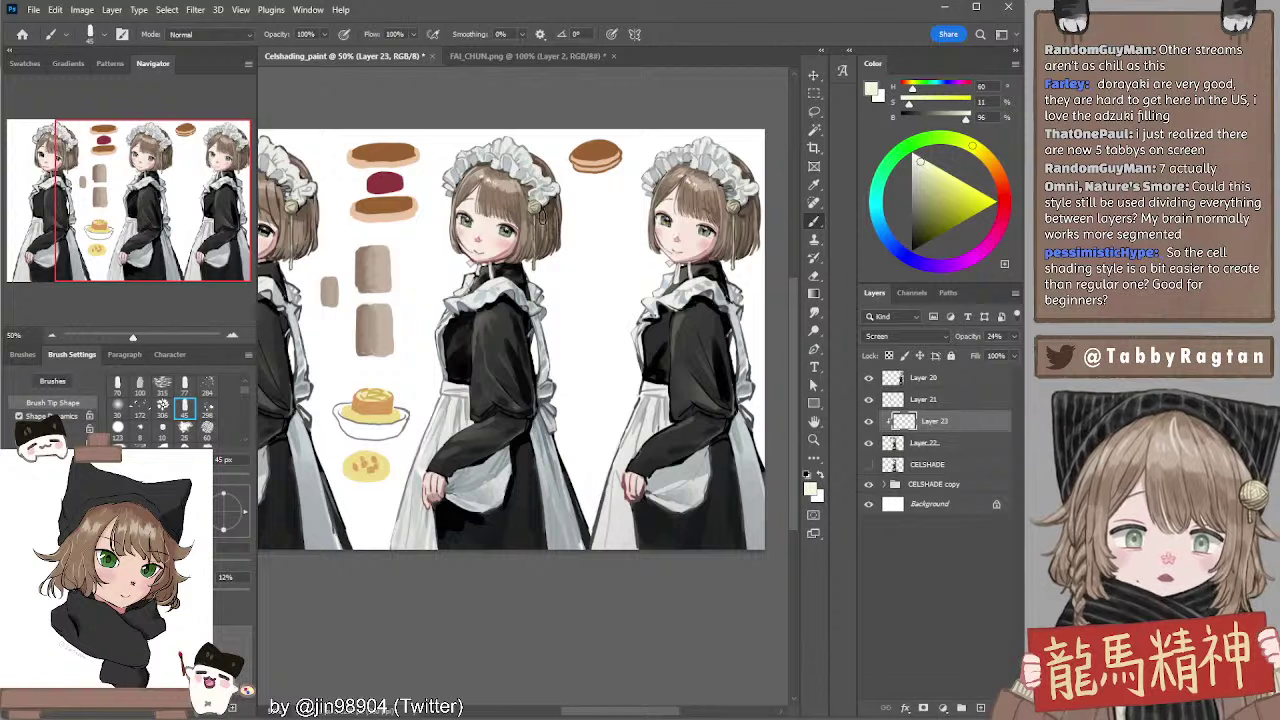
# Adjust the Screen highlight layer's opacity to 35%
pyautogui.moveTo(958, 334); pyautogui.dragTo(978, 350)
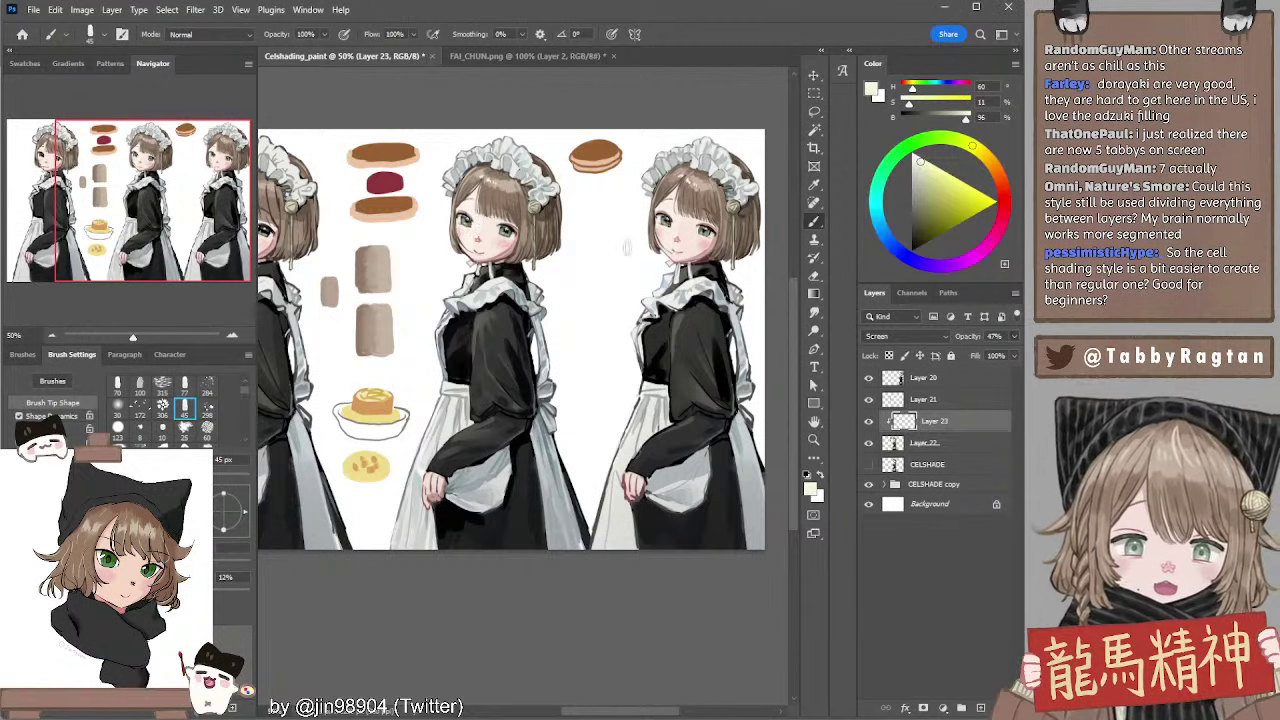
pyautogui.click(1013, 337)
pyautogui.moveTo(983, 352); pyautogui.dragTo(971, 353)
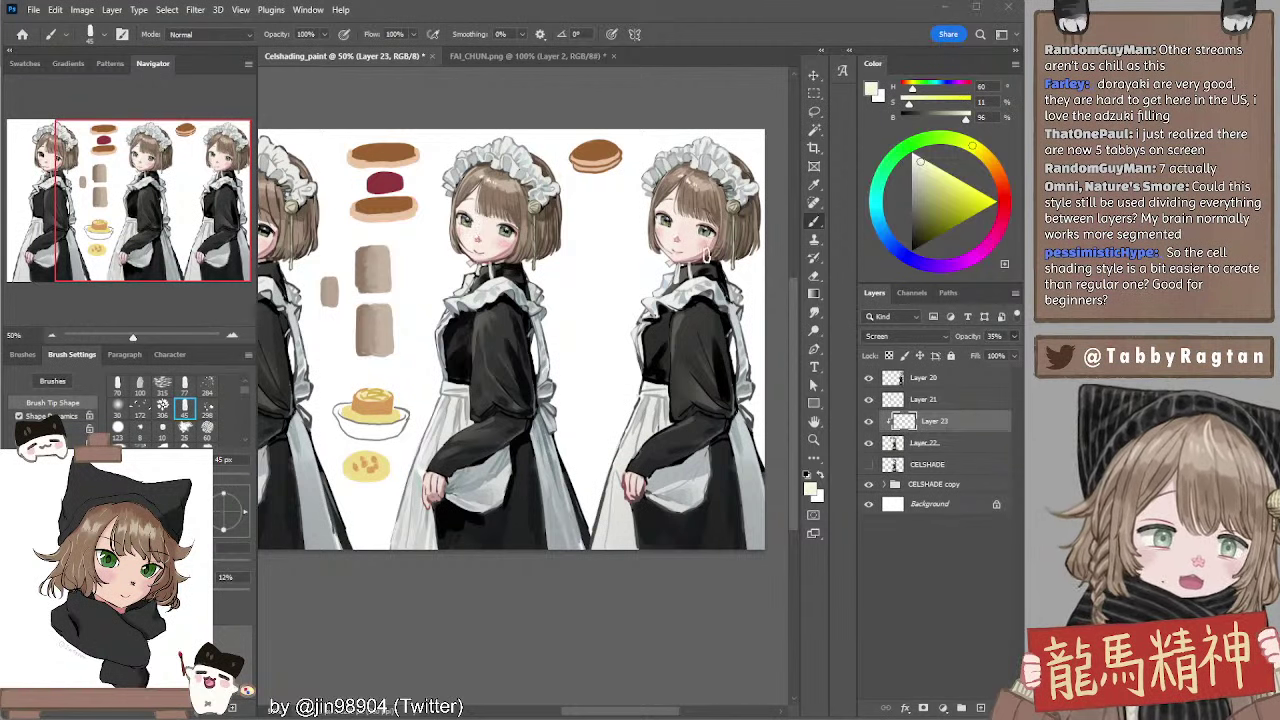
# Refine the Screen highlights on the middle maid, alternating between erasing and painting with the 45 px brush
pyautogui.press('e')
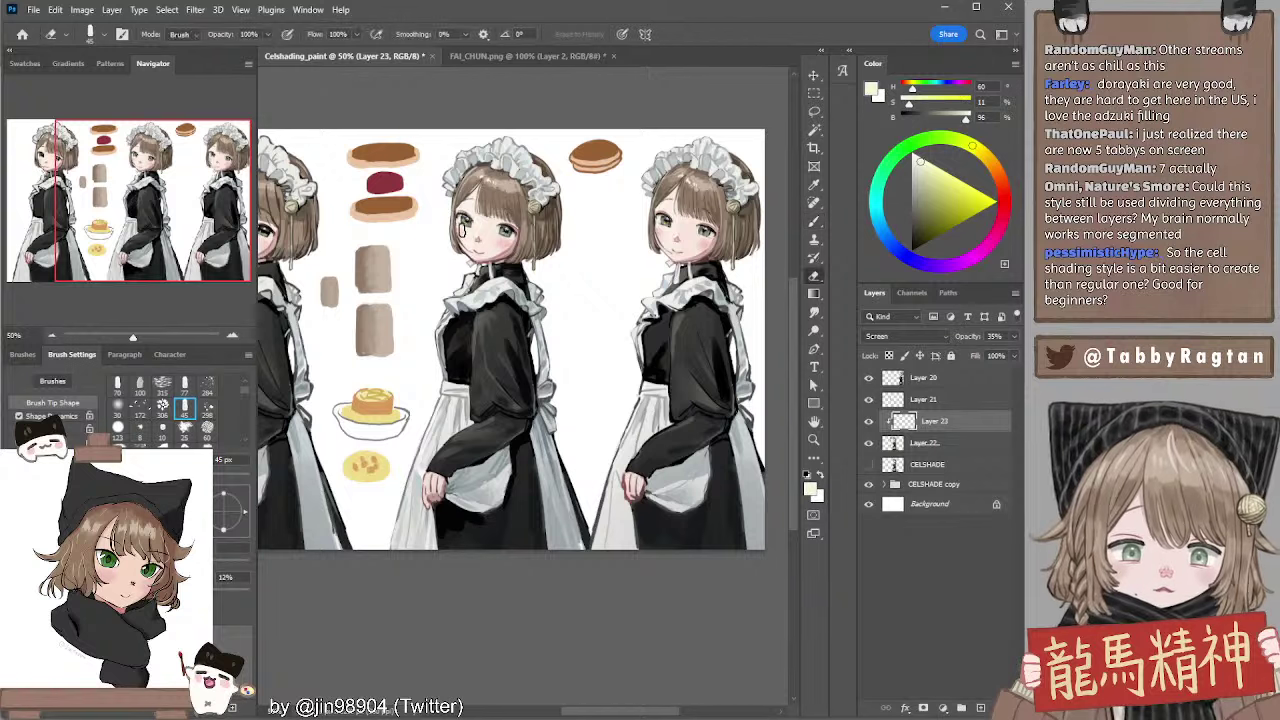
pyautogui.press('b')
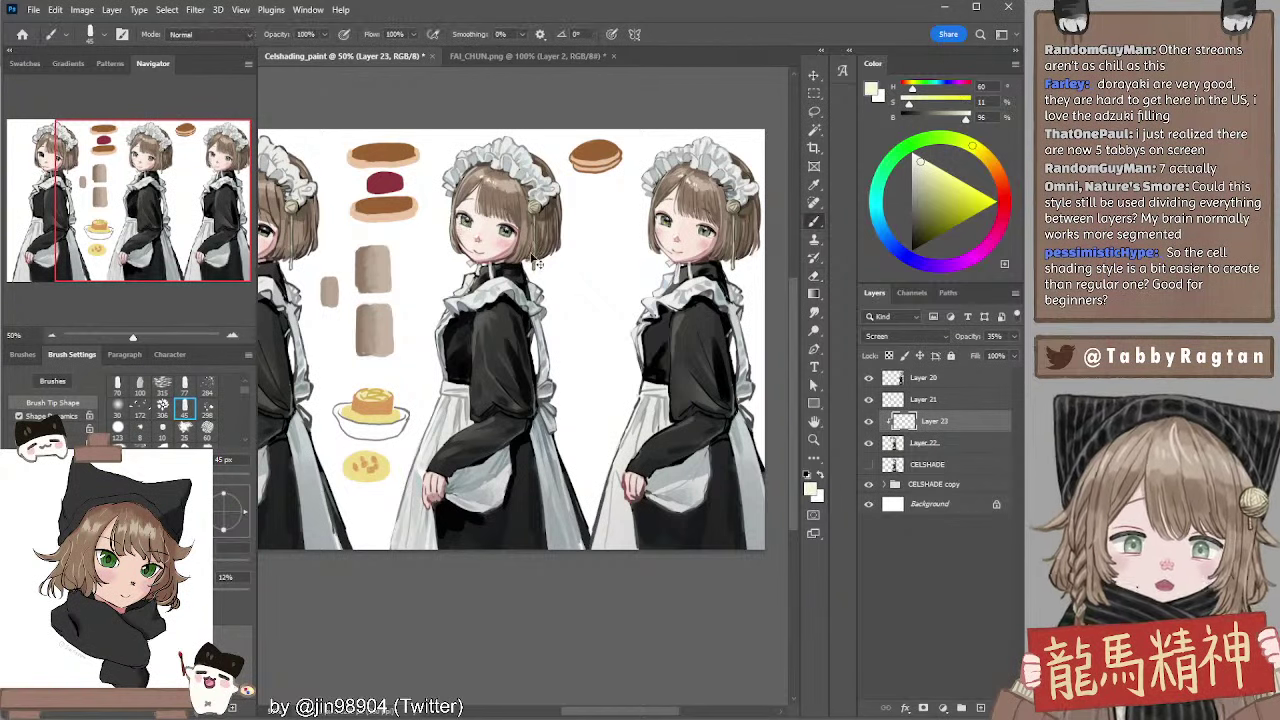
pyautogui.press('e')
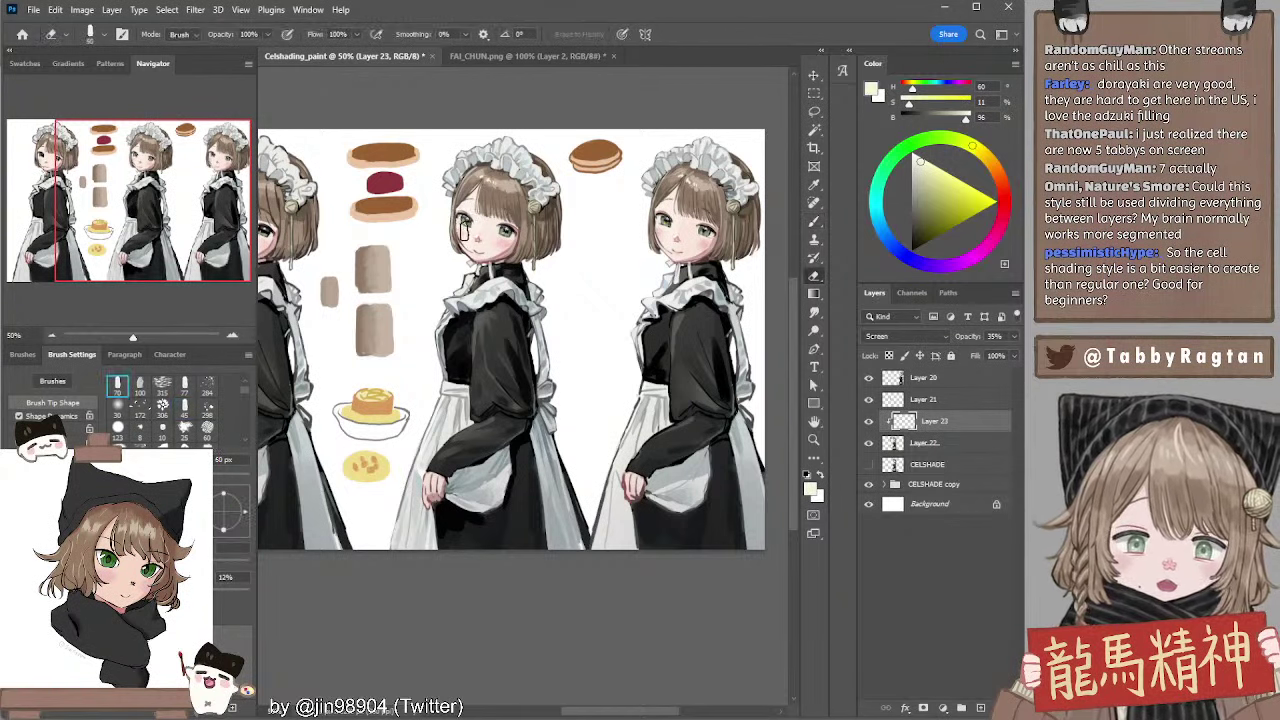
pyautogui.press('b')
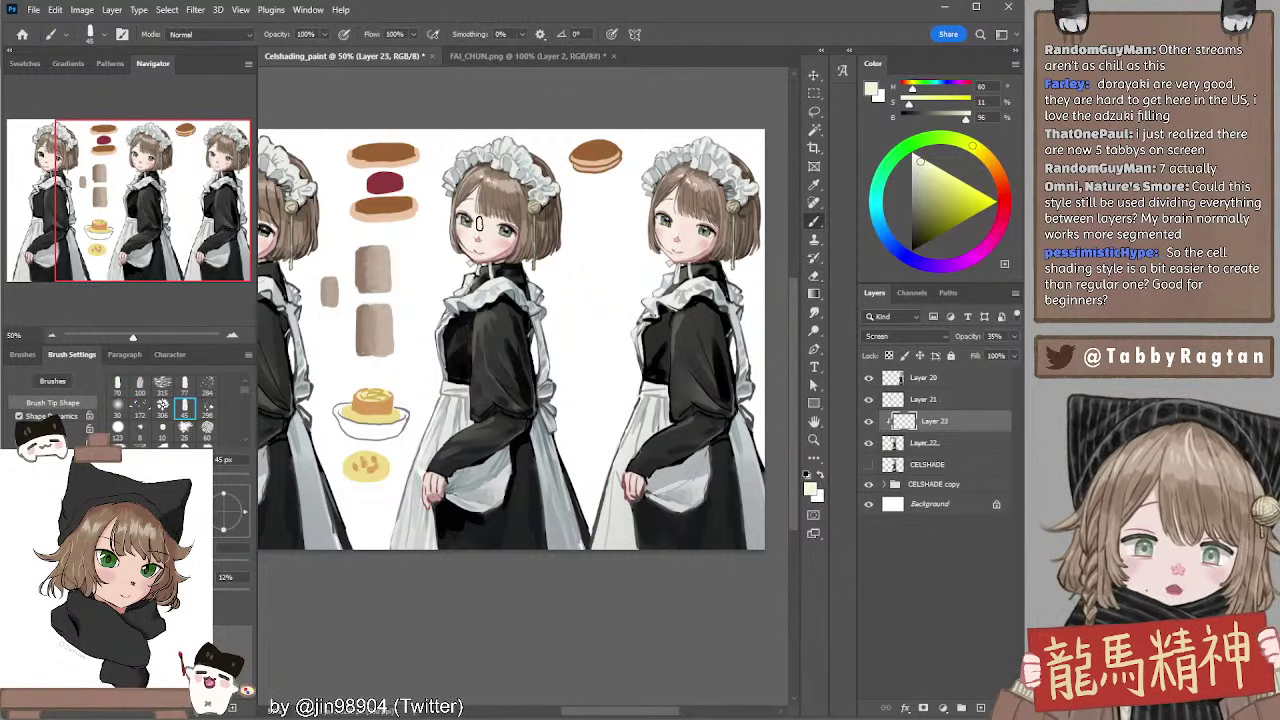
# Compare the middle maid with and without the Screen highlight layer at 66.67% zoom
pyautogui.click(234, 335)
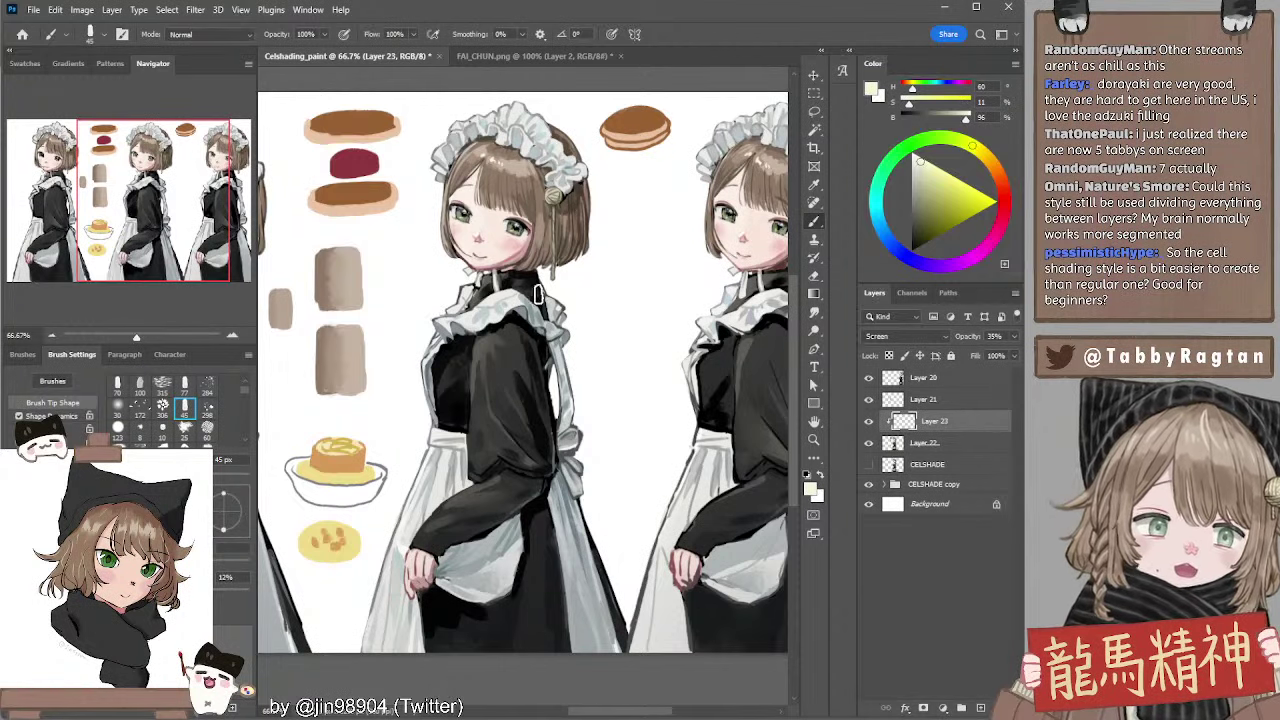
pyautogui.moveTo(550, 292); pyautogui.dragTo(524, 295)
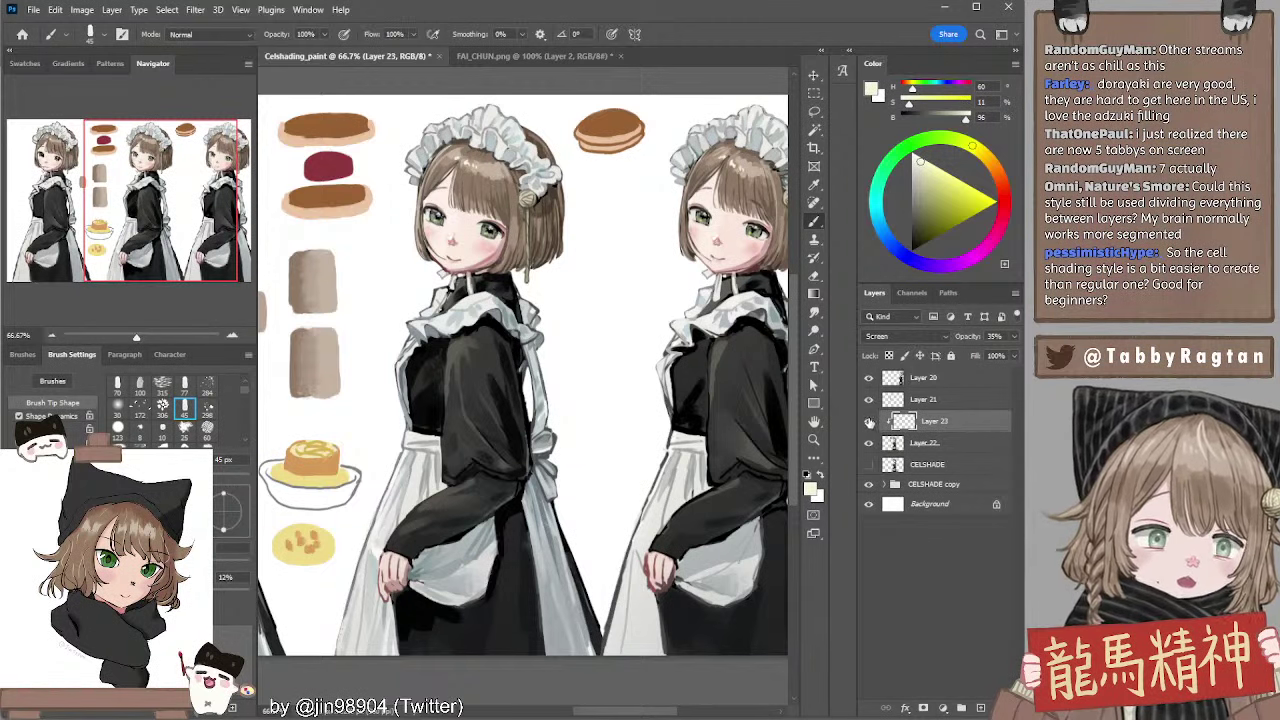
pyautogui.click(869, 421)
pyautogui.click(870, 423)
pyautogui.click(873, 424)
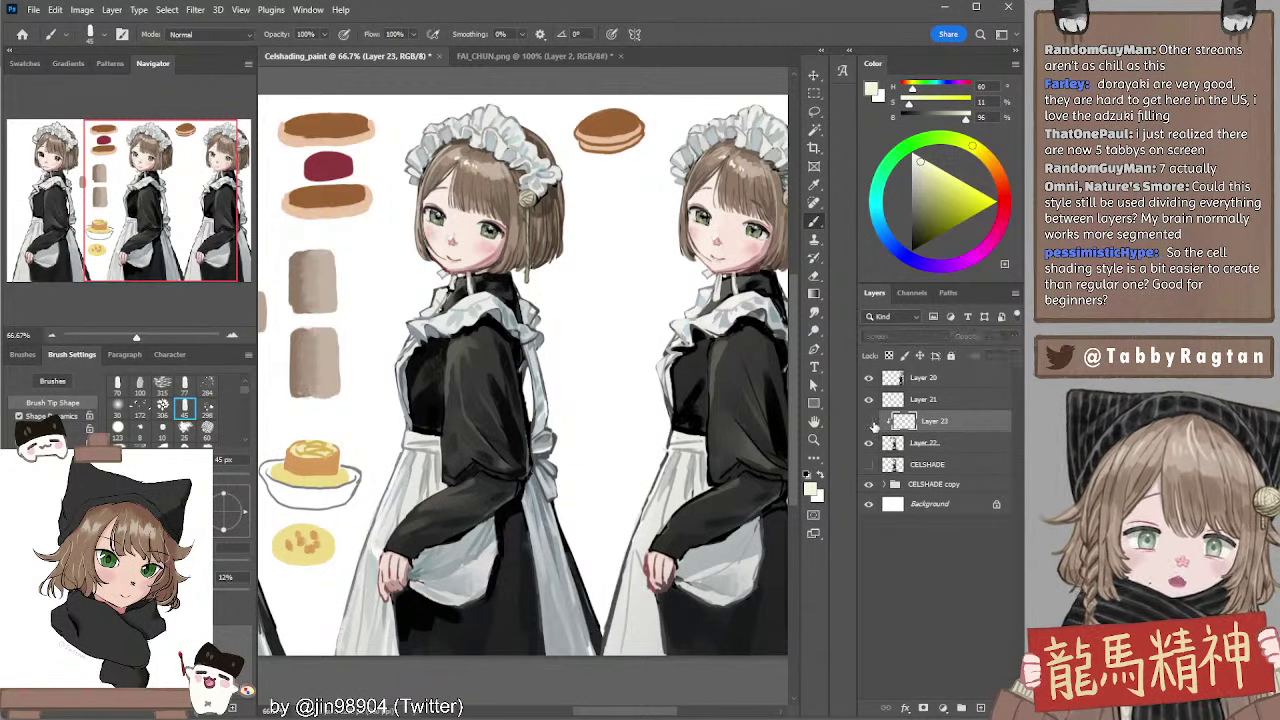
pyautogui.click(872, 423)
pyautogui.click(872, 424)
pyautogui.click(872, 424)
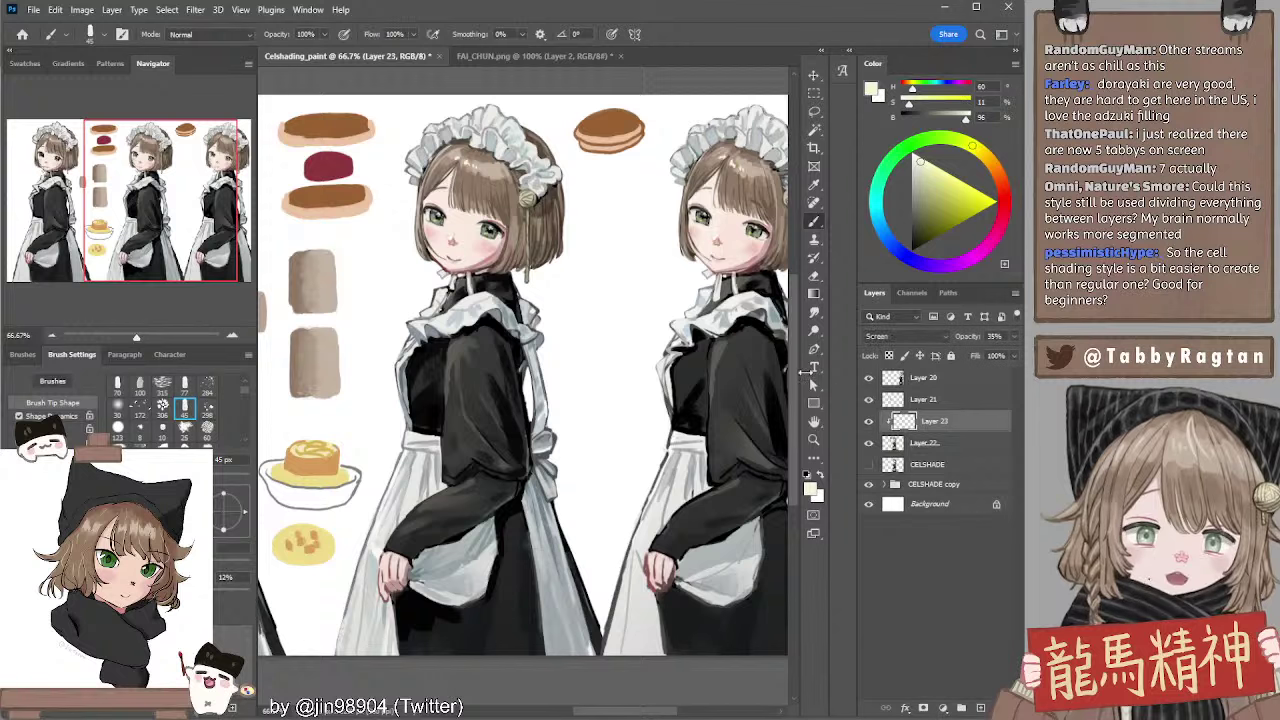
# Clean up the middle maid's Screen highlights with a 25 px eraser and a 6 px brush, checking the layer on and off
pyautogui.press('e')
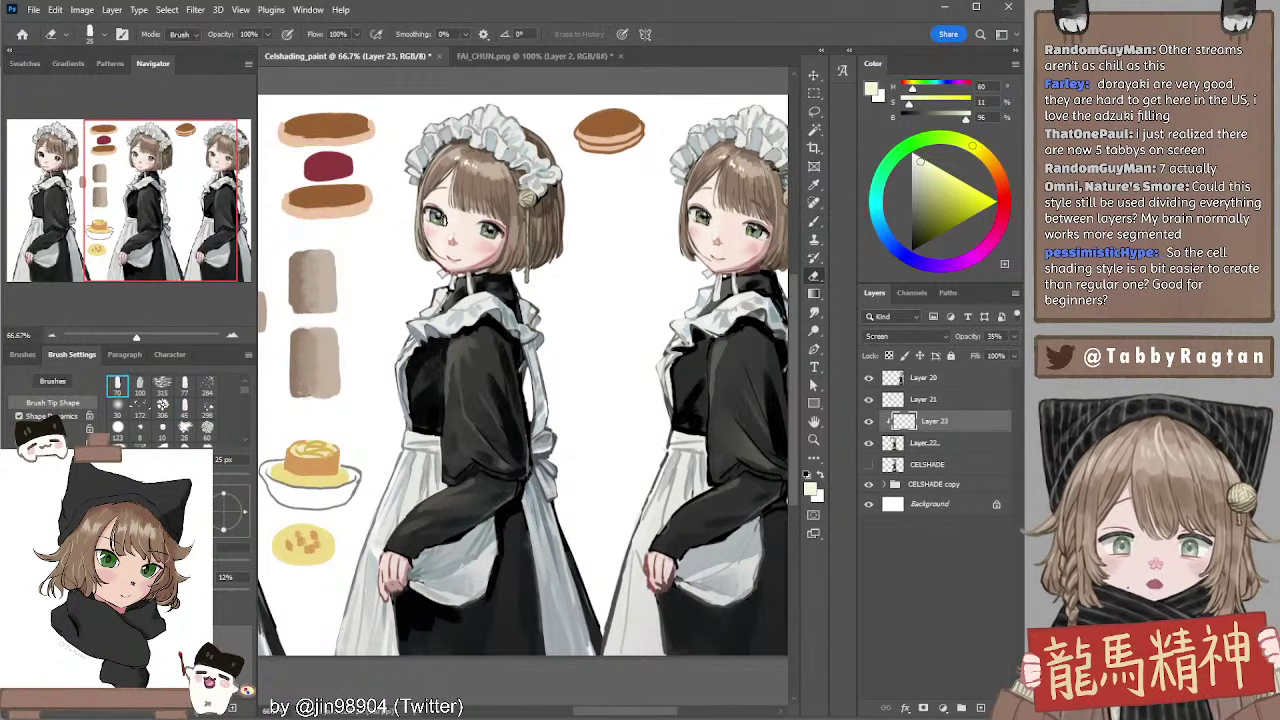
pyautogui.press('b')
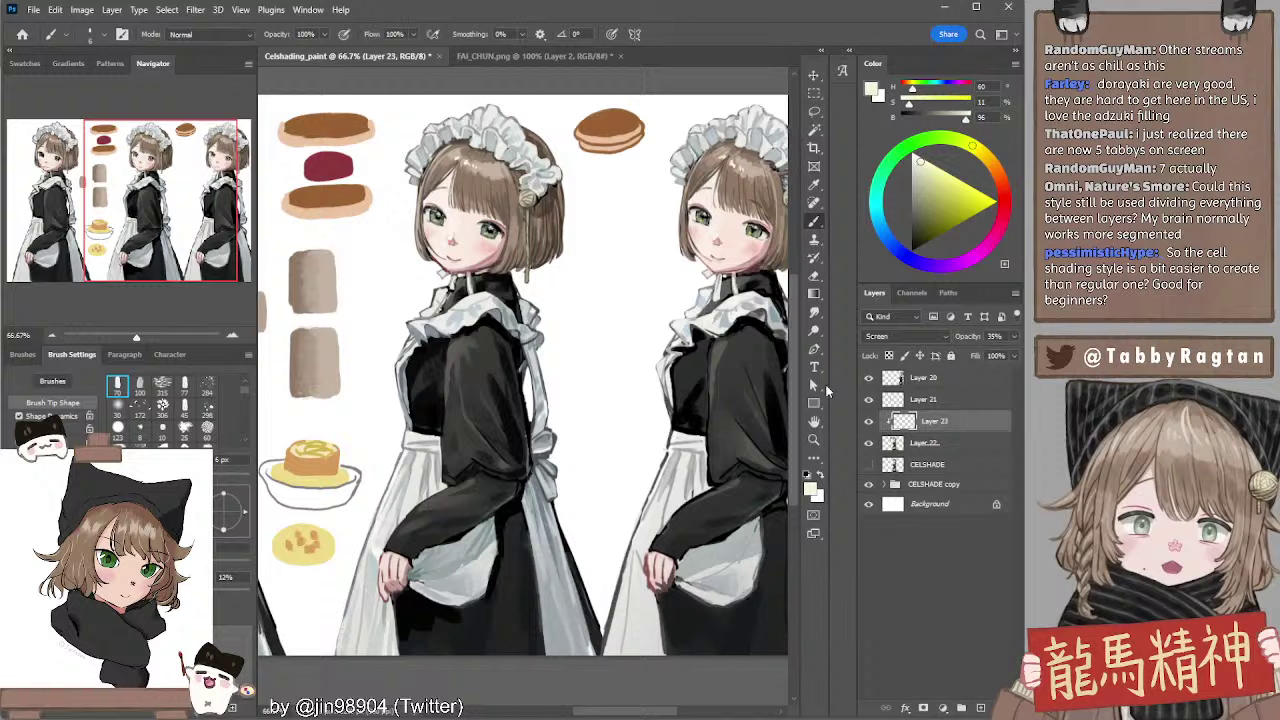
pyautogui.click(868, 421)
pyautogui.click(868, 421)
pyautogui.click(868, 421)
pyautogui.click(868, 421)
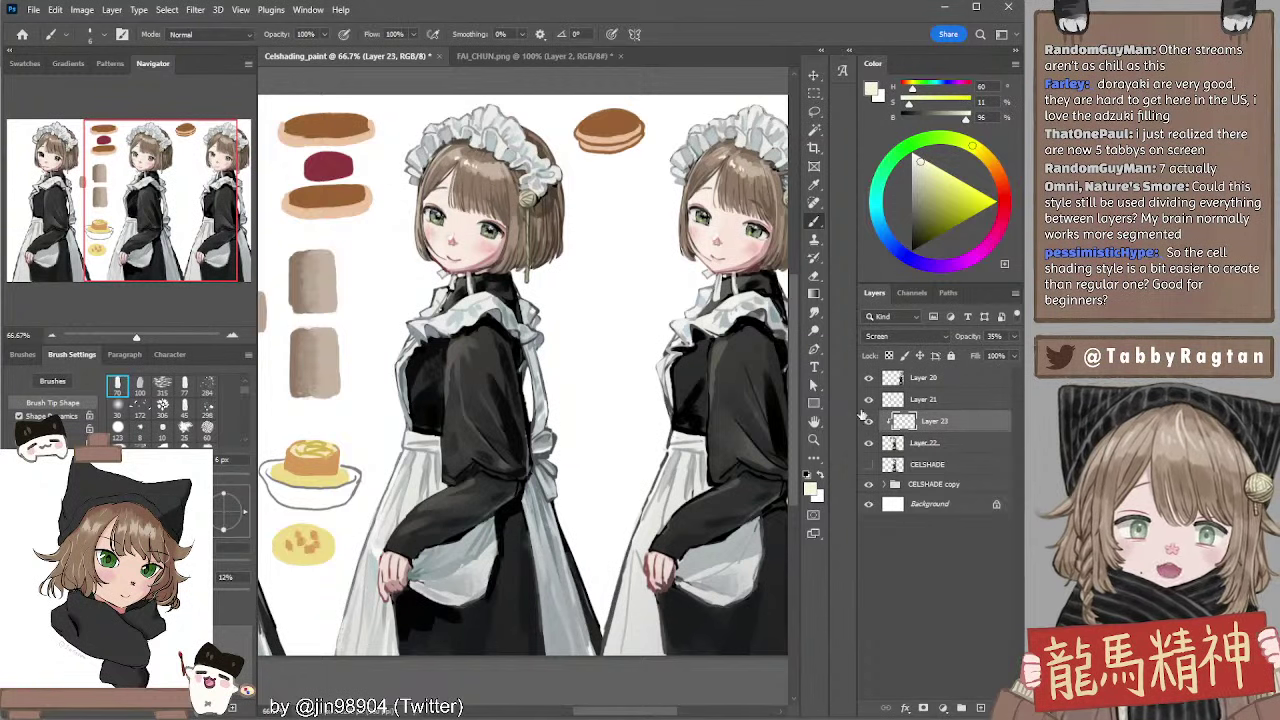
pyautogui.press('e')
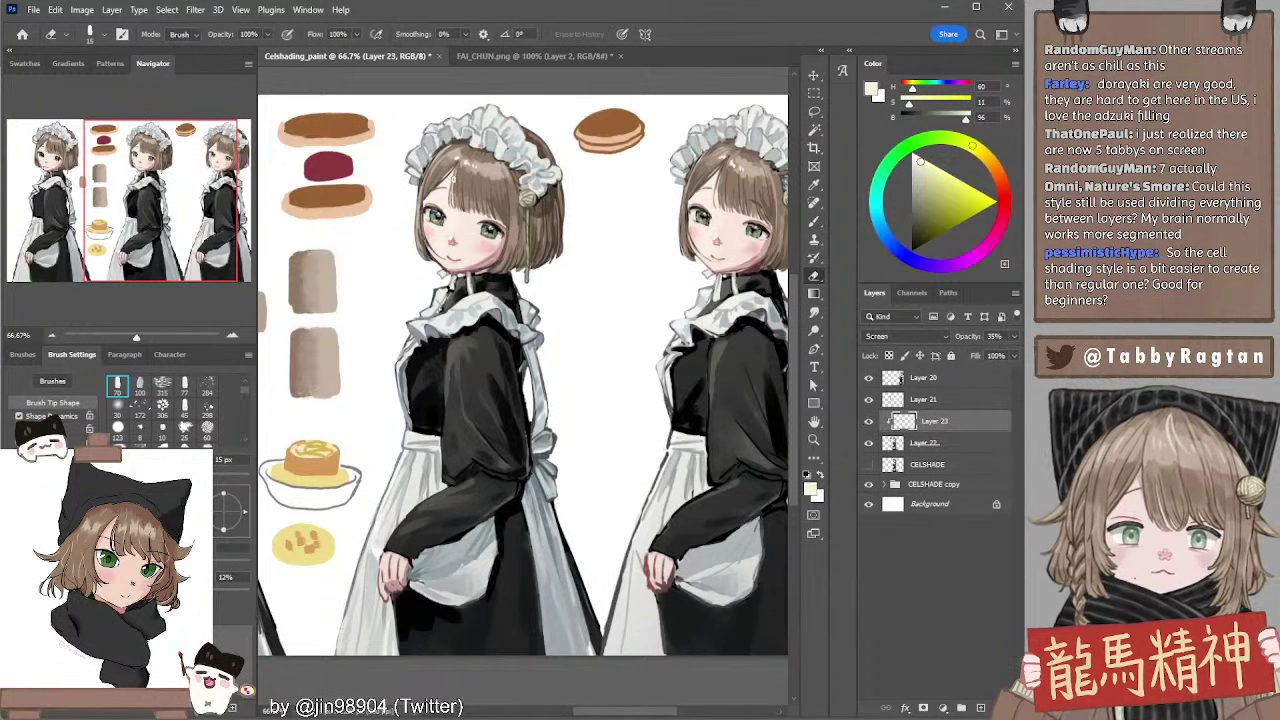
# Add a clipped layer directly above Layer 22 and set it to Multiply at 16% opacity
pyautogui.click(928, 442)
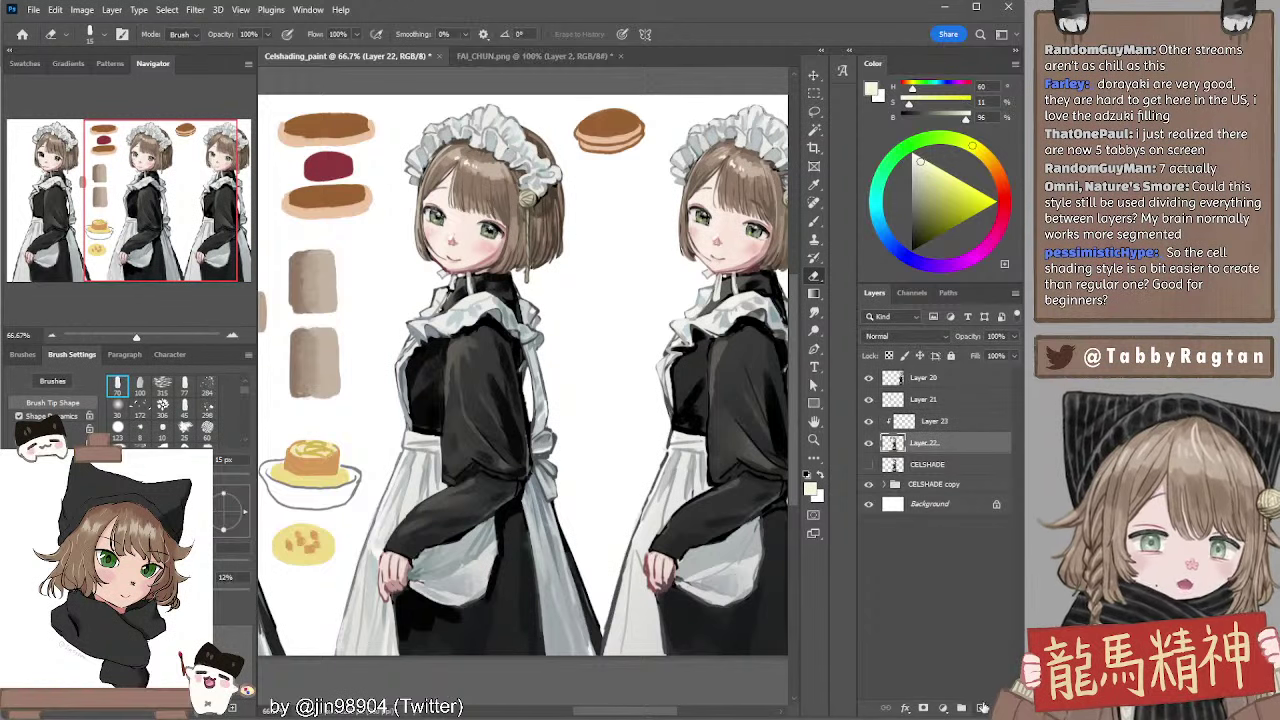
pyautogui.click(980, 708)
pyautogui.click(884, 337)
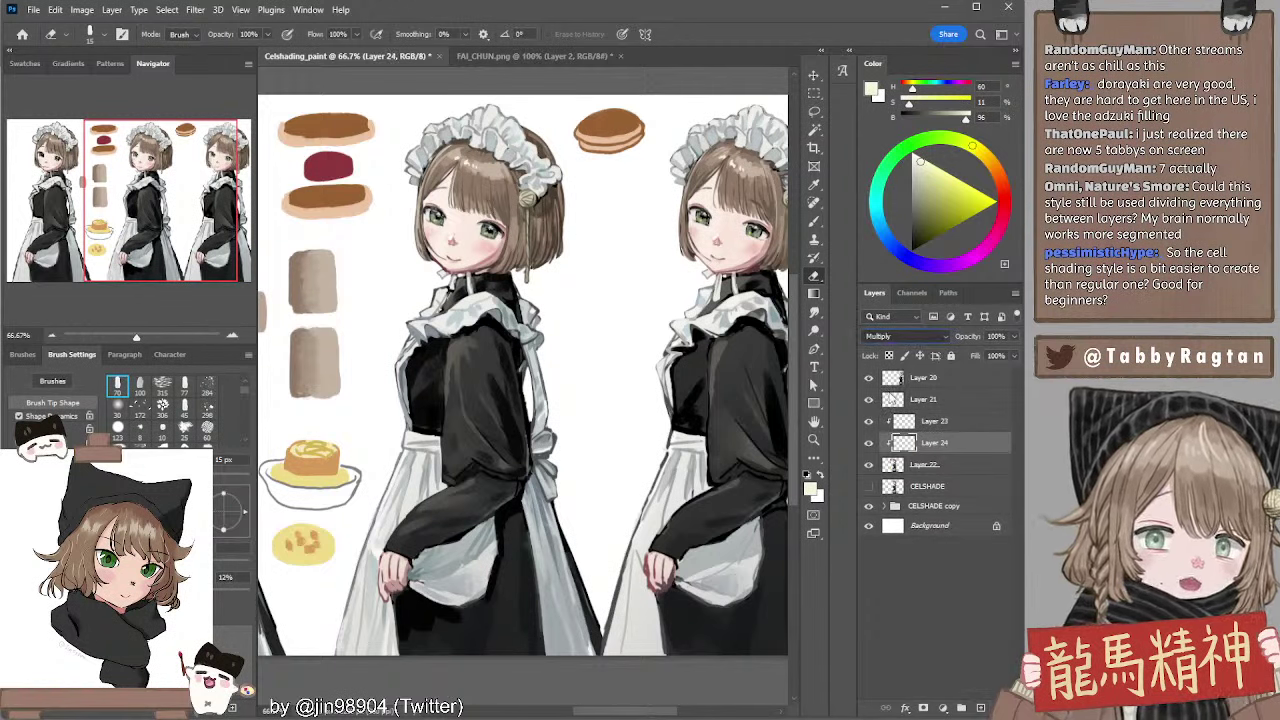
pyautogui.click(890, 394)
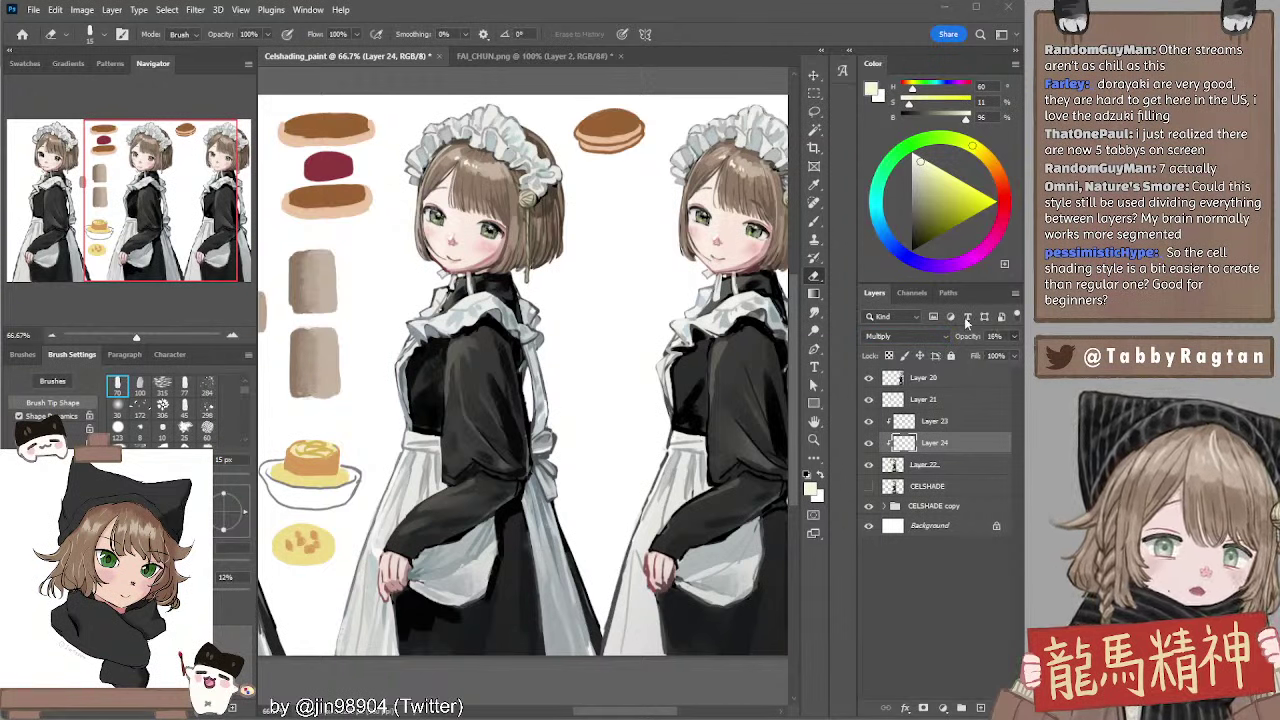
# Brush a pale pink tint (H 6, S 11, B 96) over the middle maid's face, enlarging the brush to 70 px, and compare the layer on and off
pyautogui.moveTo(997, 164); pyautogui.dragTo(1003, 196)
pyautogui.press('b')
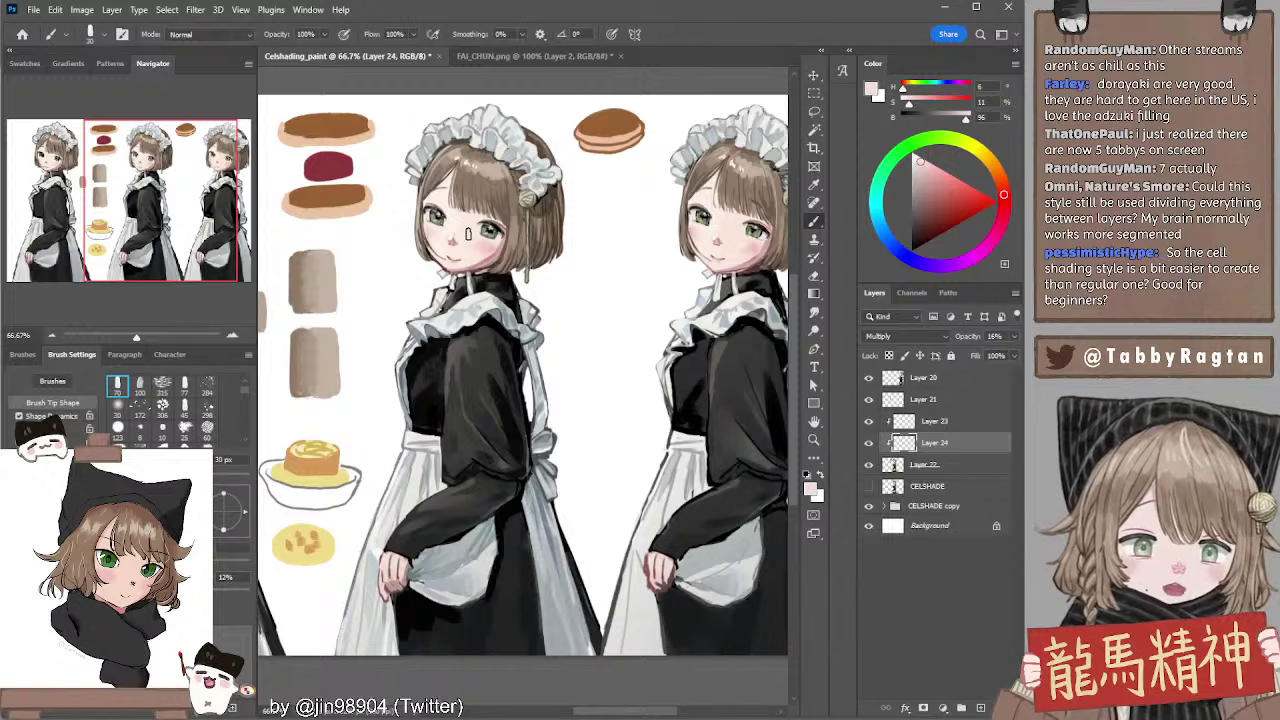
pyautogui.press(']')
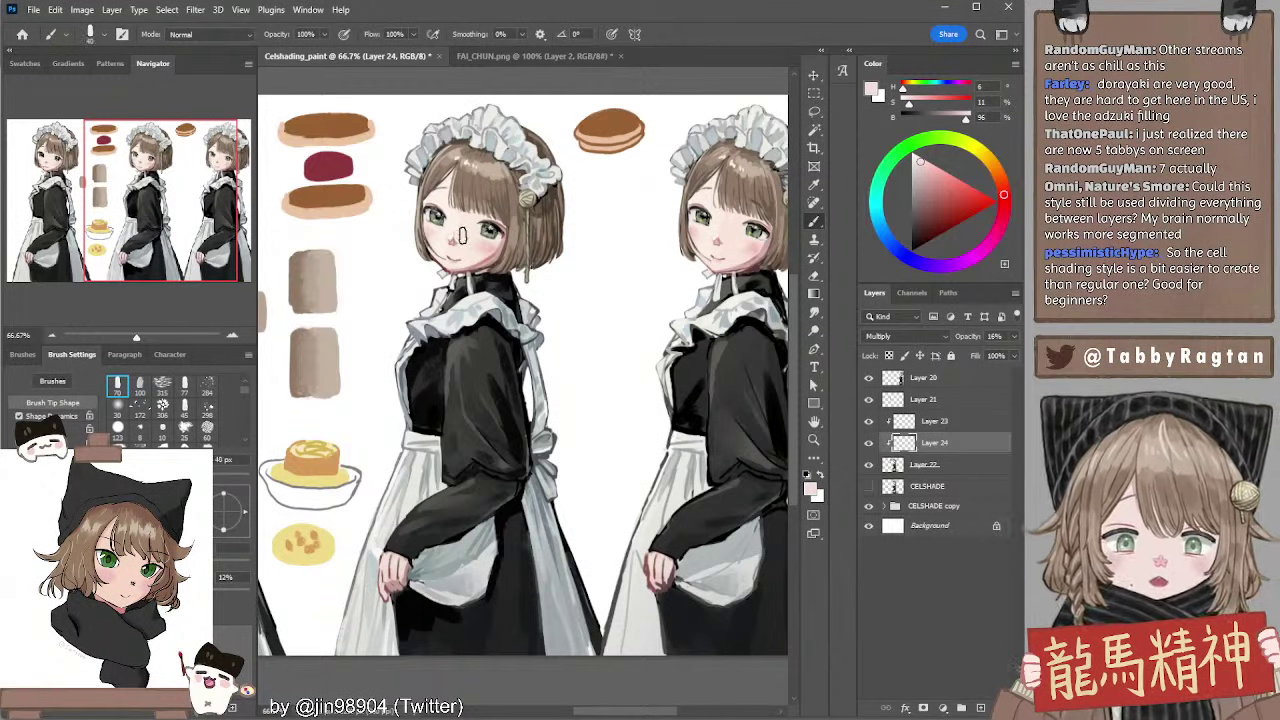
pyautogui.press(']')
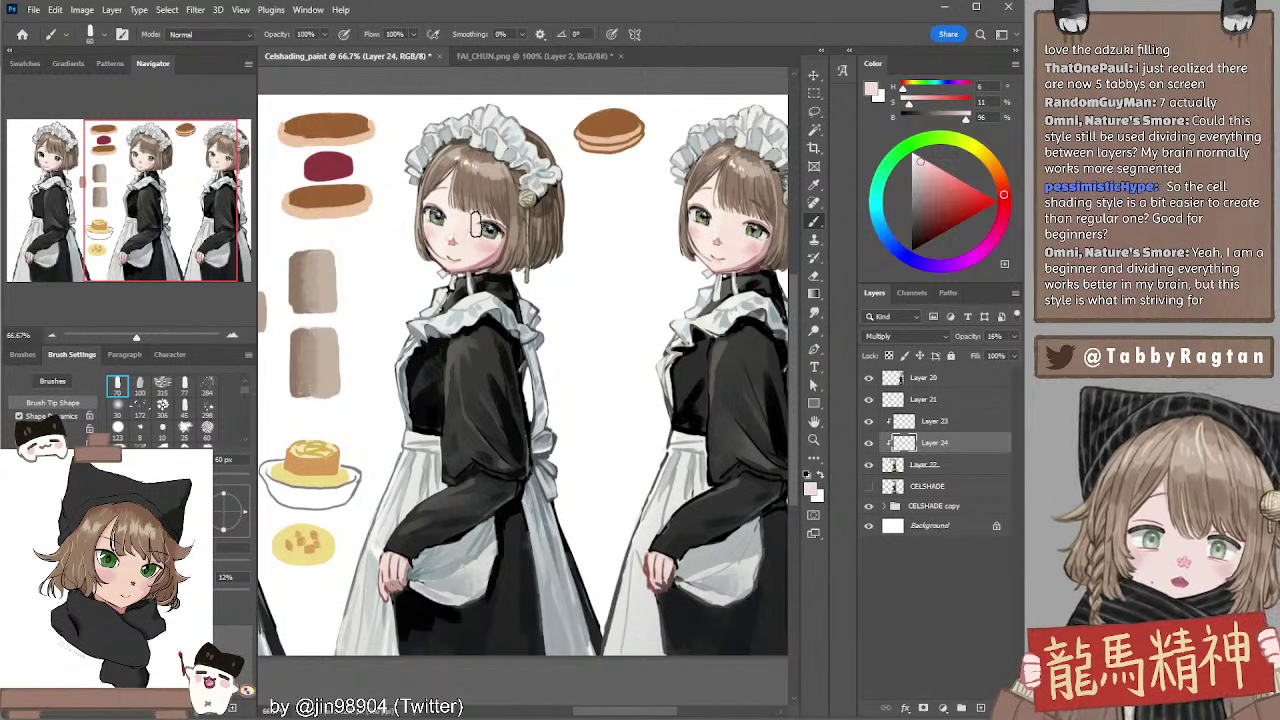
pyautogui.press(']')
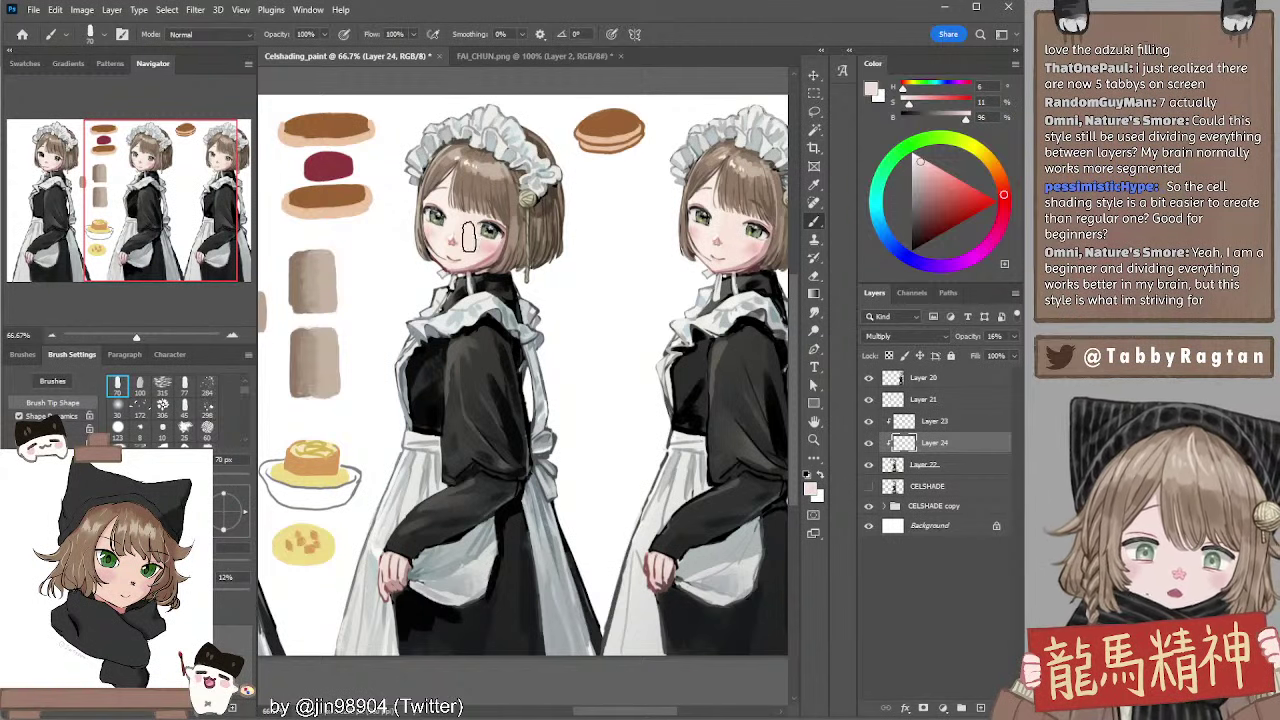
pyautogui.click(869, 444)
pyautogui.click(869, 444)
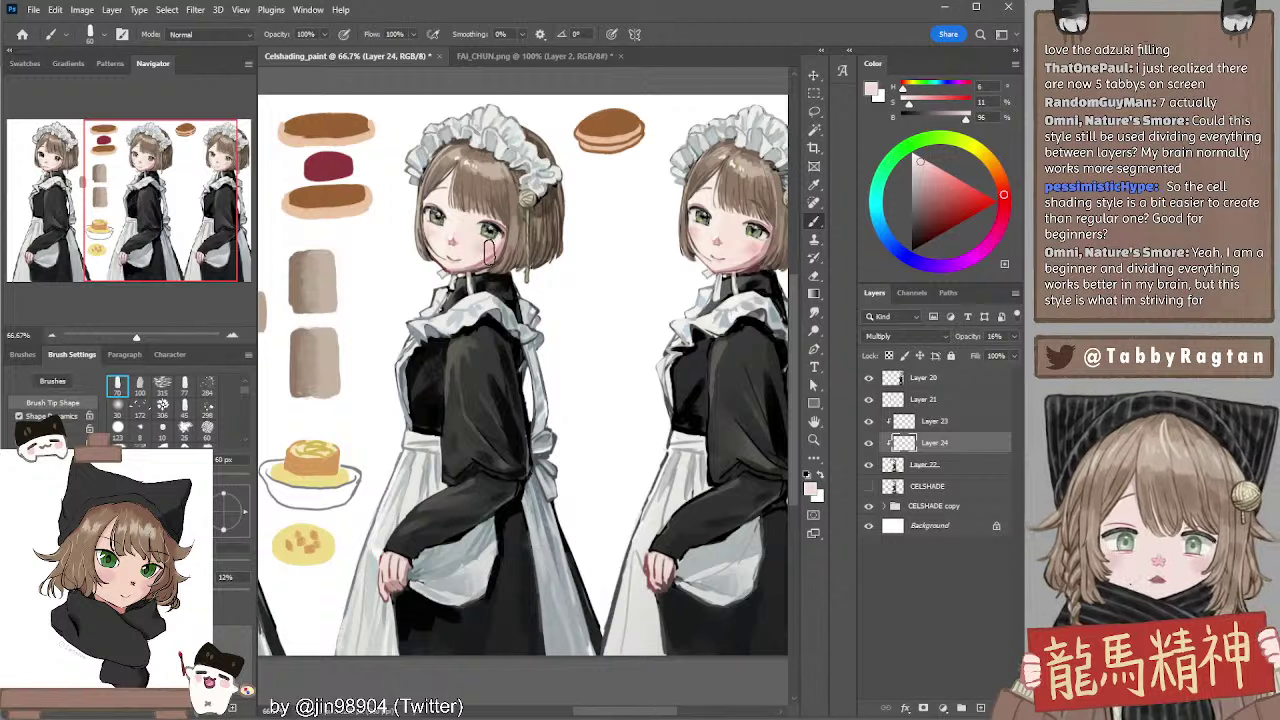
# Try raising the Screen highlight layer's opacity to 58%, then undo the change
pyautogui.click(900, 464)
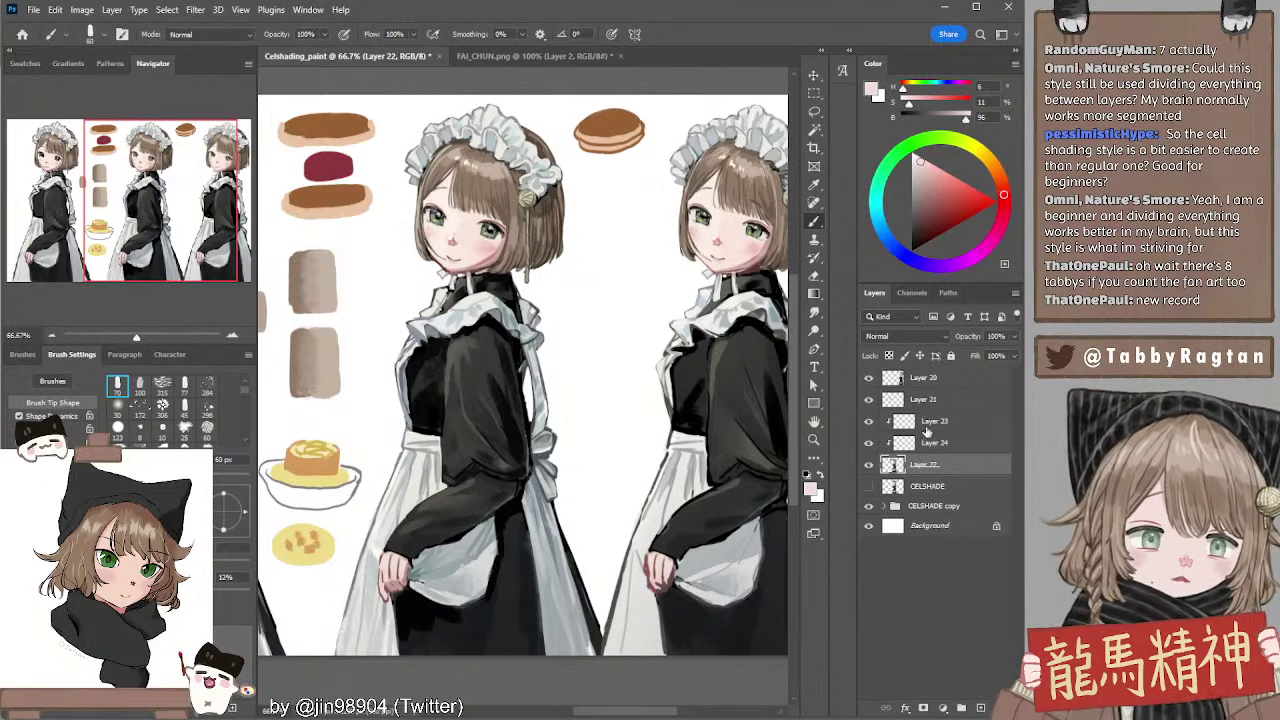
pyautogui.click(930, 425)
pyautogui.moveTo(975, 349); pyautogui.dragTo(990, 355)
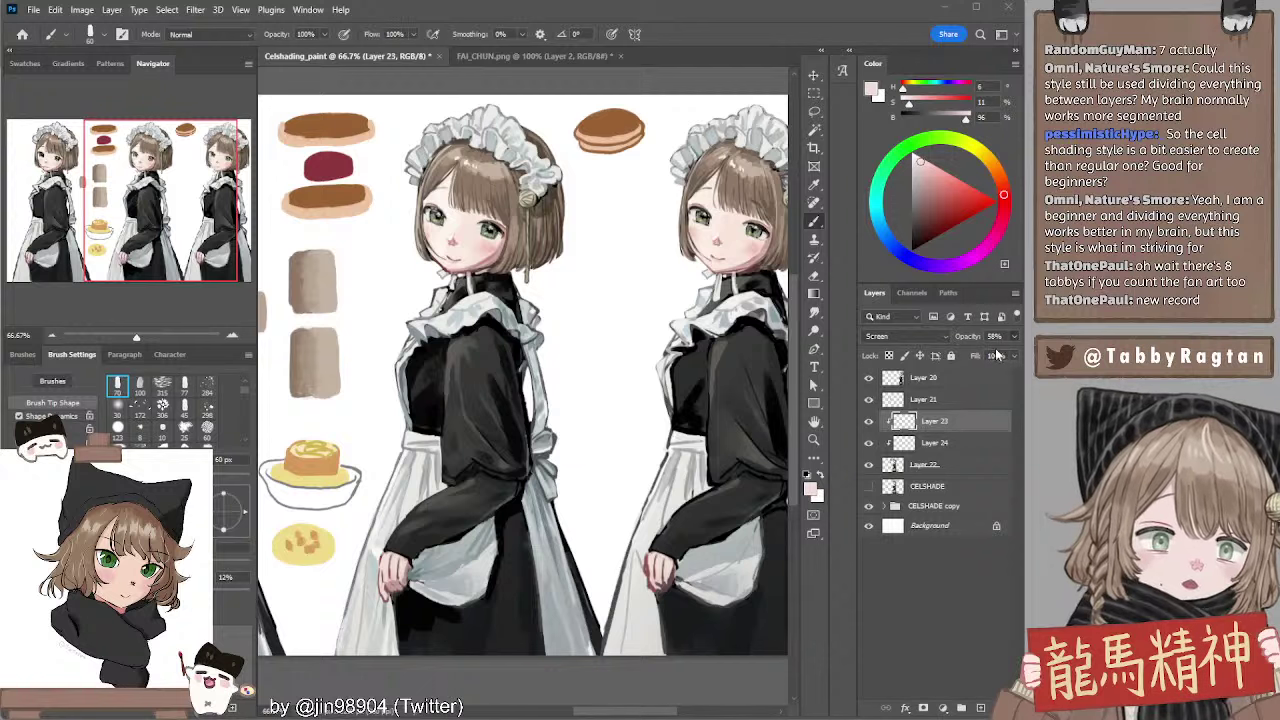
pyautogui.hotkey('ctrl', 'z')
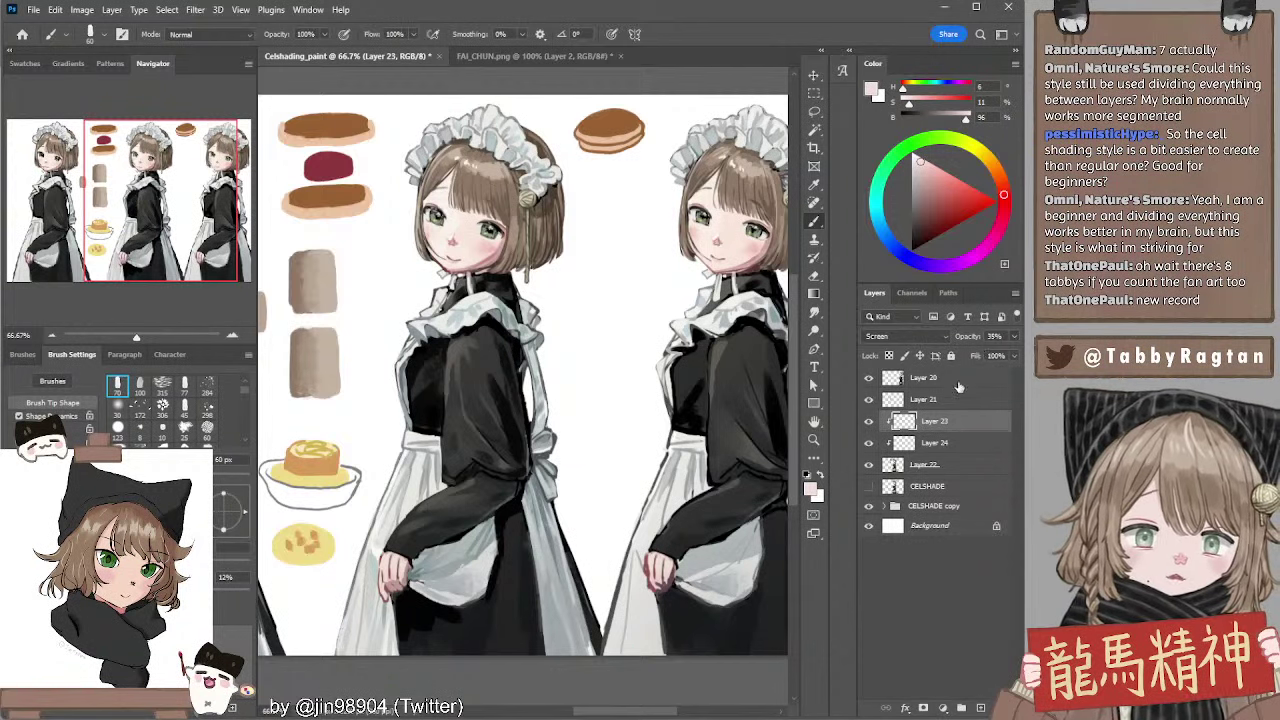
# Raise the Multiply layer's opacity to 27% and brush more pink tint over the middle maid's face at 70 px
pyautogui.click(935, 445)
pyautogui.moveTo(962, 351); pyautogui.dragTo(966, 348)
pyautogui.press(']')
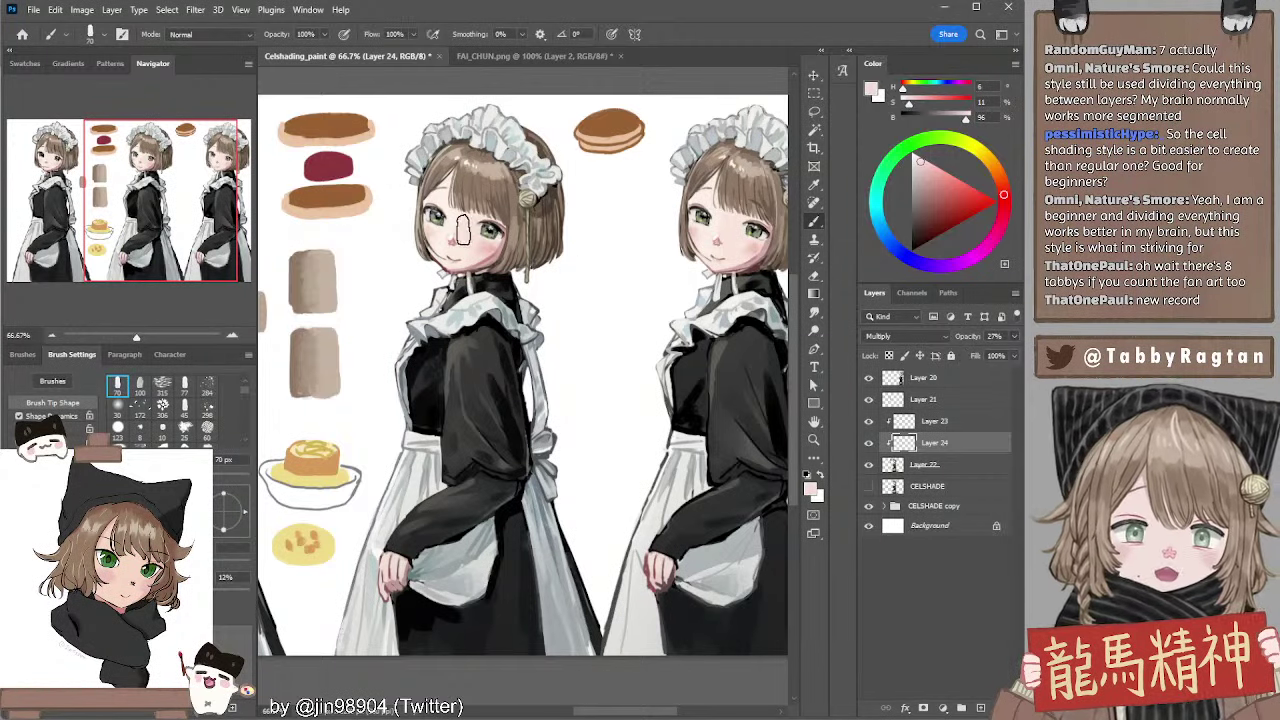
# Clean up the Multiply tint around the middle maid's bangs with the eraser enlarged to 100 px
pyautogui.press('r')
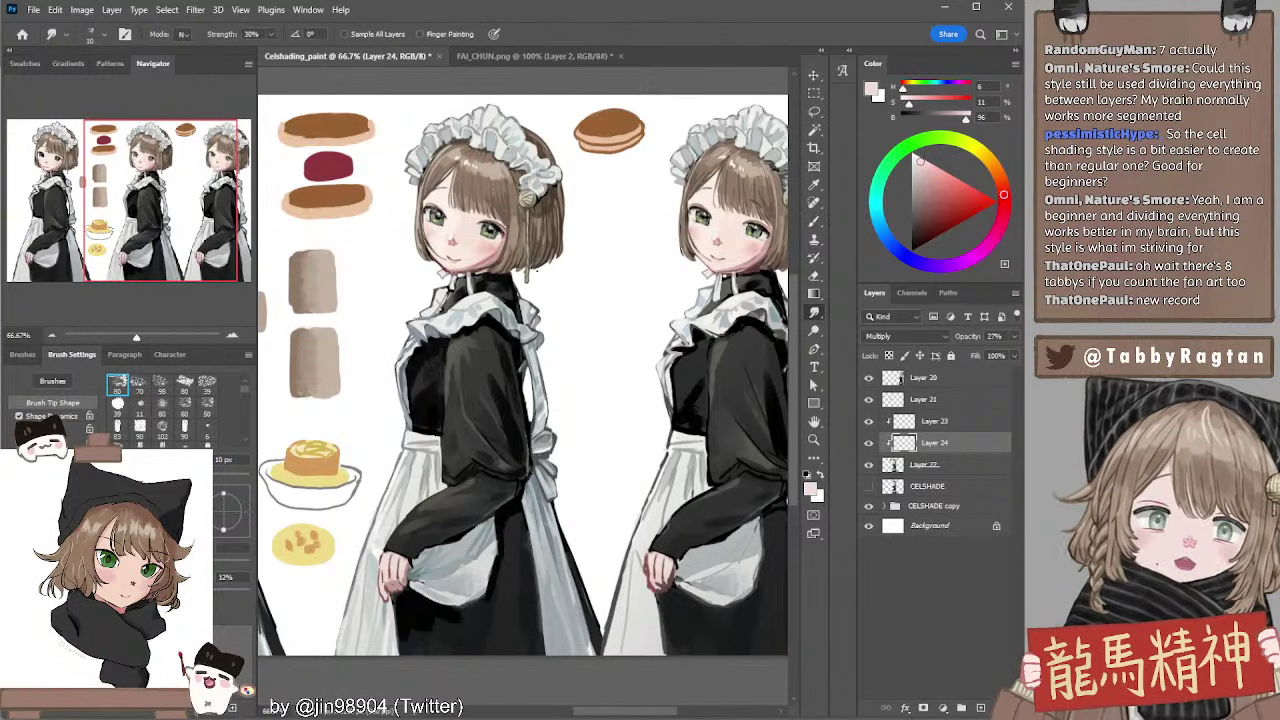
pyautogui.press('e')
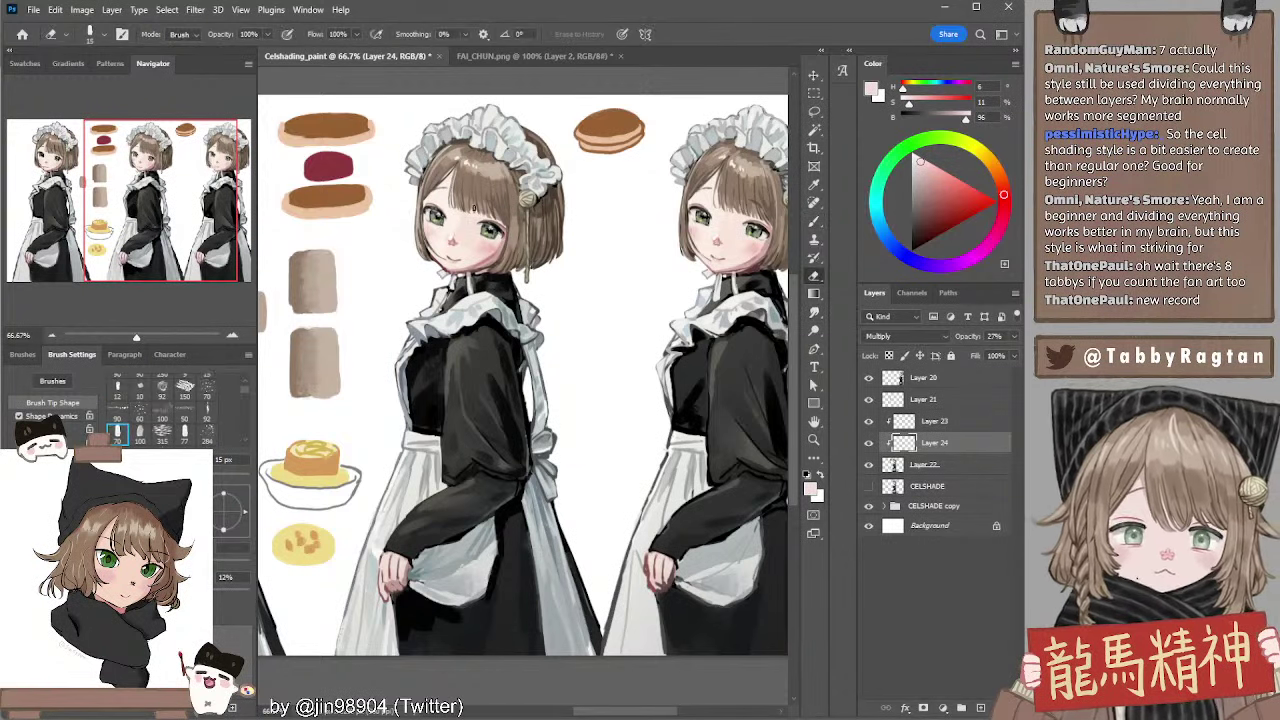
pyautogui.press(']')
pyautogui.press(']')
pyautogui.press(']')
pyautogui.press(']')
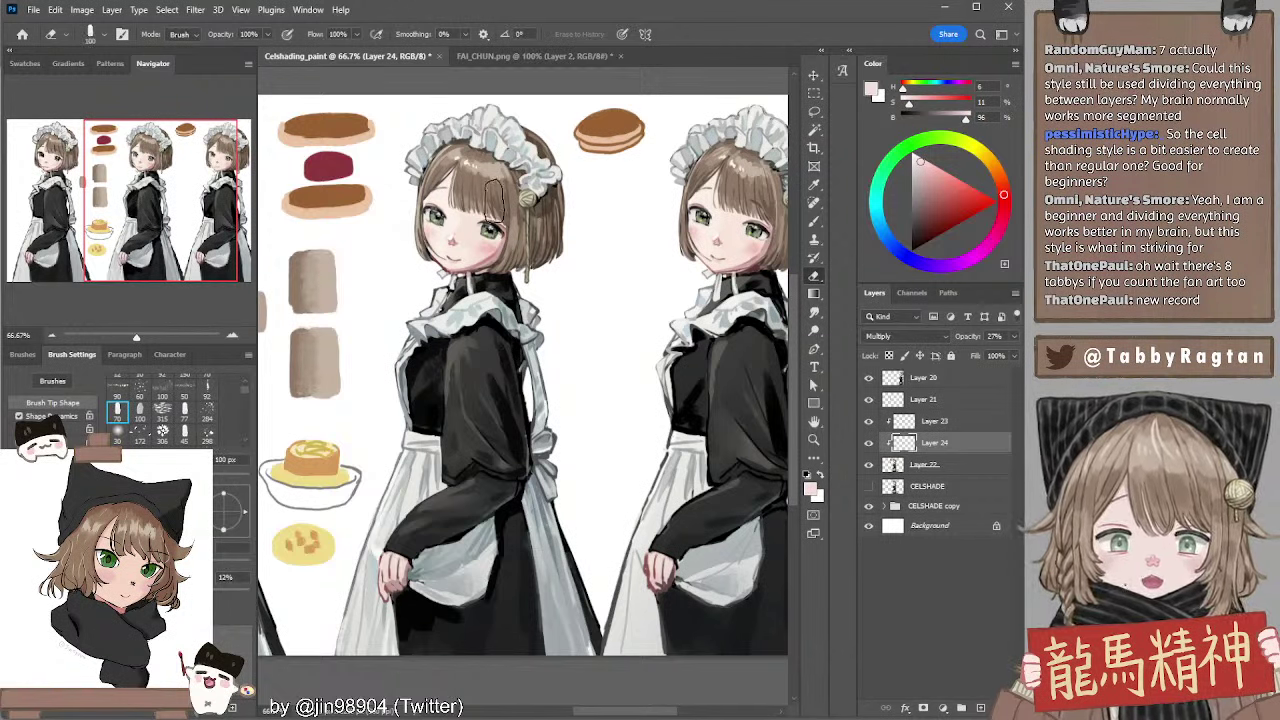
# Add finer pink tint to the middle maid's face, reducing the brush to 30 px, and compare both clipped layers off and on
pyautogui.press('b')
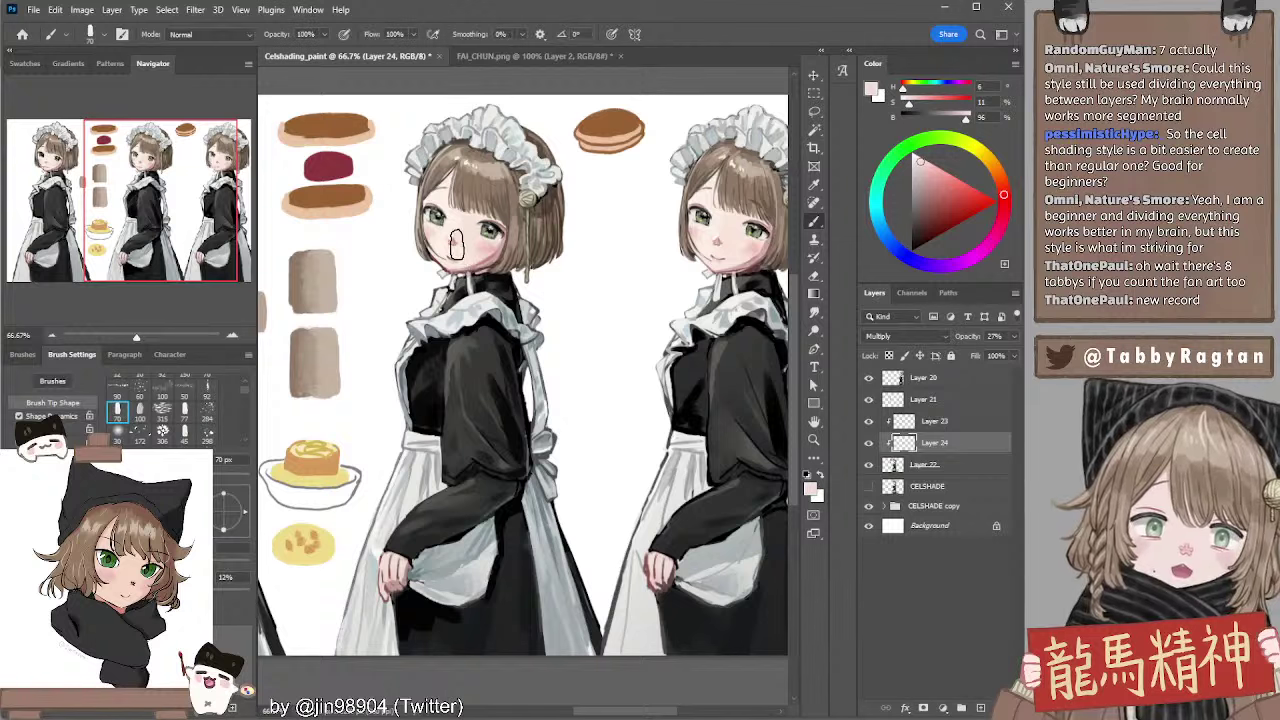
pyautogui.press('[')
pyautogui.press('[')
pyautogui.press('[')
pyautogui.press(',')
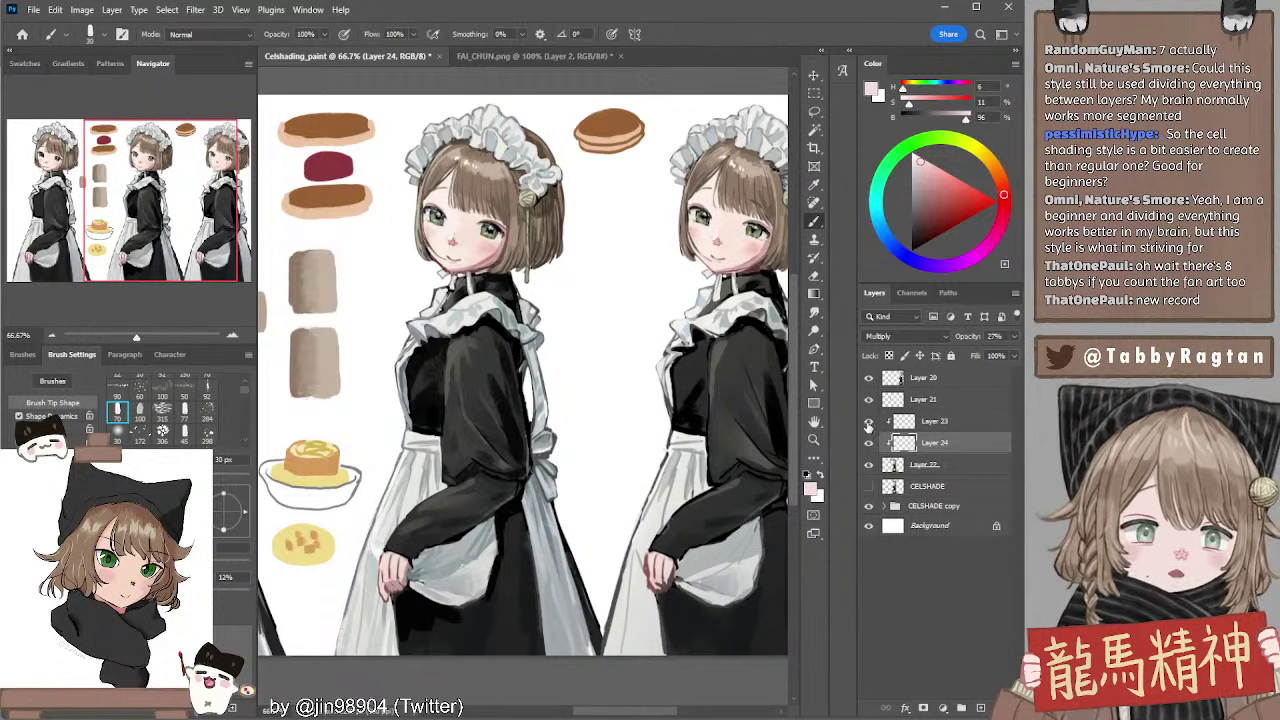
pyautogui.click(868, 422)
pyautogui.click(869, 443)
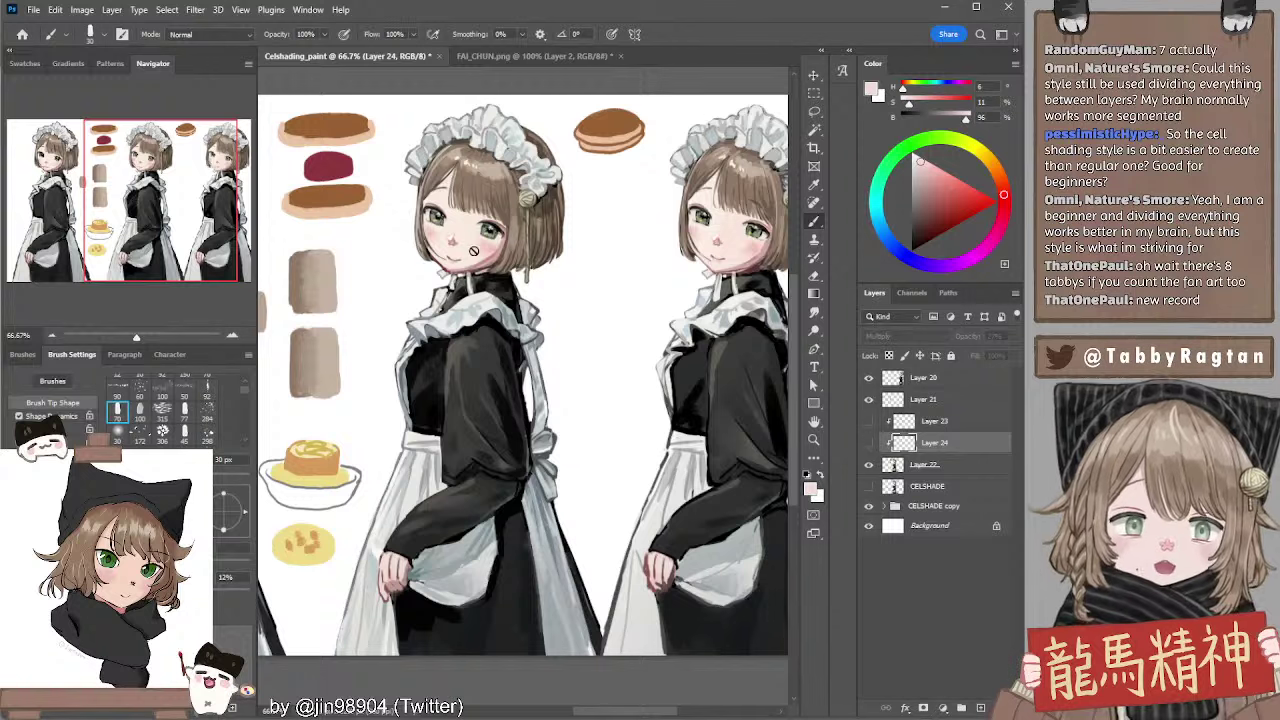
pyautogui.moveTo(870, 442); pyautogui.dragTo(869, 421)
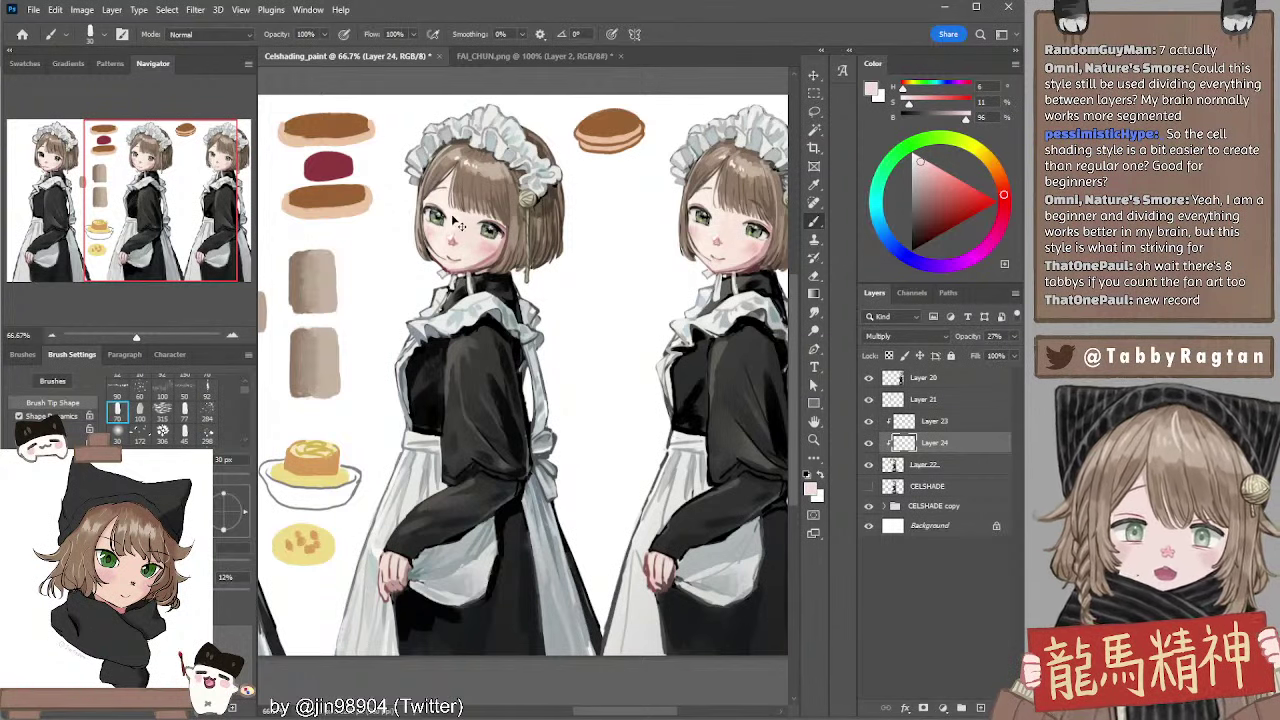
# Trim the Screen highlights around the middle maid's bangs with the eraser reduced to 20 px, and compare the layer off and on
pyautogui.hotkey('alt', ']')
pyautogui.press('e')
pyautogui.press('[')
pyautogui.press('[')
pyautogui.press('[')
pyautogui.press('[')
pyautogui.press('[')
pyautogui.press('[')
pyautogui.press('[')
pyautogui.press('[')
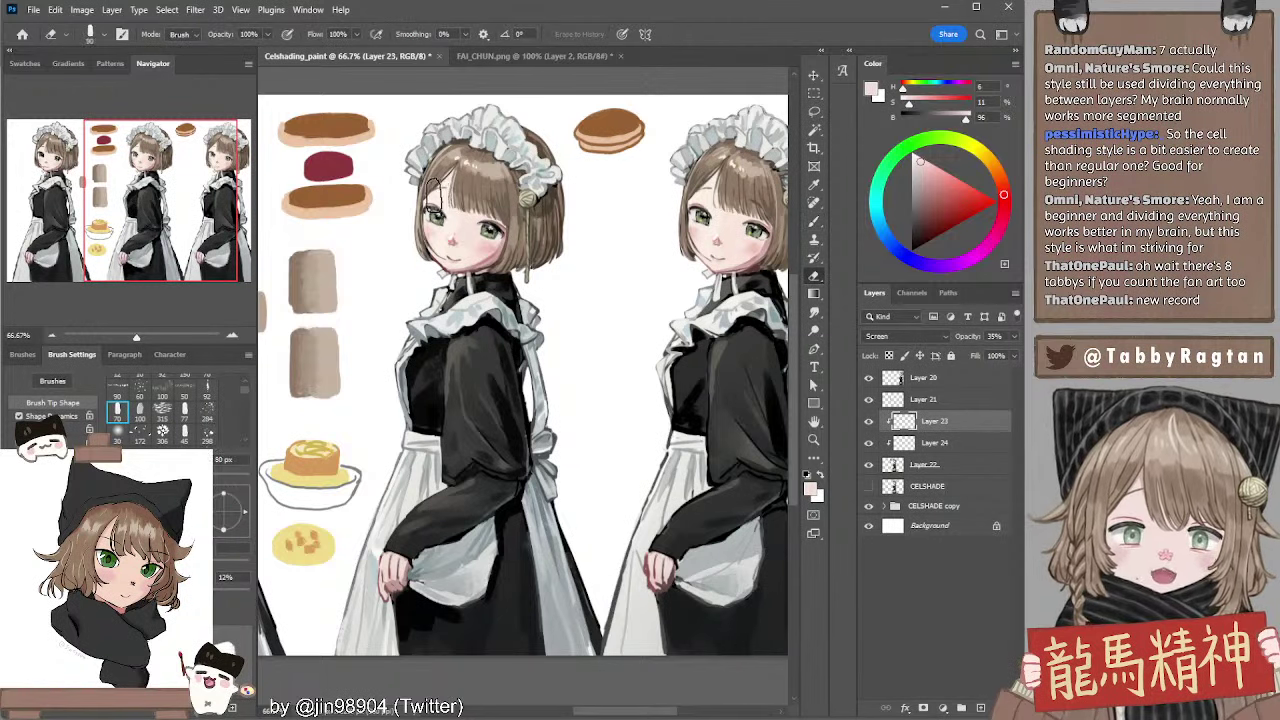
pyautogui.press('[')
pyautogui.press('[')
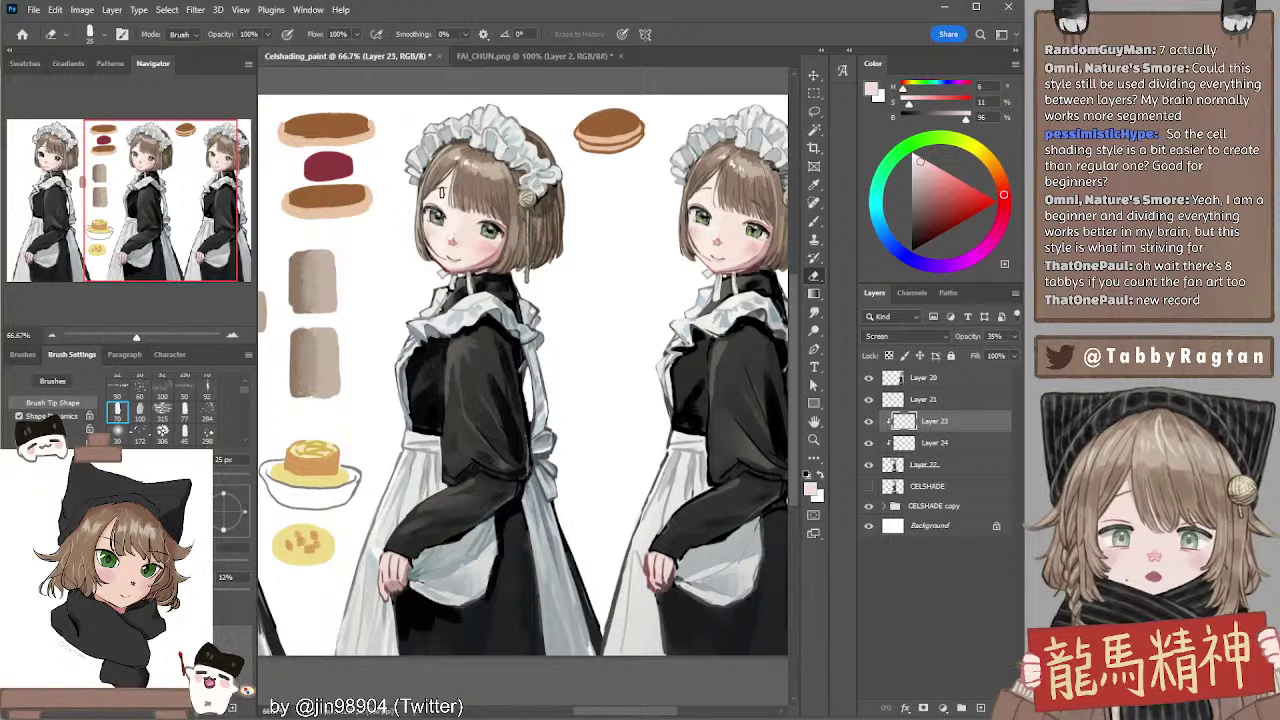
pyautogui.press('[')
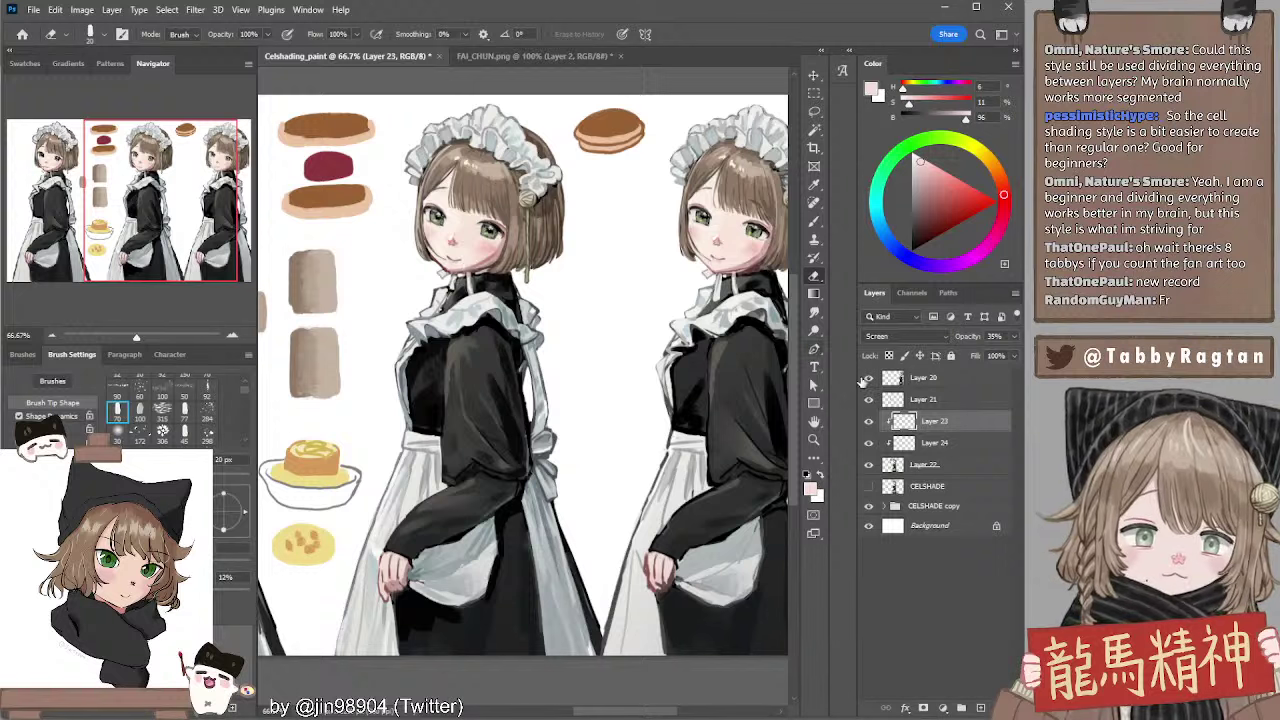
pyautogui.click(868, 423)
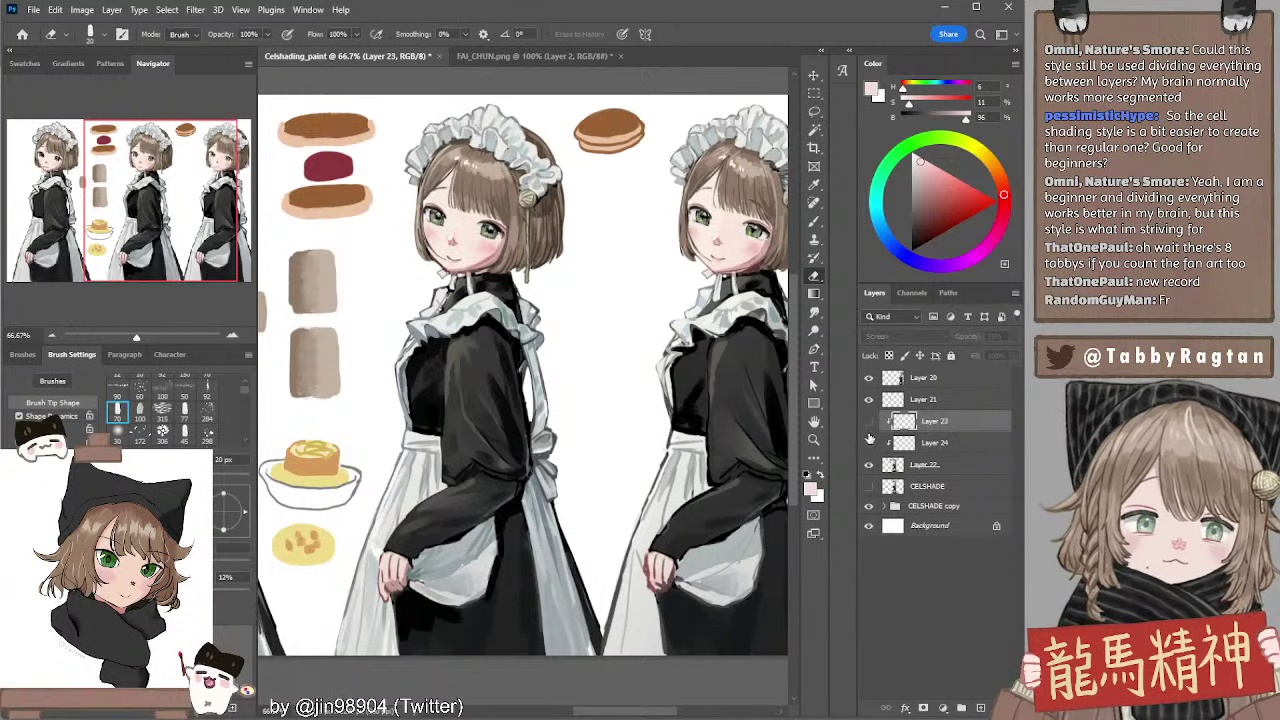
pyautogui.click(868, 422)
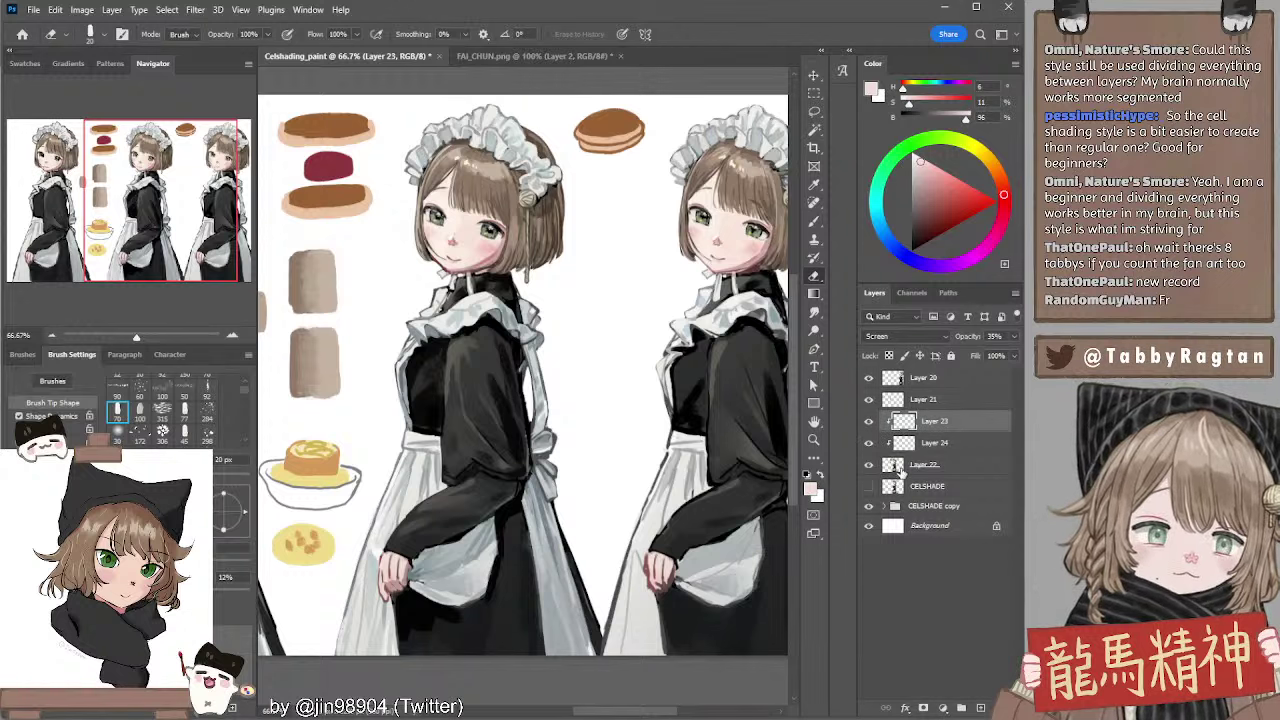
# Merge the clipped Screen and Multiply layers with Layer 22 into one layer, and check the result by undoing and redoing
pyautogui.keyDown('shift'); pyautogui.click(907, 467); pyautogui.keyUp('shift')
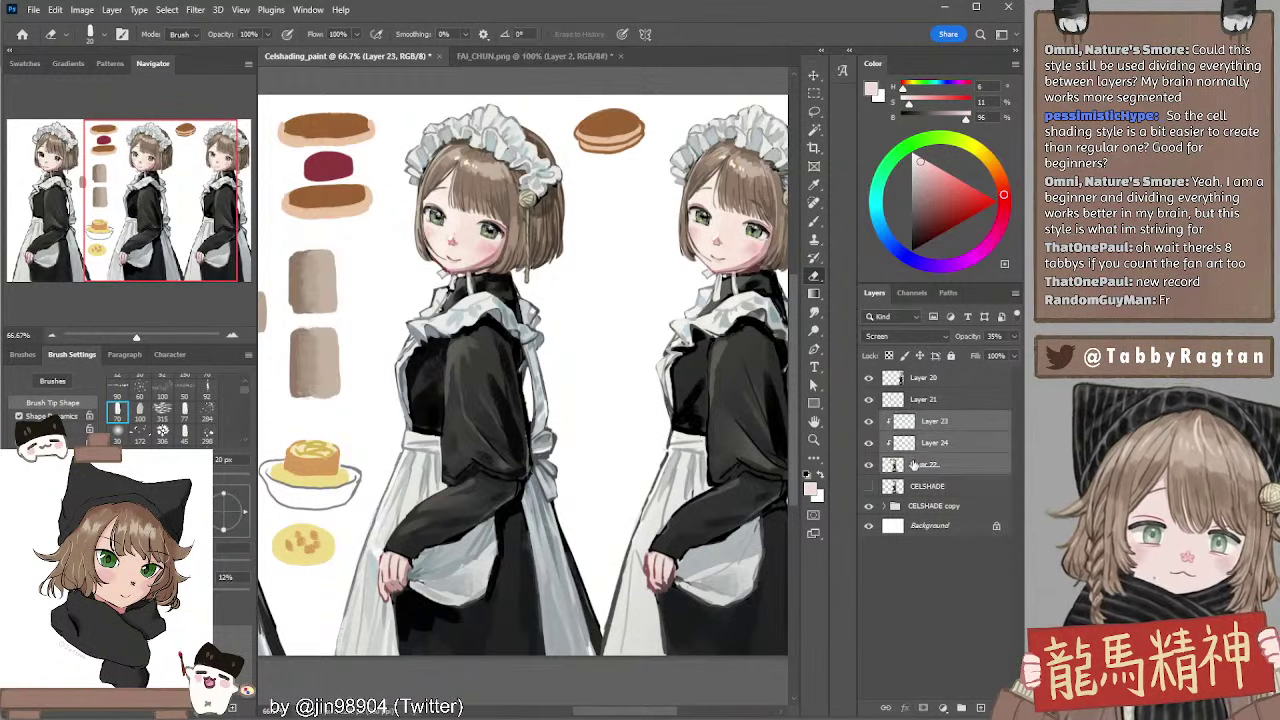
pyautogui.hotkey('ctrl', 'e')
pyautogui.press('r')
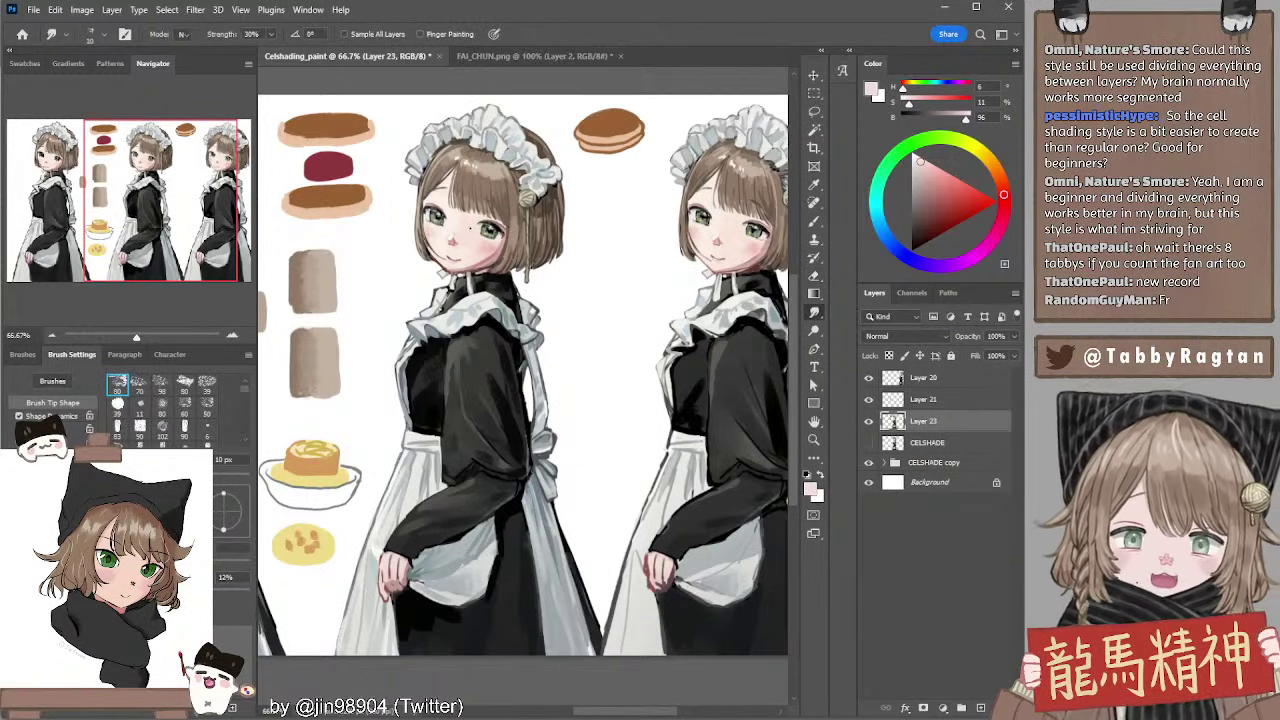
pyautogui.hotkey('ctrl', 'z')
pyautogui.hotkey('ctrl', 'shift', 'z')
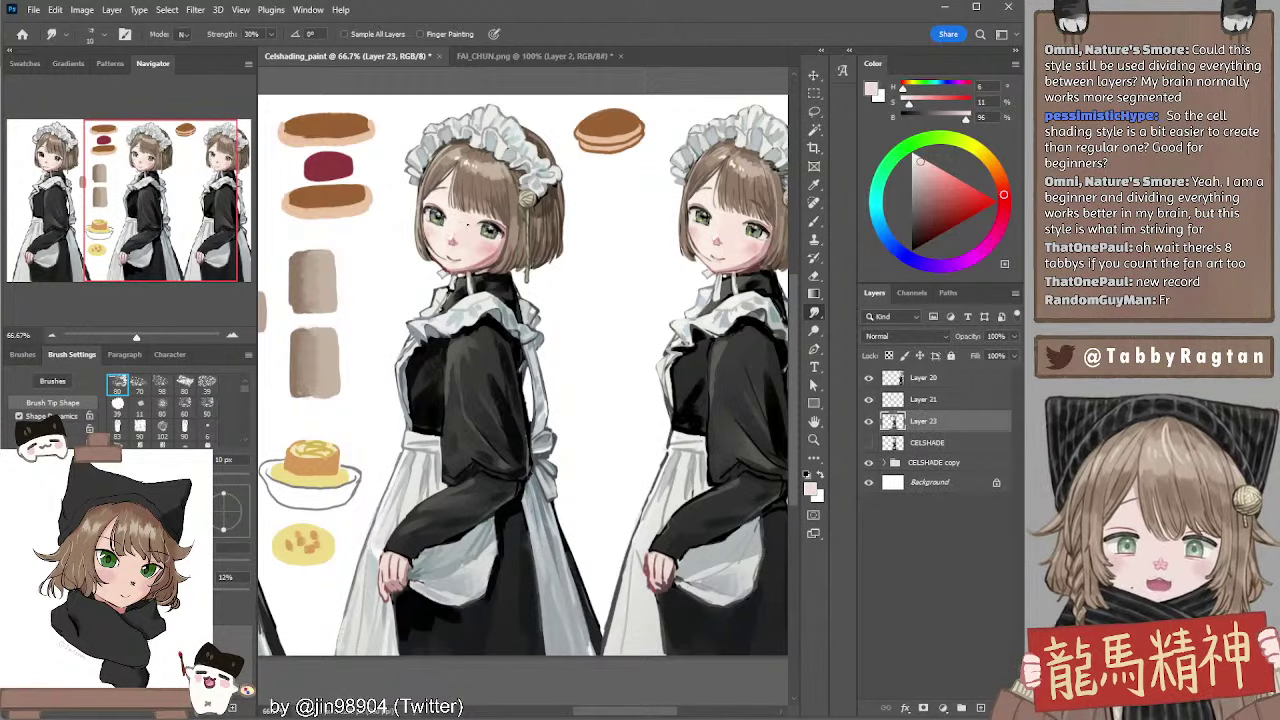
# Touch up the middle maid's face with a sampled skin tone shifted to a slightly darker peach, reducing the brush to 15 px
pyautogui.press('b')
pyautogui.keyDown('alt'); pyautogui.click(469, 228); pyautogui.keyUp('alt')
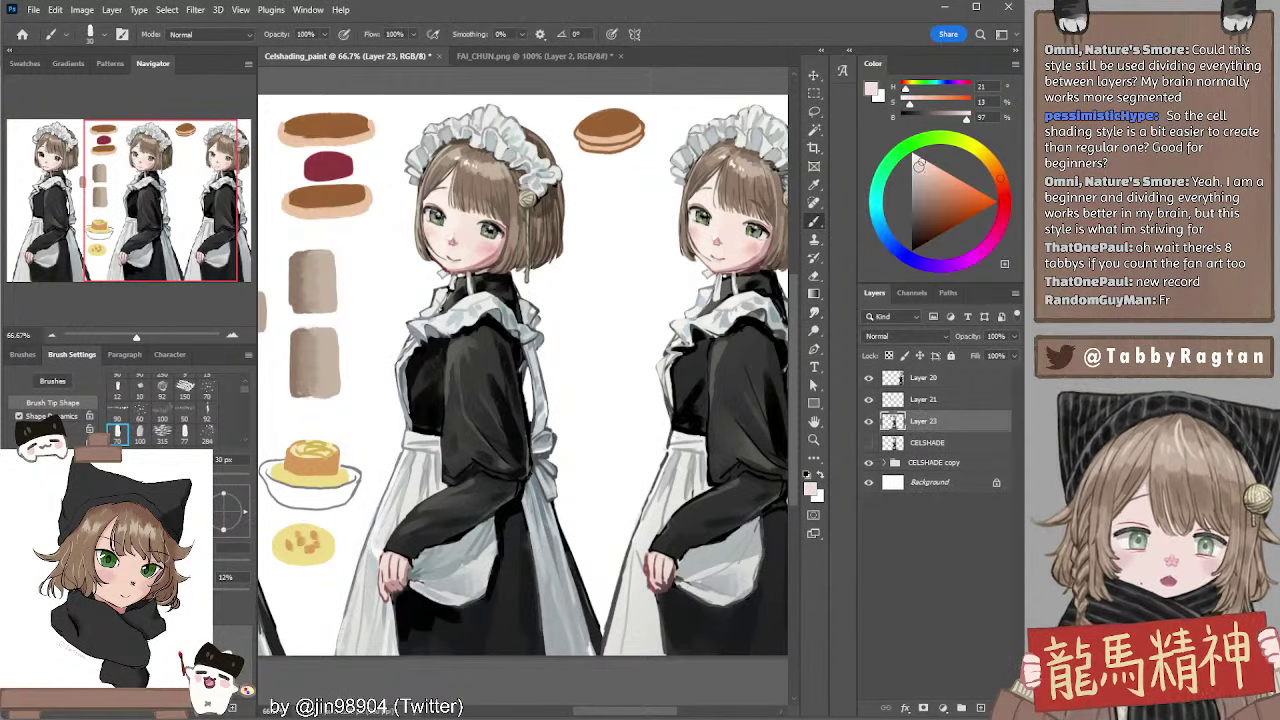
pyautogui.moveTo(918, 165); pyautogui.dragTo(926, 166)
pyautogui.press('[')
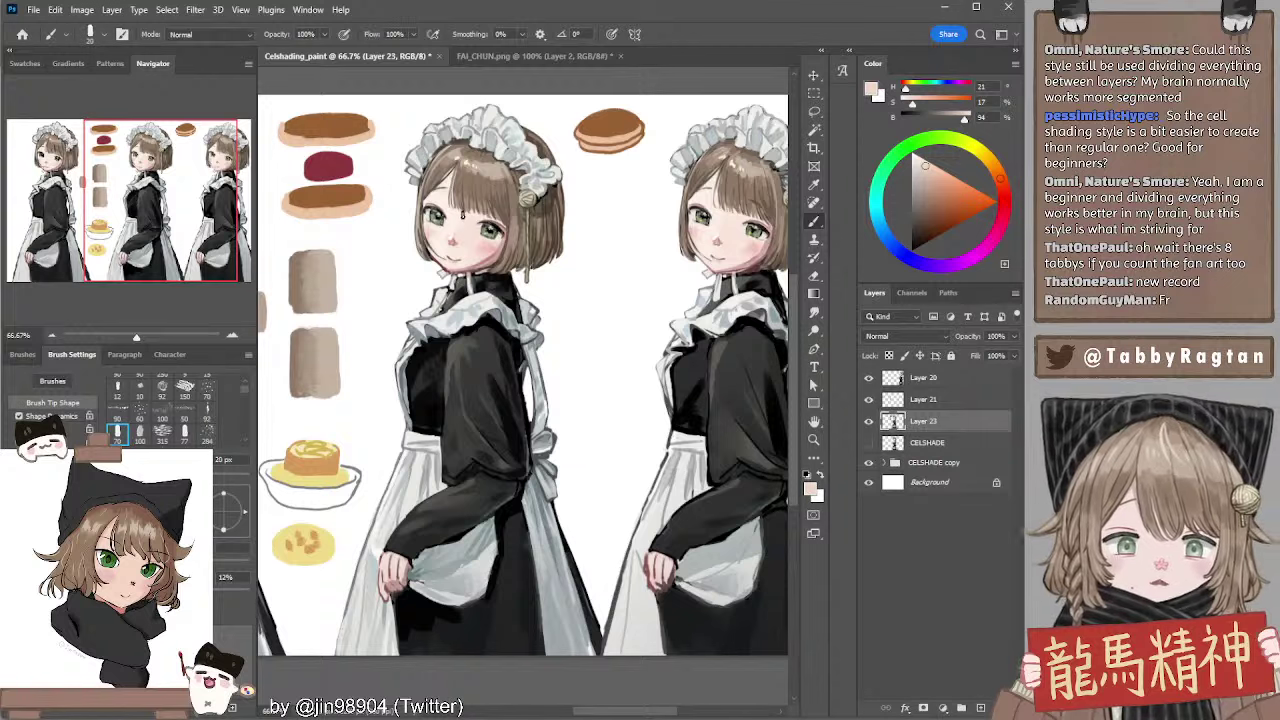
pyautogui.press('[')
pyautogui.press('[')
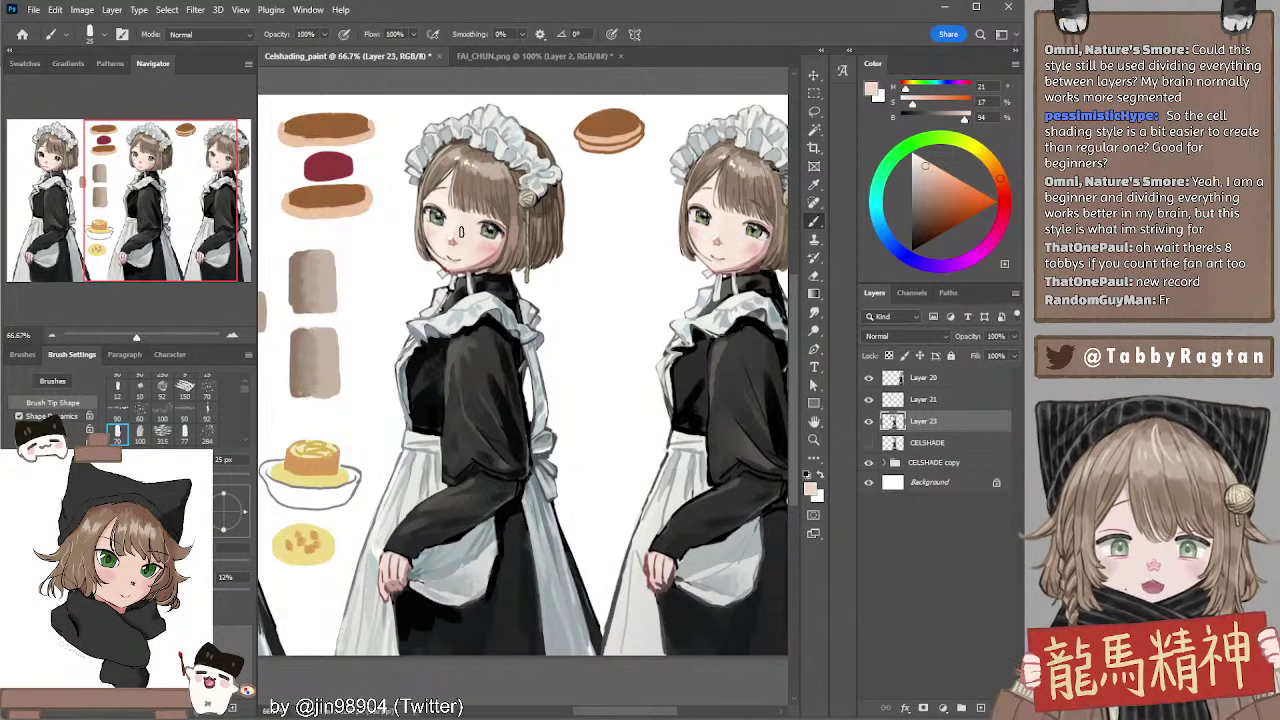
pyautogui.hotkey('ctrl', 'space')
pyautogui.keyDown('ctrl'); pyautogui.click(460, 233); pyautogui.keyUp('ctrl')
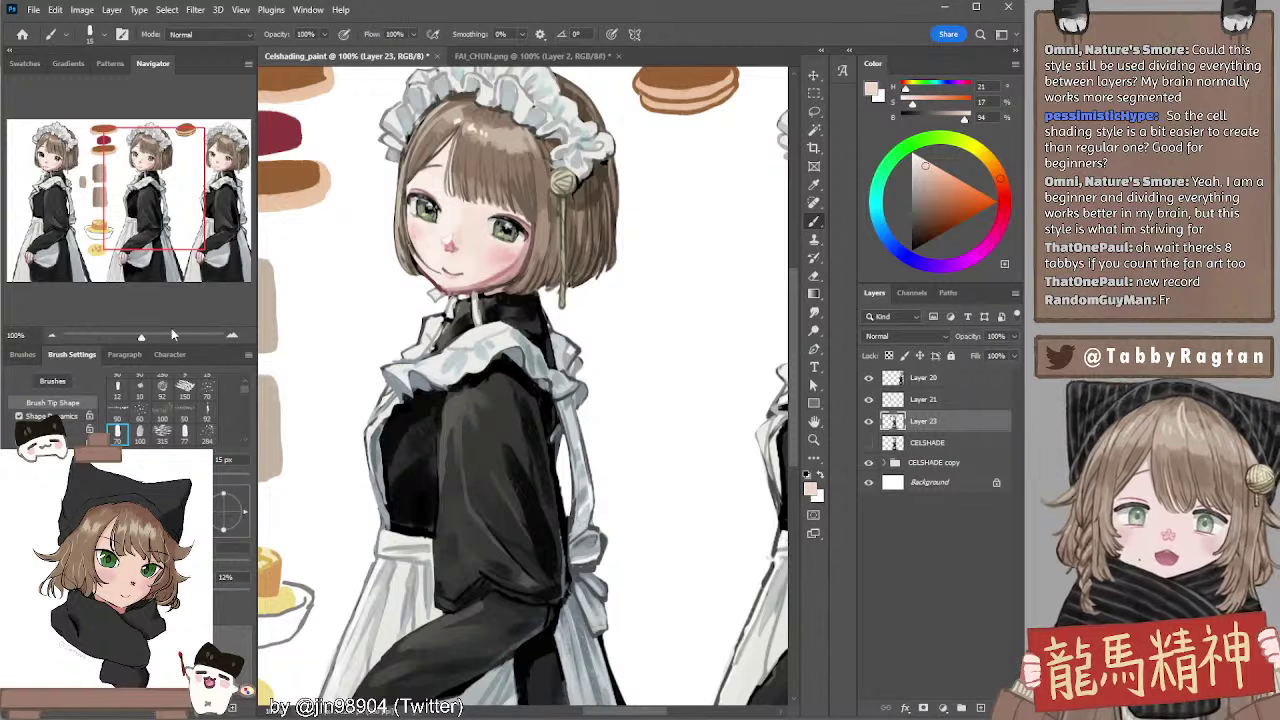
pyautogui.click(52, 336)
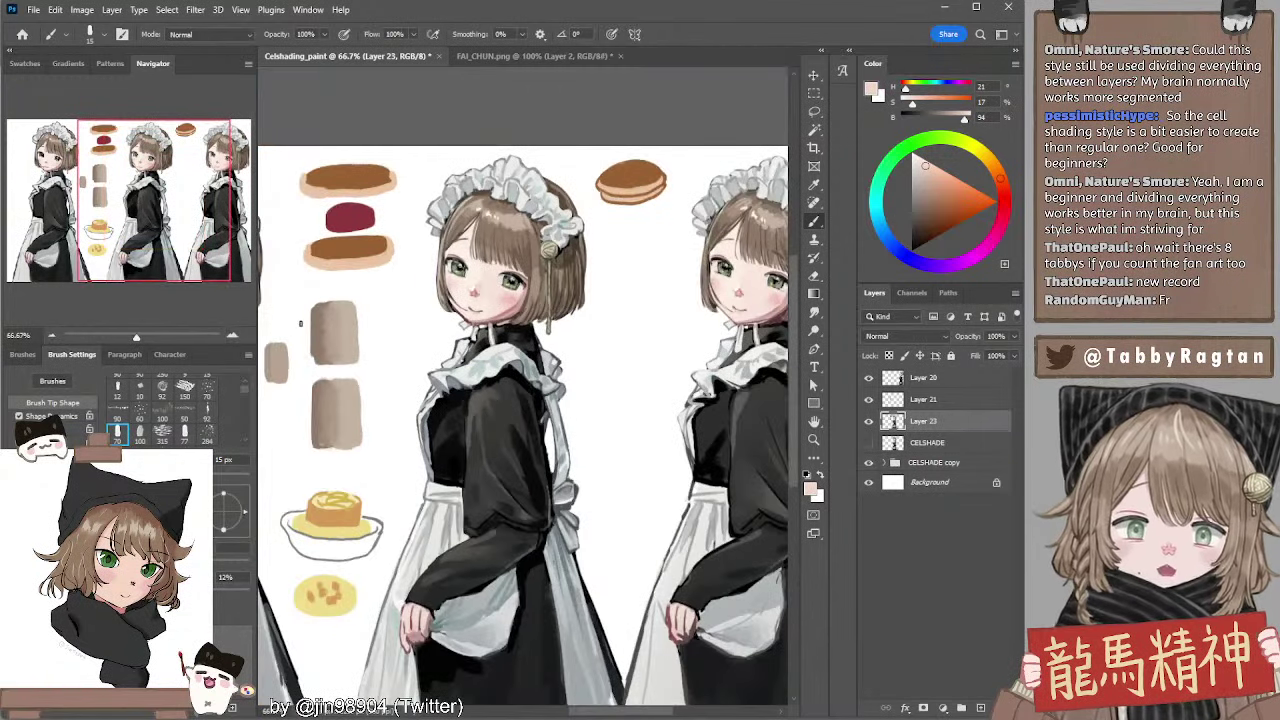
pyautogui.press('r')
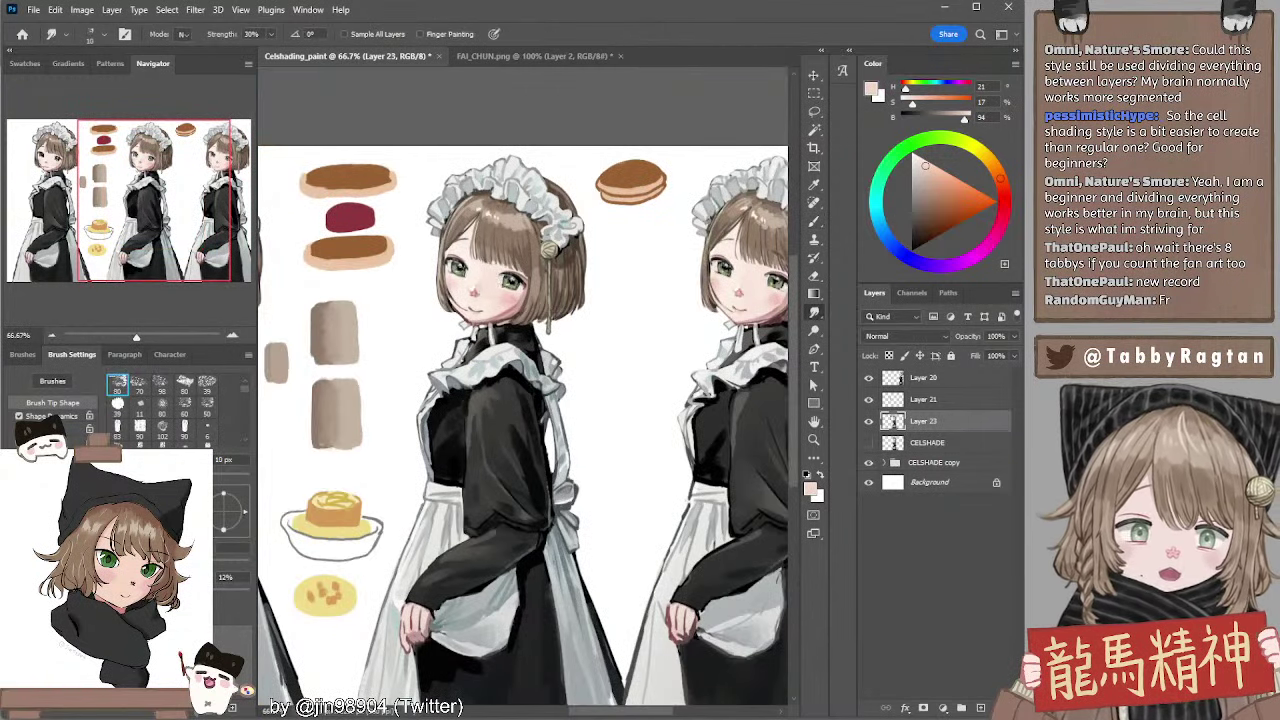
pyautogui.scroll(-1, 531, 270)
# Refine the middle maid's lower cheek and jaw with sampled light skin at 35 px and dusty pink shadow at 20 px
pyautogui.press('b')
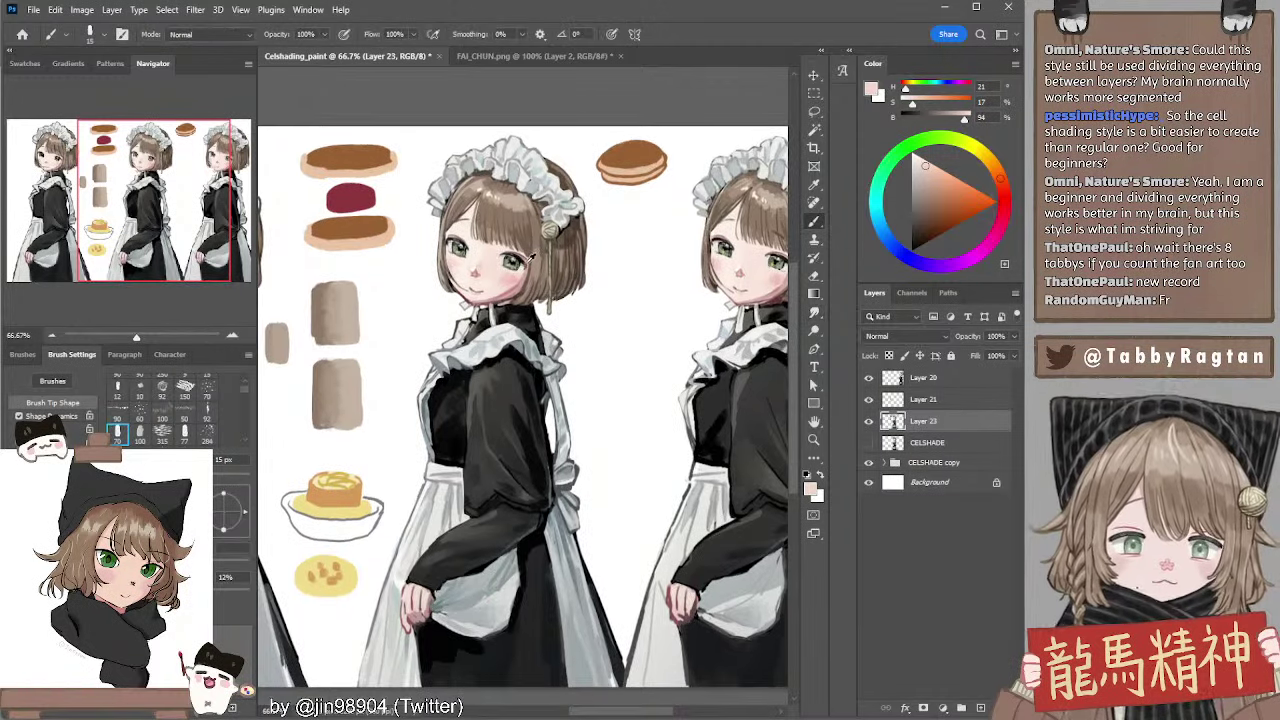
pyautogui.keyDown('alt'); pyautogui.click(531, 257); pyautogui.keyUp('alt')
pyautogui.keyDown('alt'); pyautogui.click(530, 255); pyautogui.keyUp('alt')
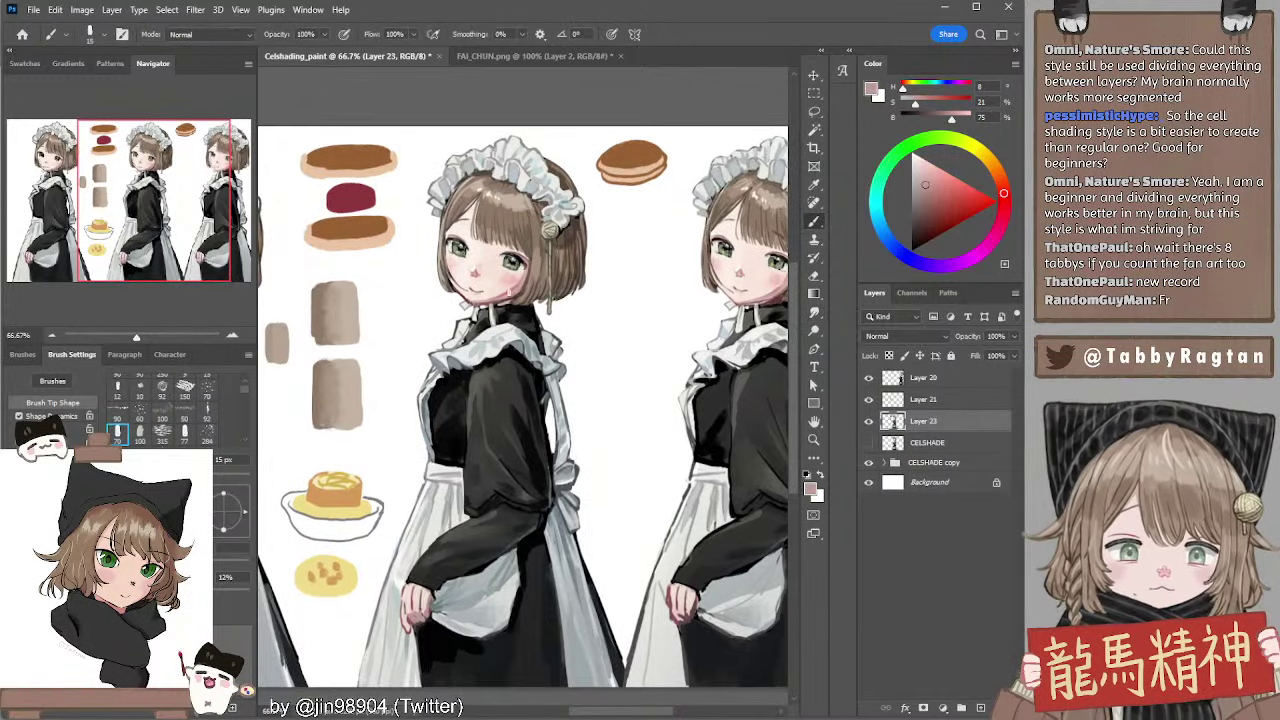
pyautogui.keyDown('alt'); pyautogui.click(507, 287); pyautogui.keyUp('alt')
pyautogui.press(']')
pyautogui.press(']')
pyautogui.press(']')
pyautogui.press(']')
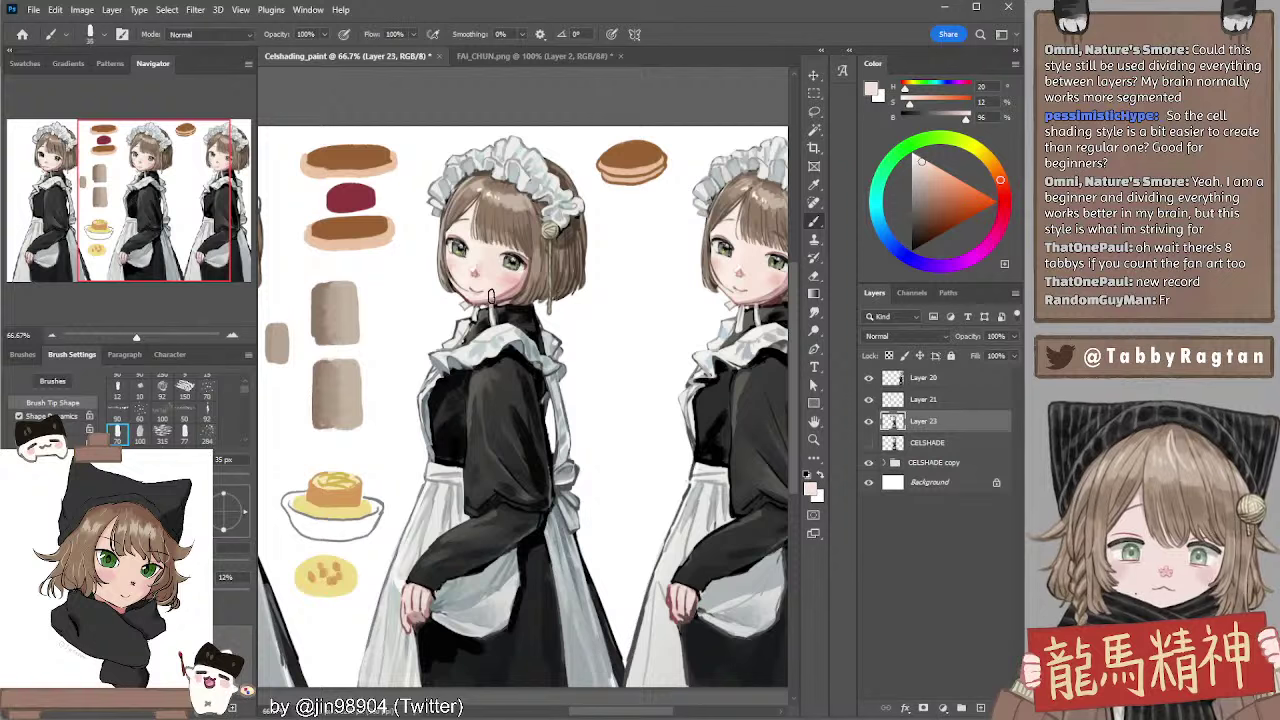
pyautogui.keyDown('alt'); pyautogui.click(514, 290); pyautogui.keyUp('alt')
pyautogui.press('[')
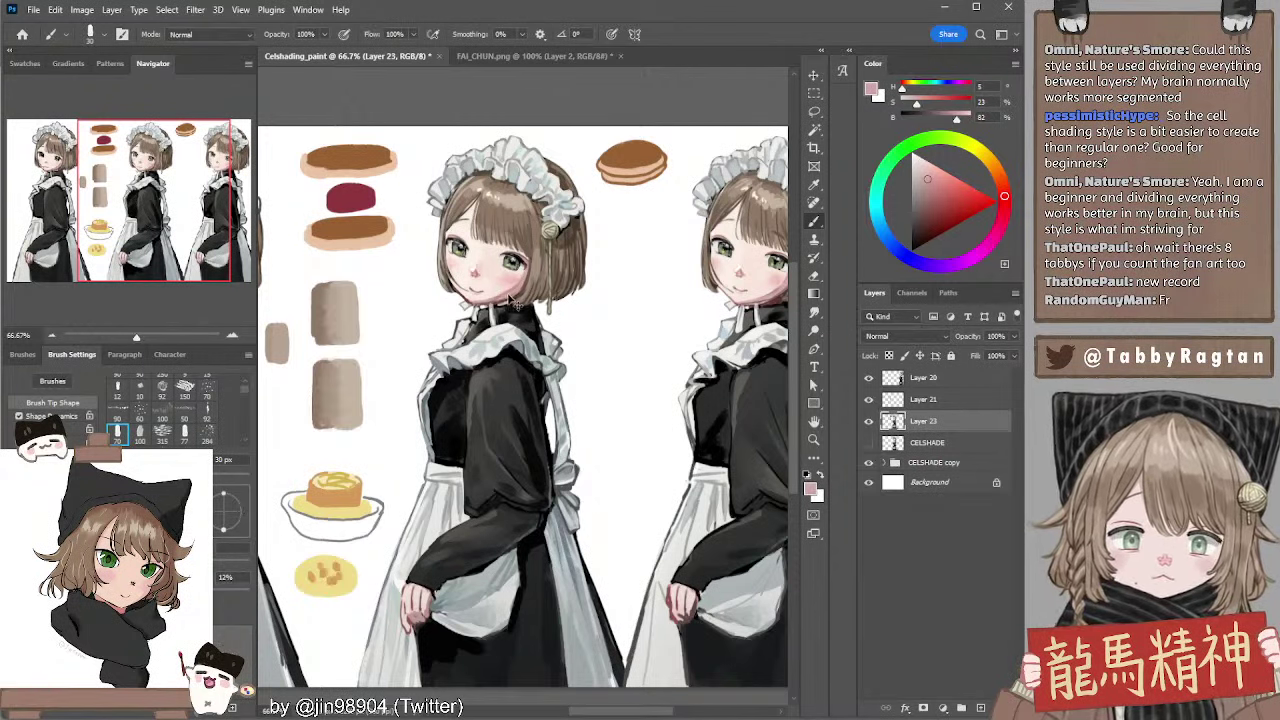
pyautogui.press('[')
pyautogui.press('[')
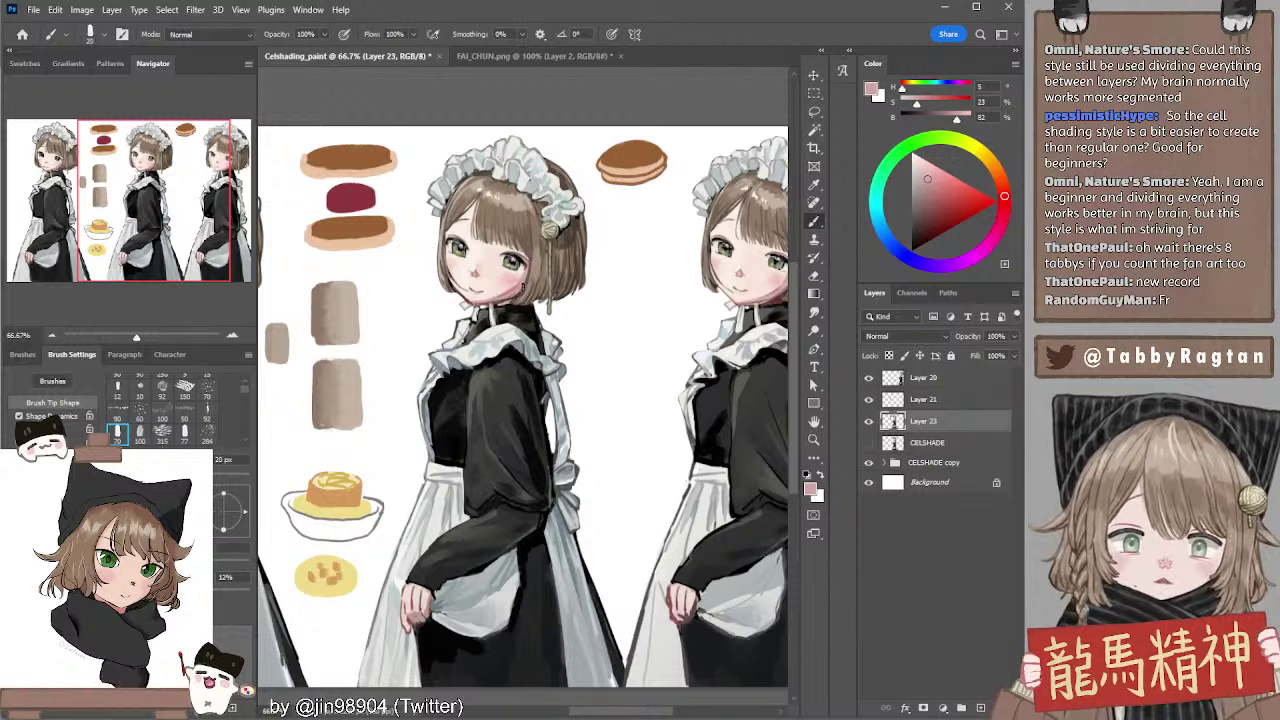
# Try a dark brown line along the middle maid's jaw with a sampled colour at 10 px, then undo the strokes
pyautogui.keyDown('alt'); pyautogui.click(506, 300); pyautogui.keyUp('alt')
pyautogui.press('[')
pyautogui.press('[')
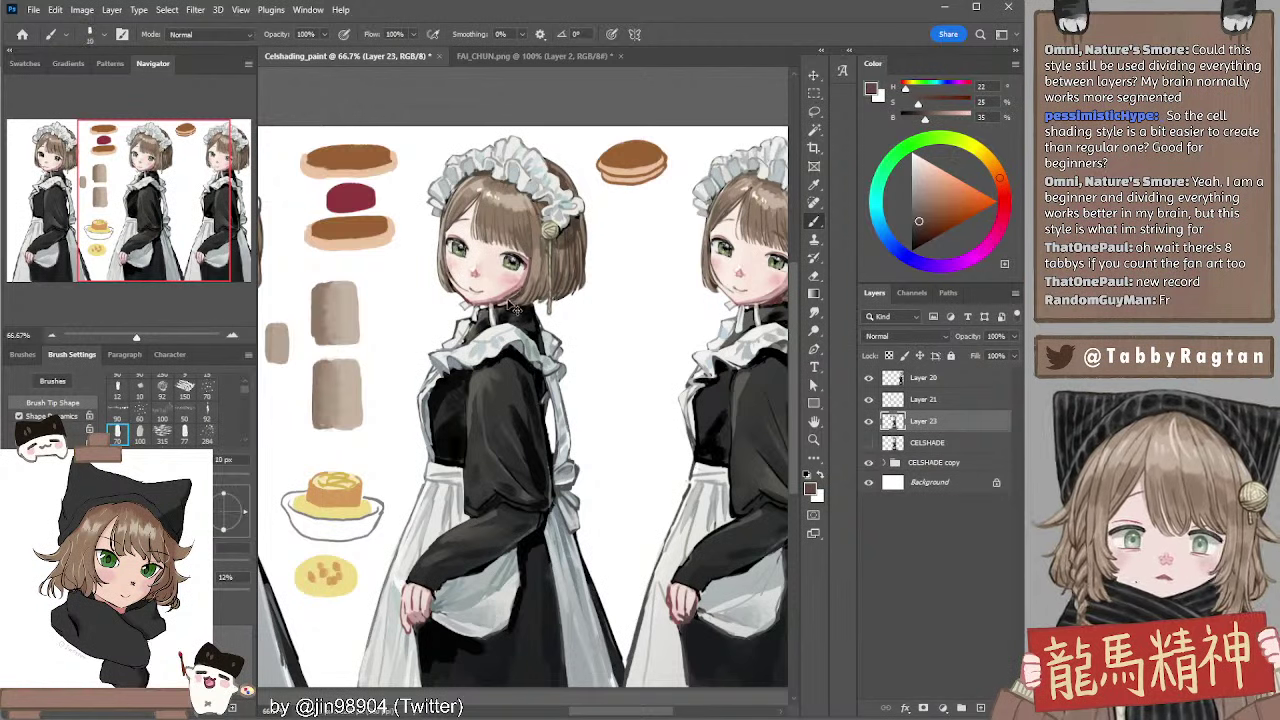
pyautogui.moveTo(507, 299); pyautogui.dragTo(519, 289)
pyautogui.hotkey('ctrl', 'z')
pyautogui.hotkey('ctrl', 'z')
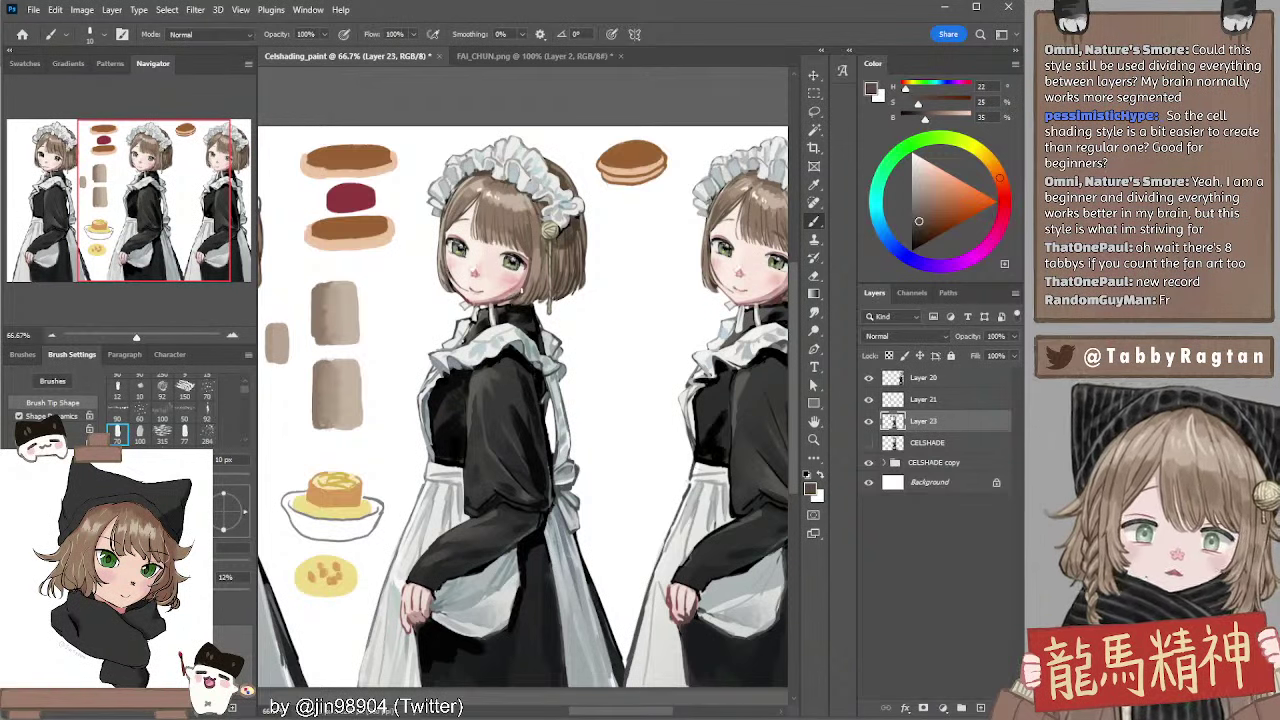
# Clean up the hair edge and face of the middle maid with sampled hair brown and pale skin colours at 9 px
pyautogui.keyDown('alt'); pyautogui.click(535, 245); pyautogui.keyUp('alt')
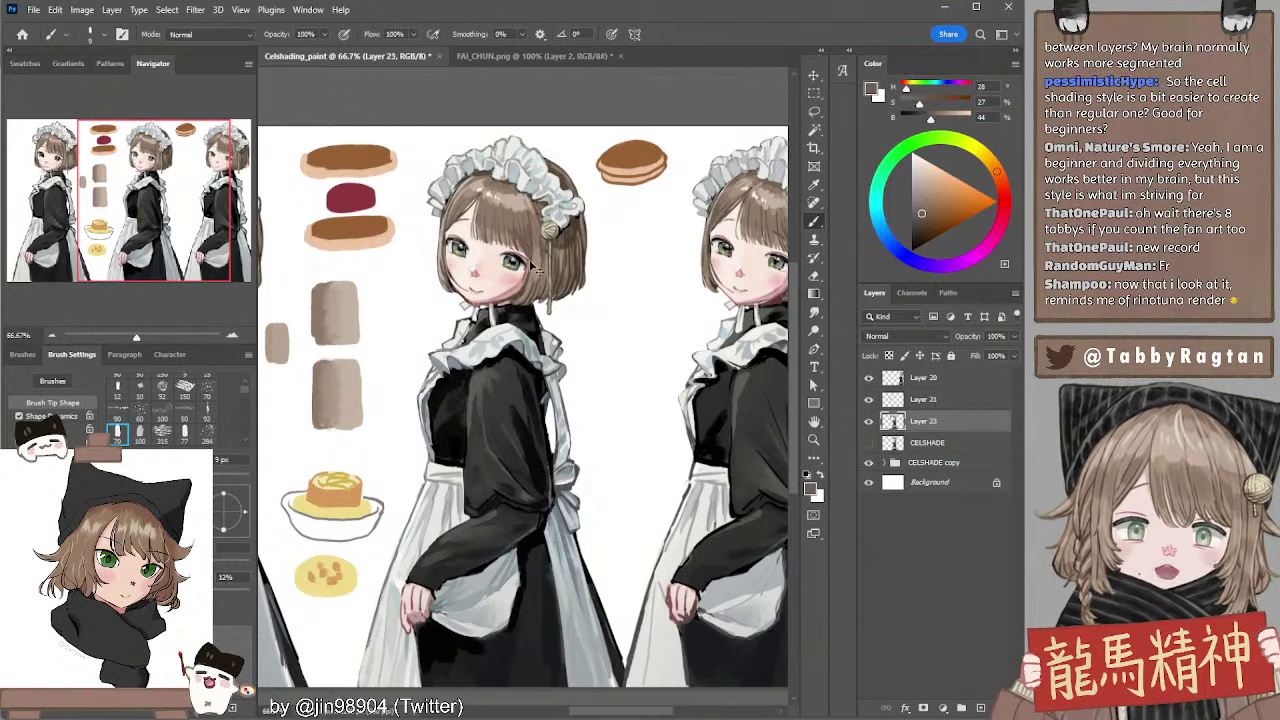
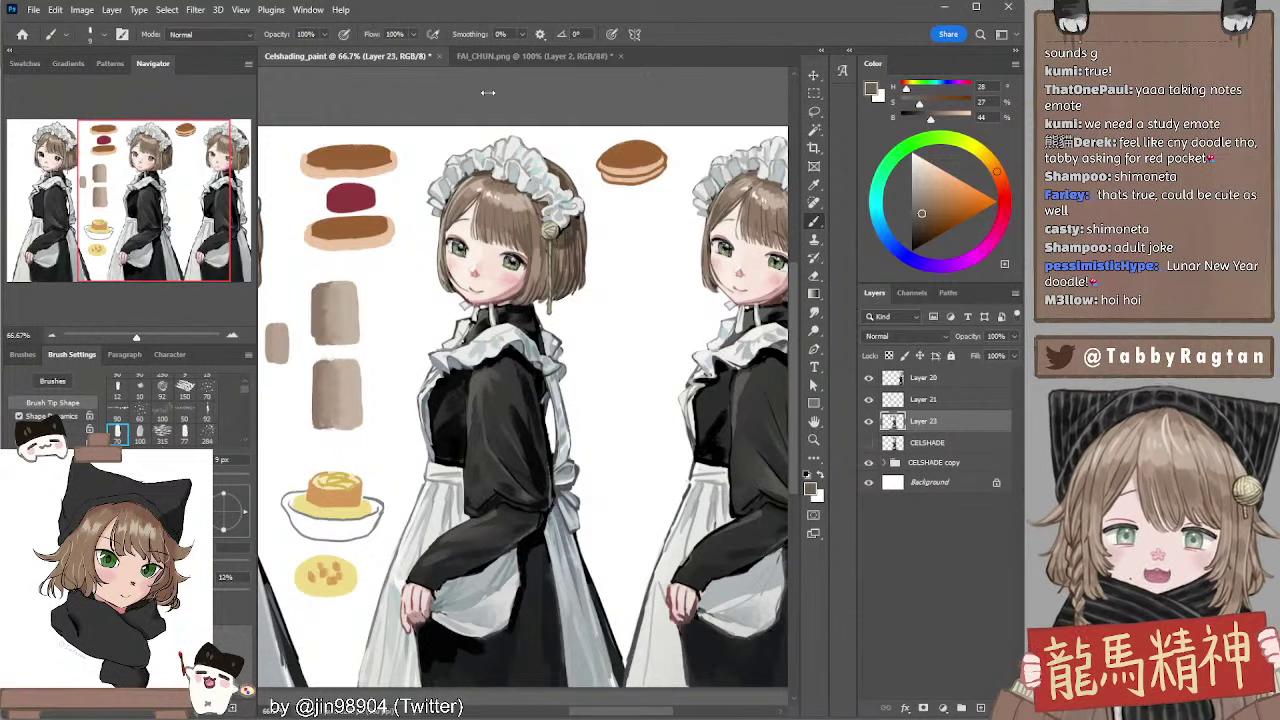
pyautogui.moveTo(490, 250); pyautogui.dragTo(476, 250)
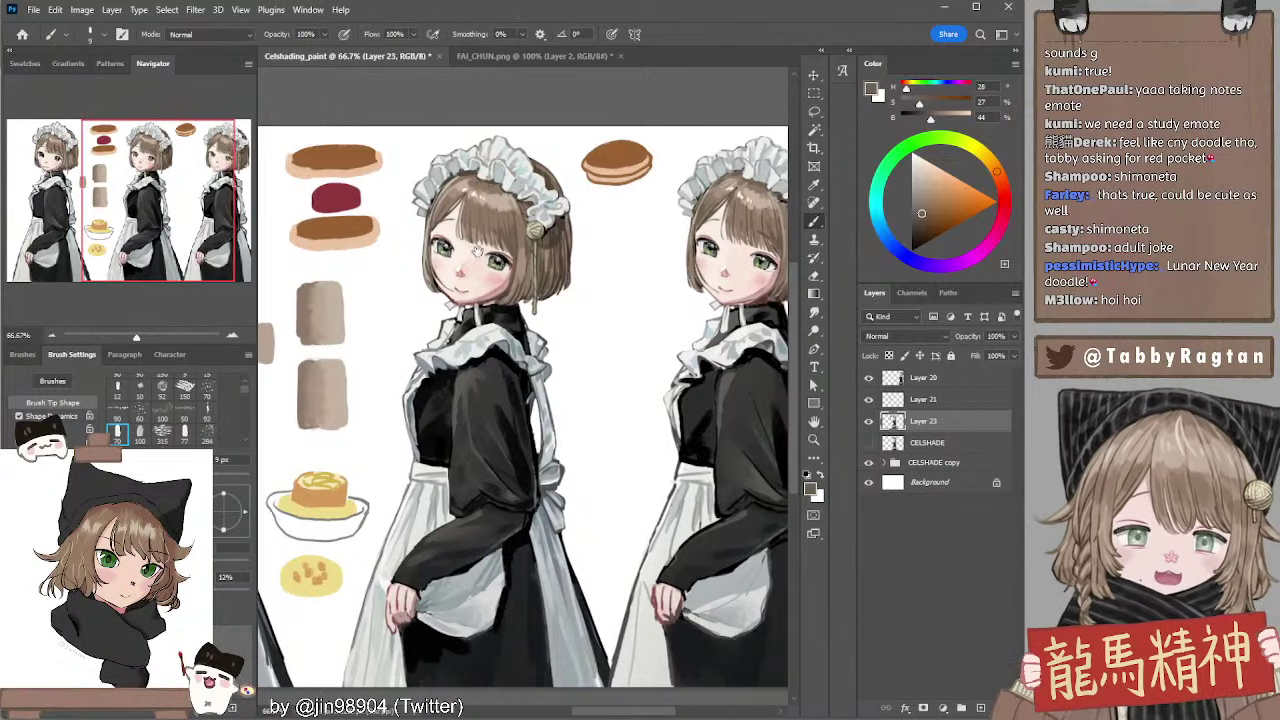
pyautogui.keyDown('alt'); pyautogui.click(450, 256); pyautogui.keyUp('alt')
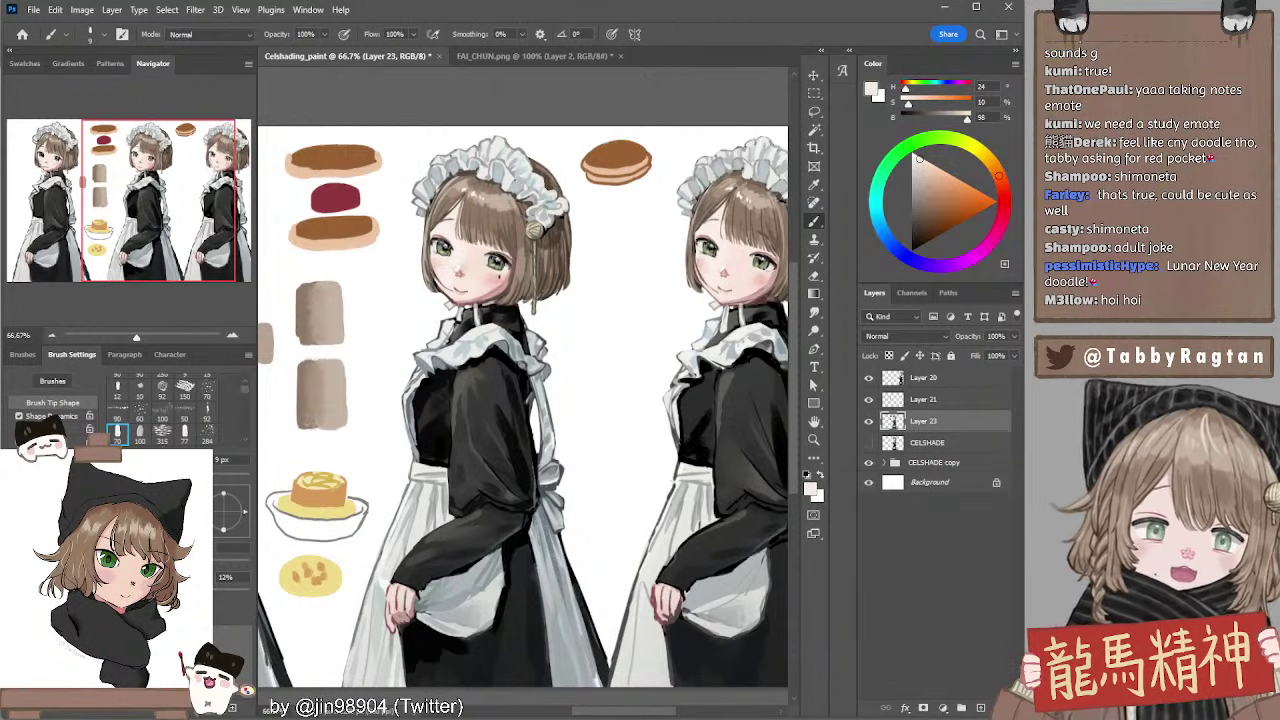
# Refine the hair strands at the side of the middle maid's bangs with sampled brown, undoing the first stroke and choosing a darker shade
pyautogui.press('l')
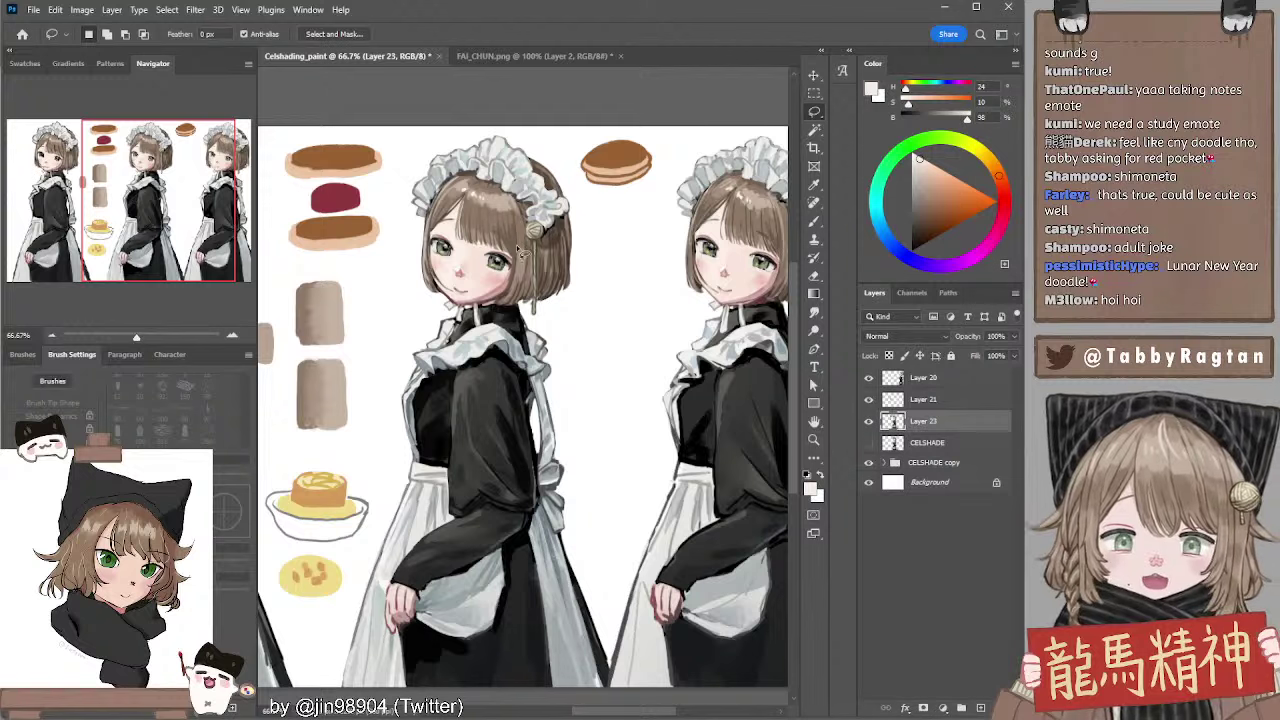
pyautogui.press('b')
pyautogui.keyDown('alt'); pyautogui.click(550, 238); pyautogui.keyUp('alt')
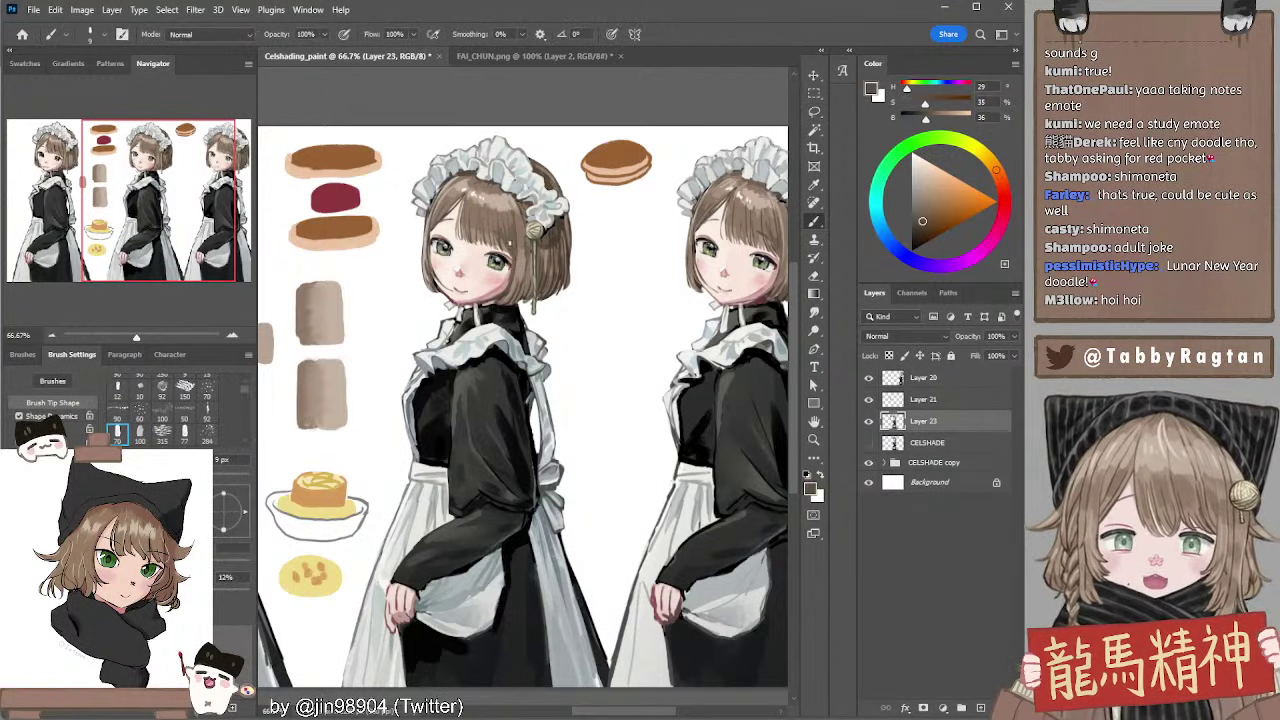
pyautogui.moveTo(507, 238); pyautogui.dragTo(520, 258)
pyautogui.hotkey('ctrl', 'z')
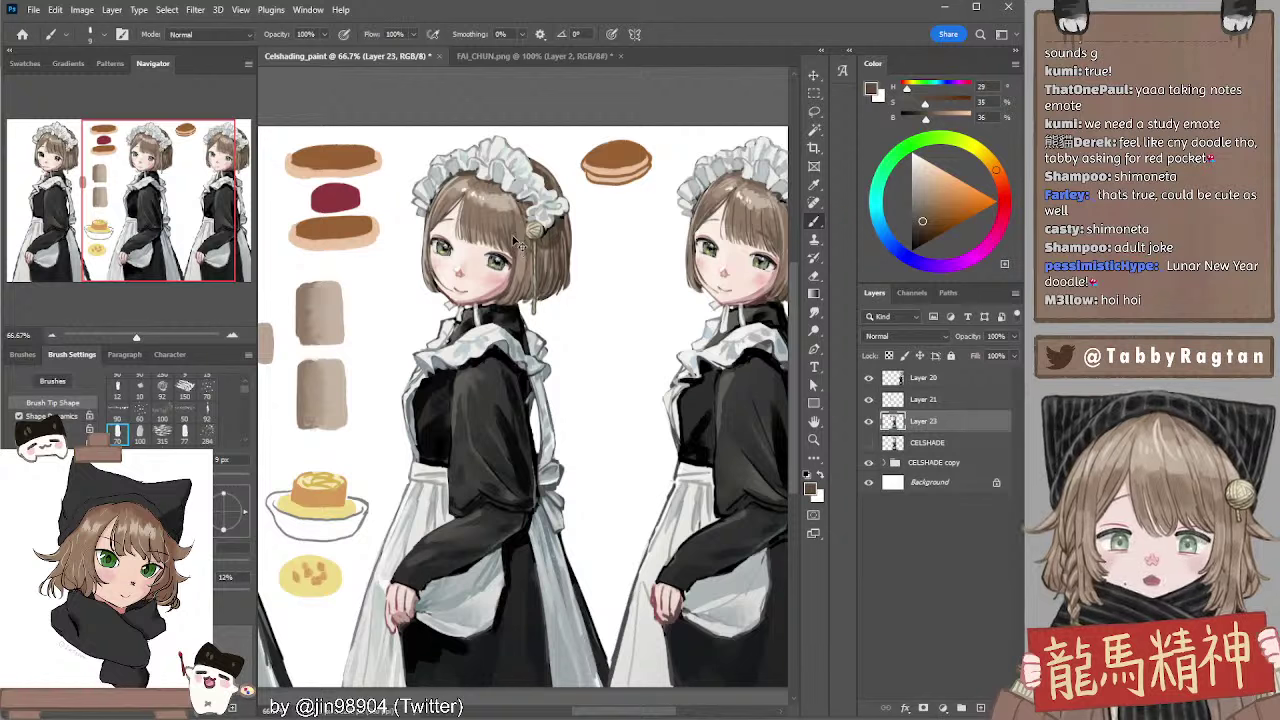
pyautogui.click(920, 228)
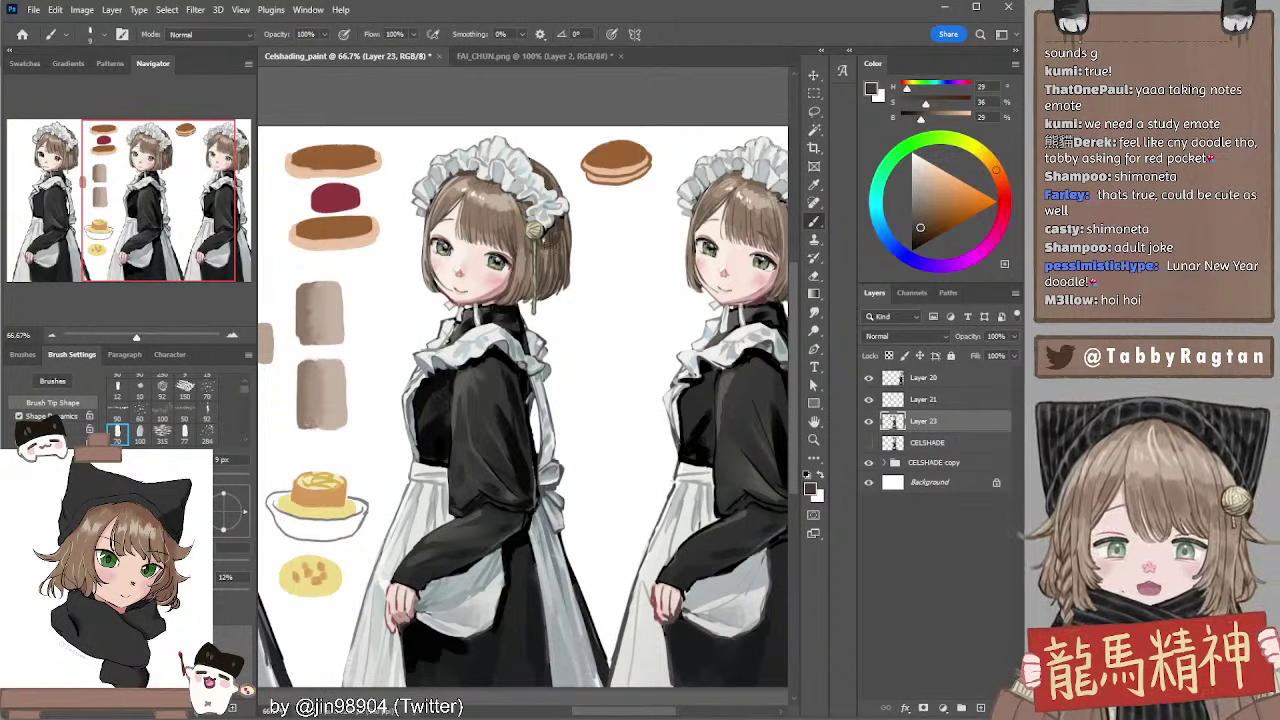
pyautogui.moveTo(631, 281); pyautogui.dragTo(640, 246)
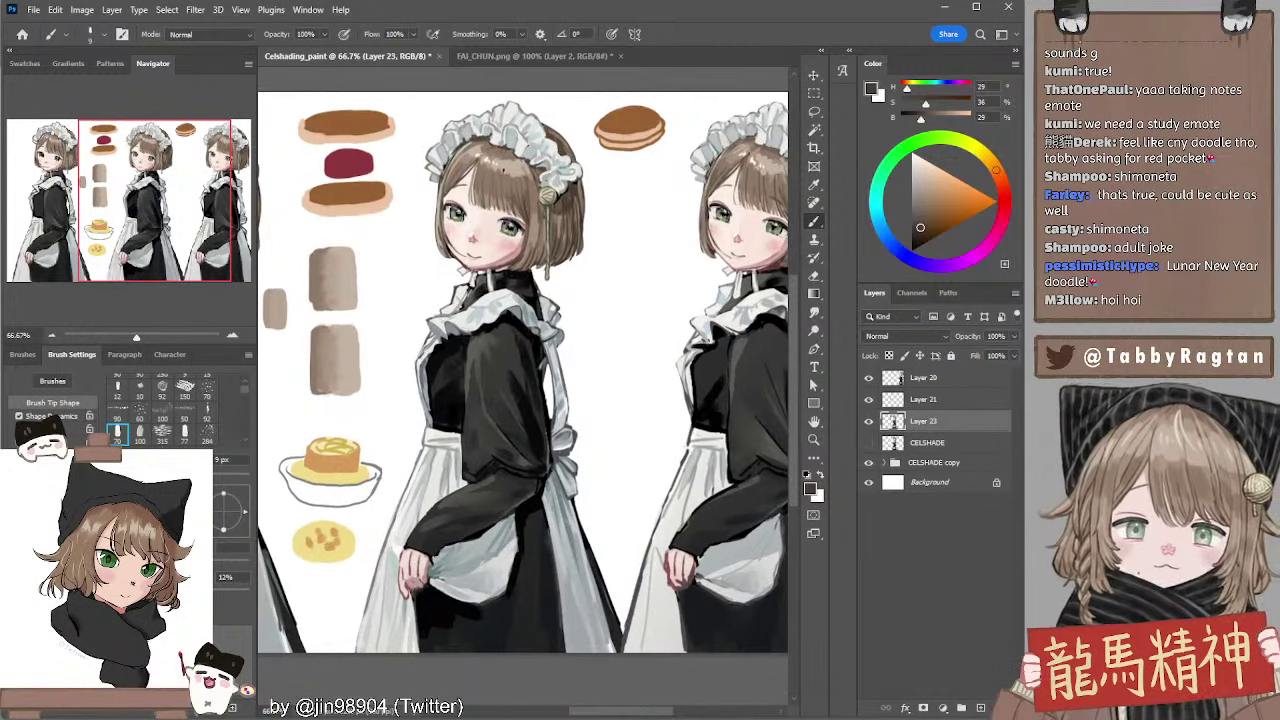
pyautogui.moveTo(497, 205); pyautogui.dragTo(577, 177)
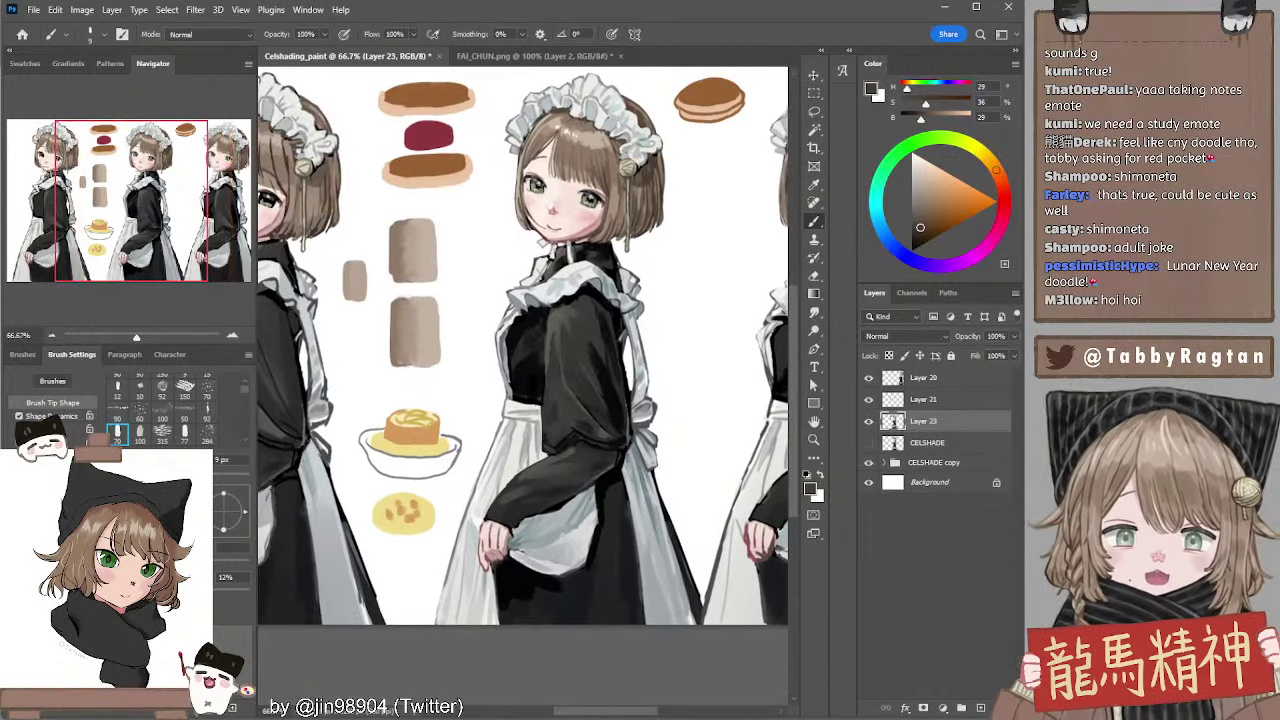
pyautogui.keyDown('ctrl'); pyautogui.click(410, 250); pyautogui.keyUp('ctrl')
pyautogui.moveTo(446, 263); pyautogui.dragTo(478, 266)
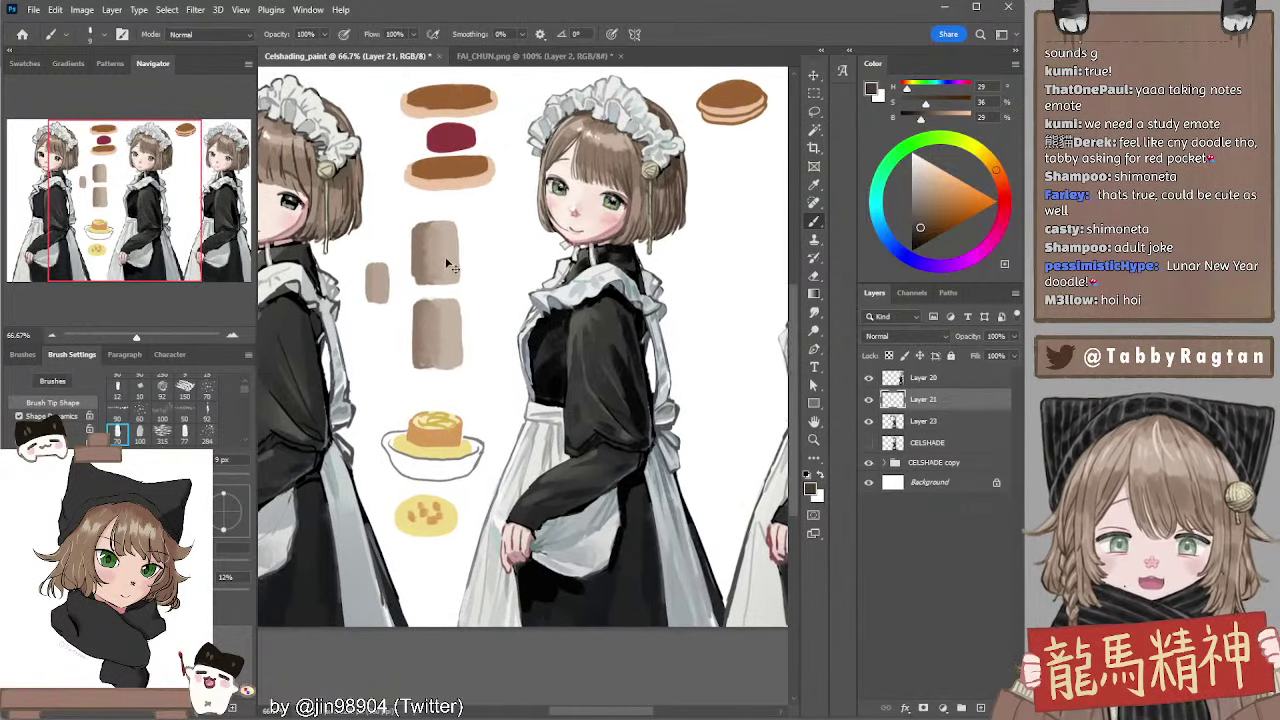
pyautogui.press('l')
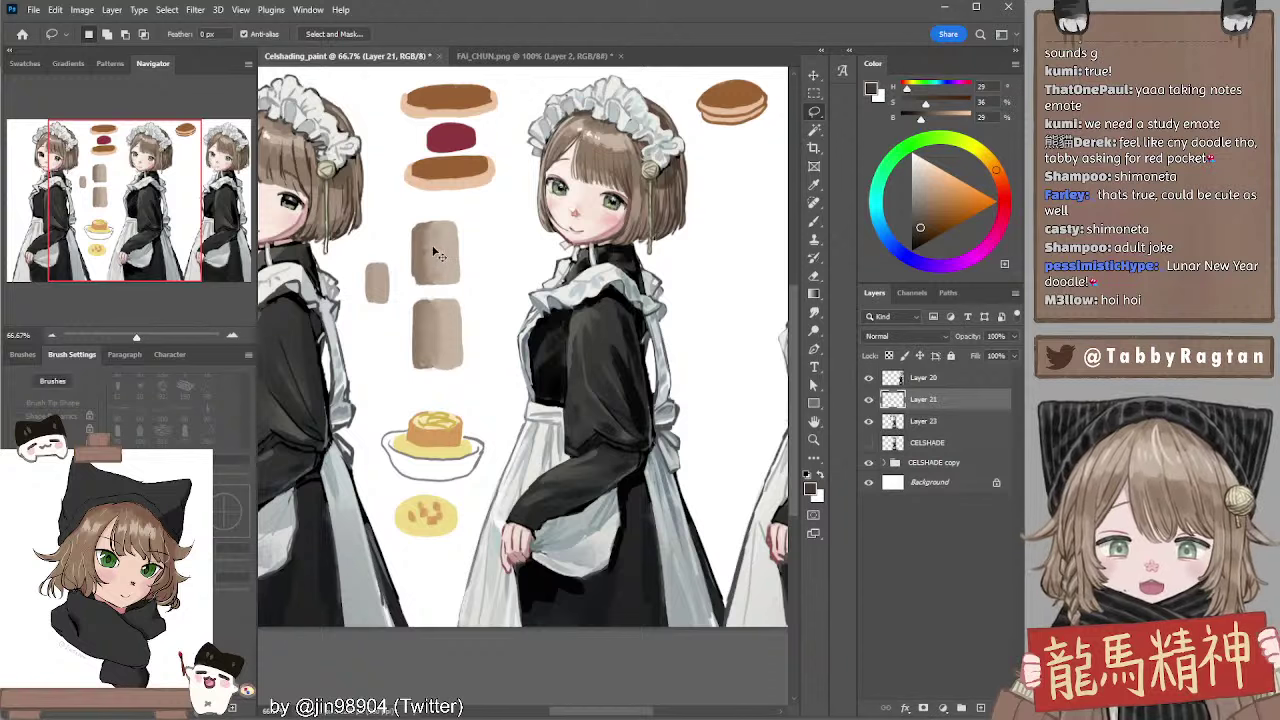
pyautogui.hotkey('ctrl', '+')
pyautogui.hotkey('ctrl', '+')
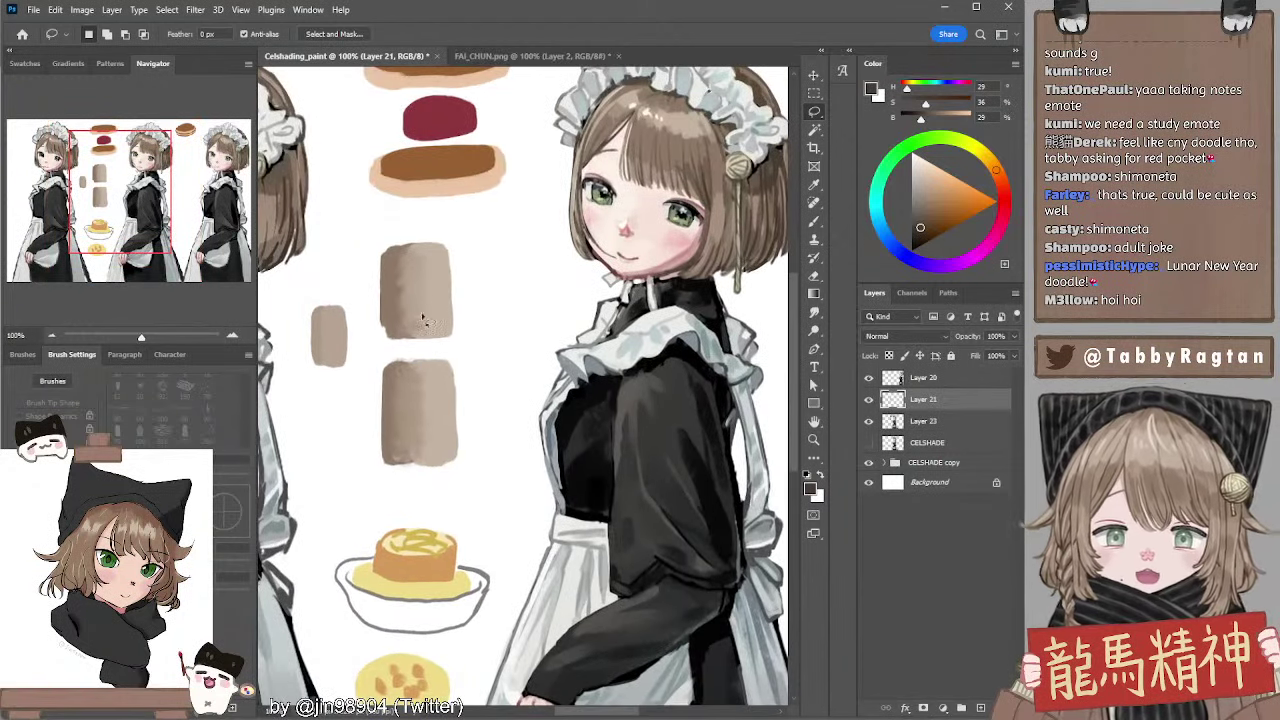
pyautogui.moveTo(472, 258); pyautogui.dragTo(438, 242)
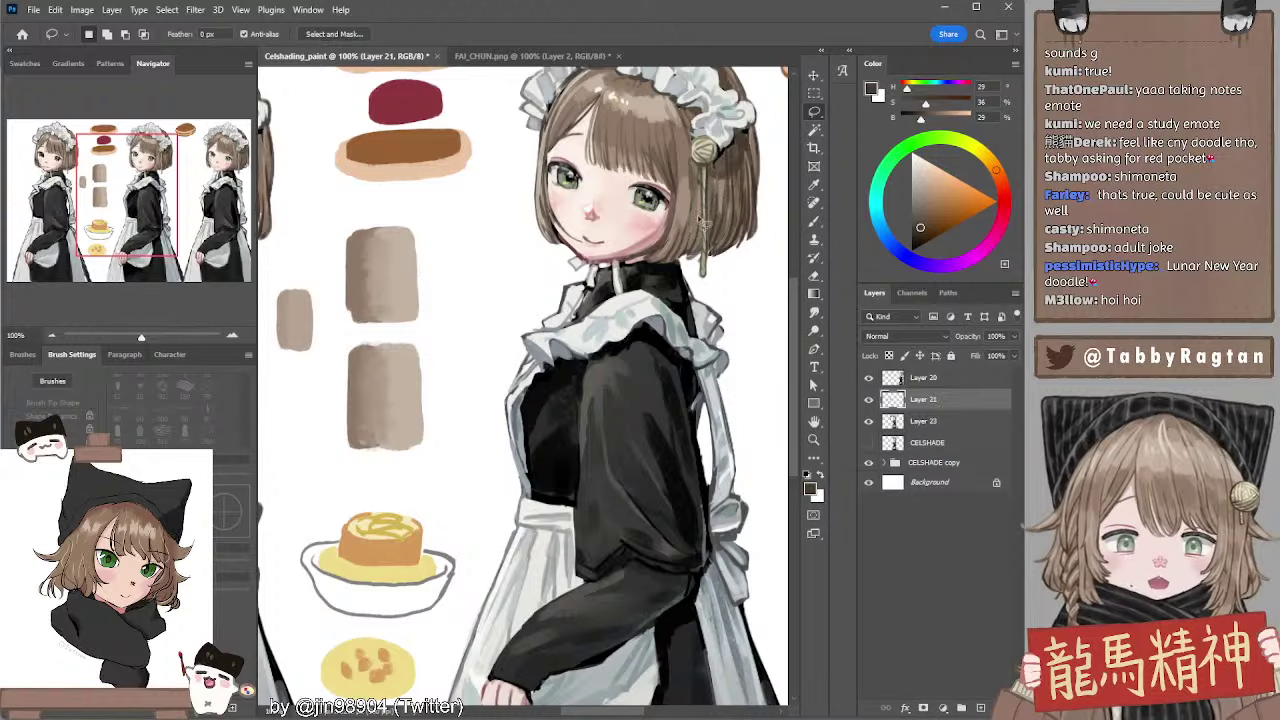
# Choose a medium green (H 86, S 60, B 60) and test a brush stroke beside the brown swatches, then undo the stroke
pyautogui.click(944, 137)
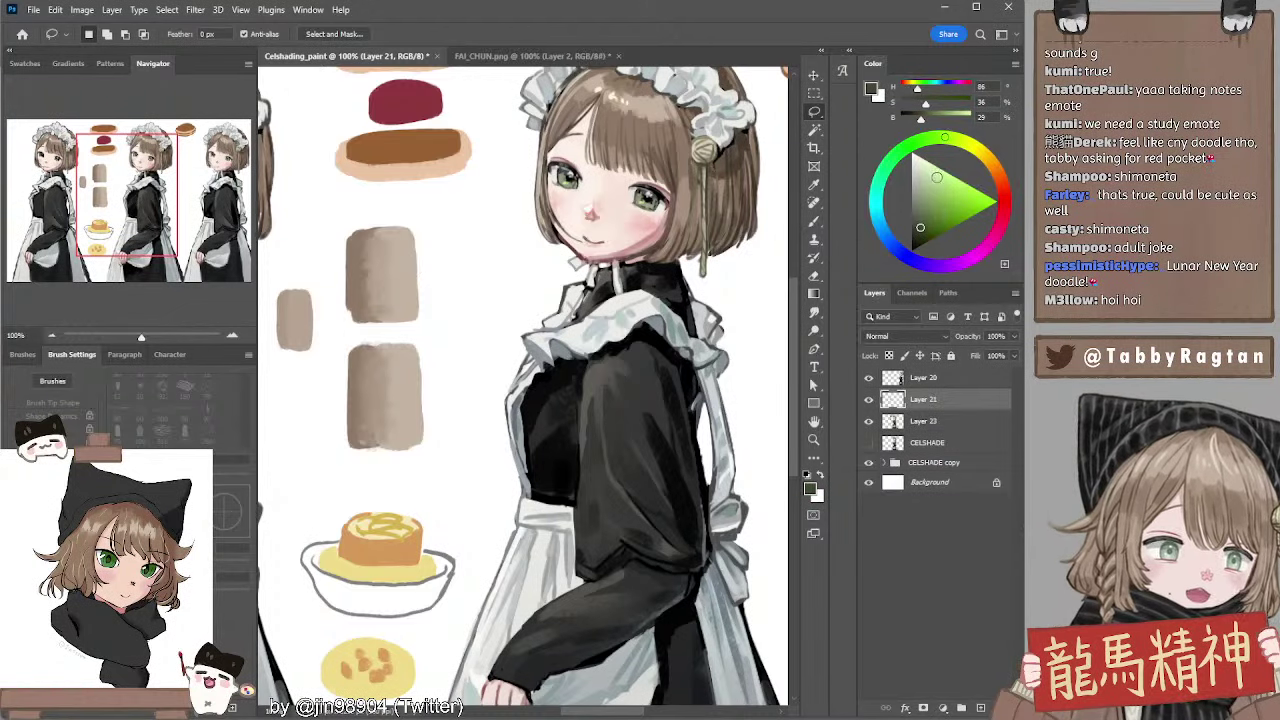
pyautogui.moveTo(938, 180); pyautogui.dragTo(943, 209)
pyautogui.press('b')
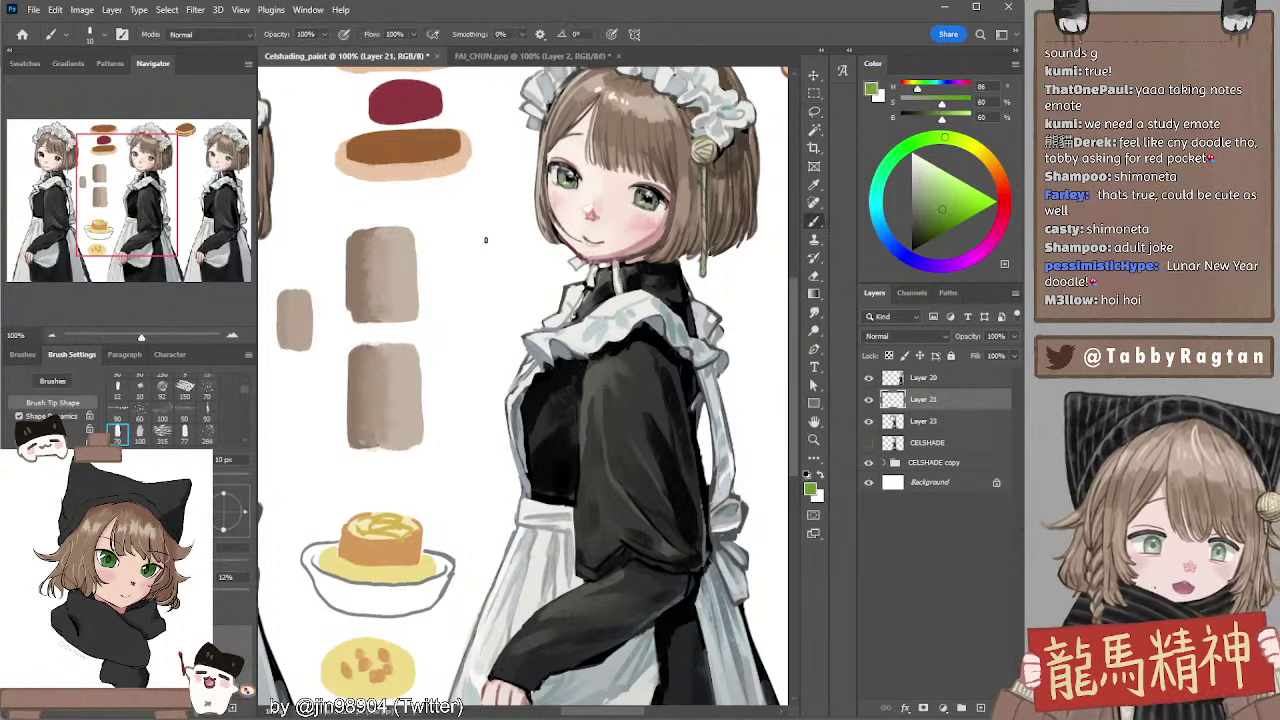
pyautogui.moveTo(492, 228)
pyautogui.mouseDown()
pyautogui.moveTo(490, 289)
pyautogui.moveTo(493, 240)
pyautogui.moveTo(508, 247)
pyautogui.moveTo(502, 285)
pyautogui.moveTo(500, 244)
pyautogui.moveTo(511, 245)
pyautogui.moveTo(505, 296)
pyautogui.moveTo(517, 250)
pyautogui.mouseUp()
pyautogui.hotkey('ctrl', 'z')
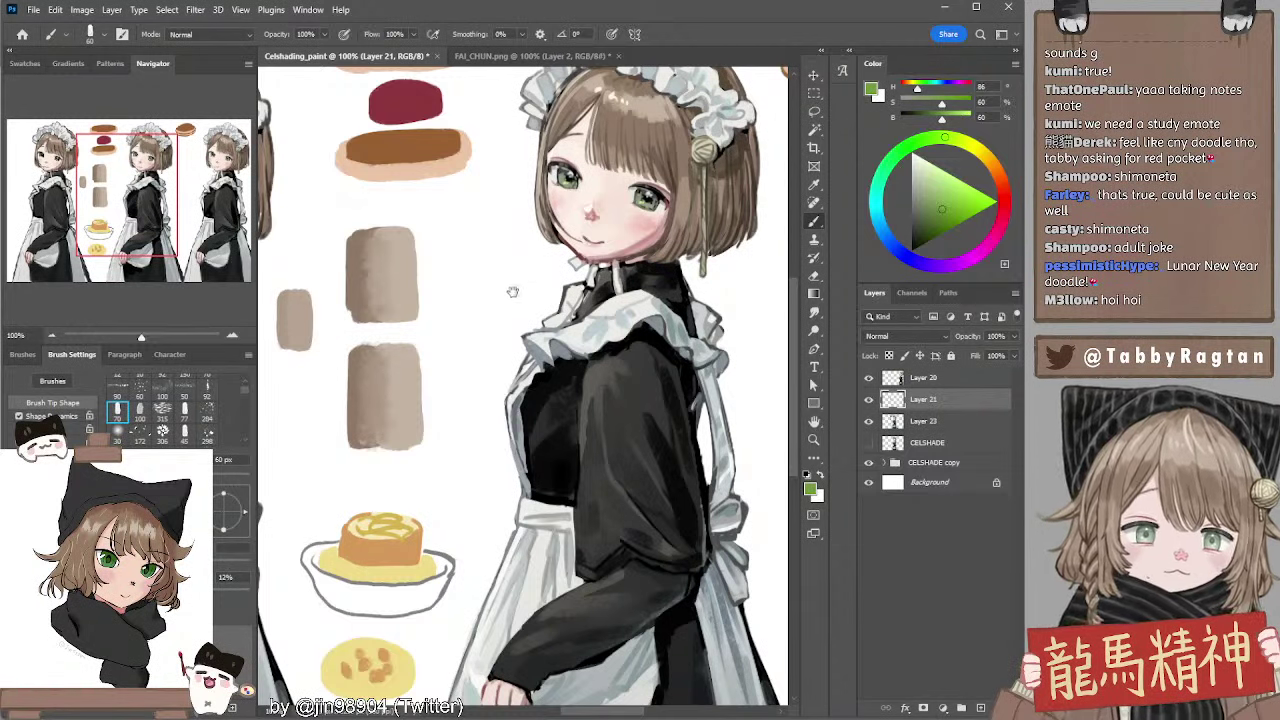
# Erase the three brown swatches between the maids with a 150 px eraser, switching to the layer each swatch is on
pyautogui.moveTo(443, 271)
pyautogui.mouseDown()
pyautogui.moveTo(532, 263)
pyautogui.moveTo(461, 260)
pyautogui.moveTo(448, 272)
pyautogui.mouseUp()
pyautogui.press('e')
pyautogui.keyDown('ctrl'); pyautogui.click(467, 268); pyautogui.keyUp('ctrl')
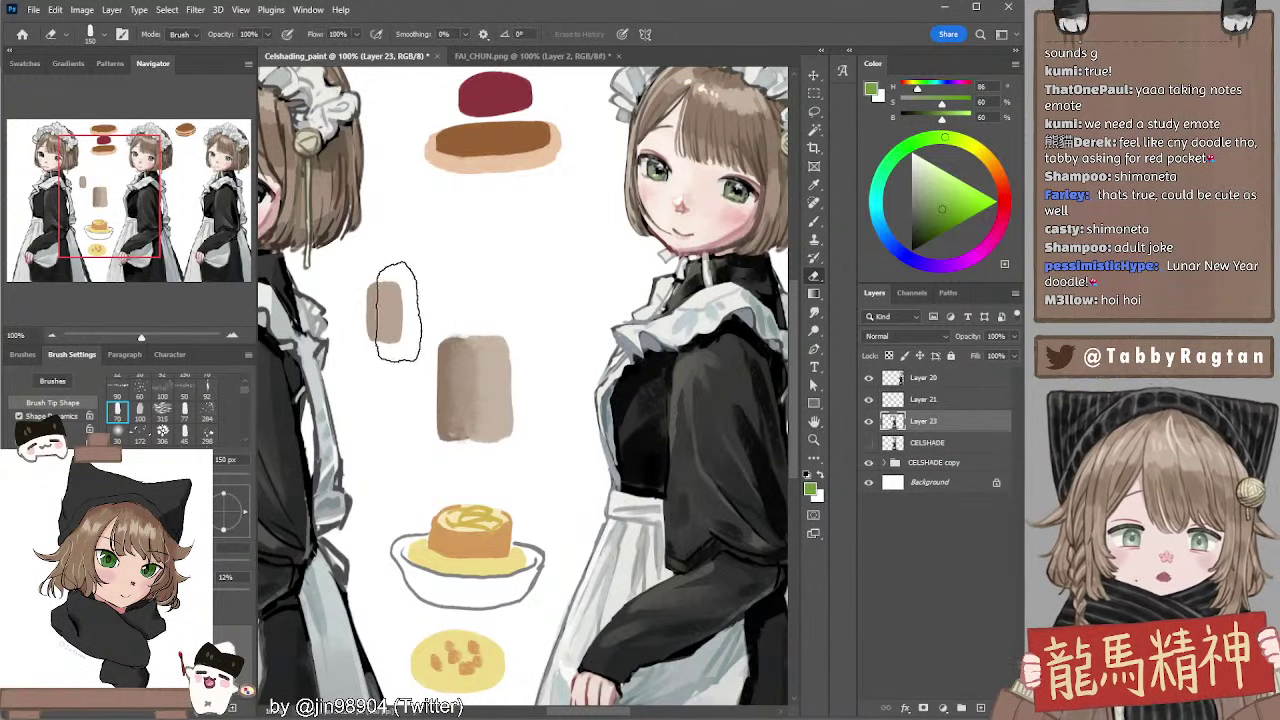
pyautogui.keyDown('ctrl'); pyautogui.click(386, 298); pyautogui.keyUp('ctrl')
pyautogui.moveTo(386, 298); pyautogui.dragTo(388, 302)
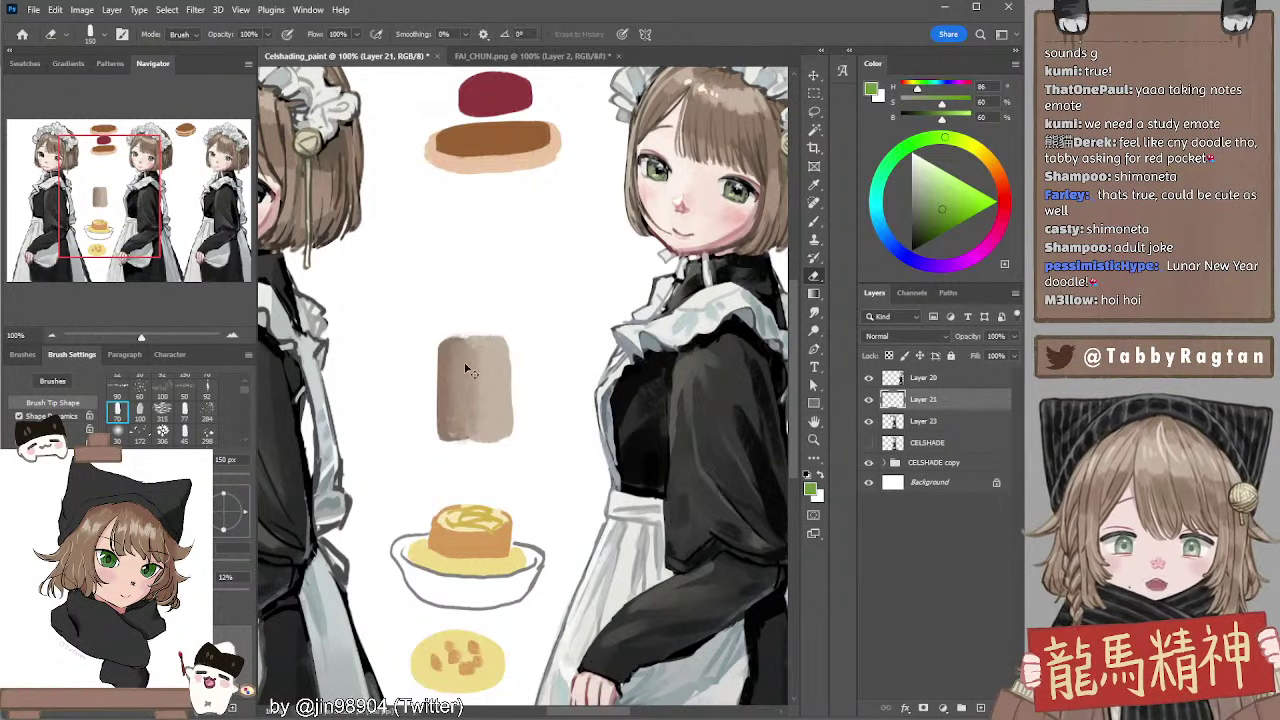
pyautogui.moveTo(452, 355)
pyautogui.mouseDown()
pyautogui.moveTo(510, 385)
pyautogui.moveTo(449, 371)
pyautogui.mouseUp()
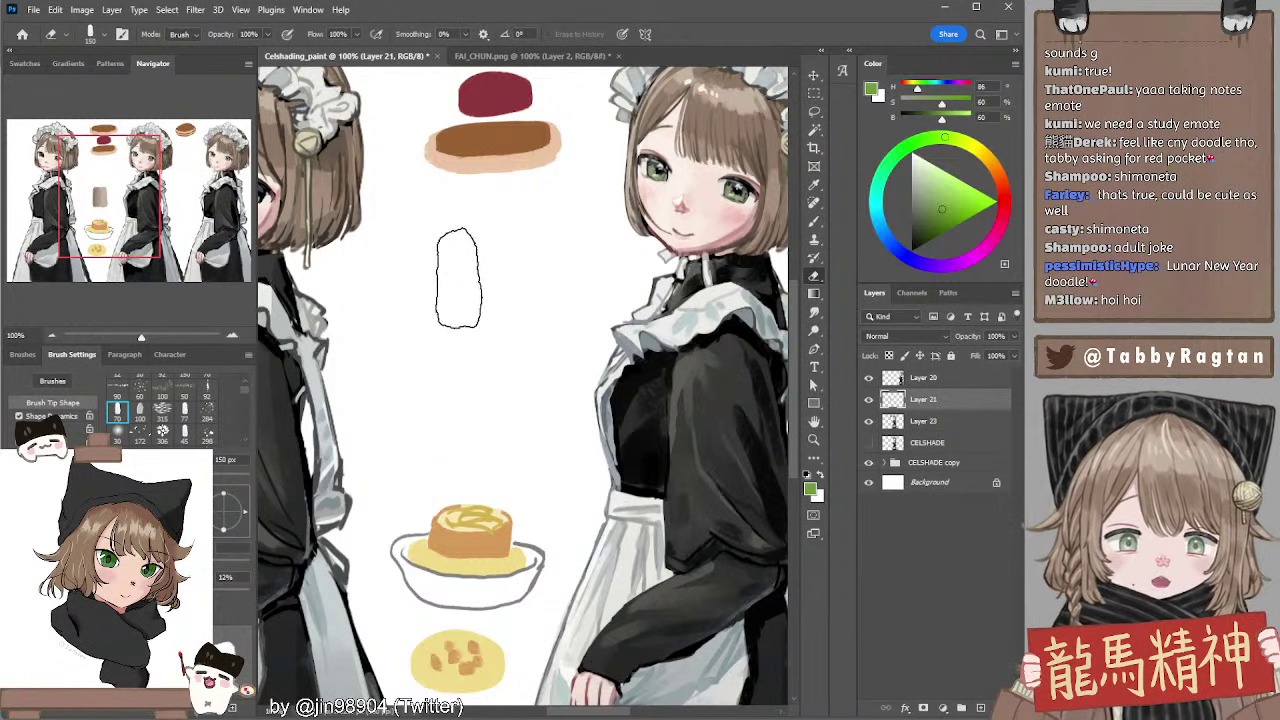
# Add a new layer and paint a tall green block between the maids at 70 px
pyautogui.click(980, 707)
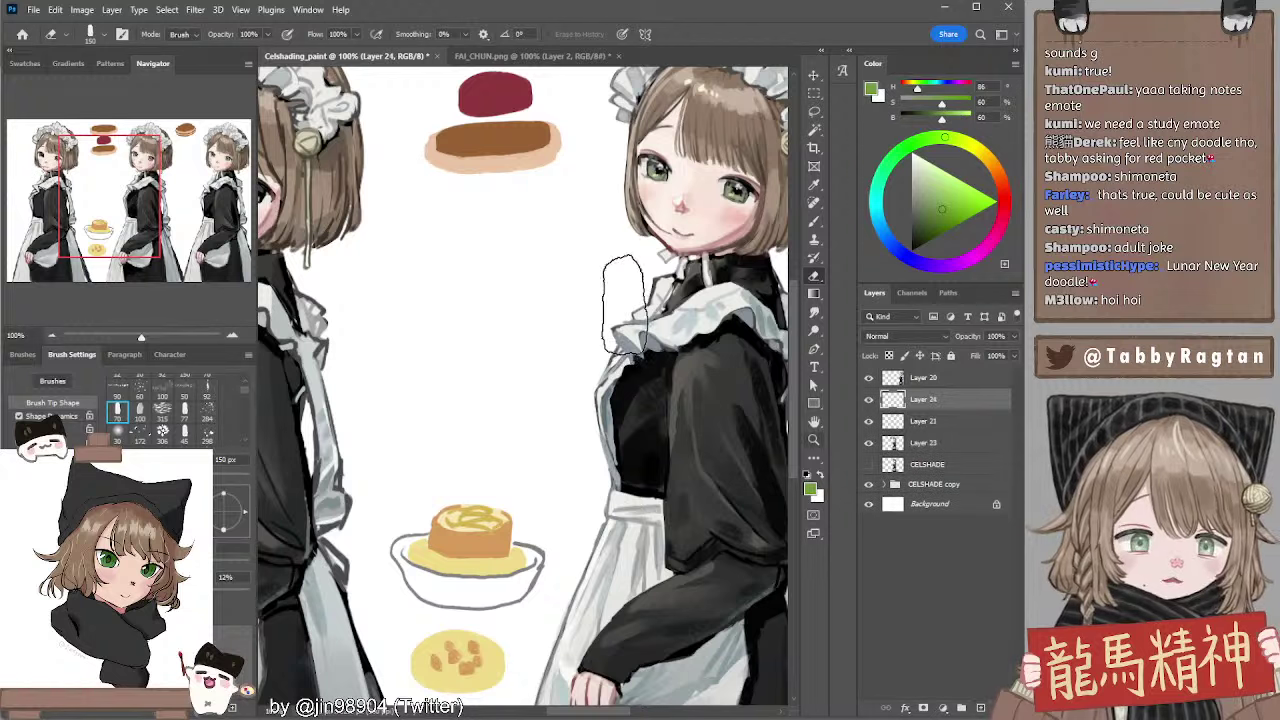
pyautogui.press('b')
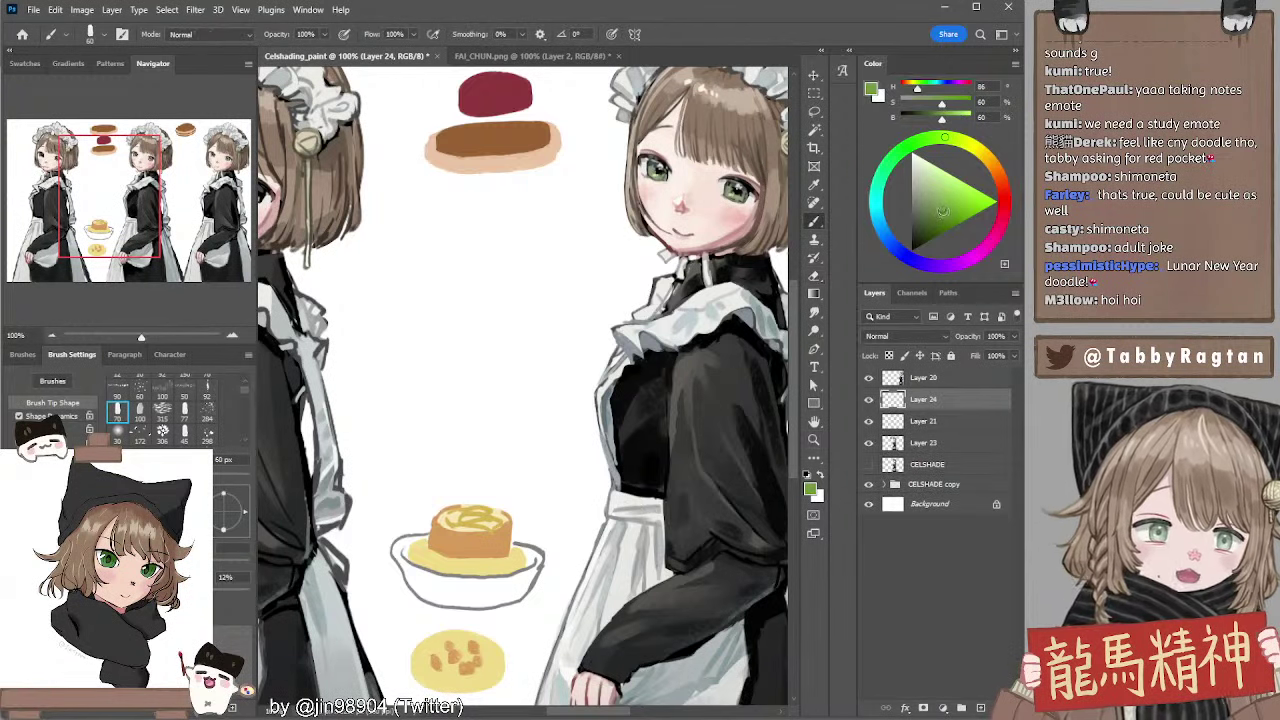
pyautogui.click(943, 211)
pyautogui.press(']')
pyautogui.moveTo(426, 256)
pyautogui.mouseDown()
pyautogui.moveTo(448, 285)
pyautogui.moveTo(431, 253)
pyautogui.moveTo(455, 230)
pyautogui.mouseUp()
# Add another layer and paint a dark red block (H 356, S 62, B 59) overlapping the edge of the green one
pyautogui.click(1004, 206)
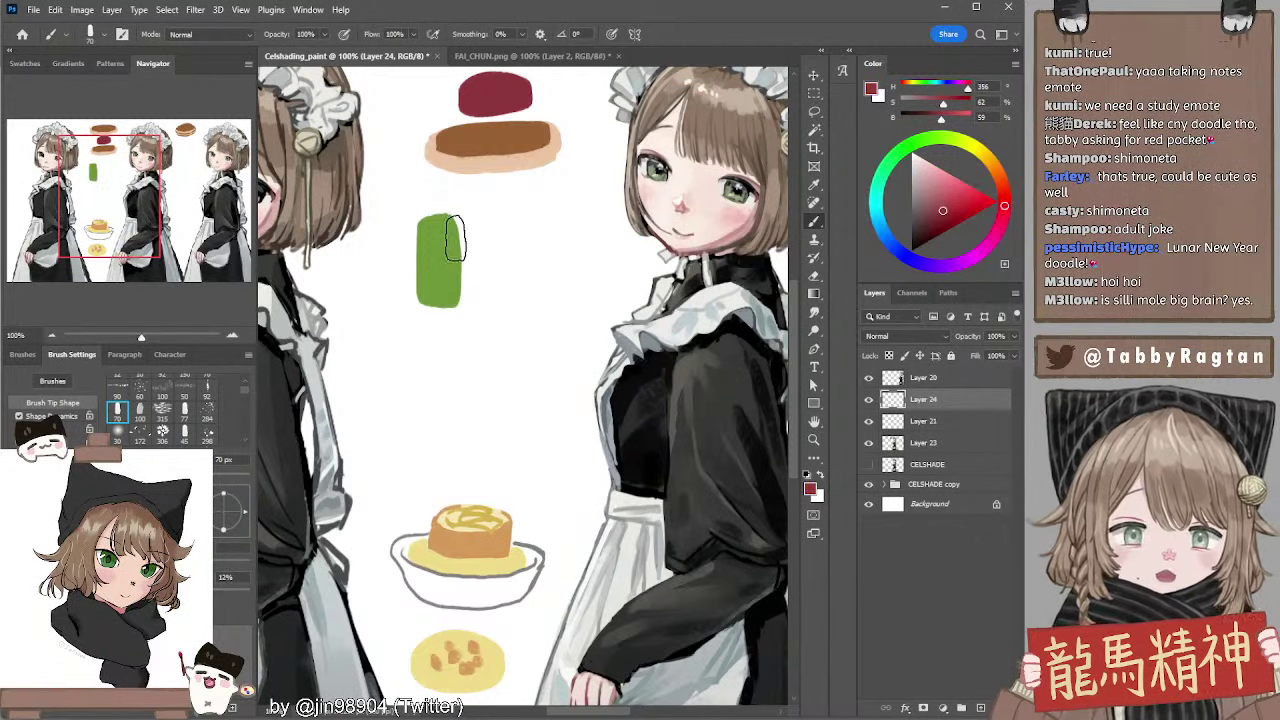
pyautogui.click(961, 707)
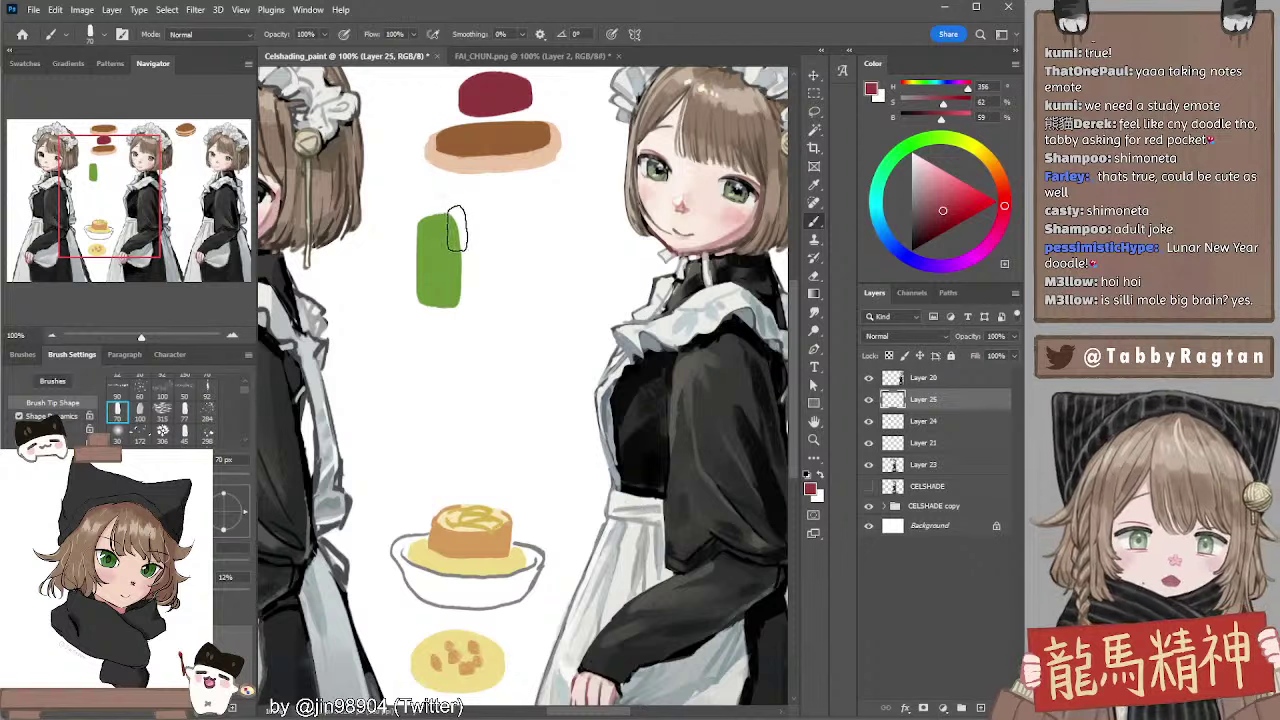
pyautogui.moveTo(456, 222)
pyautogui.mouseDown()
pyautogui.moveTo(456, 300)
pyautogui.moveTo(457, 233)
pyautogui.moveTo(485, 290)
pyautogui.moveTo(470, 280)
pyautogui.moveTo(480, 255)
pyautogui.moveTo(488, 262)
pyautogui.mouseUp()
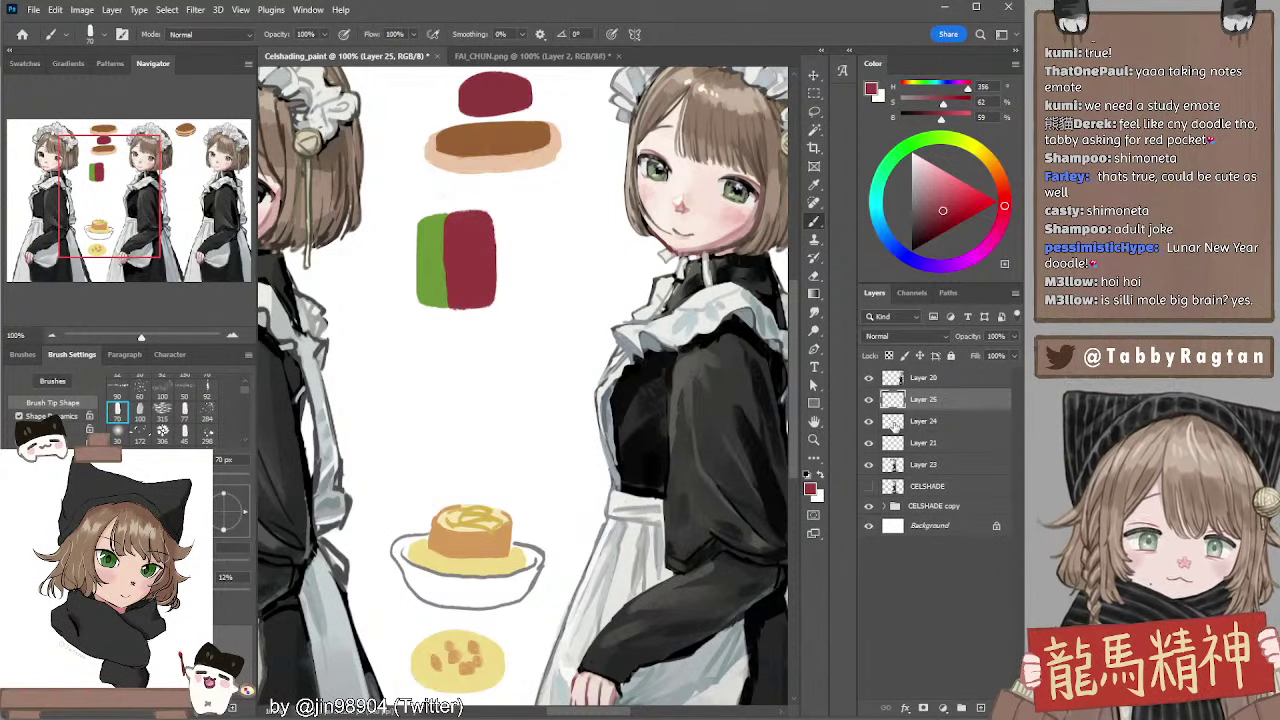
# Paint a second green and dark red block pair below the first, entirely on the green block's layer, using sampled colours
pyautogui.click(894, 422)
pyautogui.click(868, 421)
pyautogui.click(868, 421)
pyautogui.hotkey('ctrl', 'z')
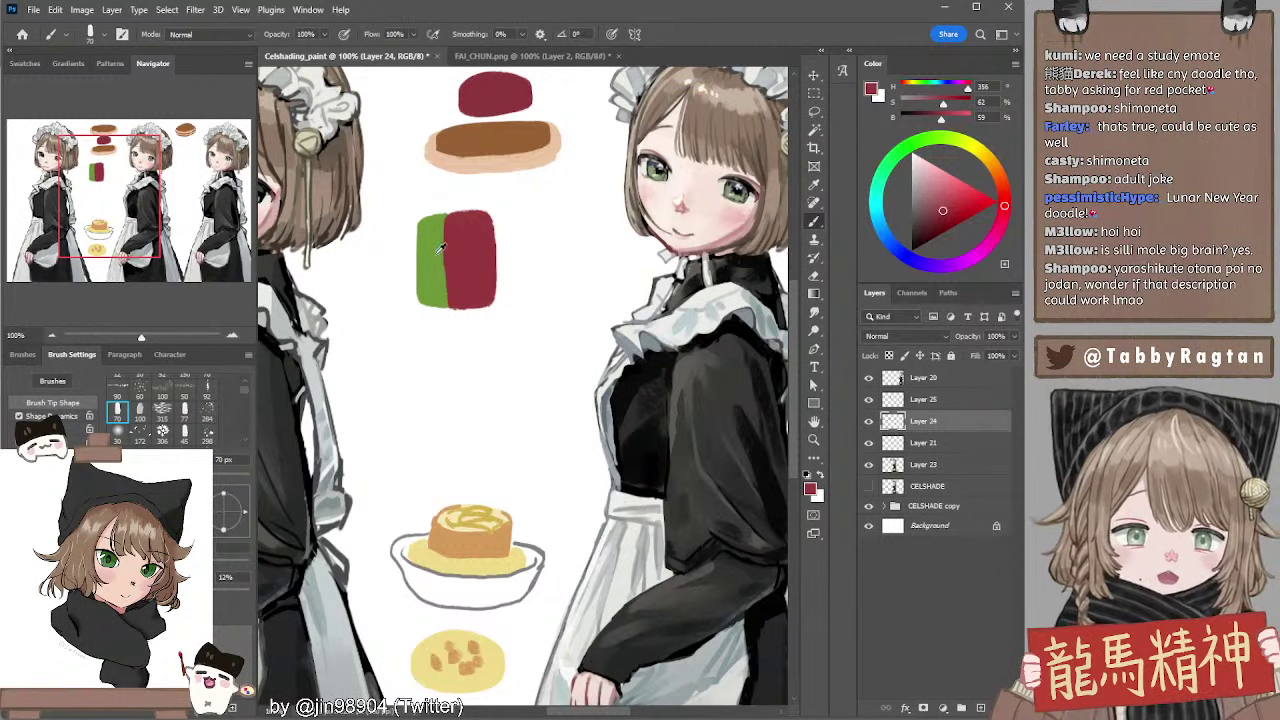
pyautogui.keyDown('alt'); pyautogui.click(440, 247); pyautogui.keyUp('alt')
pyautogui.moveTo(429, 368)
pyautogui.mouseDown()
pyautogui.moveTo(440, 345)
pyautogui.moveTo(430, 415)
pyautogui.moveTo(435, 390)
pyautogui.moveTo(455, 420)
pyautogui.moveTo(460, 340)
pyautogui.moveTo(490, 420)
pyautogui.moveTo(473, 390)
pyautogui.mouseUp()
pyautogui.keyDown('alt'); pyautogui.click(467, 283); pyautogui.keyUp('alt')
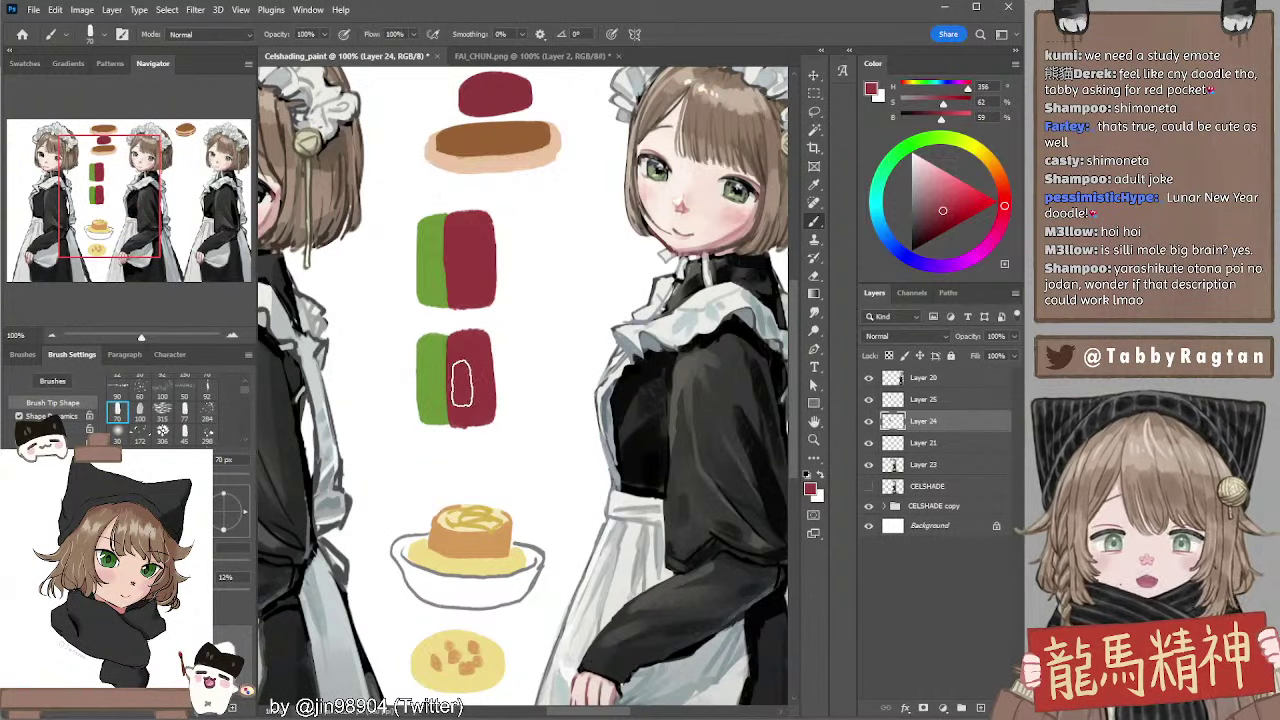
# Try to blend the upper pair's green-red edge with a larger Smudge brush on the red block's layer, undoing each attempt
pyautogui.keyDown('ctrl'); pyautogui.click(460, 254); pyautogui.keyUp('ctrl')
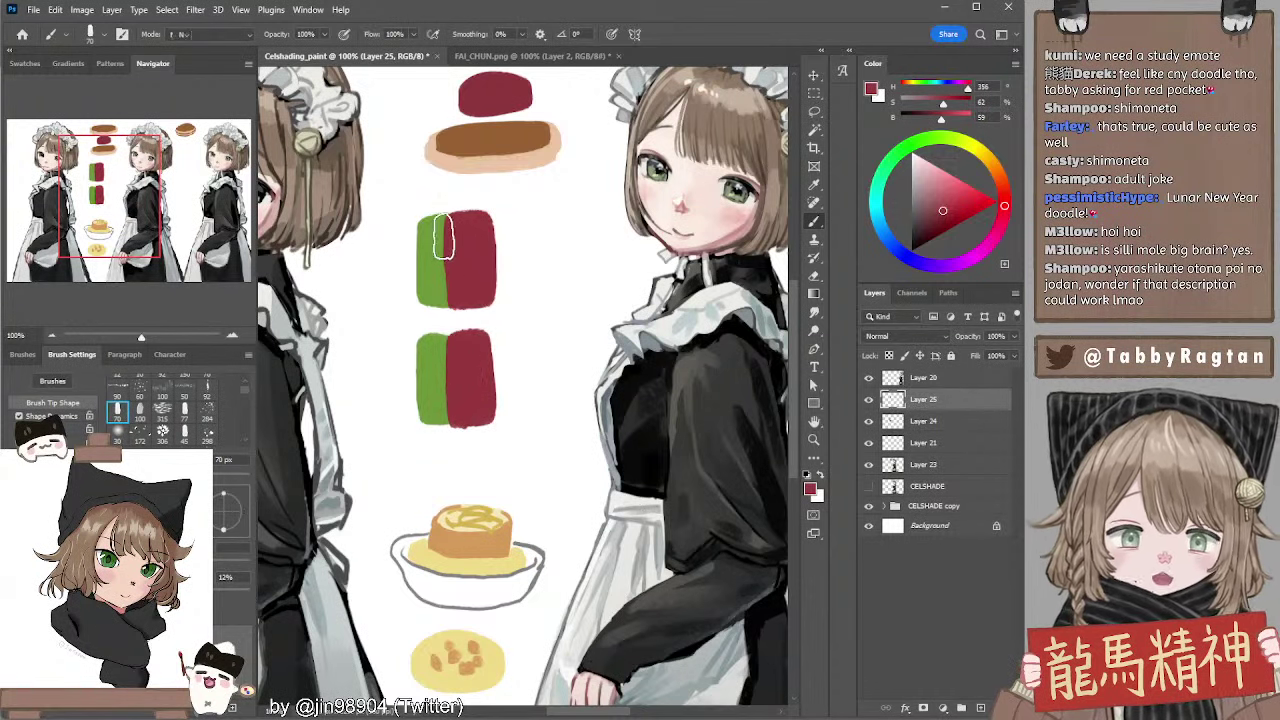
pyautogui.press('r')
pyautogui.press(']')
pyautogui.press(']')
pyautogui.press(']')
pyautogui.press(']')
pyautogui.press(']')
pyautogui.press(']')
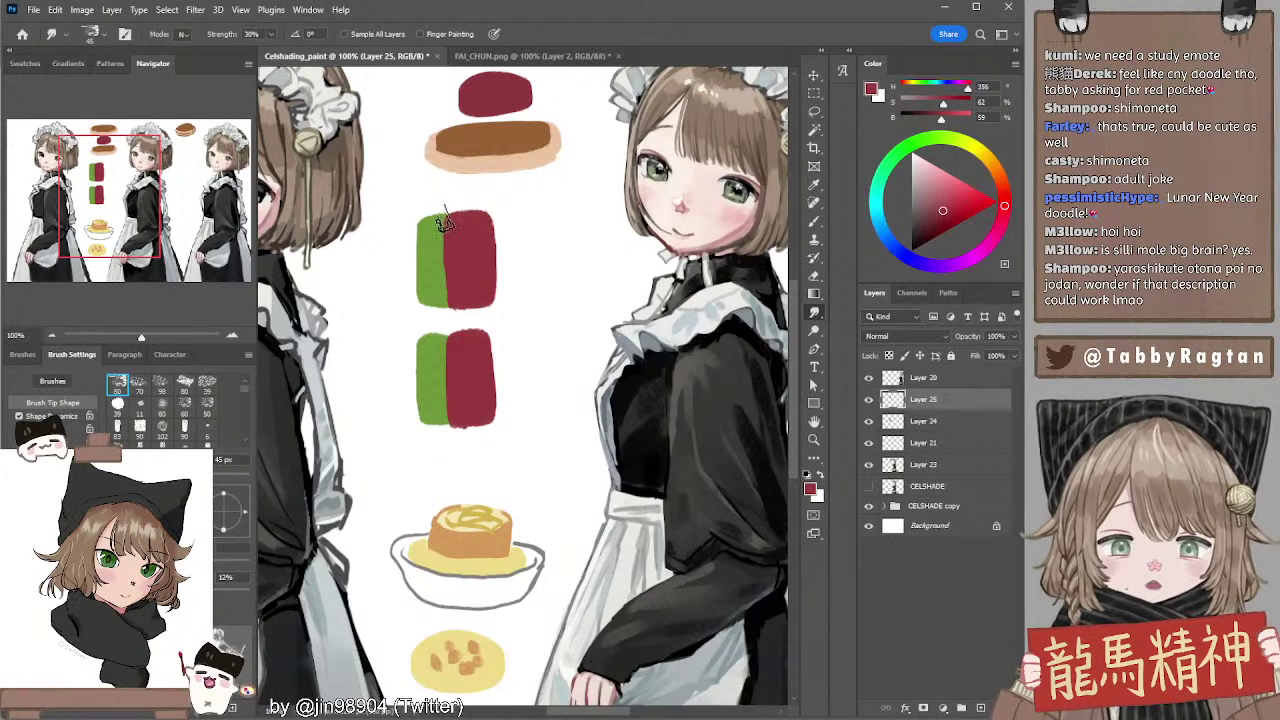
pyautogui.moveTo(445, 222); pyautogui.dragTo(448, 282)
pyautogui.hotkey('ctrl', 'z')
pyautogui.moveTo(445, 222); pyautogui.dragTo(447, 292)
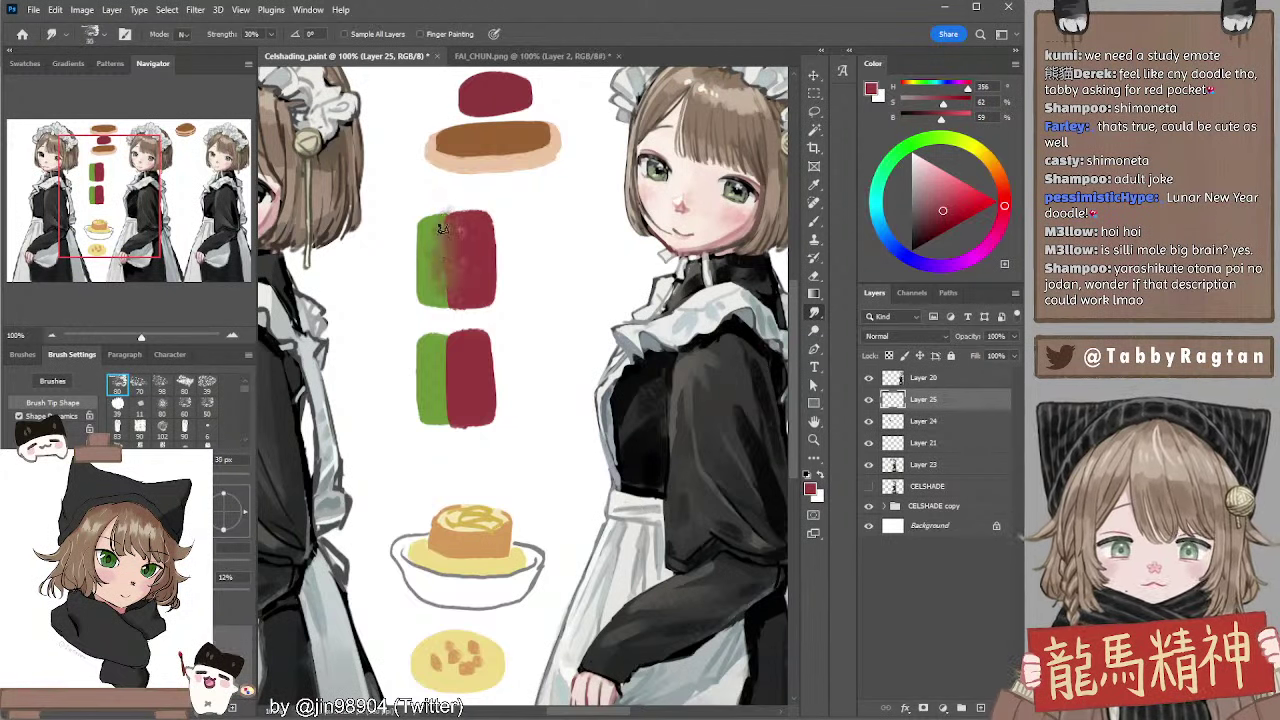
pyautogui.hotkey('ctrl', 'z')
# Try smudging the upper pair's colour edge at 20 px, then undo the strokes
pyautogui.press('[')
pyautogui.press('[')
pyautogui.press('[')
pyautogui.press('[')
pyautogui.press('[')
pyautogui.moveTo(445, 231); pyautogui.dragTo(443, 288)
pyautogui.moveTo(443, 225); pyautogui.dragTo(449, 296)
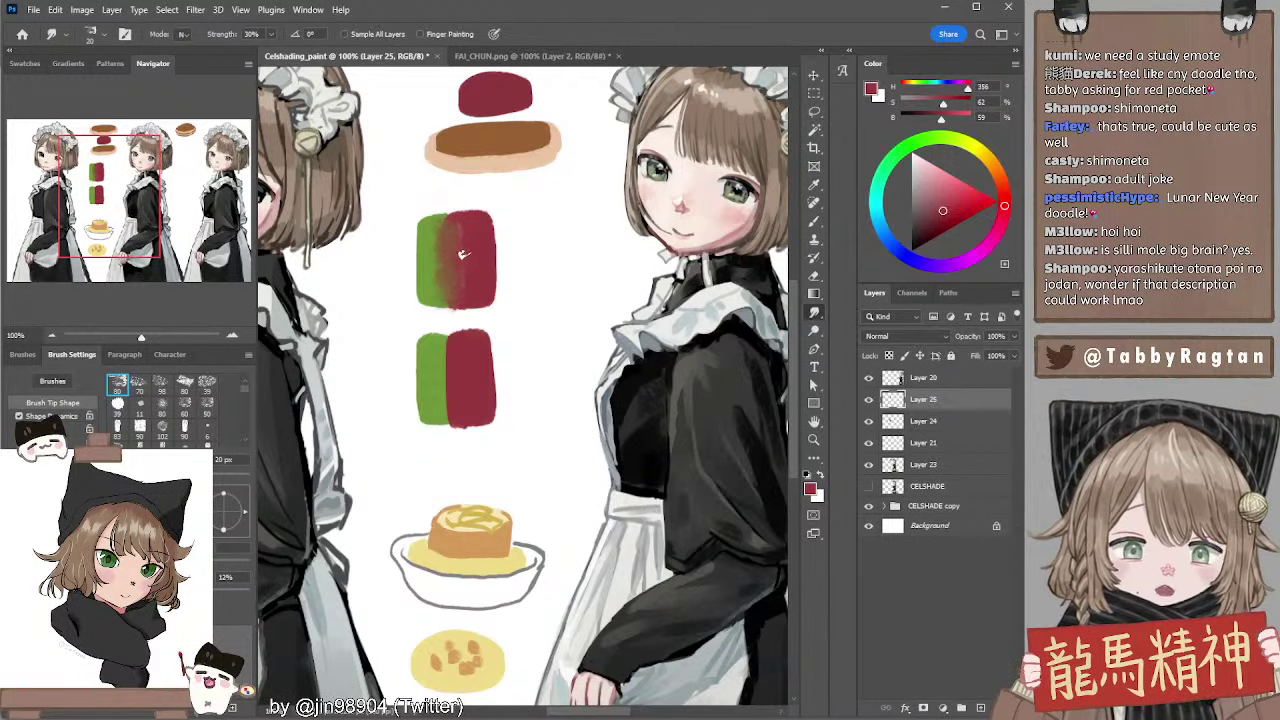
pyautogui.hotkey('ctrl', 'z')
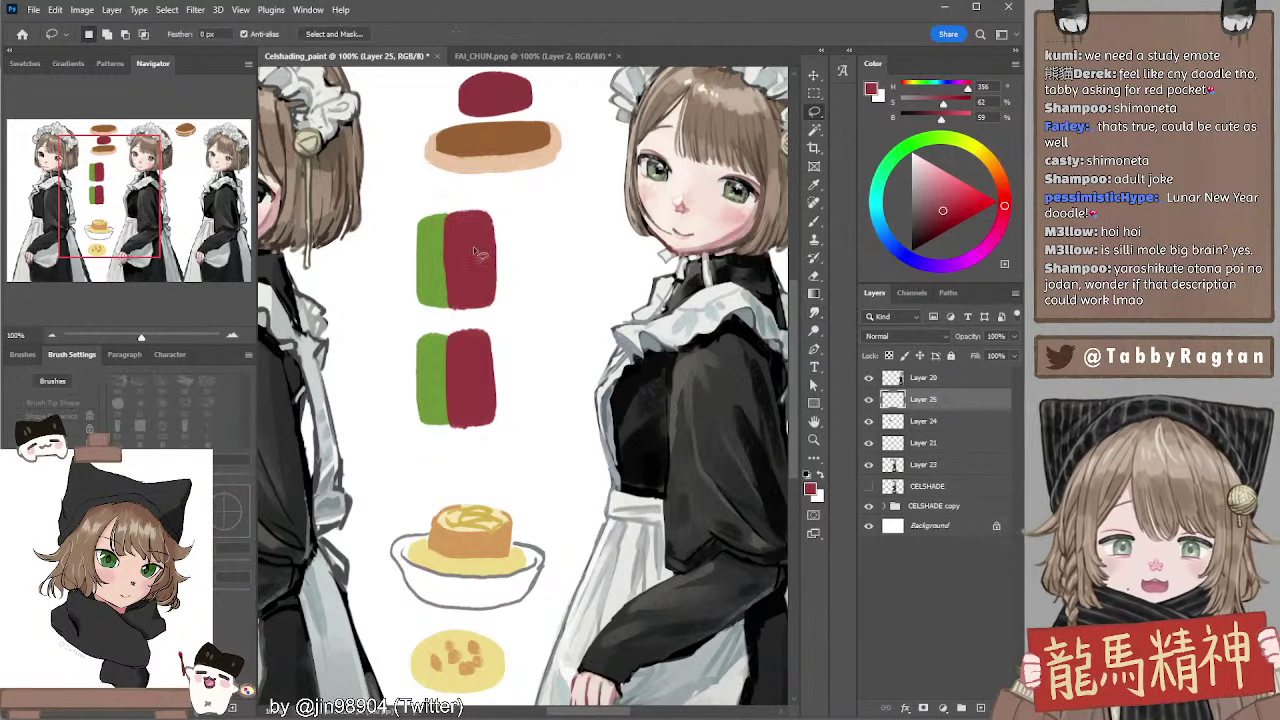
pyautogui.moveTo(446, 232)
pyautogui.mouseDown()
pyautogui.moveTo(443, 271)
pyautogui.moveTo(444, 226)
pyautogui.moveTo(462, 279)
pyautogui.moveTo(462, 268)
pyautogui.mouseUp()
pyautogui.hotkey('ctrl', 'z')
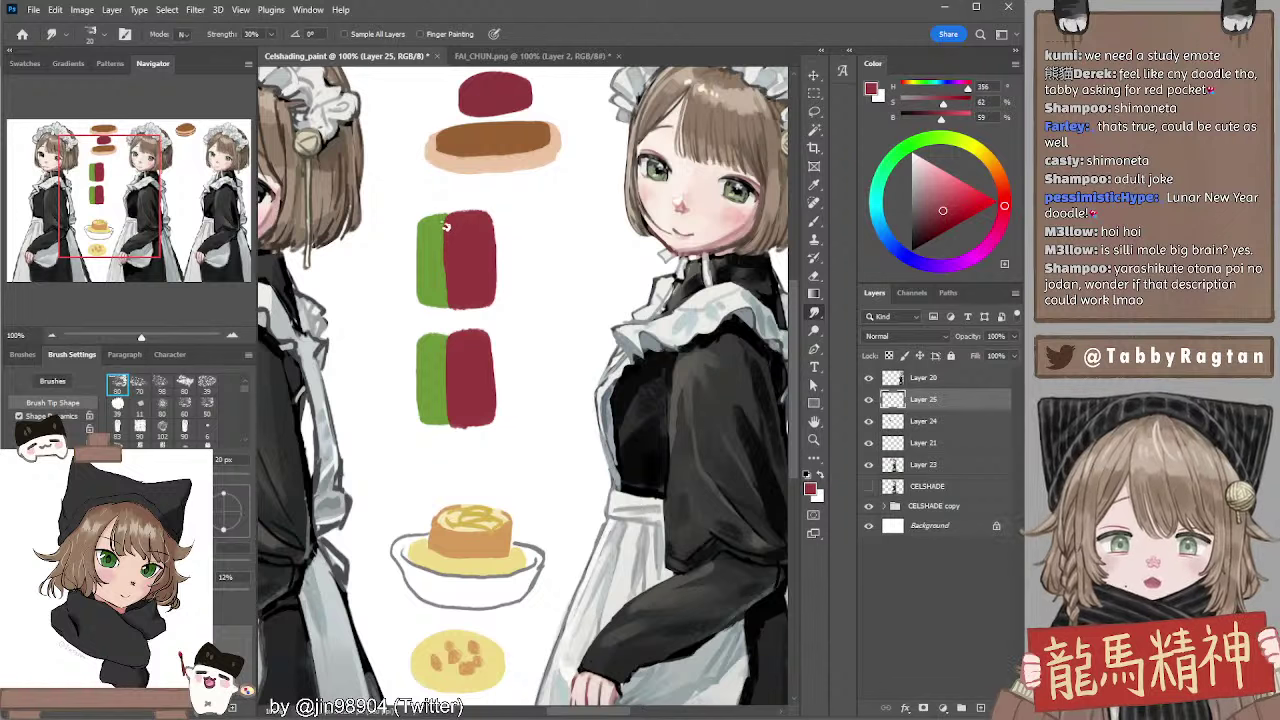
# Sample the green from the upper pair on its own layer and enlarge the brush to 80 px
pyautogui.keyDown('ctrl'); pyautogui.click(437, 254); pyautogui.keyUp('ctrl')
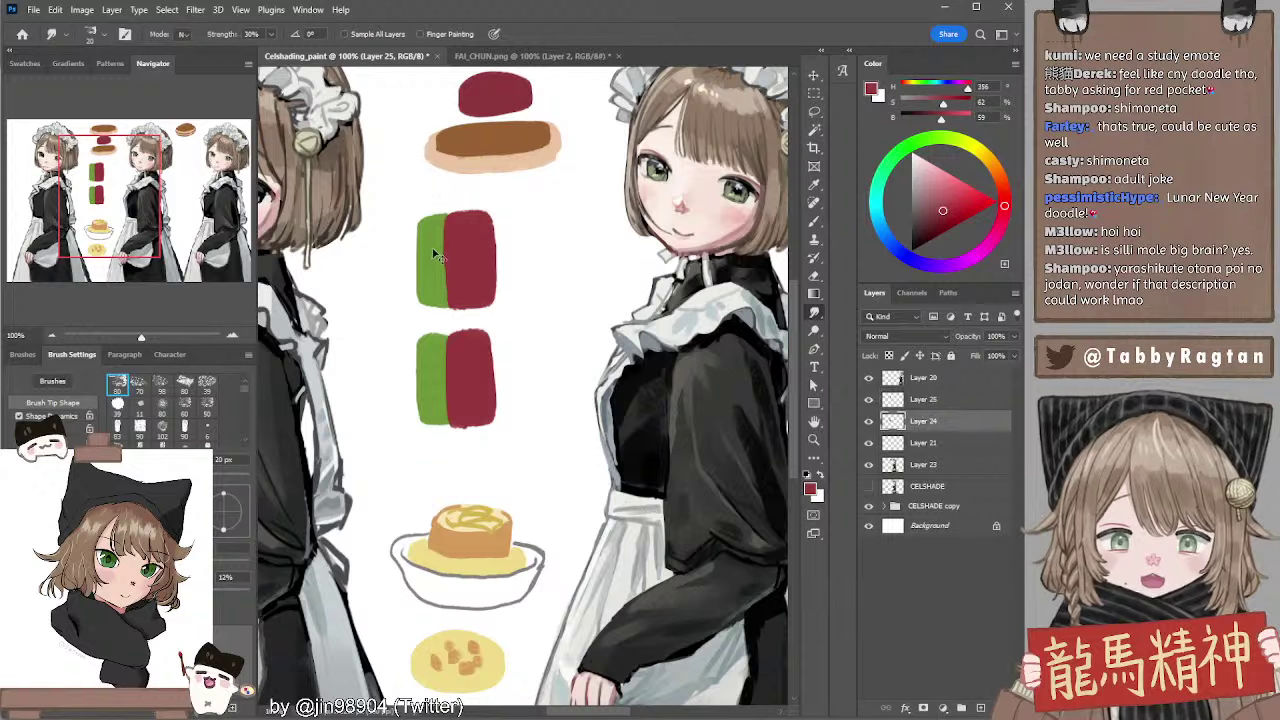
pyautogui.press('b')
pyautogui.keyDown('alt'); pyautogui.click(437, 250); pyautogui.keyUp('alt')
pyautogui.press('r')
pyautogui.press('b')
pyautogui.press(']')
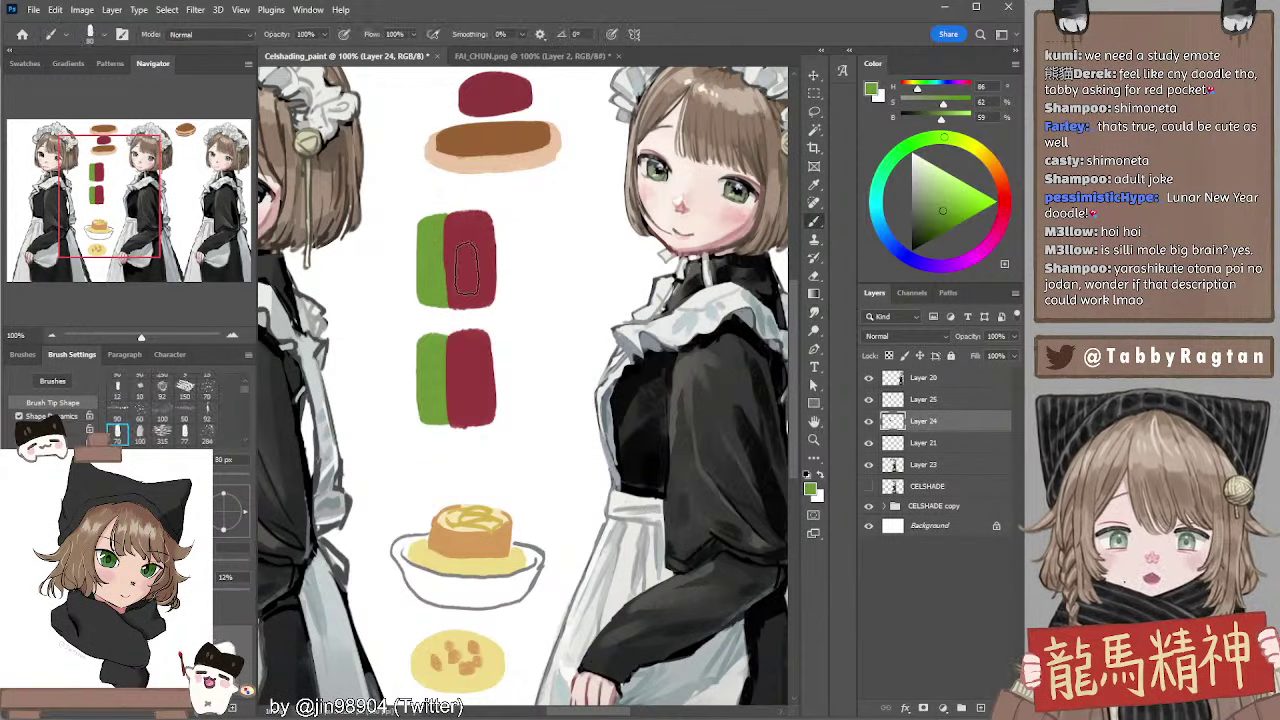
# Smudge the green-red edge of the upper pair on the red layer, and of the lower pair on its single layer, at 25 px
pyautogui.keyDown('ctrl'); pyautogui.click(470, 245); pyautogui.keyUp('ctrl')
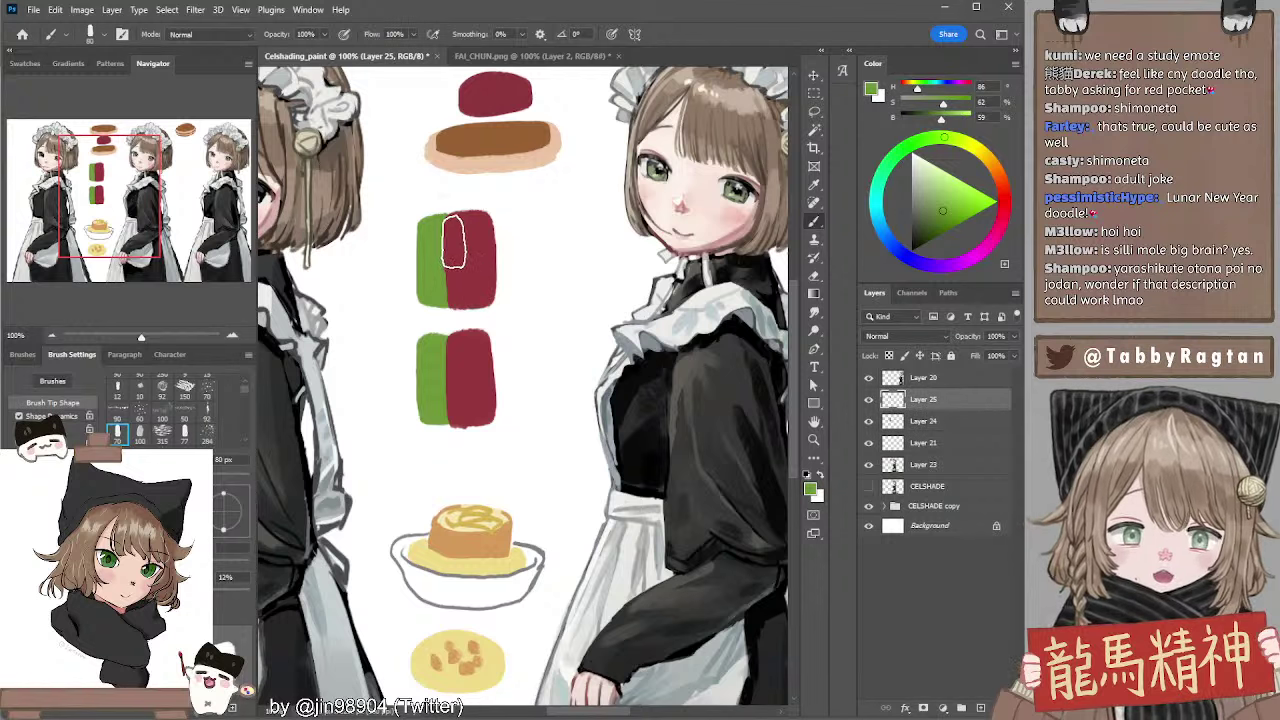
pyautogui.press('r')
pyautogui.moveTo(448, 262)
pyautogui.mouseDown()
pyautogui.moveTo(447, 236)
pyautogui.moveTo(445, 296)
pyautogui.moveTo(446, 234)
pyautogui.moveTo(447, 304)
pyautogui.mouseUp()
pyautogui.keyDown('ctrl'); pyautogui.click(459, 358); pyautogui.keyUp('ctrl')
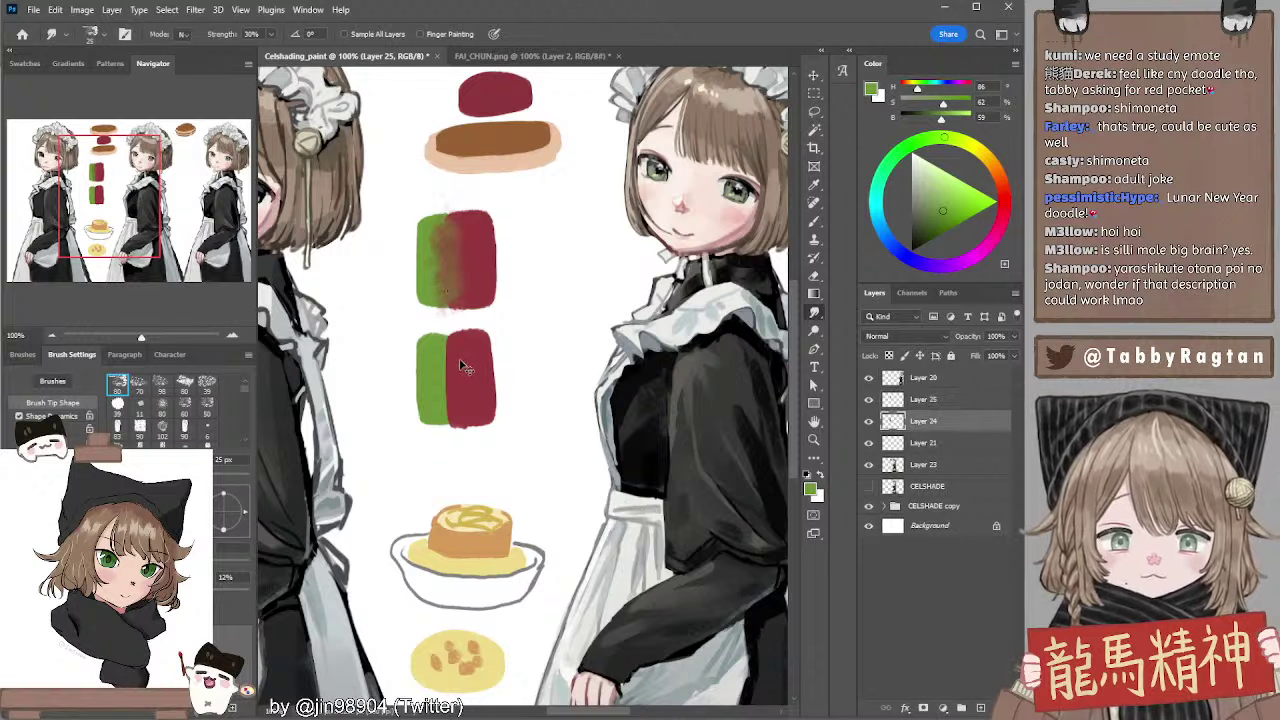
pyautogui.moveTo(447, 350)
pyautogui.mouseDown()
pyautogui.moveTo(454, 369)
pyautogui.moveTo(446, 336)
pyautogui.moveTo(443, 426)
pyautogui.moveTo(458, 397)
pyautogui.mouseUp()
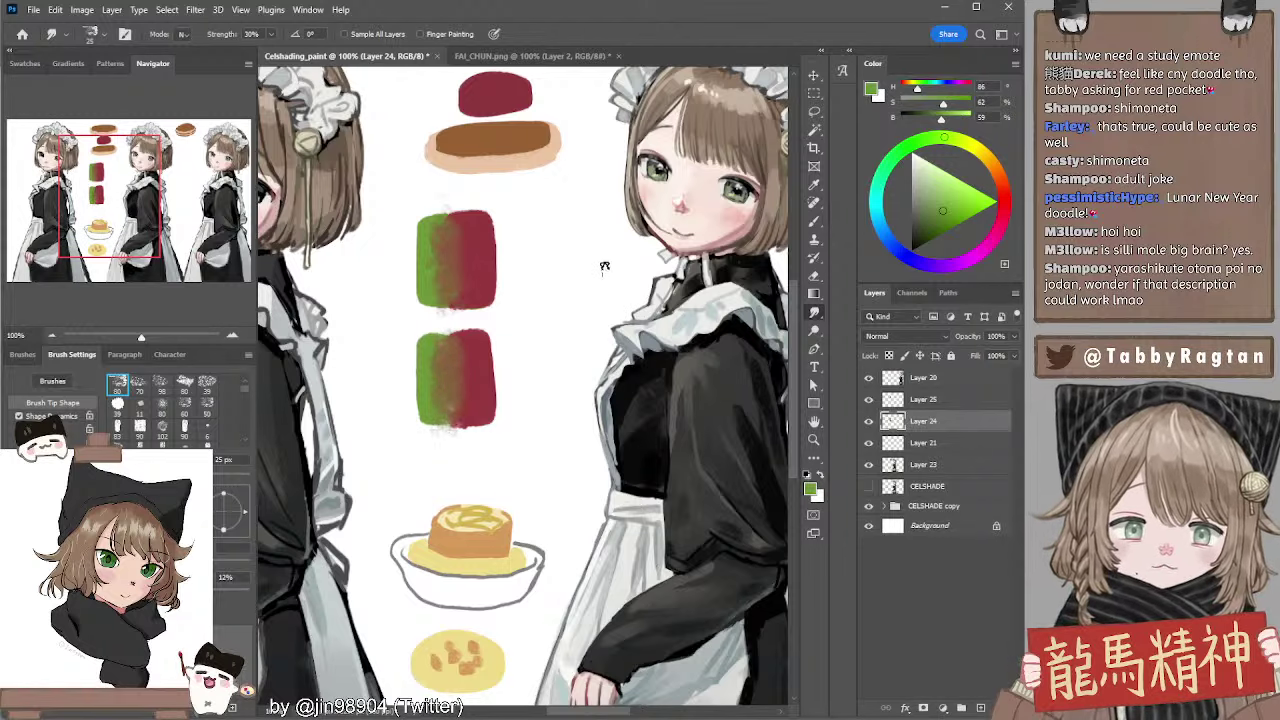
# Compare the blended edges of the two-layer and single-layer block pairs at 200% zoom
pyautogui.scroll(-2, 571, 276)
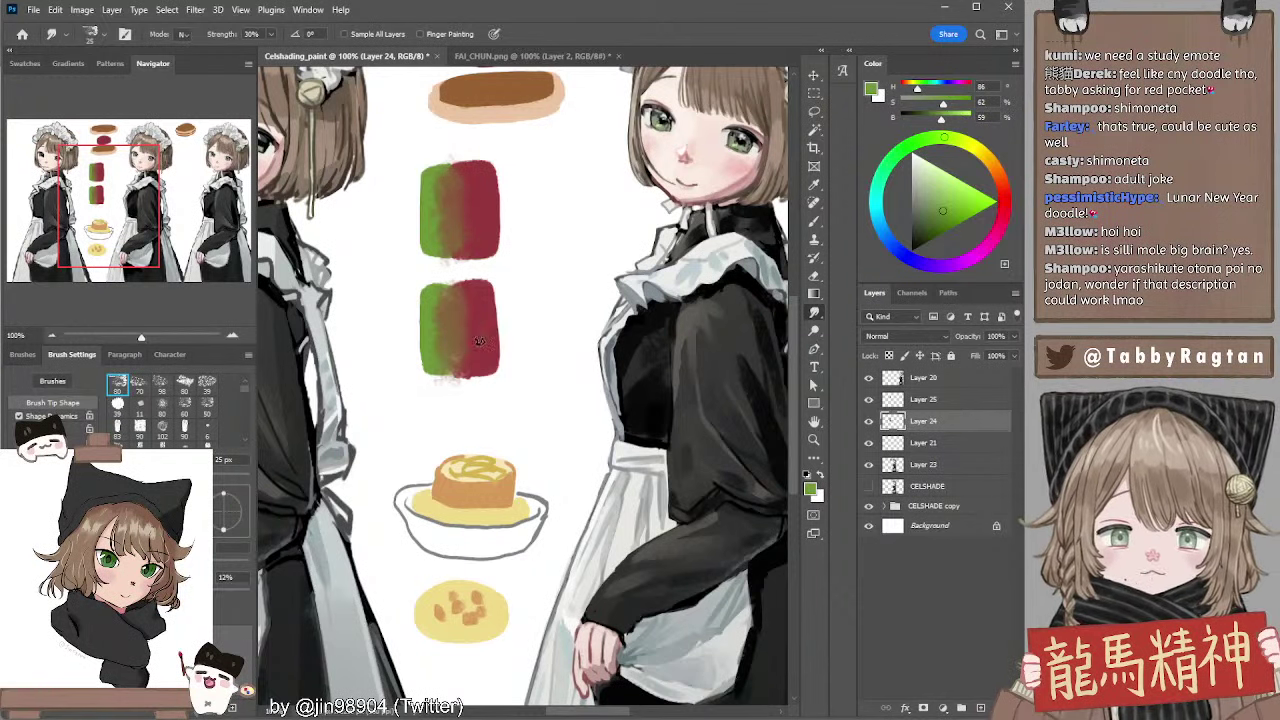
pyautogui.keyDown('ctrl'); pyautogui.click(480, 234); pyautogui.keyUp('ctrl')
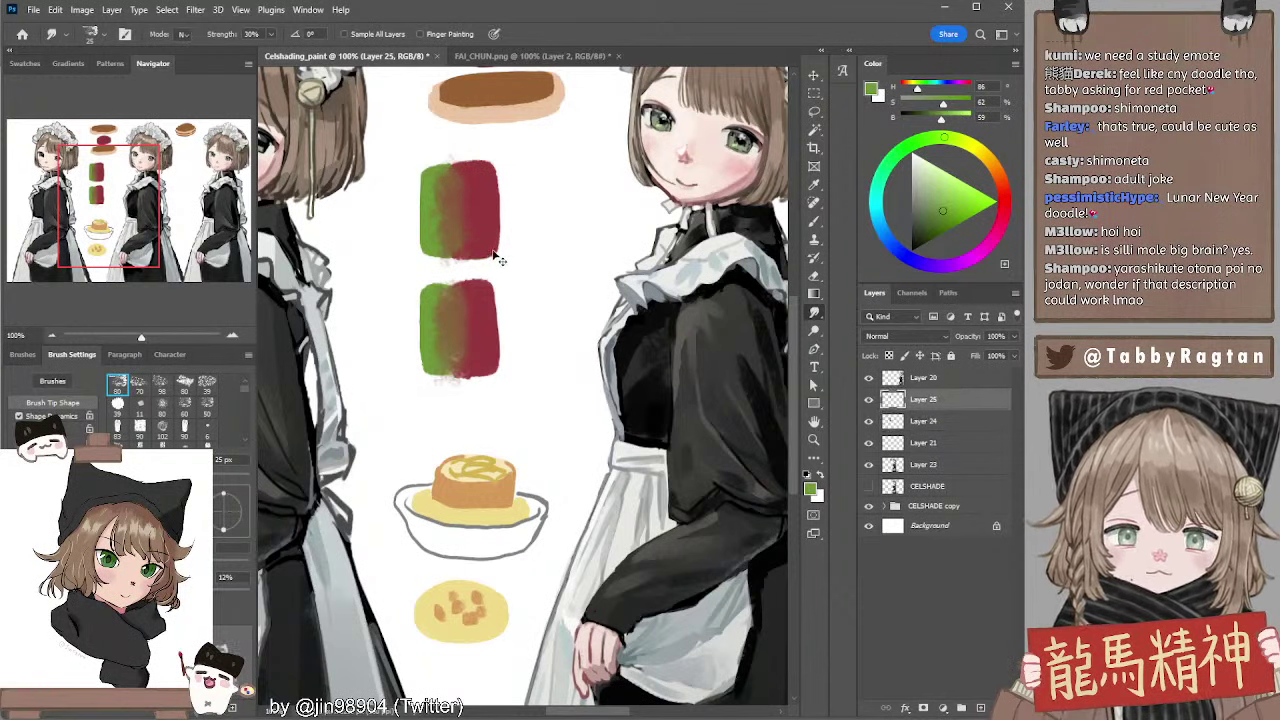
pyautogui.hotkey('ctrl', '=')
pyautogui.moveTo(414, 254); pyautogui.dragTo(506, 428)
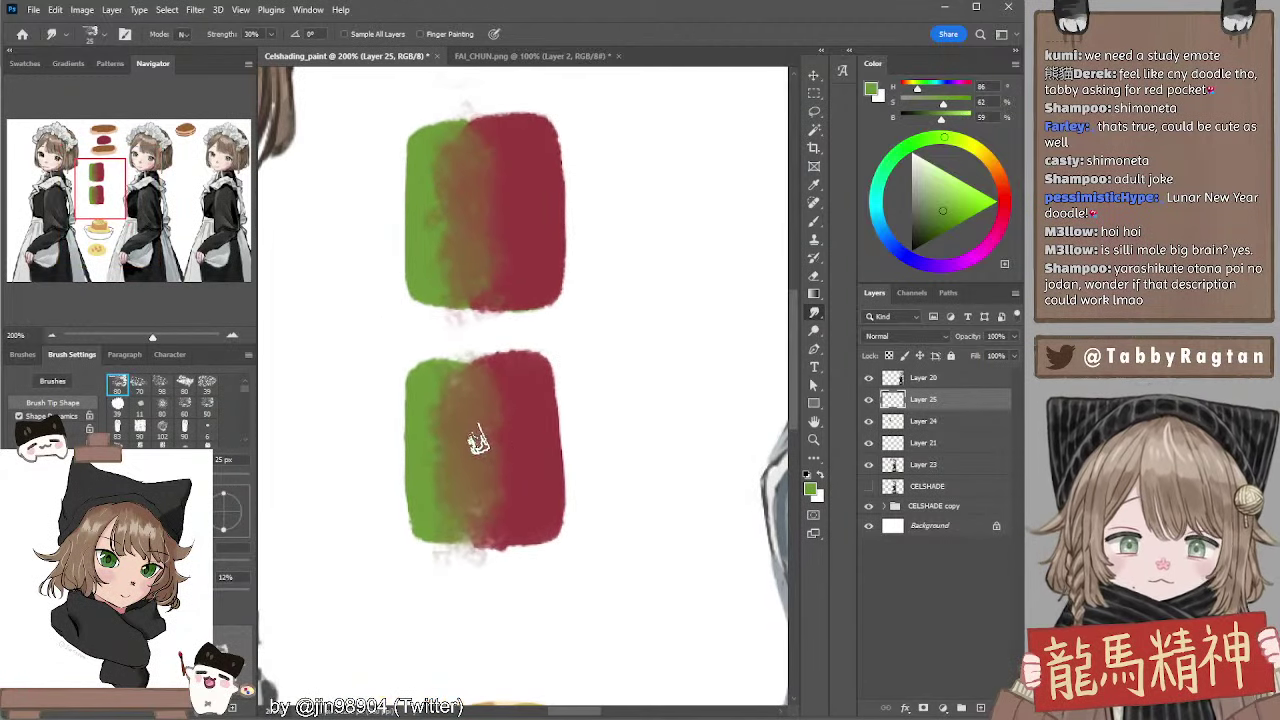
pyautogui.hotkey('alt', '[')
pyautogui.moveTo(528, 386); pyautogui.dragTo(512, 354)
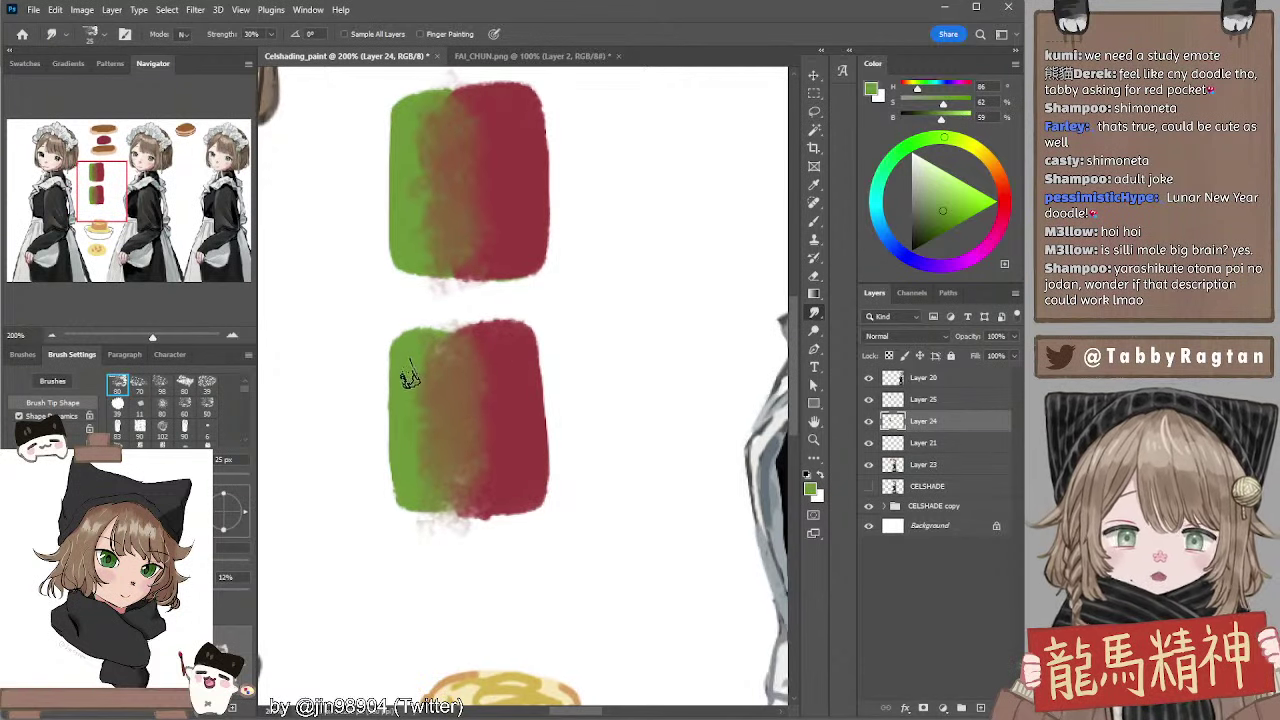
# Try a sampled green stroke at 50 px over the lower pair's blended edge, undo it and reduce the brush to 45 px
pyautogui.press('b')
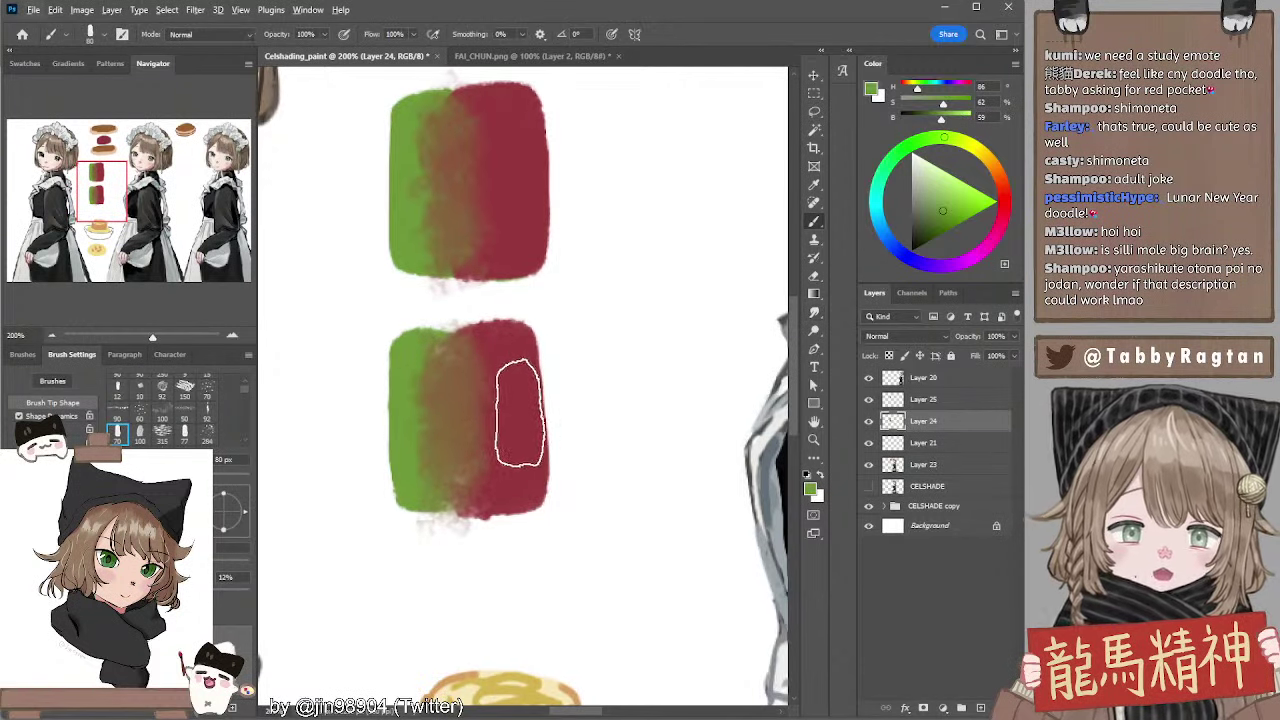
pyautogui.keyDown('alt'); pyautogui.click(408, 350); pyautogui.keyUp('alt')
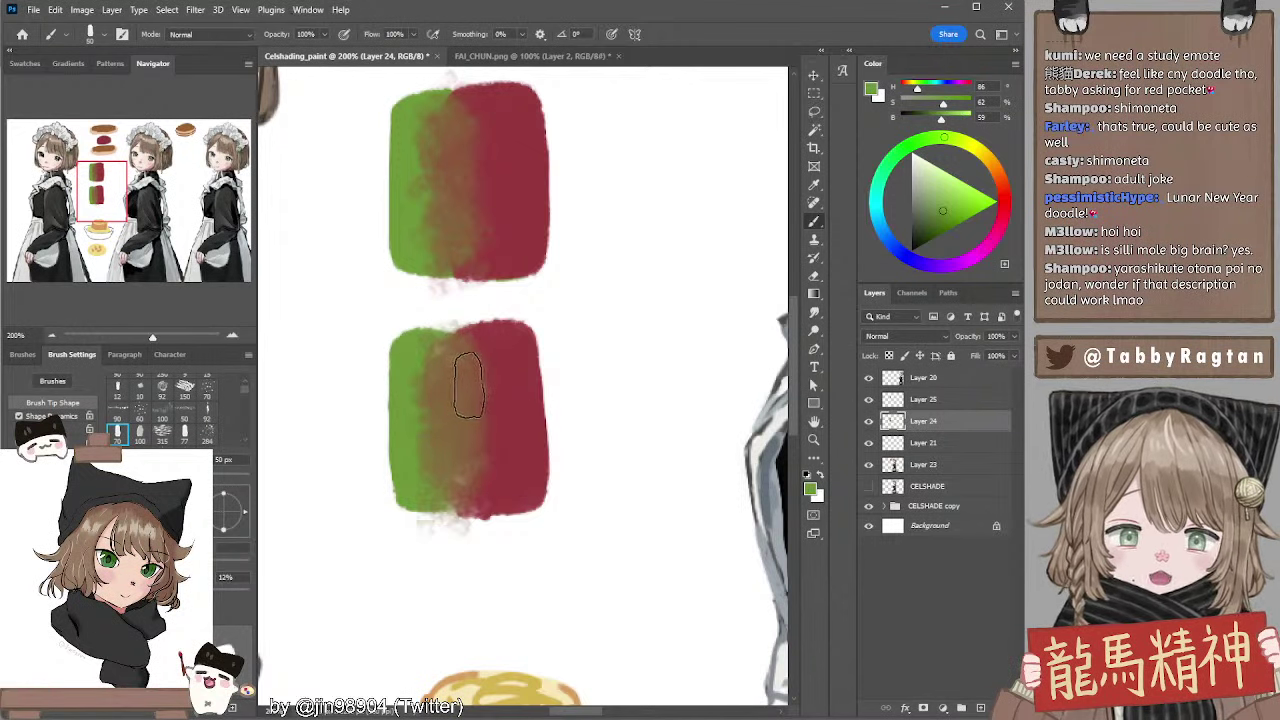
pyautogui.moveTo(468, 392); pyautogui.dragTo(463, 434)
pyautogui.hotkey('ctrl', 'z')
pyautogui.press('[')
pyautogui.press('[')
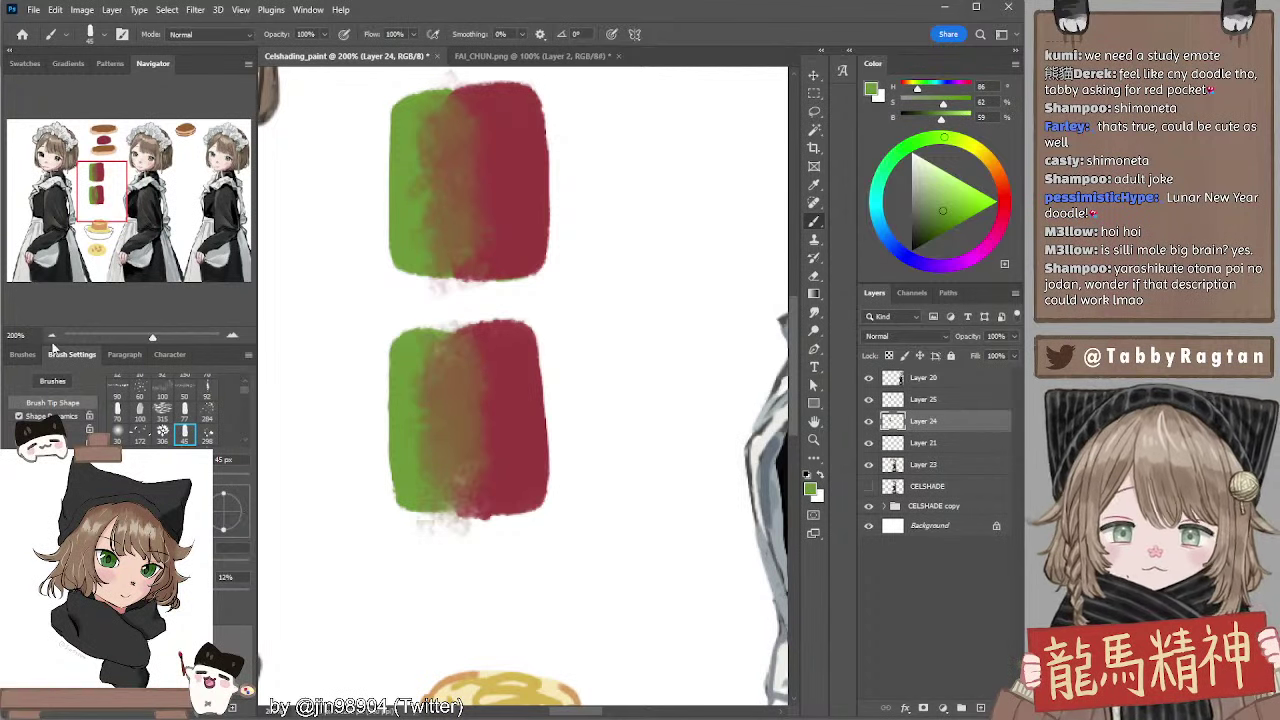
# Make the middle maid's painted layer, Layer 23, active and sample the near-black of her collar
pyautogui.hotkey('ctrl', '-')
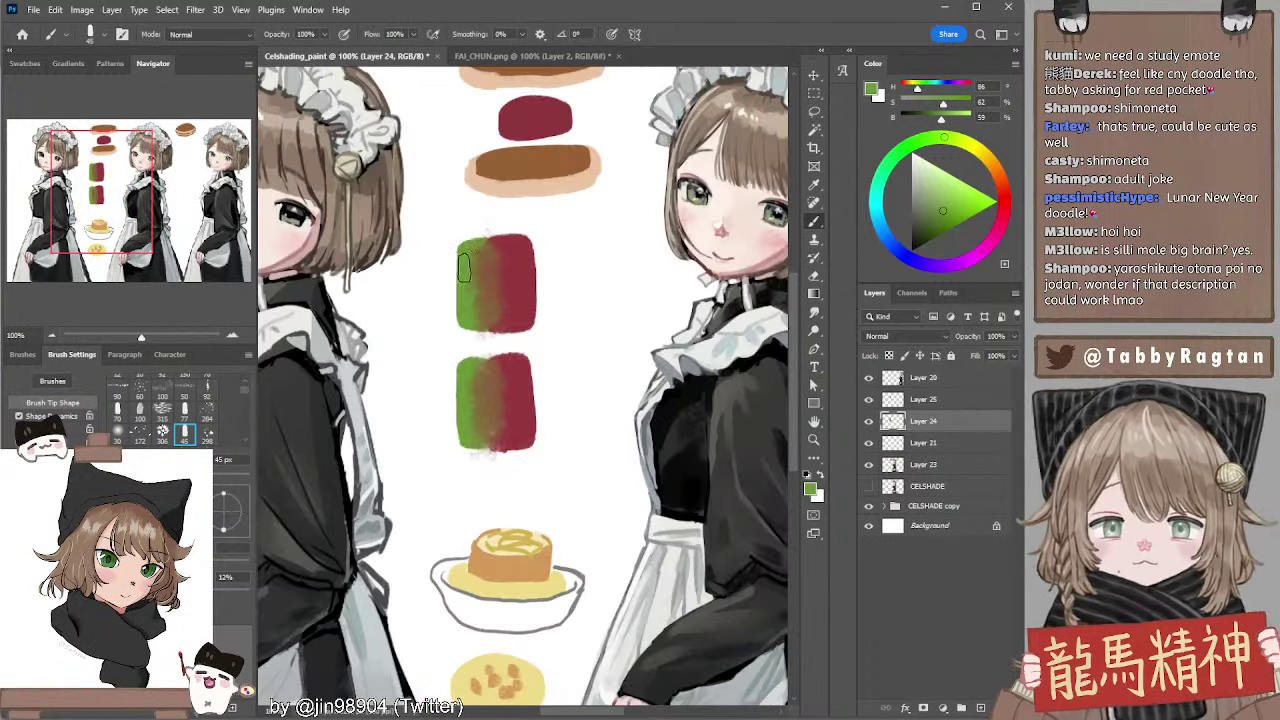
pyautogui.keyDown('ctrl'); pyautogui.click(519, 259); pyautogui.keyUp('ctrl')
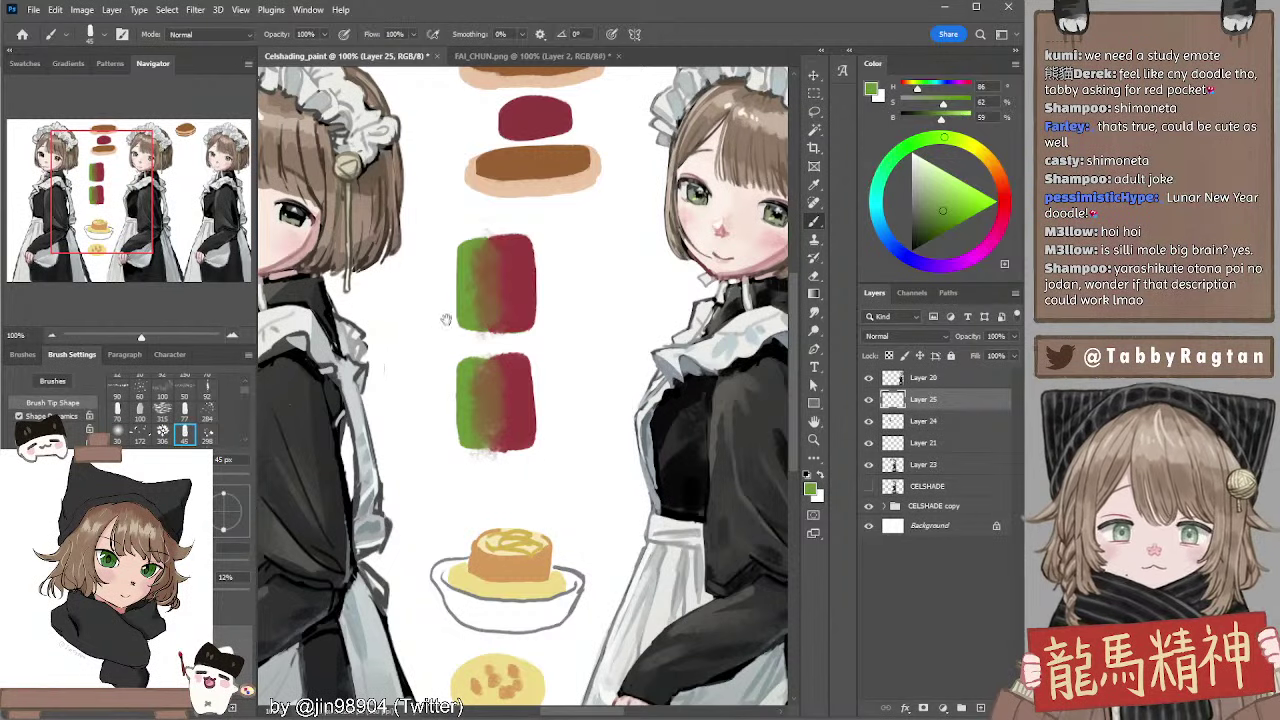
pyautogui.moveTo(447, 319); pyautogui.dragTo(345, 292)
pyautogui.moveTo(469, 289)
pyautogui.mouseDown()
pyautogui.moveTo(443, 323)
pyautogui.moveTo(488, 277)
pyautogui.mouseUp()
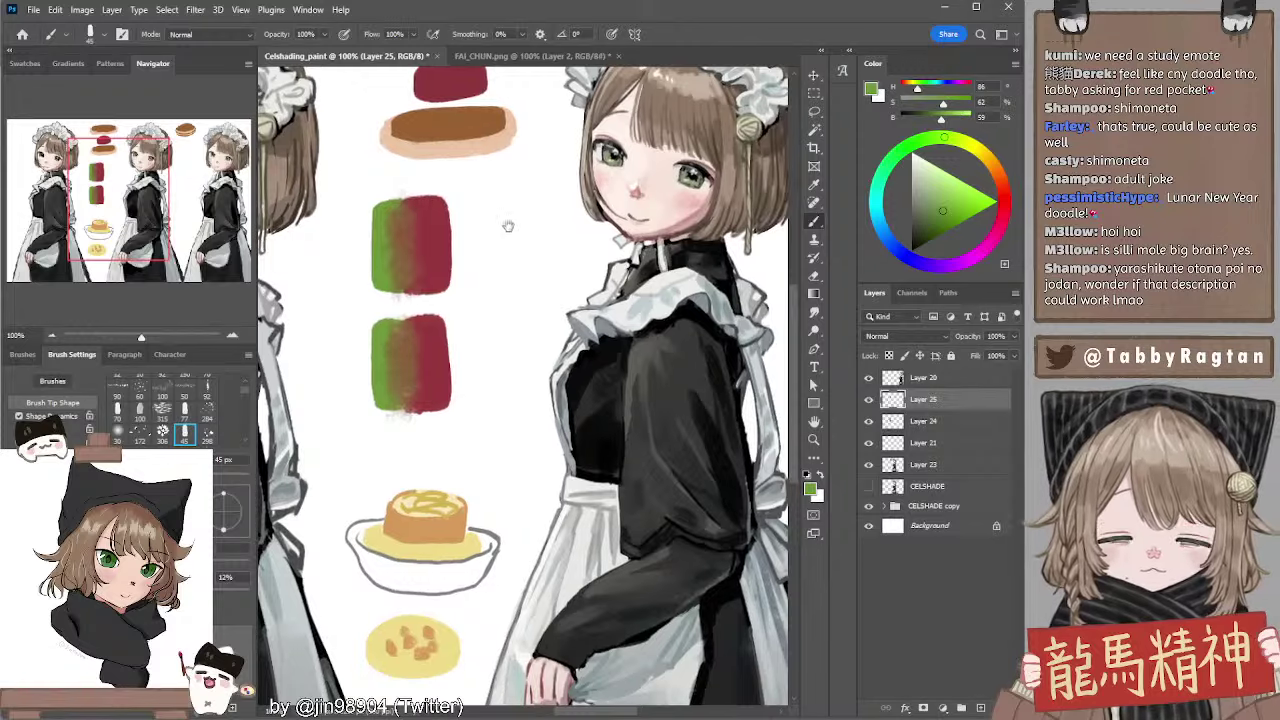
pyautogui.moveTo(509, 223); pyautogui.dragTo(493, 350)
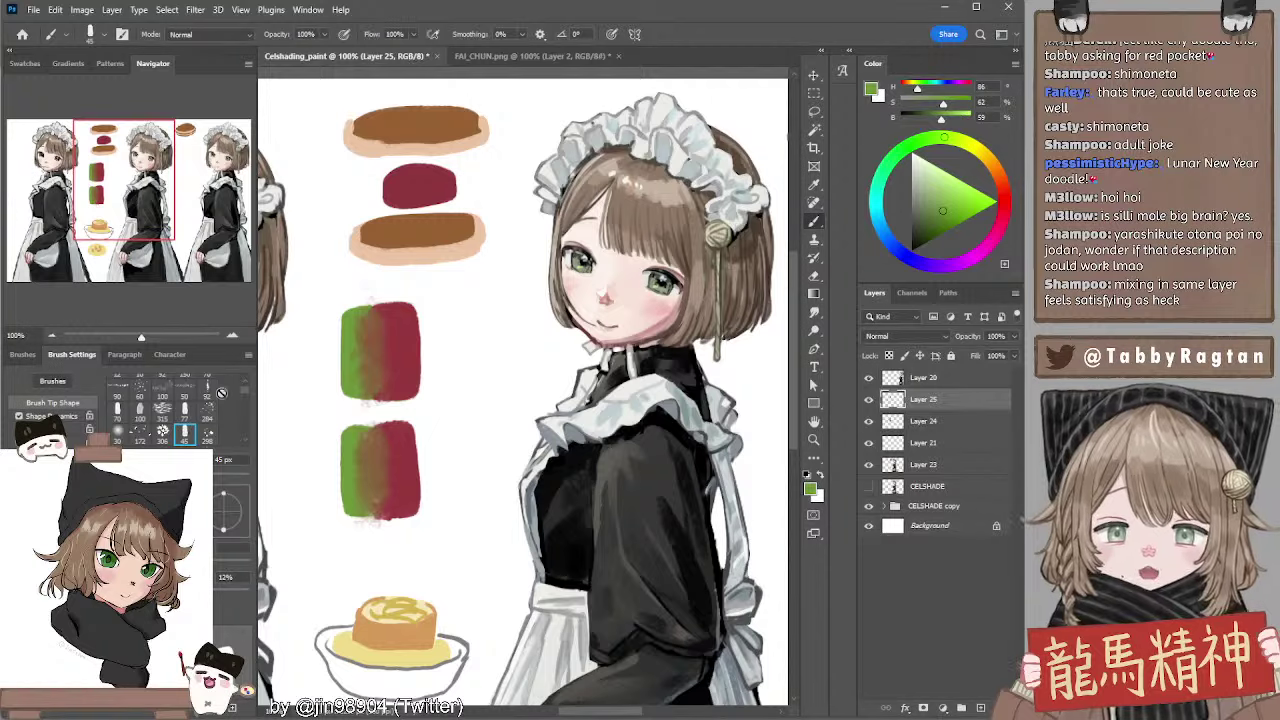
pyautogui.click(55, 335)
pyautogui.moveTo(520, 185); pyautogui.dragTo(431, 186)
pyautogui.keyDown('ctrl'); pyautogui.click(508, 306); pyautogui.keyUp('ctrl')
pyautogui.keyDown('alt'); pyautogui.click(509, 285); pyautogui.keyUp('alt')
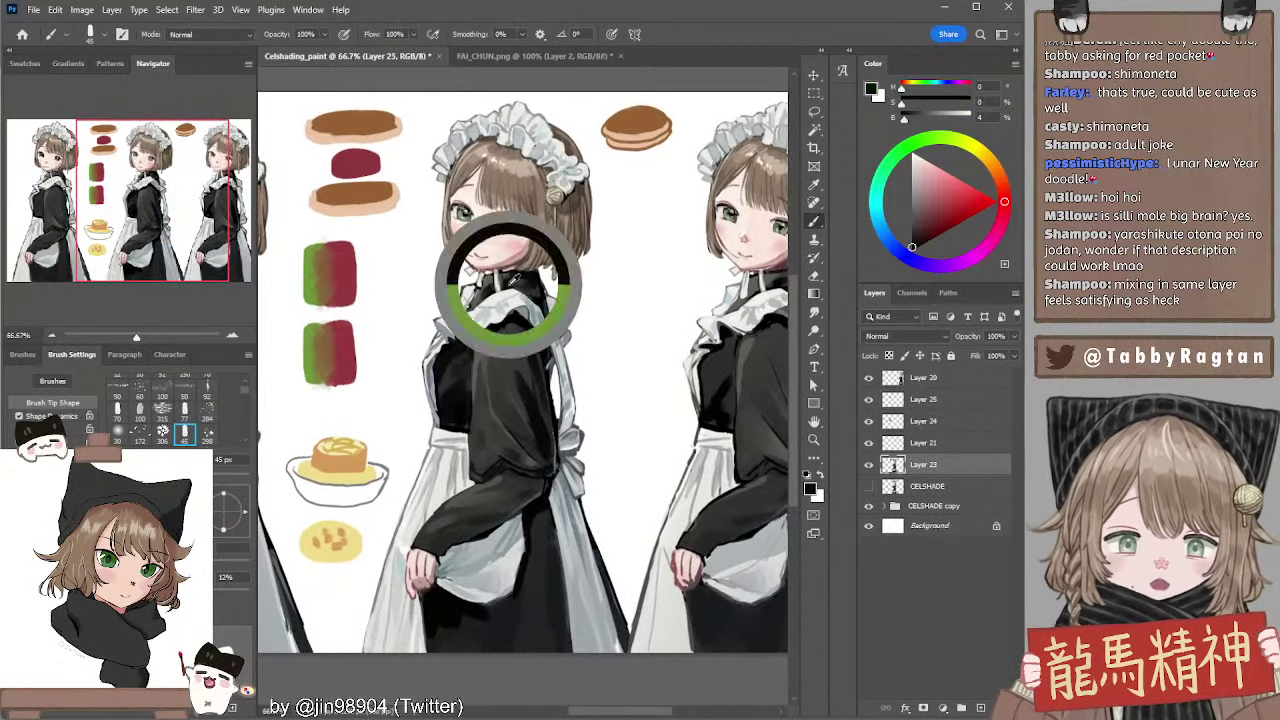
# Resample the near-black of the middle maid's collar with the 70 px brush preset and reduce its size to 10 px
pyautogui.press('[')
pyautogui.press('[')
pyautogui.press('[')
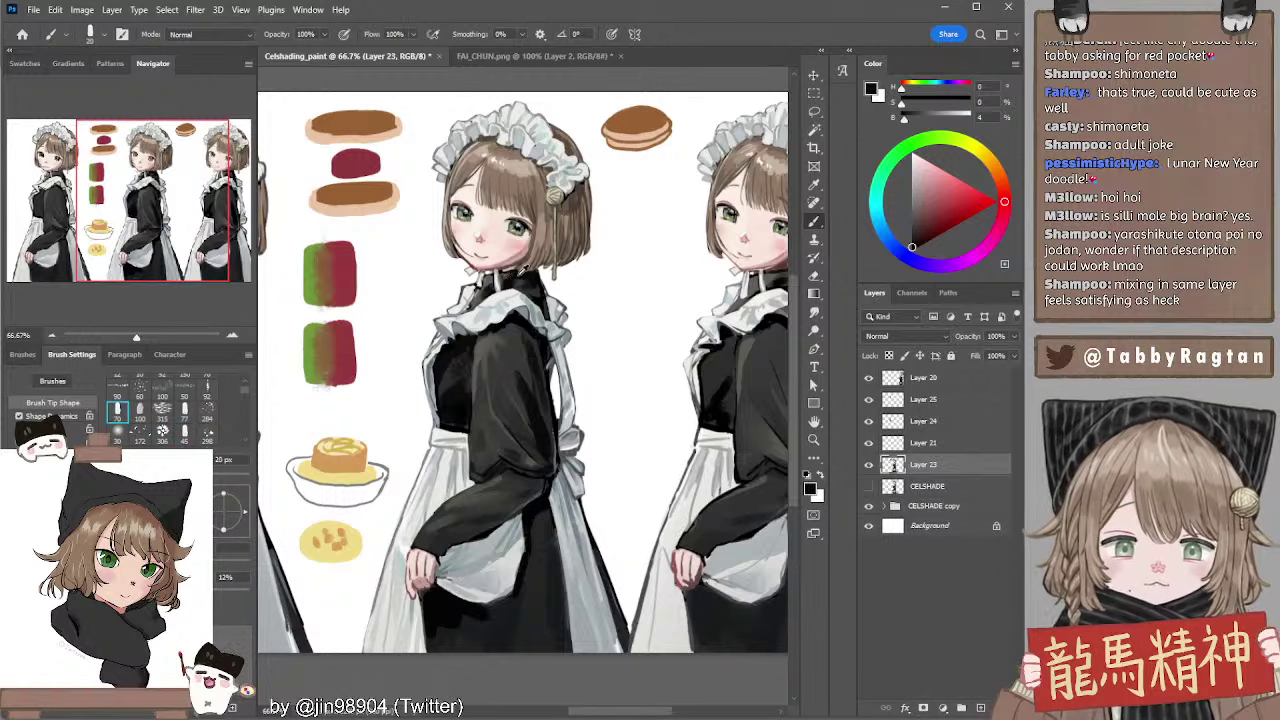
pyautogui.keyDown('alt'); pyautogui.click(517, 276); pyautogui.keyUp('alt')
pyautogui.press('[')
pyautogui.press('[')
pyautogui.press('[')
pyautogui.press('[')
pyautogui.press('[')
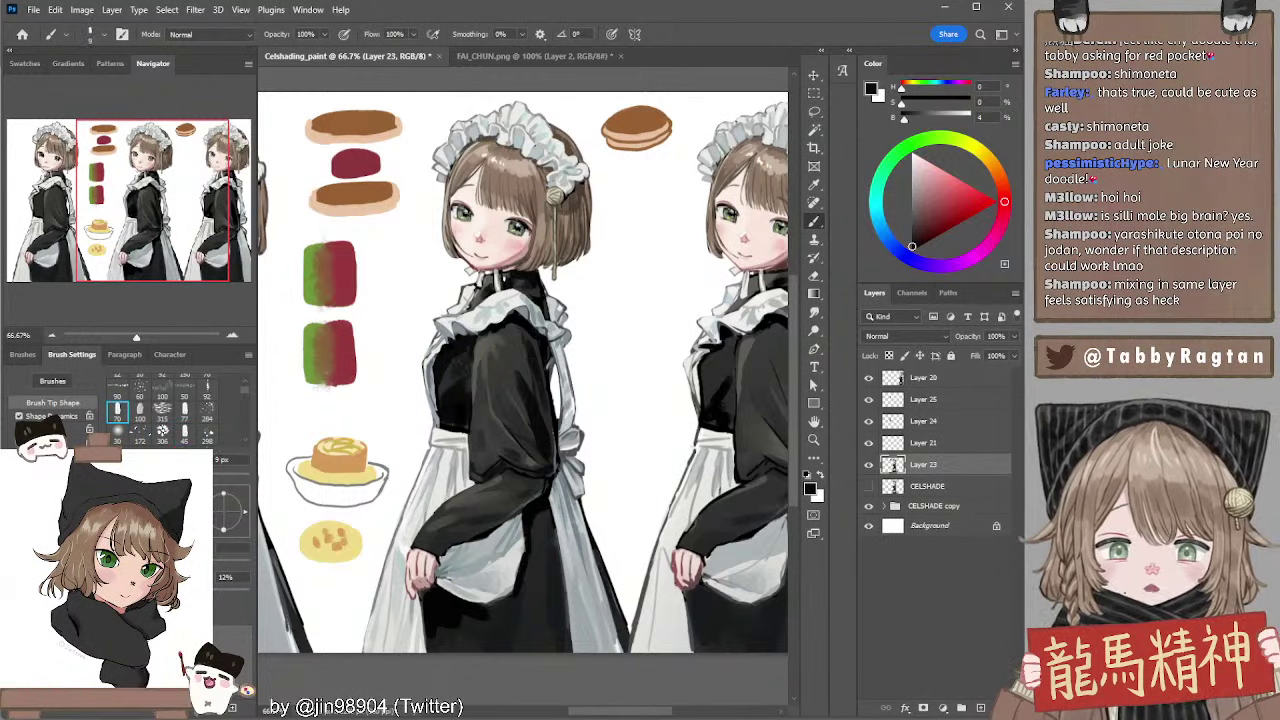
pyautogui.press(']')
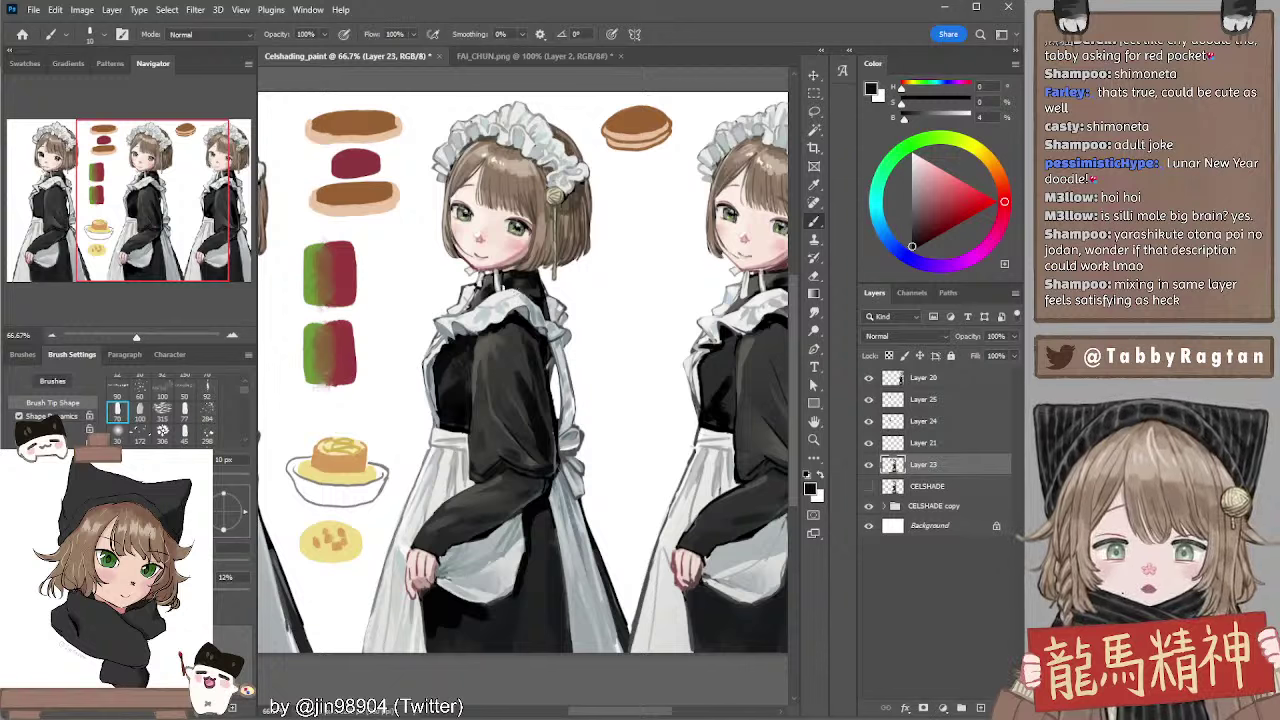
pyautogui.press(']')
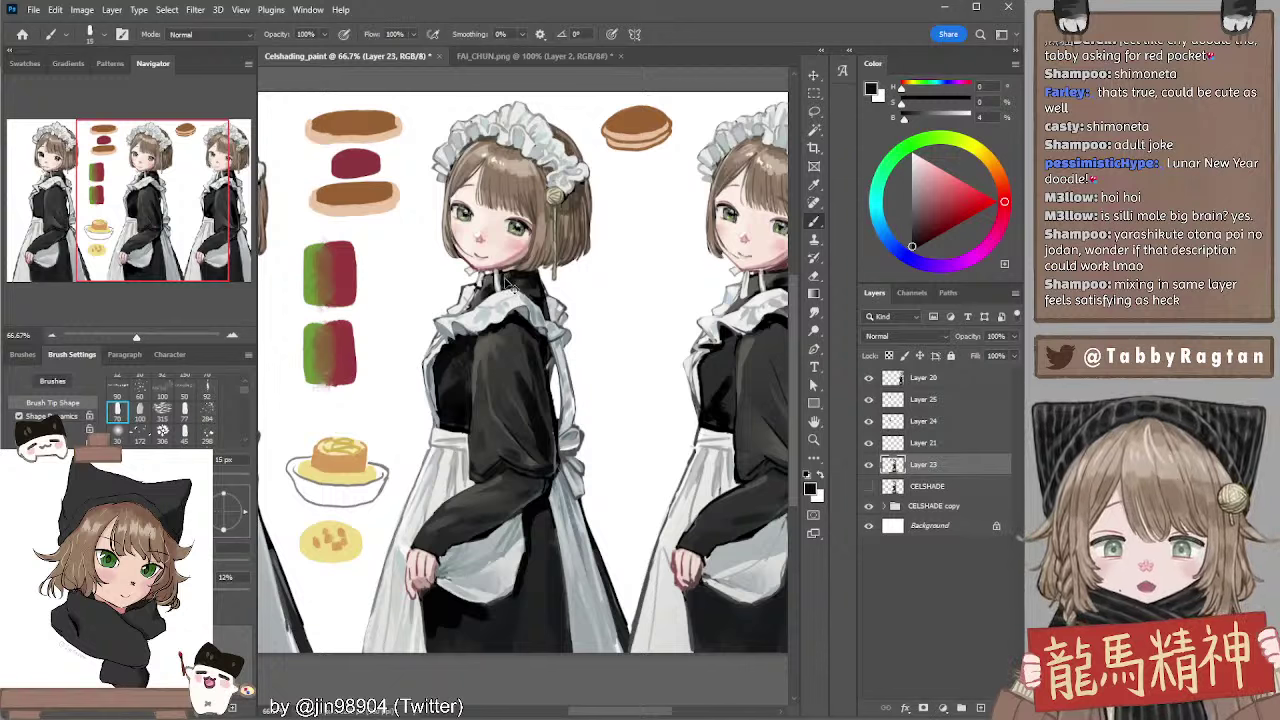
pyautogui.press('[')
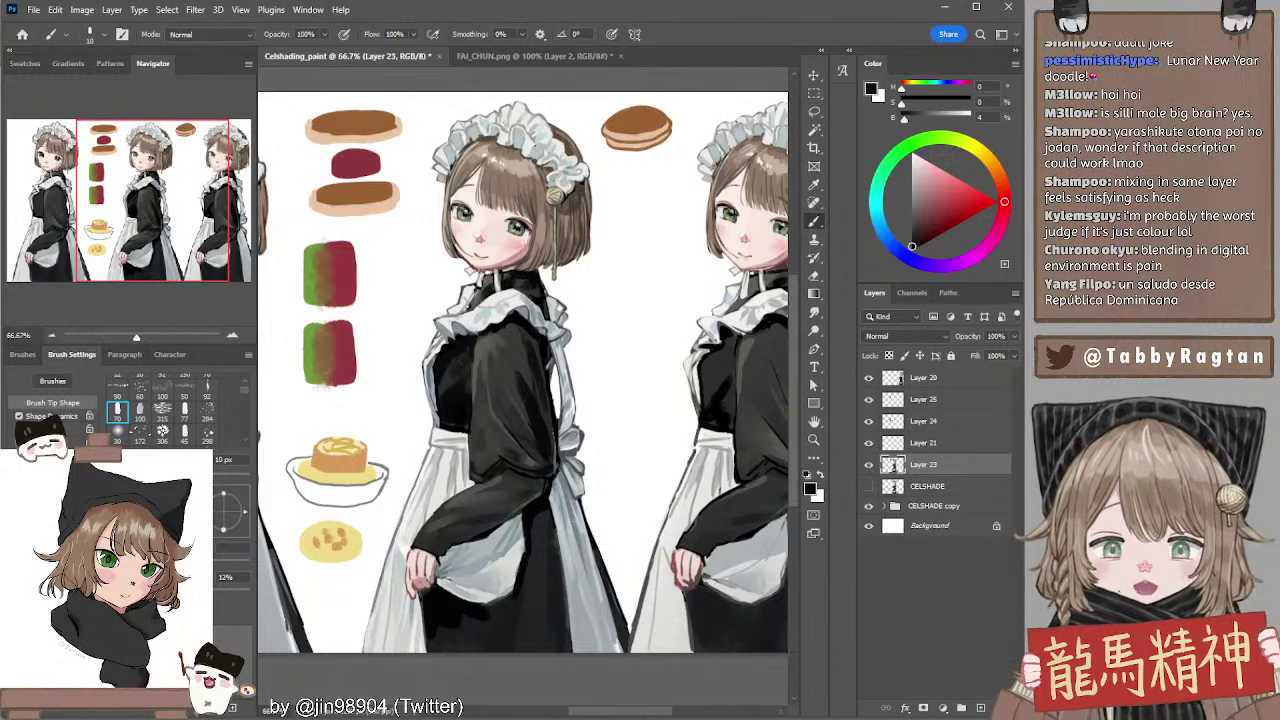
# Sample the off-white of the ribbon at the middle maid's neck and reduce the brush to 9 px
pyautogui.keyDown('alt'); pyautogui.click(481, 281); pyautogui.keyUp('alt')
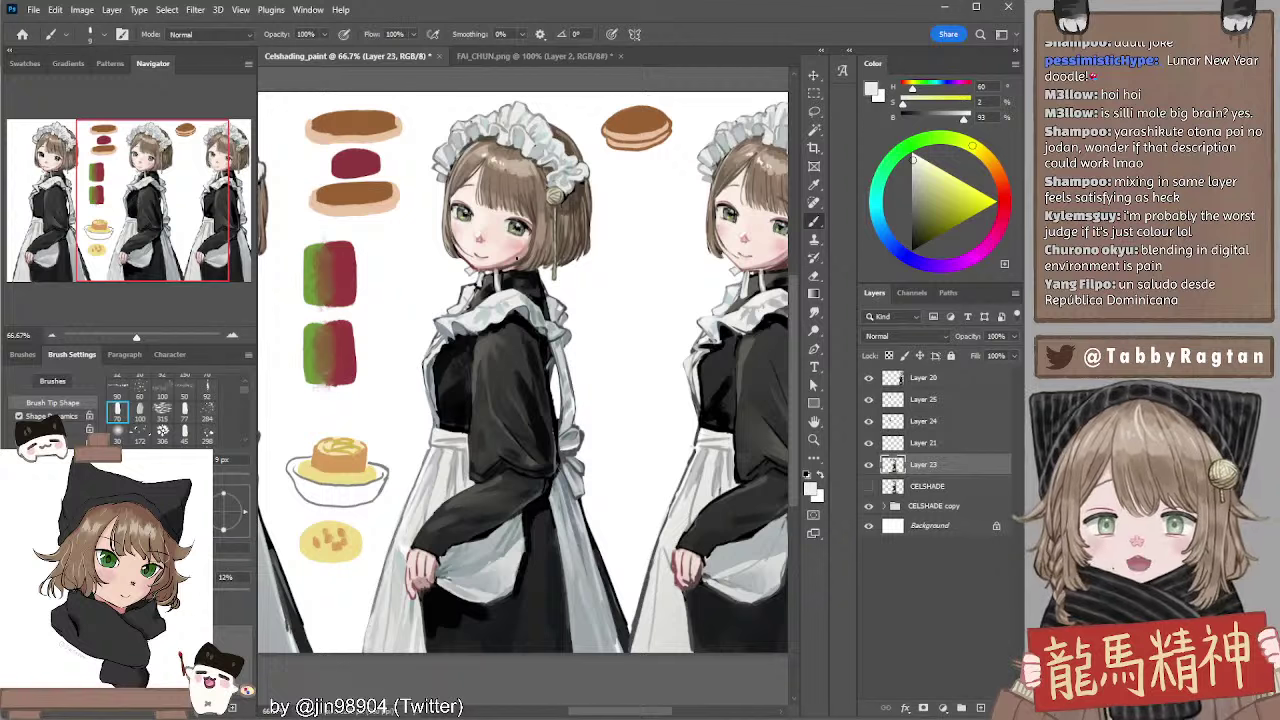
pyautogui.moveTo(411, 225); pyautogui.dragTo(408, 238)
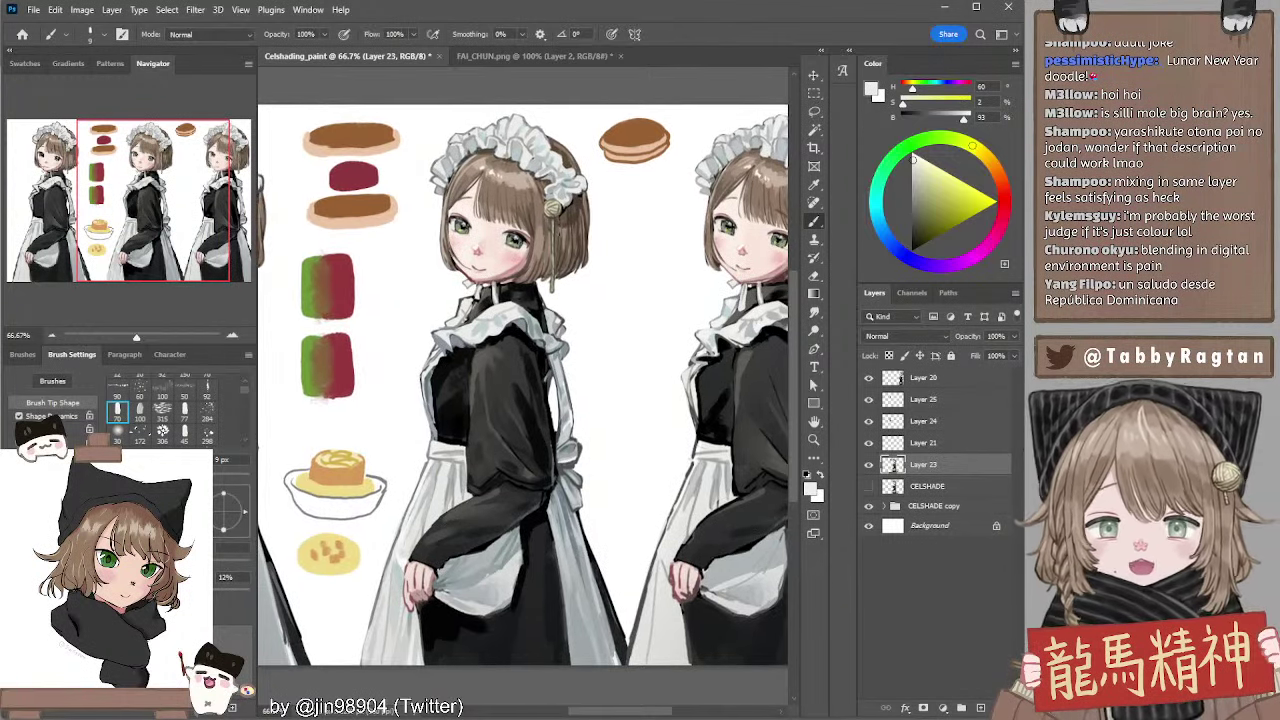
pyautogui.moveTo(568, 237); pyautogui.dragTo(530, 184)
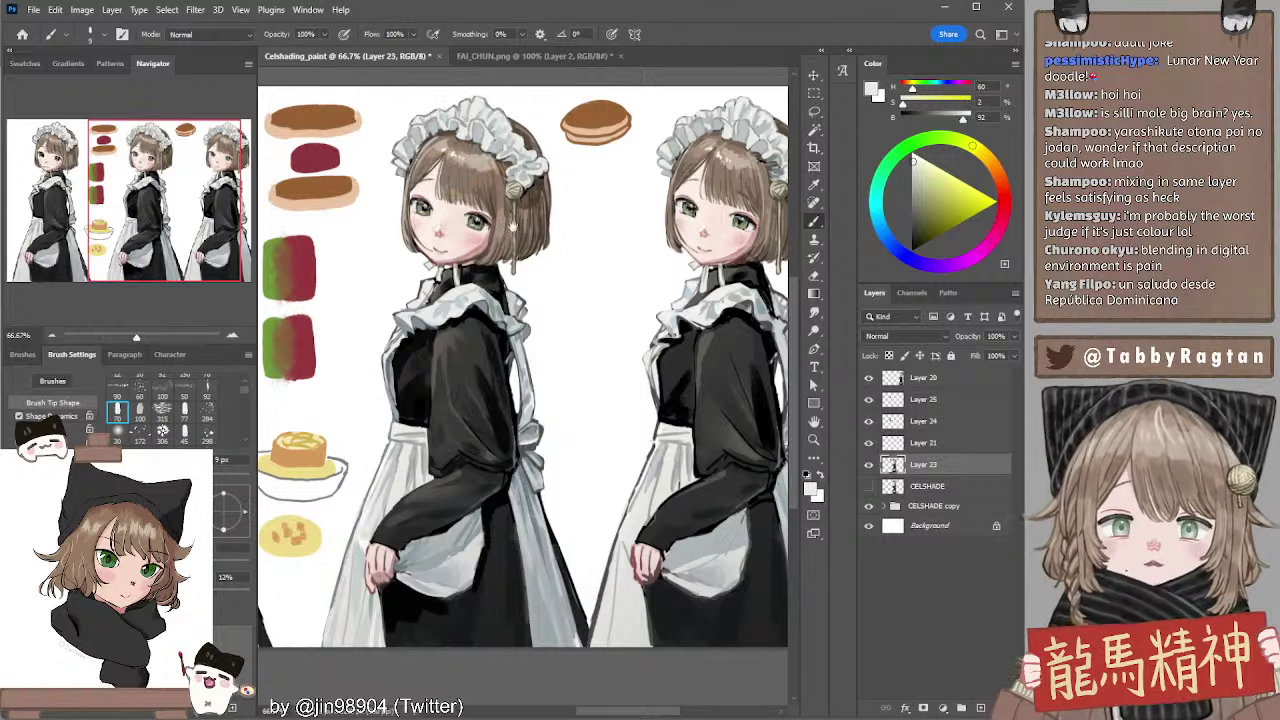
# Sample the blue-grey shade from the frill of the middle maid's headdress and reduce the brush to 8 px
pyautogui.moveTo(508, 264); pyautogui.dragTo(517, 243)
pyautogui.keyDown('alt'); pyautogui.click(540, 142); pyautogui.keyUp('alt')
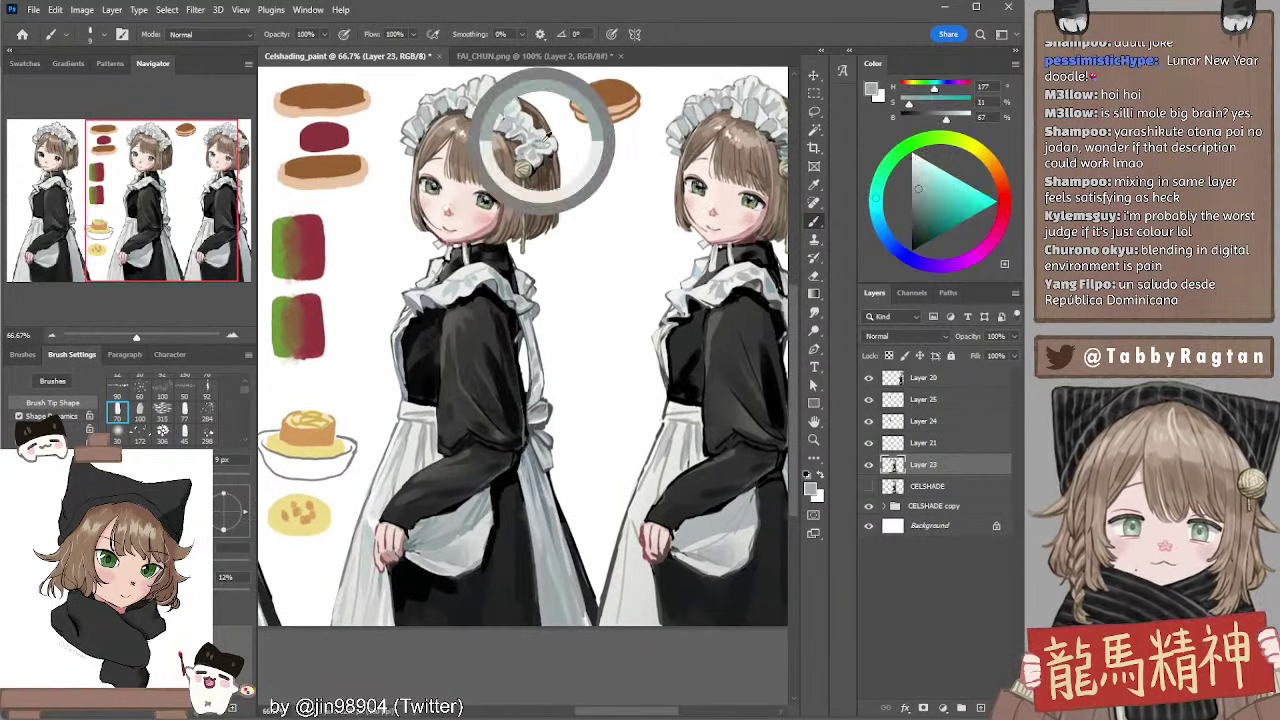
pyautogui.keyDown('alt'); pyautogui.click(540, 143); pyautogui.keyUp('alt')
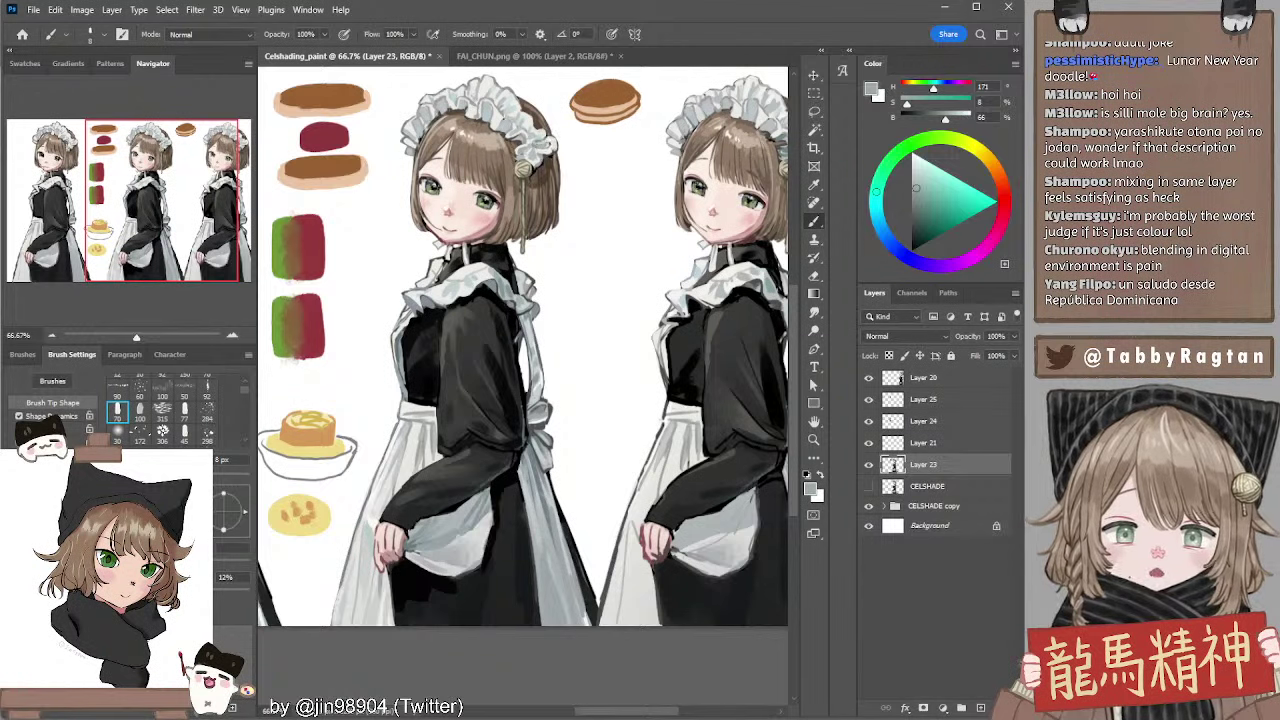
# Sample the pale blue-grey of the maid's ruffled headdress as the paint colour and set the brush to 15 px
pyautogui.press(']')
pyautogui.press(']')
pyautogui.press(']')
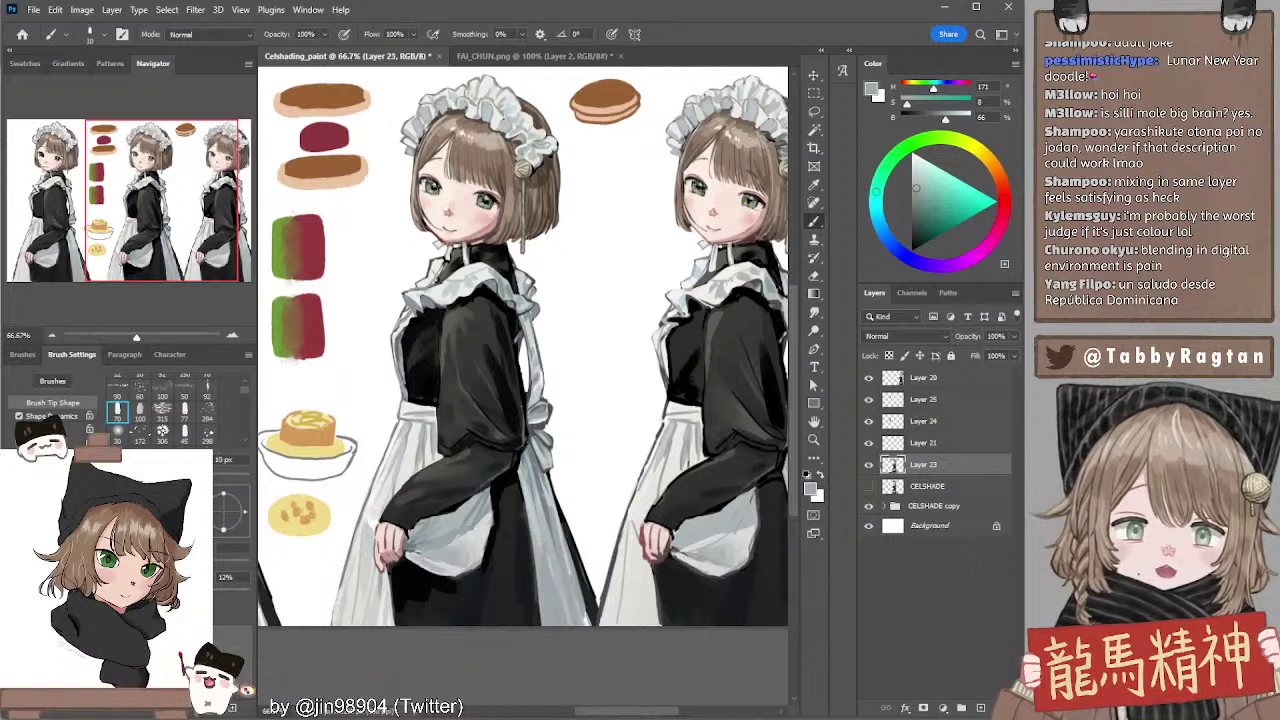
pyautogui.keyDown('alt'); pyautogui.click(524, 115); pyautogui.keyUp('alt')
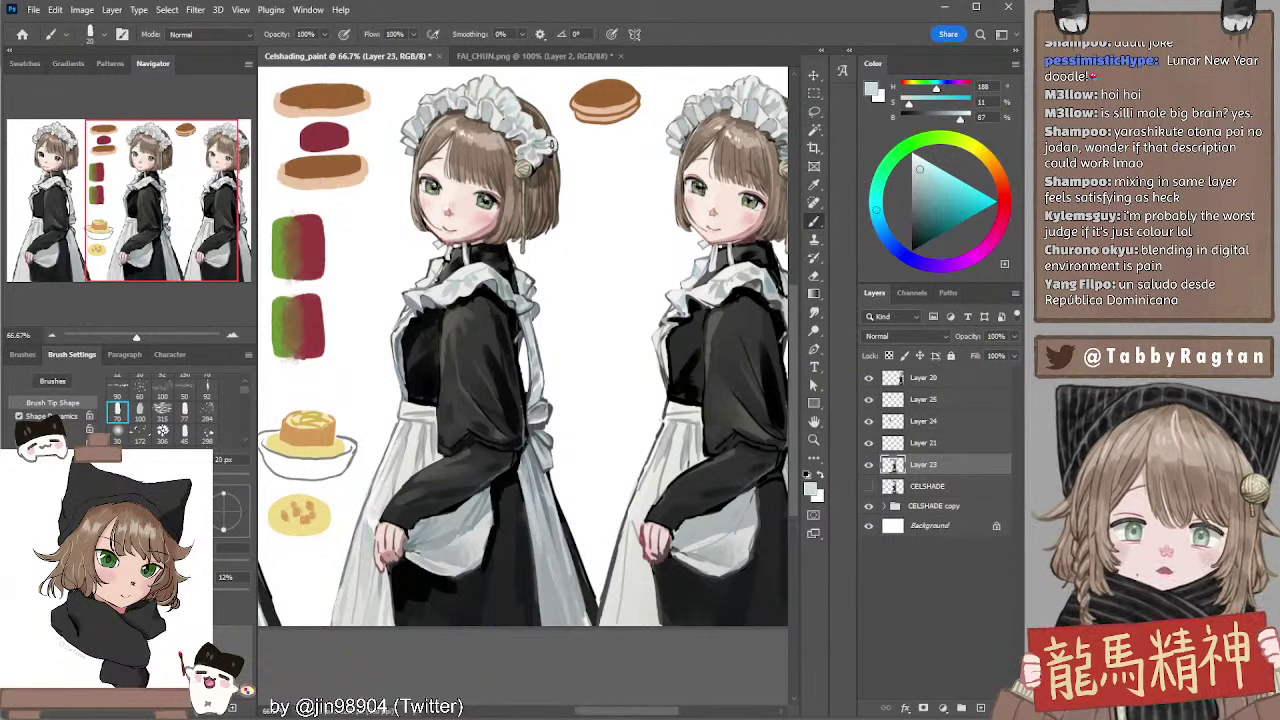
pyautogui.press('[')
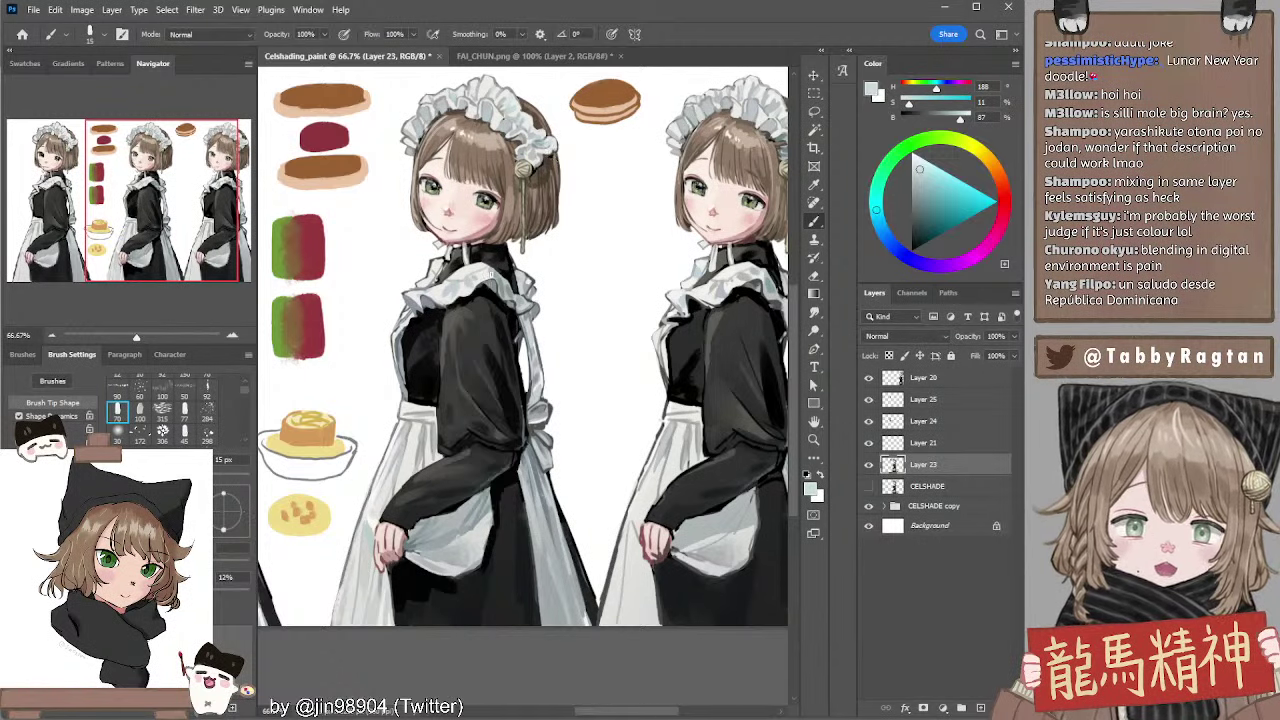
pyautogui.moveTo(461, 282); pyautogui.dragTo(460, 285)
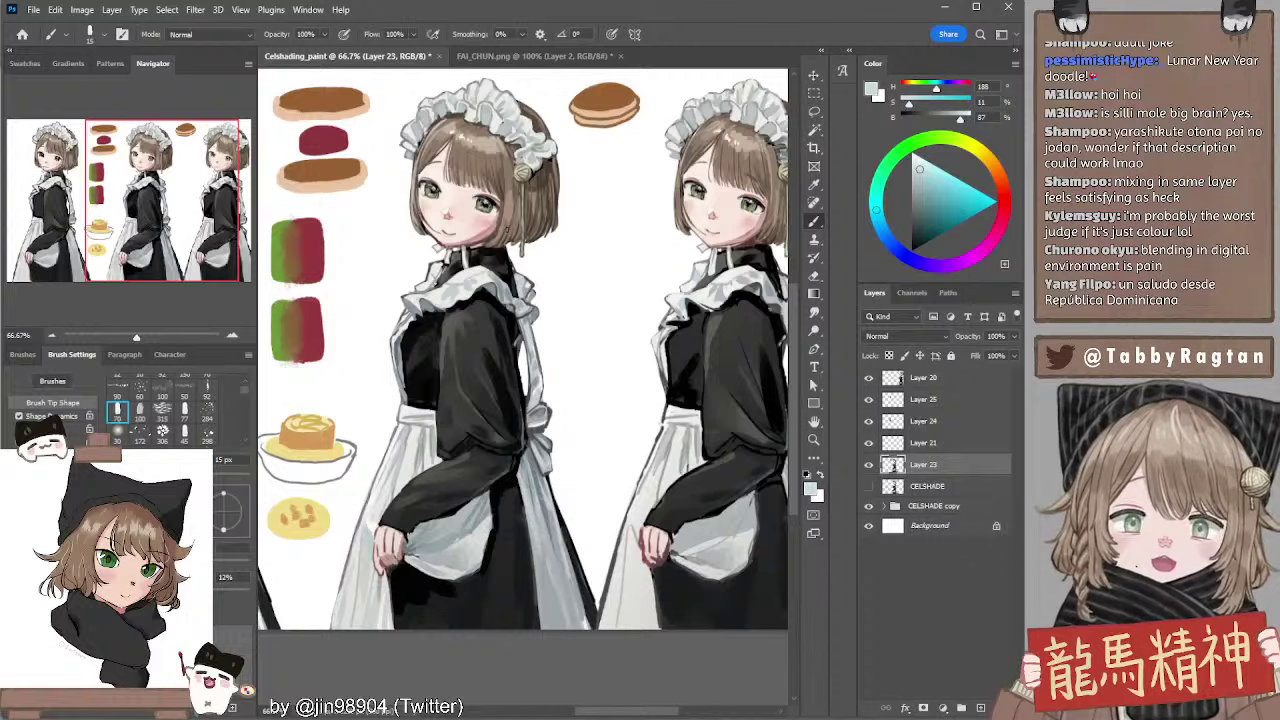
pyautogui.moveTo(537, 263)
pyautogui.mouseDown()
pyautogui.moveTo(525, 289)
pyautogui.moveTo(529, 255)
pyautogui.mouseUp()
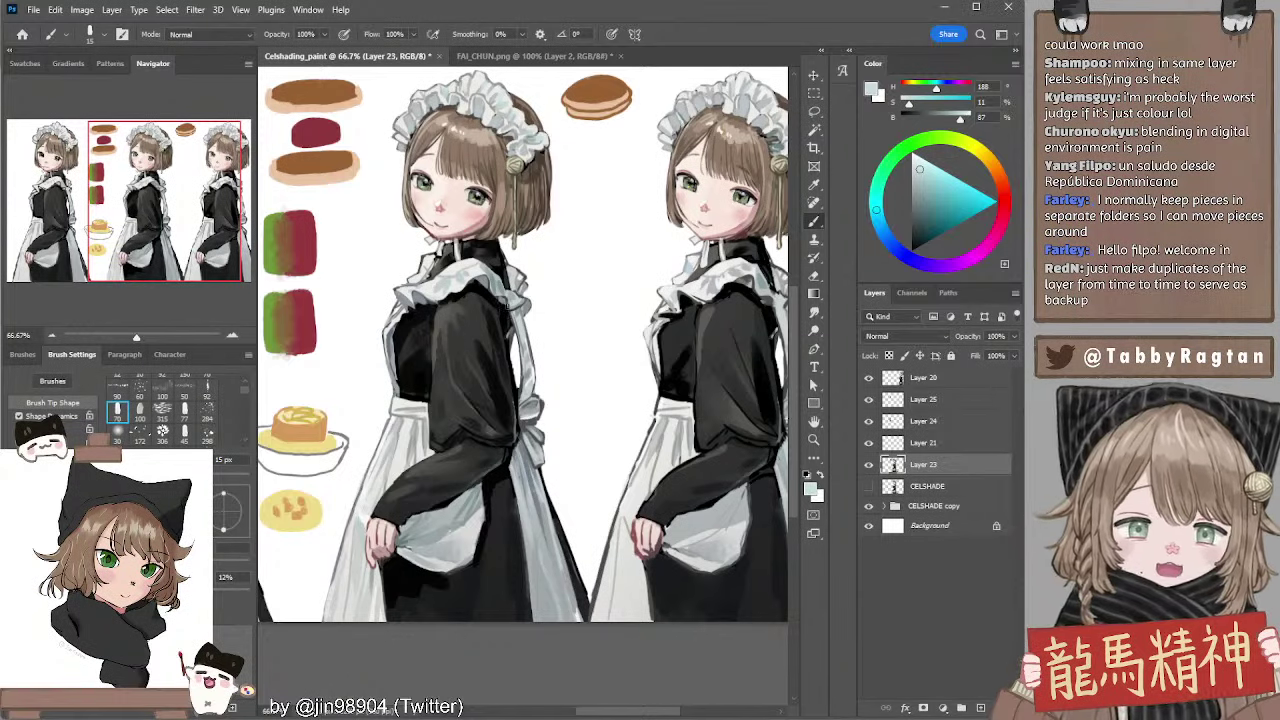
pyautogui.moveTo(540, 267); pyautogui.dragTo(522, 347)
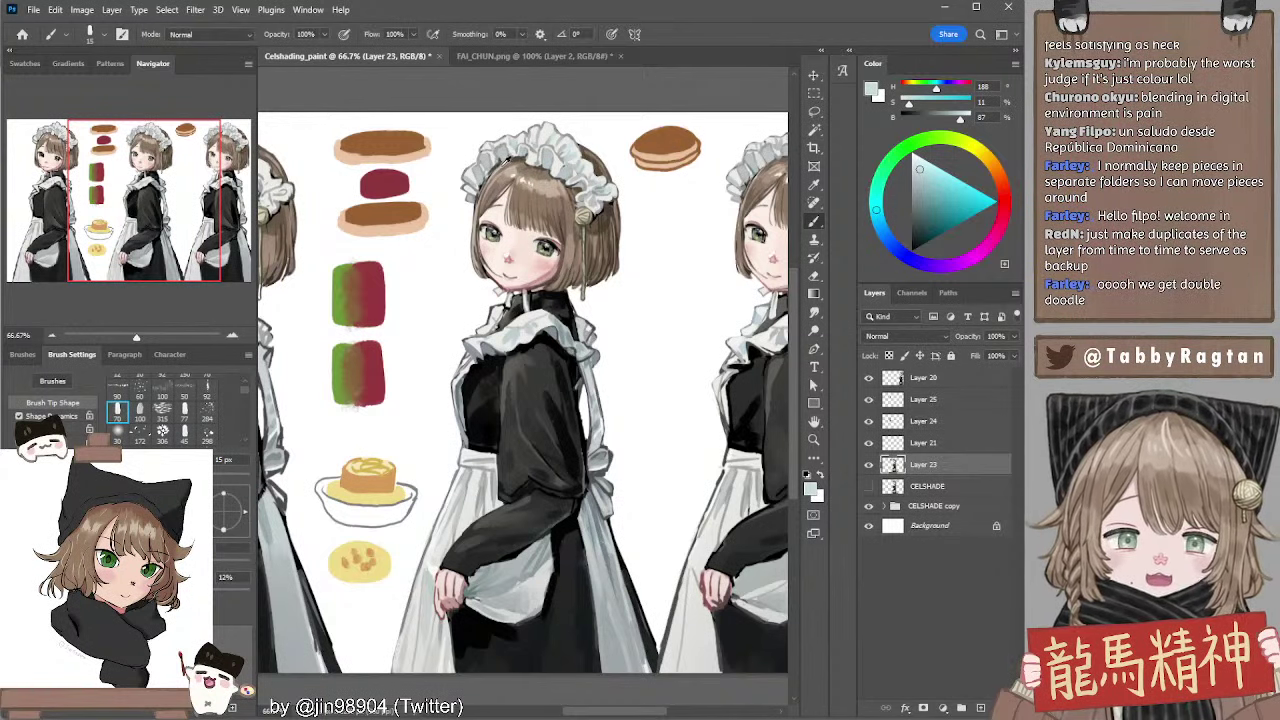
pyautogui.keyDown('alt'); pyautogui.click(508, 156); pyautogui.keyUp('alt')
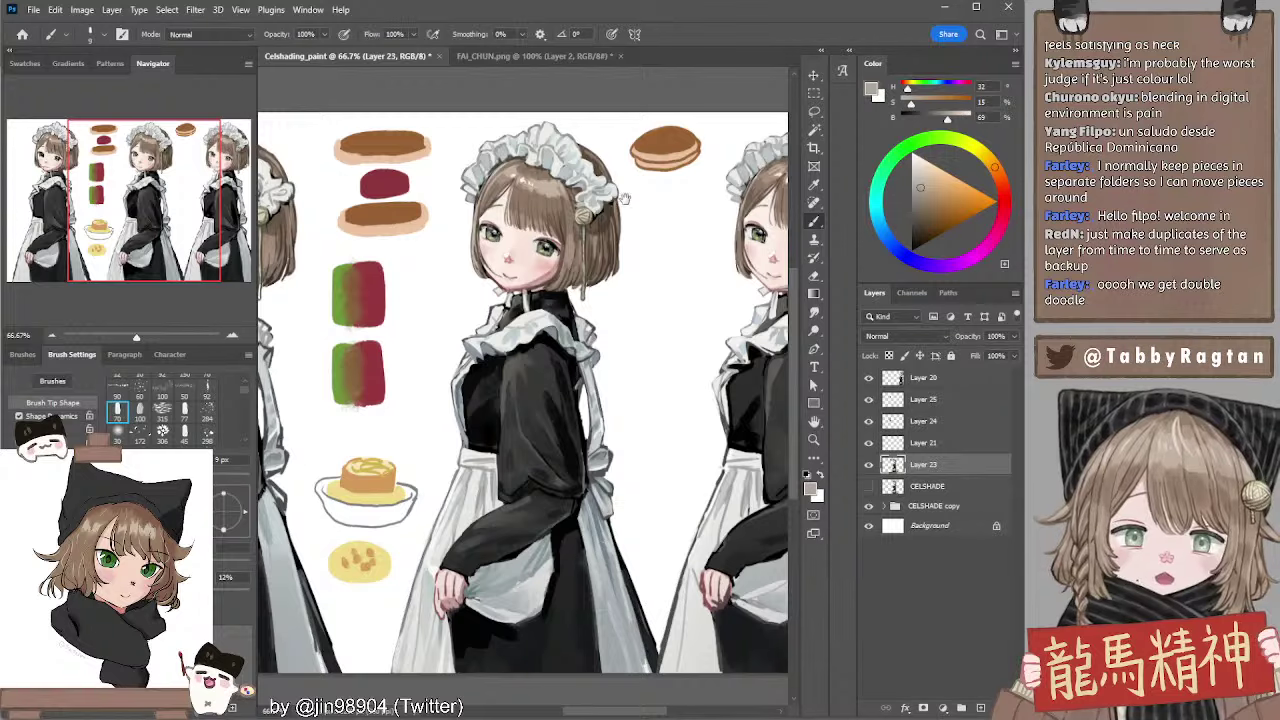
pyautogui.moveTo(625, 217); pyautogui.dragTo(626, 180)
pyautogui.moveTo(484, 162); pyautogui.dragTo(656, 179)
pyautogui.moveTo(780, 210); pyautogui.dragTo(662, 183)
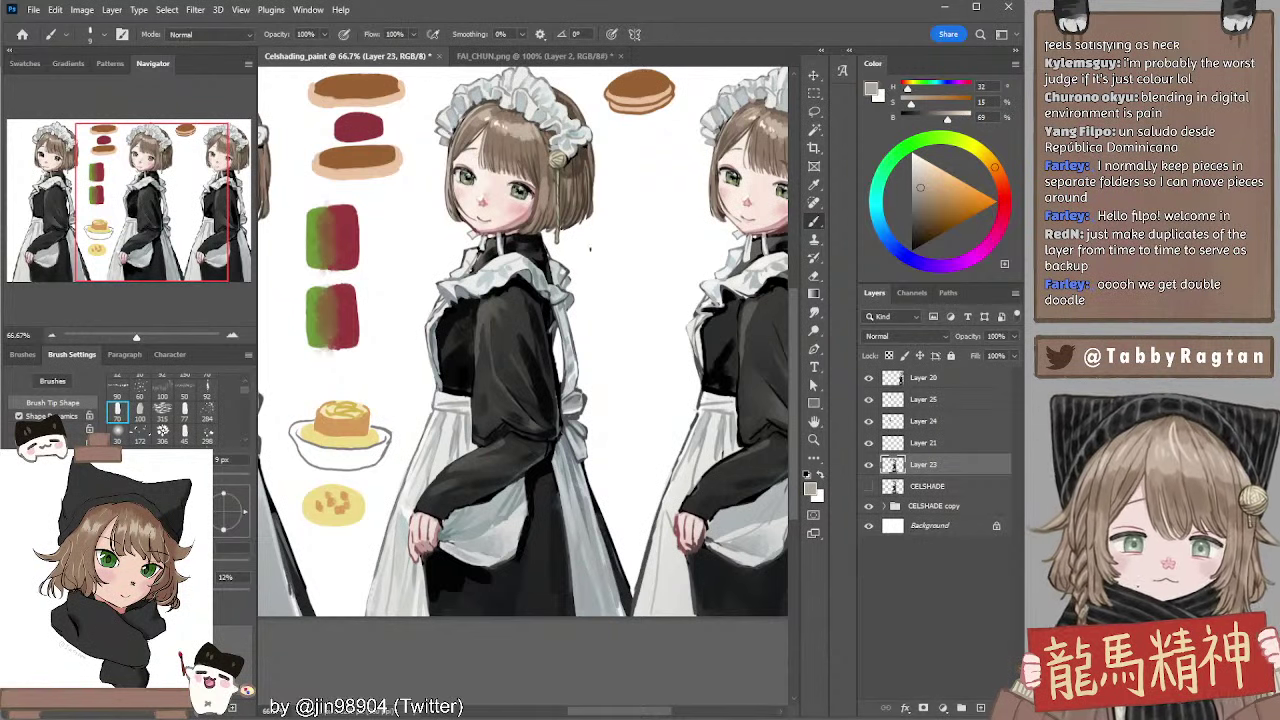
pyautogui.click(520, 56)
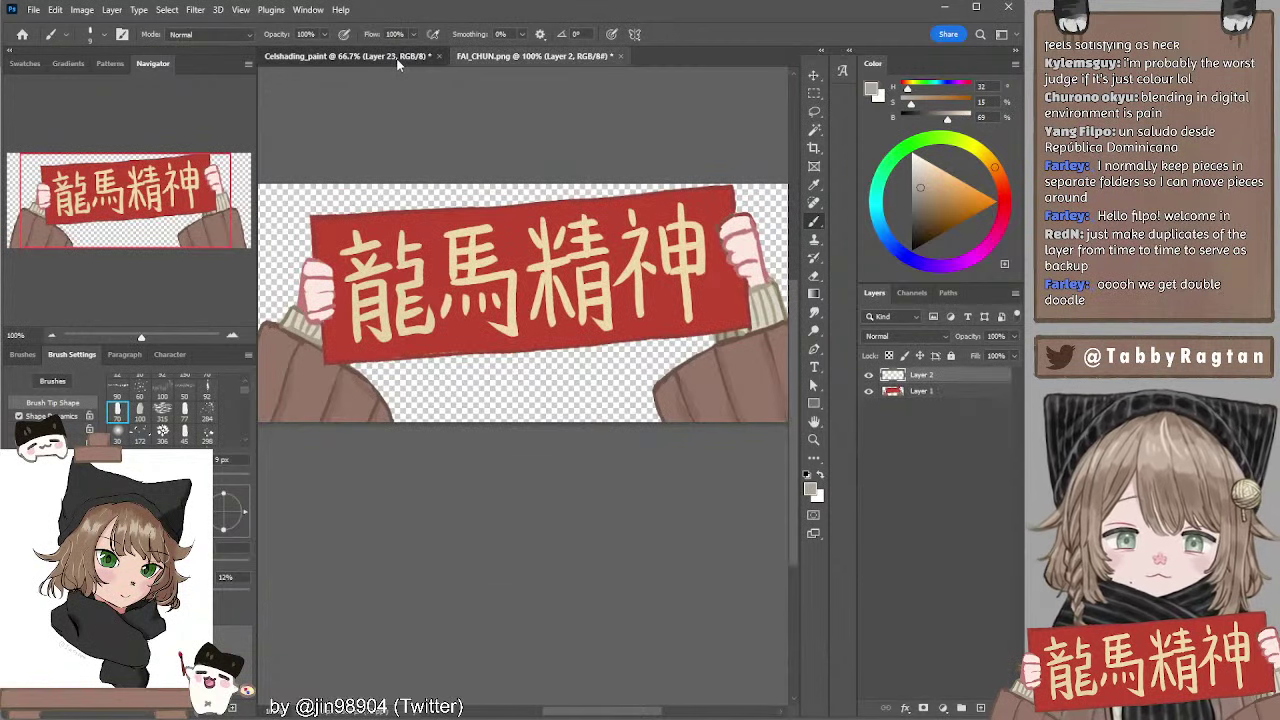
pyautogui.click(399, 57)
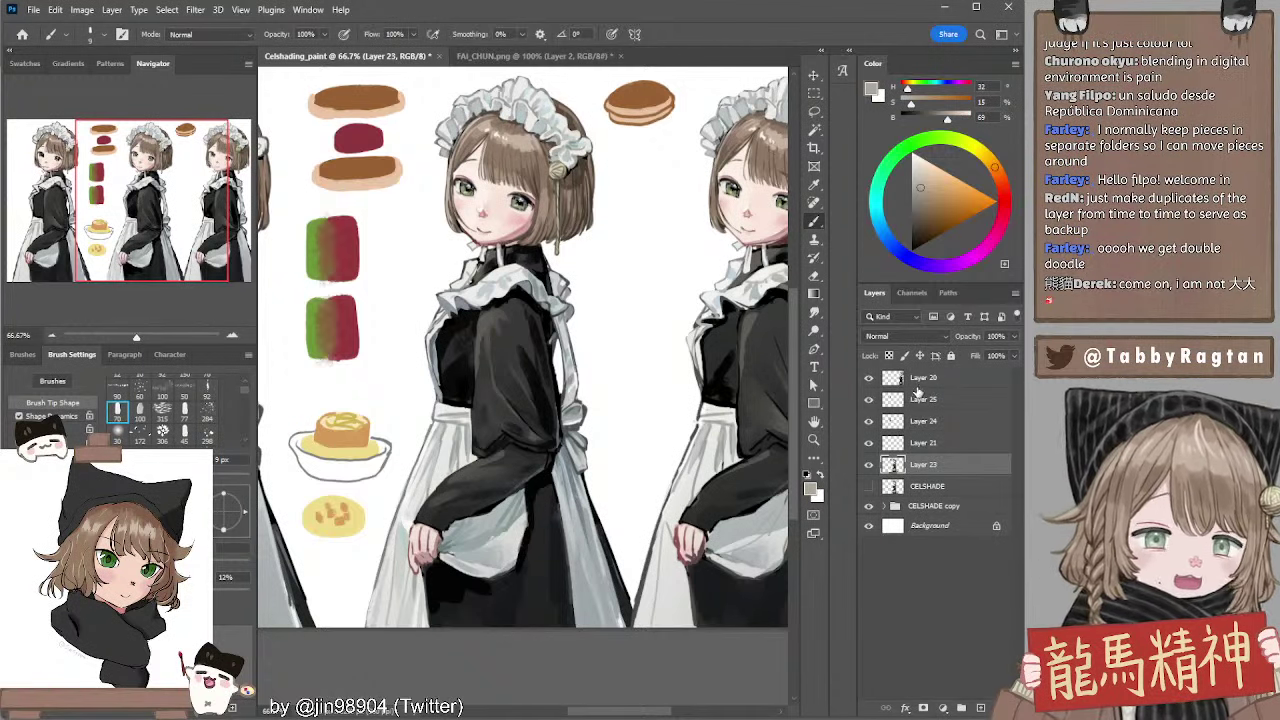
# Add a new empty layer directly above Layer 20 in the maid painting
pyautogui.click(915, 381)
pyautogui.click(961, 707)
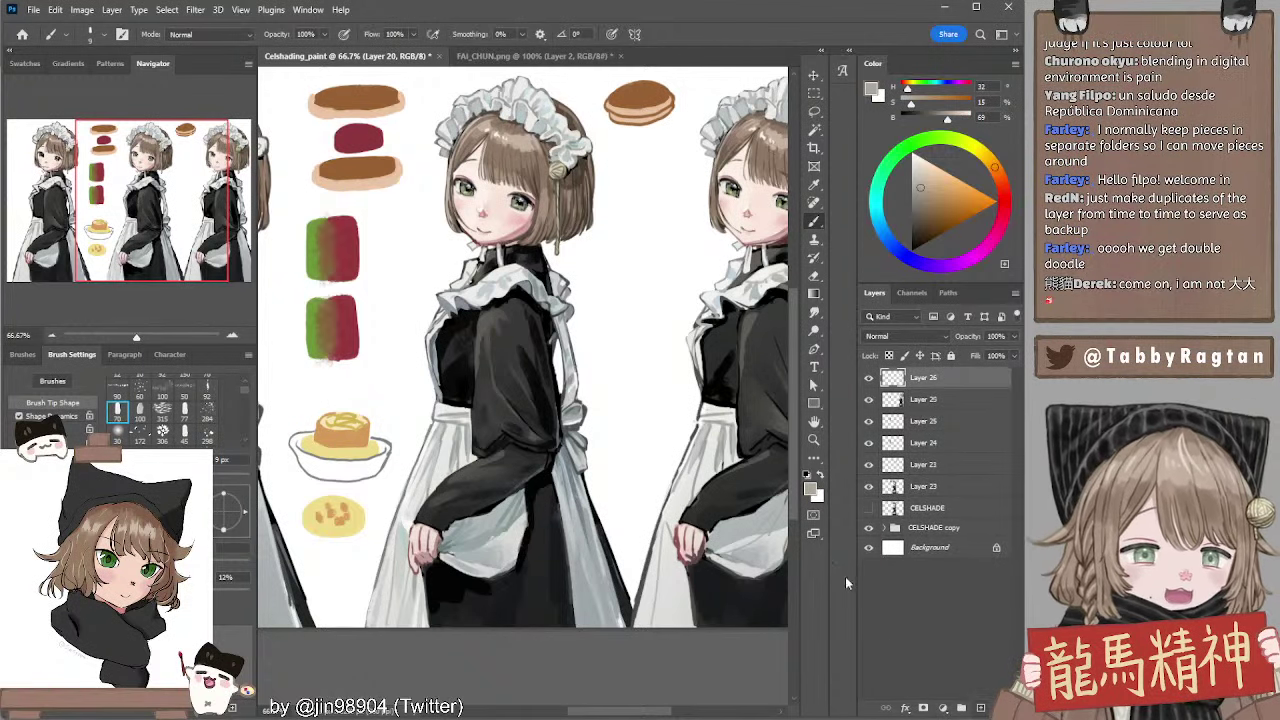
pyautogui.moveTo(660, 366); pyautogui.dragTo(497, 512)
pyautogui.moveTo(659, 427); pyautogui.dragTo(560, 410)
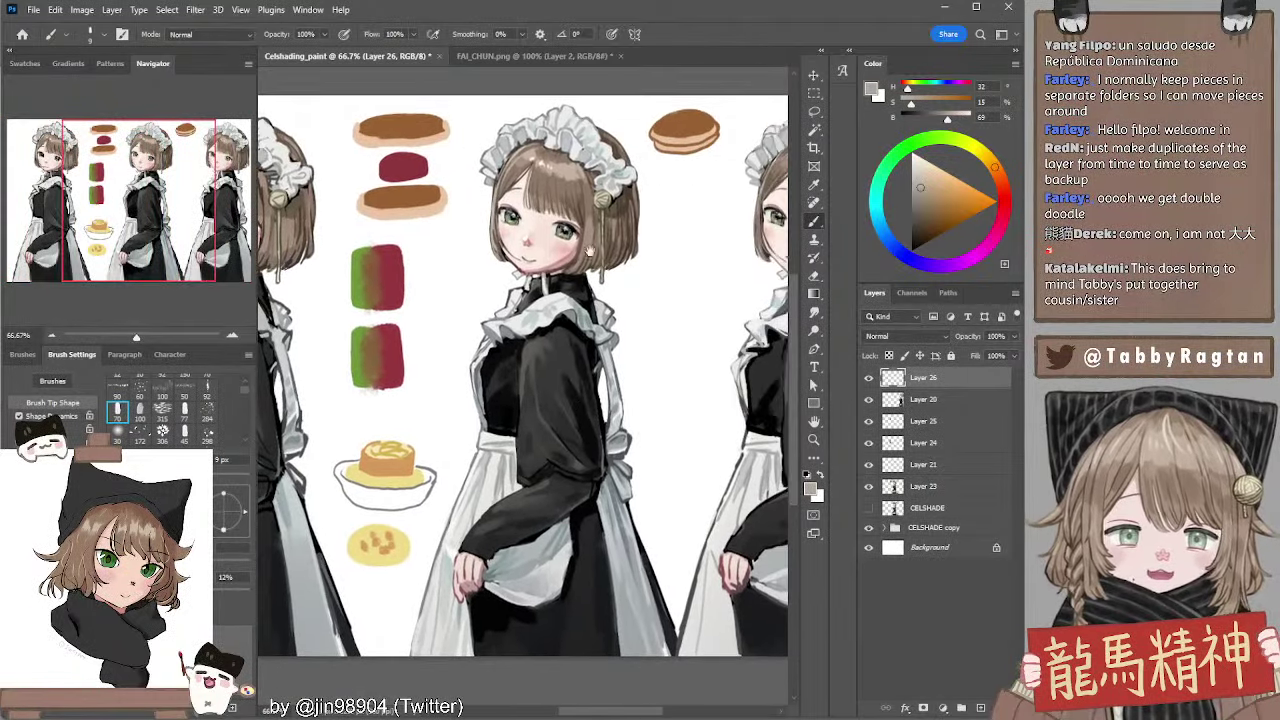
# In FAI_CHUN.png, hide the Chinese lettering layer and add a new layer above Layer 1
pyautogui.click(535, 56)
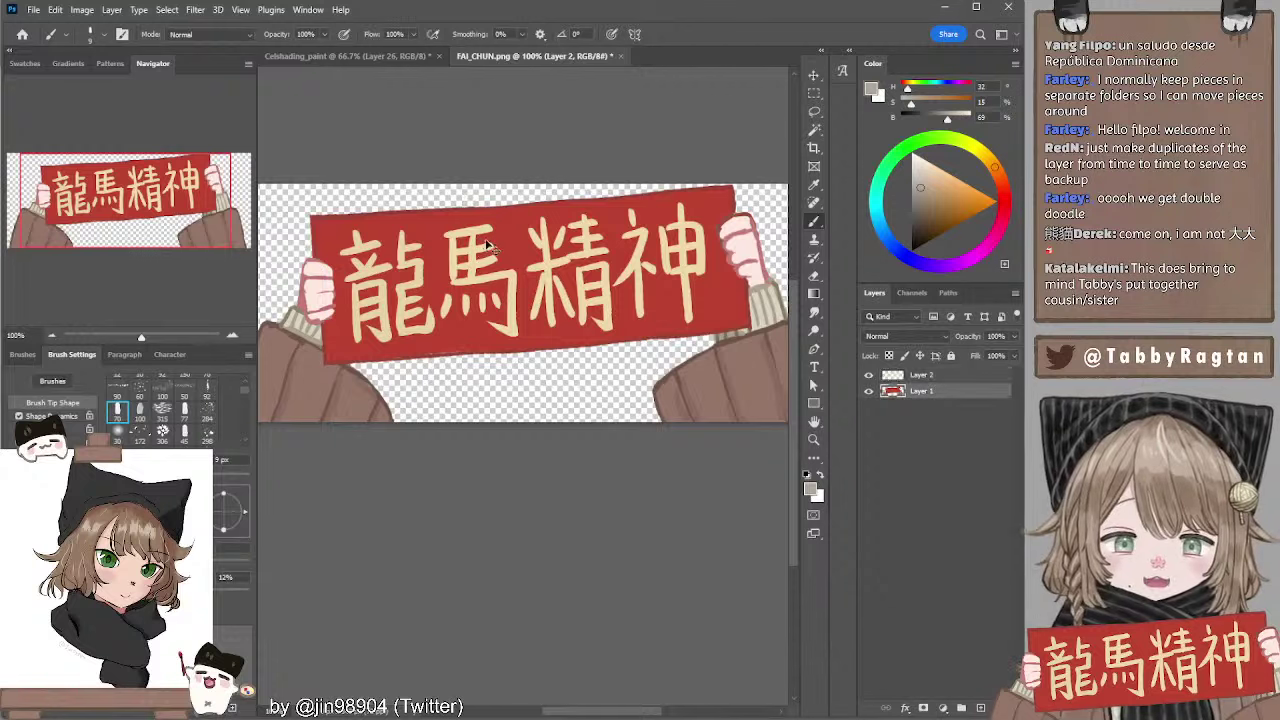
pyautogui.click(868, 375)
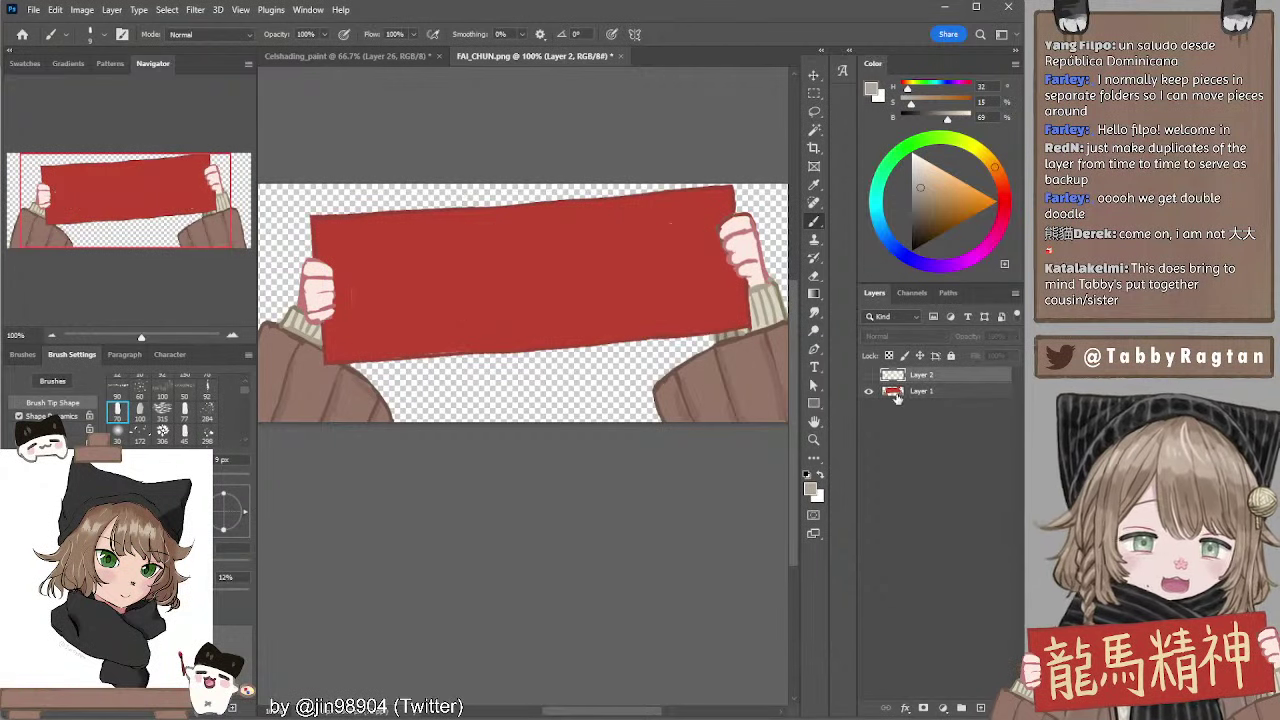
pyautogui.click(907, 392)
pyautogui.click(980, 708)
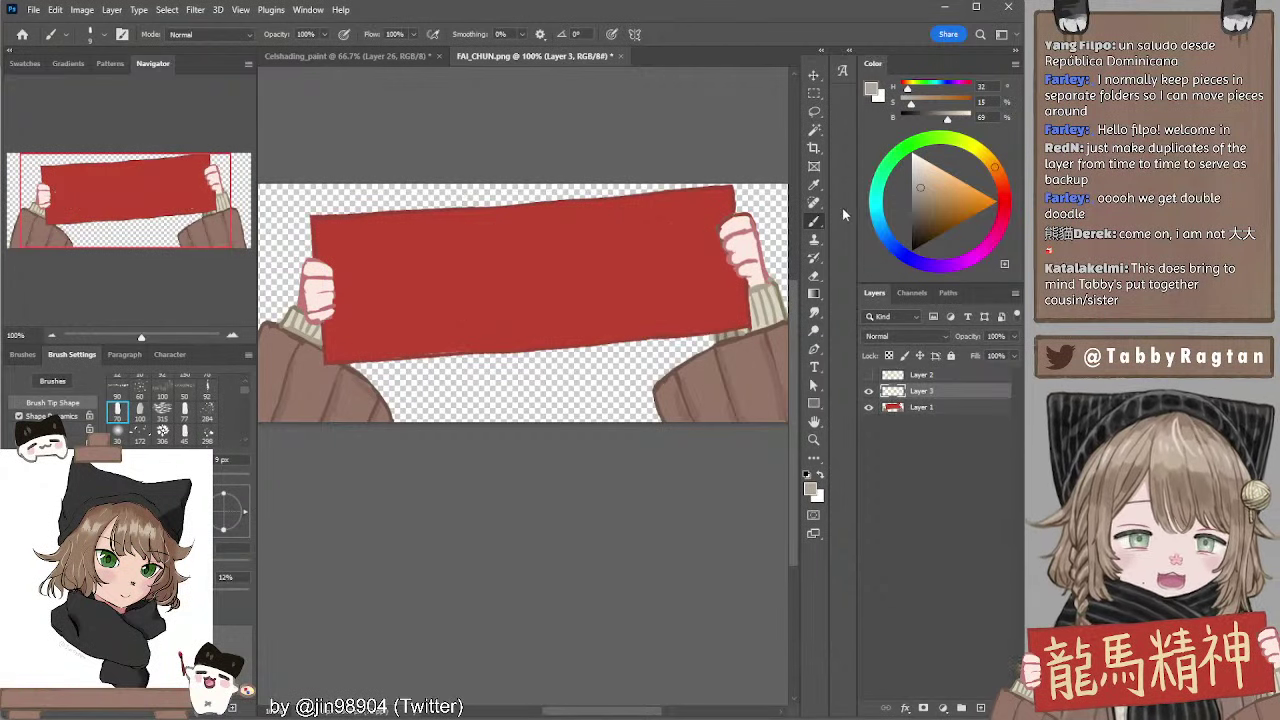
# Sample the cream colour from the Chinese lettering, hide that lettering again and enlarge the brush to 20 px
pyautogui.click(868, 375)
pyautogui.keyDown('alt'); pyautogui.click(591, 228); pyautogui.keyUp('alt')
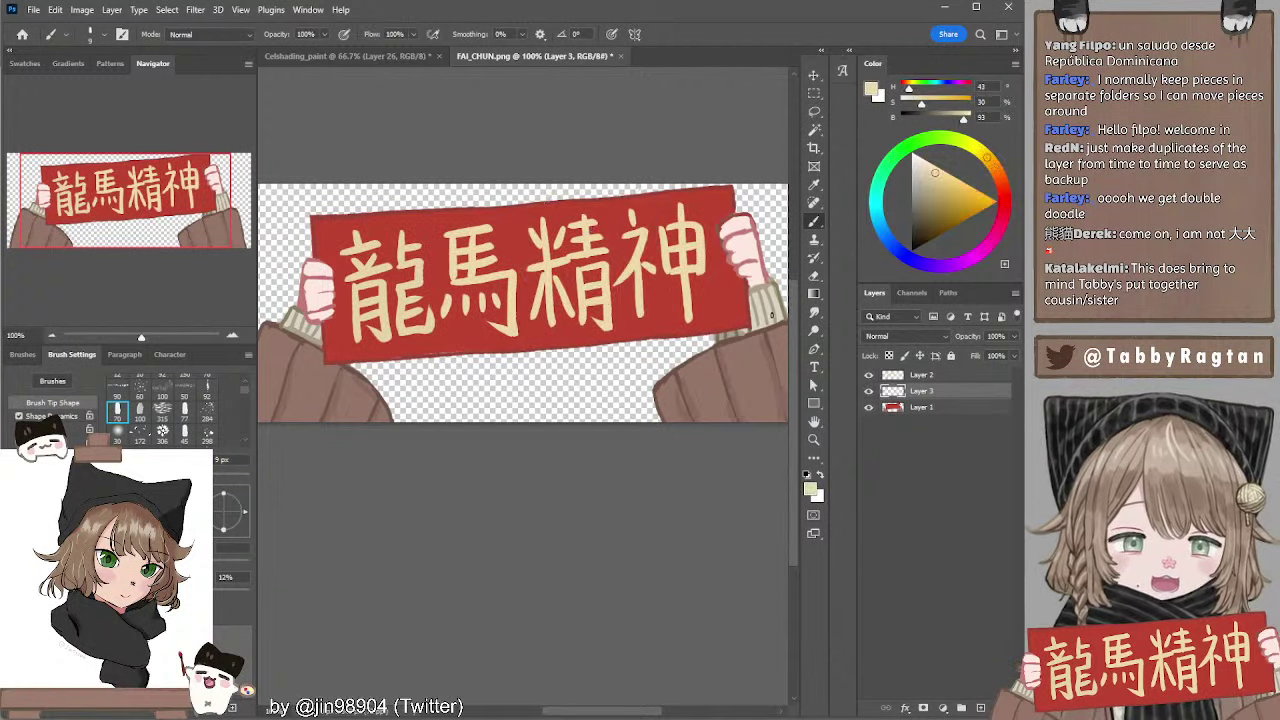
pyautogui.click(868, 375)
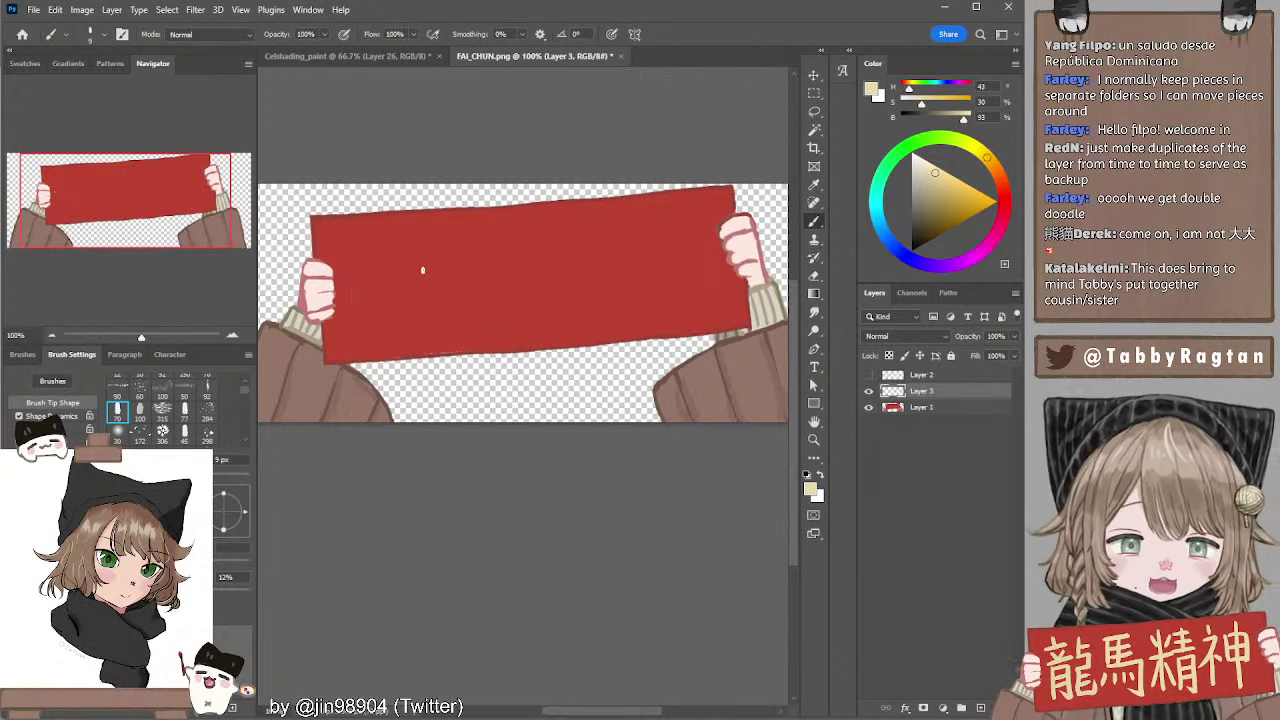
pyautogui.press(']')
pyautogui.press(']')
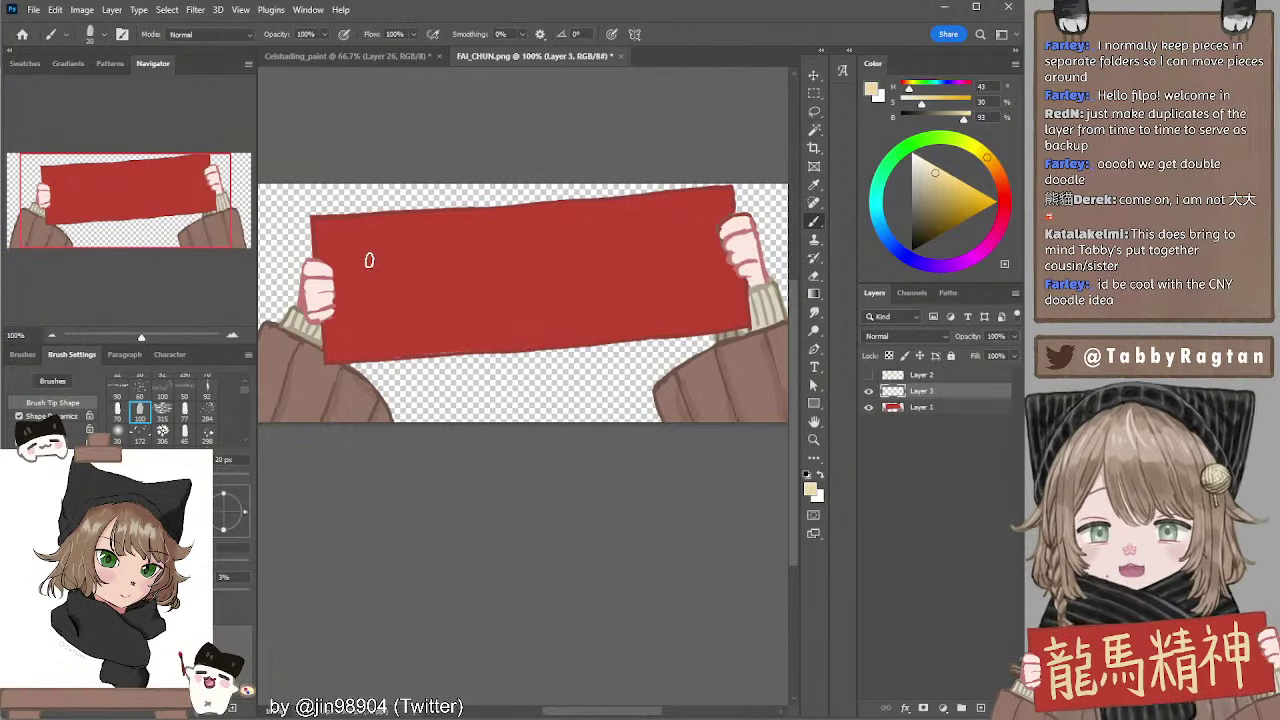
pyautogui.moveTo(371, 240); pyautogui.dragTo(375, 331)
pyautogui.moveTo(368, 232)
pyautogui.mouseDown()
pyautogui.moveTo(441, 298)
pyautogui.moveTo(383, 333)
pyautogui.mouseUp()
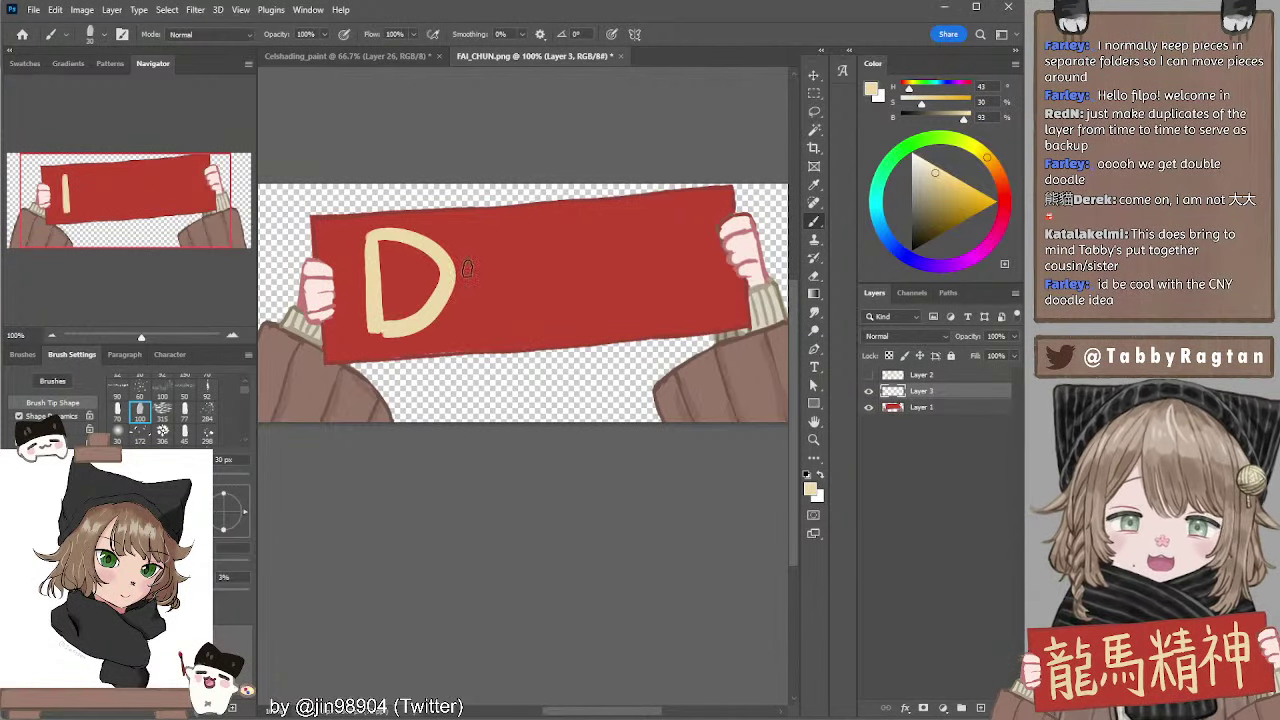
pyautogui.hotkey('ctrl', 'z')
pyautogui.hotkey('ctrl', 'z')
# Paint the letters DLLM in cream across the red banner with a 30 px brush and nudge them slightly to the right
pyautogui.moveTo(354, 242); pyautogui.dragTo(362, 324)
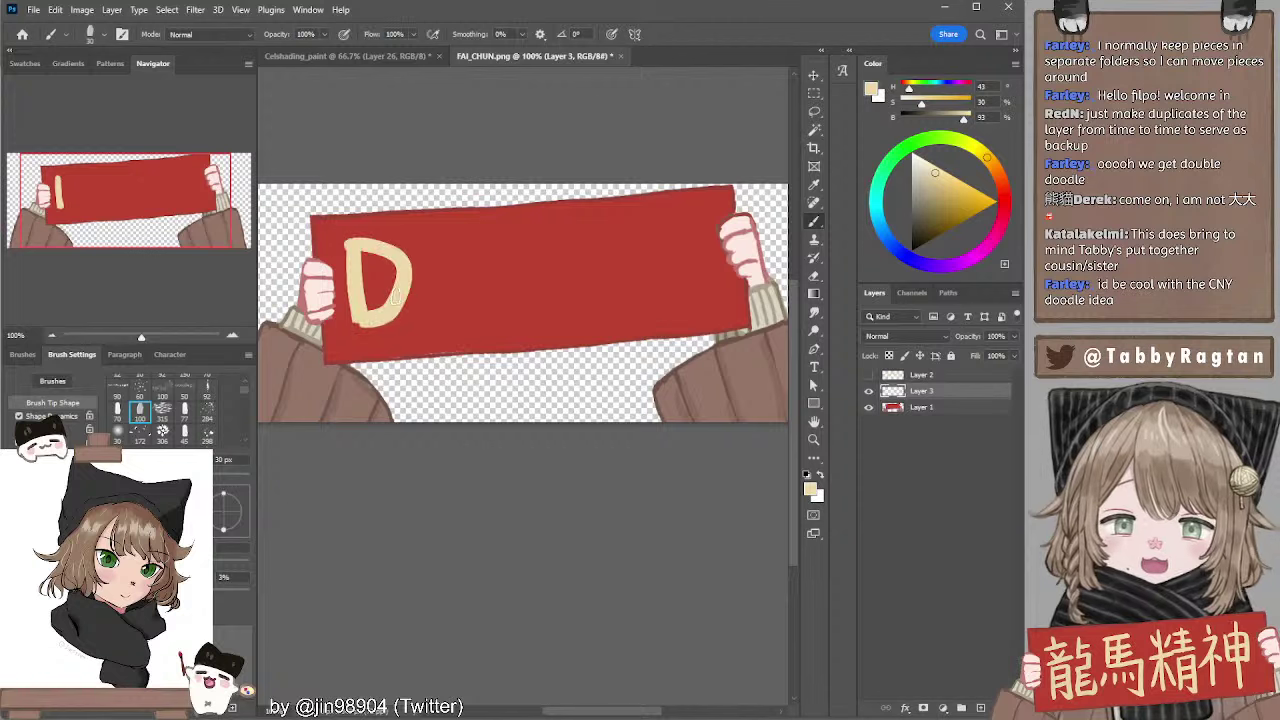
pyautogui.moveTo(432, 242)
pyautogui.mouseDown()
pyautogui.moveTo(470, 310)
pyautogui.moveTo(492, 308)
pyautogui.mouseUp()
pyautogui.moveTo(520, 246)
pyautogui.mouseDown()
pyautogui.moveTo(575, 299)
pyautogui.moveTo(618, 246)
pyautogui.moveTo(678, 229)
pyautogui.moveTo(686, 300)
pyautogui.mouseUp()
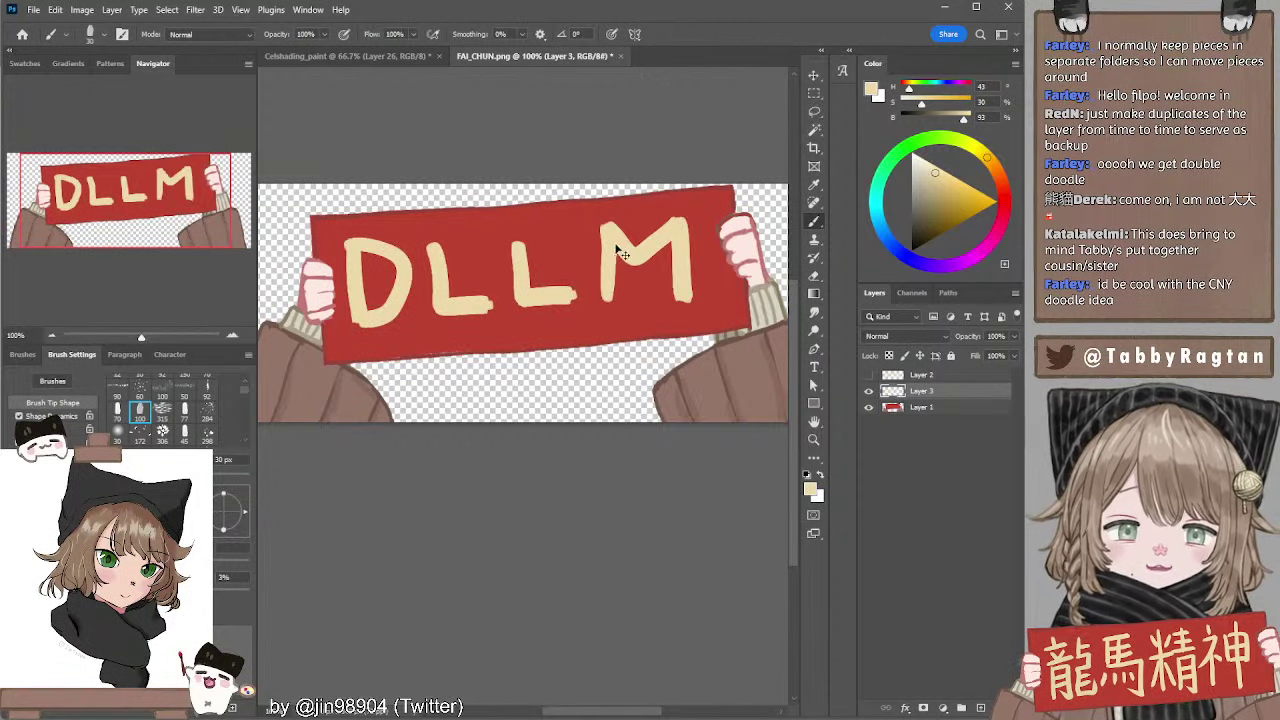
pyautogui.moveTo(611, 248); pyautogui.dragTo(618, 250)
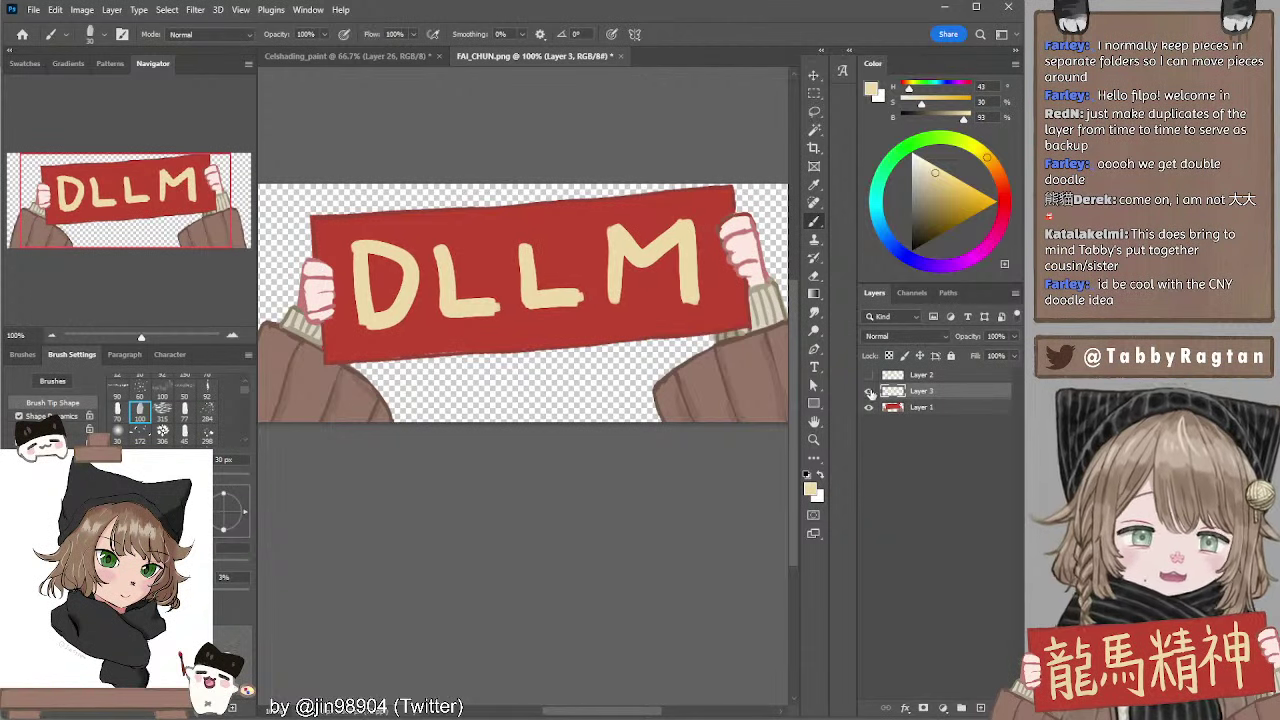
# Save FAI_CHUN.png with all three layers merged into one, and undo the merge
pyautogui.keyDown('shift'); pyautogui.click(907, 407); pyautogui.keyUp('shift')
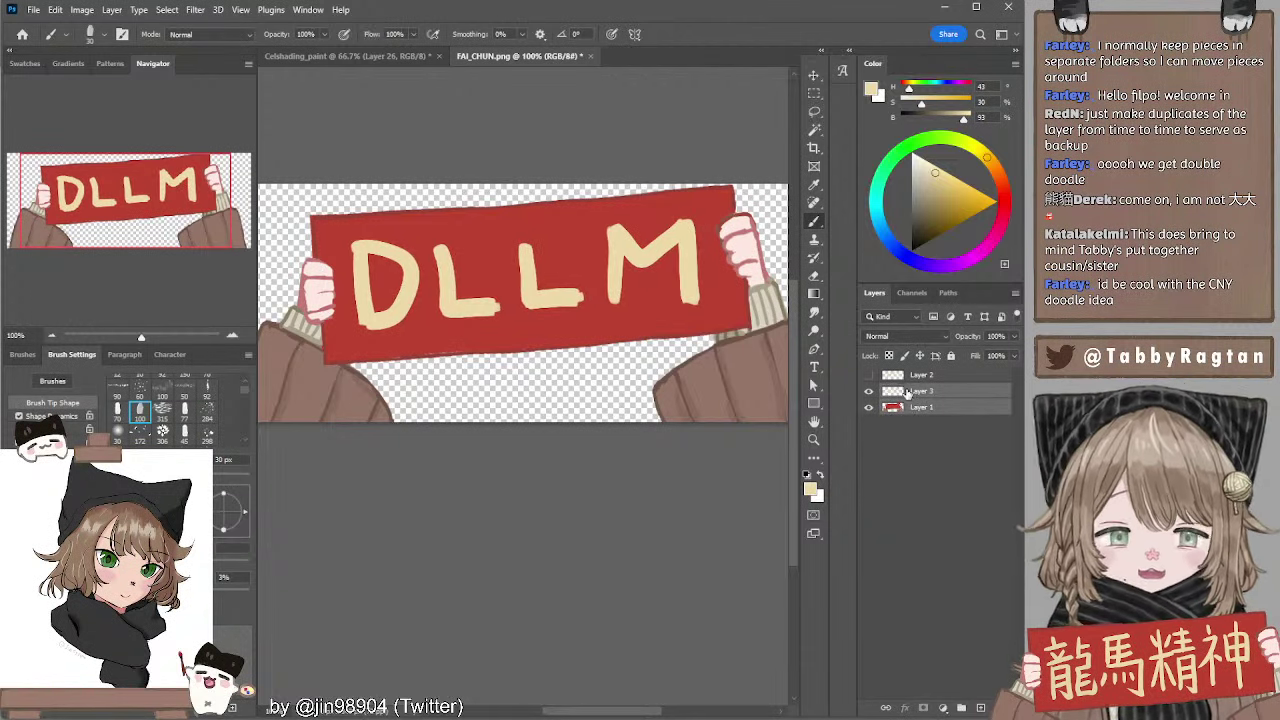
pyautogui.click(905, 377)
pyautogui.keyDown('shift'); pyautogui.click(908, 406); pyautogui.keyUp('shift')
pyautogui.hotkey('ctrl', 'e')
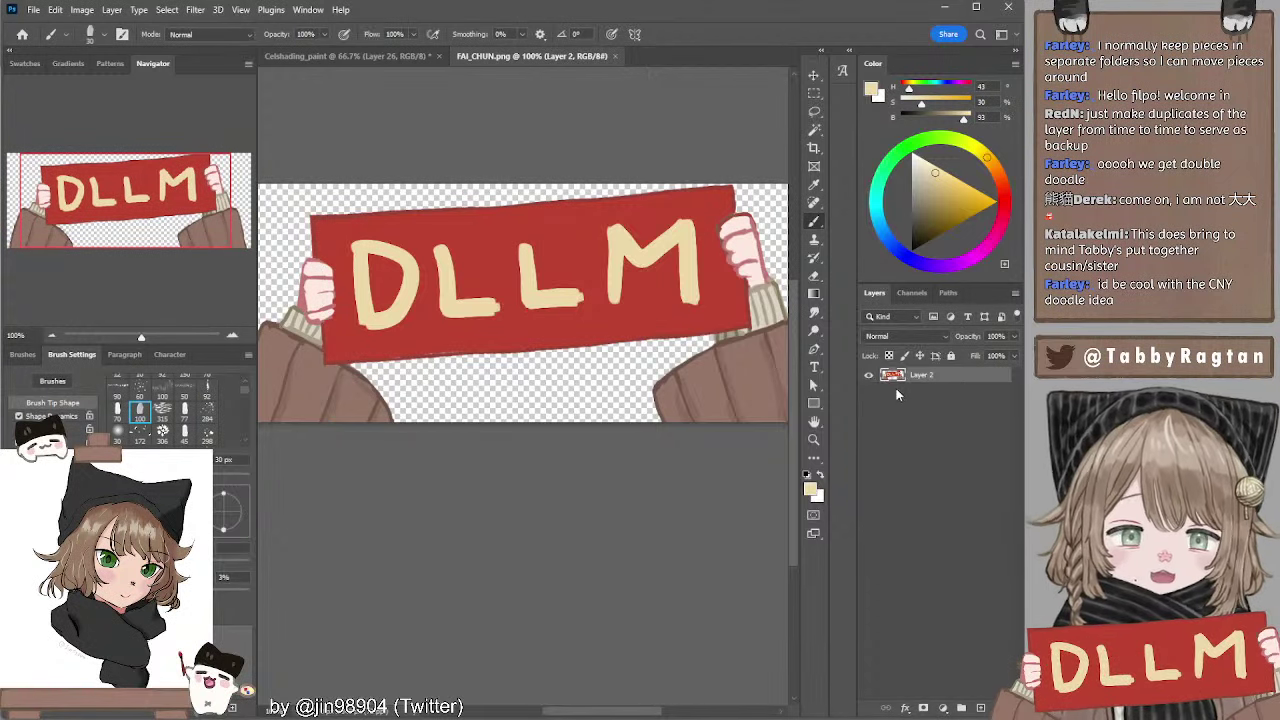
pyautogui.hotkey('ctrl', 'z')
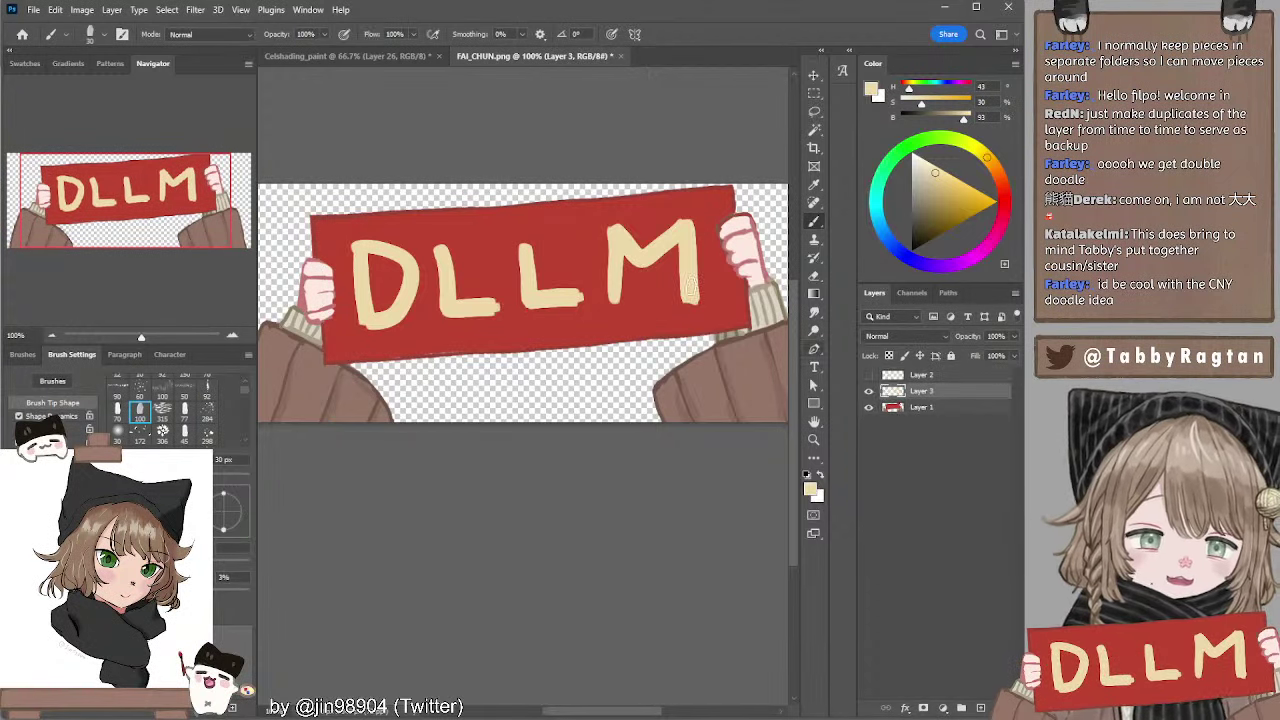
# Return to the Celshading_paint document, hide the rightmost maid on Layer 20 and add a new layer above it
pyautogui.click(352, 60)
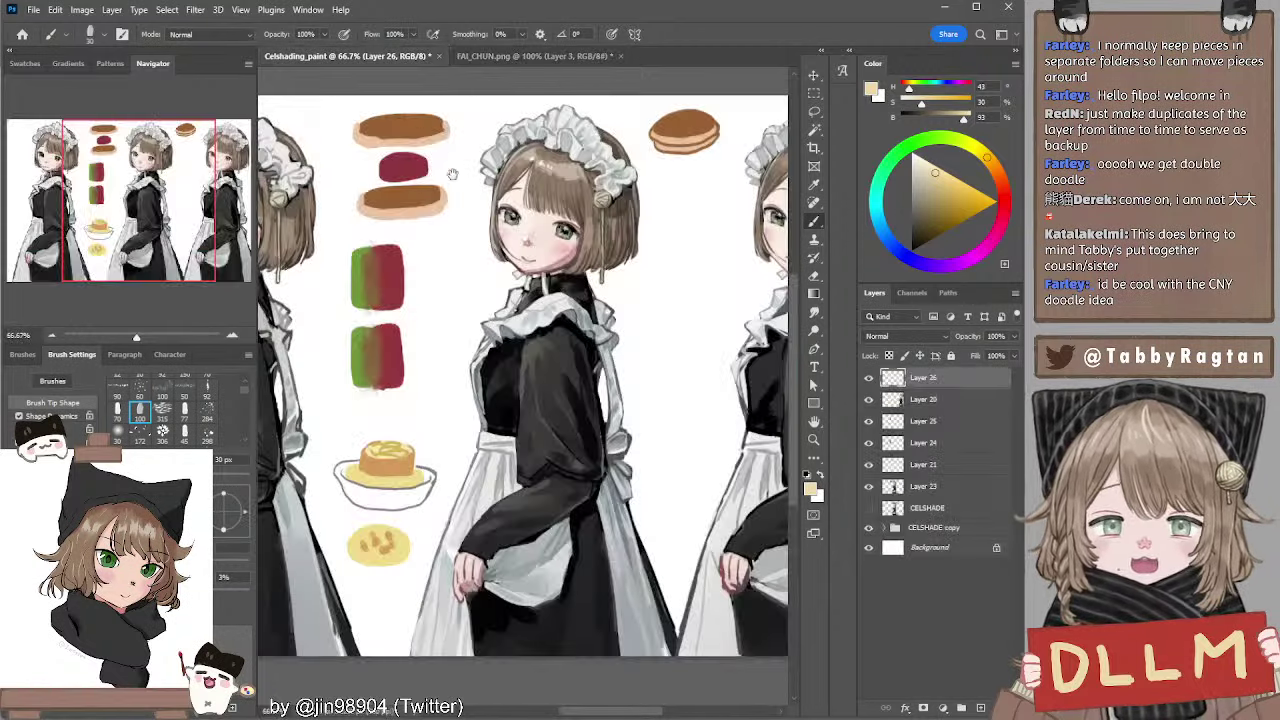
pyautogui.moveTo(453, 175); pyautogui.dragTo(416, 162)
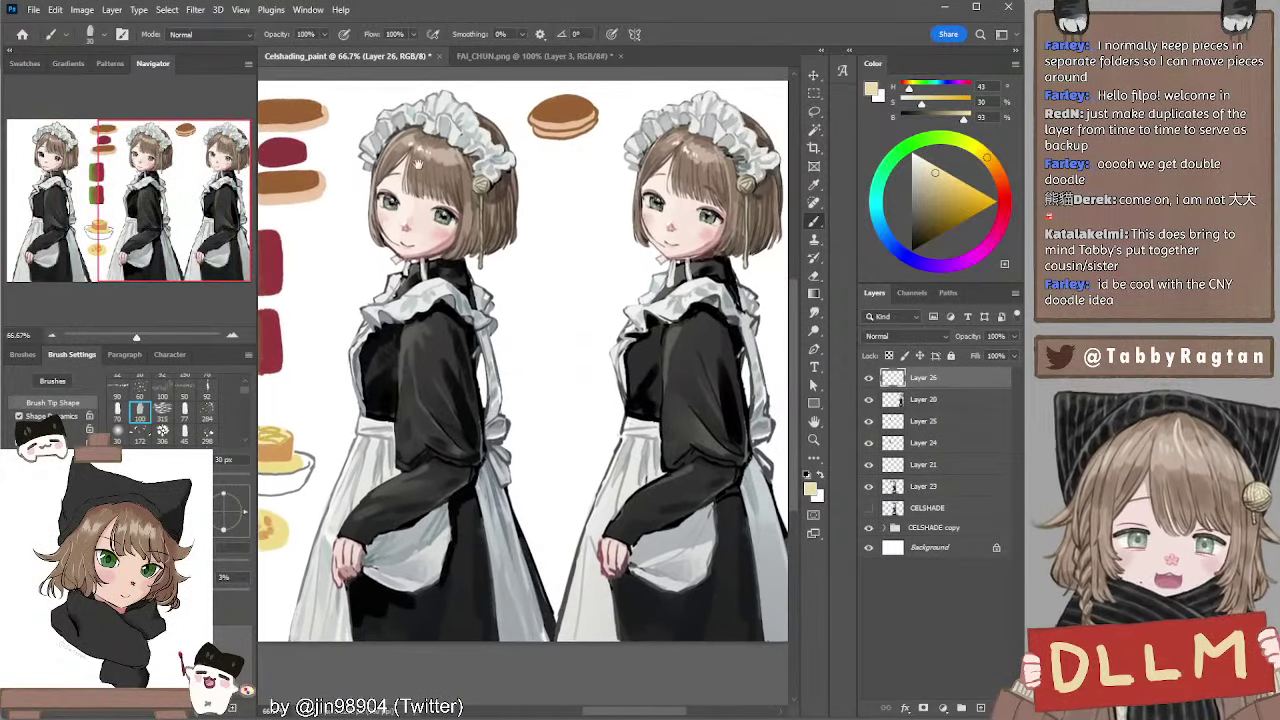
pyautogui.click(878, 399)
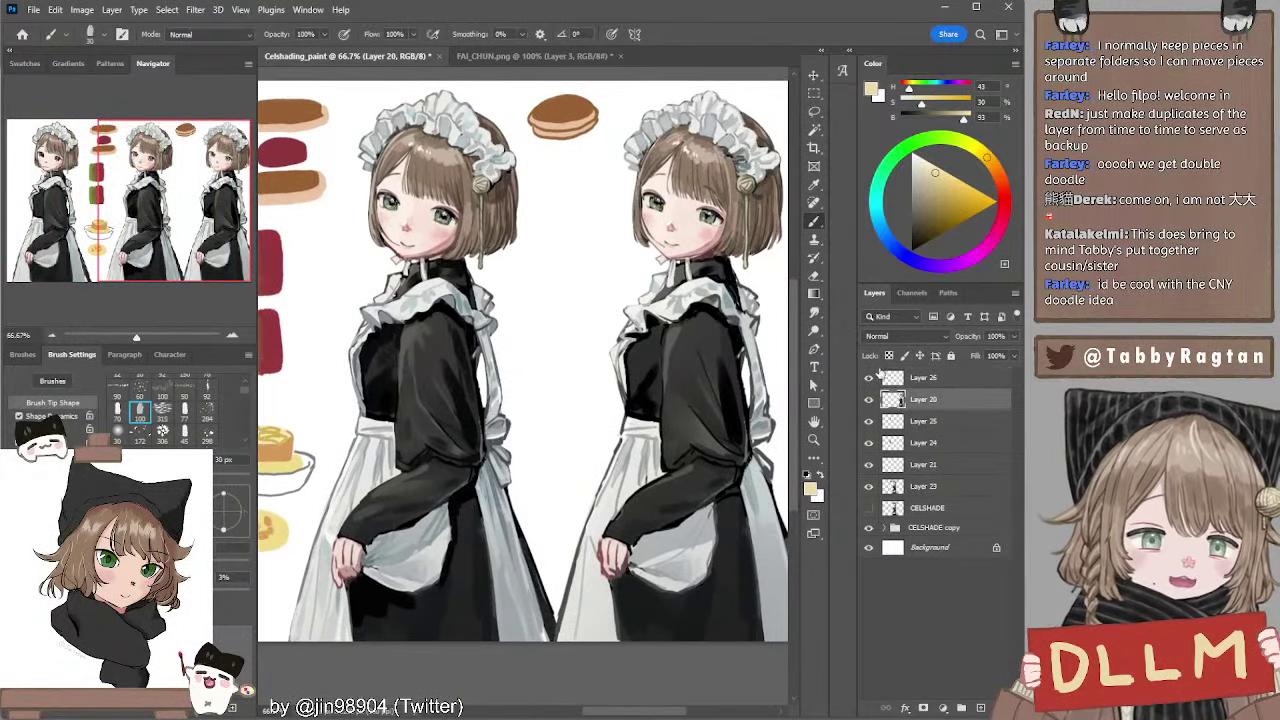
pyautogui.click(869, 399)
pyautogui.moveTo(711, 337); pyautogui.dragTo(603, 326)
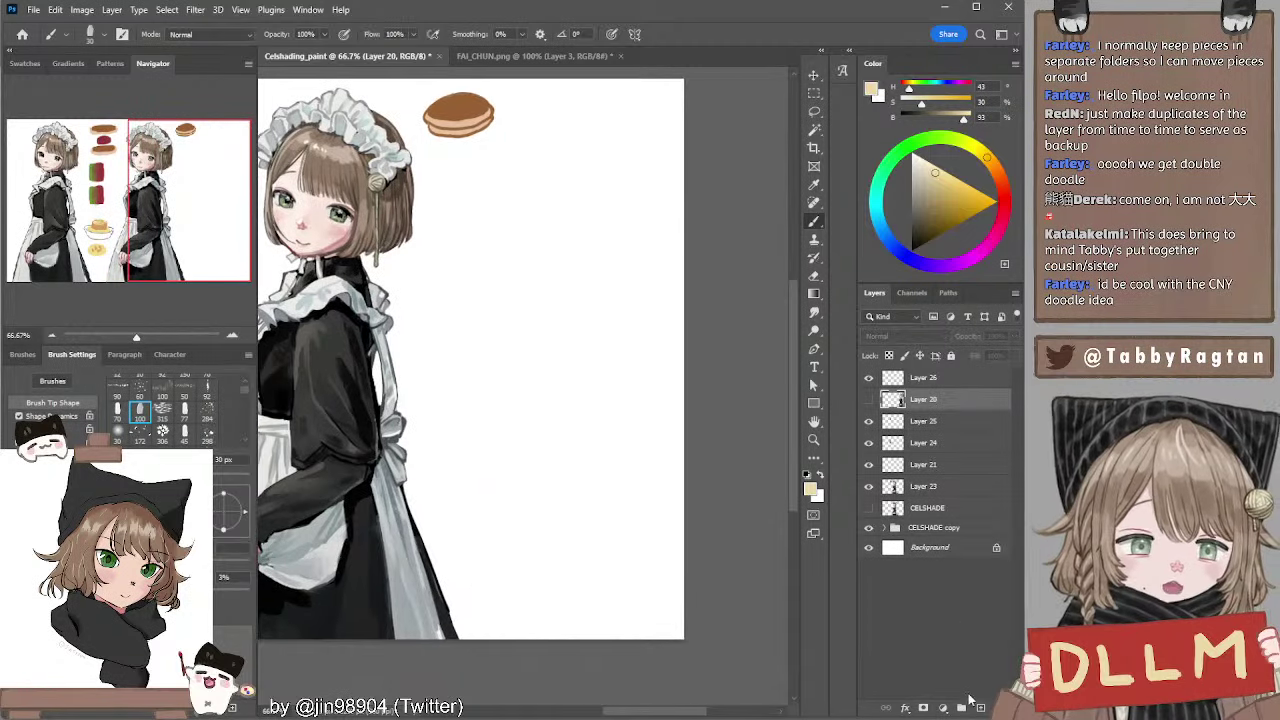
pyautogui.click(979, 708)
# Reset the paint colours to black and white and choose the 70 brush preset at 10 px for the blank canvas area
pyautogui.press('d')
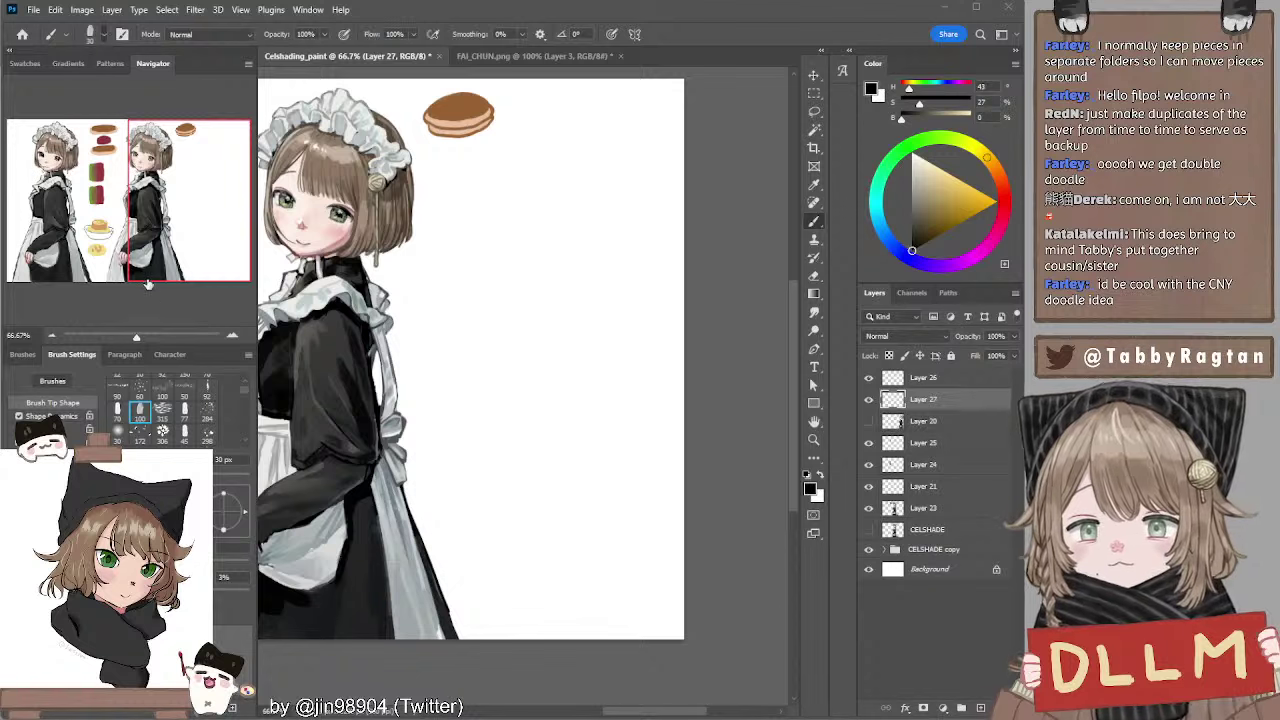
pyautogui.click(118, 412)
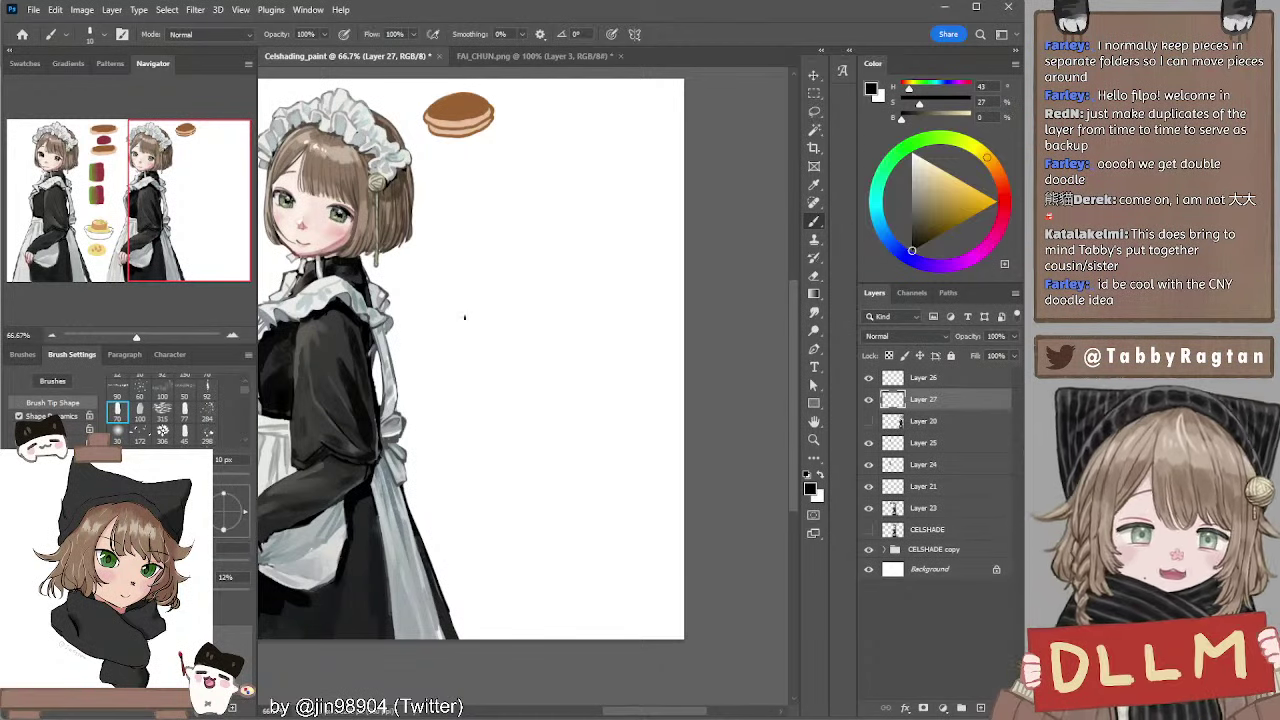
pyautogui.click(231, 336)
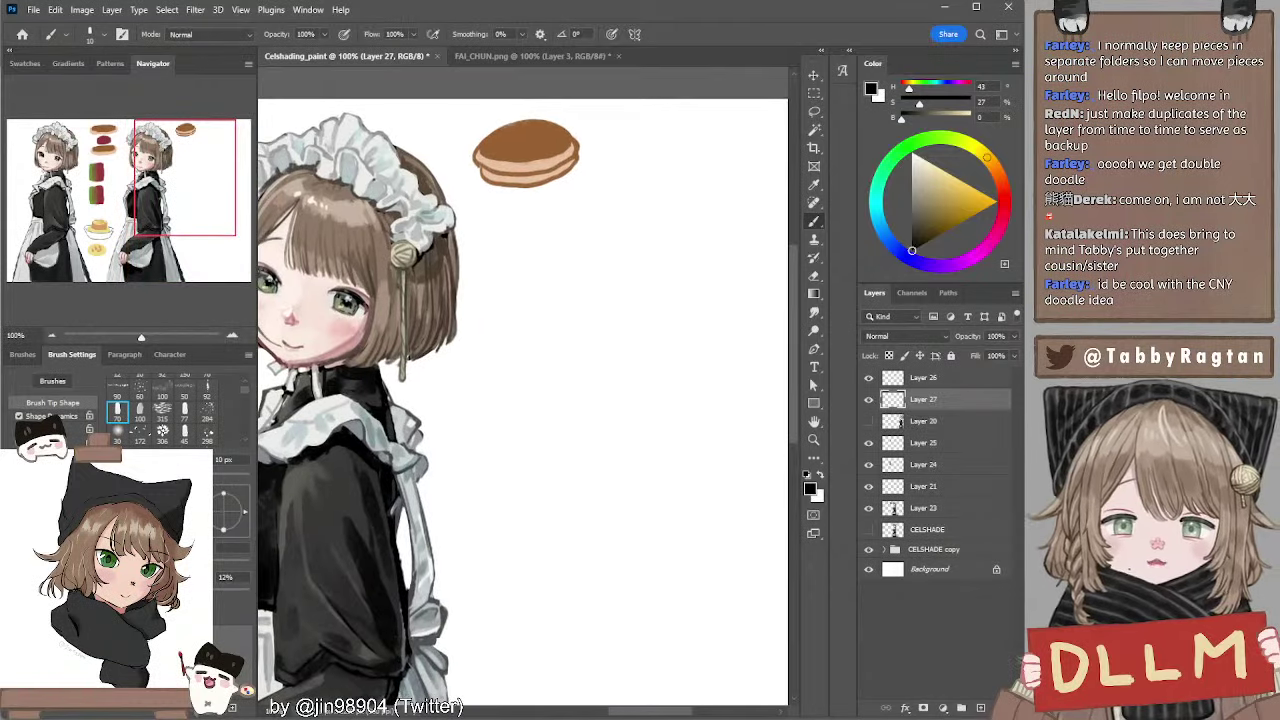
pyautogui.press('e')
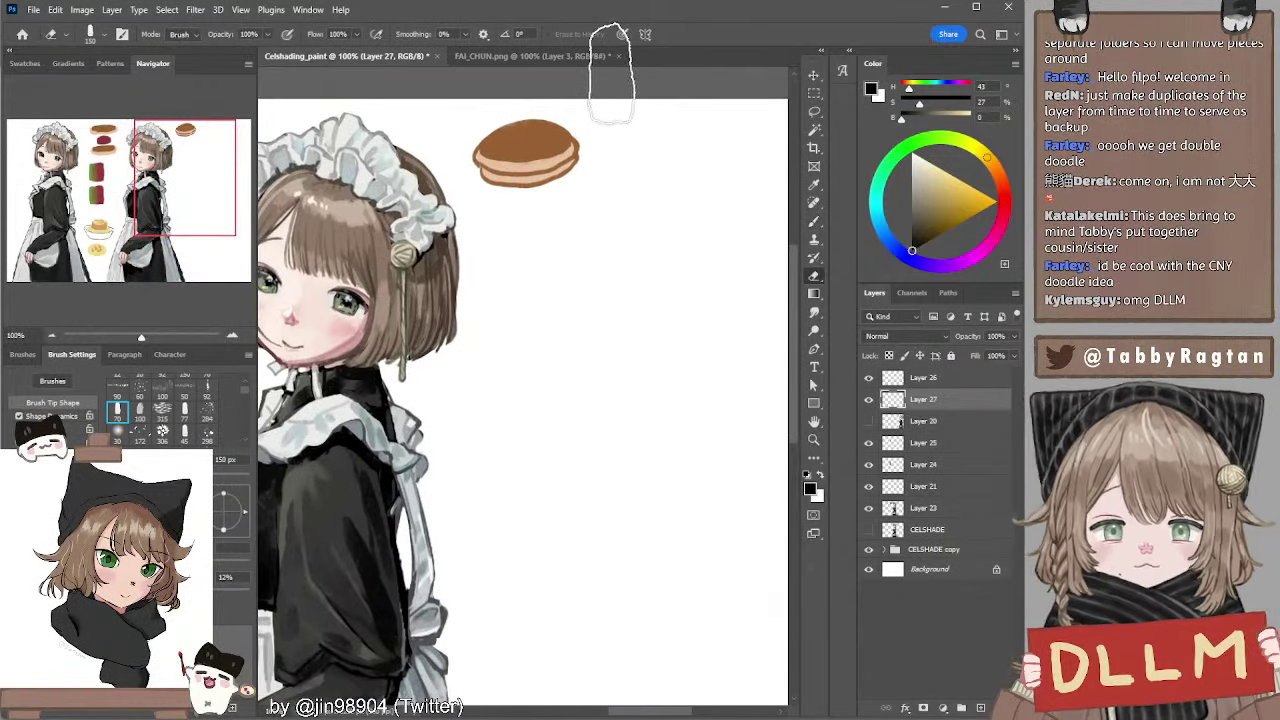
pyautogui.moveTo(650, 216); pyautogui.dragTo(532, 199)
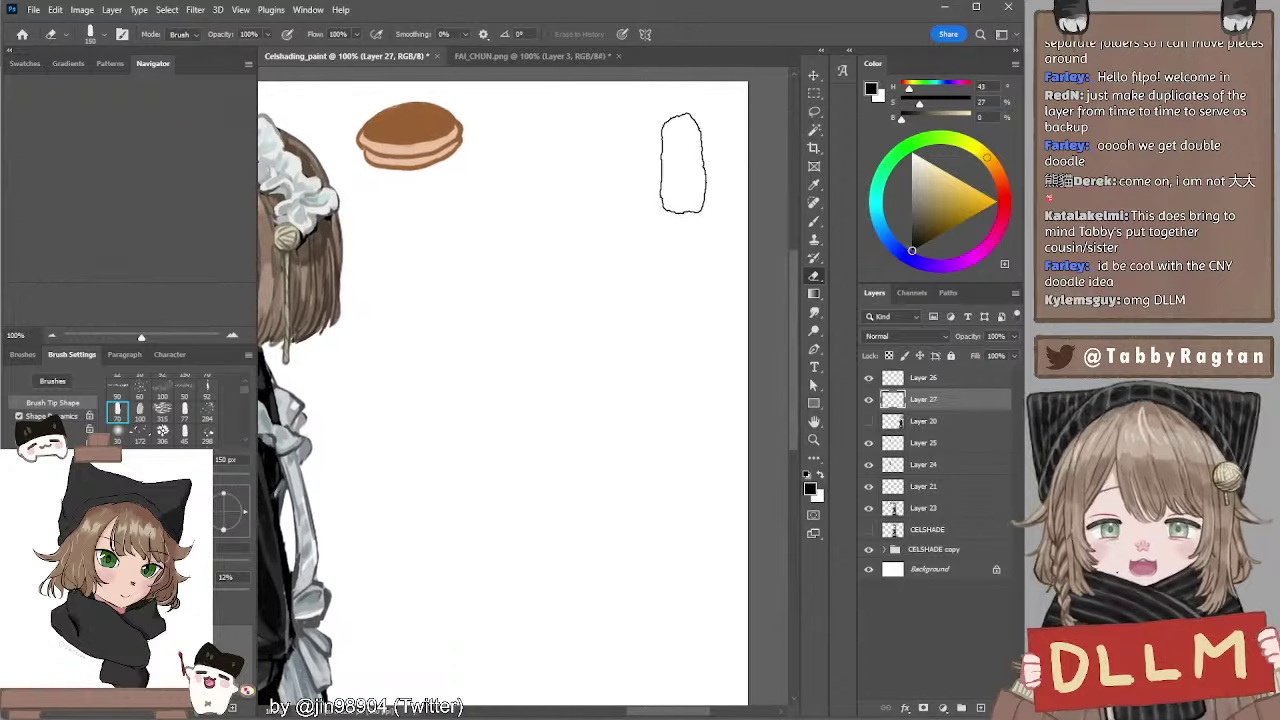
pyautogui.press('b')
pyautogui.moveTo(703, 172); pyautogui.dragTo(690, 167)
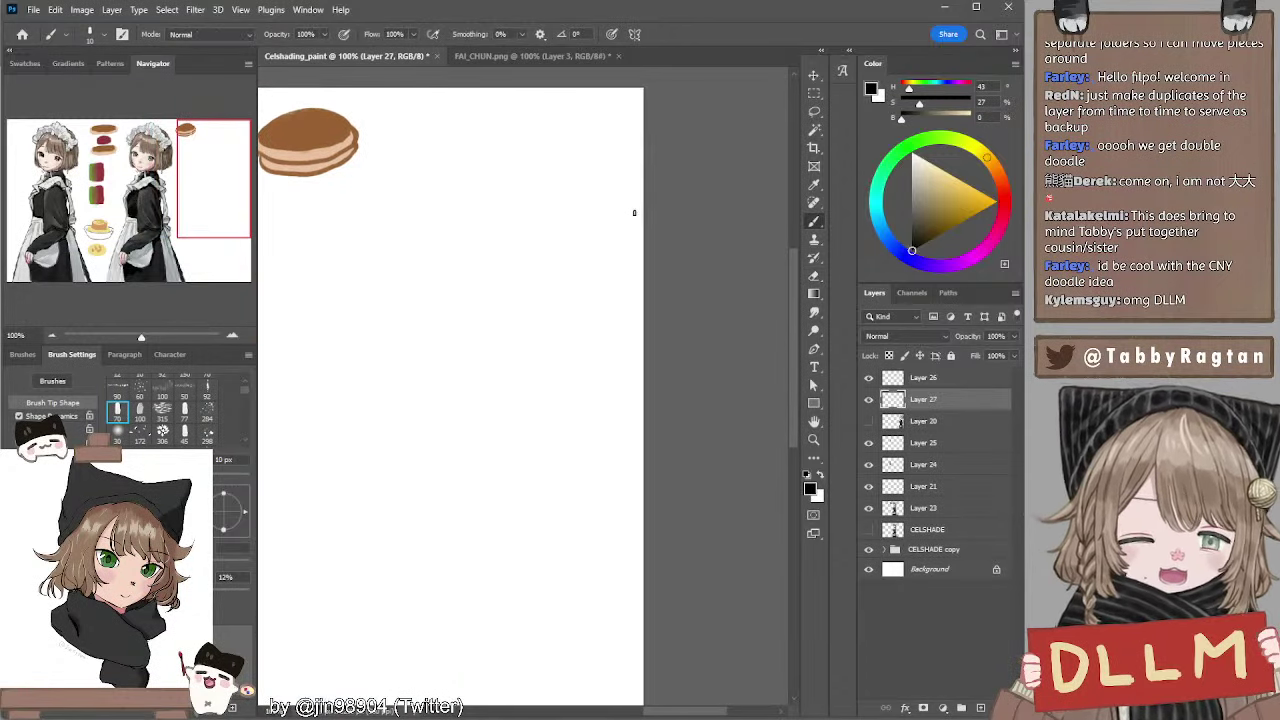
# Sketch the short curved left cheek line of a face in black on the blank canvas with a 15 px brush
pyautogui.moveTo(634, 212); pyautogui.dragTo(674, 189)
pyautogui.moveTo(500, 263)
pyautogui.mouseDown()
pyautogui.moveTo(534, 250)
pyautogui.moveTo(506, 223)
pyautogui.moveTo(516, 256)
pyautogui.mouseUp()
pyautogui.press('[')
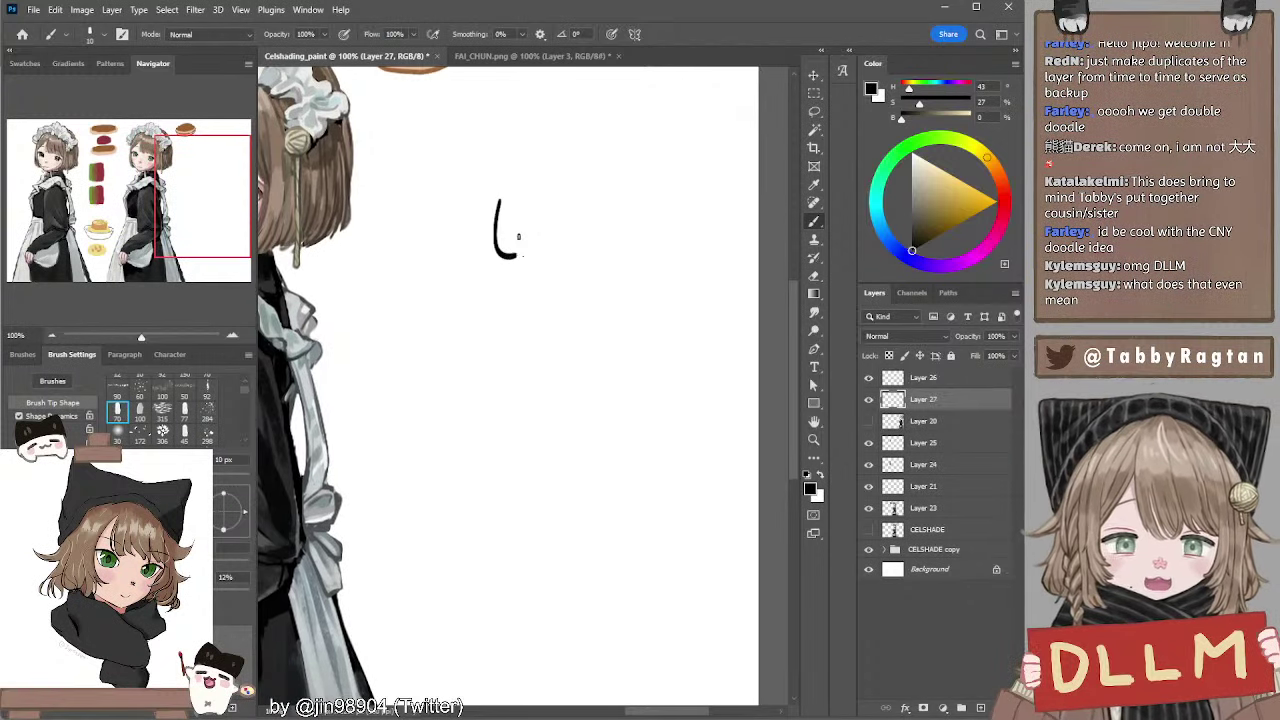
pyautogui.hotkey('ctrl', 'z')
pyautogui.press(']')
pyautogui.moveTo(524, 205); pyautogui.dragTo(550, 264)
pyautogui.hotkey('ctrl', 'z')
pyautogui.moveTo(572, 202)
pyautogui.mouseDown()
pyautogui.moveTo(584, 253)
pyautogui.moveTo(563, 262)
pyautogui.mouseUp()
pyautogui.hotkey('ctrl', 'z')
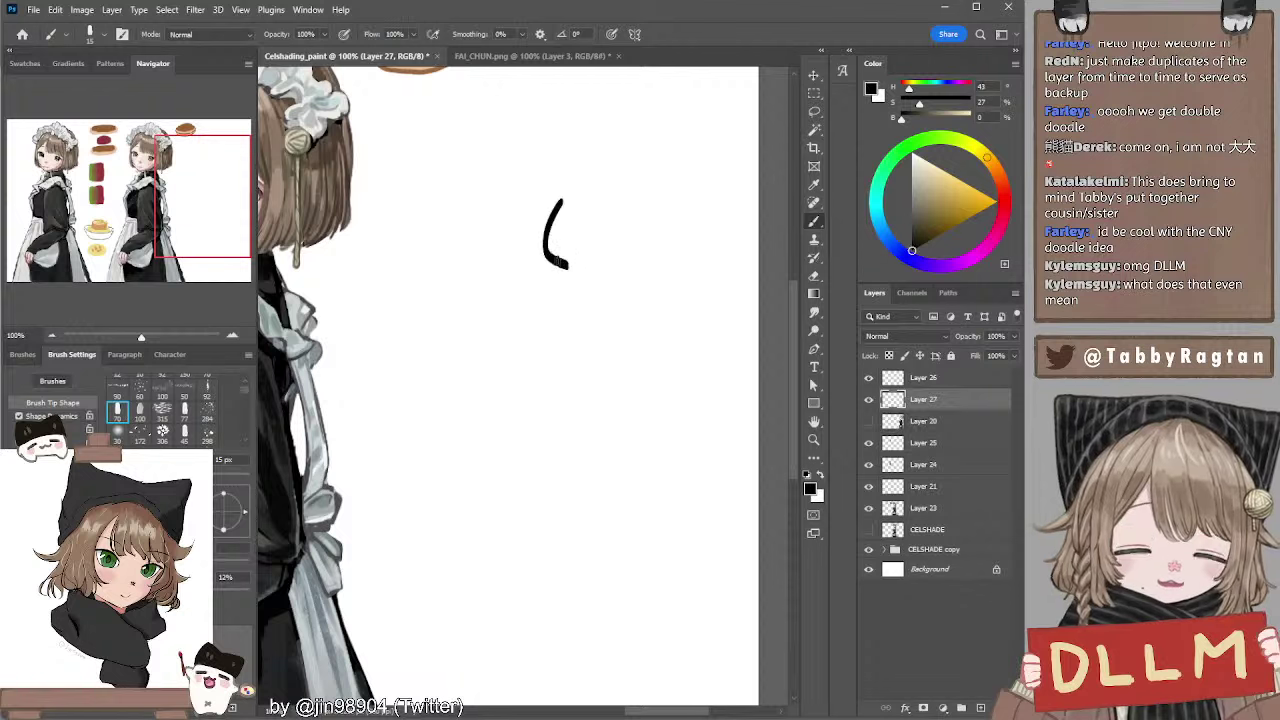
pyautogui.hotkey('ctrl', 'z')
pyautogui.moveTo(541, 210); pyautogui.dragTo(560, 270)
pyautogui.hotkey('ctrl', 'z')
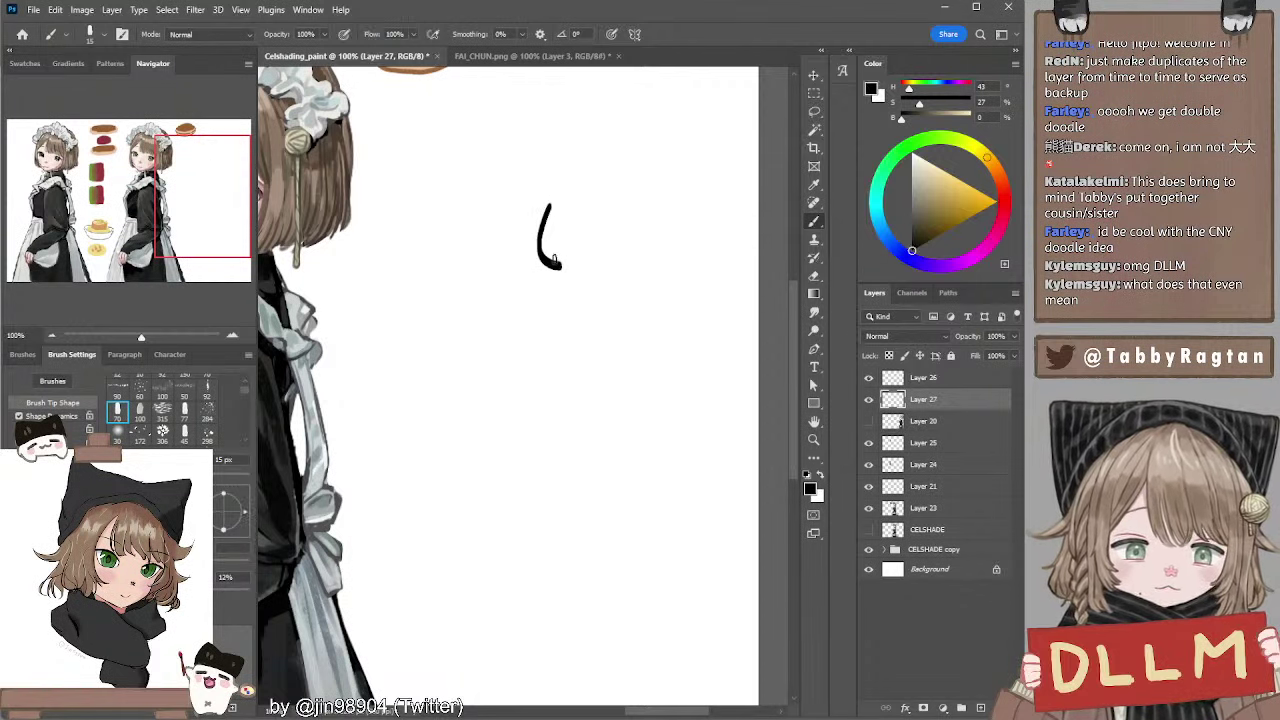
pyautogui.hotkey('ctrl', 'z')
pyautogui.moveTo(564, 197); pyautogui.dragTo(573, 267)
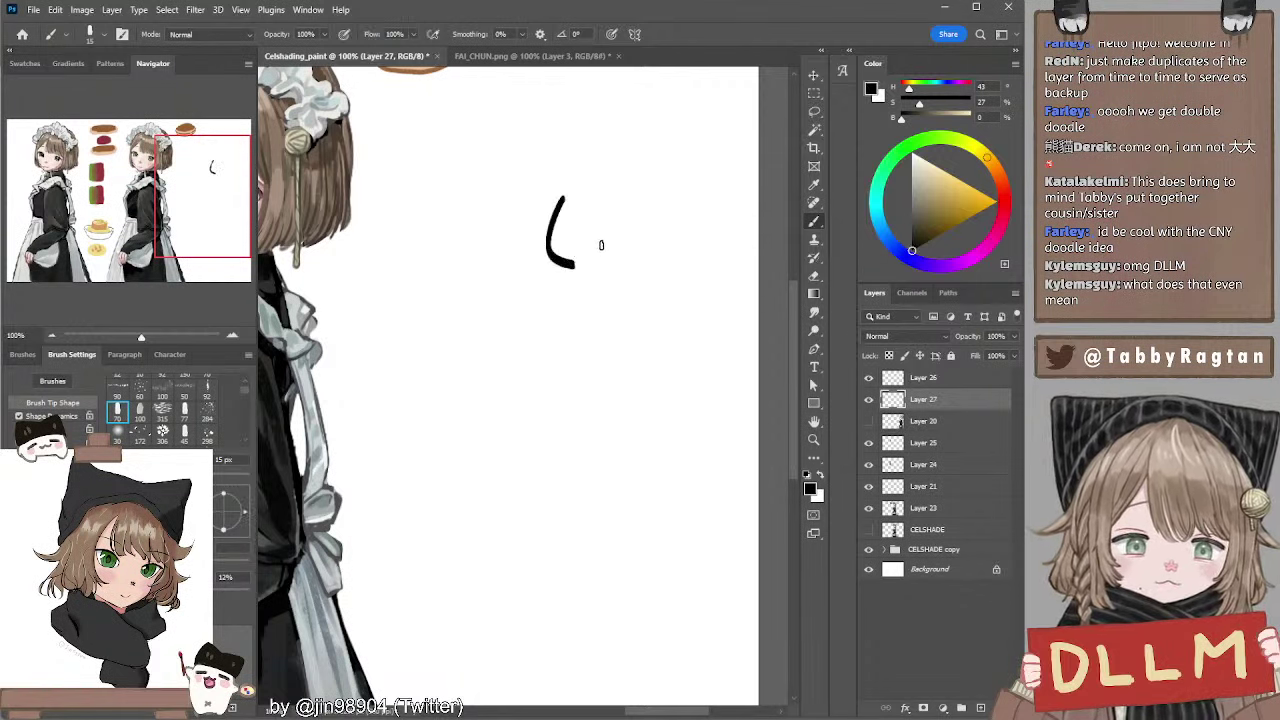
# Draw a round head outline over and around the cheek line with a 9 px brush, leaving the underside open
pyautogui.moveTo(543, 202); pyautogui.dragTo(548, 259)
pyautogui.hotkey('ctrl', 'z')
pyautogui.hotkey('ctrl', 'z')
pyautogui.moveTo(538, 205); pyautogui.dragTo(547, 260)
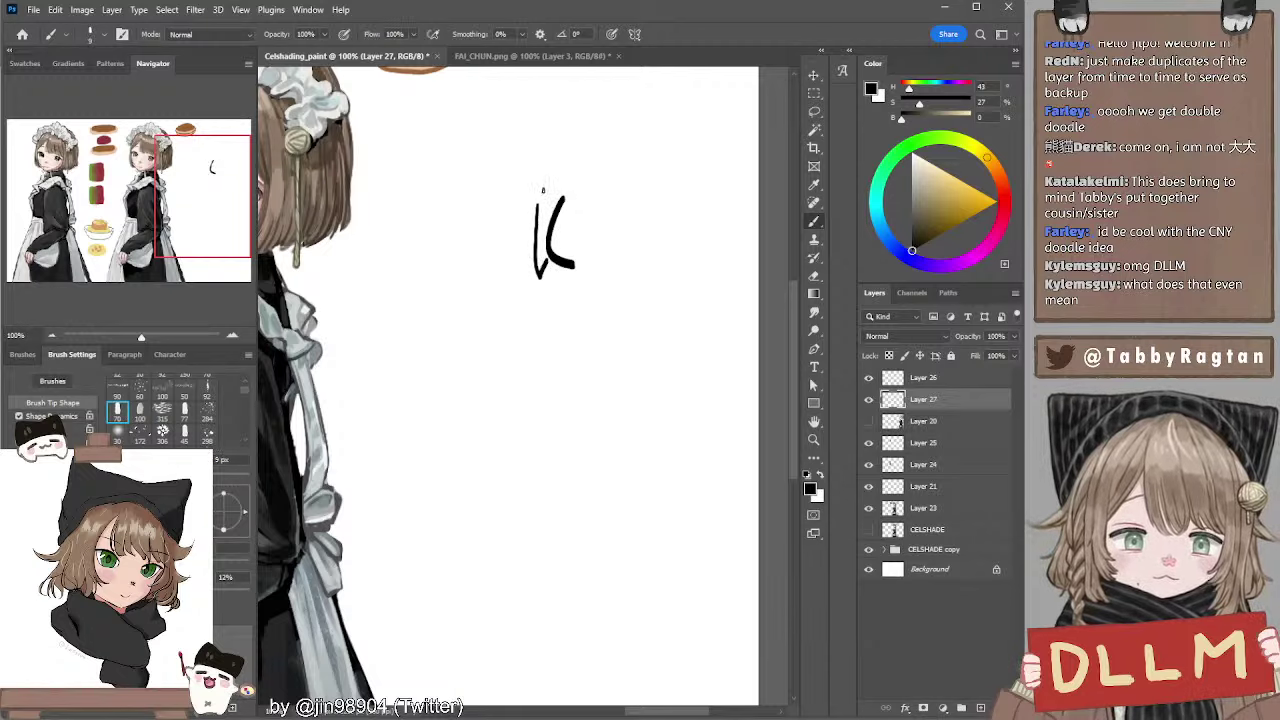
pyautogui.hotkey('ctrl', 'z')
pyautogui.moveTo(543, 190)
pyautogui.mouseDown()
pyautogui.moveTo(519, 214)
pyautogui.moveTo(563, 166)
pyautogui.moveTo(590, 170)
pyautogui.mouseUp()
pyautogui.hotkey('ctrl', 'z')
pyautogui.moveTo(515, 222)
pyautogui.mouseDown()
pyautogui.moveTo(575, 172)
pyautogui.moveTo(615, 167)
pyautogui.moveTo(658, 242)
pyautogui.mouseUp()
pyautogui.hotkey('ctrl', 'z')
pyautogui.moveTo(596, 171)
pyautogui.mouseDown()
pyautogui.moveTo(667, 264)
pyautogui.moveTo(643, 309)
pyautogui.mouseUp()
pyautogui.hotkey('ctrl', 'z')
pyautogui.moveTo(666, 264); pyautogui.dragTo(629, 314)
pyautogui.hotkey('ctrl', 'z')
pyautogui.hotkey('ctrl', 'z')
pyautogui.moveTo(663, 274); pyautogui.dragTo(630, 314)
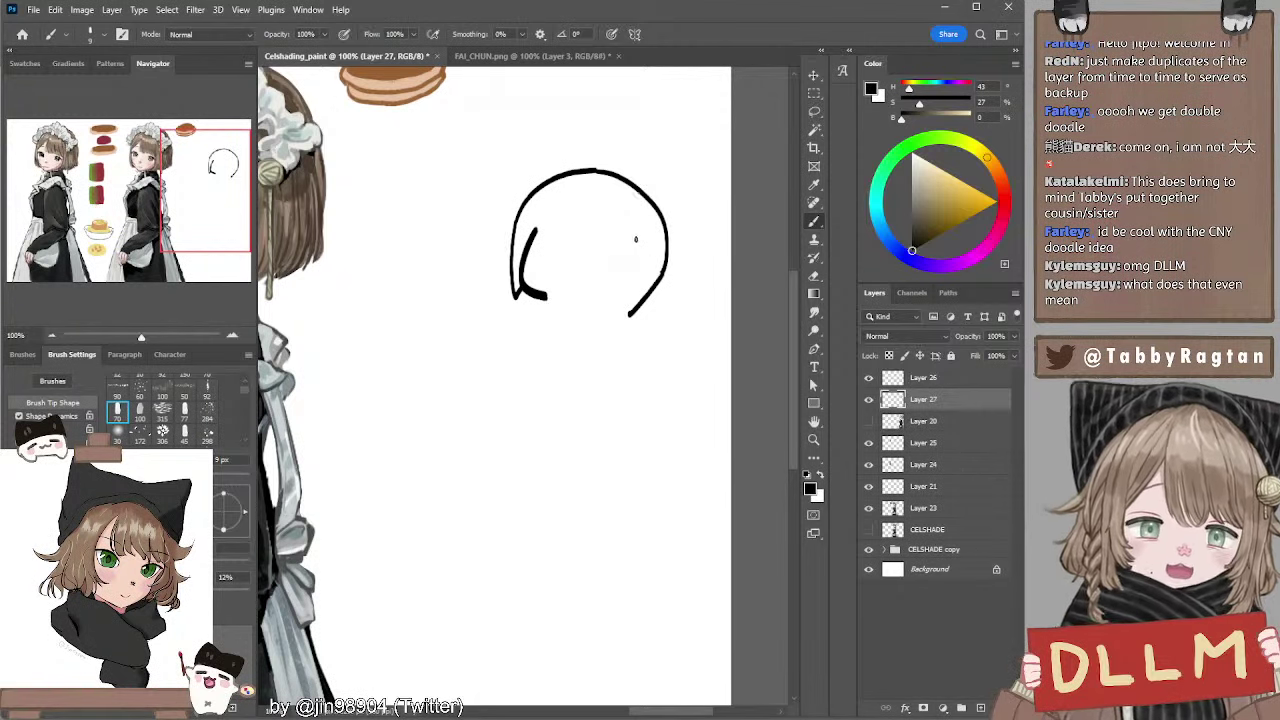
# Draw the pointed bangs and side hair strokes inside the round head outline
pyautogui.moveTo(641, 235); pyautogui.dragTo(629, 310)
pyautogui.hotkey('ctrl', 'z')
pyautogui.hotkey('ctrl', 'z')
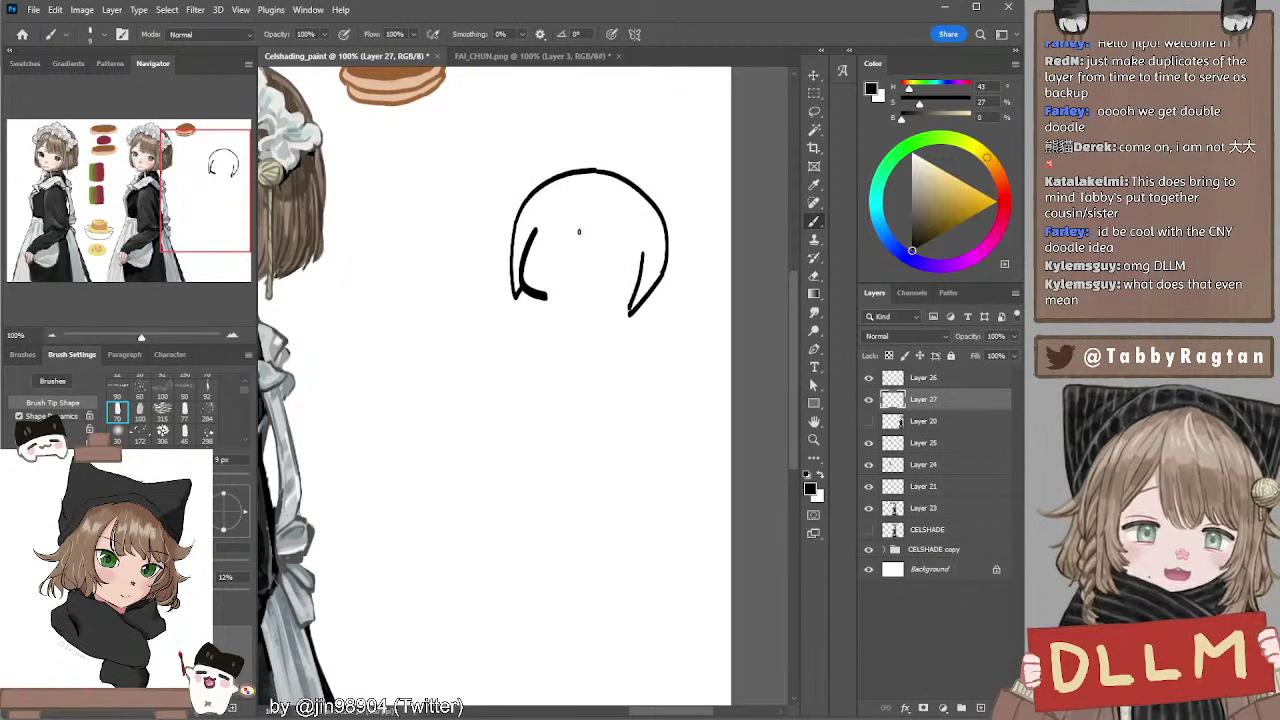
pyautogui.moveTo(562, 217)
pyautogui.mouseDown()
pyautogui.moveTo(545, 234)
pyautogui.moveTo(566, 207)
pyautogui.moveTo(631, 248)
pyautogui.mouseUp()
pyautogui.hotkey('ctrl', 'z')
pyautogui.hotkey('ctrl', 'z')
pyautogui.moveTo(631, 230); pyautogui.dragTo(640, 265)
pyautogui.hotkey('ctrl', 'z')
pyautogui.hotkey('ctrl', 'z')
pyautogui.hotkey('ctrl', 'z')
pyautogui.hotkey('ctrl', 'z')
pyautogui.hotkey('ctrl', 'z')
pyautogui.hotkey('ctrl', 'z')
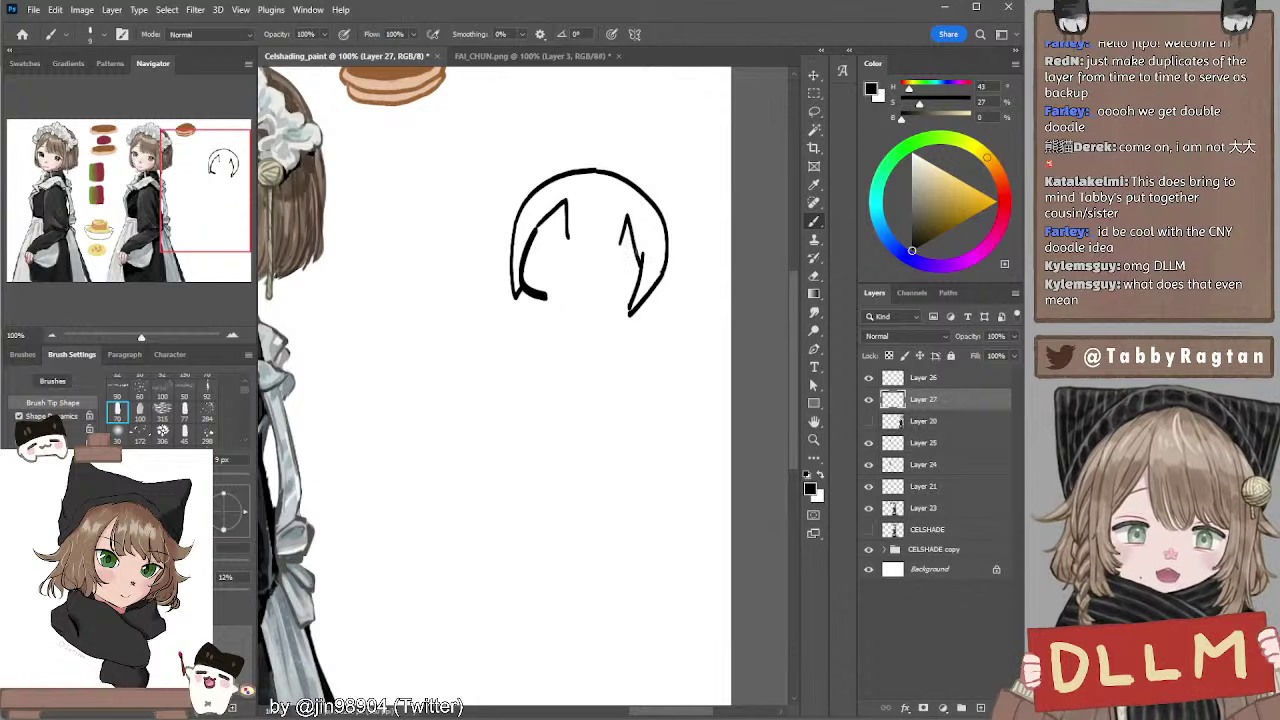
pyautogui.hotkey('ctrl', 'z')
pyautogui.moveTo(621, 215); pyautogui.dragTo(641, 268)
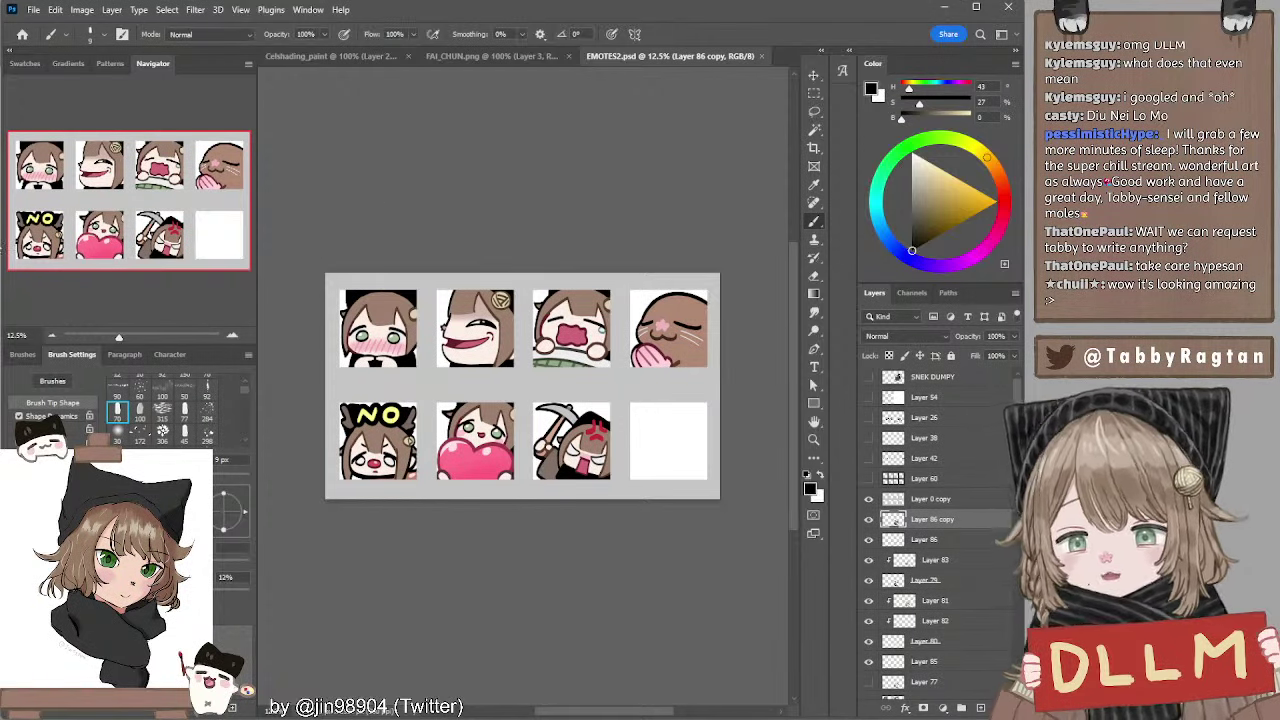
# Add a new layer above Layer 86 copy in EMOTES2.psd and lower its opacity to 26%
pyautogui.click(233, 336)
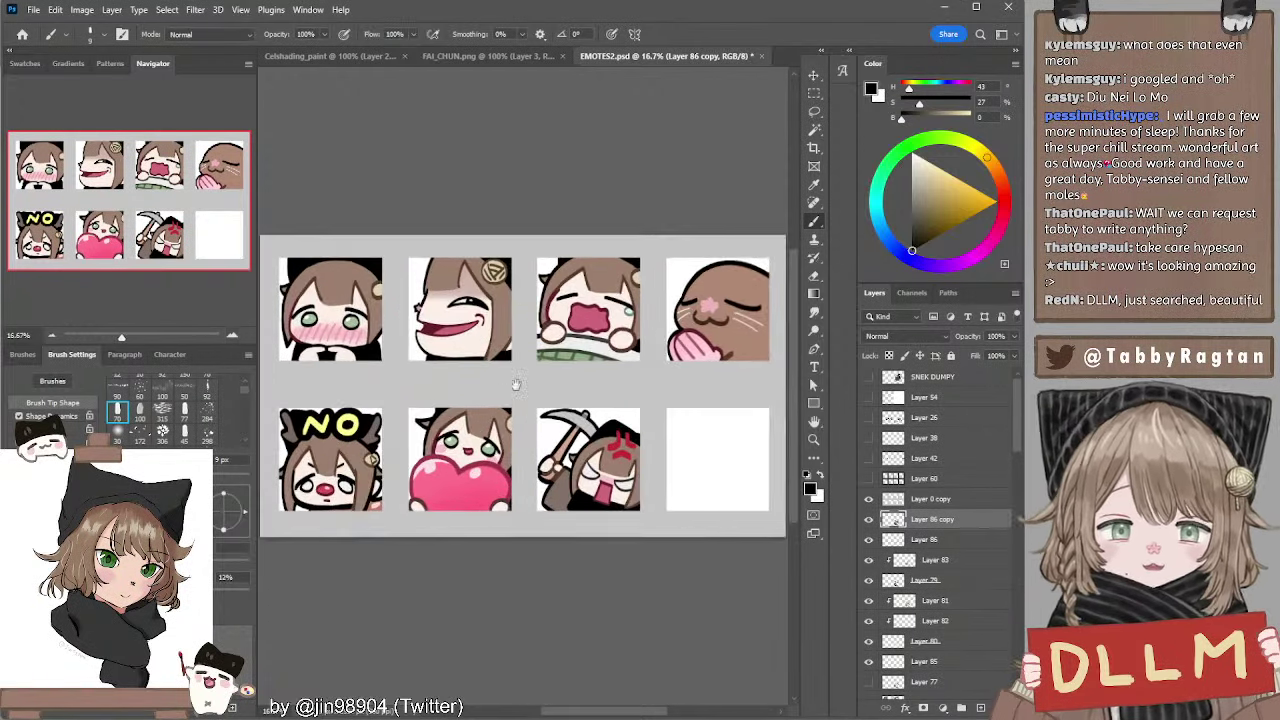
pyautogui.moveTo(514, 386); pyautogui.dragTo(545, 246)
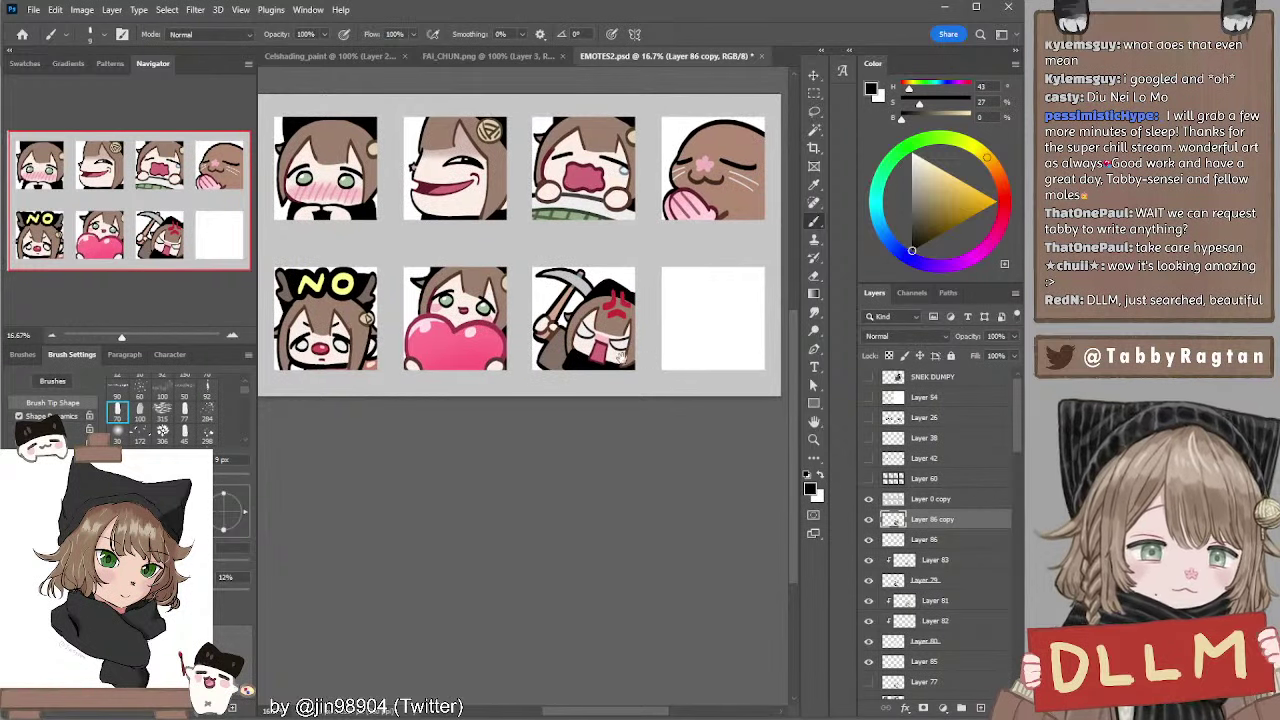
pyautogui.moveTo(636, 357); pyautogui.dragTo(566, 349)
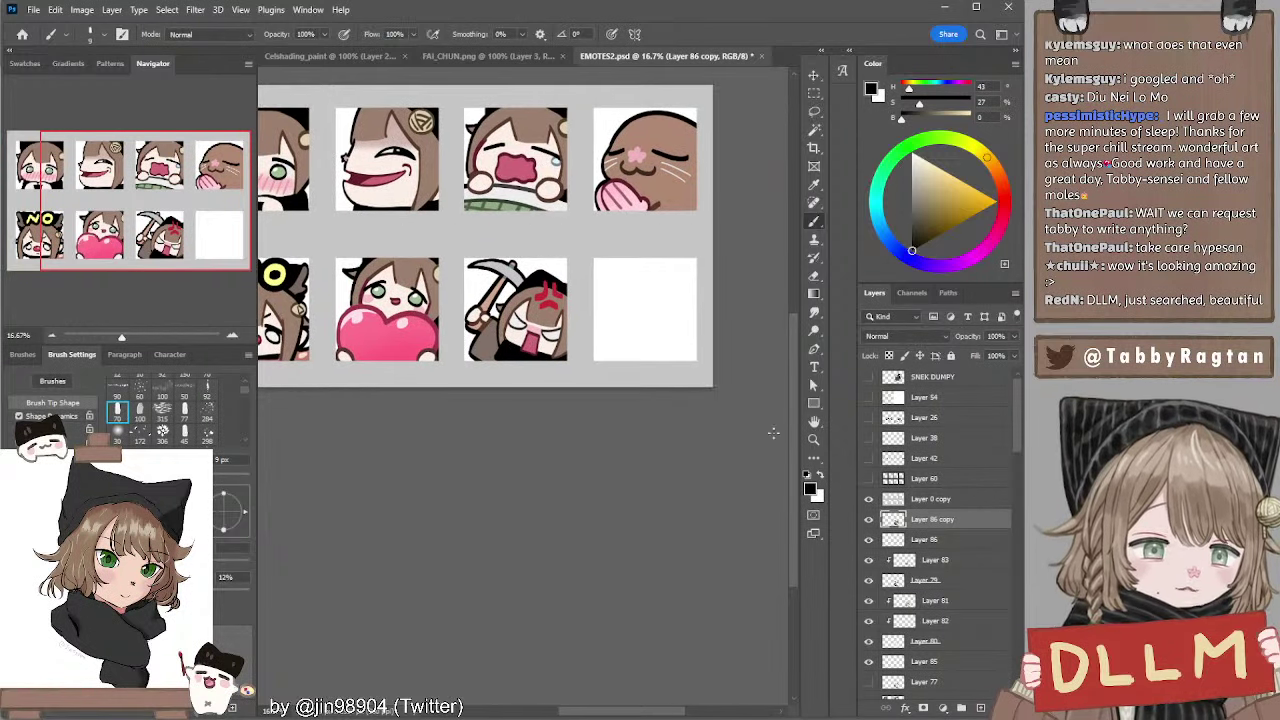
pyautogui.click(980, 708)
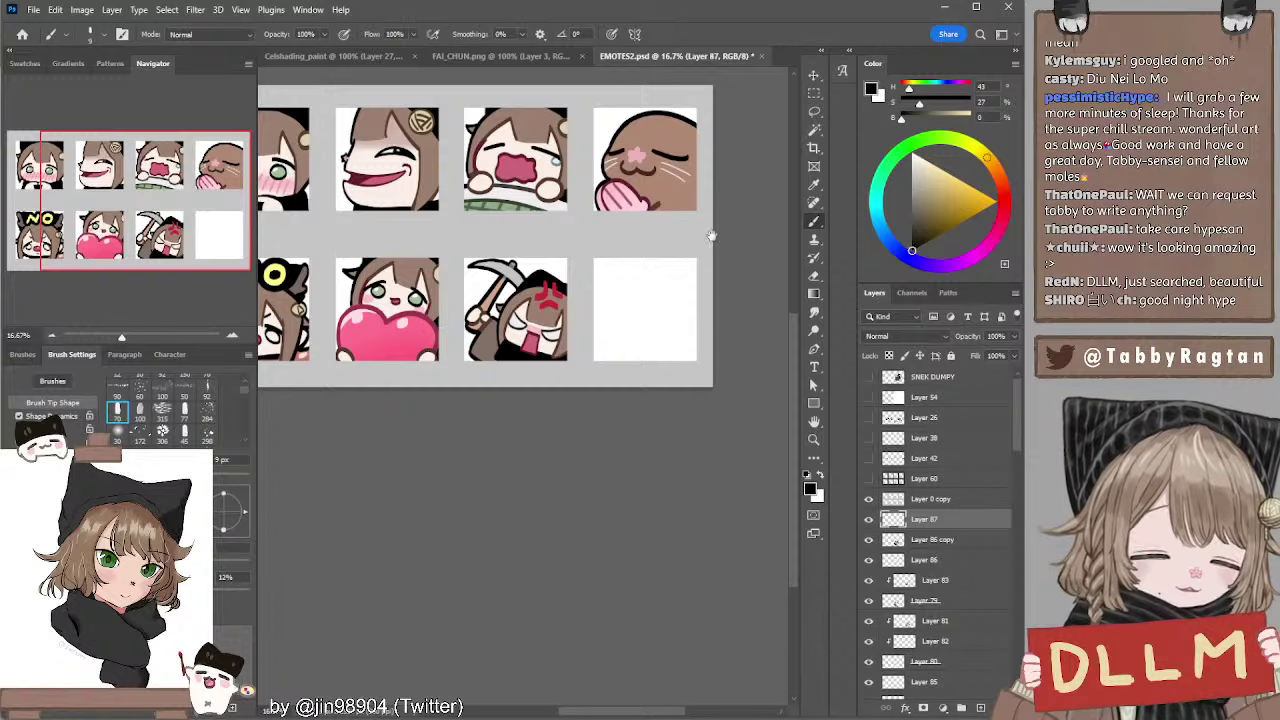
pyautogui.click(1014, 337)
pyautogui.click(962, 353)
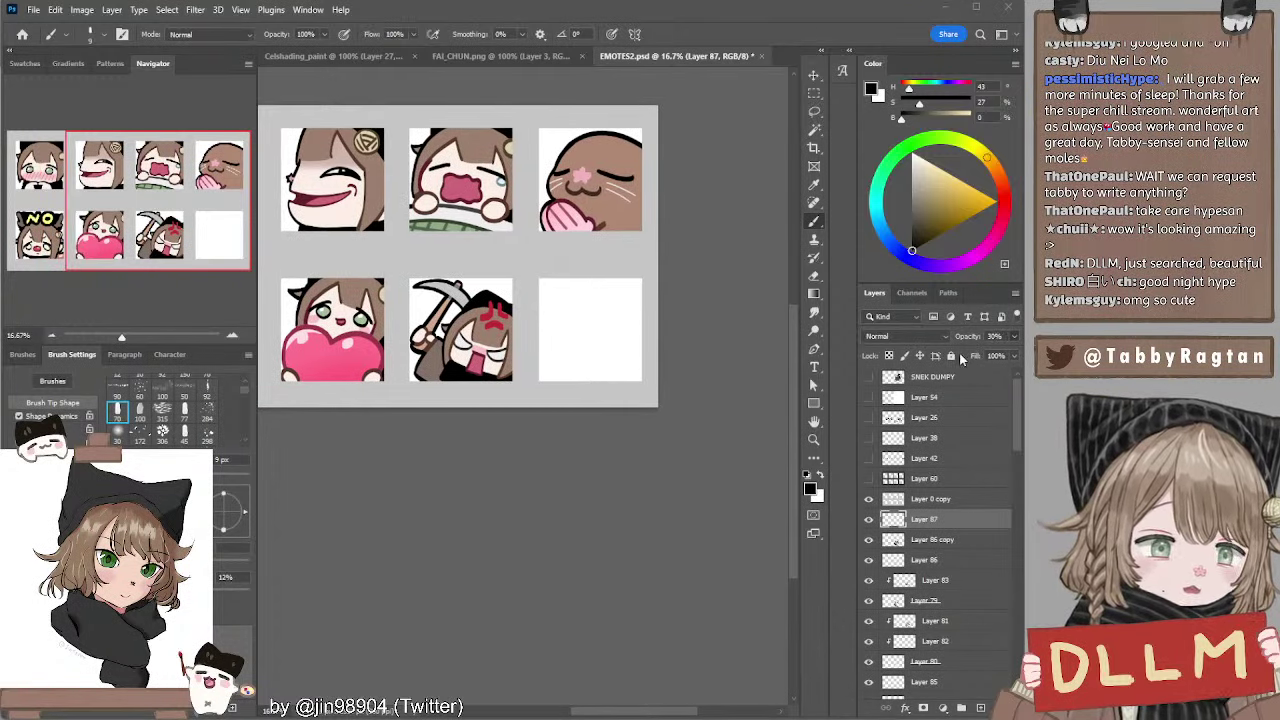
# Enlarge the brush to 70 px and sketch a box-like shape along the lower edge of the empty emote square
pyautogui.press(']')
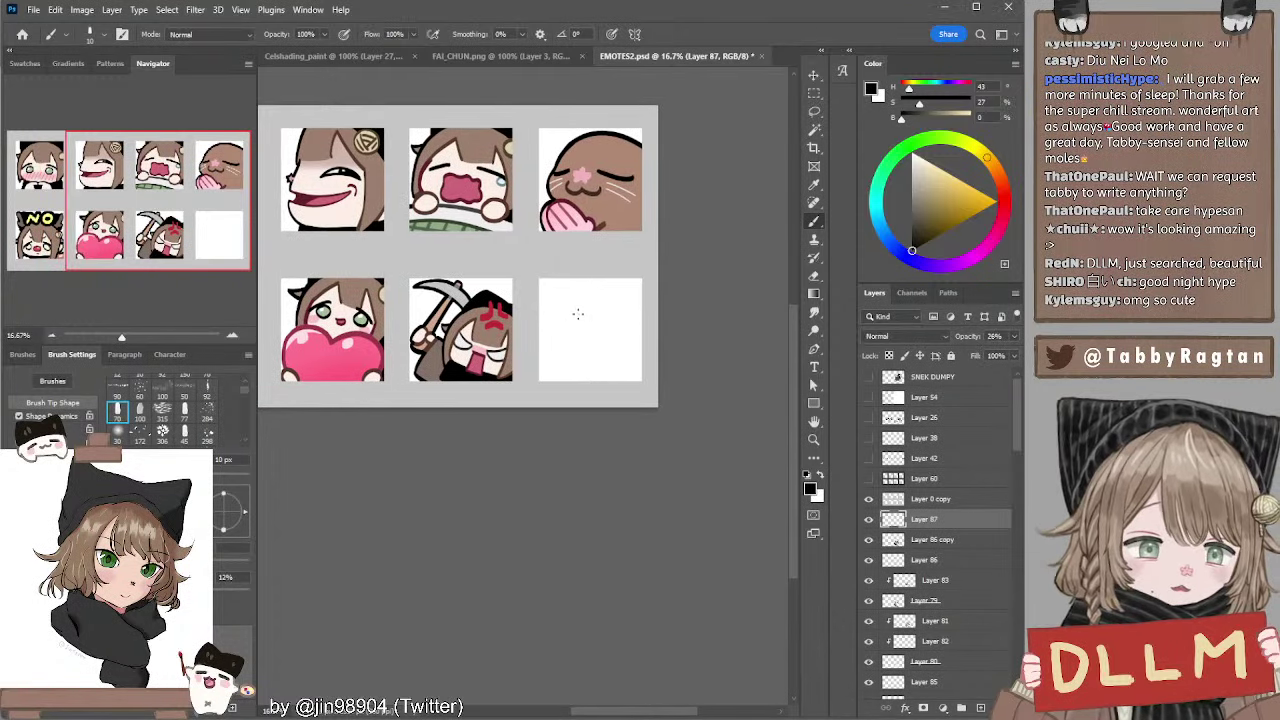
pyautogui.press(']')
pyautogui.press(']')
pyautogui.press(']')
pyautogui.press(']')
pyautogui.press(']')
pyautogui.press(']')
pyautogui.press(']')
pyautogui.press(']')
pyautogui.press(']')
pyautogui.press(']')
pyautogui.moveTo(577, 300)
pyautogui.mouseDown()
pyautogui.moveTo(582, 340)
pyautogui.moveTo(575, 353)
pyautogui.moveTo(560, 308)
pyautogui.moveTo(572, 348)
pyautogui.moveTo(558, 343)
pyautogui.moveTo(556, 378)
pyautogui.moveTo(550, 363)
pyautogui.moveTo(620, 380)
pyautogui.mouseUp()
pyautogui.hotkey('ctrl', 'z')
pyautogui.hotkey('ctrl', 'z')
pyautogui.hotkey('ctrl', 'z')
pyautogui.hotkey('ctrl', 'z')
pyautogui.hotkey('ctrl', 'z')
pyautogui.hotkey('ctrl', 'z')
pyautogui.hotkey('ctrl', 'z')
pyautogui.hotkey('ctrl', 'z')
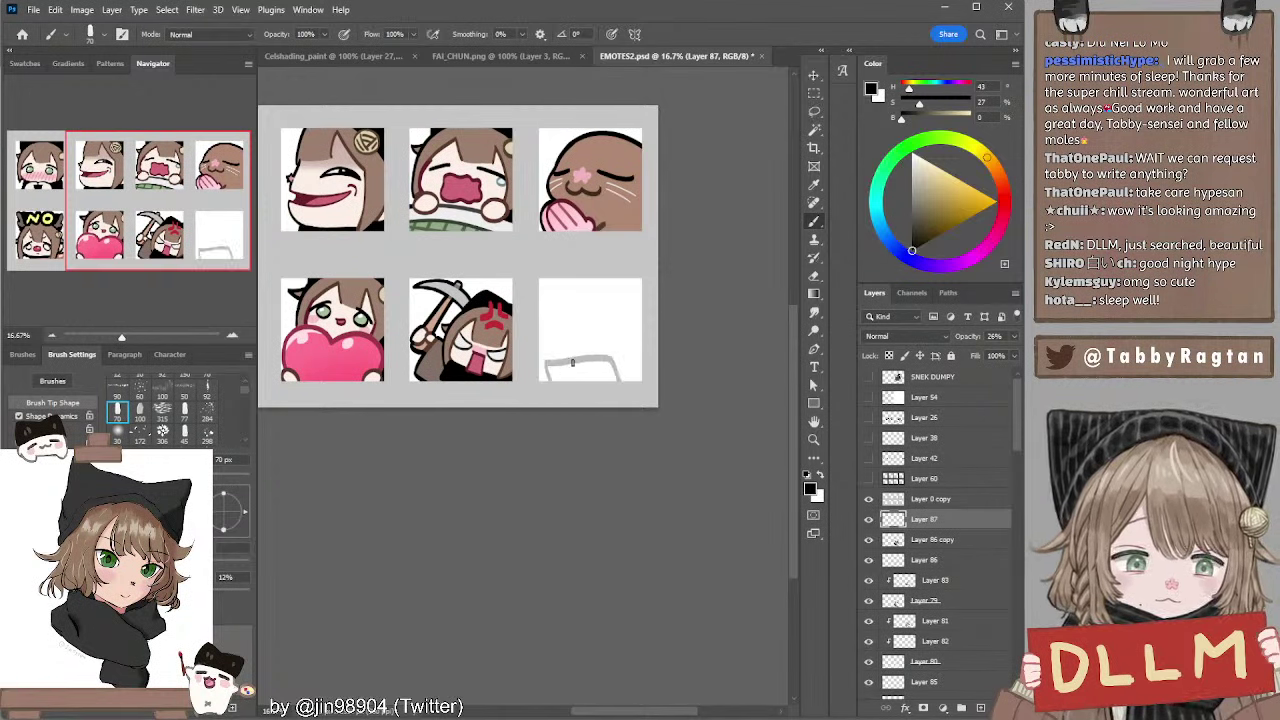
pyautogui.hotkey('ctrl', 'z')
# Sketch a narrow upright shape beside the box and the curved left side of the face with a 60 px brush
pyautogui.press('[')
pyautogui.moveTo(553, 358); pyautogui.dragTo(560, 355)
pyautogui.hotkey('ctrl', 'z')
pyautogui.hotkey('ctrl', 'z')
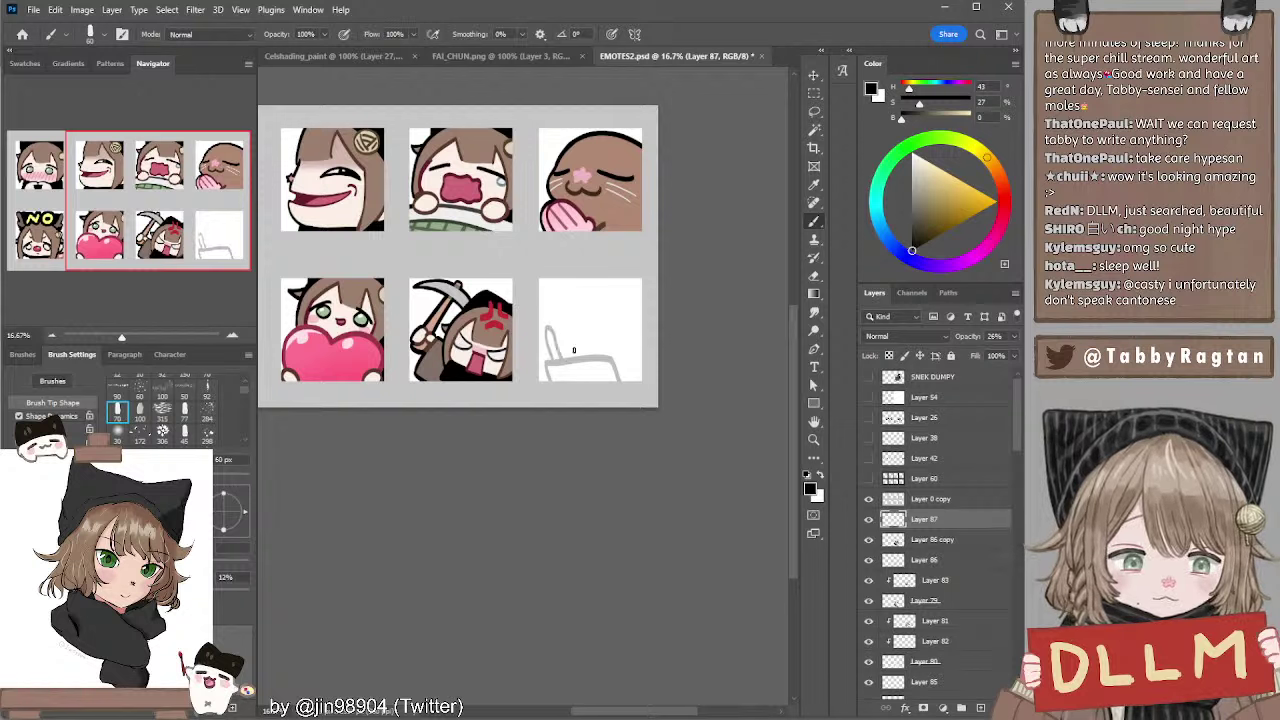
pyautogui.moveTo(572, 303)
pyautogui.mouseDown()
pyautogui.moveTo(580, 353)
pyautogui.moveTo(568, 356)
pyautogui.mouseUp()
pyautogui.hotkey('ctrl', 'z')
pyautogui.hotkey('ctrl', 'z')
pyautogui.hotkey('ctrl', 'z')
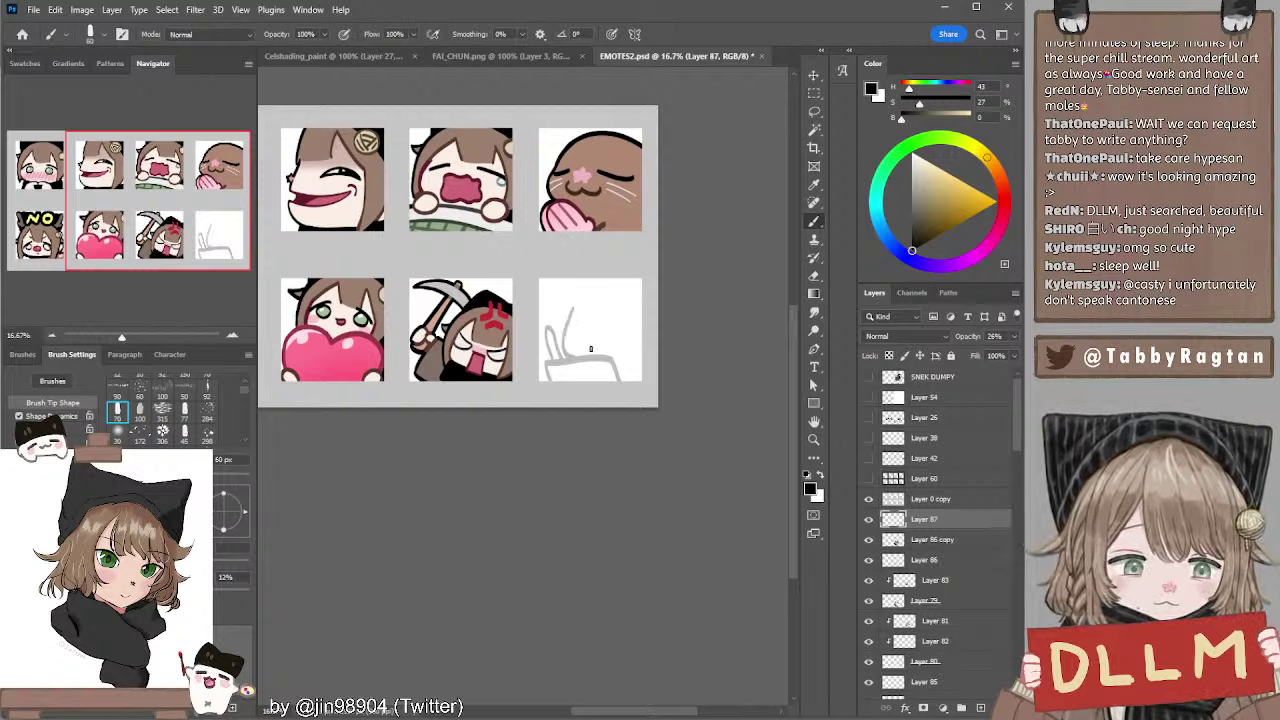
pyautogui.hotkey('ctrl', 'z')
# Sketch the large curved outline of the head and hat over the face, undoing the trial oval
pyautogui.moveTo(572, 312)
pyautogui.mouseDown()
pyautogui.moveTo(565, 356)
pyautogui.moveTo(556, 335)
pyautogui.moveTo(594, 280)
pyautogui.moveTo(637, 309)
pyautogui.mouseUp()
pyautogui.hotkey('ctrl', 'z')
pyautogui.hotkey('ctrl', 'z')
pyautogui.hotkey('ctrl', 'z')
pyautogui.hotkey('ctrl', 'z')
pyautogui.moveTo(596, 287); pyautogui.dragTo(635, 313)
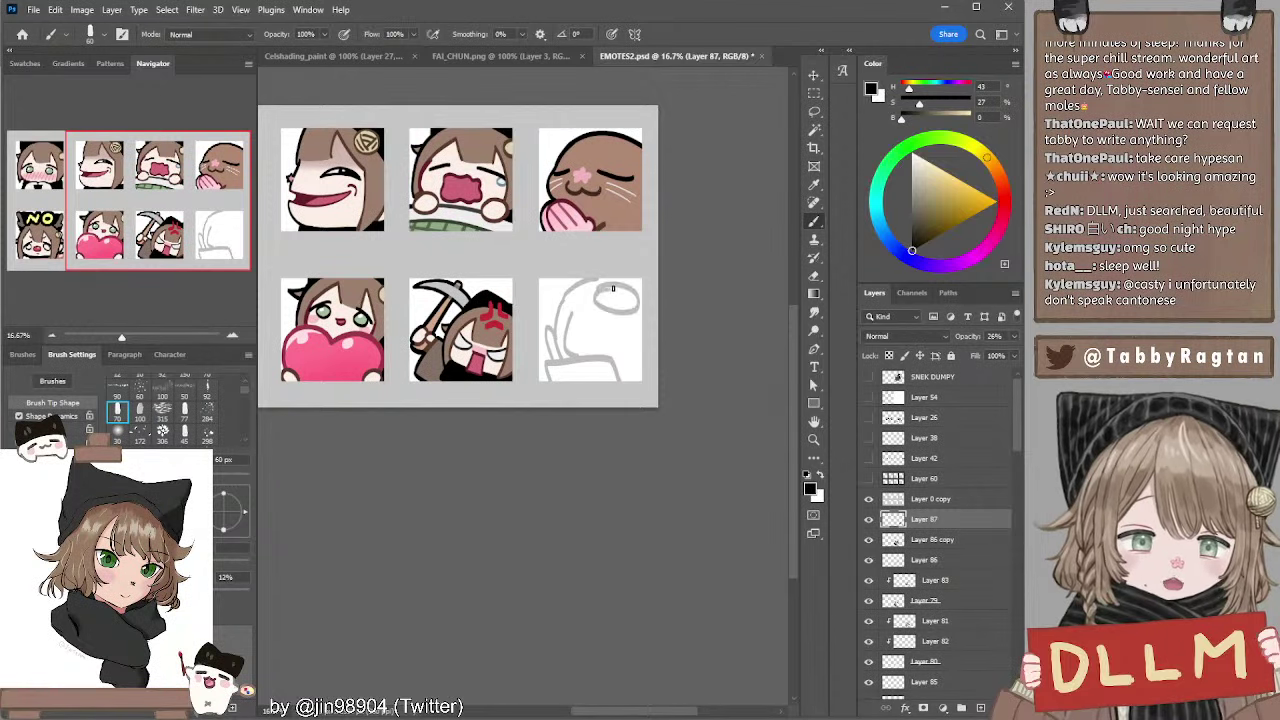
pyautogui.hotkey('ctrl', 'z')
pyautogui.hotkey('ctrl', 'z')
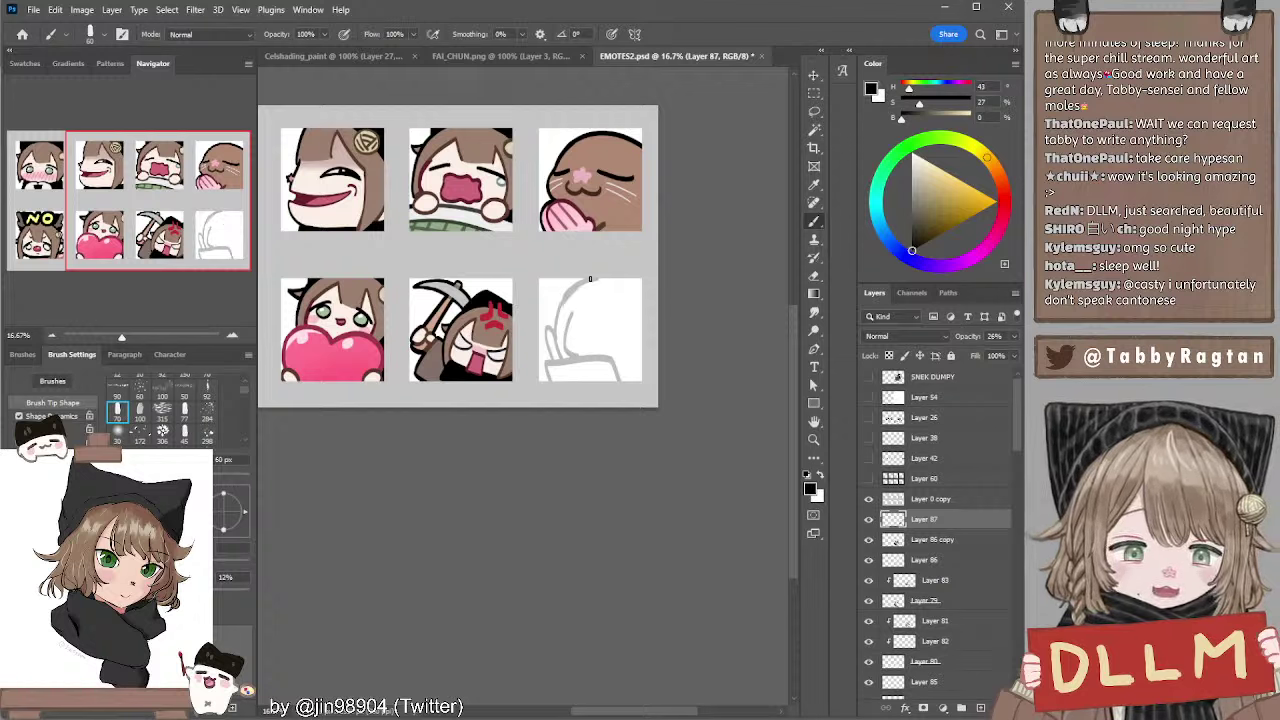
# Shade the hat area above the rounded head outline in the emote sketch with a 70 px brush
pyautogui.press(']')
pyautogui.press('[')
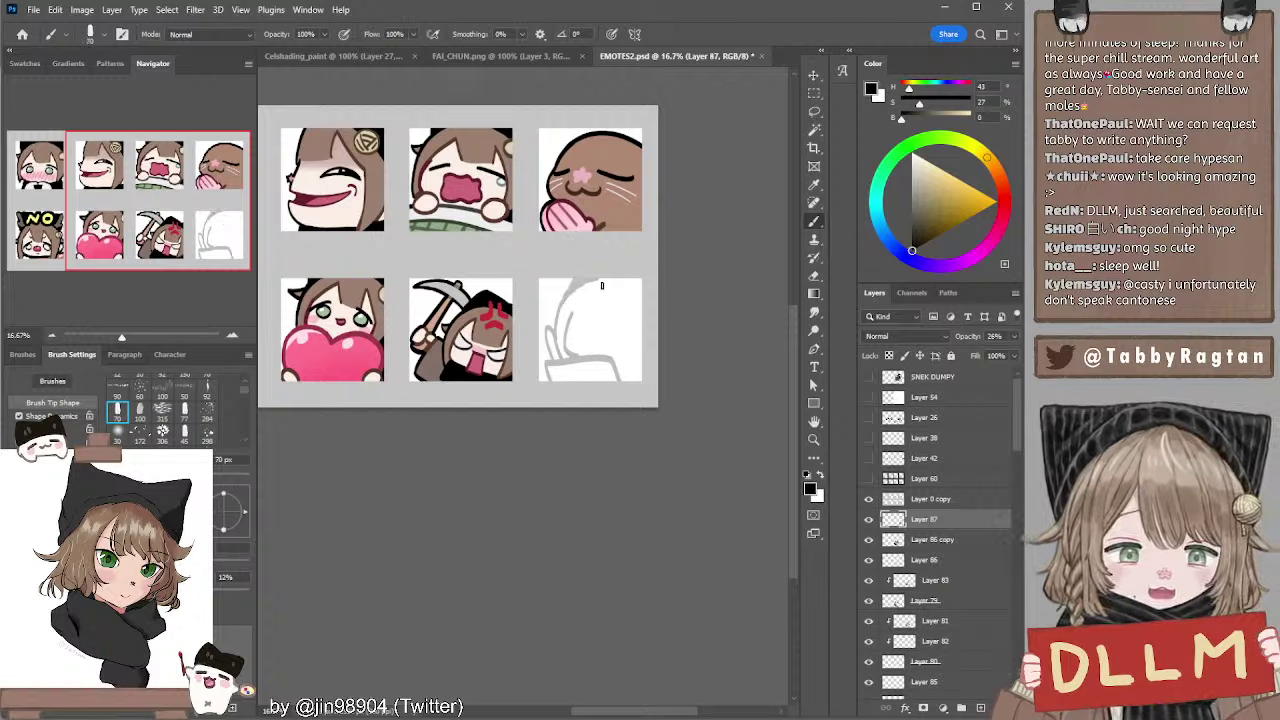
pyautogui.moveTo(598, 280)
pyautogui.mouseDown()
pyautogui.moveTo(644, 300)
pyautogui.moveTo(643, 286)
pyautogui.moveTo(606, 283)
pyautogui.moveTo(639, 290)
pyautogui.mouseUp()
pyautogui.hotkey('ctrl', 'z')
pyautogui.hotkey('ctrl', 'z')
pyautogui.hotkey('ctrl', 'z')
pyautogui.hotkey('ctrl', 'z')
pyautogui.hotkey('ctrl', 'z')
pyautogui.hotkey('ctrl', 'z')
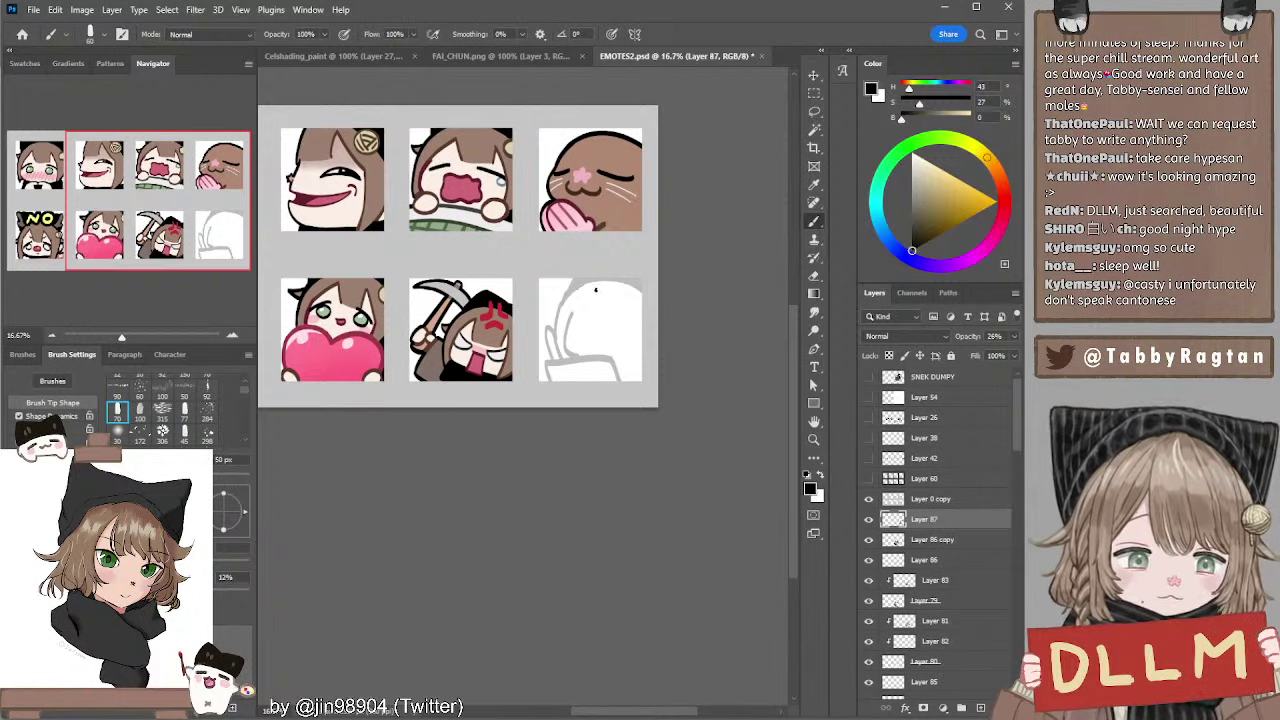
# Draw an oval inside the upper part of the head with a 50 px brush
pyautogui.moveTo(598, 284)
pyautogui.mouseDown()
pyautogui.moveTo(628, 294)
pyautogui.moveTo(634, 316)
pyautogui.mouseUp()
pyautogui.hotkey('ctrl', 'z')
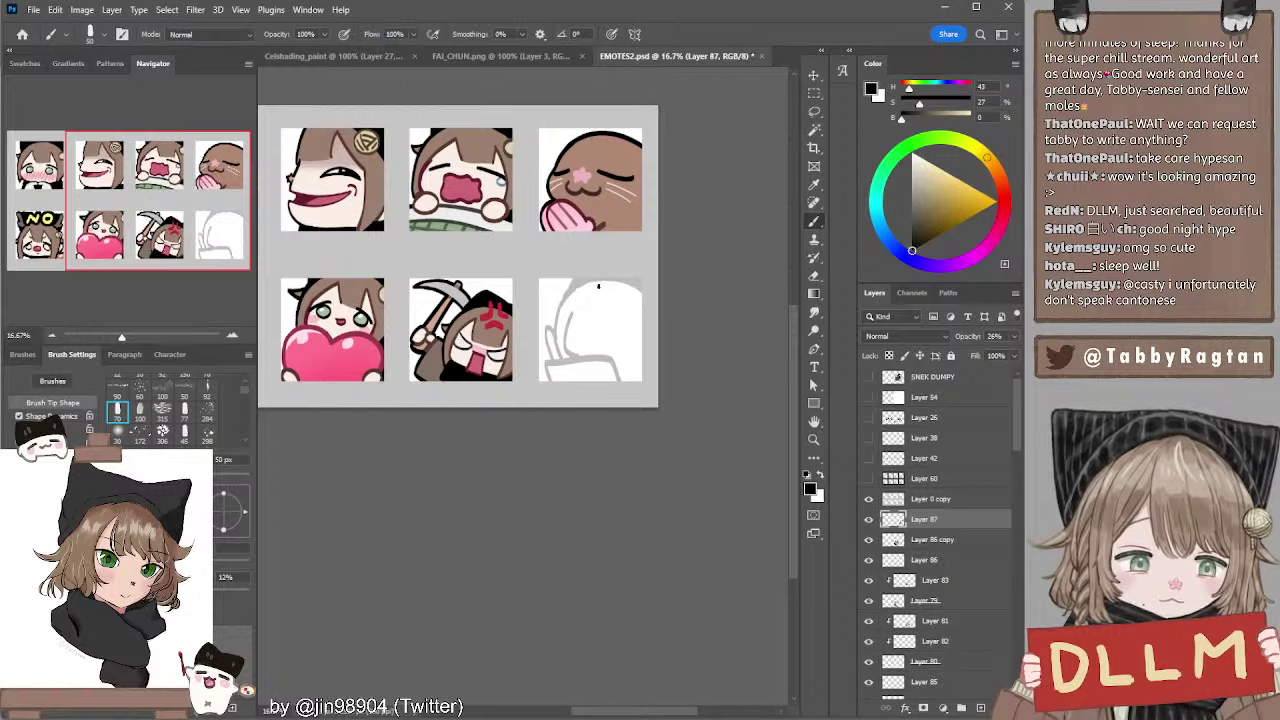
pyautogui.press('e')
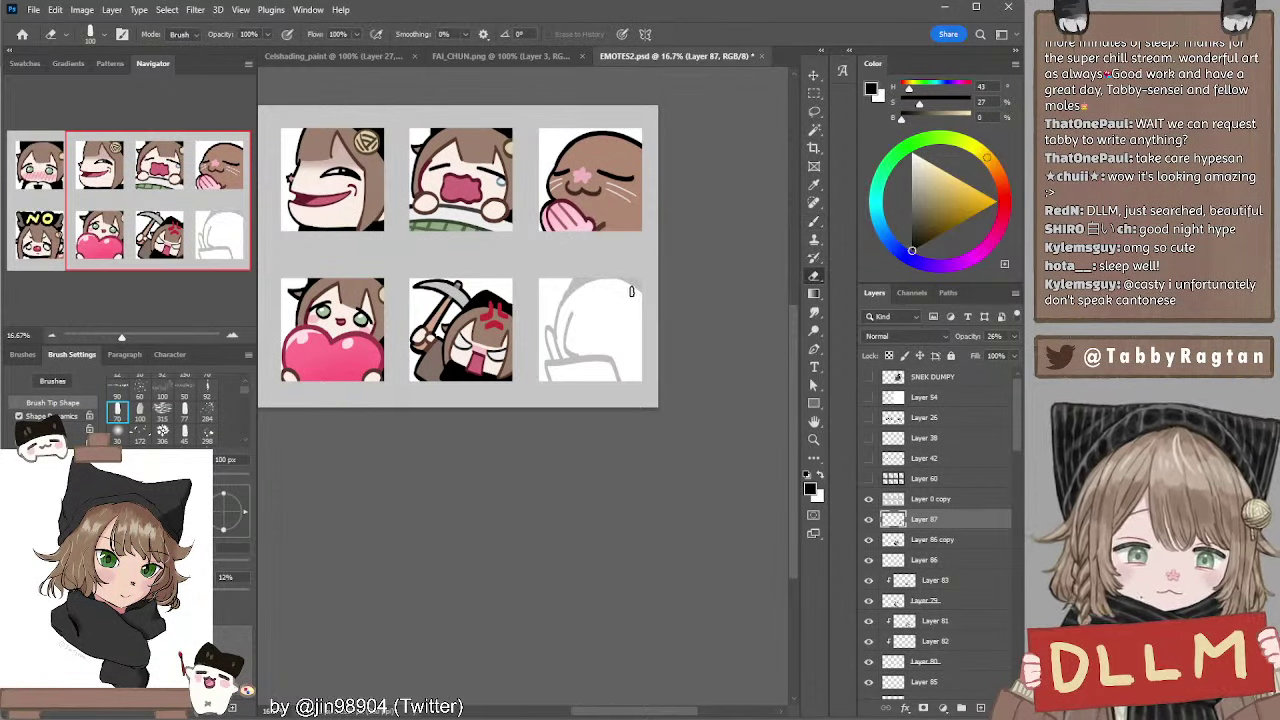
pyautogui.press('b')
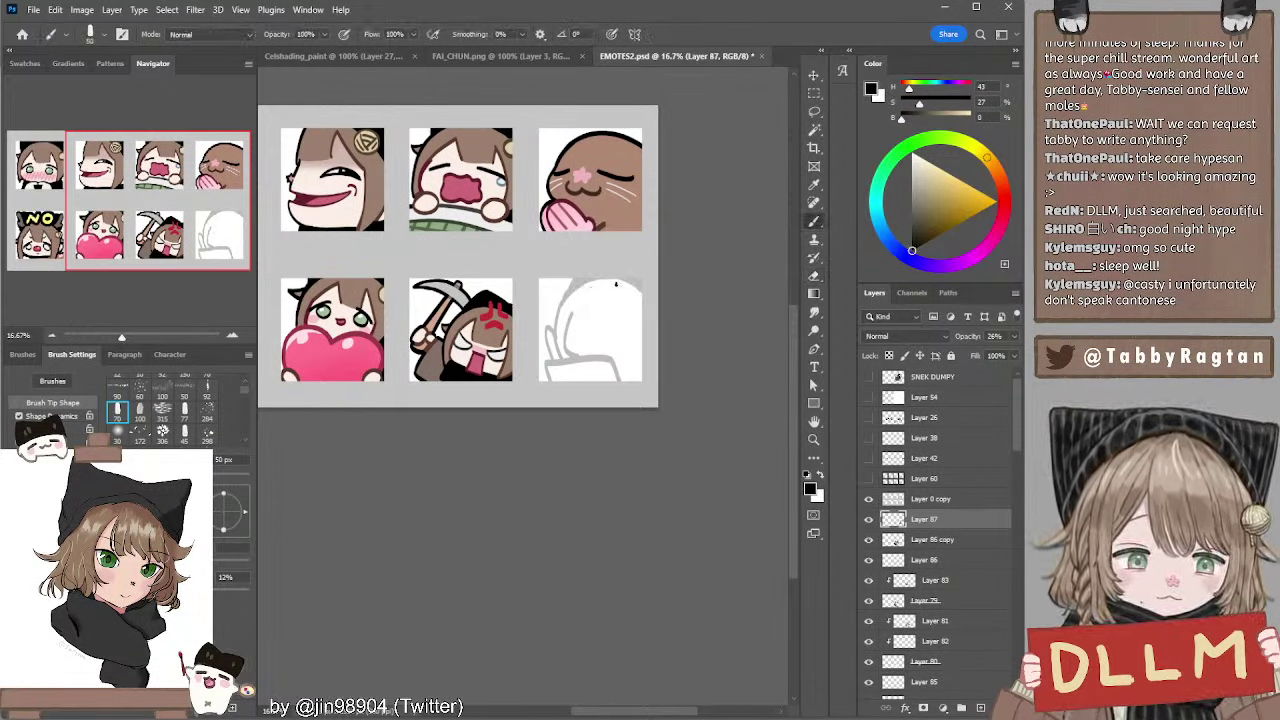
pyautogui.moveTo(616, 284)
pyautogui.mouseDown()
pyautogui.moveTo(606, 296)
pyautogui.moveTo(630, 306)
pyautogui.moveTo(602, 288)
pyautogui.mouseUp()
pyautogui.hotkey('ctrl', 'z')
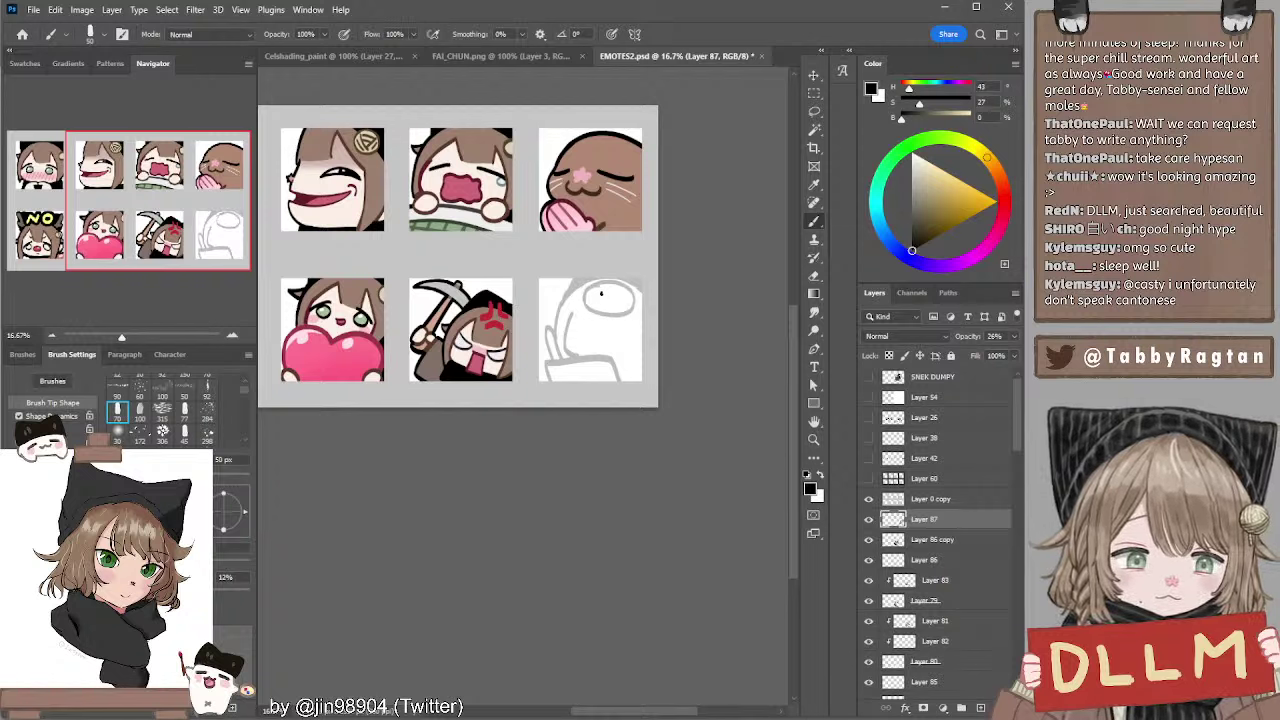
# Choose the 45 brush preset and sketch short strokes below the oval and the head's right side contour
pyautogui.press('[')
pyautogui.press('e')
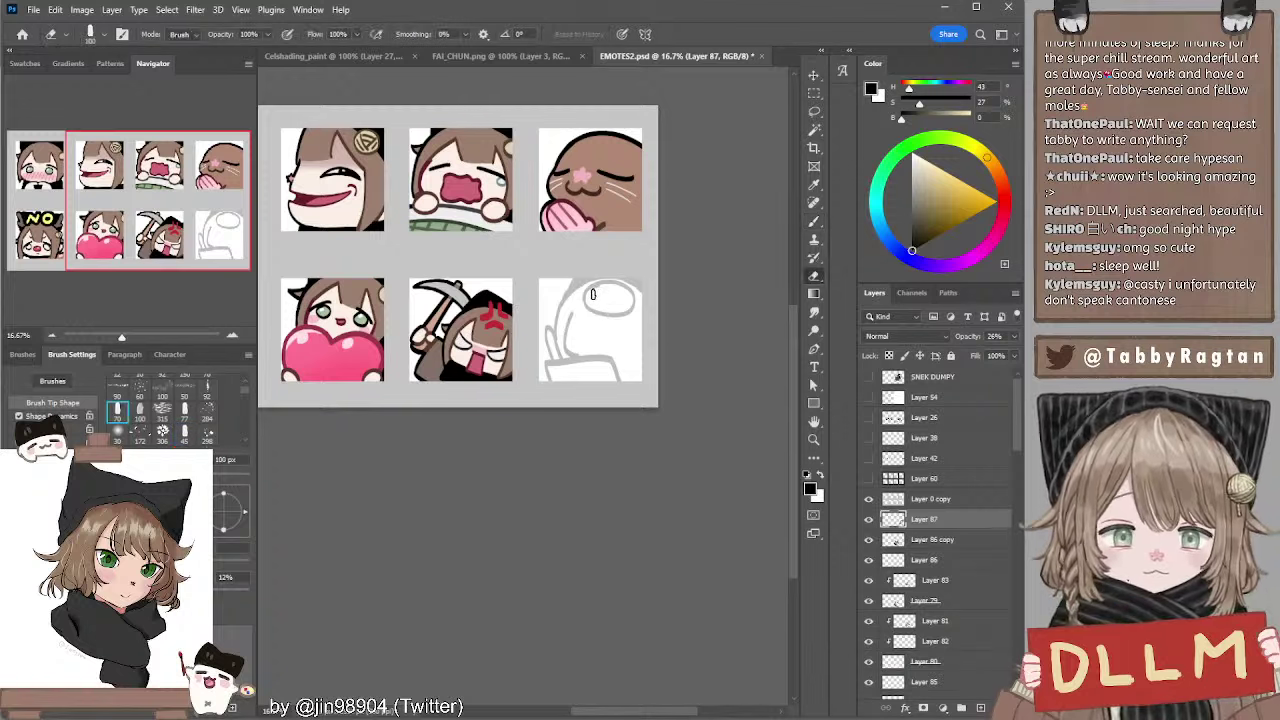
pyautogui.press('b')
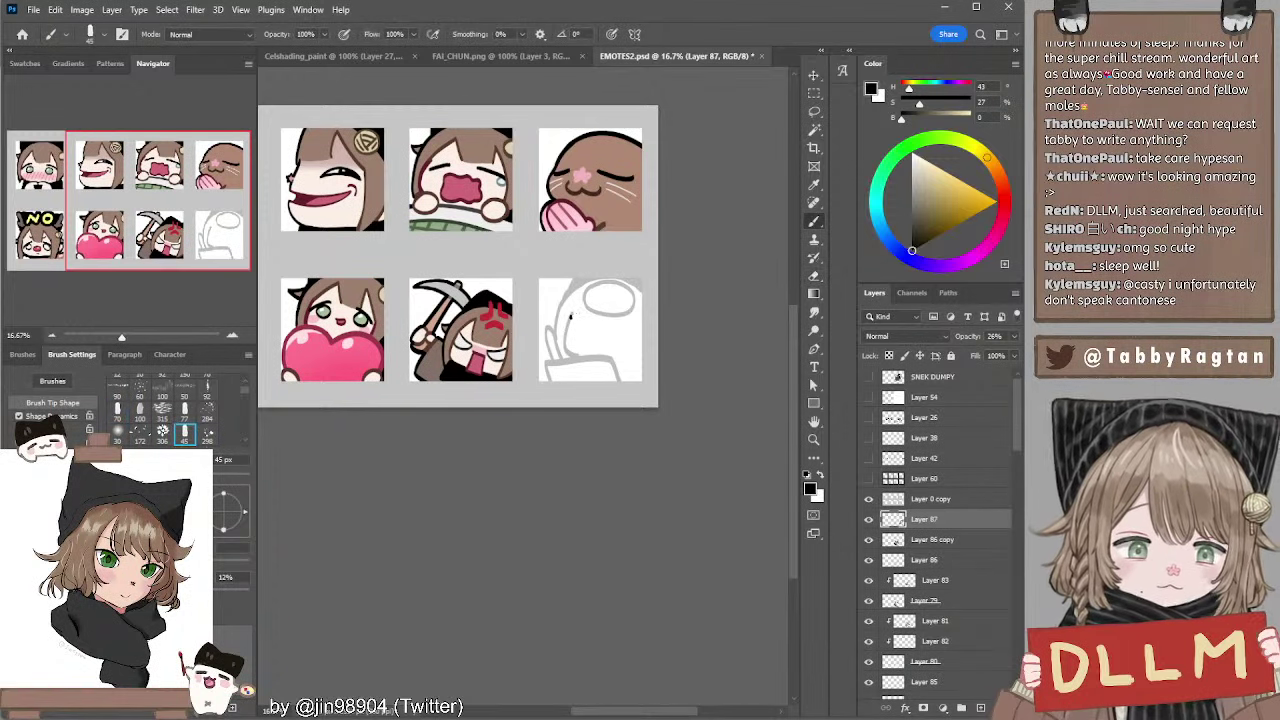
pyautogui.moveTo(596, 314); pyautogui.dragTo(624, 329)
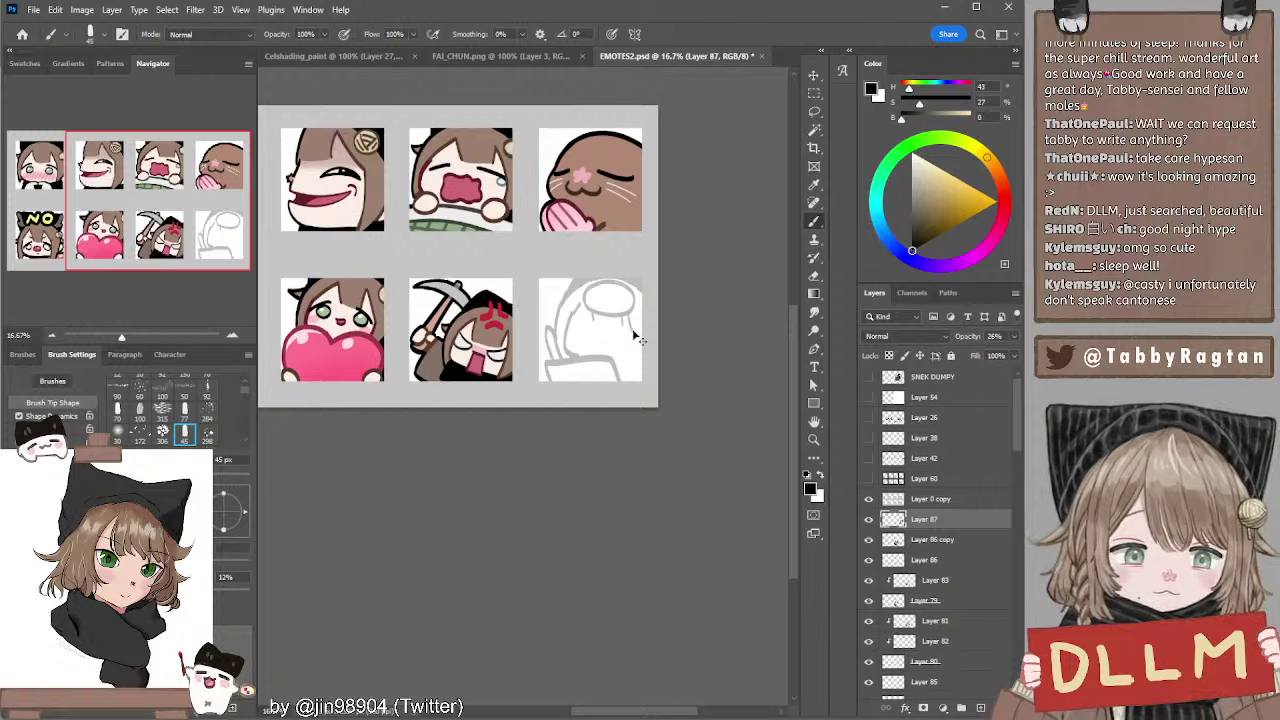
pyautogui.moveTo(630, 346)
pyautogui.mouseDown()
pyautogui.moveTo(646, 334)
pyautogui.moveTo(626, 359)
pyautogui.mouseUp()
pyautogui.hotkey('ctrl', 'z')
pyautogui.hotkey('ctrl', 'z')
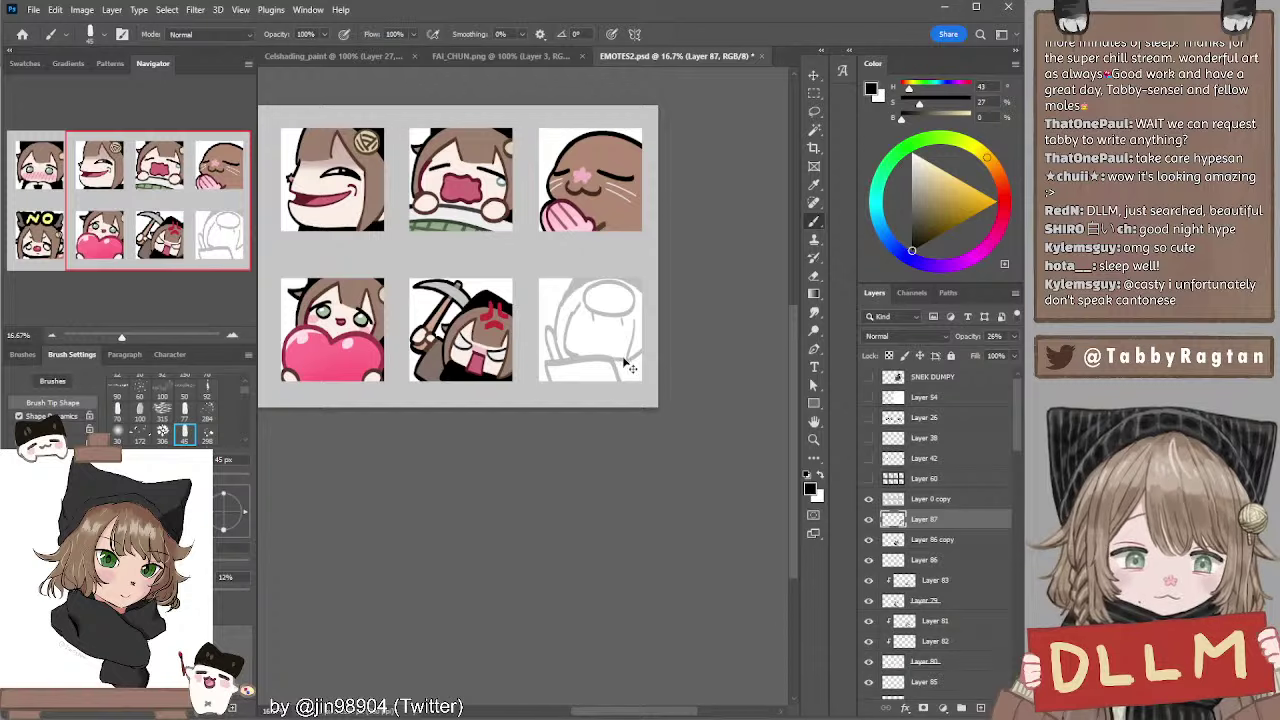
# Lasso the whole emote sketch, adjust its placement within the square and clear the selection
pyautogui.press('l')
pyautogui.moveTo(552, 268)
pyautogui.mouseDown()
pyautogui.moveTo(538, 305)
pyautogui.moveTo(678, 348)
pyautogui.moveTo(560, 262)
pyautogui.mouseUp()
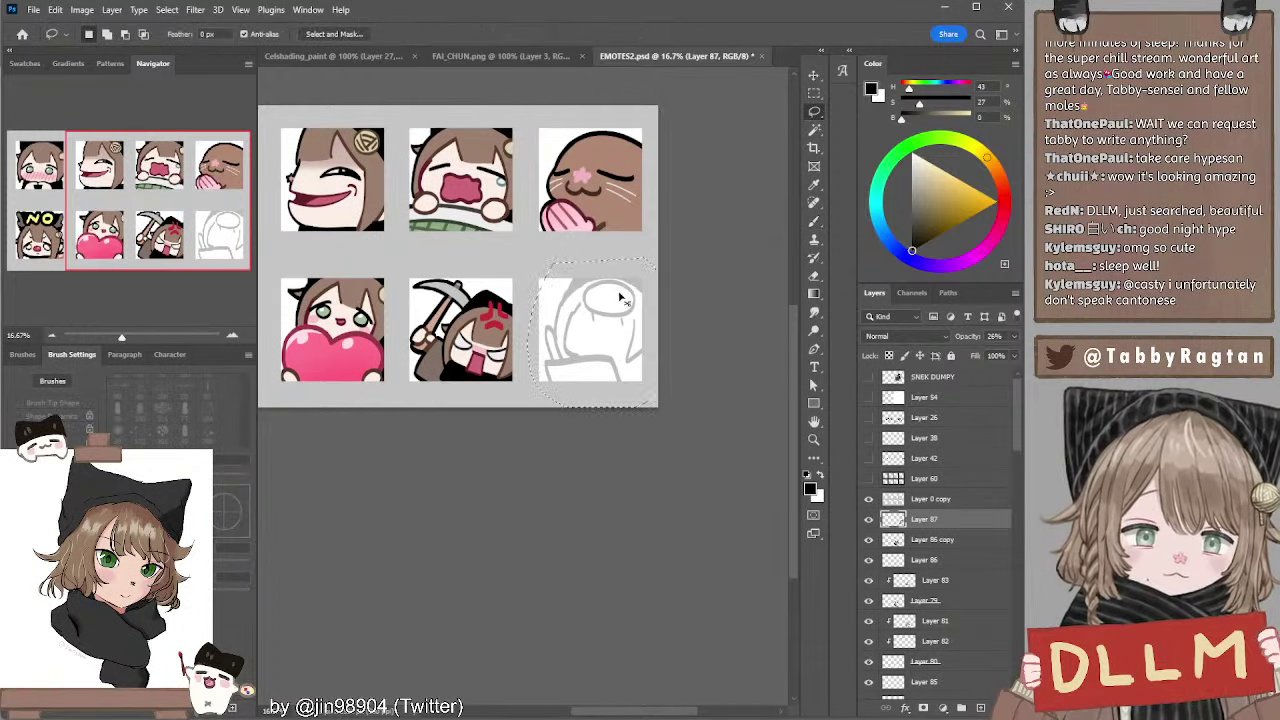
pyautogui.click(686, 290)
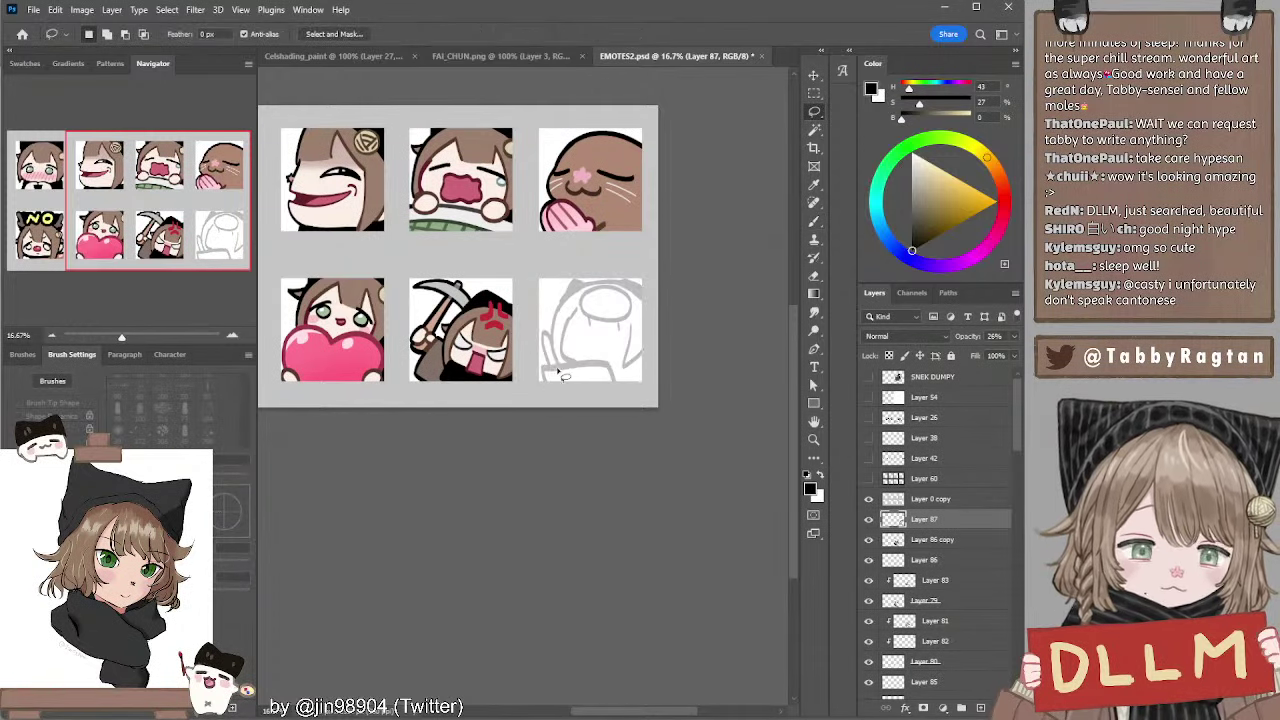
# Rework the raised hand and sleeve edge in the emote sketch's lower-left corner, using the brush at 60 px and 50 px
pyautogui.press('e')
pyautogui.press('b')
pyautogui.moveTo(549, 371)
pyautogui.mouseDown()
pyautogui.moveTo(604, 360)
pyautogui.moveTo(617, 377)
pyautogui.mouseUp()
pyautogui.press(']')
pyautogui.hotkey('ctrl', 'z')
pyautogui.press('.')
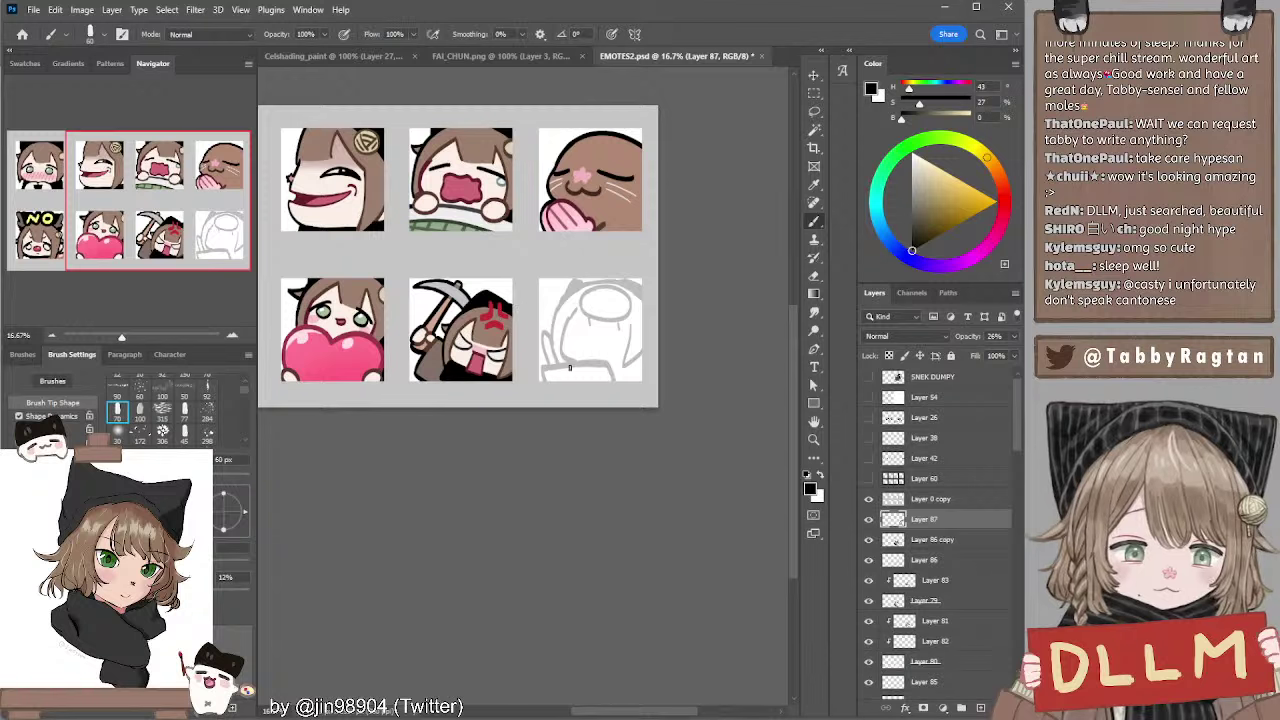
pyautogui.moveTo(542, 356); pyautogui.dragTo(562, 364)
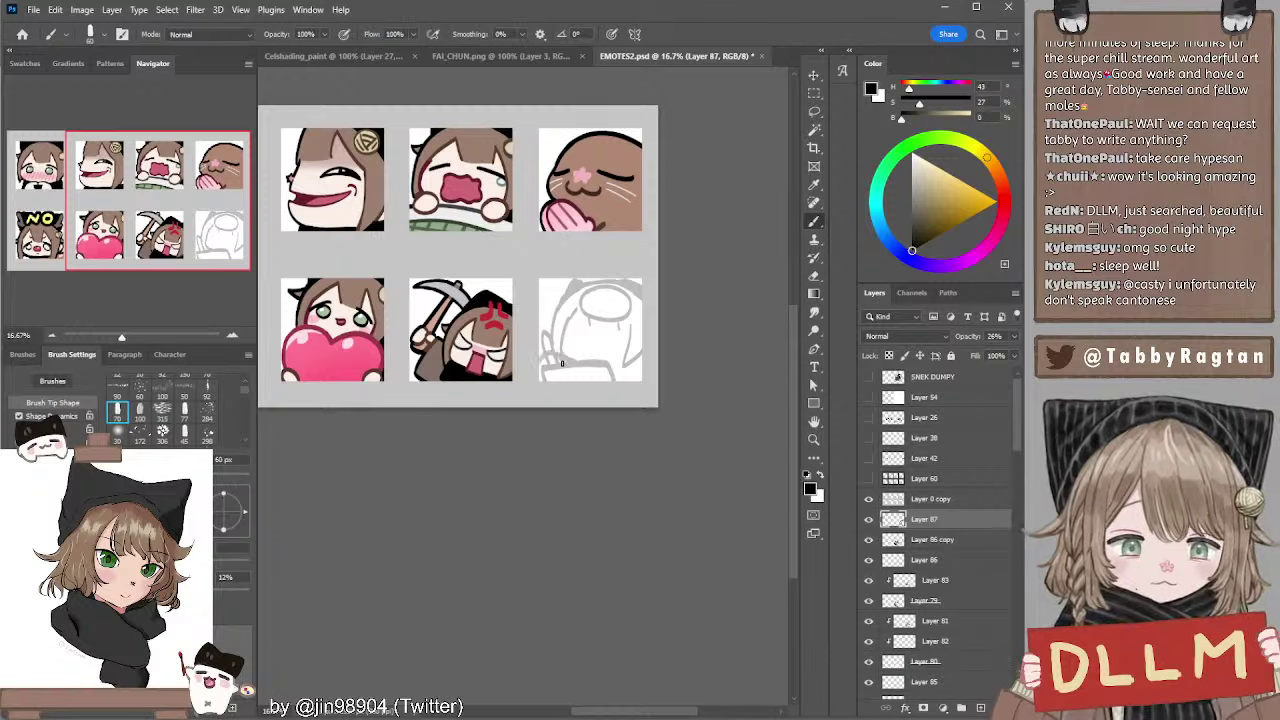
pyautogui.hotkey('ctrl', 'z')
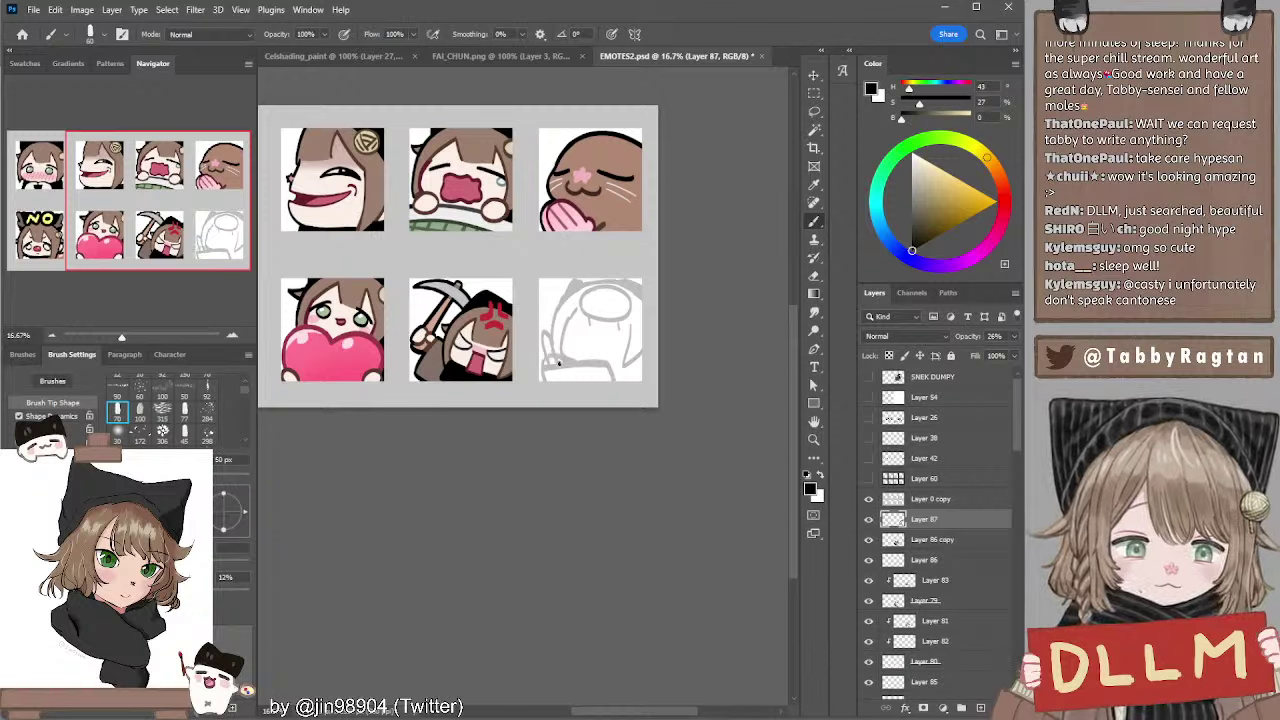
pyautogui.press('e')
pyautogui.press('b')
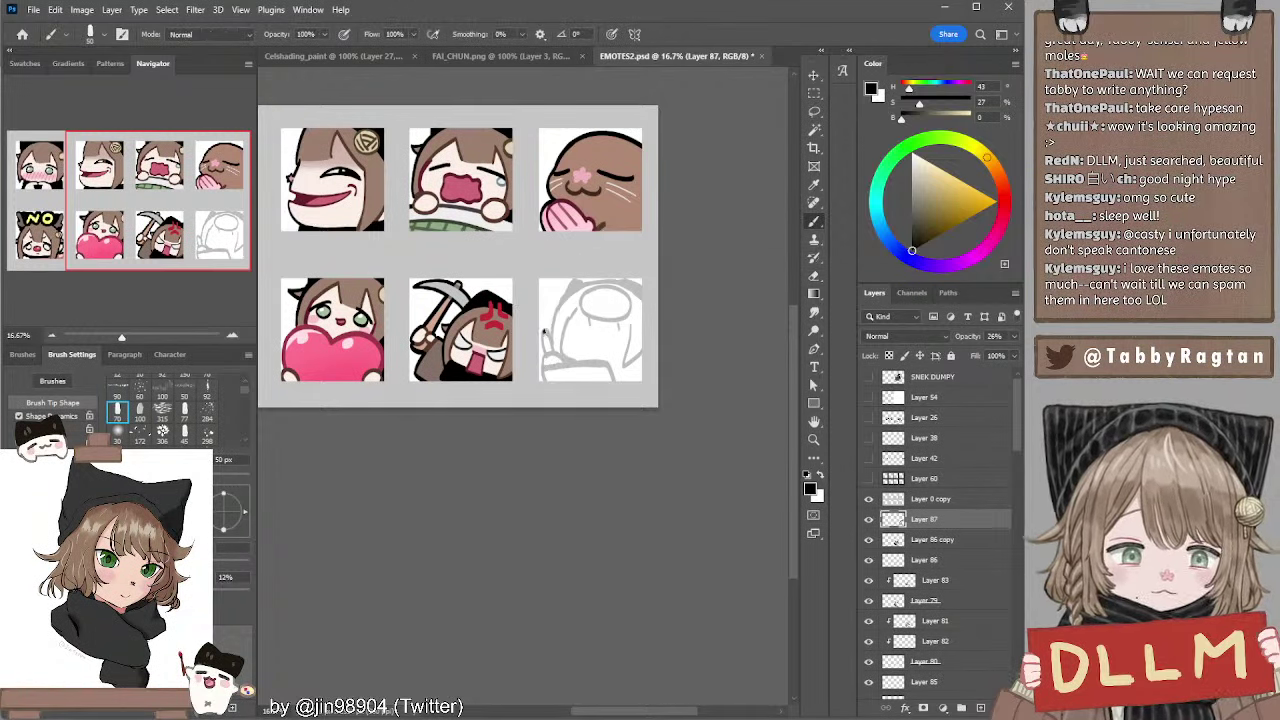
# Sketch hair strands along the right side of the face and lasso the outer strand
pyautogui.moveTo(604, 333); pyautogui.dragTo(631, 333)
pyautogui.hotkey('ctrl', 'z')
pyautogui.press('[')
pyautogui.hotkey('ctrl', 'z')
pyautogui.press('l')
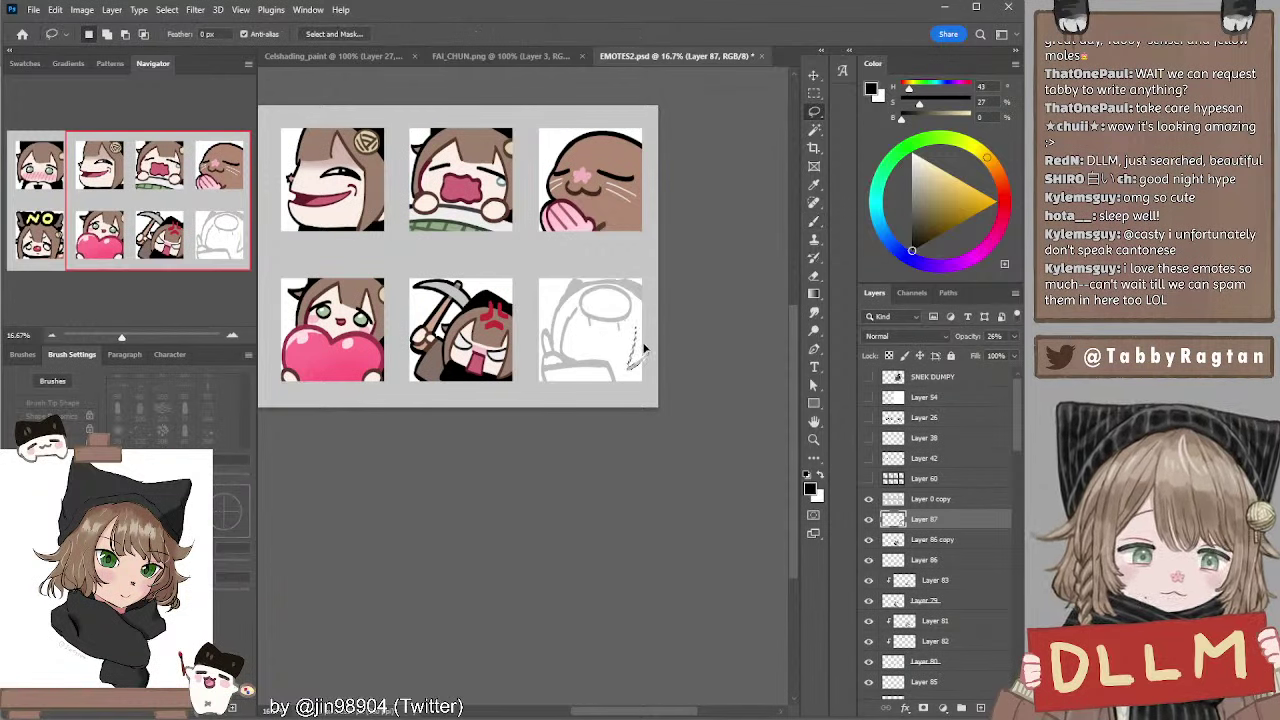
pyautogui.press('b')
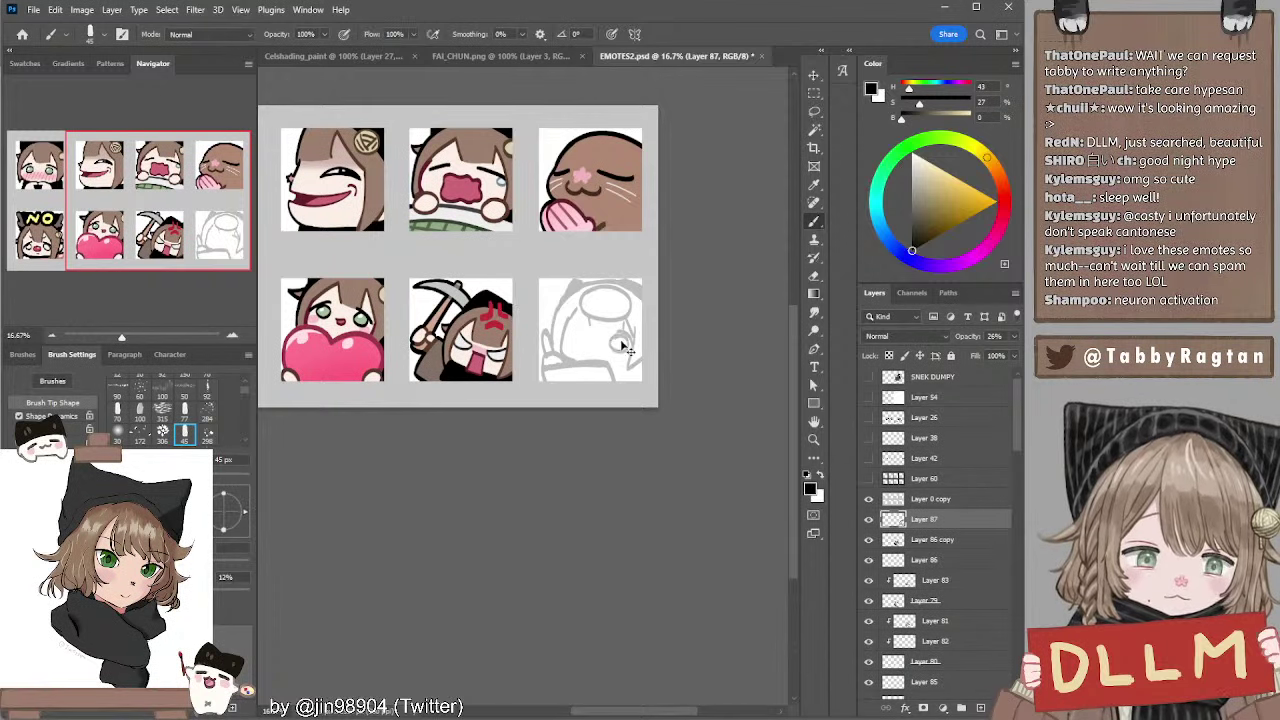
# Draw both eyes in the emote sketch with the 45 px brush, undoing unwanted strokes along the way
pyautogui.hotkey('ctrl', 'z')
pyautogui.moveTo(613, 344)
pyautogui.mouseDown()
pyautogui.moveTo(620, 352)
pyautogui.moveTo(612, 337)
pyautogui.moveTo(629, 334)
pyautogui.moveTo(614, 352)
pyautogui.moveTo(586, 331)
pyautogui.moveTo(580, 346)
pyautogui.moveTo(580, 332)
pyautogui.moveTo(642, 350)
pyautogui.mouseUp()
pyautogui.hotkey('ctrl', 'z')
pyautogui.hotkey('ctrl', 'z')
pyautogui.hotkey('ctrl', 'z')
pyautogui.hotkey('ctrl', 'z')
pyautogui.hotkey('ctrl', 'z')
pyautogui.hotkey('ctrl', 'z')
pyautogui.hotkey('ctrl', 'z')
pyautogui.hotkey('ctrl', 'z')
pyautogui.hotkey('ctrl', 'z')
pyautogui.hotkey('ctrl', 'z')
pyautogui.hotkey('ctrl', 'z')
pyautogui.hotkey('ctrl', 'z')
pyautogui.hotkey('ctrl', 'z')
pyautogui.hotkey('ctrl', 'z')
pyautogui.hotkey('ctrl', 'z')
pyautogui.hotkey('ctrl', 'z')
pyautogui.hotkey('ctrl', 'z')
pyautogui.hotkey('ctrl', 'z')
pyautogui.hotkey('ctrl', 'z')
pyautogui.hotkey('ctrl', 'z')
pyautogui.hotkey('ctrl', 'z')
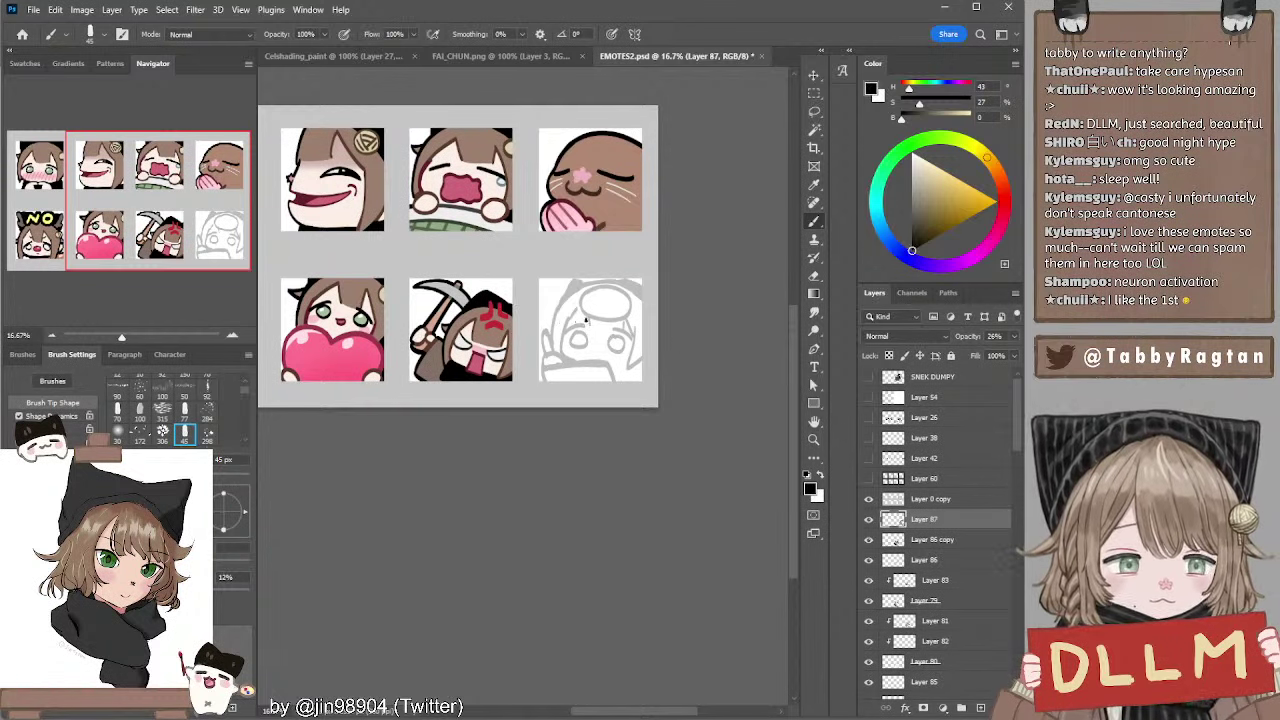
# Rework the short strokes between the oval and the eyes with the 45 px brush and the eraser
pyautogui.moveTo(586, 320); pyautogui.dragTo(610, 334)
pyautogui.hotkey('ctrl', 'z')
pyautogui.hotkey('ctrl', 'z')
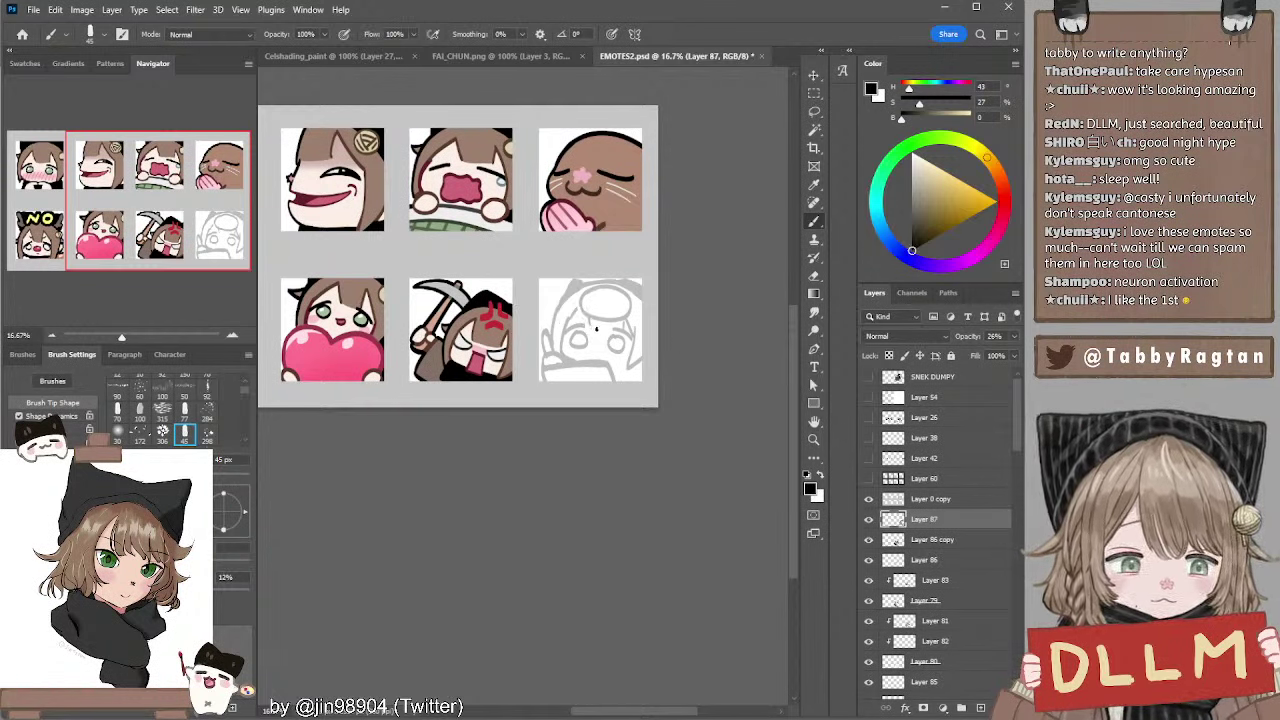
pyautogui.press('e')
pyautogui.press('b')
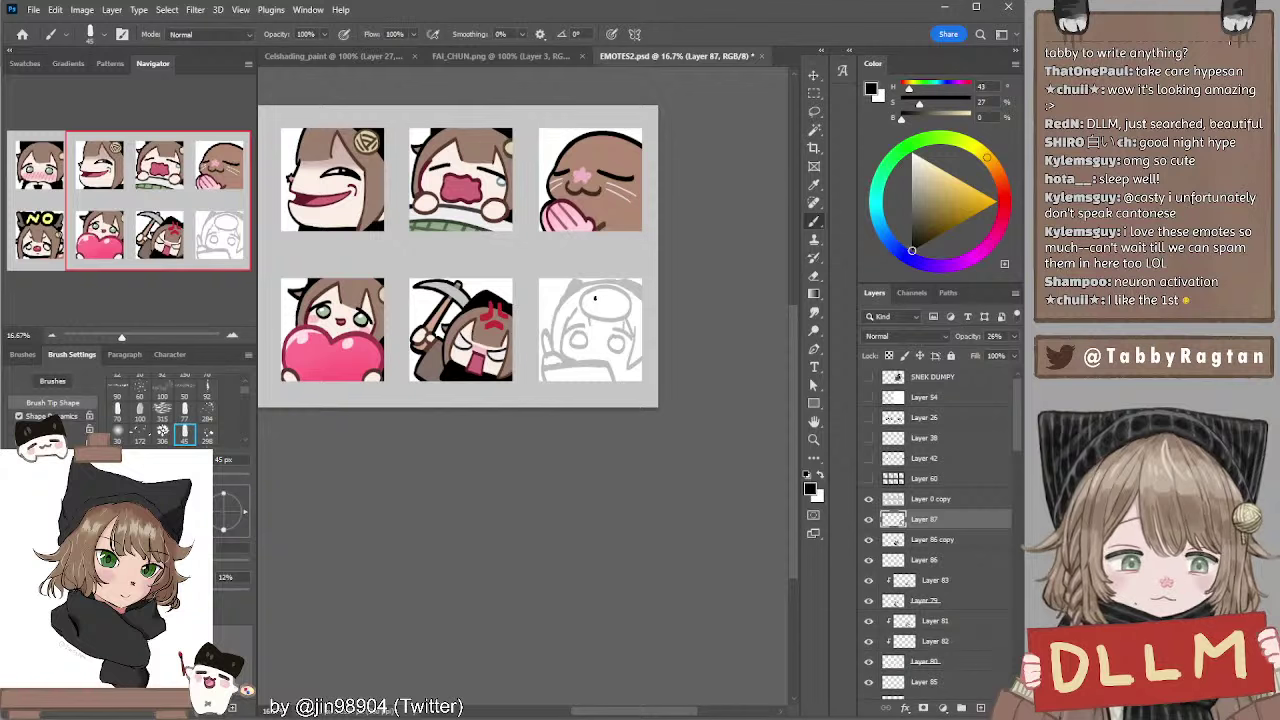
# Draw a small face with eyes and a mouth inside the oval with a 35 px brush
pyautogui.press('[')
pyautogui.press('[')
pyautogui.moveTo(595, 297); pyautogui.dragTo(622, 304)
pyautogui.hotkey('ctrl', 'z')
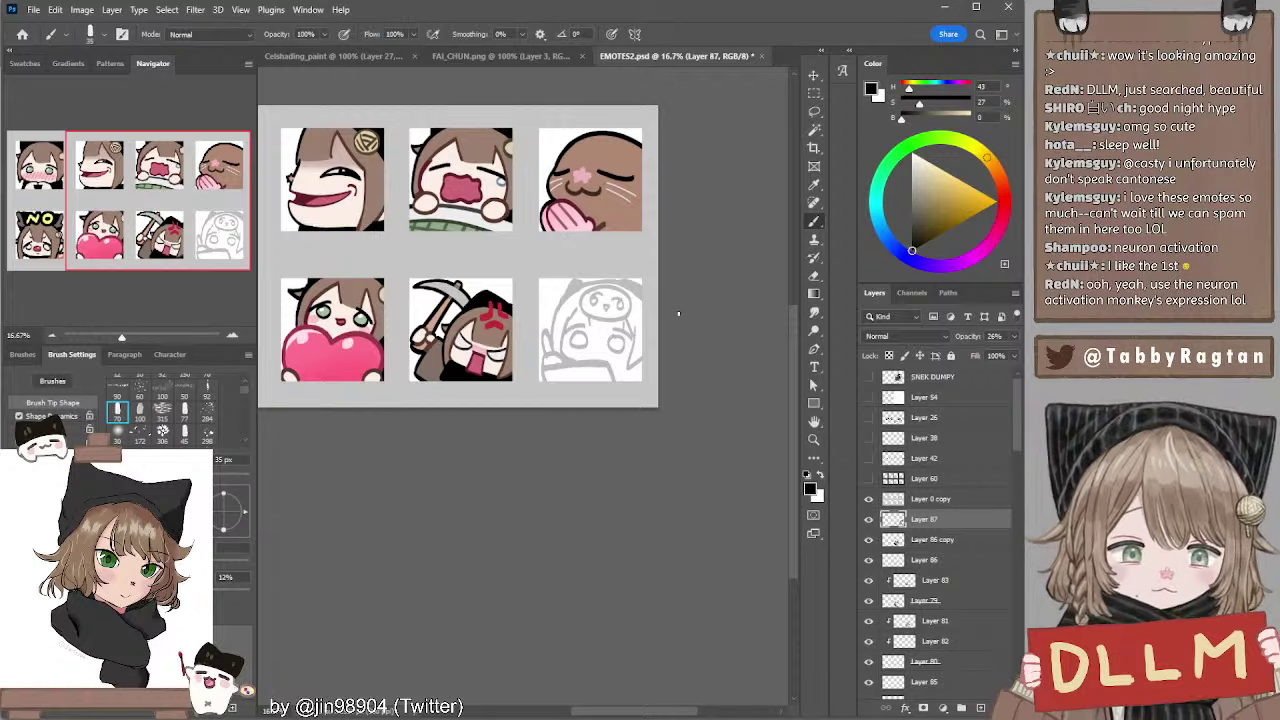
# Touch up the hat's right corner with a 50 px brush and lasso the oval's left edge to adjust it
pyautogui.press(']')
pyautogui.press(']')
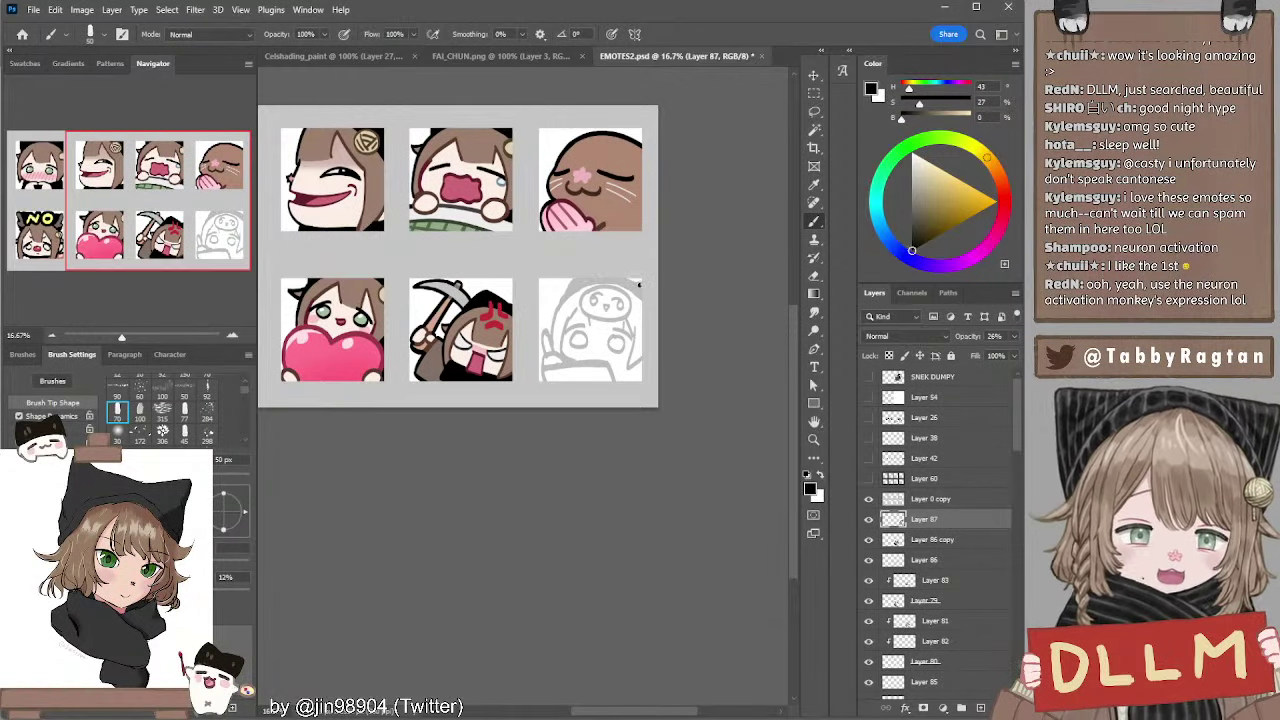
pyautogui.press('e')
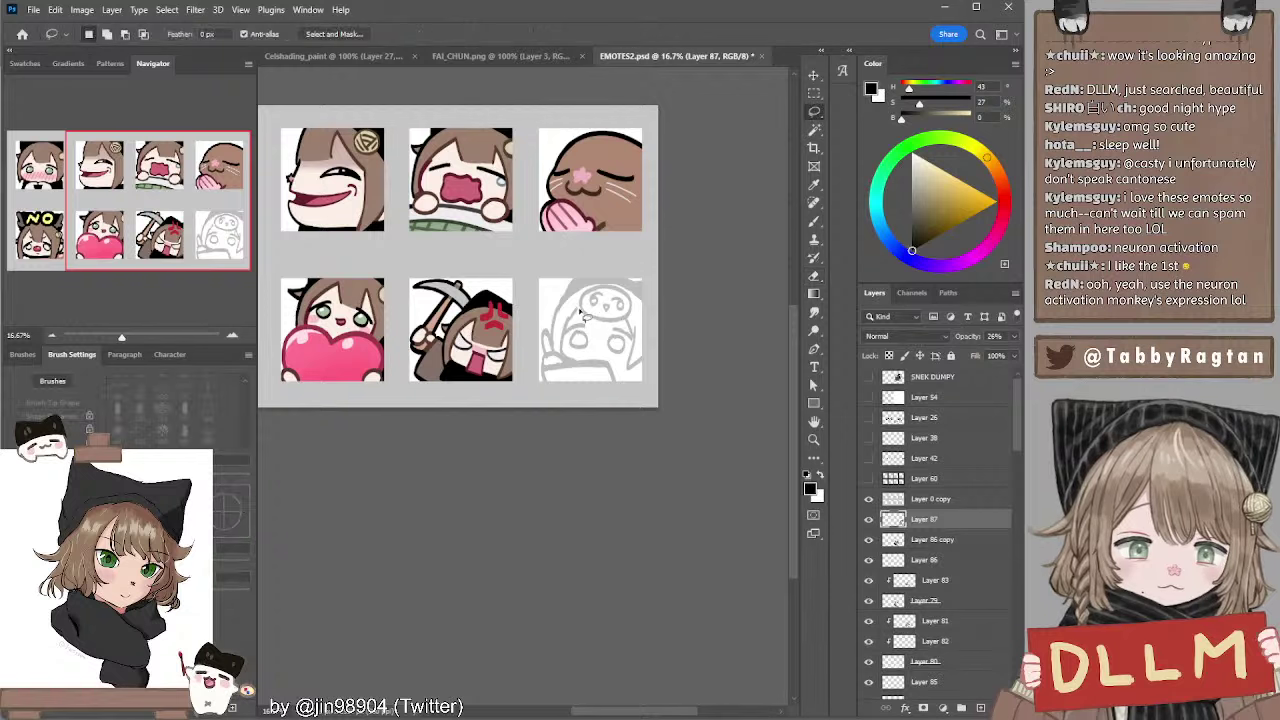
pyautogui.press('l')
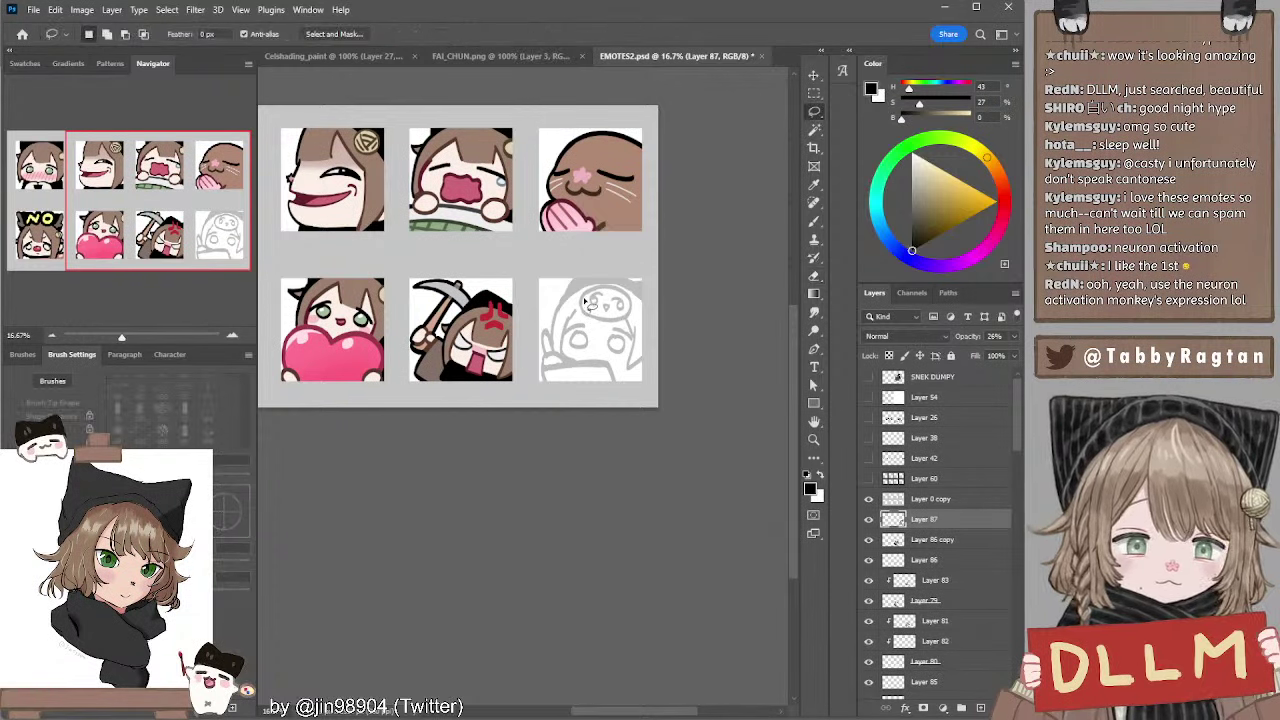
pyautogui.press('b')
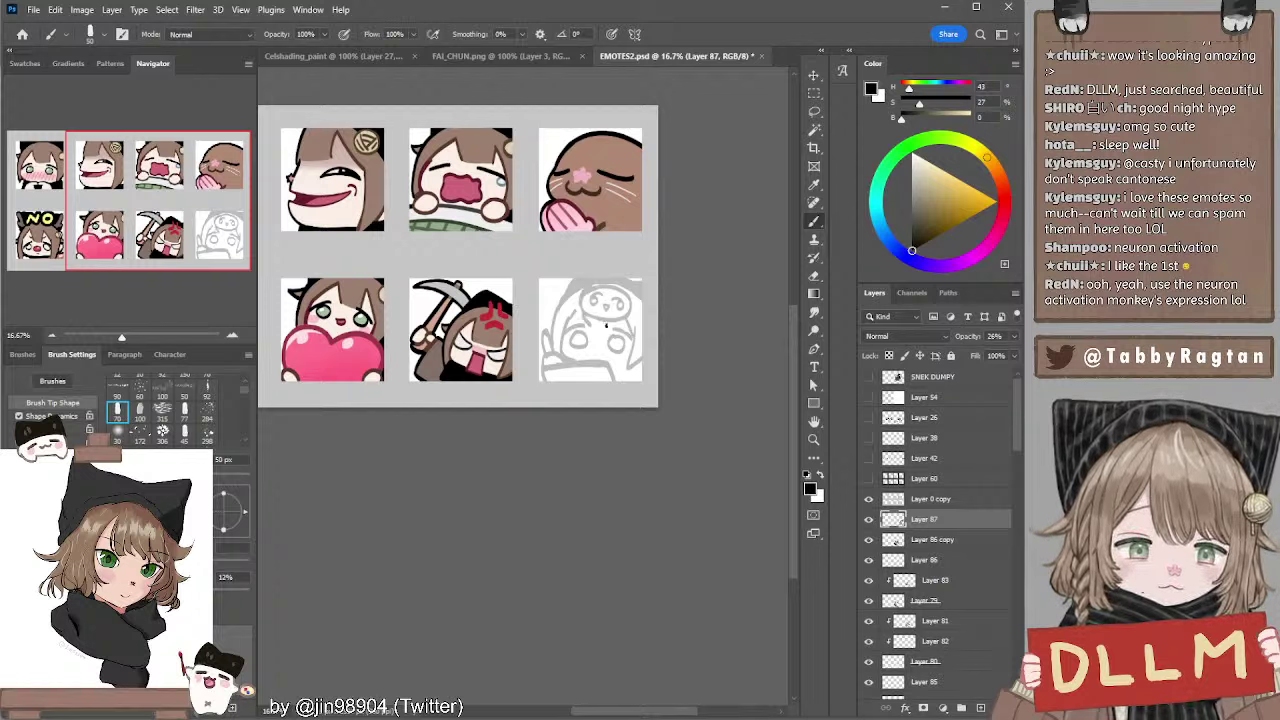
# Shade the clothing along the bottom edge of the emote square with a 60 px brush
pyautogui.press('[')
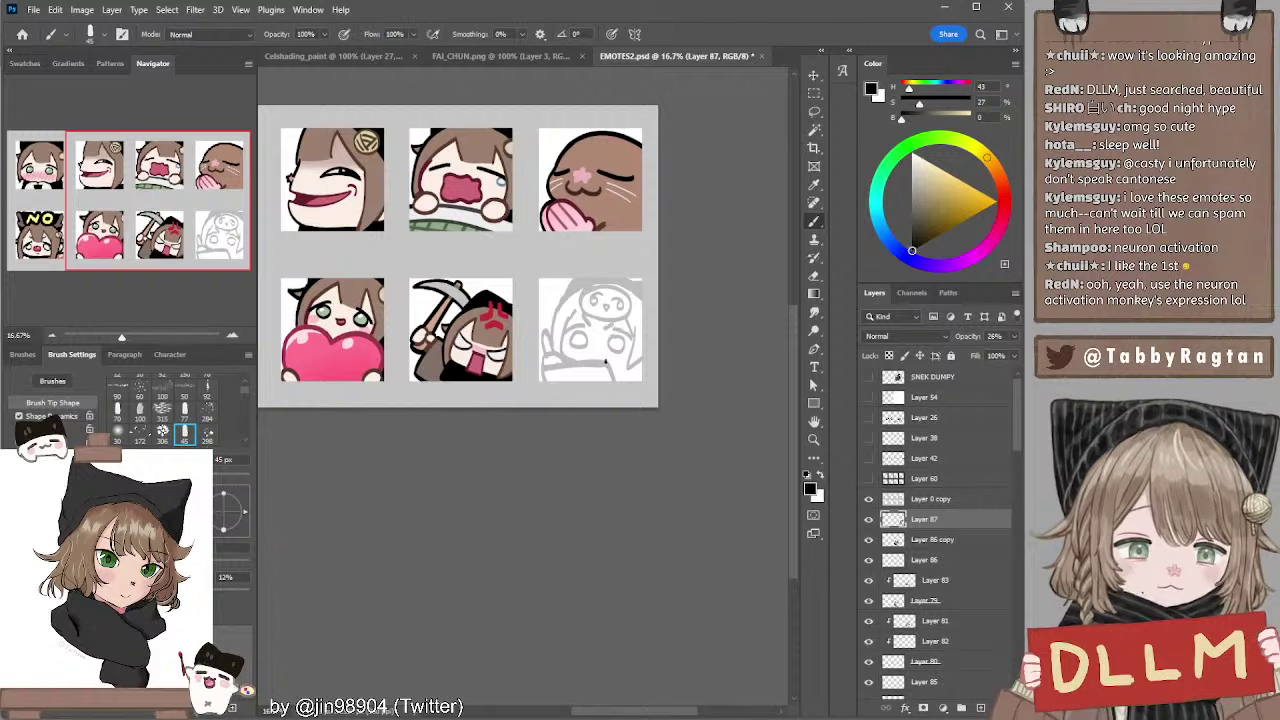
pyautogui.press(',')
pyautogui.moveTo(617, 369); pyautogui.dragTo(640, 367)
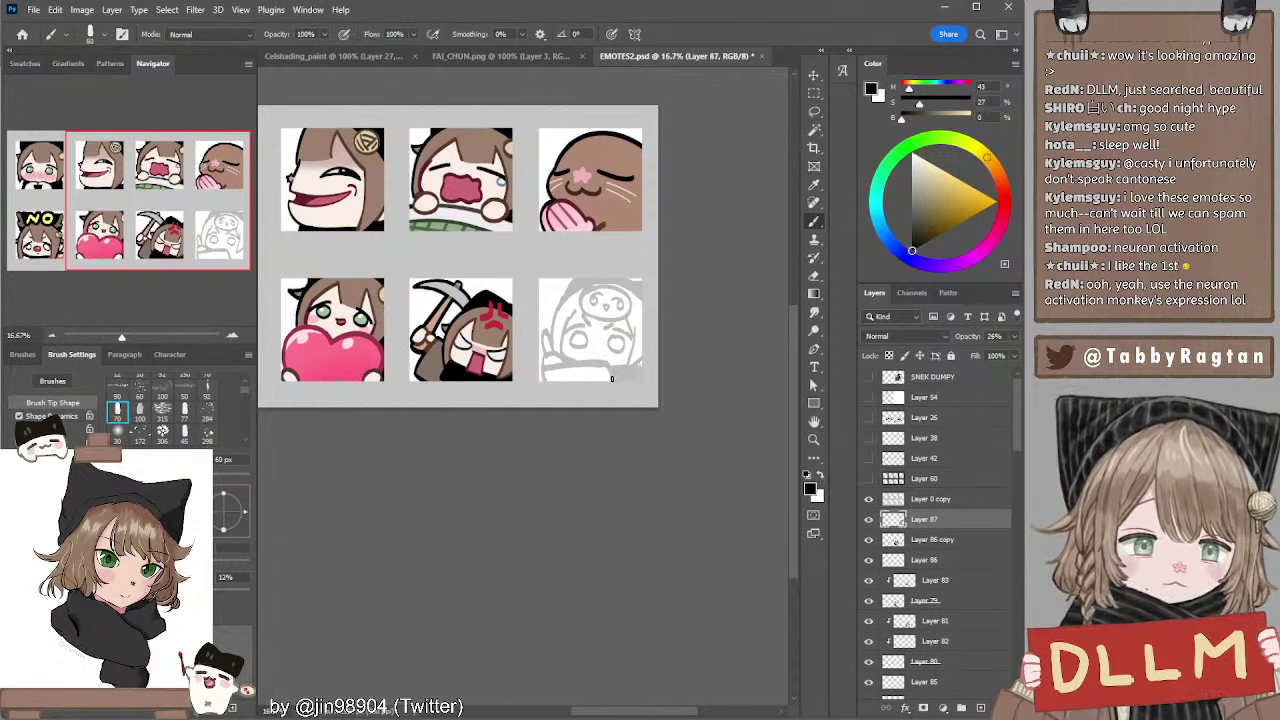
# Clean up the hat's upper edge and right side, alternating a 35 px eraser with a 50 px brush
pyautogui.press('e')
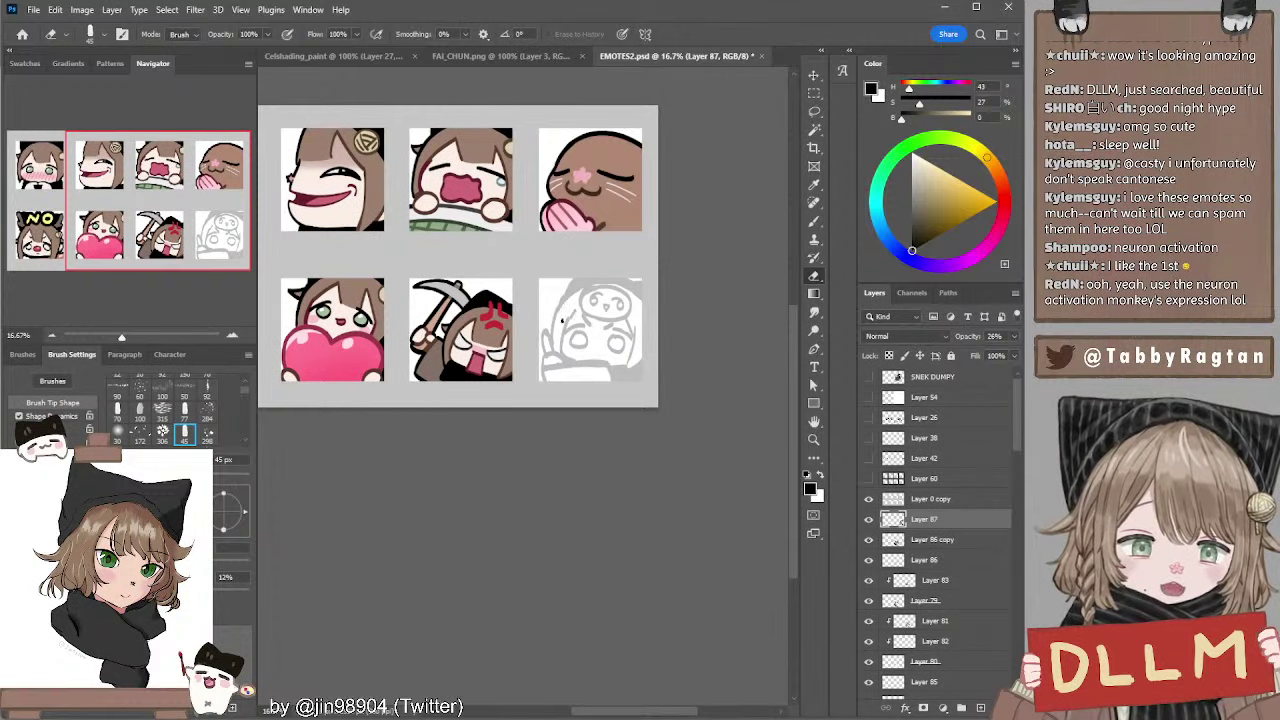
pyautogui.press('b')
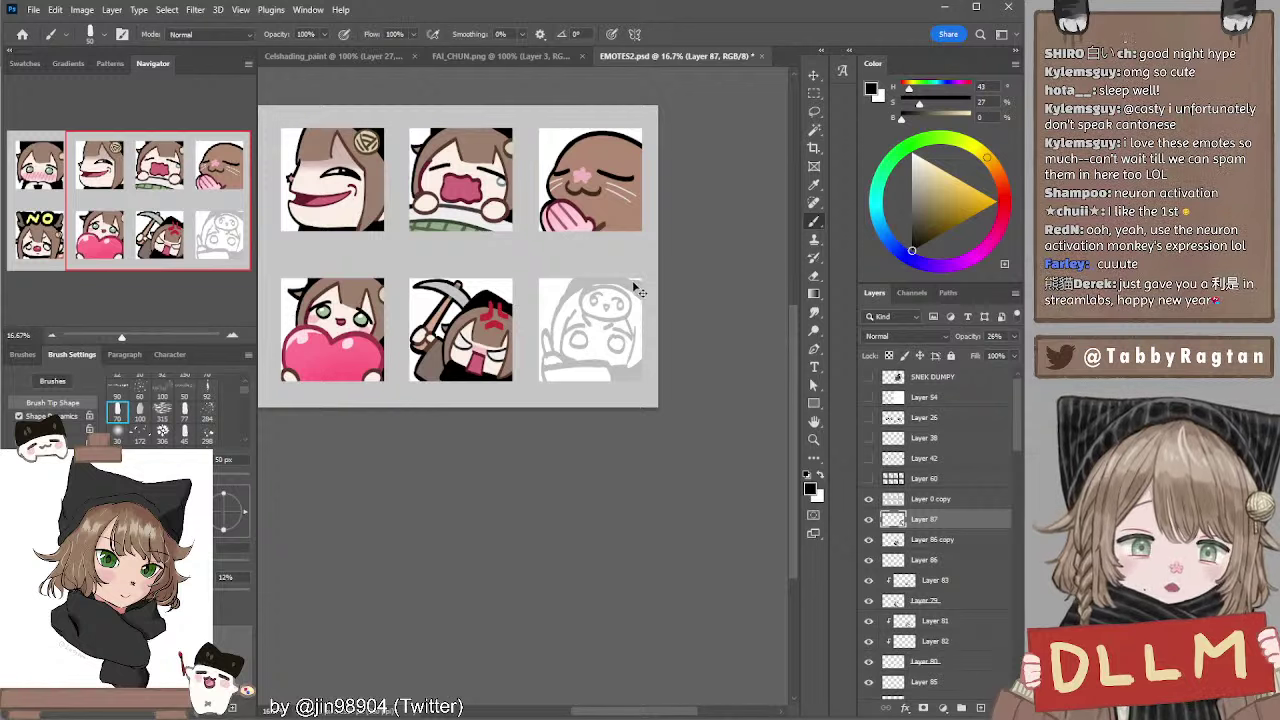
pyautogui.press('e')
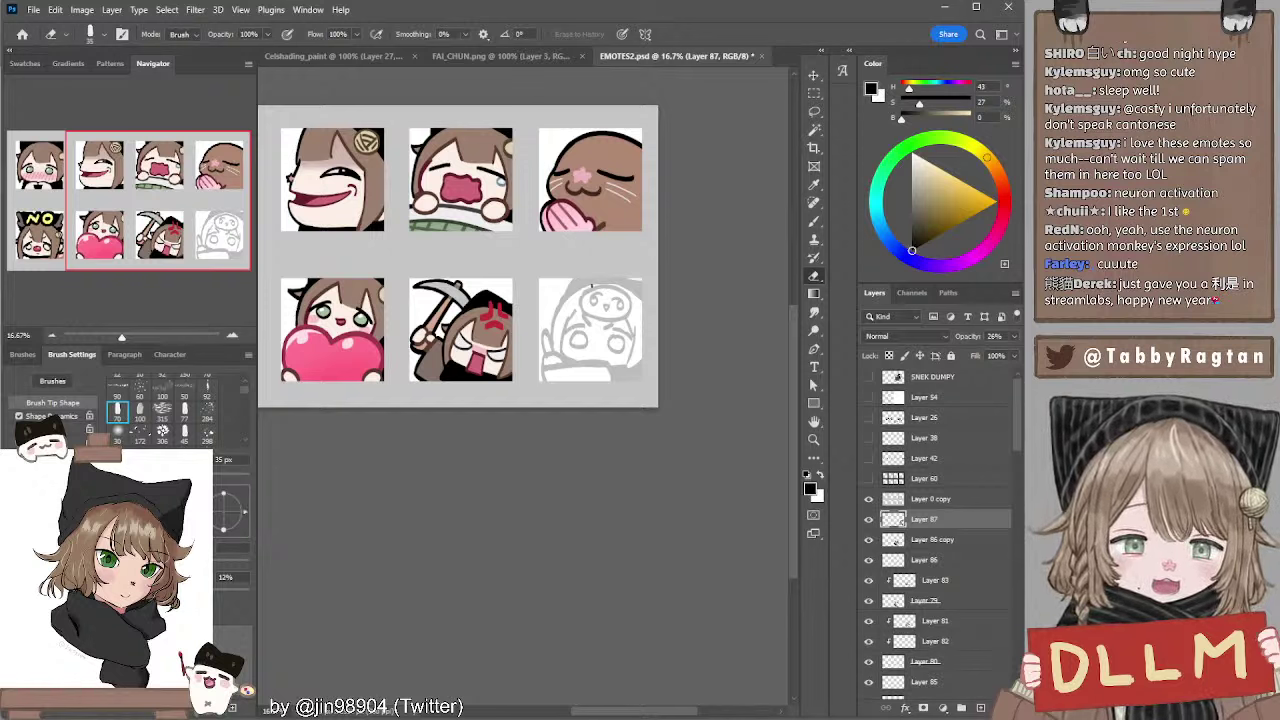
pyautogui.press('b')
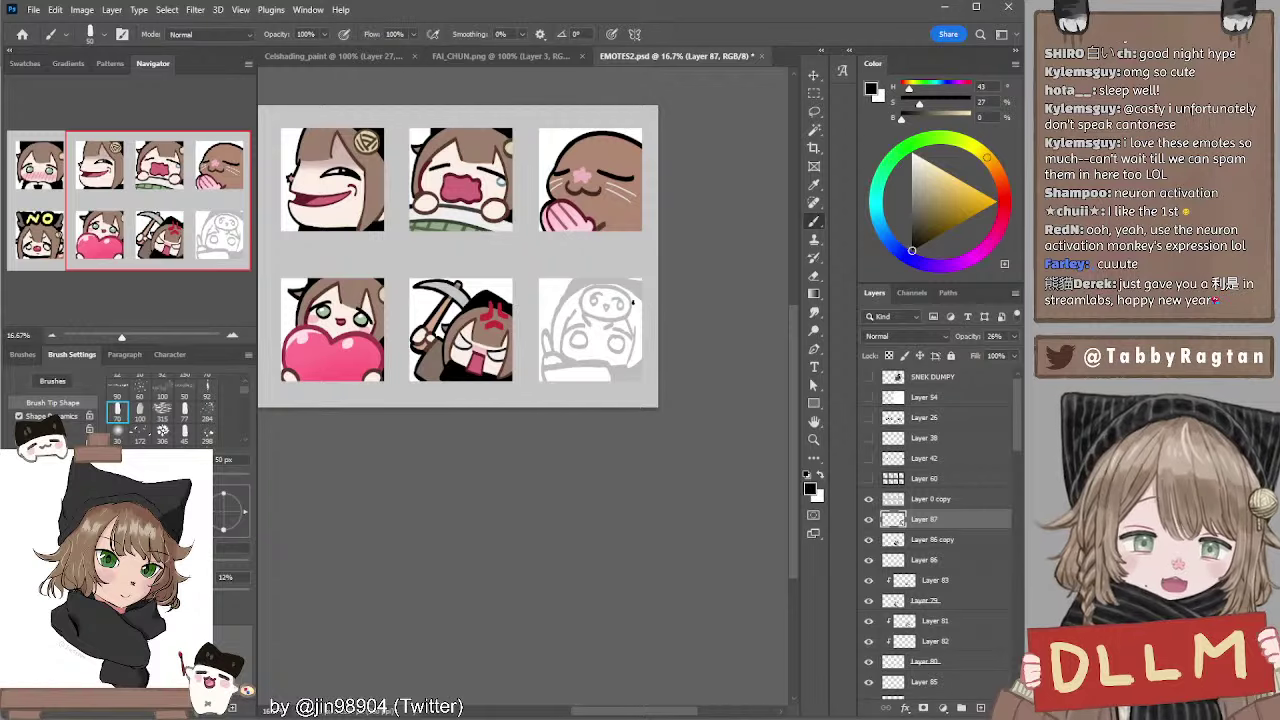
# Refine the hair beside the oval and add a round ornament on the hat's right side, using a 30 px eraser and the brush
pyautogui.press('e')
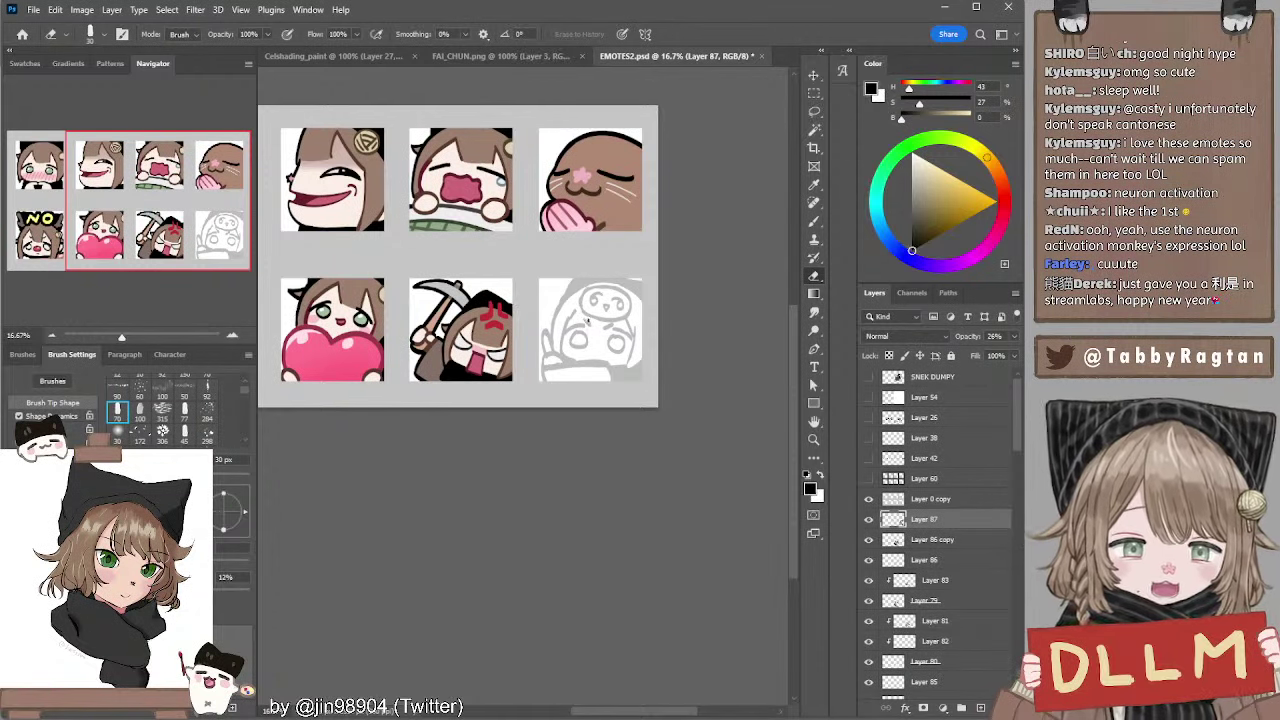
pyautogui.press('b')
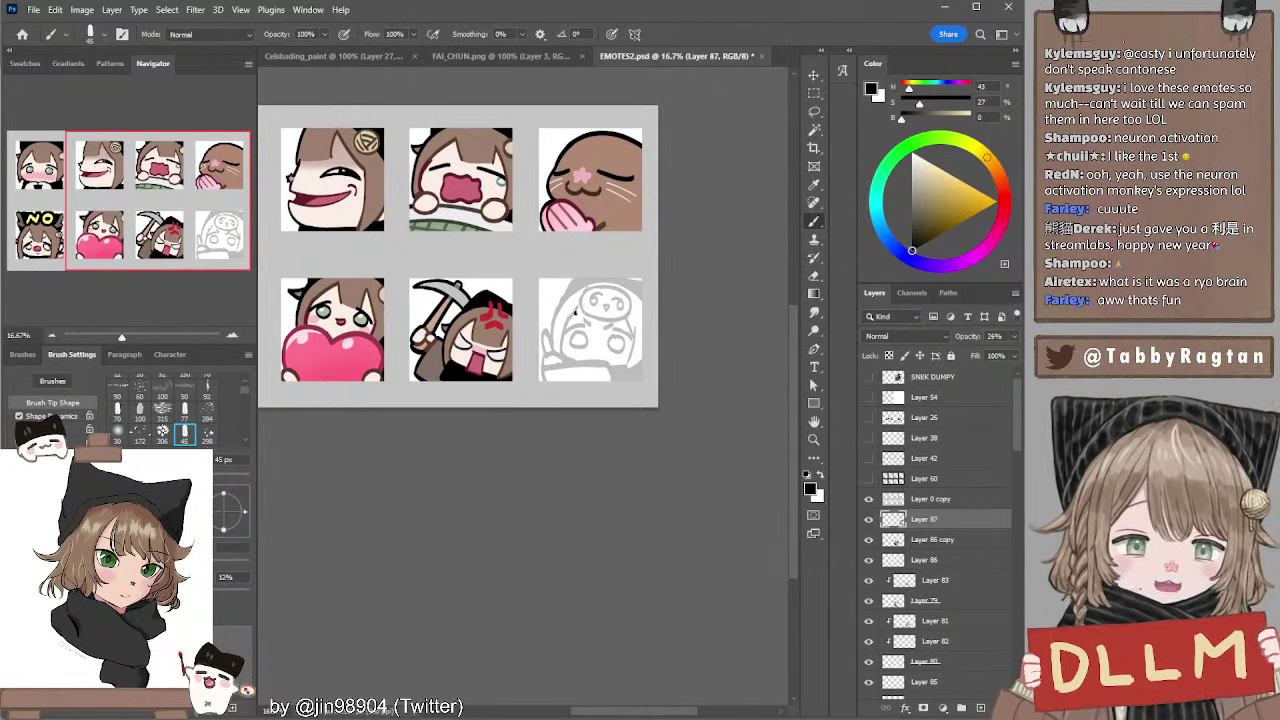
pyautogui.press('e')
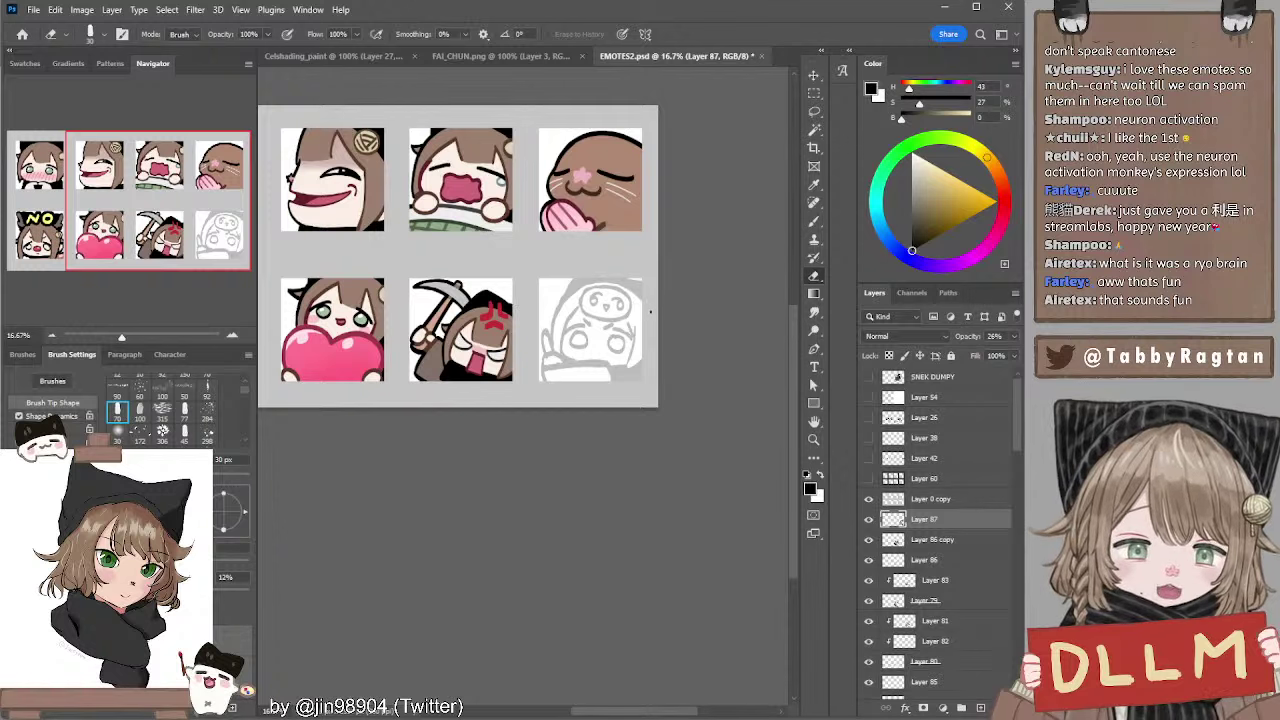
pyautogui.press('b')
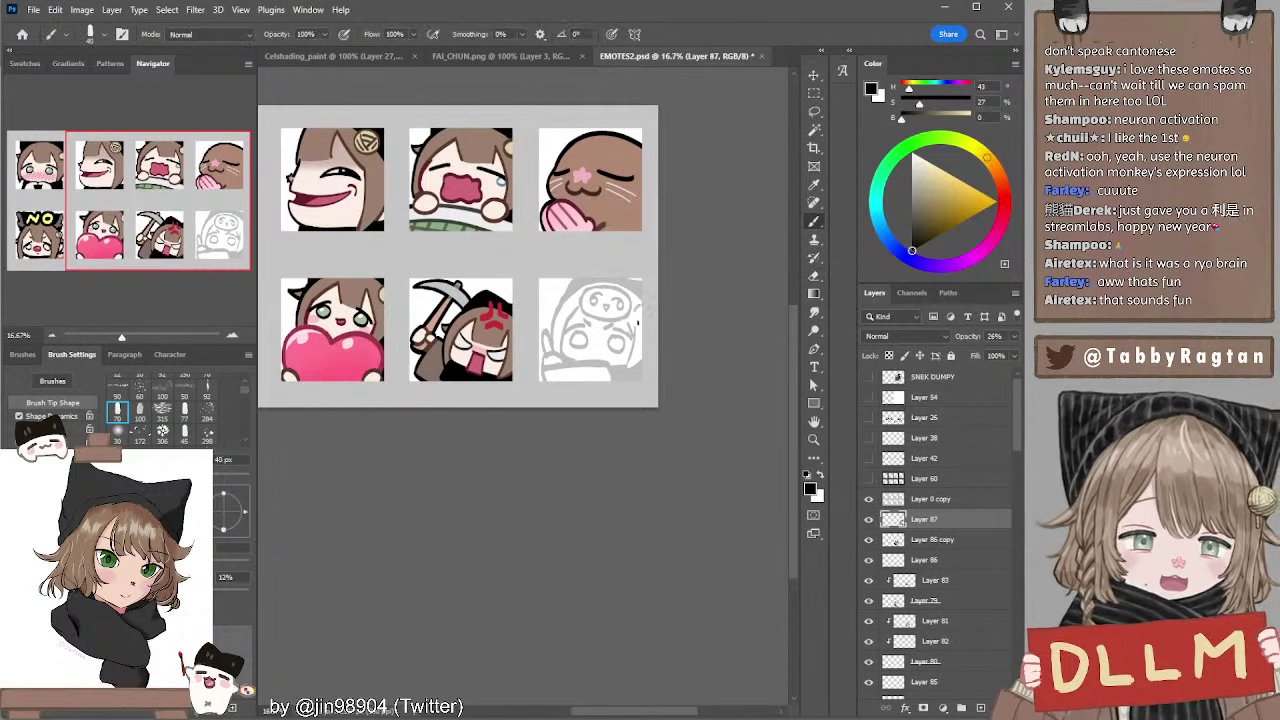
# Lasso parts of the face and the raised hand and adjust their placement with Free Transform
pyautogui.press('l')
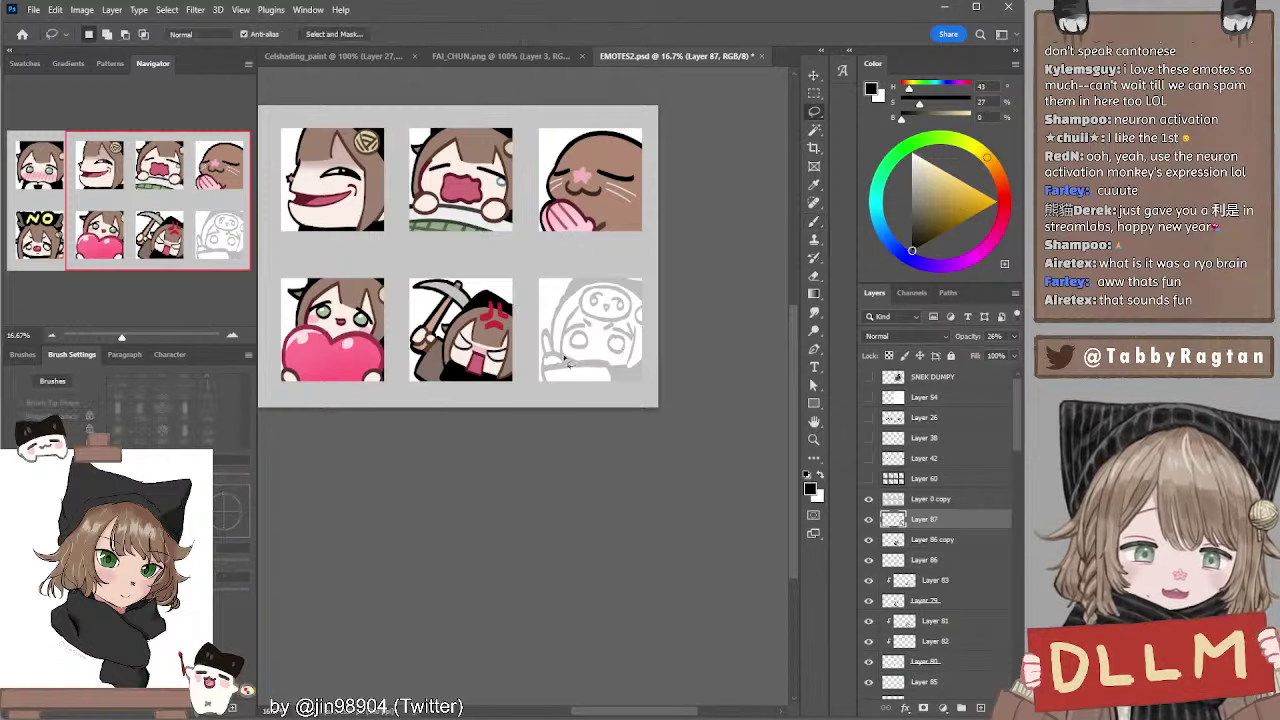
pyautogui.moveTo(578, 366)
pyautogui.mouseDown()
pyautogui.moveTo(543, 305)
pyautogui.moveTo(658, 266)
pyautogui.moveTo(670, 336)
pyautogui.moveTo(618, 352)
pyautogui.mouseUp()
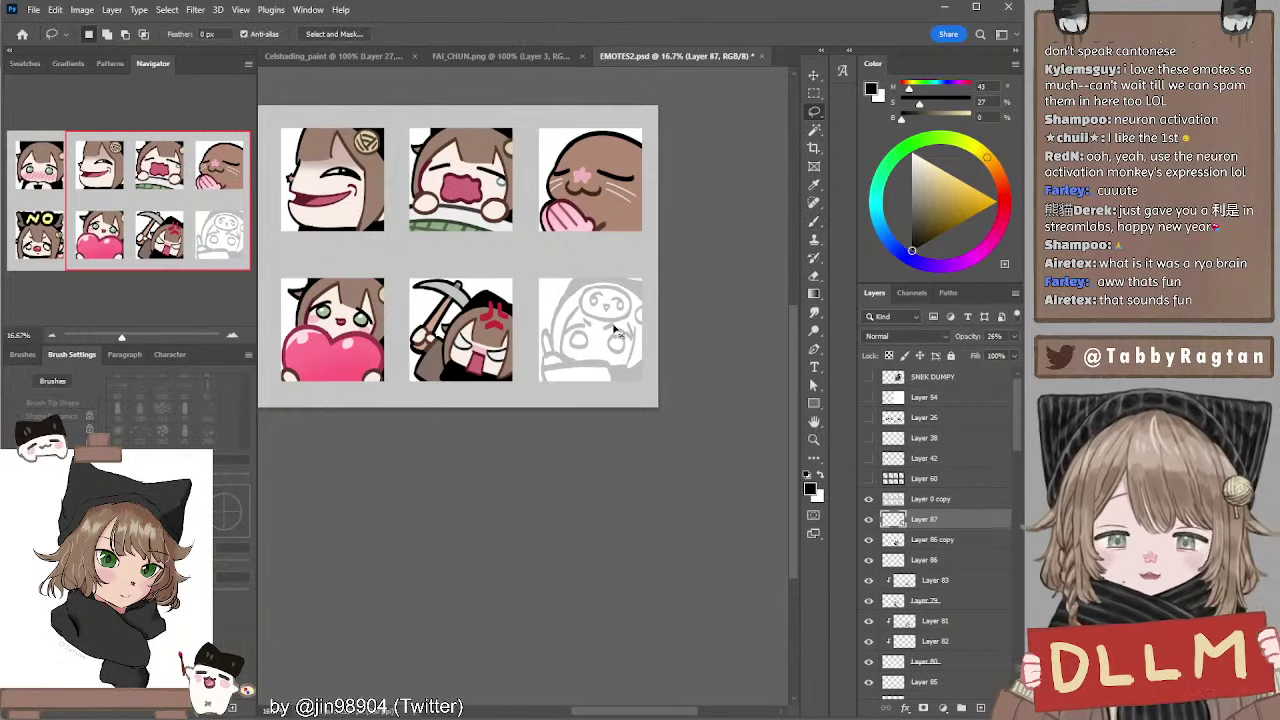
pyautogui.hotkey('ctrl', 't')
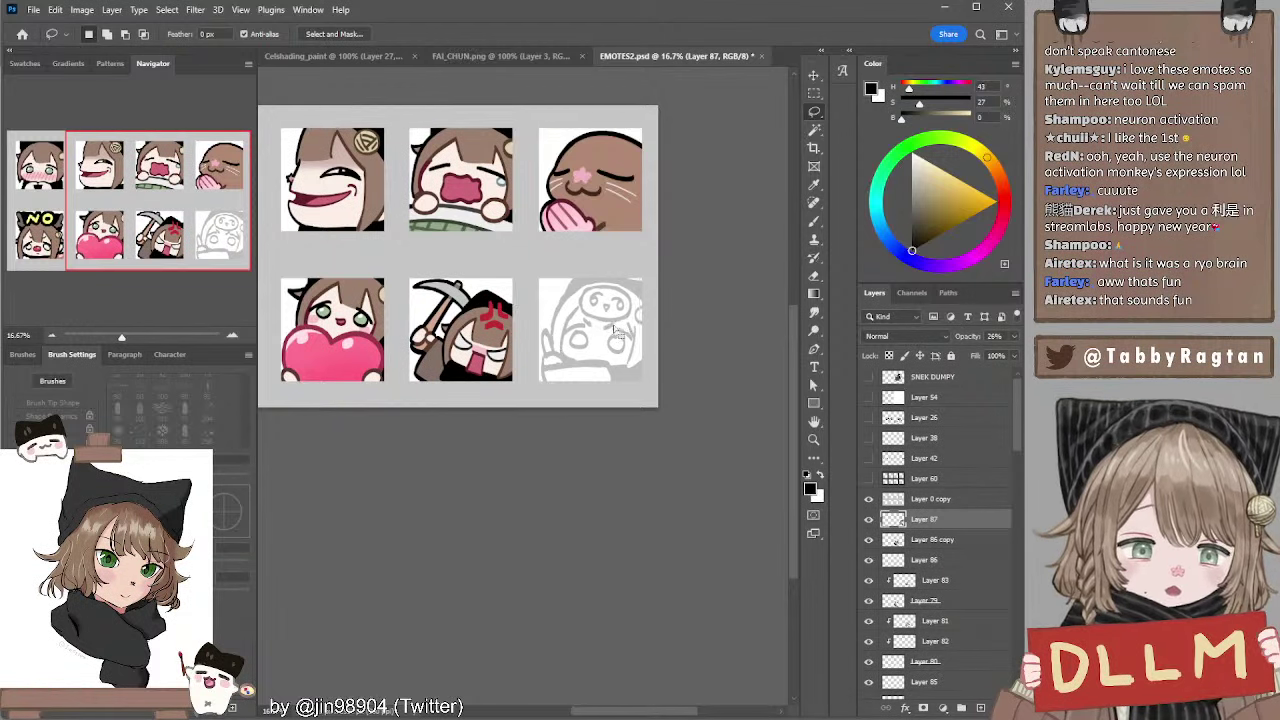
pyautogui.moveTo(550, 298)
pyautogui.mouseDown()
pyautogui.moveTo(562, 358)
pyautogui.moveTo(665, 396)
pyautogui.moveTo(657, 255)
pyautogui.moveTo(569, 317)
pyautogui.mouseUp()
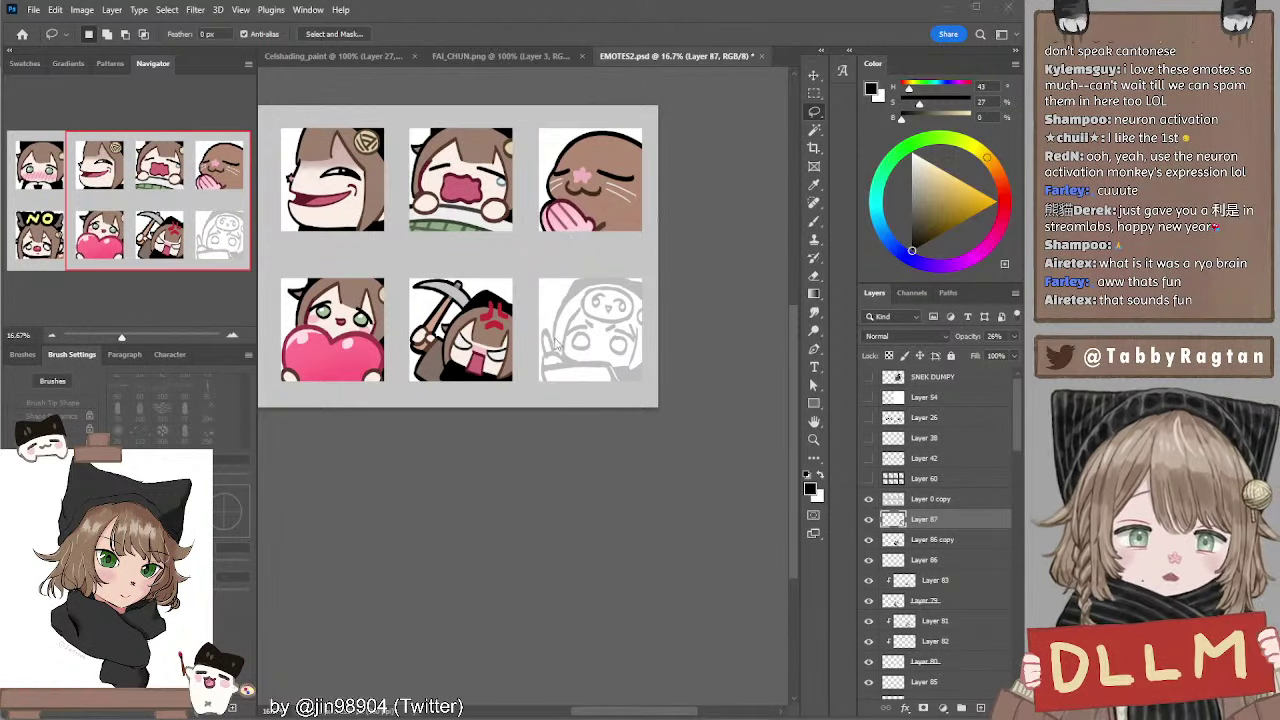
# Clean up the sleeve and clothing lines along the bottom of the sketch with a 30 px eraser and the brush
pyautogui.press('b')
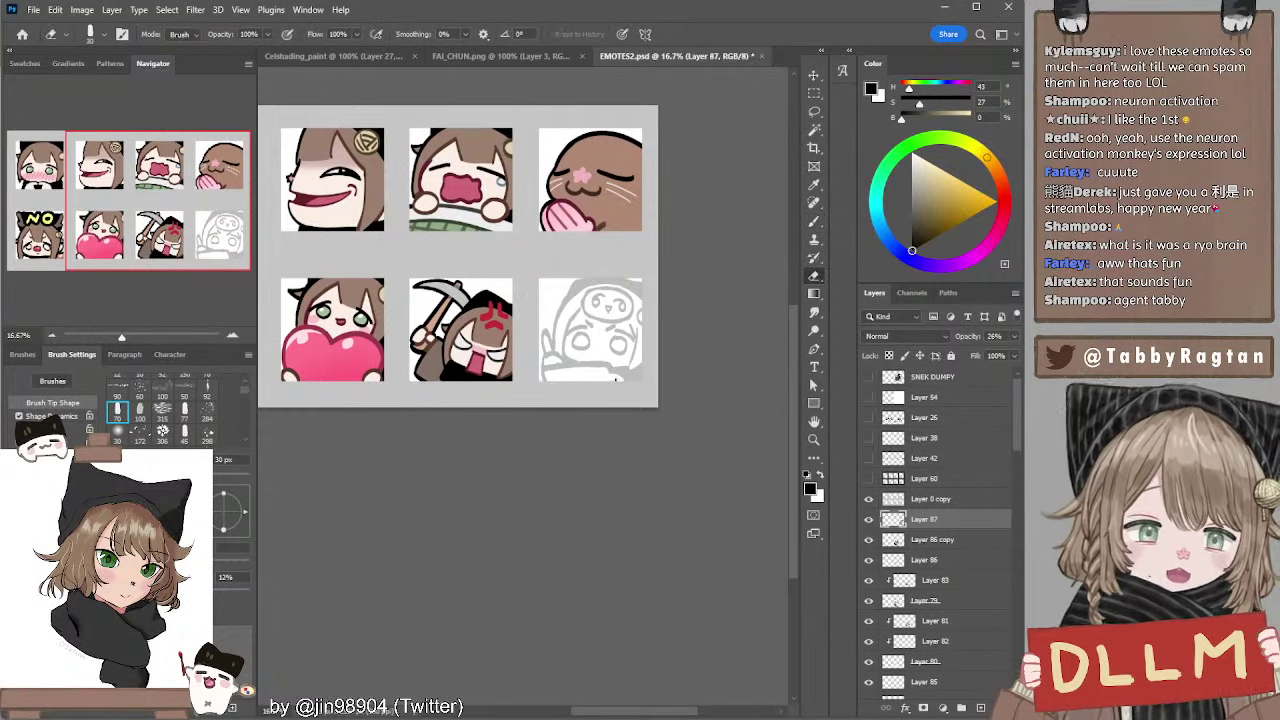
pyautogui.press('e')
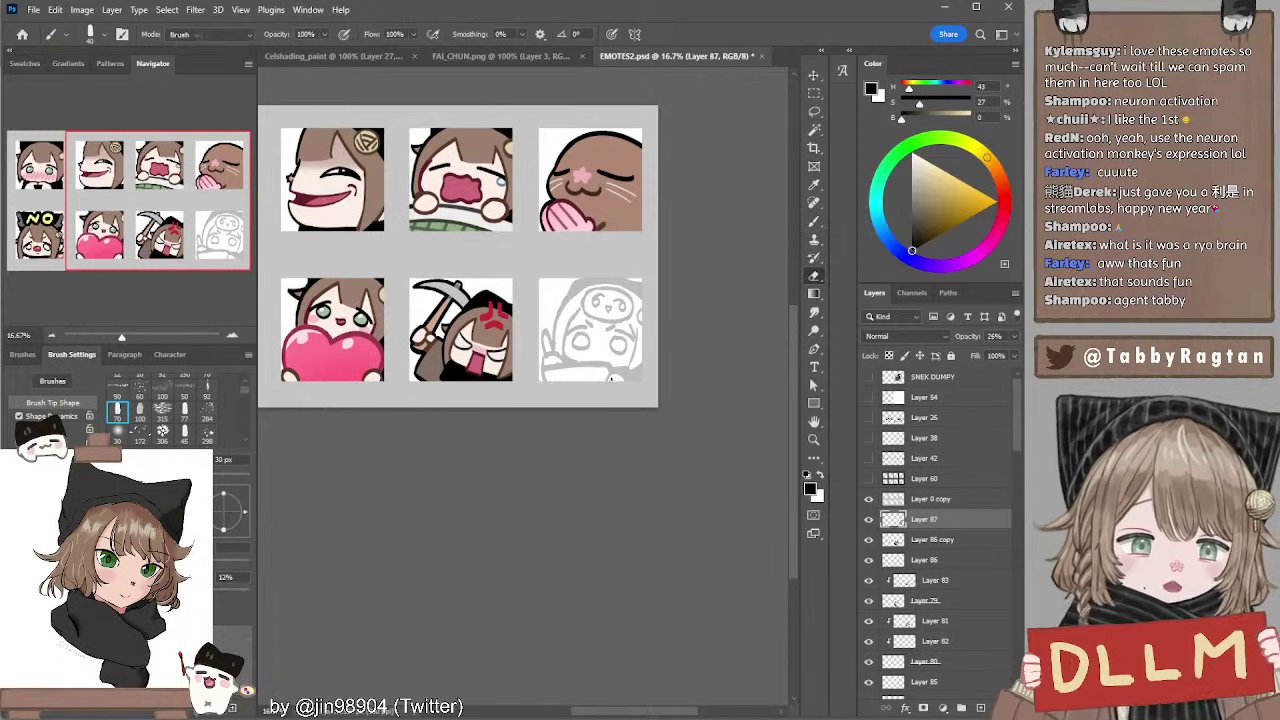
pyautogui.press('b')
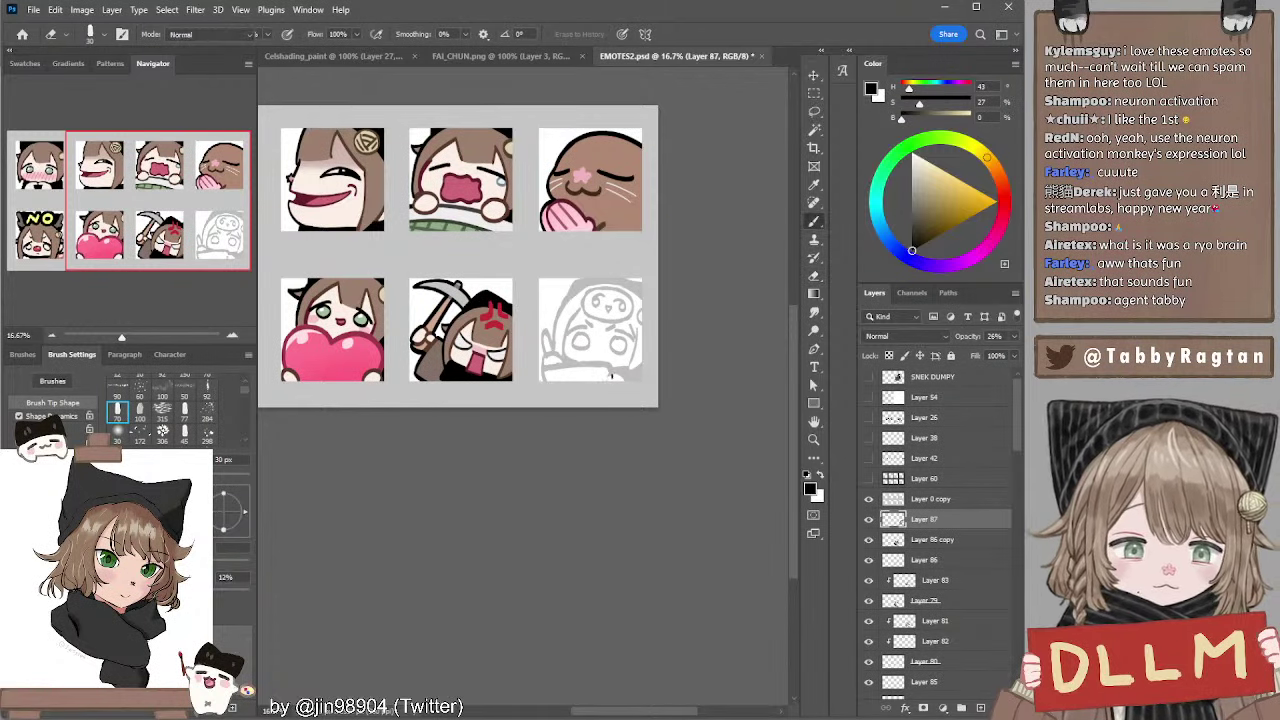
pyautogui.press('e')
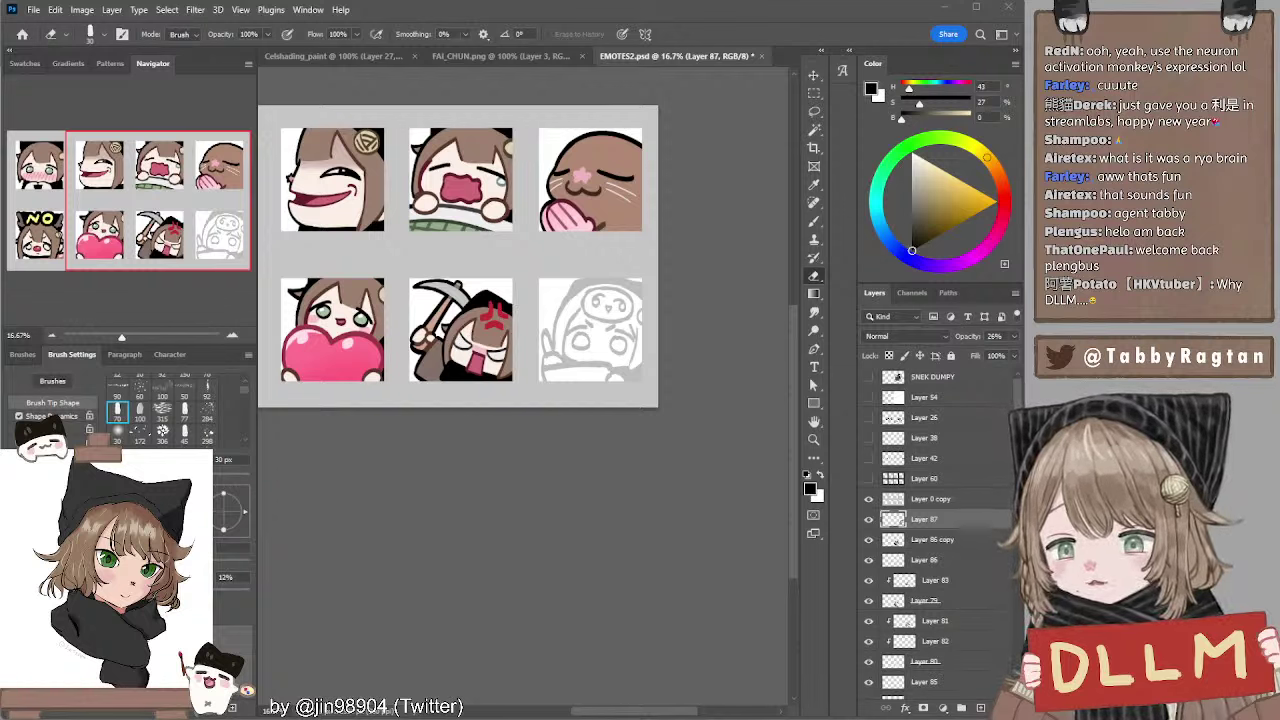
# Touch up the sketch's remaining lines in the lower emote with a 40 px brush and a 25 px eraser
pyautogui.click(493, 512)
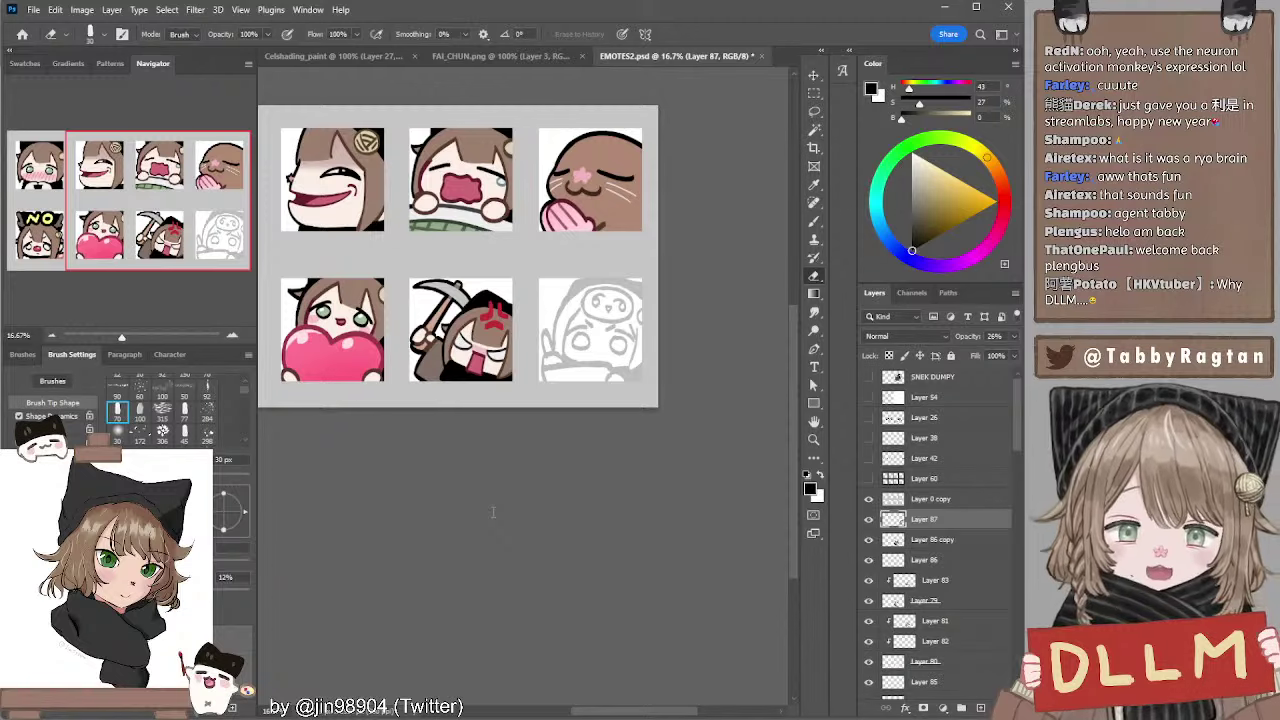
pyautogui.press('b')
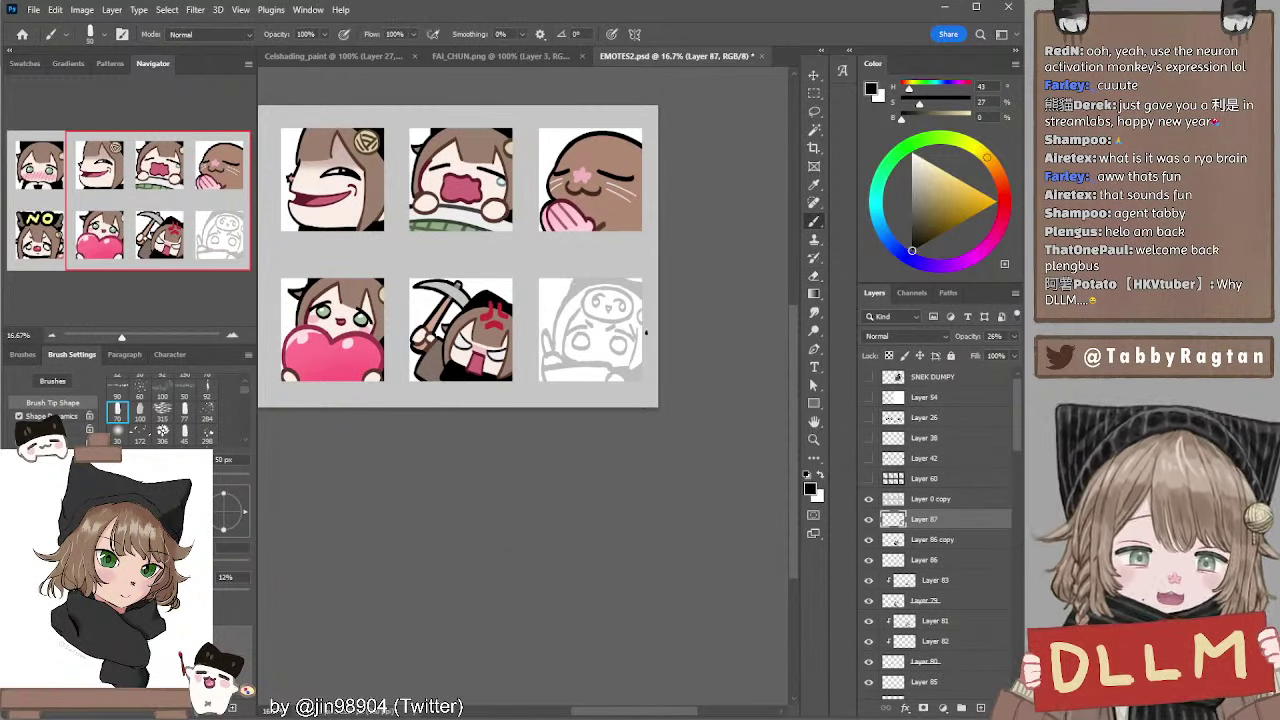
pyautogui.press('[')
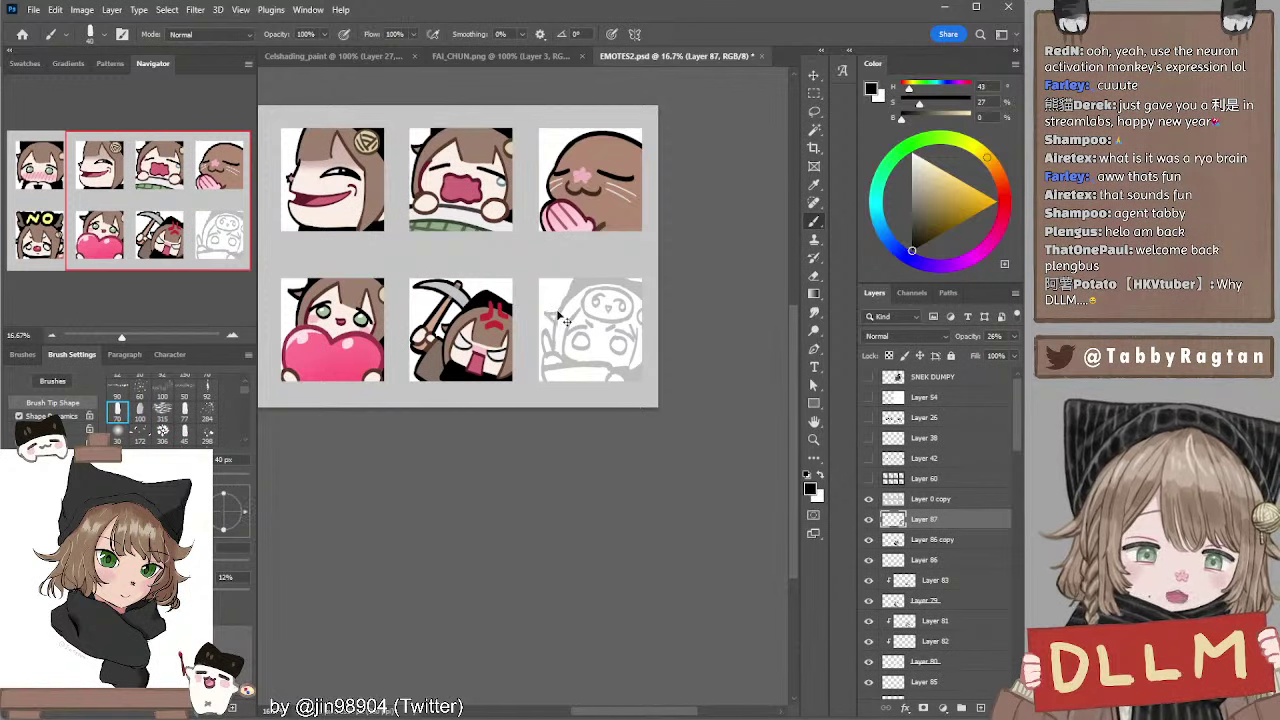
pyautogui.moveTo(716, 308); pyautogui.dragTo(714, 298)
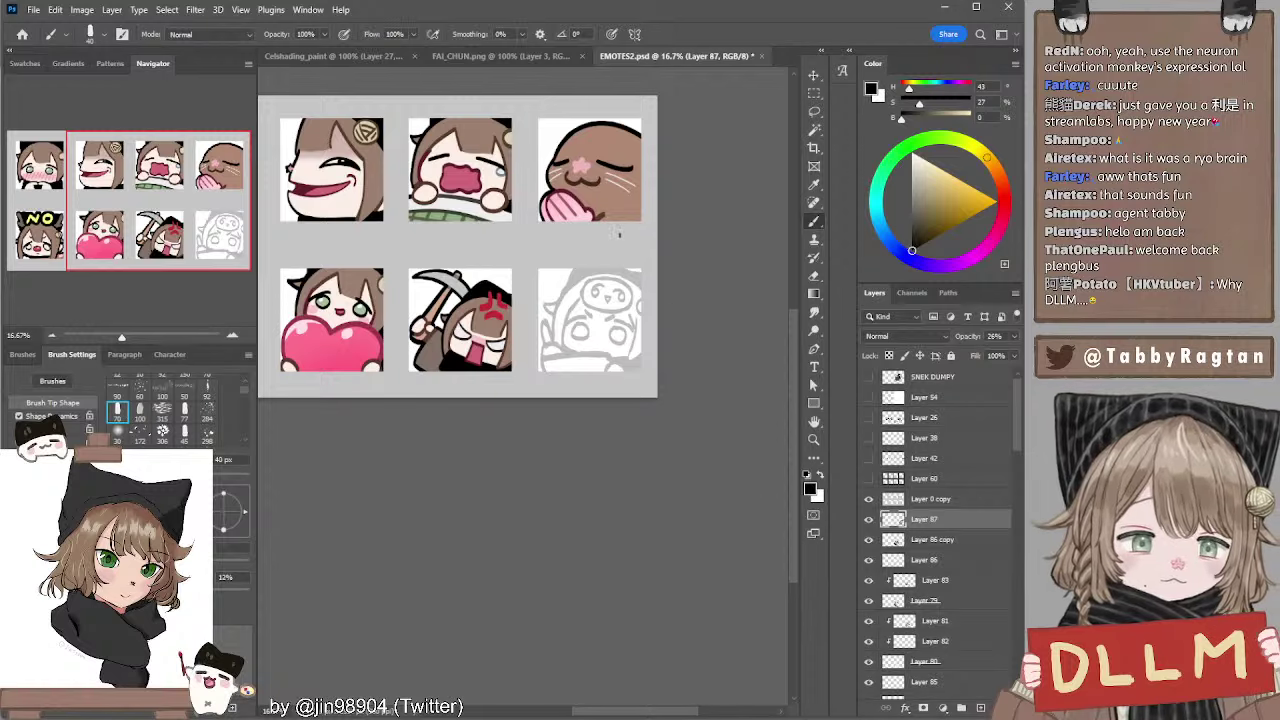
pyautogui.press('e')
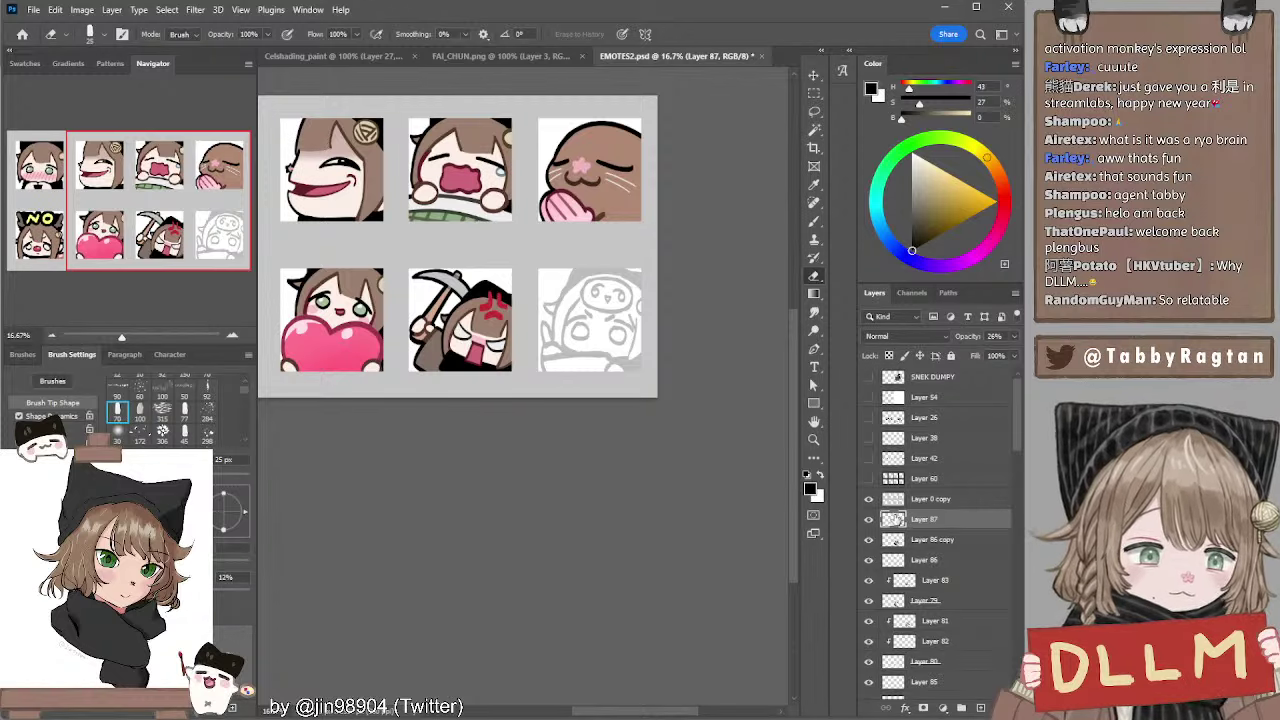
# Add a new layer above the sketch for the line art and set the brush smoothing to 10%
pyautogui.click(981, 707)
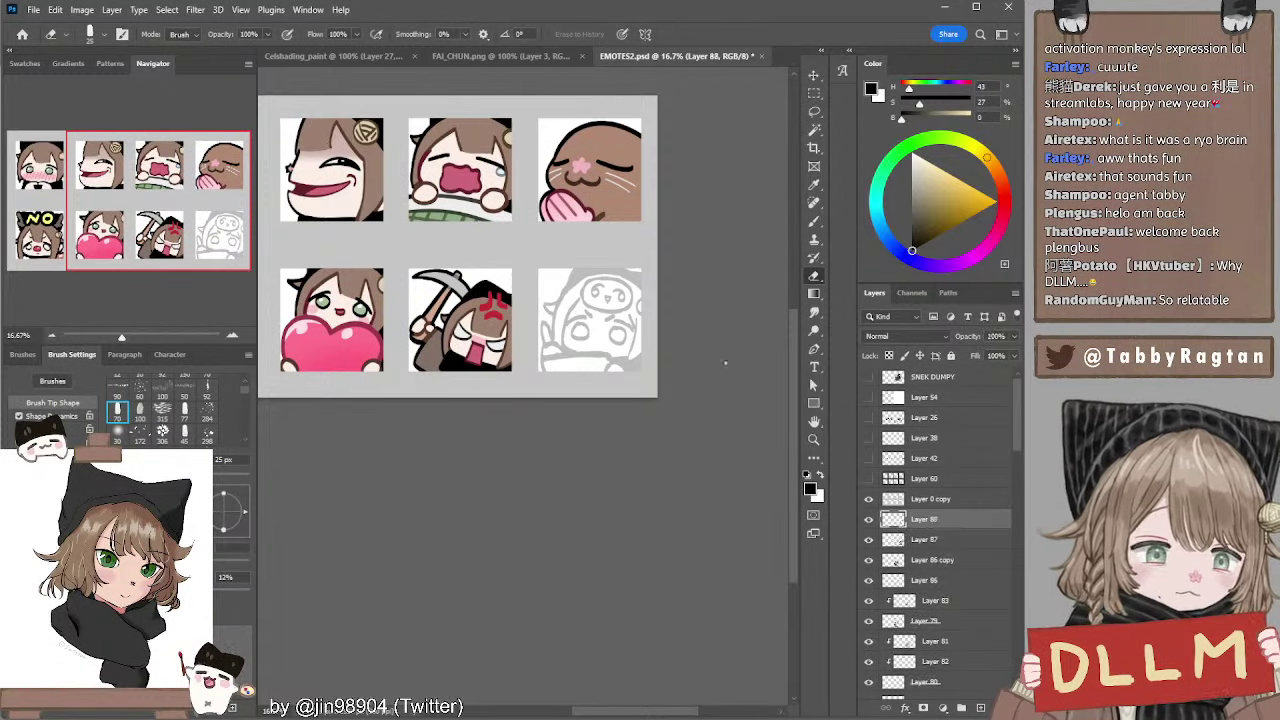
pyautogui.press('b')
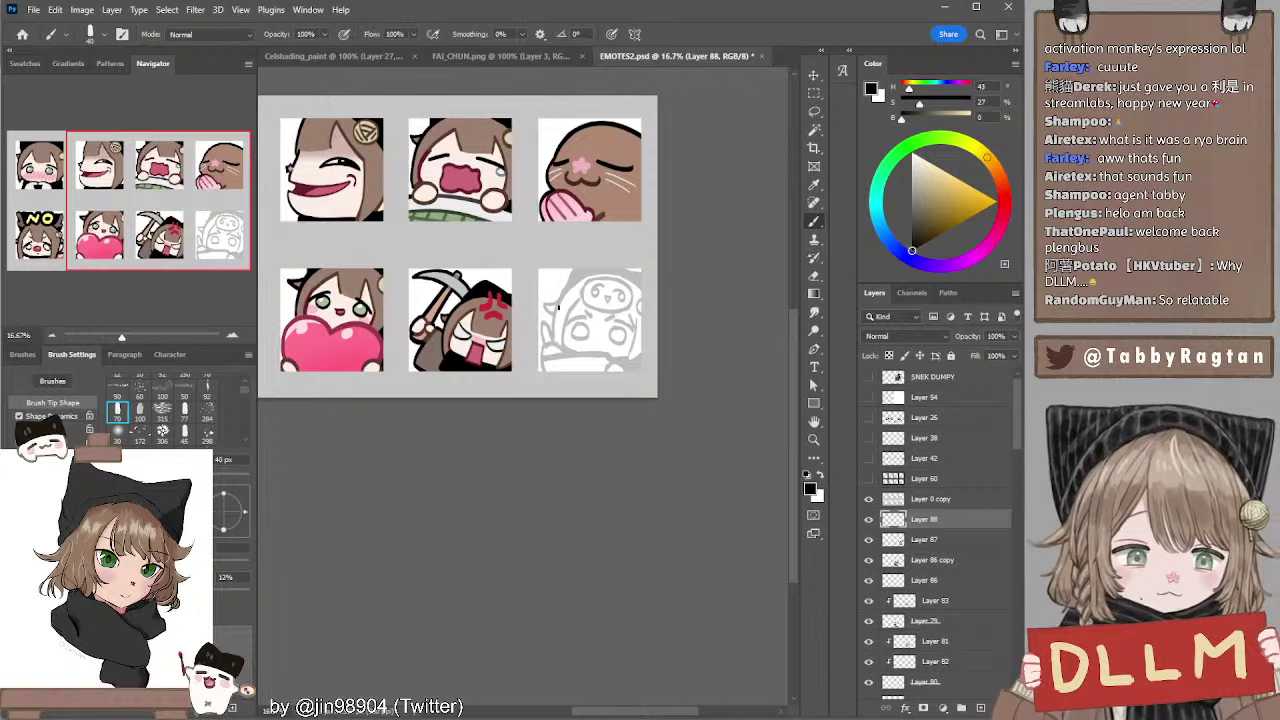
pyautogui.moveTo(574, 284); pyautogui.dragTo(556, 336)
pyautogui.hotkey('ctrl', 'z')
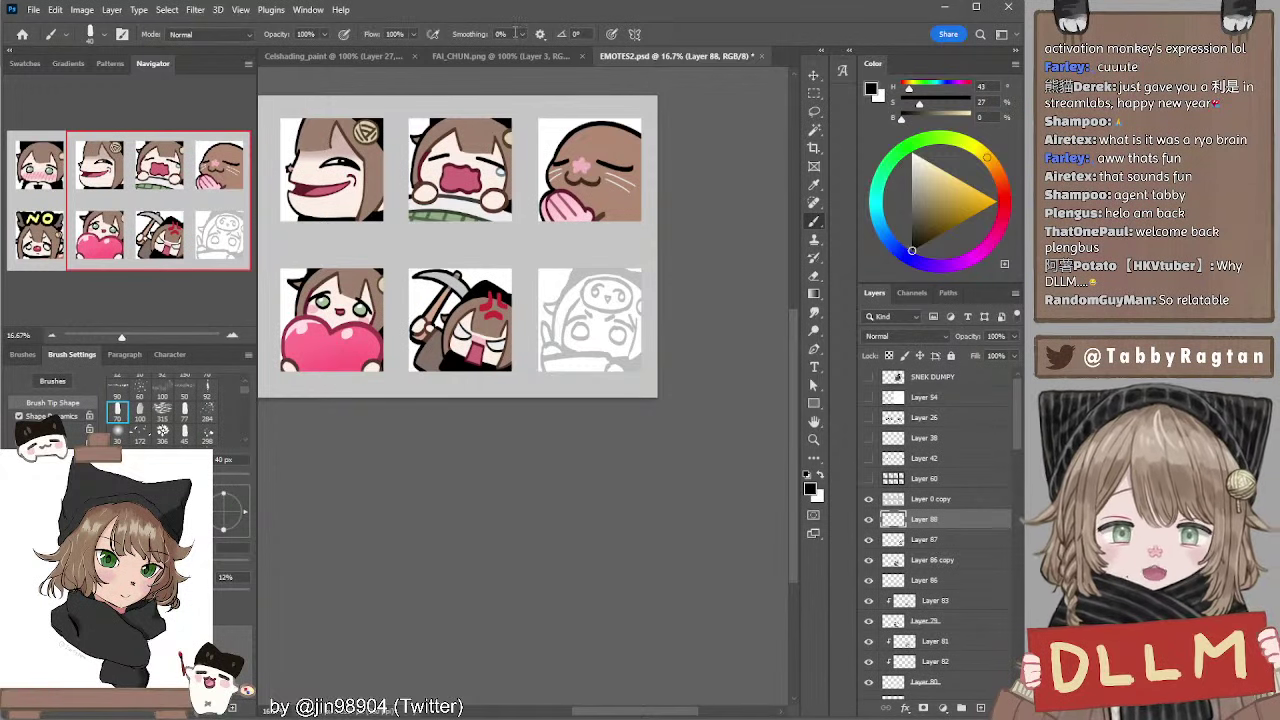
pyautogui.write('10')
pyautogui.press('Return')
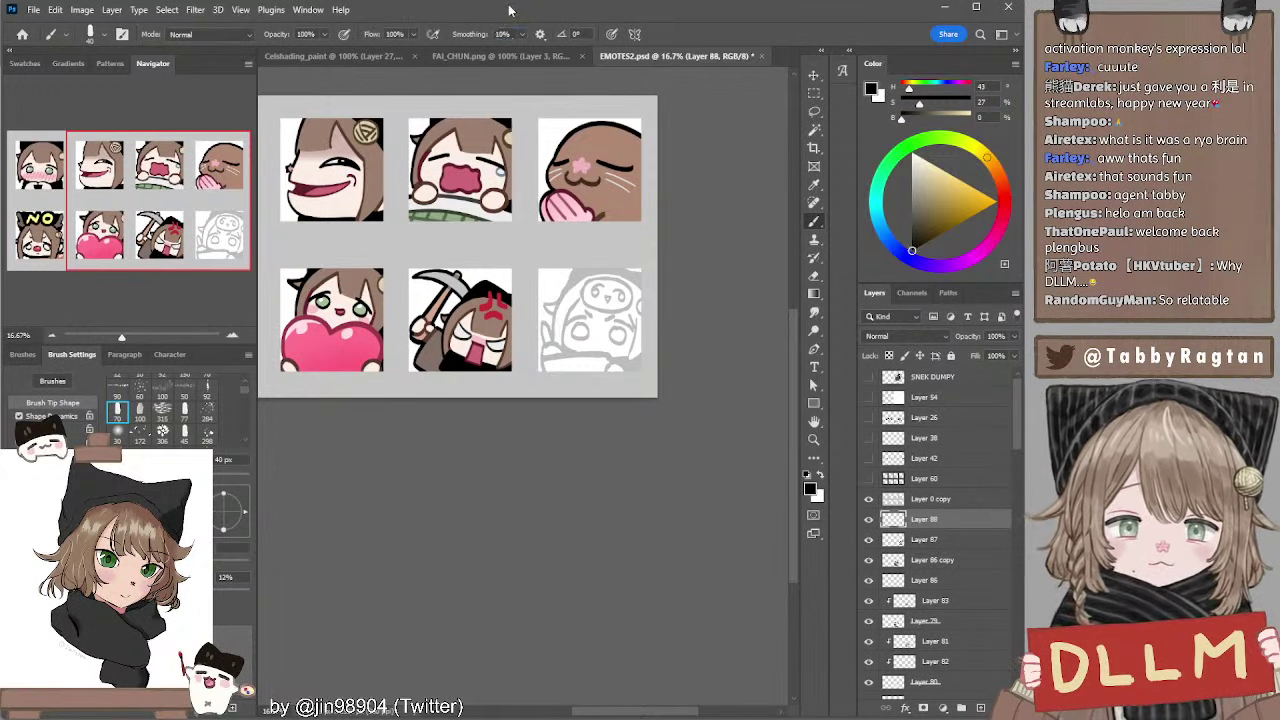
# Ink the curve along the hat's left side in black with a 60 px brush, redrawing it until it follows the sketch
pyautogui.press(']')
pyautogui.moveTo(574, 280); pyautogui.dragTo(552, 334)
pyautogui.hotkey('ctrl', 'z')
pyautogui.press(']')
pyautogui.moveTo(576, 278); pyautogui.dragTo(552, 328)
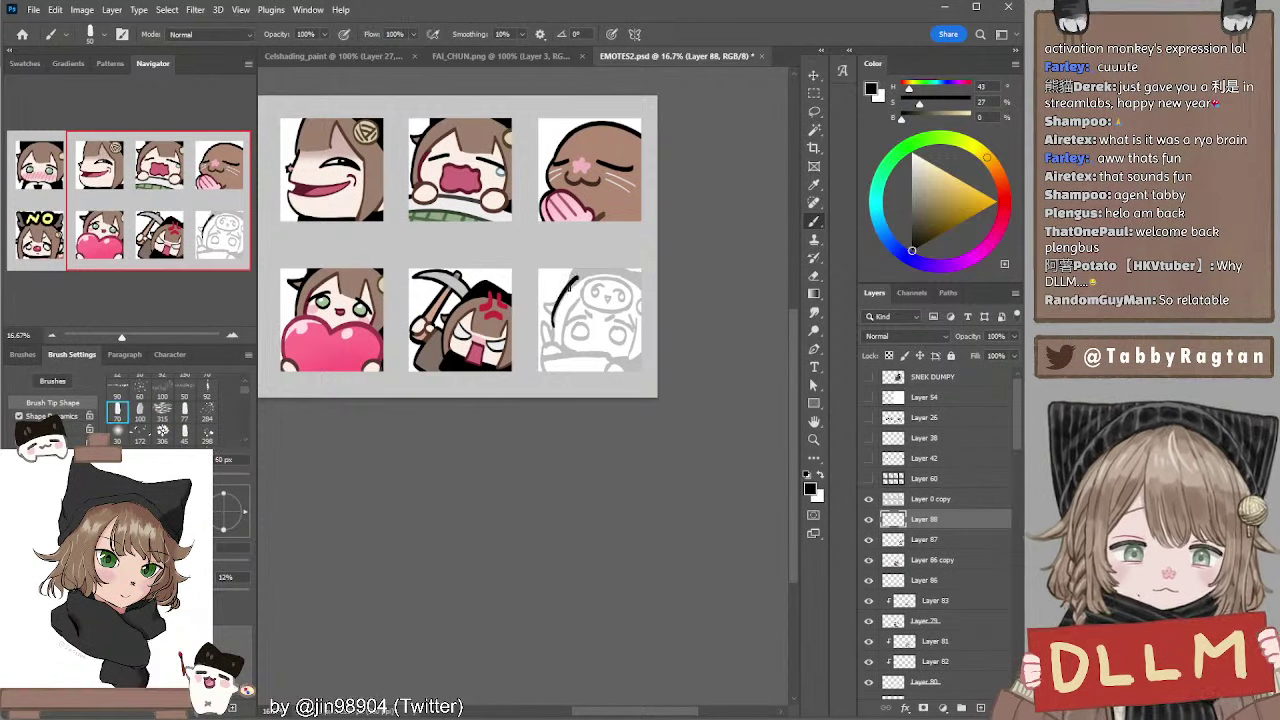
pyautogui.hotkey('ctrl', 'z')
pyautogui.moveTo(576, 279); pyautogui.dragTo(554, 332)
pyautogui.hotkey('ctrl', 'z')
pyautogui.hotkey('ctrl', 'z')
pyautogui.hotkey('ctrl', 'z')
# Ink the hat's lower brim over the forehead and fill the hat solid black with a 60 to 70 px brush
pyautogui.moveTo(577, 281)
pyautogui.mouseDown()
pyautogui.moveTo(610, 270)
pyautogui.moveTo(582, 278)
pyautogui.moveTo(592, 290)
pyautogui.moveTo(577, 262)
pyautogui.moveTo(644, 284)
pyautogui.moveTo(615, 272)
pyautogui.moveTo(647, 297)
pyautogui.moveTo(574, 262)
pyautogui.moveTo(570, 284)
pyautogui.moveTo(578, 264)
pyautogui.moveTo(573, 276)
pyautogui.moveTo(607, 263)
pyautogui.moveTo(636, 276)
pyautogui.mouseUp()
pyautogui.hotkey('ctrl', 'z')
pyautogui.hotkey('ctrl', 'z')
pyautogui.hotkey('ctrl', 'z')
pyautogui.hotkey('ctrl', 'z')
pyautogui.press('[')
pyautogui.hotkey('ctrl', 'z')
pyautogui.hotkey('ctrl', 'z')
pyautogui.hotkey('ctrl', 'z')
pyautogui.hotkey('ctrl', 'z')
pyautogui.hotkey('ctrl', 'z')
pyautogui.hotkey('ctrl', 'z')
pyautogui.hotkey('ctrl', 'z')
pyautogui.hotkey('ctrl', 'z')
pyautogui.hotkey('ctrl', 'z')
pyautogui.hotkey('ctrl', 'z')
pyautogui.press(']')
pyautogui.press(']')
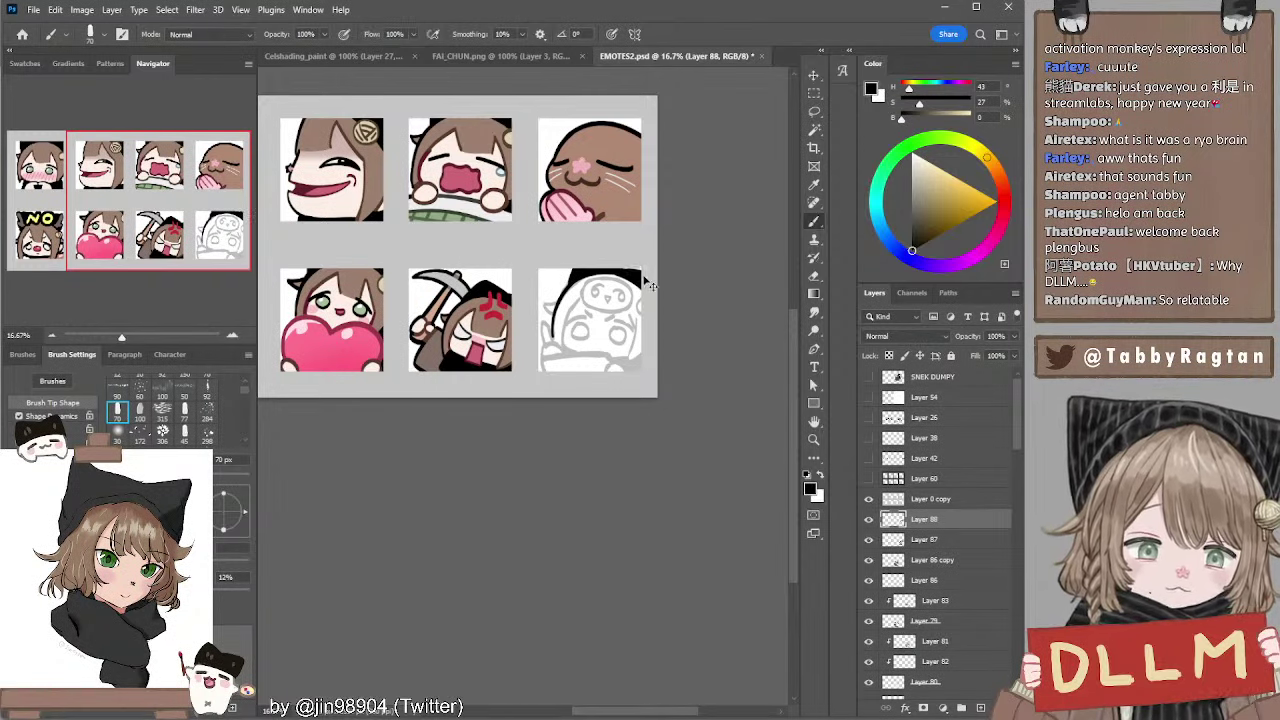
pyautogui.press('[')
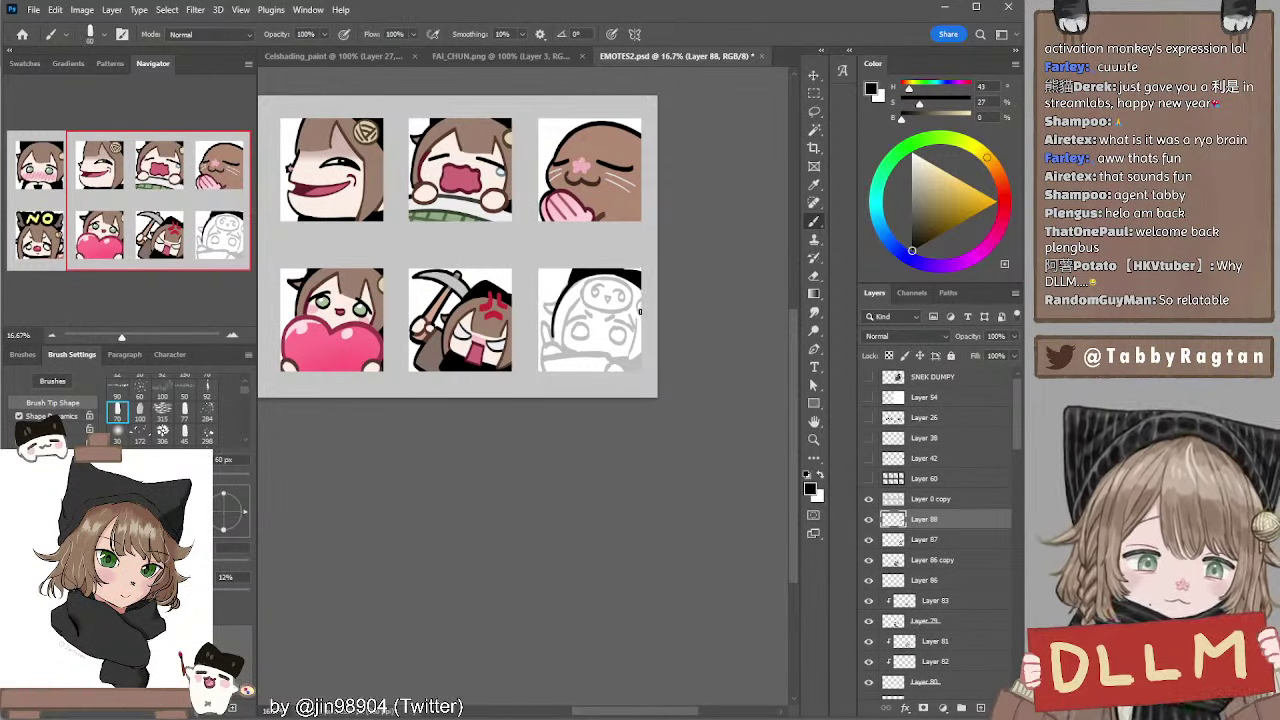
# Ink the pointed hair tuft sticking out on the left of the head with a 50 px brush
pyautogui.click(233, 335)
pyautogui.press('[')
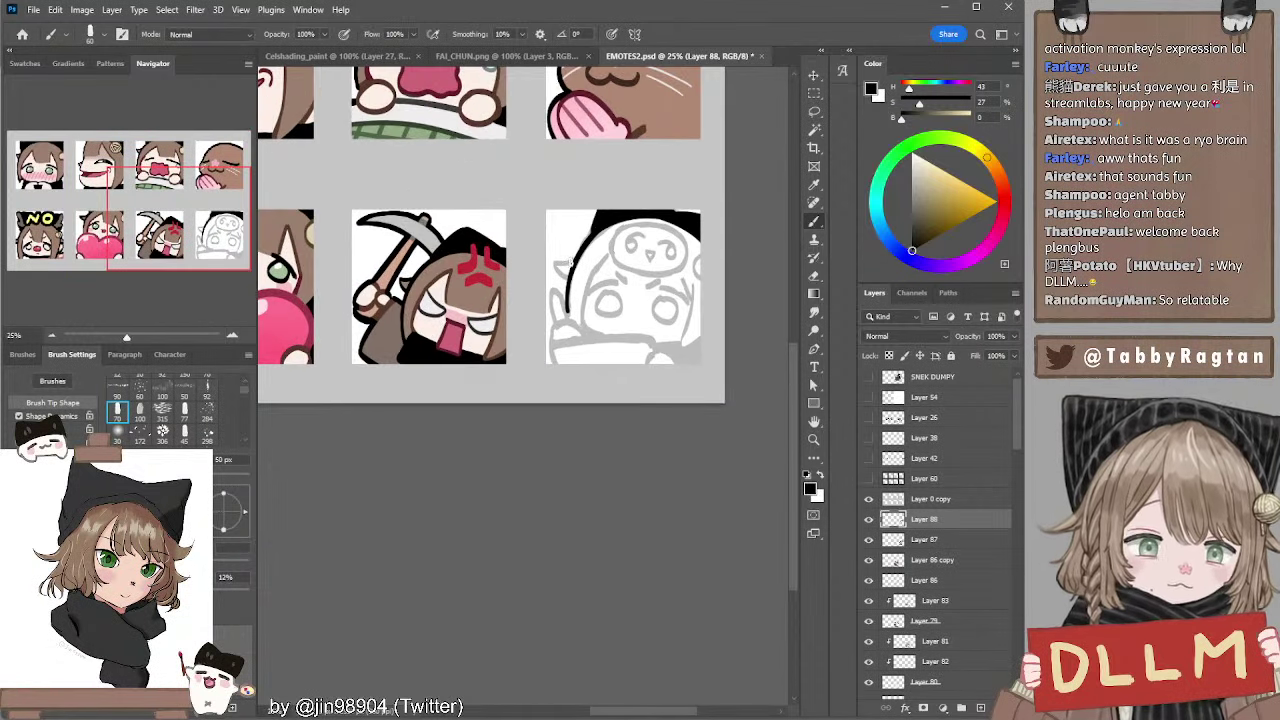
pyautogui.moveTo(556, 262); pyautogui.dragTo(574, 272)
pyautogui.hotkey('ctrl', 'z')
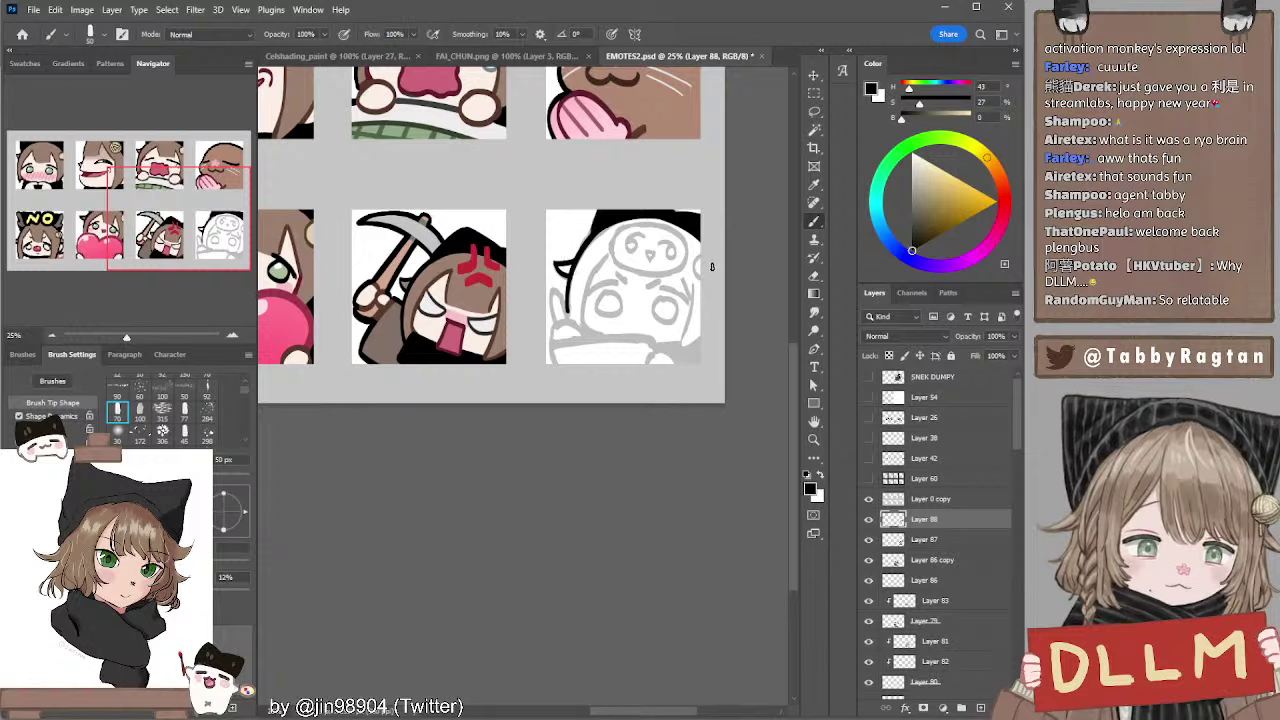
# Ink the round ornament at the hat's right edge with a 45 px brush, retrying the curved stroke
pyautogui.press('[')
pyautogui.moveTo(701, 254); pyautogui.dragTo(698, 278)
pyautogui.hotkey('ctrl', 'z')
pyautogui.hotkey('ctrl', 'z')
pyautogui.hotkey('ctrl', 'z')
pyautogui.hotkey('ctrl', 'z')
pyautogui.hotkey('ctrl', 'z')
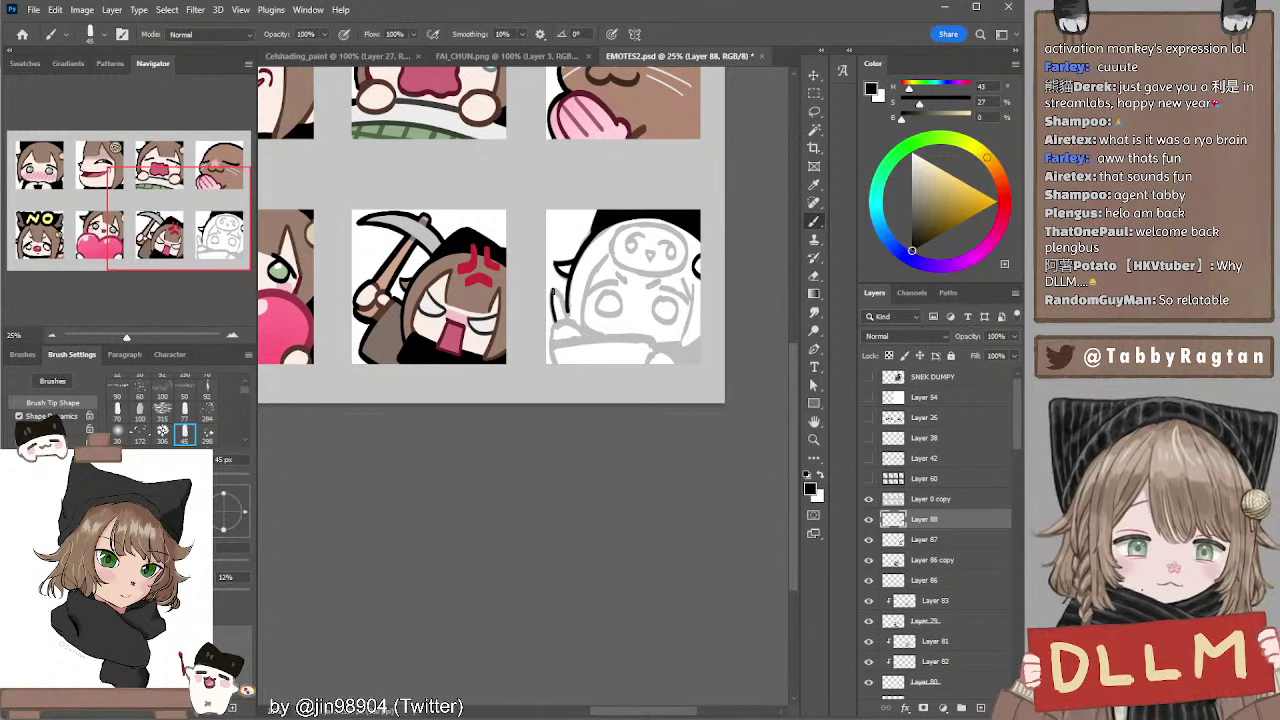
# Ink the raised finger and hand at the emote's lower left, retrying strokes that miss the sketch
pyautogui.moveTo(553, 288)
pyautogui.mouseDown()
pyautogui.moveTo(569, 322)
pyautogui.moveTo(555, 293)
pyautogui.mouseUp()
pyautogui.hotkey('ctrl', 'z')
pyautogui.hotkey('ctrl', 'z')
pyautogui.hotkey('ctrl', 'z')
pyautogui.hotkey('ctrl', 'z')
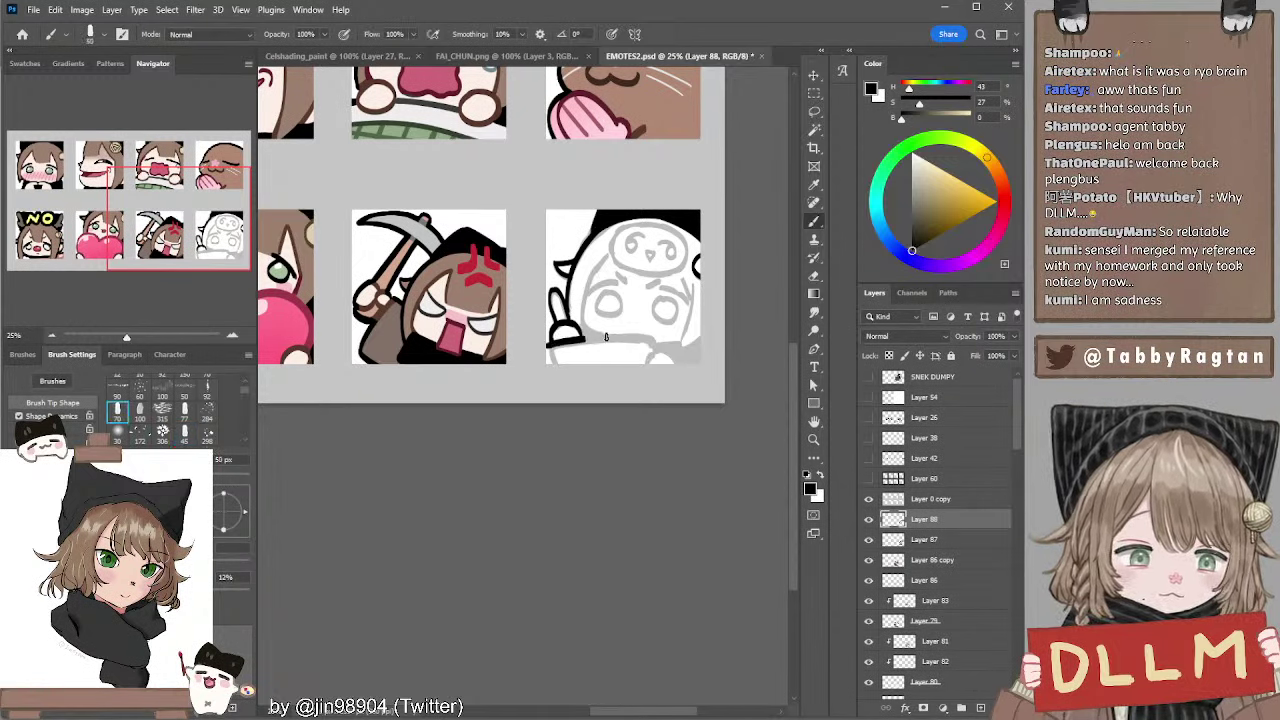
# Rotate the canvas and ink the sleeve's long upper edge with a 50 px brush, redrawing the stroke until it is smooth
pyautogui.press('r')
pyautogui.moveTo(615, 325)
pyautogui.mouseDown()
pyautogui.moveTo(608, 283)
pyautogui.moveTo(582, 265)
pyautogui.mouseUp()
pyautogui.press('b')
pyautogui.moveTo(530, 336); pyautogui.dragTo(616, 282)
pyautogui.hotkey('ctrl', 'z')
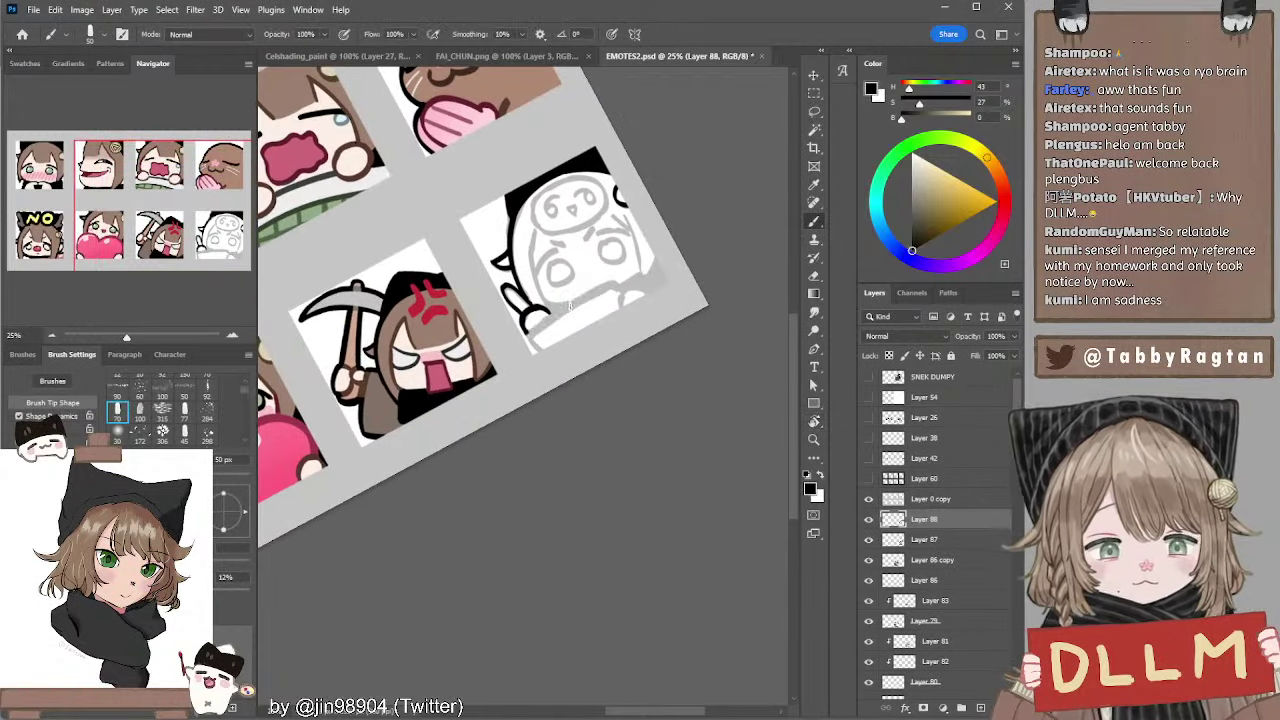
pyautogui.moveTo(529, 335); pyautogui.dragTo(608, 281)
pyautogui.hotkey('ctrl', 'z')
pyautogui.moveTo(529, 335); pyautogui.dragTo(603, 284)
pyautogui.hotkey('ctrl', 'z')
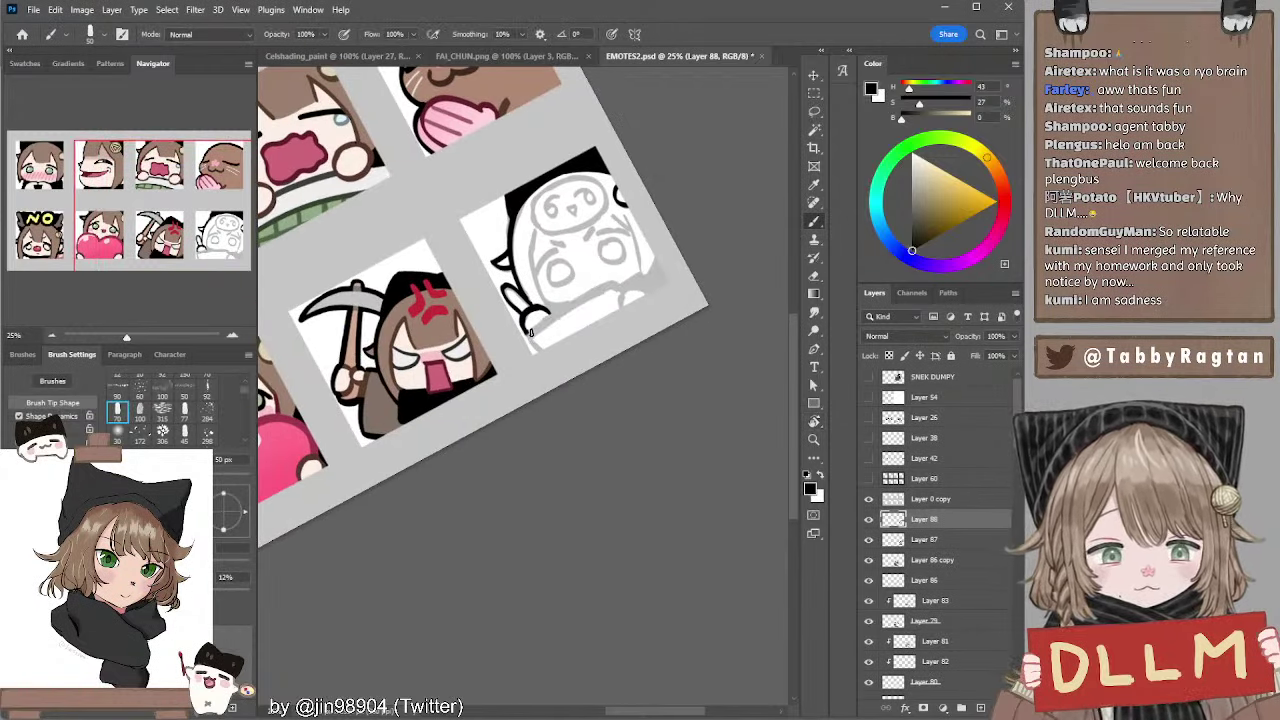
pyautogui.moveTo(529, 335); pyautogui.dragTo(612, 283)
pyautogui.hotkey('ctrl', 'z')
pyautogui.moveTo(529, 335); pyautogui.dragTo(611, 285)
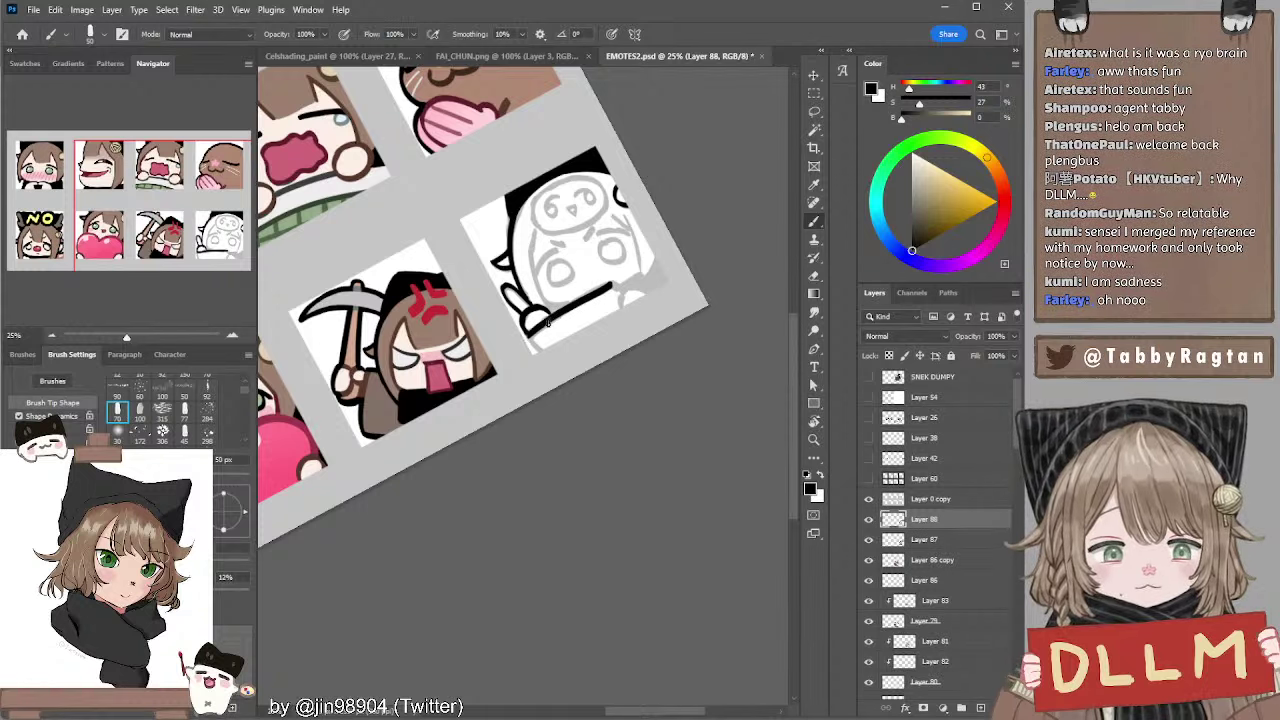
pyautogui.moveTo(530, 335); pyautogui.dragTo(612, 282)
pyautogui.hotkey('ctrl', 'z')
pyautogui.hotkey('ctrl', 'z')
pyautogui.moveTo(529, 335)
pyautogui.mouseDown()
pyautogui.moveTo(614, 281)
pyautogui.moveTo(651, 351)
pyautogui.mouseUp()
# Return the canvas rotation to 0° and ink the sleeve's right end, tidying its corner with a 25 px eraser
pyautogui.press('r')
pyautogui.press('b')
pyautogui.press('r')
pyautogui.moveTo(613, 305)
pyautogui.mouseDown()
pyautogui.moveTo(555, 312)
pyautogui.moveTo(579, 309)
pyautogui.mouseUp()
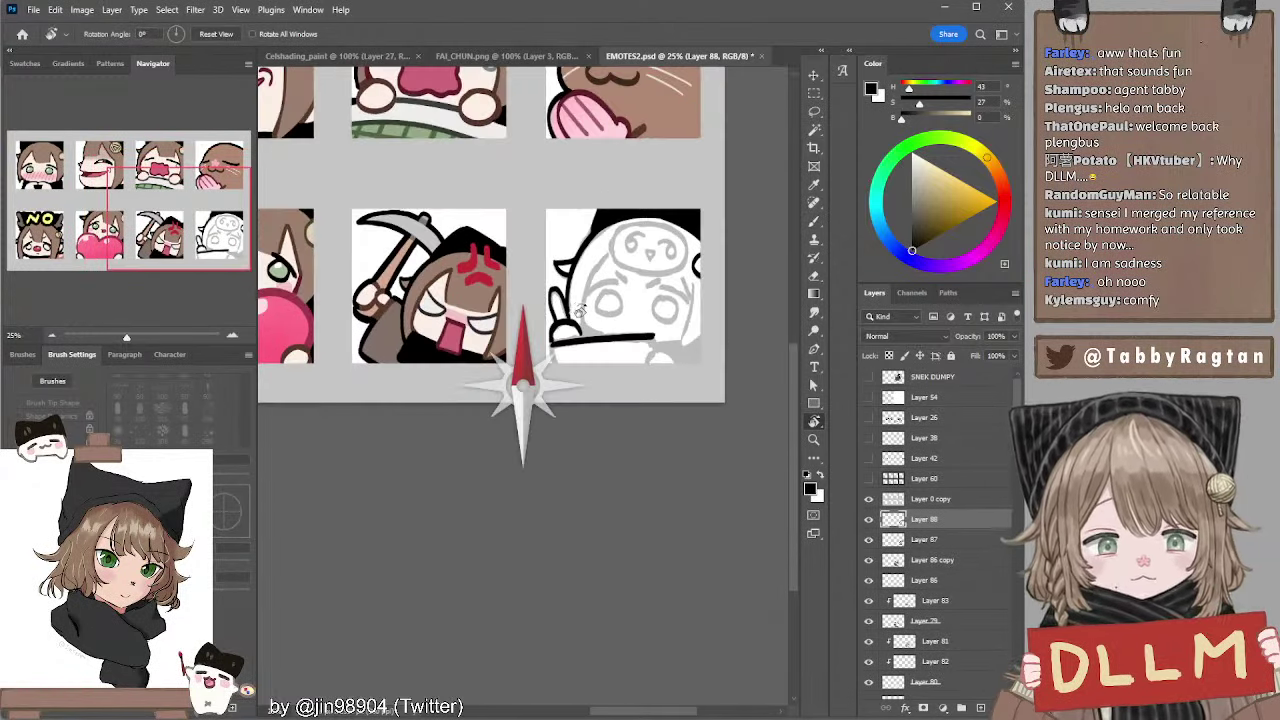
pyautogui.press('b')
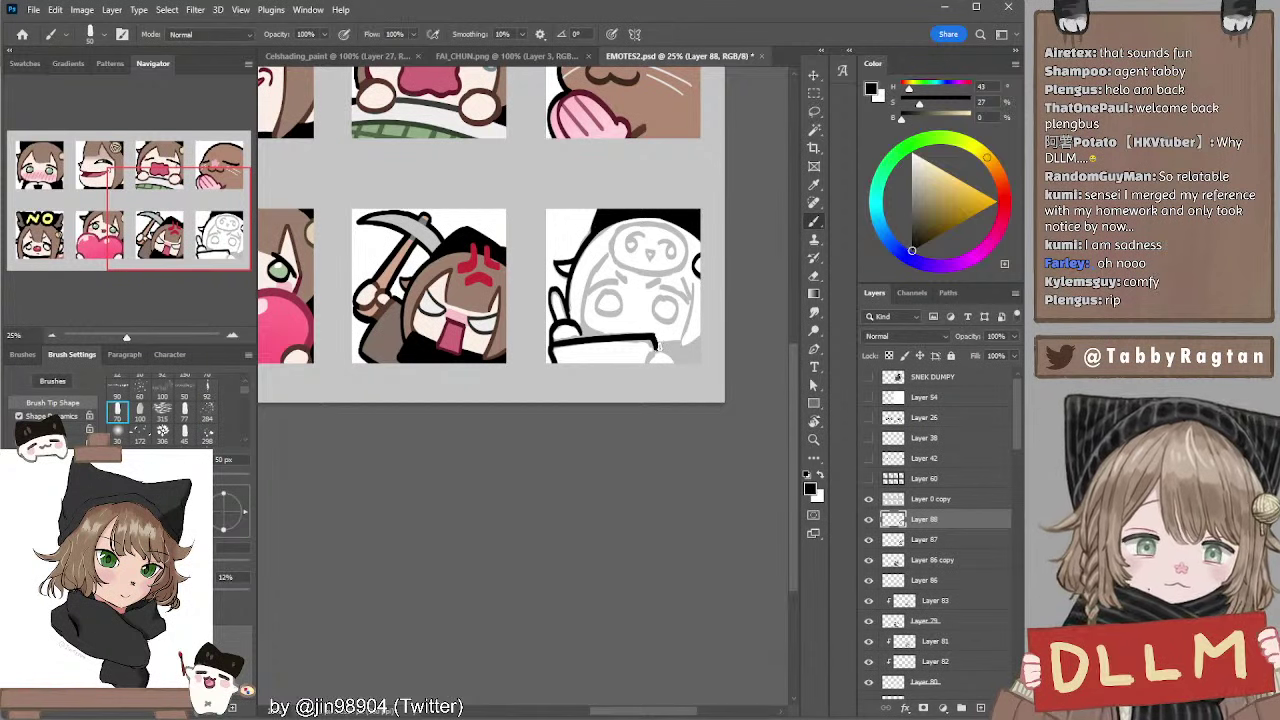
pyautogui.press('e')
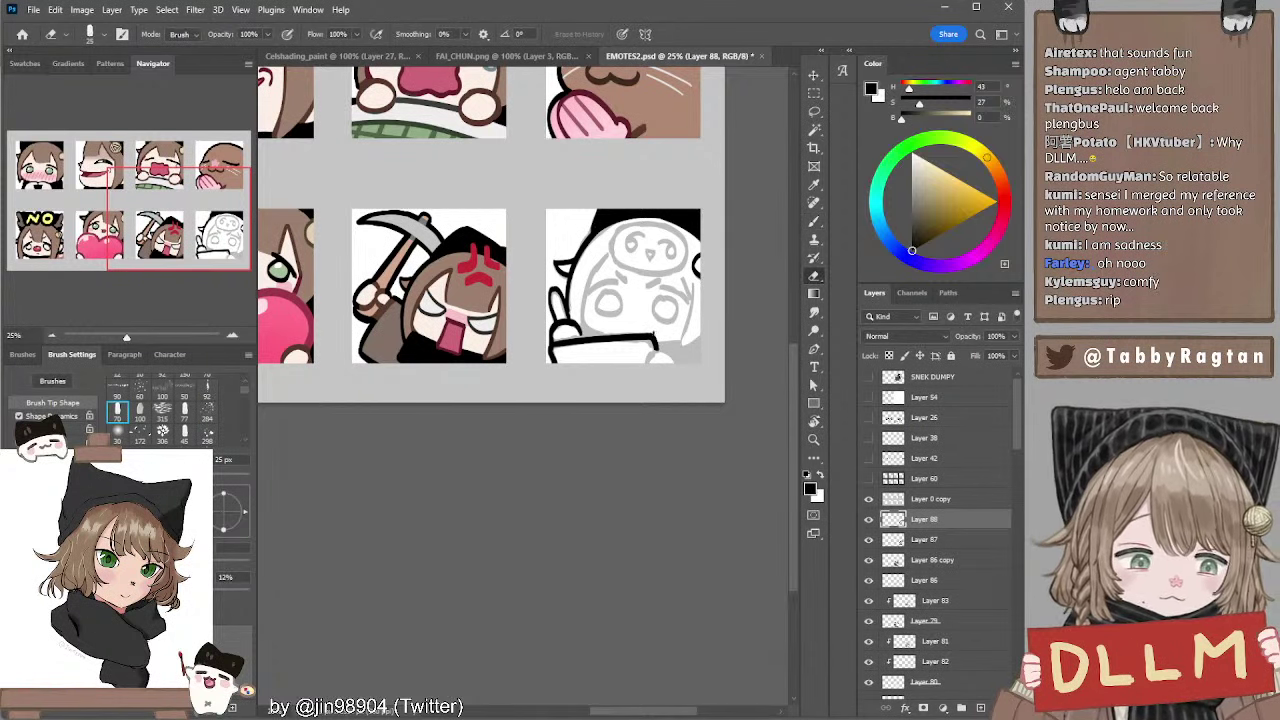
pyautogui.press('b')
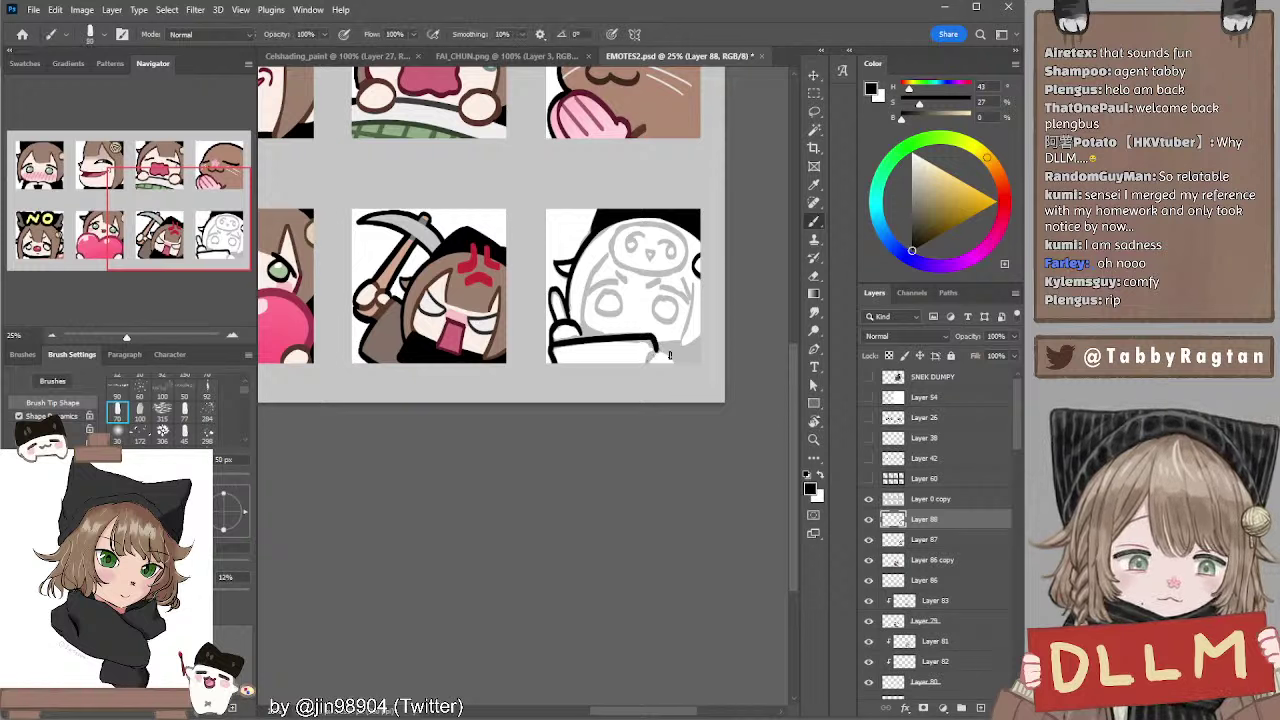
# Ink the rounded hand below the sleeve's right end with a 50 px brush, retrying its curve
pyautogui.moveTo(648, 352); pyautogui.dragTo(680, 362)
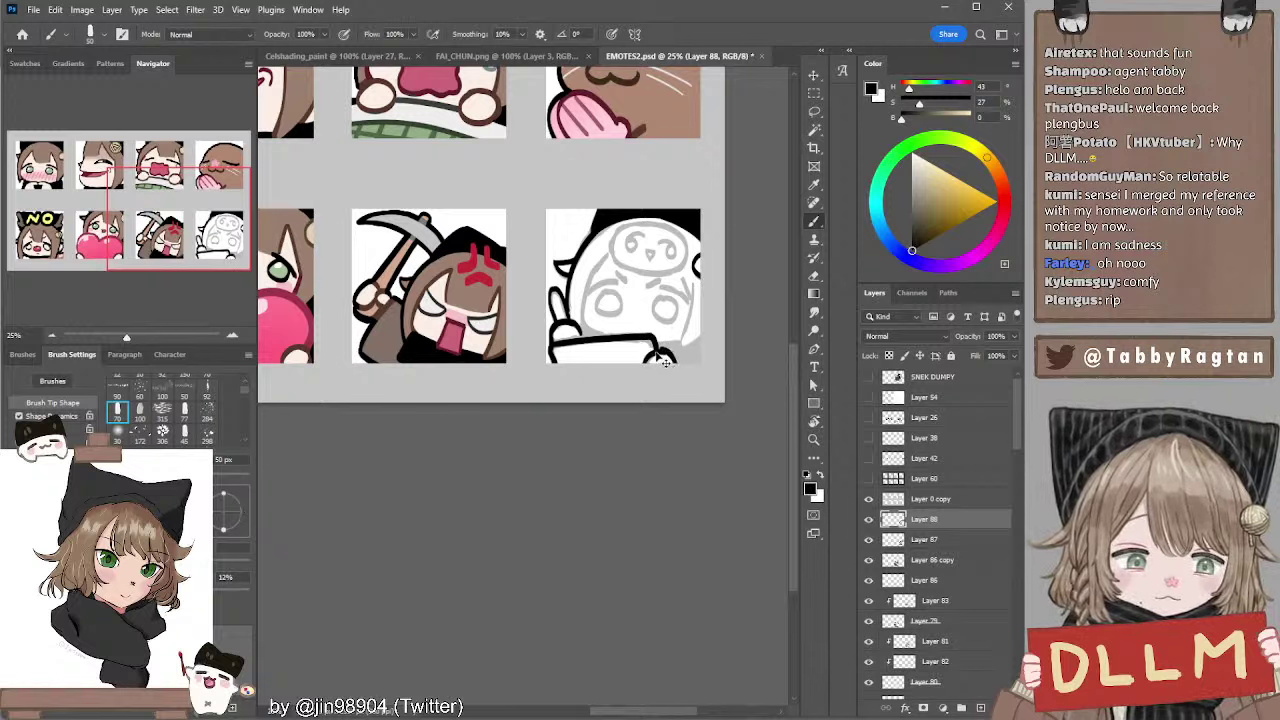
pyautogui.moveTo(651, 354); pyautogui.dragTo(662, 364)
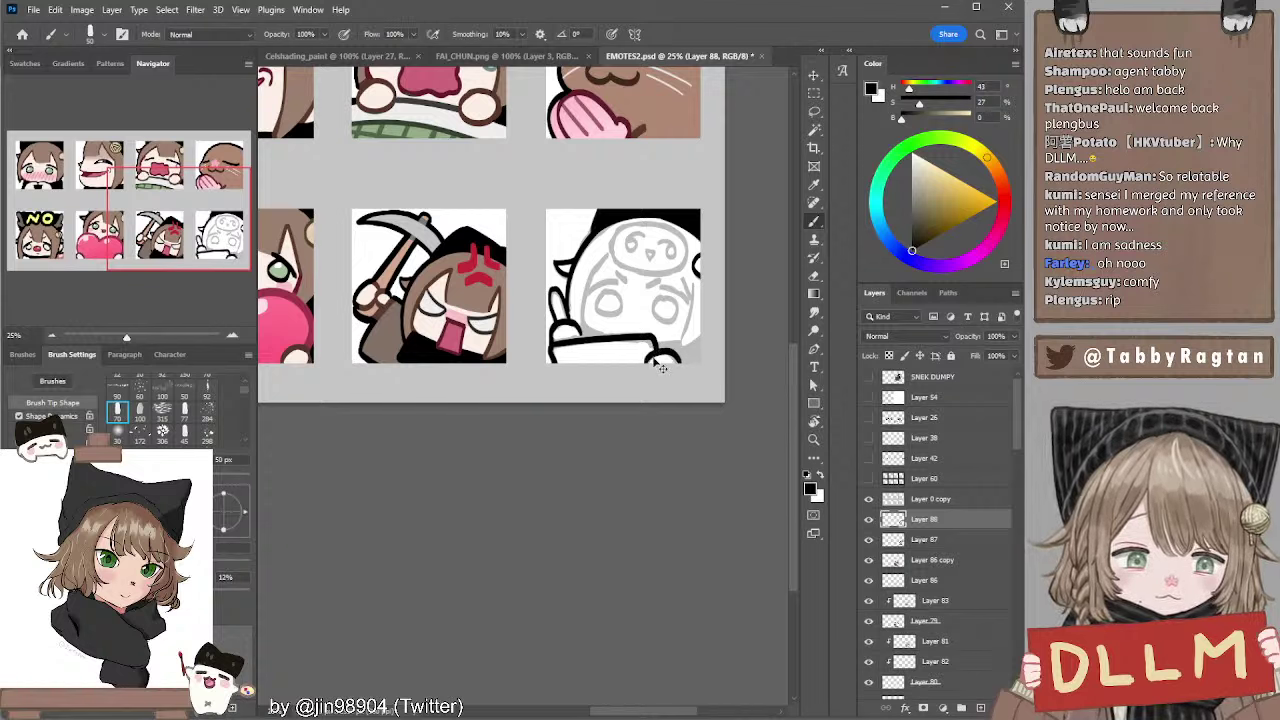
pyautogui.hotkey('ctrl', 'z')
pyautogui.moveTo(655, 352); pyautogui.dragTo(680, 366)
pyautogui.hotkey('ctrl', 'z')
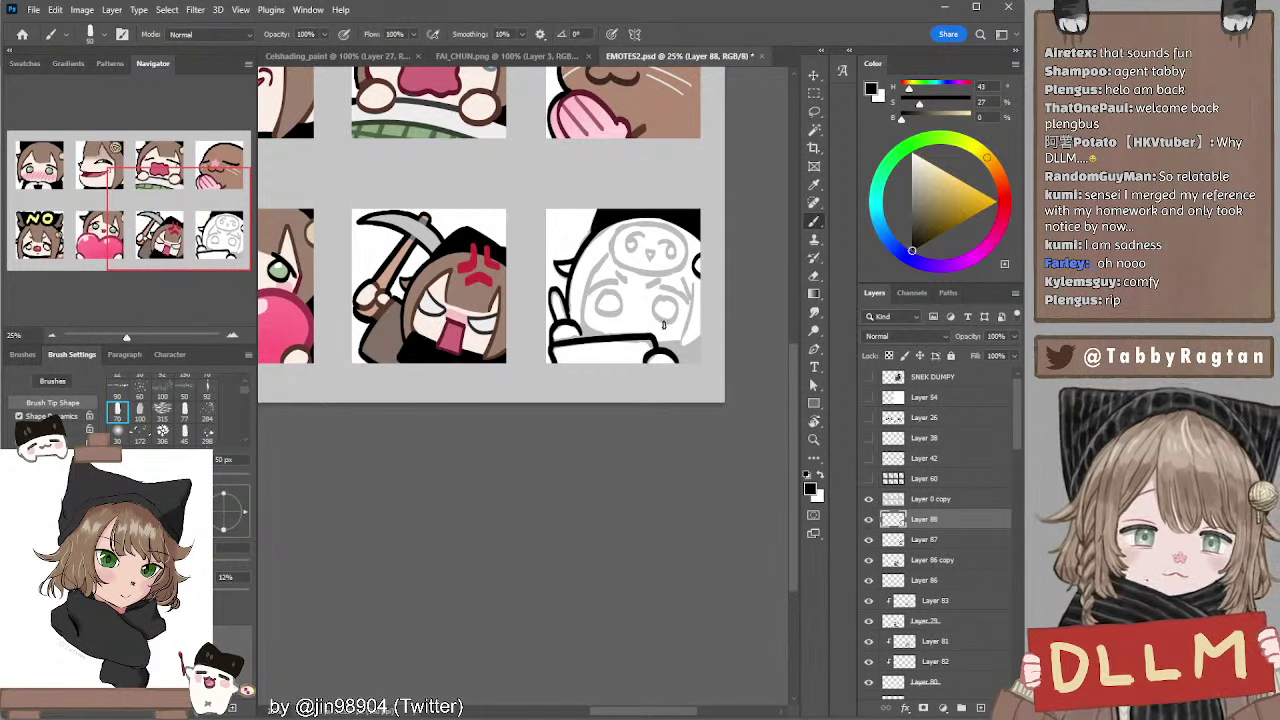
# Ink the hair line down the left side of the face to the raised hand with a 50 px brush
pyautogui.moveTo(606, 255); pyautogui.dragTo(593, 271)
pyautogui.hotkey('ctrl', 'z')
pyautogui.press('[')
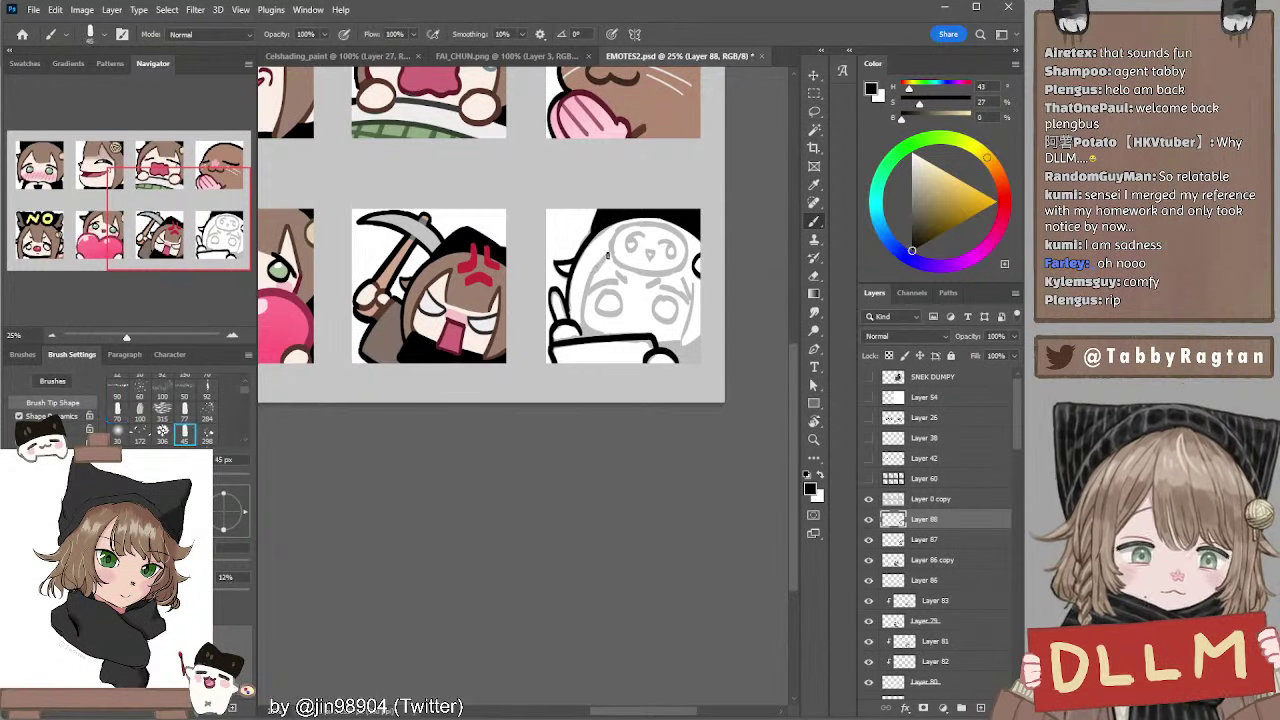
pyautogui.press(',')
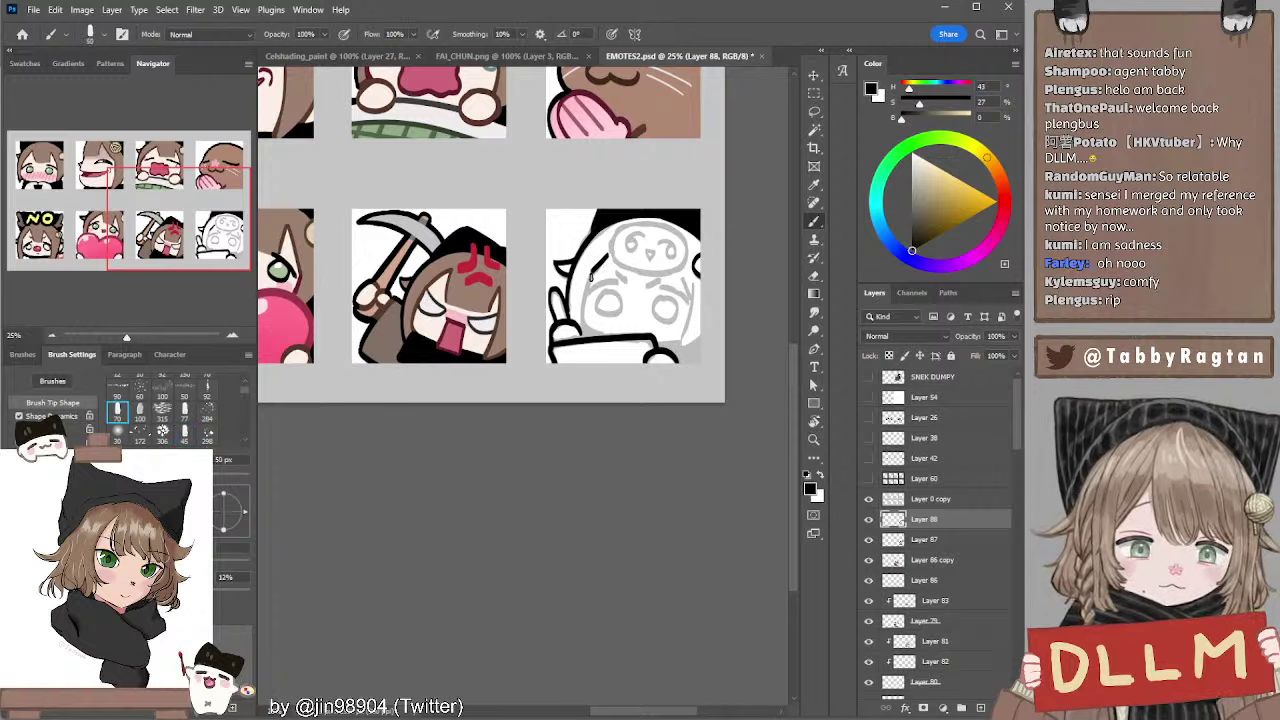
pyautogui.moveTo(592, 273); pyautogui.dragTo(583, 326)
pyautogui.hotkey('ctrl', 'z')
pyautogui.hotkey('ctrl', 'z')
pyautogui.moveTo(592, 272); pyautogui.dragTo(583, 324)
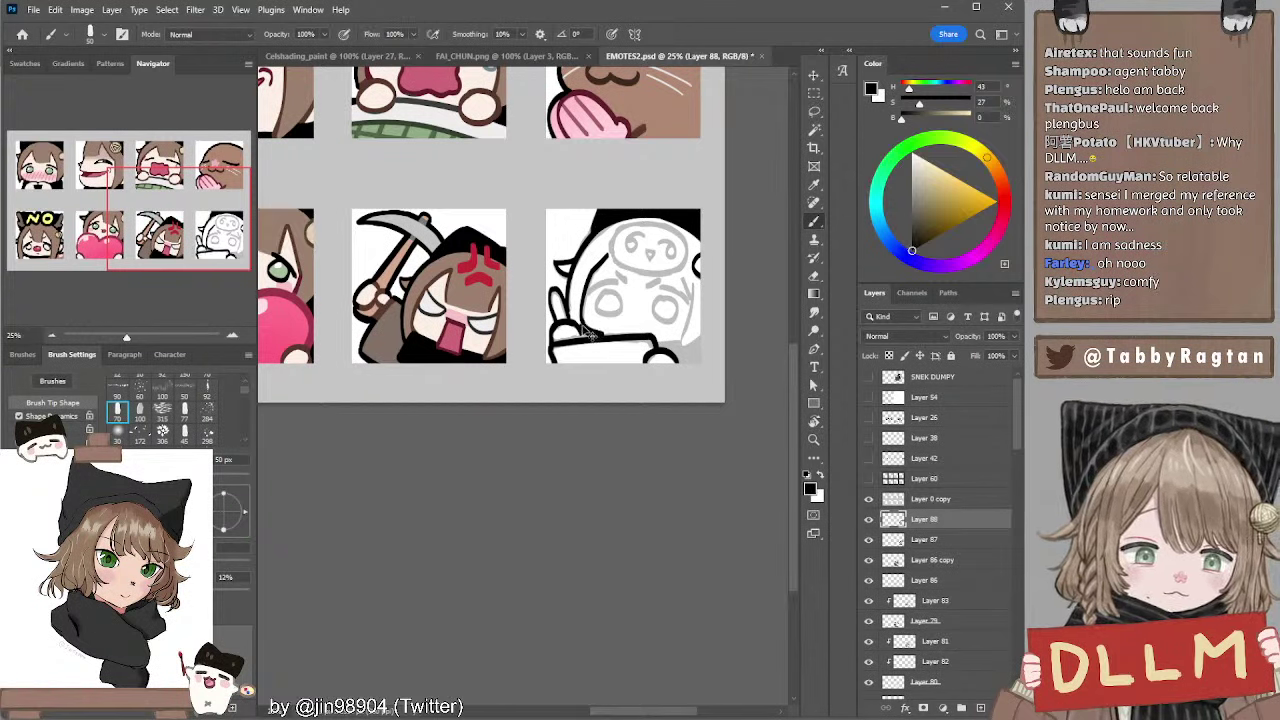
# Ink the hair line along the face's right side with a 45 px brush and fill the clothing beneath it solid black
pyautogui.press('[')
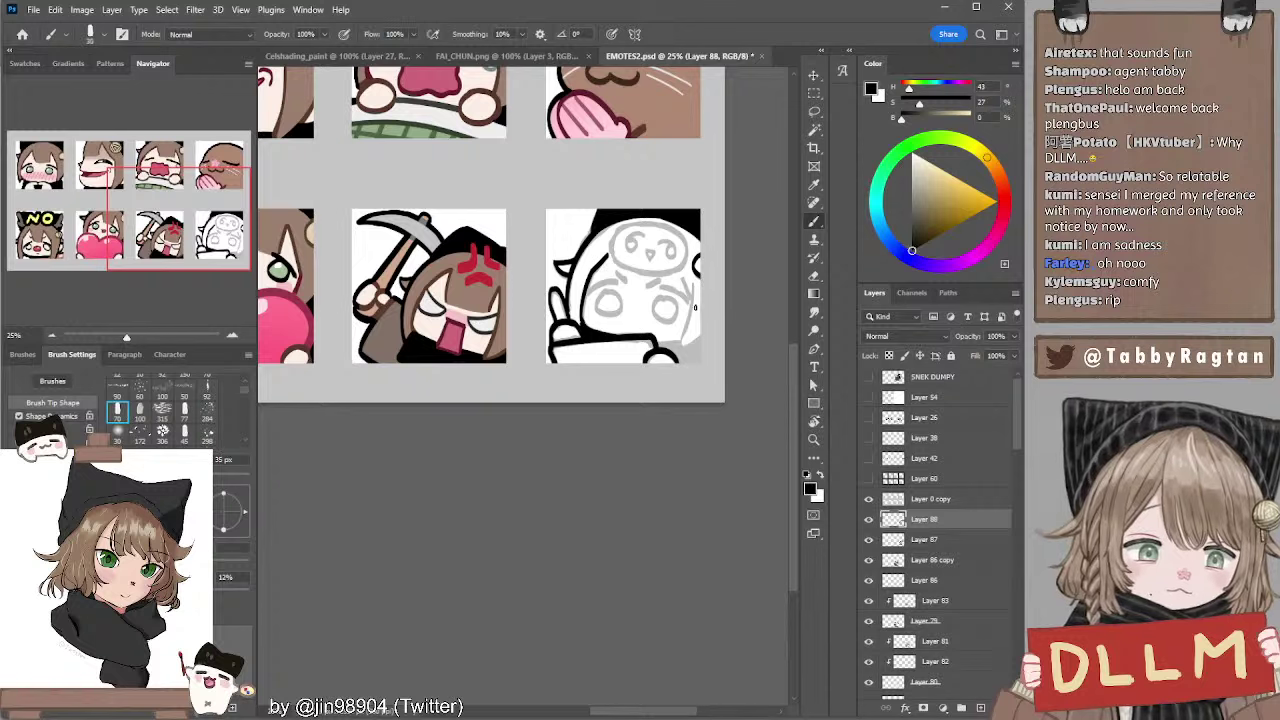
pyautogui.moveTo(684, 342); pyautogui.dragTo(693, 286)
pyautogui.press(']')
pyautogui.hotkey('ctrl', 'z')
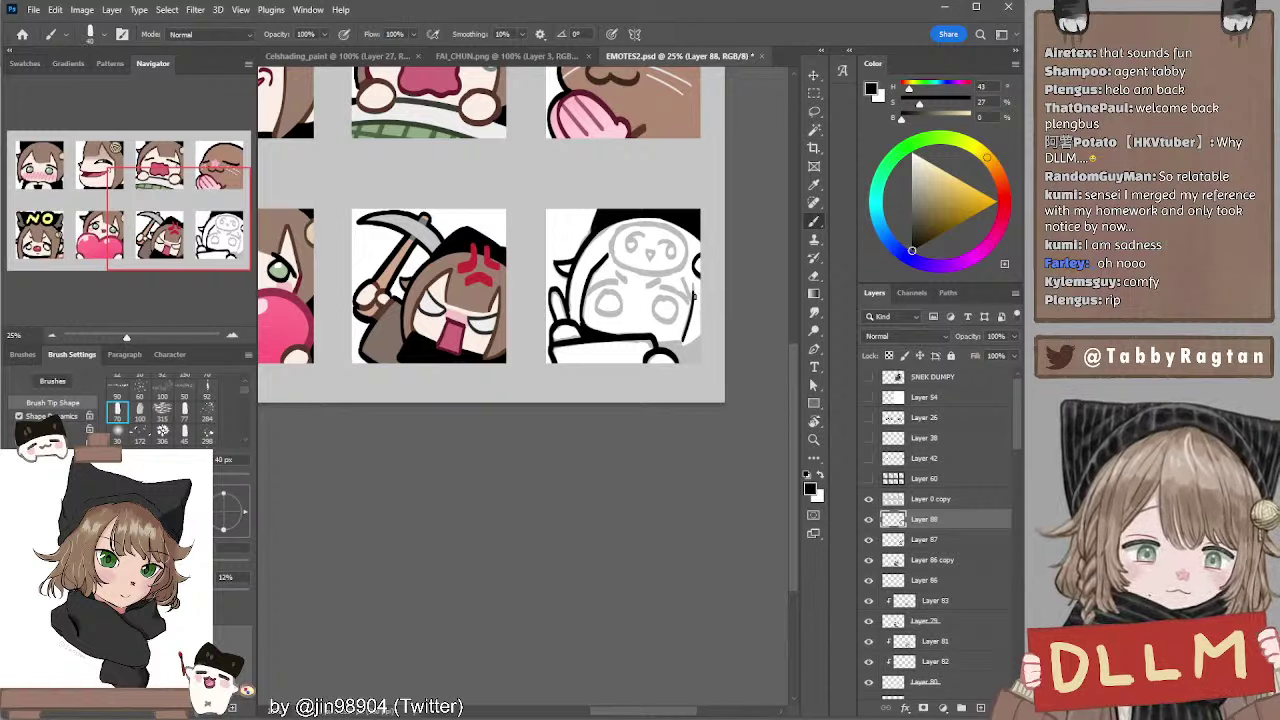
pyautogui.press(']')
pyautogui.hotkey('ctrl', 'z')
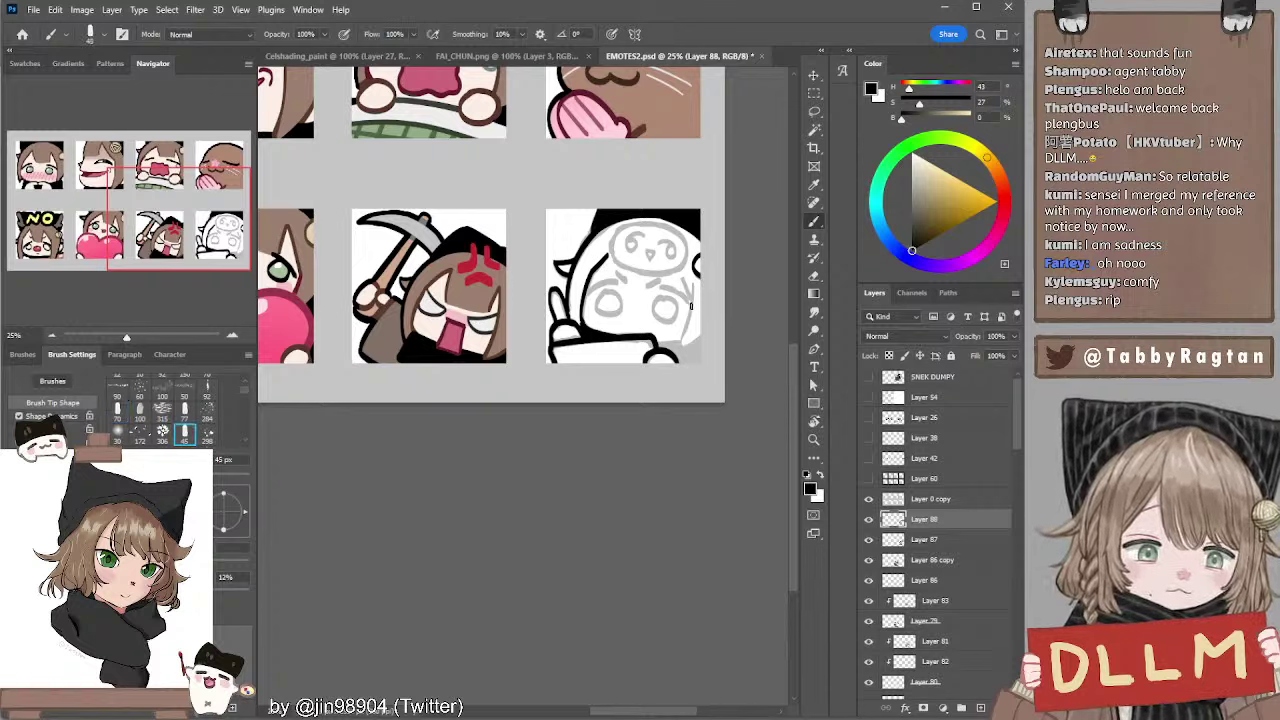
pyautogui.moveTo(693, 287); pyautogui.dragTo(688, 338)
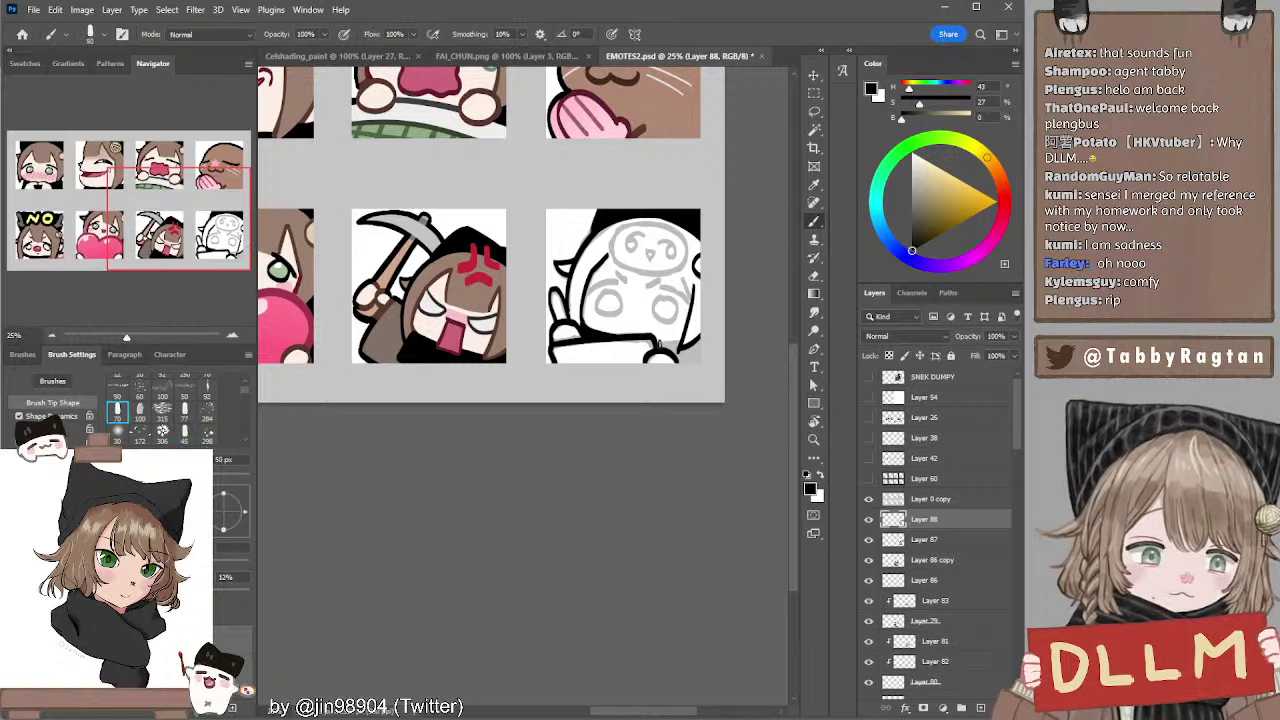
pyautogui.moveTo(664, 350); pyautogui.dragTo(698, 361)
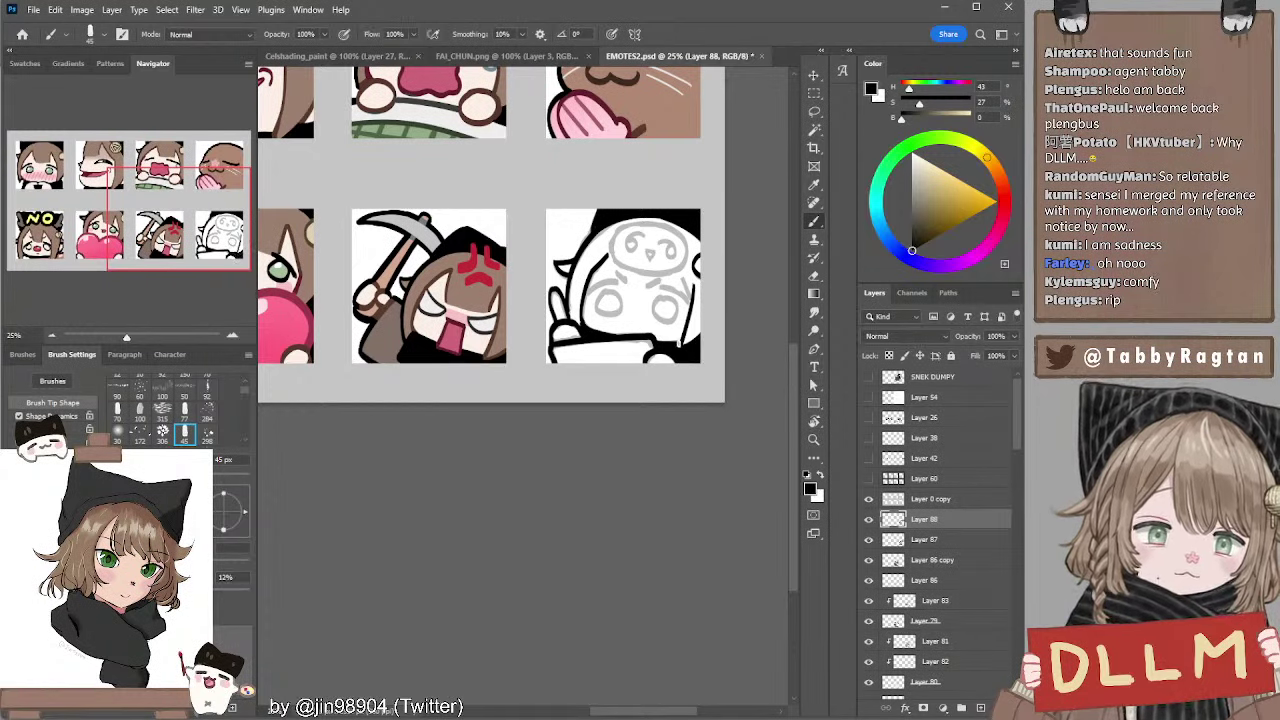
pyautogui.press('e')
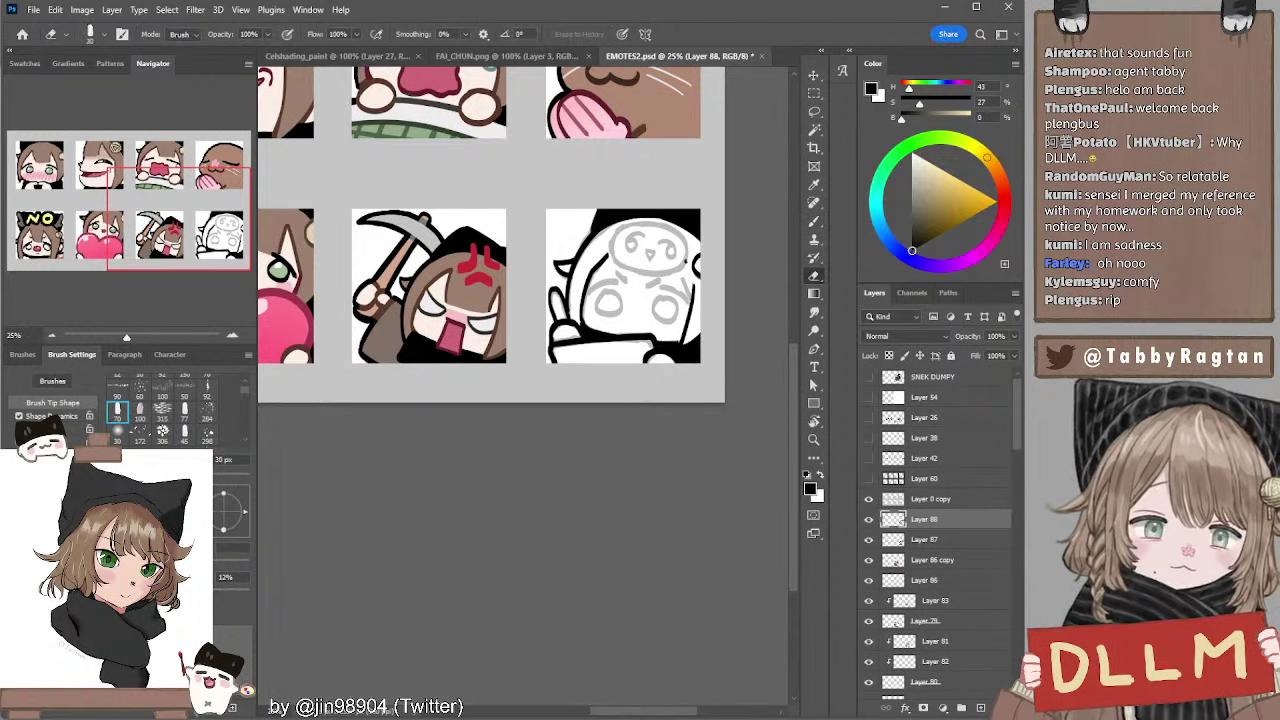
# Ink the upper curve of the oval on the hat's front, retrying the stroke with a 45 px brush
pyautogui.press('b')
pyautogui.press('[')
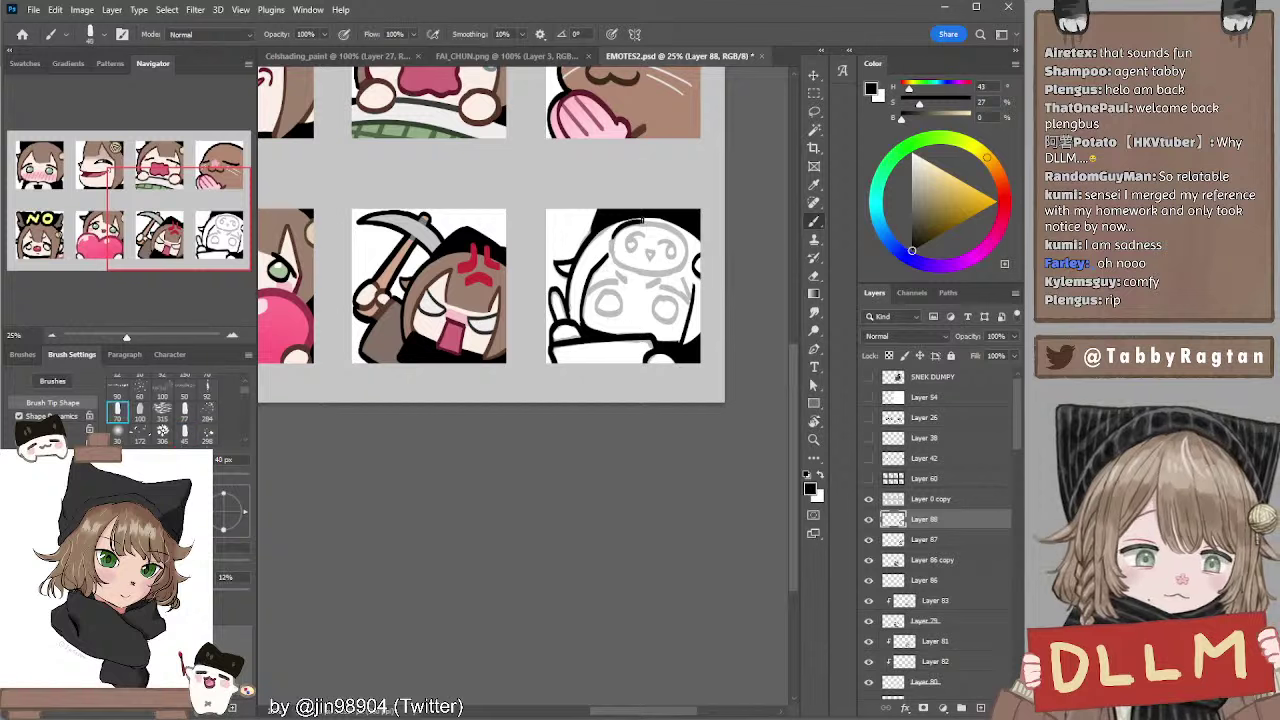
pyautogui.moveTo(617, 232); pyautogui.dragTo(652, 220)
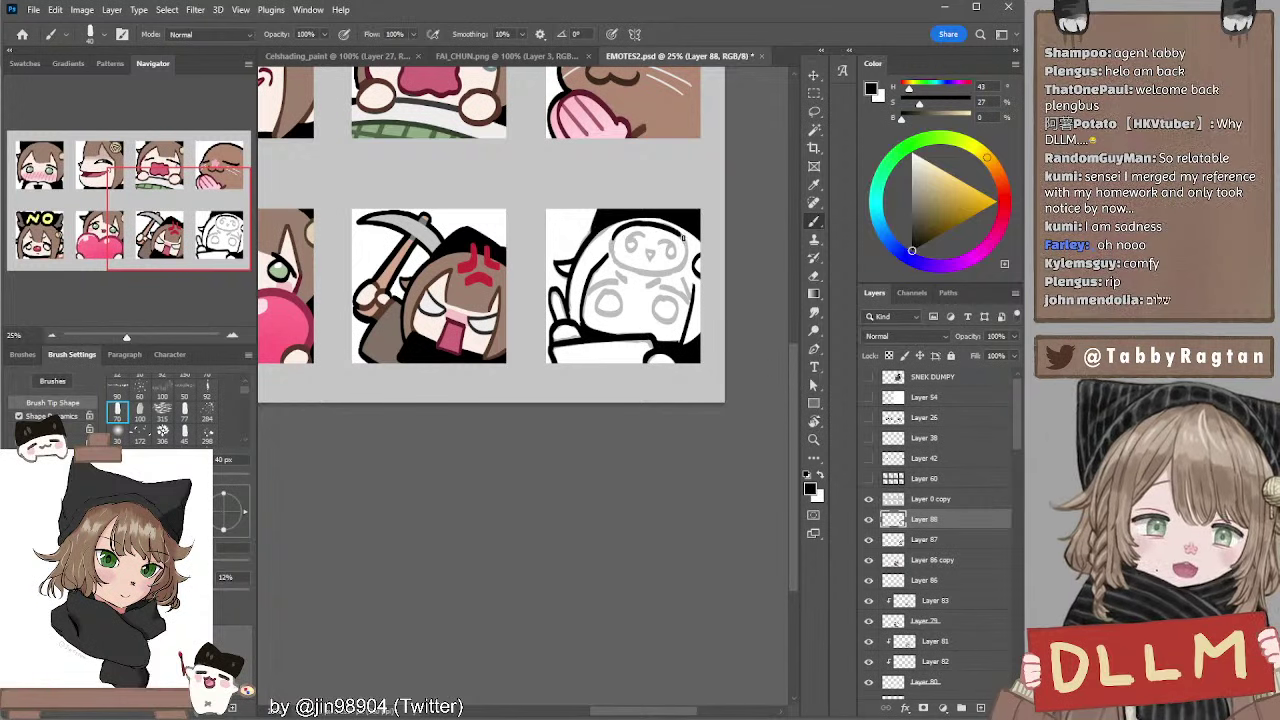
pyautogui.moveTo(618, 233); pyautogui.dragTo(621, 263)
pyautogui.hotkey('ctrl', 'z')
pyautogui.press(']')
pyautogui.hotkey('ctrl', 'z')
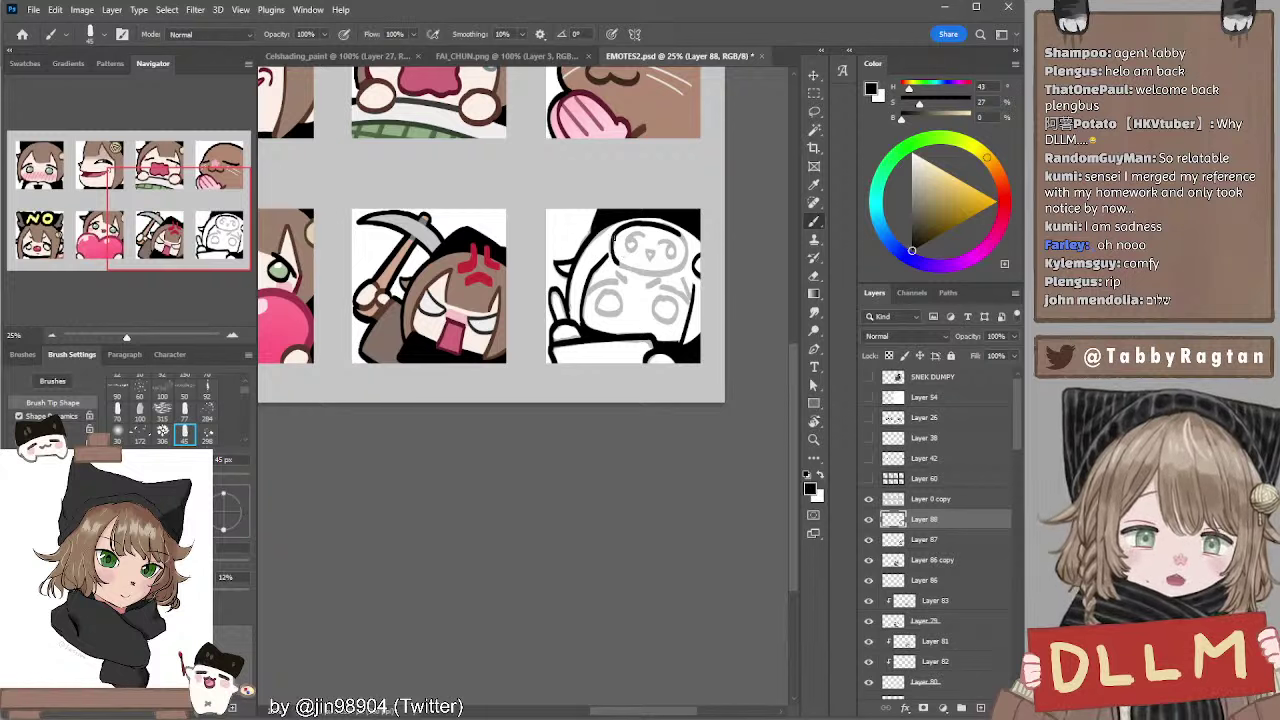
# Complete the lower outline of the hat's oval with a 45 px brush and tidy it with the eraser
pyautogui.moveTo(613, 254)
pyautogui.mouseDown()
pyautogui.moveTo(679, 267)
pyautogui.moveTo(678, 240)
pyautogui.moveTo(693, 251)
pyautogui.moveTo(676, 233)
pyautogui.moveTo(679, 268)
pyautogui.moveTo(688, 258)
pyautogui.moveTo(659, 273)
pyautogui.mouseUp()
pyautogui.hotkey('ctrl', 'z')
pyautogui.hotkey('ctrl', 'z')
pyautogui.hotkey('ctrl', 'z')
pyautogui.hotkey('ctrl', 'z')
pyautogui.hotkey('ctrl', 'z')
pyautogui.hotkey('ctrl', 'z')
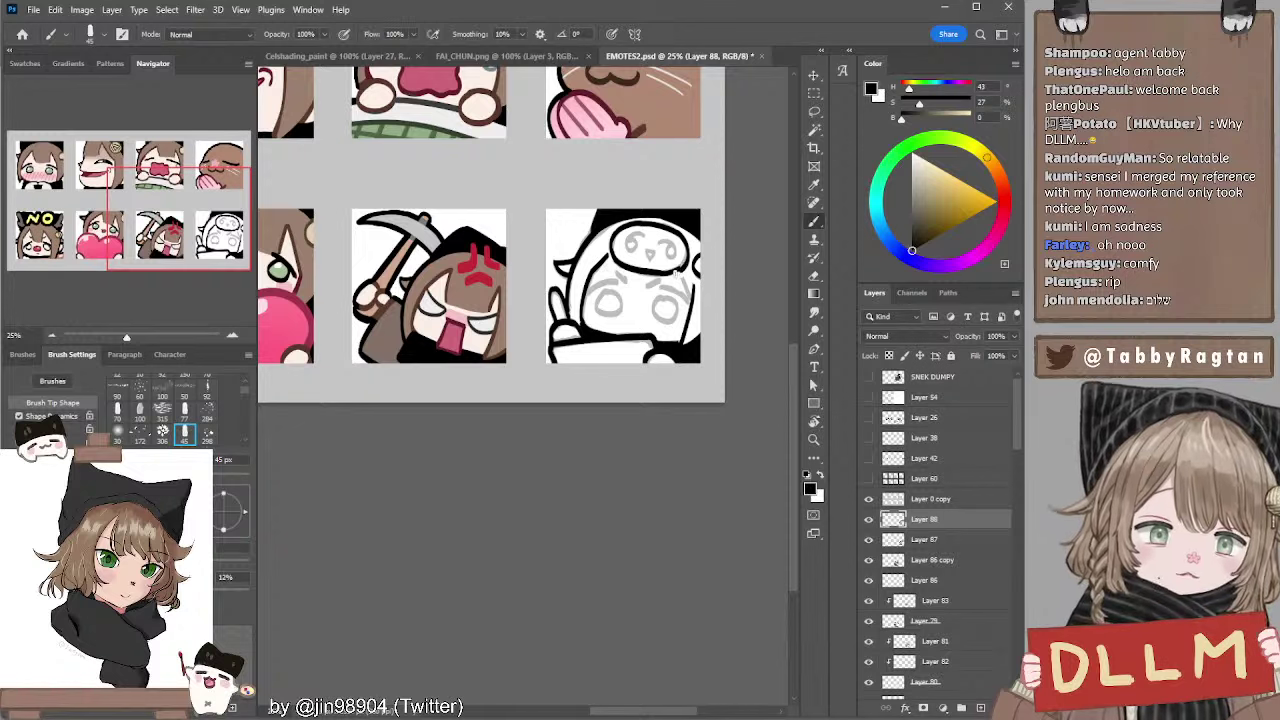
pyautogui.press('e')
pyautogui.press('b')
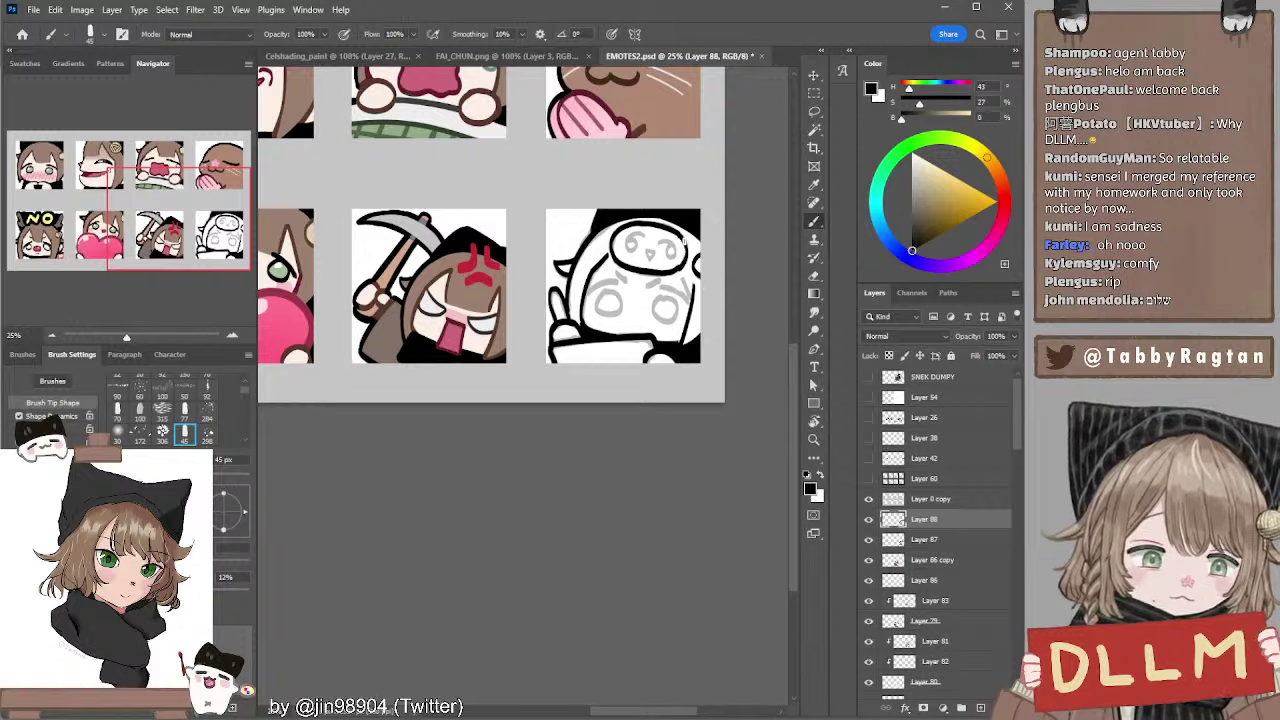
pyautogui.press('e')
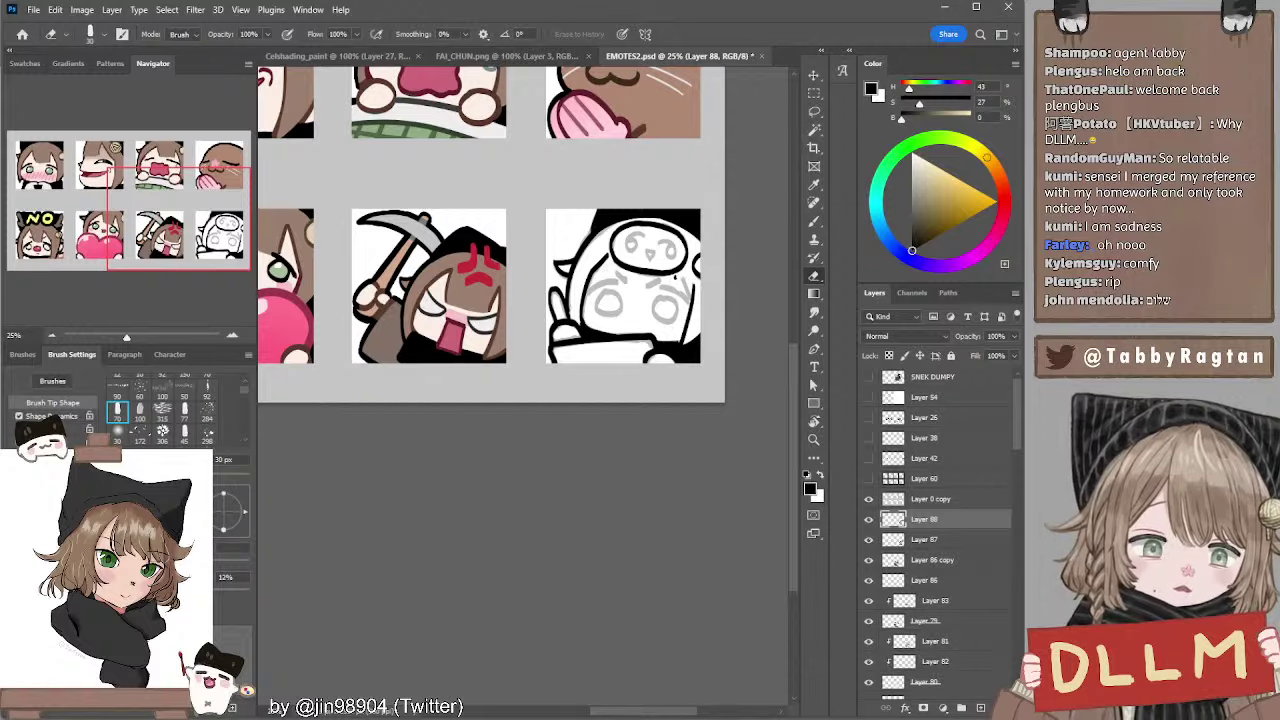
# Ink the small eyes and pointed beak inside the hat's oval with a 30 px brush, retrying strokes
pyautogui.press('b')
pyautogui.moveTo(638, 236)
pyautogui.mouseDown()
pyautogui.moveTo(628, 246)
pyautogui.moveTo(674, 250)
pyautogui.mouseUp()
pyautogui.hotkey('ctrl', 'z')
pyautogui.press('[')
pyautogui.hotkey('ctrl', 'z')
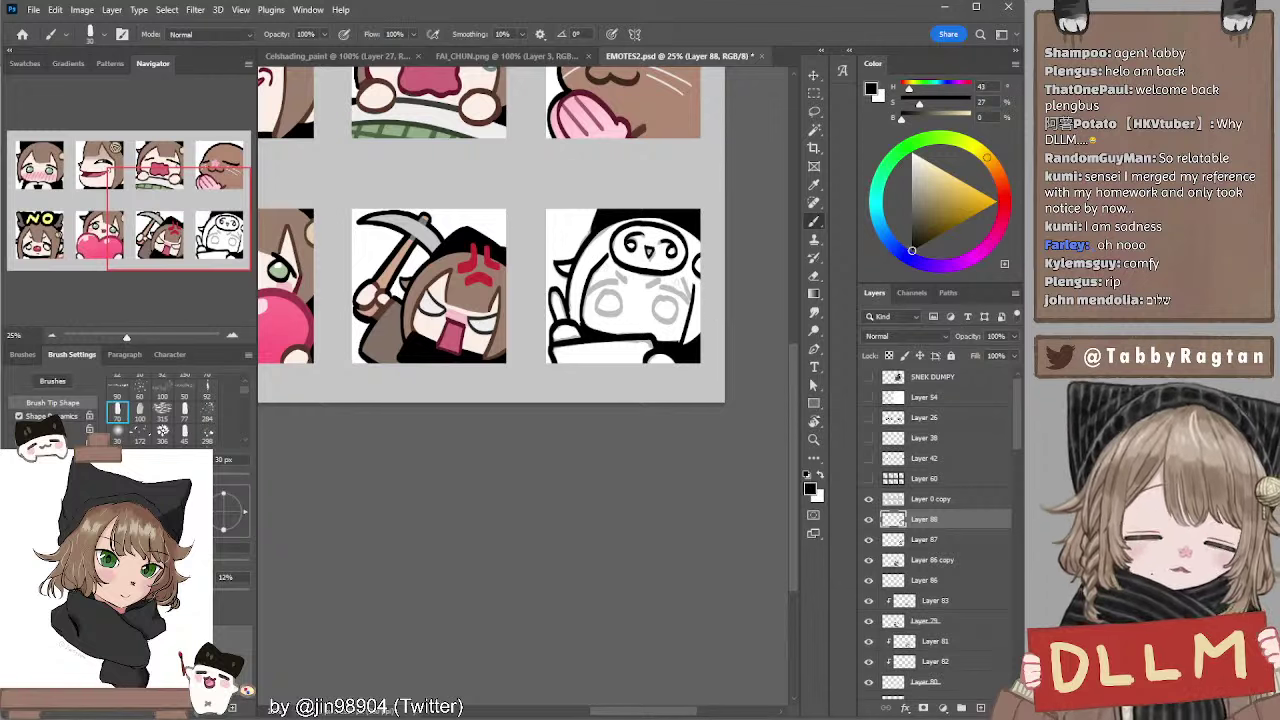
pyautogui.press('e')
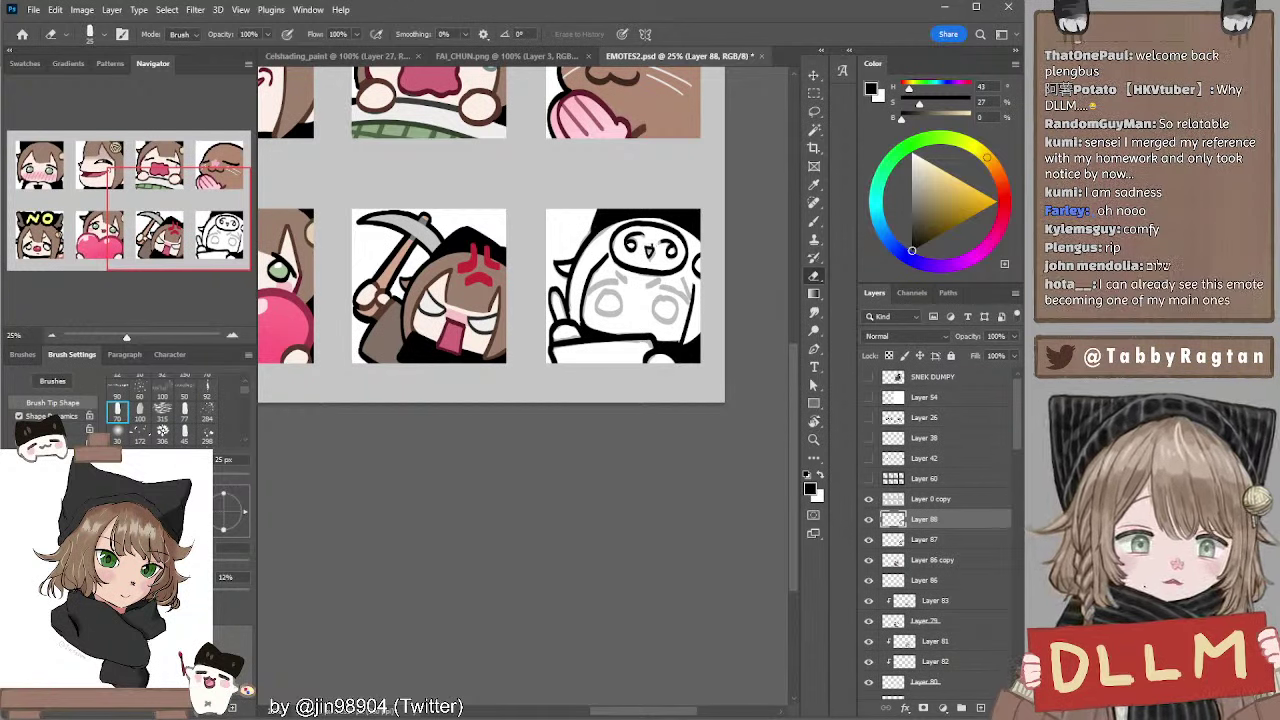
# Ink the character's left-hand round eye and both slanted eyebrows with a 40 px brush
pyautogui.press('b')
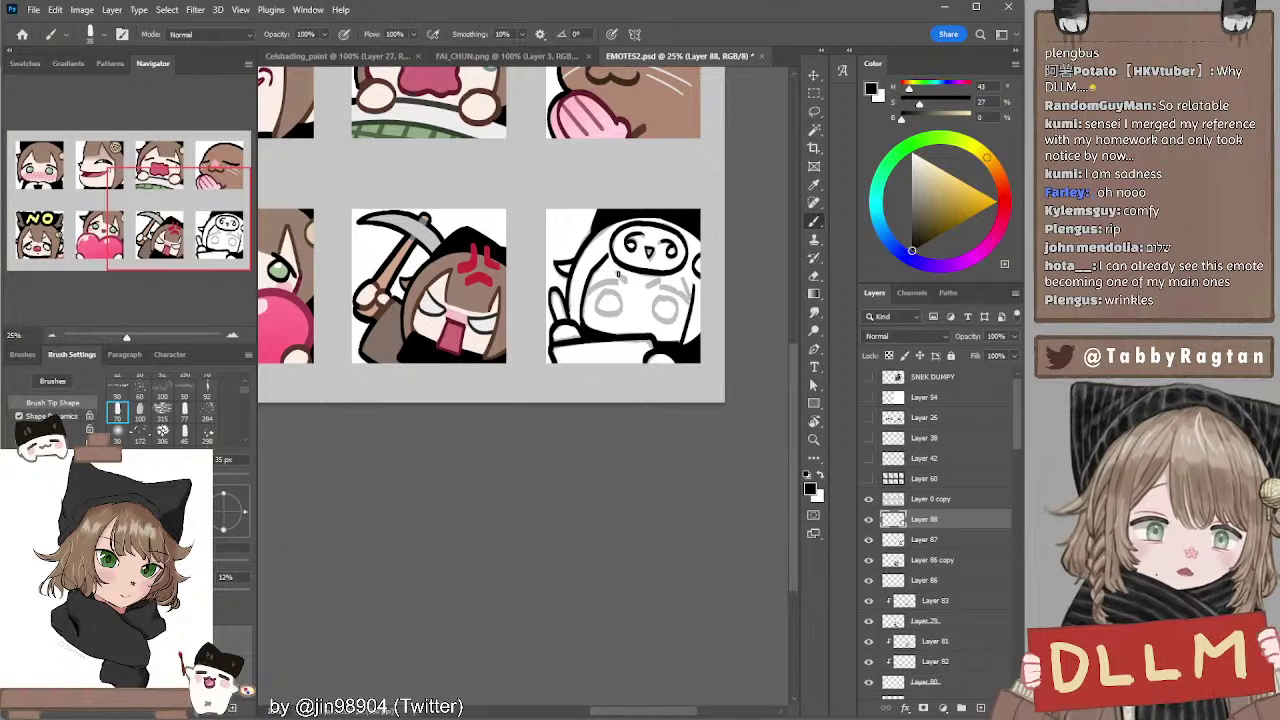
pyautogui.press(']')
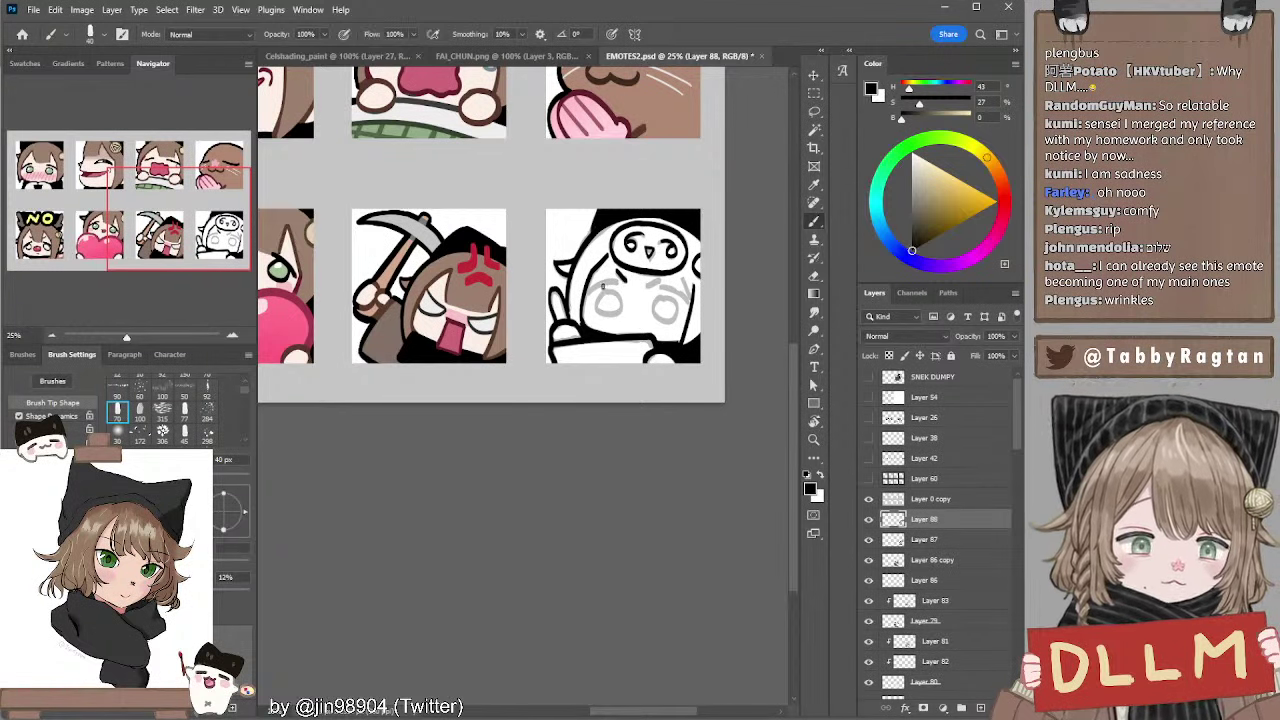
pyautogui.moveTo(602, 286)
pyautogui.mouseDown()
pyautogui.moveTo(612, 308)
pyautogui.moveTo(623, 299)
pyautogui.mouseUp()
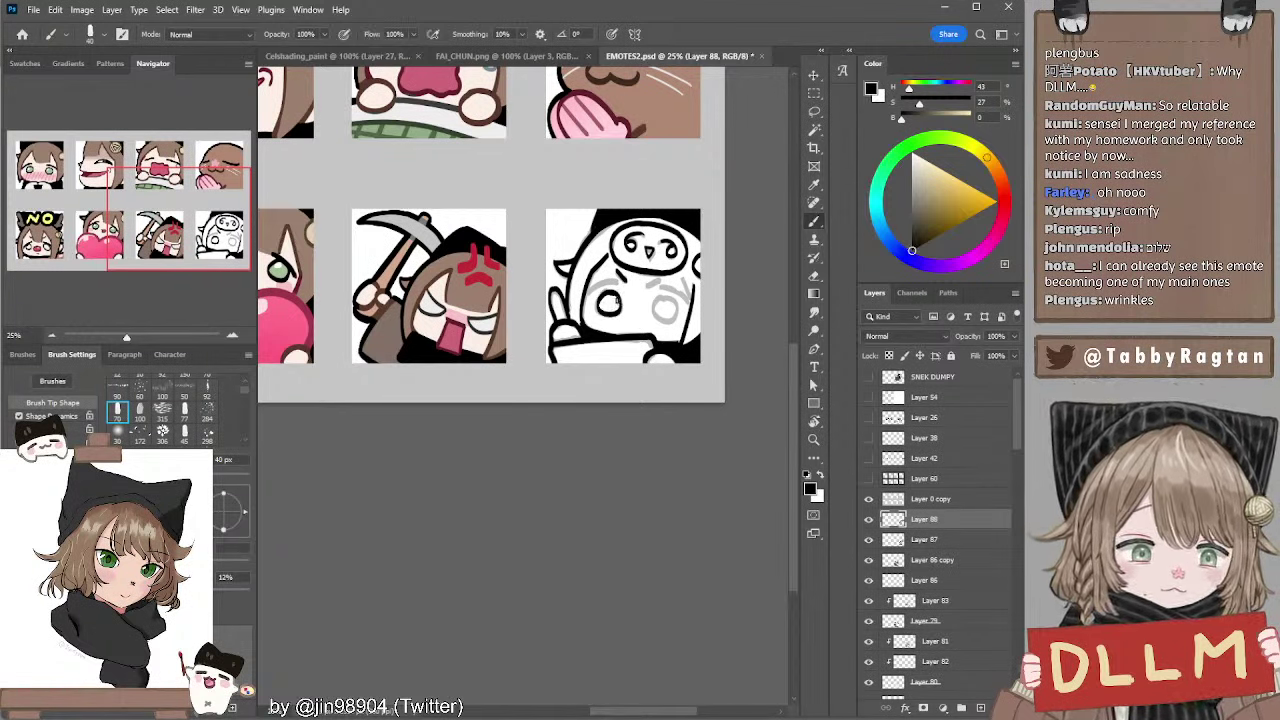
pyautogui.moveTo(590, 290); pyautogui.dragTo(617, 283)
pyautogui.hotkey('ctrl', 'z')
pyautogui.hotkey('ctrl', 'z')
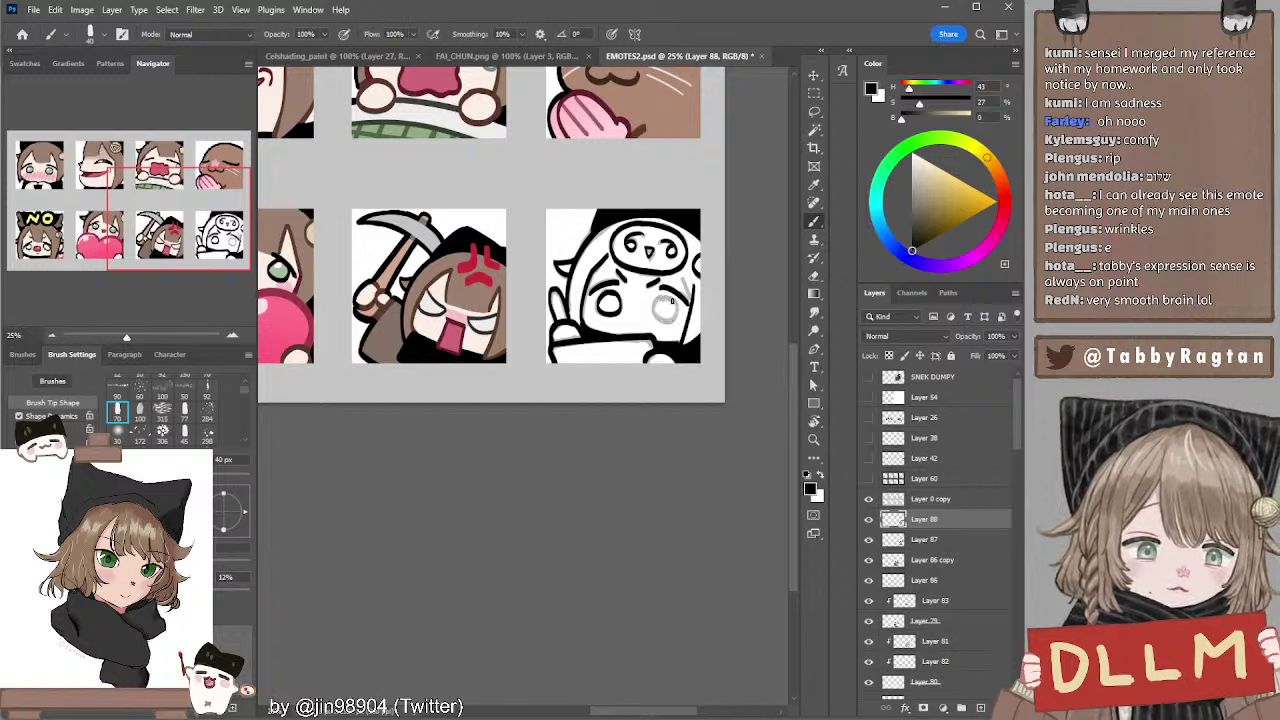
# Ink the character's right-hand round eye with a 40 px brush, redrawing its curve until it is an even ring
pyautogui.hotkey('ctrl', 'z')
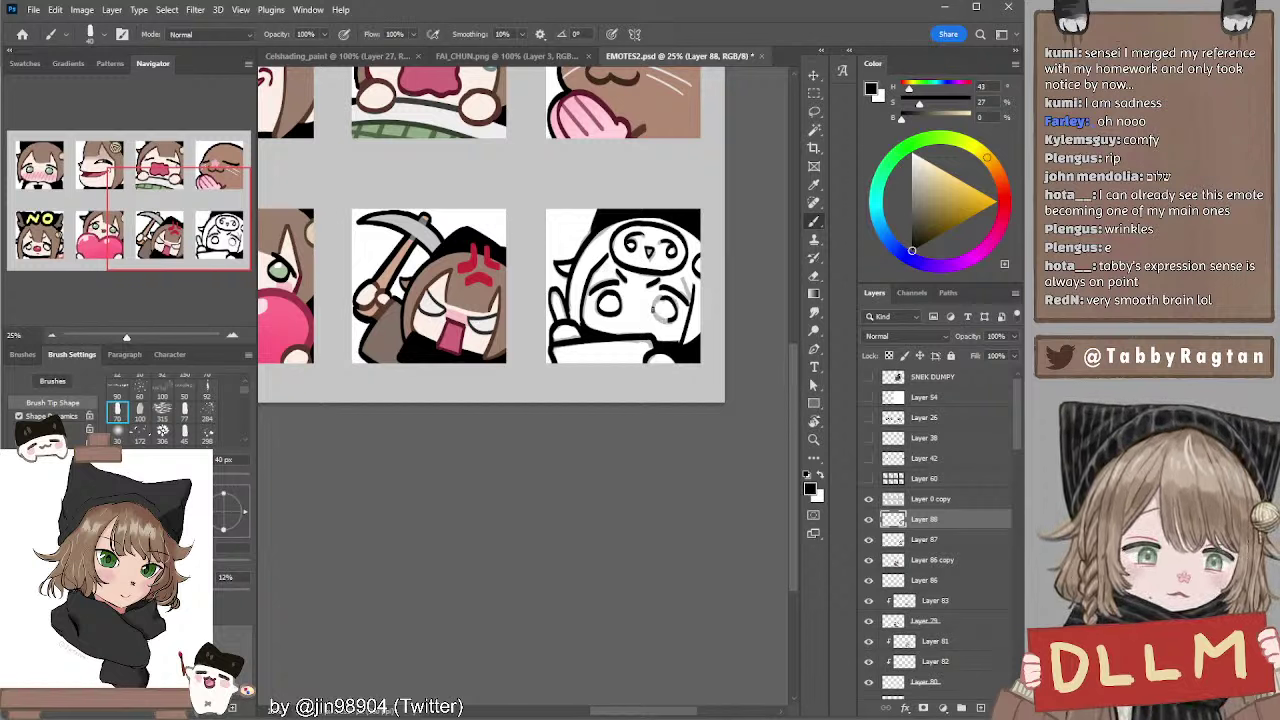
pyautogui.moveTo(676, 323); pyautogui.dragTo(655, 321)
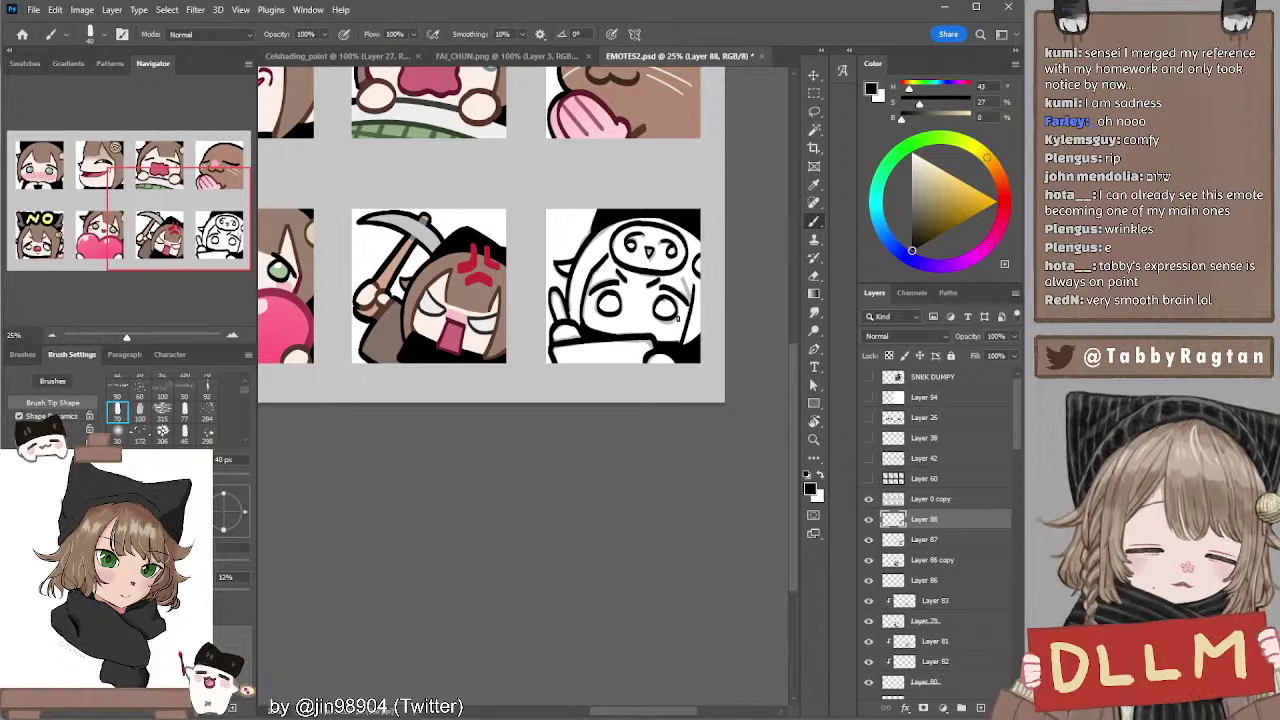
pyautogui.moveTo(674, 323); pyautogui.dragTo(656, 320)
pyautogui.hotkey('ctrl', 'z')
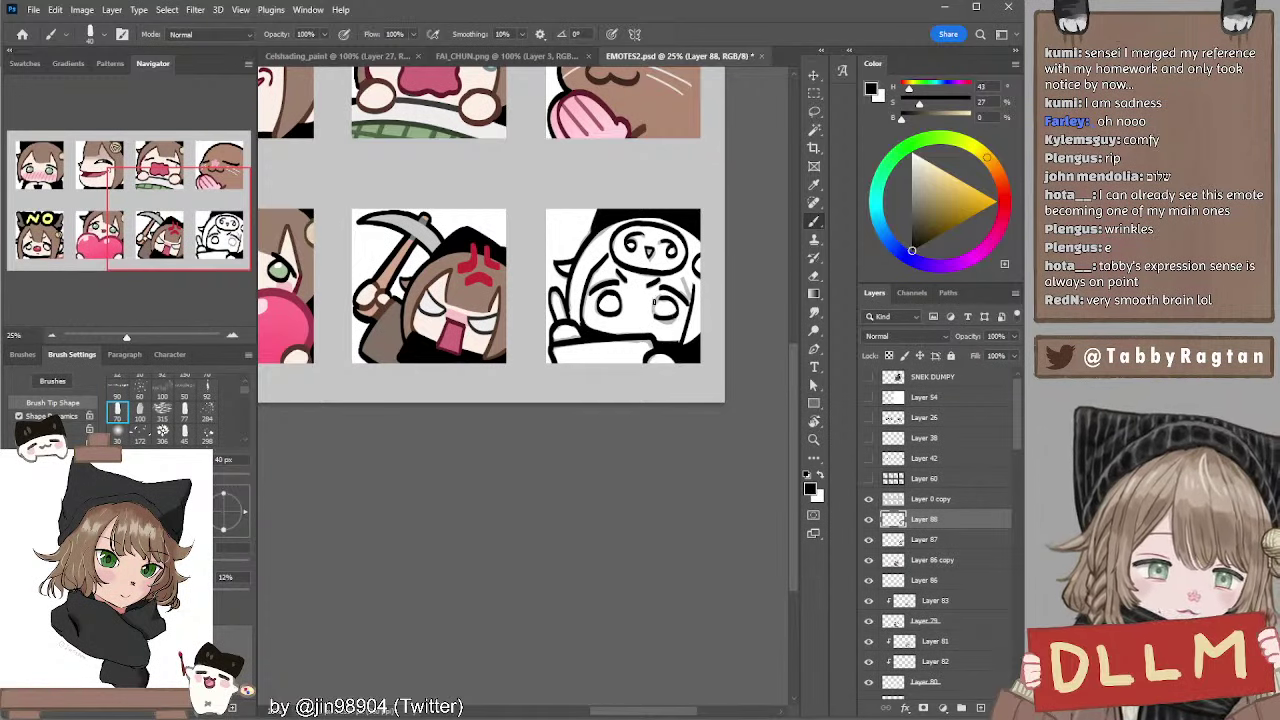
pyautogui.moveTo(674, 320)
pyautogui.mouseDown()
pyautogui.moveTo(658, 318)
pyautogui.moveTo(674, 317)
pyautogui.mouseUp()
pyautogui.hotkey('ctrl', 'z')
pyautogui.hotkey('ctrl', 'z')
pyautogui.hotkey('ctrl', 'z')
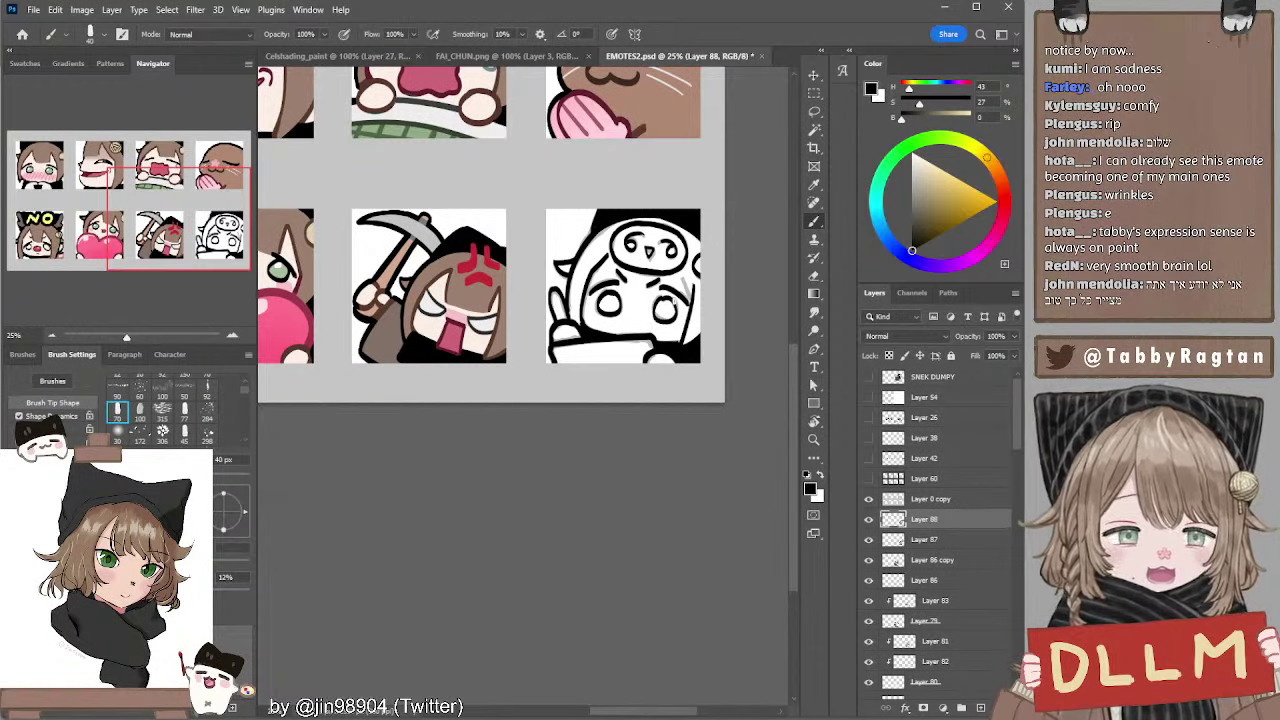
pyautogui.hotkey('ctrl', 'z')
pyautogui.moveTo(660, 299); pyautogui.dragTo(655, 321)
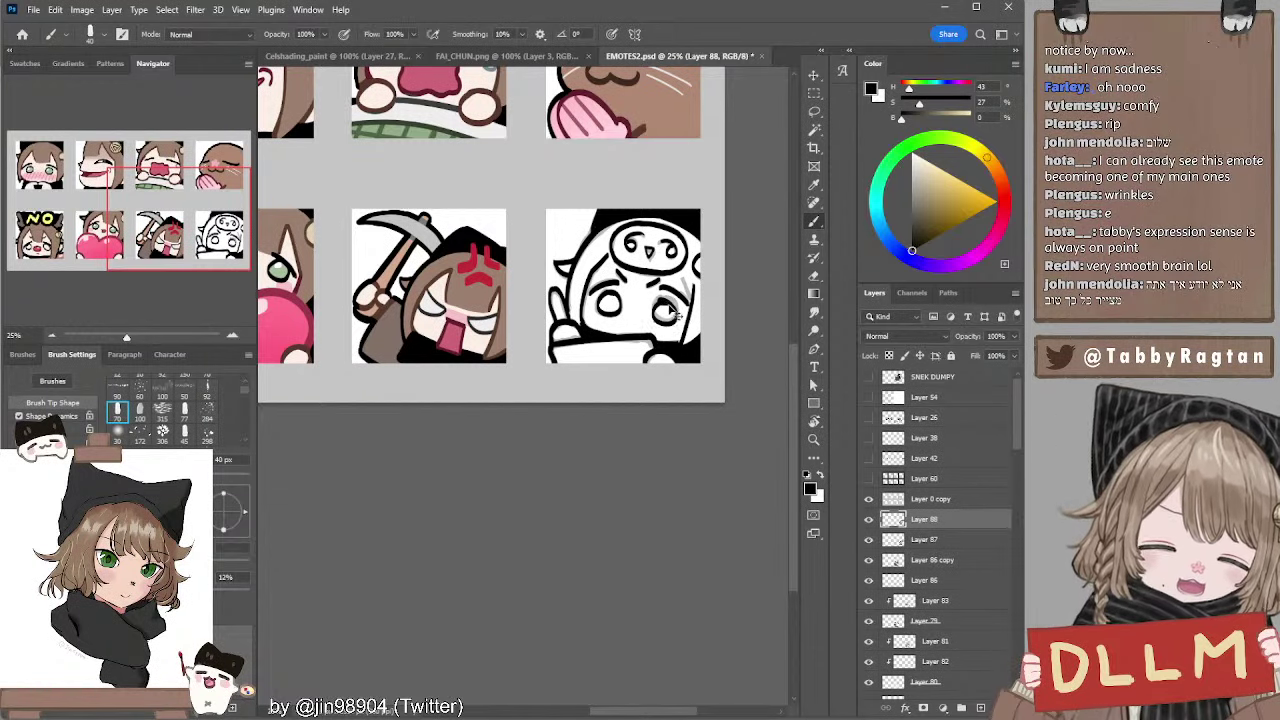
pyautogui.hotkey('ctrl', 'z')
pyautogui.hotkey('ctrl', 'z')
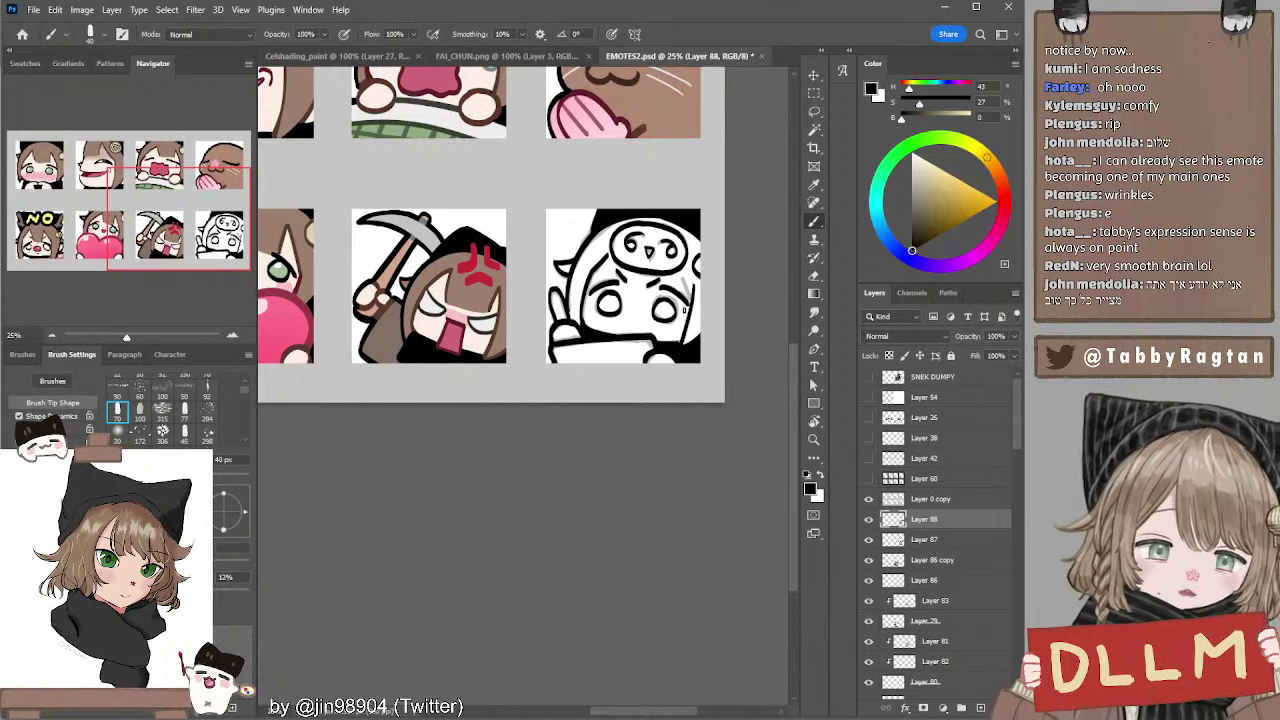
# Lasso the inked right-hand eye, scale it to about 104% and deselect it
pyautogui.press('e')
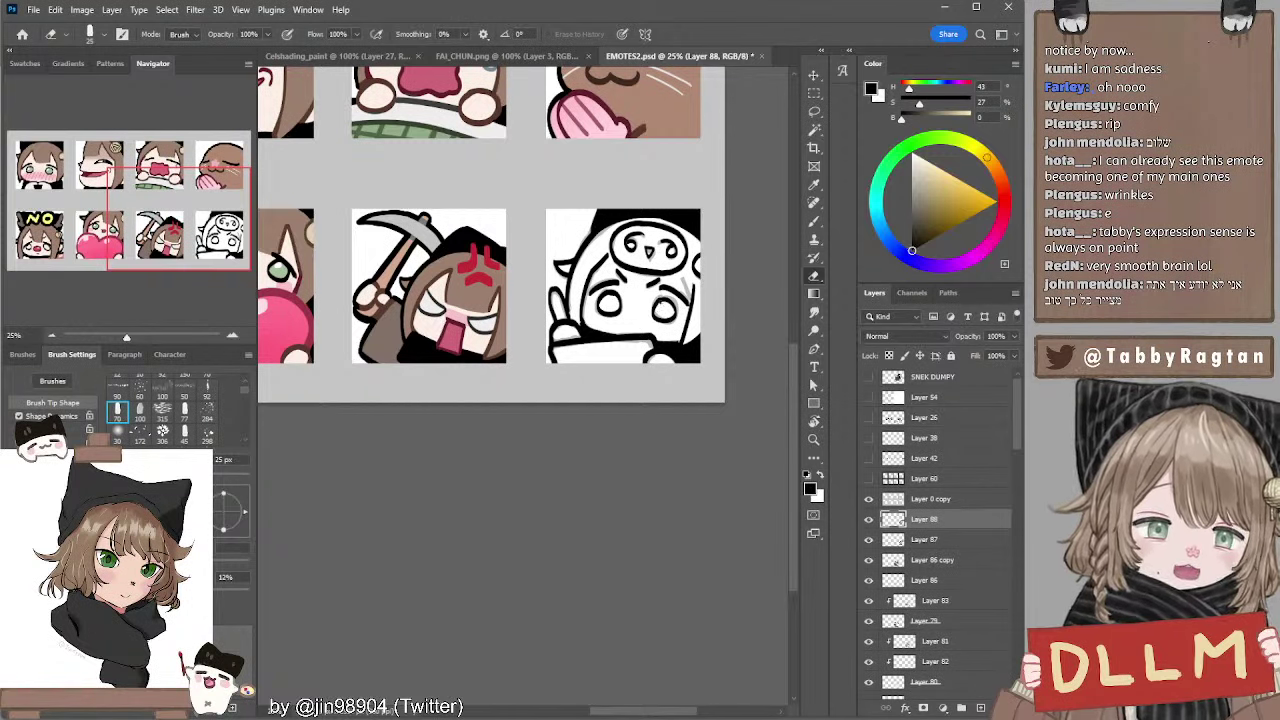
pyautogui.press('l')
pyautogui.moveTo(680, 314)
pyautogui.mouseDown()
pyautogui.moveTo(678, 300)
pyautogui.moveTo(666, 326)
pyautogui.mouseUp()
pyautogui.click(813, 76)
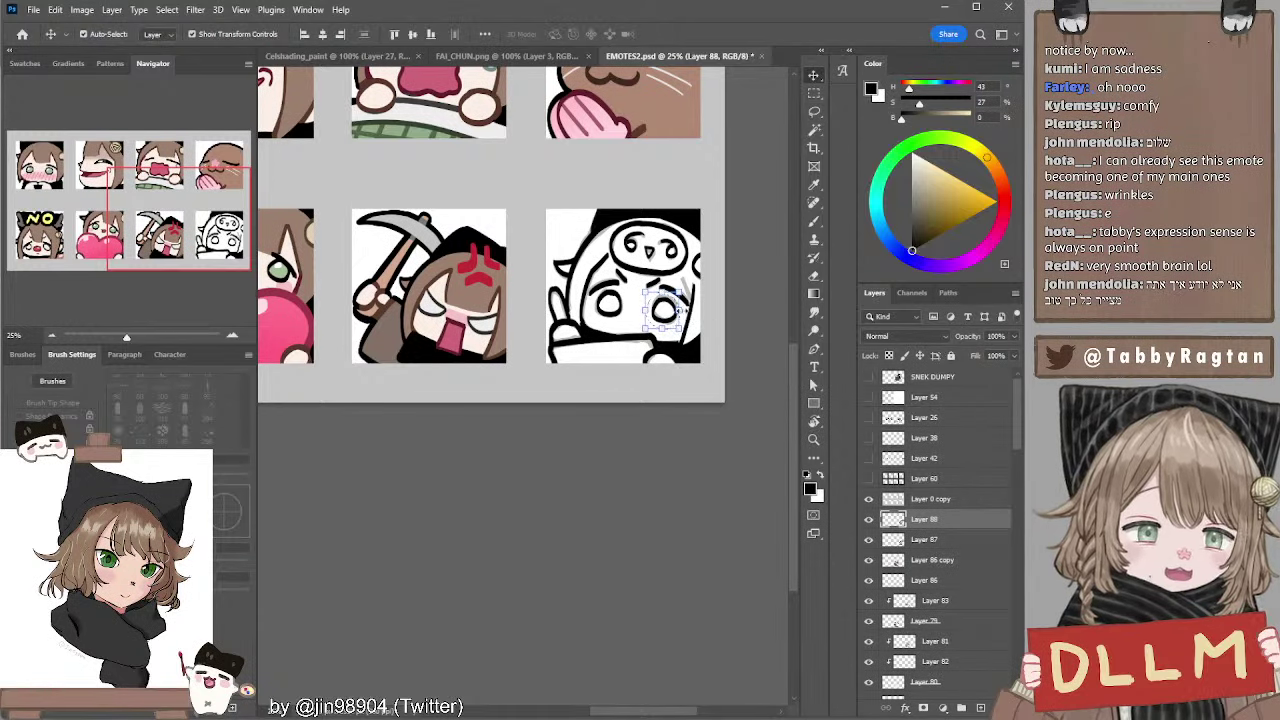
pyautogui.hotkey('ctrl', 't')
pyautogui.moveTo(685, 298); pyautogui.dragTo(687, 298)
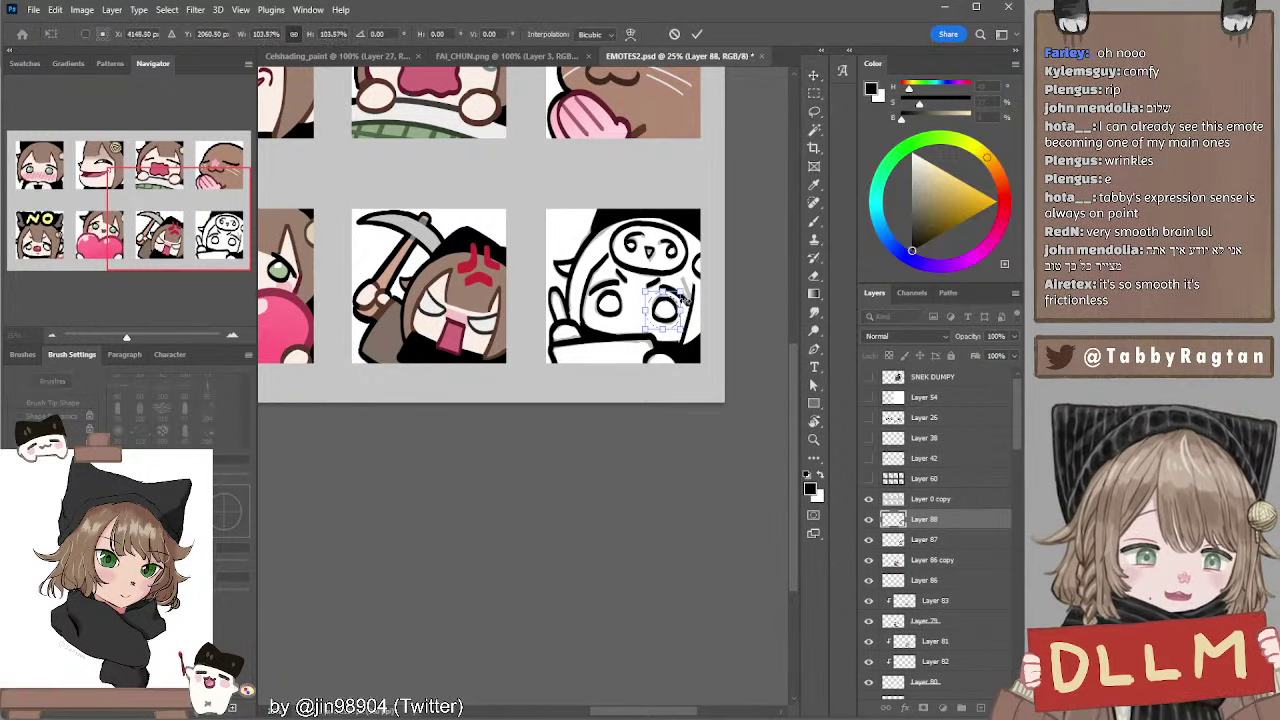
pyautogui.press('Return')
pyautogui.hotkey('ctrl', 'd')
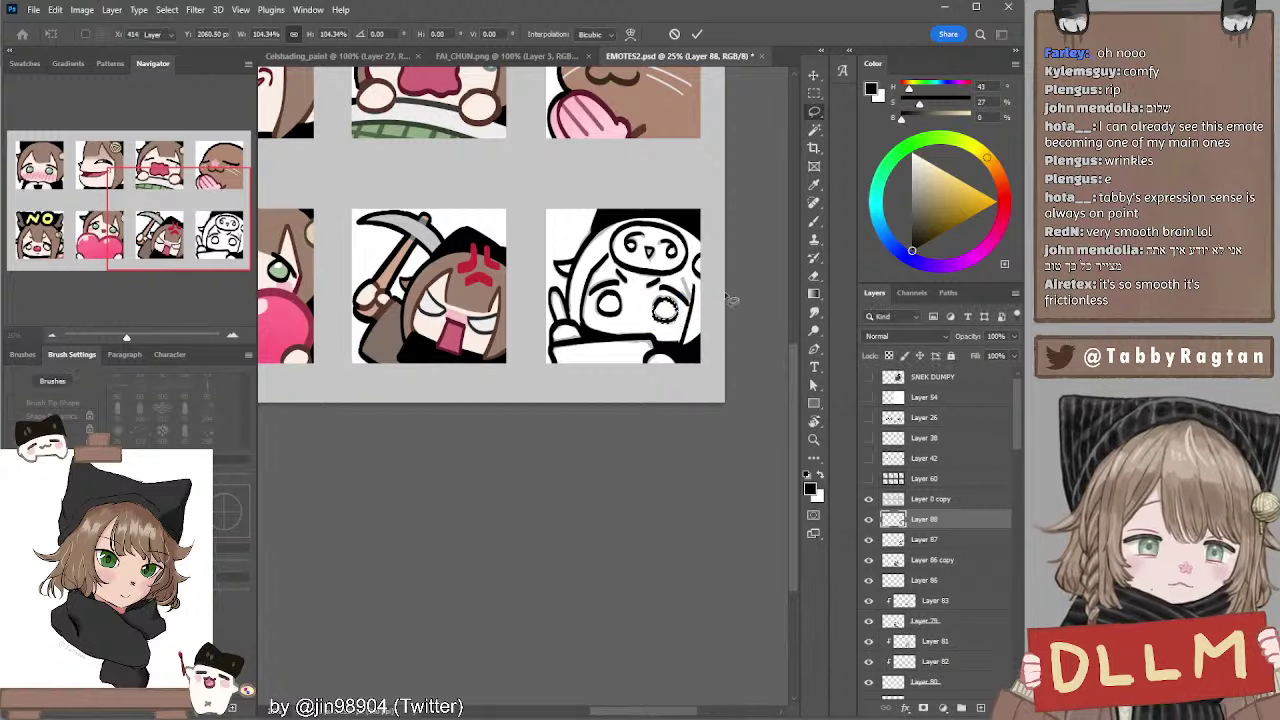
pyautogui.click(814, 111)
# Ink the hair strand beside the right-hand eye with a 40 px brush
pyautogui.click(812, 219)
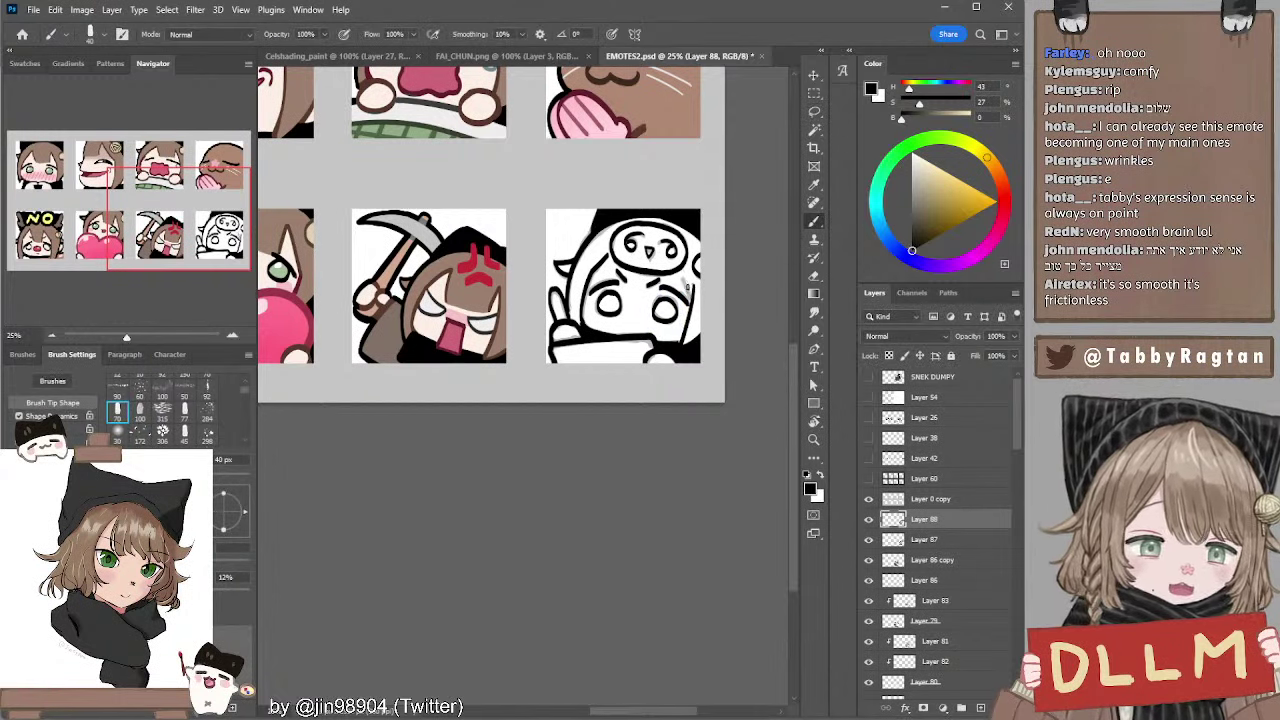
pyautogui.press('z')
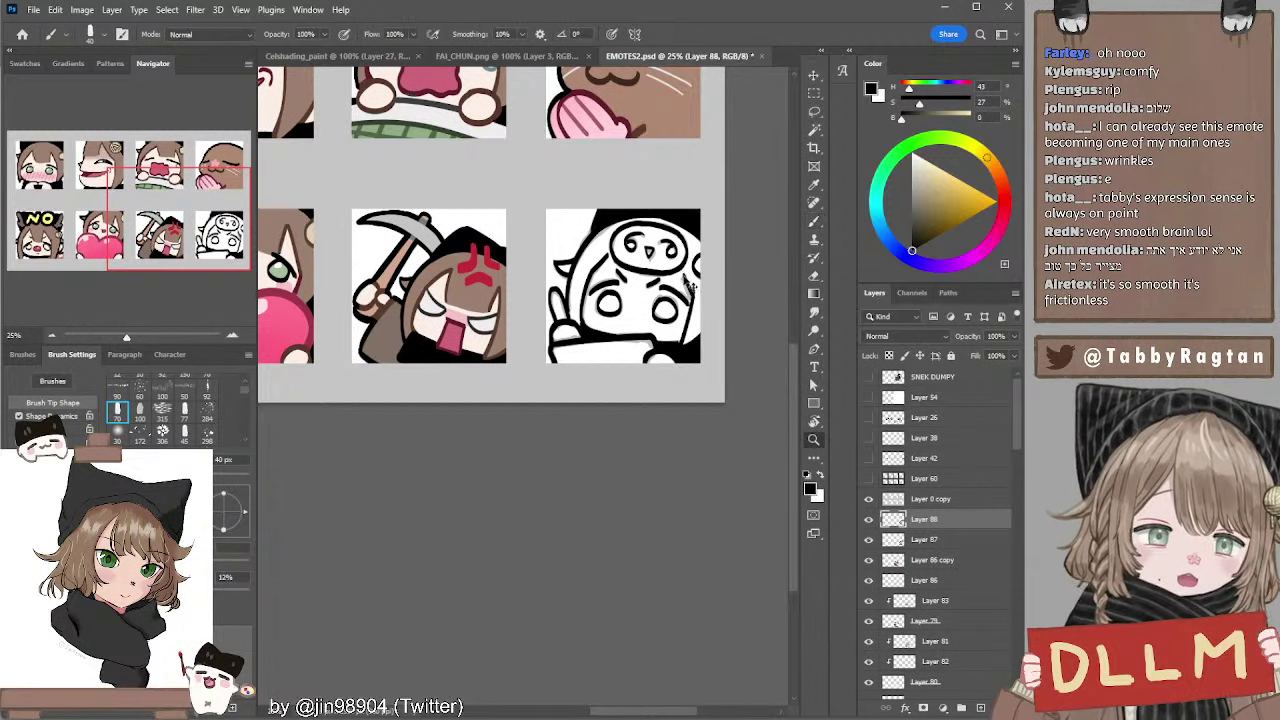
pyautogui.moveTo(687, 287); pyautogui.dragTo(690, 287)
pyautogui.press('b')
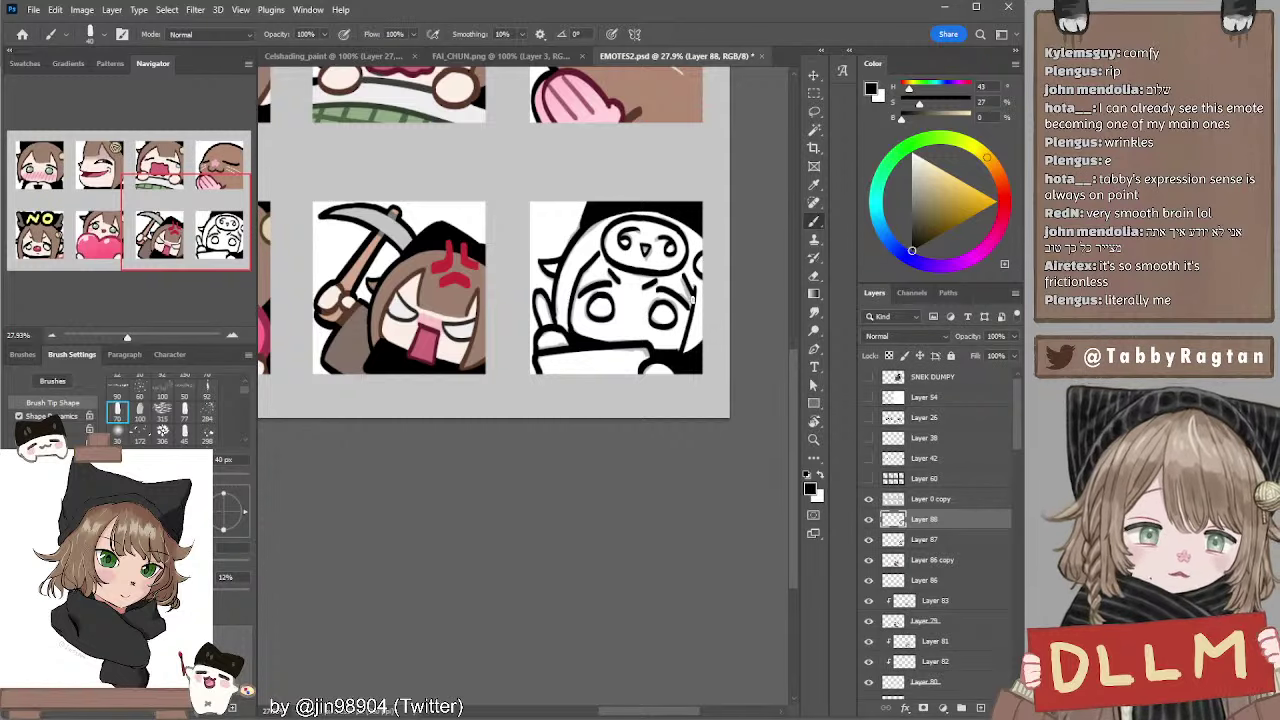
pyautogui.click(51, 335)
# Scale the emote's line art on Layer 88 to about 101.6% and hide the sketch on Layer 87
pyautogui.press('v')
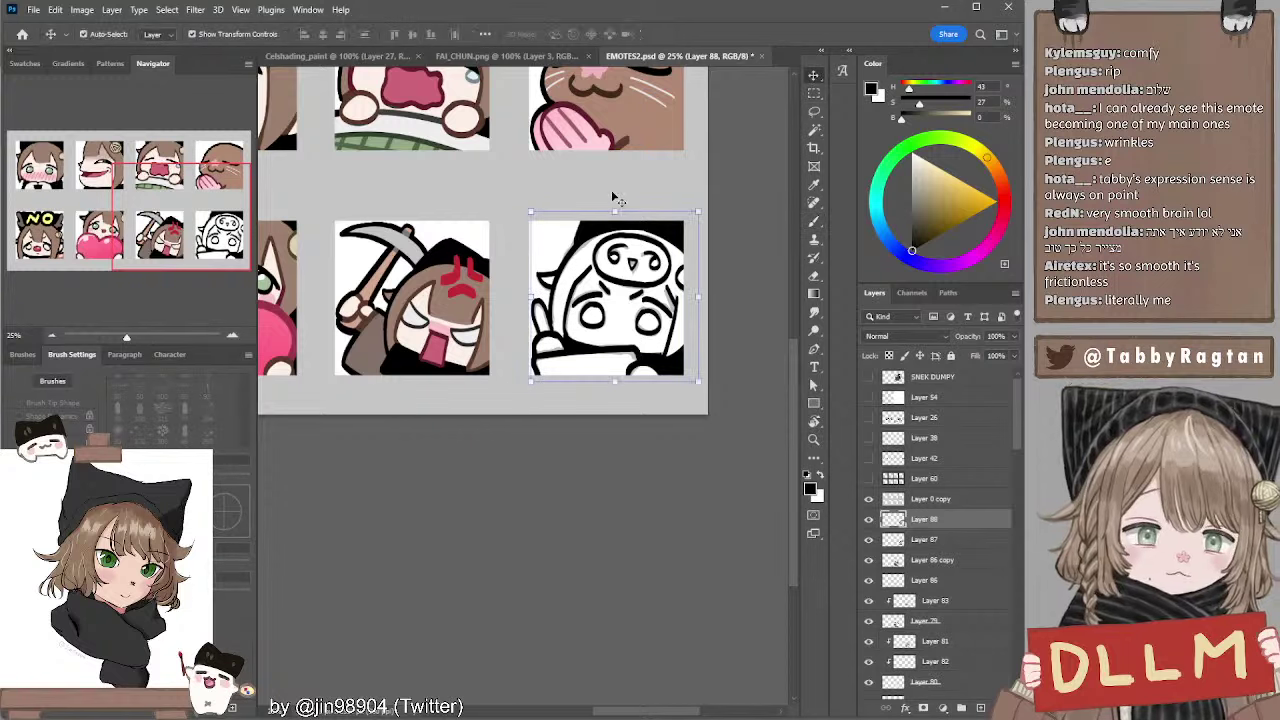
pyautogui.moveTo(614, 210); pyautogui.dragTo(615, 204)
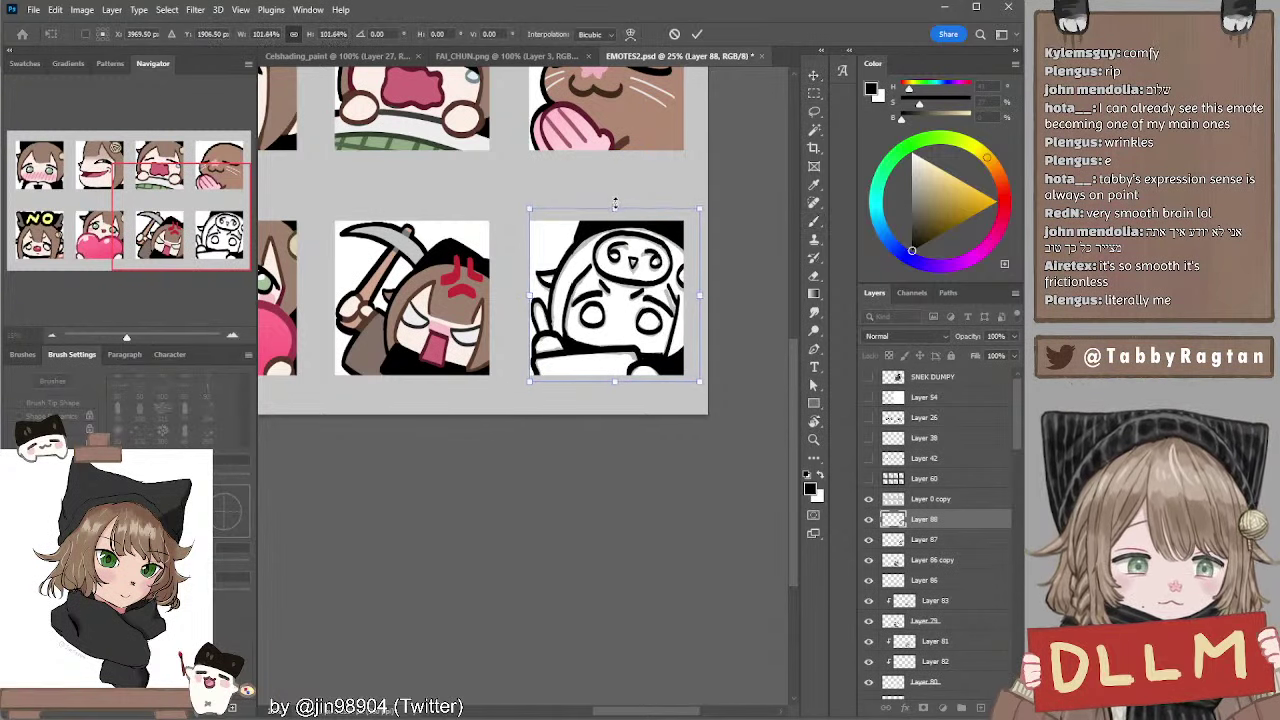
pyautogui.press('l')
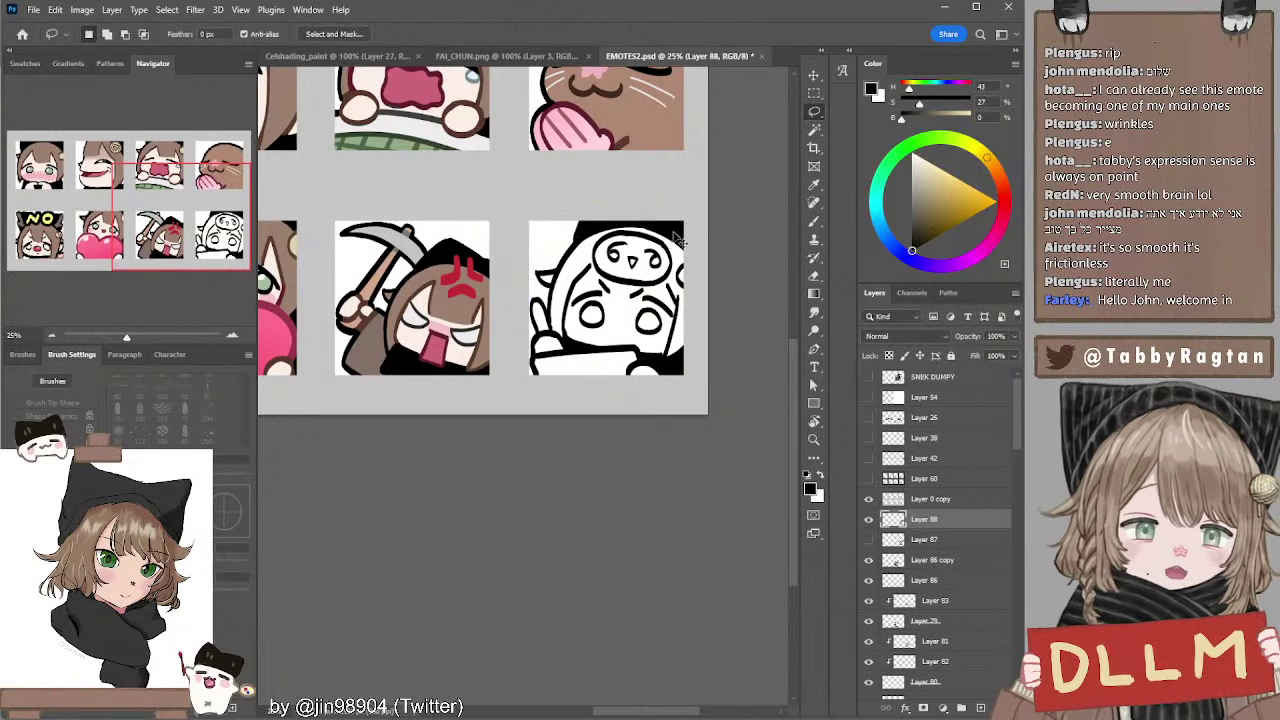
# Touch up the emote's line art around the hair and hands with a 40 px brush and a 20 px eraser
pyautogui.press('b')
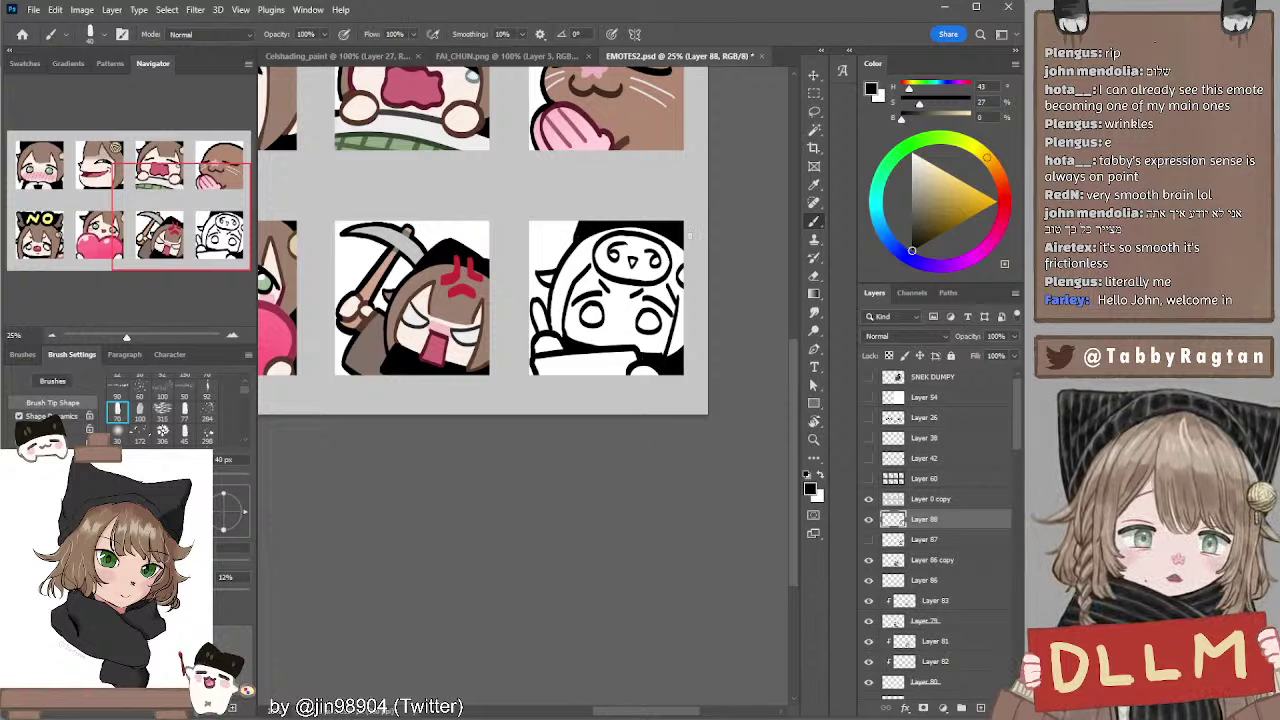
pyautogui.press('e')
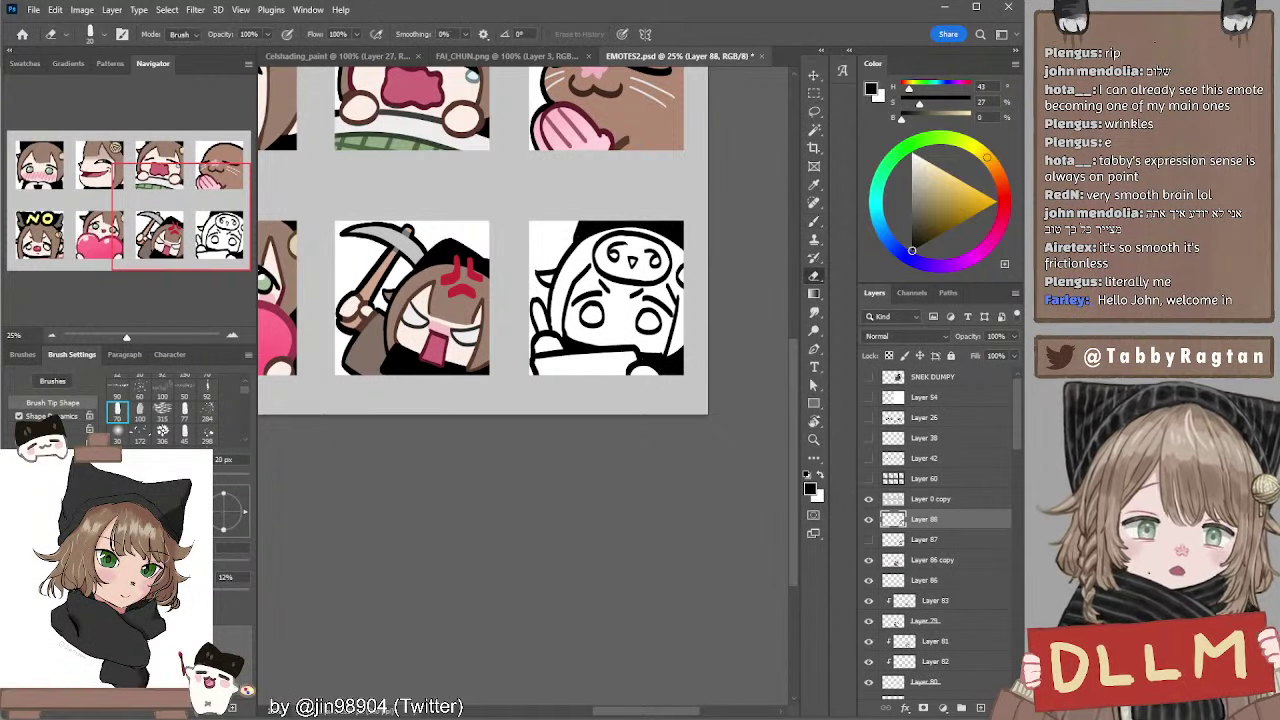
pyautogui.press('b')
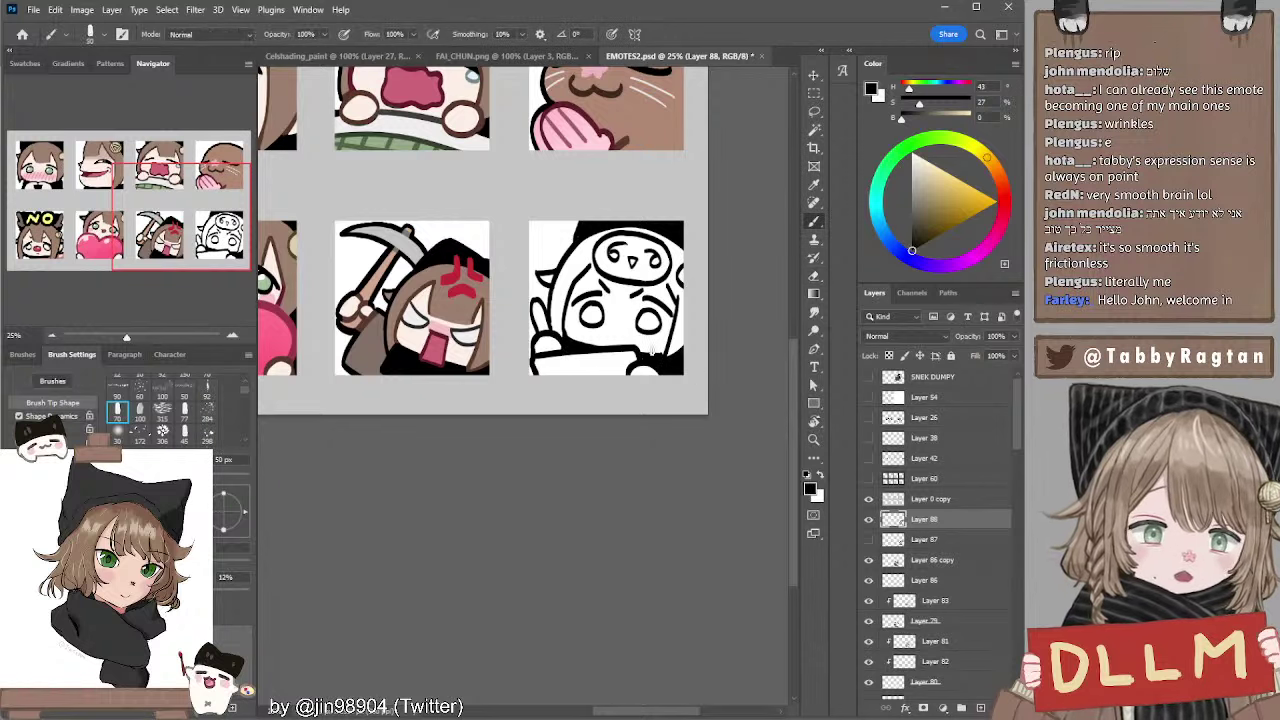
pyautogui.press('[')
pyautogui.press('[')
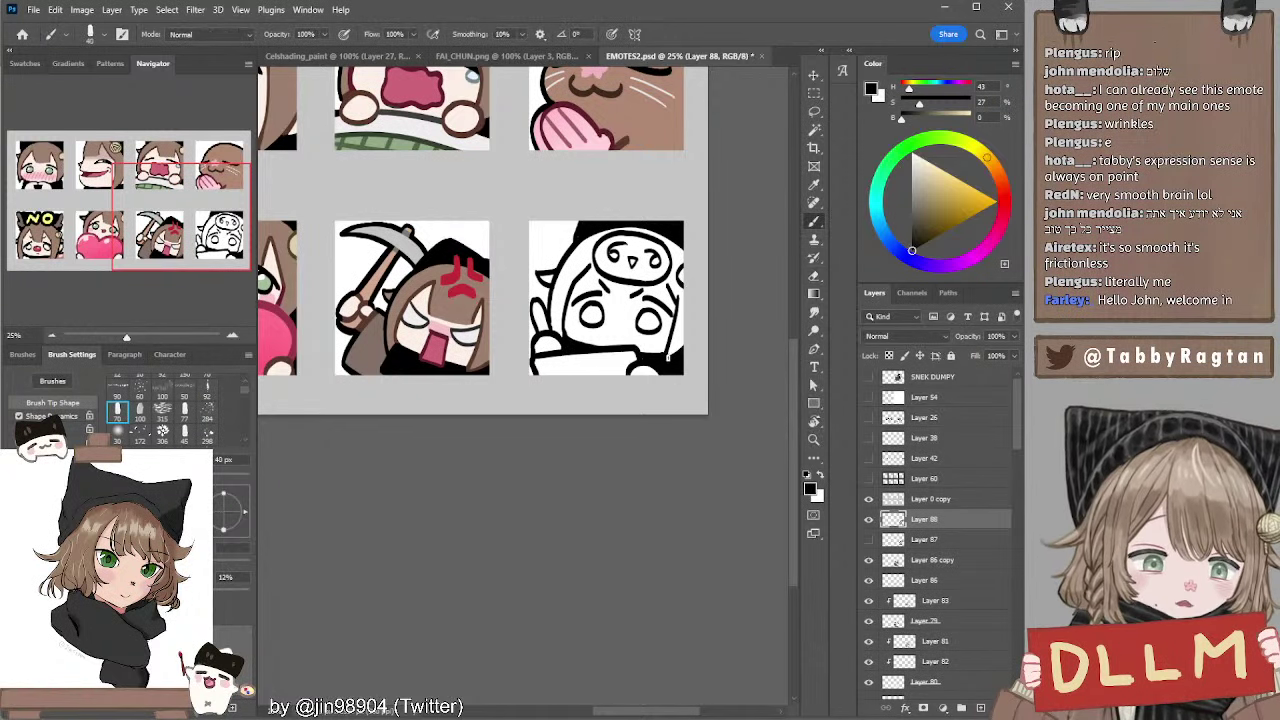
pyautogui.press('e')
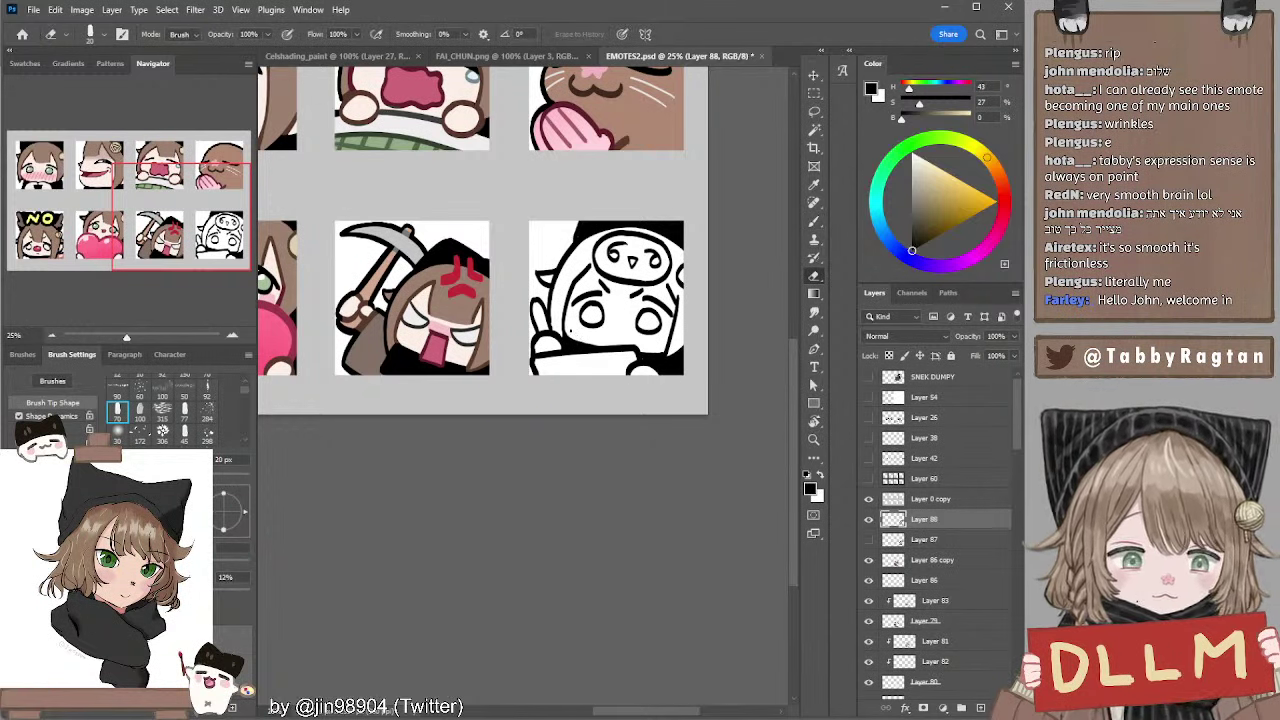
pyautogui.press('b')
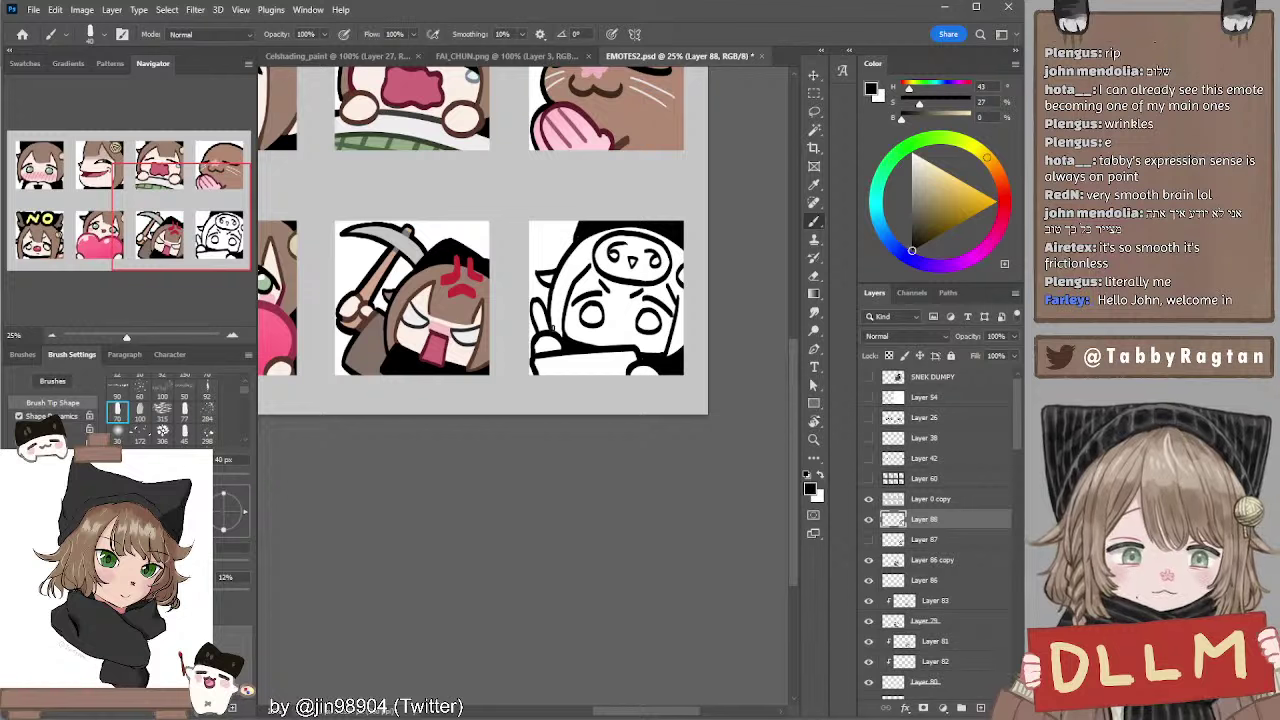
# Add a new layer and place it directly beneath the line art on Layer 88
pyautogui.click(980, 707)
pyautogui.moveTo(901, 546); pyautogui.dragTo(901, 552)
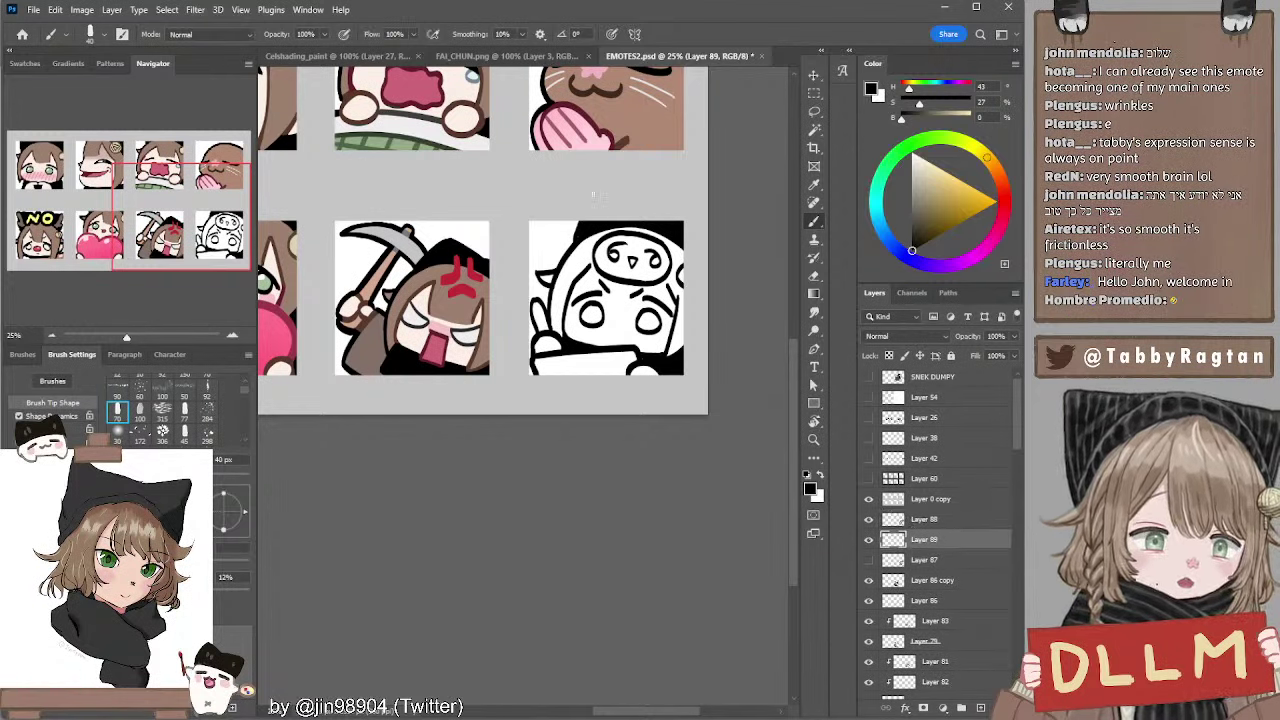
# Fill the new emote's face on Layer 89 with the pale skin tone sampled from the pickaxe emote, using a large brush
pyautogui.keyDown('alt'); pyautogui.click(426, 298); pyautogui.keyUp('alt')
pyautogui.press(']')
pyautogui.press(']')
pyautogui.press(']')
pyautogui.press(']')
pyautogui.press(']')
pyautogui.press(']')
pyautogui.press(']')
pyautogui.press(']')
pyautogui.press(']')
pyautogui.press(']')
pyautogui.press(']')
pyautogui.press(']')
pyautogui.press(']')
pyautogui.press(']')
pyautogui.press(']')
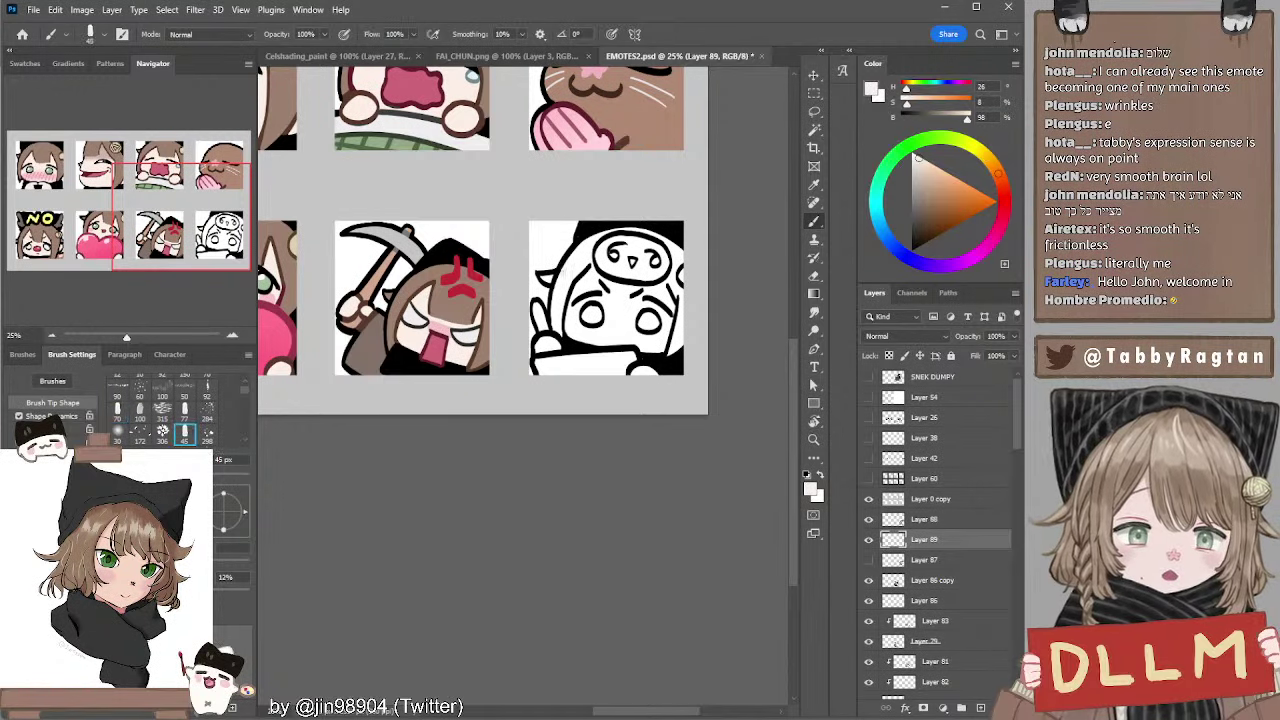
pyautogui.moveTo(562, 308)
pyautogui.mouseDown()
pyautogui.moveTo(592, 255)
pyautogui.moveTo(645, 258)
pyautogui.moveTo(634, 275)
pyautogui.moveTo(673, 278)
pyautogui.moveTo(565, 318)
pyautogui.moveTo(562, 300)
pyautogui.moveTo(653, 330)
pyautogui.moveTo(571, 340)
pyautogui.mouseUp()
# Extend the pale base color on Layer 89 to the emote's hands, arm and hair tips with brushes from 70 to 200 px
pyautogui.press('[')
pyautogui.press('[')
pyautogui.press('[')
pyautogui.press('[')
pyautogui.press('[')
pyautogui.press('[')
pyautogui.press('[')
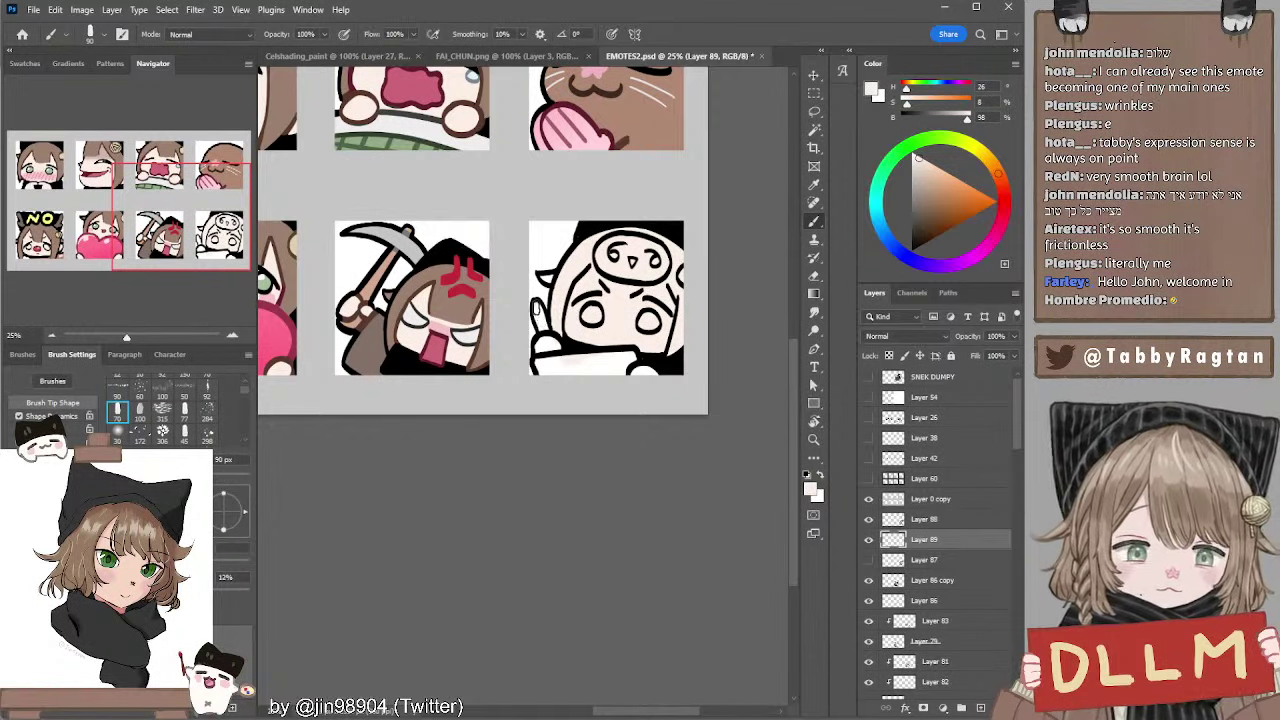
pyautogui.press('[')
pyautogui.press('[')
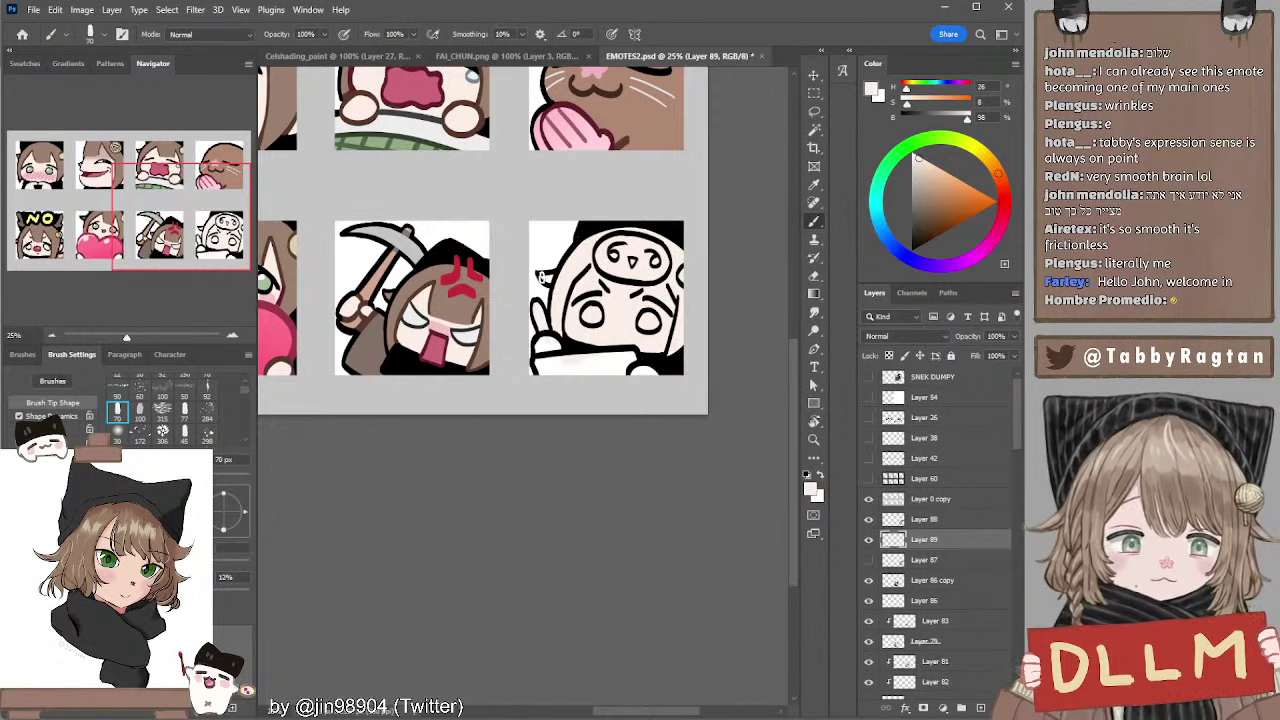
pyautogui.press(']')
pyautogui.press(']')
pyautogui.press(']')
pyautogui.press(']')
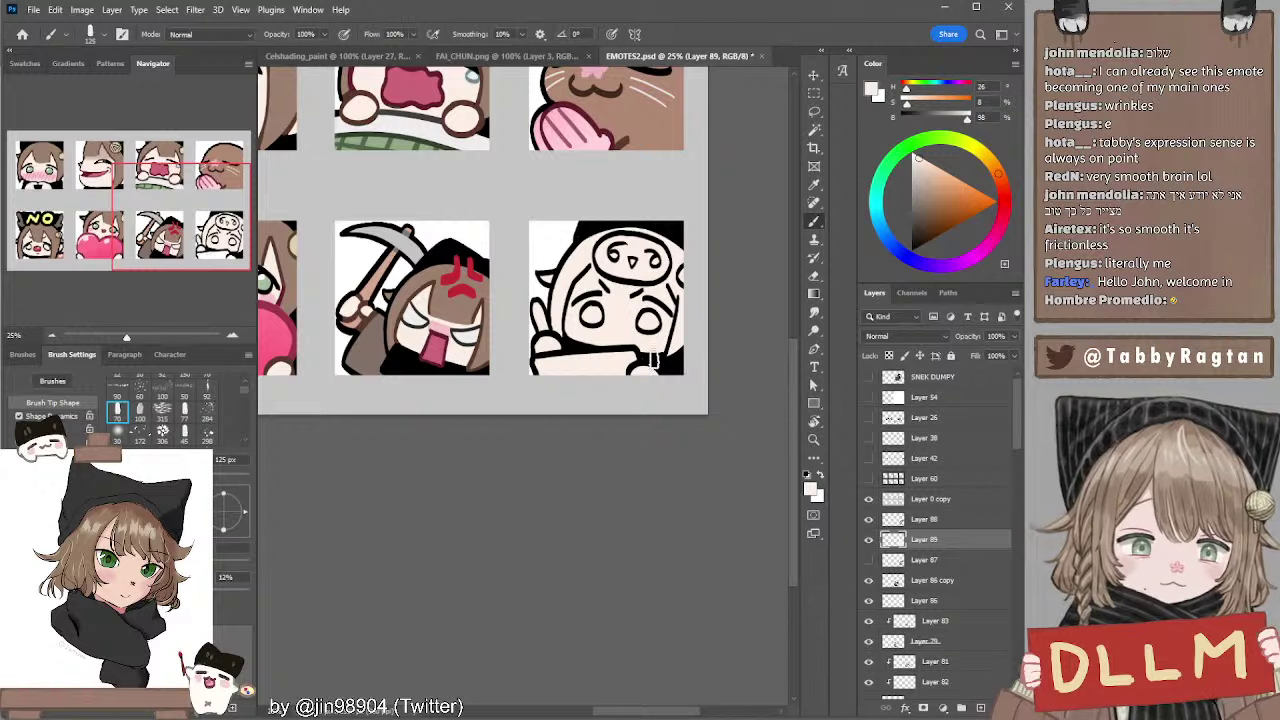
pyautogui.press(']')
pyautogui.press(']')
pyautogui.press(']')
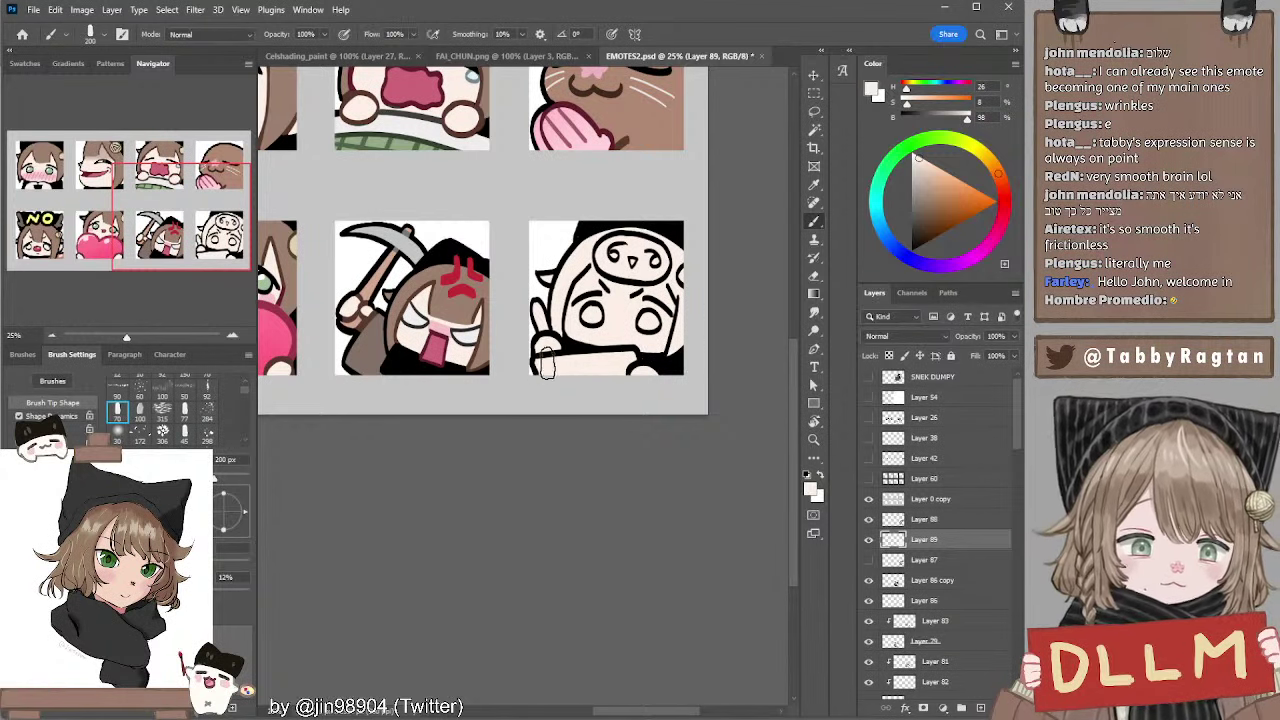
# Touch up the line art on Layer 88 around the arm and hair with a 20 px eraser and a black 40 px brush
pyautogui.hotkey('alt', ']')
pyautogui.press('e')
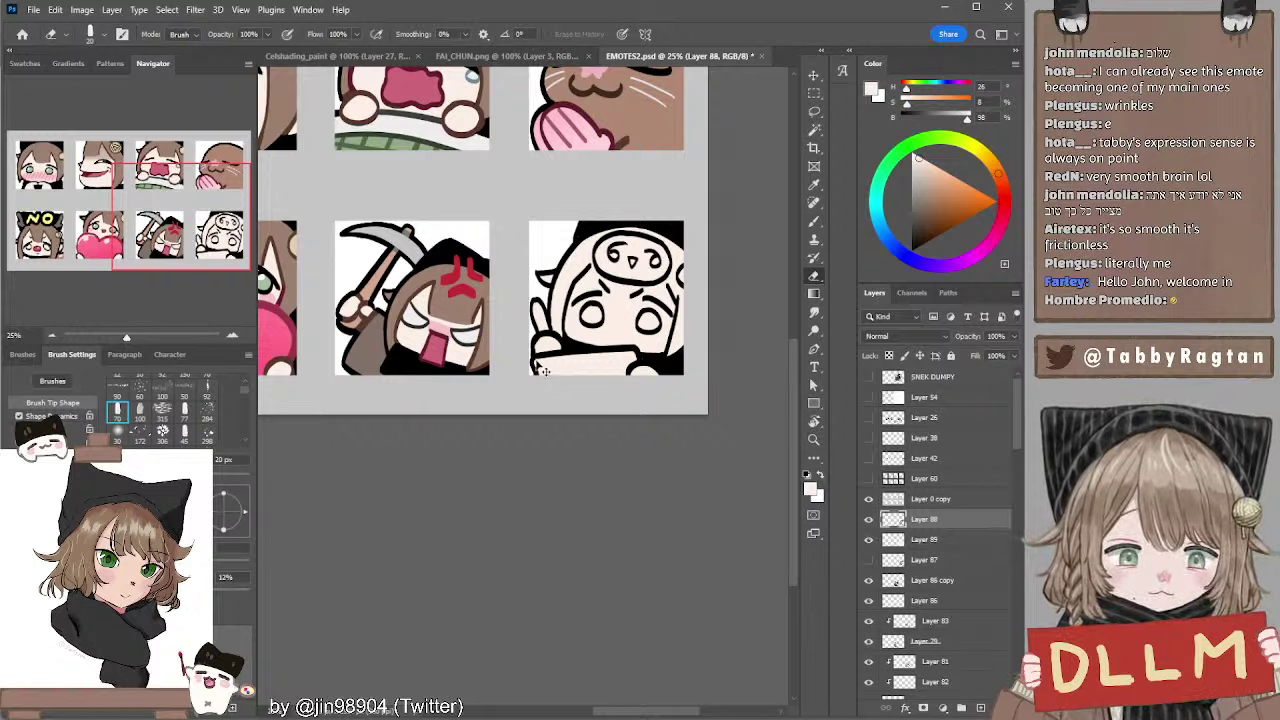
pyautogui.press('b')
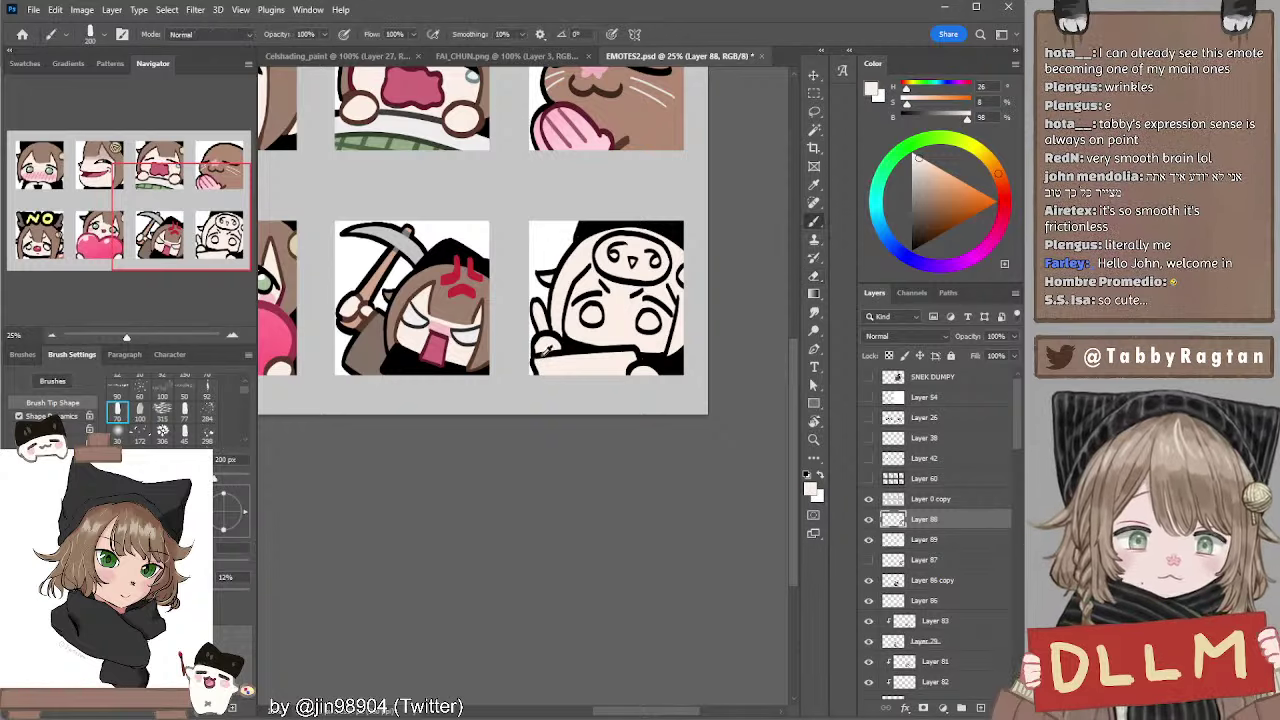
pyautogui.press('d')
pyautogui.press('[')
pyautogui.press('[')
pyautogui.press('[')
pyautogui.press('[')
pyautogui.press('[')
pyautogui.press('[')
pyautogui.press('[')
pyautogui.press('[')
pyautogui.press('[')
pyautogui.press('[')
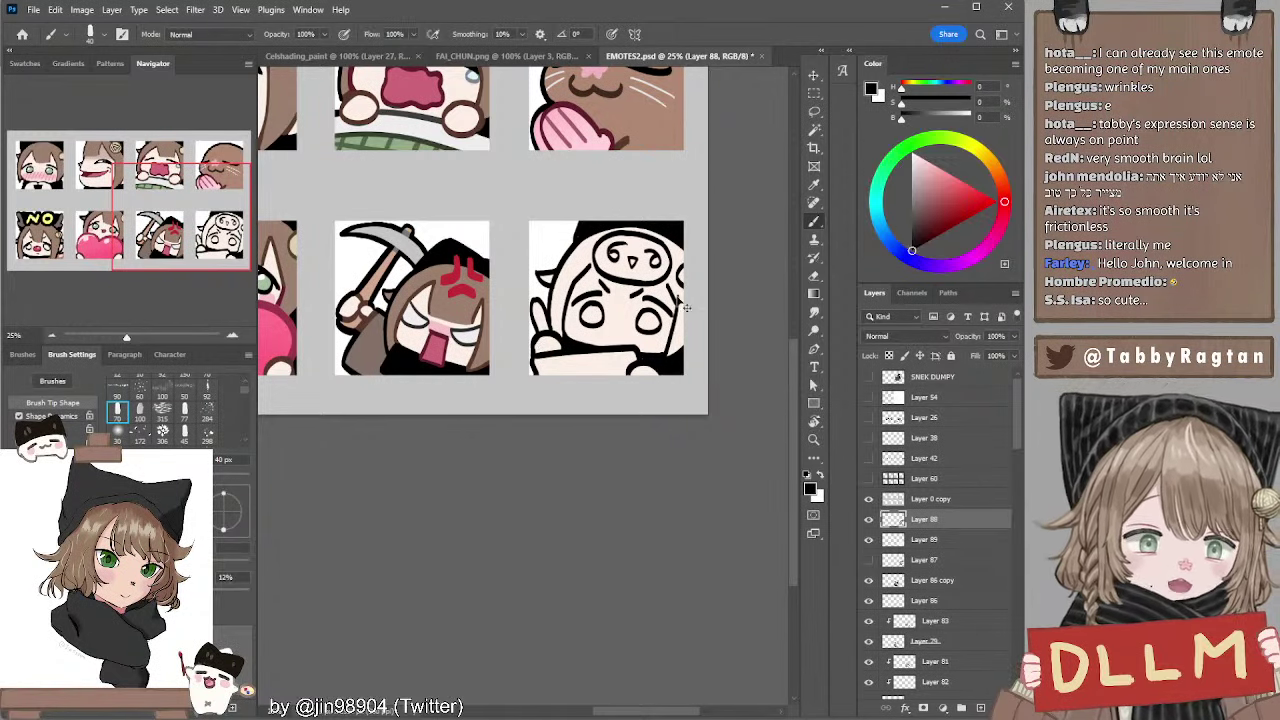
pyautogui.keyDown('ctrl'); pyautogui.click(679, 298); pyautogui.keyUp('ctrl')
# Add a new layer clipped directly above Layer 89 and sample the hair brown from the pickaxe emote
pyautogui.click(907, 560)
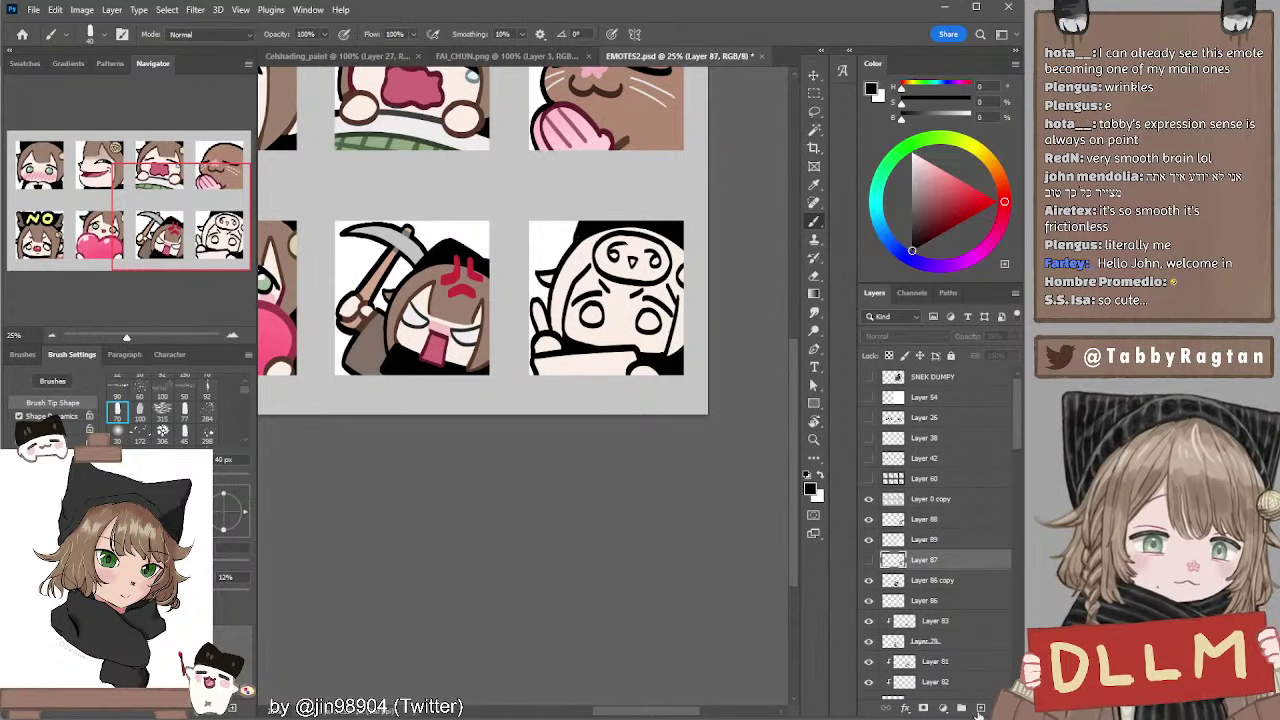
pyautogui.click(980, 708)
pyautogui.keyDown('alt'); pyautogui.click(466, 291); pyautogui.keyUp('alt')
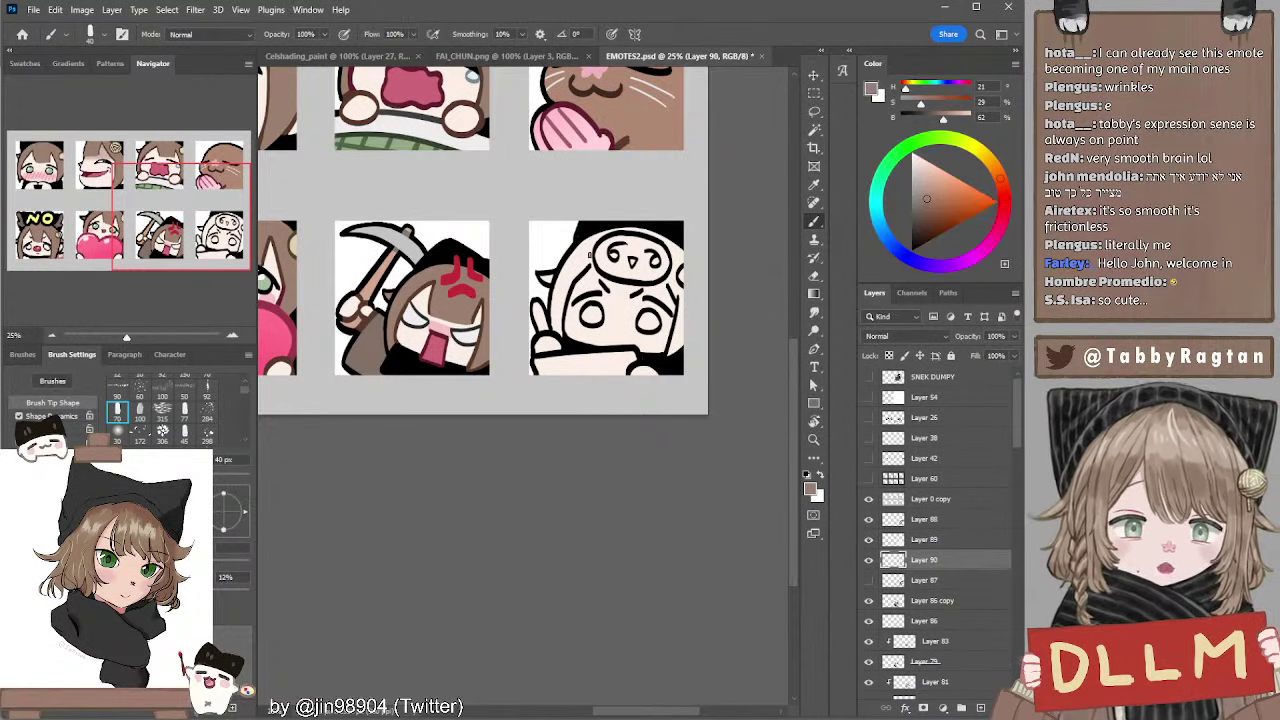
pyautogui.press(']')
pyautogui.press(']')
pyautogui.press(']')
pyautogui.press(']')
pyautogui.press(']')
pyautogui.press(']')
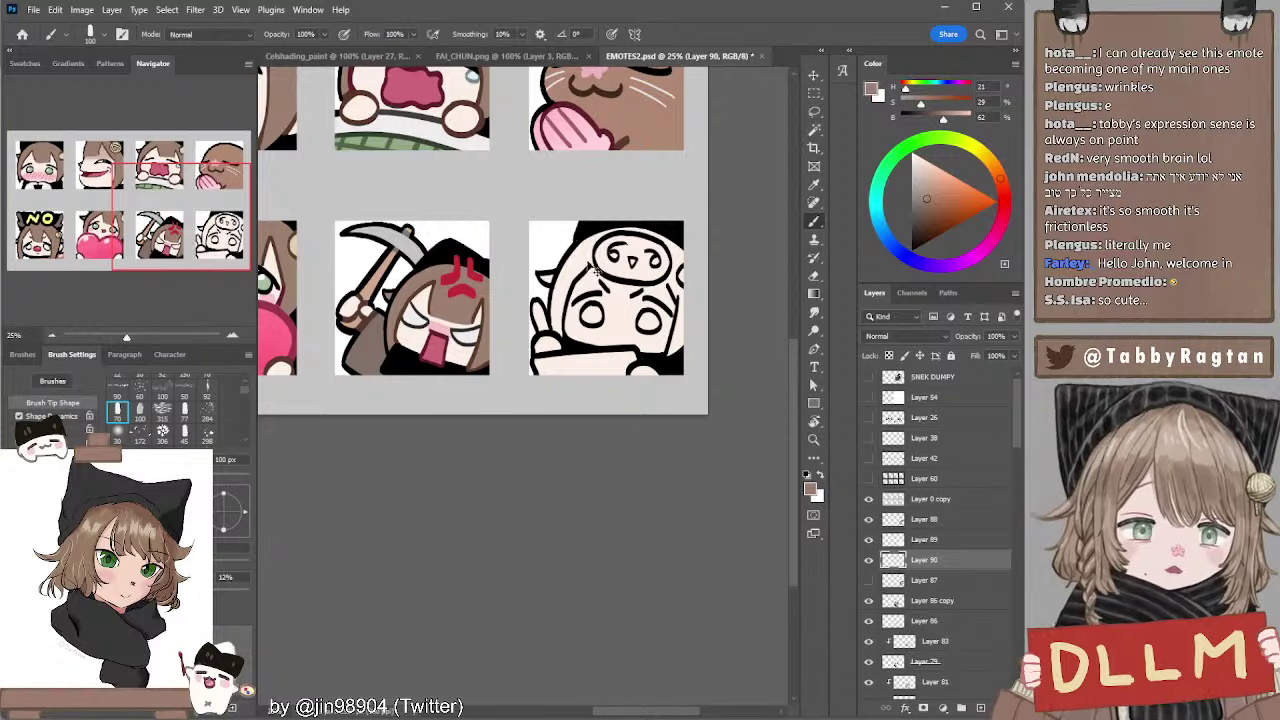
pyautogui.moveTo(900, 560); pyautogui.dragTo(900, 530)
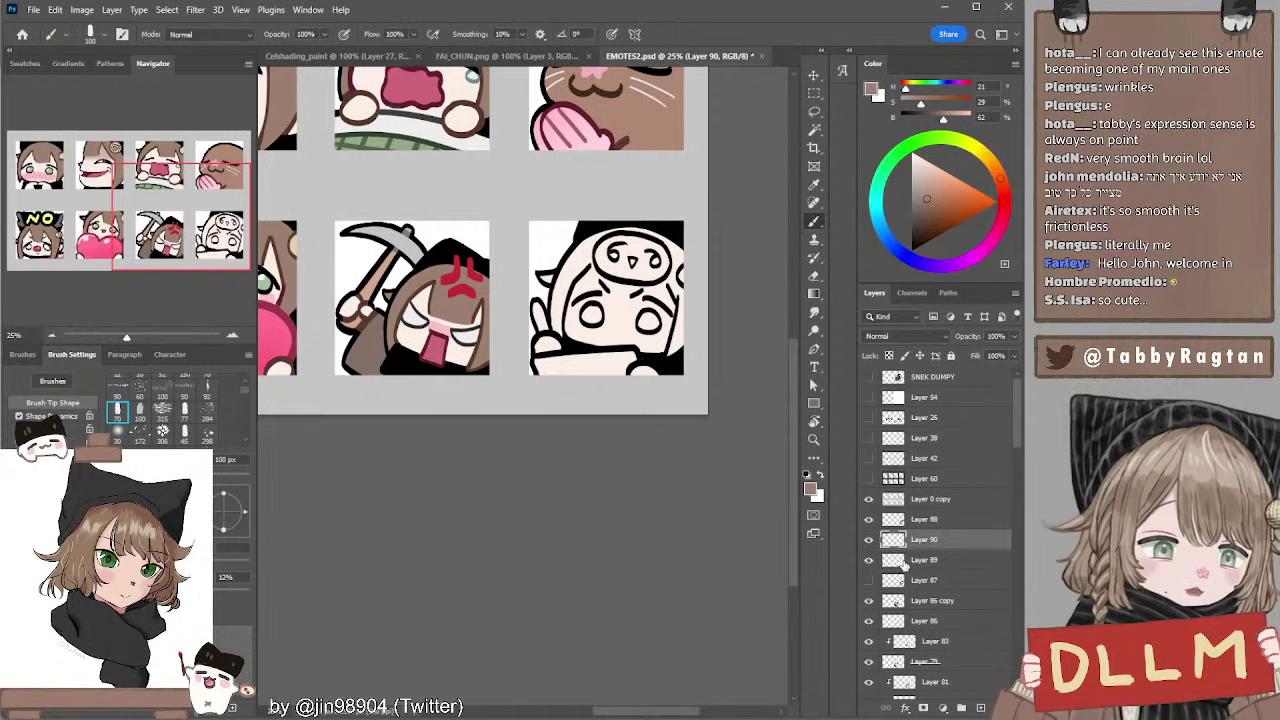
pyautogui.keyDown('alt'); pyautogui.click(909, 549); pyautogui.keyUp('alt')
# Fill the new emote's hair with the sampled brown on Layer 90, using a 125 px brush reduced to 80 px
pyautogui.press(']')
pyautogui.press(']')
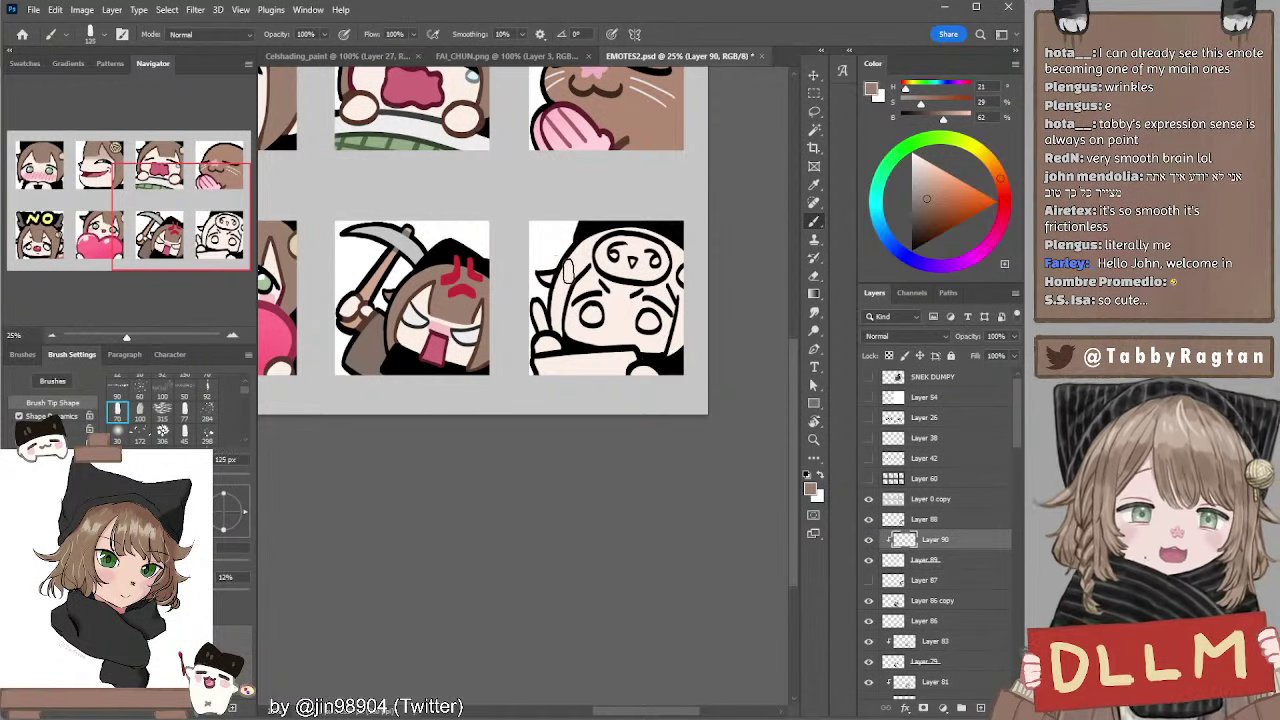
pyautogui.moveTo(562, 290)
pyautogui.mouseDown()
pyautogui.moveTo(626, 233)
pyautogui.moveTo(595, 254)
pyautogui.moveTo(653, 238)
pyautogui.moveTo(689, 255)
pyautogui.moveTo(665, 238)
pyautogui.moveTo(620, 246)
pyautogui.moveTo(680, 268)
pyautogui.moveTo(680, 293)
pyautogui.moveTo(689, 266)
pyautogui.moveTo(672, 361)
pyautogui.moveTo(686, 325)
pyautogui.mouseUp()
pyautogui.moveTo(559, 292)
pyautogui.mouseDown()
pyautogui.moveTo(553, 318)
pyautogui.moveTo(566, 282)
pyautogui.moveTo(556, 324)
pyautogui.moveTo(558, 277)
pyautogui.mouseUp()
pyautogui.press('[')
pyautogui.press('[')
pyautogui.press('[')
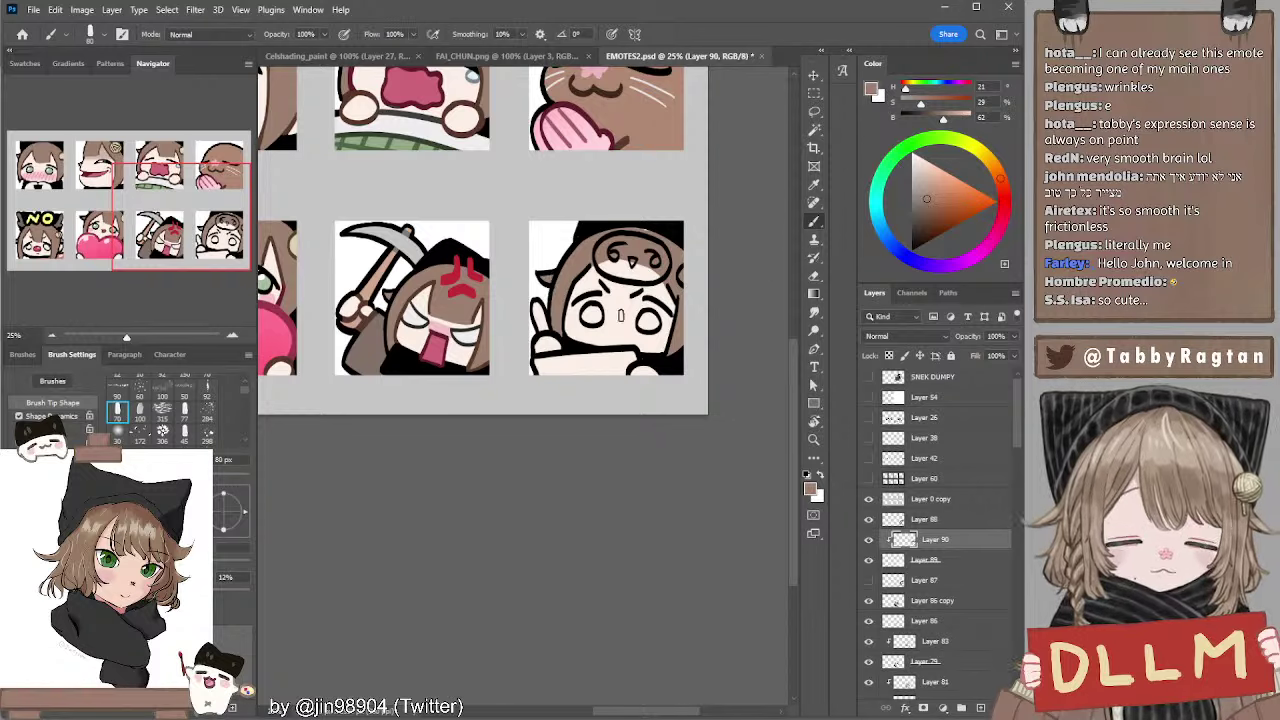
# Paint the pig face on the emote's forehead light pink on Layer 90 with a 100 px brush, sampling the pink from the paw above
pyautogui.keyDown('alt'); pyautogui.click(600, 140); pyautogui.keyUp('alt')
pyautogui.press(']')
pyautogui.moveTo(638, 258)
pyautogui.mouseDown()
pyautogui.moveTo(612, 243)
pyautogui.moveTo(602, 258)
pyautogui.moveTo(630, 243)
pyautogui.moveTo(619, 244)
pyautogui.moveTo(661, 255)
pyautogui.moveTo(612, 243)
pyautogui.moveTo(600, 257)
pyautogui.moveTo(647, 275)
pyautogui.mouseUp()
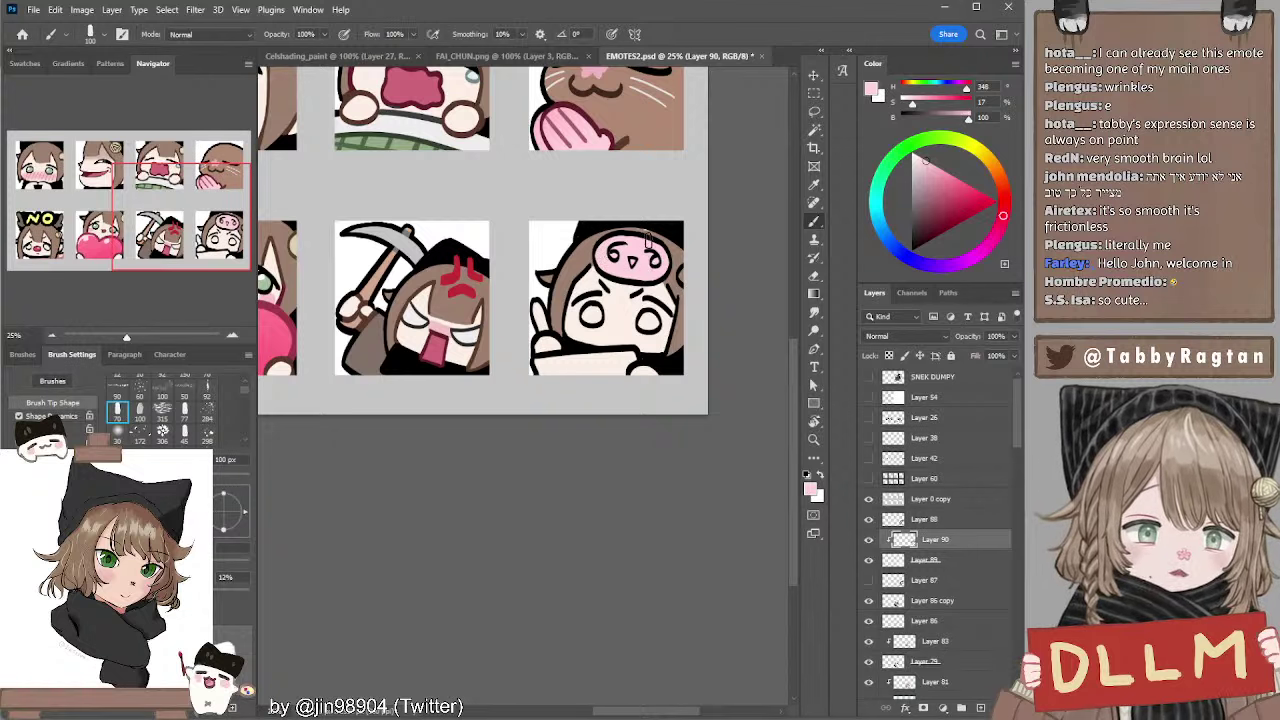
pyautogui.hotkey('alt', '[')
pyautogui.keyDown('alt'); pyautogui.click(622, 306); pyautogui.keyUp('alt')
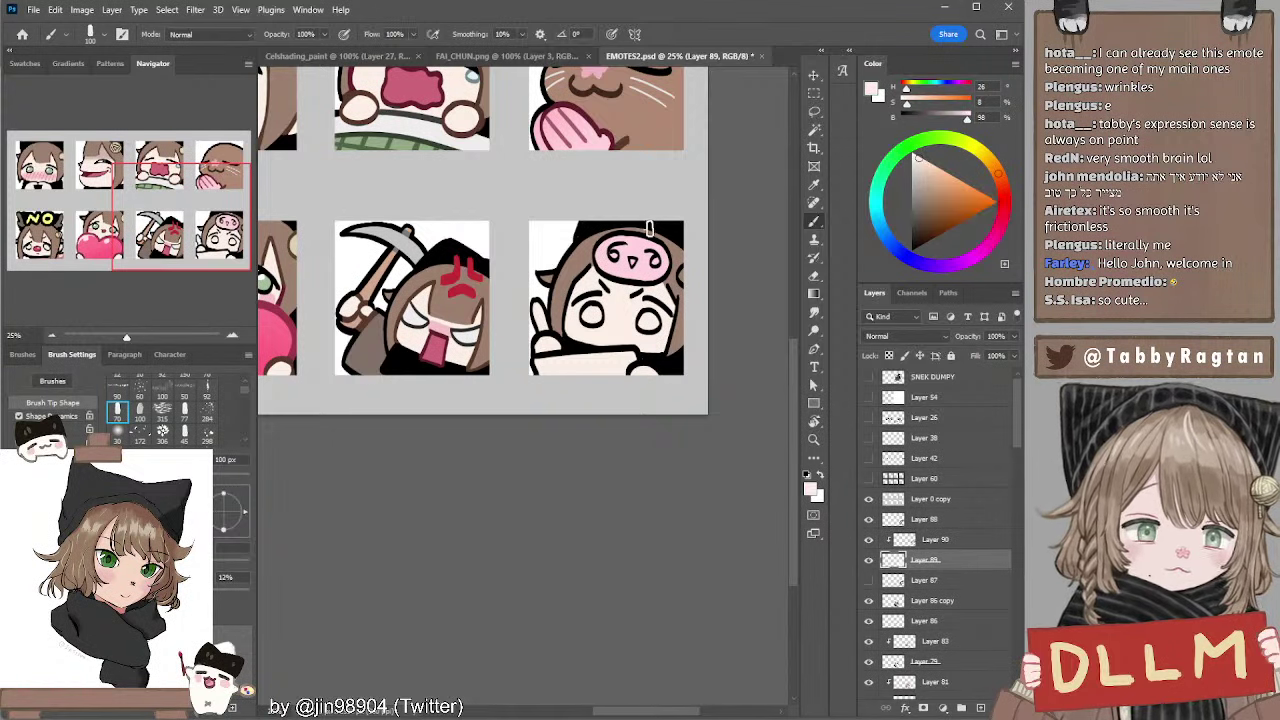
pyautogui.hotkey('alt', ']')
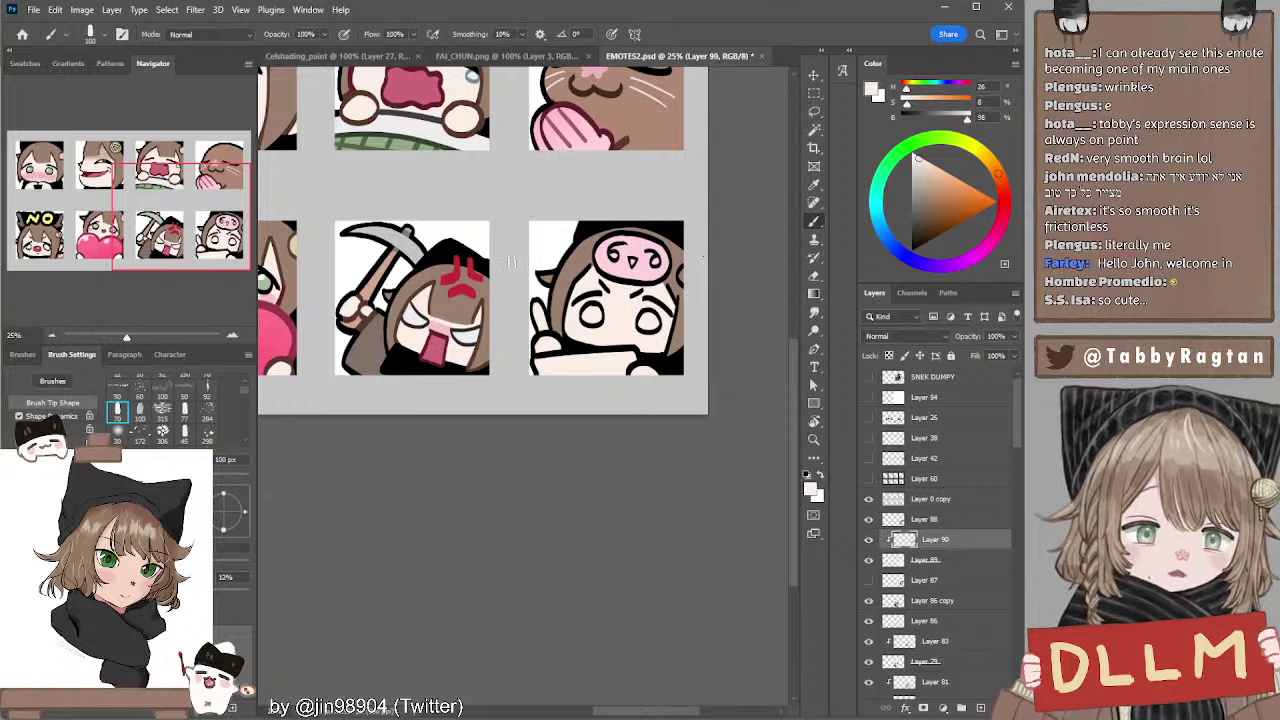
# Color the pig's eyes with the soft green sampled from the heart emote's eye
pyautogui.moveTo(446, 163); pyautogui.dragTo(534, 216)
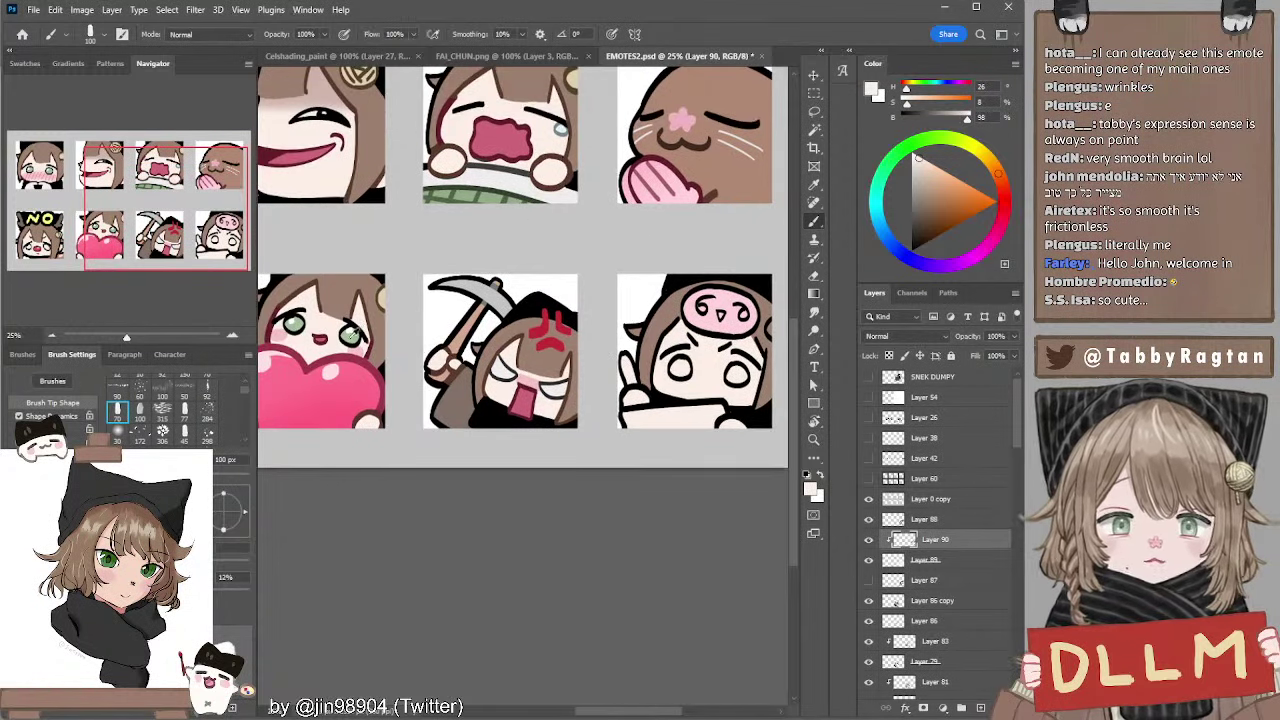
pyautogui.keyDown('alt'); pyautogui.click(350, 335); pyautogui.keyUp('alt')
pyautogui.moveTo(706, 261); pyautogui.dragTo(630, 236)
pyautogui.press('[')
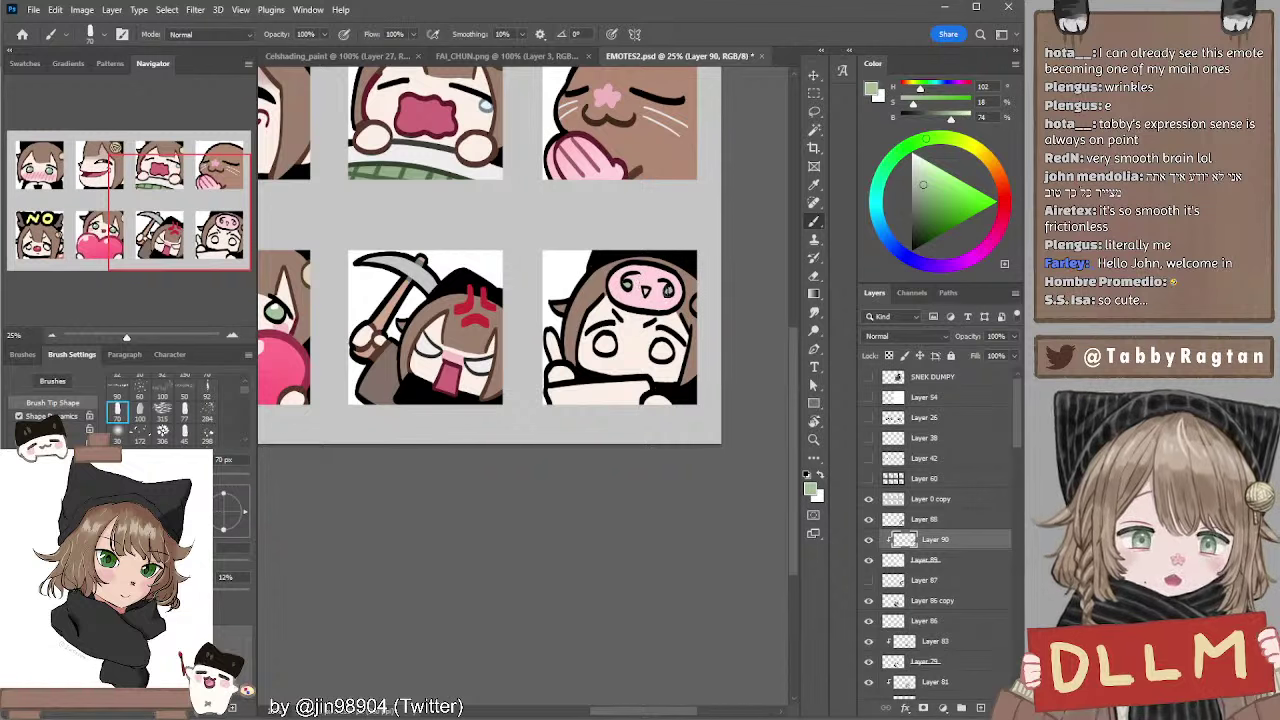
pyautogui.moveTo(617, 321); pyautogui.dragTo(649, 339)
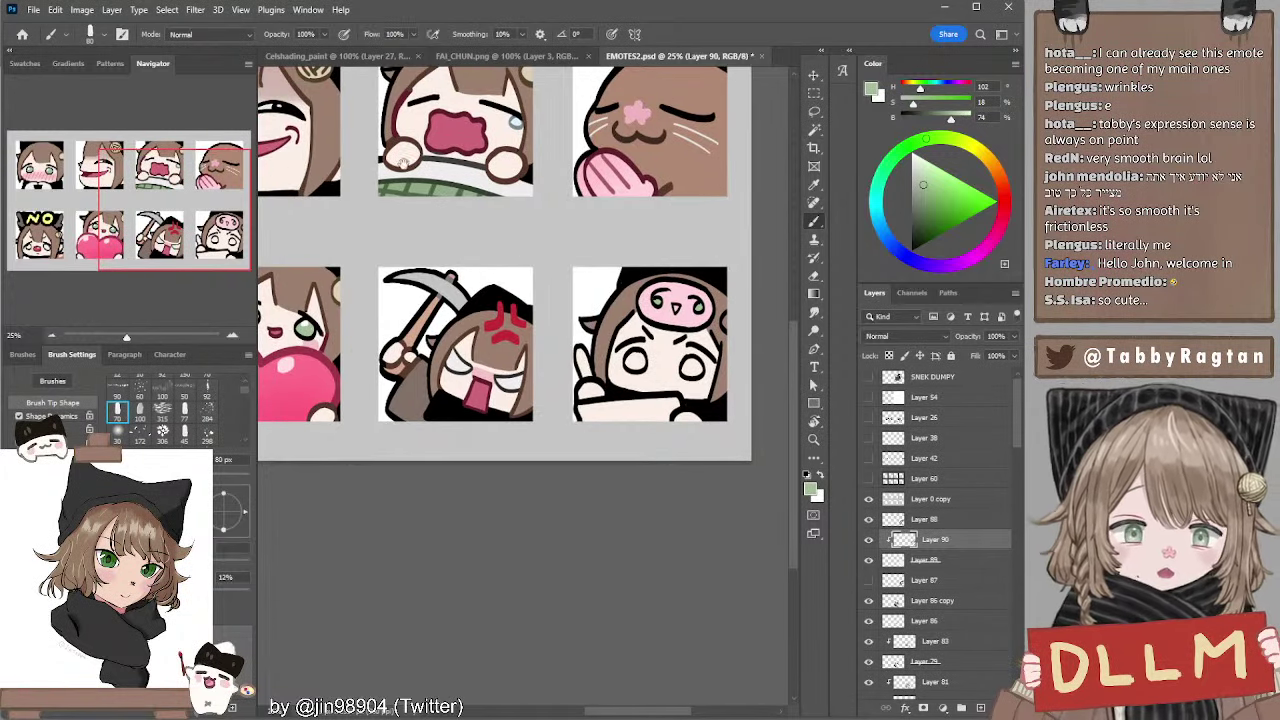
# Sample off-white from the smug emote's eye, and color the pig's mouth with dark pink sampled from the pickaxe emote's mouth
pyautogui.moveTo(403, 162); pyautogui.dragTo(493, 194)
pyautogui.keyDown('alt'); pyautogui.click(358, 140); pyautogui.keyUp('alt')
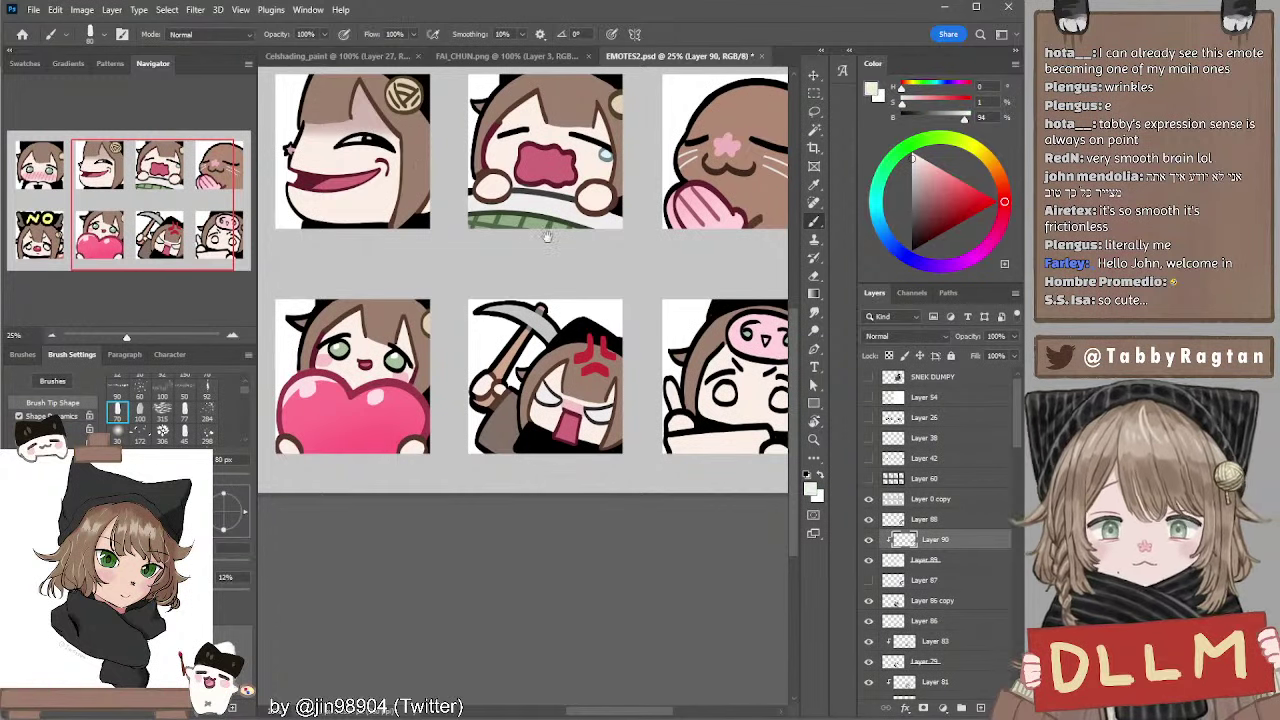
pyautogui.moveTo(547, 237); pyautogui.dragTo(427, 169)
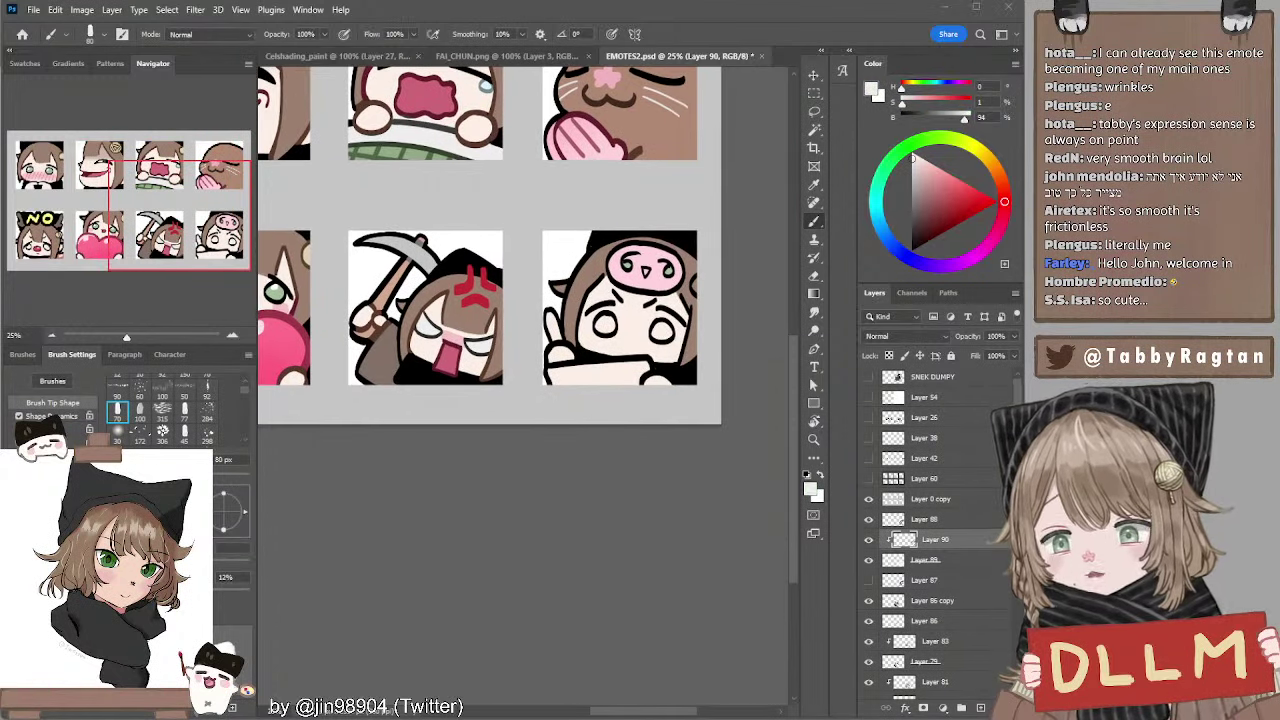
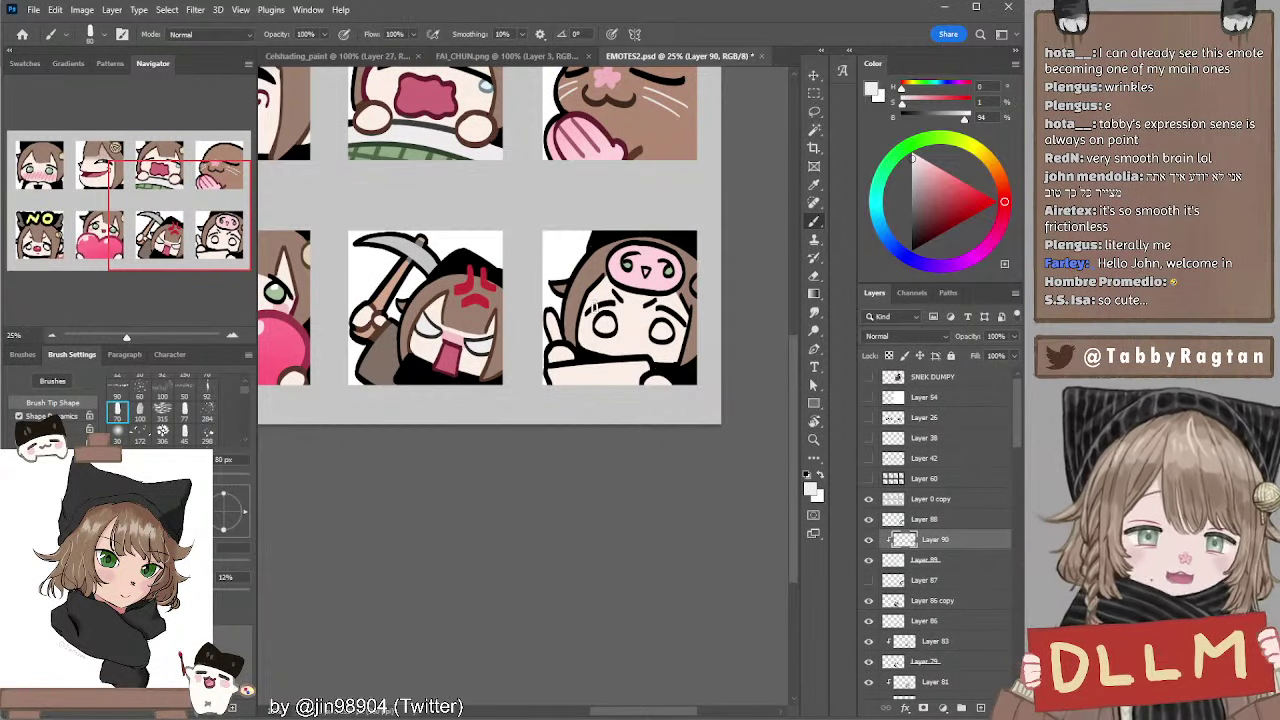
pyautogui.keyDown('alt'); pyautogui.click(451, 358); pyautogui.keyUp('alt')
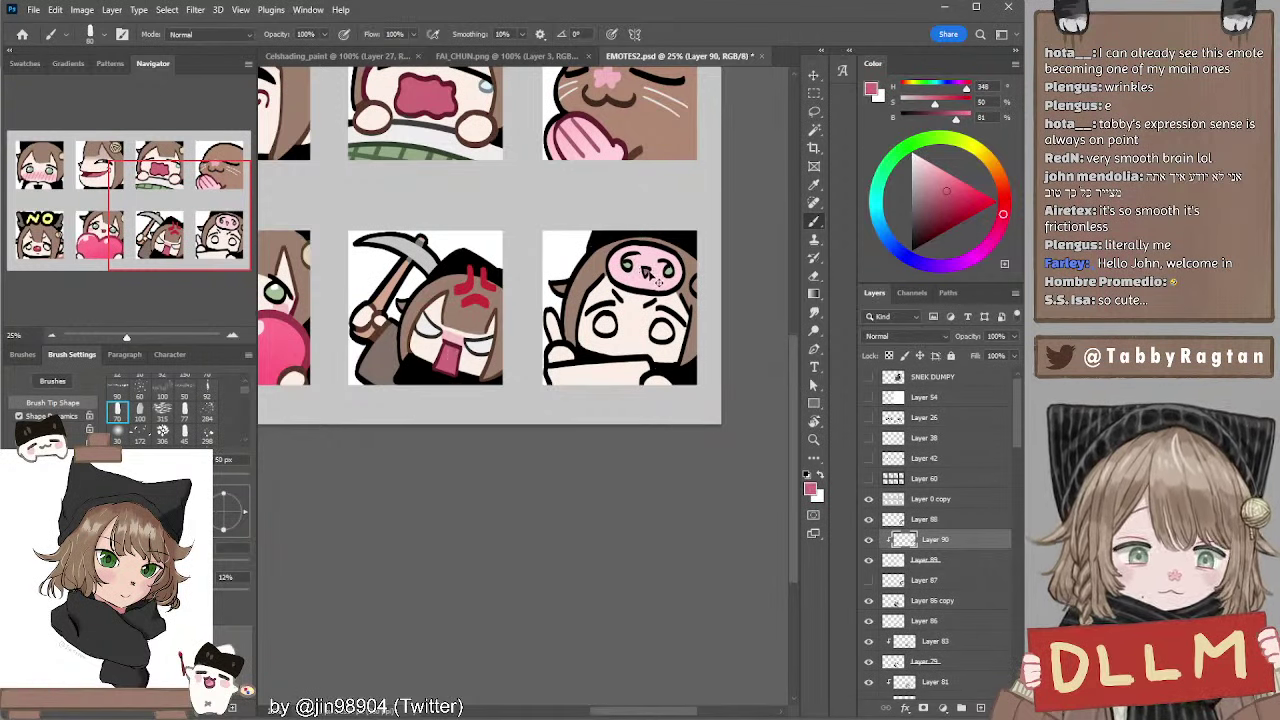
pyautogui.press('[')
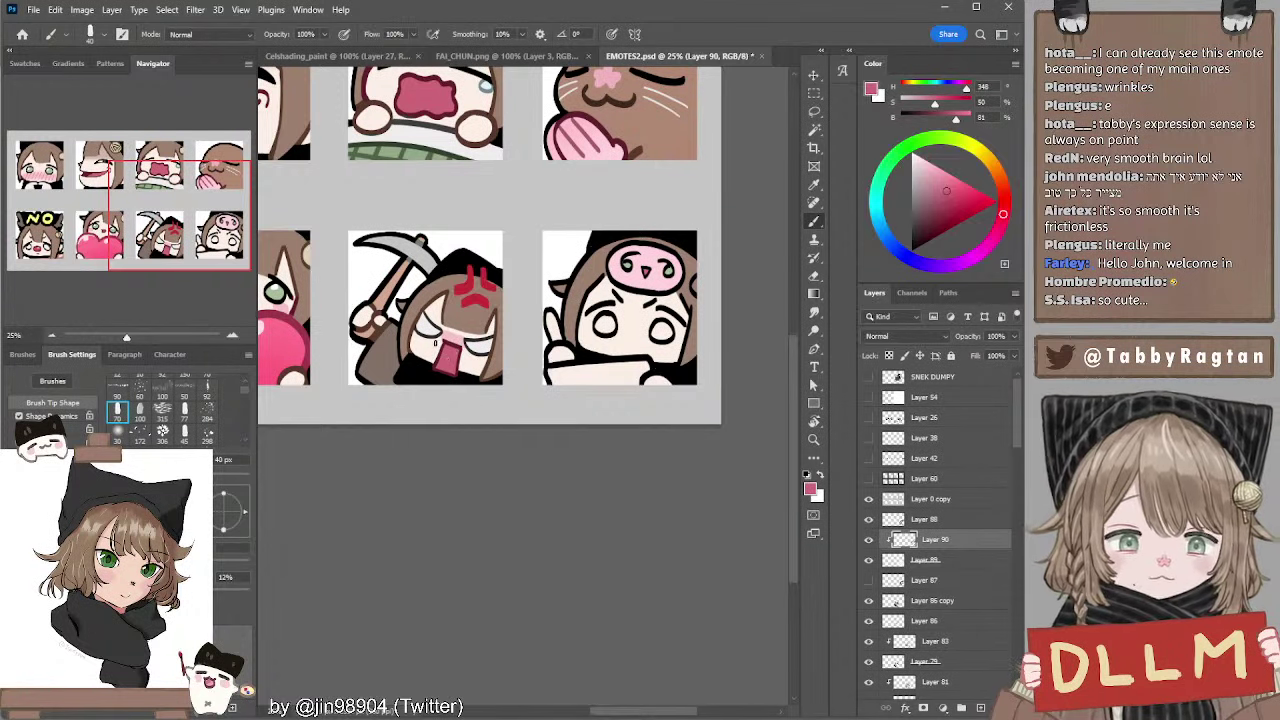
# Sample off-white from the pickaxe emote's eye and fill the whites of the new emote's eyes with a 60 px brush
pyautogui.keyDown('alt'); pyautogui.click(428, 332); pyautogui.keyUp('alt')
pyautogui.moveTo(391, 119); pyautogui.dragTo(431, 169)
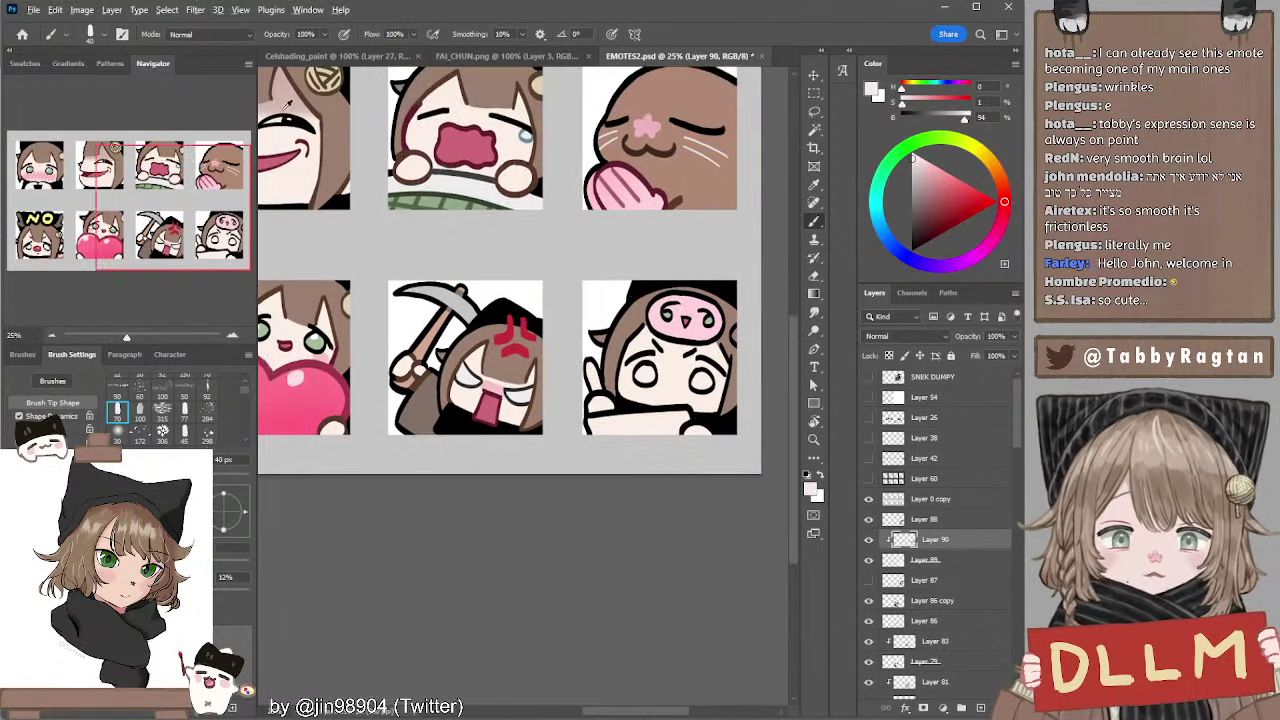
pyautogui.scroll(-1, 659, 272)
pyautogui.hscroll(2, 659, 272)
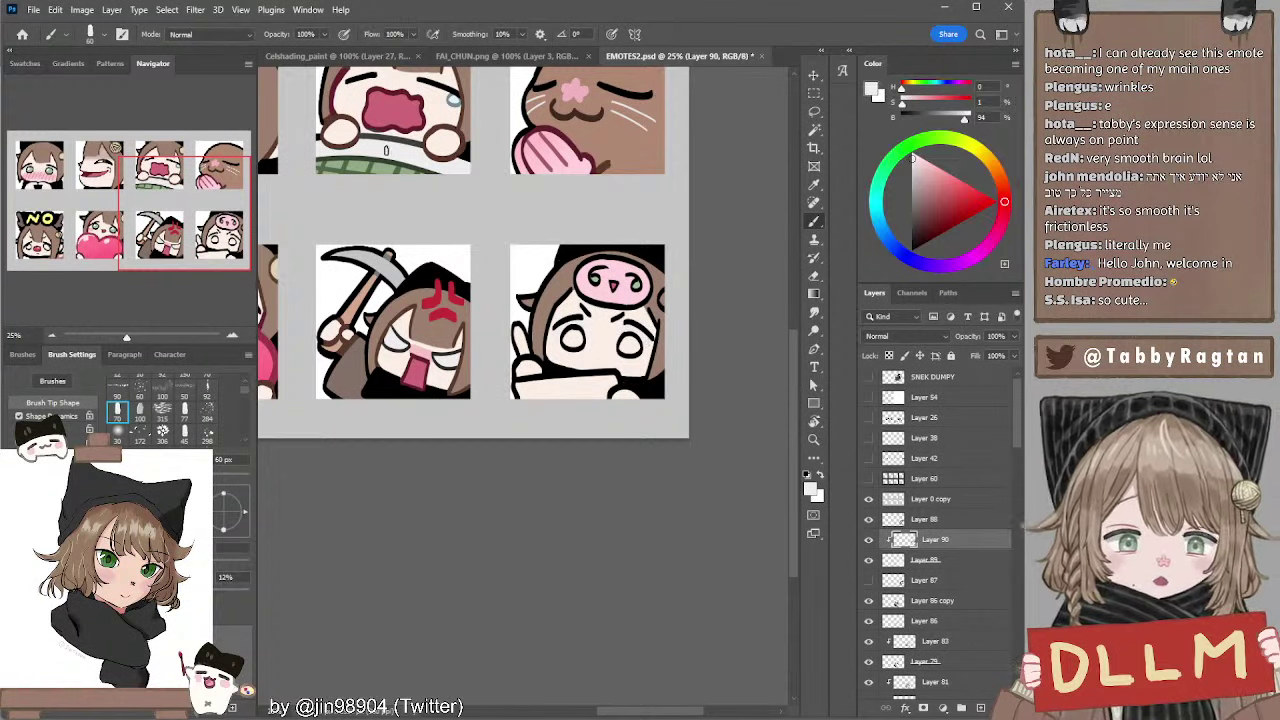
# Fill both irises of the new emote with soft green sampled from the heart emote's eye, using a 60 px brush
pyautogui.hscroll(-2, 446, 328)
pyautogui.scroll(1, 446, 328)
pyautogui.keyDown('alt'); pyautogui.click(326, 321); pyautogui.keyUp('alt')
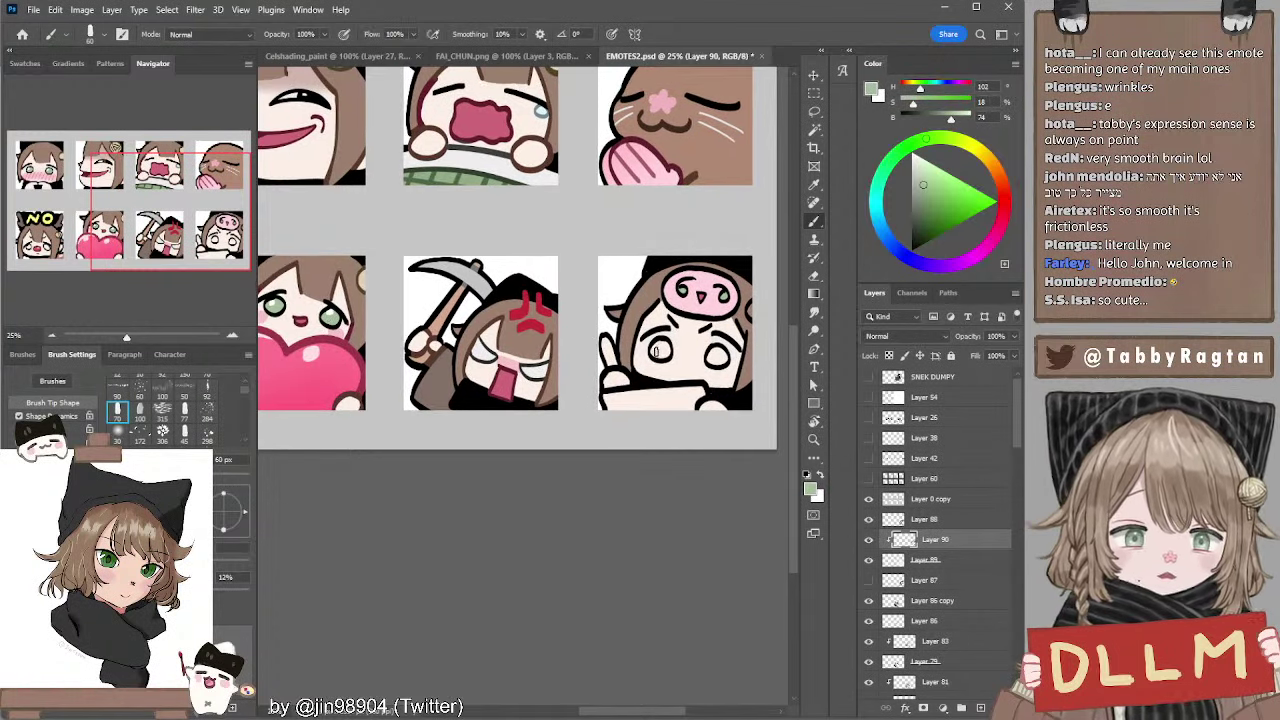
pyautogui.moveTo(656, 351); pyautogui.dragTo(661, 348)
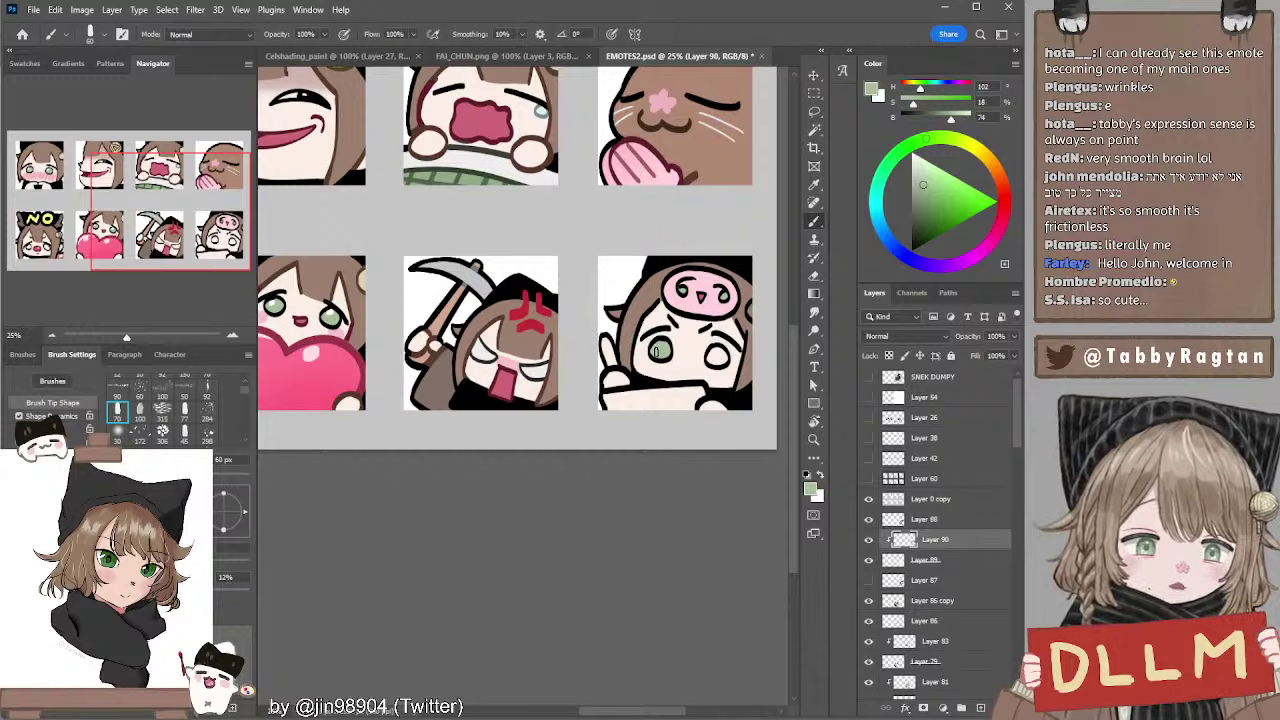
pyautogui.moveTo(713, 354); pyautogui.dragTo(717, 356)
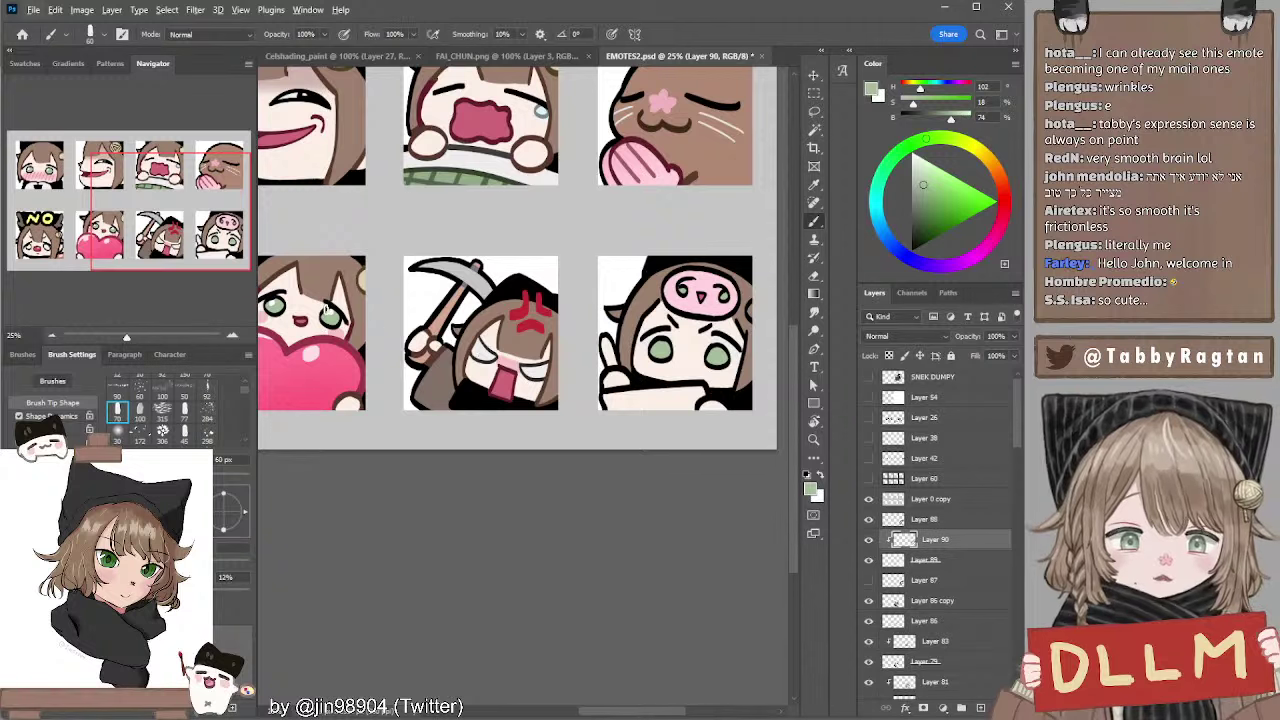
# Add white highlights to the new emote's irises with a 40 px brush, undoing the unwanted strokes
pyautogui.keyDown('alt'); pyautogui.click(332, 308); pyautogui.keyUp('alt')
pyautogui.press('[')
pyautogui.press('[')
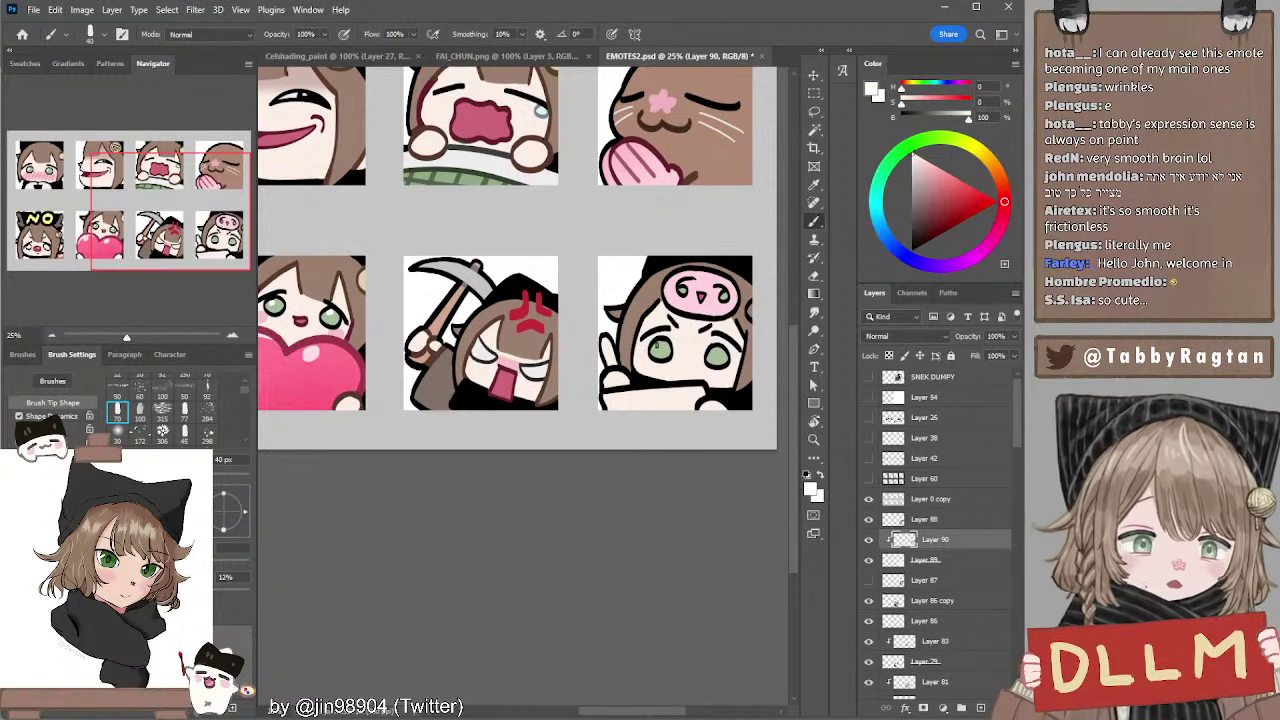
pyautogui.hotkey('ctrl', 'z')
pyautogui.hotkey('ctrl', 'z')
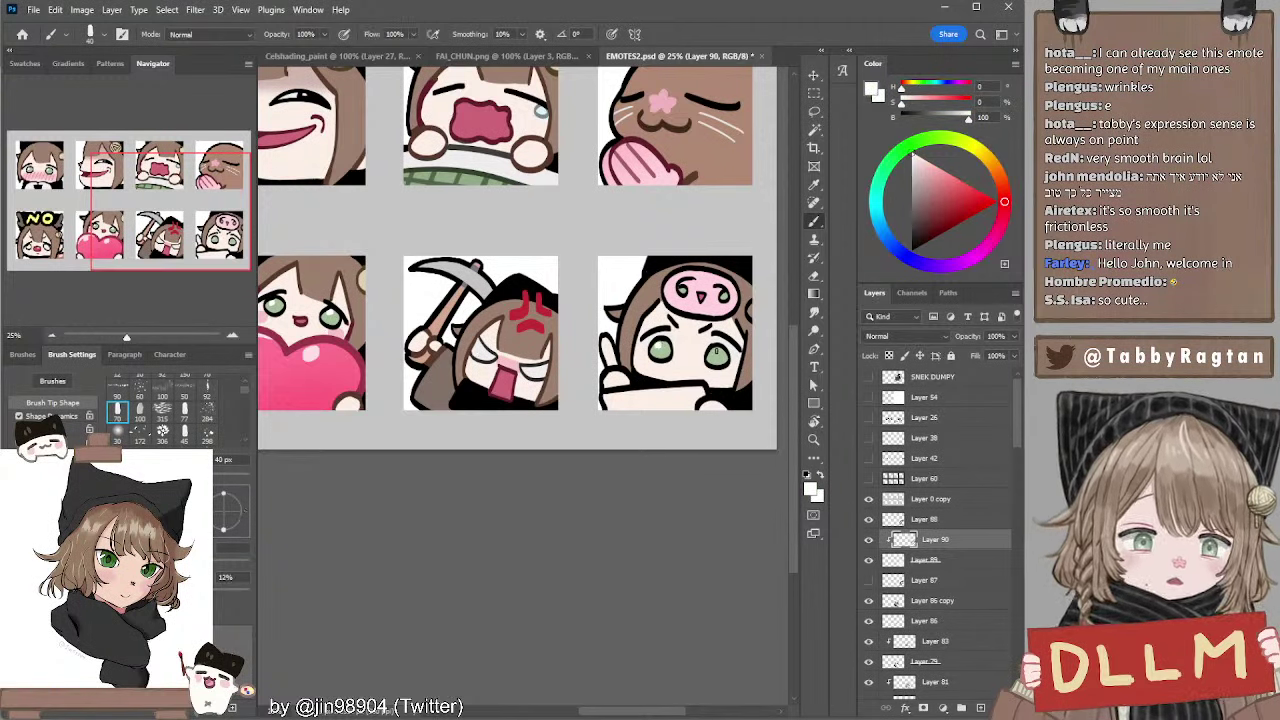
pyautogui.moveTo(648, 375); pyautogui.dragTo(611, 368)
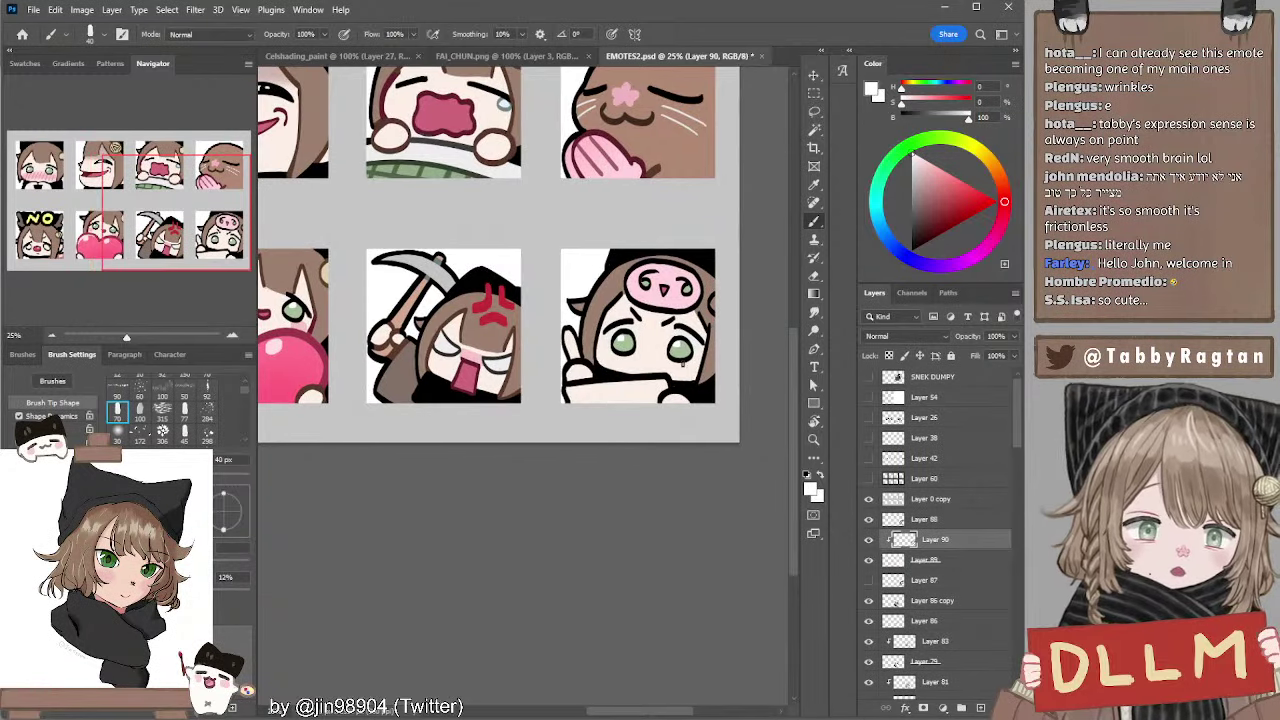
# Sample light pink from the heart emote's cheek and paint blush on the new emote's cheeks with a 90 px brush
pyautogui.moveTo(481, 283); pyautogui.dragTo(760, 333)
pyautogui.moveTo(423, 289); pyautogui.dragTo(451, 271)
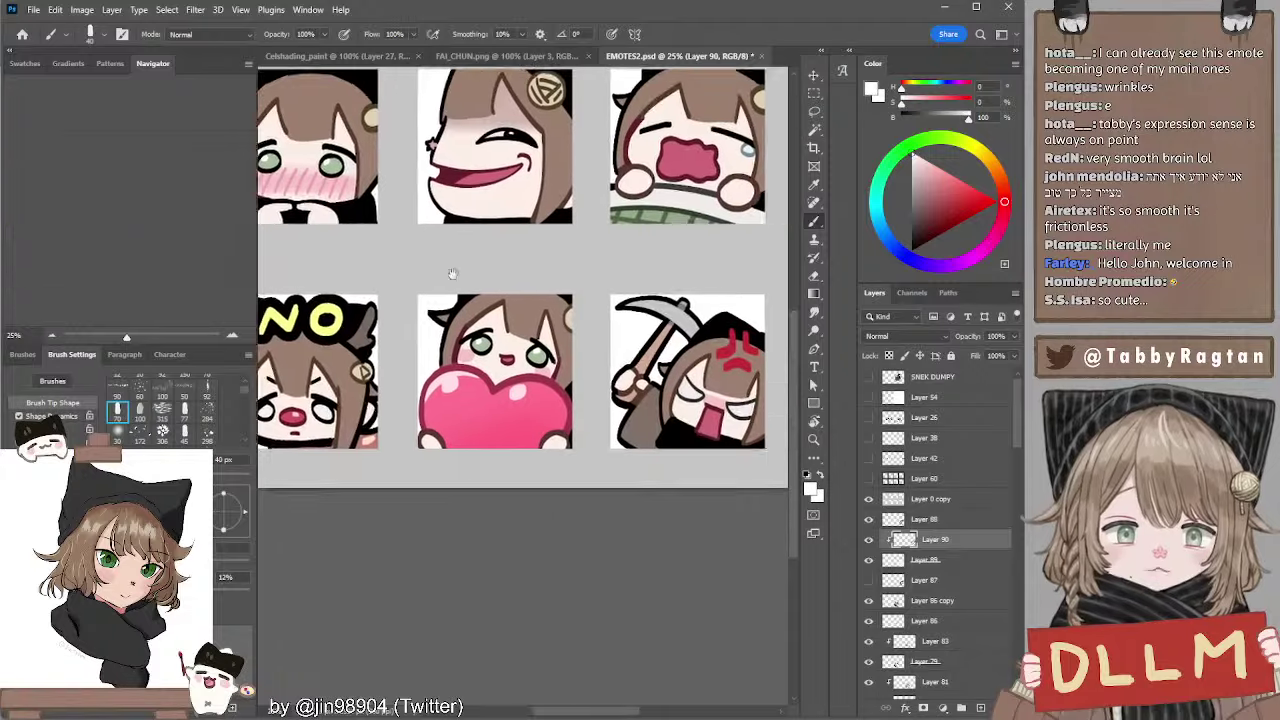
pyautogui.moveTo(714, 278); pyautogui.dragTo(545, 276)
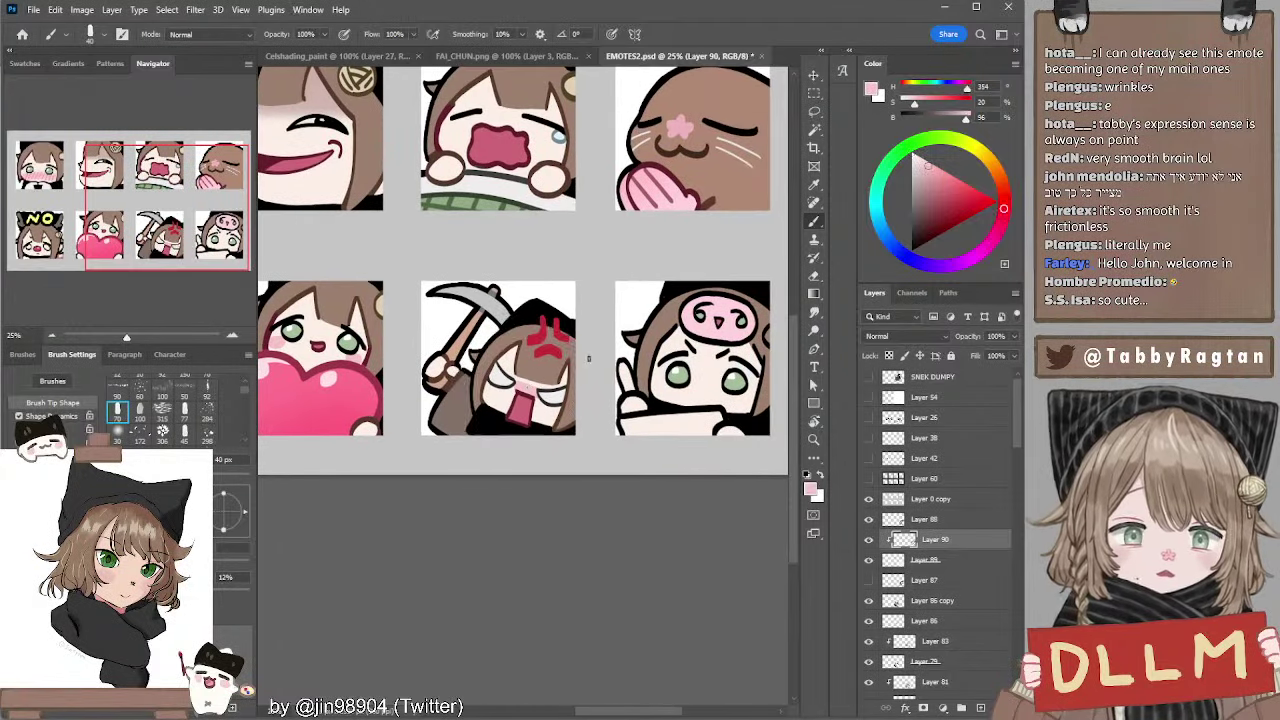
pyautogui.keyDown('alt'); pyautogui.click(360, 354); pyautogui.keyUp('alt')
pyautogui.moveTo(653, 389)
pyautogui.mouseDown()
pyautogui.moveTo(587, 321)
pyautogui.moveTo(598, 328)
pyautogui.mouseUp()
pyautogui.press(']')
pyautogui.press(']')
pyautogui.press(']')
pyautogui.press(']')
pyautogui.moveTo(680, 332); pyautogui.dragTo(676, 342)
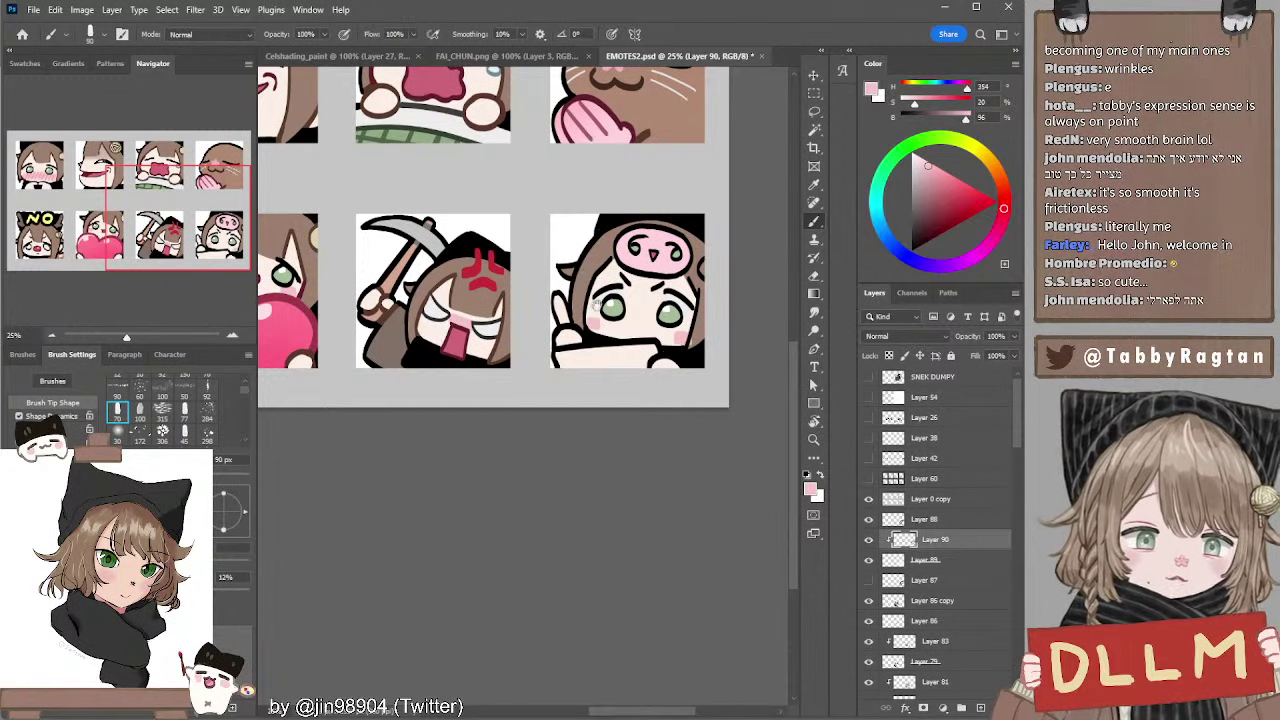
# Fill the board held by the new emote with pale peach lightened from the seal emote's brown, undoing the first darker stroke
pyautogui.moveTo(668, 156); pyautogui.dragTo(680, 203)
pyautogui.keyDown('alt'); pyautogui.click(688, 150); pyautogui.keyUp('alt')
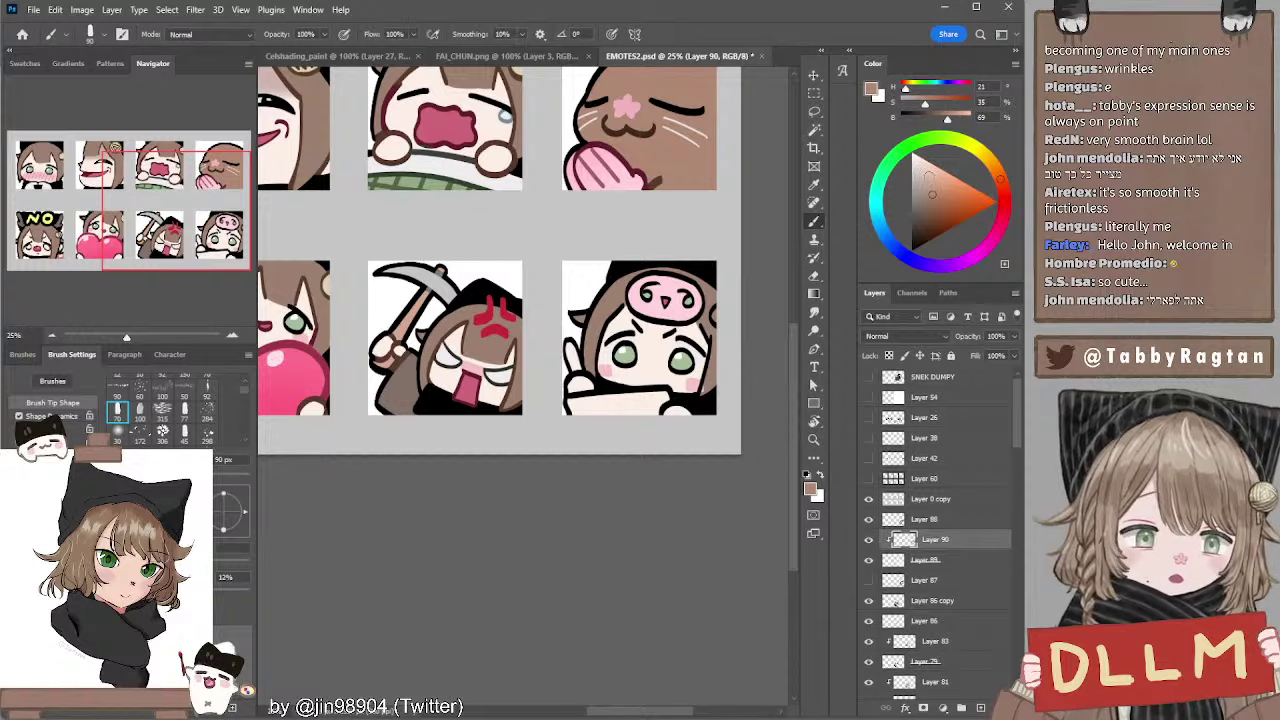
pyautogui.click(932, 175)
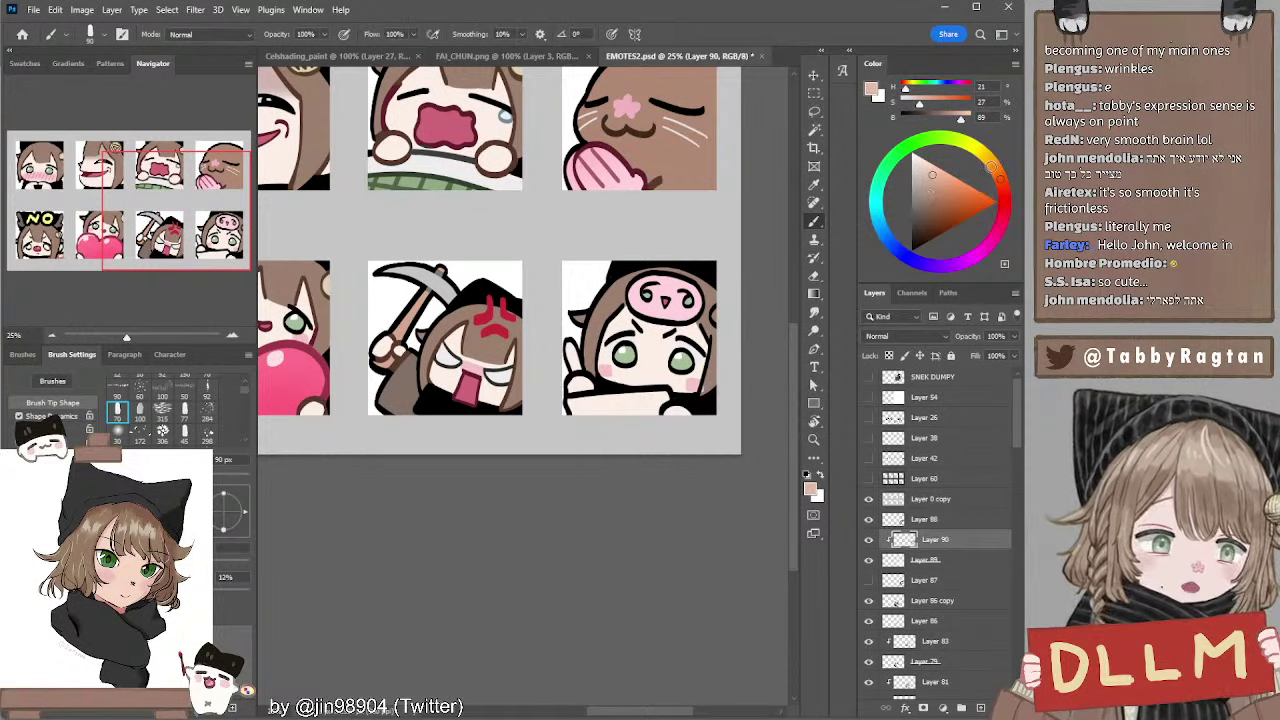
pyautogui.press(']')
pyautogui.press(']')
pyautogui.moveTo(577, 408); pyautogui.dragTo(646, 403)
pyautogui.hotkey('ctrl', 'z')
pyautogui.click(926, 167)
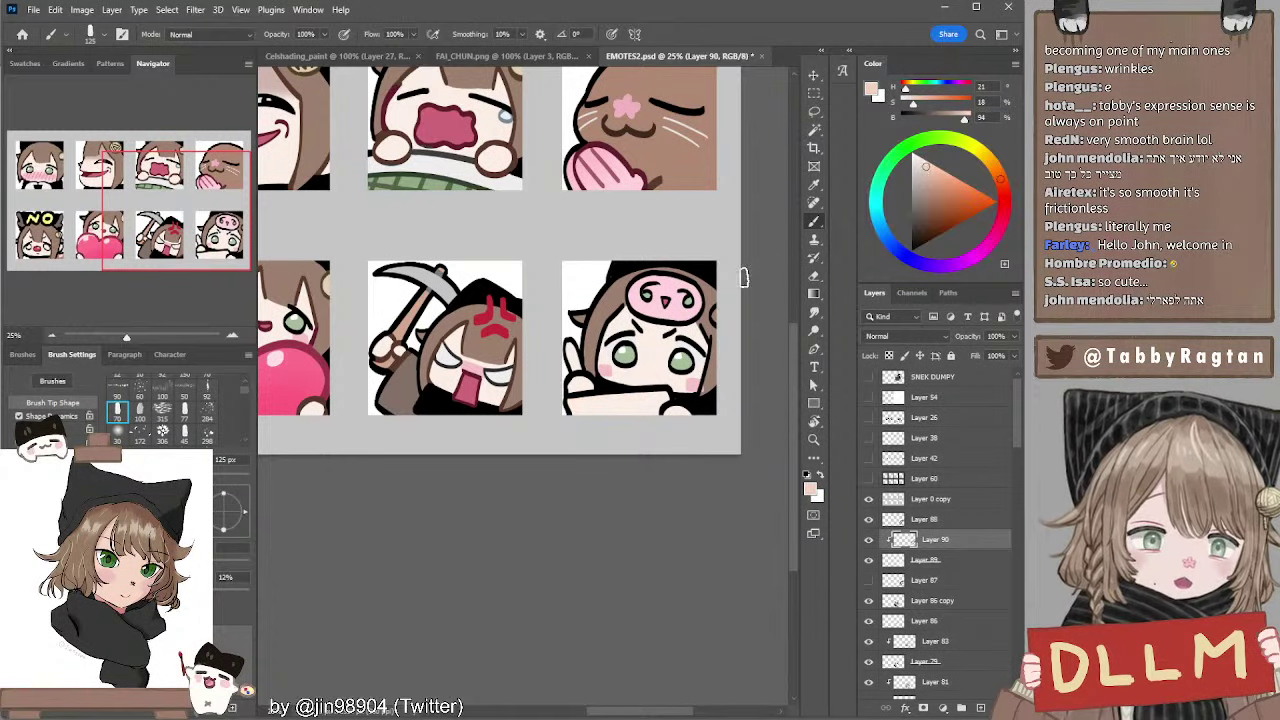
pyautogui.press('[')
pyautogui.moveTo(568, 405); pyautogui.dragTo(652, 398)
pyautogui.press('[')
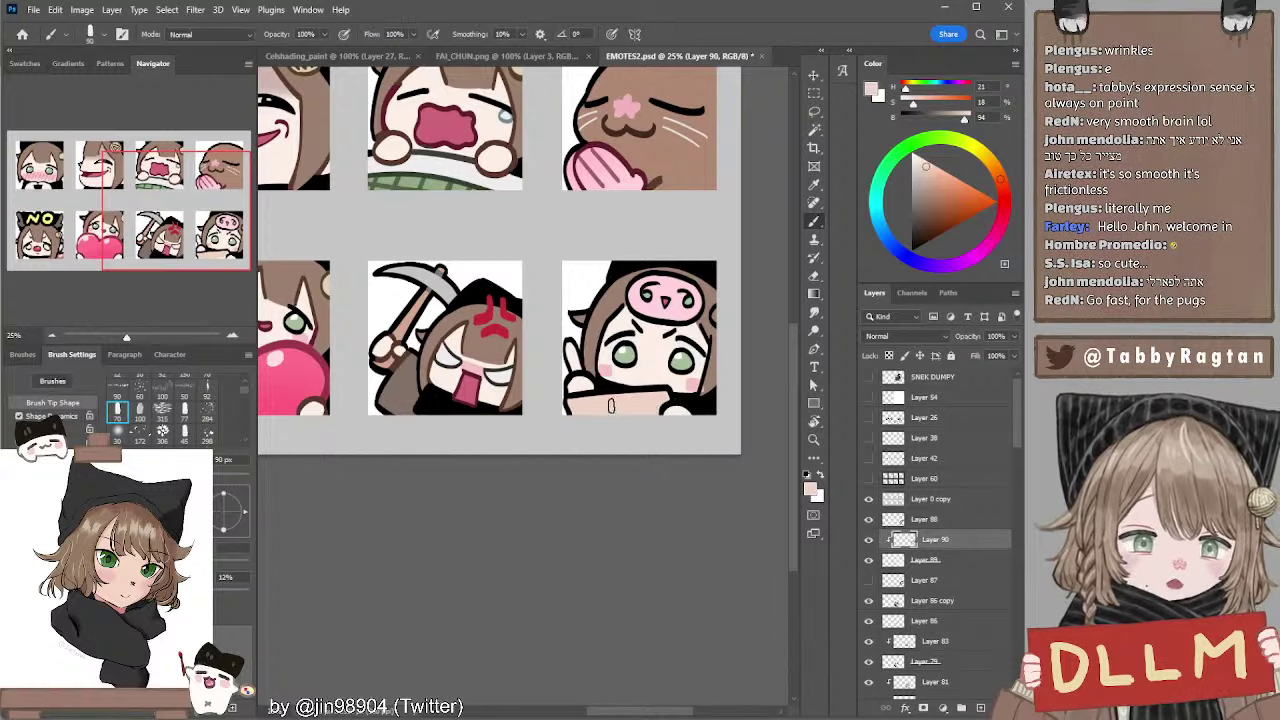
# Color the new emote's pencil body light golden tan (H 38, S 46, B 87)
pyautogui.moveTo(575, 310)
pyautogui.mouseDown()
pyautogui.moveTo(633, 335)
pyautogui.moveTo(639, 316)
pyautogui.moveTo(564, 308)
pyautogui.mouseUp()
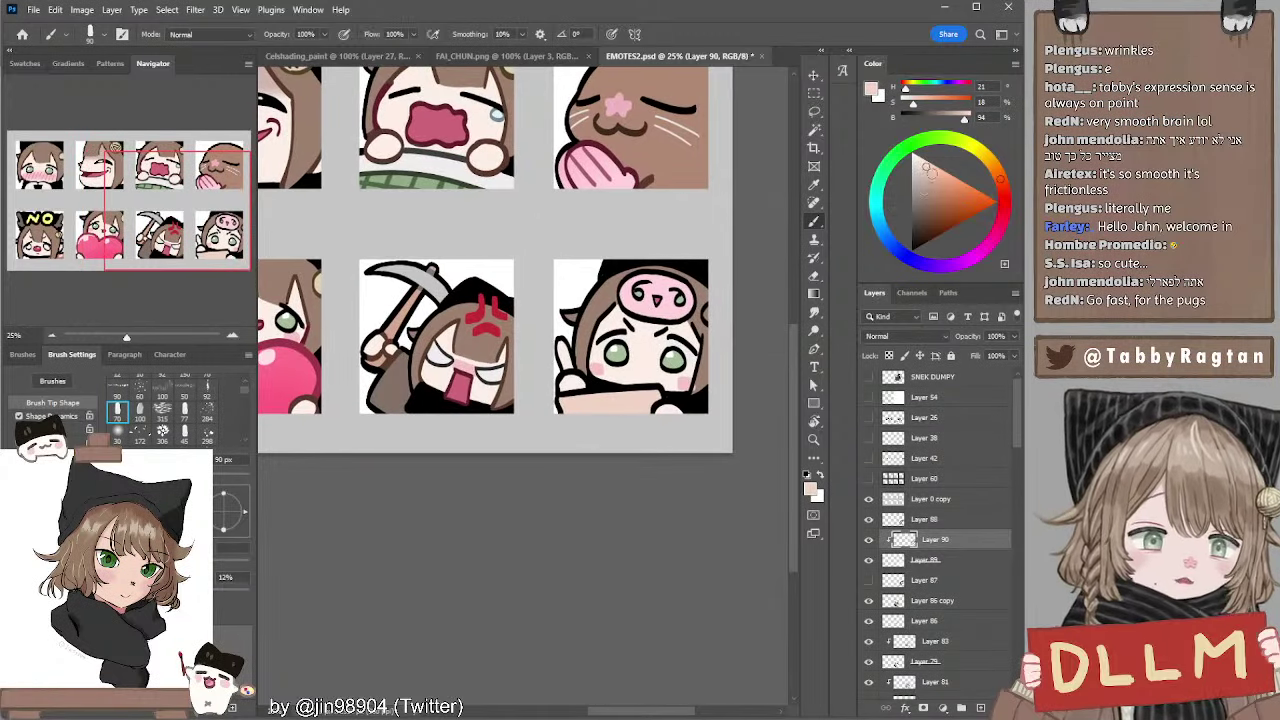
pyautogui.click(989, 161)
pyautogui.click(949, 198)
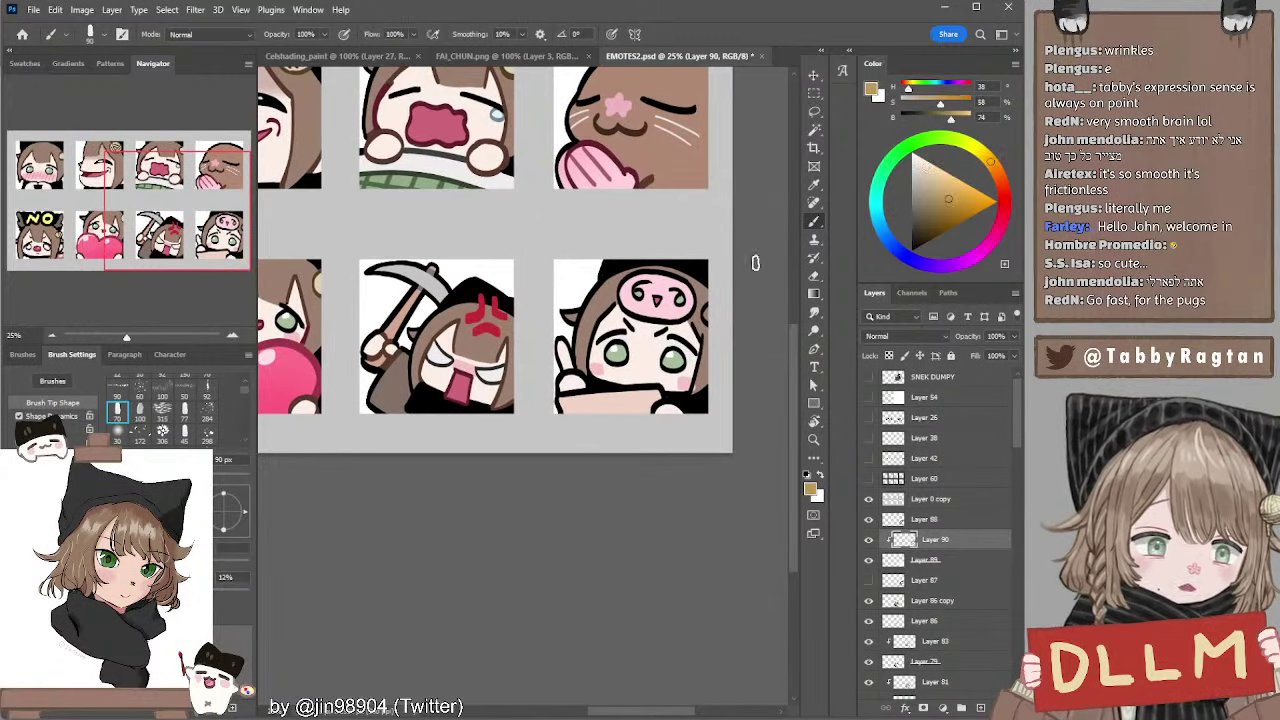
pyautogui.moveTo(950, 197); pyautogui.dragTo(945, 184)
pyautogui.press(']')
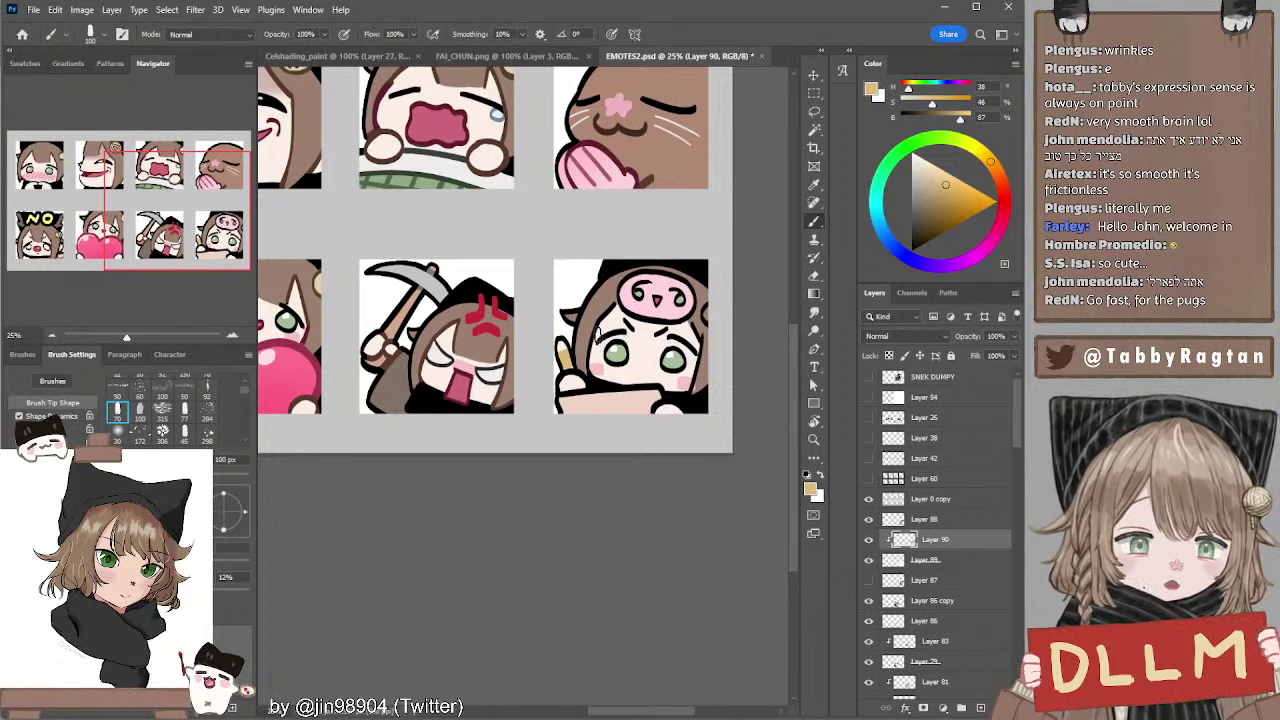
# Sample hot pink from the heart emote and color the tip of the pencil with a 100 px brush
pyautogui.moveTo(657, 306); pyautogui.dragTo(691, 288)
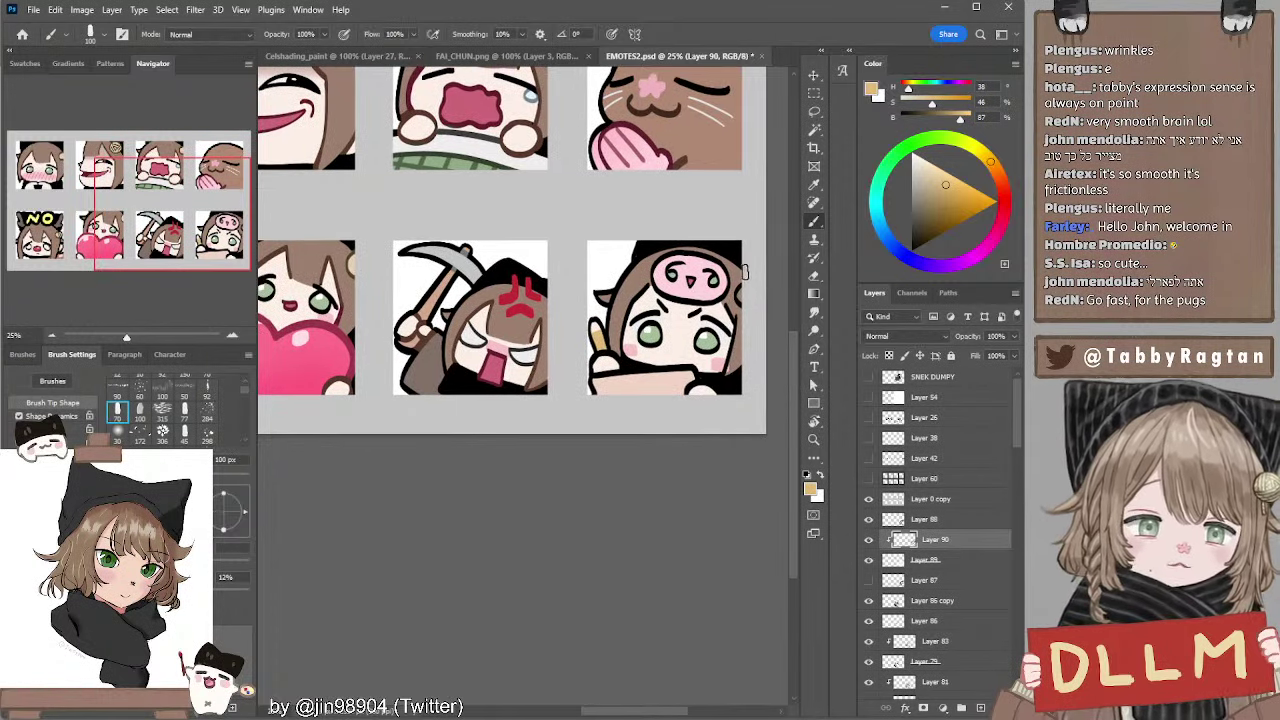
pyautogui.keyDown('alt'); pyautogui.click(330, 360); pyautogui.keyUp('alt')
pyautogui.moveTo(602, 320); pyautogui.dragTo(601, 326)
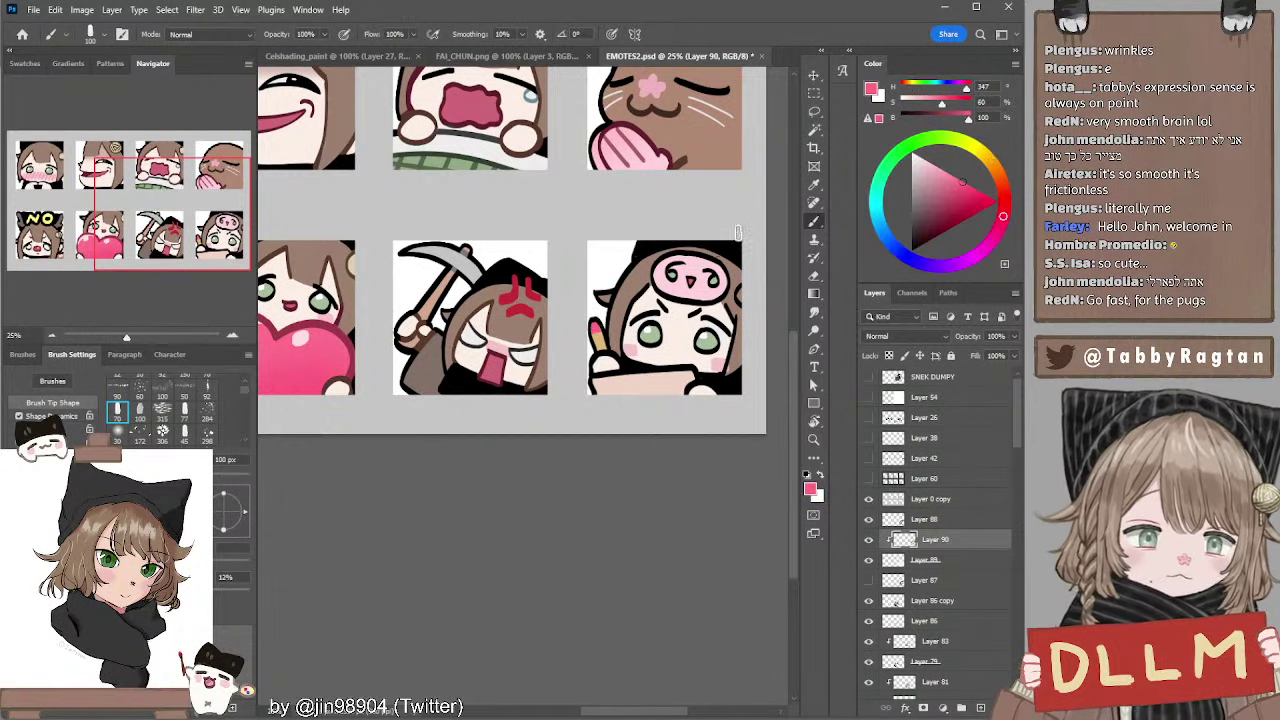
pyautogui.moveTo(734, 232); pyautogui.dragTo(697, 234)
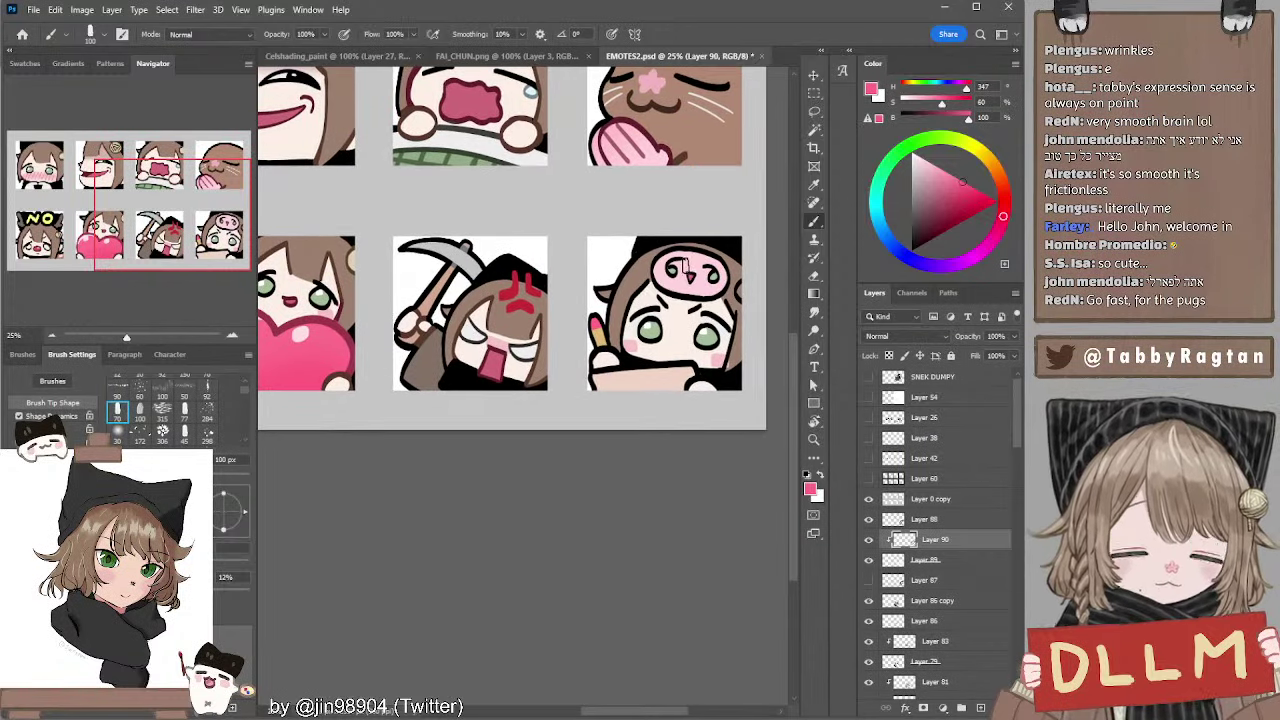
pyautogui.scroll(1, 635, 262)
pyautogui.scroll(-1, 635, 265)
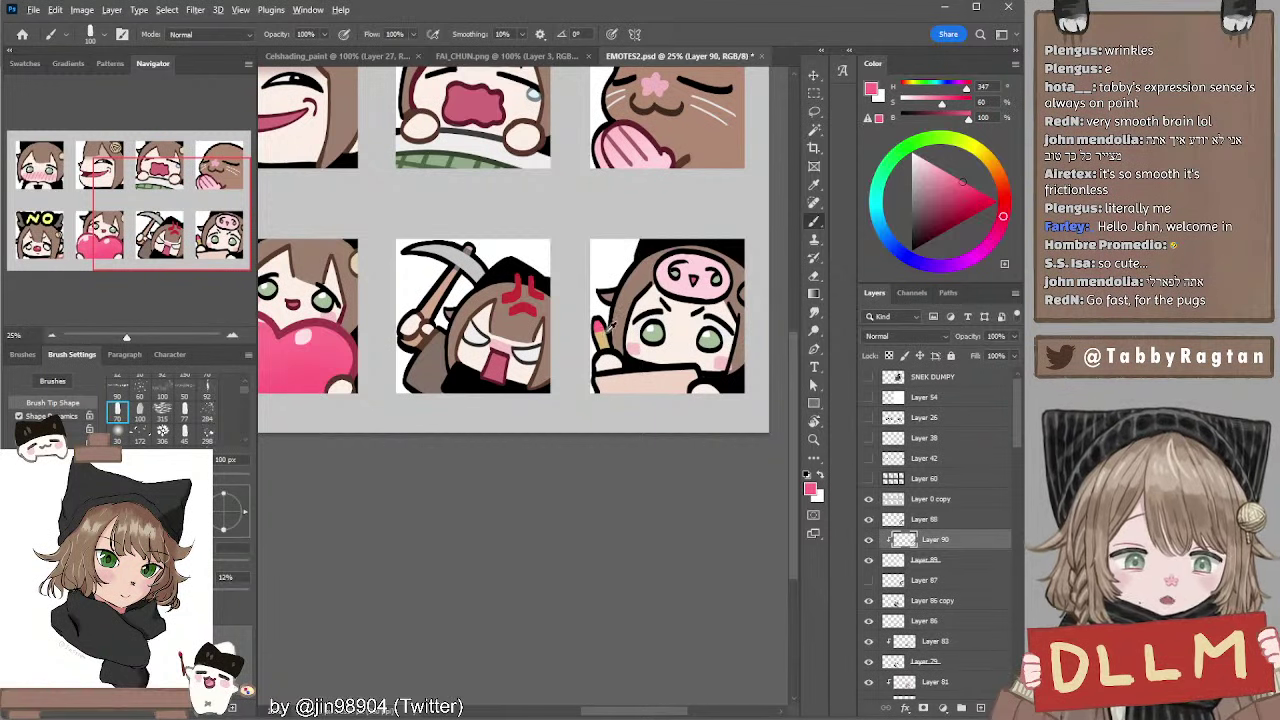
# Sample light gray from the pickaxe blade and paint the band below the pencil's pink tip with a 50 px brush
pyautogui.moveTo(522, 219)
pyautogui.mouseDown()
pyautogui.moveTo(595, 283)
pyautogui.moveTo(551, 234)
pyautogui.mouseUp()
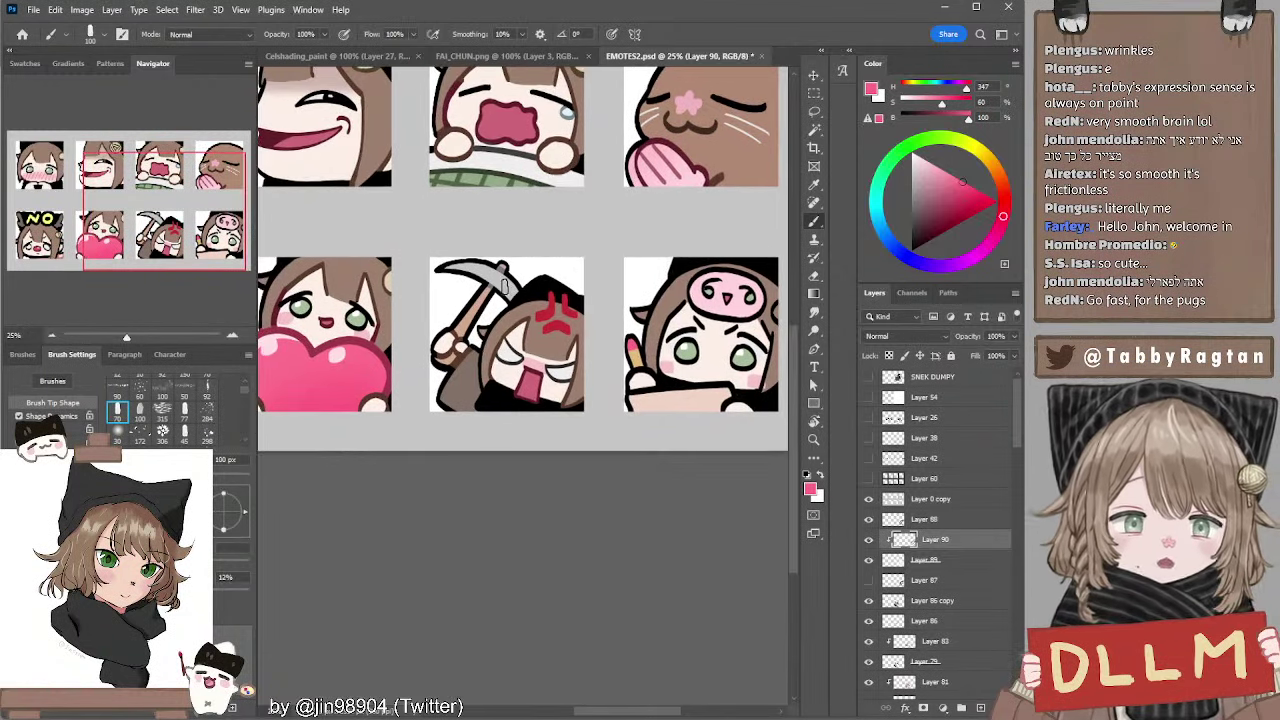
pyautogui.keyDown('alt'); pyautogui.click(508, 285); pyautogui.keyUp('alt')
pyautogui.press('[')
pyautogui.press('[')
pyautogui.press('[')
pyautogui.press('[')
pyautogui.press('[')
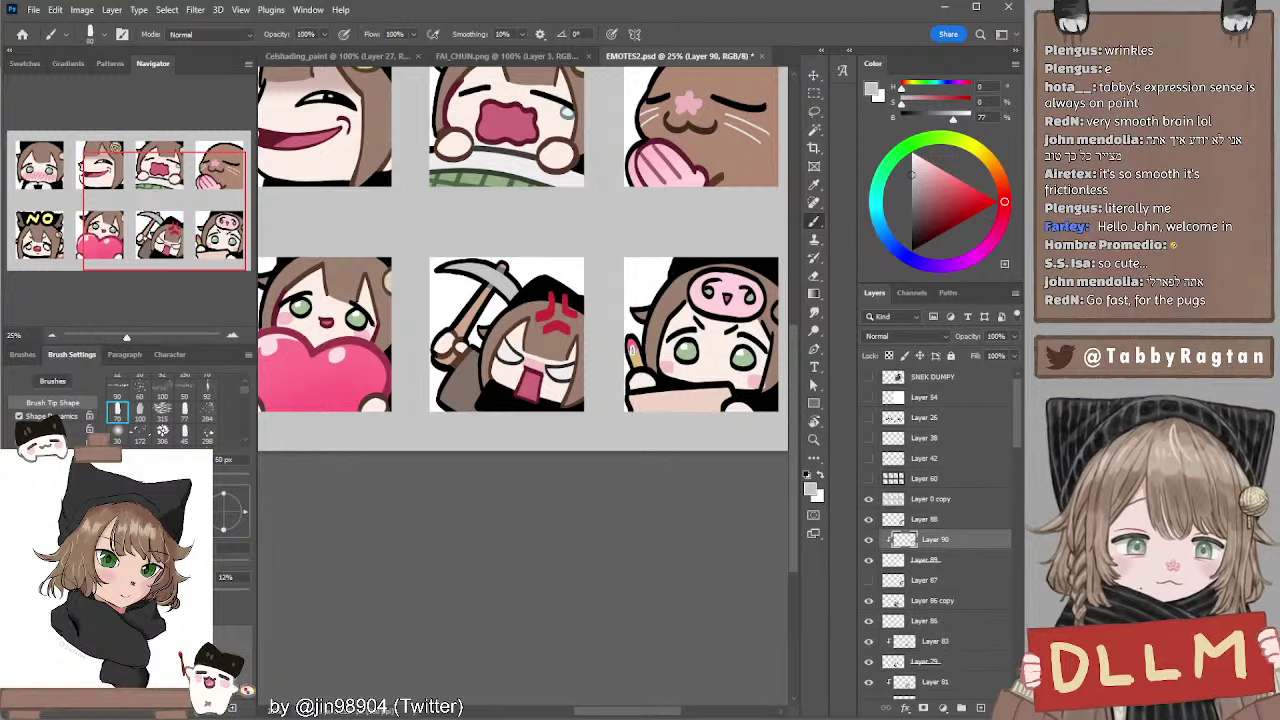
pyautogui.moveTo(720, 265); pyautogui.dragTo(617, 259)
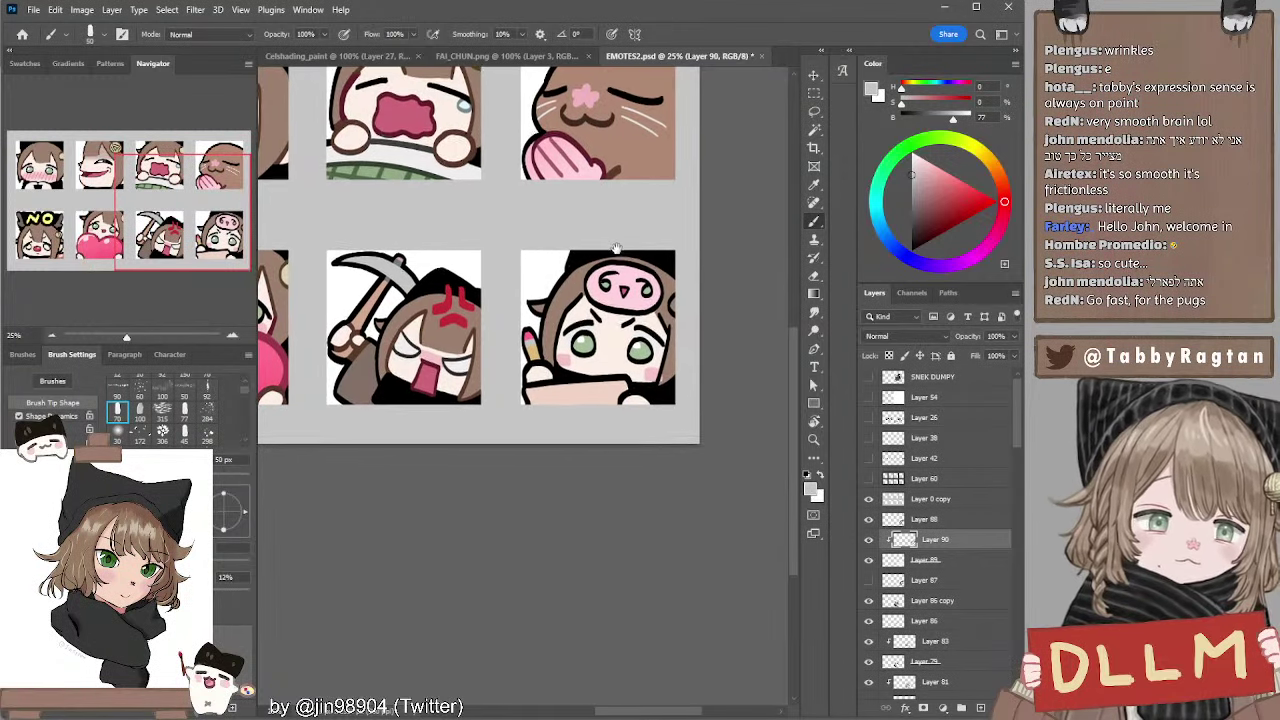
pyautogui.hotkey('alt', ']')
pyautogui.press('e')
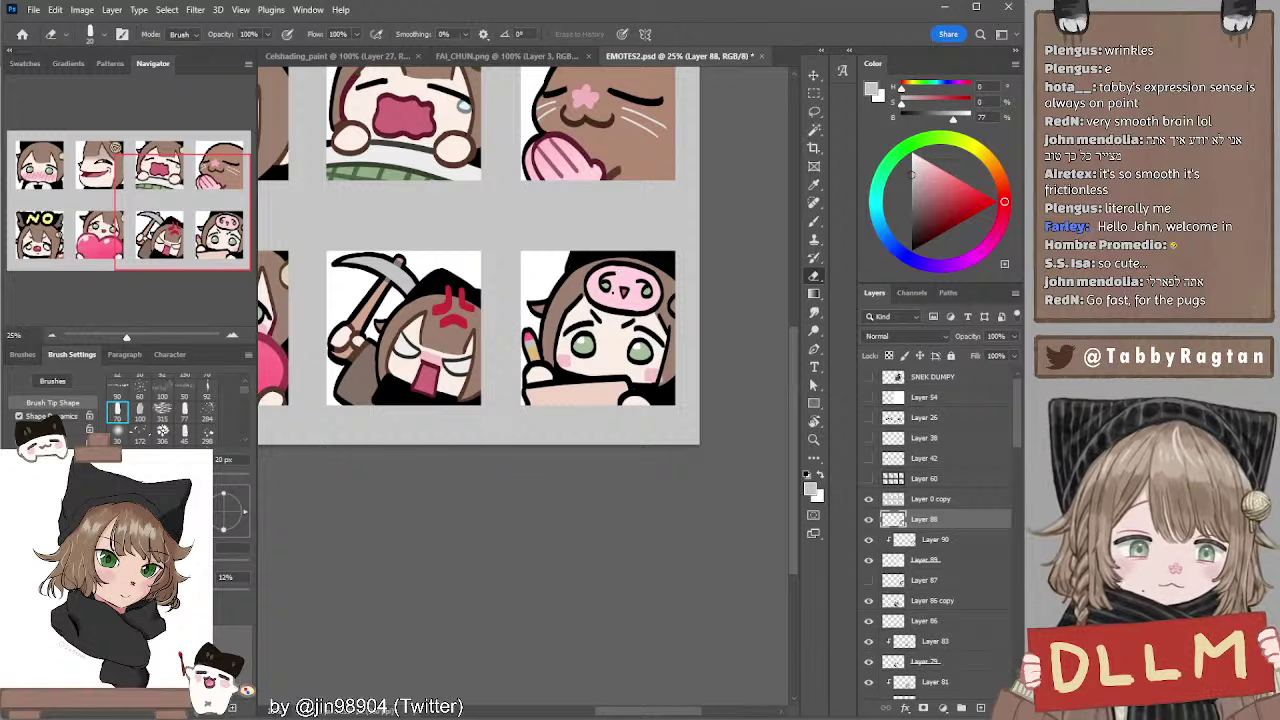
pyautogui.hotkey('alt', '[')
pyautogui.press('b')
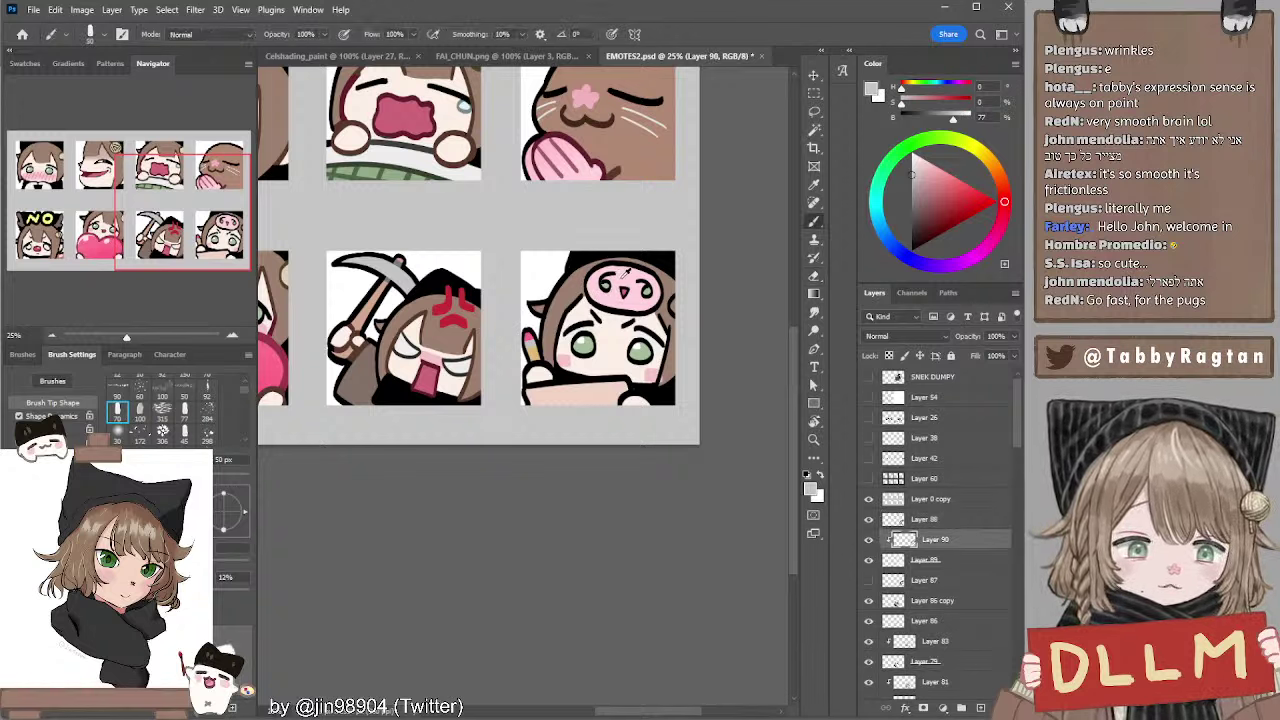
# Try black on the pig hat's eyes on Layer 88 and check the emotes at 16.67% zoom
pyautogui.keyDown('alt'); pyautogui.click(660, 265); pyautogui.keyUp('alt')
pyautogui.click(911, 185)
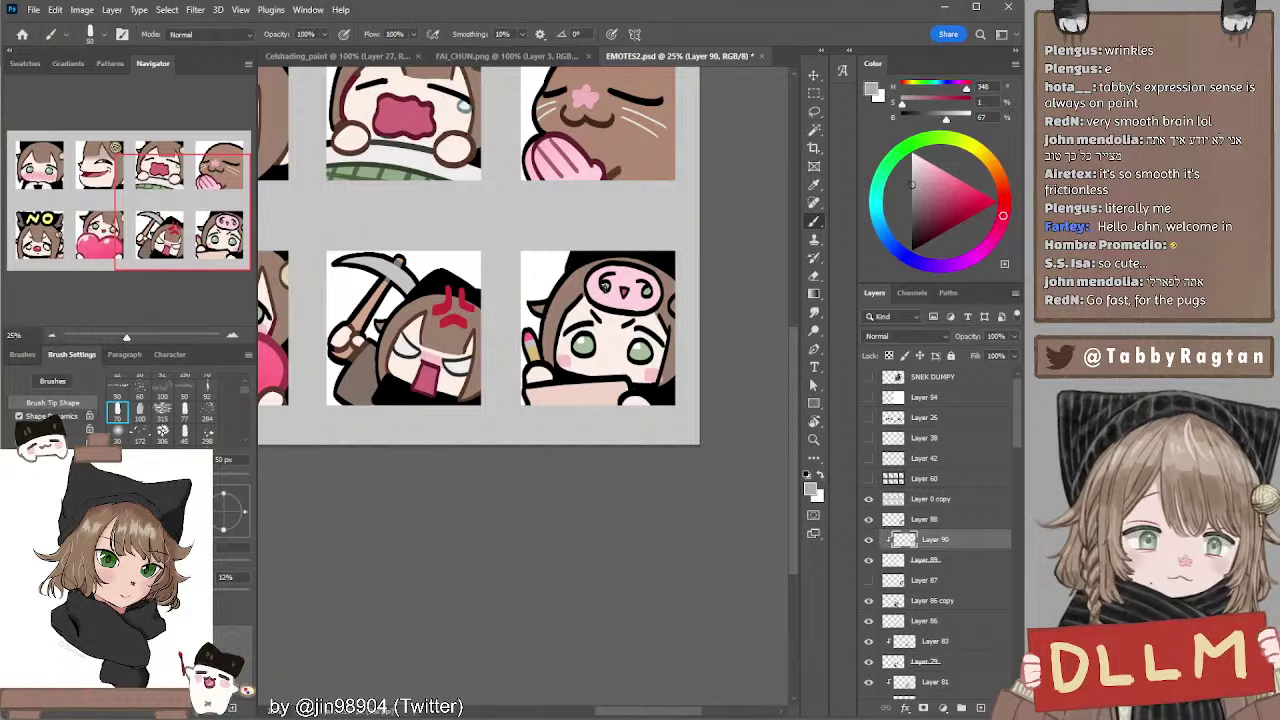
pyautogui.hotkey('alt', ']')
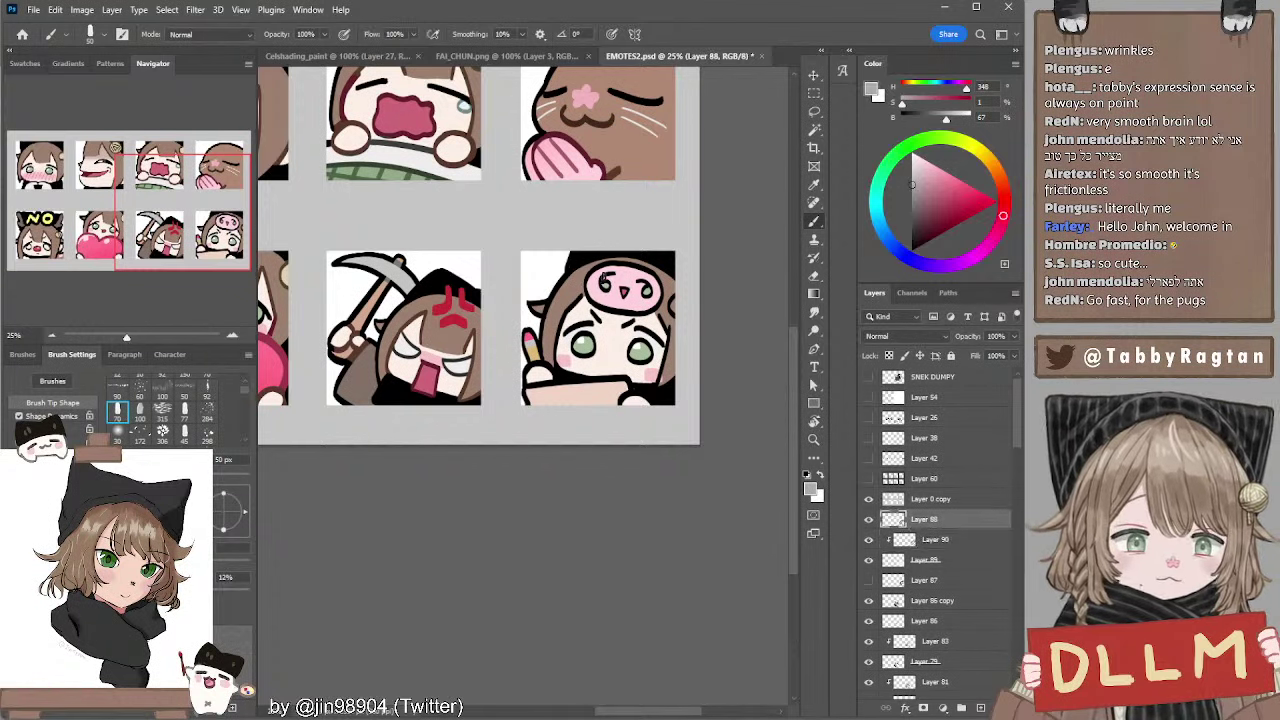
pyautogui.press('d')
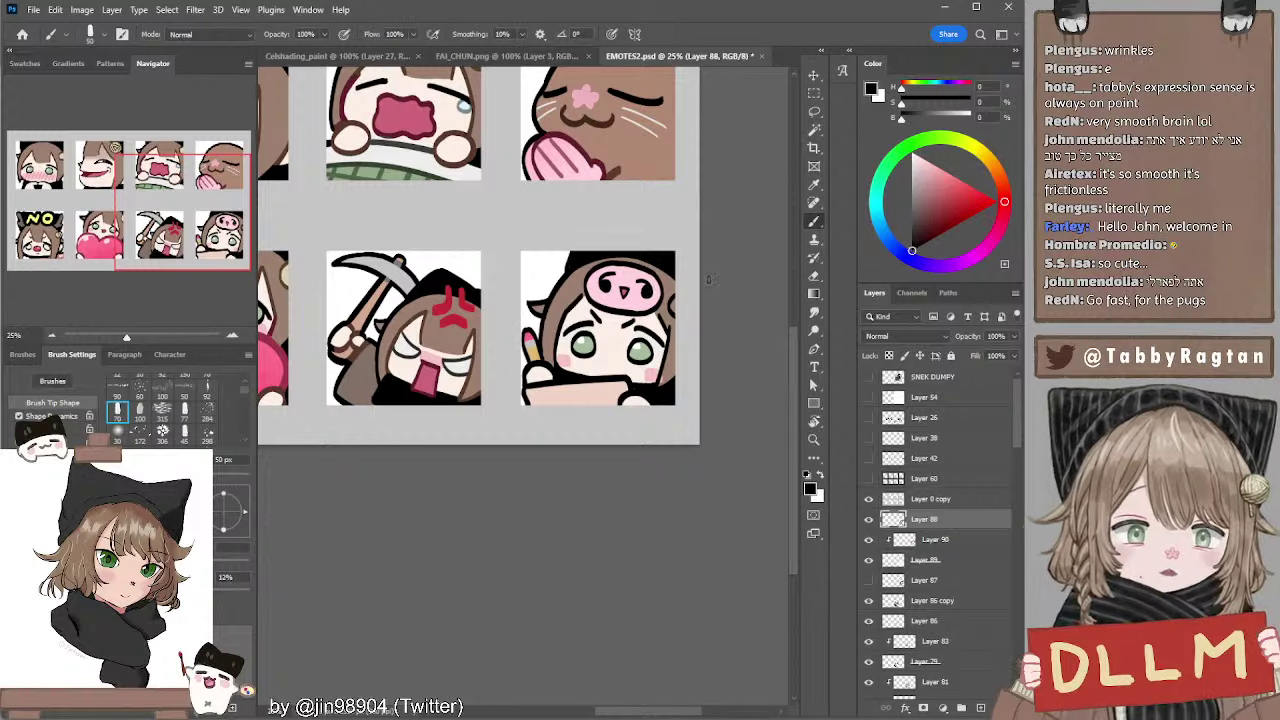
pyautogui.click(53, 335)
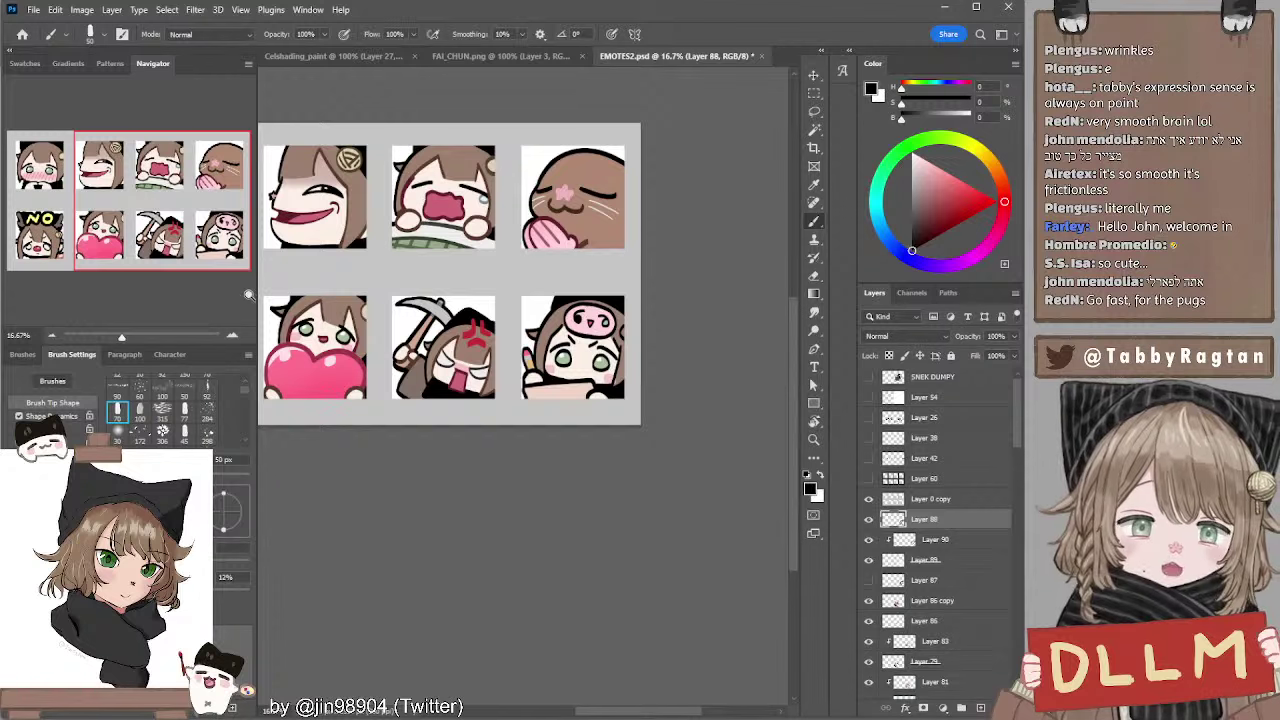
pyautogui.click(231, 334)
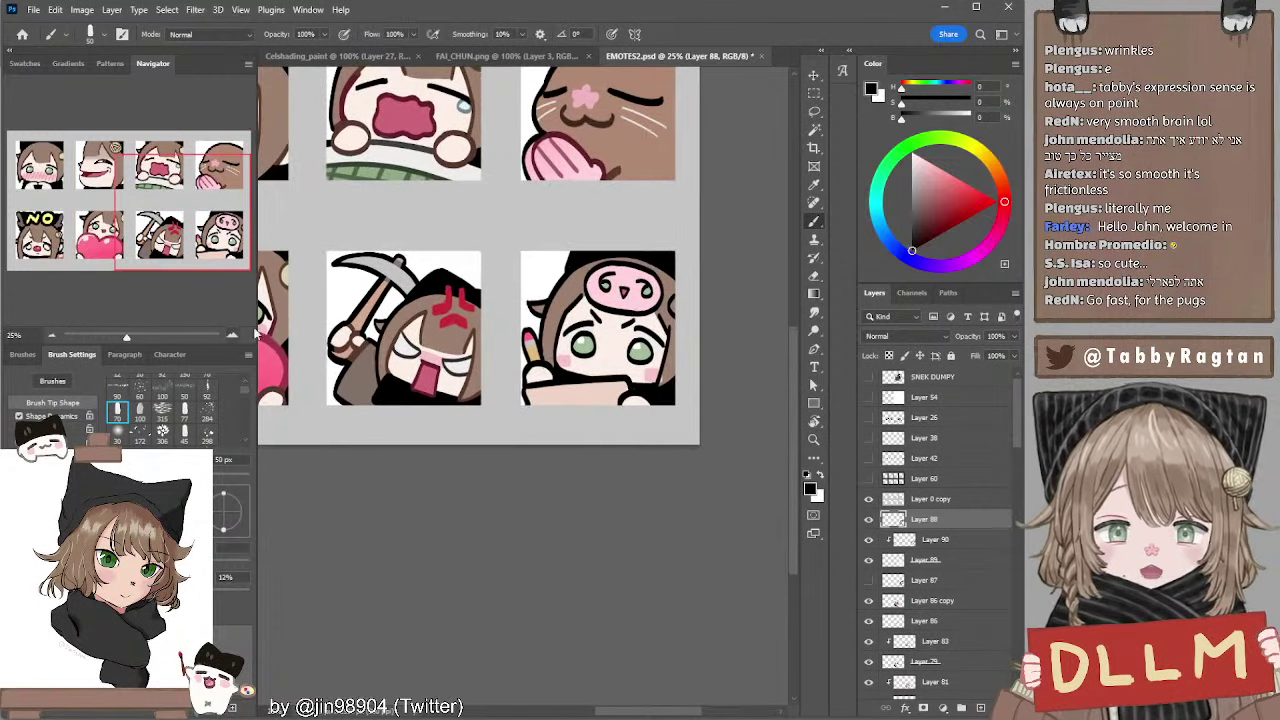
# Try a dark gray of 36% brightness for the pig hat's eyes and compare it with the other emotes
pyautogui.keyDown('alt'); pyautogui.click(612, 281); pyautogui.keyUp('alt')
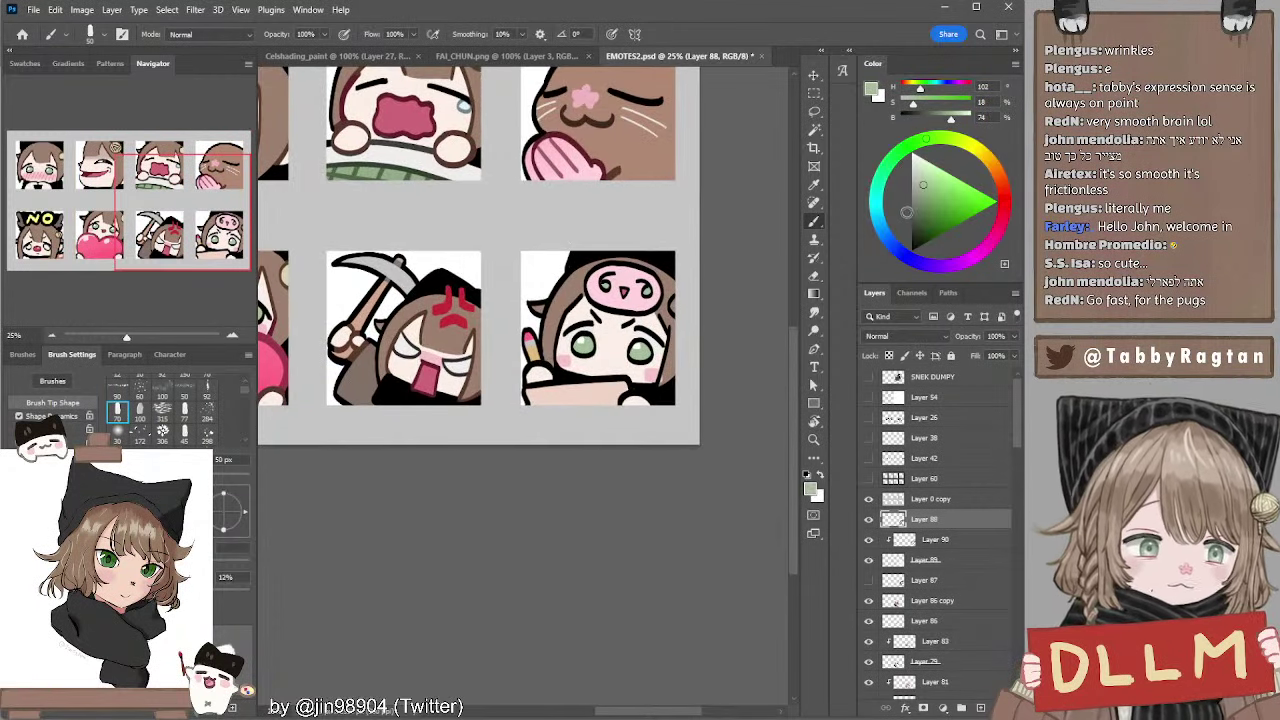
pyautogui.click(910, 214)
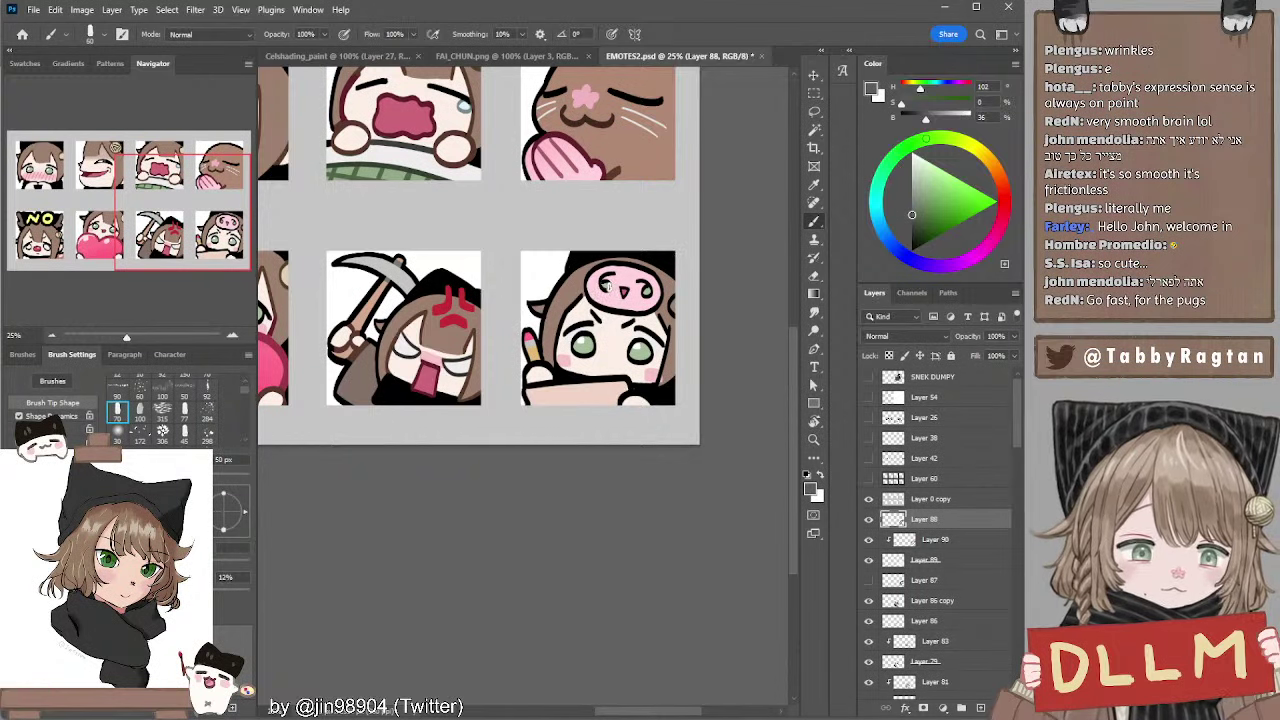
pyautogui.hotkey('alt', '[')
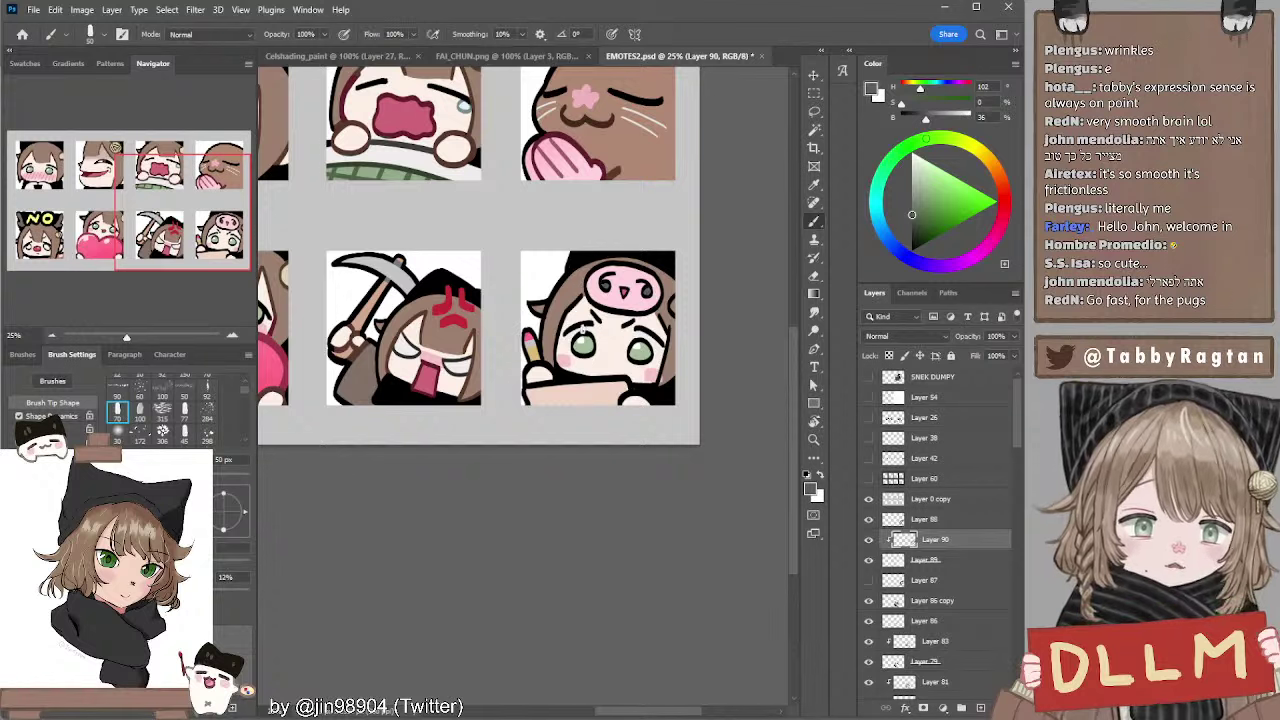
pyautogui.click(51, 336)
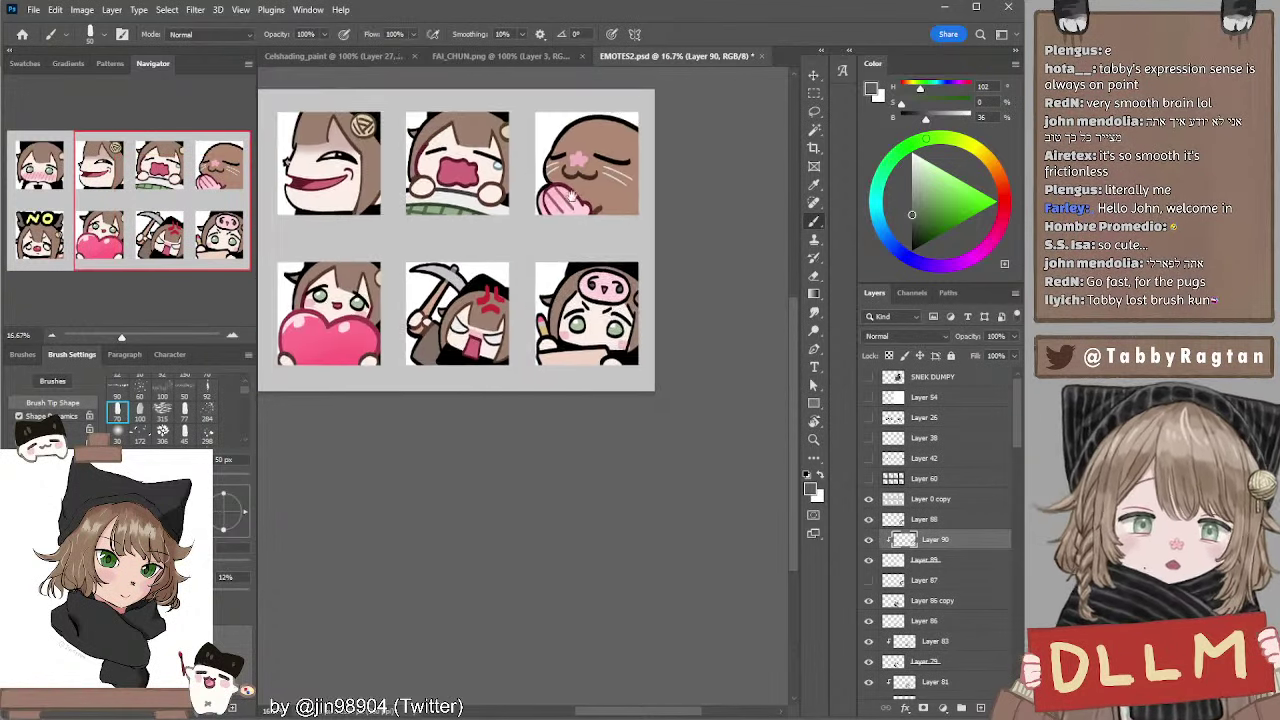
pyautogui.click(232, 335)
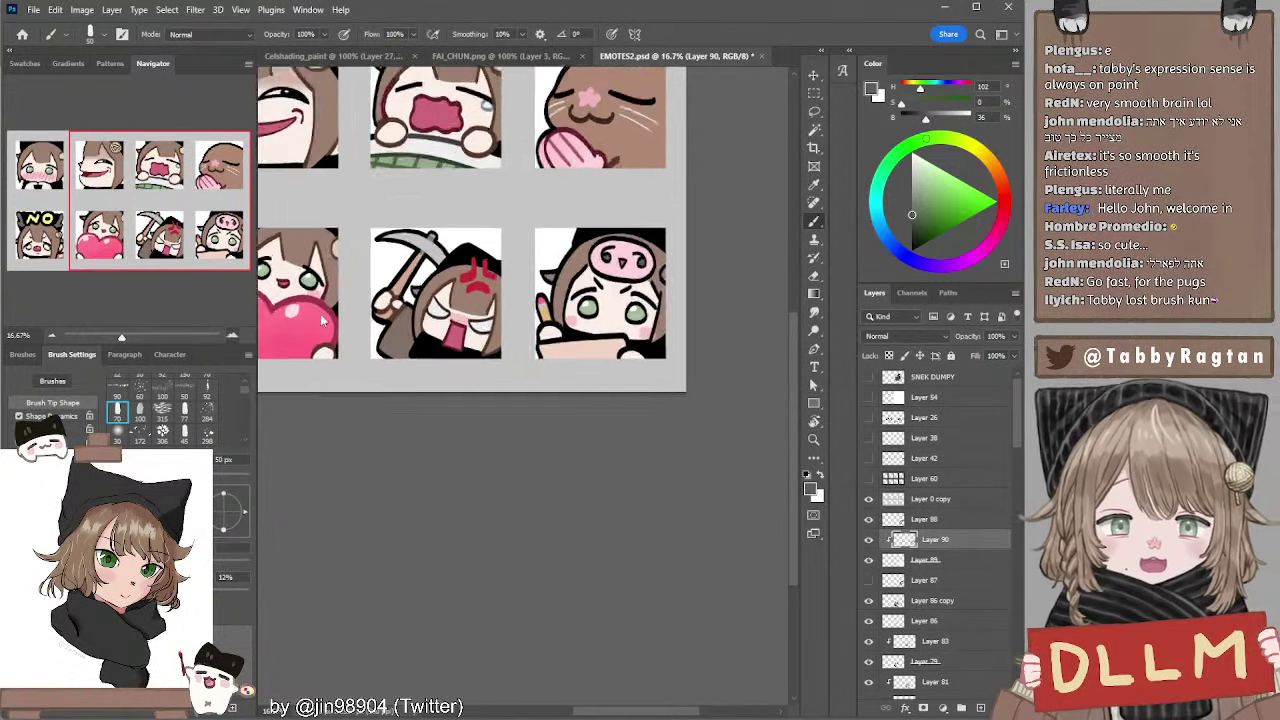
# Clip a new layer to Layer 88 and recolor the new emote's inner lines with dark brown sampled from the pickaxe emote, using an 80 px brush
pyautogui.click(911, 517)
pyautogui.click(982, 707)
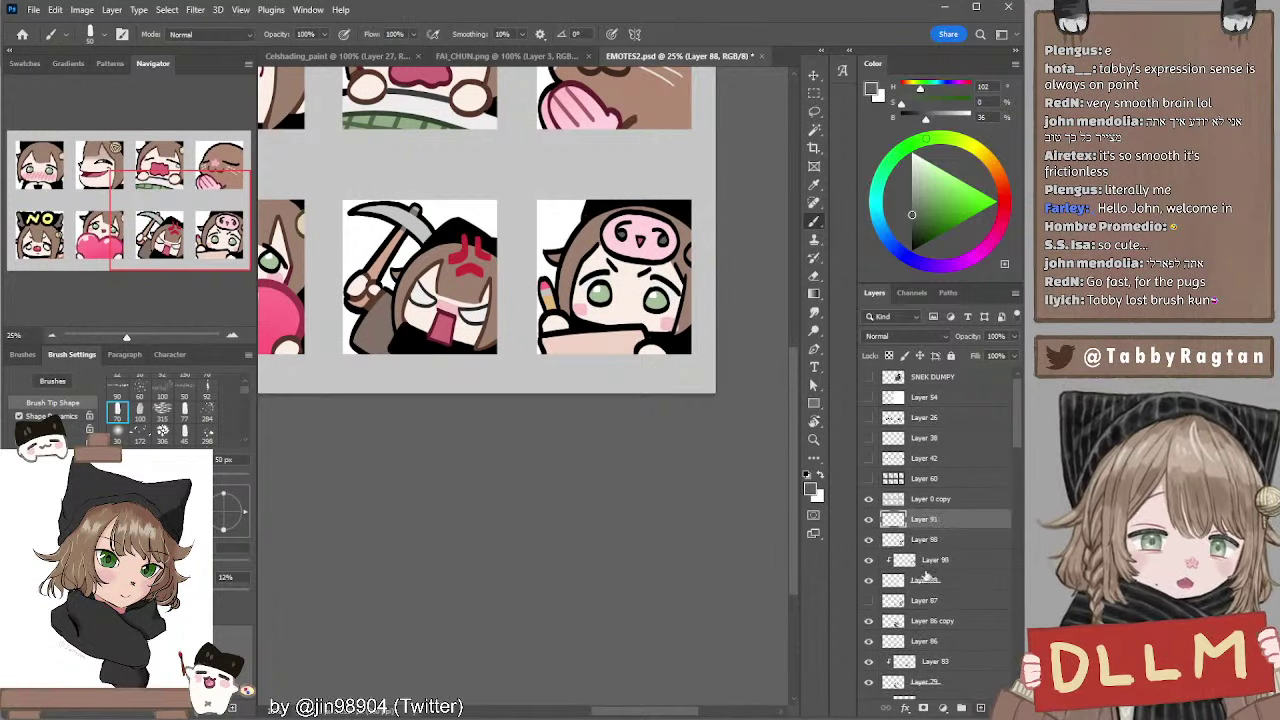
pyautogui.hotkey('ctrl', 'alt', 'g')
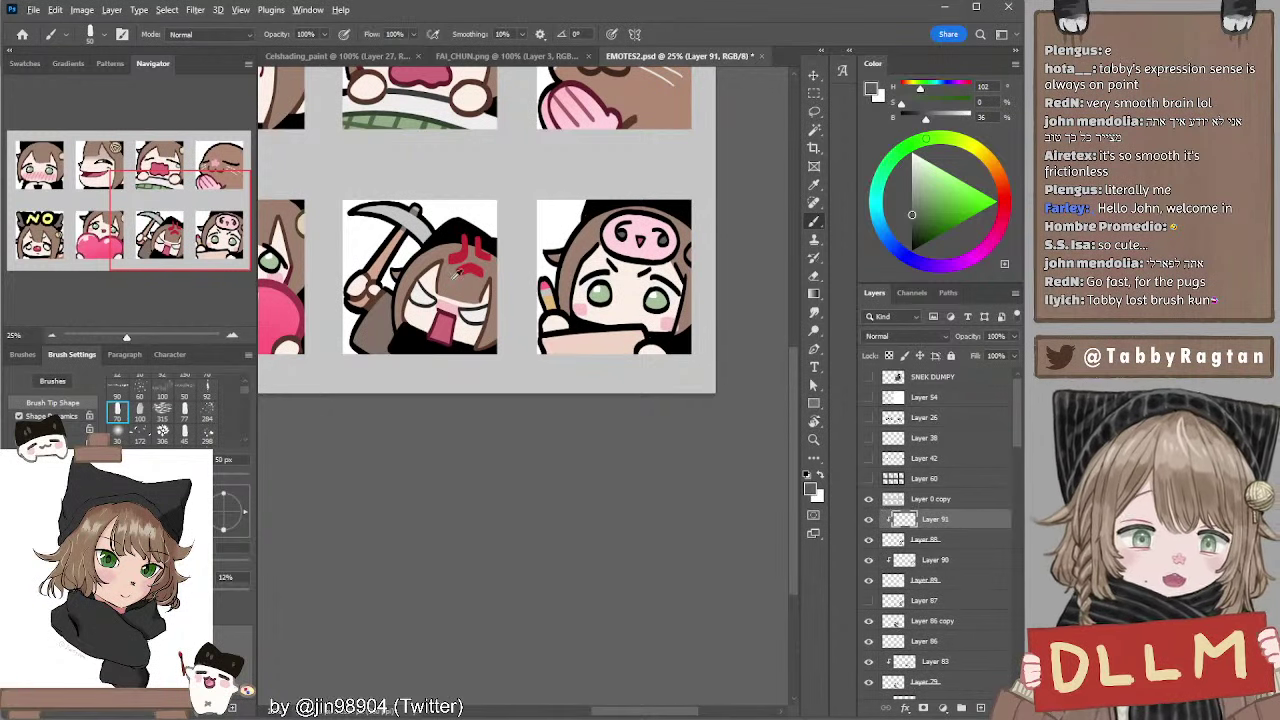
pyautogui.keyDown('alt'); pyautogui.click(445, 256); pyautogui.keyUp('alt')
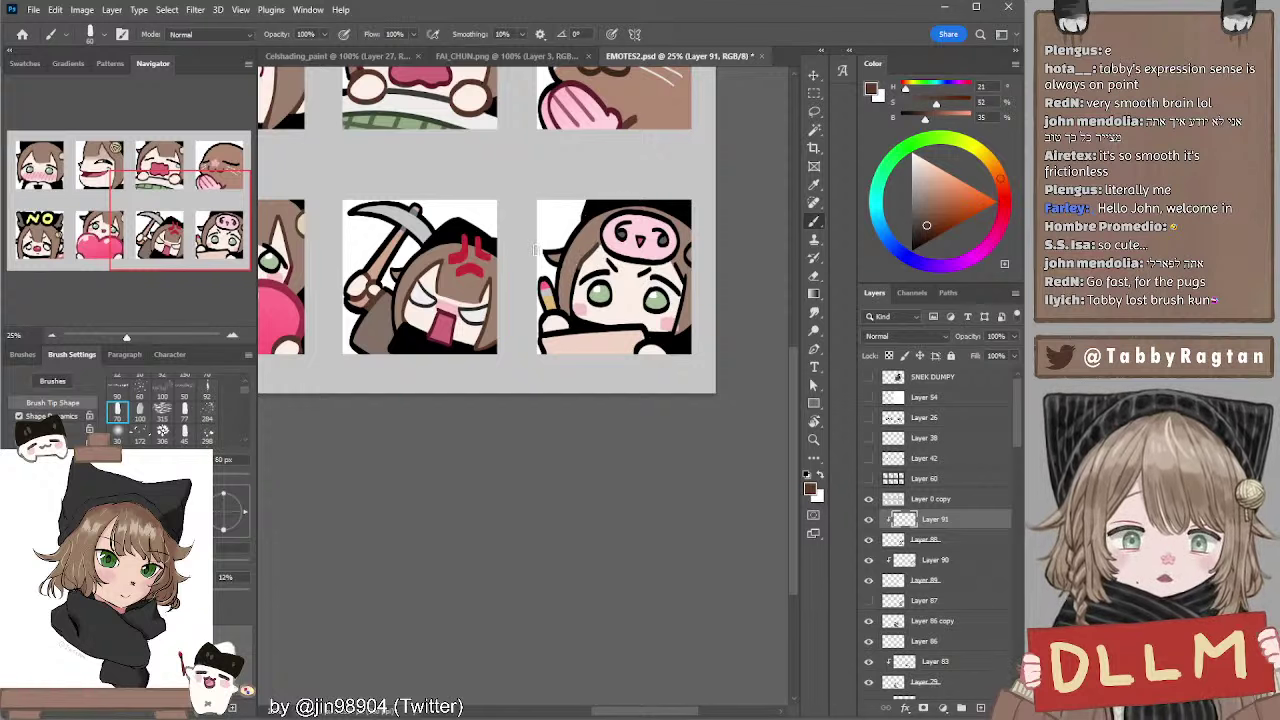
pyautogui.moveTo(506, 254); pyautogui.dragTo(597, 274)
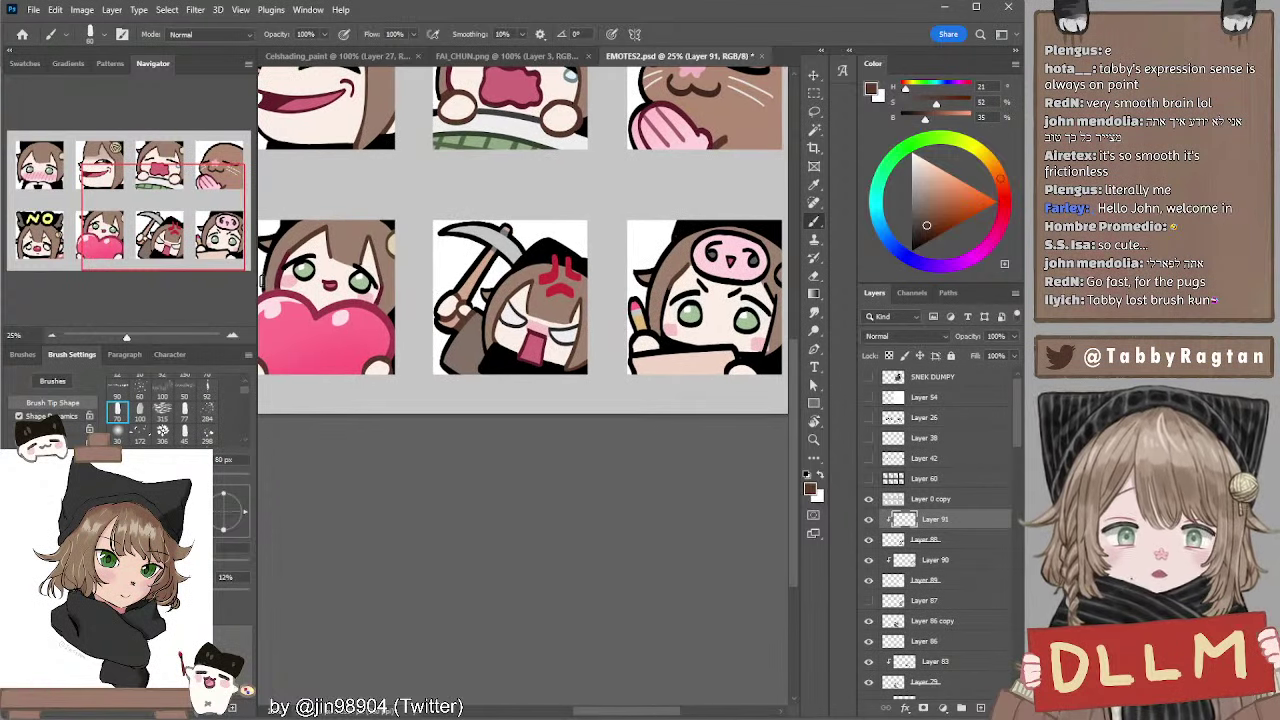
pyautogui.moveTo(768, 292); pyautogui.dragTo(716, 282)
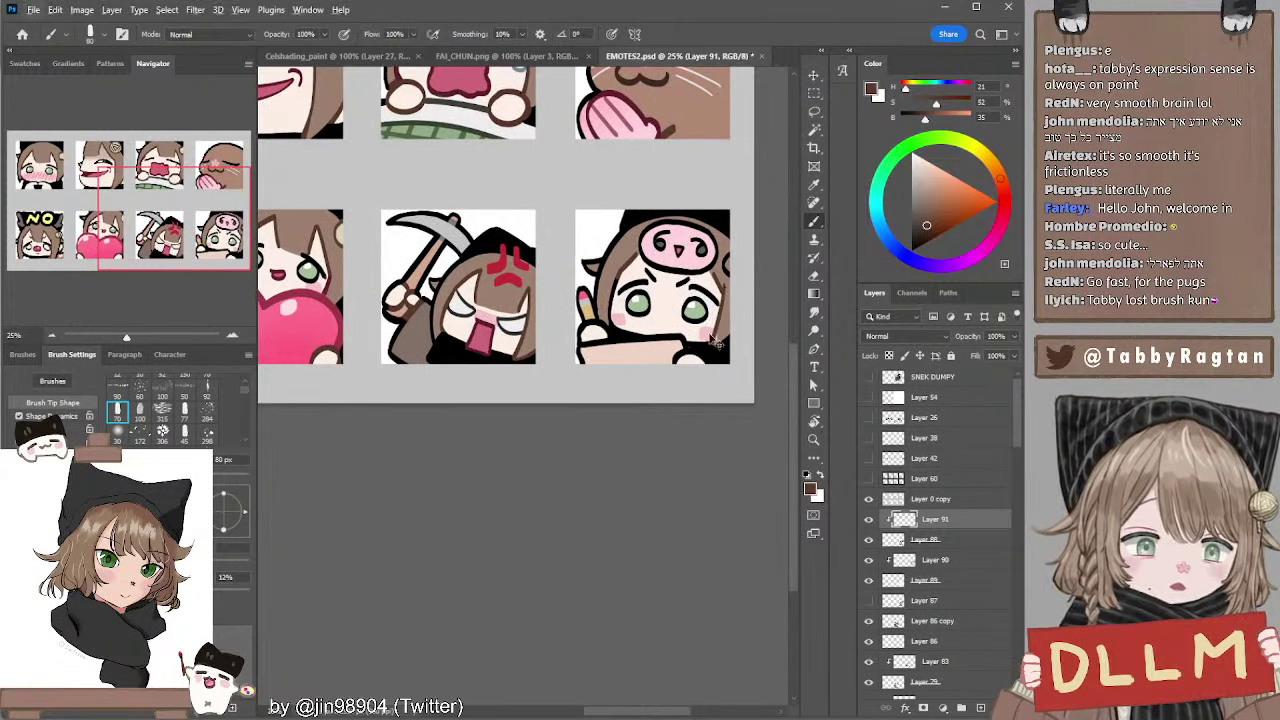
# Sample dark maroon from the heart emote and recolor the new emote's face lines on Layer 91 with a 90 px brush
pyautogui.keyDown('ctrl'); pyautogui.click(715, 338); pyautogui.keyUp('ctrl')
pyautogui.keyDown('alt'); pyautogui.click(728, 320); pyautogui.keyUp('alt')
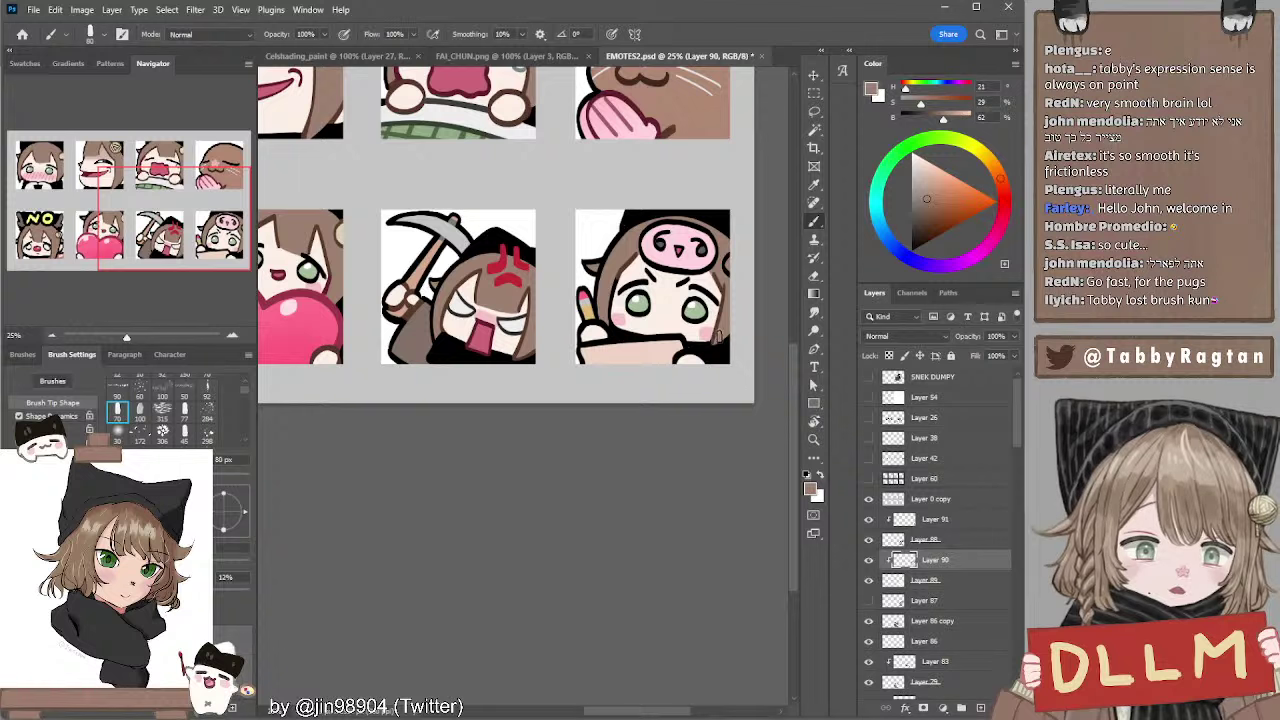
pyautogui.keyDown('ctrl'); pyautogui.click(722, 318); pyautogui.keyUp('ctrl')
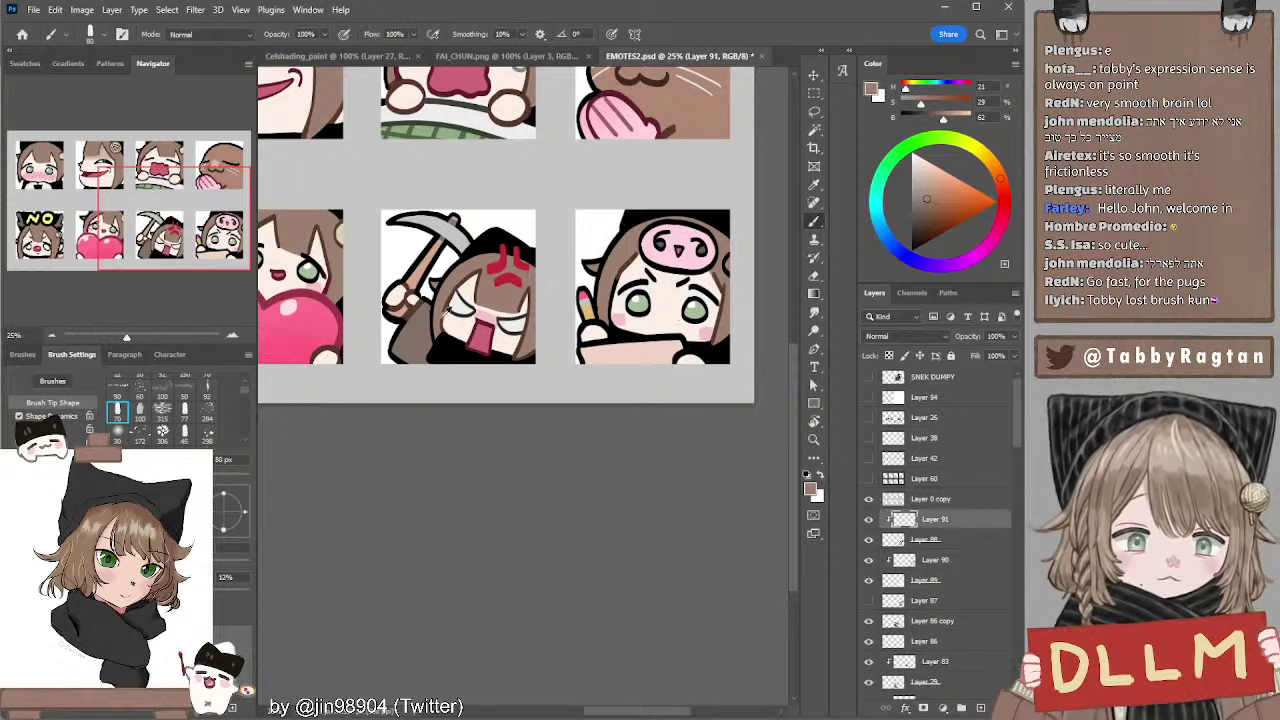
pyautogui.keyDown('alt'); pyautogui.click(330, 284); pyautogui.keyUp('alt')
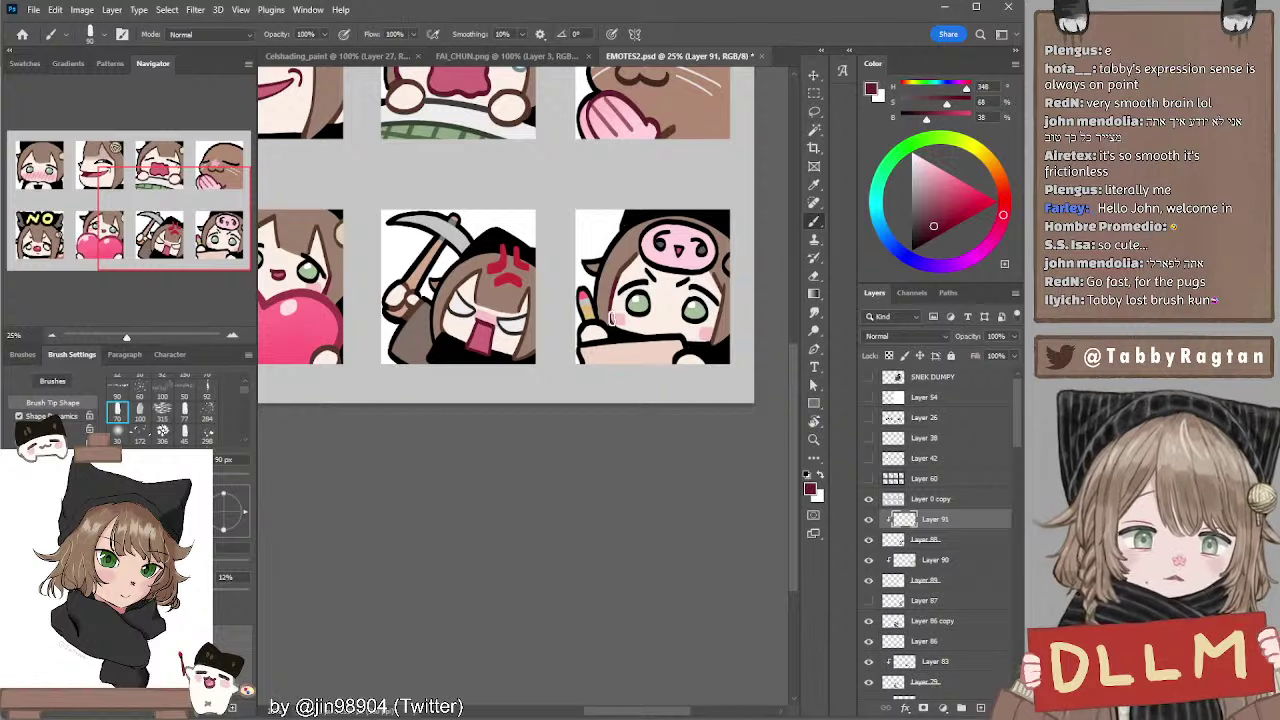
pyautogui.moveTo(634, 282)
pyautogui.mouseDown()
pyautogui.moveTo(669, 285)
pyautogui.moveTo(653, 285)
pyautogui.mouseUp()
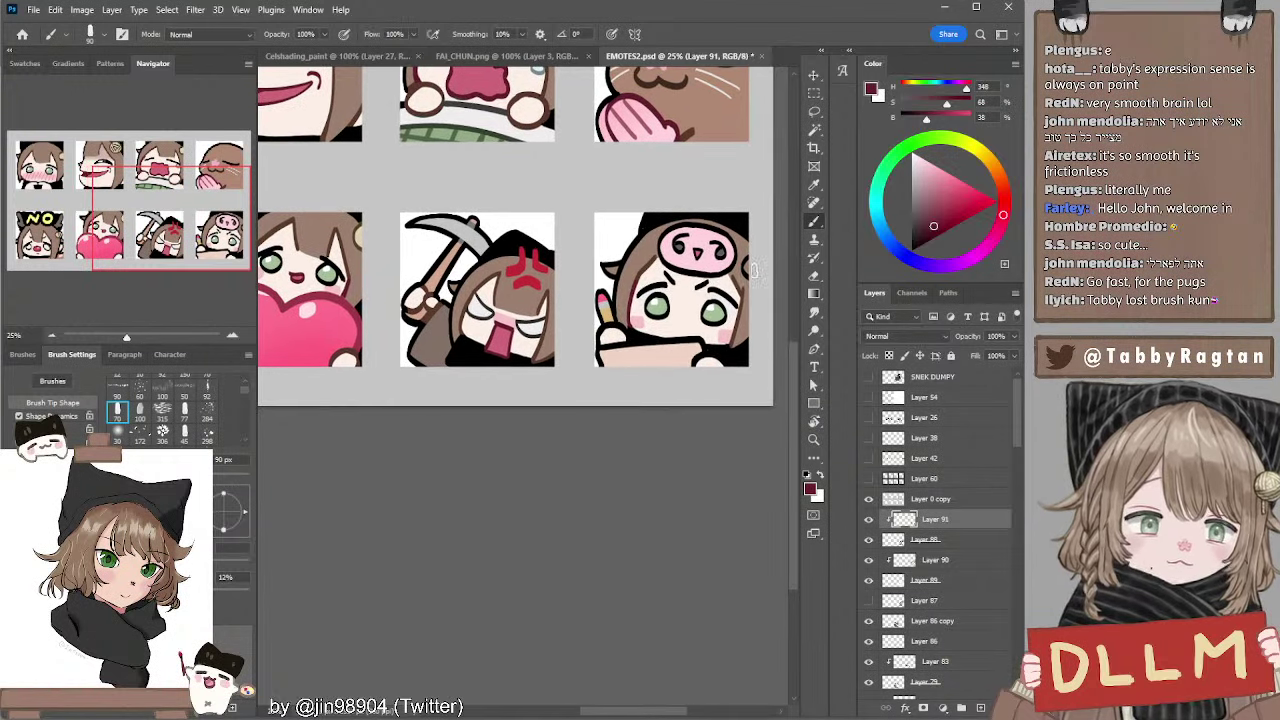
pyautogui.keyDown('alt'); pyautogui.click(502, 327); pyautogui.keyUp('alt')
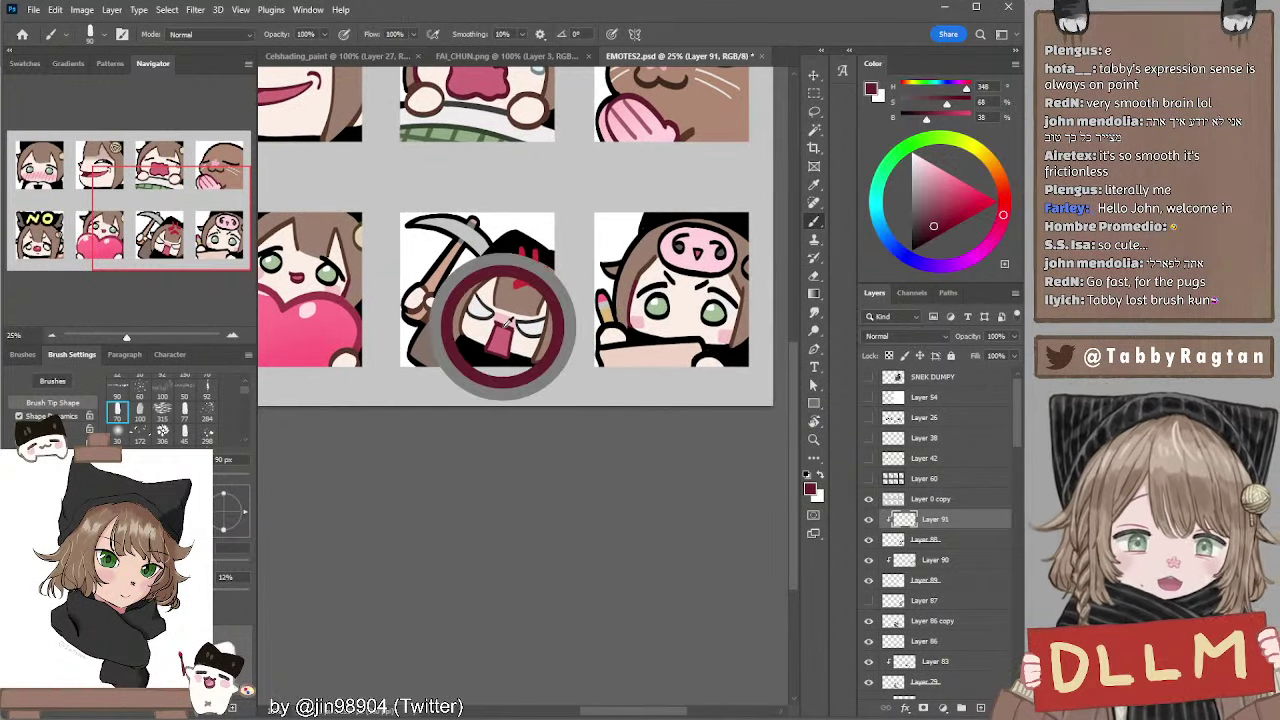
pyautogui.keyDown('alt'); pyautogui.click(504, 327); pyautogui.keyUp('alt')
pyautogui.moveTo(618, 258); pyautogui.dragTo(568, 306)
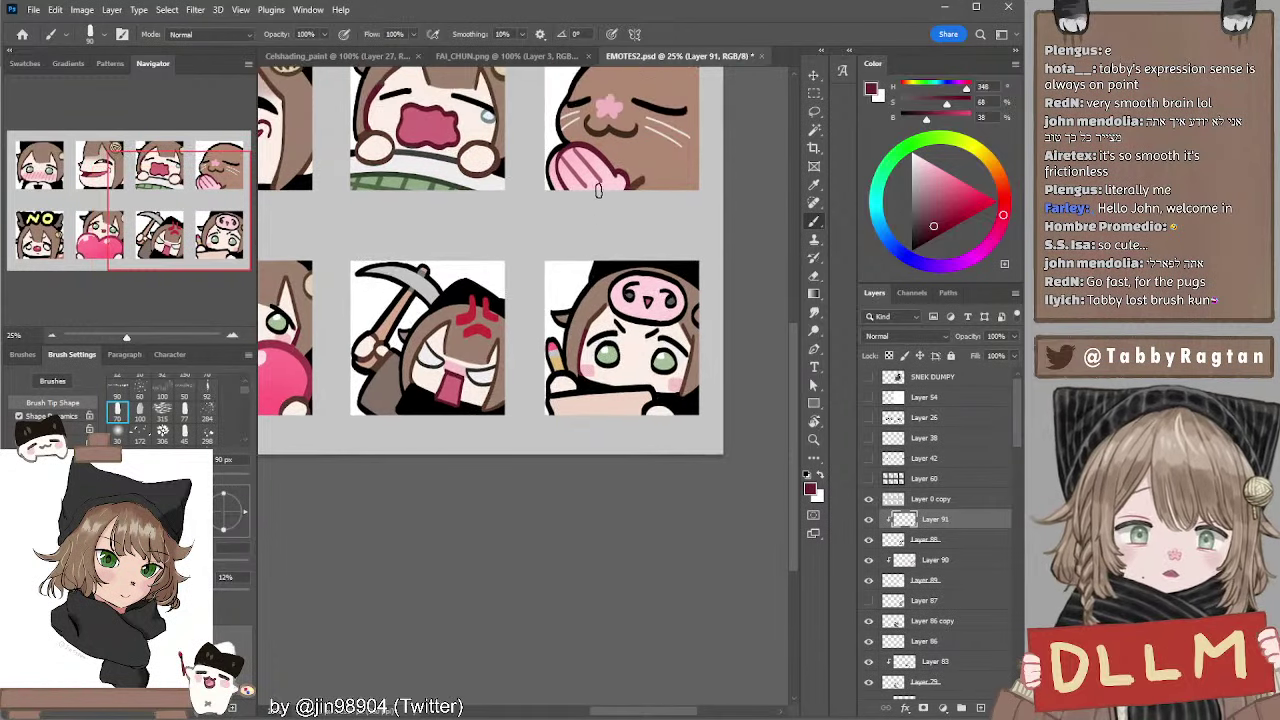
# Try a muted pink sampled from the brown emote's mitten on the pig hat's outline, using a 70 px brush, and undo it
pyautogui.keyDown('alt'); pyautogui.click(601, 172); pyautogui.keyUp('alt')
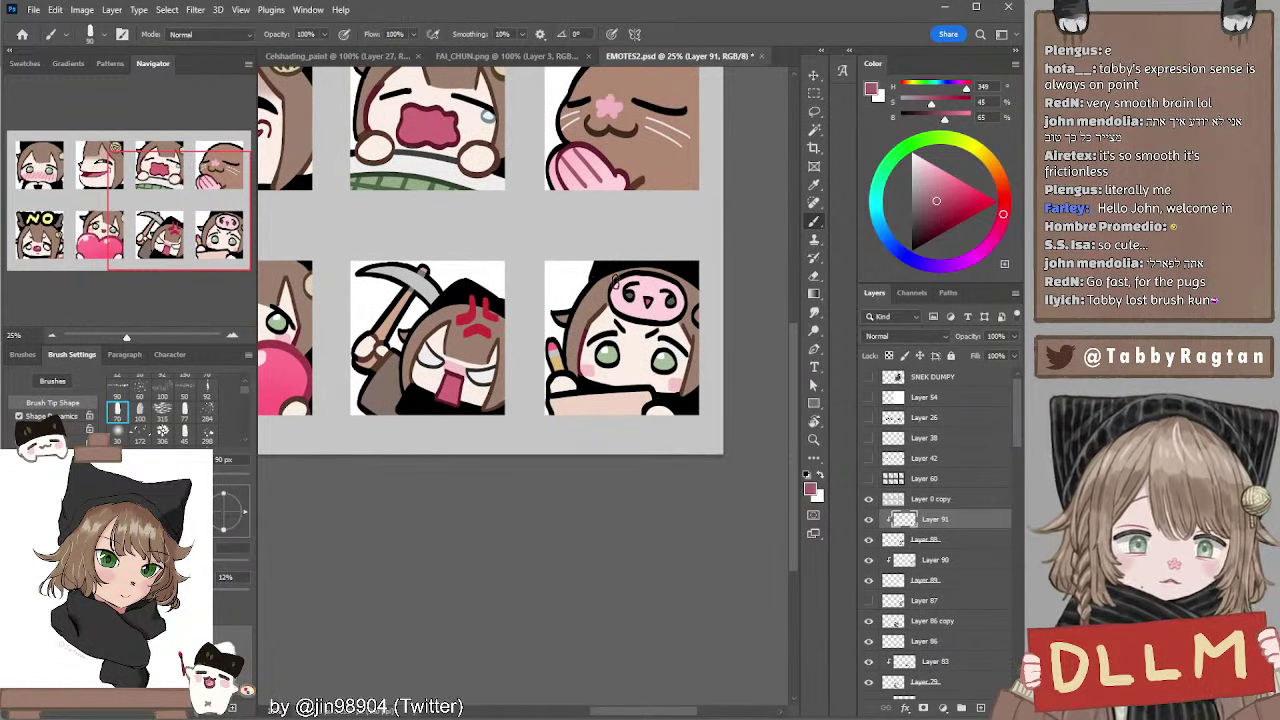
pyautogui.moveTo(619, 278); pyautogui.dragTo(661, 275)
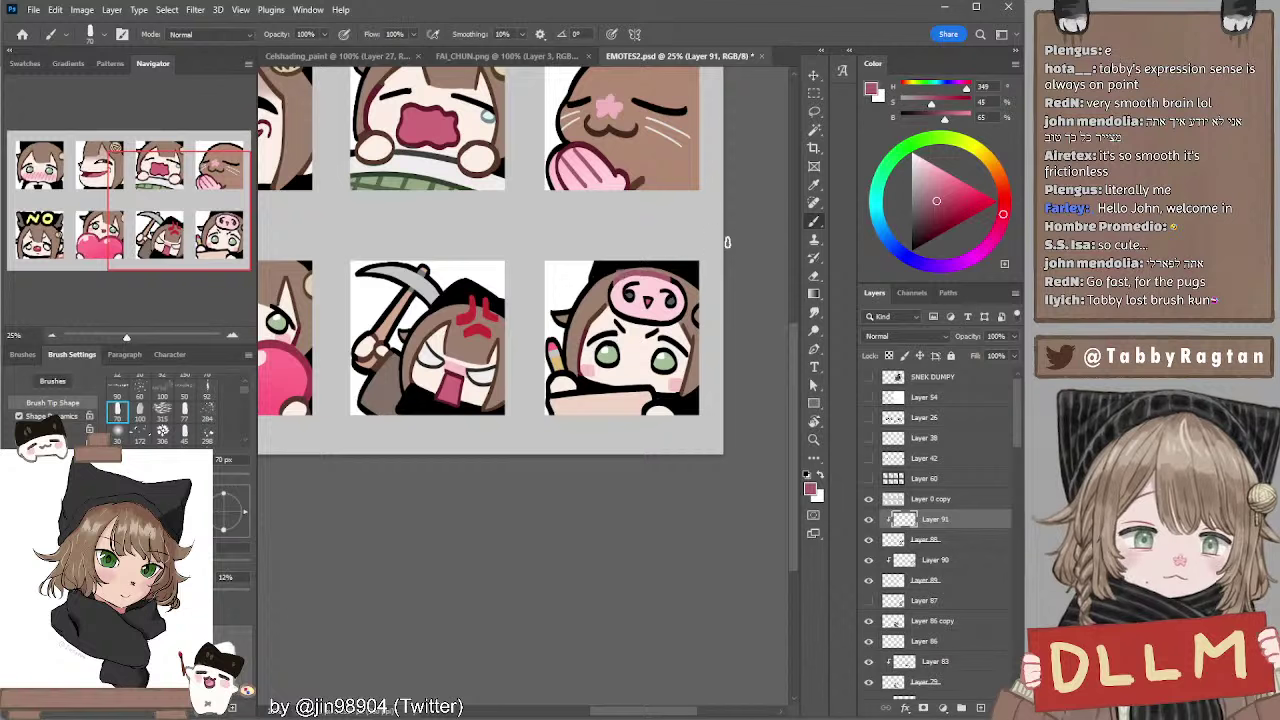
pyautogui.hotkey('ctrl', 'z')
# Recolor the pig hat's outline with dark maroon sampled from the pickaxe emote and its nose with medium pink, using a 70 px brush
pyautogui.keyDown('alt'); pyautogui.click(462, 369); pyautogui.keyUp('alt')
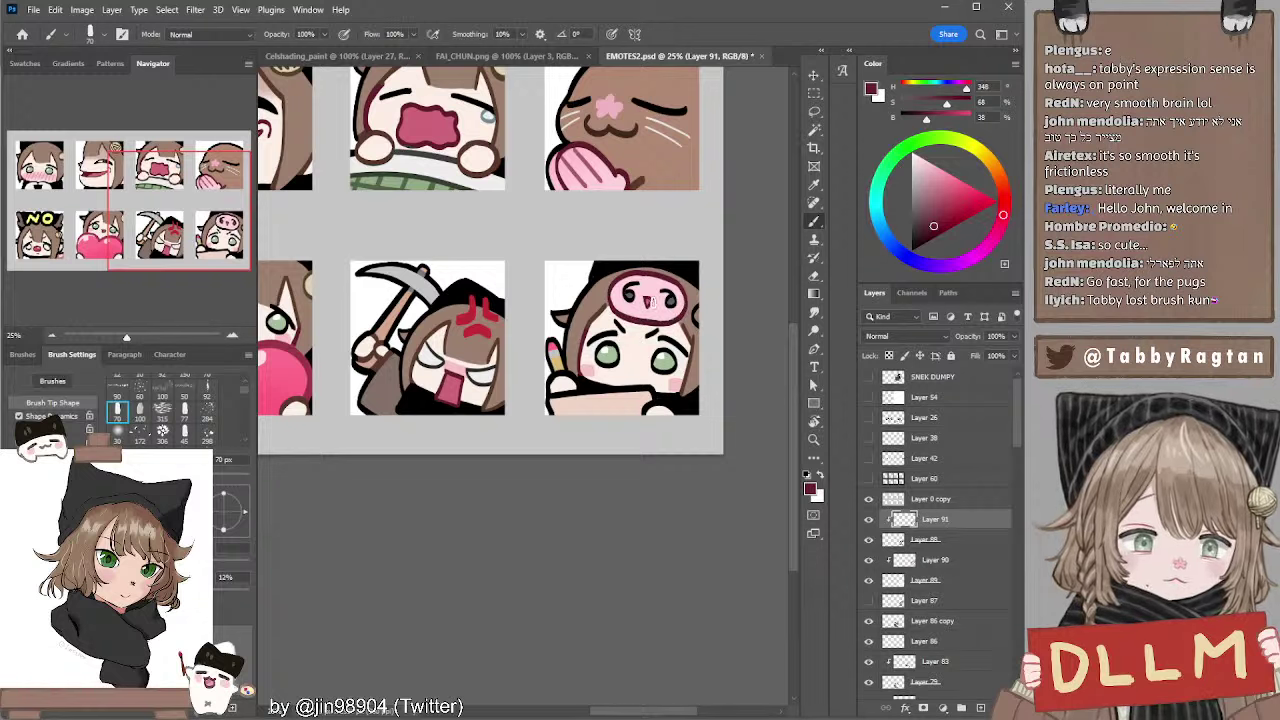
pyautogui.keyDown('alt'); pyautogui.click(650, 300); pyautogui.keyUp('alt')
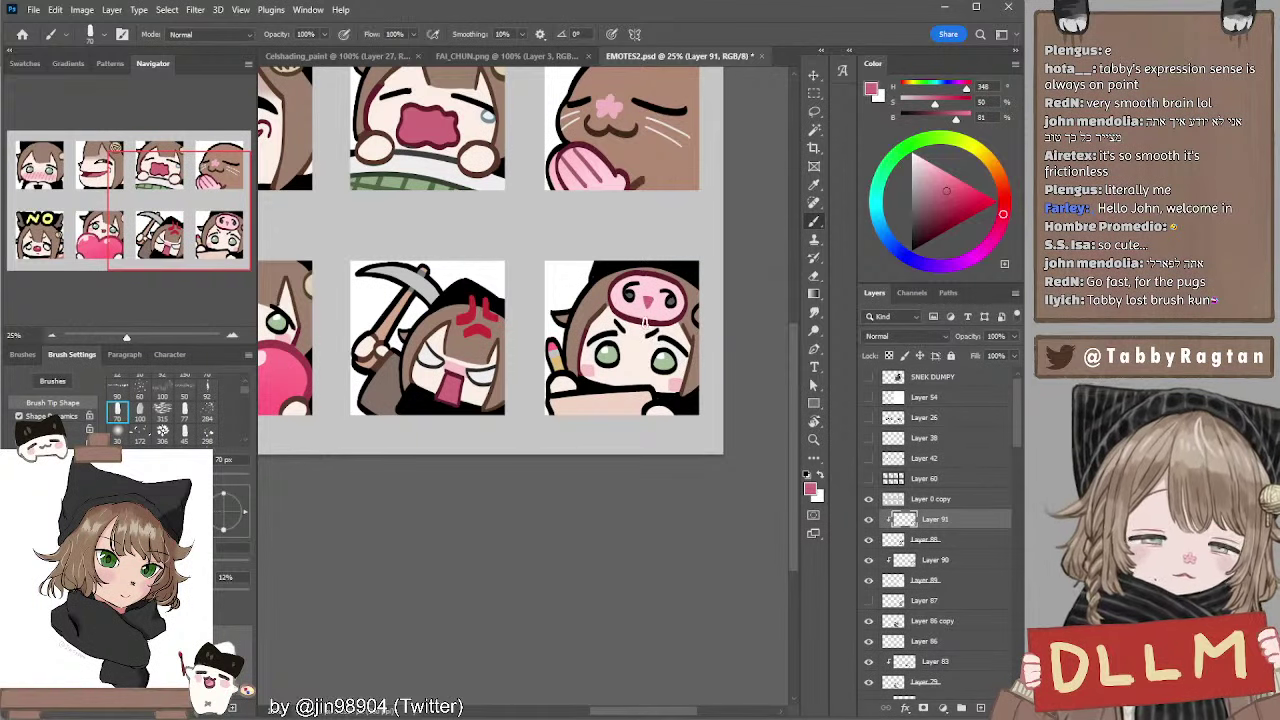
pyautogui.keyDown('alt'); pyautogui.click(643, 321); pyautogui.keyUp('alt')
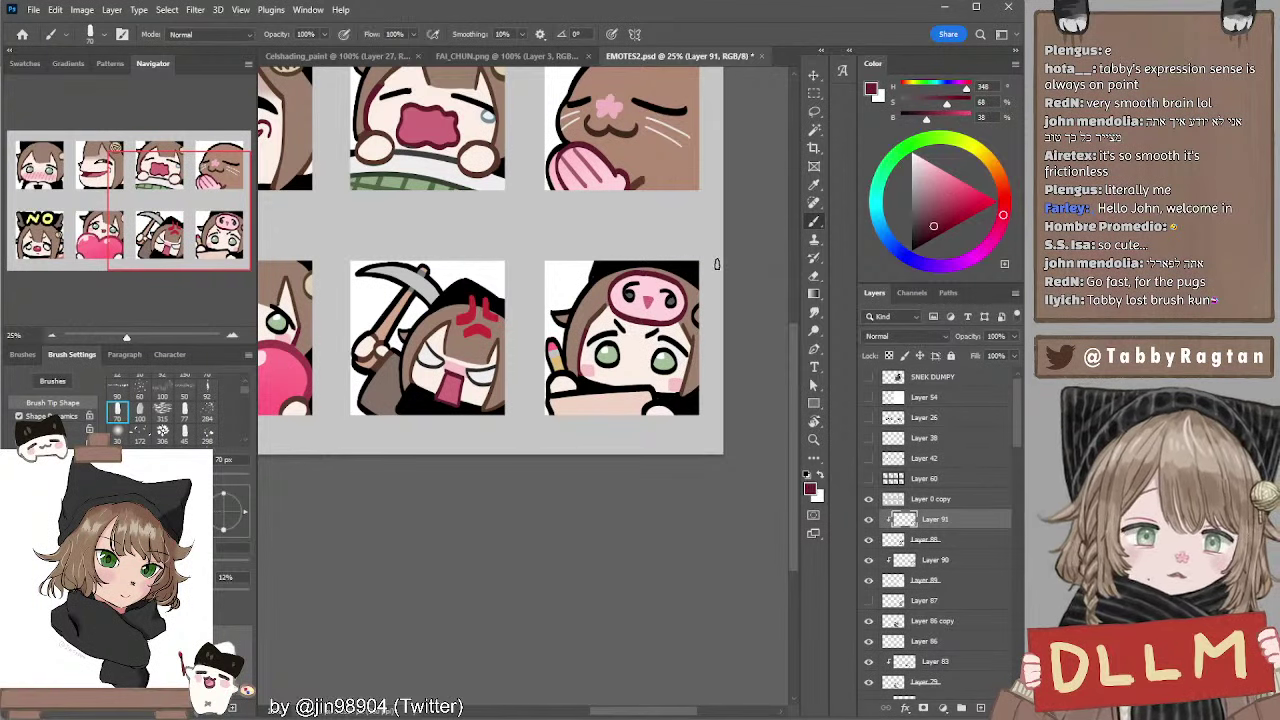
pyautogui.scroll(-1, 715, 280)
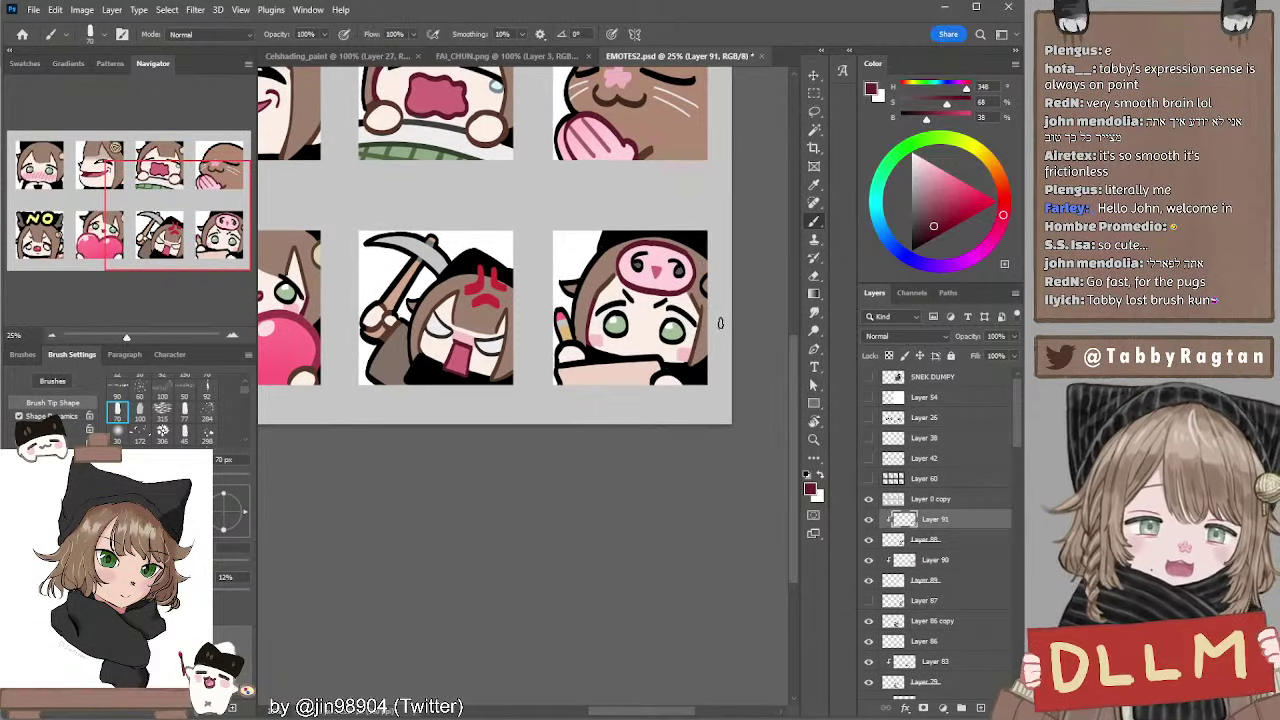
pyautogui.moveTo(720, 323); pyautogui.dragTo(670, 308)
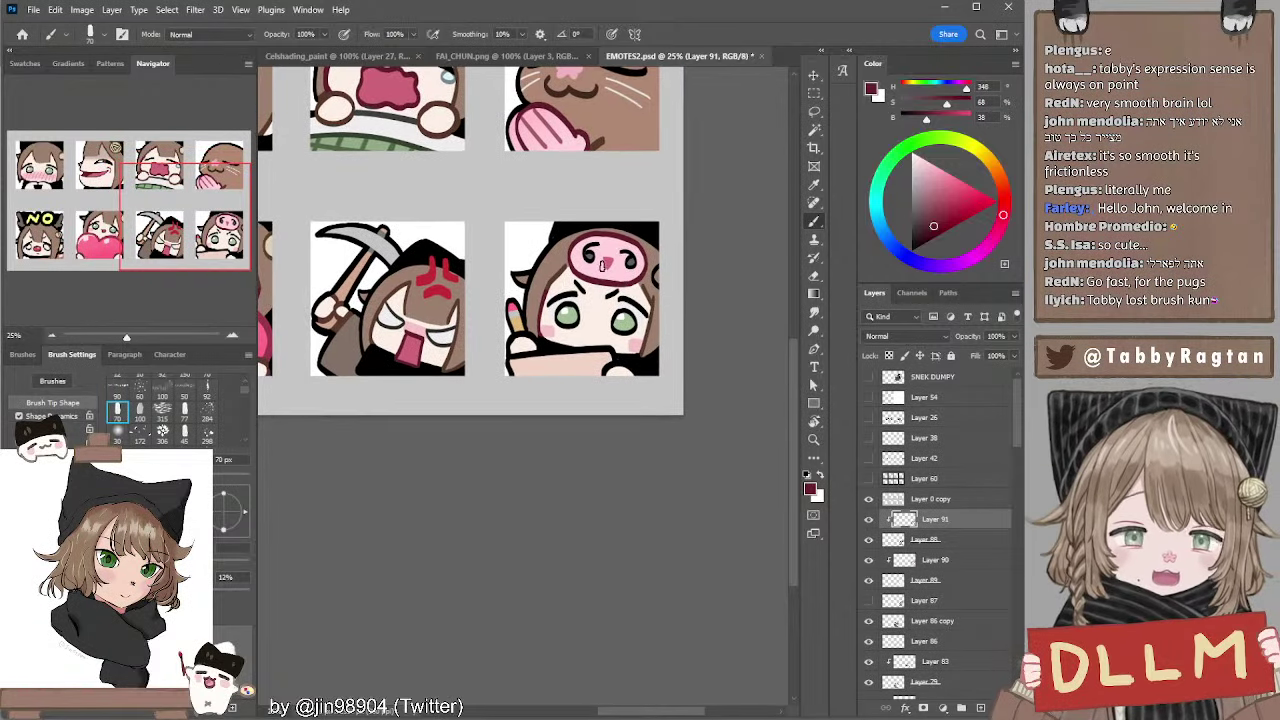
pyautogui.moveTo(606, 247); pyautogui.dragTo(610, 287)
# Sample dark brown from the heart emote's hand and recolor the paper and hand outlines on Layer 91 with a 100 px brush
pyautogui.keyDown('ctrl'); pyautogui.click(601, 308); pyautogui.keyUp('ctrl')
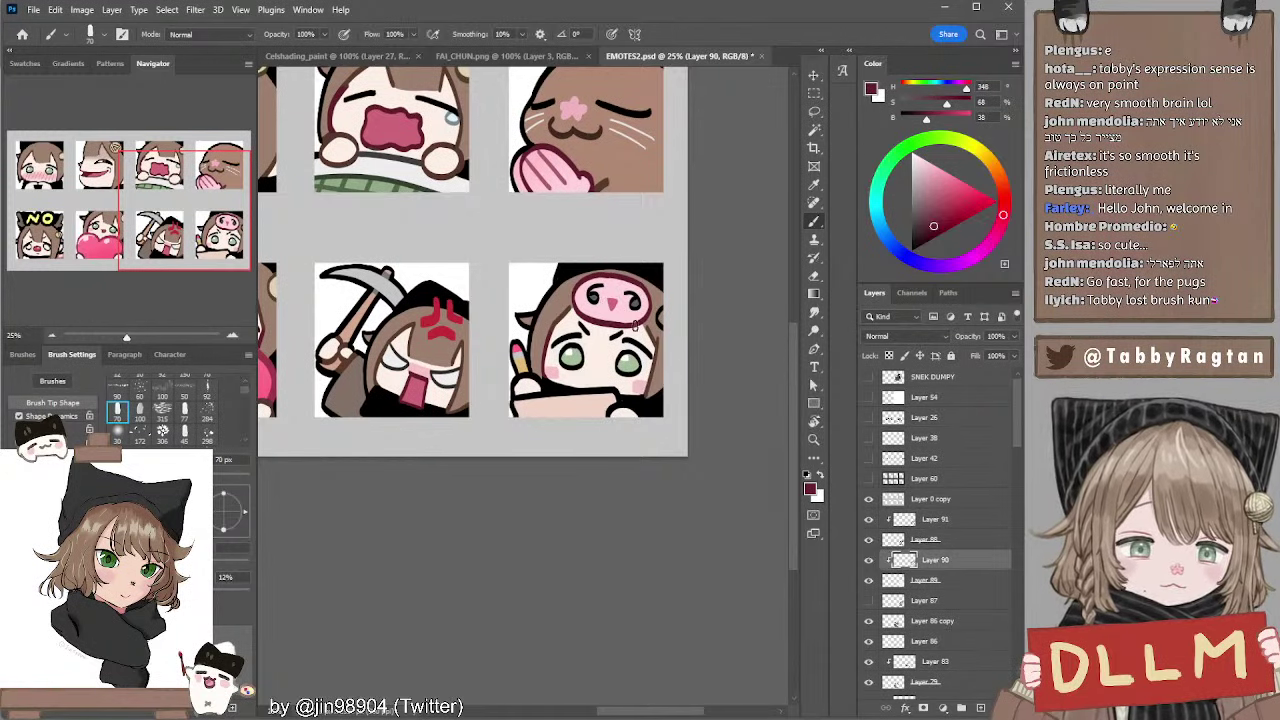
pyautogui.scroll(-1, 586, 326)
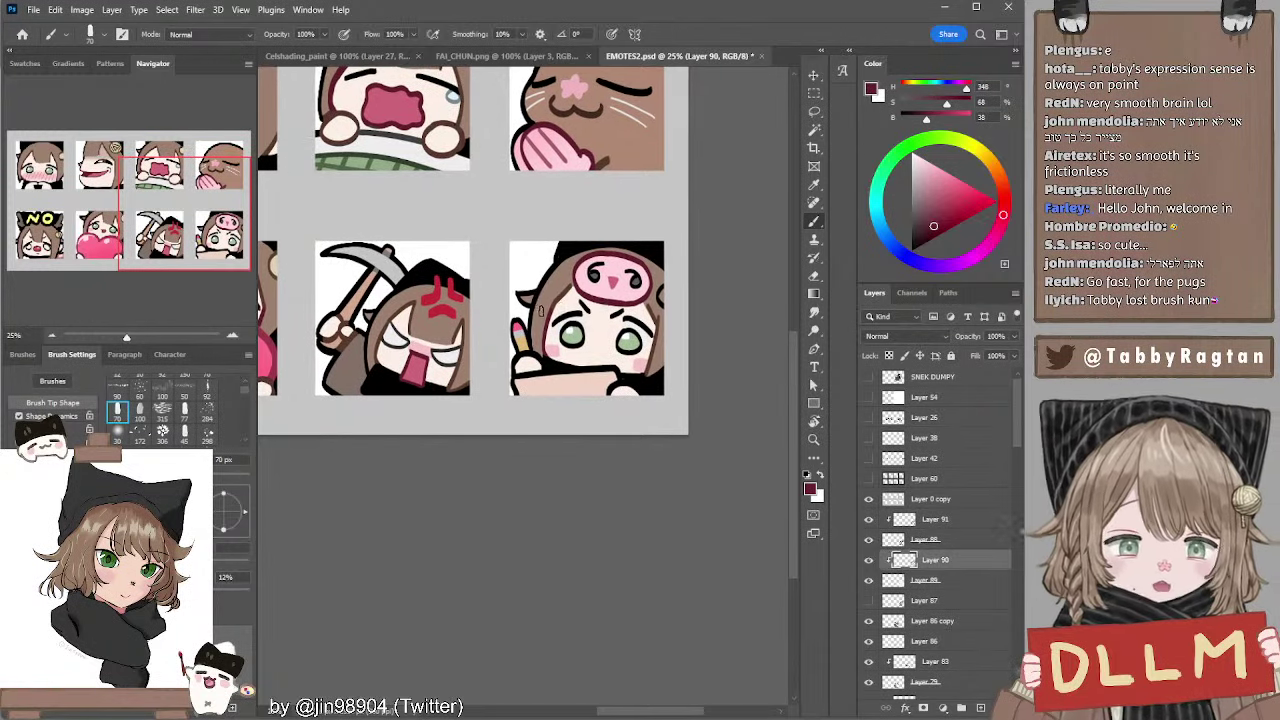
pyautogui.moveTo(560, 297)
pyautogui.mouseDown()
pyautogui.moveTo(632, 303)
pyautogui.moveTo(692, 376)
pyautogui.moveTo(567, 312)
pyautogui.mouseUp()
pyautogui.scroll(-1, 566, 314)
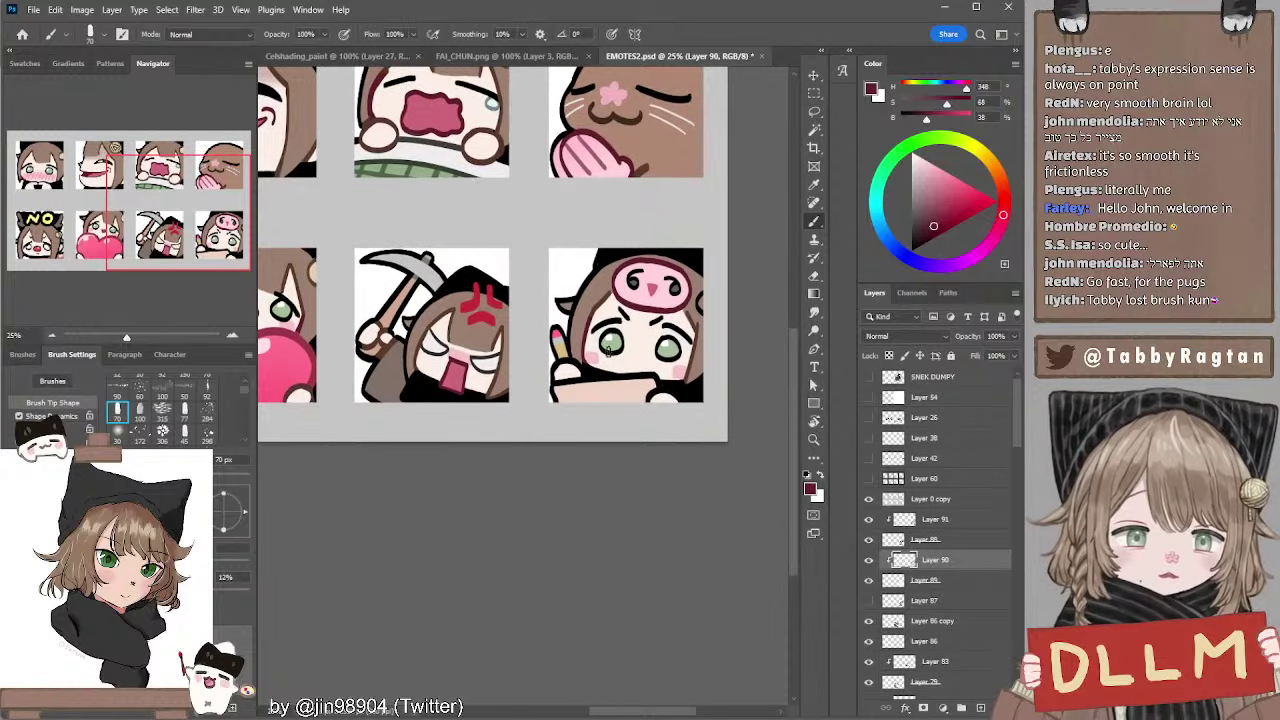
pyautogui.scroll(1, 560, 325)
pyautogui.keyDown('alt'); pyautogui.click(384, 358); pyautogui.keyUp('alt')
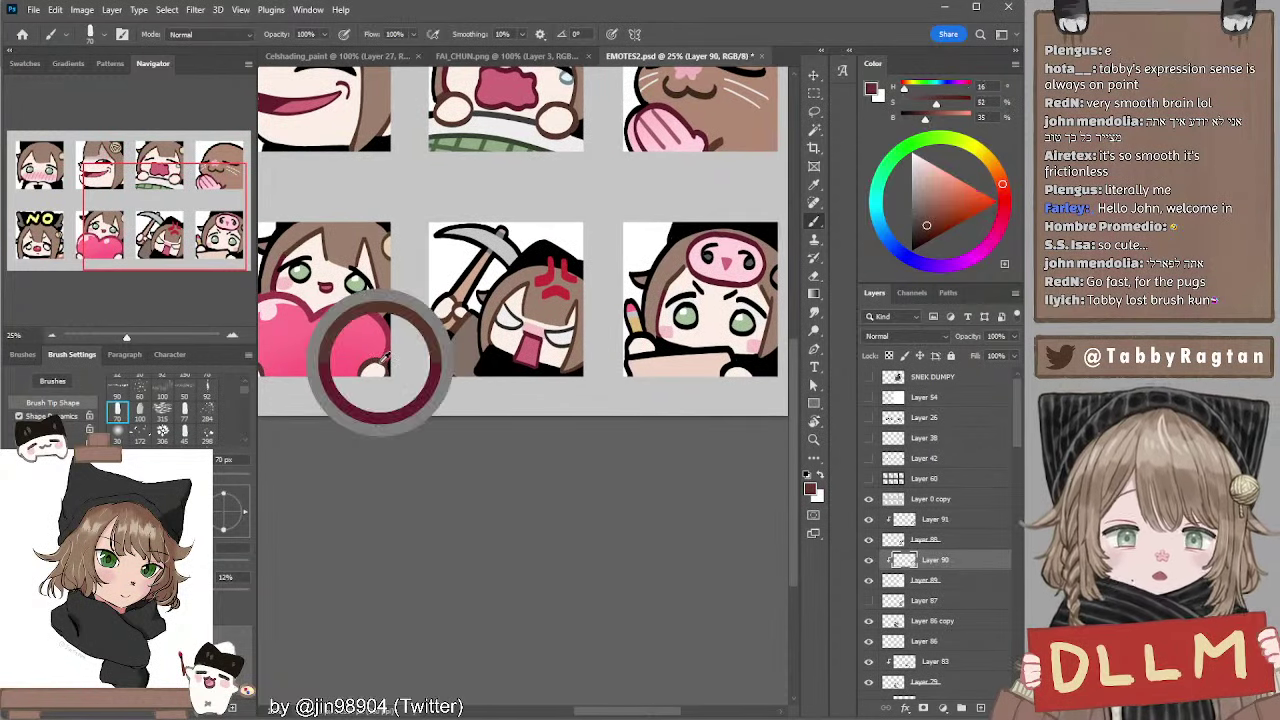
pyautogui.press(']')
pyautogui.press(']')
pyautogui.press(']')
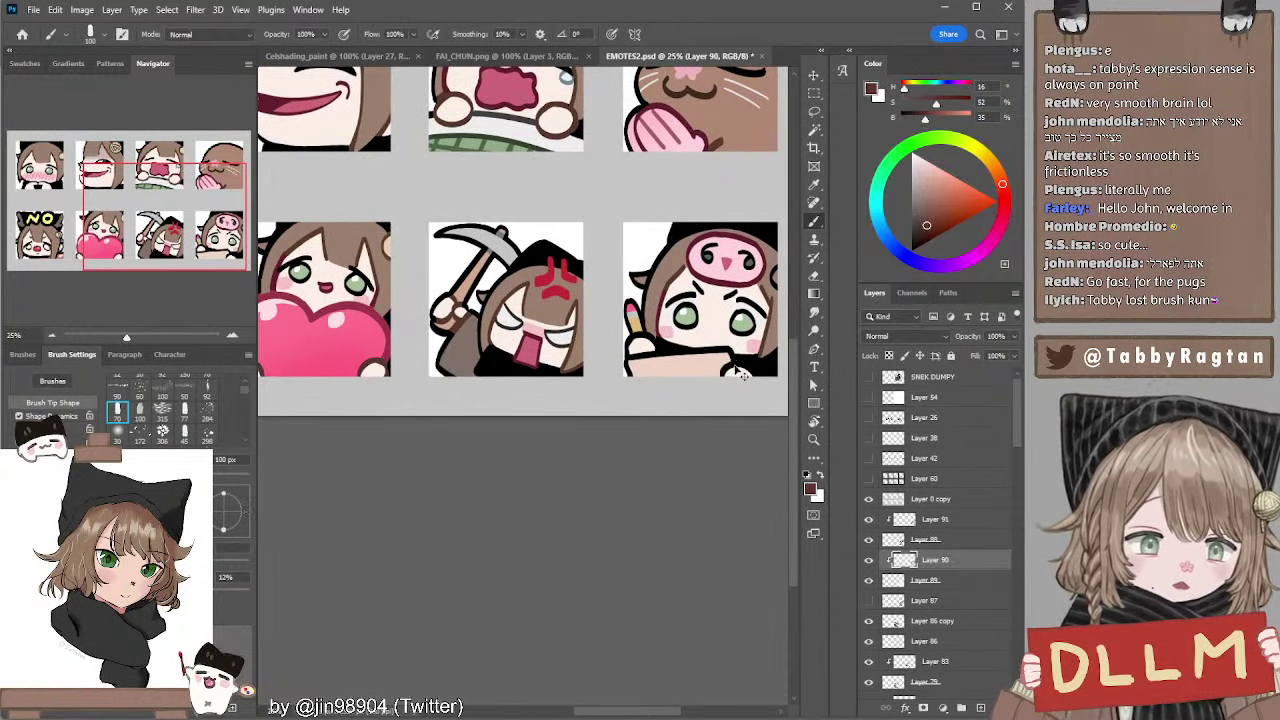
pyautogui.click(930, 539)
pyautogui.click(931, 521)
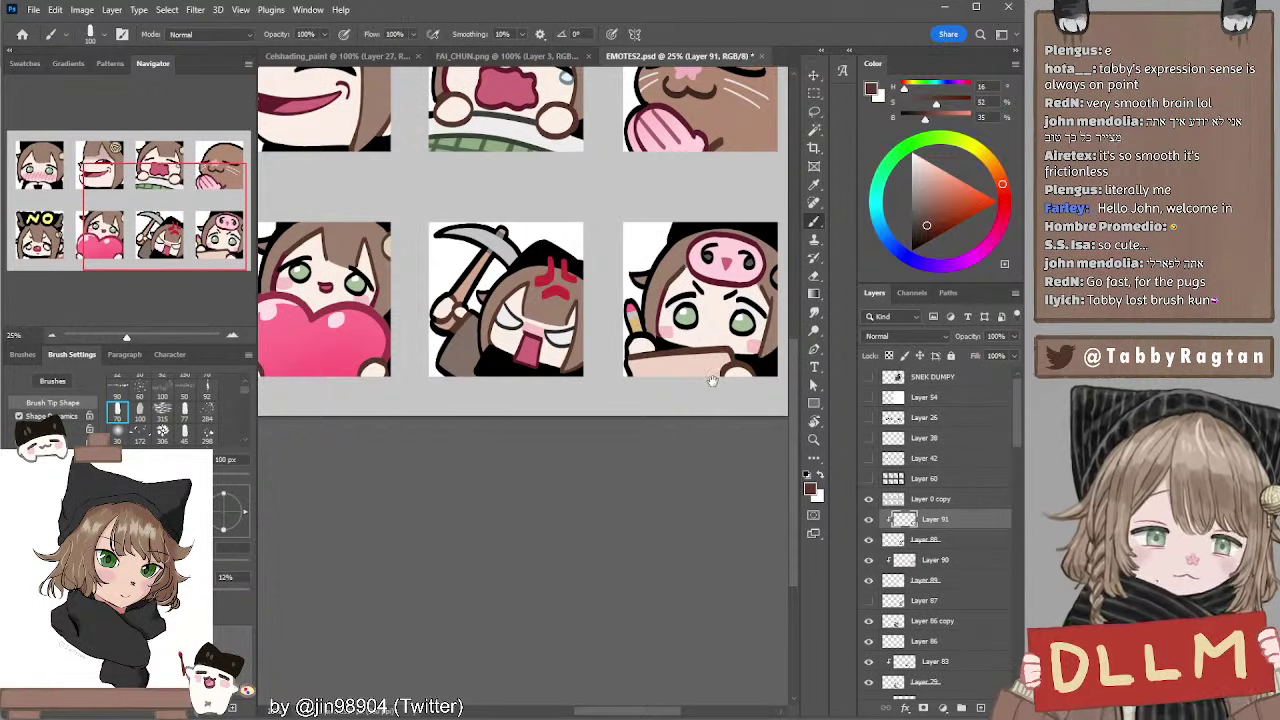
pyautogui.moveTo(719, 344); pyautogui.dragTo(679, 365)
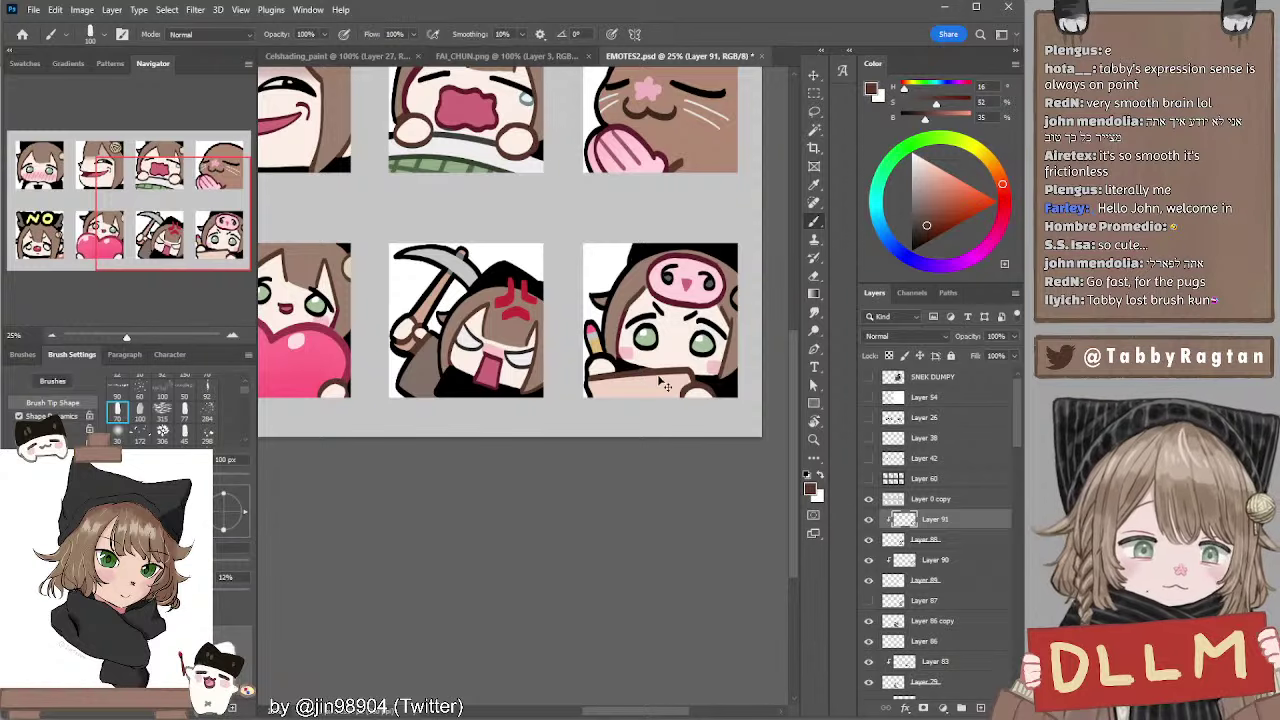
pyautogui.press('[')
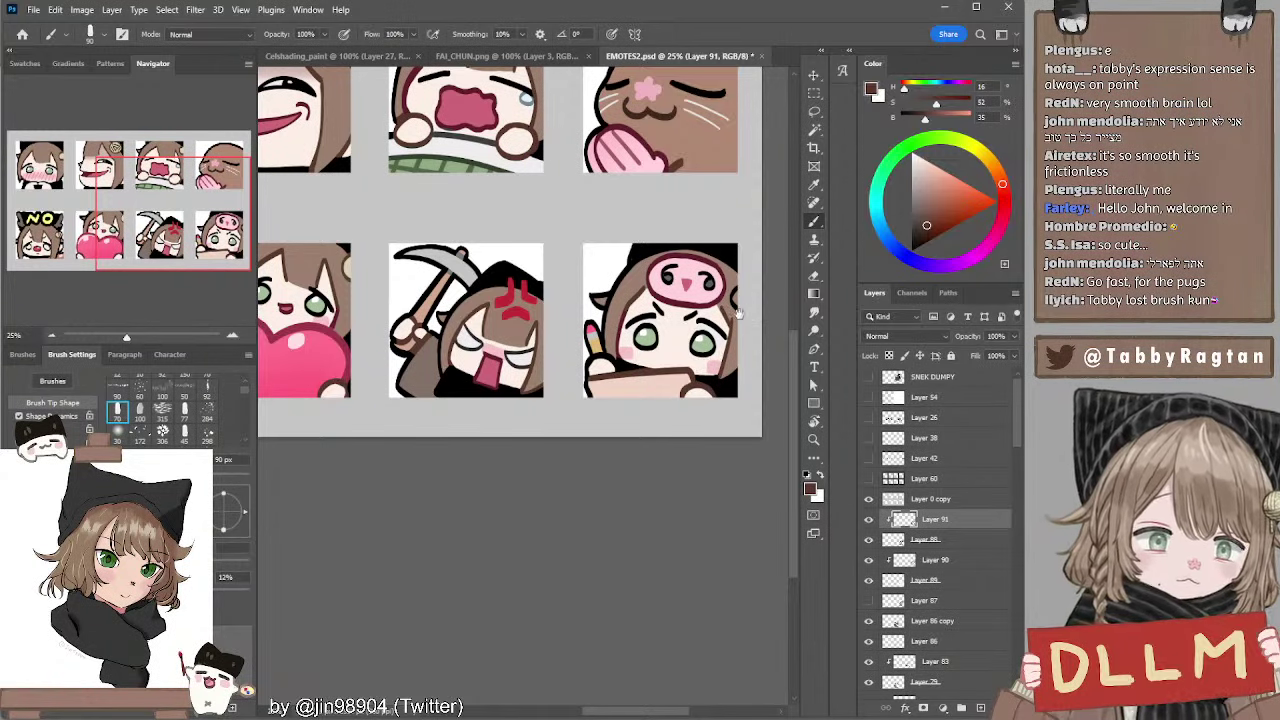
pyautogui.moveTo(738, 314); pyautogui.dragTo(716, 302)
# Try a medium pink on the pig hat's outline with a 70 px brush and undo it
pyautogui.keyDown('alt'); pyautogui.click(646, 270); pyautogui.keyUp('alt')
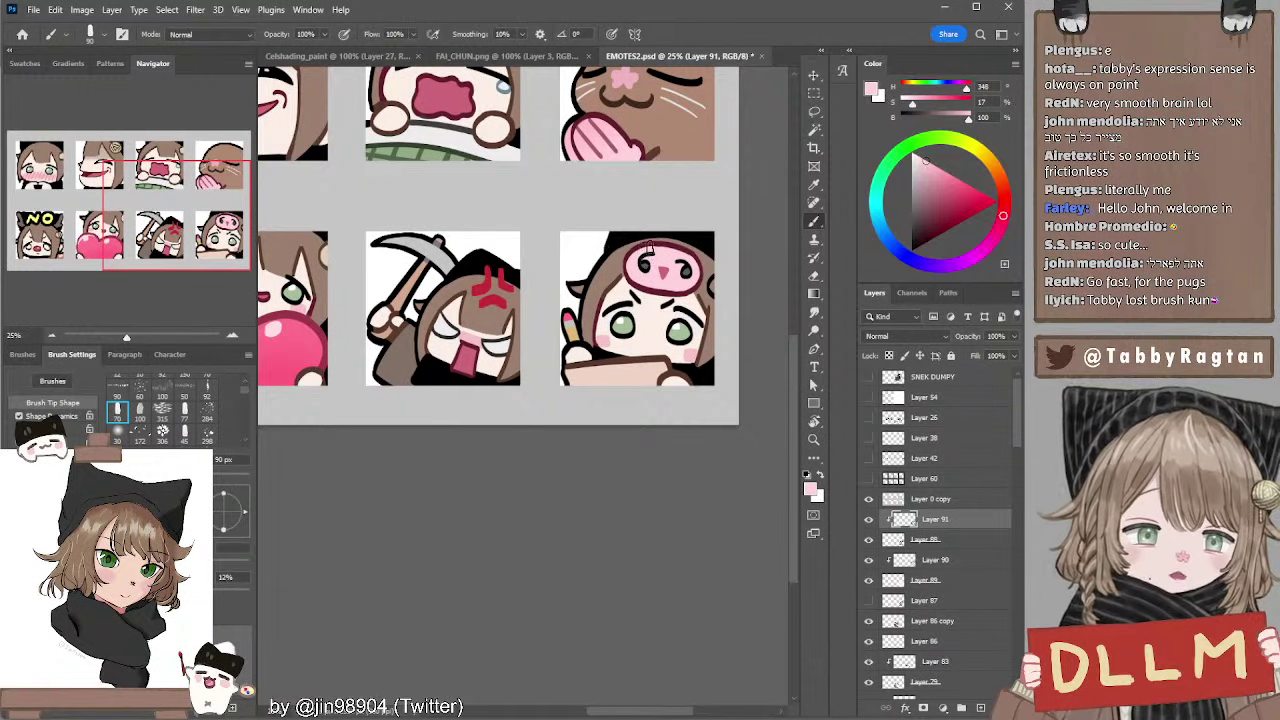
pyautogui.moveTo(645, 252)
pyautogui.mouseDown()
pyautogui.moveTo(701, 275)
pyautogui.moveTo(674, 290)
pyautogui.moveTo(642, 283)
pyautogui.moveTo(624, 263)
pyautogui.moveTo(643, 248)
pyautogui.moveTo(626, 267)
pyautogui.moveTo(637, 290)
pyautogui.moveTo(679, 291)
pyautogui.moveTo(698, 269)
pyautogui.moveTo(666, 268)
pyautogui.moveTo(695, 256)
pyautogui.moveTo(700, 266)
pyautogui.moveTo(685, 292)
pyautogui.moveTo(640, 288)
pyautogui.mouseUp()
pyautogui.keyDown('alt'); pyautogui.click(652, 258); pyautogui.keyUp('alt')
pyautogui.press('[')
pyautogui.press('[')
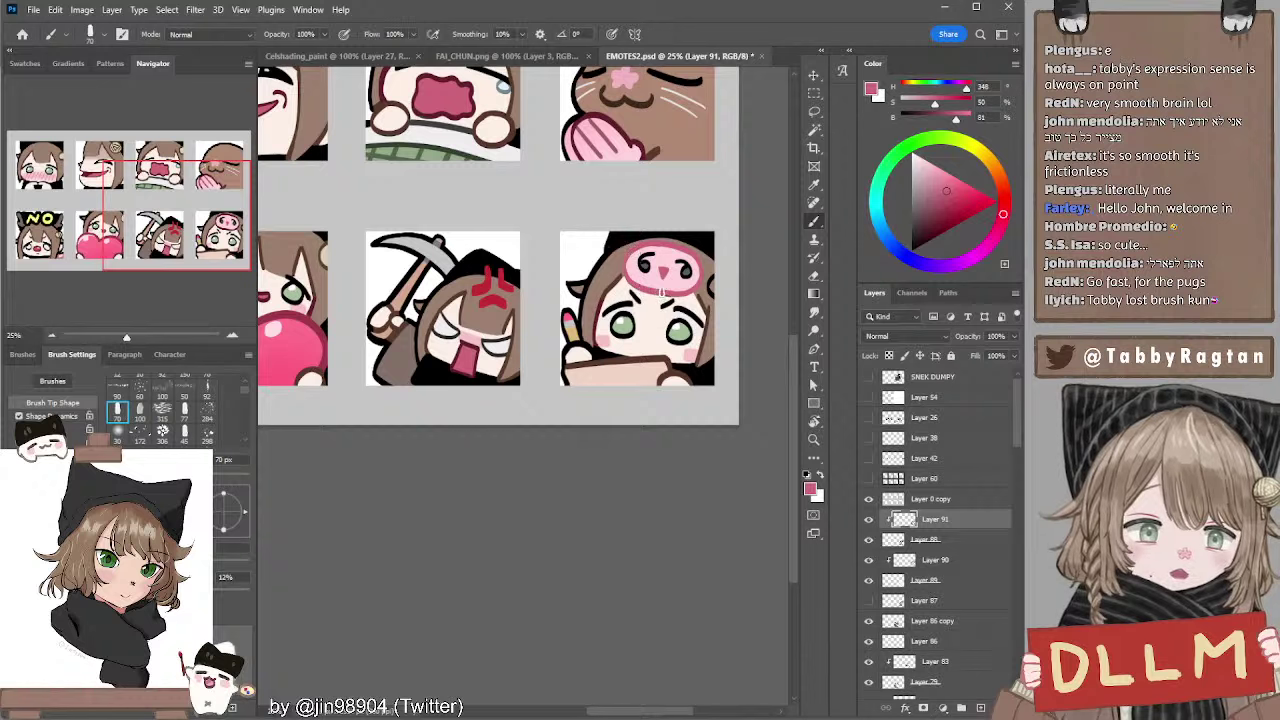
pyautogui.moveTo(733, 247)
pyautogui.mouseDown()
pyautogui.moveTo(753, 277)
pyautogui.moveTo(711, 171)
pyautogui.mouseUp()
pyautogui.hotkey('ctrl', 'z')
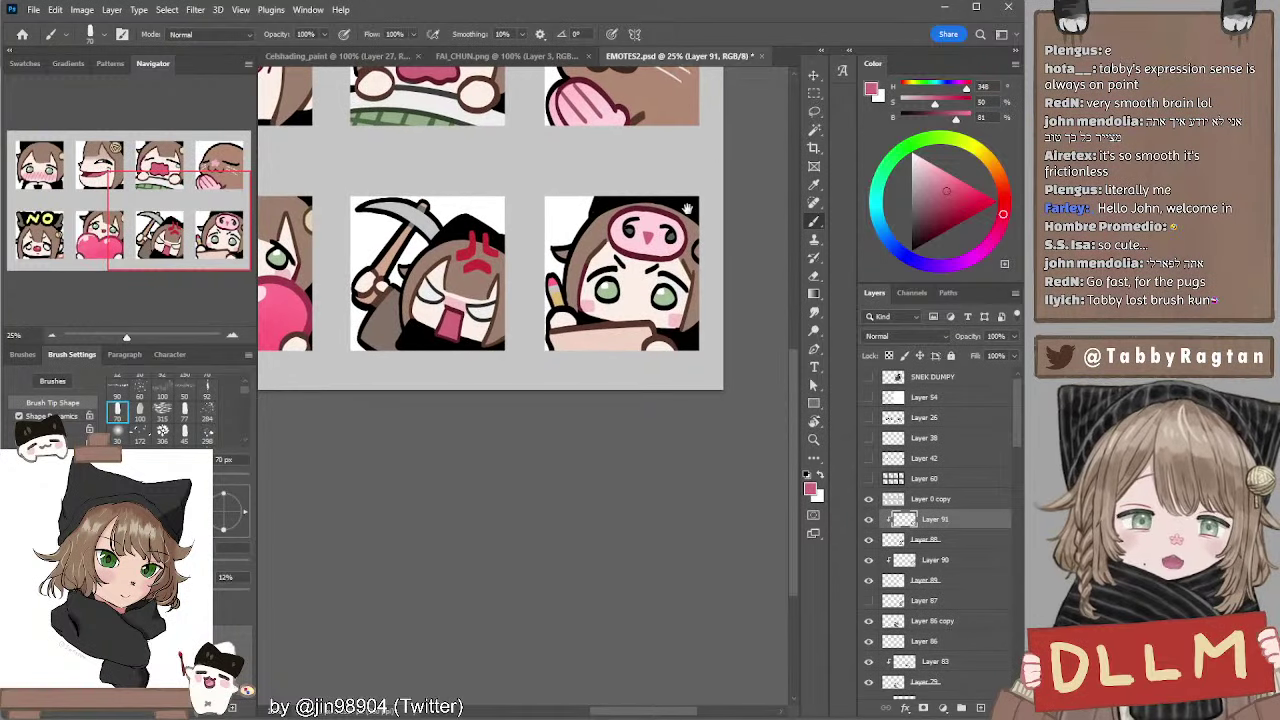
# Add a layer above Layer 91 and cover the pig hat's facial features with its own light pink, using a 100 px brush
pyautogui.click(980, 707)
pyautogui.keyDown('alt'); pyautogui.click(634, 224); pyautogui.keyUp('alt')
pyautogui.press(']')
pyautogui.moveTo(628, 224); pyautogui.dragTo(668, 242)
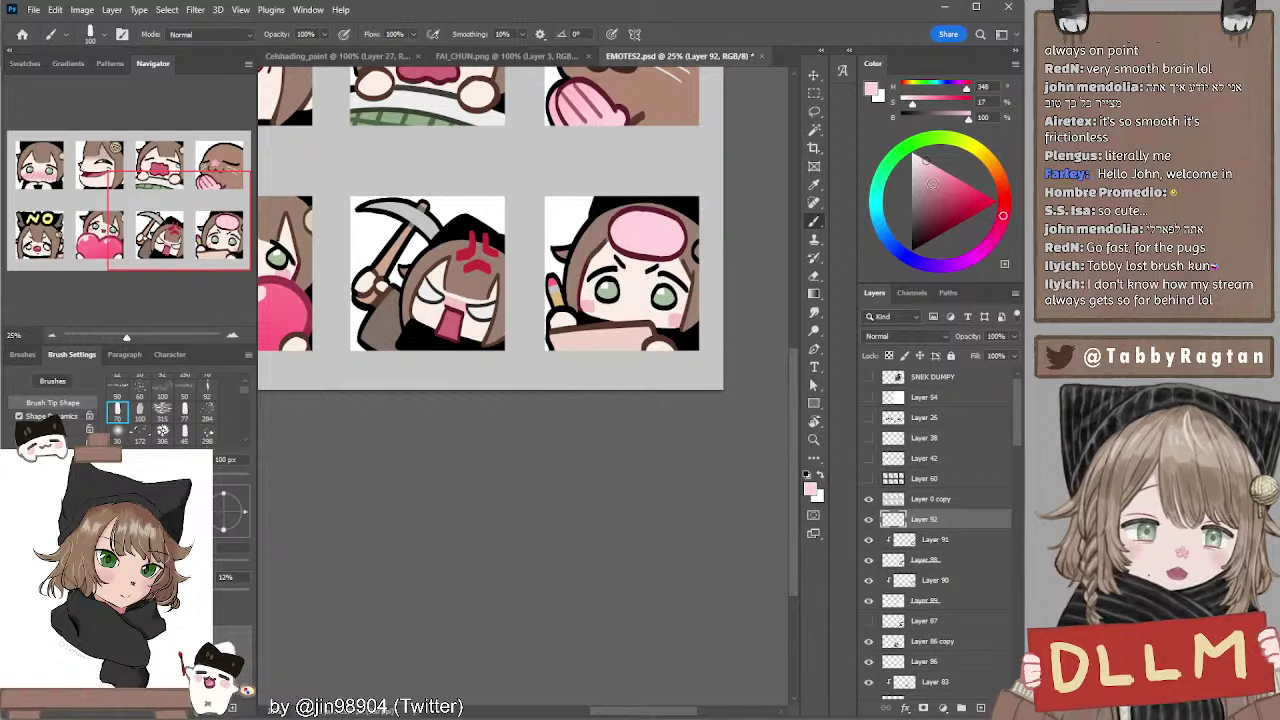
# Try a stronger pink of 39% saturation and 97% brightness on the covered pig hat, and undo back to its original features
pyautogui.click(942, 173)
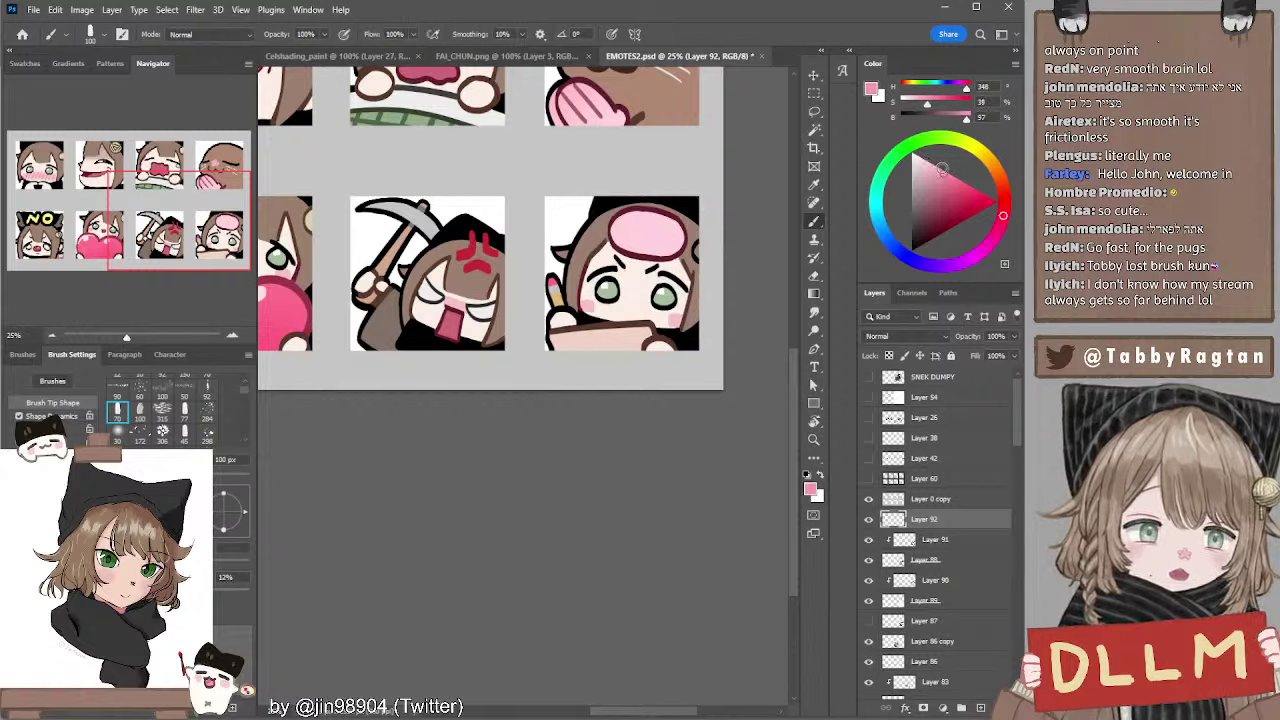
pyautogui.click(928, 541)
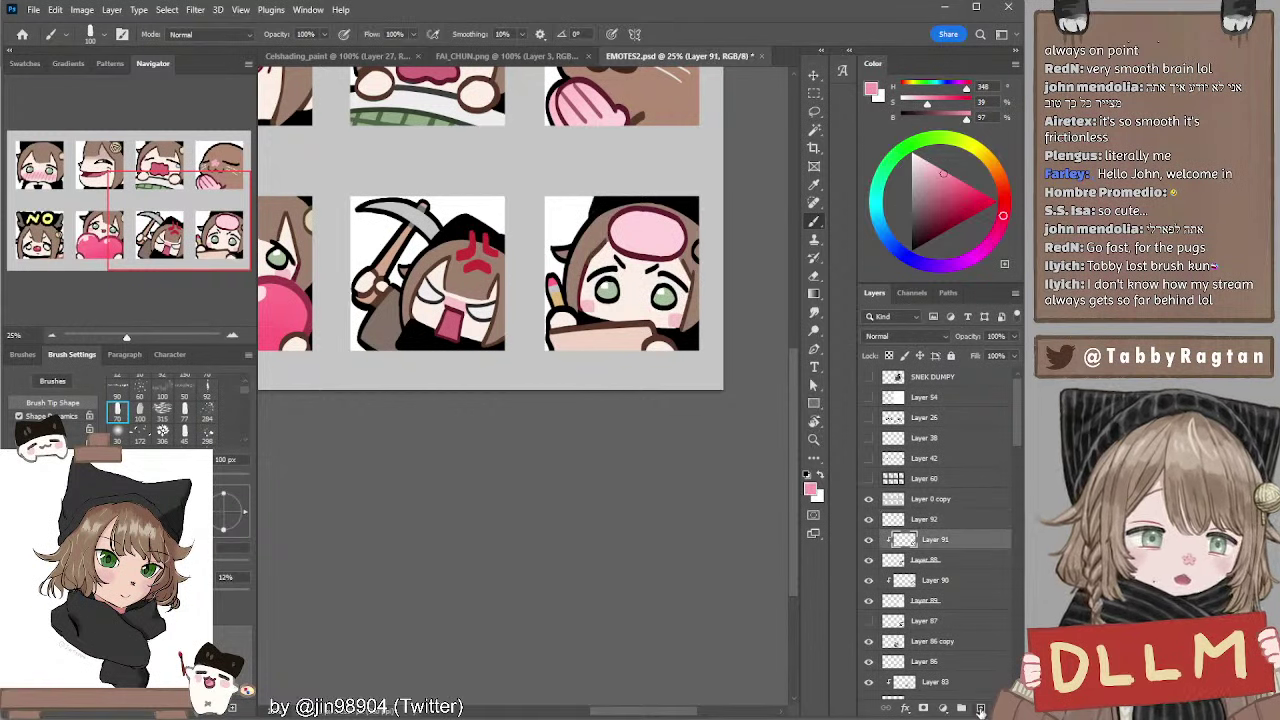
pyautogui.click(980, 527)
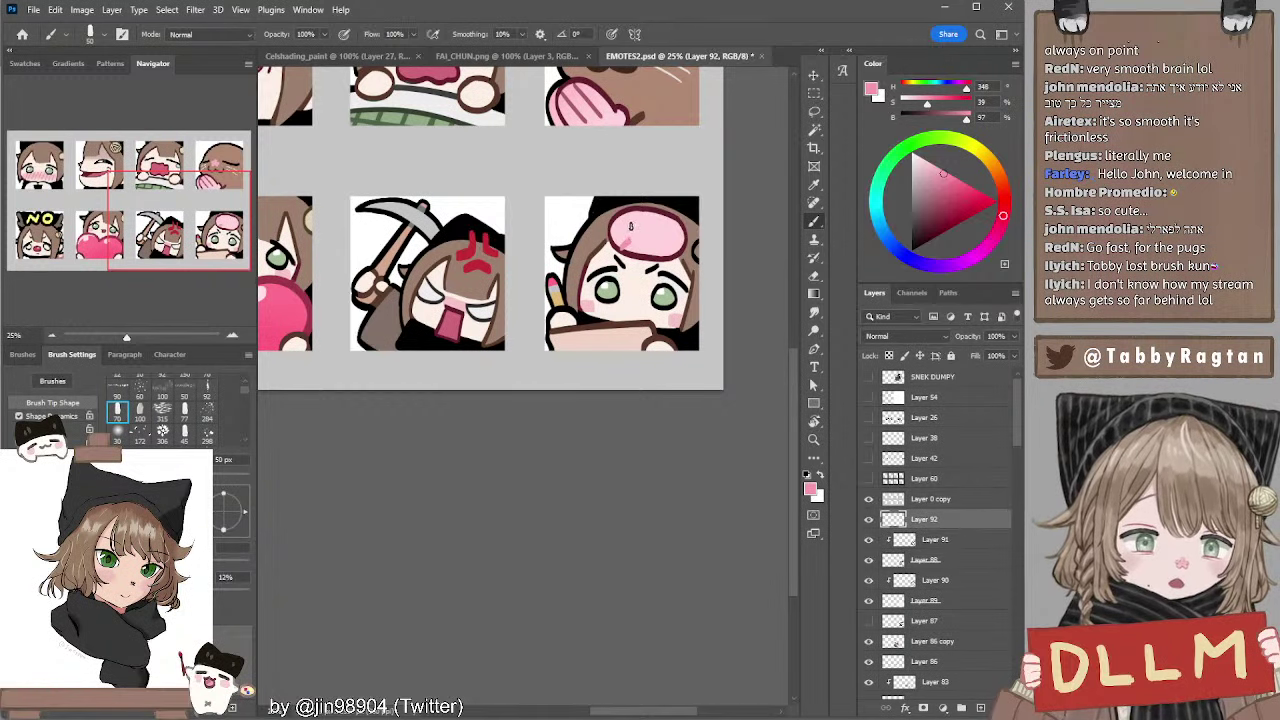
pyautogui.hotkey('ctrl', 'z')
pyautogui.press('[')
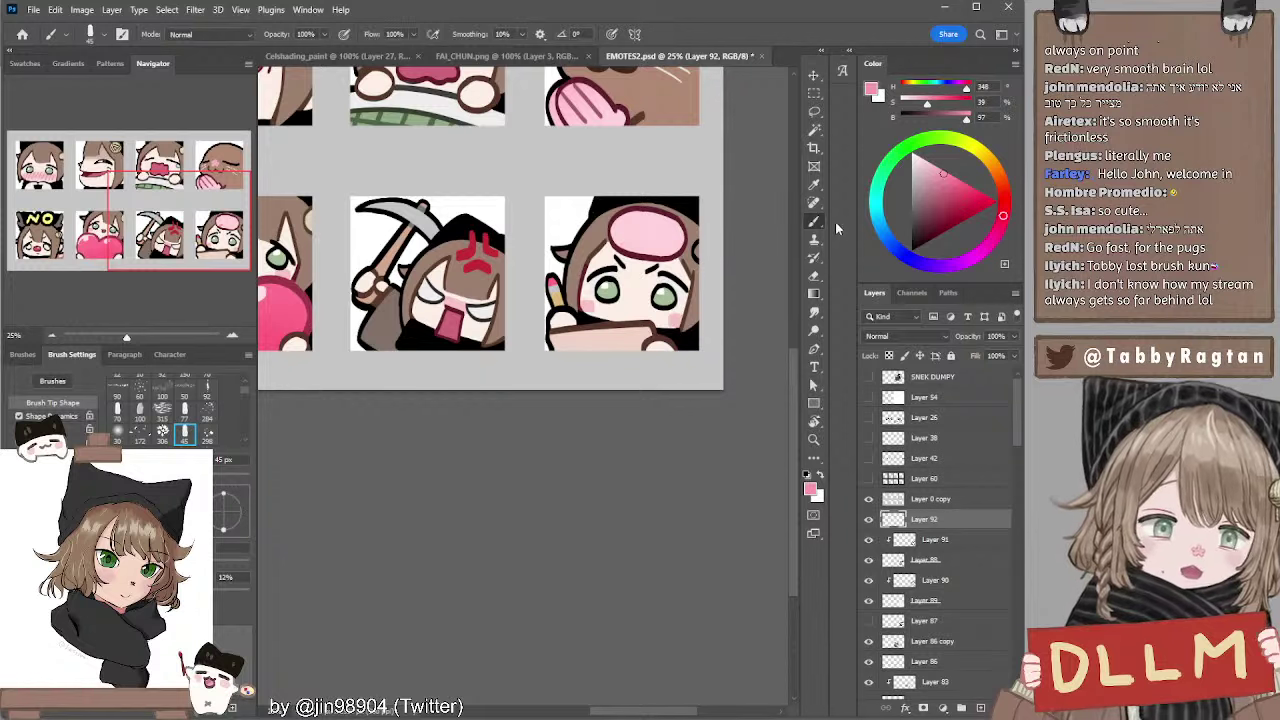
pyautogui.hotkey('ctrl', 'z')
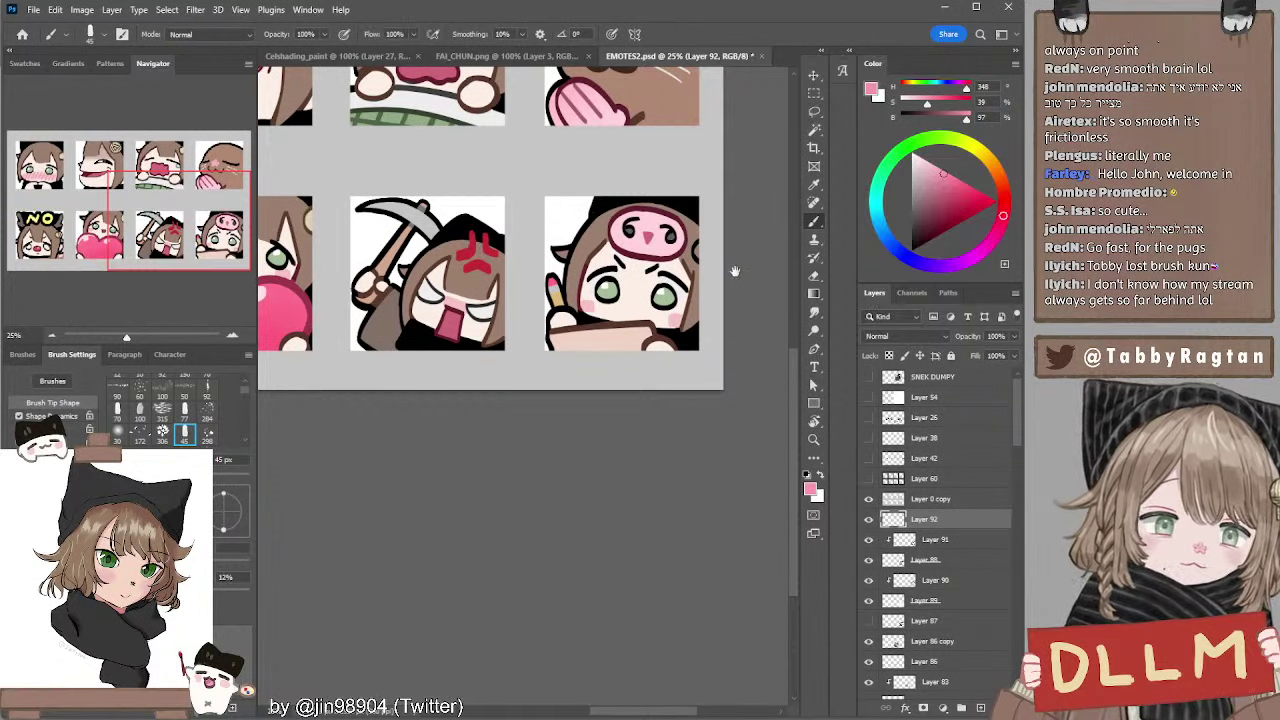
# Sample beige from the heart emote's hair ball and color the new emote's hair ball on Layer 90 with a 60 px brush
pyautogui.moveTo(738, 271)
pyautogui.mouseDown()
pyautogui.moveTo(720, 280)
pyautogui.moveTo(722, 264)
pyautogui.mouseUp()
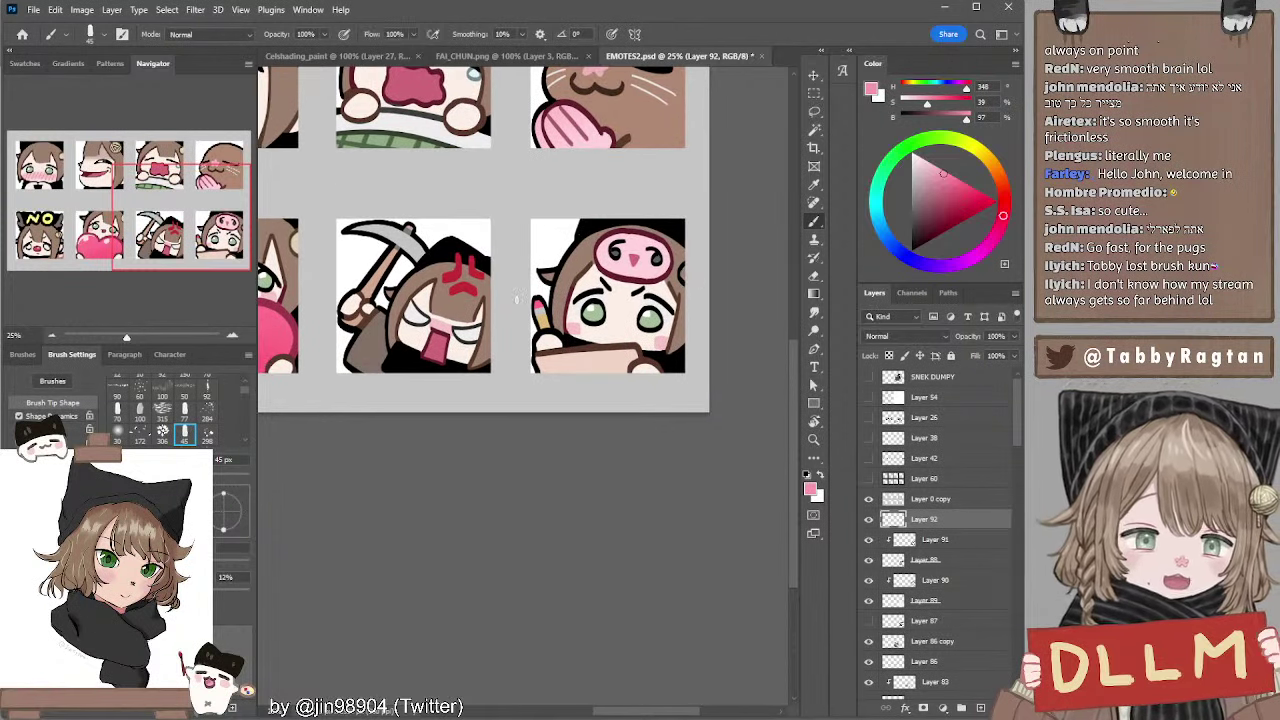
pyautogui.moveTo(428, 276); pyautogui.dragTo(498, 301)
pyautogui.keyDown('ctrl'); pyautogui.click(372, 274); pyautogui.keyUp('ctrl')
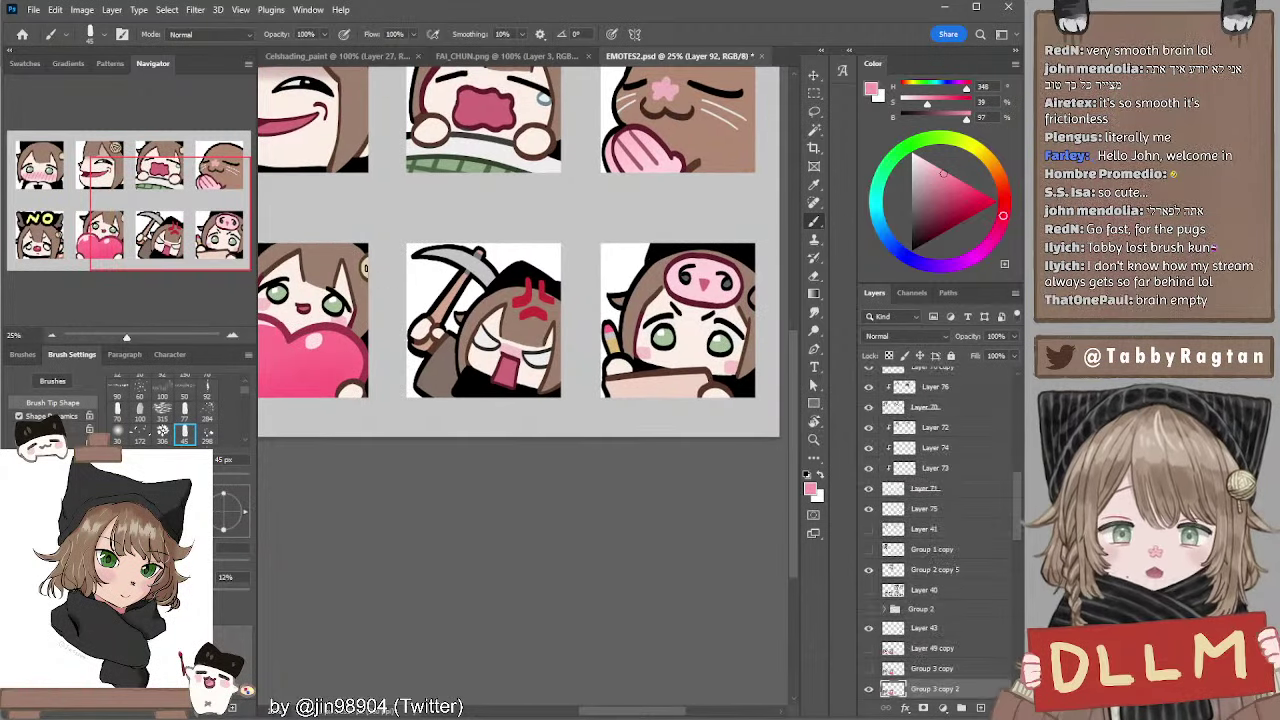
pyautogui.keyDown('alt'); pyautogui.click(367, 267); pyautogui.keyUp('alt')
pyautogui.keyDown('ctrl'); pyautogui.click(754, 300); pyautogui.keyUp('ctrl')
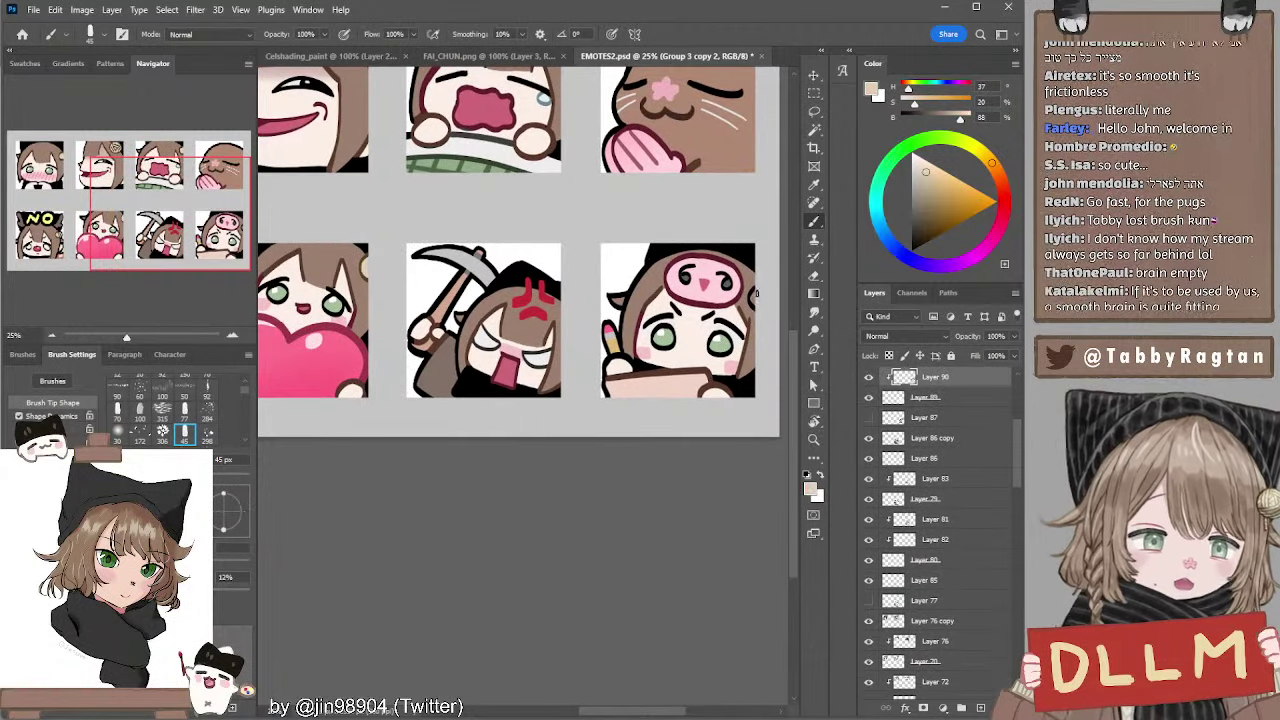
pyautogui.press(']')
pyautogui.press(']')
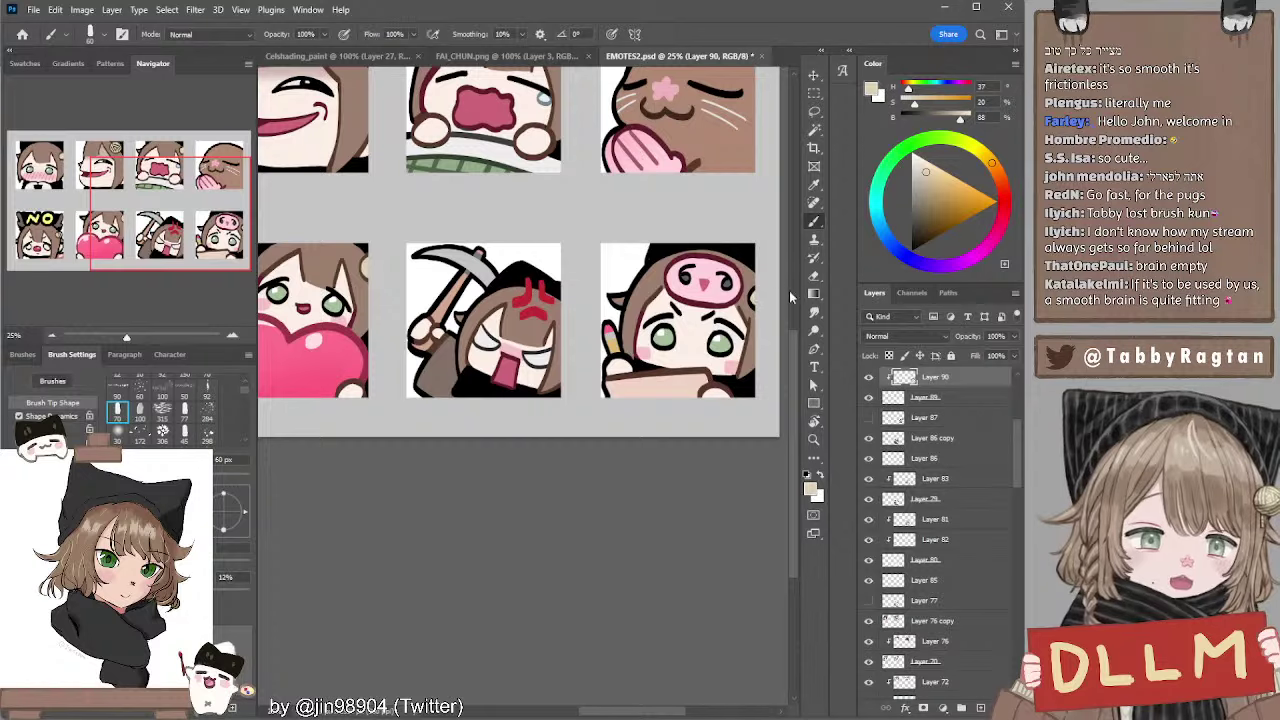
pyautogui.moveTo(786, 296); pyautogui.dragTo(754, 295)
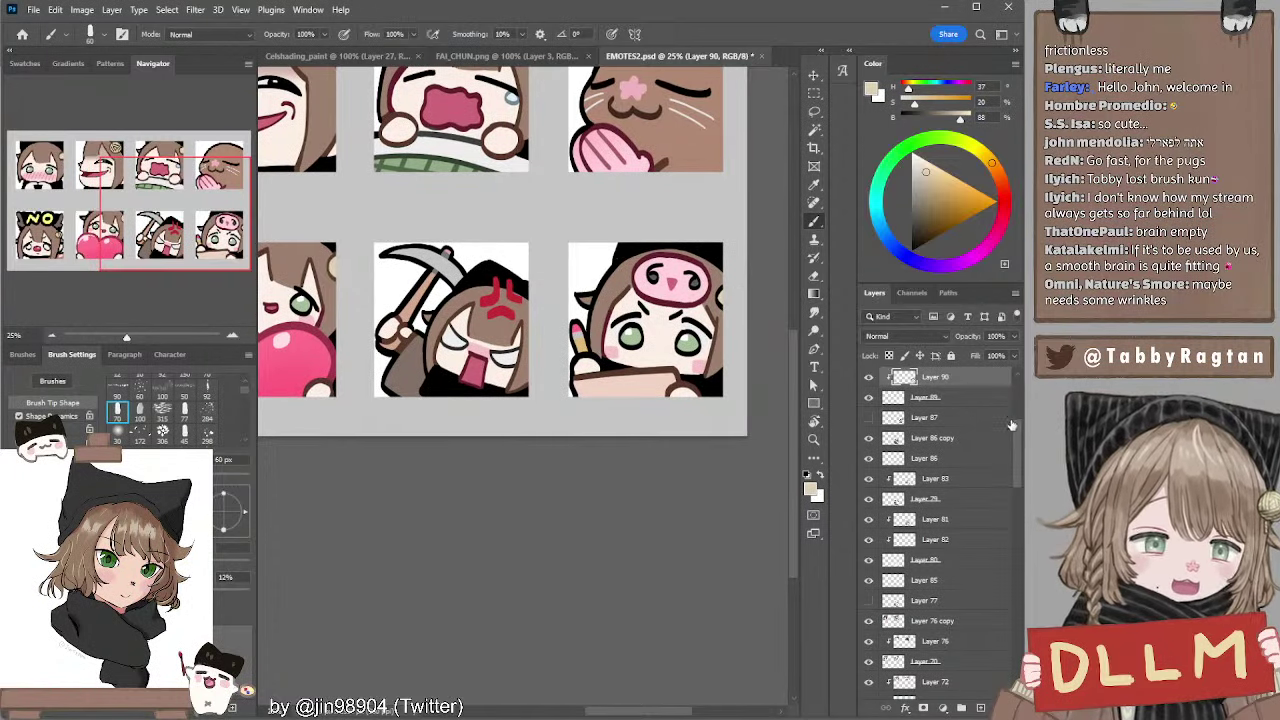
# Sample dark brown from the heart emote's hair ball and recolor the new emote's hair ball lines on Layer 91 with an 80 px brush
pyautogui.moveTo(1013, 424); pyautogui.dragTo(1014, 402)
pyautogui.click(921, 438)
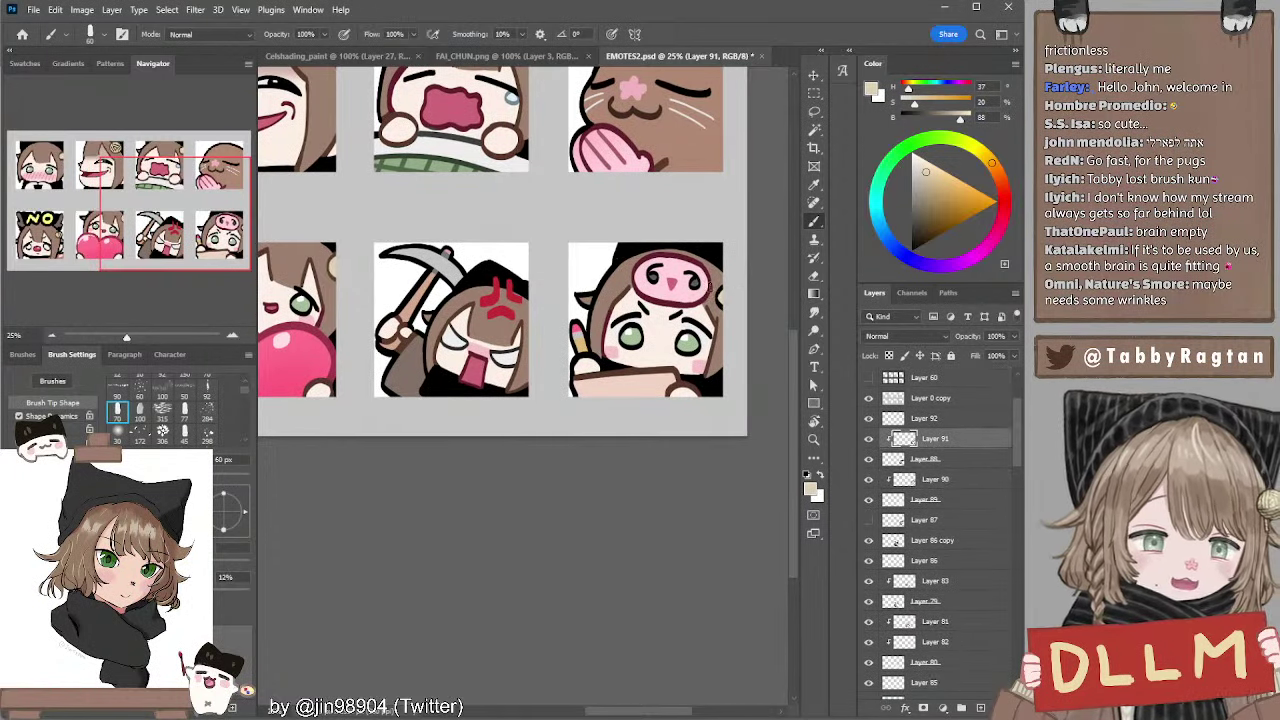
pyautogui.keyDown('alt'); pyautogui.click(336, 248); pyautogui.keyUp('alt')
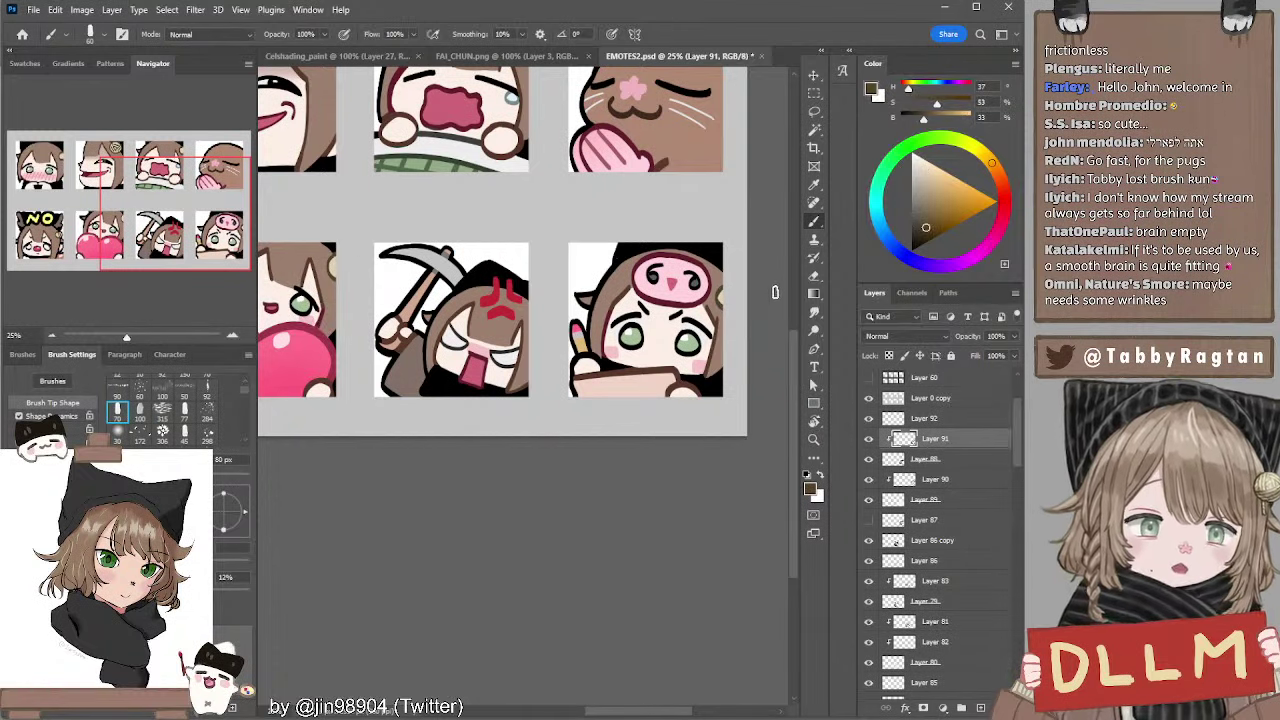
pyautogui.moveTo(754, 312); pyautogui.dragTo(741, 373)
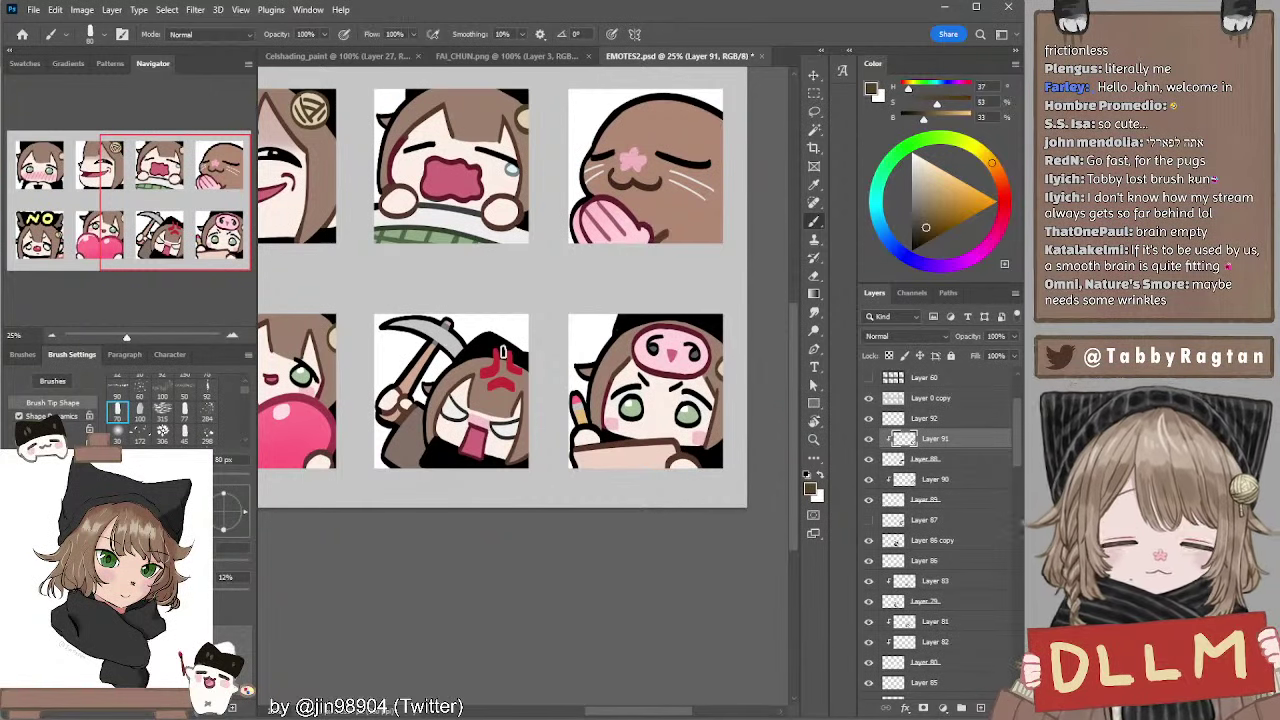
pyautogui.moveTo(559, 360)
pyautogui.mouseDown()
pyautogui.moveTo(583, 301)
pyautogui.moveTo(564, 306)
pyautogui.mouseUp()
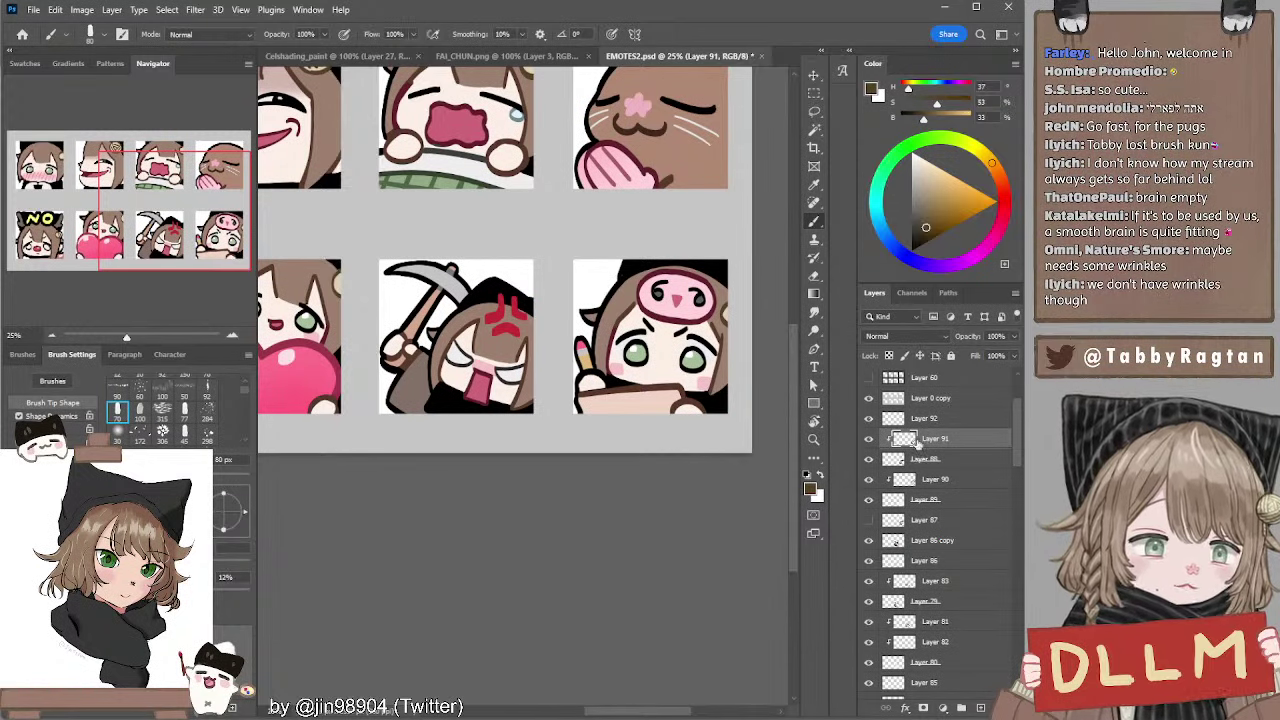
# Delete Layer 92, and merge duplicates of the pig-hat emote's layers from Layer 91 down to Layer 89 into one layer
pyautogui.keyDown('shift'); pyautogui.click(912, 500); pyautogui.keyUp('shift')
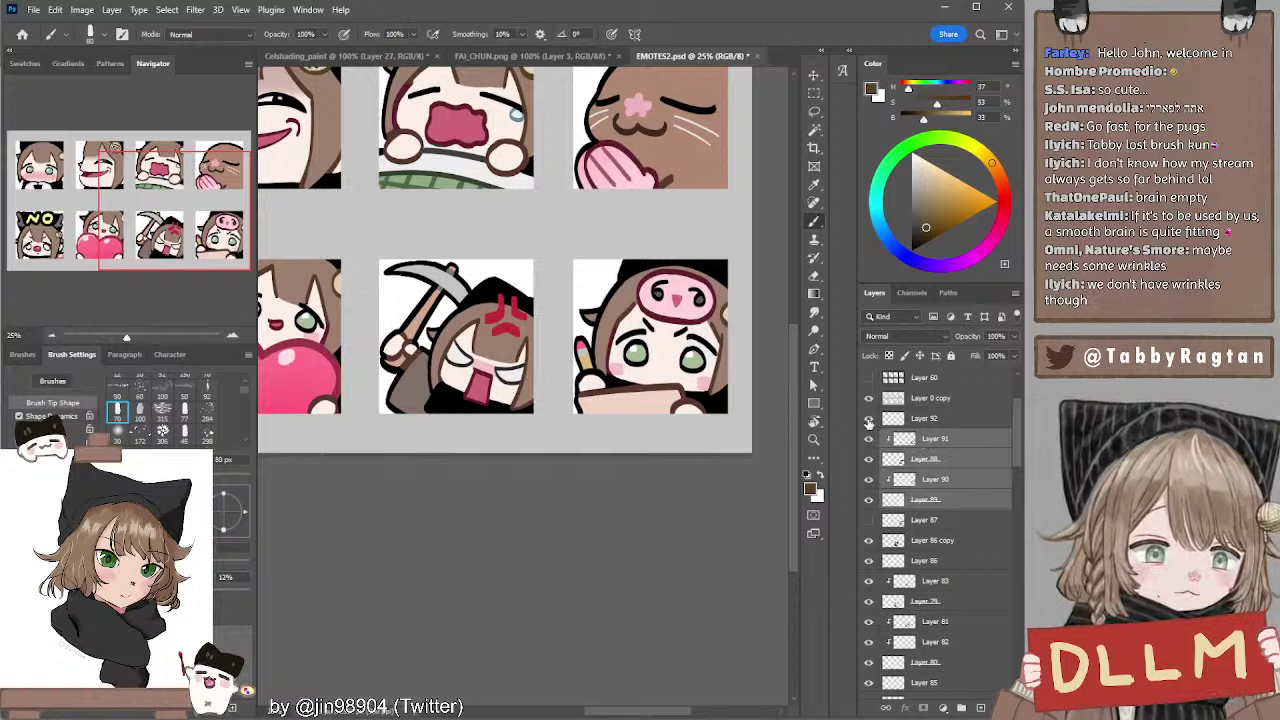
pyautogui.moveTo(900, 422); pyautogui.dragTo(1000, 706)
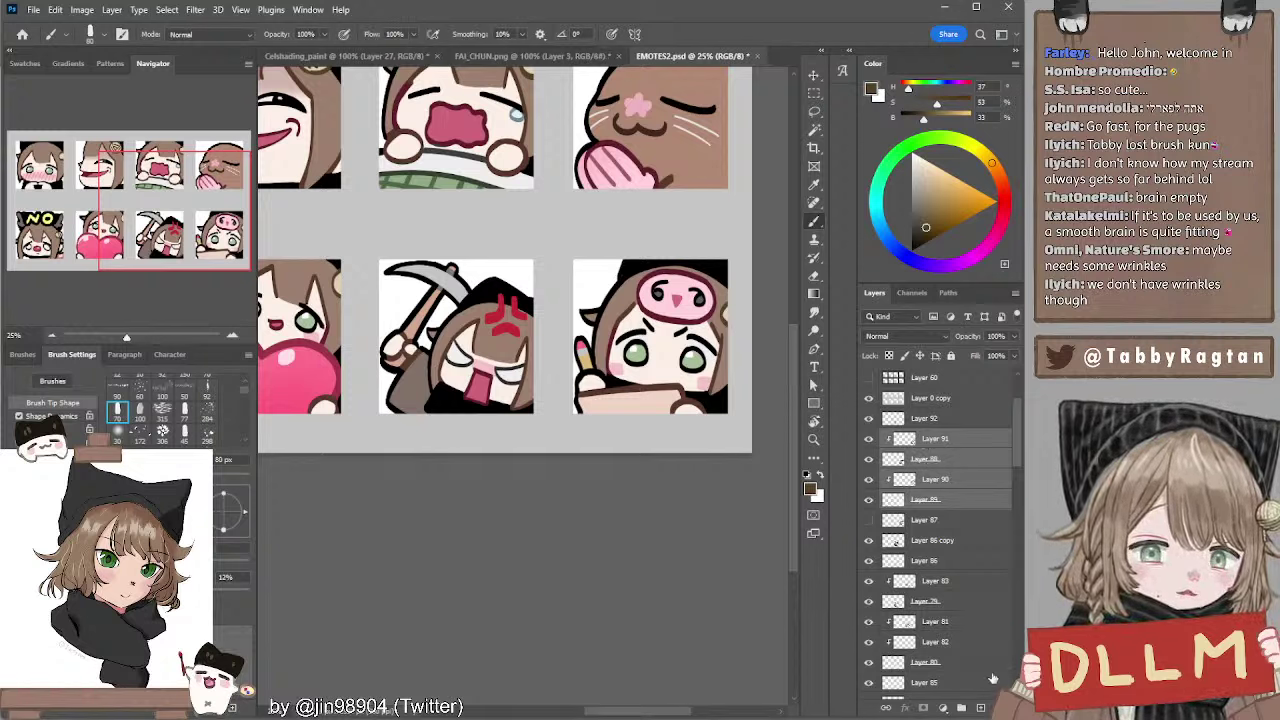
pyautogui.hotkey('ctrl', 'j')
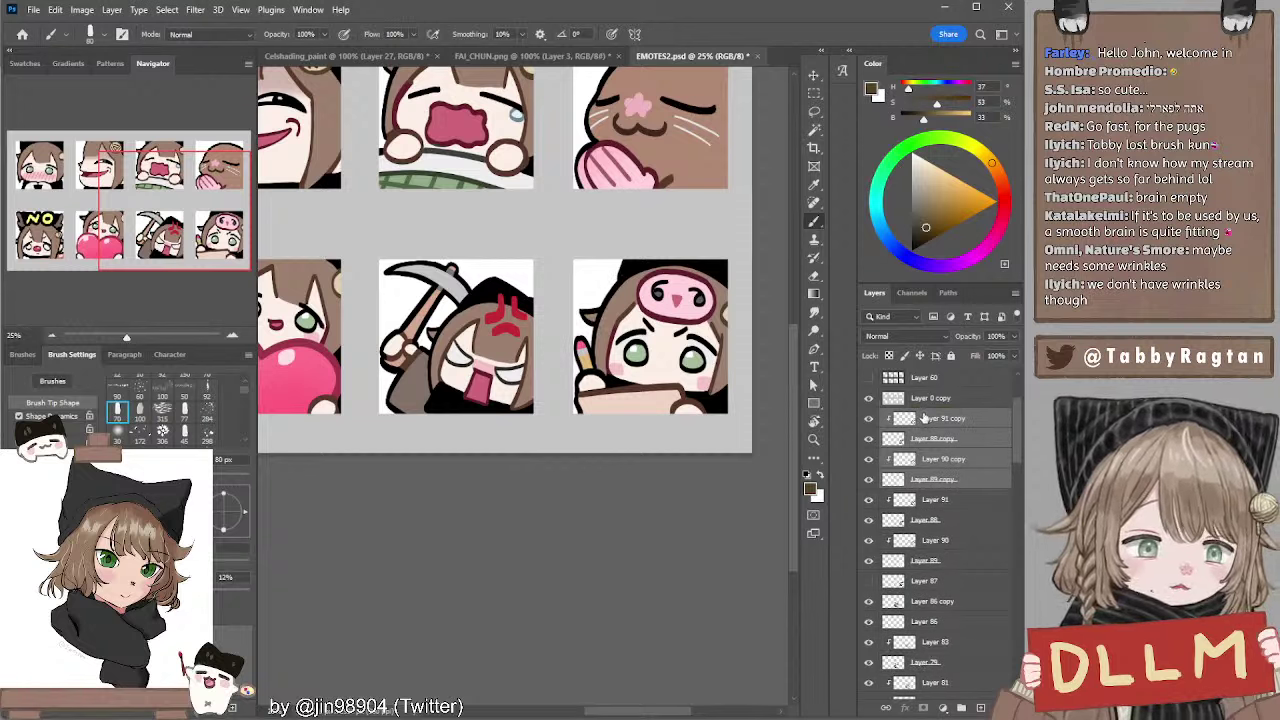
pyautogui.hotkey('ctrl', 'e')
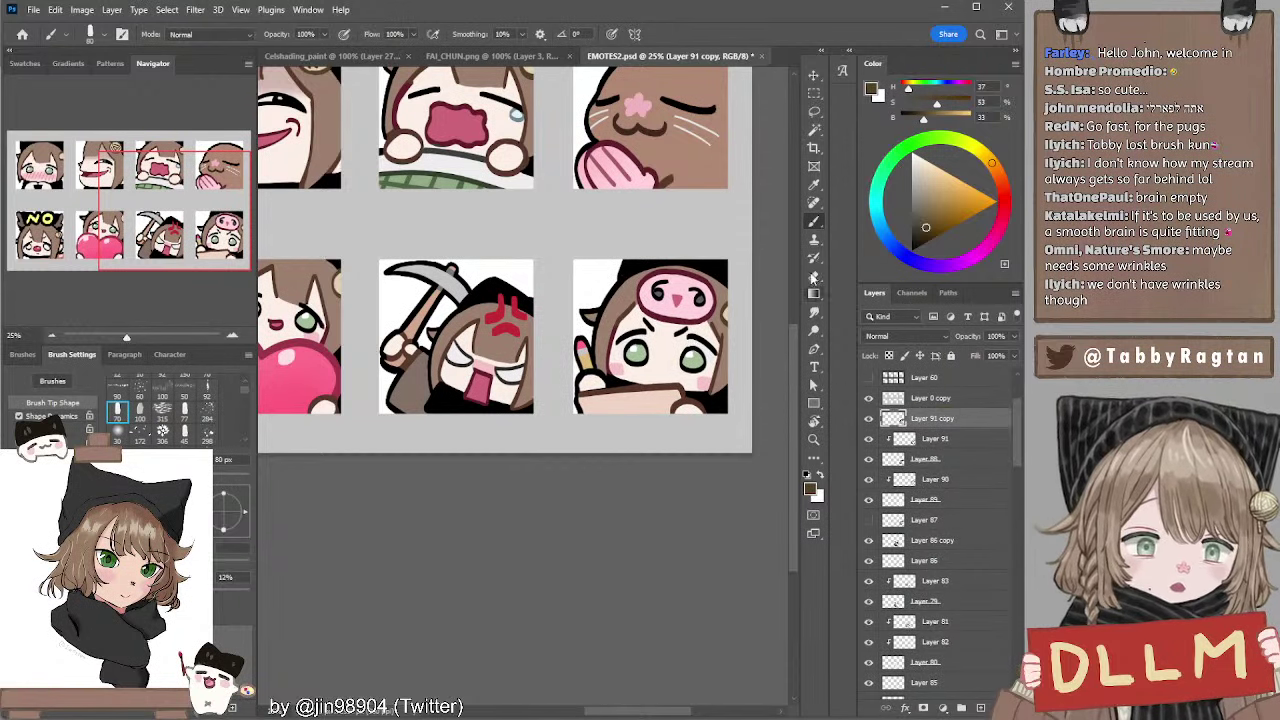
# Select the pig-hat emote's square with the Magic Wand on Layer 0 copy, and make Layer 91 copy the active layer
pyautogui.click(900, 397)
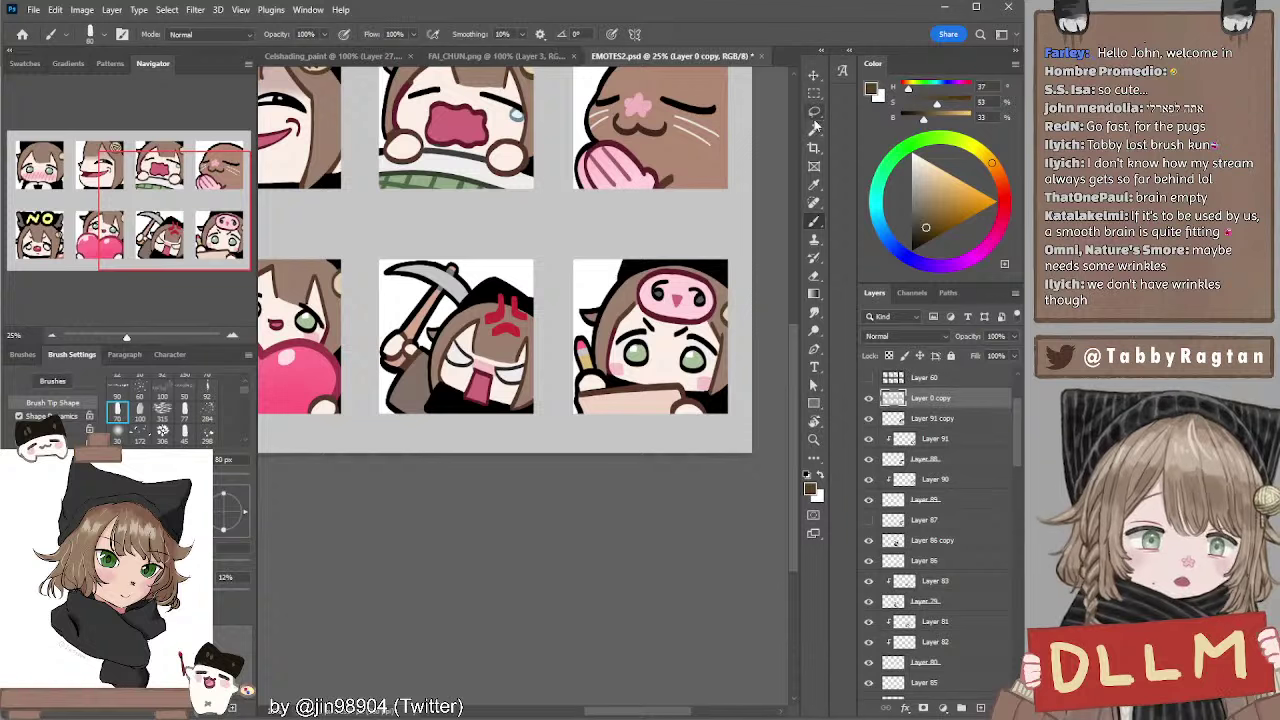
pyautogui.press('i')
pyautogui.press('w')
pyautogui.click(678, 312)
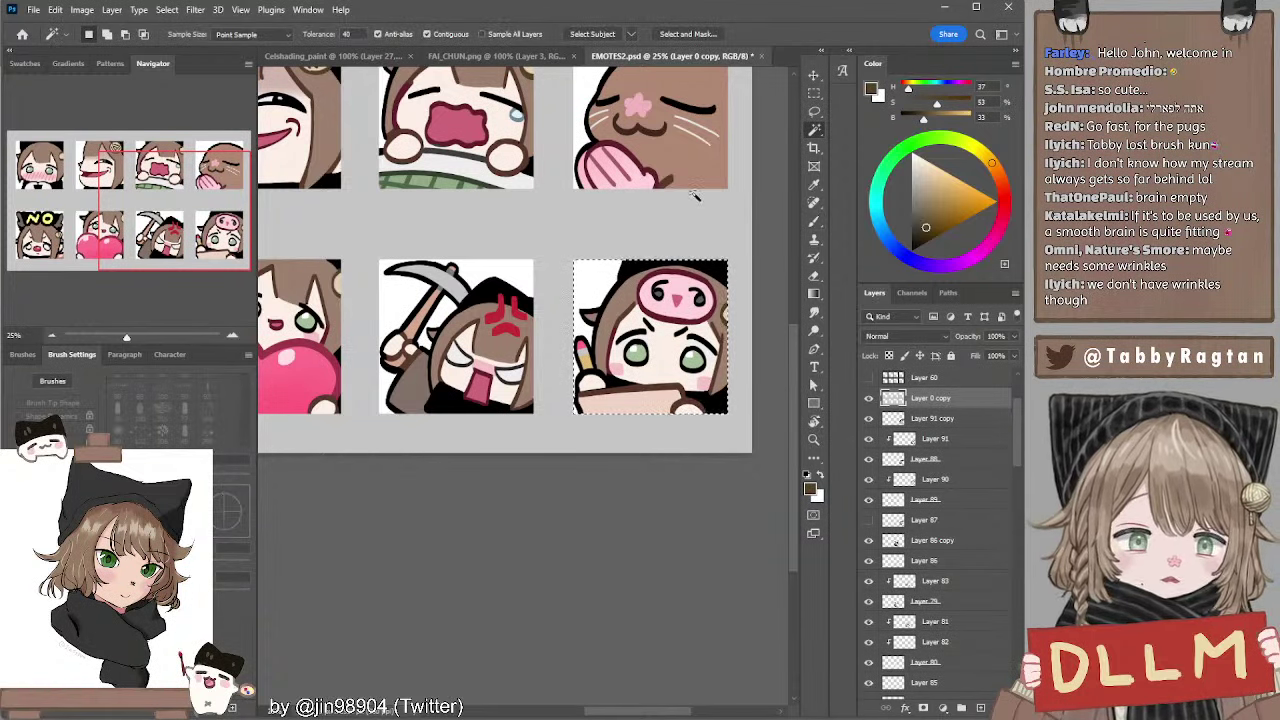
pyautogui.click(900, 418)
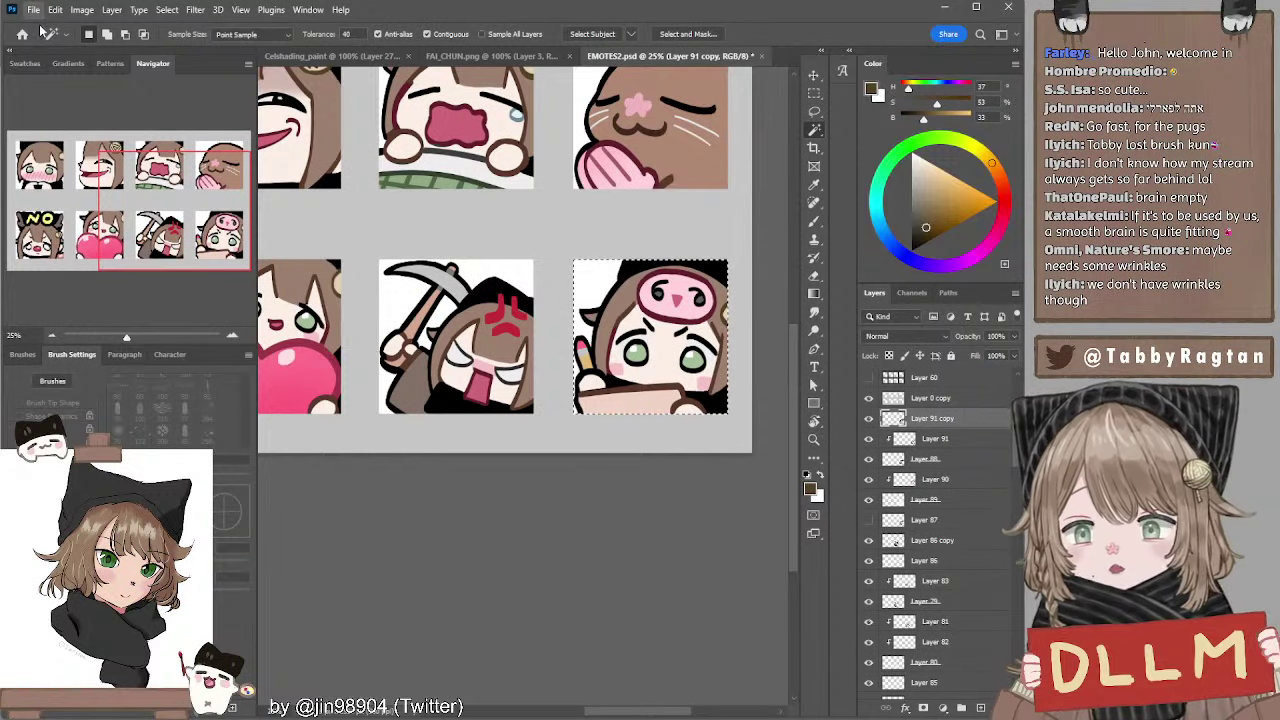
# Create a new small square document and place the selected pig-hat emote in it as a new layer
pyautogui.click(40, 28)
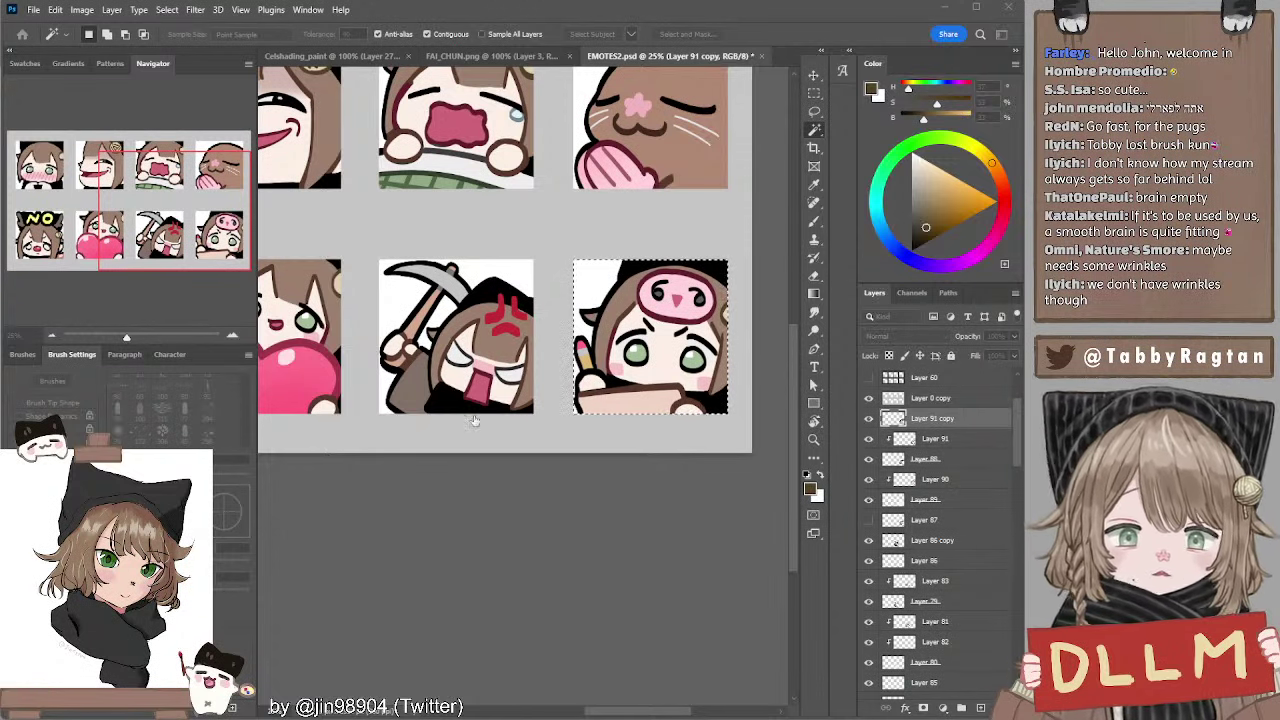
pyautogui.click(558, 587)
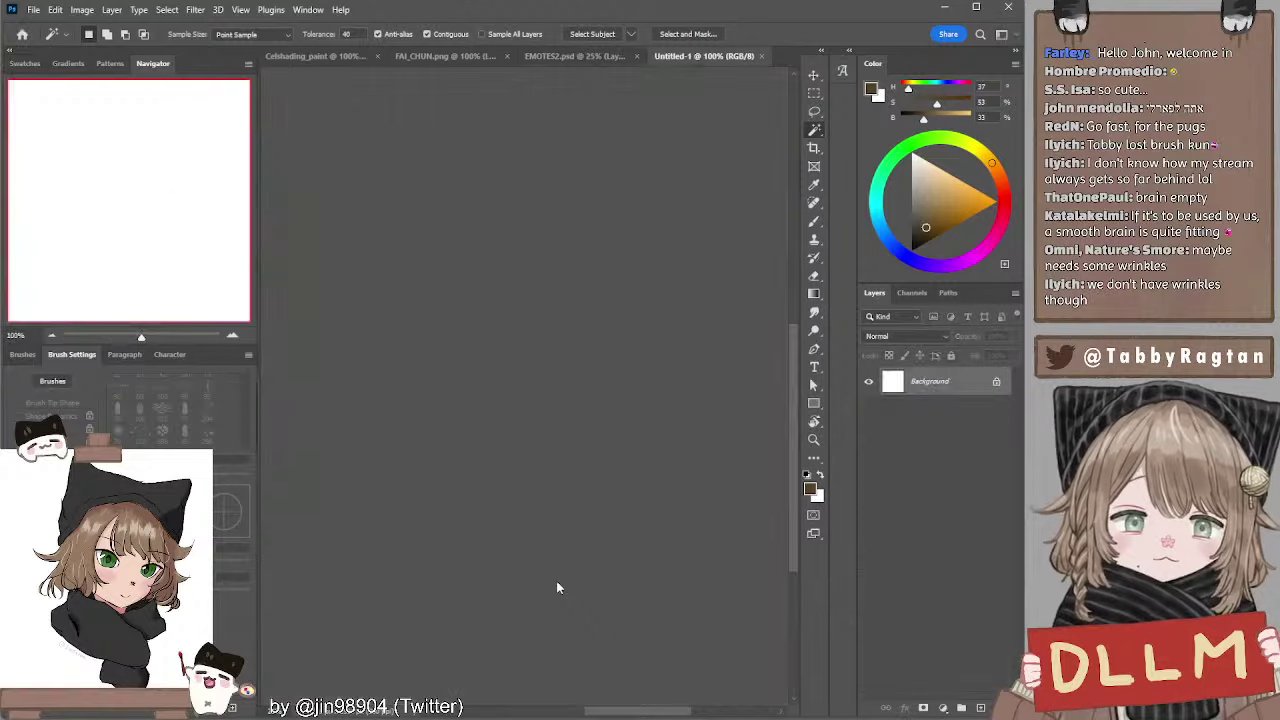
pyautogui.hotkey('ctrl', 'shift', 'alt', 'n')
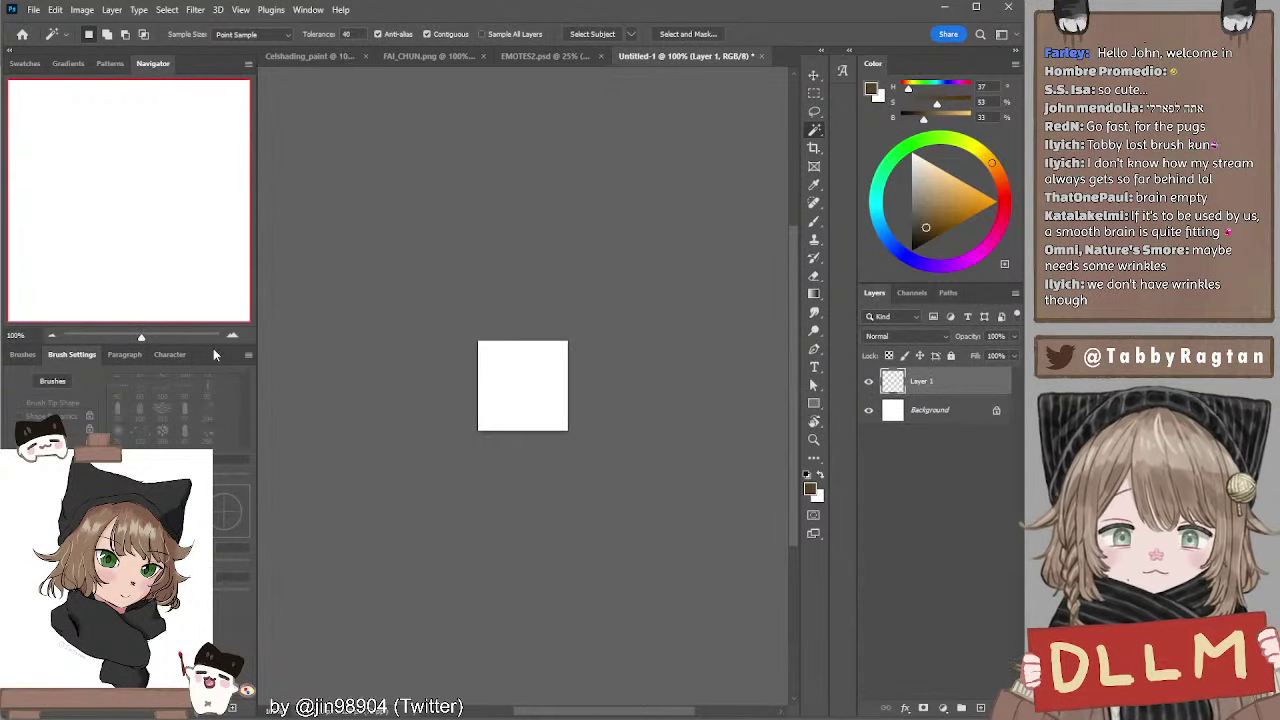
# Align the oversized emote with the canvas corner and scale it proportionally to 14.65% so it fits the small canvas
pyautogui.click(52, 336)
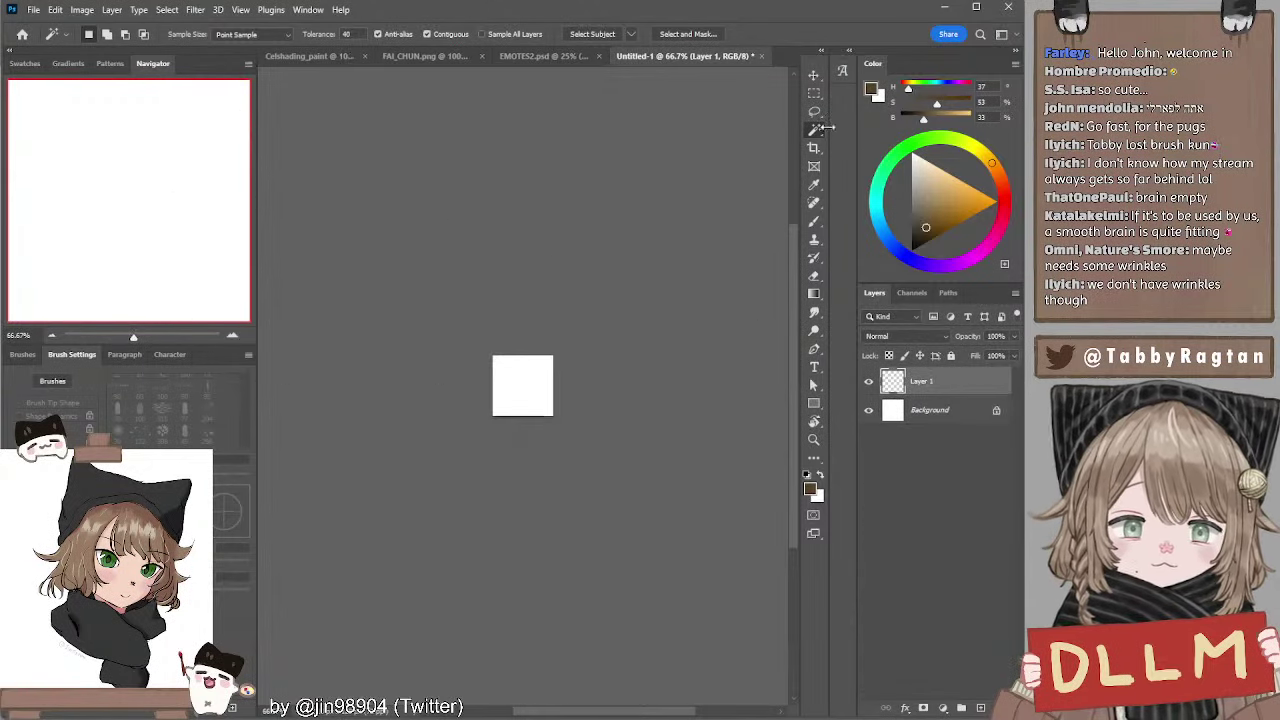
pyautogui.click(813, 75)
pyautogui.moveTo(617, 260); pyautogui.dragTo(611, 300)
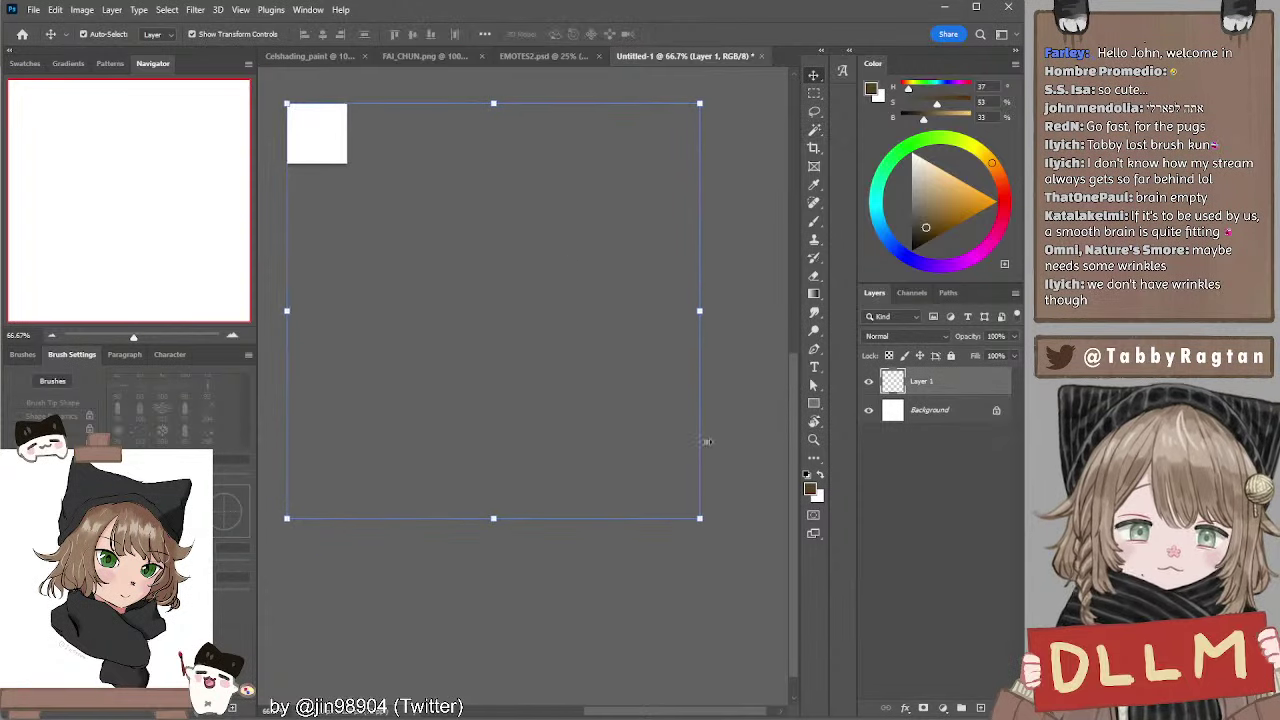
pyautogui.moveTo(701, 519); pyautogui.dragTo(520, 237)
pyautogui.moveTo(413, 193); pyautogui.dragTo(533, 328)
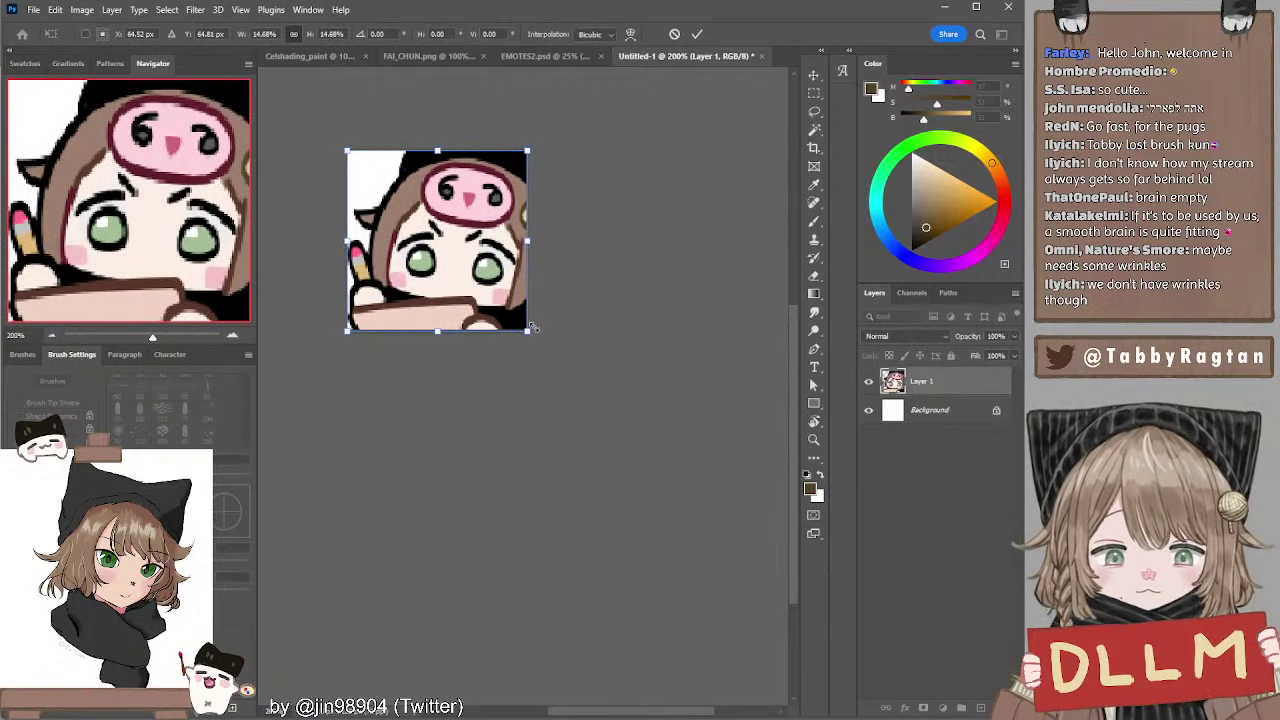
pyautogui.moveTo(535, 327); pyautogui.dragTo(535, 327)
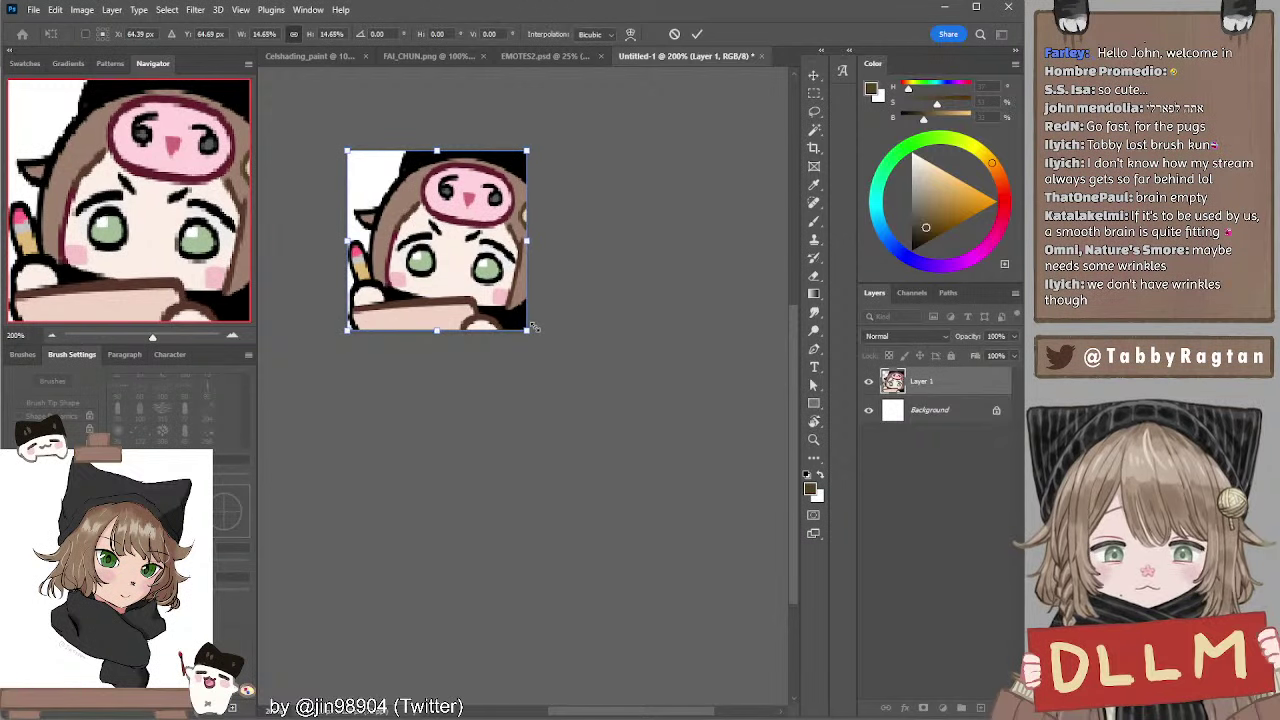
pyautogui.press('Return')
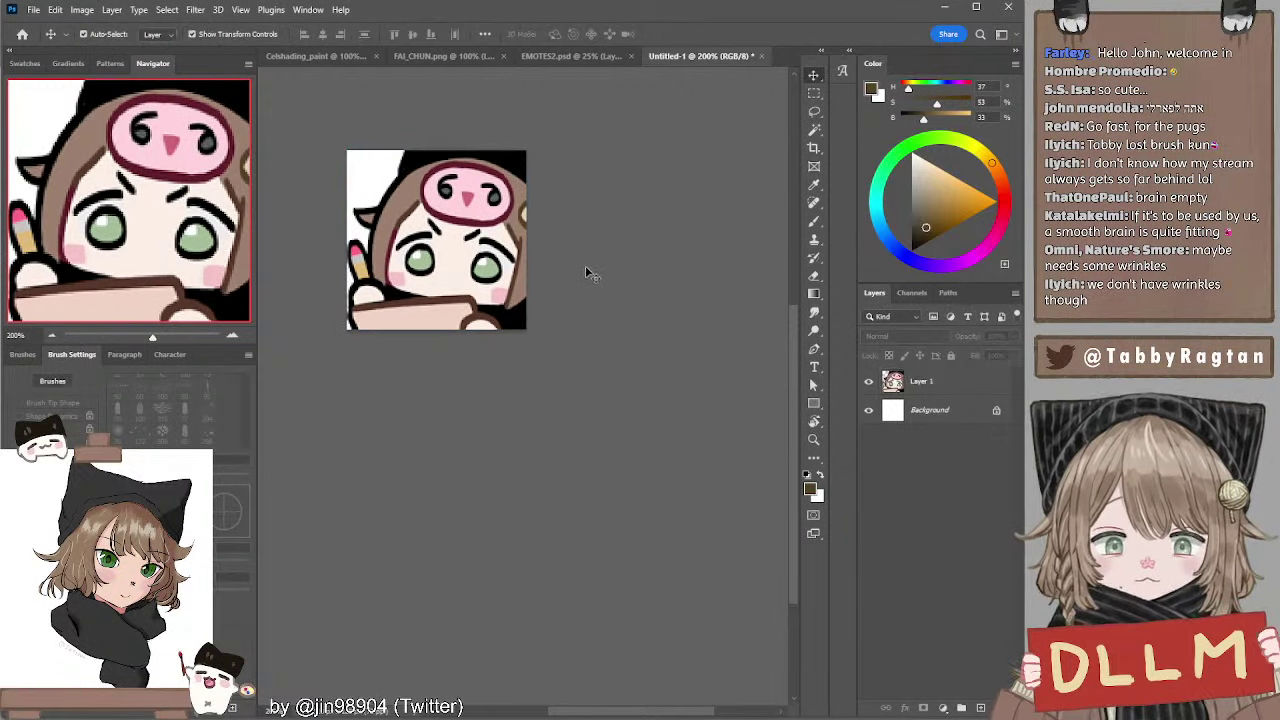
# Deselect the resized emote and hide the white Background layer so the emote has a transparent backdrop
pyautogui.click(518, 282)
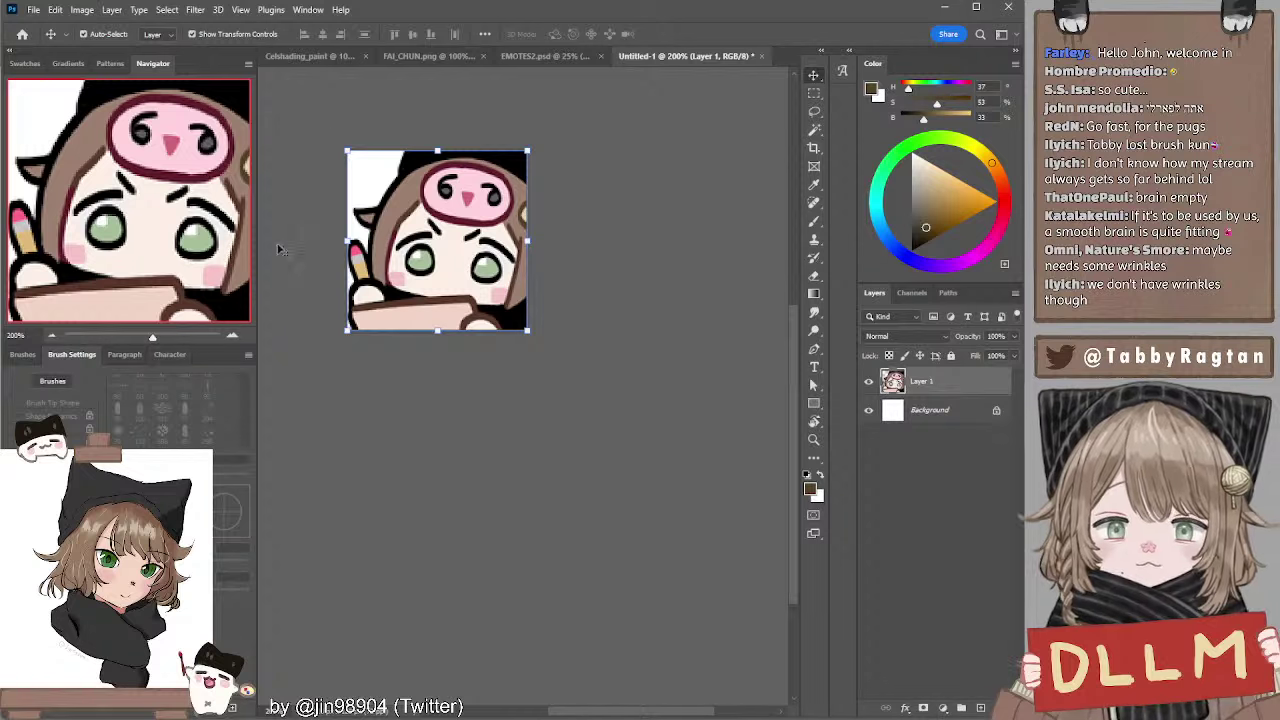
pyautogui.click(615, 174)
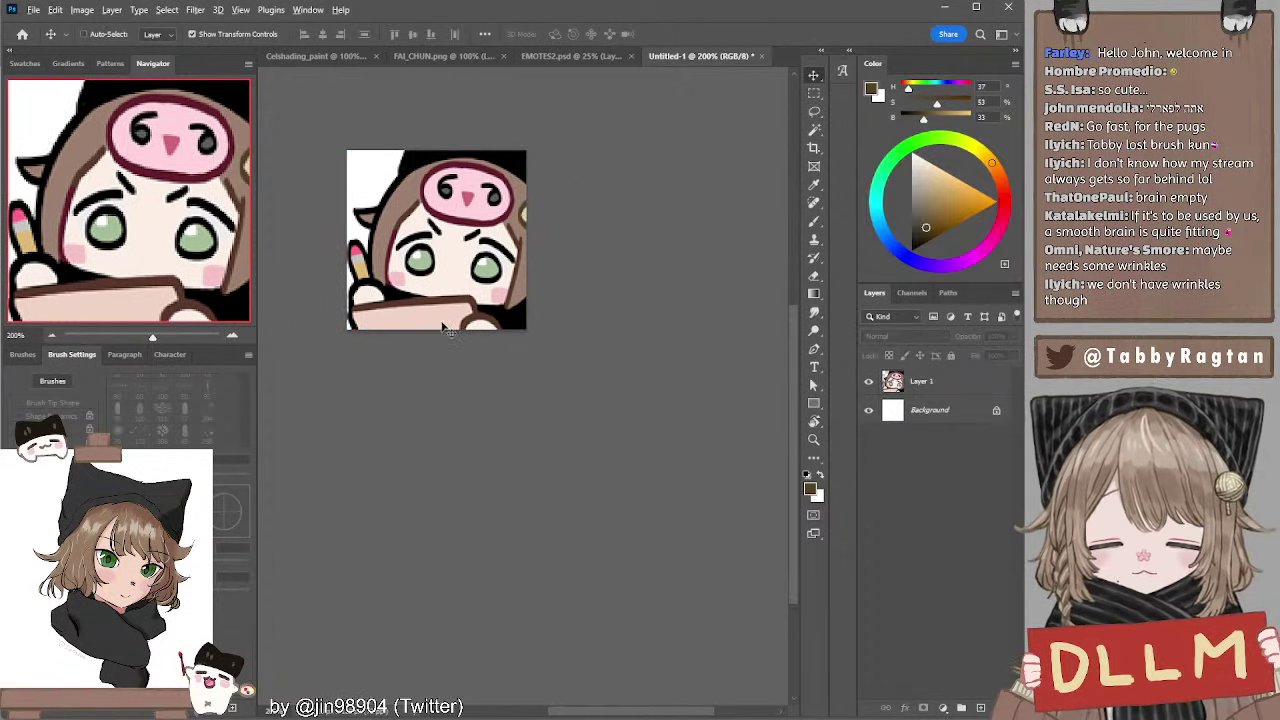
pyautogui.click(868, 410)
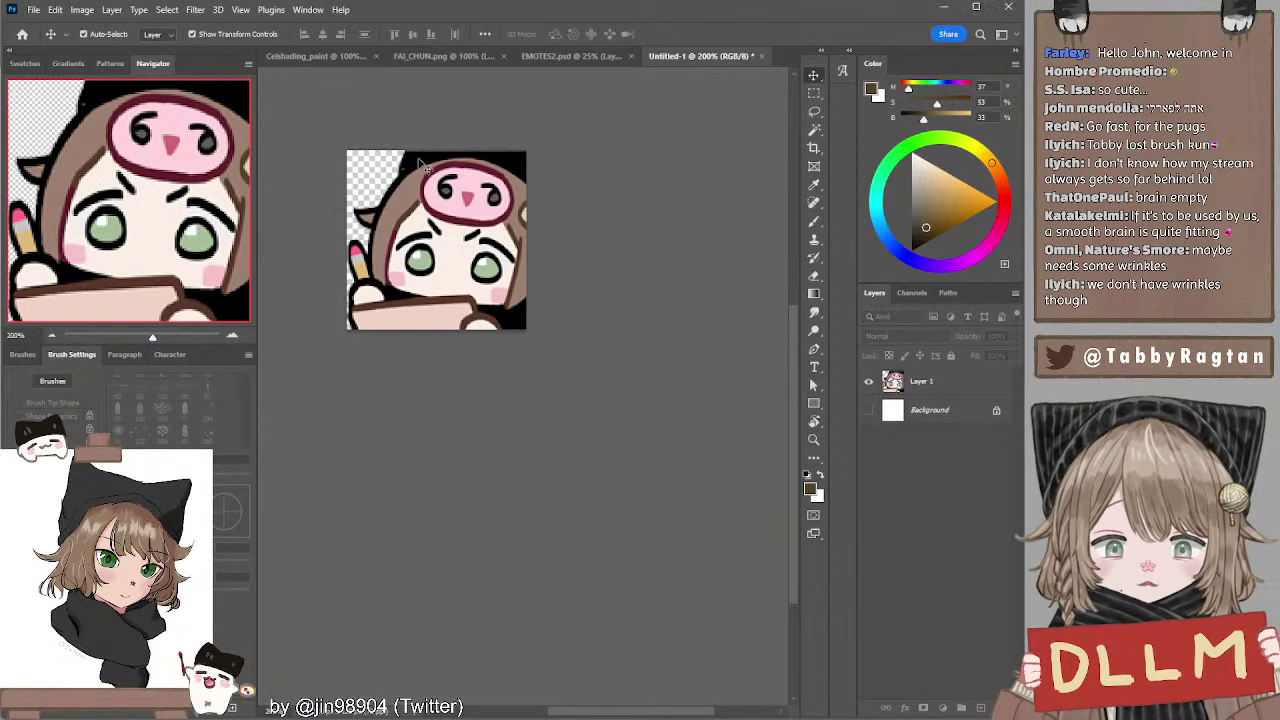
# Set up a black brush of 6 px on Layer 1 for the resized emote
pyautogui.press('b')
pyautogui.press('d')
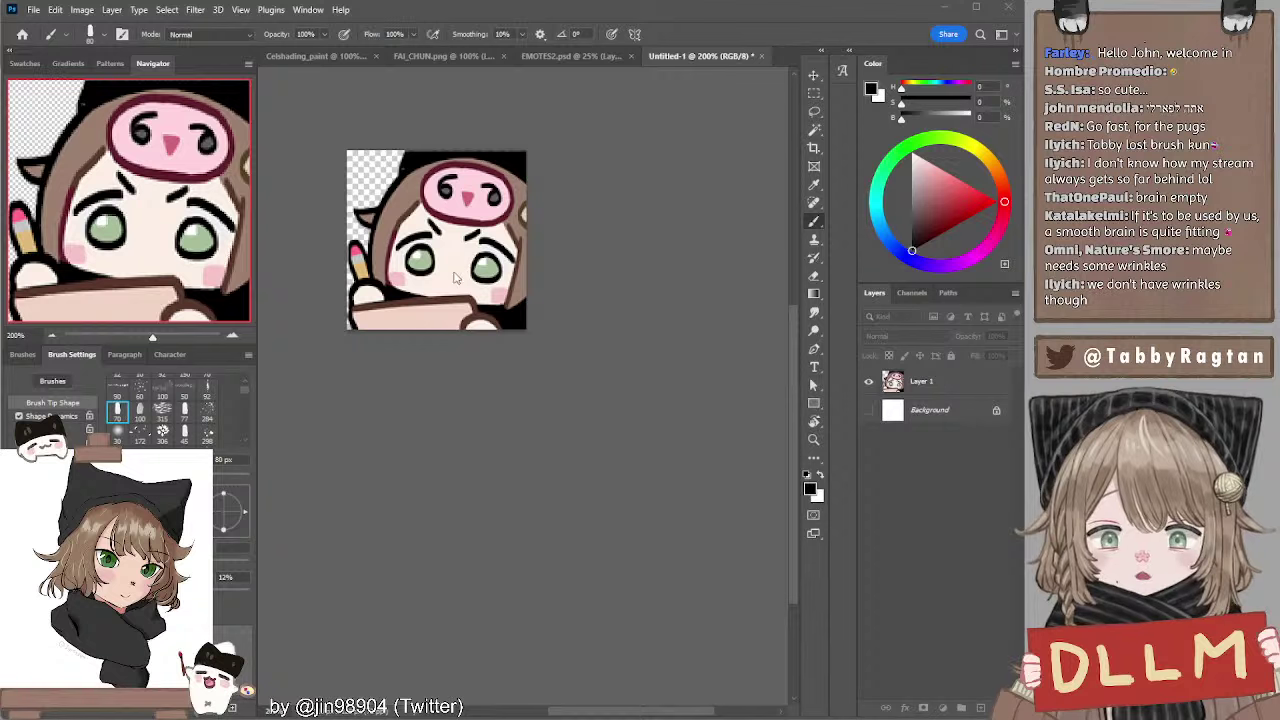
pyautogui.keyDown('ctrl'); pyautogui.click(410, 165); pyautogui.keyUp('ctrl')
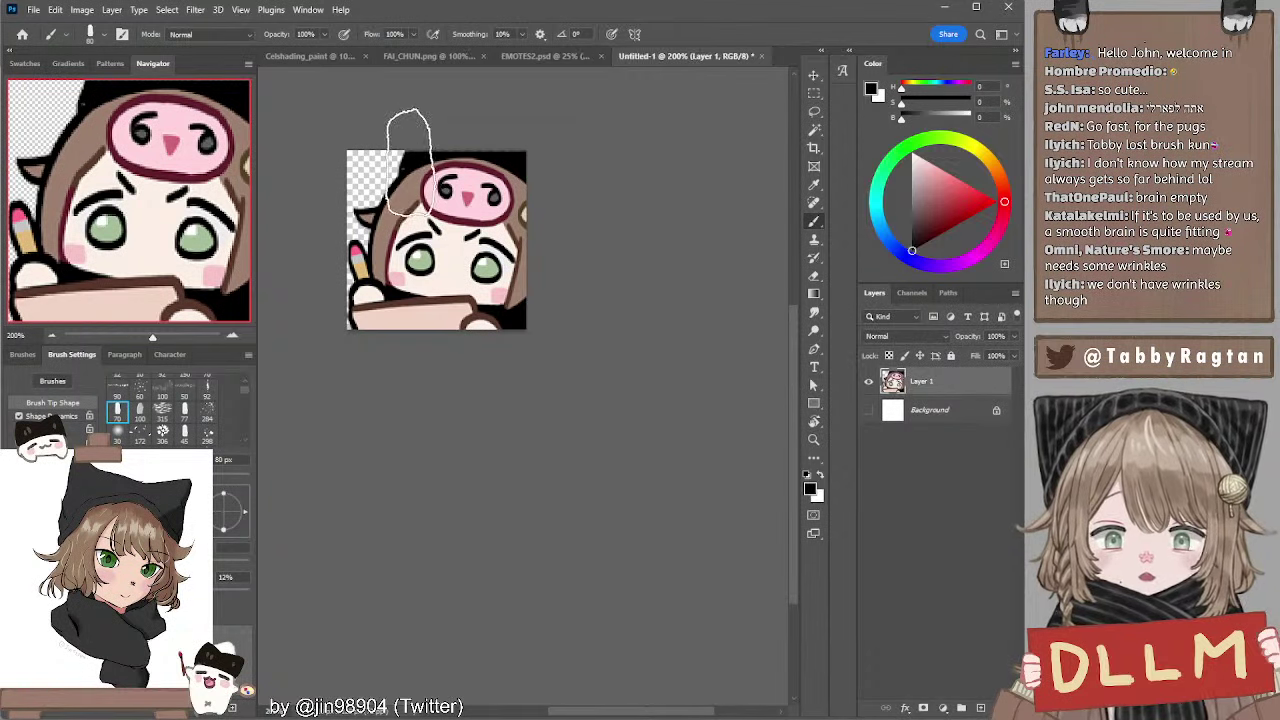
pyautogui.keyDown('alt'); pyautogui.click(411, 160); pyautogui.keyUp('alt')
pyautogui.press('[')
pyautogui.press('[')
pyautogui.press('[')
pyautogui.press('[')
pyautogui.press('[')
pyautogui.press('[')
pyautogui.press('[')
pyautogui.press('[')
pyautogui.press('[')
pyautogui.press('[')
pyautogui.press('[')
pyautogui.press('[')
pyautogui.press('[')
pyautogui.press('[')
pyautogui.press('[')
pyautogui.press('[')
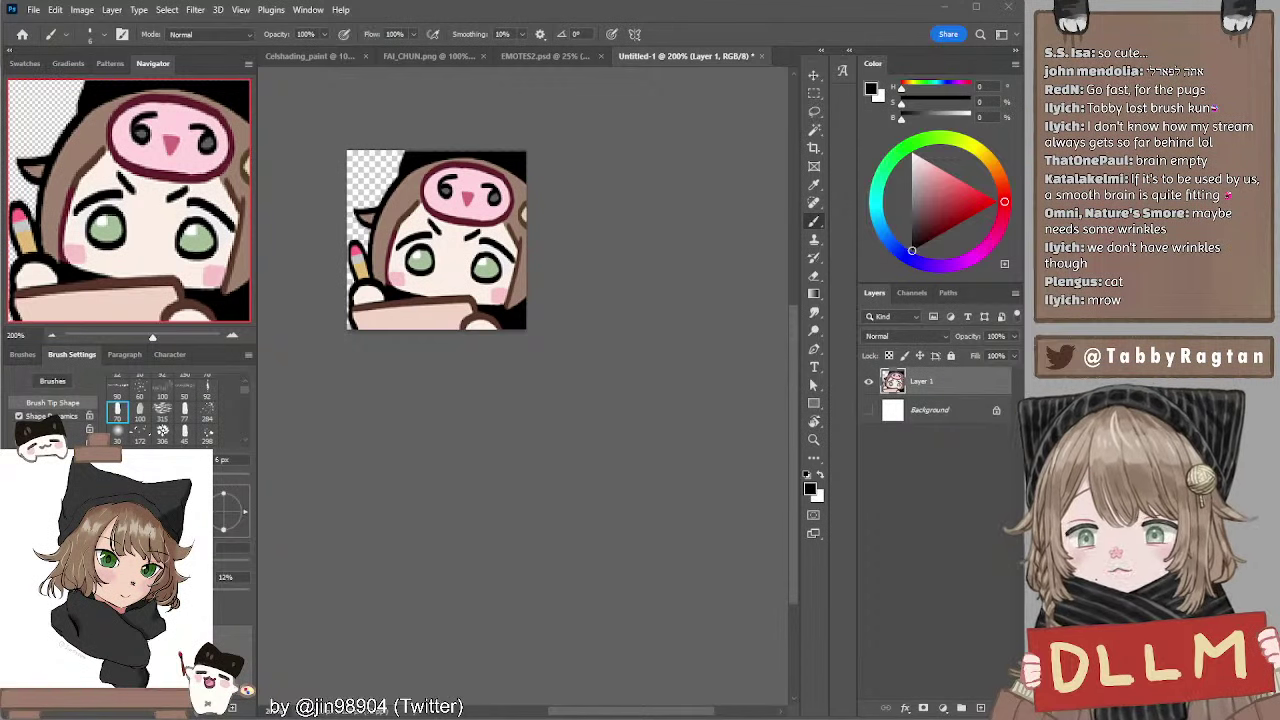
# Save the resized pig-hat emote with its transparent background to a file
pyautogui.hotkey('ctrl', 's')
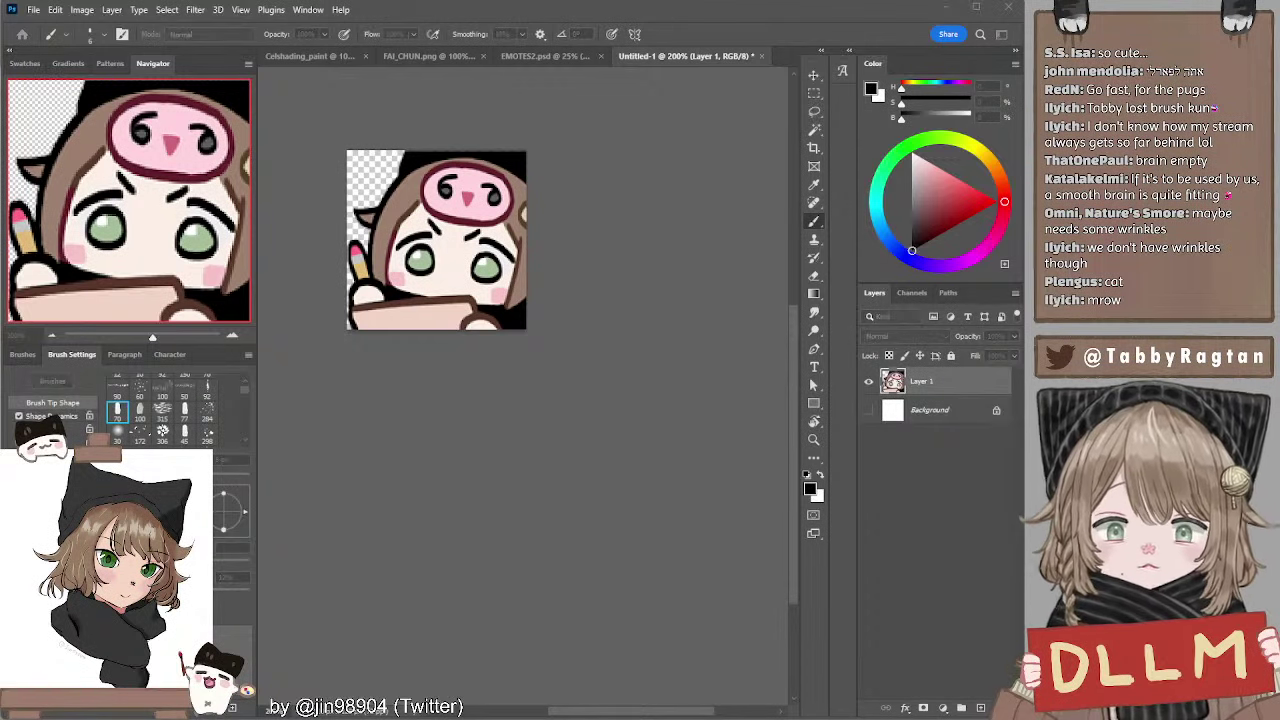
pyautogui.click(430, 216)
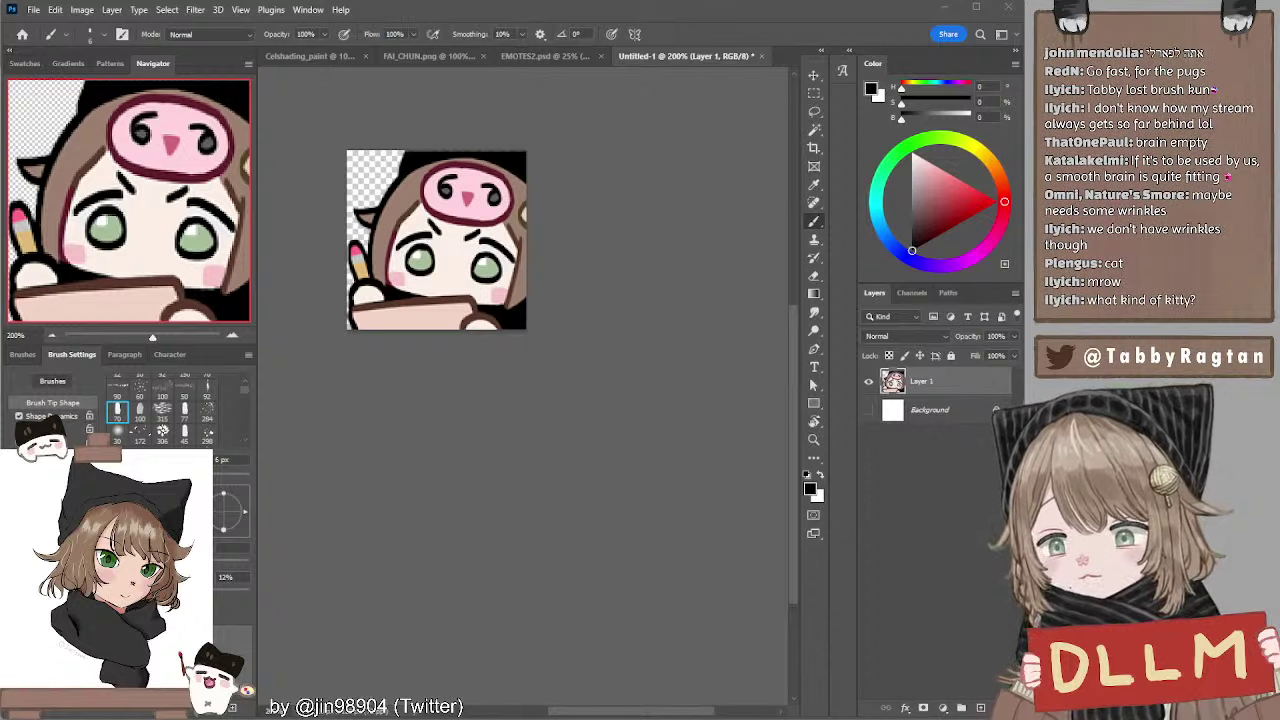
pyautogui.click(408, 497)
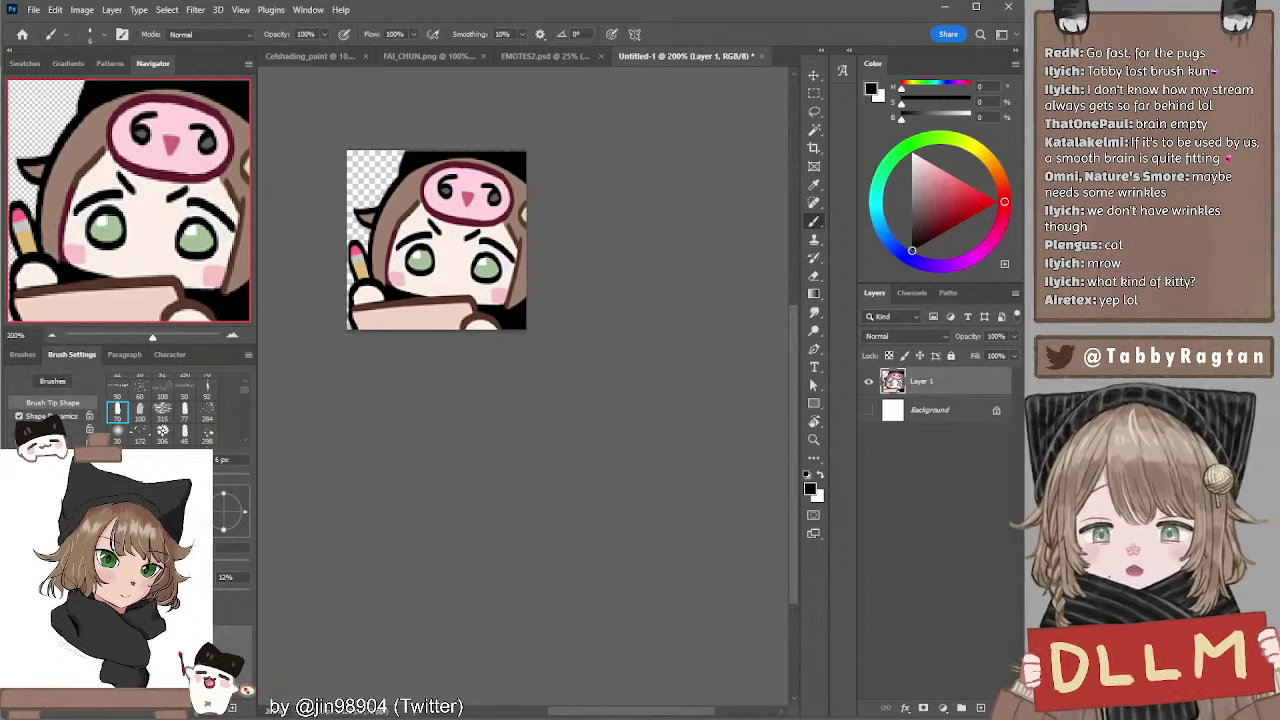
pyautogui.hotkey('alt', 'Tab')
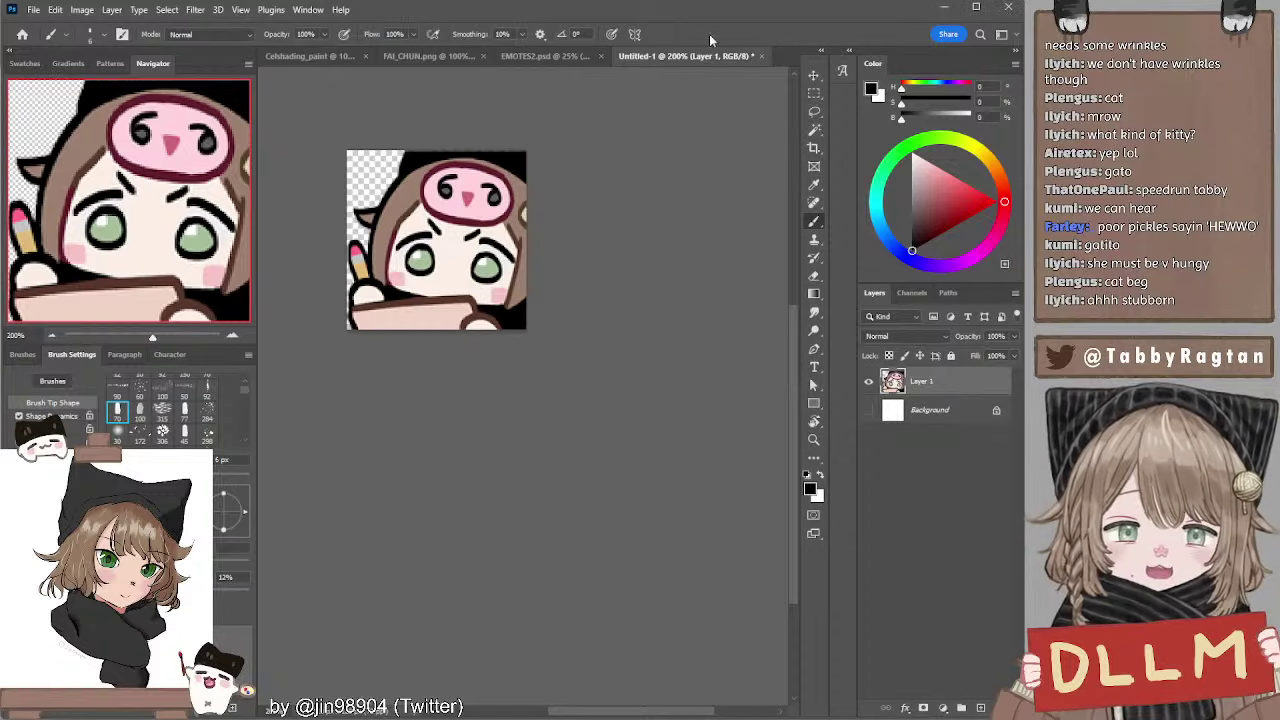
# Return to the Celshading_paint document and draw a round left eye on the maid doodle on Layer 27 with an 8 px black brush
pyautogui.click(504, 56)
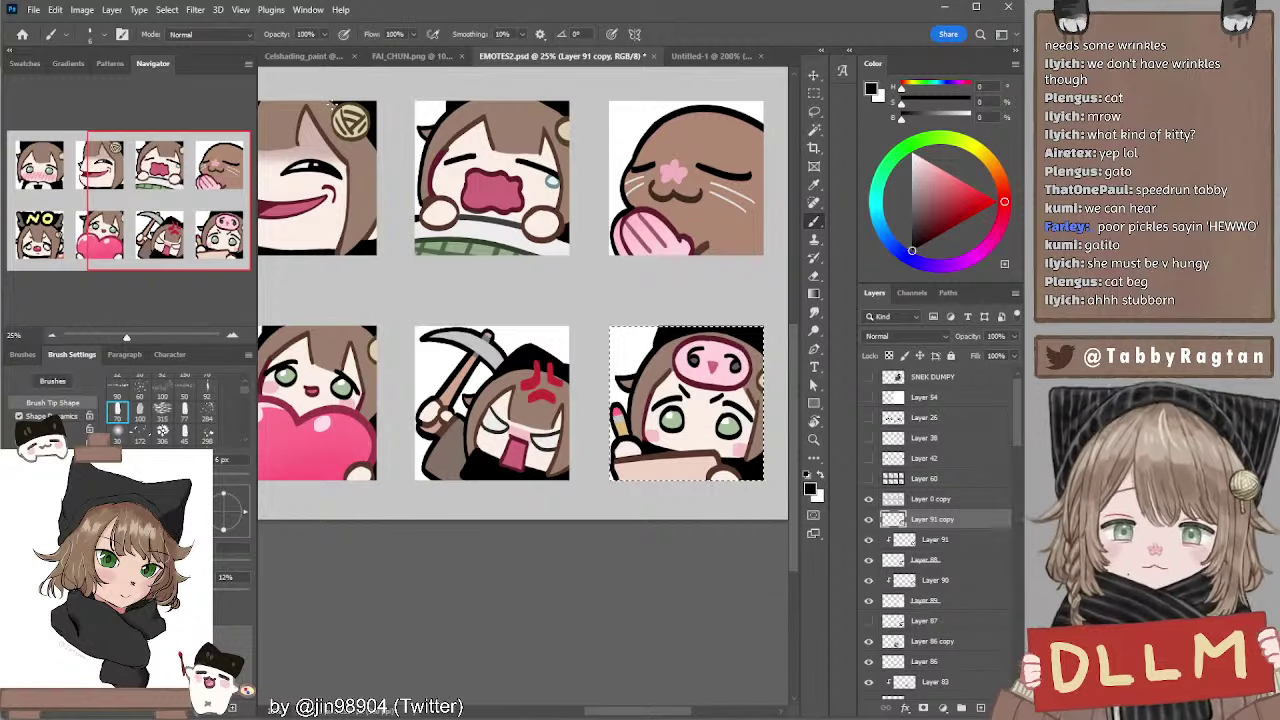
pyautogui.click(343, 57)
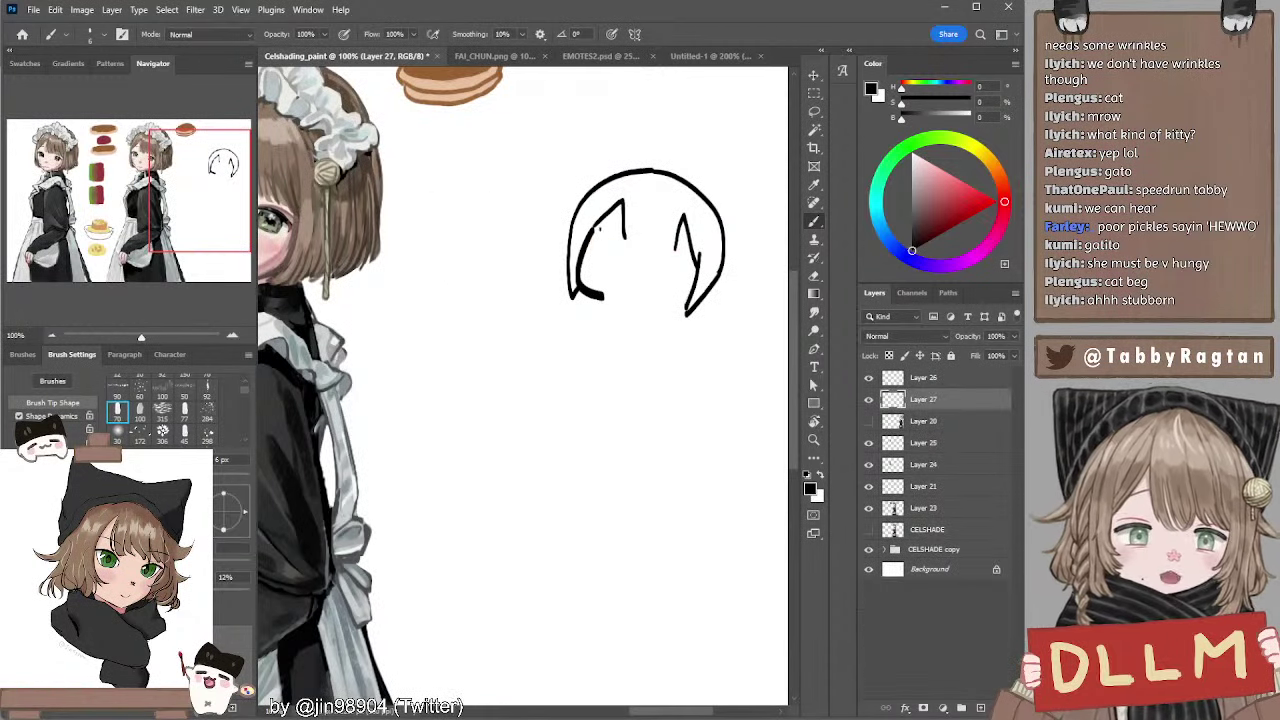
pyautogui.moveTo(606, 244)
pyautogui.mouseDown()
pyautogui.moveTo(590, 262)
pyautogui.moveTo(622, 258)
pyautogui.moveTo(600, 240)
pyautogui.mouseUp()
pyautogui.hotkey('ctrl', 'z')
pyautogui.press(']')
pyautogui.press(']')
pyautogui.hotkey('ctrl', 'z')
pyautogui.hotkey('ctrl', 'z')
pyautogui.hotkey('ctrl', 'z')
pyautogui.hotkey('ctrl', 'z')
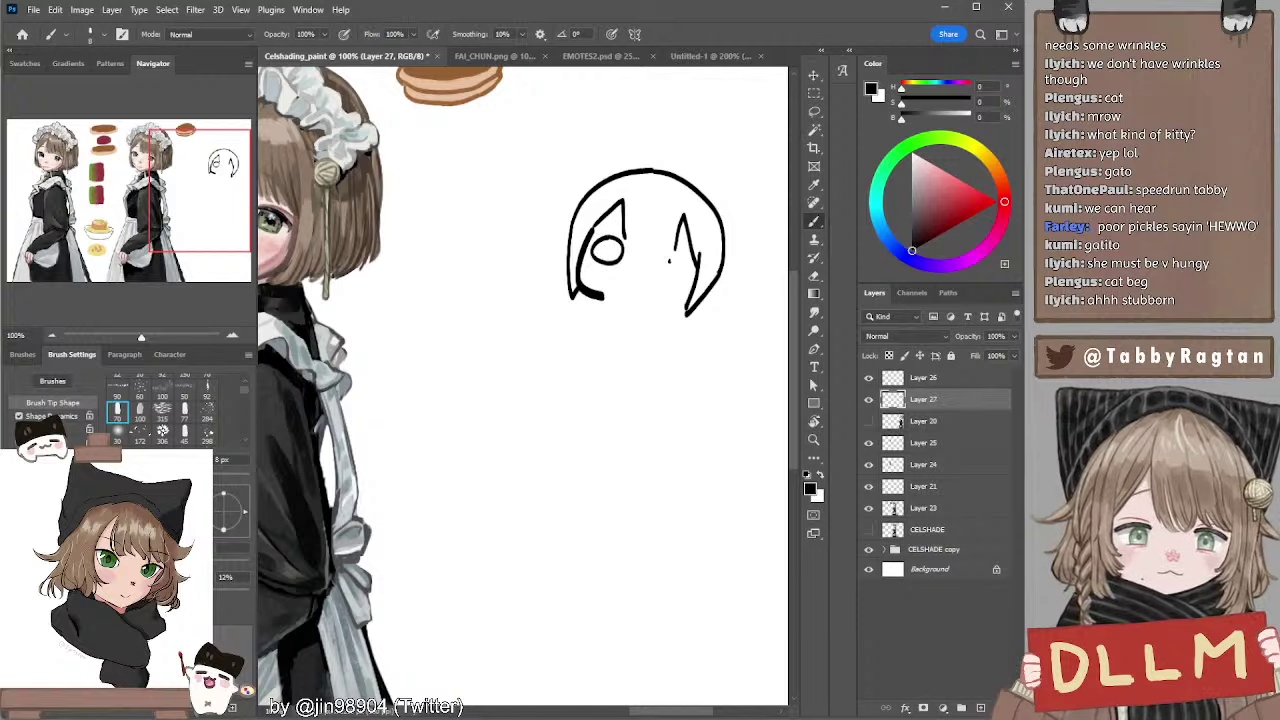
# Draw the doodle's round right eye and fill both eyes black around small white highlights, using a 9 px brush
pyautogui.moveTo(682, 252)
pyautogui.mouseDown()
pyautogui.moveTo(678, 275)
pyautogui.moveTo(666, 264)
pyautogui.mouseUp()
pyautogui.hotkey('ctrl', 'z')
pyautogui.hotkey('ctrl', 'z')
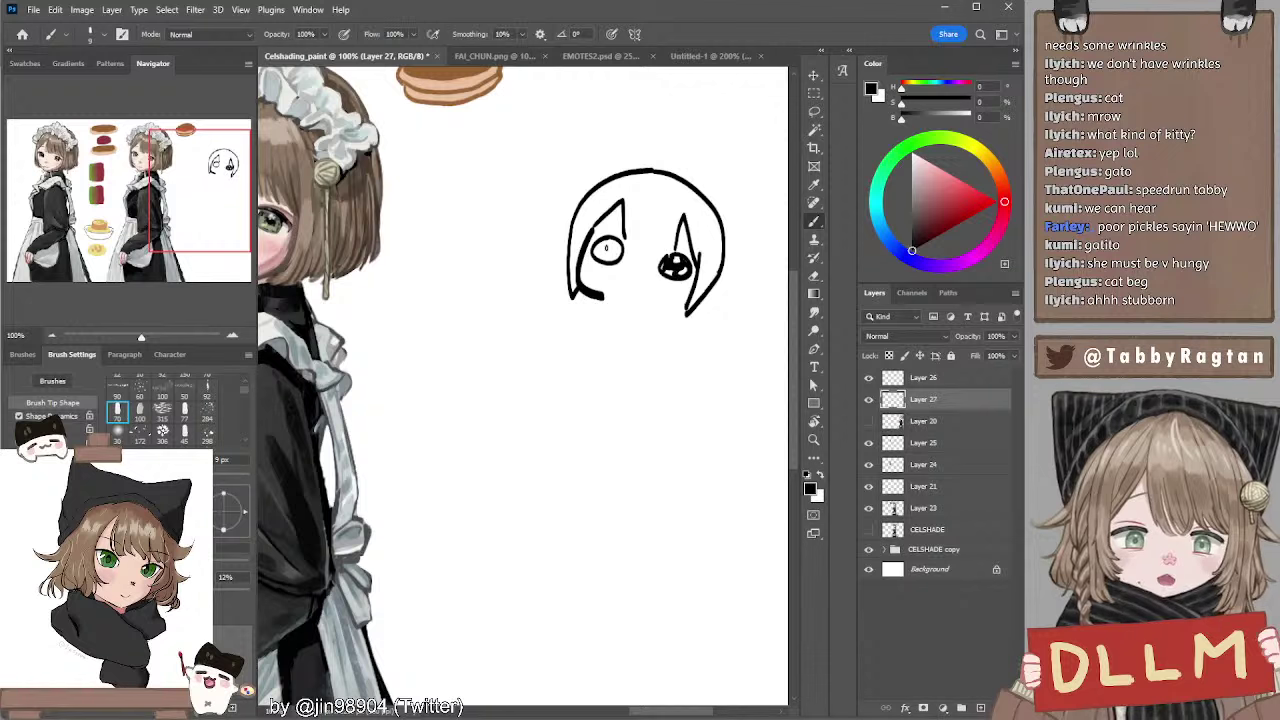
pyautogui.moveTo(615, 252); pyautogui.dragTo(594, 258)
pyautogui.hotkey('ctrl', 'z')
pyautogui.hotkey('ctrl', 'z')
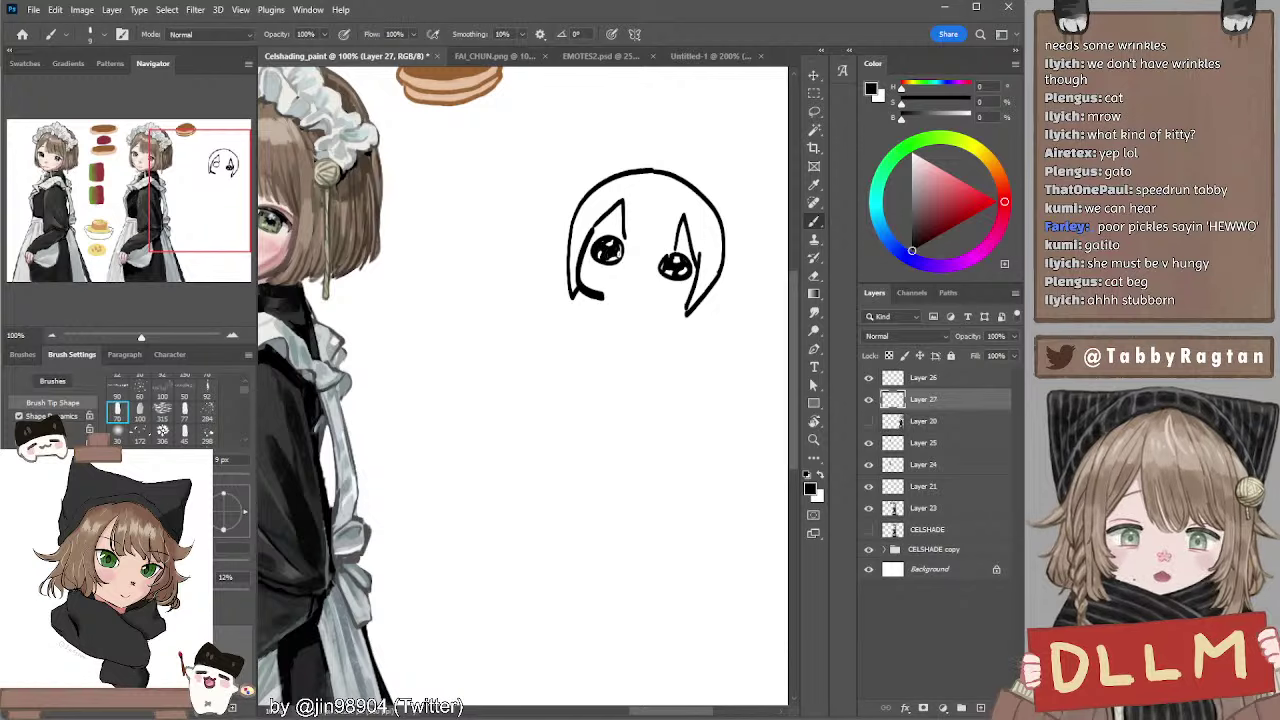
# Clean up the white highlights in the doodle's eyes with a 10 px Eraser
pyautogui.press('e')
pyautogui.moveTo(605, 240)
pyautogui.mouseDown()
pyautogui.moveTo(617, 255)
pyautogui.moveTo(612, 246)
pyautogui.mouseUp()
pyautogui.hotkey('ctrl', 'z')
pyautogui.press('[')
pyautogui.hotkey('ctrl', 'z')
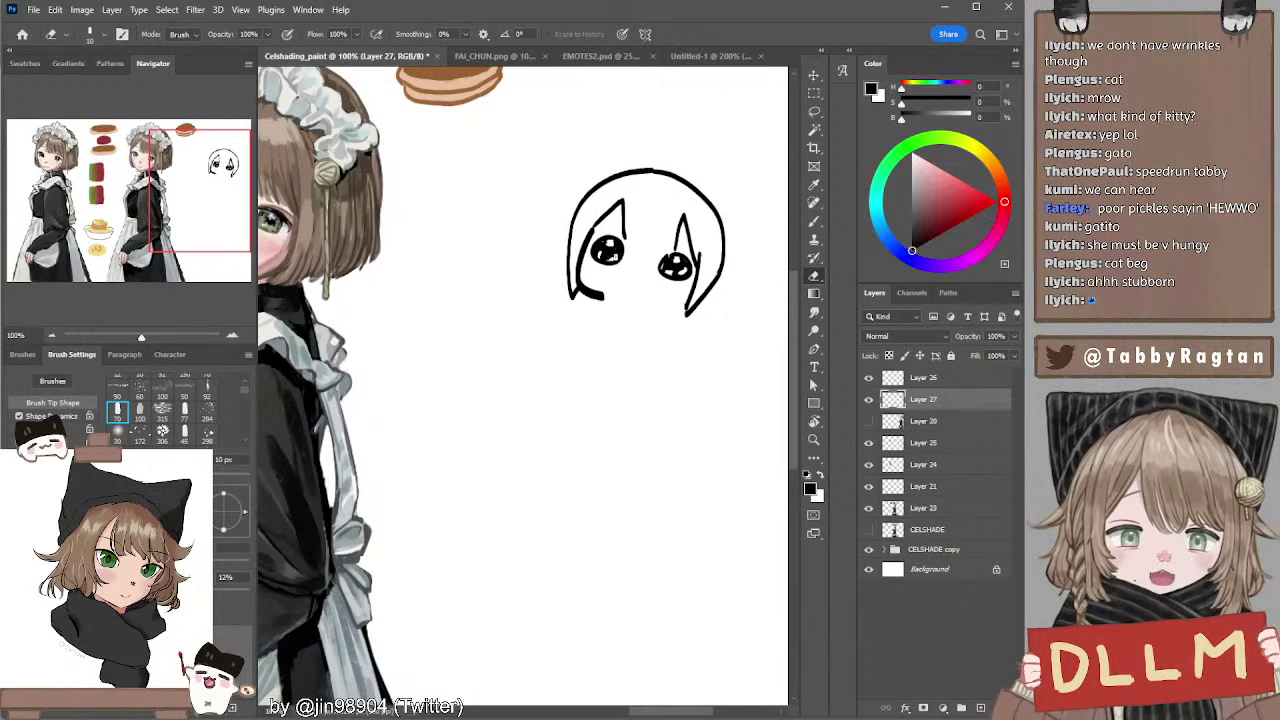
# Draw the doodle's small pouting mouth and a pointed hair tuft on each side of the head with a 7 px brush
pyautogui.press('b')
pyautogui.moveTo(621, 274)
pyautogui.mouseDown()
pyautogui.moveTo(656, 282)
pyautogui.moveTo(631, 296)
pyautogui.mouseUp()
pyautogui.hotkey('ctrl', 'z')
pyautogui.hotkey('ctrl', 'z')
pyautogui.hotkey('ctrl', 'z')
pyautogui.moveTo(627, 283)
pyautogui.mouseDown()
pyautogui.moveTo(640, 284)
pyautogui.moveTo(621, 290)
pyautogui.mouseUp()
pyautogui.hotkey('ctrl', 'z')
pyautogui.moveTo(554, 226); pyautogui.dragTo(572, 217)
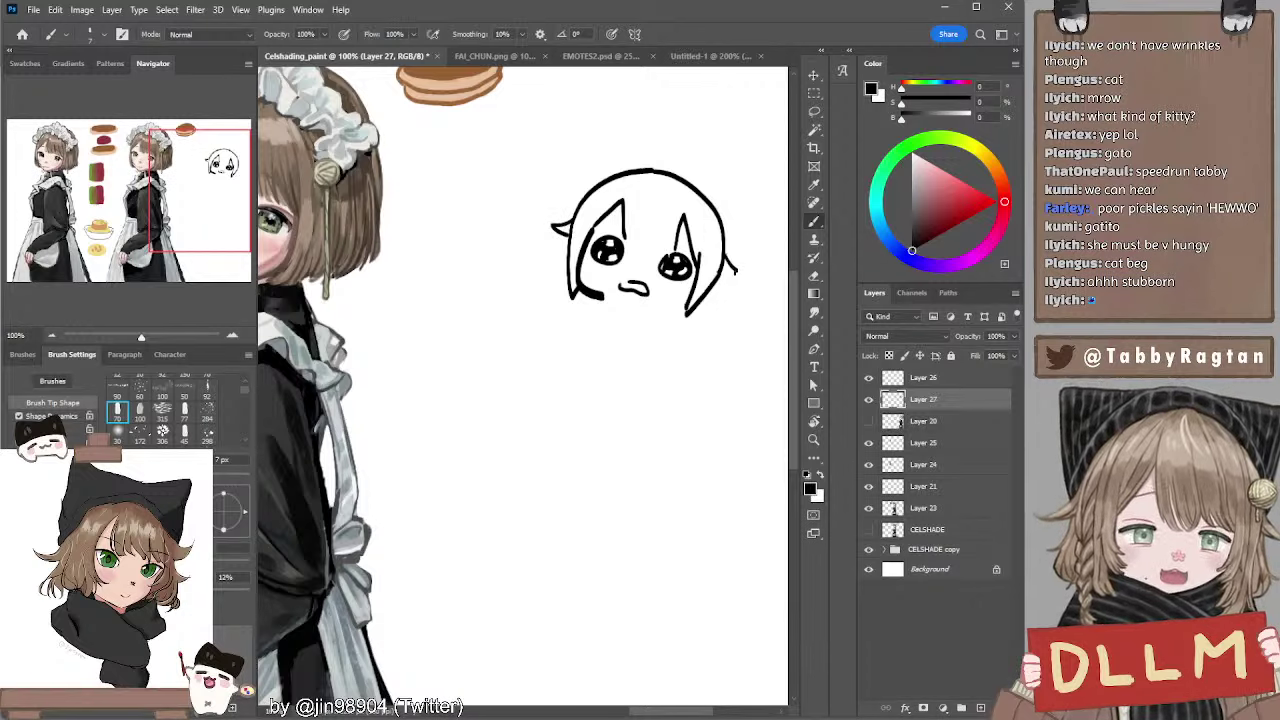
# Draw a round pom-pom at the right side of the hair and a cat-ear hat on top, filled solid black
pyautogui.press('e')
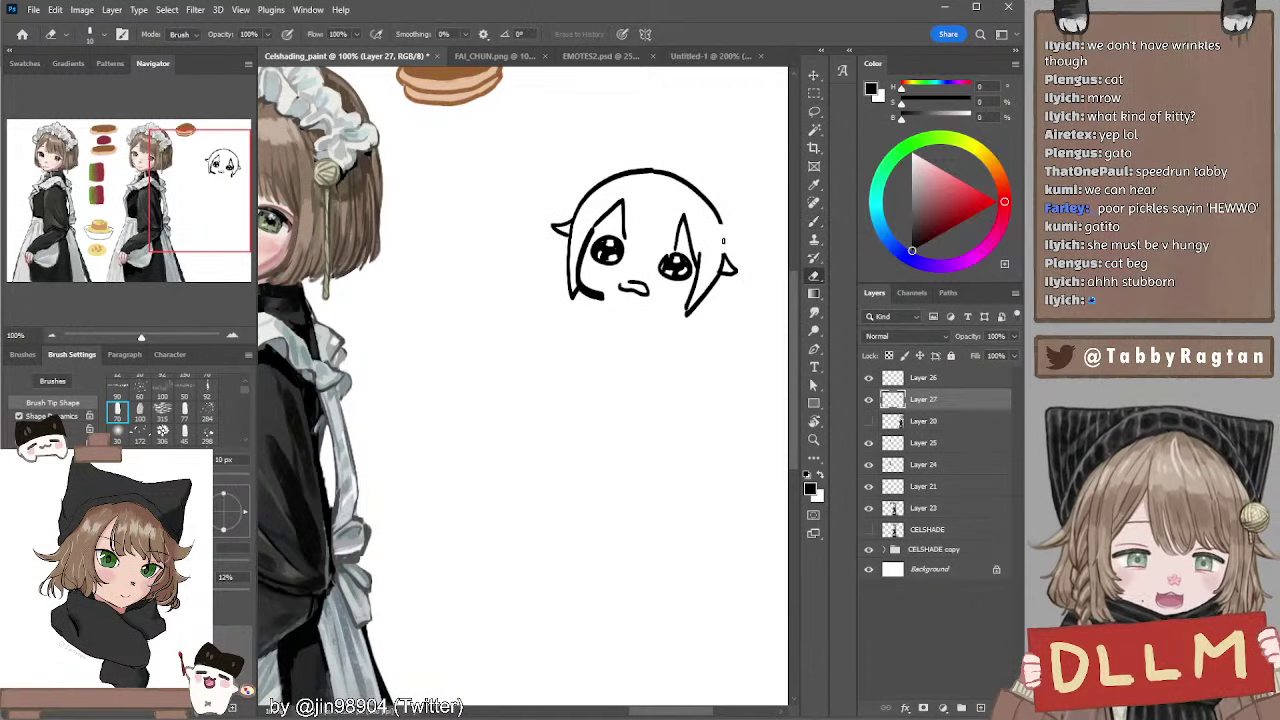
pyautogui.press('b')
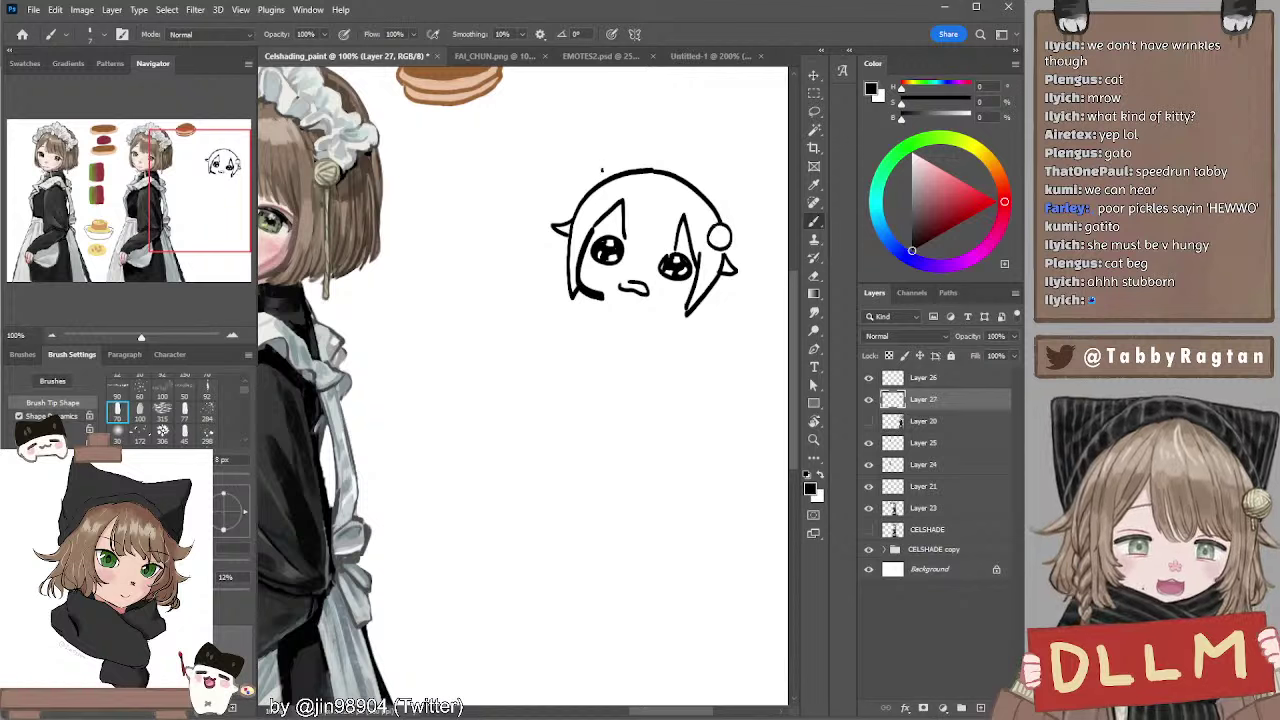
pyautogui.moveTo(590, 190)
pyautogui.mouseDown()
pyautogui.moveTo(617, 143)
pyautogui.moveTo(679, 160)
pyautogui.moveTo(736, 185)
pyautogui.moveTo(730, 232)
pyautogui.mouseUp()
pyautogui.hotkey('ctrl', 'z')
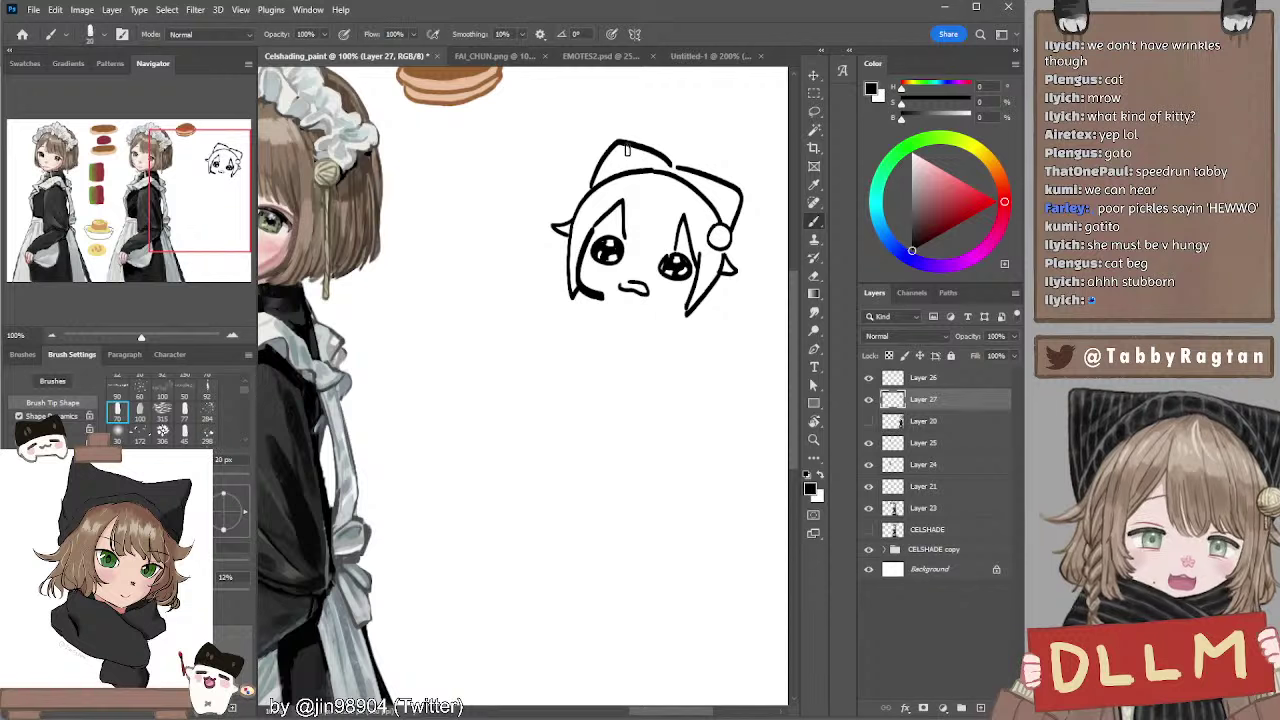
pyautogui.moveTo(626, 150)
pyautogui.mouseDown()
pyautogui.moveTo(640, 160)
pyautogui.moveTo(600, 178)
pyautogui.moveTo(648, 155)
pyautogui.moveTo(732, 200)
pyautogui.moveTo(722, 222)
pyautogui.moveTo(736, 200)
pyautogui.moveTo(718, 236)
pyautogui.mouseUp()
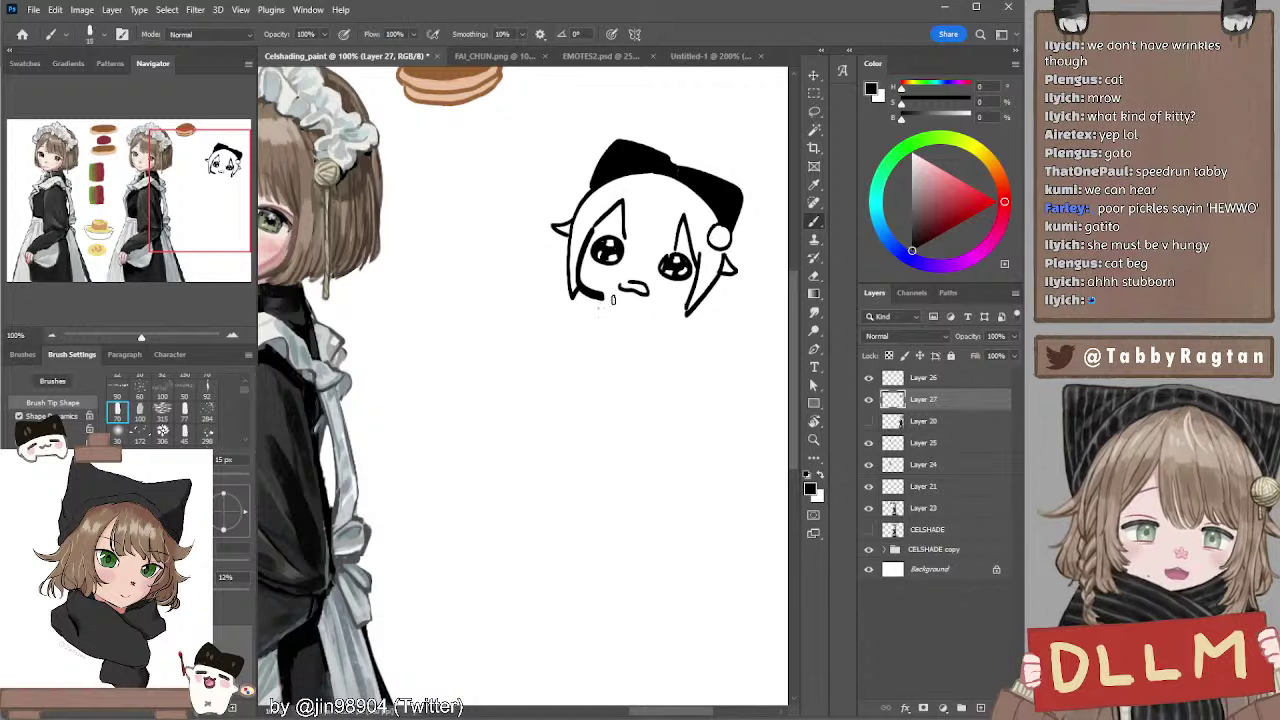
# Sketch a round hand under the doodle's chin, a tear below the right eye and a black patch at the neck
pyautogui.moveTo(613, 299)
pyautogui.mouseDown()
pyautogui.moveTo(632, 334)
pyautogui.moveTo(640, 310)
pyautogui.moveTo(652, 318)
pyautogui.moveTo(638, 331)
pyautogui.mouseUp()
pyautogui.press('[')
pyautogui.press('[')
pyautogui.moveTo(672, 280)
pyautogui.mouseDown()
pyautogui.moveTo(682, 292)
pyautogui.moveTo(668, 305)
pyautogui.moveTo(688, 287)
pyautogui.moveTo(671, 297)
pyautogui.moveTo(660, 356)
pyautogui.moveTo(664, 320)
pyautogui.moveTo(638, 344)
pyautogui.moveTo(659, 318)
pyautogui.moveTo(692, 336)
pyautogui.moveTo(692, 318)
pyautogui.mouseUp()
pyautogui.hotkey('ctrl', 'z')
pyautogui.hotkey('ctrl', 'z')
pyautogui.hotkey('ctrl', 'z')
pyautogui.hotkey('ctrl', 'z')
pyautogui.press(']')
pyautogui.hotkey('ctrl', 'z')
pyautogui.press(']')
pyautogui.press(']')
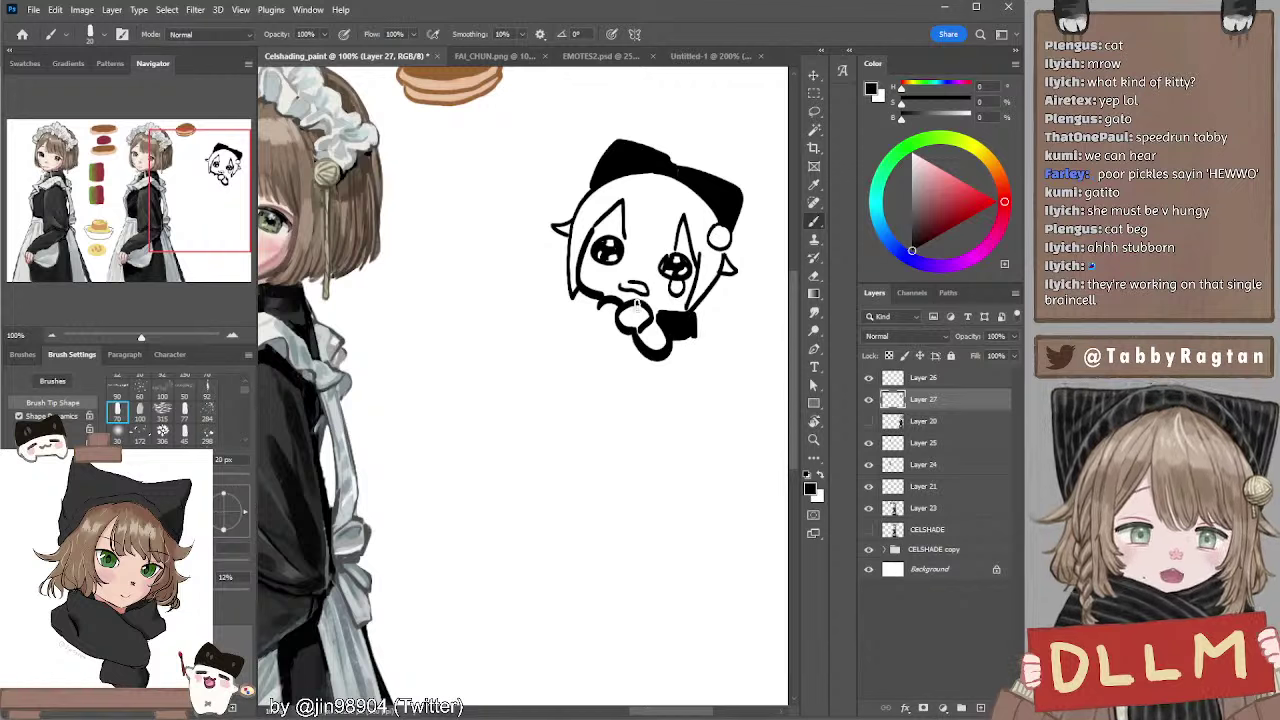
# Redraw the doodle's arms as two short upright sleeves with rounded hands under the chin, using a 9 px brush
pyautogui.press('[')
pyautogui.press('[')
pyautogui.press('[')
pyautogui.moveTo(596, 309)
pyautogui.mouseDown()
pyautogui.moveTo(598, 343)
pyautogui.moveTo(613, 331)
pyautogui.moveTo(600, 308)
pyautogui.moveTo(653, 341)
pyautogui.moveTo(633, 331)
pyautogui.moveTo(640, 343)
pyautogui.moveTo(596, 345)
pyautogui.moveTo(634, 357)
pyautogui.mouseUp()
pyautogui.hotkey('ctrl', 'z')
pyautogui.hotkey('ctrl', 'z')
pyautogui.hotkey('ctrl', 'z')
pyautogui.hotkey('ctrl', 'z')
pyautogui.hotkey('ctrl', 'z')
pyautogui.hotkey('ctrl', 'z')
pyautogui.hotkey('ctrl', 'z')
pyautogui.hotkey('ctrl', 'z')
pyautogui.hotkey('ctrl', 'z')
pyautogui.hotkey('ctrl', 'z')
pyautogui.moveTo(650, 312); pyautogui.dragTo(654, 344)
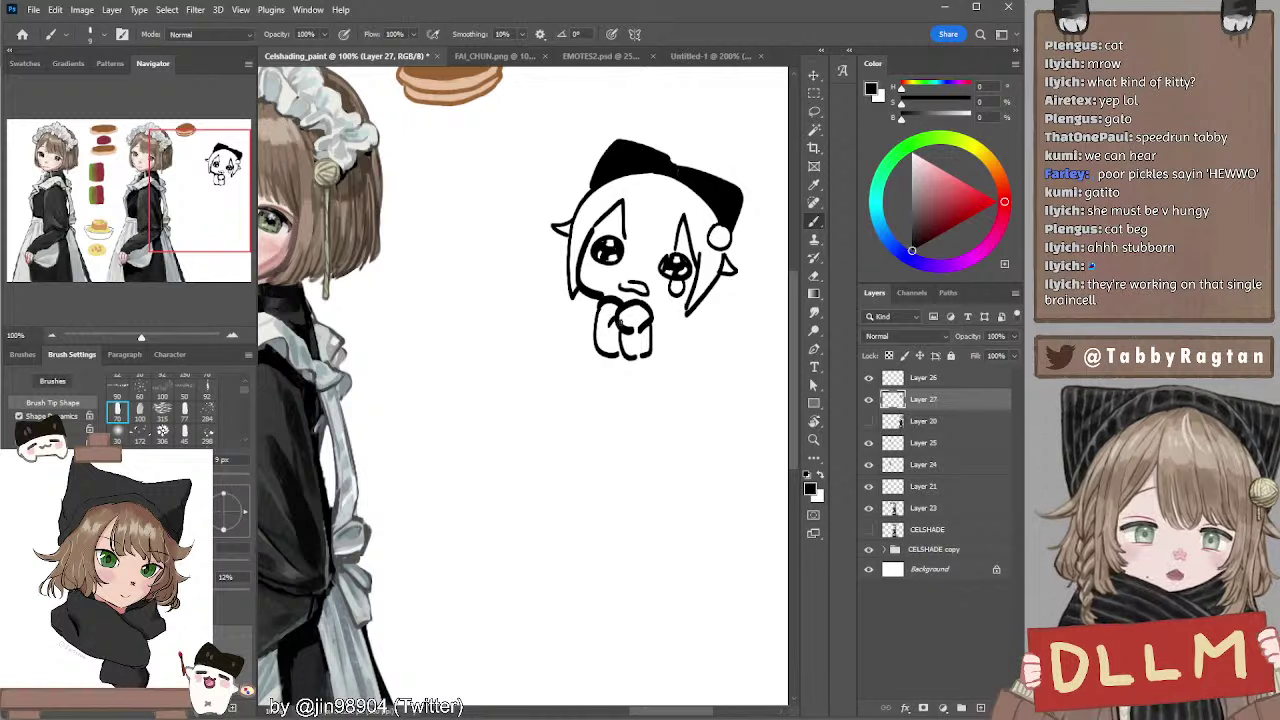
pyautogui.hotkey('ctrl', 'z')
pyautogui.moveTo(599, 322); pyautogui.dragTo(611, 329)
pyautogui.hotkey('ctrl', 'z')
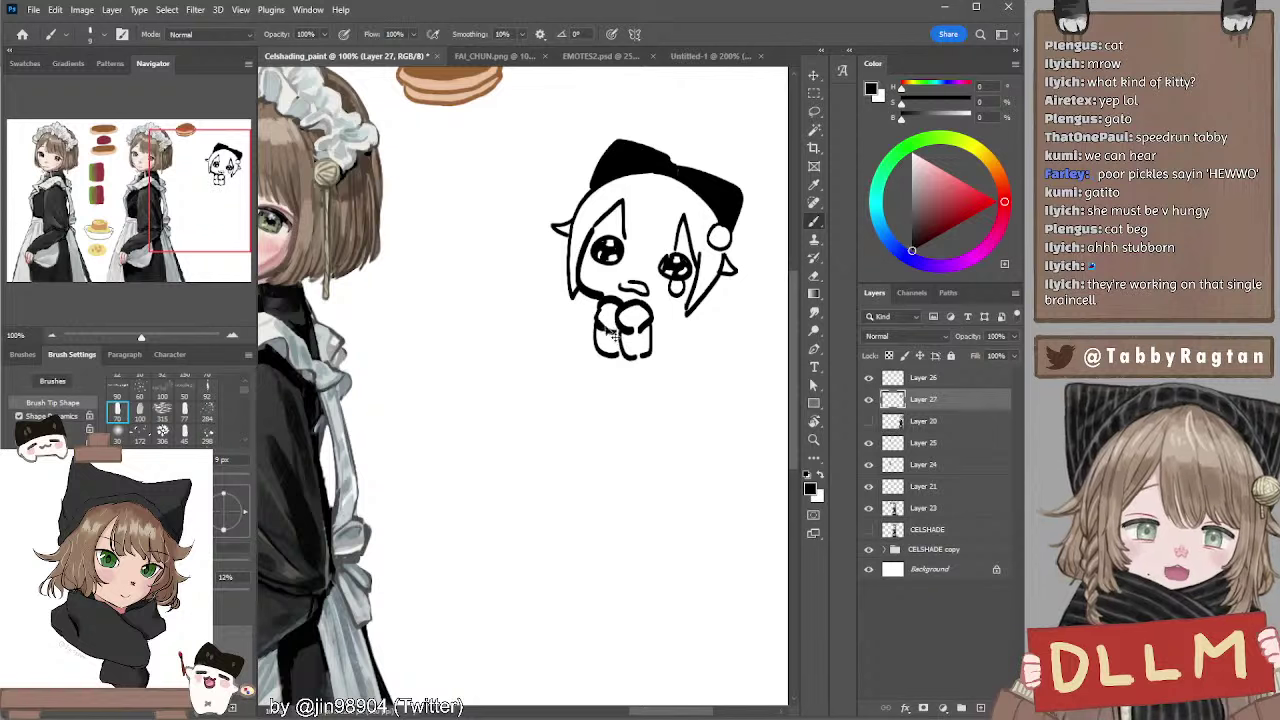
# Reshape the doodle's right forearm, paint a black band beside it with a 15 px brush, and add a lower hair curl
pyautogui.press('e')
pyautogui.moveTo(650, 338)
pyautogui.mouseDown()
pyautogui.moveTo(641, 355)
pyautogui.moveTo(662, 353)
pyautogui.moveTo(657, 319)
pyautogui.moveTo(680, 328)
pyautogui.mouseUp()
pyautogui.press('b')
pyautogui.hotkey('ctrl', 'z')
pyautogui.press(']')
pyautogui.press(']')
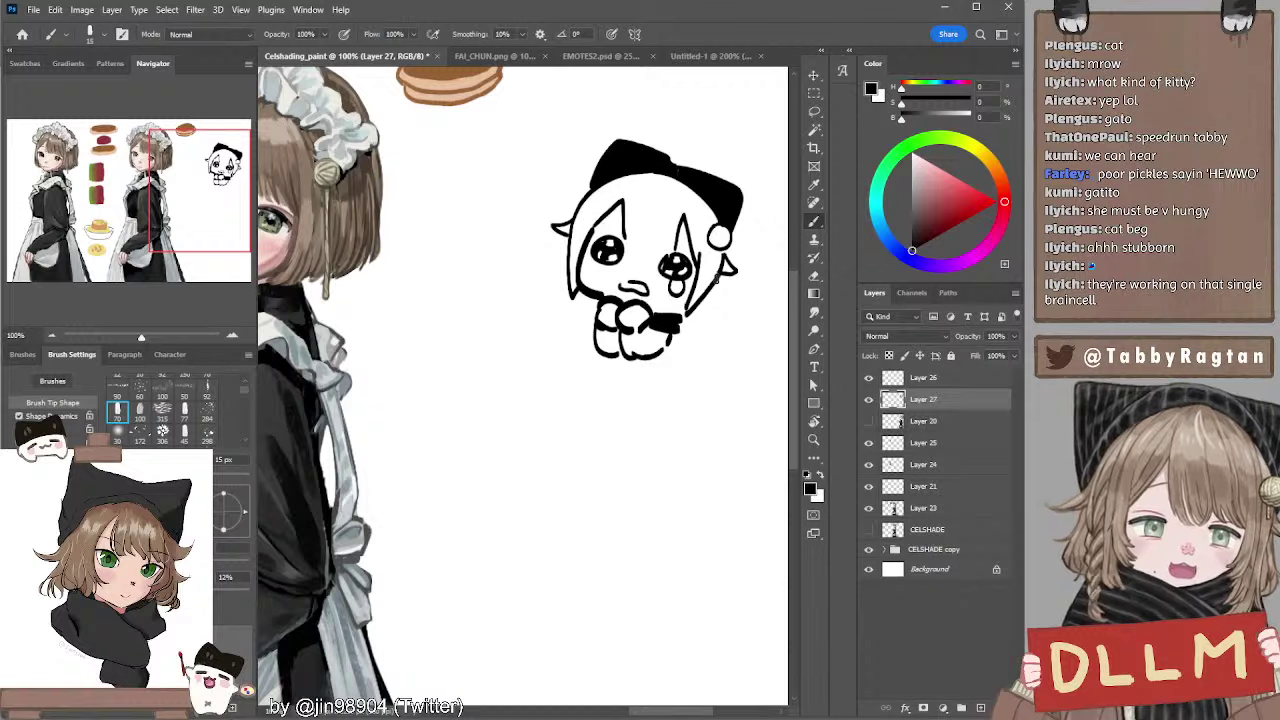
pyautogui.press('[')
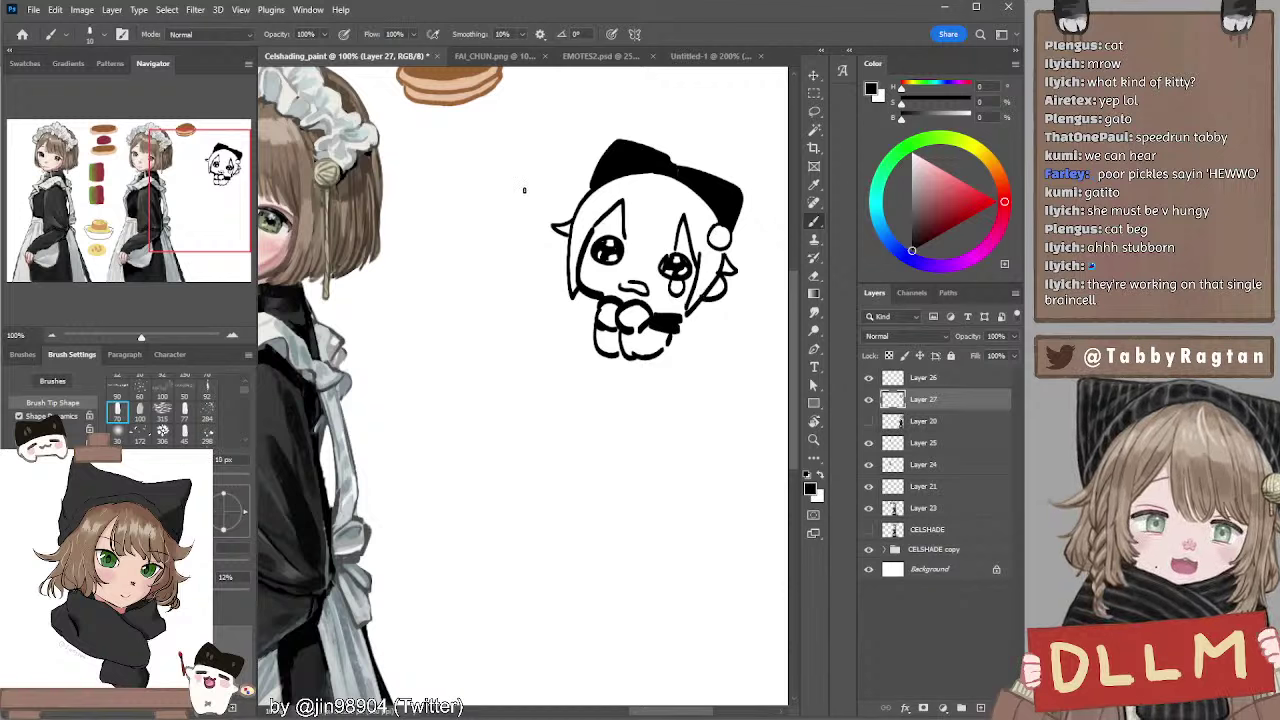
# Draw a tilted rectangular envelope beside the doodle's head with a 10 px brush and erase the hair tuft overlapping it
pyautogui.moveTo(528, 180)
pyautogui.mouseDown()
pyautogui.moveTo(500, 232)
pyautogui.moveTo(568, 186)
pyautogui.moveTo(588, 204)
pyautogui.moveTo(547, 282)
pyautogui.mouseUp()
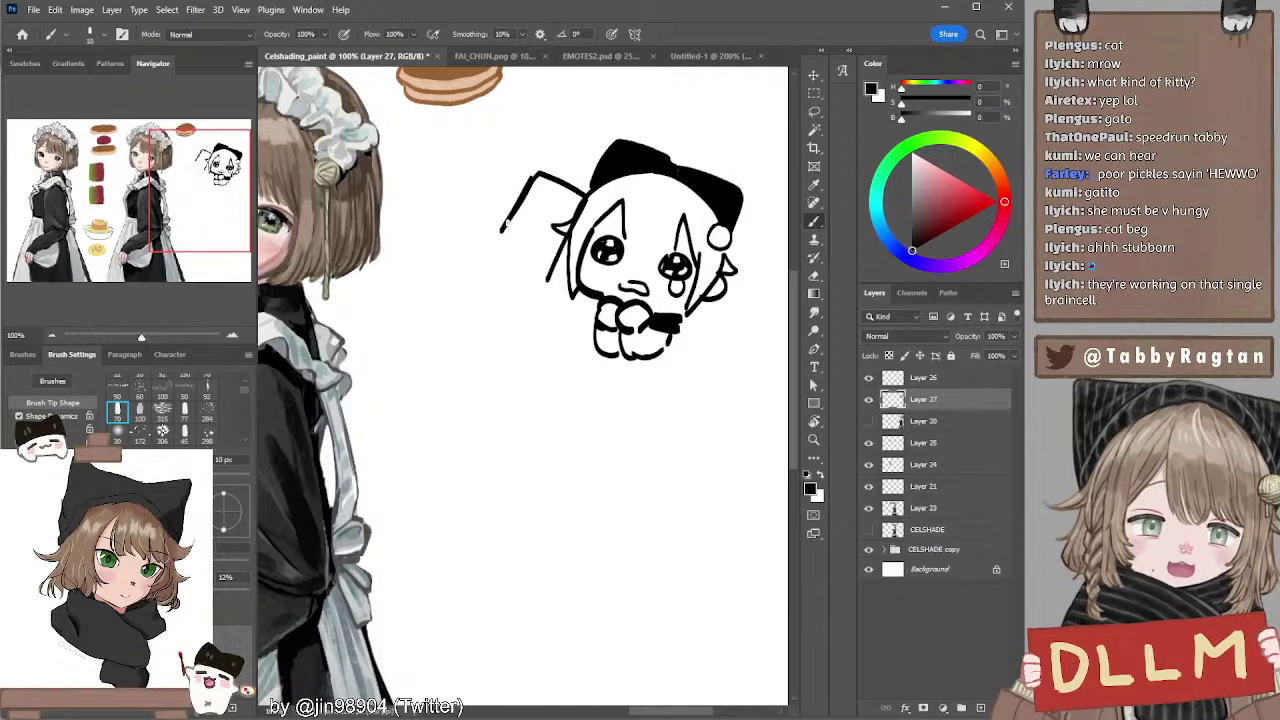
pyautogui.moveTo(506, 226)
pyautogui.mouseDown()
pyautogui.moveTo(487, 262)
pyautogui.moveTo(549, 279)
pyautogui.mouseUp()
pyautogui.moveTo(505, 255)
pyautogui.mouseDown()
pyautogui.moveTo(515, 263)
pyautogui.moveTo(484, 260)
pyautogui.moveTo(545, 283)
pyautogui.mouseUp()
pyautogui.hotkey('ctrl', 'z')
pyautogui.hotkey('ctrl', 'z')
pyautogui.hotkey('ctrl', 'z')
pyautogui.press('e')
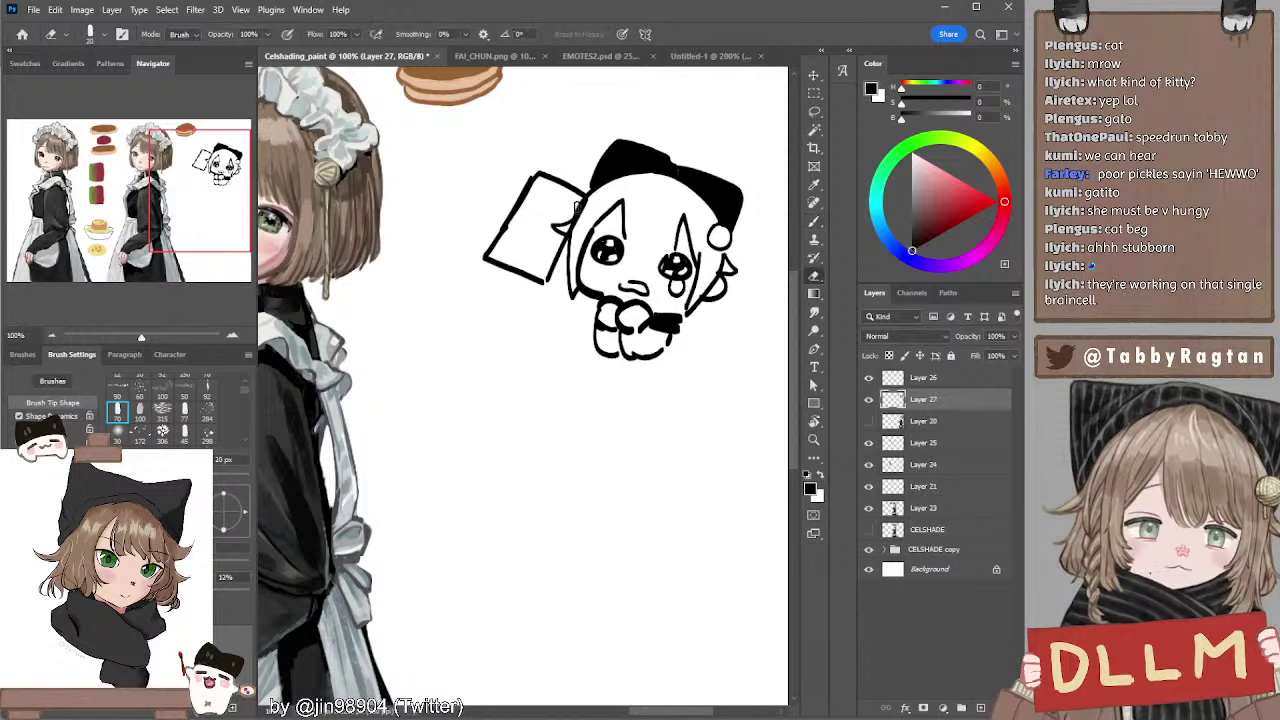
pyautogui.moveTo(575, 212); pyautogui.dragTo(558, 222)
pyautogui.press('[')
pyautogui.press('[')
pyautogui.press('[')
pyautogui.press('[')
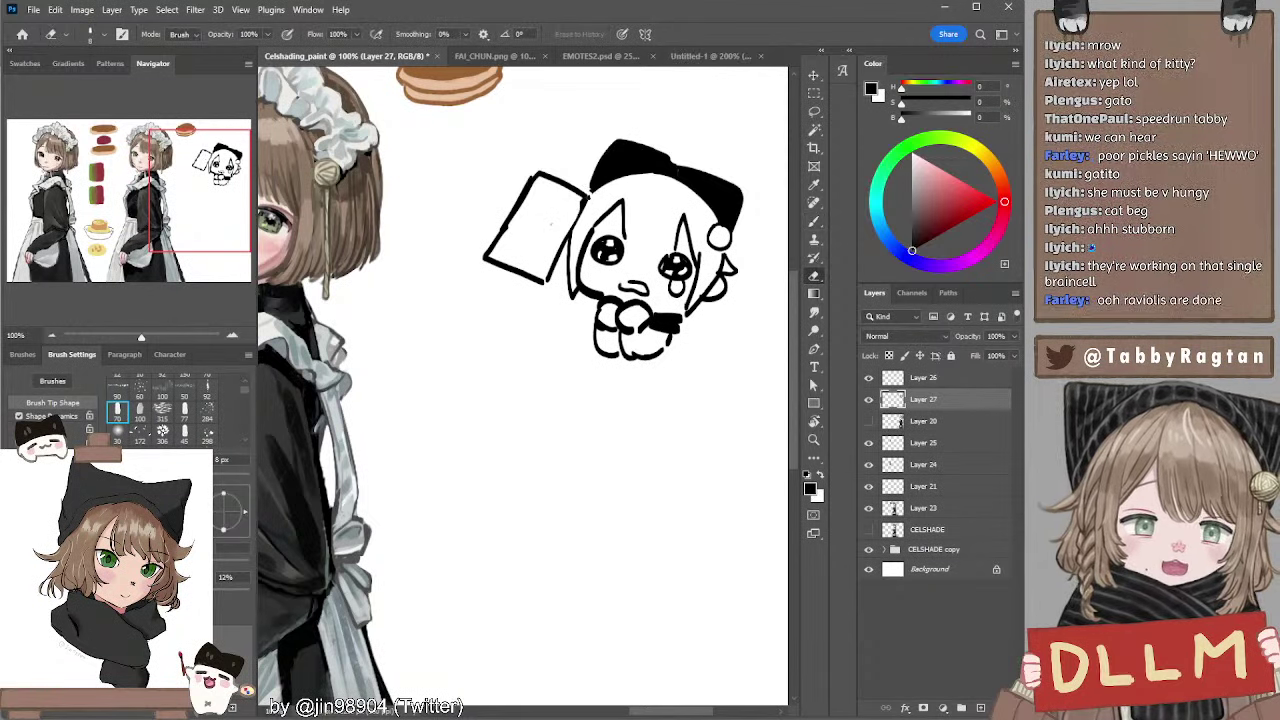
# Add a folded flap and a round seal to the top of the envelope with a 9 px brush
pyautogui.press('b')
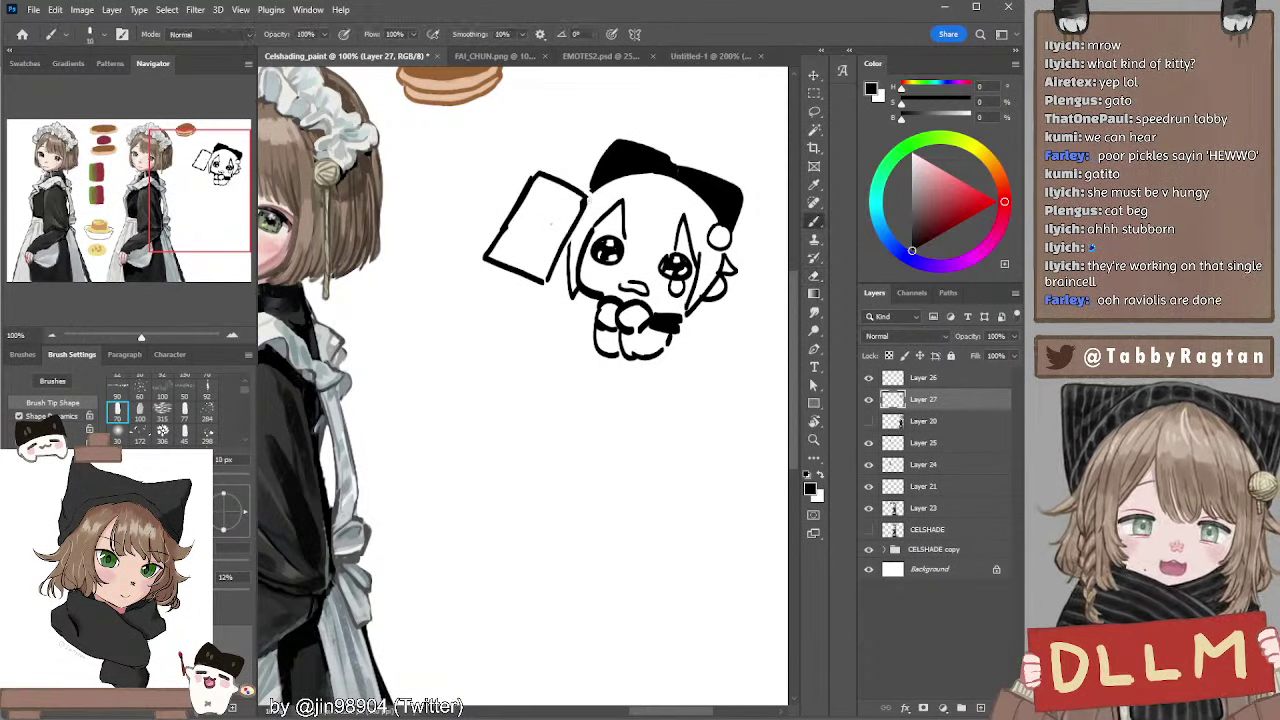
pyautogui.moveTo(536, 194); pyautogui.dragTo(585, 200)
pyautogui.hotkey('ctrl', 'z')
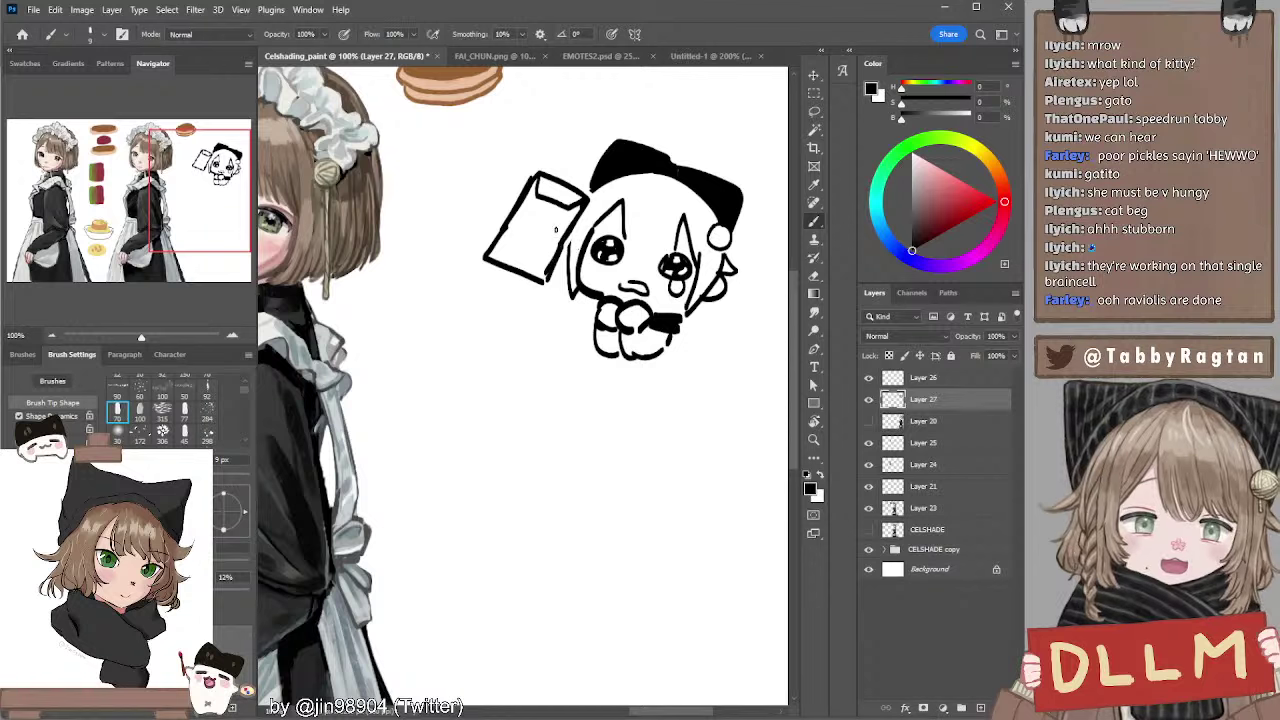
pyautogui.press('e')
pyautogui.press('b')
pyautogui.moveTo(556, 194); pyautogui.dragTo(546, 200)
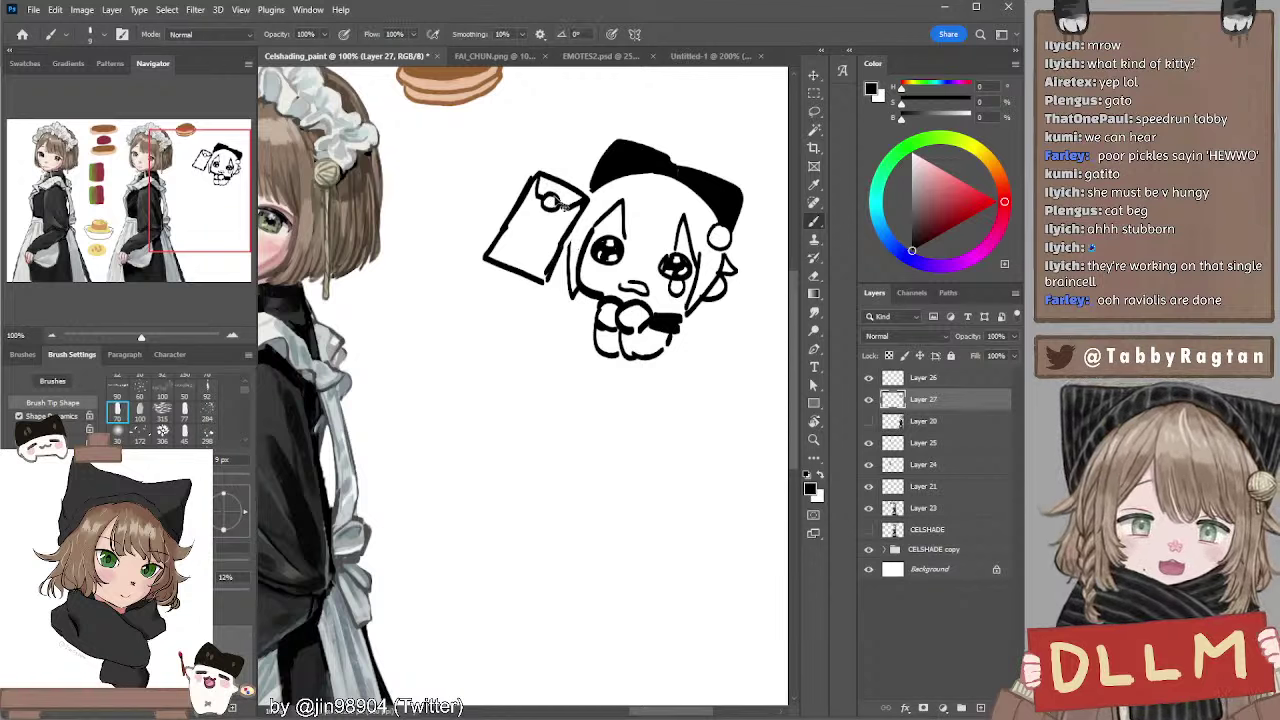
# Draw the doodle's crouching lower body with rounded knees below the arms, using a 9 px brush
pyautogui.moveTo(618, 357)
pyautogui.mouseDown()
pyautogui.moveTo(636, 396)
pyautogui.moveTo(639, 379)
pyautogui.moveTo(674, 380)
pyautogui.moveTo(652, 387)
pyautogui.moveTo(698, 353)
pyautogui.moveTo(685, 362)
pyautogui.moveTo(687, 326)
pyautogui.moveTo(689, 381)
pyautogui.moveTo(682, 368)
pyautogui.mouseUp()
pyautogui.hotkey('ctrl', 'z')
pyautogui.hotkey('ctrl', 'z')
pyautogui.hotkey('ctrl', 'z')
pyautogui.hotkey('ctrl', 'z')
pyautogui.hotkey('ctrl', 'z')
pyautogui.hotkey('ctrl', 'z')
pyautogui.hotkey('ctrl', 'z')
pyautogui.hotkey('ctrl', 'z')
pyautogui.hotkey('ctrl', 'z')
pyautogui.hotkey('ctrl', 'z')
pyautogui.hotkey('ctrl', 'z')
pyautogui.hotkey('ctrl', 'z')
pyautogui.hotkey('ctrl', 'z')
pyautogui.hotkey('ctrl', 'z')
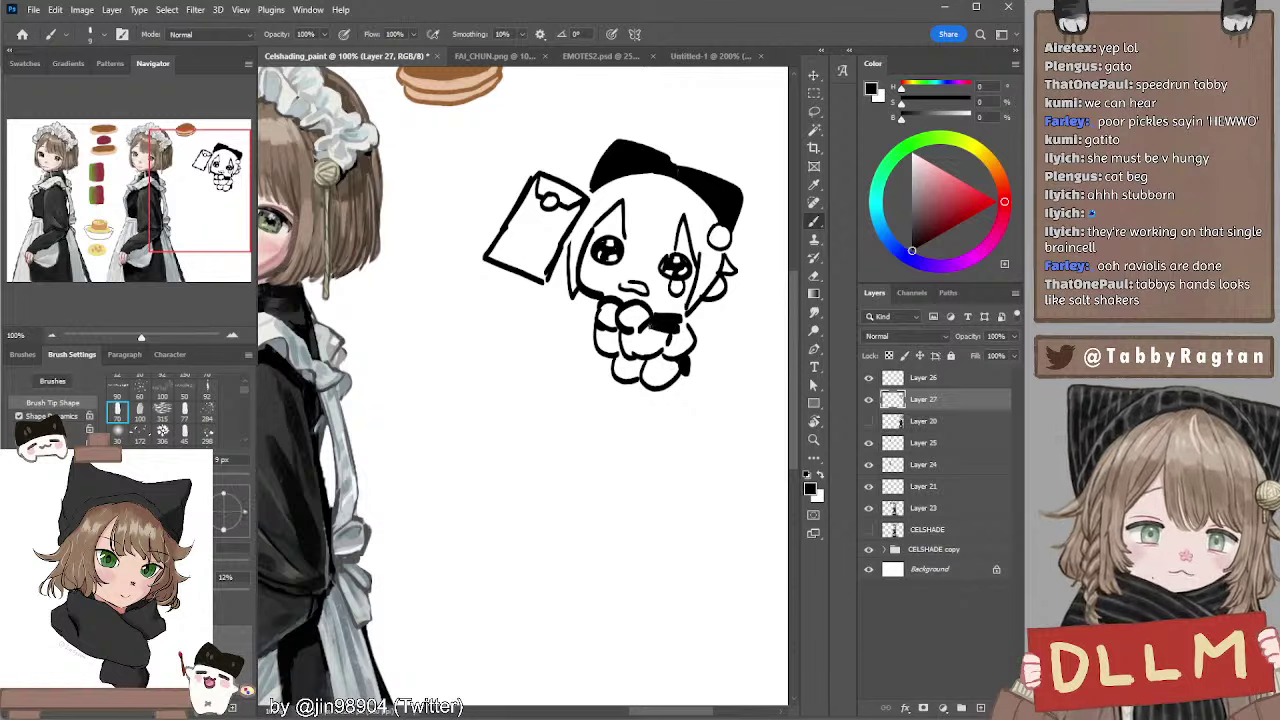
# Refine the doodle's clasped hands and extend the black area behind the arm with a 15 px brush
pyautogui.press('e')
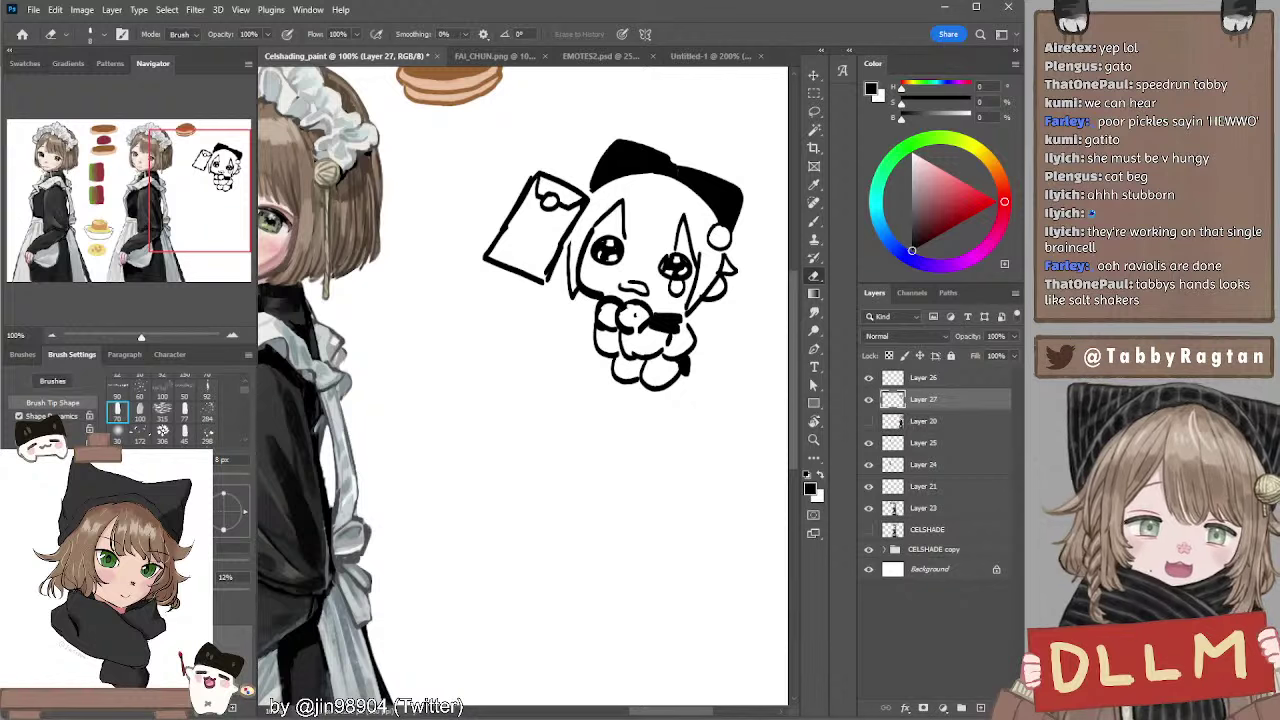
pyautogui.press('b')
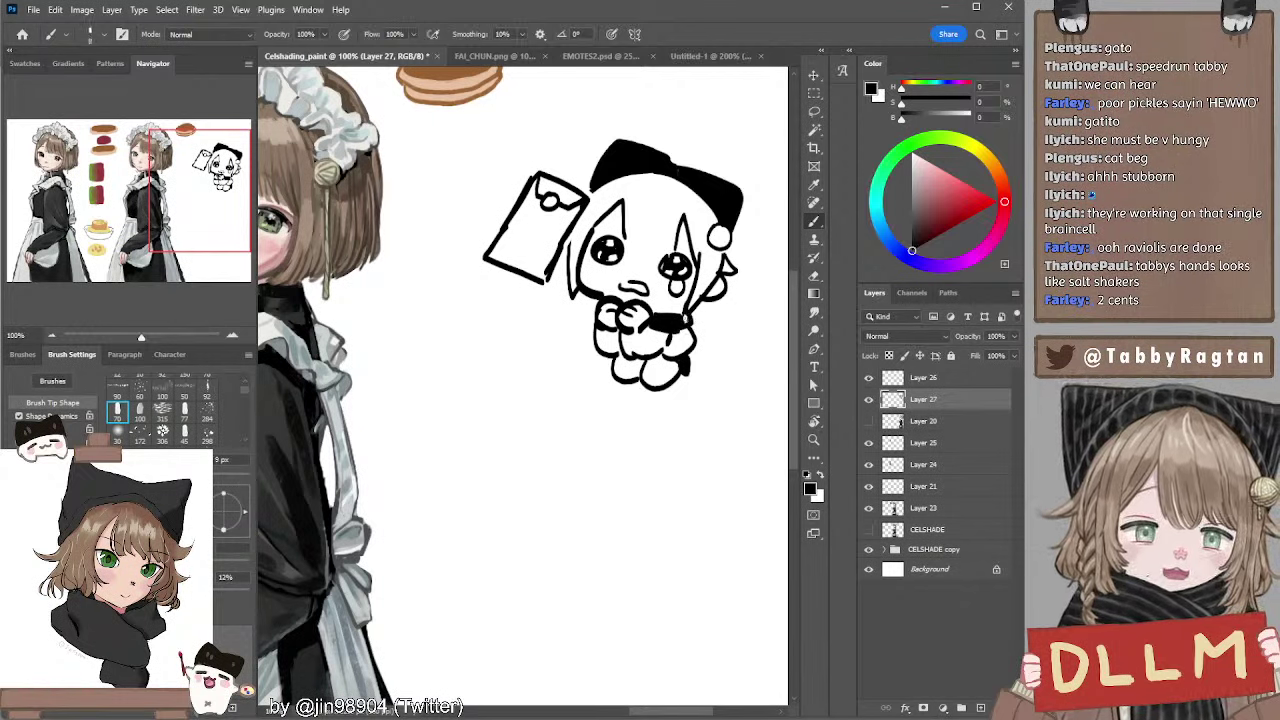
pyautogui.press(']')
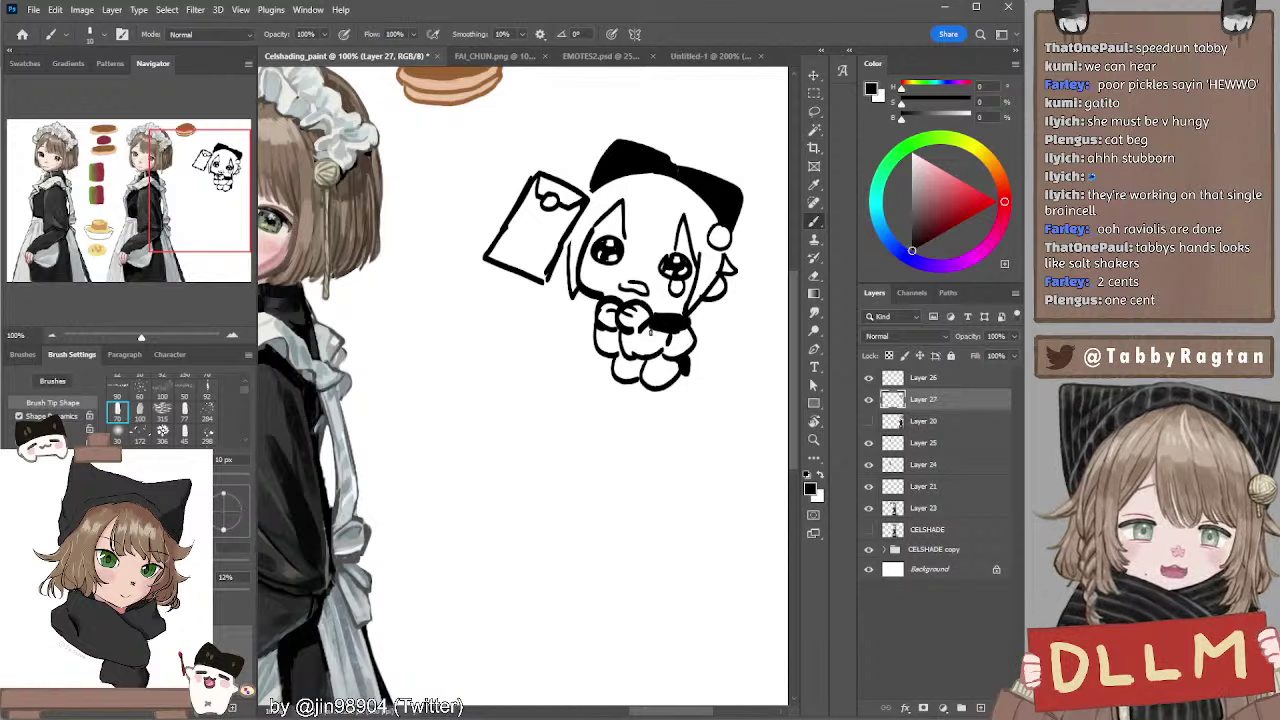
pyautogui.press(']')
pyautogui.press(']')
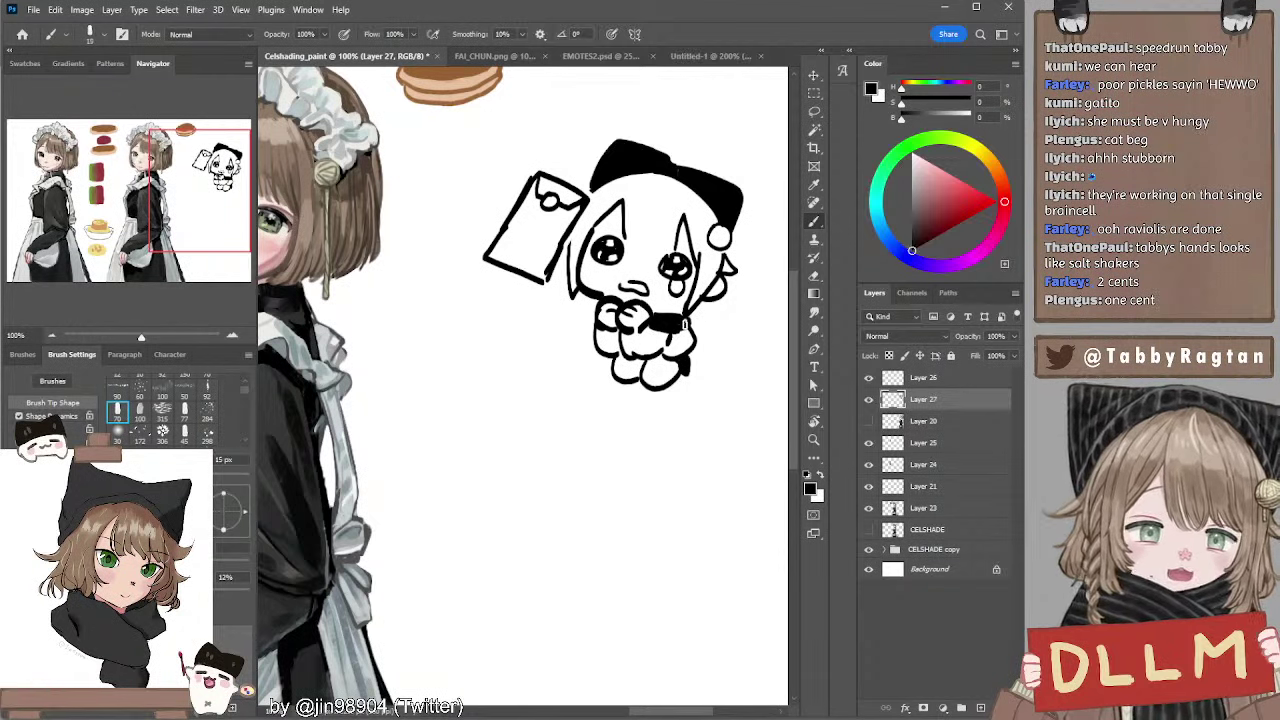
pyautogui.moveTo(688, 326); pyautogui.dragTo(691, 337)
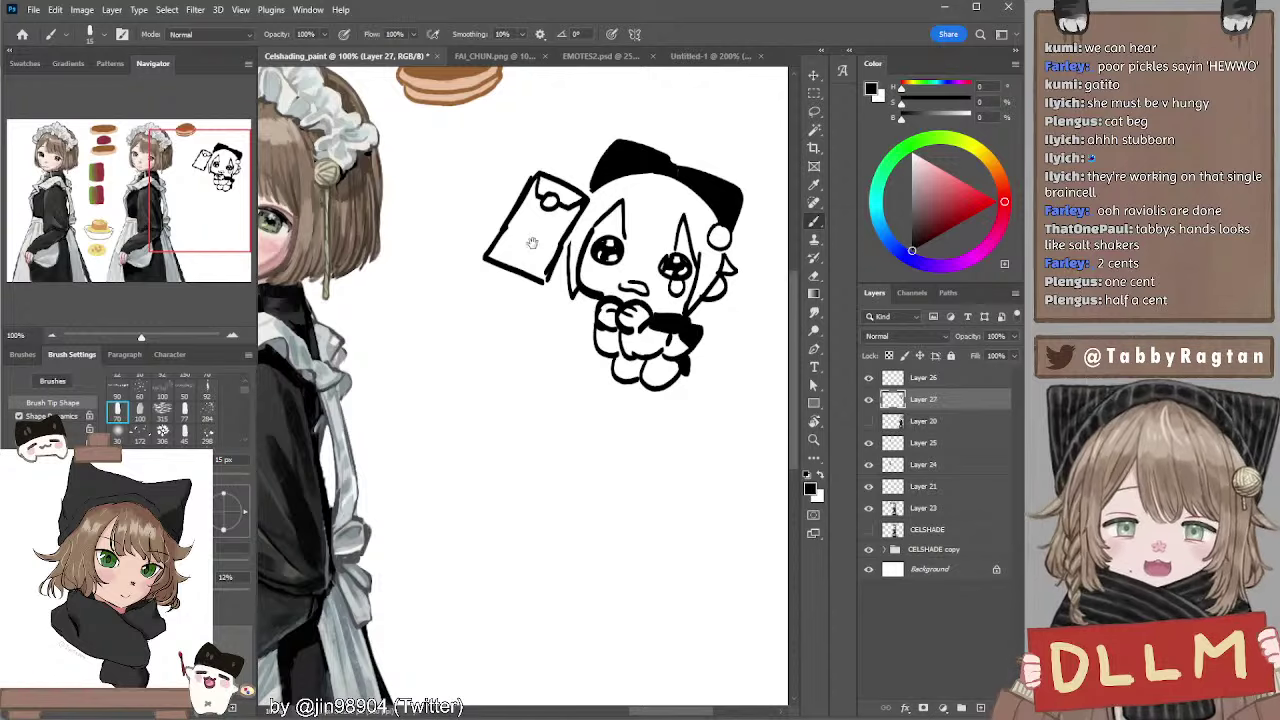
# Draw an arrow pointing up at the bottom of the envelope with an 8 px brush
pyautogui.moveTo(532, 243); pyautogui.dragTo(477, 293)
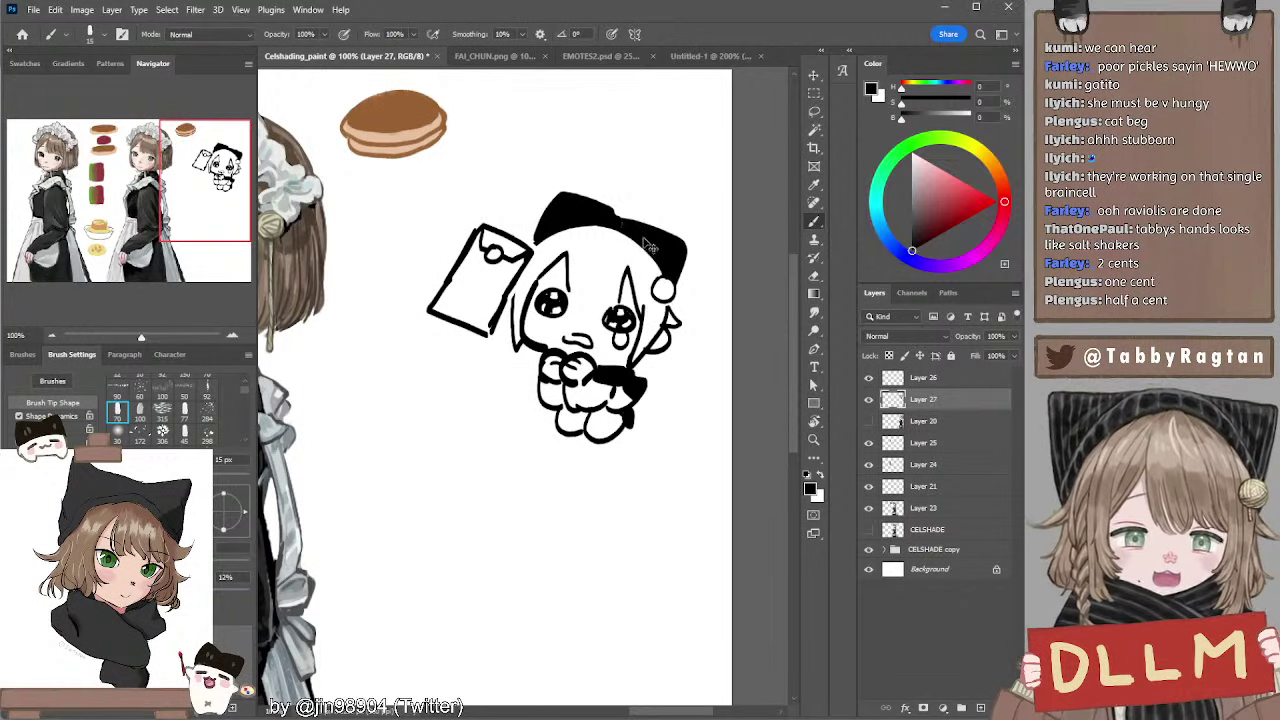
pyautogui.press('[')
pyautogui.press('[')
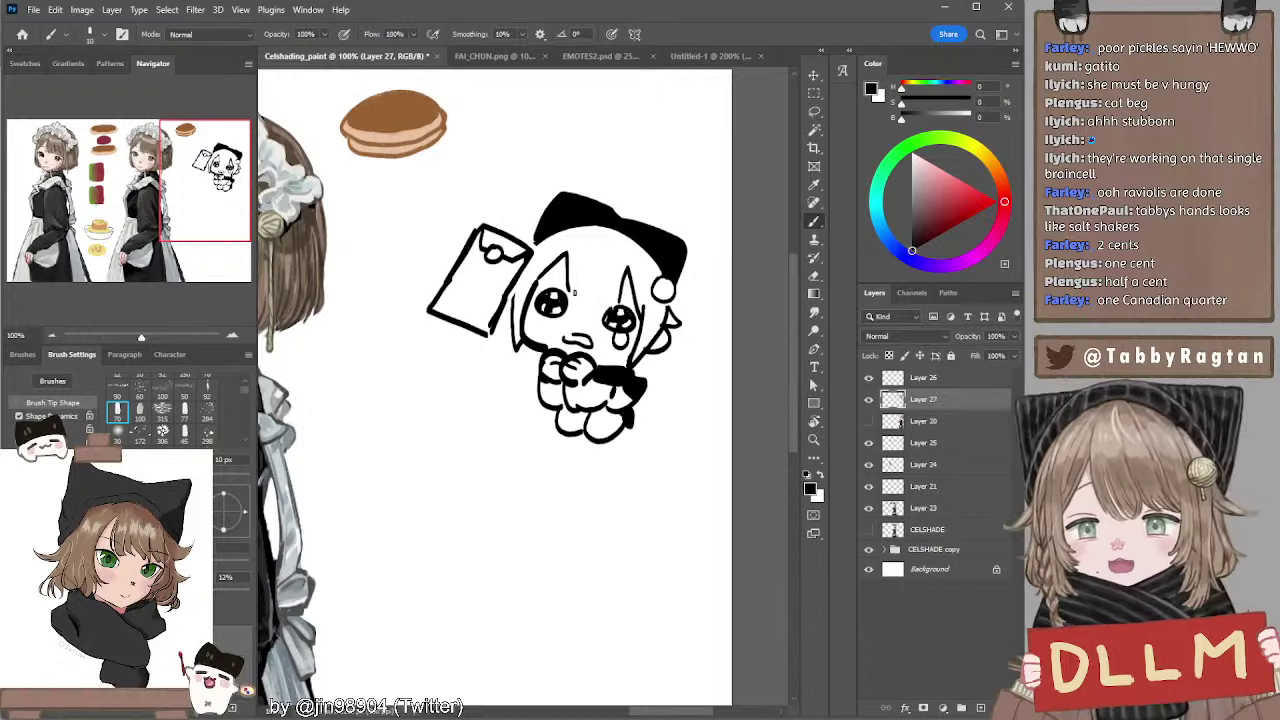
pyautogui.press('[')
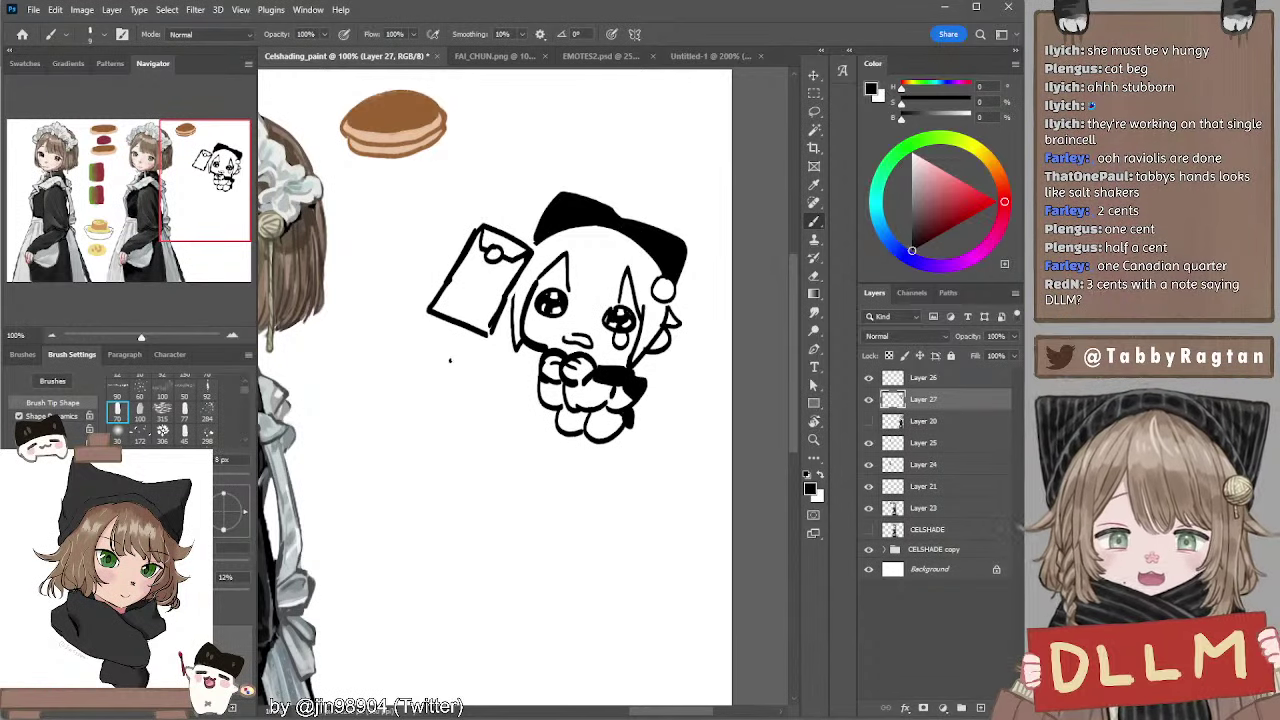
pyautogui.moveTo(461, 368)
pyautogui.mouseDown()
pyautogui.moveTo(479, 415)
pyautogui.moveTo(451, 377)
pyautogui.mouseUp()
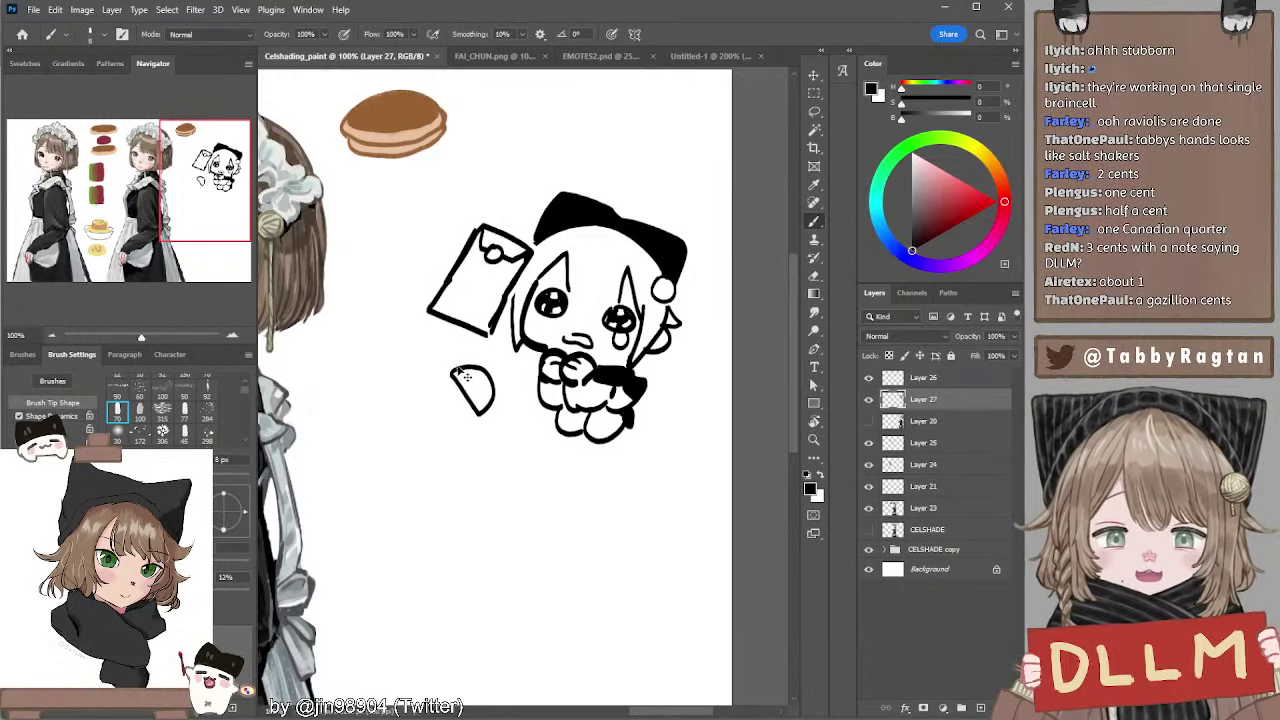
pyautogui.hotkey('ctrl', 'z')
pyautogui.hotkey('ctrl', 'z')
pyautogui.moveTo(465, 432)
pyautogui.mouseDown()
pyautogui.moveTo(438, 354)
pyautogui.moveTo(468, 352)
pyautogui.mouseUp()
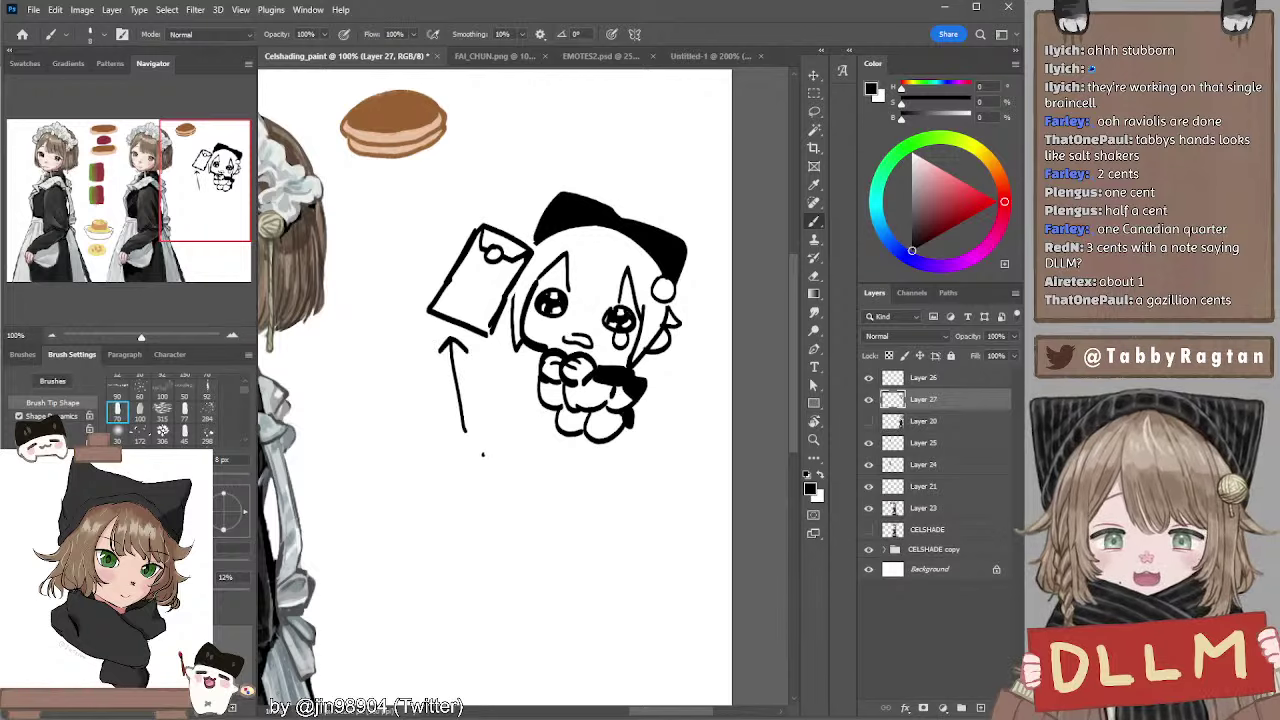
# Draw a half coin with a currency symbol inside it below the arrow
pyautogui.moveTo(482, 456)
pyautogui.mouseDown()
pyautogui.moveTo(510, 487)
pyautogui.moveTo(493, 494)
pyautogui.moveTo(482, 454)
pyautogui.moveTo(492, 485)
pyautogui.moveTo(491, 458)
pyautogui.moveTo(508, 472)
pyautogui.moveTo(503, 485)
pyautogui.moveTo(562, 436)
pyautogui.mouseUp()
pyautogui.hotkey('ctrl', 'z')
pyautogui.hotkey('ctrl', 'z')
pyautogui.hotkey('ctrl', 'z')
pyautogui.hotkey('ctrl', 'z')
pyautogui.hotkey('ctrl', 'z')
pyautogui.hotkey('ctrl', 'z')
pyautogui.hotkey('ctrl', 'z')
pyautogui.hotkey('ctrl', 'z')
pyautogui.hotkey('ctrl', 'z')
pyautogui.hotkey('ctrl', 'z')
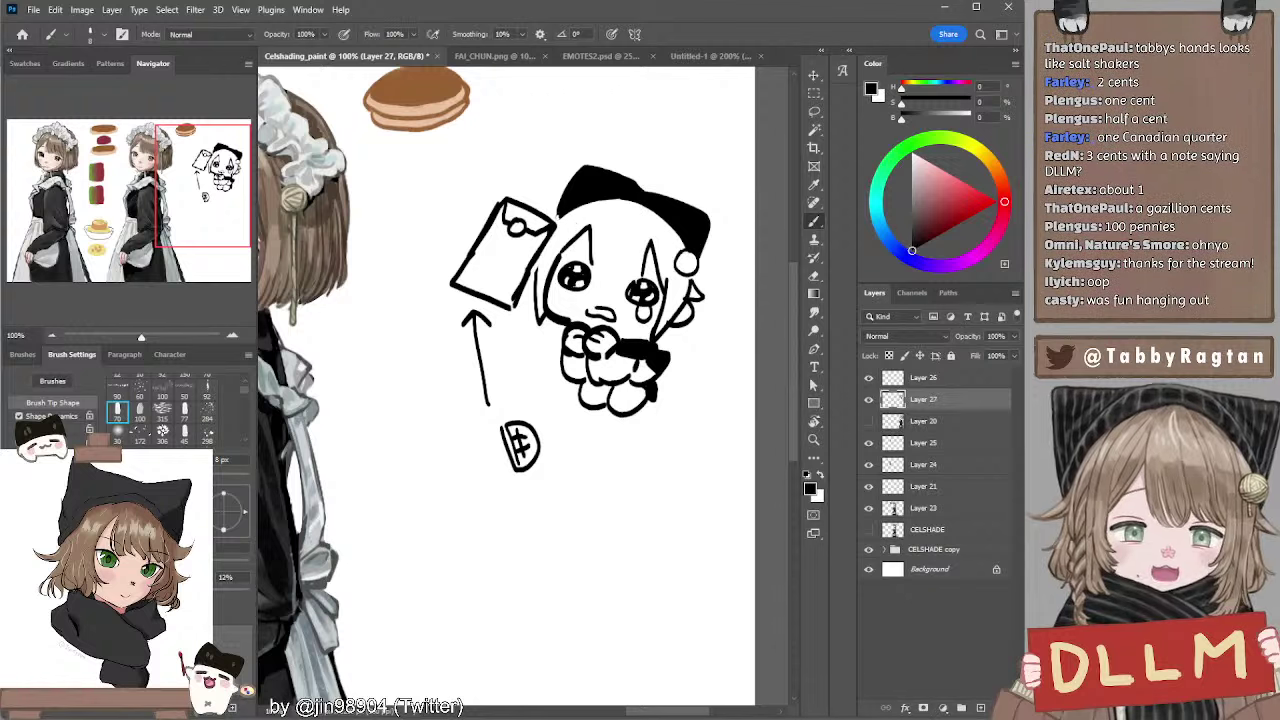
pyautogui.moveTo(654, 276); pyautogui.dragTo(662, 232)
pyautogui.moveTo(676, 174); pyautogui.dragTo(655, 240)
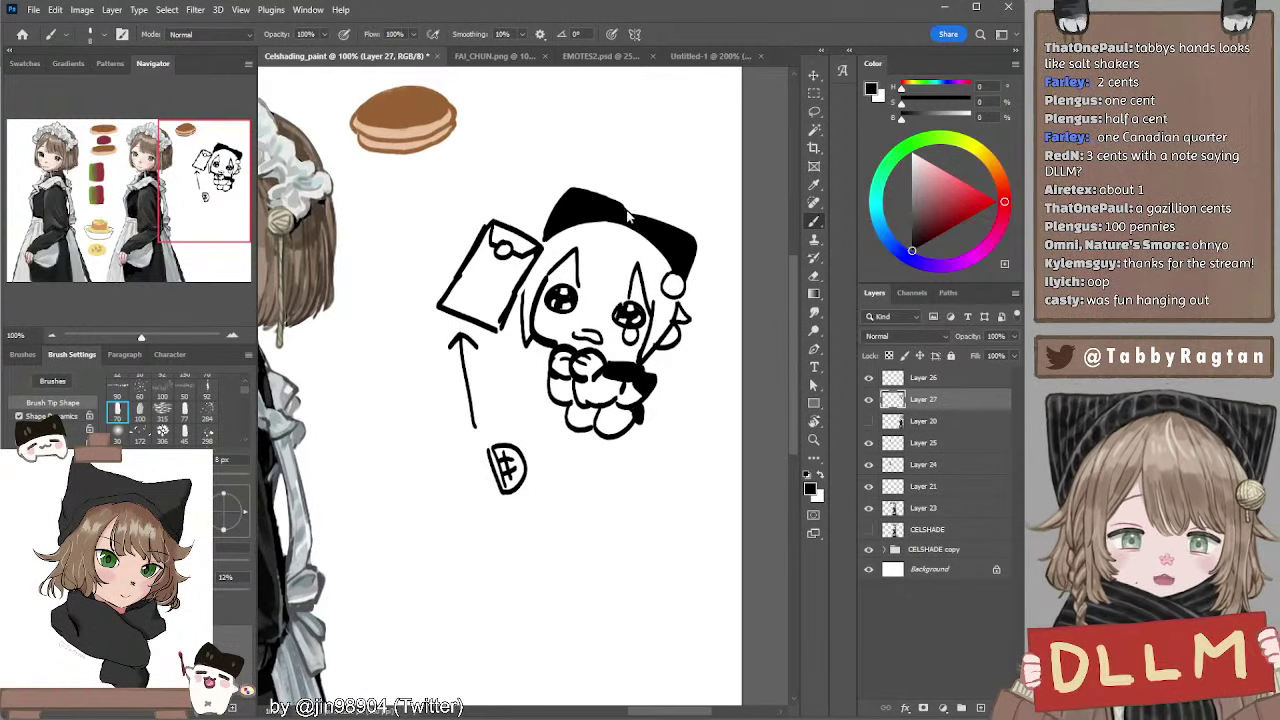
pyautogui.moveTo(708, 279); pyautogui.dragTo(710, 212)
pyautogui.press('e')
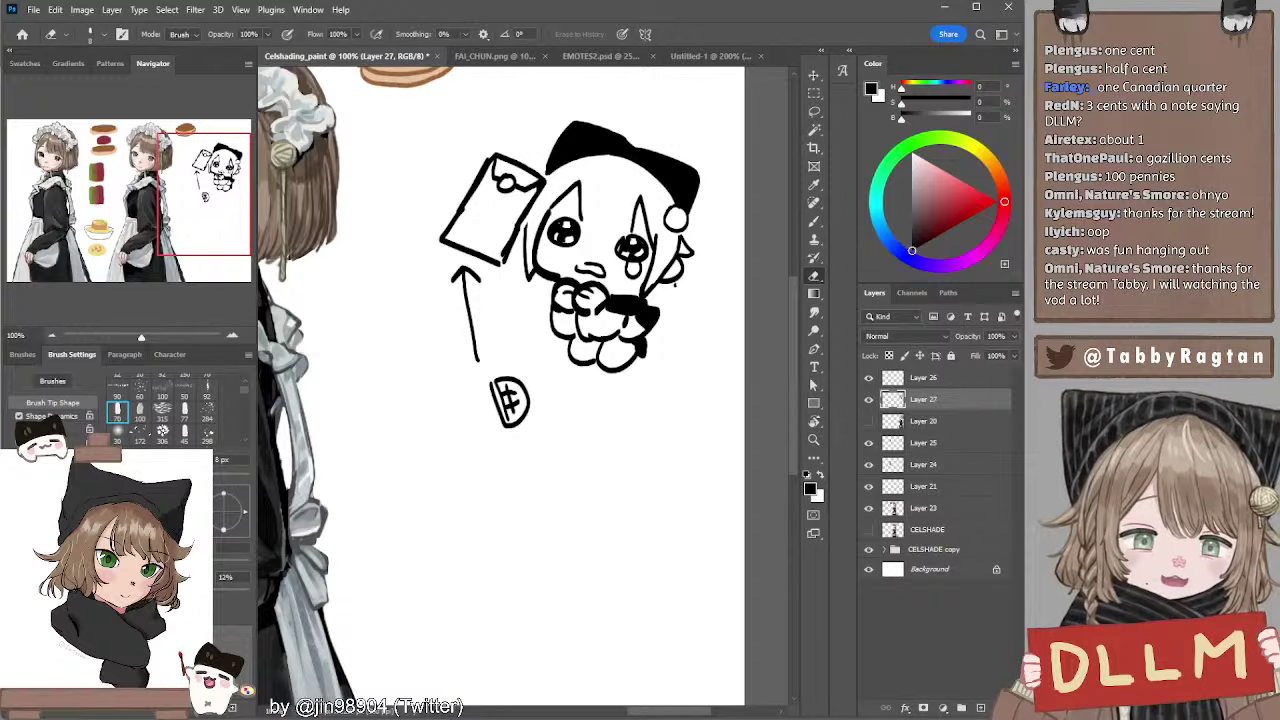
pyautogui.moveTo(669, 335); pyautogui.dragTo(693, 319)
pyautogui.press('b')
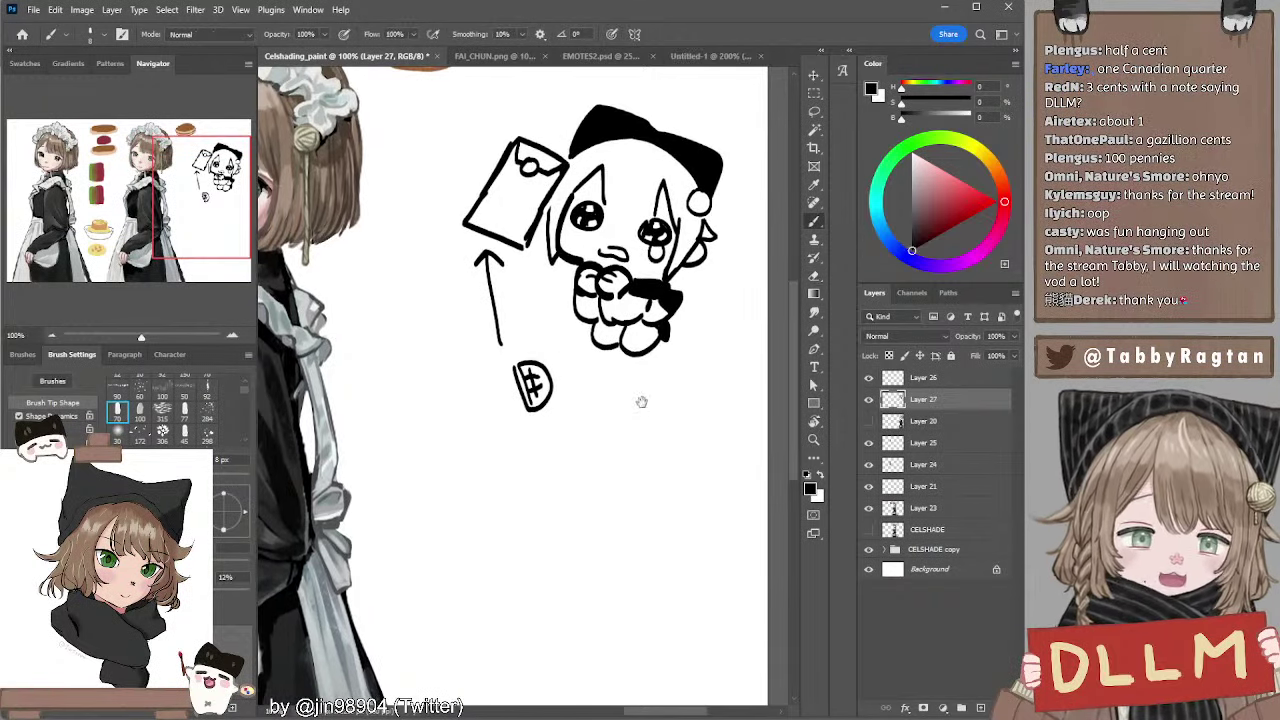
pyautogui.moveTo(641, 401); pyautogui.dragTo(614, 429)
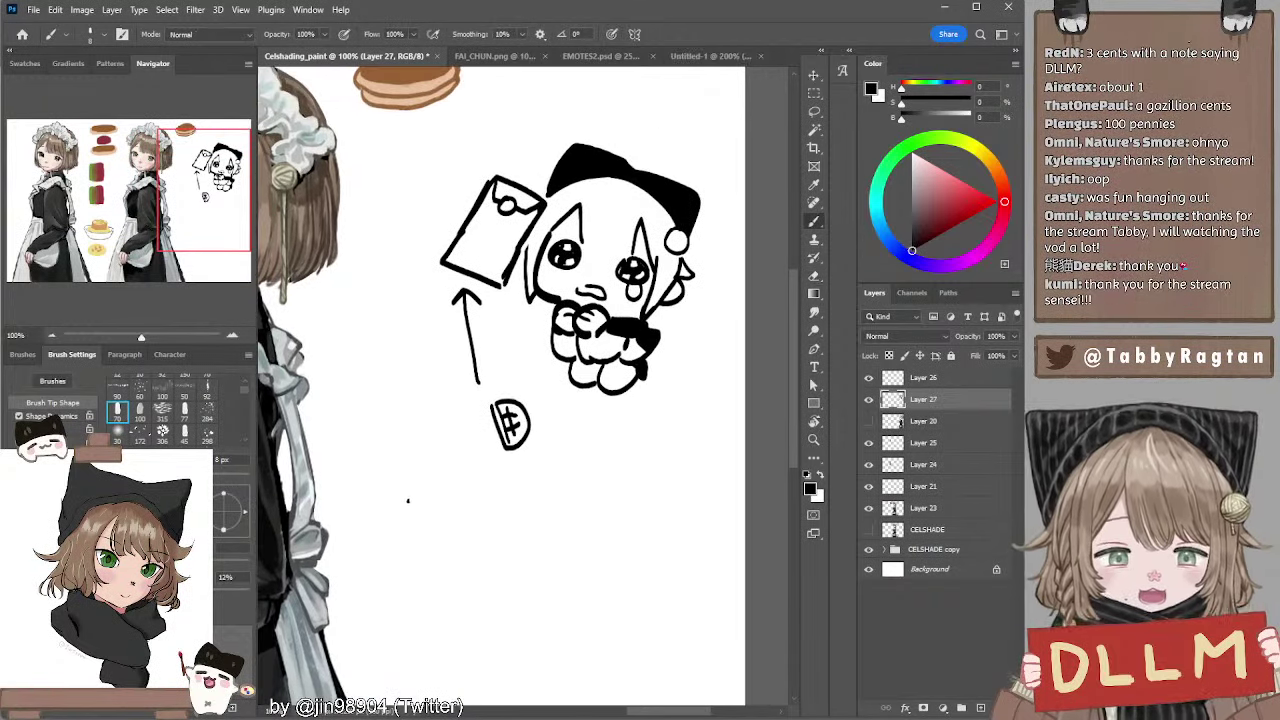
# Handwrite "Thank you for watching!" on two lines below the doodle with the 8 px brush
pyautogui.moveTo(407, 500)
pyautogui.mouseDown()
pyautogui.moveTo(459, 498)
pyautogui.moveTo(476, 449)
pyautogui.moveTo(457, 449)
pyautogui.moveTo(465, 441)
pyautogui.moveTo(445, 480)
pyautogui.mouseUp()
pyautogui.moveTo(462, 430)
pyautogui.mouseDown()
pyautogui.moveTo(481, 472)
pyautogui.moveTo(502, 453)
pyautogui.moveTo(506, 463)
pyautogui.moveTo(486, 452)
pyautogui.moveTo(505, 446)
pyautogui.moveTo(515, 463)
pyautogui.moveTo(580, 457)
pyautogui.moveTo(590, 438)
pyautogui.moveTo(656, 431)
pyautogui.mouseUp()
pyautogui.hotkey('ctrl', 'z')
pyautogui.hotkey('ctrl', 'z')
pyautogui.moveTo(672, 426); pyautogui.dragTo(692, 425)
pyautogui.moveTo(444, 506)
pyautogui.mouseDown()
pyautogui.moveTo(486, 507)
pyautogui.moveTo(501, 532)
pyautogui.mouseUp()
pyautogui.moveTo(509, 497)
pyautogui.mouseDown()
pyautogui.moveTo(508, 533)
pyautogui.moveTo(518, 509)
pyautogui.moveTo(522, 528)
pyautogui.moveTo(544, 523)
pyautogui.mouseUp()
pyautogui.moveTo(546, 505)
pyautogui.mouseDown()
pyautogui.moveTo(546, 520)
pyautogui.moveTo(540, 495)
pyautogui.mouseUp()
pyautogui.moveTo(550, 505)
pyautogui.mouseDown()
pyautogui.moveTo(563, 514)
pyautogui.moveTo(574, 502)
pyautogui.moveTo(580, 540)
pyautogui.mouseUp()
pyautogui.moveTo(623, 474)
pyautogui.mouseDown()
pyautogui.moveTo(622, 500)
pyautogui.moveTo(672, 479)
pyautogui.mouseUp()
pyautogui.click(623, 510)
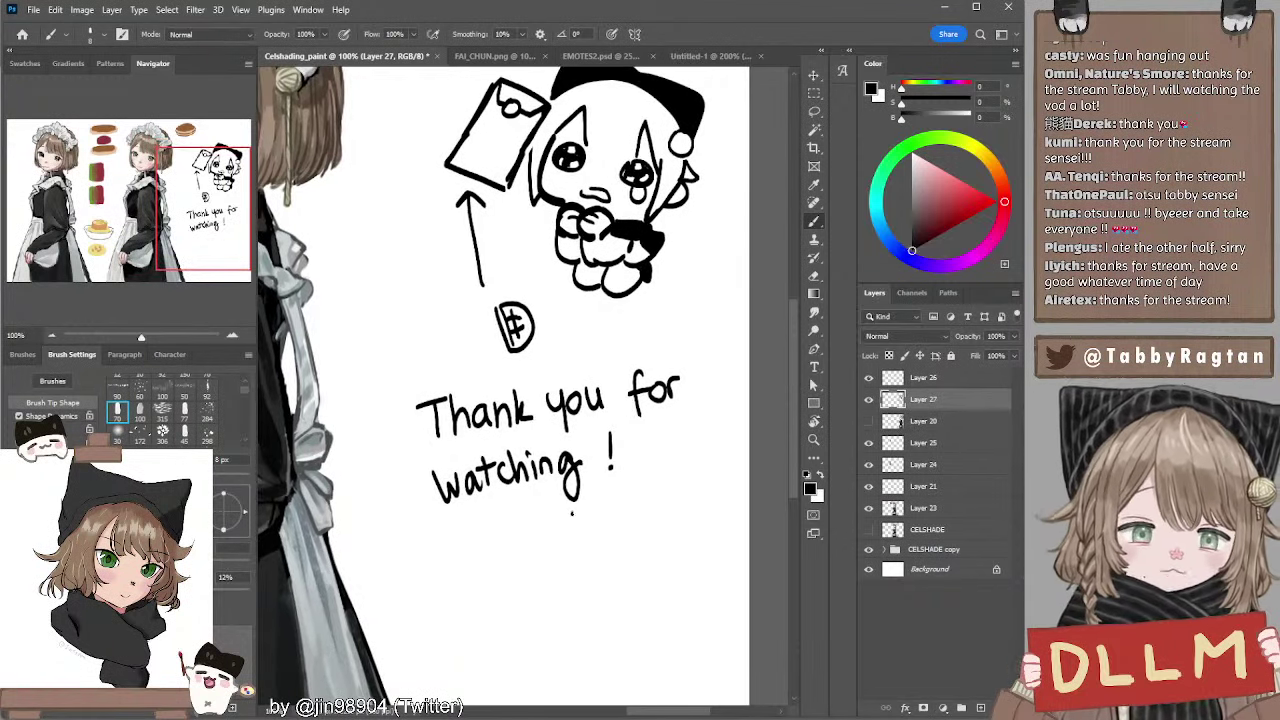
# Draw a tiny standing figure with a black cat-ear hat below the handwritten message
pyautogui.moveTo(602, 440); pyautogui.dragTo(568, 481)
pyautogui.moveTo(629, 550)
pyautogui.mouseDown()
pyautogui.moveTo(620, 510)
pyautogui.moveTo(634, 514)
pyautogui.moveTo(636, 553)
pyautogui.mouseUp()
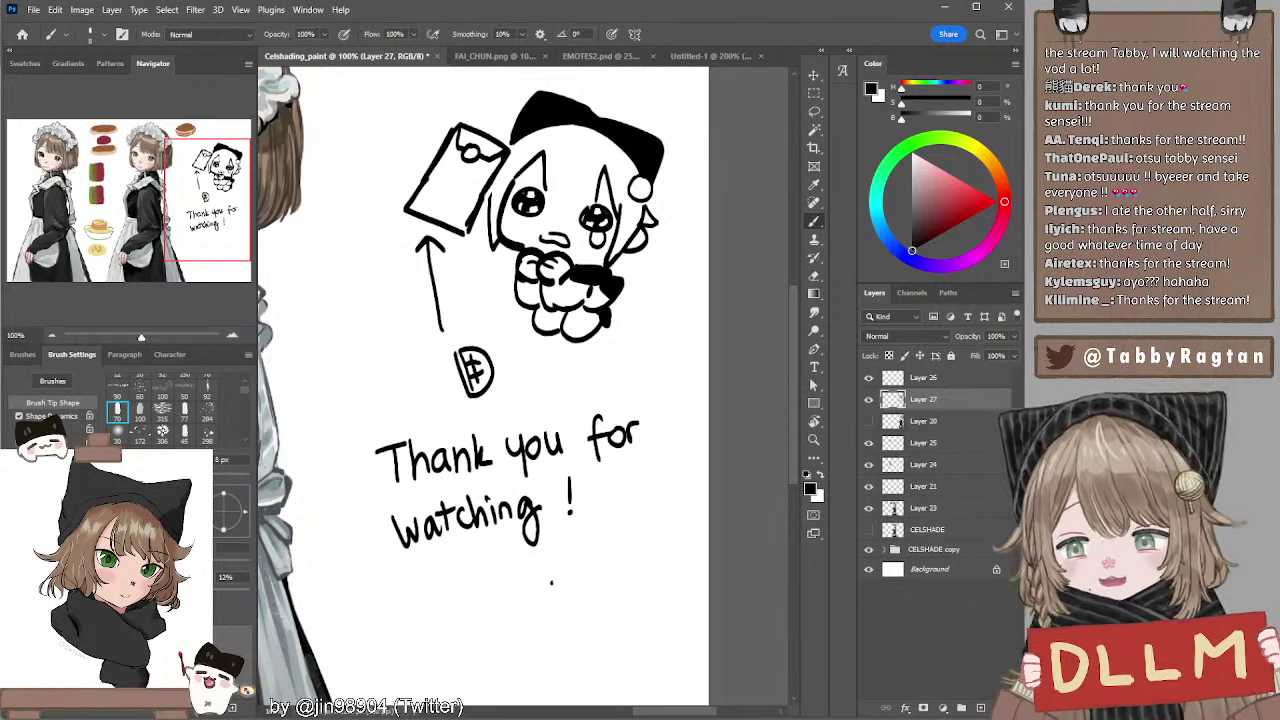
pyautogui.moveTo(560, 572)
pyautogui.mouseDown()
pyautogui.moveTo(588, 549)
pyautogui.moveTo(598, 561)
pyautogui.moveTo(566, 567)
pyautogui.moveTo(591, 557)
pyautogui.moveTo(556, 588)
pyautogui.moveTo(615, 569)
pyautogui.moveTo(590, 590)
pyautogui.mouseUp()
pyautogui.scroll(-1, 615, 581)
pyautogui.hotkey('ctrl', 'z')
pyautogui.moveTo(607, 567)
pyautogui.mouseDown()
pyautogui.moveTo(616, 574)
pyautogui.moveTo(584, 614)
pyautogui.moveTo(620, 610)
pyautogui.mouseUp()
# Handwrite "OUT!!" beside the tiny figure's head
pyautogui.moveTo(618, 514); pyautogui.dragTo(654, 498)
pyautogui.moveTo(647, 500)
pyautogui.mouseDown()
pyautogui.moveTo(648, 522)
pyautogui.moveTo(656, 508)
pyautogui.mouseUp()
pyautogui.moveTo(668, 486); pyautogui.dragTo(666, 506)
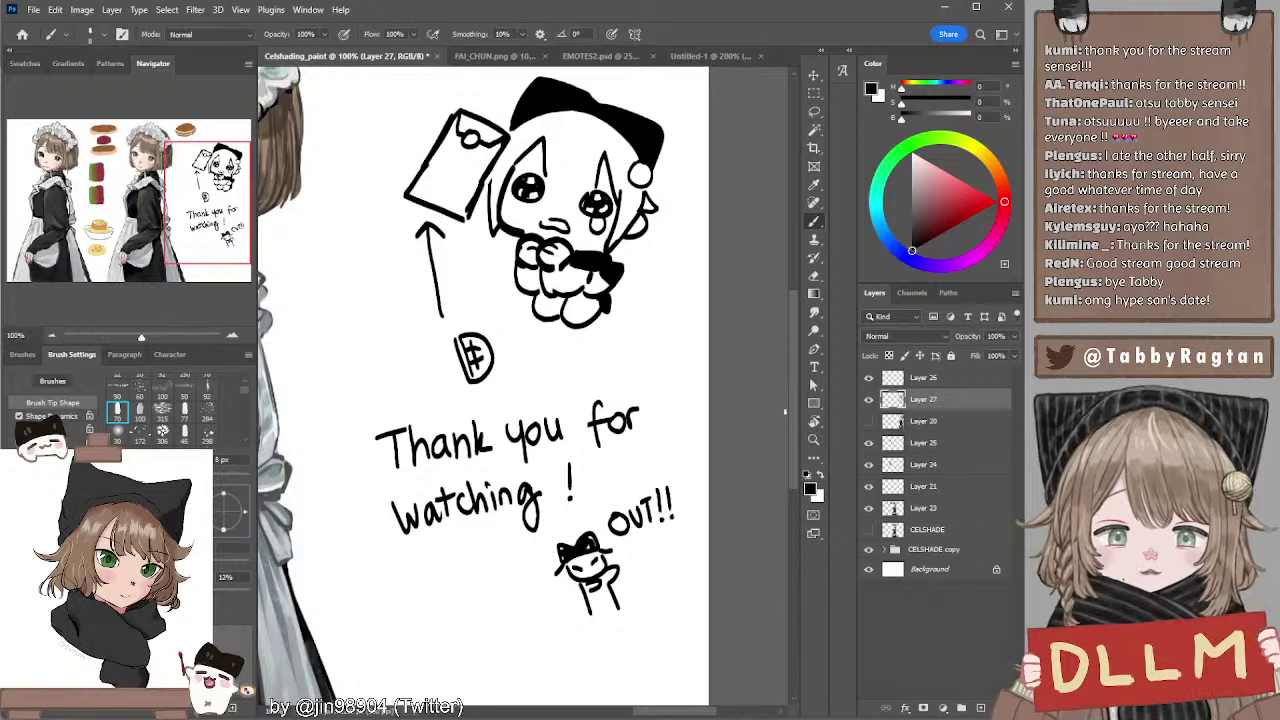